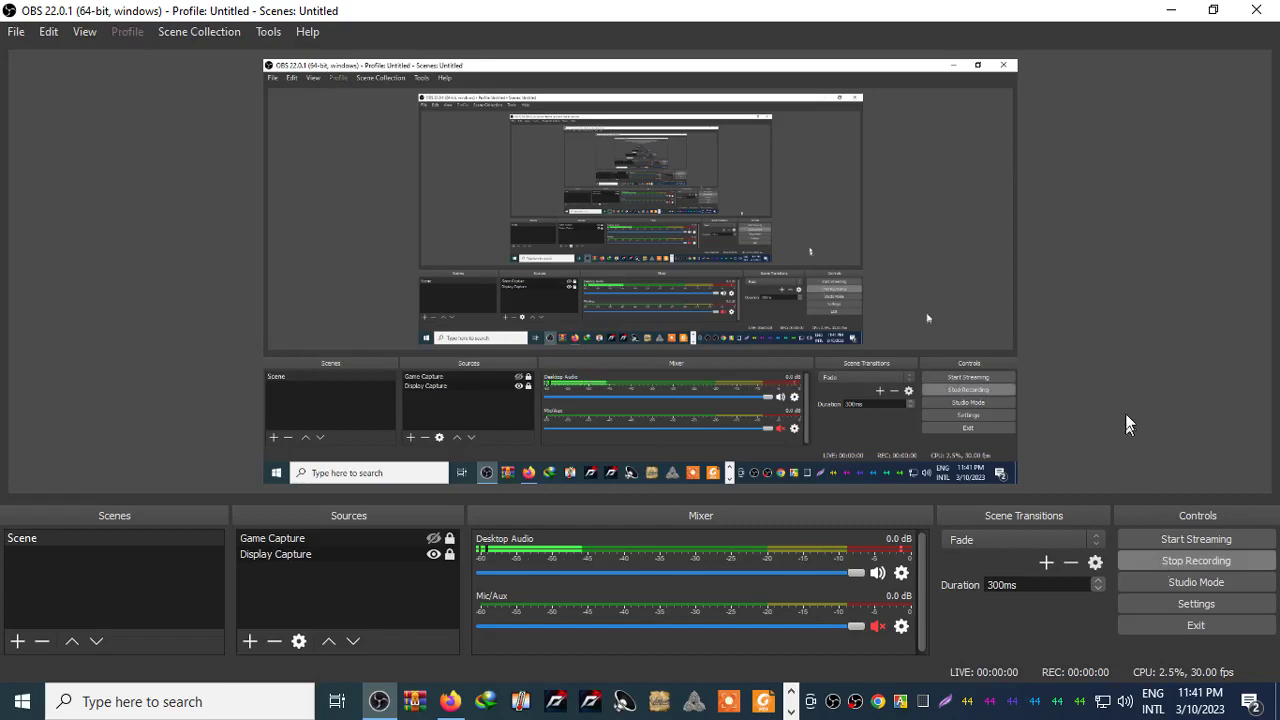
Bring the Google Meet presentation forward and ignore the infinity-mirror warning.
{"action": "left_click", "coordinate": [1165, 9]}
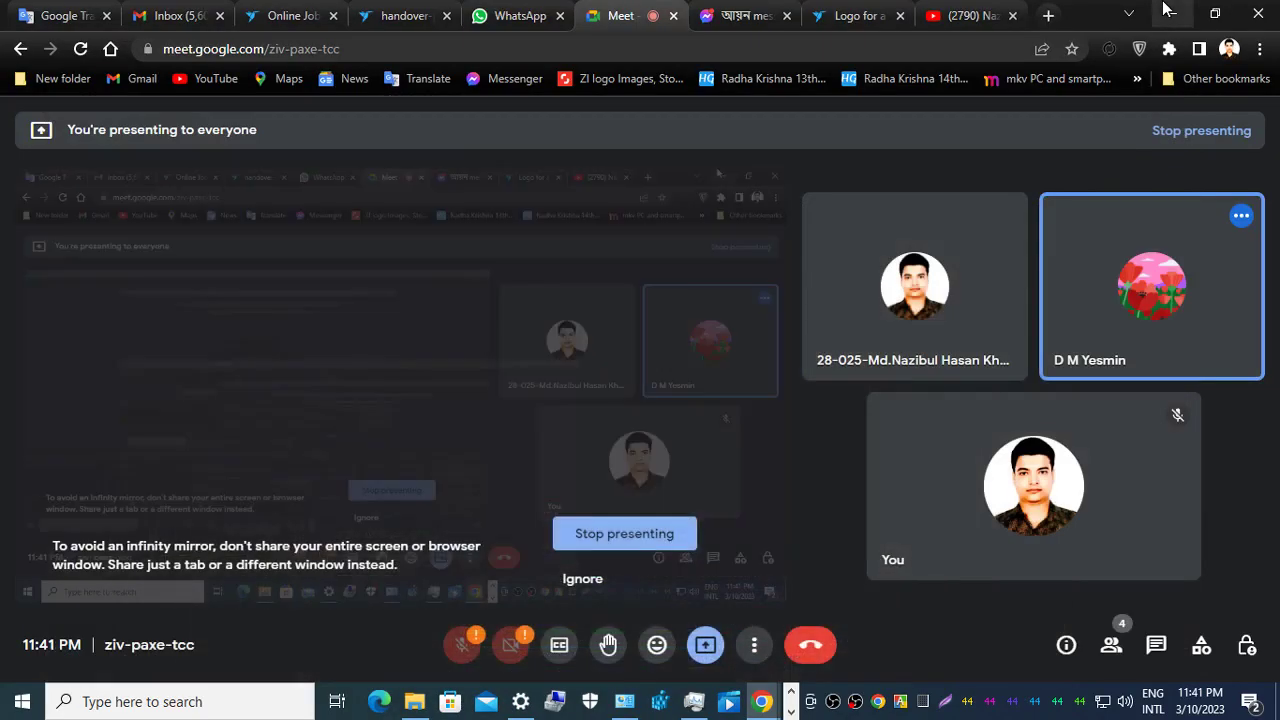
{"action": "left_click", "coordinate": [592, 582]}
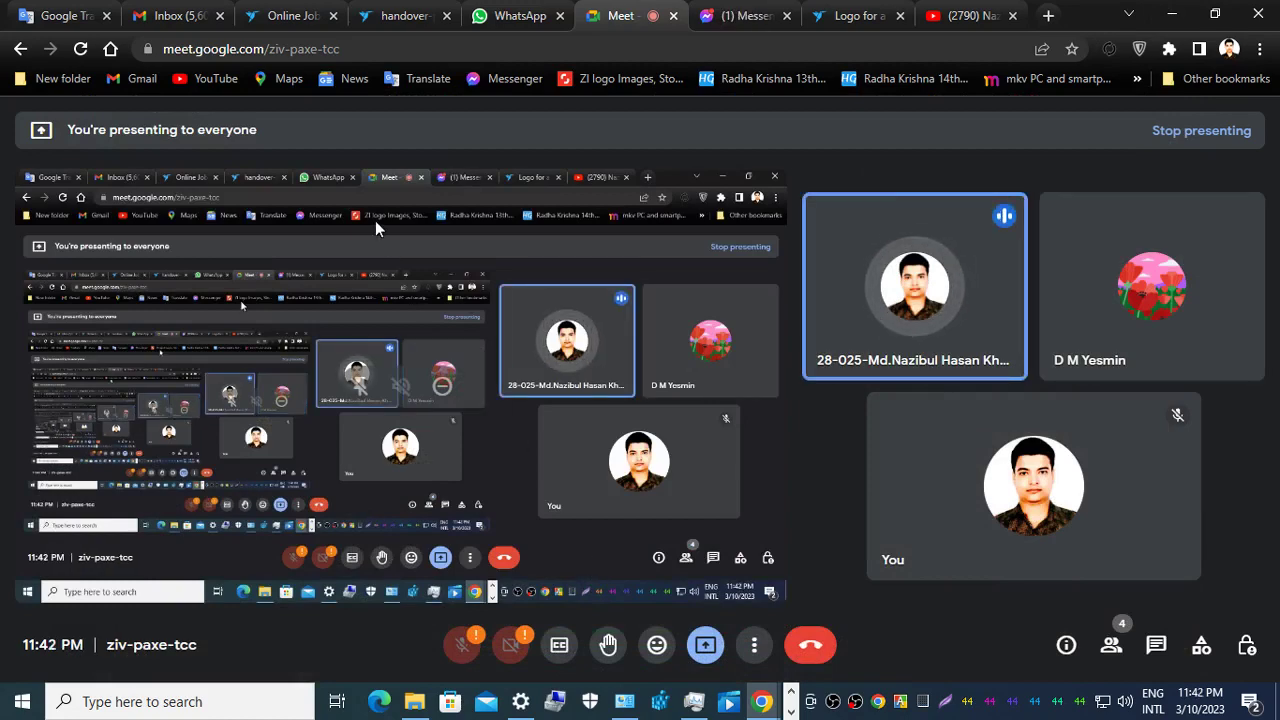
{"action": "key", "text": "alt+Tab"}
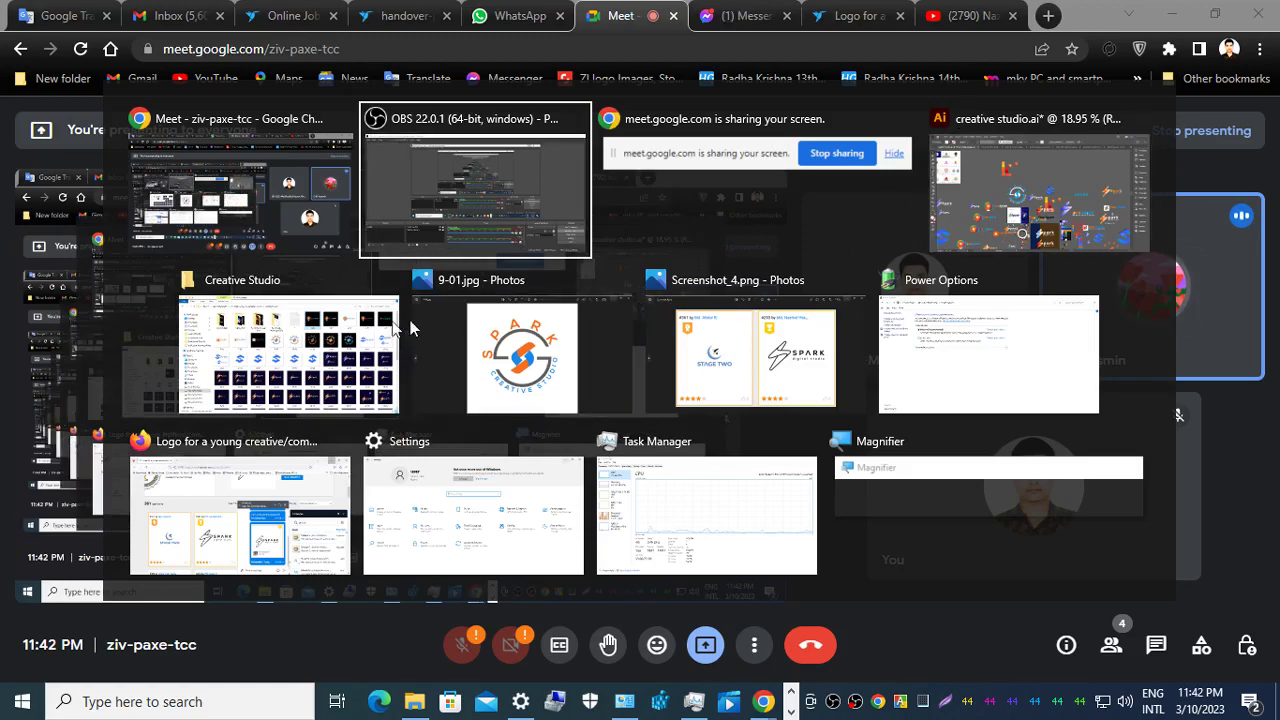
Display the 9-01.jpg SPARK Creative Studio logo in Photos, then switch back to the Meet call.
{"action": "left_click", "coordinate": [480, 348]}
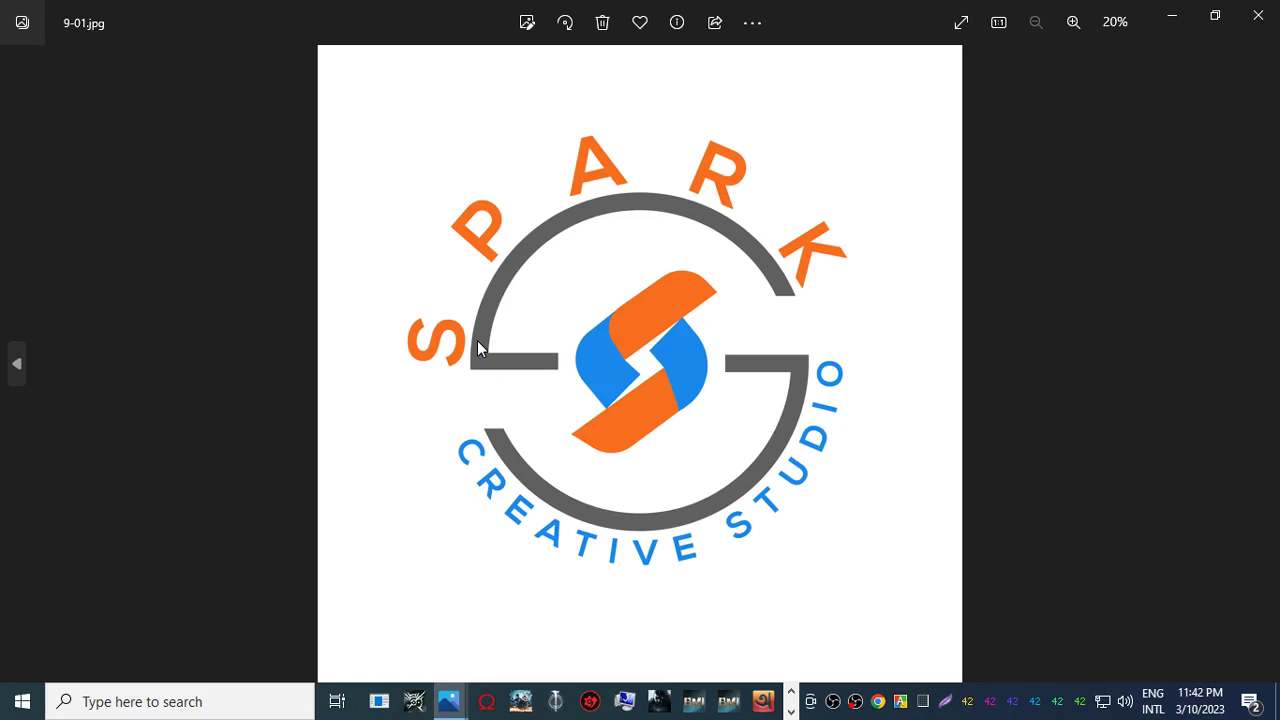
{"action": "key", "text": "alt+Tab"}
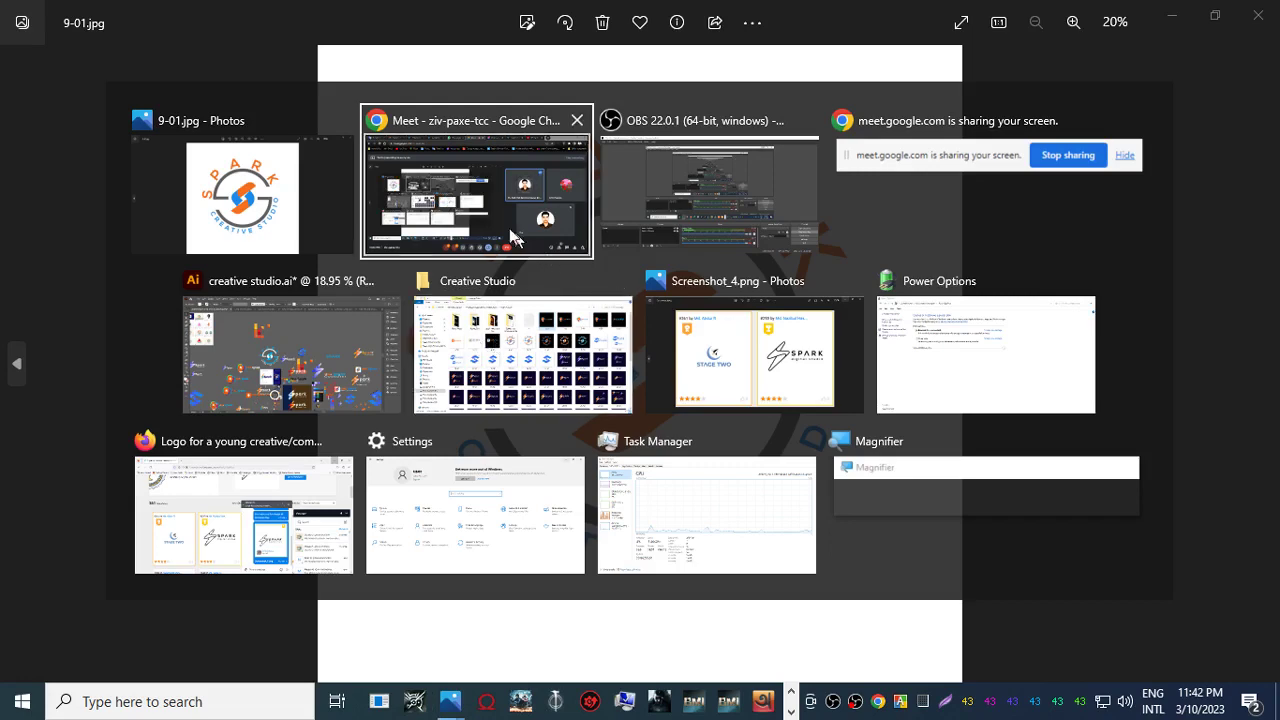
{"action": "left_click", "coordinate": [489, 206]}
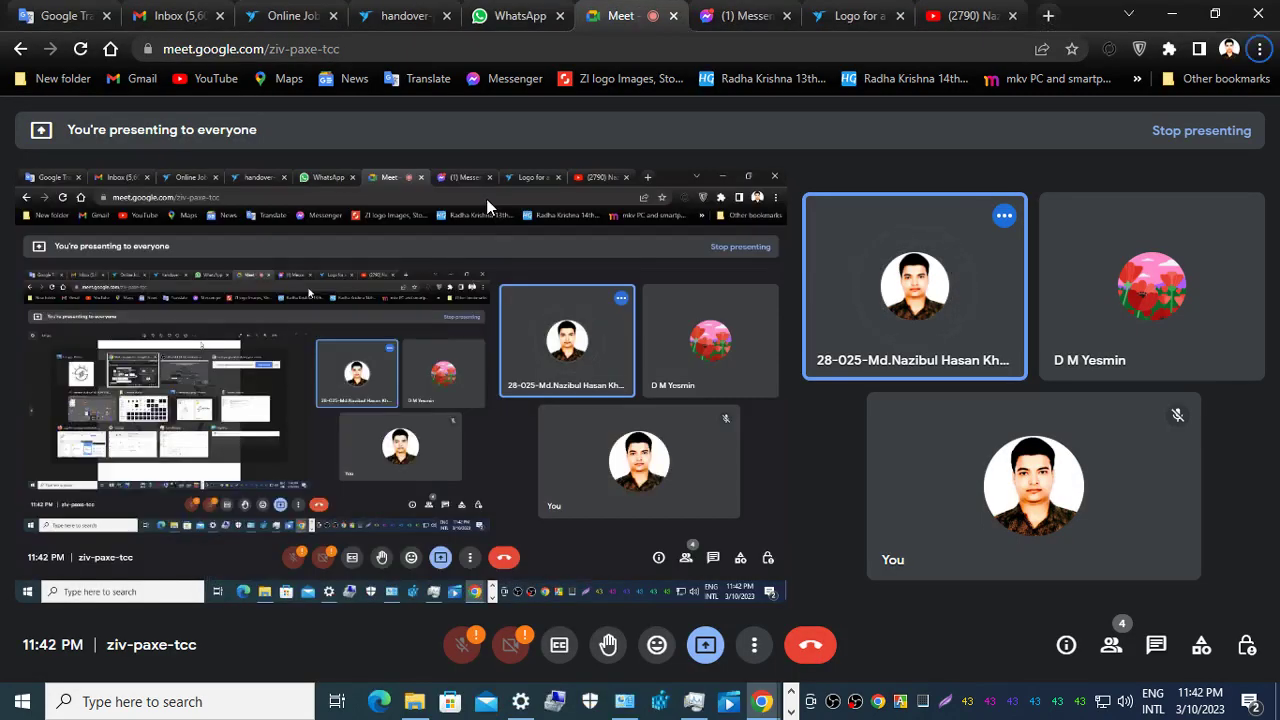
Check the handover page and IP transfer agreement, then filter the logo contest entries to Top.
{"action": "left_click", "coordinate": [290, 15]}
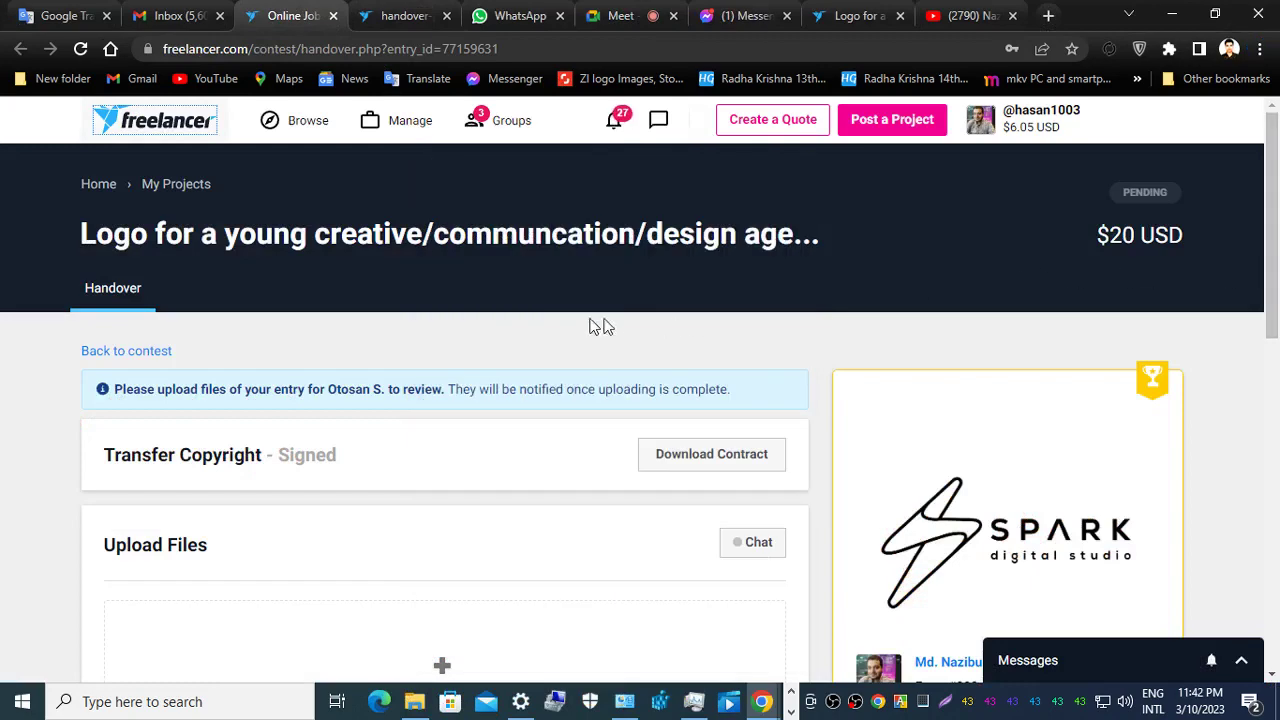
{"action": "left_click", "coordinate": [404, 12]}
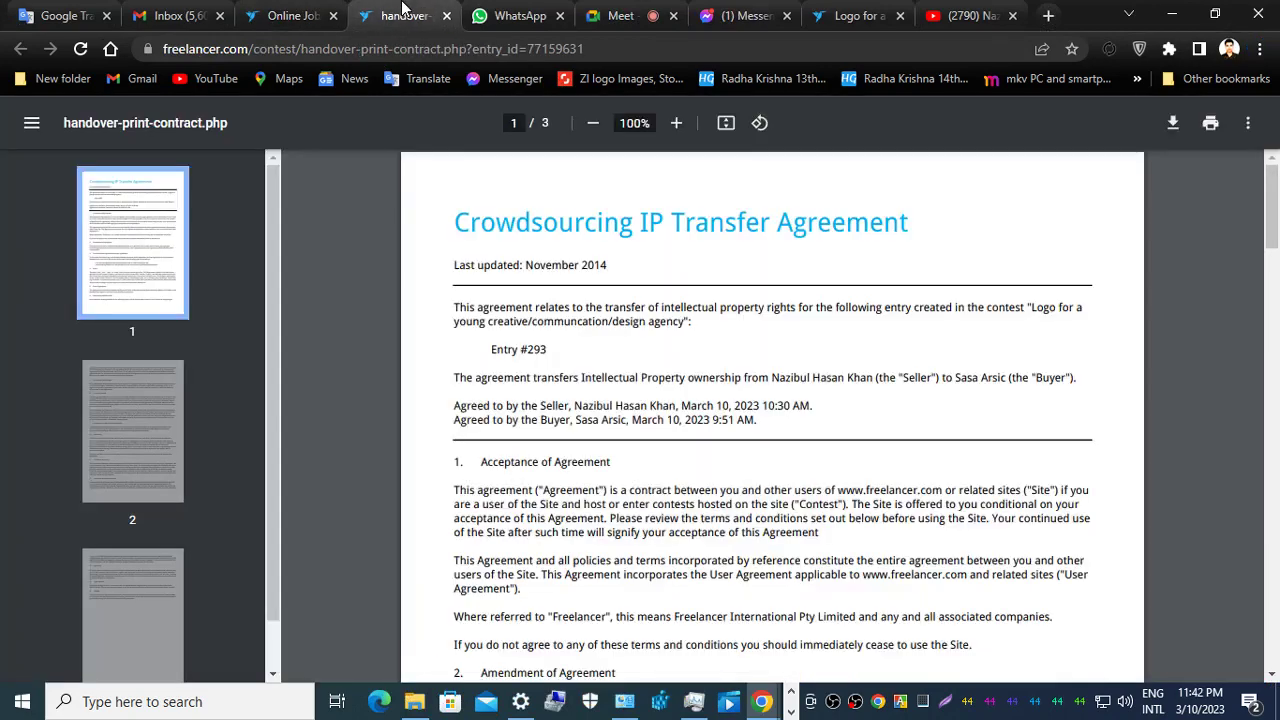
{"action": "left_click", "coordinate": [855, 15]}
{"action": "scroll", "coordinate": [1272, 230], "scroll_direction": "up", "scroll_amount": 2}
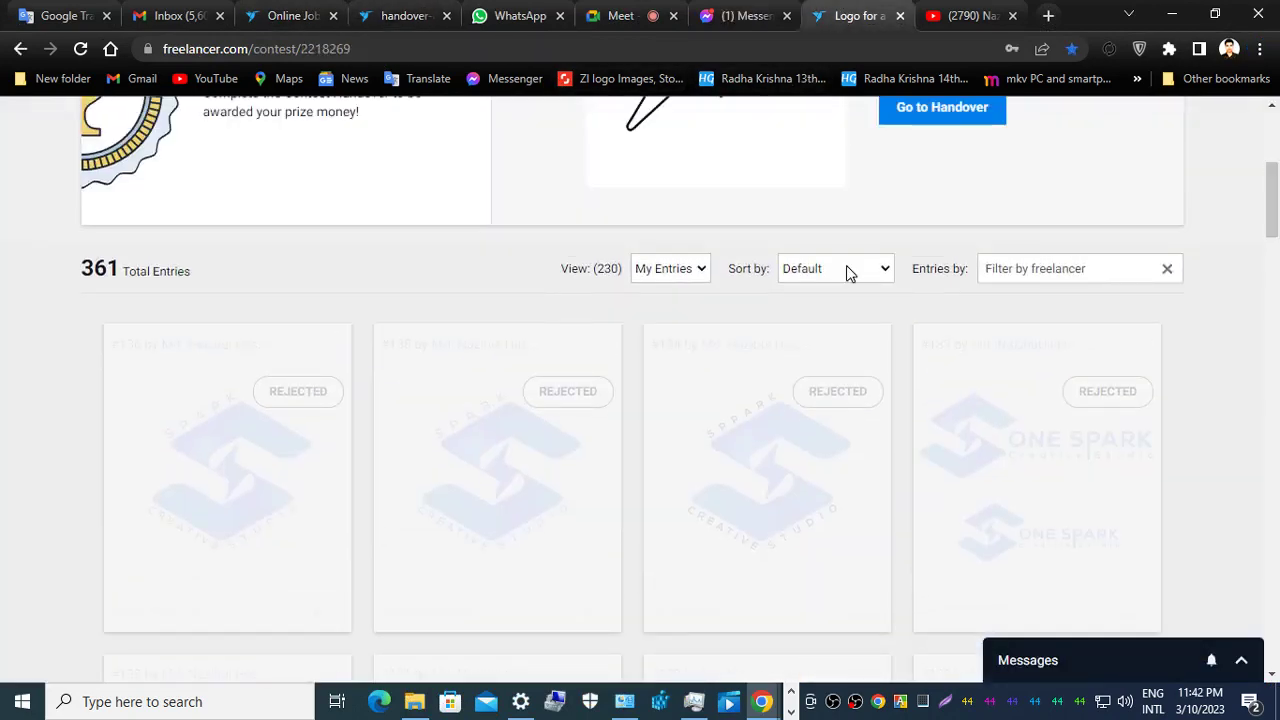
{"action": "left_click", "coordinate": [668, 270]}
{"action": "left_click", "coordinate": [654, 338]}
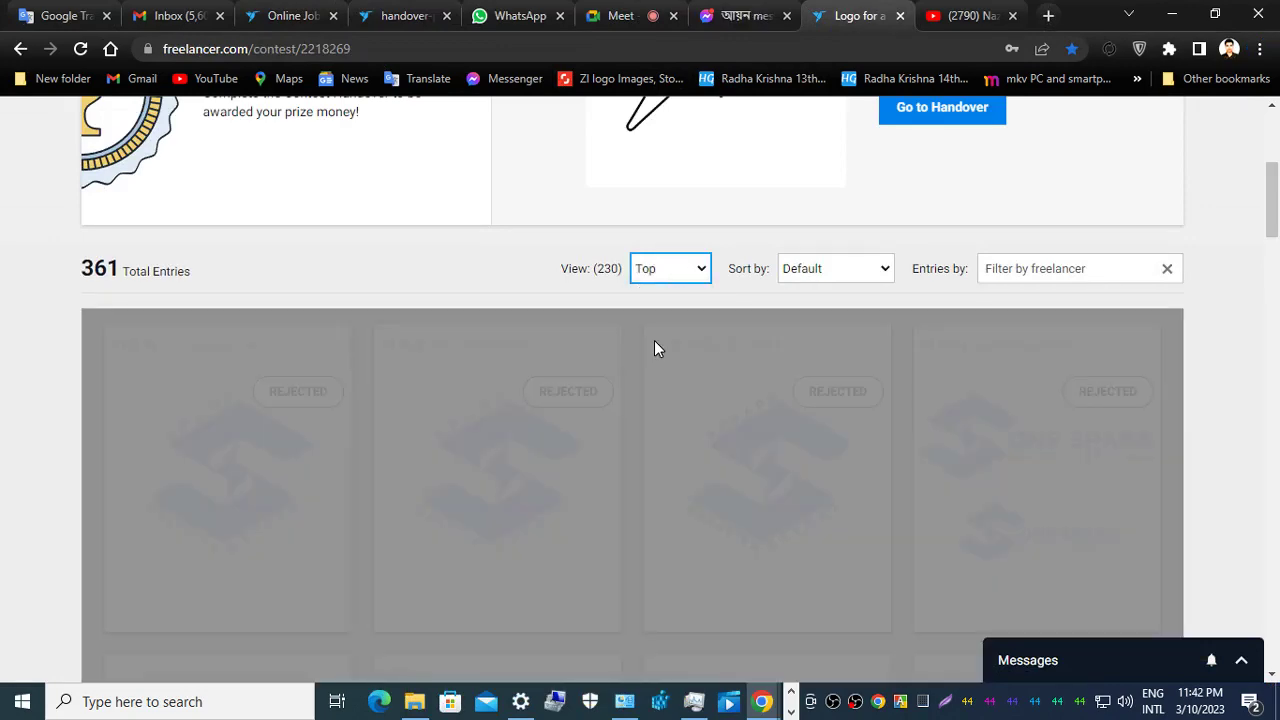
{"action": "scroll", "coordinate": [1272, 230], "scroll_direction": "down", "scroll_amount": 2}
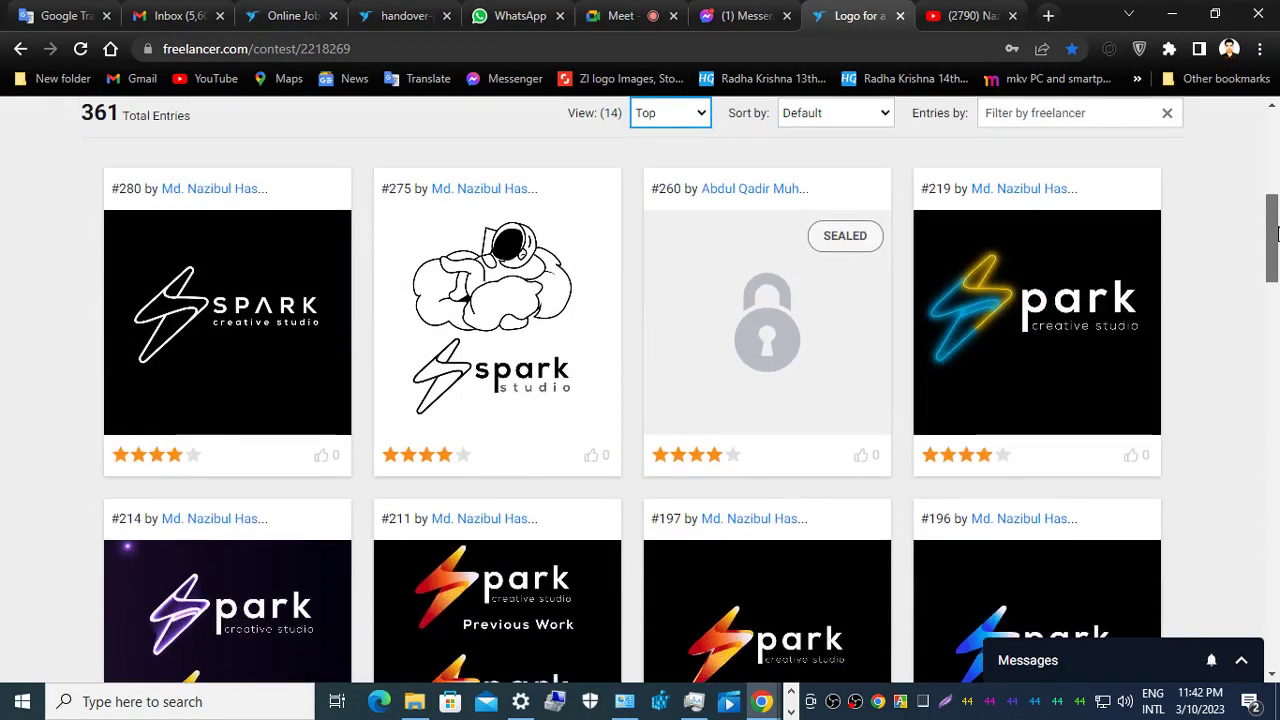
{"action": "mouse_move", "coordinate": [238, 364]}
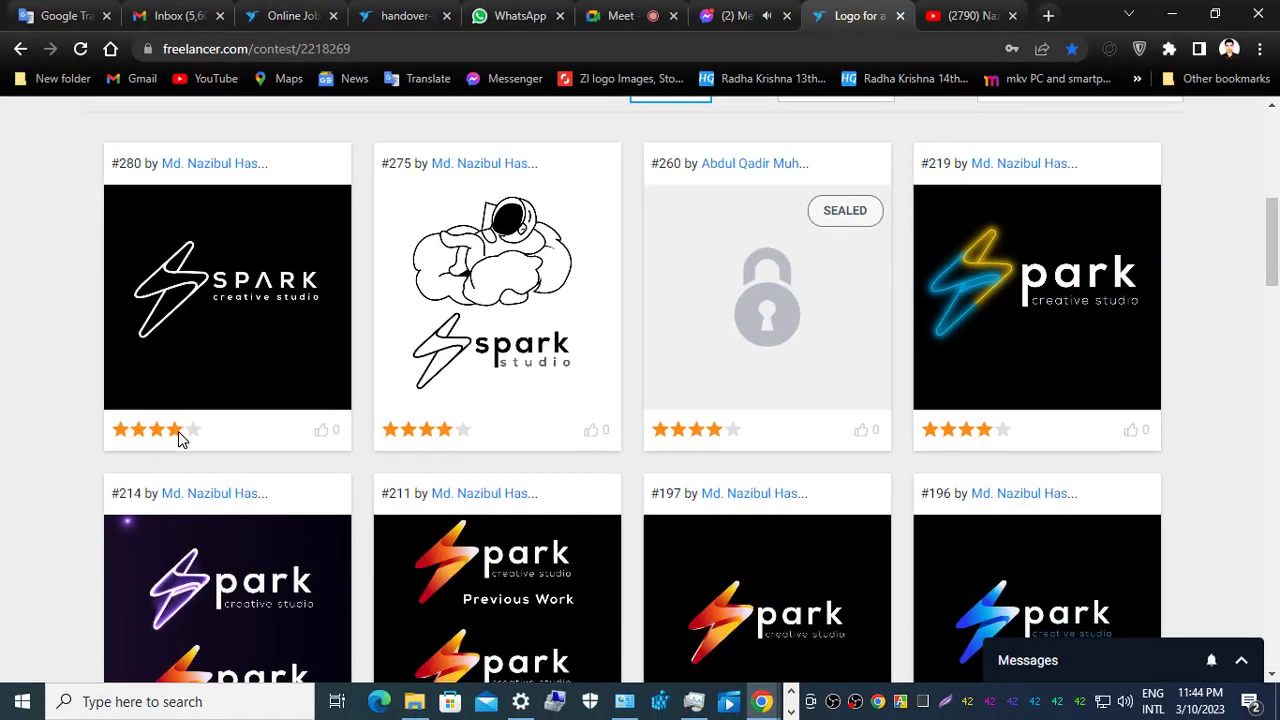
Reselect Top in the contest page's View filter.
{"action": "scroll", "coordinate": [1275, 390], "scroll_direction": "up", "scroll_amount": 1}
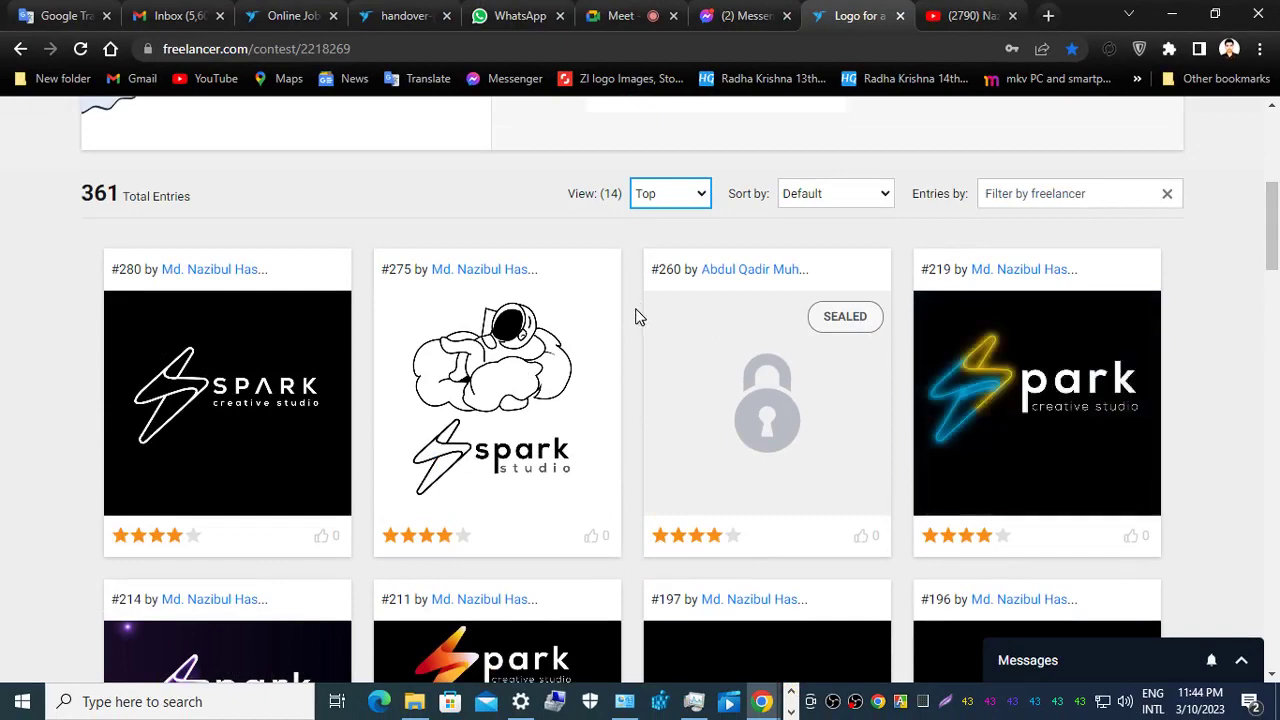
{"action": "left_click", "coordinate": [658, 192]}
{"action": "left_click", "coordinate": [658, 261]}
{"action": "mouse_move", "coordinate": [1275, 215]}
{"action": "left_mouse_down"}
{"action": "mouse_move", "coordinate": [1275, 360]}
{"action": "mouse_move", "coordinate": [1275, 210]}
{"action": "left_mouse_up"}
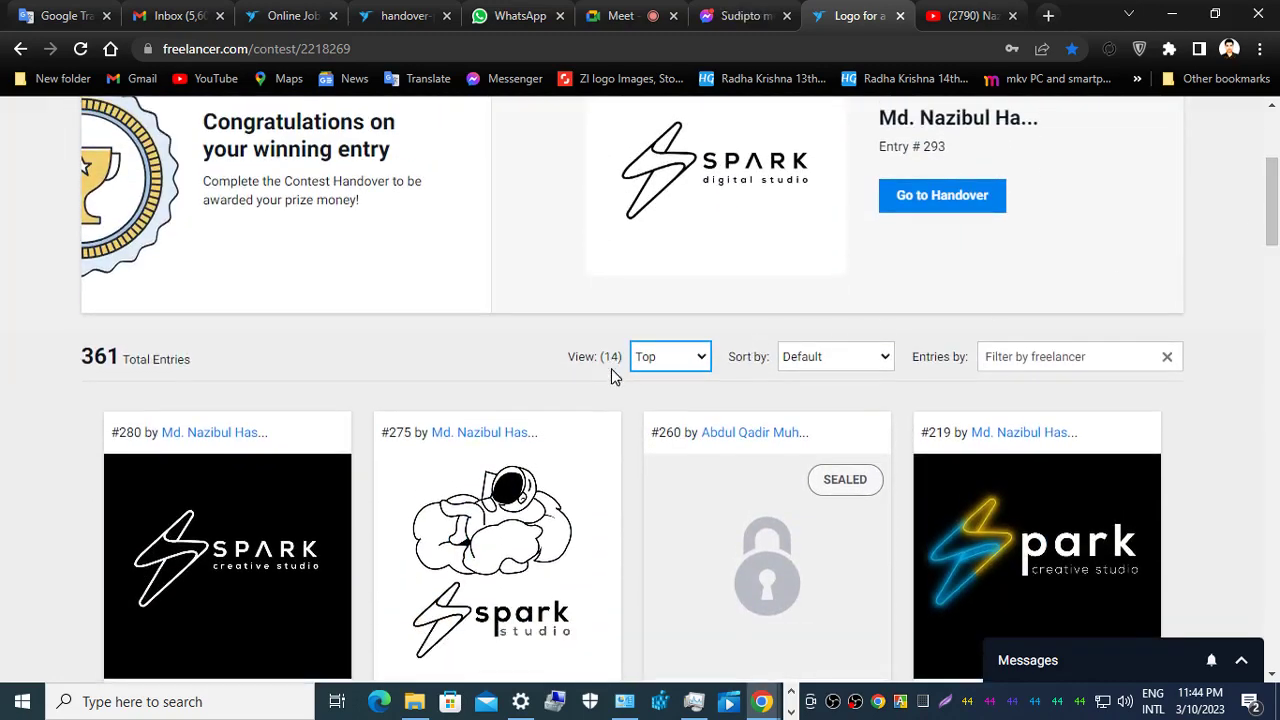
Highlight the View: (14) text and capture a screenshot region around View: (14) Top.
{"action": "left_click_drag", "start_coordinate": [593, 345], "coordinate": [627, 374]}
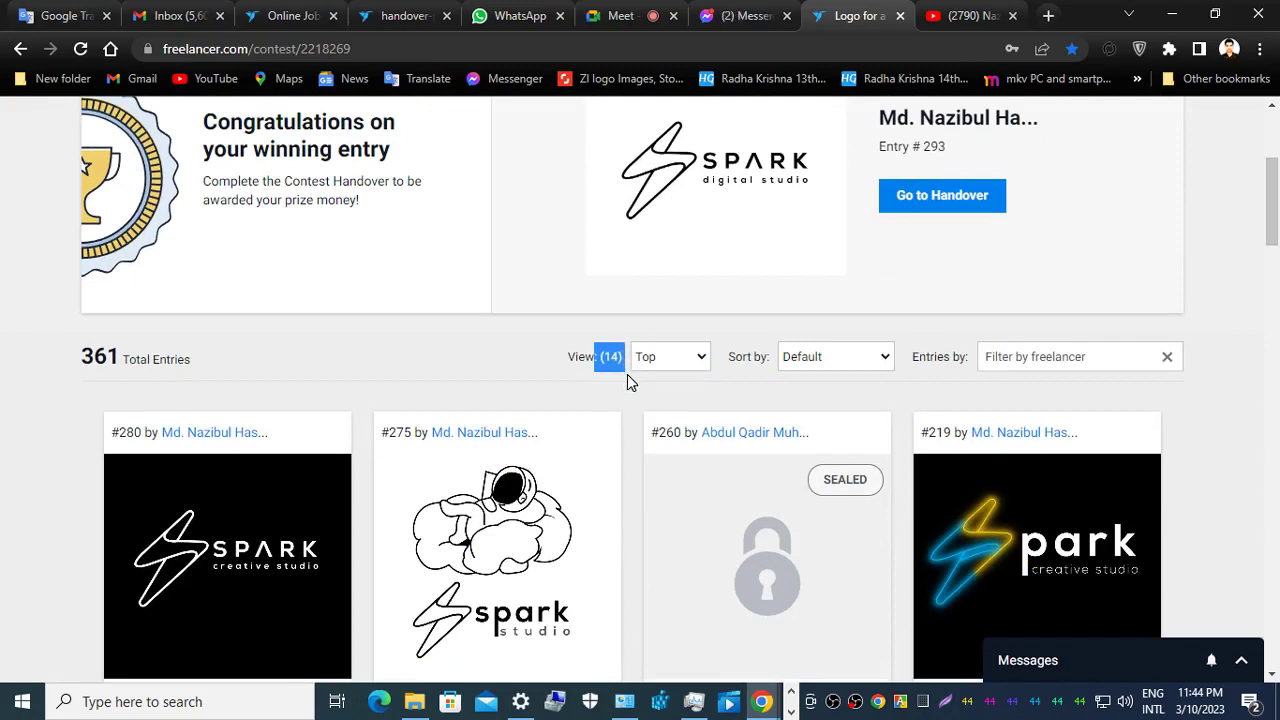
{"action": "left_click", "coordinate": [560, 350]}
{"action": "left_click_drag", "start_coordinate": [559, 345], "coordinate": [628, 368]}
{"action": "left_click", "coordinate": [569, 383]}
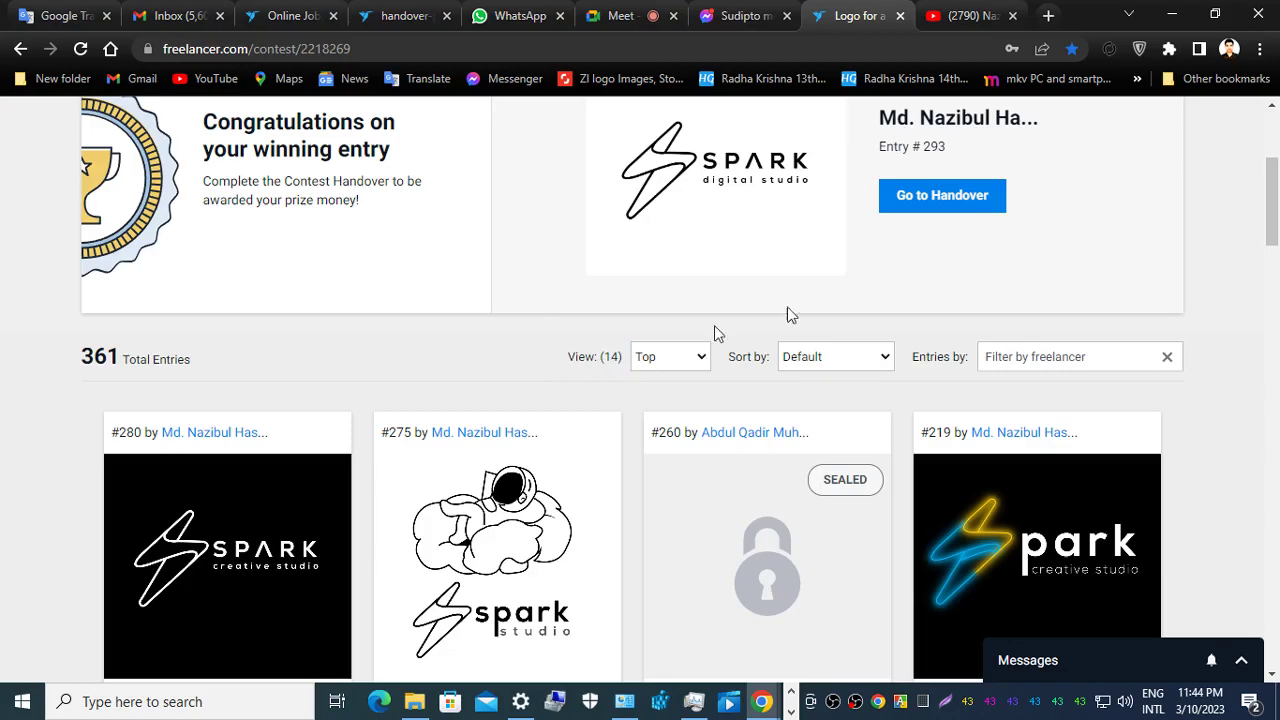
{"action": "key", "text": "Print"}
{"action": "left_click_drag", "start_coordinate": [528, 327], "coordinate": [739, 388]}
Mark View: (14) with a red box and arrow, close the capture, and reopen View choices.
{"action": "left_click", "coordinate": [756, 282]}
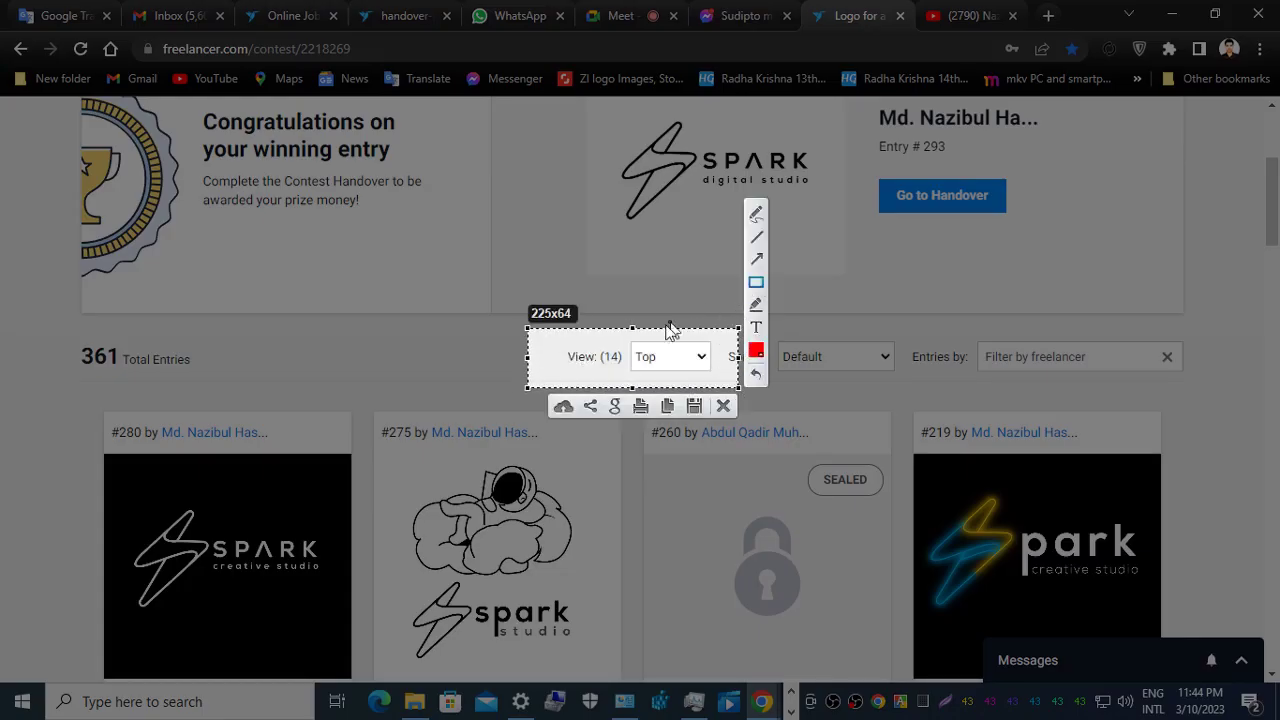
{"action": "left_click_drag", "start_coordinate": [553, 342], "coordinate": [636, 374]}
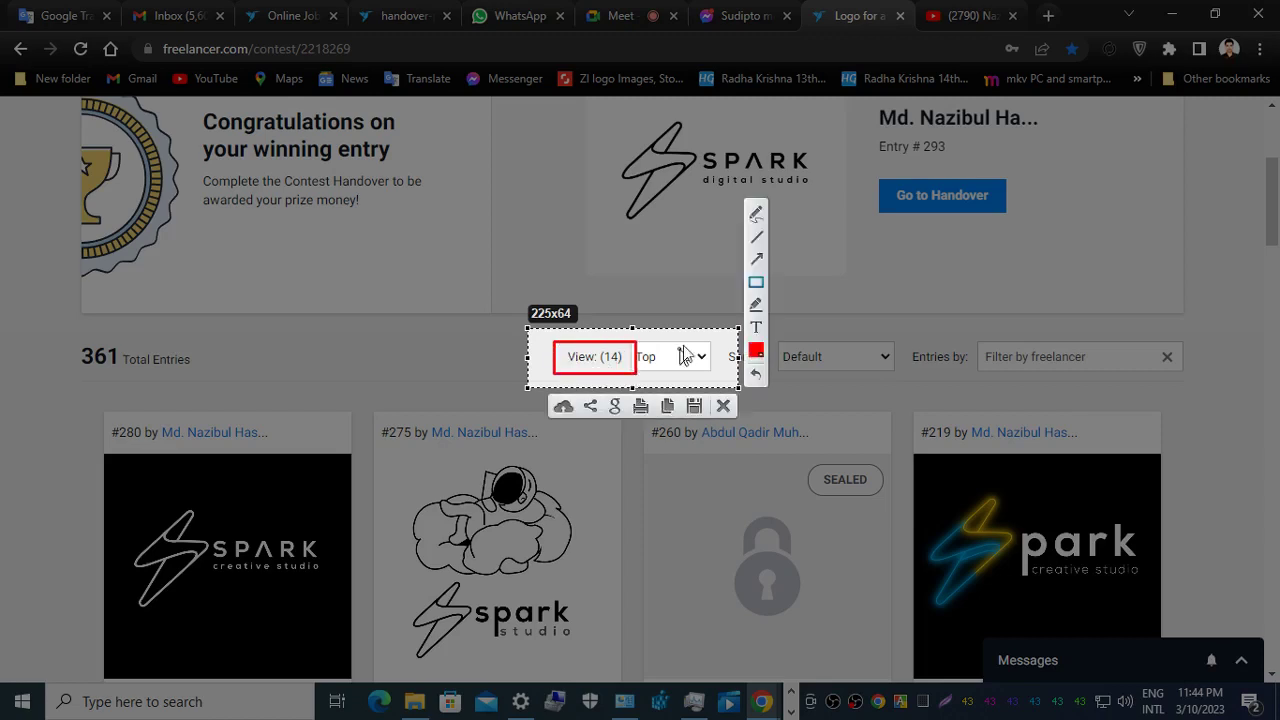
{"action": "left_click_drag", "start_coordinate": [657, 233], "coordinate": [592, 352]}
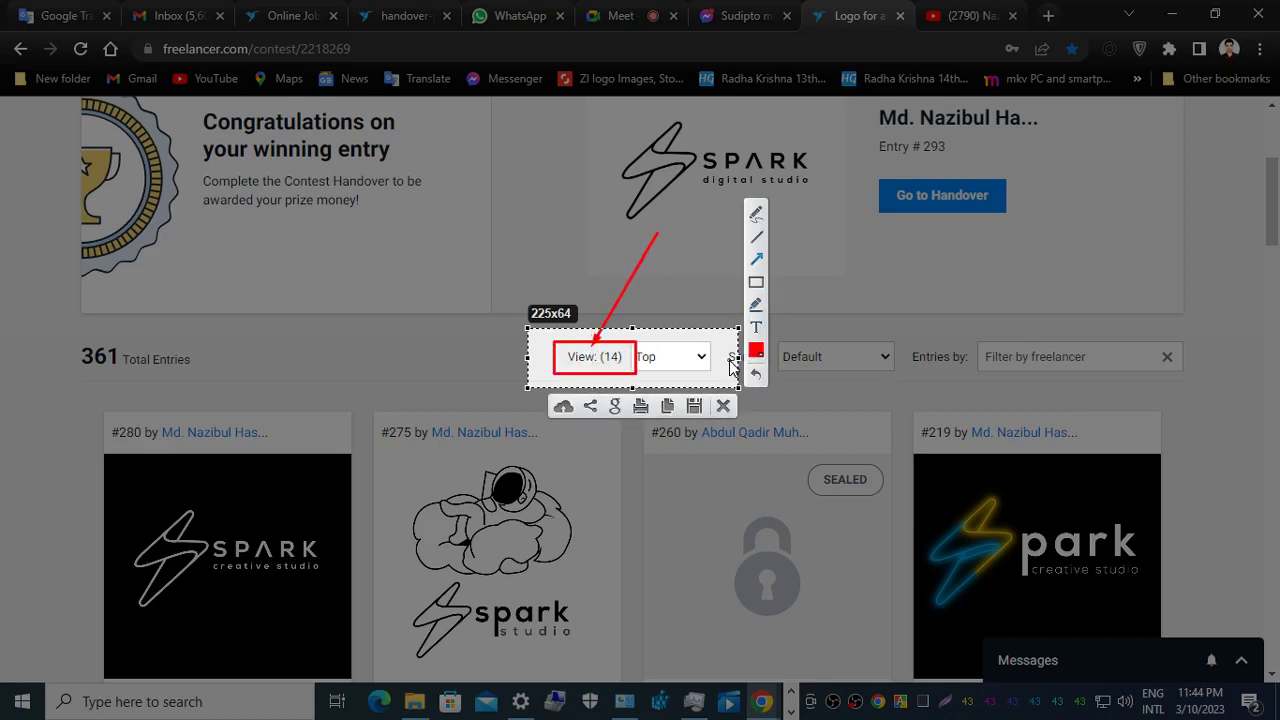
{"action": "left_click", "coordinate": [727, 407]}
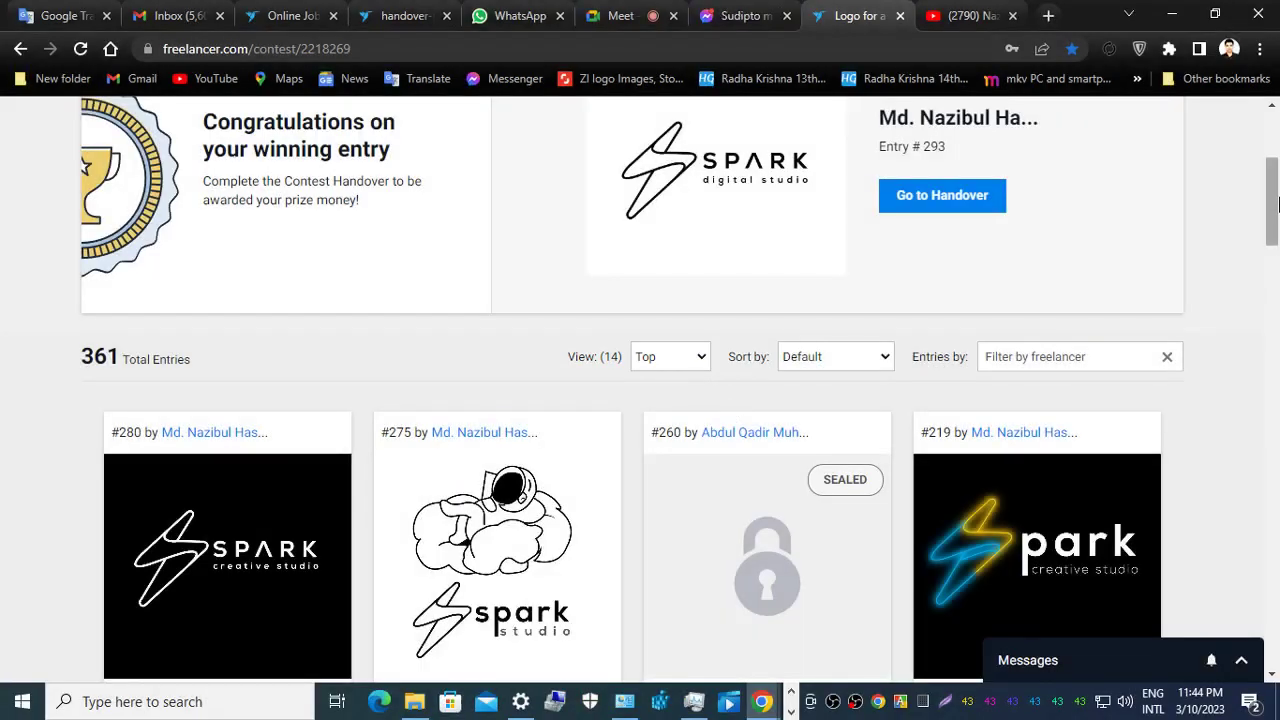
{"action": "mouse_move", "coordinate": [1273, 195]}
{"action": "left_mouse_down"}
{"action": "mouse_move", "coordinate": [1273, 367]}
{"action": "mouse_move", "coordinate": [1276, 196]}
{"action": "left_mouse_up"}
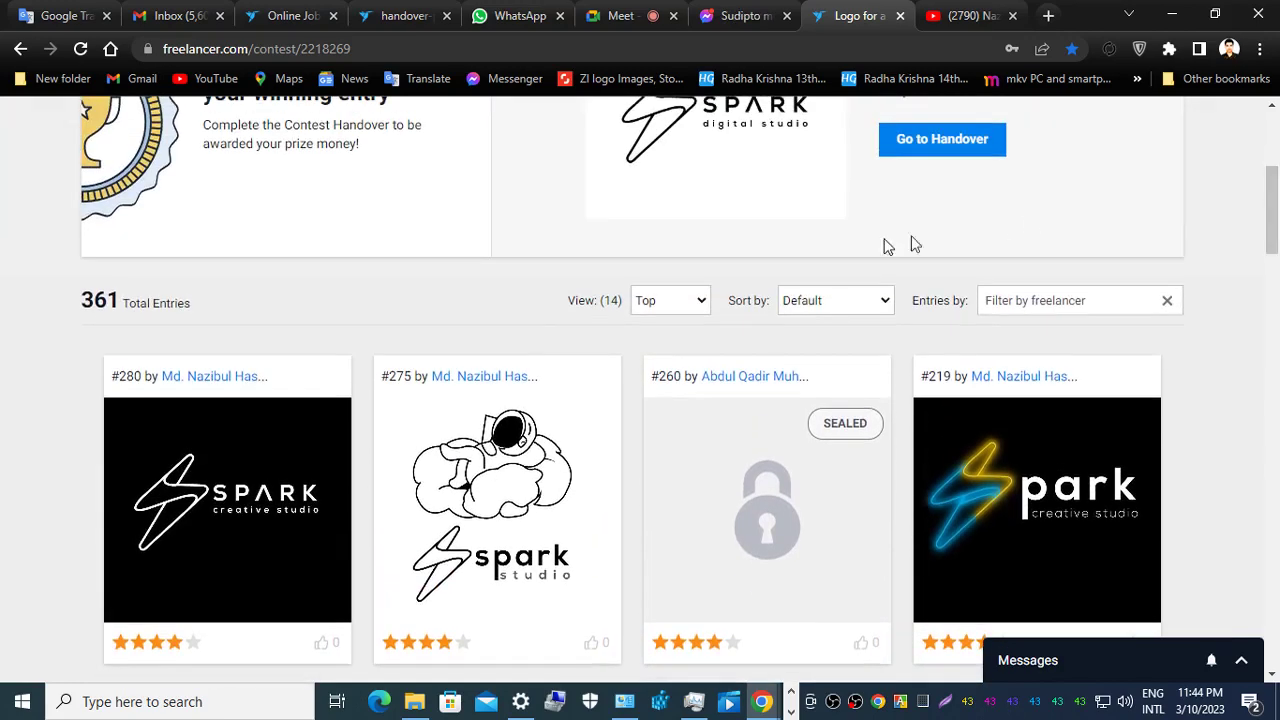
{"action": "left_click", "coordinate": [656, 300]}
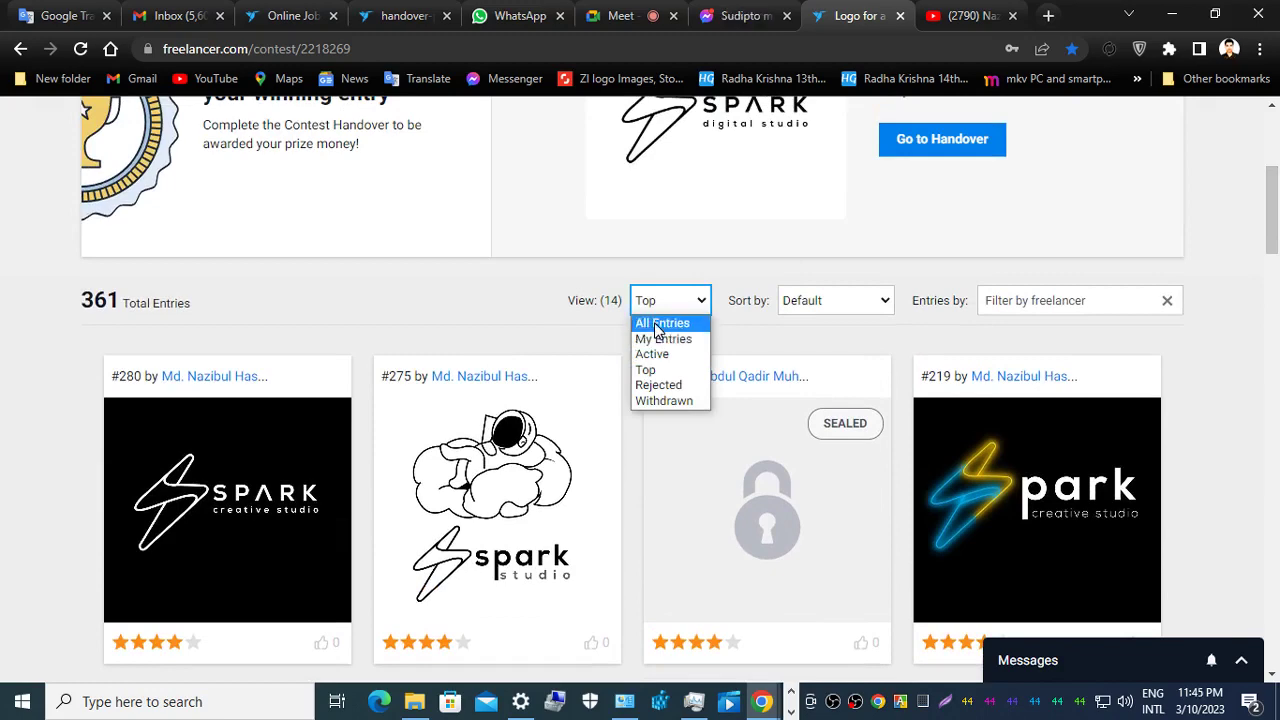
Show All Entries and capture a screenshot of the first entry cards.
{"action": "left_click", "coordinate": [660, 324]}
{"action": "mouse_move", "coordinate": [1276, 180]}
{"action": "left_mouse_down"}
{"action": "mouse_move", "coordinate": [1276, 206]}
{"action": "mouse_move", "coordinate": [1276, 188]}
{"action": "left_mouse_up"}
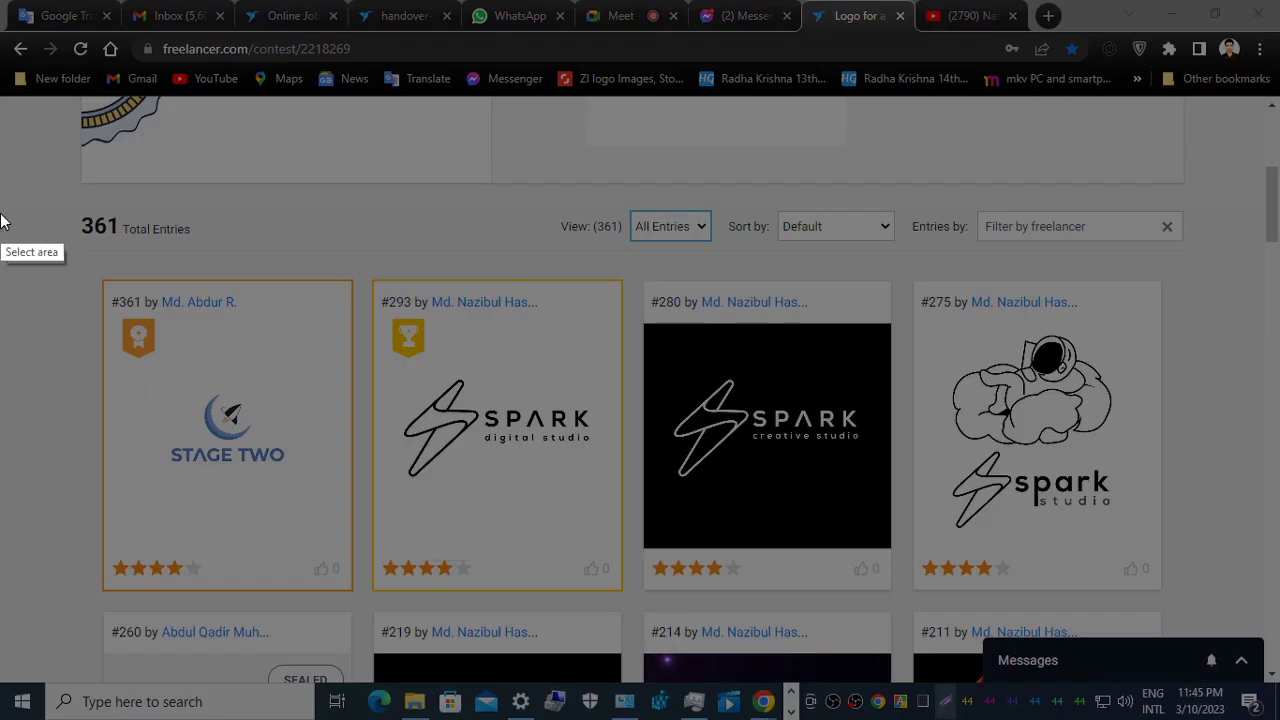
{"action": "mouse_move", "coordinate": [0, 184]}
{"action": "left_mouse_down"}
{"action": "mouse_move", "coordinate": [646, 320]}
{"action": "mouse_move", "coordinate": [706, 517]}
{"action": "mouse_move", "coordinate": [711, 611]}
{"action": "left_mouse_up"}
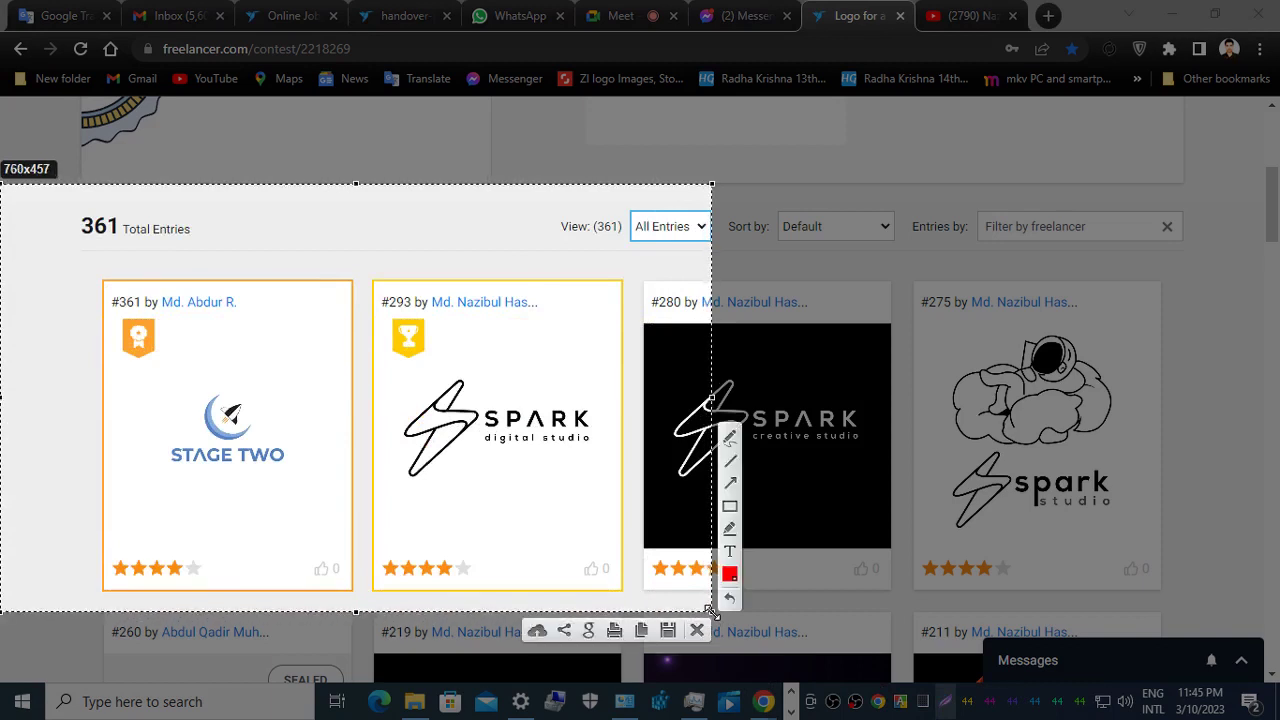
Box the #361 and #293 award badges in red and point arrows at them.
{"action": "left_click", "coordinate": [733, 512]}
{"action": "mouse_move", "coordinate": [76, 254]}
{"action": "left_mouse_down"}
{"action": "mouse_move", "coordinate": [200, 340]}
{"action": "mouse_move", "coordinate": [310, 387]}
{"action": "left_mouse_up"}
{"action": "mouse_move", "coordinate": [356, 242]}
{"action": "left_mouse_down"}
{"action": "mouse_move", "coordinate": [390, 400]}
{"action": "mouse_move", "coordinate": [494, 376]}
{"action": "mouse_move", "coordinate": [591, 374]}
{"action": "left_mouse_up"}
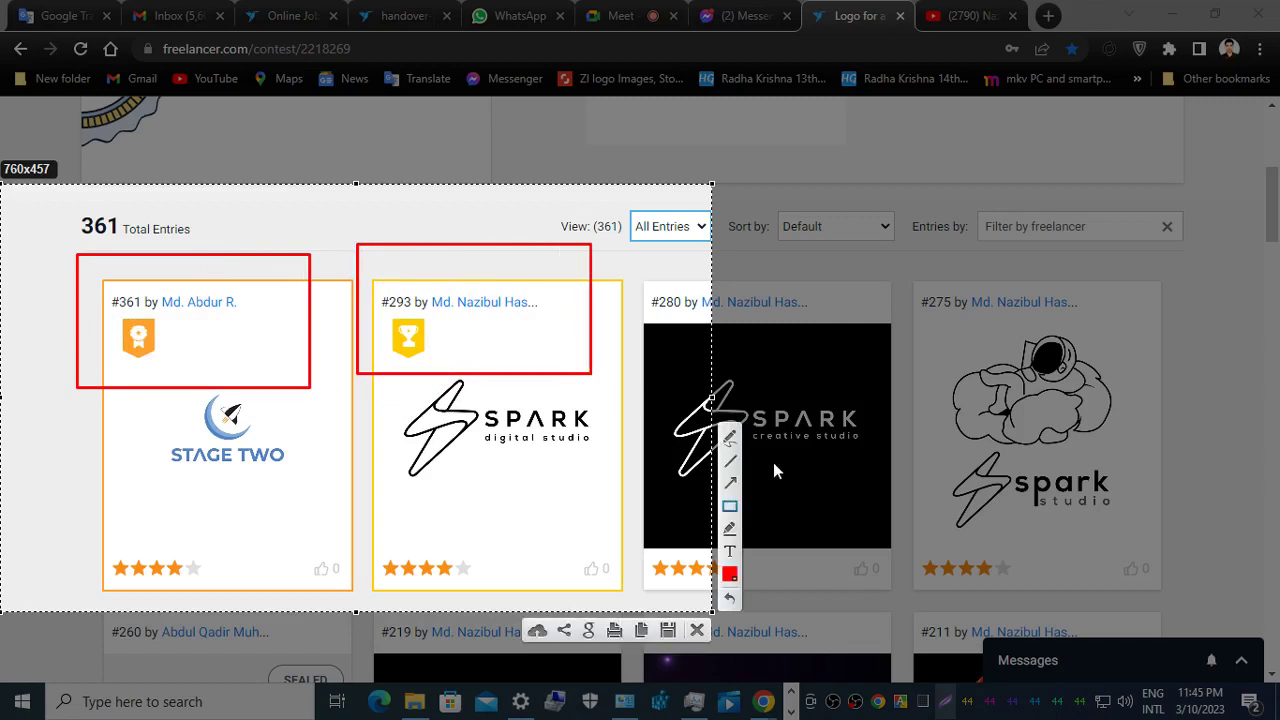
{"action": "left_click", "coordinate": [736, 484]}
{"action": "left_click_drag", "start_coordinate": [620, 316], "coordinate": [447, 338]}
{"action": "left_click_drag", "start_coordinate": [28, 326], "coordinate": [115, 339]}
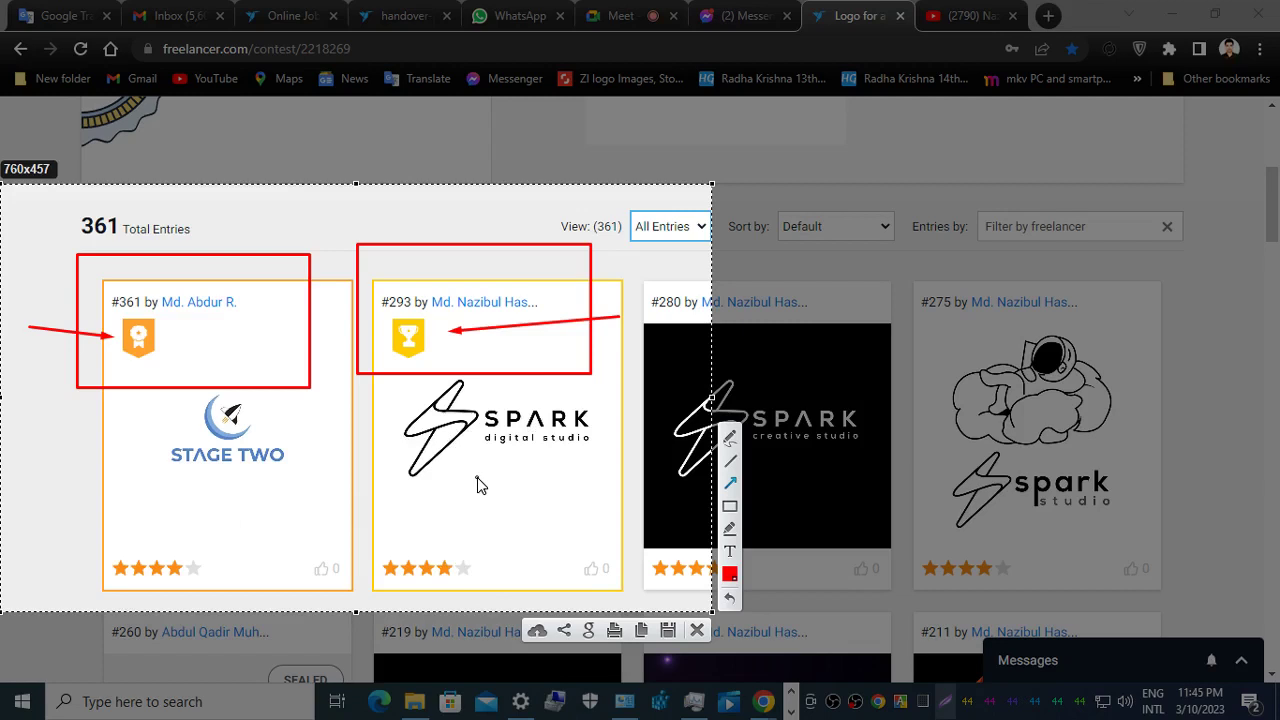
Add arrows at the STAGE TWO rocket and SPARK lightning mark, then save the screenshot.
{"action": "left_click_drag", "start_coordinate": [120, 498], "coordinate": [192, 477]}
{"action": "left_click_drag", "start_coordinate": [310, 411], "coordinate": [252, 419]}
{"action": "left_click_drag", "start_coordinate": [476, 516], "coordinate": [455, 452]}
{"action": "left_click", "coordinate": [665, 629]}
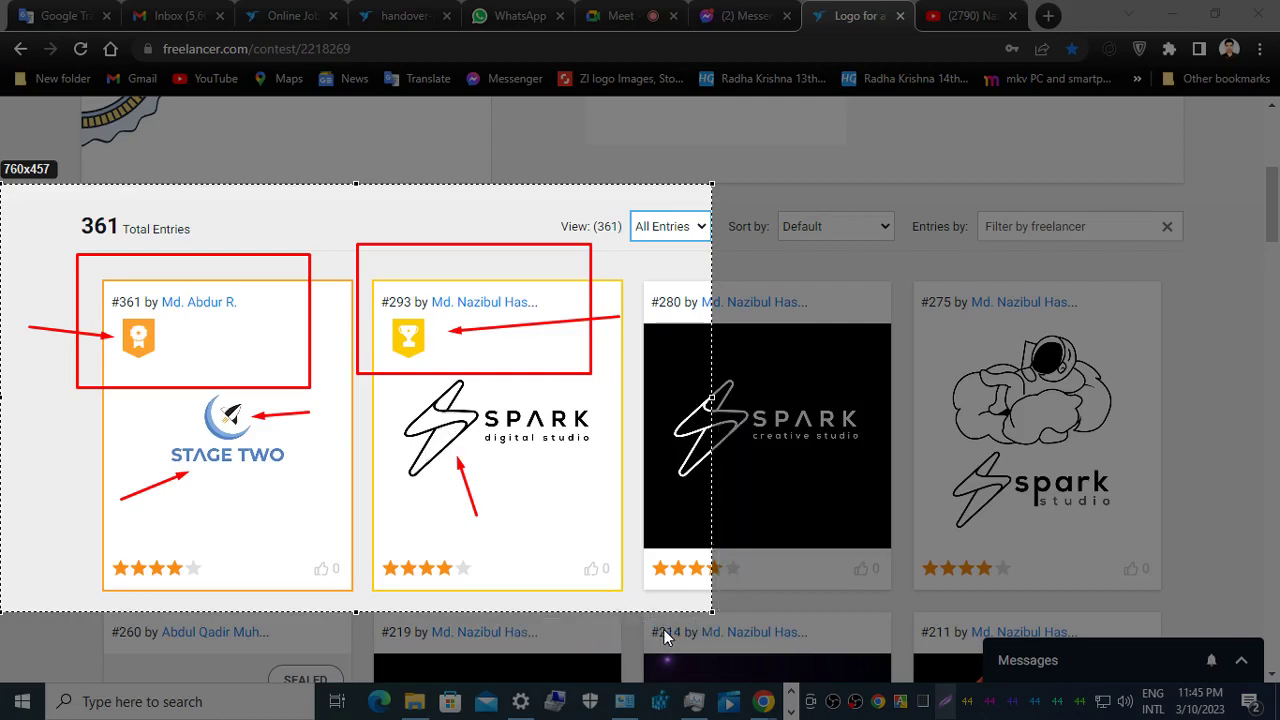
{"action": "left_click", "coordinate": [488, 343]}
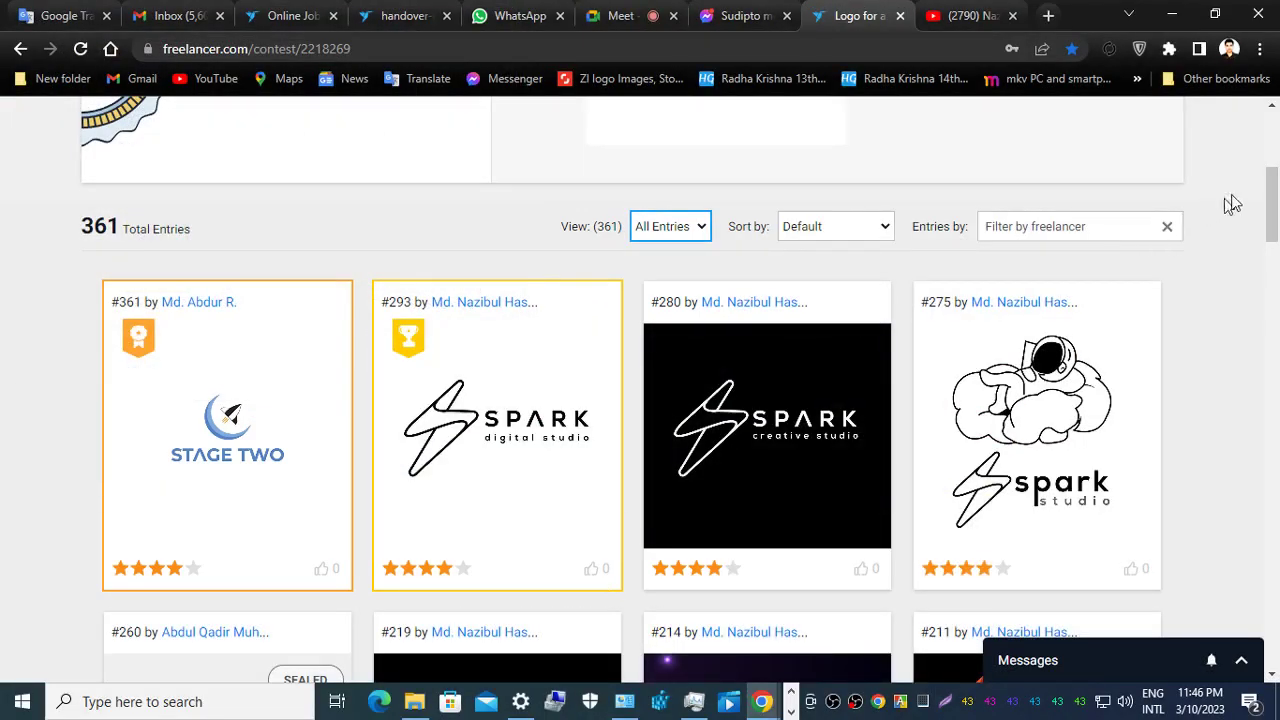
{"action": "left_click_drag", "start_coordinate": [1272, 204], "coordinate": [1275, 175]}
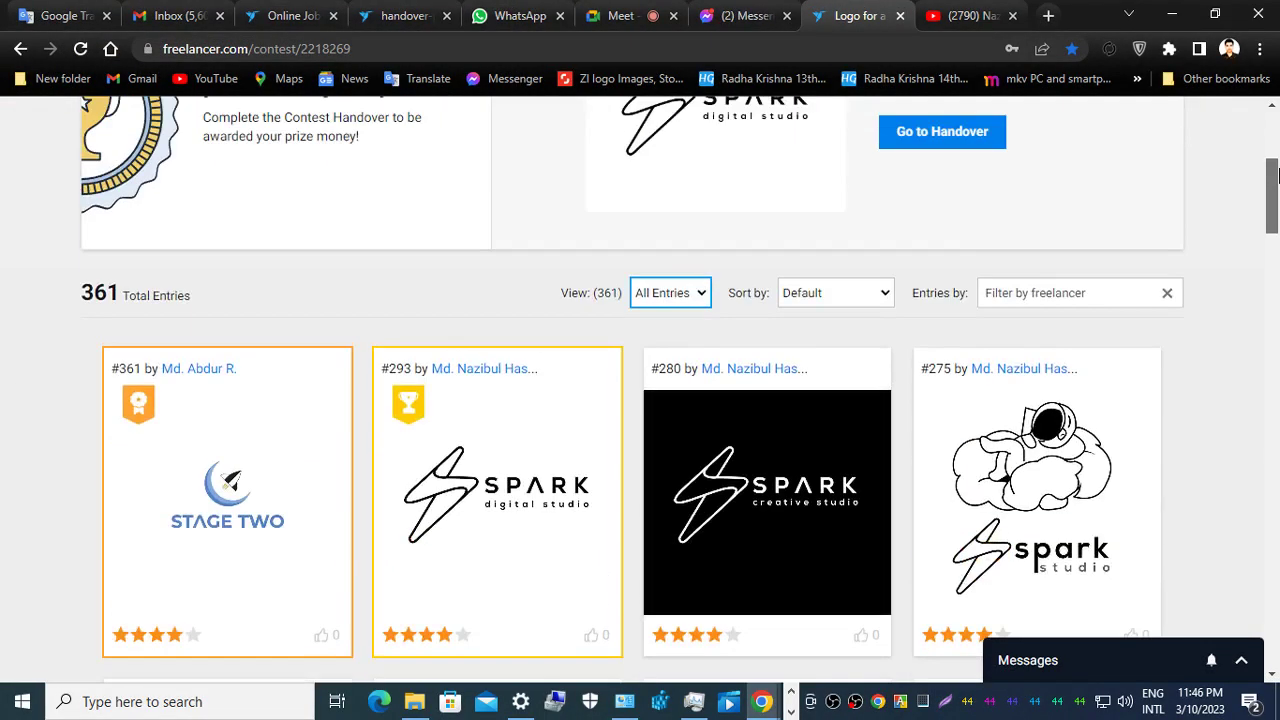
{"action": "left_click", "coordinate": [686, 293]}
{"action": "left_click", "coordinate": [677, 331]}
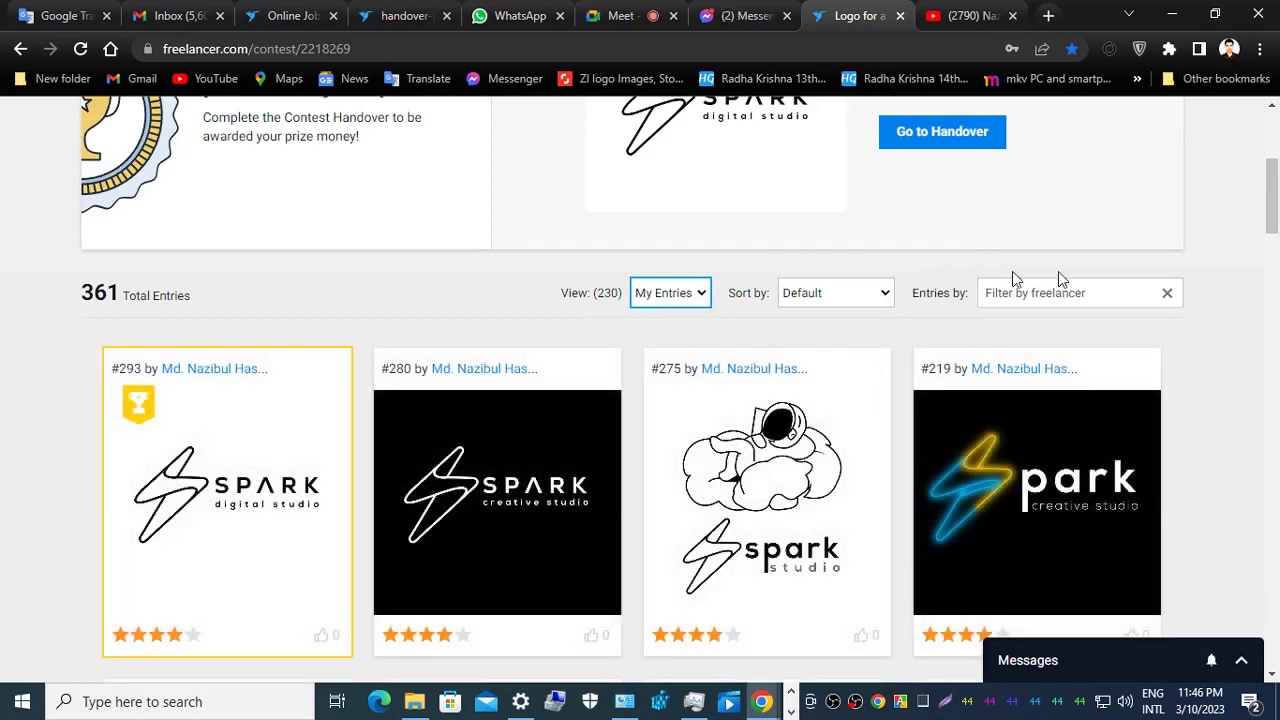
{"action": "mouse_move", "coordinate": [1276, 176]}
{"action": "left_mouse_down"}
{"action": "mouse_move", "coordinate": [1276, 262]}
{"action": "mouse_move", "coordinate": [1276, 182]}
{"action": "left_mouse_up"}
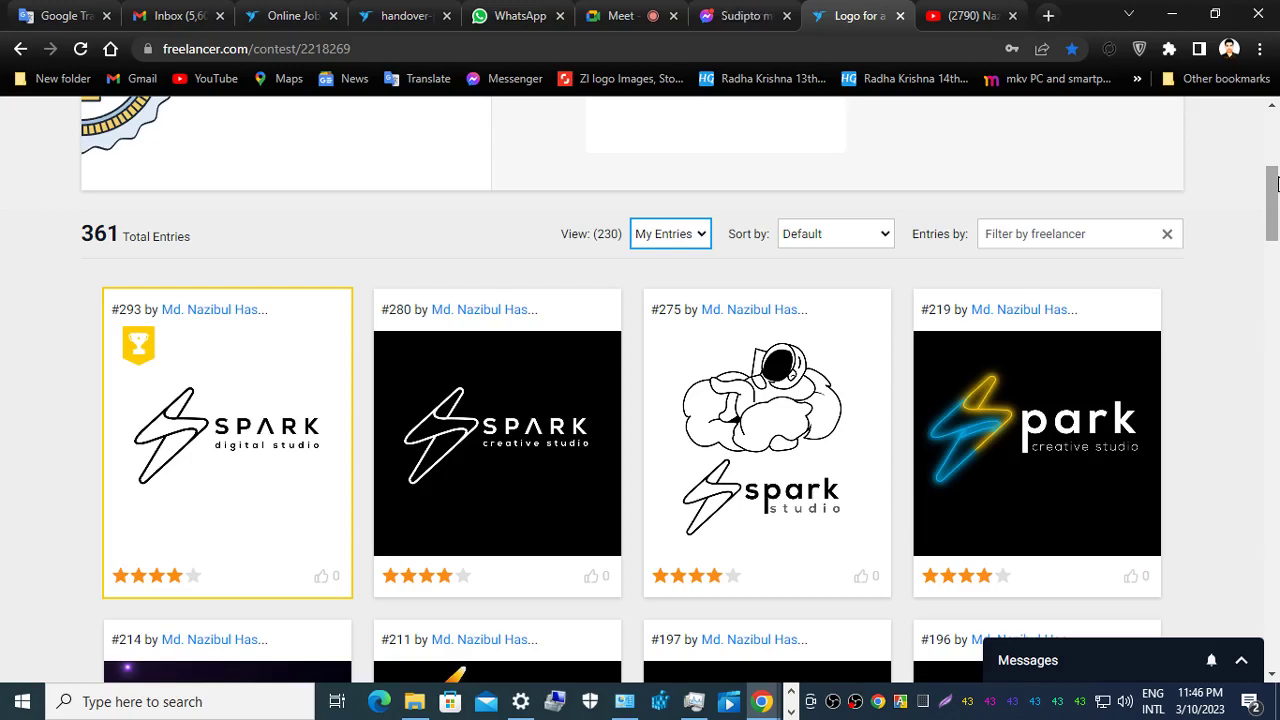
{"action": "left_click_drag", "start_coordinate": [1275, 183], "coordinate": [1268, 398]}
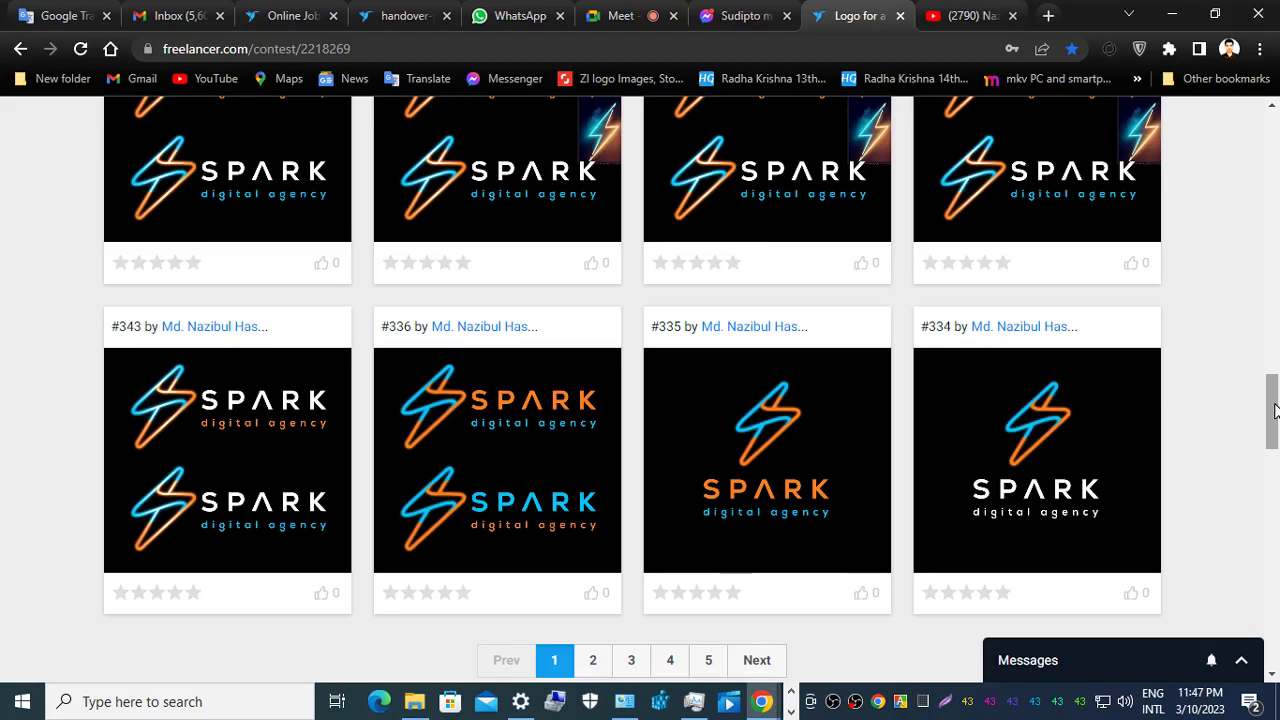
Switch the View filter to All Entries and capture the row with #179 and sealed #113, #93, #40.
{"action": "left_click_drag", "start_coordinate": [1275, 410], "coordinate": [1275, 180]}
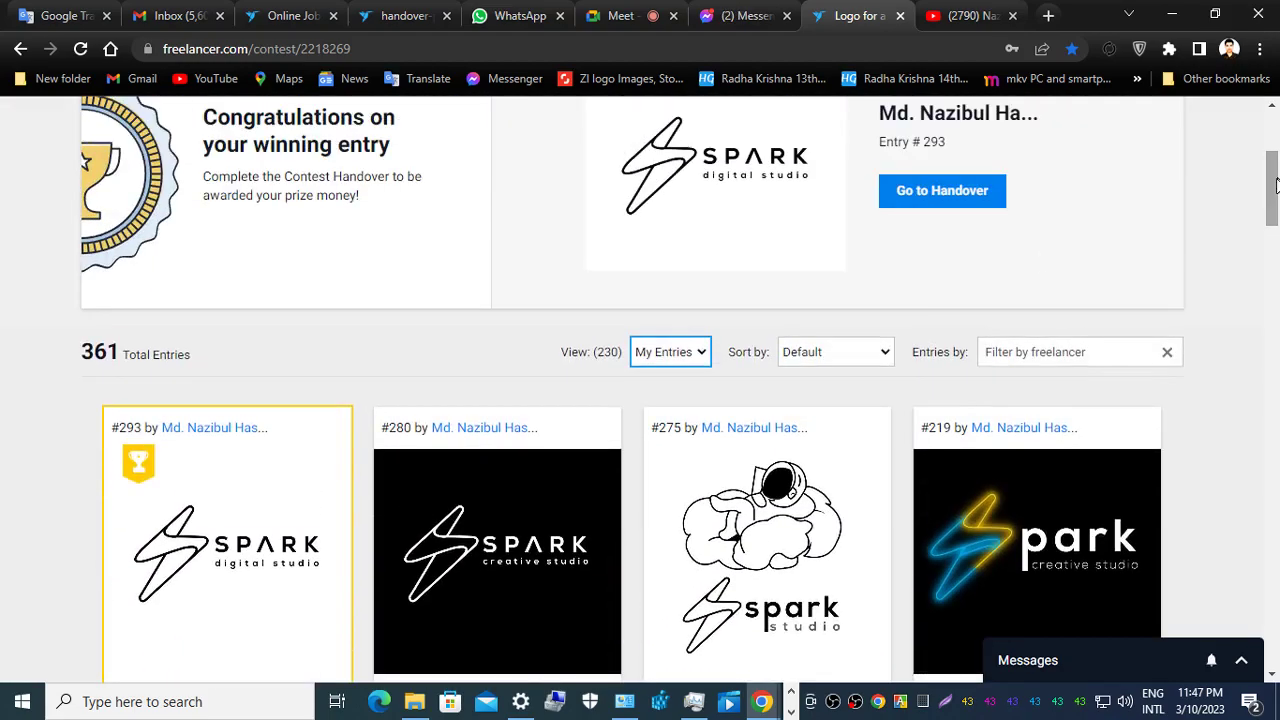
{"action": "left_click", "coordinate": [648, 352]}
{"action": "left_click", "coordinate": [672, 378]}
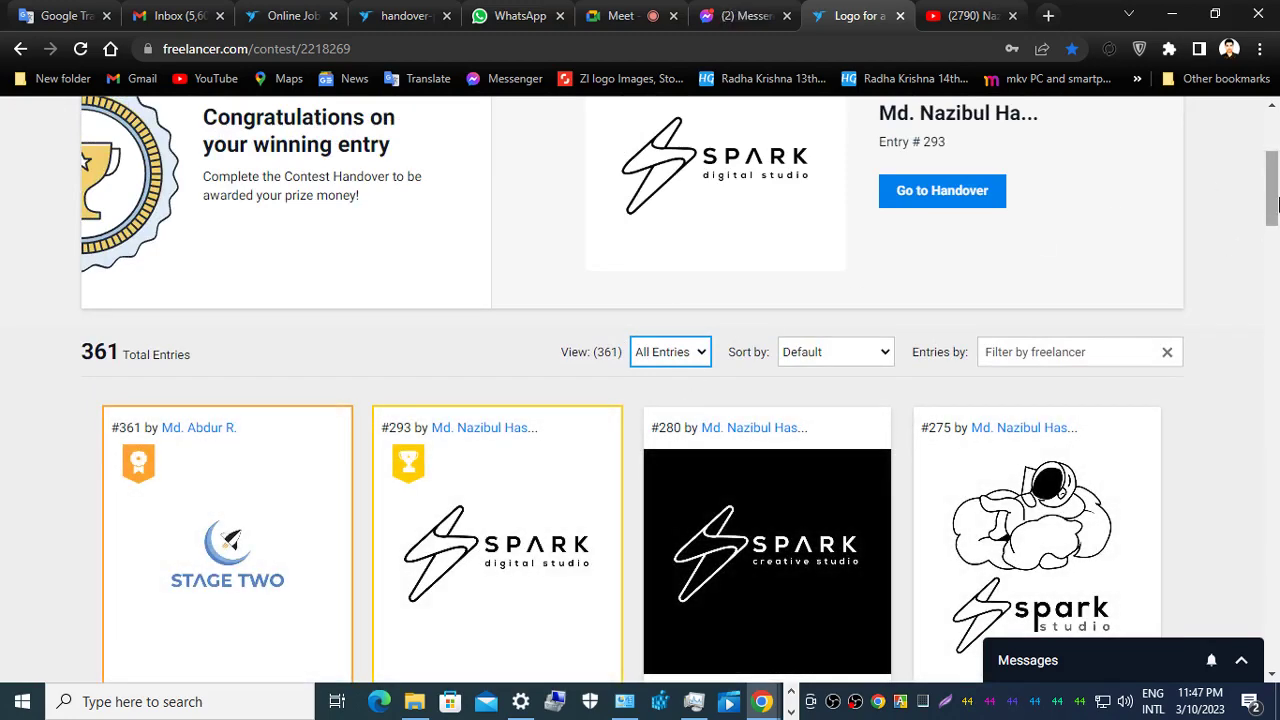
{"action": "left_click_drag", "start_coordinate": [1275, 176], "coordinate": [1275, 333]}
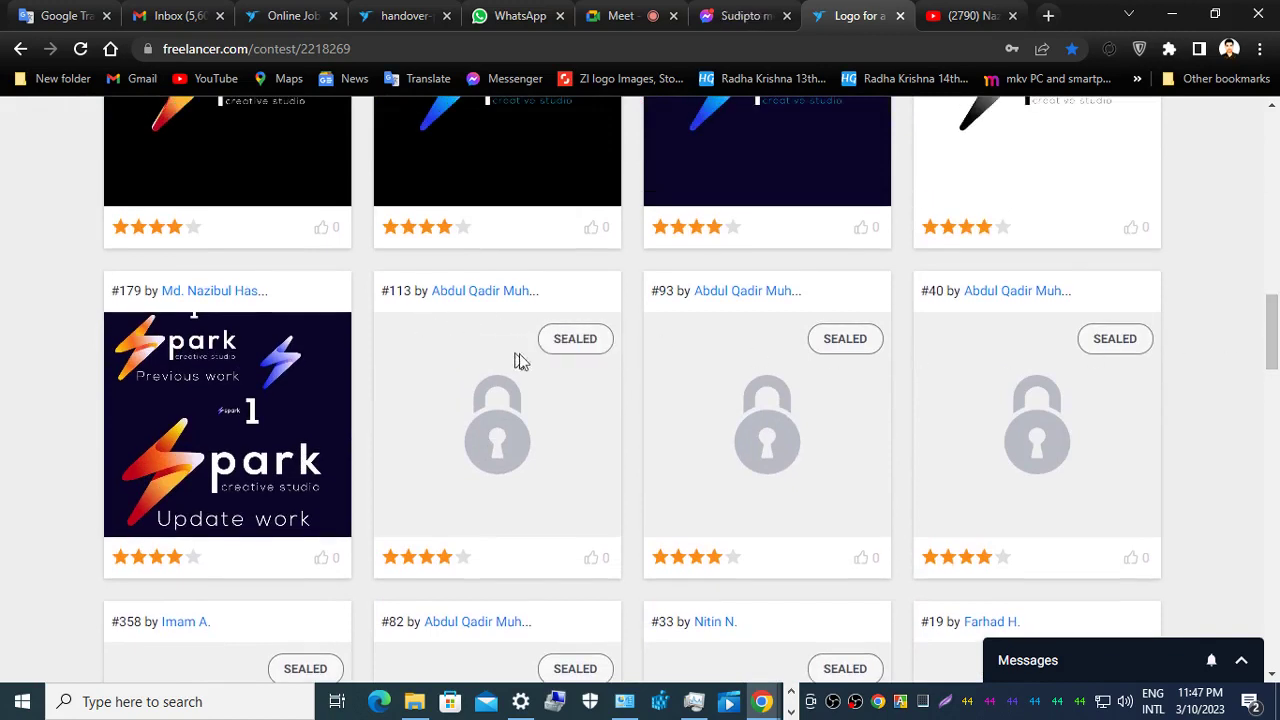
{"action": "left_click", "coordinate": [945, 701]}
{"action": "mouse_move", "coordinate": [80, 251]}
{"action": "left_mouse_down"}
{"action": "mouse_move", "coordinate": [1051, 423]}
{"action": "mouse_move", "coordinate": [1163, 480]}
{"action": "mouse_move", "coordinate": [1231, 563]}
{"action": "mouse_move", "coordinate": [1188, 599]}
{"action": "left_mouse_up"}
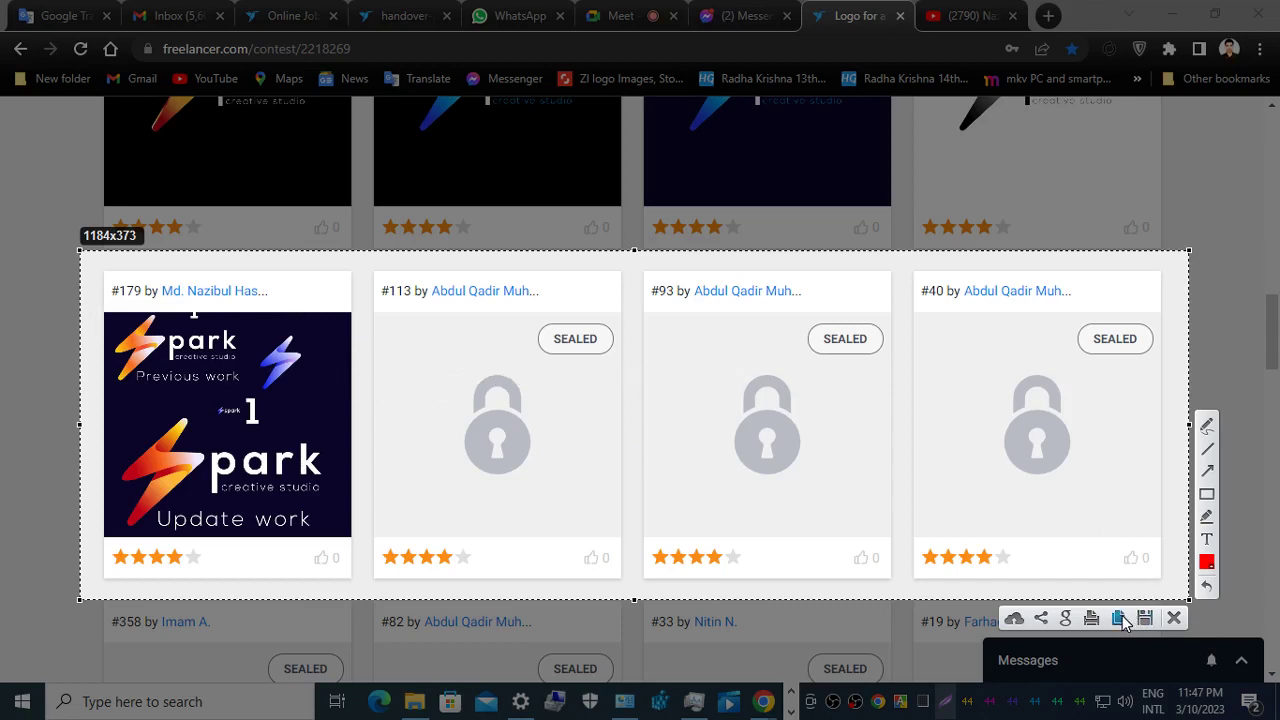
Draw red boxes around the SEALED badges of #40, #93 and #113, with arrows at each padlock.
{"action": "left_click", "coordinate": [1208, 498]}
{"action": "left_click_drag", "start_coordinate": [1023, 318], "coordinate": [1173, 362]}
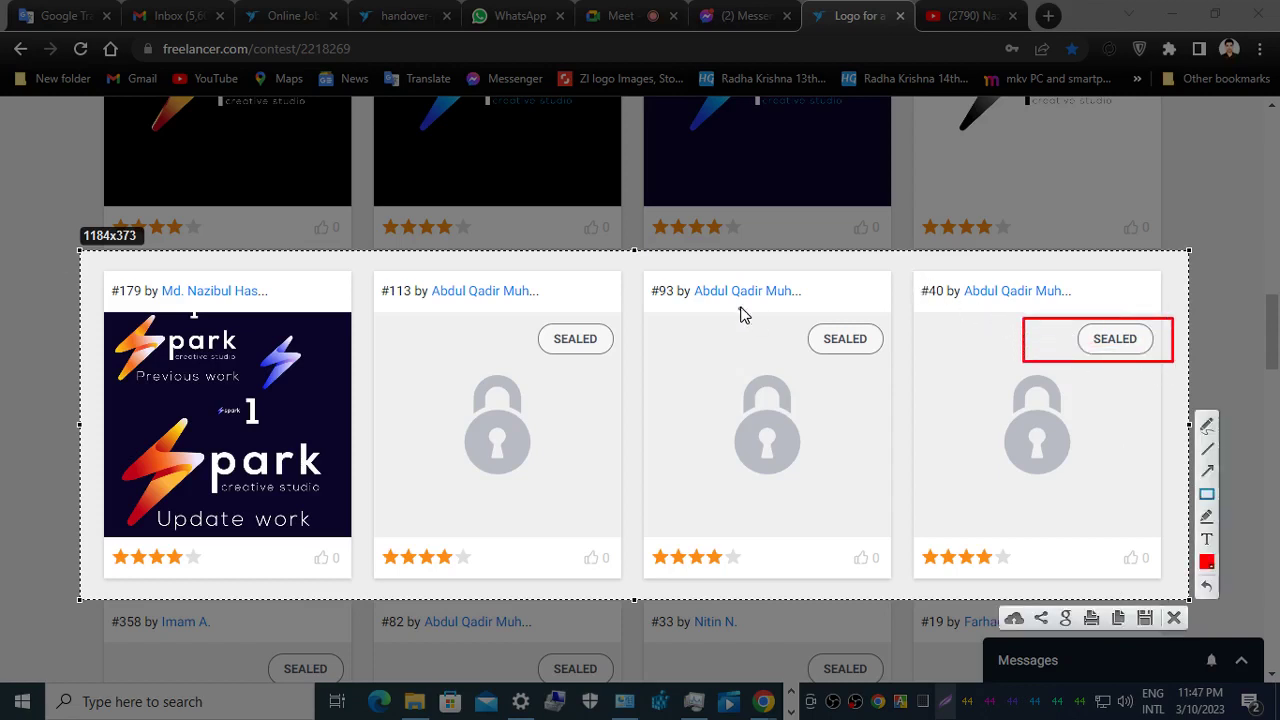
{"action": "left_click_drag", "start_coordinate": [763, 315], "coordinate": [895, 372]}
{"action": "left_click_drag", "start_coordinate": [504, 306], "coordinate": [638, 376]}
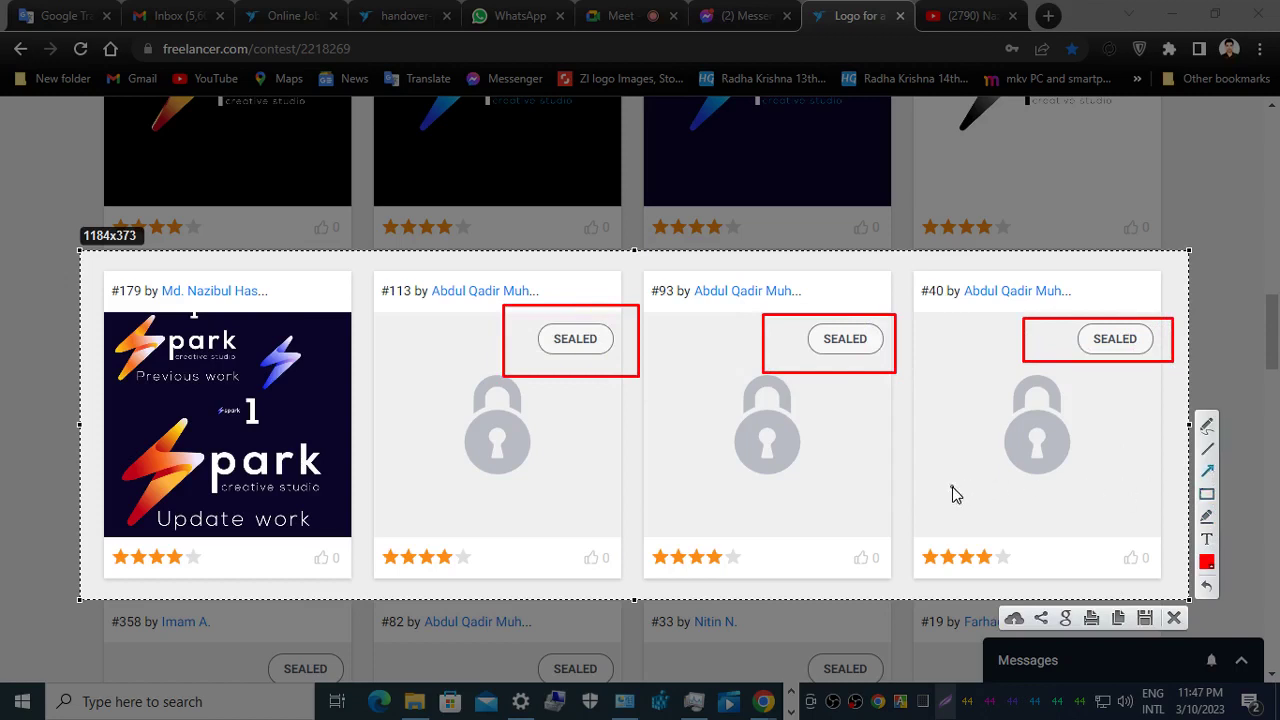
{"action": "left_click_drag", "start_coordinate": [932, 492], "coordinate": [992, 463]}
{"action": "left_click_drag", "start_coordinate": [671, 487], "coordinate": [727, 466]}
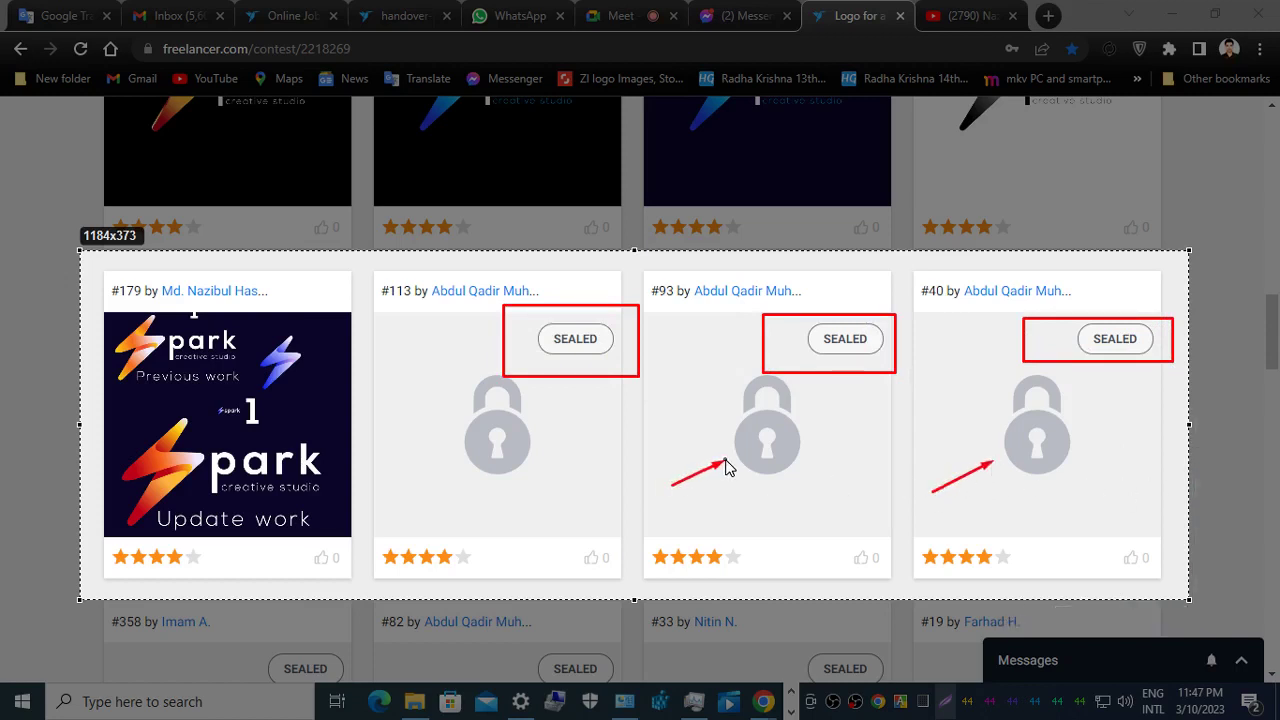
{"action": "left_click_drag", "start_coordinate": [407, 489], "coordinate": [459, 468]}
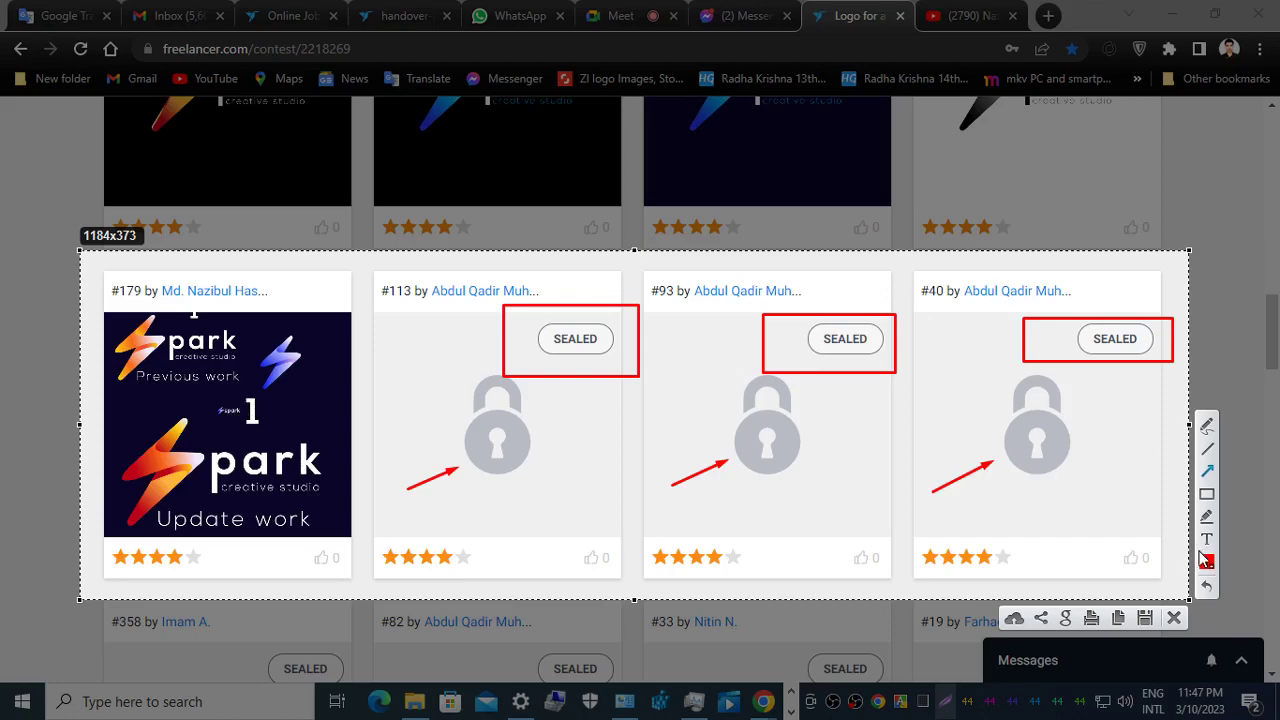
Save the annotated capture as Screenshot_8 and view the contest's Description tab.
{"action": "left_click", "coordinate": [1145, 617]}
{"action": "left_click", "coordinate": [486, 343]}
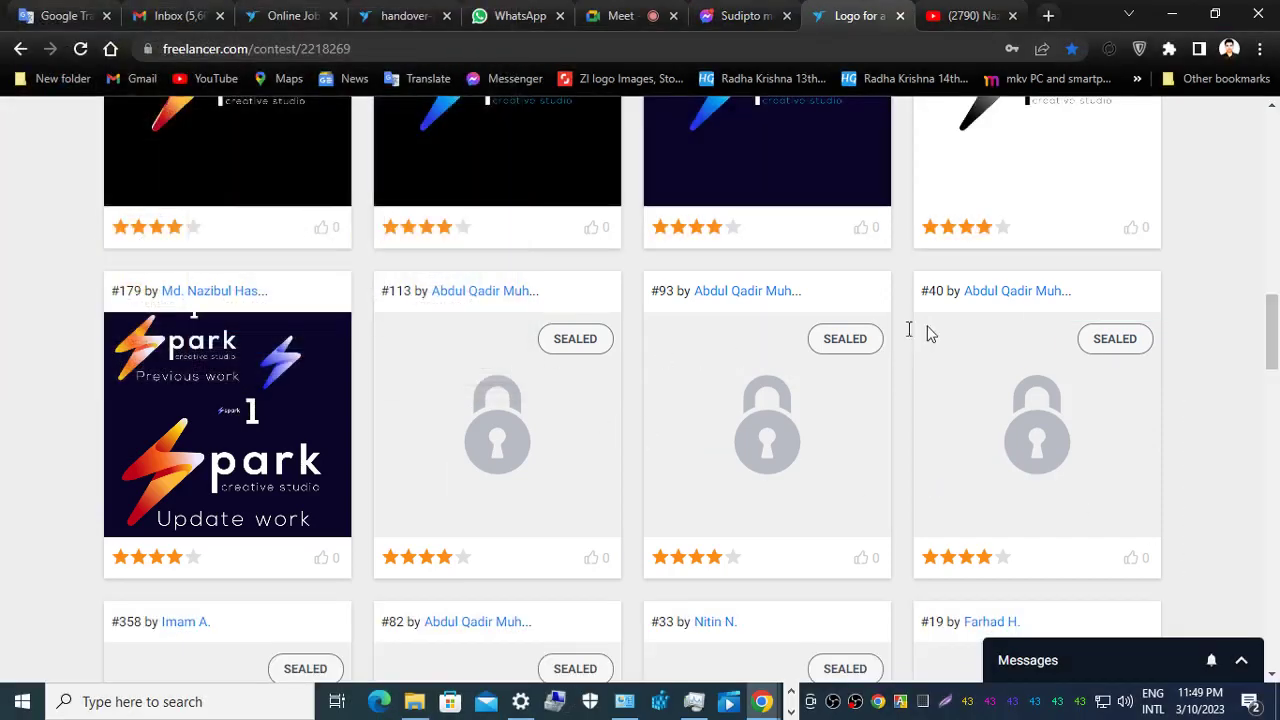
{"action": "scroll", "coordinate": [232, 211], "scroll_direction": "up", "scroll_amount": 15}
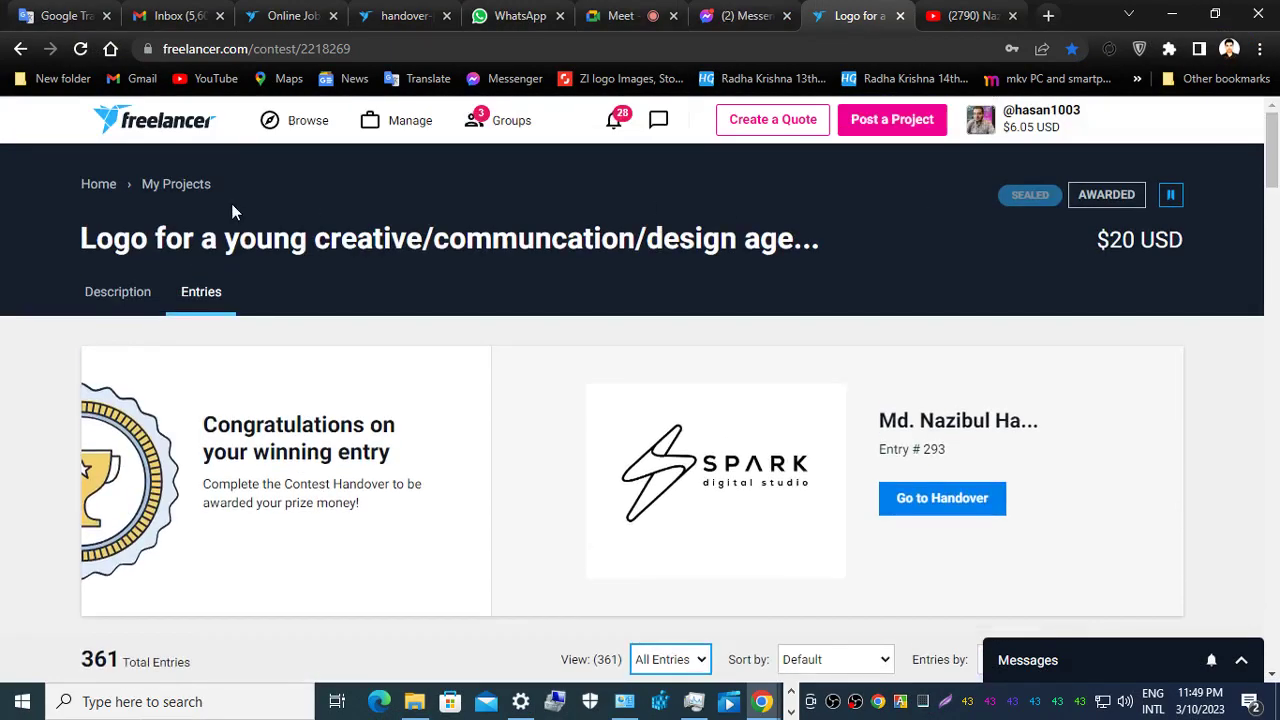
{"action": "left_click", "coordinate": [123, 294]}
{"action": "scroll", "coordinate": [1278, 312], "scroll_direction": "down", "scroll_amount": 5}
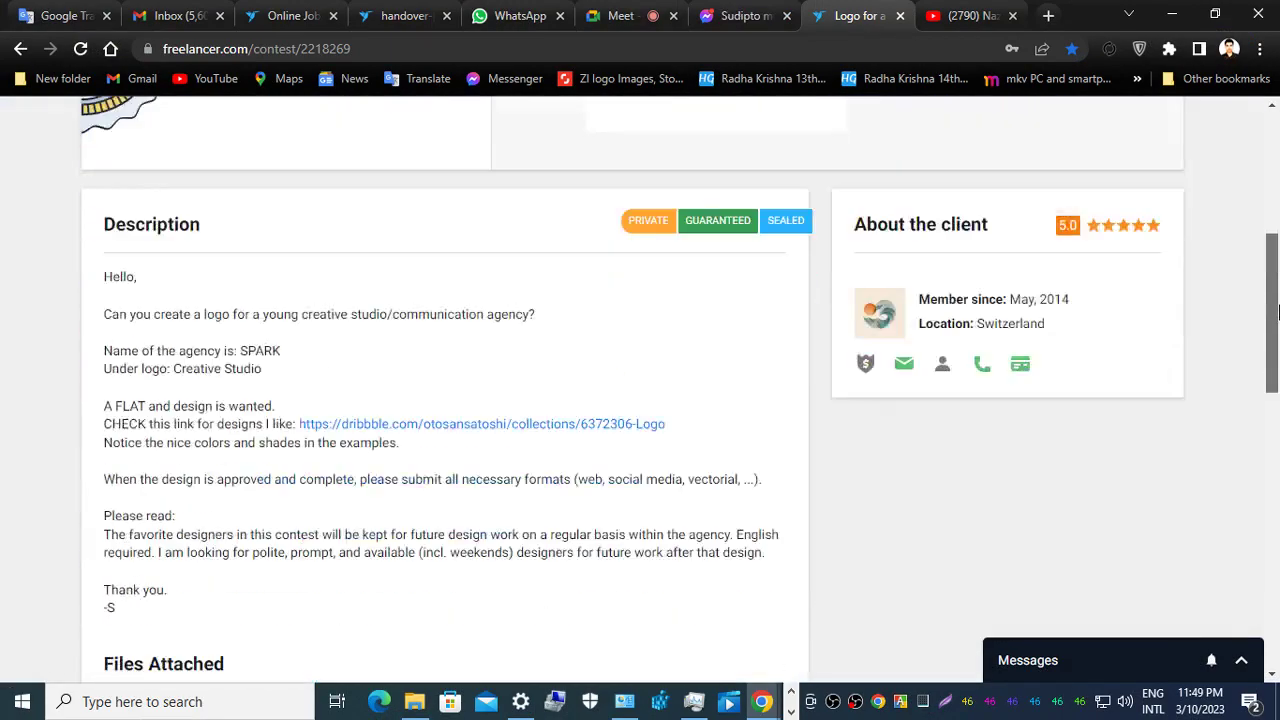
{"action": "left_click_drag", "start_coordinate": [1278, 312], "coordinate": [1278, 170]}
Return to the contest entries and capture the winning-entry banner.
{"action": "left_click", "coordinate": [203, 261]}
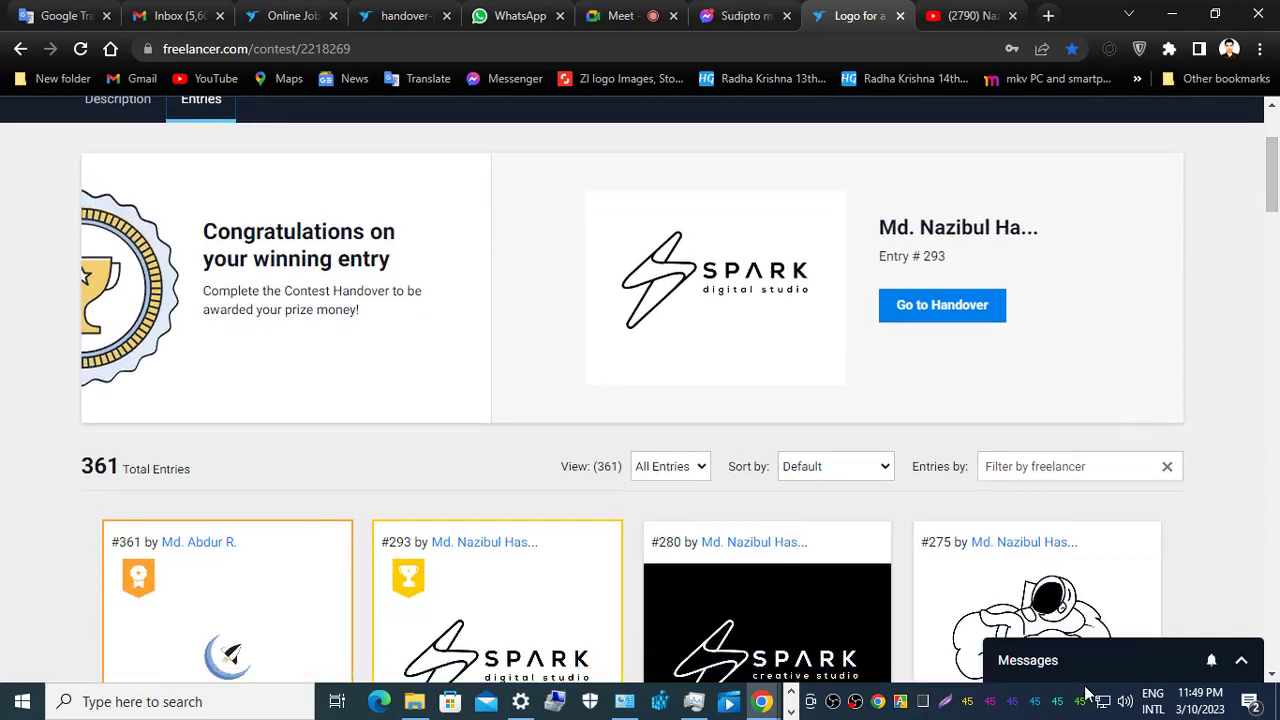
{"action": "key", "text": "Print"}
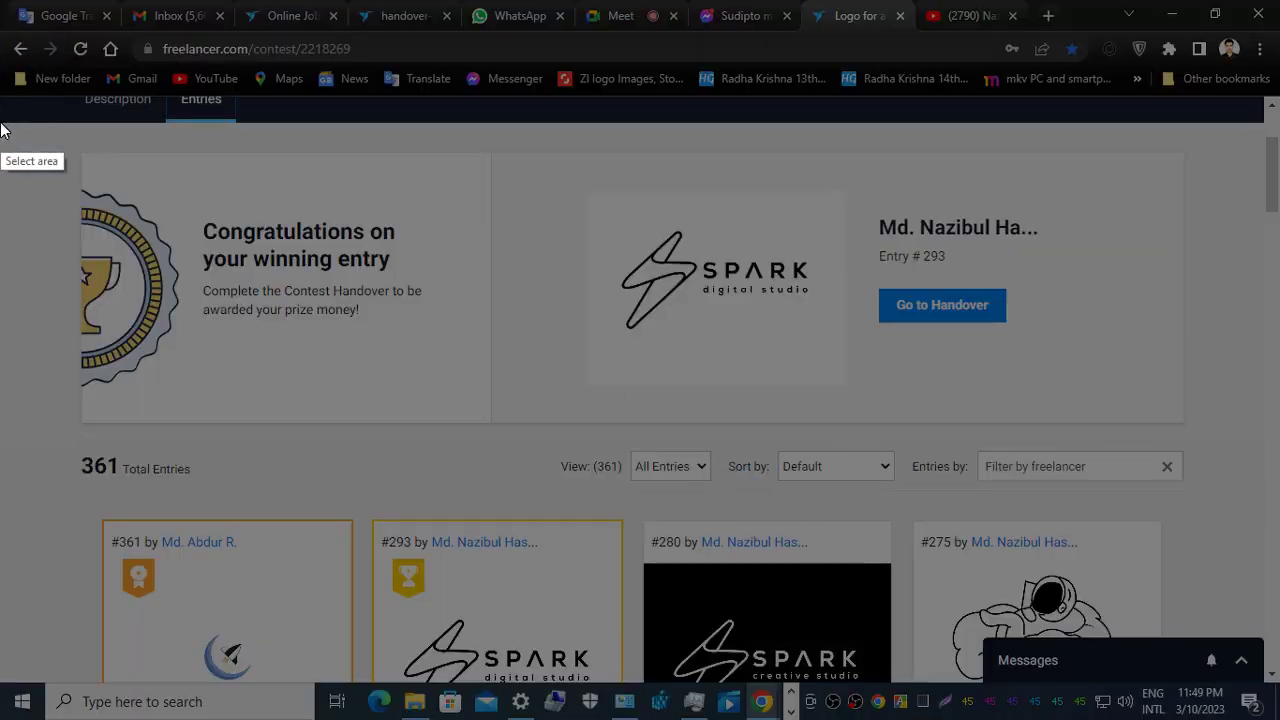
{"action": "left_click_drag", "start_coordinate": [1, 121], "coordinate": [1276, 451]}
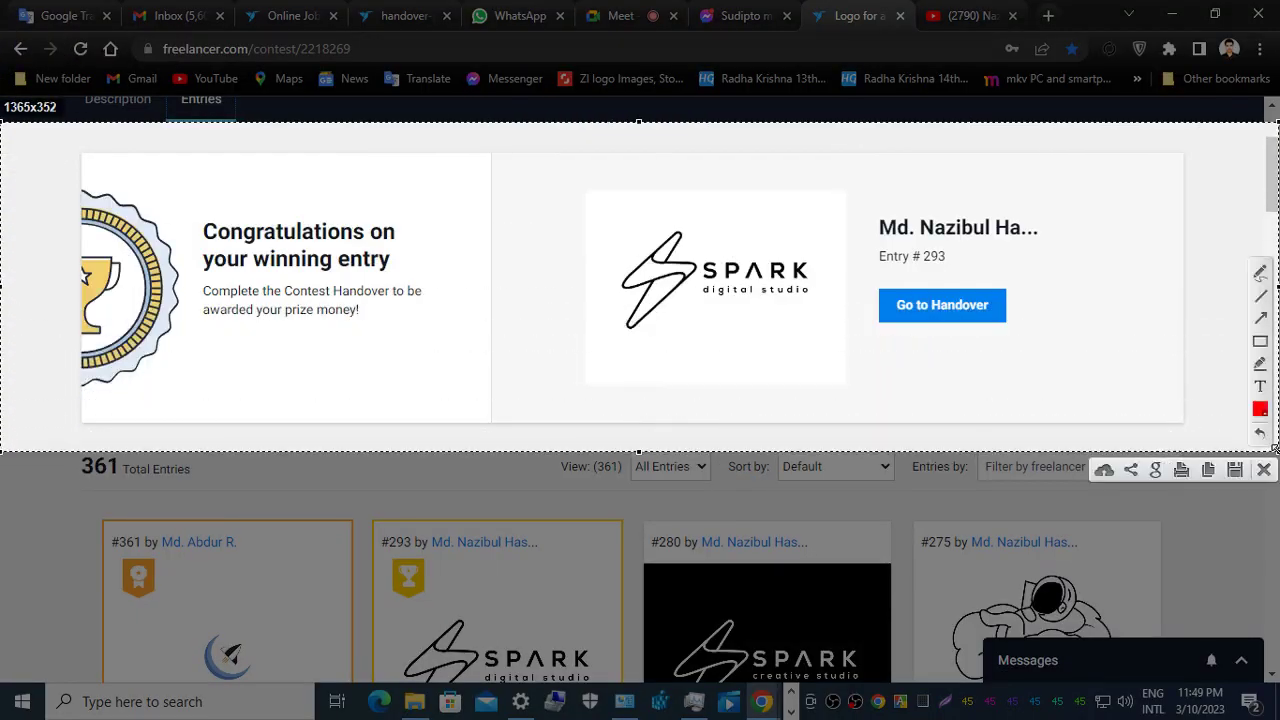
Box the winning entry and its Go to Handover link, add an arrow, then discard the capture.
{"action": "left_click", "coordinate": [1261, 343]}
{"action": "mouse_move", "coordinate": [544, 158]}
{"action": "left_mouse_down"}
{"action": "mouse_move", "coordinate": [1010, 348]}
{"action": "mouse_move", "coordinate": [1145, 421]}
{"action": "left_mouse_up"}
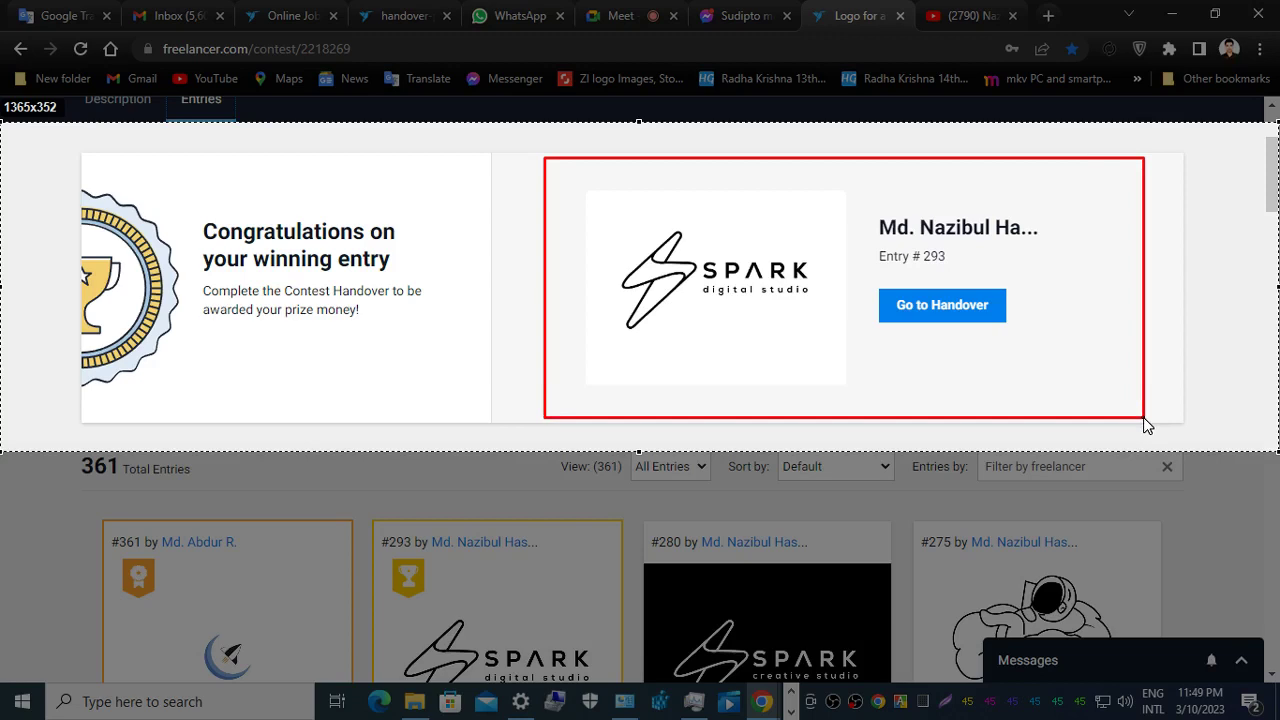
{"action": "left_click_drag", "start_coordinate": [1145, 420], "coordinate": [1146, 421]}
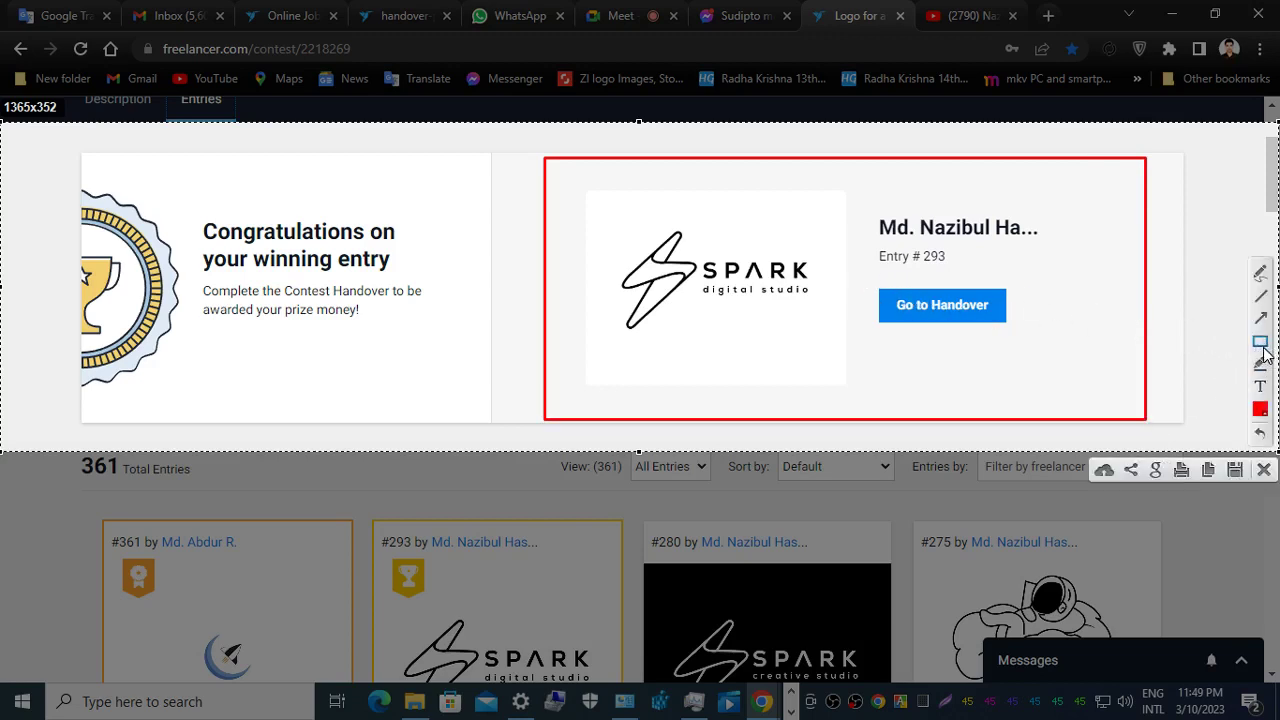
{"action": "left_click_drag", "start_coordinate": [862, 270], "coordinate": [1031, 348]}
{"action": "left_click_drag", "start_coordinate": [1096, 258], "coordinate": [985, 296]}
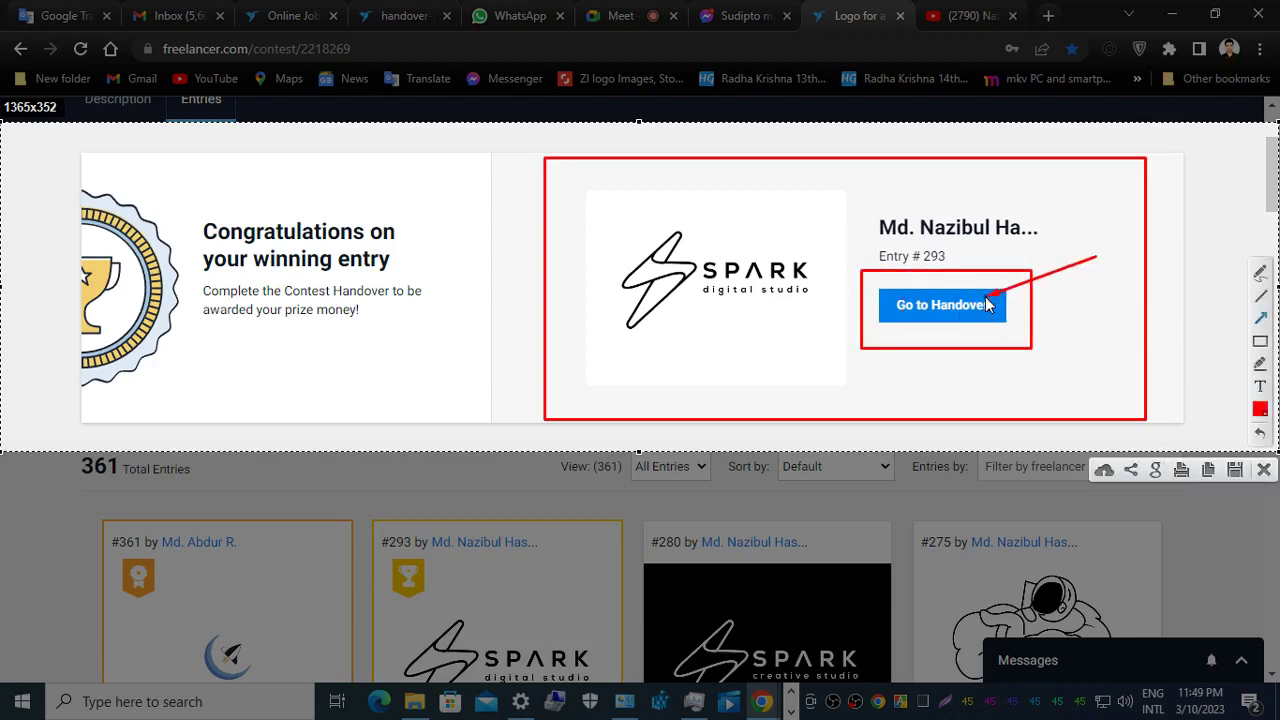
{"action": "left_click", "coordinate": [1263, 470]}
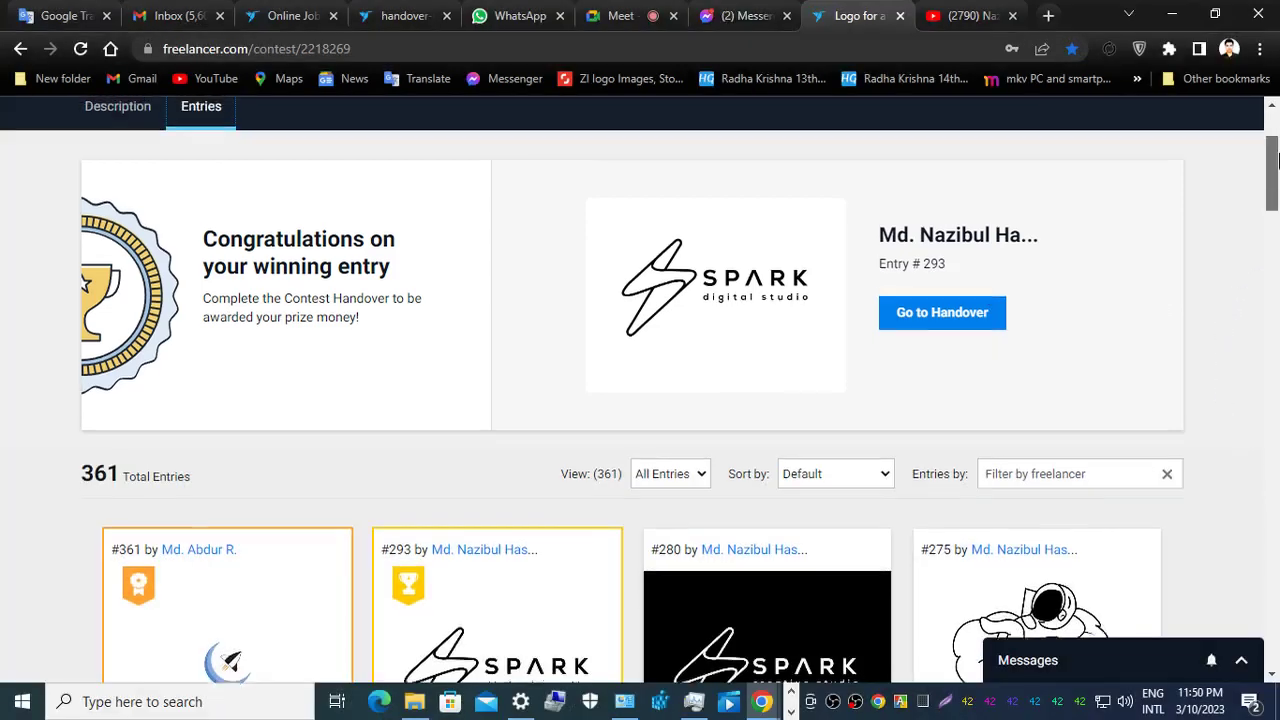
{"action": "scroll", "coordinate": [1046, 326], "scroll_direction": "up", "scroll_amount": 1}
Open the winning entry's handover page and start a Lightshot capture of the whole page.
{"action": "left_click", "coordinate": [945, 342]}
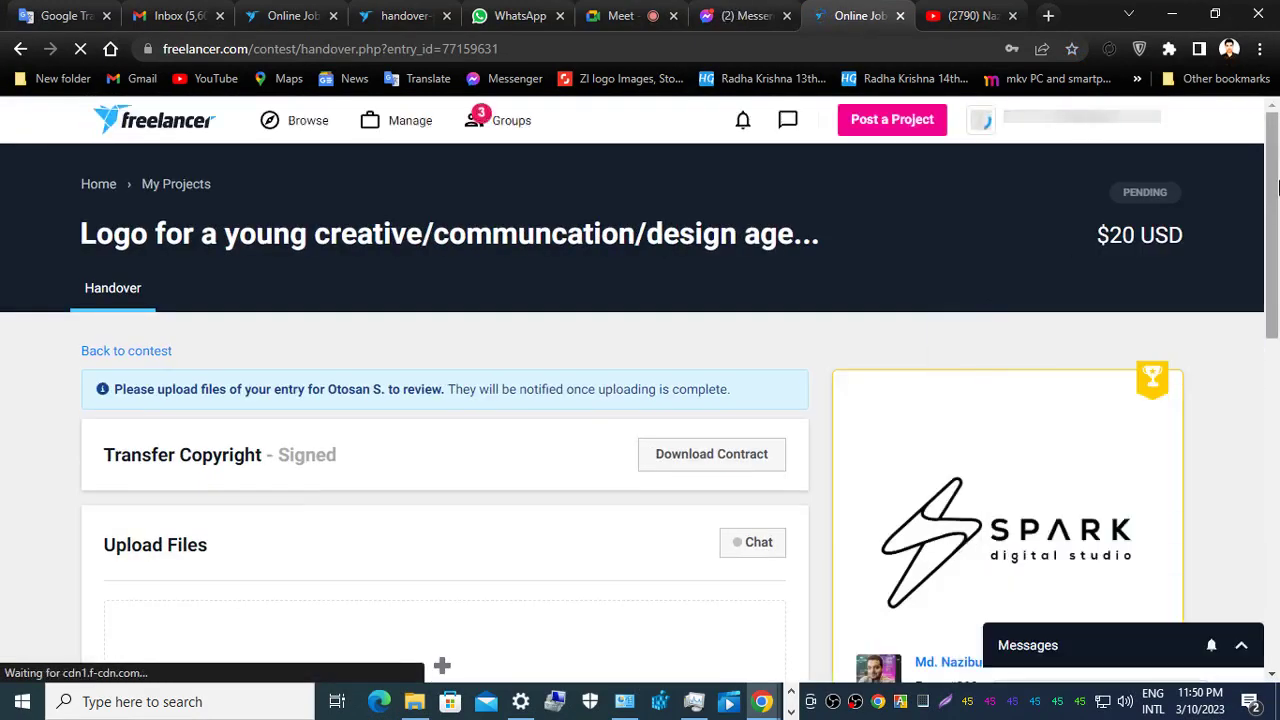
{"action": "left_click_drag", "start_coordinate": [1277, 178], "coordinate": [1277, 256]}
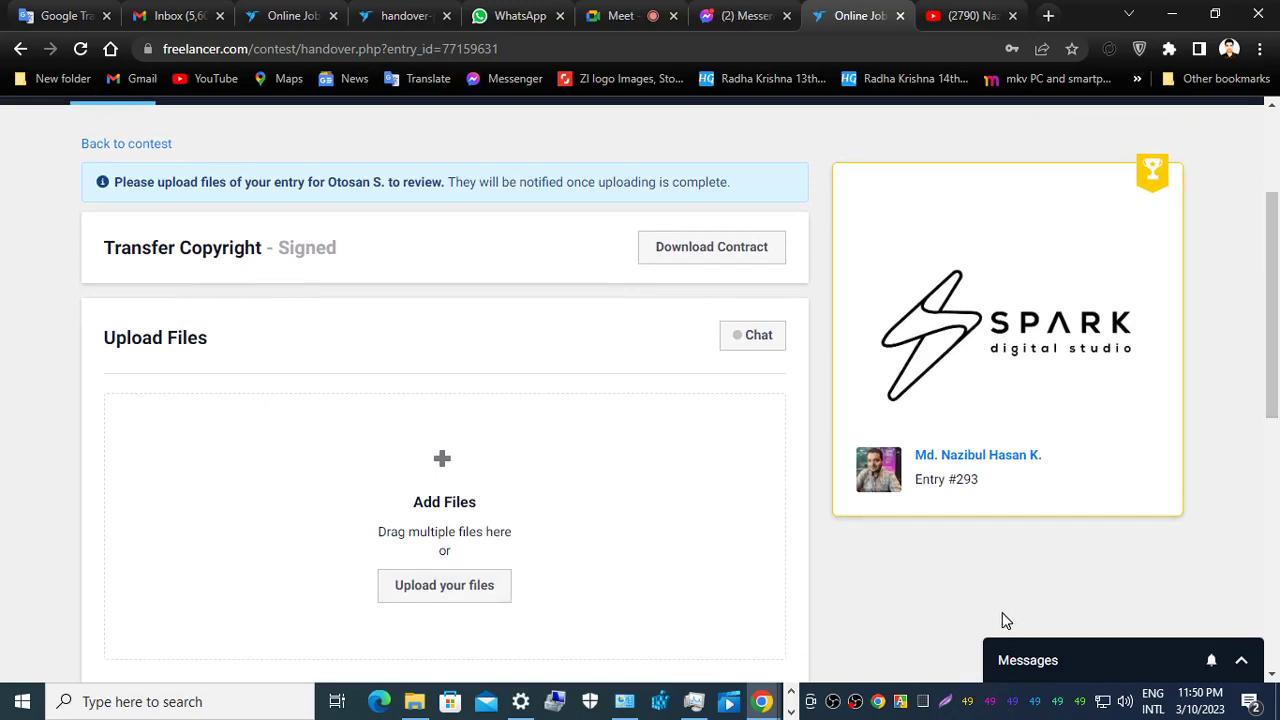
{"action": "key", "text": "Print"}
{"action": "left_click_drag", "start_coordinate": [1, 88], "coordinate": [1279, 686]}
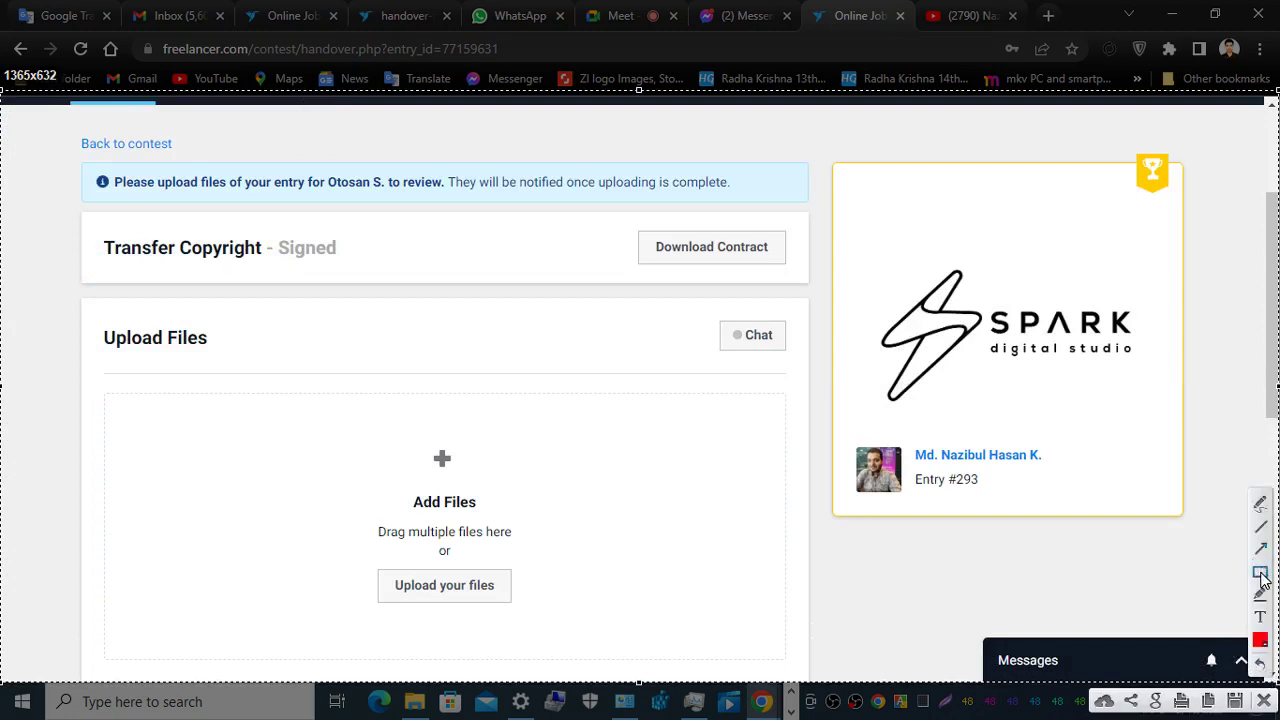
Box Add Files, Upload your files, Chat, Download Contract, Transfer Copyright and Upload Files on the capture.
{"action": "left_click", "coordinate": [1259, 573]}
{"action": "mouse_move", "coordinate": [309, 411]}
{"action": "left_mouse_down"}
{"action": "mouse_move", "coordinate": [507, 500]}
{"action": "mouse_move", "coordinate": [600, 643]}
{"action": "left_mouse_up"}
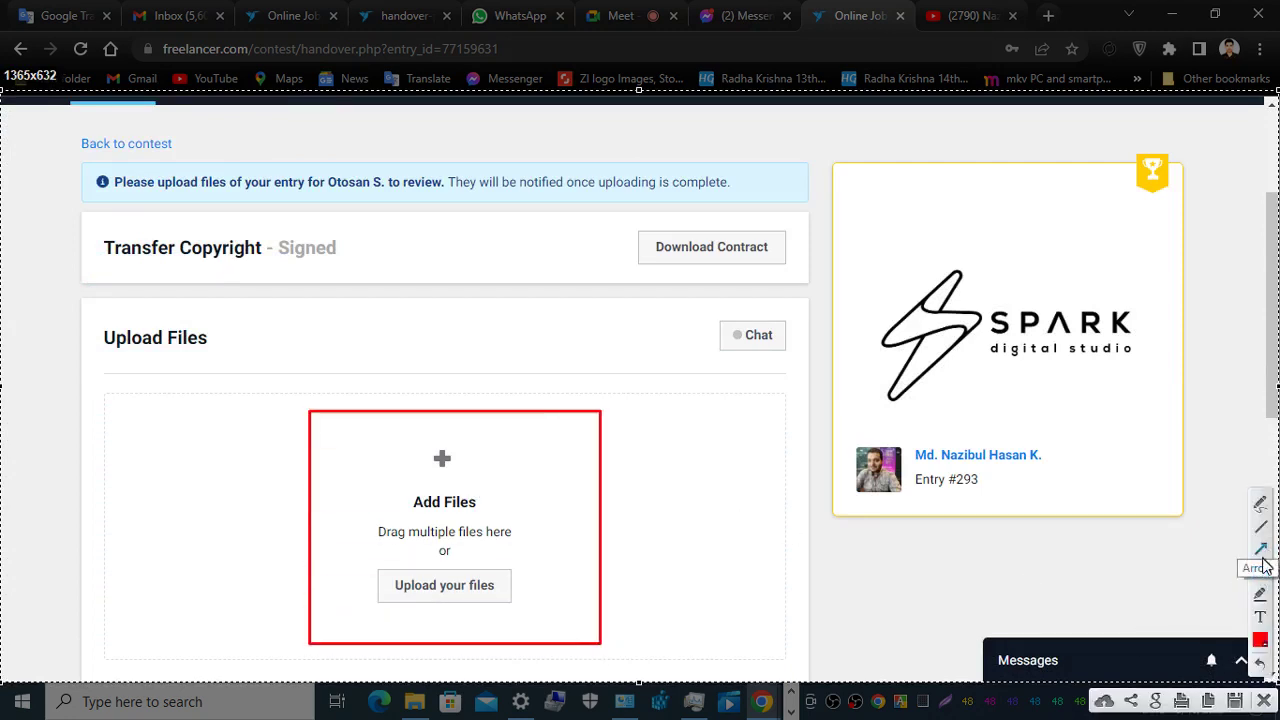
{"action": "mouse_move", "coordinate": [350, 554]}
{"action": "left_mouse_down"}
{"action": "mouse_move", "coordinate": [563, 626]}
{"action": "mouse_move", "coordinate": [550, 627]}
{"action": "left_mouse_up"}
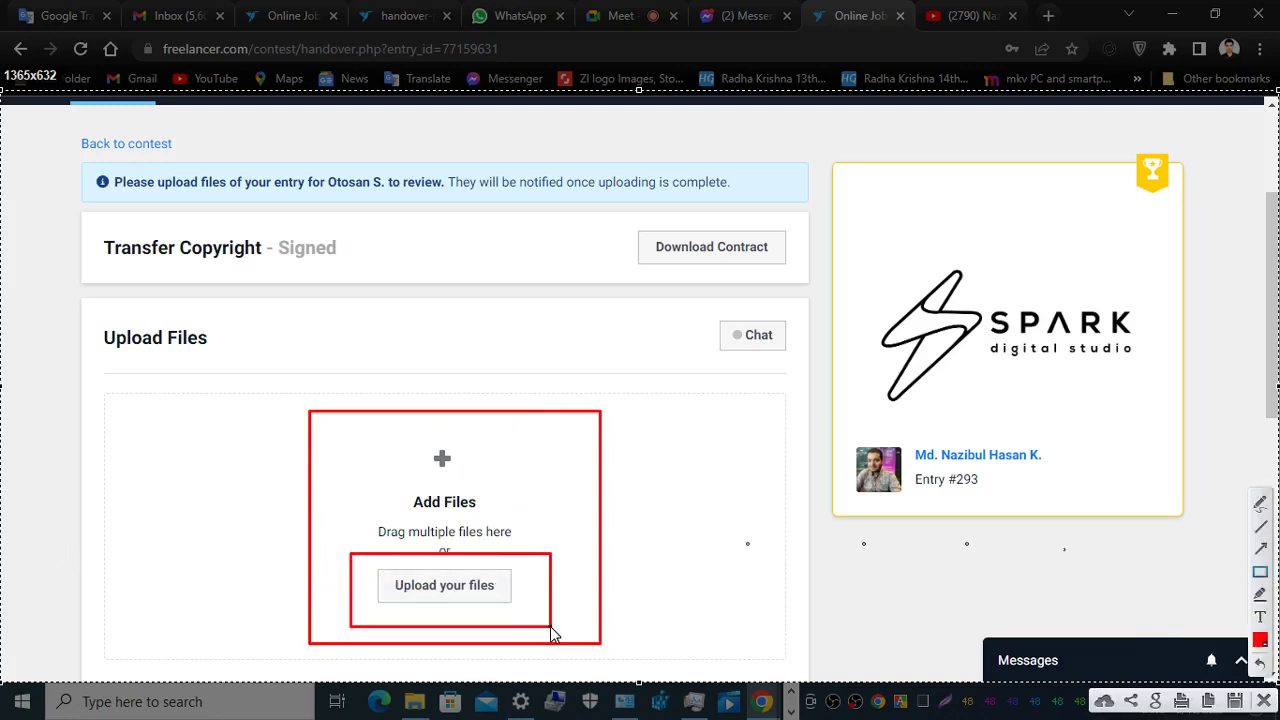
{"action": "left_click_drag", "start_coordinate": [672, 305], "coordinate": [807, 364]}
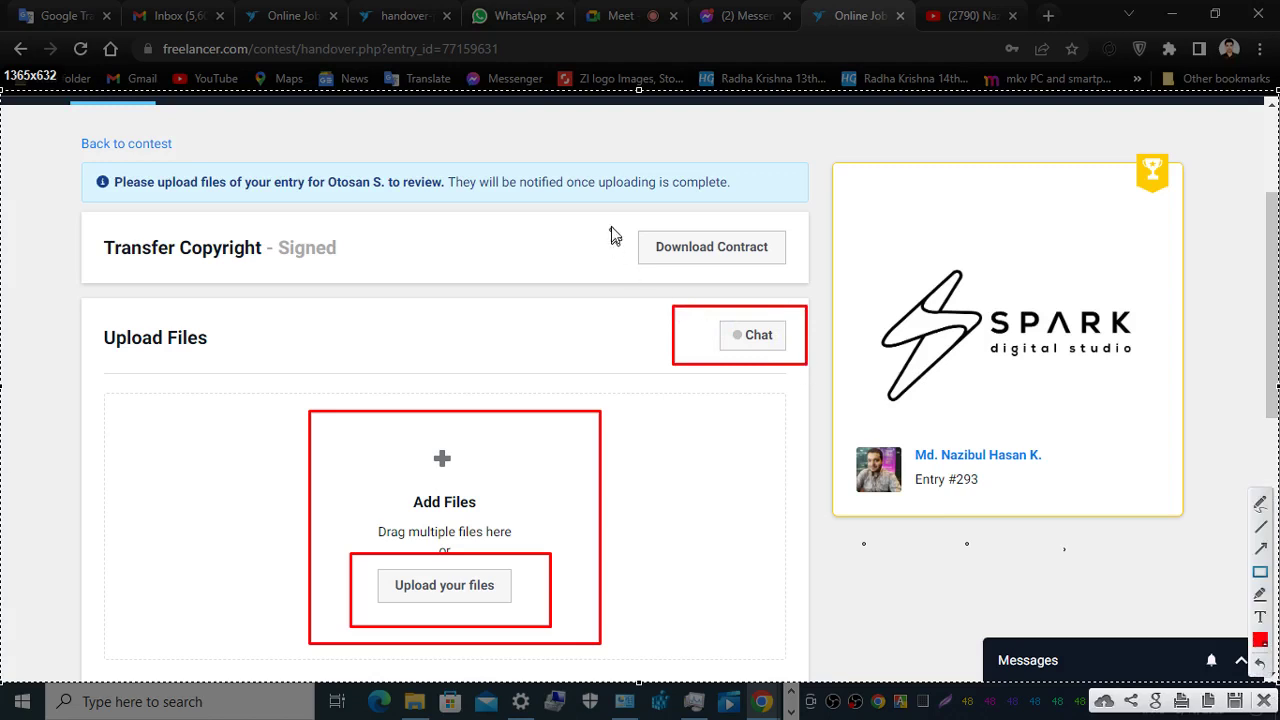
{"action": "left_click_drag", "start_coordinate": [608, 214], "coordinate": [823, 290]}
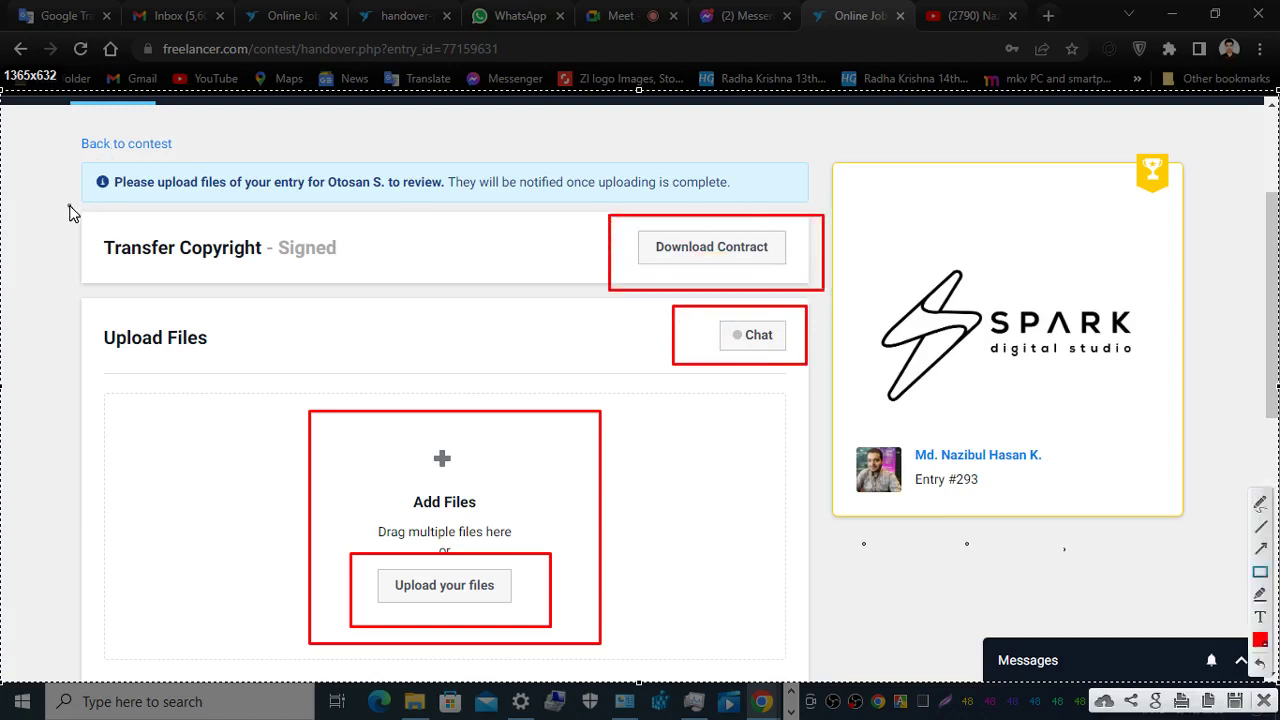
{"action": "mouse_move", "coordinate": [69, 206]}
{"action": "left_mouse_down"}
{"action": "mouse_move", "coordinate": [416, 309]}
{"action": "mouse_move", "coordinate": [441, 299]}
{"action": "left_mouse_up"}
{"action": "left_click_drag", "start_coordinate": [54, 318], "coordinate": [258, 375]}
Point arrows at Chat, Download Contract, copyright, Upload Files and Add Files, then discard the capture.
{"action": "left_click", "coordinate": [1262, 549]}
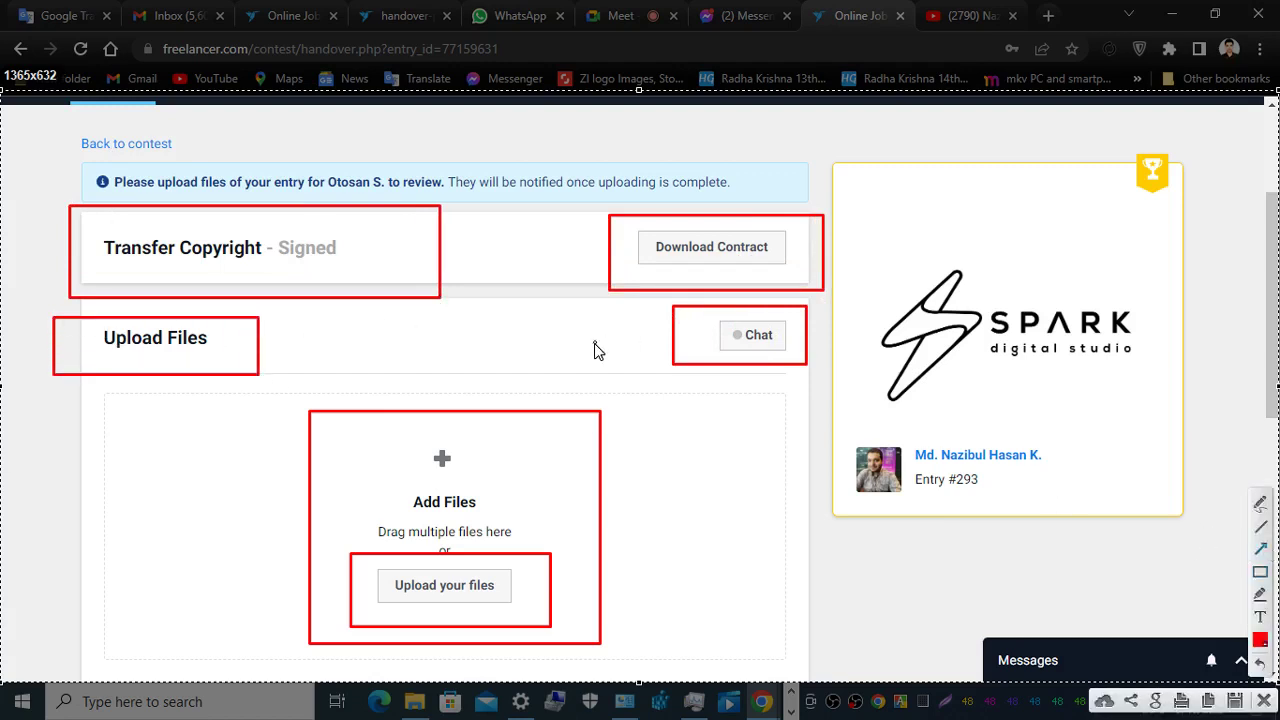
{"action": "left_click_drag", "start_coordinate": [579, 342], "coordinate": [654, 342]}
{"action": "left_click_drag", "start_coordinate": [540, 260], "coordinate": [608, 251]}
{"action": "left_click_drag", "start_coordinate": [490, 230], "coordinate": [370, 240]}
{"action": "left_click_drag", "start_coordinate": [298, 352], "coordinate": [210, 352]}
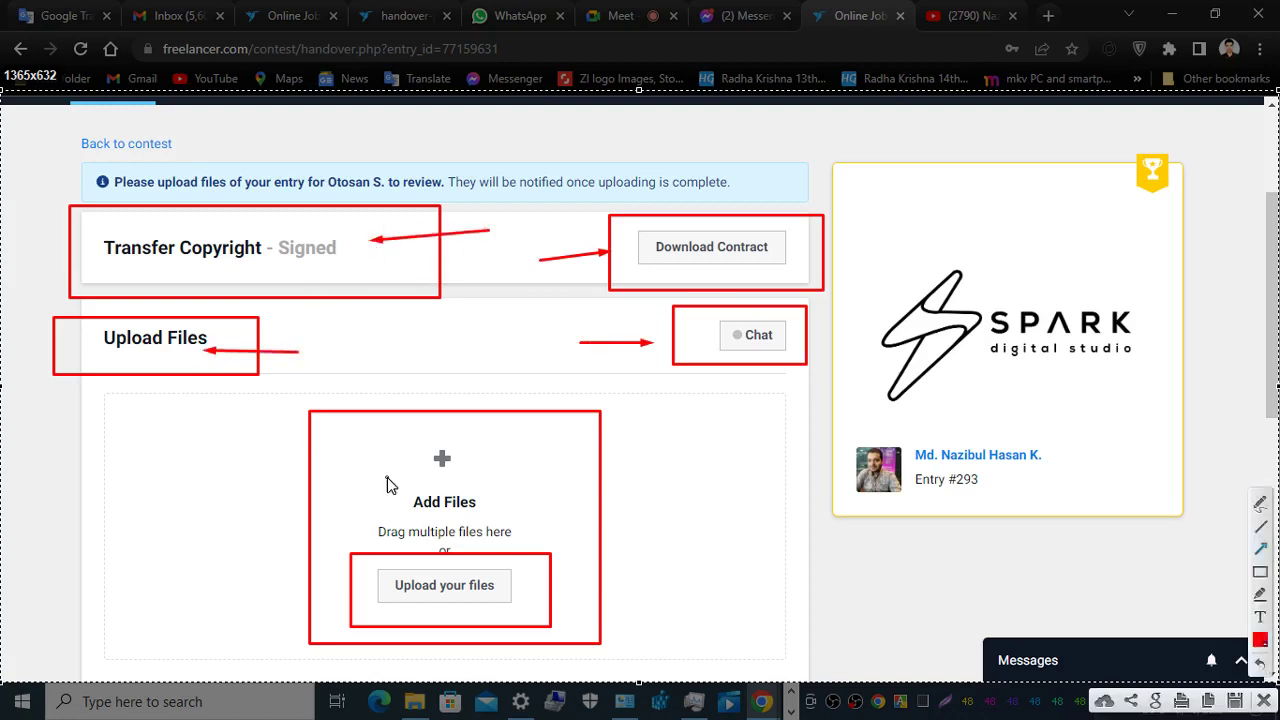
{"action": "left_click_drag", "start_coordinate": [367, 455], "coordinate": [425, 457]}
{"action": "left_click", "coordinate": [1264, 702]}
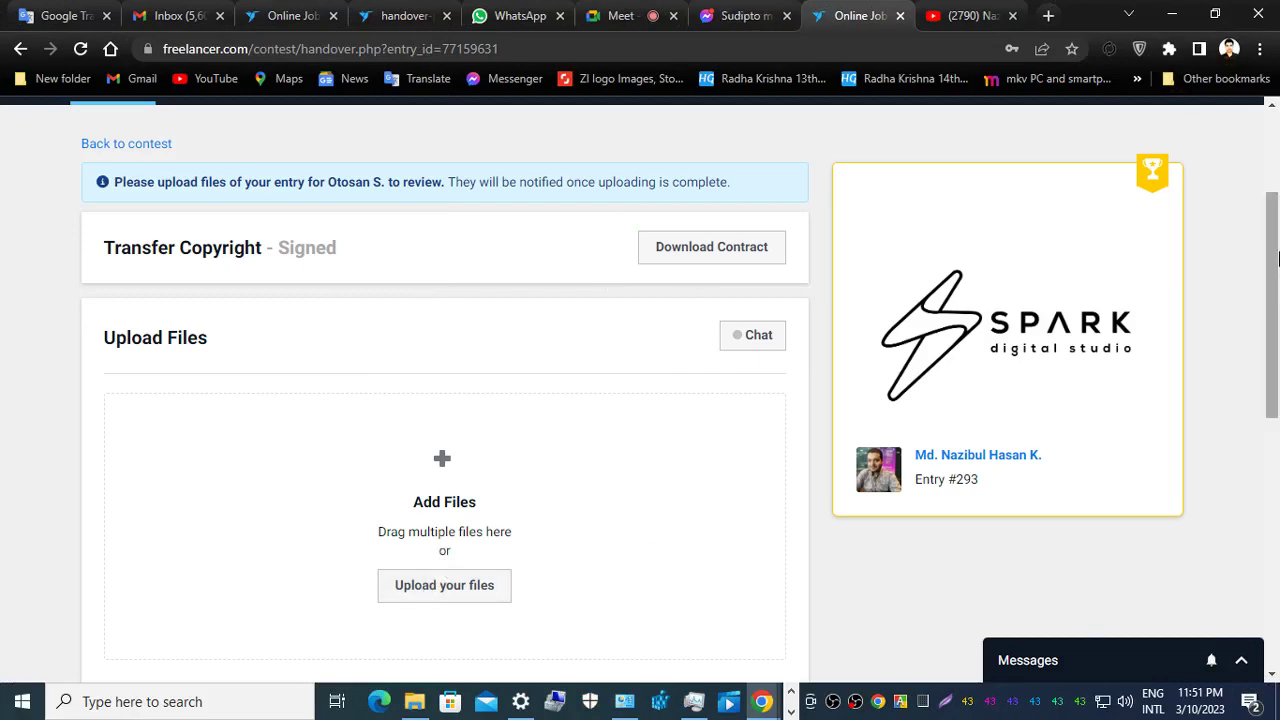
{"action": "left_click_drag", "start_coordinate": [1275, 258], "coordinate": [1060, 300]}
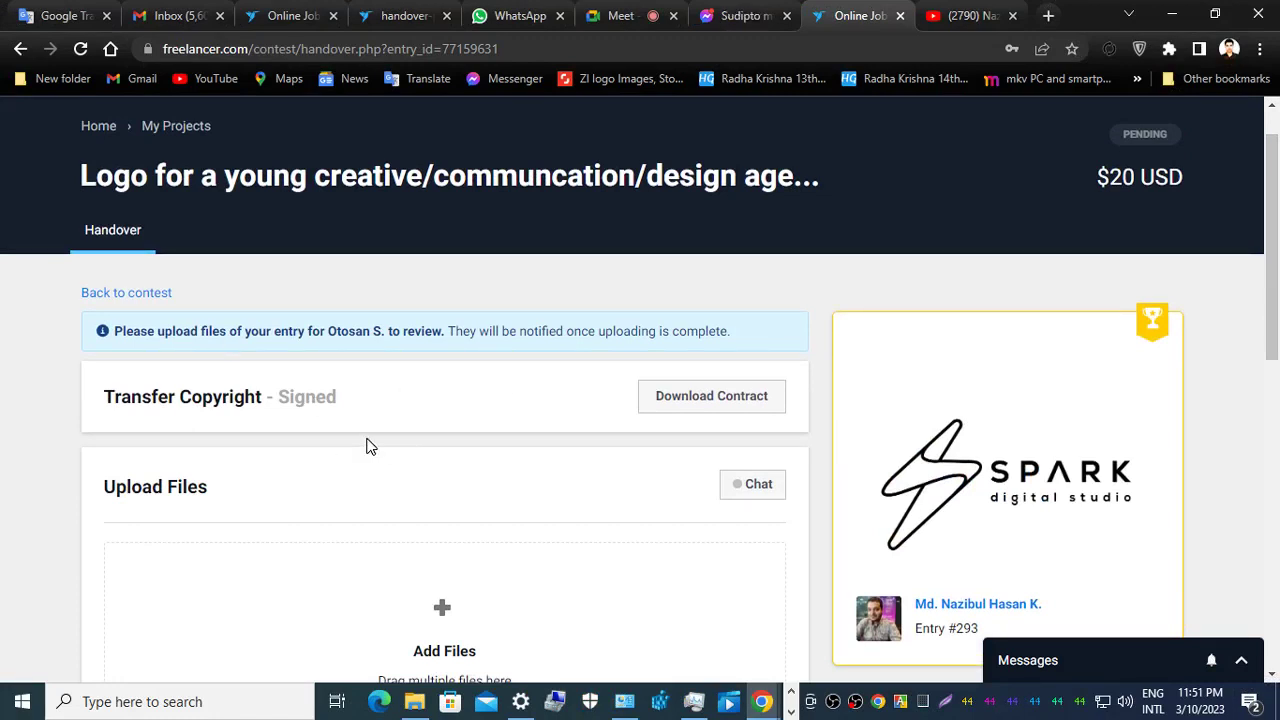
Expand Messages, mark the client's latest chat with an arrow and box in a capture, then open it.
{"action": "left_click", "coordinate": [1240, 660]}
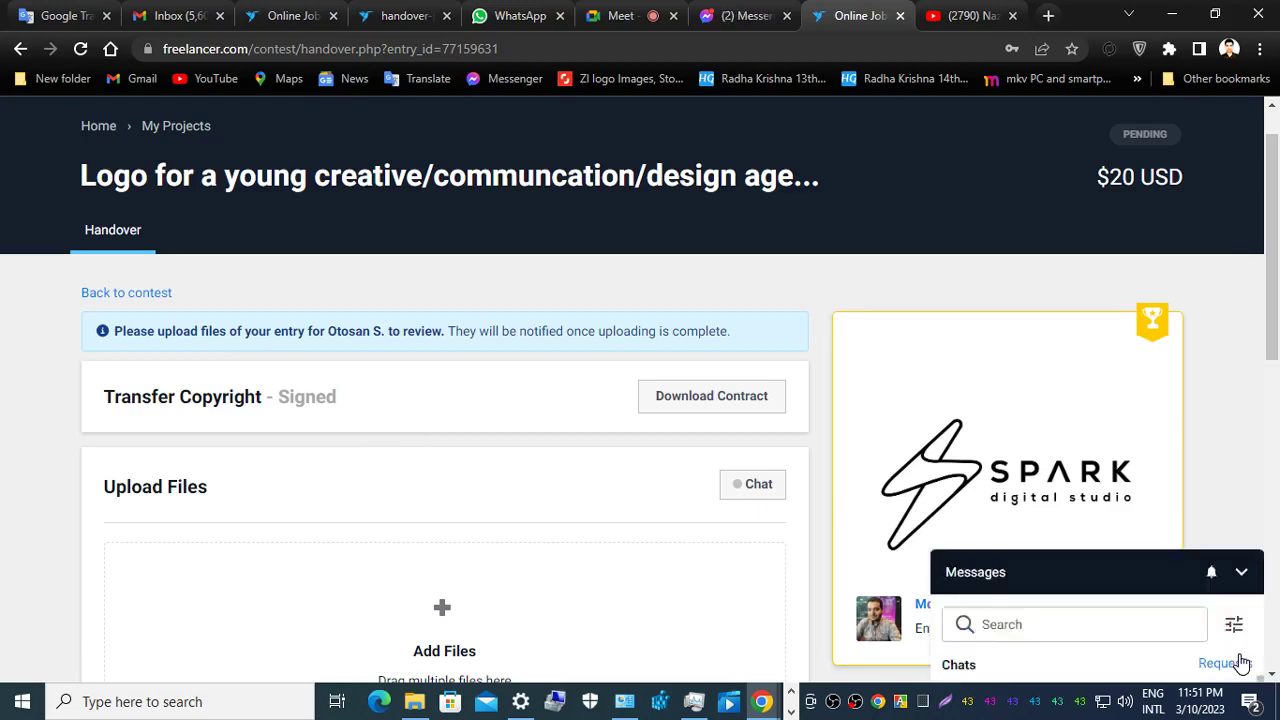
{"action": "left_click", "coordinate": [945, 701]}
{"action": "left_click_drag", "start_coordinate": [911, 293], "coordinate": [1279, 687]}
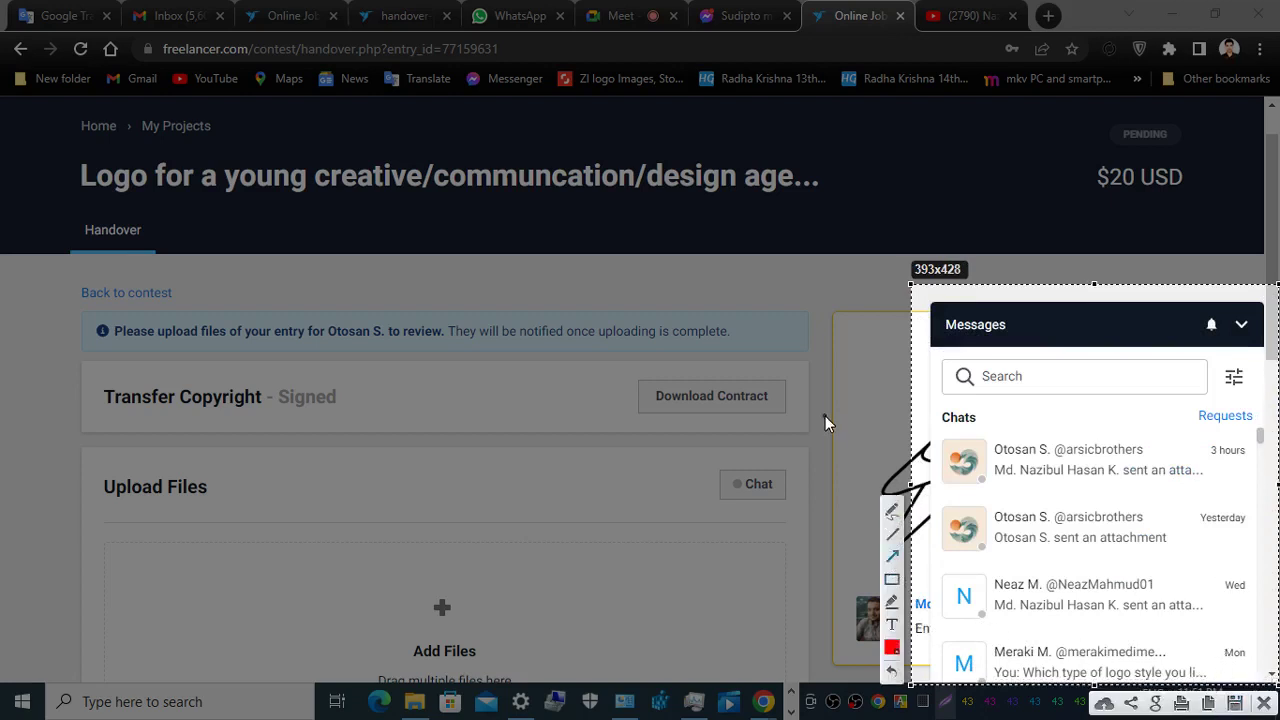
{"action": "mouse_move", "coordinate": [790, 386]}
{"action": "left_mouse_down"}
{"action": "mouse_move", "coordinate": [943, 441]}
{"action": "mouse_move", "coordinate": [1010, 440]}
{"action": "left_mouse_up"}
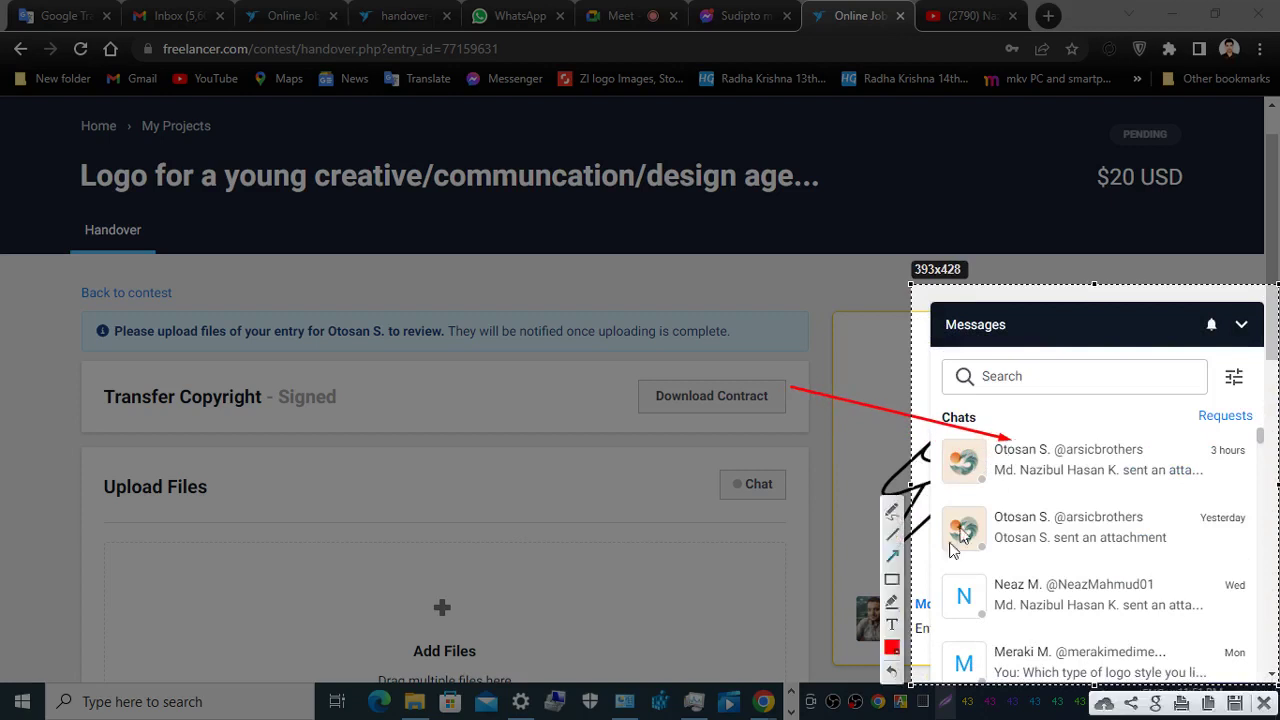
{"action": "left_click", "coordinate": [892, 579]}
{"action": "mouse_move", "coordinate": [890, 430]}
{"action": "left_mouse_down"}
{"action": "mouse_move", "coordinate": [1150, 503]}
{"action": "mouse_move", "coordinate": [1240, 503]}
{"action": "left_mouse_up"}
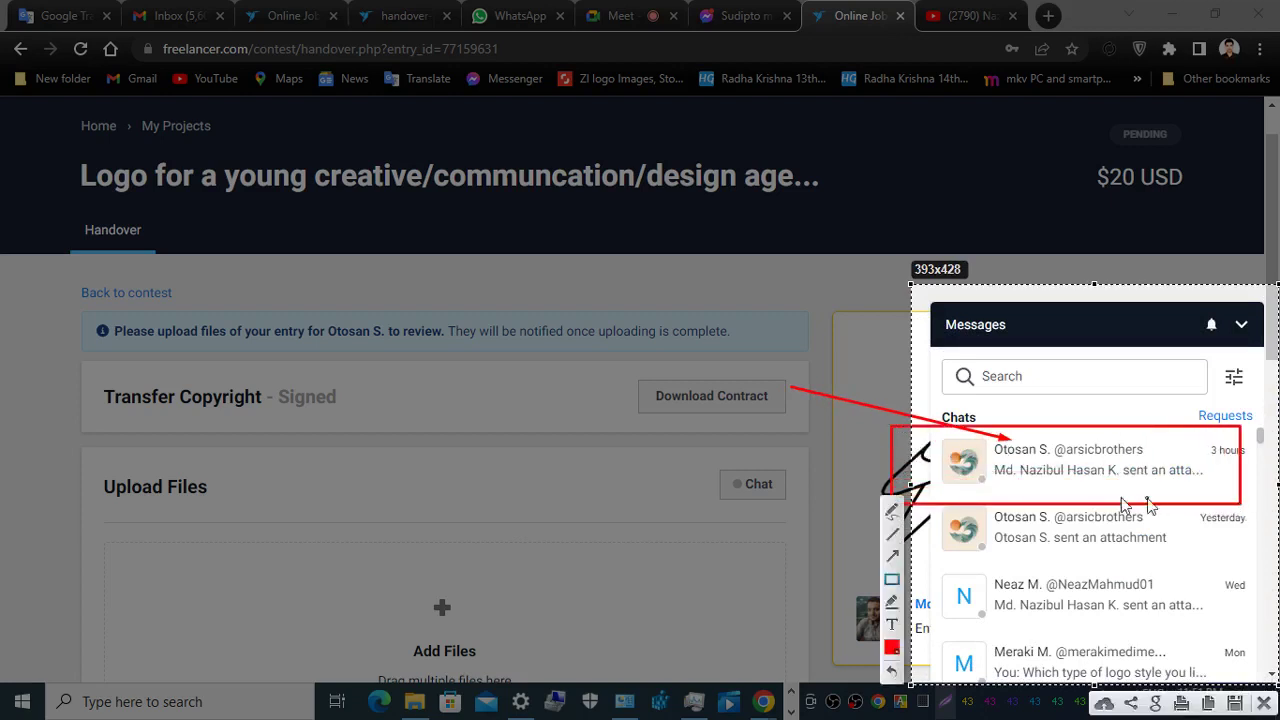
{"action": "left_click", "coordinate": [1236, 703]}
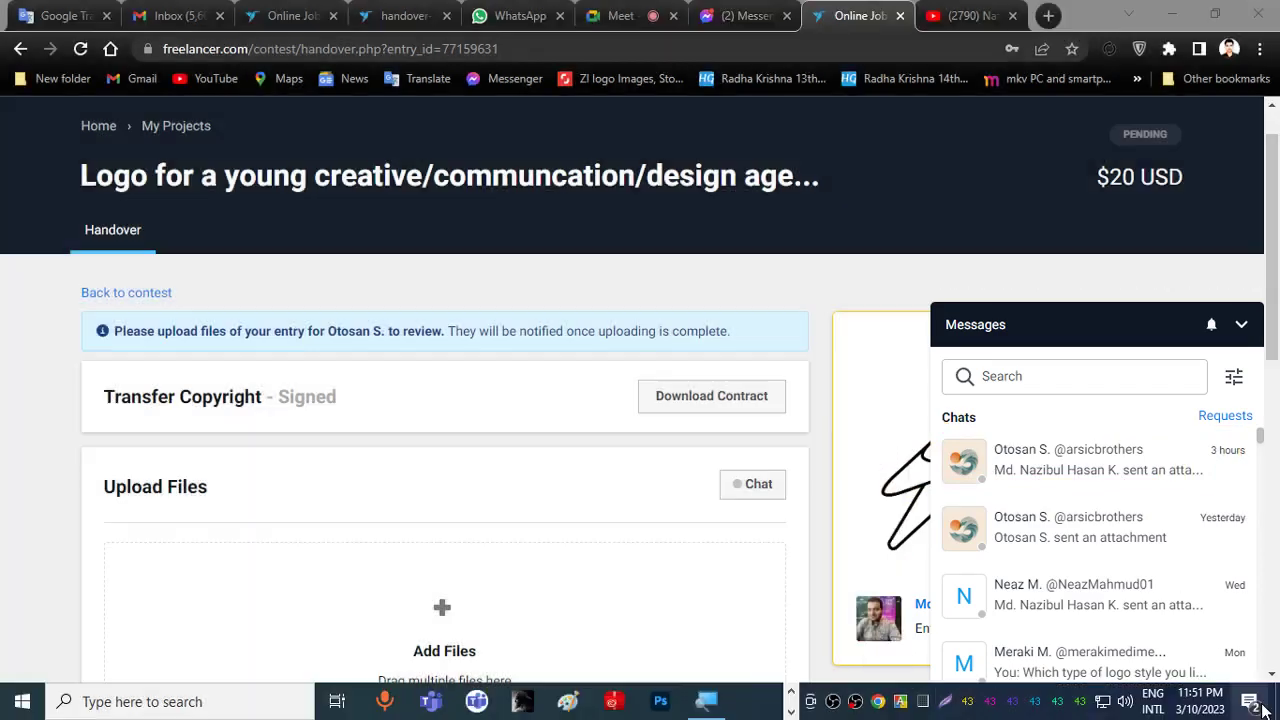
{"action": "left_click", "coordinate": [1027, 478]}
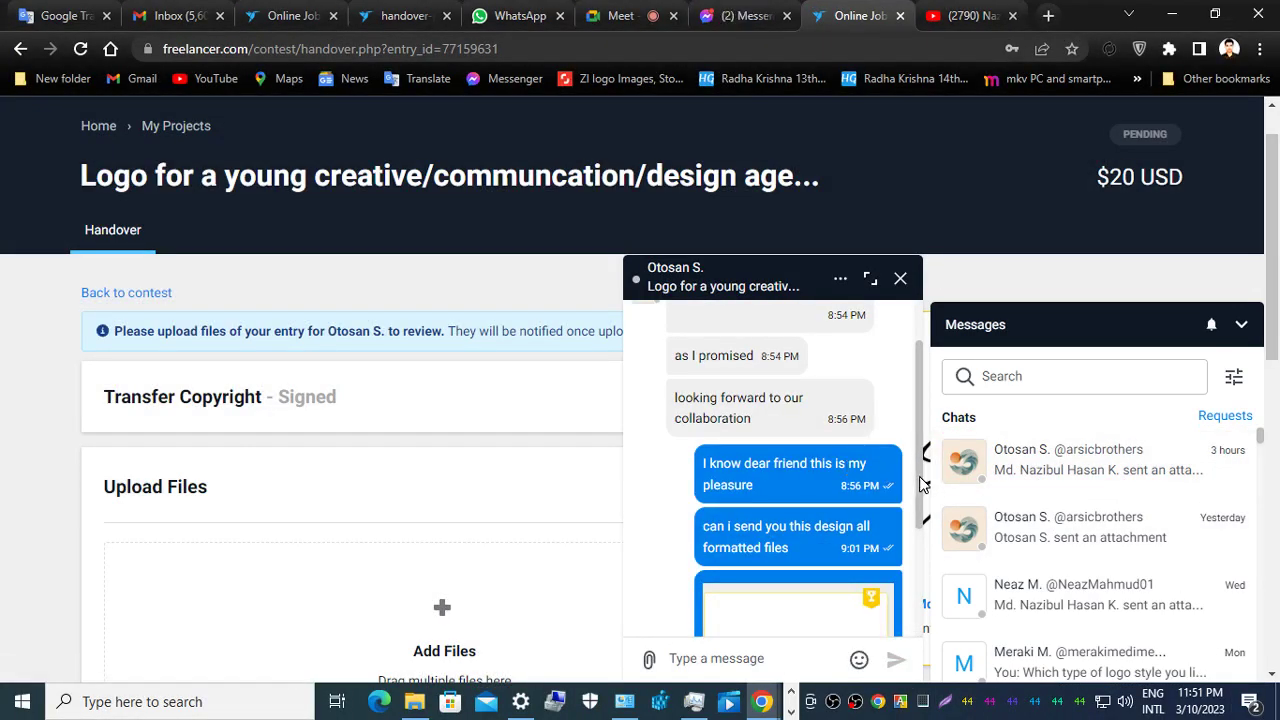
Scroll the client chat to Screenshot_1.png, mark it with an arrow in a capture, then go to WhatsApp.
{"action": "scroll", "coordinate": [922, 483], "scroll_direction": "up", "scroll_amount": 2}
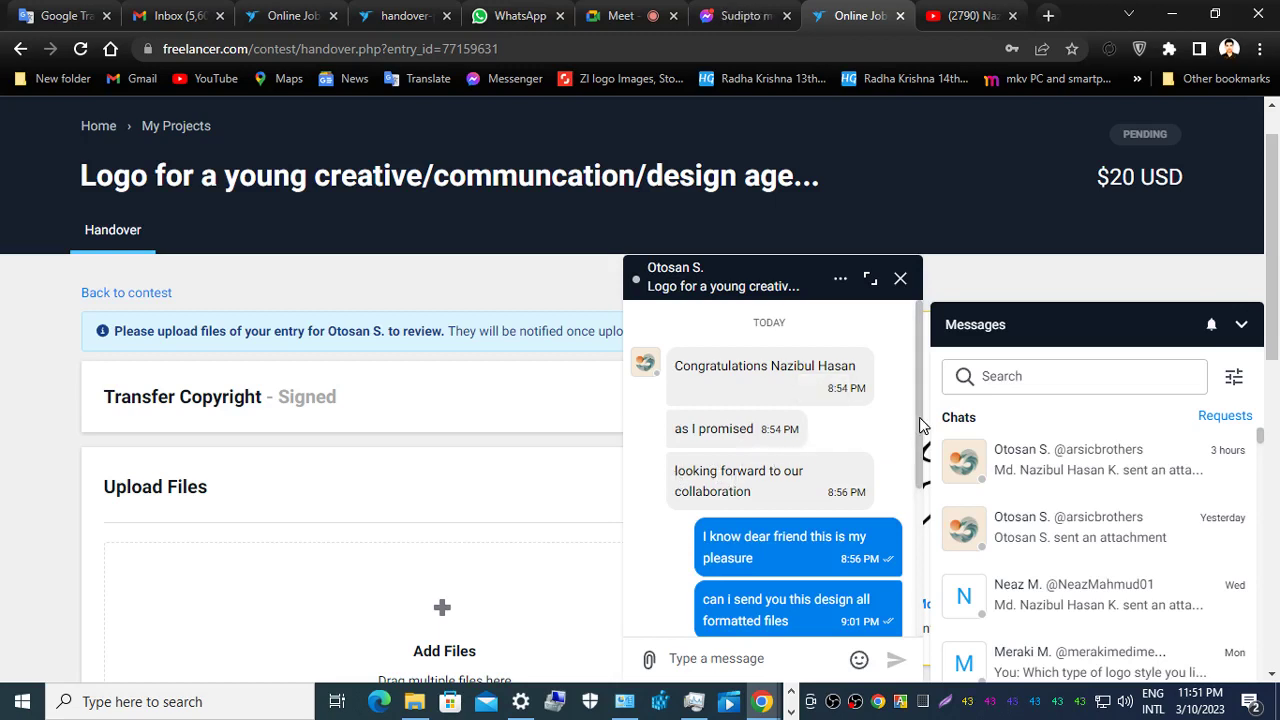
{"action": "left_click_drag", "start_coordinate": [919, 417], "coordinate": [912, 487]}
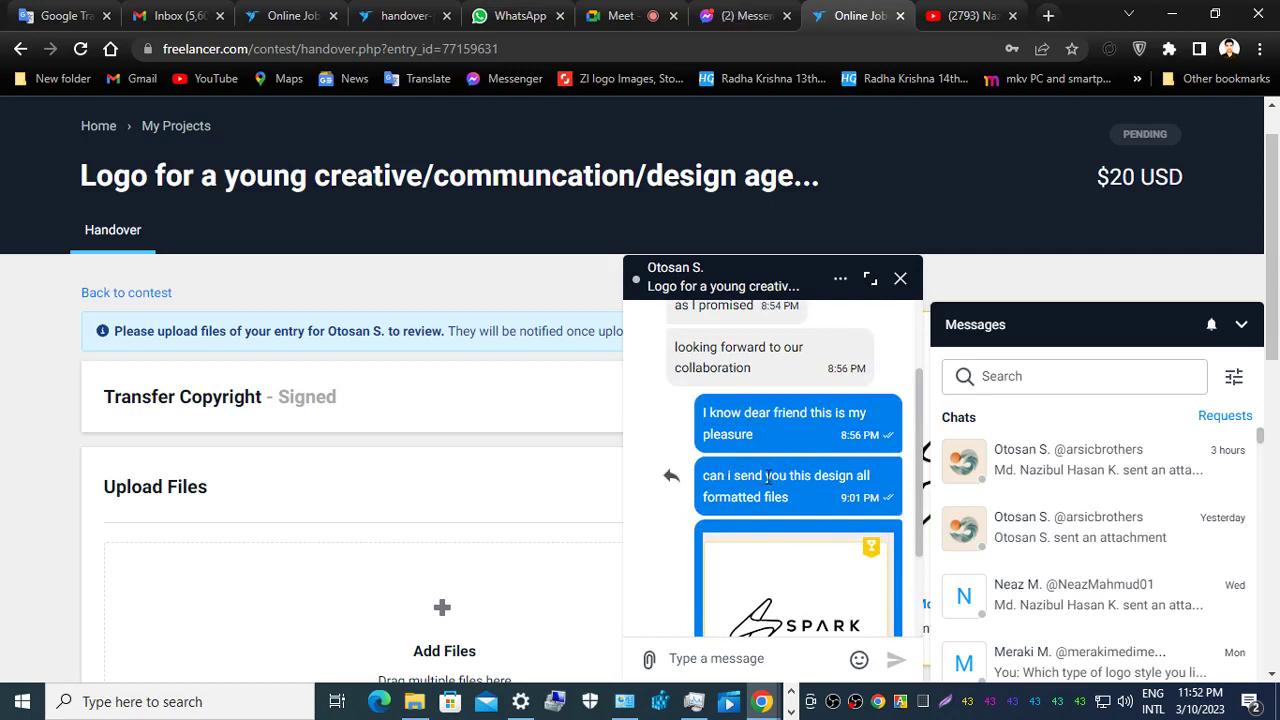
{"action": "scroll", "coordinate": [915, 480], "scroll_direction": "down", "scroll_amount": 2}
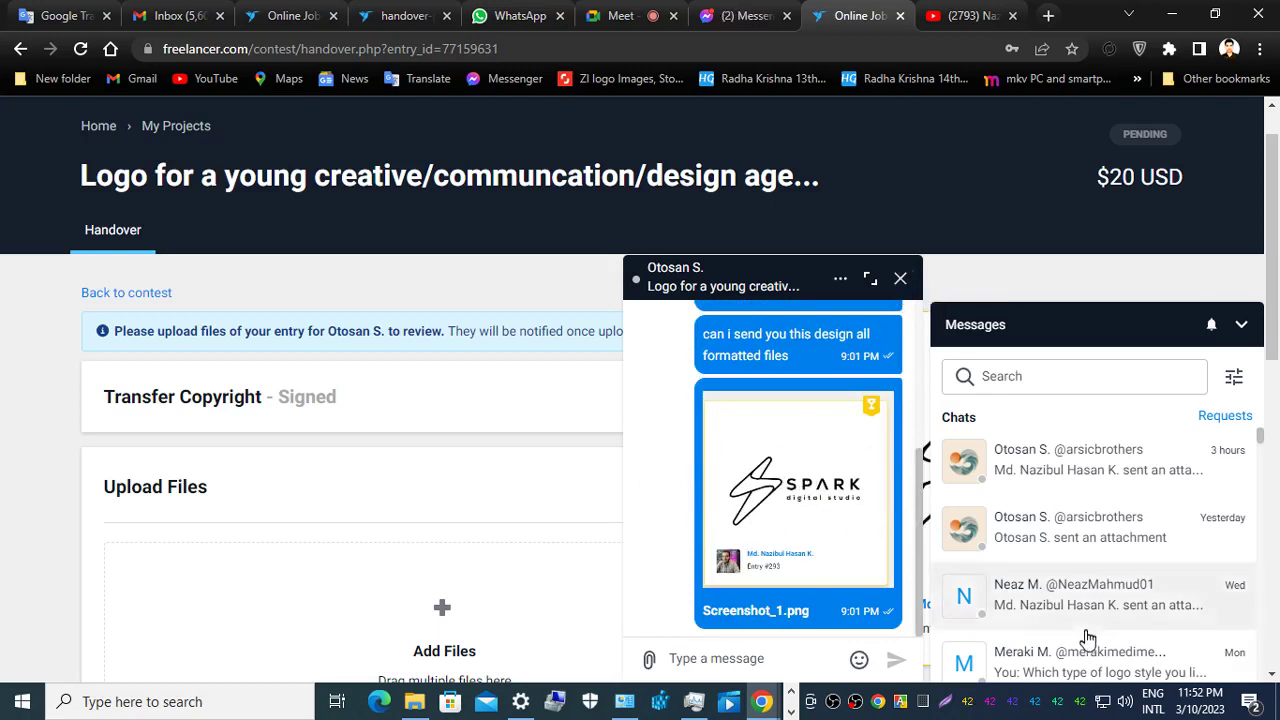
{"action": "key", "text": "Print"}
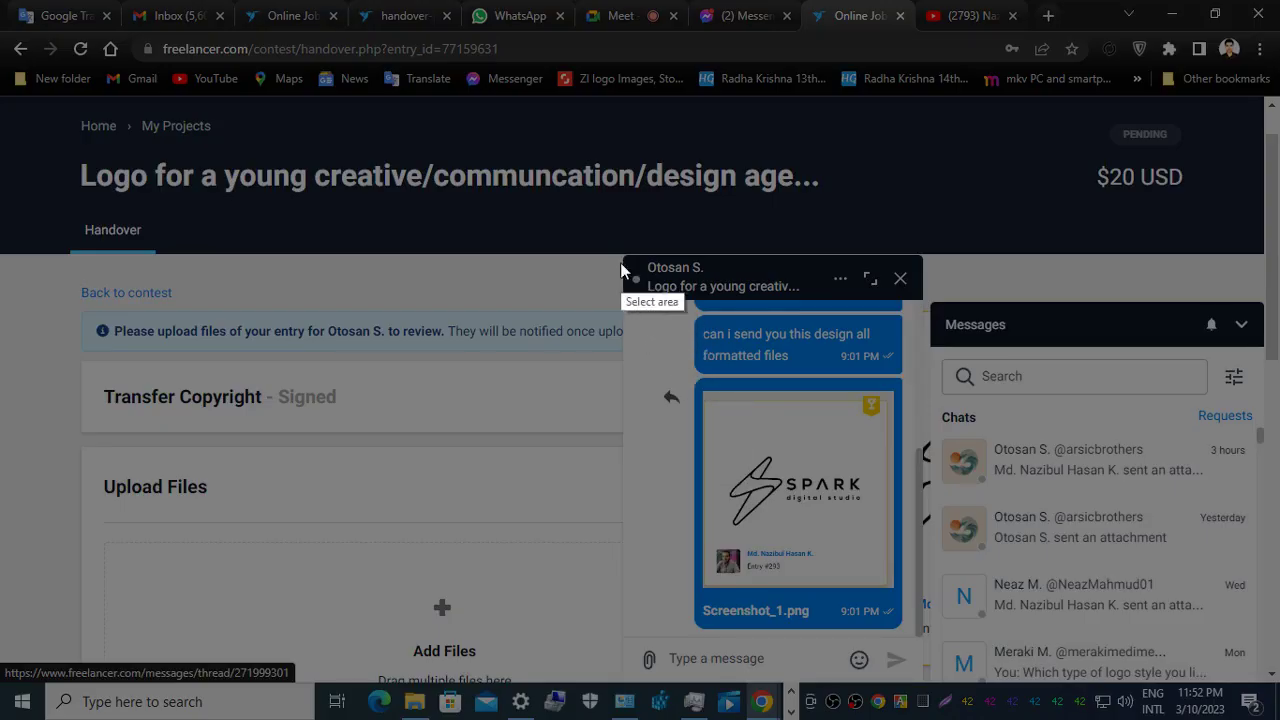
{"action": "left_click_drag", "start_coordinate": [604, 238], "coordinate": [946, 686]}
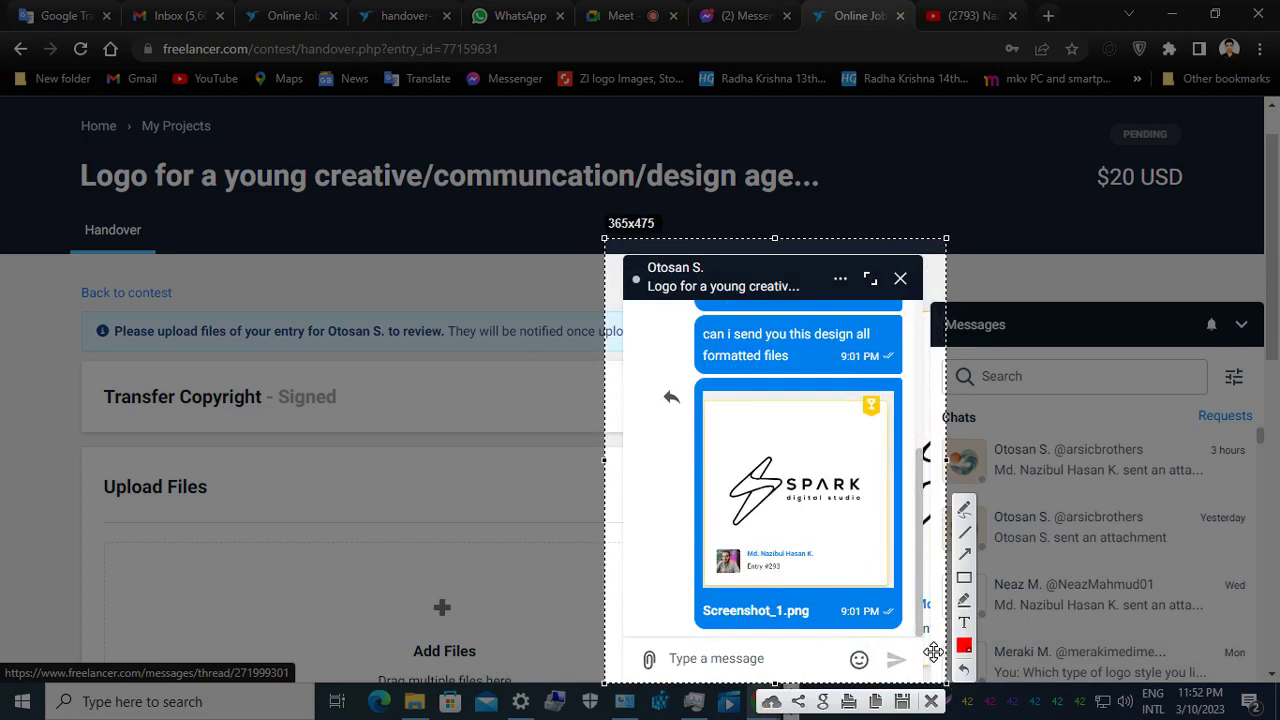
{"action": "left_click", "coordinate": [964, 580]}
{"action": "left_click", "coordinate": [964, 553]}
{"action": "left_click_drag", "start_coordinate": [670, 366], "coordinate": [668, 300]}
{"action": "left_click", "coordinate": [931, 701]}
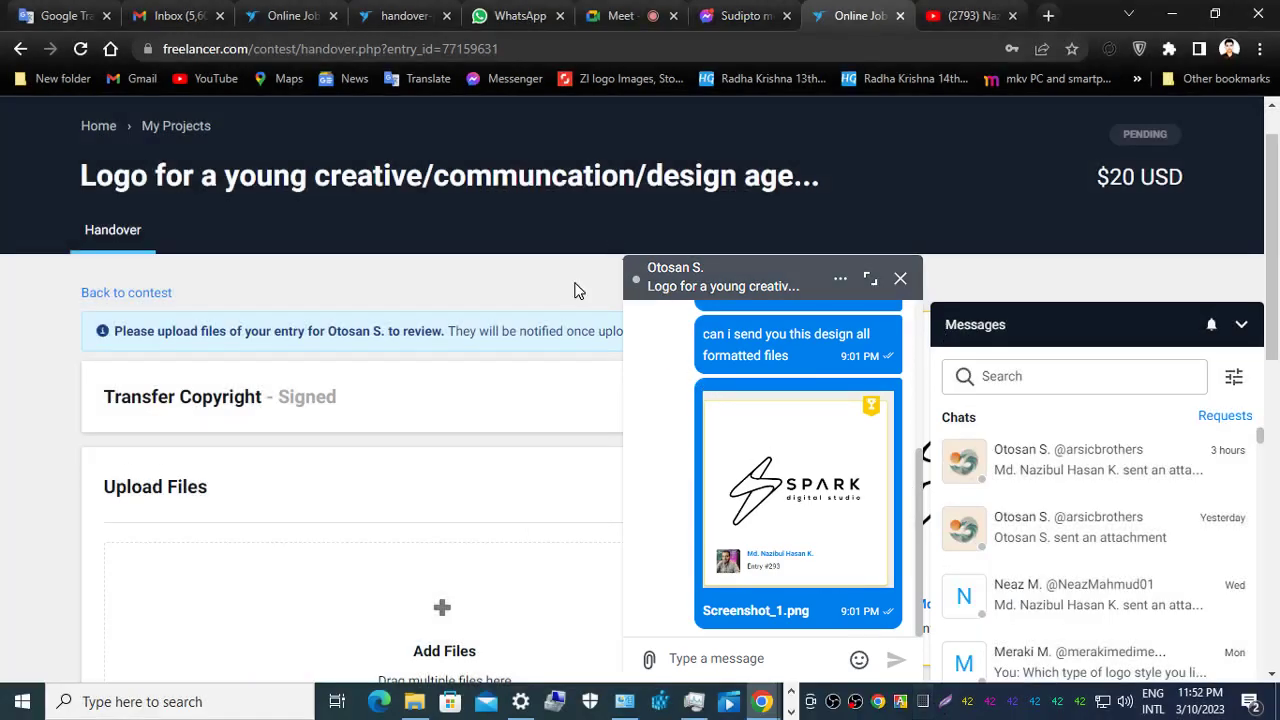
{"action": "left_click", "coordinate": [514, 15]}
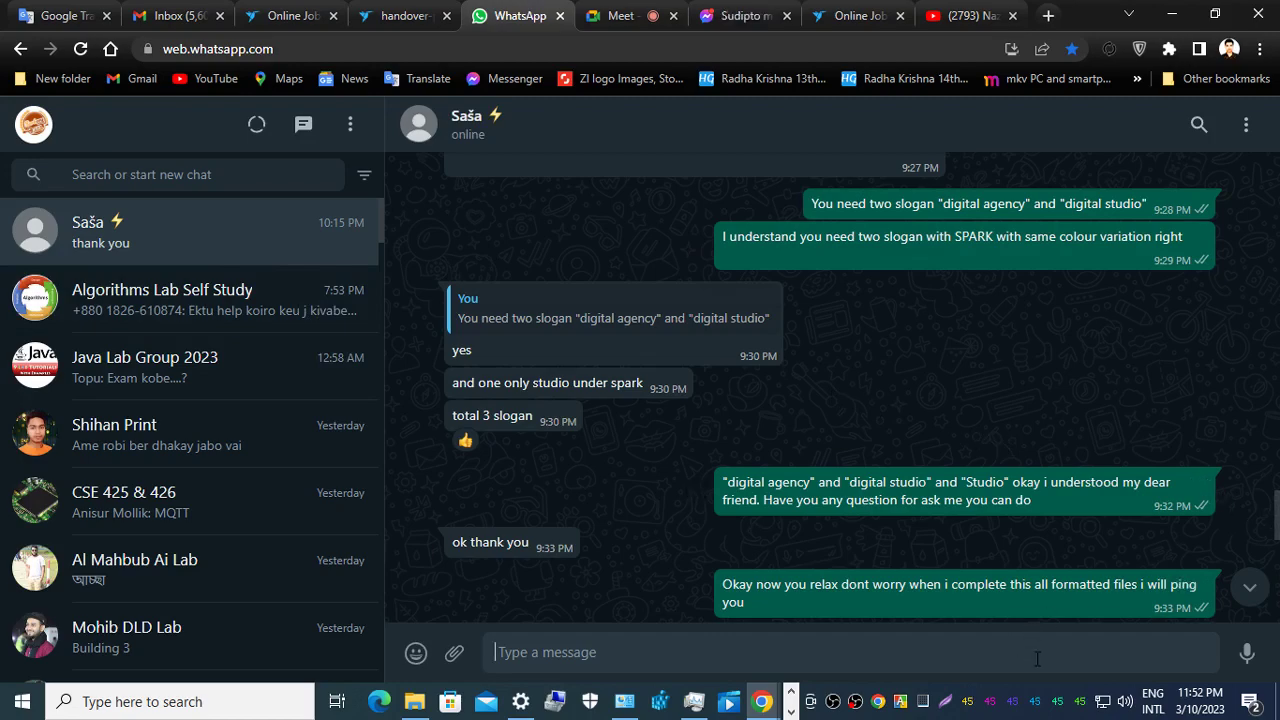
Capture the WhatsApp chat header, box the contact's name and status, and add an arrow toward it.
{"action": "left_click", "coordinate": [944, 701]}
{"action": "left_click_drag", "start_coordinate": [377, 77], "coordinate": [585, 182]}
{"action": "left_click", "coordinate": [602, 85]}
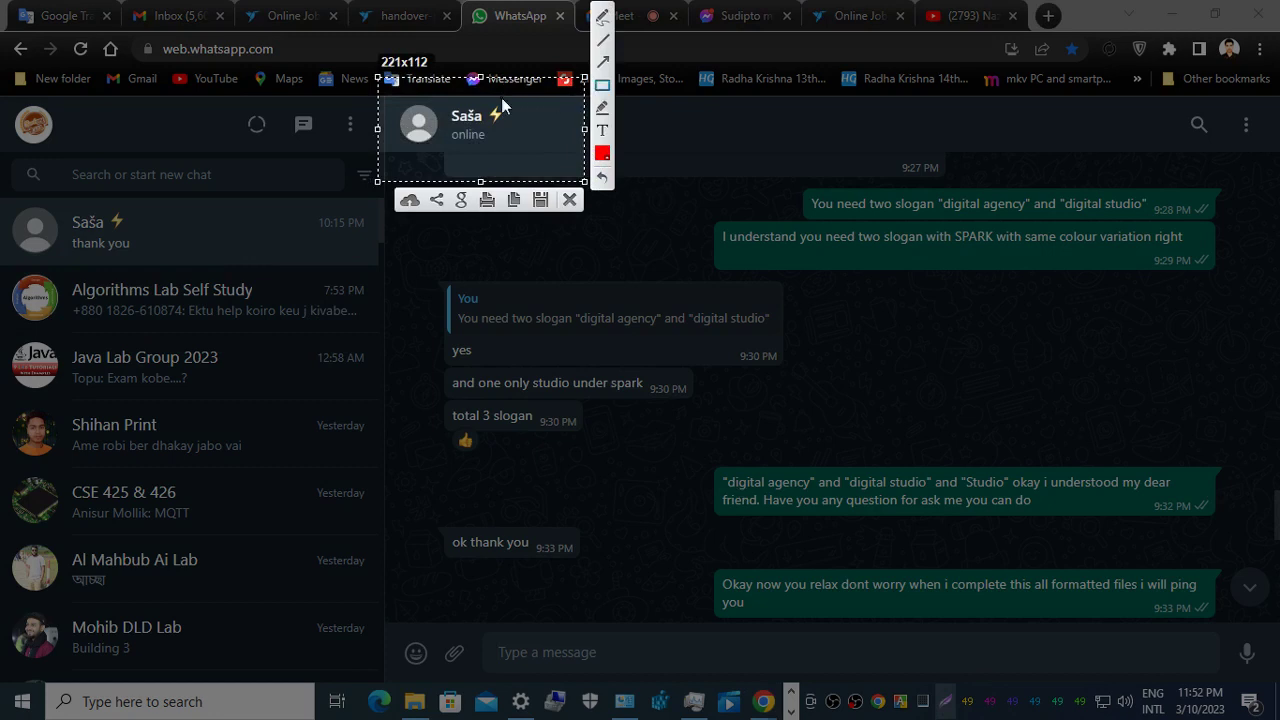
{"action": "left_click_drag", "start_coordinate": [390, 87], "coordinate": [545, 168]}
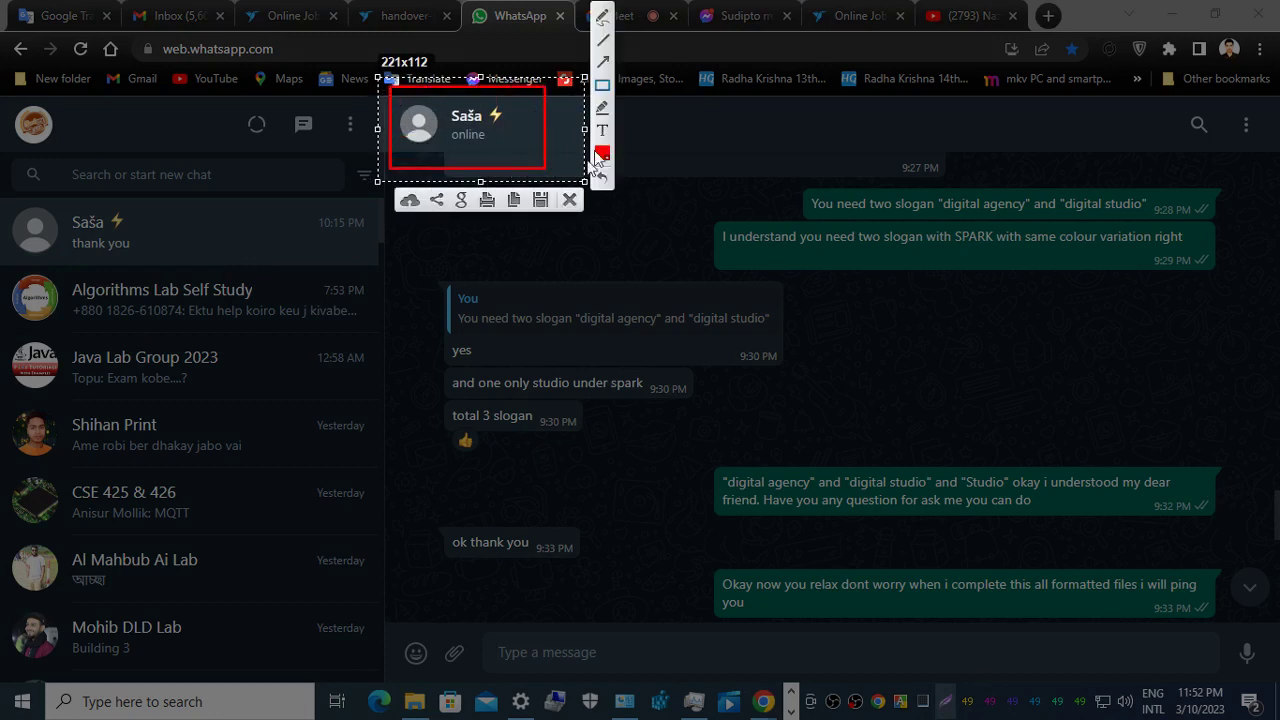
{"action": "left_click_drag", "start_coordinate": [569, 84], "coordinate": [501, 111]}
Close the capture, view the 9:20 PM black-gray-white spark logo full size, then close the viewer.
{"action": "left_click", "coordinate": [570, 199]}
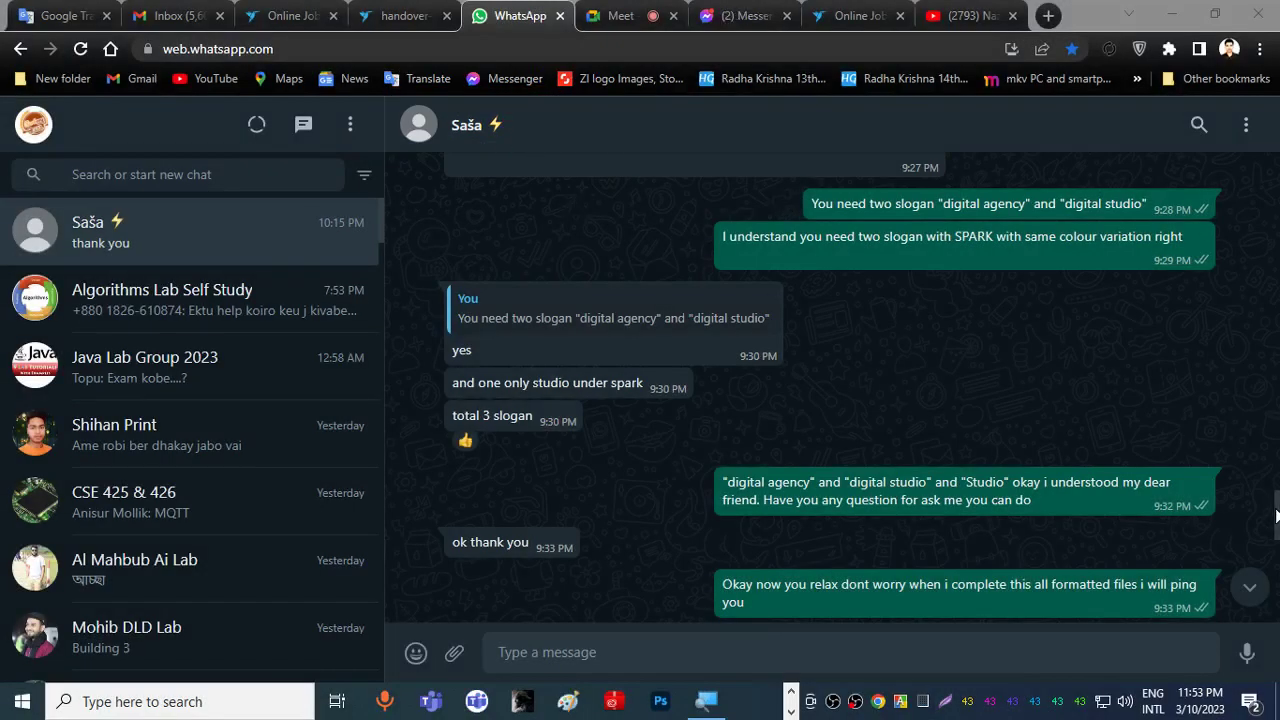
{"action": "scroll", "coordinate": [573, 206], "scroll_direction": "up", "scroll_amount": 5}
{"action": "scroll", "coordinate": [600, 330], "scroll_direction": "down", "scroll_amount": 10}
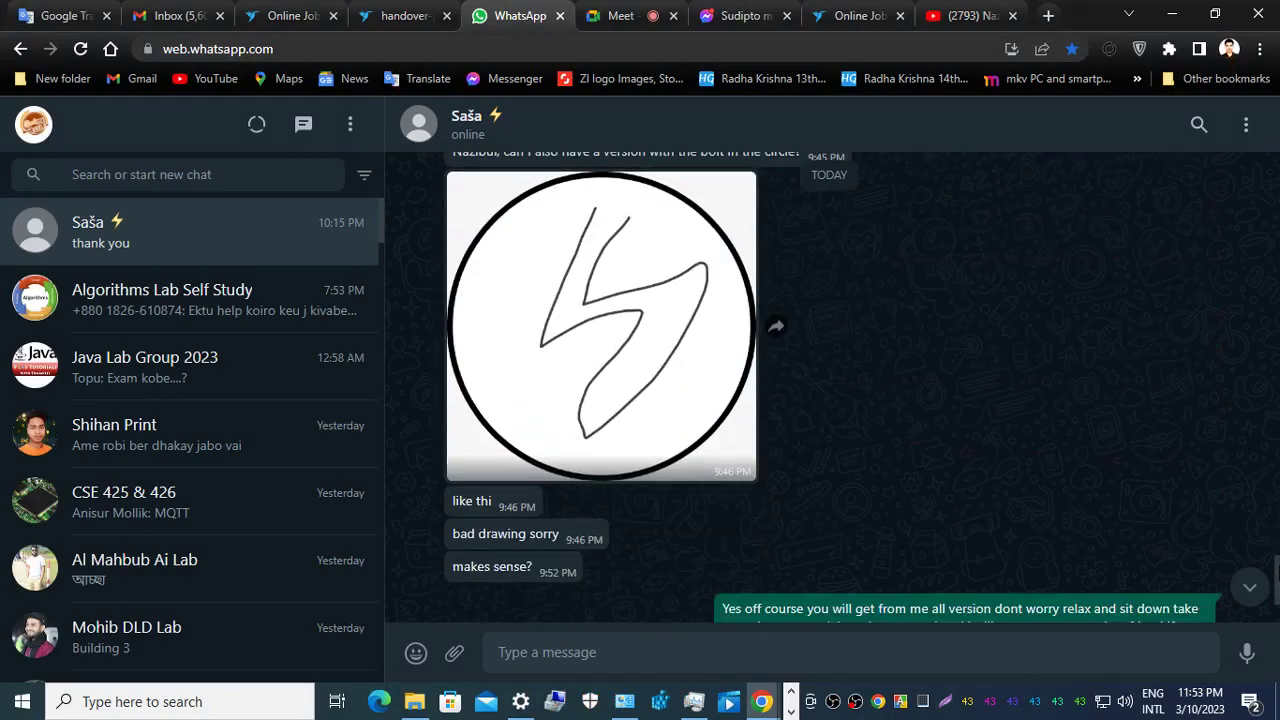
{"action": "scroll", "coordinate": [1277, 510], "scroll_direction": "up", "scroll_amount": 8}
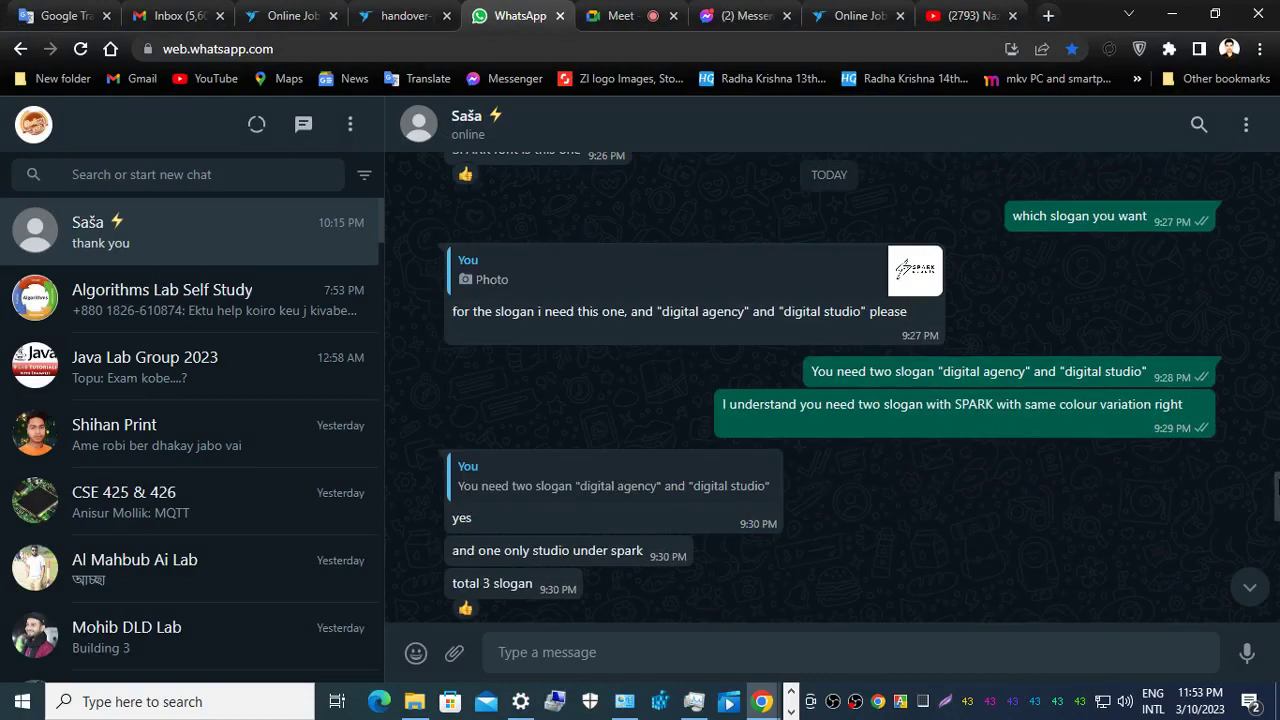
{"action": "scroll", "coordinate": [1277, 519], "scroll_direction": "down", "scroll_amount": 3}
{"action": "left_click_drag", "start_coordinate": [1277, 519], "coordinate": [1277, 355]}
{"action": "scroll", "coordinate": [1022, 370], "scroll_direction": "up", "scroll_amount": 4}
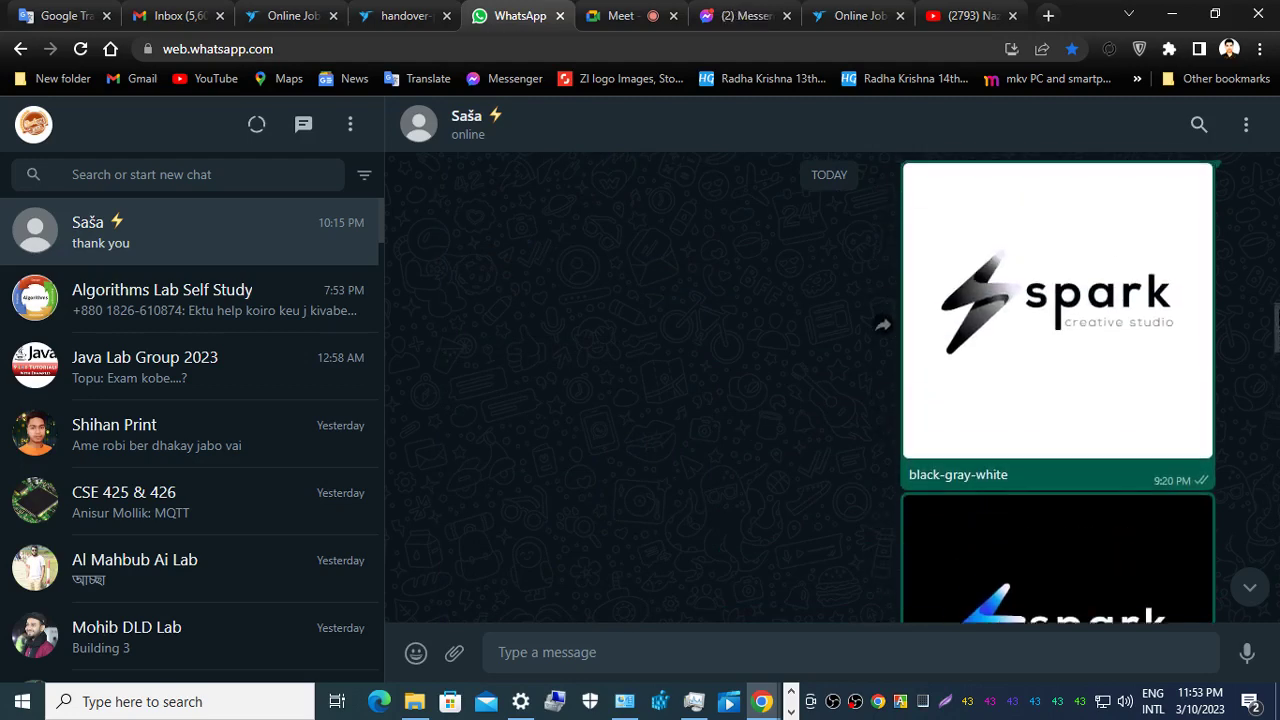
{"action": "left_click", "coordinate": [1022, 370]}
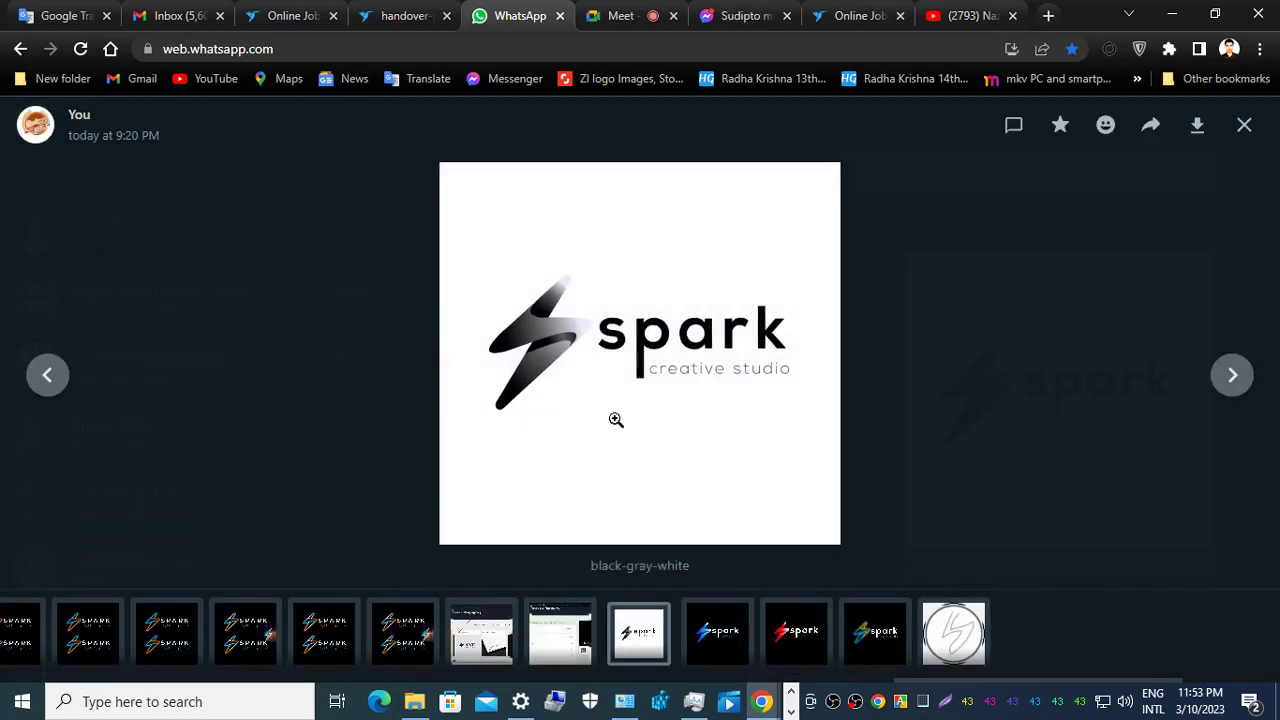
{"action": "left_click", "coordinate": [1244, 125]}
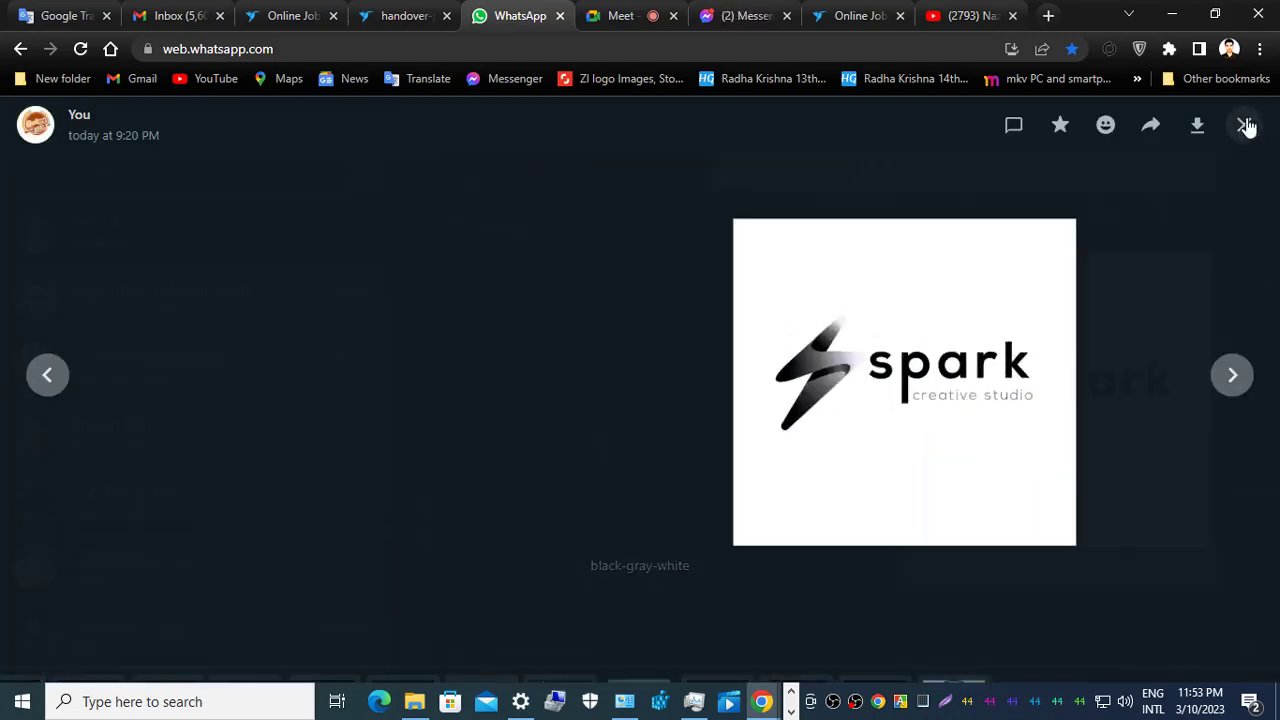
Bring File Explorer forward and open the Creative Studio folder.
{"action": "mouse_move", "coordinate": [414, 705]}
{"action": "left_click", "coordinate": [414, 608]}
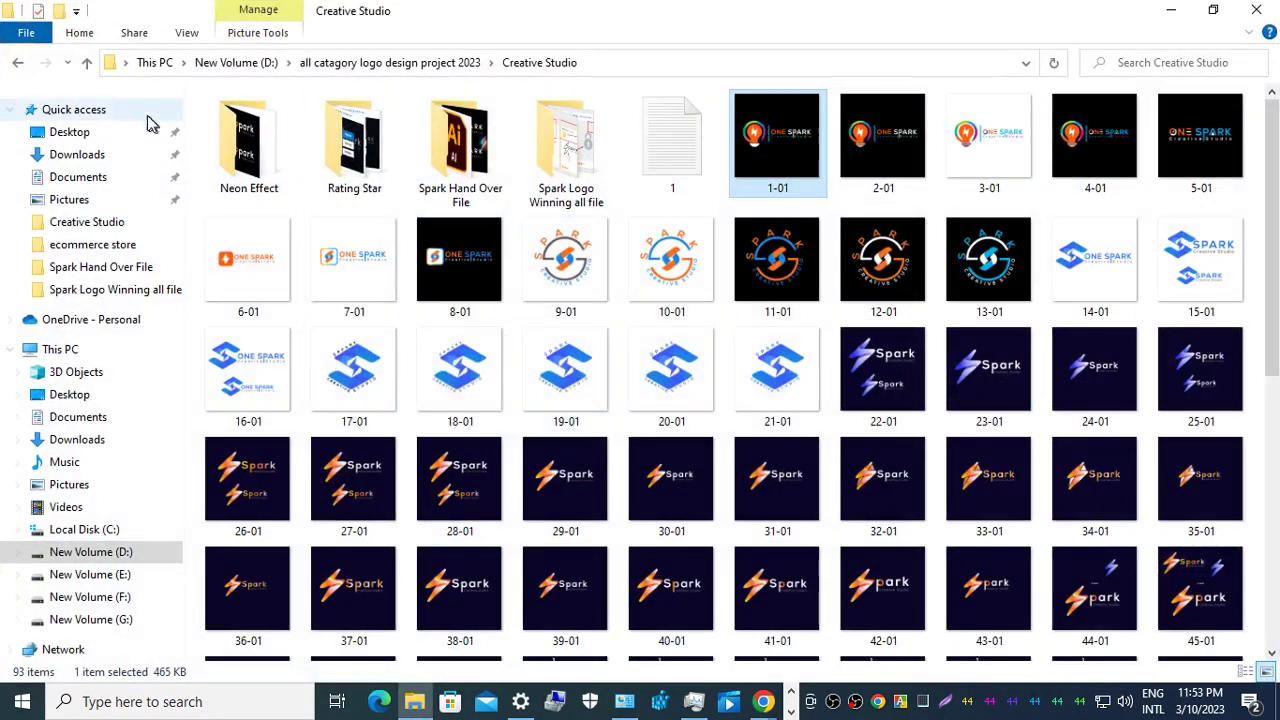
{"action": "left_click", "coordinate": [18, 64]}
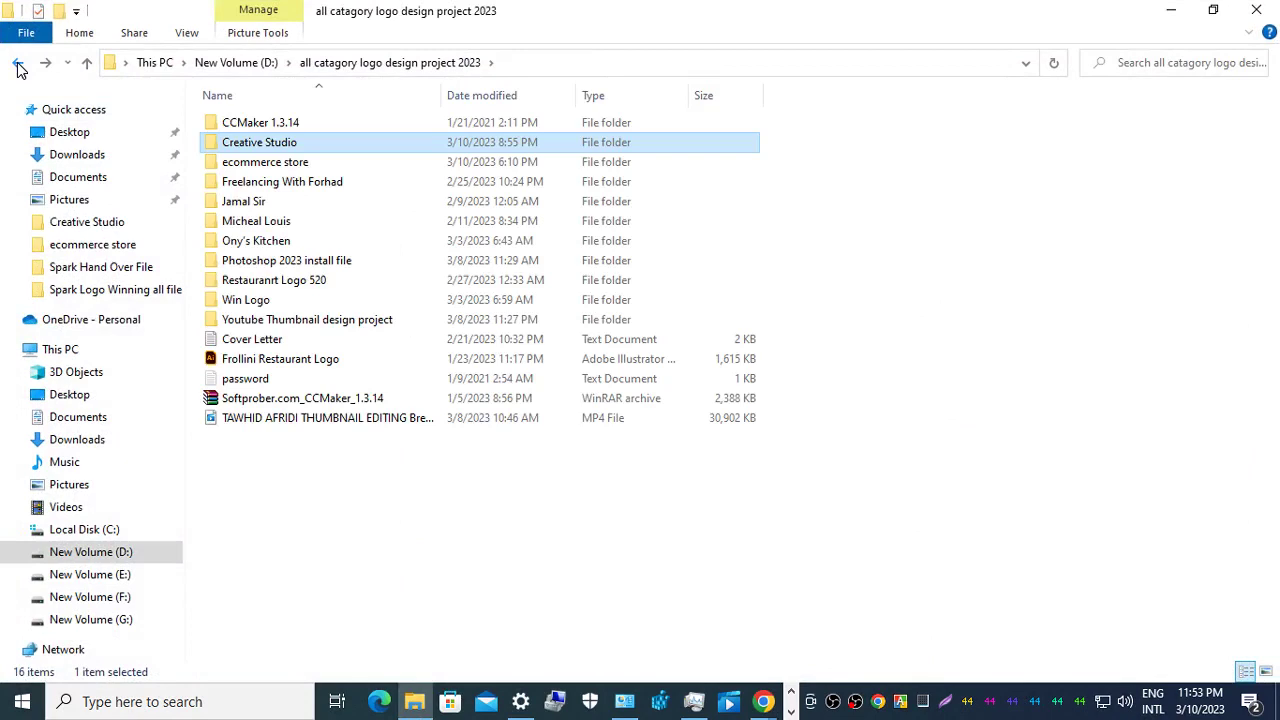
{"action": "double_click", "coordinate": [324, 143]}
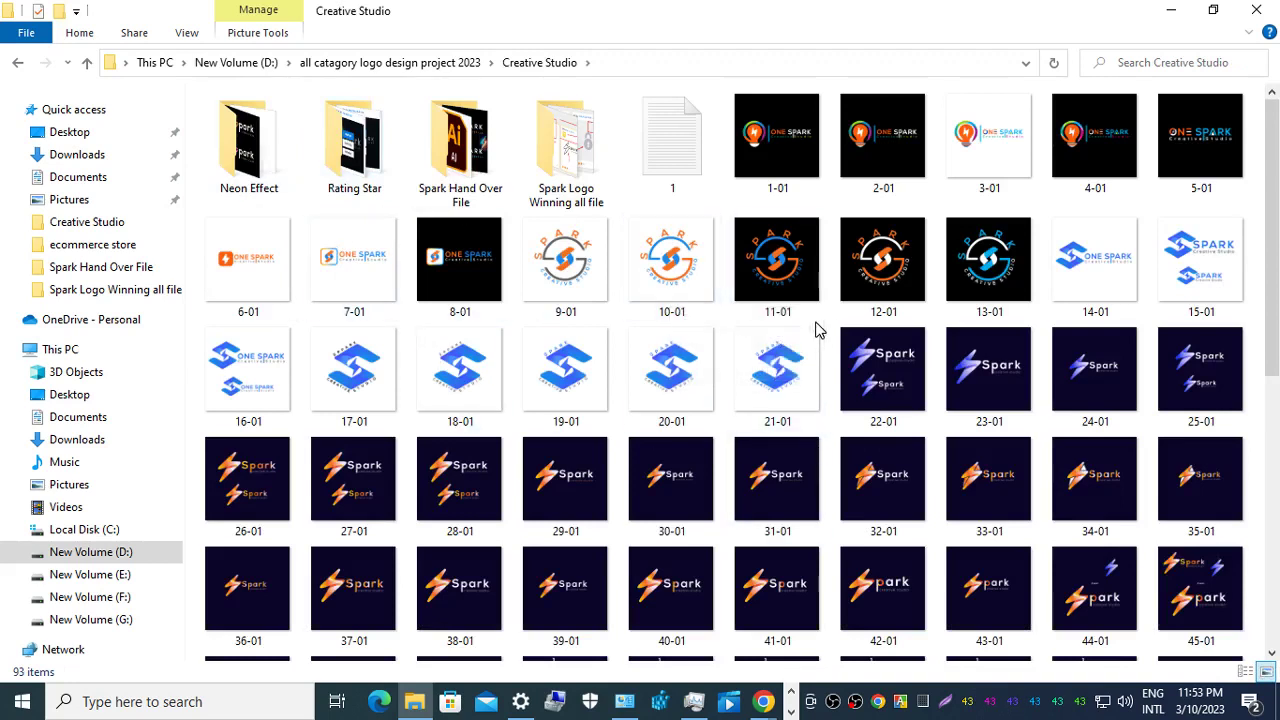
Create a new folder named 'Spark Logo Final File' and open it.
{"action": "key", "text": "ctrl+shift+n"}
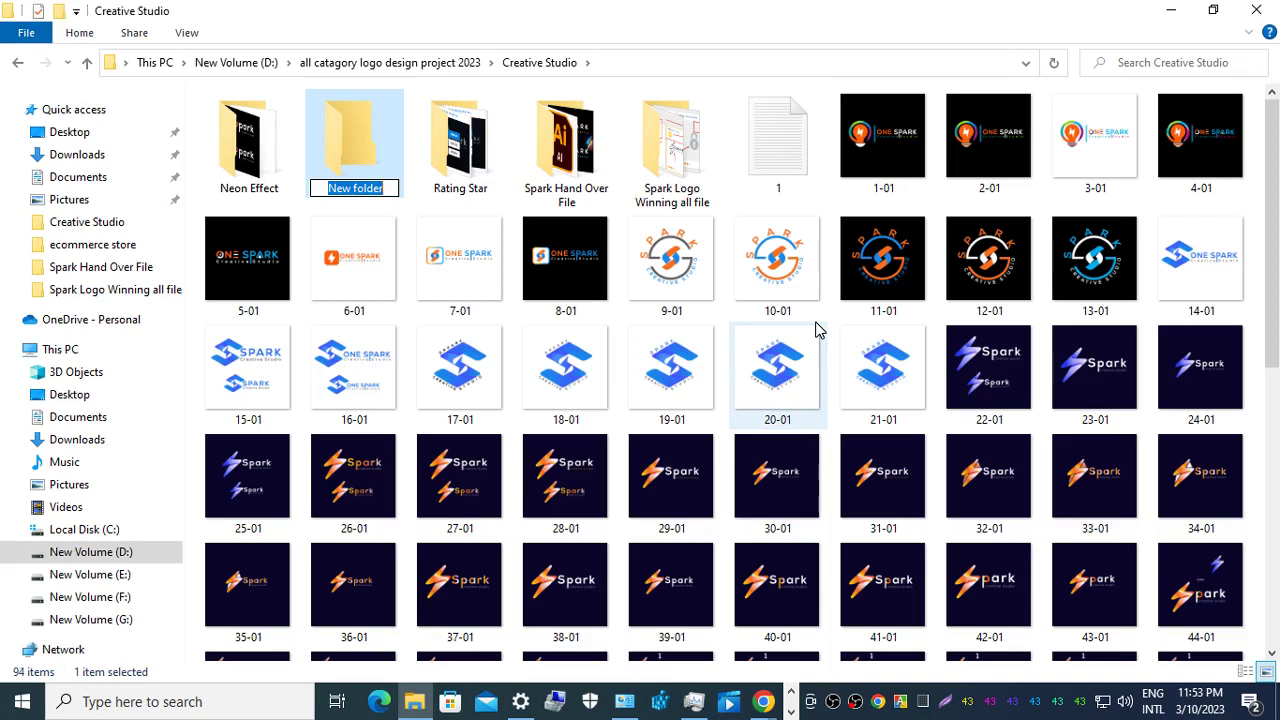
{"action": "type", "text": "Spa"}
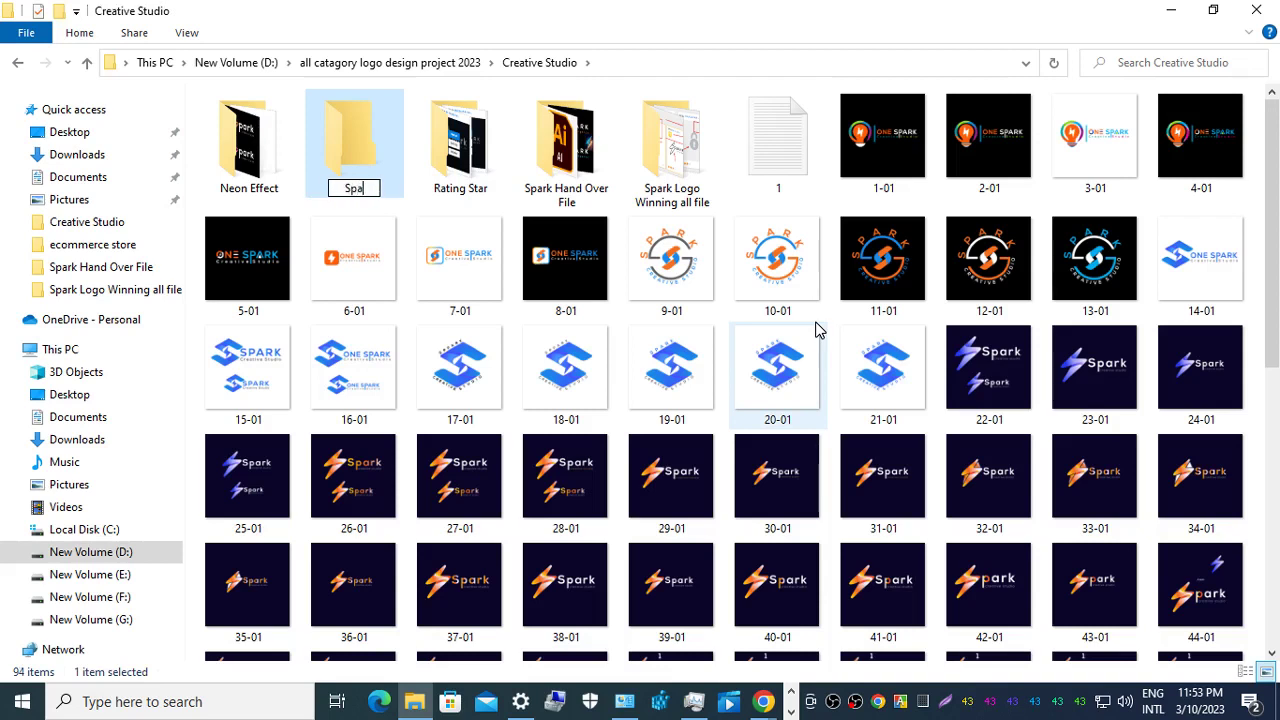
{"action": "type", "text": "rk"}
{"action": "type", "text": "Ha"}
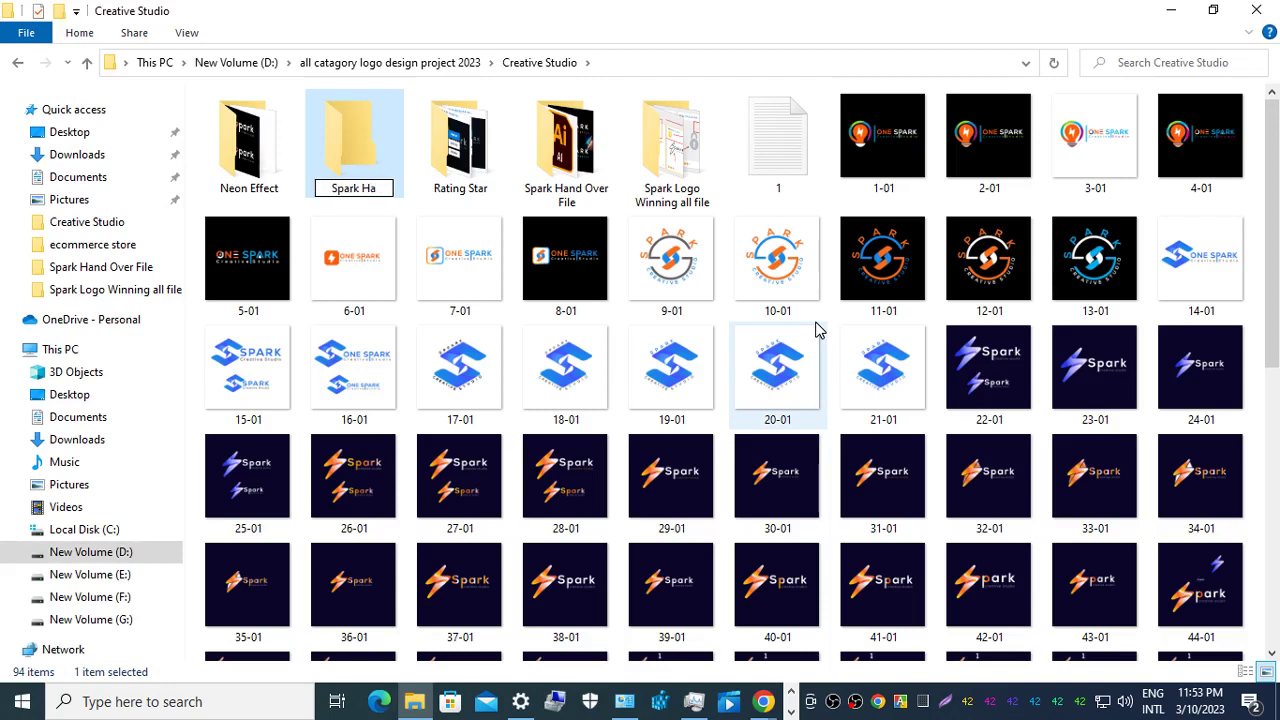
{"action": "key", "text": "BackSpace"}
{"action": "key", "text": "BackSpace"}
{"action": "key", "text": "BackSpace"}
{"action": "type", "text": "Logo Finalo"}
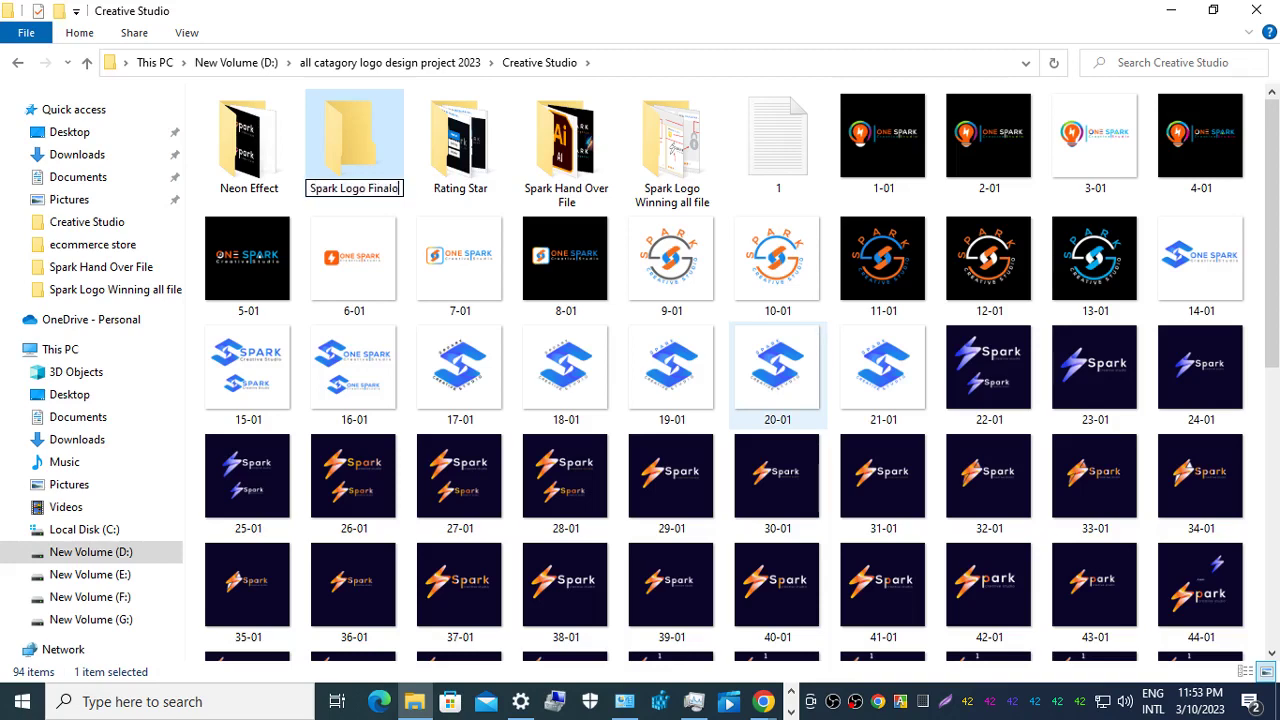
{"action": "key", "text": "BackSpace"}
{"action": "type", "text": "File"}
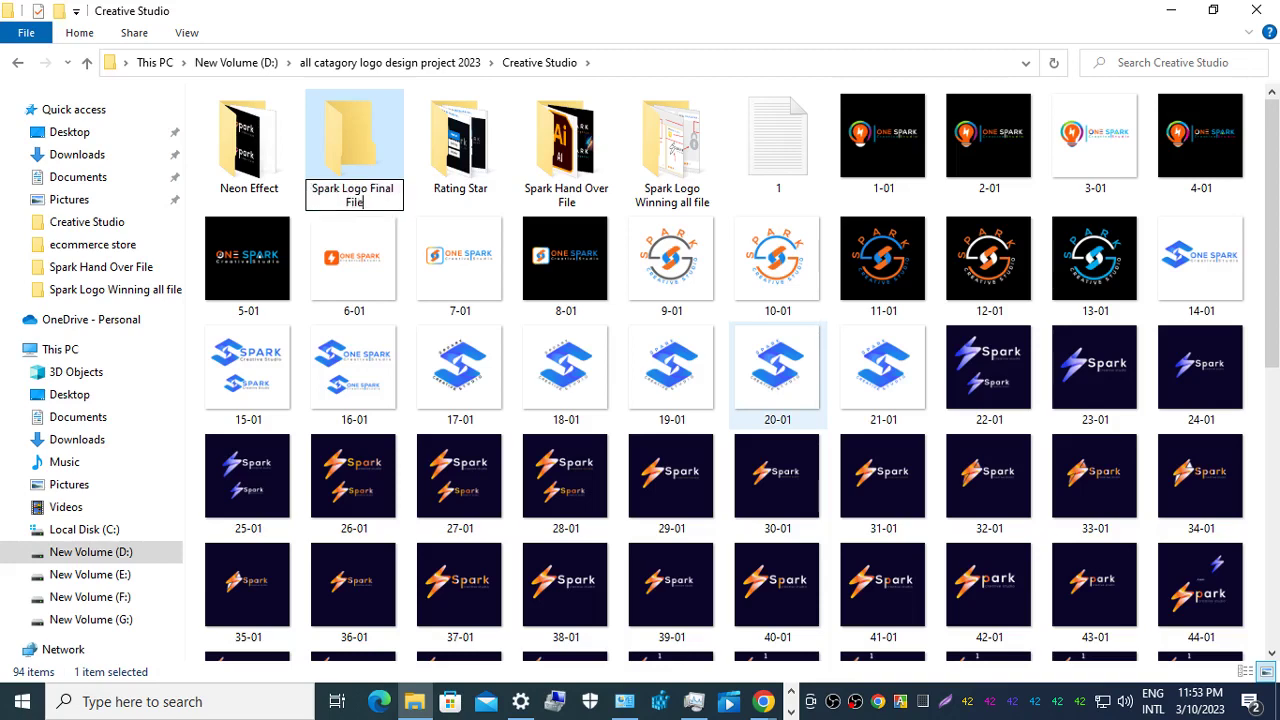
{"action": "key", "text": "Return"}
{"action": "key", "text": "Return"}
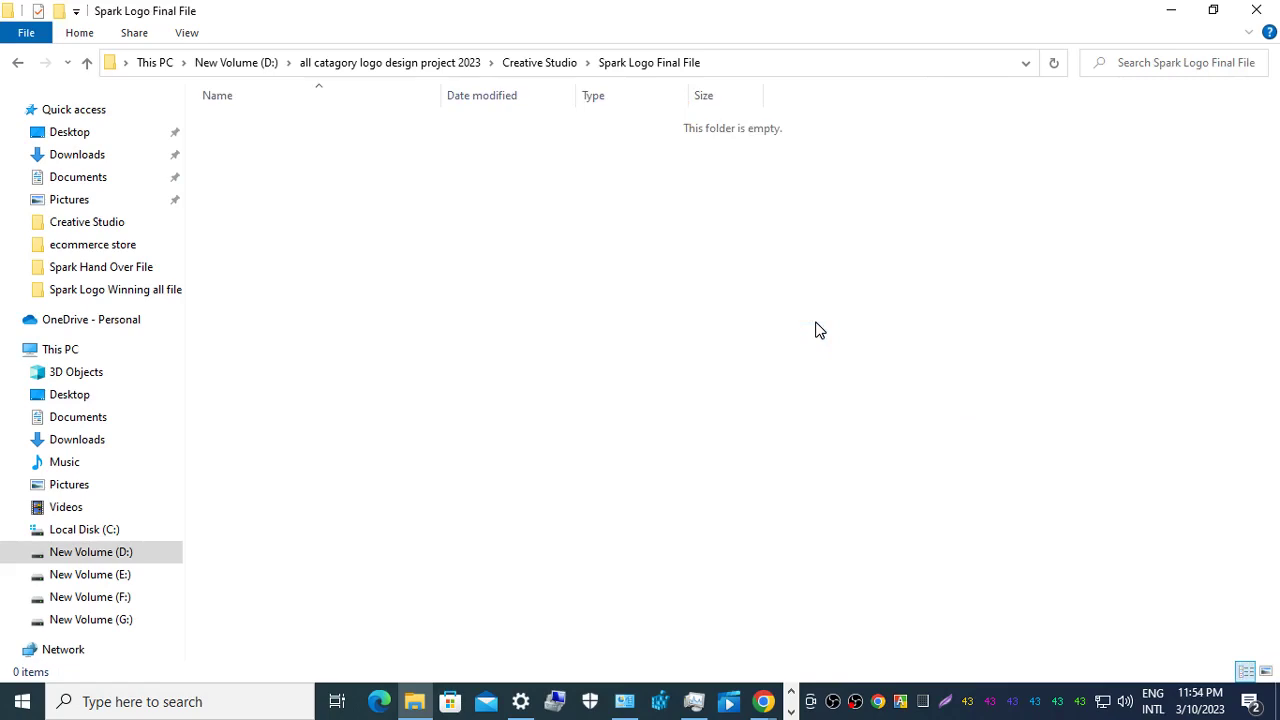
Create a 'Black-Gray-White' subfolder in Spark Logo Final File, then switch back to WhatsApp.
{"action": "key", "text": "alt+shift"}
{"action": "key", "text": "ctrl+shift+n"}
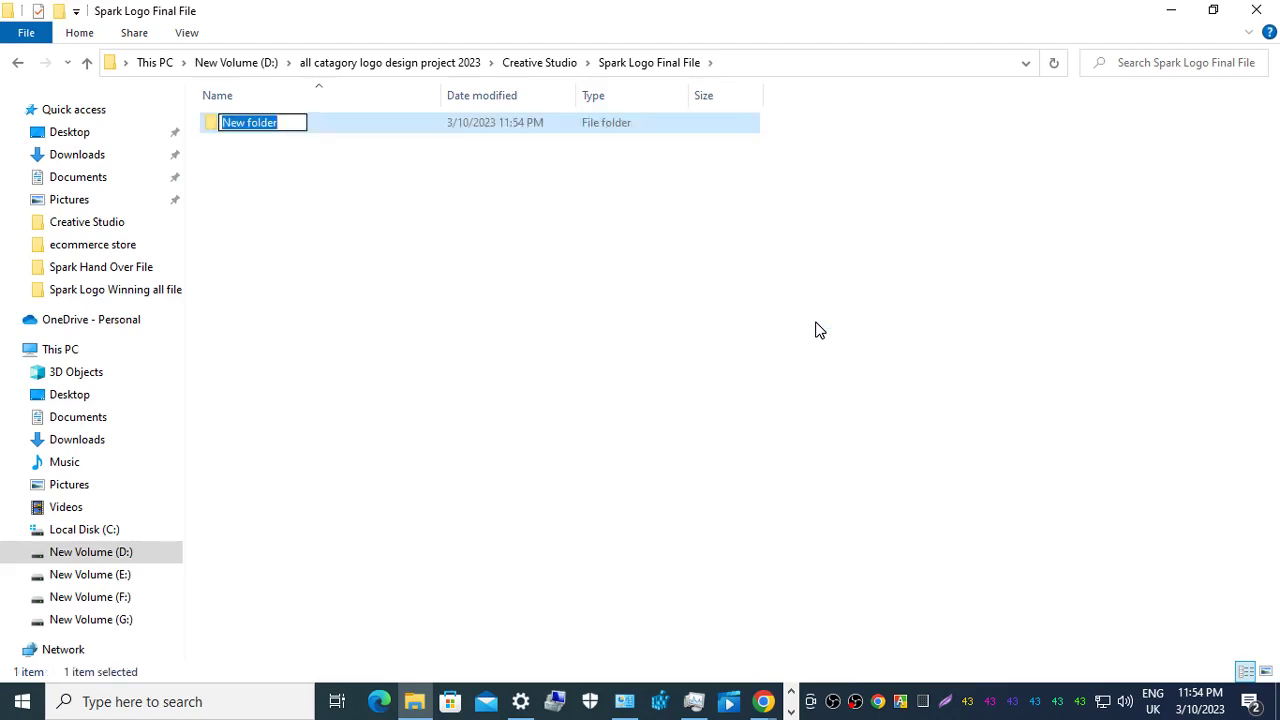
{"action": "type", "text": "Black"}
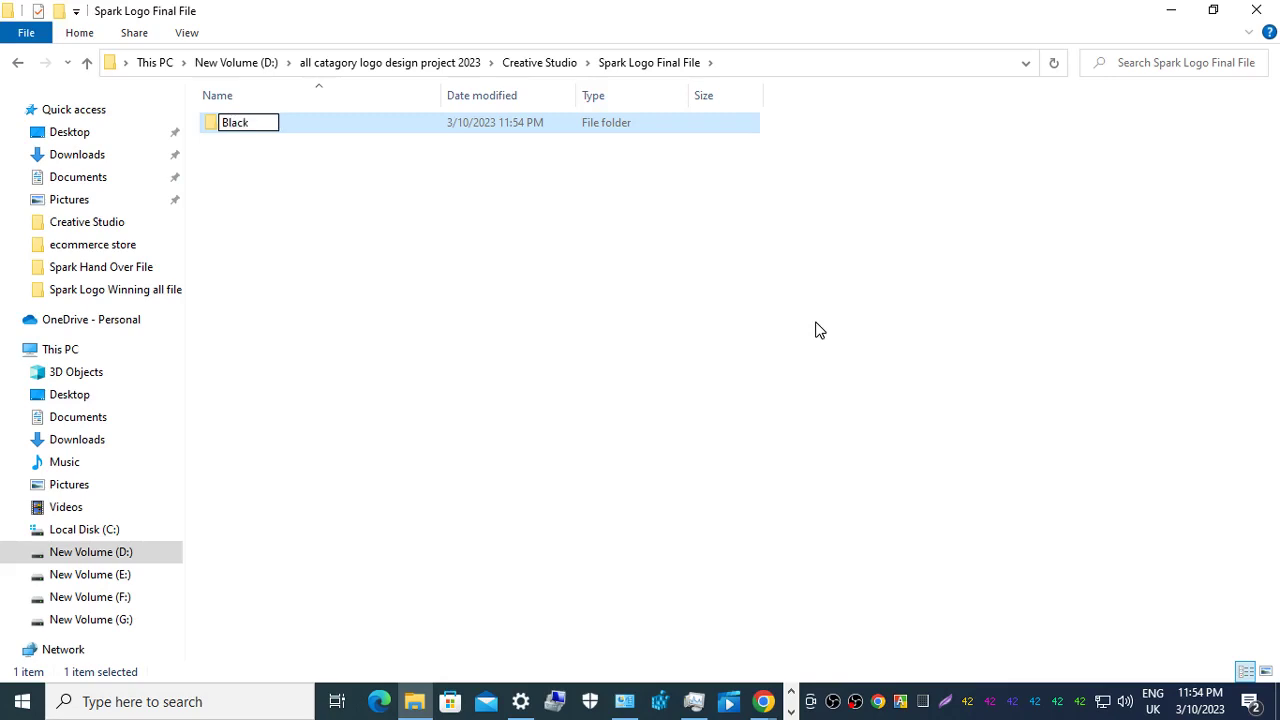
{"action": "type", "text": "-Gray-"}
{"action": "type", "text": "White"}
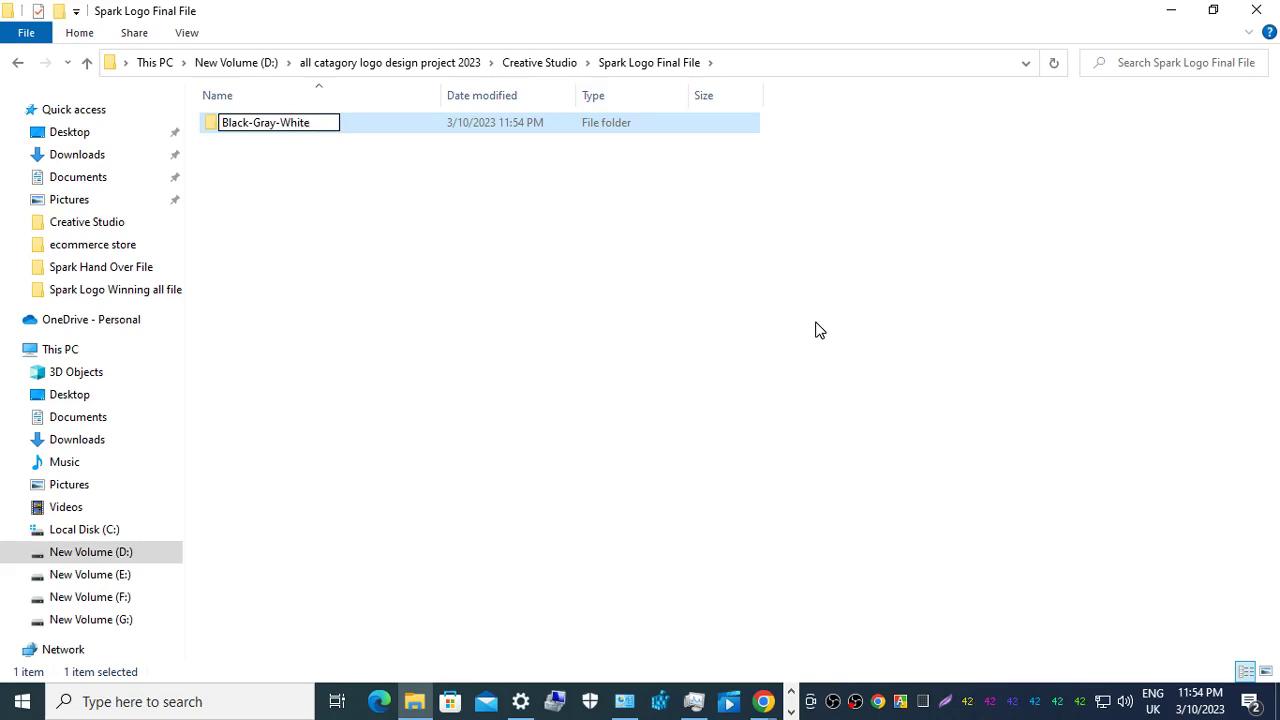
{"action": "key", "text": "Return"}
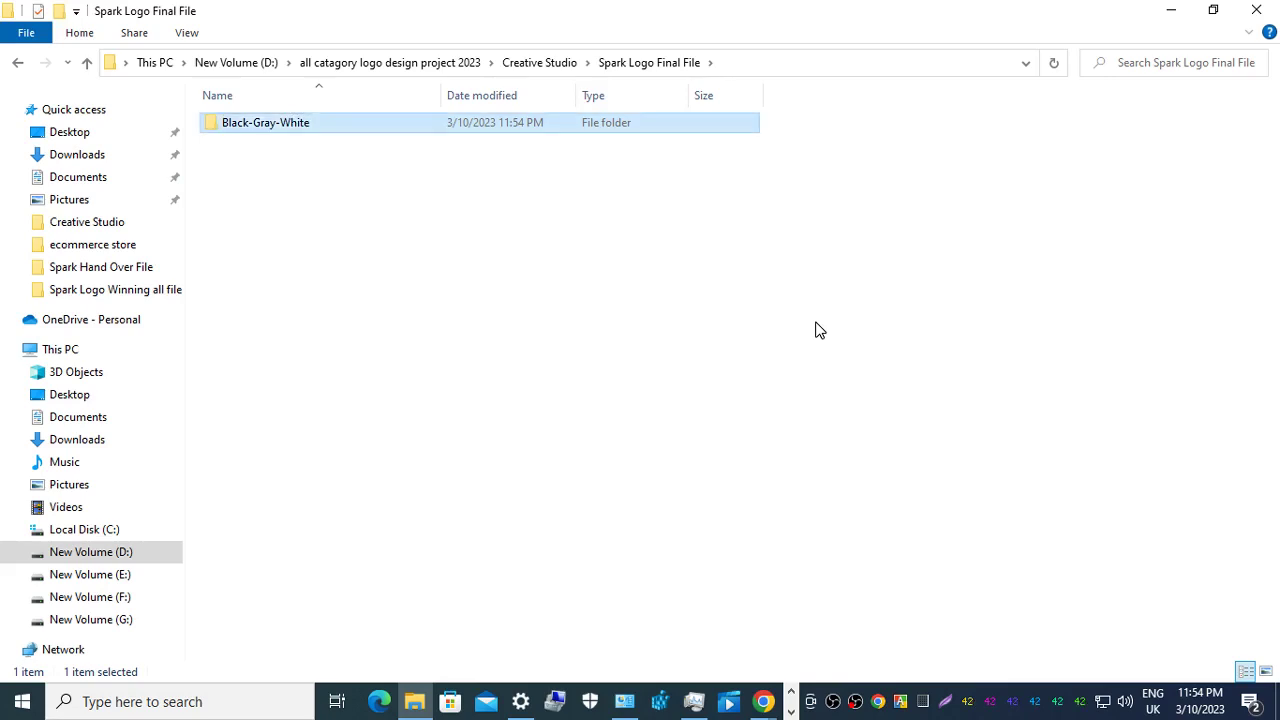
{"action": "key", "text": "alt+Tab"}
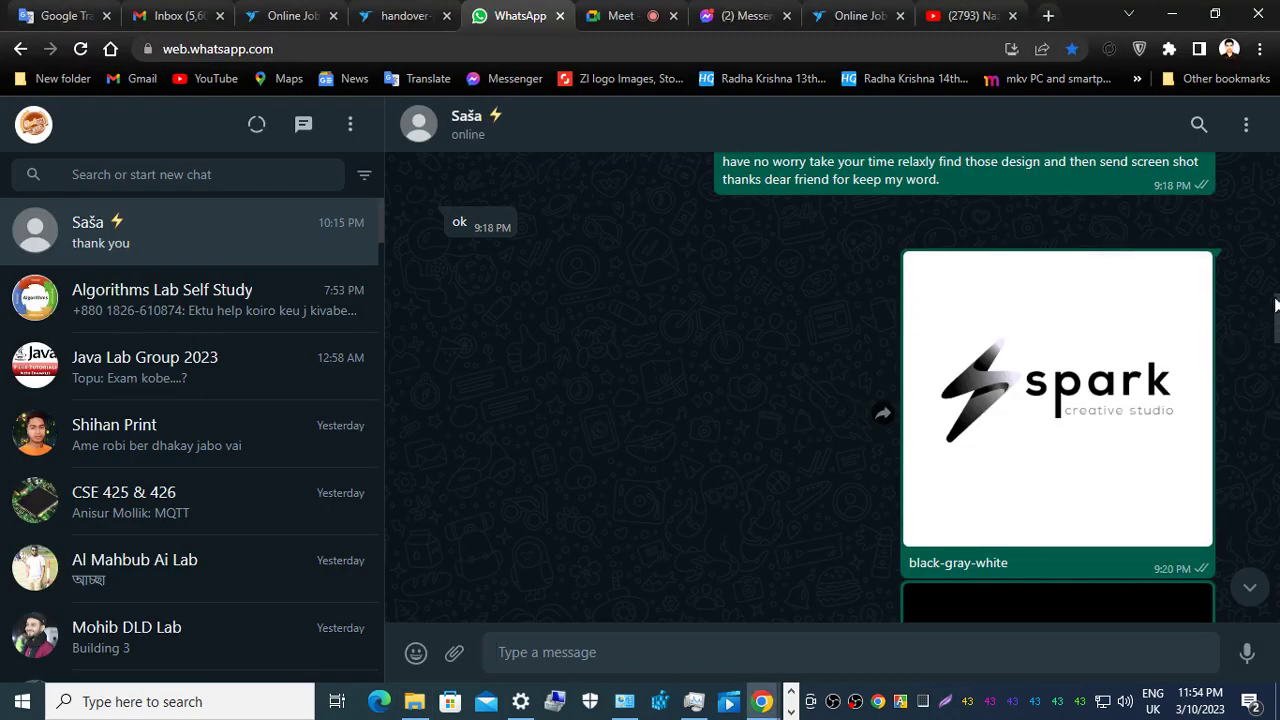
Copy the 'blue-light blue -white' caption from WhatsApp and create a folder with that name.
{"action": "scroll", "coordinate": [1100, 330], "scroll_direction": "down", "scroll_amount": 2}
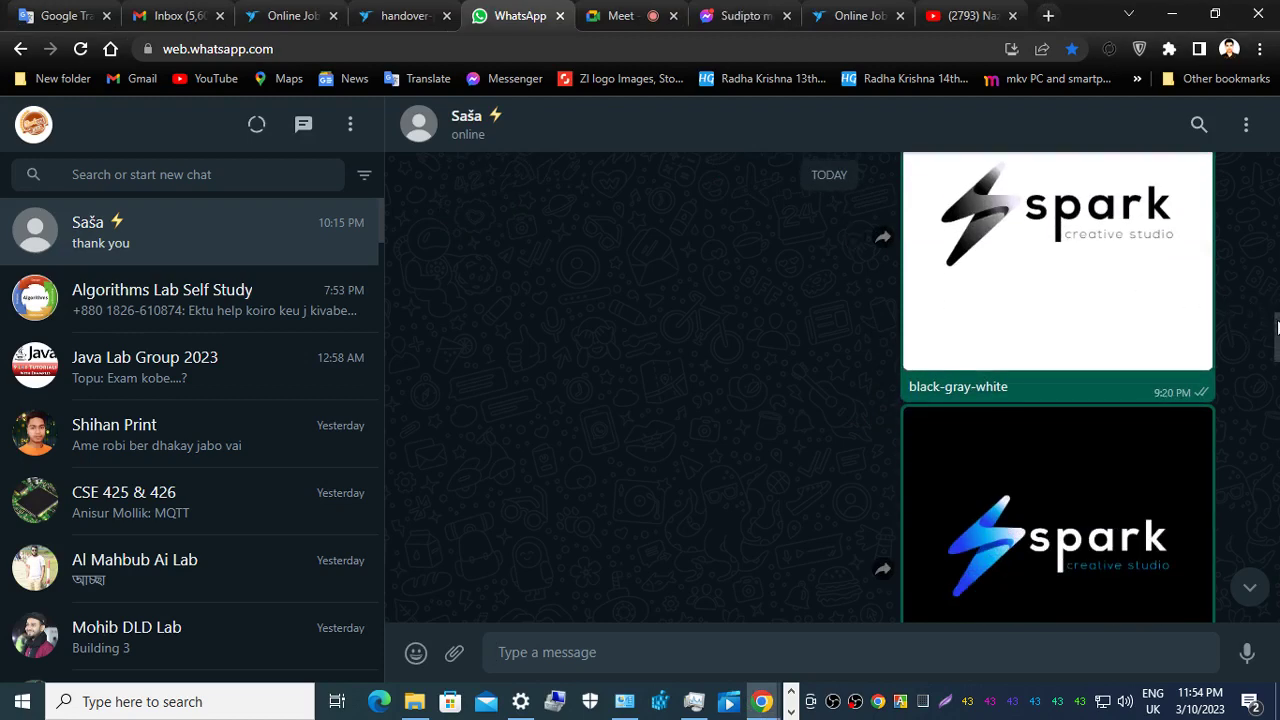
{"action": "left_click_drag", "start_coordinate": [1276, 318], "coordinate": [1276, 363]}
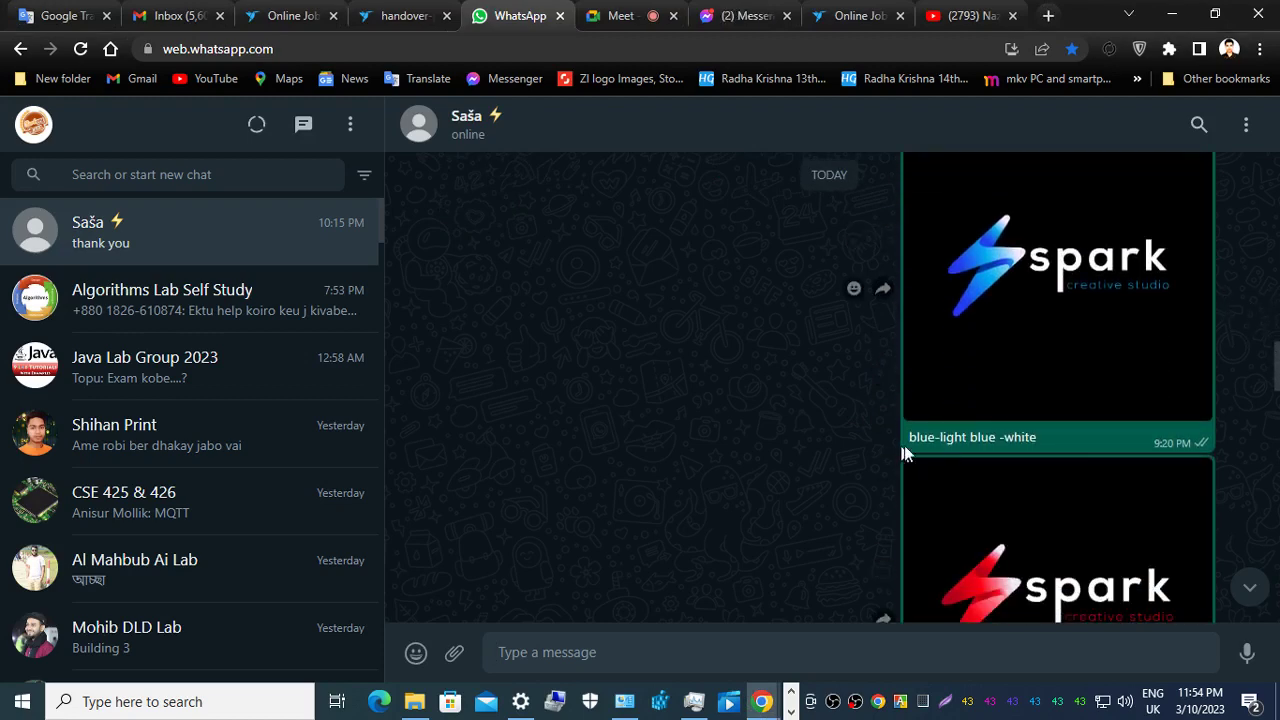
{"action": "left_click_drag", "start_coordinate": [927, 437], "coordinate": [1038, 445]}
{"action": "key", "text": "ctrl+c"}
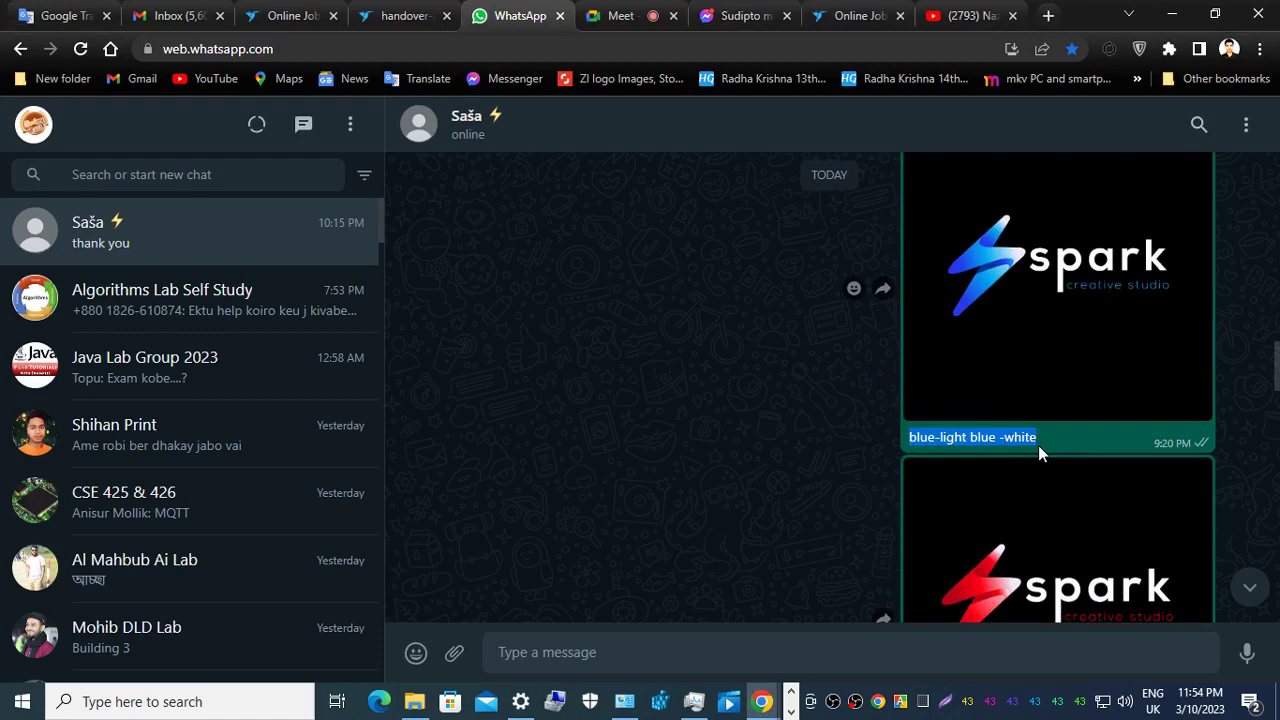
{"action": "key", "text": "alt+Tab"}
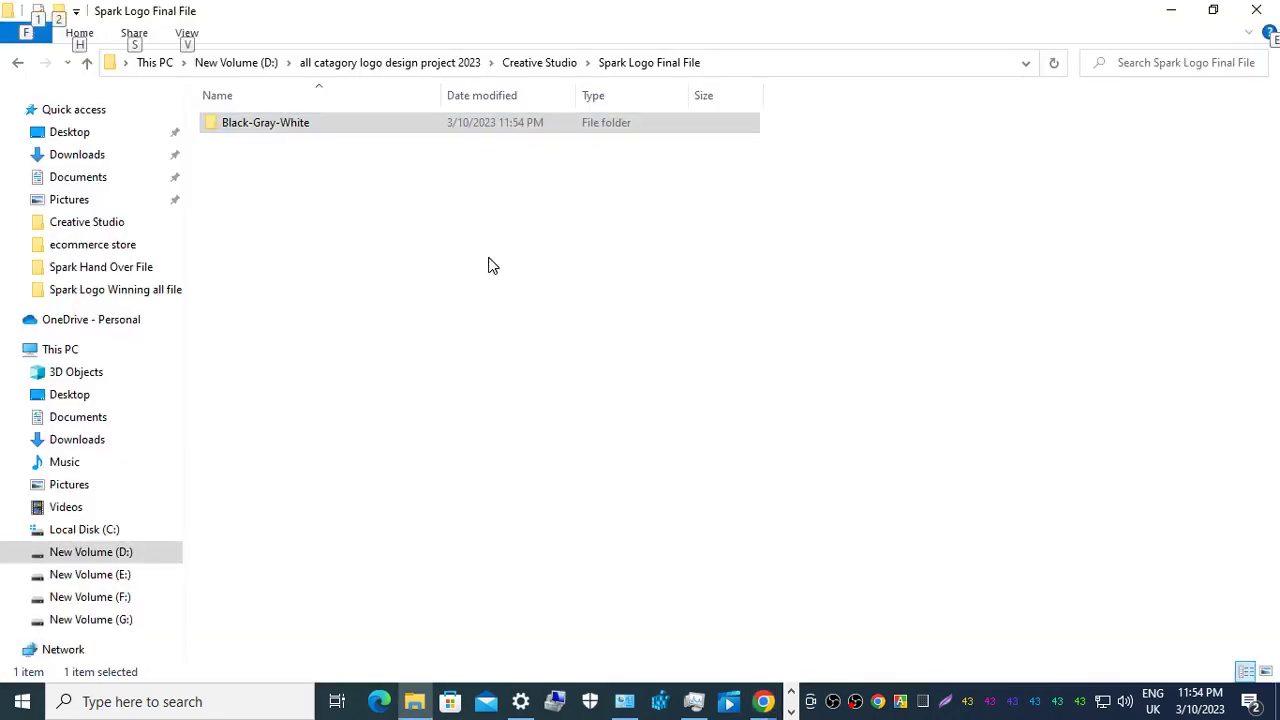
{"action": "left_click", "coordinate": [492, 265]}
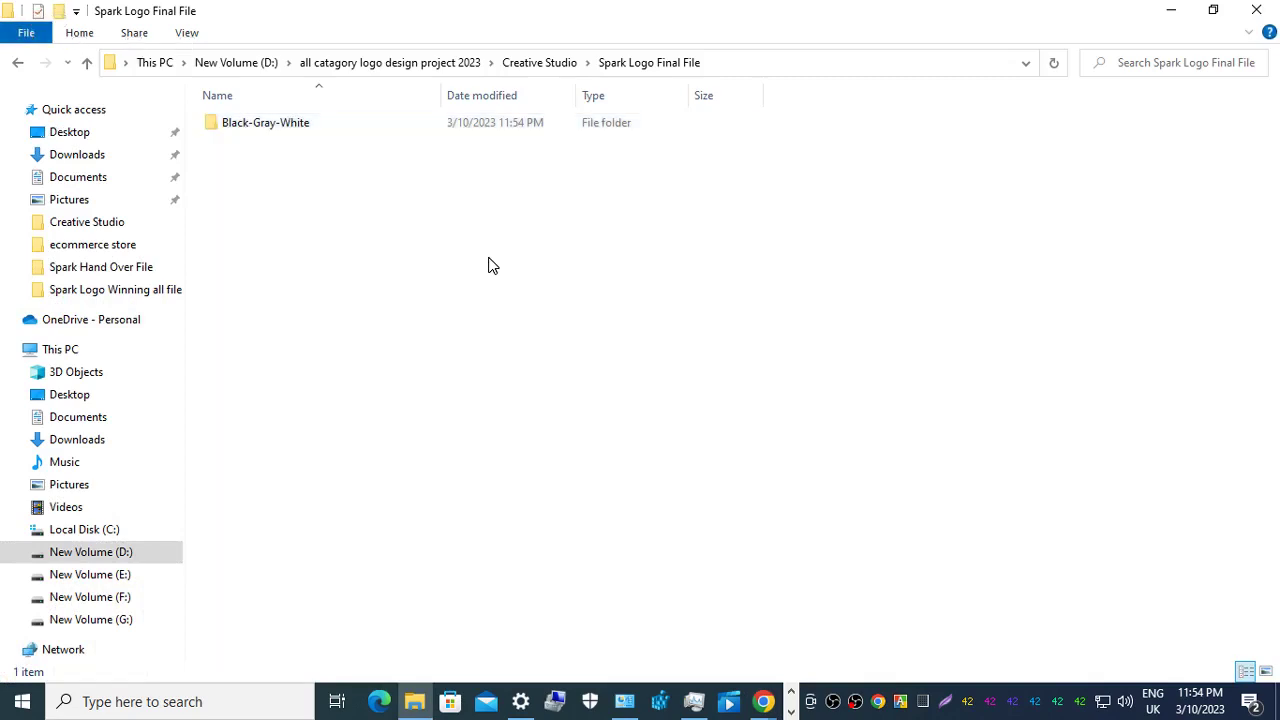
{"action": "key", "text": "ctrl+shift+n"}
{"action": "key", "text": "ctrl+v"}
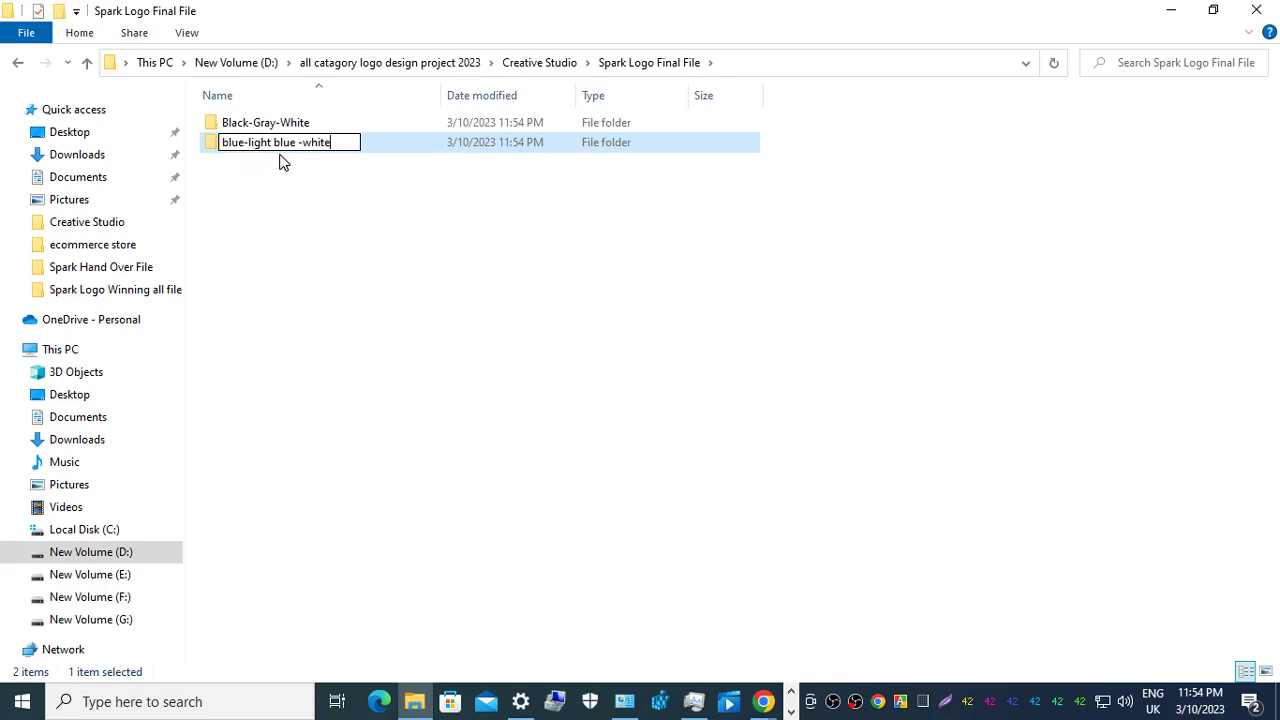
{"action": "key", "text": "Return"}
{"action": "left_click", "coordinate": [323, 229]}
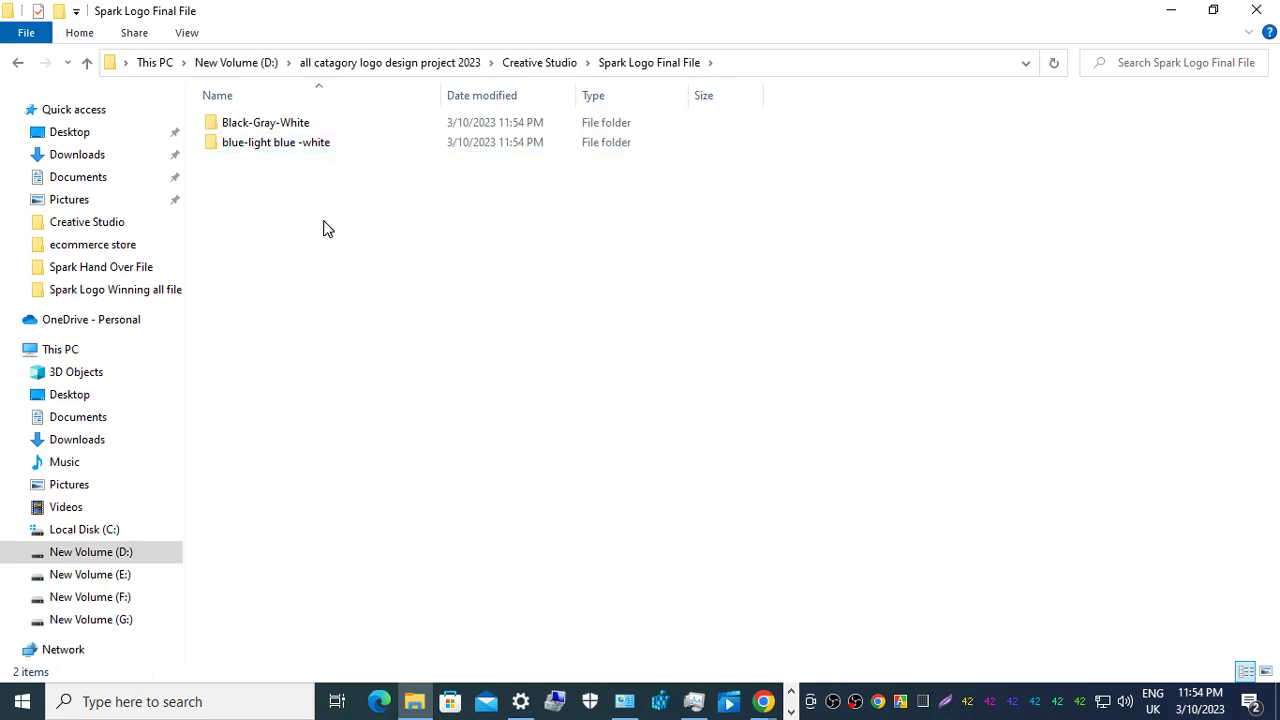
{"action": "key", "text": "alt+Tab"}
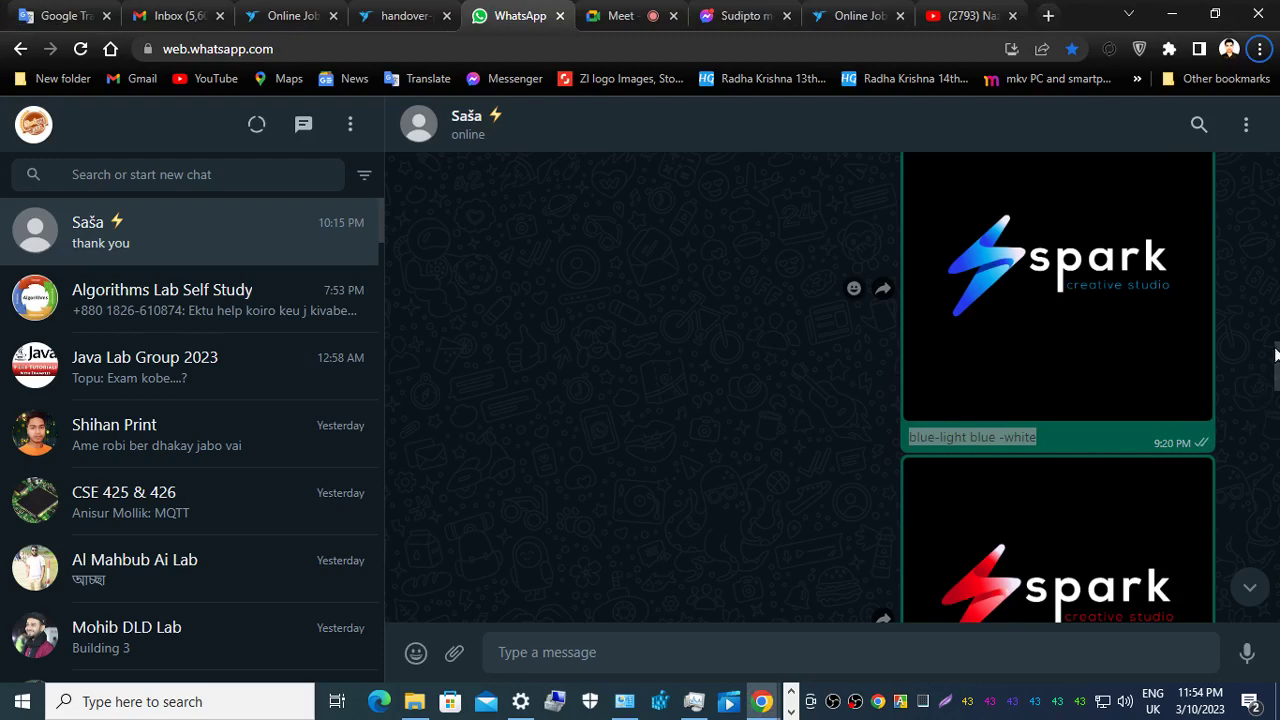
Copy the 'red-light red-white' caption and create a folder with that name.
{"action": "left_click_drag", "start_coordinate": [1275, 355], "coordinate": [1274, 386]}
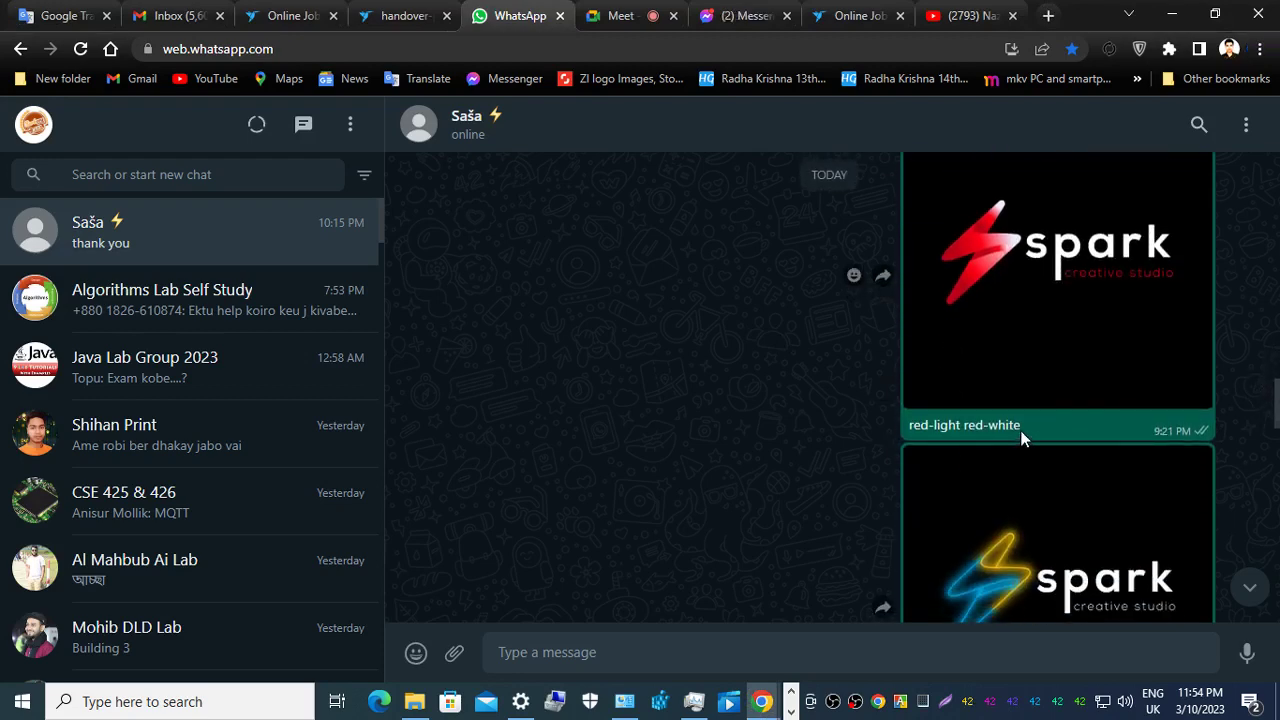
{"action": "left_click_drag", "start_coordinate": [1023, 425], "coordinate": [911, 435]}
{"action": "key", "text": "ctrl+c"}
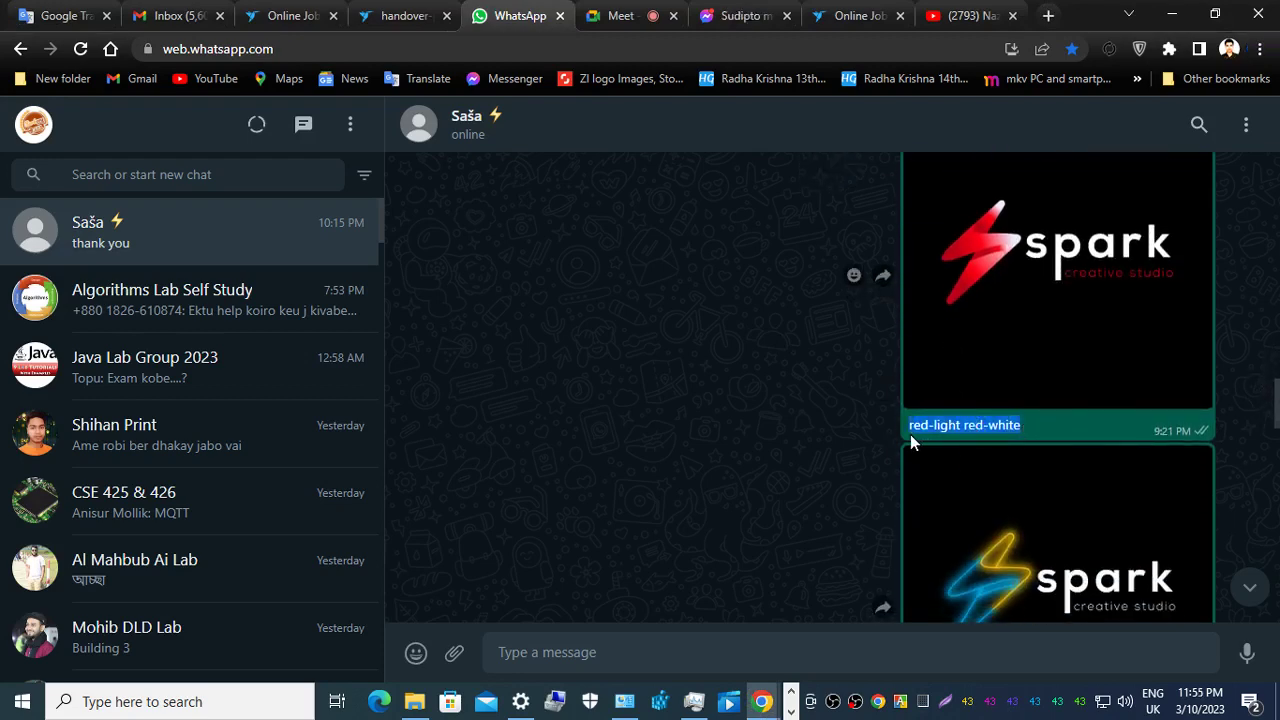
{"action": "key", "text": "alt+Tab"}
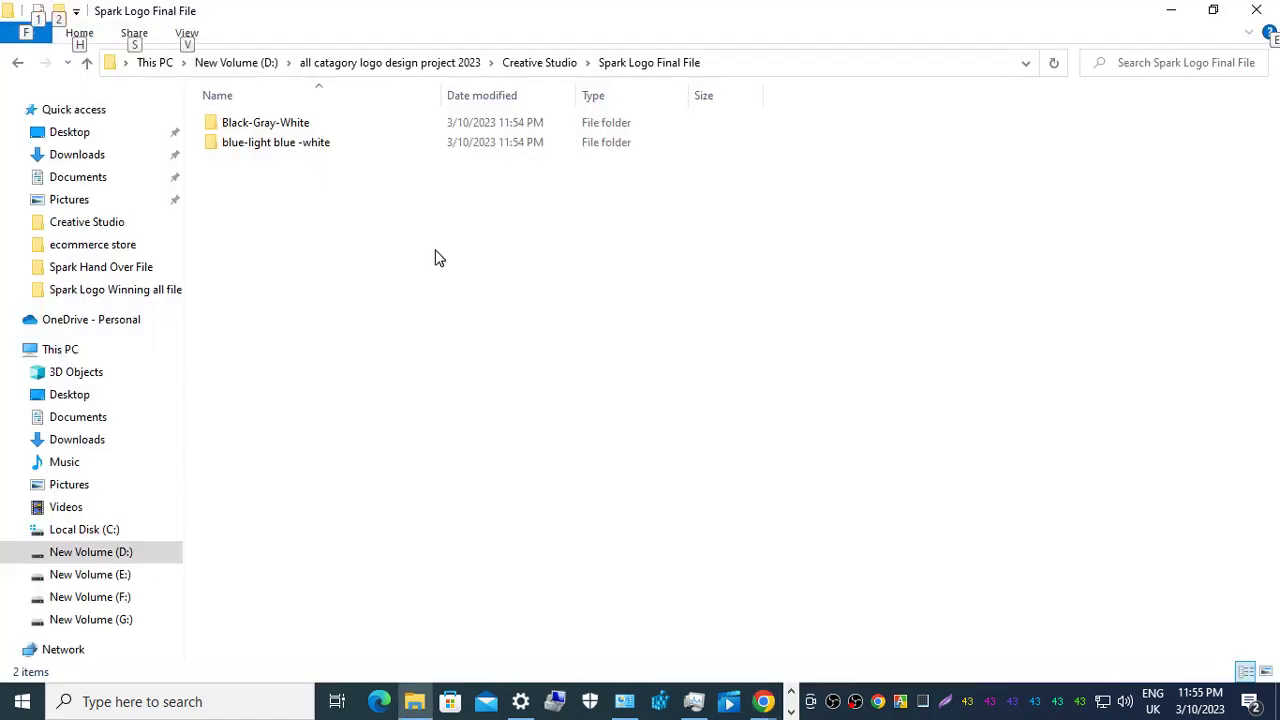
{"action": "key", "text": "ctrl+shift+n"}
{"action": "key", "text": "ctrl+v"}
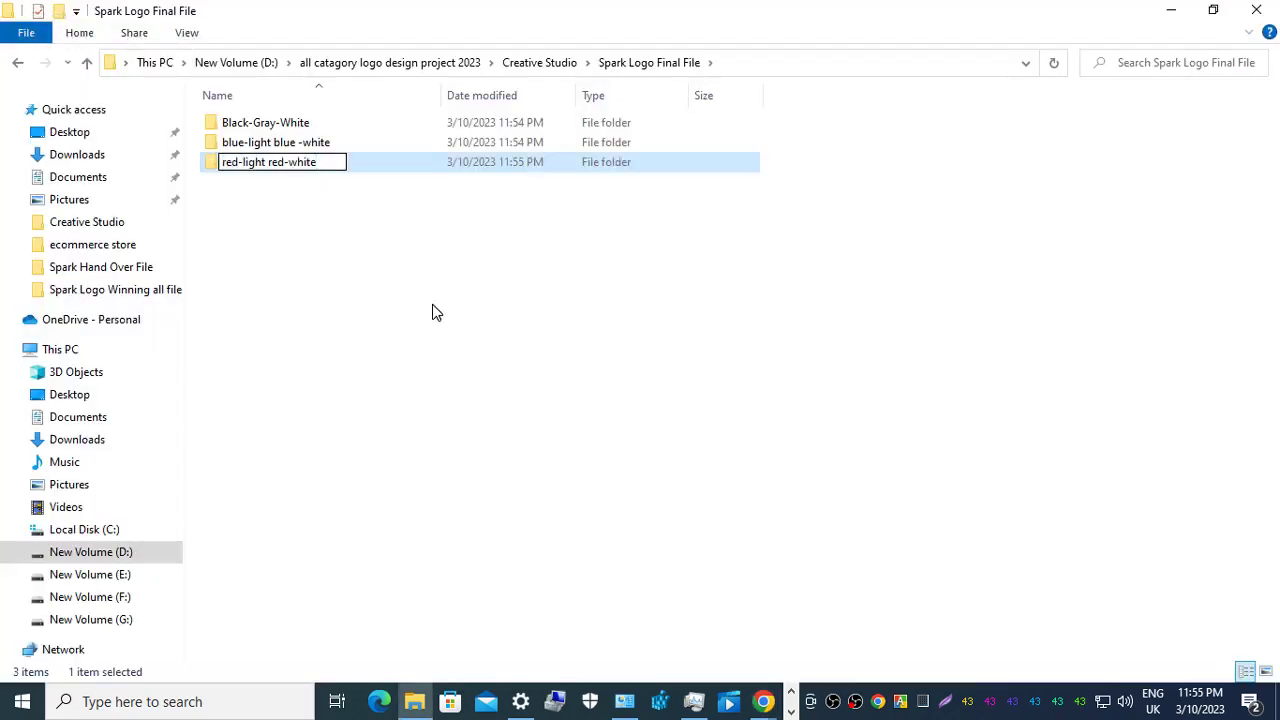
{"action": "key", "text": "Return"}
Add a 'Circle Version' folder, then return to WhatsApp.
{"action": "left_click", "coordinate": [432, 313]}
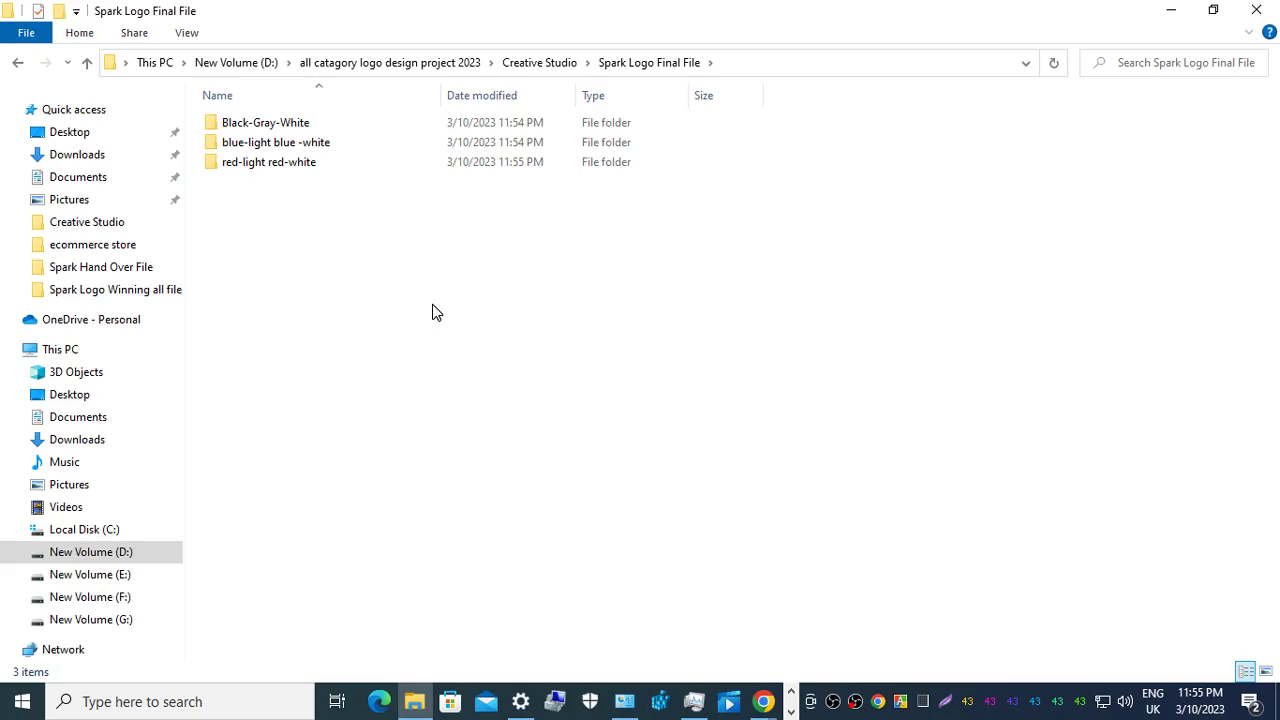
{"action": "key", "text": "ctrl+shift+n"}
{"action": "type", "text": "Ci"}
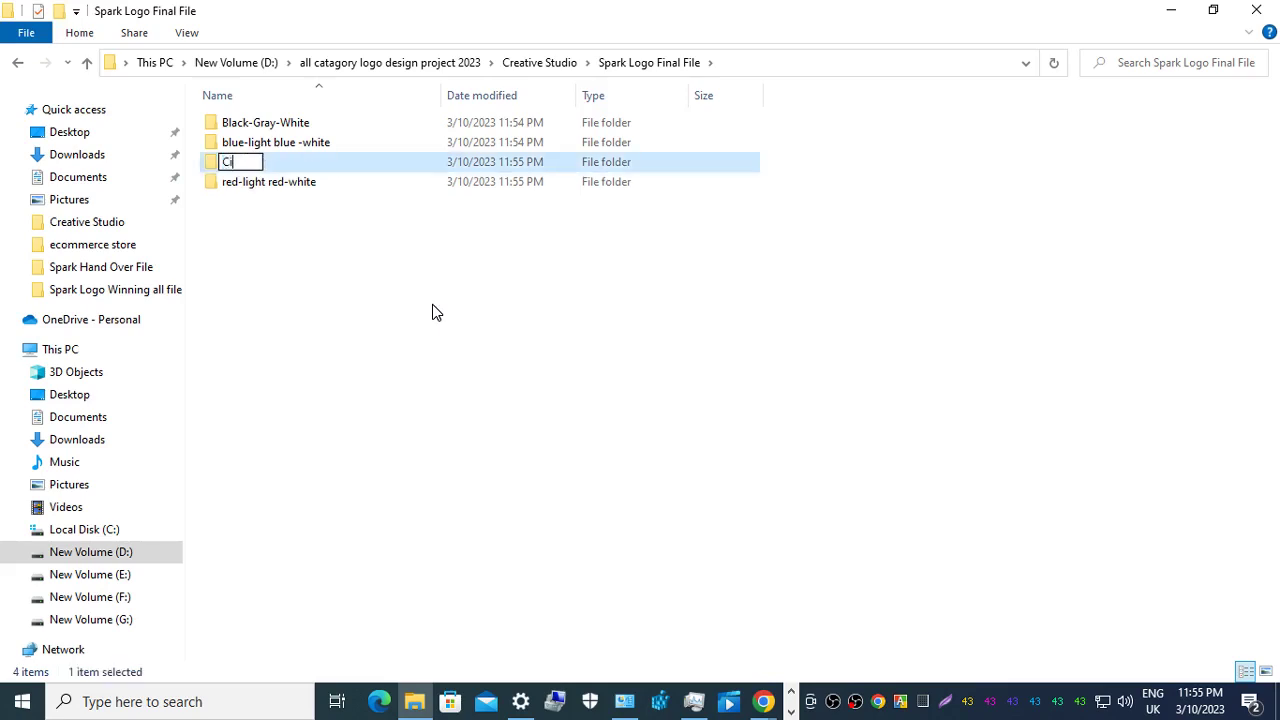
{"action": "type", "text": "rcle Versi"}
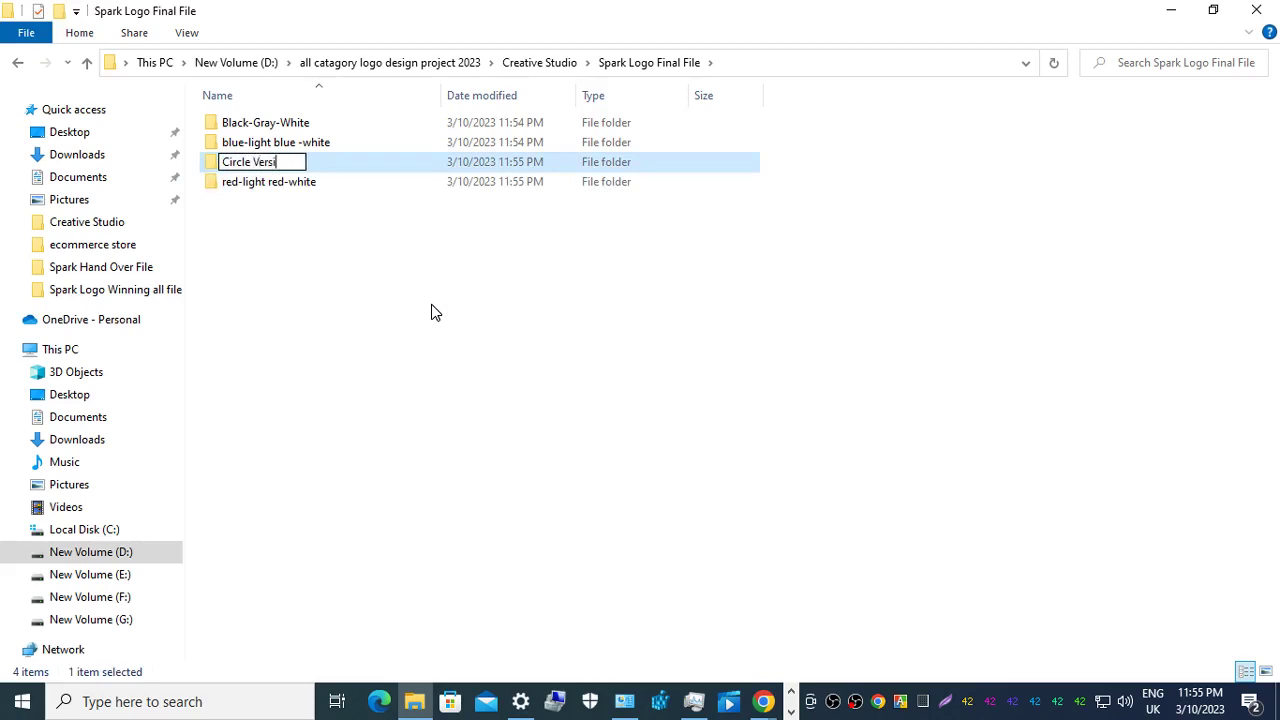
{"action": "type", "text": "on"}
{"action": "key", "text": "Return"}
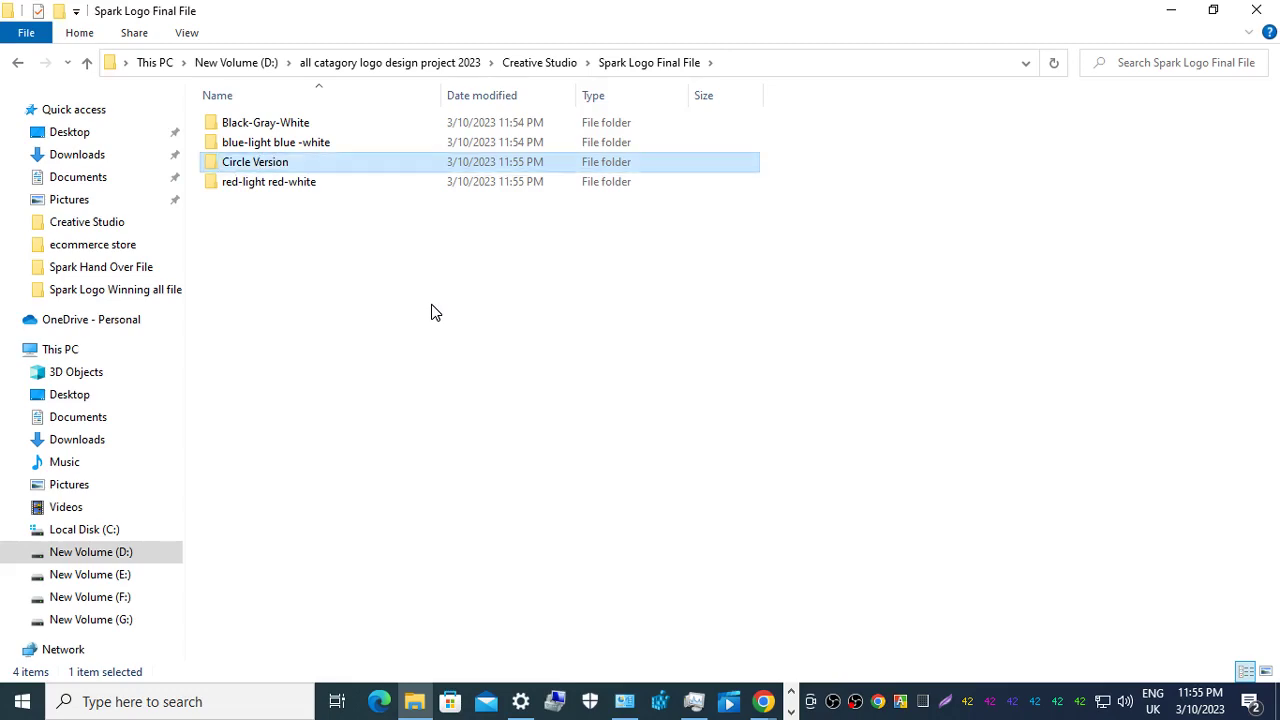
{"action": "key", "text": "alt+Tab"}
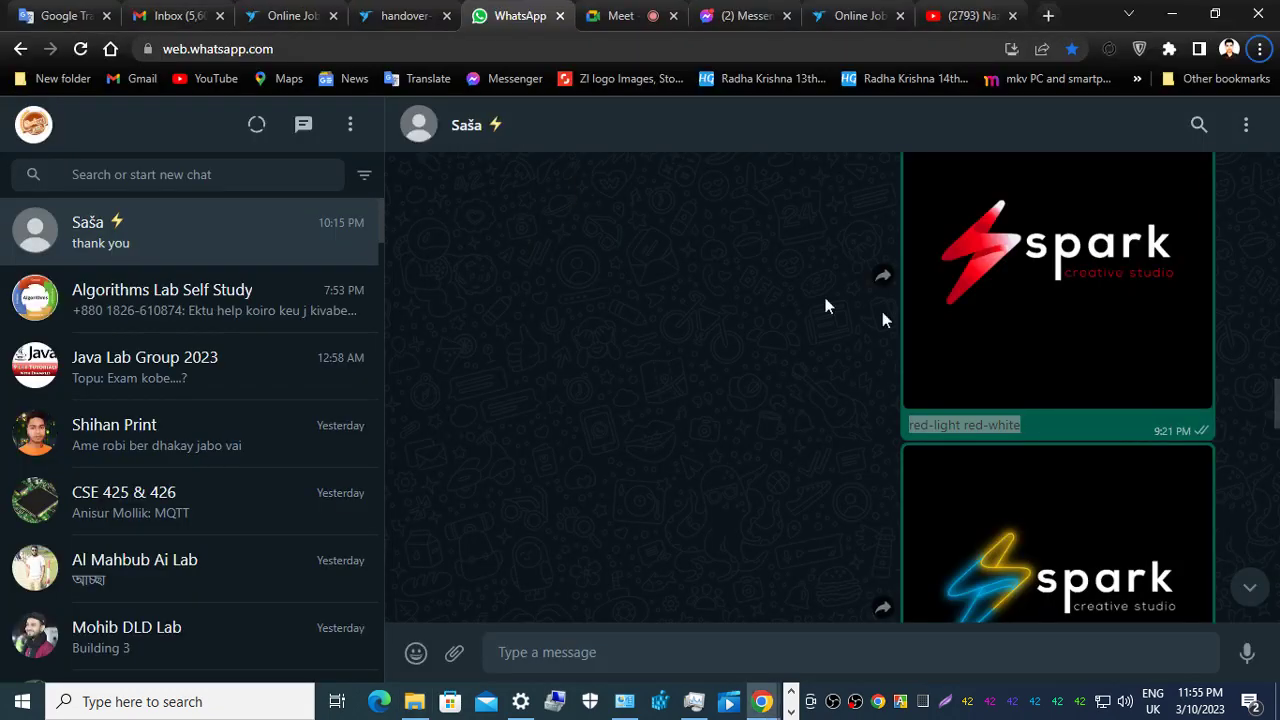
Copy the 'blue and yellow neon effect' caption and create a folder with that name in Spark Logo Final File.
{"action": "scroll", "coordinate": [1080, 325], "scroll_direction": "down", "scroll_amount": 4}
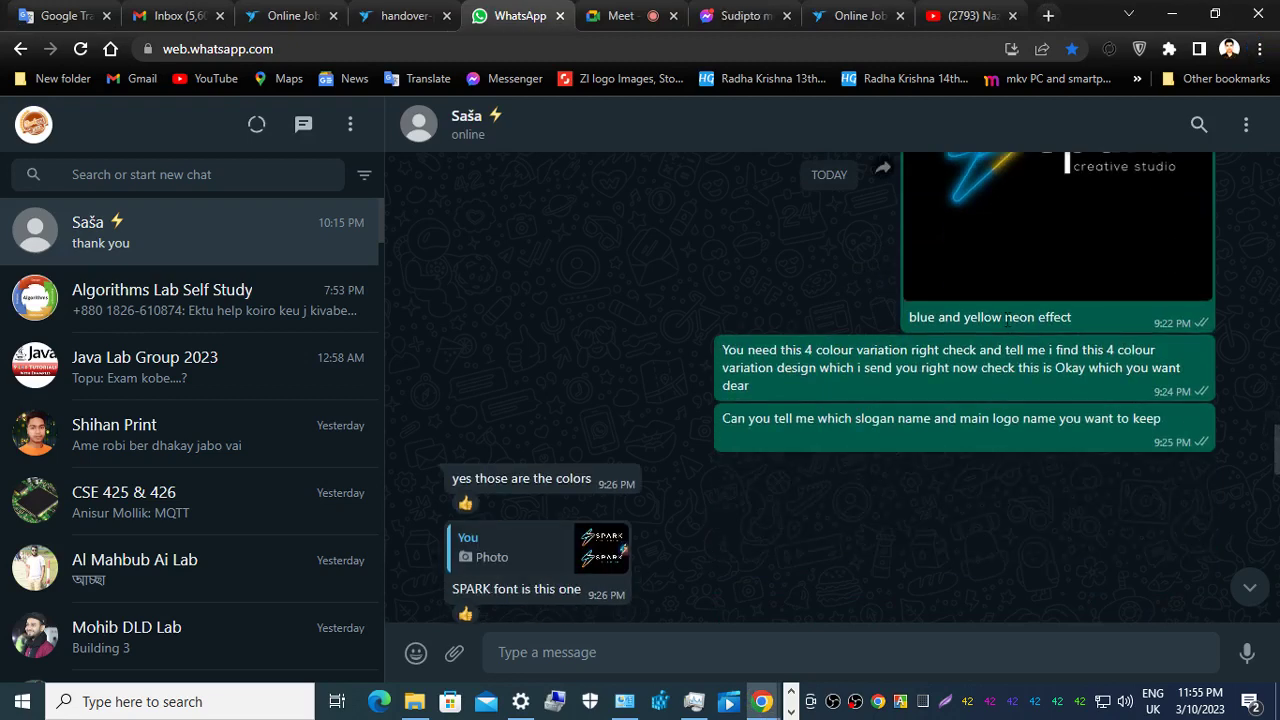
{"action": "left_click_drag", "start_coordinate": [1080, 325], "coordinate": [909, 318]}
{"action": "key", "text": "ctrl+c"}
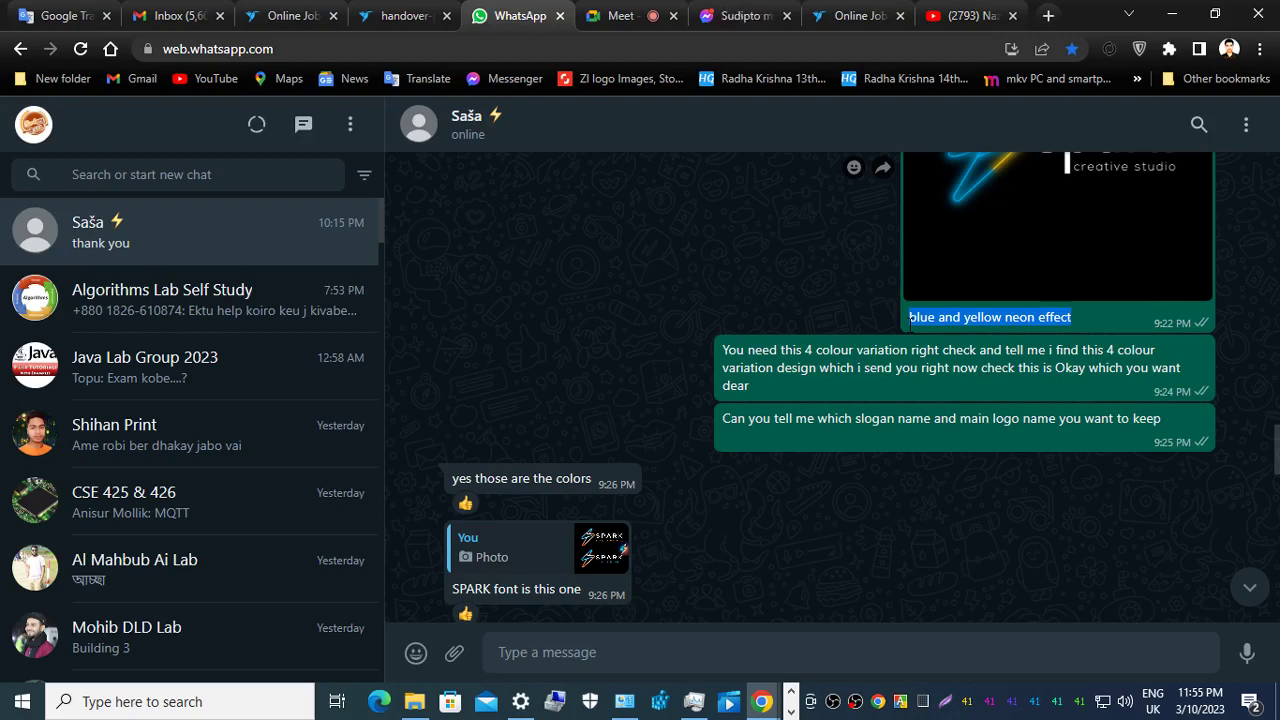
{"action": "key", "text": "alt+Tab"}
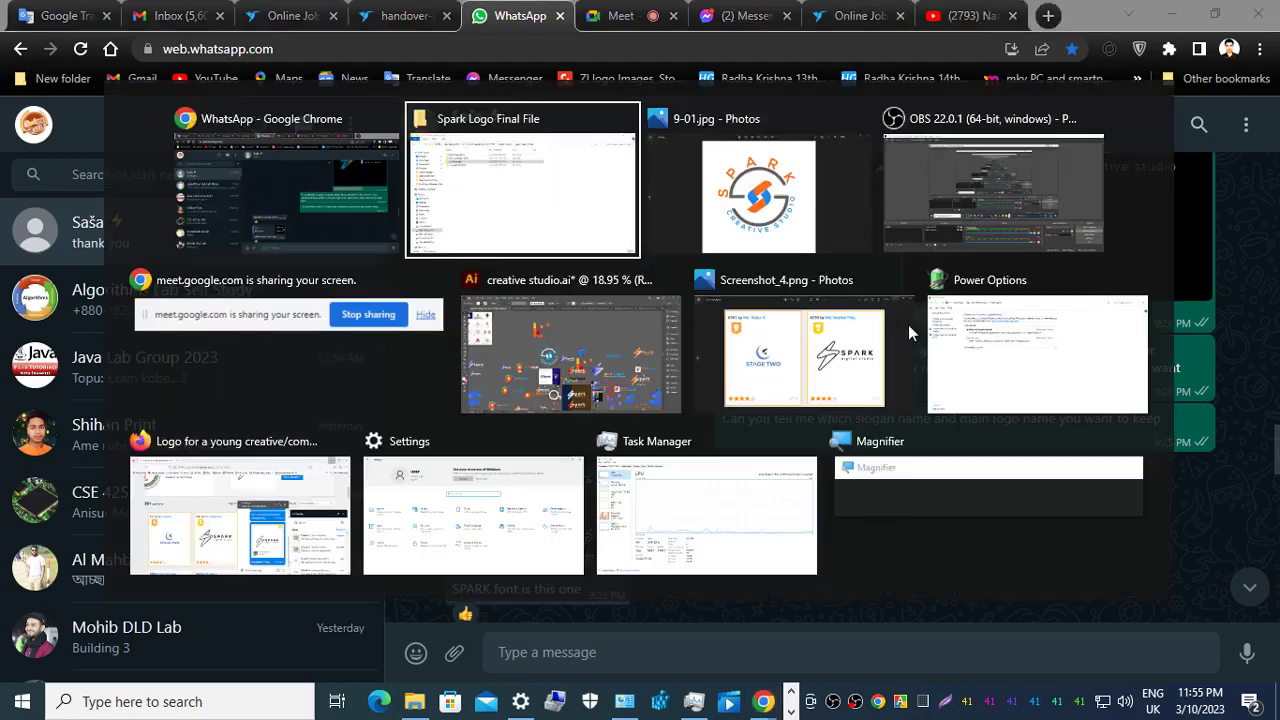
{"action": "left_click", "coordinate": [514, 186]}
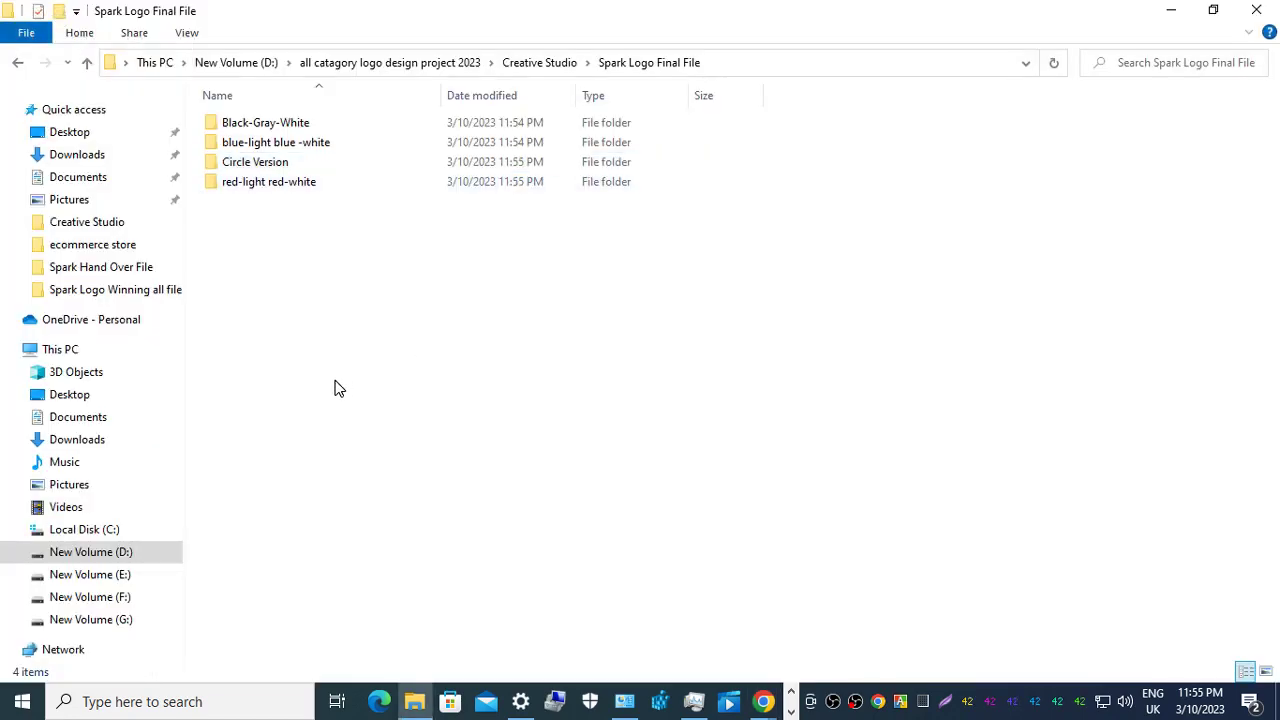
{"action": "key", "text": "ctrl+shift+n"}
{"action": "key", "text": "ctrl+v"}
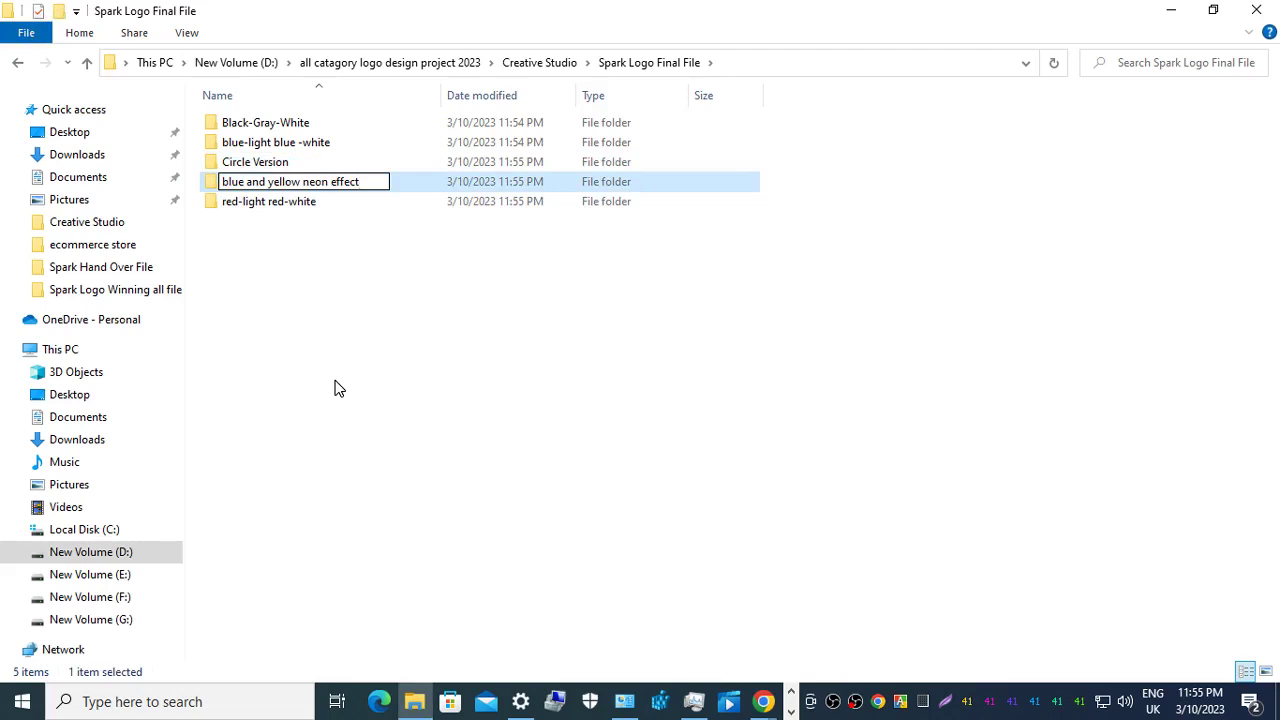
{"action": "key", "text": "Return"}
{"action": "left_click", "coordinate": [334, 388]}
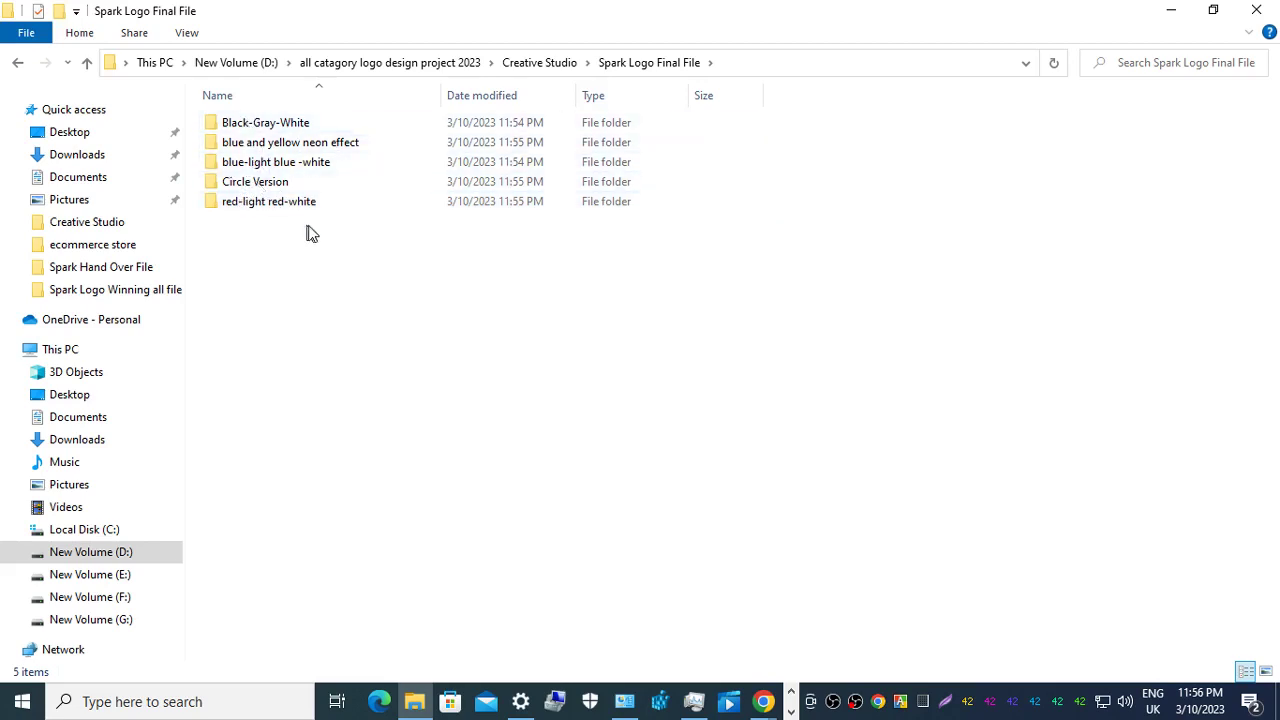
Open Black-Gray-White, check the client's request, and create a 'Digital Agency' folder.
{"action": "double_click", "coordinate": [280, 128]}
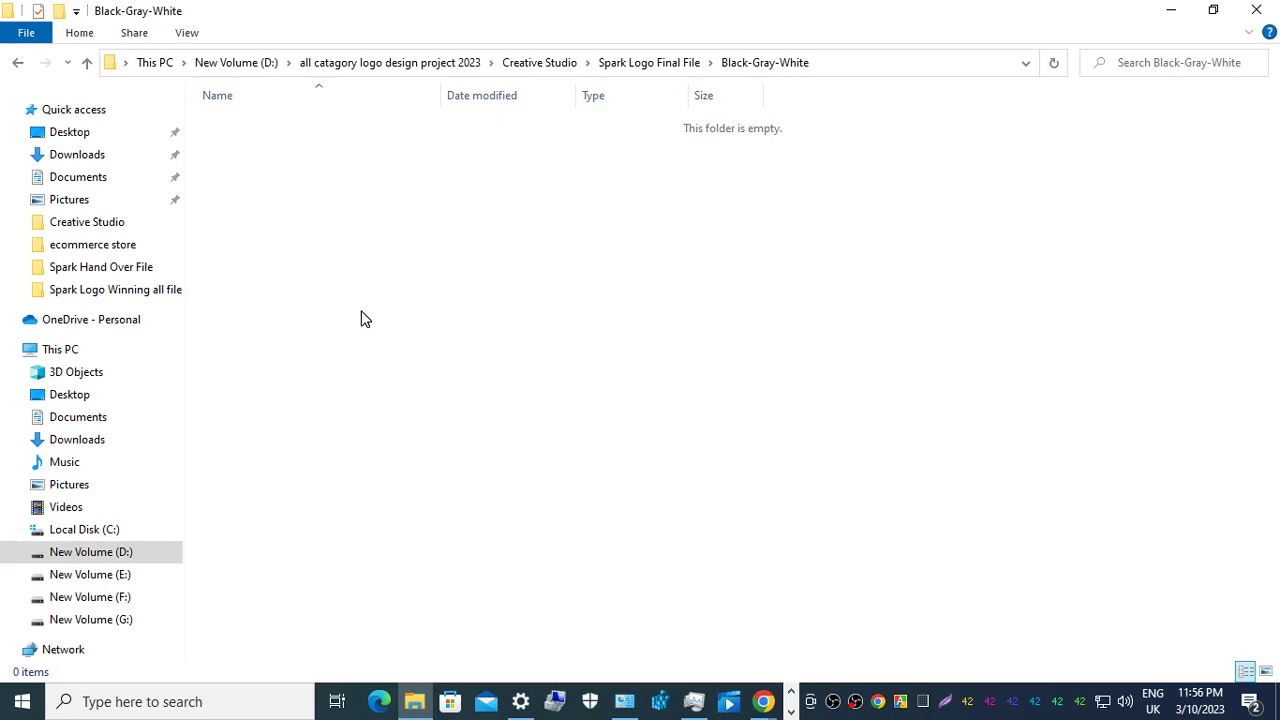
{"action": "key", "text": "alt+Tab"}
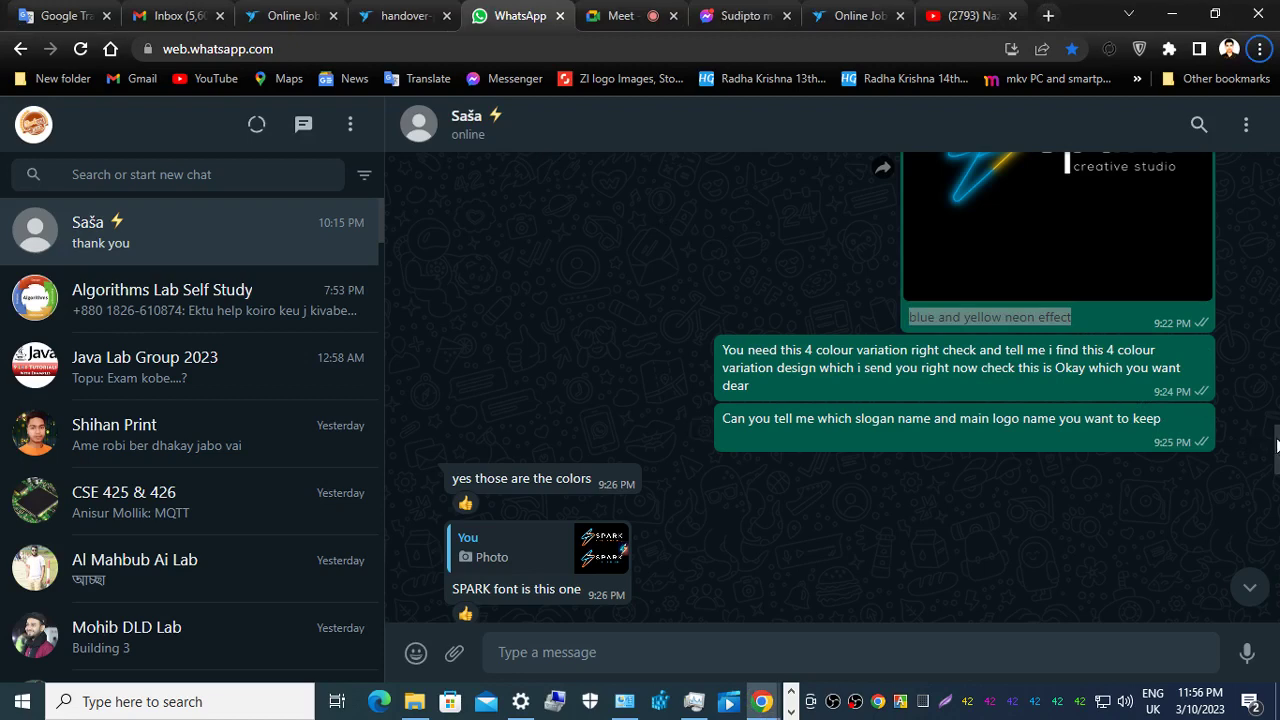
{"action": "scroll", "coordinate": [1276, 445], "scroll_direction": "down", "scroll_amount": 3}
{"action": "scroll", "coordinate": [1276, 445], "scroll_direction": "down", "scroll_amount": 1}
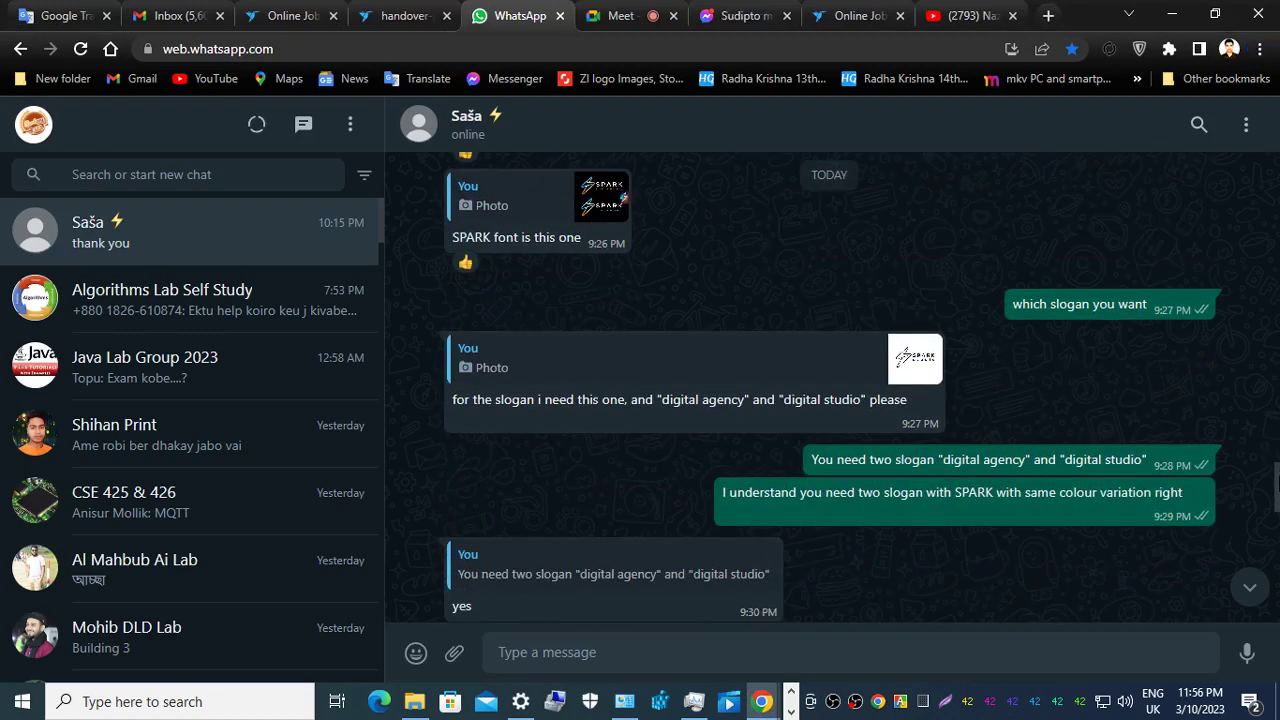
{"action": "key", "text": "alt+Tab"}
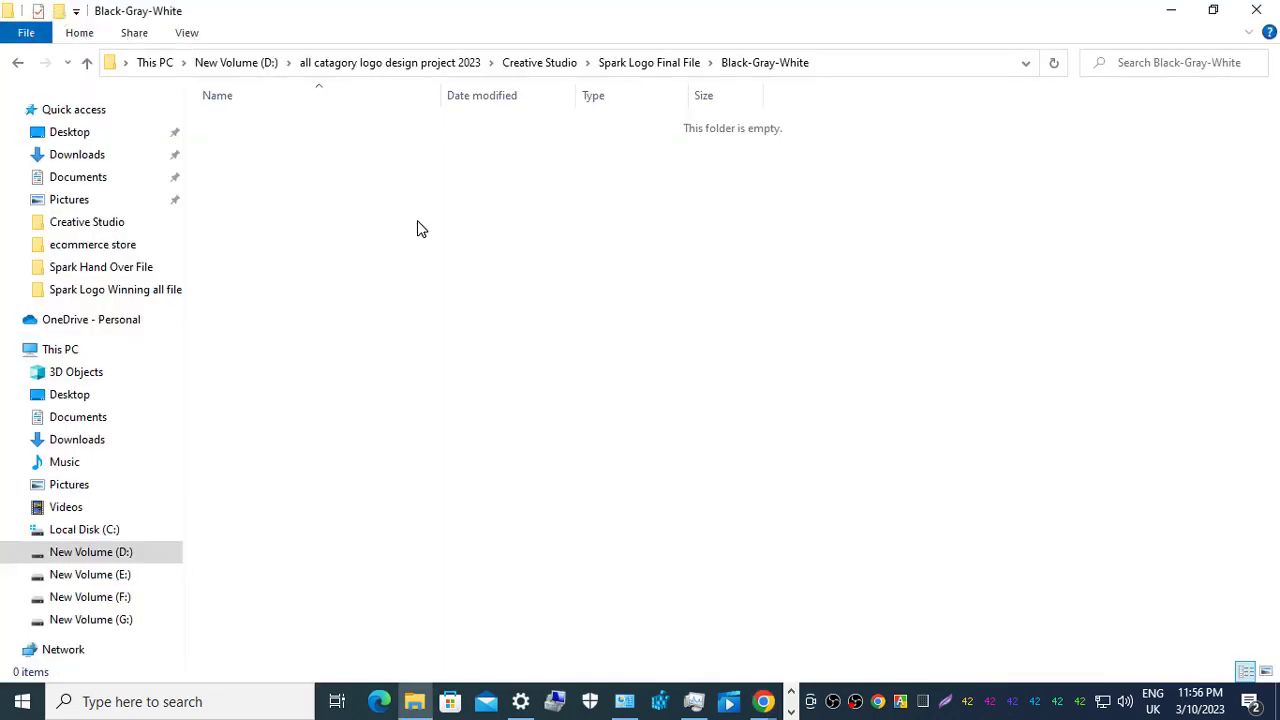
{"action": "key", "text": "ctrl+shift+n"}
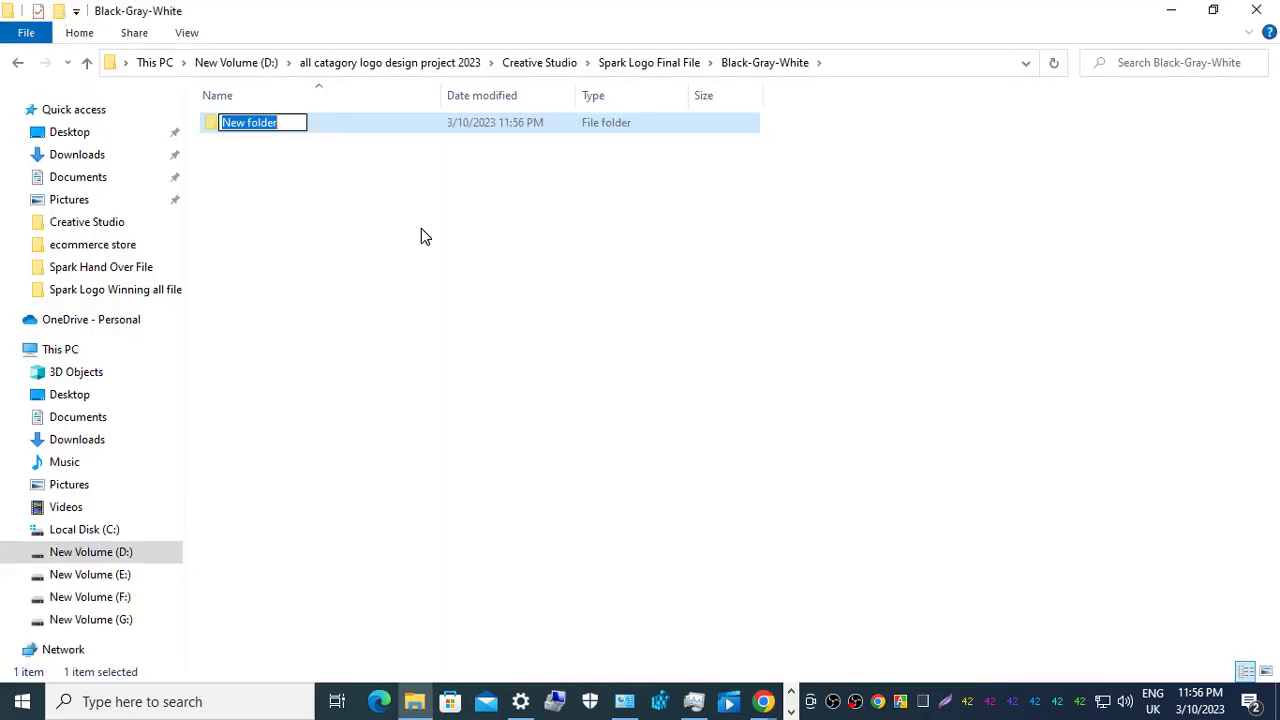
{"action": "type", "text": "Digit"}
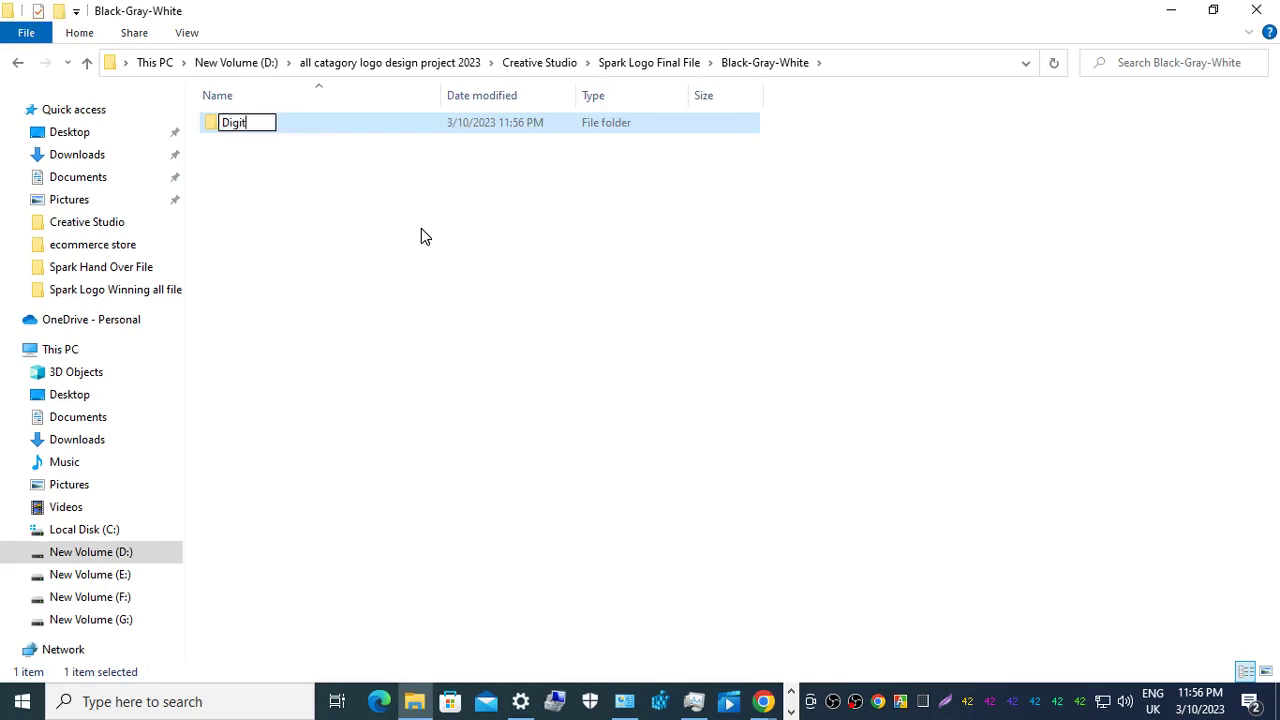
{"action": "type", "text": "al Agen"}
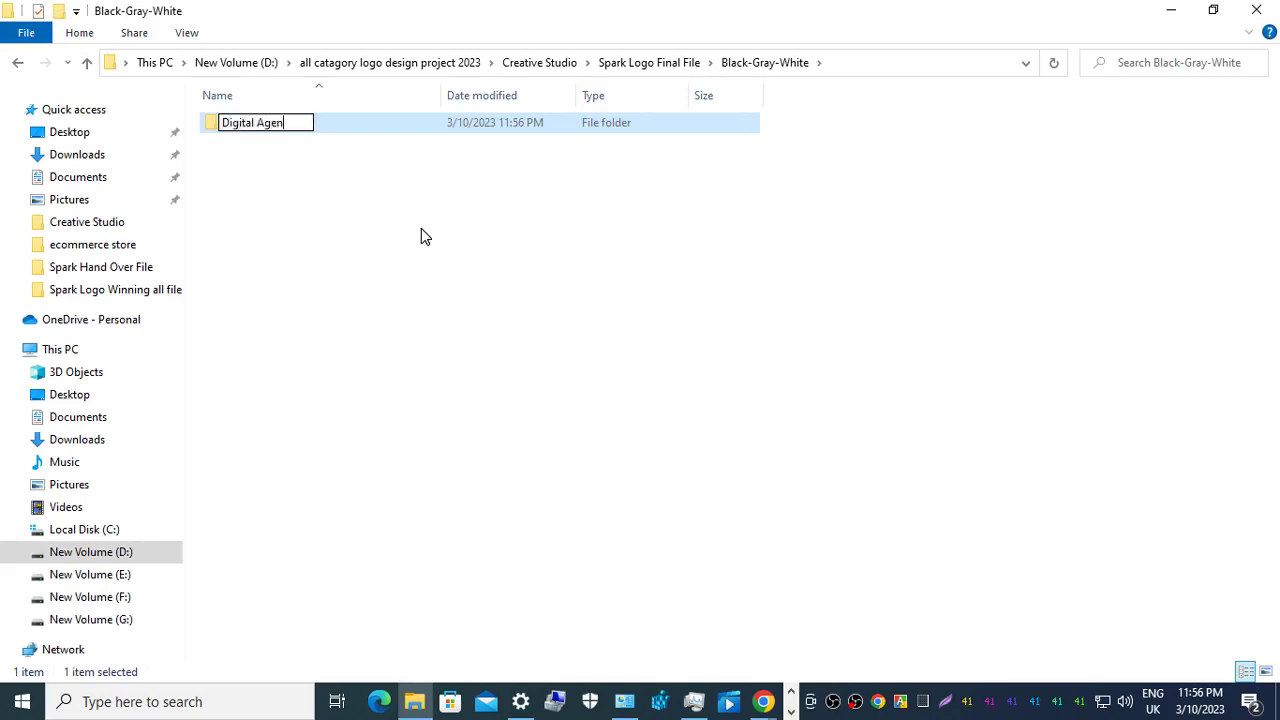
{"action": "type", "text": "cy"}
{"action": "key", "text": "Return"}
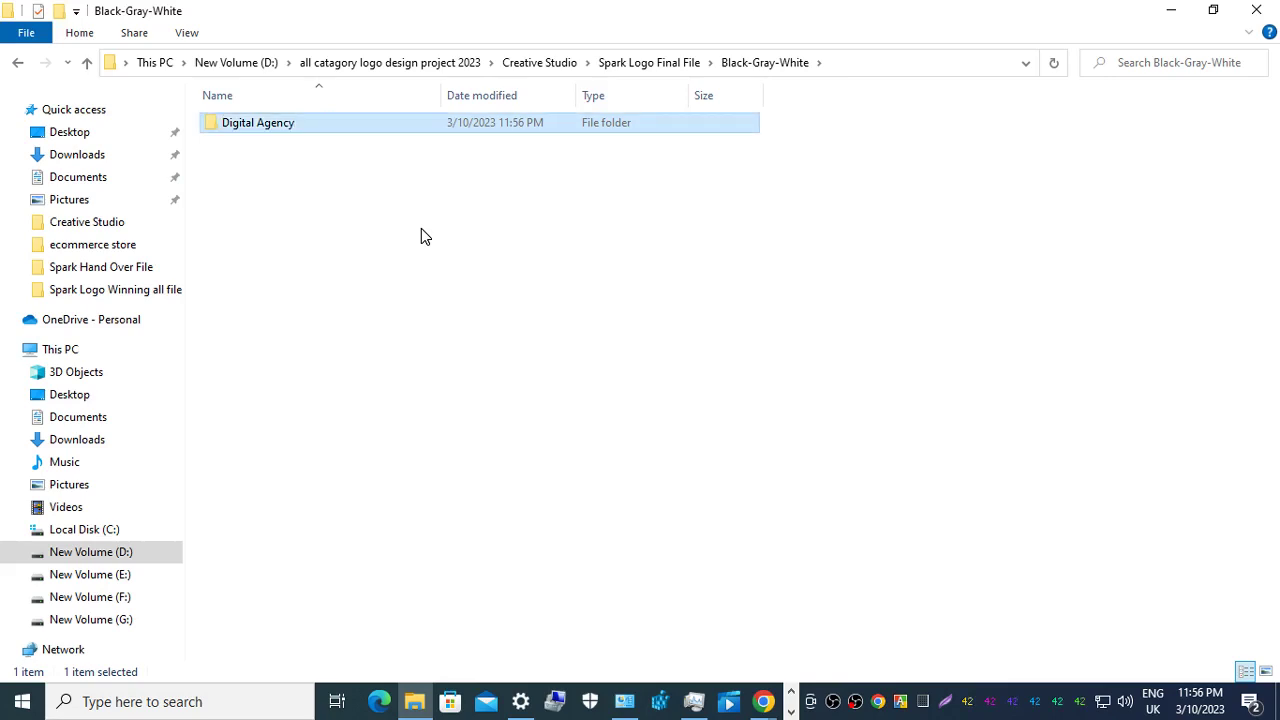
{"action": "left_click", "coordinate": [421, 229]}
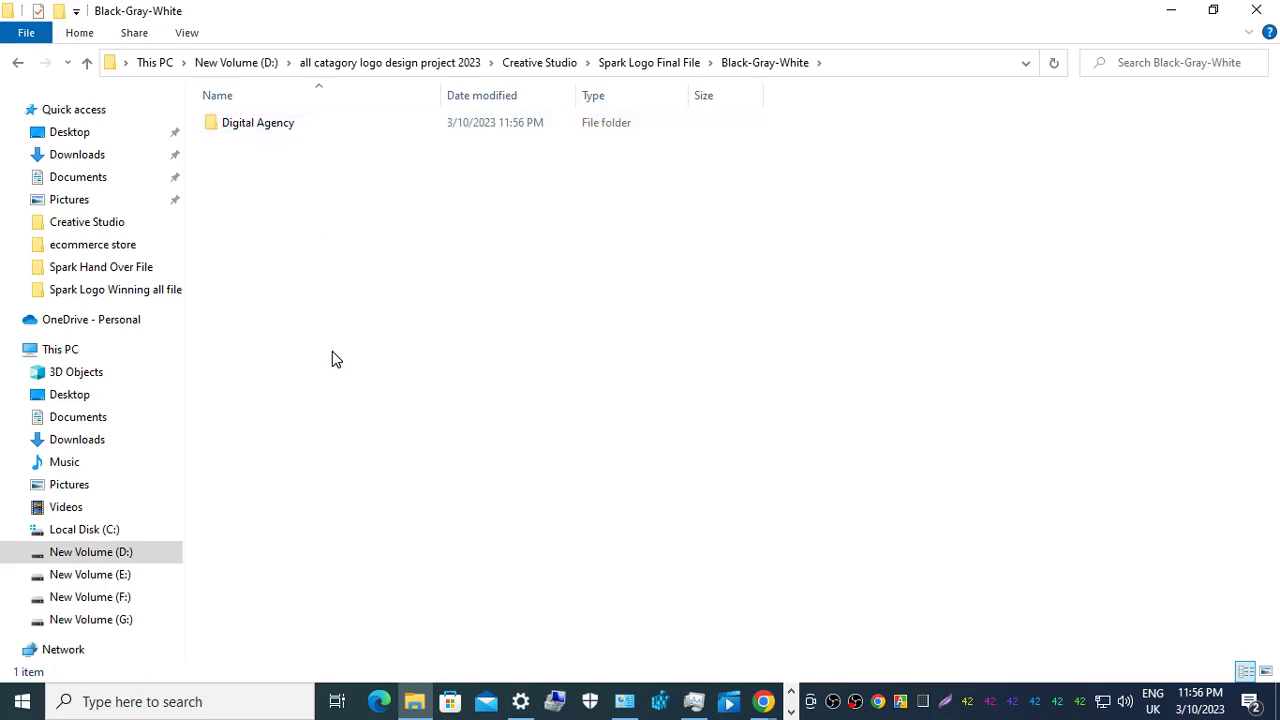
Rename the Digital Agency folder to 'Spark-Digital Agency'.
{"action": "right_click", "coordinate": [265, 123]}
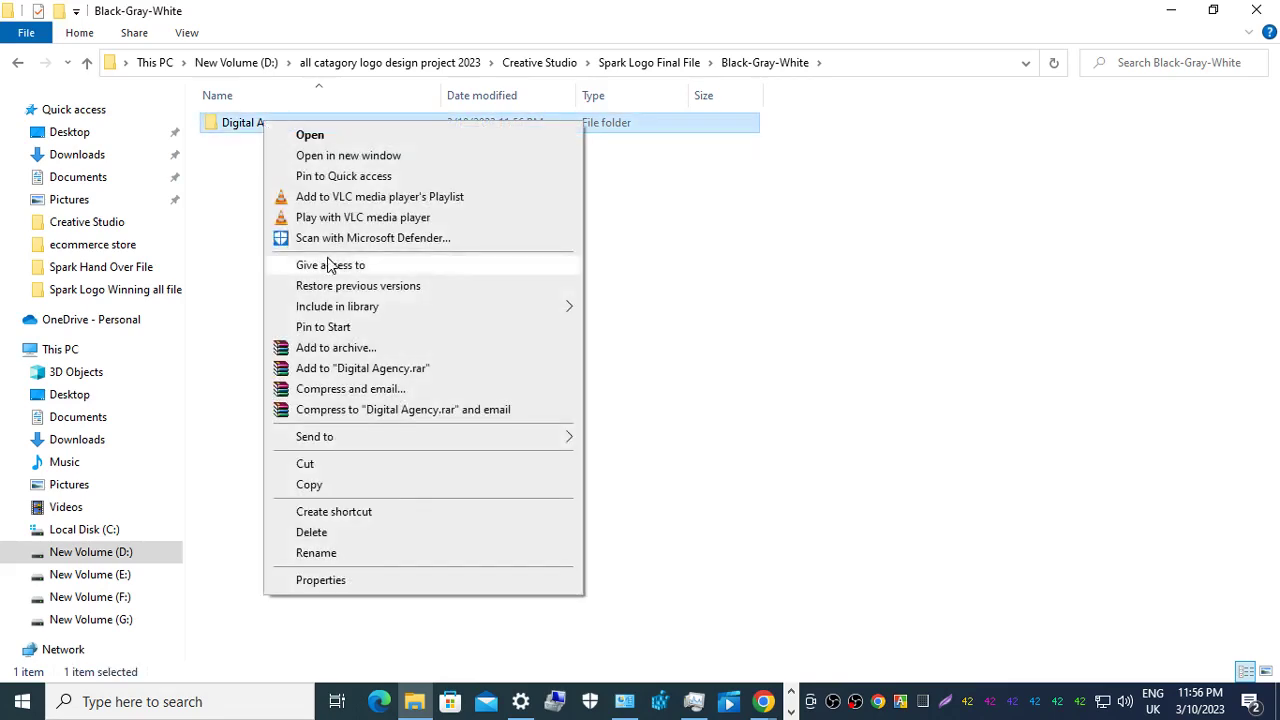
{"action": "left_click", "coordinate": [363, 555]}
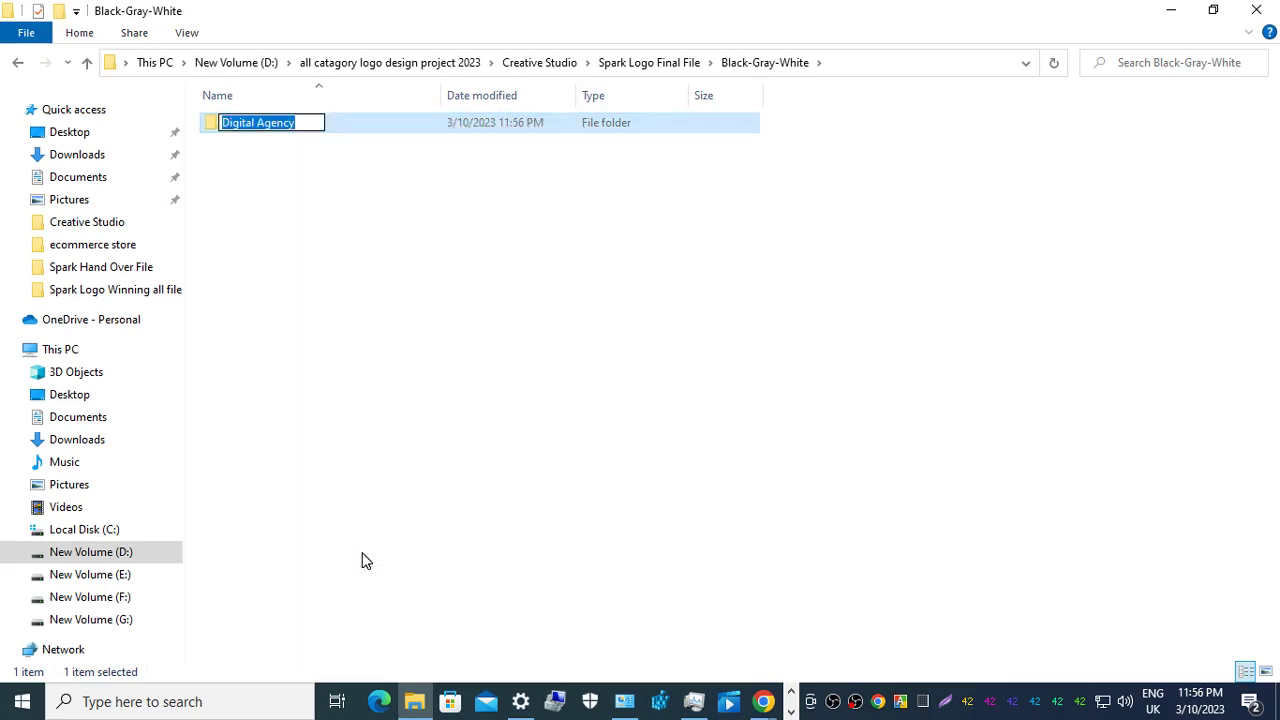
{"action": "key", "text": "Home"}
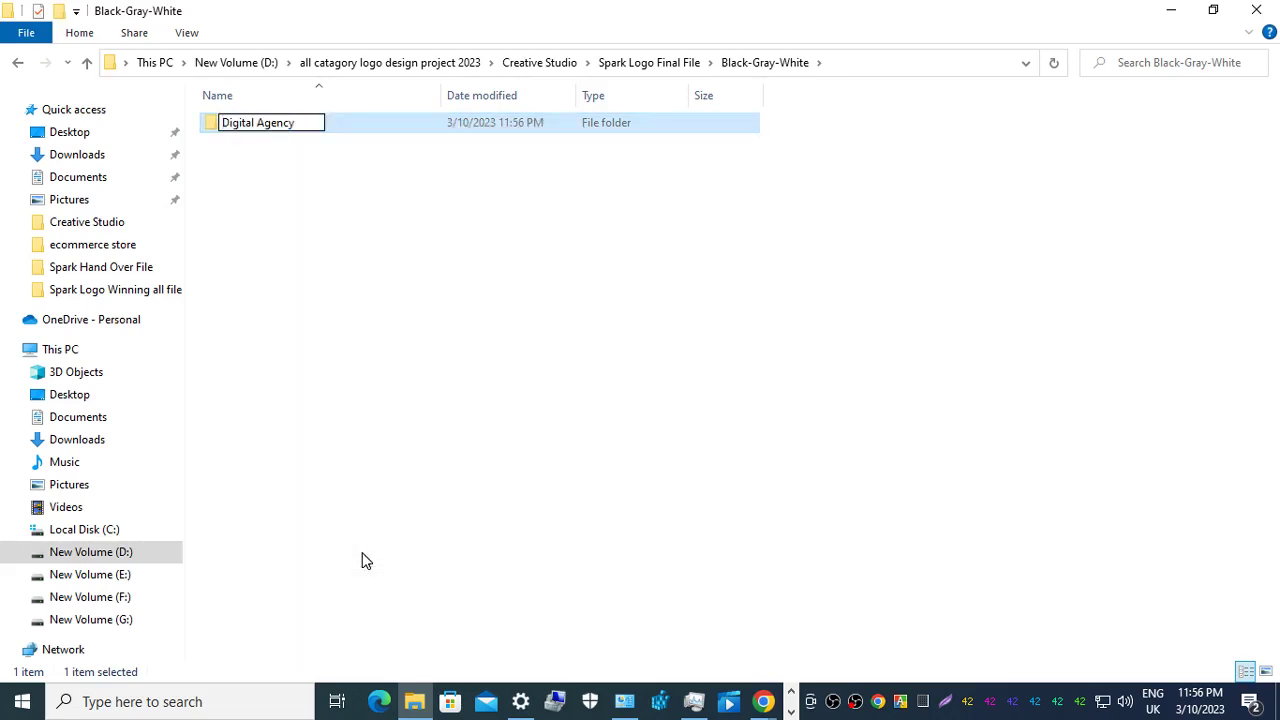
{"action": "type", "text": "Spark"}
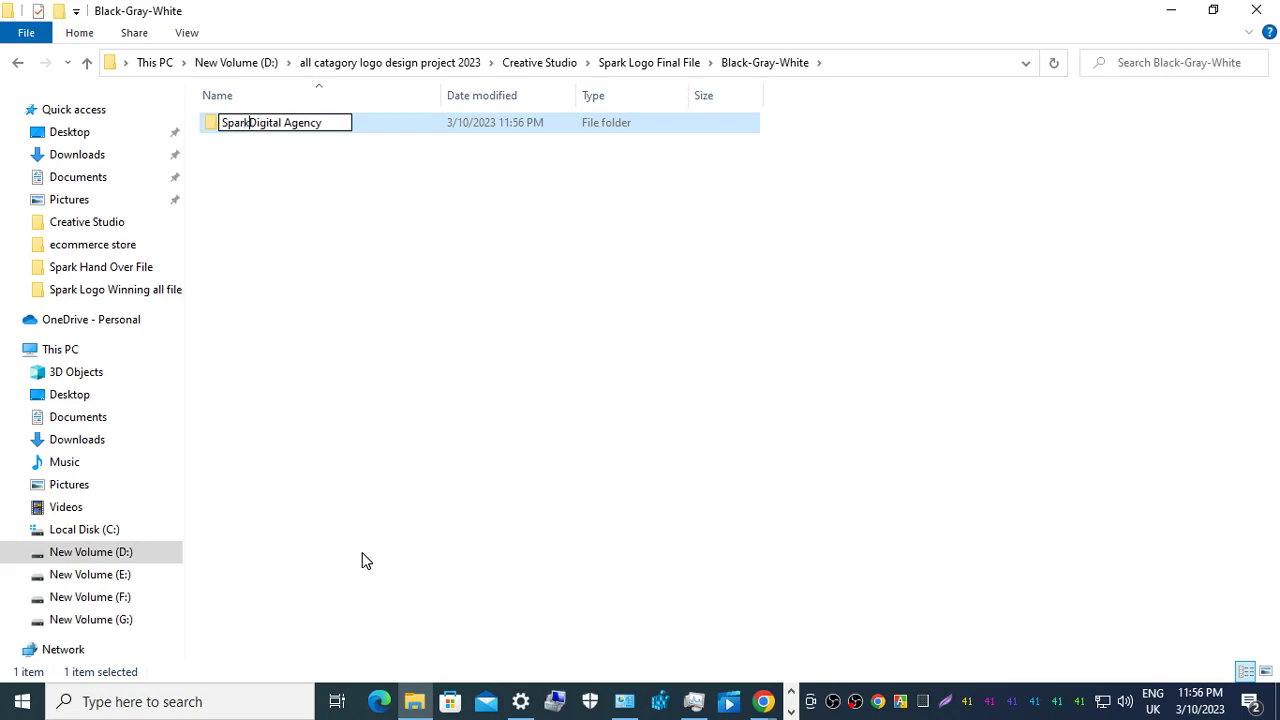
{"action": "type", "text": "-"}
{"action": "key", "text": "ctrl+a"}
{"action": "key", "text": "ctrl+c"}
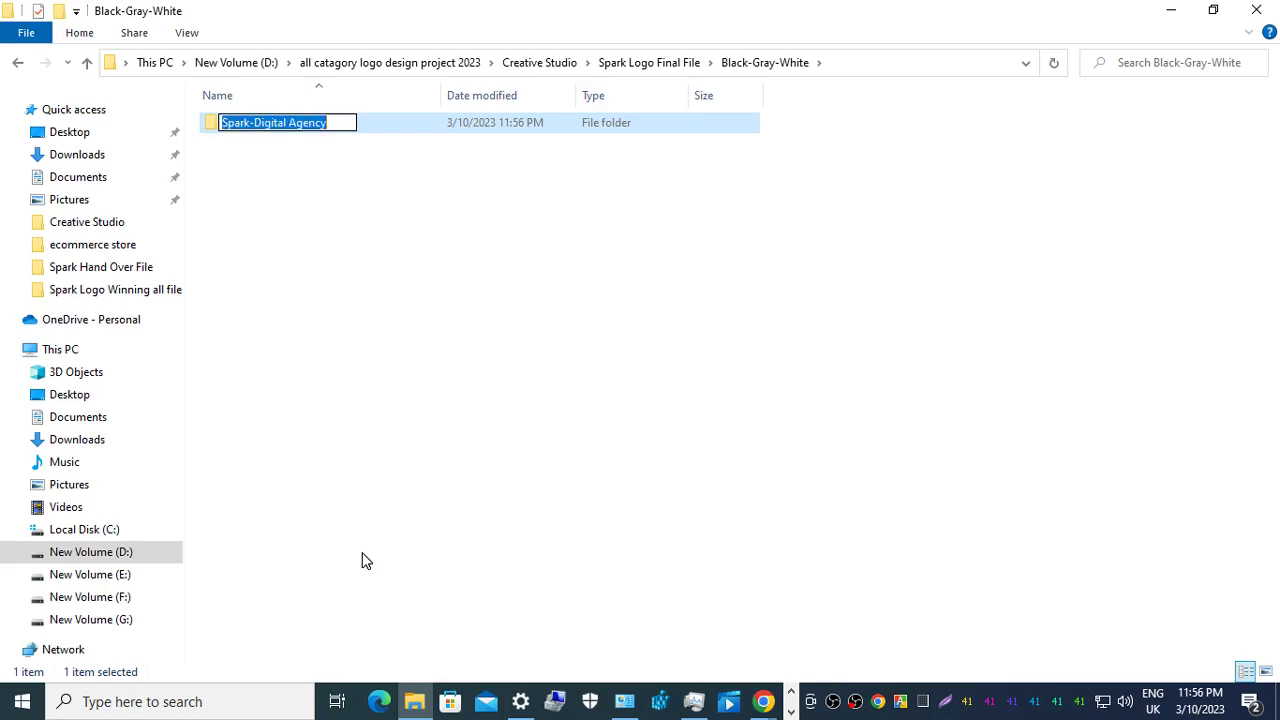
{"action": "key", "text": "Return"}
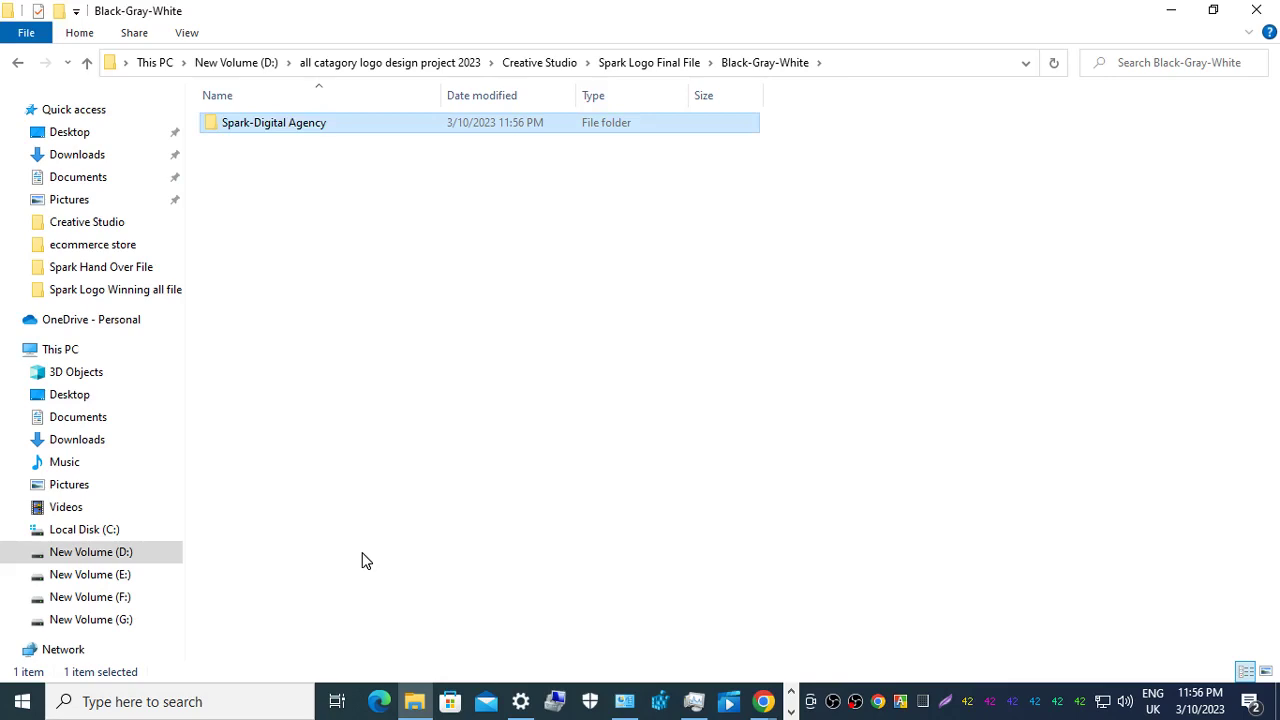
Reread the client's request in WhatsApp and return to the Black-Gray-White folder.
{"action": "key", "text": "alt+Tab"}
{"action": "key", "text": "Escape"}
{"action": "key", "text": "alt"}
{"action": "key", "text": "alt+Tab"}
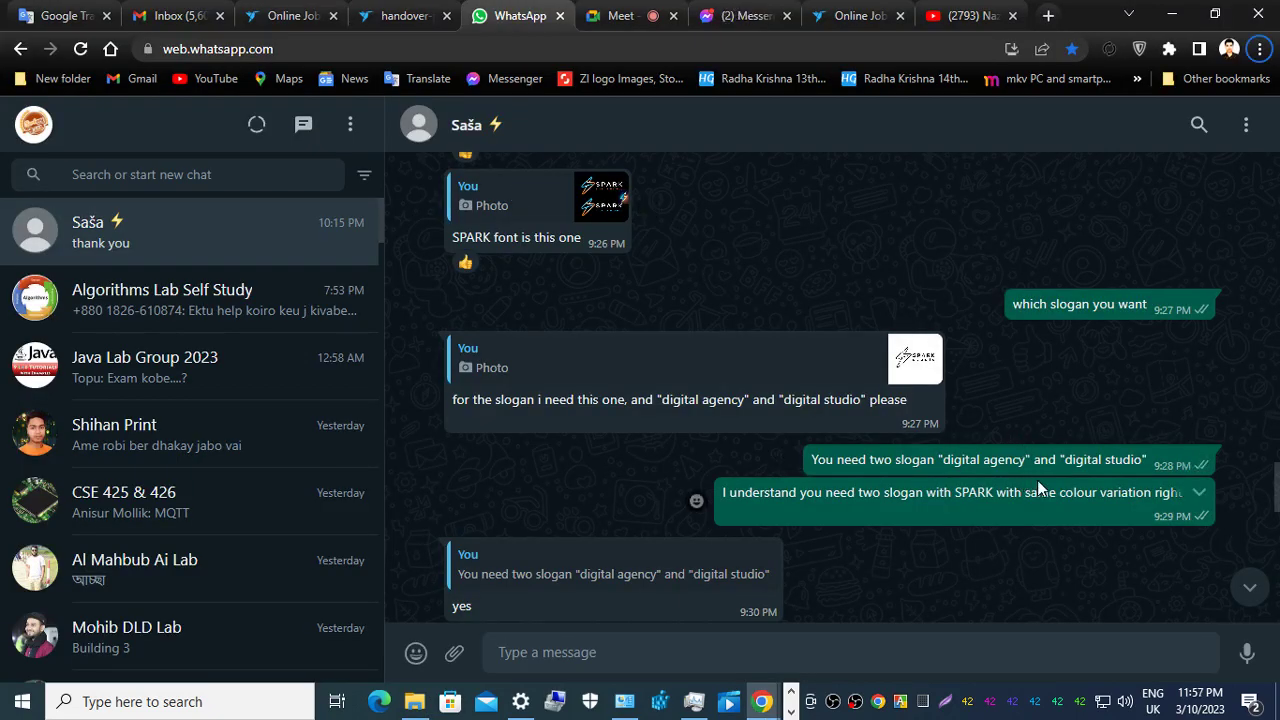
{"action": "key", "text": "alt+Tab"}
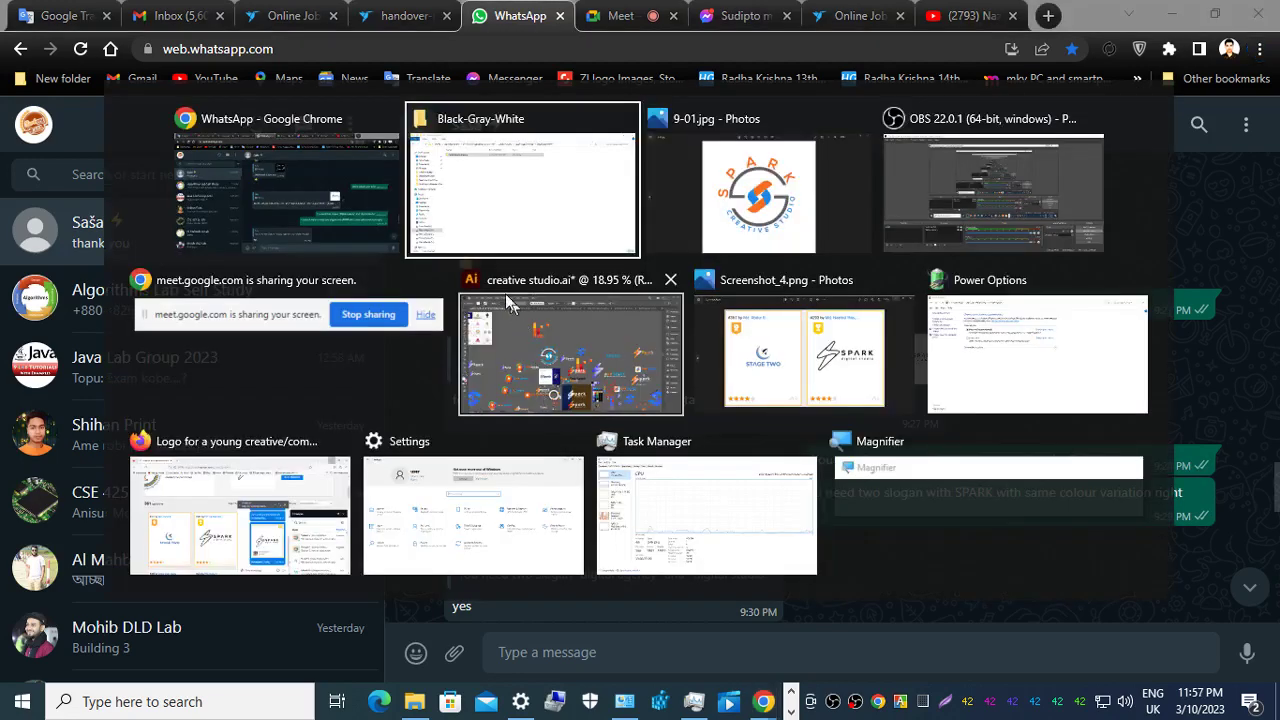
{"action": "left_click", "coordinate": [497, 201]}
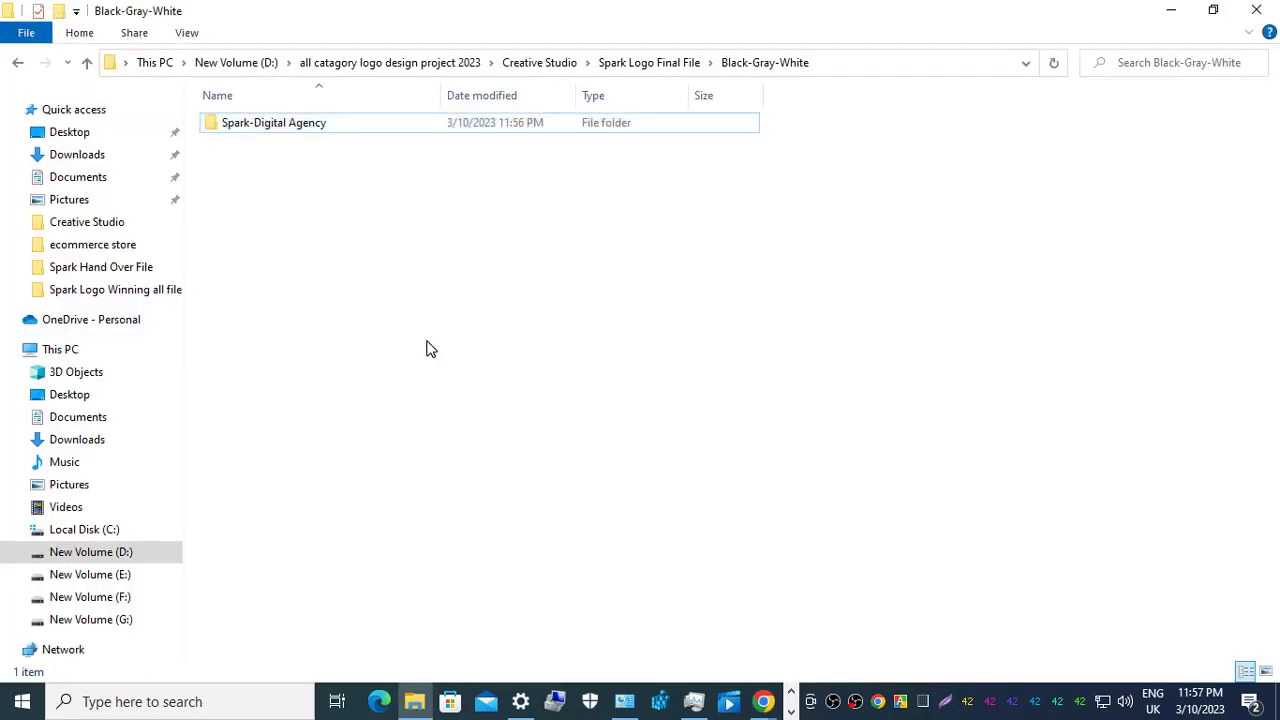
Create a second folder named 'Spark-Digital Studio'.
{"action": "key", "text": "ctrl+shift+n"}
{"action": "key", "text": "ctrl+v"}
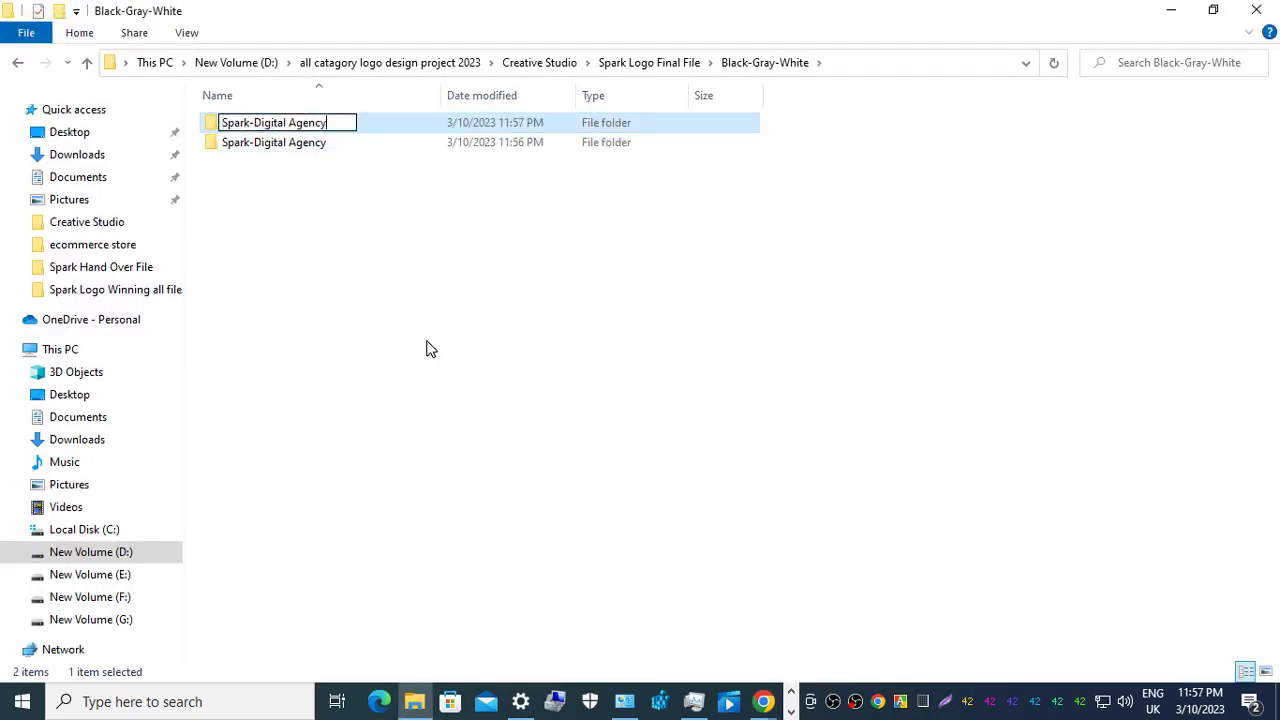
{"action": "key", "text": "BackSpace"}
{"action": "key", "text": "BackSpace"}
{"action": "key", "text": "BackSpace"}
{"action": "key", "text": "BackSpace"}
{"action": "key", "text": "BackSpace"}
{"action": "key", "text": "BackSpace"}
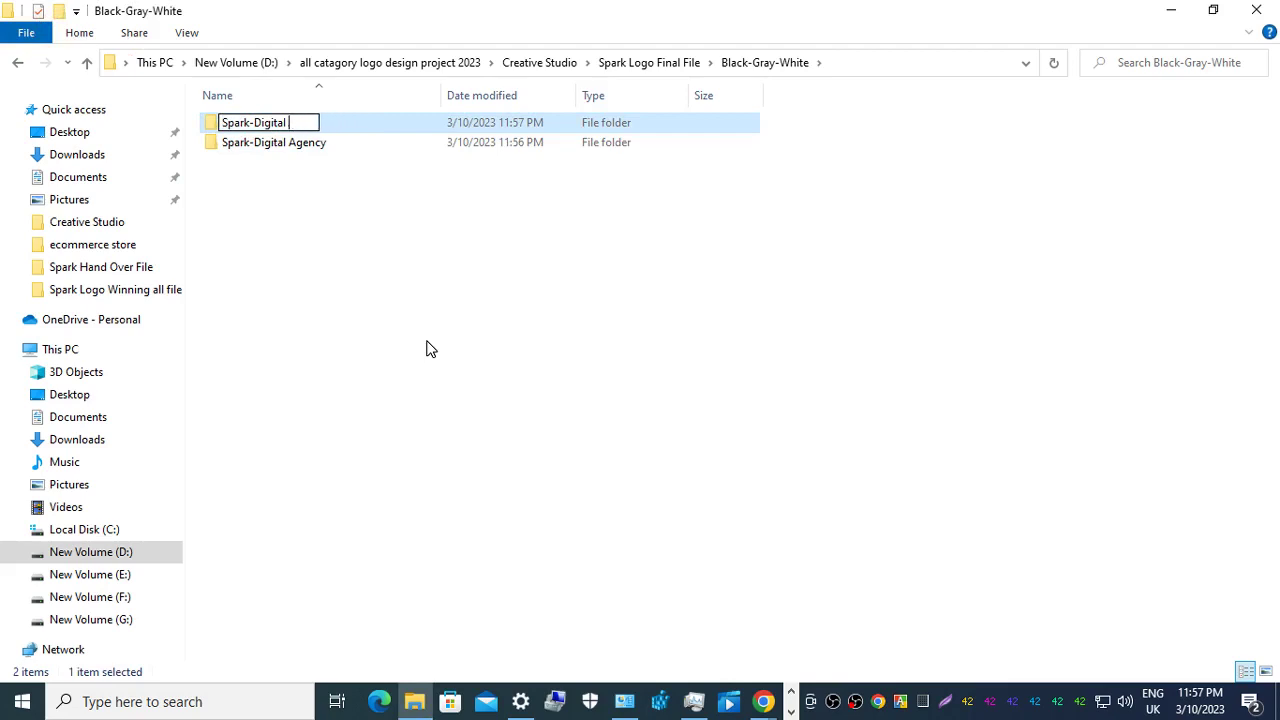
{"action": "type", "text": "Studio"}
{"action": "key", "text": "Return"}
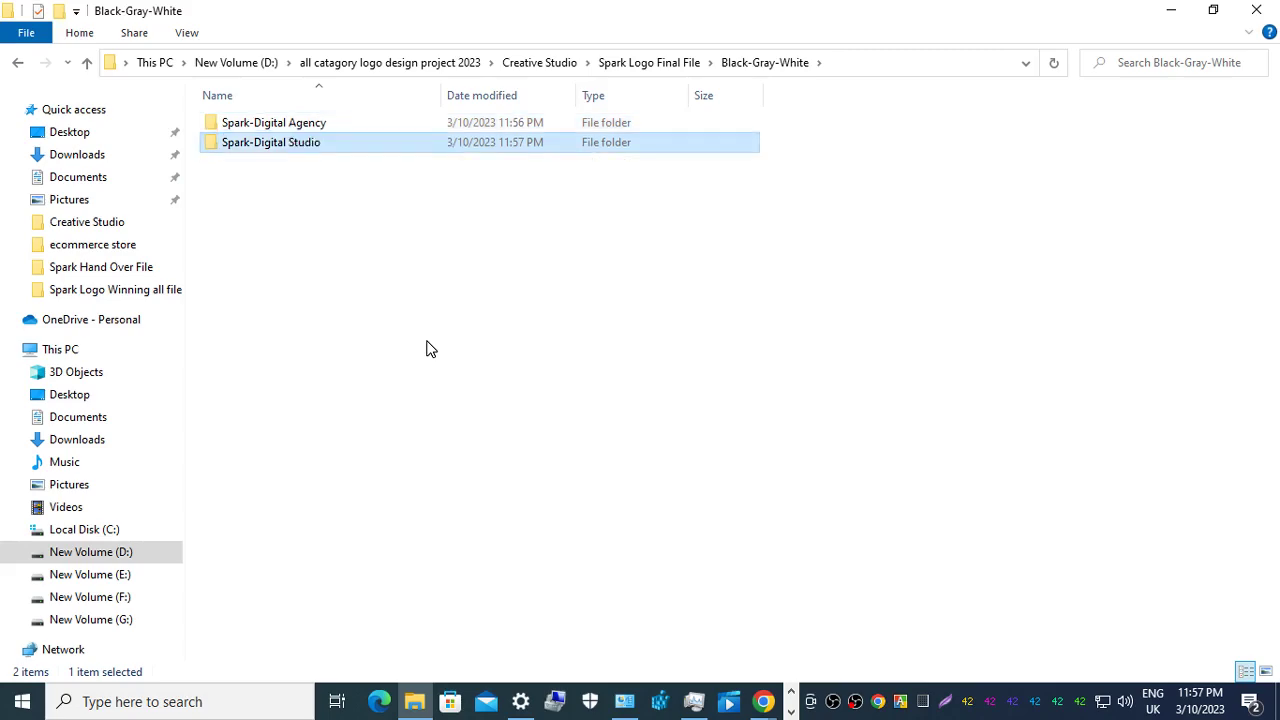
{"action": "key", "text": "super+Tab"}
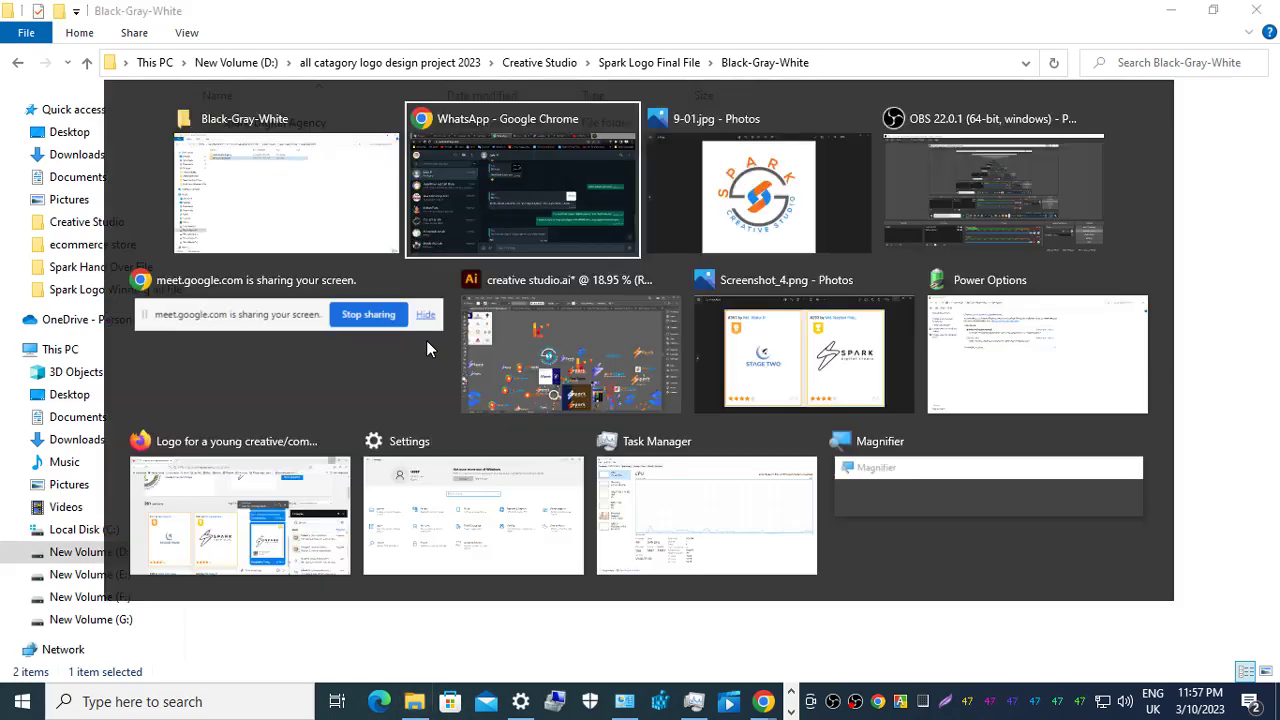
Check the client chat for the slogans, then return to the Black-Gray-White folder.
{"action": "left_click", "coordinate": [488, 188]}
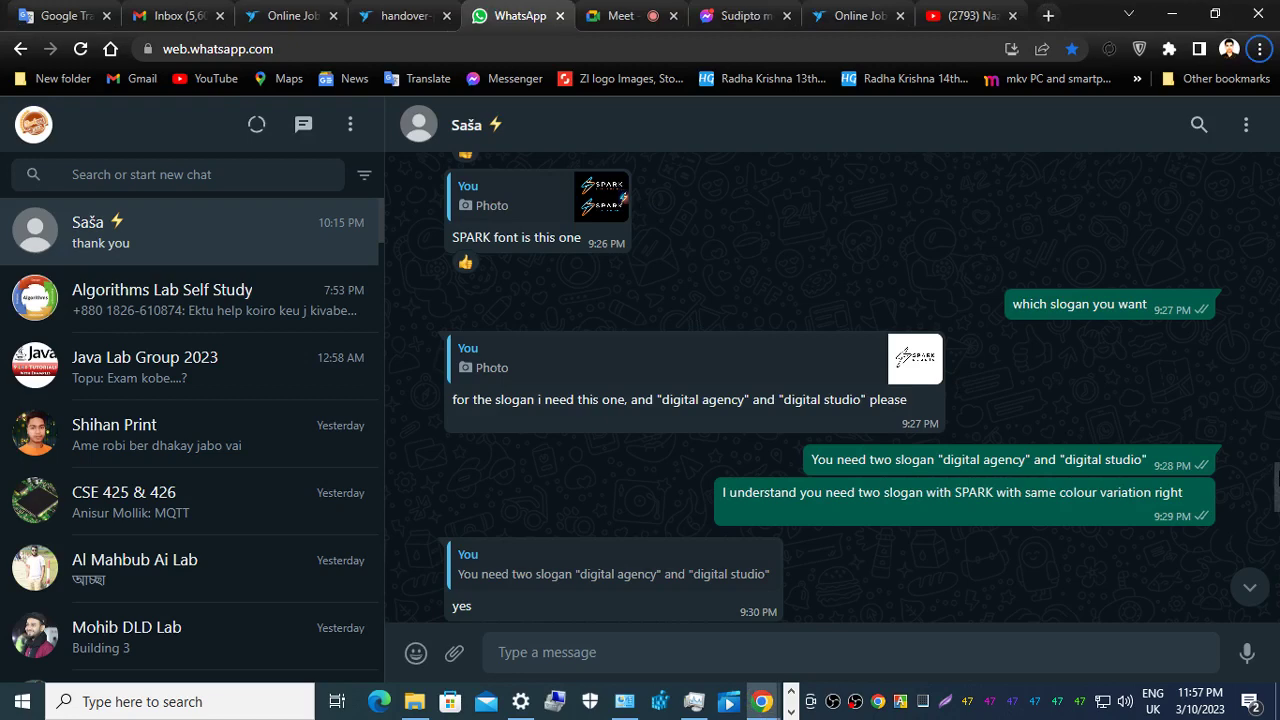
{"action": "scroll", "coordinate": [1253, 436], "scroll_direction": "down", "scroll_amount": 2}
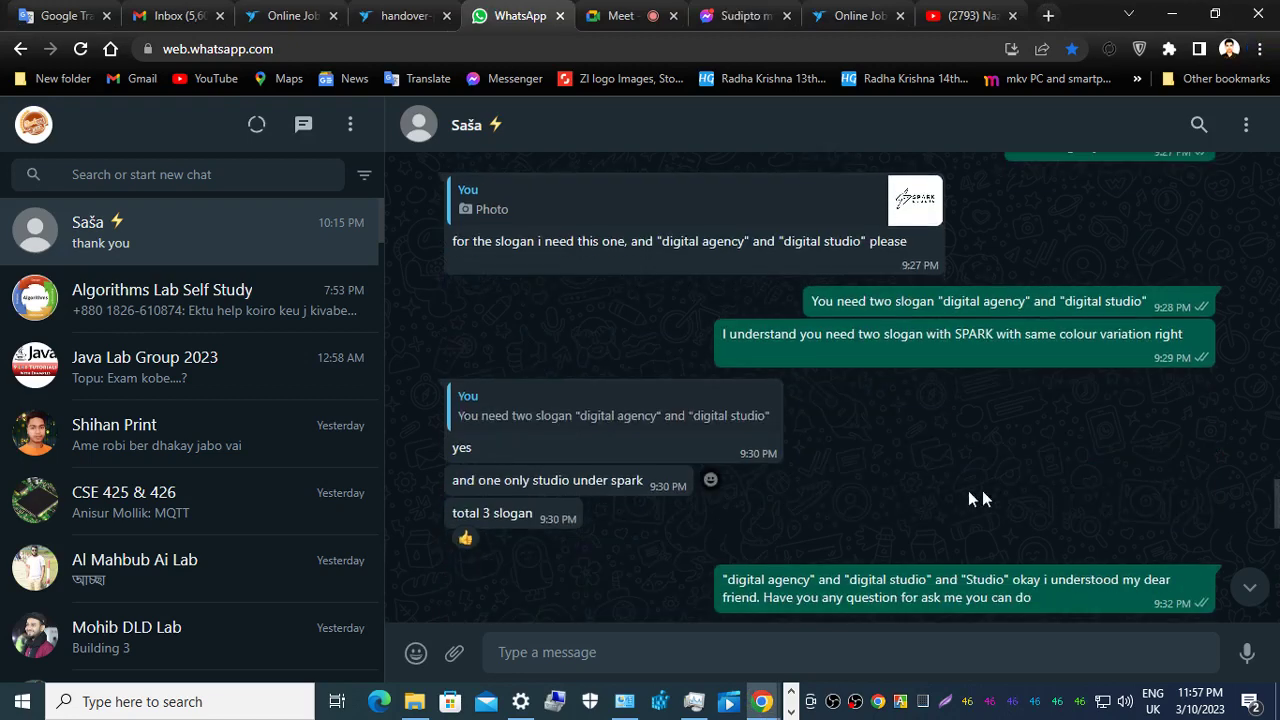
{"action": "key", "text": "alt+Tab"}
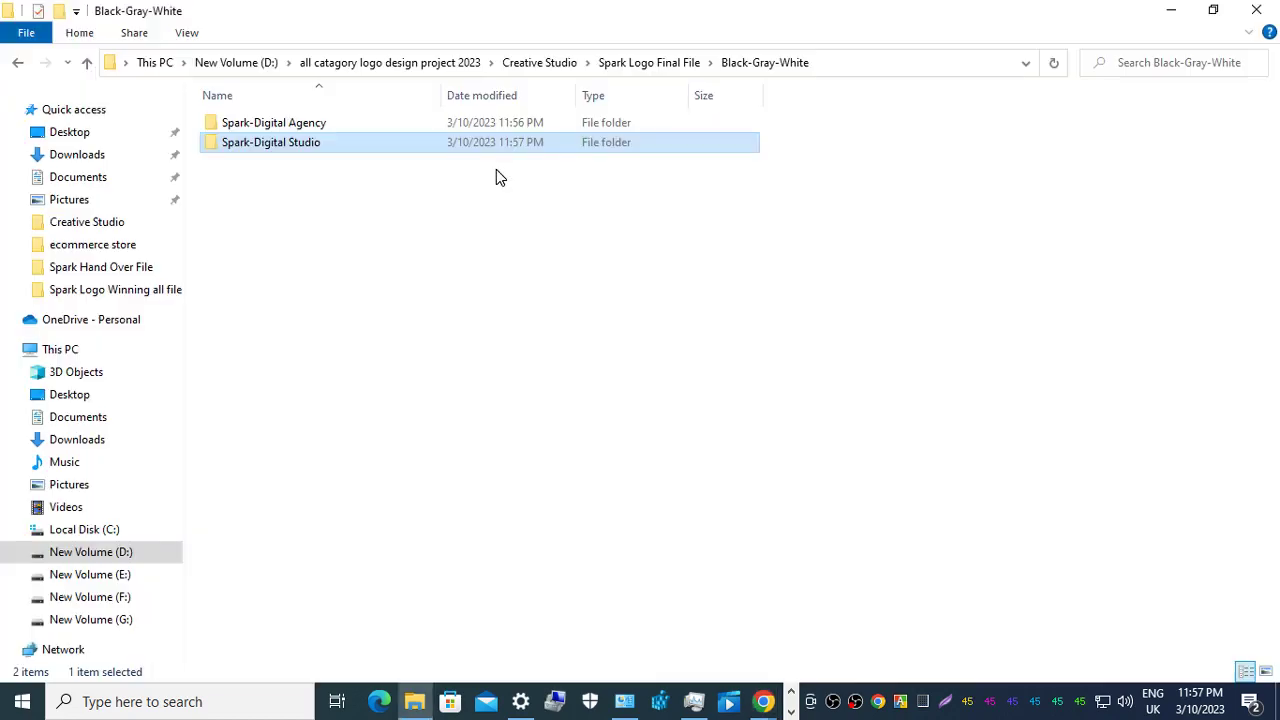
Create a third new folder named Spark-Studio by editing the pasted Spark-Digital Agency name.
{"action": "key", "text": "ctrl+shift+n"}
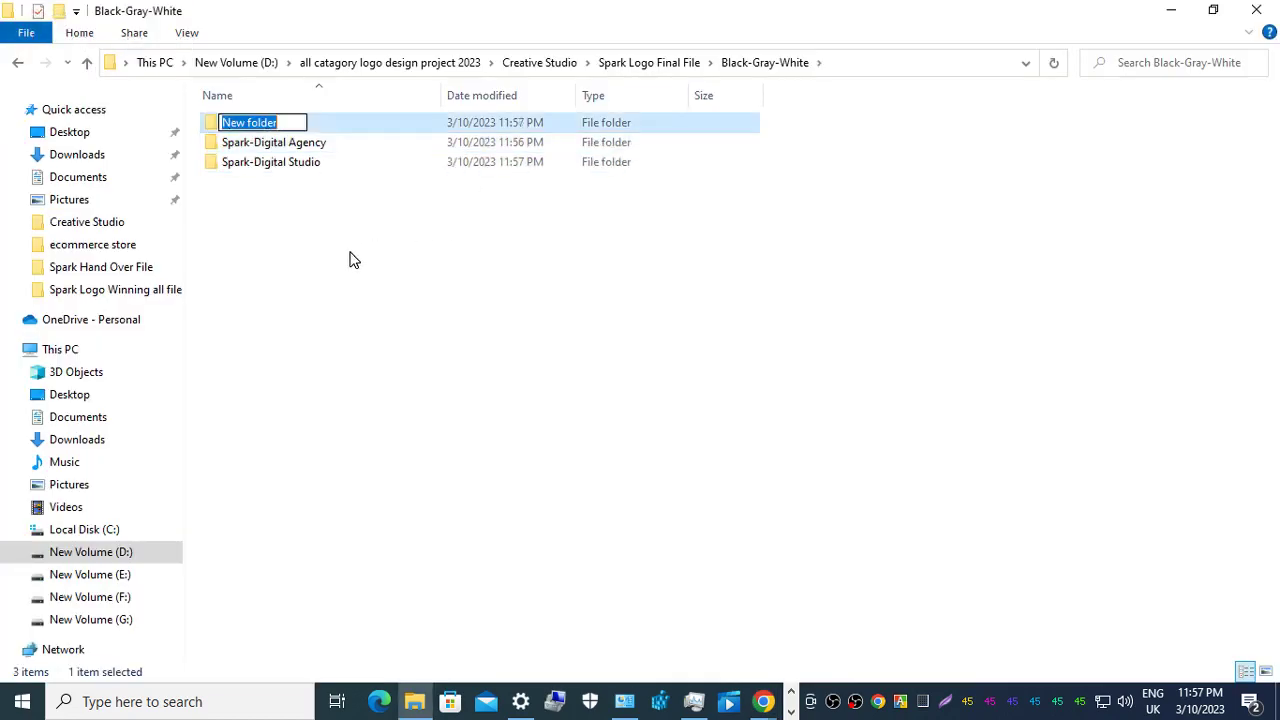
{"action": "type", "text": "Spark-Digital Agency"}
{"action": "key", "text": "BackSpace"}
{"action": "key", "text": "BackSpace"}
{"action": "key", "text": "BackSpace"}
{"action": "key", "text": "BackSpace"}
{"action": "key", "text": "BackSpace"}
{"action": "key", "text": "BackSpace"}
{"action": "key", "text": "BackSpace"}
{"action": "key", "text": "BackSpace"}
{"action": "key", "text": "BackSpace"}
{"action": "key", "text": "BackSpace"}
{"action": "key", "text": "BackSpace"}
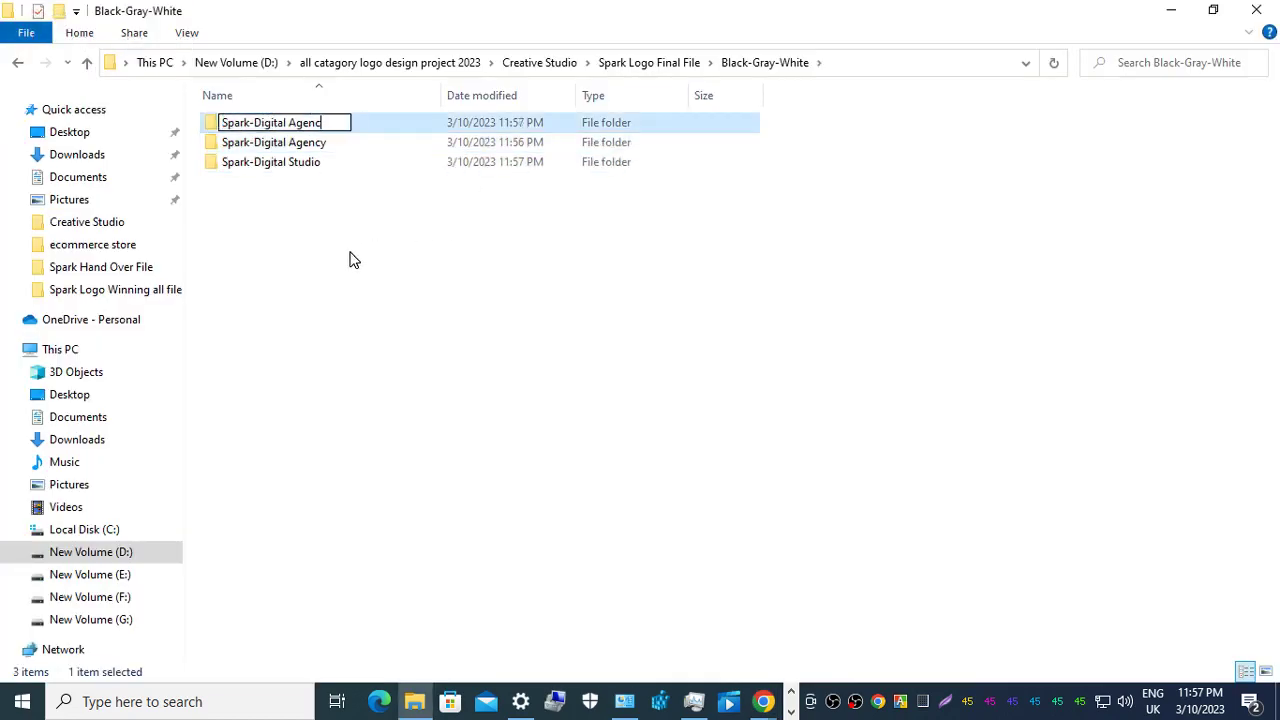
{"action": "key", "text": "BackSpace"}
{"action": "key", "text": "BackSpace"}
{"action": "key", "text": "BackSpace"}
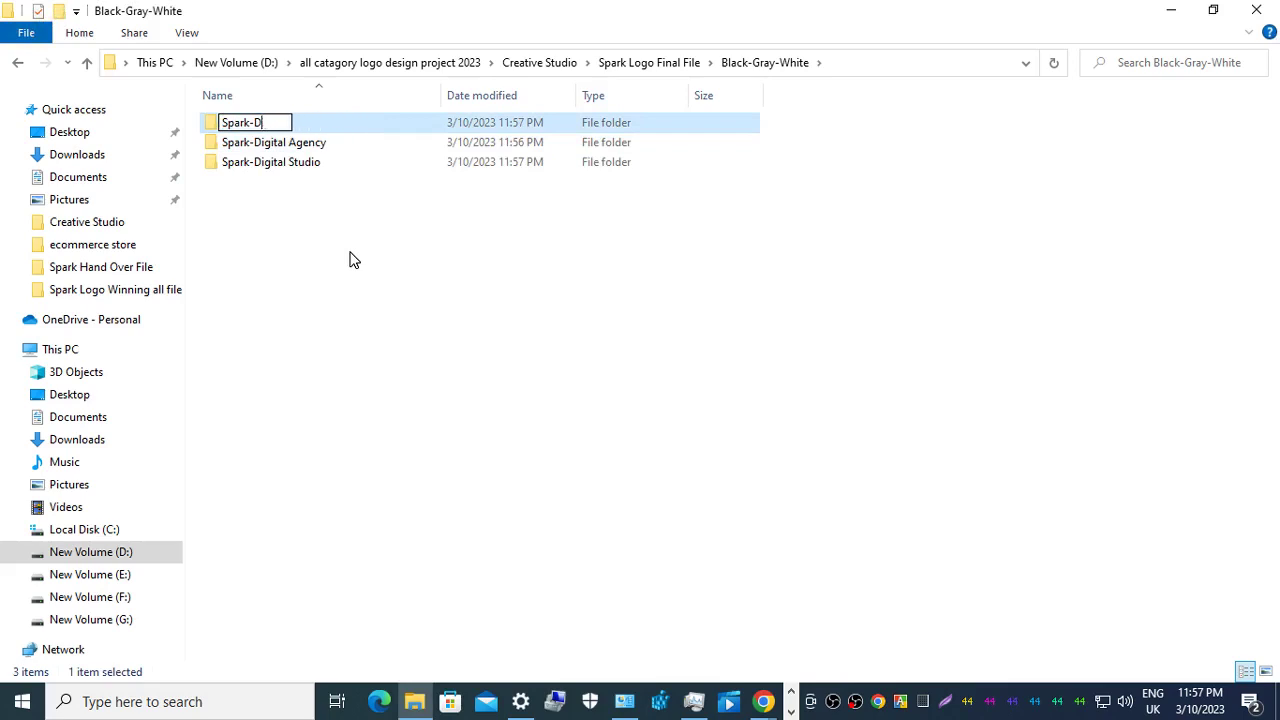
{"action": "type", "text": "Studio"}
{"action": "key", "text": "Return"}
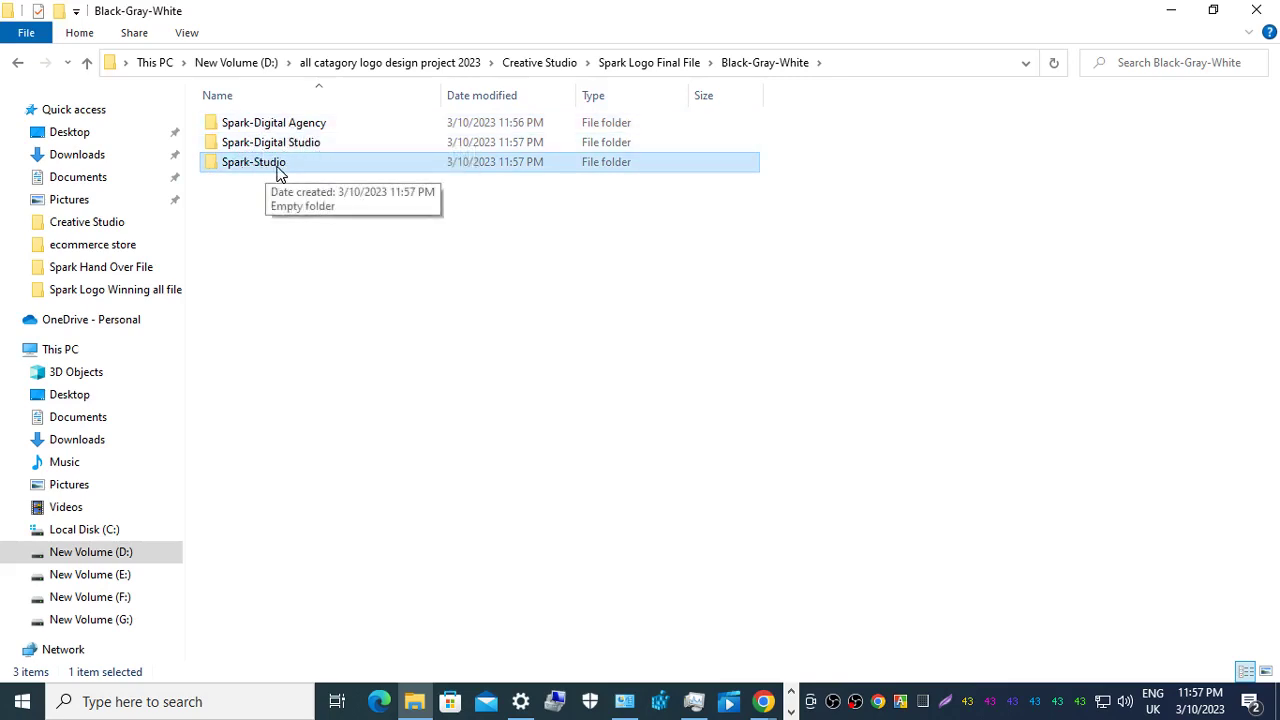
{"action": "key", "text": "alt+Tab"}
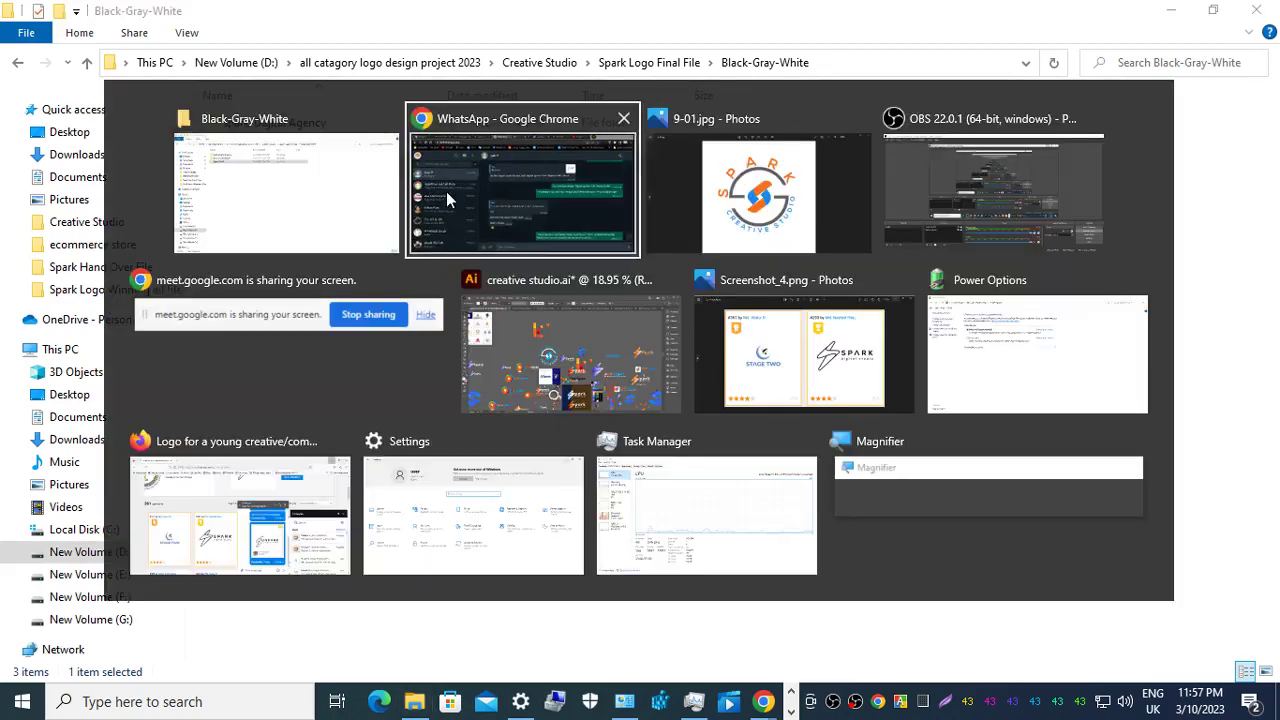
Scroll through the client's WhatsApp chat to read the request for a bolt-in-circle version.
{"action": "scroll", "coordinate": [1212, 478], "scroll_direction": "down", "scroll_amount": 4}
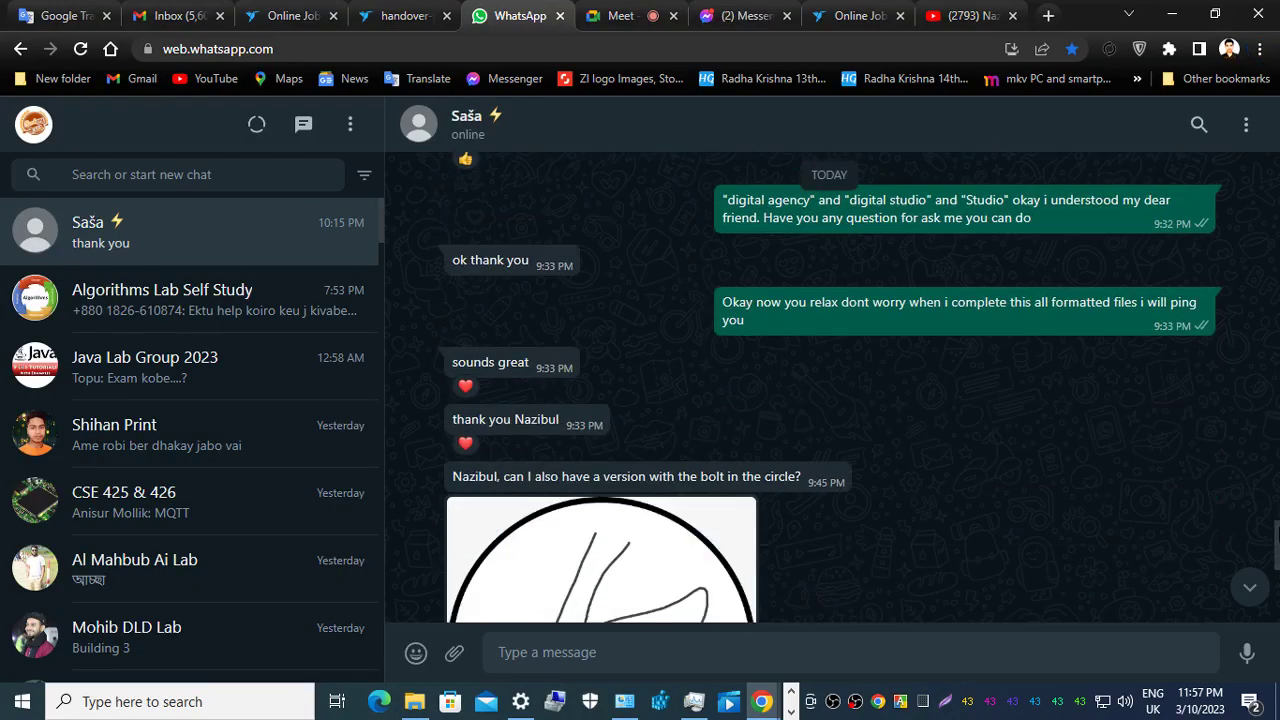
{"action": "scroll", "coordinate": [1277, 560], "scroll_direction": "down", "scroll_amount": 3}
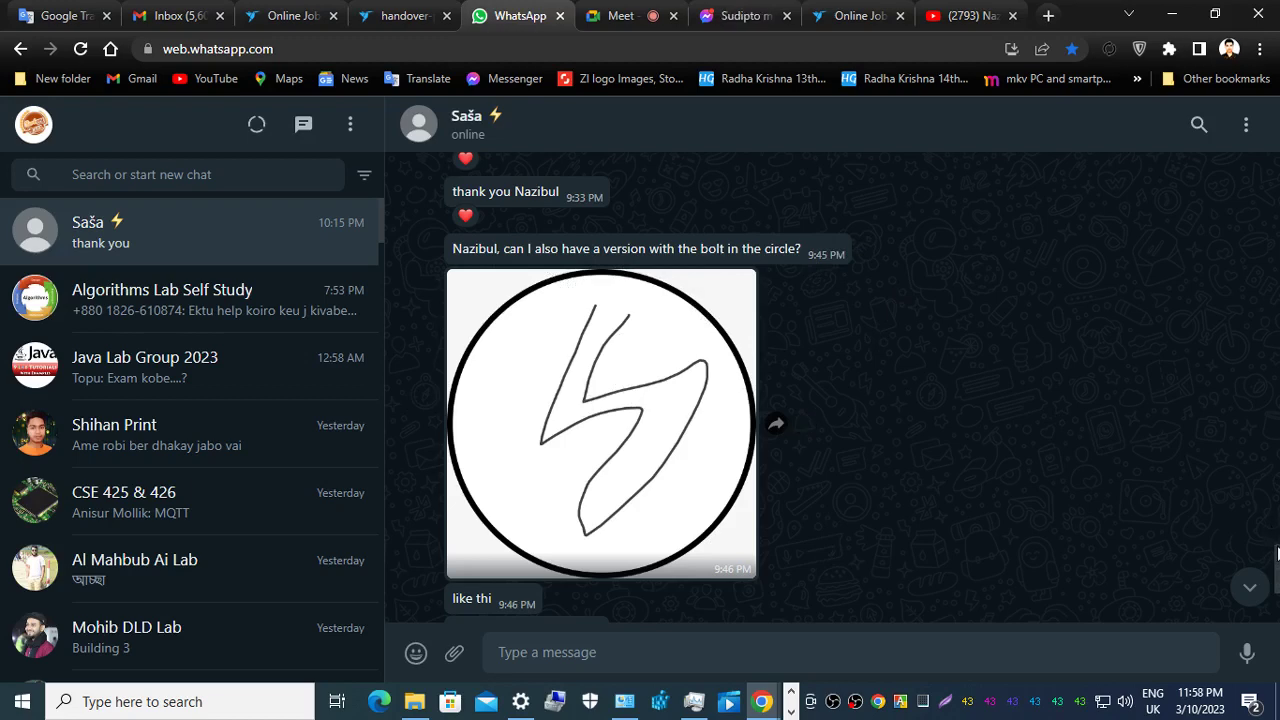
{"action": "scroll", "coordinate": [1277, 558], "scroll_direction": "down", "scroll_amount": 1}
{"action": "scroll", "coordinate": [1277, 560], "scroll_direction": "down", "scroll_amount": 1}
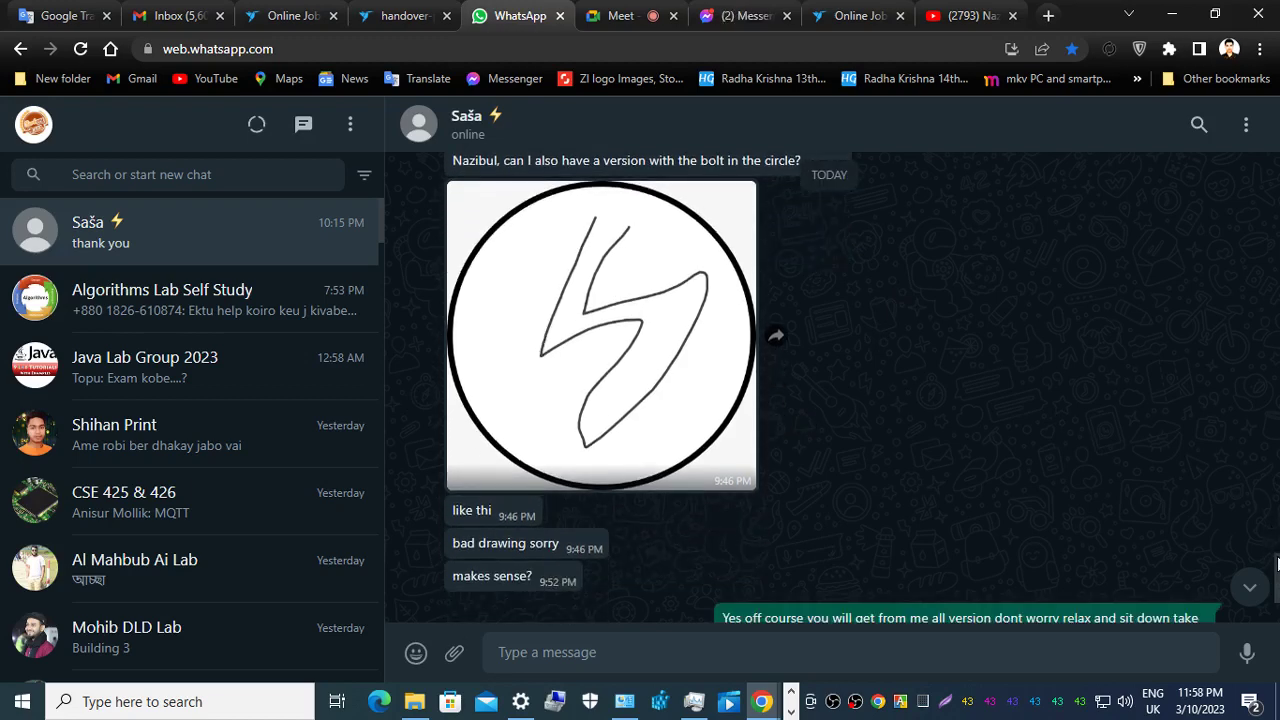
{"action": "scroll", "coordinate": [1277, 563], "scroll_direction": "down", "scroll_amount": 4}
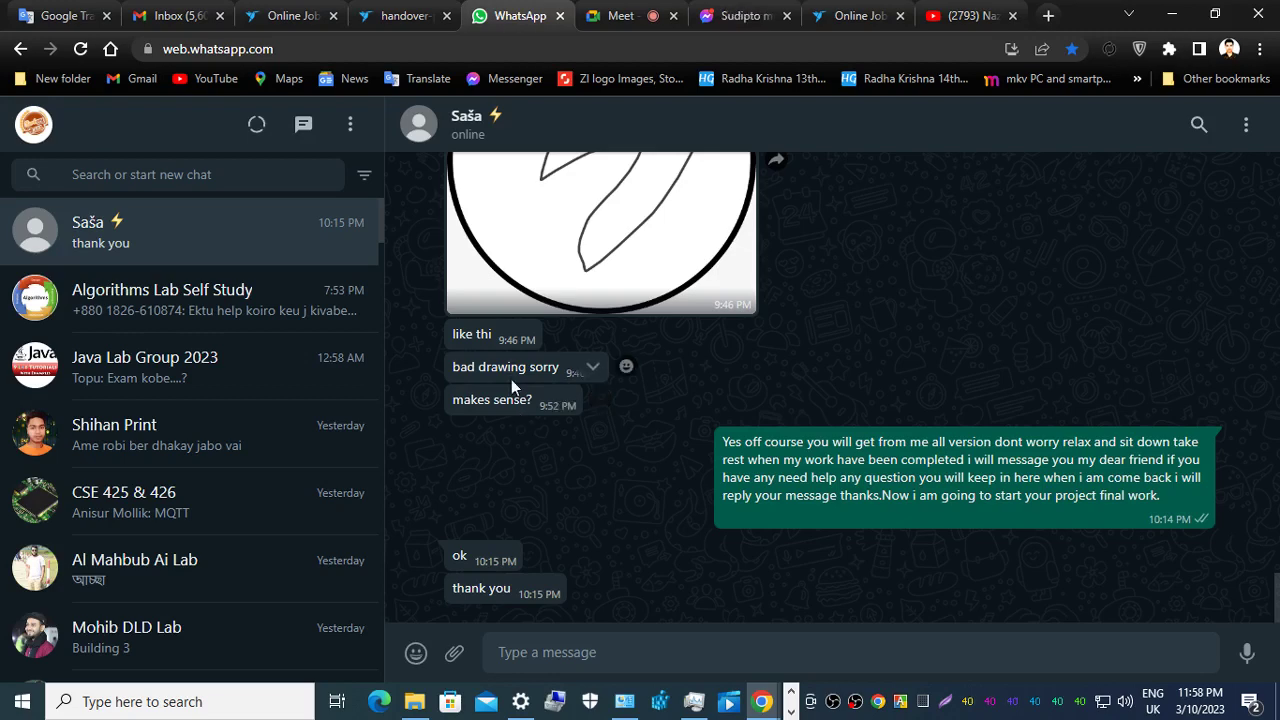
{"action": "scroll", "coordinate": [1265, 576], "scroll_direction": "up", "scroll_amount": 3}
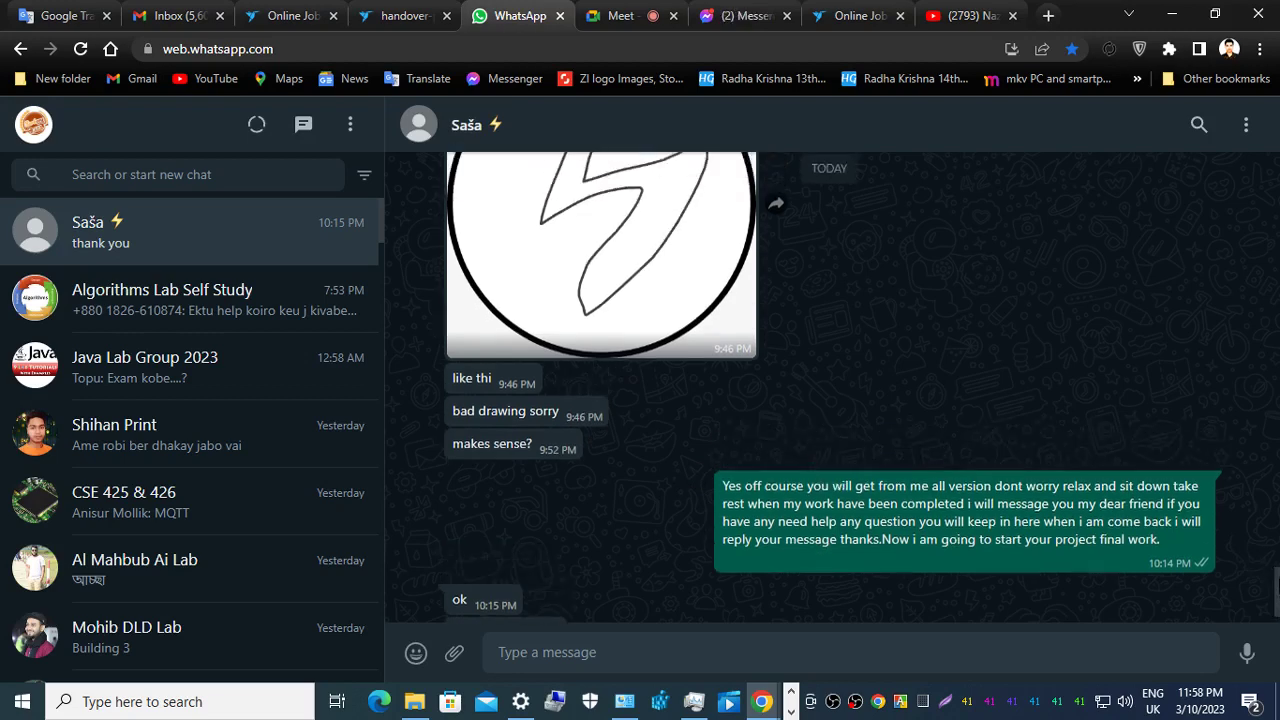
{"action": "scroll", "coordinate": [1276, 548], "scroll_direction": "up", "scroll_amount": 2}
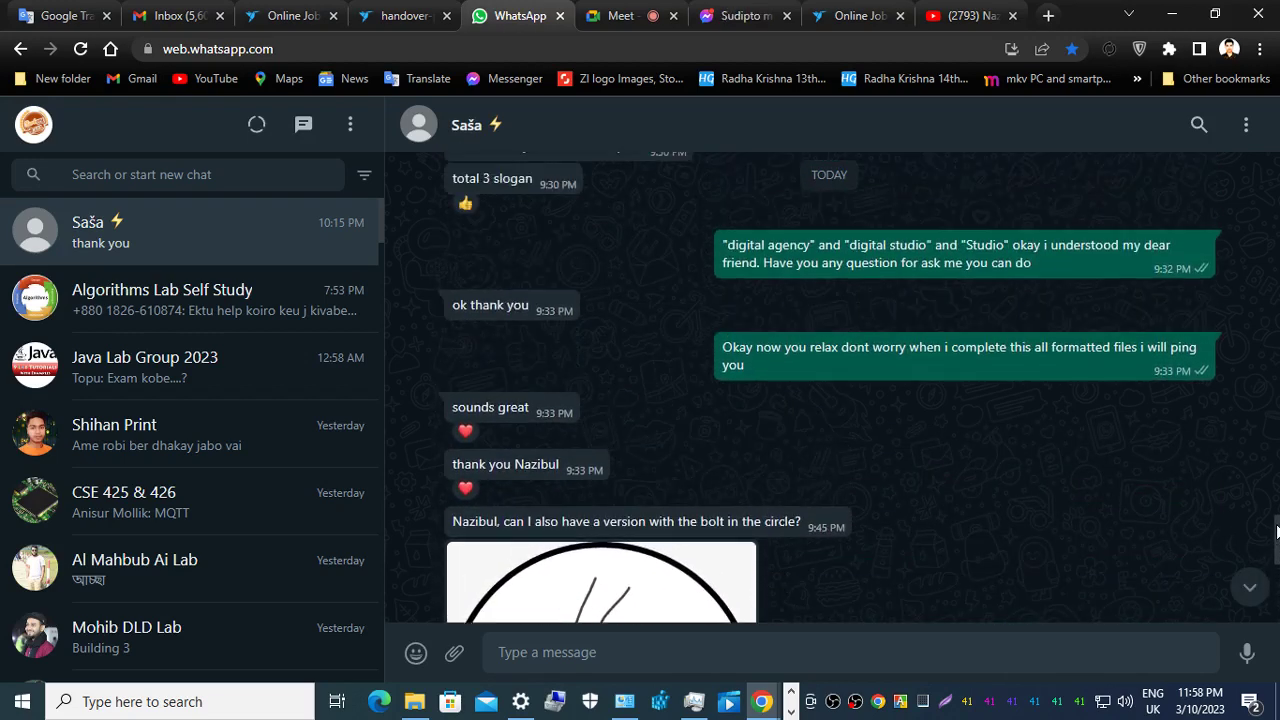
{"action": "scroll", "coordinate": [1276, 530], "scroll_direction": "down", "scroll_amount": 5}
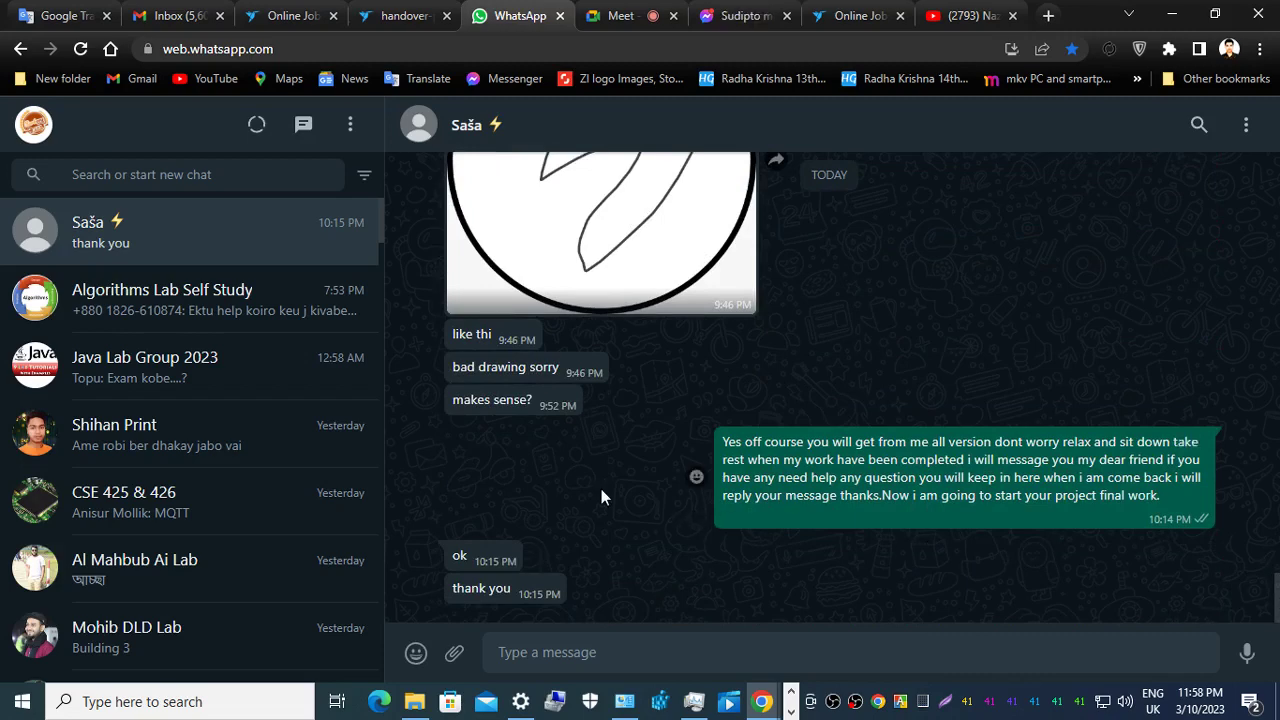
{"action": "left_click", "coordinate": [62, 15]}
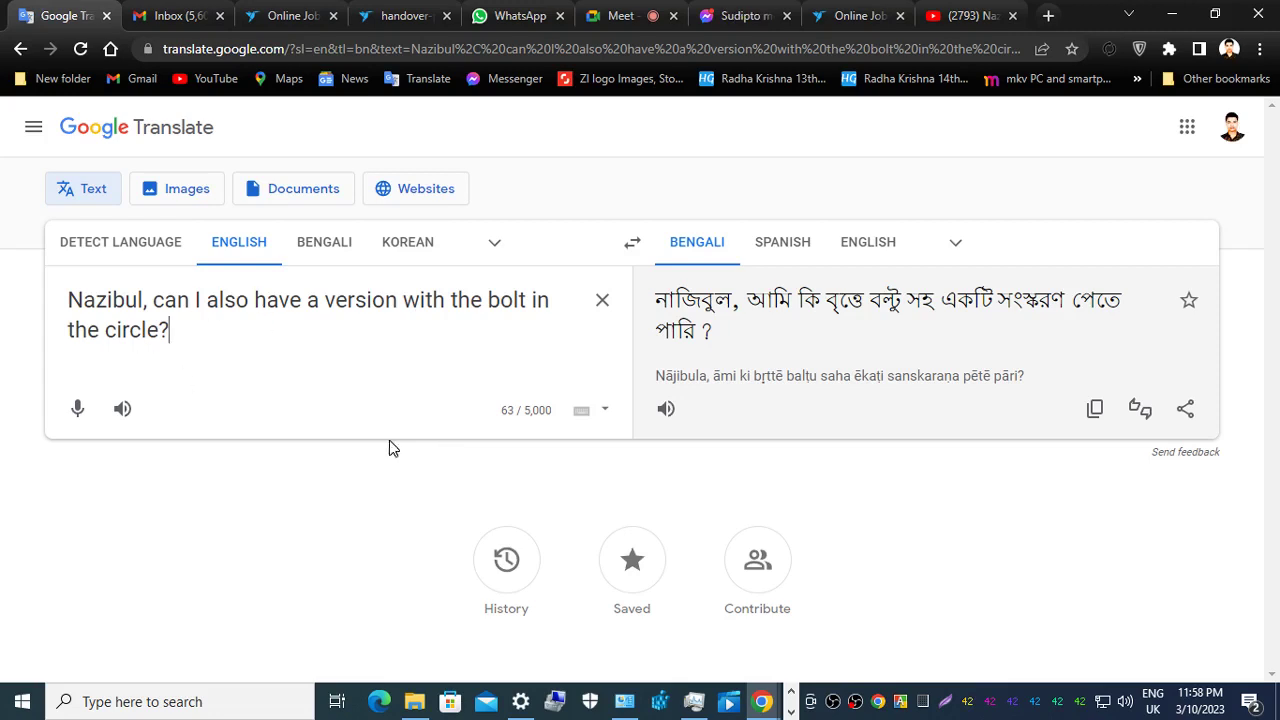
{"action": "mouse_move", "coordinate": [206, 334]}
{"action": "left_mouse_down"}
{"action": "mouse_move", "coordinate": [67, 332]}
{"action": "mouse_move", "coordinate": [67, 300]}
{"action": "mouse_move", "coordinate": [183, 339]}
{"action": "left_mouse_up"}
{"action": "triple_click", "coordinate": [771, 343]}
{"action": "left_click", "coordinate": [775, 340]}
{"action": "triple_click", "coordinate": [905, 325]}
{"action": "left_click", "coordinate": [1008, 327]}
{"action": "left_click", "coordinate": [520, 15]}
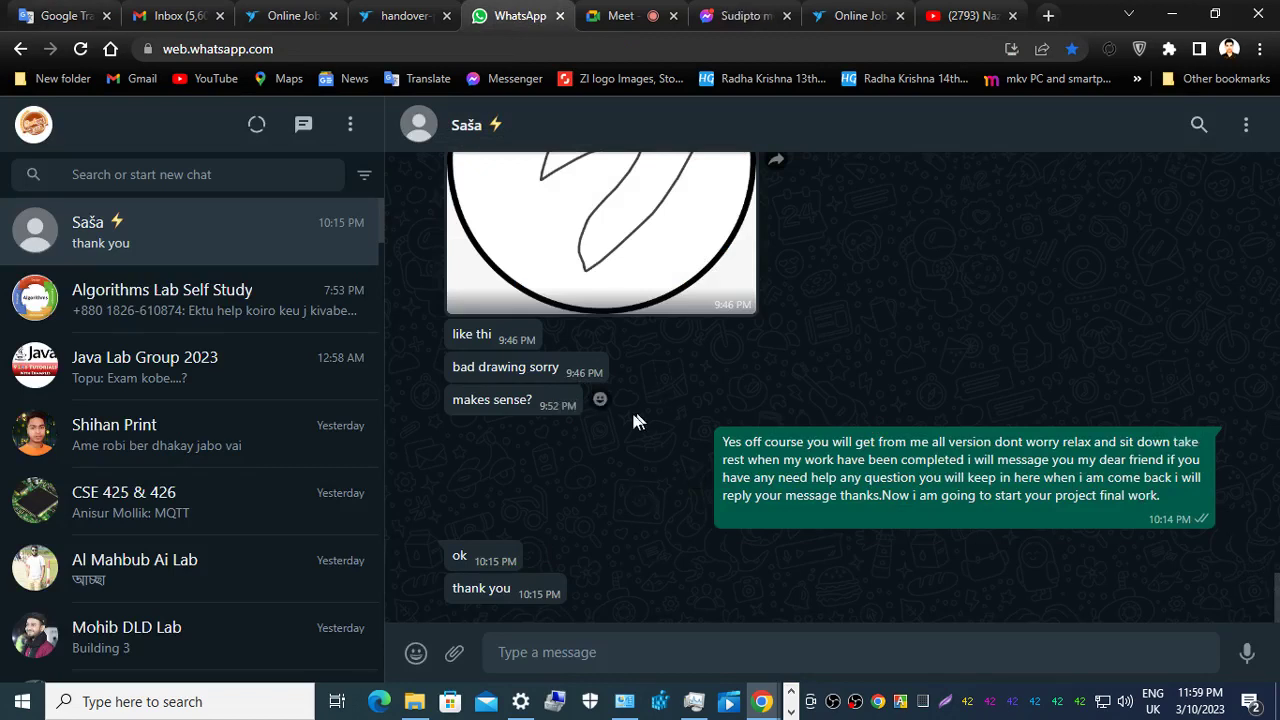
Scroll back up to the delivered black spark logo, then switch to File Explorer's Black-Gray-White window.
{"action": "left_click", "coordinate": [1104, 703]}
{"action": "left_click", "coordinate": [1104, 703]}
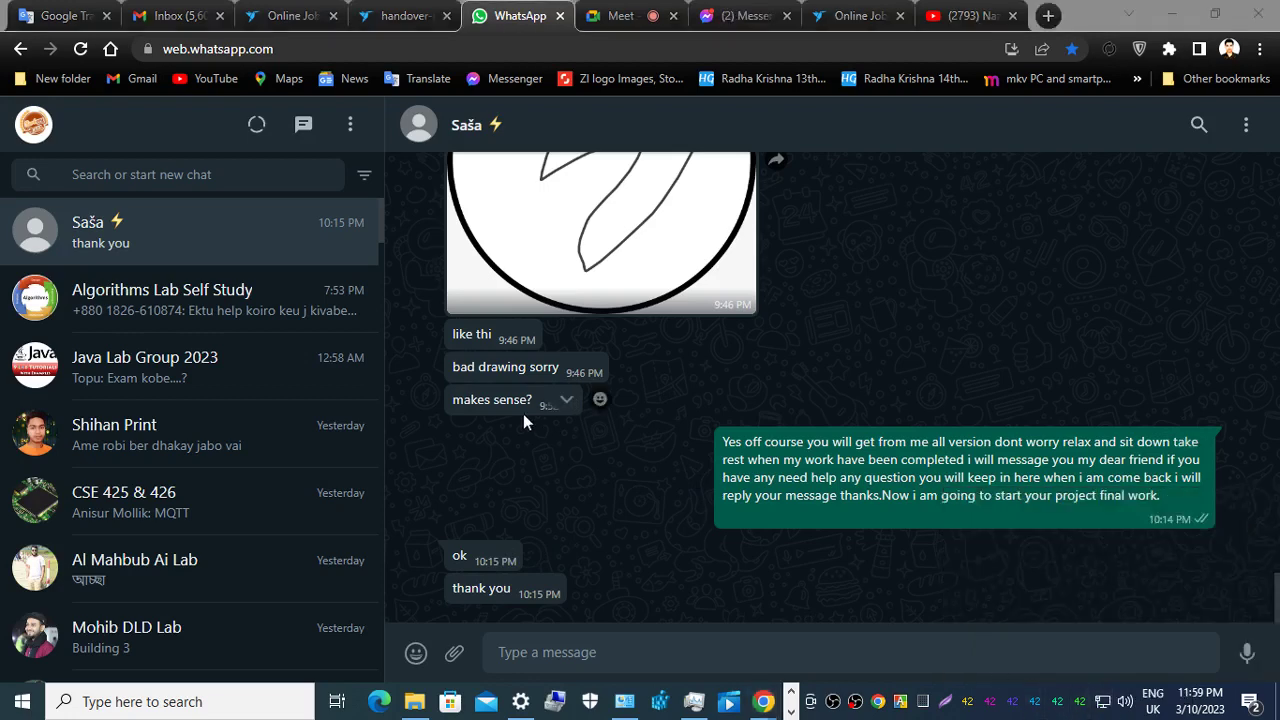
{"action": "left_click_drag", "start_coordinate": [1274, 586], "coordinate": [1277, 345]}
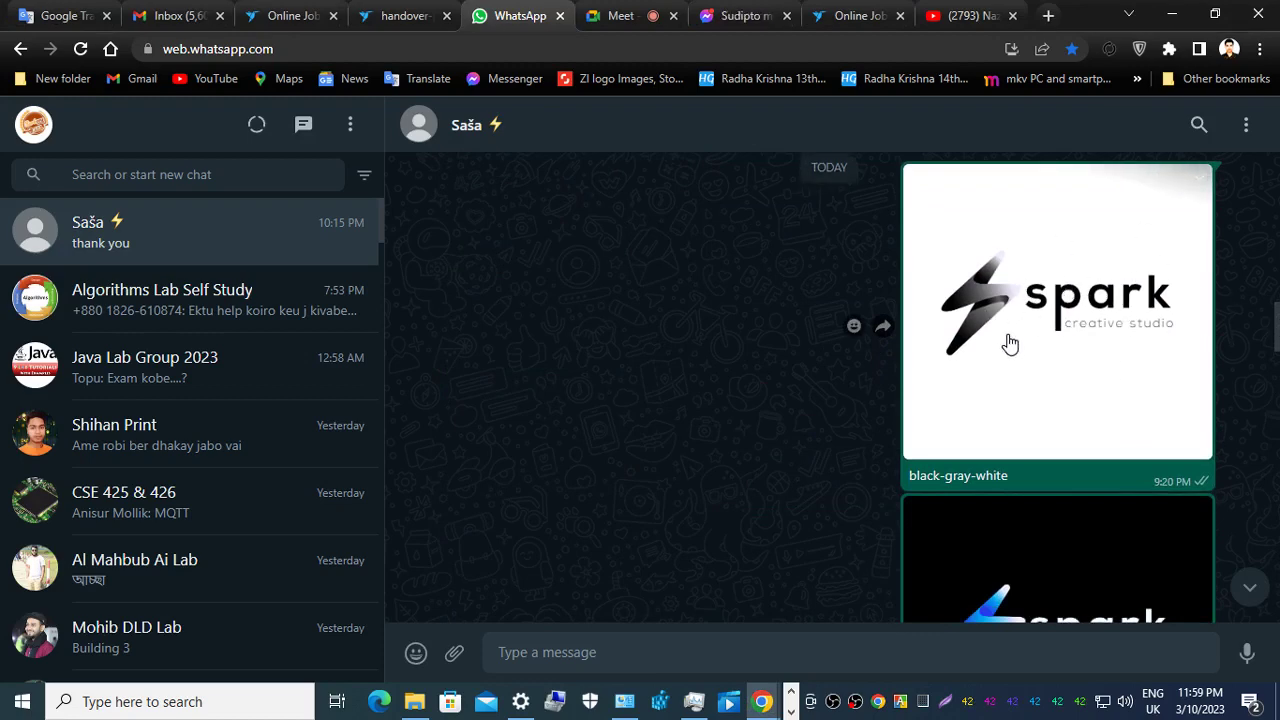
{"action": "key", "text": "alt+Tab"}
Select the three Spark subfolders inside Black-Gray-White for copying.
{"action": "left_click", "coordinate": [503, 227]}
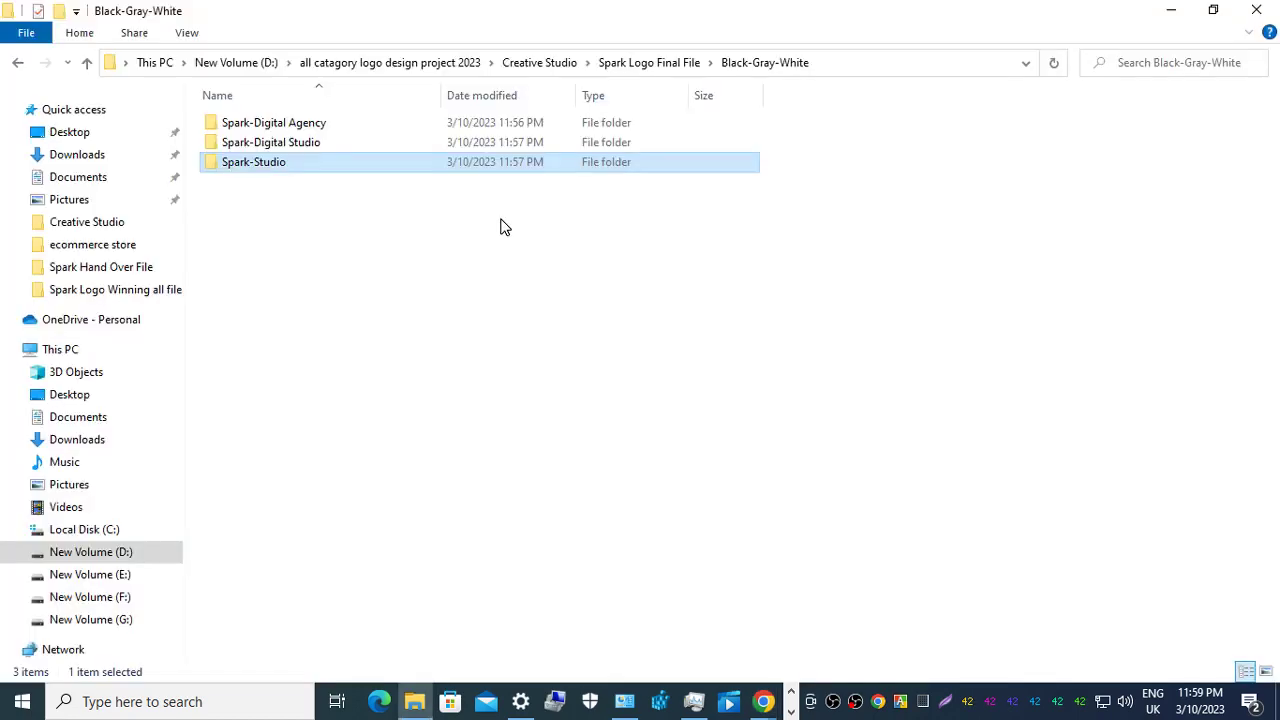
{"action": "left_click", "coordinate": [18, 62]}
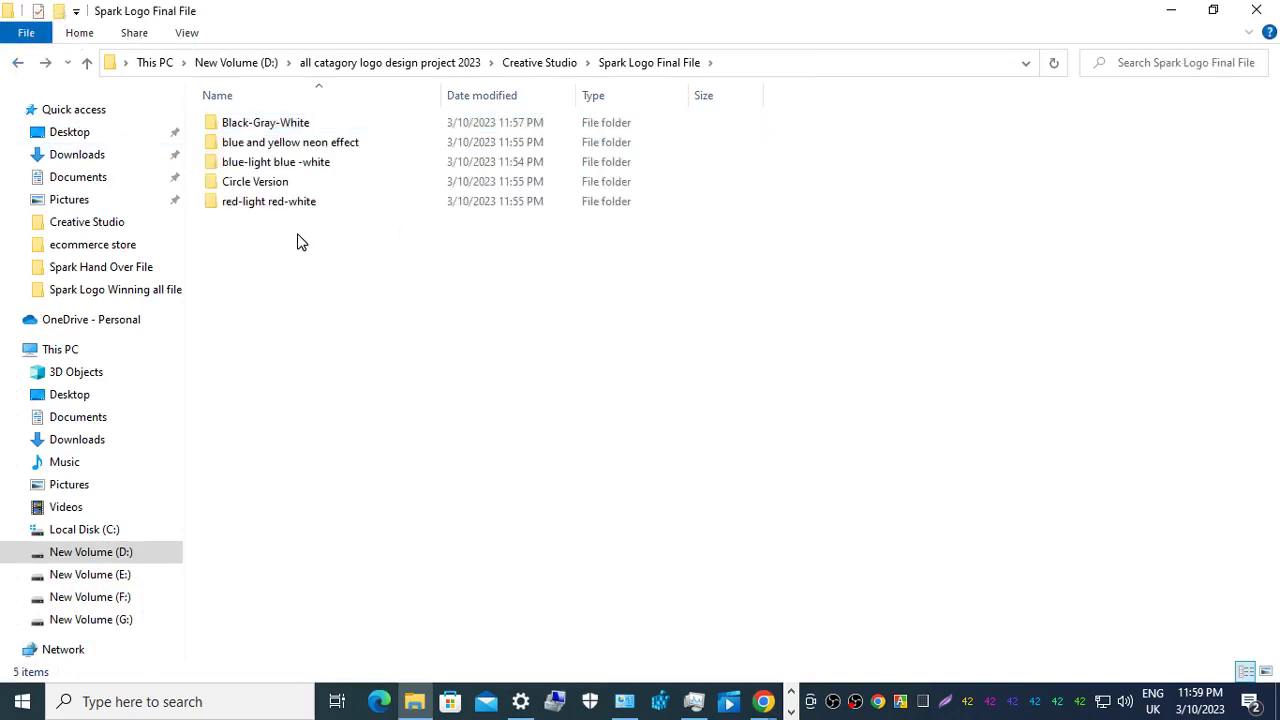
{"action": "double_click", "coordinate": [272, 125]}
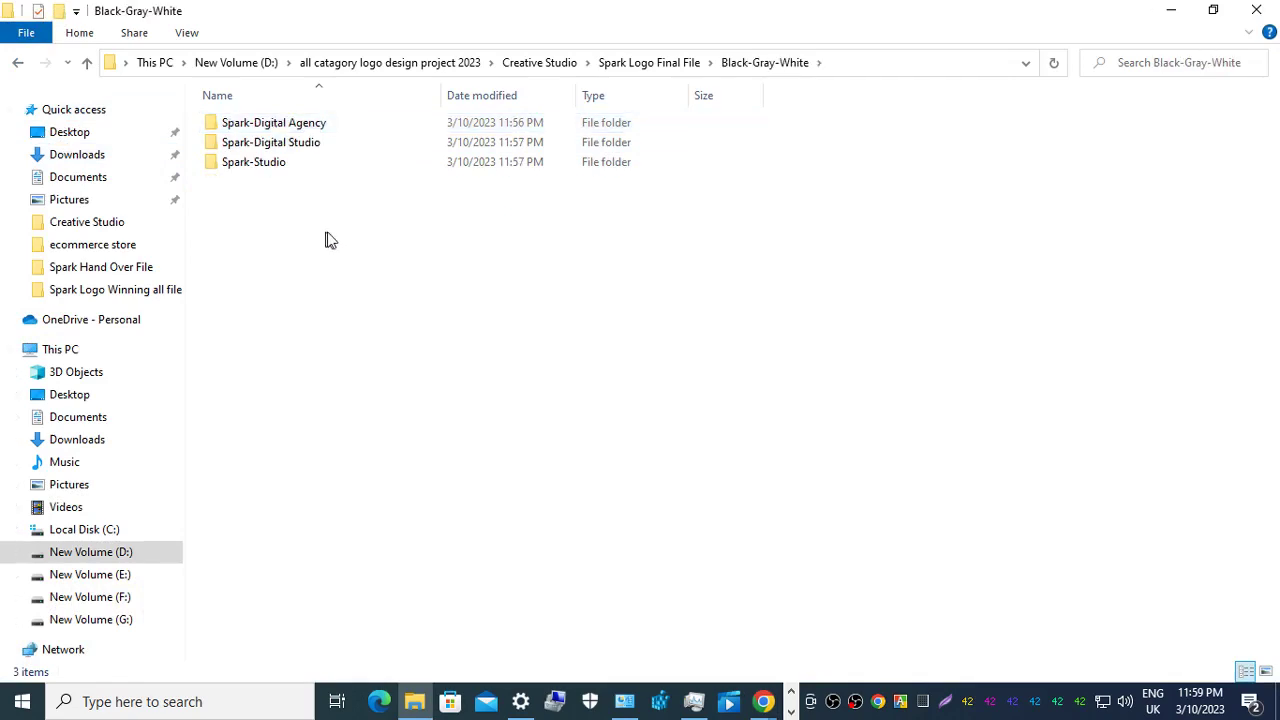
{"action": "left_click_drag", "start_coordinate": [328, 234], "coordinate": [248, 124]}
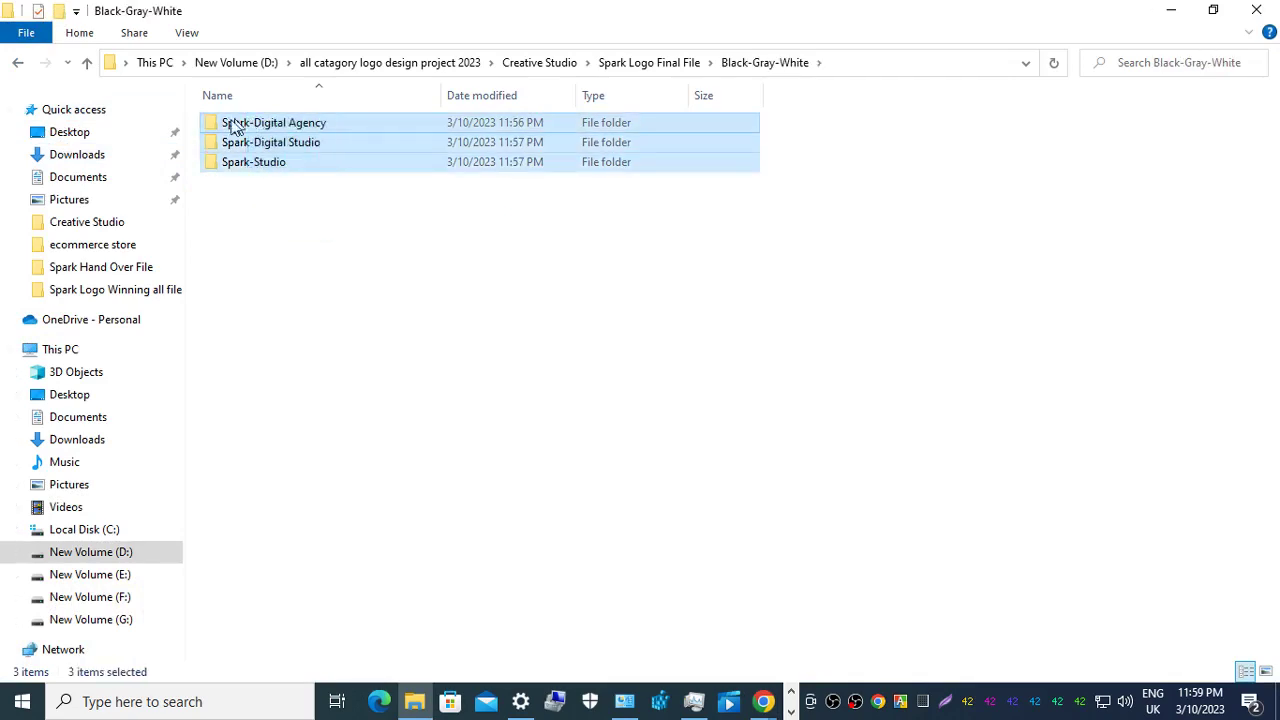
Paste the three Spark folders into the blue and yellow neon effect and blue-light blue-white folders.
{"action": "left_click", "coordinate": [18, 62]}
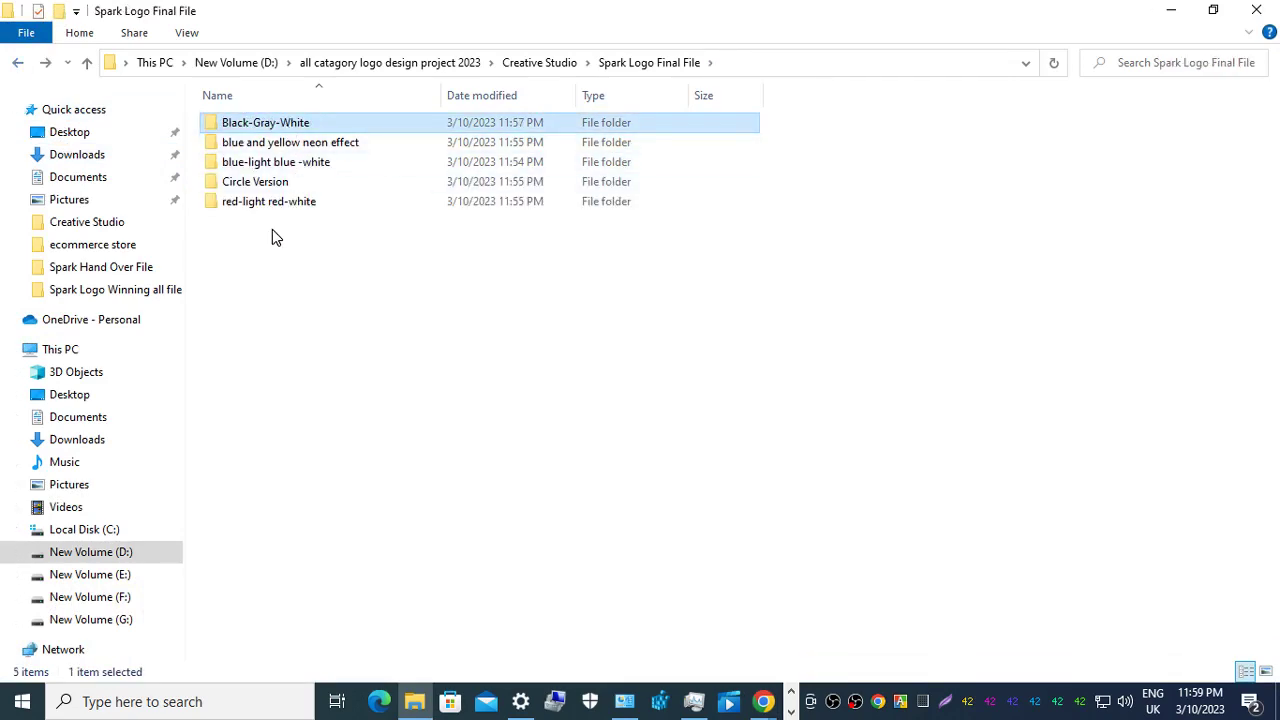
{"action": "double_click", "coordinate": [272, 143]}
{"action": "key", "text": "ctrl+v"}
{"action": "left_click", "coordinate": [325, 311]}
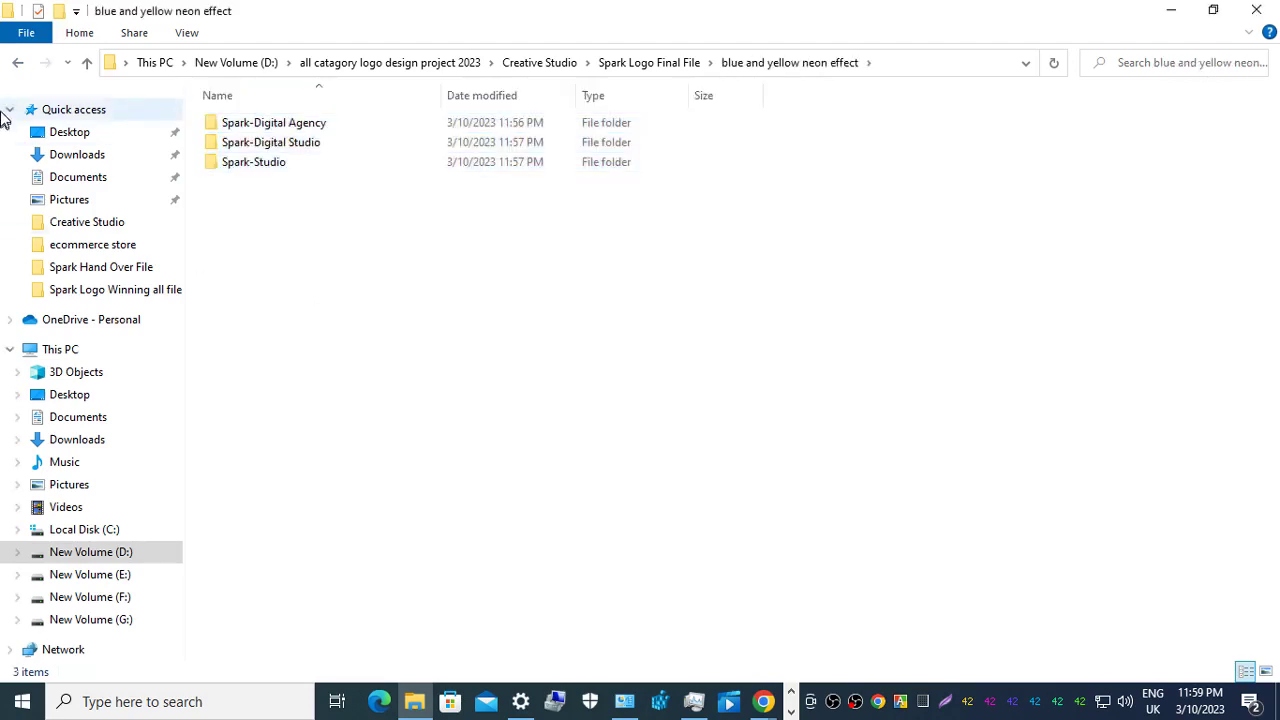
{"action": "left_click", "coordinate": [17, 62]}
{"action": "double_click", "coordinate": [249, 163]}
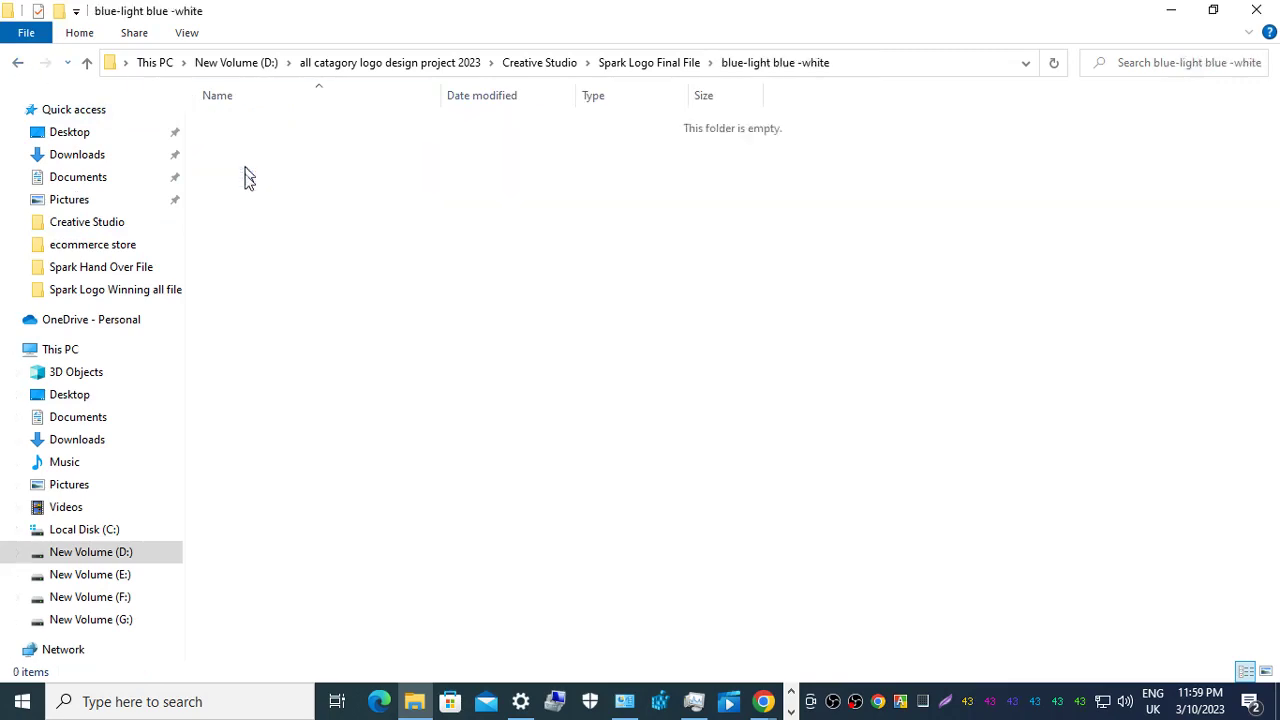
{"action": "key", "text": "ctrl+v"}
{"action": "left_click", "coordinate": [310, 330]}
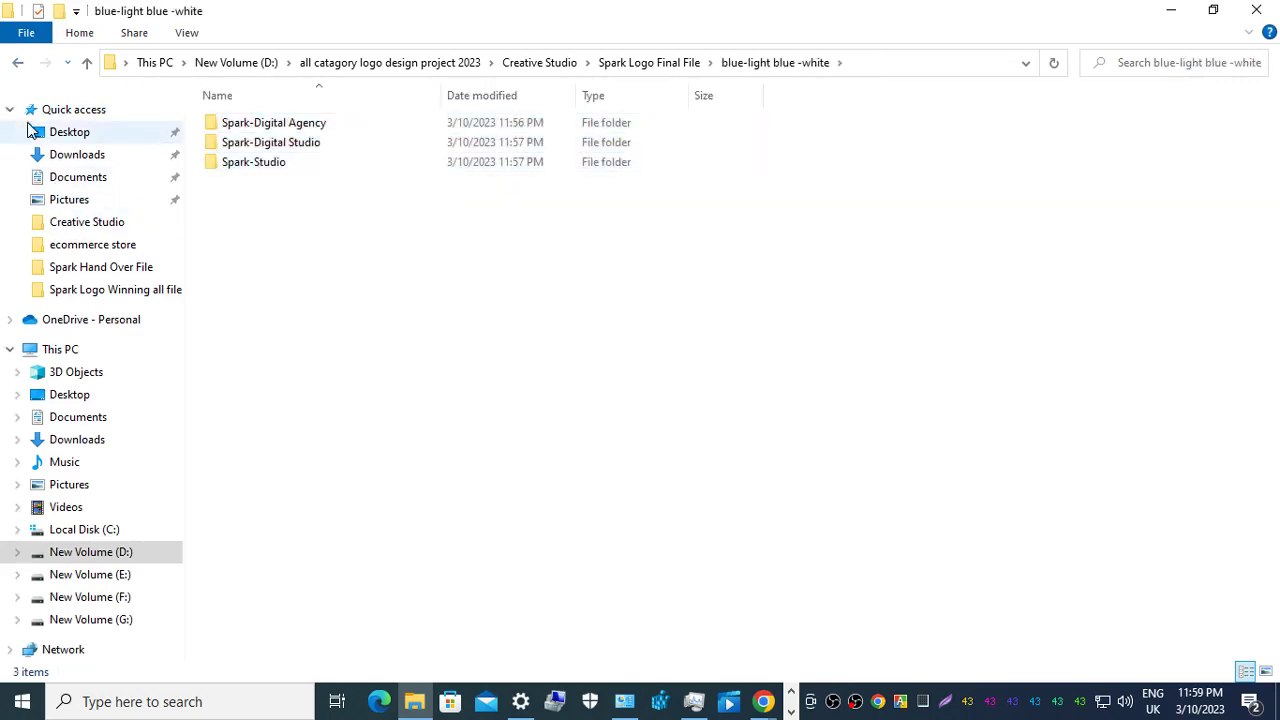
Paste the three Spark folders into the Circle Version and red-light red-white folders.
{"action": "left_click", "coordinate": [17, 62]}
{"action": "double_click", "coordinate": [255, 183]}
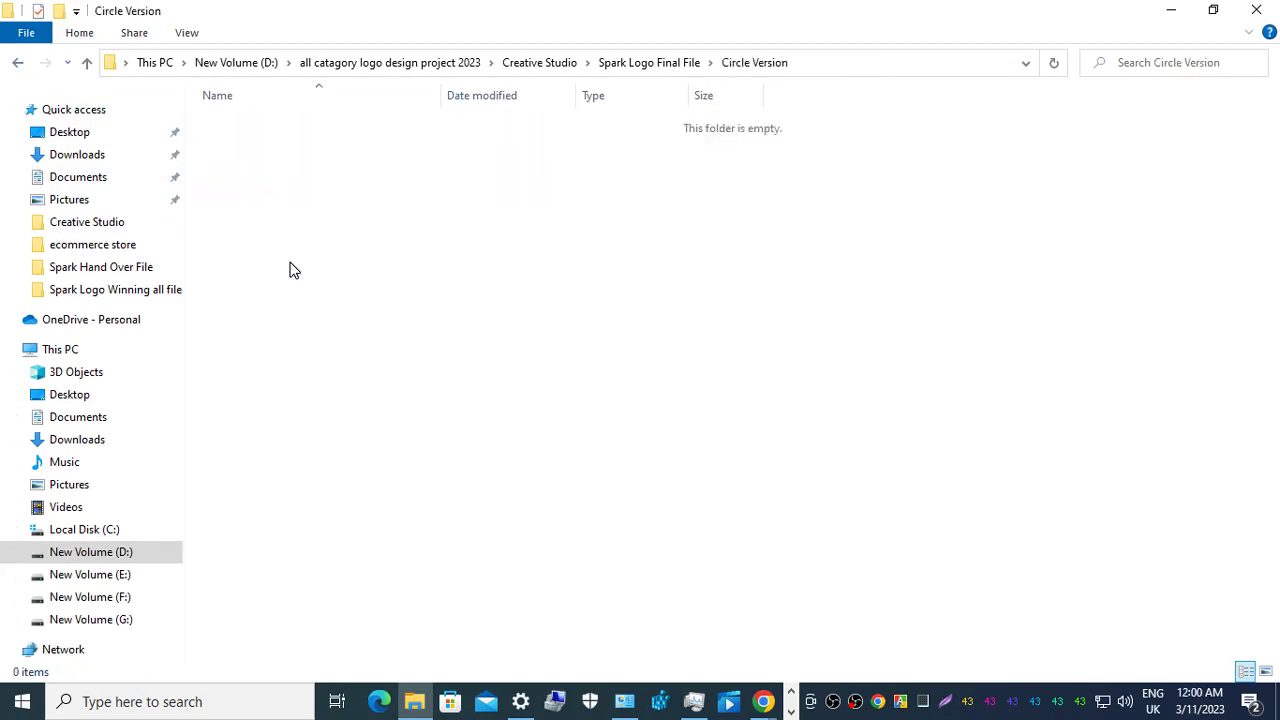
{"action": "key", "text": "ctrl+v"}
{"action": "left_click", "coordinate": [17, 62]}
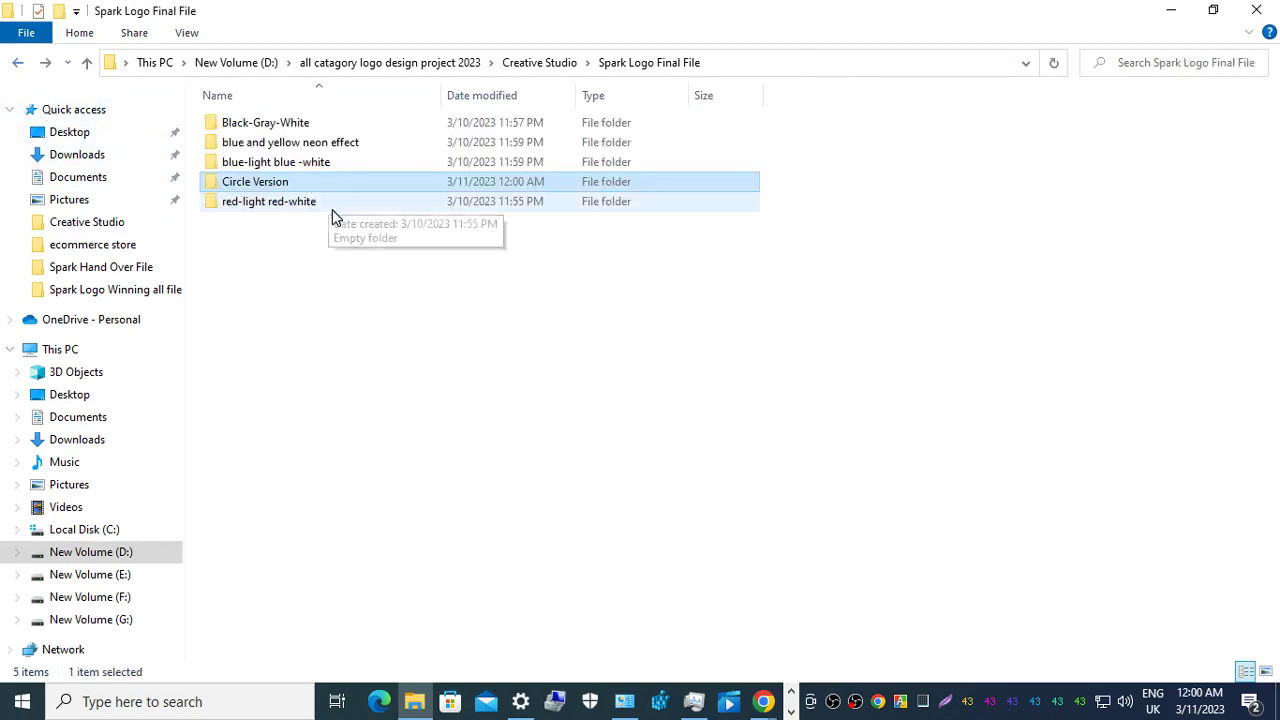
{"action": "left_click", "coordinate": [293, 203]}
{"action": "double_click", "coordinate": [293, 203]}
{"action": "key", "text": "ctrl+v"}
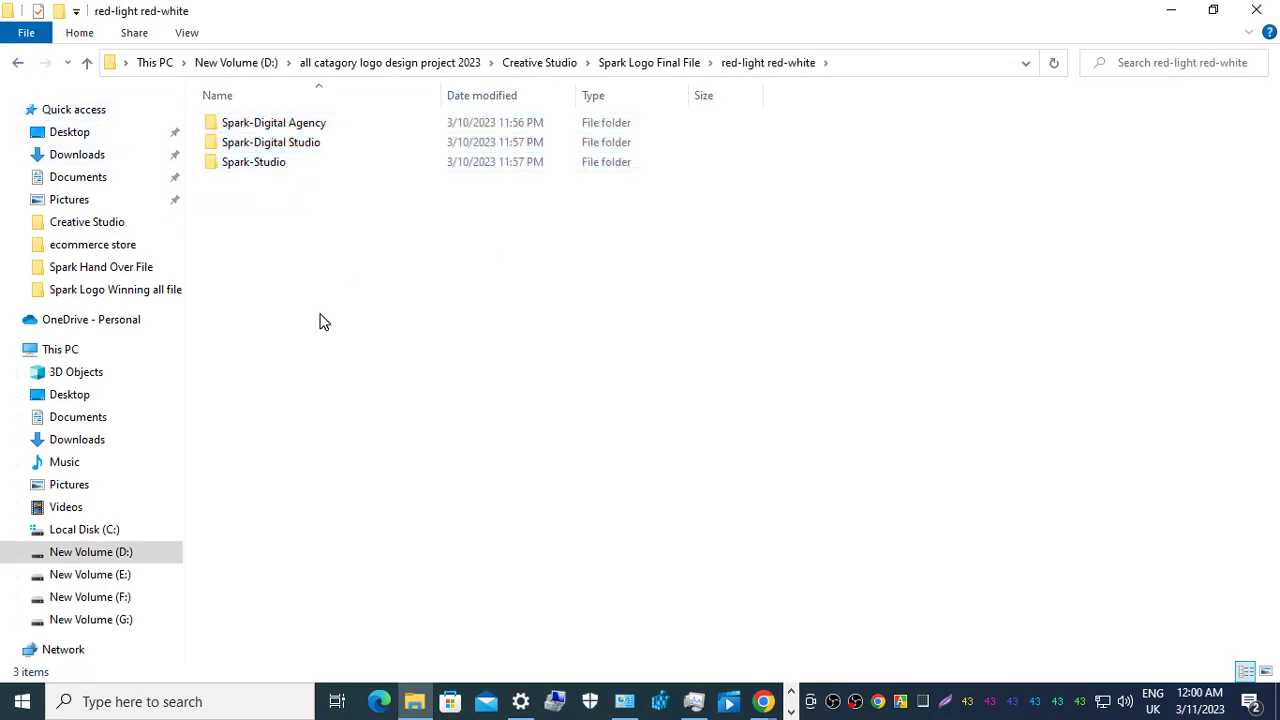
{"action": "left_click", "coordinate": [17, 62]}
Reopen Spark Logo Final File > Black-Gray-White and select the Spark-Digital Studio subfolder.
{"action": "left_click", "coordinate": [16, 64]}
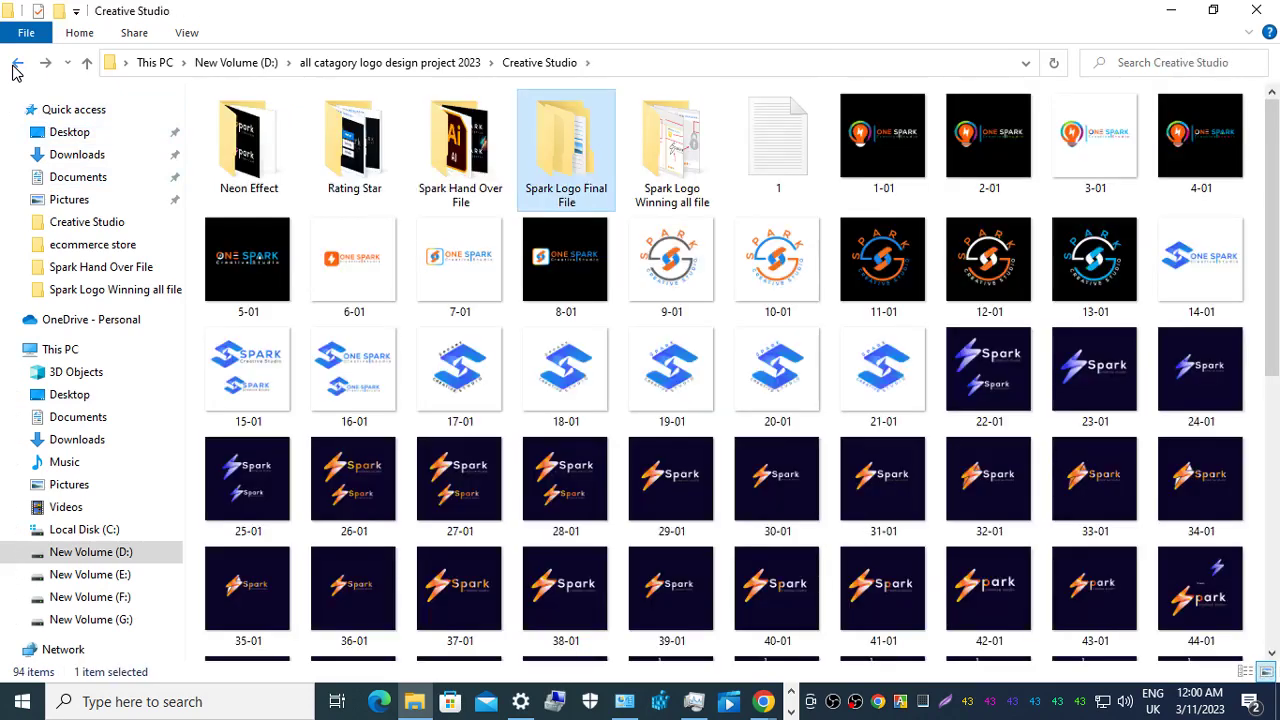
{"action": "double_click", "coordinate": [578, 176]}
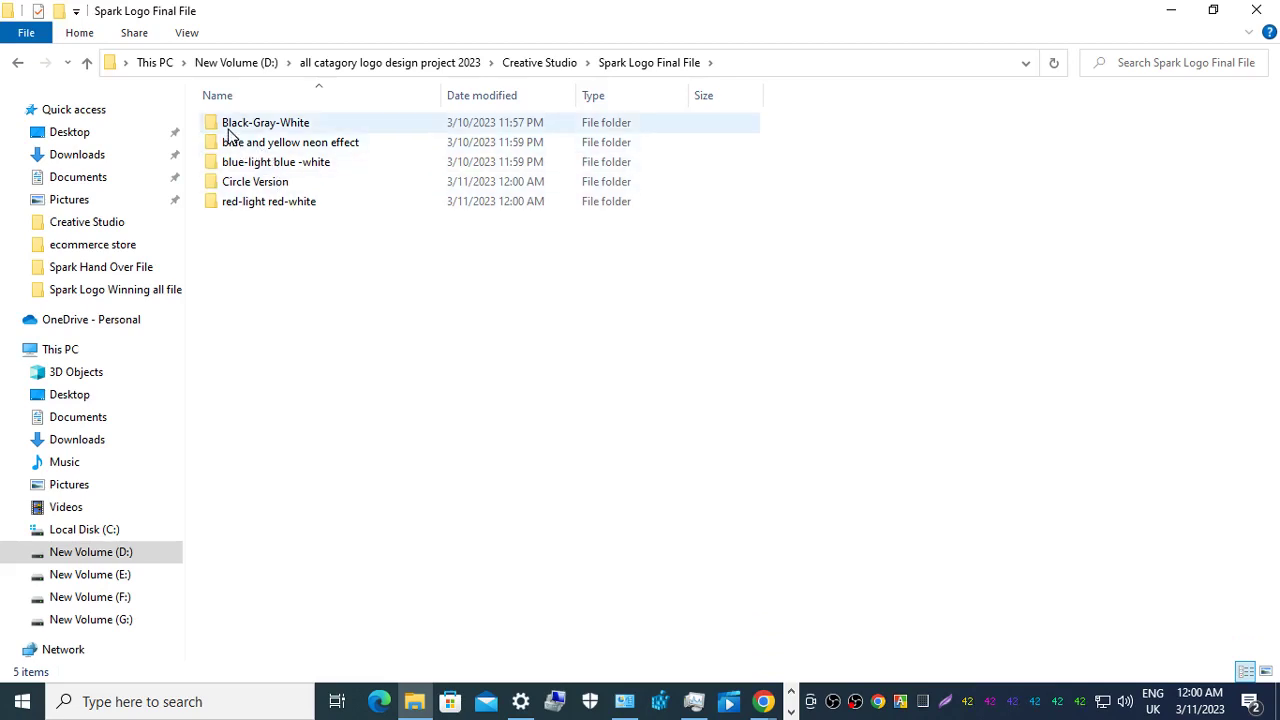
{"action": "double_click", "coordinate": [296, 124]}
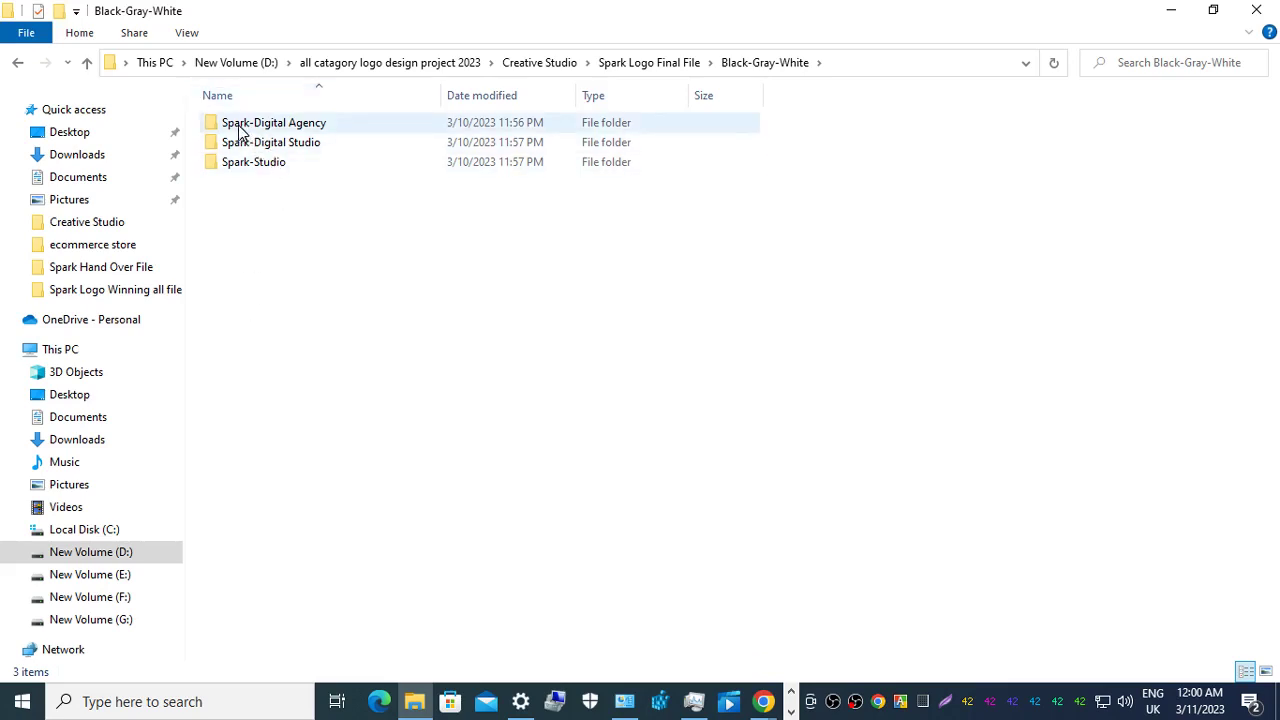
{"action": "left_click", "coordinate": [294, 142]}
Switch to the creative studio.ai artwork in Adobe Illustrator.
{"action": "key", "text": "alt+Tab"}
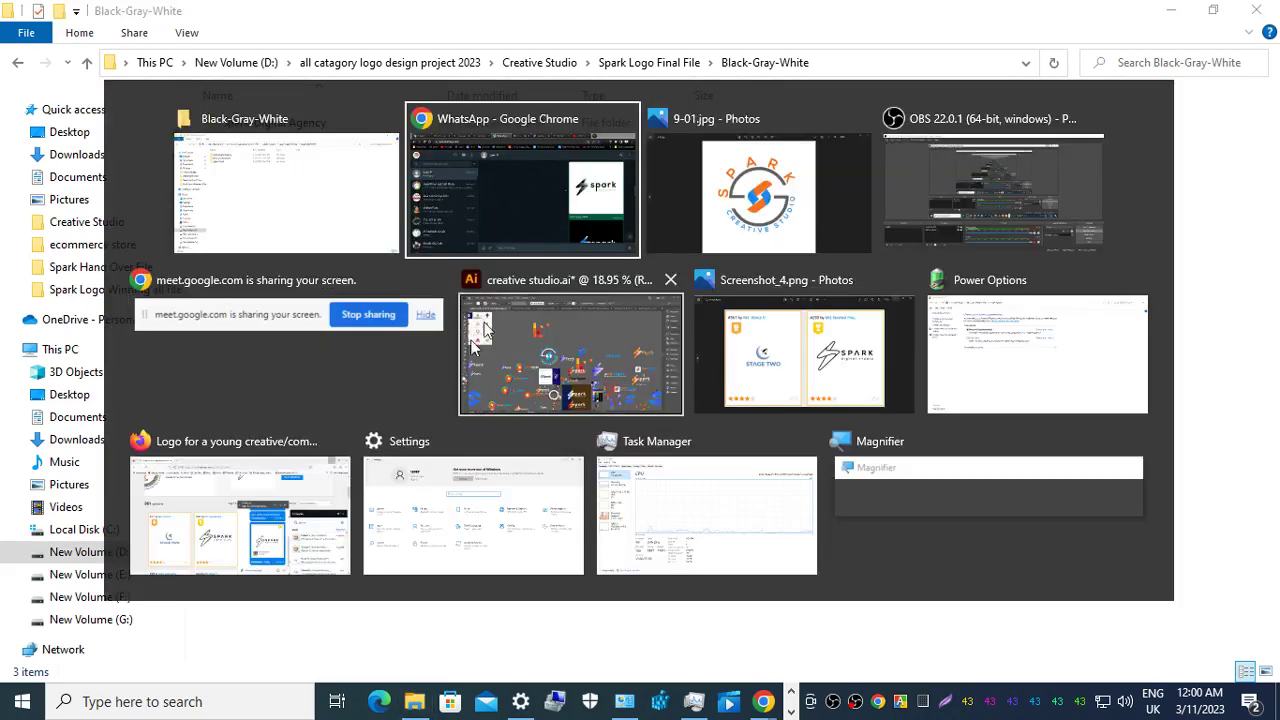
{"action": "left_click", "coordinate": [551, 364]}
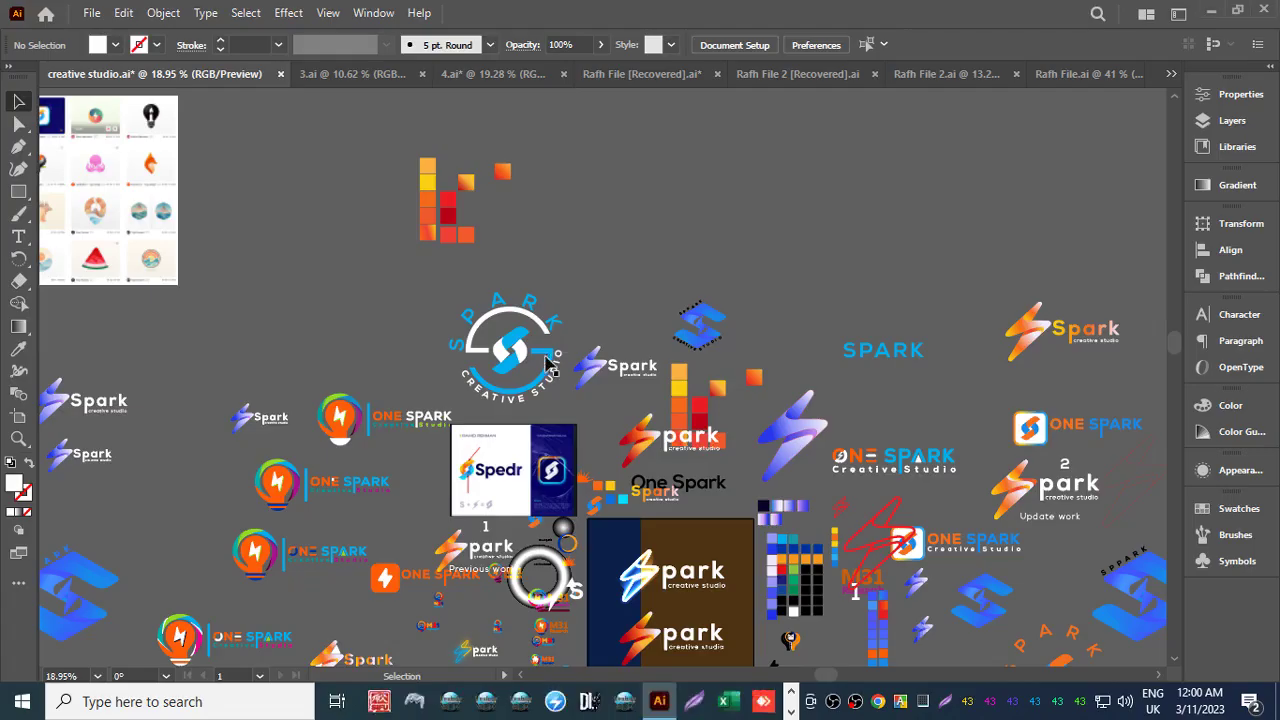
Create a new blank 612 × 792 pt Letter document with units set to Points.
{"action": "left_click", "coordinate": [92, 14]}
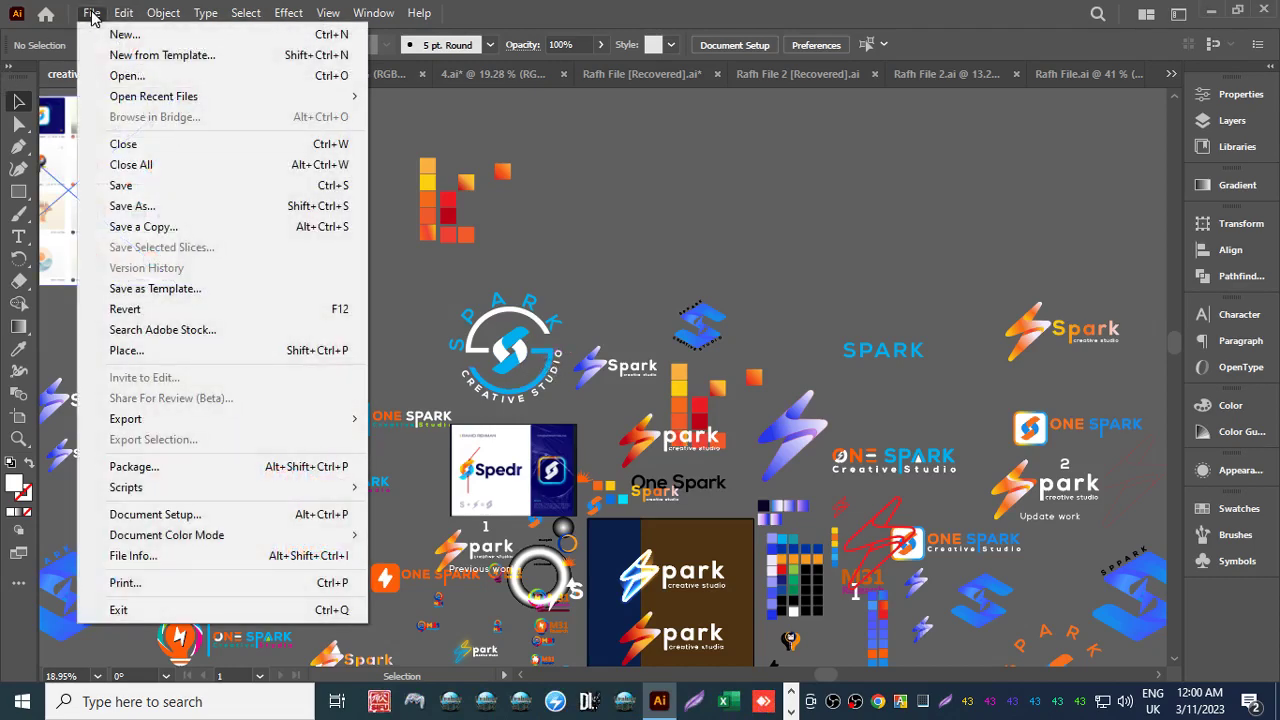
{"action": "left_click", "coordinate": [150, 36]}
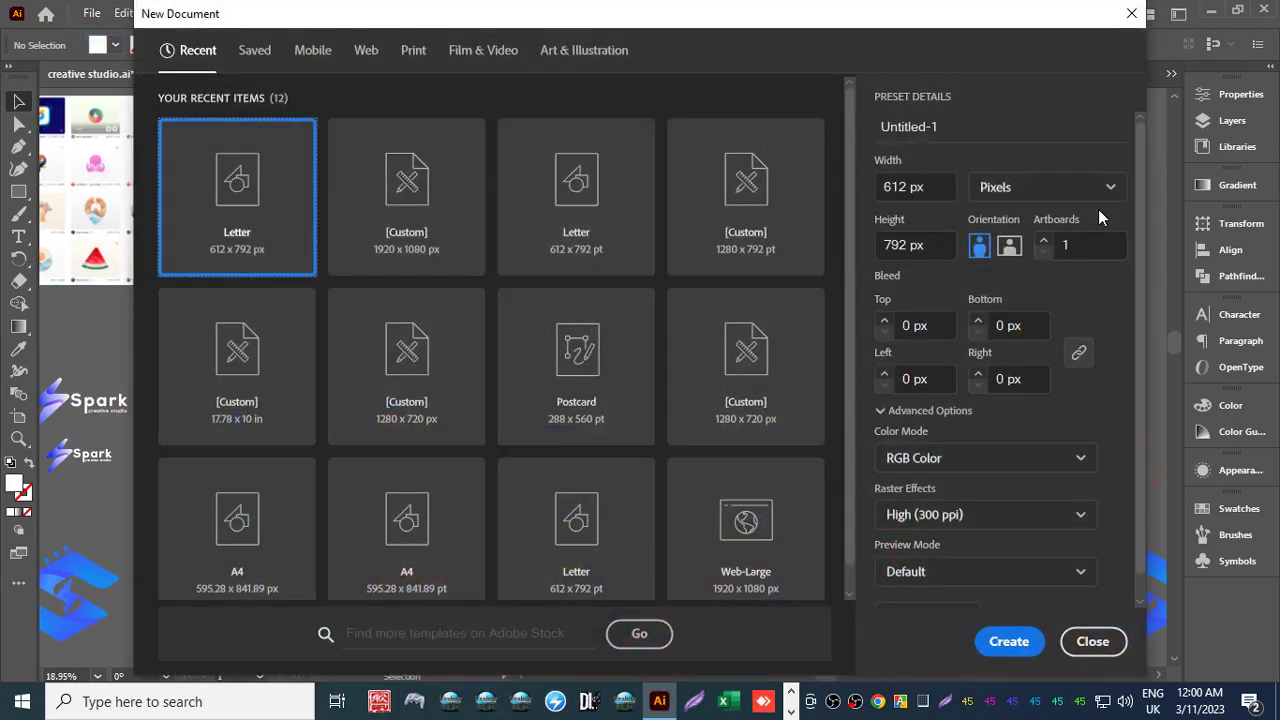
{"action": "left_click", "coordinate": [1066, 190]}
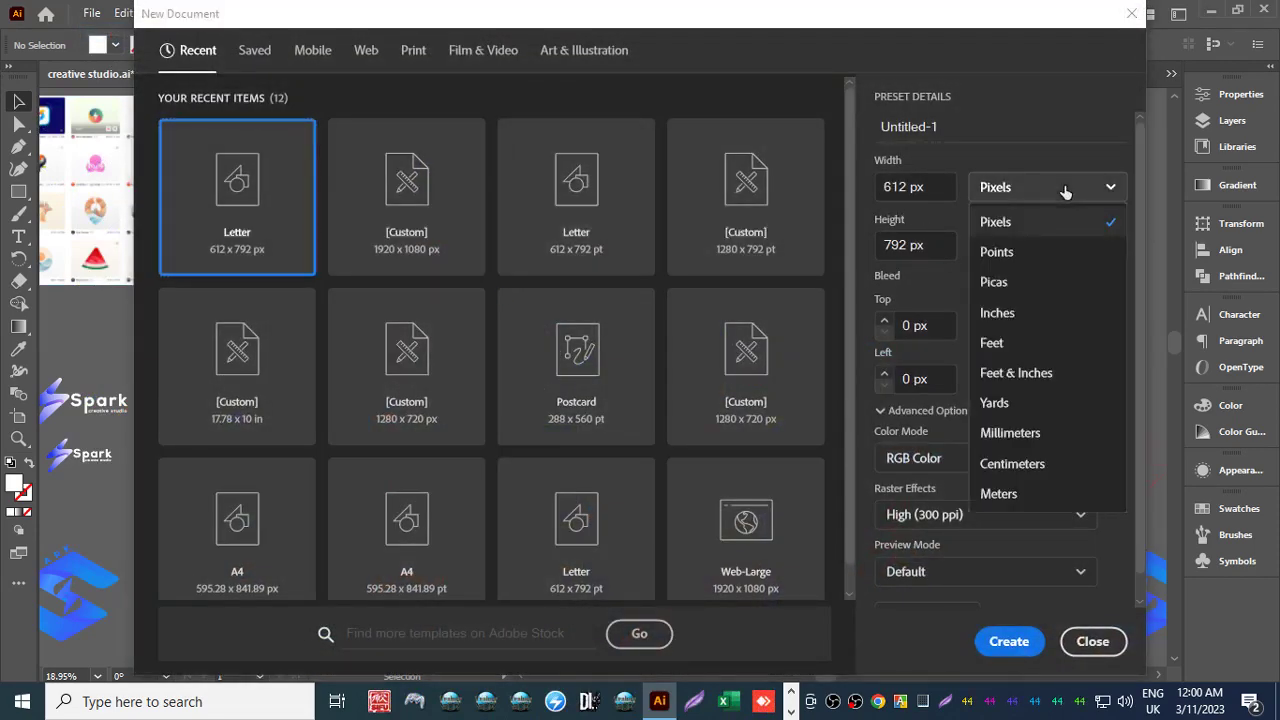
{"action": "left_click", "coordinate": [1030, 254]}
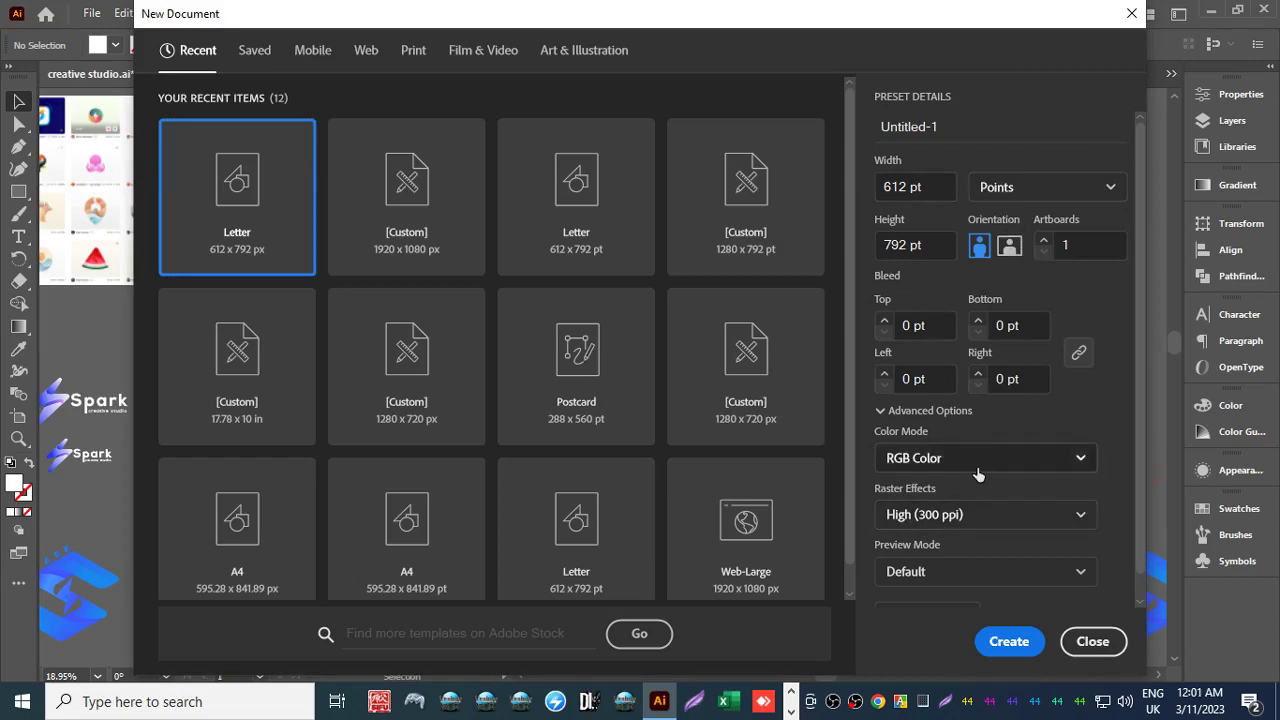
{"action": "left_click", "coordinate": [998, 645]}
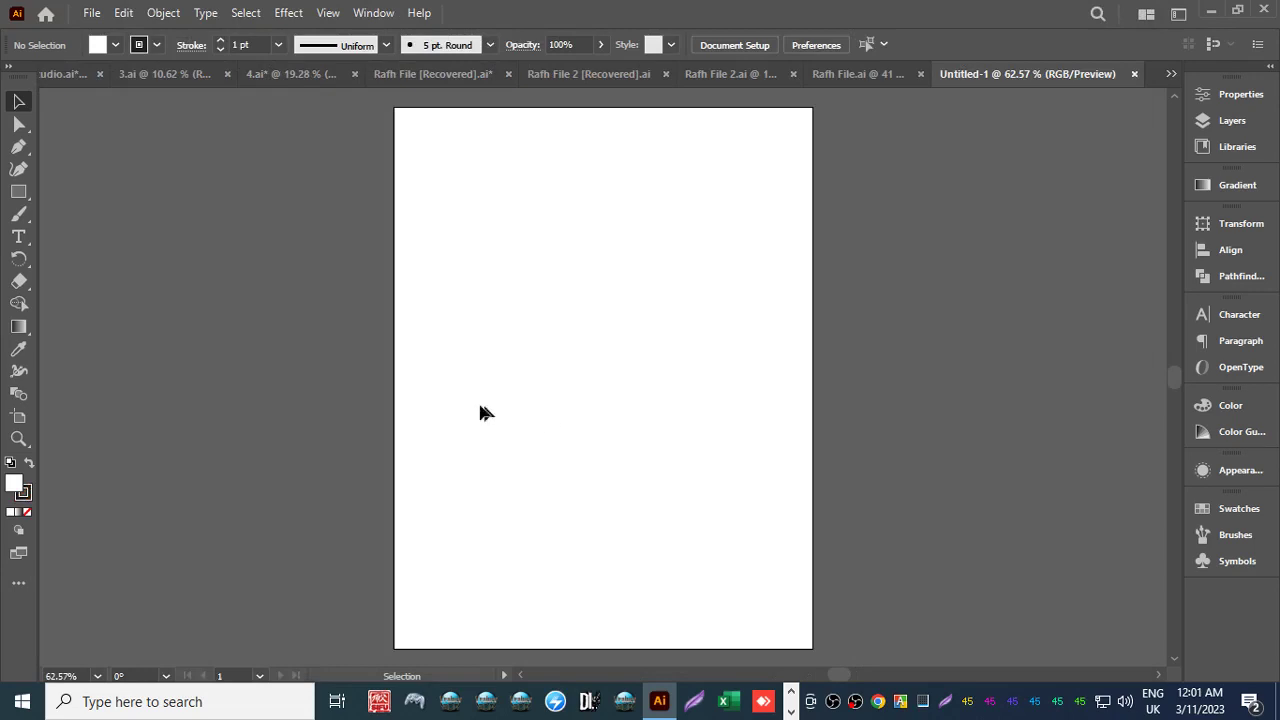
Set the stroke to None and widen the artboard on both sides to 757.53 × 792 pt.
{"action": "left_click", "coordinate": [157, 41]}
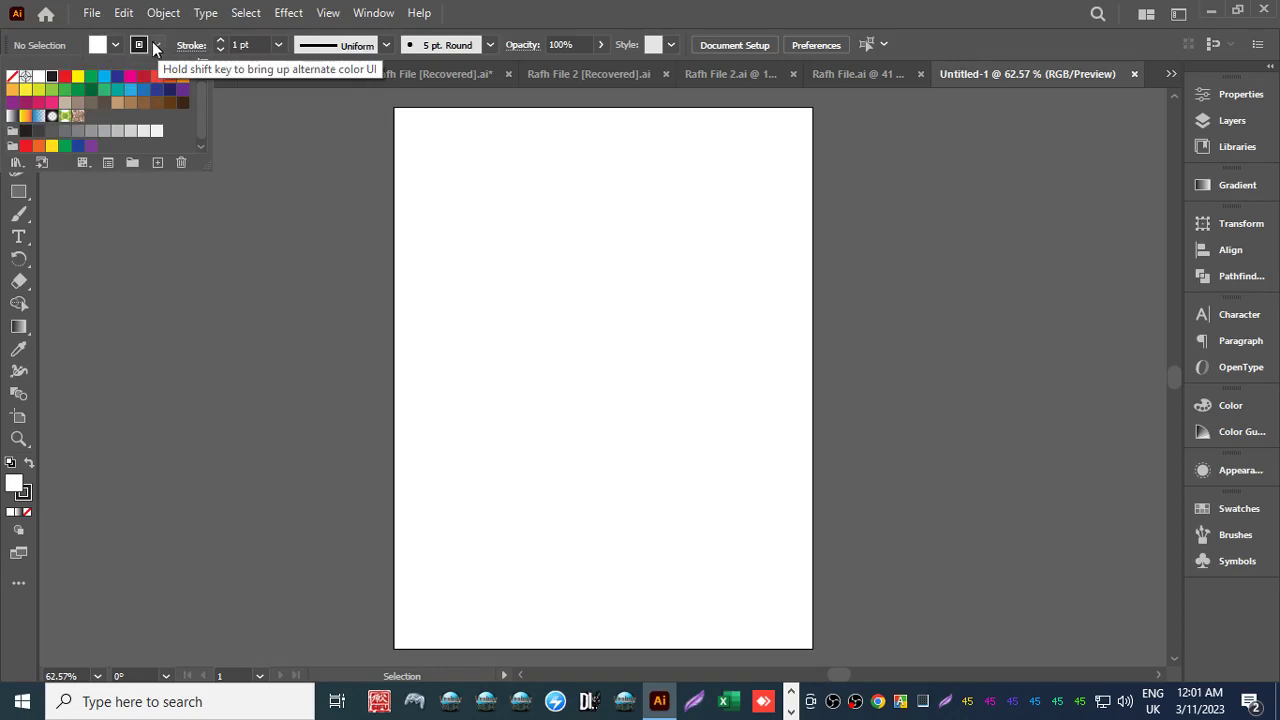
{"action": "left_click", "coordinate": [18, 82]}
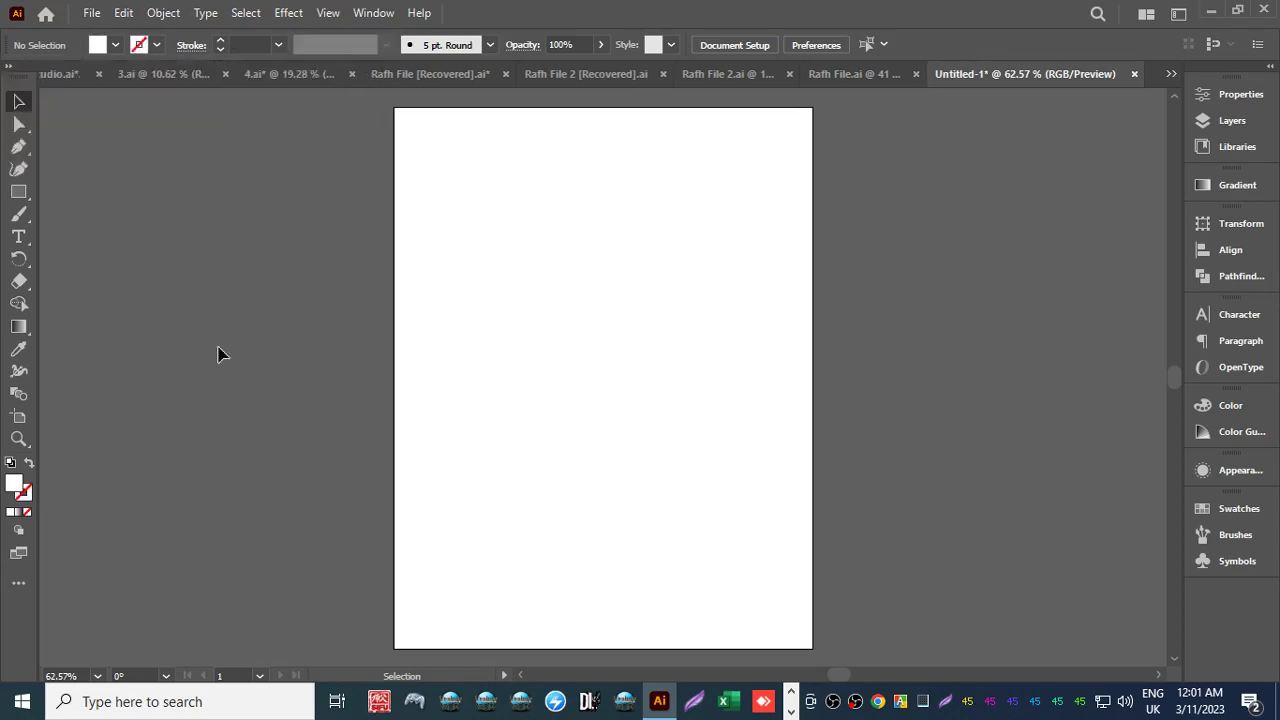
{"action": "left_click", "coordinate": [18, 418]}
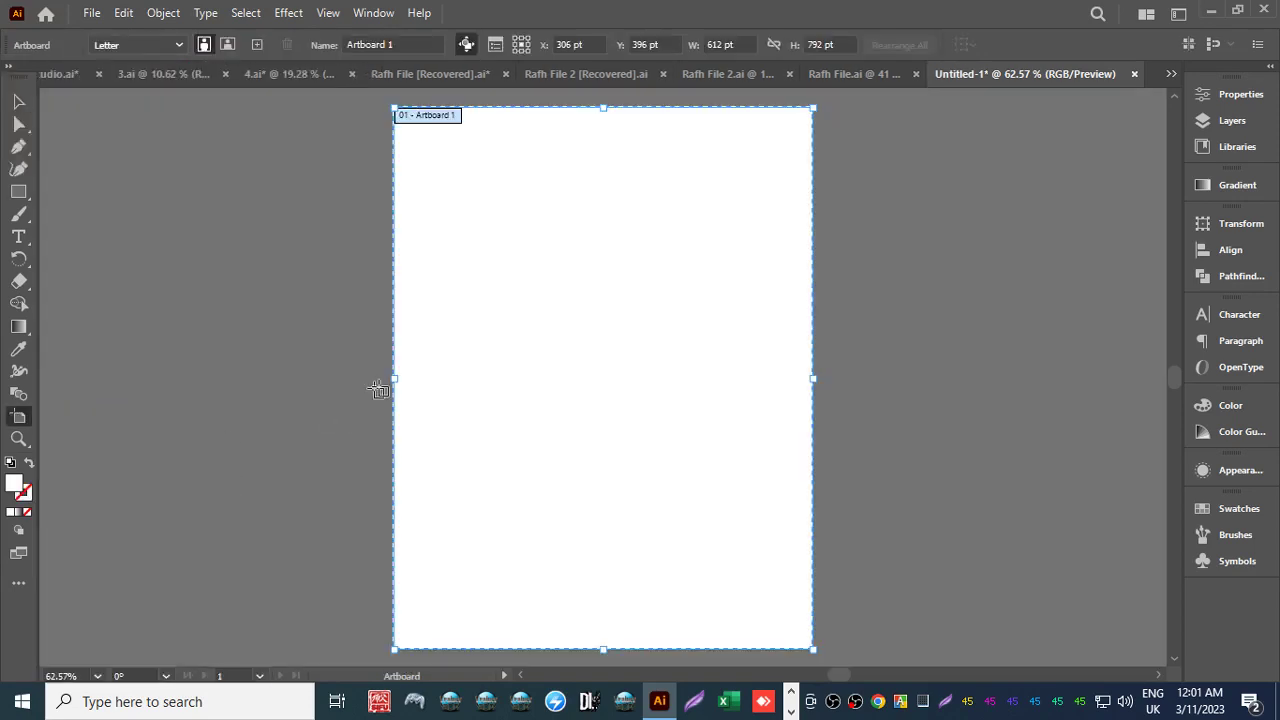
{"action": "left_click_drag", "start_coordinate": [393, 378], "coordinate": [325, 389]}
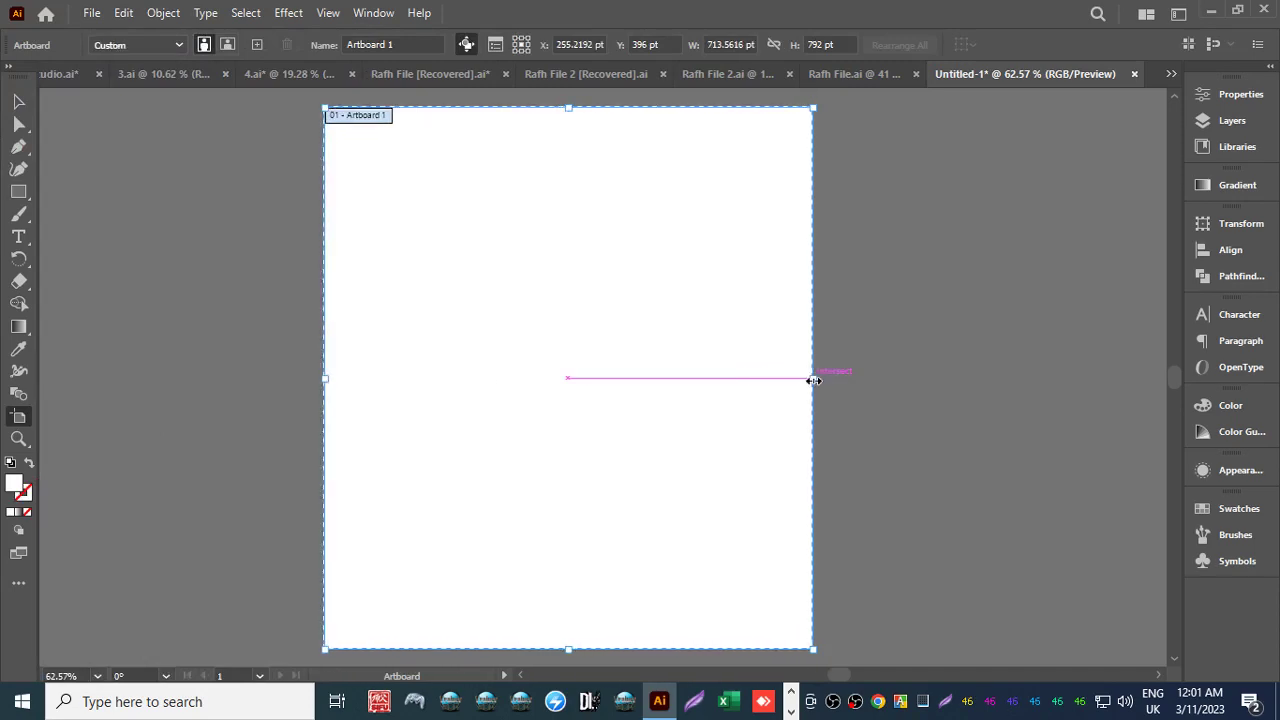
{"action": "left_click_drag", "start_coordinate": [814, 380], "coordinate": [844, 378]}
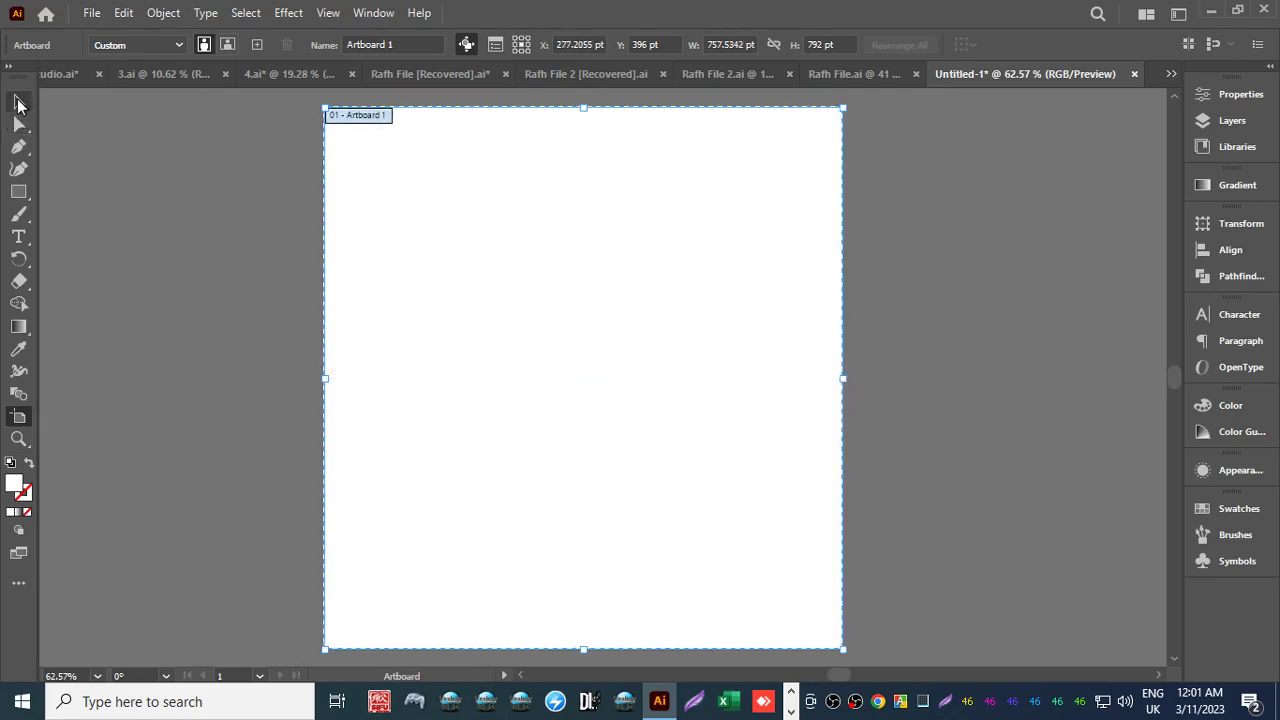
{"action": "left_click", "coordinate": [19, 102]}
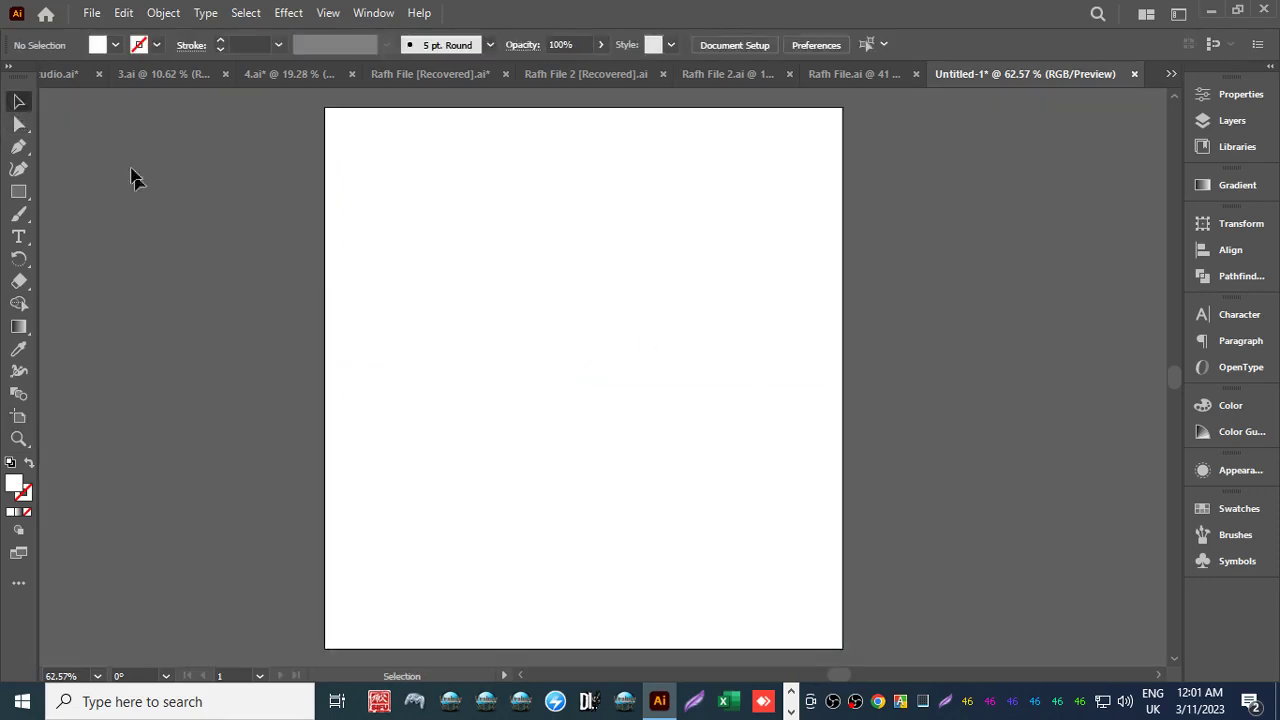
Browse the creative studio, 3.ai and 4.ai documents, then open Rafh File [Recovered].
{"action": "left_click", "coordinate": [62, 71]}
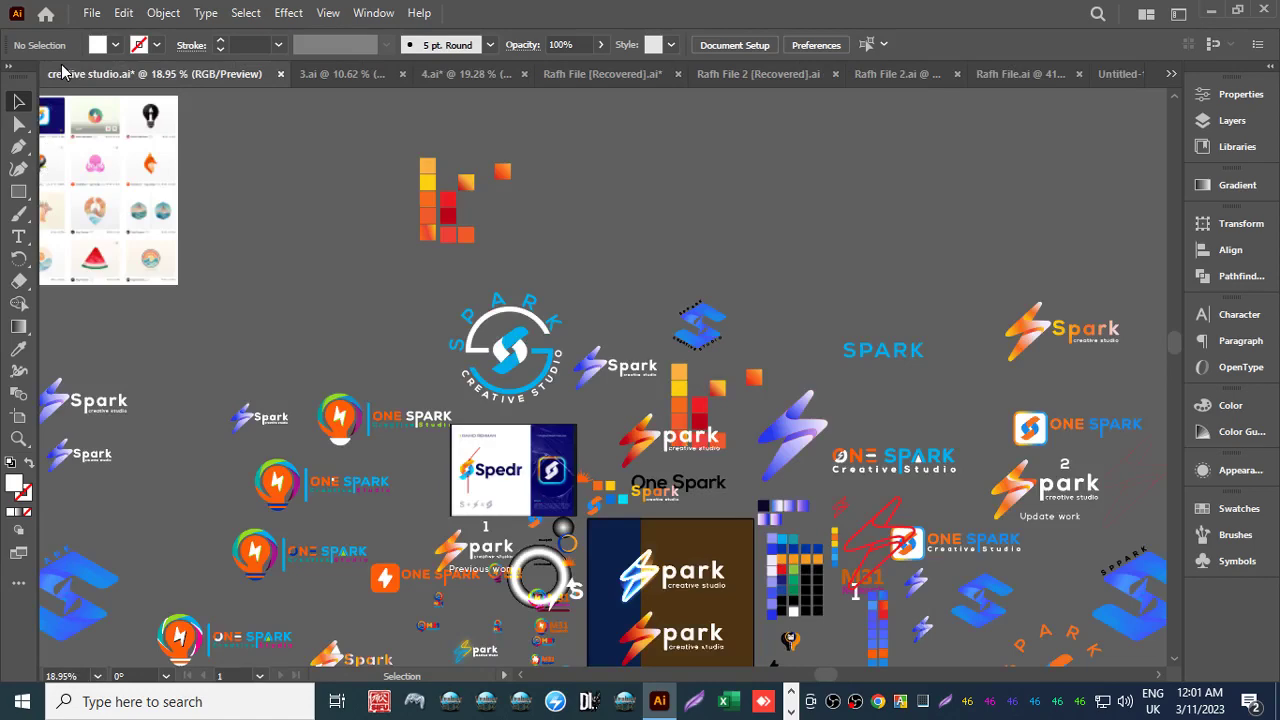
{"action": "left_click", "coordinate": [348, 73]}
{"action": "left_click", "coordinate": [433, 74]}
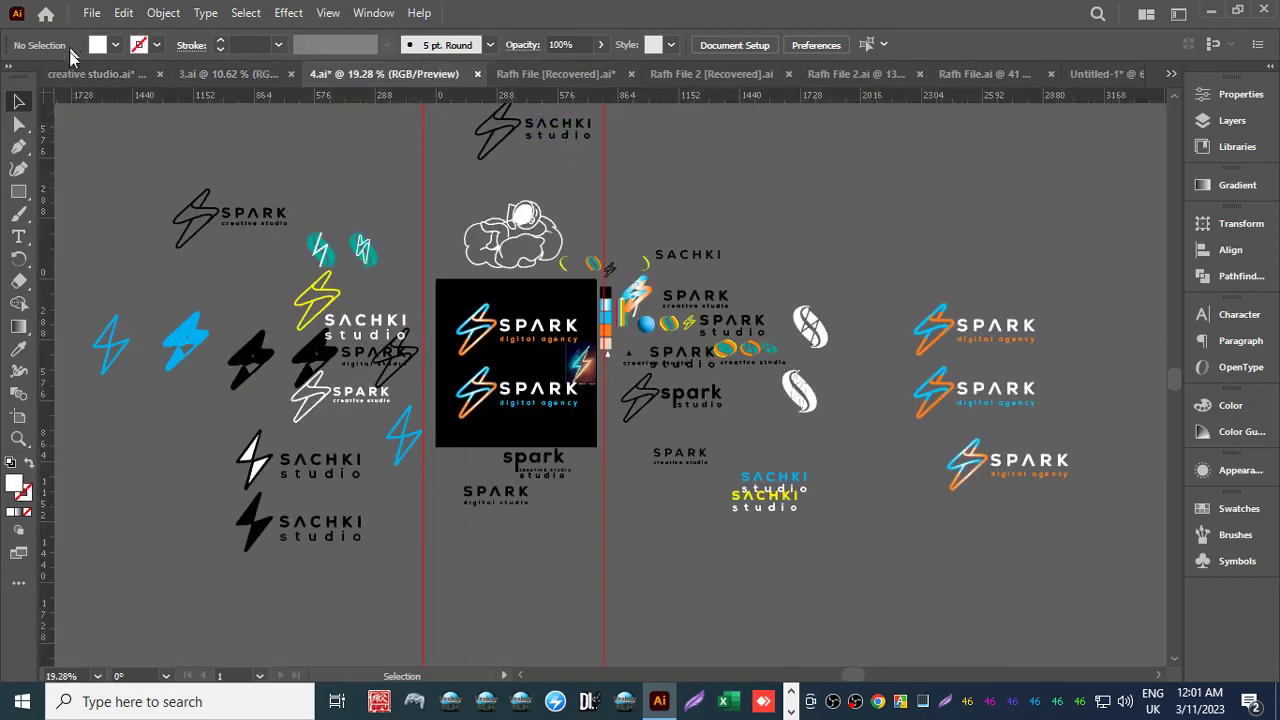
{"action": "left_click", "coordinate": [84, 75]}
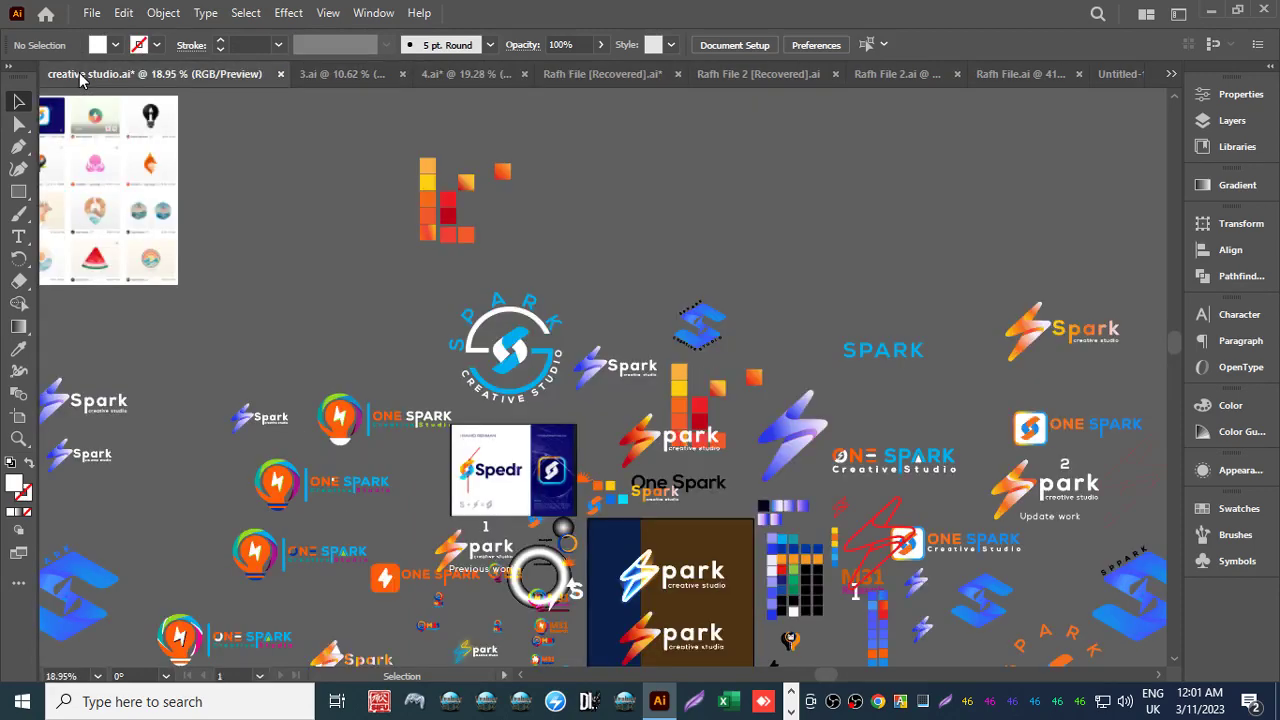
{"action": "left_click", "coordinate": [329, 75]}
{"action": "left_click", "coordinate": [397, 74]}
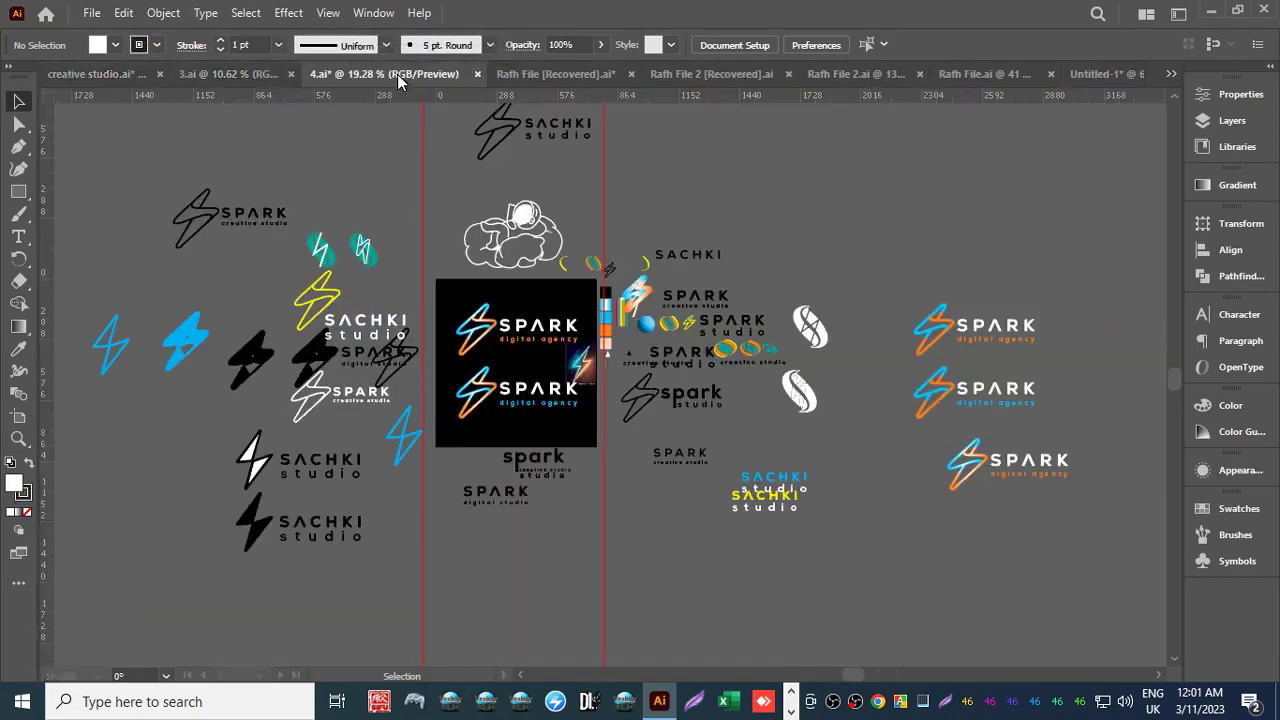
{"action": "left_click", "coordinate": [538, 75]}
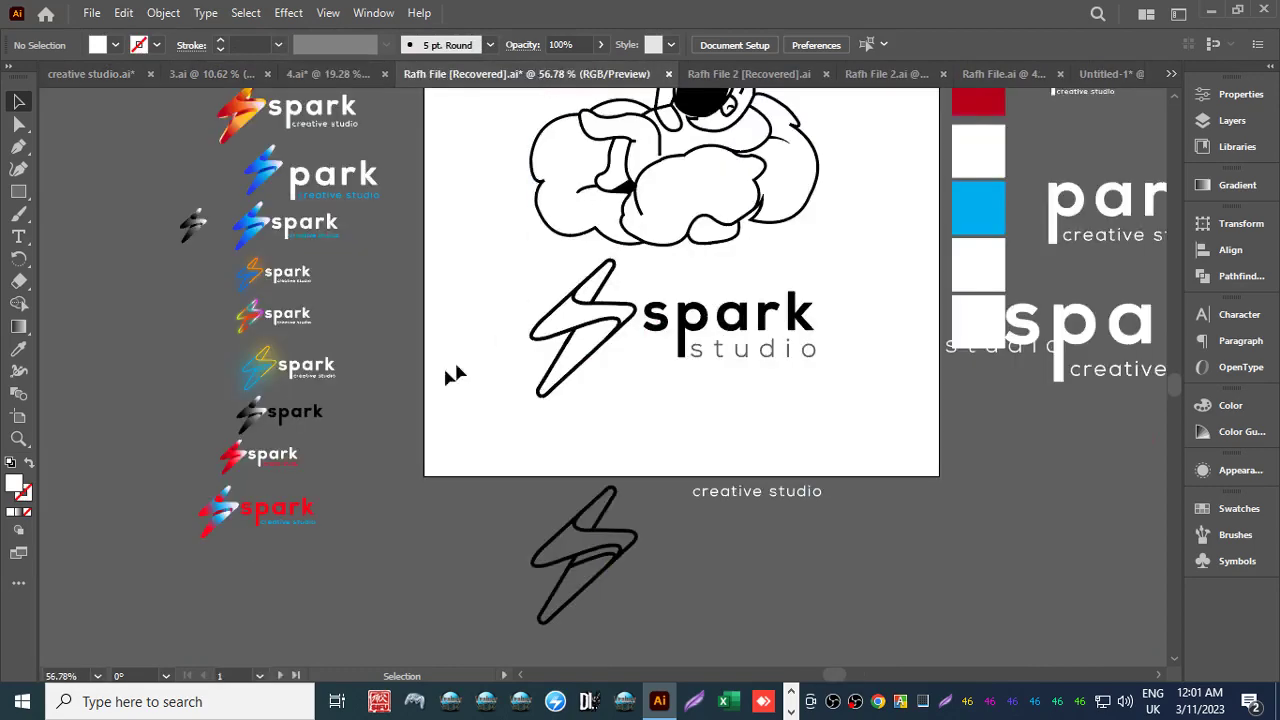
Zoom in on the black and red spark logo variants in the recovered file.
{"action": "key", "text": "z"}
{"action": "mouse_move", "coordinate": [228, 279]}
{"action": "left_mouse_down"}
{"action": "mouse_move", "coordinate": [279, 271]}
{"action": "mouse_move", "coordinate": [358, 510]}
{"action": "left_mouse_up"}
{"action": "scroll", "coordinate": [350, 480], "scroll_direction": "down", "scroll_amount": 10}
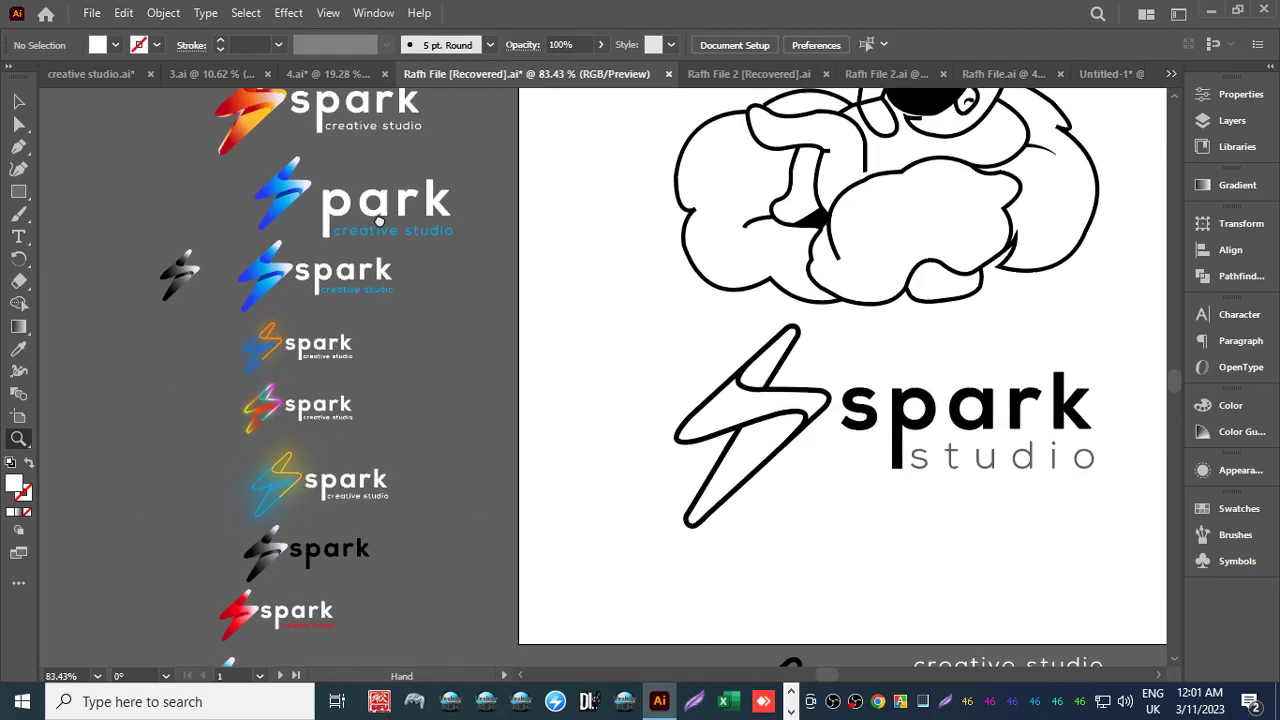
{"action": "left_click_drag", "start_coordinate": [260, 392], "coordinate": [414, 363]}
{"action": "left_click", "coordinate": [22, 102]}
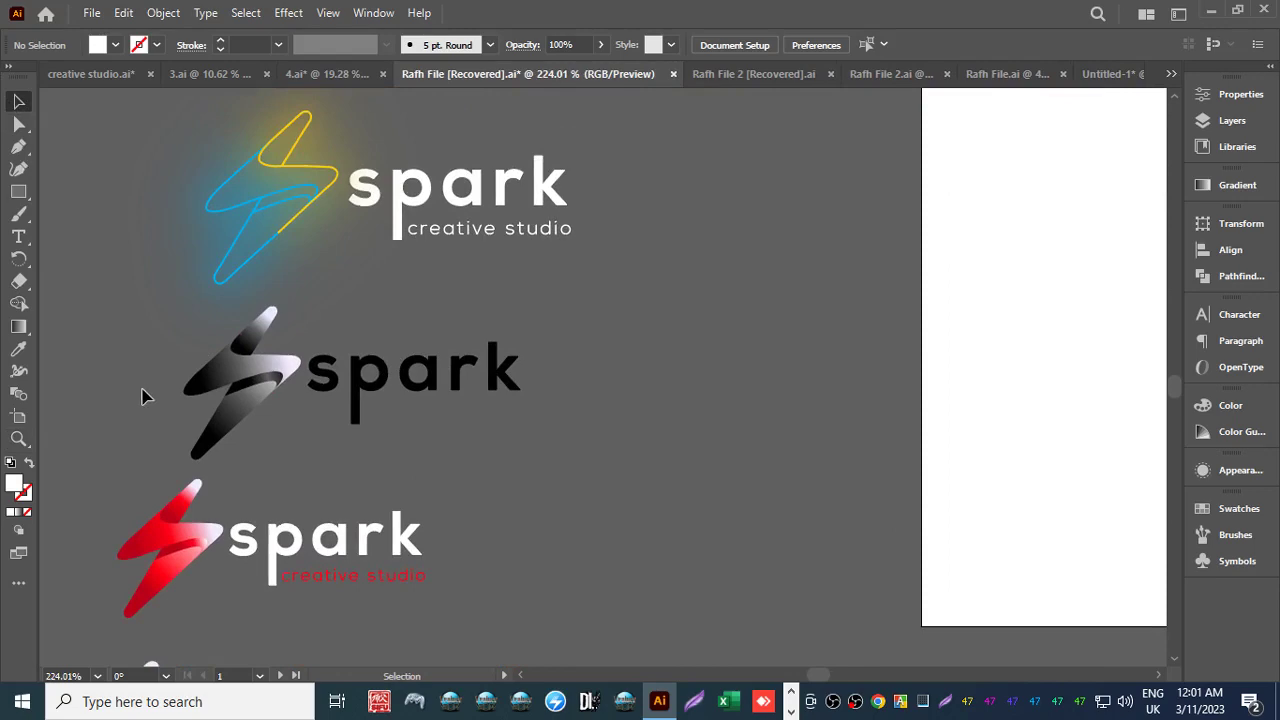
{"action": "key", "text": "z"}
{"action": "left_click_drag", "start_coordinate": [465, 360], "coordinate": [257, 414]}
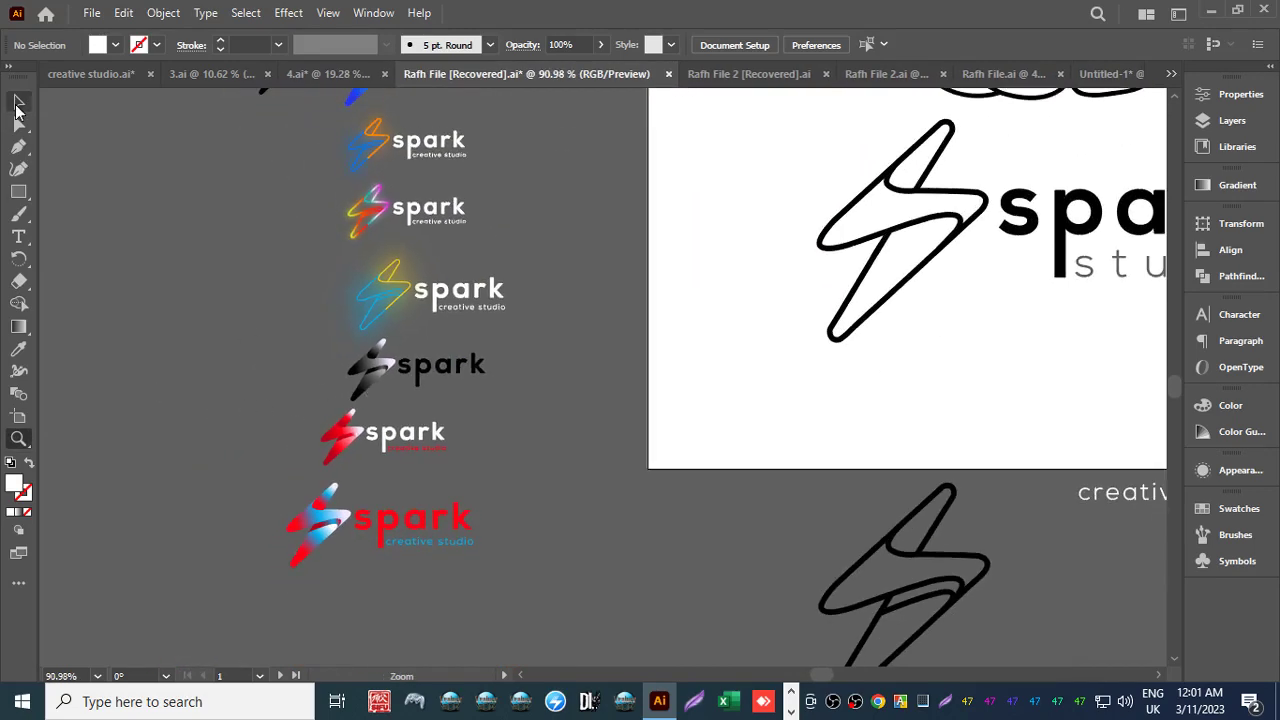
{"action": "left_click", "coordinate": [17, 103]}
{"action": "key", "text": "z"}
{"action": "left_click_drag", "start_coordinate": [251, 471], "coordinate": [355, 460]}
{"action": "key", "text": "v"}
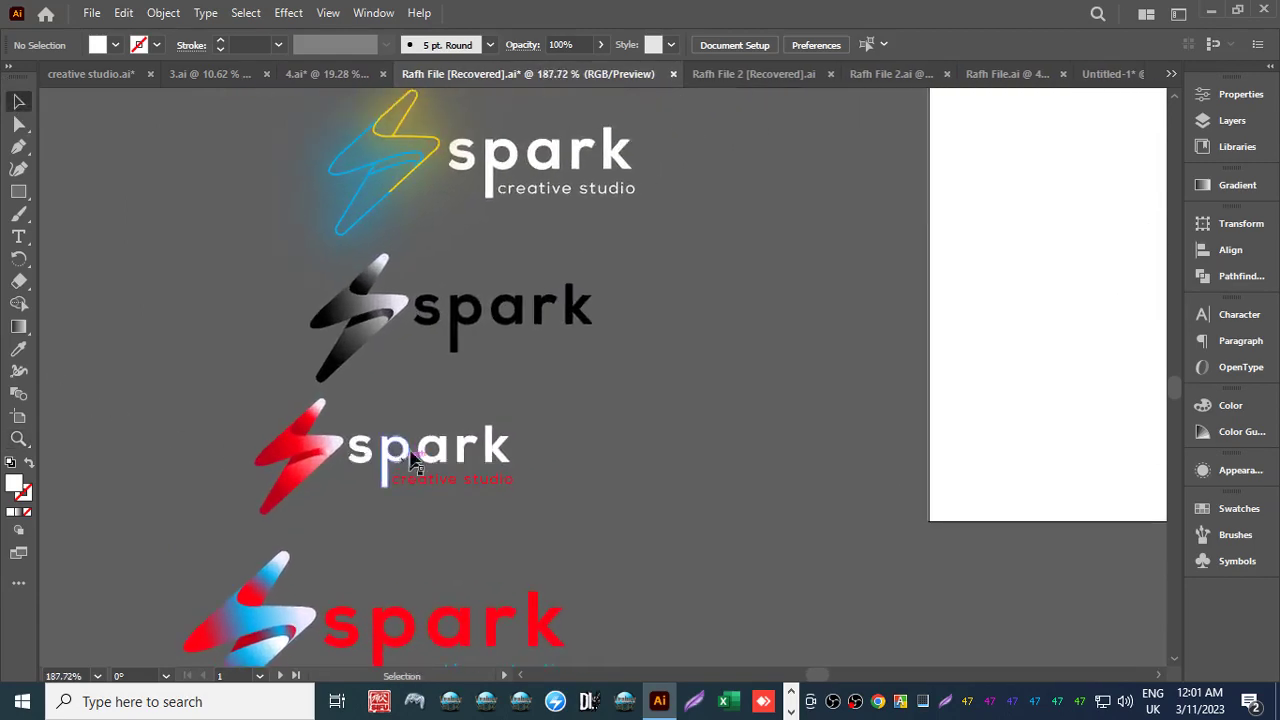
Ungroup the black spark logo and select its lightning icon on its own.
{"action": "left_click", "coordinate": [370, 225]}
{"action": "left_click", "coordinate": [365, 313]}
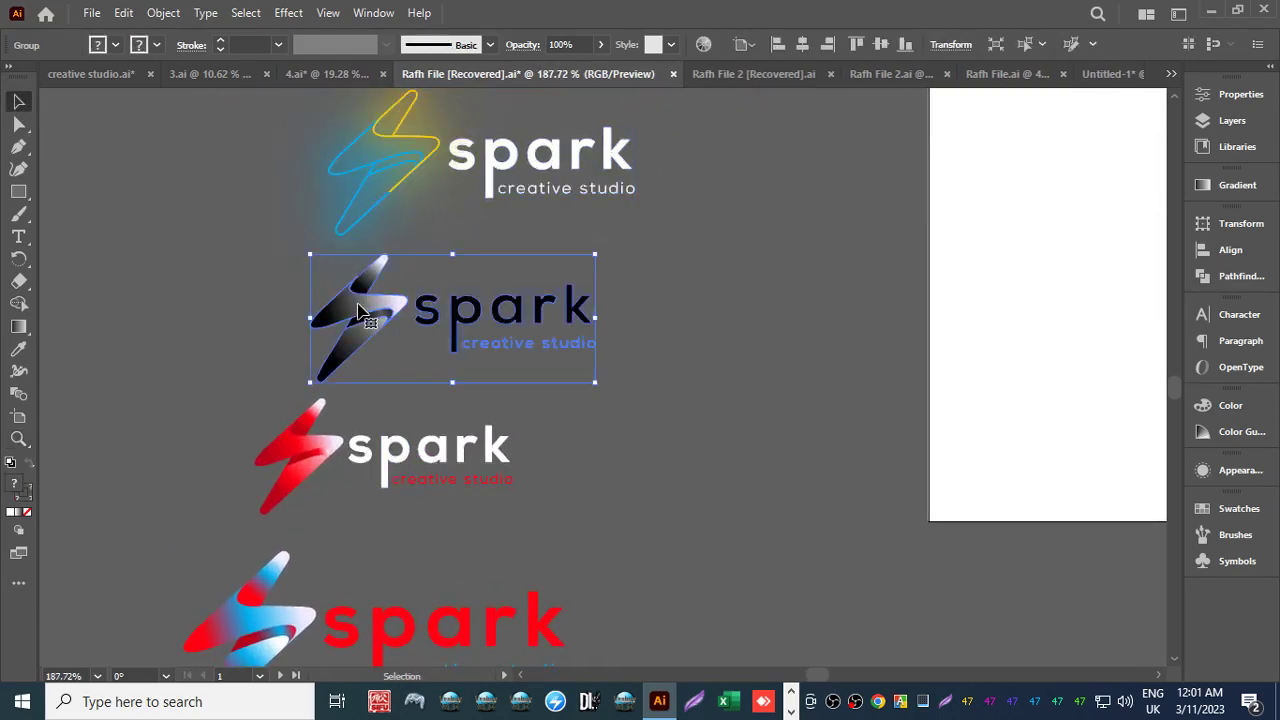
{"action": "right_click", "coordinate": [365, 313]}
{"action": "left_click", "coordinate": [423, 512]}
{"action": "left_click", "coordinate": [390, 408]}
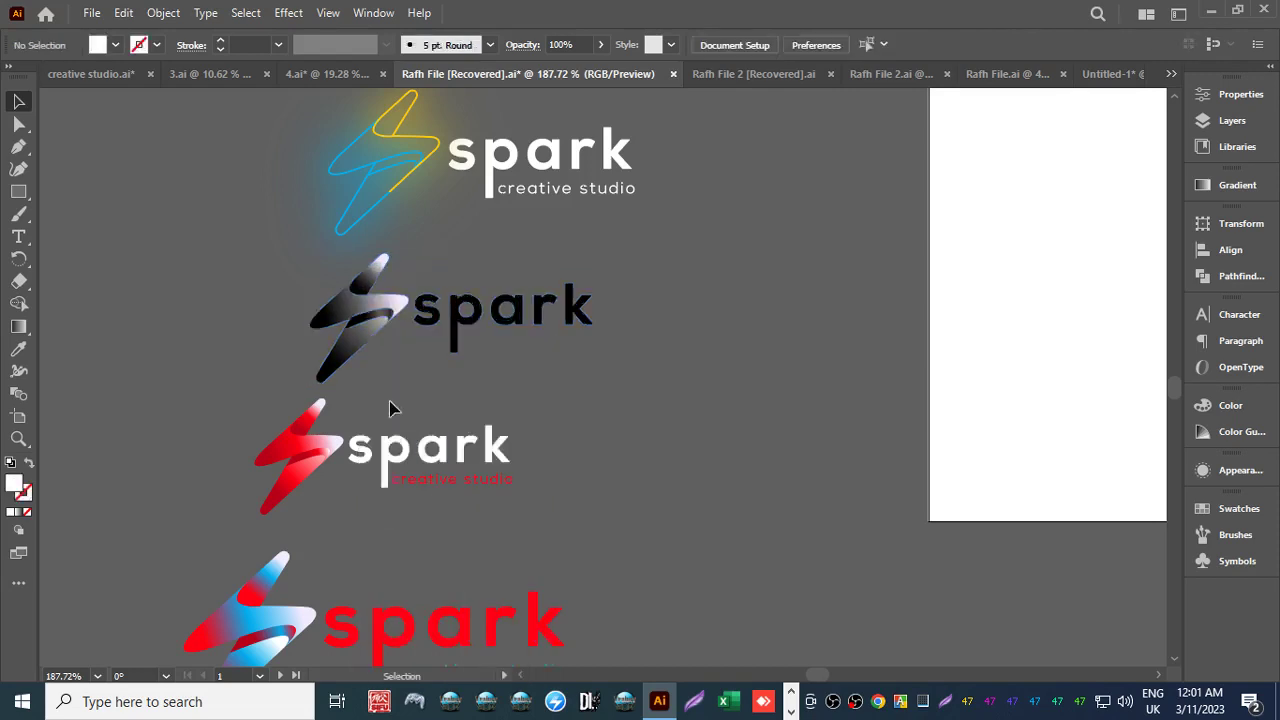
{"action": "left_click", "coordinate": [365, 315]}
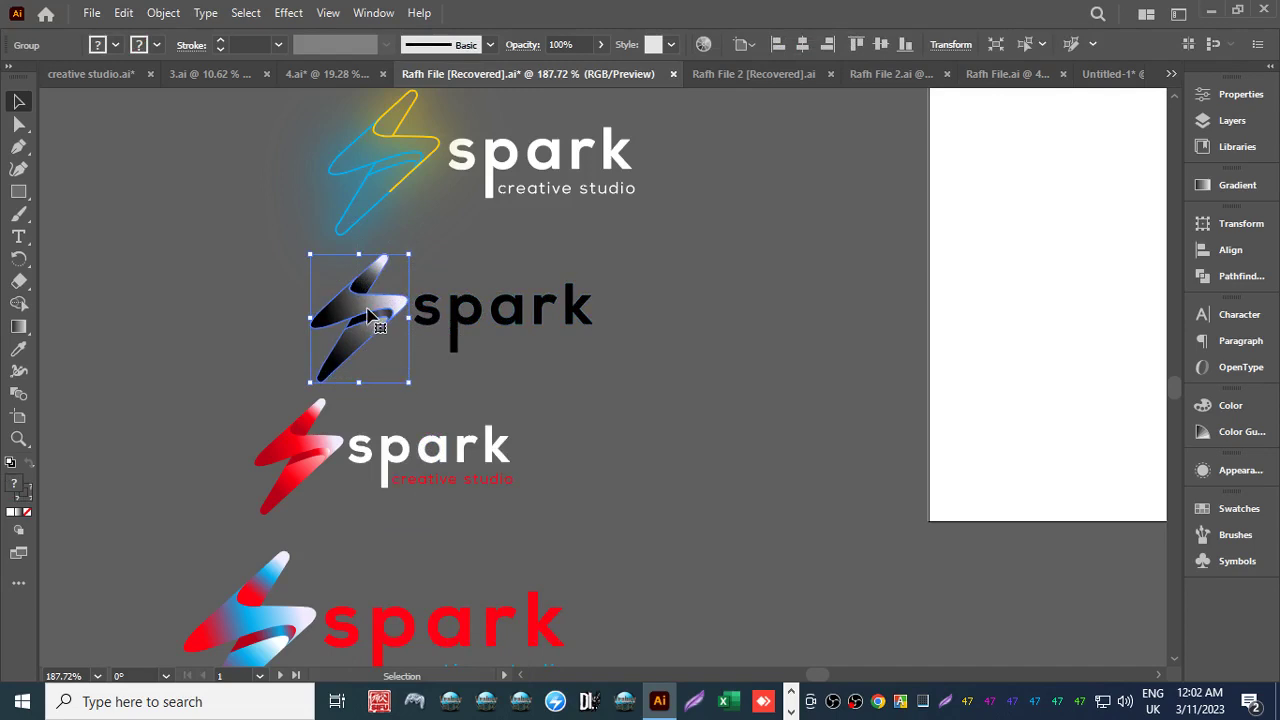
{"action": "left_click", "coordinate": [1101, 74]}
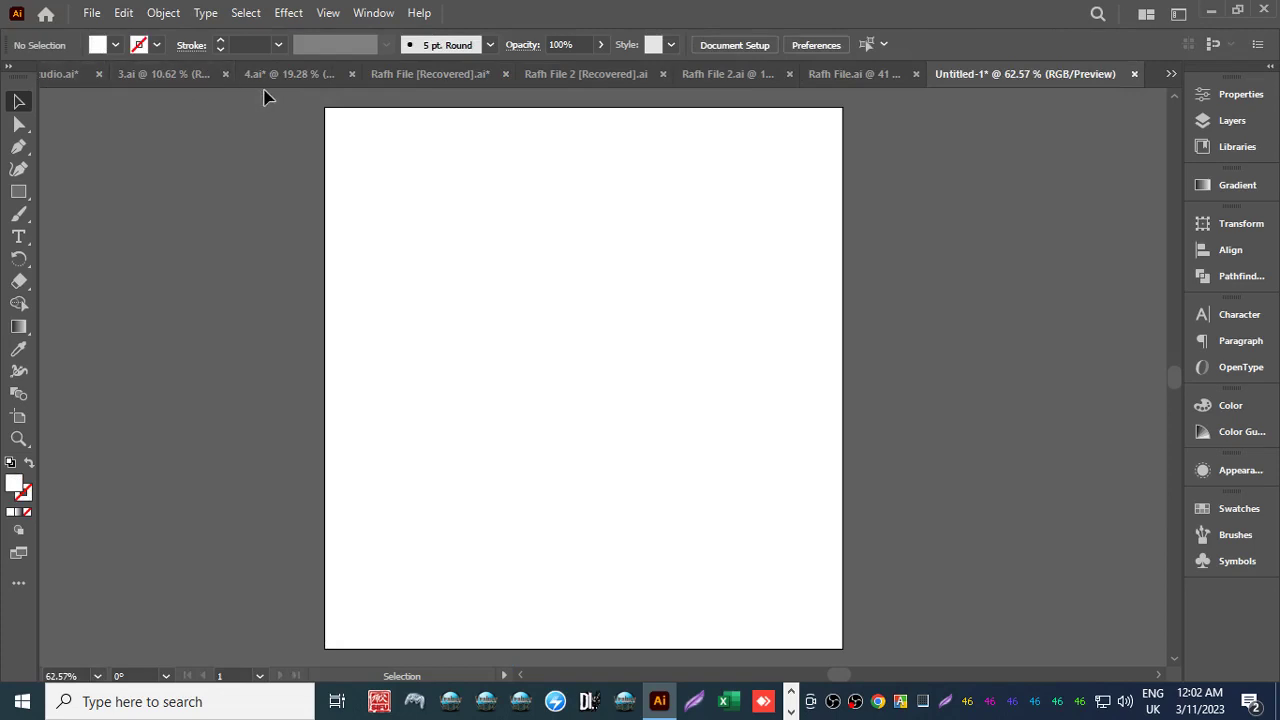
Paste the black lightning icon into Untitled-1, enlarge it and move it upper-left.
{"action": "left_click", "coordinate": [405, 74]}
{"action": "key", "text": "v"}
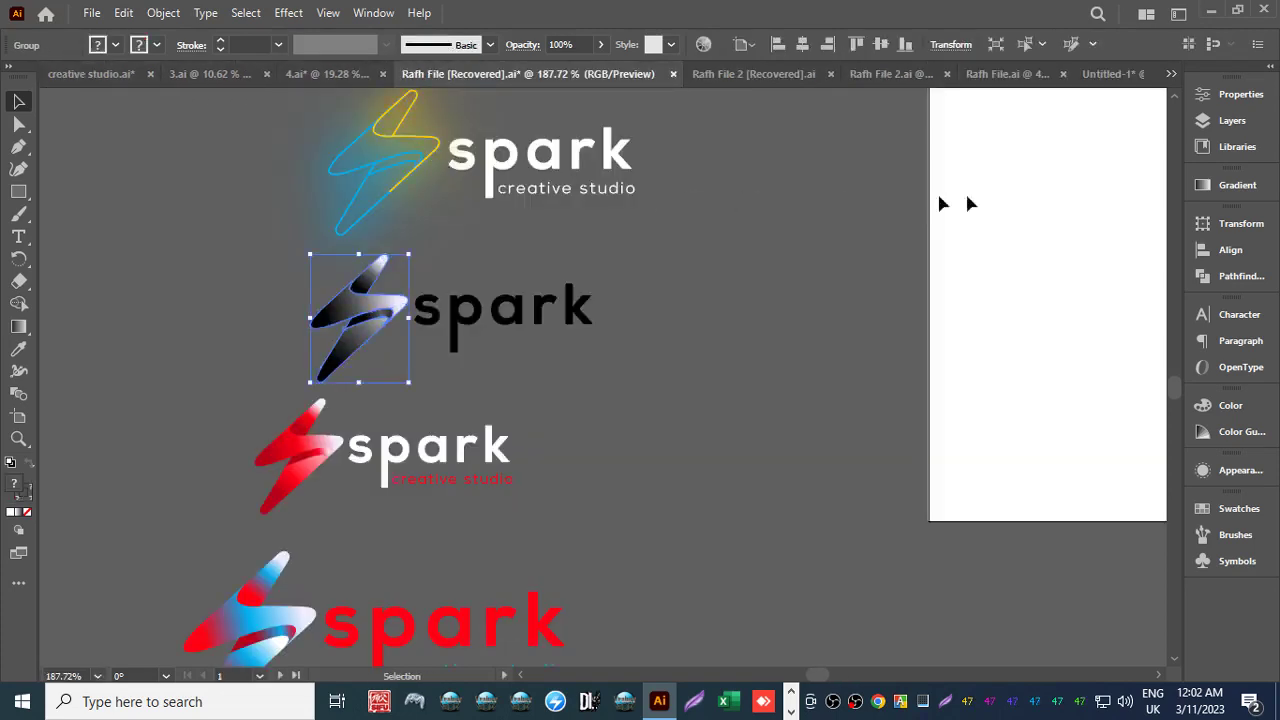
{"action": "left_click", "coordinate": [1100, 74]}
{"action": "key", "text": "ctrl+v"}
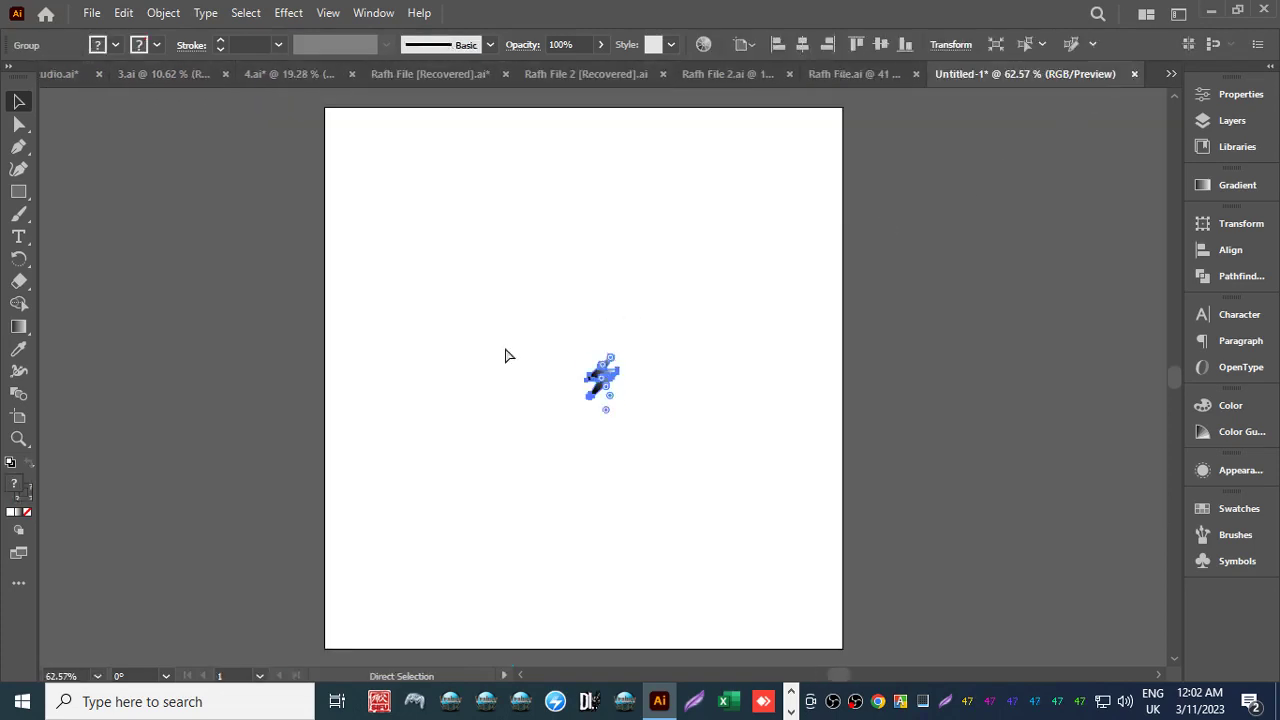
{"action": "left_click_drag", "start_coordinate": [618, 398], "coordinate": [740, 494]}
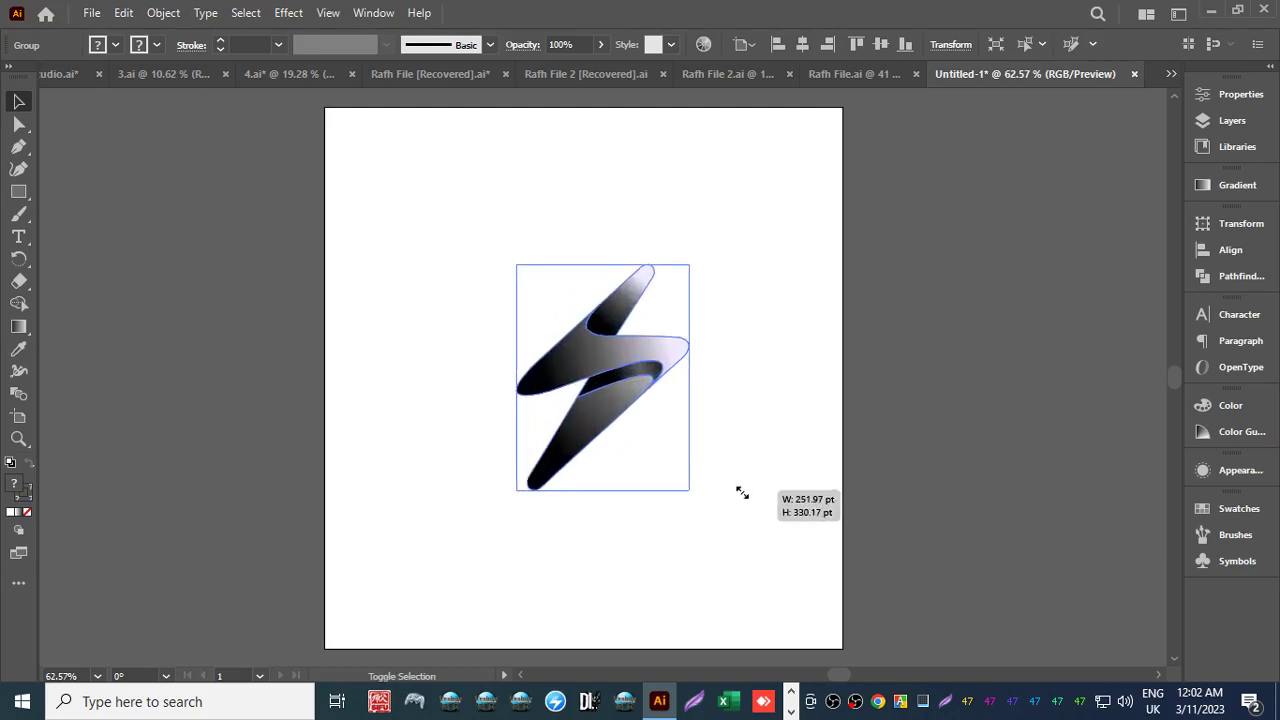
{"action": "left_click_drag", "start_coordinate": [606, 358], "coordinate": [462, 278]}
{"action": "left_click", "coordinate": [528, 405]}
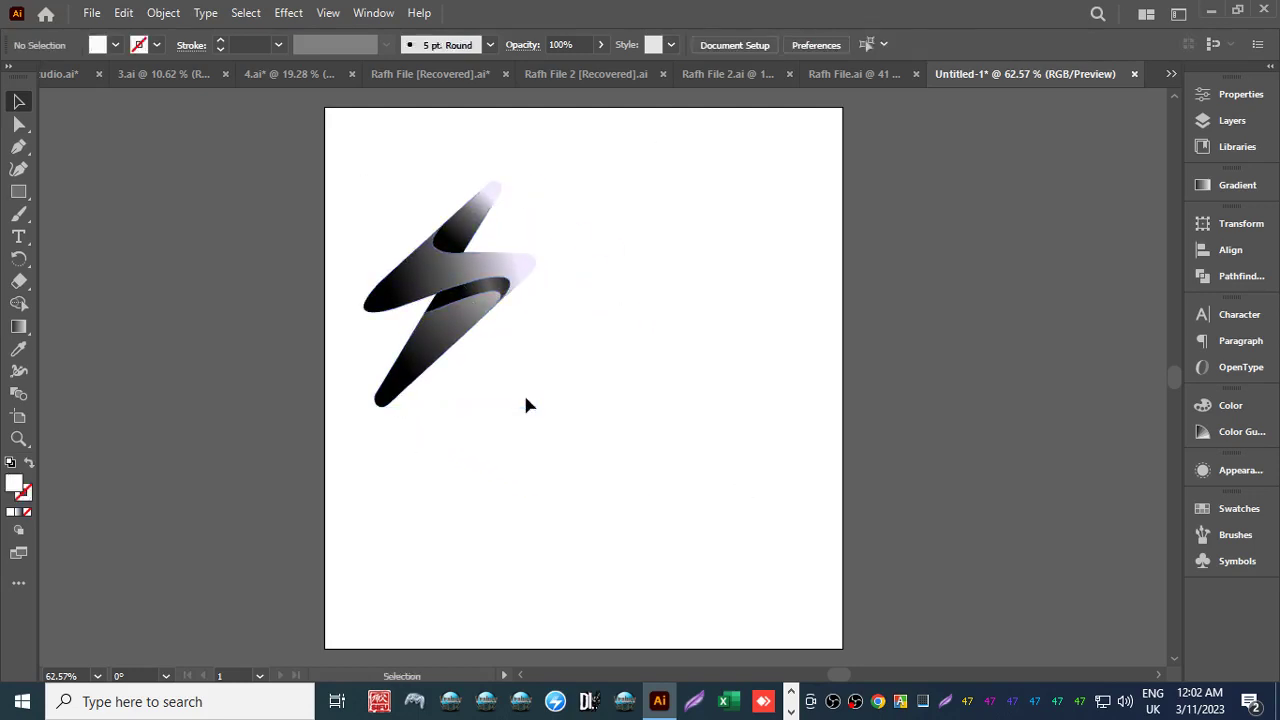
{"action": "left_click", "coordinate": [414, 74]}
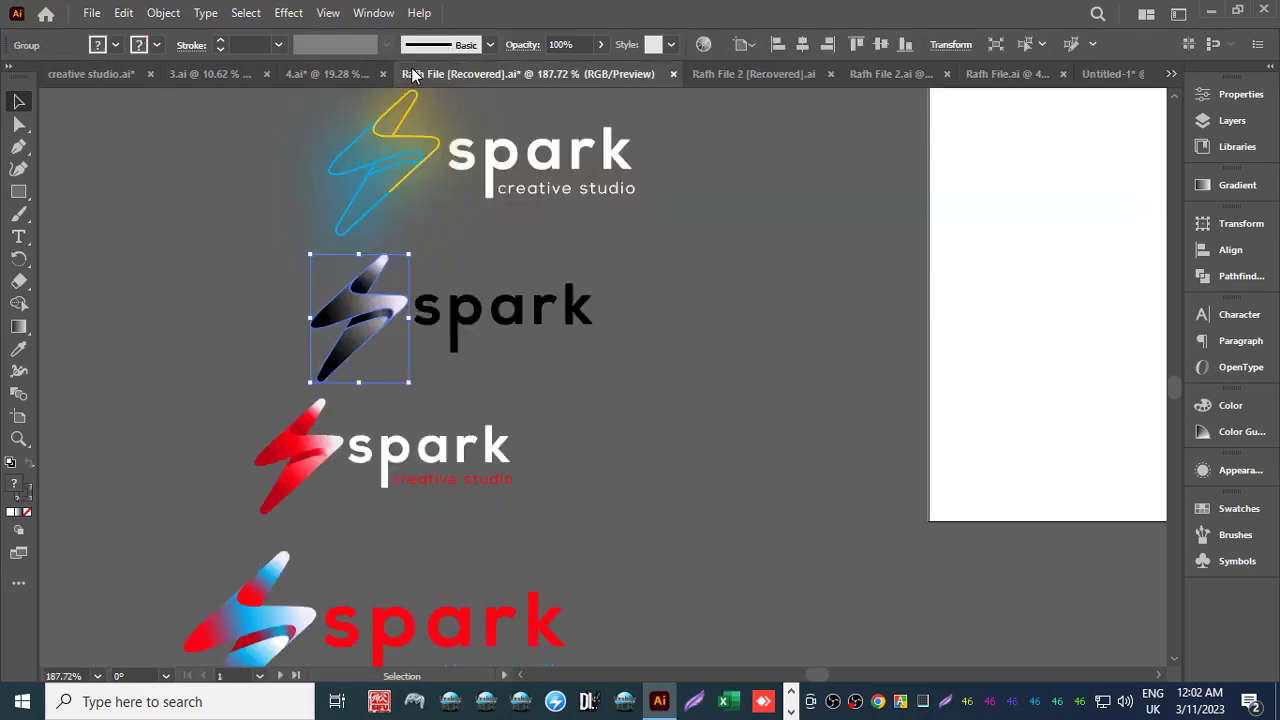
Zoom out and pan across the current logo file to view the spark studio artboard.
{"action": "key", "text": "z"}
{"action": "left_click", "coordinate": [631, 363], "text": "alt"}
{"action": "left_click", "coordinate": [528, 379], "text": "alt"}
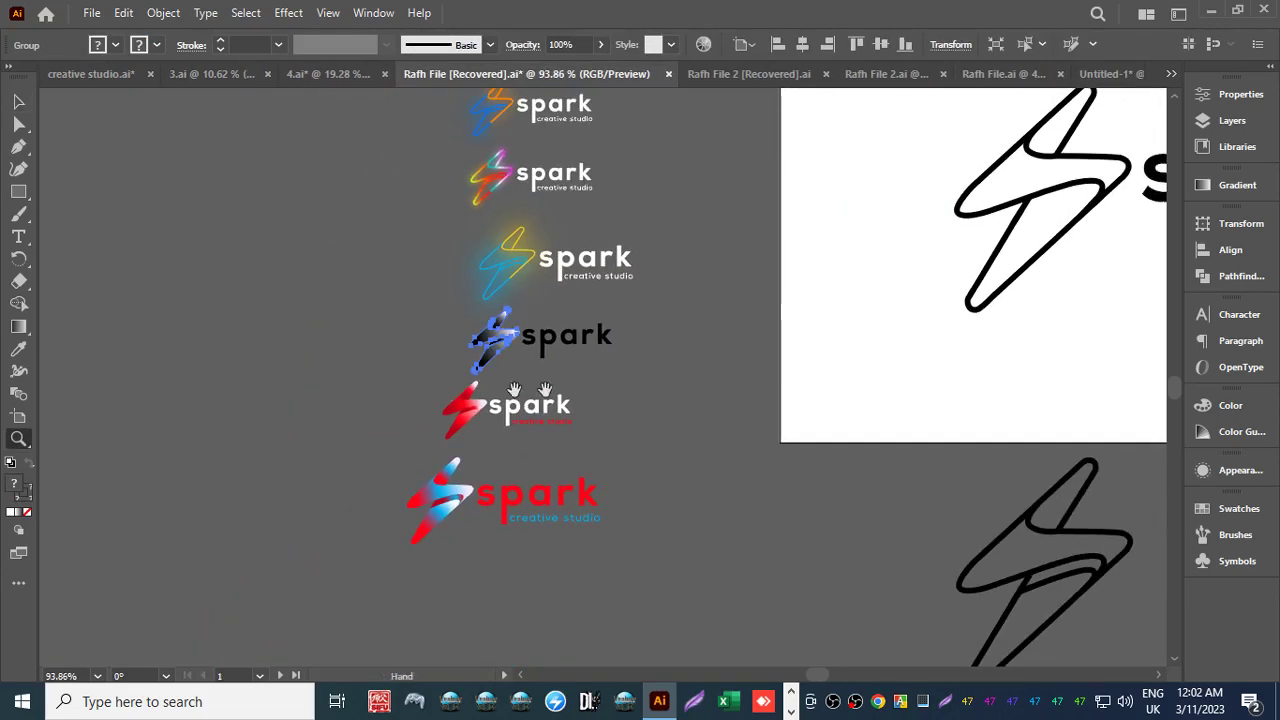
{"action": "scroll", "coordinate": [329, 423], "scroll_direction": "right", "scroll_amount": 5}
{"action": "left_click", "coordinate": [514, 349], "text": "alt"}
{"action": "left_click_drag", "start_coordinate": [573, 318], "coordinate": [401, 394]}
{"action": "left_click", "coordinate": [490, 400], "text": "alt"}
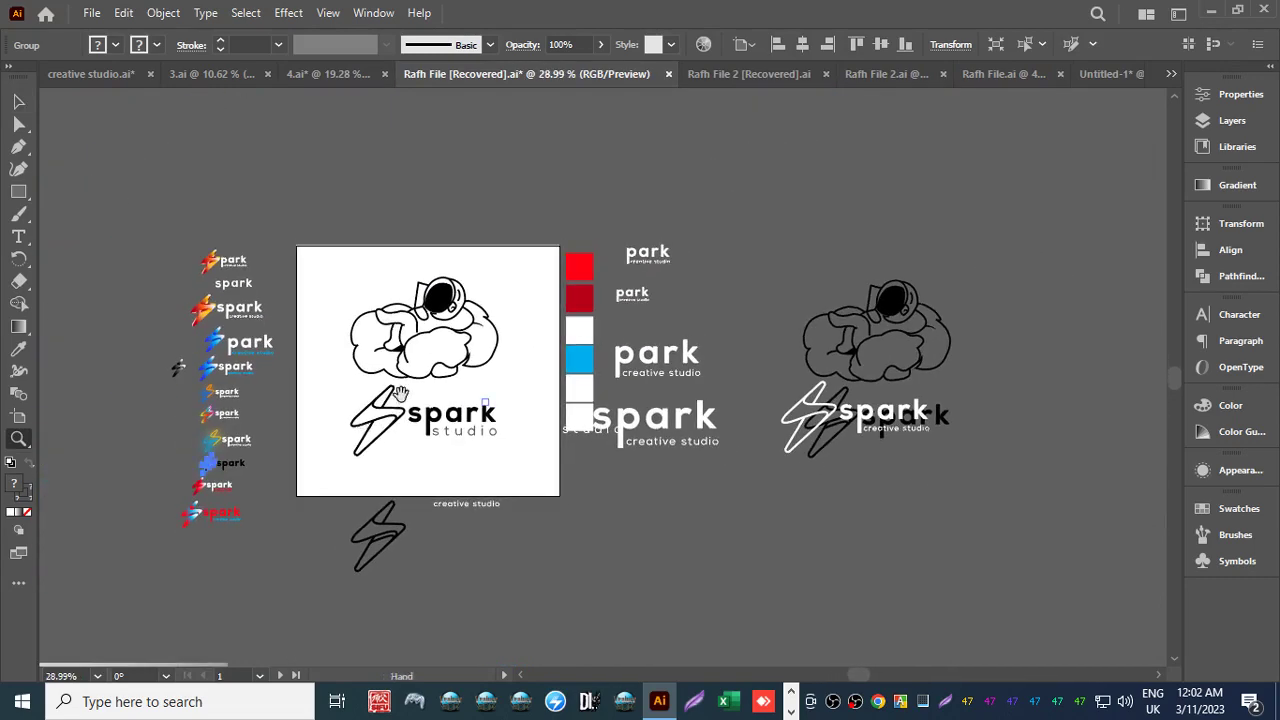
{"action": "key", "text": "v"}
In Rafh File 2 [Recovered].ai, zoom in and inspect the SPARK wordmark and creative studio text.
{"action": "left_click", "coordinate": [707, 74]}
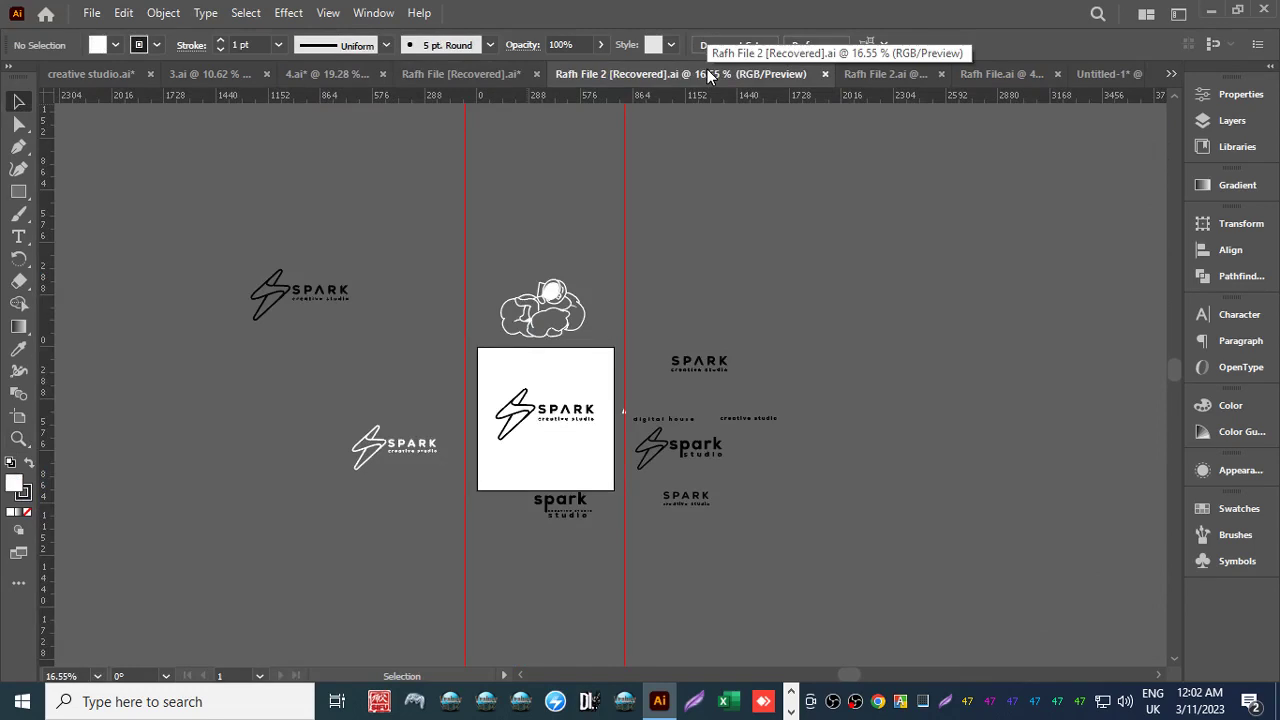
{"action": "key", "text": "z"}
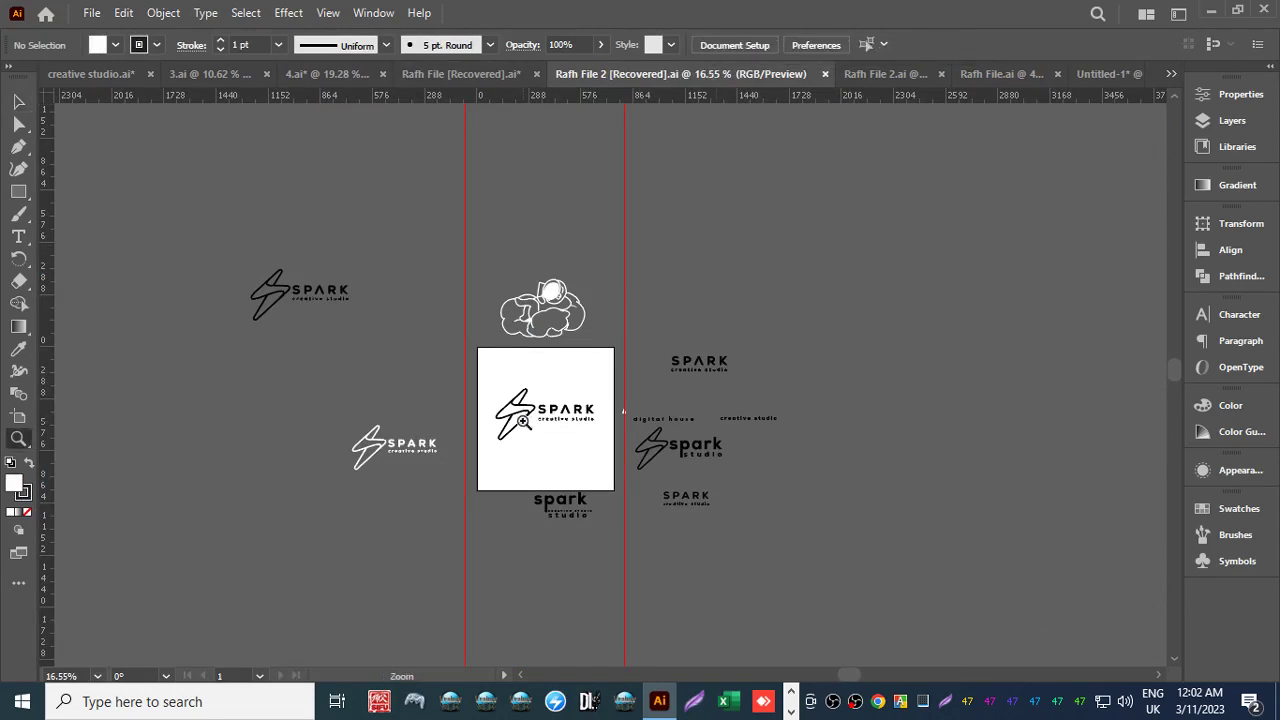
{"action": "left_click_drag", "start_coordinate": [525, 423], "coordinate": [760, 320]}
{"action": "key", "text": "v"}
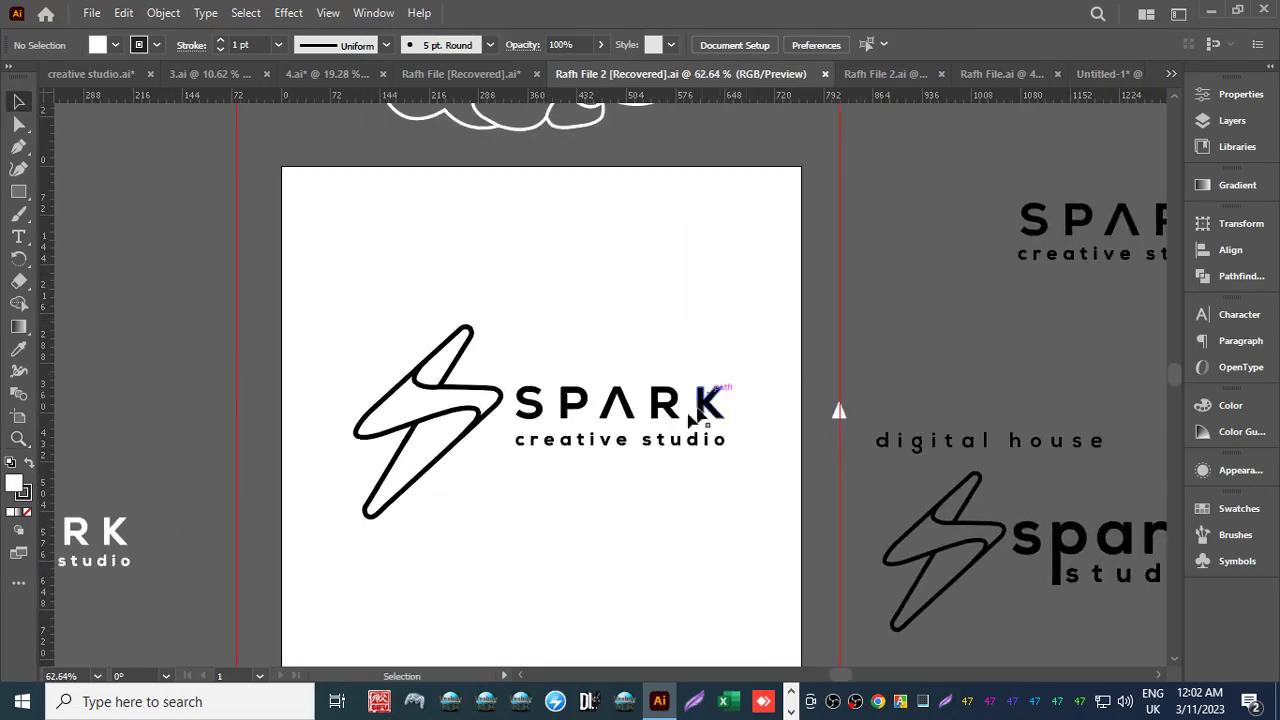
{"action": "left_click", "coordinate": [618, 448]}
{"action": "left_click", "coordinate": [613, 410]}
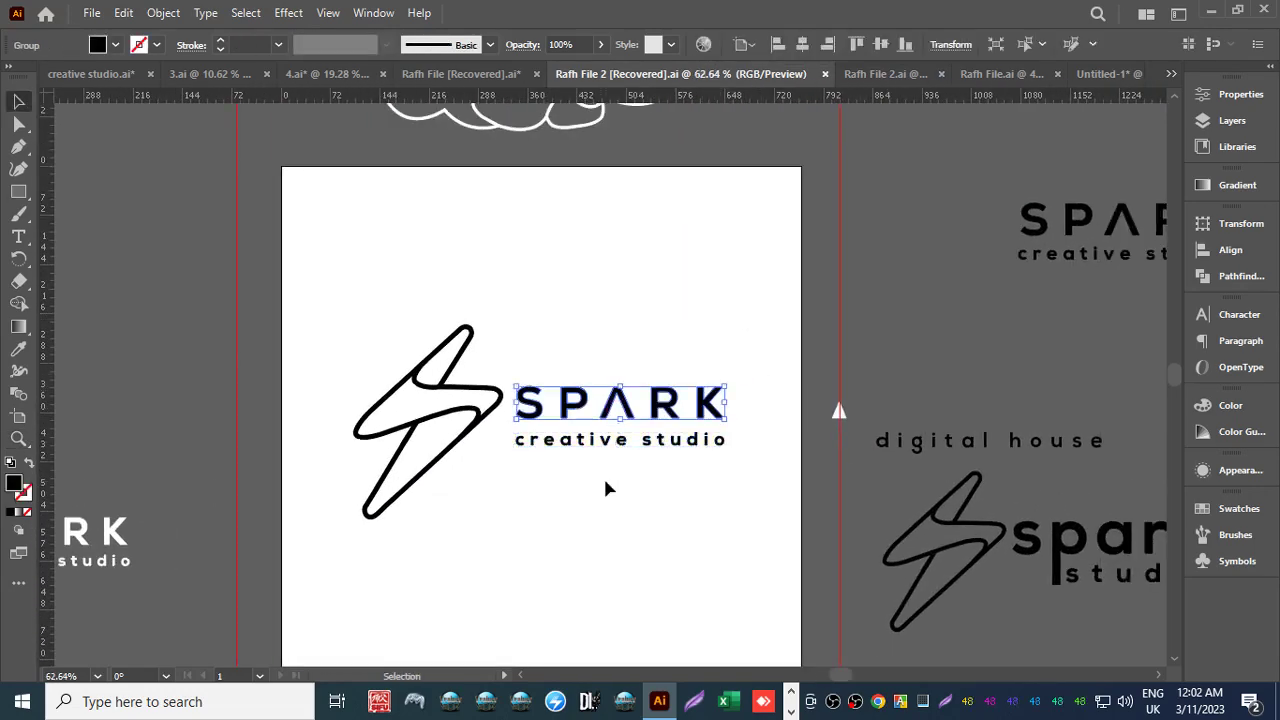
{"action": "left_click", "coordinate": [603, 476]}
Zoom out to compare all SPARK logo variations, including the white version.
{"action": "key", "text": "z"}
{"action": "left_click_drag", "start_coordinate": [660, 443], "coordinate": [514, 446]}
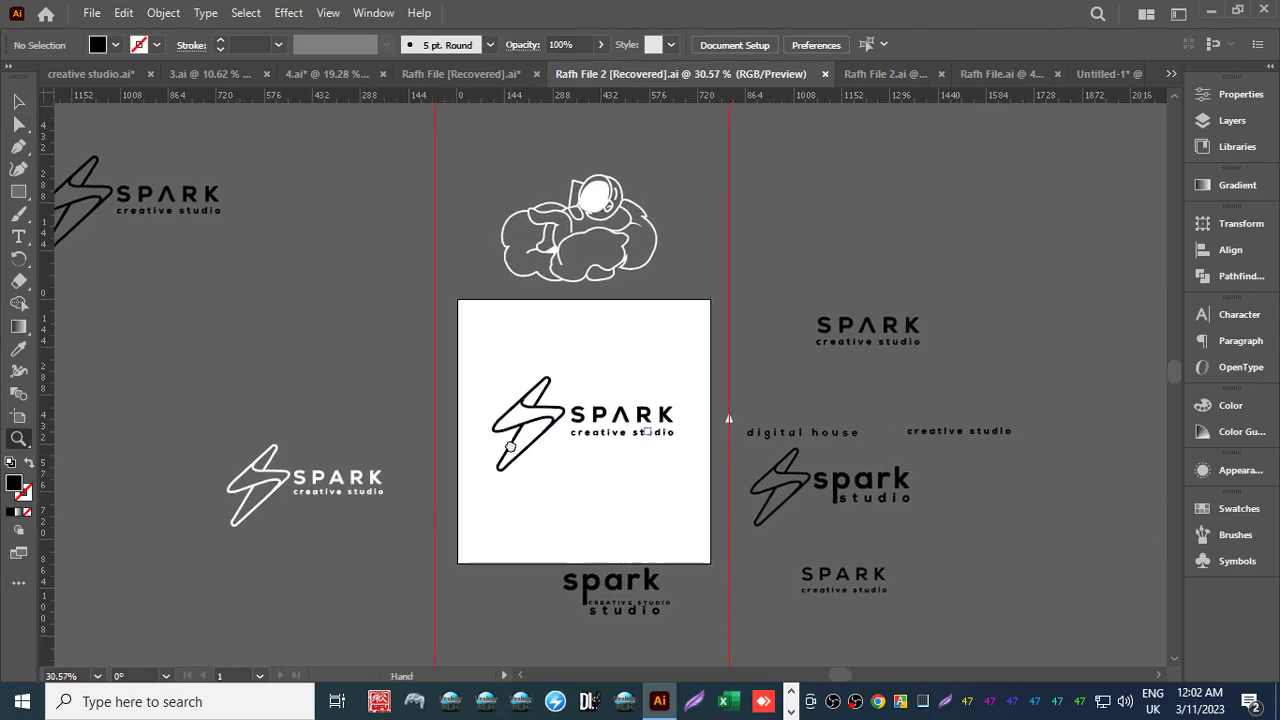
{"action": "key", "text": "v"}
{"action": "left_click", "coordinate": [335, 491]}
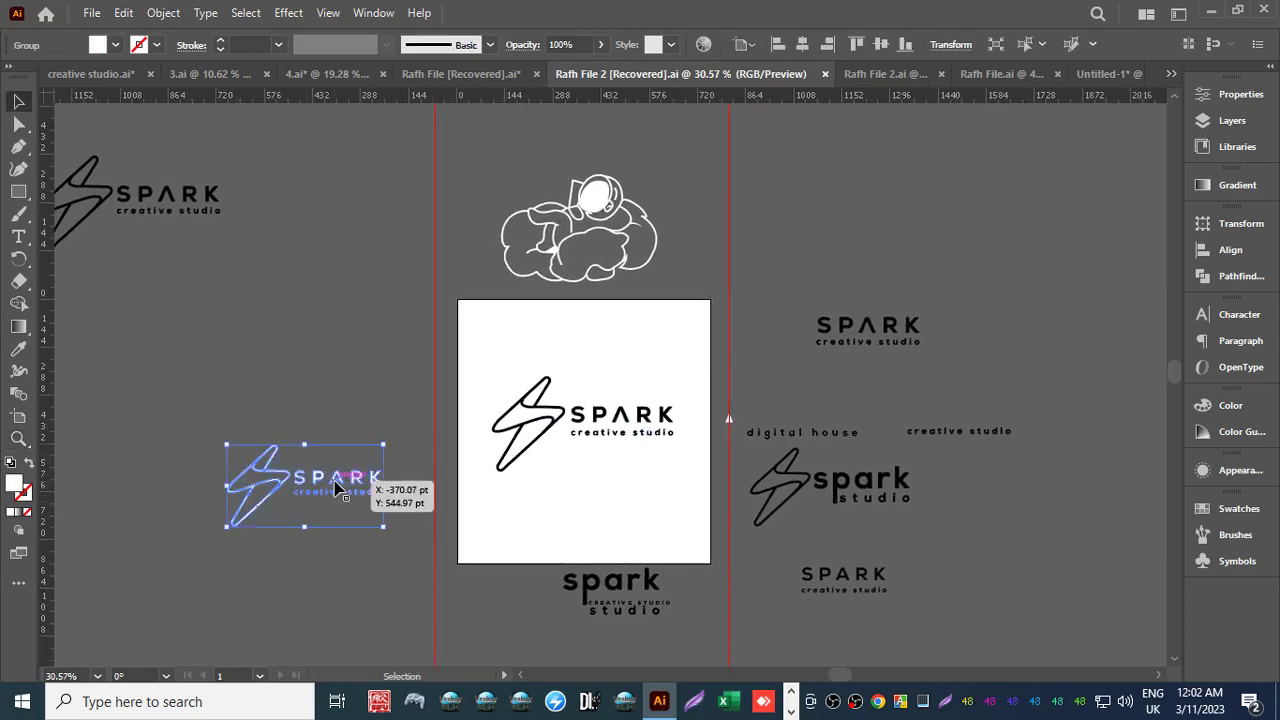
{"action": "left_click", "coordinate": [380, 551]}
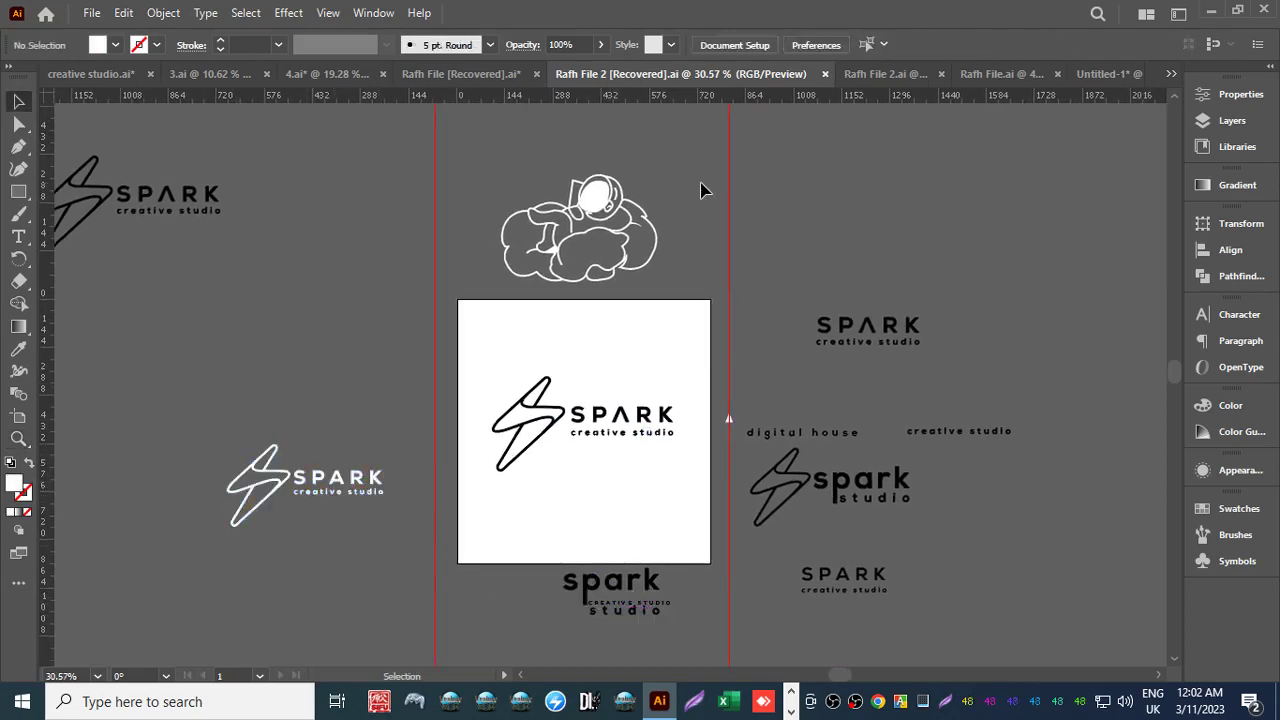
Inspect the SPARK text group in Rafh File 2.ai, then view Rafh File.ai and 4.ai.
{"action": "left_click", "coordinate": [858, 73]}
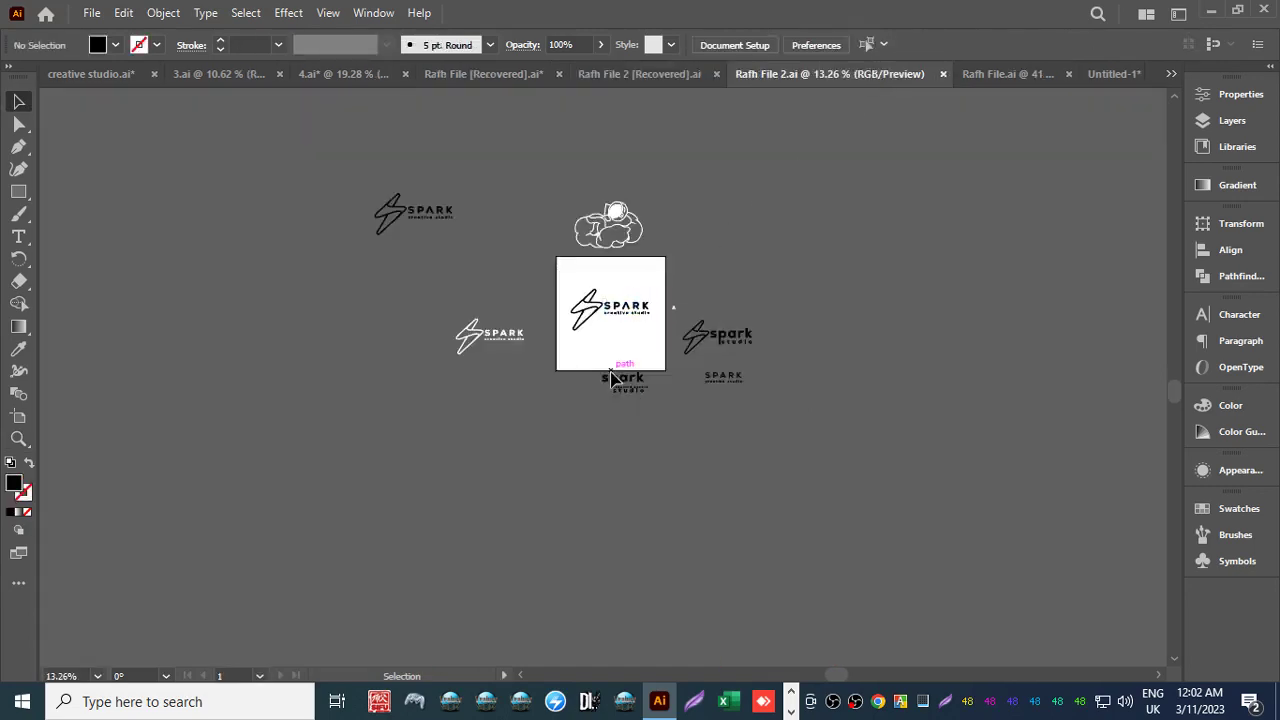
{"action": "key", "text": "z"}
{"action": "left_click_drag", "start_coordinate": [570, 308], "coordinate": [614, 349]}
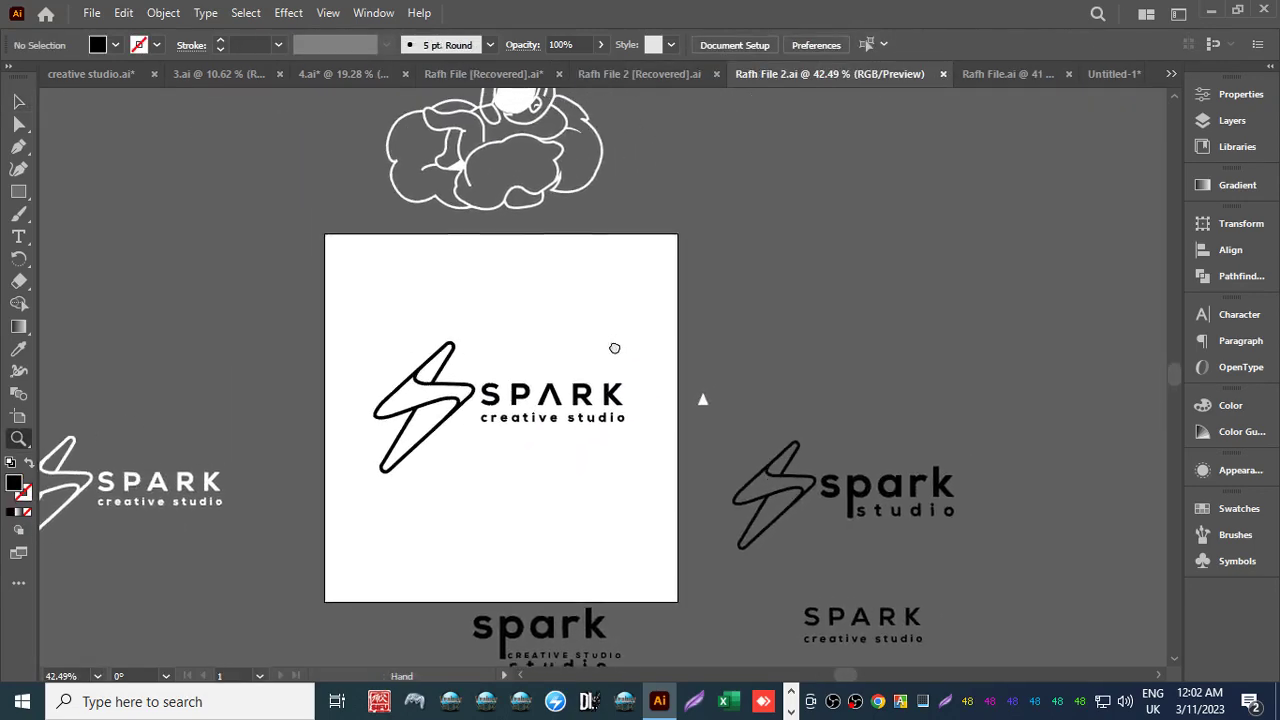
{"action": "key", "text": "v"}
{"action": "left_click", "coordinate": [556, 398]}
{"action": "left_click", "coordinate": [763, 283]}
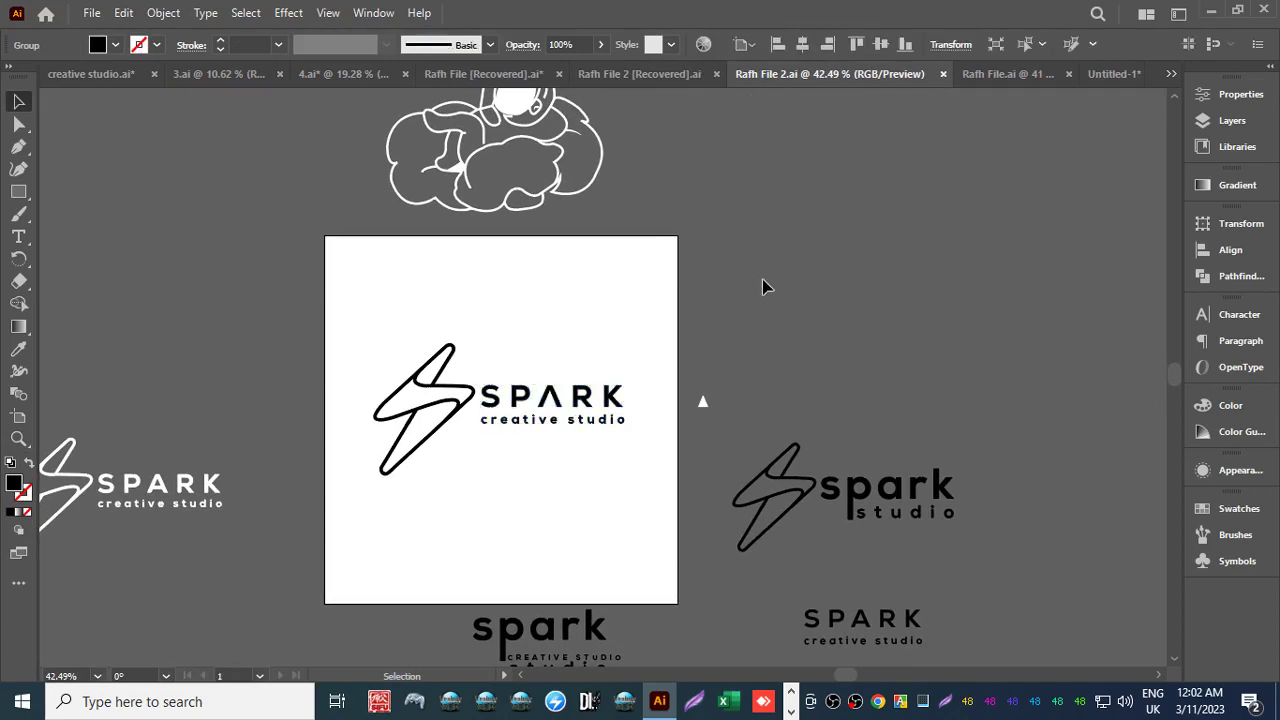
{"action": "left_click", "coordinate": [1001, 72]}
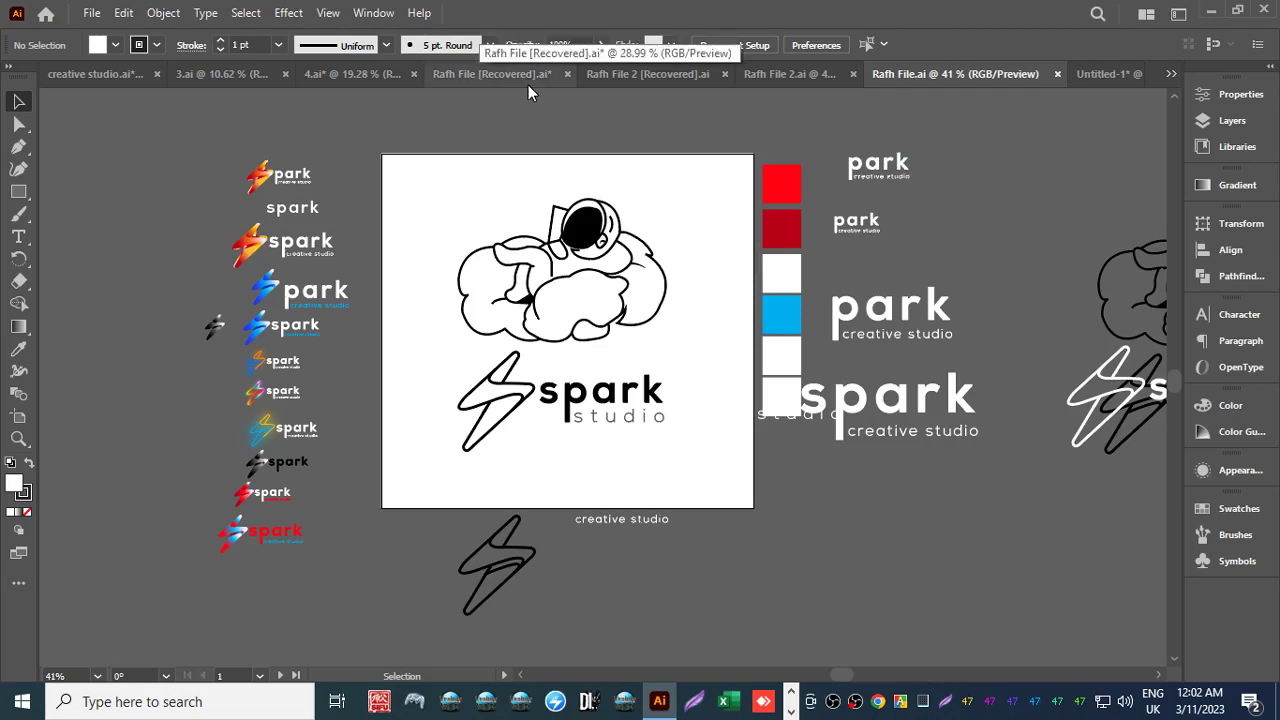
{"action": "left_click", "coordinate": [340, 73]}
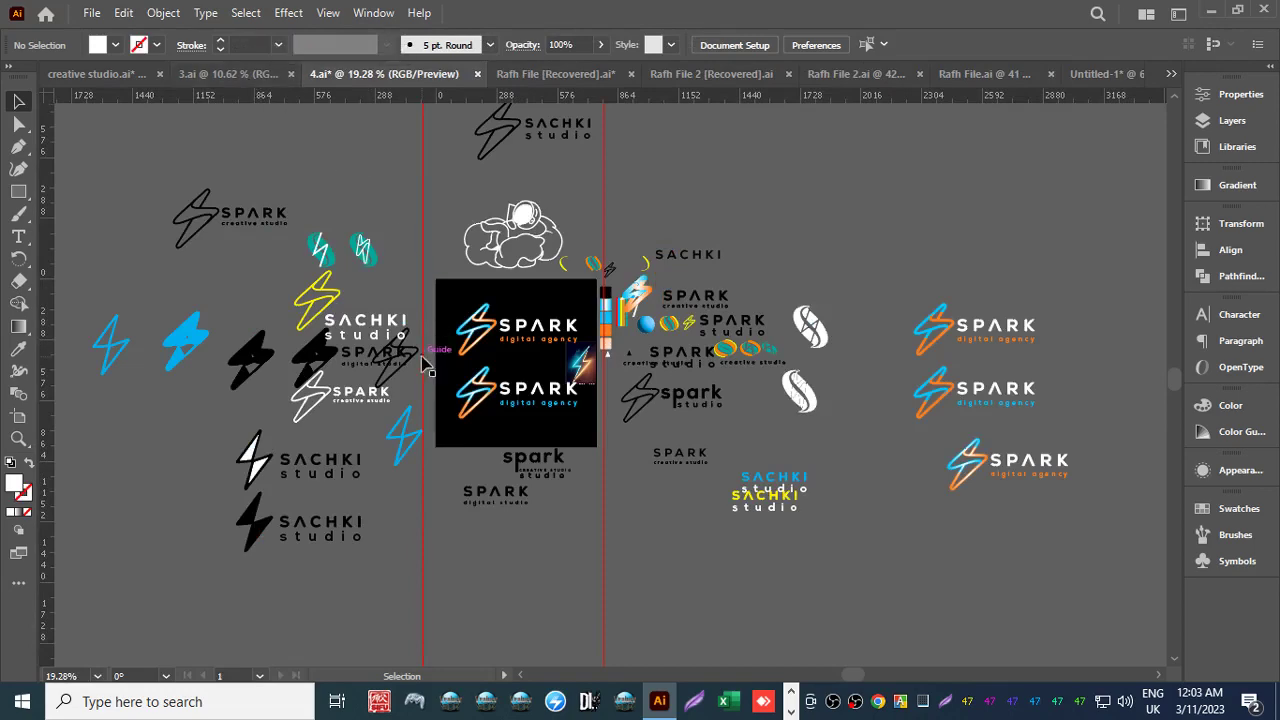
Zoom in on the dark 4.ai artboard and inspect the upper SPARK wordmark and orange tagline.
{"action": "key", "text": "z"}
{"action": "left_click_drag", "start_coordinate": [478, 372], "coordinate": [560, 372]}
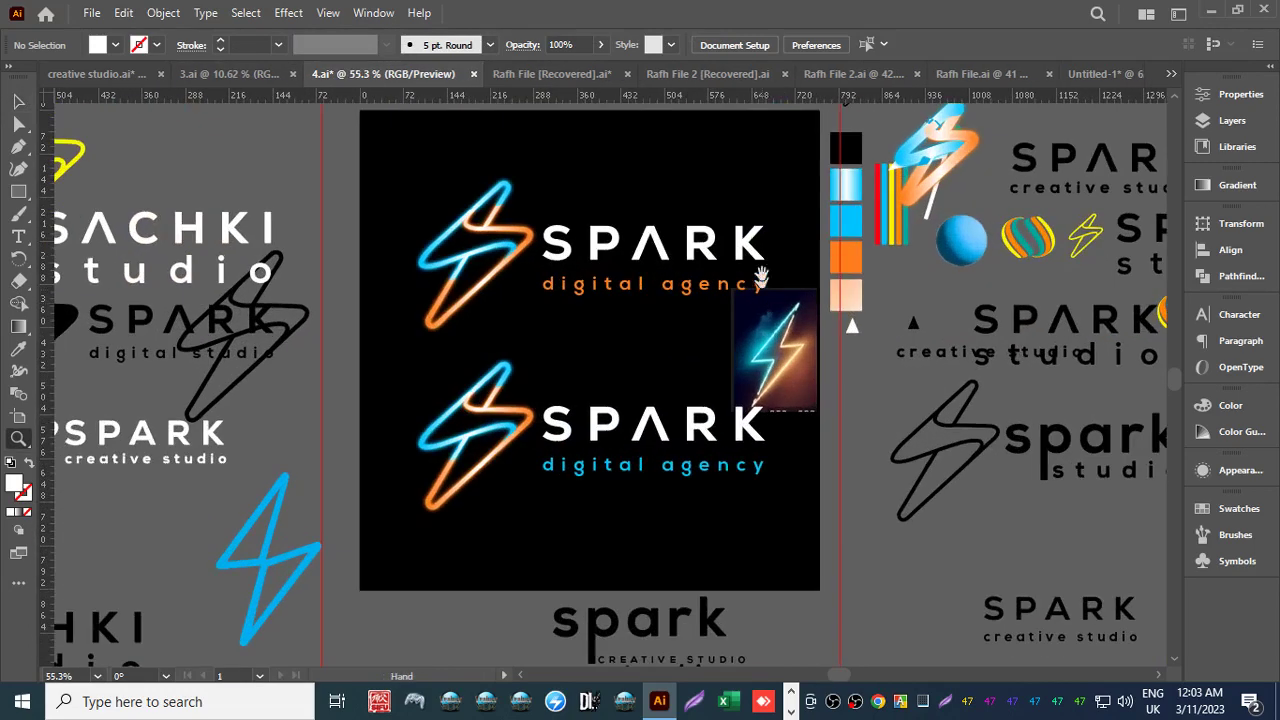
{"action": "left_click_drag", "start_coordinate": [707, 278], "coordinate": [635, 336]}
{"action": "key", "text": "v"}
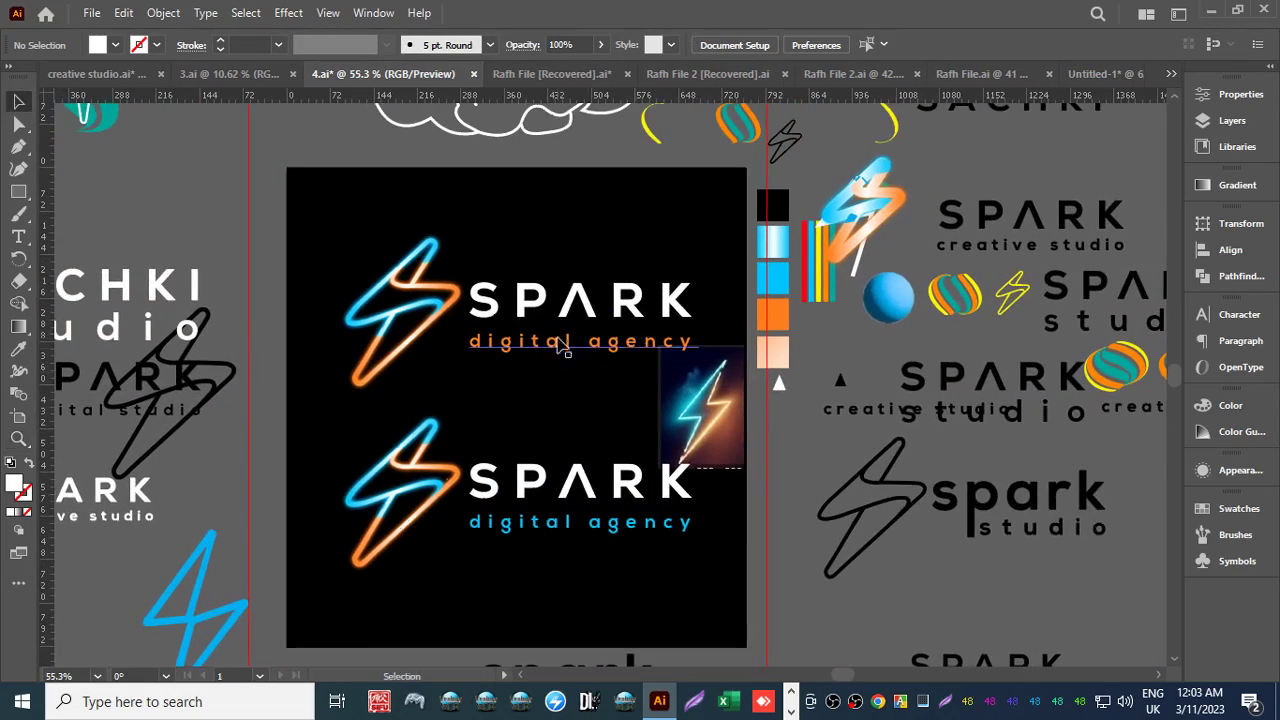
{"action": "left_click", "coordinate": [520, 298]}
{"action": "left_click", "coordinate": [533, 344]}
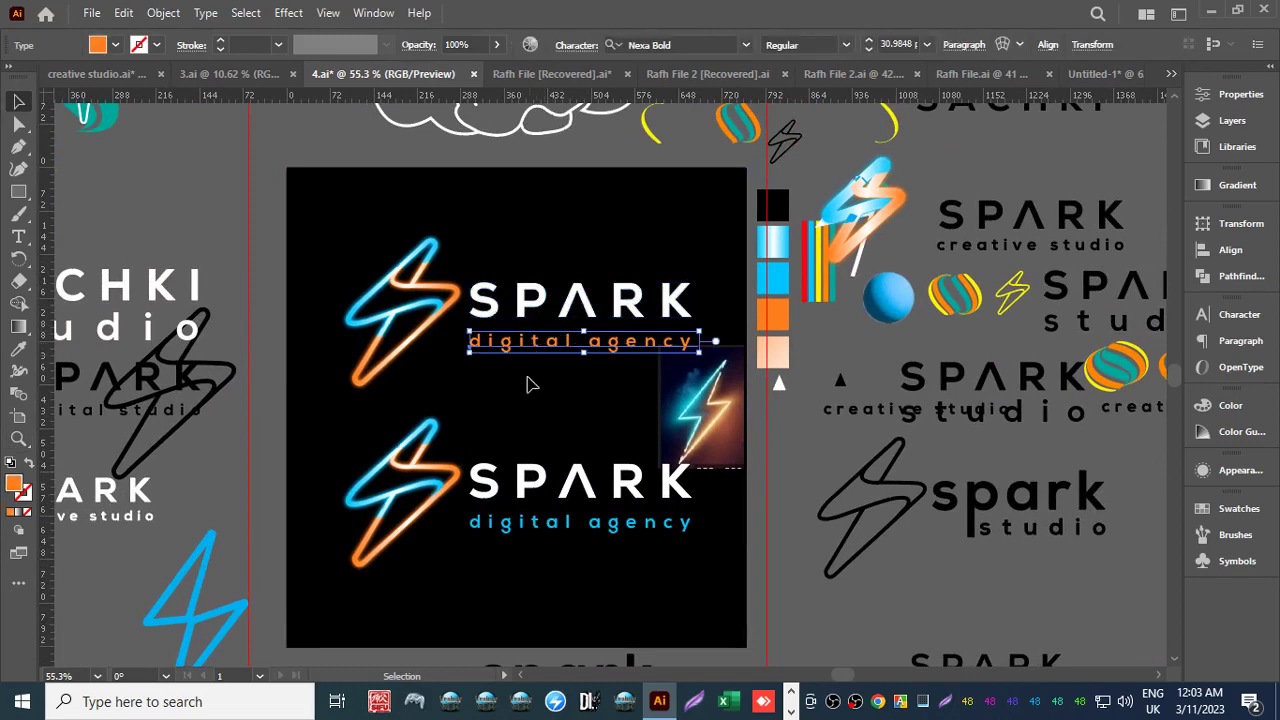
{"action": "left_click", "coordinate": [530, 386]}
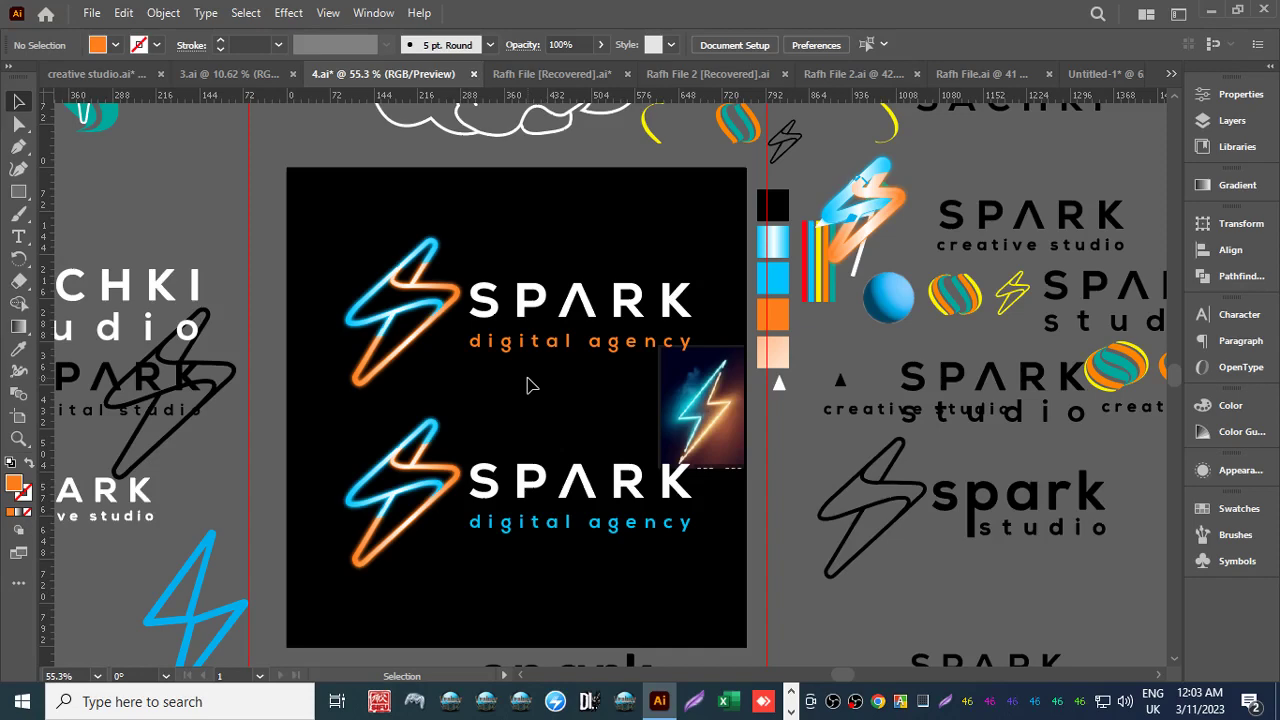
Check the Black-Gray-White folder, then select the upper SPARK wordmark with its digital agency tagline.
{"action": "key", "text": "alt+Tab"}
{"action": "left_click", "coordinate": [489, 180]}
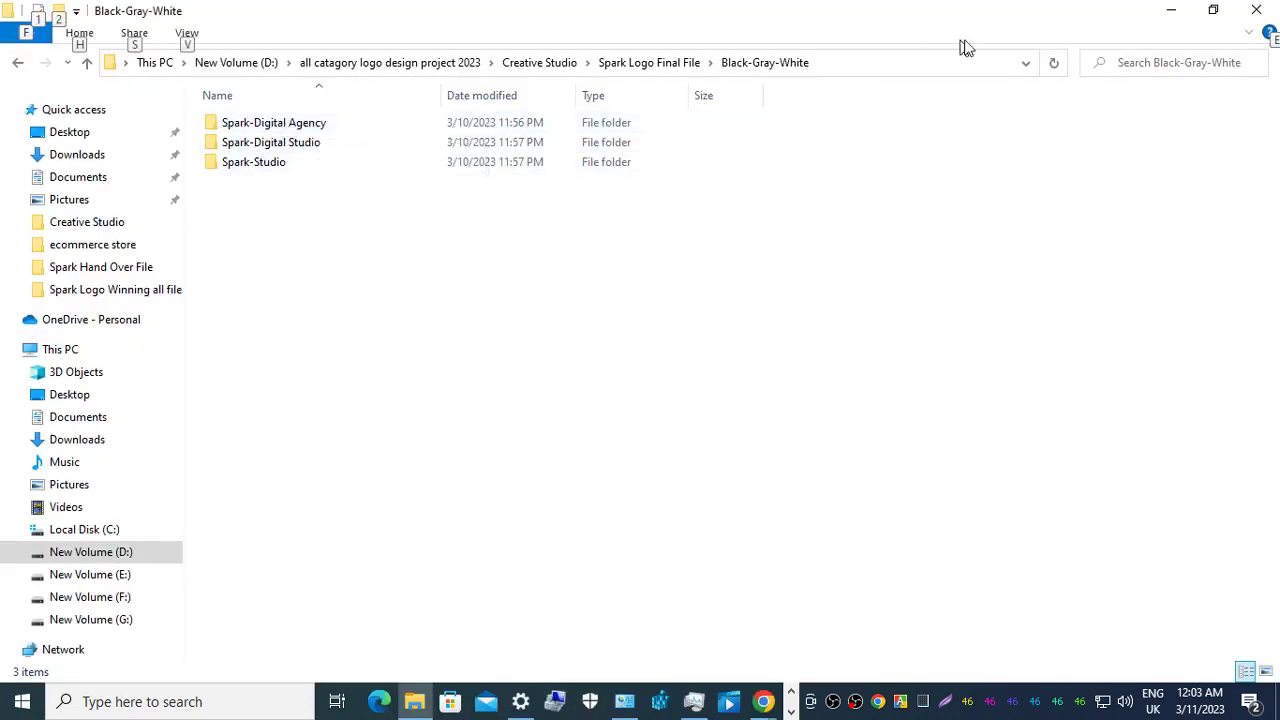
{"action": "left_click", "coordinate": [1171, 10]}
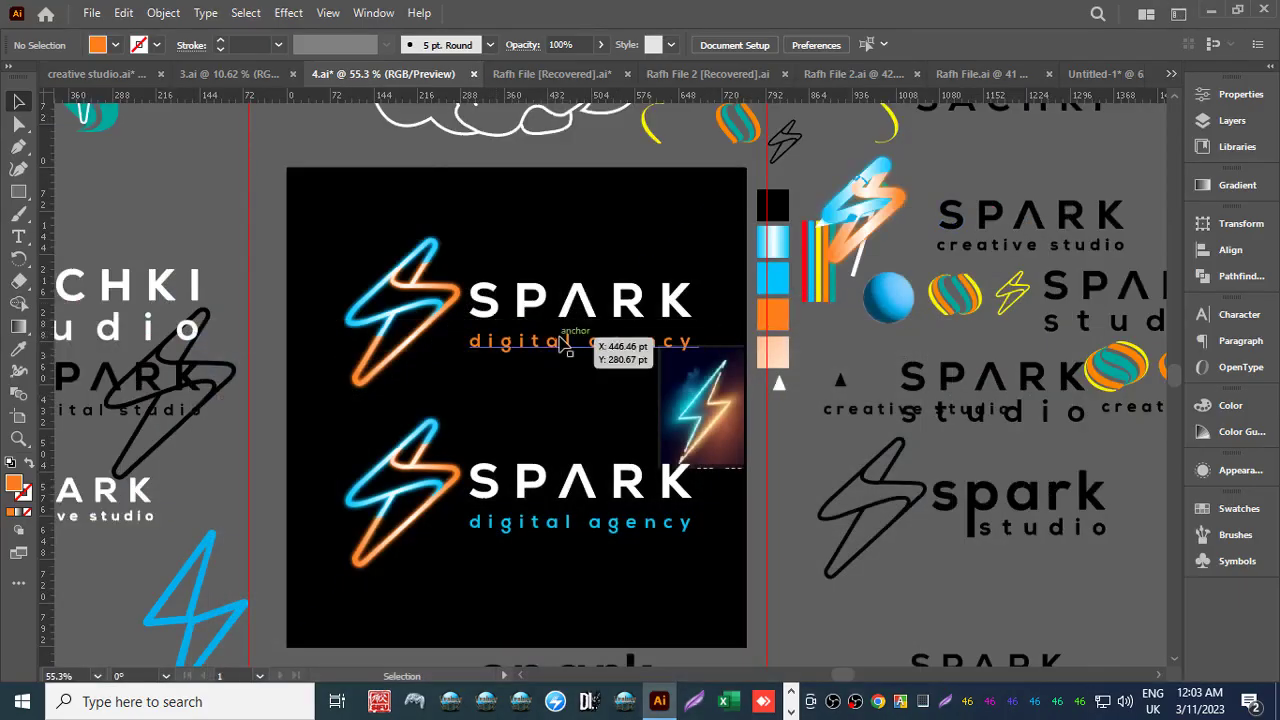
{"action": "left_click", "coordinate": [545, 345]}
{"action": "left_click", "coordinate": [533, 356], "text": "shift"}
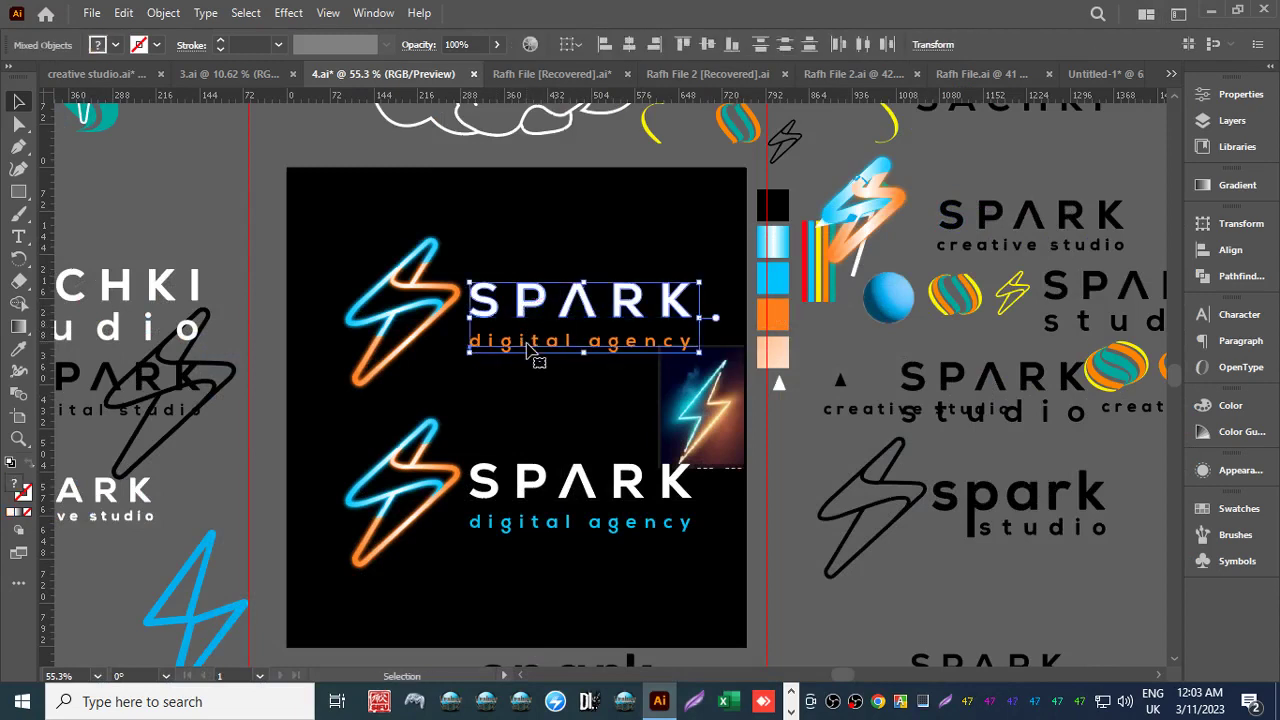
Paste the SPARK wordmark and tagline into Untitled-1 and move them right of the bolt.
{"action": "left_click", "coordinate": [1092, 78]}
{"action": "key", "text": "ctrl+v"}
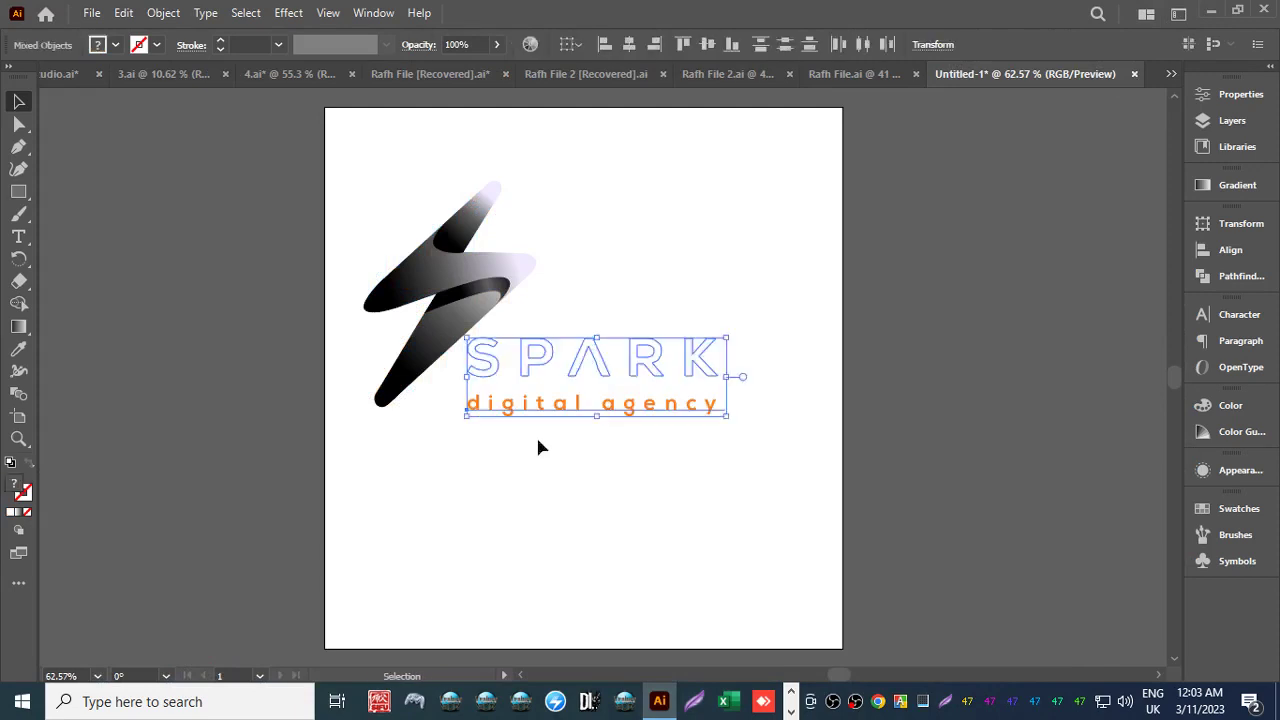
{"action": "left_click_drag", "start_coordinate": [543, 366], "coordinate": [638, 275]}
{"action": "left_click", "coordinate": [631, 425]}
{"action": "left_click", "coordinate": [620, 274]}
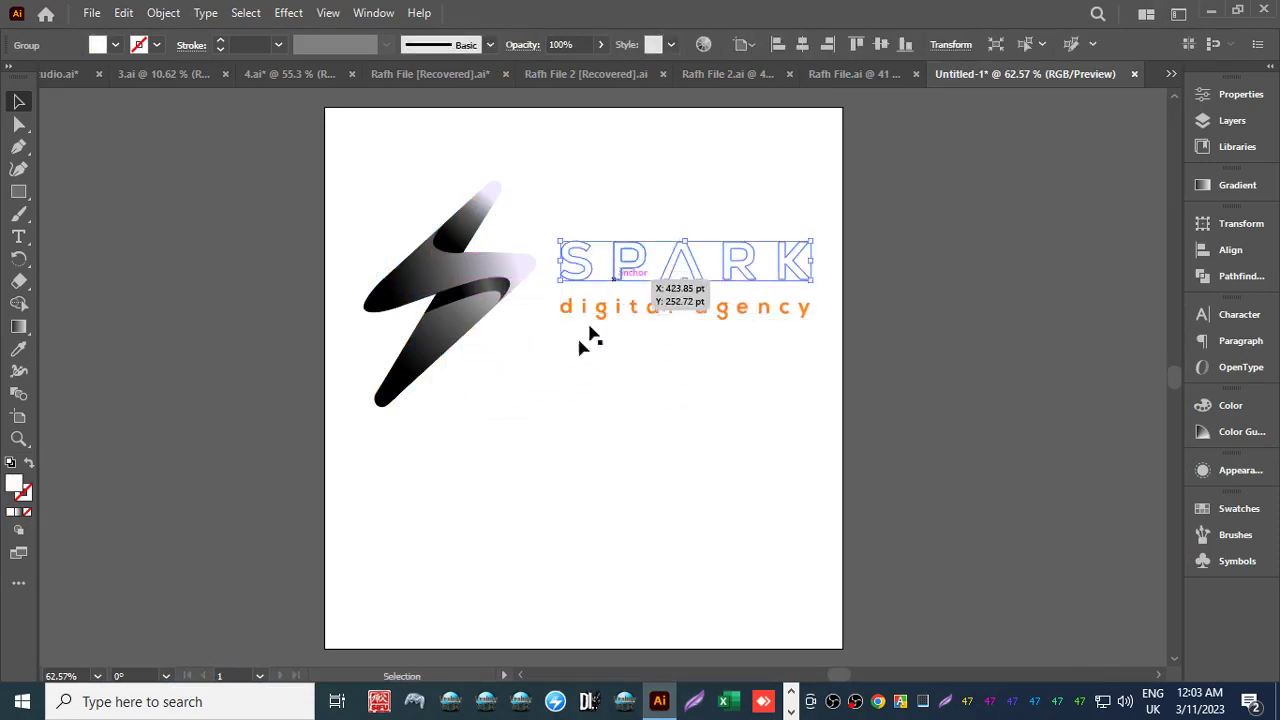
{"action": "left_click", "coordinate": [641, 454]}
Compare against the WhatsApp reference logo, then select the white SPARK wordmark.
{"action": "key", "text": "alt+Tab"}
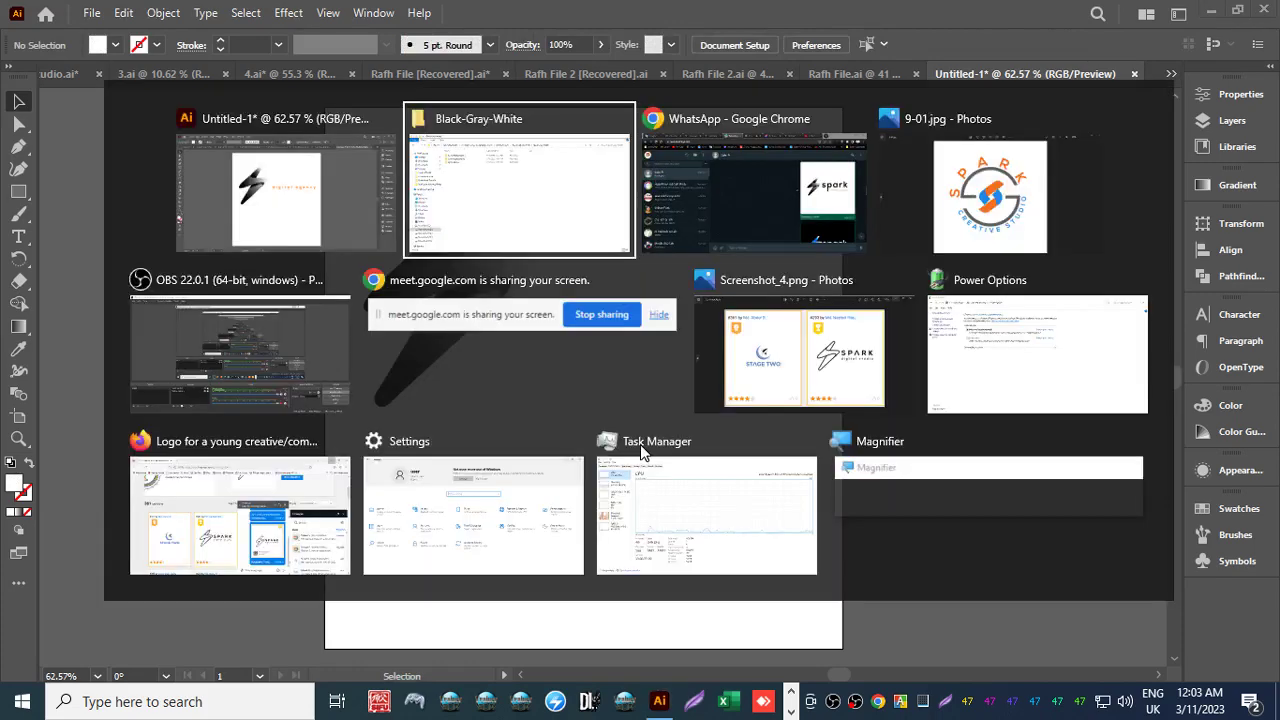
{"action": "left_click", "coordinate": [730, 192]}
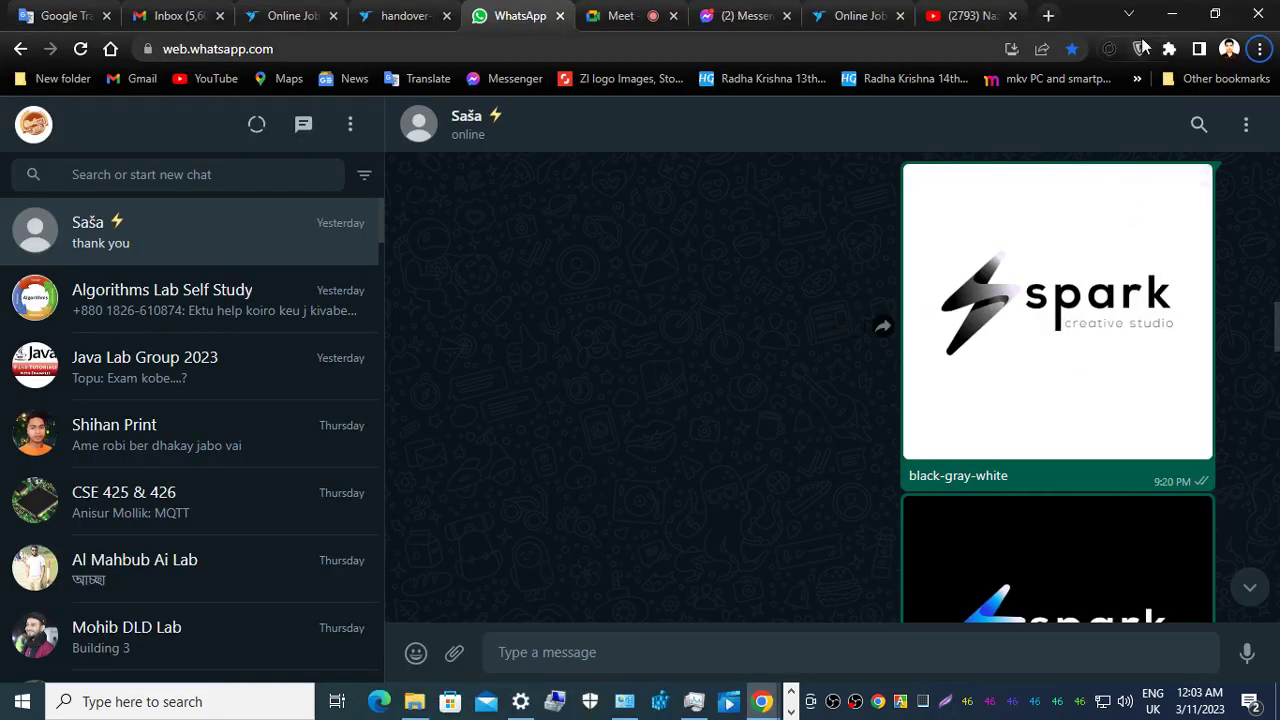
{"action": "left_click", "coordinate": [1172, 14]}
{"action": "left_click", "coordinate": [616, 276]}
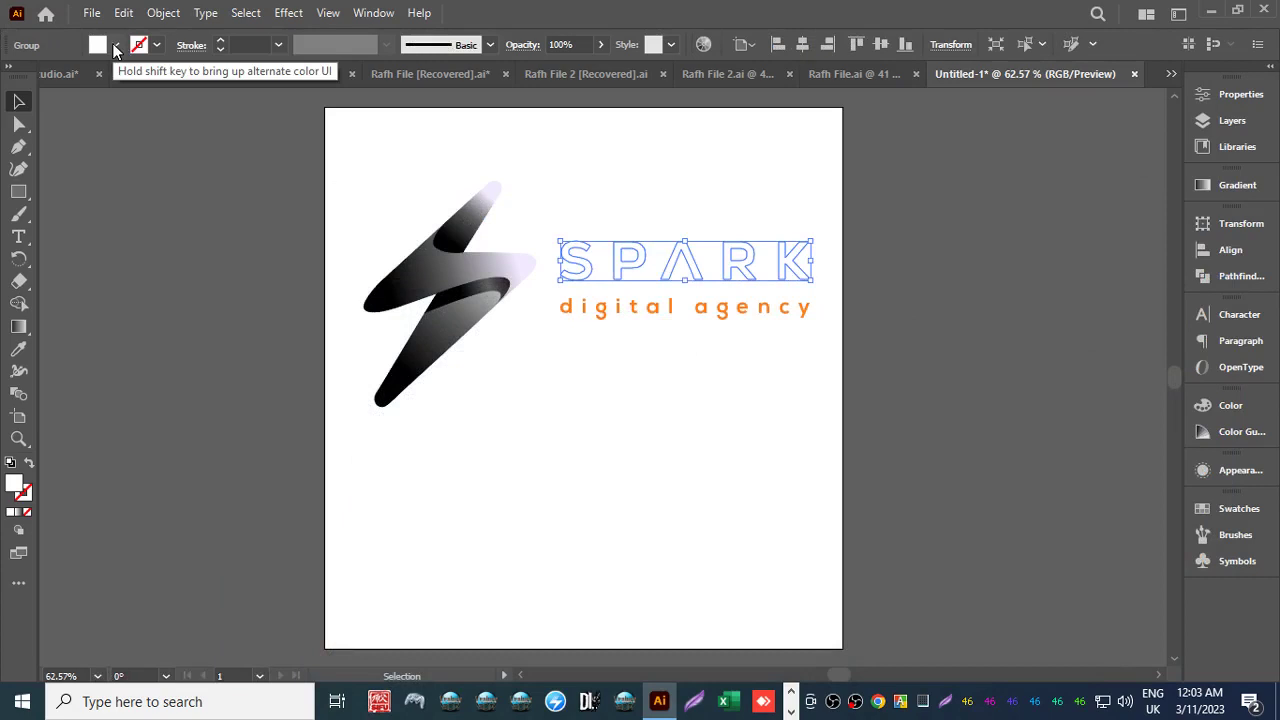
Give the SPARK wordmark a solid pure black fill (000000).
{"action": "key", "text": "i"}
{"action": "left_click", "coordinate": [402, 278]}
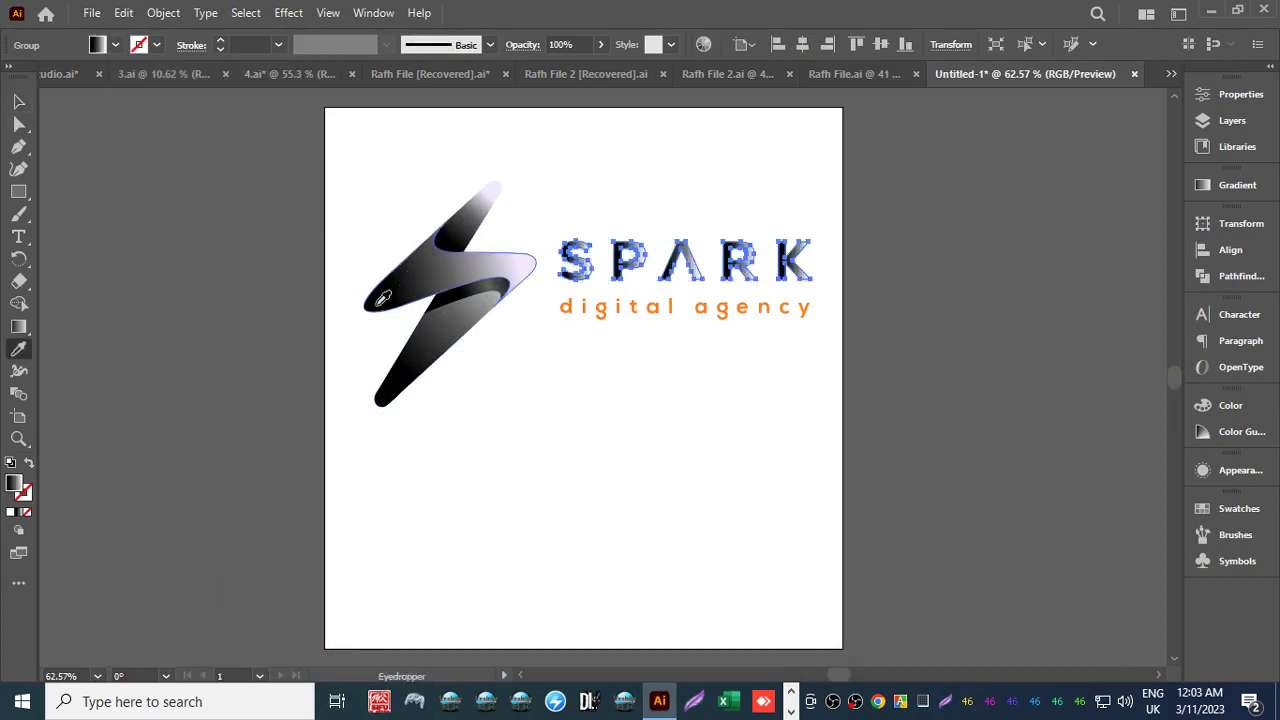
{"action": "left_click", "coordinate": [18, 101]}
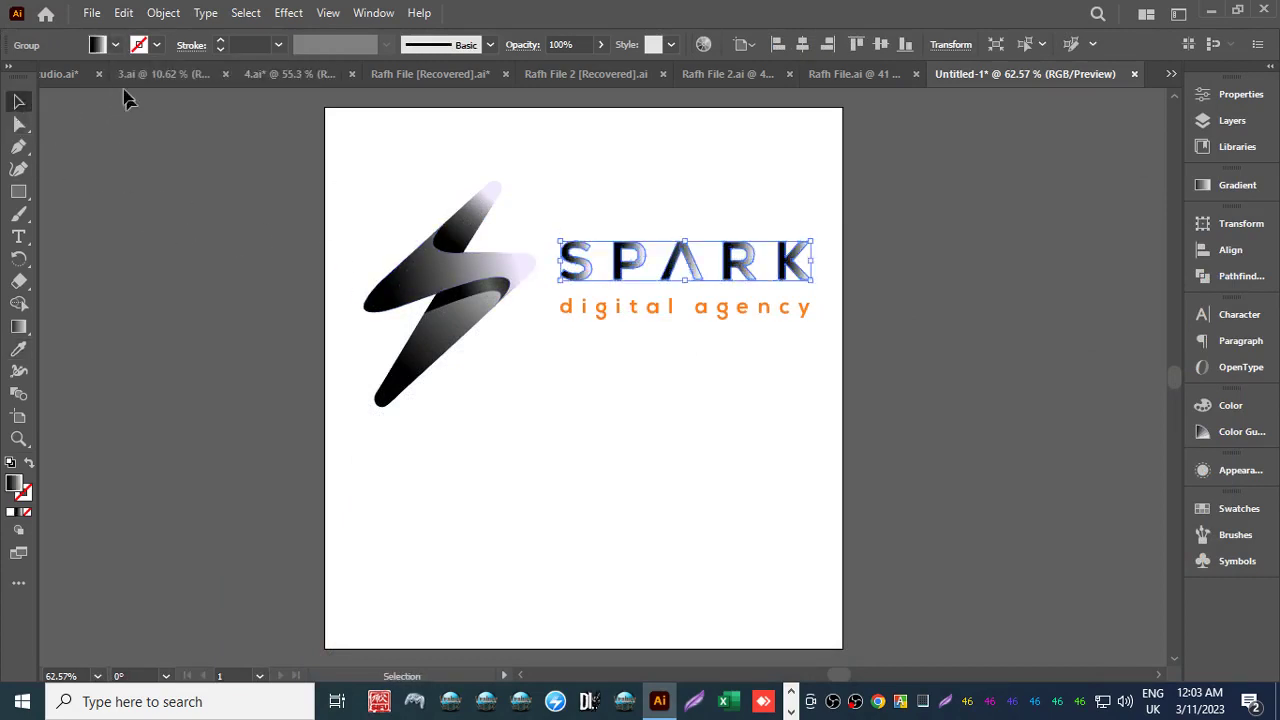
{"action": "left_click", "coordinate": [115, 45]}
{"action": "left_click", "coordinate": [52, 77]}
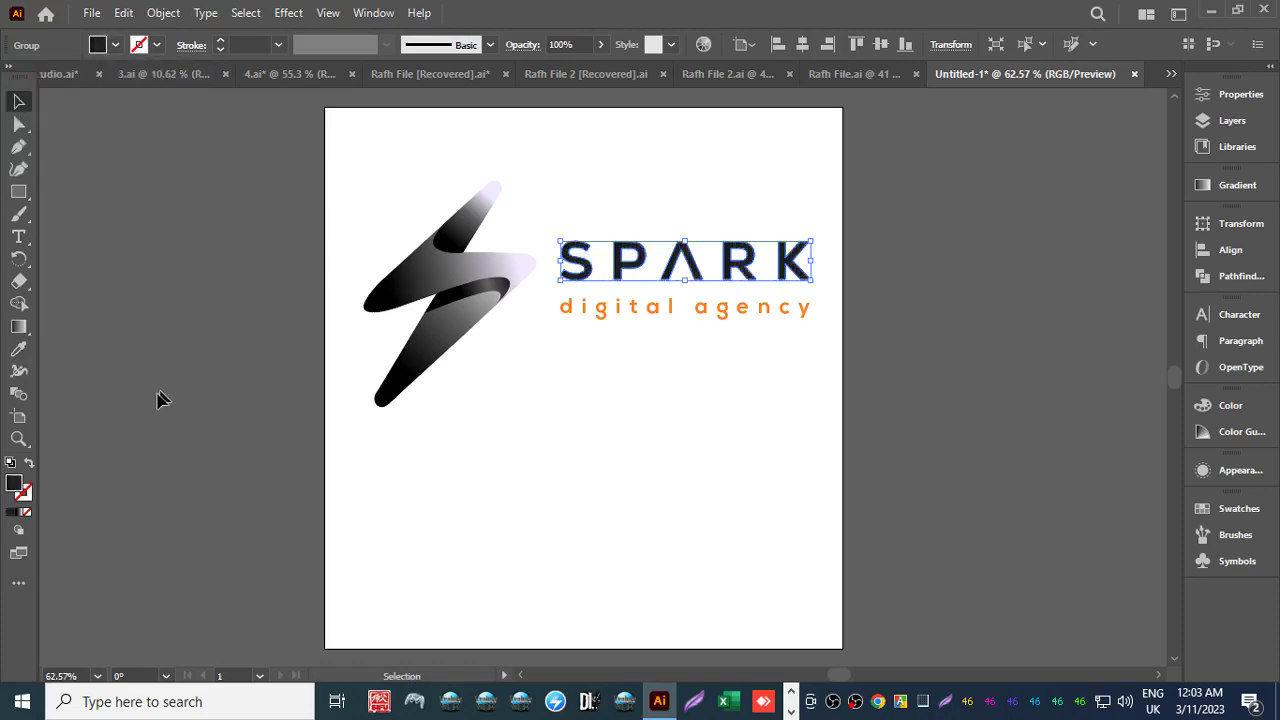
{"action": "double_click", "coordinate": [15, 485]}
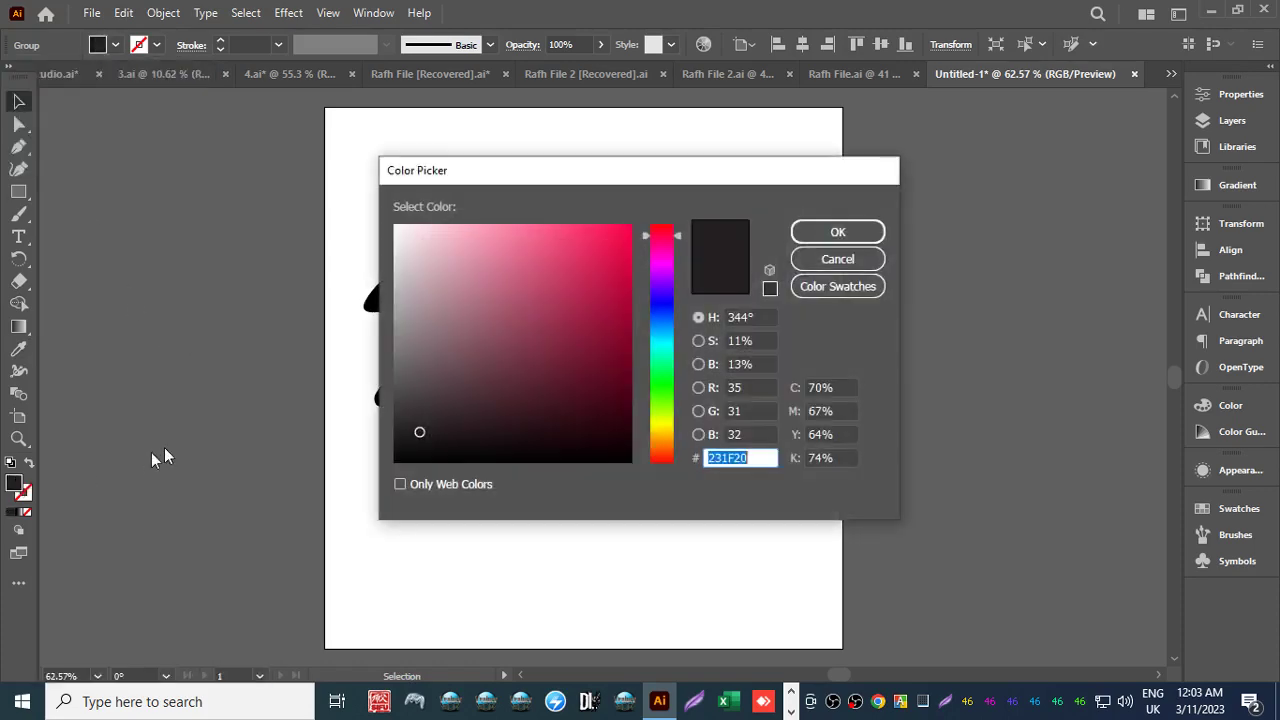
{"action": "left_click_drag", "start_coordinate": [423, 432], "coordinate": [396, 464]}
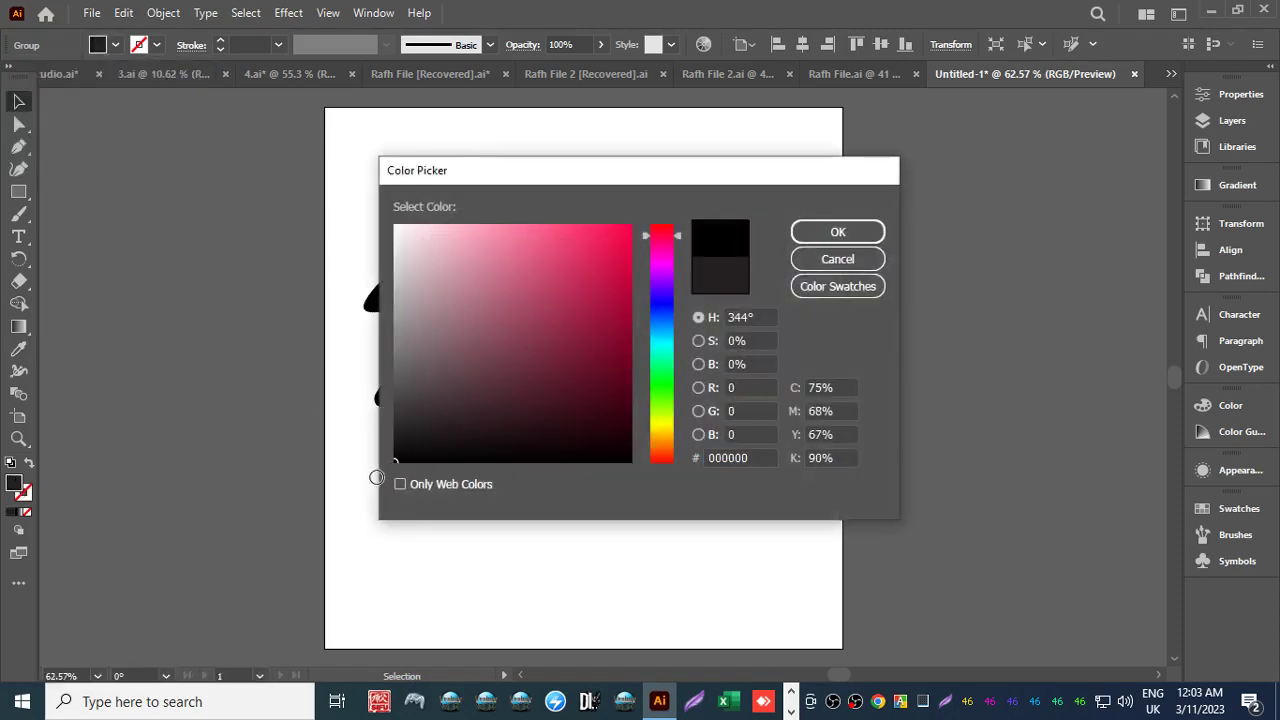
{"action": "left_click", "coordinate": [833, 232]}
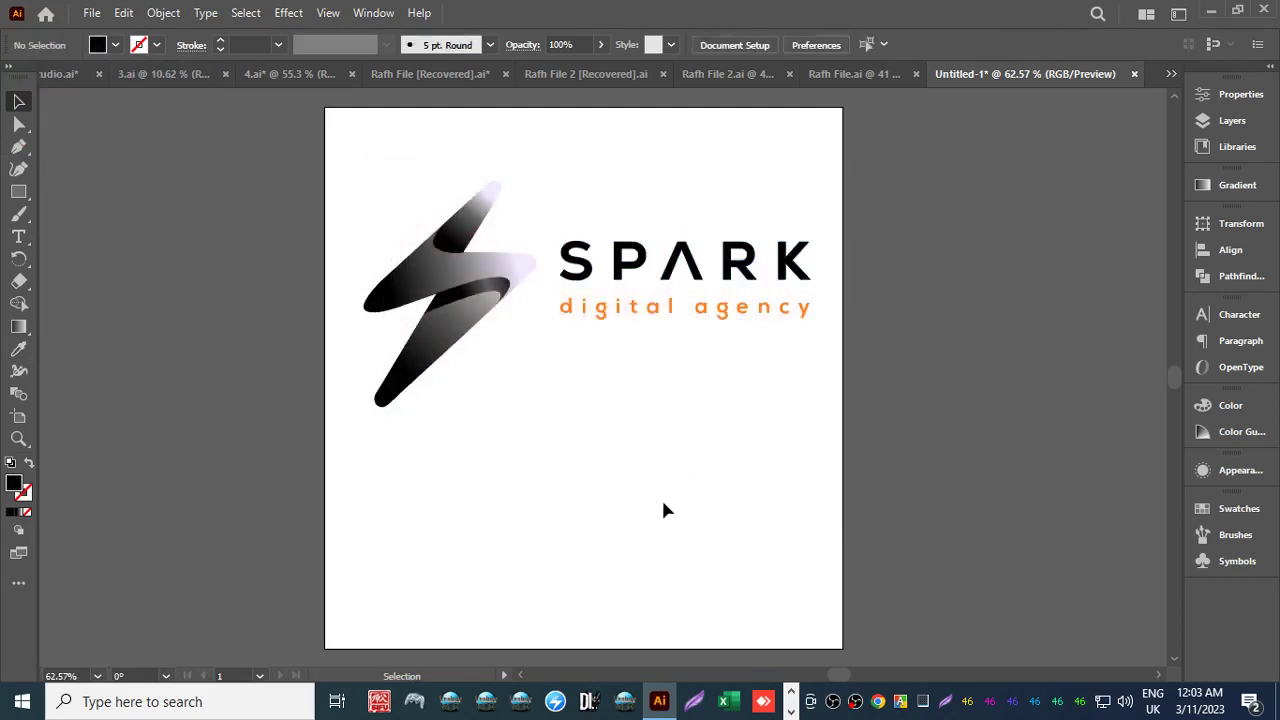
Sample gray onto the digital agency tagline with the Eyedropper, then deselect the lockup.
{"action": "left_click", "coordinate": [600, 315]}
{"action": "key", "text": "i"}
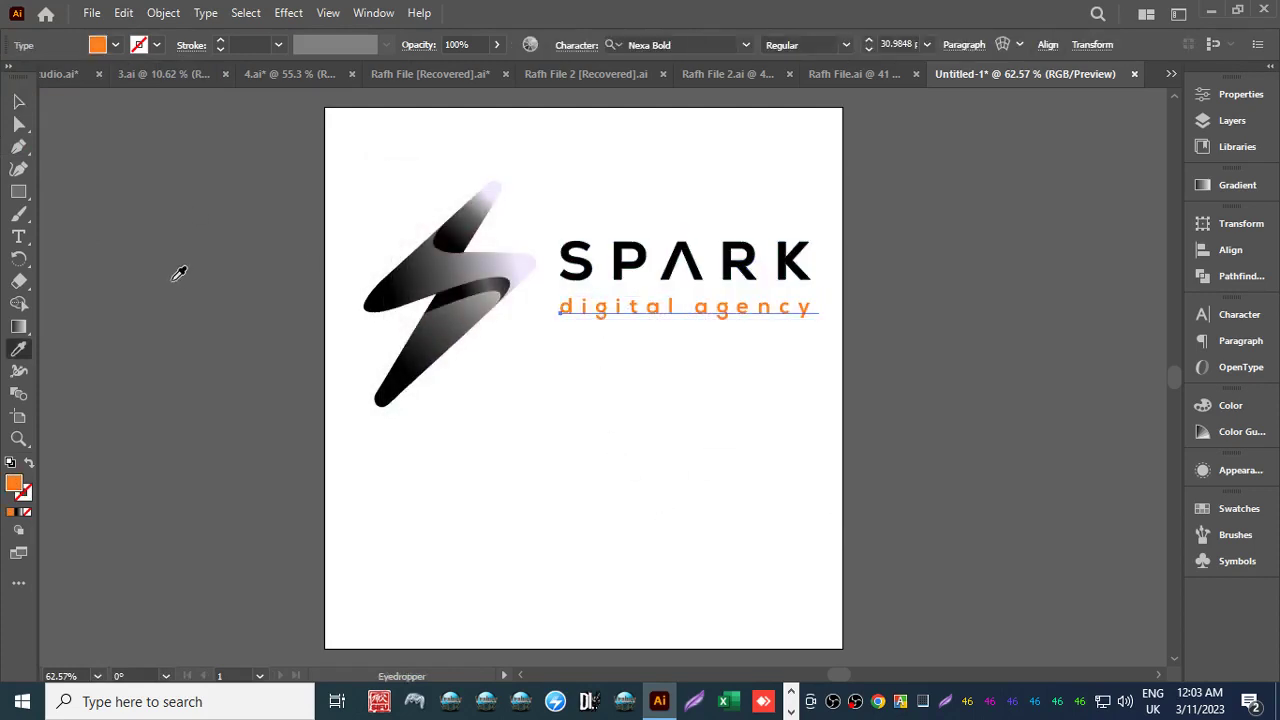
{"action": "left_click", "coordinate": [19, 102]}
{"action": "left_click", "coordinate": [154, 303]}
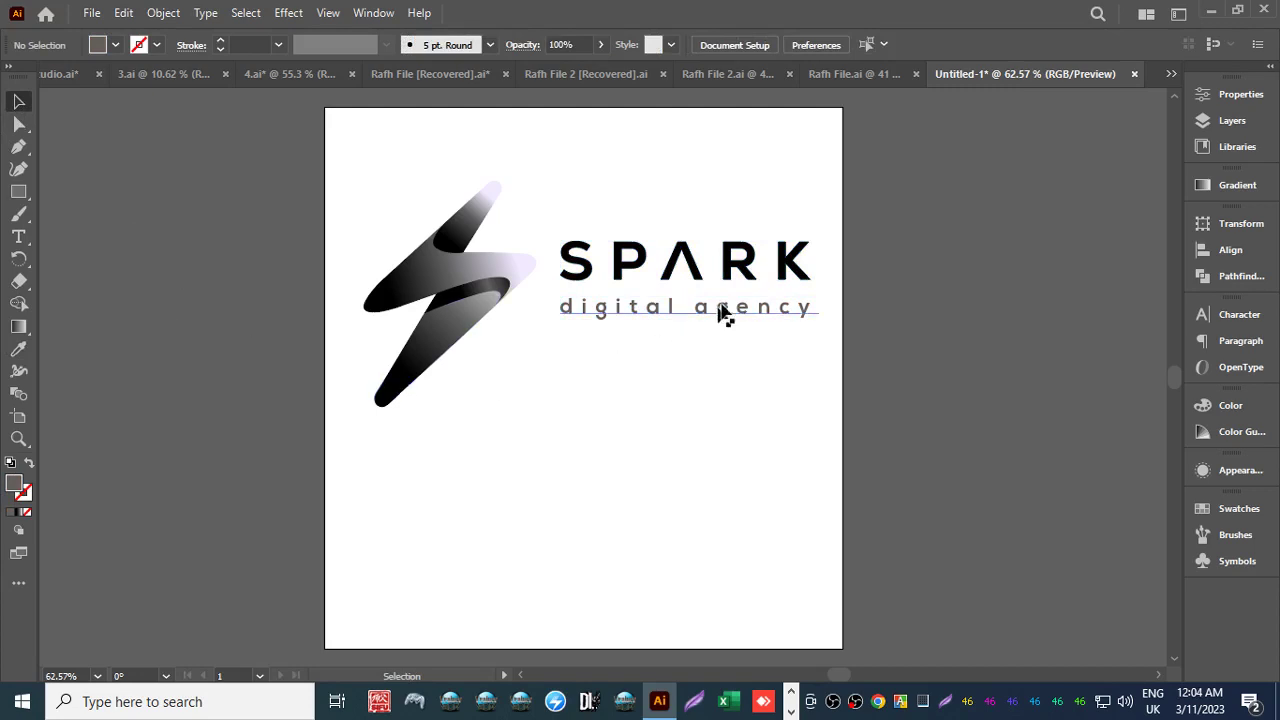
{"action": "left_click_drag", "start_coordinate": [815, 288], "coordinate": [557, 383]}
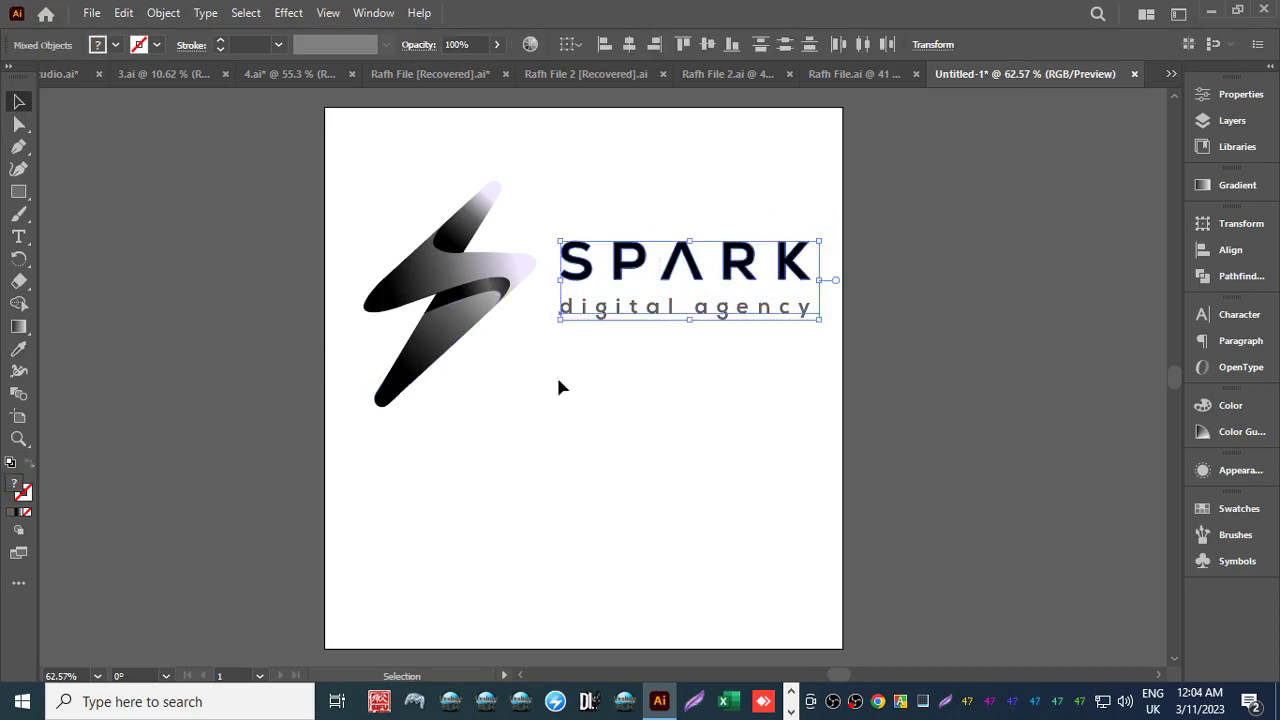
{"action": "key", "text": "a"}
{"action": "key", "text": "v"}
{"action": "left_click", "coordinate": [539, 409]}
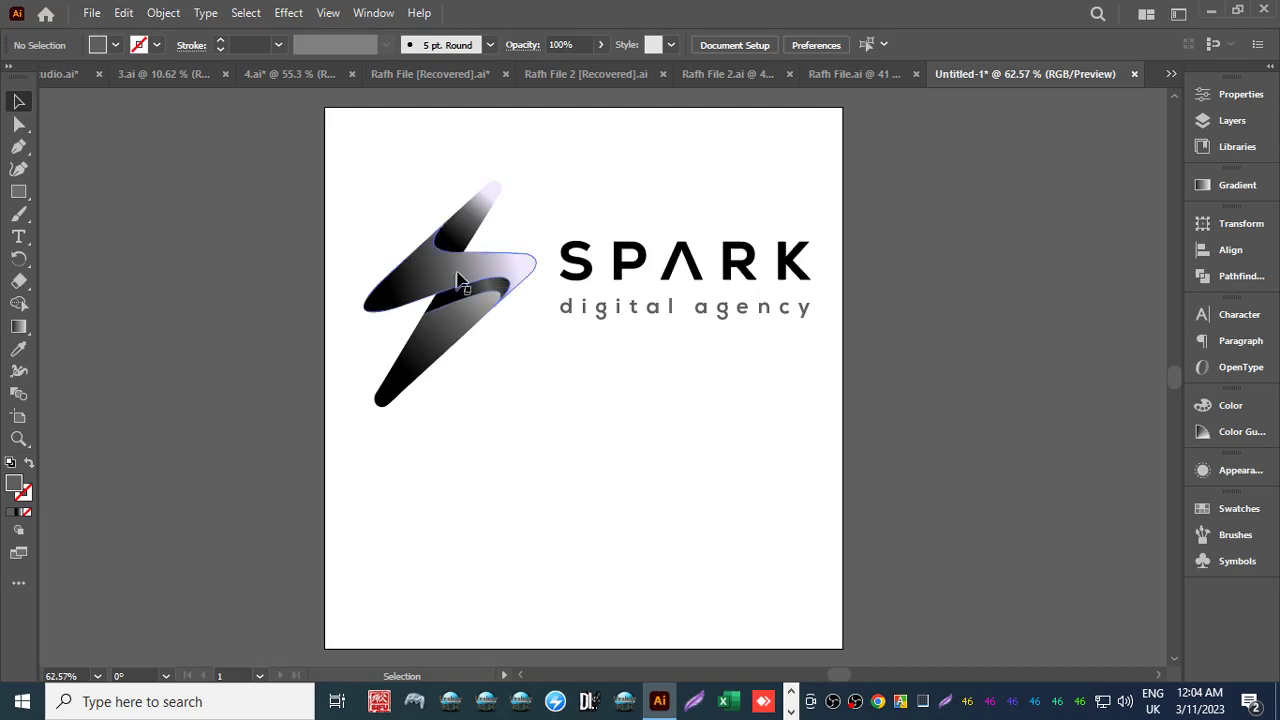
Shrink the lightning bolt from its lower-left corner and nudge the SPARK text closer to it.
{"action": "left_click", "coordinate": [481, 335]}
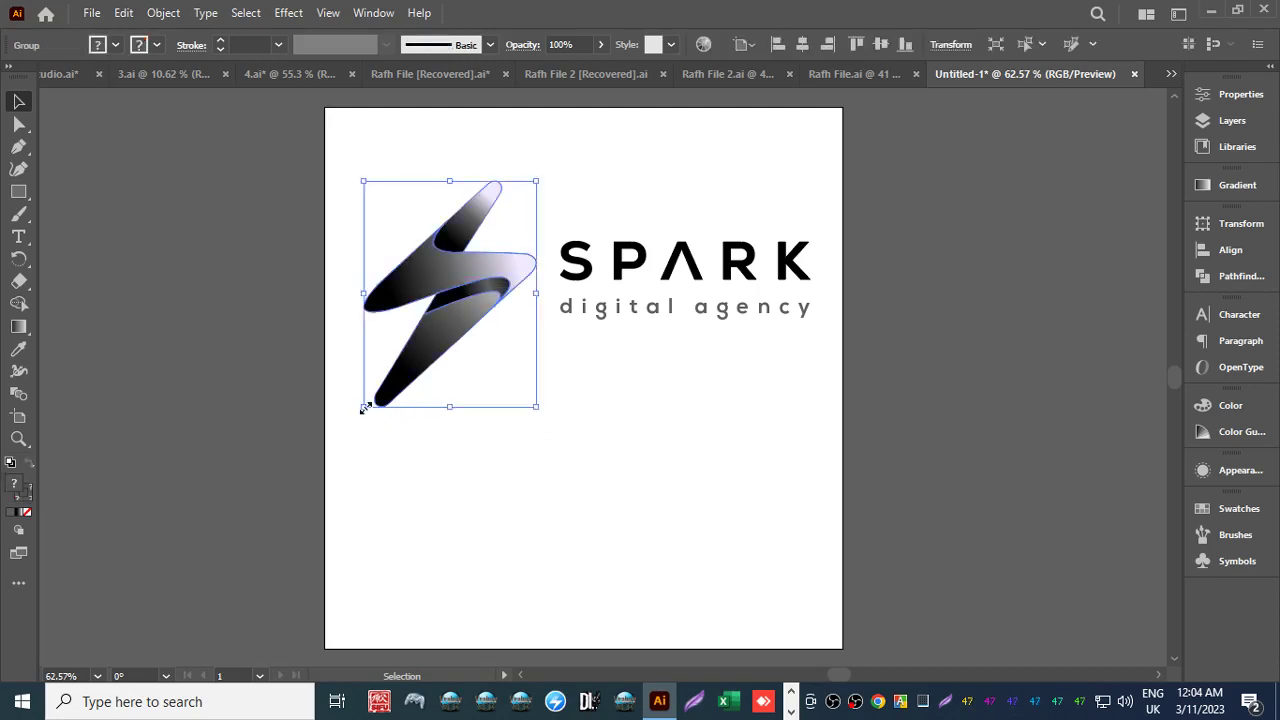
{"action": "left_click_drag", "start_coordinate": [365, 408], "coordinate": [396, 380]}
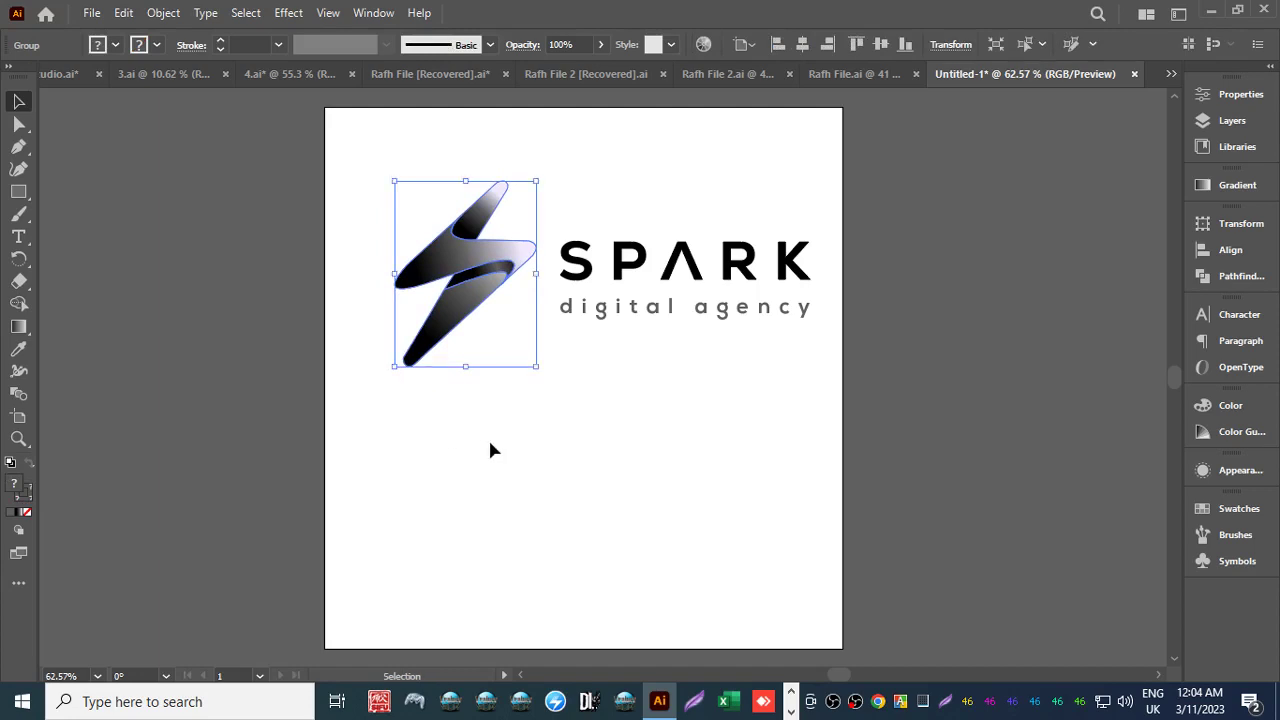
{"action": "left_click", "coordinate": [488, 437]}
{"action": "left_click", "coordinate": [568, 264]}
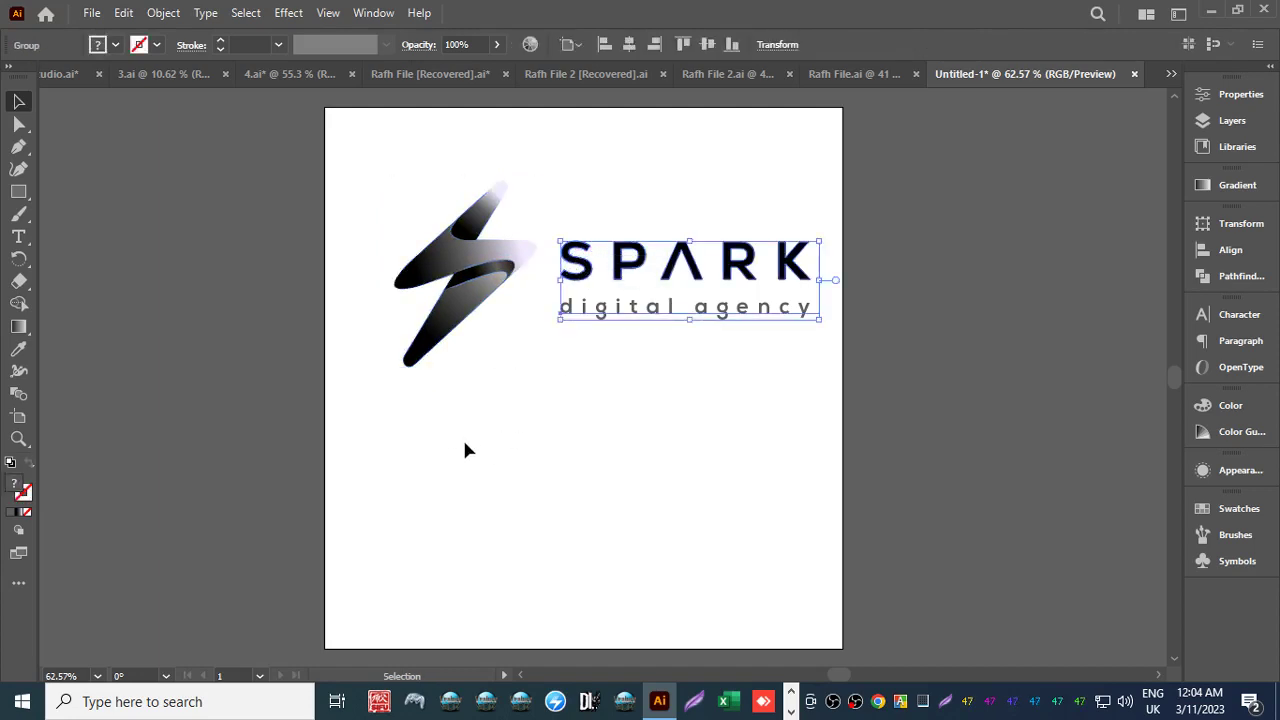
{"action": "key", "text": "Left"}
{"action": "key", "text": "Left"}
{"action": "key", "text": "Up"}
{"action": "key", "text": "Up"}
{"action": "key", "text": "Up"}
{"action": "key", "text": "Up"}
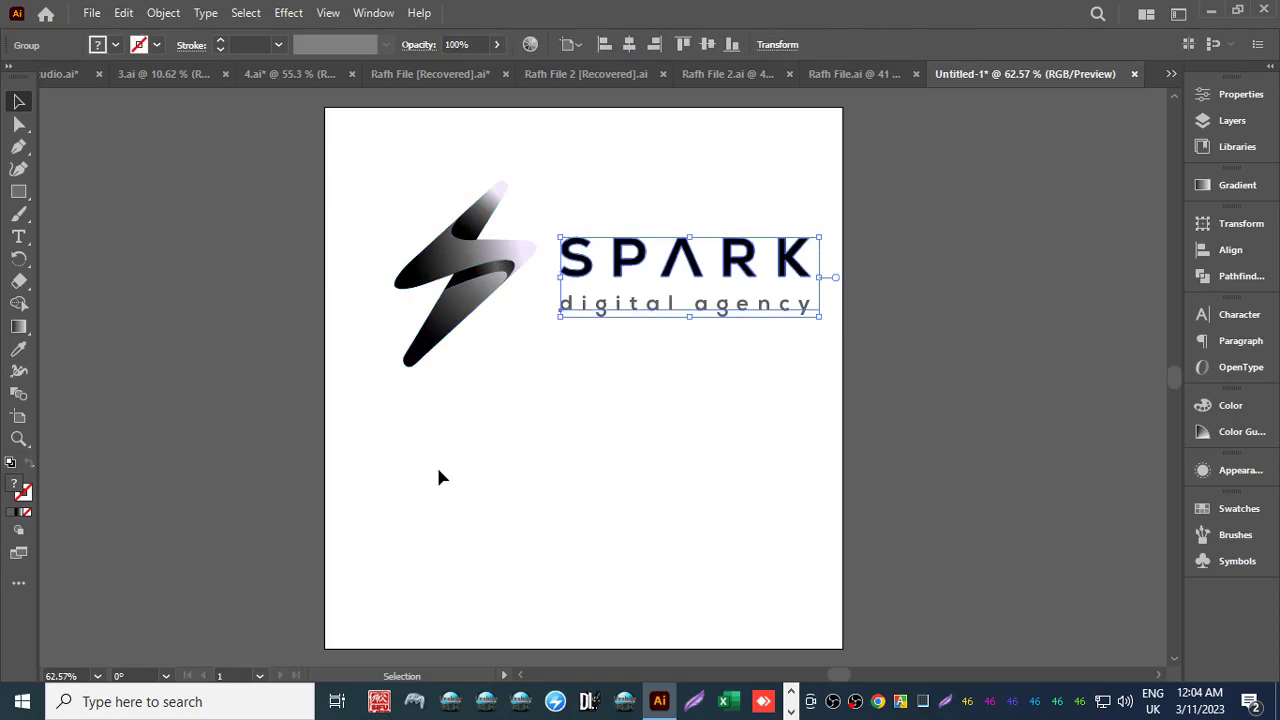
{"action": "key", "text": "Left"}
{"action": "key", "text": "Left"}
{"action": "key", "text": "Left"}
{"action": "key", "text": "Left"}
{"action": "key", "text": "Left"}
{"action": "key", "text": "Left"}
{"action": "key", "text": "Left"}
{"action": "key", "text": "Left"}
{"action": "key", "text": "Left"}
{"action": "key", "text": "Left"}
{"action": "key", "text": "Left"}
{"action": "key", "text": "Left"}
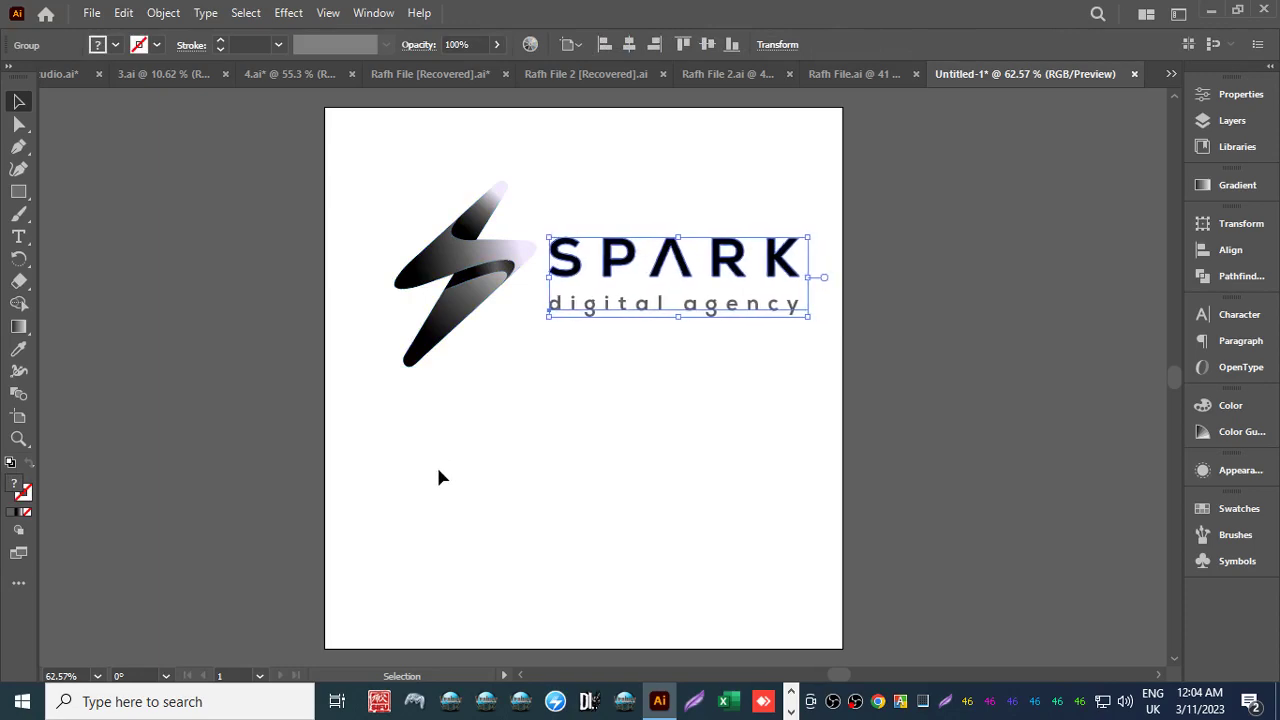
Compare with the WhatsApp reference image and fine-tune the tagline's vertical spacing.
{"action": "key", "text": "super+Tab"}
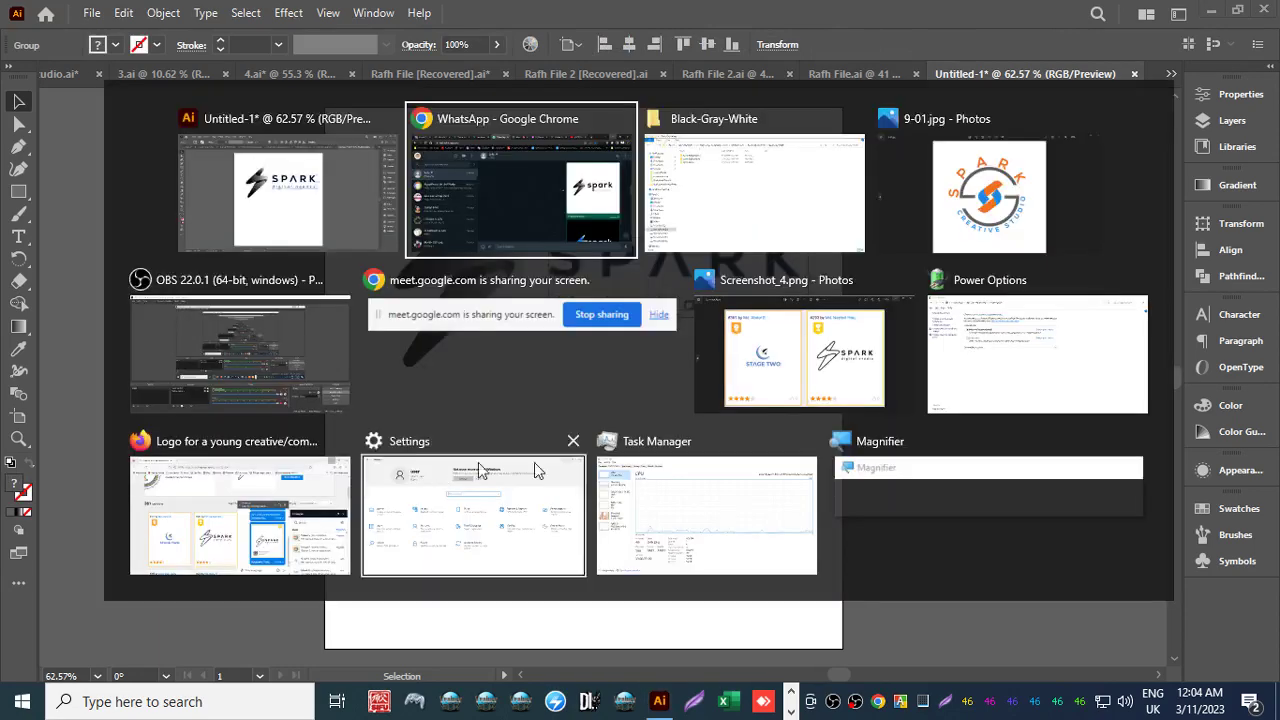
{"action": "left_click", "coordinate": [556, 186]}
{"action": "left_click", "coordinate": [1189, 249]}
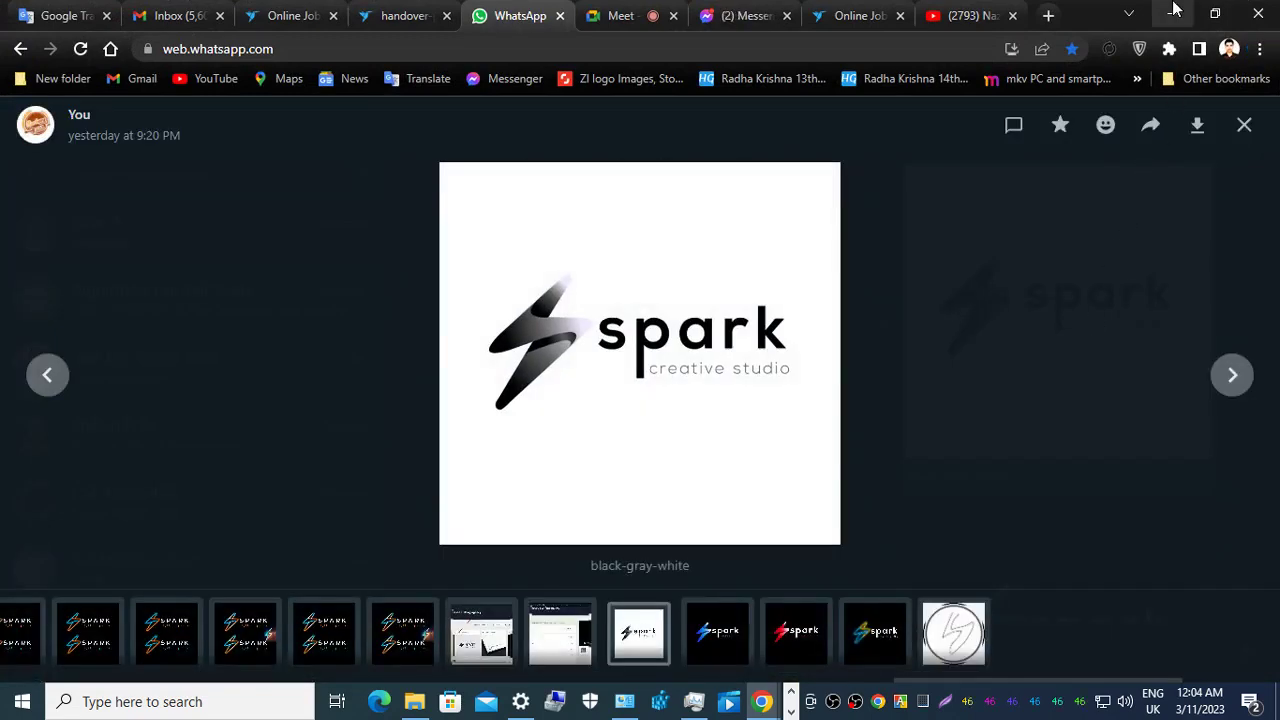
{"action": "key", "text": "alt+Tab"}
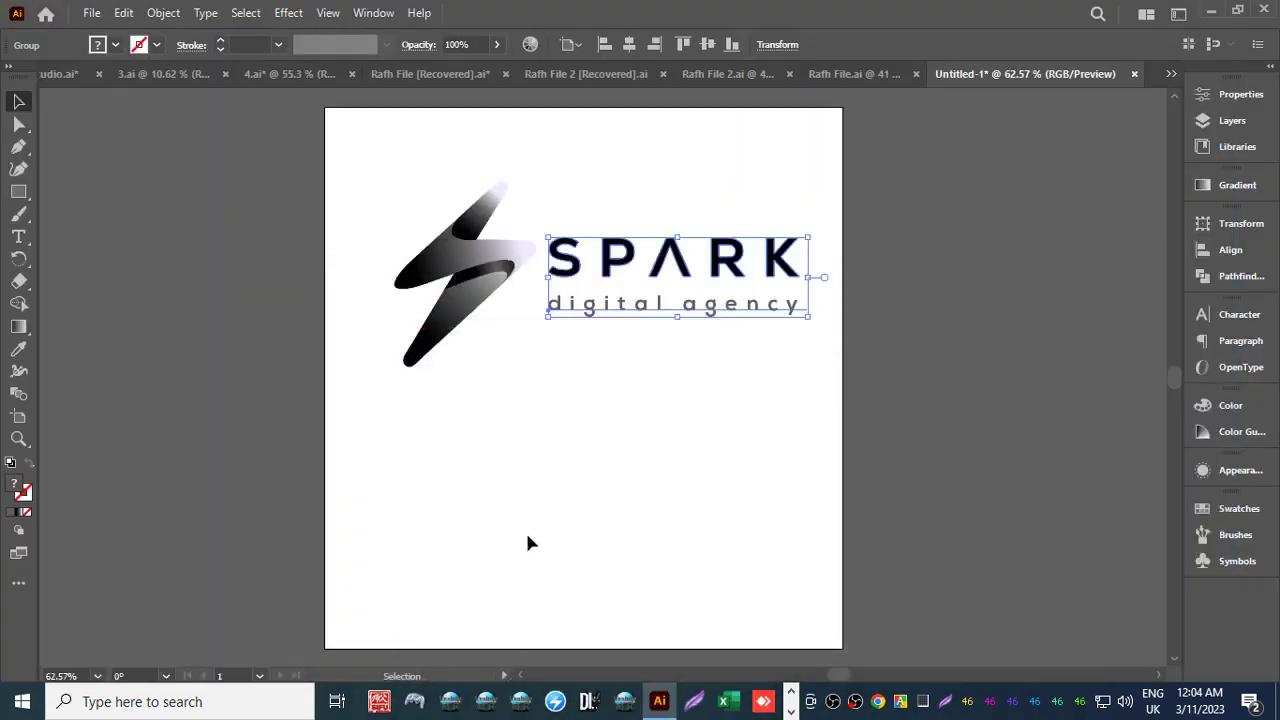
{"action": "key", "text": "alt+Up"}
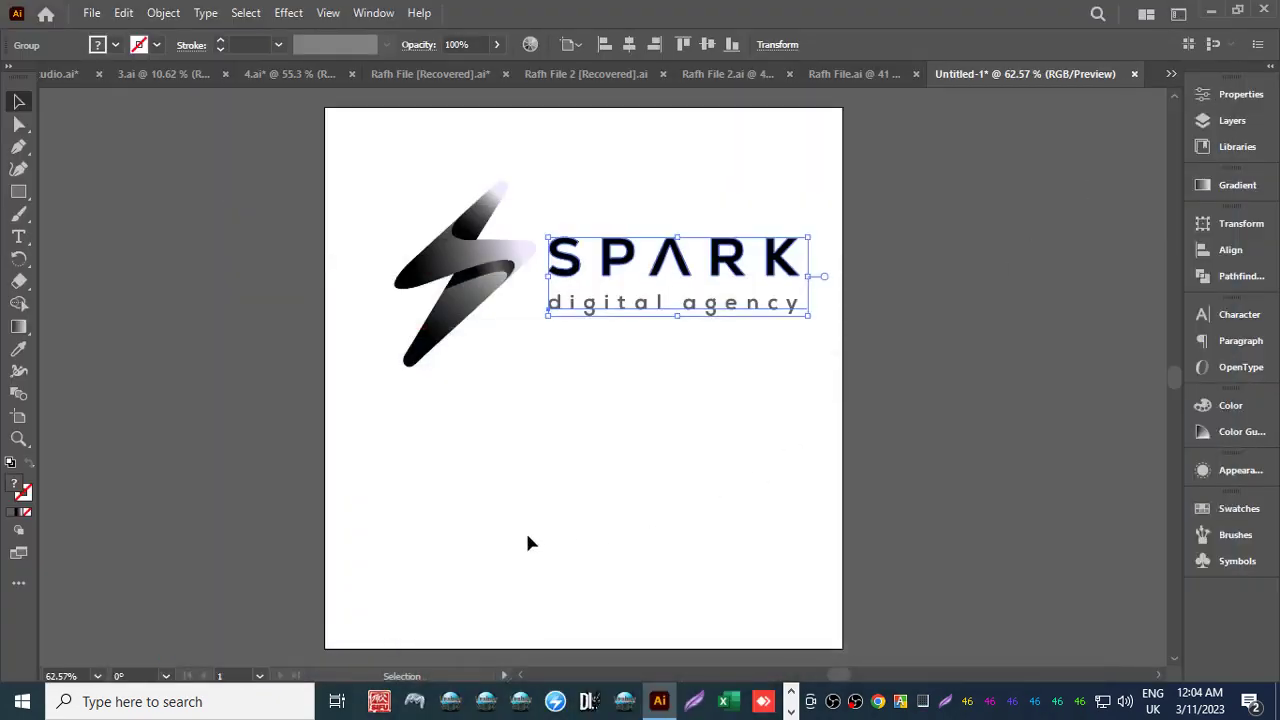
{"action": "left_click", "coordinate": [528, 542]}
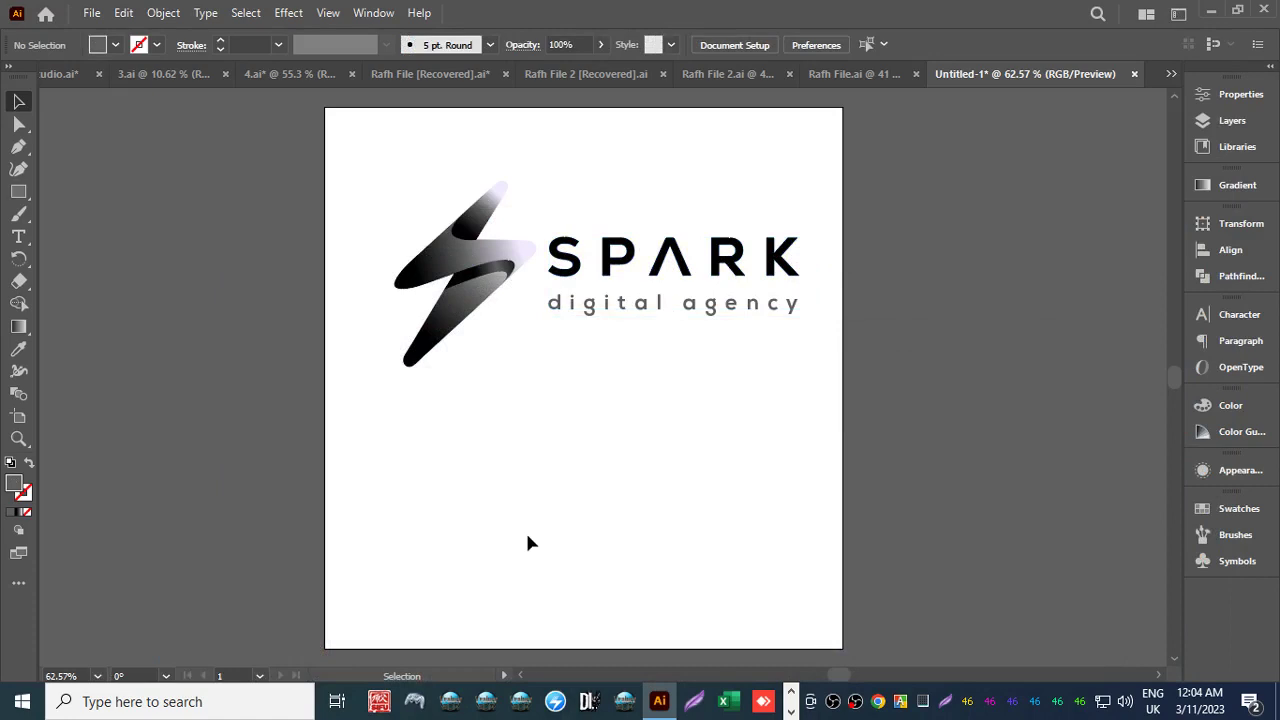
{"action": "left_click", "coordinate": [598, 256]}
{"action": "key", "text": "alt+Down"}
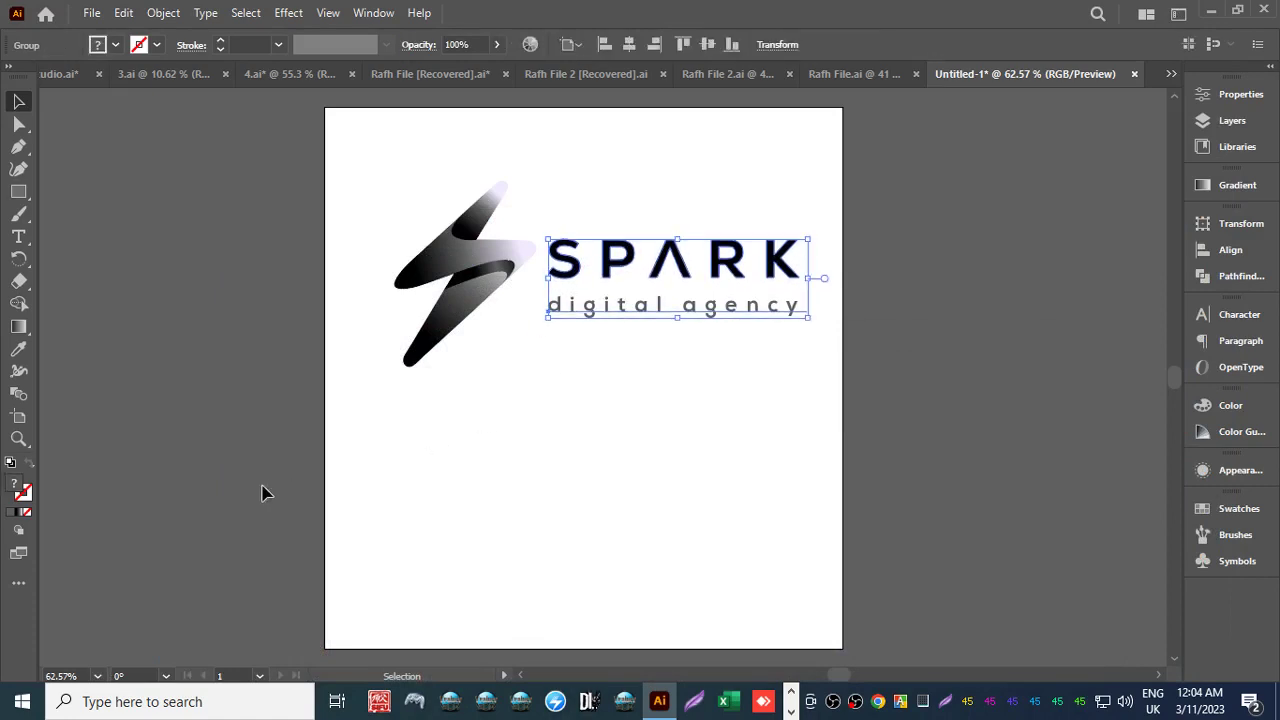
{"action": "left_click", "coordinate": [262, 494]}
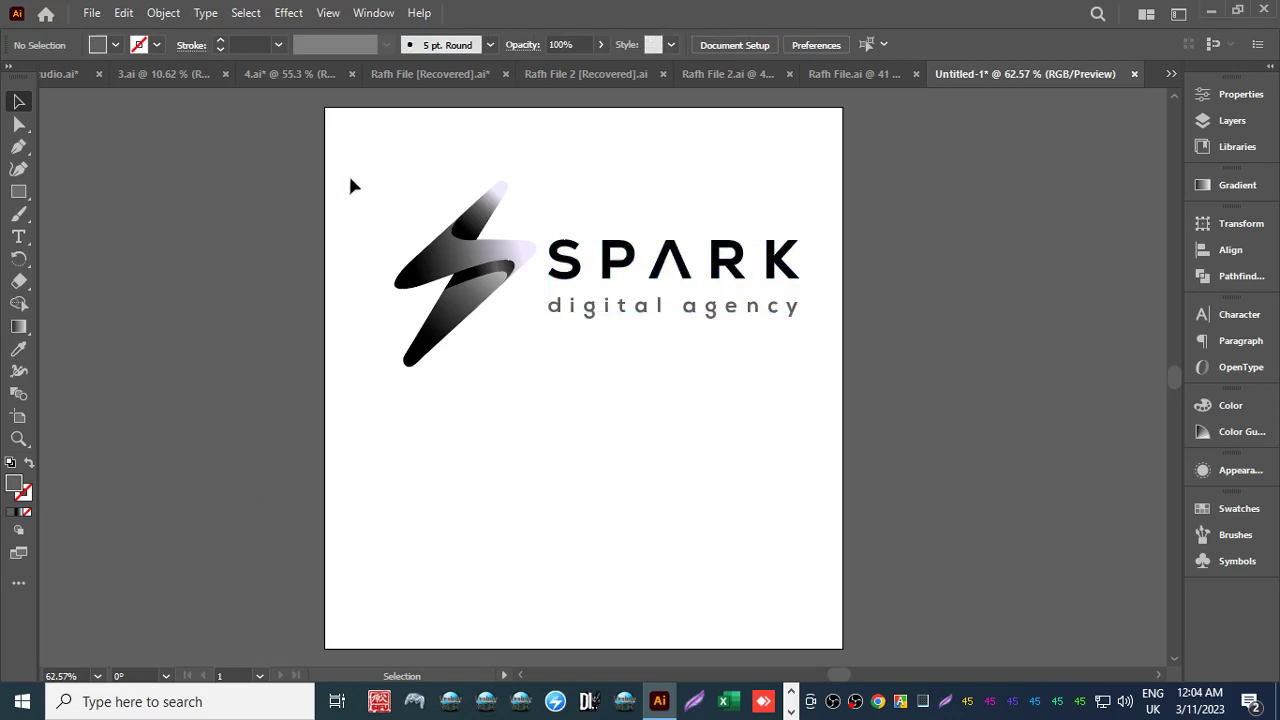
Select the whole logo and zoom in for a closer look at the lockup.
{"action": "left_click_drag", "start_coordinate": [351, 142], "coordinate": [405, 192]}
{"action": "key", "text": "z"}
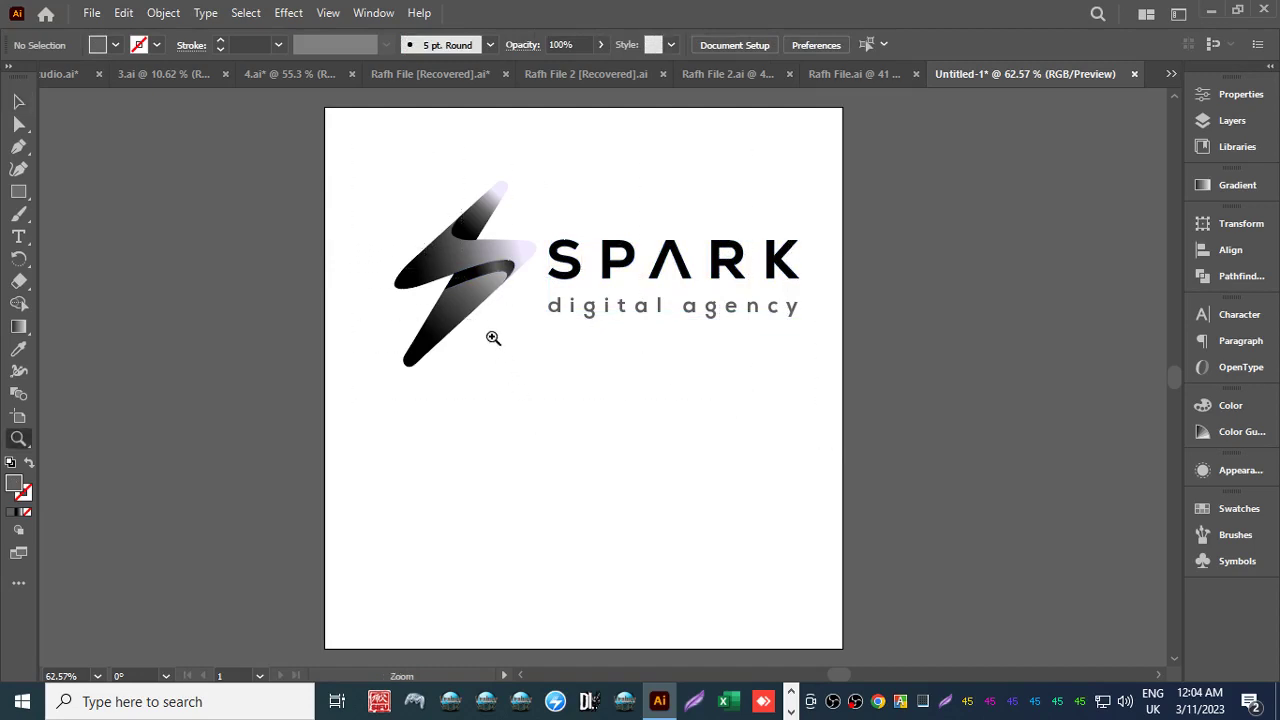
{"action": "left_click_drag", "start_coordinate": [491, 337], "coordinate": [572, 430]}
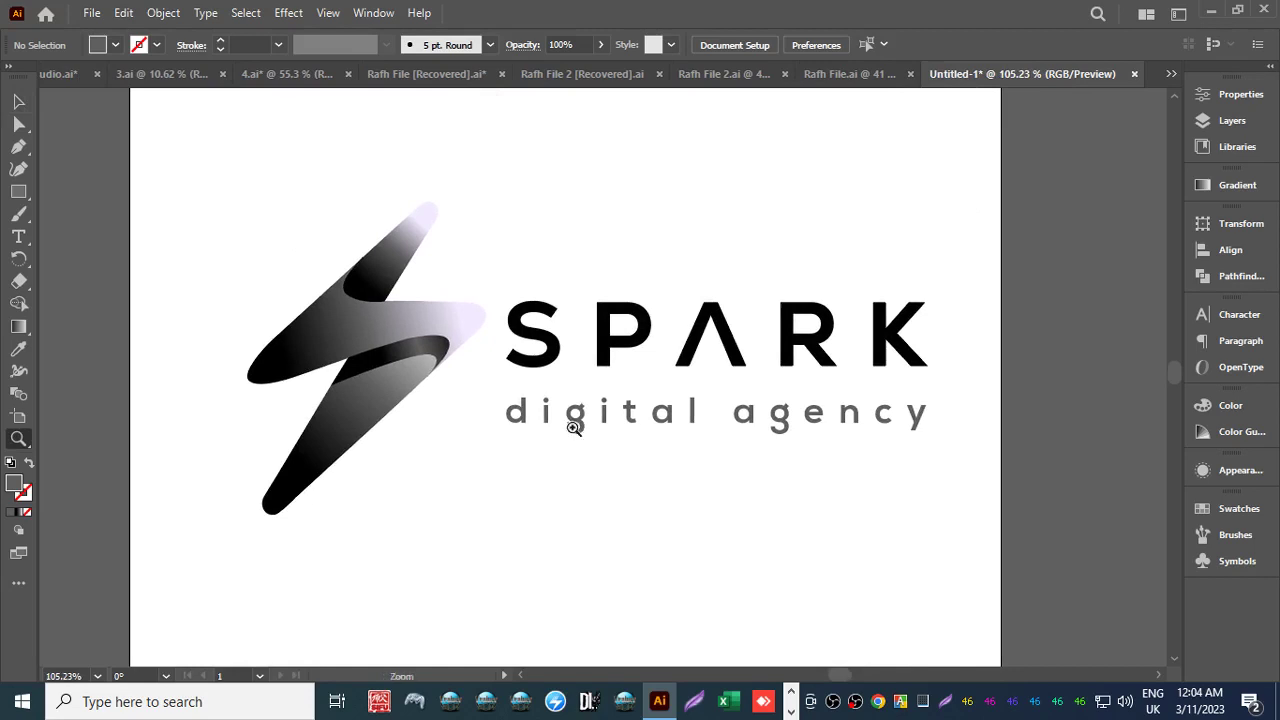
{"action": "key", "text": "v"}
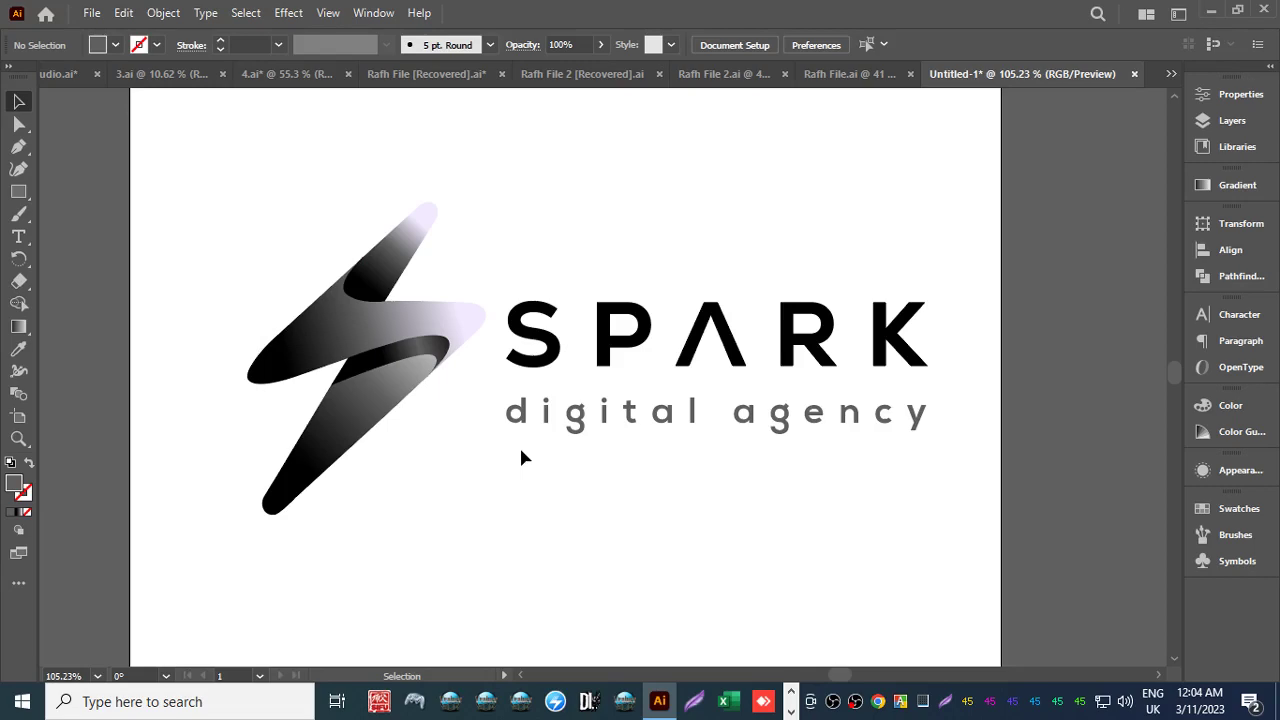
{"action": "key", "text": "alt+Tab"}
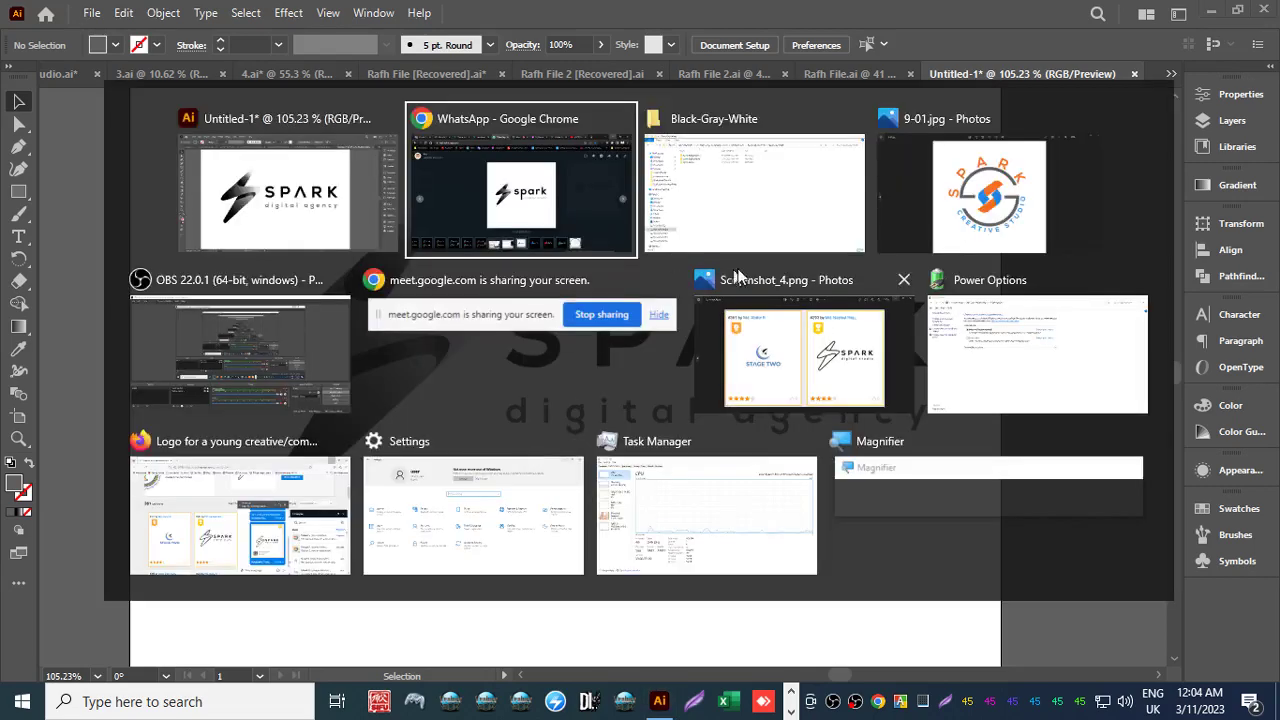
Close the current image viewer, scroll the chat and open the neon SPARK digital agency image.
{"action": "left_click", "coordinate": [592, 205]}
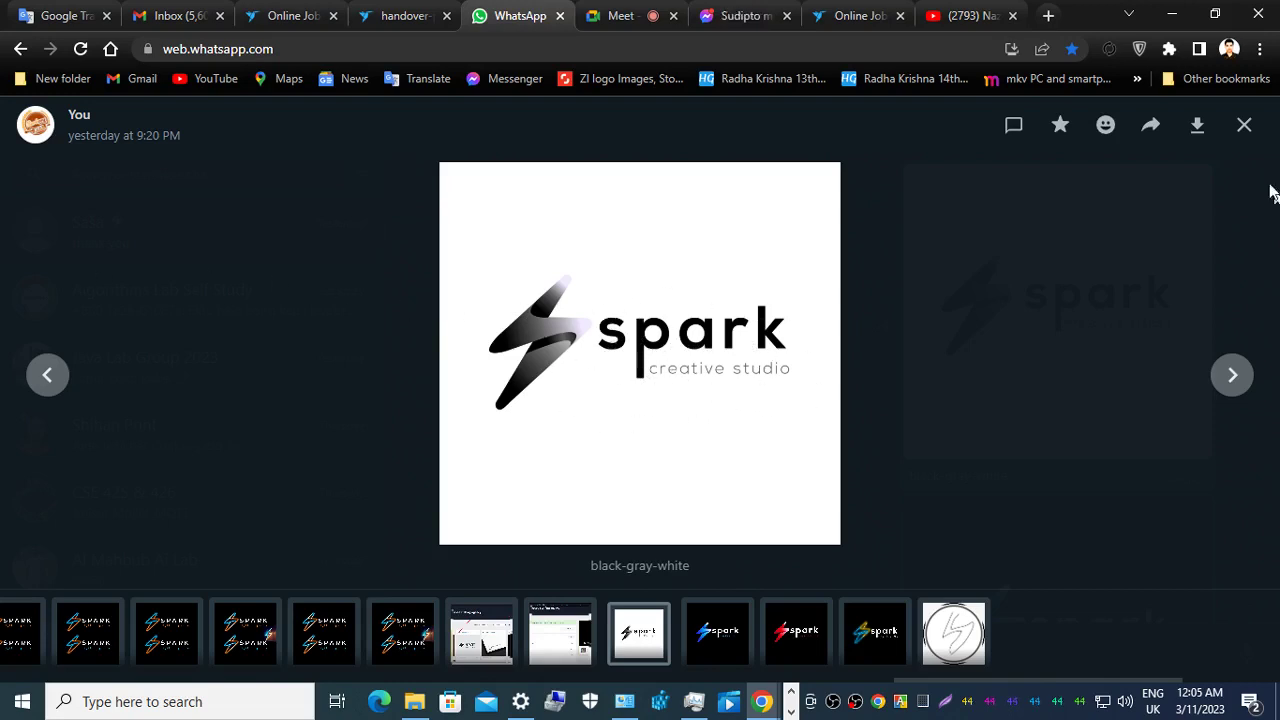
{"action": "left_click", "coordinate": [1244, 126]}
{"action": "scroll", "coordinate": [1262, 380], "scroll_direction": "down", "scroll_amount": 5}
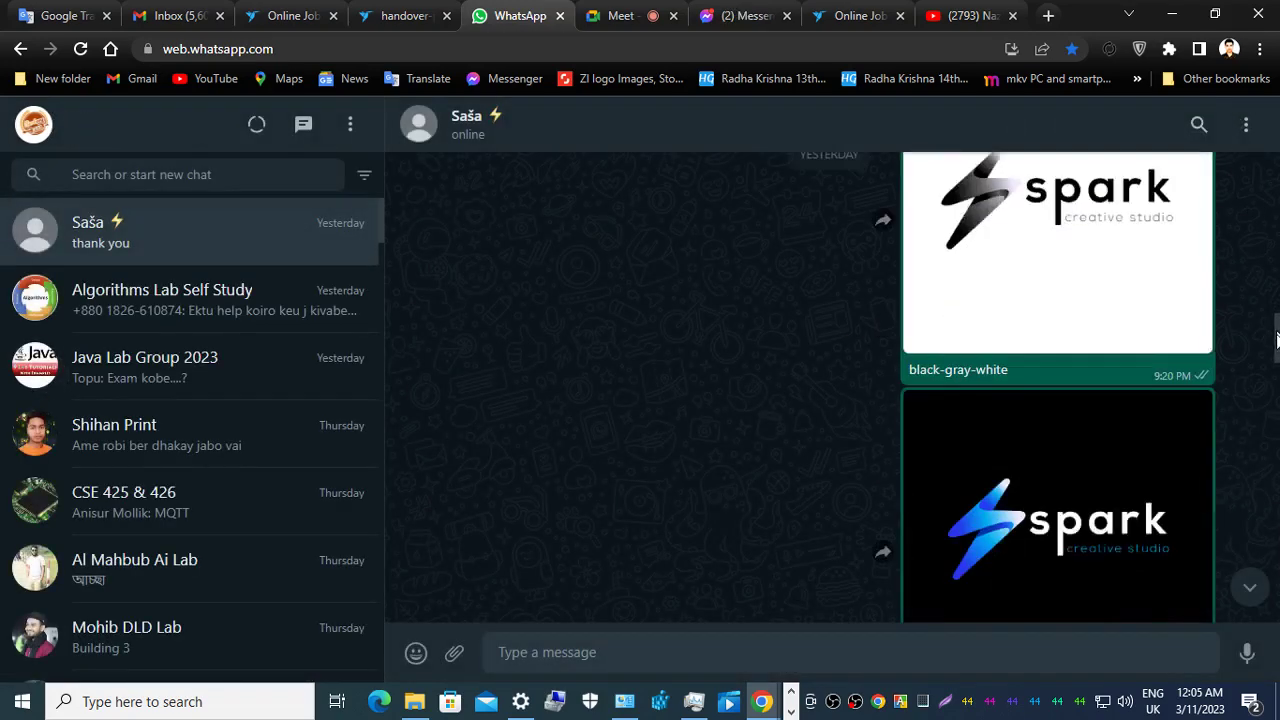
{"action": "scroll", "coordinate": [1257, 440], "scroll_direction": "down", "scroll_amount": 3}
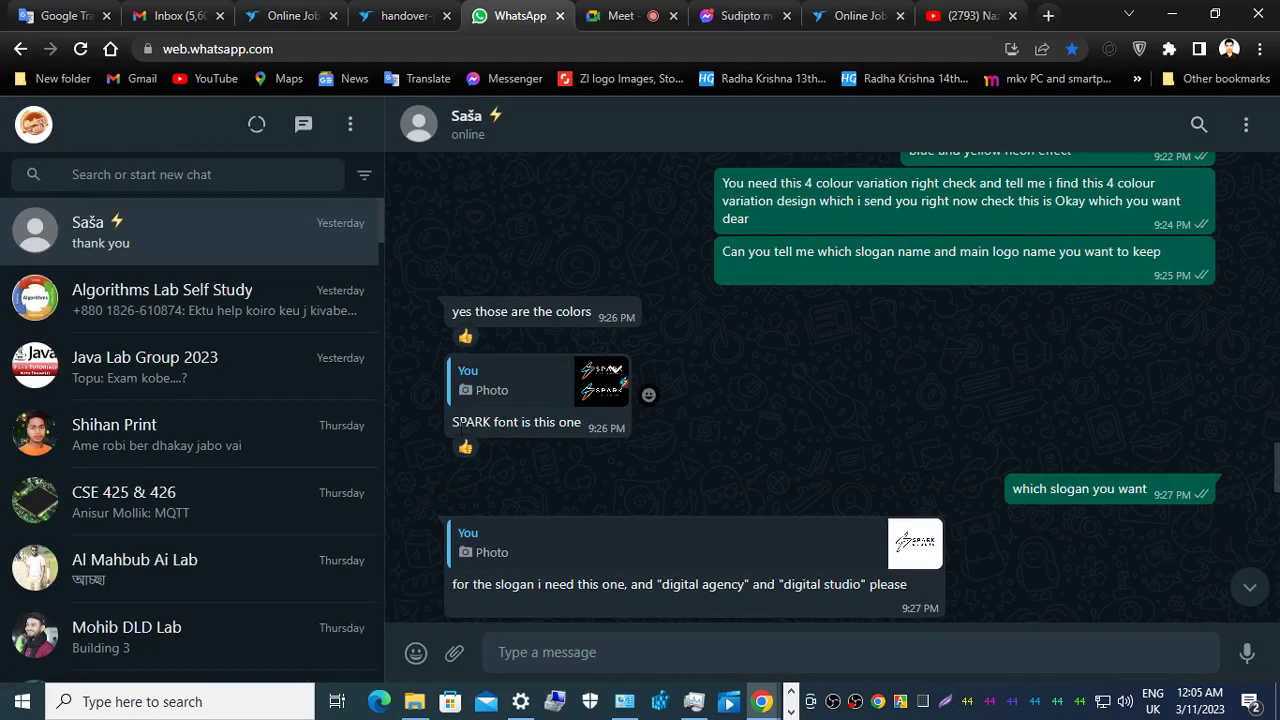
{"action": "scroll", "coordinate": [604, 393], "scroll_direction": "up", "scroll_amount": 10}
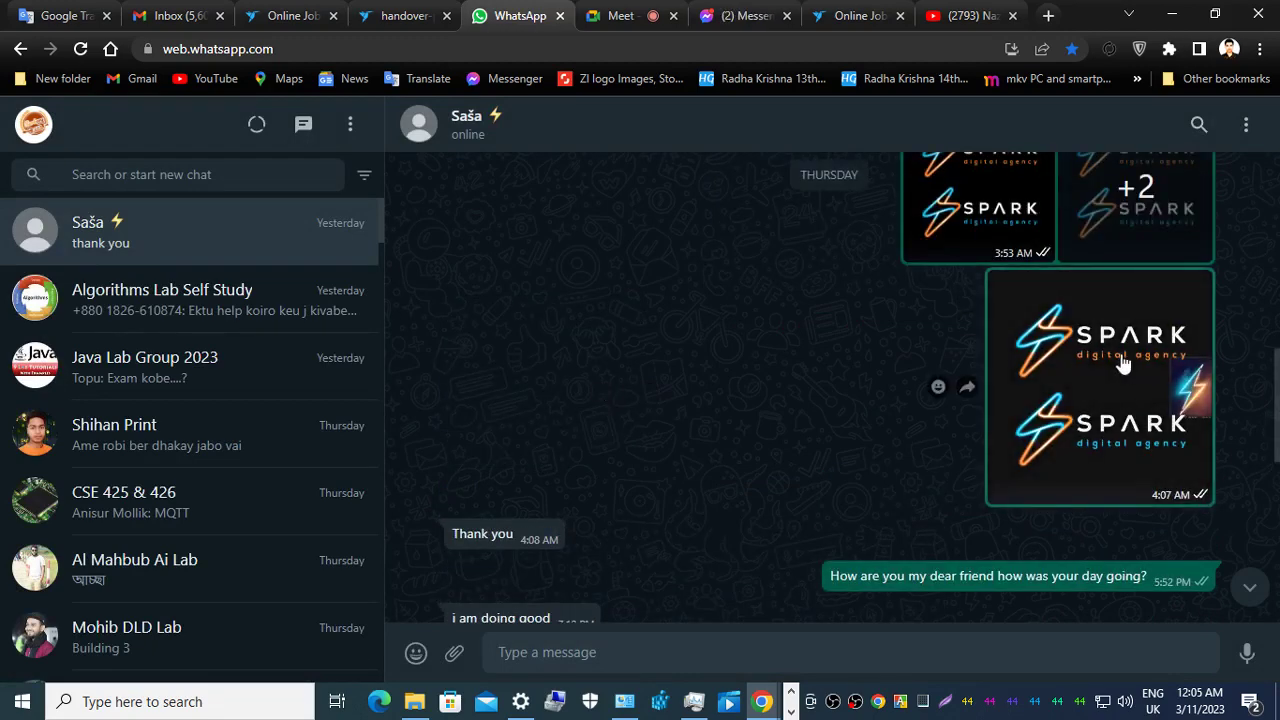
{"action": "left_click", "coordinate": [1093, 340]}
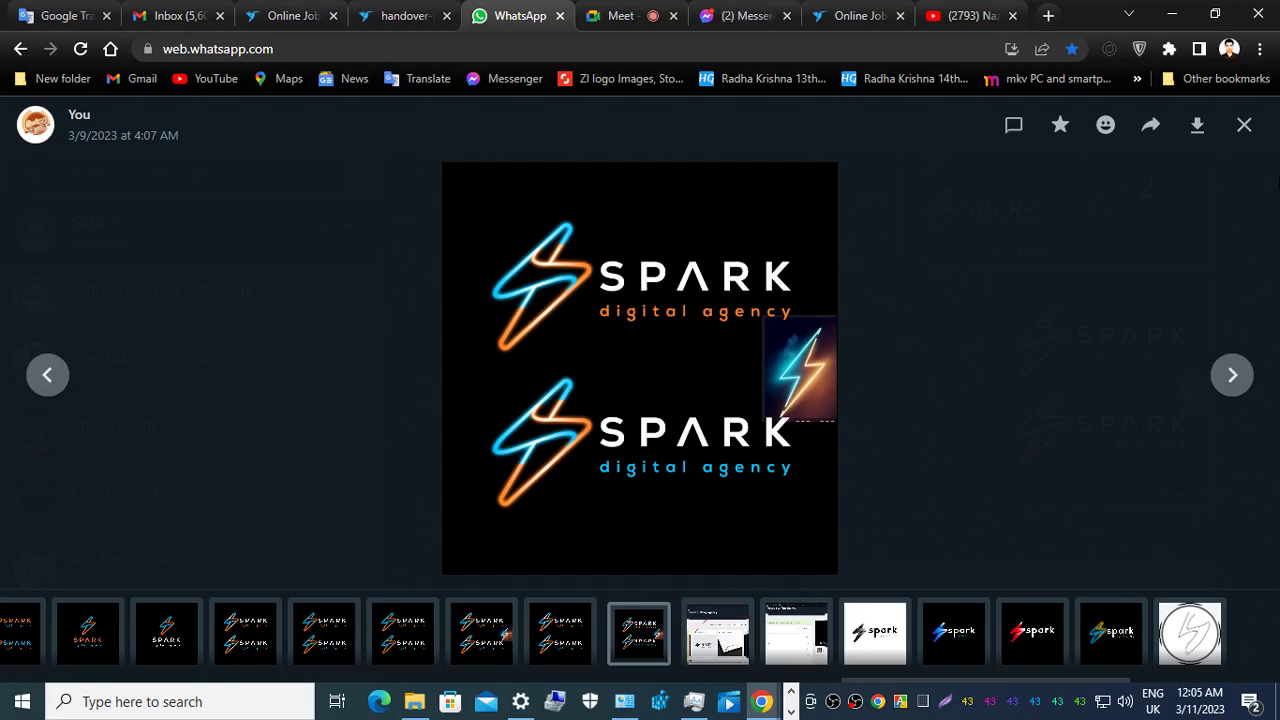
Close the neon SPARK logo preview in WhatsApp and return to the Untitled-1 logo in Illustrator.
{"action": "left_click", "coordinate": [1244, 124]}
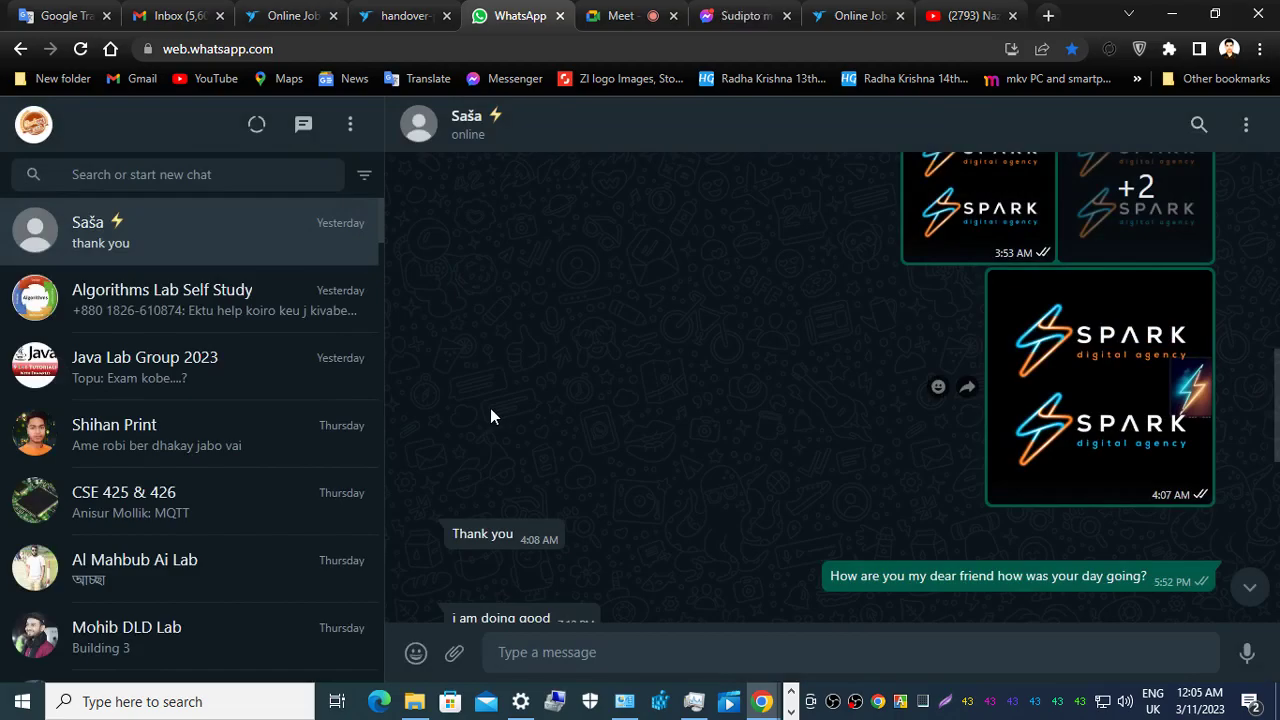
{"action": "key", "text": "alt+Tab"}
{"action": "left_click", "coordinate": [536, 238]}
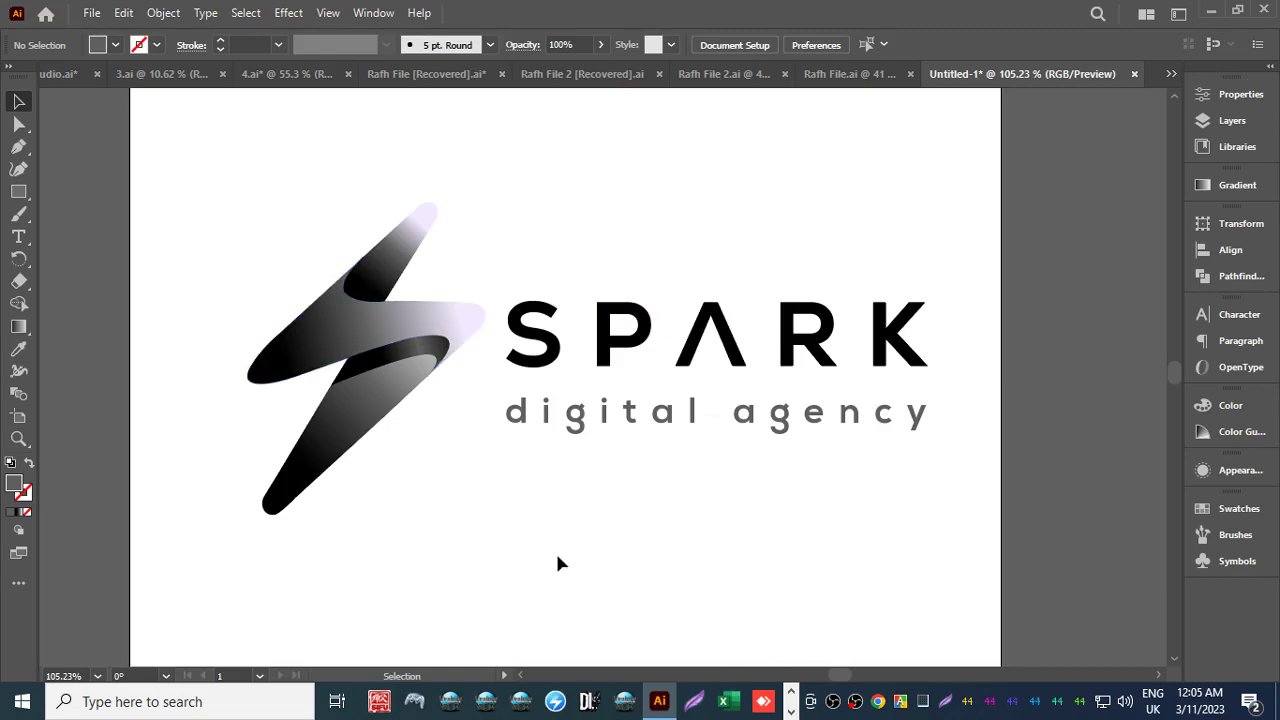
Zoom out to view the full SPARK digital agency artboard, then switch back to WhatsApp.
{"action": "key", "text": "z"}
{"action": "left_click_drag", "start_coordinate": [694, 531], "coordinate": [563, 448]}
{"action": "key", "text": "space"}
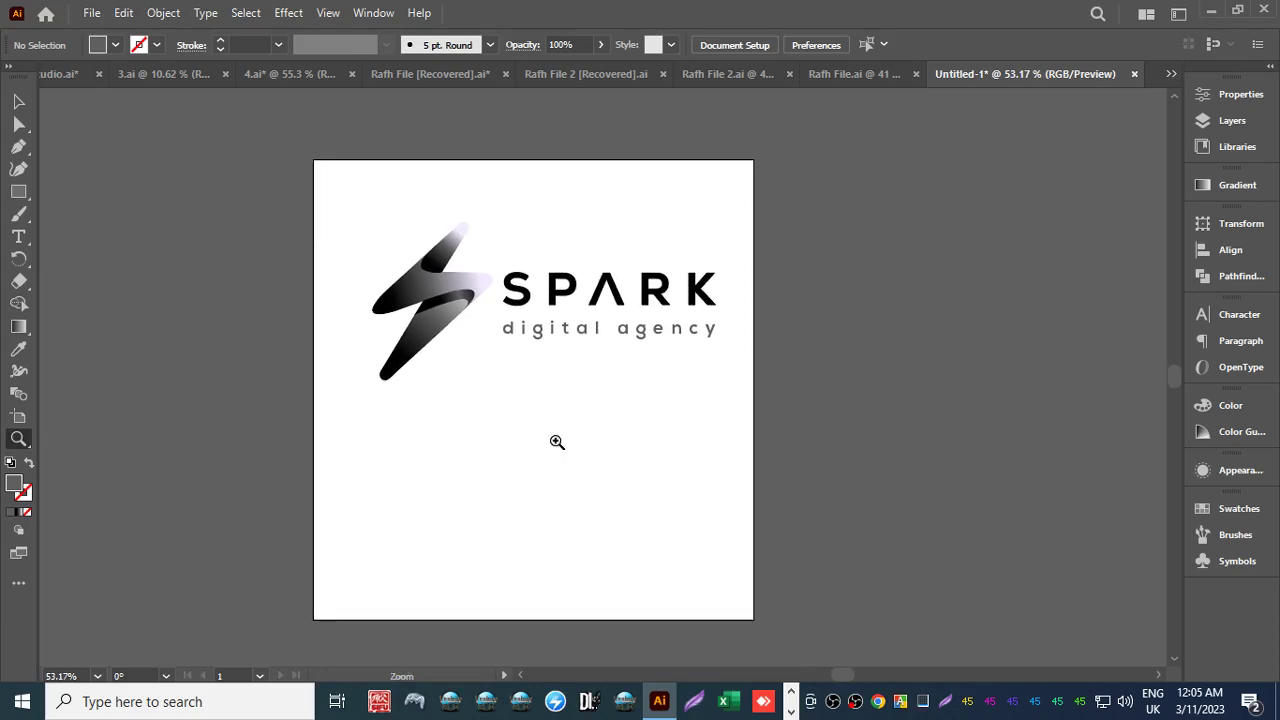
{"action": "key", "text": "v"}
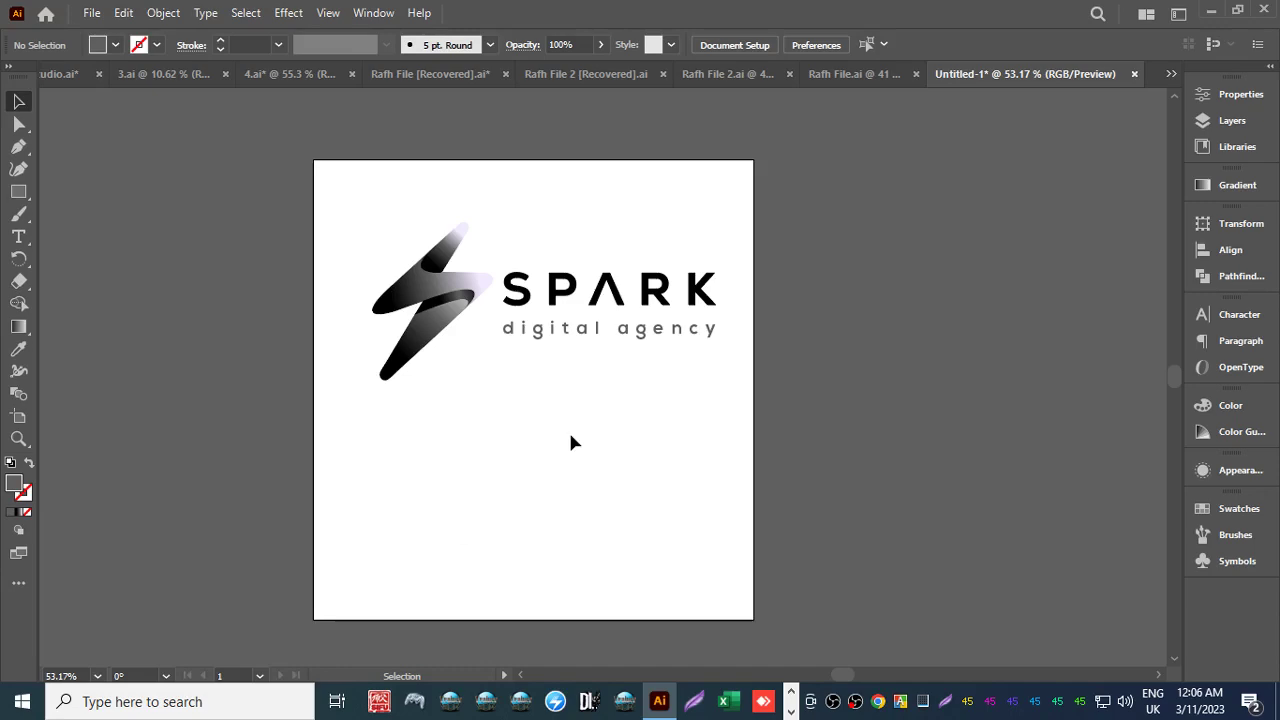
{"action": "key", "text": "alt+Tab"}
In the client chat, view the black-gray-white spark reference image full size, then return to Illustrator.
{"action": "left_click", "coordinate": [508, 190]}
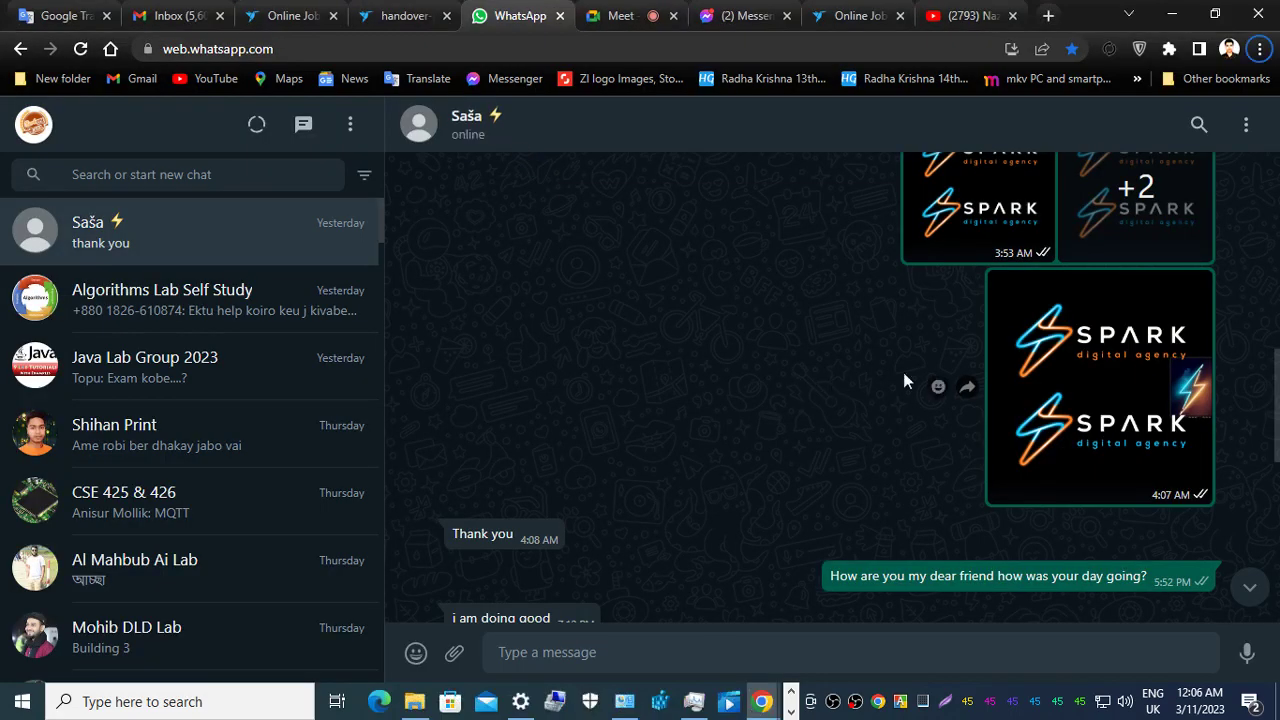
{"action": "left_click", "coordinate": [251, 306]}
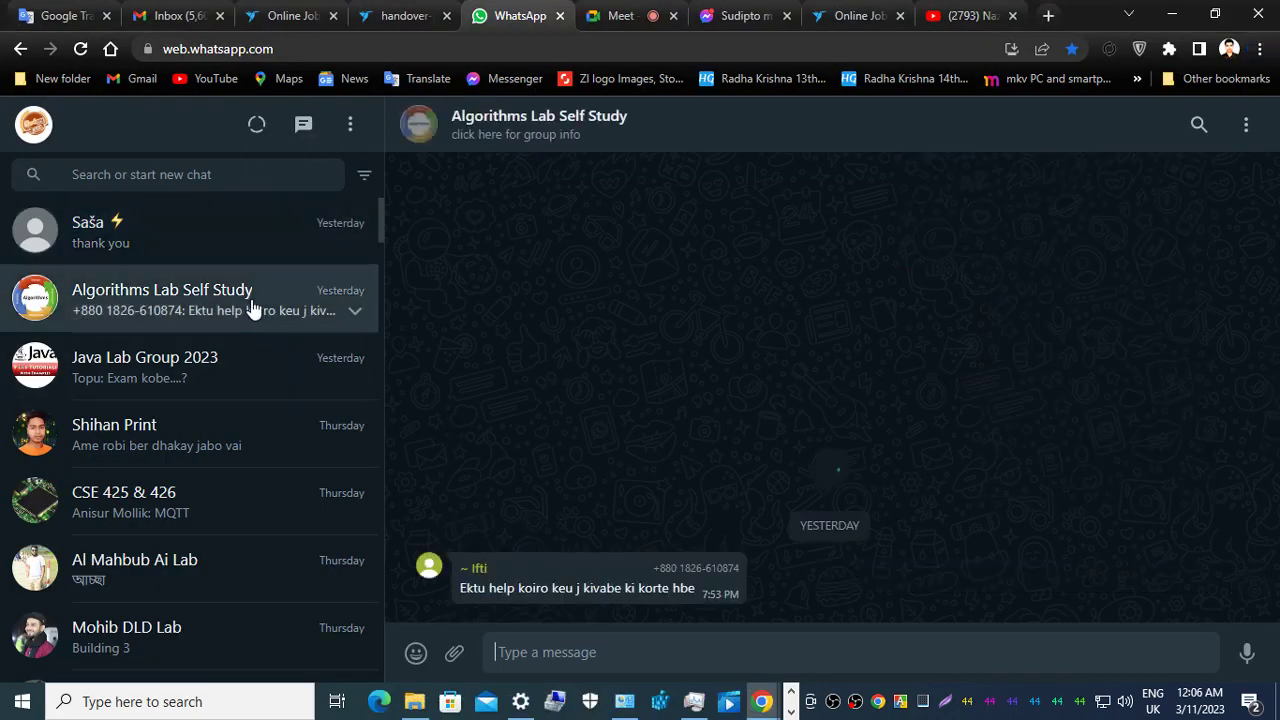
{"action": "left_click", "coordinate": [200, 232]}
{"action": "left_click_drag", "start_coordinate": [1274, 440], "coordinate": [1274, 210]}
{"action": "scroll", "coordinate": [1274, 200], "scroll_direction": "up", "scroll_amount": 10}
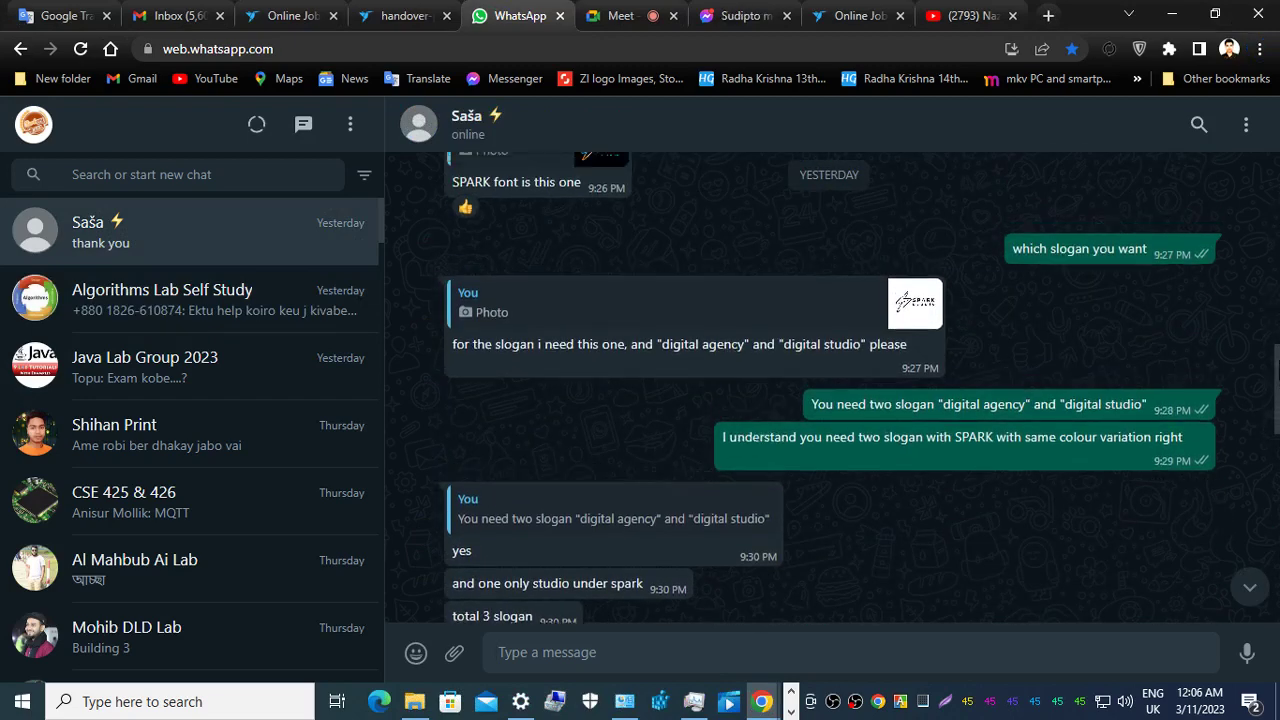
{"action": "scroll", "coordinate": [1274, 200], "scroll_direction": "up", "scroll_amount": 8}
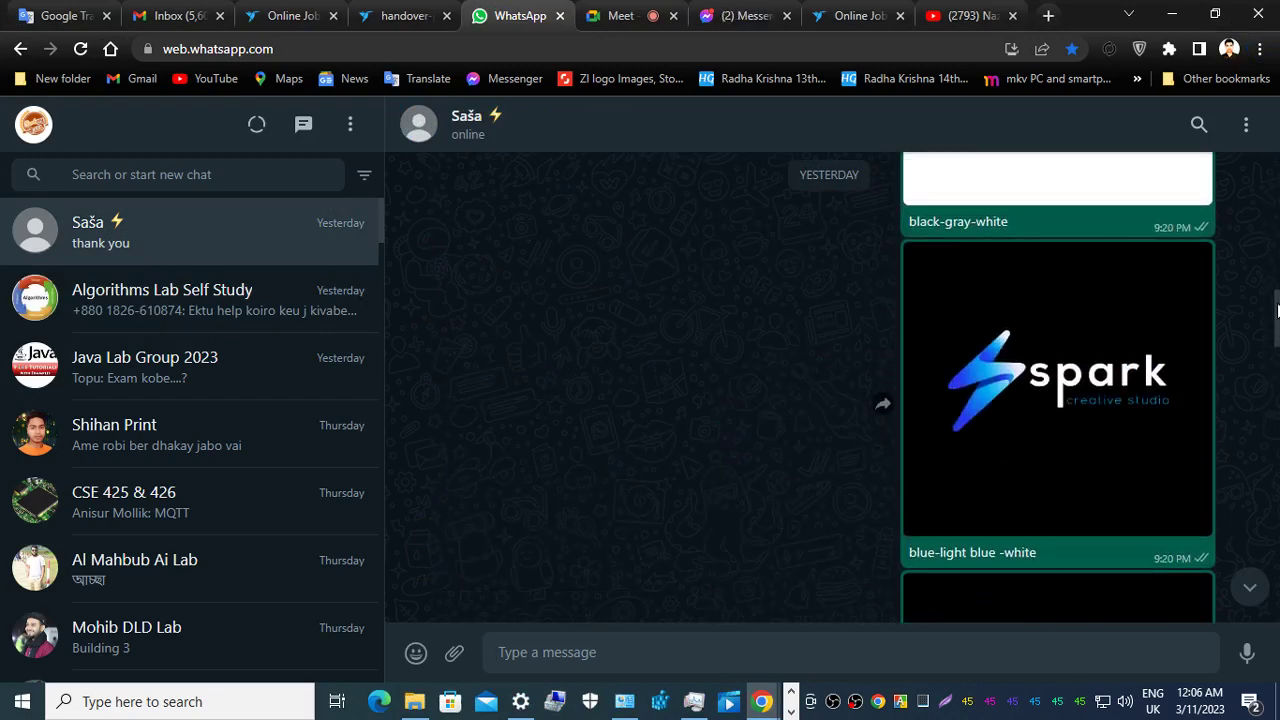
{"action": "left_click", "coordinate": [1140, 251]}
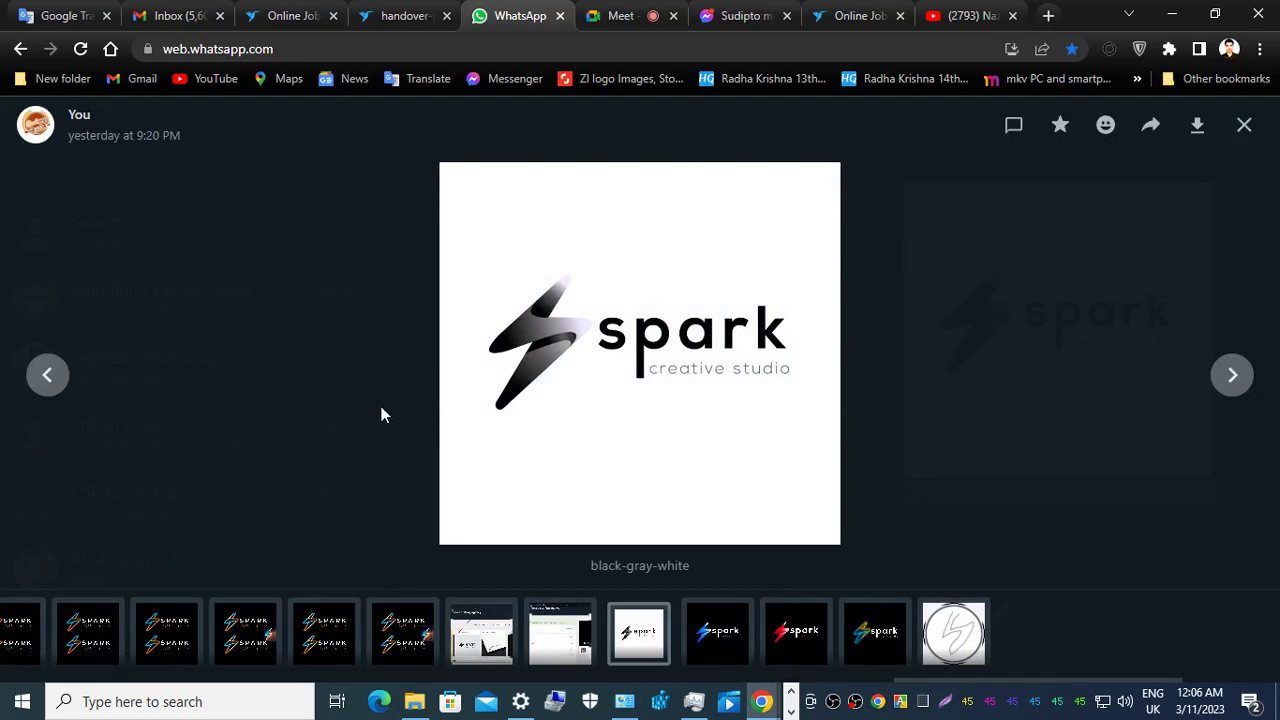
{"action": "key", "text": "alt+Tab"}
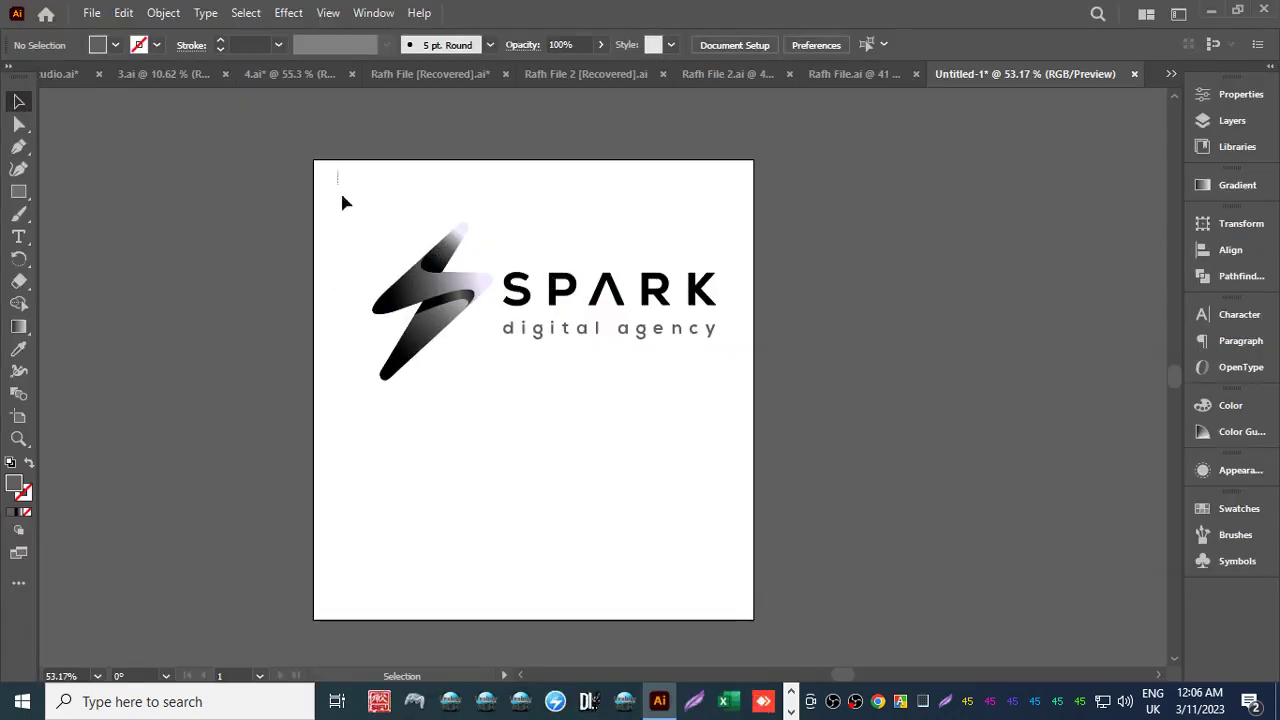
Select the whole SPARK logo to check its anchor points, then switch to Rafh File [Recovered].
{"action": "left_click_drag", "start_coordinate": [342, 203], "coordinate": [730, 431]}
{"action": "key", "text": "a"}
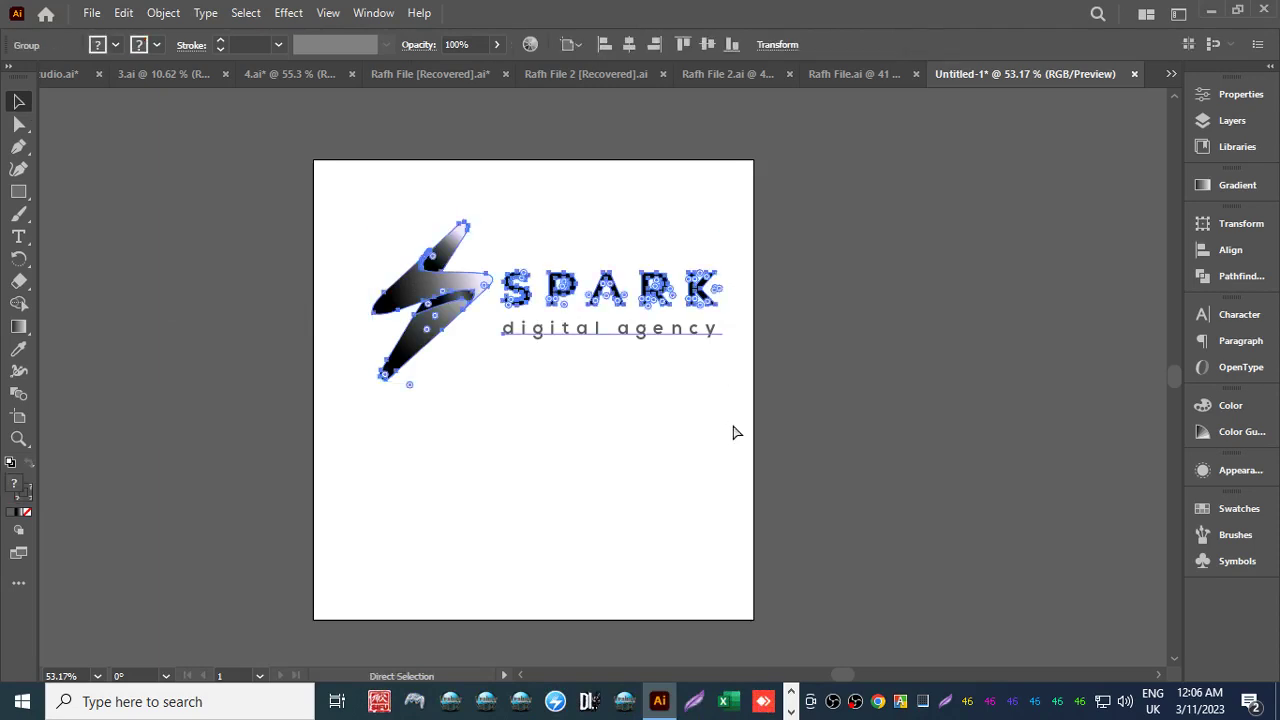
{"action": "key", "text": "v"}
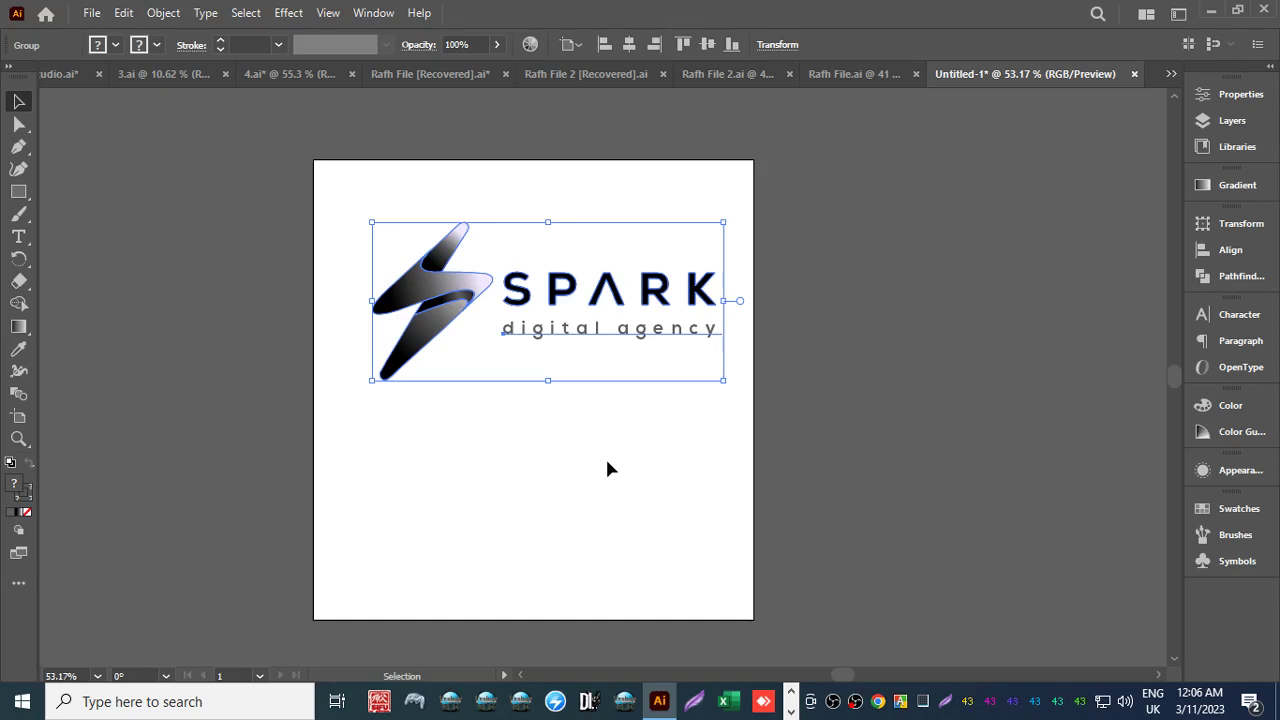
{"action": "left_click", "coordinate": [418, 73]}
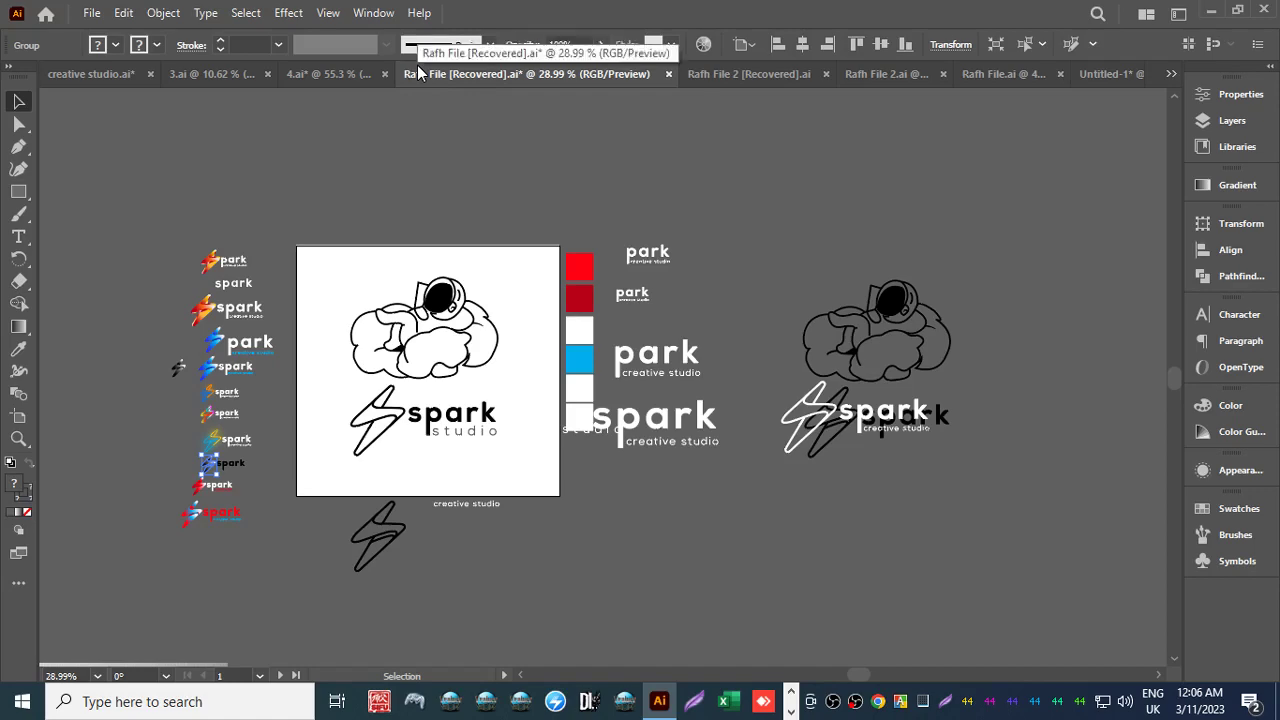
Zoom and scroll through the spark logo colour variations in Rafh File, then return to Untitled-1.
{"action": "key", "text": "z"}
{"action": "left_click_drag", "start_coordinate": [172, 290], "coordinate": [517, 277]}
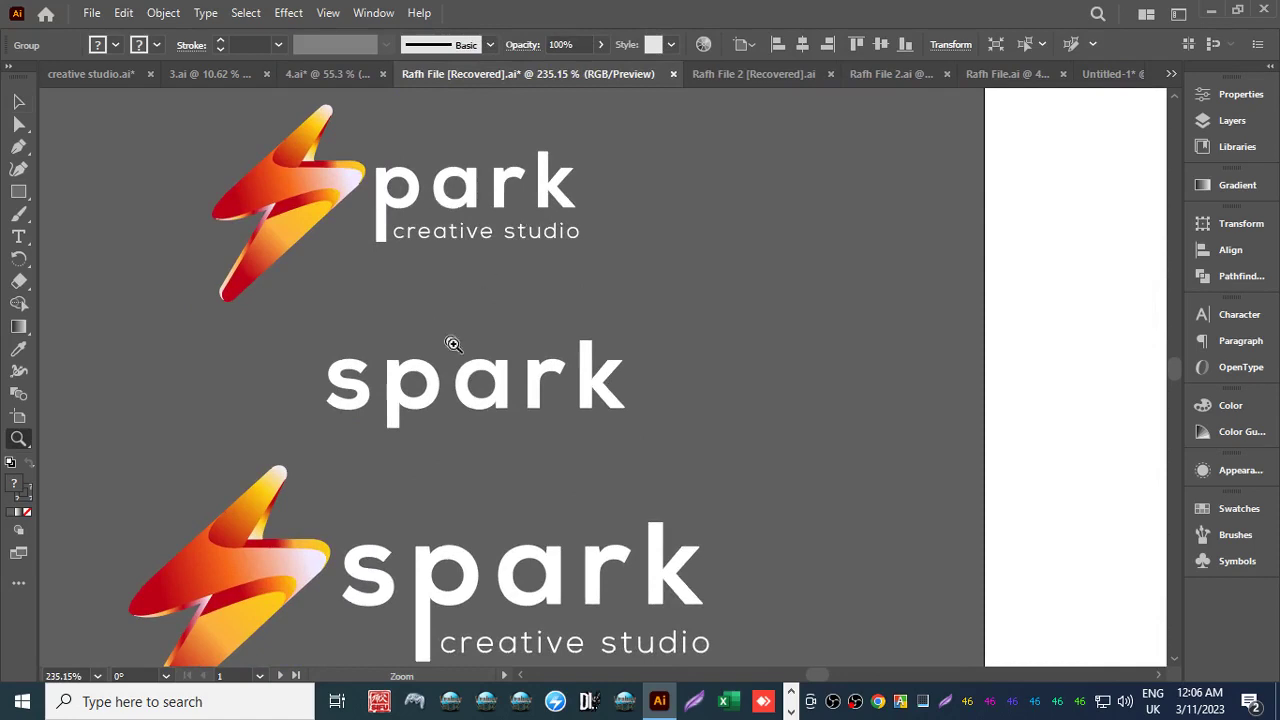
{"action": "scroll", "coordinate": [453, 344], "scroll_direction": "down", "scroll_amount": 5}
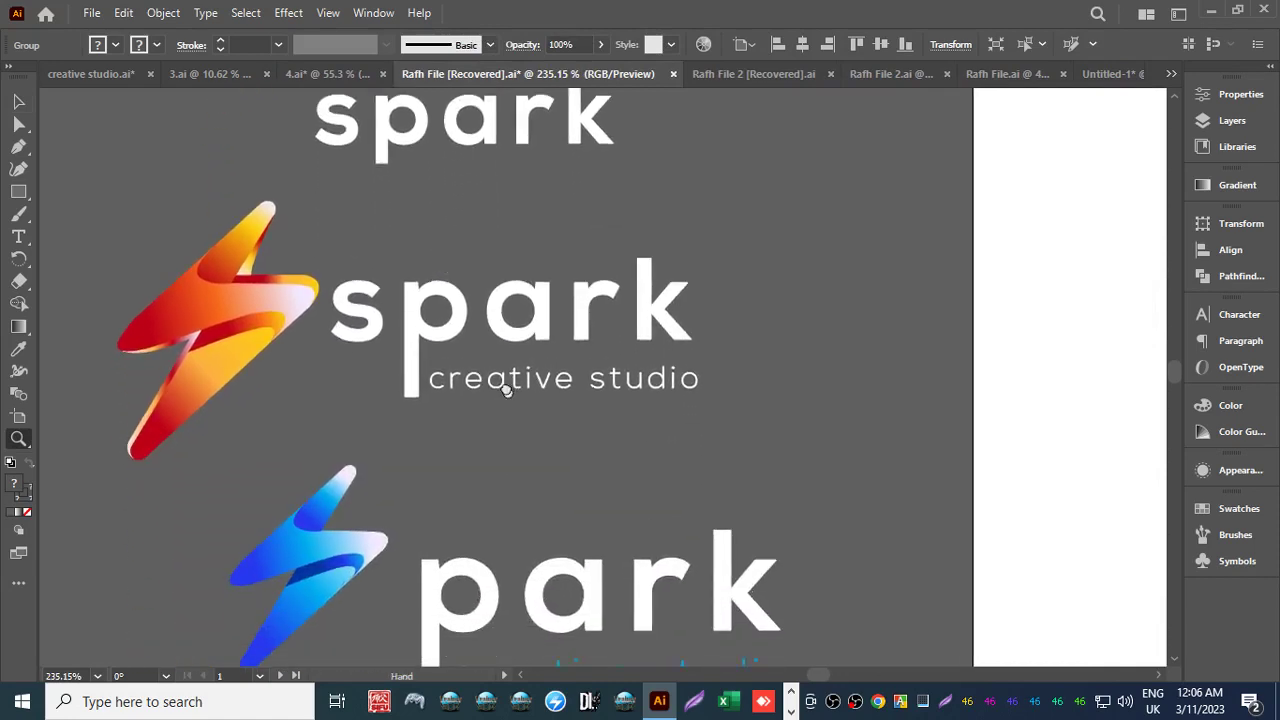
{"action": "scroll", "coordinate": [507, 390], "scroll_direction": "down", "scroll_amount": 6}
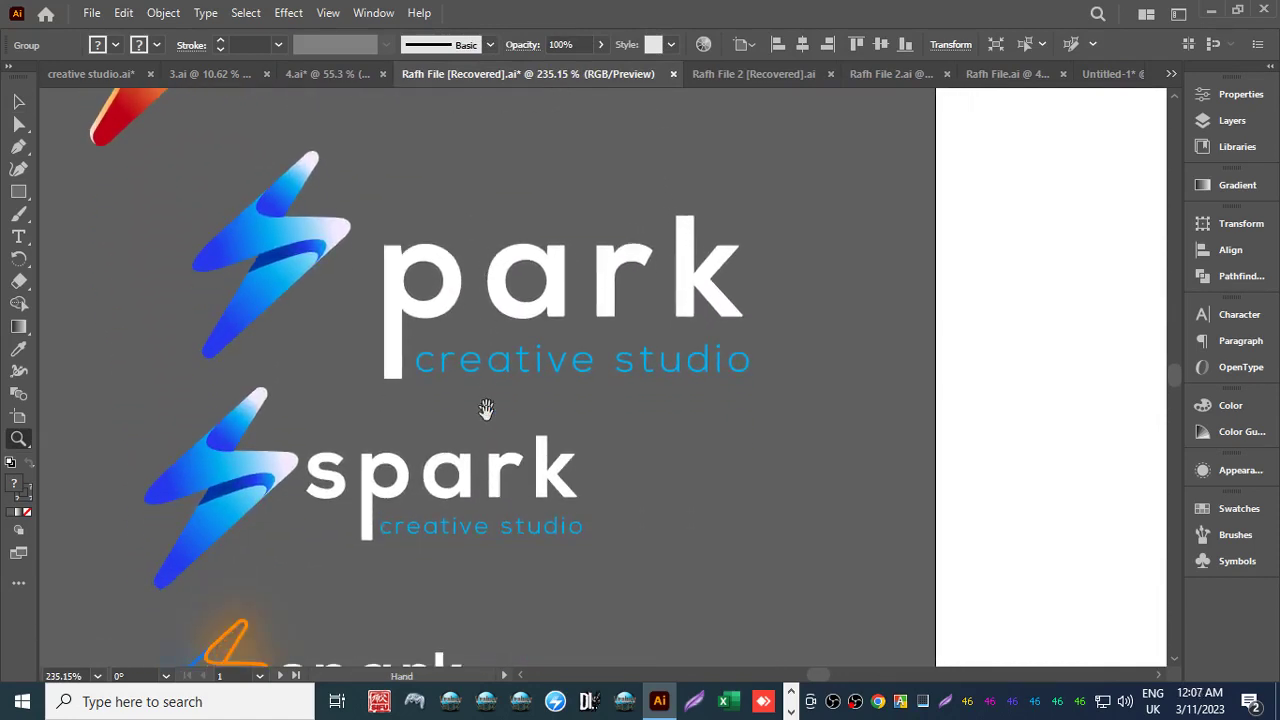
{"action": "scroll", "coordinate": [485, 409], "scroll_direction": "down", "scroll_amount": 11}
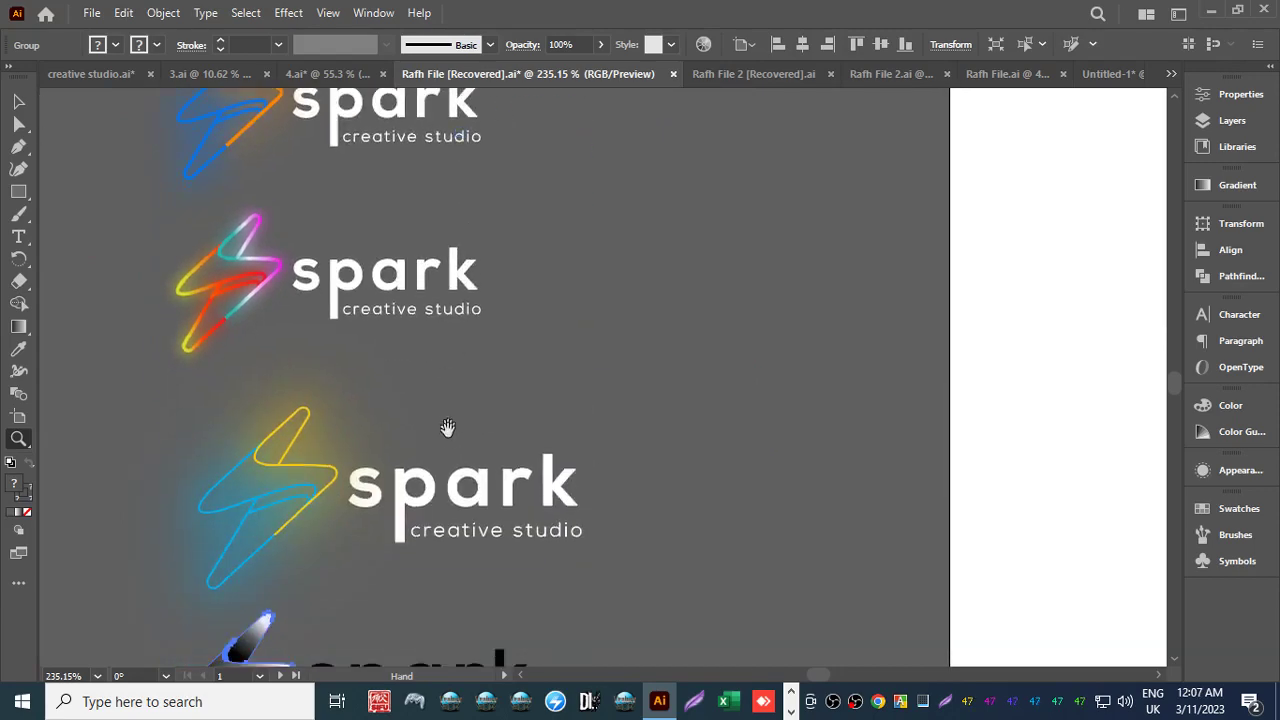
{"action": "scroll", "coordinate": [447, 427], "scroll_direction": "down", "scroll_amount": 10}
{"action": "scroll", "coordinate": [440, 375], "scroll_direction": "down", "scroll_amount": 2}
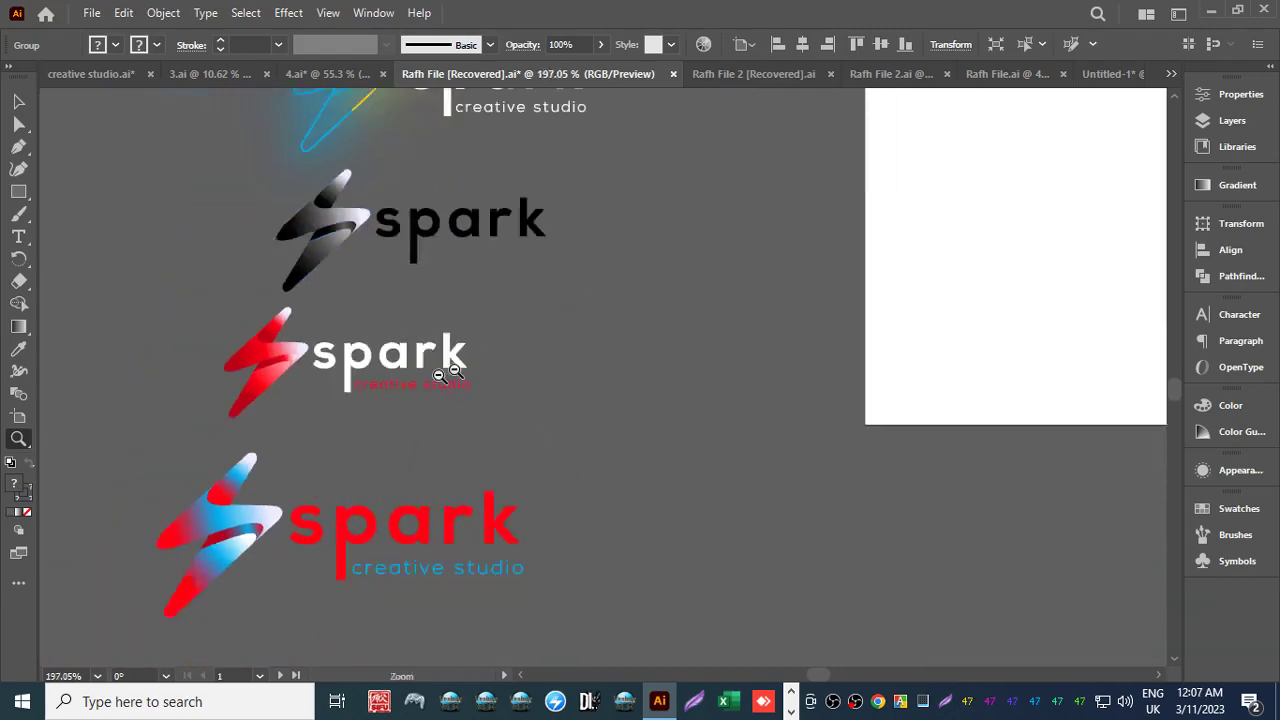
{"action": "scroll", "coordinate": [440, 375], "scroll_direction": "down", "scroll_amount": 6}
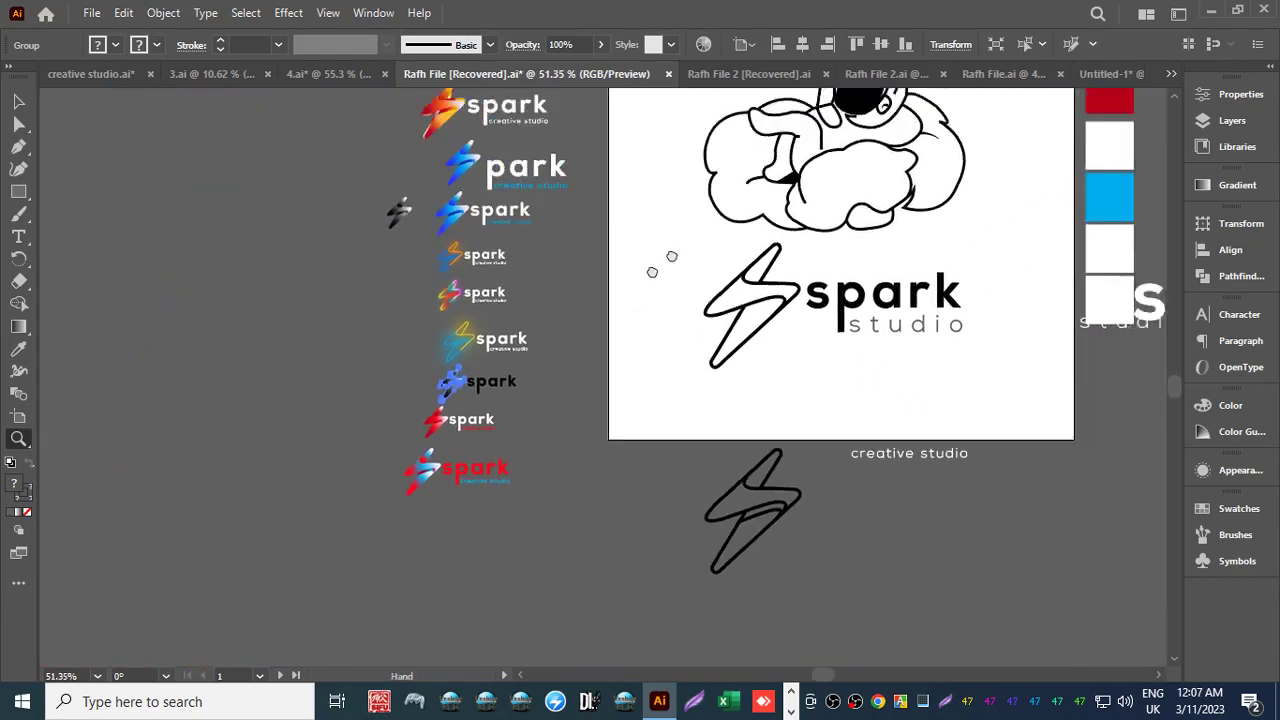
{"action": "scroll", "coordinate": [500, 363], "scroll_direction": "down", "scroll_amount": 2}
{"action": "scroll", "coordinate": [473, 368], "scroll_direction": "up", "scroll_amount": 4}
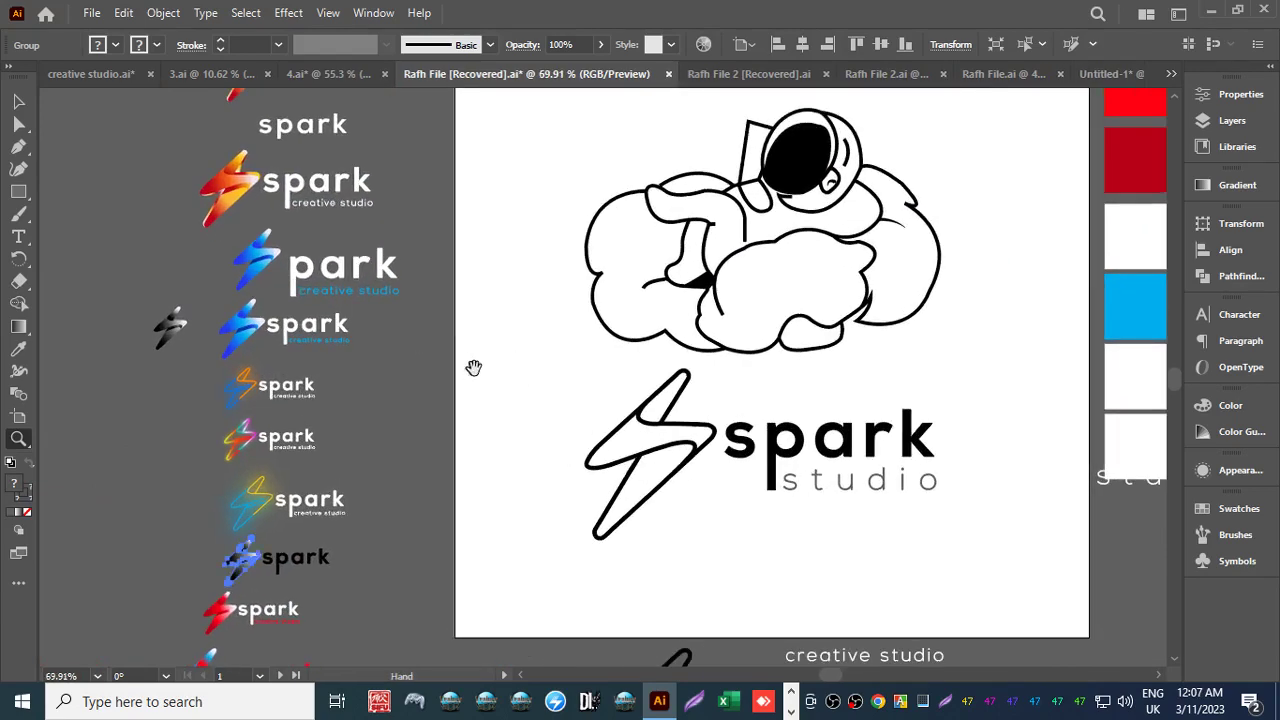
{"action": "scroll", "coordinate": [520, 375], "scroll_direction": "down", "scroll_amount": 2}
{"action": "scroll", "coordinate": [510, 377], "scroll_direction": "right", "scroll_amount": 1}
{"action": "key", "text": "v"}
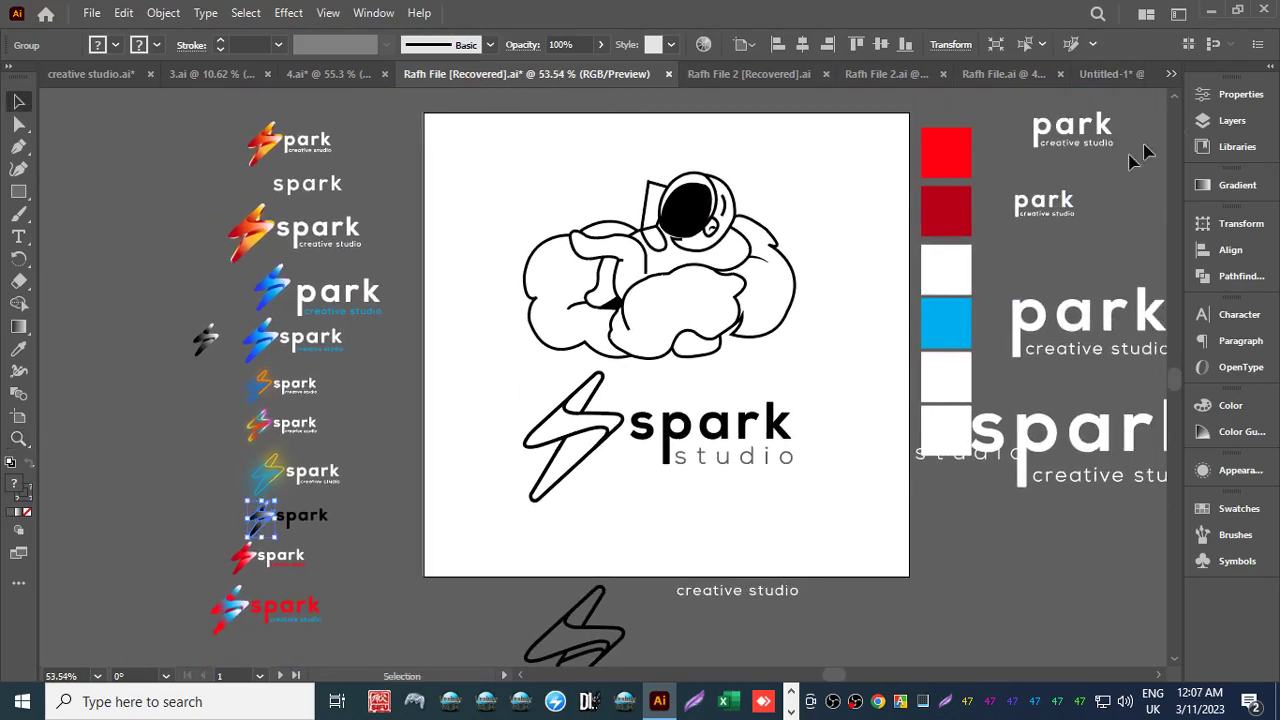
{"action": "left_click", "coordinate": [1100, 73]}
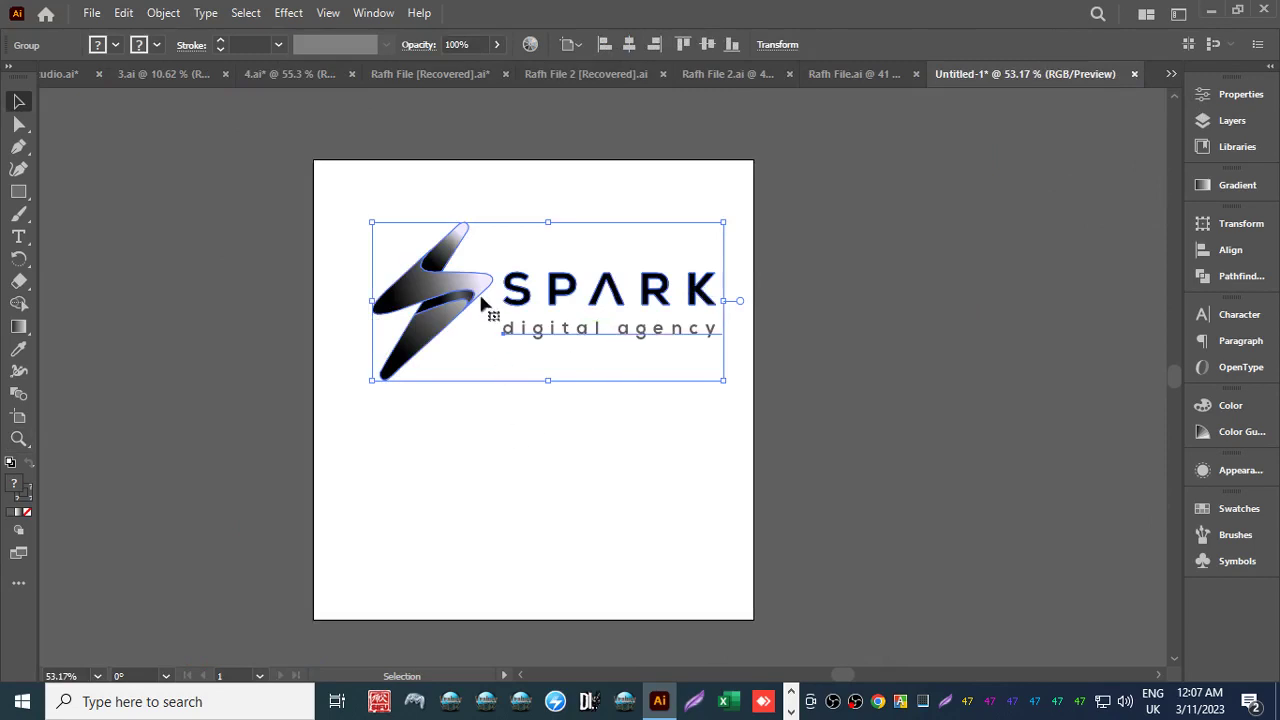
Drag the SPARK logo down and nudge it lower to centre it vertically on the artboard.
{"action": "left_click_drag", "start_coordinate": [476, 290], "coordinate": [462, 360]}
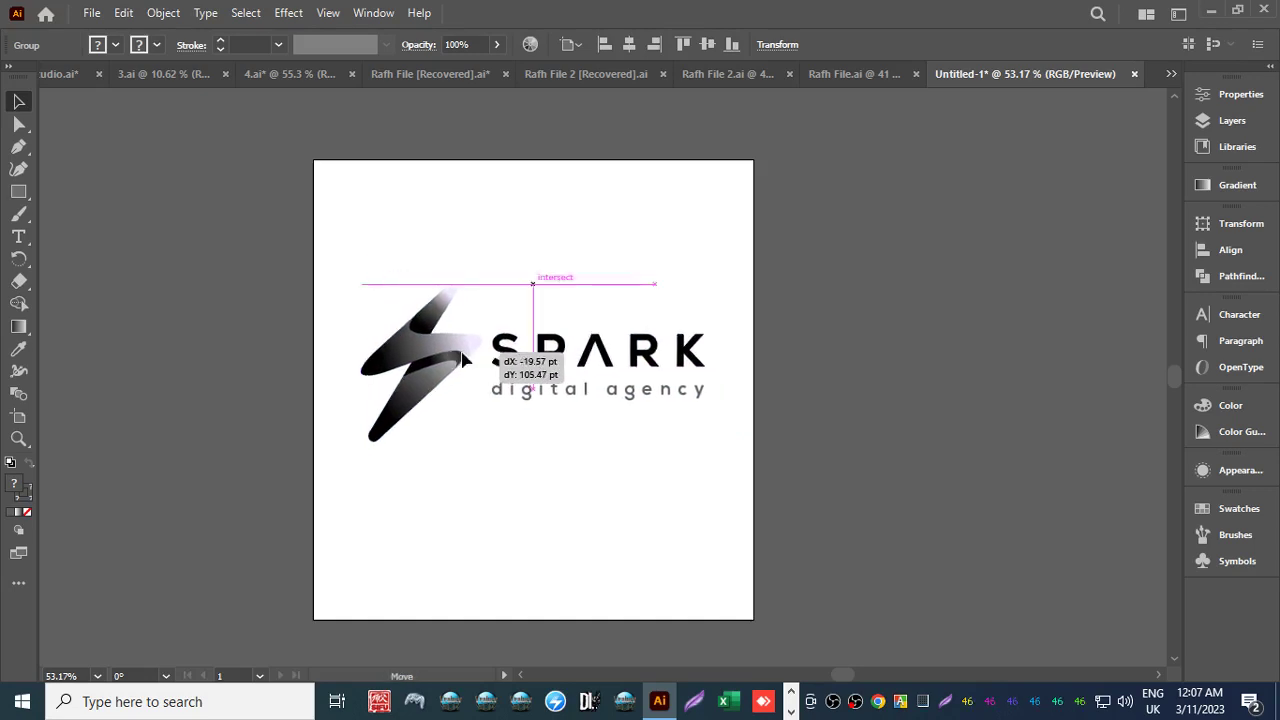
{"action": "left_click_drag", "start_coordinate": [462, 360], "coordinate": [462, 360]}
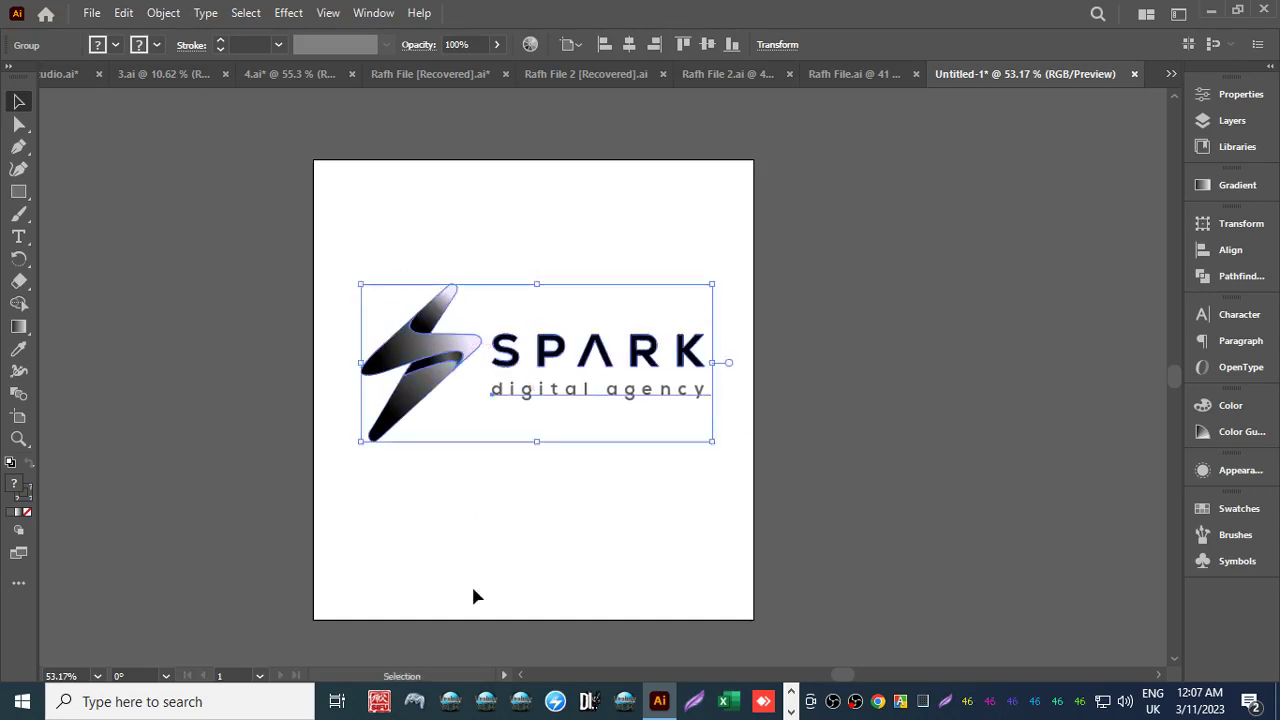
{"action": "key", "text": "Down"}
{"action": "key", "text": "Down"}
{"action": "key", "text": "Down"}
{"action": "key", "text": "Down"}
{"action": "key", "text": "Down"}
{"action": "key", "text": "Down"}
{"action": "key", "text": "Down"}
{"action": "key", "text": "Down"}
{"action": "key", "text": "Down"}
{"action": "key", "text": "Down"}
{"action": "key", "text": "Down"}
{"action": "key", "text": "Down"}
{"action": "key", "text": "Down"}
{"action": "key", "text": "Down"}
{"action": "key", "text": "Down"}
{"action": "key", "text": "Down"}
{"action": "key", "text": "Down"}
{"action": "key", "text": "Down"}
{"action": "key", "text": "Down"}
{"action": "key", "text": "Down"}
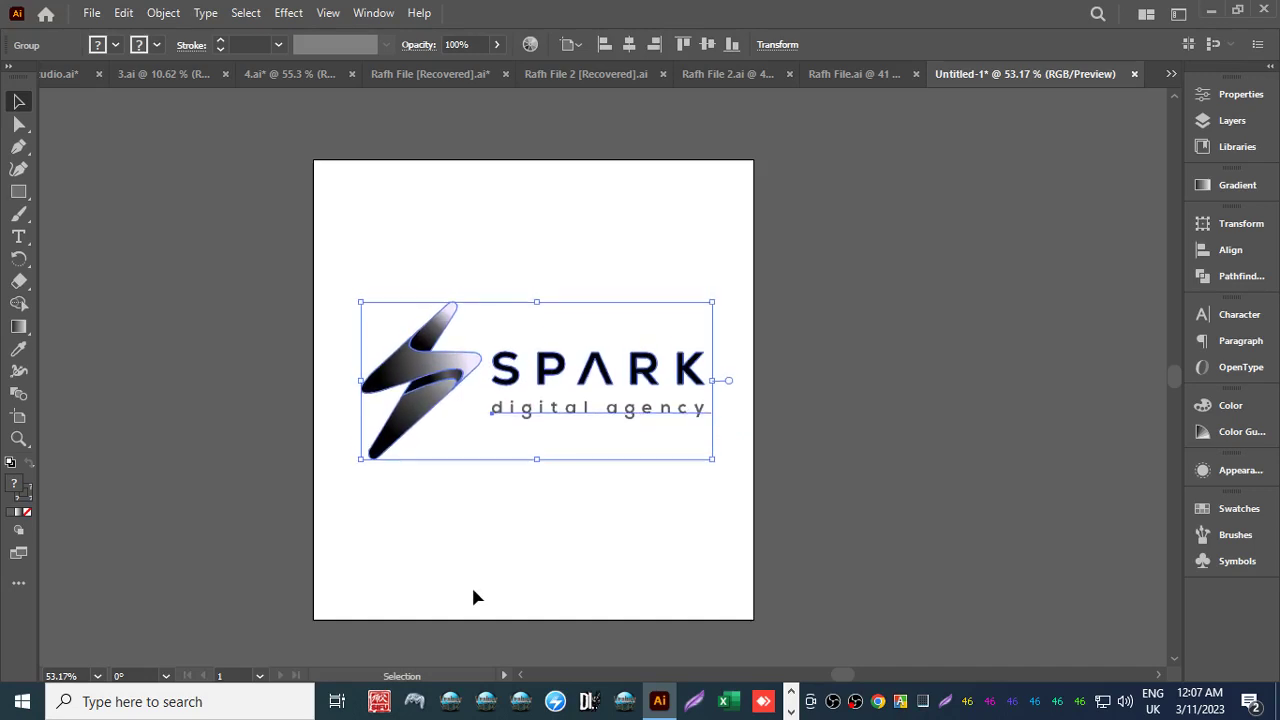
{"action": "left_click", "coordinate": [474, 591]}
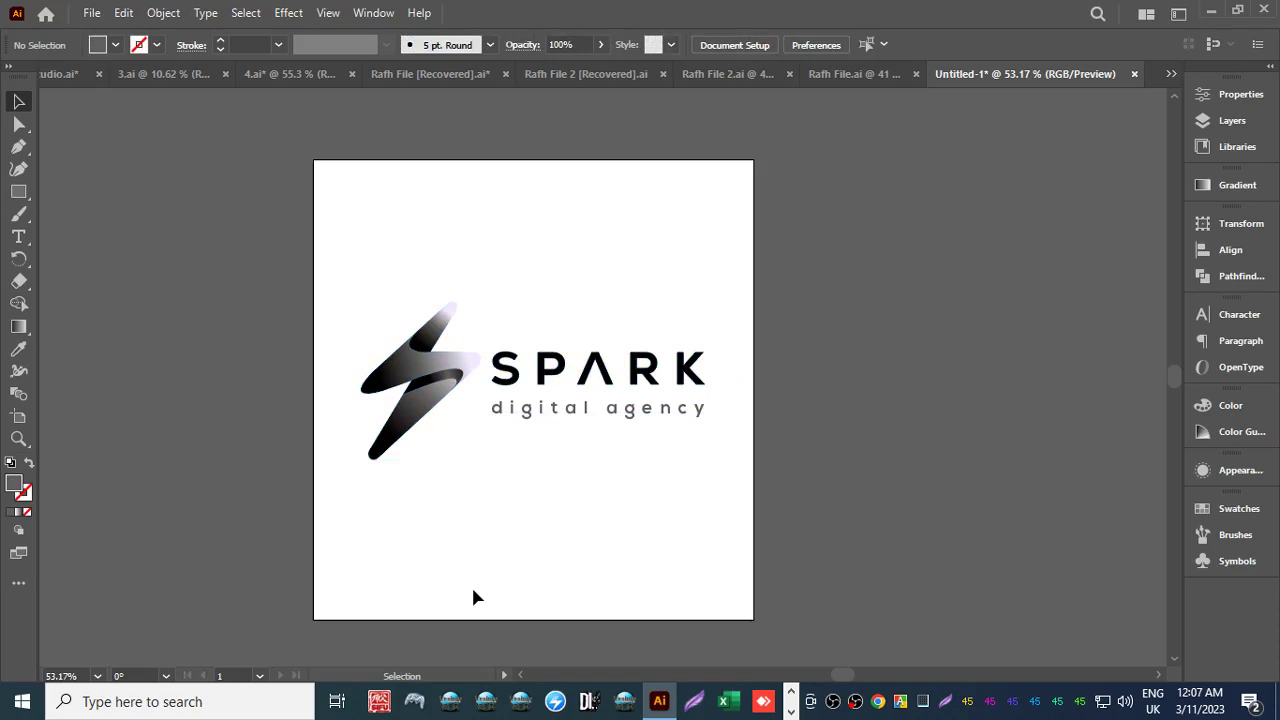
Start Save As and go to Spark Logo Final File > Black-Gray-White > Spark-Digital Agency.
{"action": "left_click", "coordinate": [92, 14]}
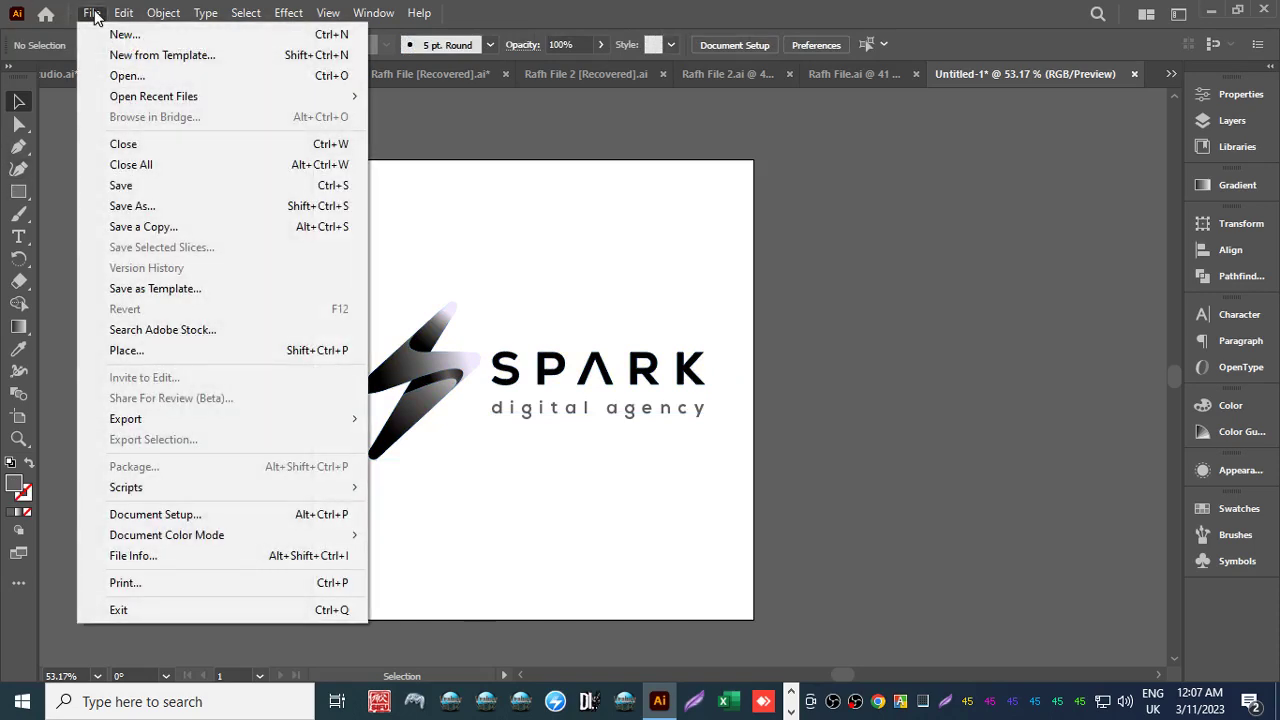
{"action": "left_click", "coordinate": [150, 186]}
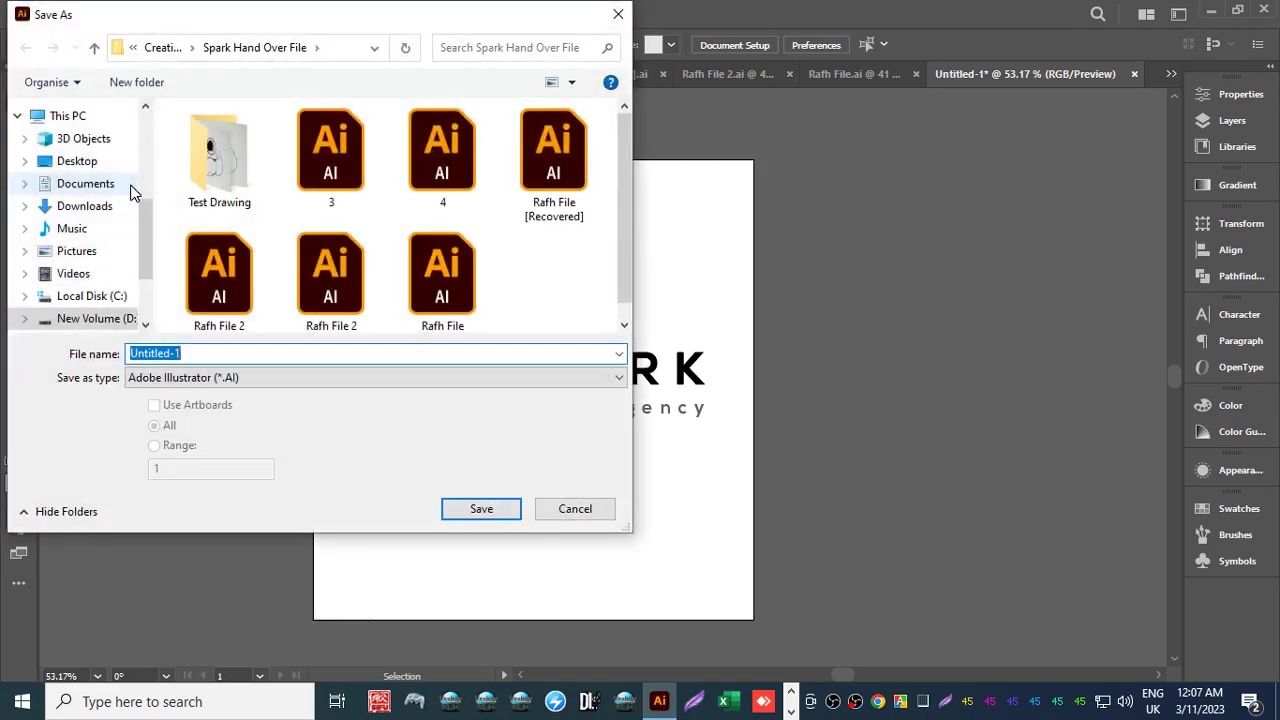
{"action": "left_click", "coordinate": [95, 48]}
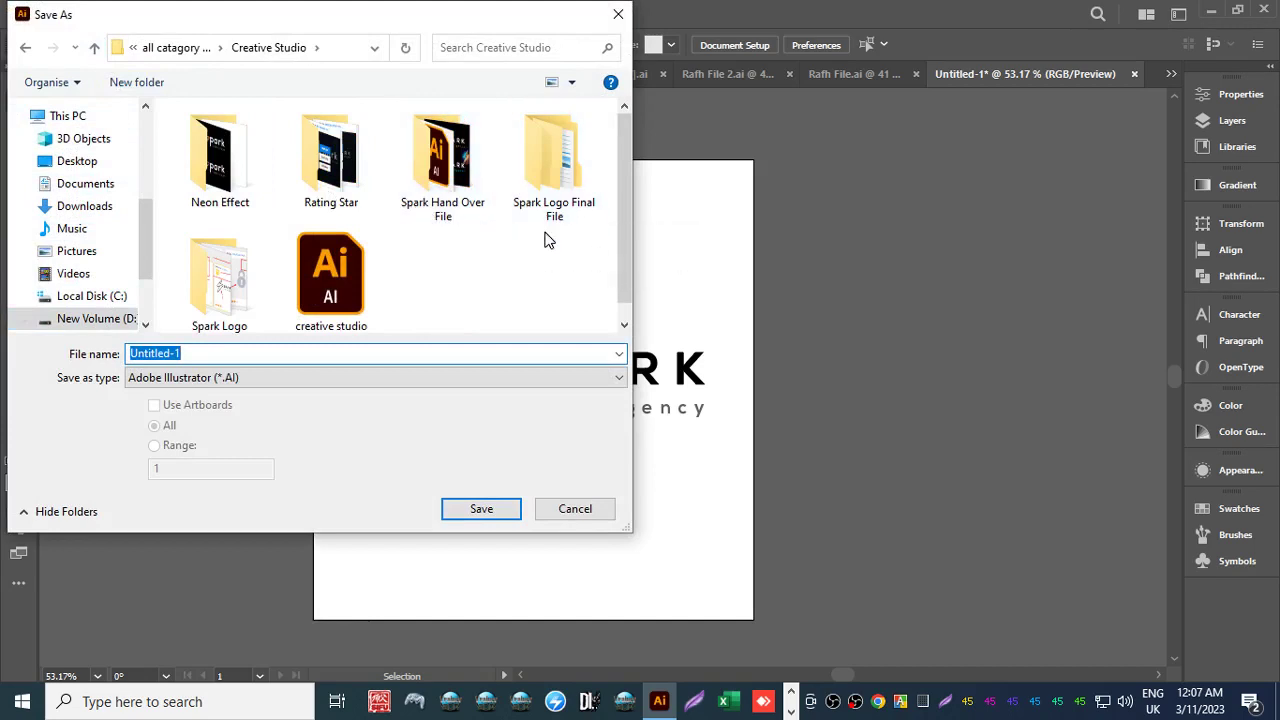
{"action": "left_click", "coordinate": [569, 172]}
{"action": "double_click", "coordinate": [568, 168]}
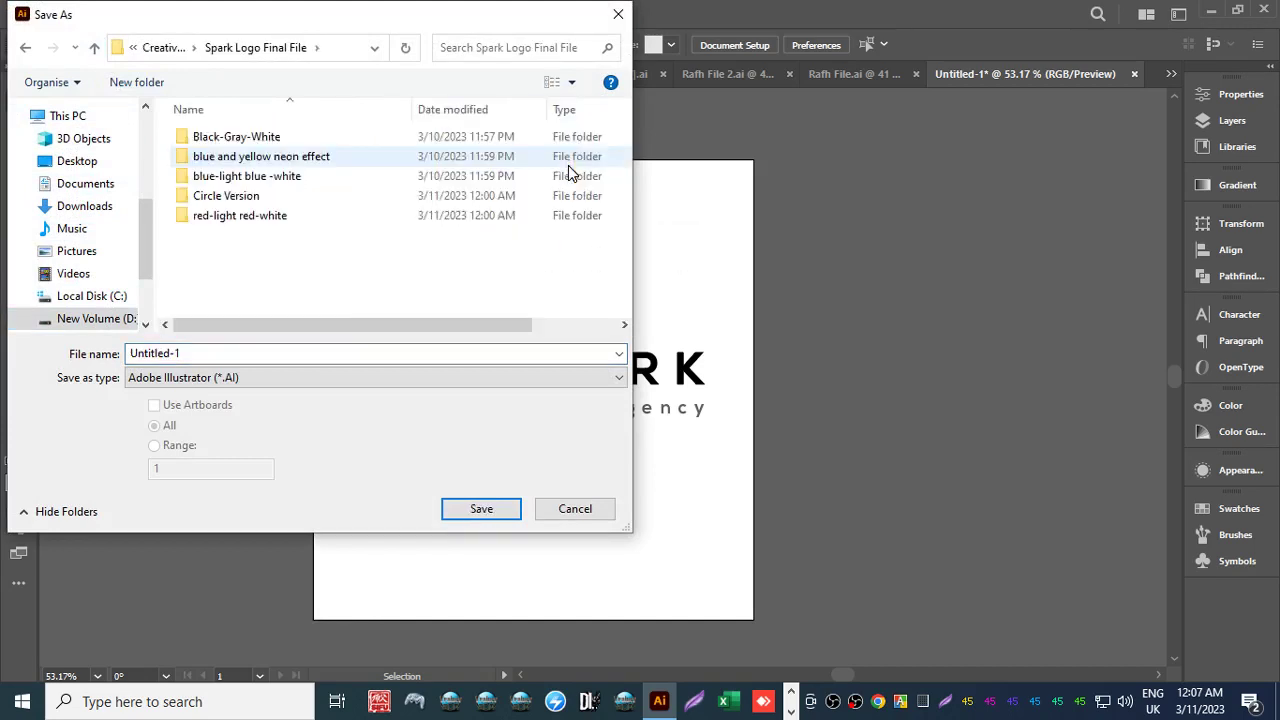
{"action": "double_click", "coordinate": [245, 143]}
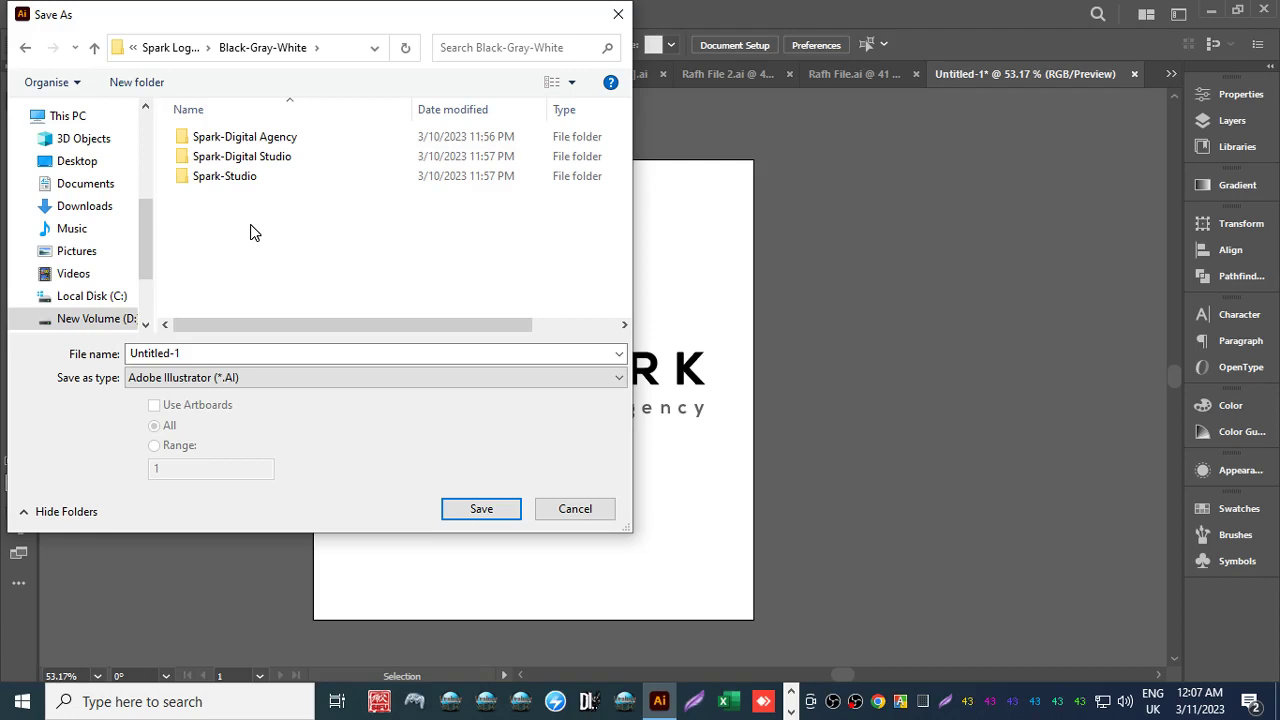
{"action": "double_click", "coordinate": [237, 136]}
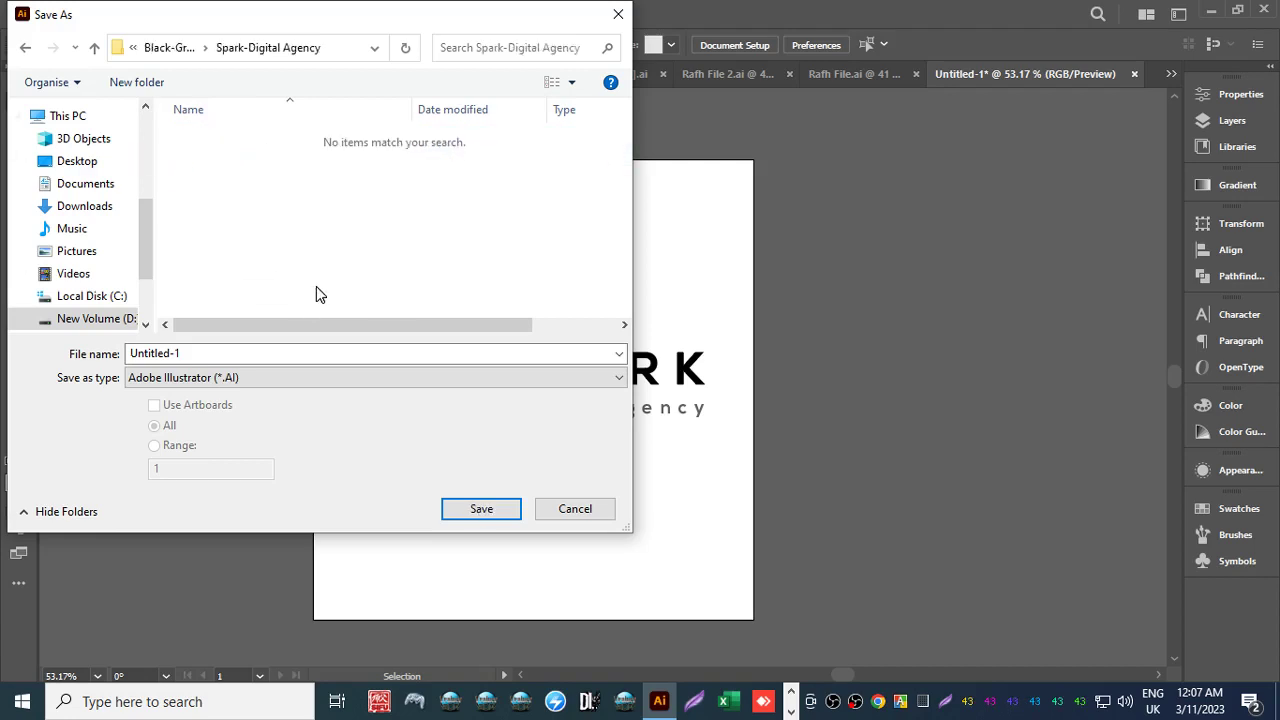
Name the file 'Spark-Digital-Agency Main Ai File' and save it with default Illustrator options.
{"action": "left_click_drag", "start_coordinate": [178, 353], "coordinate": [94, 362]}
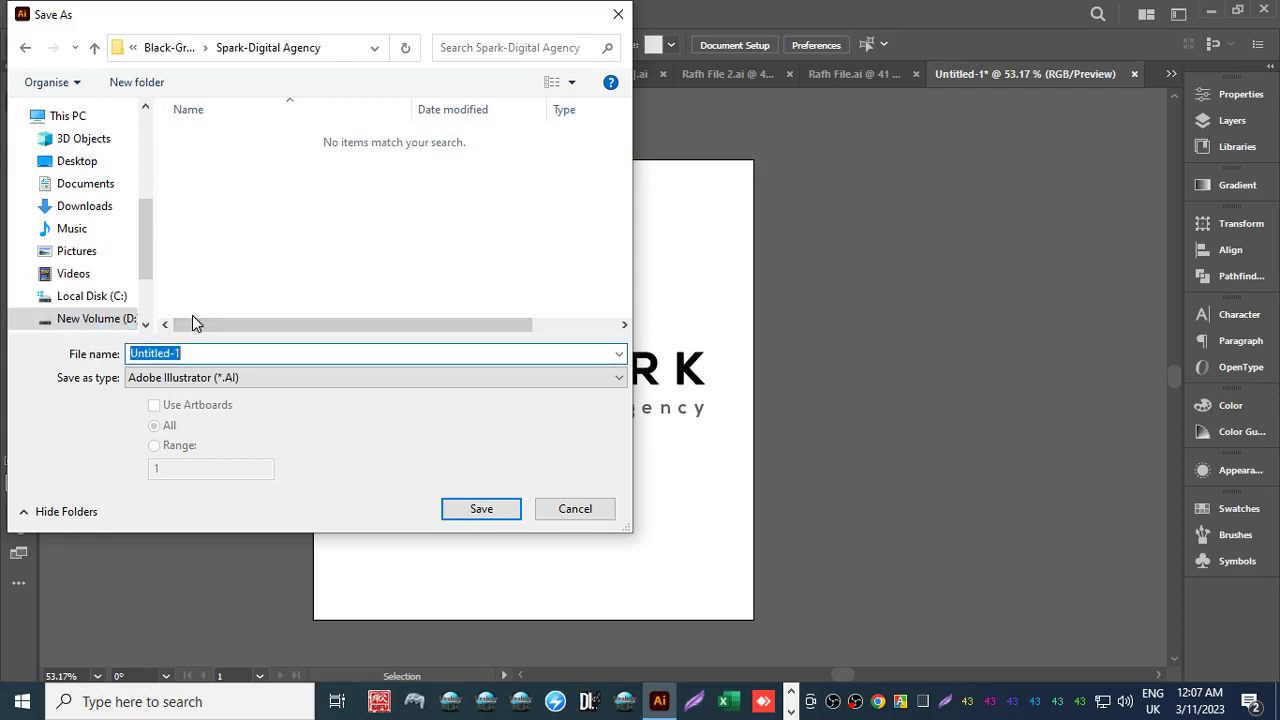
{"action": "type", "text": "1"}
{"action": "type", "text": "S"}
{"action": "type", "text": "park"}
{"action": "type", "text": "-Digit"}
{"action": "type", "text": "al-Agency Main"}
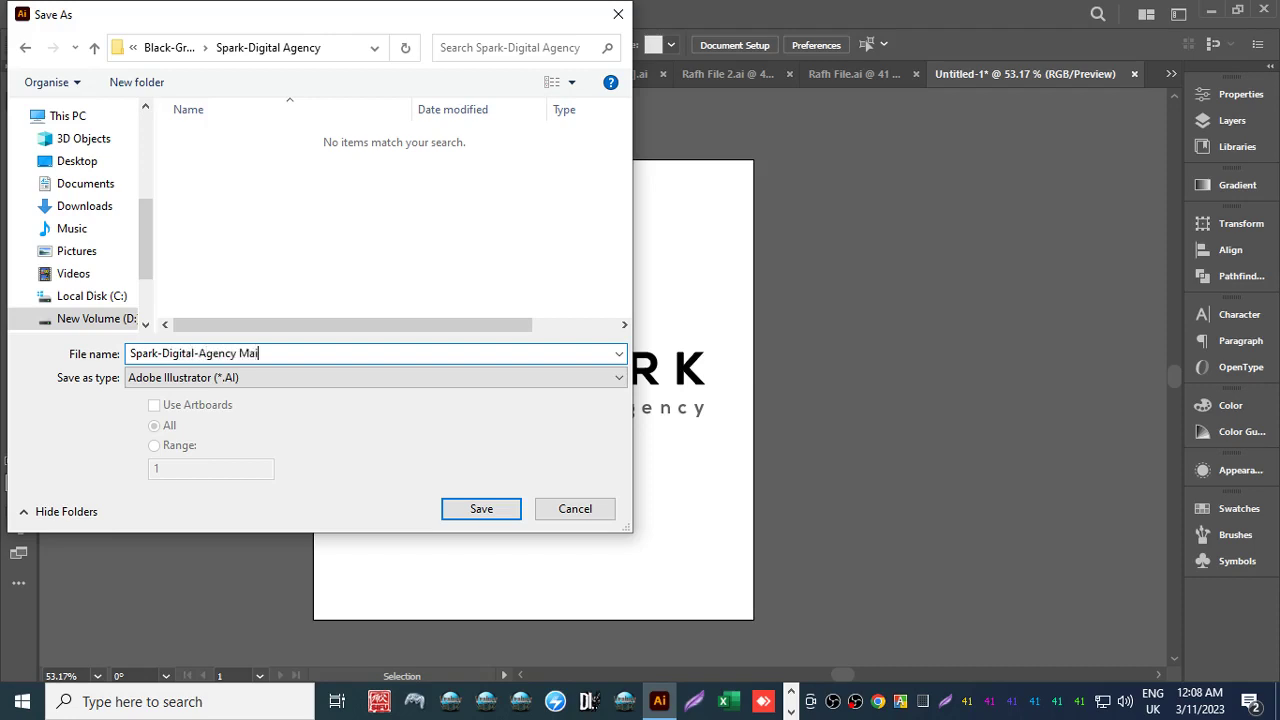
{"action": "type", "text": " Ai File"}
{"action": "left_click", "coordinate": [481, 510]}
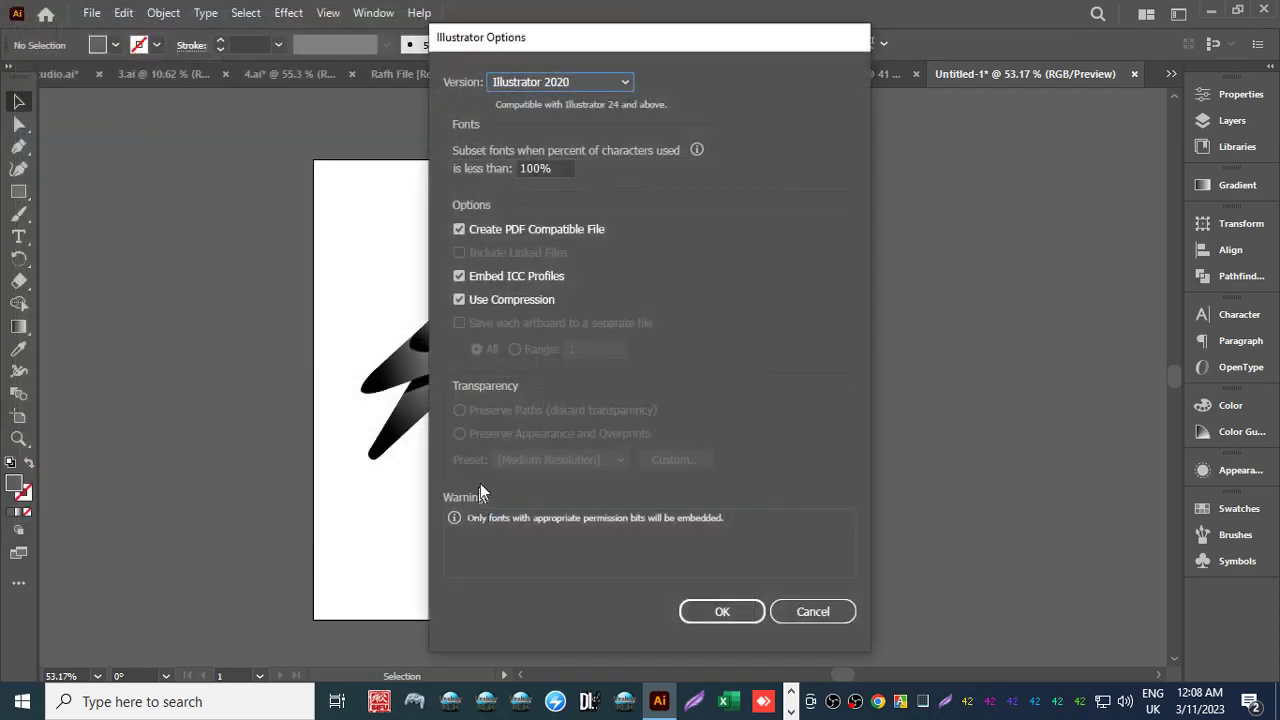
{"action": "left_click", "coordinate": [738, 606]}
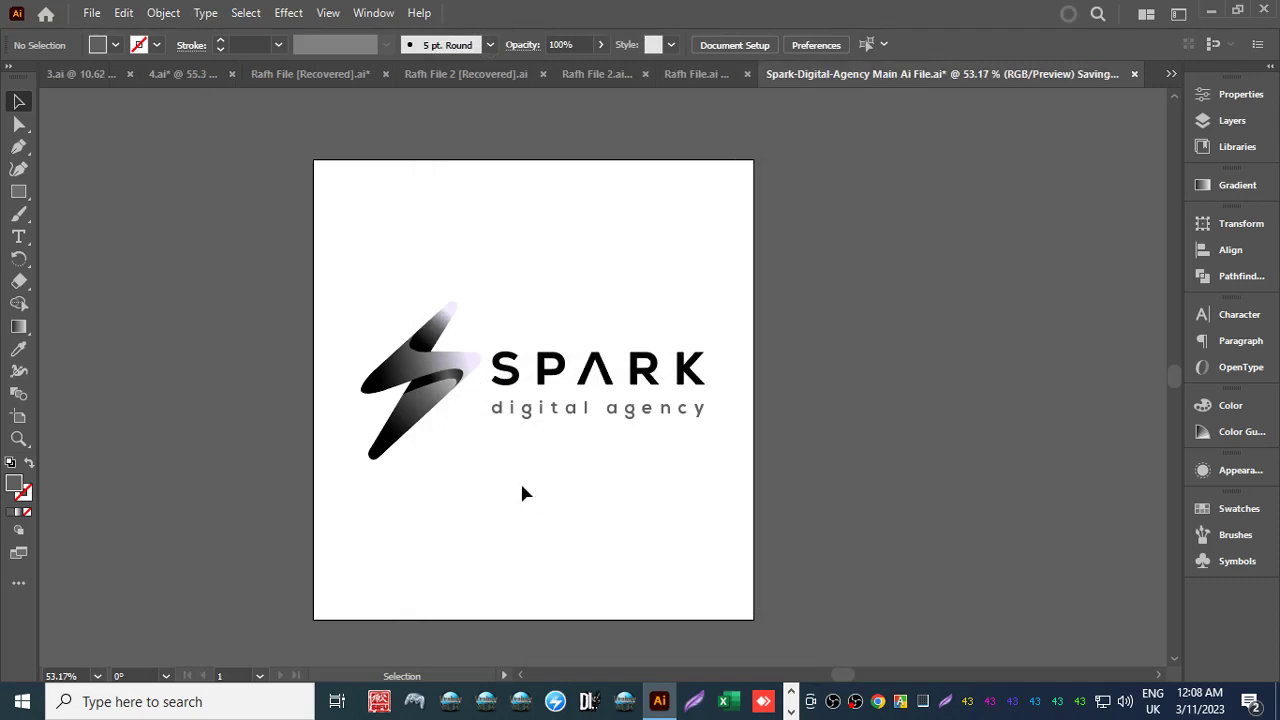
{"action": "key", "text": "z"}
{"action": "left_click_drag", "start_coordinate": [481, 455], "coordinate": [771, 397]}
{"action": "left_click_drag", "start_coordinate": [155, 255], "coordinate": [680, 313]}
{"action": "left_click_drag", "start_coordinate": [390, 386], "coordinate": [356, 396]}
{"action": "scroll", "coordinate": [523, 360], "scroll_direction": "down", "scroll_amount": 8}
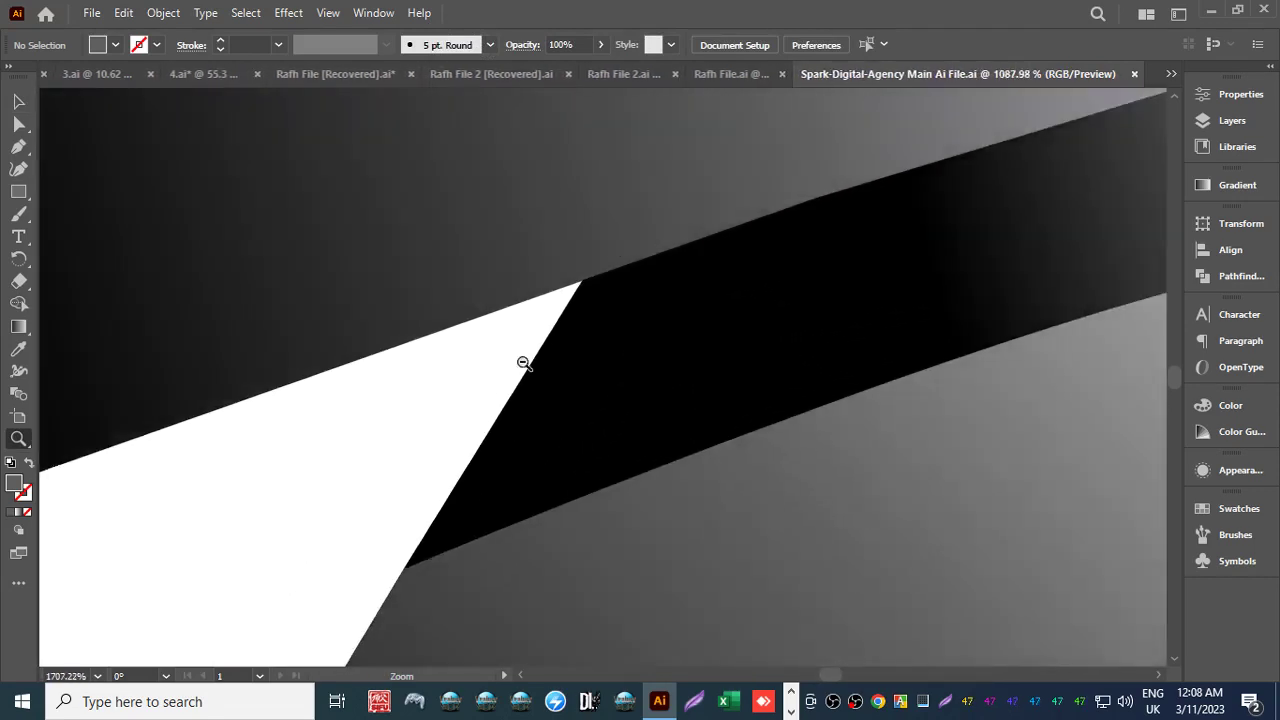
{"action": "scroll", "coordinate": [794, 297], "scroll_direction": "down", "scroll_amount": 5}
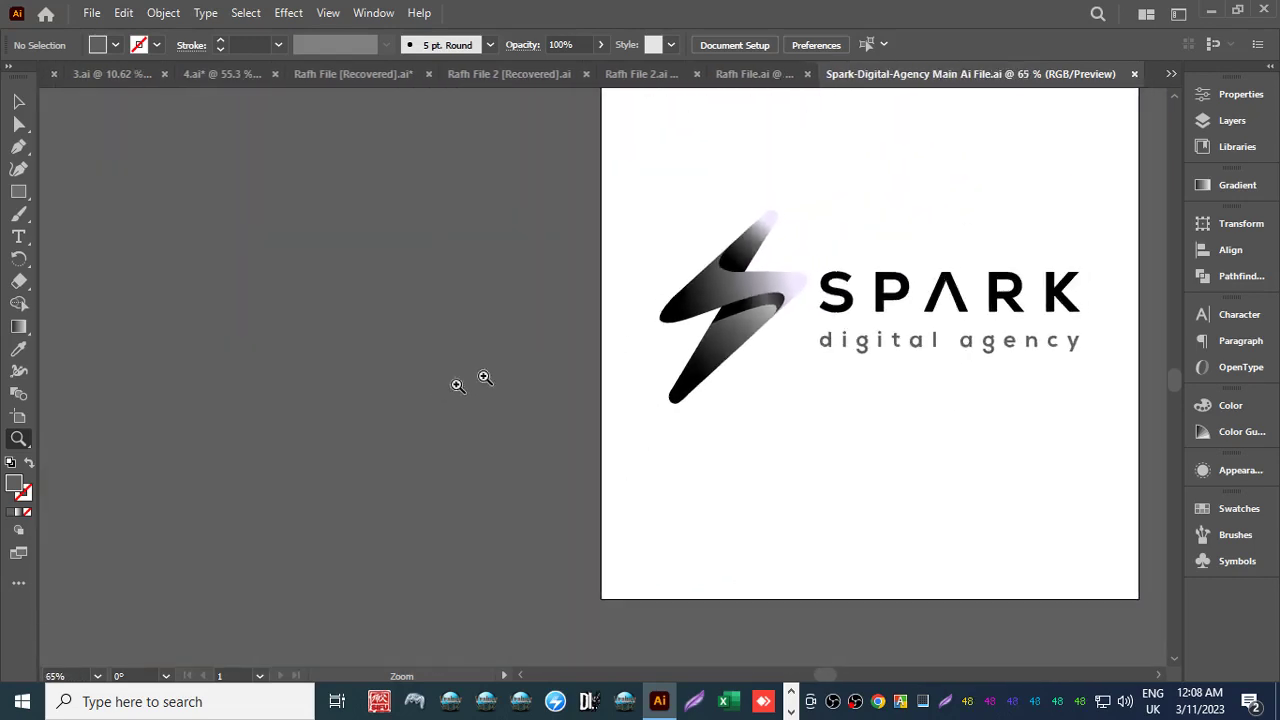
{"action": "left_click_drag", "start_coordinate": [840, 340], "coordinate": [457, 307]}
{"action": "scroll", "coordinate": [457, 307], "scroll_direction": "up", "scroll_amount": 2}
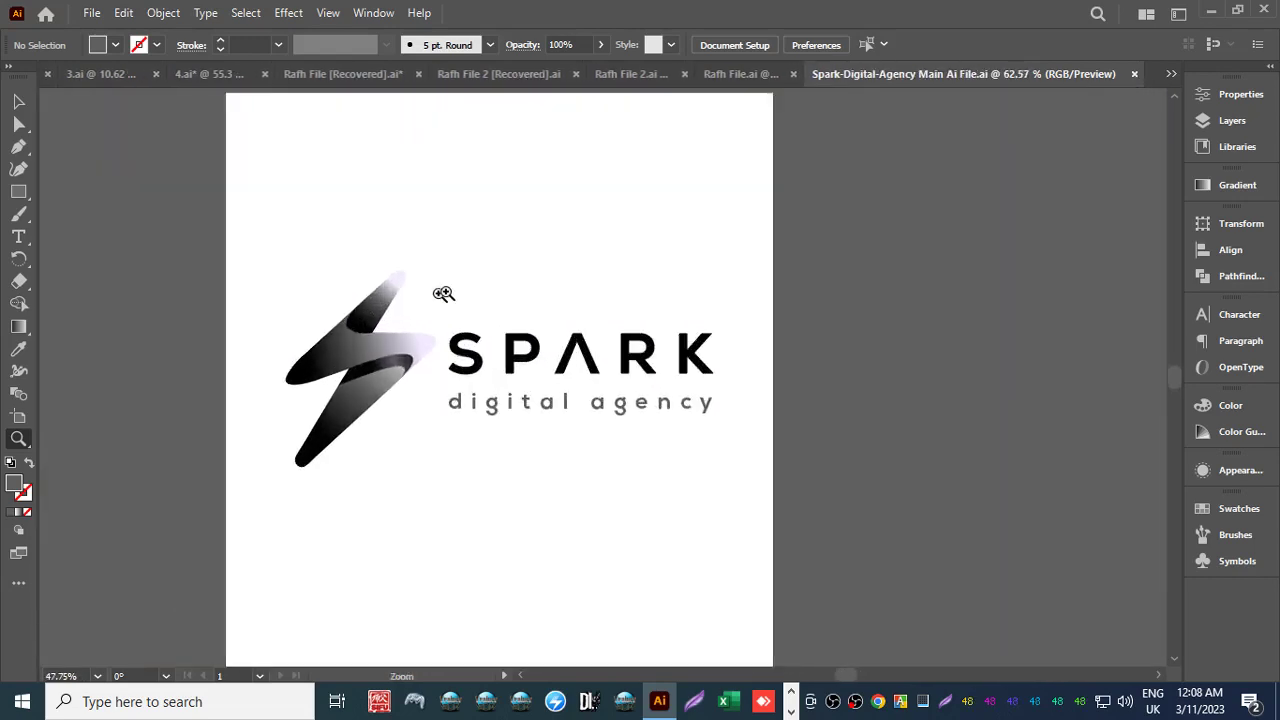
{"action": "left_click", "coordinate": [20, 99]}
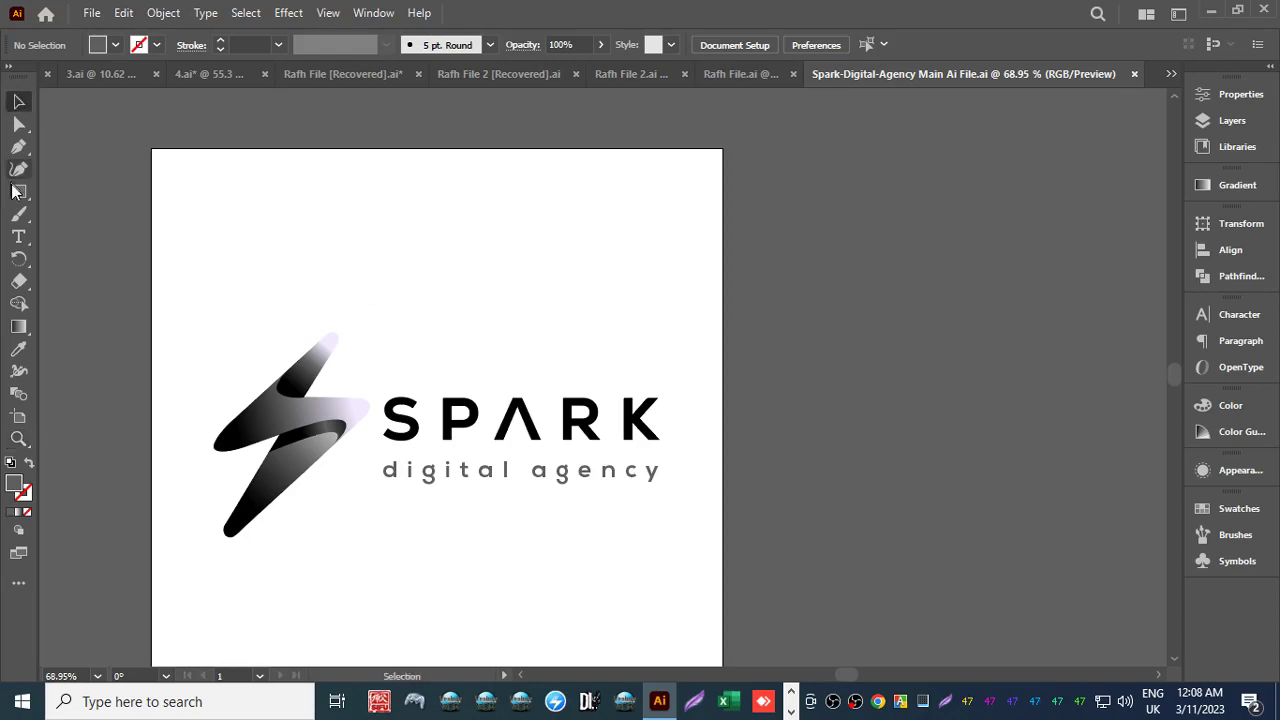
{"action": "left_click", "coordinate": [17, 193]}
Draw a test square above the logo, fill it cyan, and apply Effect > Rasterize.
{"action": "left_click_drag", "start_coordinate": [460, 238], "coordinate": [528, 304]}
{"action": "left_click", "coordinate": [21, 101]}
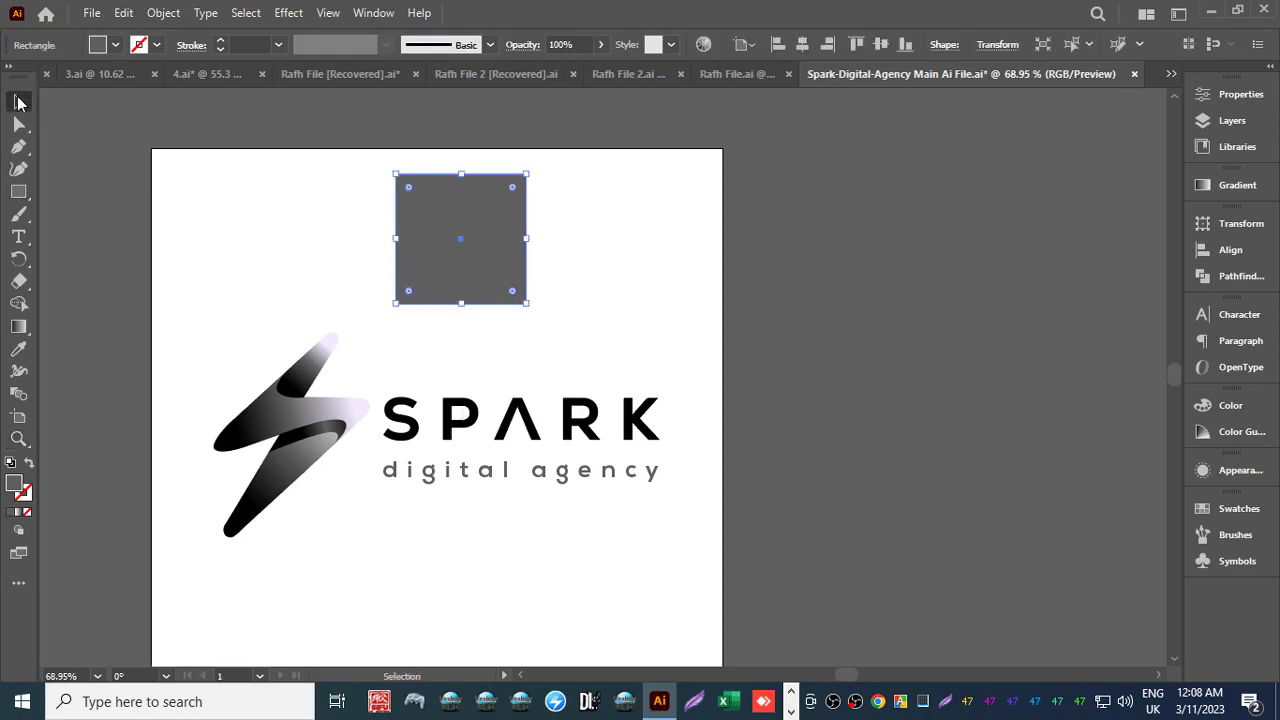
{"action": "left_click", "coordinate": [116, 45]}
{"action": "left_click", "coordinate": [105, 76]}
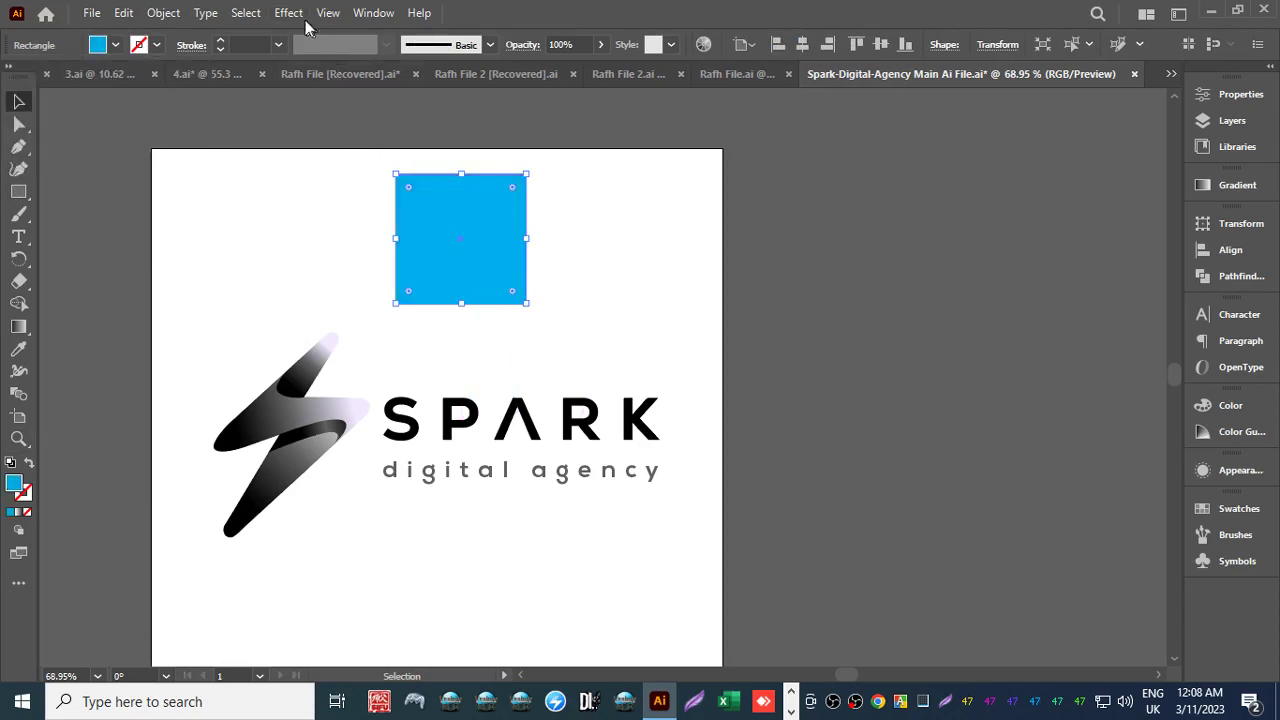
{"action": "left_click", "coordinate": [289, 14]}
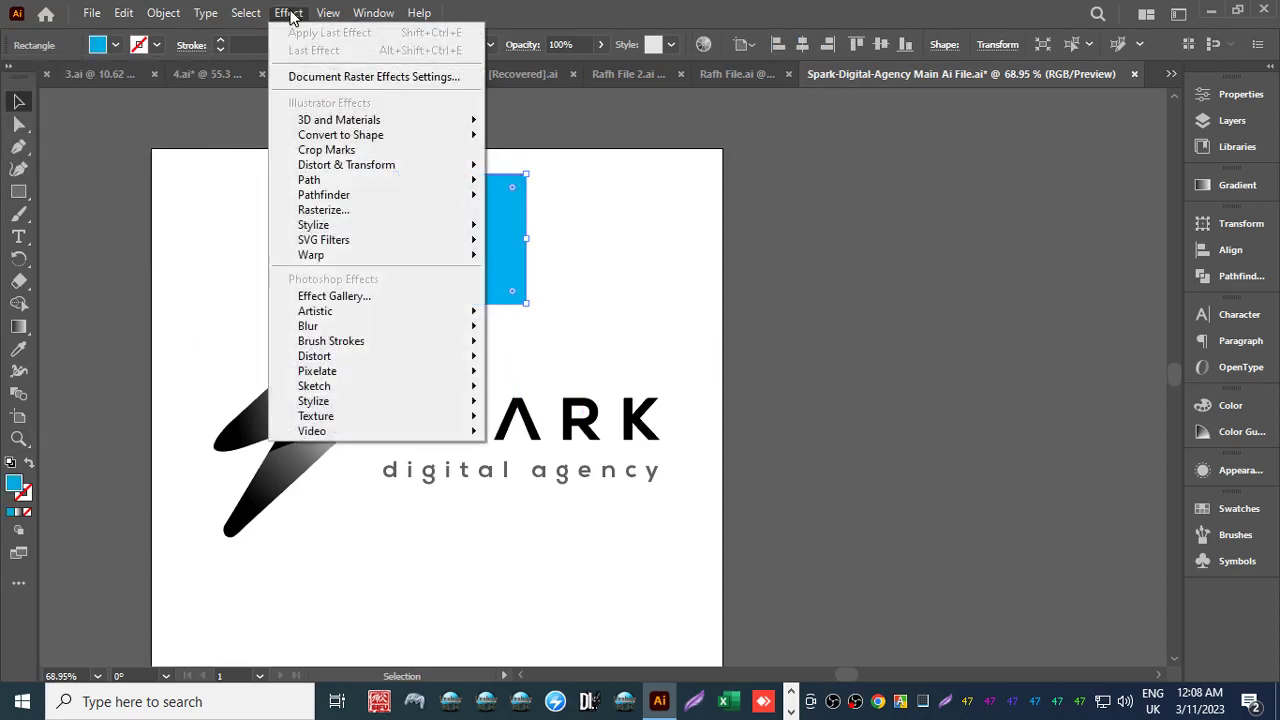
{"action": "left_click", "coordinate": [338, 210]}
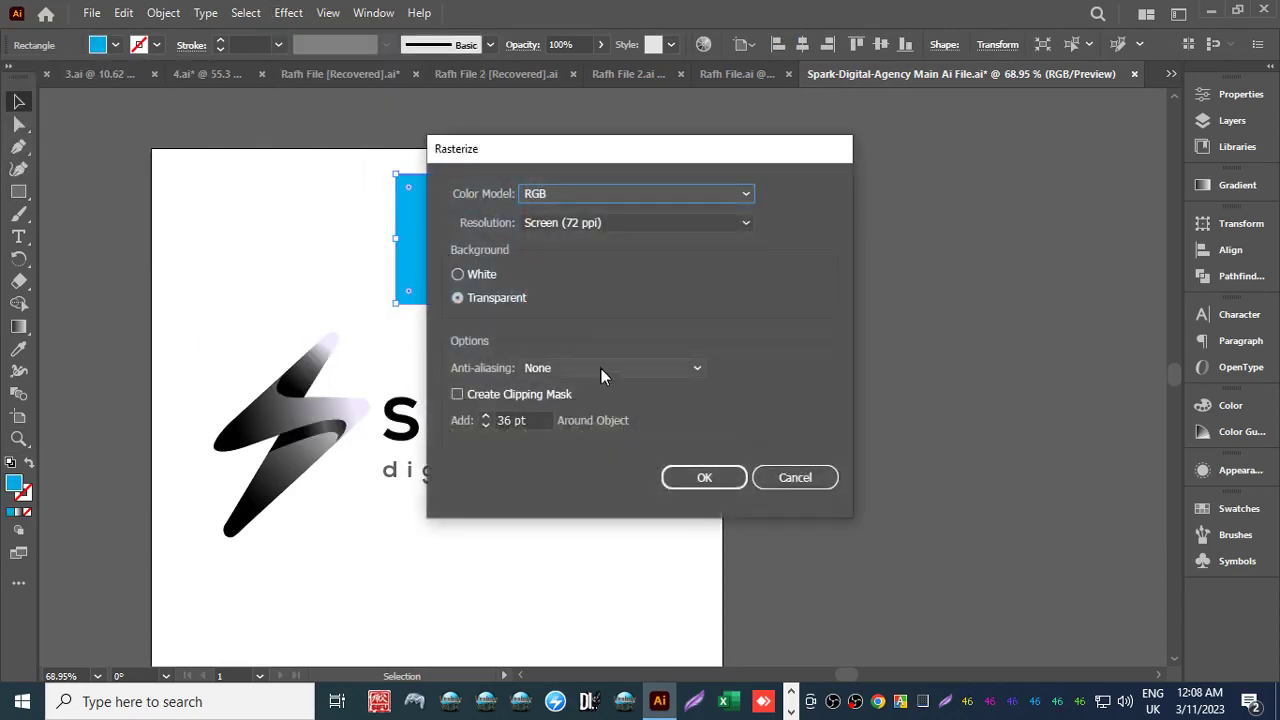
{"action": "left_click", "coordinate": [695, 478]}
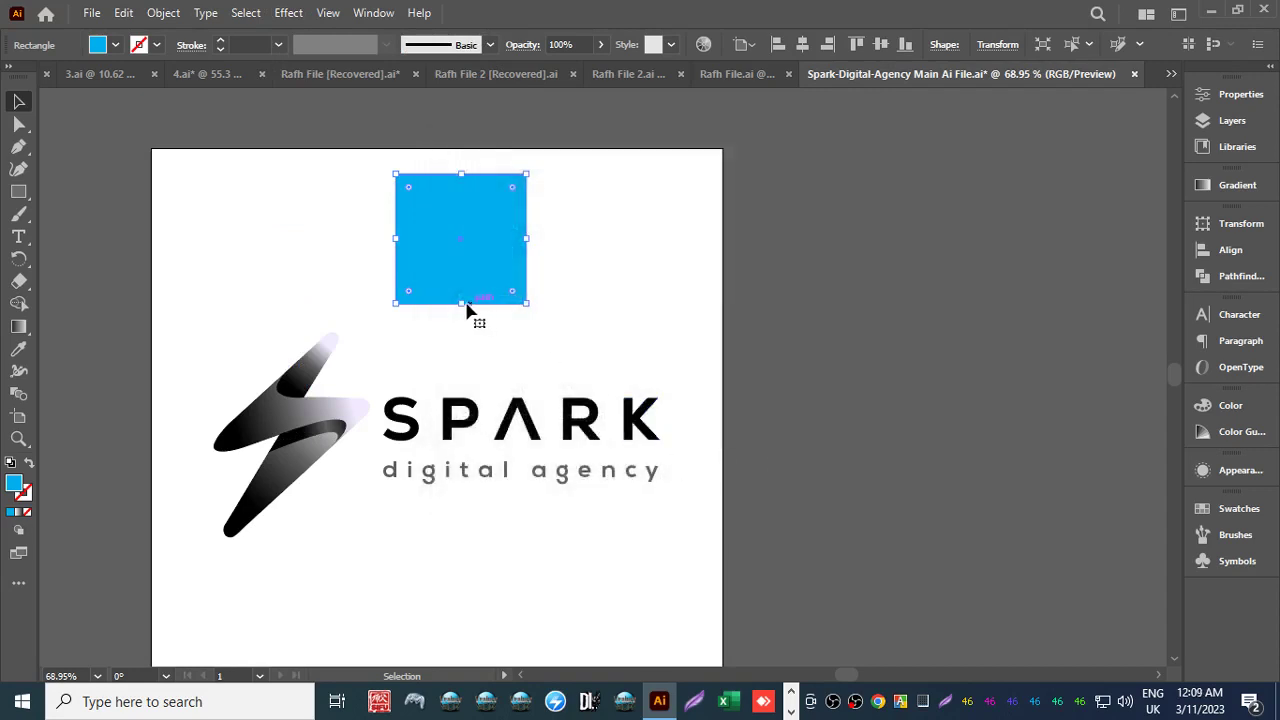
{"action": "key", "text": "z"}
{"action": "left_click_drag", "start_coordinate": [428, 277], "coordinate": [950, 160]}
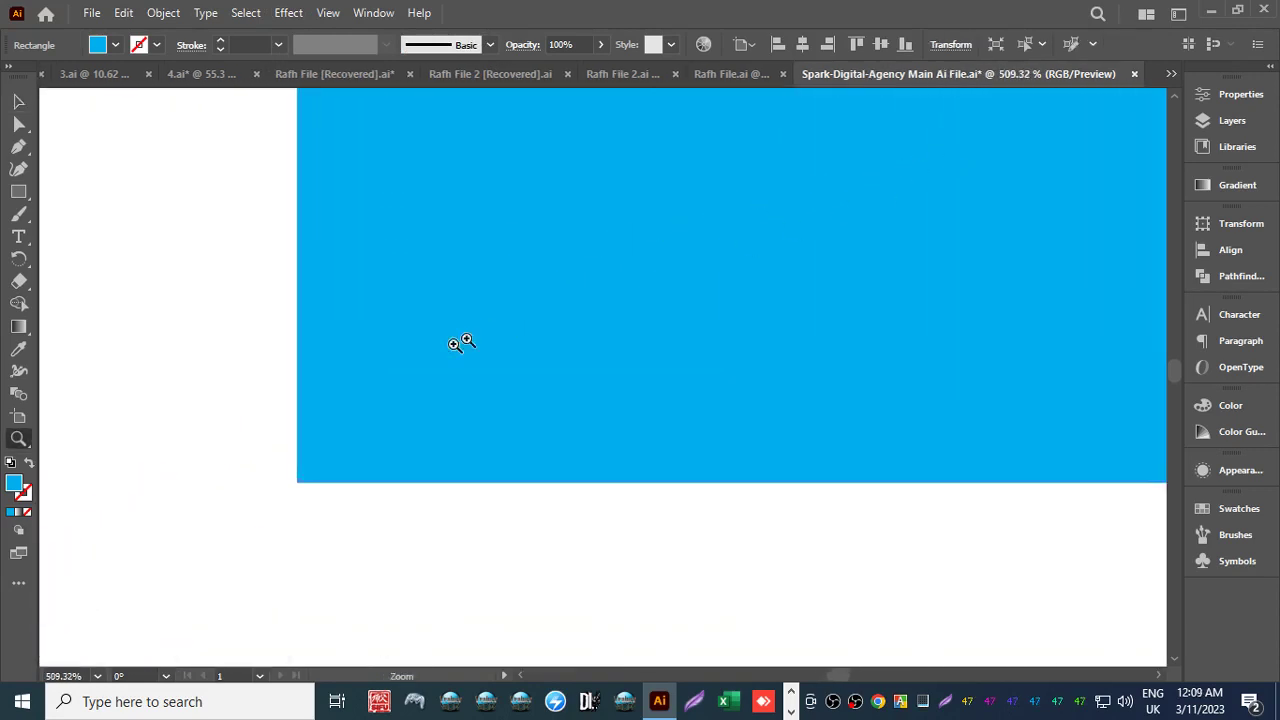
{"action": "left_click_drag", "start_coordinate": [460, 343], "coordinate": [437, 311]}
{"action": "key", "text": "v"}
Convert the cyan square into a raster image with Object > Rasterize.
{"action": "left_click", "coordinate": [272, 288]}
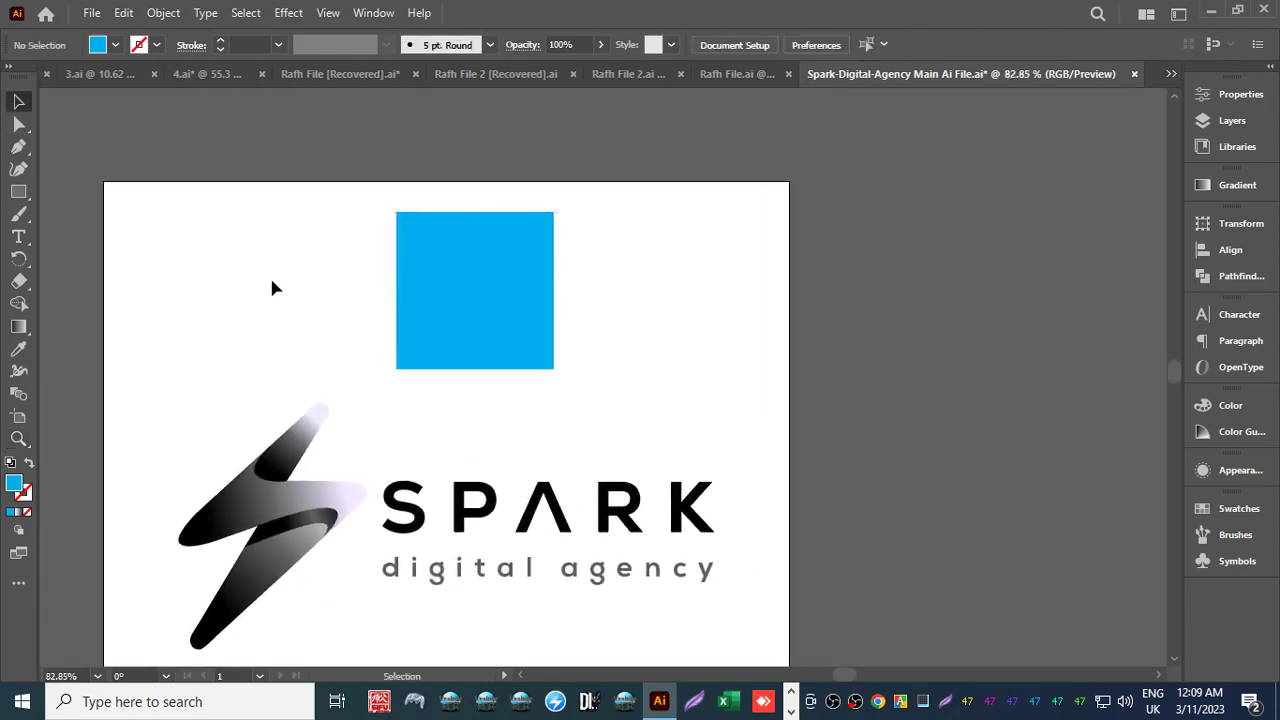
{"action": "left_click", "coordinate": [434, 266]}
{"action": "left_click", "coordinate": [288, 13]}
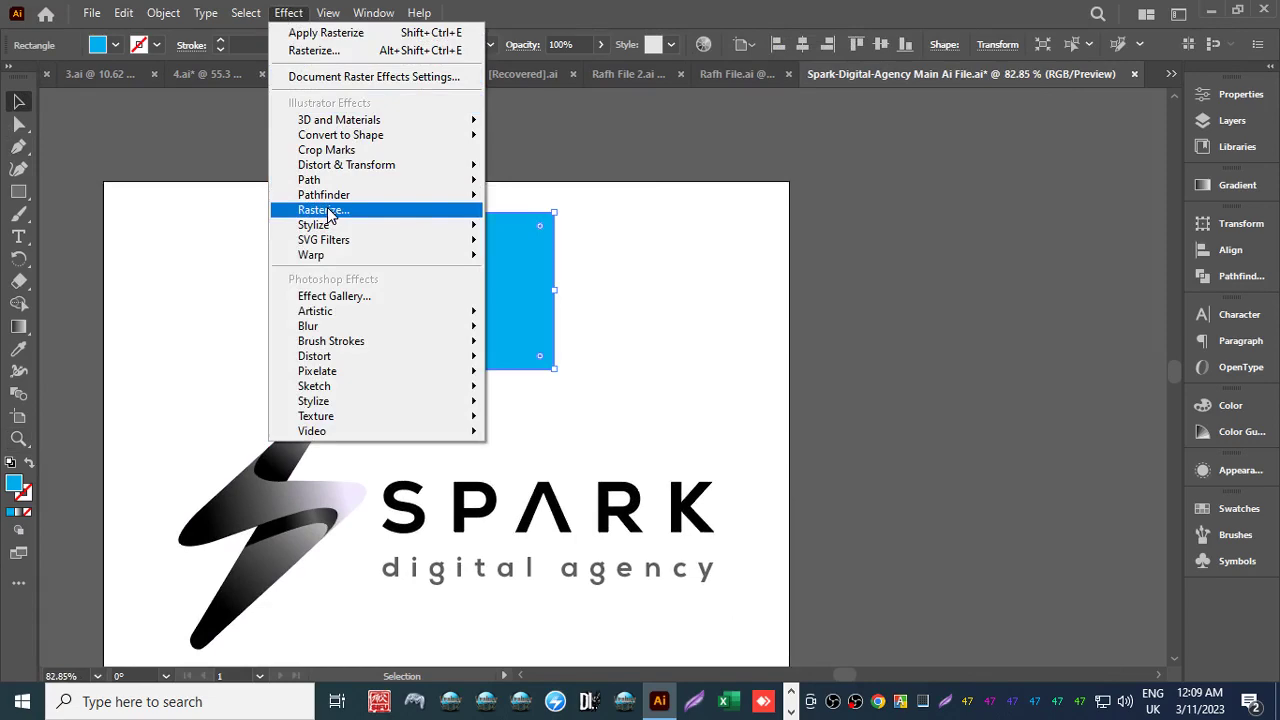
{"action": "mouse_move", "coordinate": [245, 13]}
{"action": "mouse_move", "coordinate": [201, 17]}
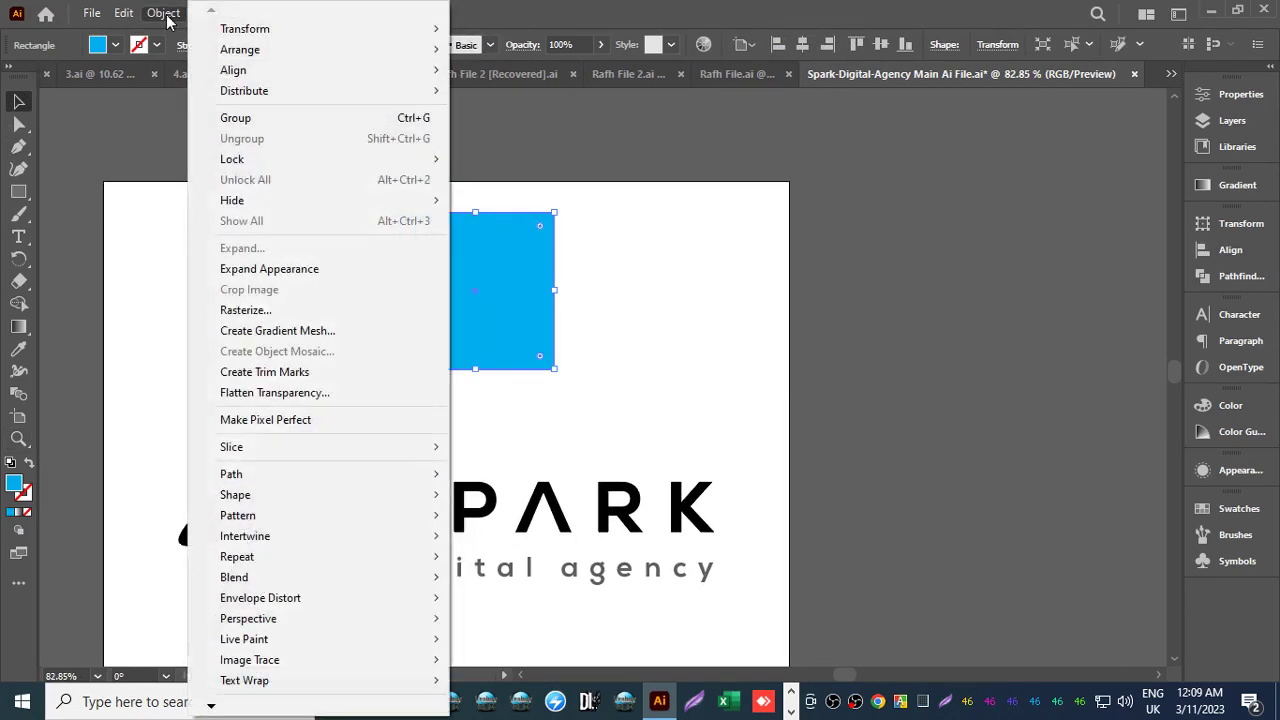
{"action": "left_click", "coordinate": [286, 310]}
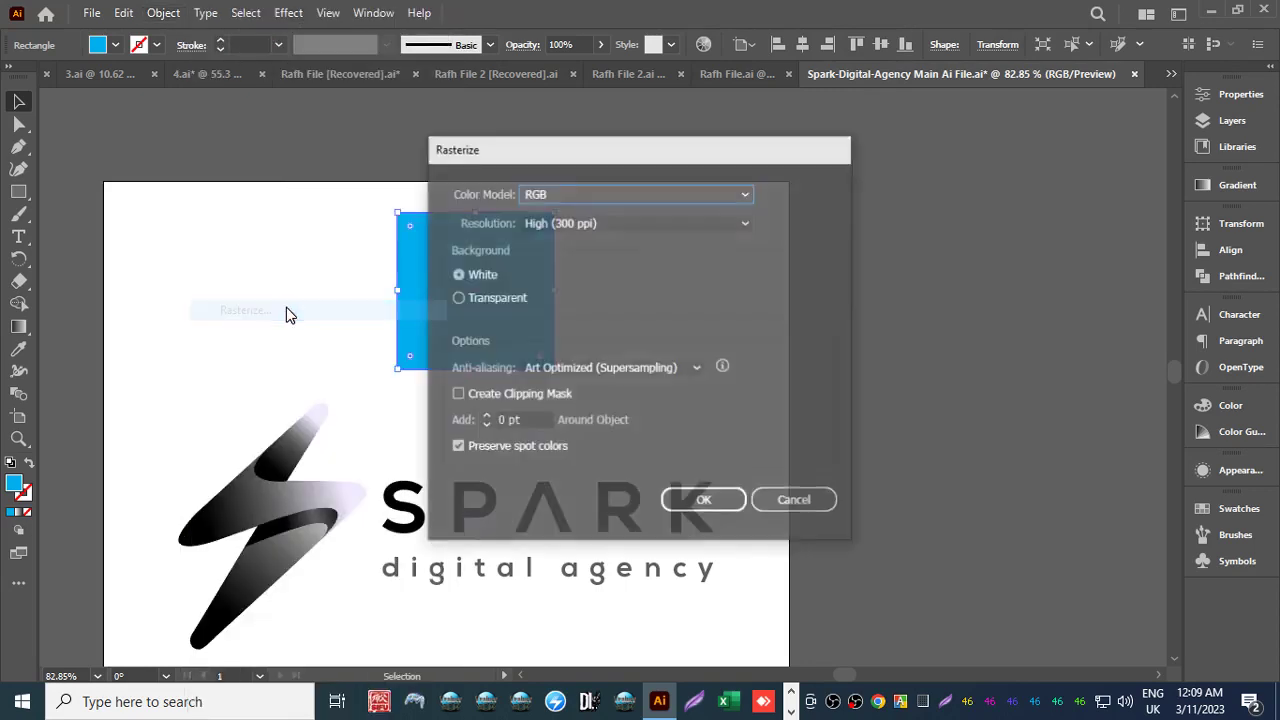
{"action": "left_click", "coordinate": [706, 501]}
{"action": "left_click", "coordinate": [589, 426]}
Inspect the rasterized square up close, then undo to remove it.
{"action": "key", "text": "z"}
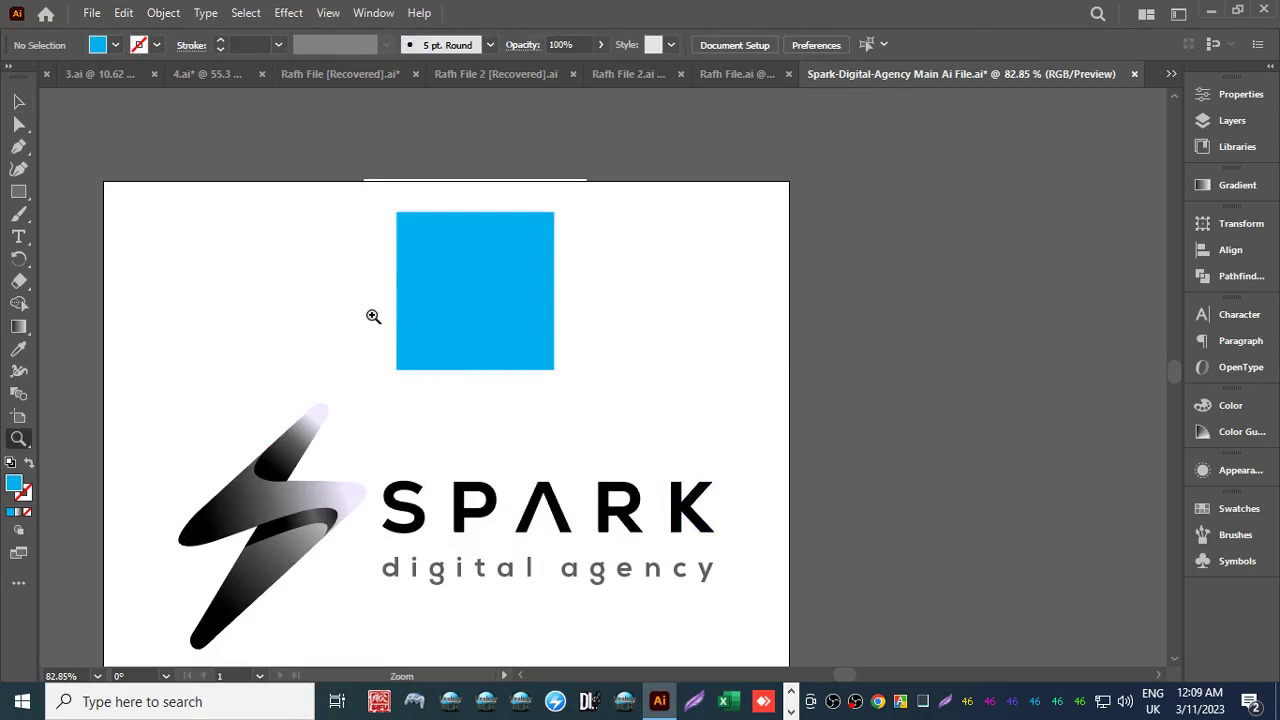
{"action": "left_click_drag", "start_coordinate": [371, 397], "coordinate": [808, 356]}
{"action": "left_click", "coordinate": [217, 434], "text": "alt"}
{"action": "left_click", "coordinate": [614, 346], "text": "alt"}
{"action": "left_click", "coordinate": [640, 340], "text": "alt"}
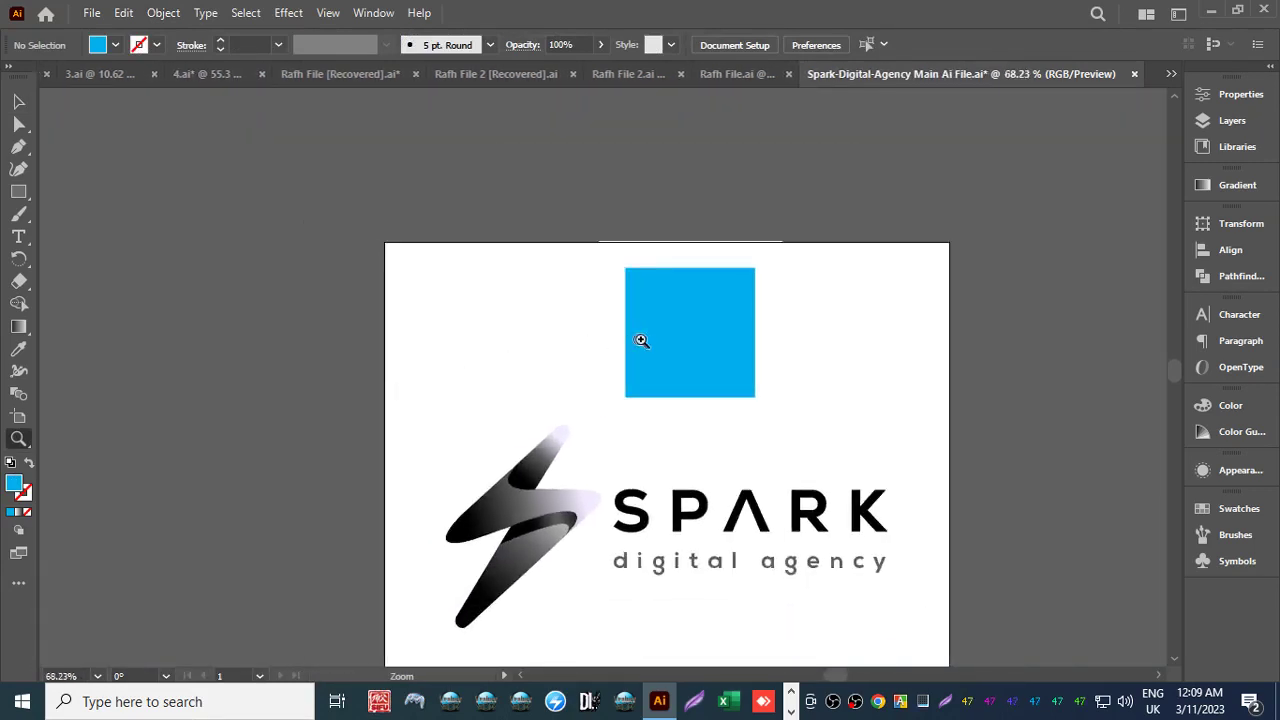
{"action": "left_click_drag", "start_coordinate": [640, 340], "coordinate": [448, 342]}
{"action": "left_click", "coordinate": [449, 343], "text": "ctrl"}
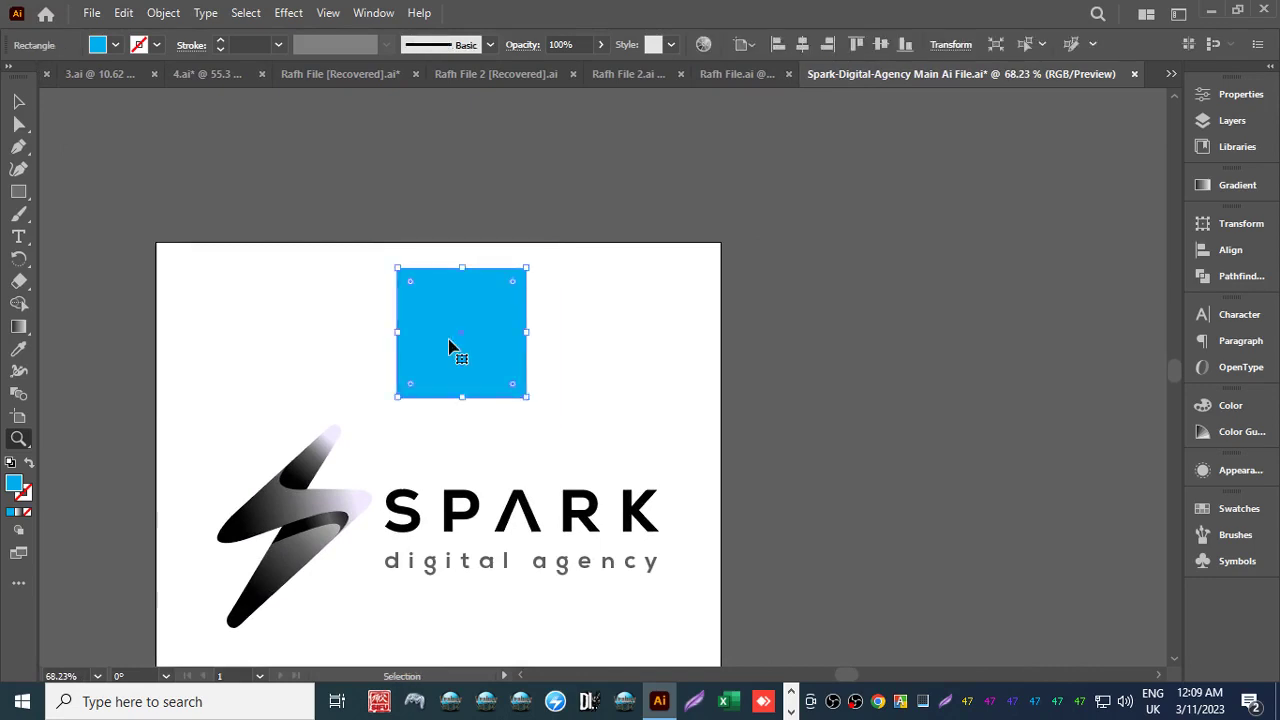
{"action": "key", "text": "ctrl+z"}
{"action": "key", "text": "ctrl+z"}
Recenter the artboard view on the remaining SPARK logo and open the File menu.
{"action": "left_click", "coordinate": [18, 101]}
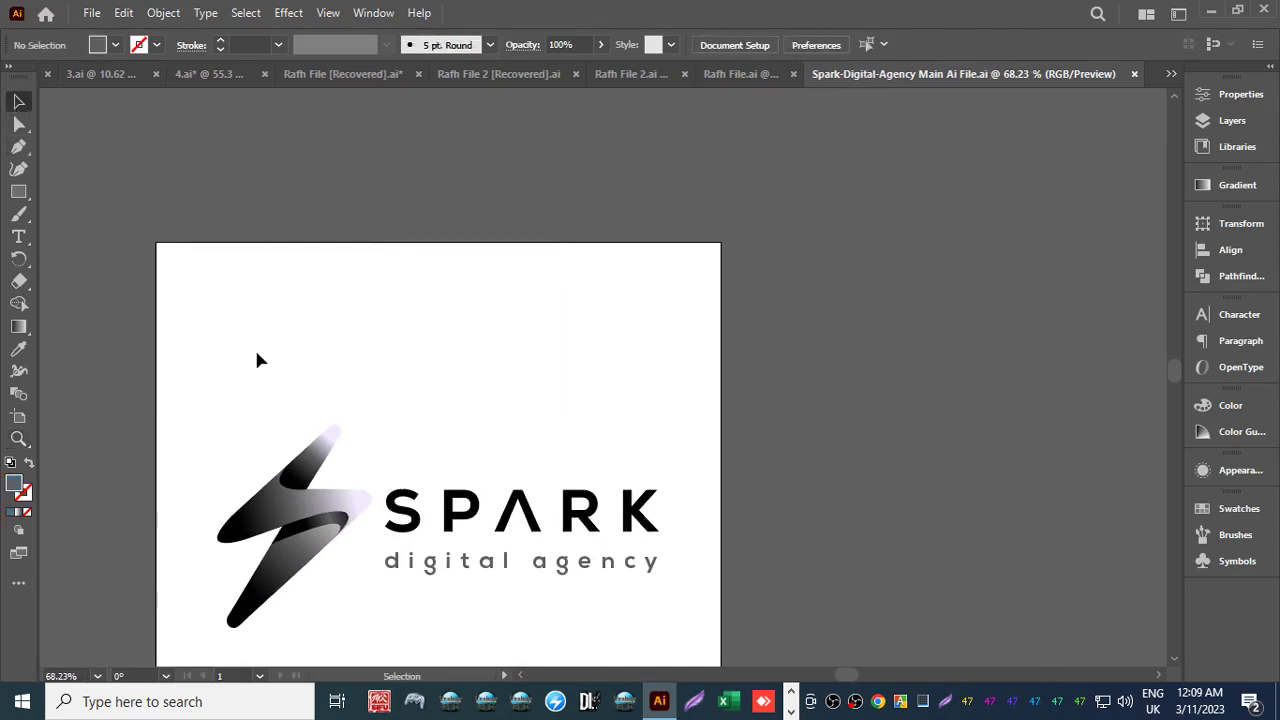
{"action": "left_click_drag", "start_coordinate": [490, 488], "coordinate": [548, 406]}
{"action": "scroll", "coordinate": [540, 417], "scroll_direction": "down", "scroll_amount": 2}
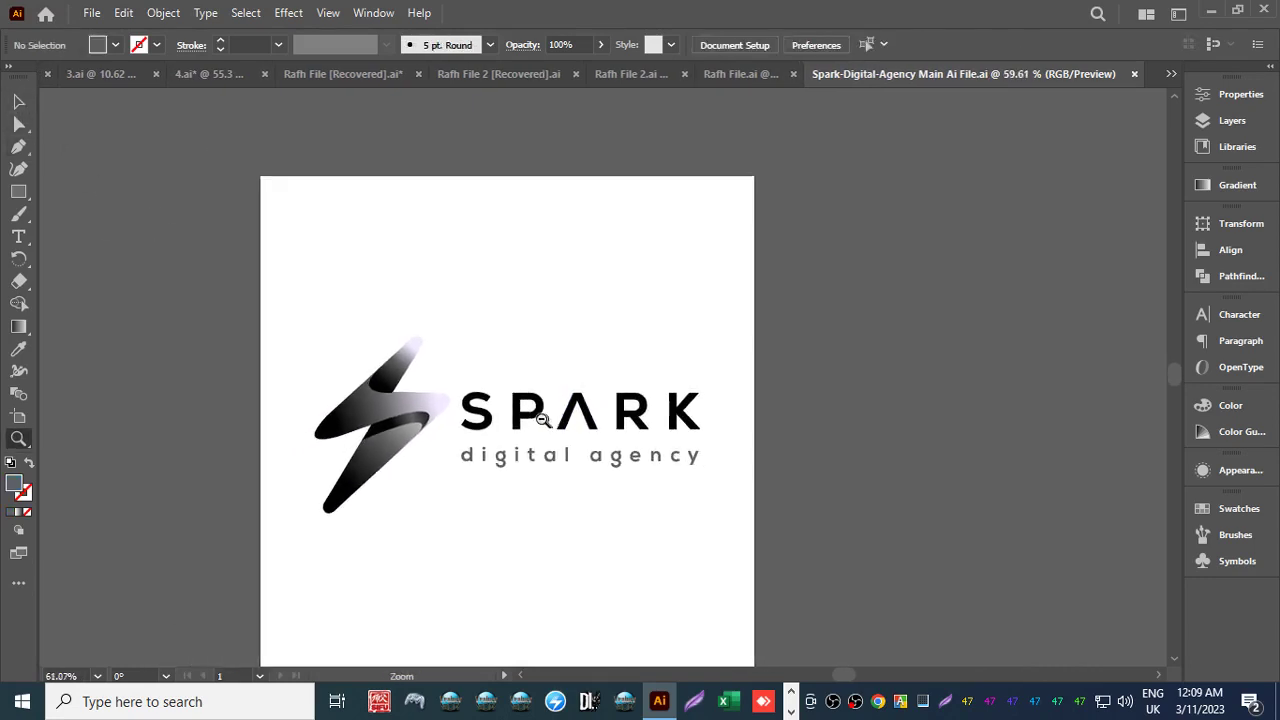
{"action": "left_click_drag", "start_coordinate": [579, 451], "coordinate": [542, 404]}
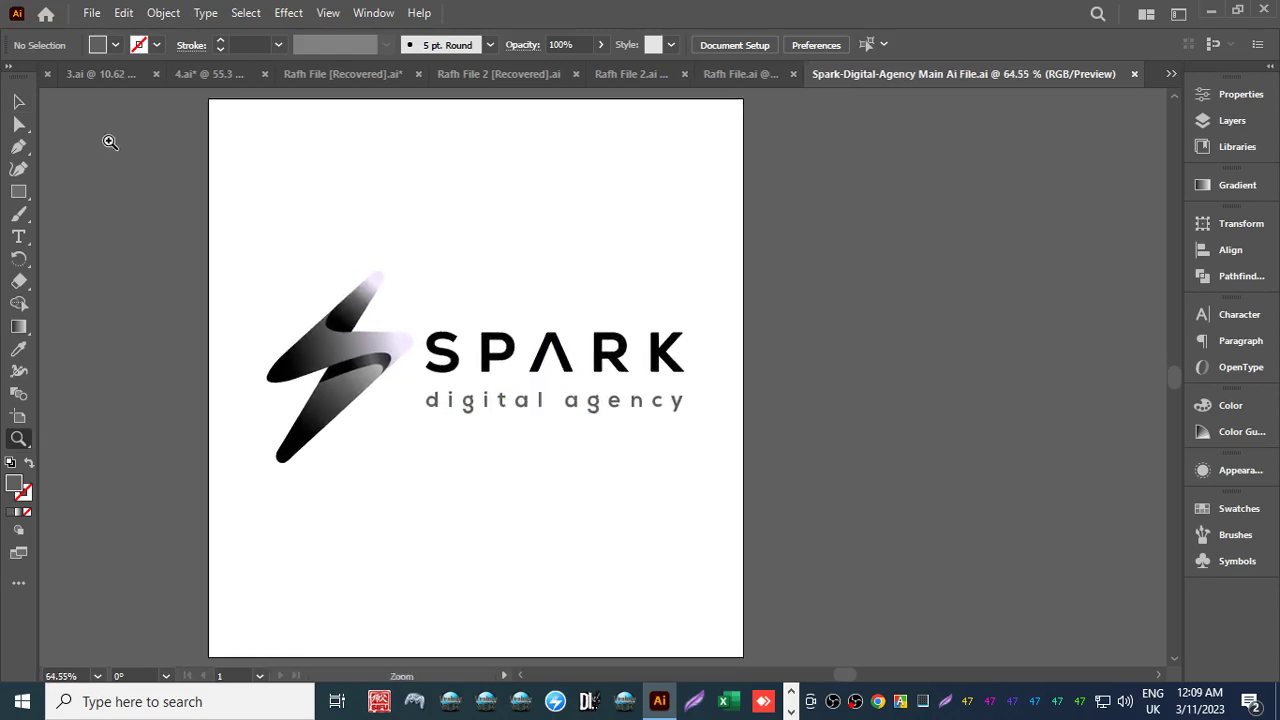
{"action": "left_click", "coordinate": [20, 104]}
{"action": "left_click", "coordinate": [91, 12]}
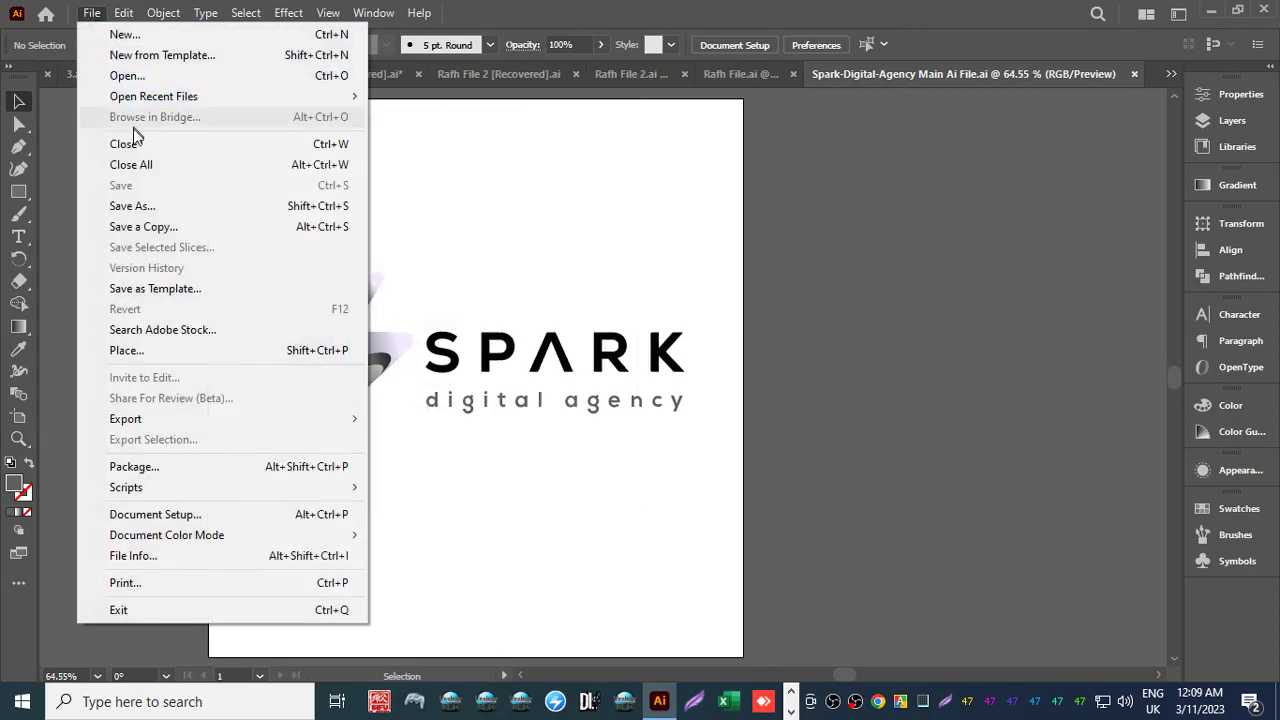
Save the logo as a PDF with the default Adobe PDF options.
{"action": "left_click", "coordinate": [91, 12]}
{"action": "left_click", "coordinate": [92, 13]}
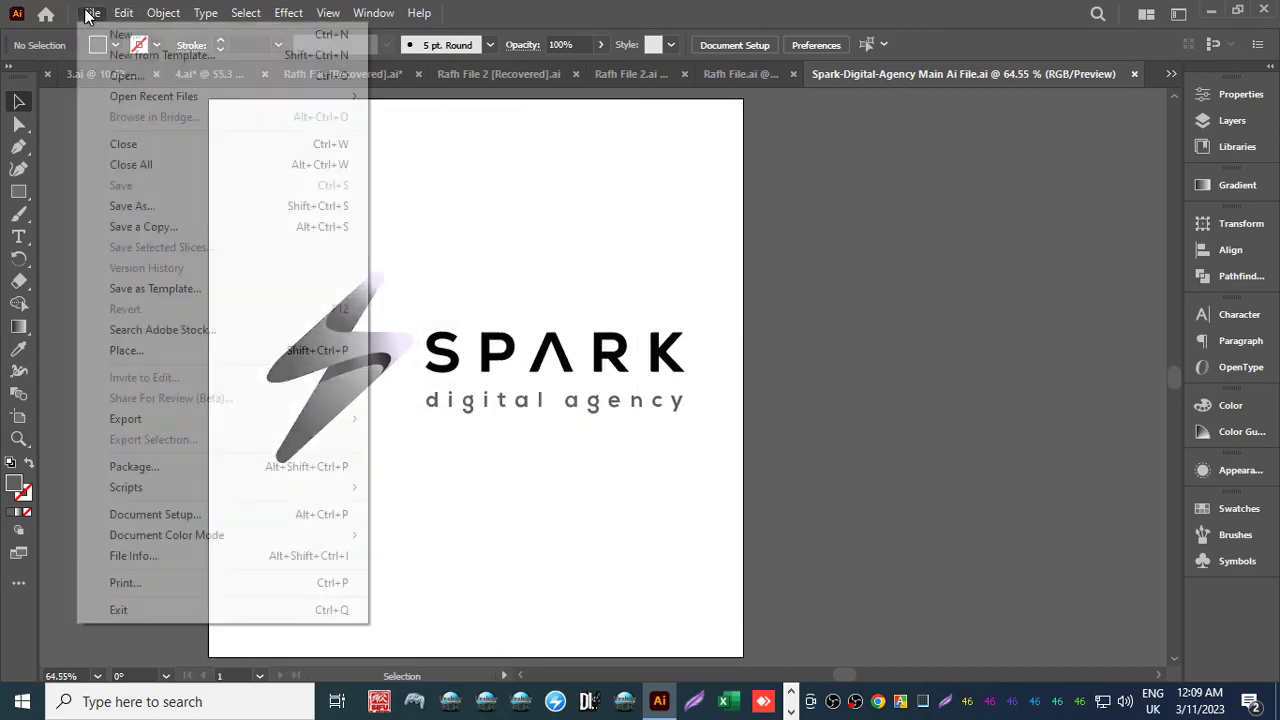
{"action": "left_click", "coordinate": [137, 205]}
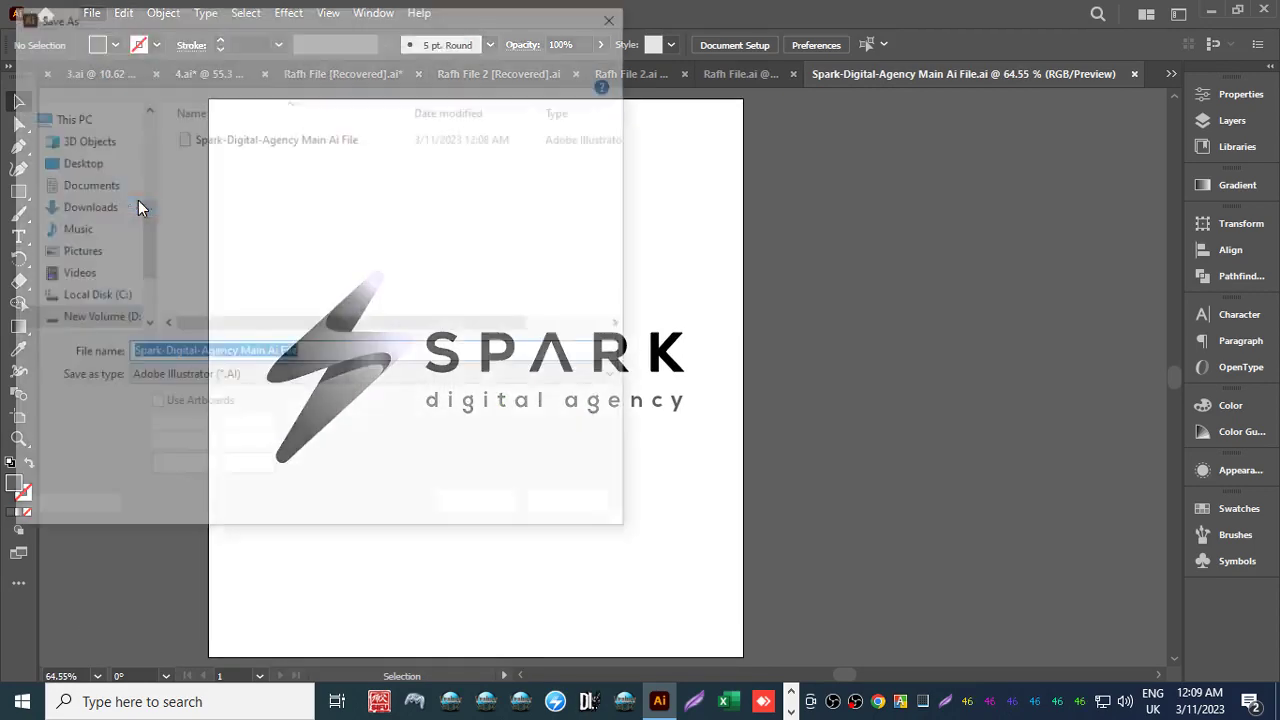
{"action": "left_click", "coordinate": [180, 378]}
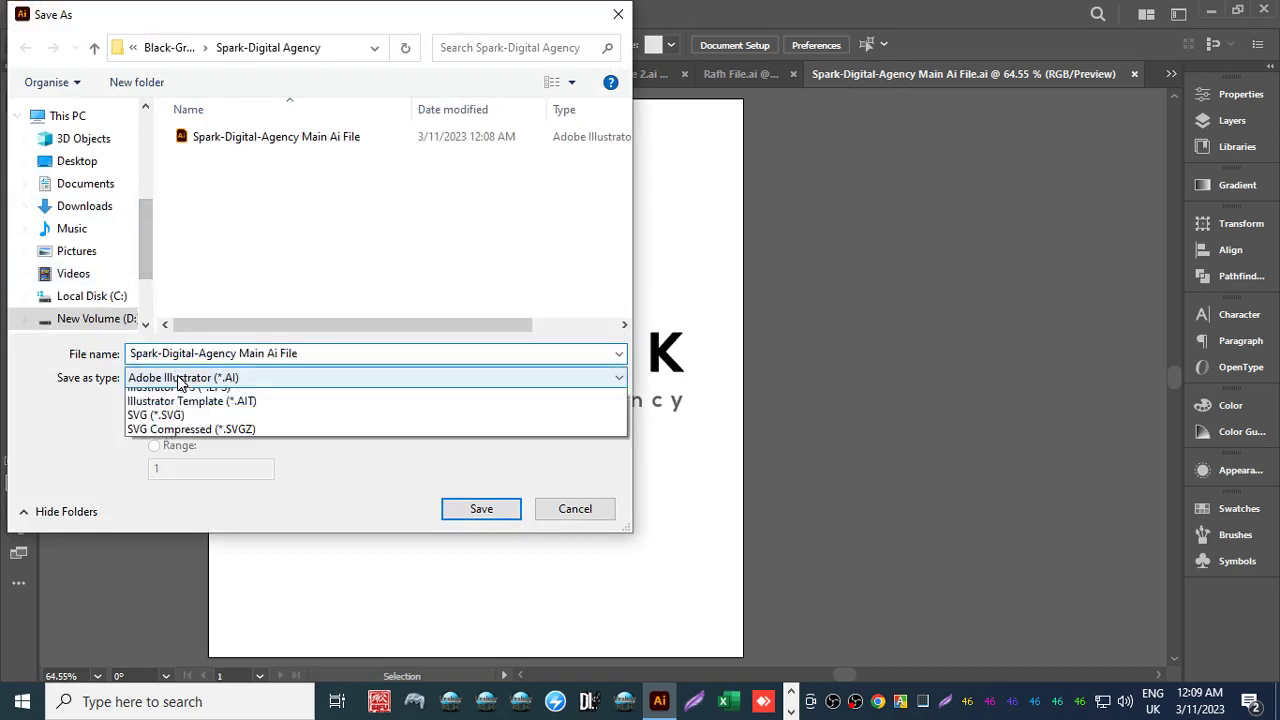
{"action": "left_click", "coordinate": [172, 411]}
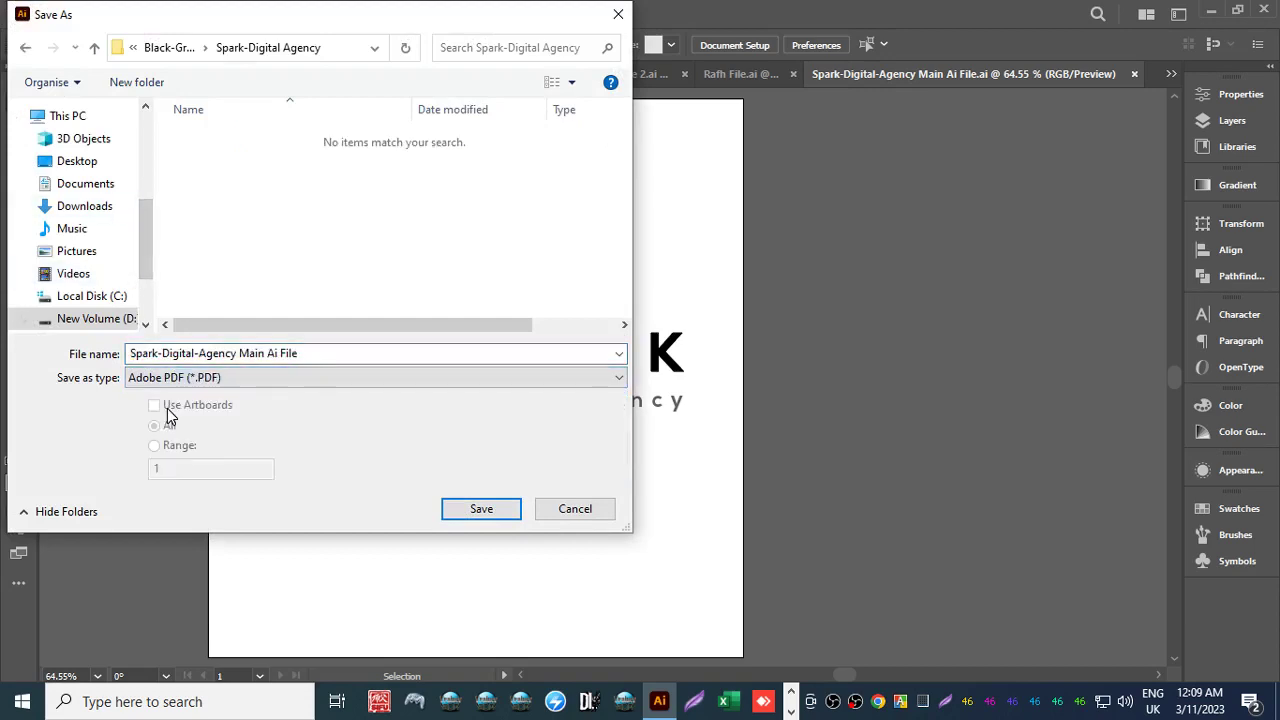
{"action": "left_click", "coordinate": [457, 509]}
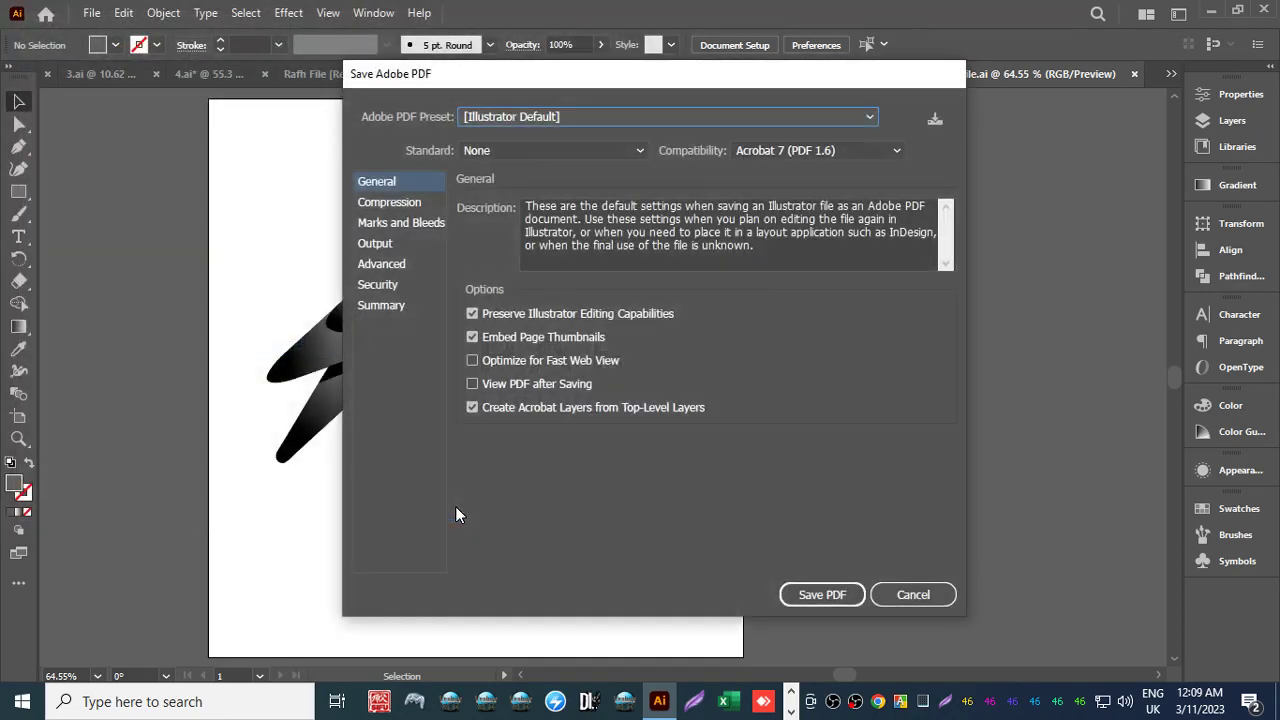
{"action": "left_click", "coordinate": [822, 594]}
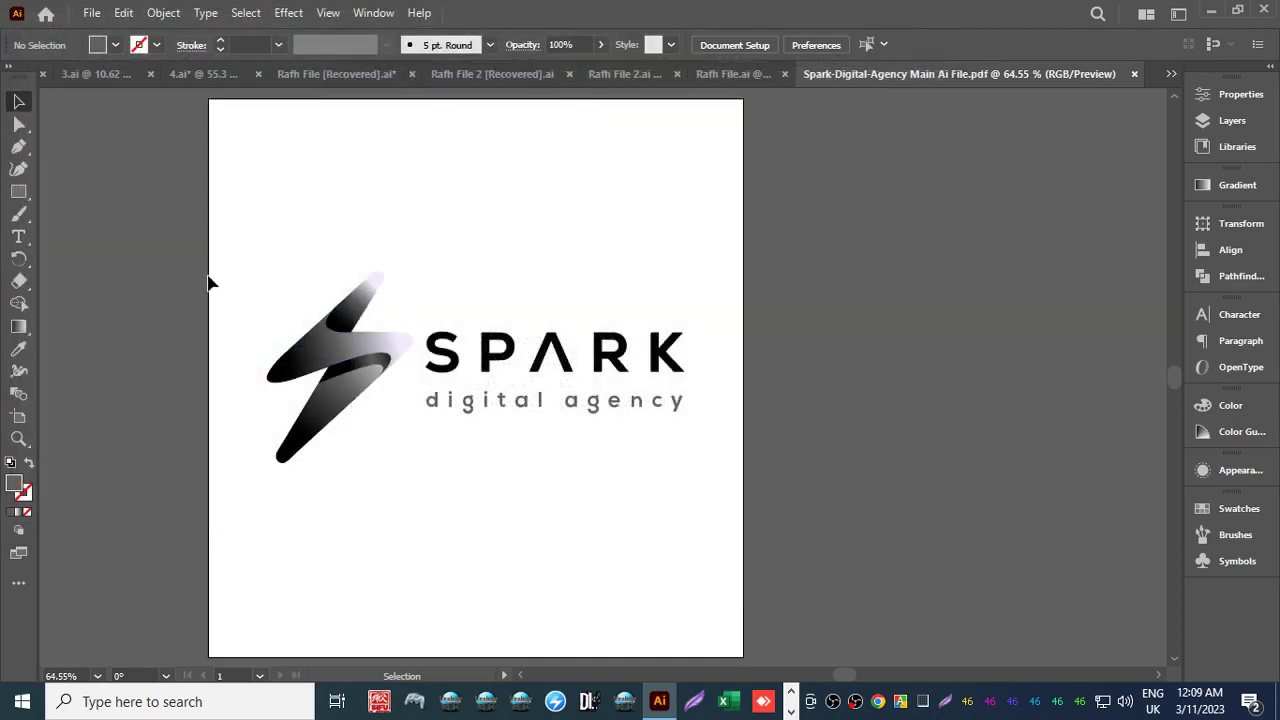
Save the logo as Illustrator EPS with Use Artboards and Illustrator 2020 EPS settings.
{"action": "left_click", "coordinate": [90, 13]}
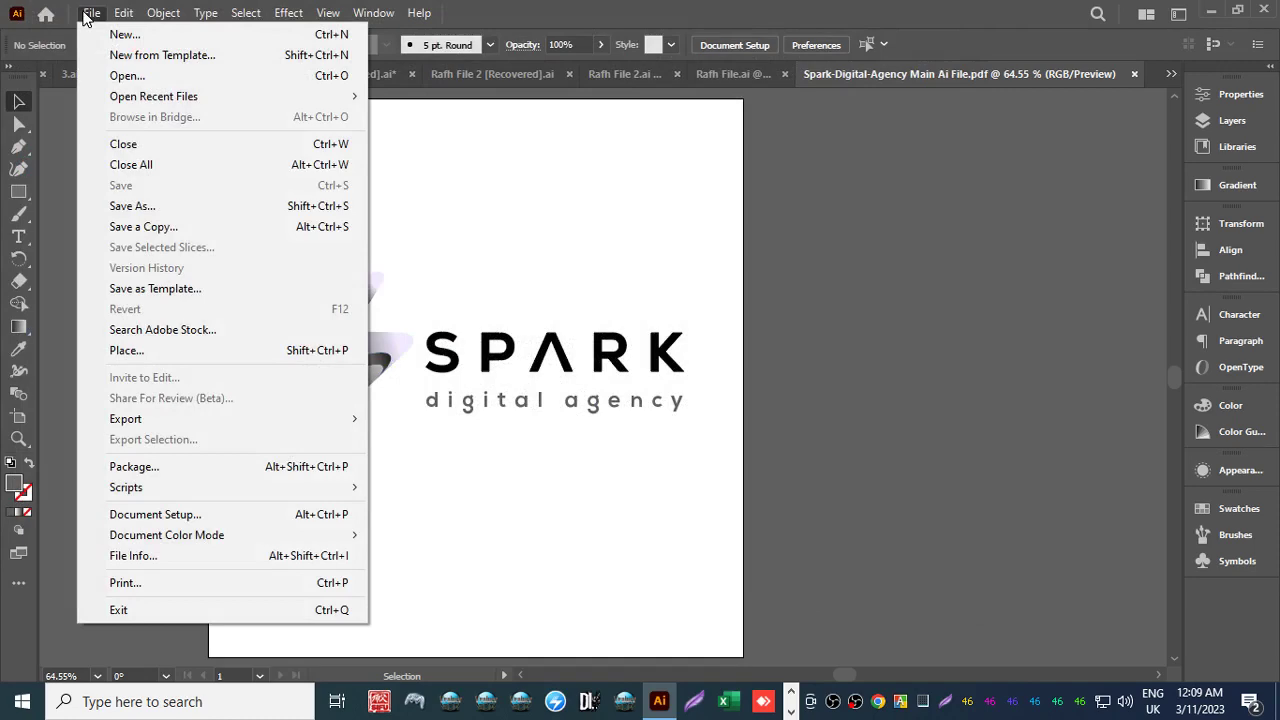
{"action": "left_click", "coordinate": [137, 204]}
{"action": "left_click", "coordinate": [165, 377]}
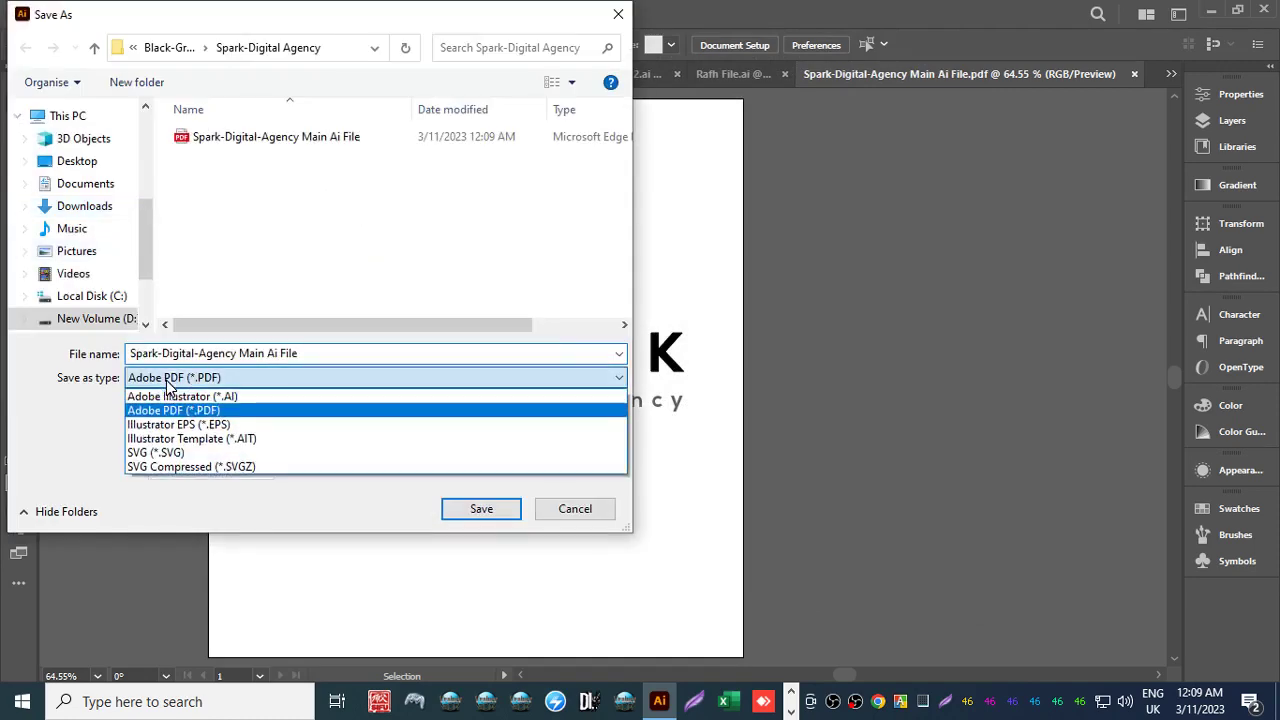
{"action": "left_click", "coordinate": [168, 425]}
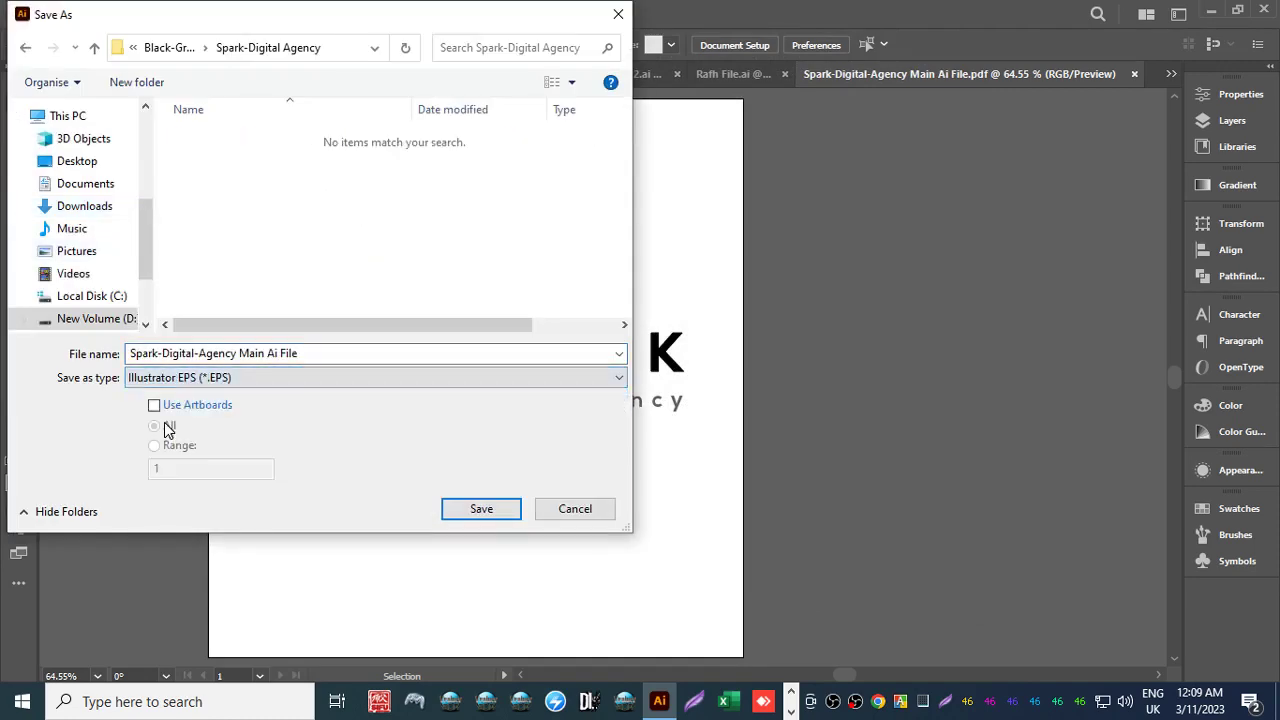
{"action": "left_click", "coordinate": [154, 406]}
{"action": "left_click", "coordinate": [464, 511]}
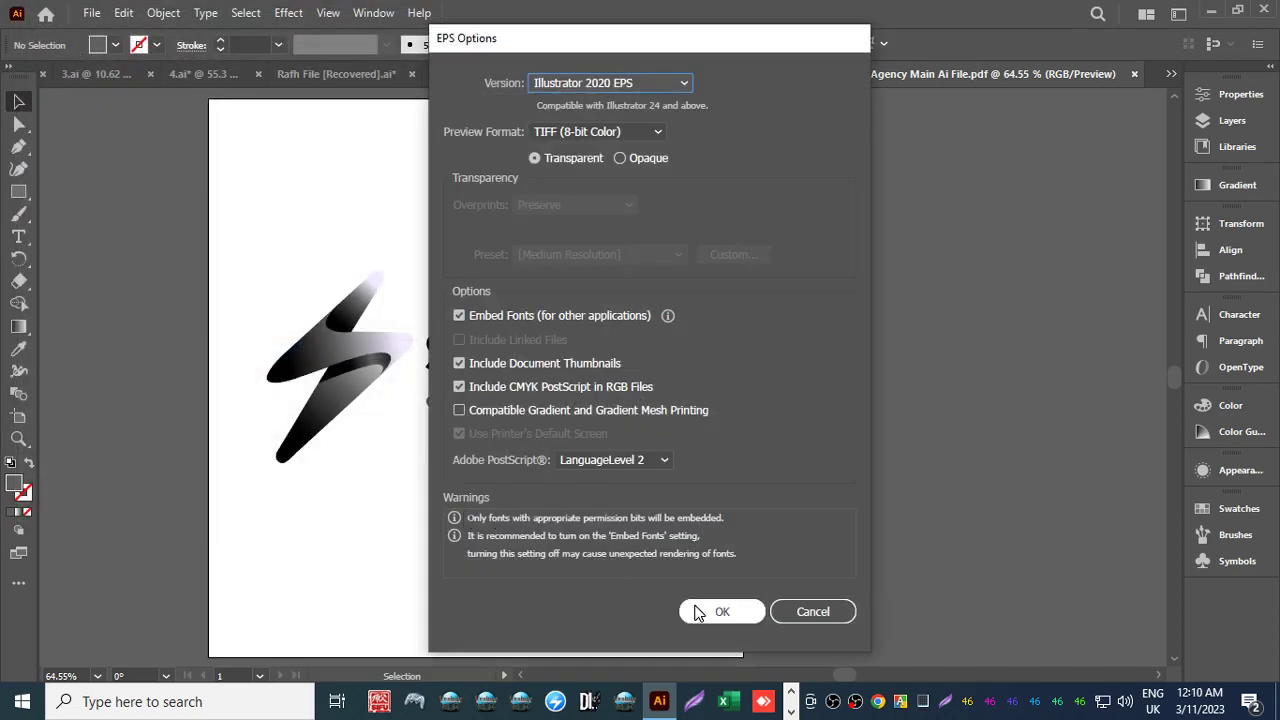
{"action": "left_click", "coordinate": [705, 605]}
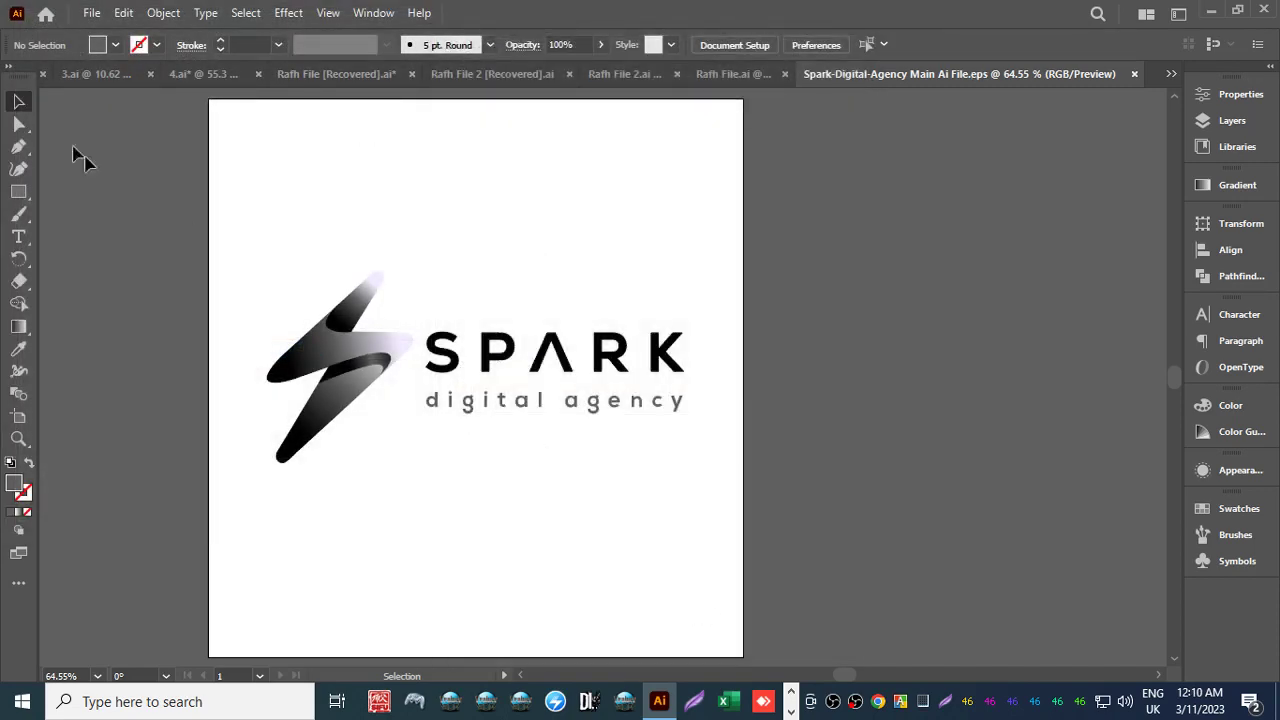
{"action": "left_click", "coordinate": [90, 12]}
Save the logo as an Illustrator Template (.ait) file.
{"action": "left_click", "coordinate": [130, 206]}
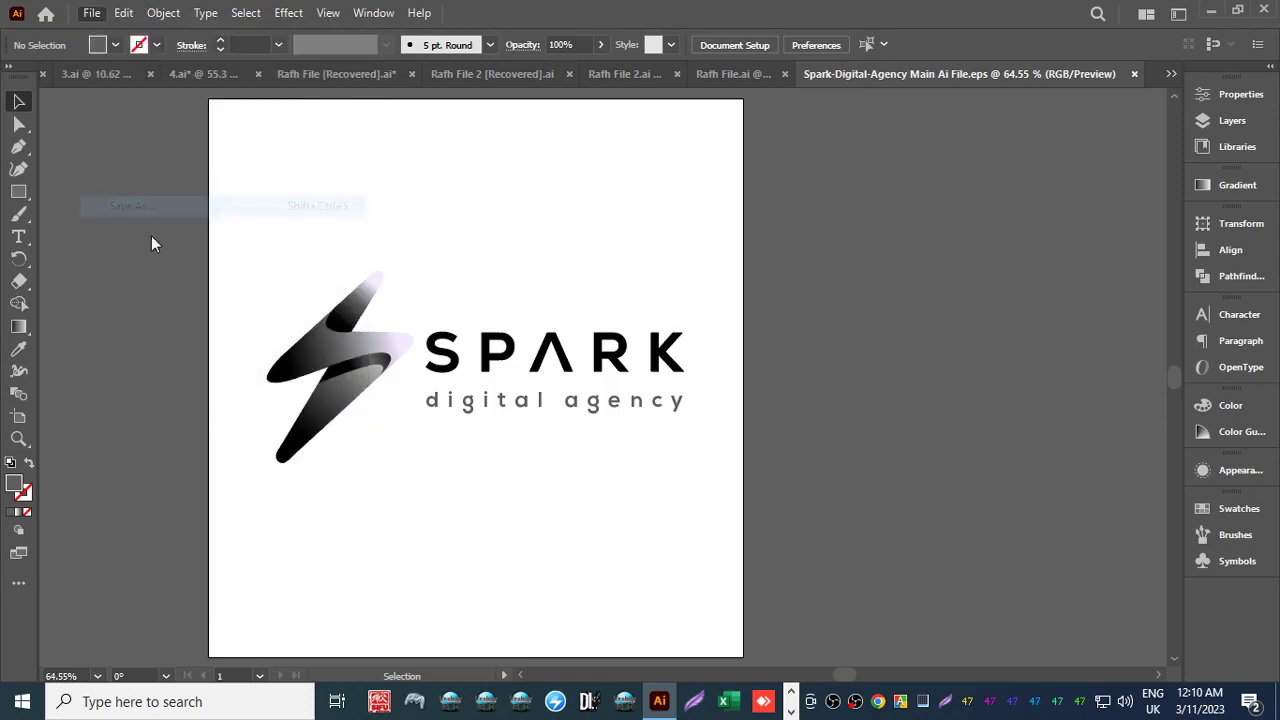
{"action": "left_click", "coordinate": [198, 382]}
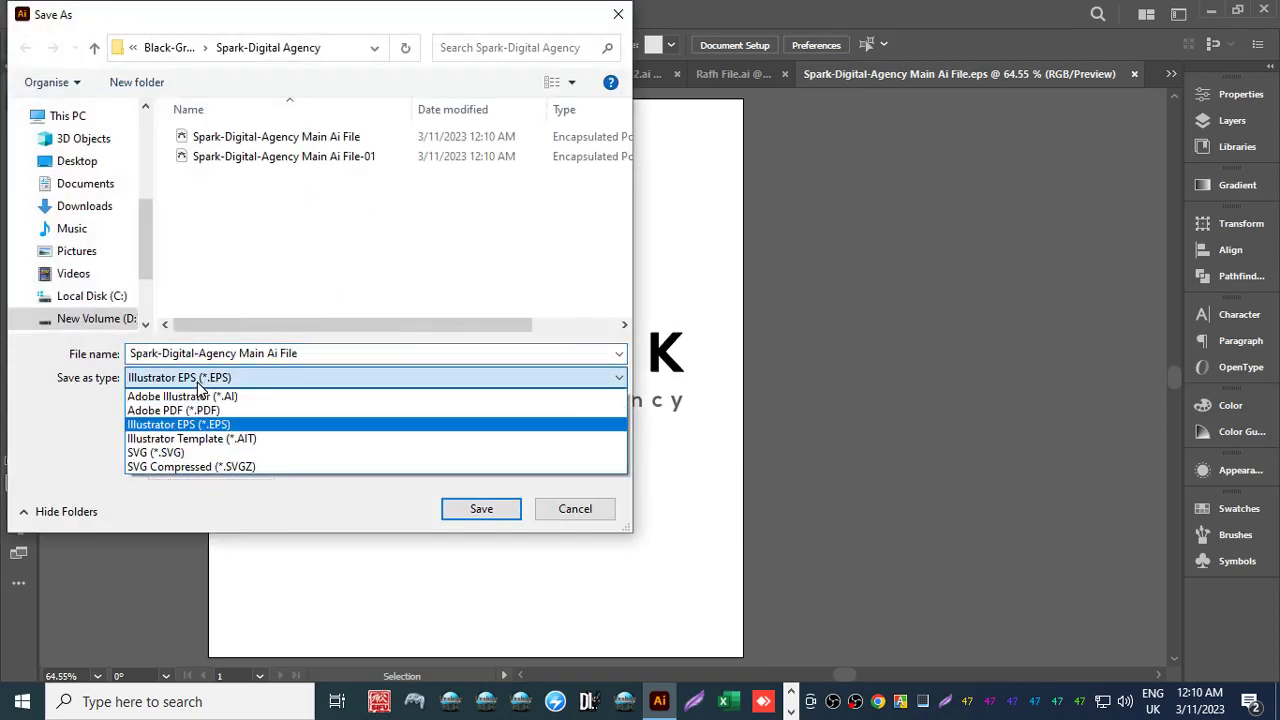
{"action": "left_click", "coordinate": [186, 440]}
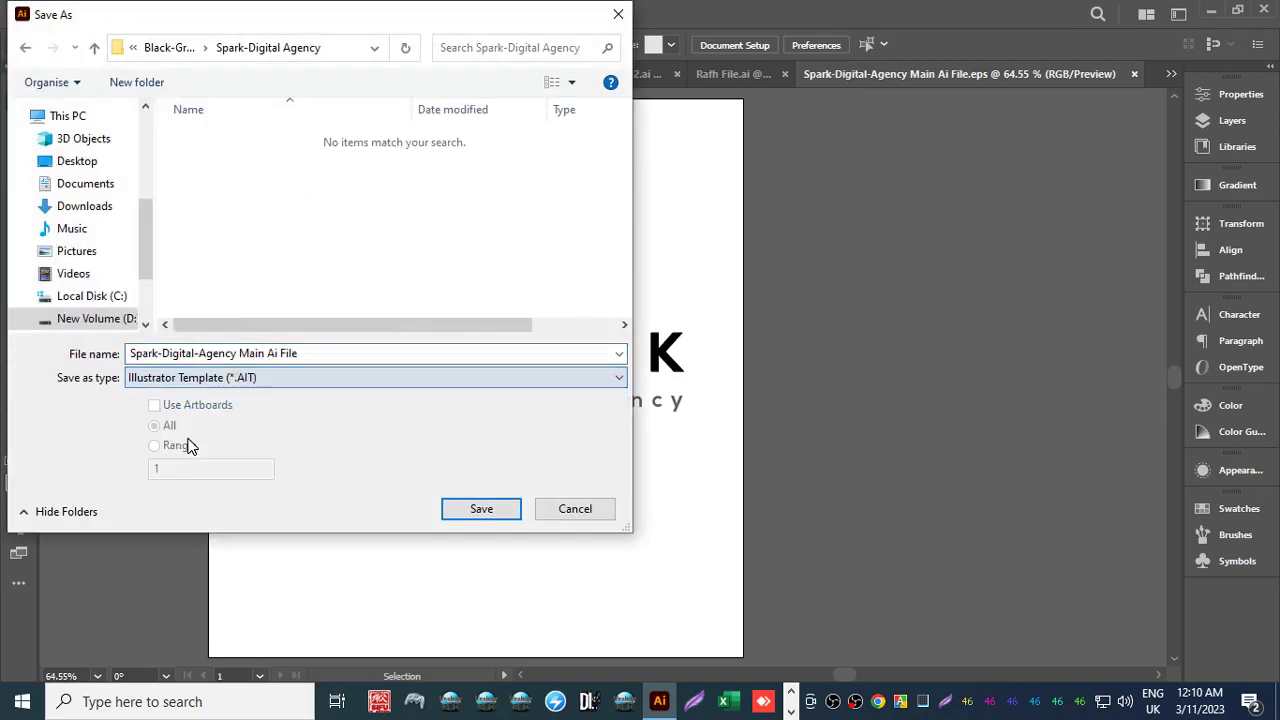
{"action": "left_click", "coordinate": [474, 511]}
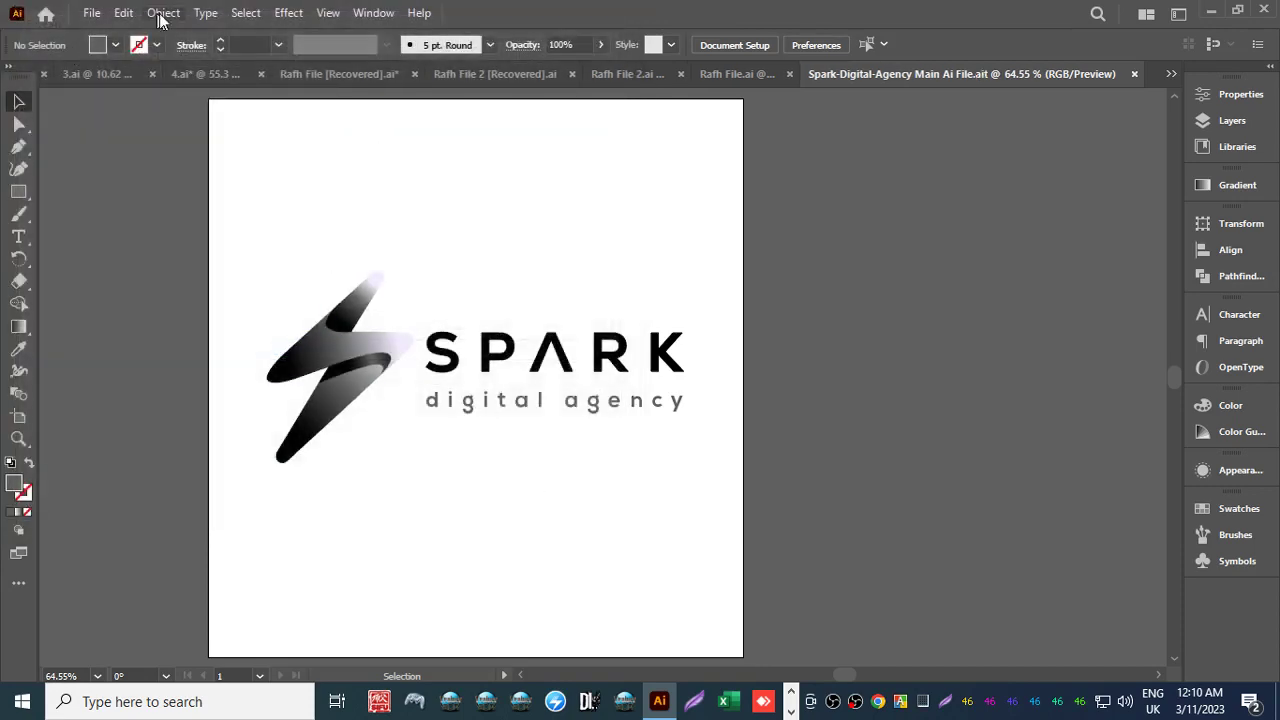
Save the logo as Spark-Digital-Agency Main Ai File.svg with artboards and SVG 1.1.
{"action": "left_click", "coordinate": [91, 14]}
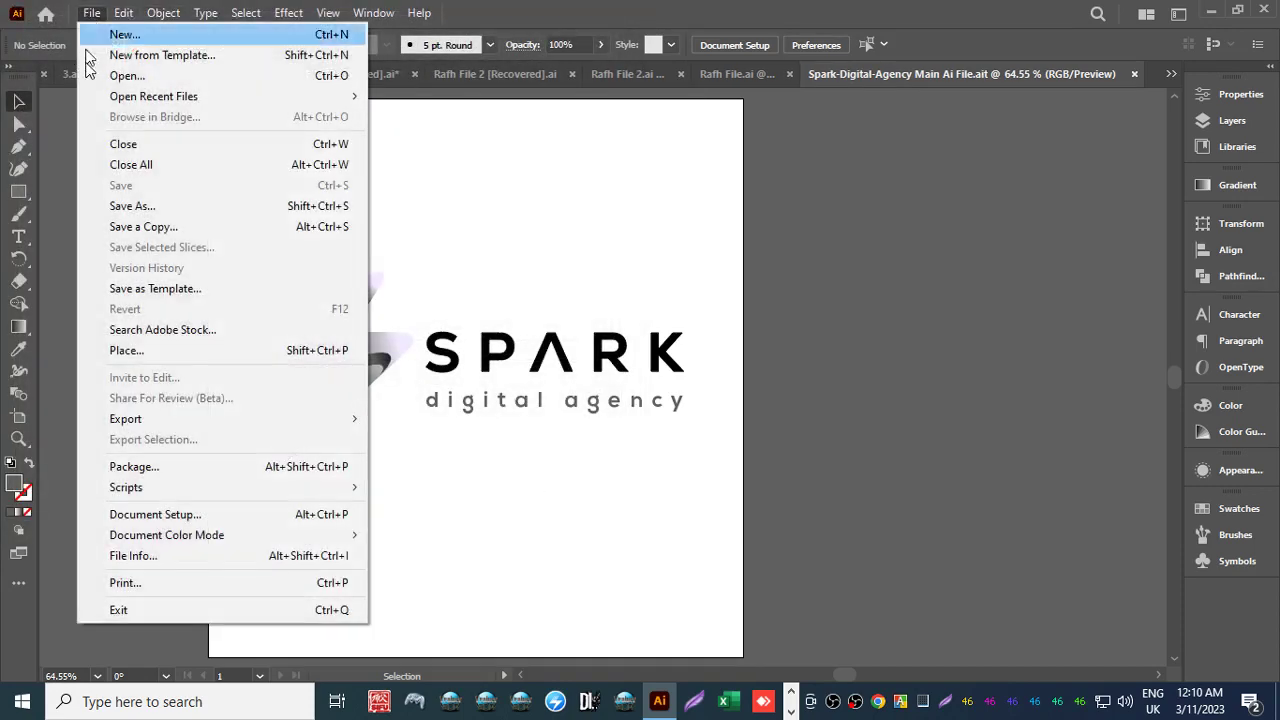
{"action": "left_click", "coordinate": [118, 200]}
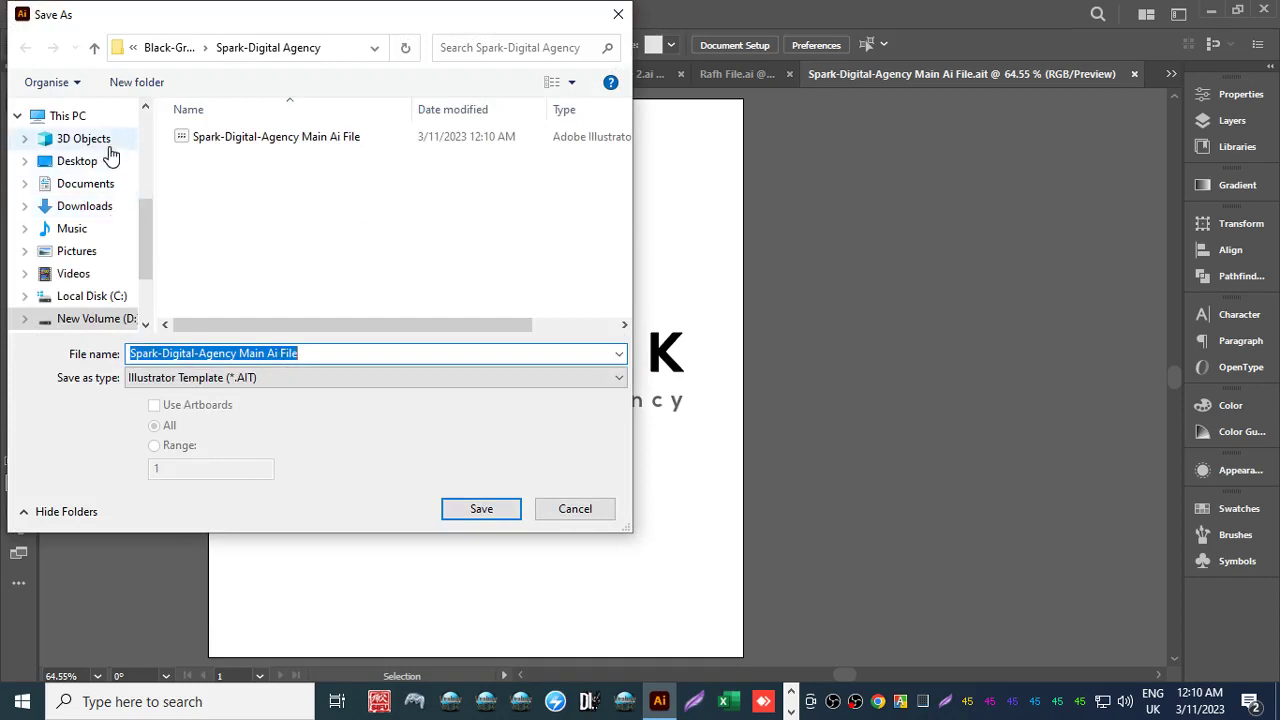
{"action": "left_click", "coordinate": [172, 378]}
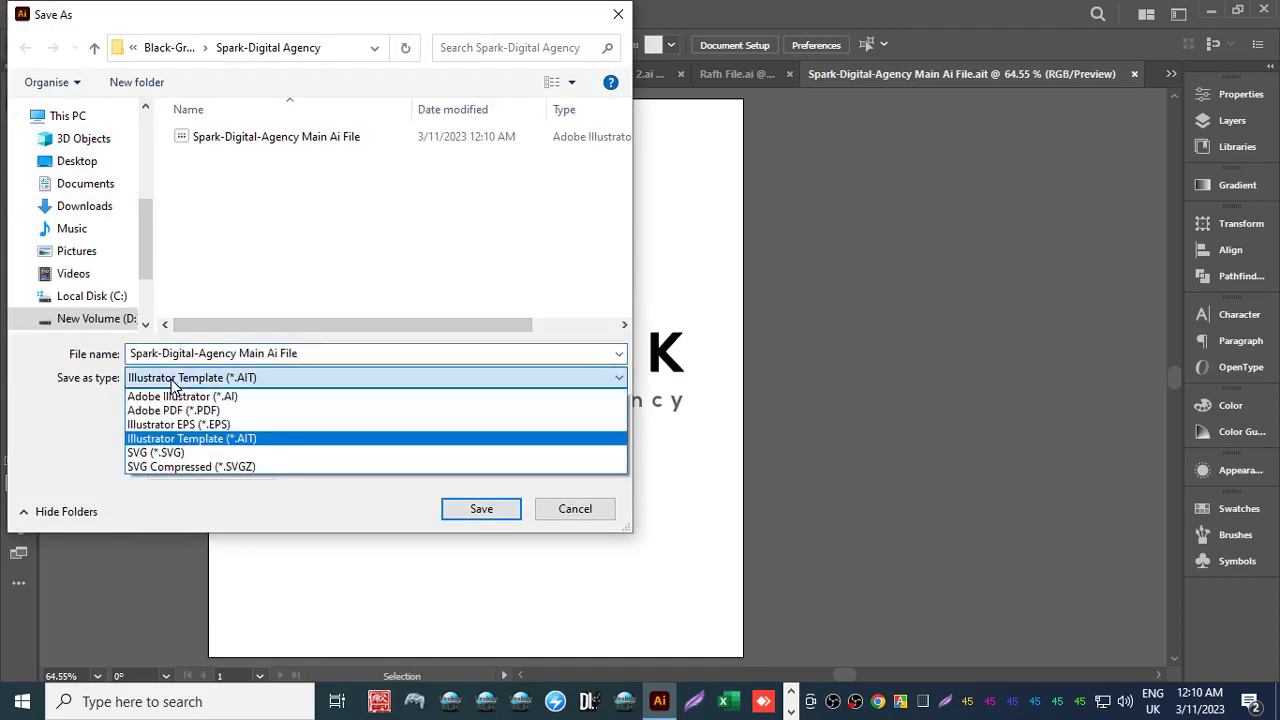
{"action": "left_click", "coordinate": [161, 455]}
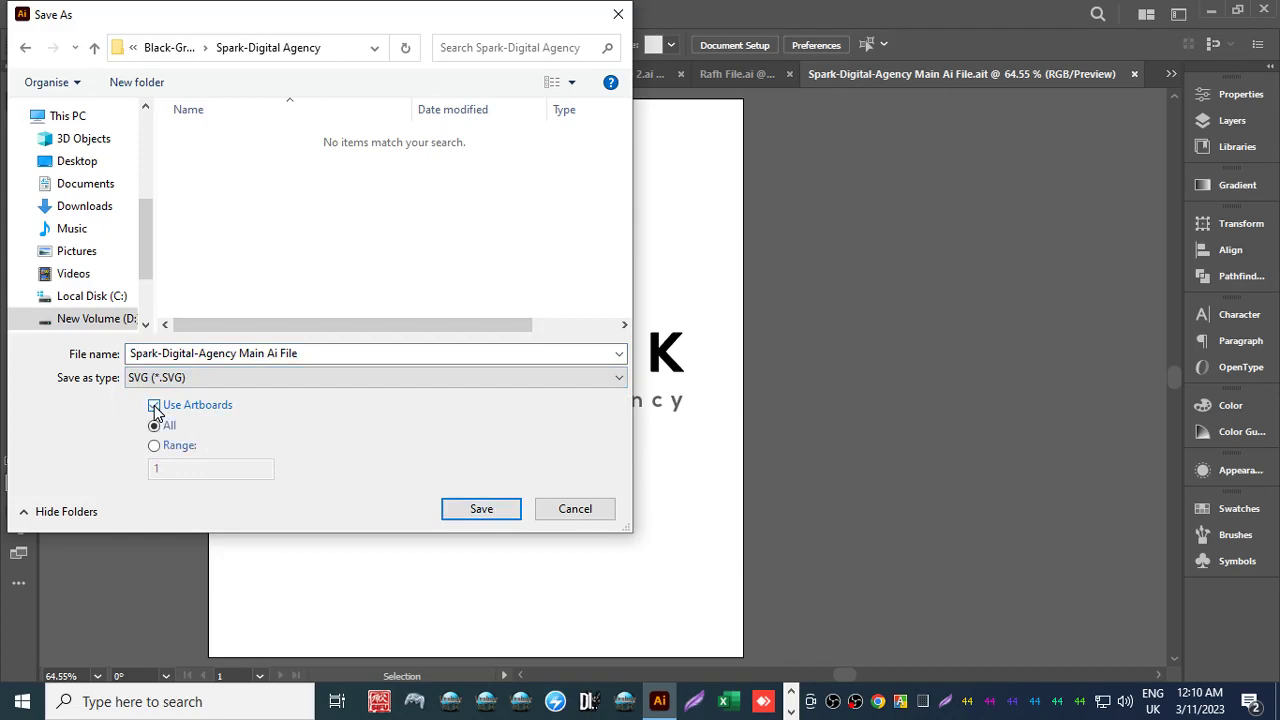
{"action": "left_click", "coordinate": [478, 511]}
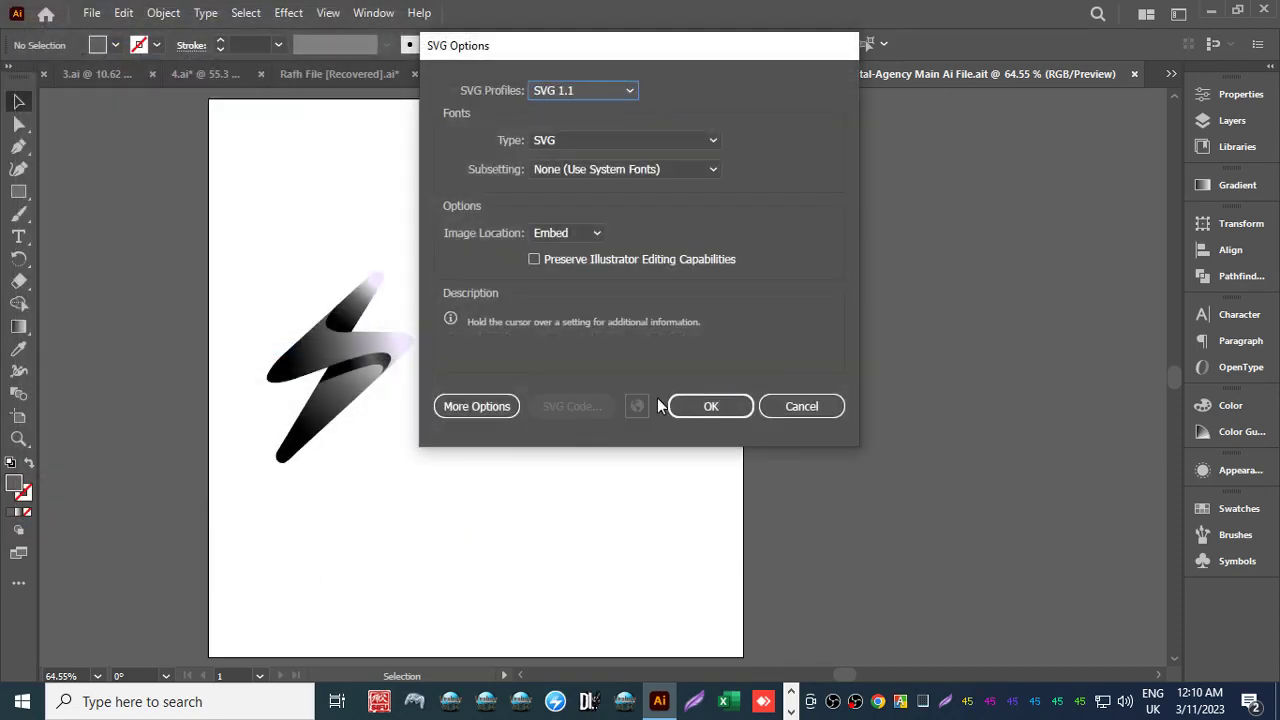
{"action": "left_click", "coordinate": [706, 407]}
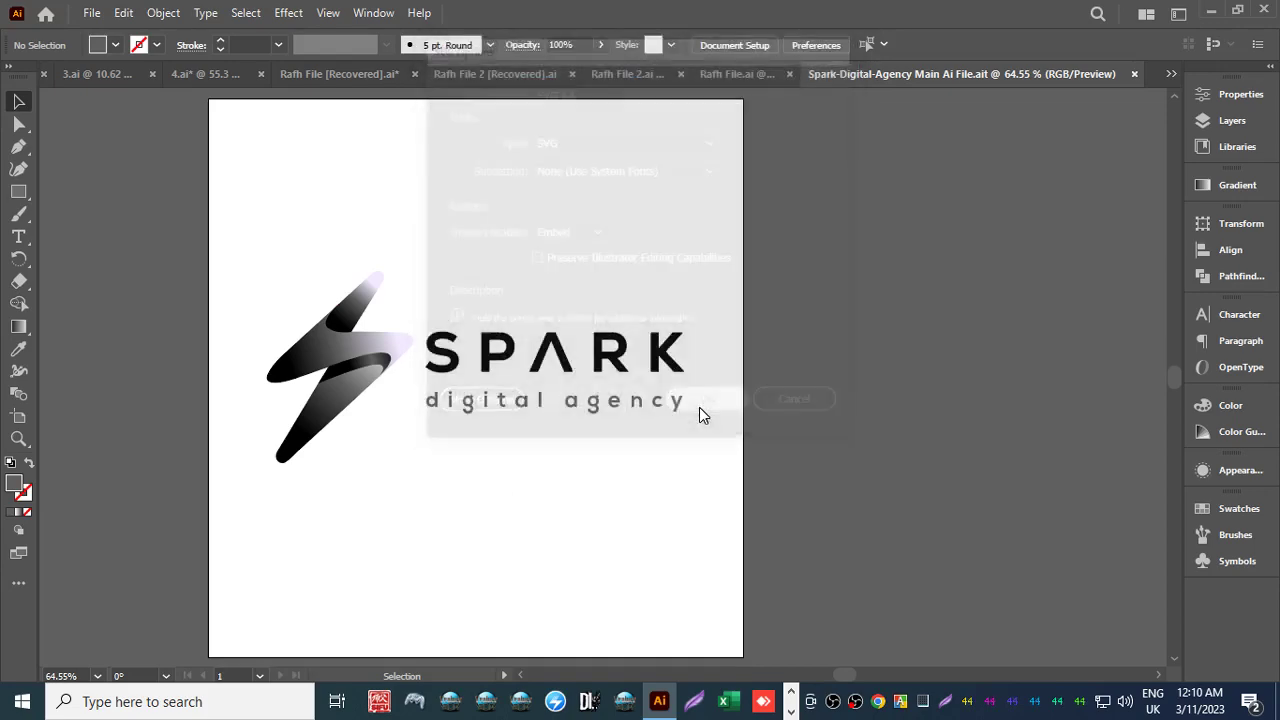
{"action": "left_click", "coordinate": [91, 13]}
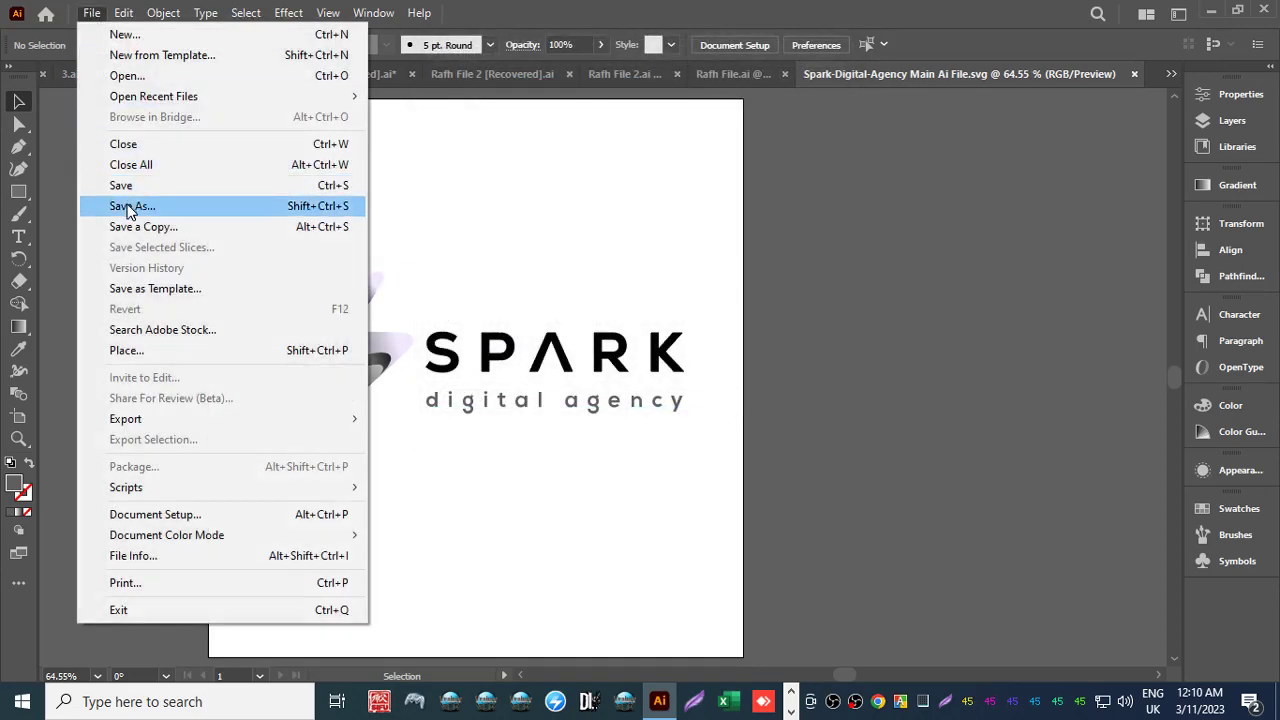
Save the logo as 'Spark-Digital-Agency Main Ai File.svgz' using all artboards and SVG 1.1.
{"action": "left_click", "coordinate": [131, 205]}
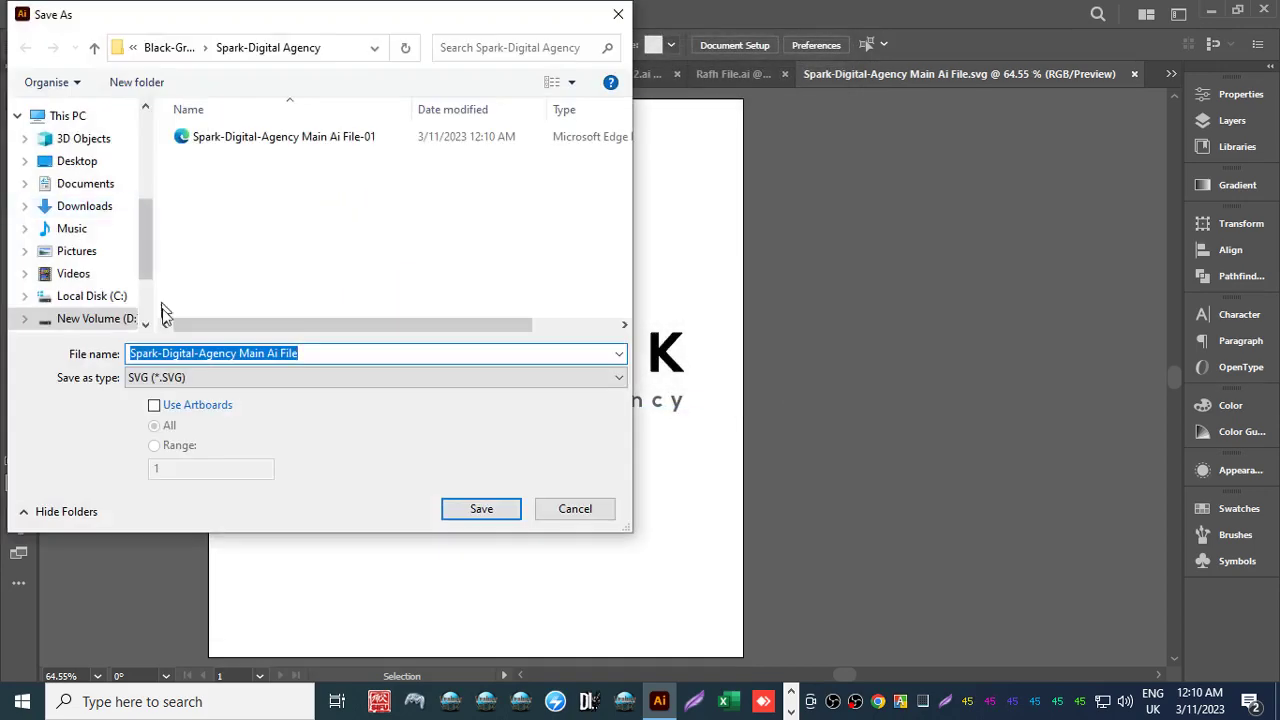
{"action": "left_click", "coordinate": [166, 377]}
{"action": "left_click", "coordinate": [166, 466]}
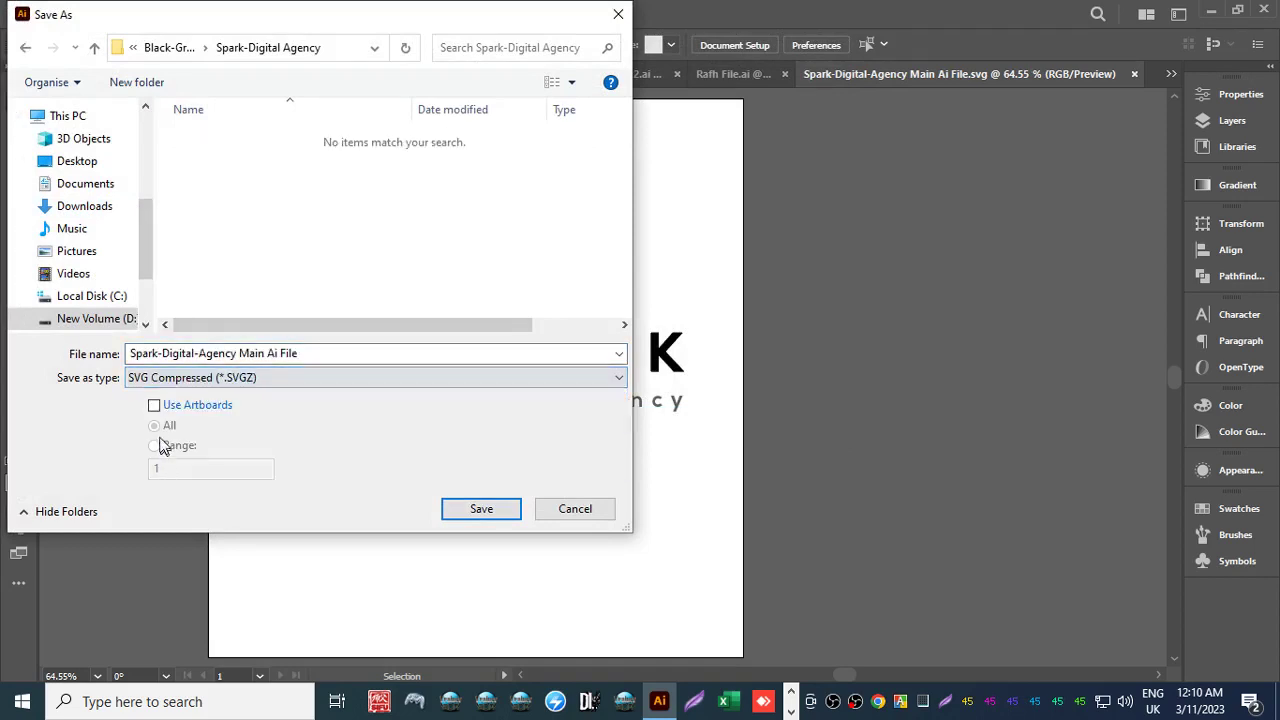
{"action": "left_click", "coordinate": [155, 406]}
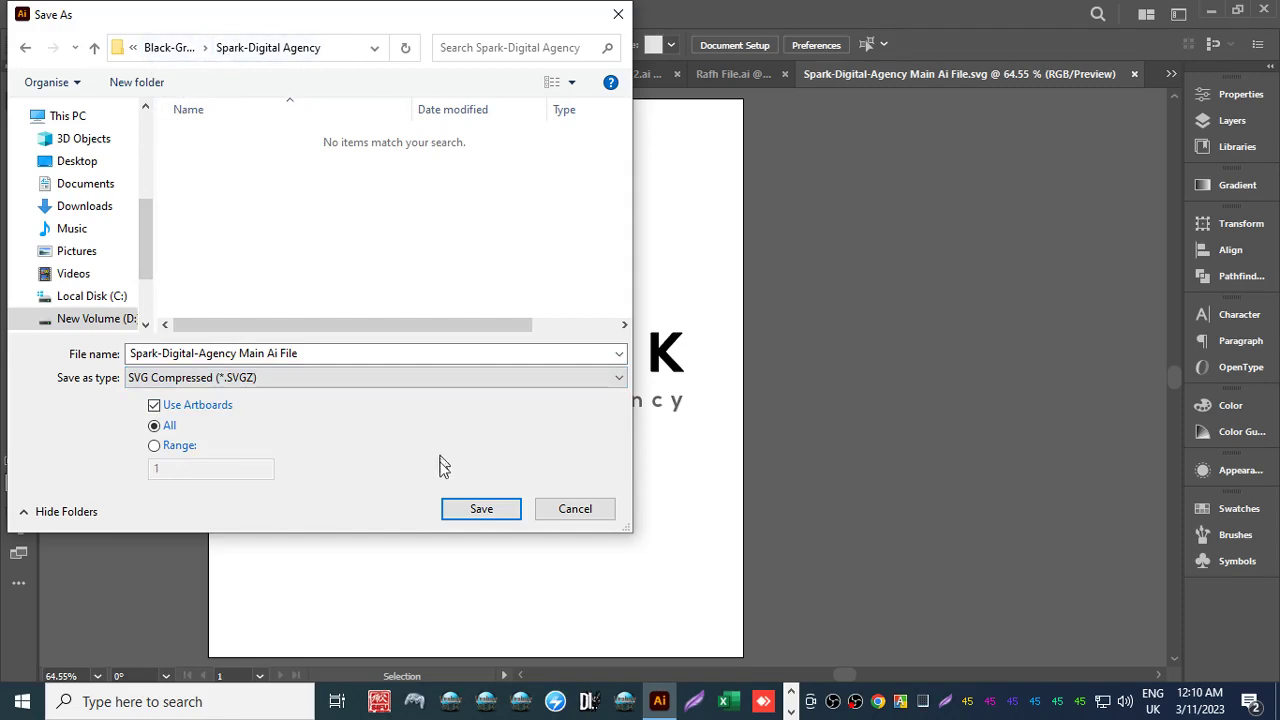
{"action": "left_click", "coordinate": [472, 509]}
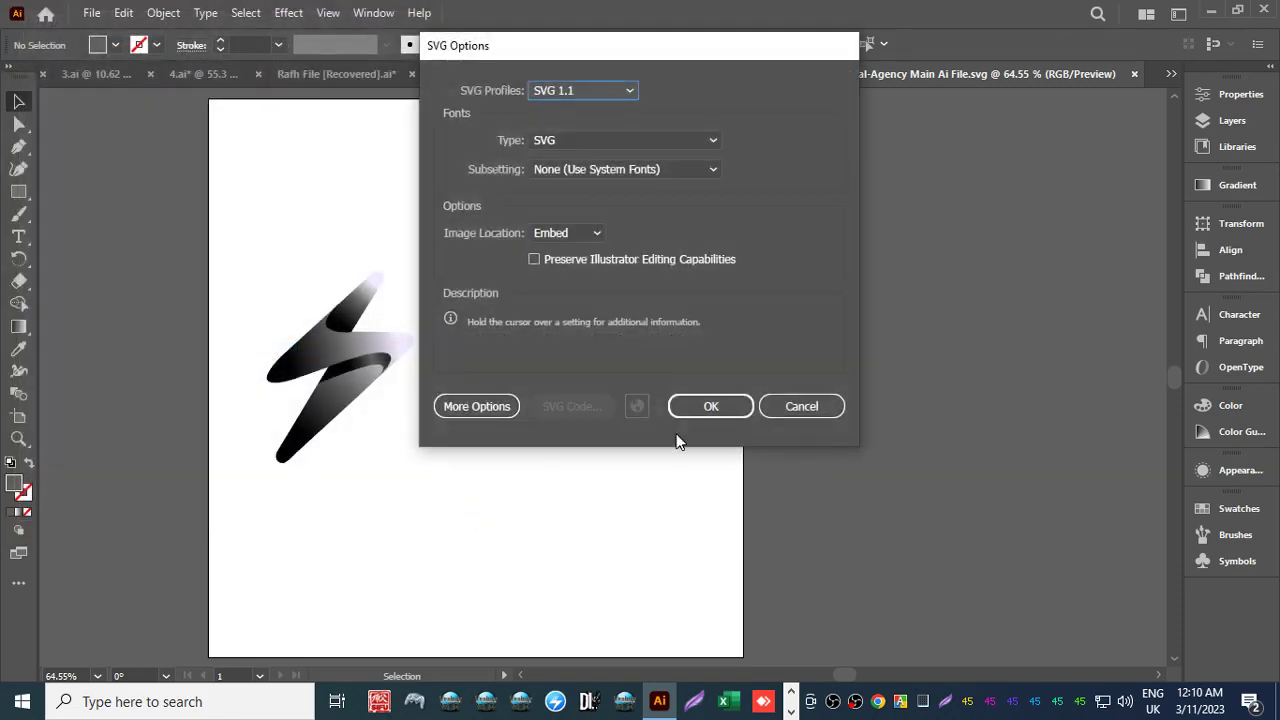
{"action": "left_click", "coordinate": [703, 406]}
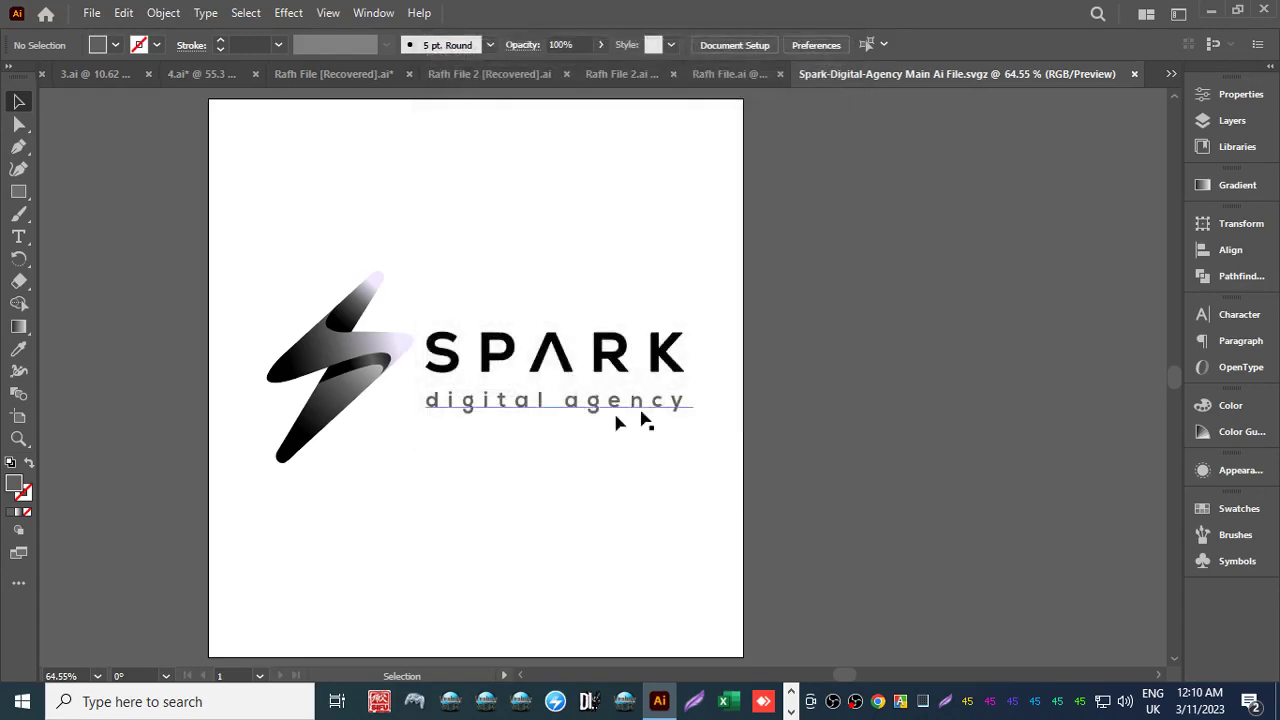
{"action": "left_click", "coordinate": [92, 13]}
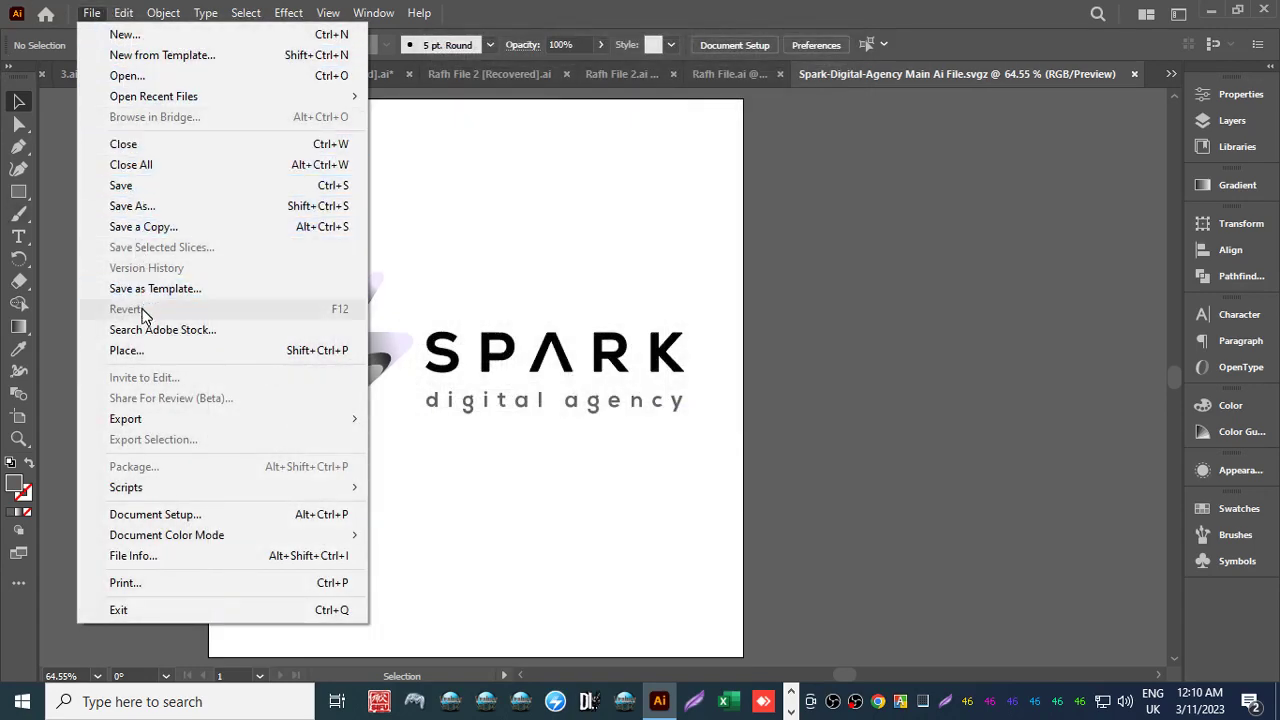
Export the artboards as a JPEG at Maximum quality (10), RGB, 300 ppi.
{"action": "mouse_move", "coordinate": [168, 426]}
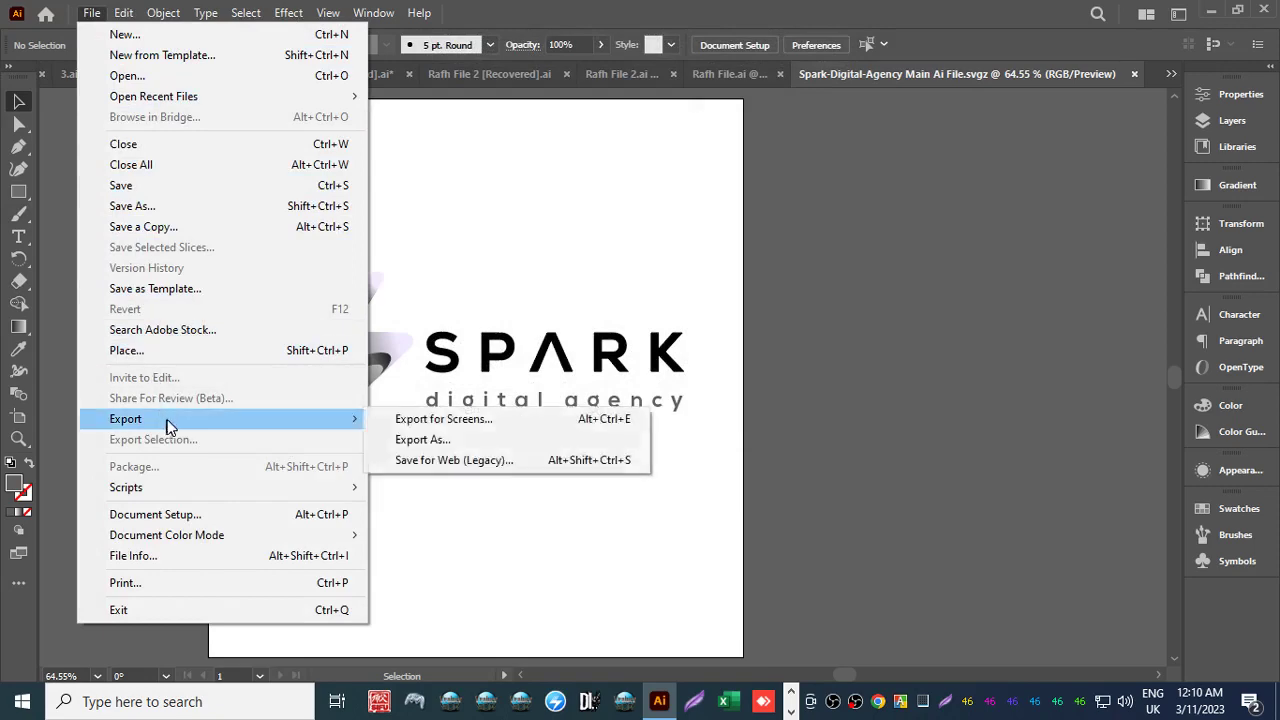
{"action": "left_click", "coordinate": [422, 443]}
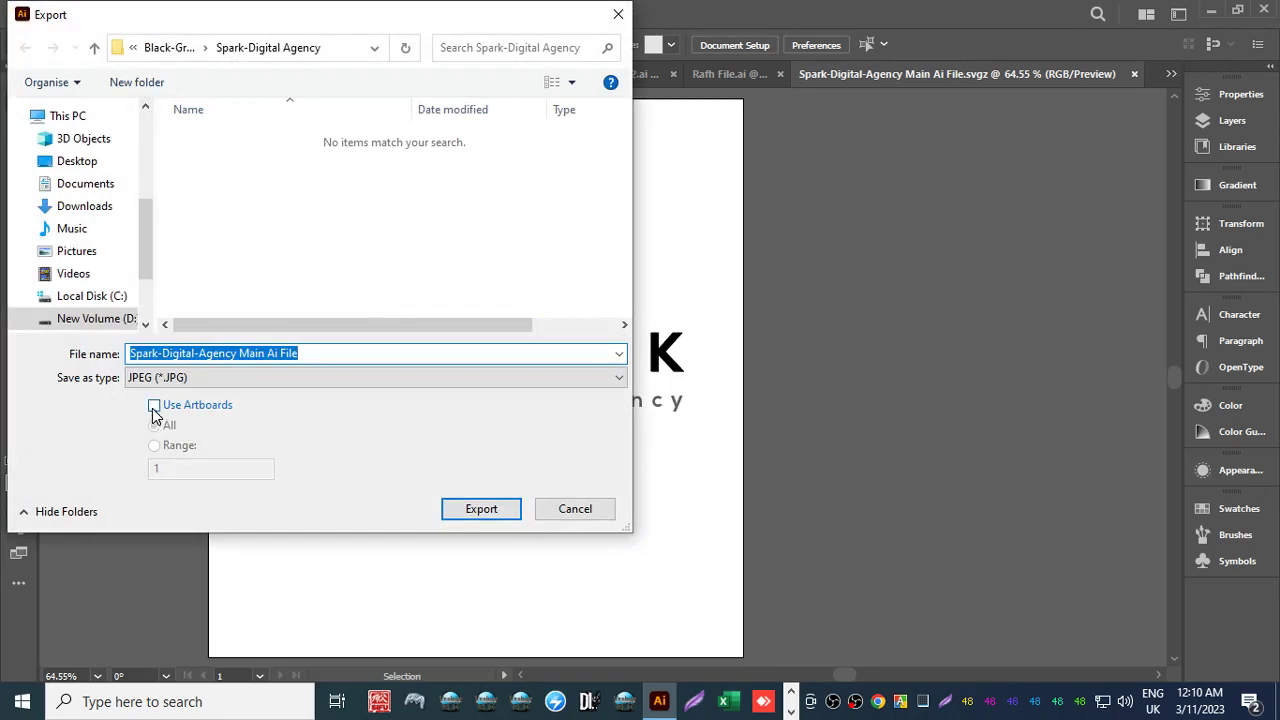
{"action": "left_click", "coordinate": [154, 408]}
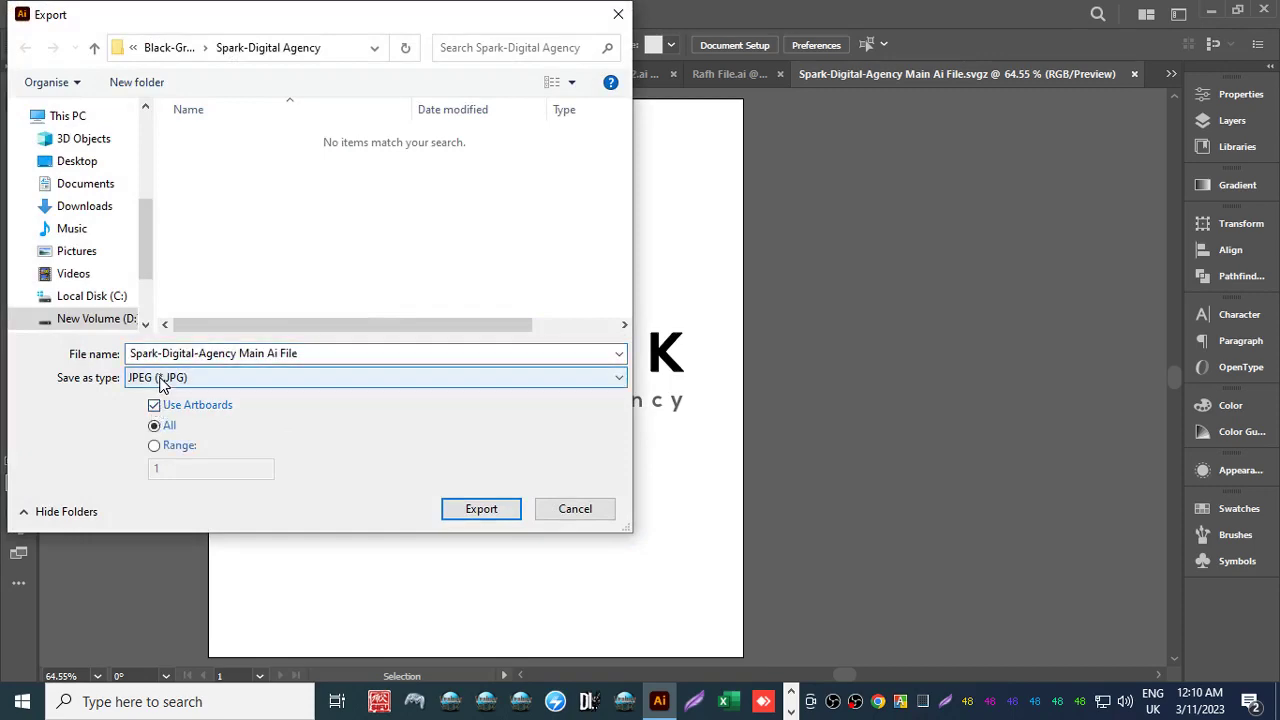
{"action": "left_click", "coordinate": [476, 509]}
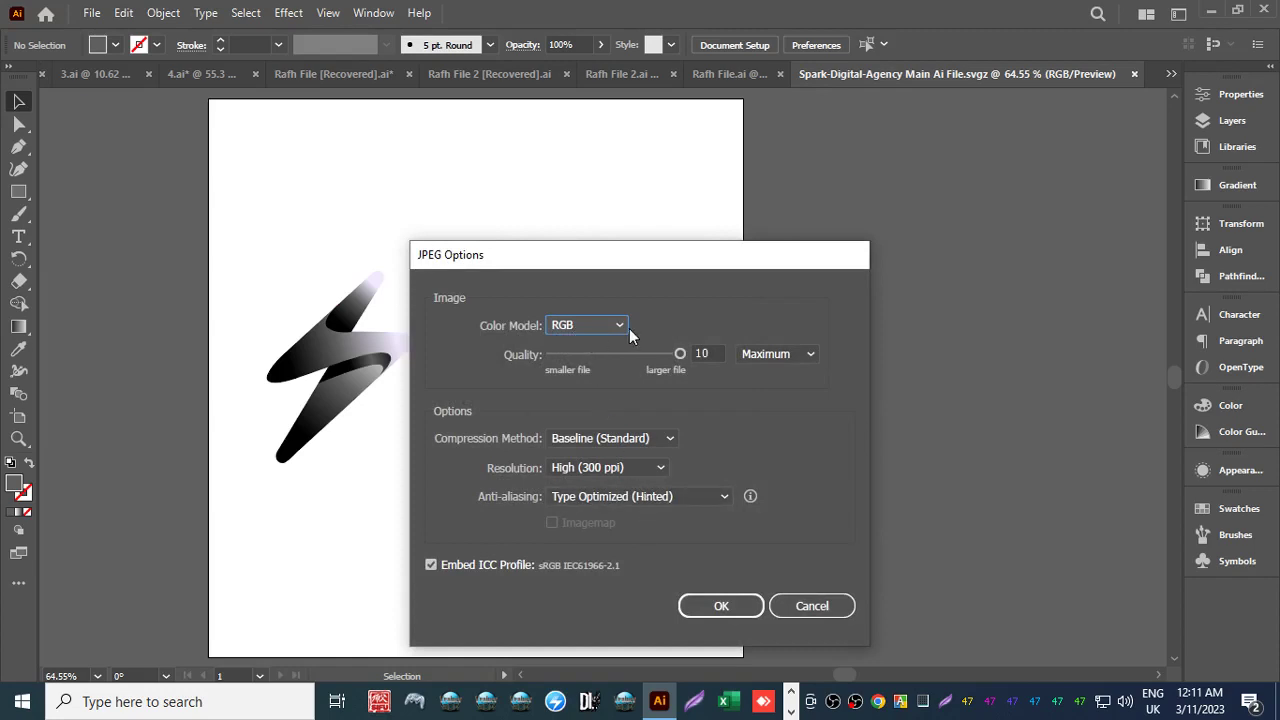
{"action": "left_click", "coordinate": [773, 353]}
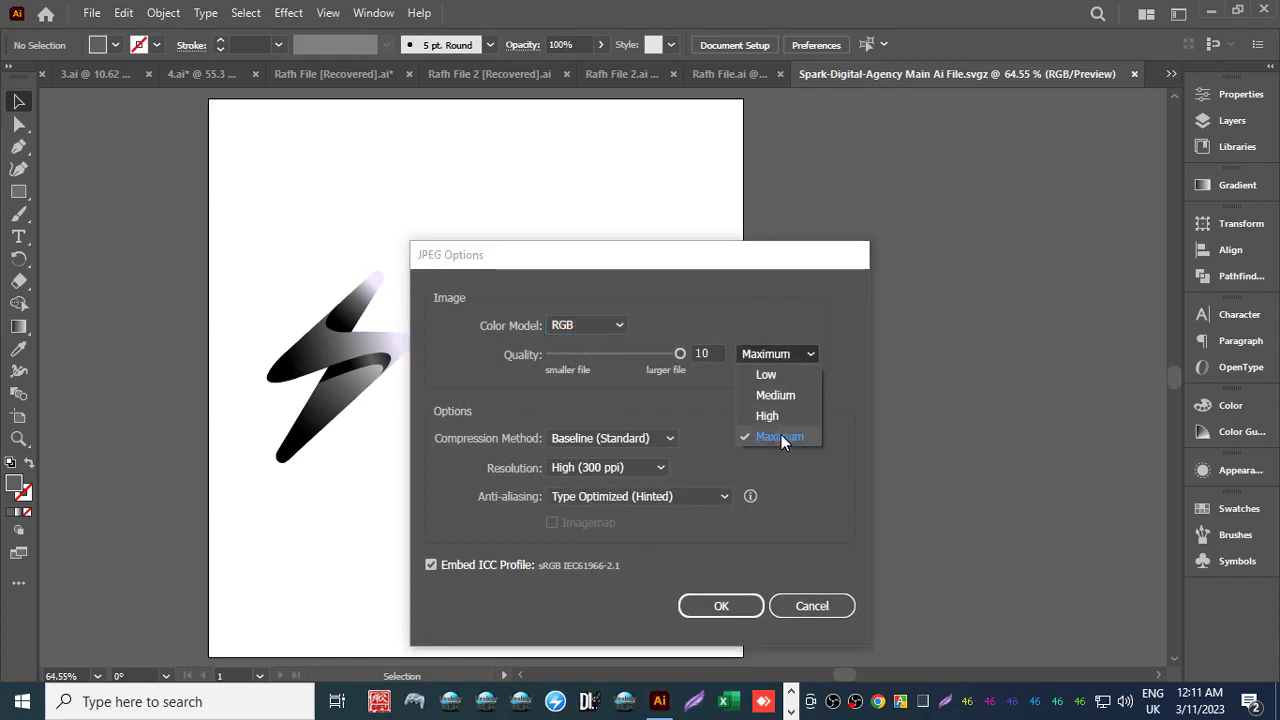
{"action": "left_click", "coordinate": [781, 437]}
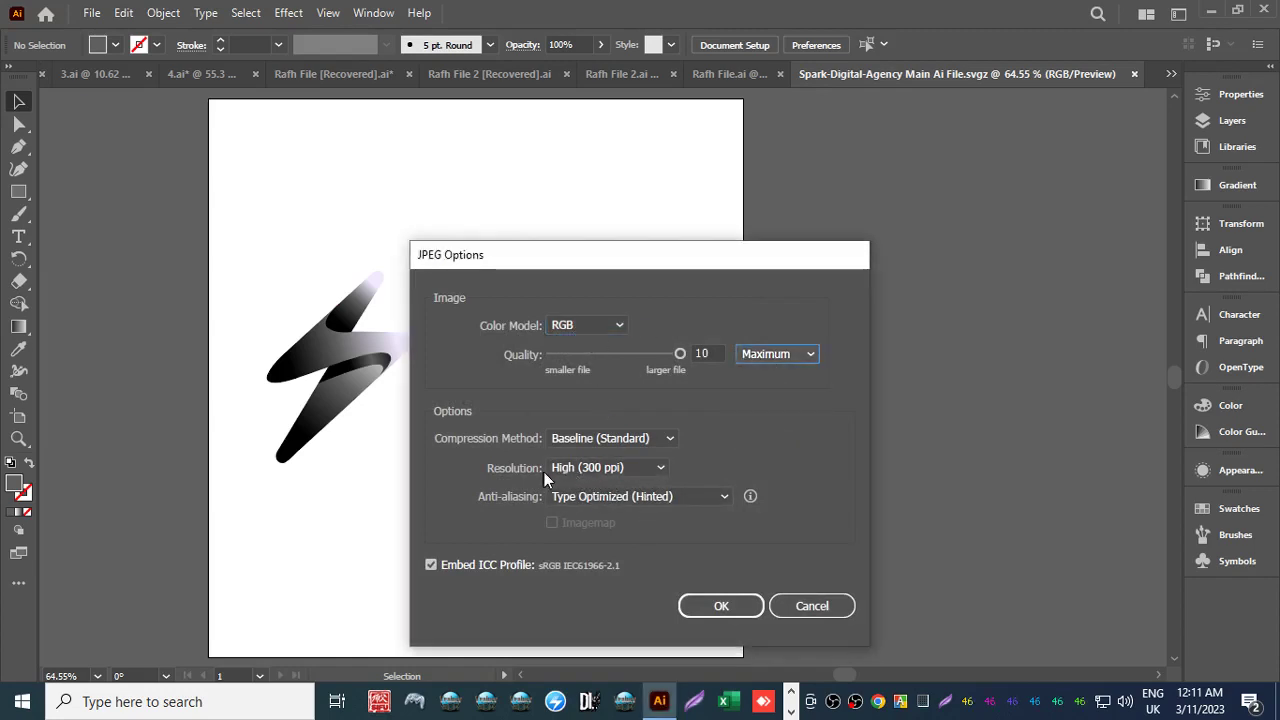
{"action": "left_click", "coordinate": [718, 600]}
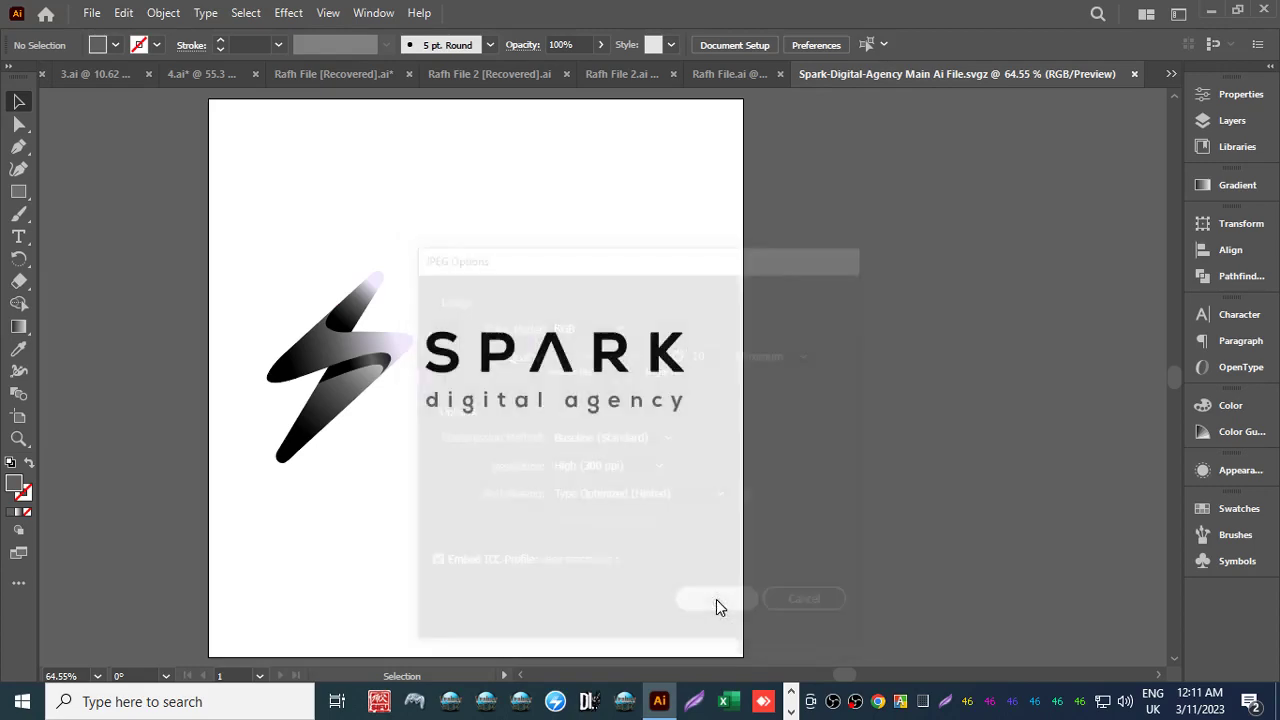
{"action": "left_click", "coordinate": [91, 13]}
Export the logo as an AutoCAD DXF file with the default export options.
{"action": "mouse_move", "coordinate": [195, 420]}
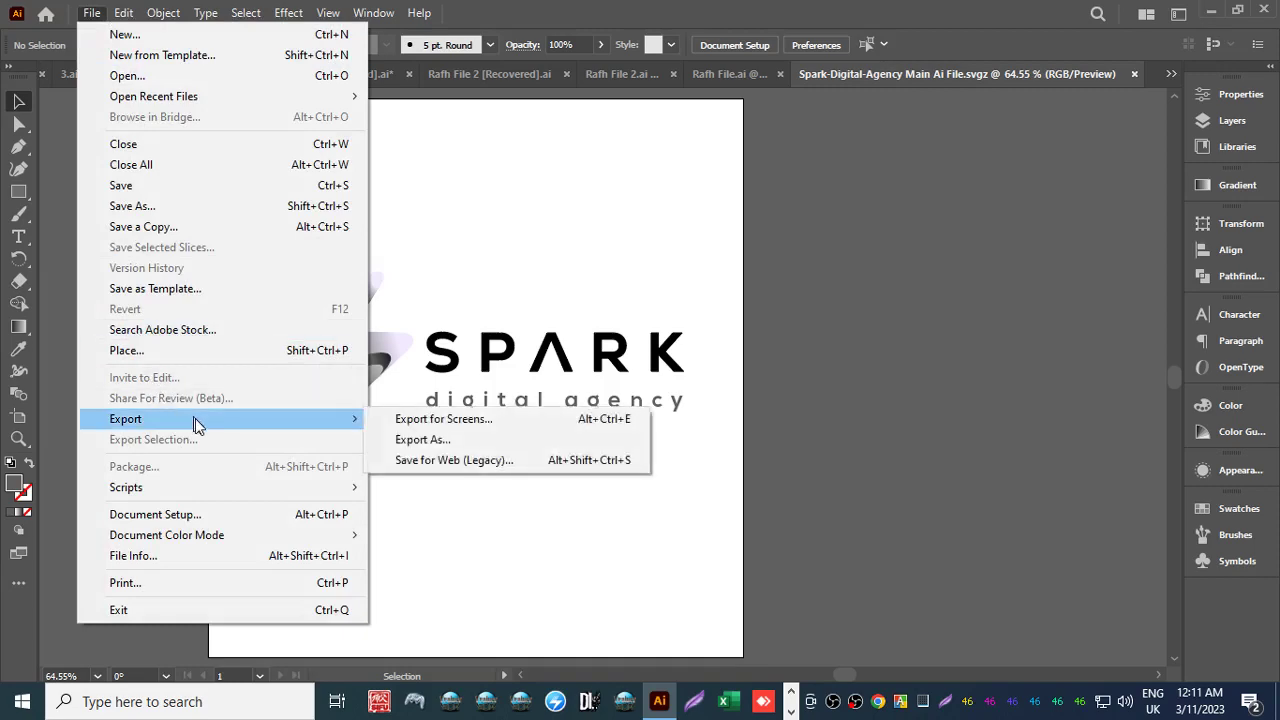
{"action": "left_click", "coordinate": [404, 437]}
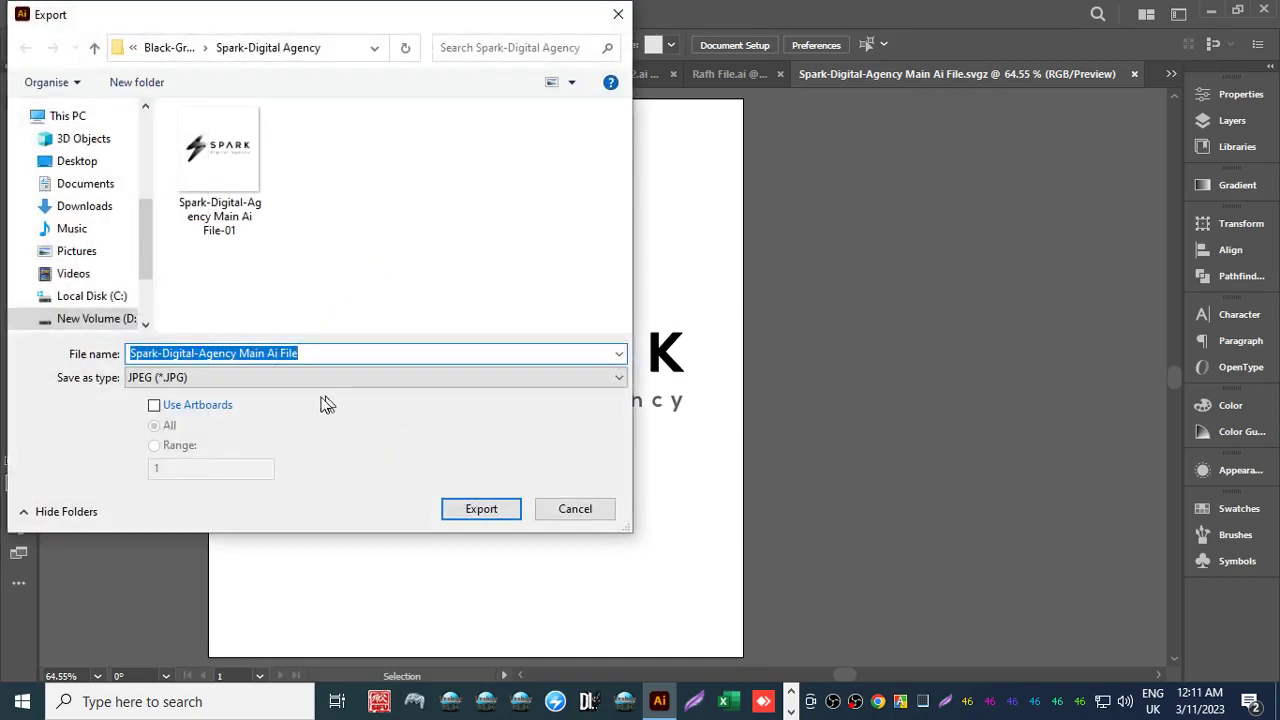
{"action": "left_click", "coordinate": [152, 405]}
{"action": "left_click", "coordinate": [170, 377]}
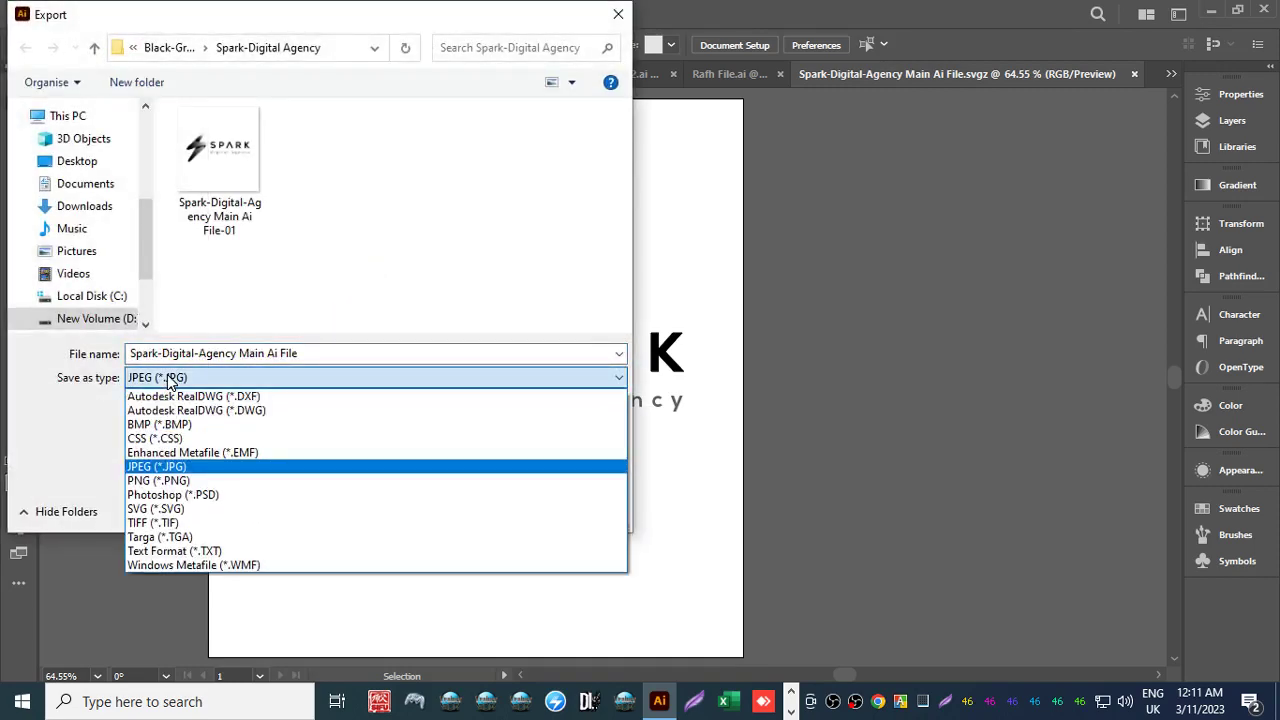
{"action": "left_click", "coordinate": [170, 377]}
{"action": "scroll", "coordinate": [157, 389], "scroll_direction": "up", "scroll_amount": 4}
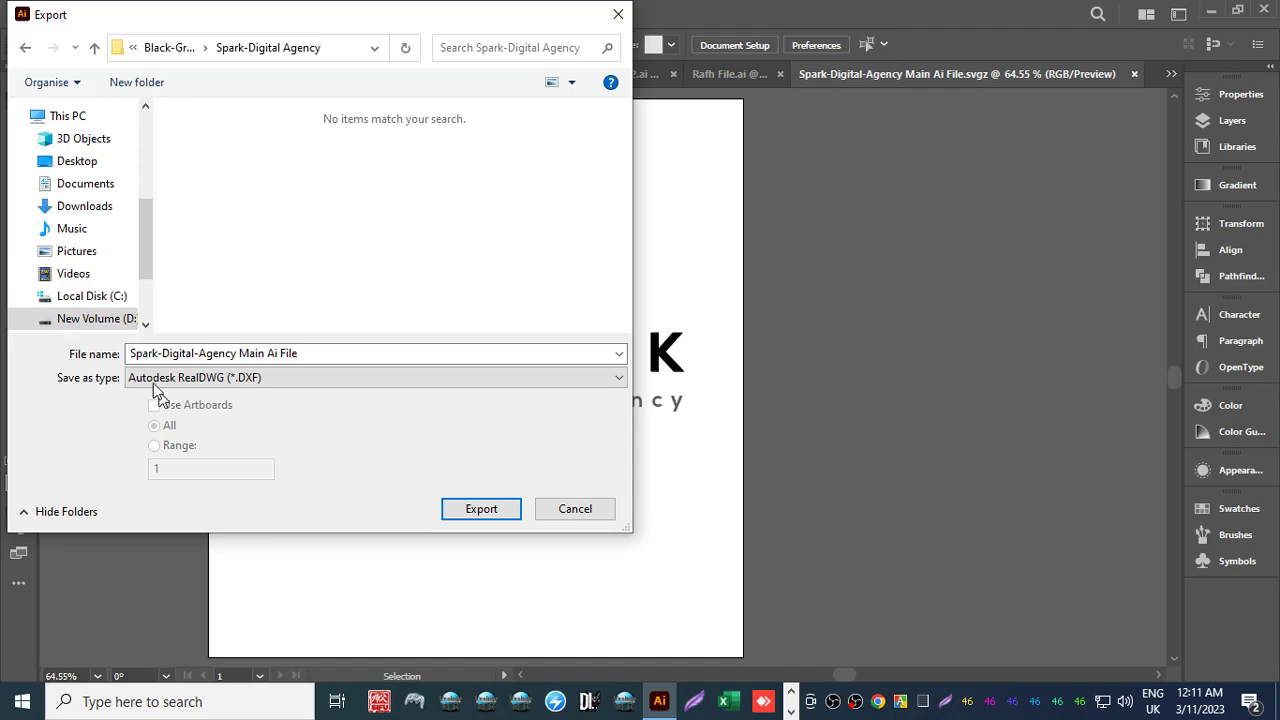
{"action": "left_click", "coordinate": [460, 510]}
{"action": "left_click", "coordinate": [462, 511]}
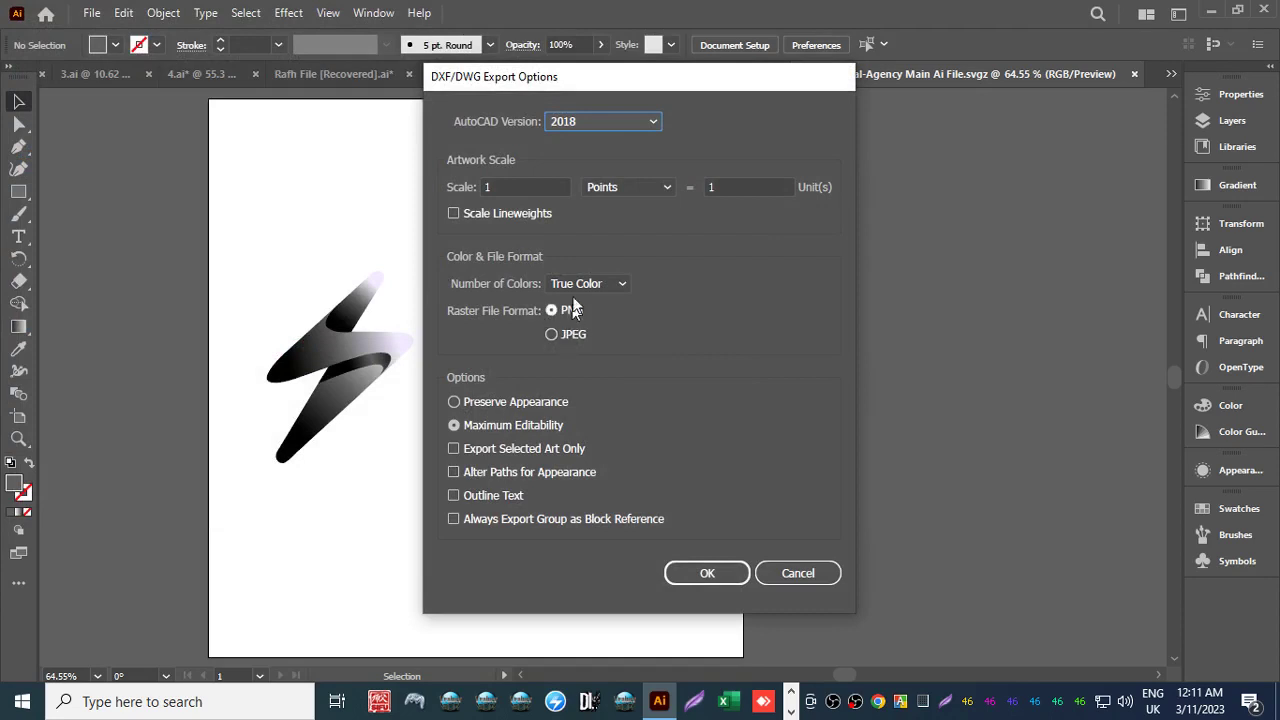
{"action": "left_click", "coordinate": [689, 572]}
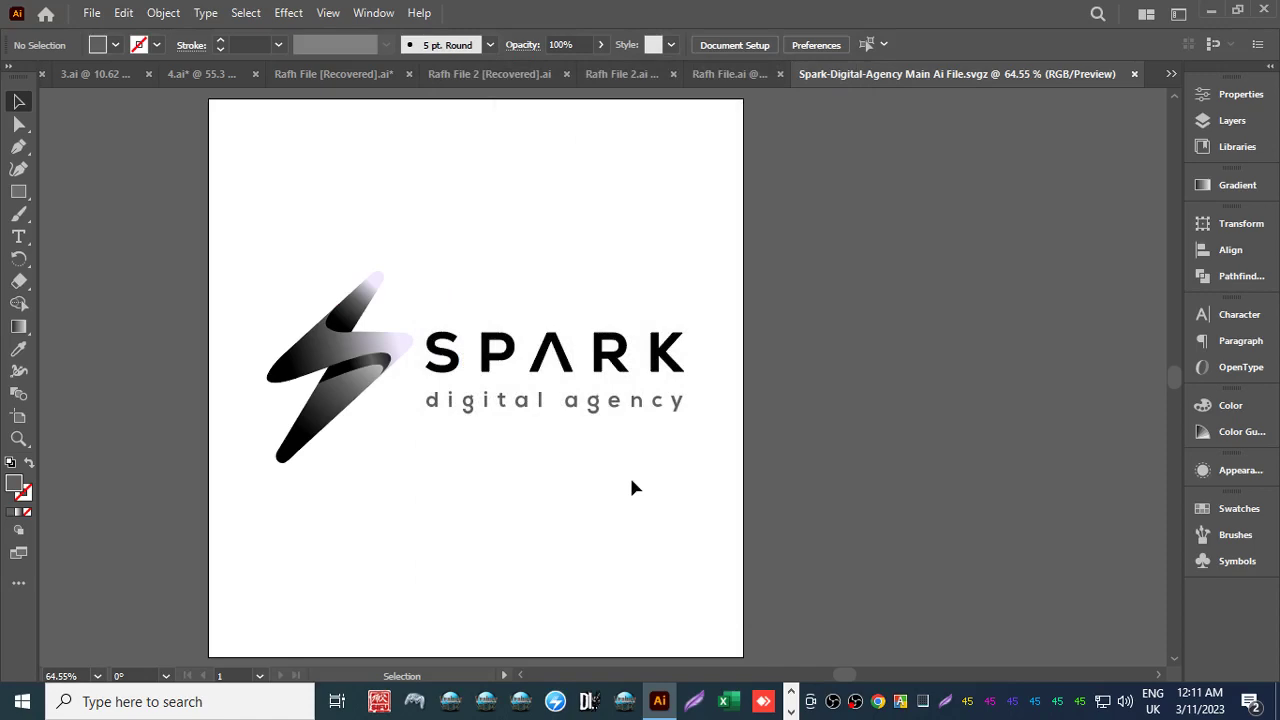
Re-export the DXF, replacing the existing file, with JPEG as the raster file format.
{"action": "left_click", "coordinate": [91, 13]}
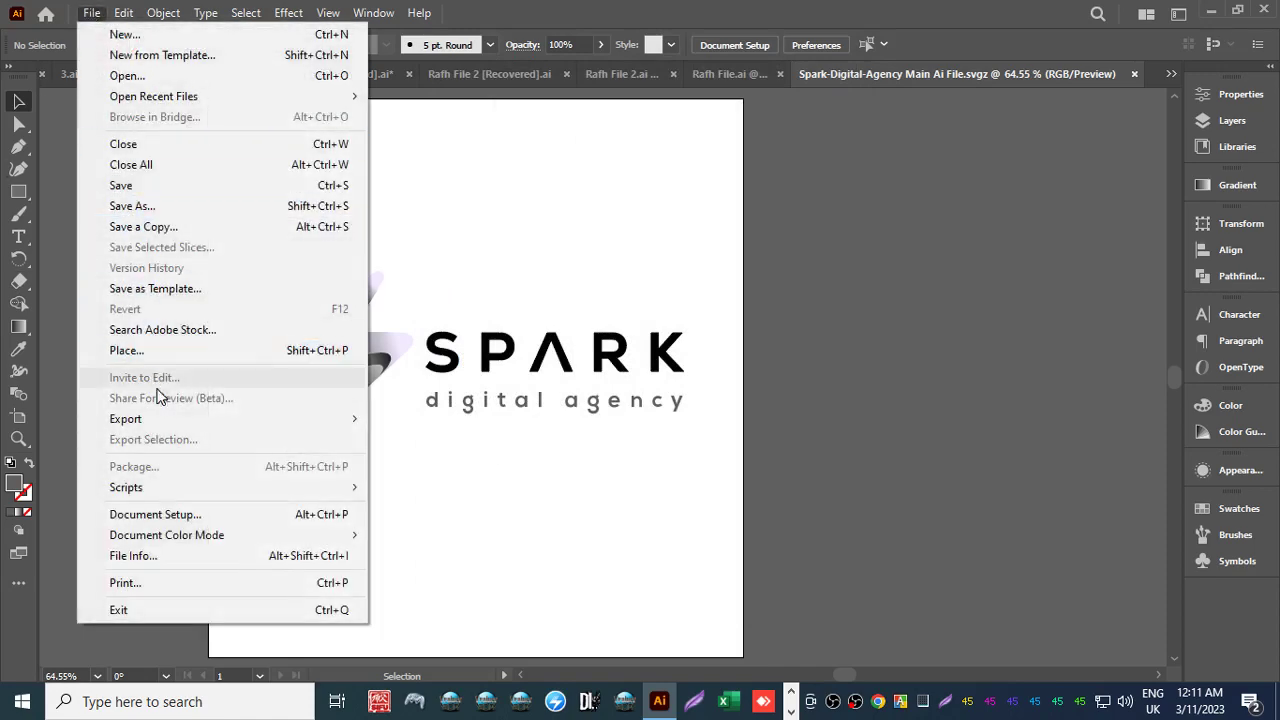
{"action": "mouse_move", "coordinate": [337, 420]}
{"action": "left_click", "coordinate": [409, 436]}
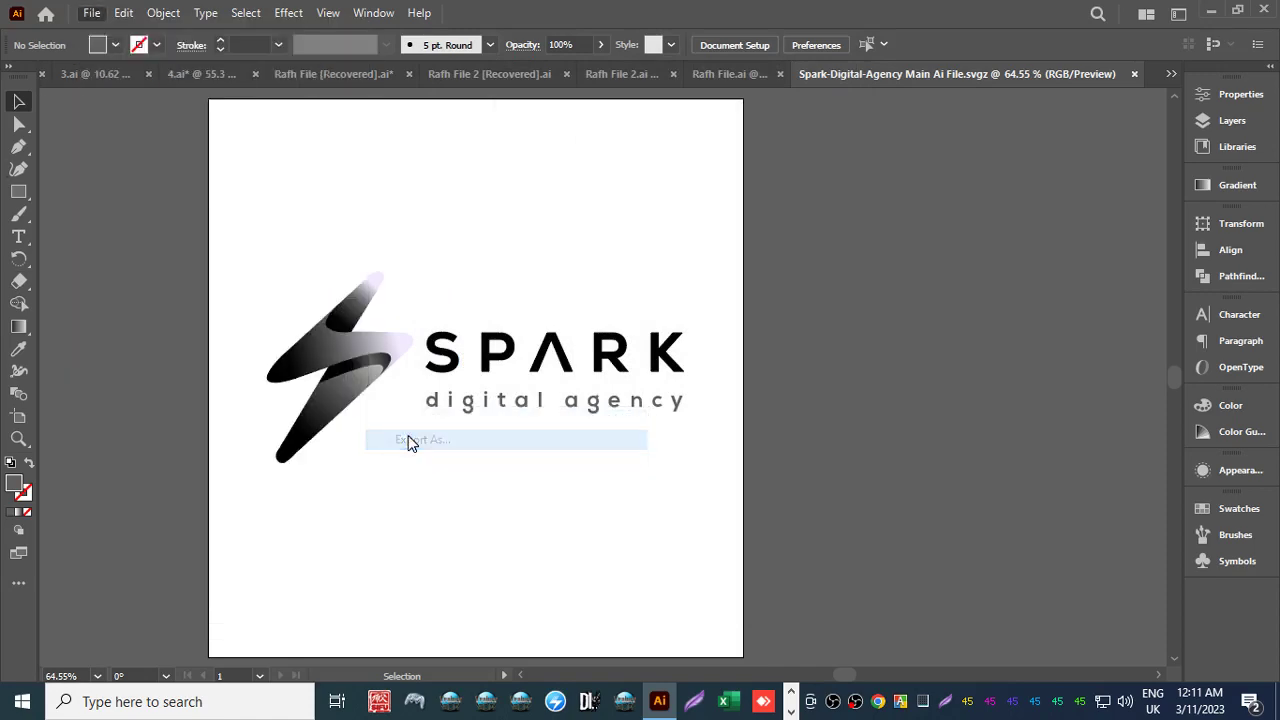
{"action": "left_click", "coordinate": [189, 379]}
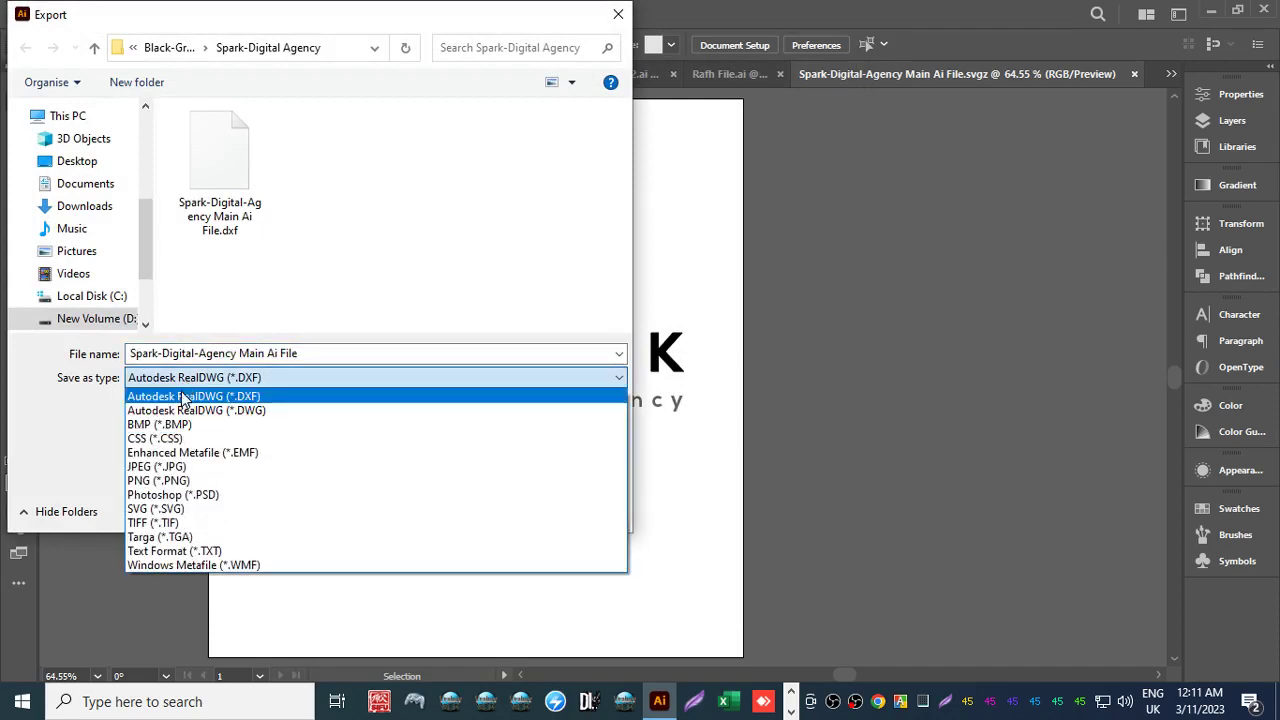
{"action": "left_click", "coordinate": [181, 396]}
{"action": "left_click", "coordinate": [462, 510]}
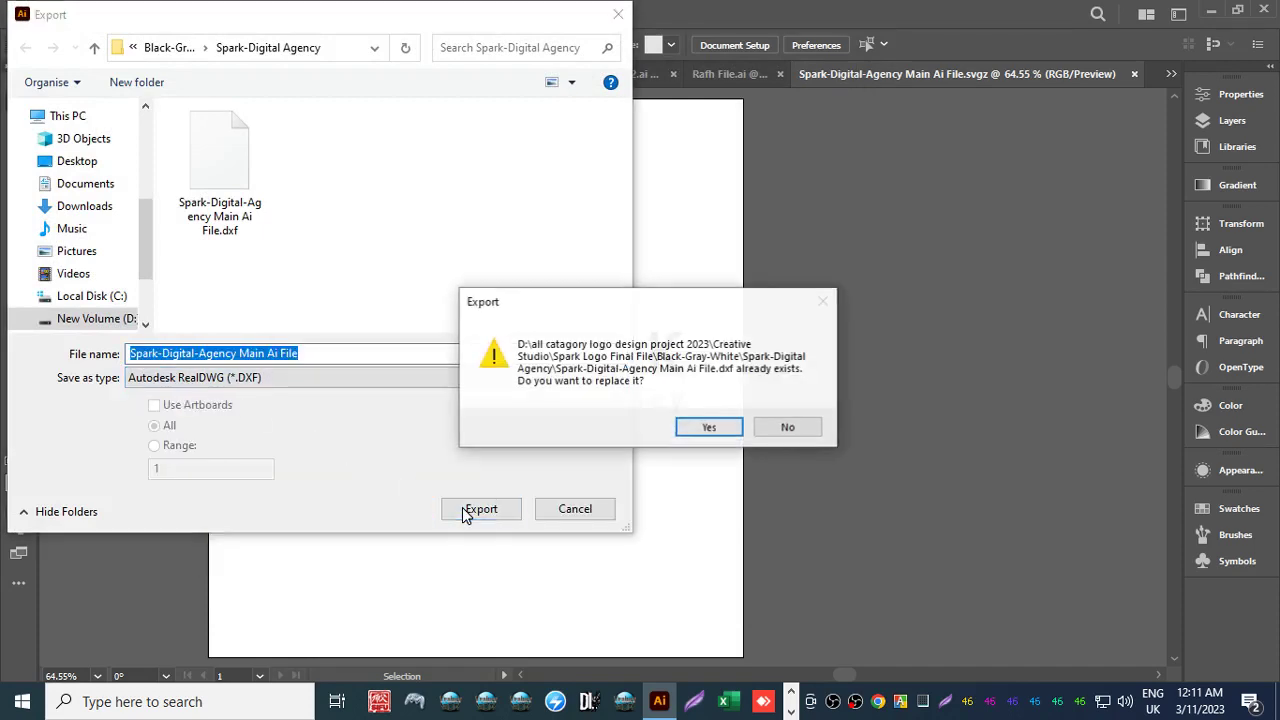
{"action": "left_click", "coordinate": [714, 428]}
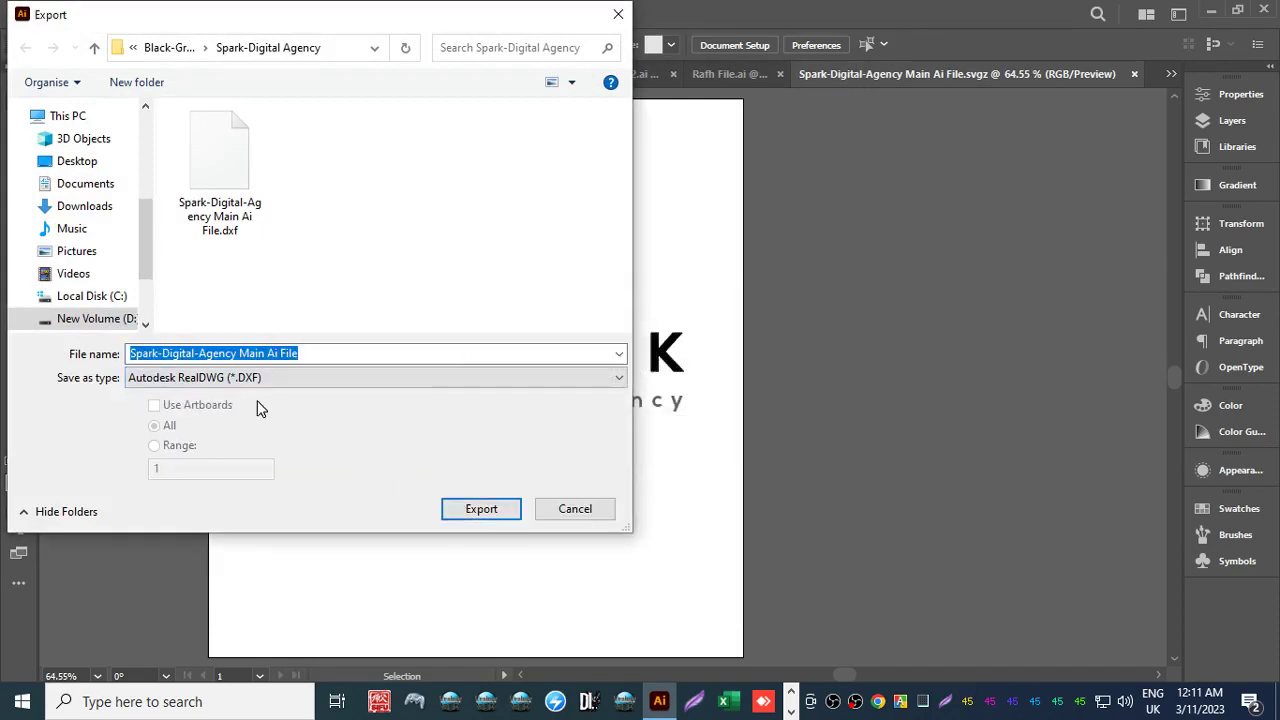
{"action": "left_click", "coordinate": [313, 353]}
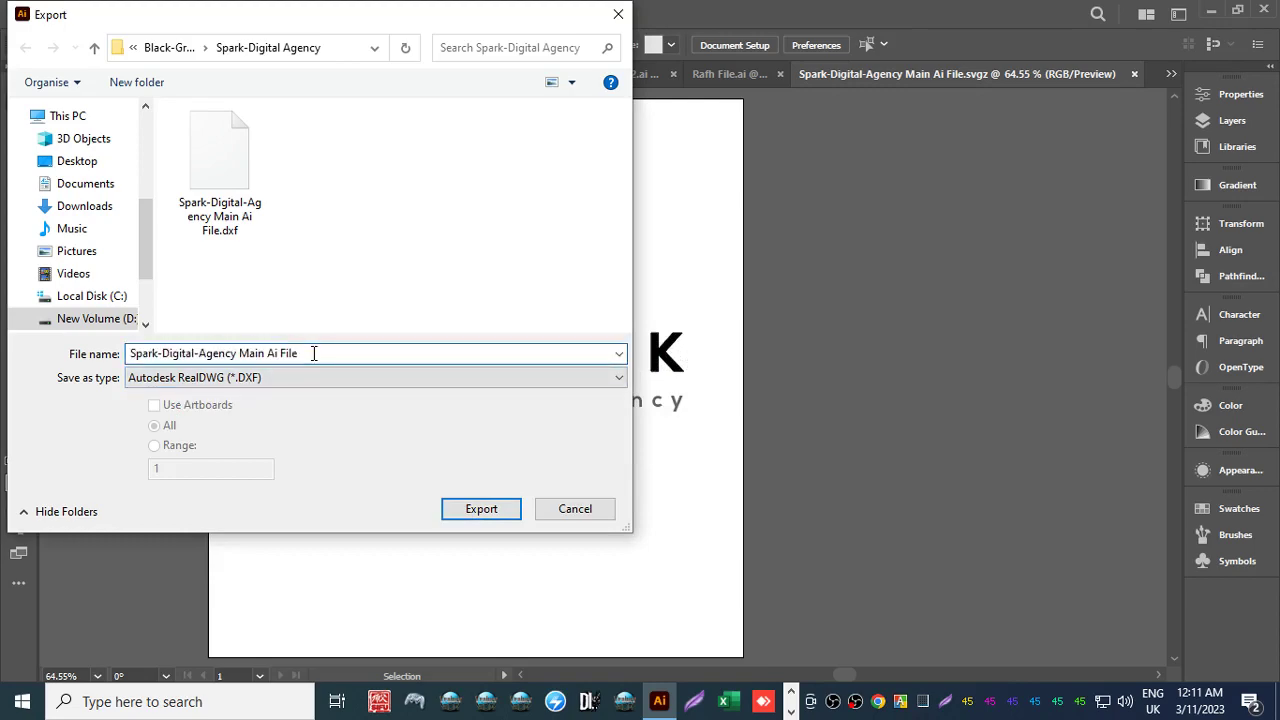
{"action": "left_click_drag", "start_coordinate": [313, 353], "coordinate": [112, 375]}
{"action": "left_click", "coordinate": [481, 509]}
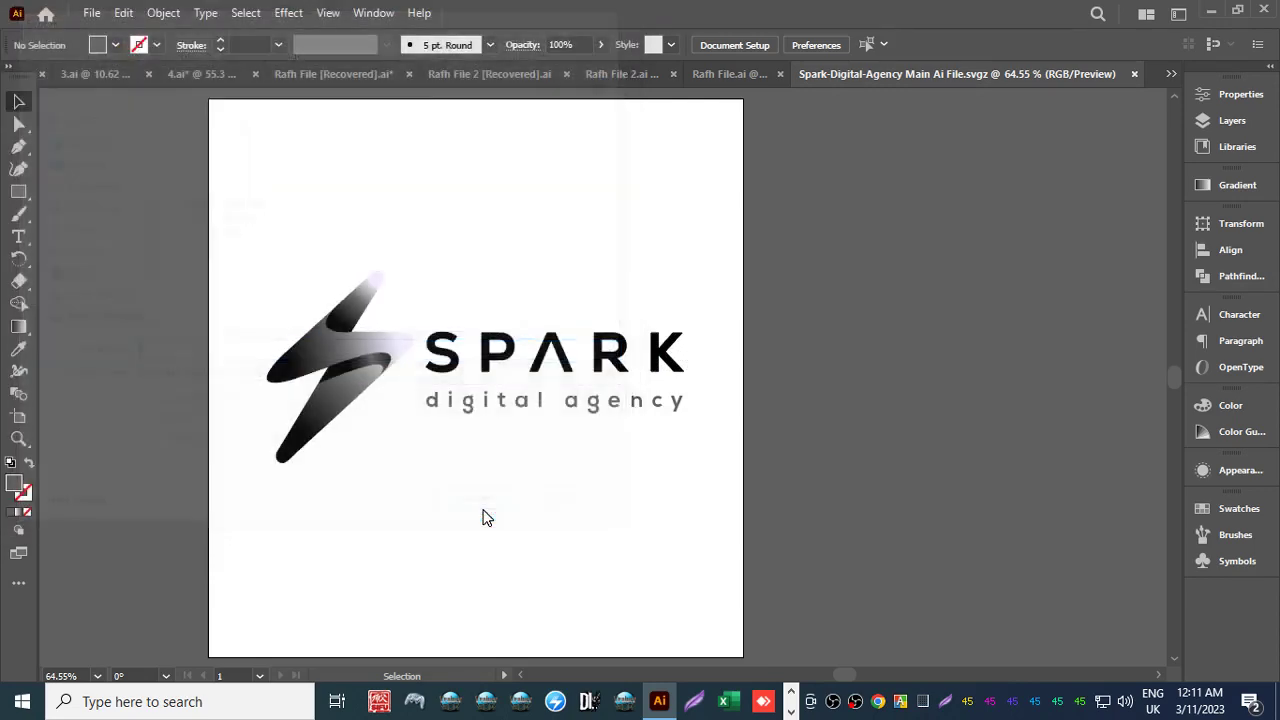
{"action": "left_click", "coordinate": [555, 336]}
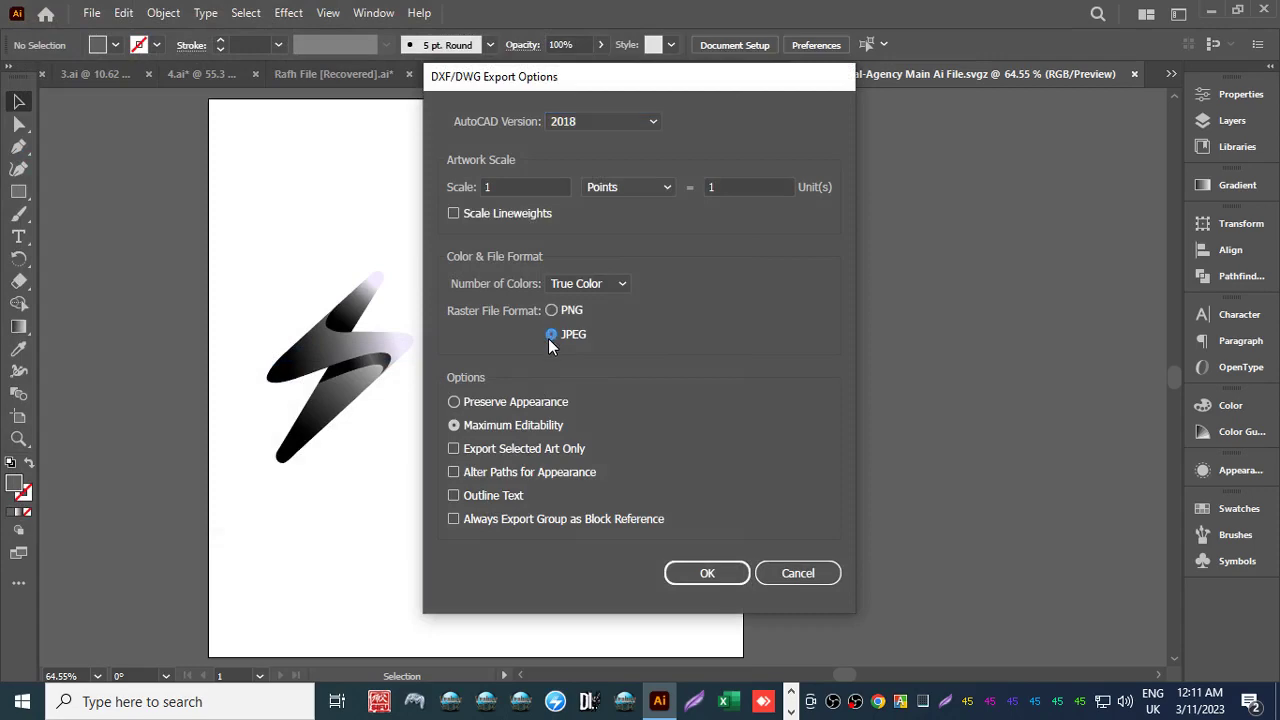
{"action": "left_click", "coordinate": [682, 572]}
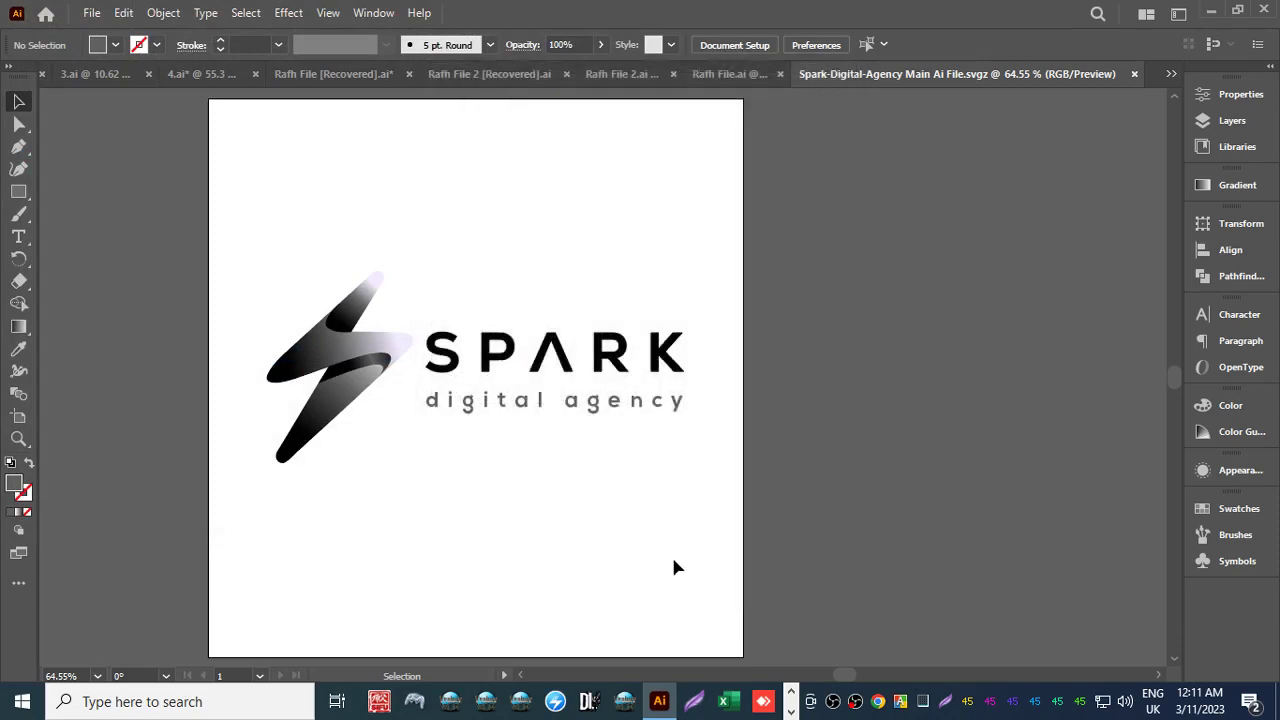
{"action": "left_click", "coordinate": [91, 12]}
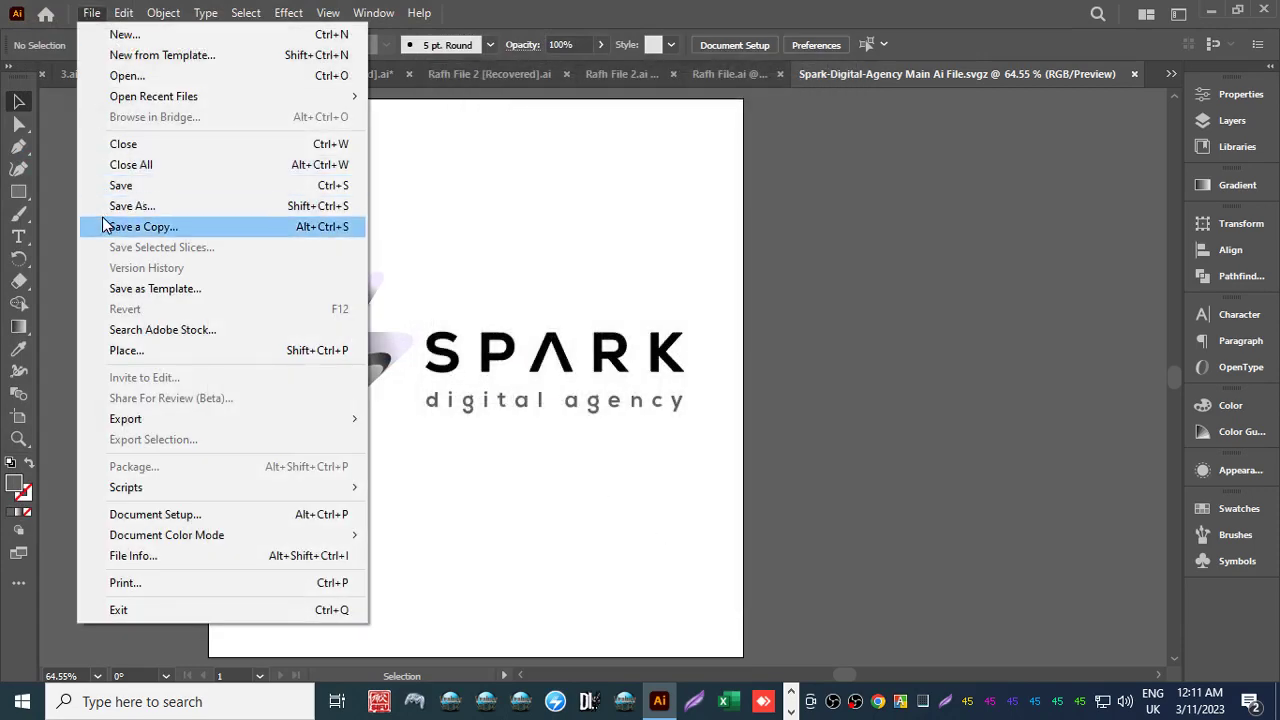
Export the logo as an AutoCAD DWG file with AutoCAD 2018 and True Color settings.
{"action": "mouse_move", "coordinate": [238, 428]}
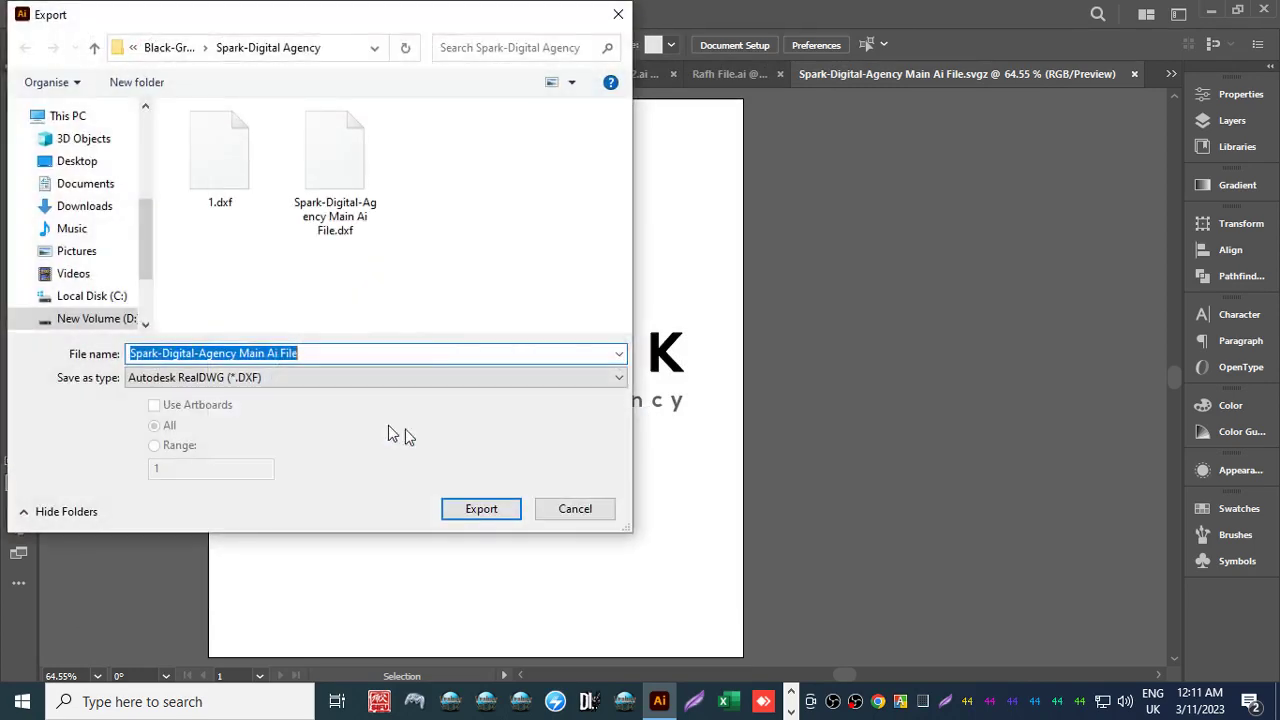
{"action": "left_click", "coordinate": [205, 377]}
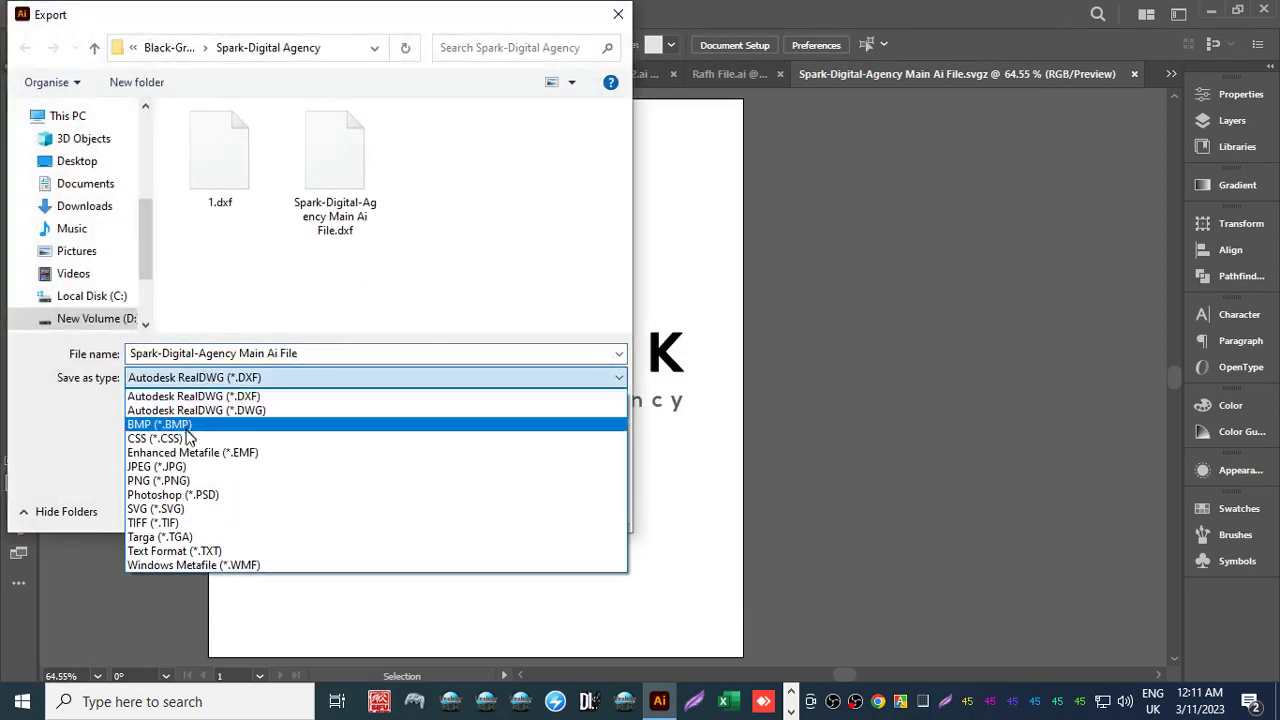
{"action": "left_click", "coordinate": [182, 411]}
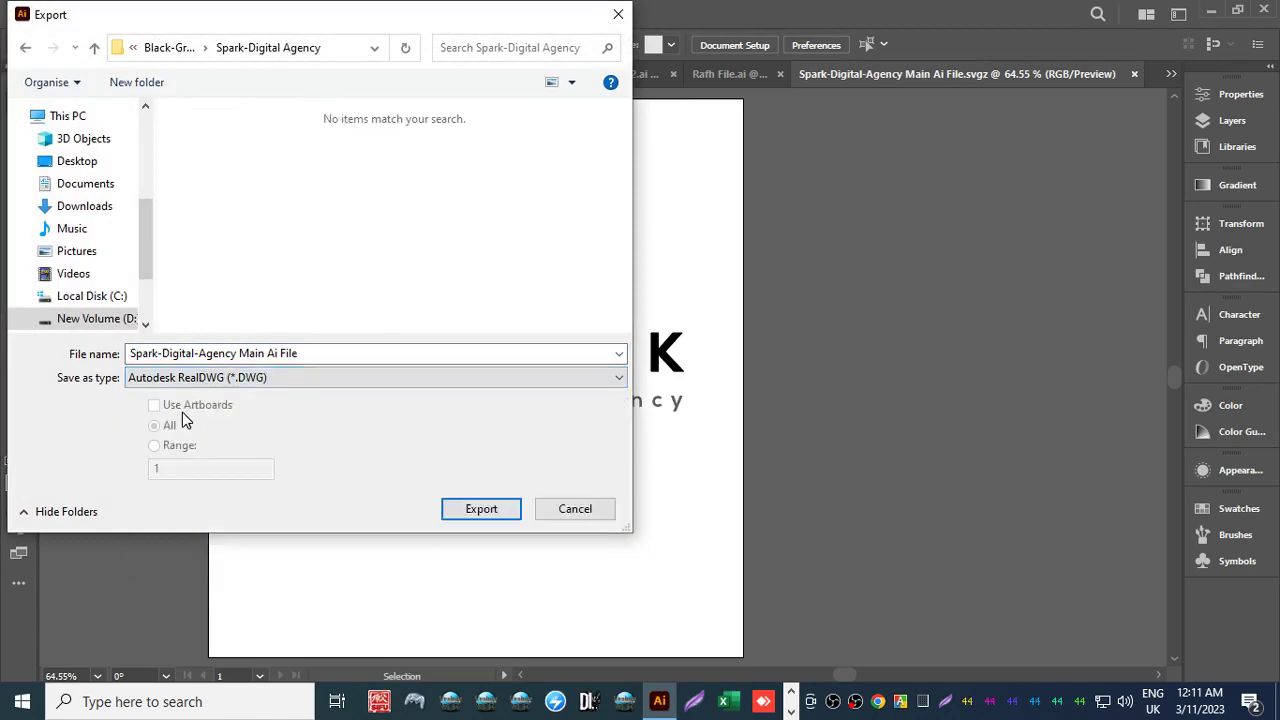
{"action": "left_click", "coordinate": [478, 509]}
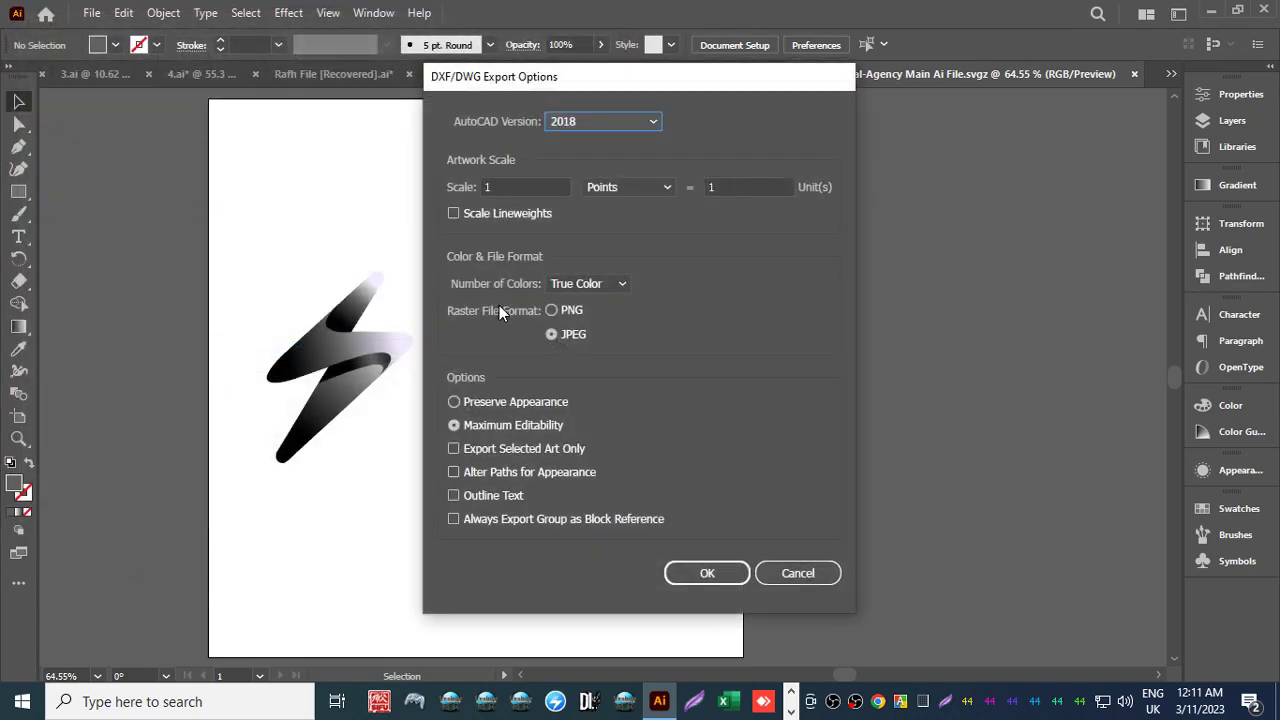
{"action": "left_click", "coordinate": [692, 575]}
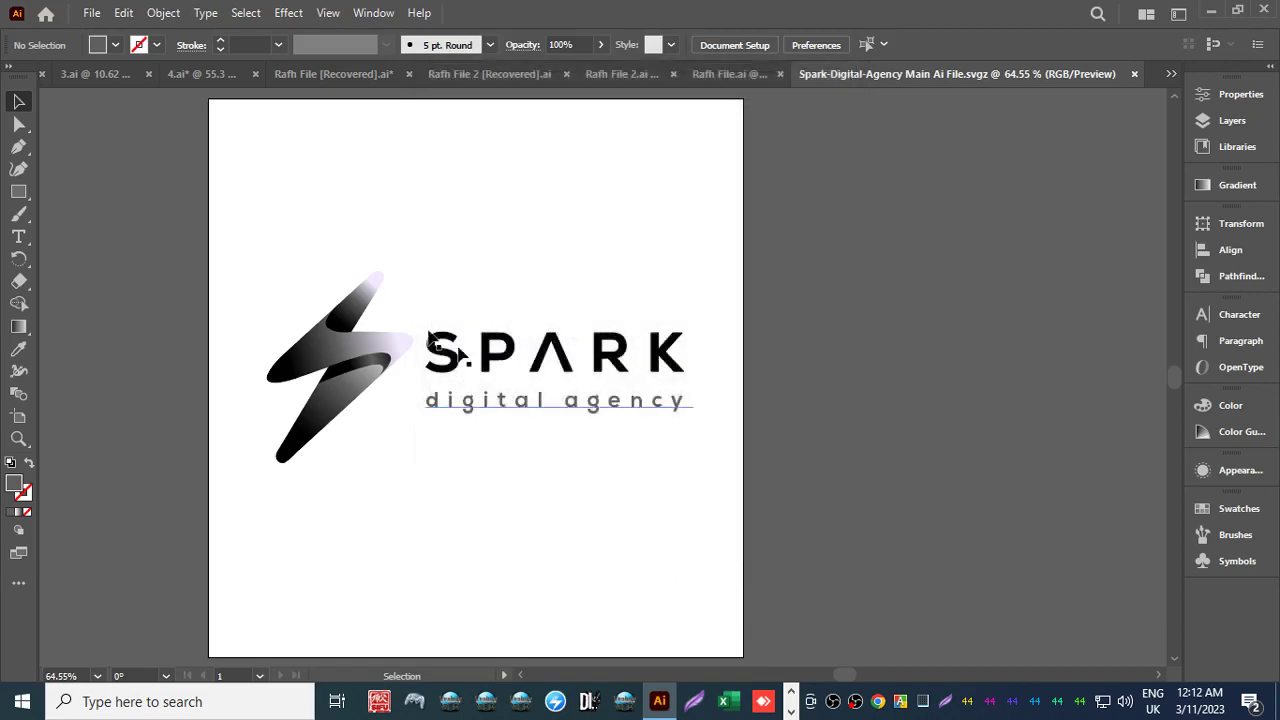
Export a second DWG copy of the logo named 2.
{"action": "left_click", "coordinate": [88, 14]}
{"action": "mouse_move", "coordinate": [163, 420]}
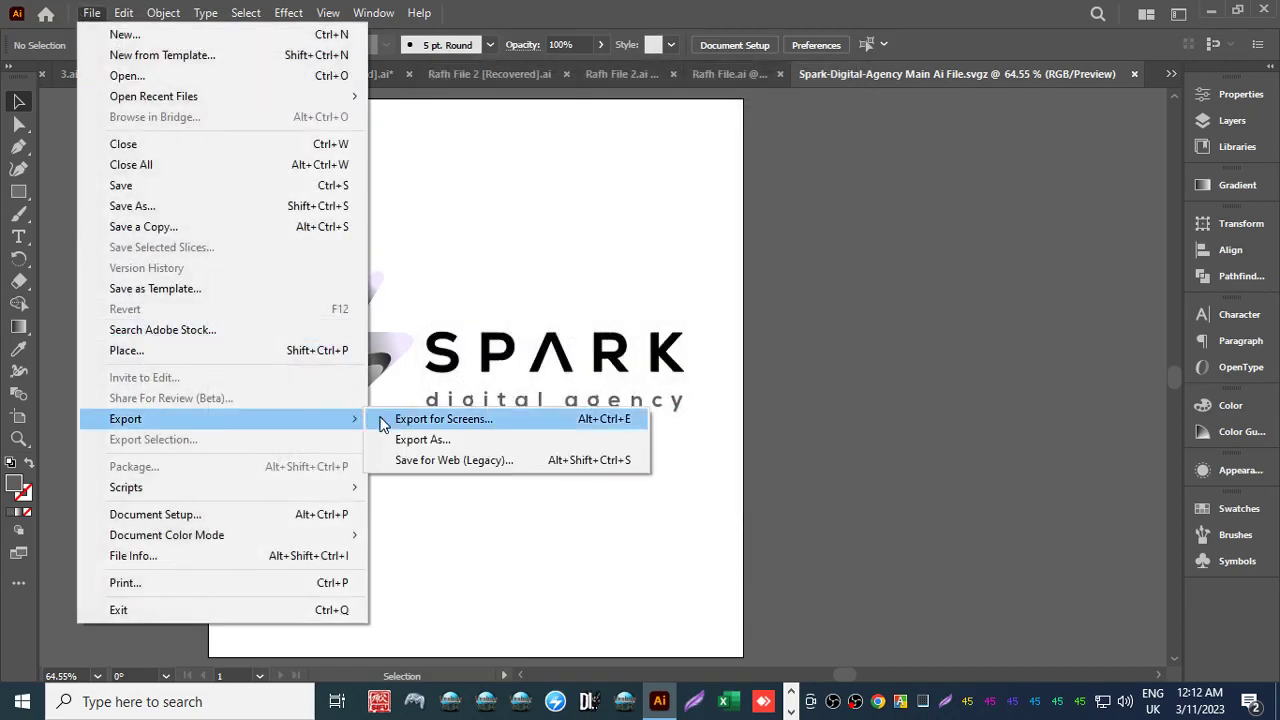
{"action": "left_click", "coordinate": [400, 437]}
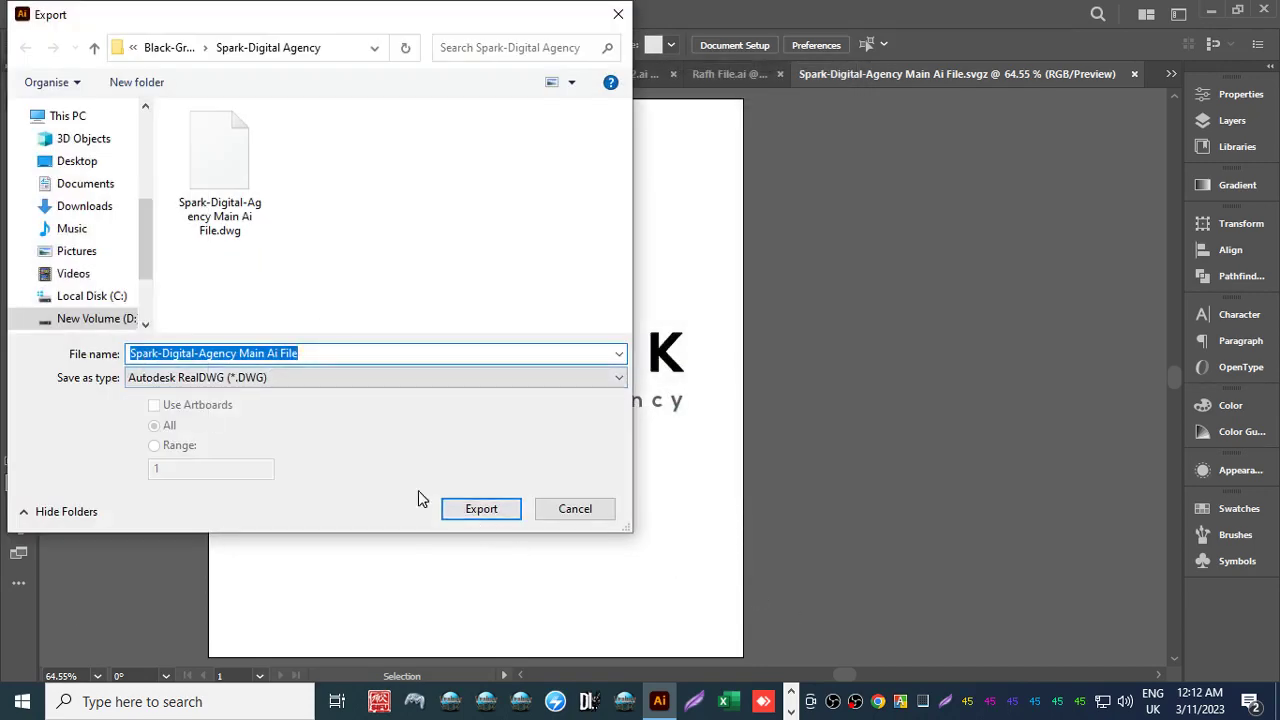
{"action": "type", "text": "1"}
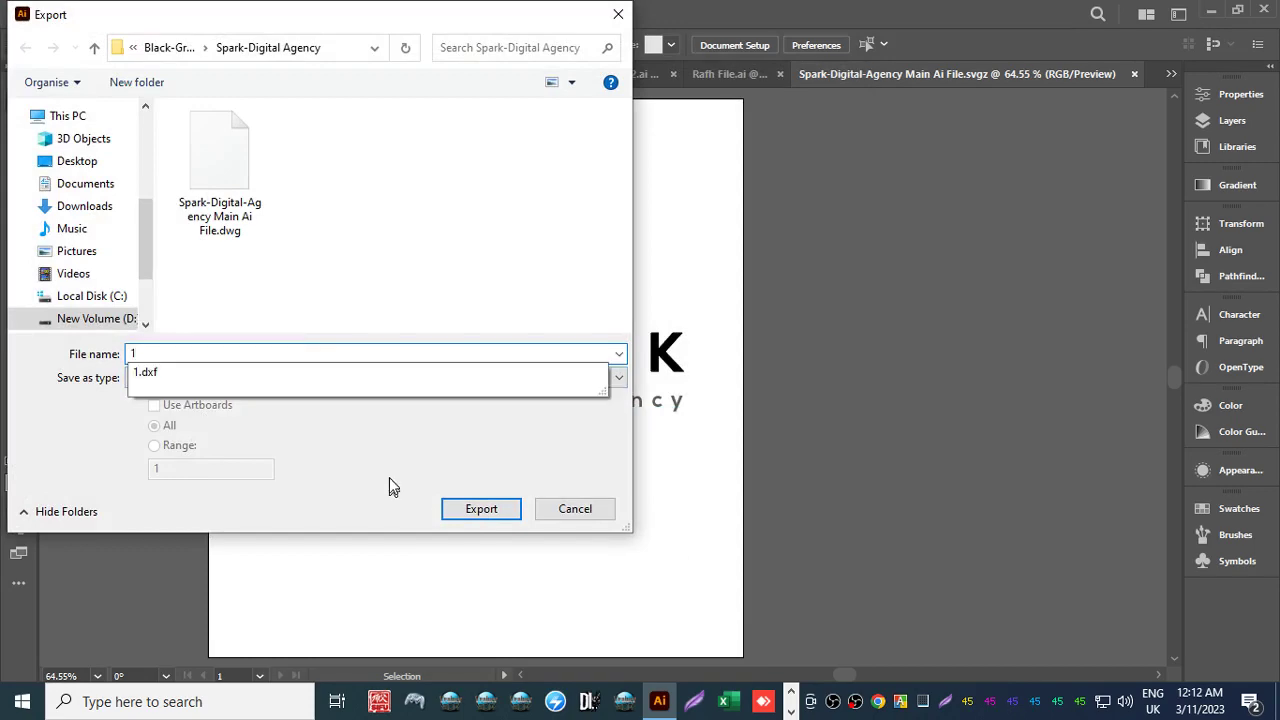
{"action": "key", "text": "BackSpace"}
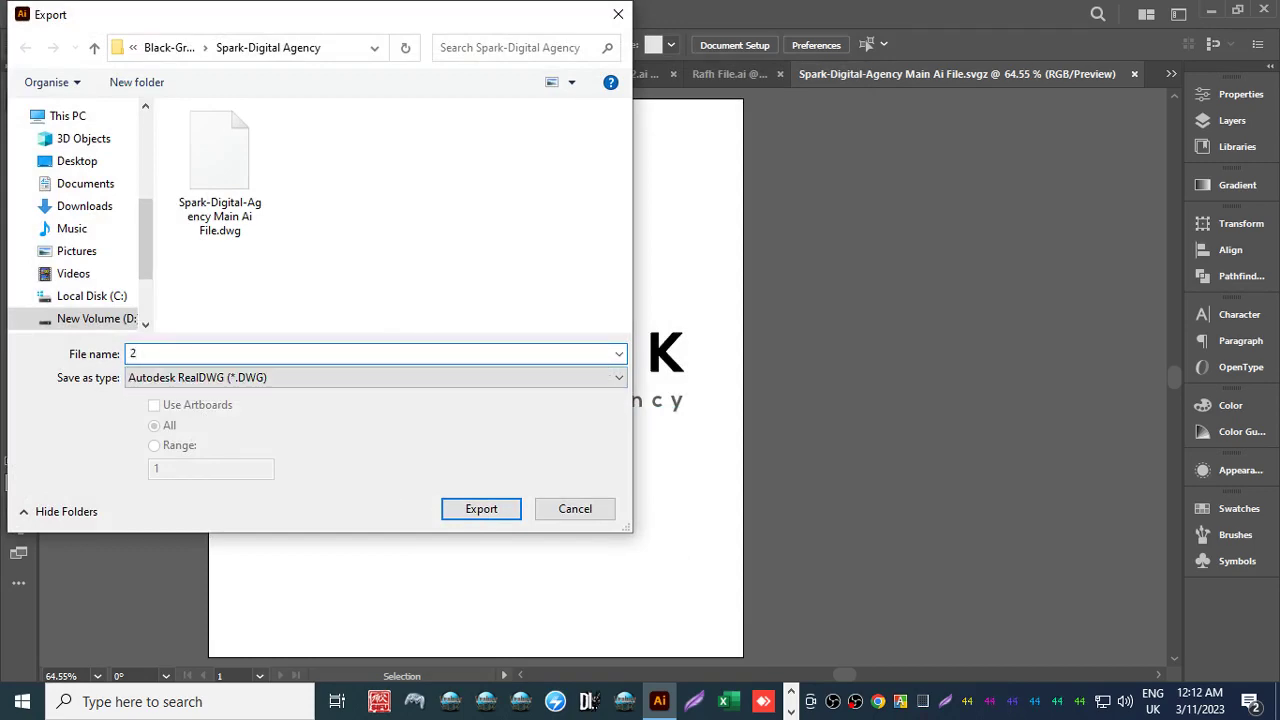
{"action": "left_click", "coordinate": [463, 510]}
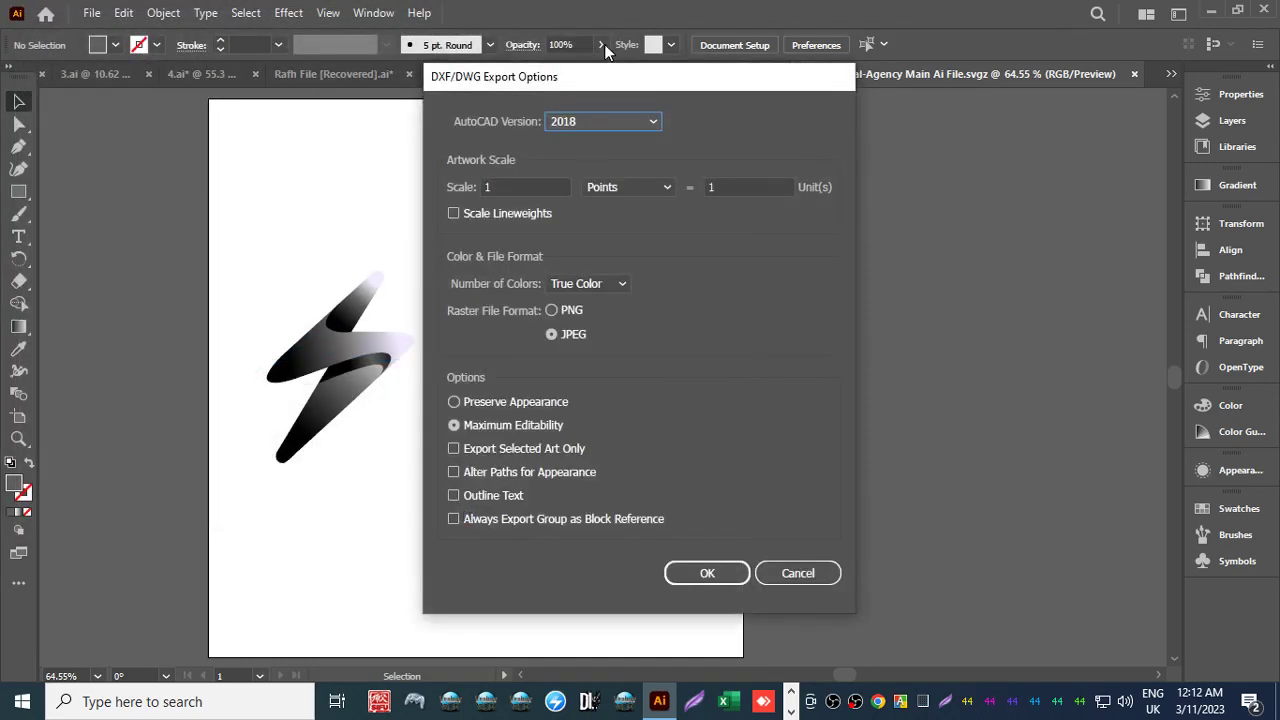
{"action": "left_click", "coordinate": [706, 573]}
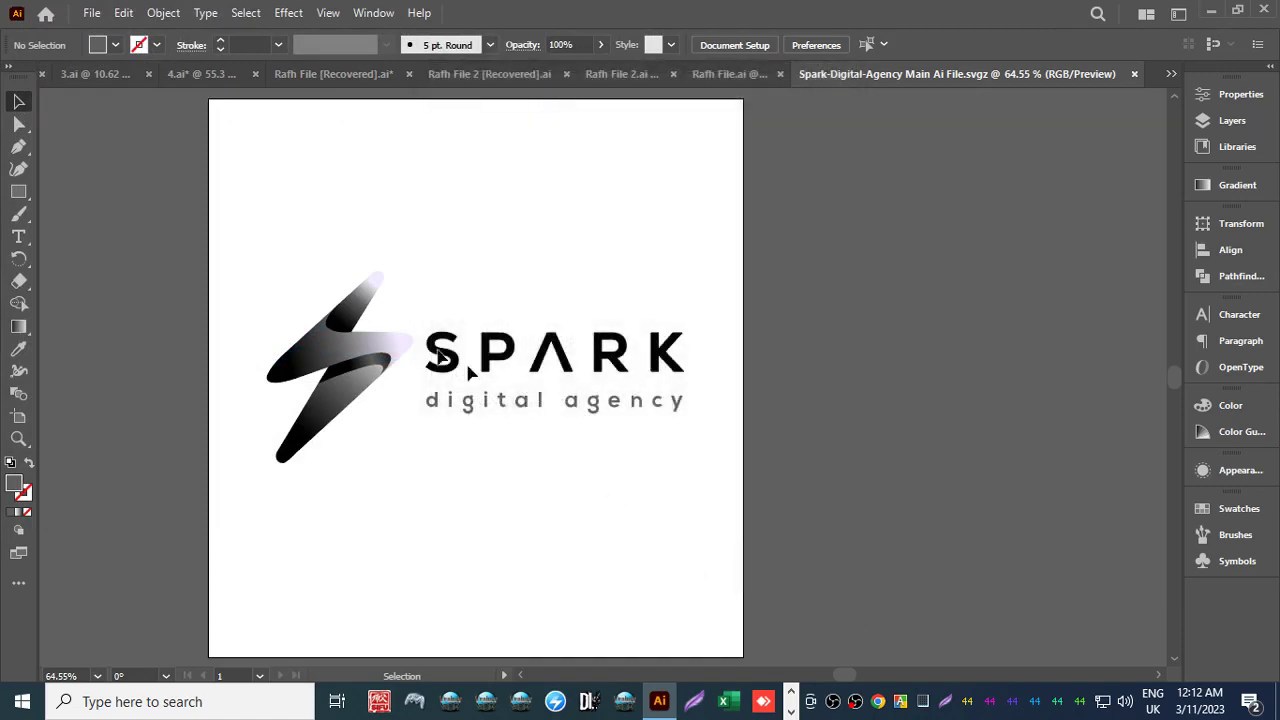
{"action": "left_click", "coordinate": [91, 13]}
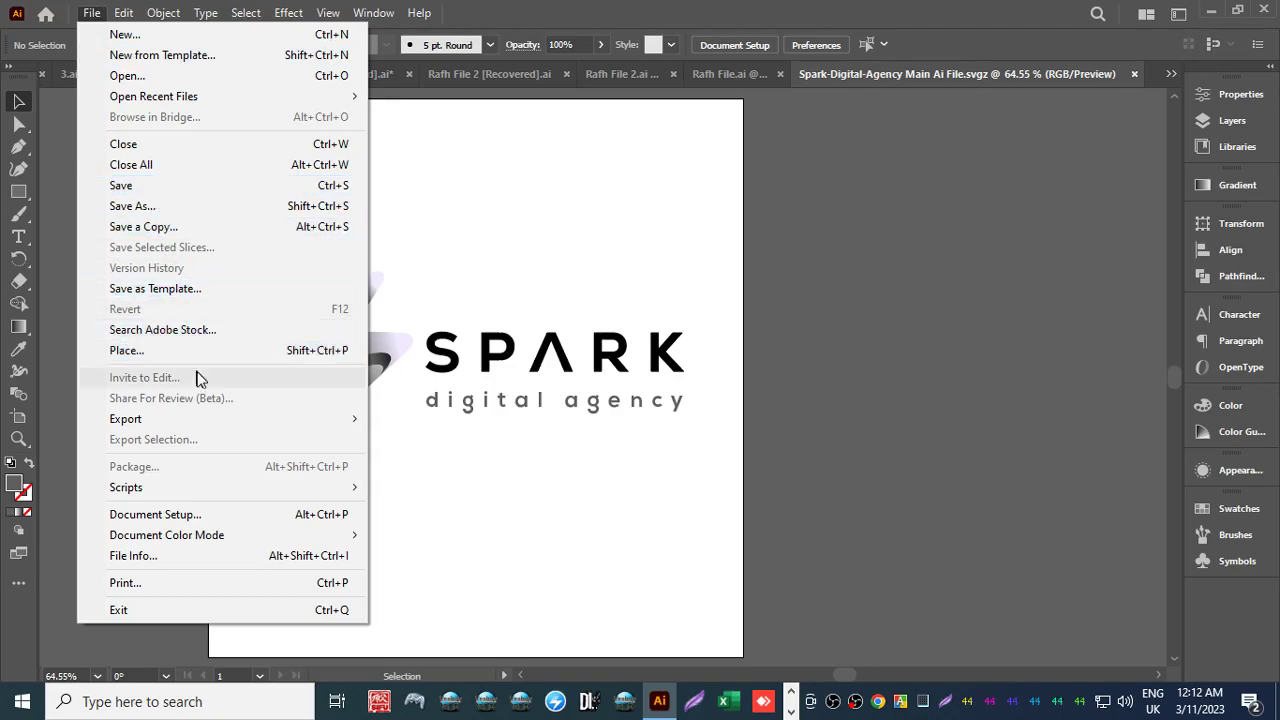
Choose BMP as the export format and export the logo.
{"action": "mouse_move", "coordinate": [243, 420]}
{"action": "left_click", "coordinate": [401, 441]}
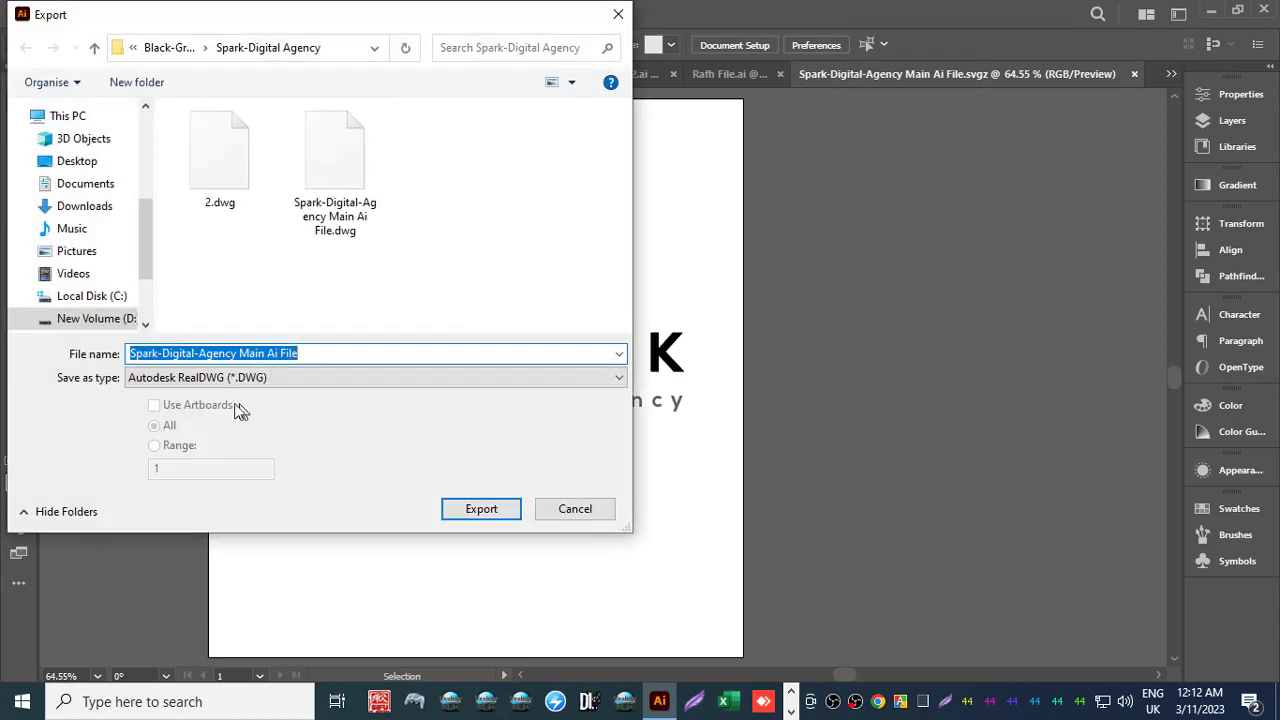
{"action": "left_click", "coordinate": [192, 379]}
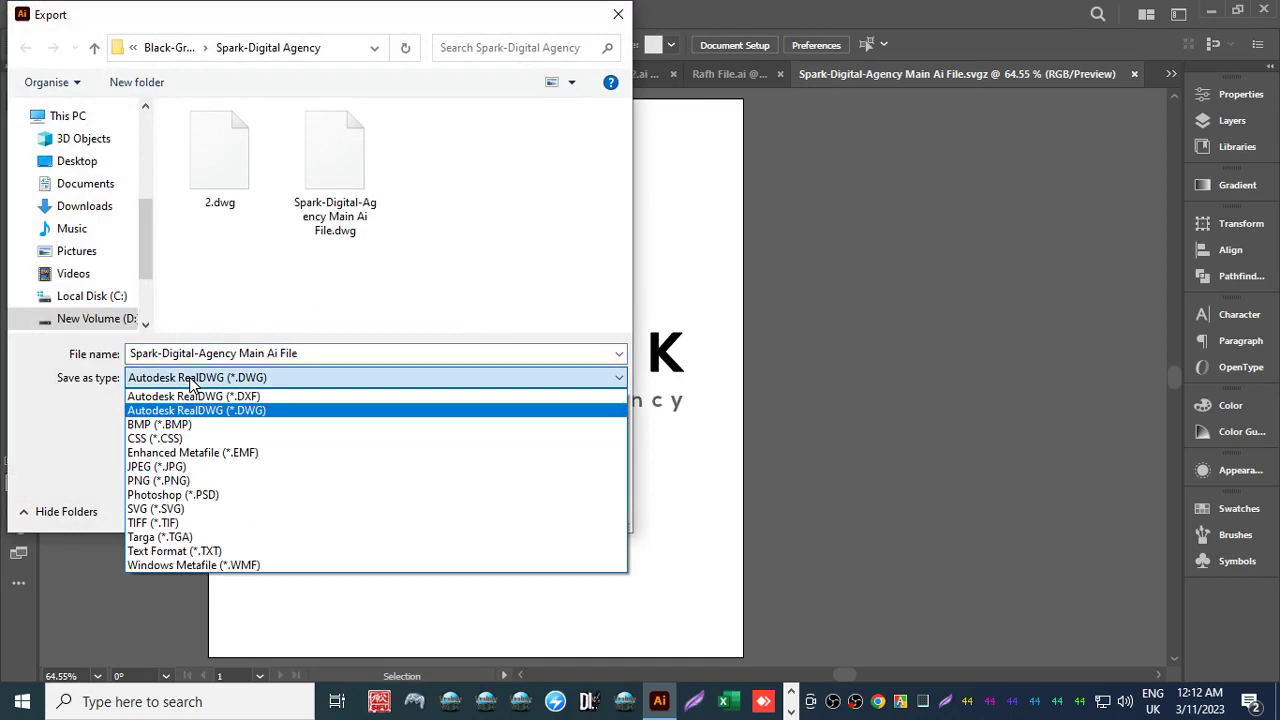
{"action": "left_click", "coordinate": [160, 424]}
{"action": "left_click", "coordinate": [481, 508]}
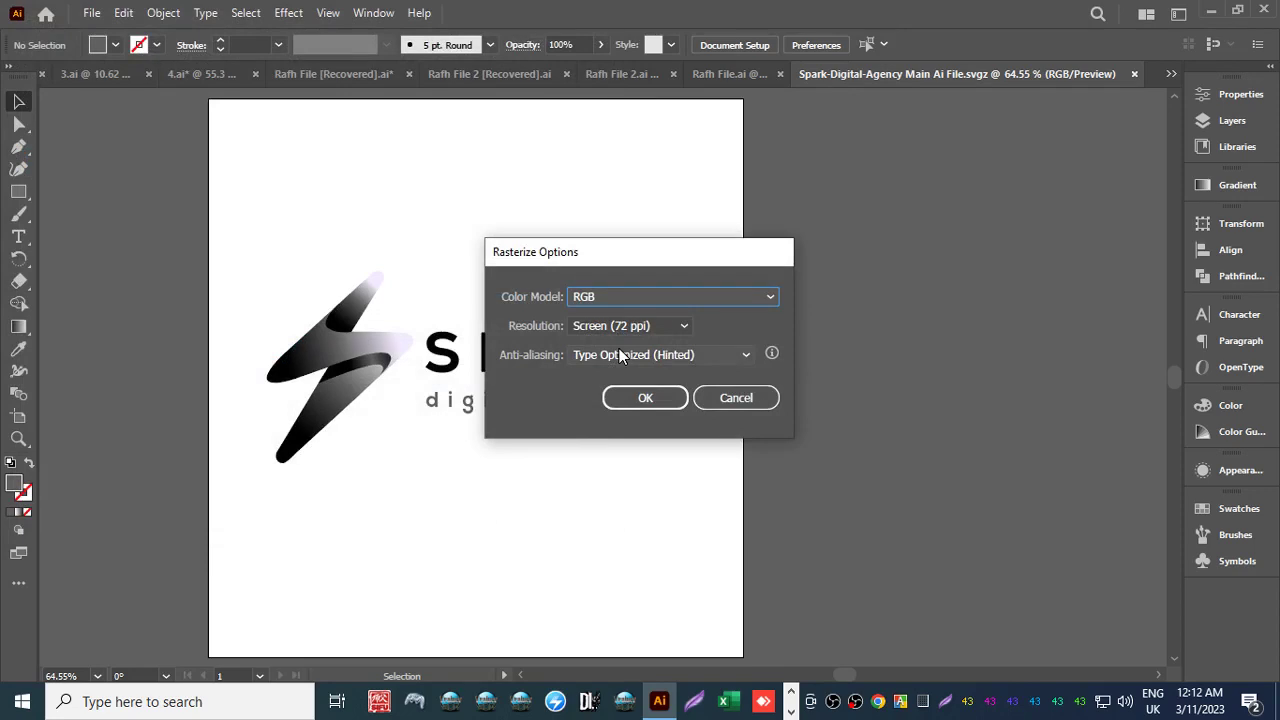
Rasterize at High (300 ppi) and accept the Windows 32-bit BMP options.
{"action": "left_click", "coordinate": [619, 334]}
{"action": "left_click", "coordinate": [615, 386]}
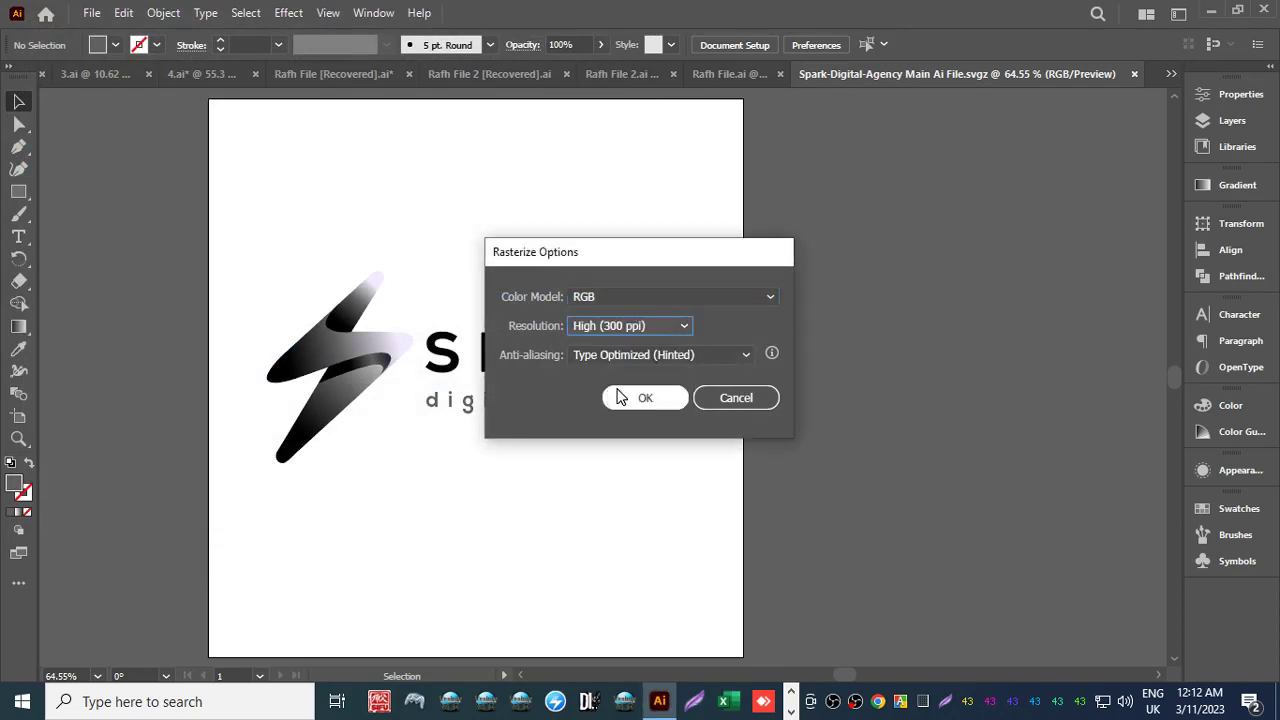
{"action": "left_click", "coordinate": [632, 397]}
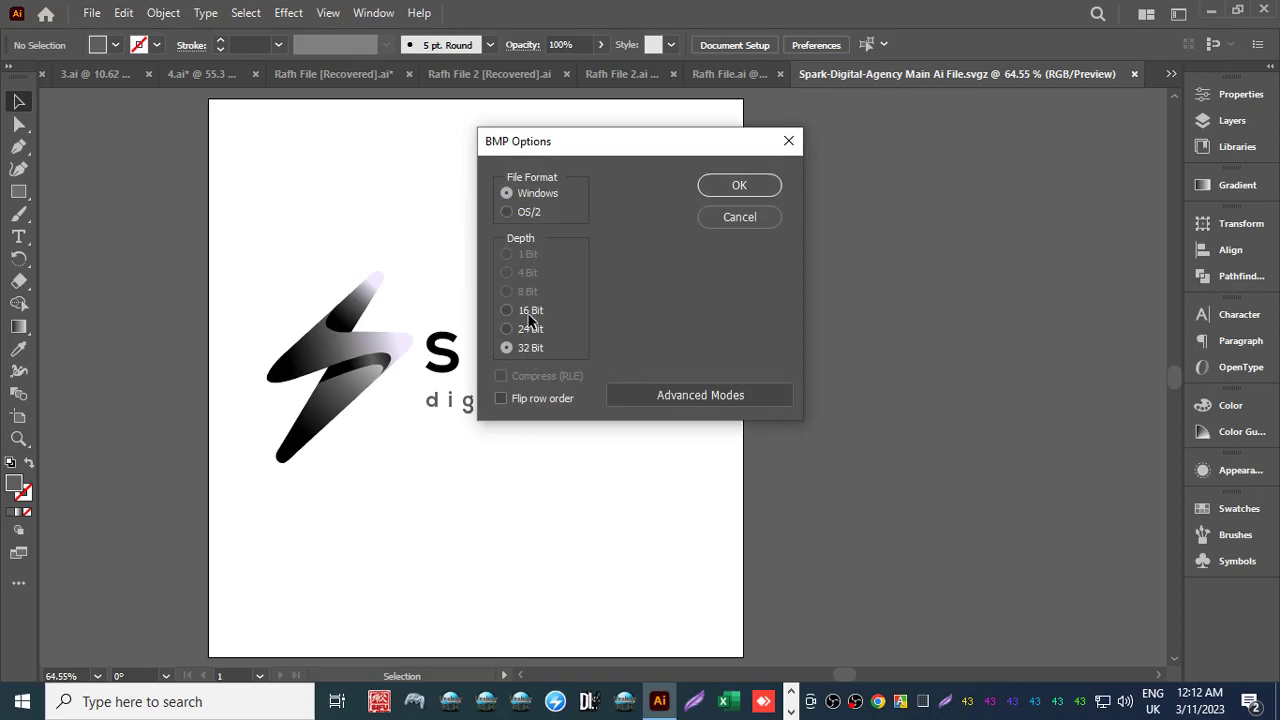
{"action": "left_click", "coordinate": [720, 182]}
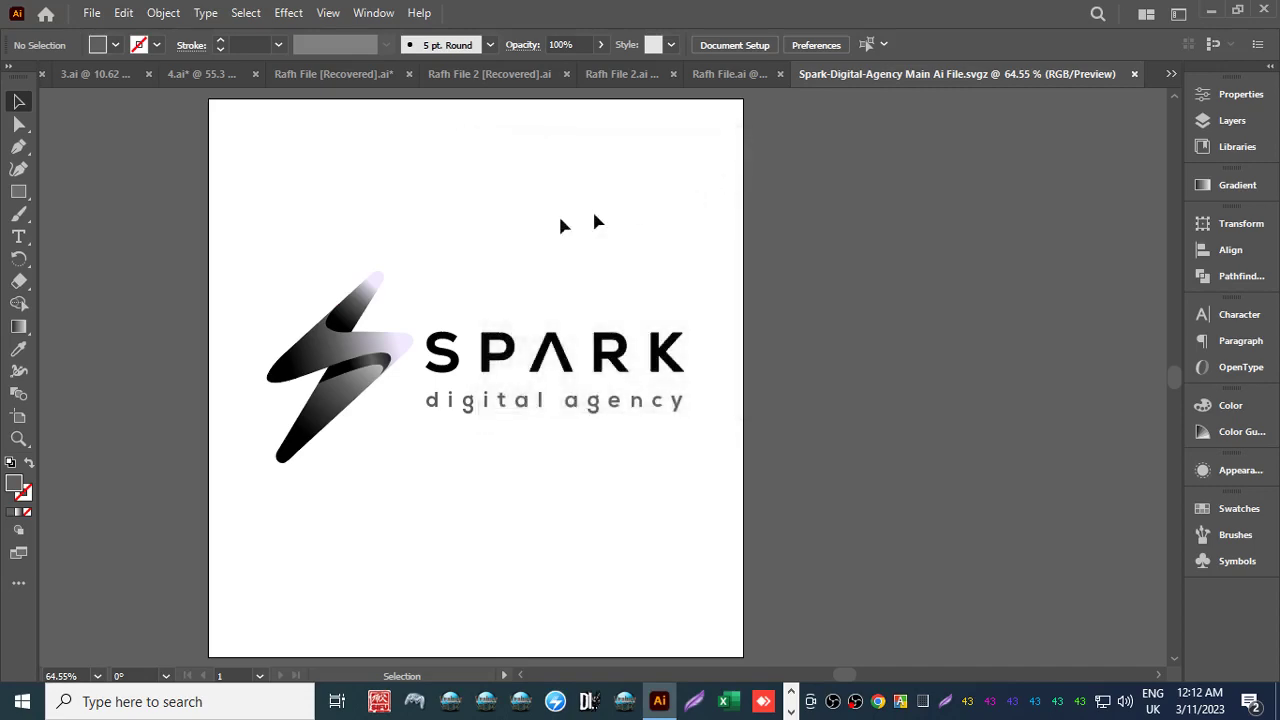
Export a BMP named 1 in RGB at High (300 ppi), Windows 32-bit.
{"action": "left_click", "coordinate": [91, 13]}
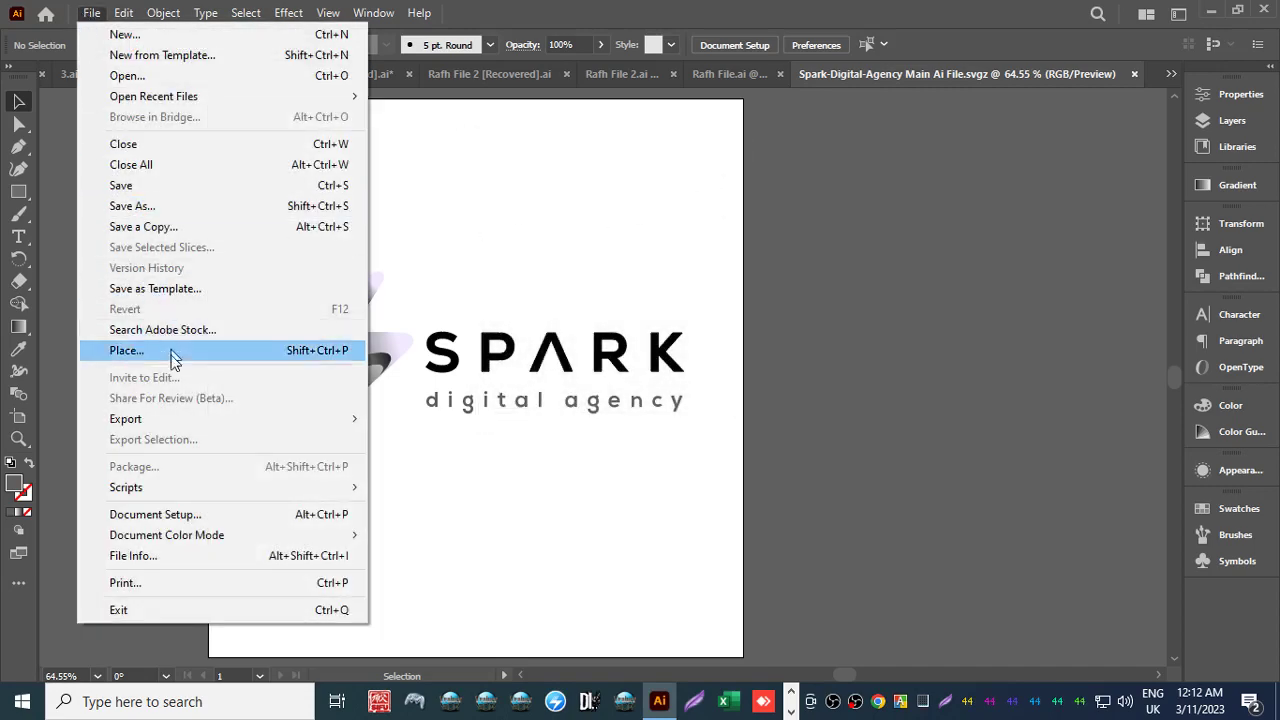
{"action": "mouse_move", "coordinate": [193, 422]}
{"action": "left_click", "coordinate": [412, 439]}
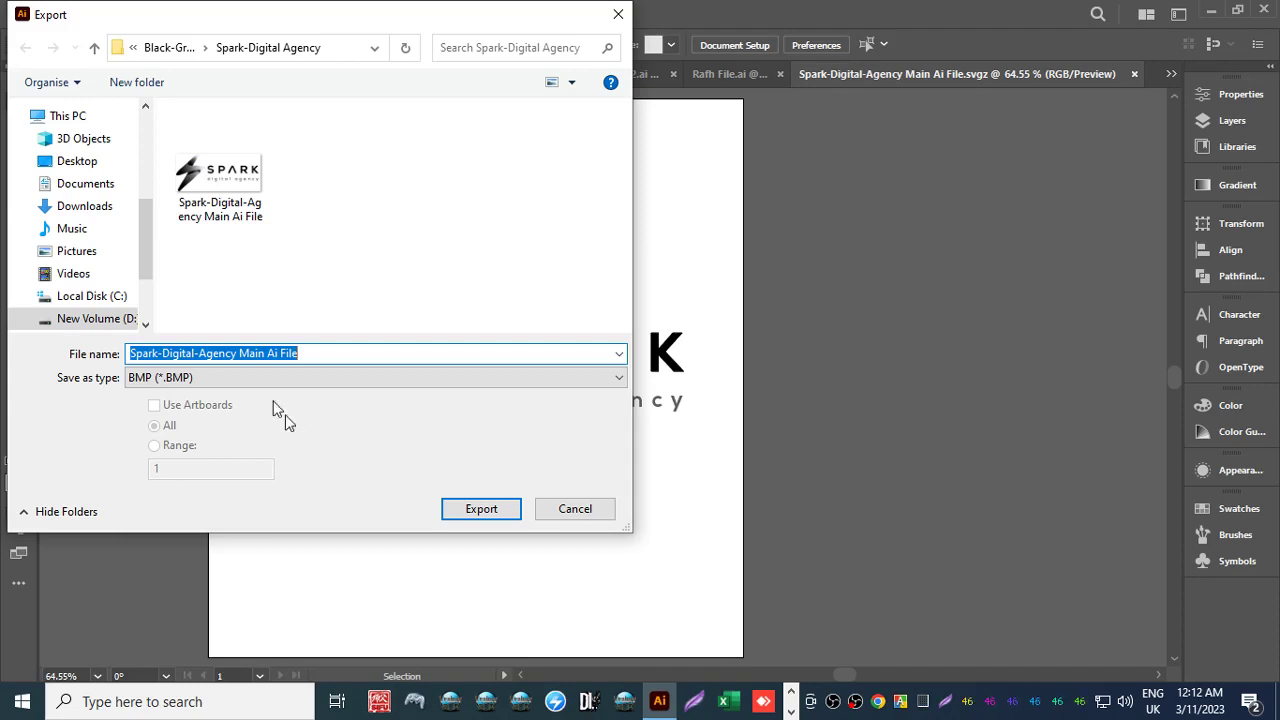
{"action": "type", "text": "1"}
{"action": "left_click", "coordinate": [460, 507]}
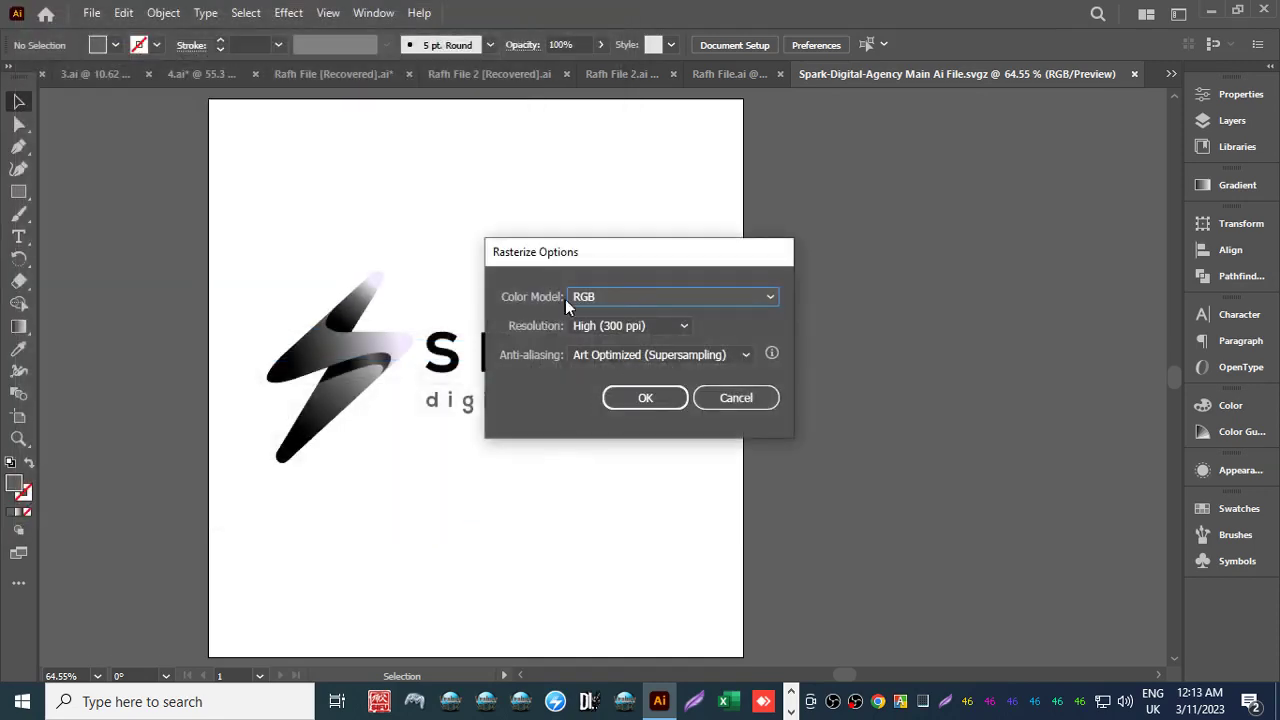
{"action": "left_click", "coordinate": [591, 292]}
{"action": "left_click", "coordinate": [541, 409]}
{"action": "left_click", "coordinate": [645, 398]}
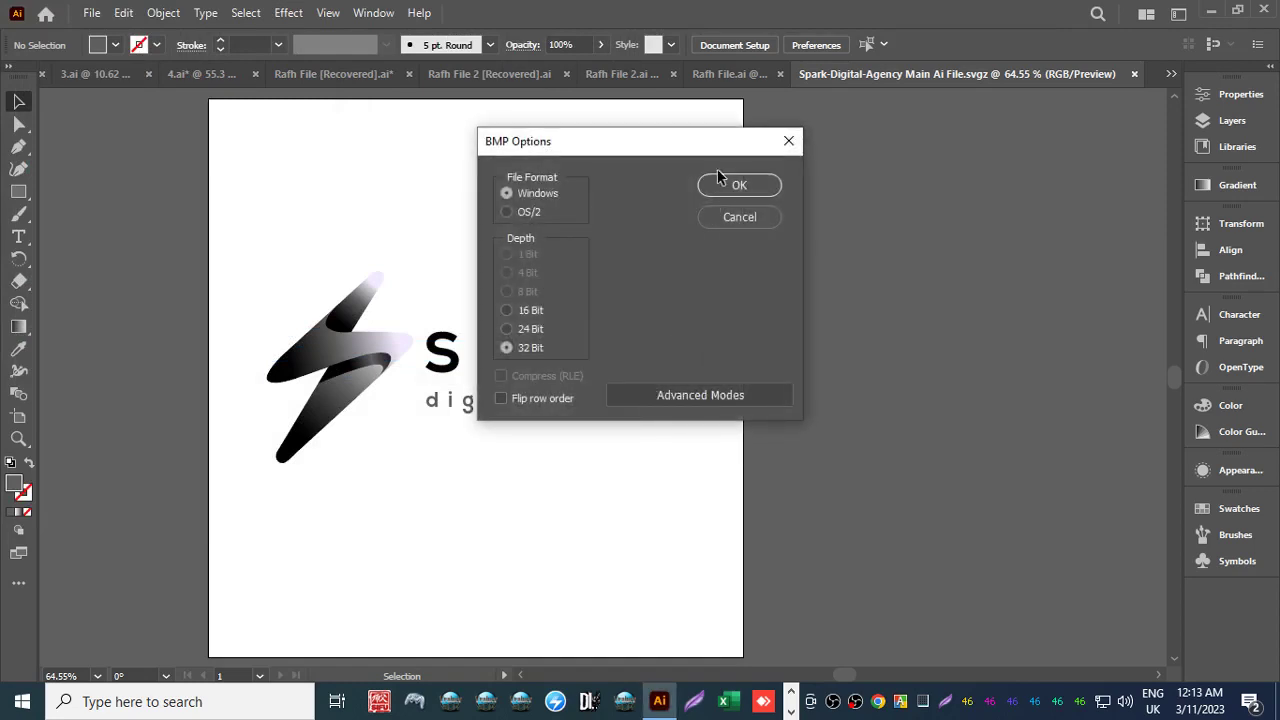
{"action": "left_click", "coordinate": [719, 179]}
{"action": "left_click", "coordinate": [91, 13]}
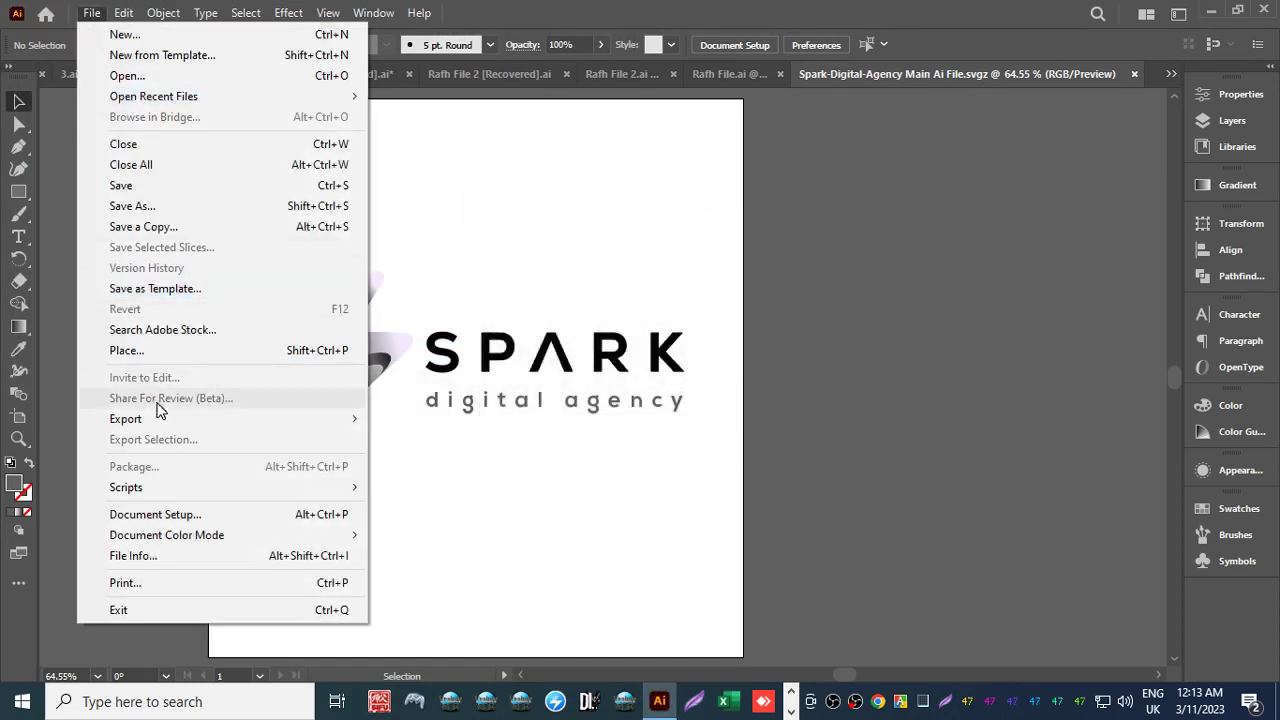
{"action": "mouse_move", "coordinate": [160, 418]}
{"action": "left_click", "coordinate": [400, 437]}
{"action": "left_click", "coordinate": [197, 377]}
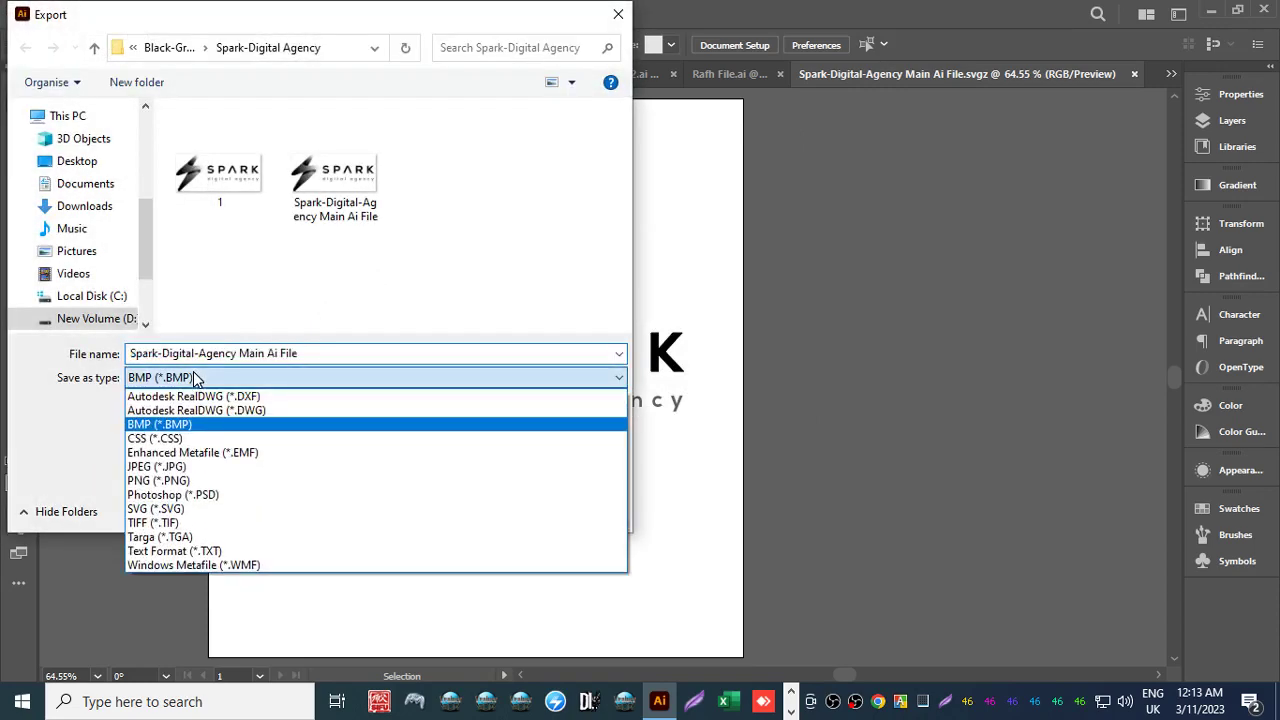
{"action": "left_click", "coordinate": [158, 438]}
{"action": "left_click", "coordinate": [515, 516]}
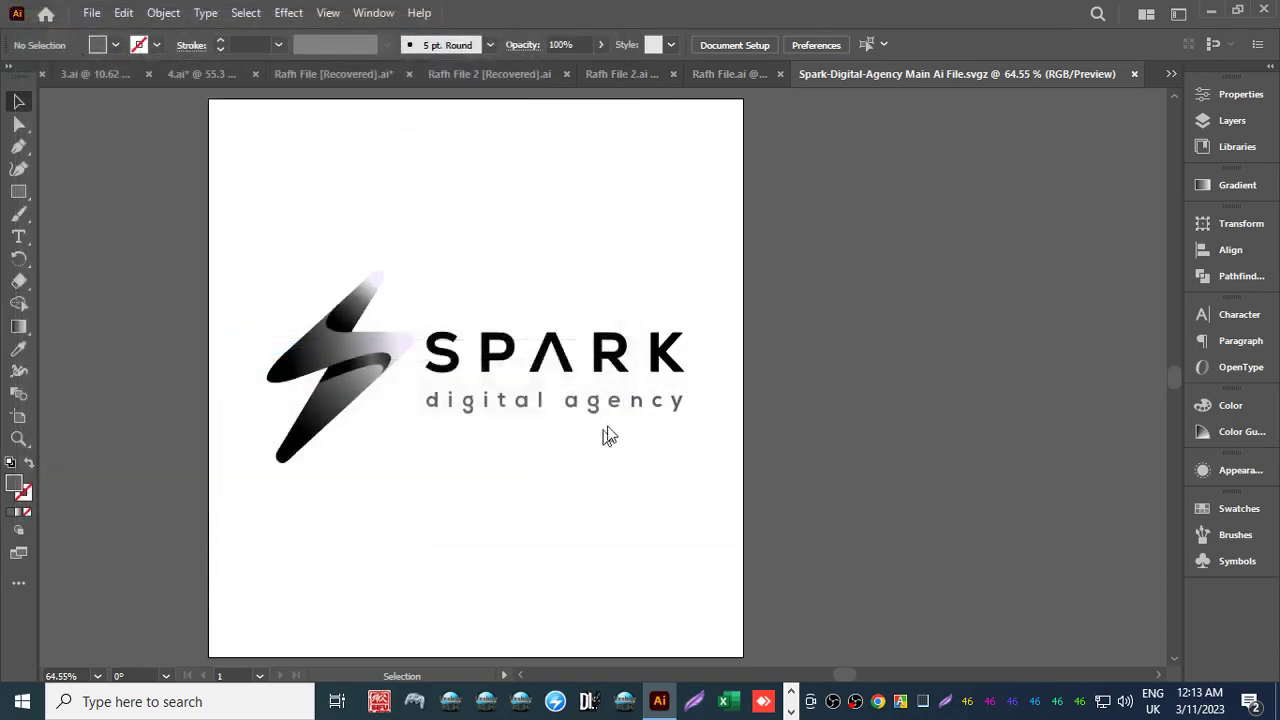
{"action": "left_click", "coordinate": [708, 510]}
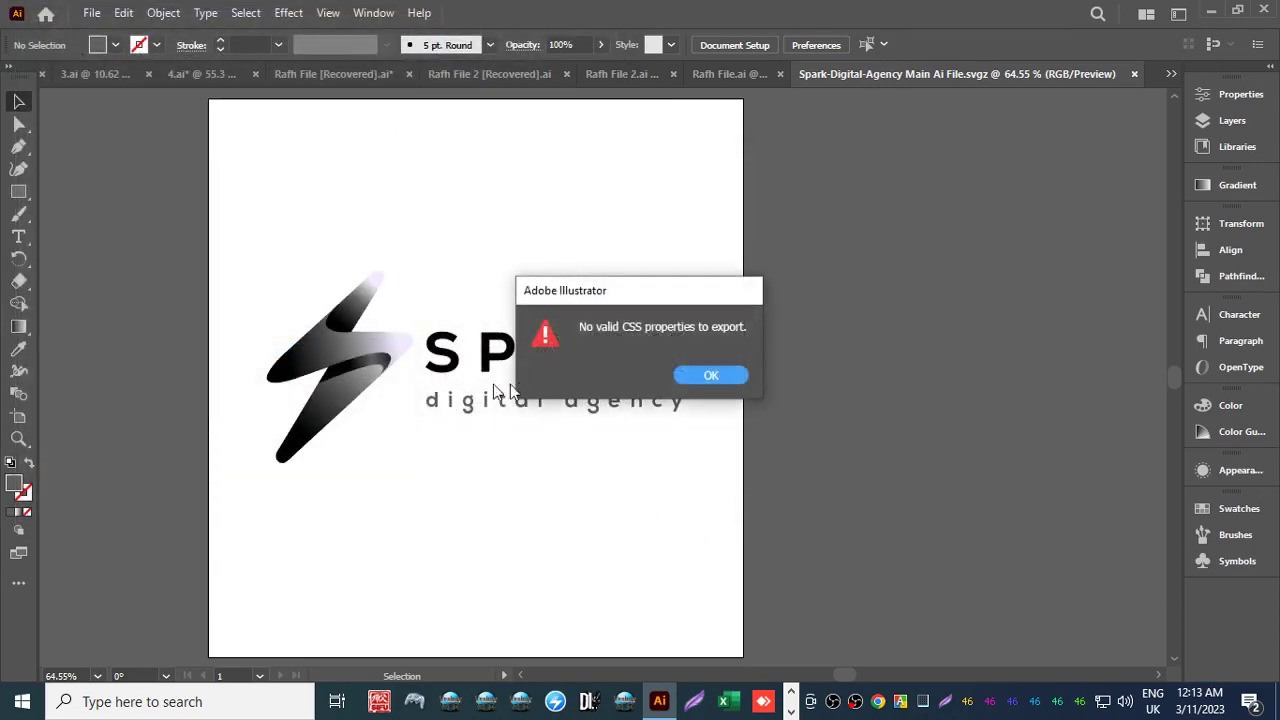
{"action": "left_click", "coordinate": [709, 375]}
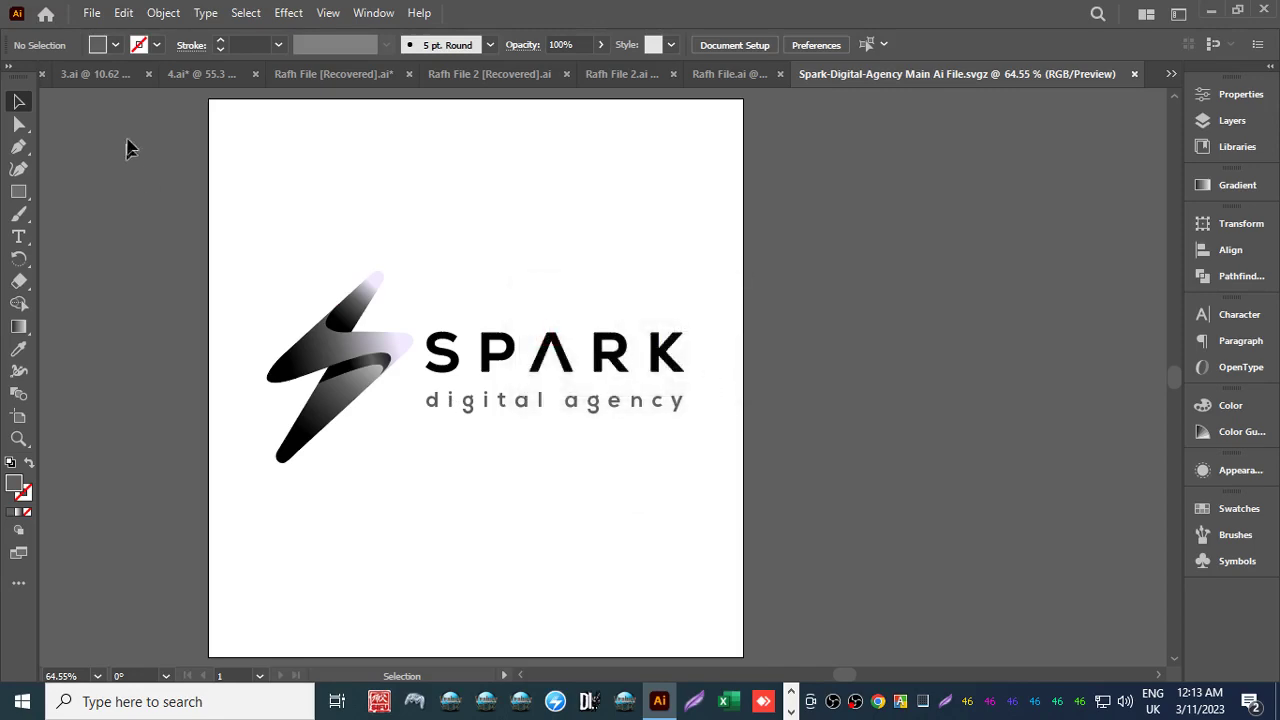
{"action": "left_click", "coordinate": [90, 13]}
{"action": "mouse_move", "coordinate": [130, 419]}
{"action": "left_click", "coordinate": [395, 440]}
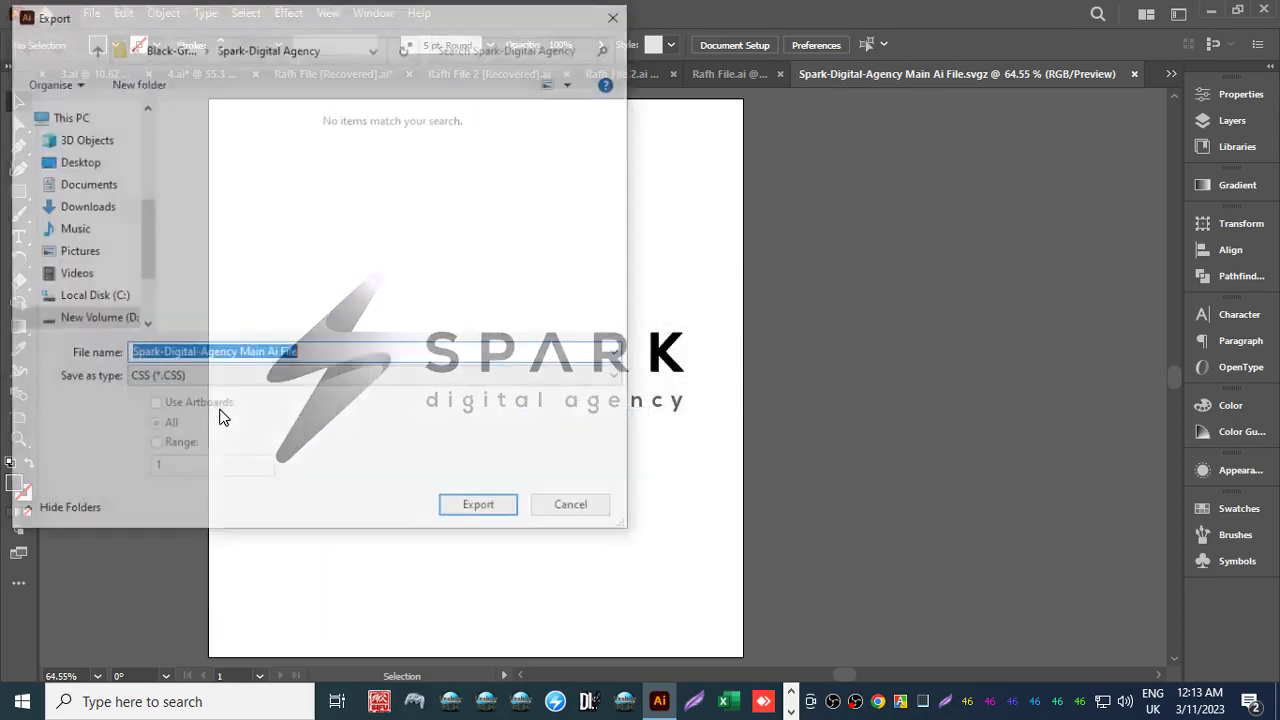
{"action": "type", "text": "1"}
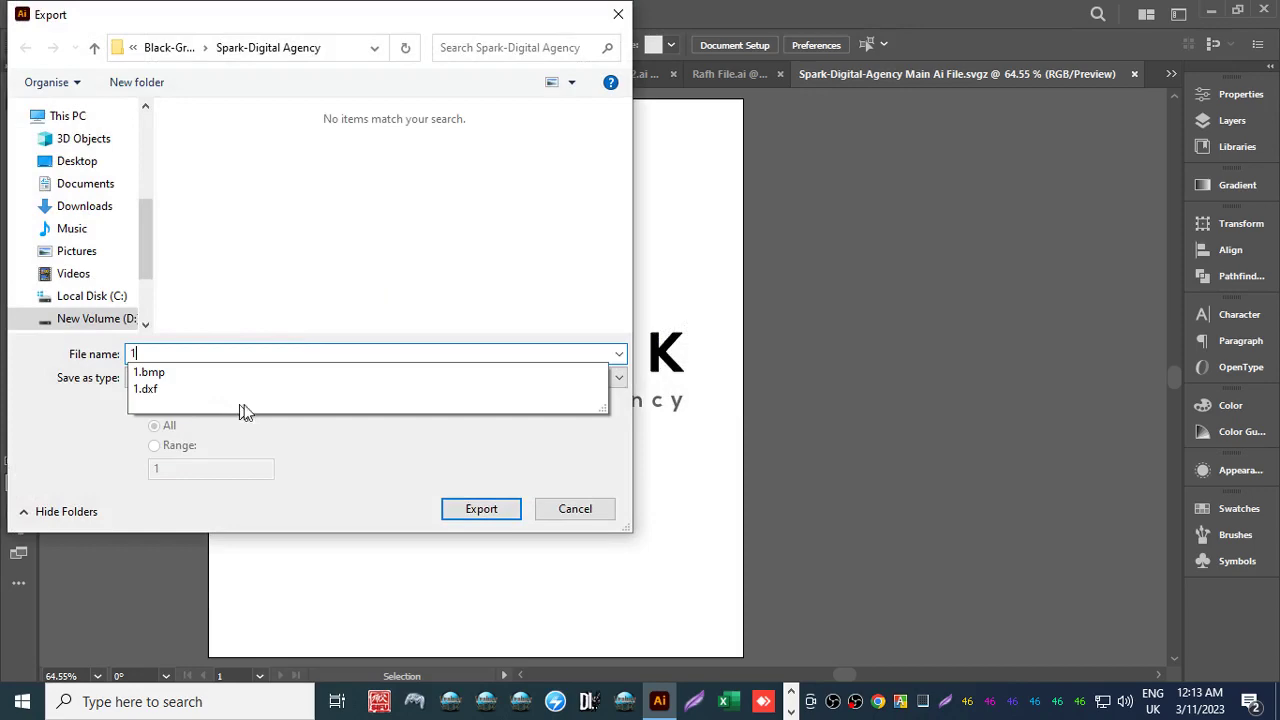
{"action": "left_click", "coordinate": [478, 510]}
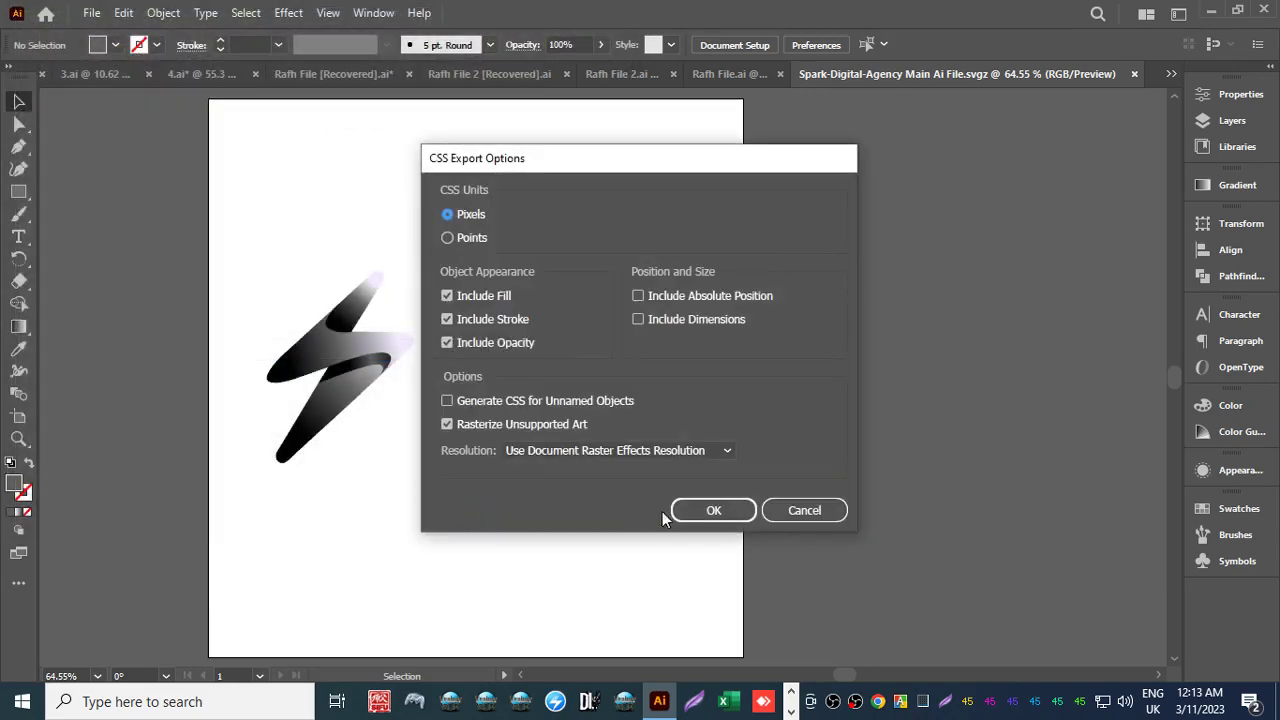
{"action": "left_click", "coordinate": [704, 512]}
{"action": "left_click", "coordinate": [698, 383]}
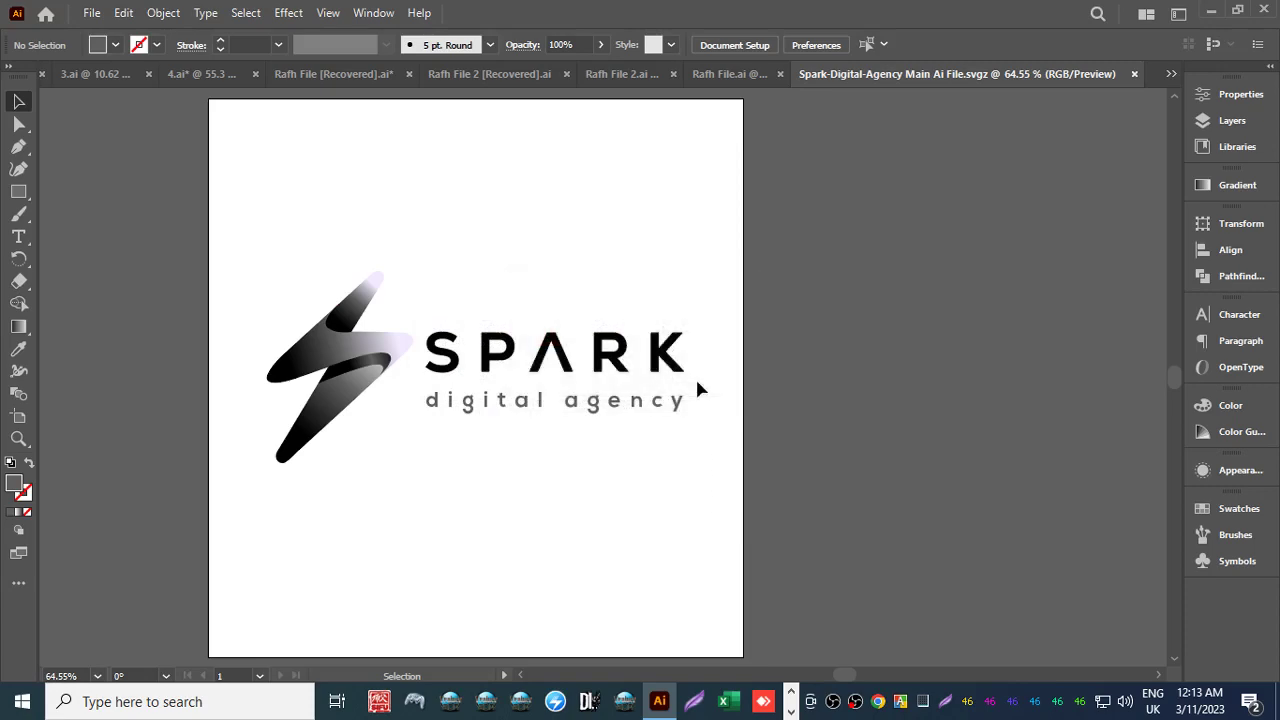
Export the logo as an Enhanced Metafile (.EMF).
{"action": "left_click", "coordinate": [91, 13]}
{"action": "mouse_move", "coordinate": [198, 422]}
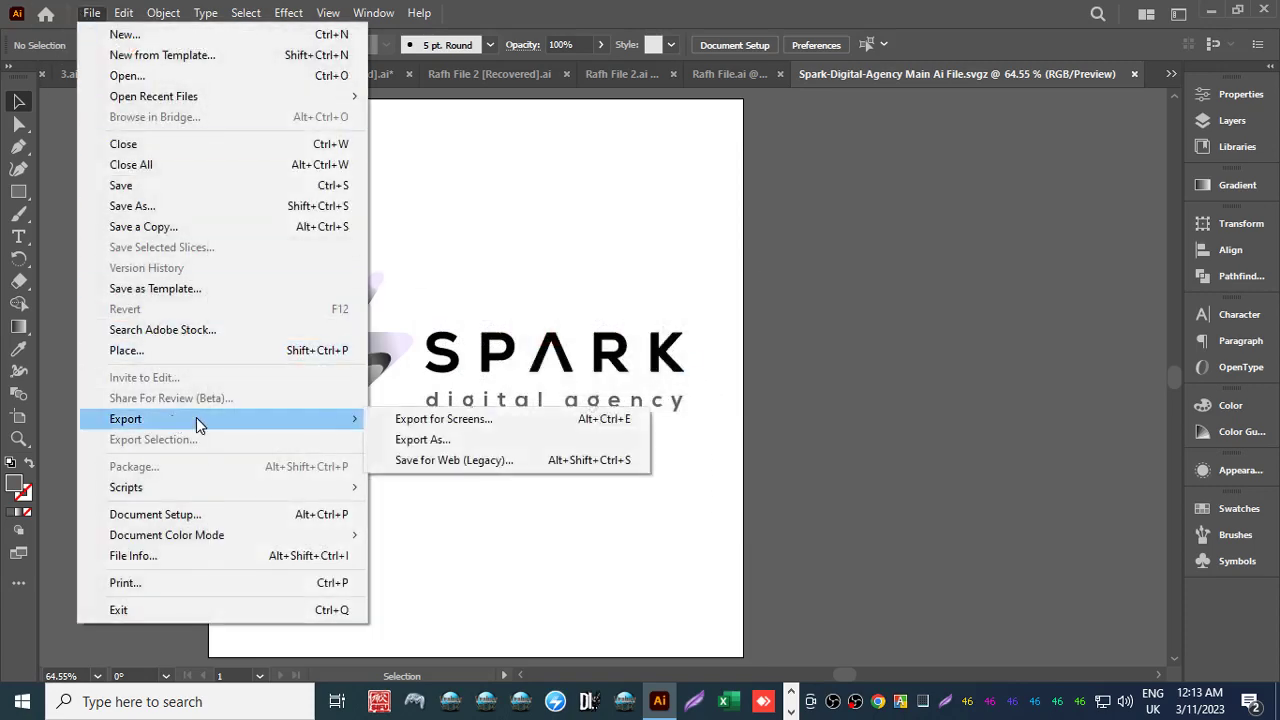
{"action": "left_click", "coordinate": [424, 440]}
{"action": "left_click", "coordinate": [250, 379]}
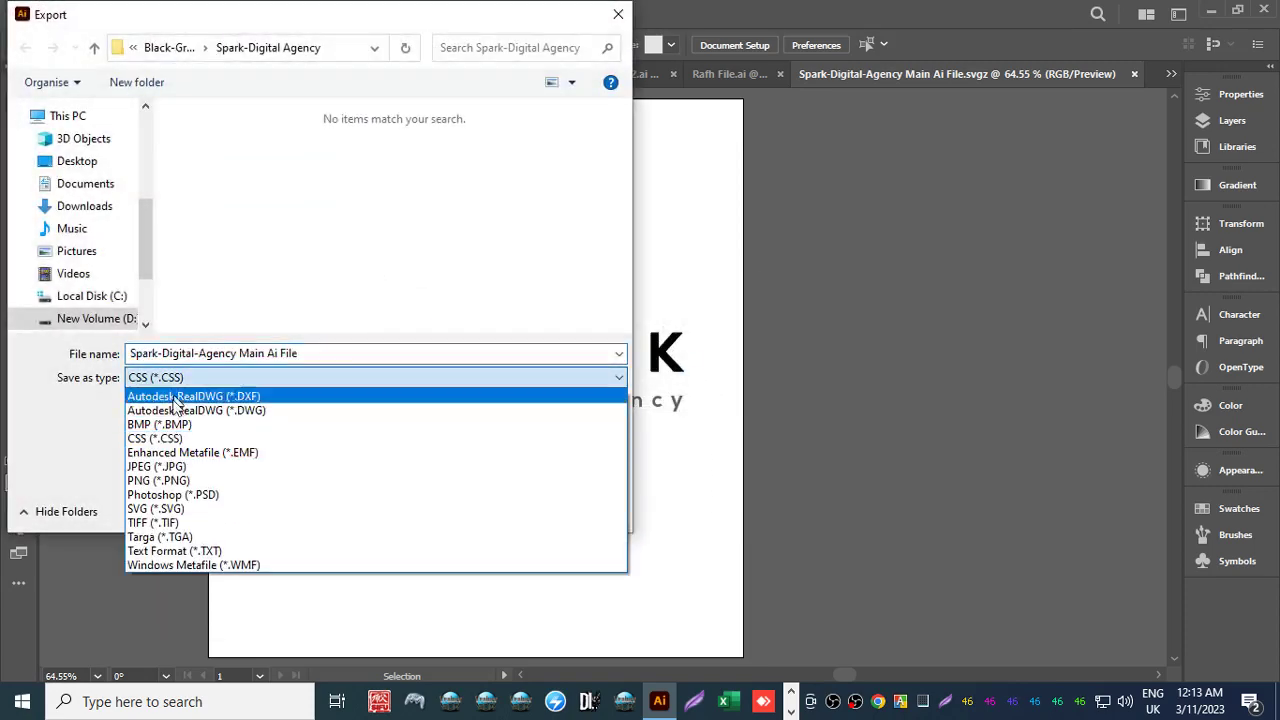
{"action": "left_click", "coordinate": [175, 452]}
{"action": "left_click", "coordinate": [472, 503]}
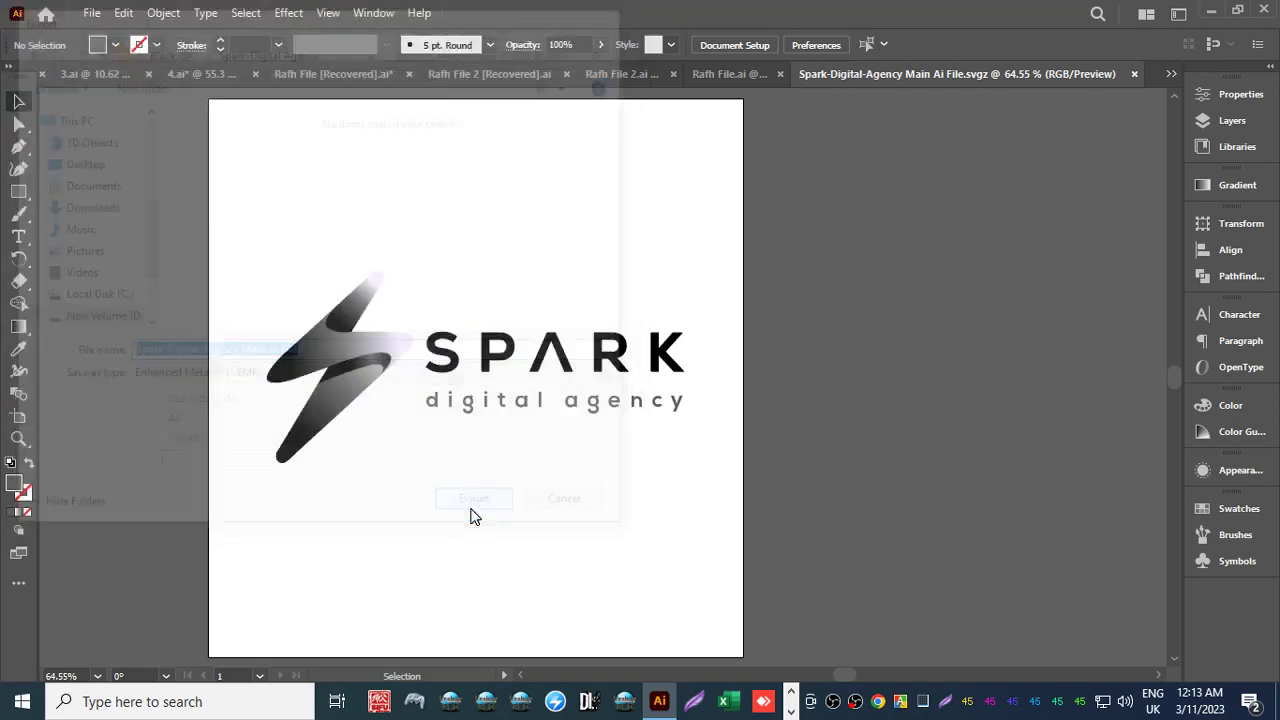
Export the artboards as a JPEG named 2 at Maximum quality, 300 ppi.
{"action": "left_click", "coordinate": [91, 12]}
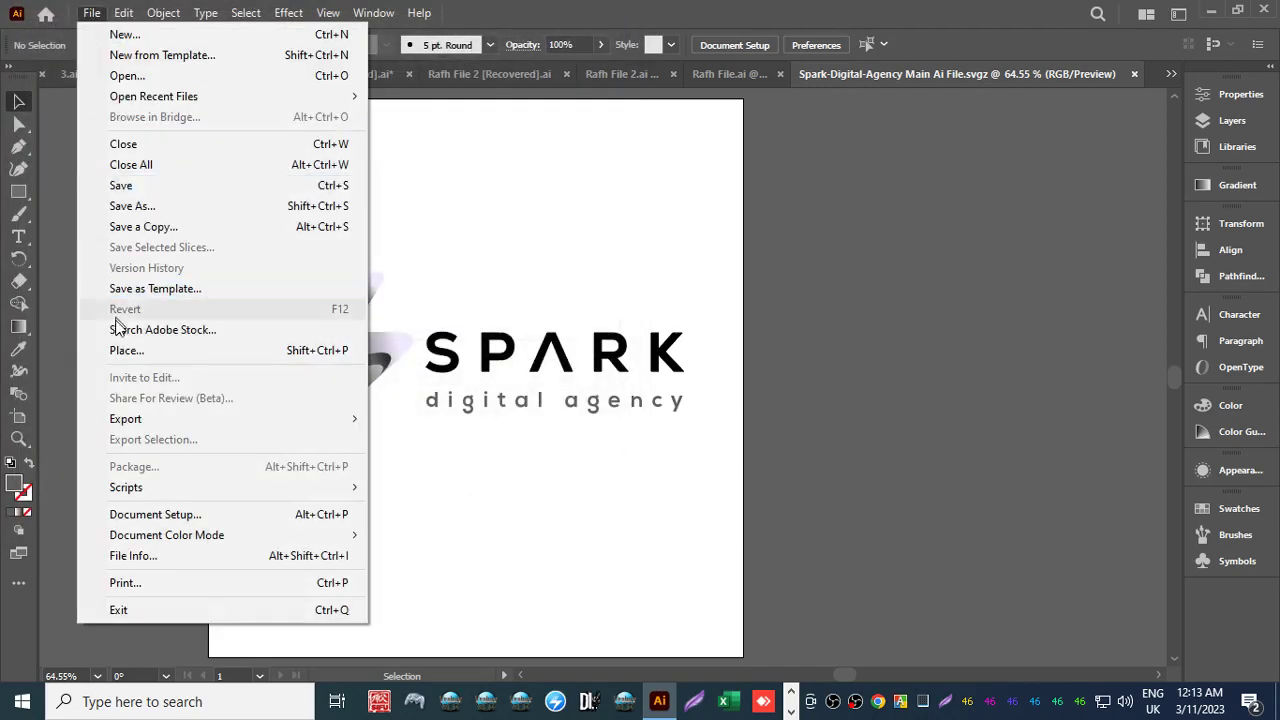
{"action": "mouse_move", "coordinate": [286, 426]}
{"action": "left_click", "coordinate": [415, 439]}
{"action": "left_click", "coordinate": [232, 380]}
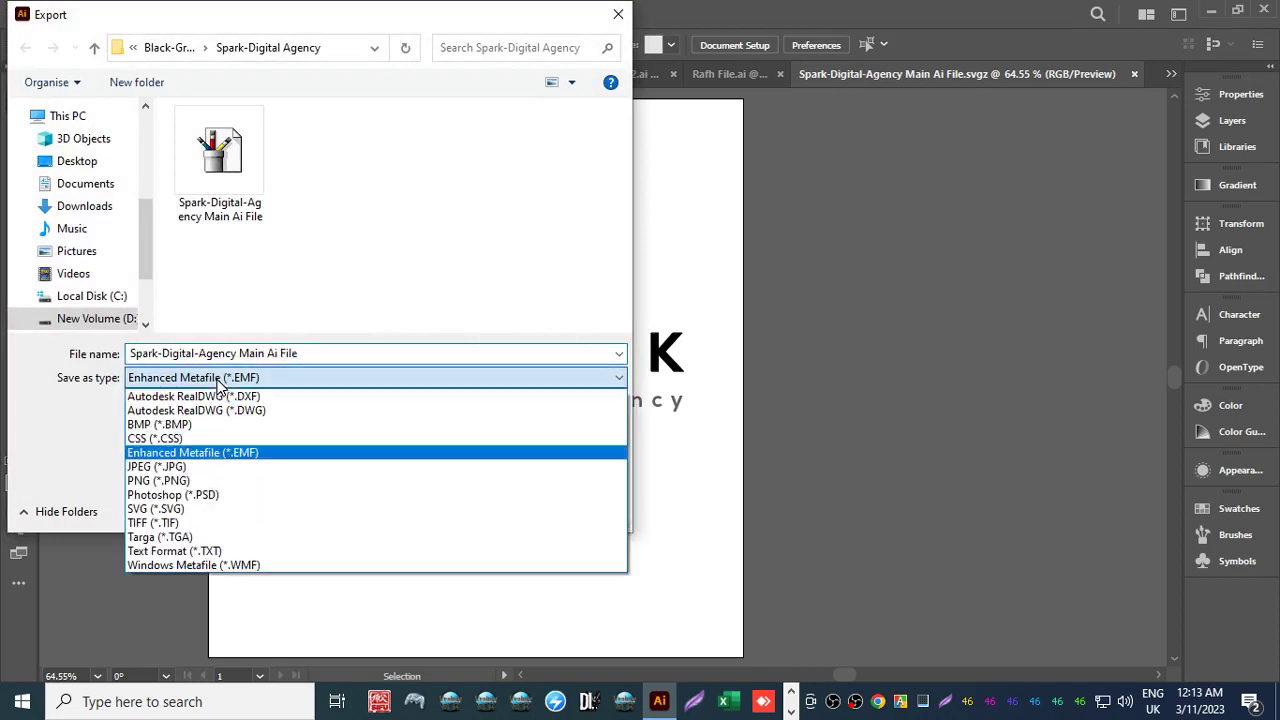
{"action": "left_click", "coordinate": [163, 467]}
{"action": "left_click", "coordinate": [154, 404]}
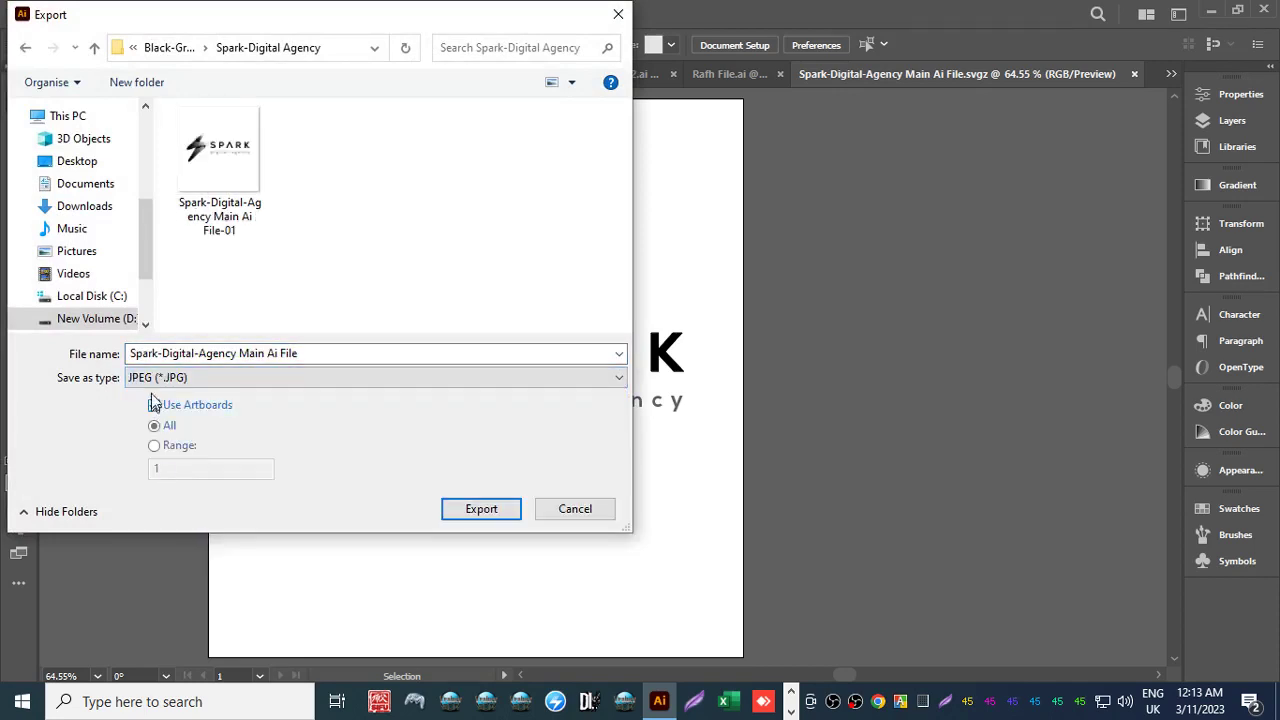
{"action": "left_click", "coordinate": [152, 353]}
{"action": "type", "text": "2"}
{"action": "left_click", "coordinate": [481, 509]}
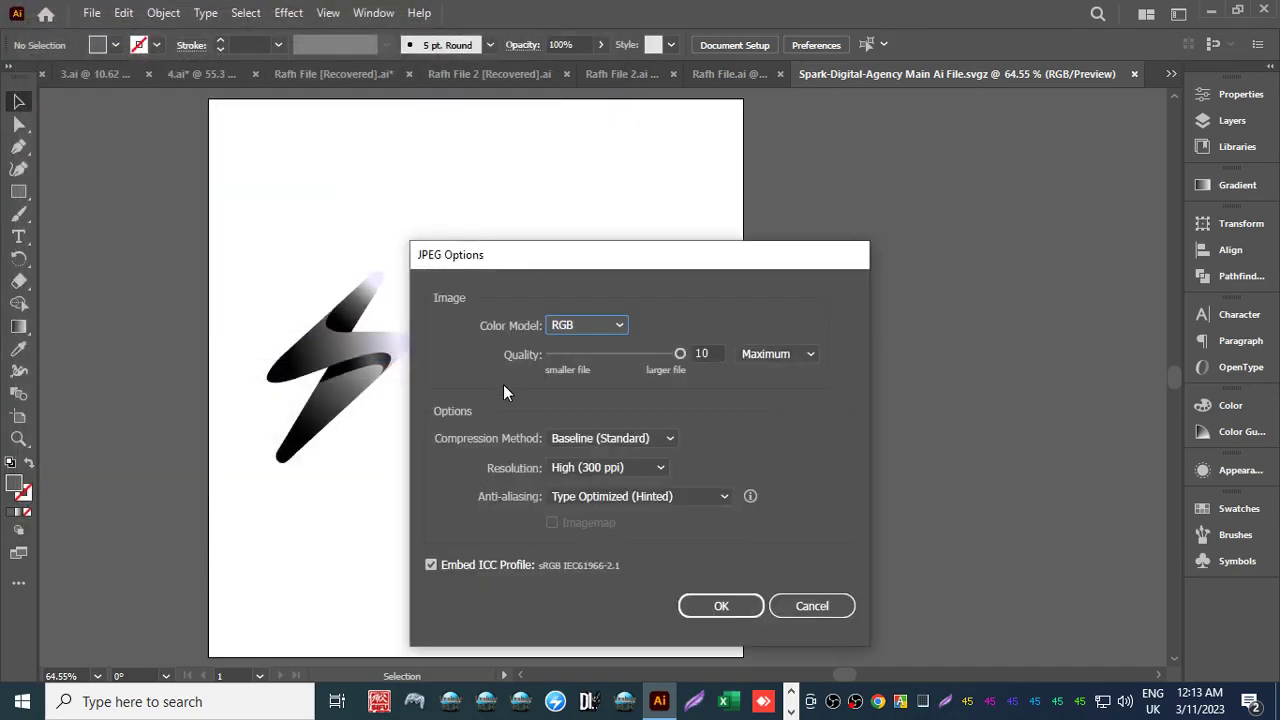
{"action": "left_click", "coordinate": [733, 606]}
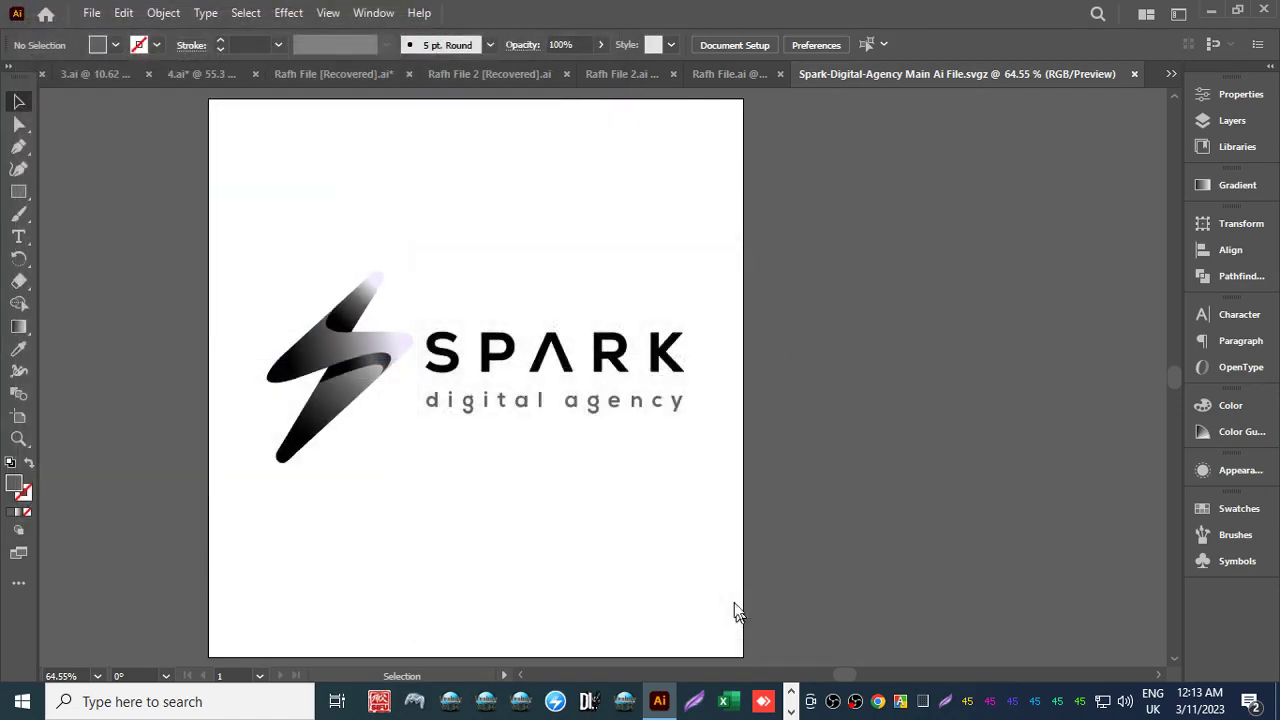
Choose PNG as the export format with Use Artboards and export the logo.
{"action": "left_click", "coordinate": [92, 13]}
{"action": "mouse_move", "coordinate": [163, 428]}
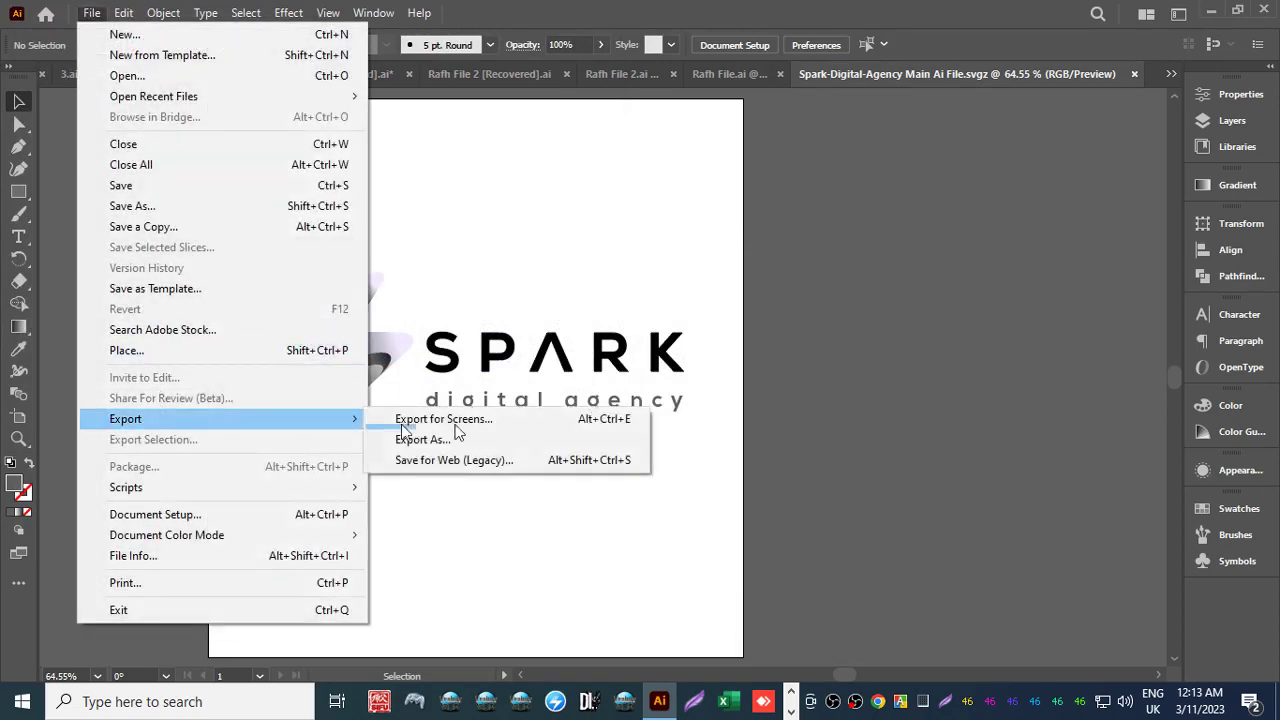
{"action": "left_click", "coordinate": [508, 441]}
{"action": "left_click", "coordinate": [174, 379]}
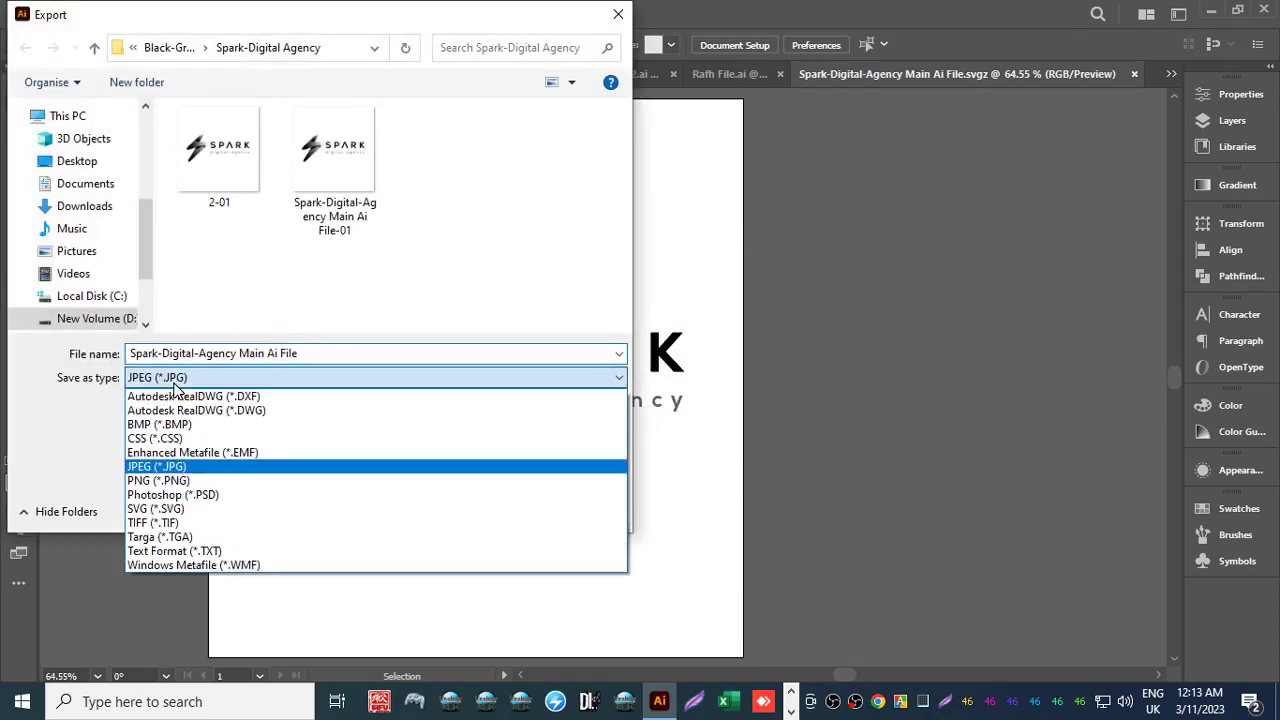
{"action": "left_click", "coordinate": [162, 480]}
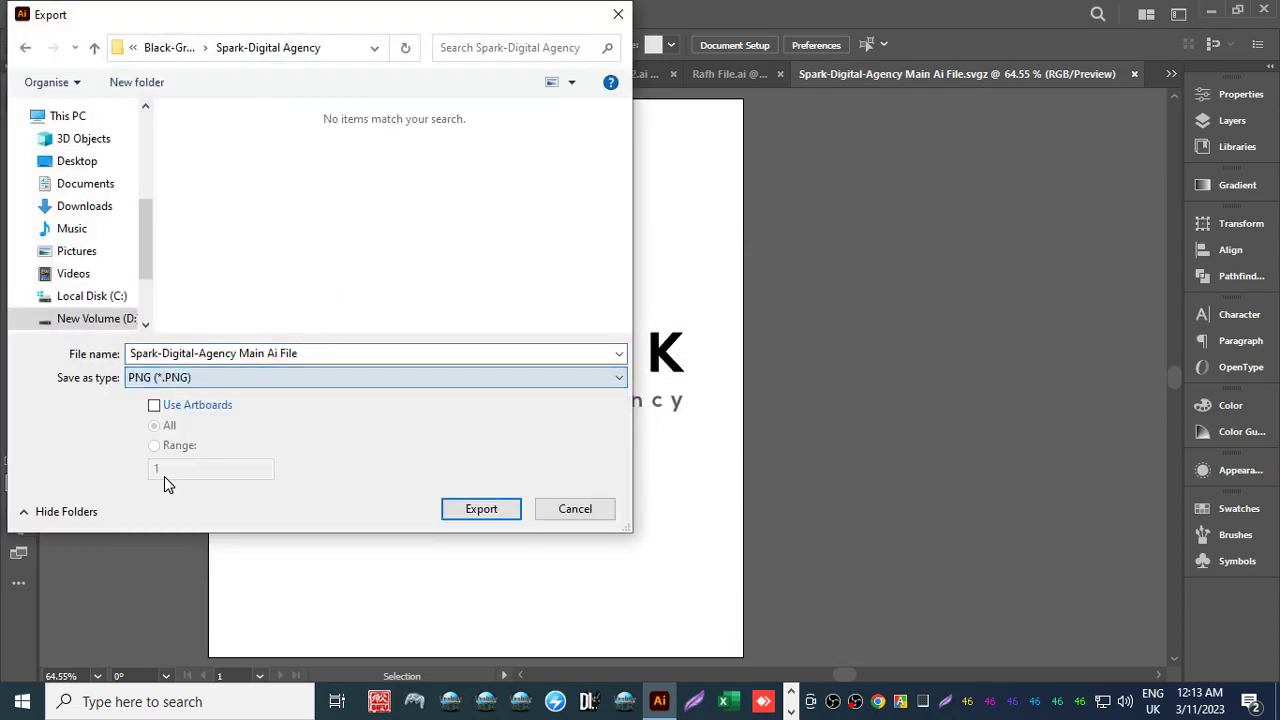
{"action": "left_click", "coordinate": [153, 404]}
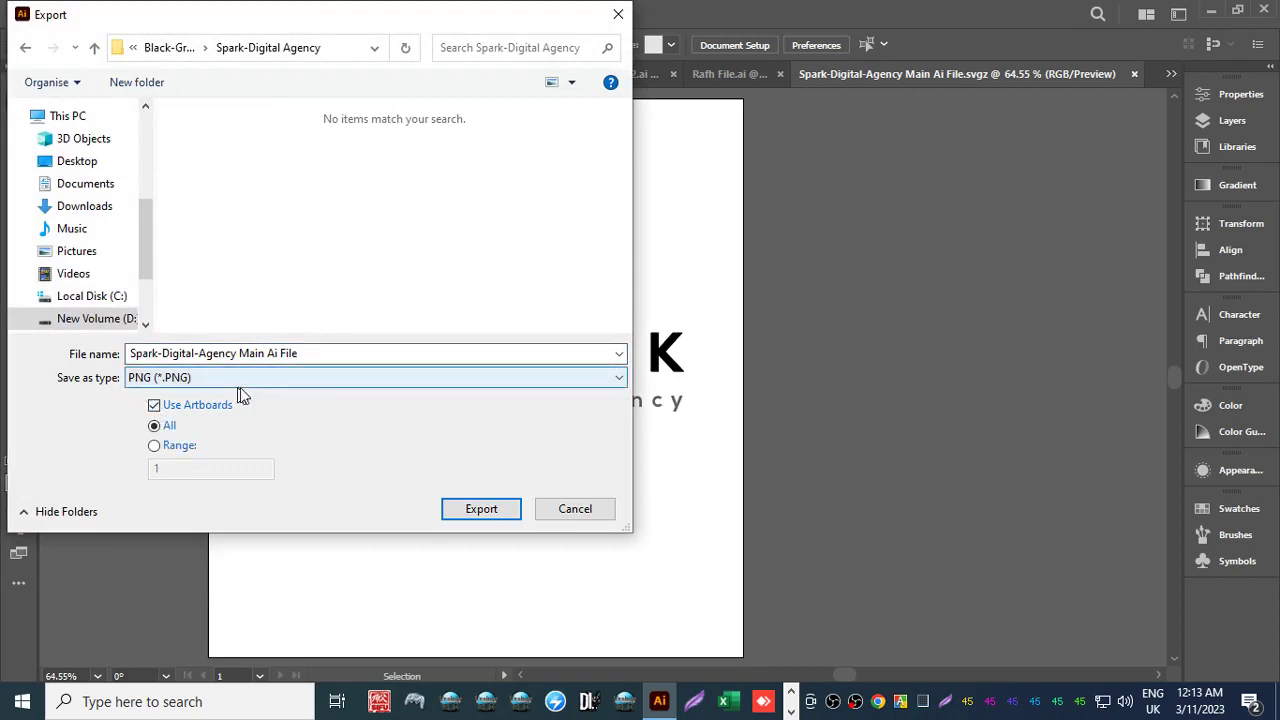
{"action": "left_click", "coordinate": [458, 509]}
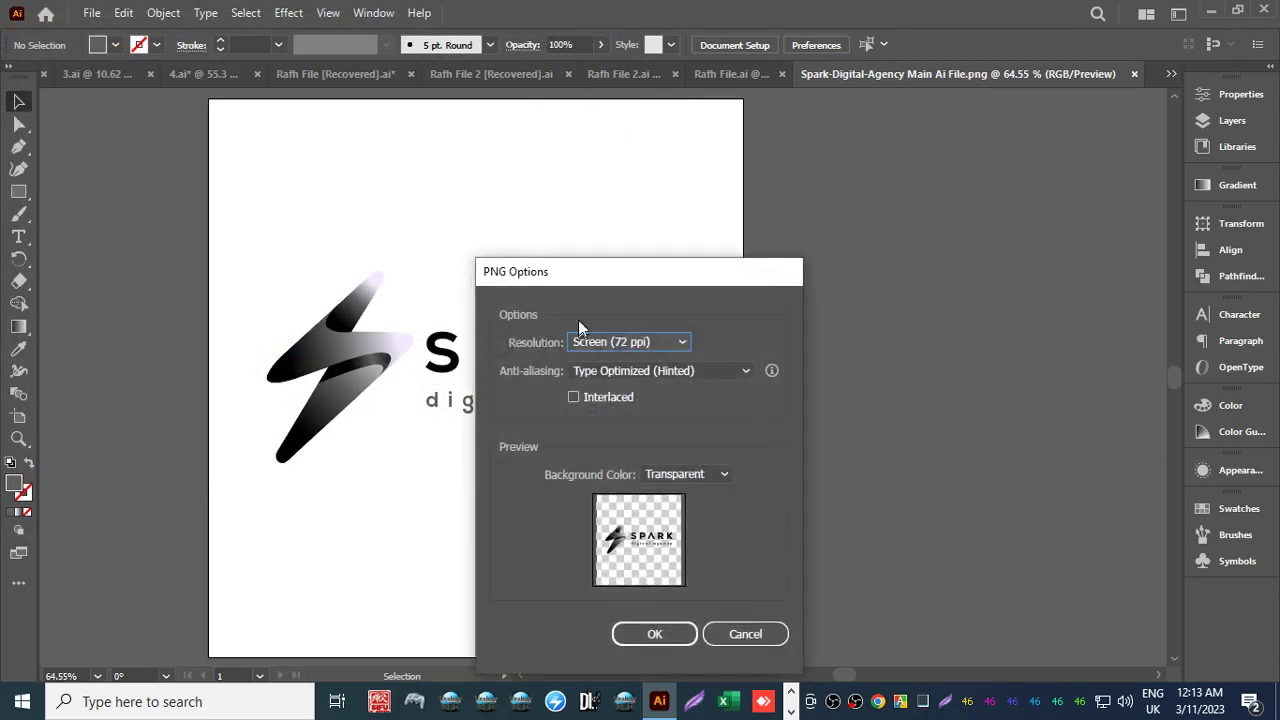
Set PNG resolution to High (300 ppi) with a transparent background and confirm.
{"action": "left_click_drag", "start_coordinate": [593, 278], "coordinate": [560, 148]}
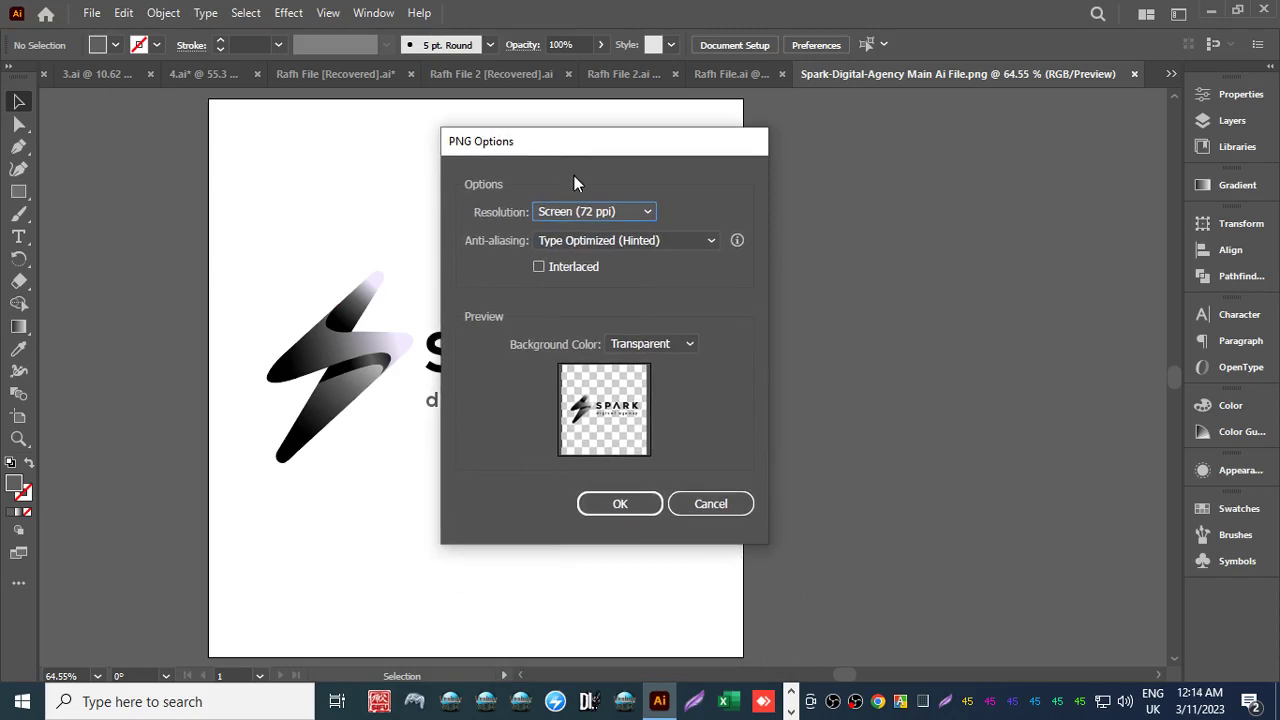
{"action": "left_click", "coordinate": [577, 209]}
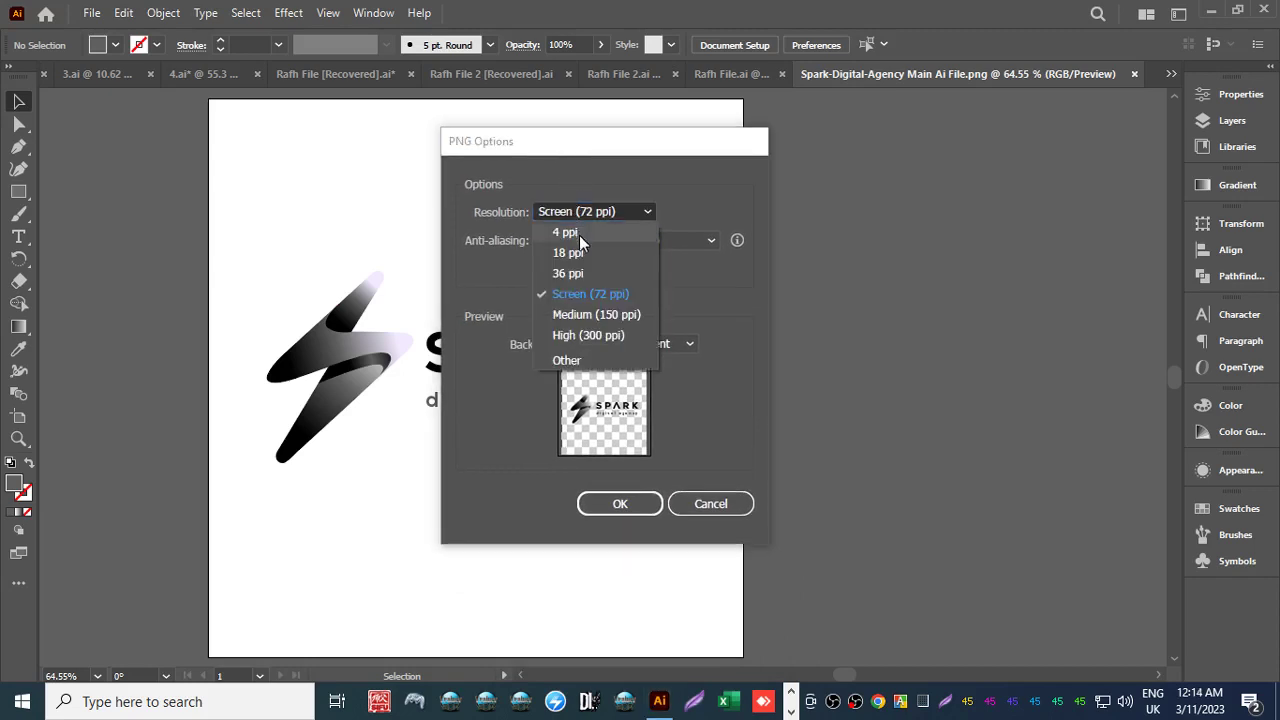
{"action": "left_click", "coordinate": [587, 336]}
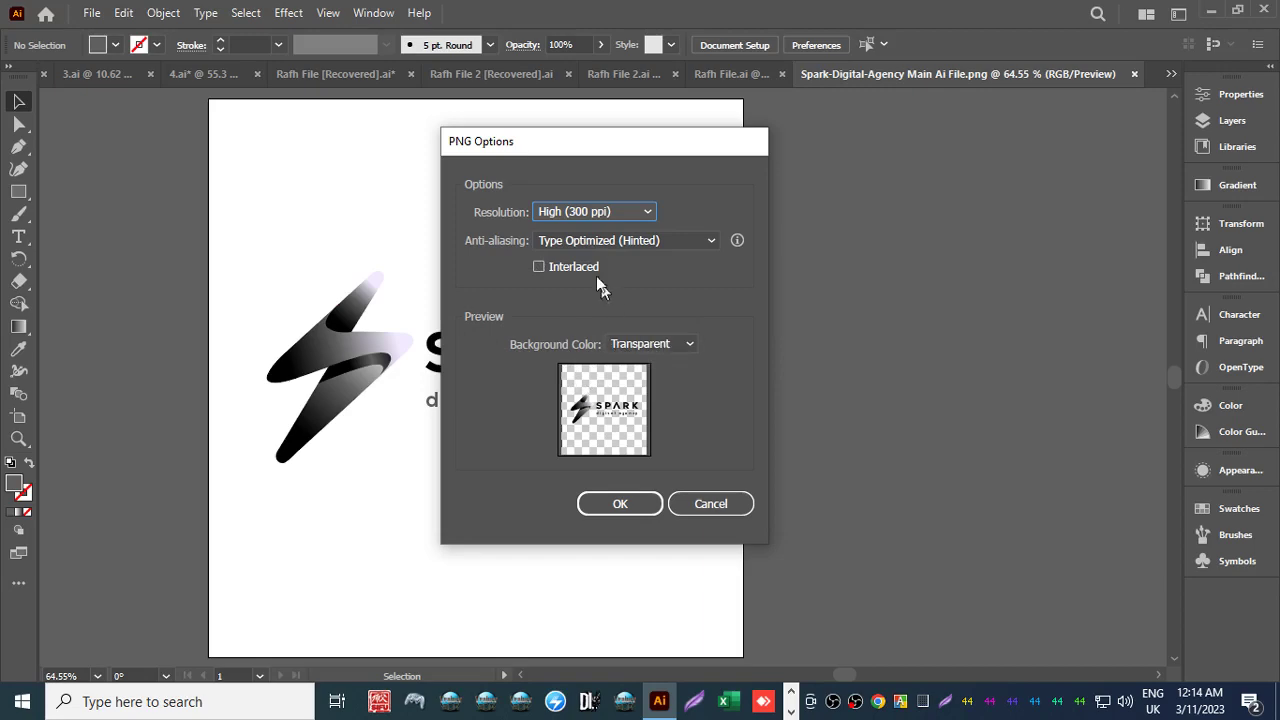
{"action": "left_click", "coordinate": [593, 500]}
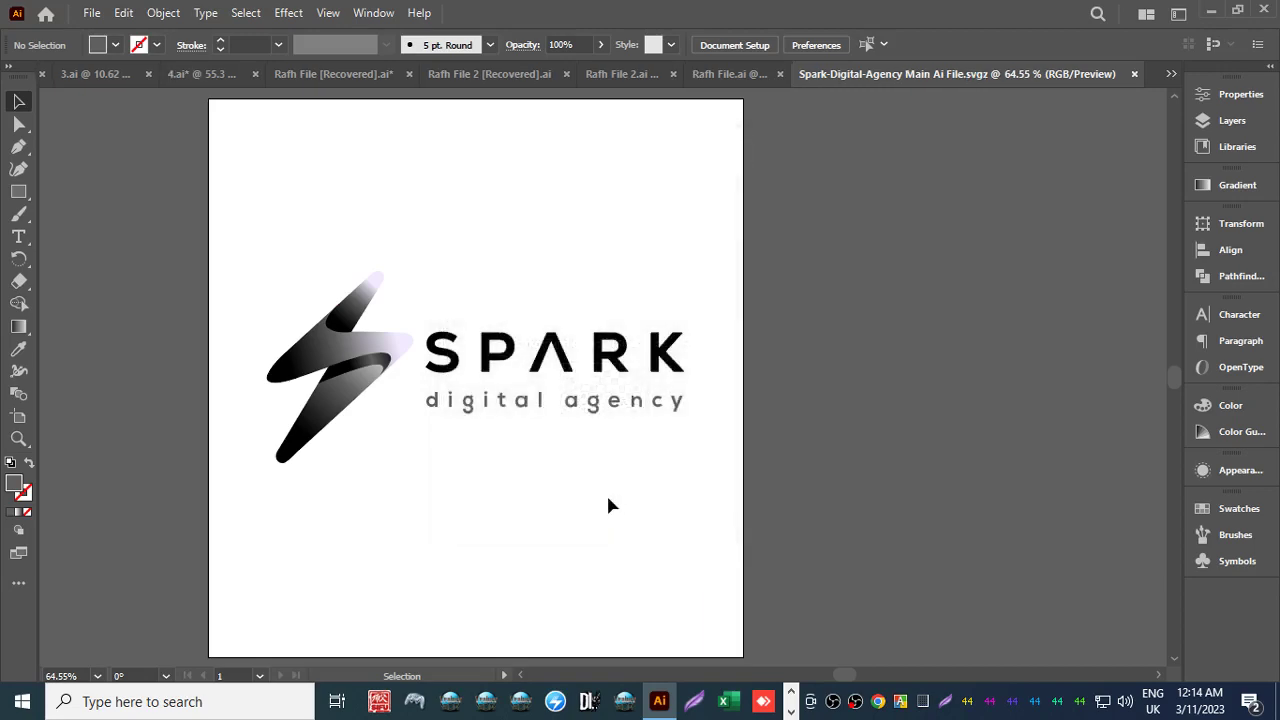
Export the artboards as a PNG named 1 with Interlaced turned on.
{"action": "left_click", "coordinate": [91, 12]}
{"action": "mouse_move", "coordinate": [194, 421]}
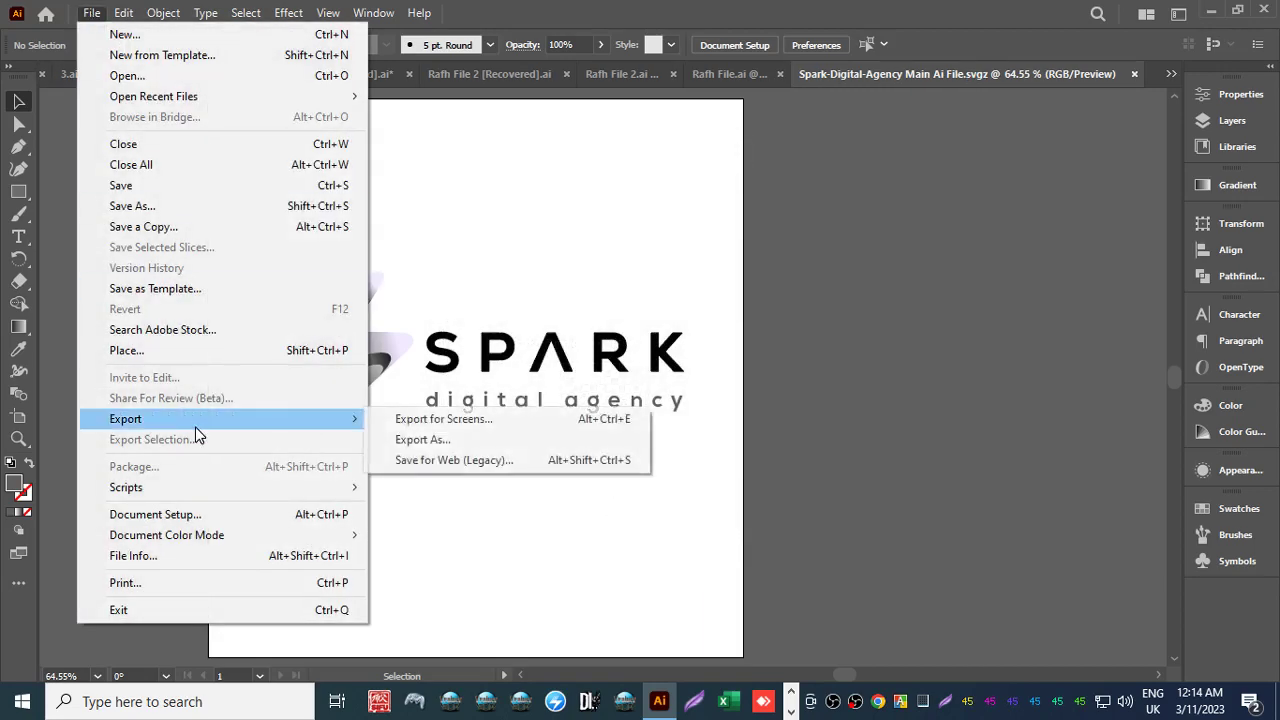
{"action": "left_click", "coordinate": [420, 439]}
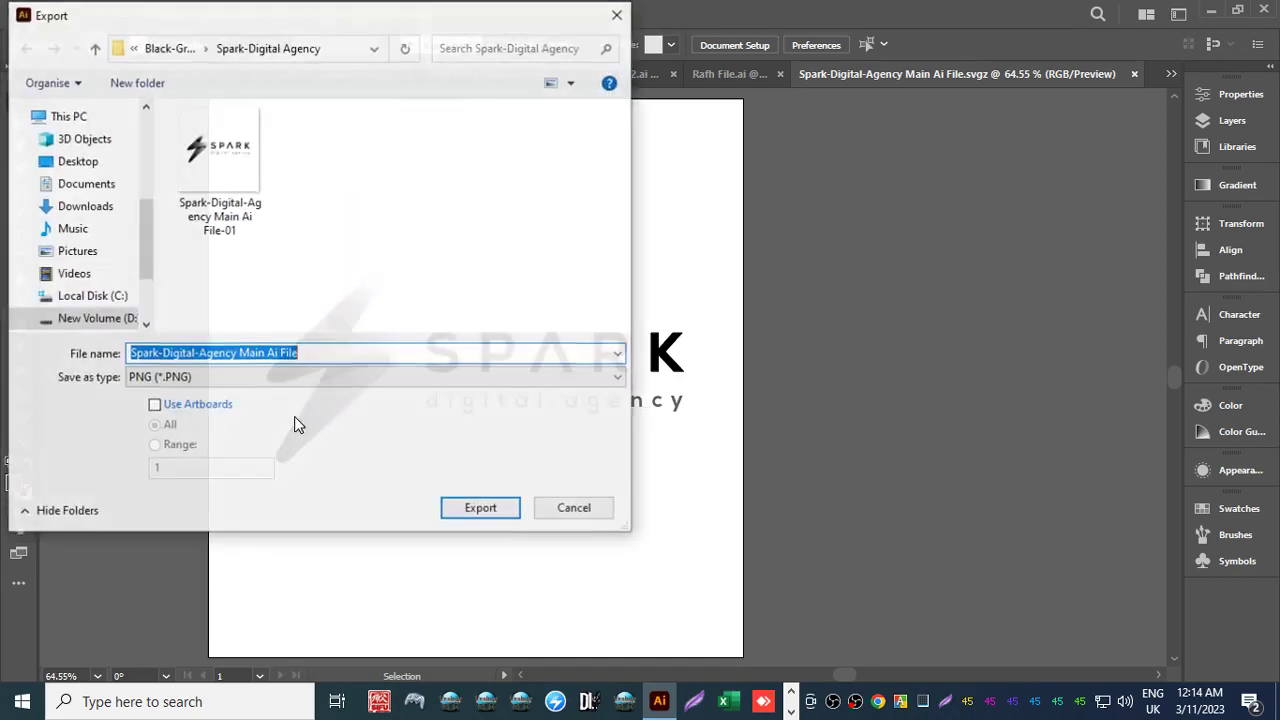
{"action": "left_click", "coordinate": [155, 406]}
{"action": "left_click", "coordinate": [169, 354]}
{"action": "key", "text": "ctrl+a"}
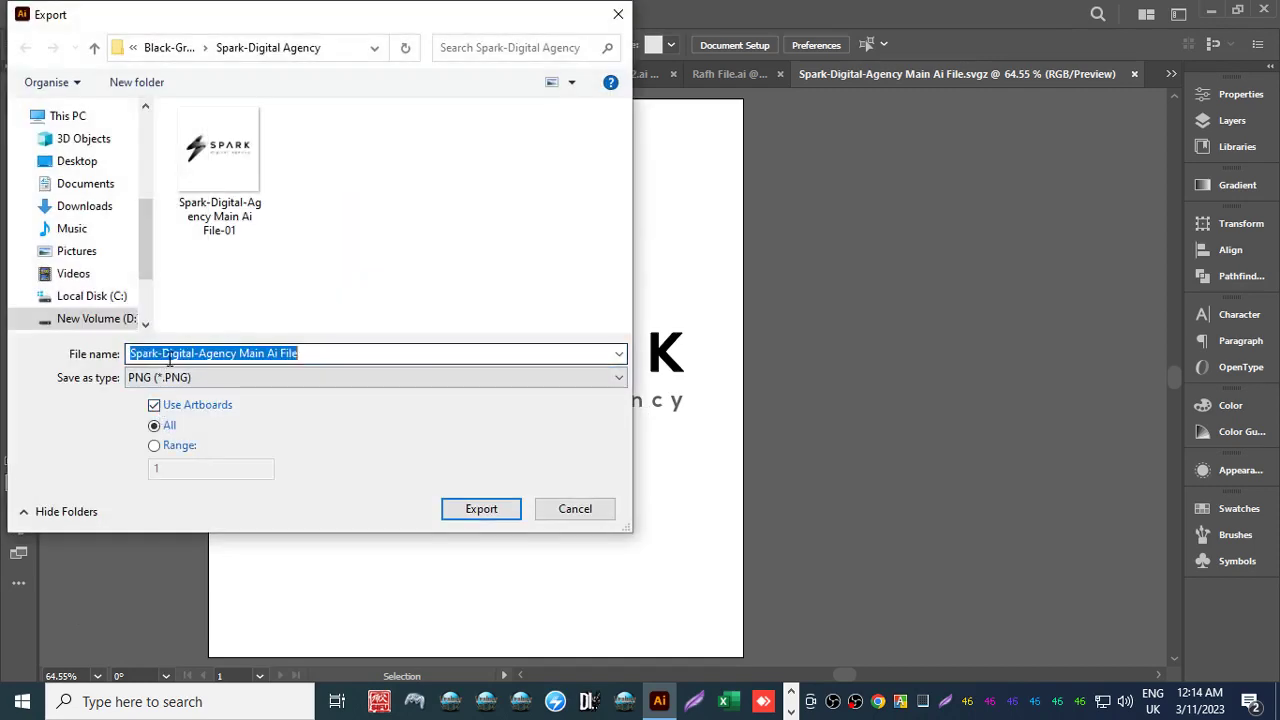
{"action": "type", "text": "1"}
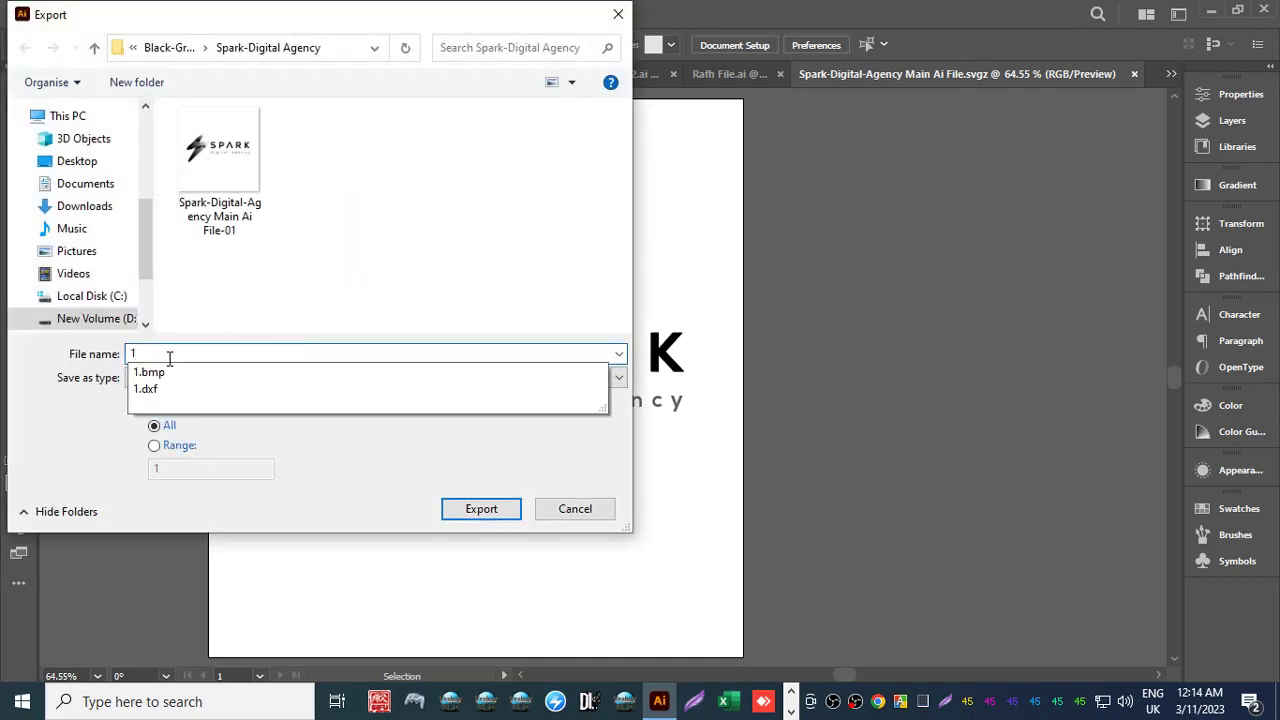
{"action": "left_click", "coordinate": [474, 507]}
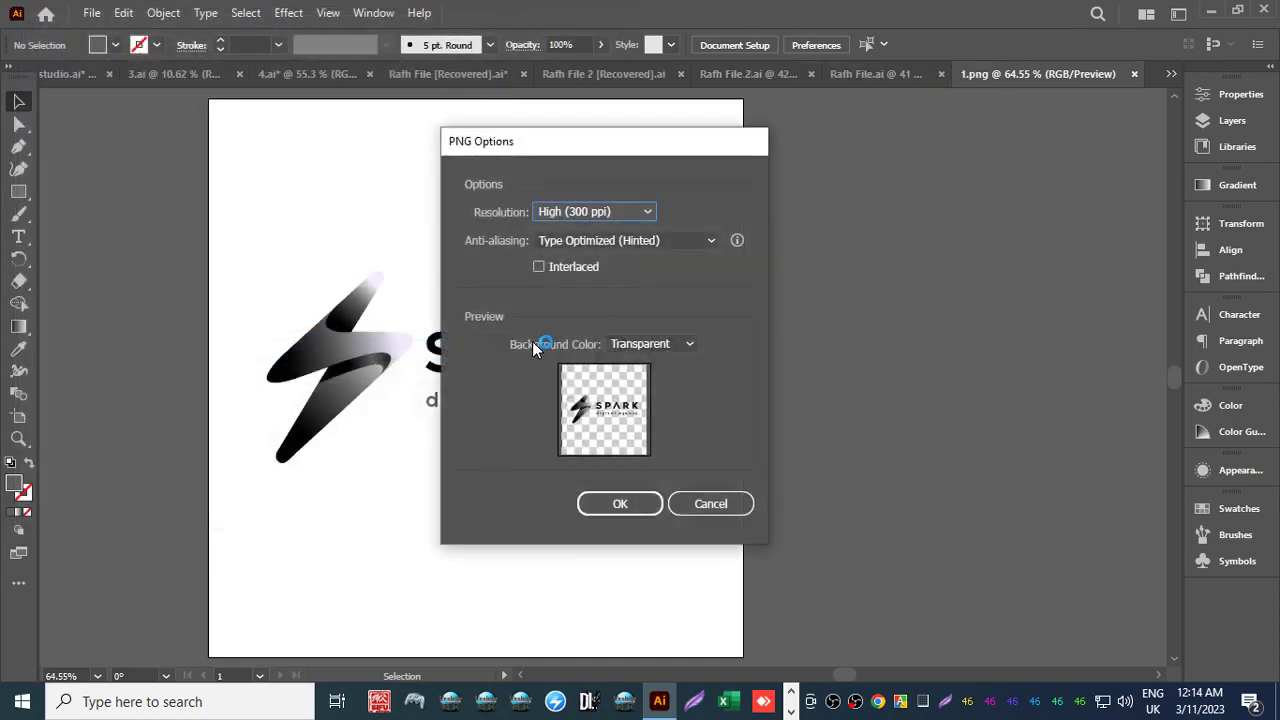
{"action": "left_click", "coordinate": [538, 266]}
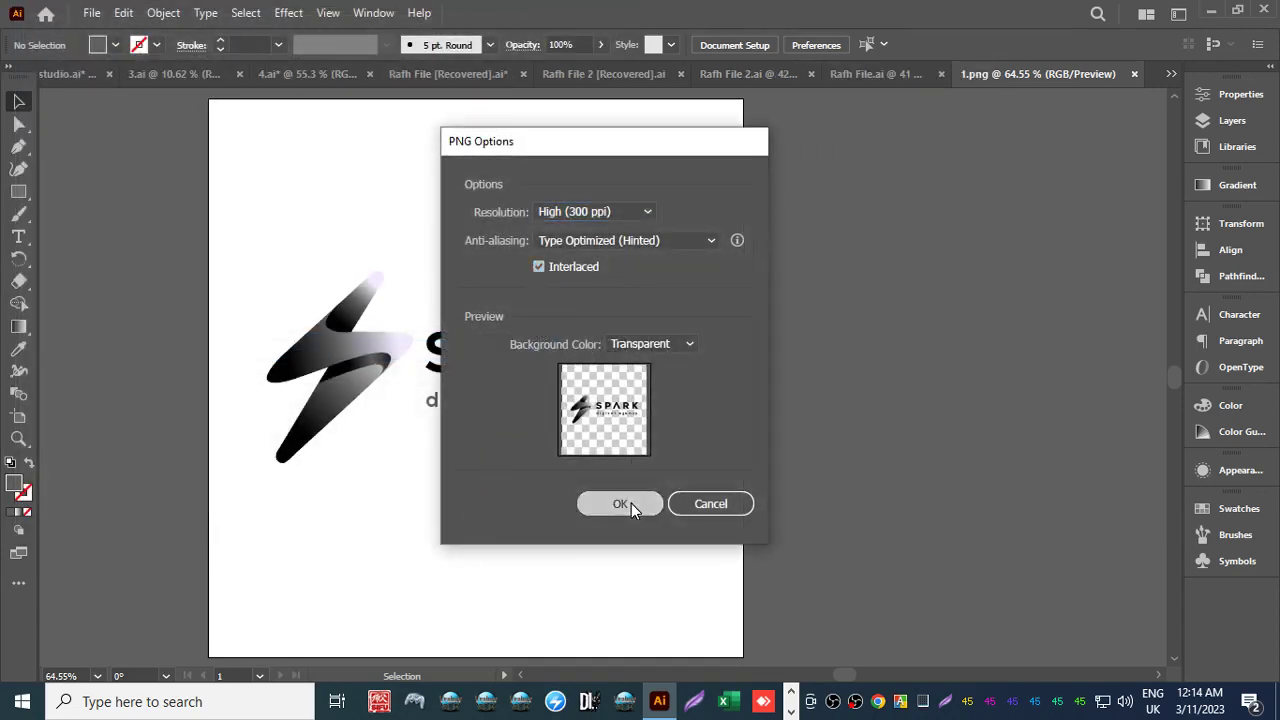
{"action": "left_click", "coordinate": [627, 503]}
{"action": "left_click", "coordinate": [91, 13]}
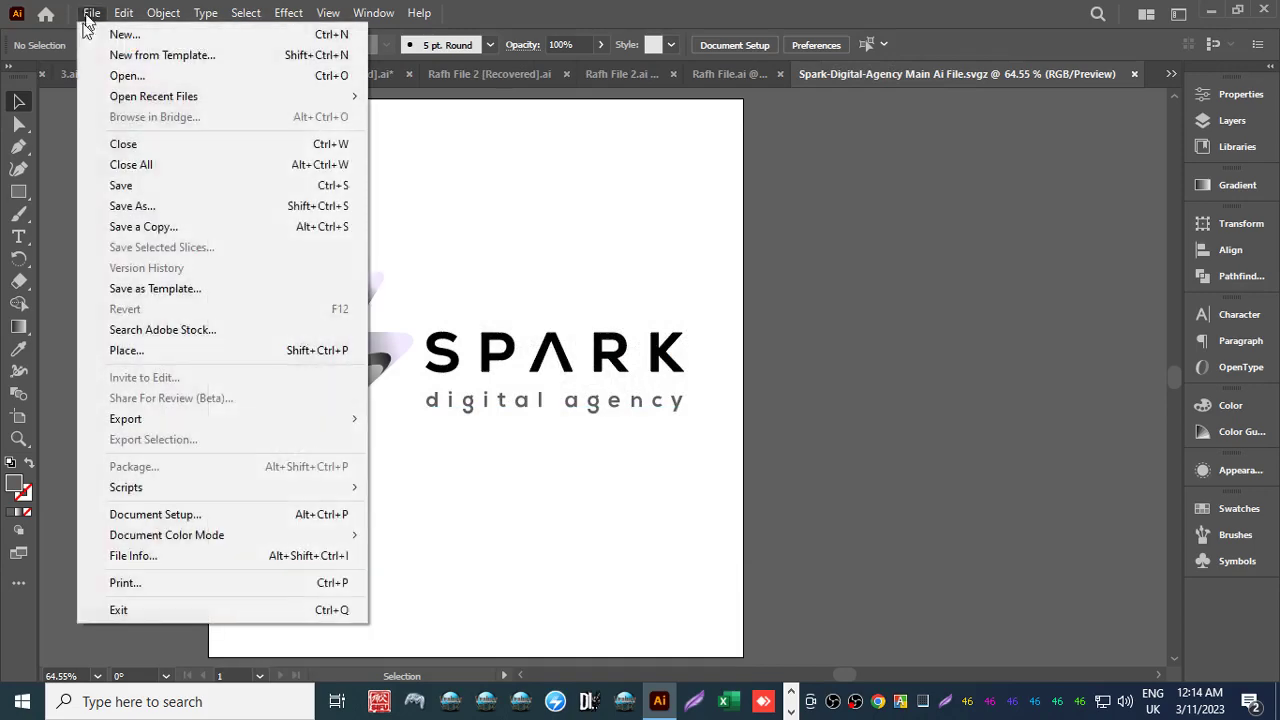
Export the artboards as a PNG named 2 with a White background.
{"action": "mouse_move", "coordinate": [314, 420]}
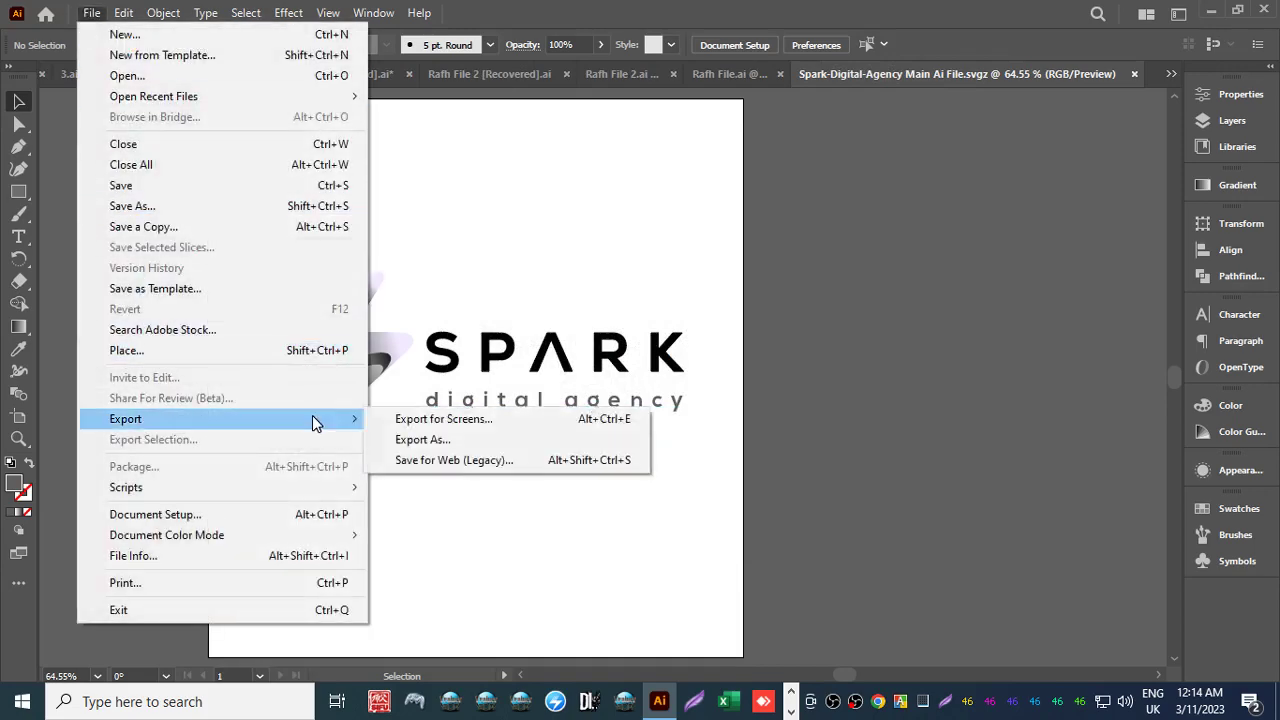
{"action": "left_click", "coordinate": [404, 436]}
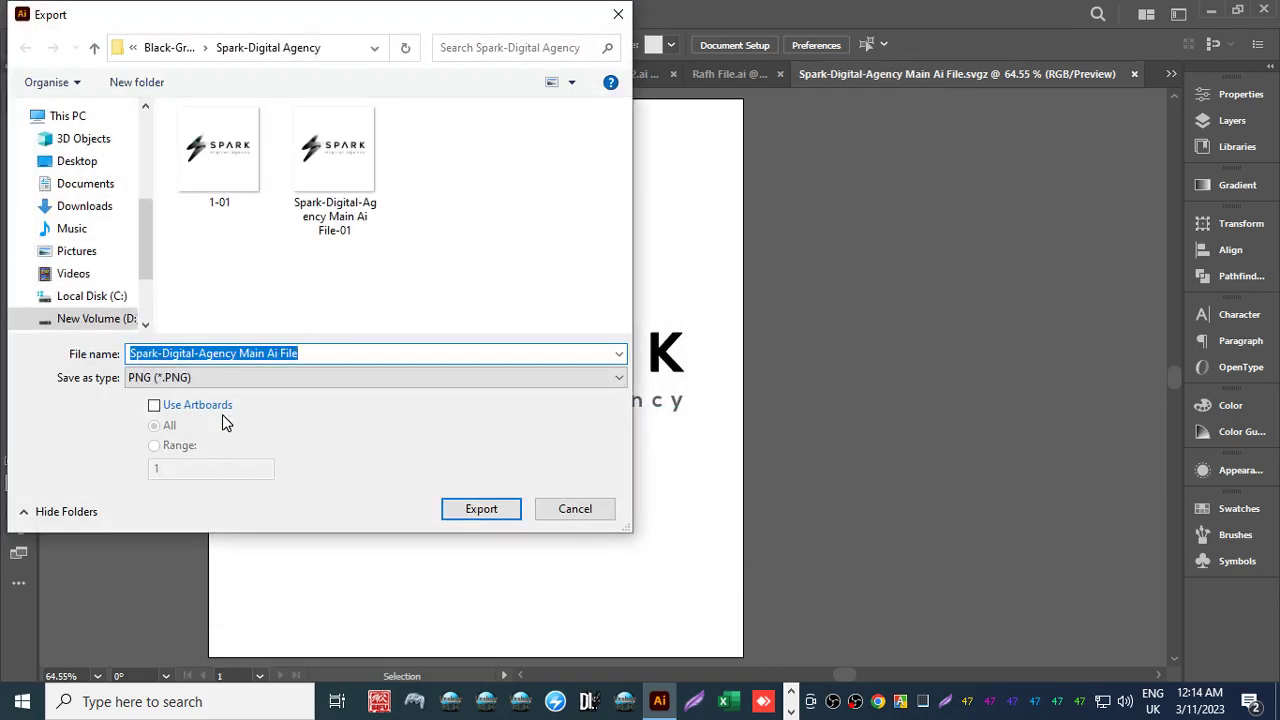
{"action": "left_click", "coordinate": [155, 405]}
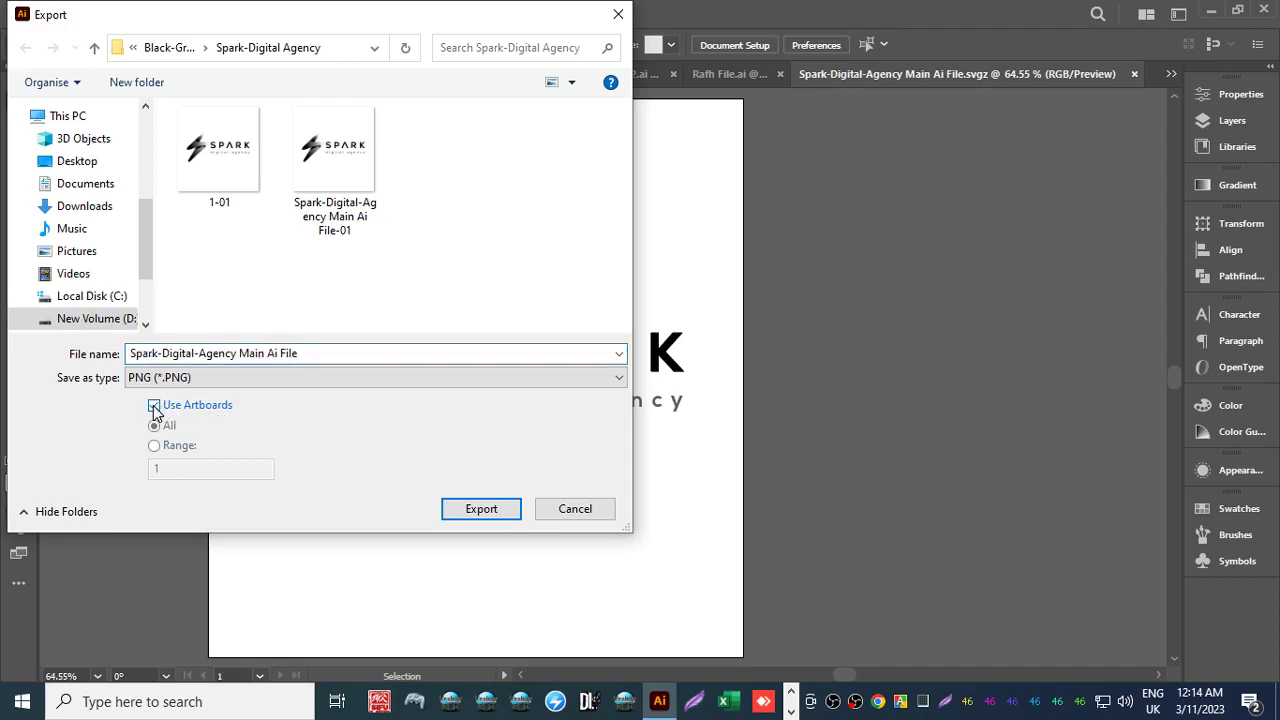
{"action": "left_click", "coordinate": [170, 356]}
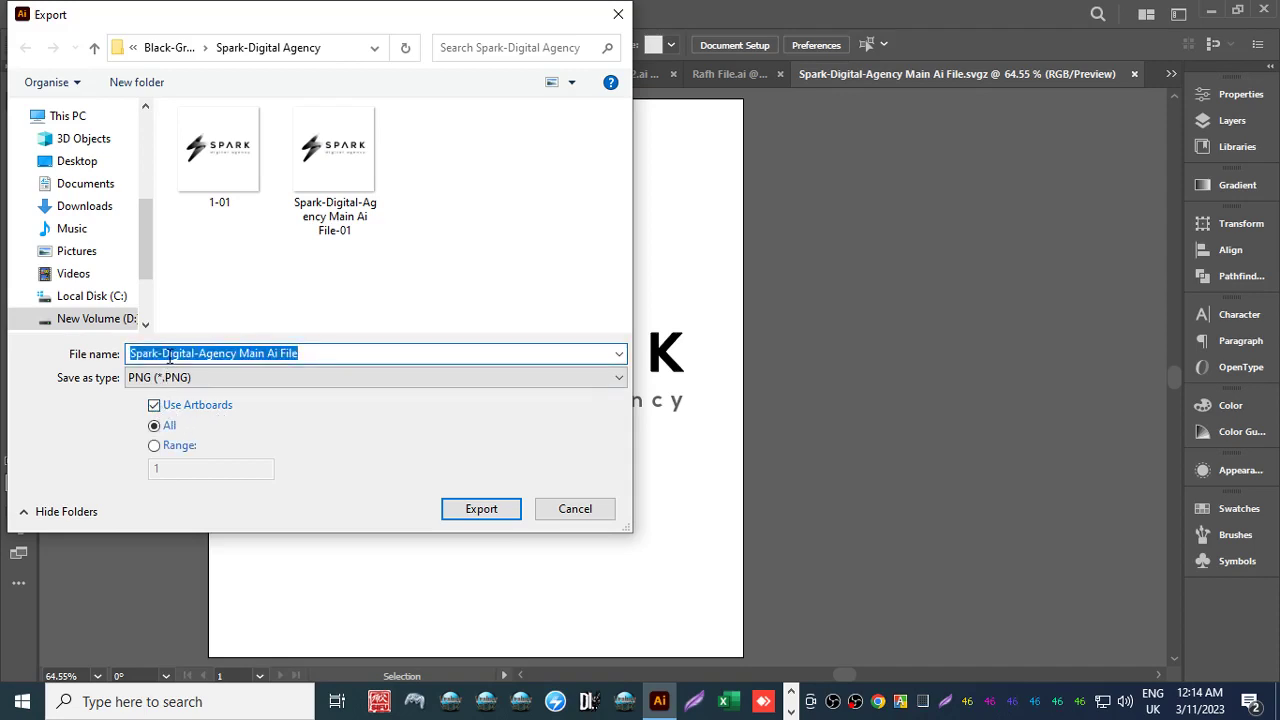
{"action": "type", "text": "1"}
{"action": "key", "text": "BackSpace"}
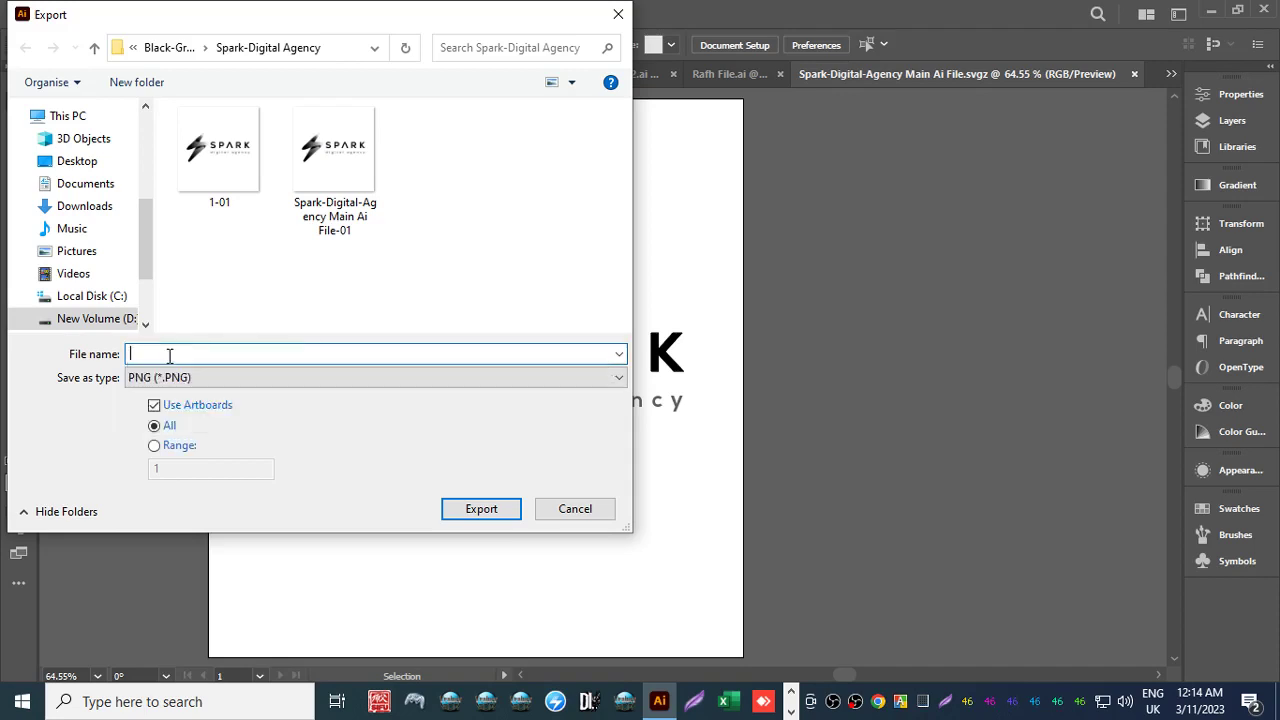
{"action": "type", "text": "2"}
{"action": "left_click", "coordinate": [486, 509]}
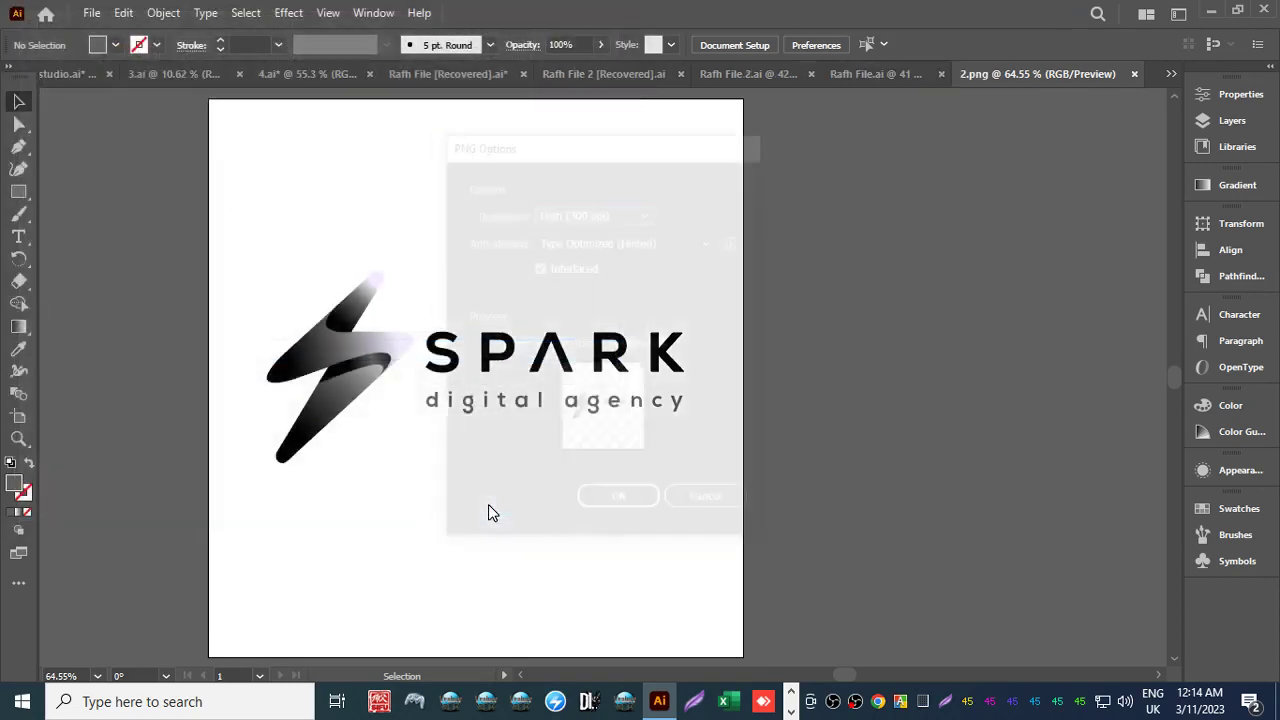
{"action": "left_click", "coordinate": [632, 343]}
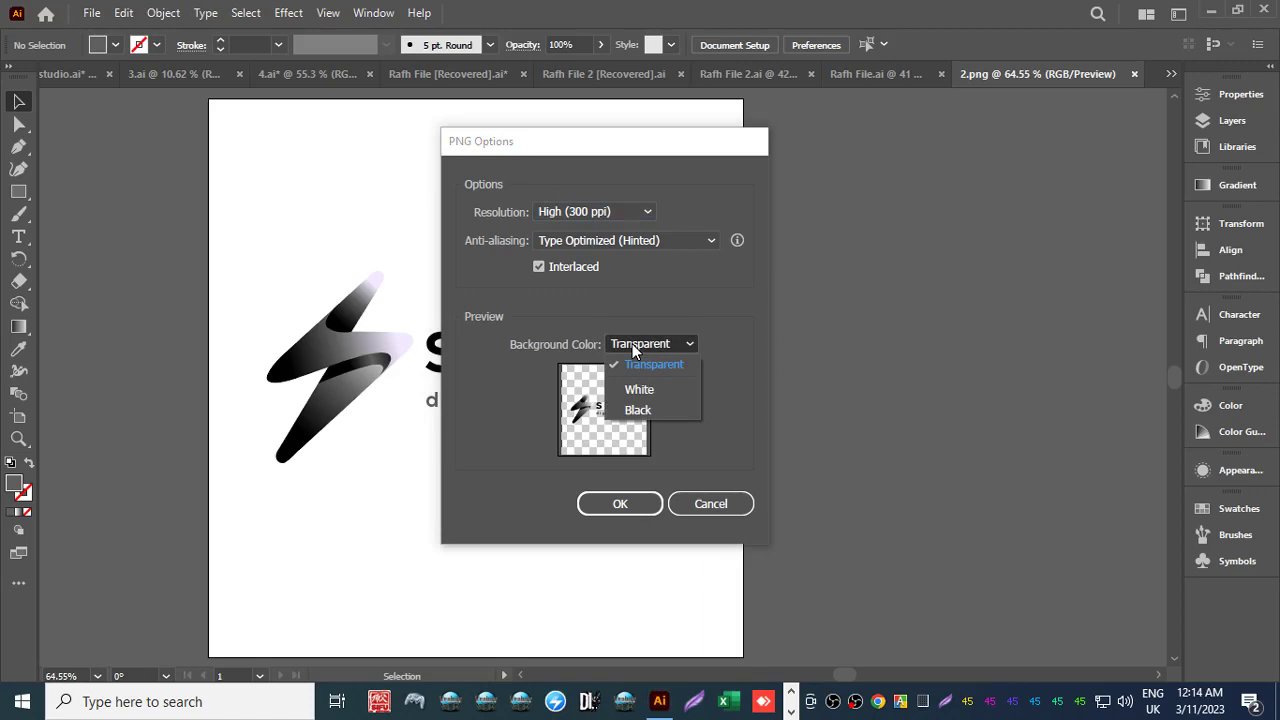
{"action": "left_click", "coordinate": [637, 389]}
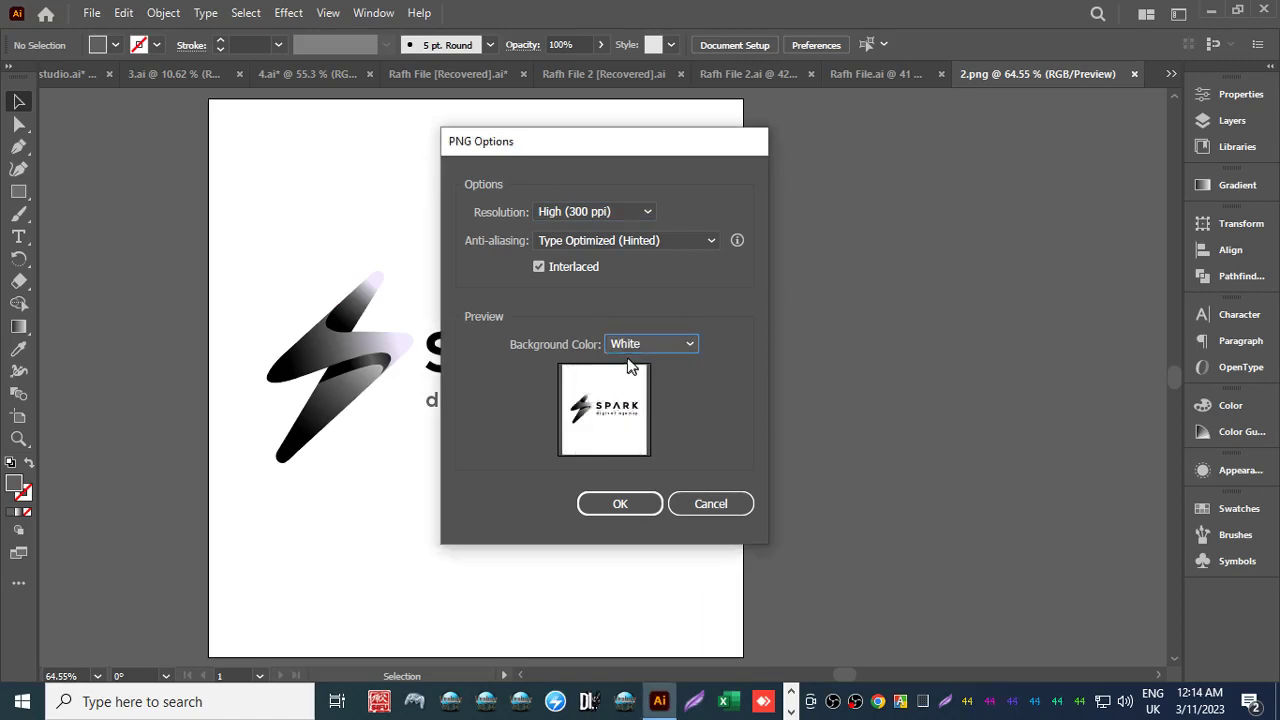
{"action": "left_click", "coordinate": [620, 504]}
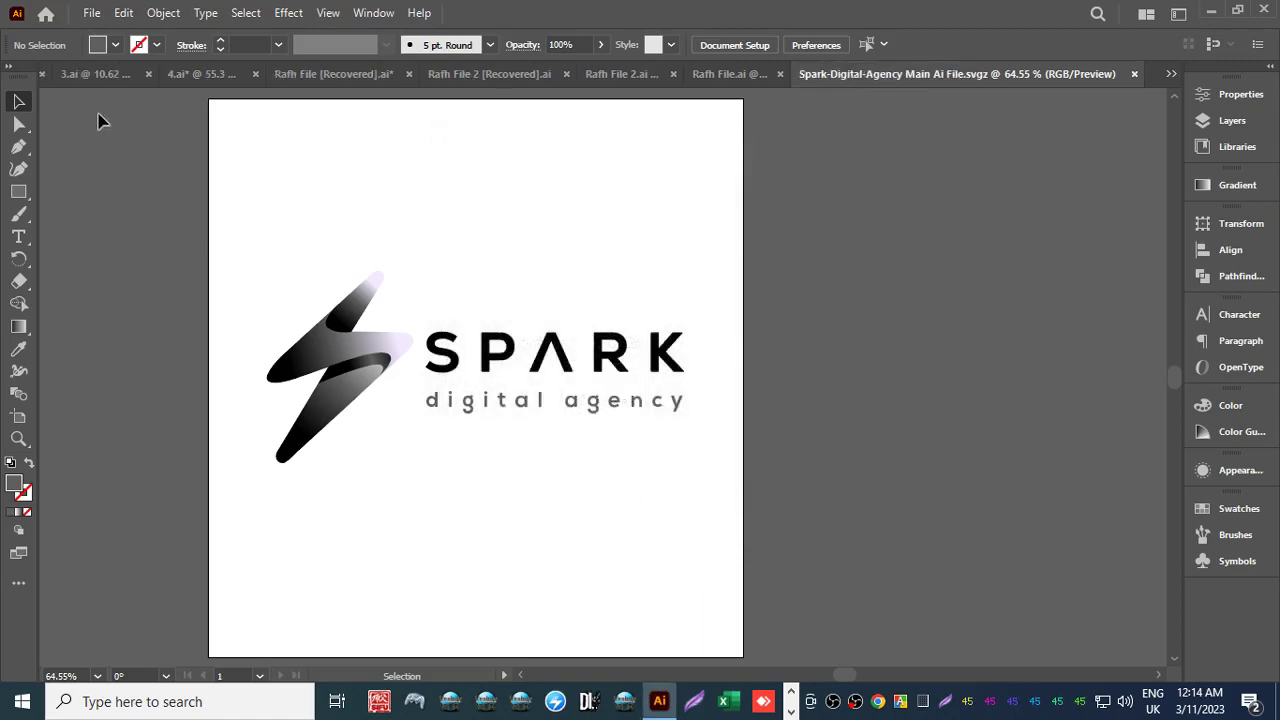
Export another PNG named 3 at High (300 ppi) with the white background.
{"action": "left_click", "coordinate": [91, 13]}
{"action": "mouse_move", "coordinate": [246, 417]}
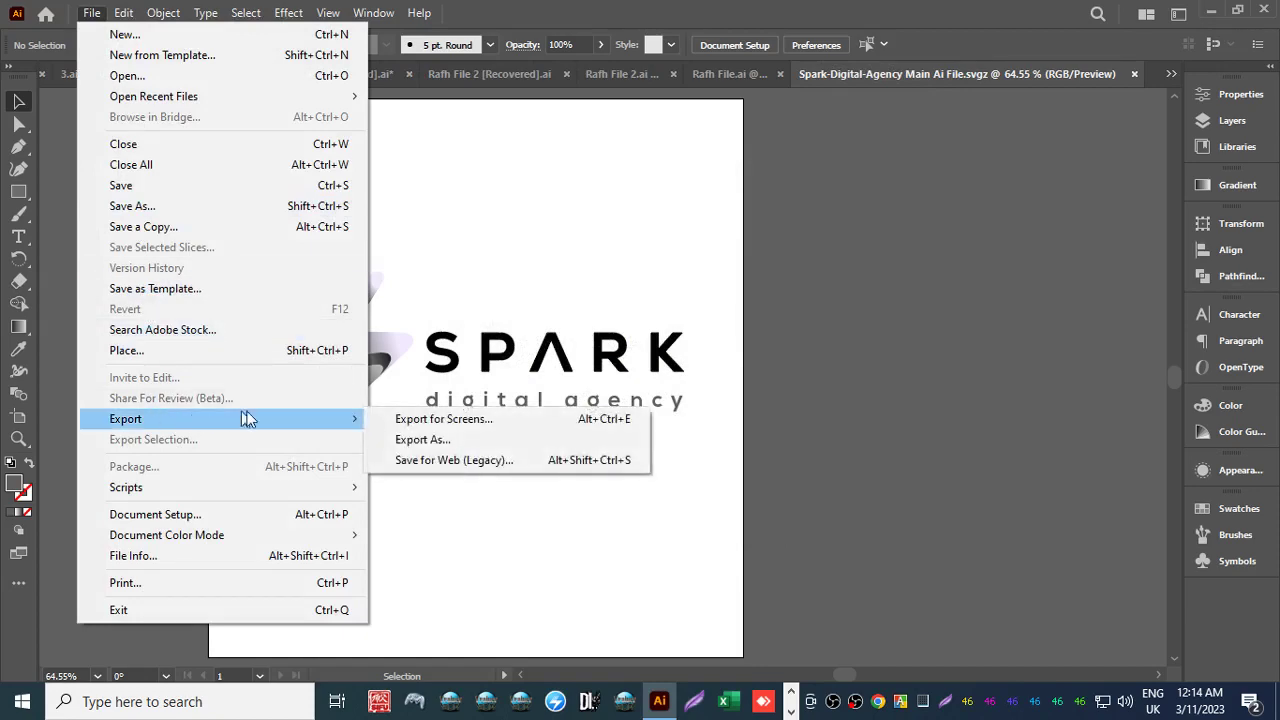
{"action": "left_click", "coordinate": [400, 440]}
{"action": "left_click", "coordinate": [154, 407]}
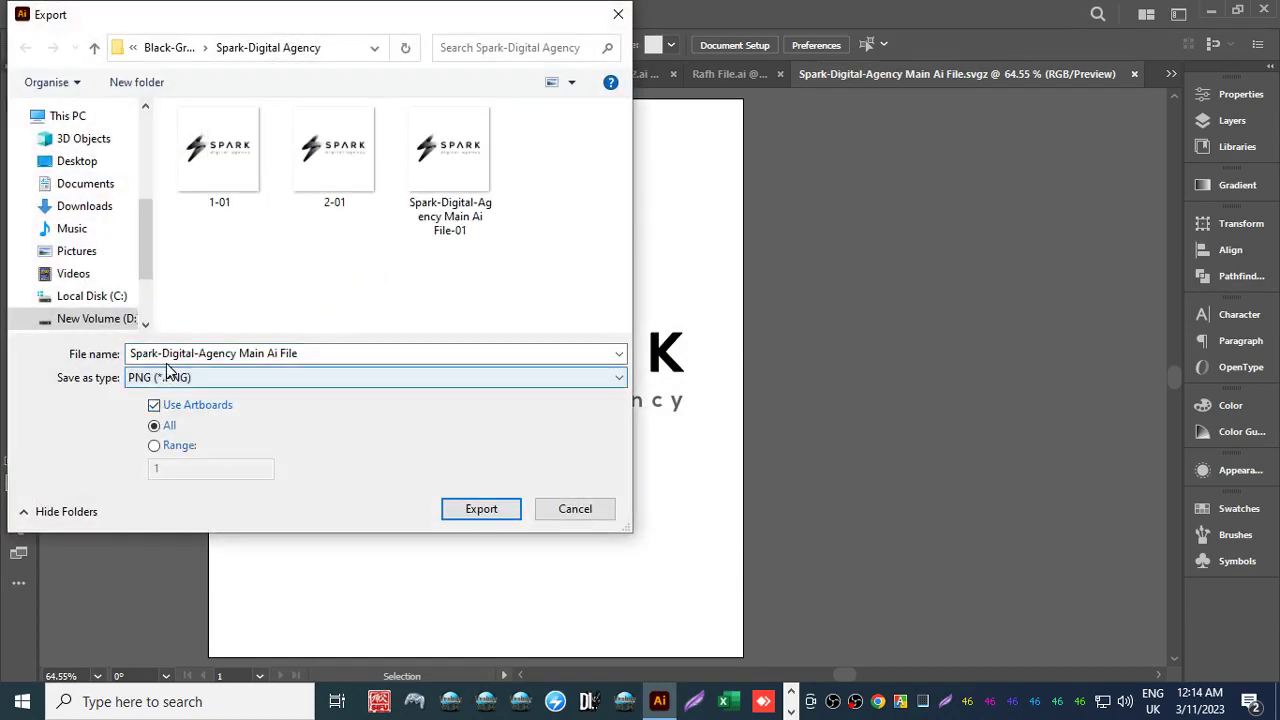
{"action": "left_click", "coordinate": [168, 354]}
{"action": "type", "text": "2"}
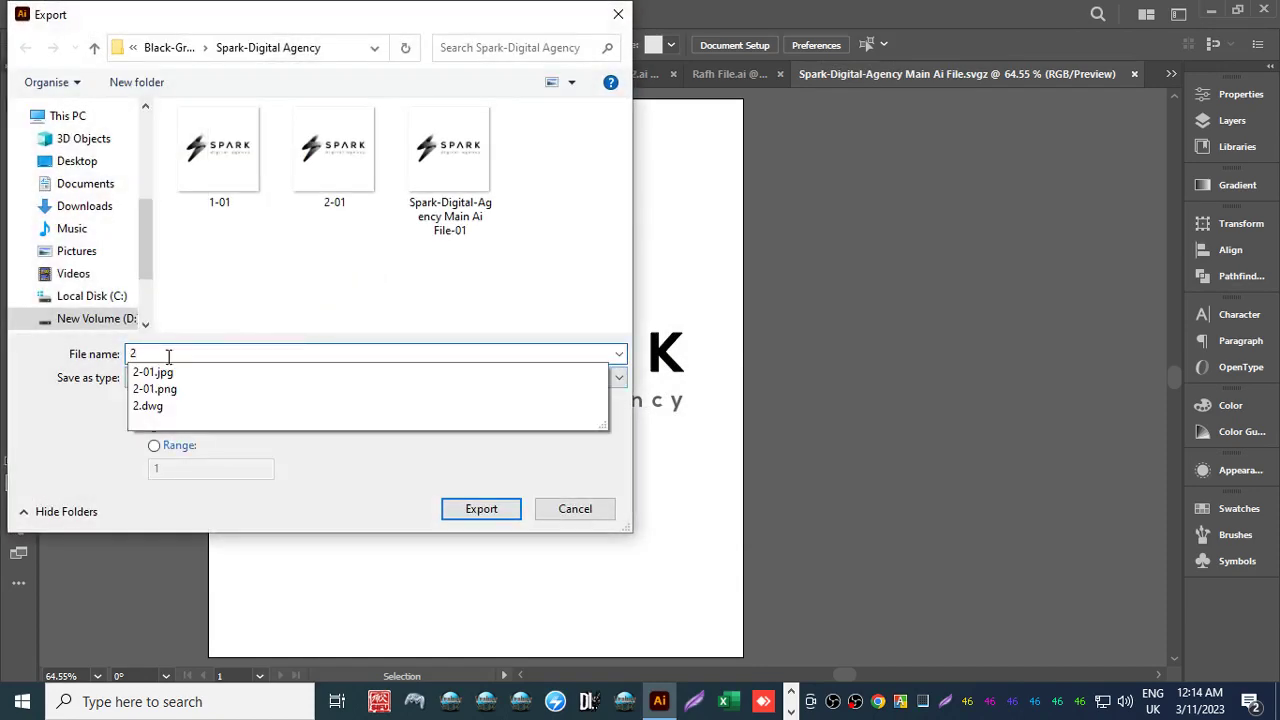
{"action": "key", "text": "BackSpace"}
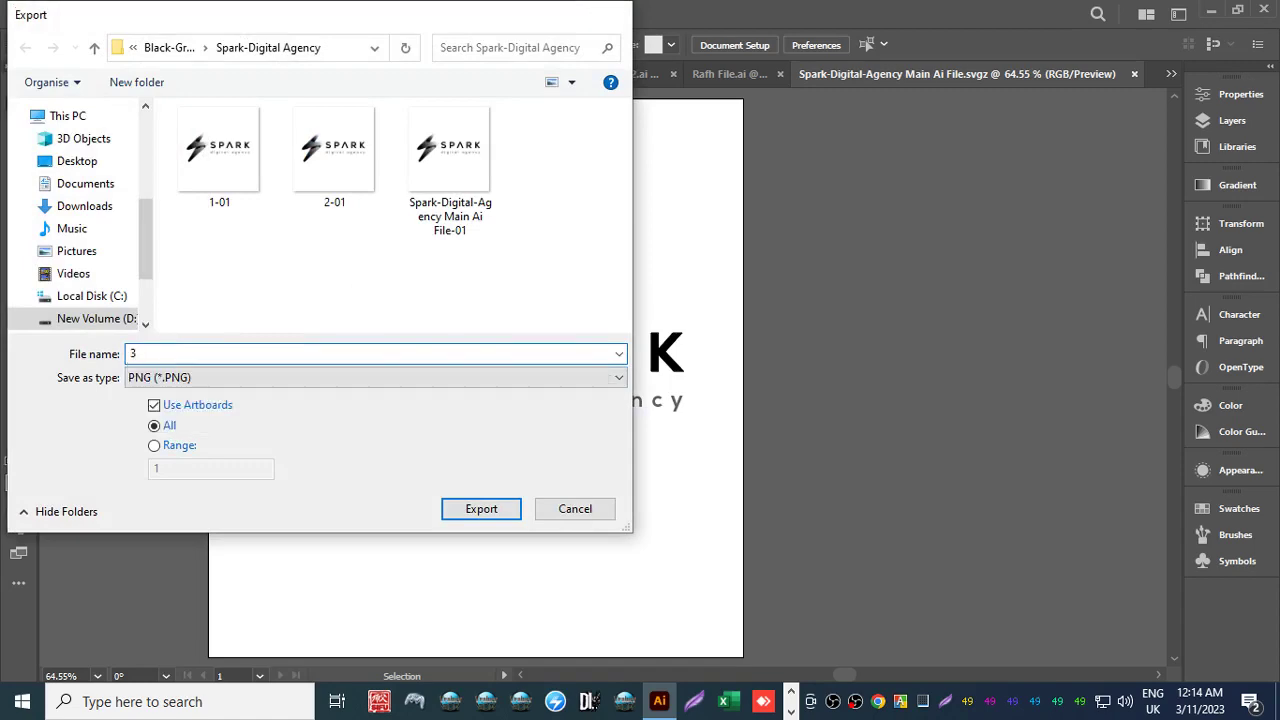
{"action": "key", "text": "Return"}
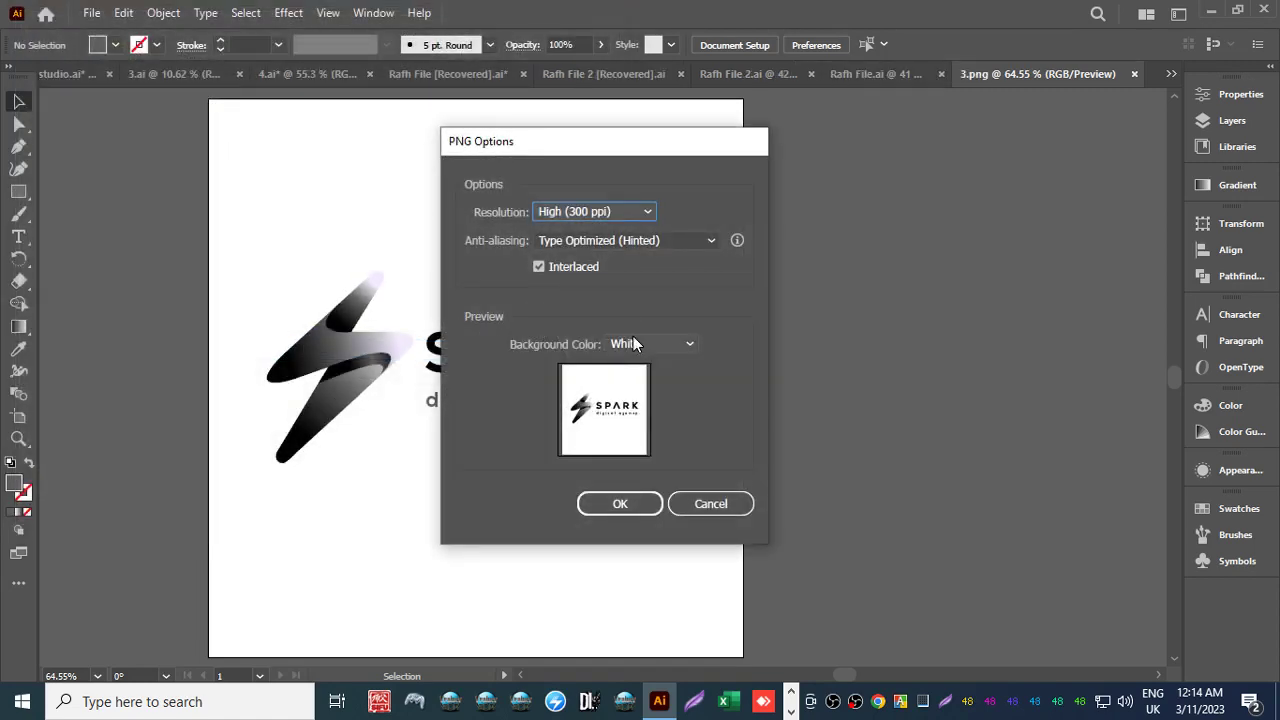
{"action": "left_click", "coordinate": [634, 505]}
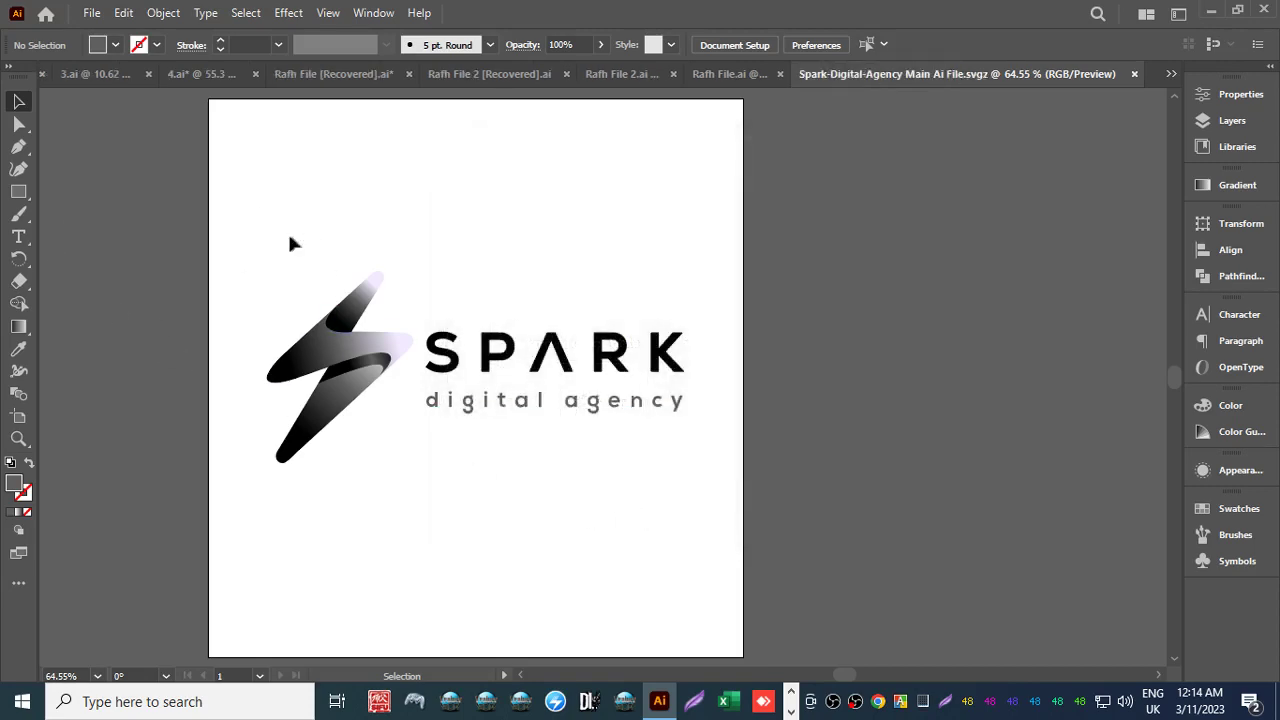
{"action": "left_click", "coordinate": [91, 12]}
Export the logo artboards as a Photoshop PSD at High (300 ppi) resolution.
{"action": "mouse_move", "coordinate": [323, 419]}
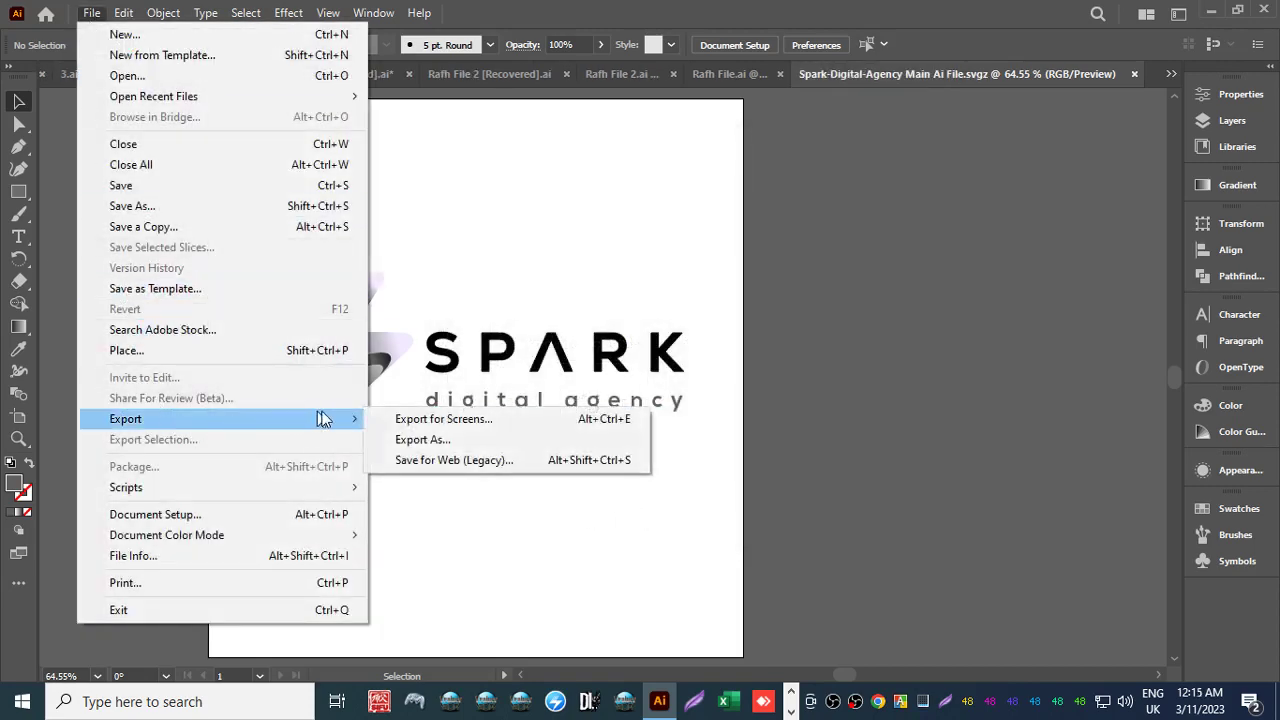
{"action": "left_click", "coordinate": [428, 439]}
{"action": "left_click", "coordinate": [155, 378]}
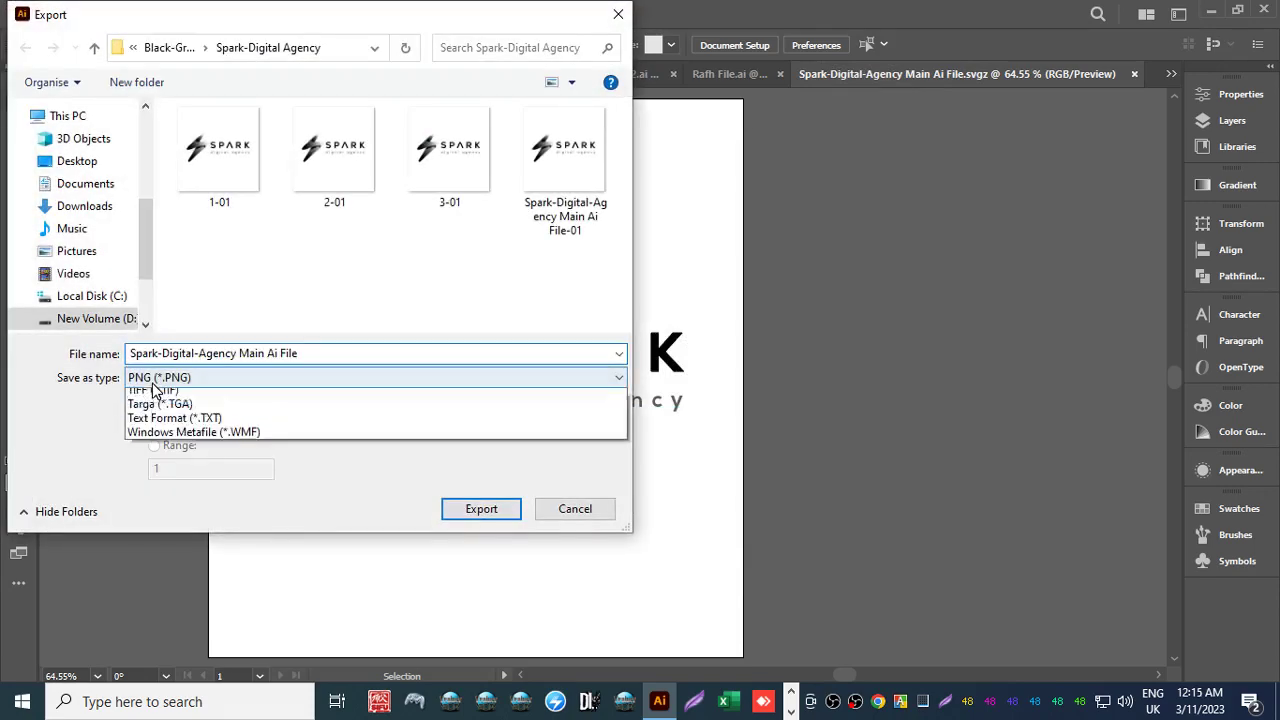
{"action": "left_click", "coordinate": [166, 494]}
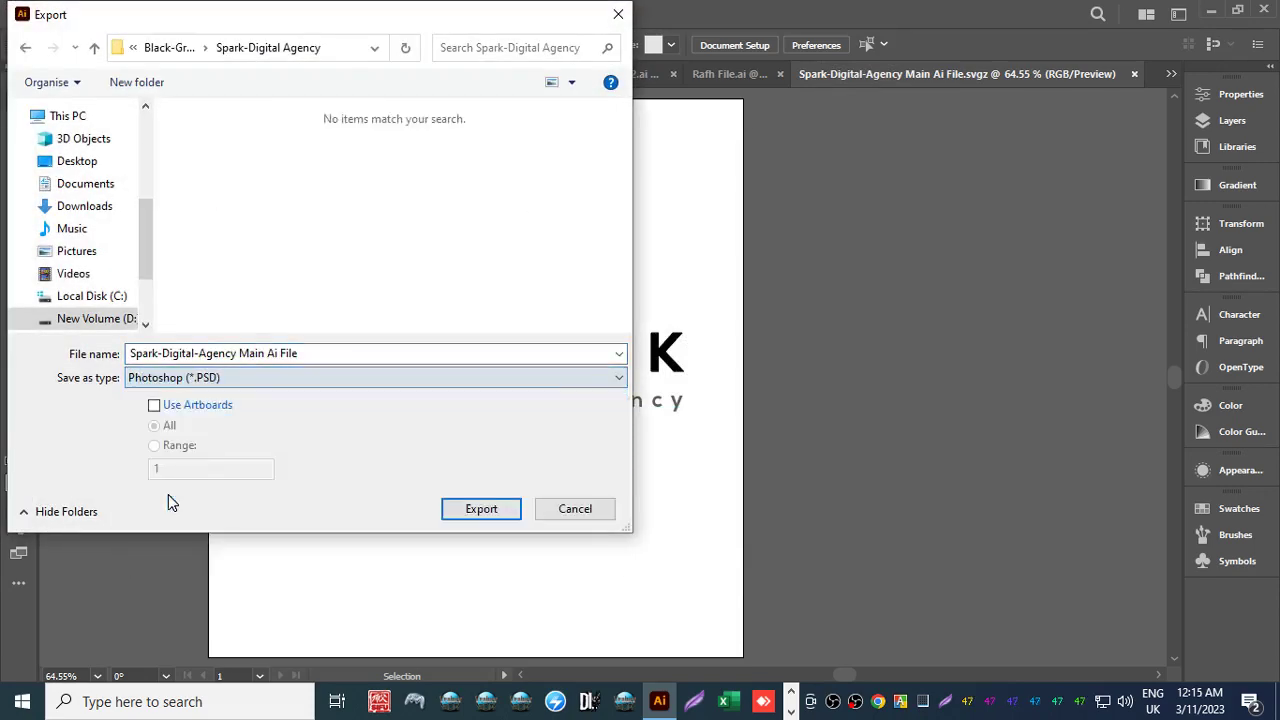
{"action": "left_click", "coordinate": [155, 405]}
{"action": "left_click", "coordinate": [500, 512]}
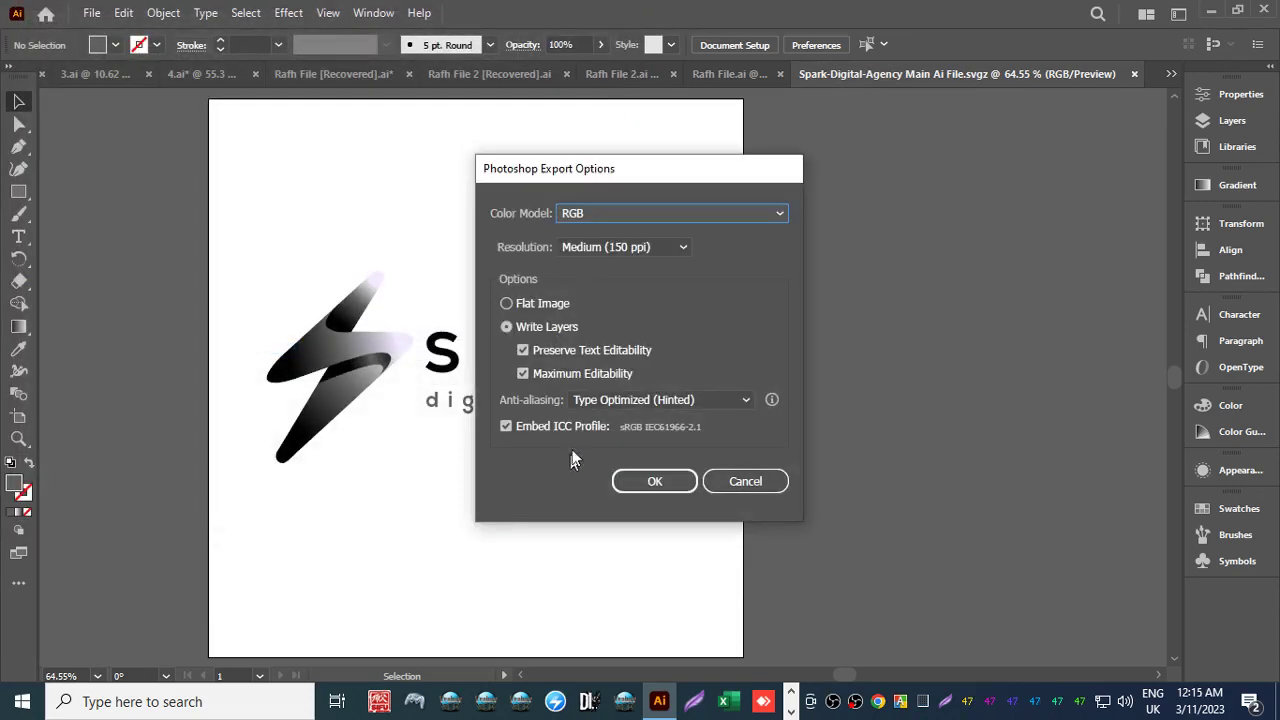
{"action": "left_click", "coordinate": [602, 246]}
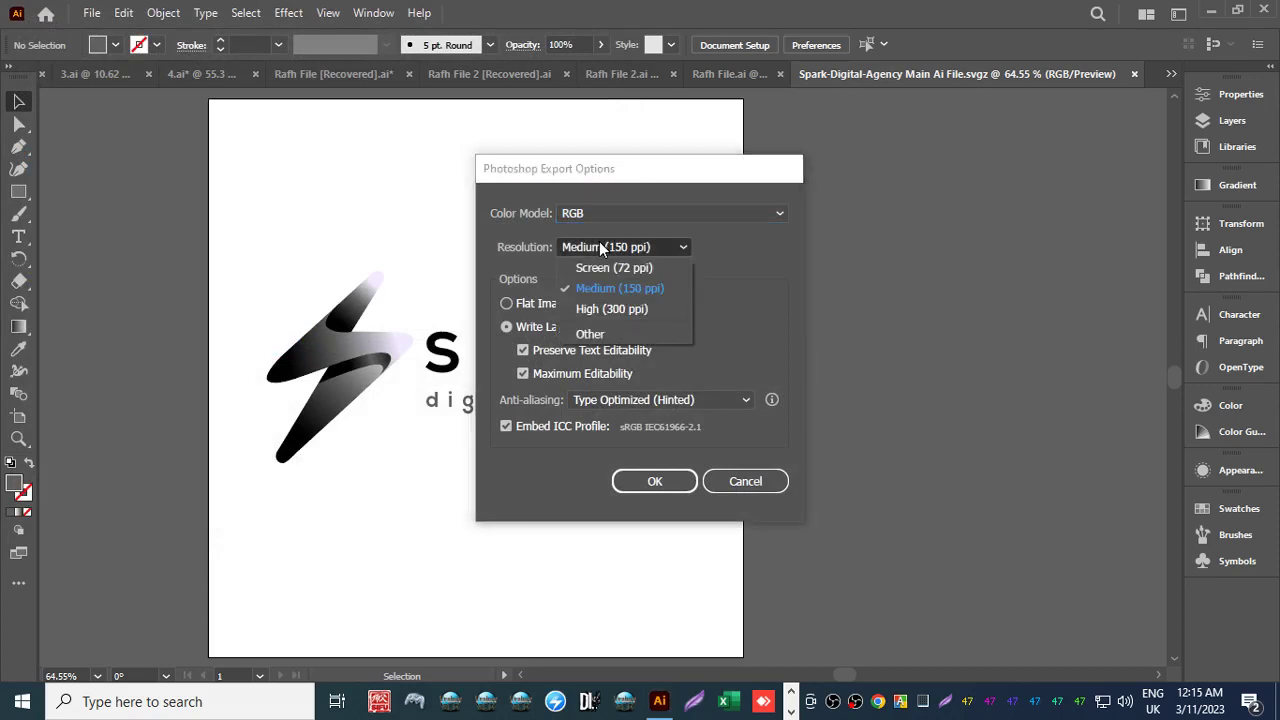
{"action": "left_click", "coordinate": [609, 308]}
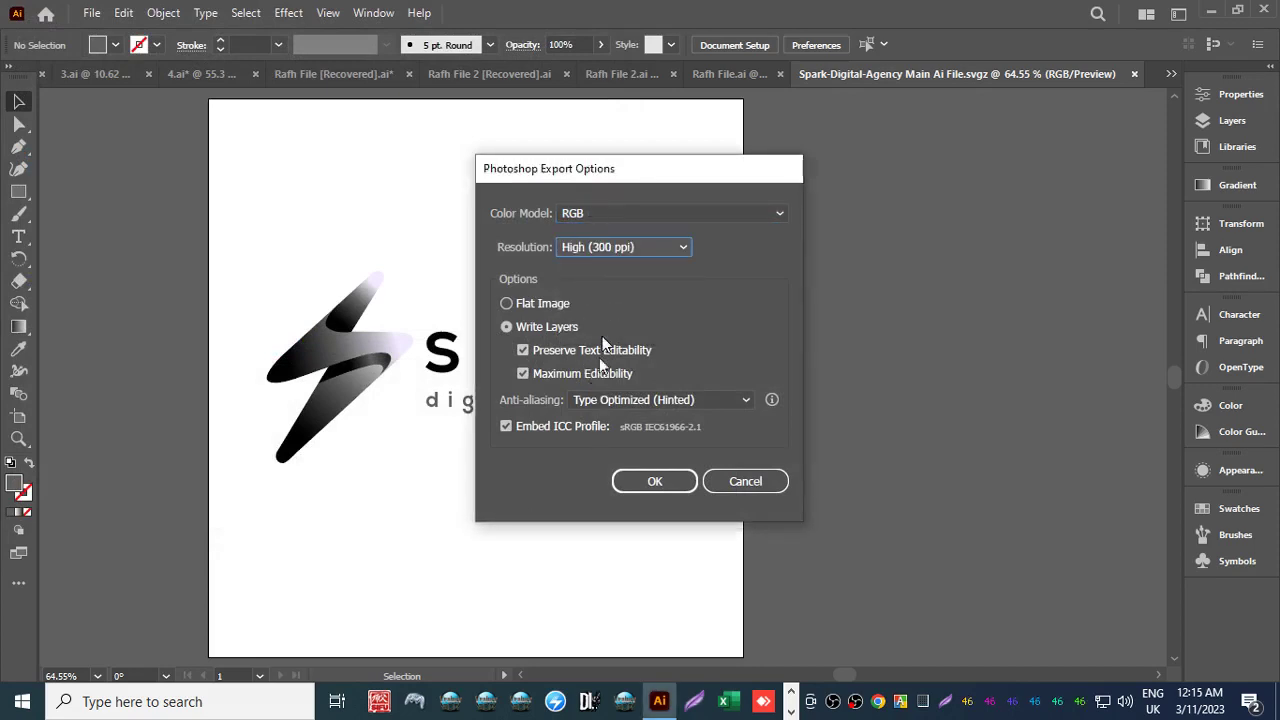
{"action": "left_click", "coordinate": [658, 483]}
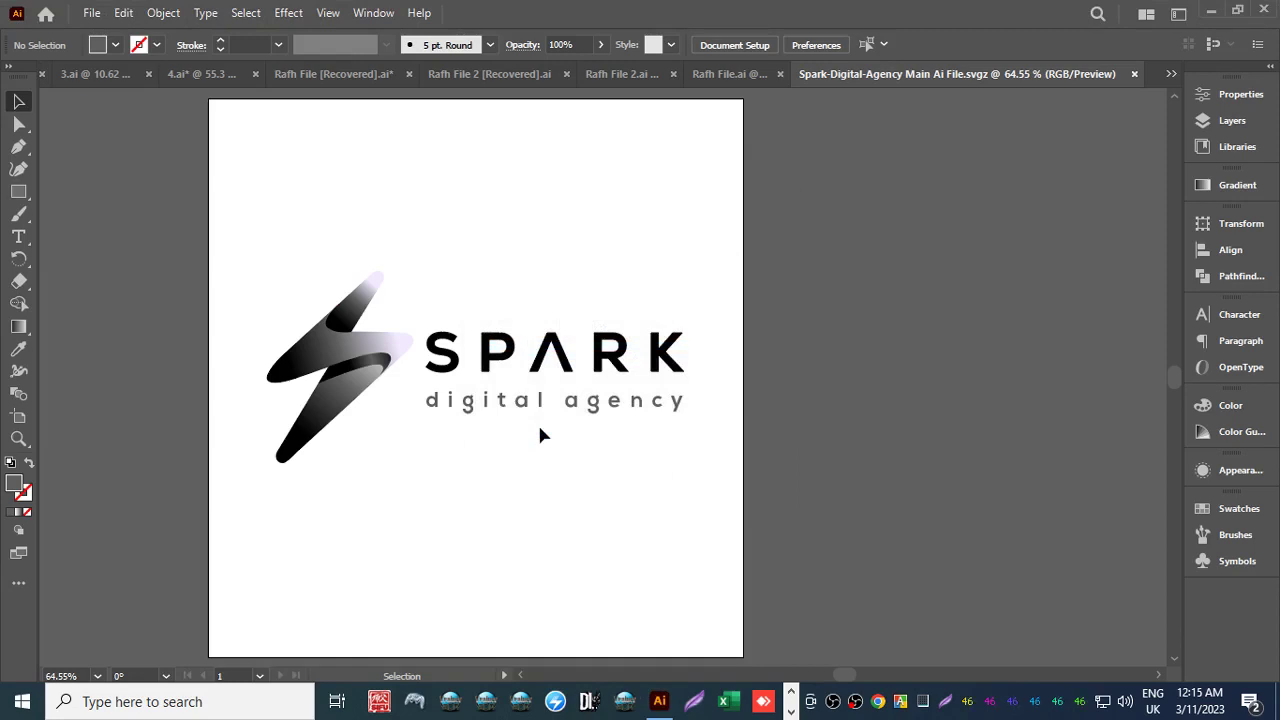
Export the artboard as a Photoshop PSD named '1' in CMYK colour at 300 ppi.
{"action": "left_click", "coordinate": [90, 13]}
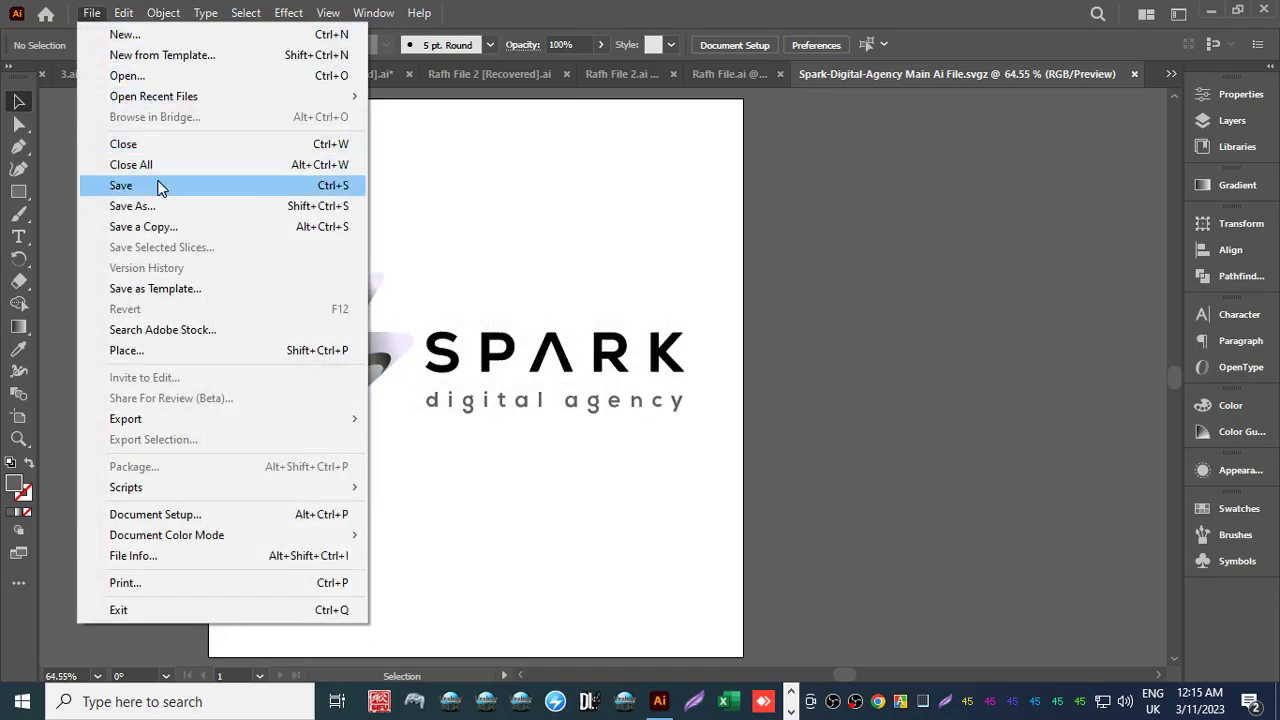
{"action": "mouse_move", "coordinate": [206, 418]}
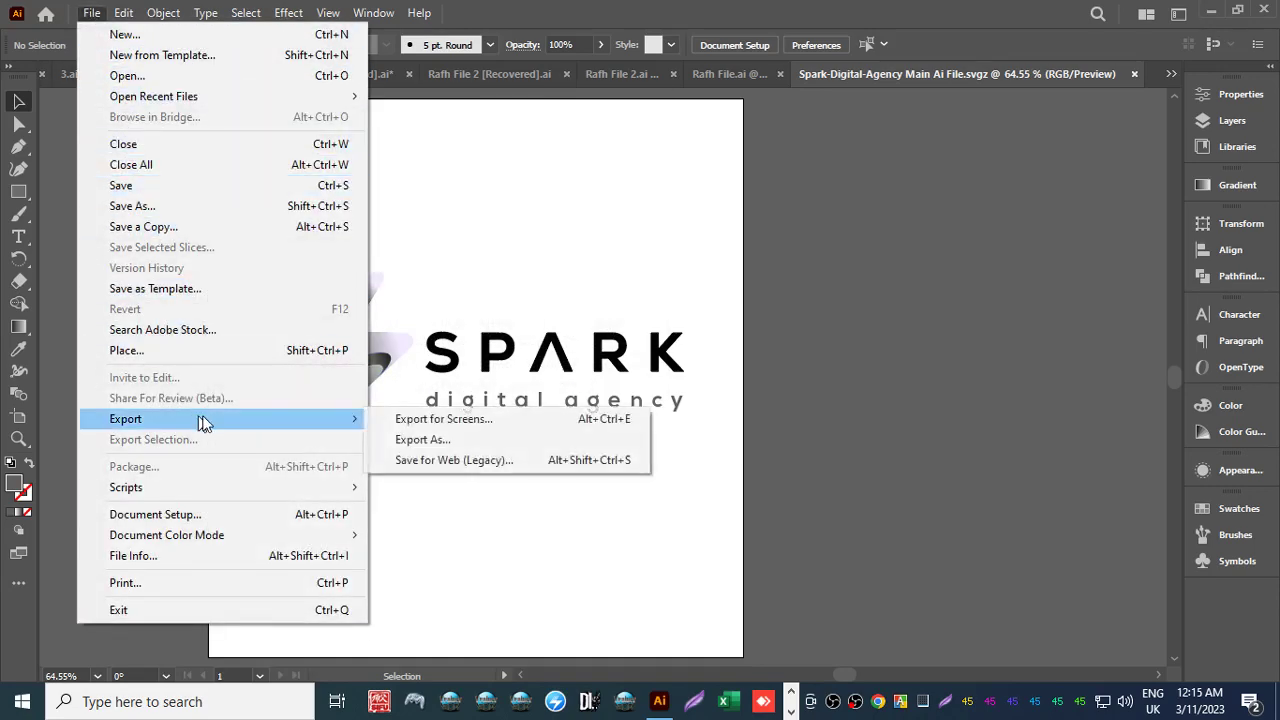
{"action": "left_click", "coordinate": [412, 440]}
{"action": "left_click", "coordinate": [155, 405]}
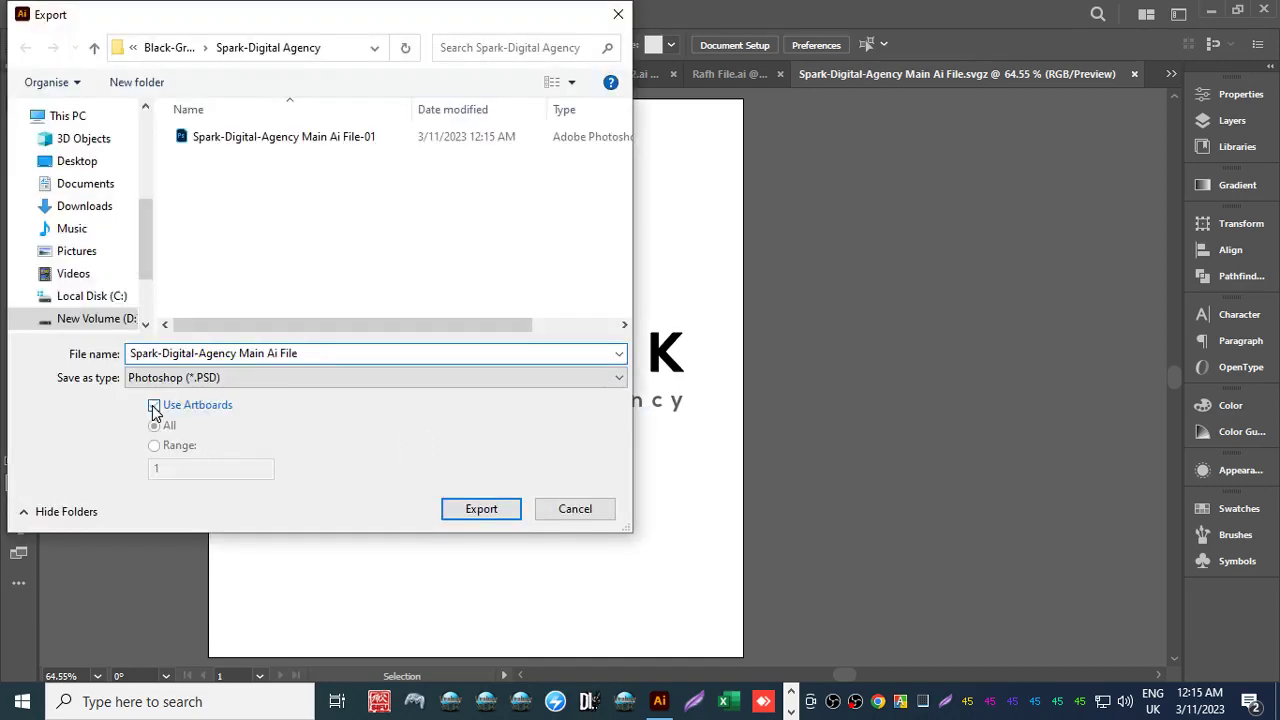
{"action": "left_click", "coordinate": [200, 377]}
{"action": "left_click", "coordinate": [195, 495]}
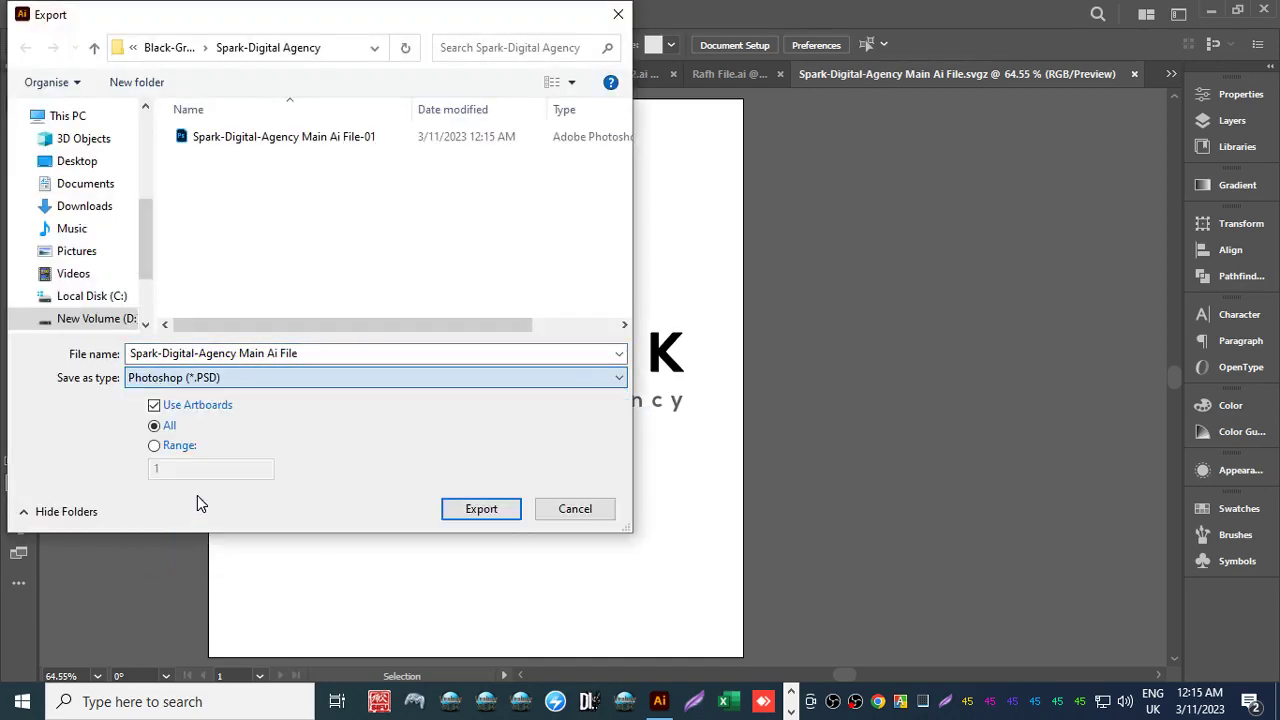
{"action": "left_click", "coordinate": [166, 353]}
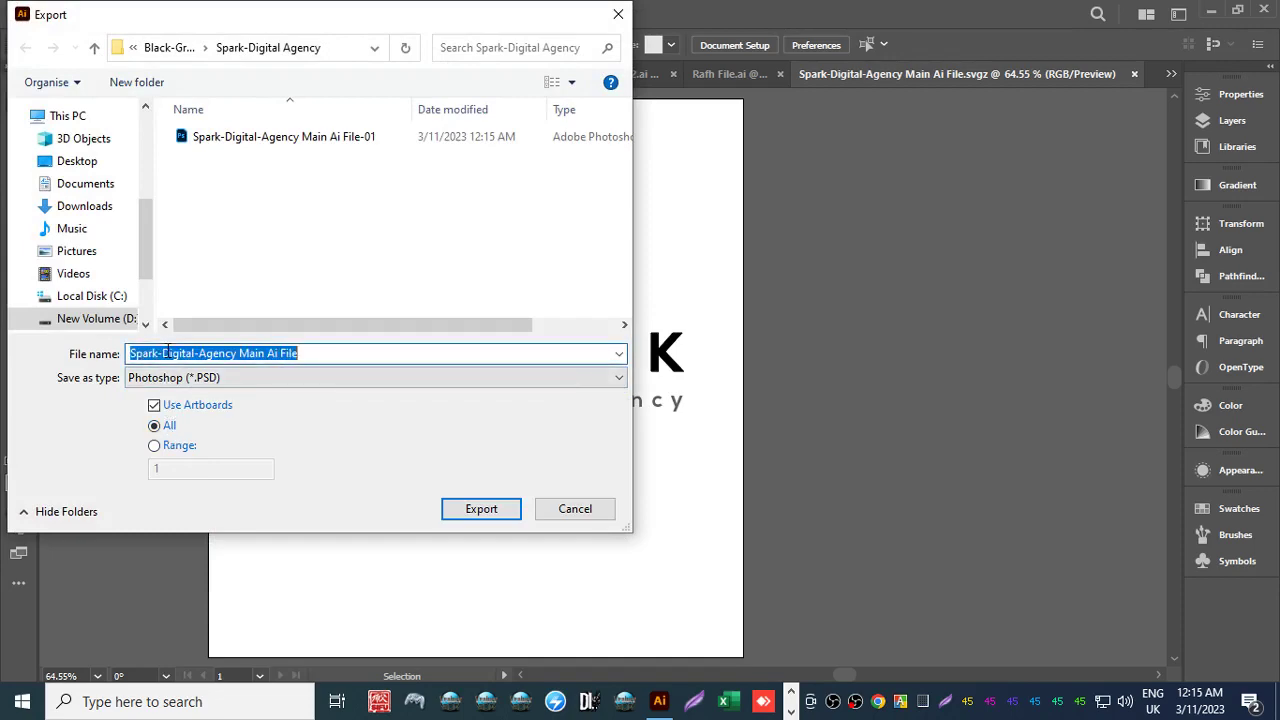
{"action": "type", "text": "1"}
{"action": "left_click", "coordinate": [472, 505]}
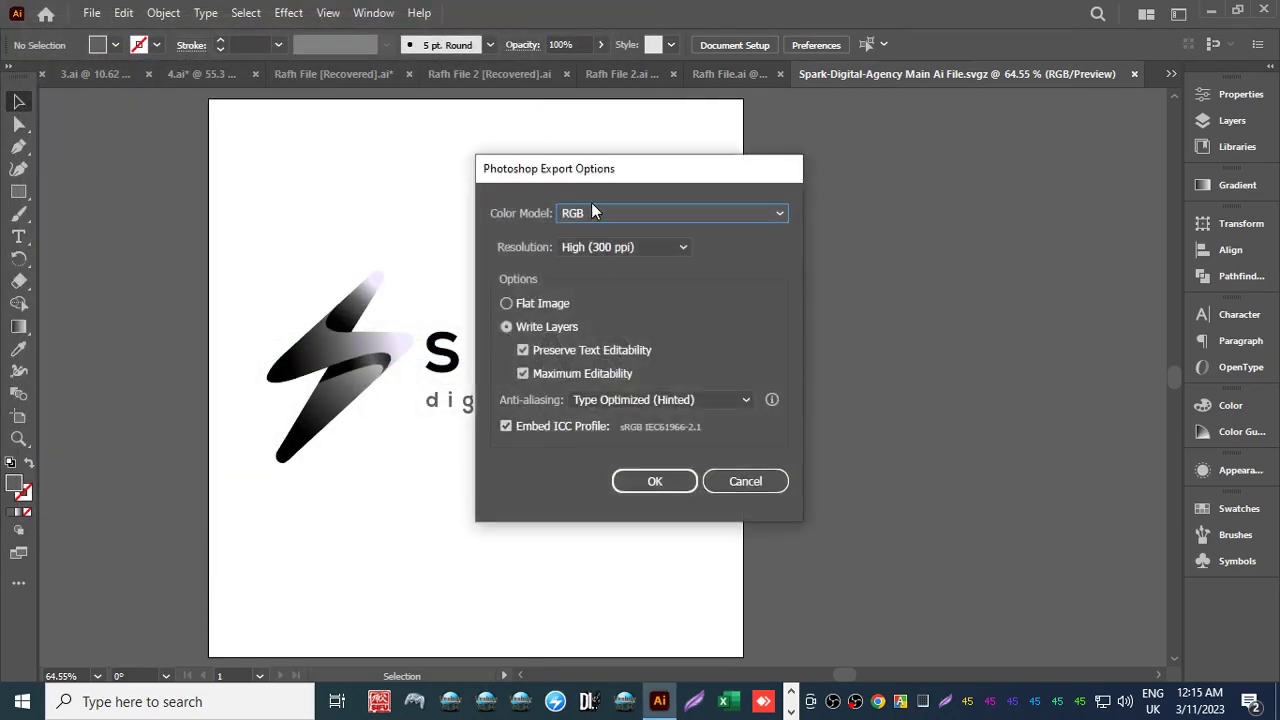
{"action": "left_click", "coordinate": [592, 214]}
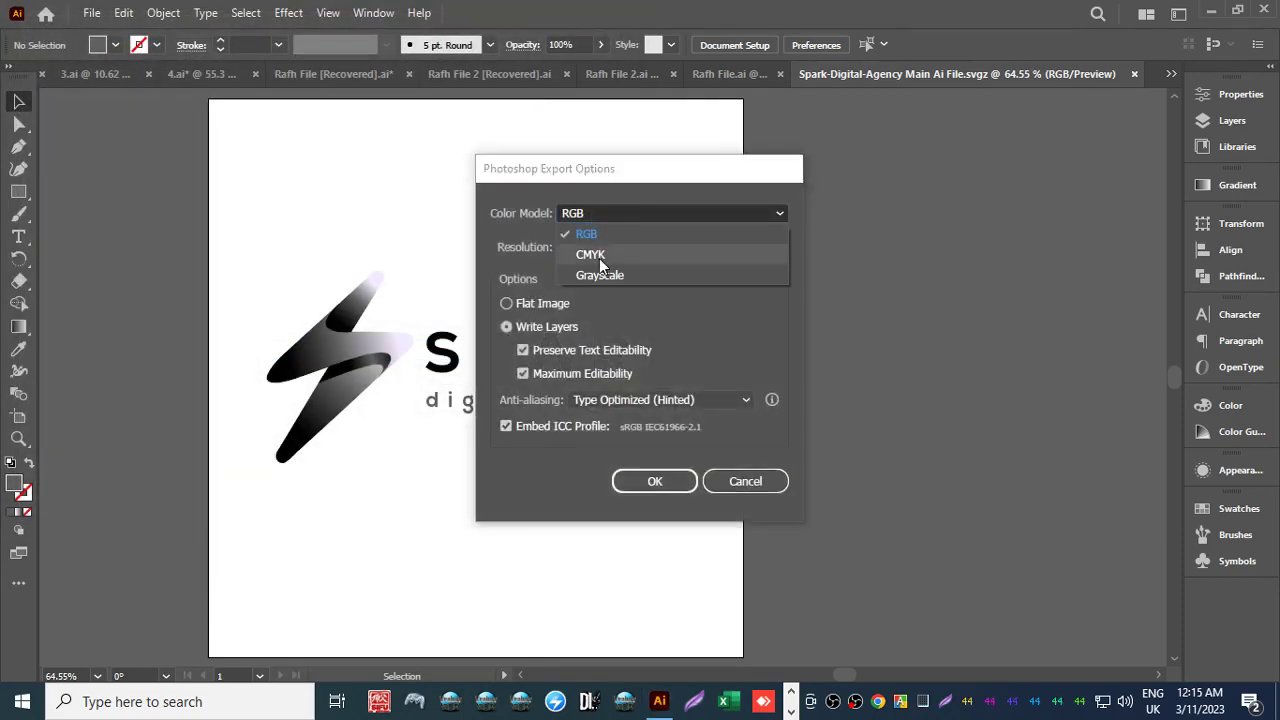
{"action": "left_click", "coordinate": [600, 262]}
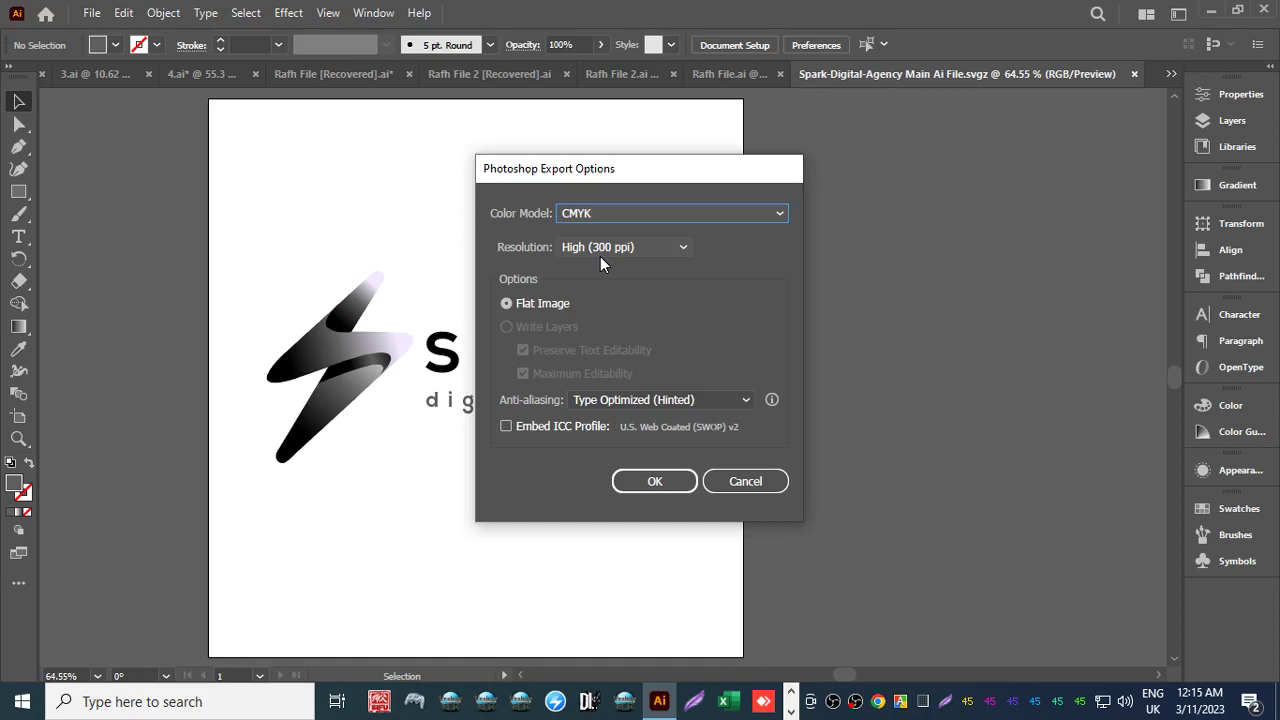
{"action": "left_click", "coordinate": [648, 484]}
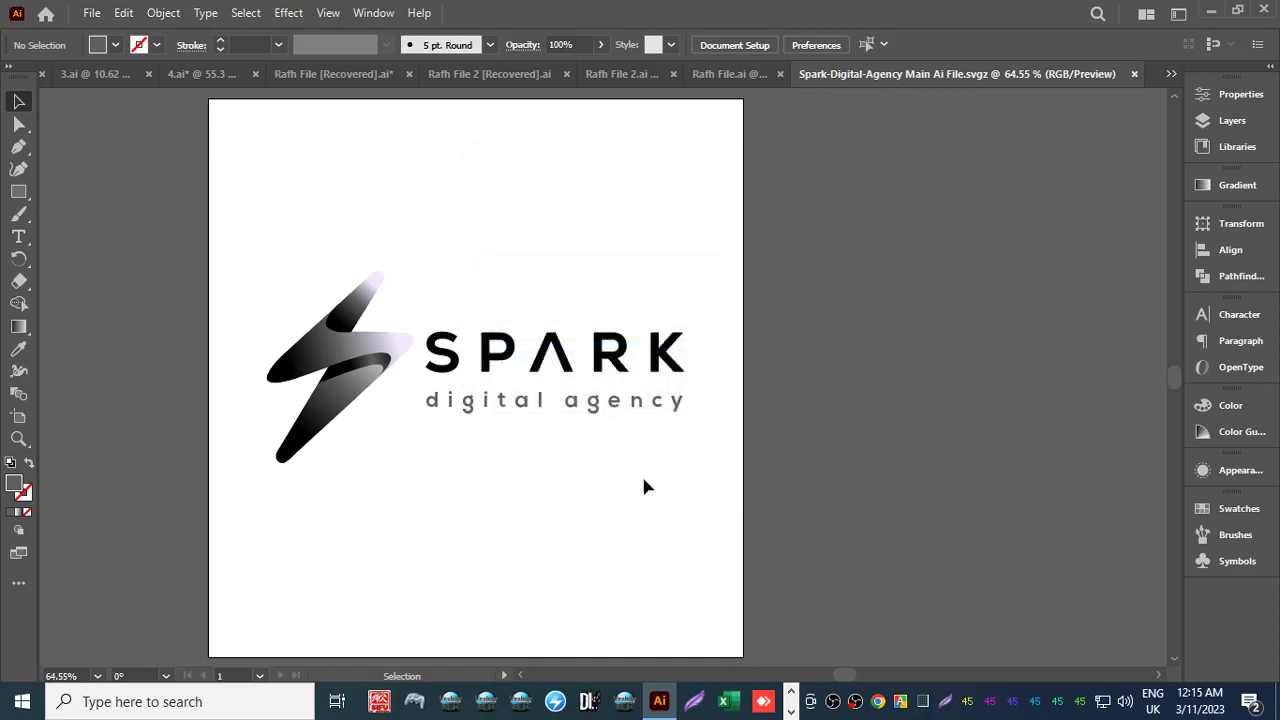
Export the logo as SVG, declining to replace the existing SVG file.
{"action": "left_click", "coordinate": [91, 13]}
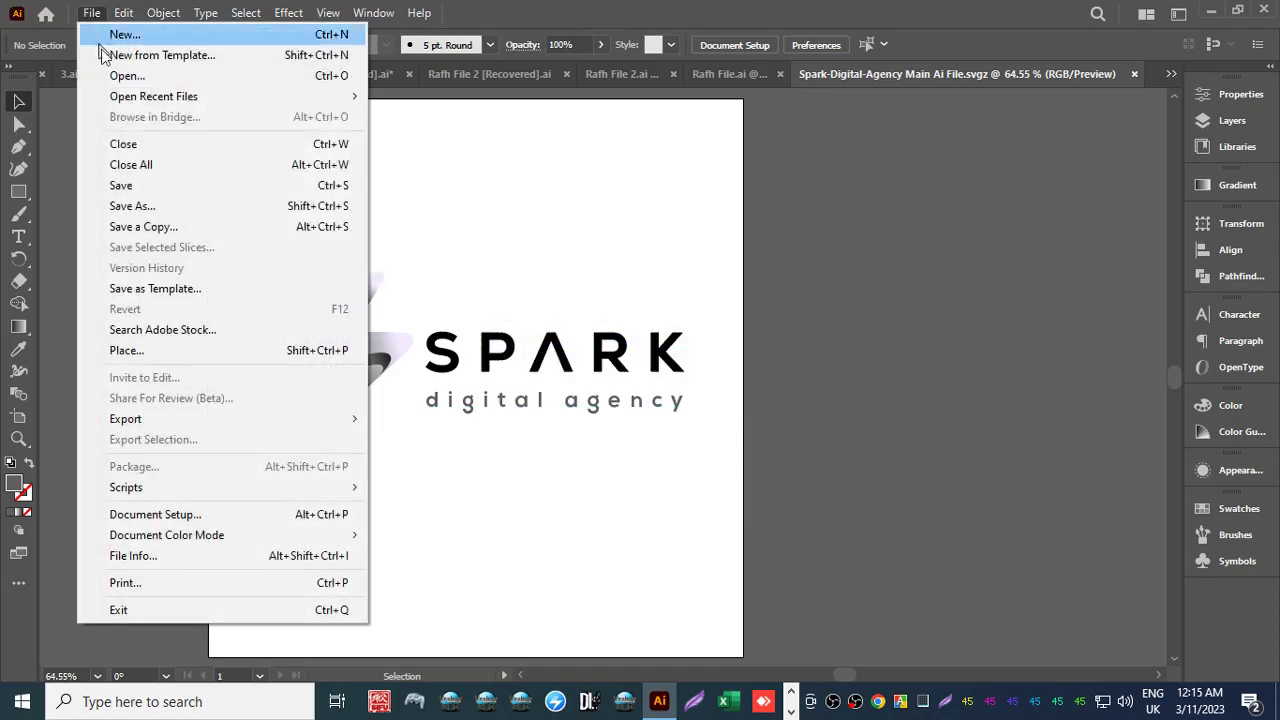
{"action": "mouse_move", "coordinate": [175, 420]}
{"action": "left_click", "coordinate": [435, 438]}
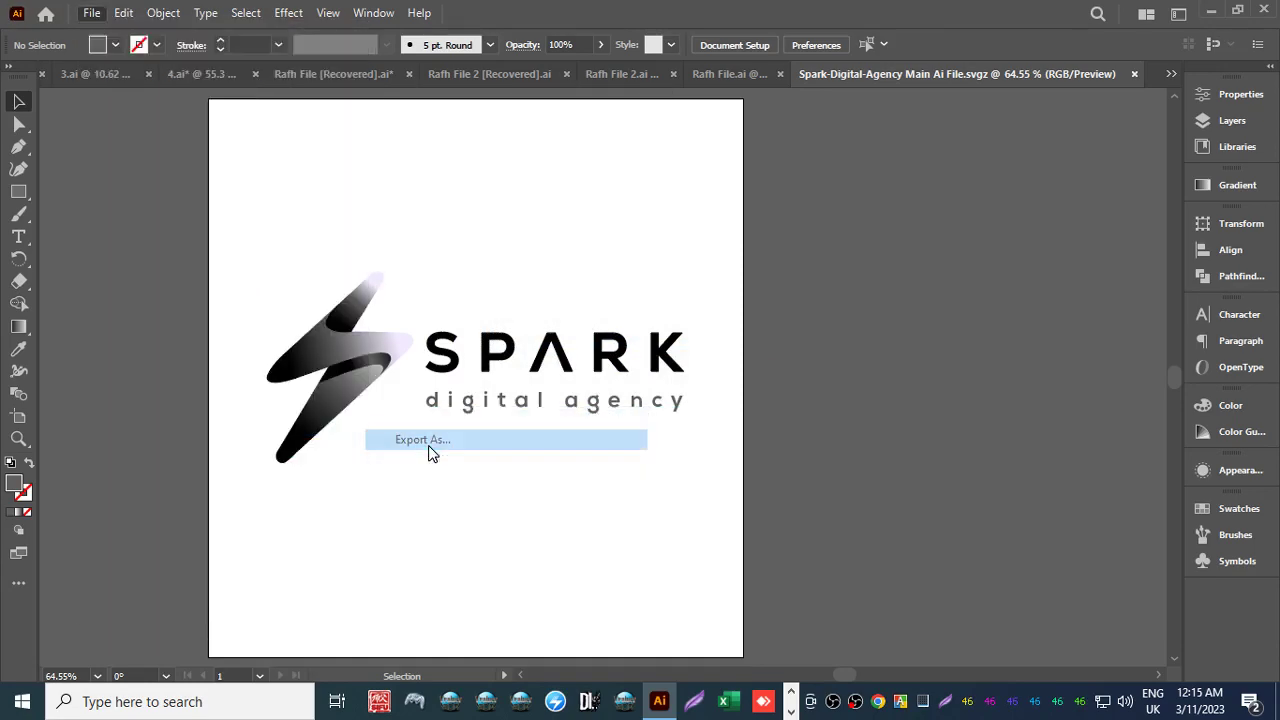
{"action": "left_click", "coordinate": [200, 378]}
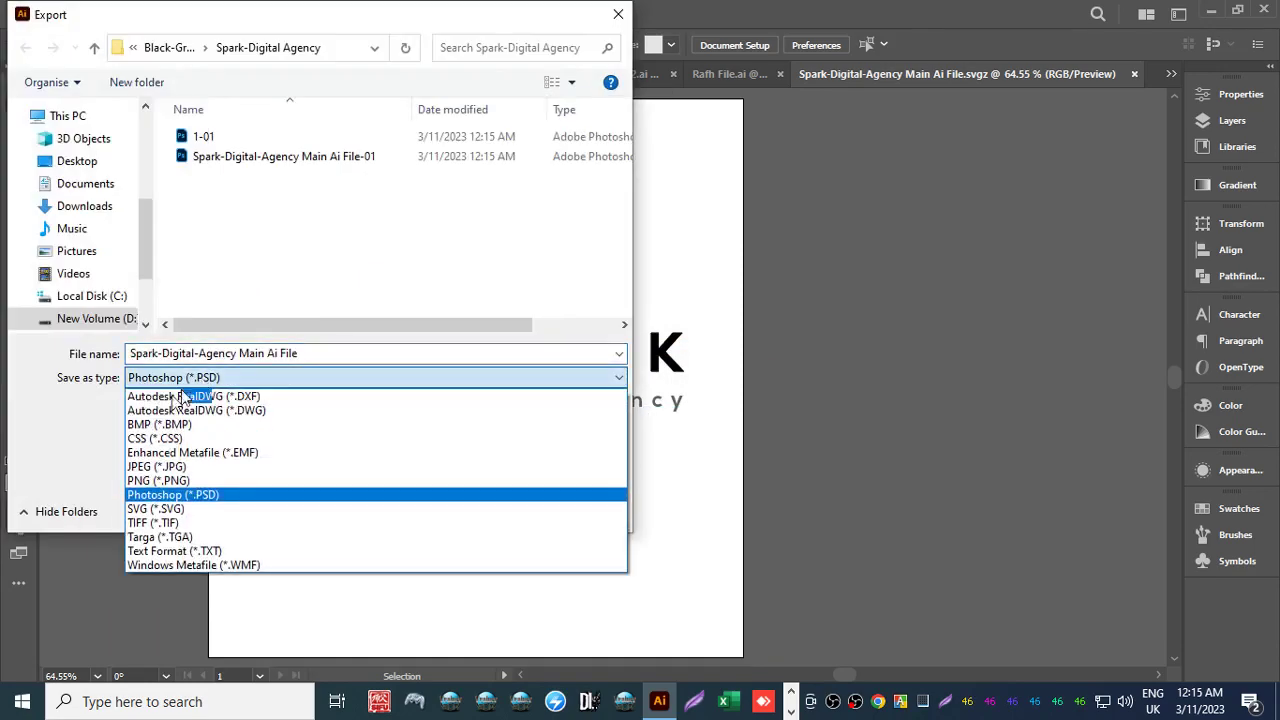
{"action": "left_click", "coordinate": [110, 438]}
{"action": "left_click", "coordinate": [170, 382]}
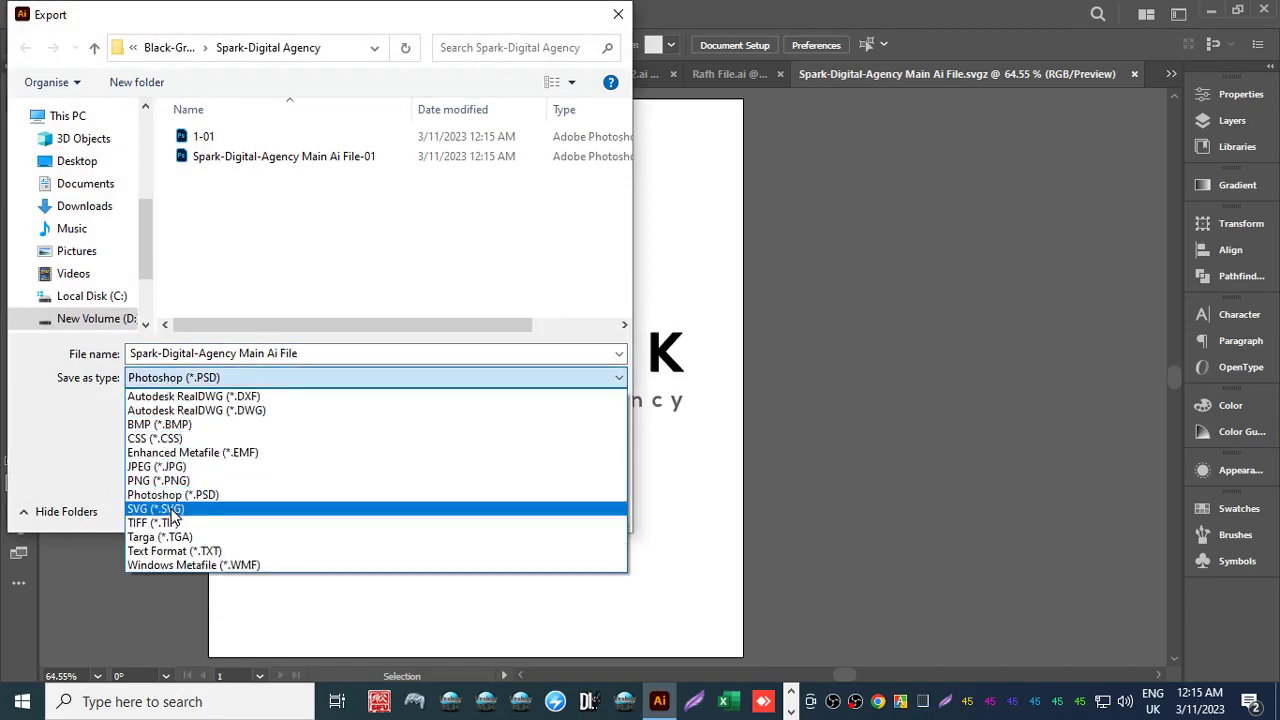
{"action": "left_click", "coordinate": [175, 517]}
{"action": "left_click", "coordinate": [481, 508]}
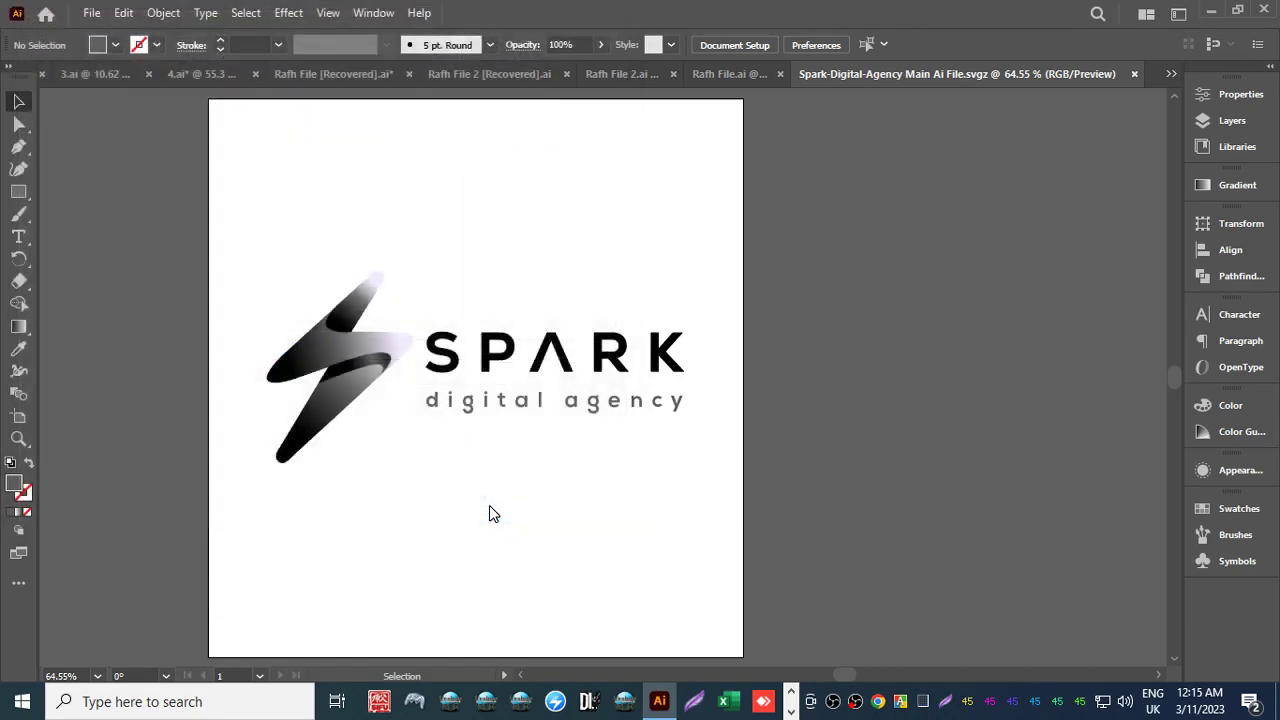
{"action": "left_click", "coordinate": [650, 408]}
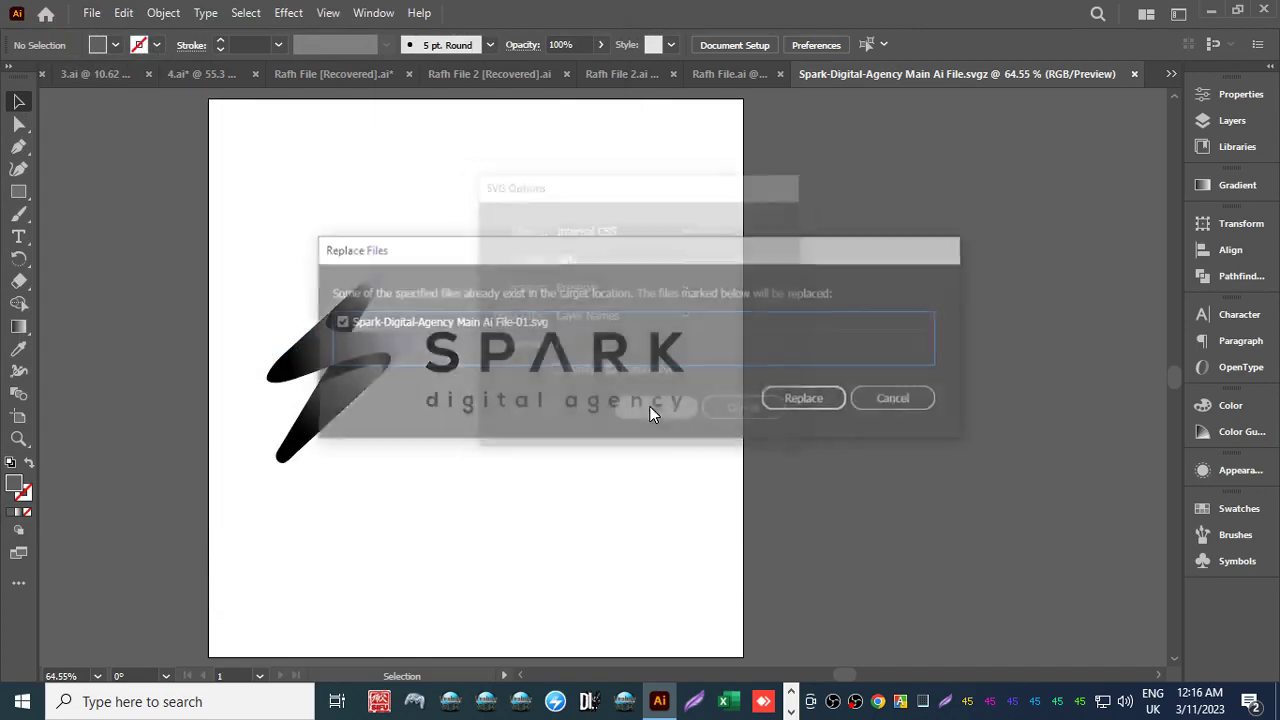
{"action": "left_click", "coordinate": [897, 400]}
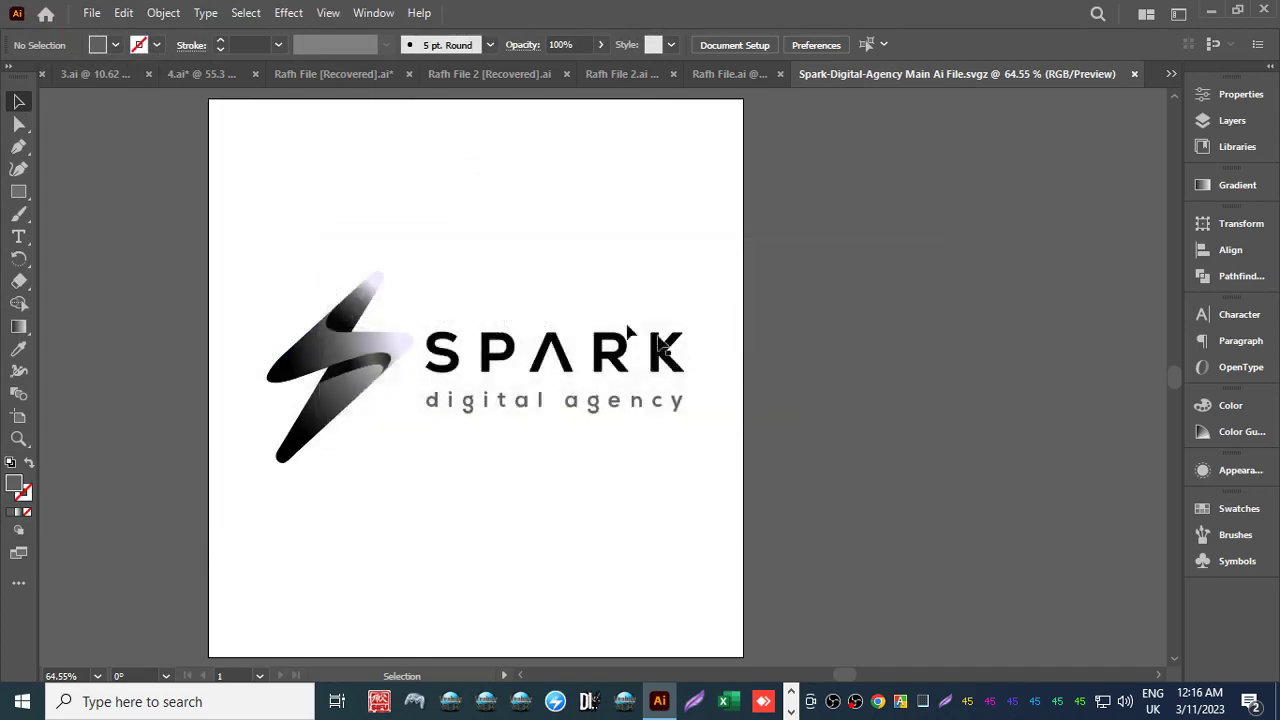
Re-export the artboard as an SVG named '1', accepting the SVG options.
{"action": "left_click", "coordinate": [91, 13]}
{"action": "mouse_move", "coordinate": [166, 418]}
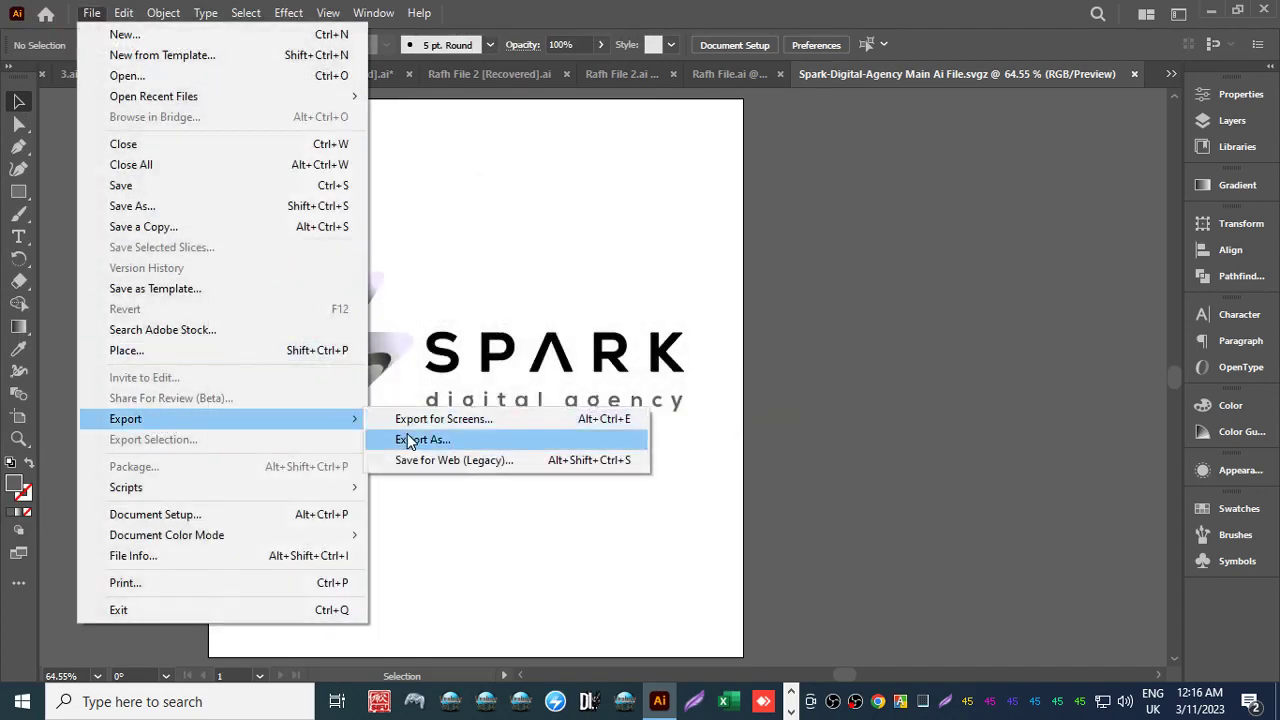
{"action": "left_click", "coordinate": [409, 437]}
{"action": "left_click", "coordinate": [158, 405]}
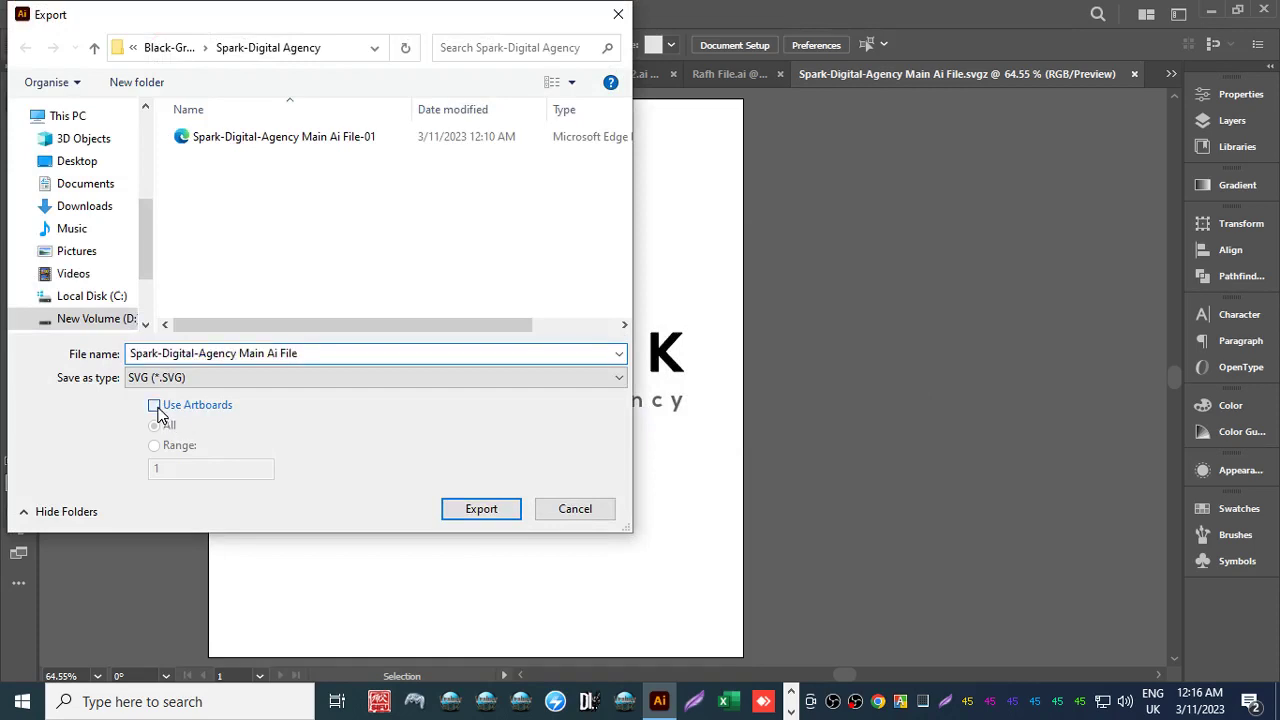
{"action": "left_click", "coordinate": [167, 352]}
{"action": "type", "text": "1"}
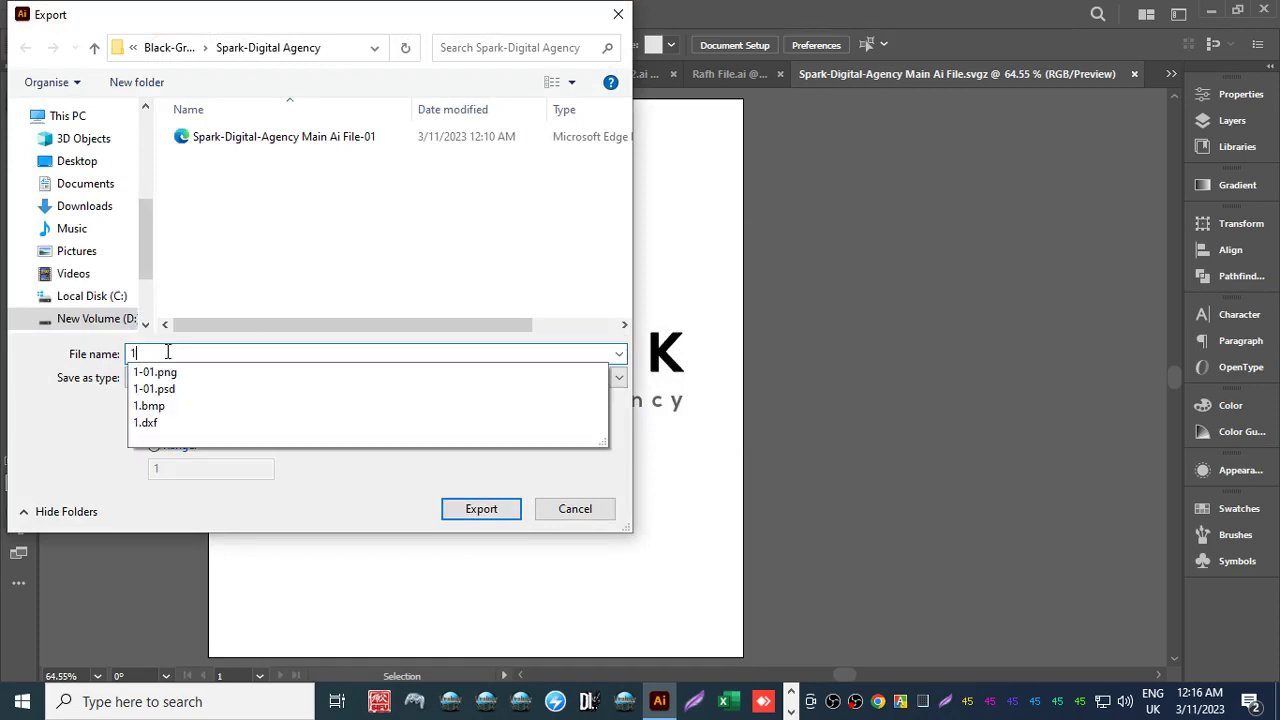
{"action": "left_click", "coordinate": [482, 508]}
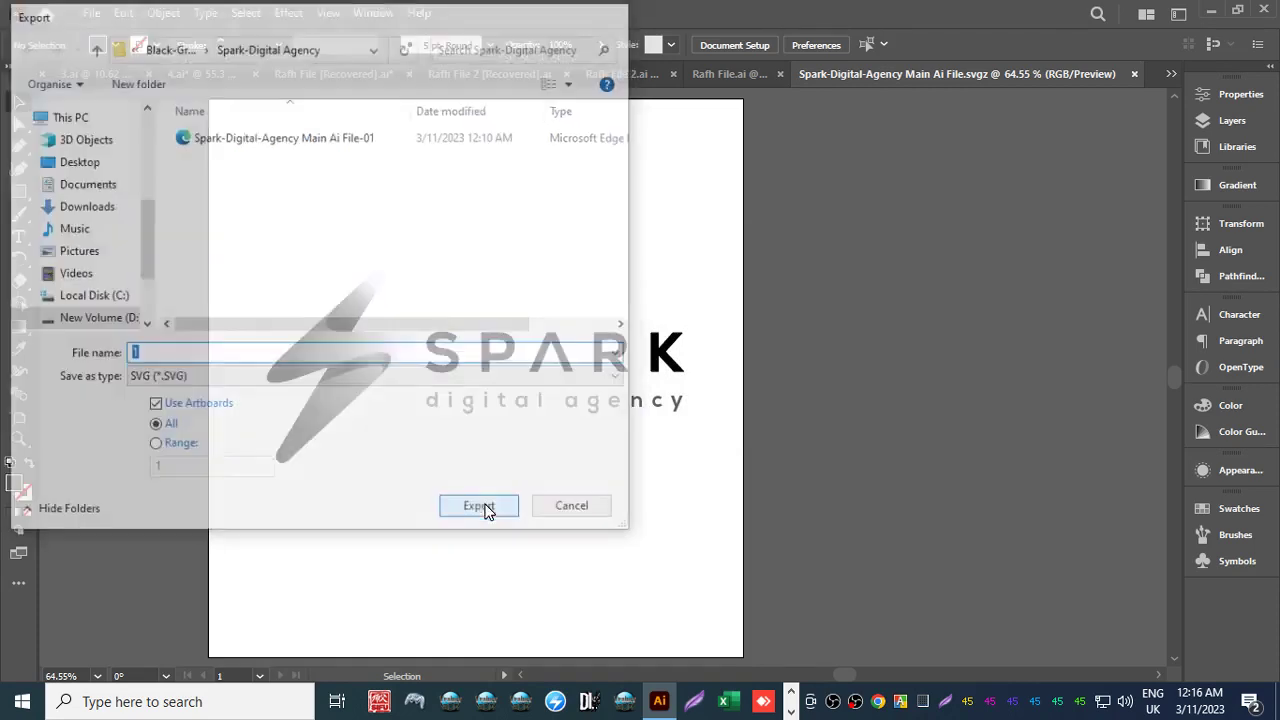
{"action": "left_click", "coordinate": [626, 411]}
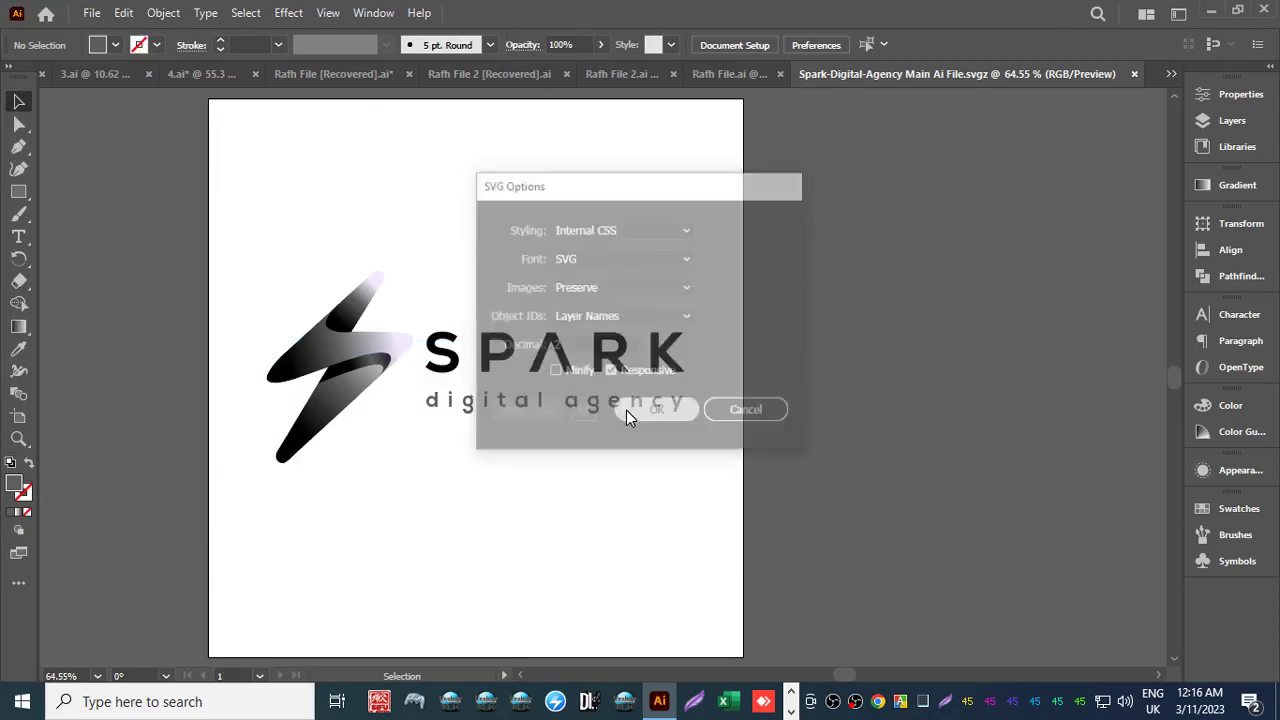
{"action": "left_click", "coordinate": [91, 13]}
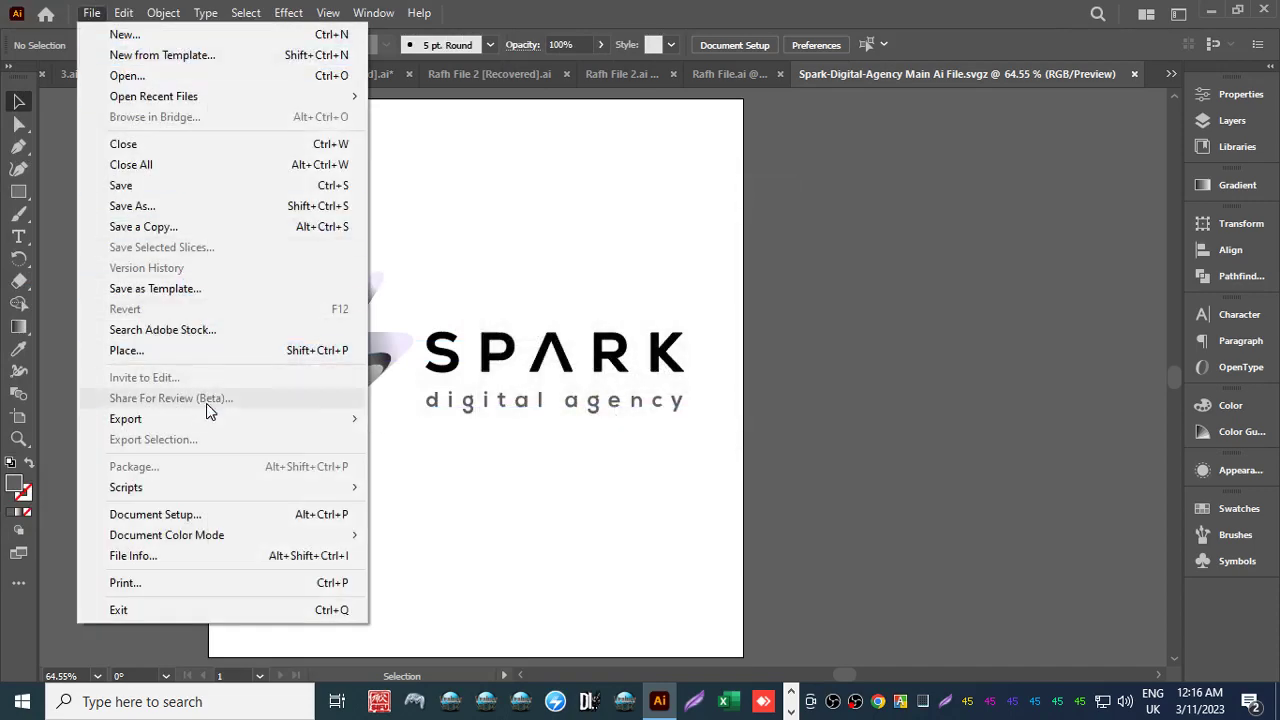
Export the artboard as a TIFF (*.TIF) in RGB at High (300 ppi).
{"action": "mouse_move", "coordinate": [230, 419]}
{"action": "left_click", "coordinate": [410, 440]}
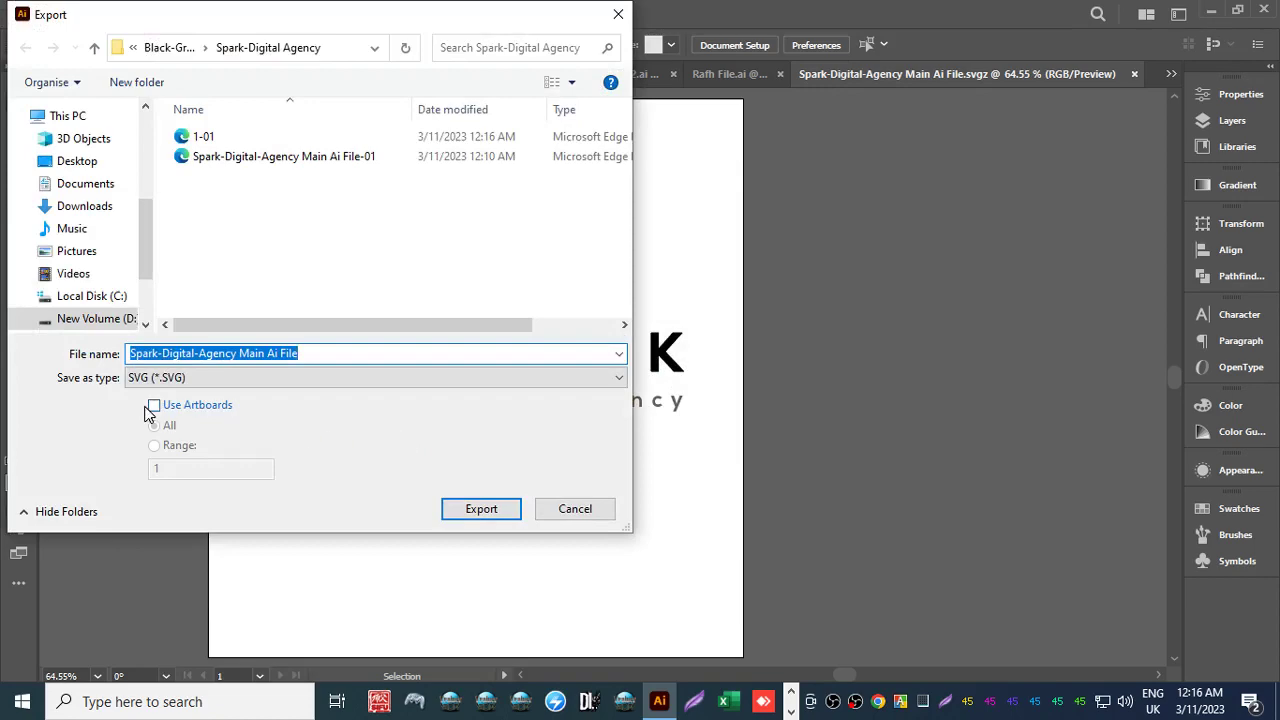
{"action": "left_click", "coordinate": [154, 407]}
{"action": "left_click", "coordinate": [171, 377]}
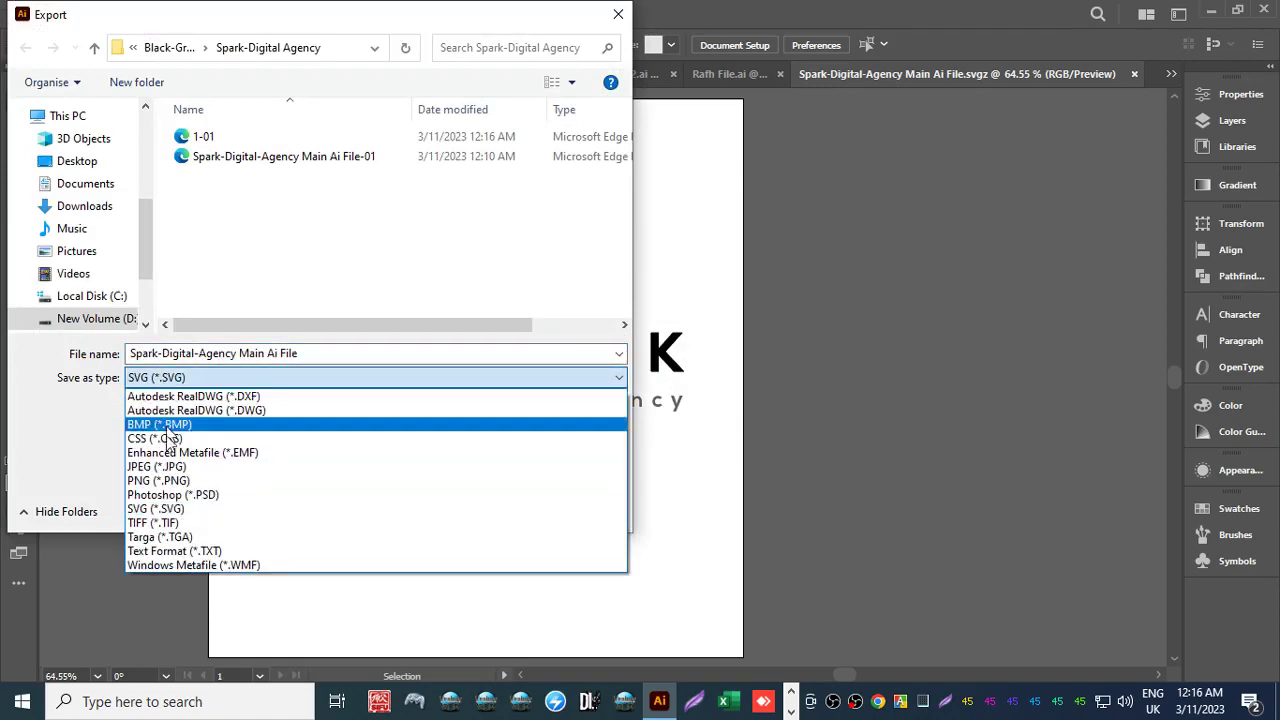
{"action": "left_click", "coordinate": [185, 523]}
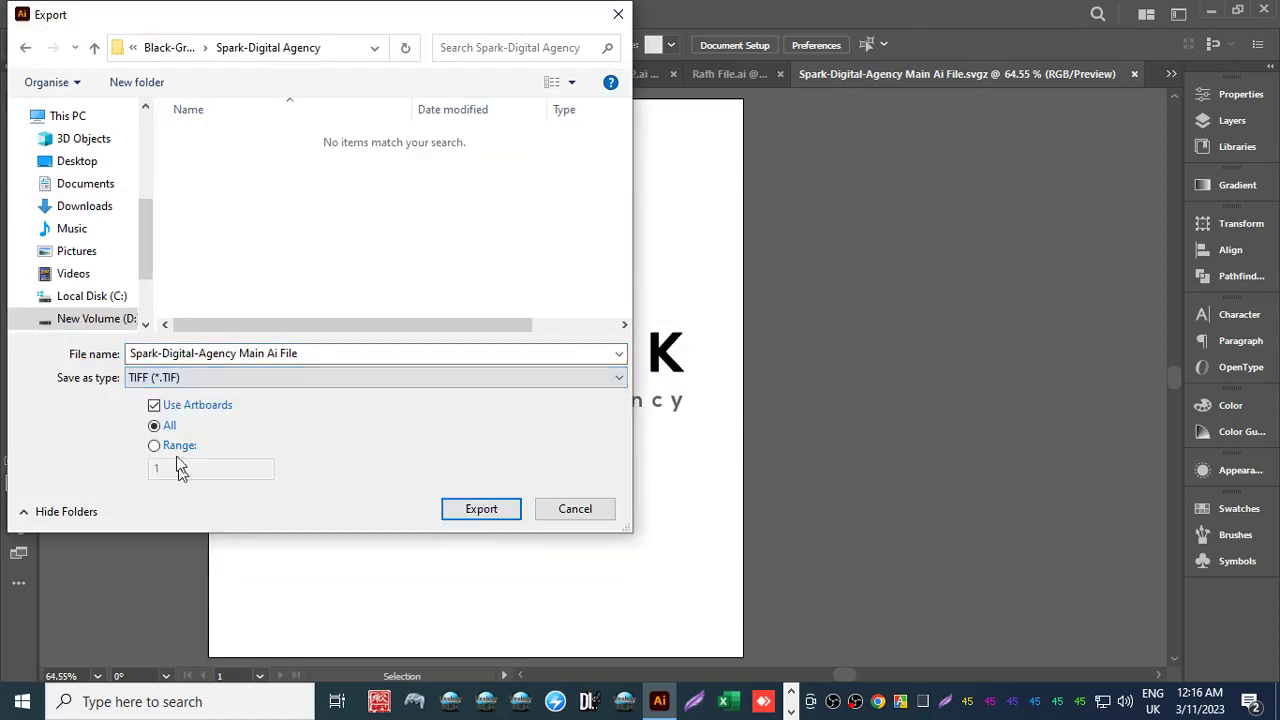
{"action": "left_click", "coordinate": [480, 509]}
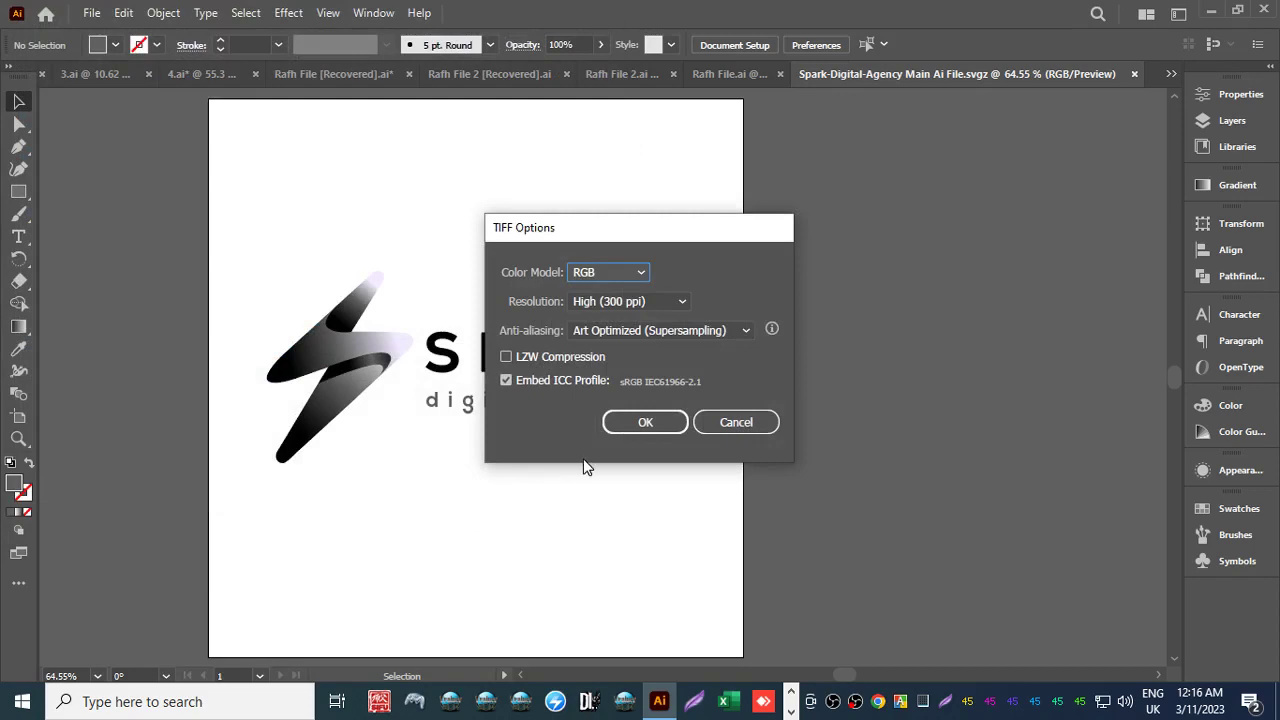
{"action": "left_click", "coordinate": [640, 421]}
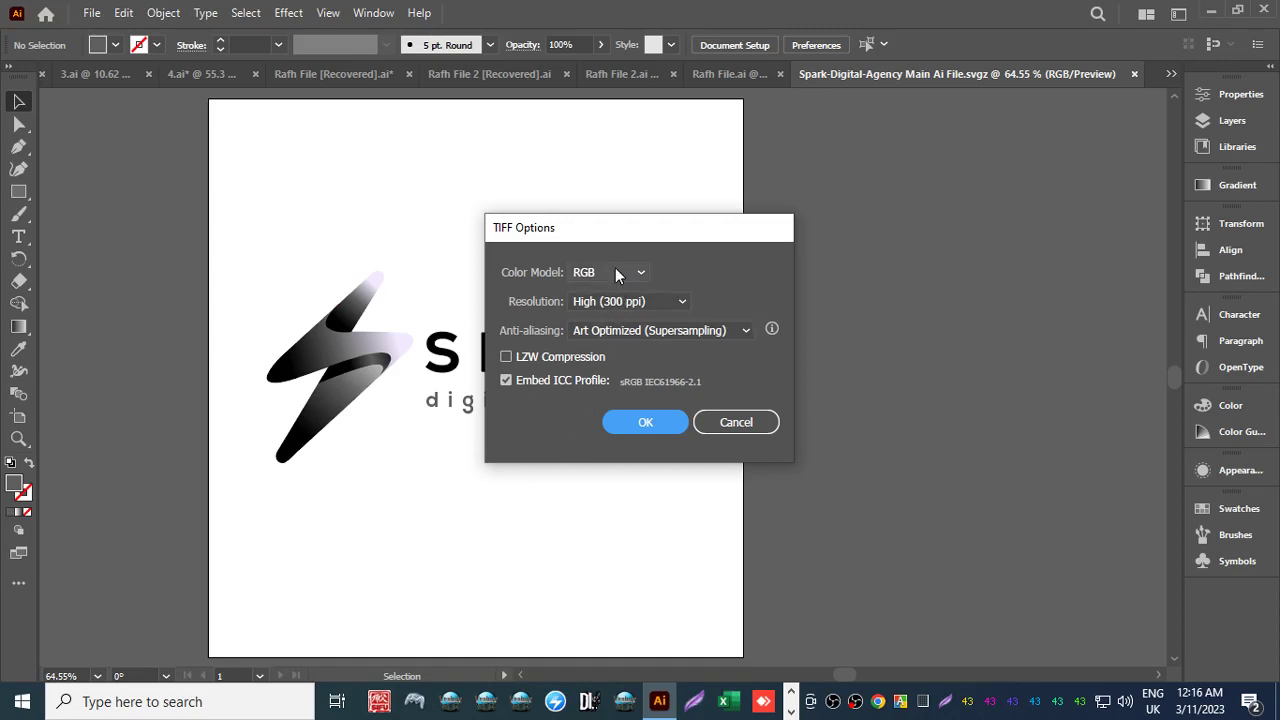
{"action": "left_click", "coordinate": [640, 421]}
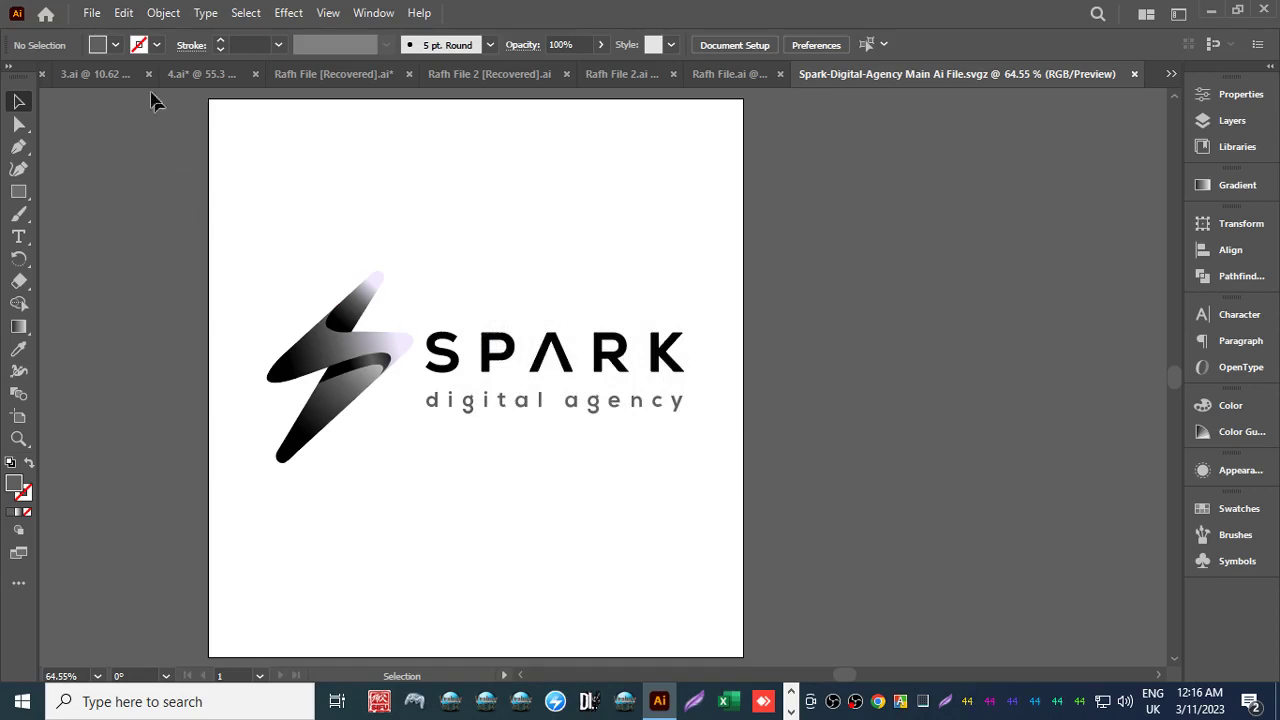
{"action": "left_click", "coordinate": [91, 12]}
Export the artboard as a TIFF named '1' with the colour model set to CMYK.
{"action": "mouse_move", "coordinate": [193, 422]}
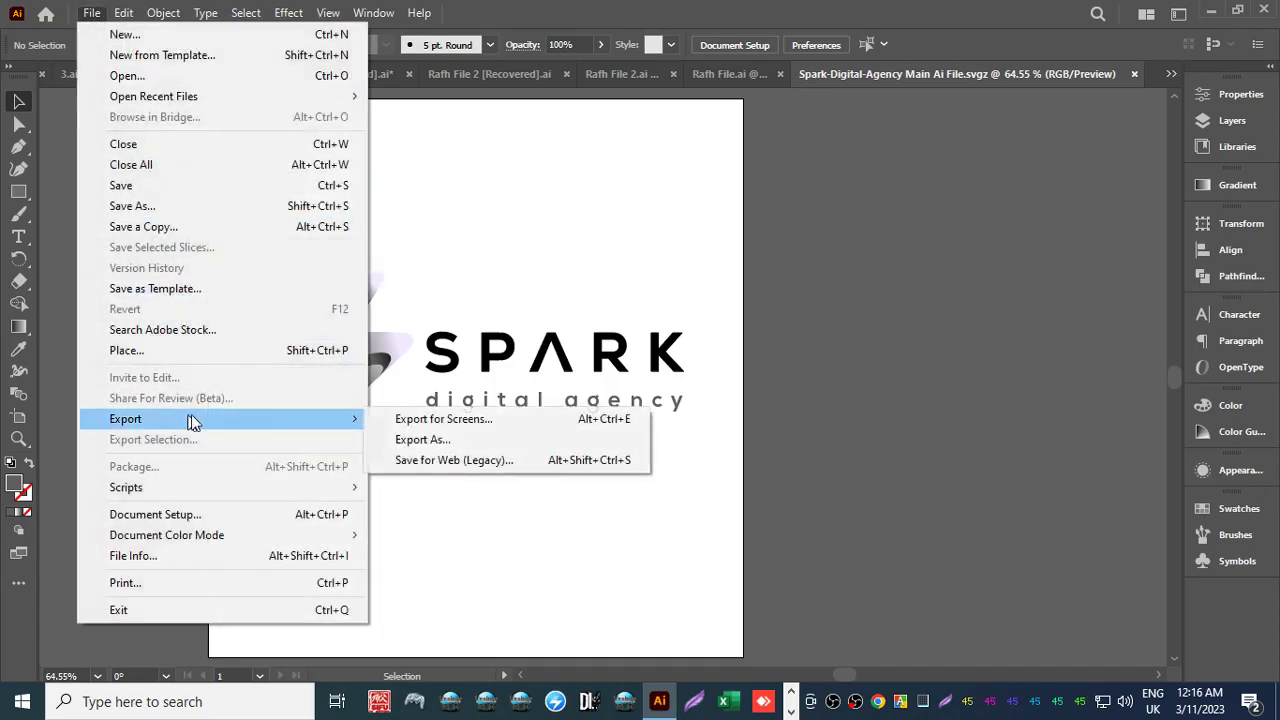
{"action": "left_click", "coordinate": [414, 442]}
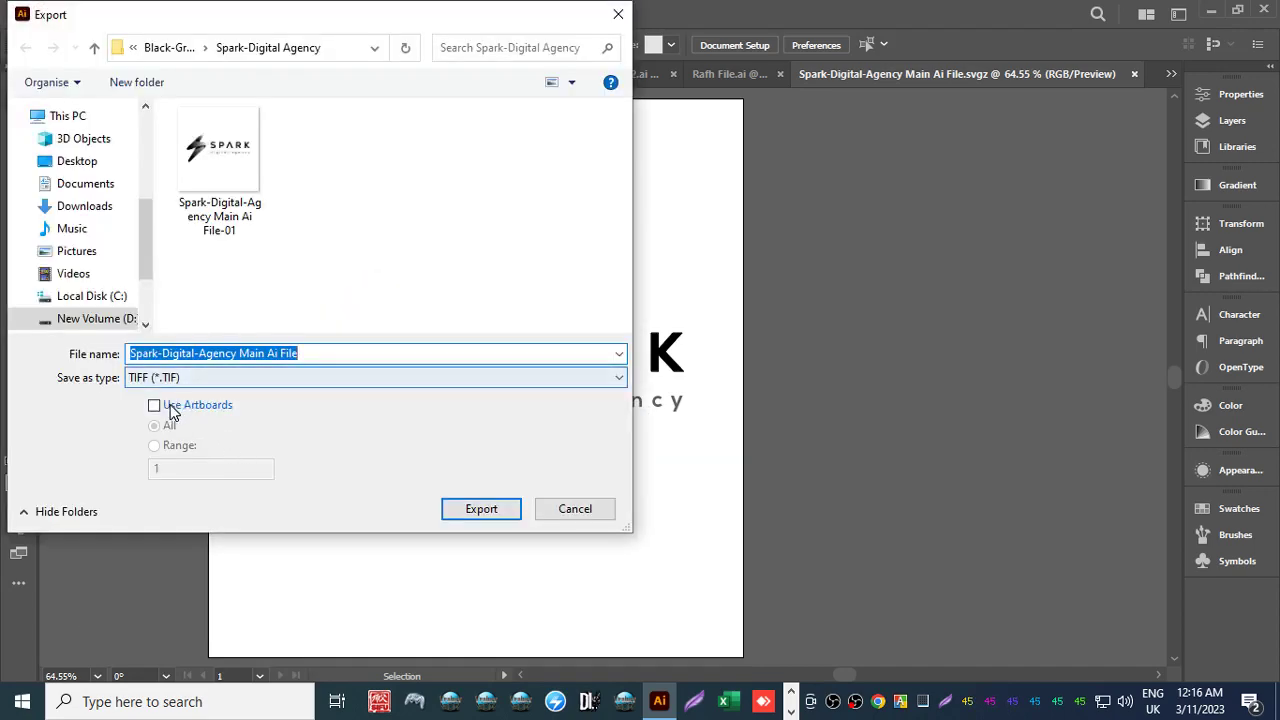
{"action": "left_click", "coordinate": [155, 405]}
{"action": "type", "text": "1"}
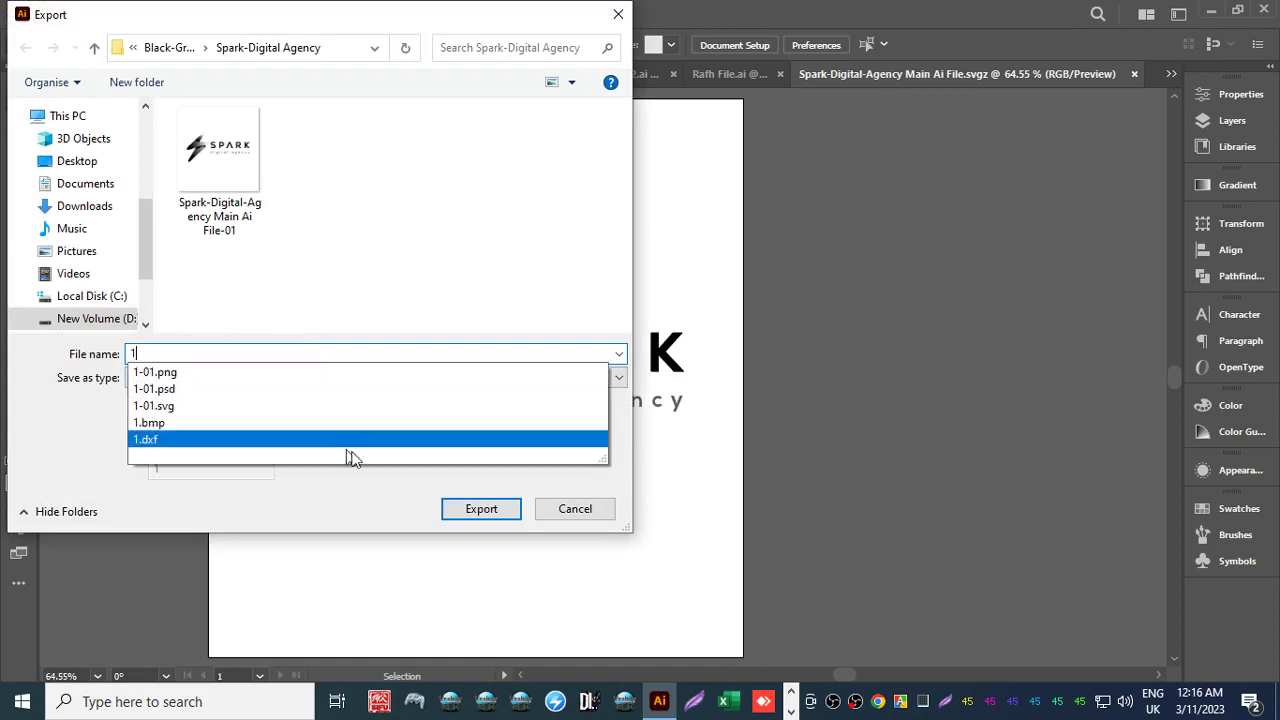
{"action": "left_click", "coordinate": [463, 512]}
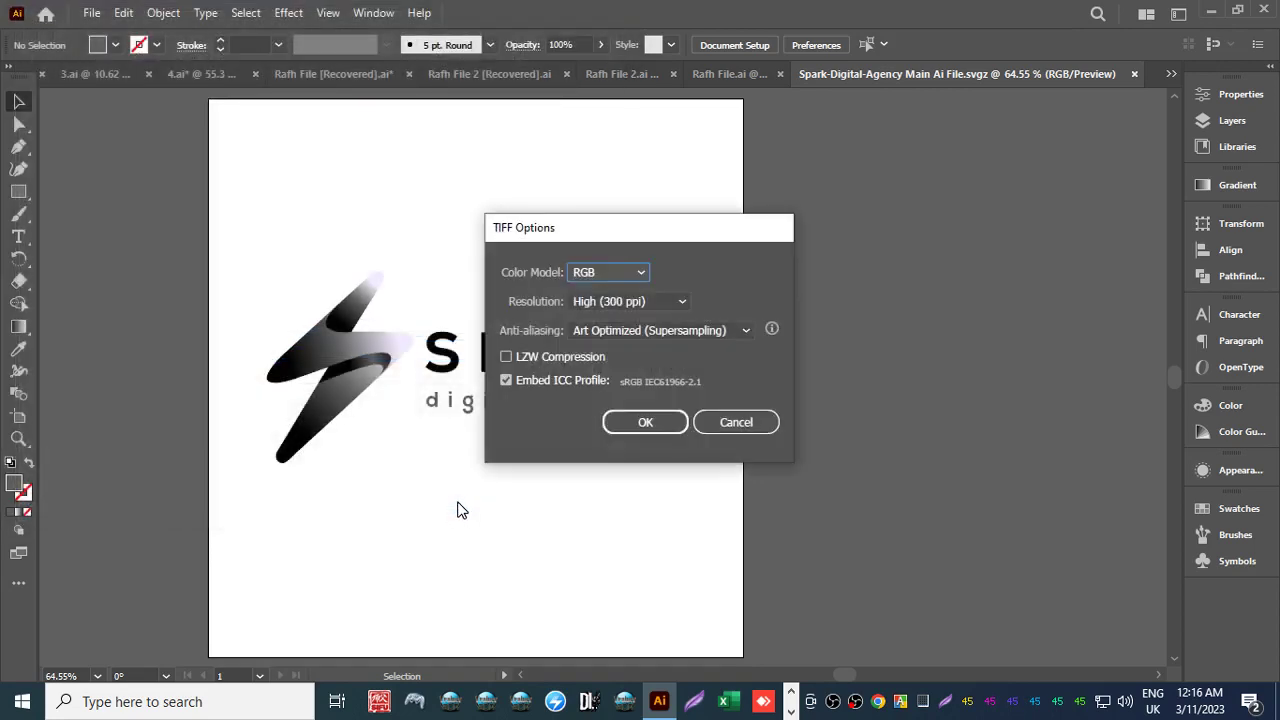
{"action": "left_click", "coordinate": [603, 273]}
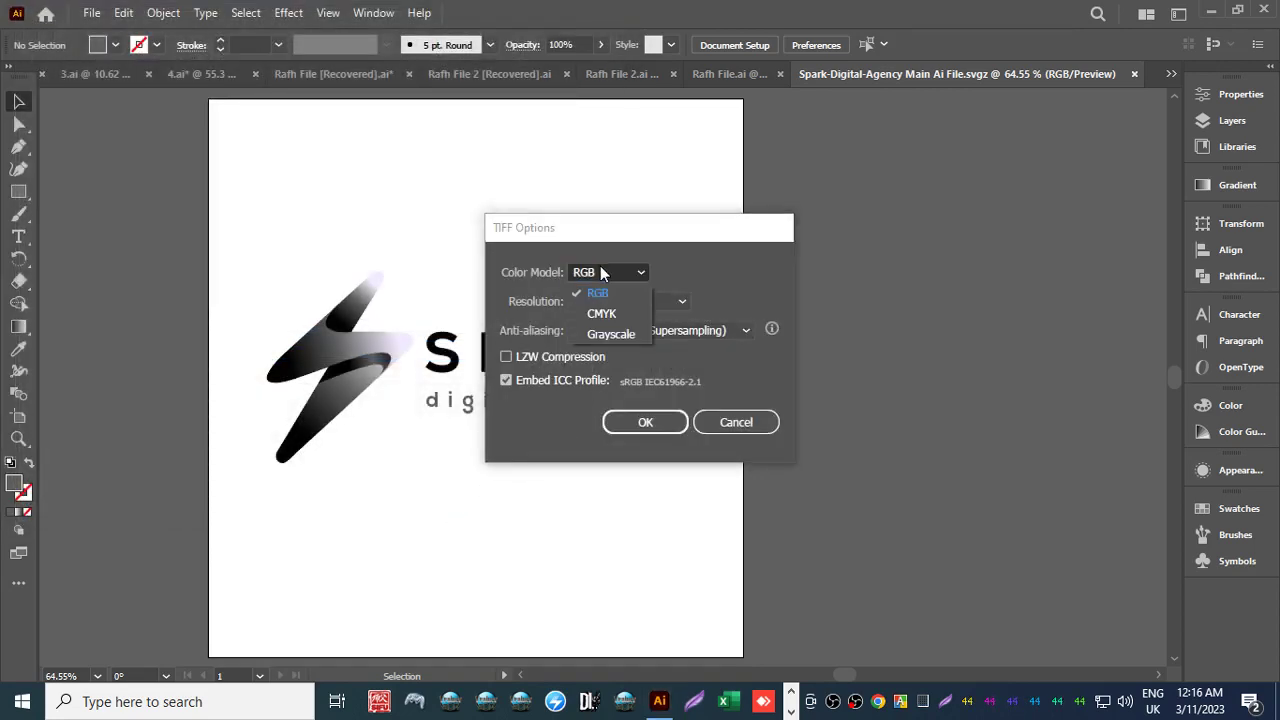
{"action": "left_click", "coordinate": [601, 313]}
{"action": "left_click", "coordinate": [645, 420]}
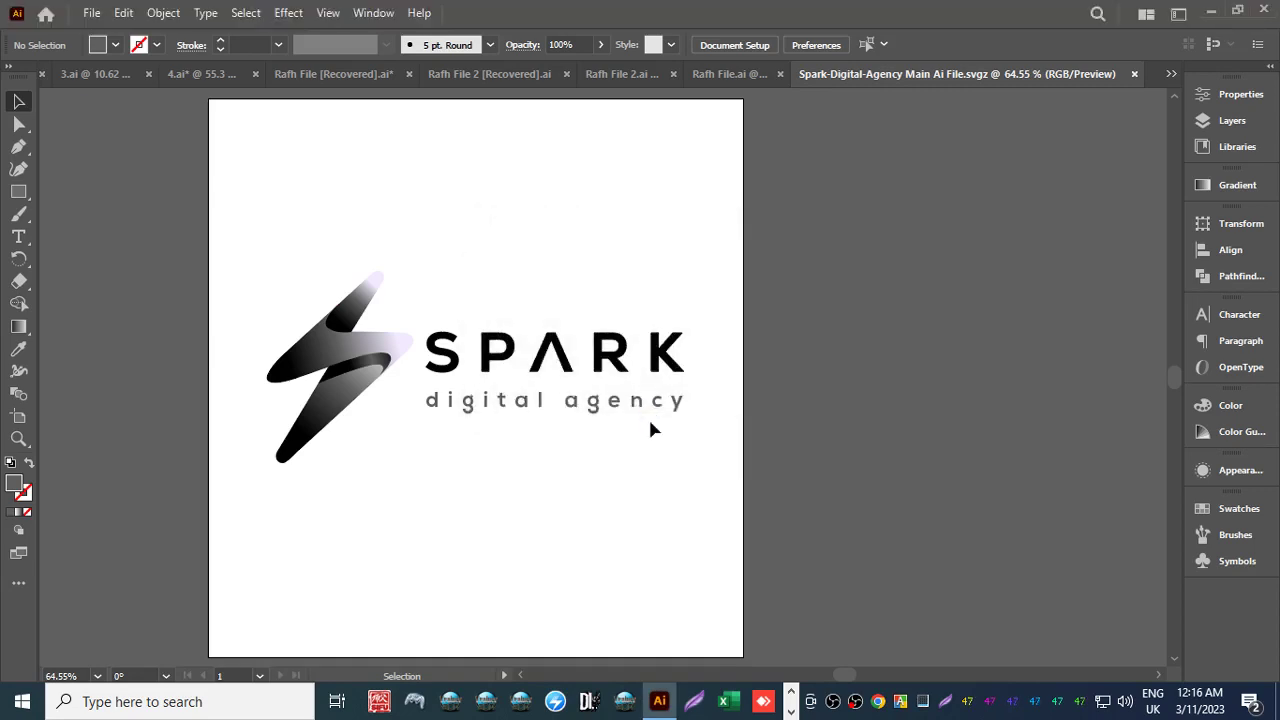
{"action": "left_click", "coordinate": [91, 14]}
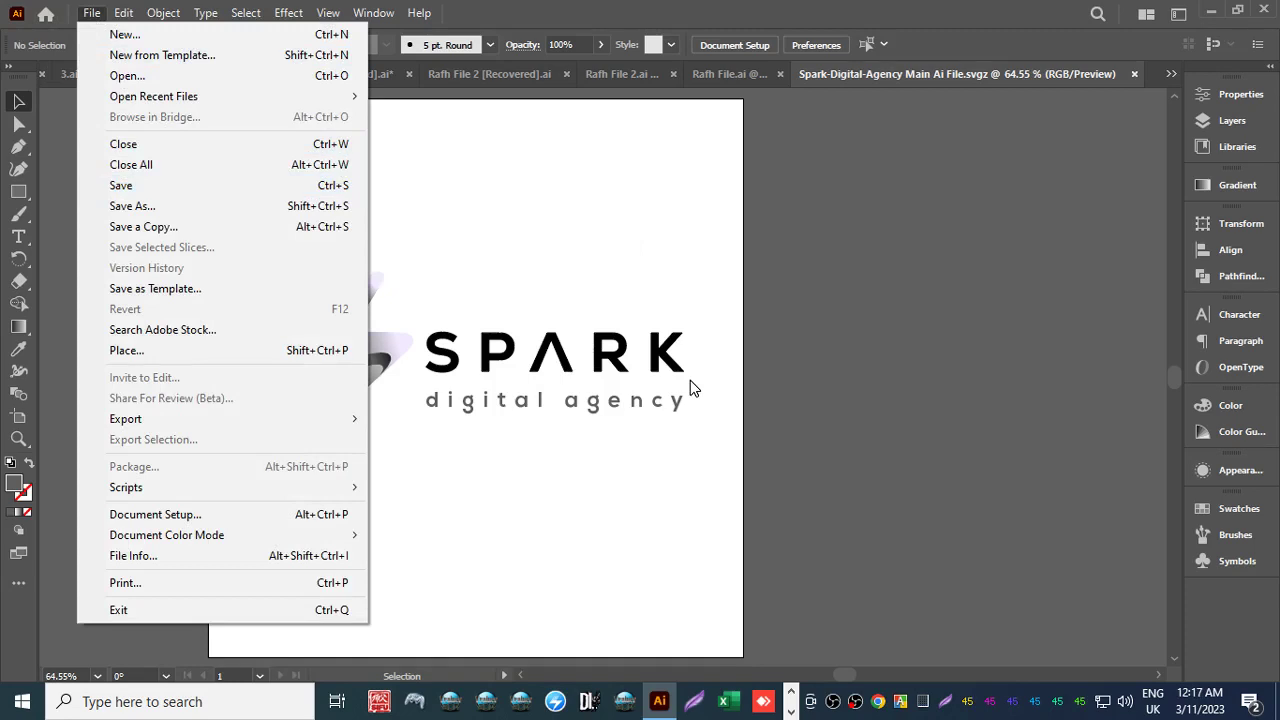
Export the logo with Targa (*.TGA) as the file format.
{"action": "mouse_move", "coordinate": [306, 418]}
{"action": "left_click", "coordinate": [422, 439]}
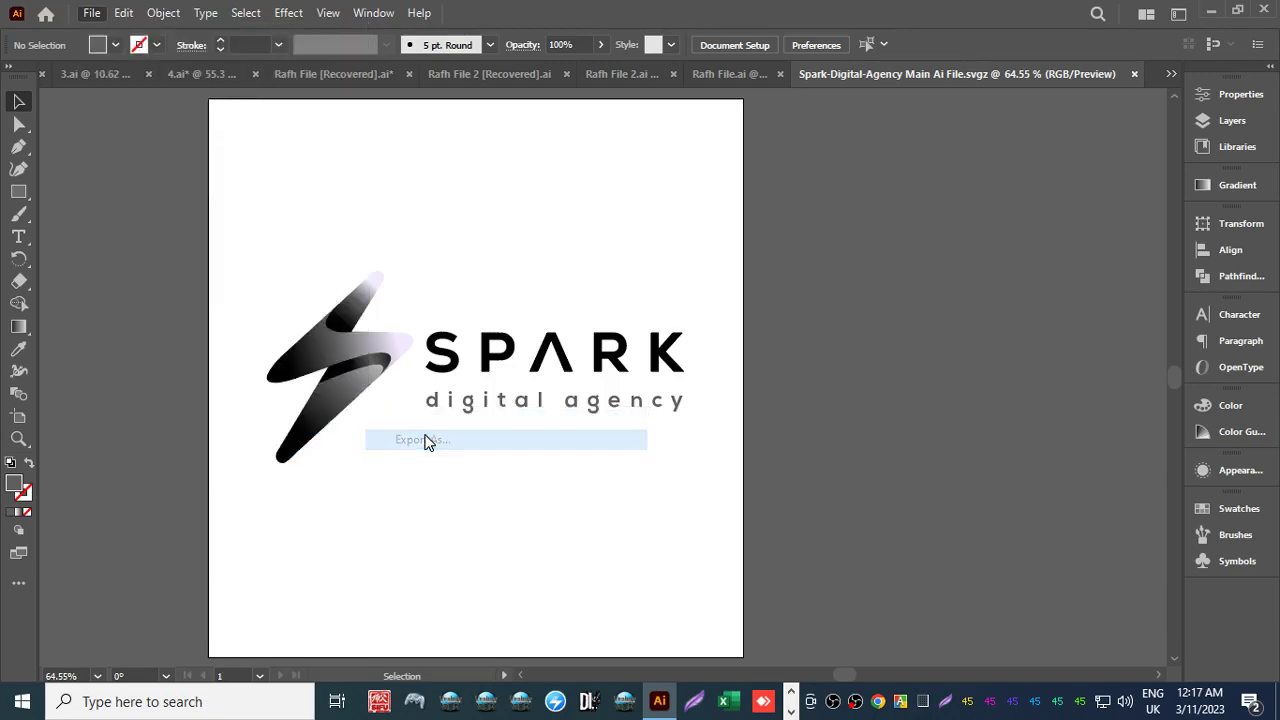
{"action": "left_click", "coordinate": [160, 386]}
{"action": "left_click", "coordinate": [160, 386]}
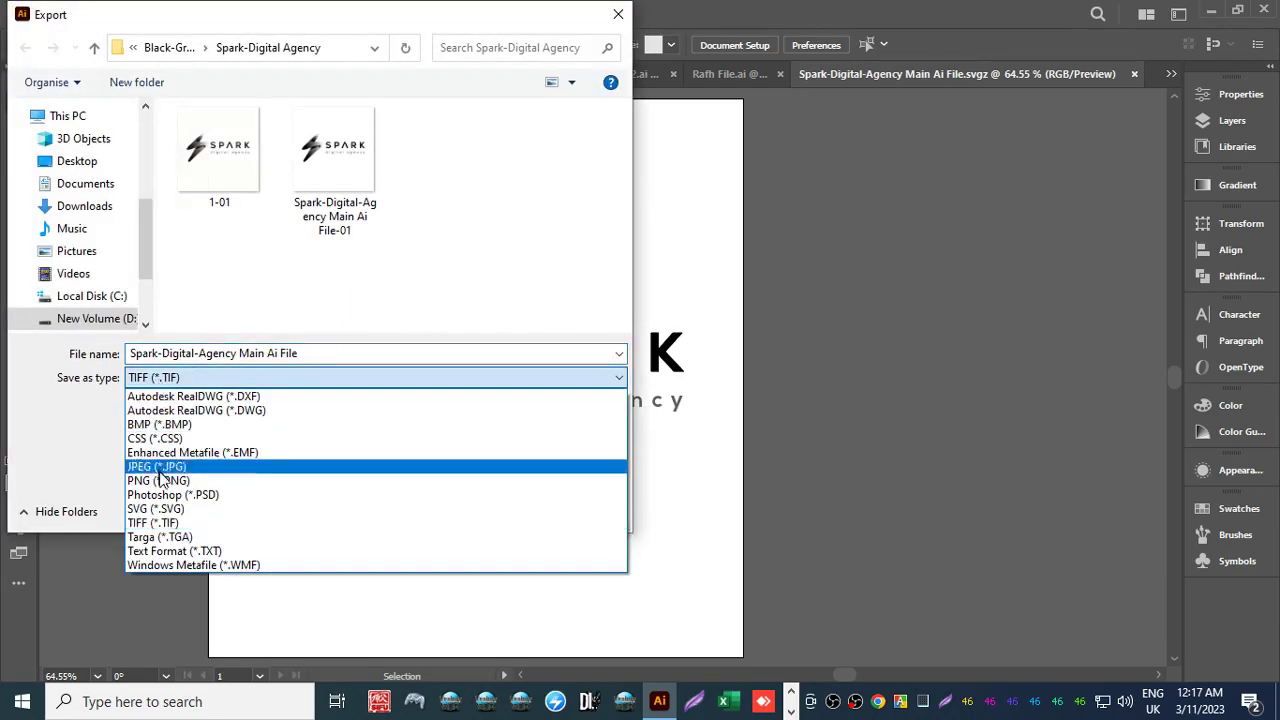
{"action": "left_click", "coordinate": [175, 532]}
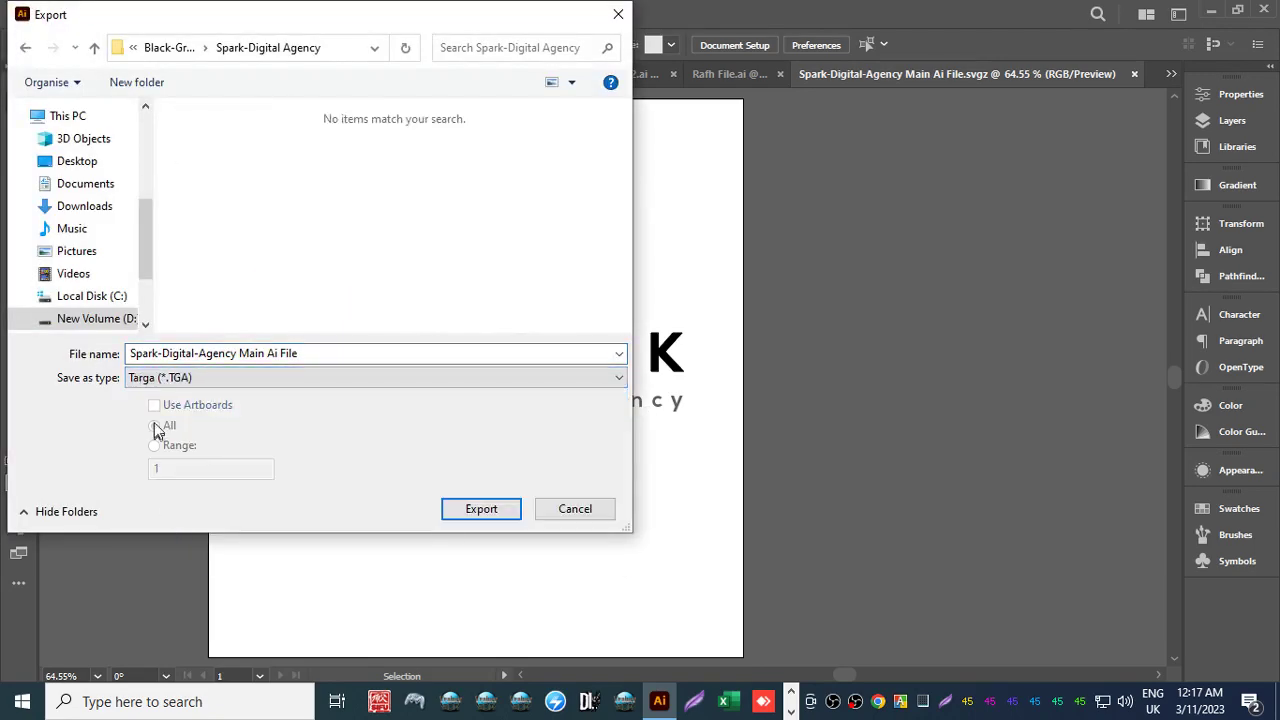
{"action": "left_click", "coordinate": [510, 512]}
Keep RGB at High (300 ppi) rasterizing and confirm 32 bits/pixel Targa options.
{"action": "left_click", "coordinate": [632, 289]}
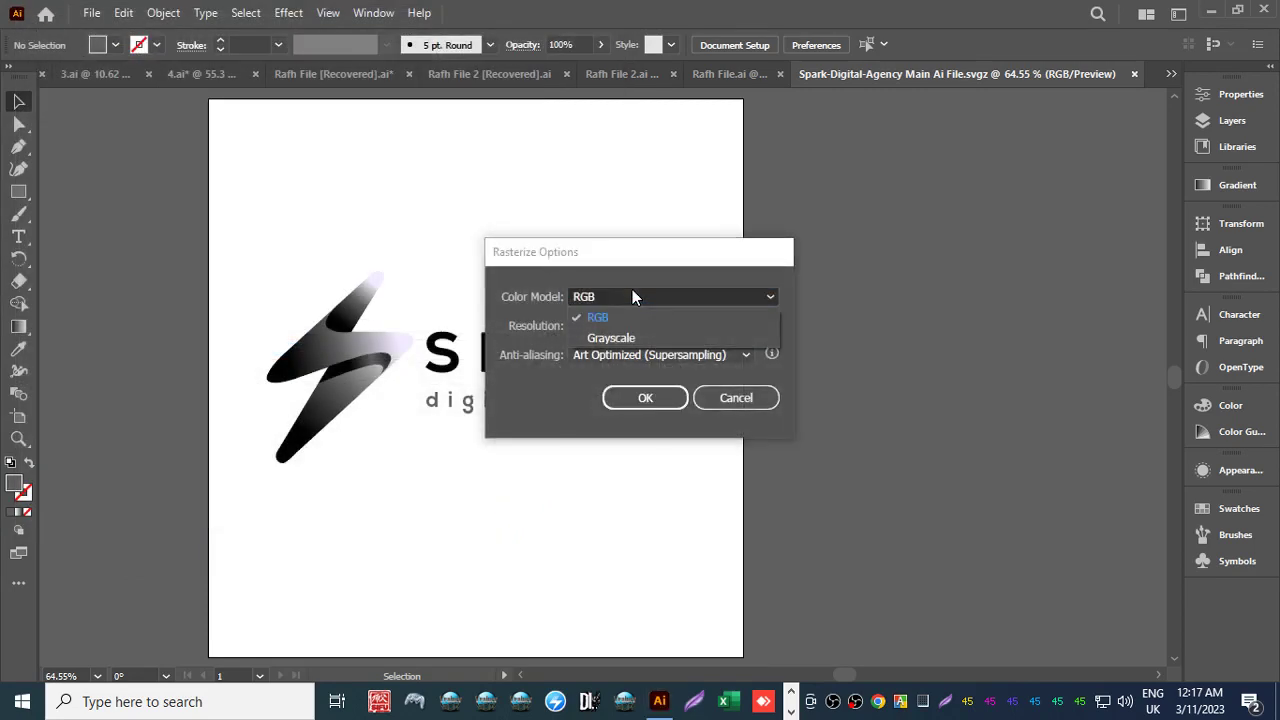
{"action": "left_click", "coordinate": [561, 391]}
{"action": "left_click", "coordinate": [603, 296]}
{"action": "left_click", "coordinate": [555, 391]}
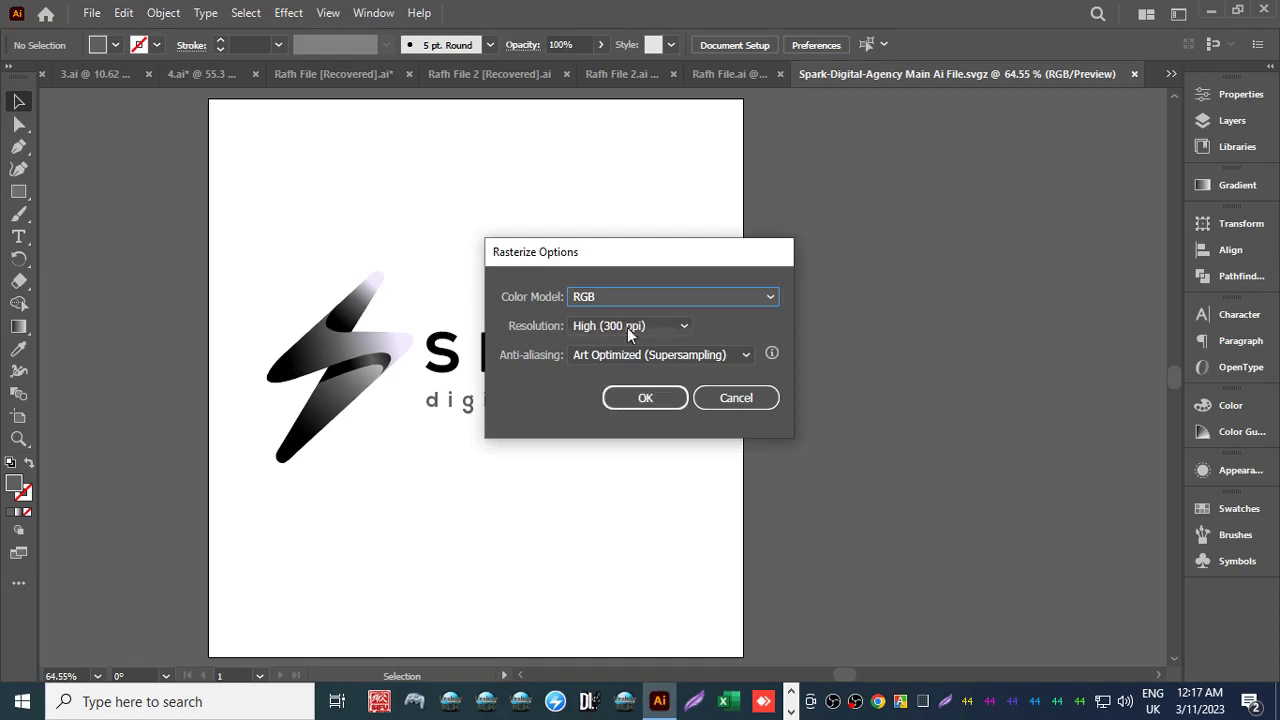
{"action": "left_click", "coordinate": [619, 296]}
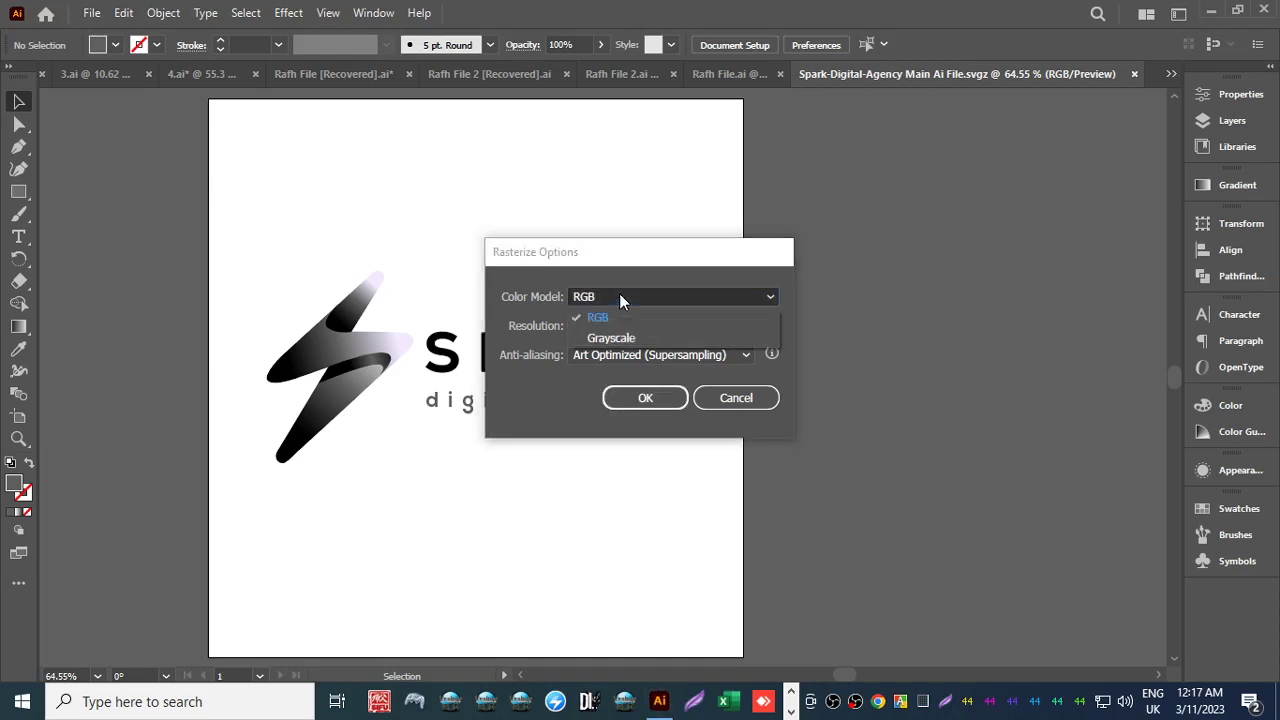
{"action": "left_click", "coordinate": [538, 389]}
{"action": "left_click", "coordinate": [645, 397]}
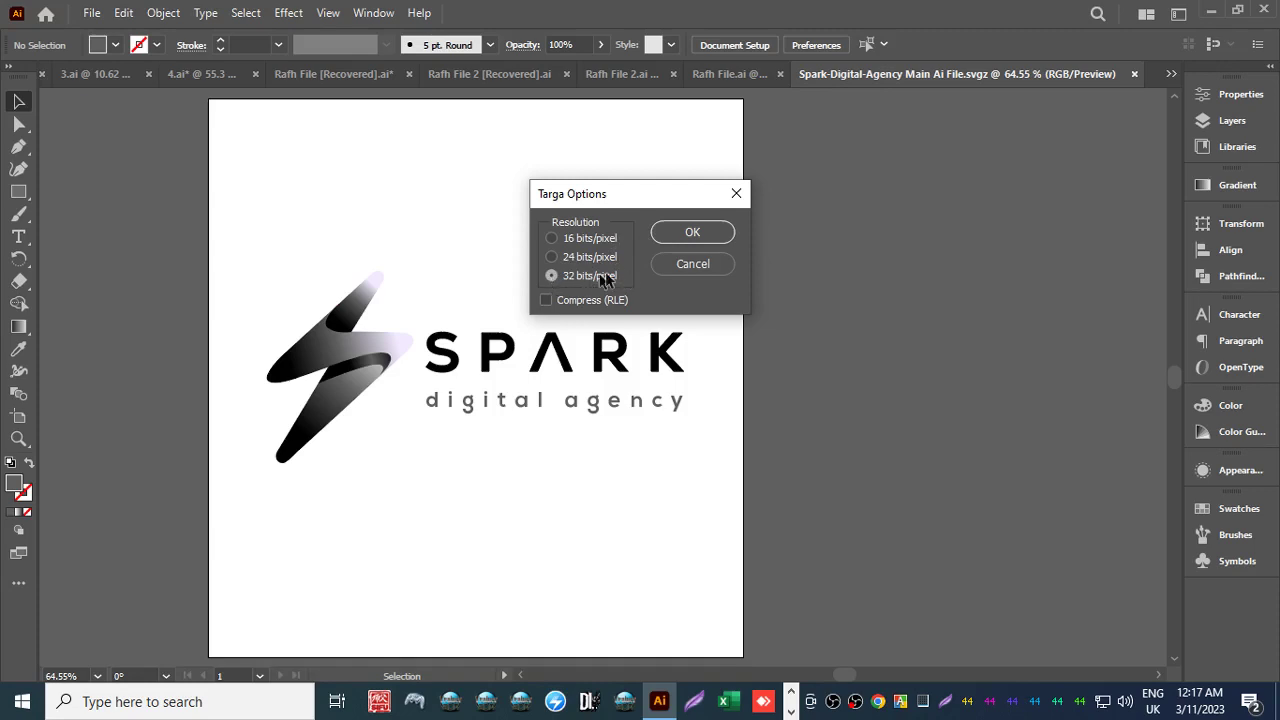
{"action": "left_click", "coordinate": [697, 230]}
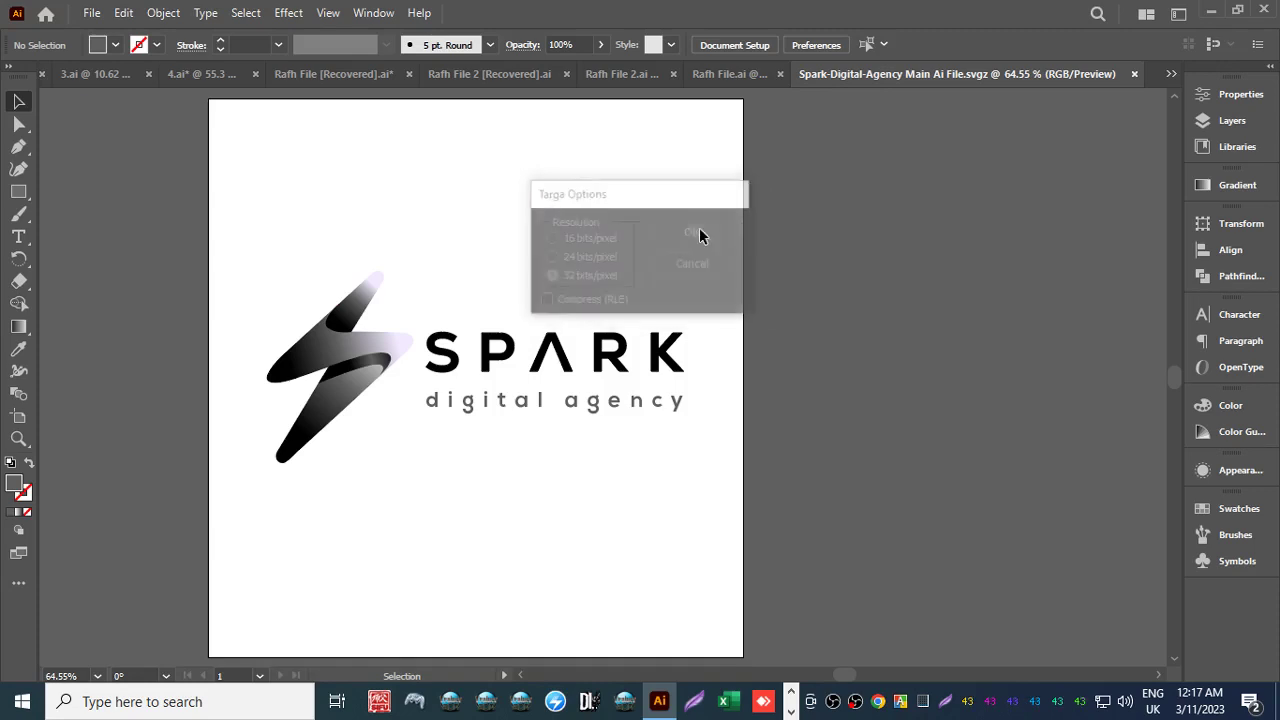
{"action": "left_click", "coordinate": [92, 13]}
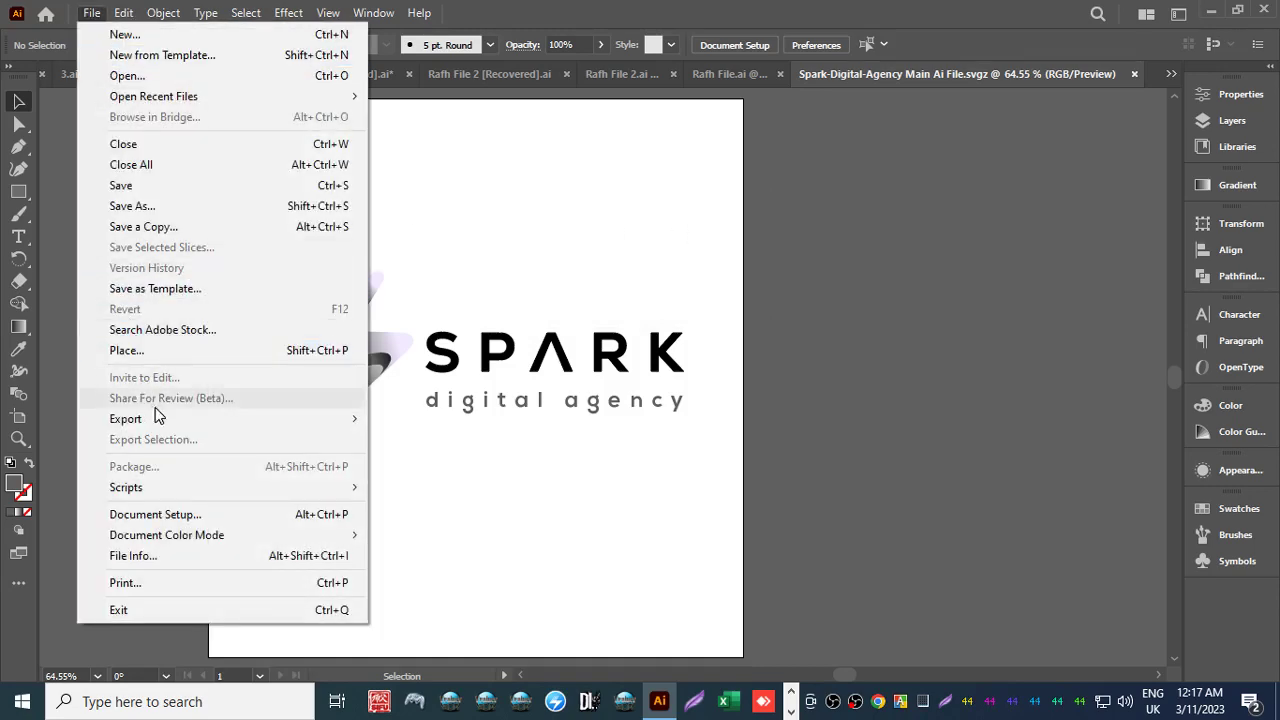
Export the logo file as Text Format (*.TXT), confirming the text export options.
{"action": "mouse_move", "coordinate": [160, 418]}
{"action": "left_click", "coordinate": [414, 443]}
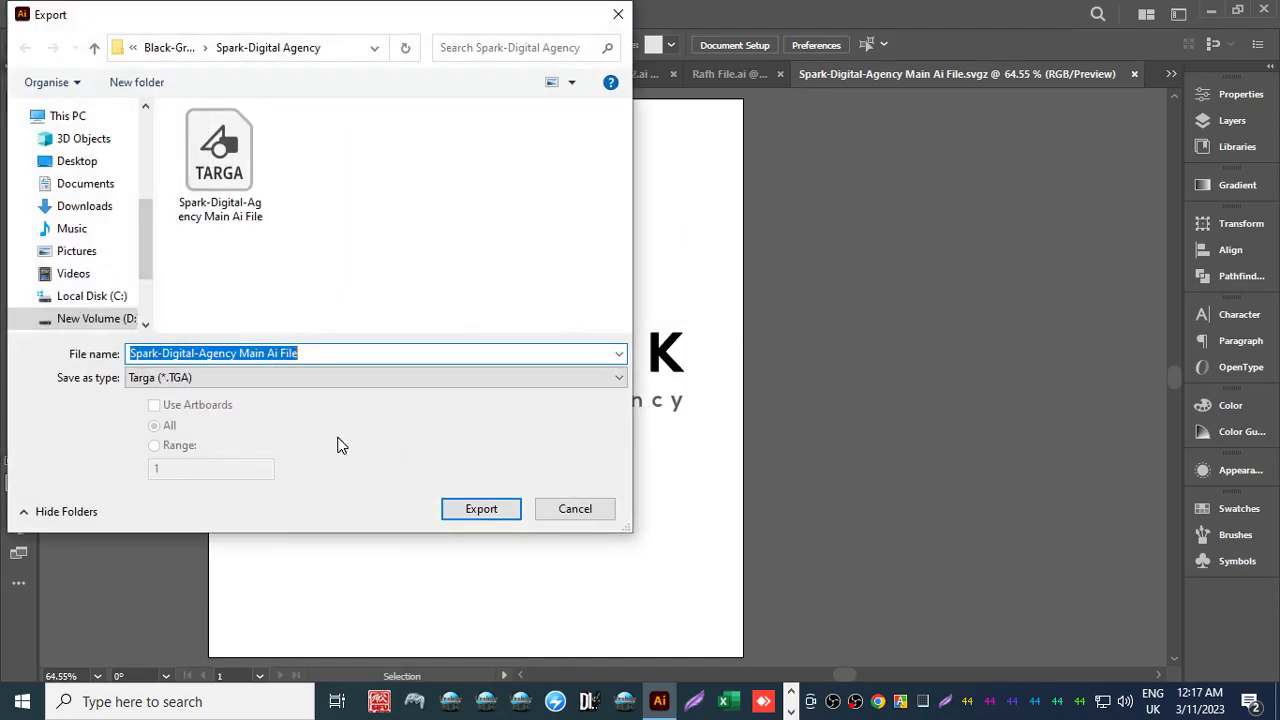
{"action": "left_click", "coordinate": [164, 381]}
{"action": "left_click", "coordinate": [178, 556]}
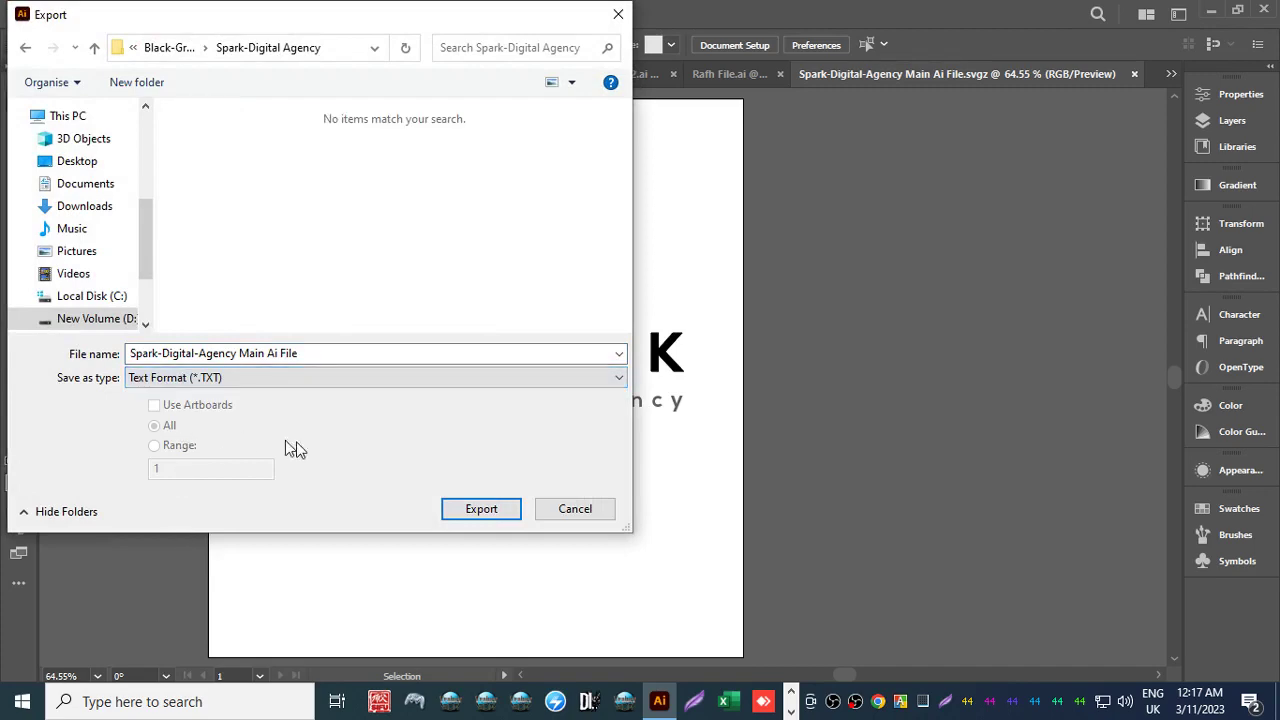
{"action": "left_click", "coordinate": [484, 509]}
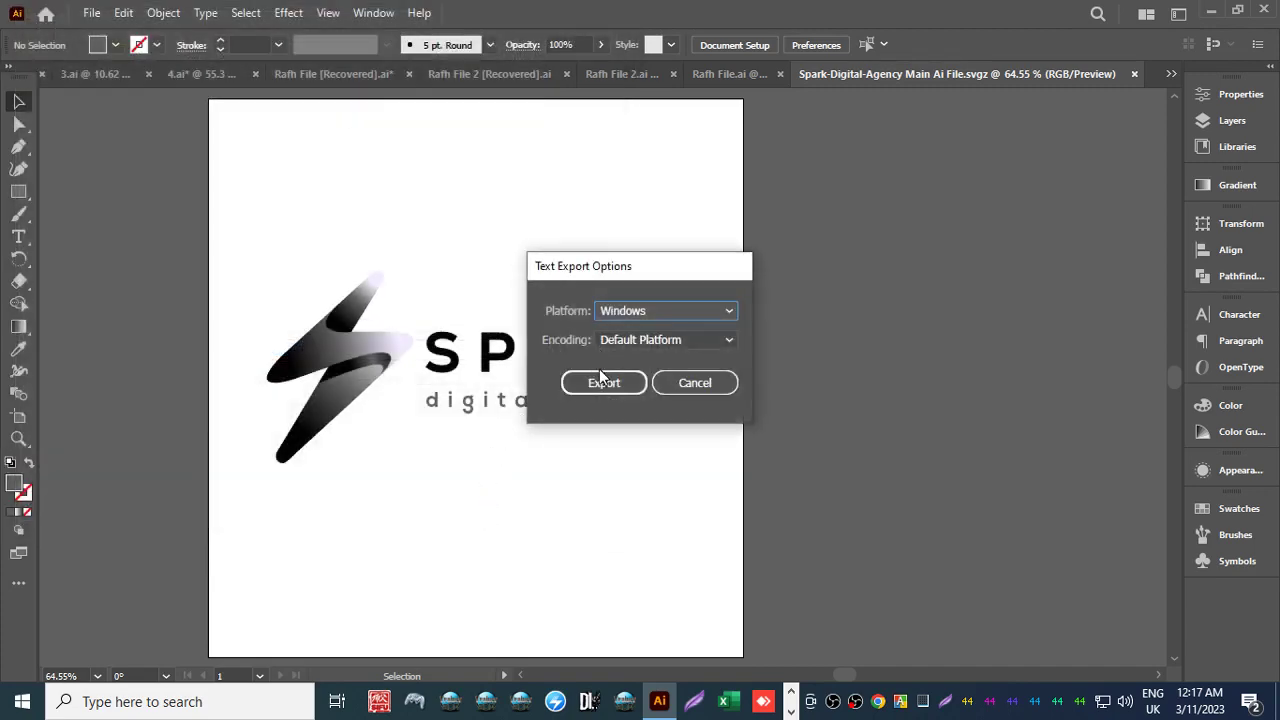
{"action": "left_click", "coordinate": [599, 384]}
Export the logo as a Windows Metafile (*.WMF).
{"action": "left_click", "coordinate": [91, 12]}
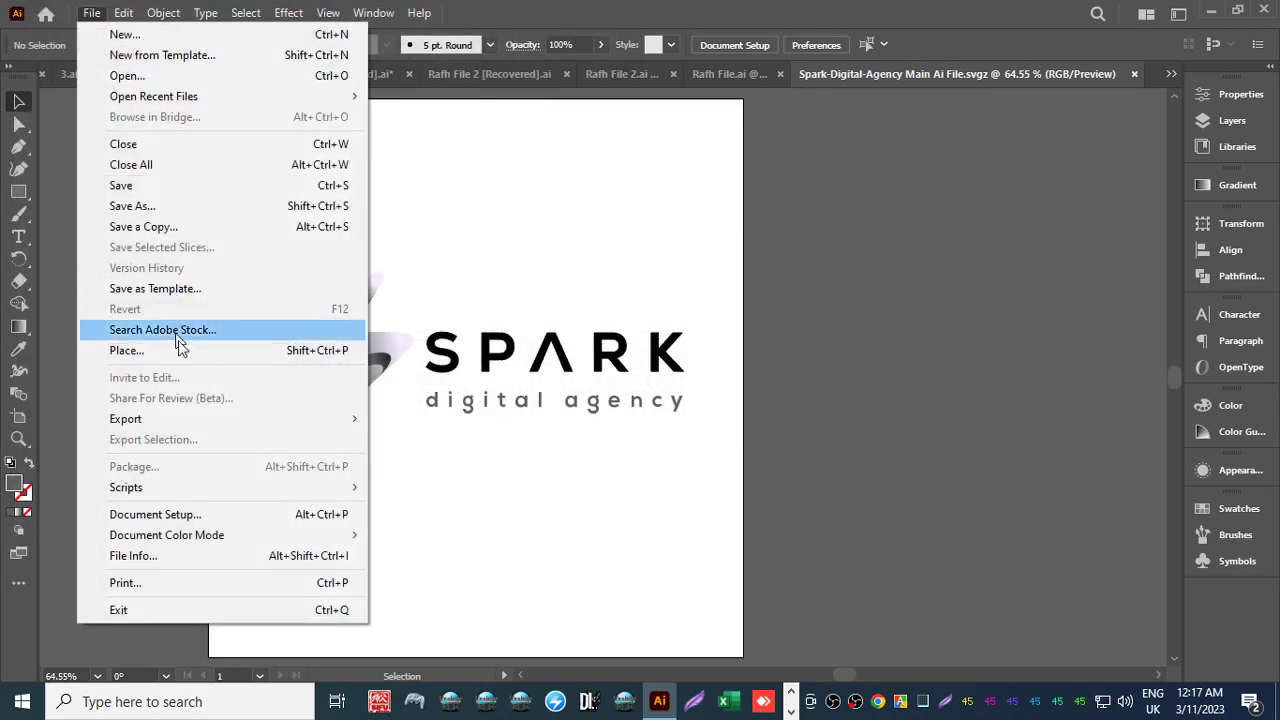
{"action": "mouse_move", "coordinate": [231, 422]}
{"action": "left_click", "coordinate": [410, 439]}
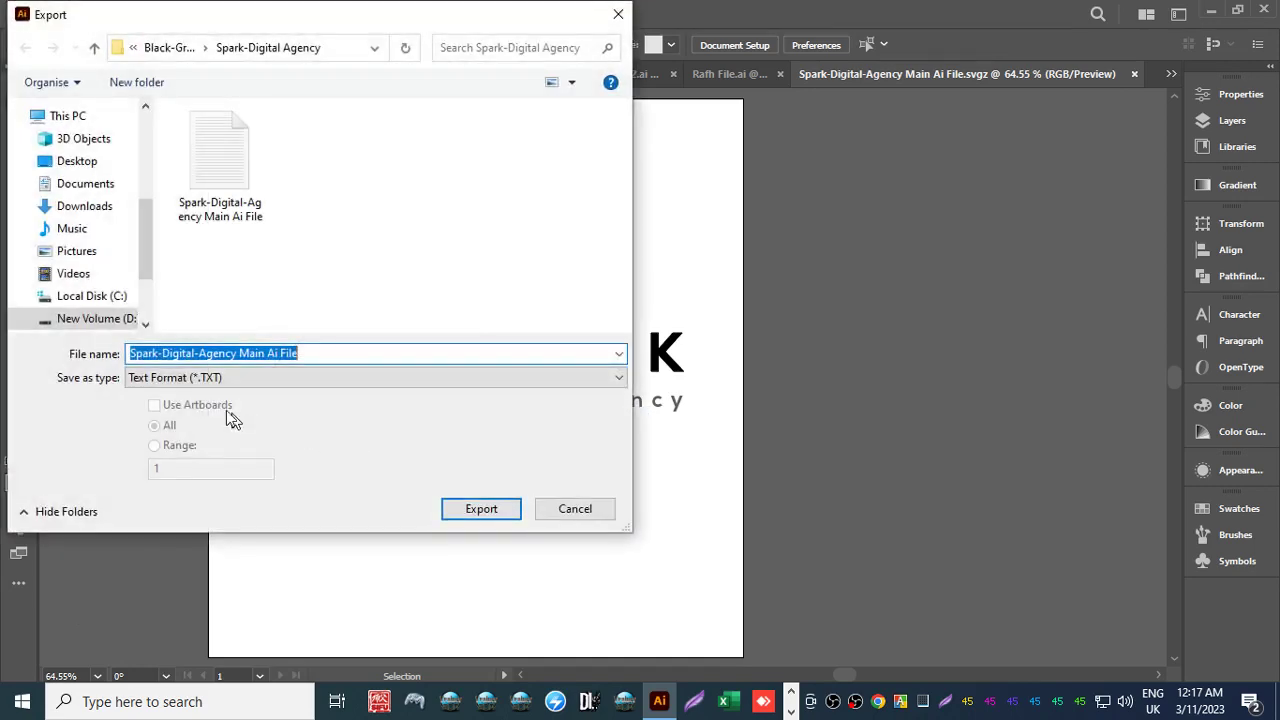
{"action": "left_click", "coordinate": [173, 379]}
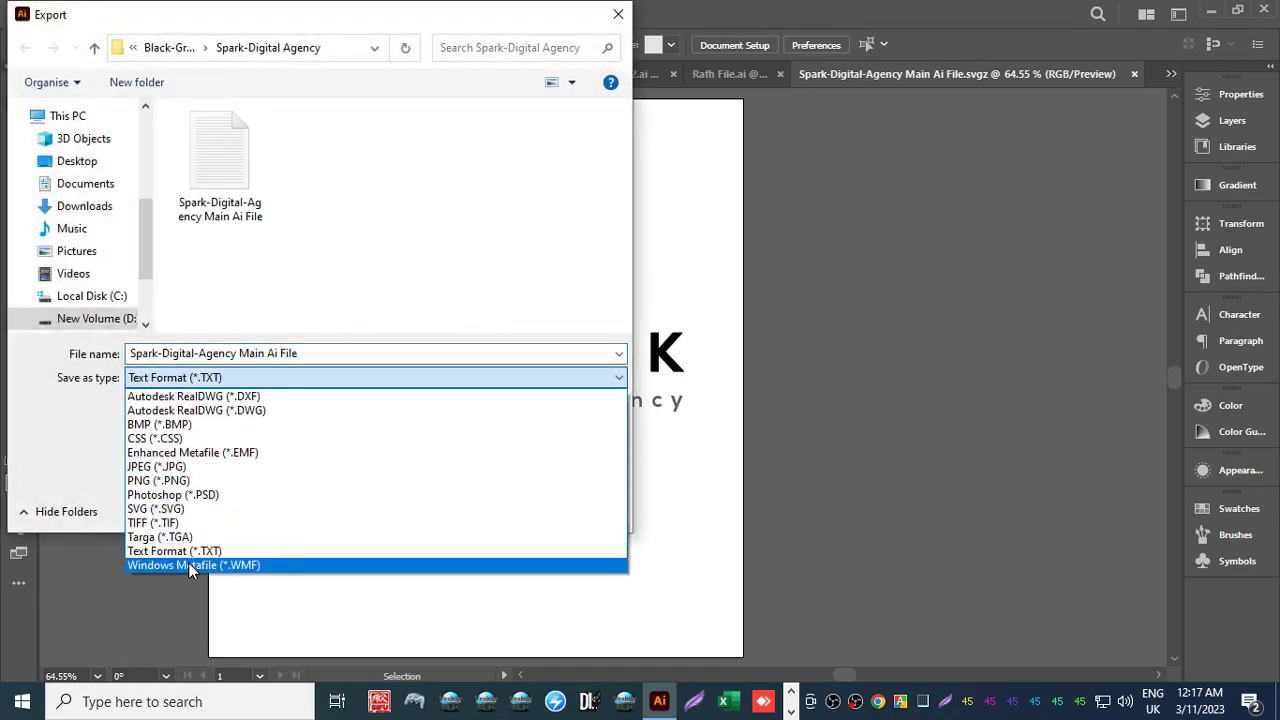
{"action": "left_click", "coordinate": [188, 564]}
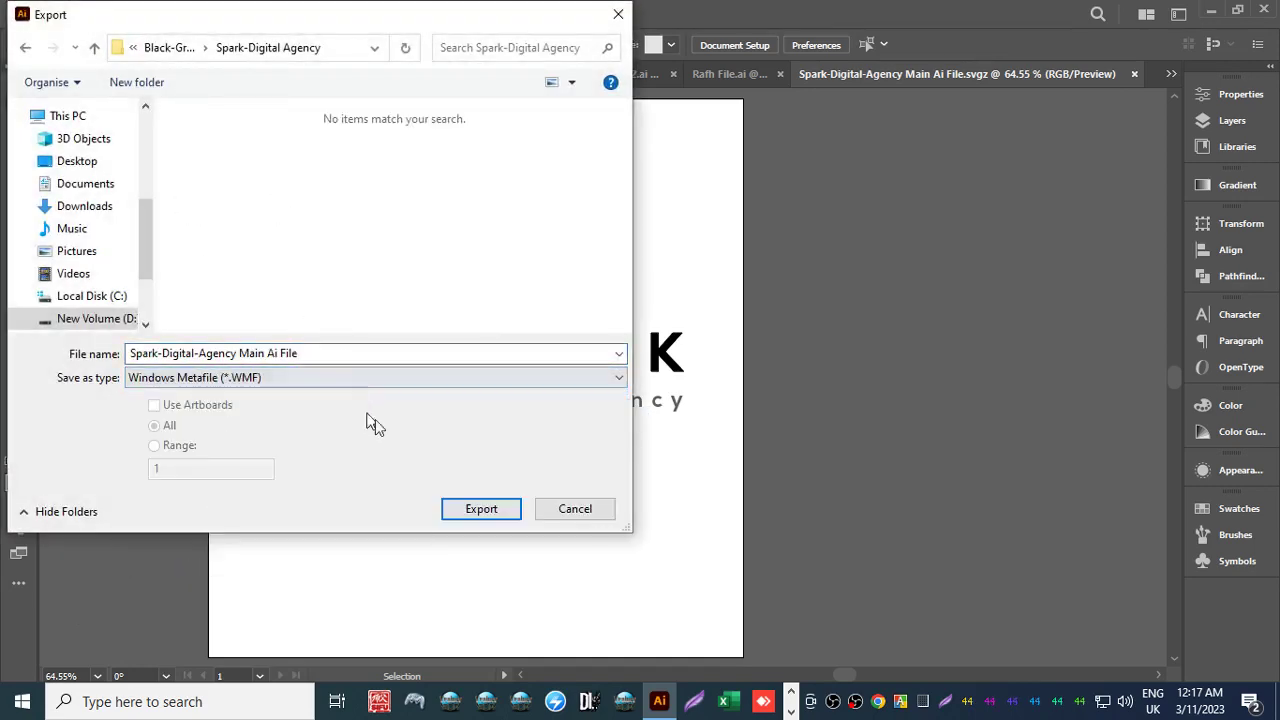
{"action": "left_click", "coordinate": [477, 509]}
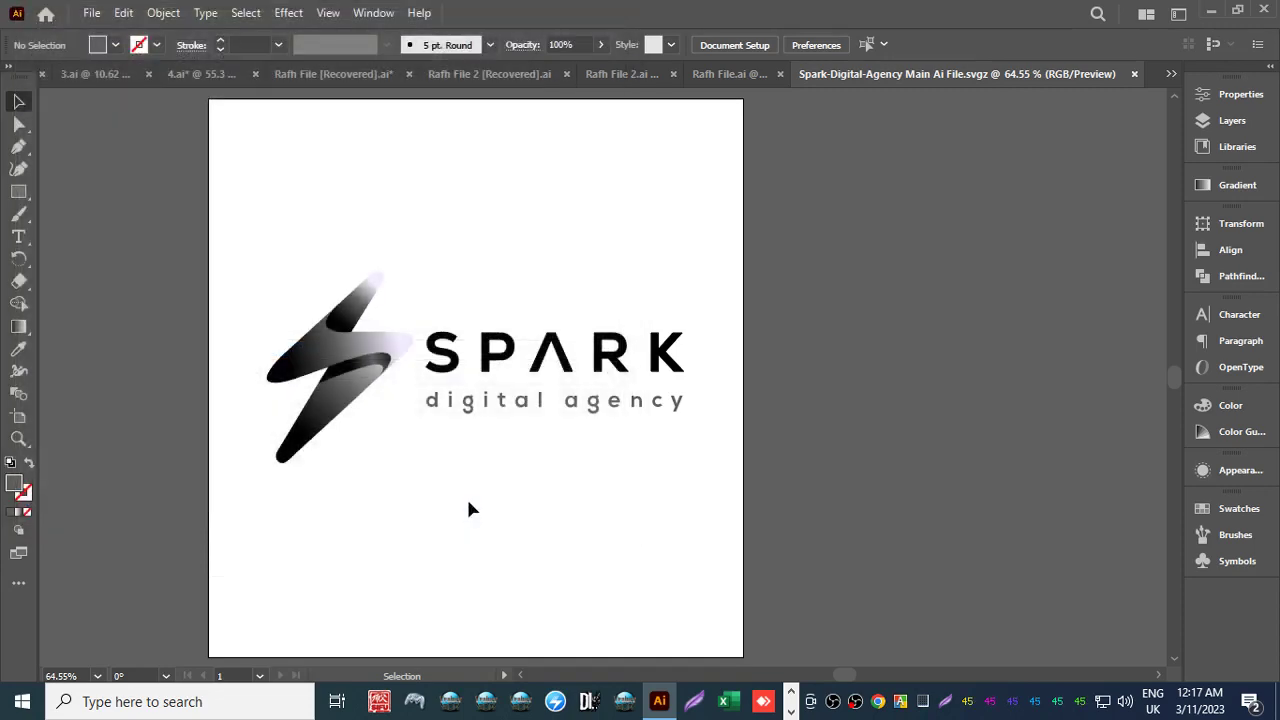
{"action": "left_click", "coordinate": [89, 14]}
{"action": "mouse_move", "coordinate": [266, 420]}
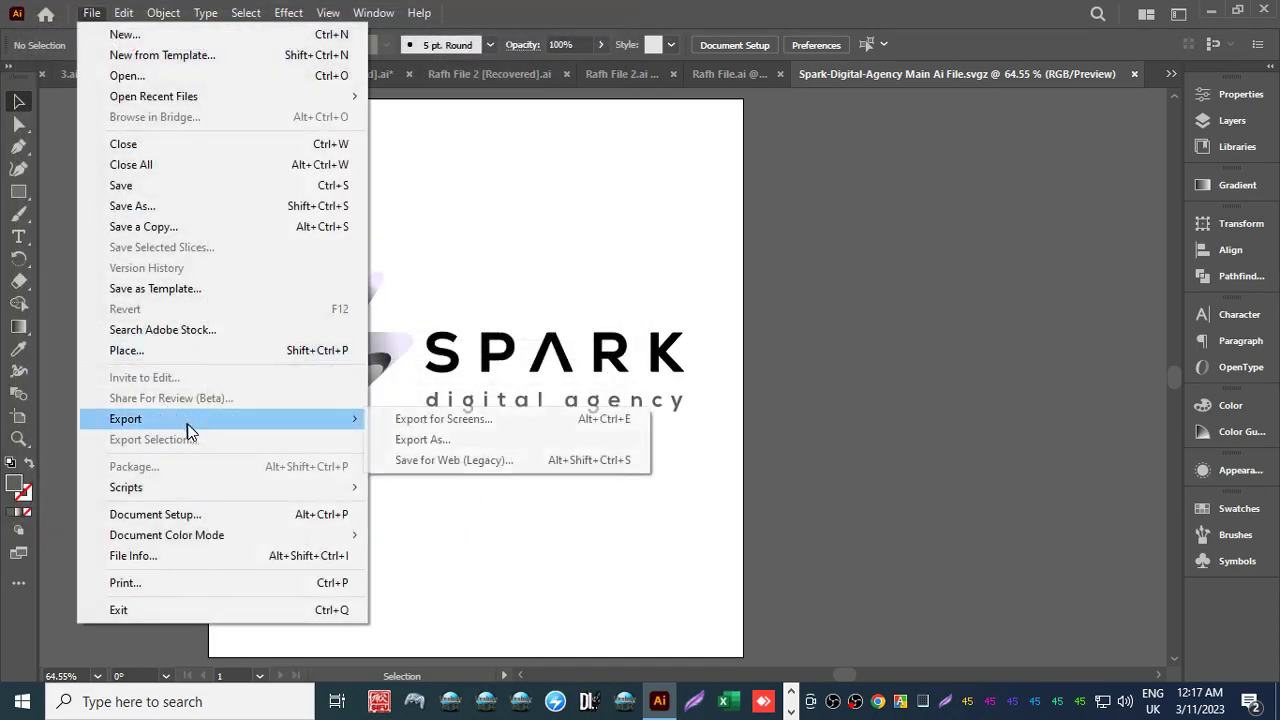
In Save for Web, fit the preview on screen and choose GIF with Transparency on.
{"action": "left_click", "coordinate": [433, 460]}
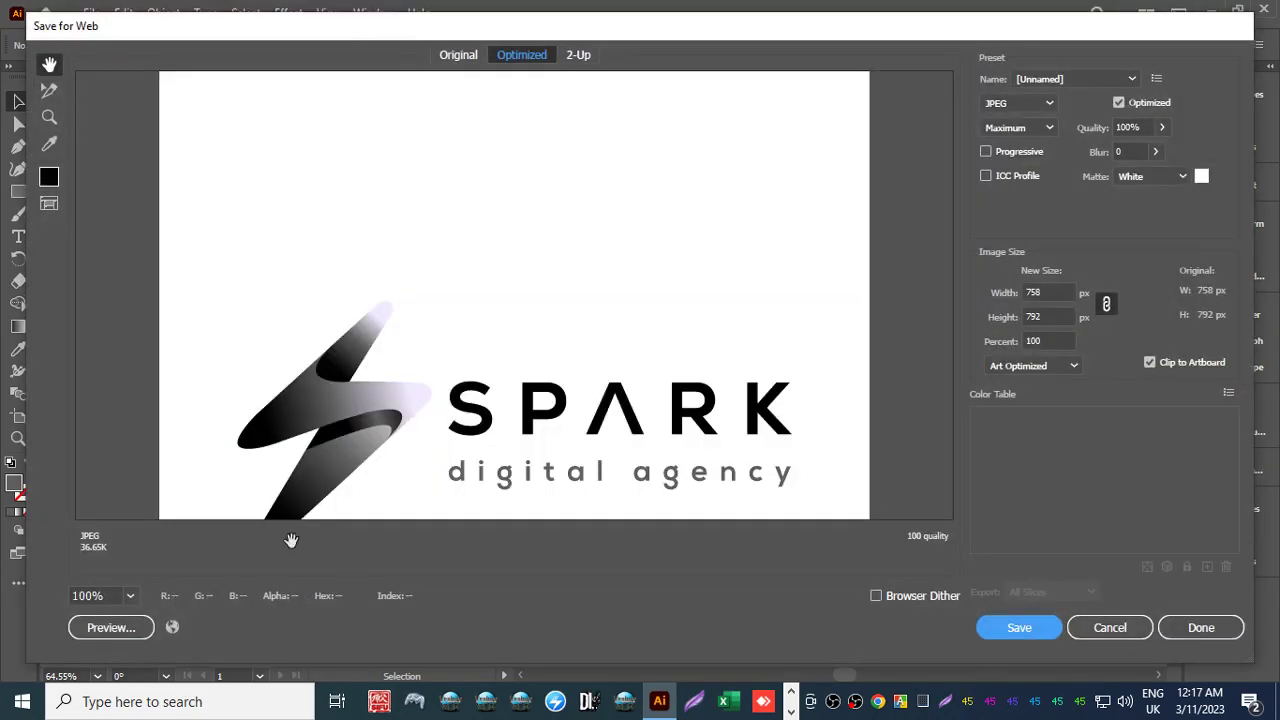
{"action": "left_click", "coordinate": [130, 596]}
{"action": "left_click", "coordinate": [160, 491]}
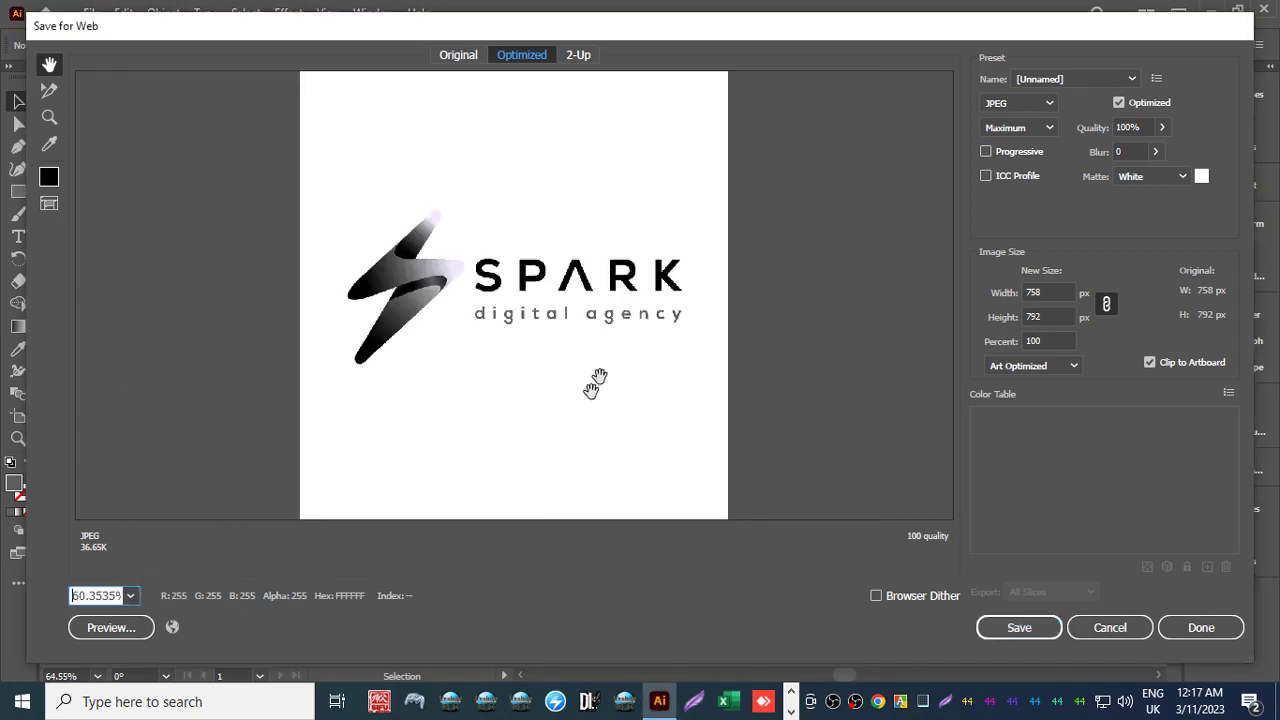
{"action": "left_click", "coordinate": [1030, 104]}
{"action": "left_click", "coordinate": [1010, 123]}
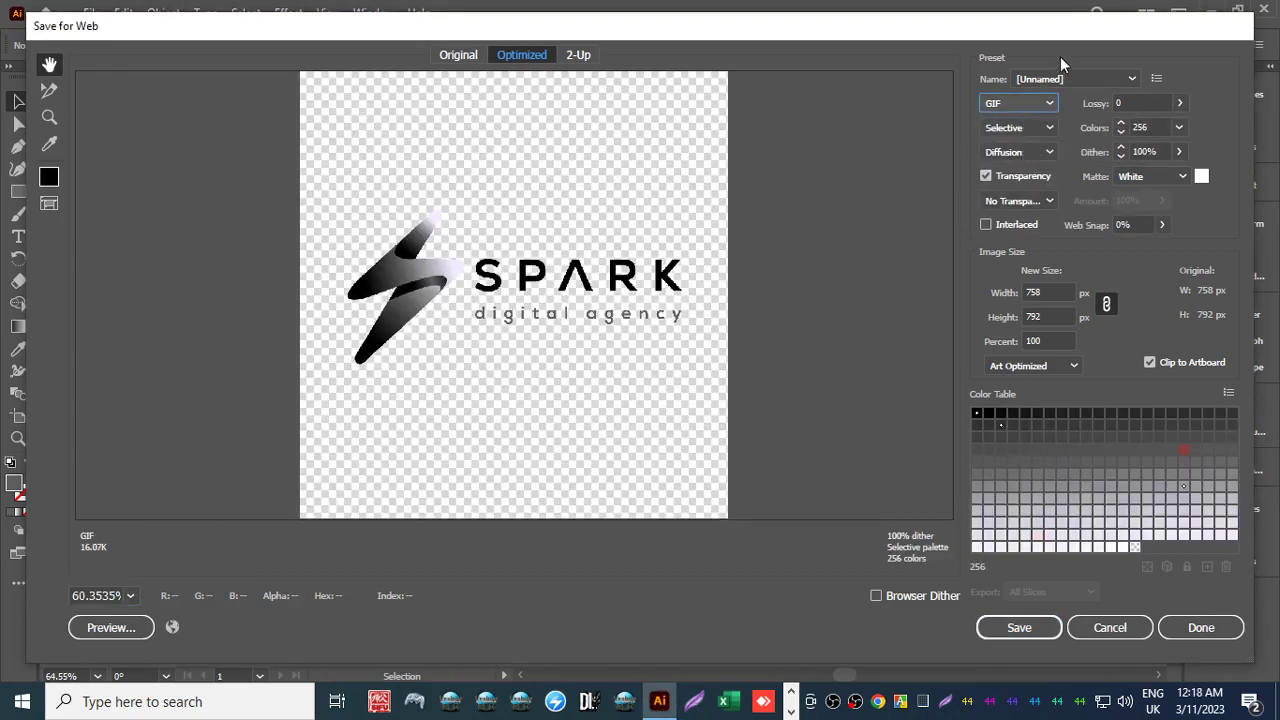
{"action": "left_click", "coordinate": [986, 177]}
{"action": "left_click", "coordinate": [987, 177]}
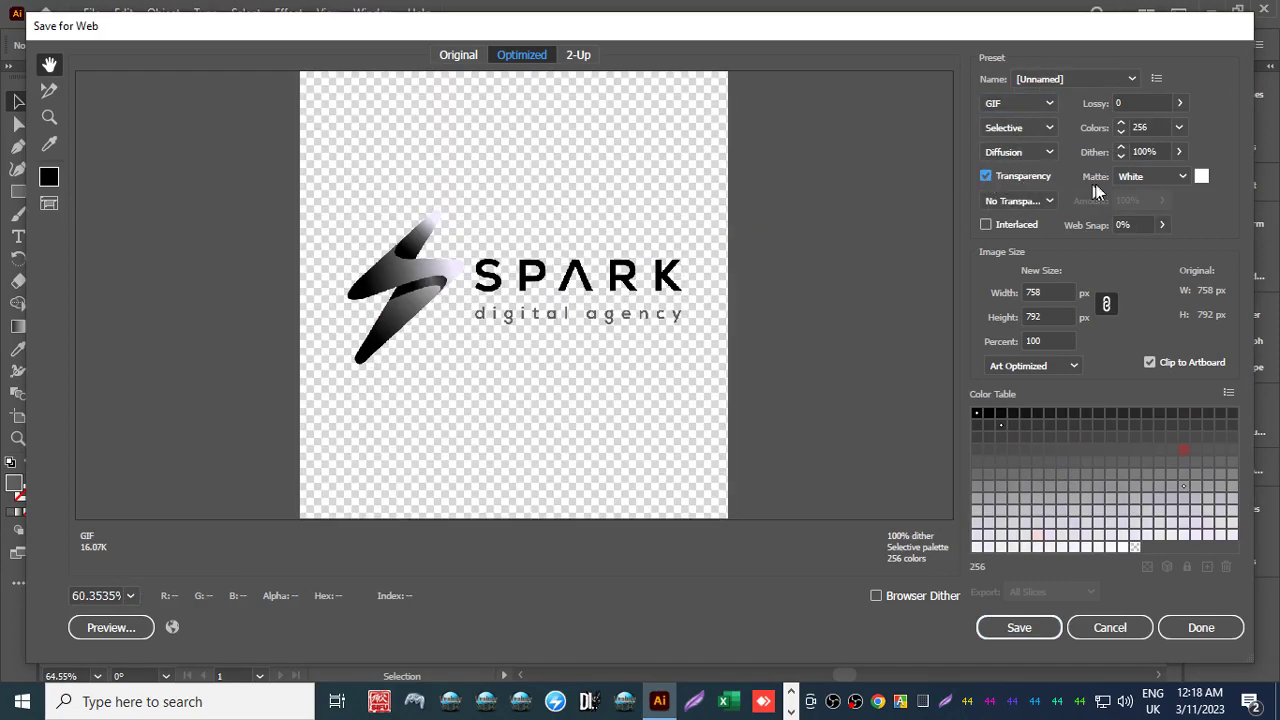
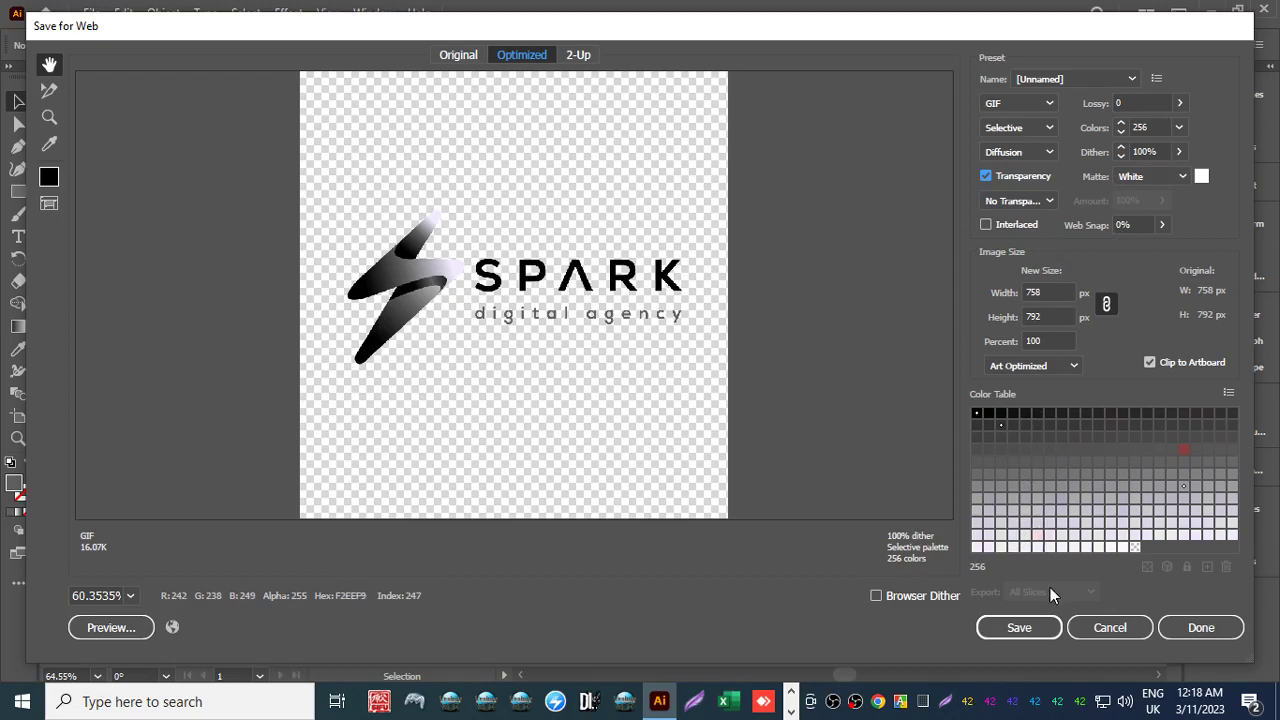
Save the transparent GIF, then save a second GIF with Transparency off on a White matte.
{"action": "left_click", "coordinate": [1019, 627]}
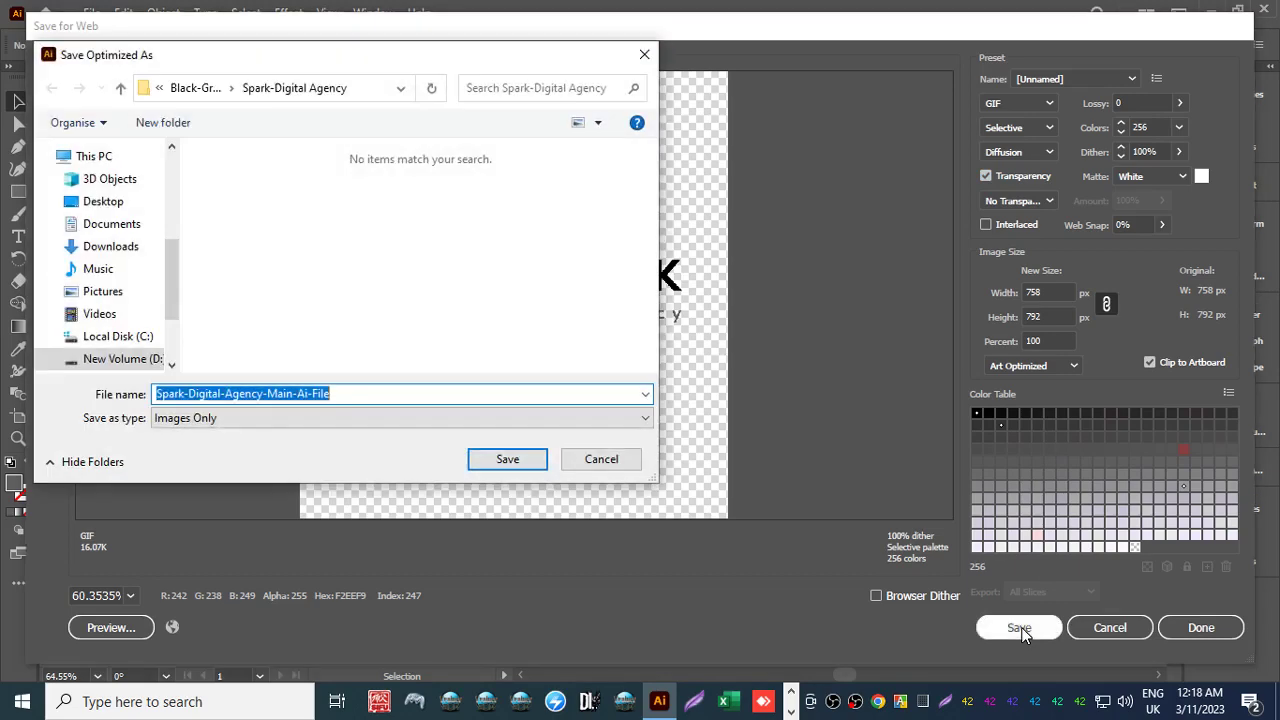
{"action": "left_click", "coordinate": [505, 458]}
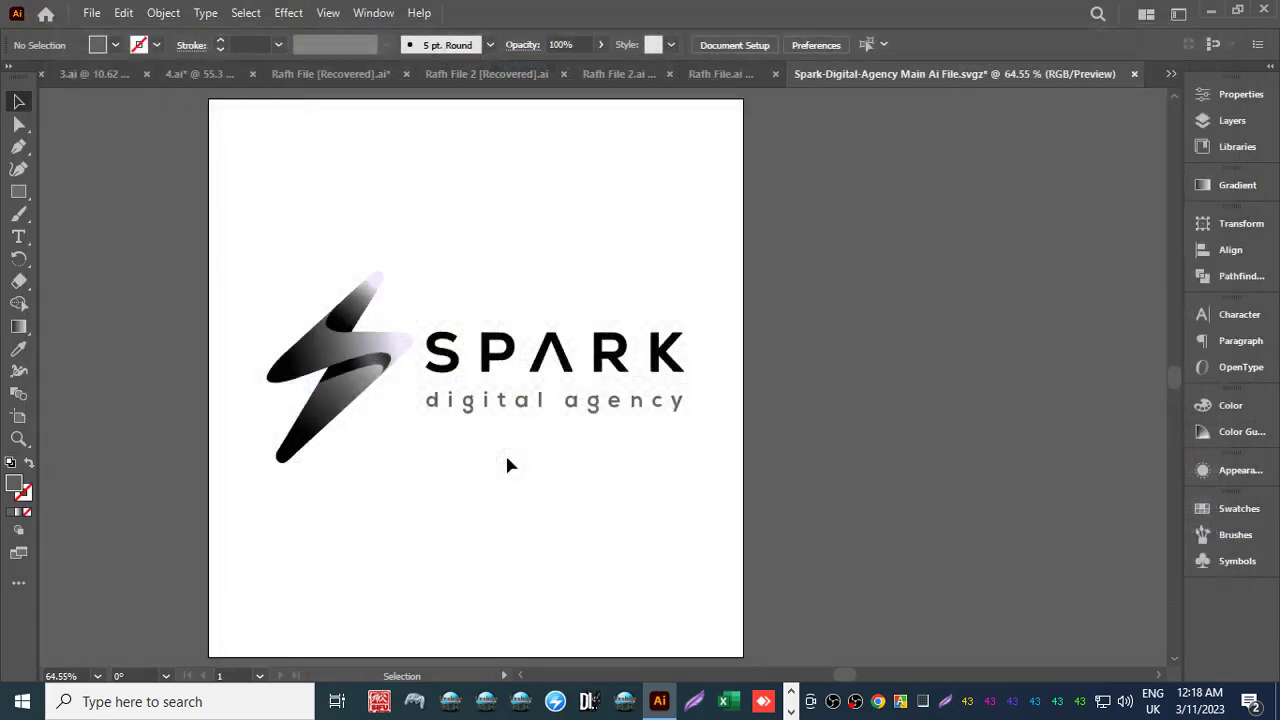
{"action": "left_click", "coordinate": [91, 13]}
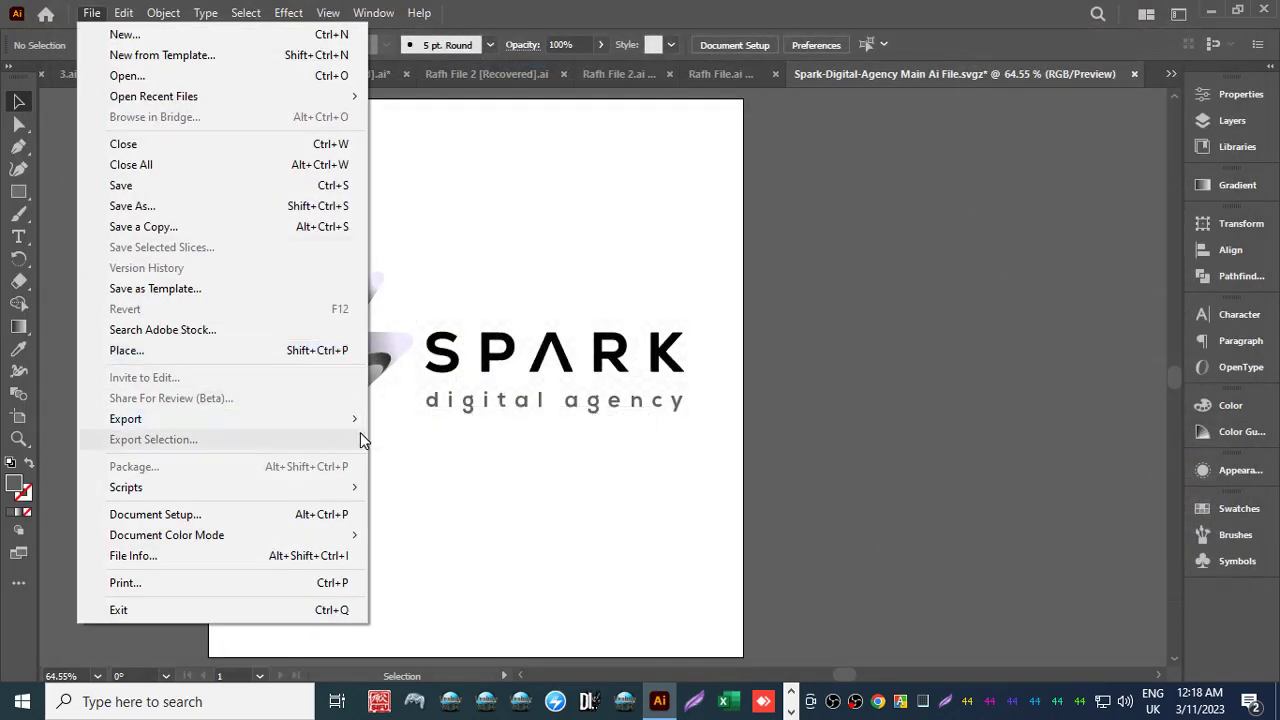
{"action": "mouse_move", "coordinate": [335, 425]}
{"action": "left_click", "coordinate": [423, 460]}
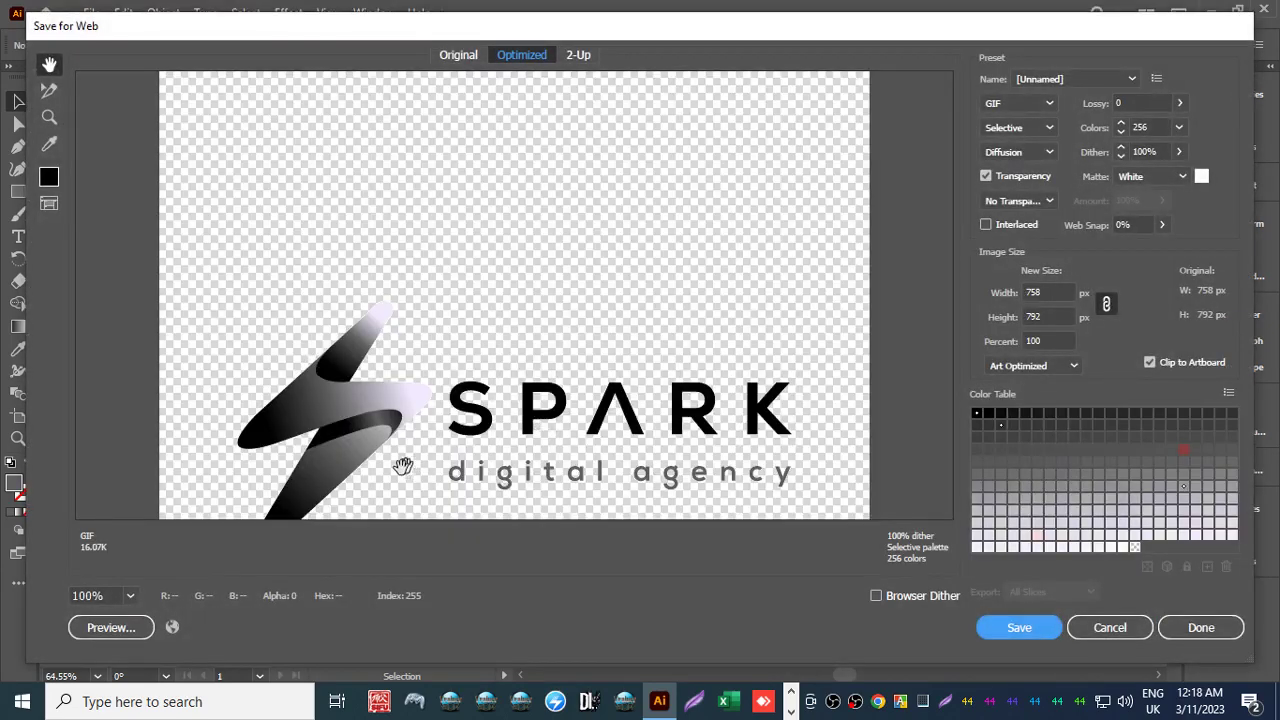
{"action": "left_click", "coordinate": [131, 596]}
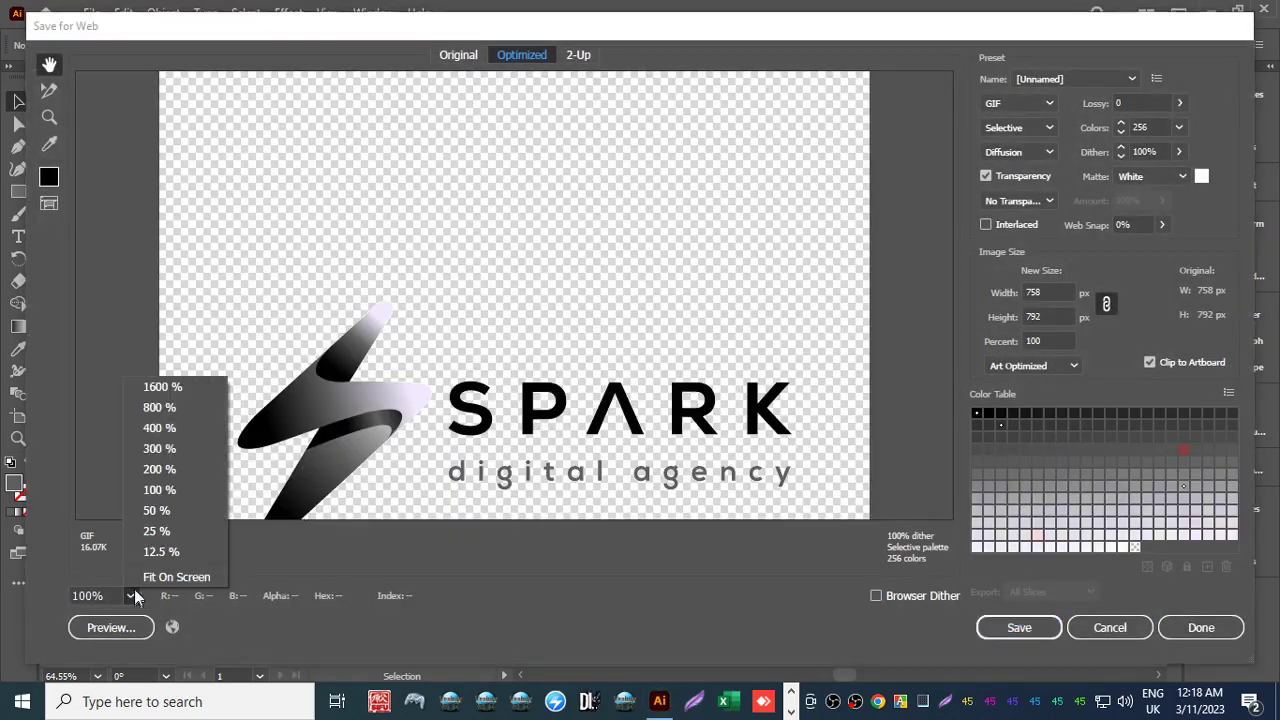
{"action": "left_click", "coordinate": [985, 176]}
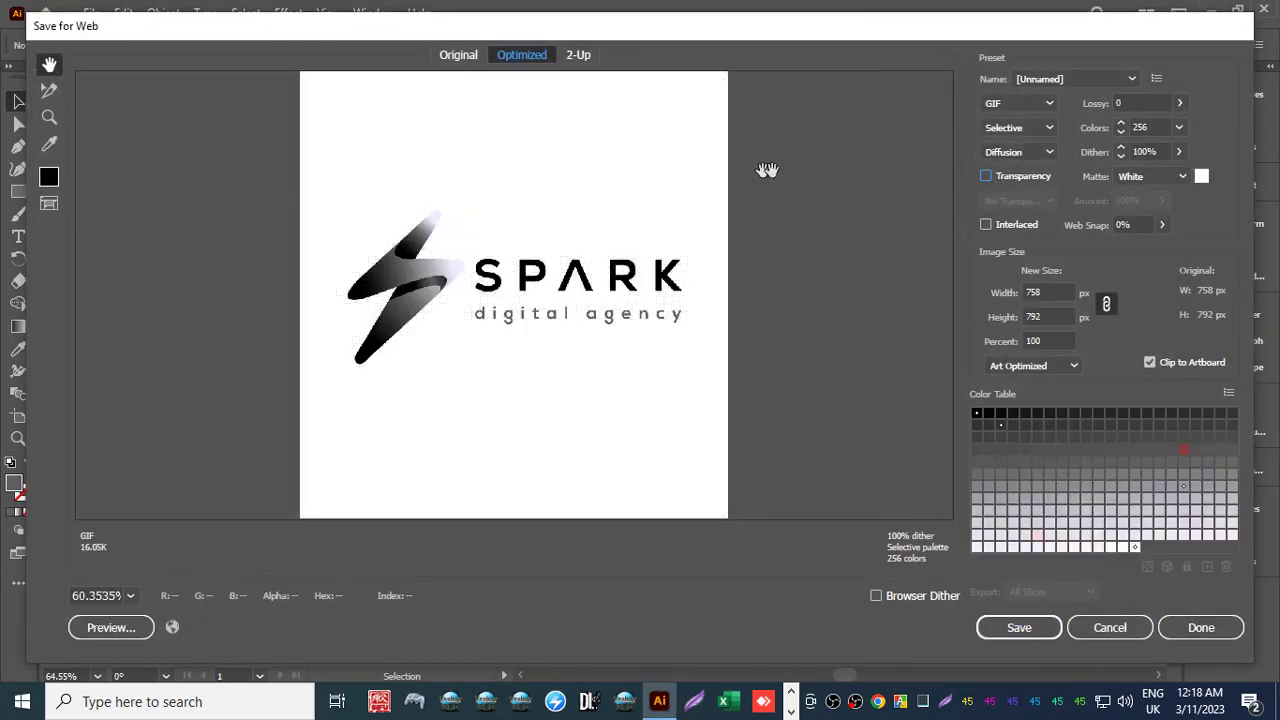
{"action": "left_click", "coordinate": [1183, 176]}
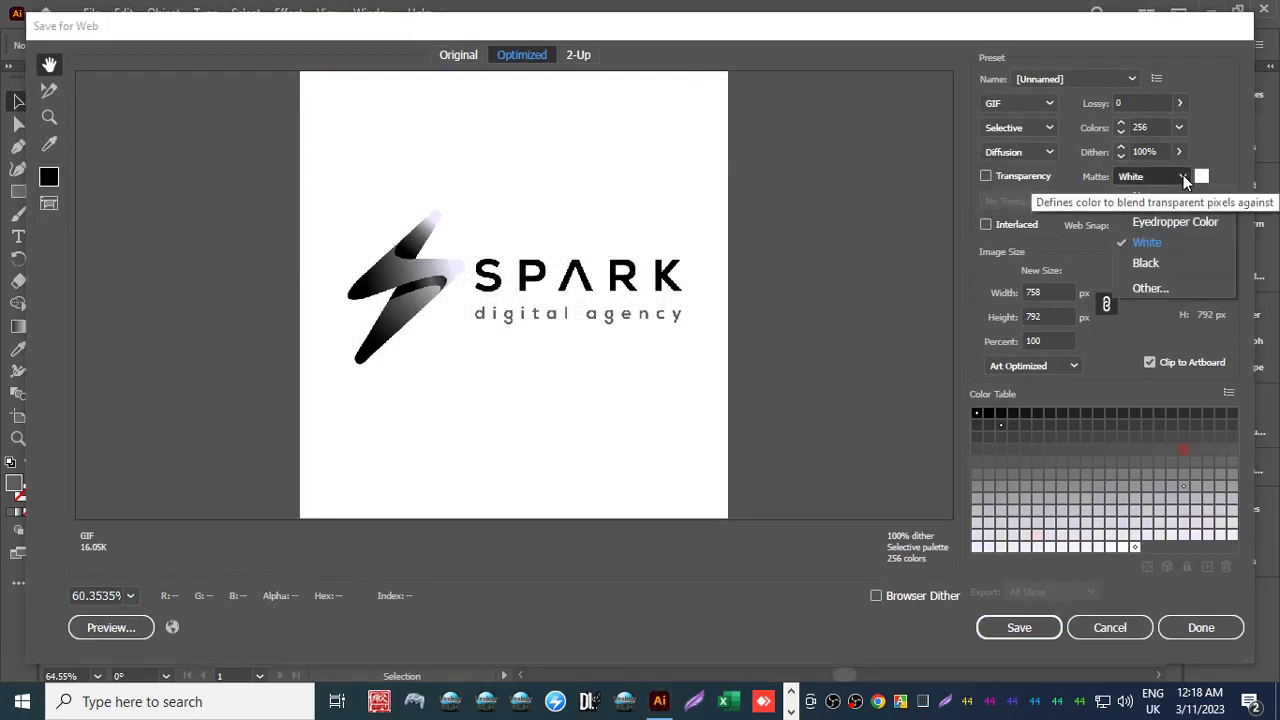
{"action": "left_click", "coordinate": [1183, 176]}
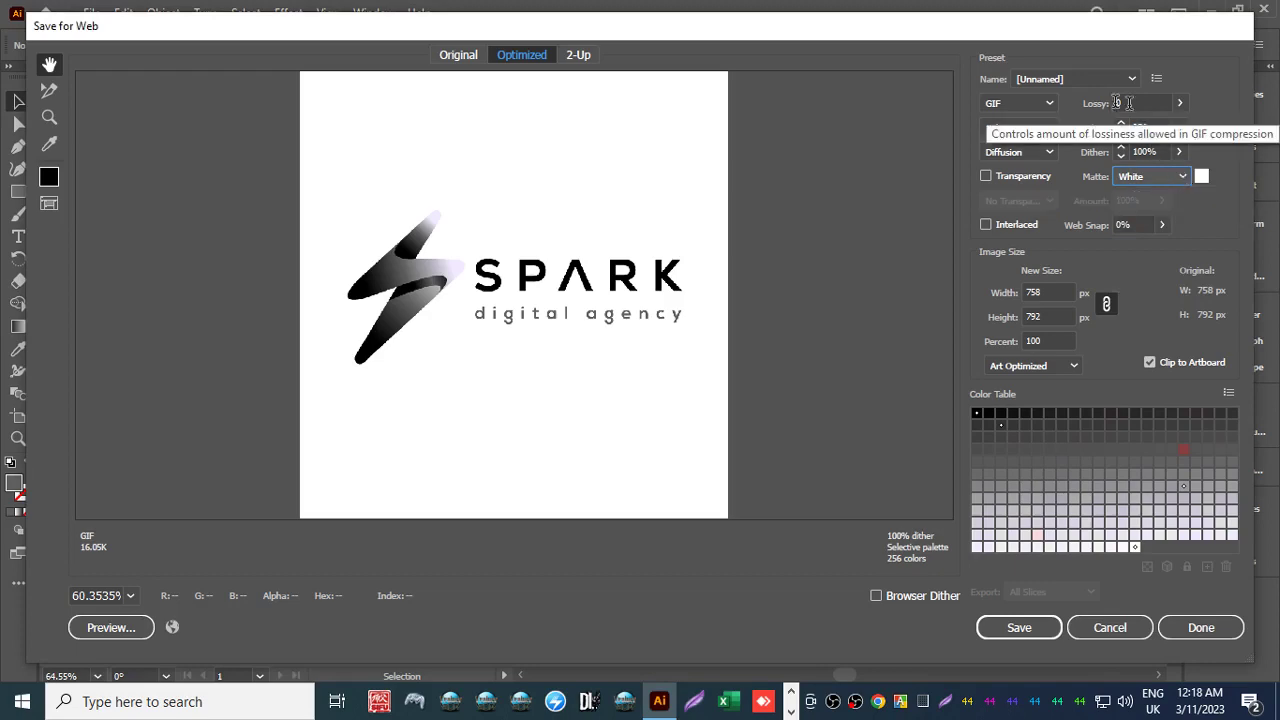
{"action": "left_click", "coordinate": [1027, 627]}
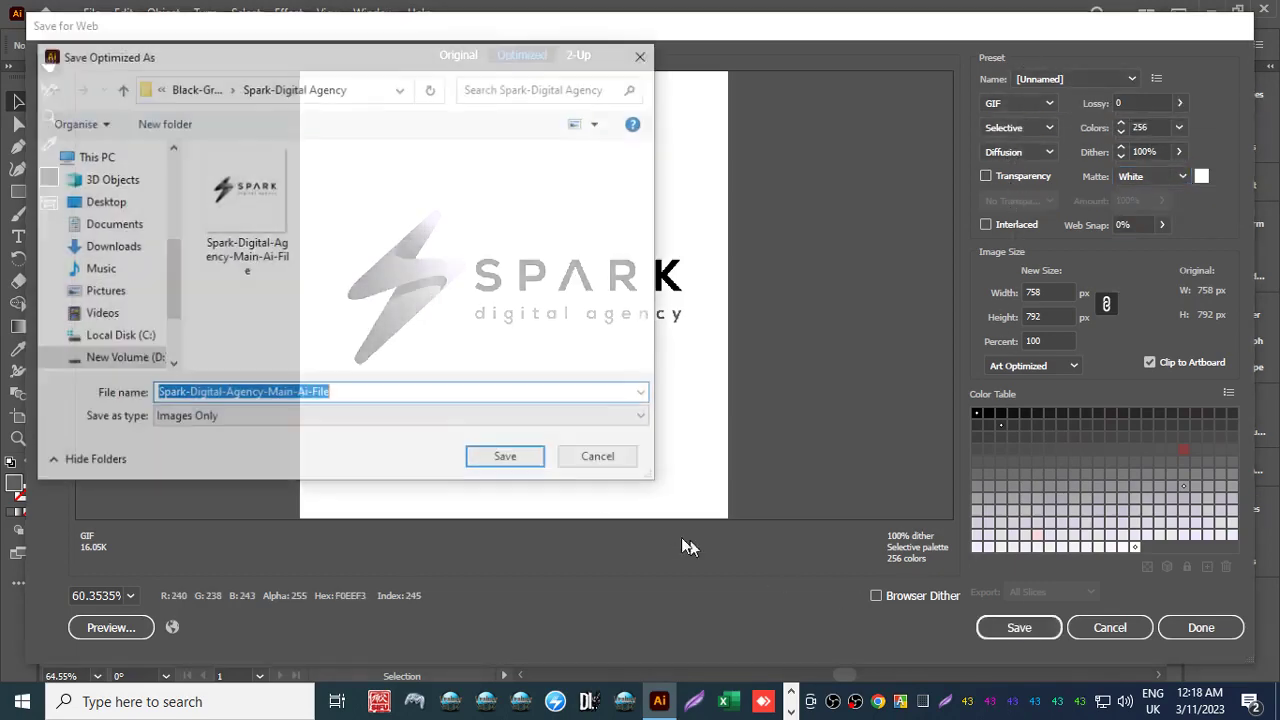
{"action": "type", "text": "1"}
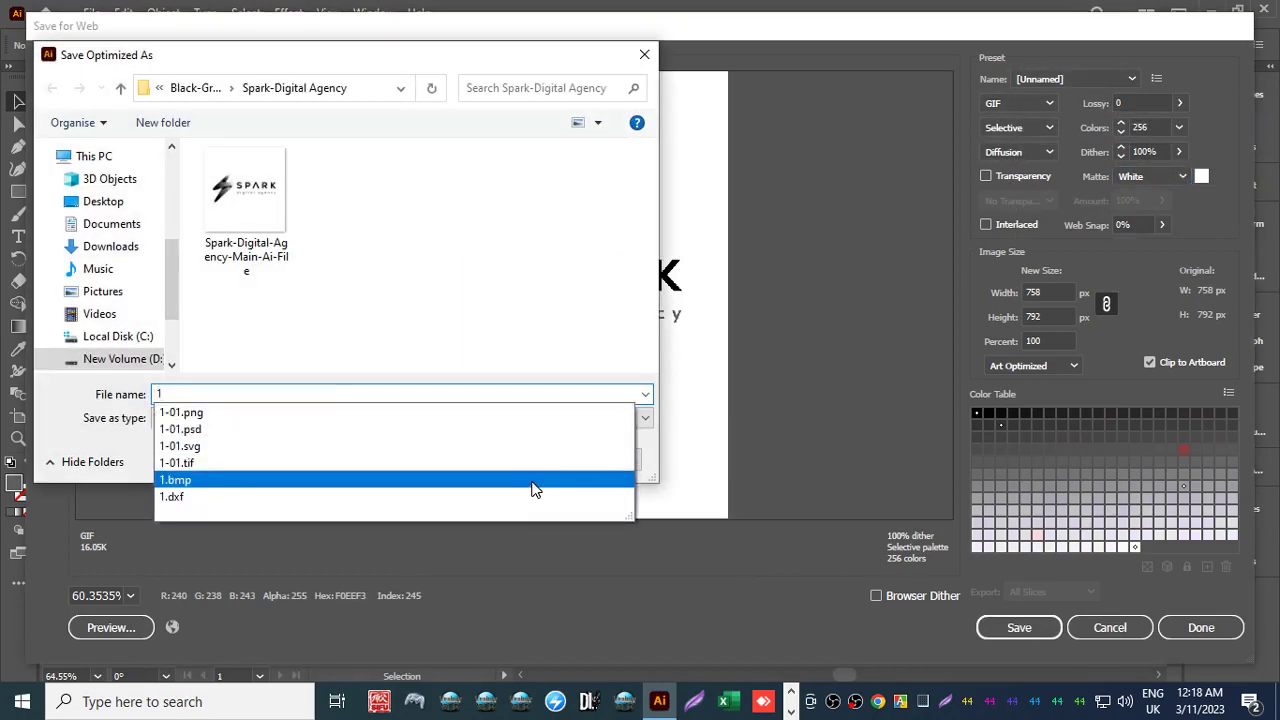
{"action": "key", "text": "Return"}
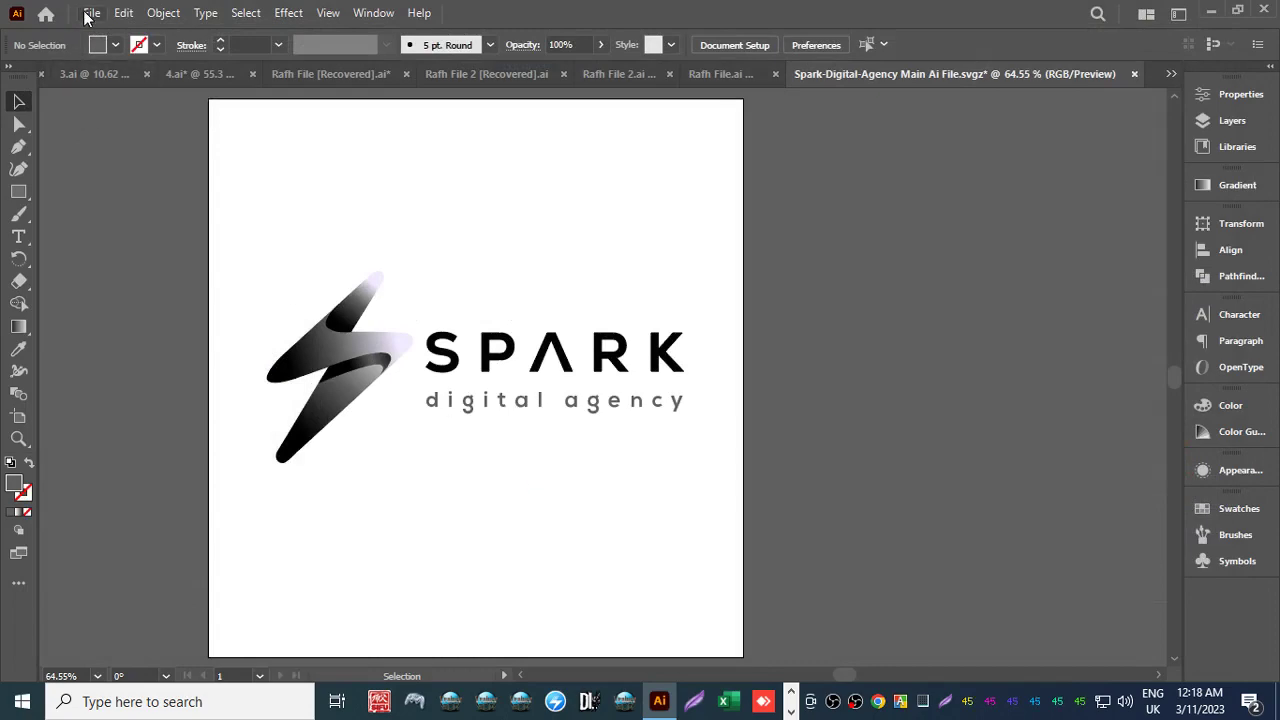
In Save for Web (Legacy), fit the preview on screen and save a Maximum-quality JPEG named 1.
{"action": "left_click", "coordinate": [88, 14]}
{"action": "mouse_move", "coordinate": [345, 419]}
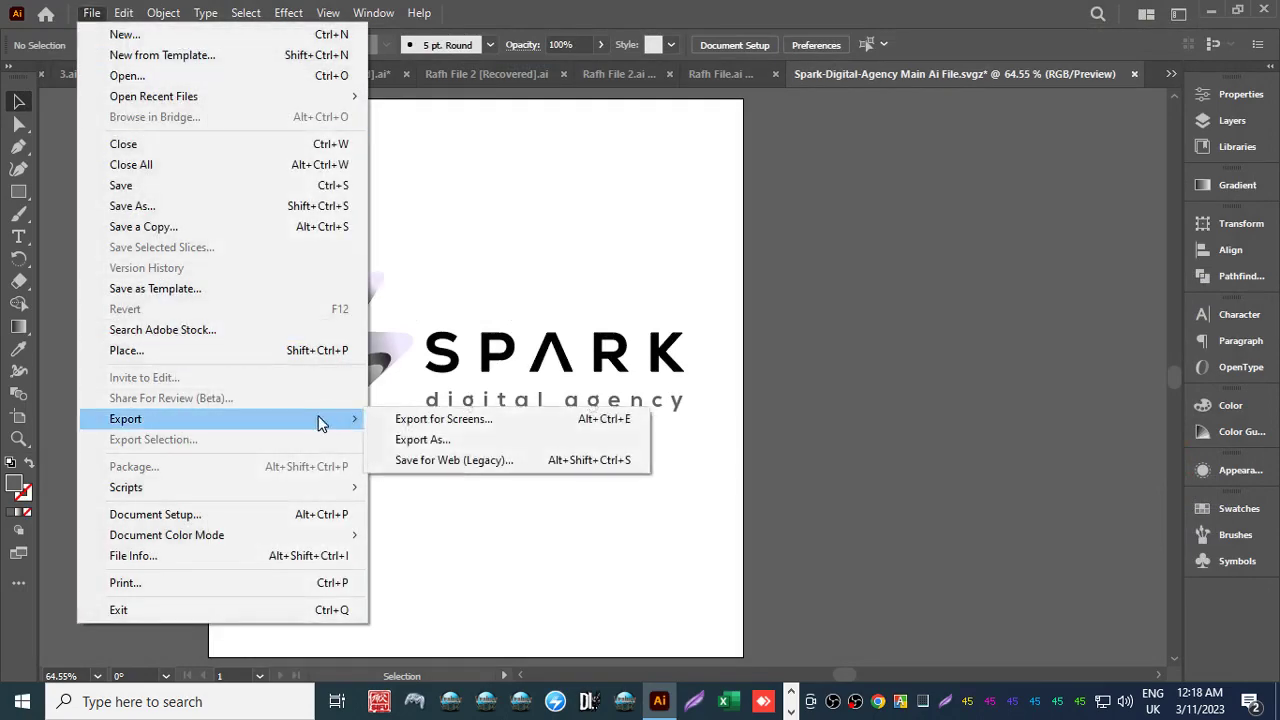
{"action": "left_click", "coordinate": [419, 460]}
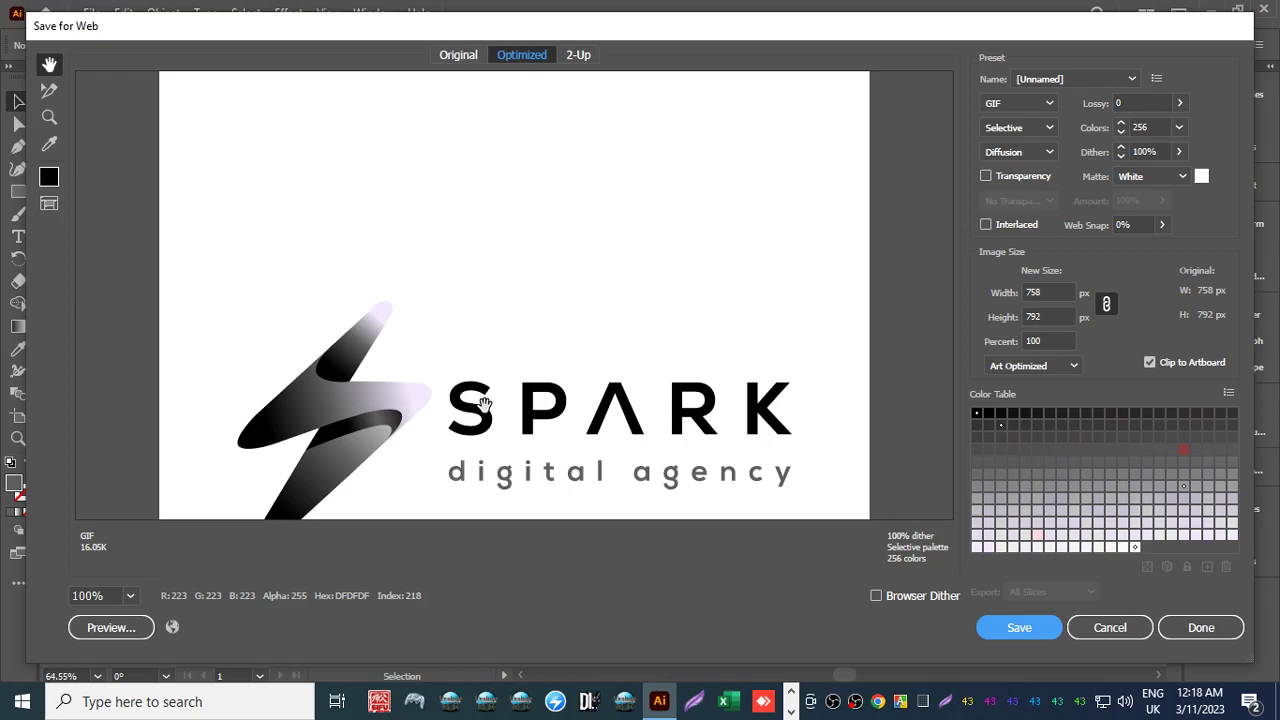
{"action": "left_click", "coordinate": [136, 596]}
{"action": "left_click", "coordinate": [176, 577]}
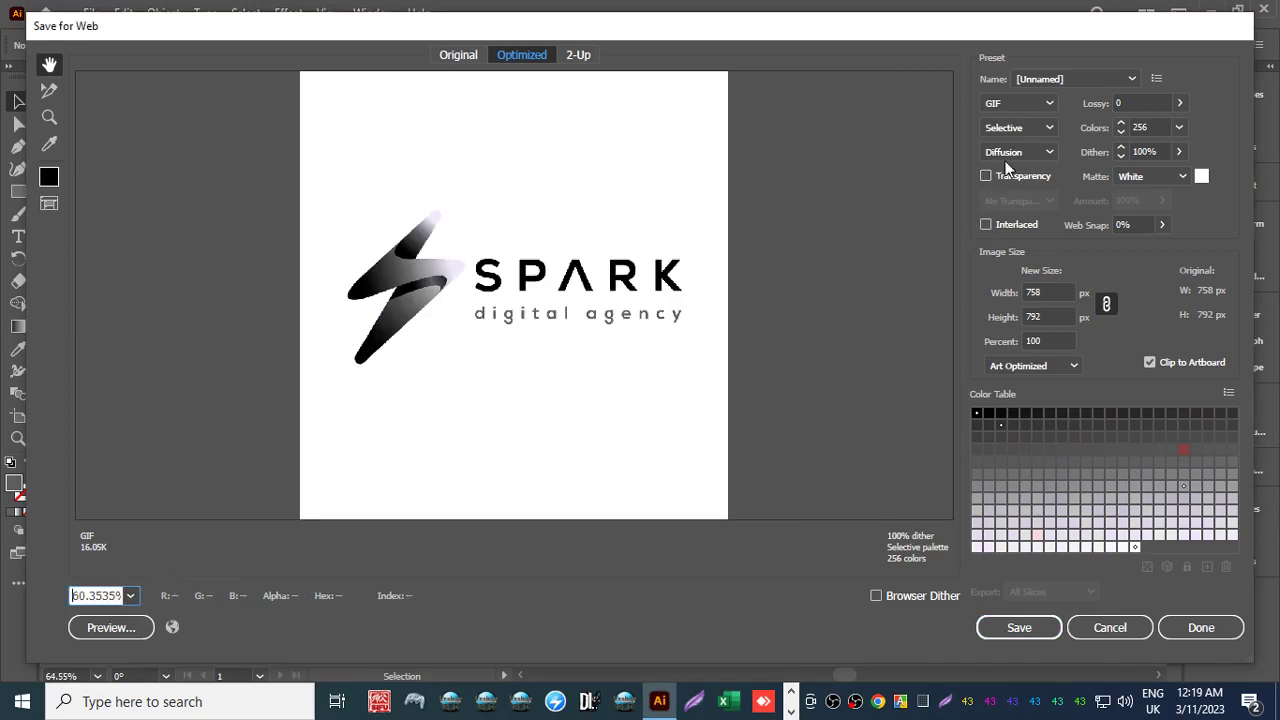
{"action": "left_click", "coordinate": [1038, 98]}
{"action": "left_click", "coordinate": [1025, 141]}
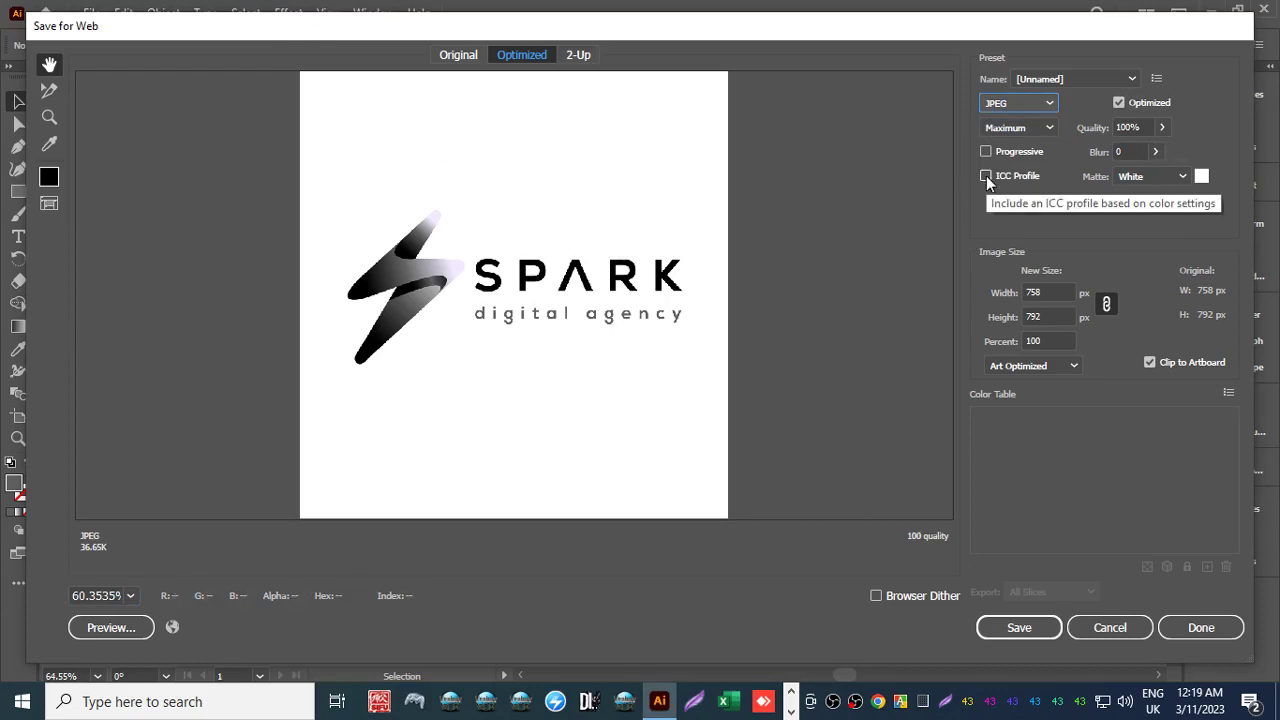
{"action": "left_click", "coordinate": [1016, 127]}
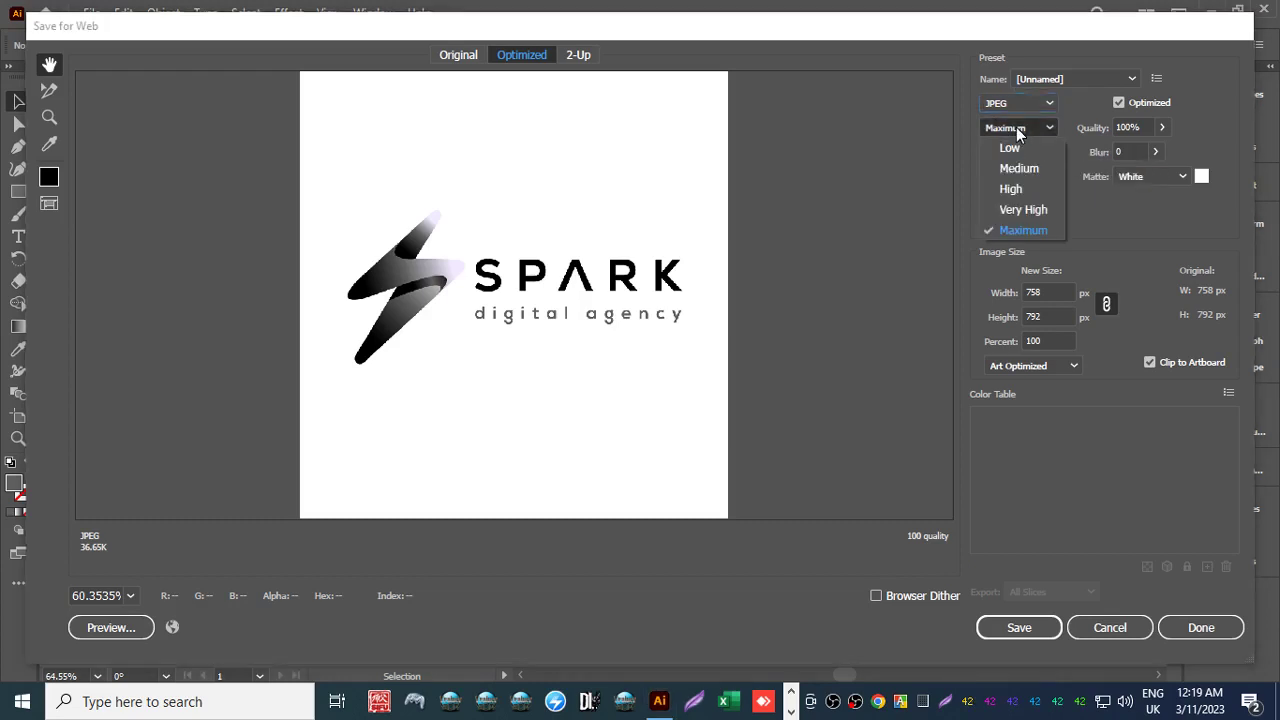
{"action": "left_click", "coordinate": [1023, 236]}
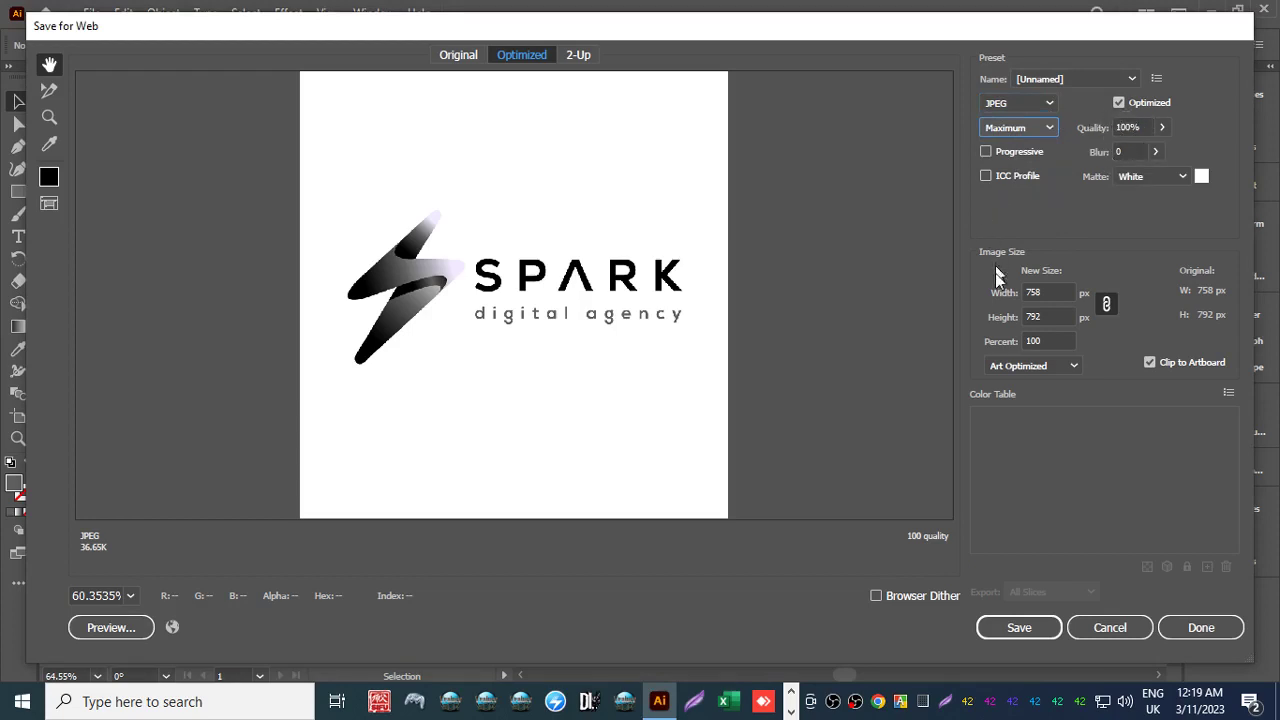
{"action": "left_click", "coordinate": [1017, 627]}
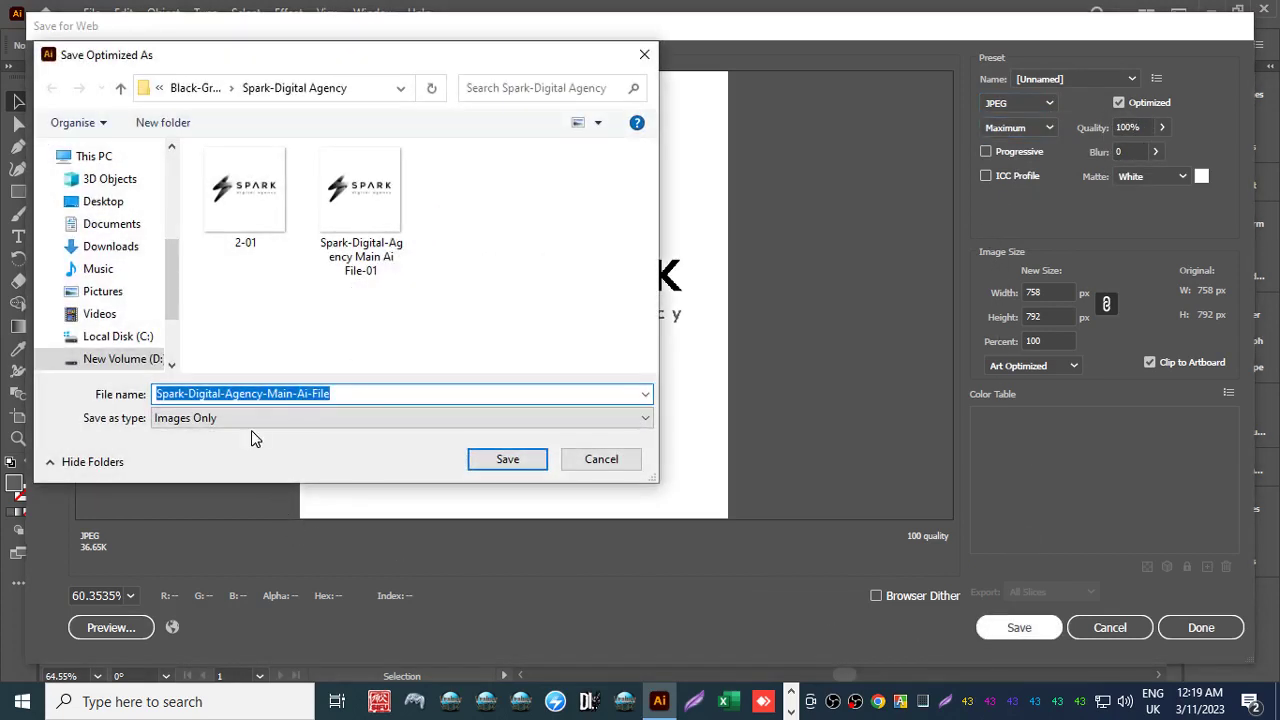
{"action": "type", "text": "1"}
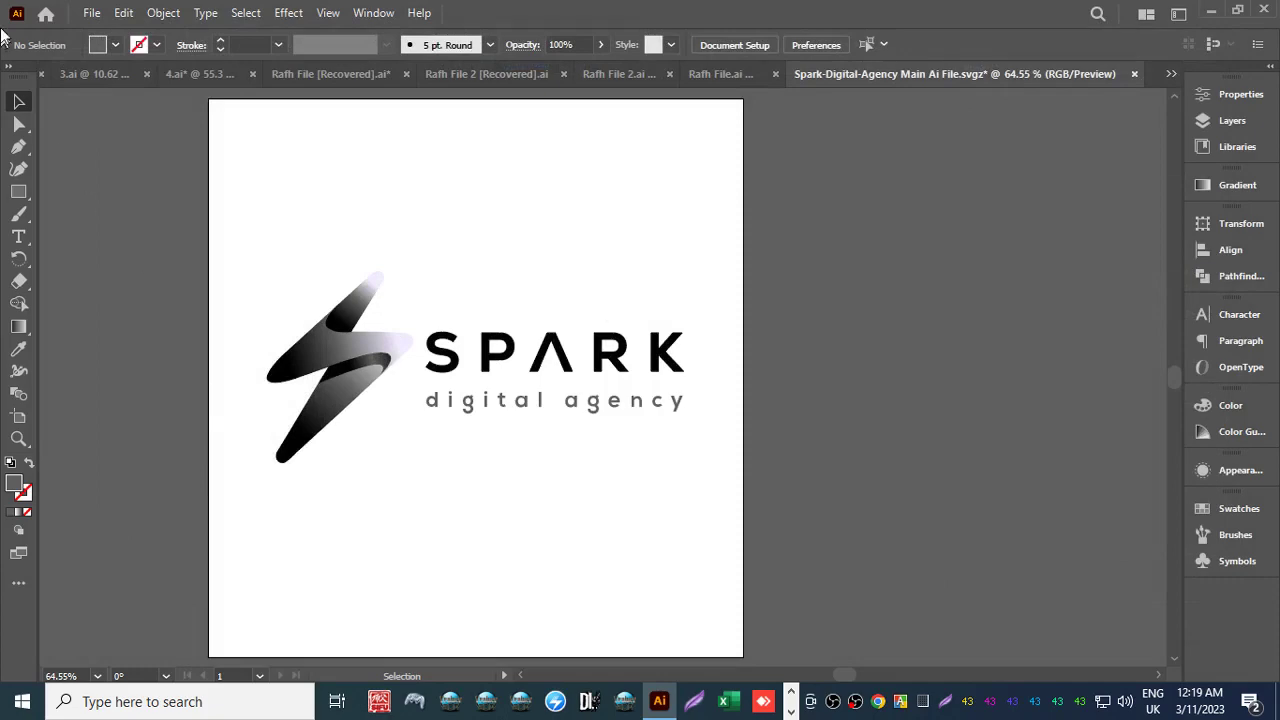
Switch the Save for Web output format from JPEG to PNG-8 and save the image.
{"action": "left_click", "coordinate": [98, 18]}
{"action": "mouse_move", "coordinate": [340, 420]}
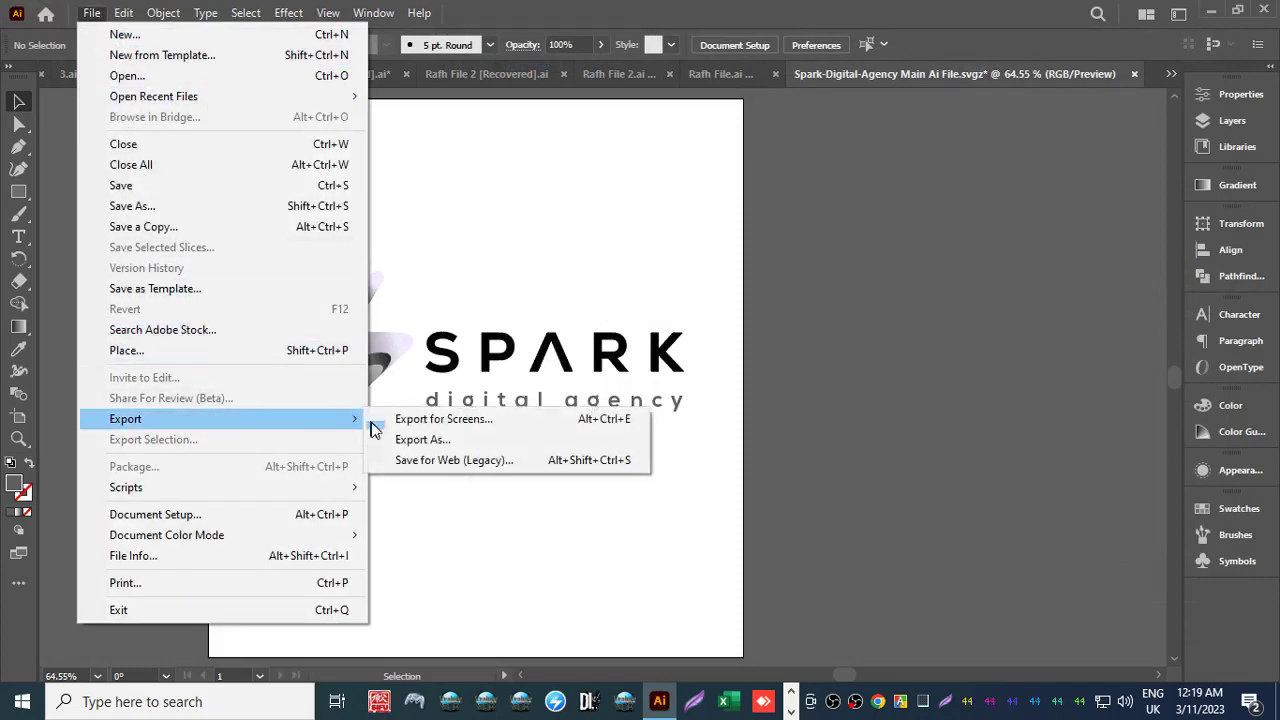
{"action": "left_click", "coordinate": [415, 465]}
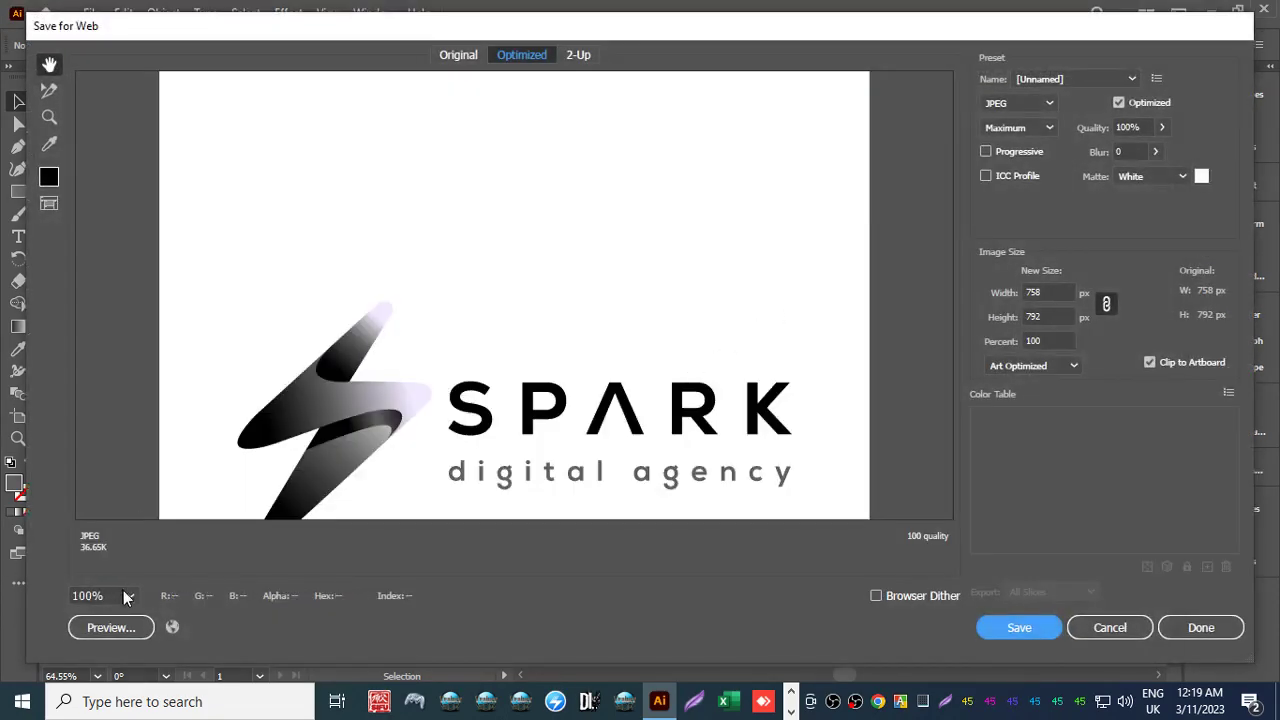
{"action": "left_click", "coordinate": [130, 596]}
{"action": "left_click", "coordinate": [140, 577]}
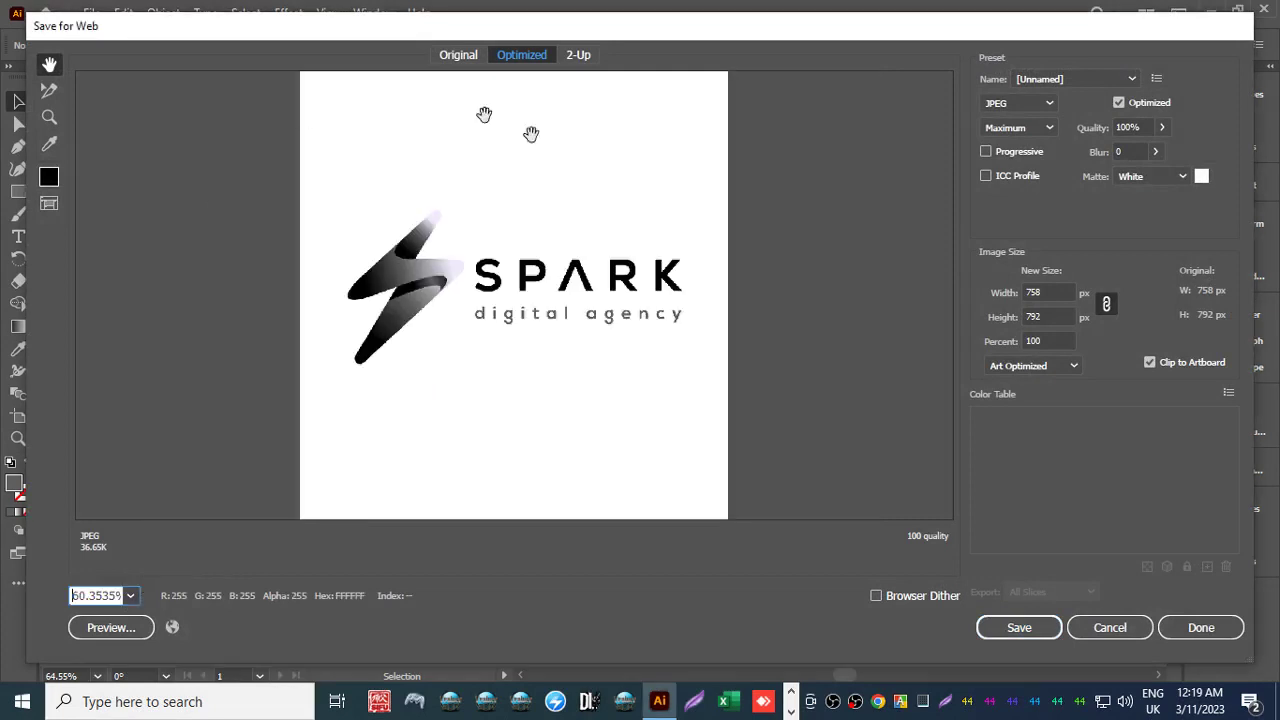
{"action": "left_click", "coordinate": [1036, 104]}
{"action": "left_click", "coordinate": [1044, 106]}
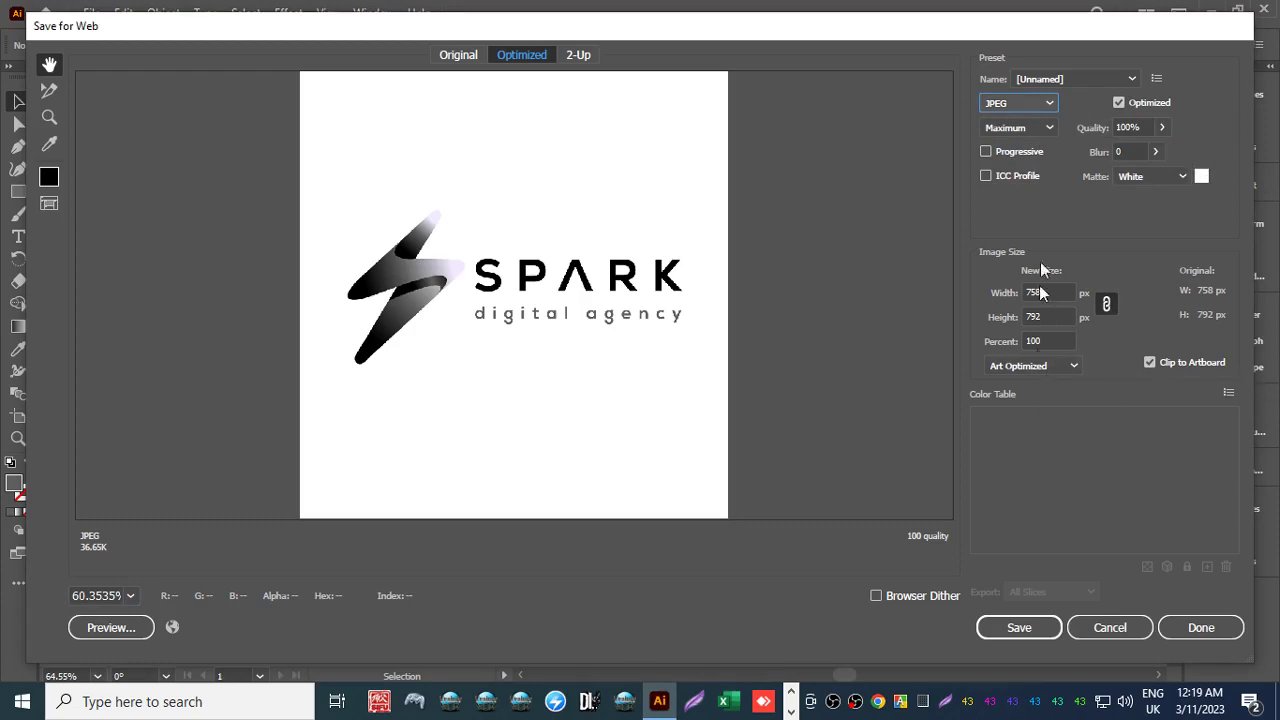
{"action": "left_click", "coordinate": [1029, 106]}
{"action": "left_click", "coordinate": [1016, 166]}
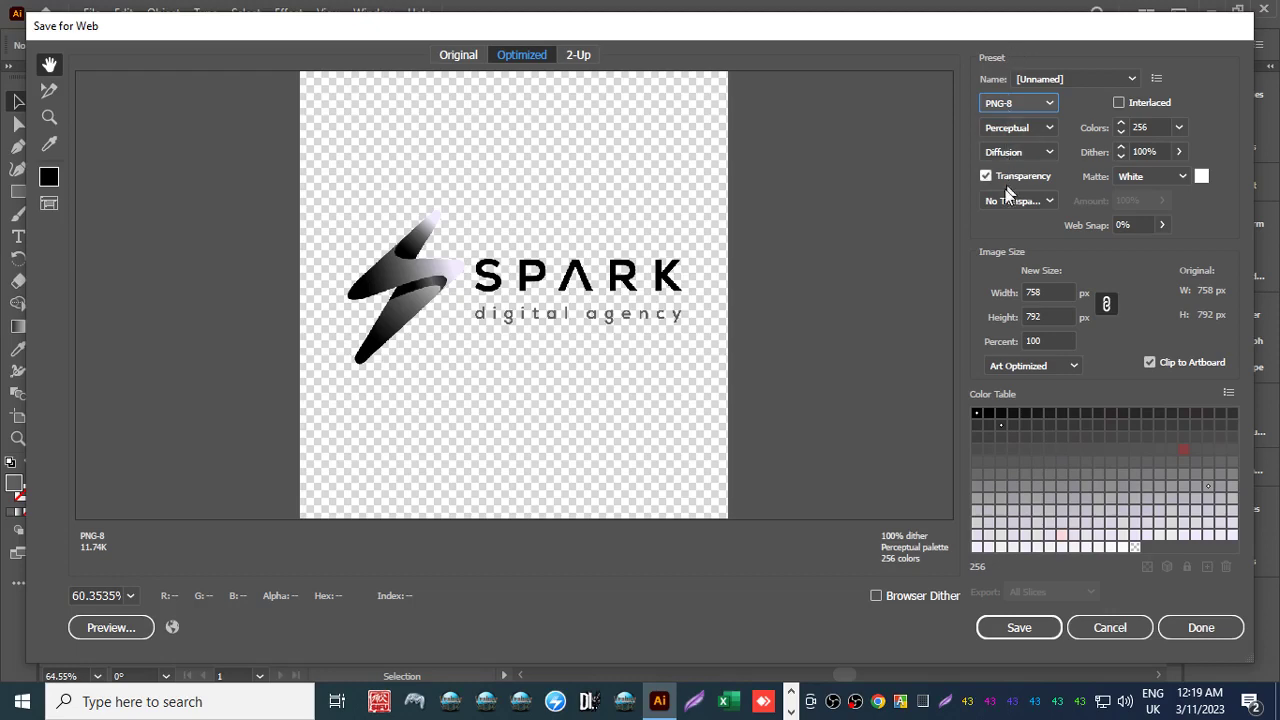
{"action": "left_click", "coordinate": [1015, 627]}
{"action": "left_click", "coordinate": [521, 456]}
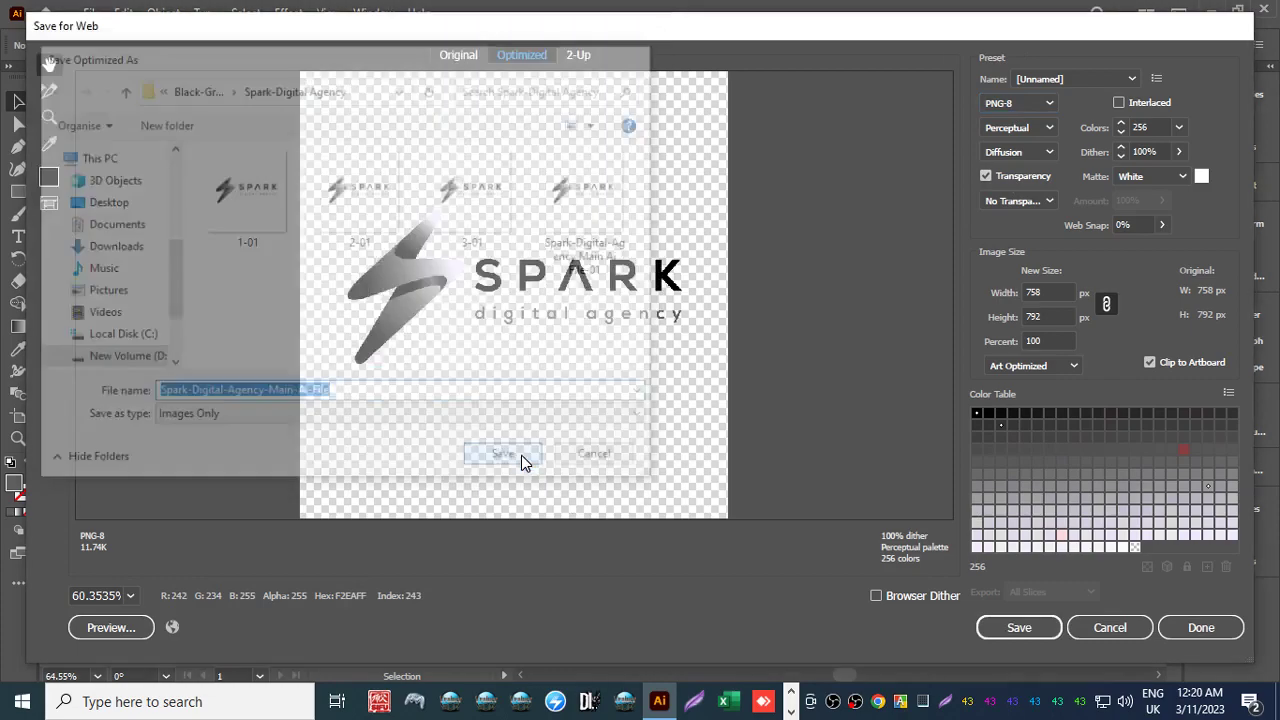
Save an interlaced, transparent PNG-8 of the logo with the file name 1.
{"action": "left_click", "coordinate": [97, 12]}
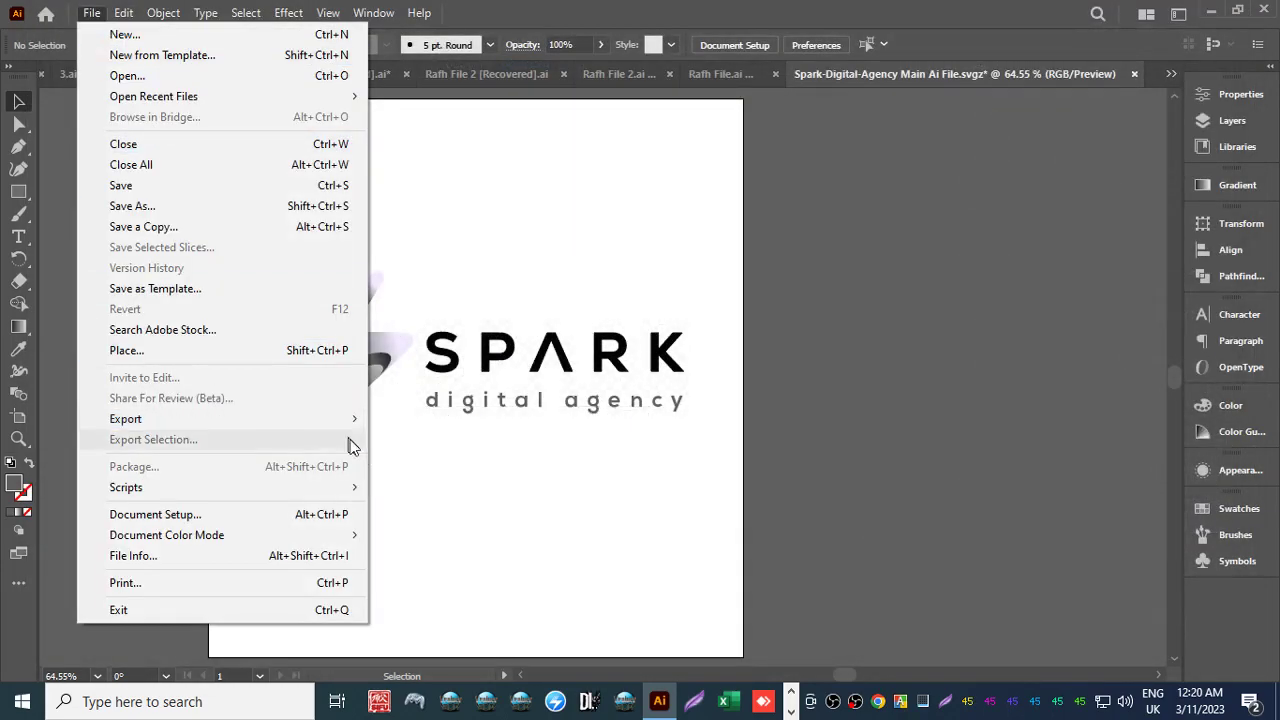
{"action": "mouse_move", "coordinate": [326, 420]}
{"action": "left_click", "coordinate": [428, 459]}
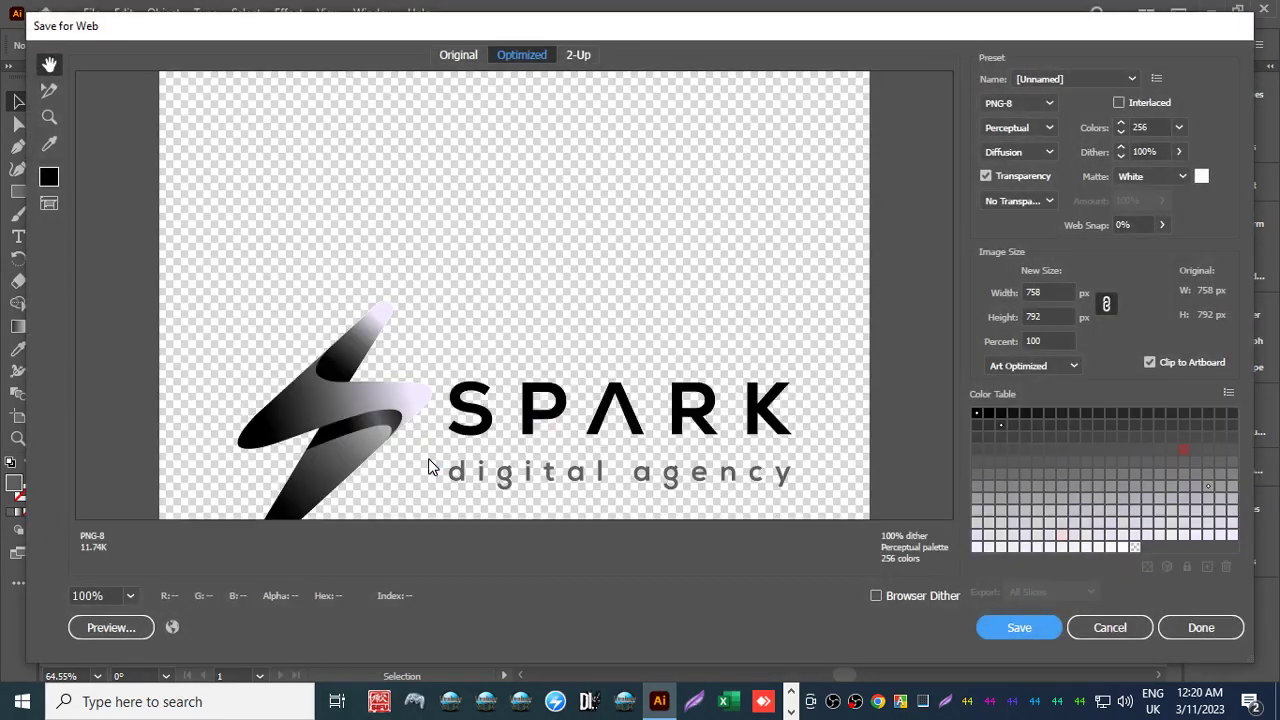
{"action": "left_click", "coordinate": [130, 595]}
{"action": "left_click", "coordinate": [170, 617]}
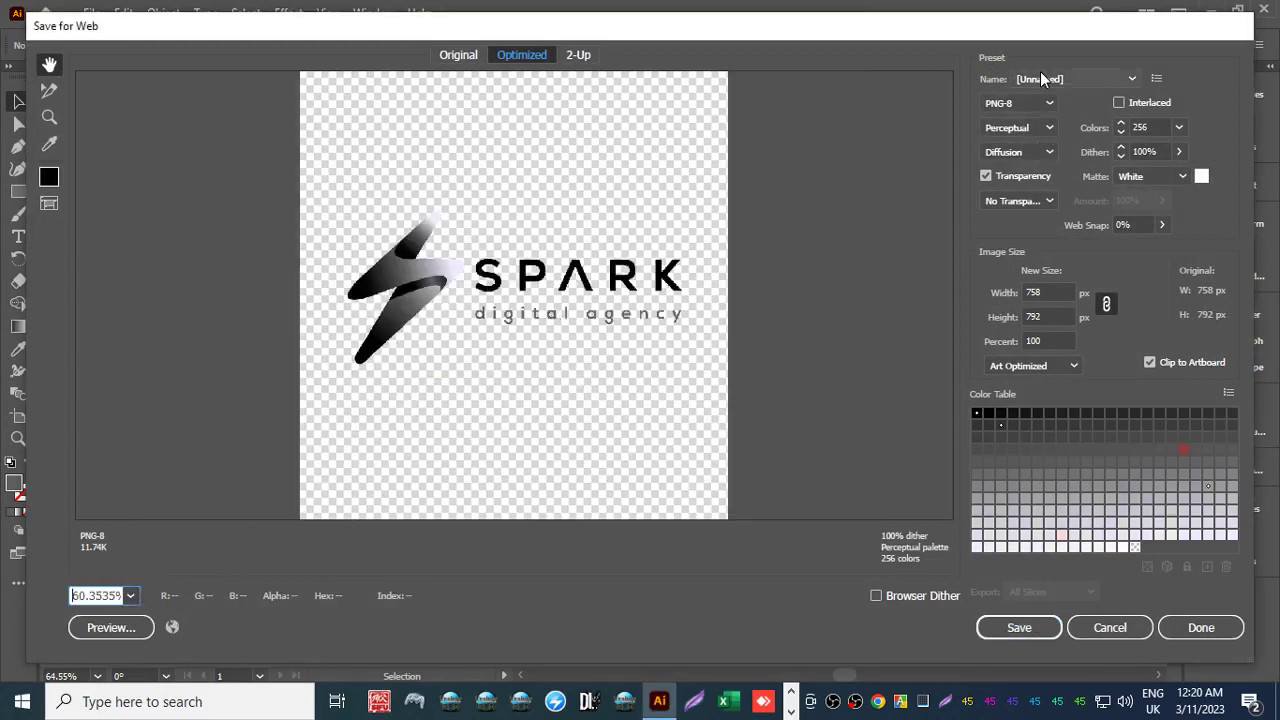
{"action": "left_click", "coordinate": [1118, 103]}
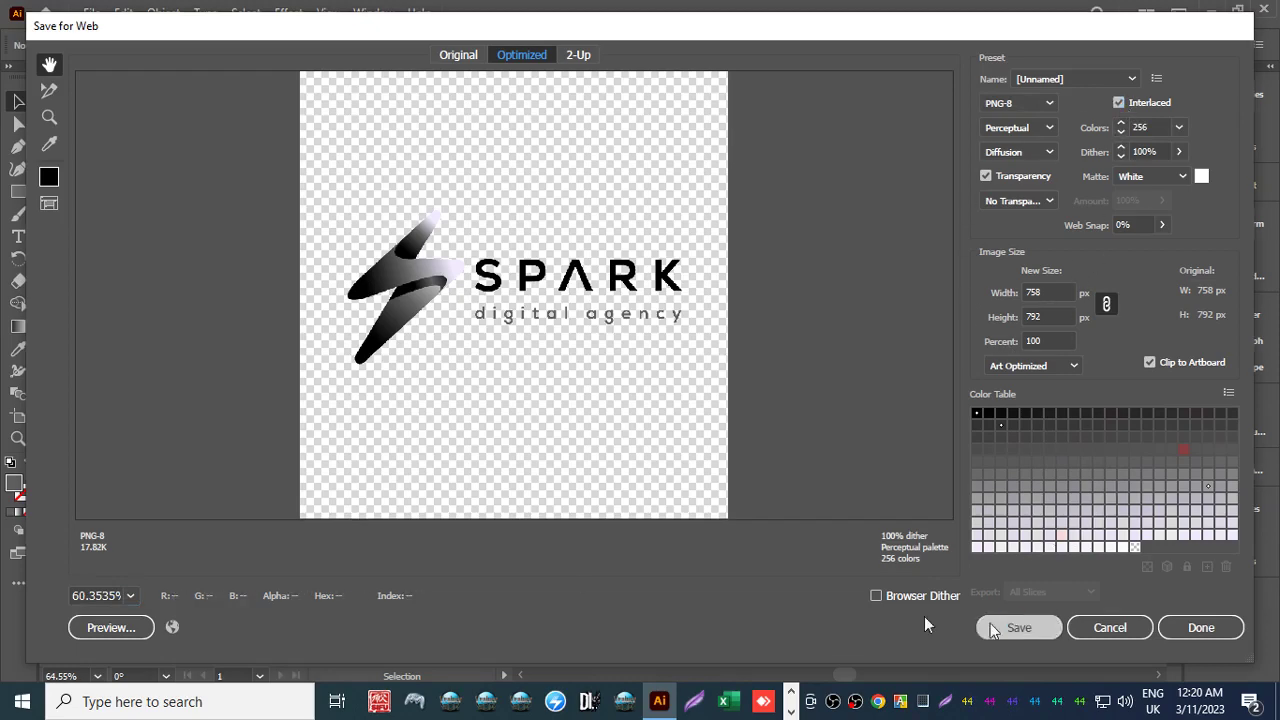
{"action": "left_click", "coordinate": [1019, 627]}
{"action": "type", "text": "1"}
{"action": "key", "text": "Return"}
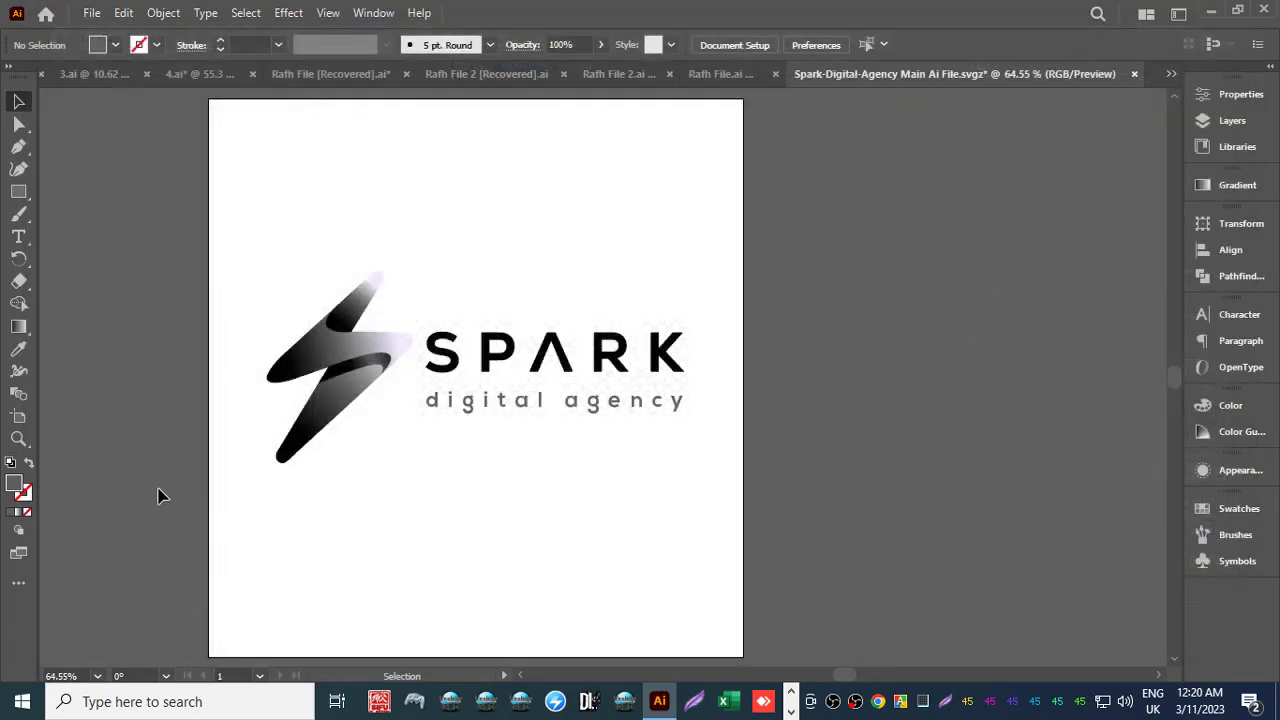
Turn off Transparency and save the white-background PNG-8 as 2.
{"action": "left_click", "coordinate": [90, 12]}
{"action": "mouse_move", "coordinate": [343, 423]}
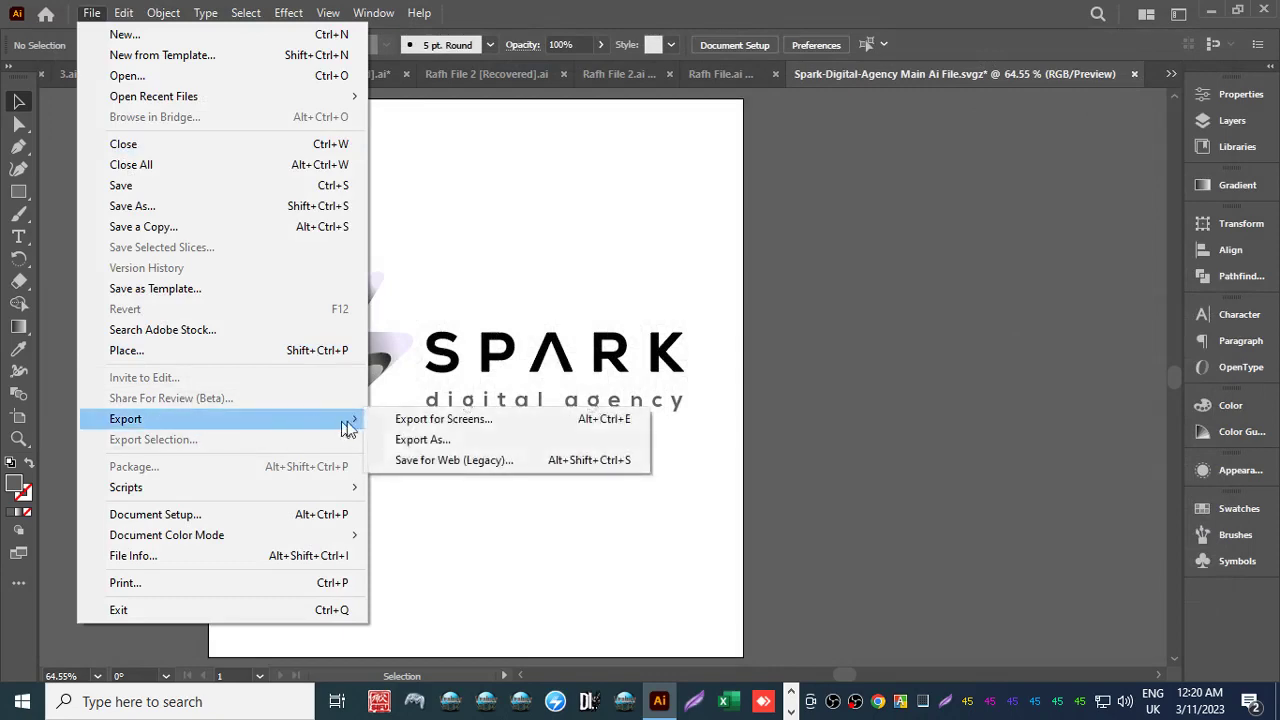
{"action": "left_click", "coordinate": [419, 464]}
{"action": "left_click", "coordinate": [134, 597]}
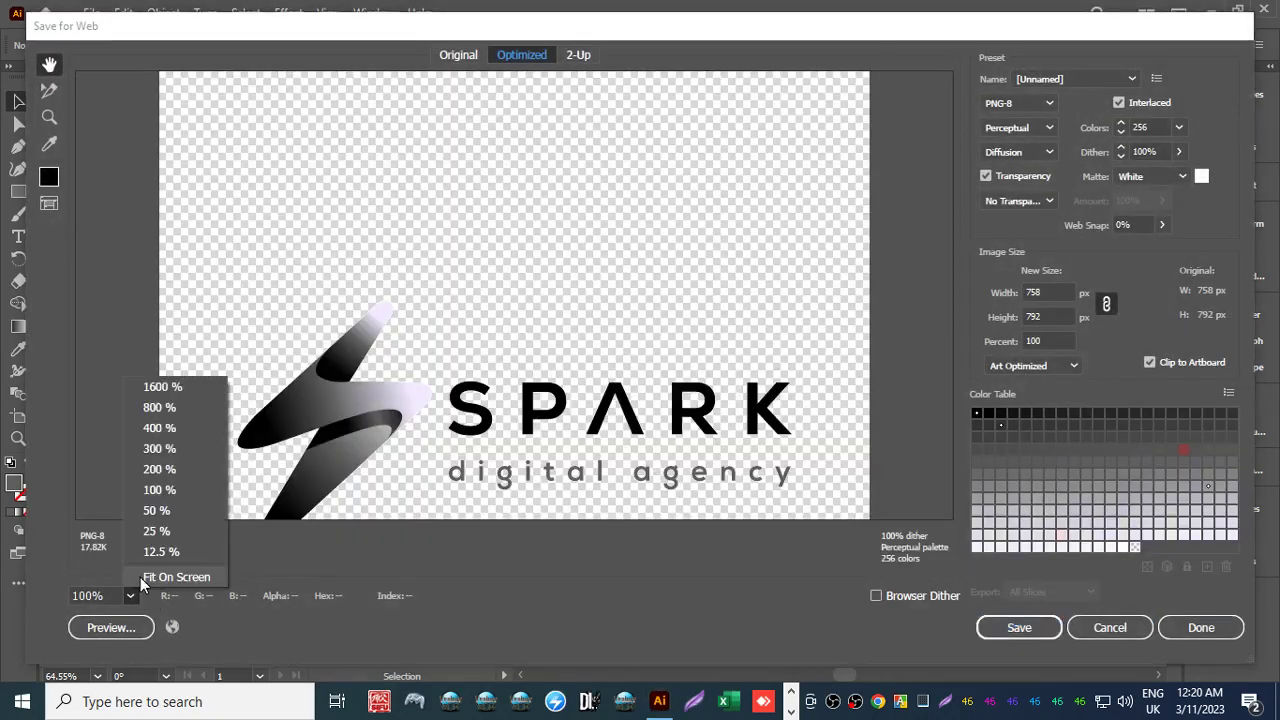
{"action": "left_click", "coordinate": [140, 577]}
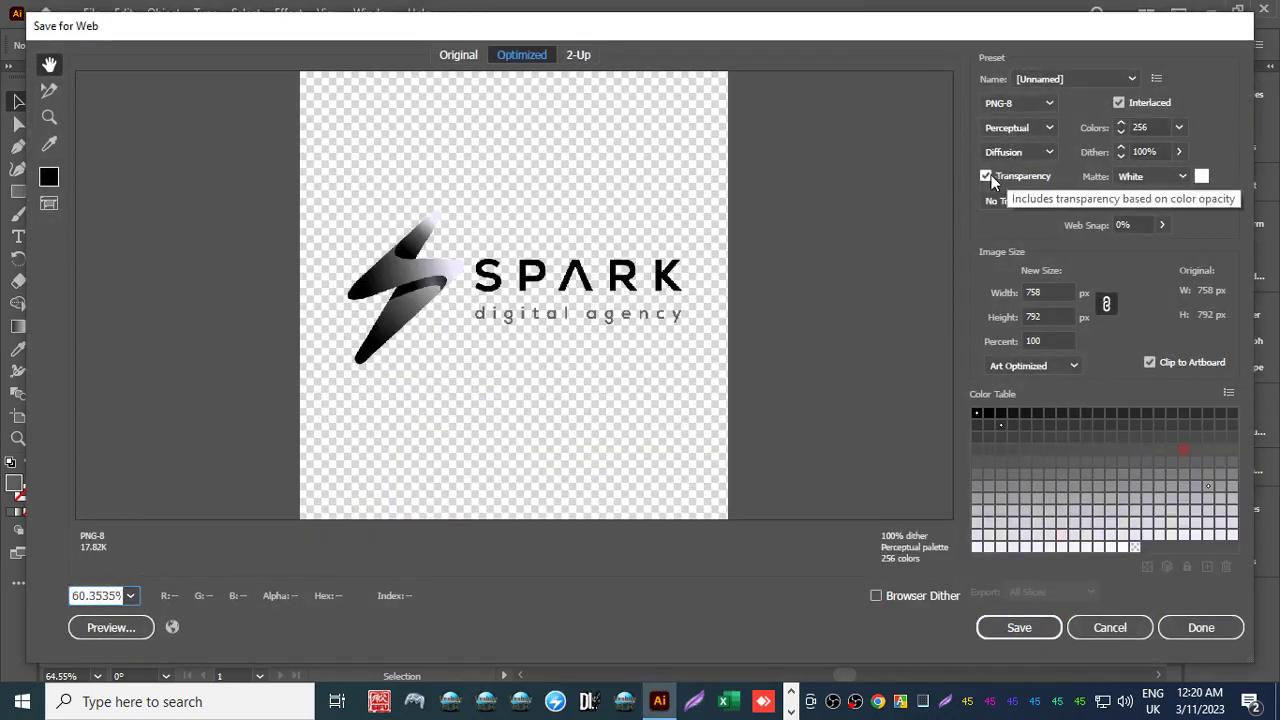
{"action": "left_click", "coordinate": [986, 176]}
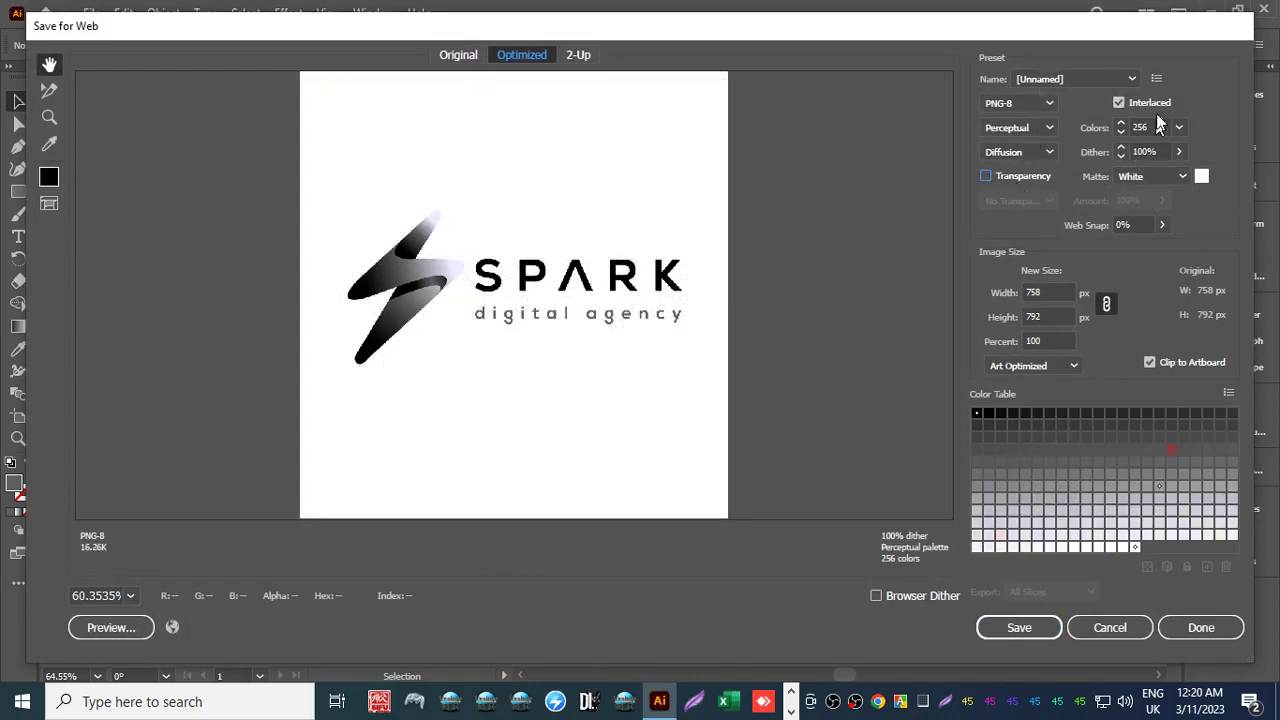
{"action": "left_click", "coordinate": [1017, 627]}
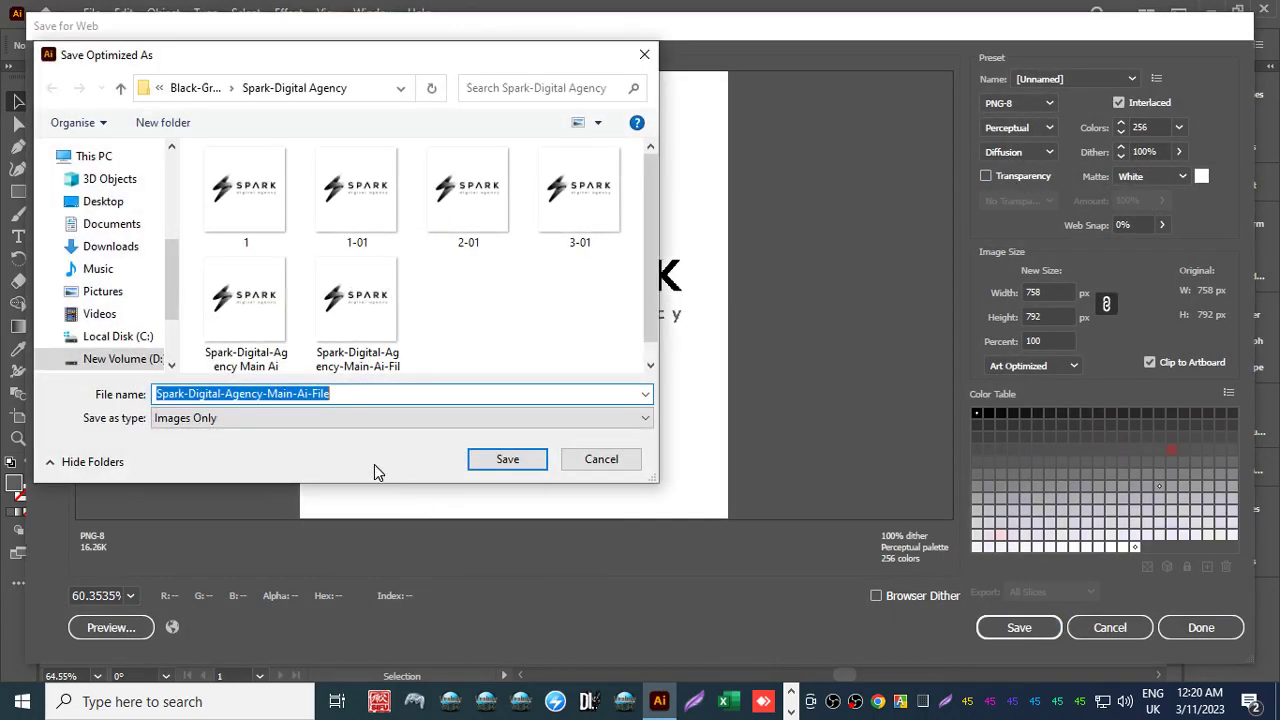
{"action": "type", "text": "2"}
{"action": "key", "text": "Return"}
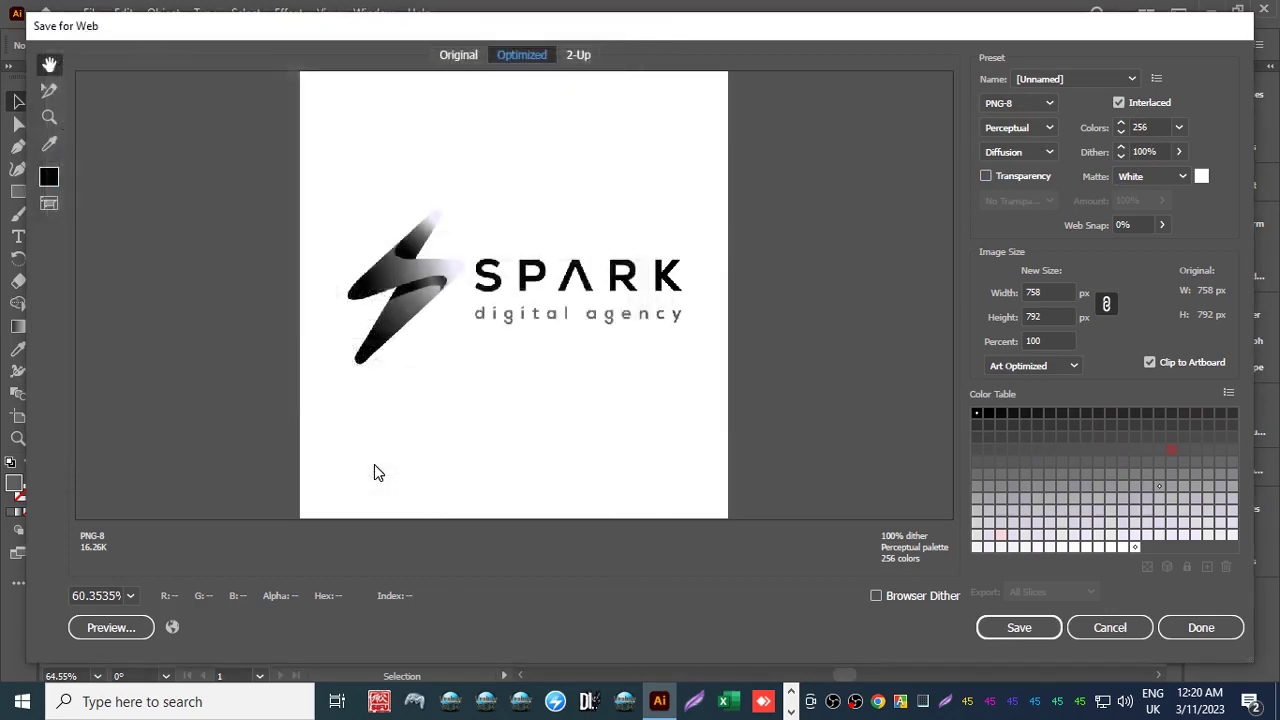
Reopen Save for Web and turn off Interlaced for the PNG-8.
{"action": "left_click", "coordinate": [91, 12]}
{"action": "mouse_move", "coordinate": [371, 428]}
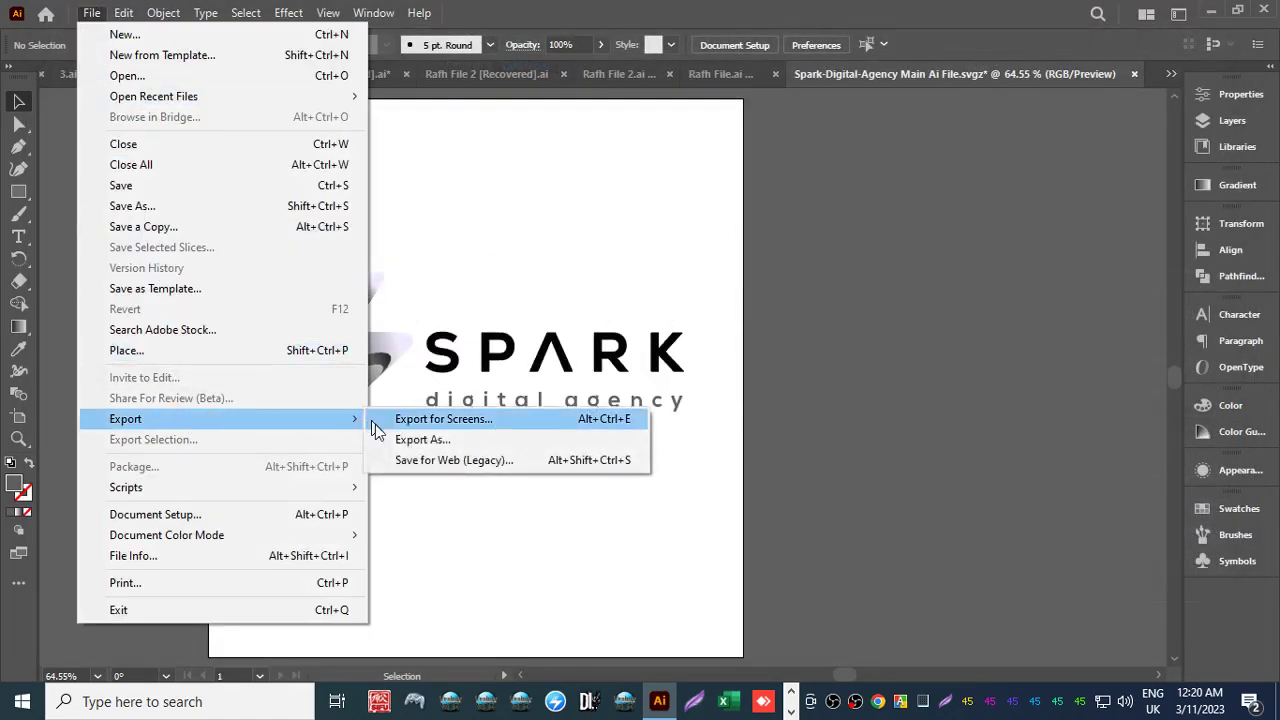
{"action": "left_click", "coordinate": [414, 460]}
{"action": "left_click", "coordinate": [130, 596]}
{"action": "left_click", "coordinate": [175, 578]}
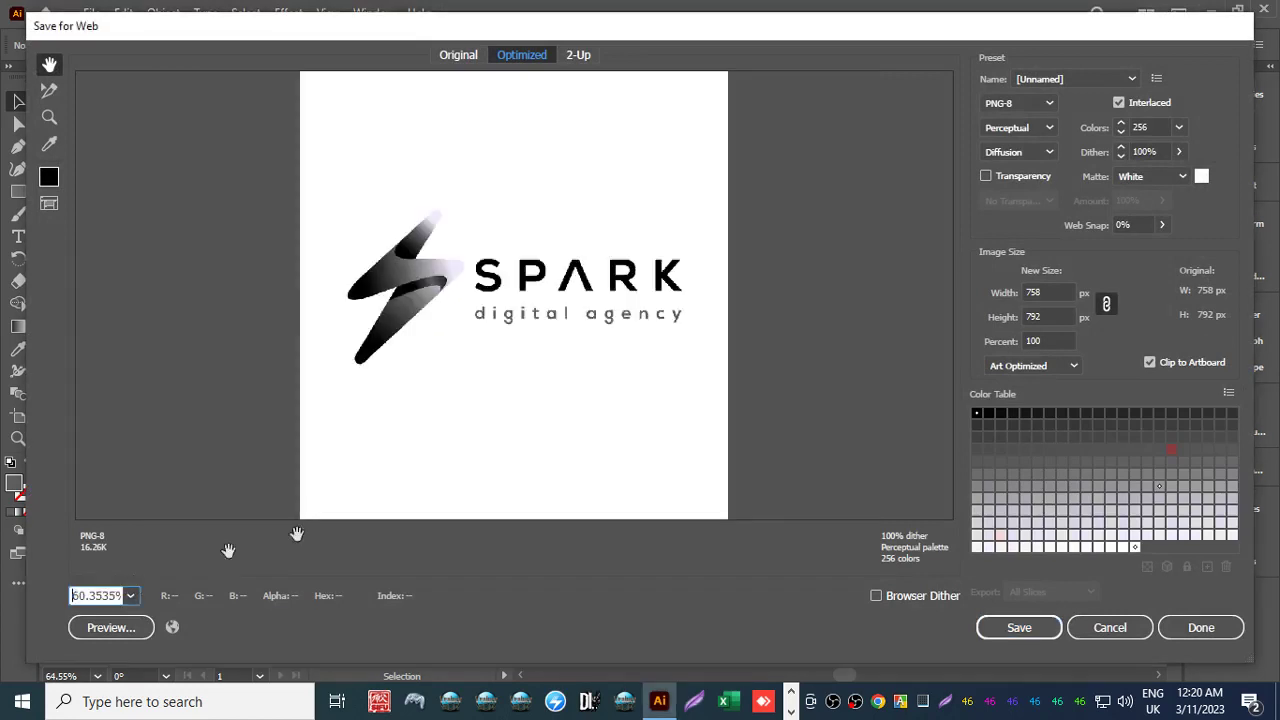
{"action": "left_click", "coordinate": [1119, 102]}
Save the non-interlaced PNG-8 as 3, declining to overwrite the existing 2.png and 1.png.
{"action": "left_click", "coordinate": [1019, 627]}
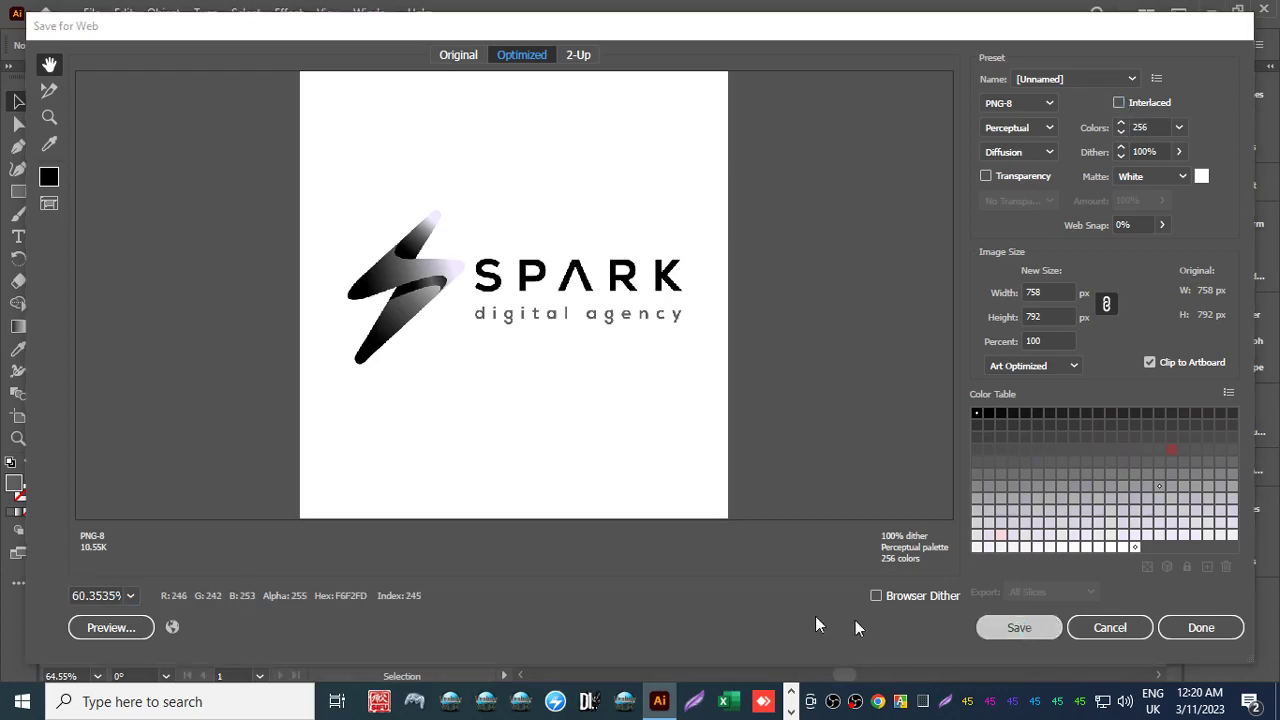
{"action": "type", "text": "1"}
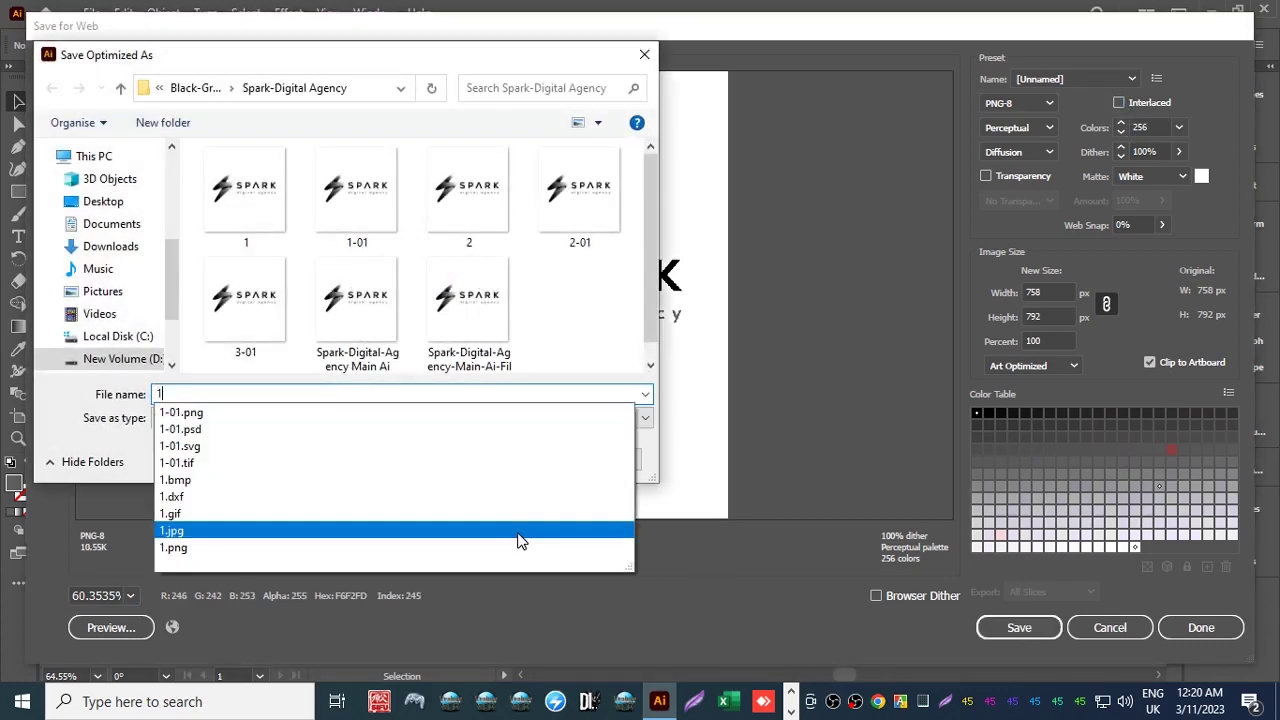
{"action": "type", "text": "2"}
{"action": "key", "text": "BackSpace"}
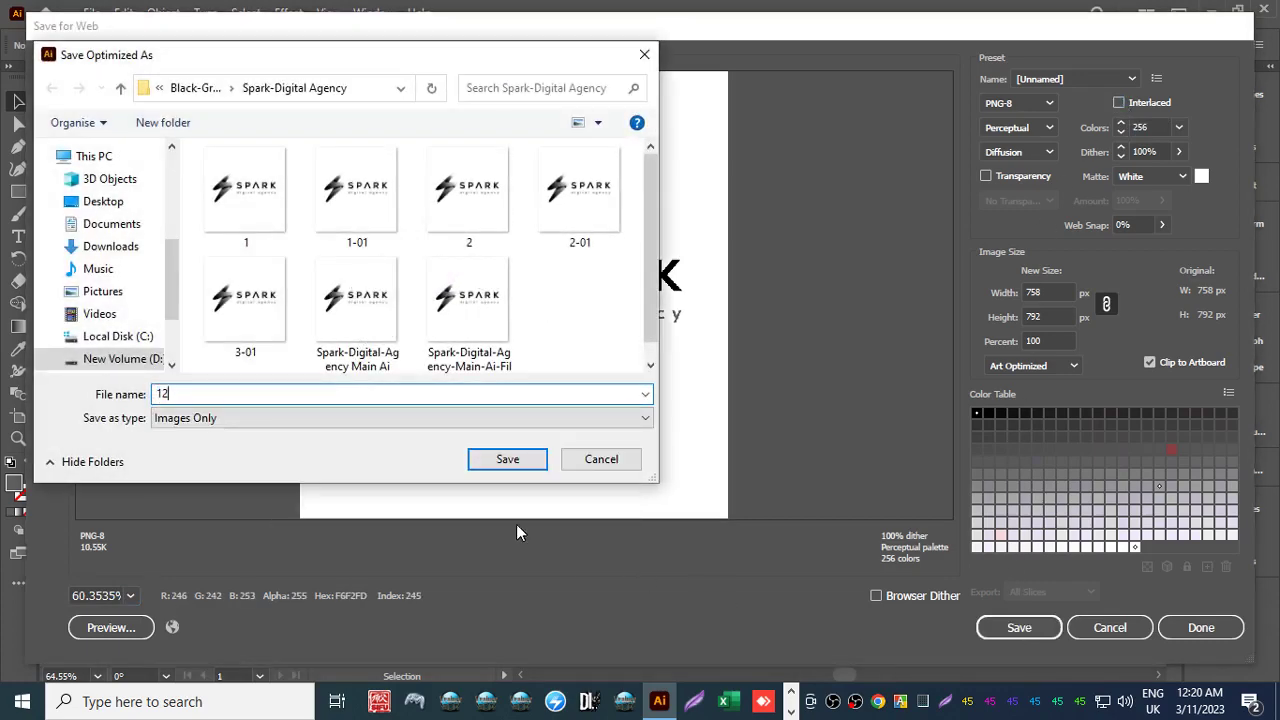
{"action": "key", "text": "BackSpace"}
{"action": "type", "text": "2"}
{"action": "key", "text": "Return"}
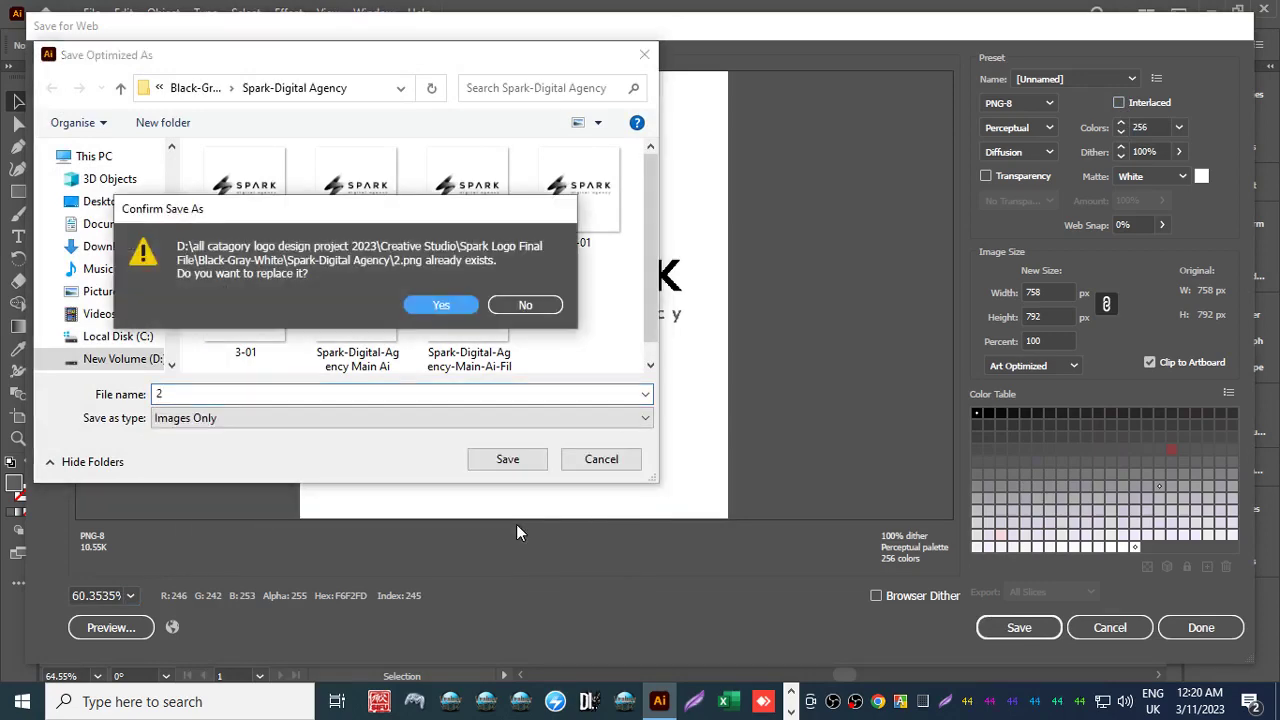
{"action": "left_click", "coordinate": [523, 303]}
{"action": "type", "text": "1"}
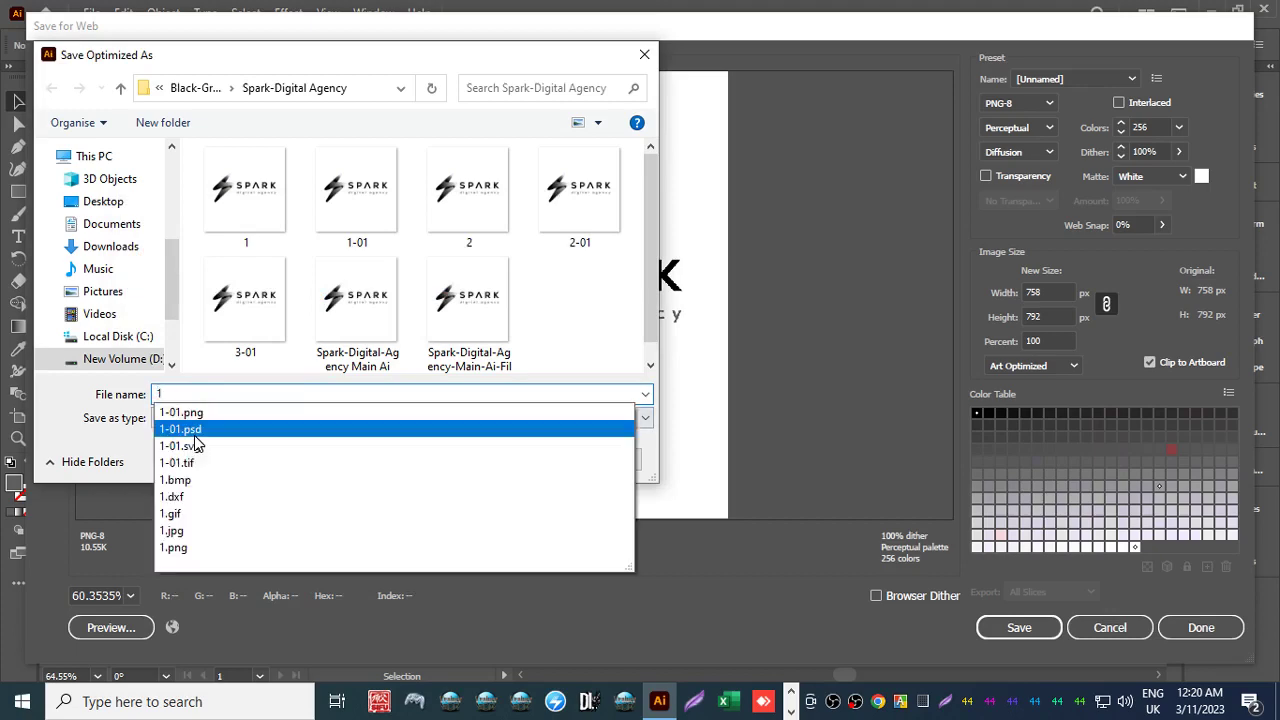
{"action": "key", "text": "Return"}
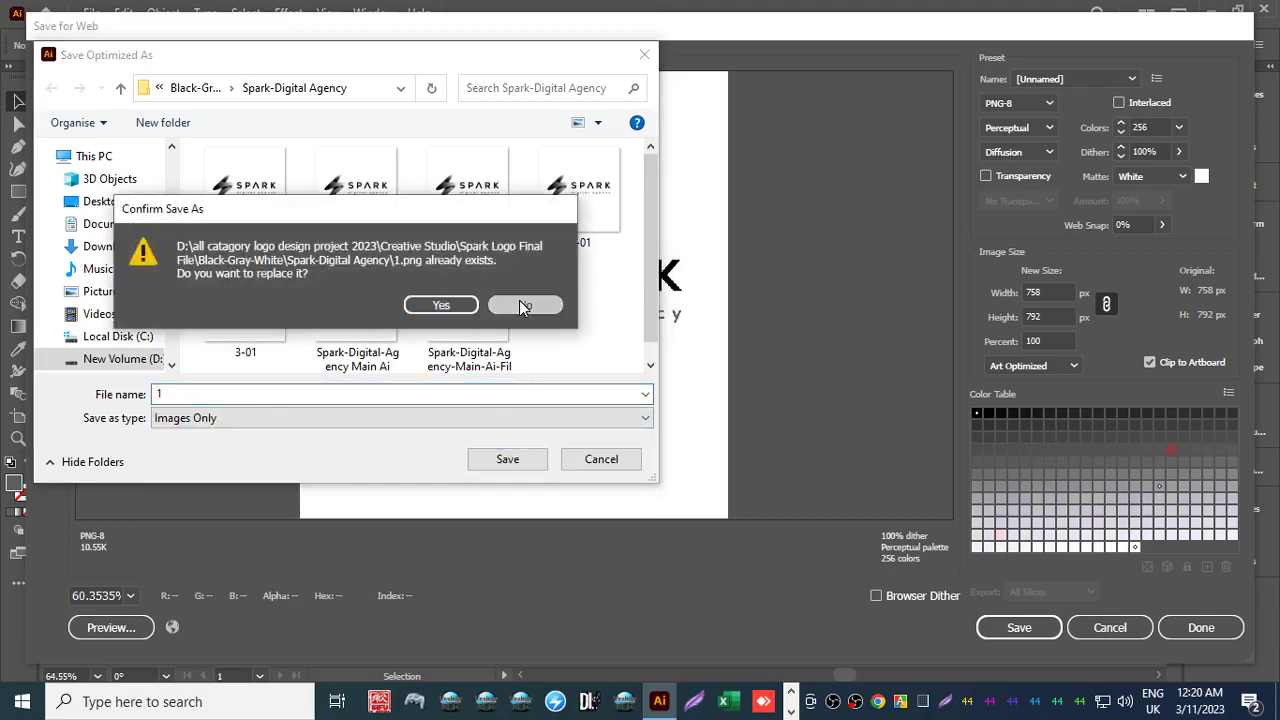
{"action": "left_click", "coordinate": [523, 303]}
{"action": "type", "text": "3"}
{"action": "key", "text": "Return"}
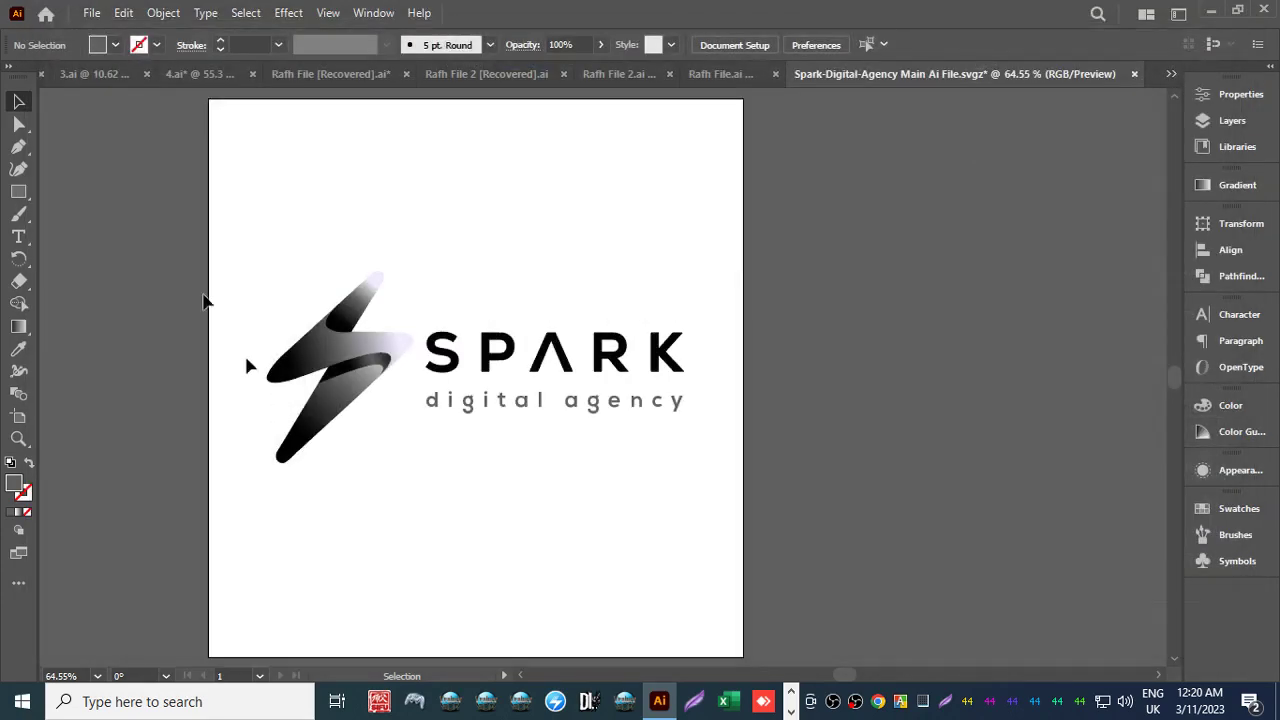
{"action": "left_click", "coordinate": [91, 13]}
Save a white-background PNG-24 of the logo as 4 instead of overwriting the default-named PNG.
{"action": "mouse_move", "coordinate": [192, 420]}
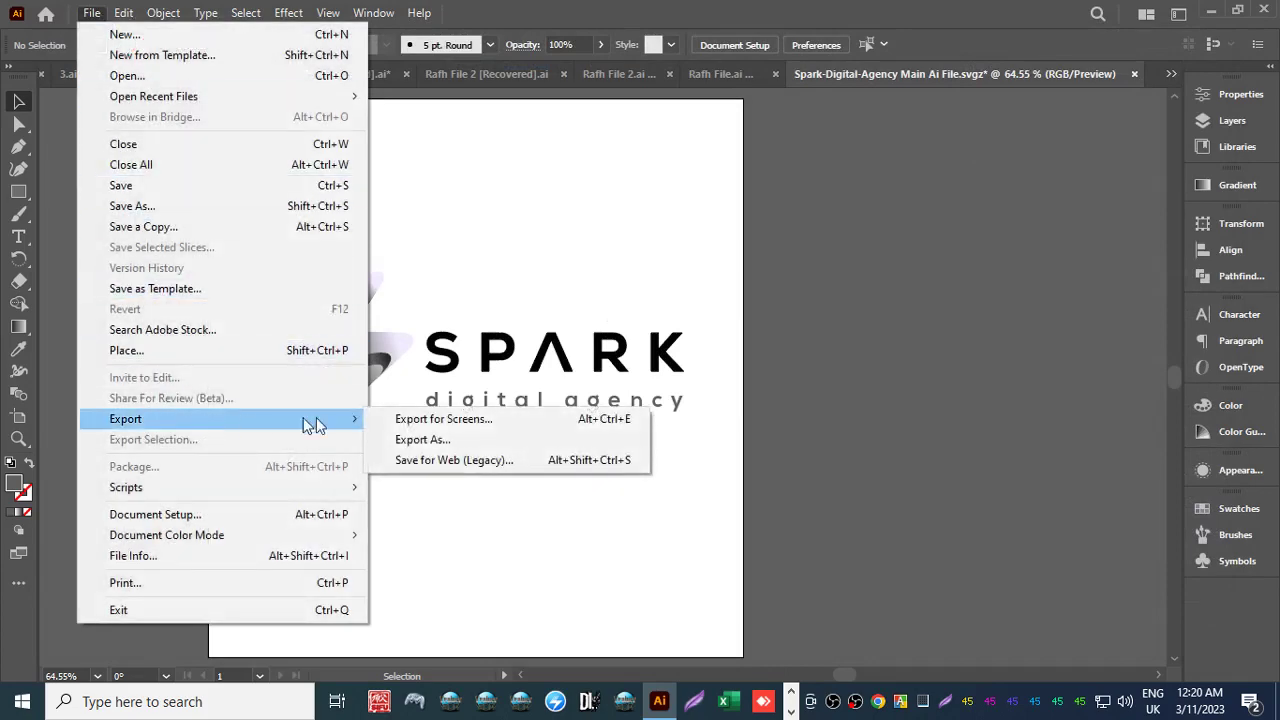
{"action": "left_click", "coordinate": [440, 460]}
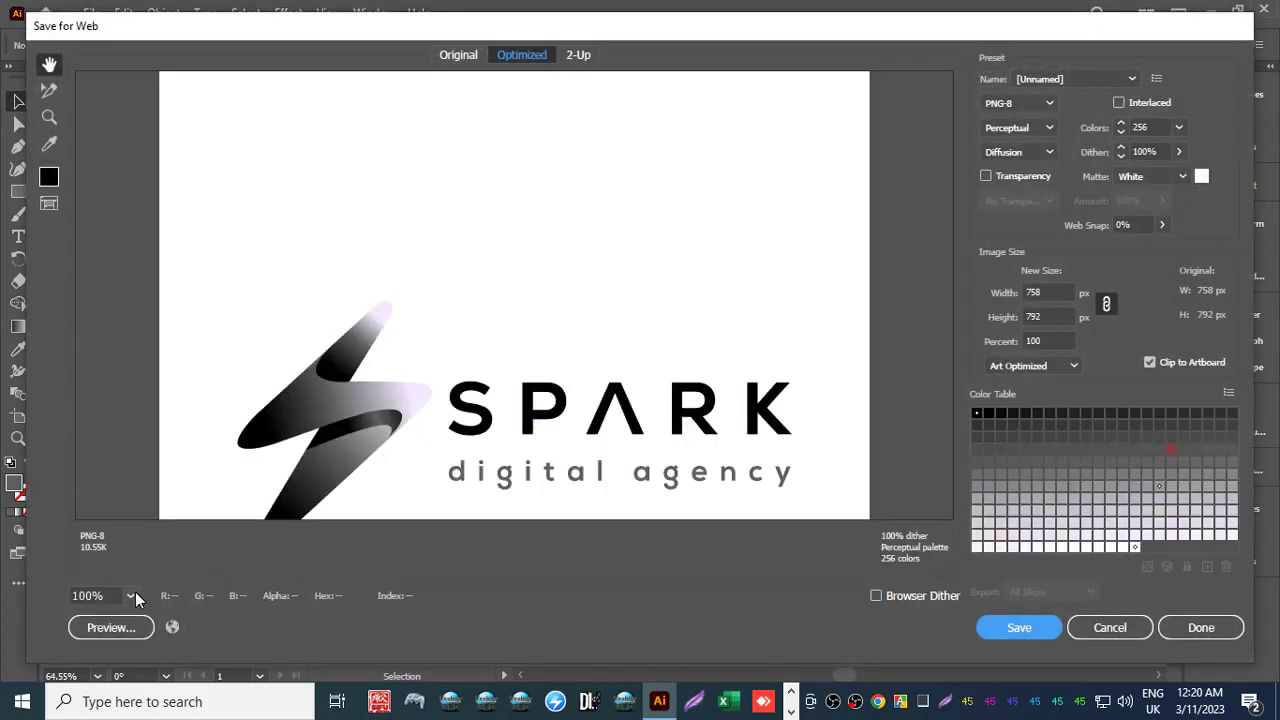
{"action": "left_click", "coordinate": [133, 595]}
{"action": "left_click", "coordinate": [192, 577]}
{"action": "left_click", "coordinate": [1018, 103]}
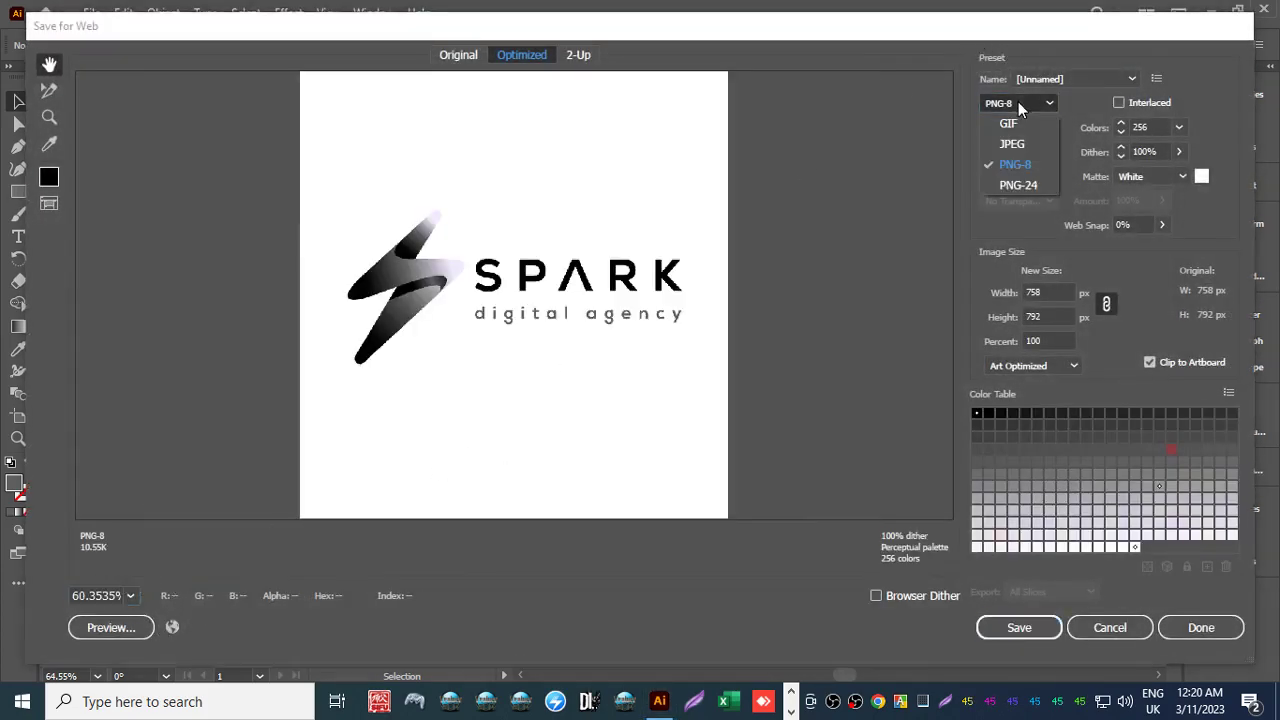
{"action": "left_click", "coordinate": [1031, 184]}
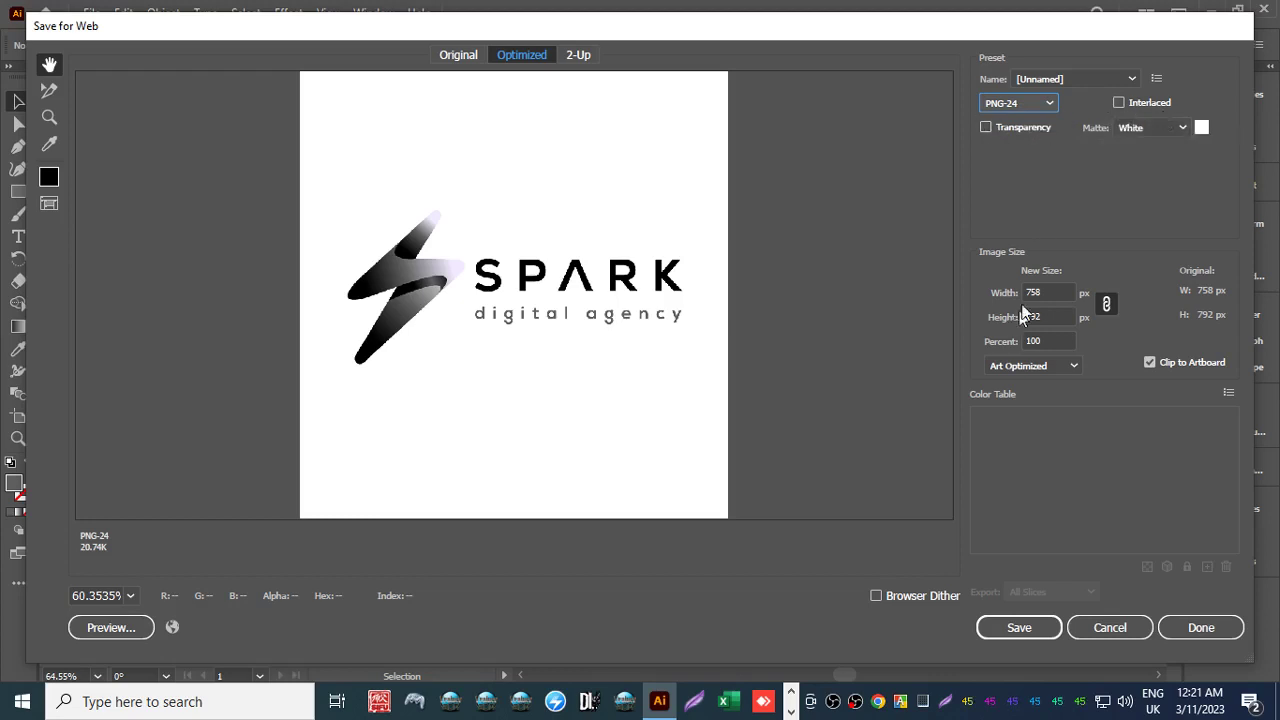
{"action": "left_click", "coordinate": [1019, 628]}
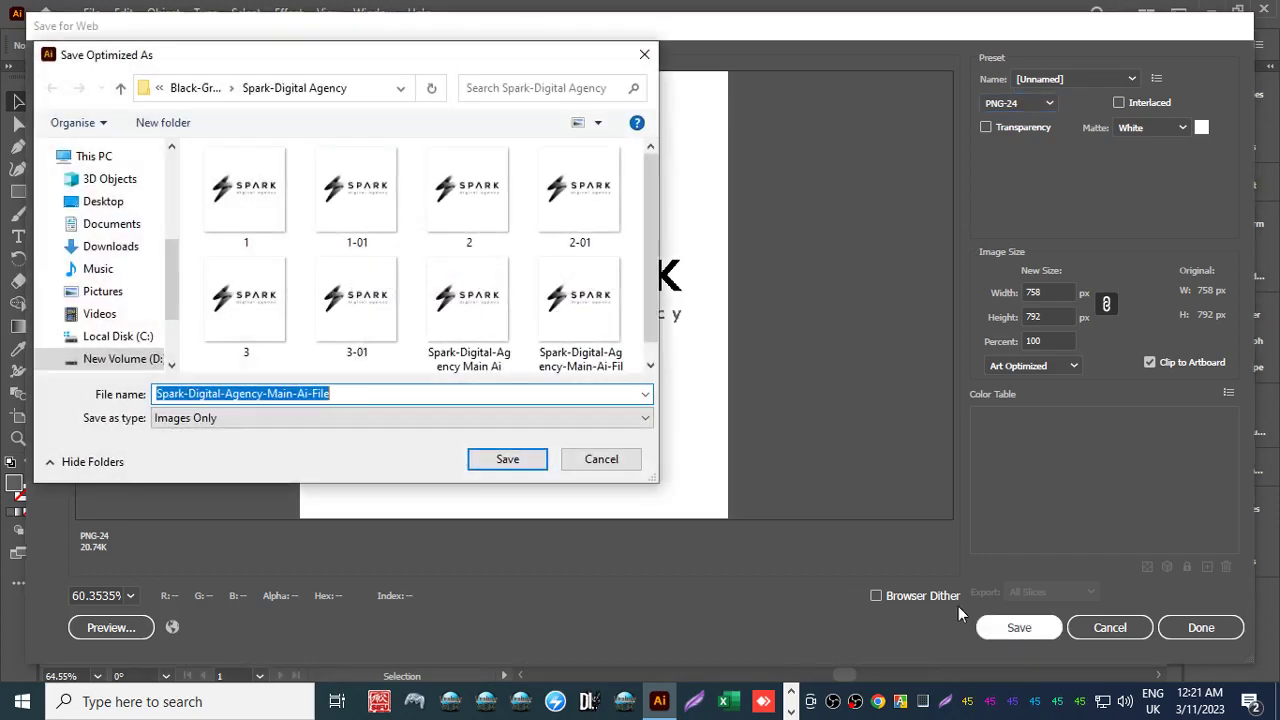
{"action": "key", "text": "Return"}
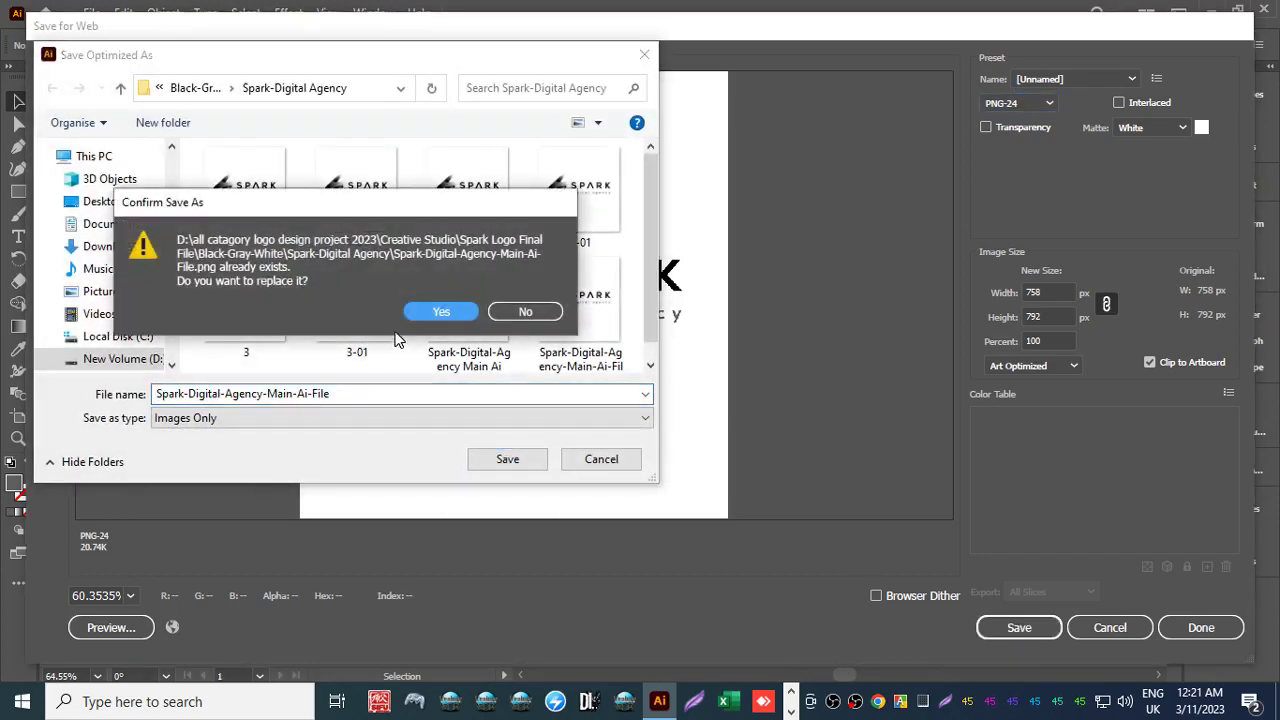
{"action": "left_click", "coordinate": [518, 309]}
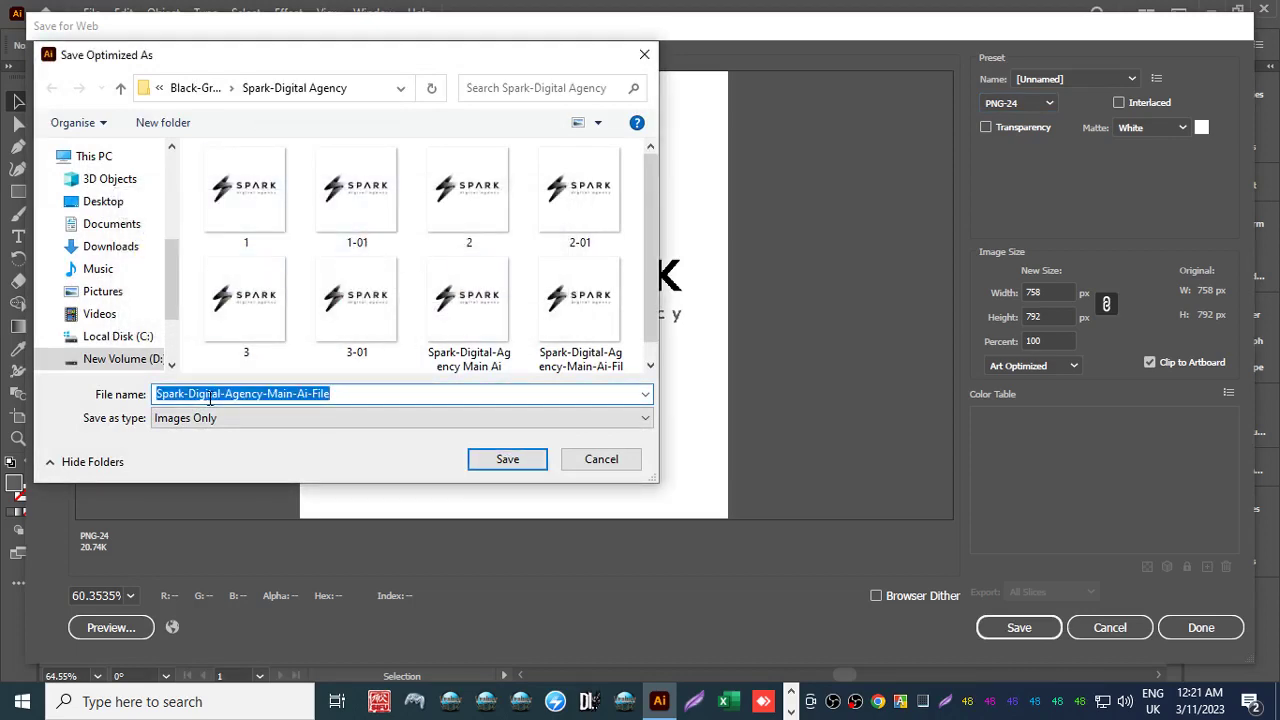
{"action": "type", "text": "4"}
{"action": "key", "text": "Return"}
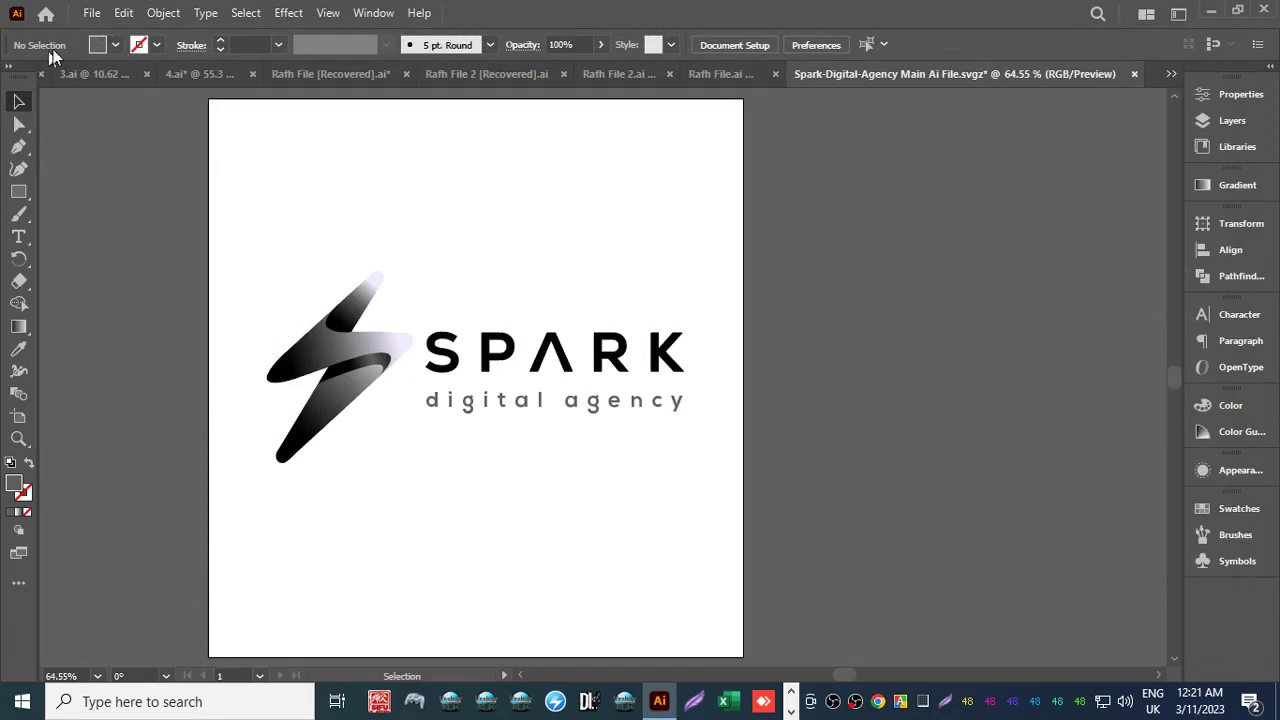
Save a transparent PNG-24 of the logo with the file name 5.
{"action": "left_click", "coordinate": [92, 13]}
{"action": "mouse_move", "coordinate": [356, 422]}
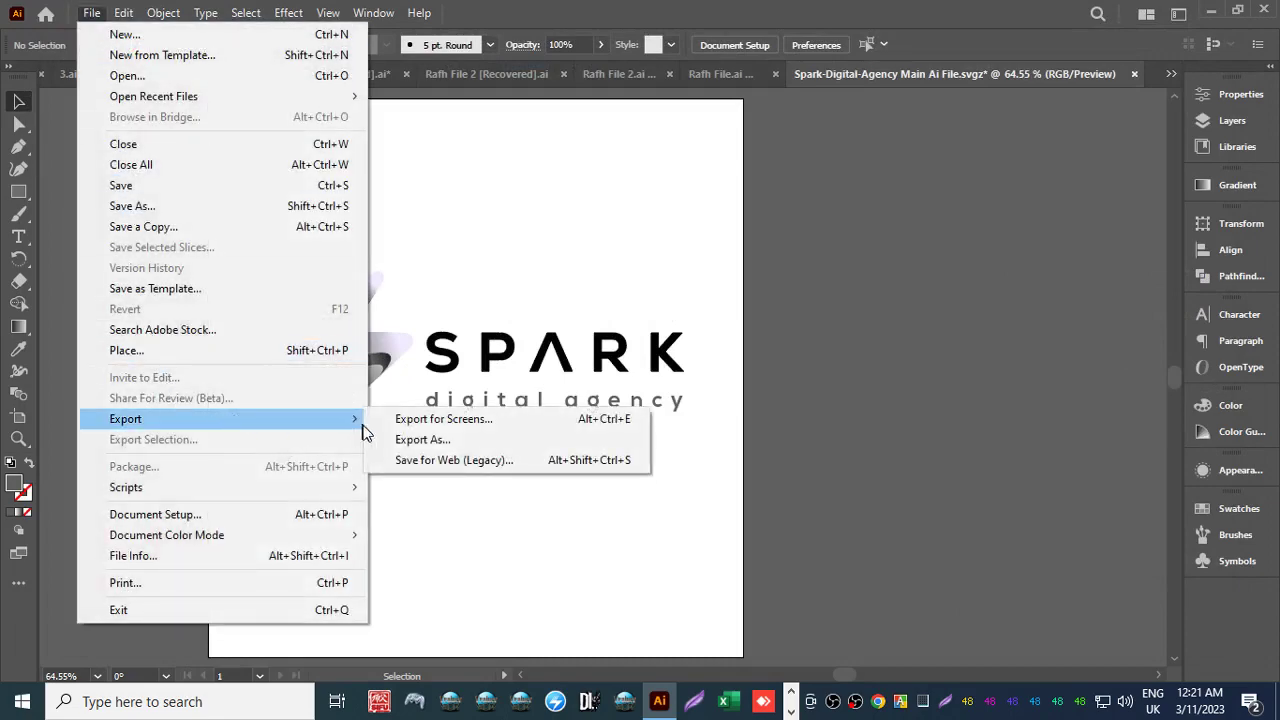
{"action": "left_click", "coordinate": [407, 461]}
{"action": "left_click", "coordinate": [130, 595]}
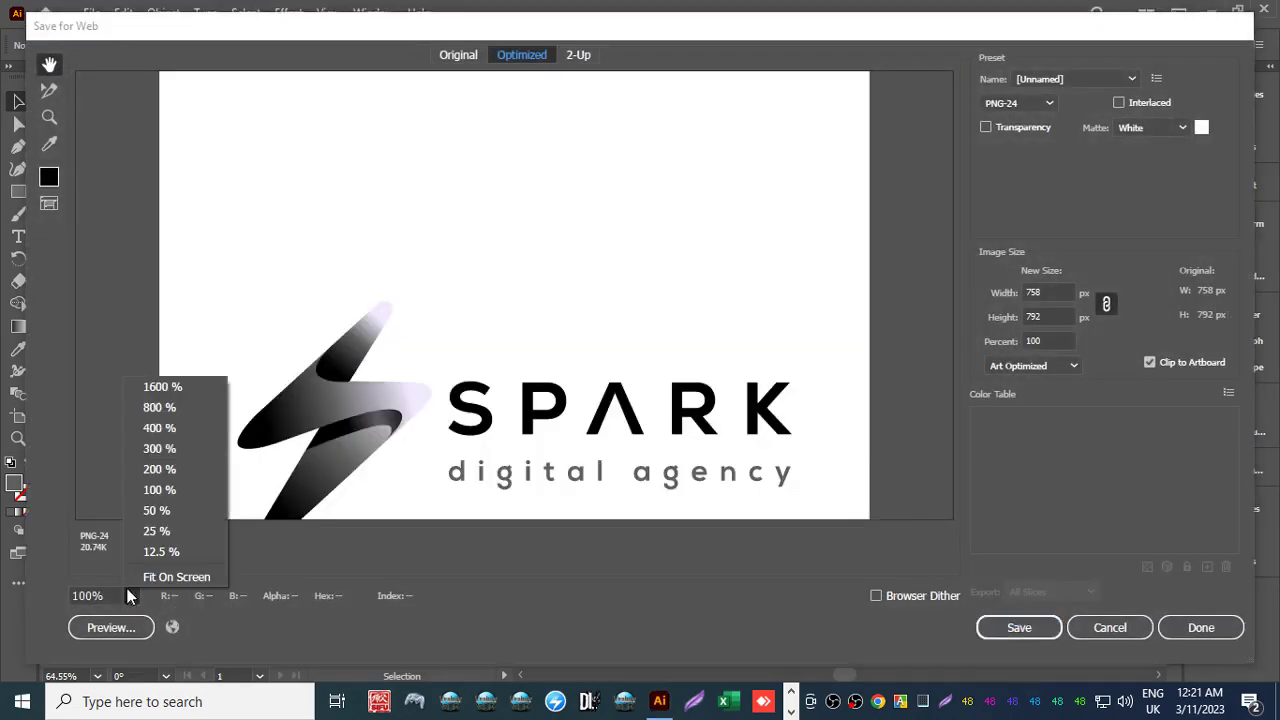
{"action": "left_click", "coordinate": [160, 569]}
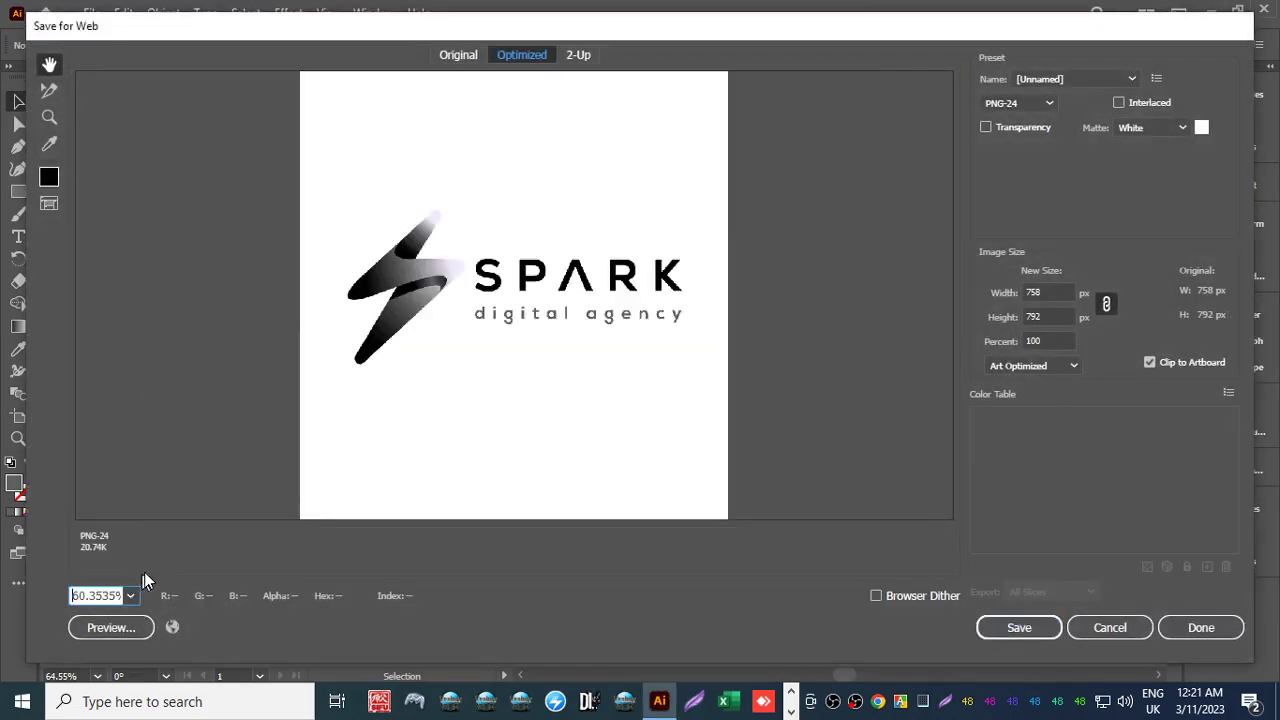
{"action": "left_click", "coordinate": [987, 127]}
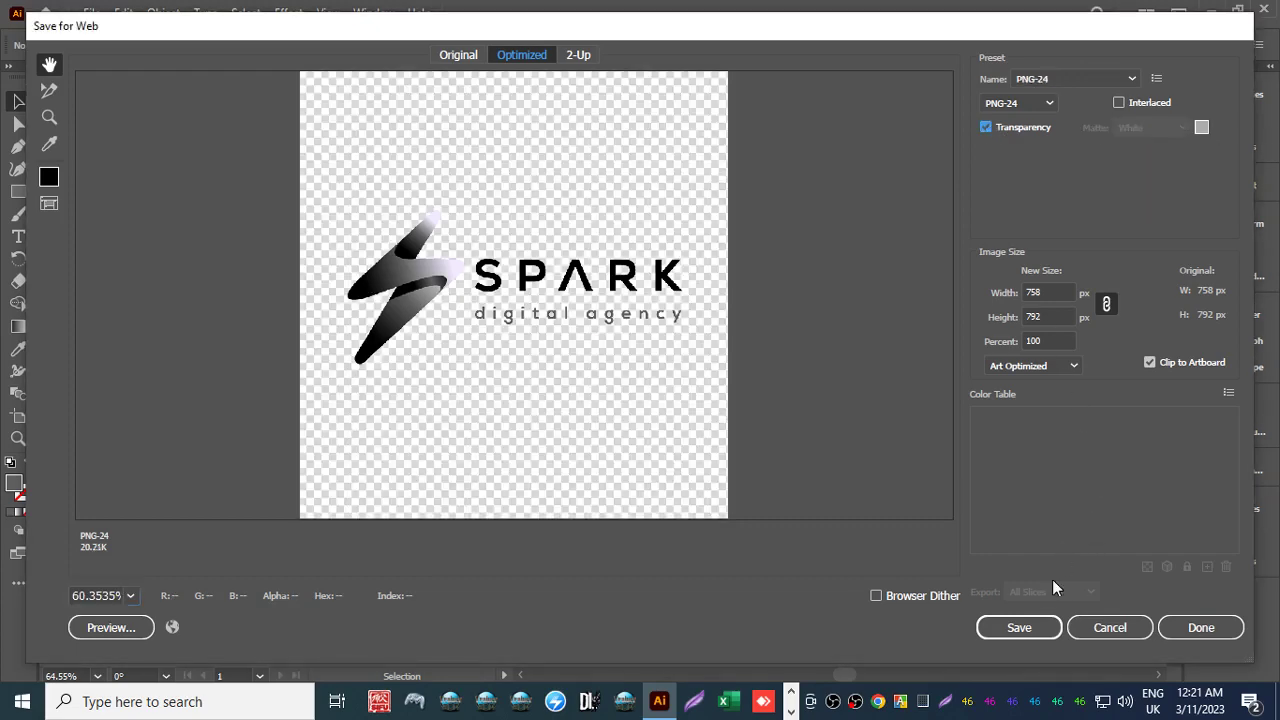
{"action": "left_click", "coordinate": [1019, 627]}
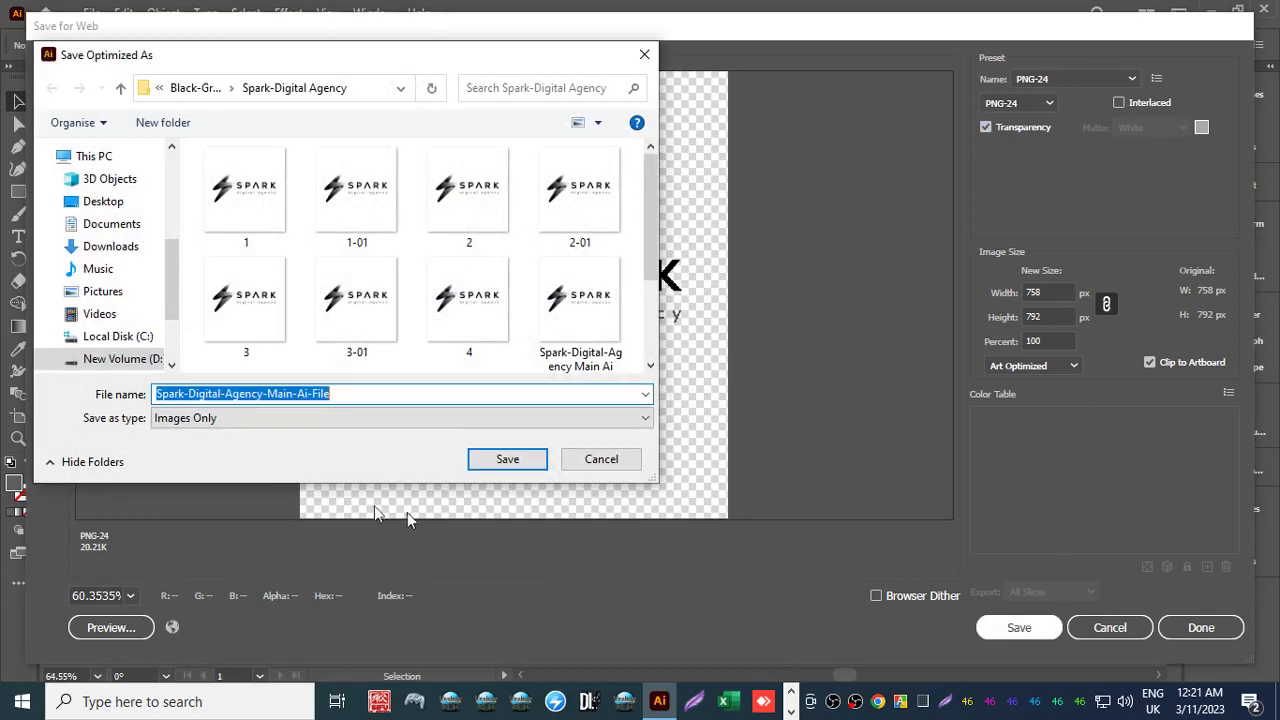
{"action": "type", "text": "5"}
{"action": "key", "text": "Return"}
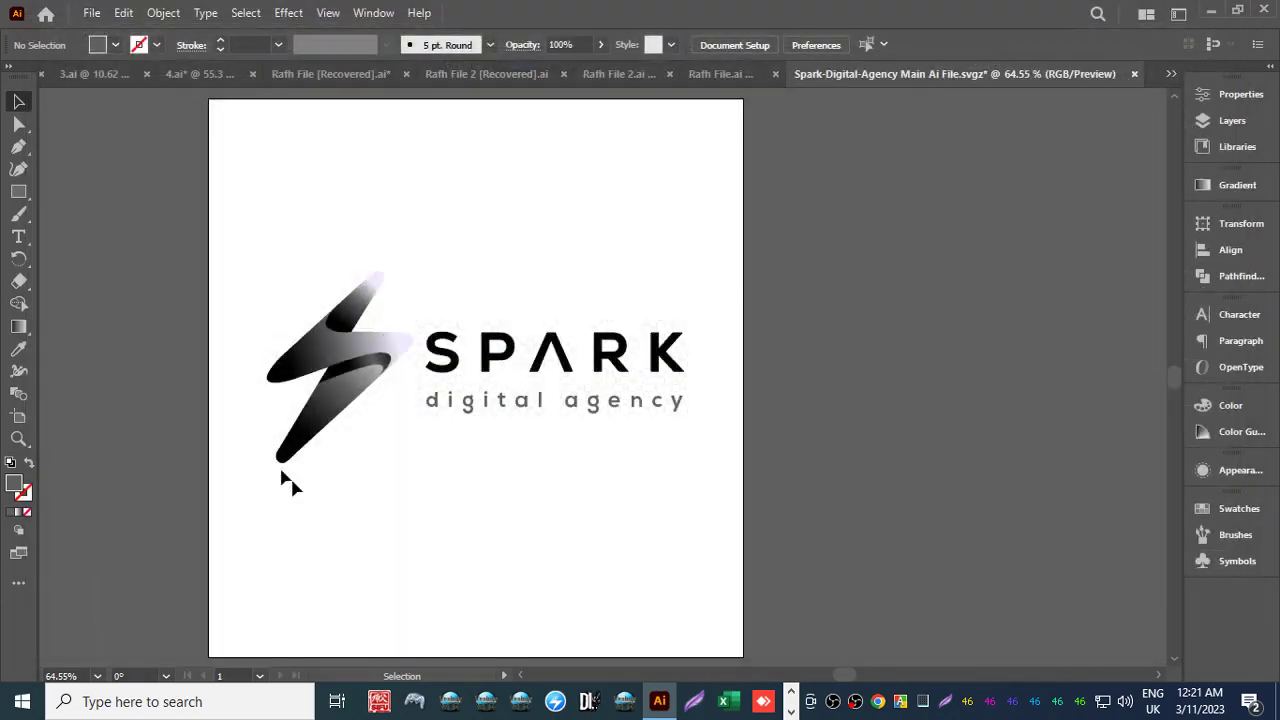
Tick Interlaced and save the interlaced PNG-24 as 6.
{"action": "left_click", "coordinate": [91, 13]}
{"action": "mouse_move", "coordinate": [240, 426]}
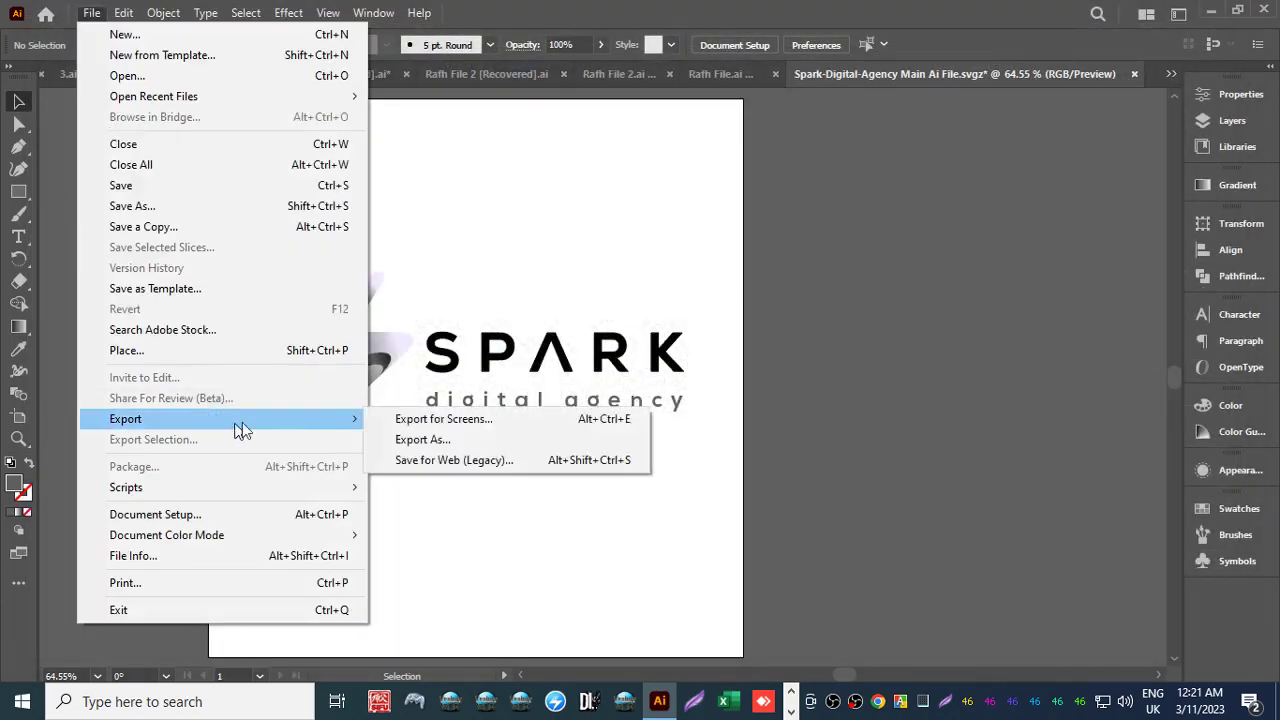
{"action": "left_click", "coordinate": [417, 460]}
{"action": "left_click", "coordinate": [131, 595]}
{"action": "left_click", "coordinate": [145, 574]}
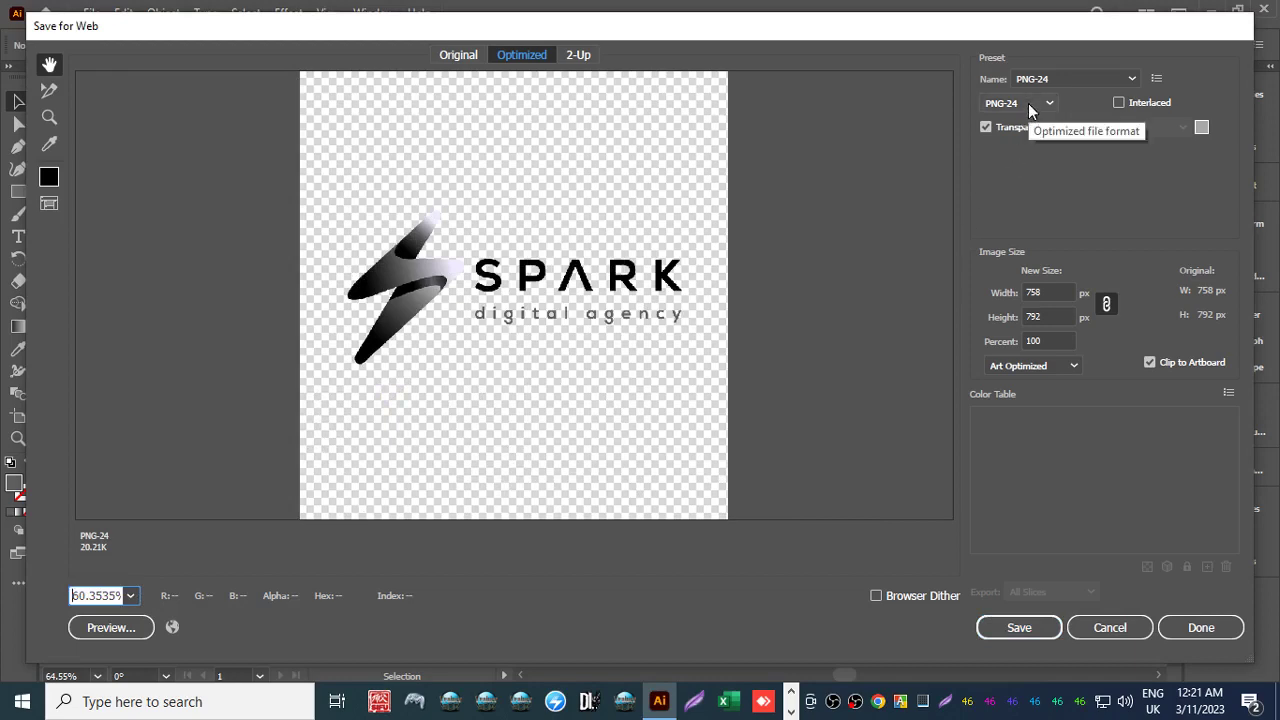
{"action": "left_click", "coordinate": [1118, 102]}
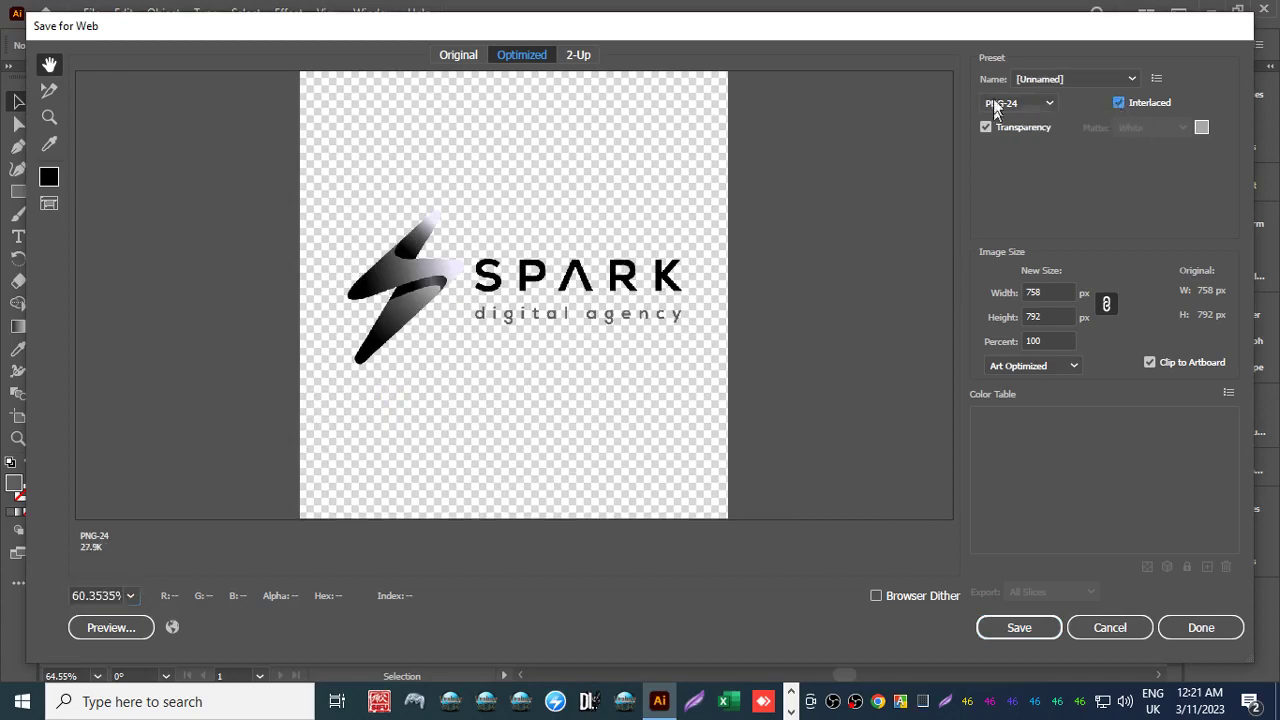
{"action": "left_click", "coordinate": [1014, 622]}
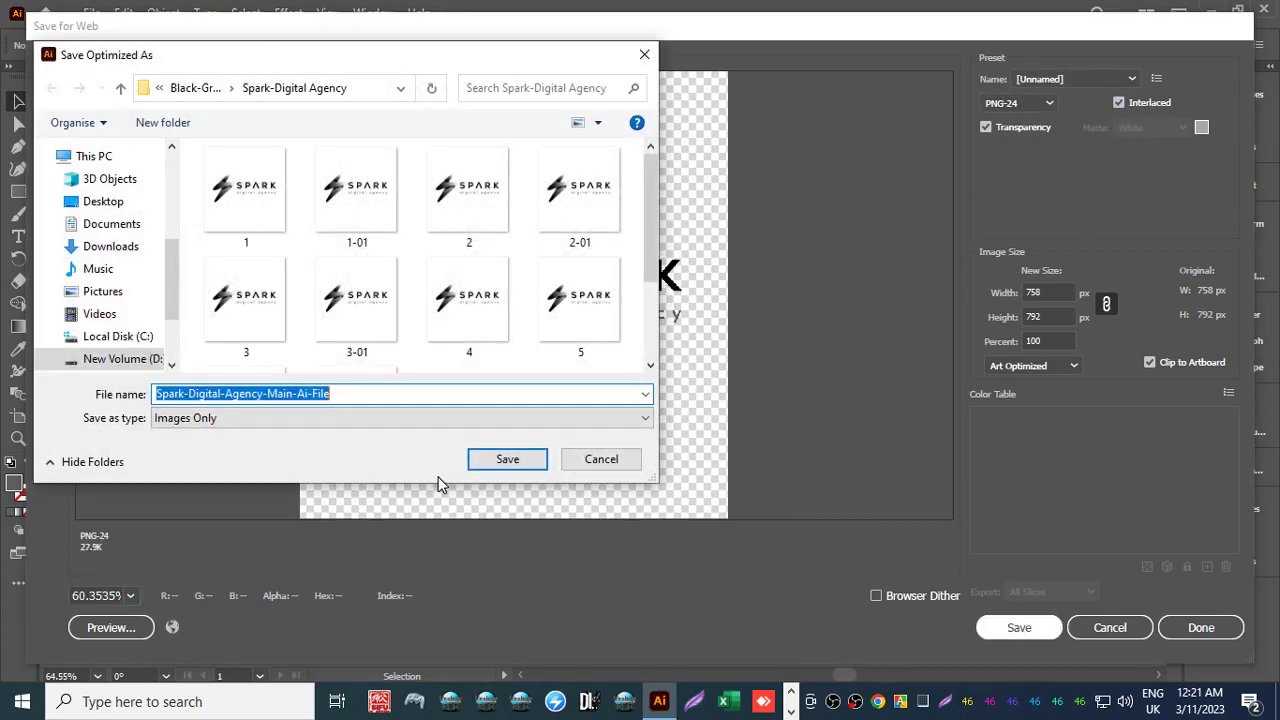
{"action": "type", "text": "6"}
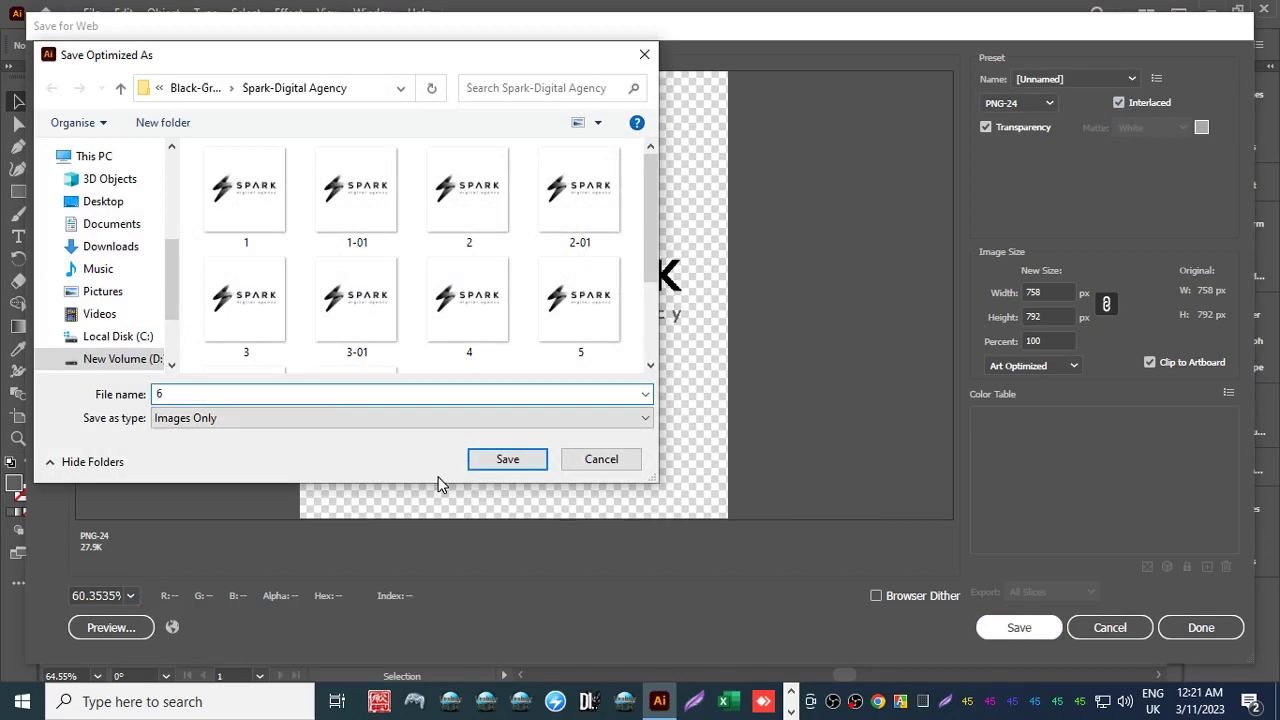
{"action": "key", "text": "Return"}
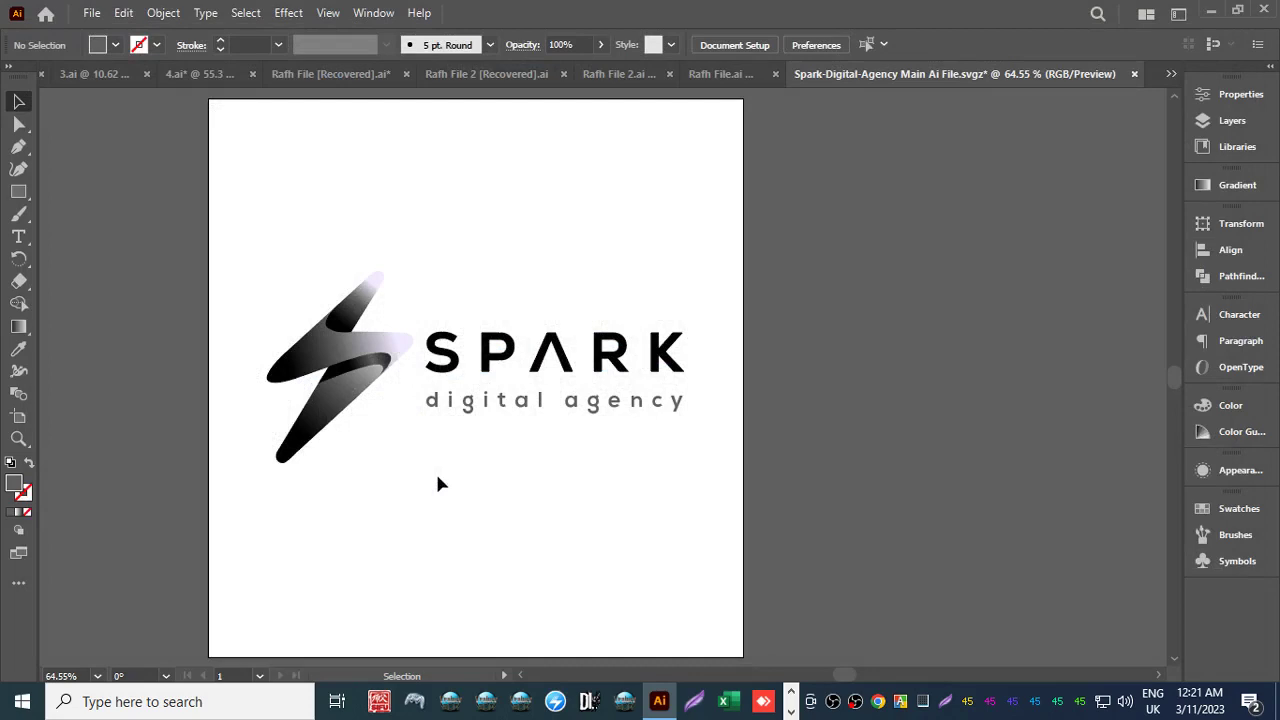
{"action": "left_click", "coordinate": [91, 13]}
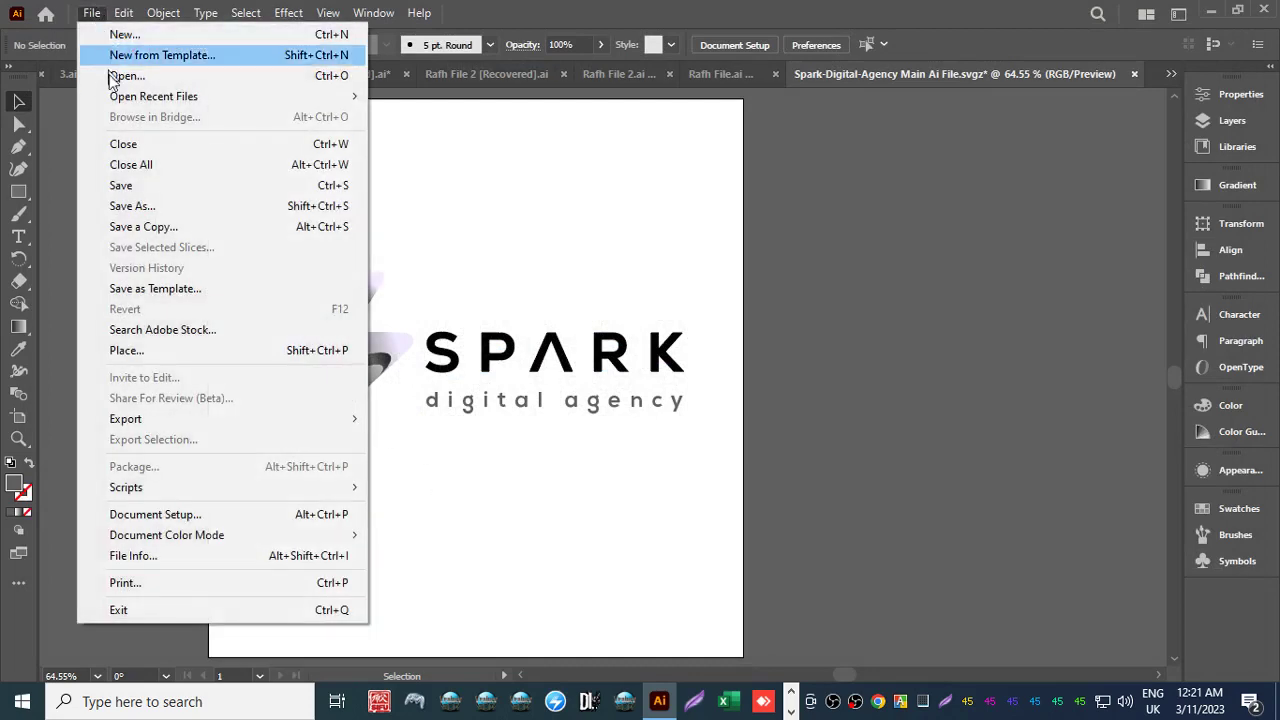
{"action": "mouse_move", "coordinate": [155, 421]}
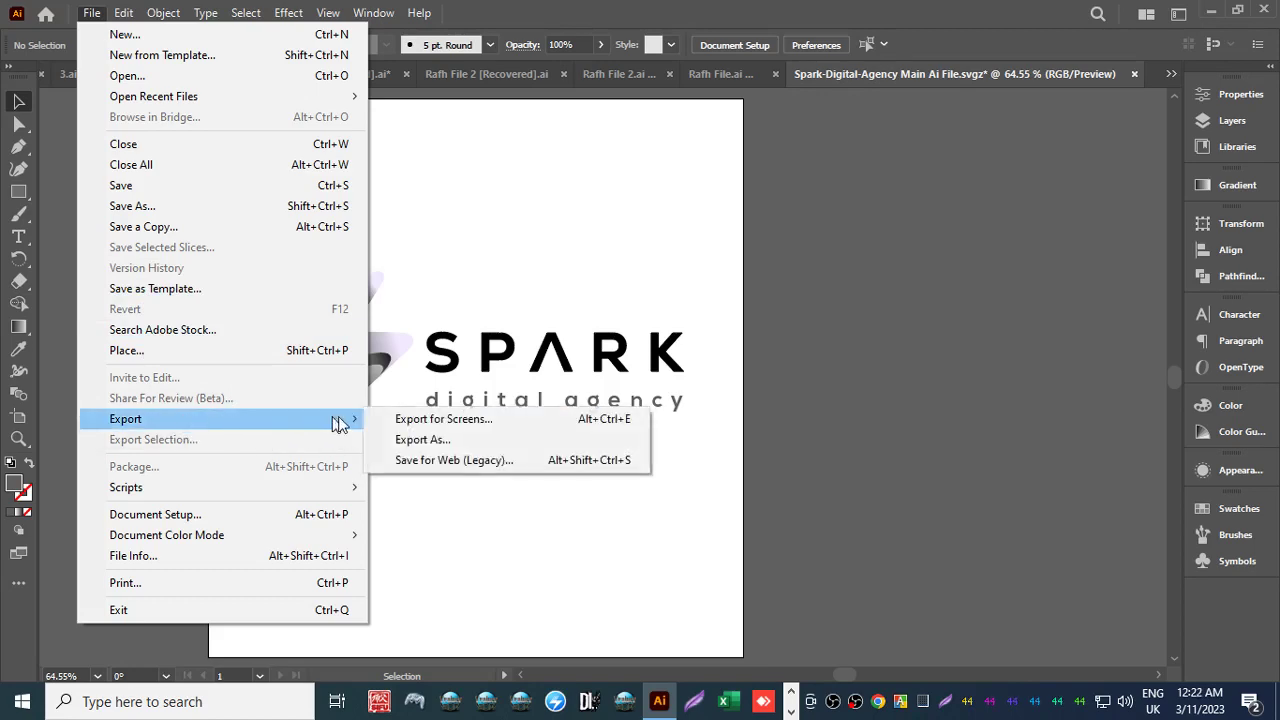
{"action": "left_click", "coordinate": [422, 439]}
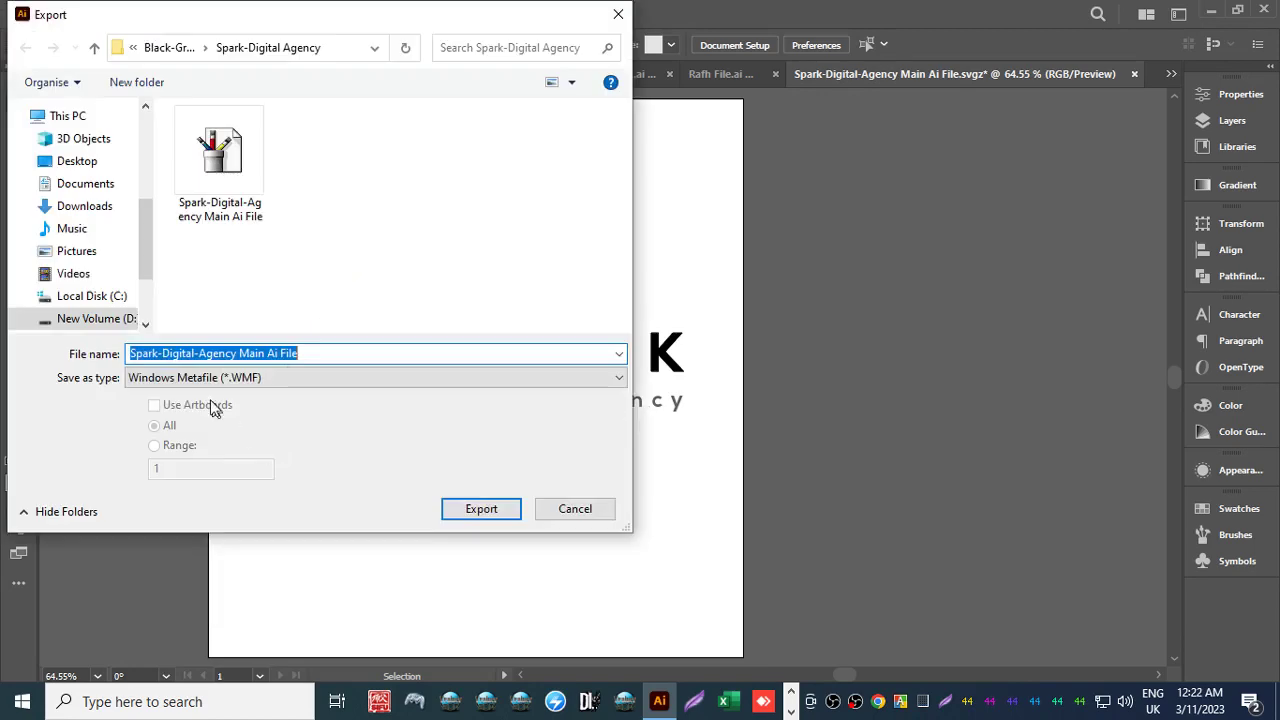
{"action": "left_click", "coordinate": [210, 378]}
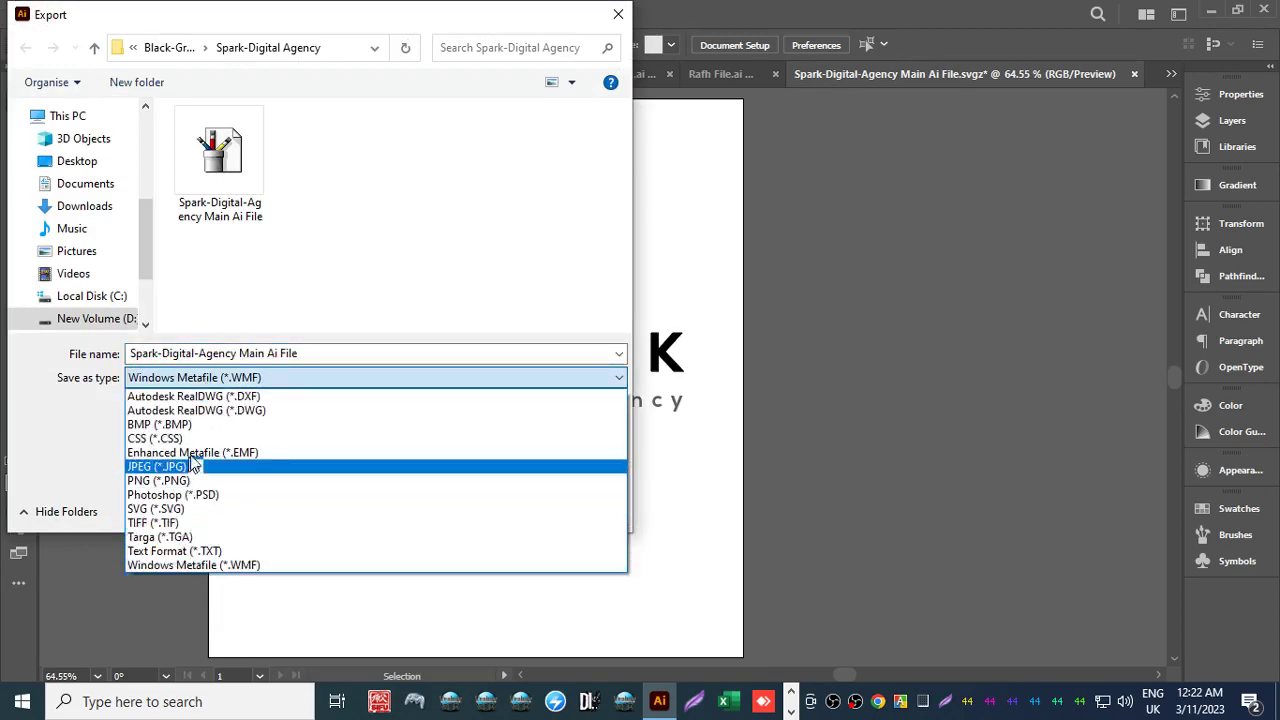
{"action": "left_click", "coordinate": [94, 398]}
{"action": "left_click", "coordinate": [568, 510]}
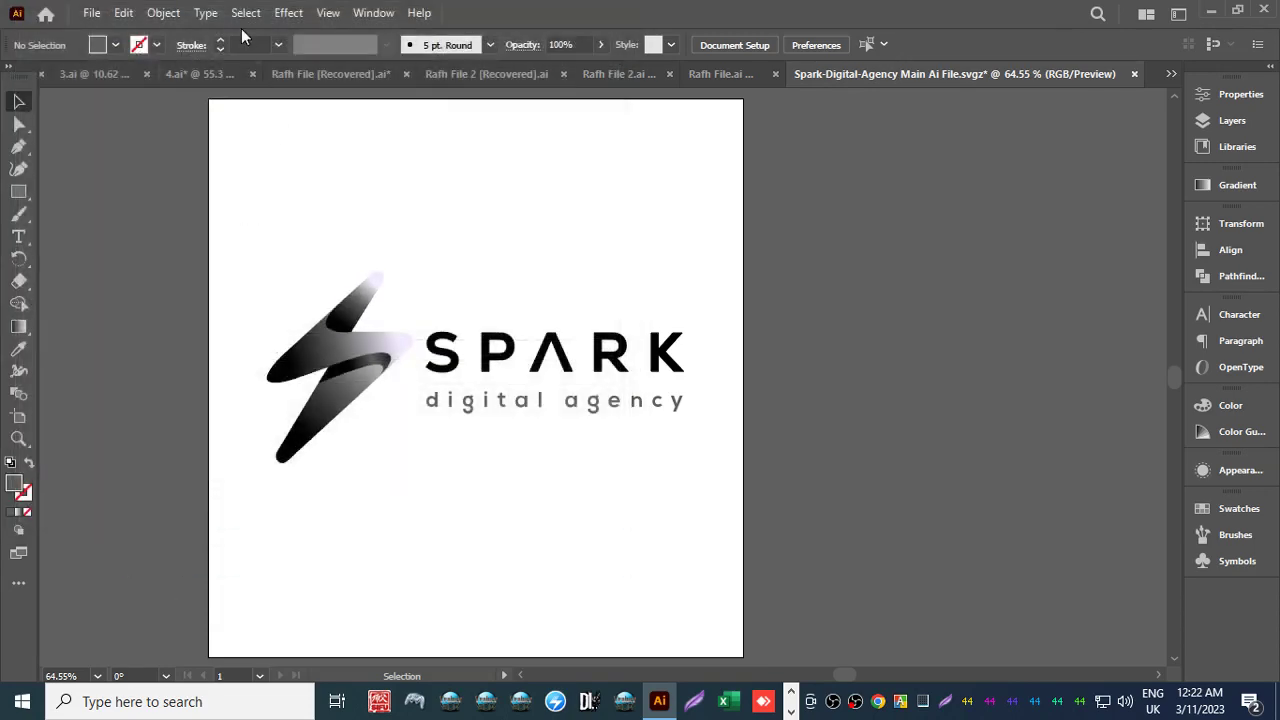
{"action": "left_click", "coordinate": [91, 12]}
{"action": "mouse_move", "coordinate": [286, 420]}
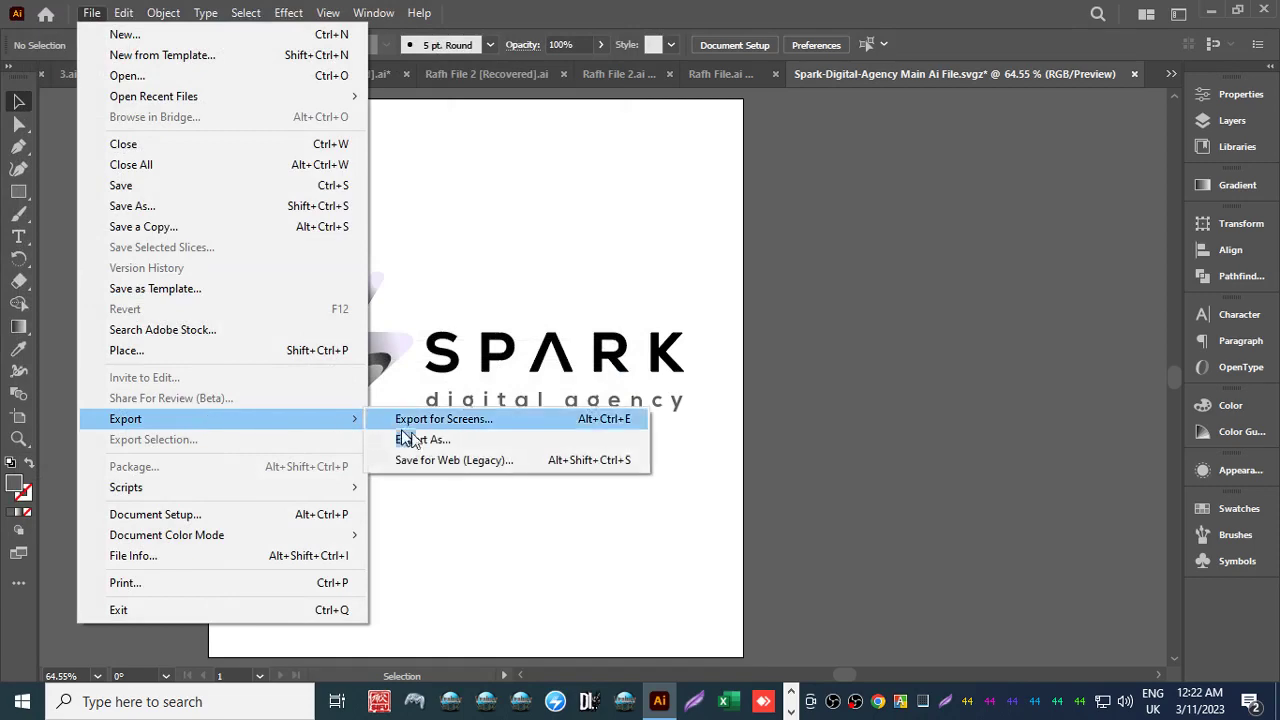
{"action": "left_click", "coordinate": [429, 459]}
{"action": "left_click", "coordinate": [132, 596]}
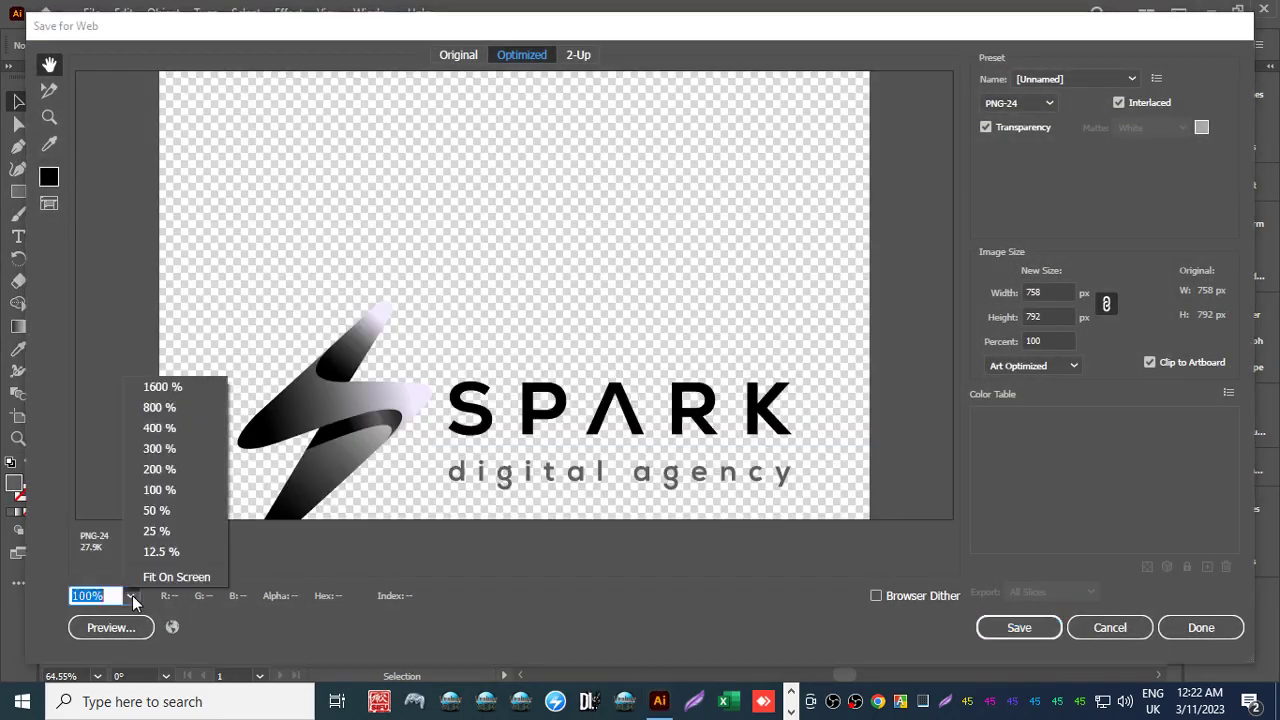
{"action": "left_click", "coordinate": [140, 578]}
{"action": "left_click", "coordinate": [1028, 103]}
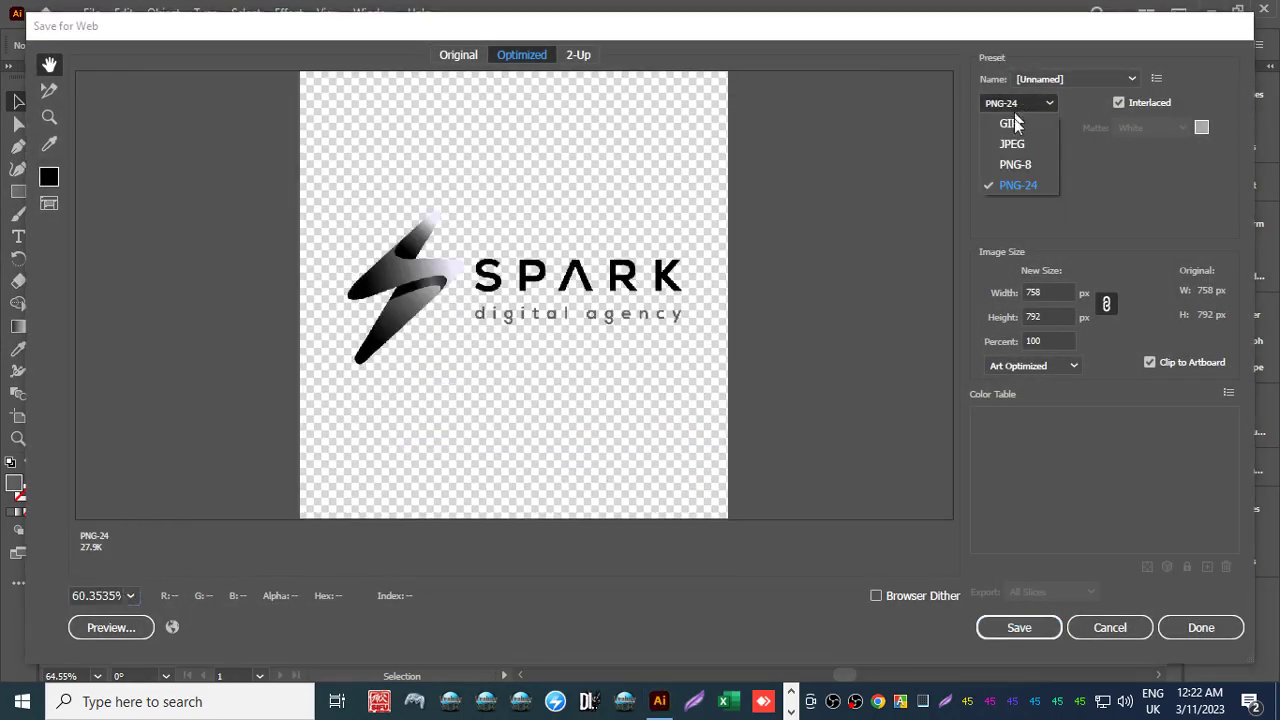
{"action": "left_click", "coordinate": [1108, 628]}
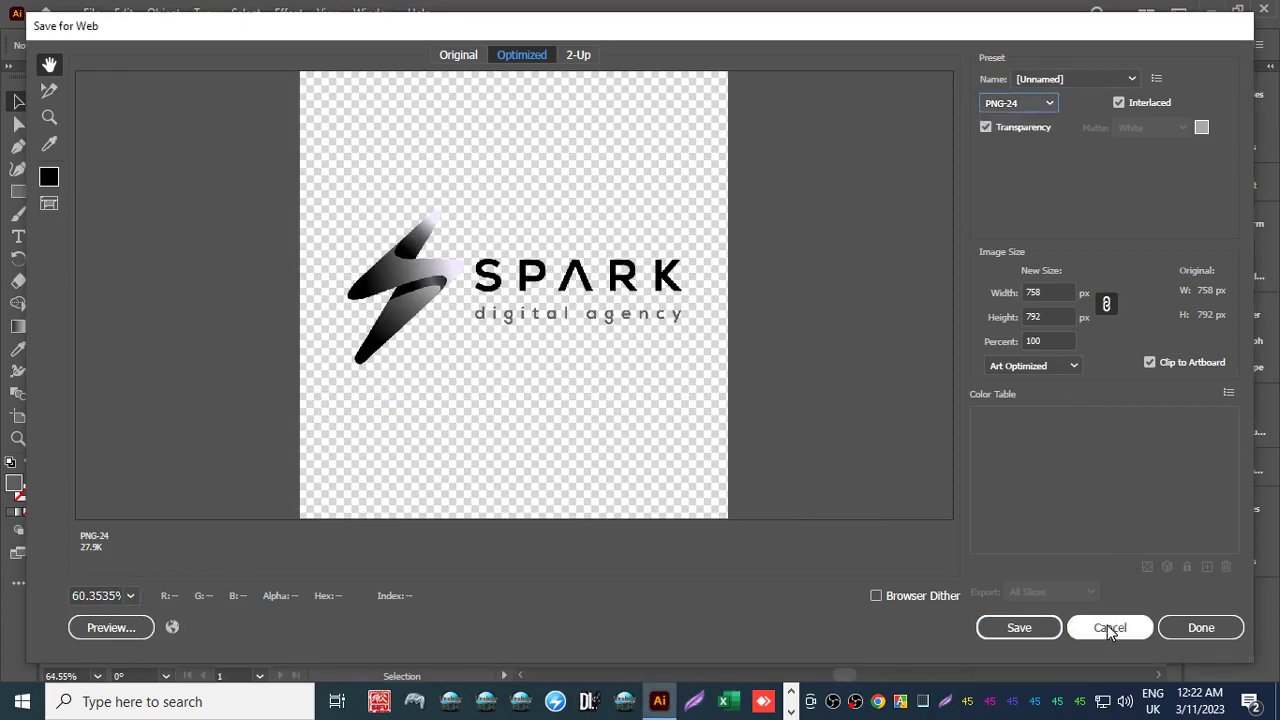
{"action": "left_click", "coordinate": [1108, 628]}
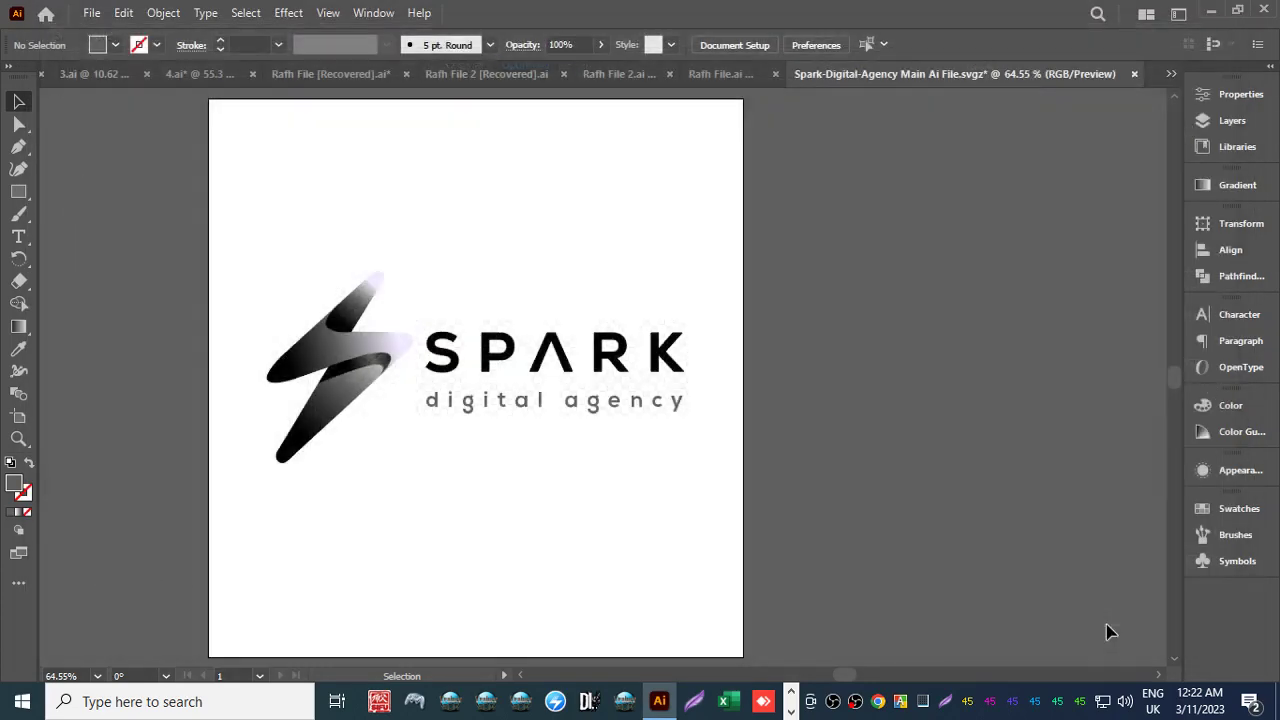
{"action": "left_click", "coordinate": [90, 12]}
Save the logo as Adobe Illustrator file 'Spark-Digital-Agency Main Ai File 2.ai' with Illustrator 2020 options.
{"action": "left_click", "coordinate": [130, 206]}
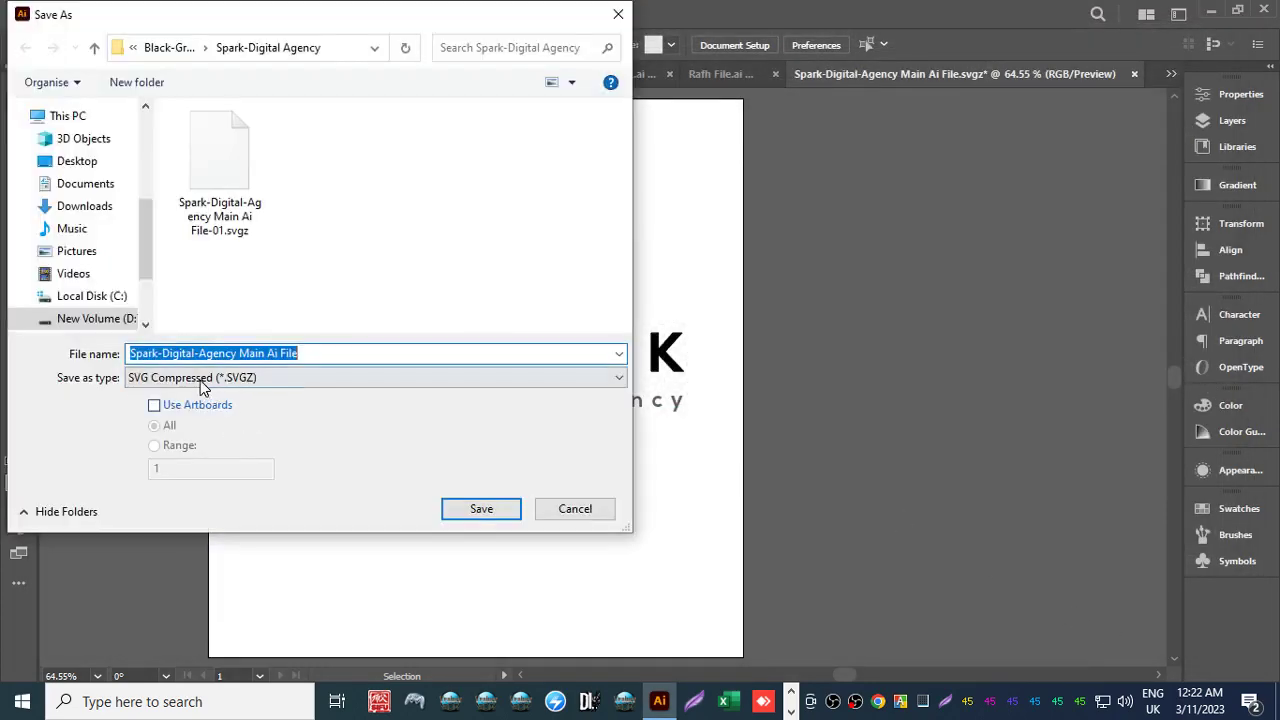
{"action": "left_click", "coordinate": [203, 386]}
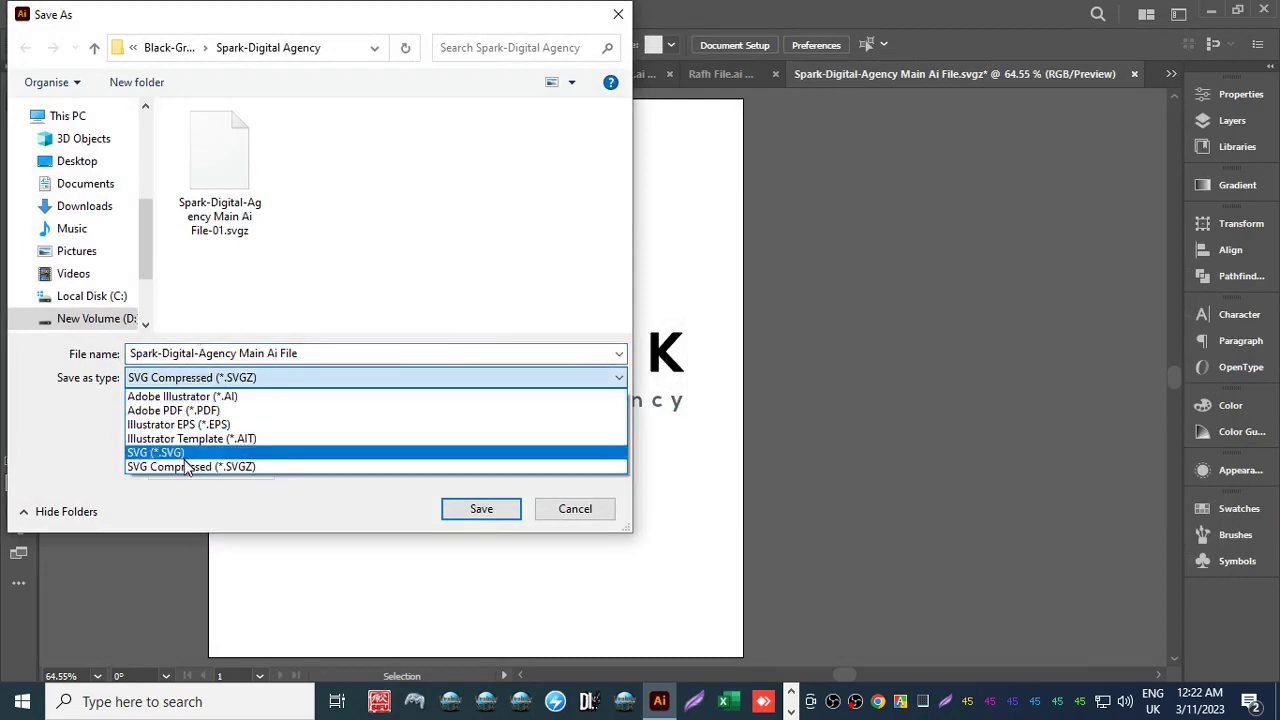
{"action": "left_click", "coordinate": [173, 396]}
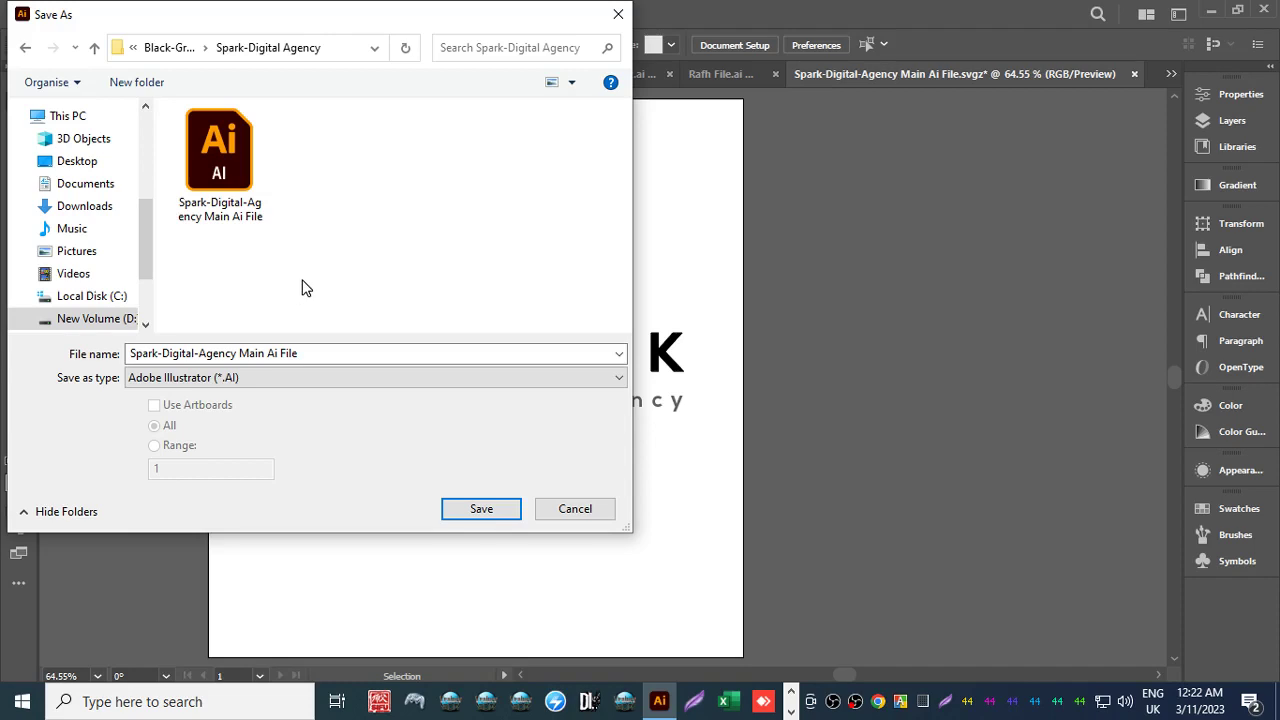
{"action": "triple_click", "coordinate": [259, 354]}
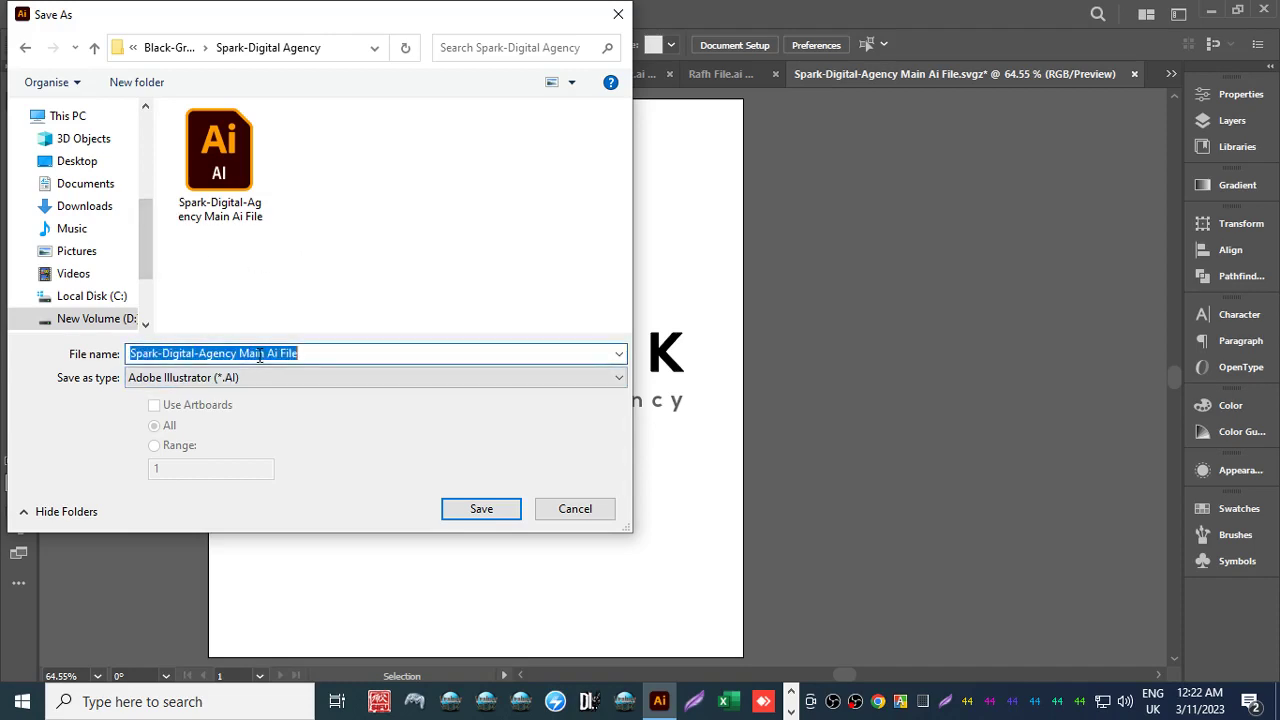
{"action": "key", "text": "End"}
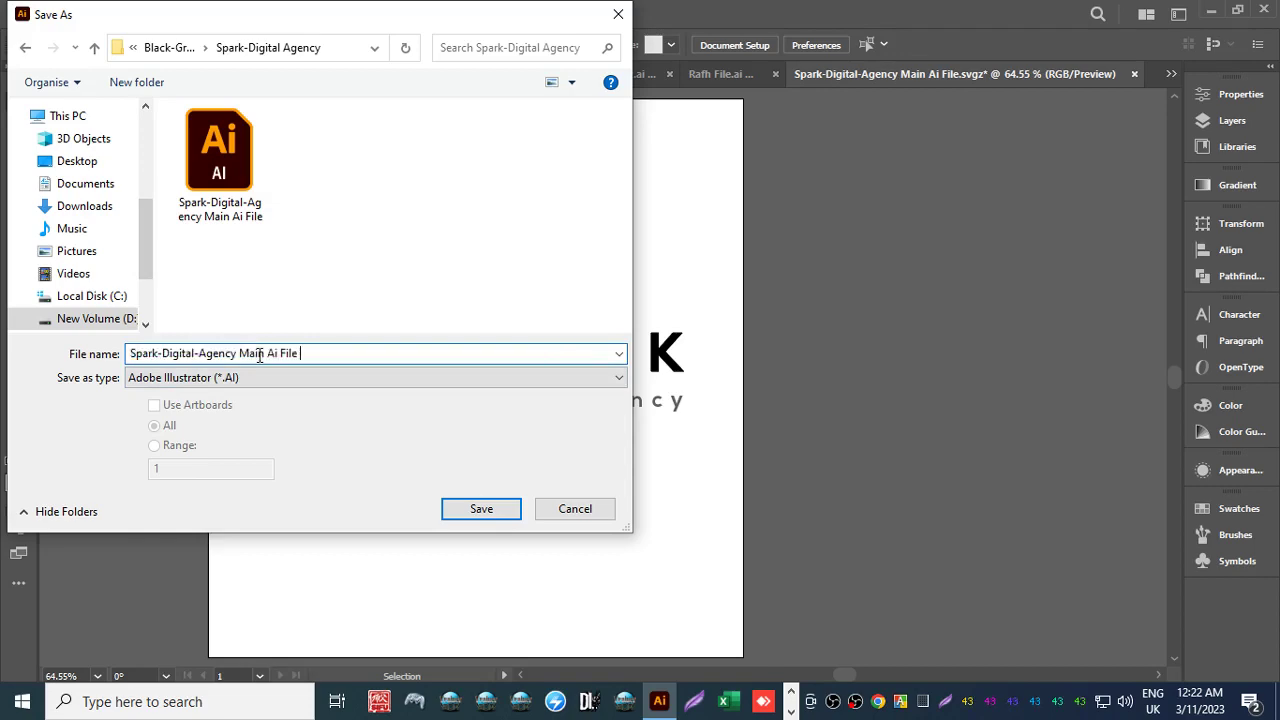
{"action": "type", "text": "2"}
{"action": "left_click", "coordinate": [478, 509]}
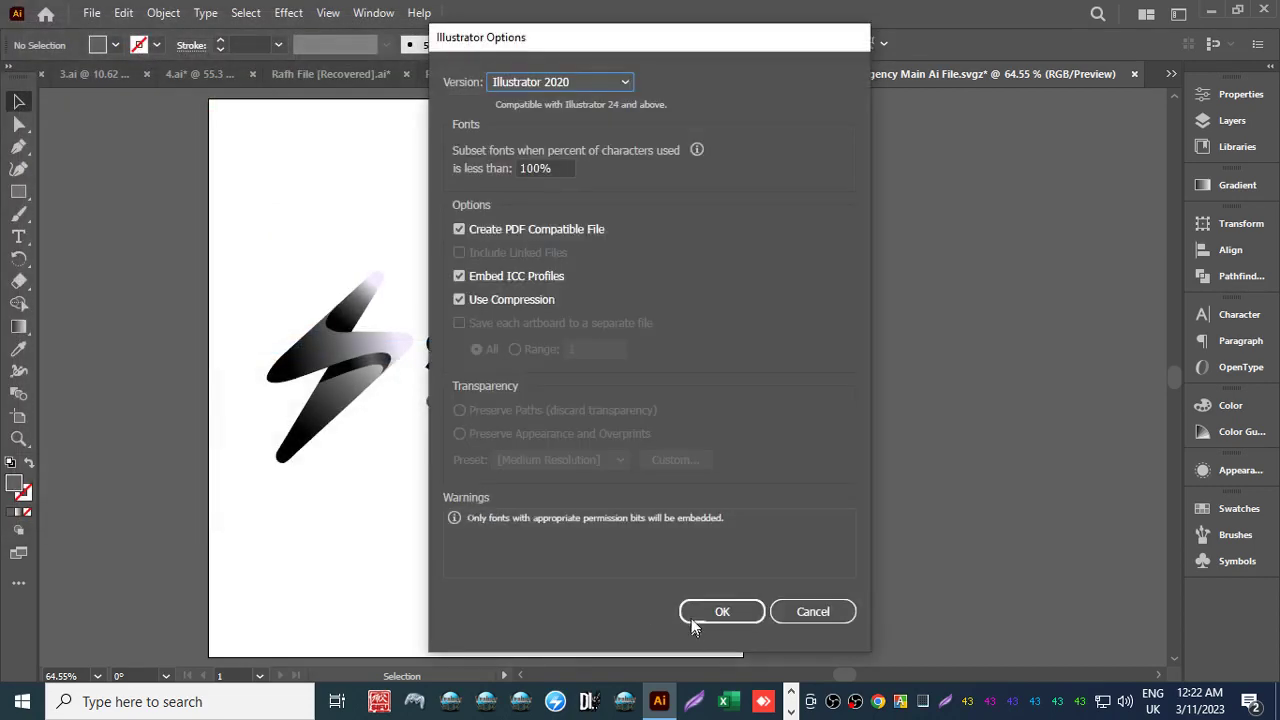
{"action": "left_click", "coordinate": [716, 612]}
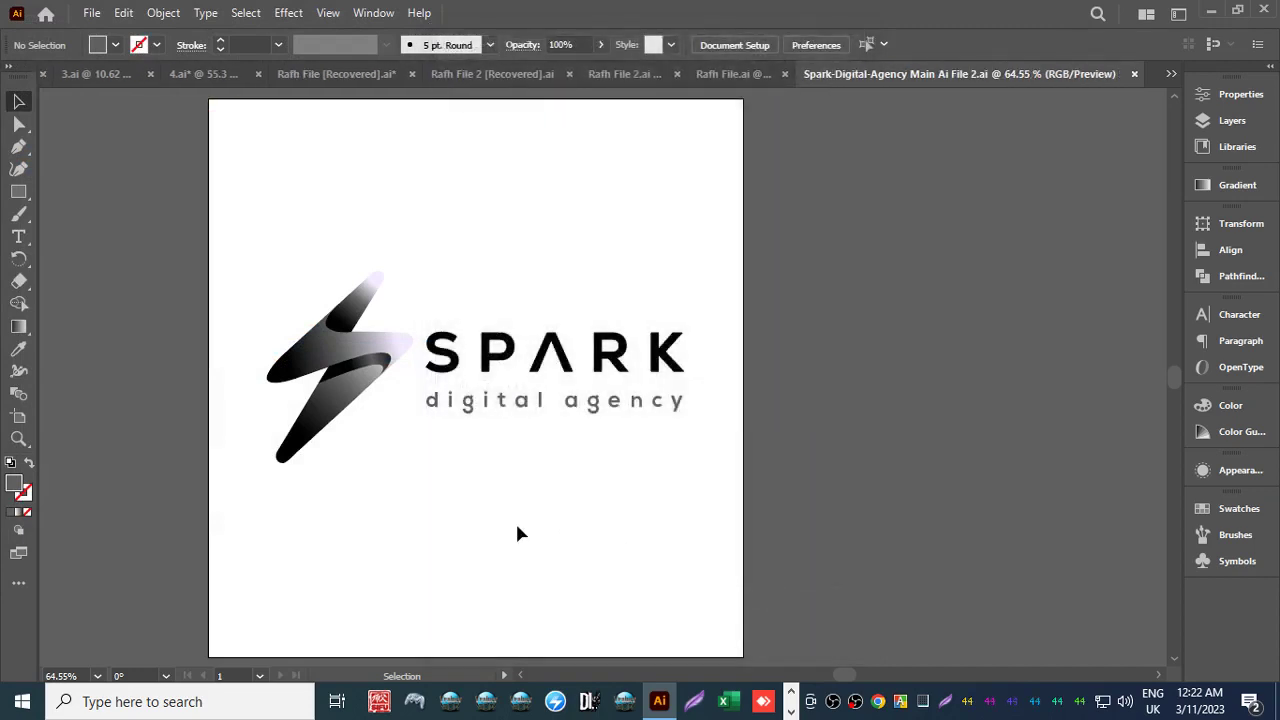
Ungroup the SPARK logo's icon and text.
{"action": "left_click", "coordinate": [341, 359]}
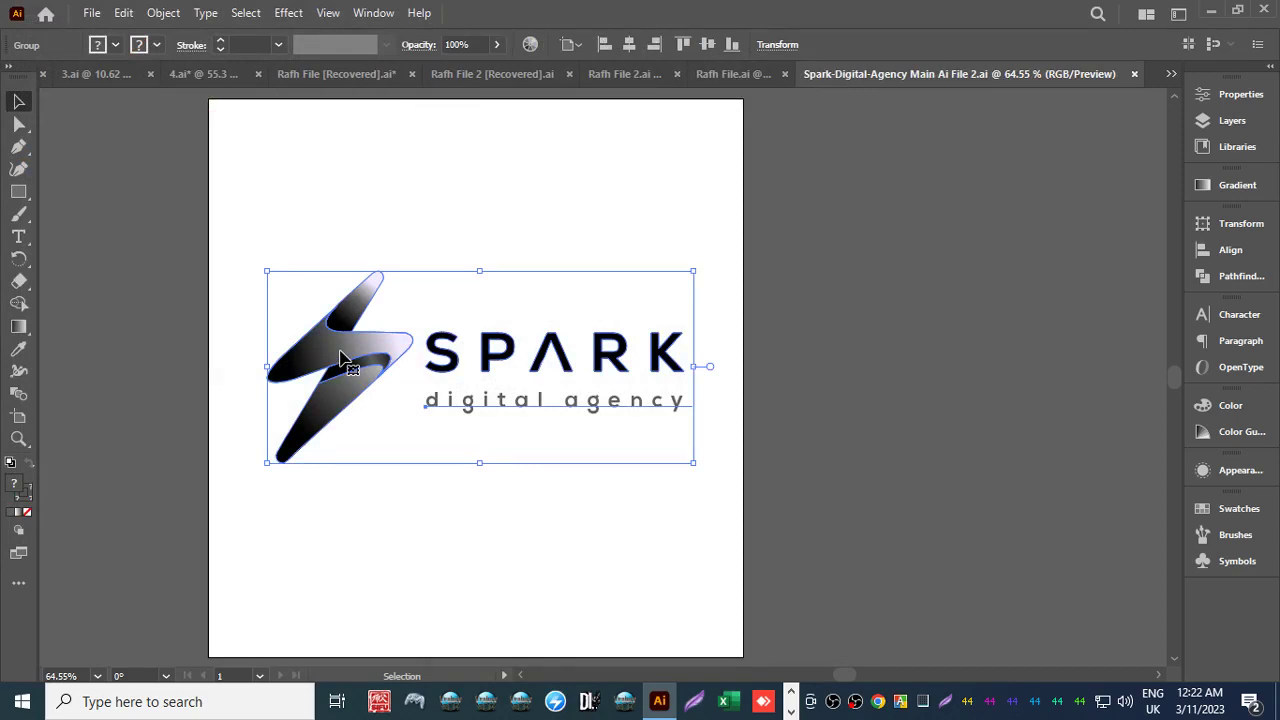
{"action": "right_click", "coordinate": [341, 359]}
{"action": "left_click", "coordinate": [395, 514]}
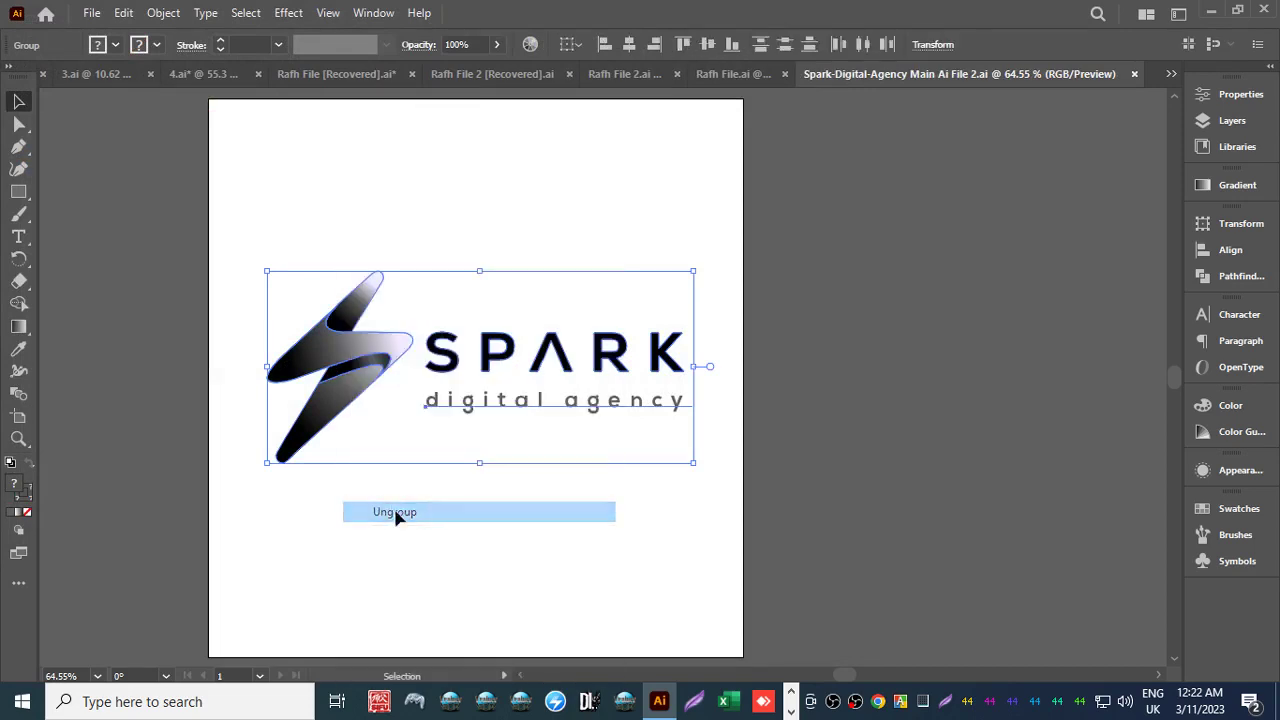
Alt-drag a copy of the lightning-bolt shape onto the pasteboard at the upper right.
{"action": "left_click", "coordinate": [343, 521]}
{"action": "left_click", "coordinate": [331, 351]}
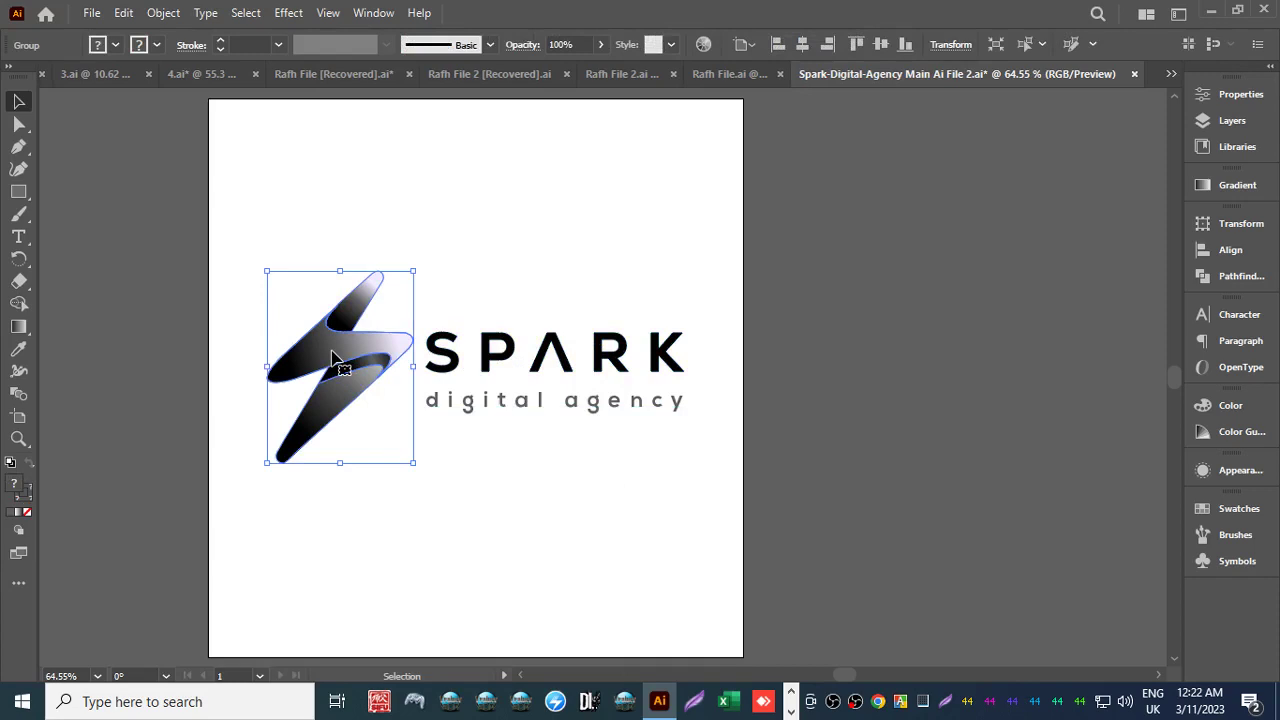
{"action": "left_click_drag", "start_coordinate": [334, 358], "coordinate": [882, 210]}
{"action": "left_click", "coordinate": [875, 392]}
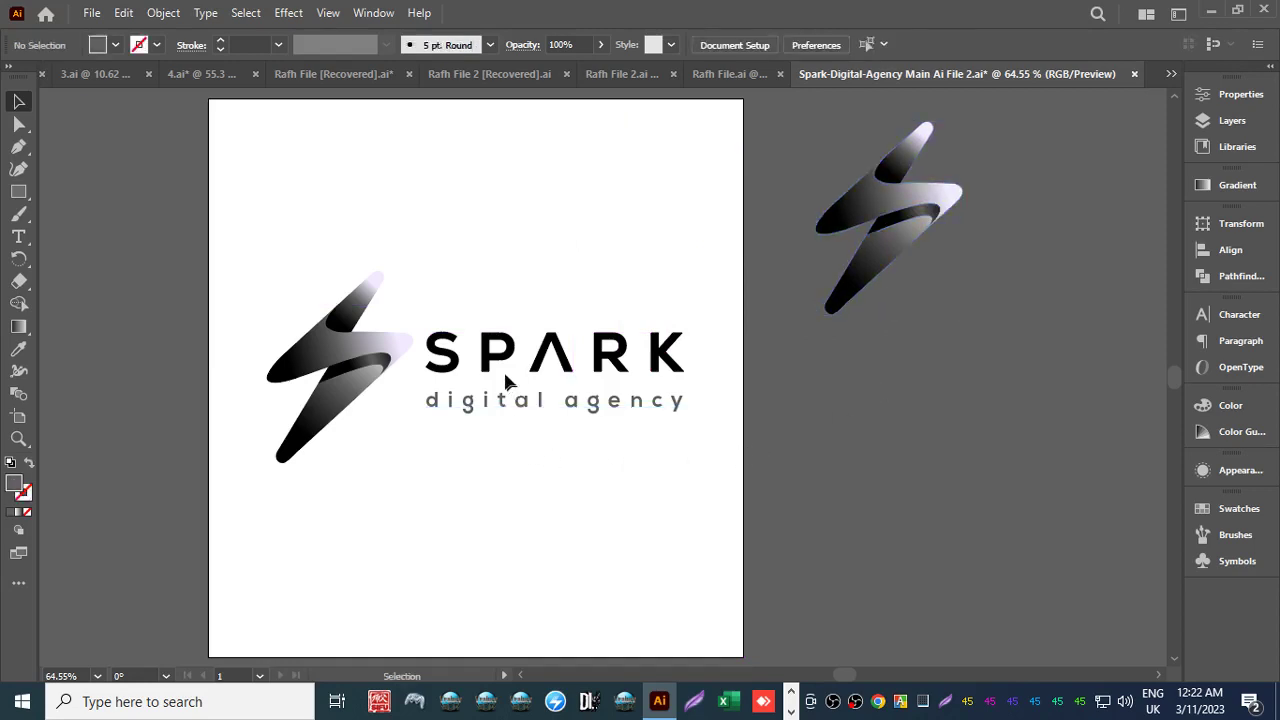
Save the SPARK logo document with File > Save.
{"action": "left_click", "coordinate": [91, 13]}
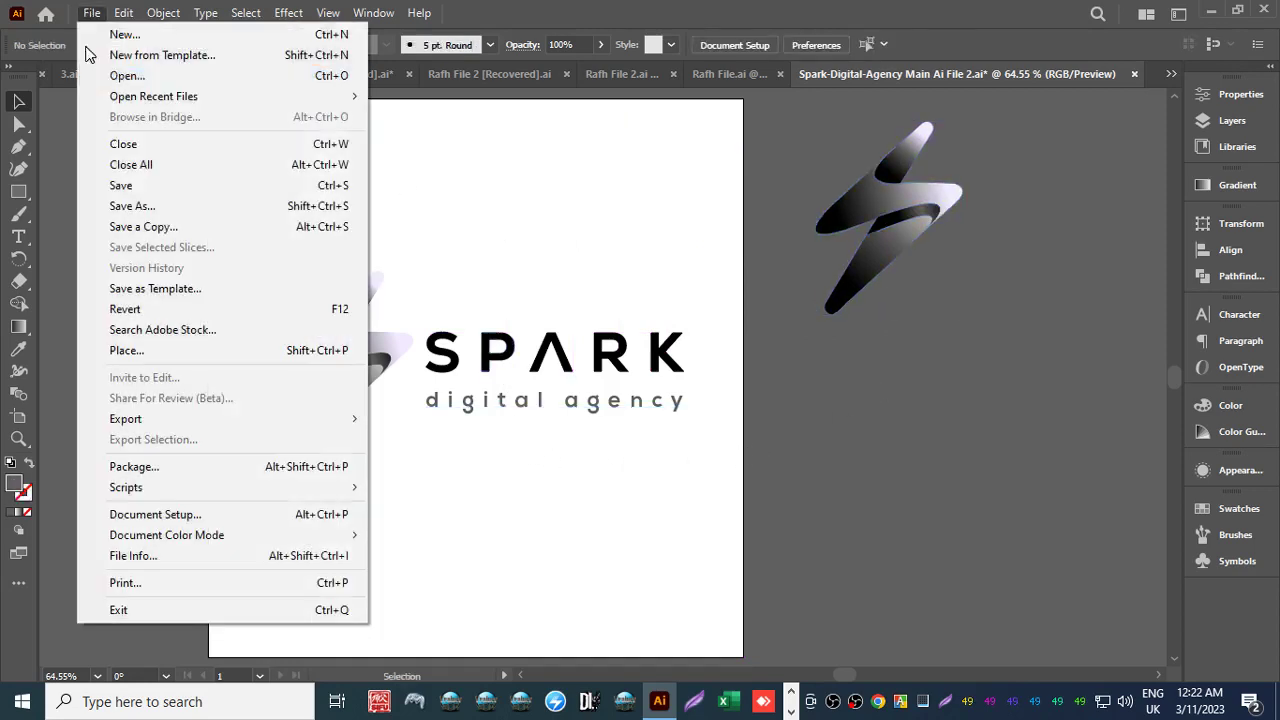
{"action": "left_click", "coordinate": [95, 185]}
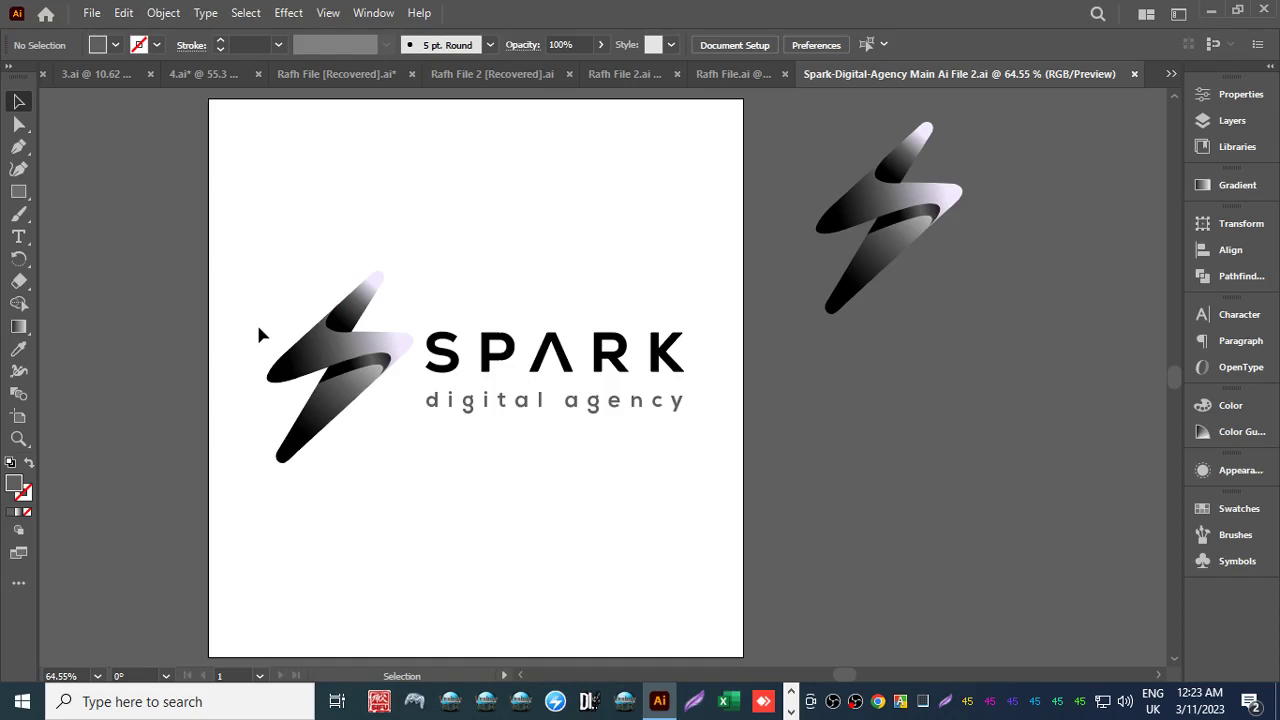
{"action": "left_click", "coordinate": [91, 13]}
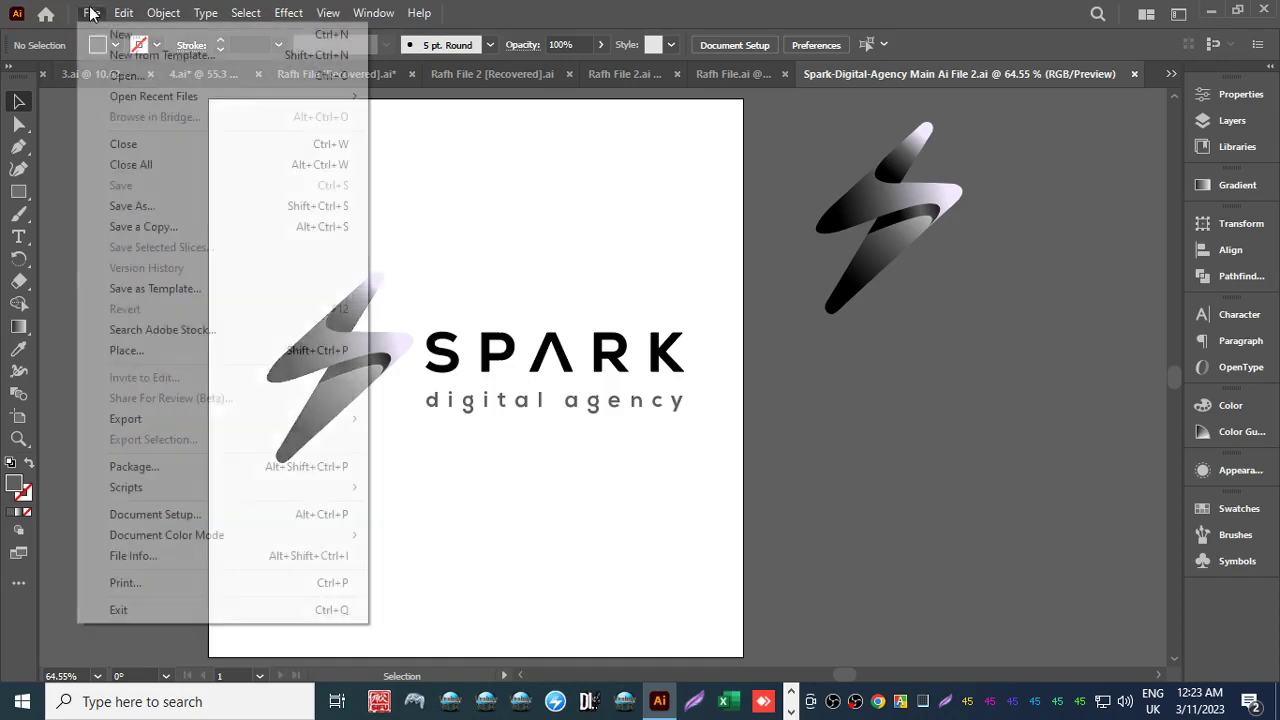
{"action": "left_click", "coordinate": [531, 186]}
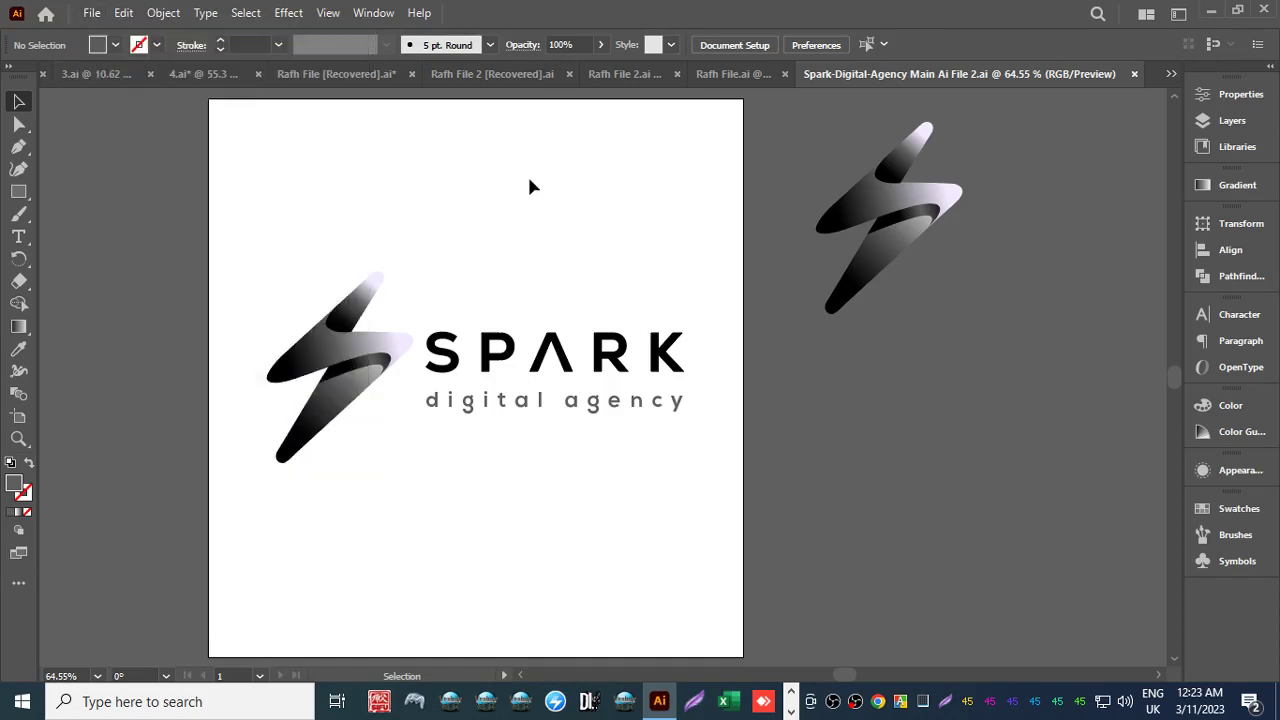
{"action": "left_click", "coordinate": [91, 13]}
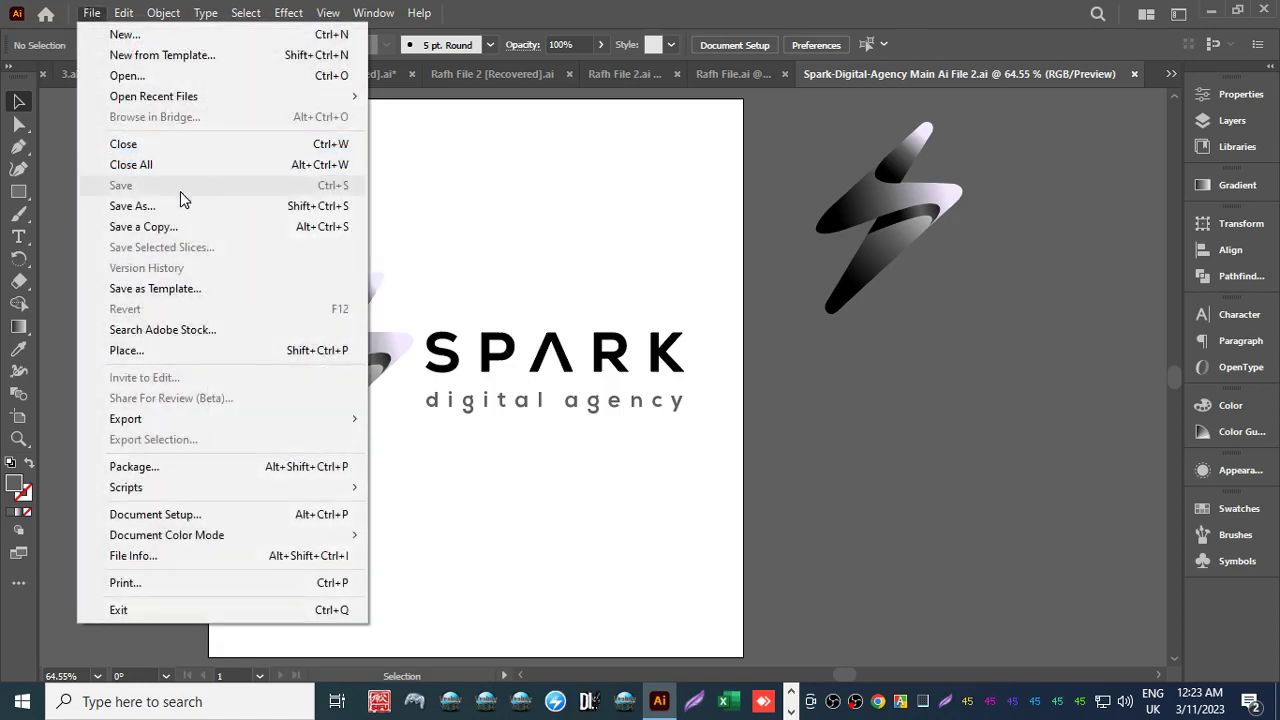
{"action": "left_click", "coordinate": [478, 222]}
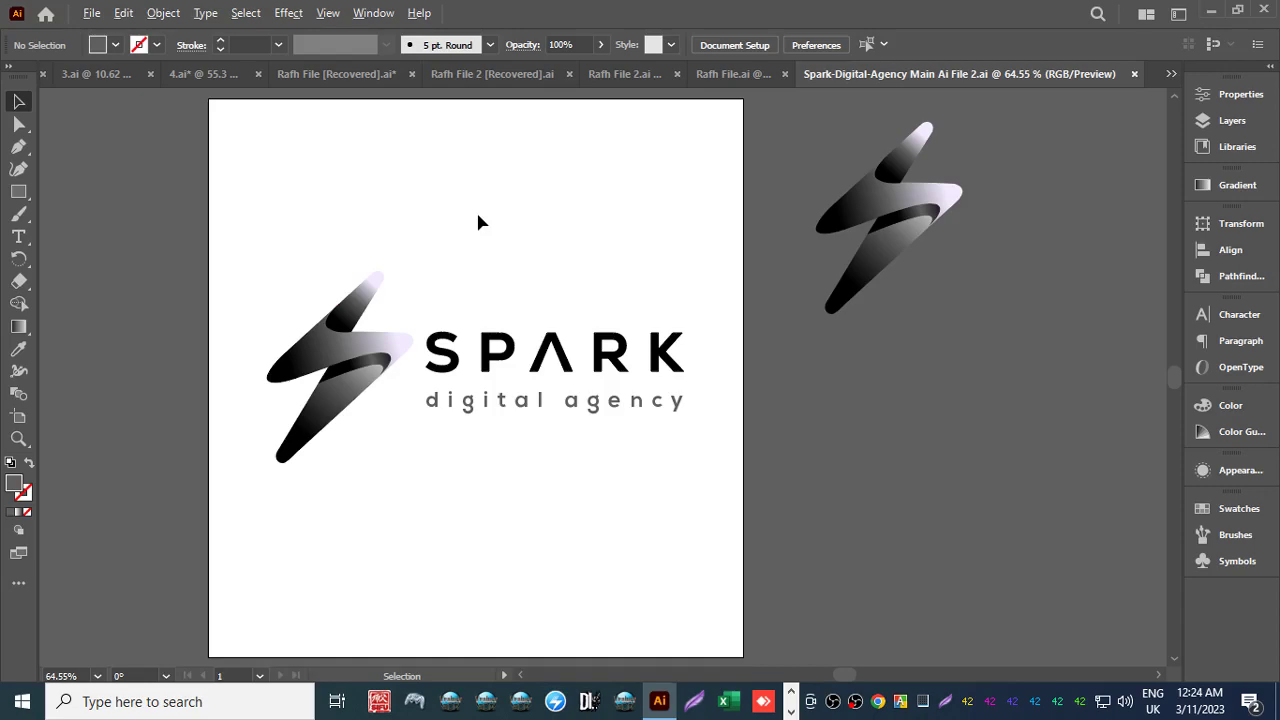
Switch to Chrome, close the WhatsApp image viewer, and go to the Freelancer handover tab.
{"action": "key", "text": "alt+Tab"}
{"action": "left_click", "coordinate": [497, 198]}
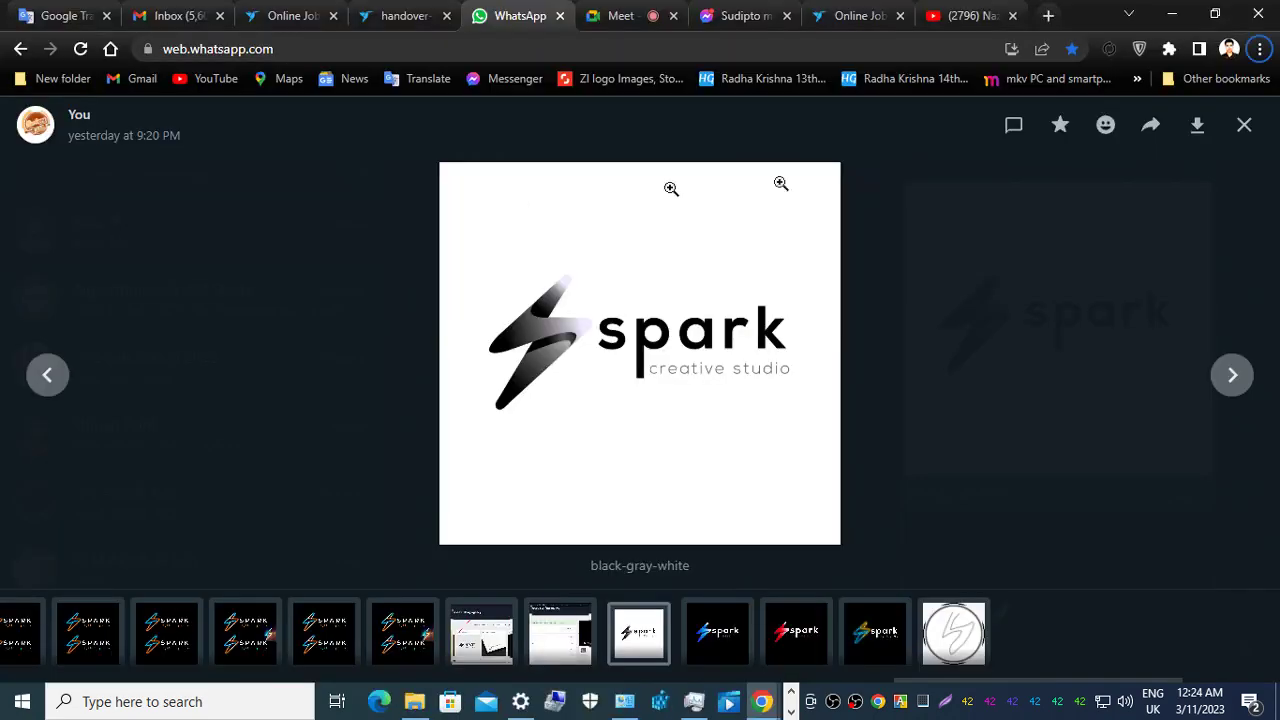
{"action": "left_click", "coordinate": [1245, 128]}
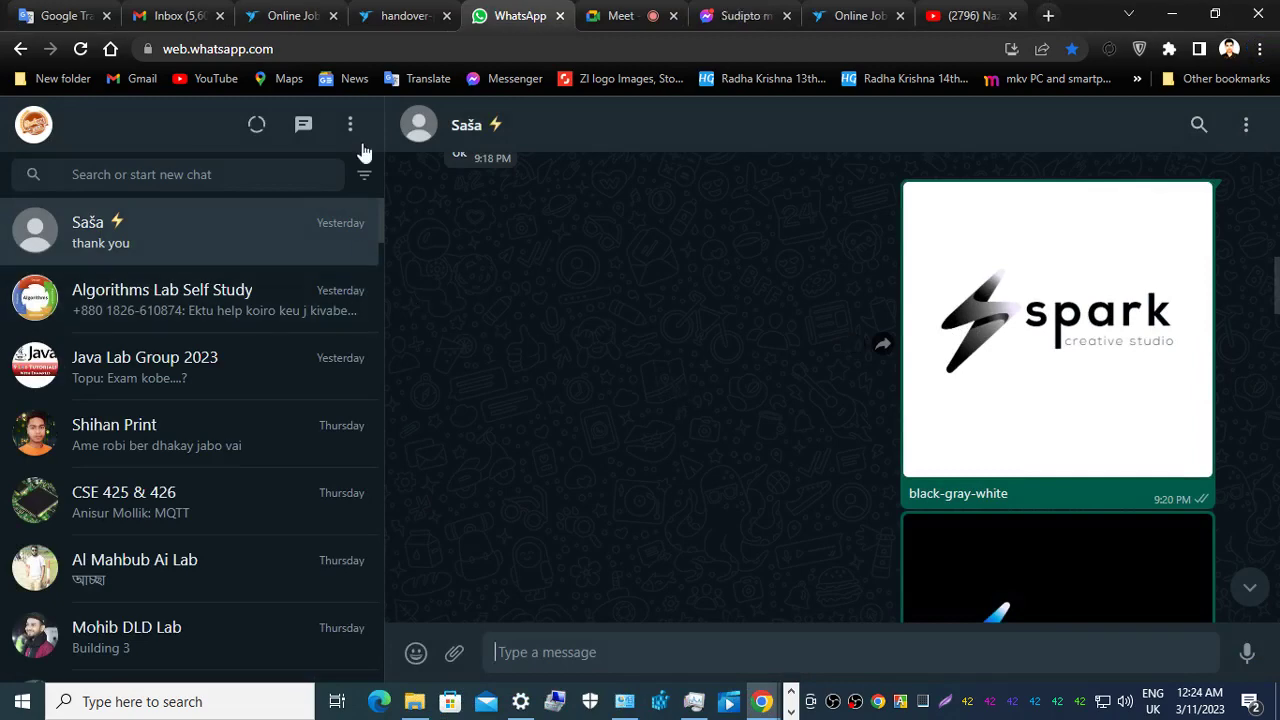
{"action": "left_click", "coordinate": [278, 15]}
From the contest client's Freelancer chat, open the client's profile in a new tab.
{"action": "left_click", "coordinate": [400, 14]}
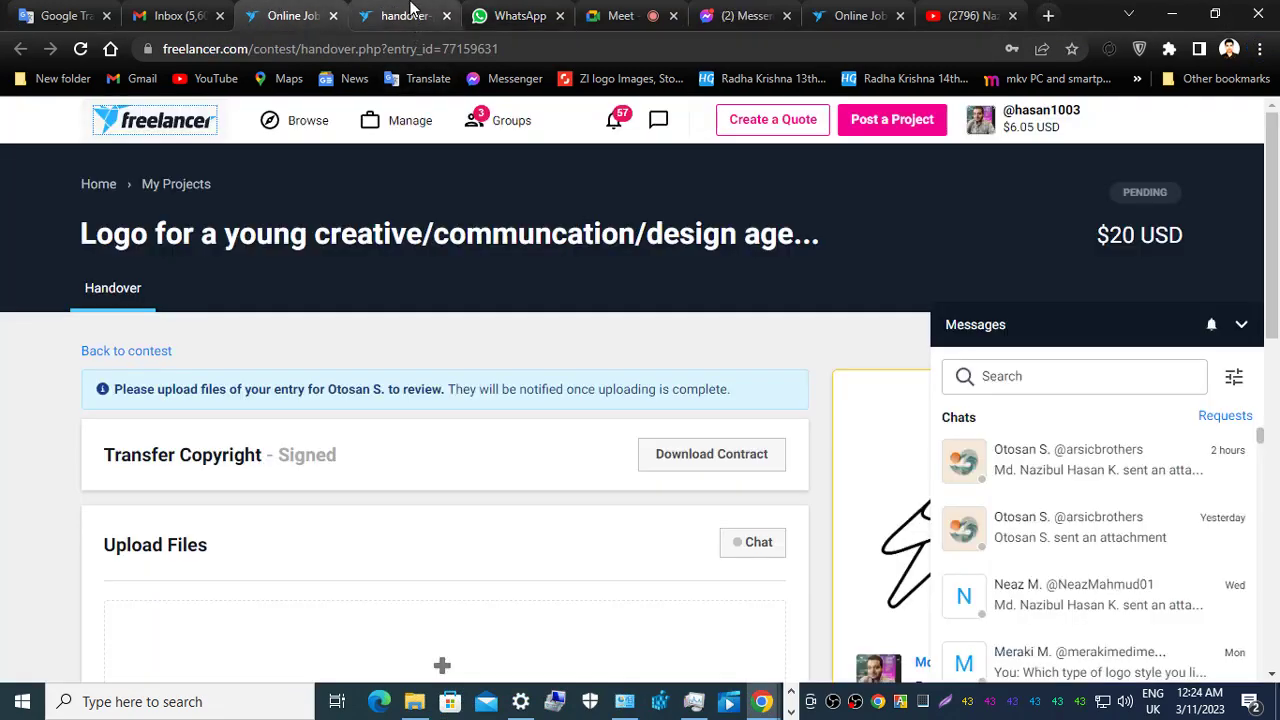
{"action": "left_click", "coordinate": [290, 10]}
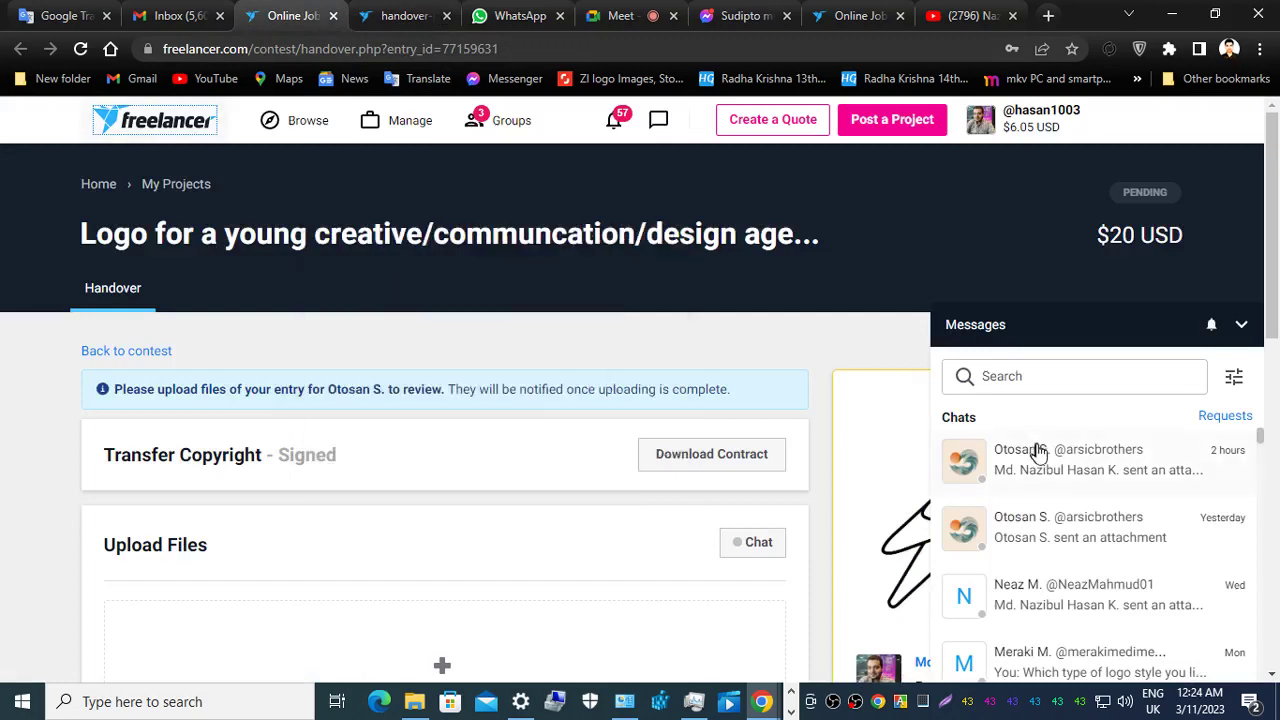
{"action": "left_click", "coordinate": [1033, 457]}
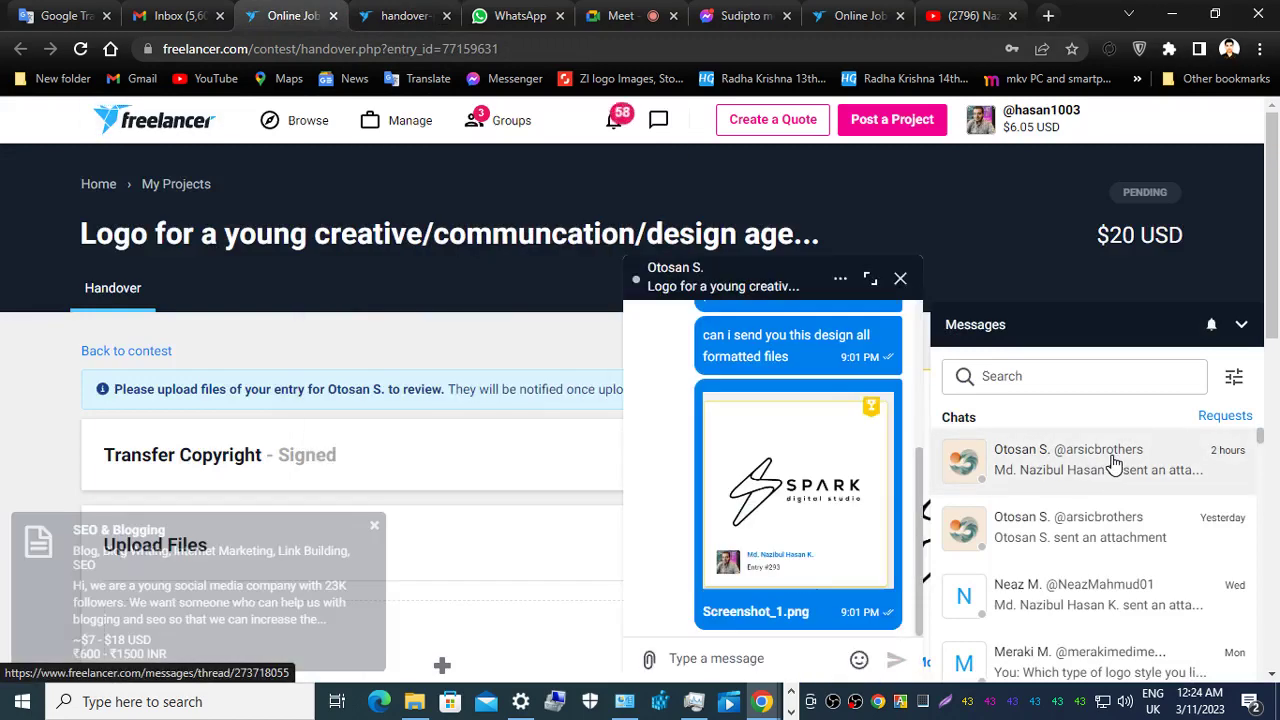
{"action": "right_click", "coordinate": [698, 267]}
{"action": "left_click", "coordinate": [730, 286]}
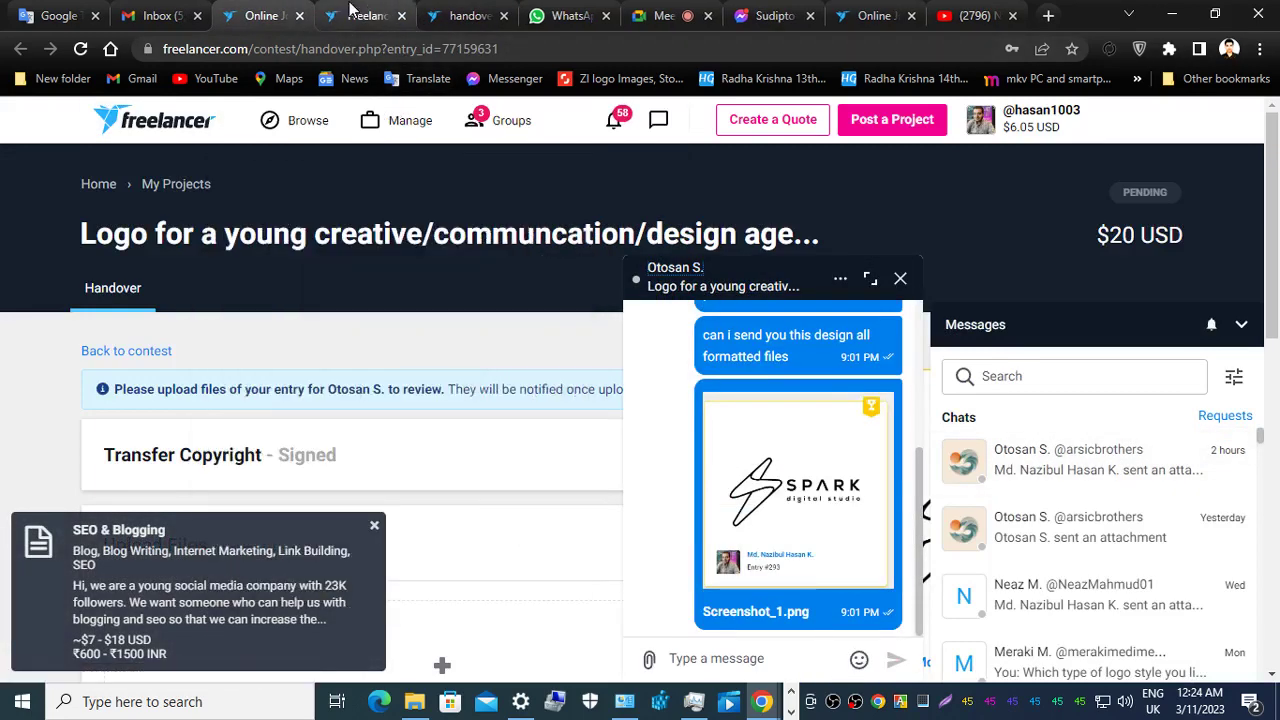
{"action": "left_click", "coordinate": [365, 15]}
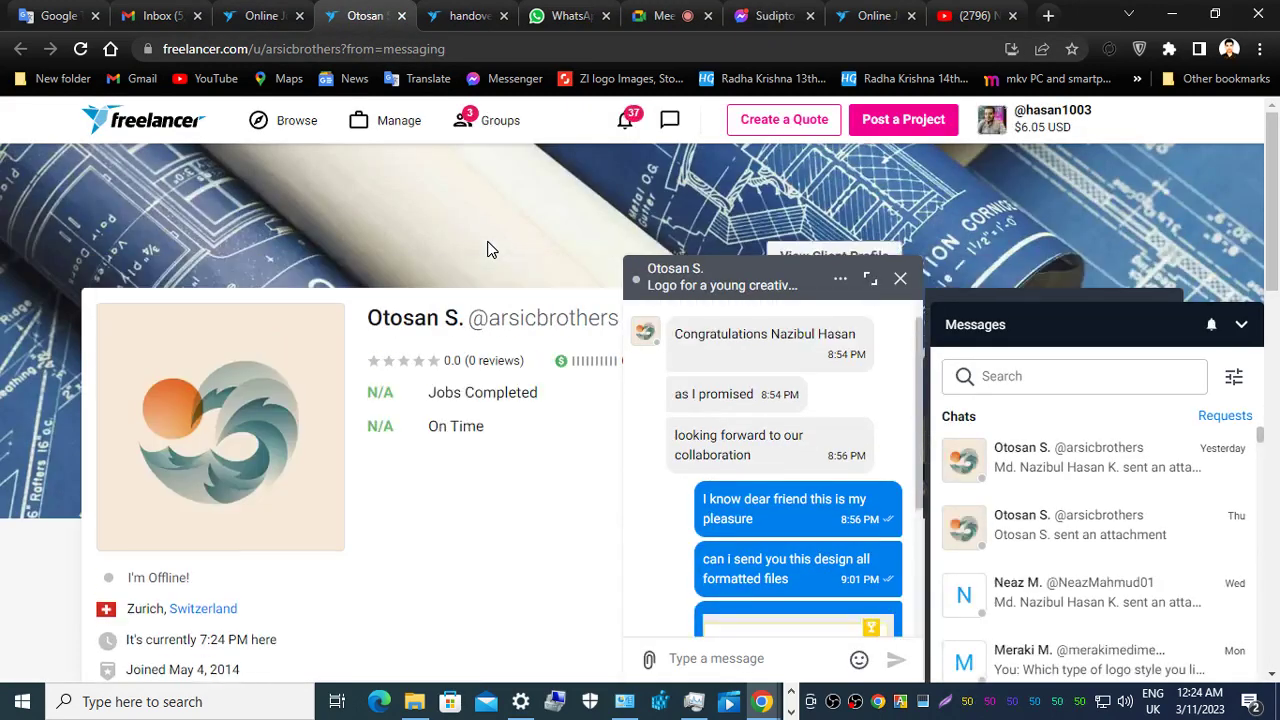
Close the client chat, collapse the messages panel, and return to the WhatsApp chat tab.
{"action": "left_click", "coordinate": [900, 278]}
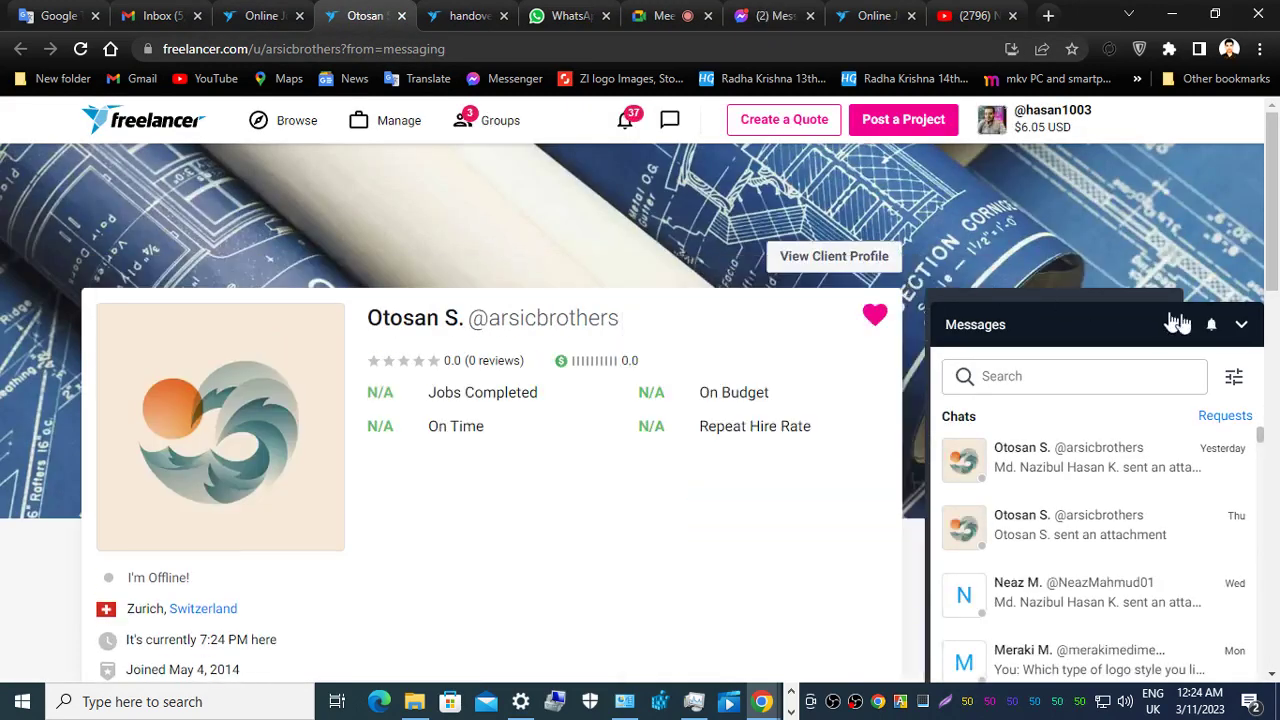
{"action": "left_click", "coordinate": [1242, 328]}
{"action": "scroll", "coordinate": [334, 521], "scroll_direction": "down", "scroll_amount": 2}
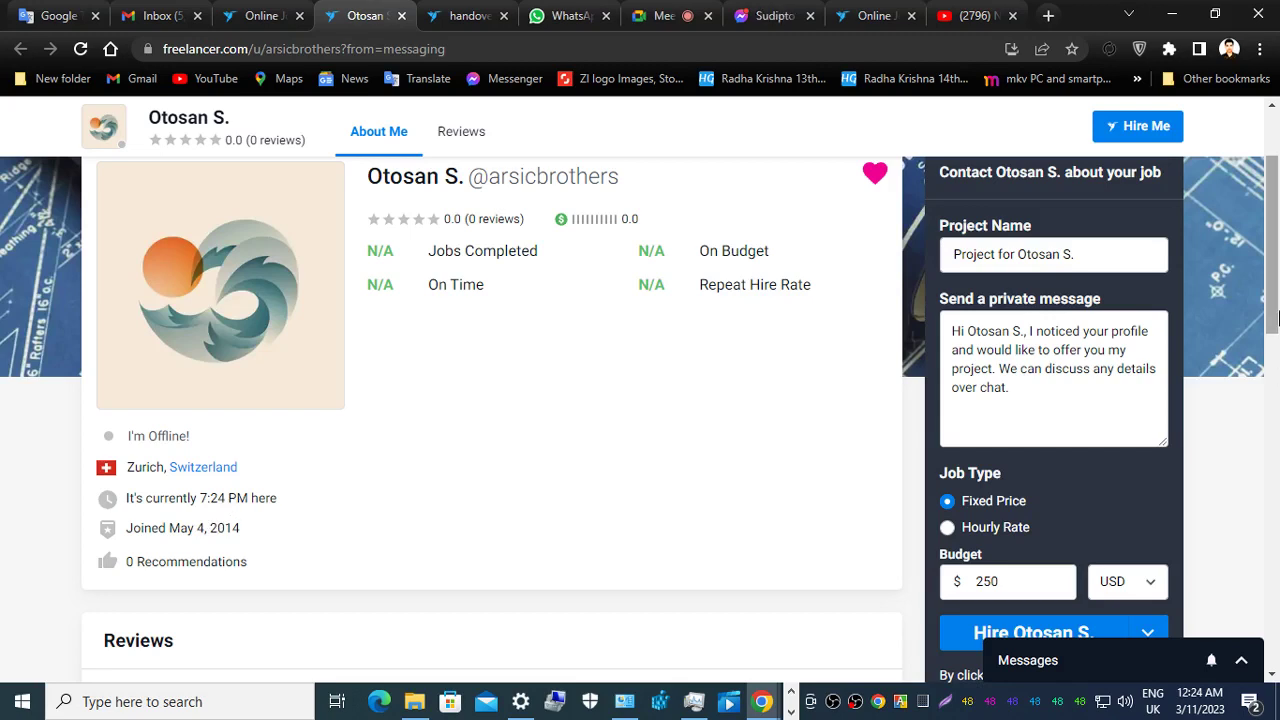
{"action": "left_click_drag", "start_coordinate": [1272, 304], "coordinate": [1272, 262]}
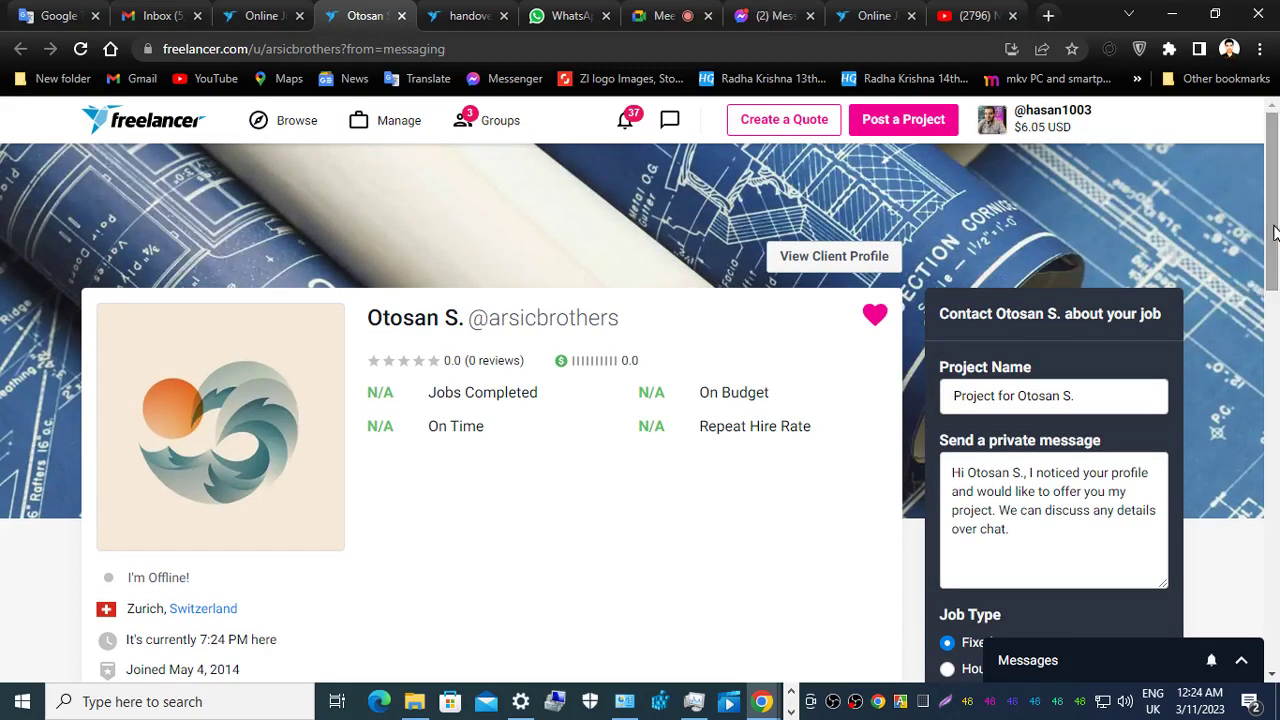
{"action": "left_click", "coordinate": [560, 16]}
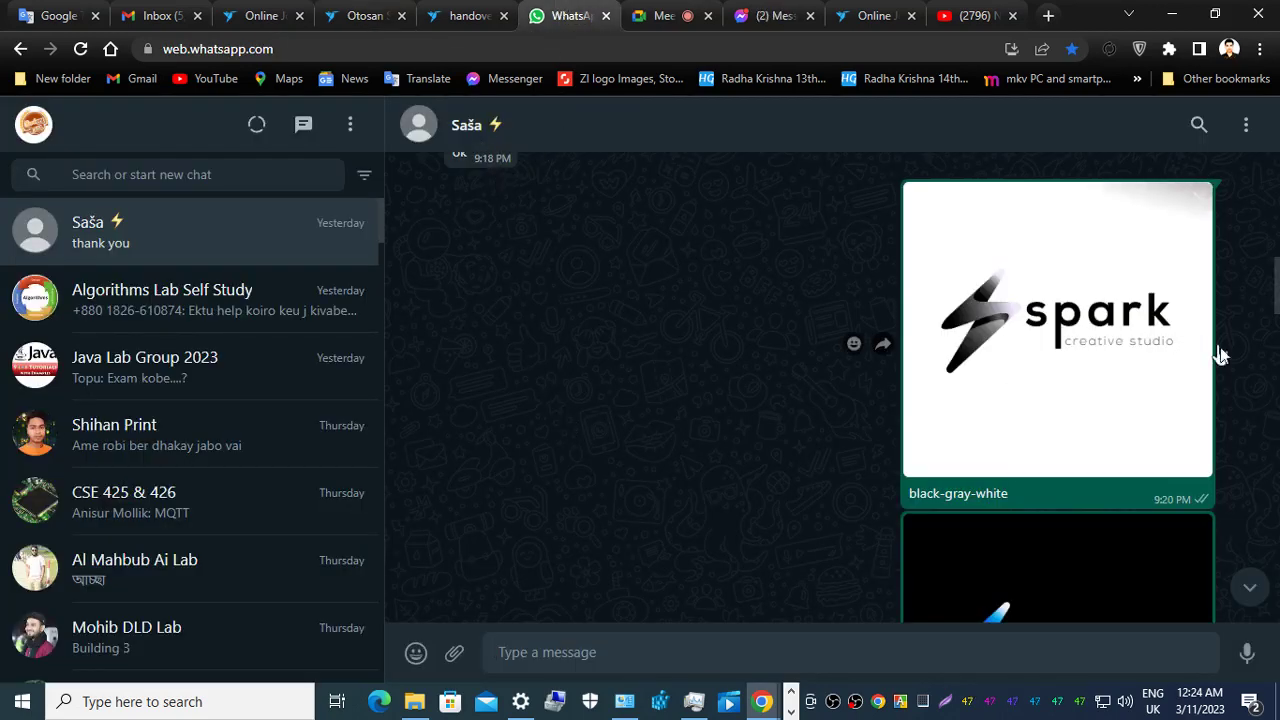
Scroll through the client's WhatsApp chat asking for a circled-bolt version.
{"action": "mouse_move", "coordinate": [1277, 280]}
{"action": "left_mouse_down"}
{"action": "mouse_move", "coordinate": [1268, 600]}
{"action": "mouse_move", "coordinate": [1276, 562]}
{"action": "left_mouse_up"}
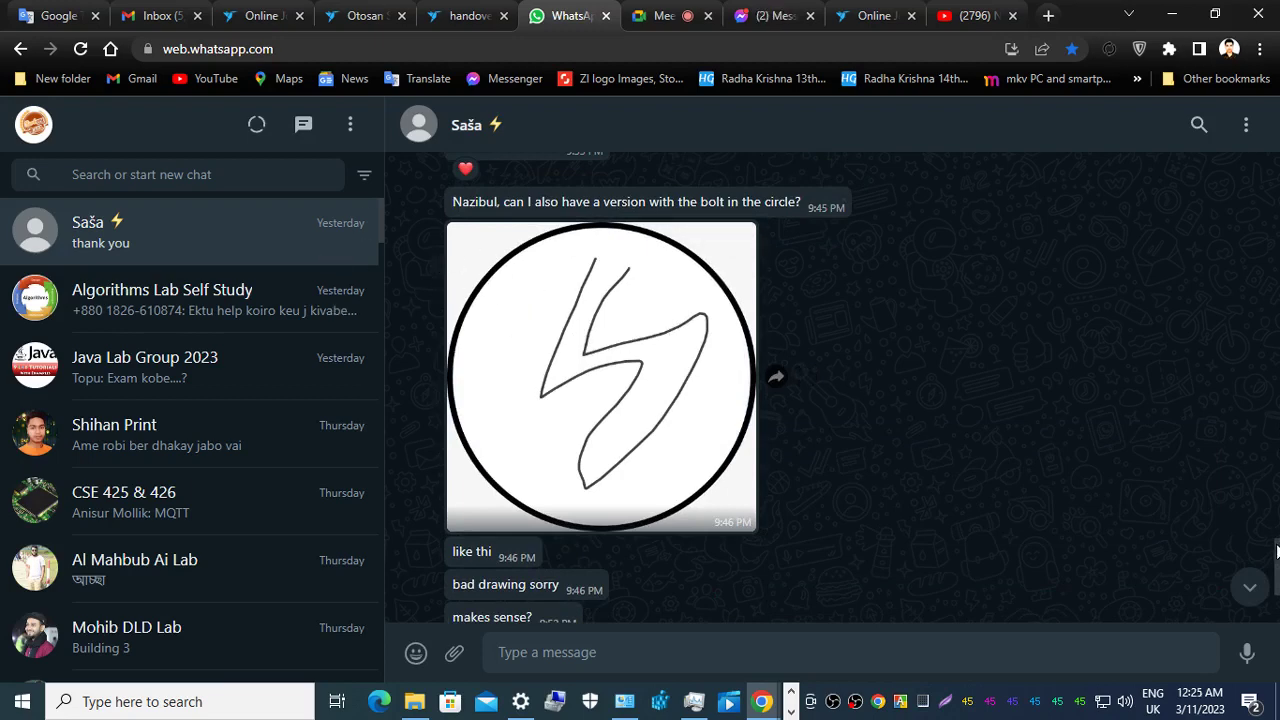
{"action": "scroll", "coordinate": [787, 363], "scroll_direction": "down", "scroll_amount": 3}
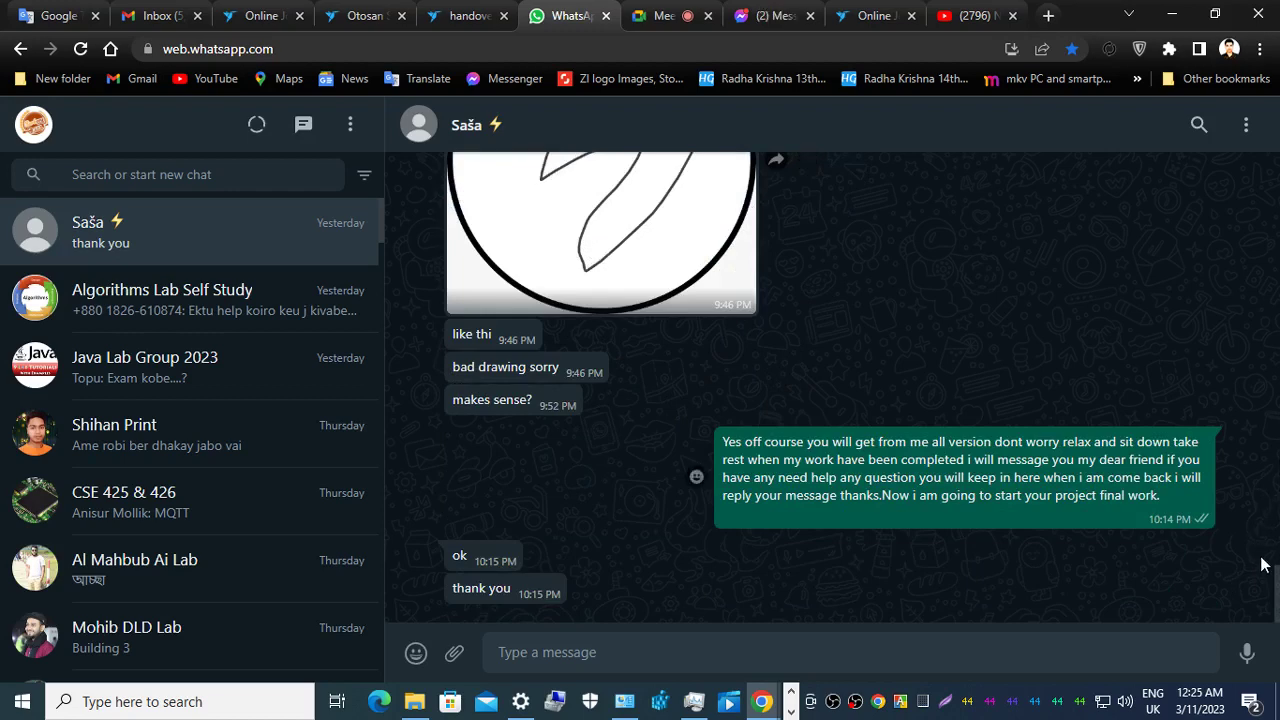
{"action": "left_click_drag", "start_coordinate": [1277, 585], "coordinate": [1276, 568]}
{"action": "scroll", "coordinate": [594, 437], "scroll_direction": "up", "scroll_amount": 1}
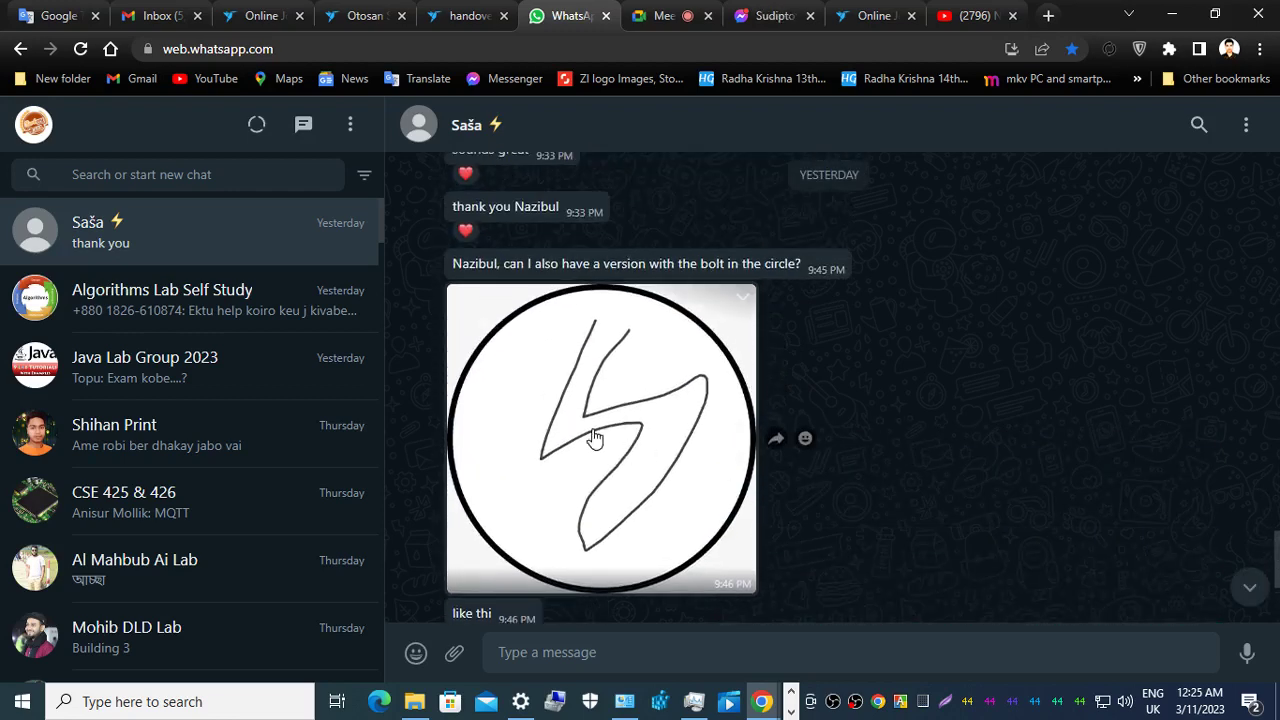
View the circle-and-bolt sketch full screen, then return to the SPARK logo in Illustrator.
{"action": "left_click", "coordinate": [594, 437]}
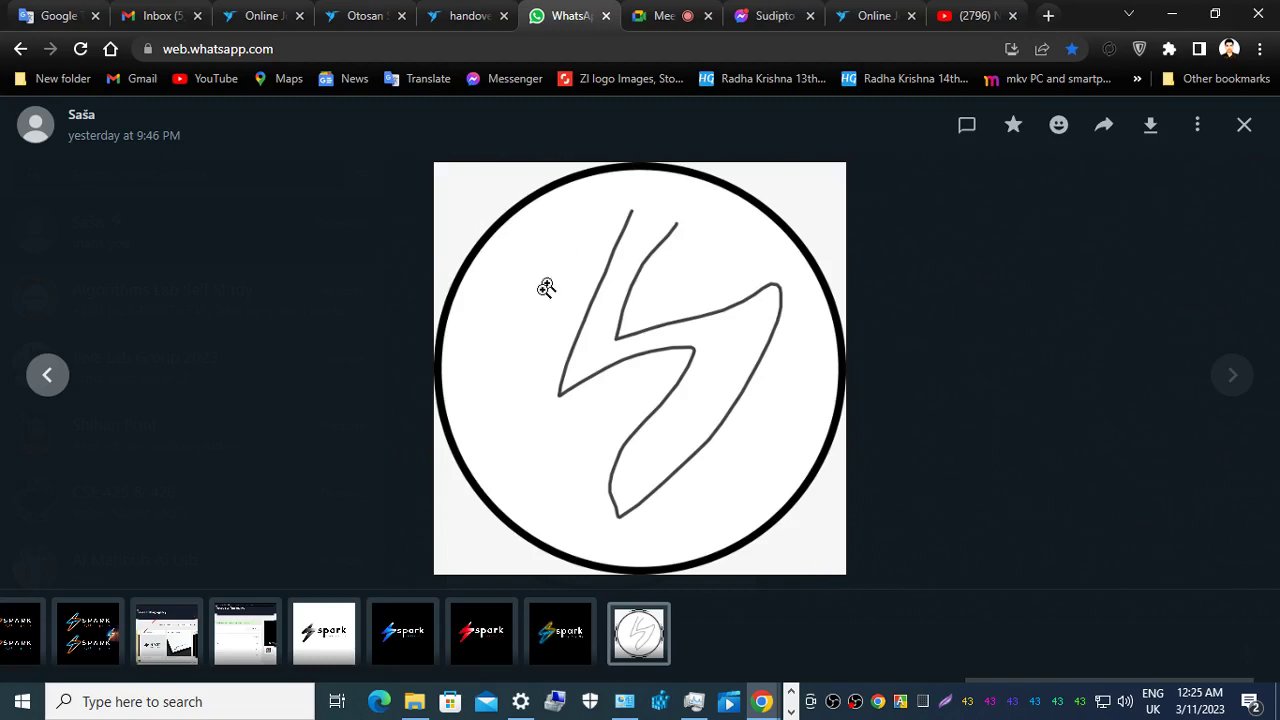
{"action": "left_click", "coordinate": [1244, 124]}
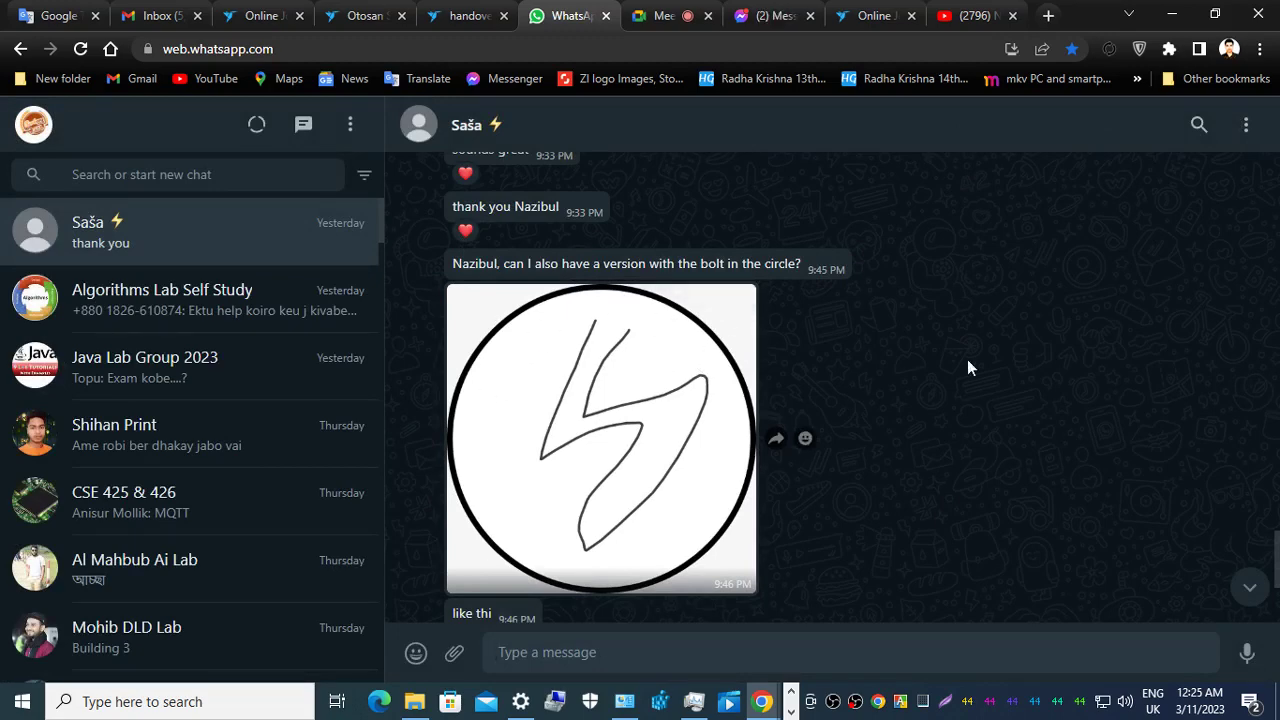
{"action": "scroll", "coordinate": [1272, 540], "scroll_direction": "down", "scroll_amount": 3}
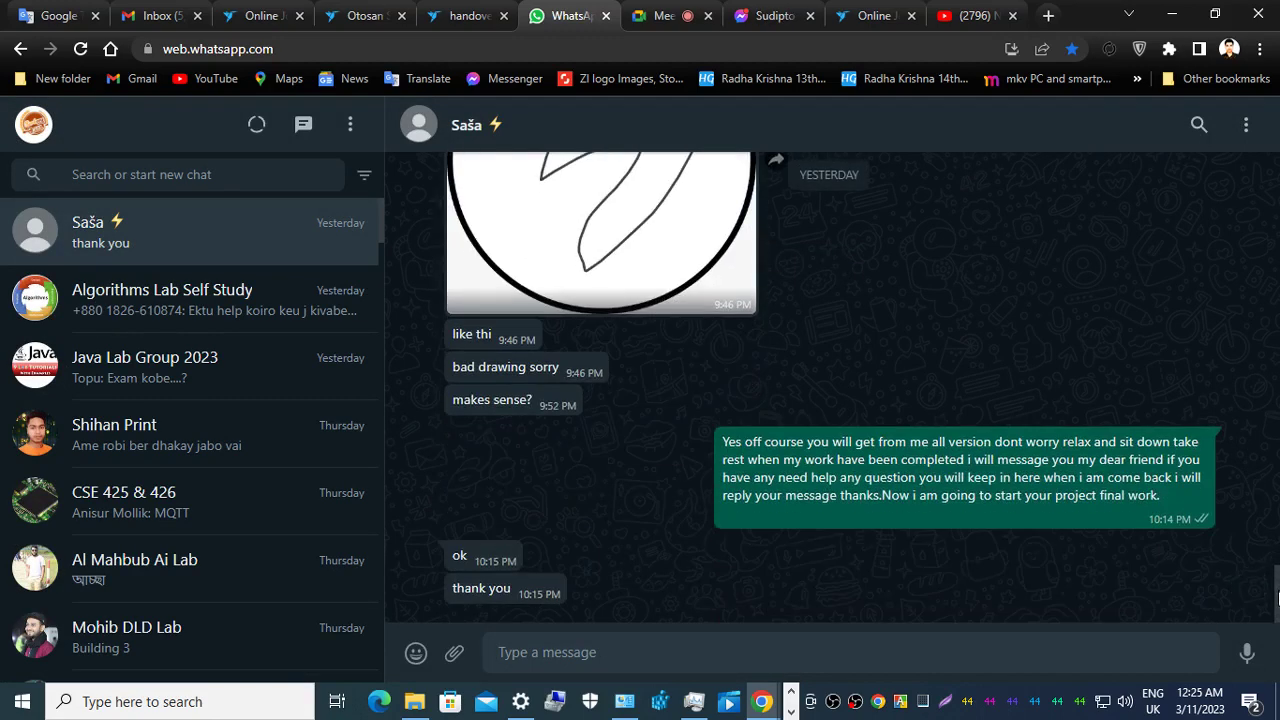
{"action": "key", "text": "alt+Tab"}
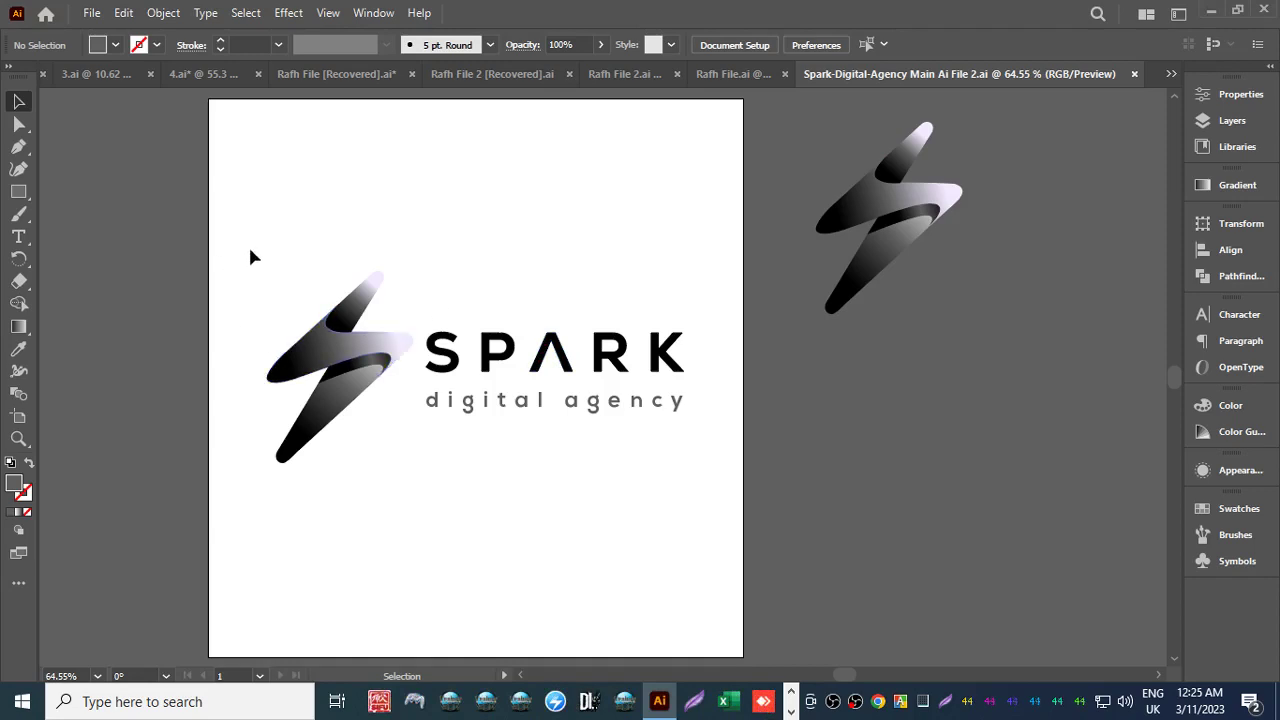
Show rulers and place two vertical guides around the SPARK wordmark.
{"action": "key", "text": "ctrl+r"}
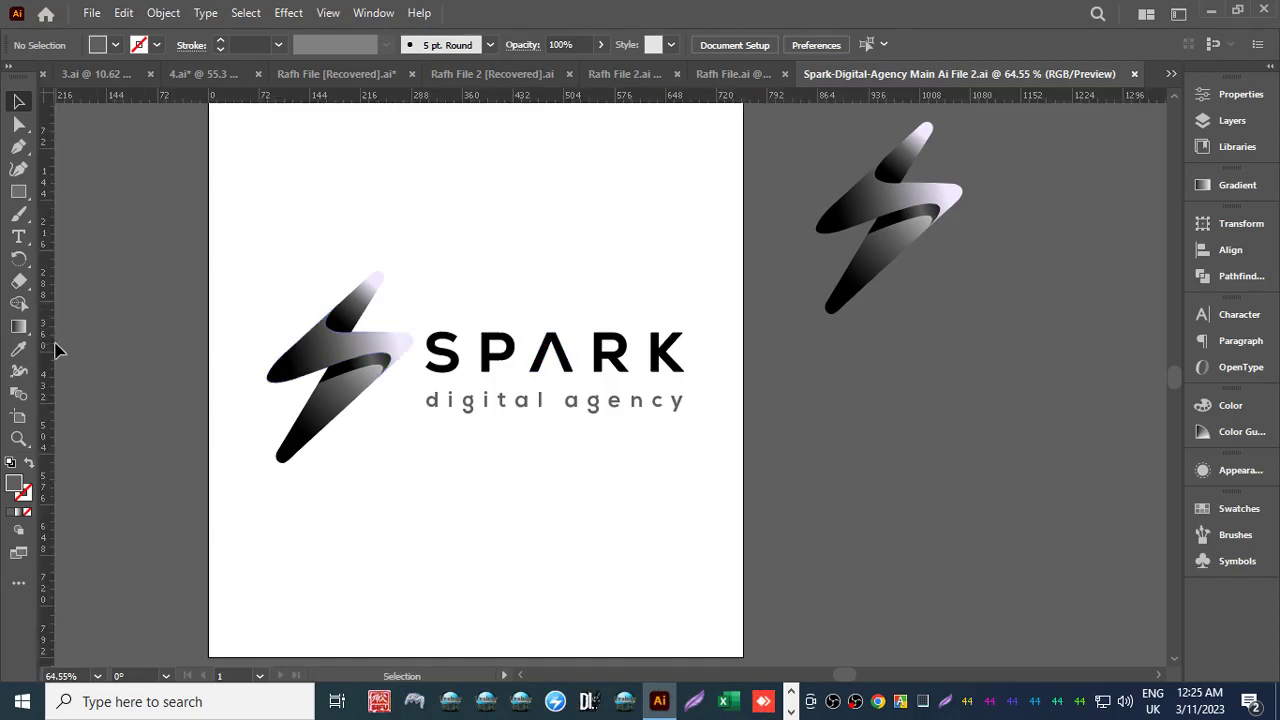
{"action": "left_click_drag", "start_coordinate": [44, 347], "coordinate": [706, 320]}
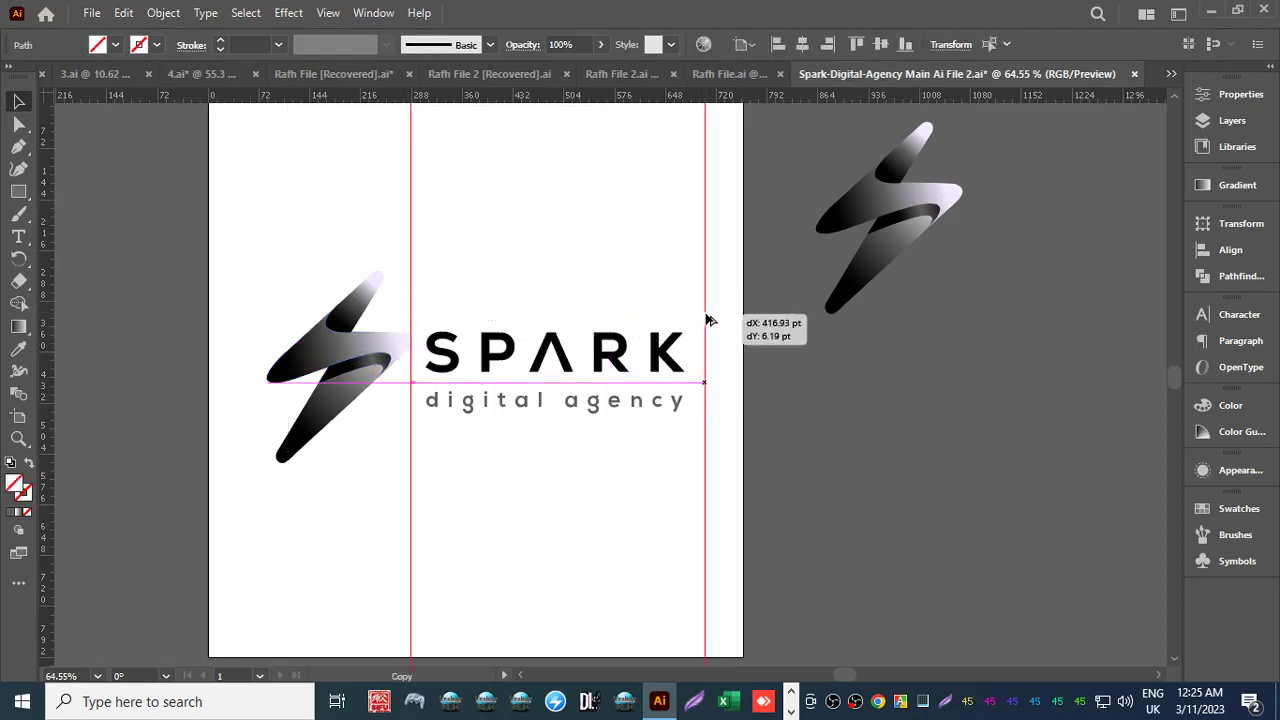
{"action": "left_click", "coordinate": [606, 271]}
Snap the guides onto the left edge of the S and right edge of the K.
{"action": "key", "text": "z"}
{"action": "left_click_drag", "start_coordinate": [443, 406], "coordinate": [649, 334]}
{"action": "key", "text": "v"}
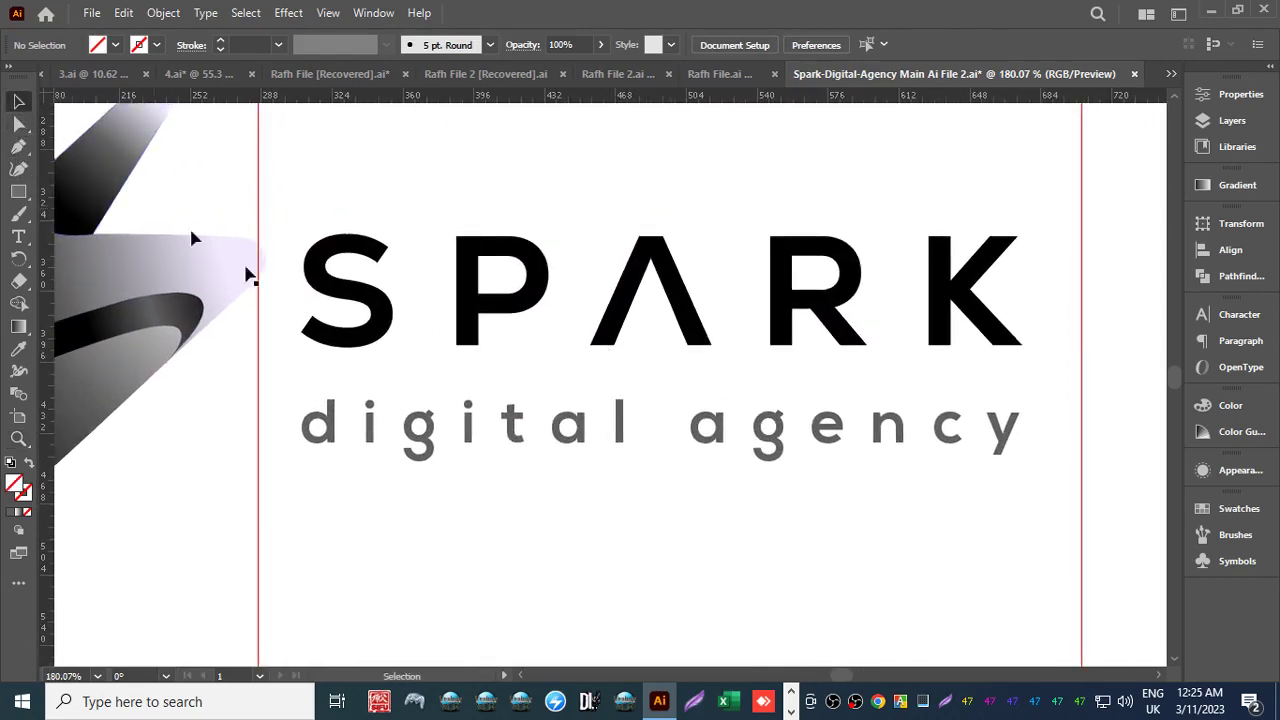
{"action": "left_click_drag", "start_coordinate": [262, 362], "coordinate": [309, 363]}
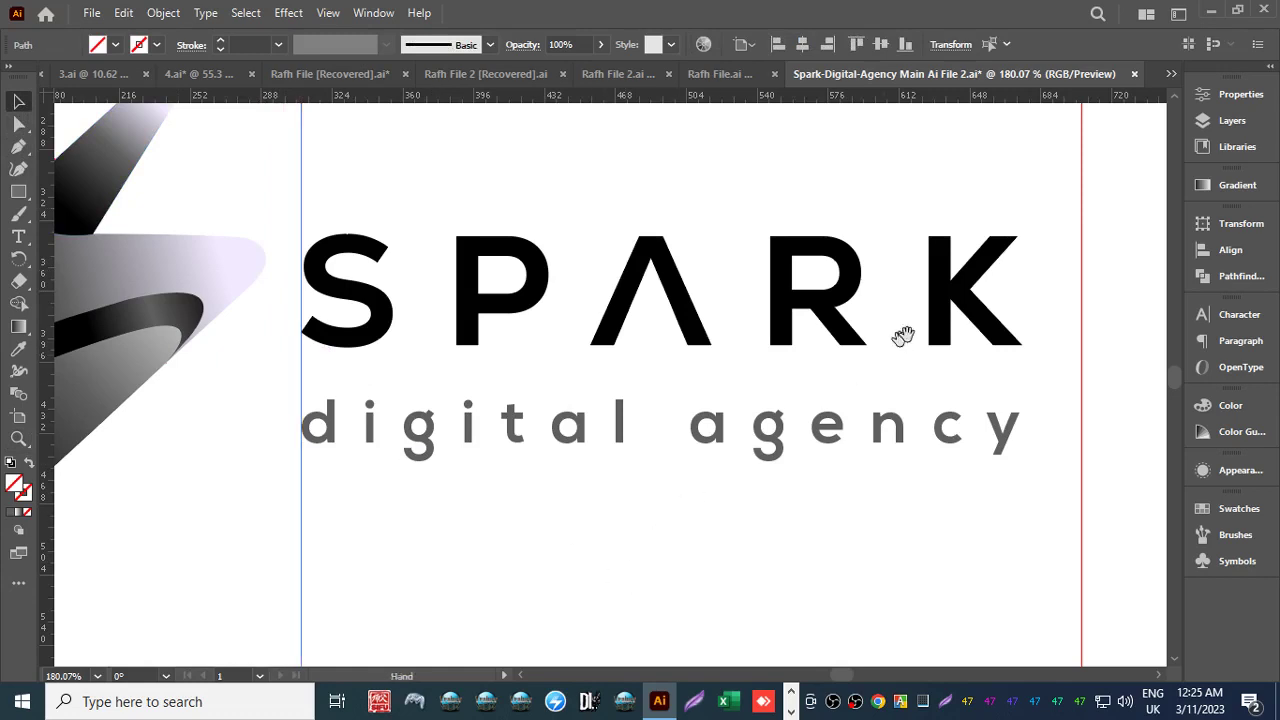
{"action": "left_click_drag", "start_coordinate": [900, 337], "coordinate": [703, 345]}
{"action": "left_click_drag", "start_coordinate": [826, 385], "coordinate": [768, 392]}
{"action": "left_click", "coordinate": [814, 420]}
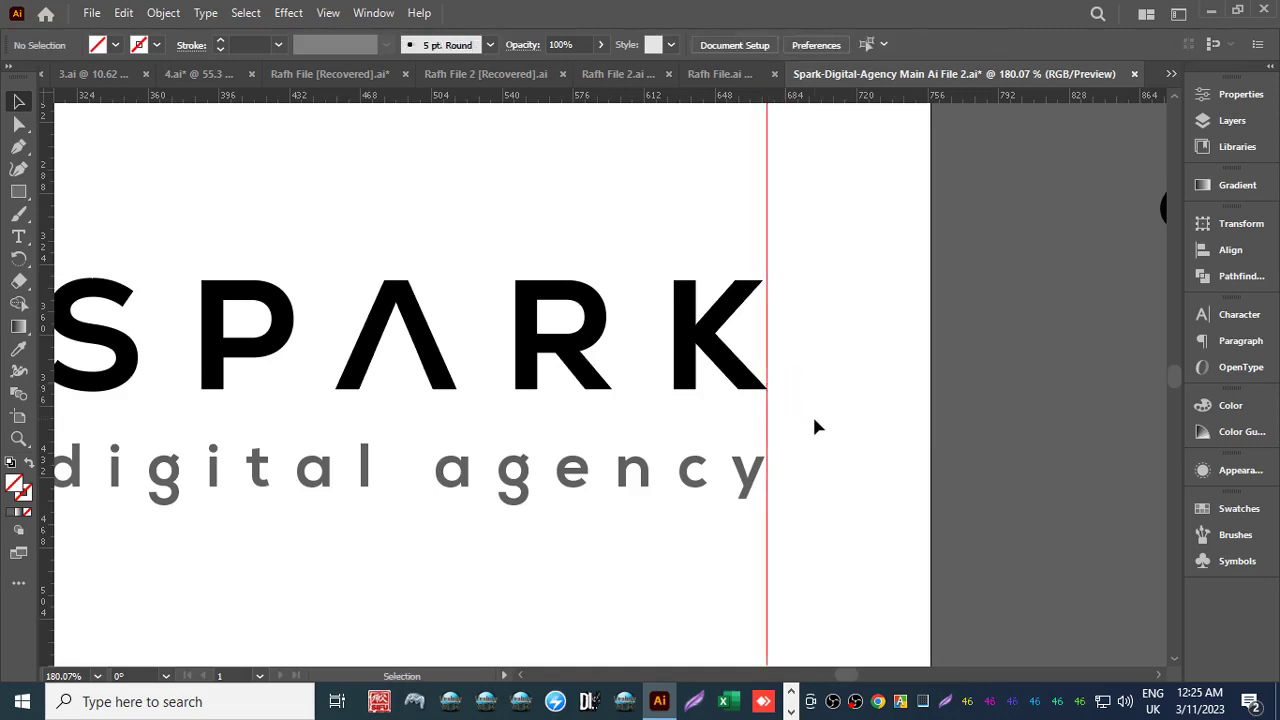
{"action": "key", "text": "z"}
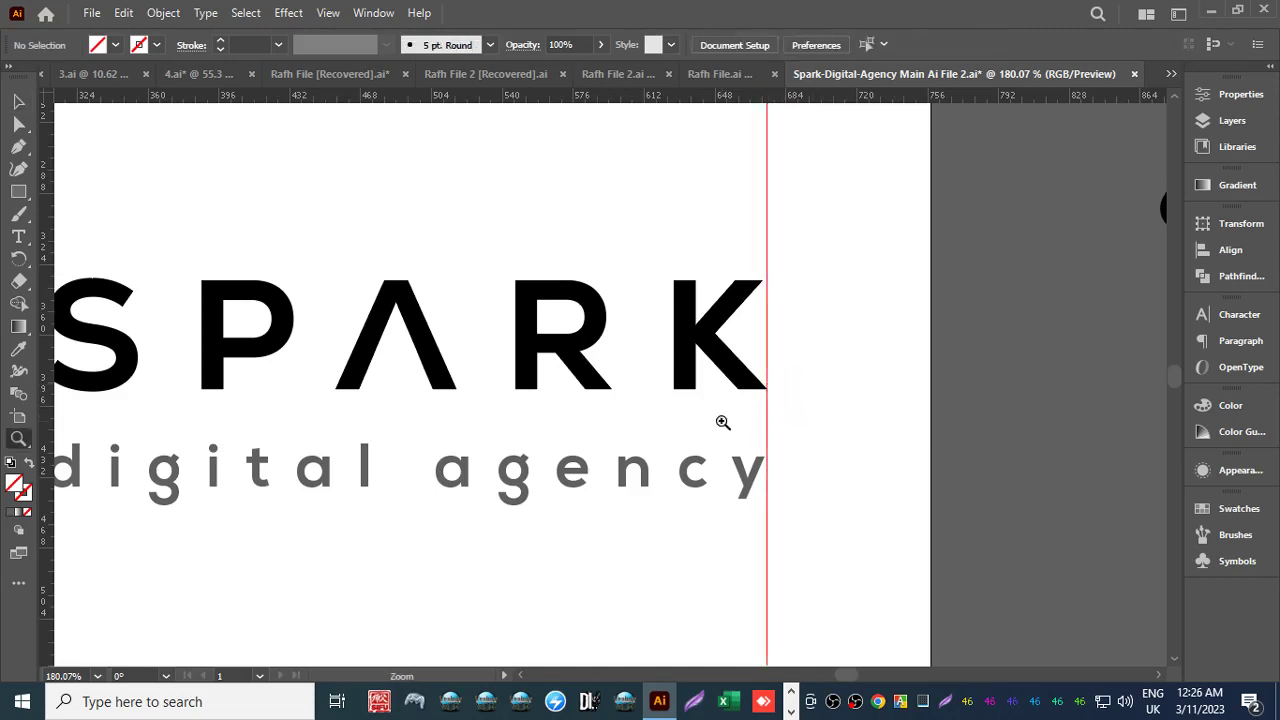
{"action": "left_click_drag", "start_coordinate": [760, 408], "coordinate": [737, 323]}
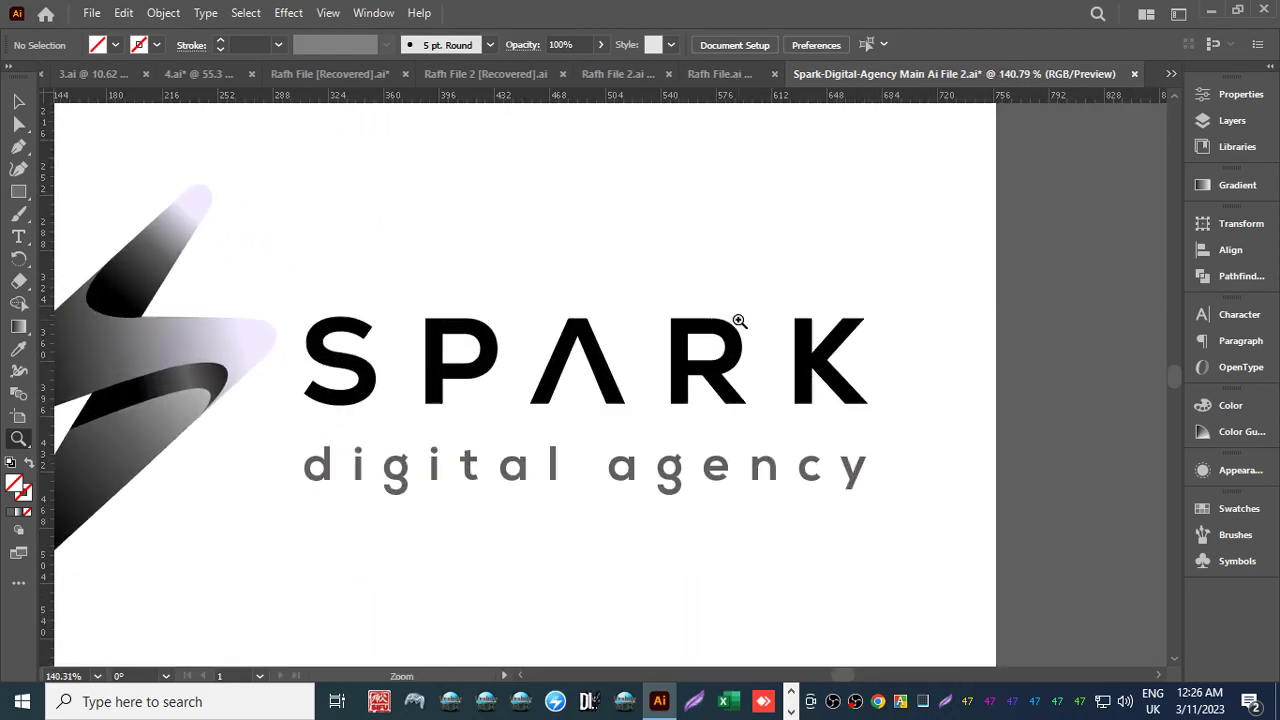
{"action": "left_click_drag", "start_coordinate": [443, 400], "coordinate": [608, 369]}
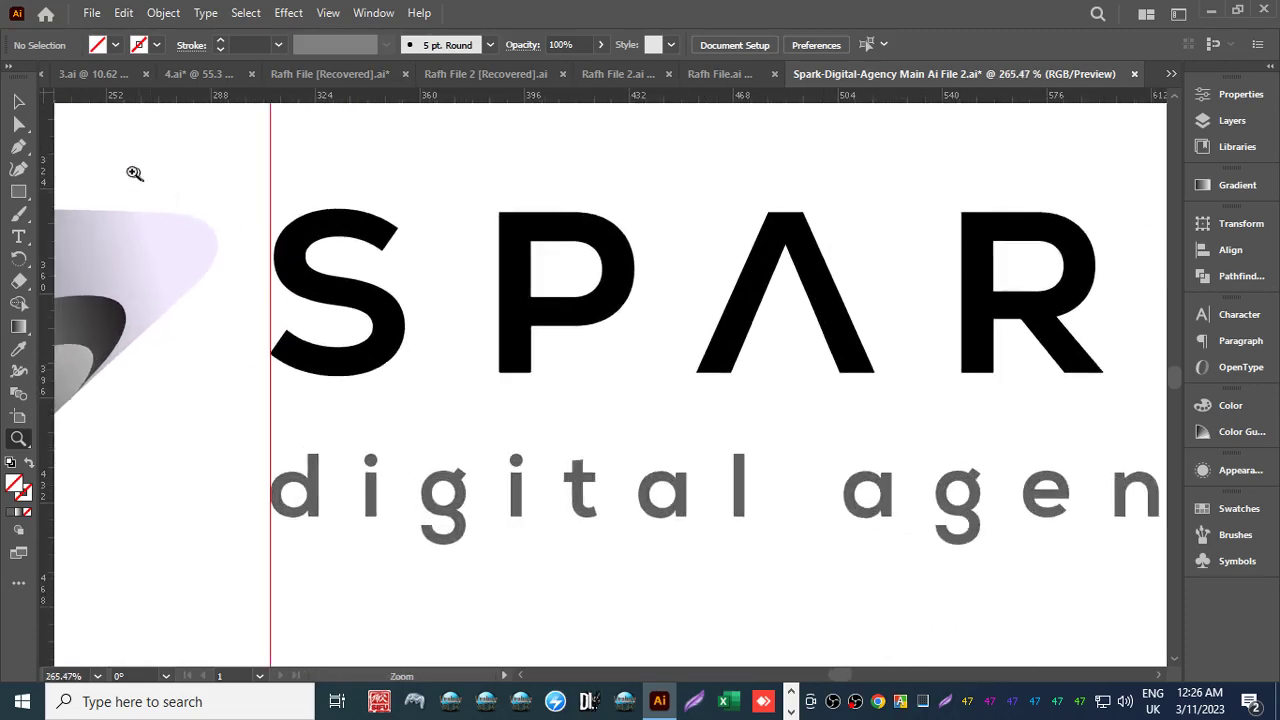
{"action": "left_click", "coordinate": [18, 102]}
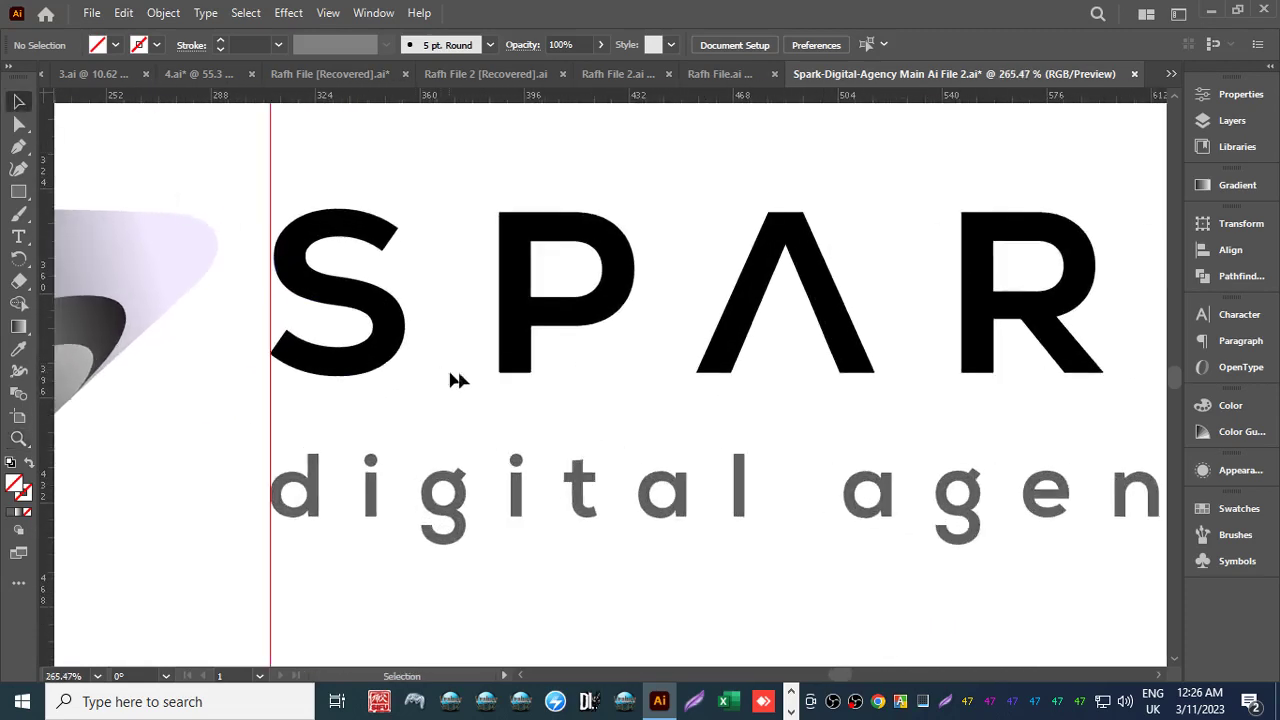
{"action": "key", "text": "z"}
{"action": "left_click_drag", "start_coordinate": [485, 392], "coordinate": [410, 393]}
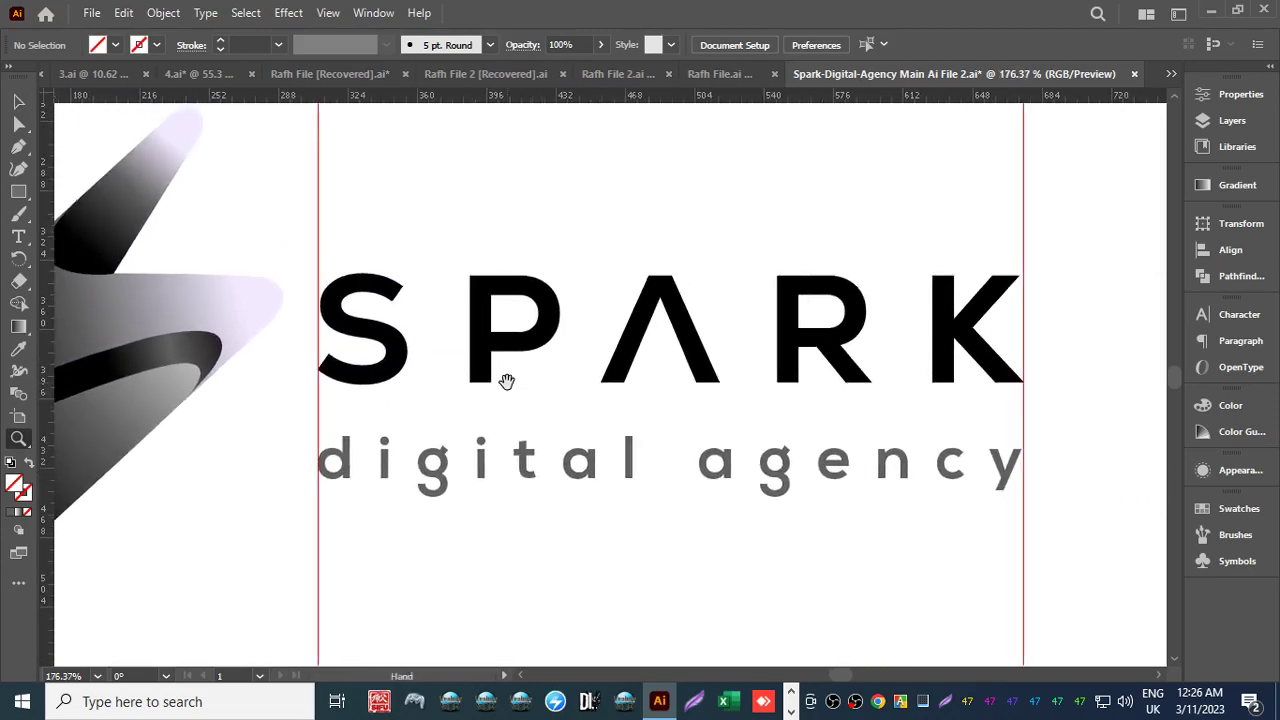
{"action": "key", "text": "v"}
Ungroup the SPARK logo into separate lettering and tagline parts.
{"action": "left_click", "coordinate": [340, 466]}
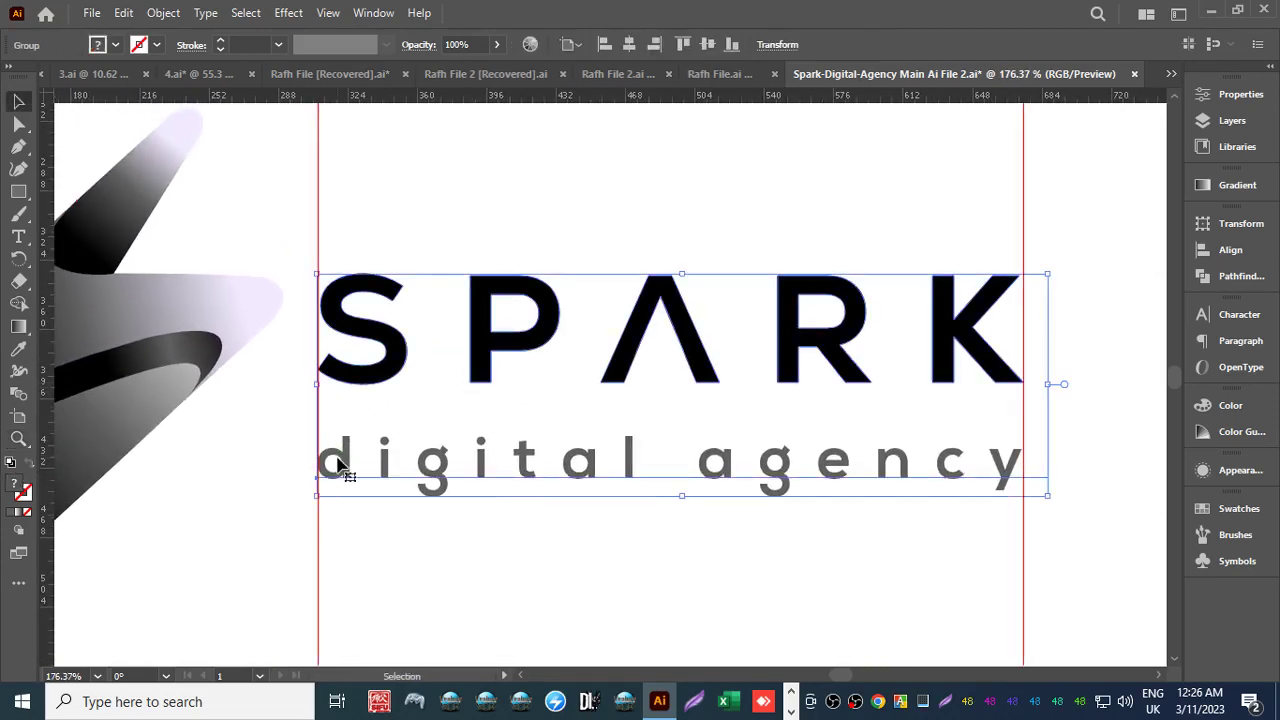
{"action": "right_click", "coordinate": [340, 466]}
{"action": "left_click", "coordinate": [423, 289]}
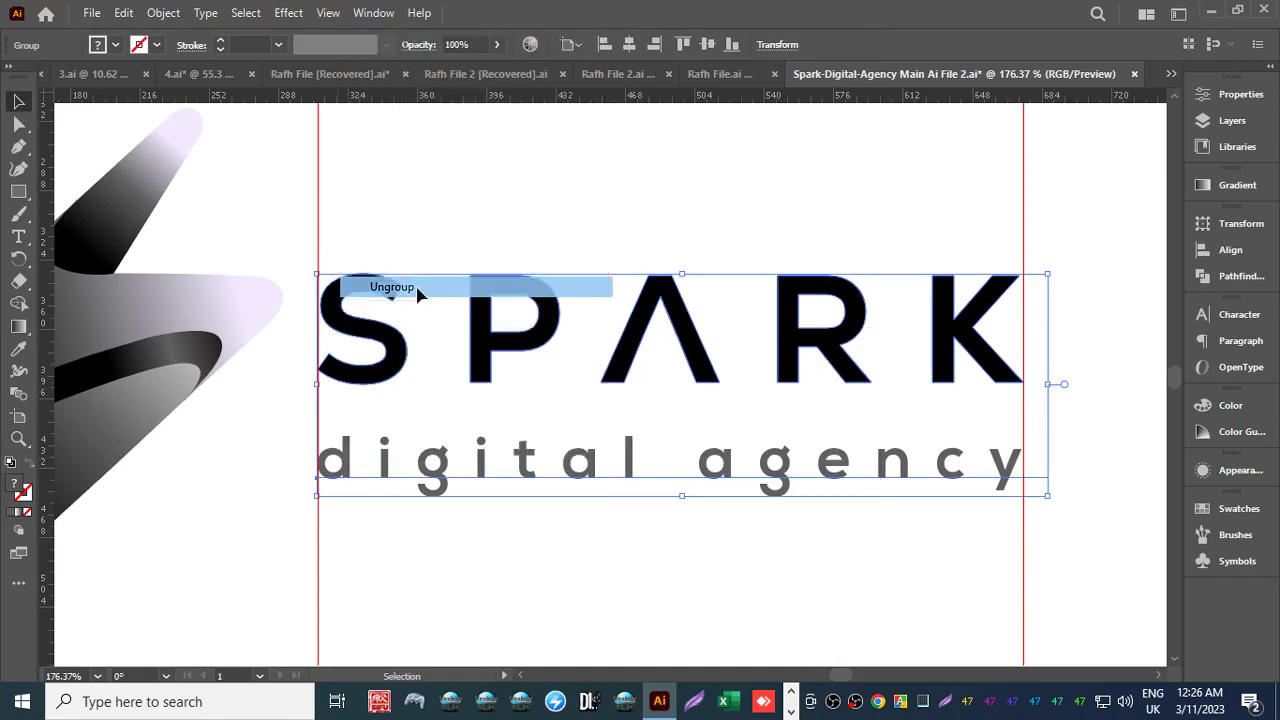
{"action": "left_click", "coordinate": [205, 530]}
{"action": "left_click", "coordinate": [337, 476]}
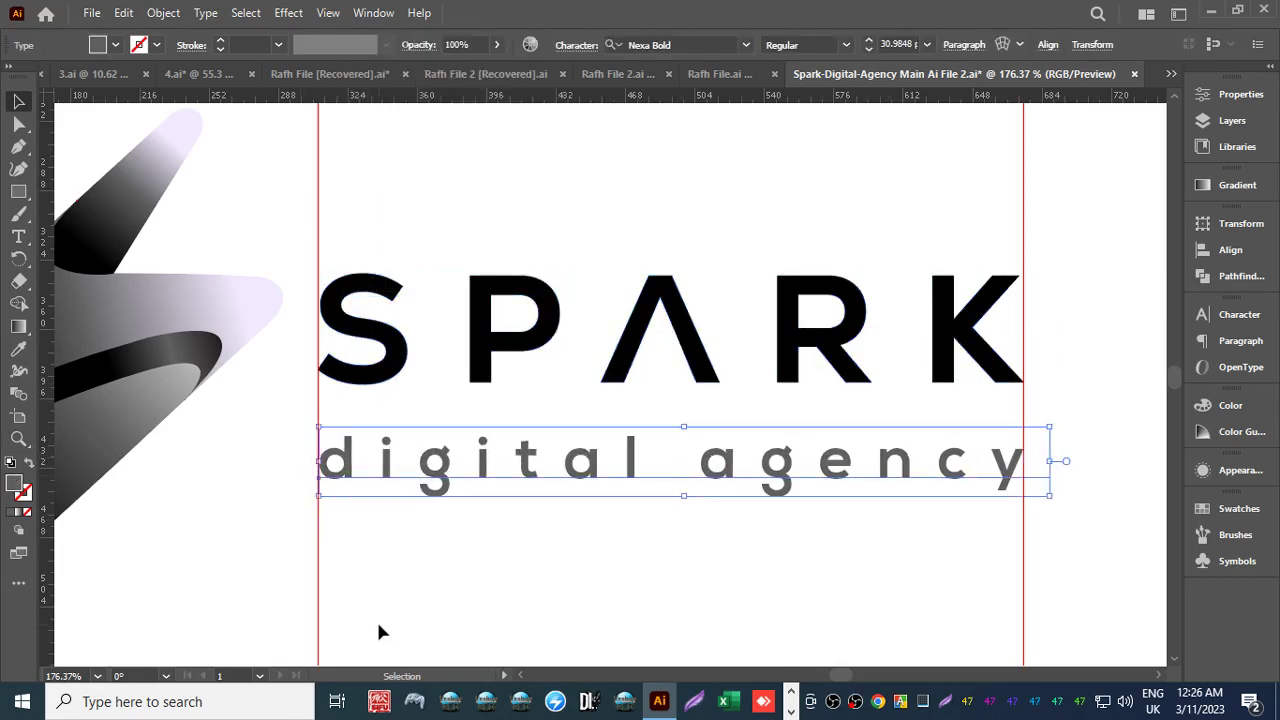
{"action": "left_click", "coordinate": [378, 631]}
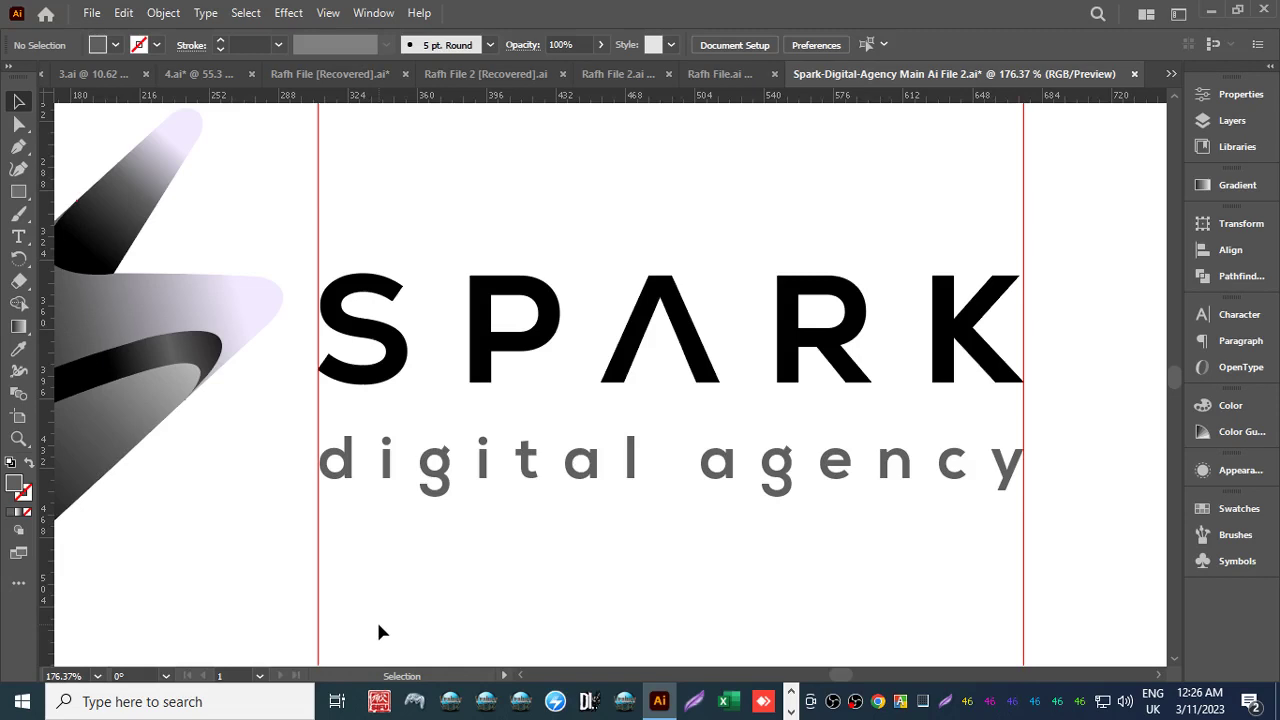
Left-align the SPARK lettering and the digital agency tagline using Horizontal Align Left.
{"action": "key", "text": "z"}
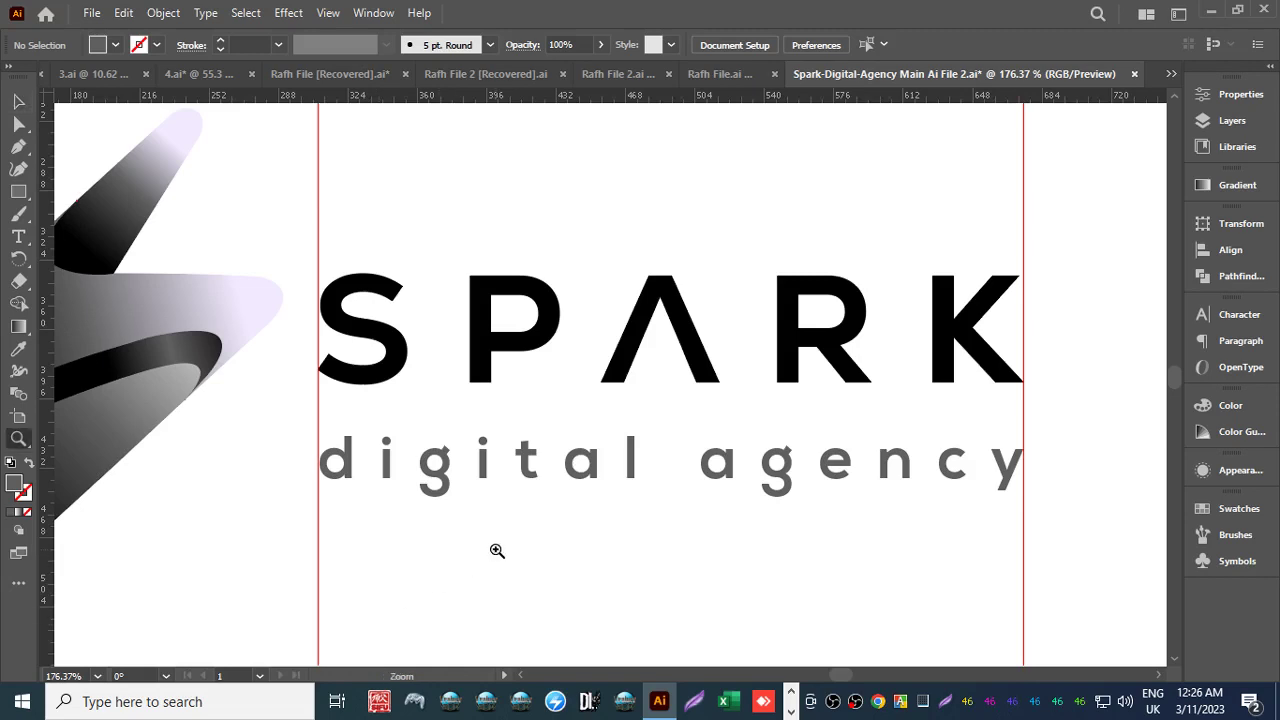
{"action": "left_click_drag", "start_coordinate": [497, 551], "coordinate": [563, 500]}
{"action": "key", "text": "space"}
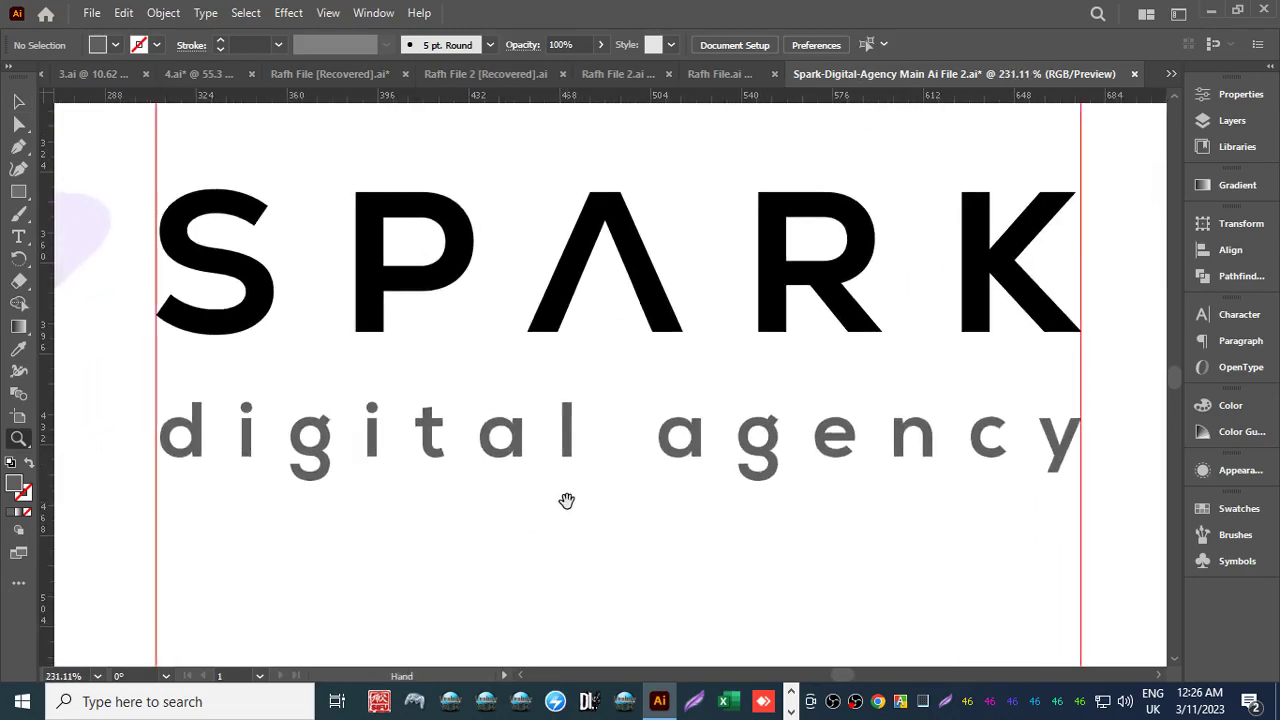
{"action": "mouse_move", "coordinate": [423, 451]}
{"action": "left_mouse_down"}
{"action": "mouse_move", "coordinate": [374, 420]}
{"action": "mouse_move", "coordinate": [440, 437]}
{"action": "left_mouse_up"}
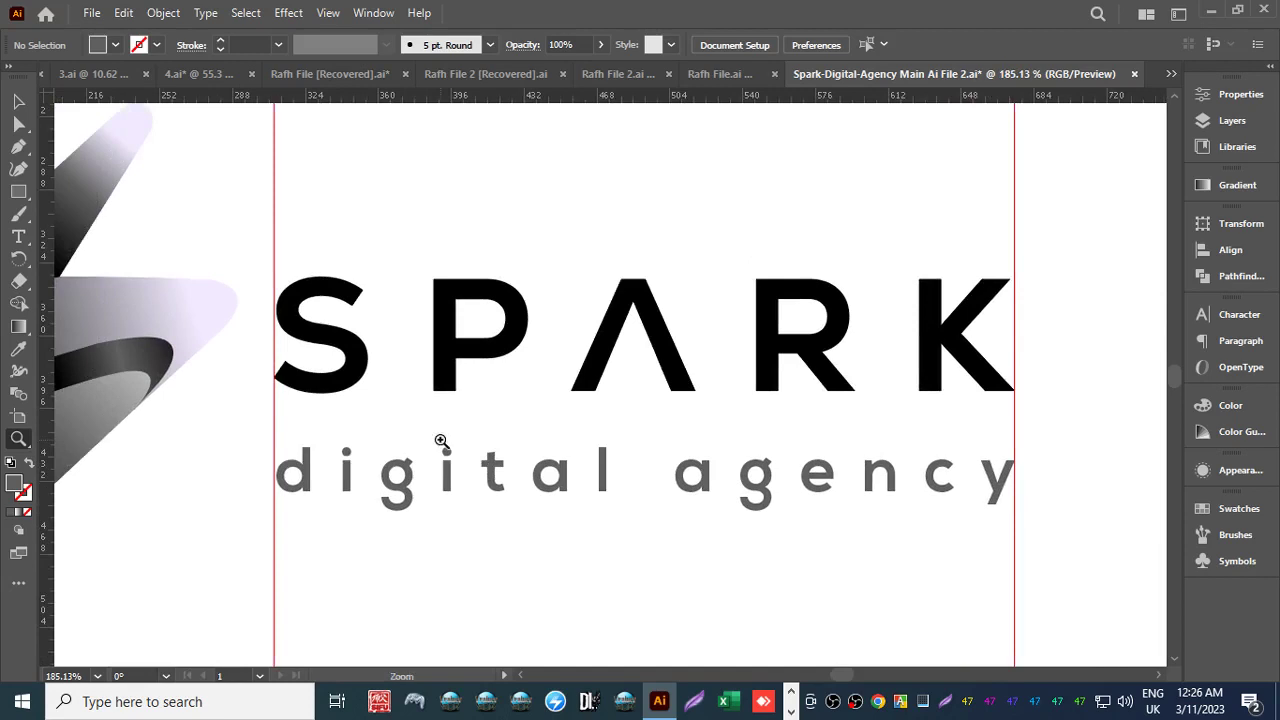
{"action": "key", "text": "v"}
{"action": "left_click", "coordinate": [343, 385]}
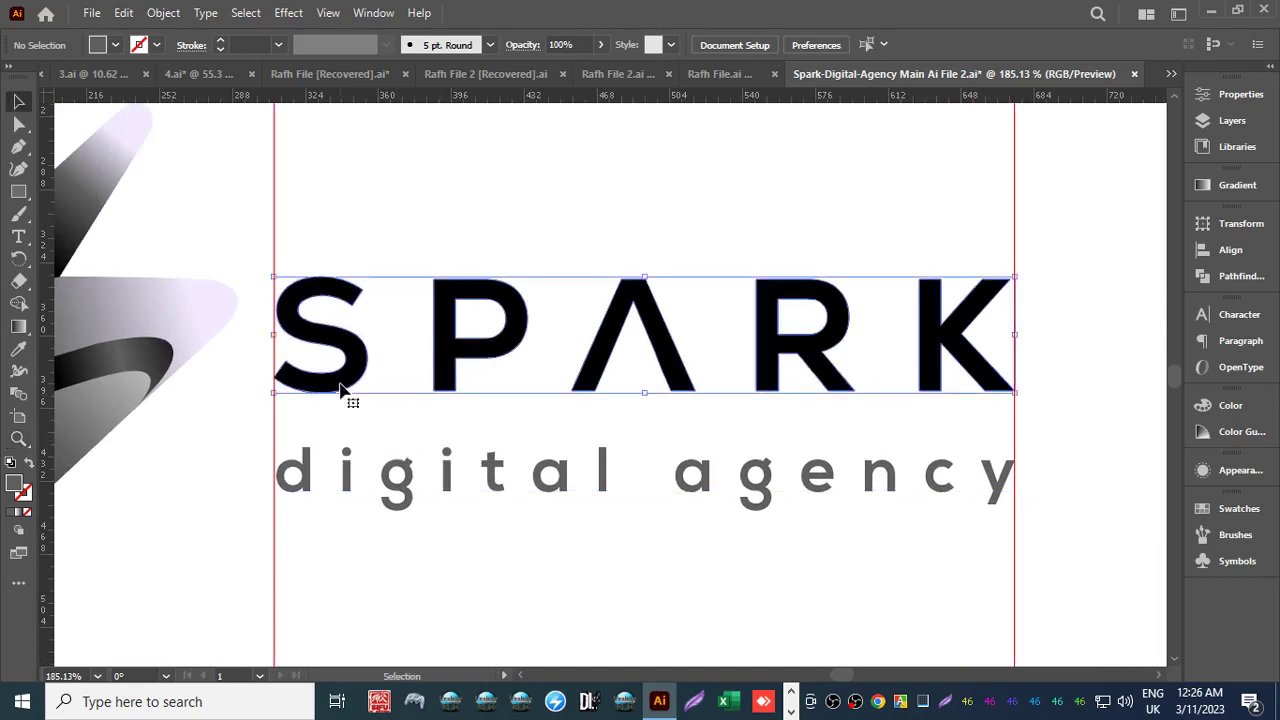
{"action": "left_click", "coordinate": [310, 478], "text": "shift"}
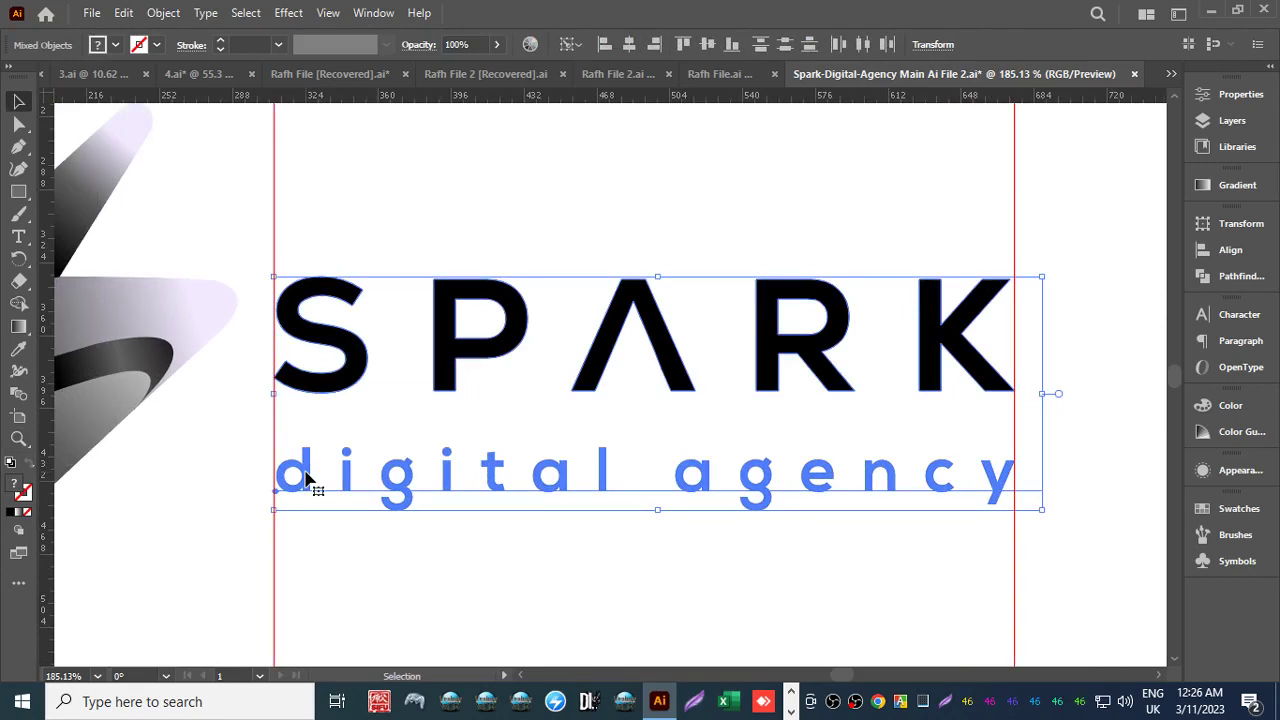
{"action": "left_click", "coordinate": [1212, 94]}
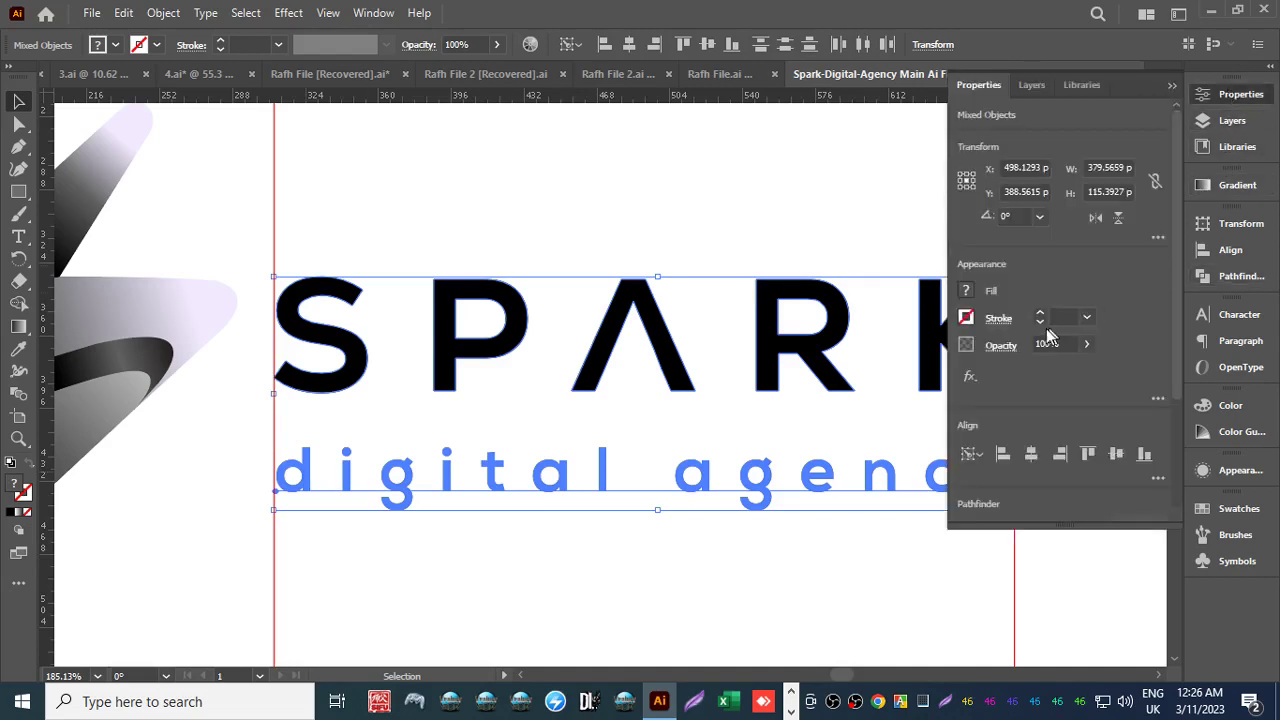
{"action": "left_click", "coordinate": [1003, 455]}
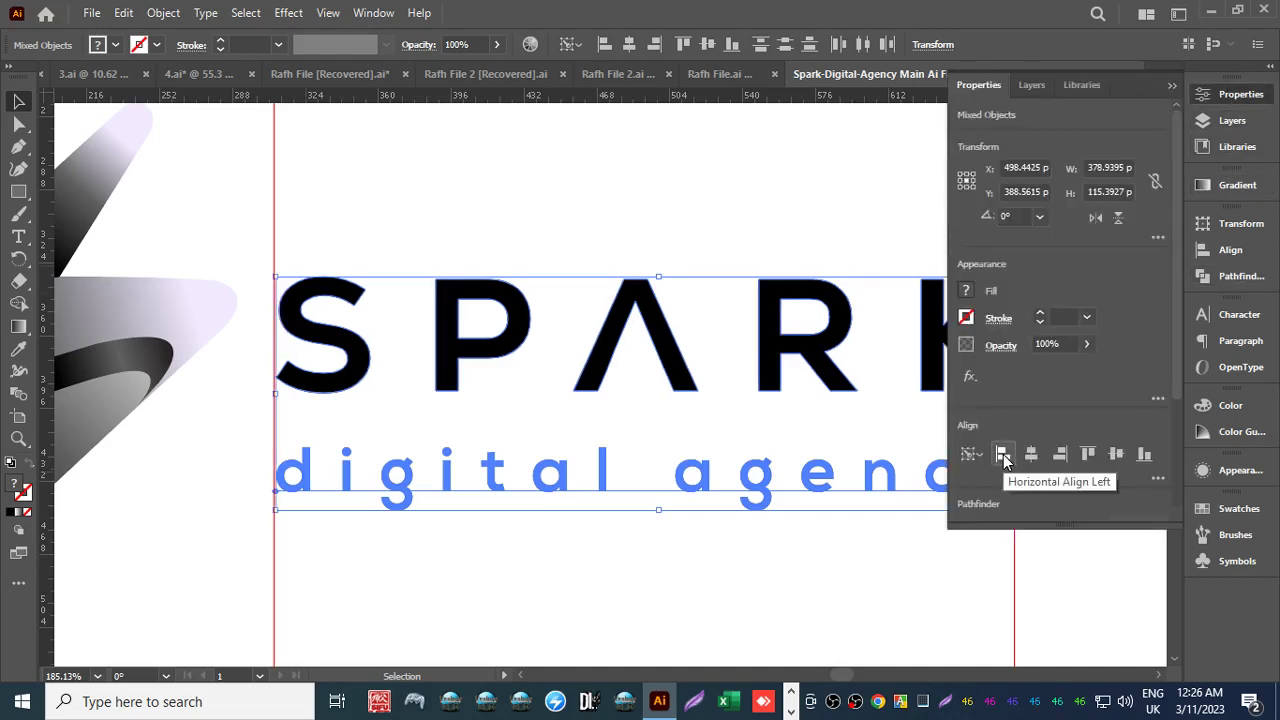
Reselect the lettering and tagline to check the alignment, then close the expanded properties.
{"action": "left_click", "coordinate": [549, 563]}
{"action": "left_click", "coordinate": [343, 385]}
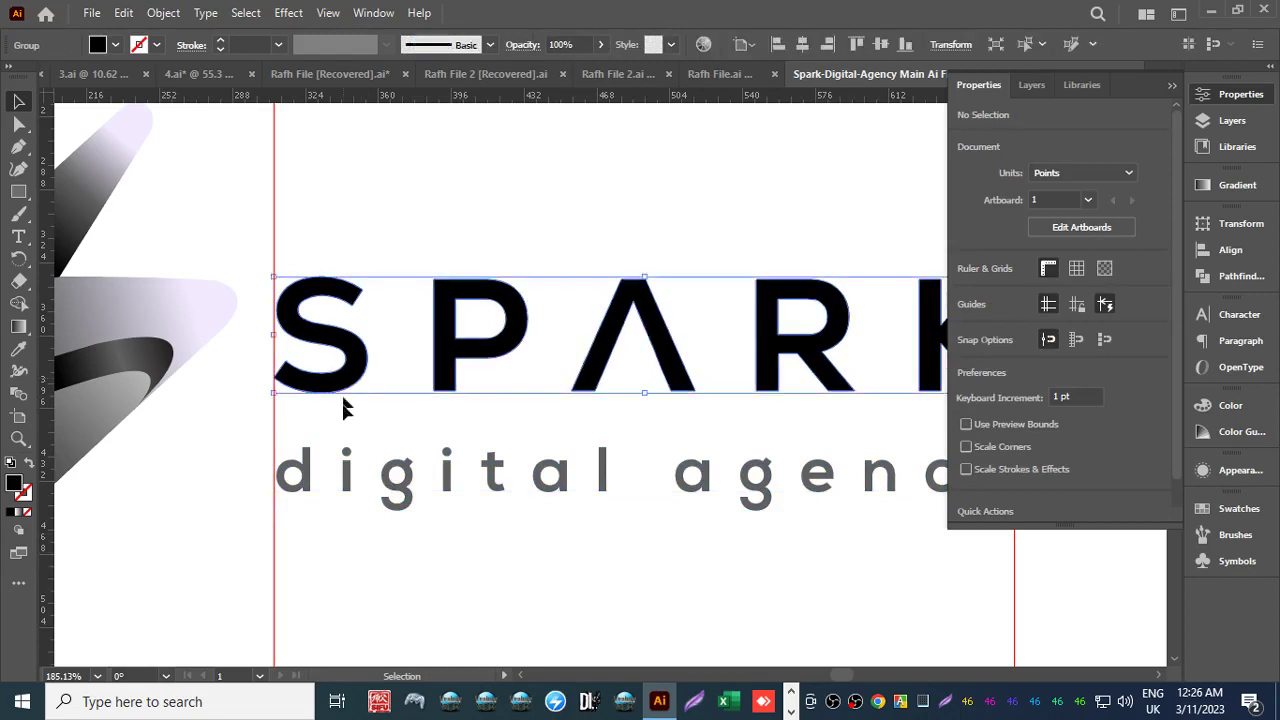
{"action": "left_click", "coordinate": [346, 477], "text": "shift"}
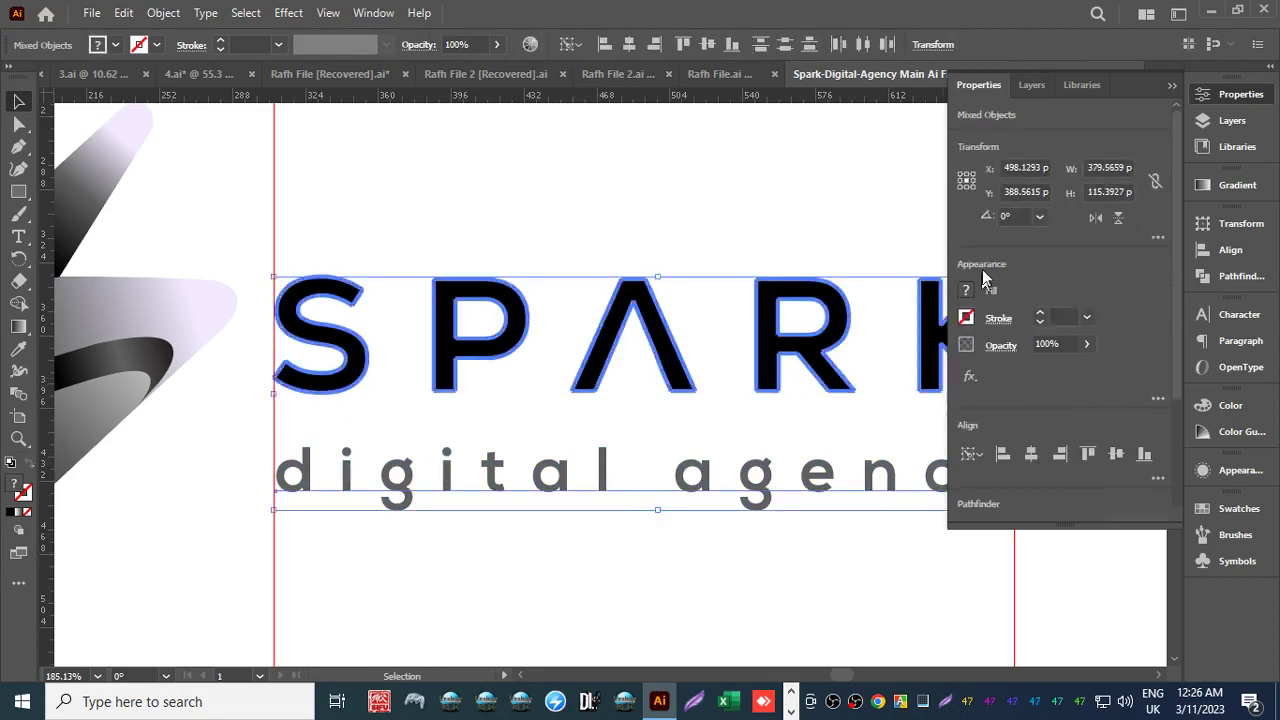
{"action": "left_click", "coordinate": [652, 578]}
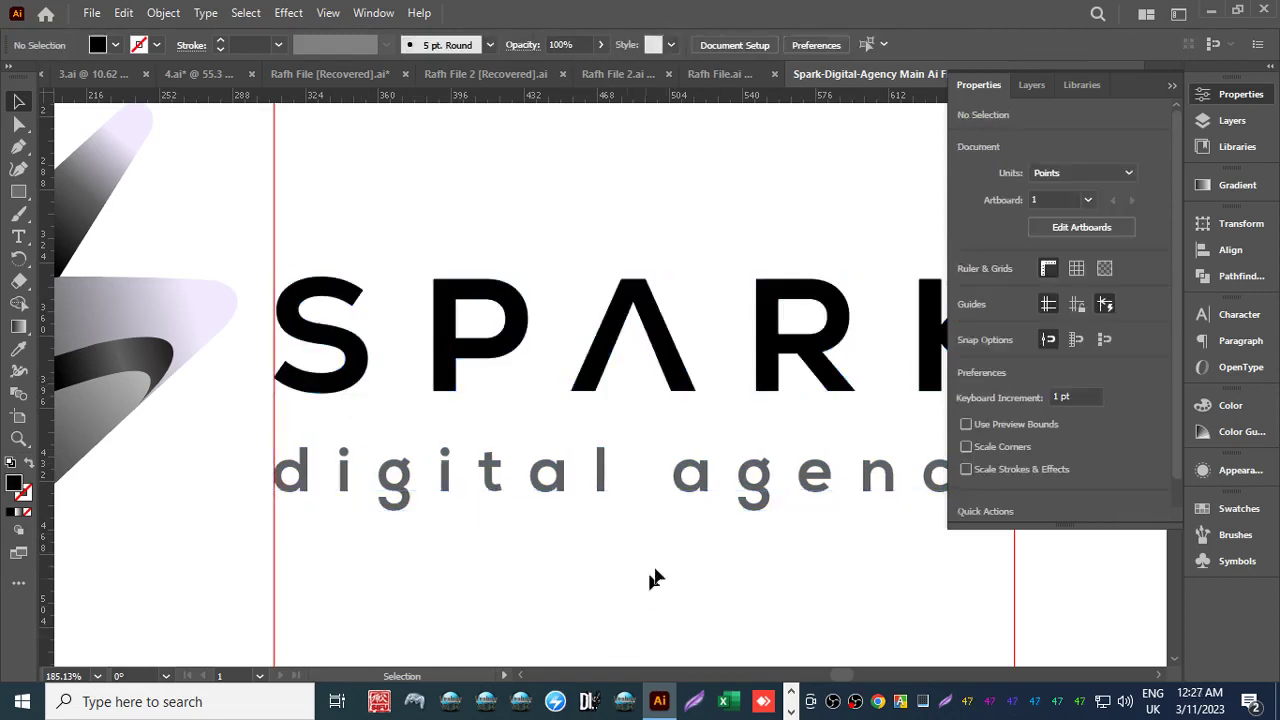
{"action": "left_click", "coordinate": [1170, 85]}
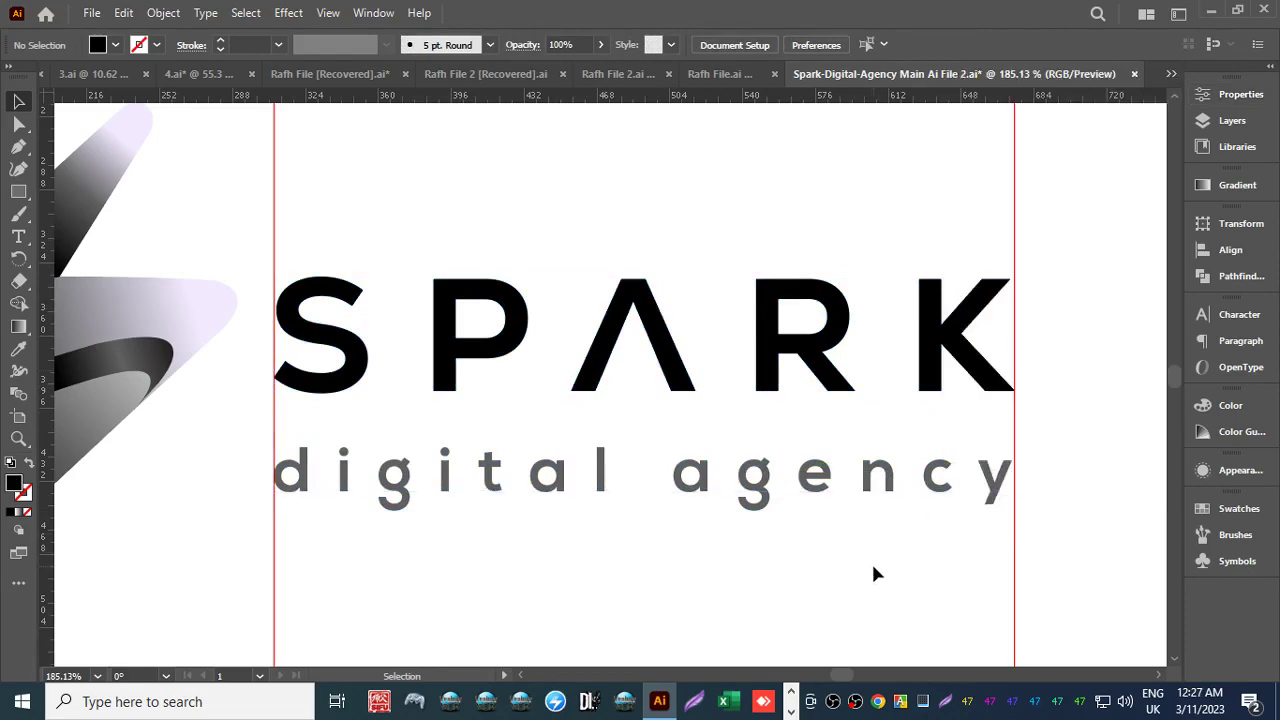
Stretch the tagline slightly so its final y ends flush with the right guide.
{"action": "key", "text": "ctrl+space"}
{"action": "left_click_drag", "start_coordinate": [1031, 514], "coordinate": [783, 425]}
{"action": "left_click_drag", "start_coordinate": [686, 443], "coordinate": [866, 403]}
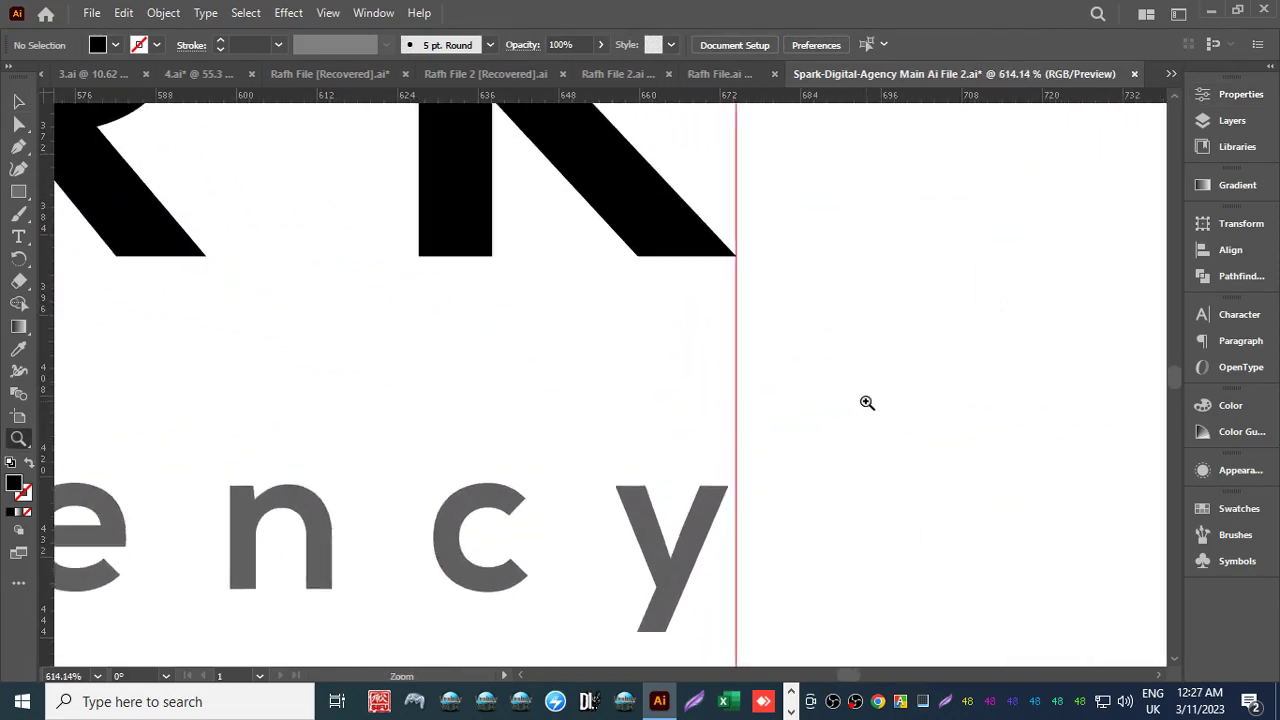
{"action": "left_click", "coordinate": [711, 556]}
{"action": "left_click_drag", "start_coordinate": [818, 532], "coordinate": [829, 531]}
{"action": "left_click", "coordinate": [894, 527]}
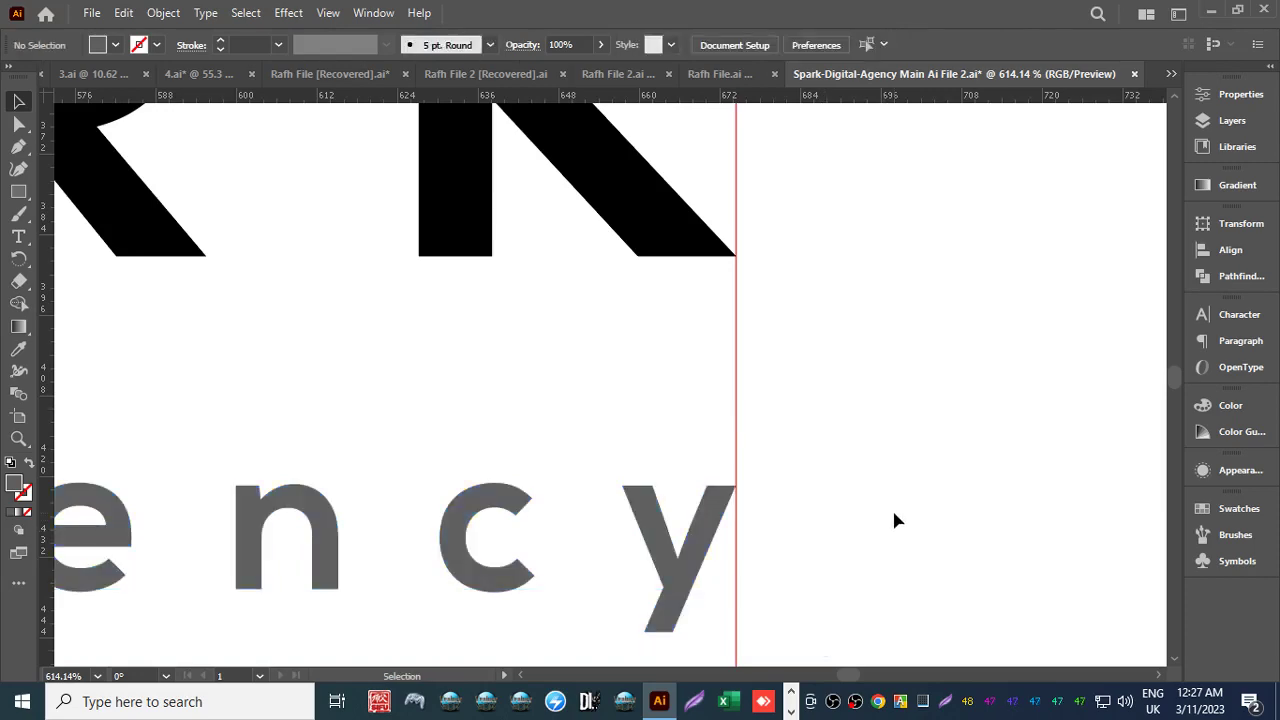
{"action": "key", "text": "z"}
{"action": "left_click", "coordinate": [878, 480], "text": "alt"}
Move the left guide further left and the right guide further right, just outside the artboard.
{"action": "scroll", "coordinate": [745, 474], "scroll_direction": "down", "scroll_amount": 6}
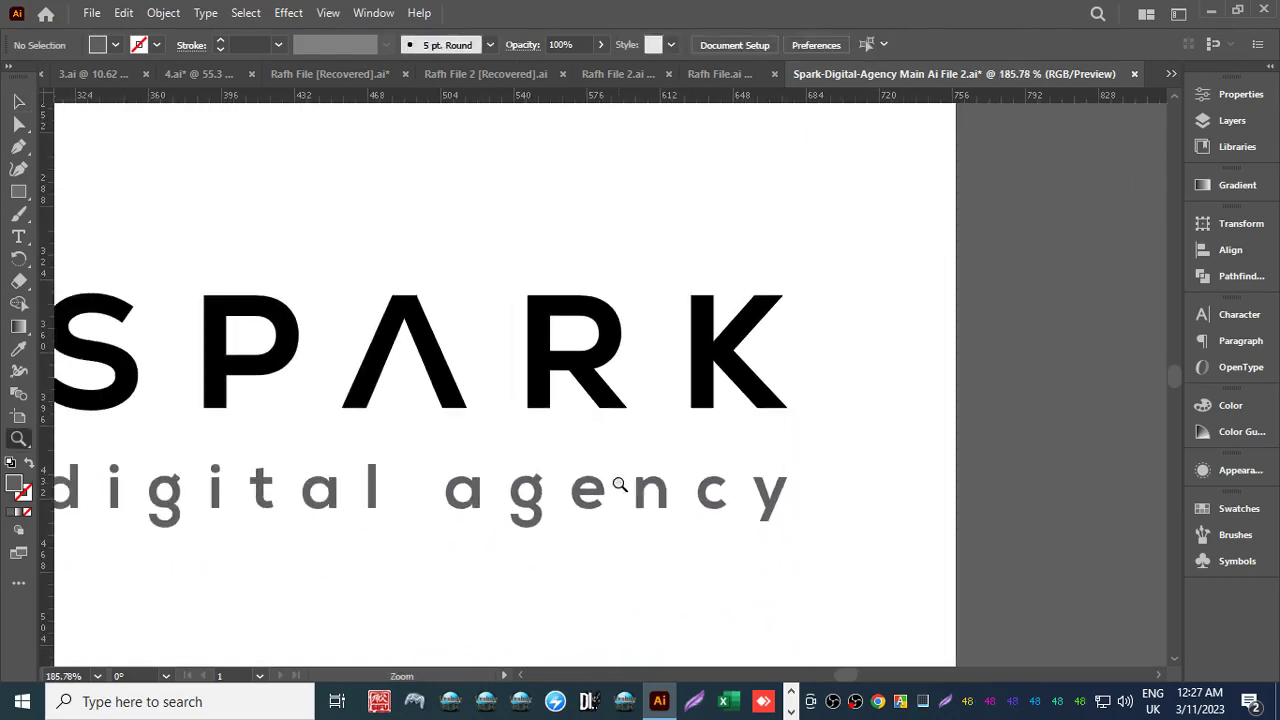
{"action": "left_click_drag", "start_coordinate": [444, 467], "coordinate": [494, 450]}
{"action": "scroll", "coordinate": [605, 455], "scroll_direction": "down", "scroll_amount": 3}
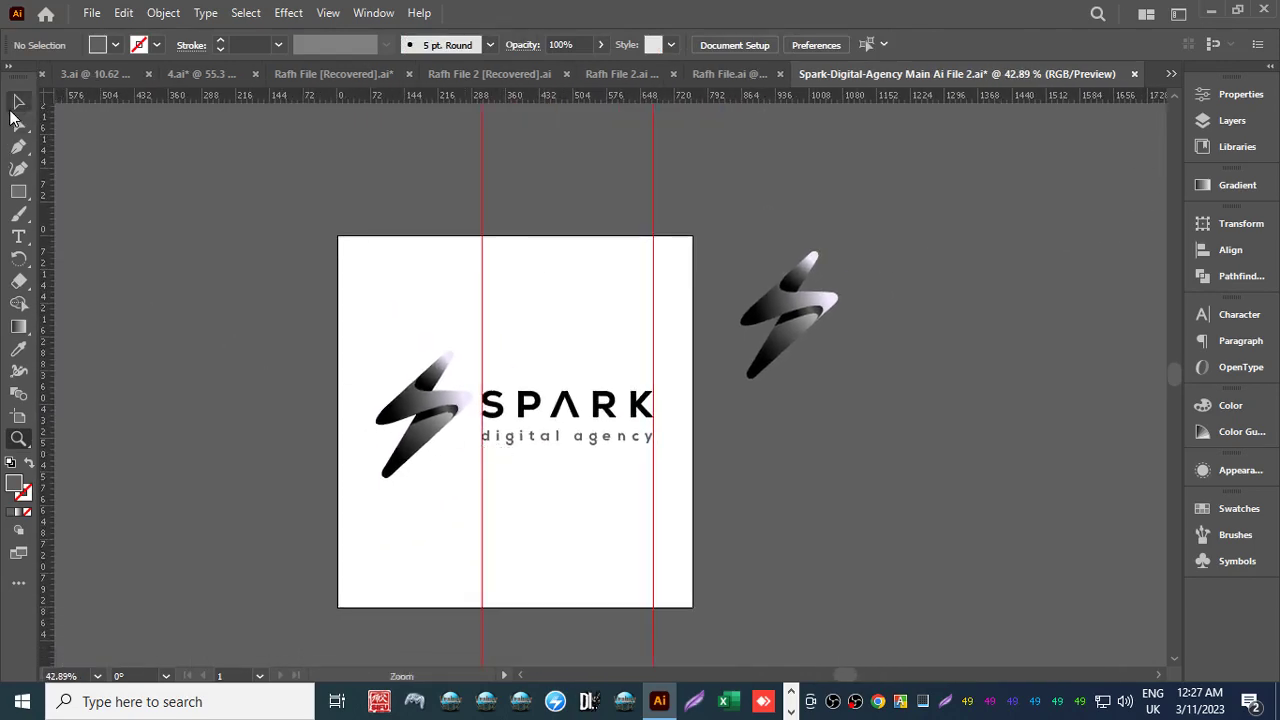
{"action": "left_click", "coordinate": [18, 102]}
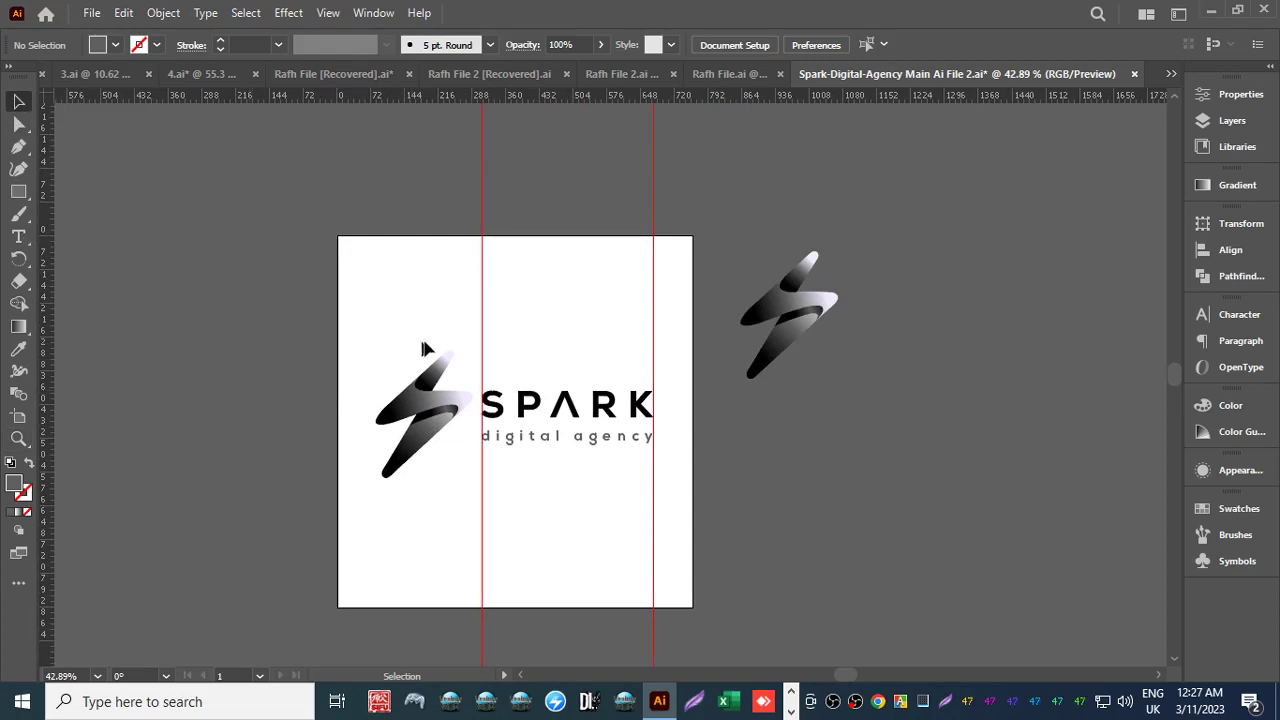
{"action": "left_click_drag", "start_coordinate": [483, 300], "coordinate": [313, 307]}
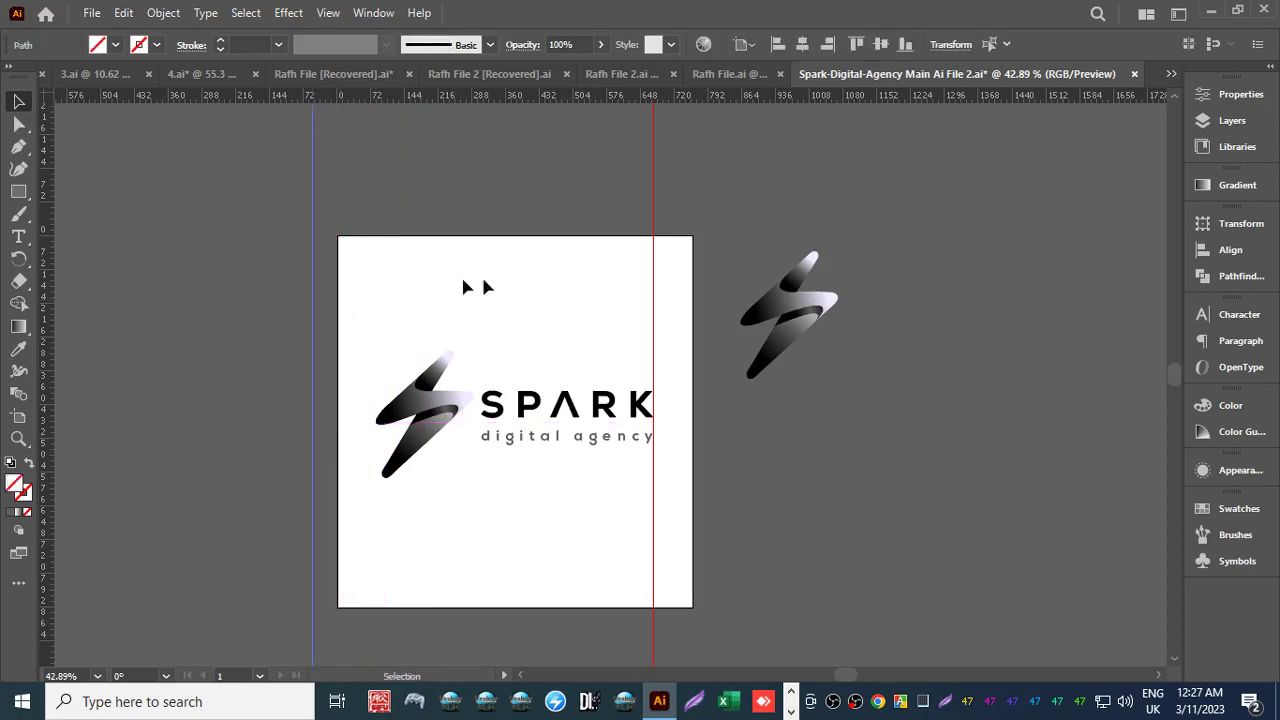
{"action": "left_click_drag", "start_coordinate": [655, 305], "coordinate": [716, 318]}
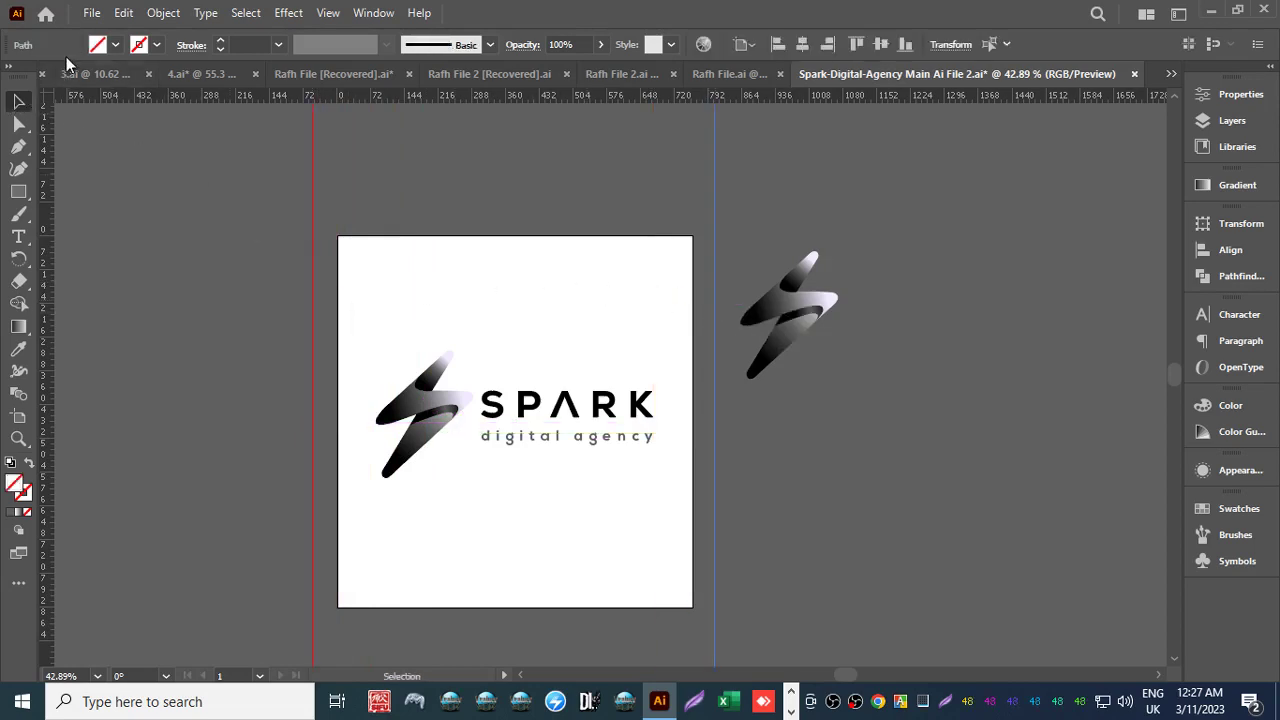
{"action": "left_click", "coordinate": [120, 207]}
Drag the guides back onto the K's right edge and the S's left edge.
{"action": "key", "text": "z"}
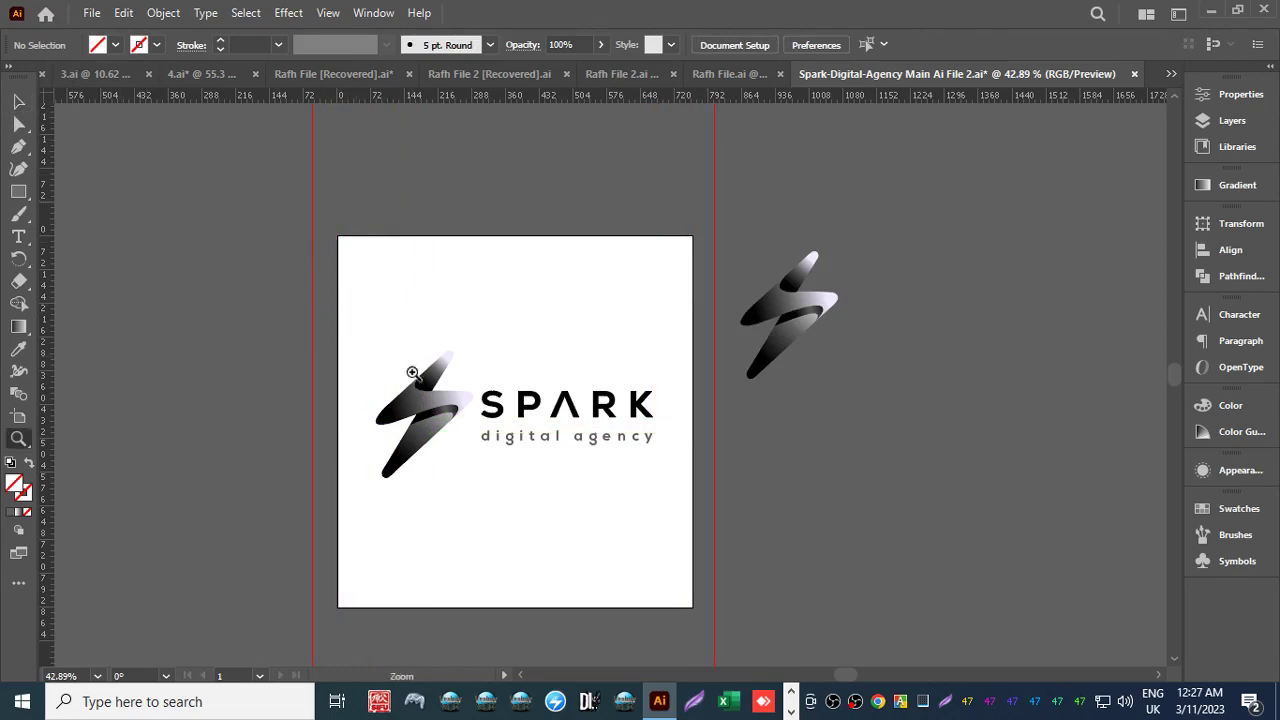
{"action": "left_click_drag", "start_coordinate": [435, 438], "coordinate": [669, 415]}
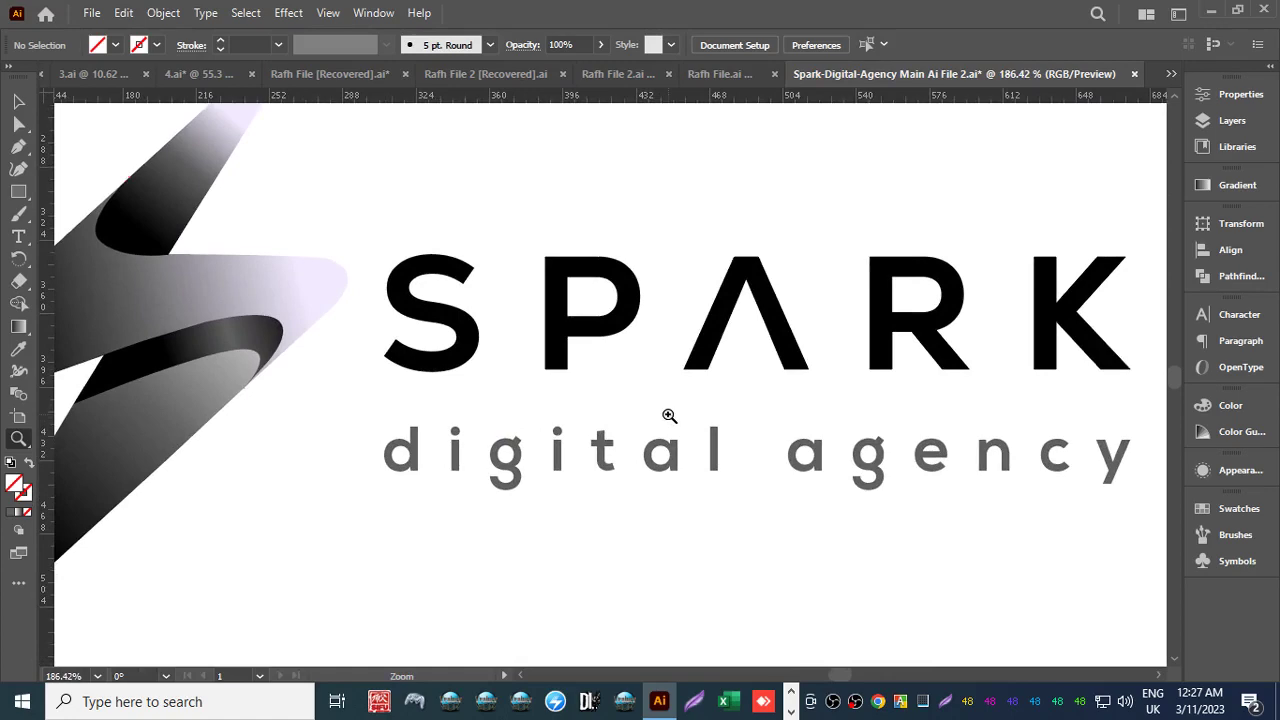
{"action": "scroll", "coordinate": [669, 415], "scroll_direction": "down", "scroll_amount": 10}
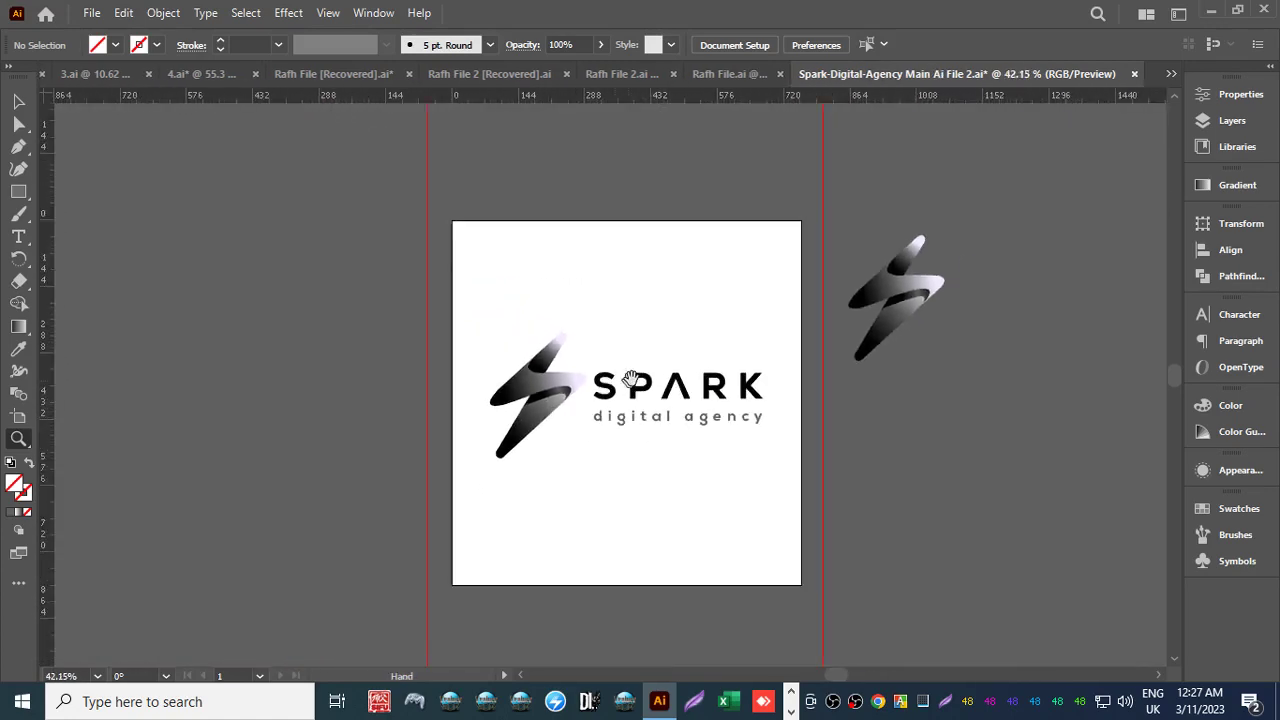
{"action": "left_click_drag", "start_coordinate": [719, 390], "coordinate": [658, 390]}
{"action": "left_click_drag", "start_coordinate": [323, 390], "coordinate": [490, 390]}
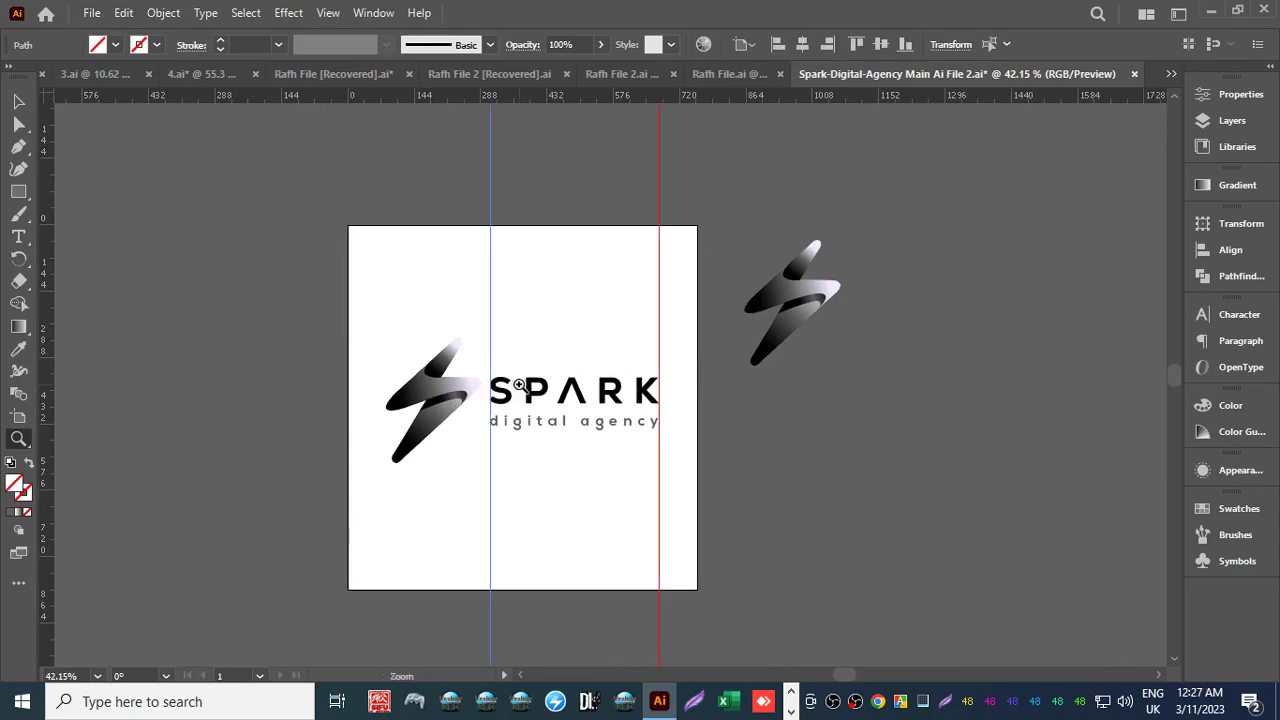
{"action": "left_click", "coordinate": [18, 101]}
{"action": "left_click", "coordinate": [195, 340]}
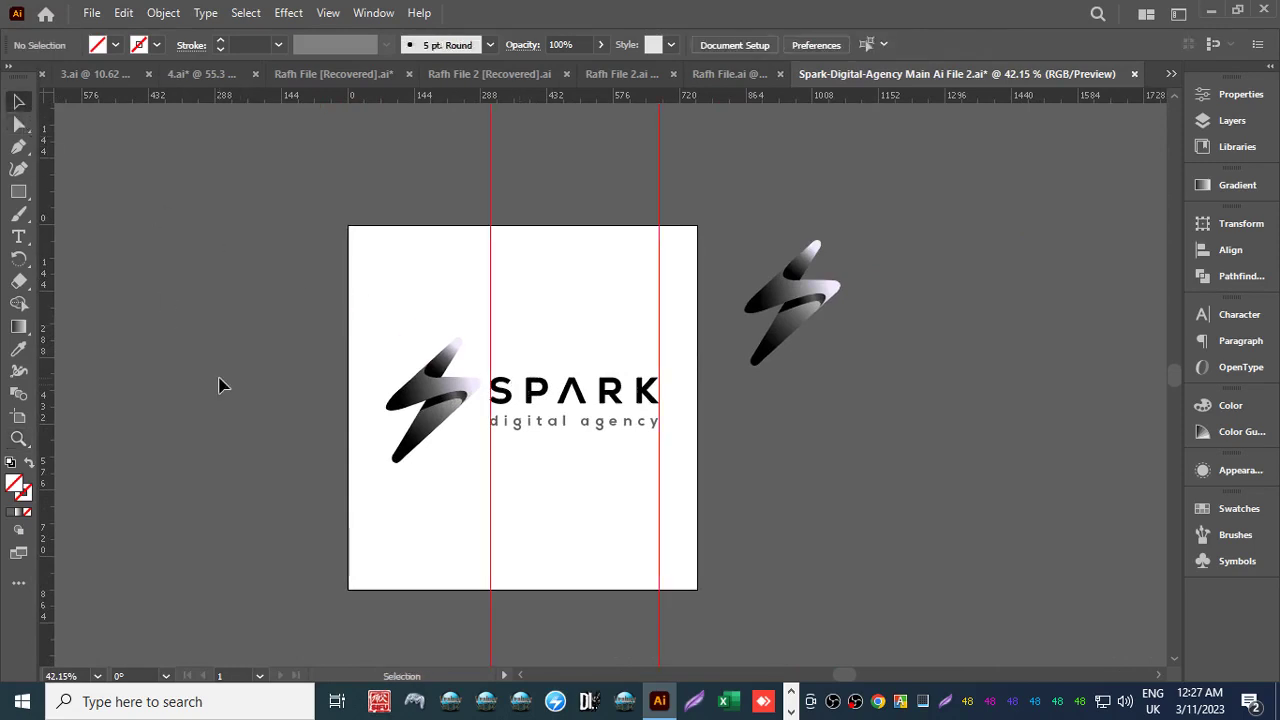
Zoom in and out around the wordmark to check the guides' alignment.
{"action": "key", "text": "z"}
{"action": "left_click_drag", "start_coordinate": [543, 480], "coordinate": [619, 474]}
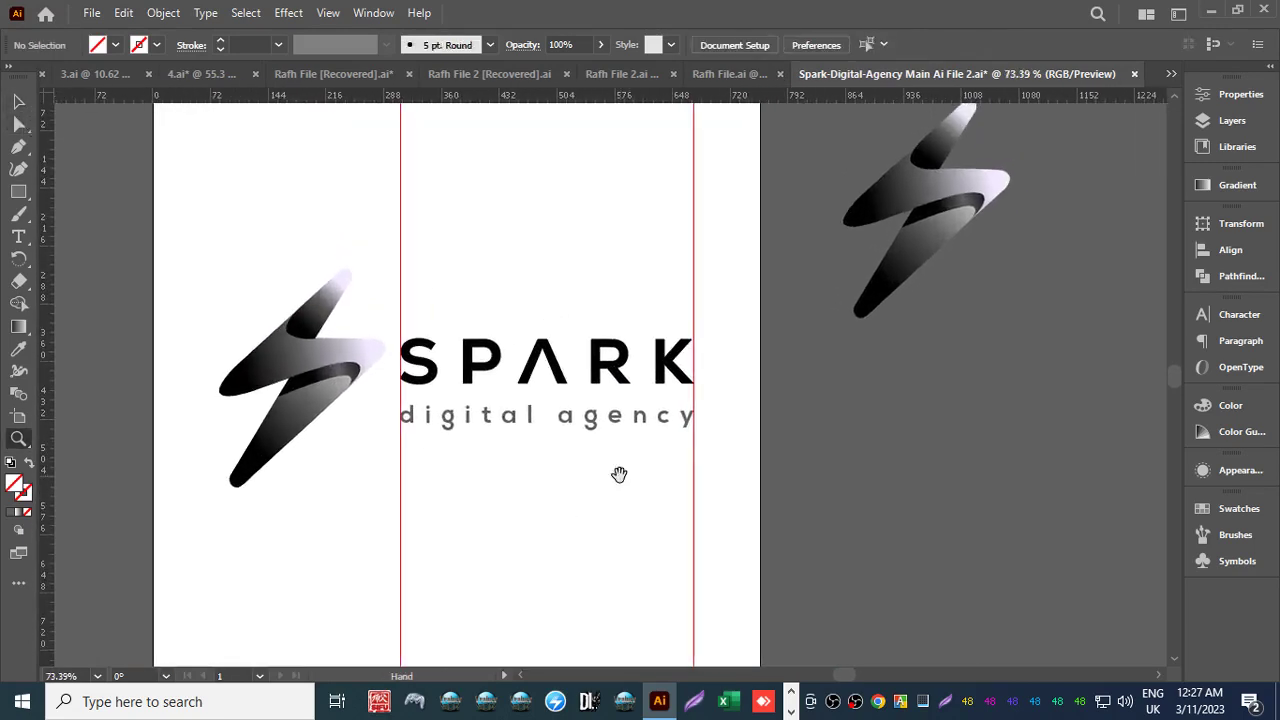
{"action": "left_click", "coordinate": [554, 480]}
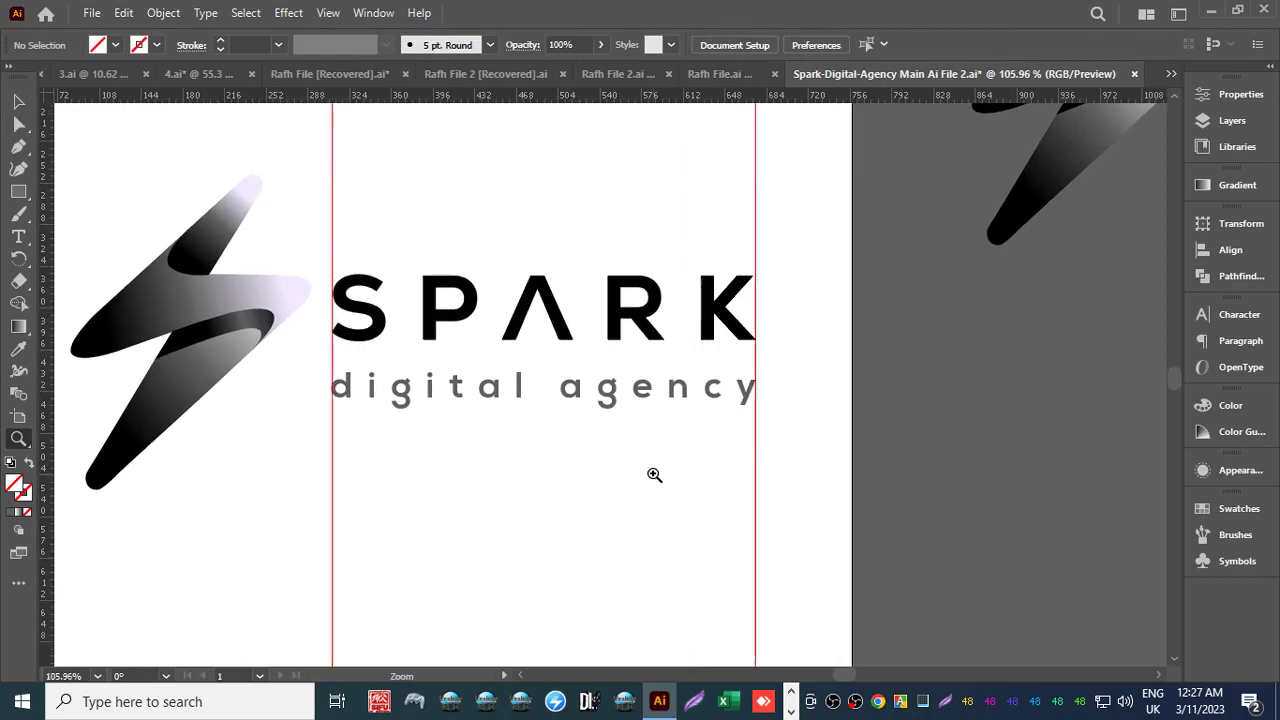
{"action": "left_click", "coordinate": [577, 485]}
{"action": "left_click_drag", "start_coordinate": [591, 477], "coordinate": [691, 536]}
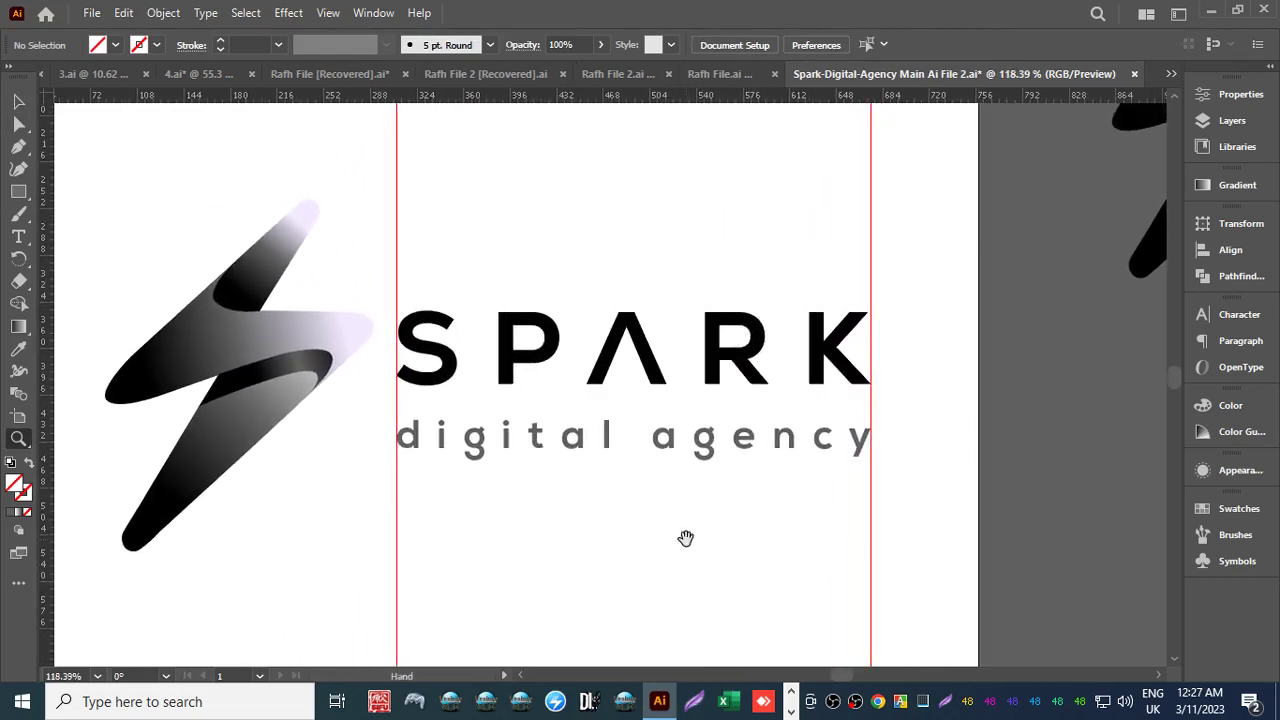
{"action": "left_click", "coordinate": [20, 100]}
{"action": "key", "text": "z"}
{"action": "left_click_drag", "start_coordinate": [317, 291], "coordinate": [331, 330]}
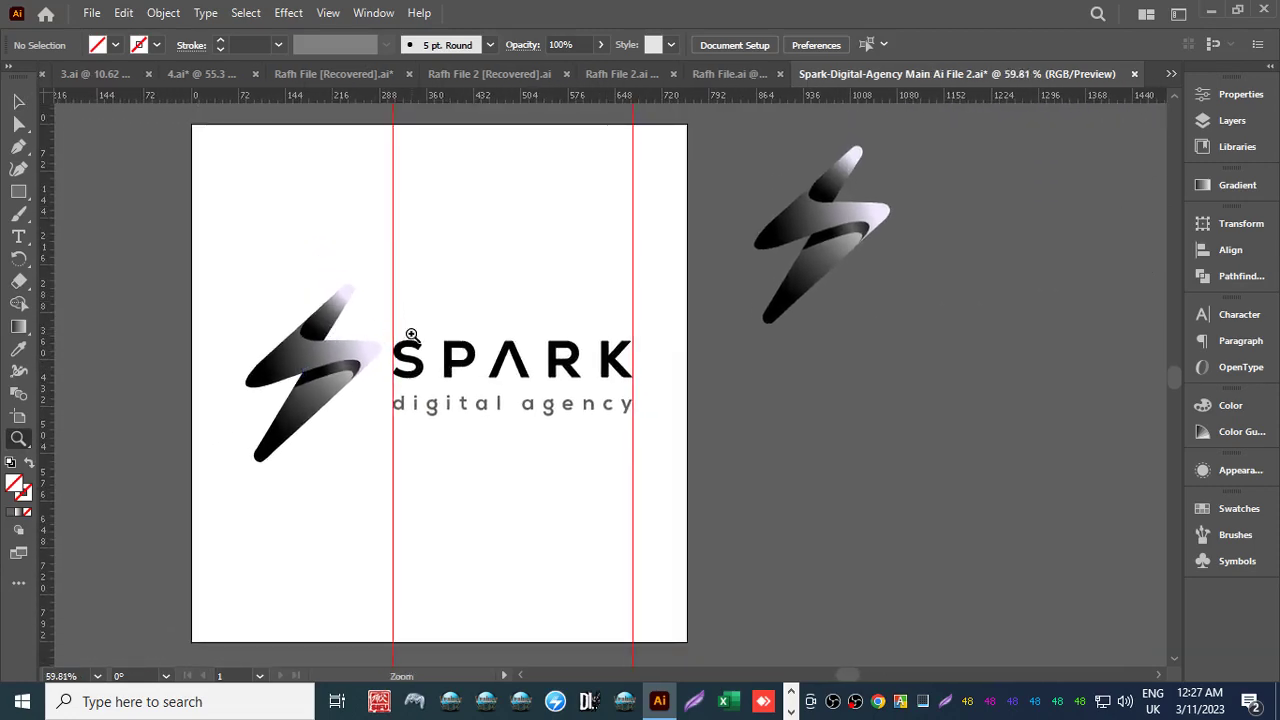
{"action": "left_click", "coordinate": [380, 343]}
{"action": "left_click", "coordinate": [379, 347], "text": "alt"}
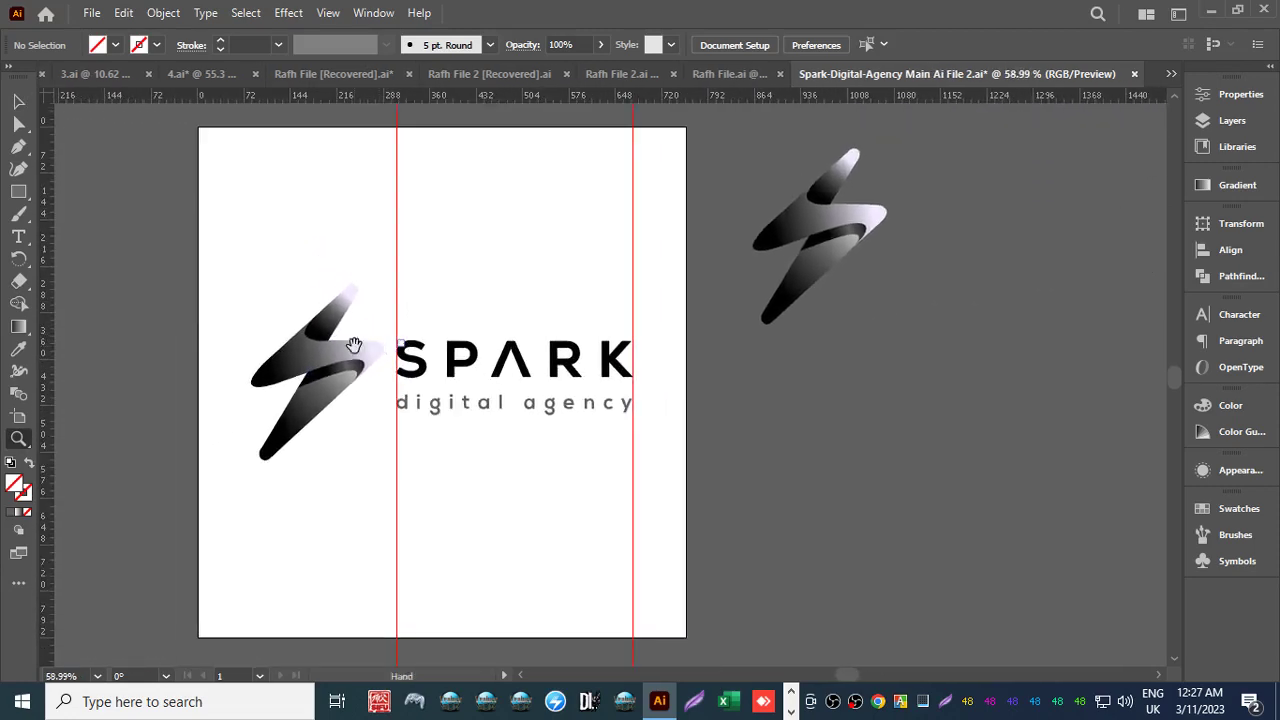
{"action": "left_click_drag", "start_coordinate": [351, 349], "coordinate": [423, 360]}
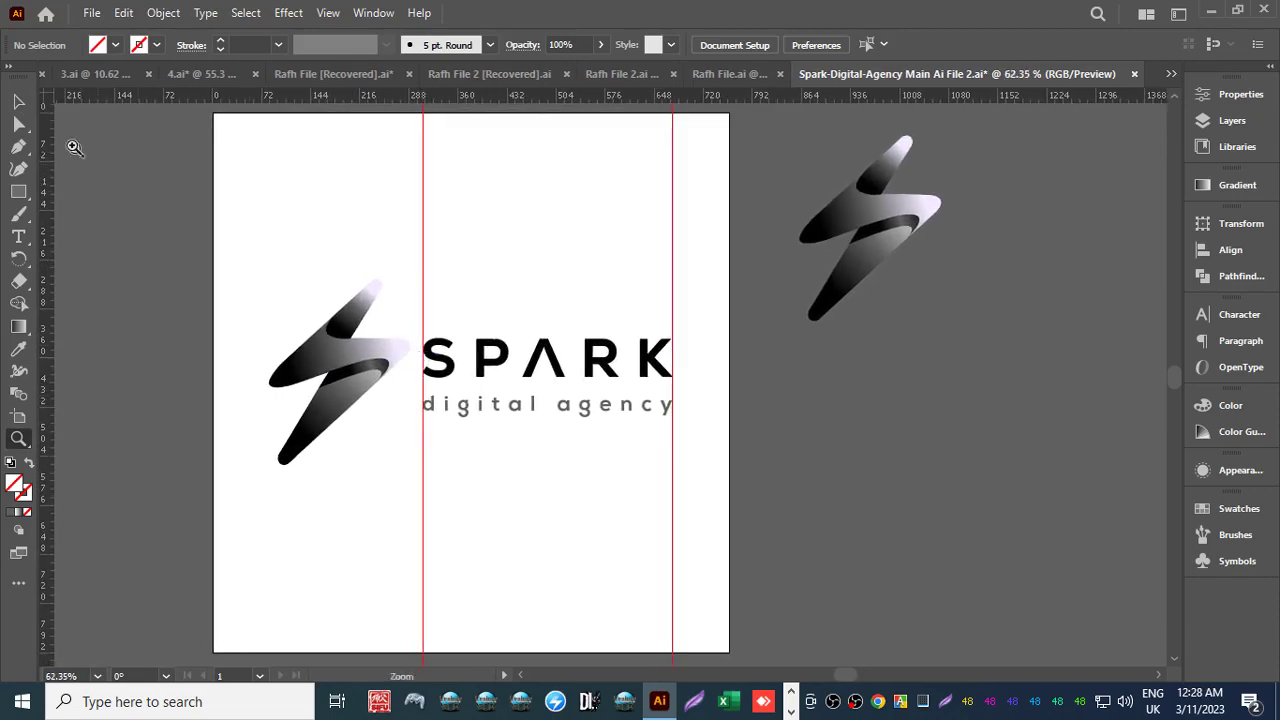
{"action": "left_click", "coordinate": [18, 102]}
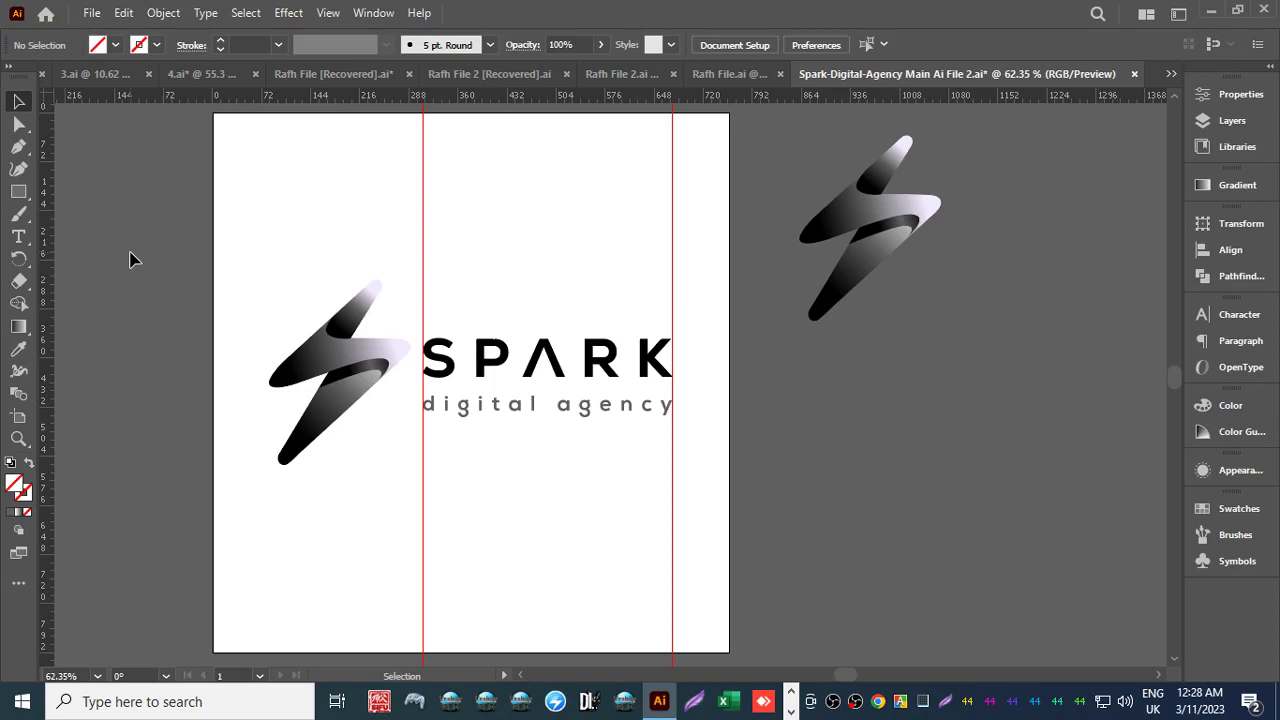
{"action": "key", "text": "z"}
{"action": "left_click_drag", "start_coordinate": [397, 458], "coordinate": [514, 459]}
{"action": "left_click_drag", "start_coordinate": [515, 395], "coordinate": [492, 450]}
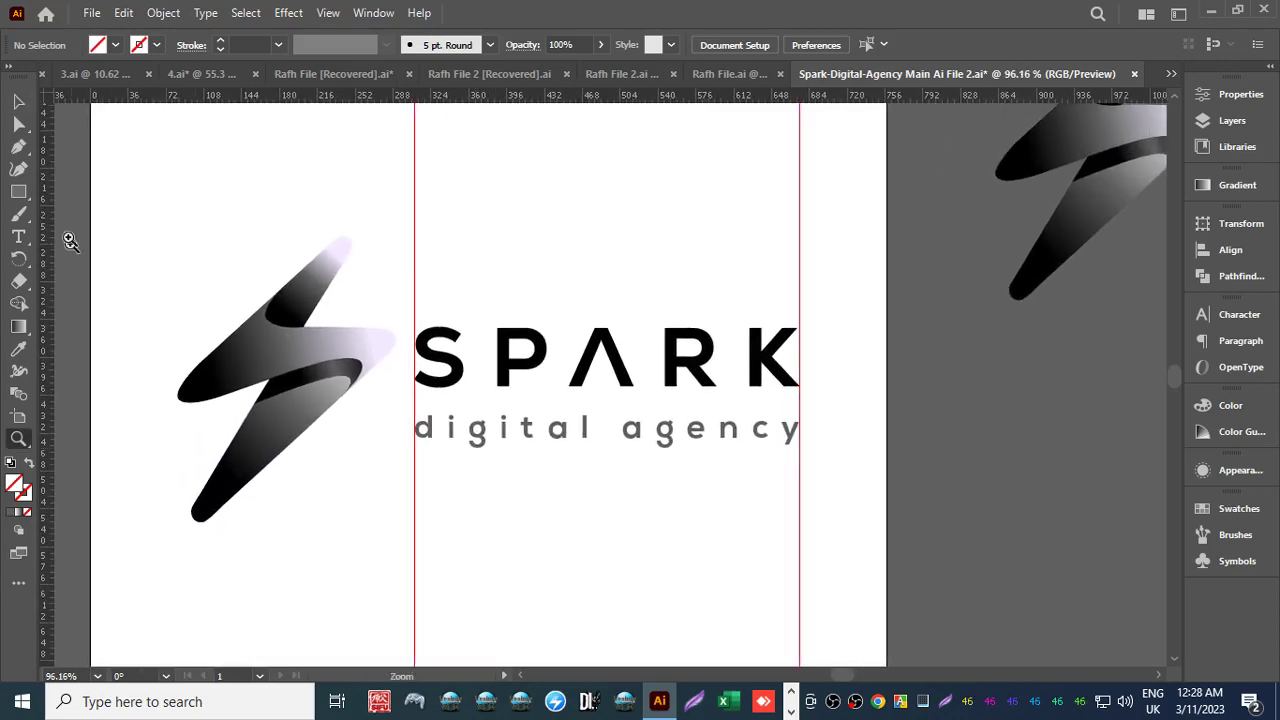
{"action": "left_click", "coordinate": [15, 105]}
{"action": "key", "text": "z"}
{"action": "left_click_drag", "start_coordinate": [580, 330], "coordinate": [466, 346]}
{"action": "left_click_drag", "start_coordinate": [531, 306], "coordinate": [460, 340]}
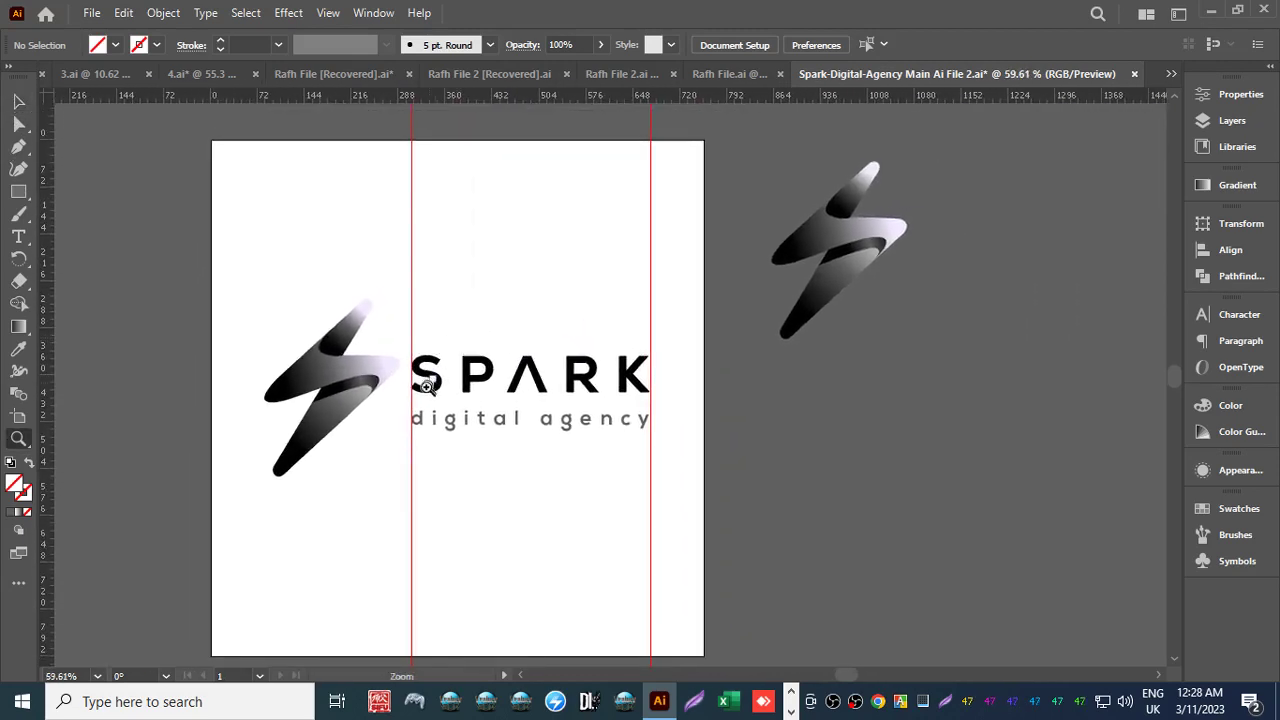
{"action": "left_click_drag", "start_coordinate": [424, 410], "coordinate": [447, 405]}
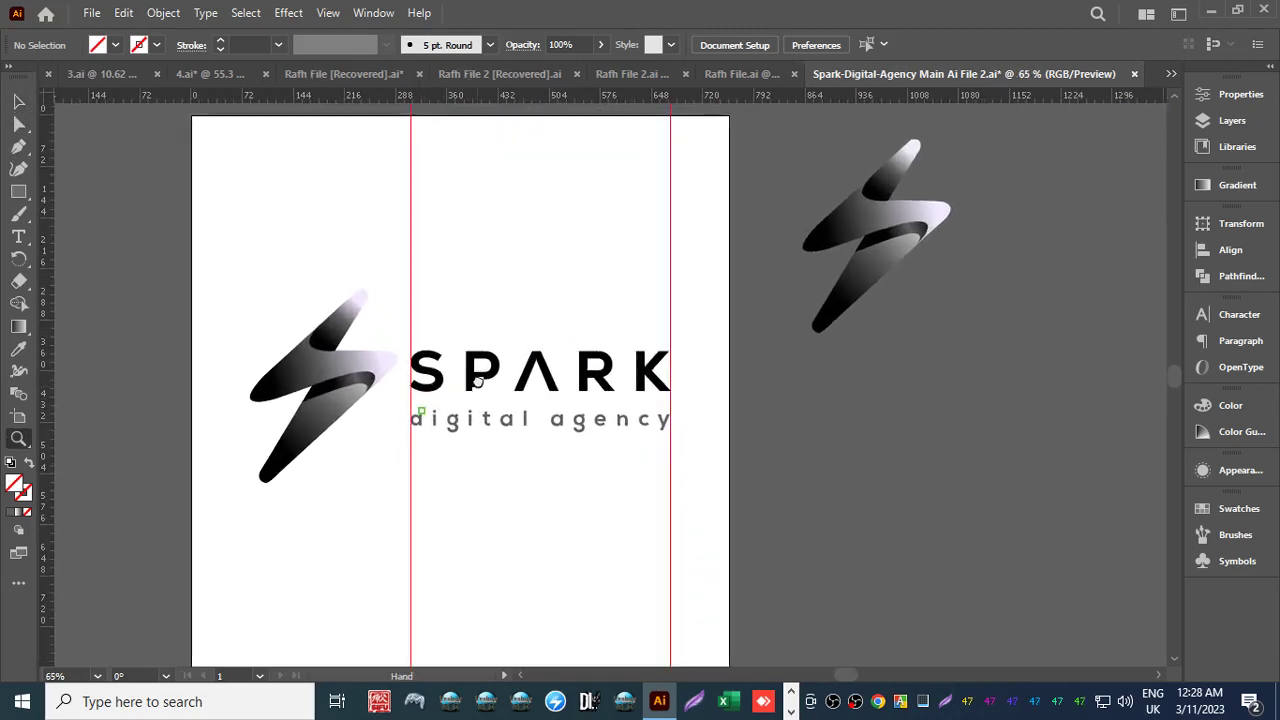
{"action": "scroll", "coordinate": [474, 397], "scroll_direction": "down", "scroll_amount": 1}
{"action": "scroll", "coordinate": [470, 395], "scroll_direction": "up", "scroll_amount": 3}
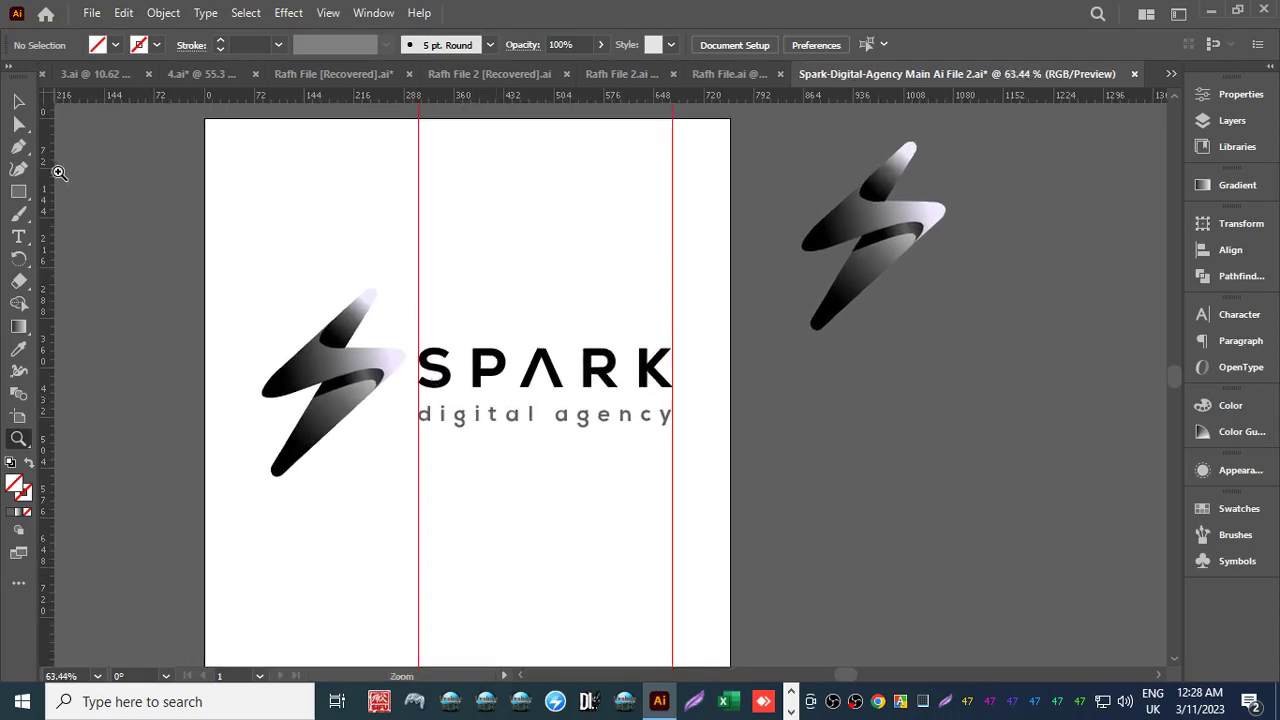
{"action": "left_click", "coordinate": [18, 101]}
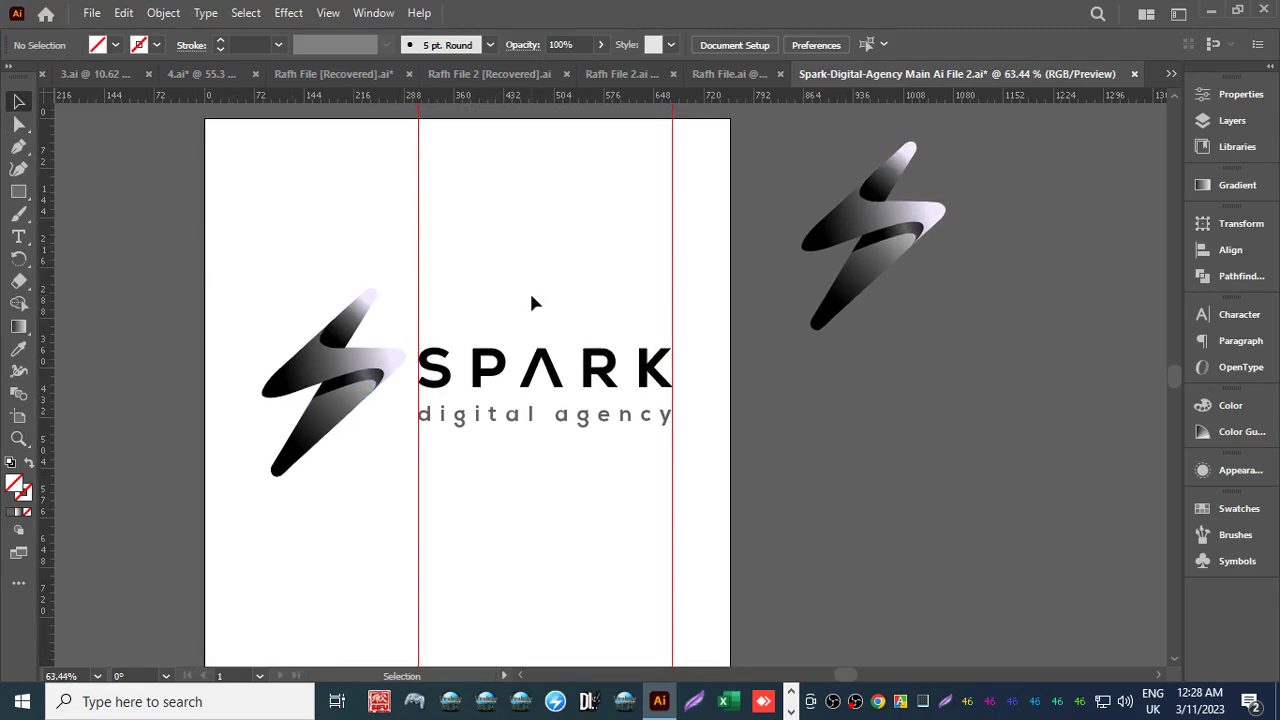
{"action": "key", "text": "z"}
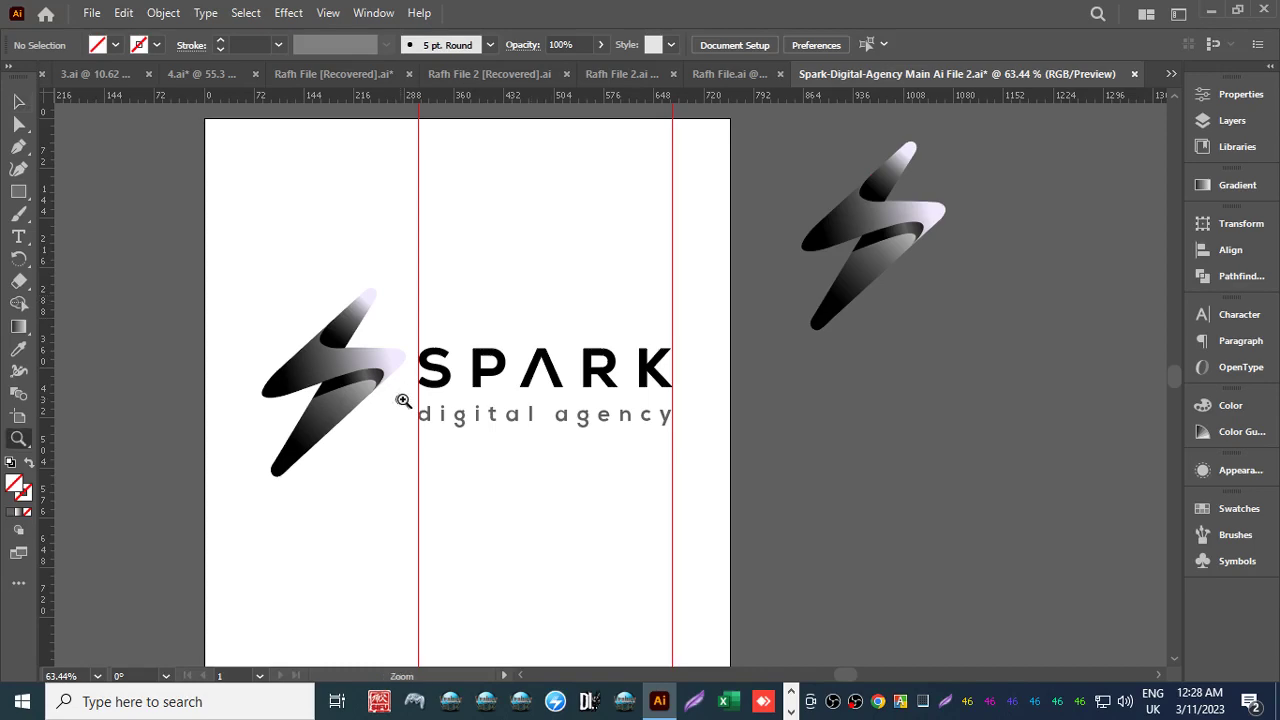
{"action": "mouse_move", "coordinate": [401, 396]}
{"action": "left_mouse_down"}
{"action": "mouse_move", "coordinate": [731, 374]}
{"action": "mouse_move", "coordinate": [389, 397]}
{"action": "left_mouse_up"}
{"action": "key", "text": "space"}
{"action": "left_click_drag", "start_coordinate": [628, 371], "coordinate": [488, 390]}
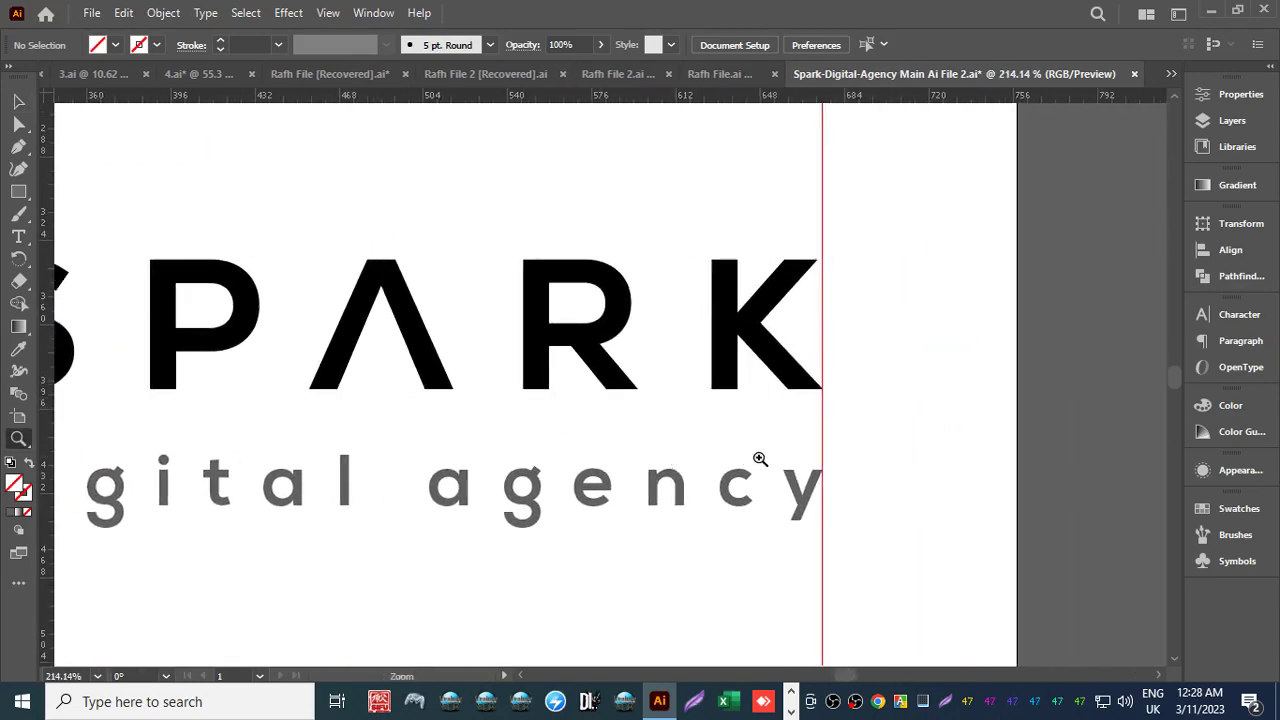
{"action": "left_click_drag", "start_coordinate": [775, 460], "coordinate": [560, 430]}
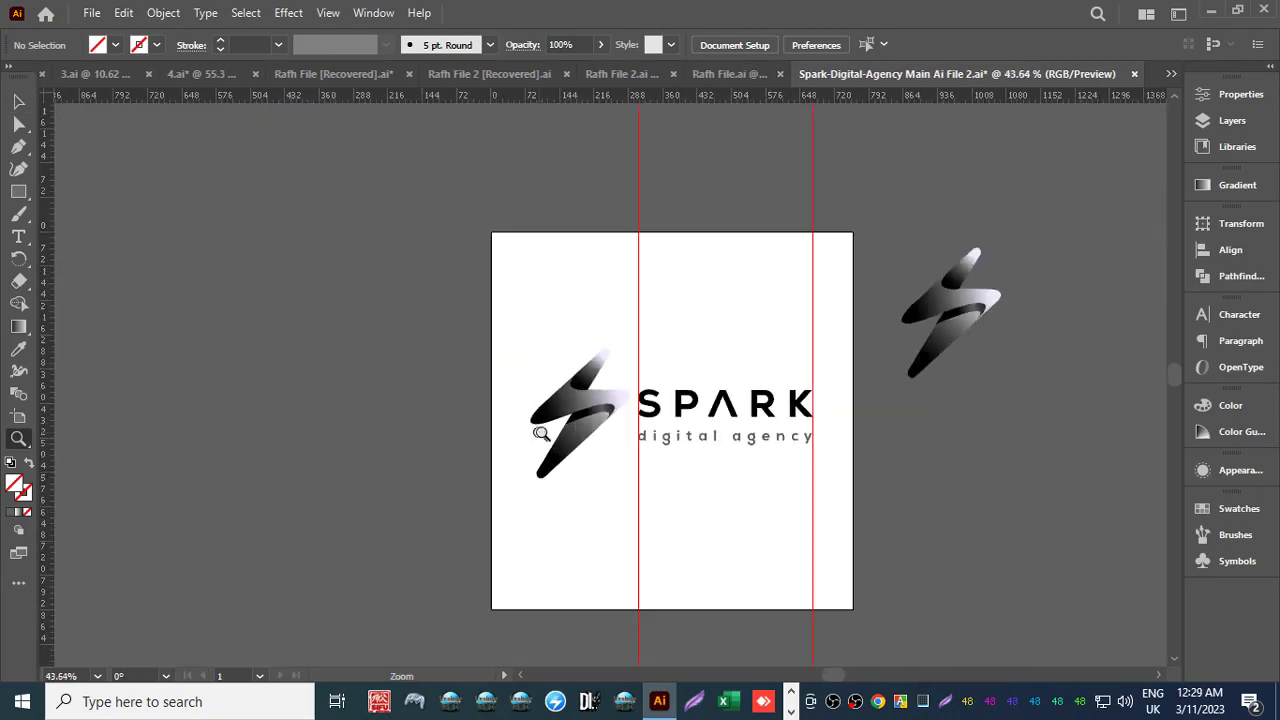
{"action": "key", "text": "space"}
{"action": "left_click_drag", "start_coordinate": [685, 415], "coordinate": [500, 412]}
{"action": "left_click_drag", "start_coordinate": [396, 439], "coordinate": [510, 388]}
{"action": "left_click", "coordinate": [18, 102]}
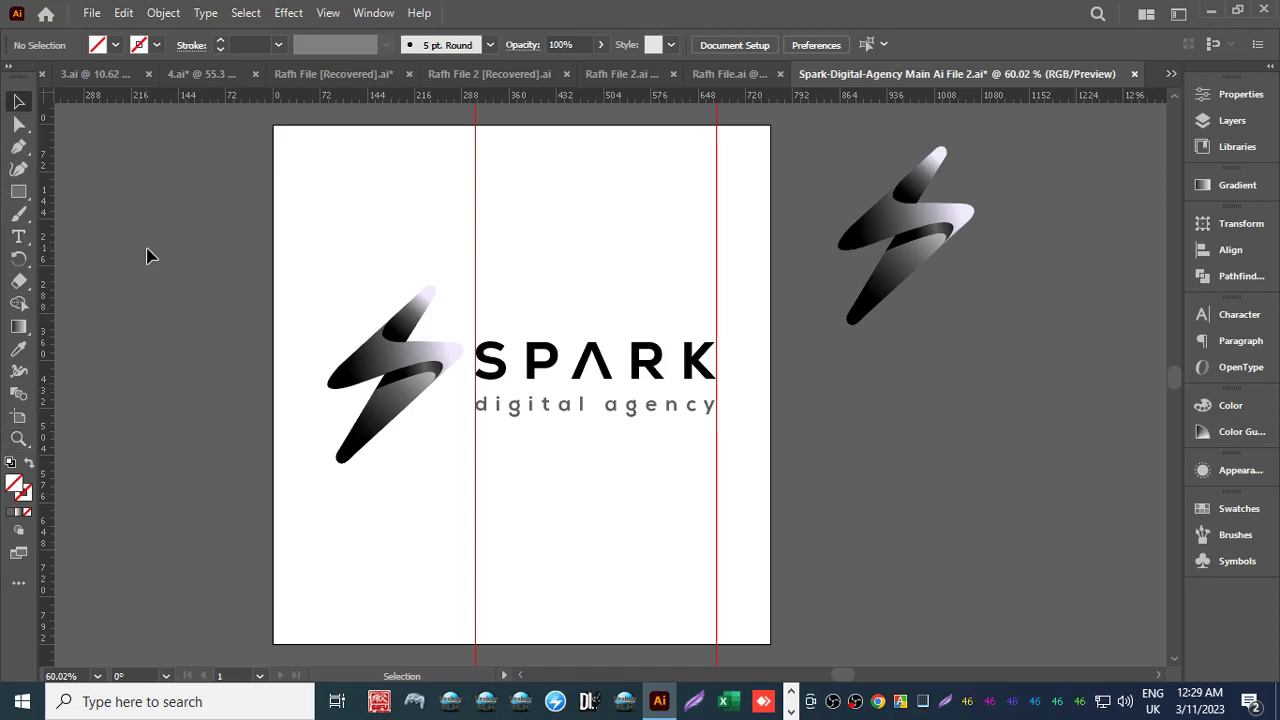
Save the SPARK logo document.
{"action": "left_click", "coordinate": [91, 14]}
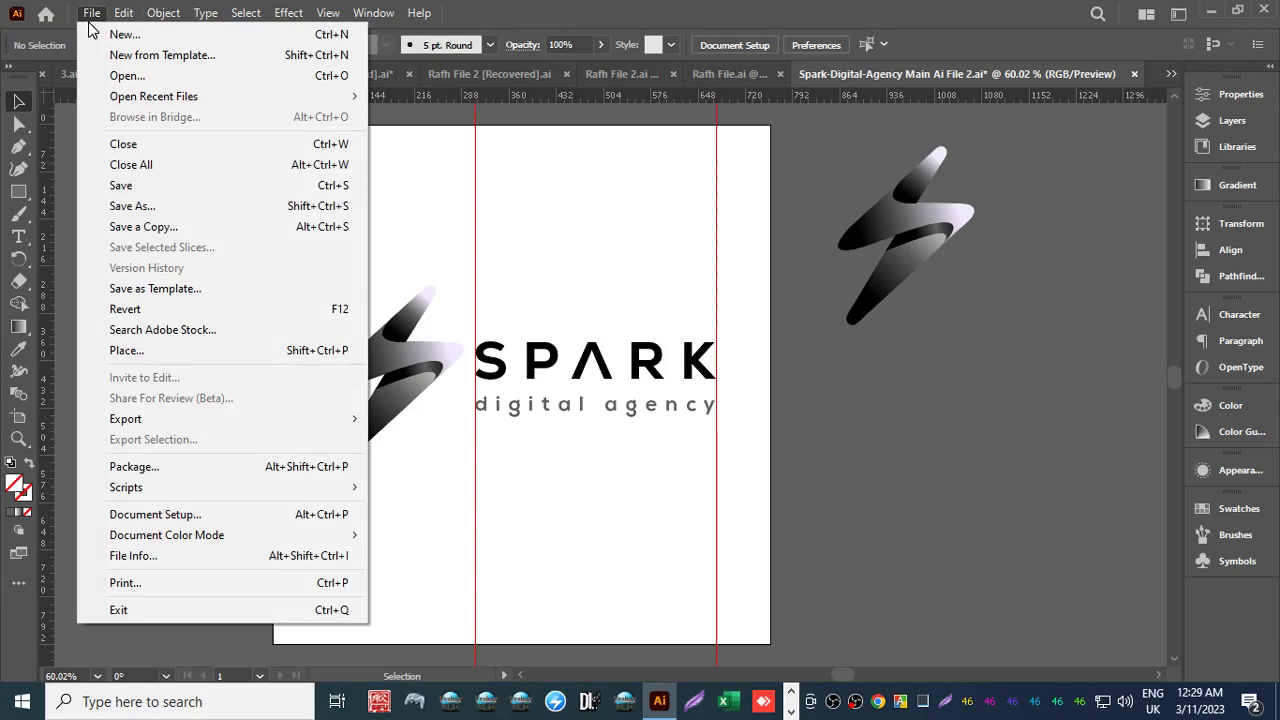
{"action": "left_click", "coordinate": [189, 186]}
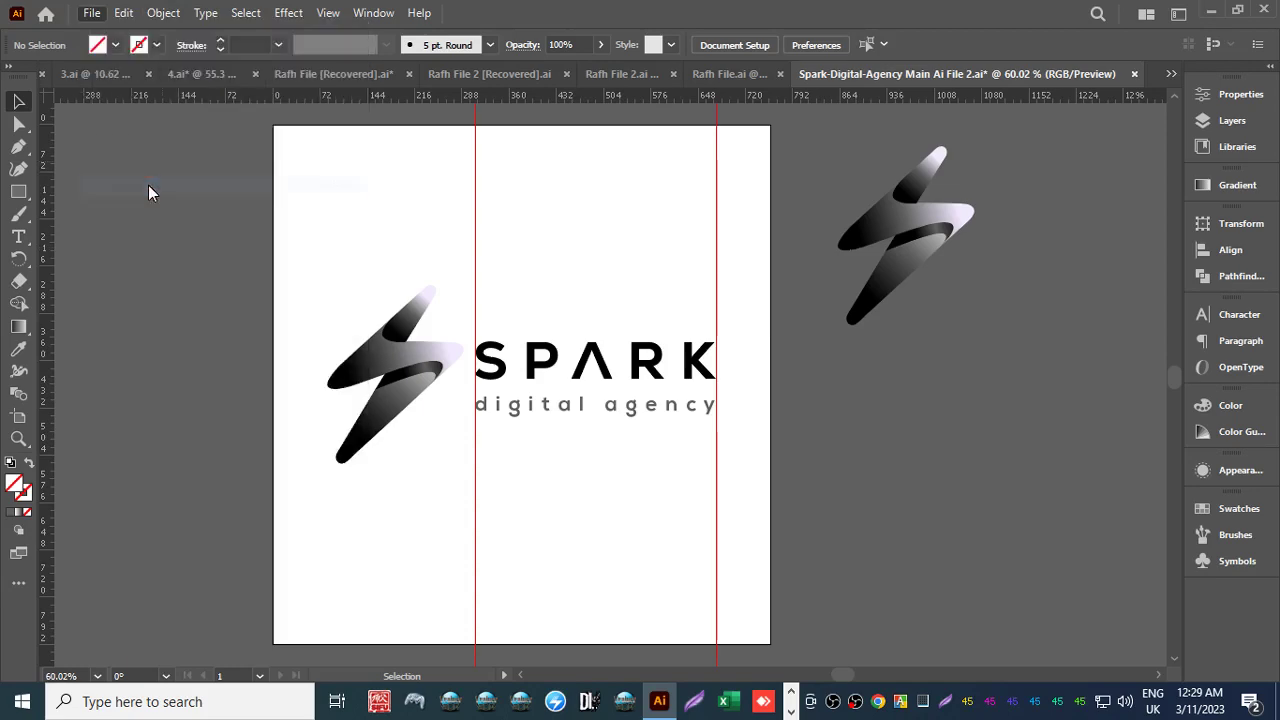
{"action": "left_click", "coordinate": [91, 14]}
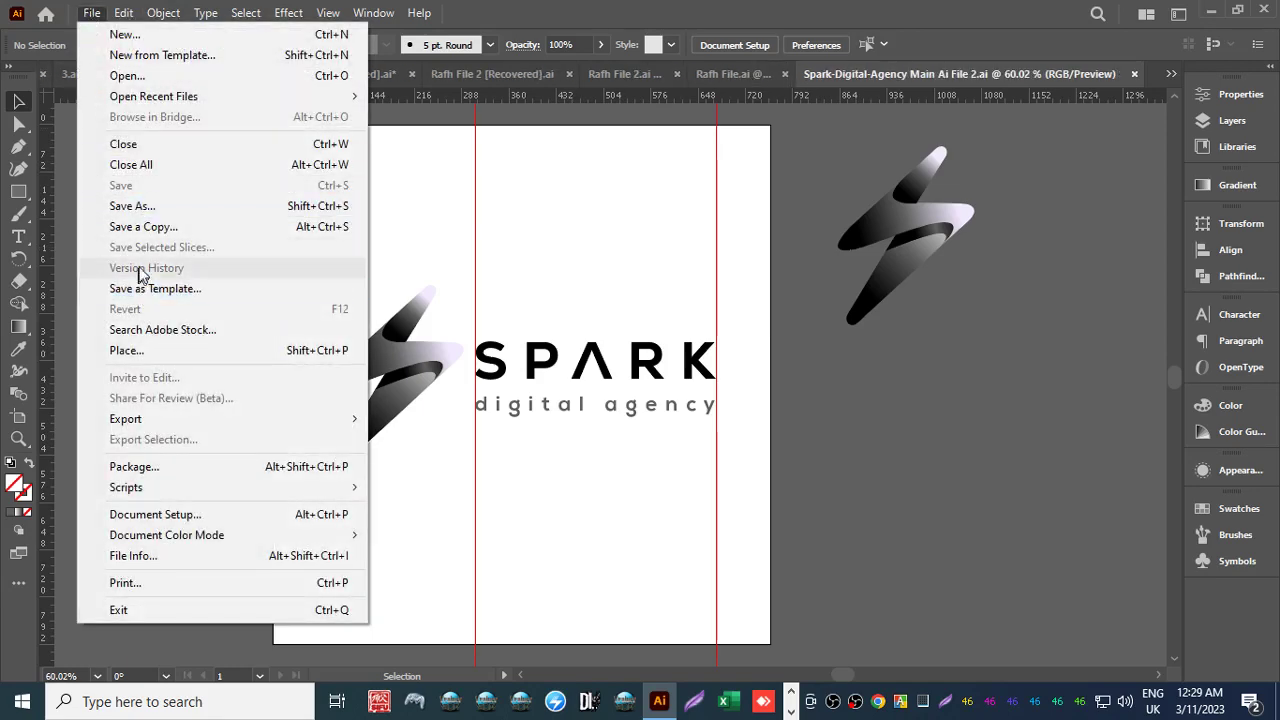
{"action": "left_click", "coordinate": [496, 28]}
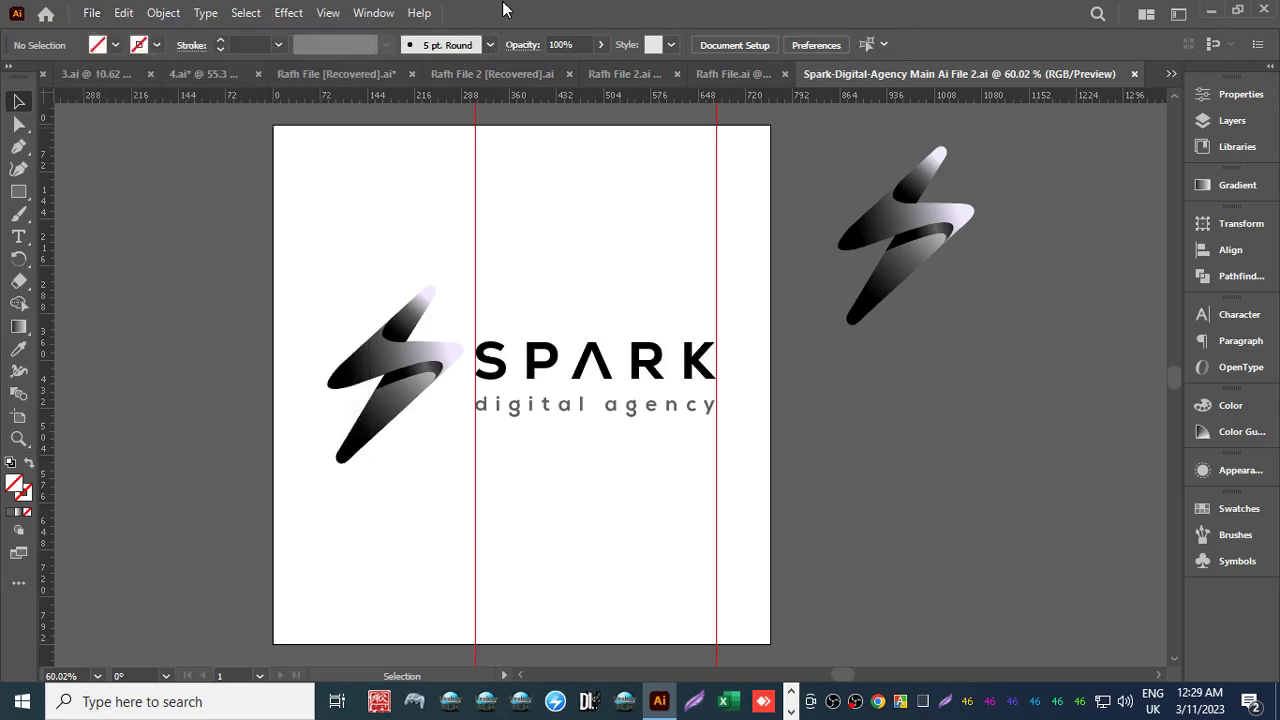
Save As Adobe PDF with the Illustrator Default preset.
{"action": "left_click", "coordinate": [90, 13]}
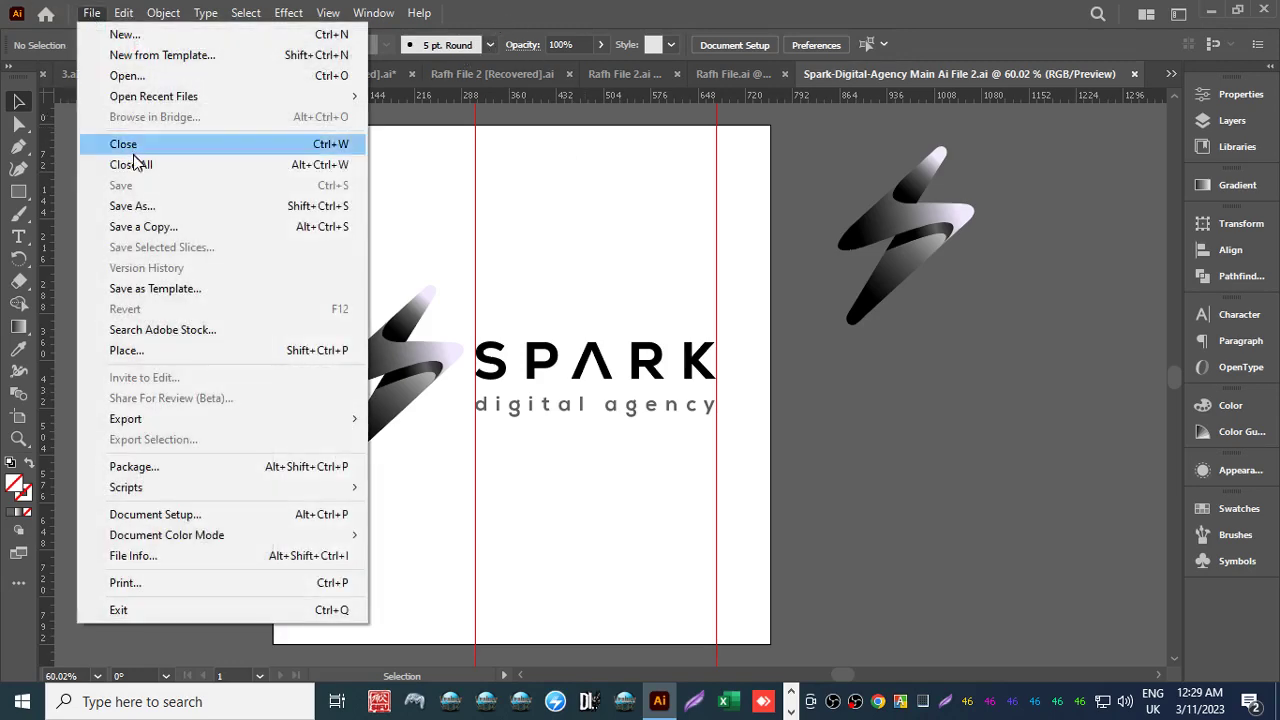
{"action": "left_click", "coordinate": [165, 207]}
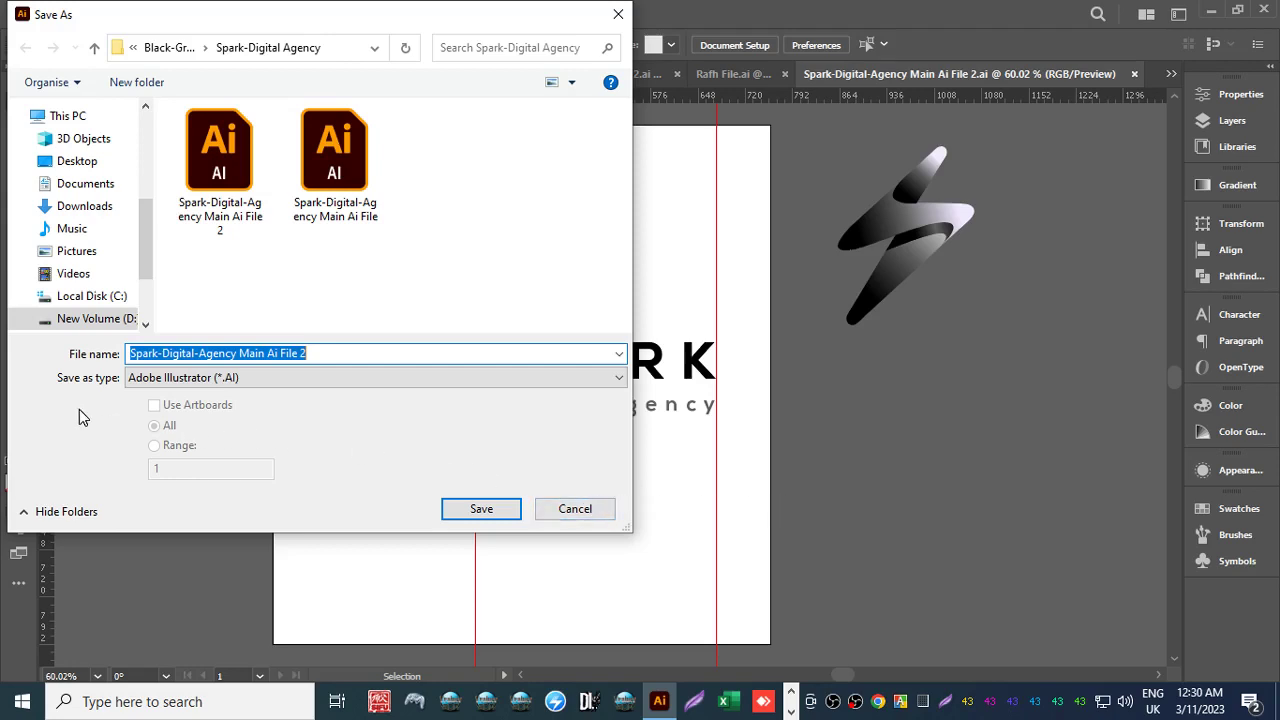
{"action": "left_click", "coordinate": [165, 377]}
{"action": "left_click", "coordinate": [168, 410]}
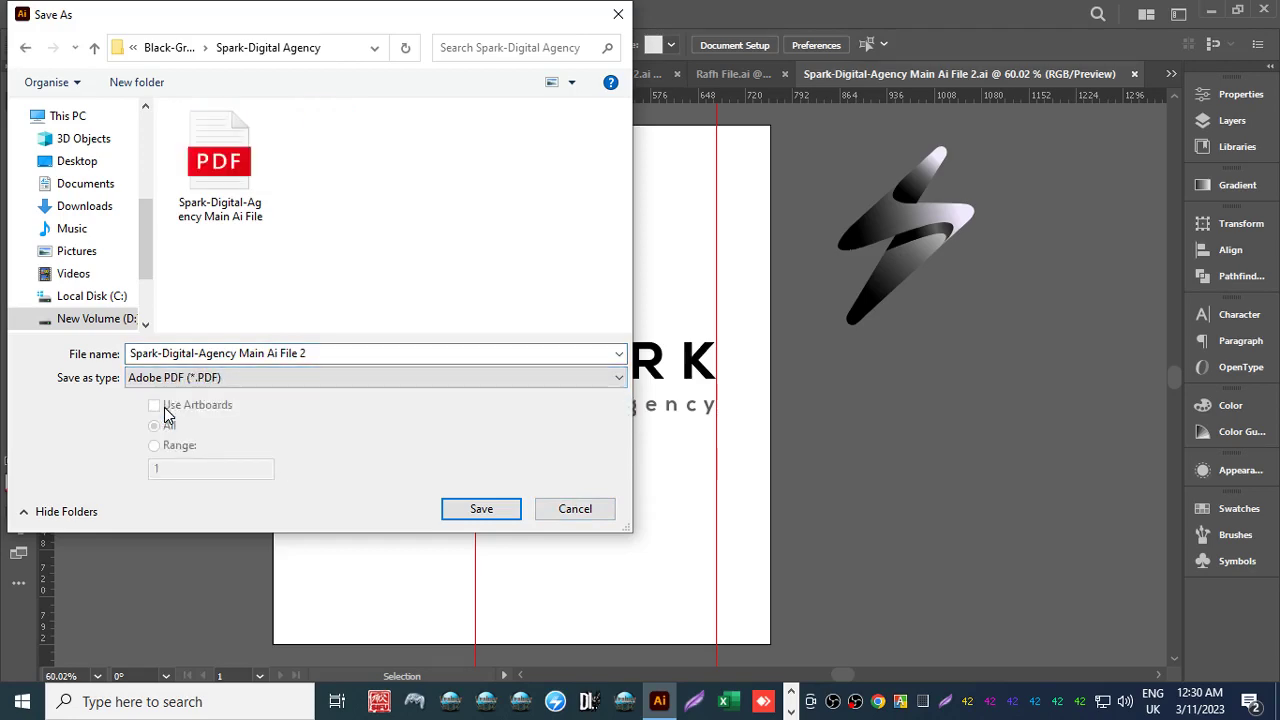
{"action": "left_click", "coordinate": [466, 508]}
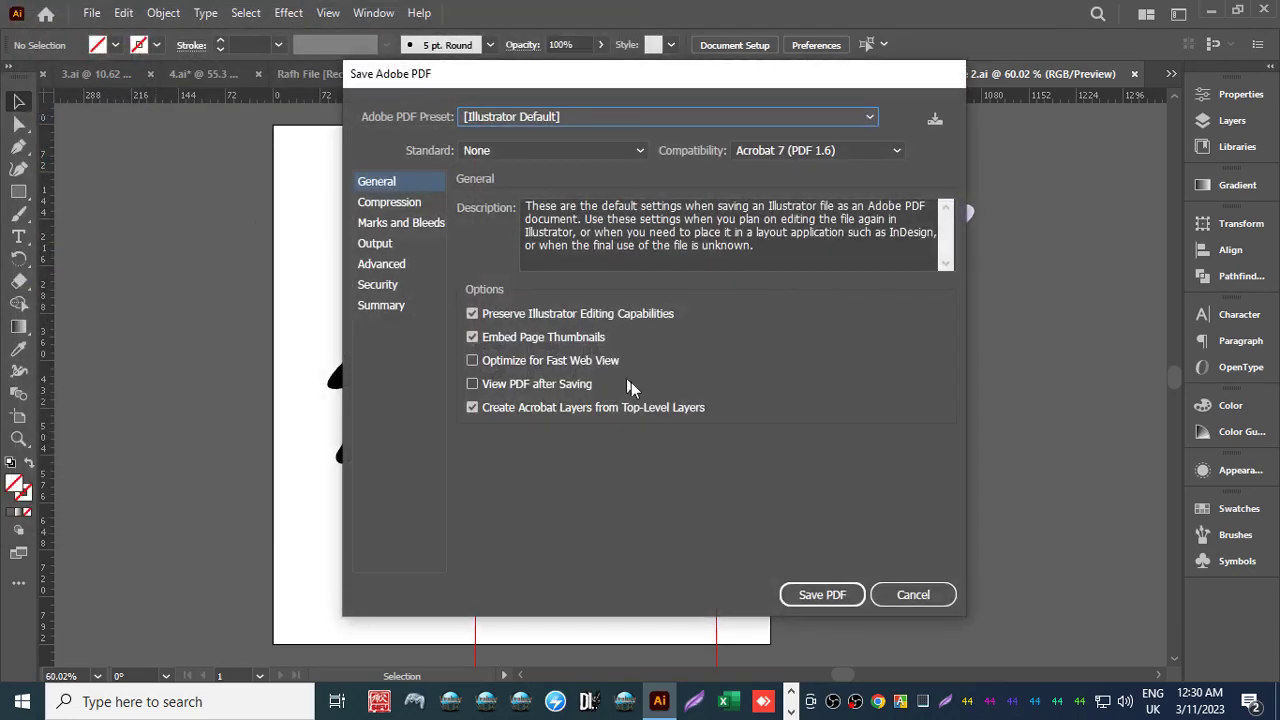
{"action": "left_click", "coordinate": [800, 591]}
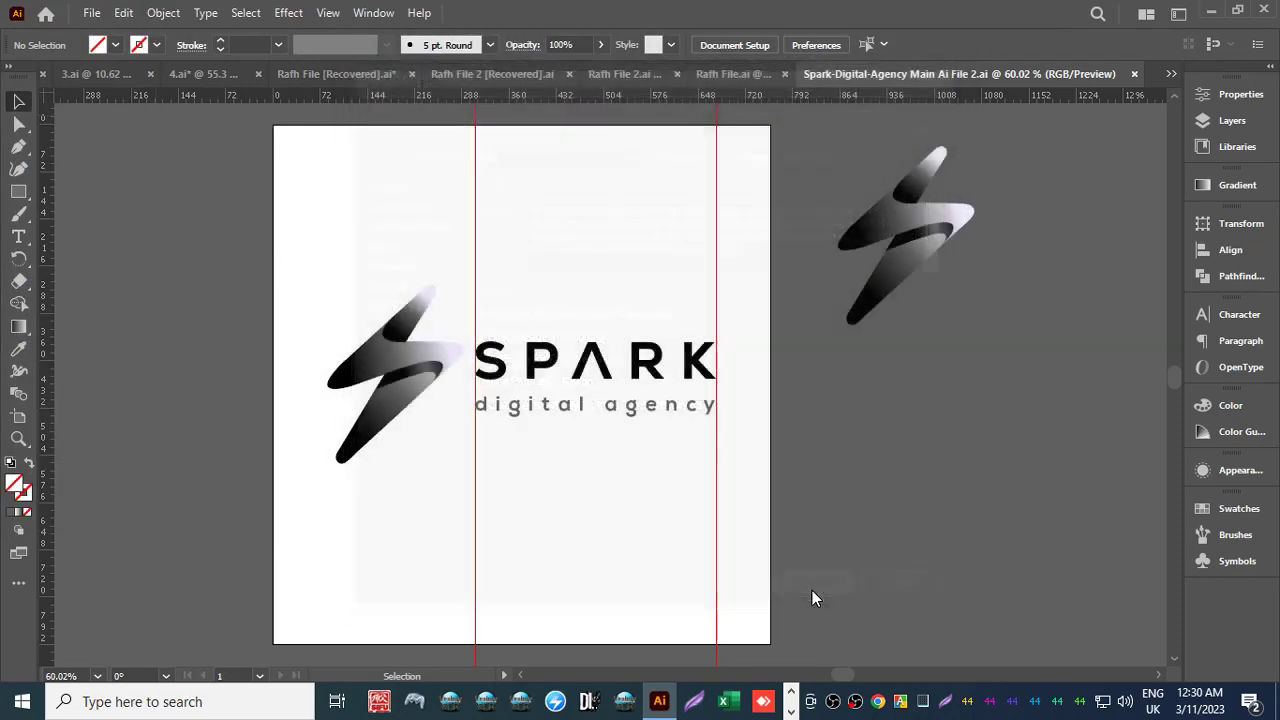
Save an Illustrator EPS copy using artboards with the default EPS options.
{"action": "left_click", "coordinate": [92, 13]}
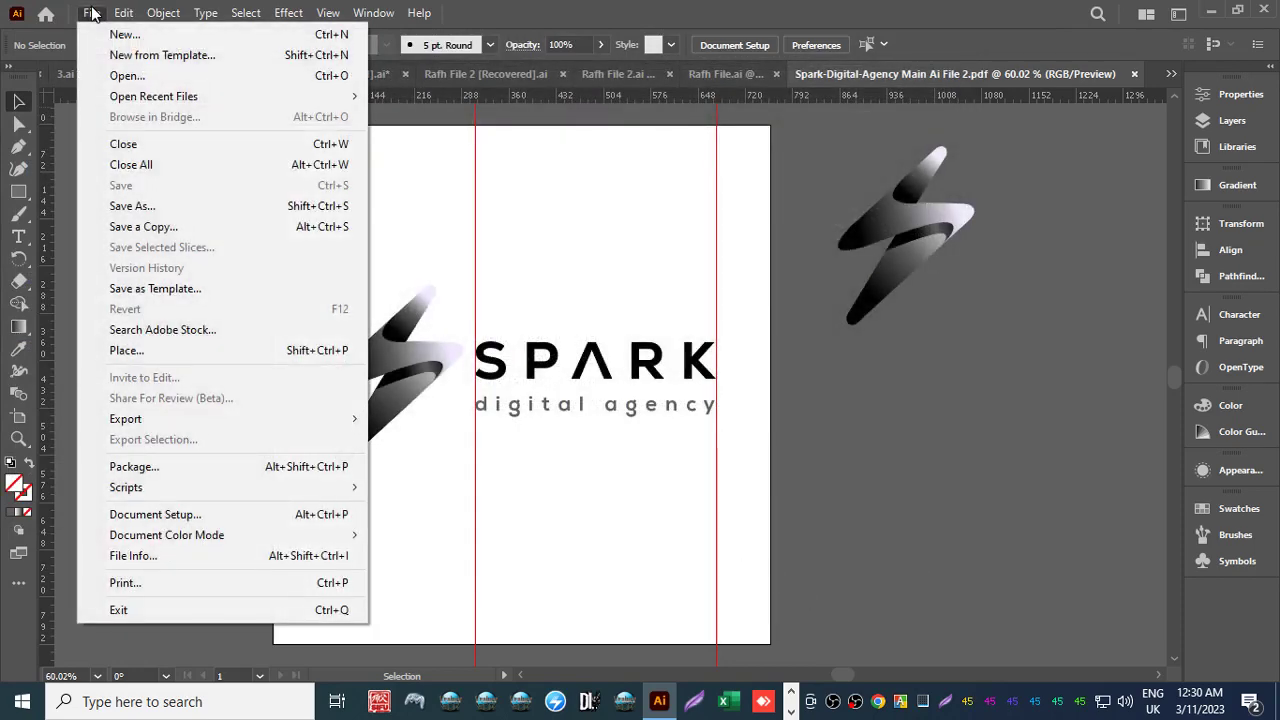
{"action": "left_click", "coordinate": [143, 204]}
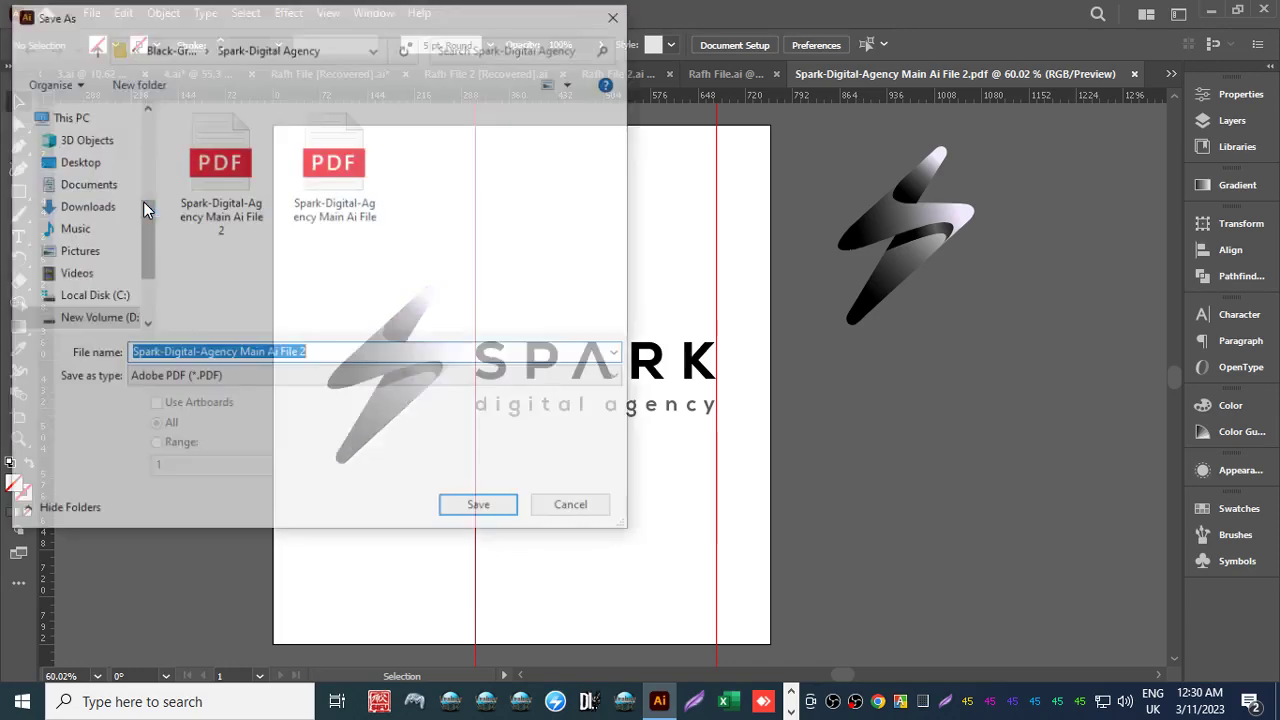
{"action": "left_click", "coordinate": [188, 377]}
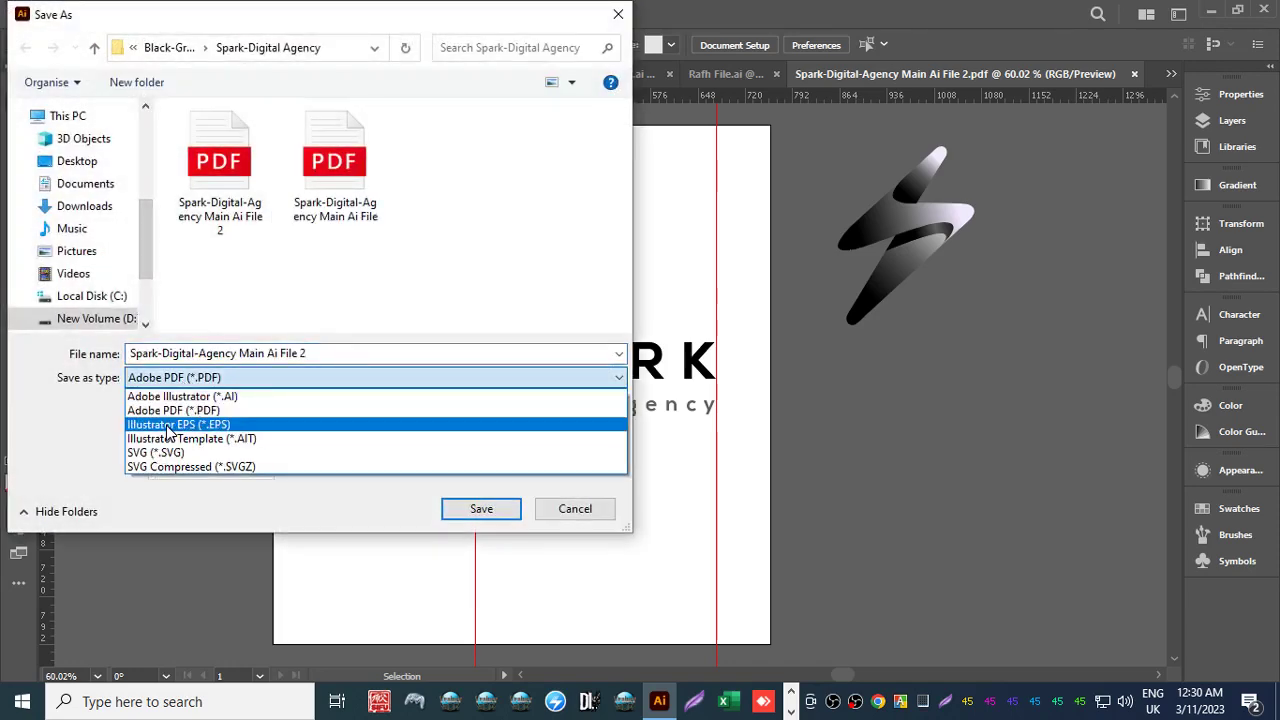
{"action": "left_click", "coordinate": [176, 424]}
{"action": "left_click", "coordinate": [154, 407]}
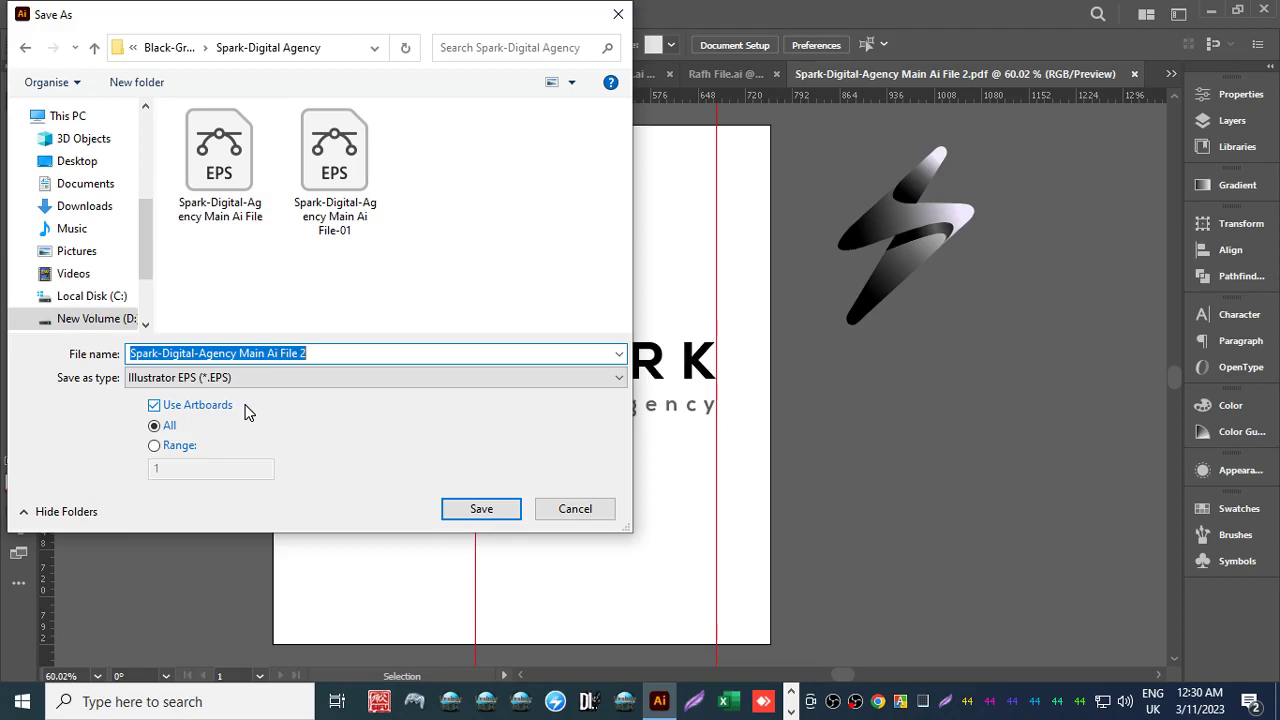
{"action": "left_click", "coordinate": [481, 509]}
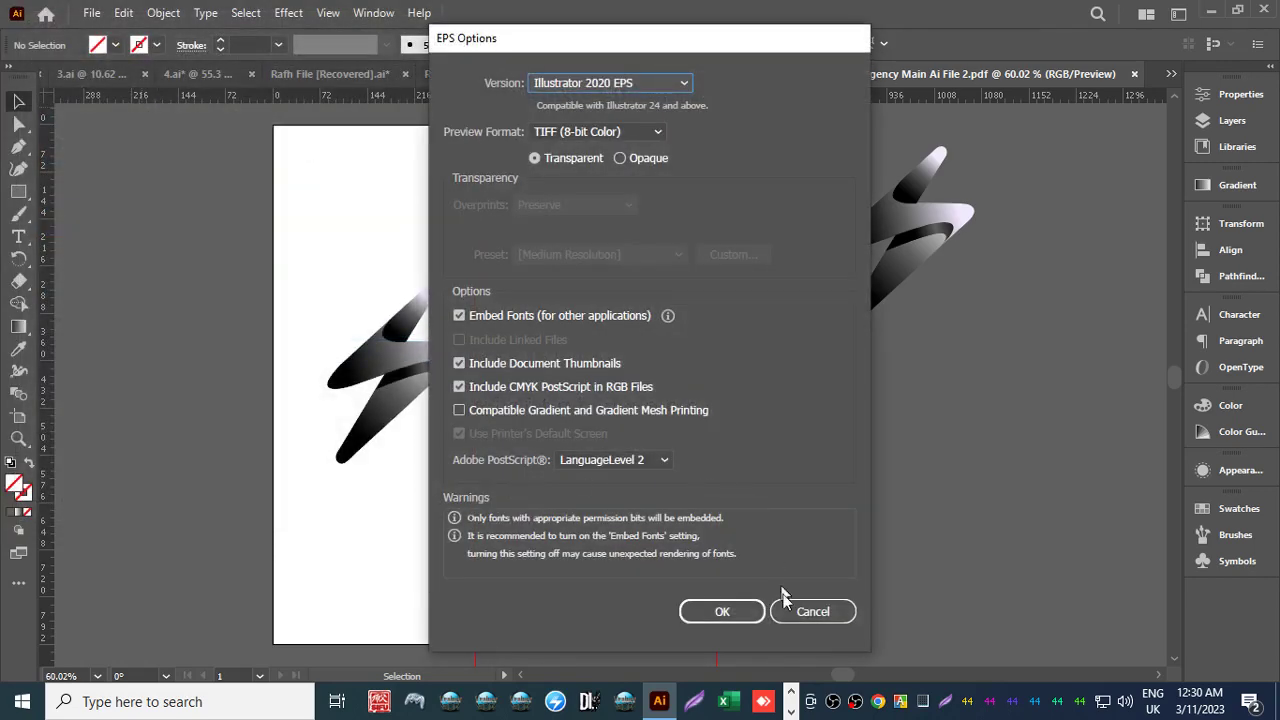
{"action": "left_click", "coordinate": [737, 611]}
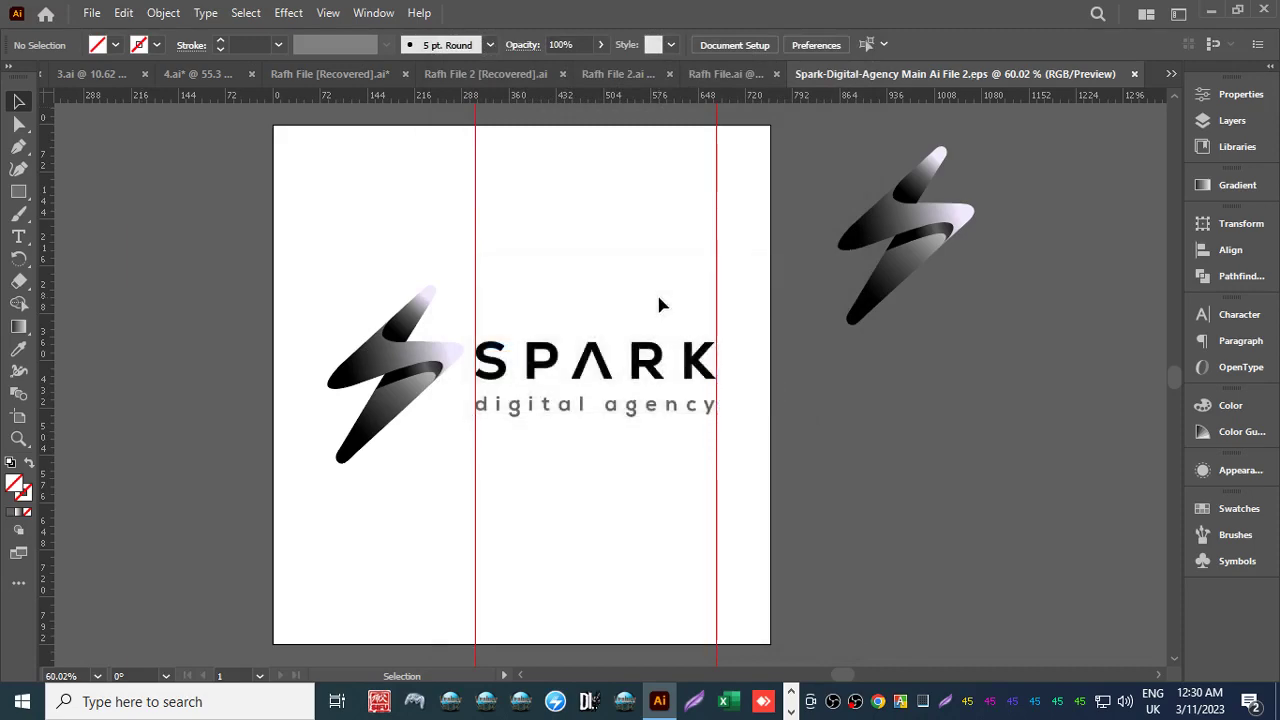
Save another EPS copy with artboards, keeping the existing EPS files rather than replacing them.
{"action": "left_click", "coordinate": [91, 13]}
{"action": "left_click", "coordinate": [142, 207]}
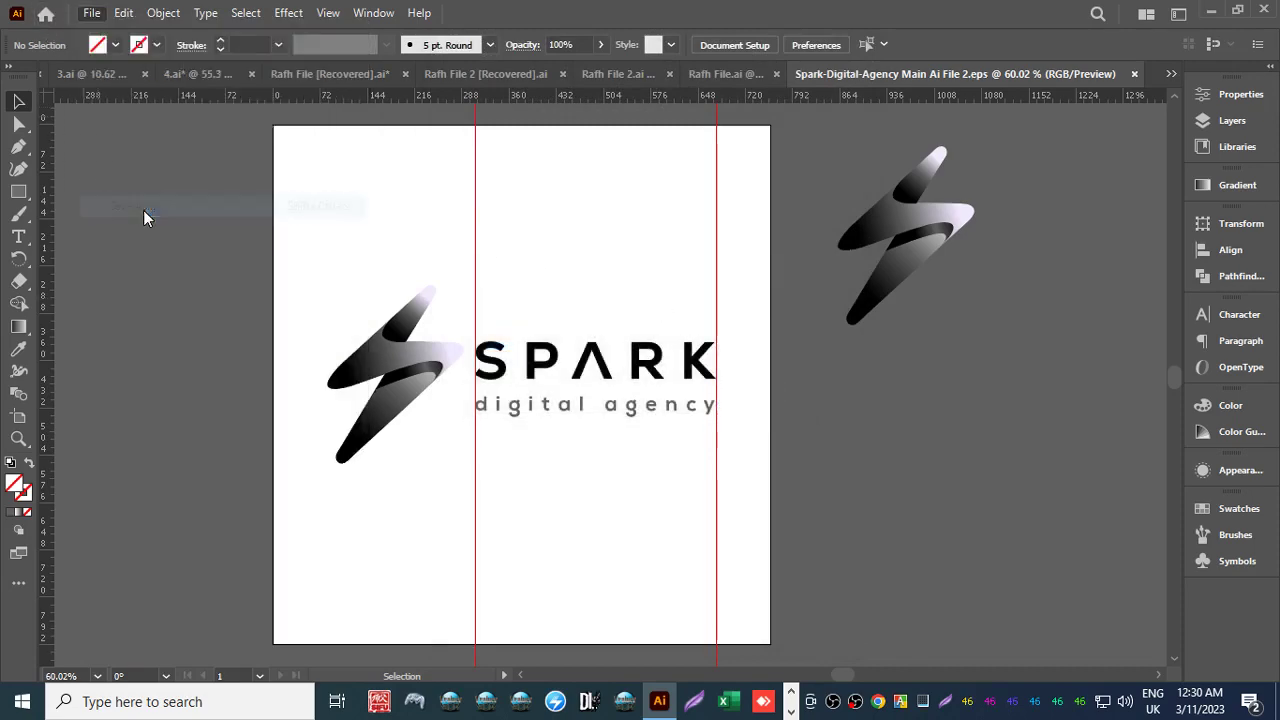
{"action": "left_click", "coordinate": [190, 377]}
{"action": "left_click", "coordinate": [66, 427]}
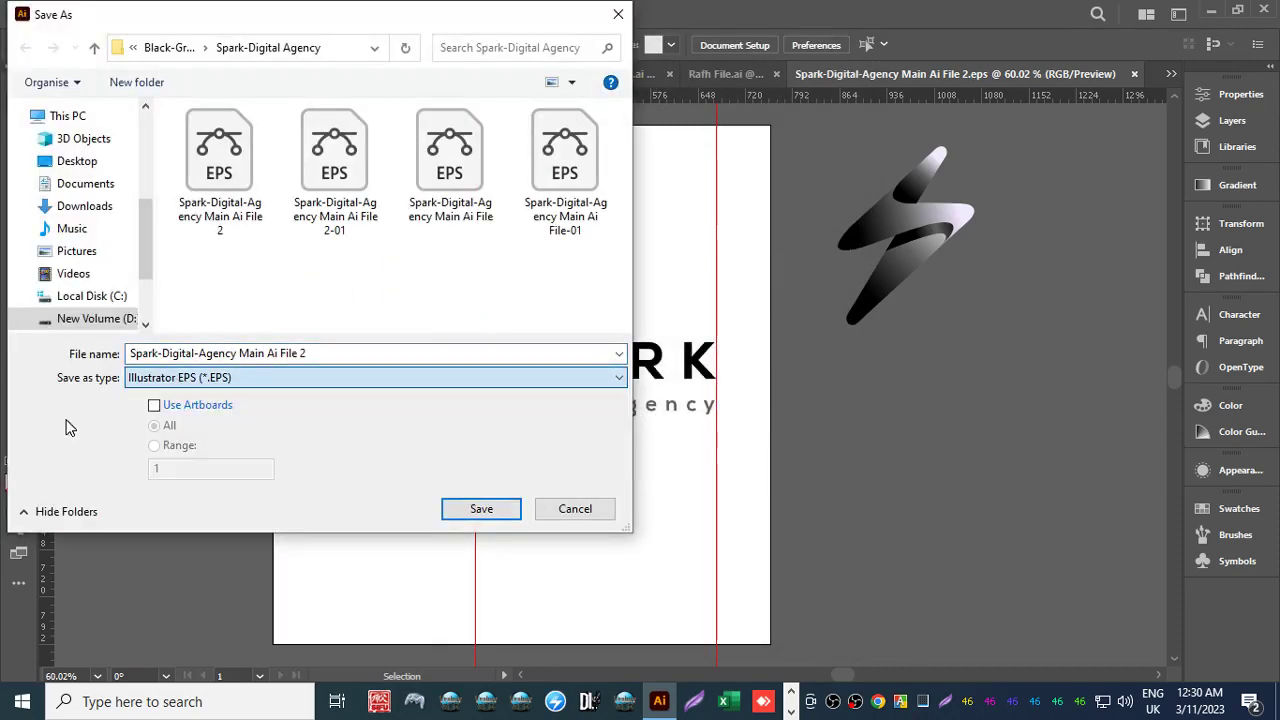
{"action": "left_click", "coordinate": [155, 405]}
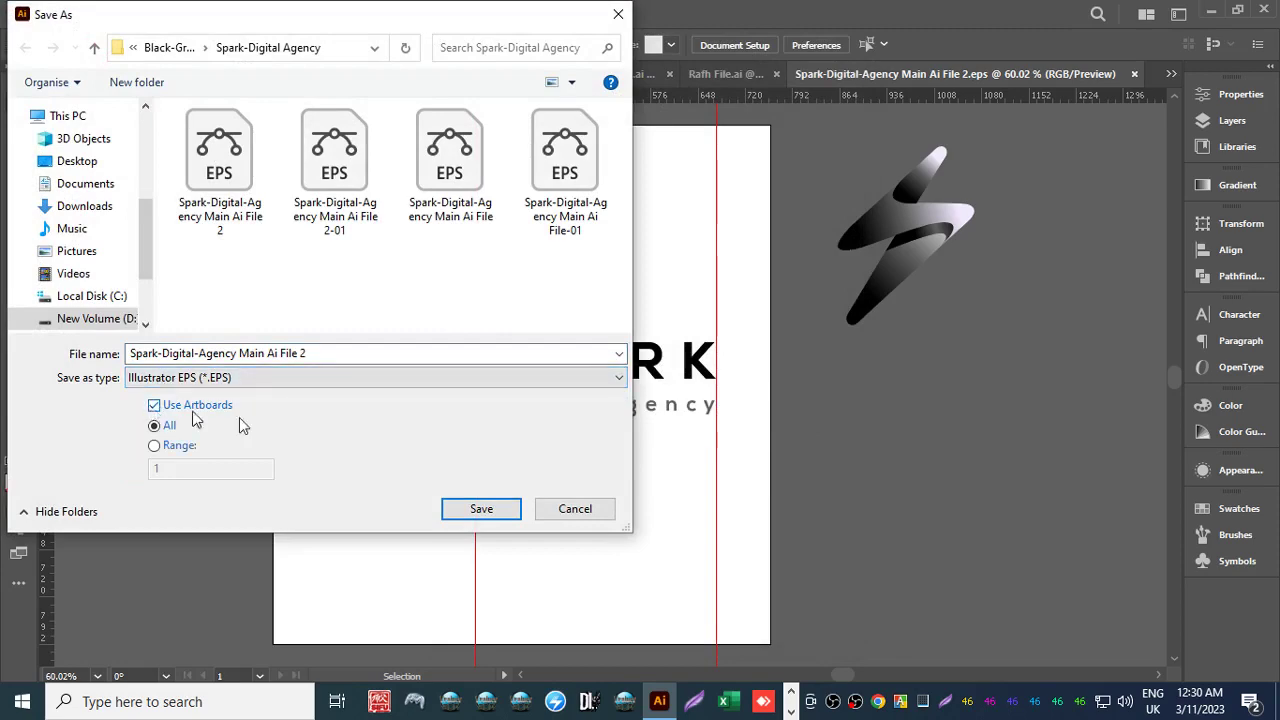
{"action": "left_click", "coordinate": [463, 508]}
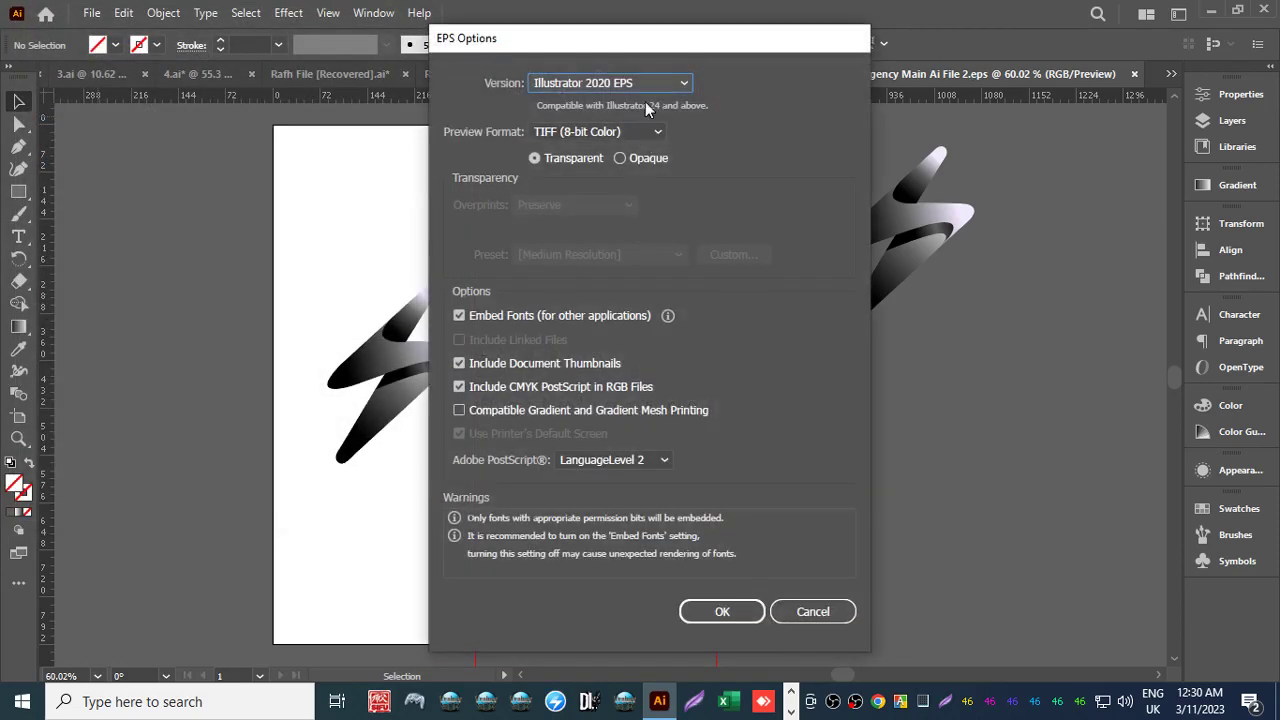
{"action": "left_click", "coordinate": [708, 611]}
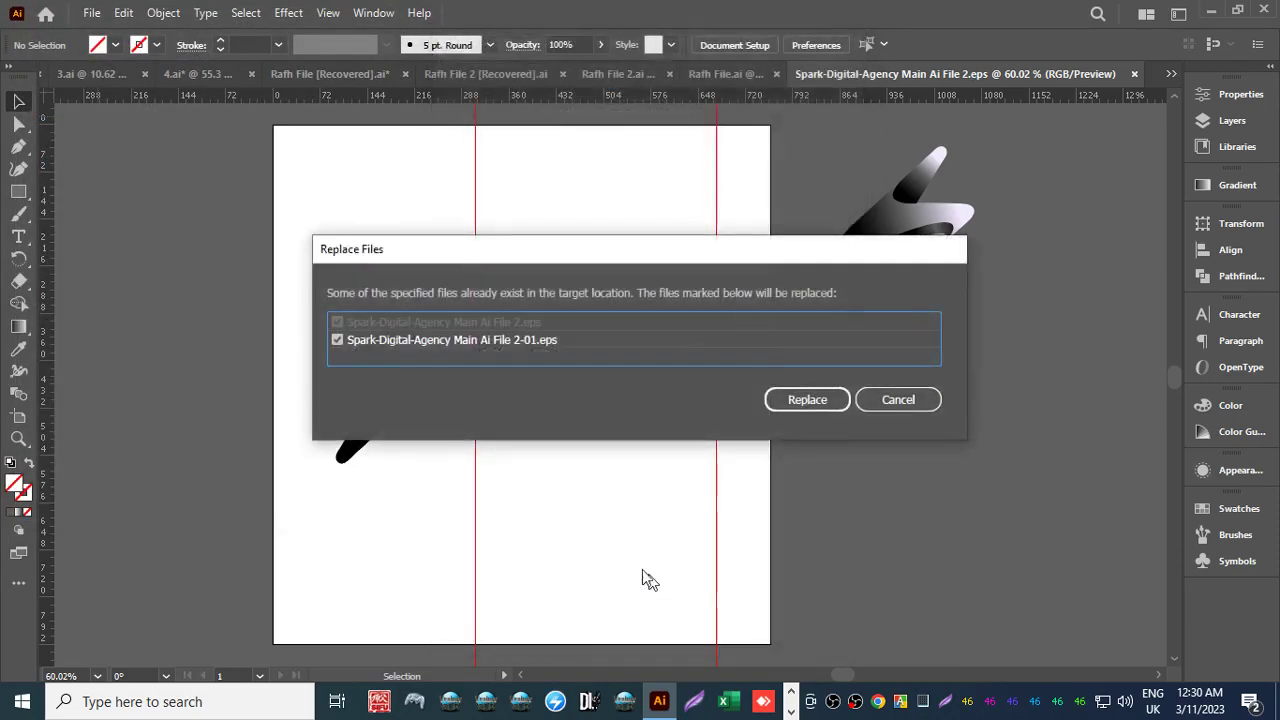
{"action": "left_click", "coordinate": [901, 400]}
Attempt another EPS save with artboards, then cancel the EPS Options dialog.
{"action": "left_click", "coordinate": [91, 13]}
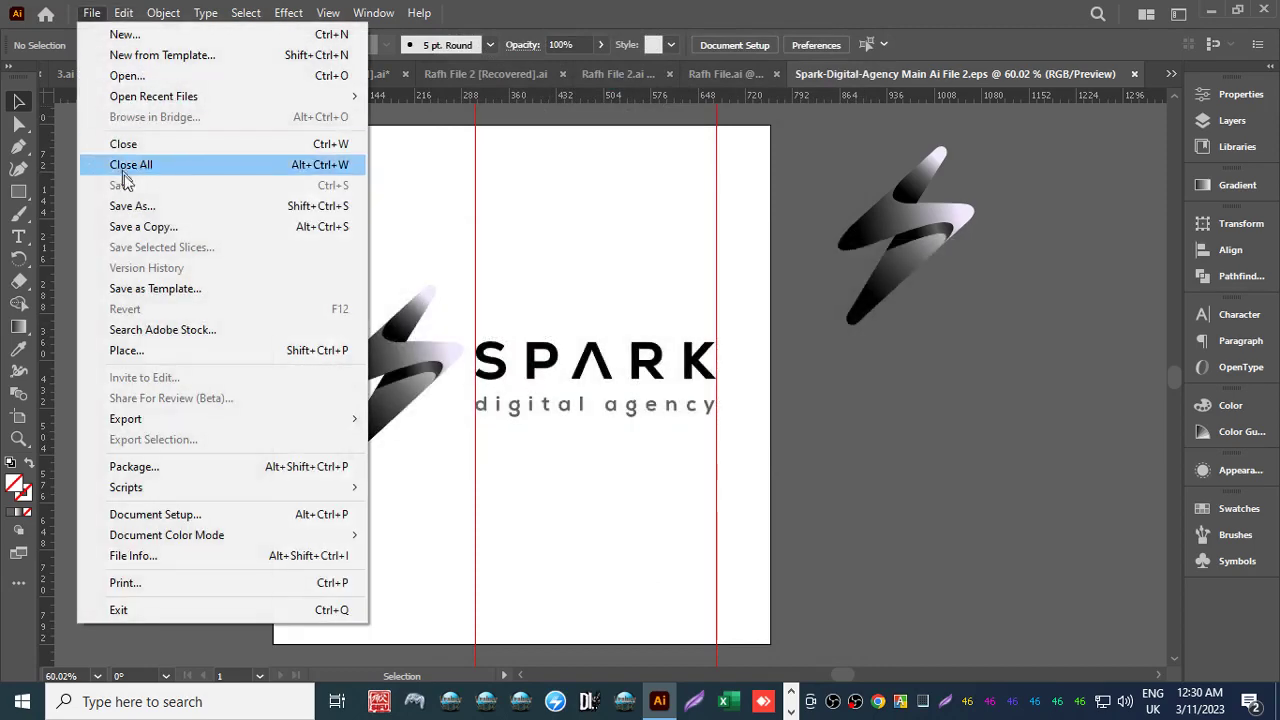
{"action": "left_click", "coordinate": [135, 205]}
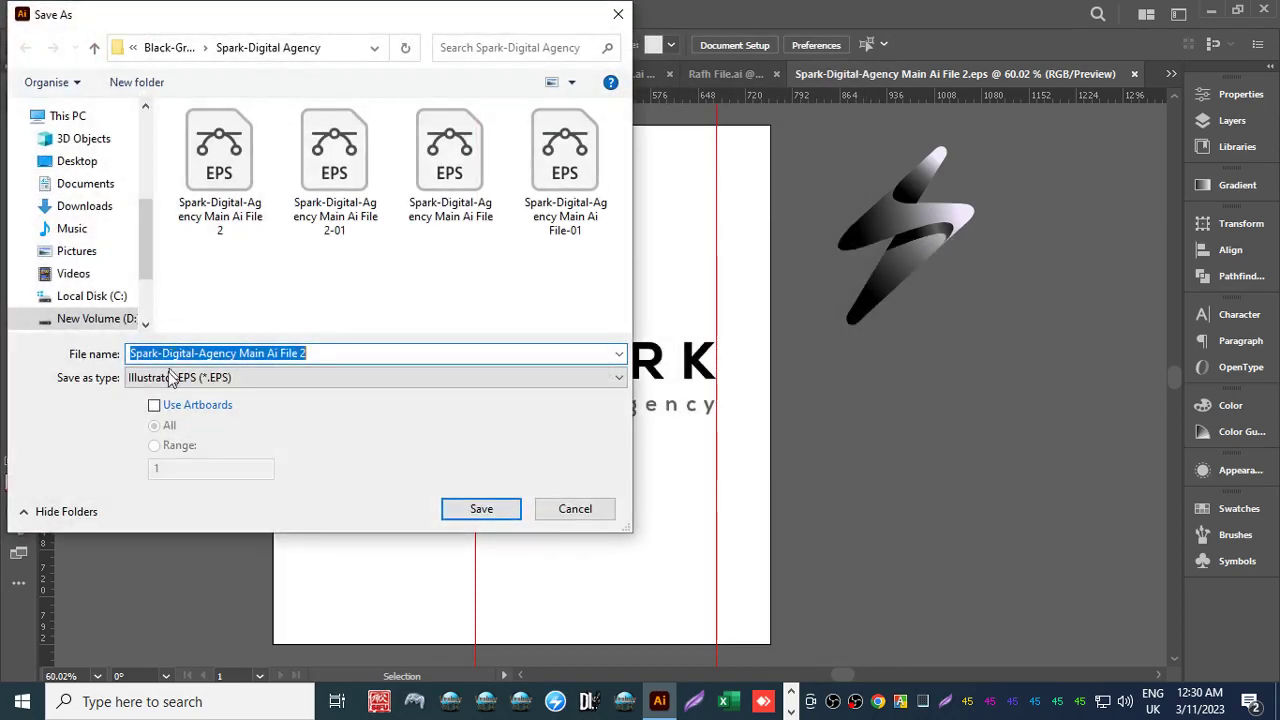
{"action": "left_click", "coordinate": [154, 405]}
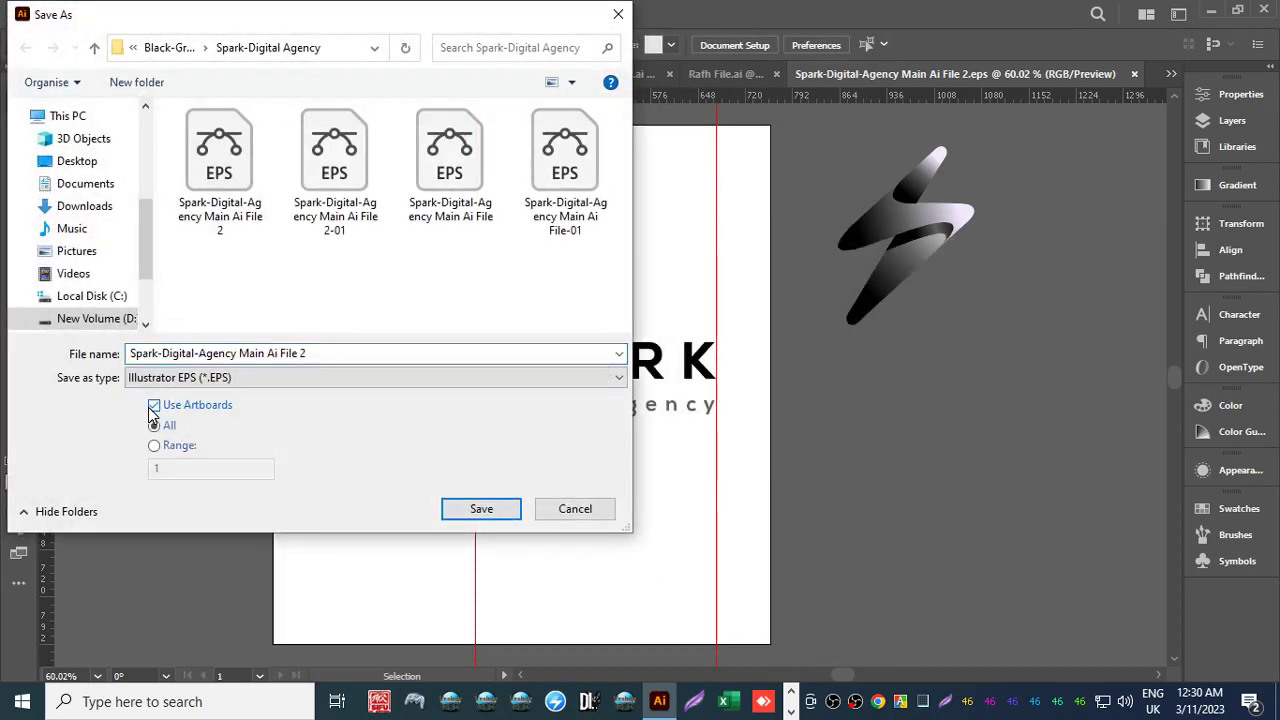
{"action": "left_click", "coordinate": [487, 513]}
{"action": "left_click", "coordinate": [808, 611]}
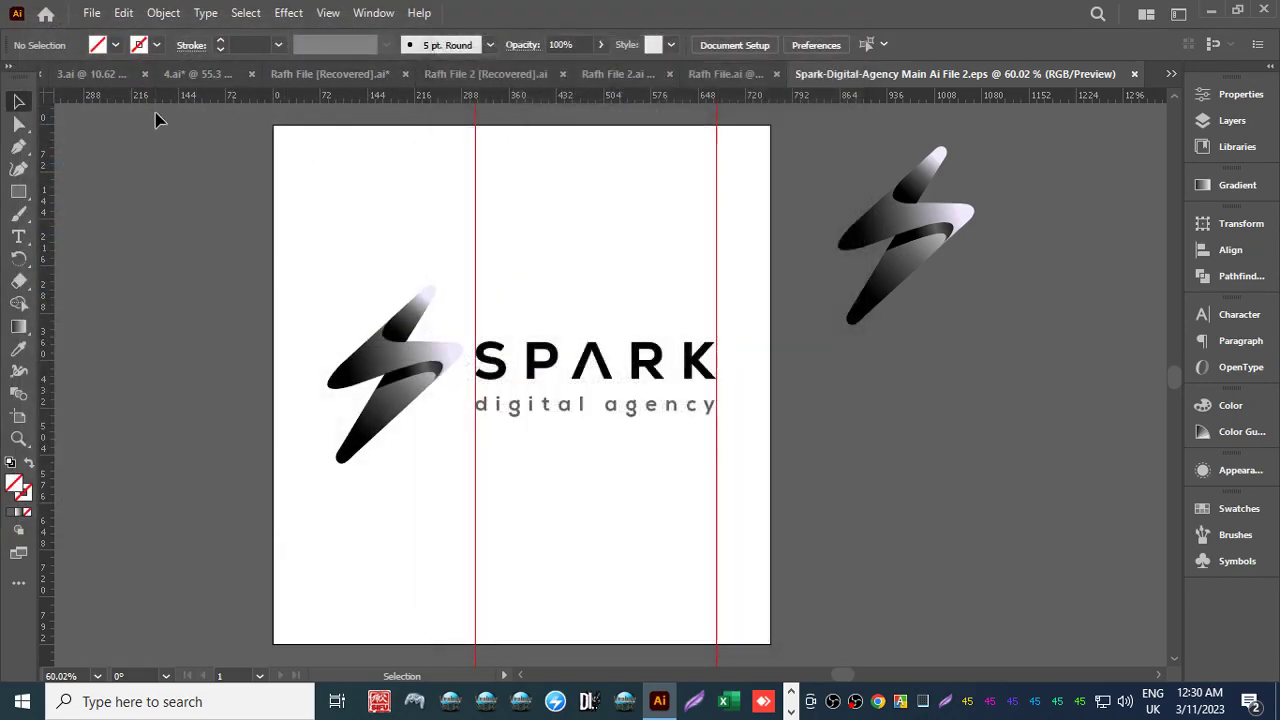
Save the EPS with artboards under the file name 1.
{"action": "left_click", "coordinate": [91, 13]}
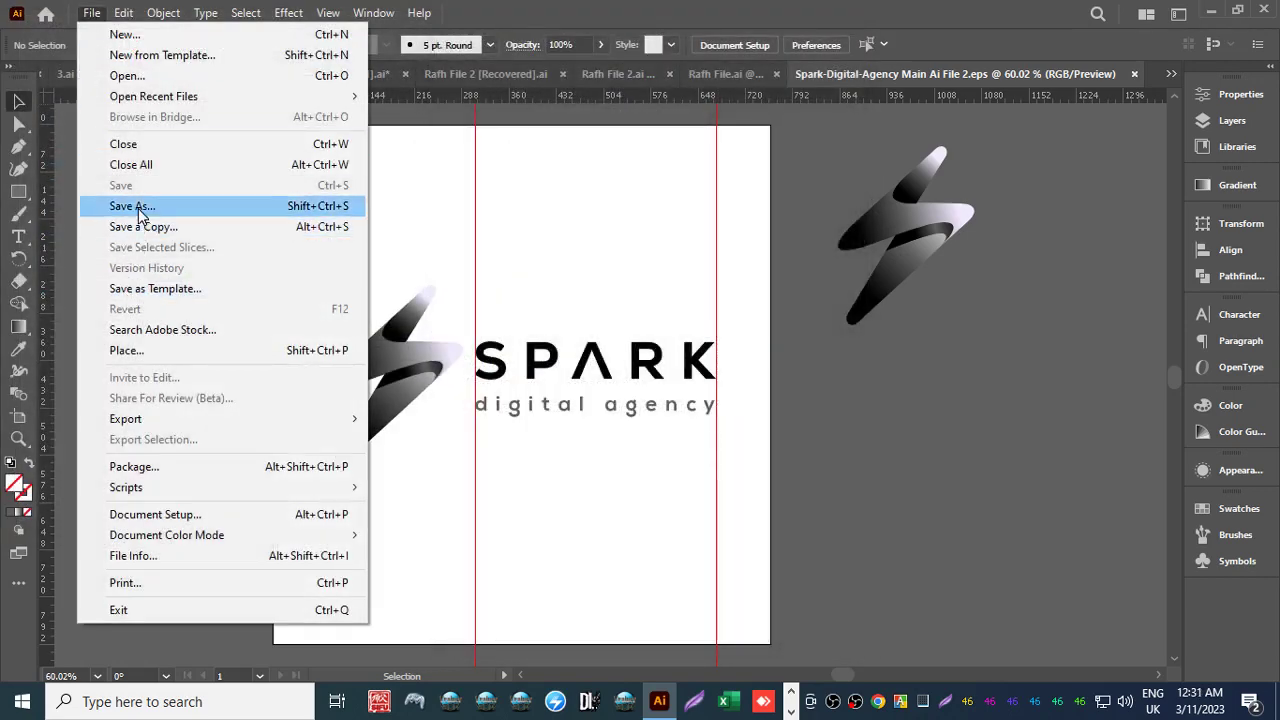
{"action": "left_click", "coordinate": [140, 212]}
{"action": "left_click", "coordinate": [154, 405]}
{"action": "left_click", "coordinate": [157, 356]}
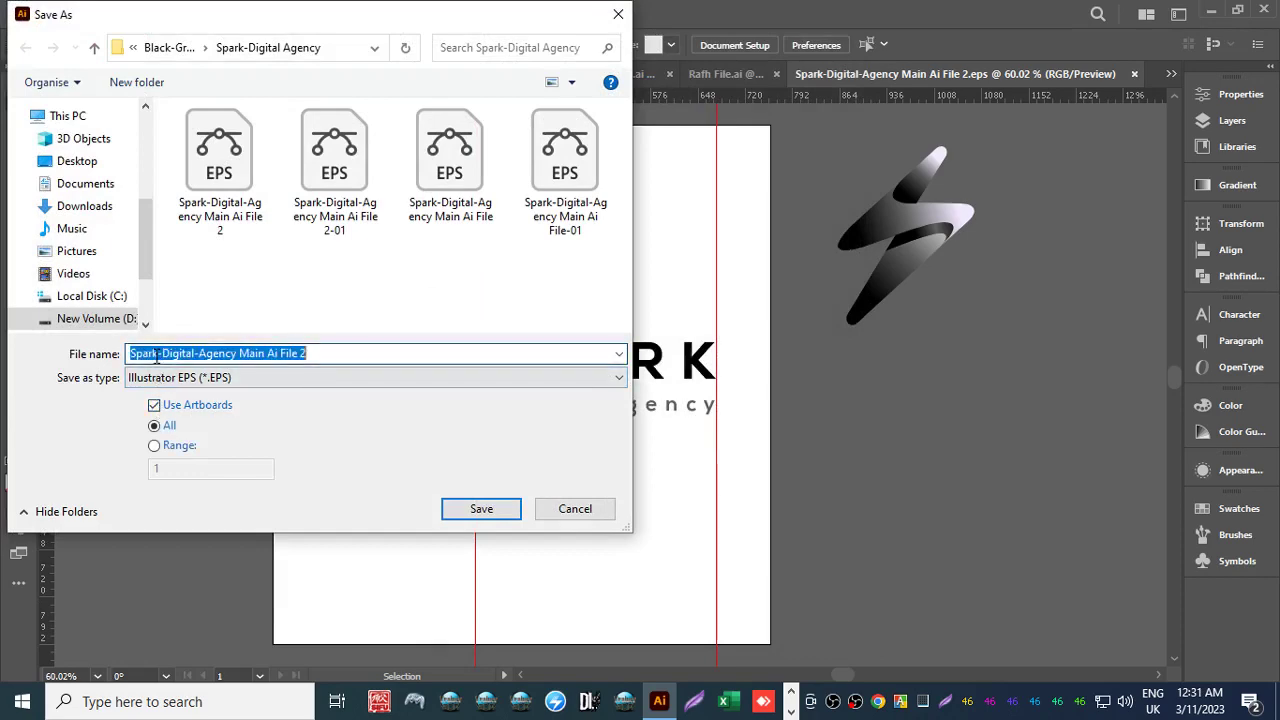
{"action": "type", "text": "1"}
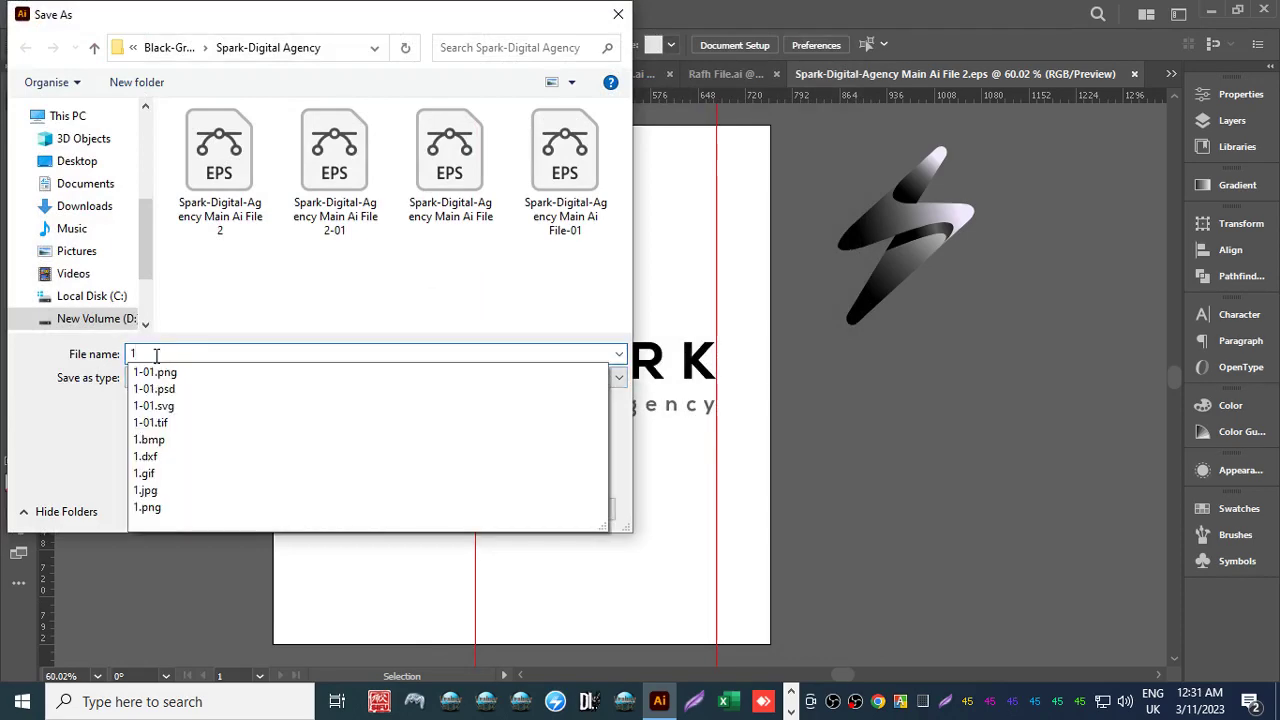
{"action": "key", "text": "Return"}
{"action": "key", "text": "Return"}
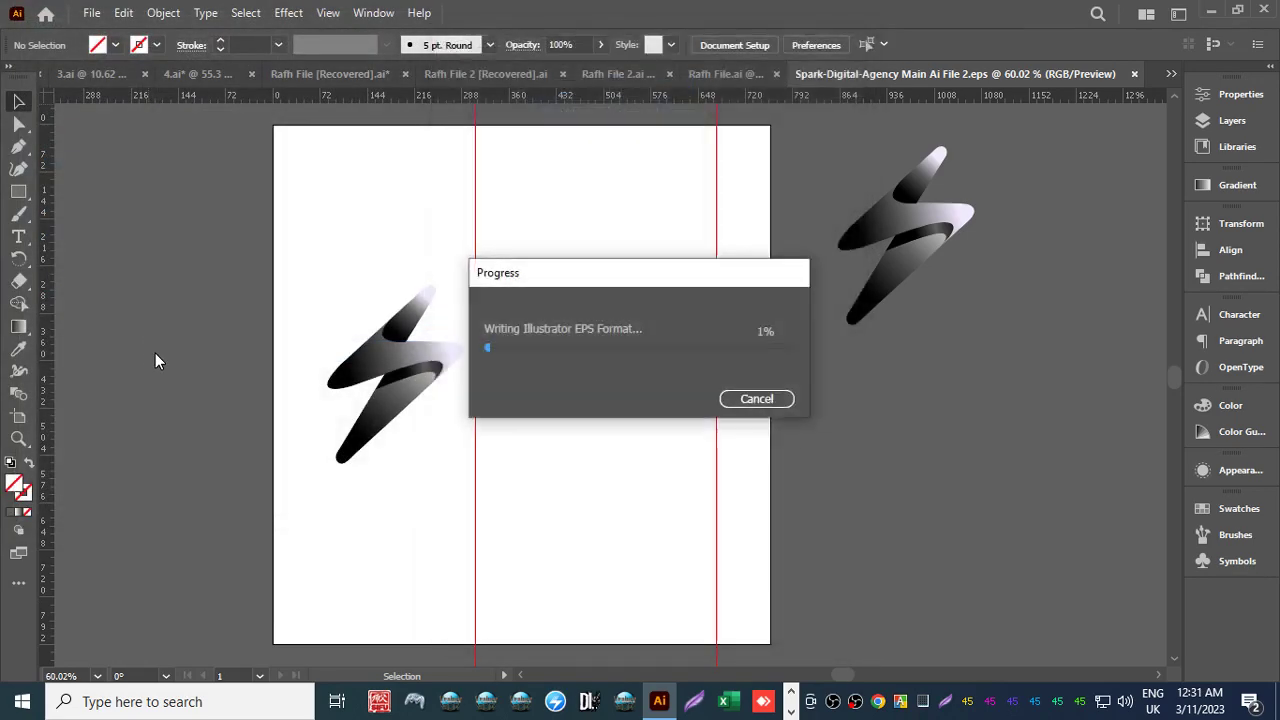
{"action": "left_click", "coordinate": [91, 13]}
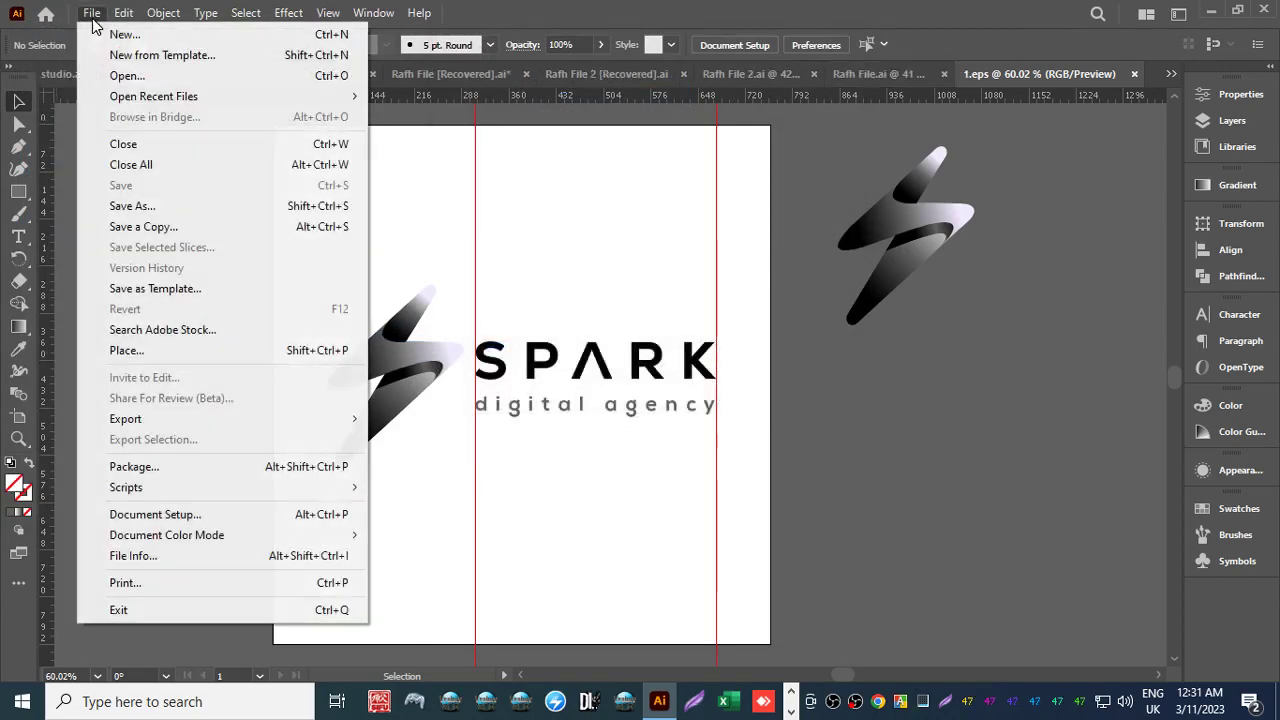
Save As from 1.eps, trying the Template, EPS, PDF and Illustrator formats.
{"action": "left_click", "coordinate": [132, 206]}
{"action": "left_click", "coordinate": [170, 380]}
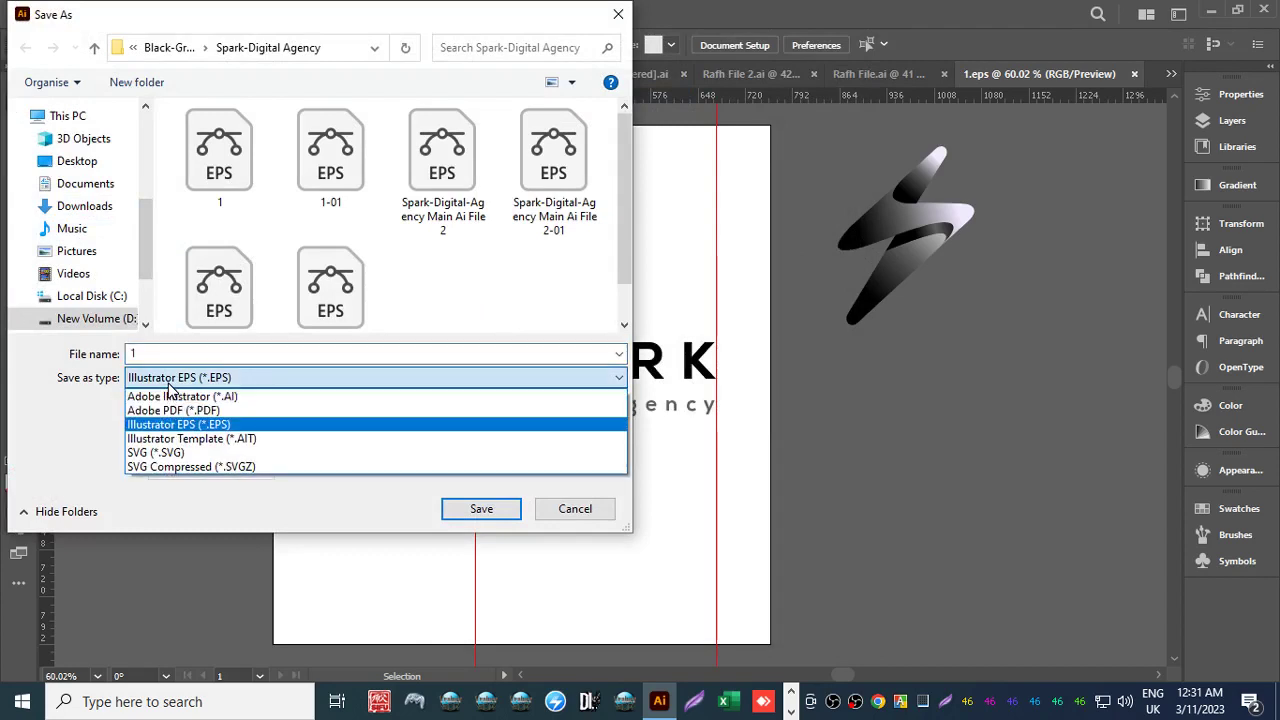
{"action": "left_click", "coordinate": [163, 432]}
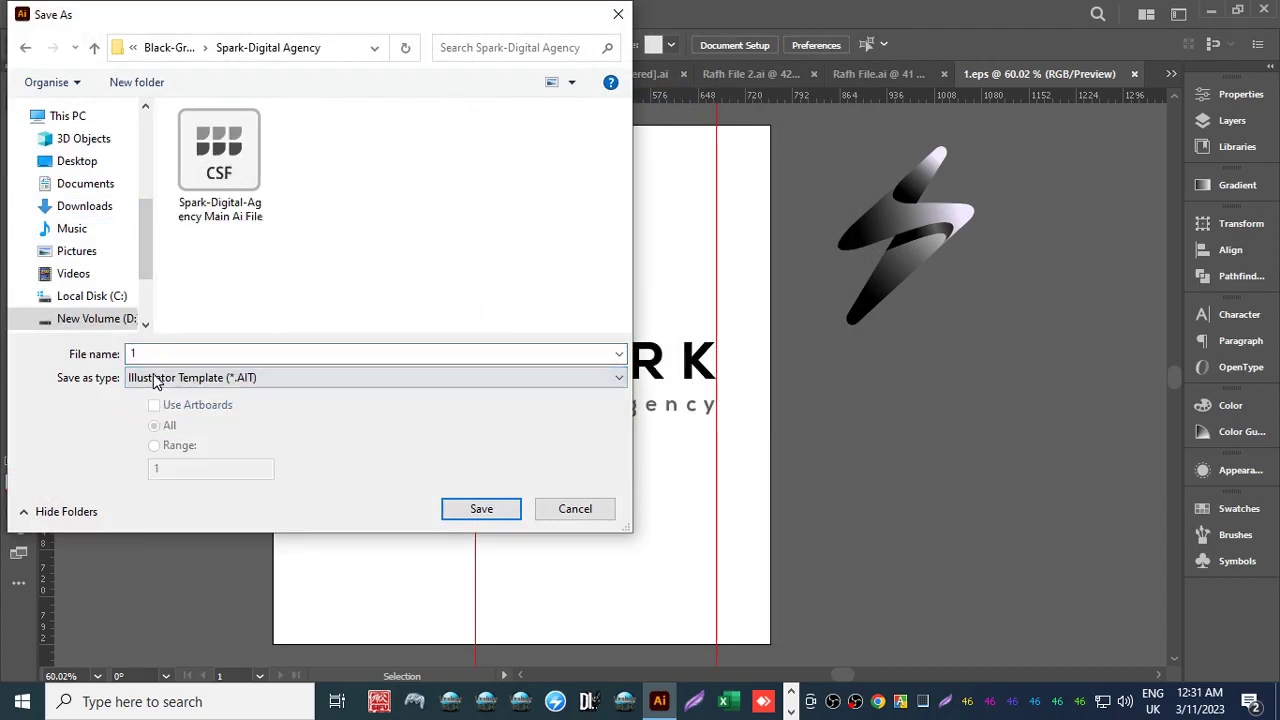
{"action": "left_click", "coordinate": [151, 378]}
{"action": "left_click", "coordinate": [155, 418]}
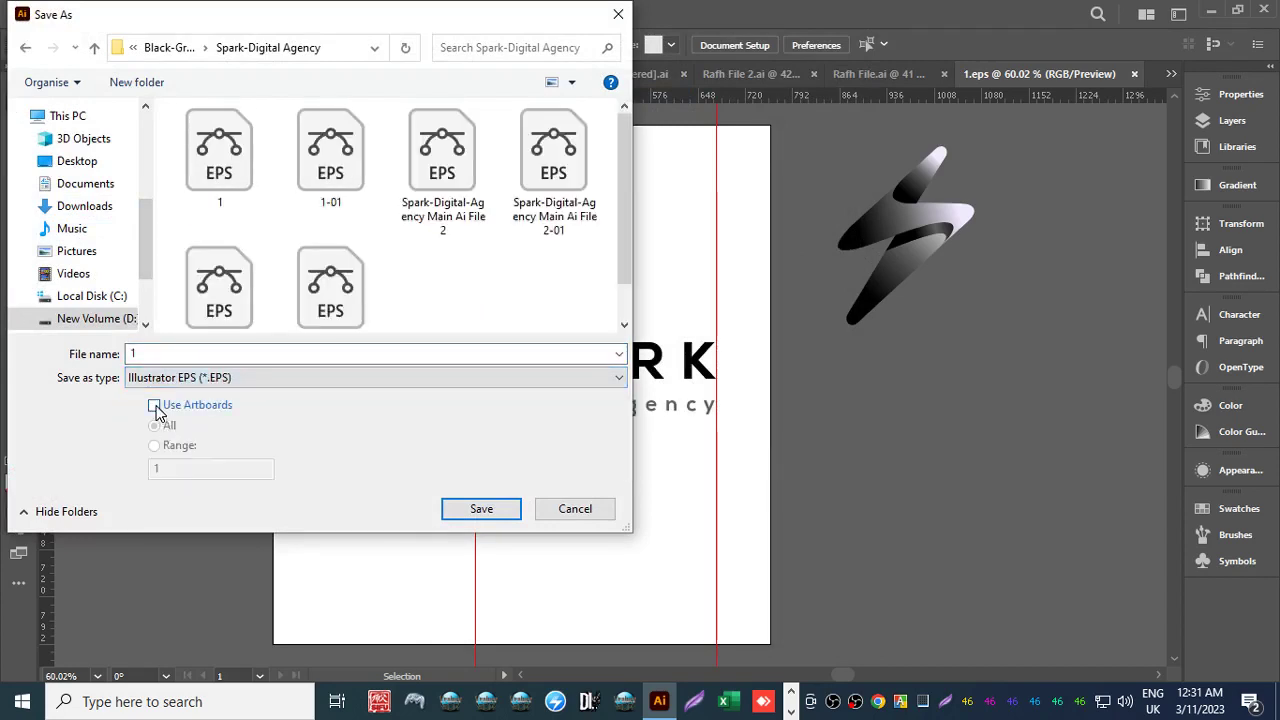
{"action": "left_click", "coordinate": [153, 378]}
{"action": "left_click", "coordinate": [157, 406]}
{"action": "left_click", "coordinate": [155, 380]}
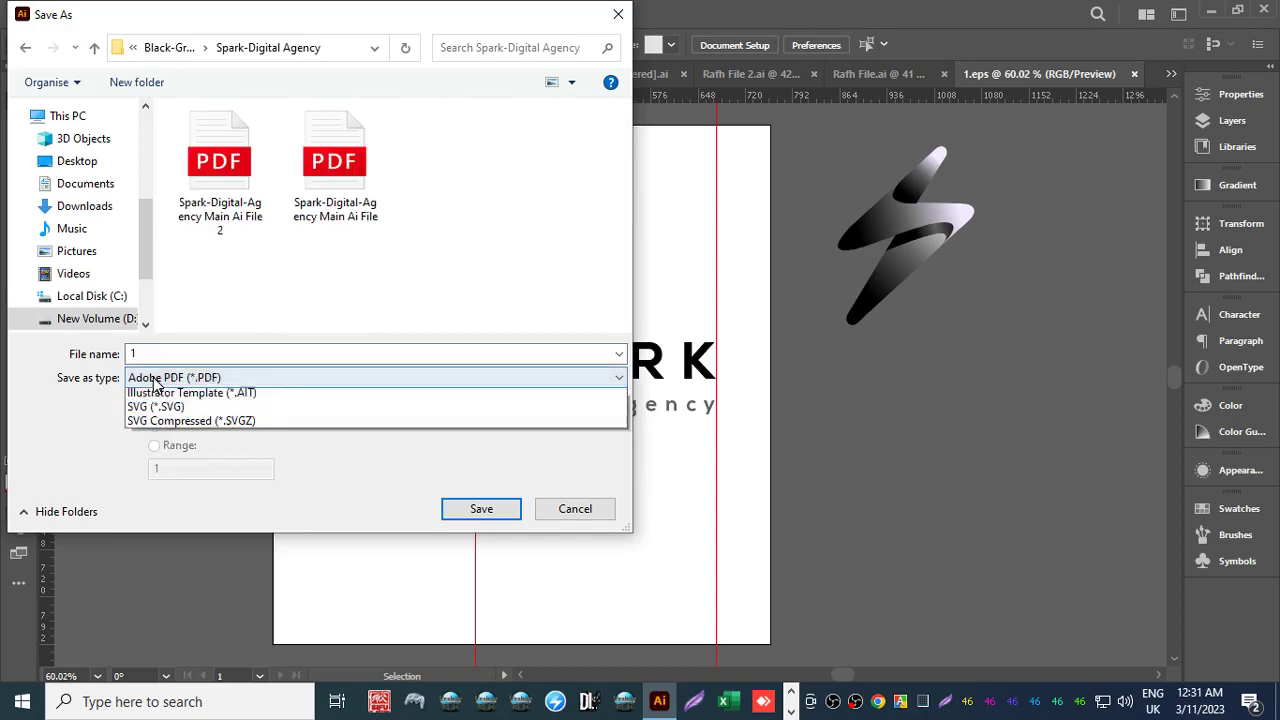
{"action": "left_click", "coordinate": [153, 396]}
Choose Illustrator Template (*.AIT) and save the logo as 1.ait.
{"action": "left_click", "coordinate": [153, 378]}
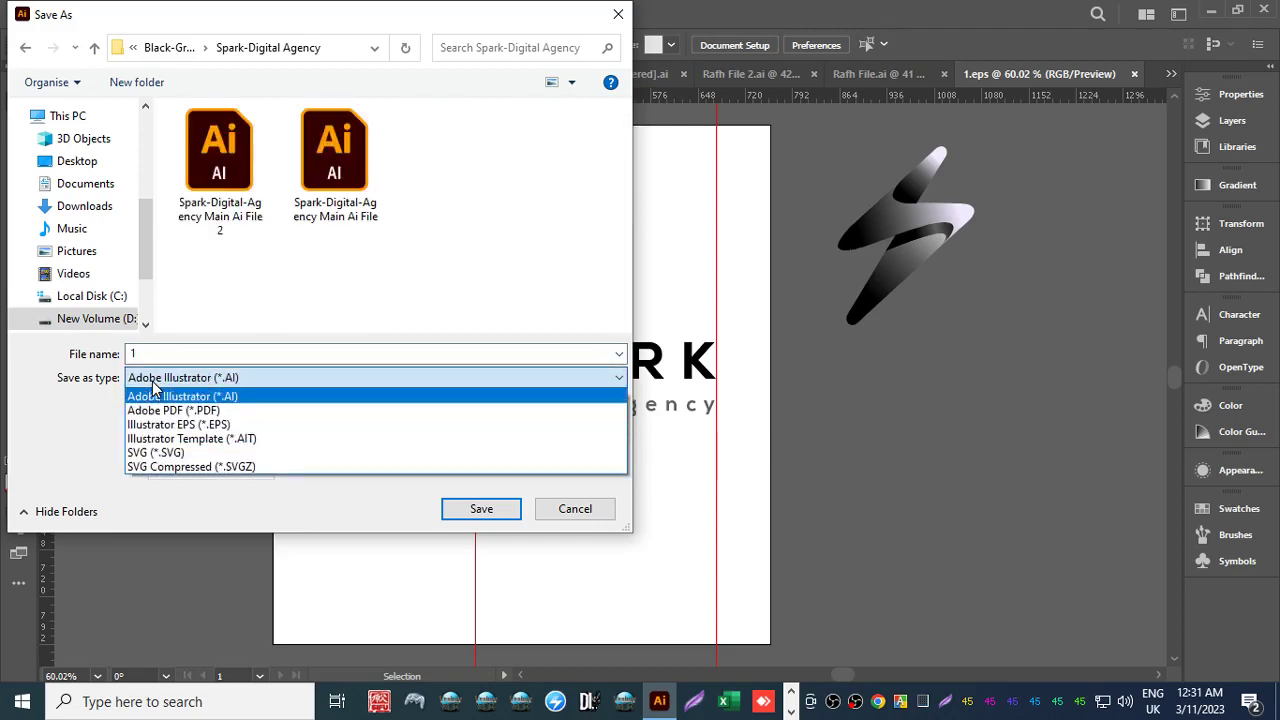
{"action": "left_click", "coordinate": [156, 438]}
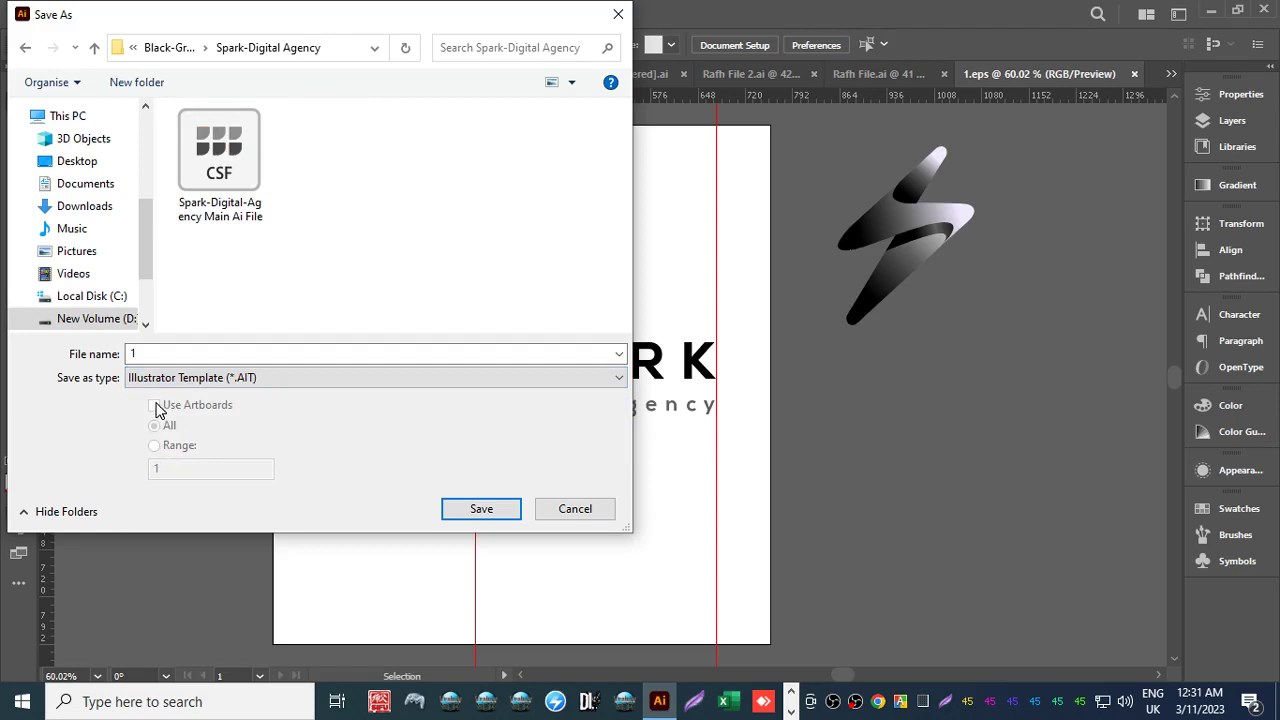
{"action": "left_click", "coordinate": [150, 378]}
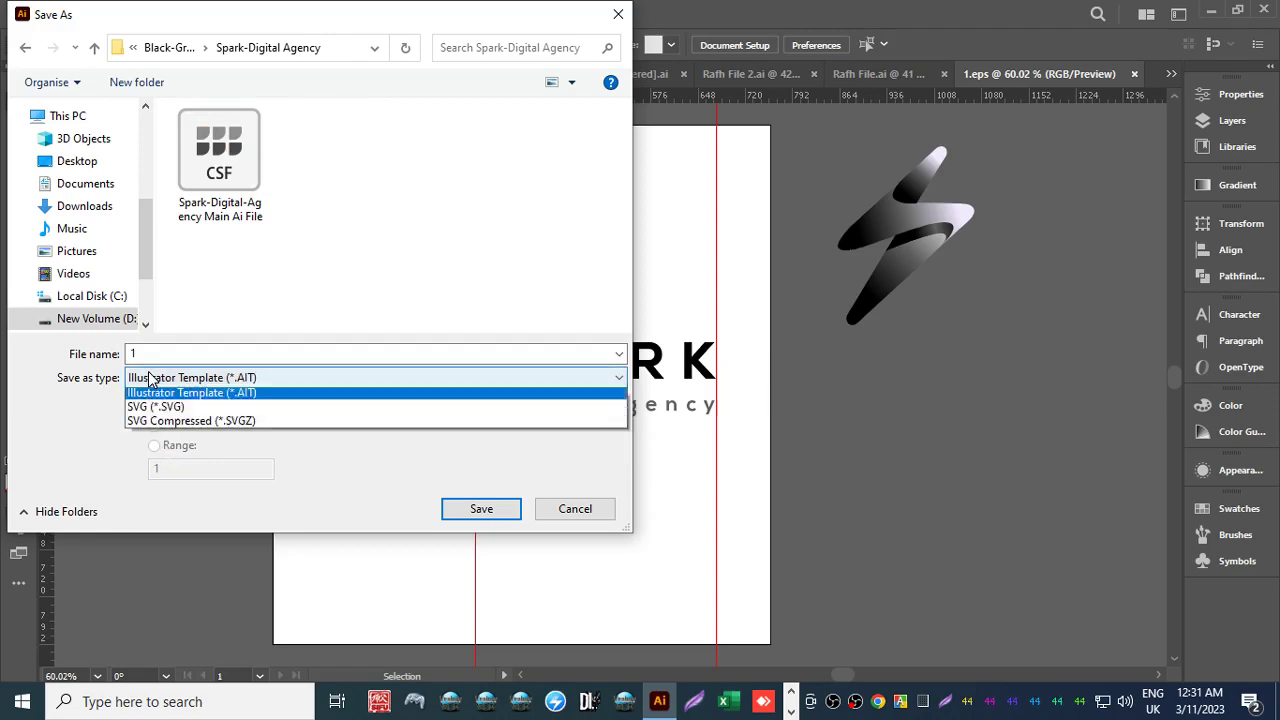
{"action": "left_click", "coordinate": [170, 439]}
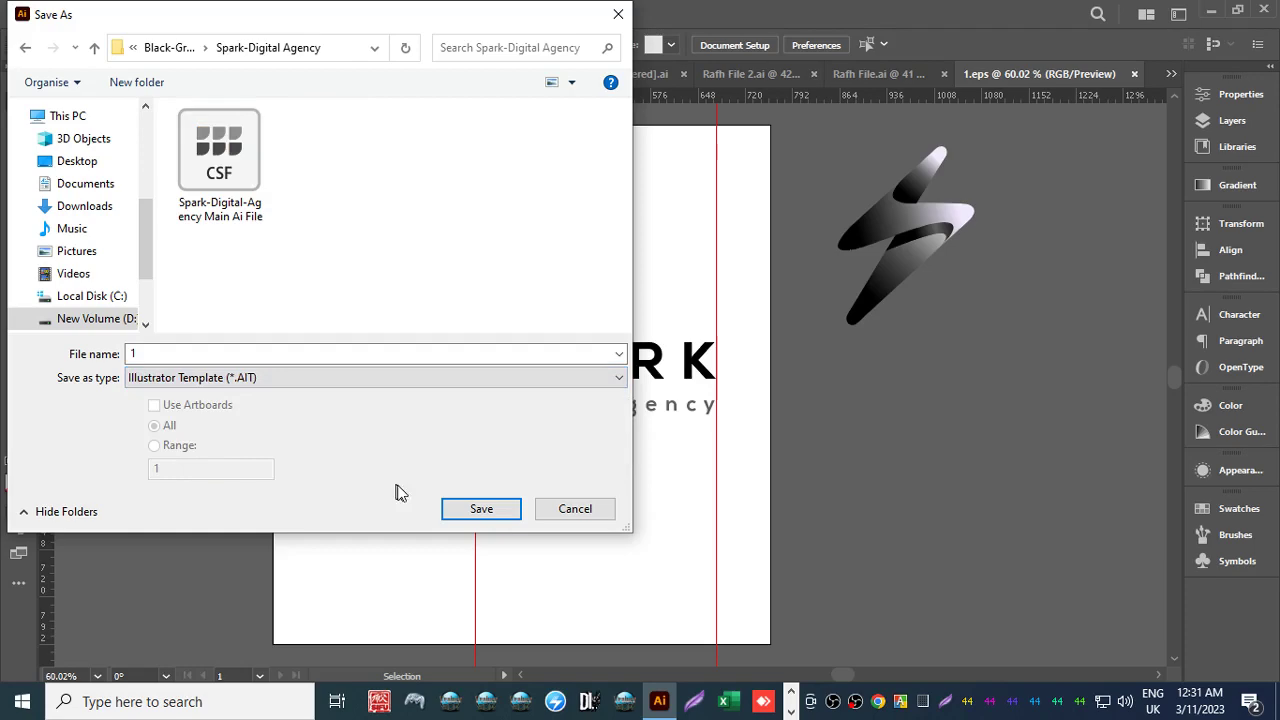
{"action": "left_click", "coordinate": [470, 510]}
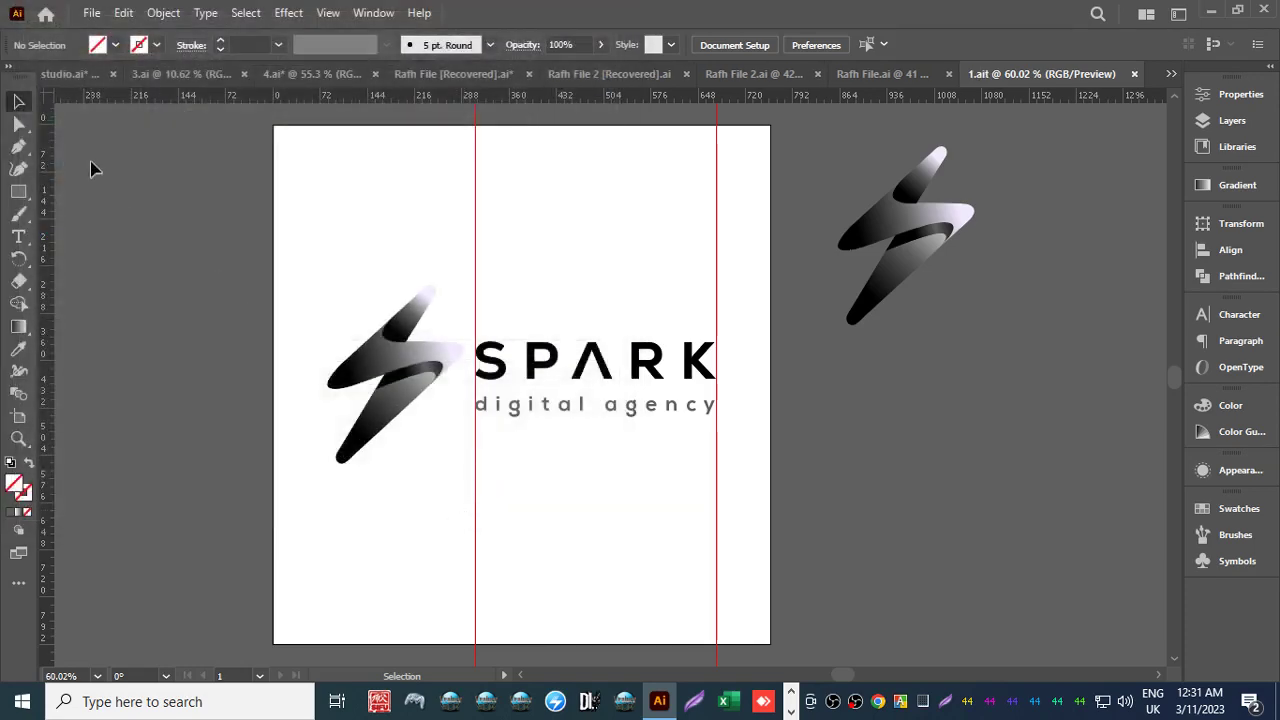
Try saving 1.ait as SVG, declining to overwrite the existing 1-01.svg.
{"action": "left_click", "coordinate": [93, 14]}
{"action": "left_click", "coordinate": [143, 206]}
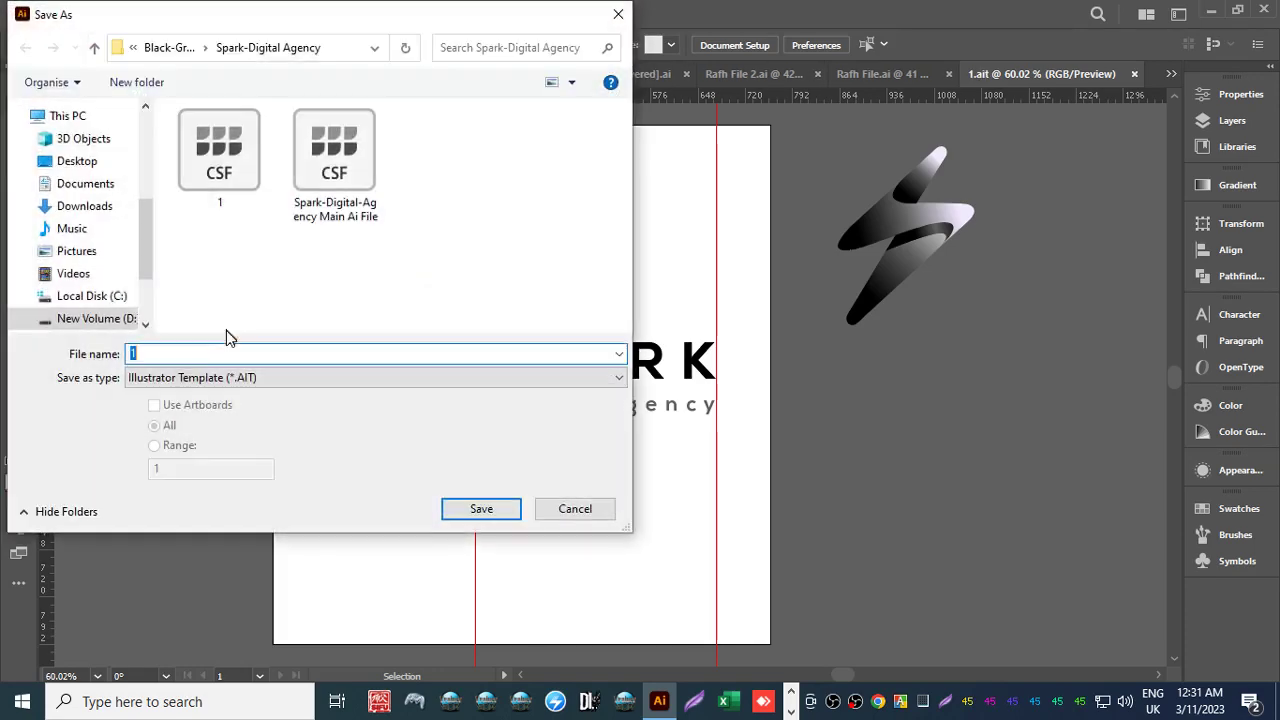
{"action": "left_click", "coordinate": [158, 387]}
{"action": "left_click", "coordinate": [163, 449]}
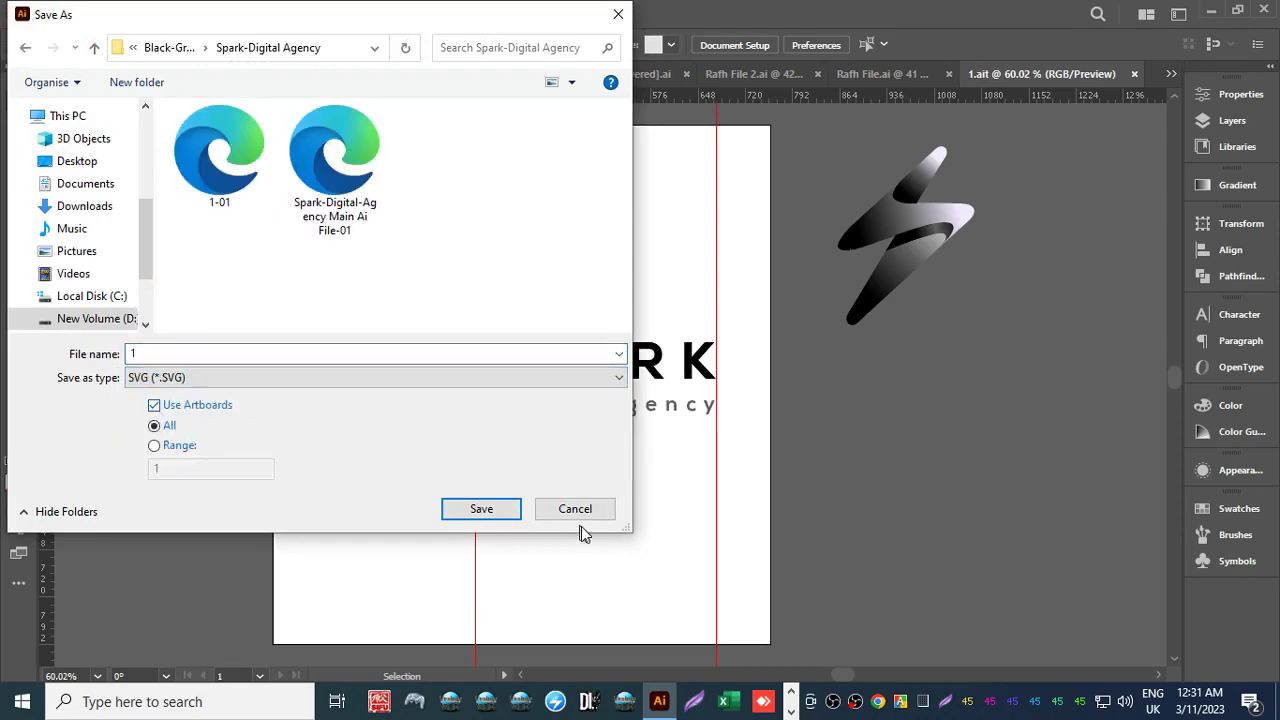
{"action": "left_click", "coordinate": [481, 509]}
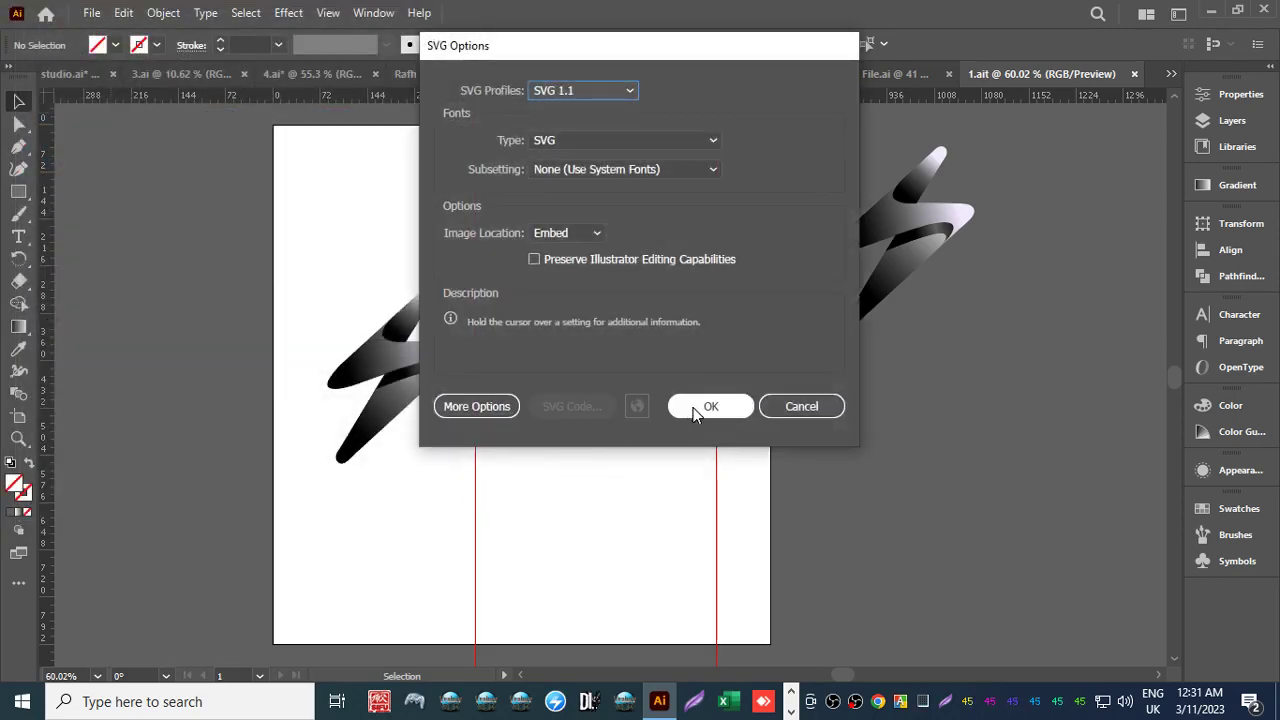
{"action": "left_click", "coordinate": [690, 405]}
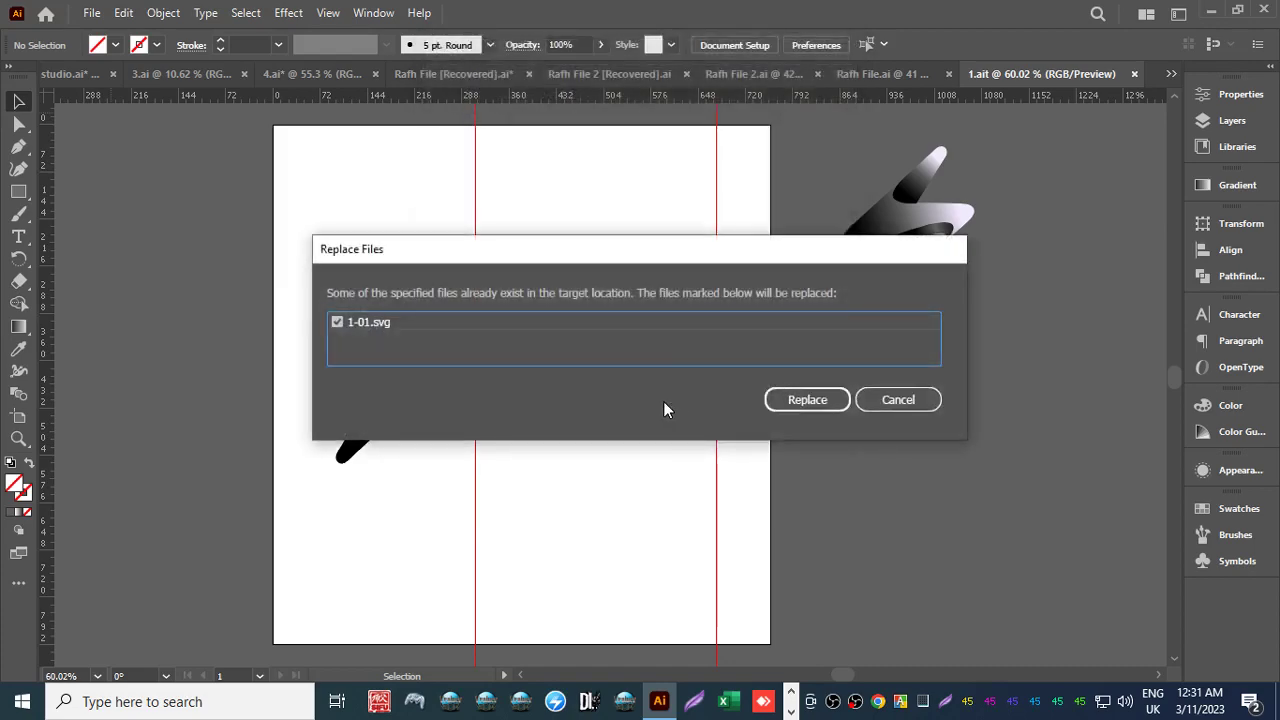
{"action": "left_click", "coordinate": [871, 409]}
Save the document as the Illustrator template named 2.
{"action": "left_click", "coordinate": [91, 12]}
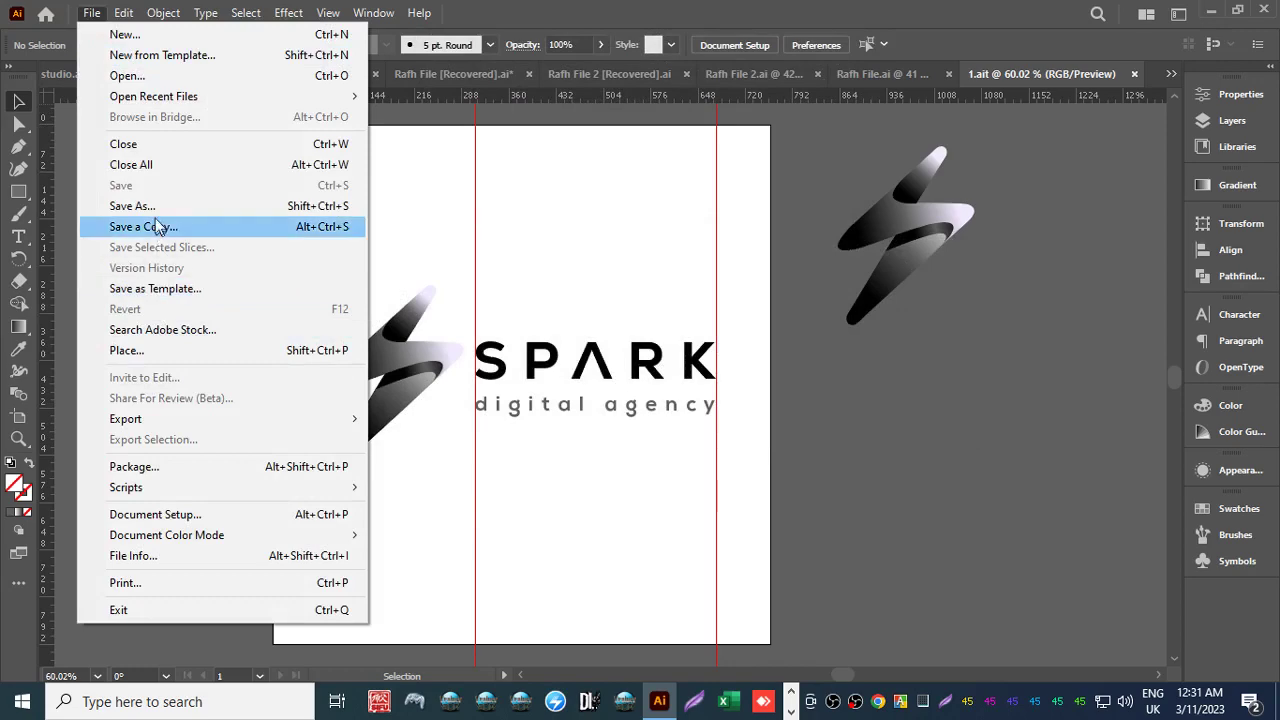
{"action": "left_click", "coordinate": [140, 206]}
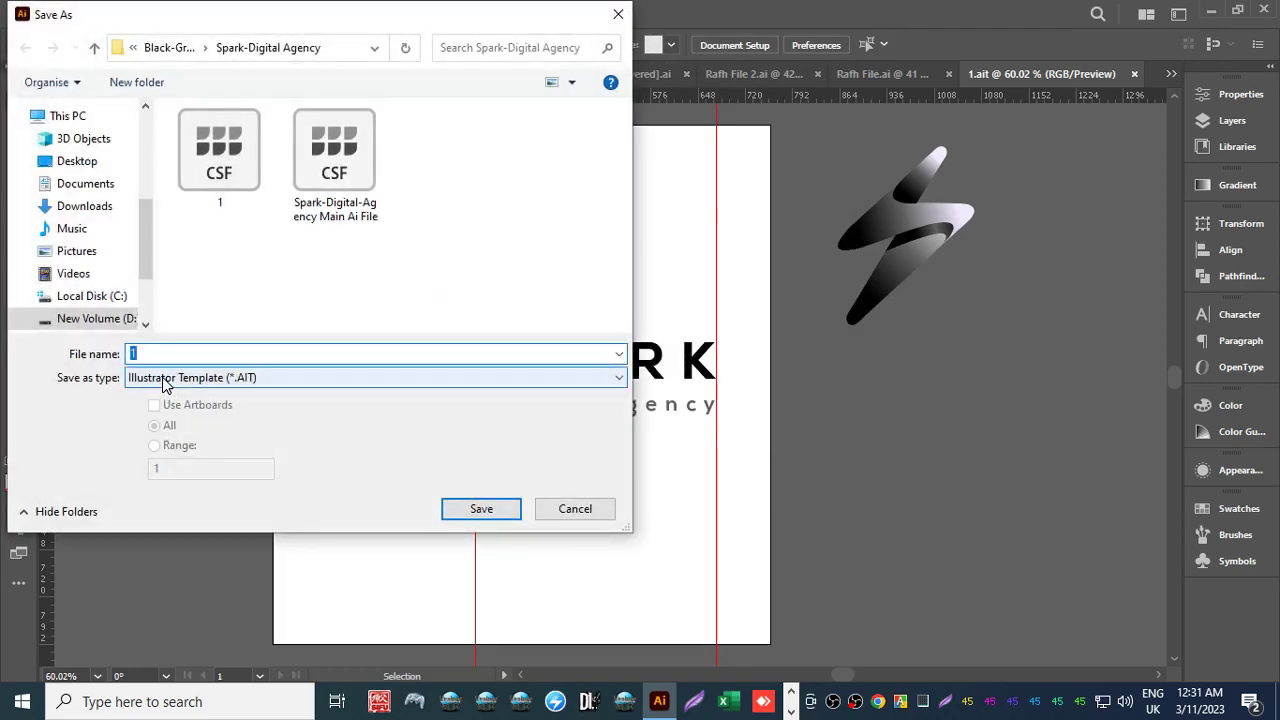
{"action": "type", "text": "2"}
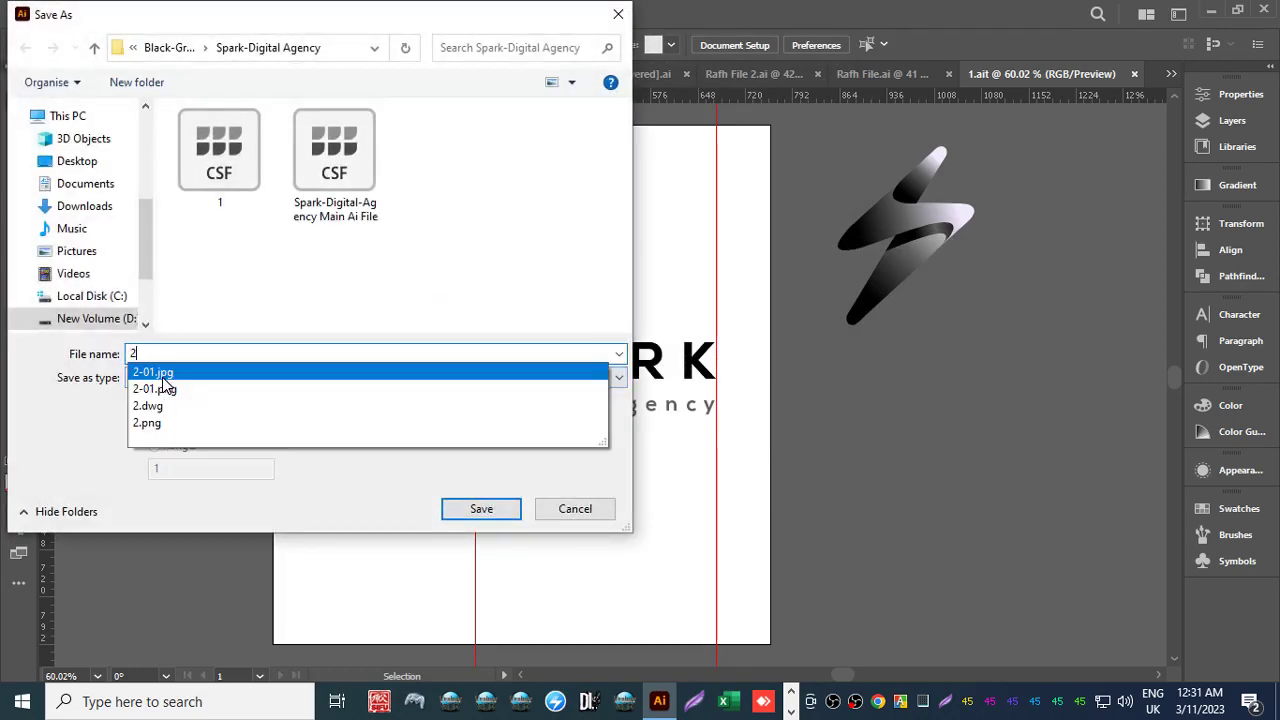
{"action": "key", "text": "Escape"}
{"action": "key", "text": "Escape"}
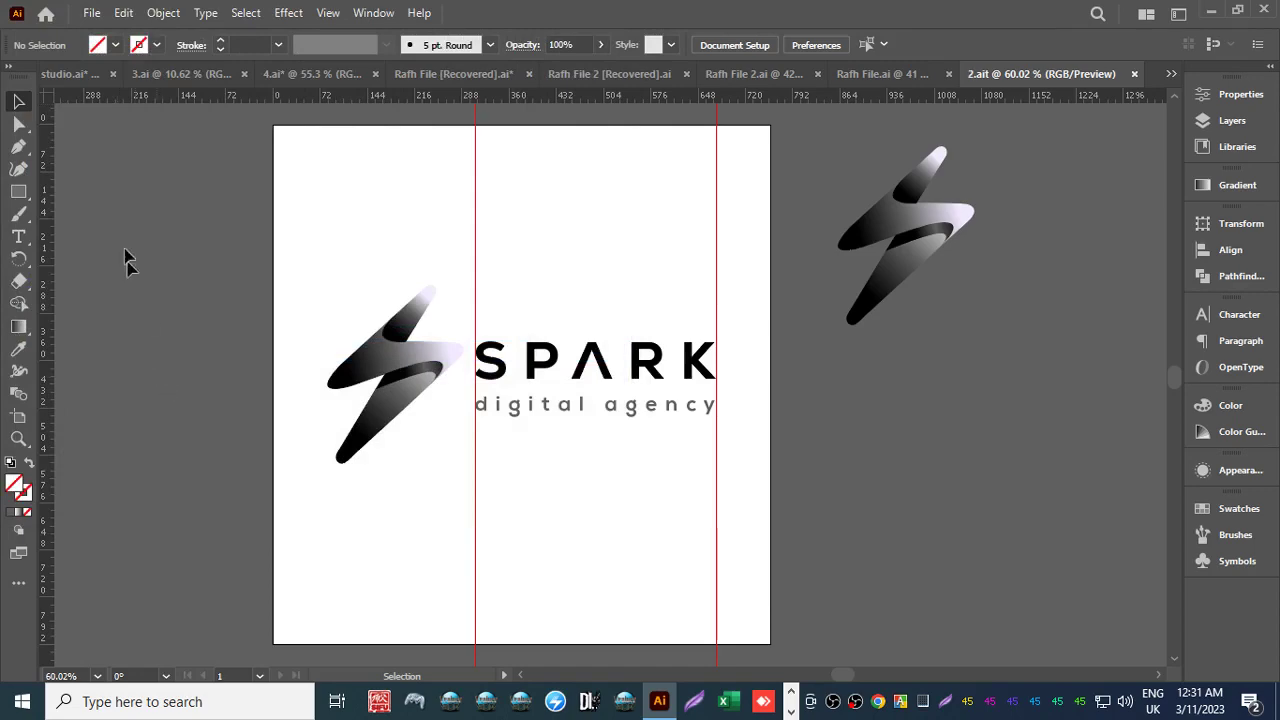
Save the logo as 2.svg with each artboard saved separately, accepting the SVG options.
{"action": "left_click", "coordinate": [89, 20]}
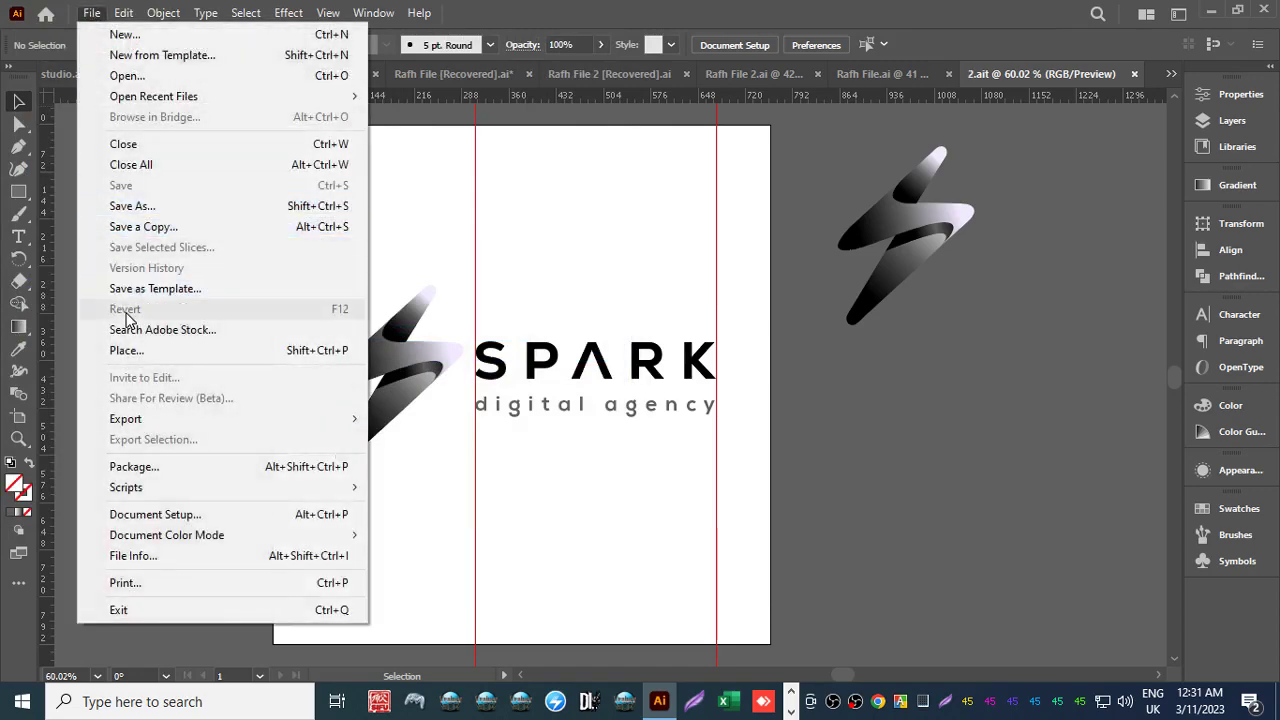
{"action": "left_click", "coordinate": [142, 207]}
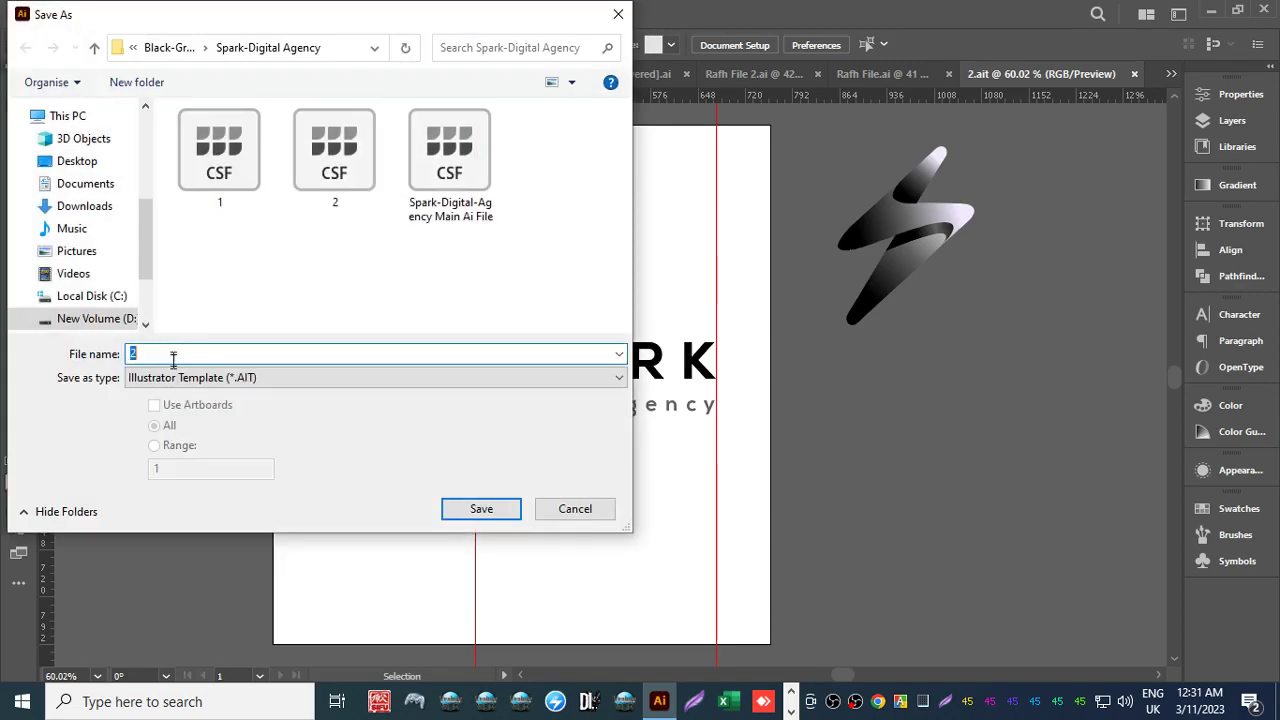
{"action": "left_click", "coordinate": [174, 378]}
{"action": "left_click", "coordinate": [174, 434]}
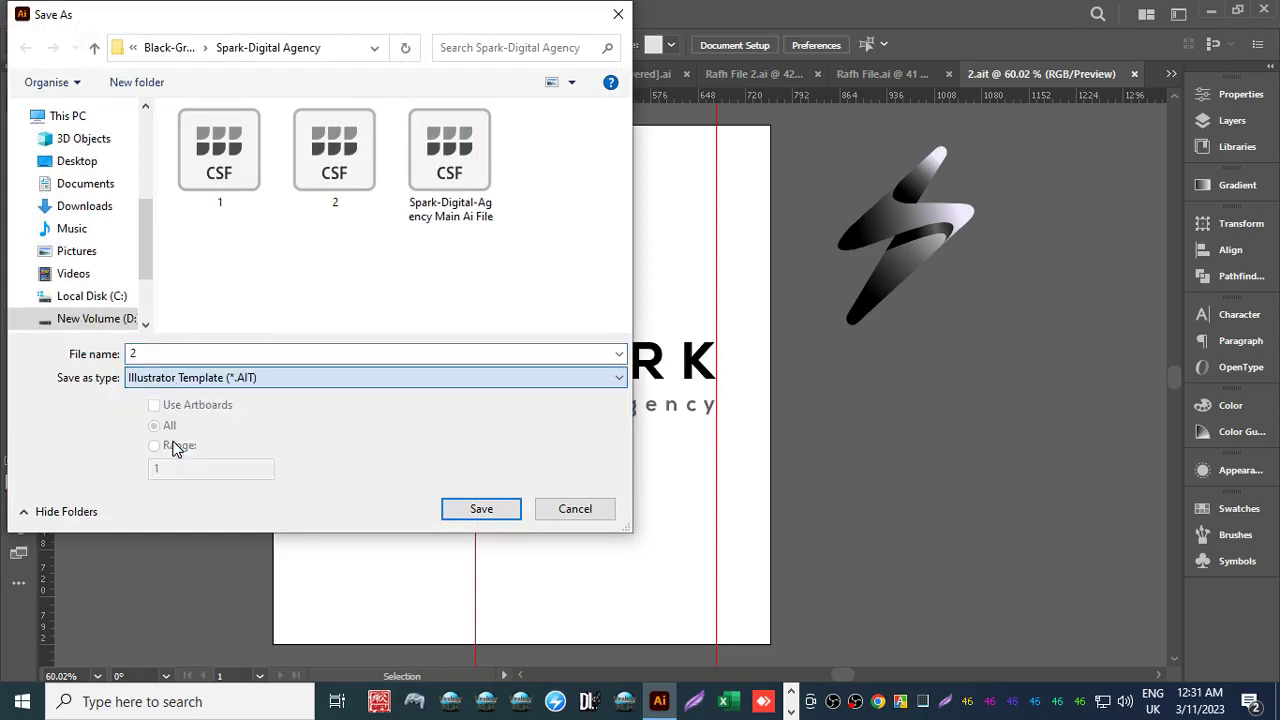
{"action": "left_click", "coordinate": [172, 378]}
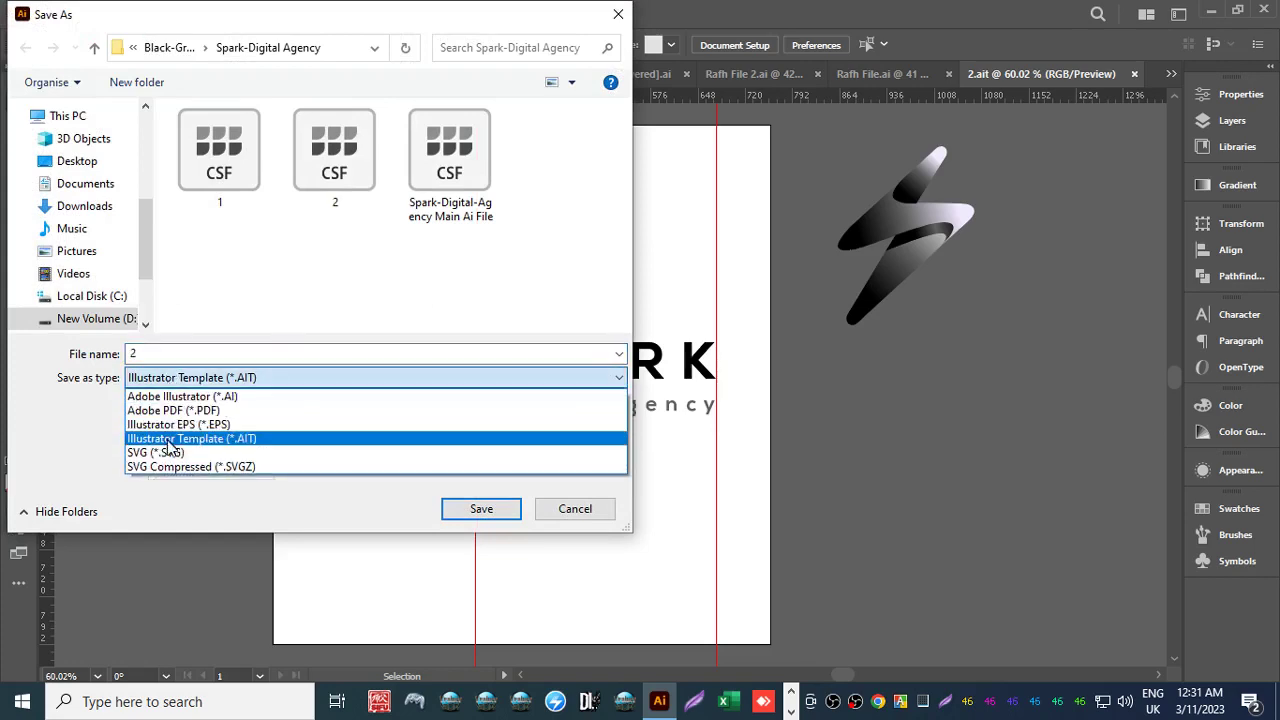
{"action": "left_click", "coordinate": [168, 458]}
{"action": "left_click", "coordinate": [154, 405]}
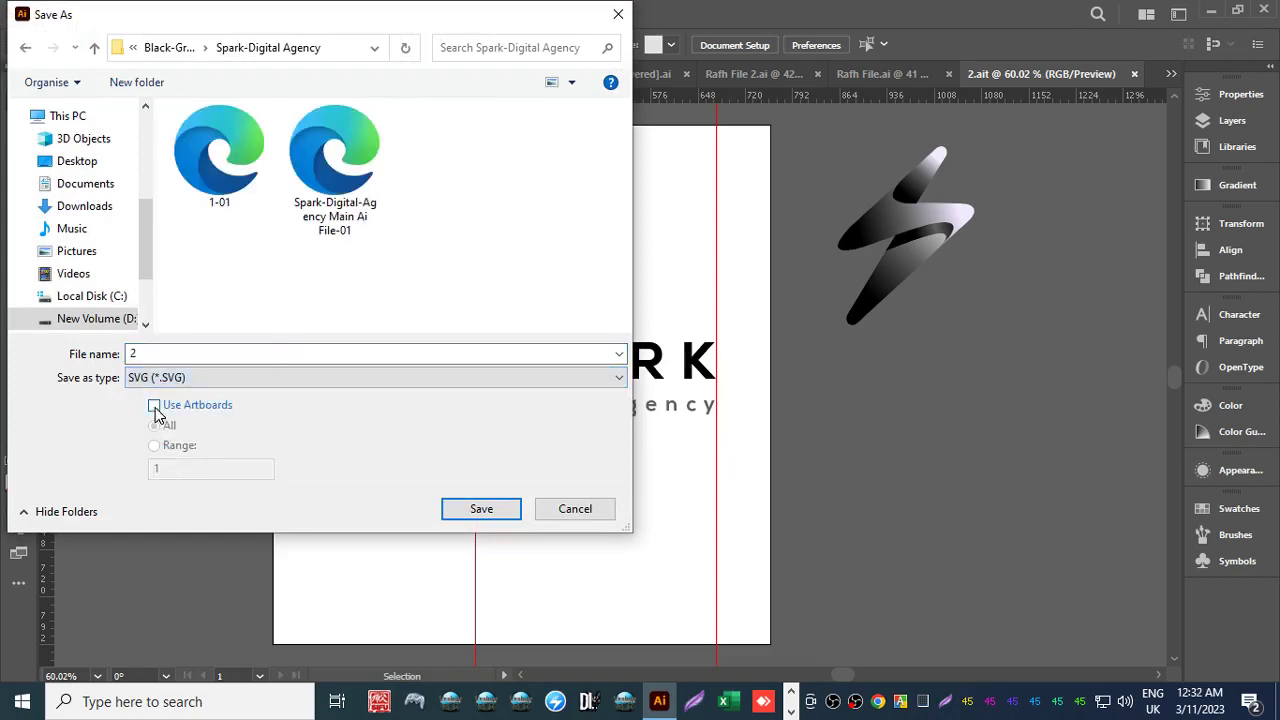
{"action": "left_click", "coordinate": [452, 505]}
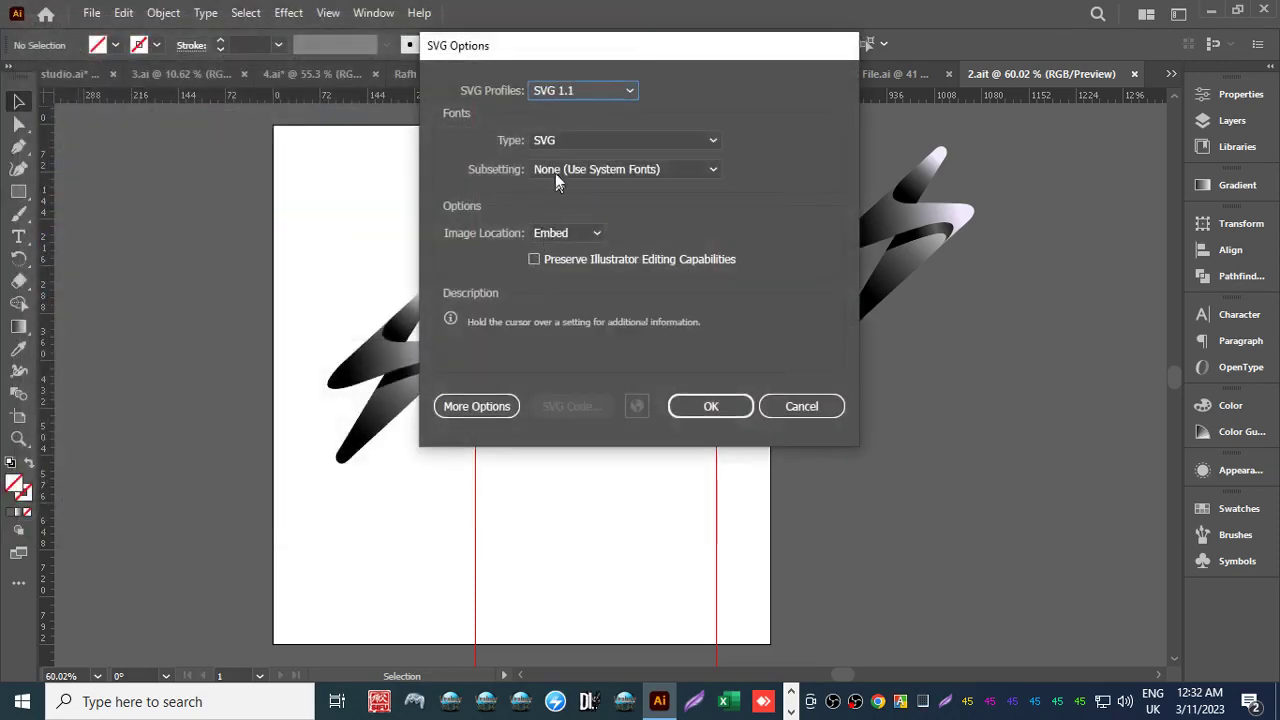
{"action": "left_click", "coordinate": [672, 404]}
Save a compressed SVG copy named 1.svgz per artboard, accepting the SVG options.
{"action": "left_click", "coordinate": [92, 14]}
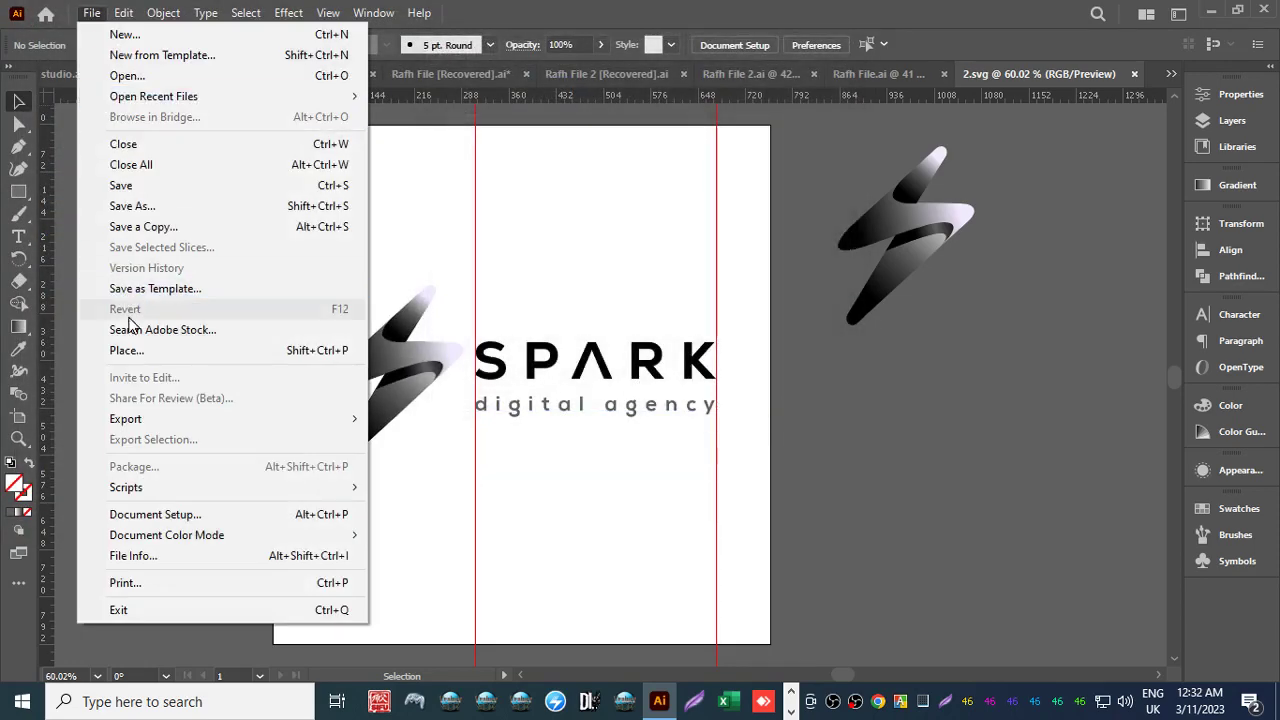
{"action": "left_click", "coordinate": [137, 206]}
{"action": "left_click", "coordinate": [160, 378]}
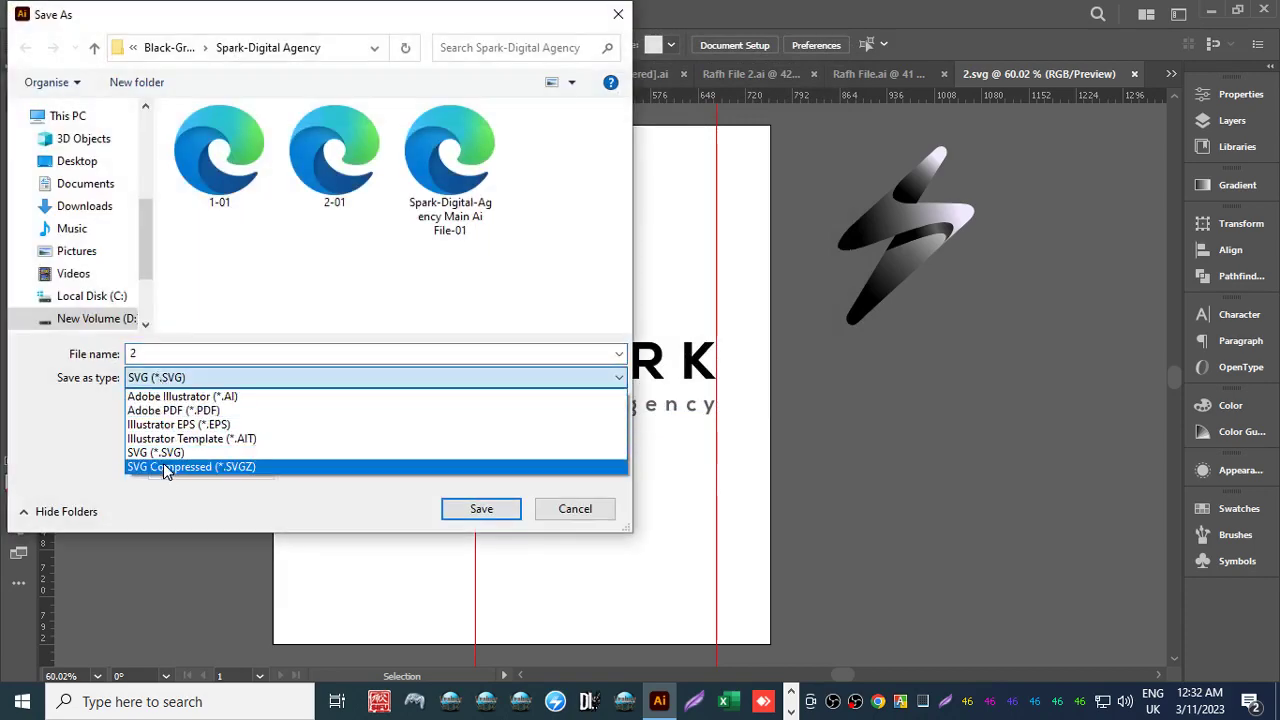
{"action": "left_click", "coordinate": [163, 467]}
{"action": "left_click", "coordinate": [154, 405]}
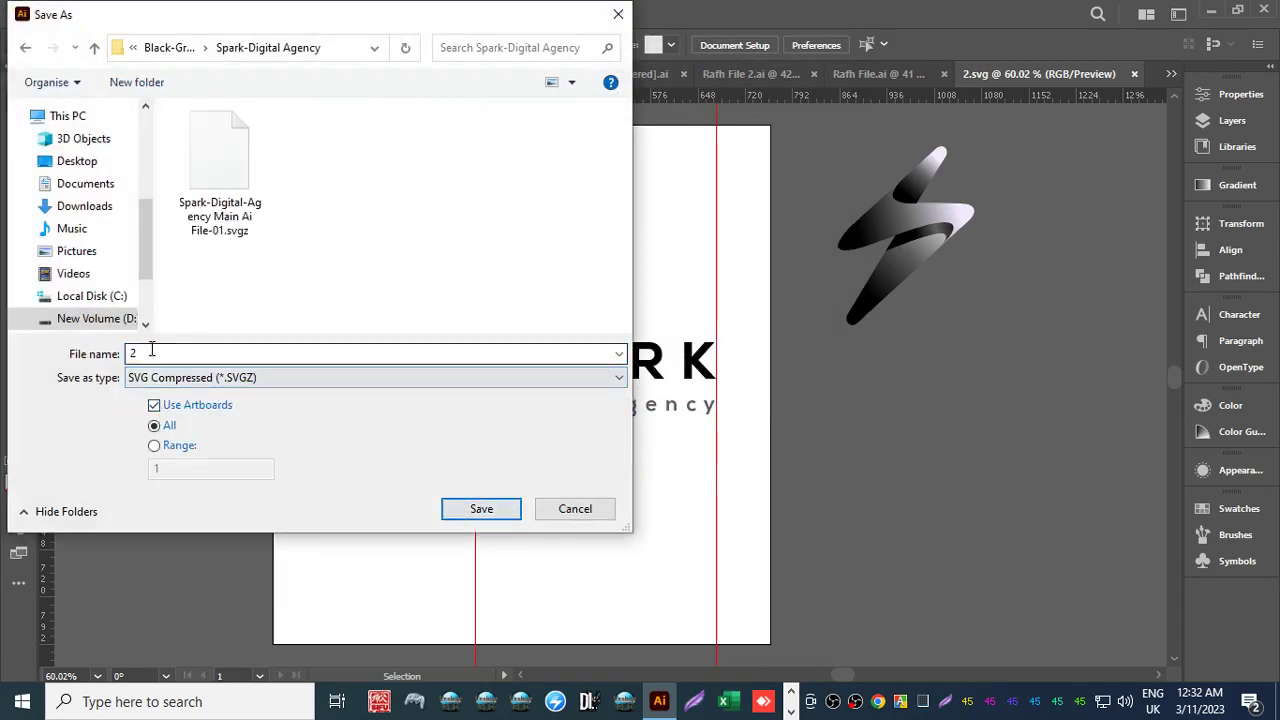
{"action": "double_click", "coordinate": [137, 354]}
{"action": "type", "text": "1"}
{"action": "key", "text": "Return"}
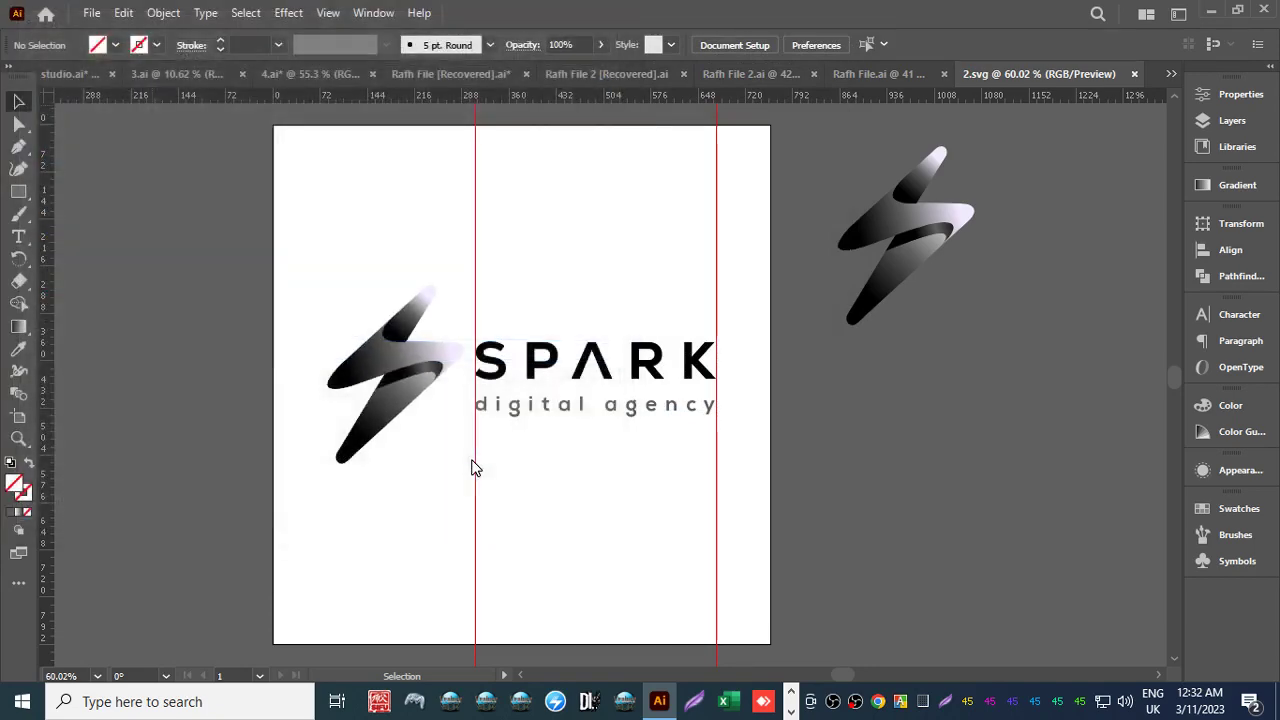
{"action": "left_click", "coordinate": [680, 406]}
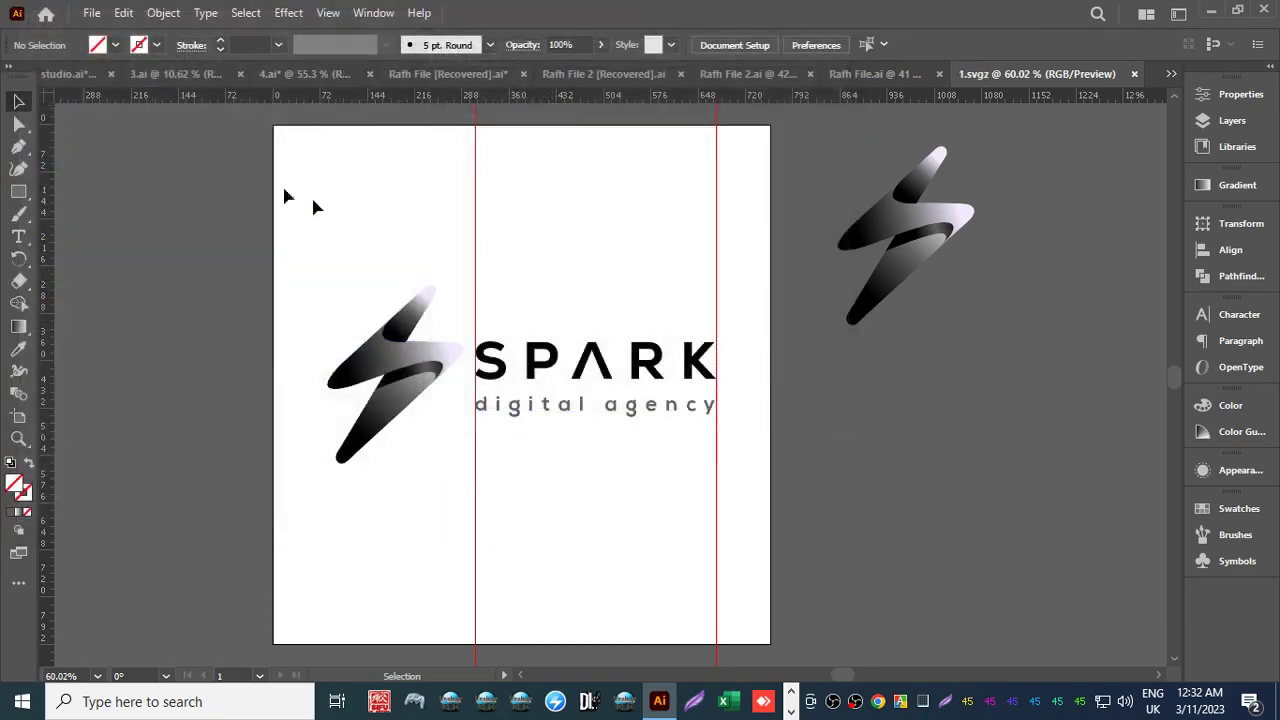
{"action": "left_click", "coordinate": [91, 13]}
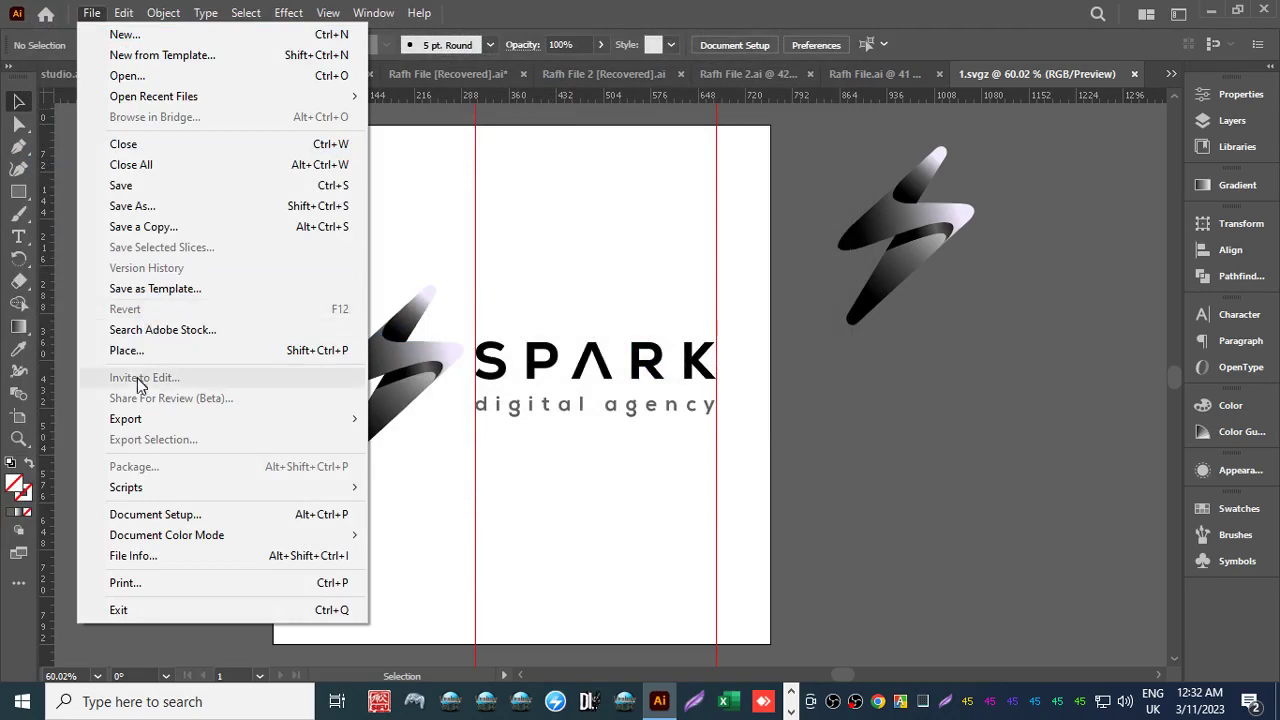
Open Save for Web (Legacy), fit the logo on screen, and switch the format to GIF.
{"action": "mouse_move", "coordinate": [140, 420]}
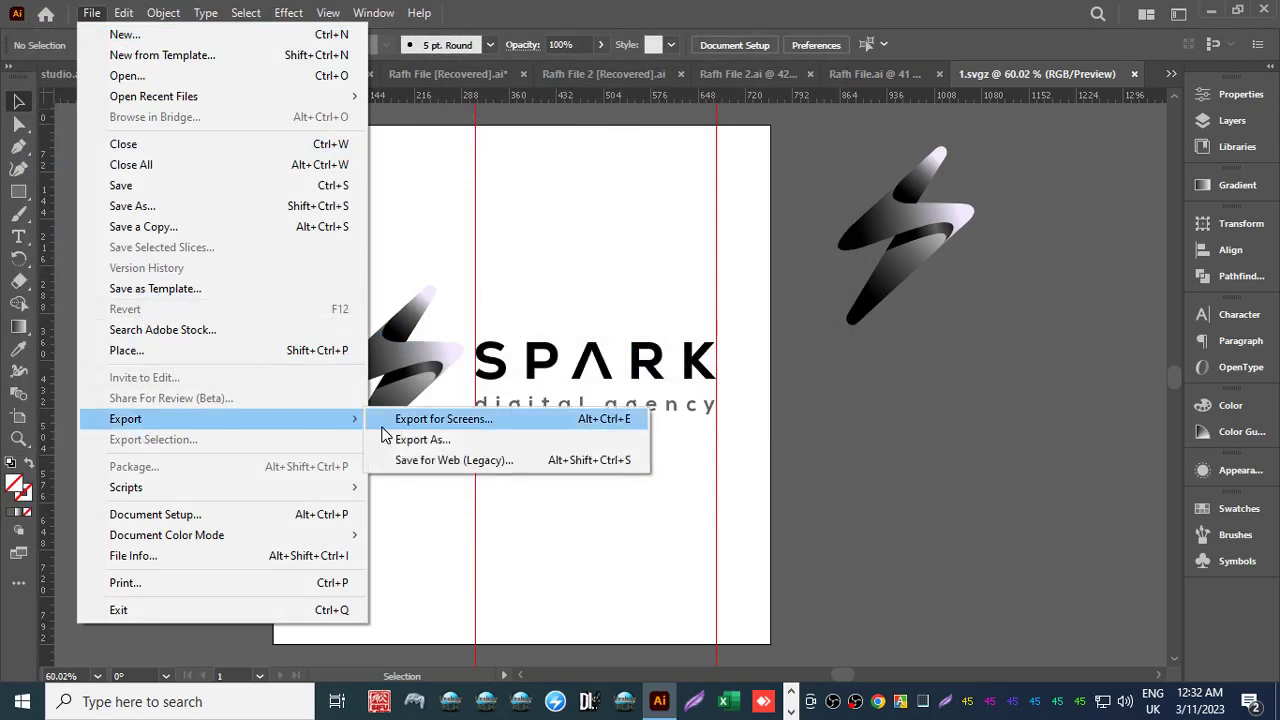
{"action": "left_click", "coordinate": [420, 460]}
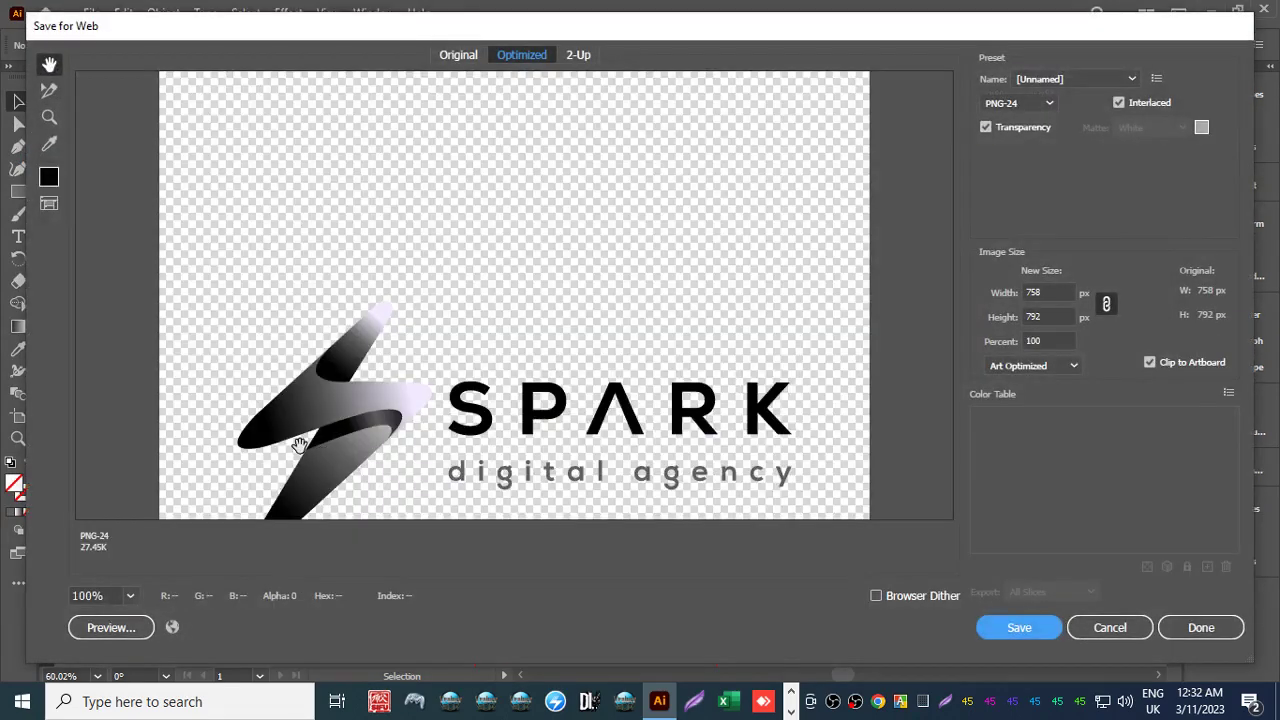
{"action": "left_click", "coordinate": [129, 595]}
{"action": "left_click", "coordinate": [200, 552]}
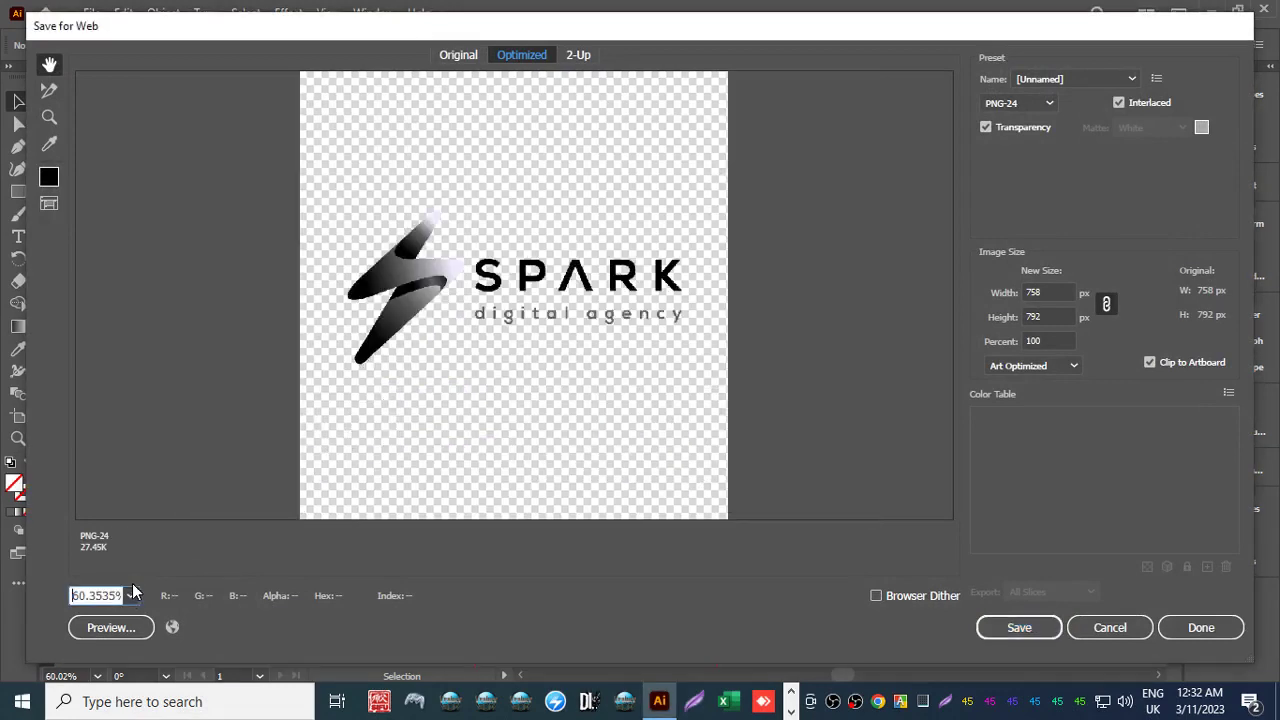
{"action": "left_click", "coordinate": [1019, 104]}
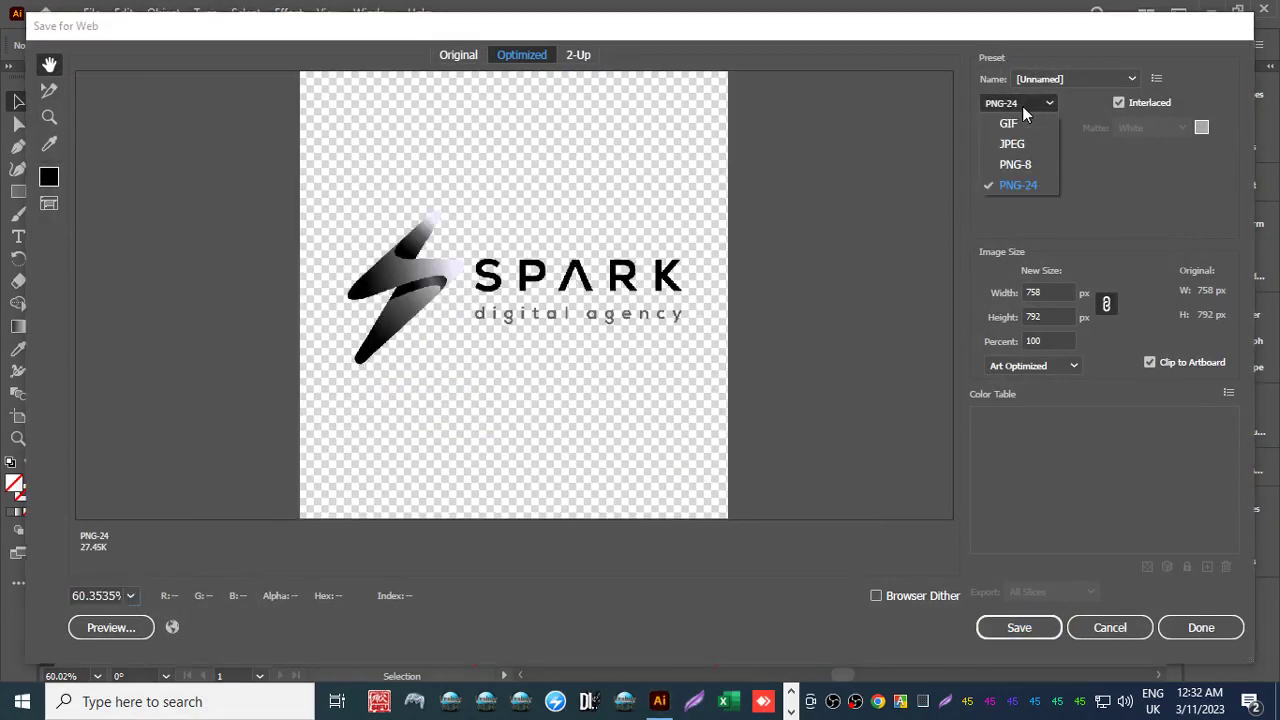
{"action": "left_click", "coordinate": [1019, 121]}
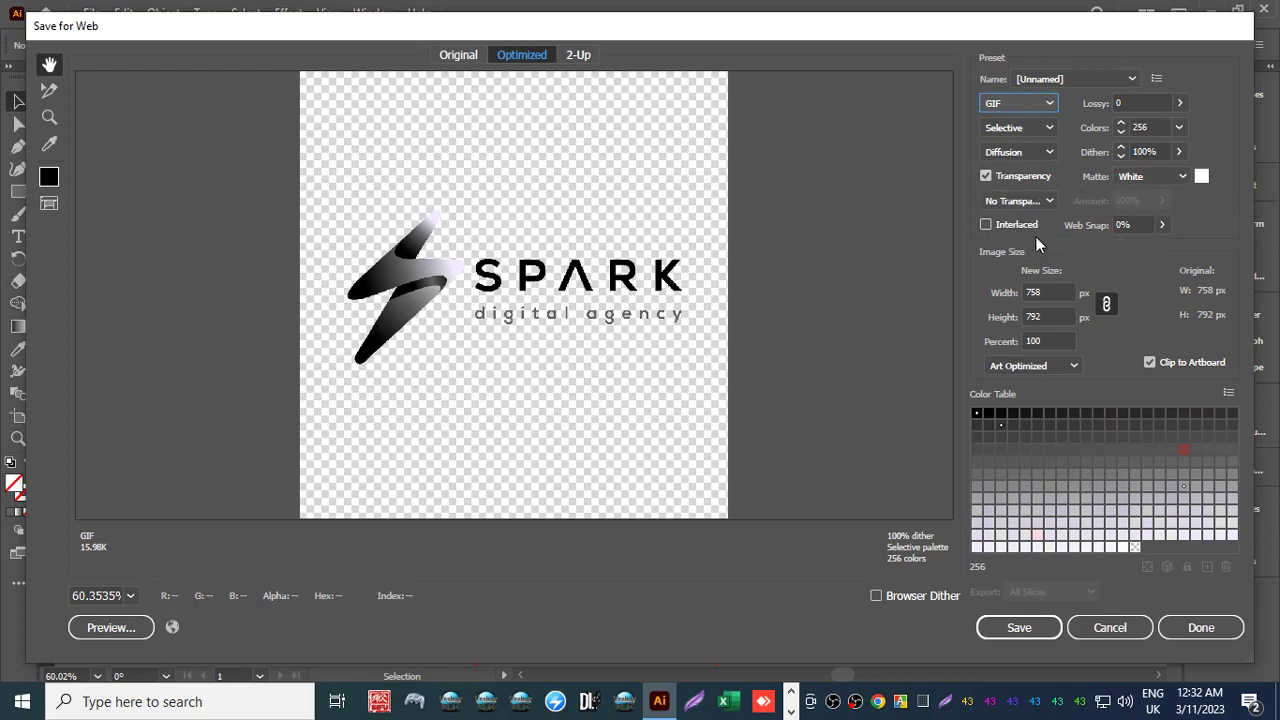
Save the transparent GIF as '2' after declining to replace 1.gif.
{"action": "left_click", "coordinate": [1025, 630]}
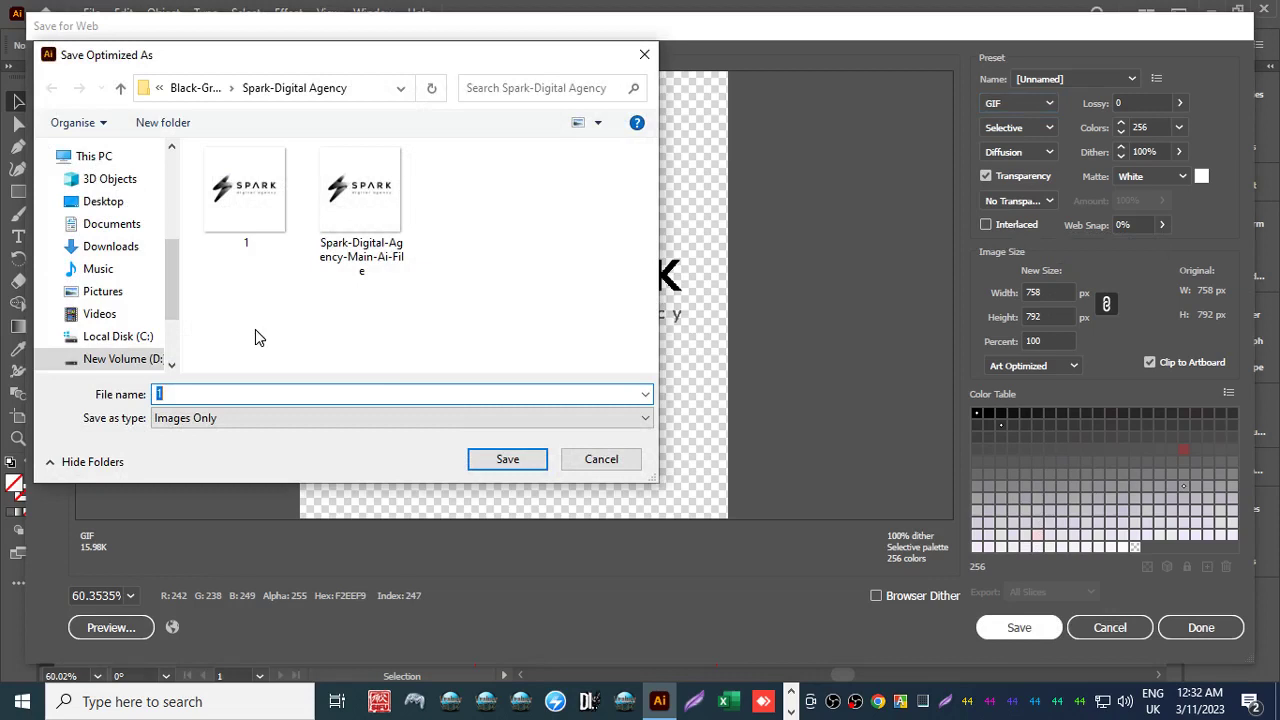
{"action": "left_click", "coordinate": [495, 460]}
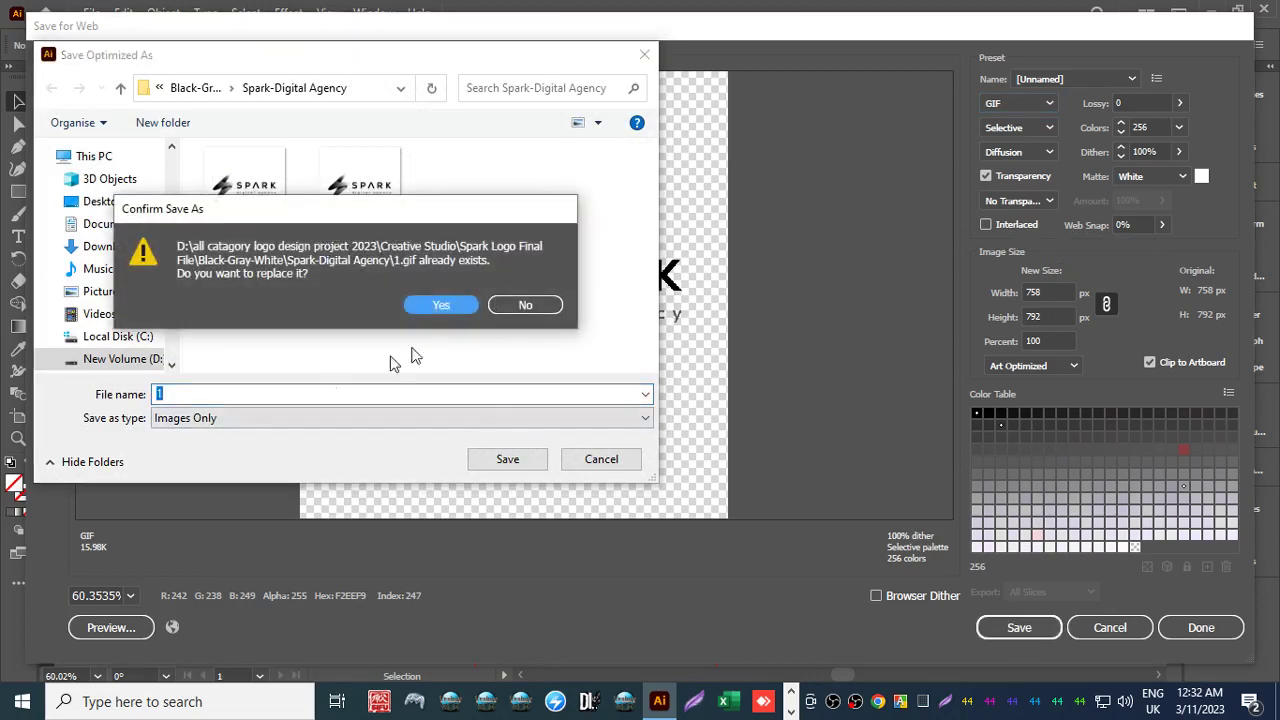
{"action": "left_click", "coordinate": [525, 304]}
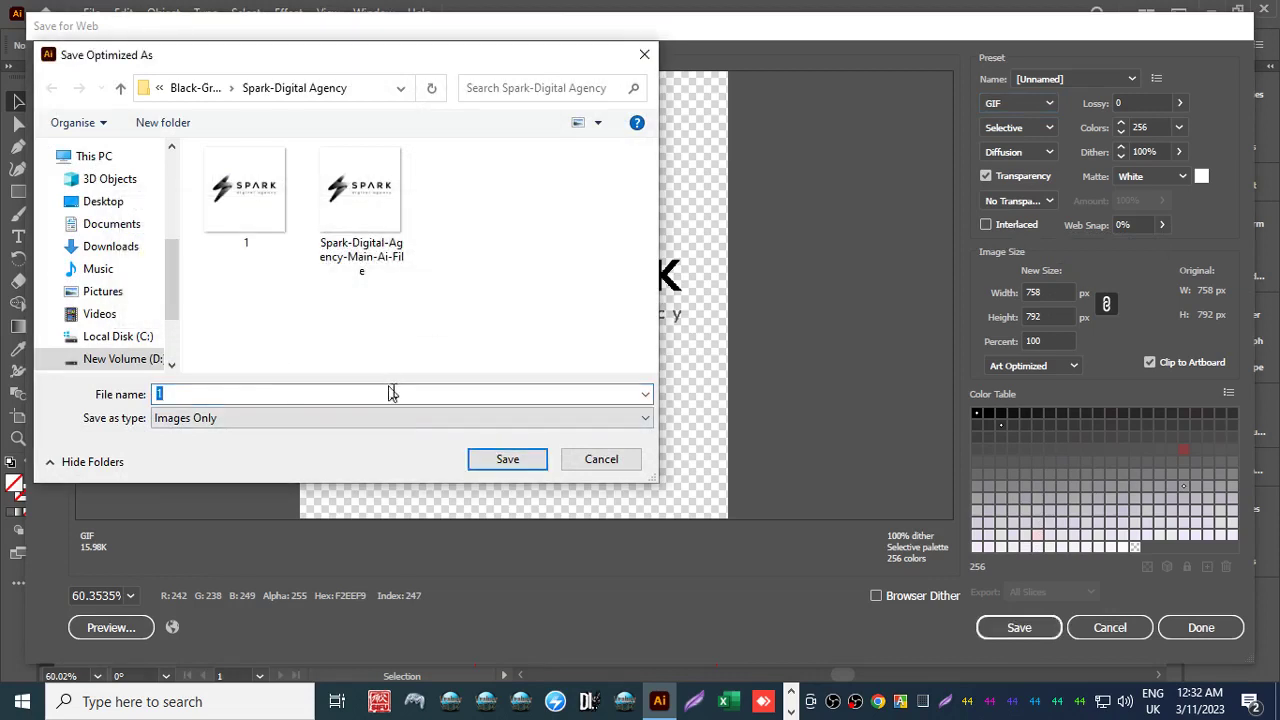
{"action": "left_click", "coordinate": [390, 393]}
{"action": "key", "text": "BackSpace"}
{"action": "type", "text": "2"}
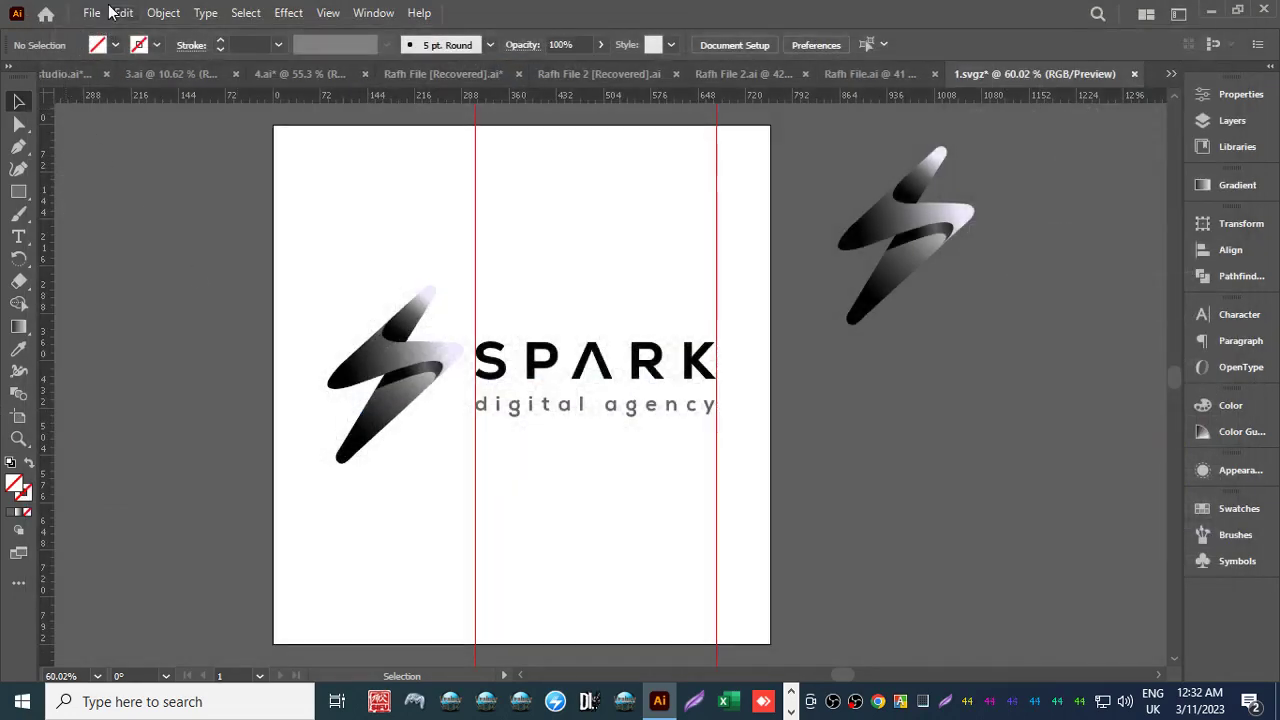
Reopen Save for Web (Legacy), fit the preview, and turn on Interlaced for the GIF.
{"action": "left_click", "coordinate": [91, 12]}
{"action": "left_click", "coordinate": [86, 12]}
{"action": "left_click", "coordinate": [89, 12]}
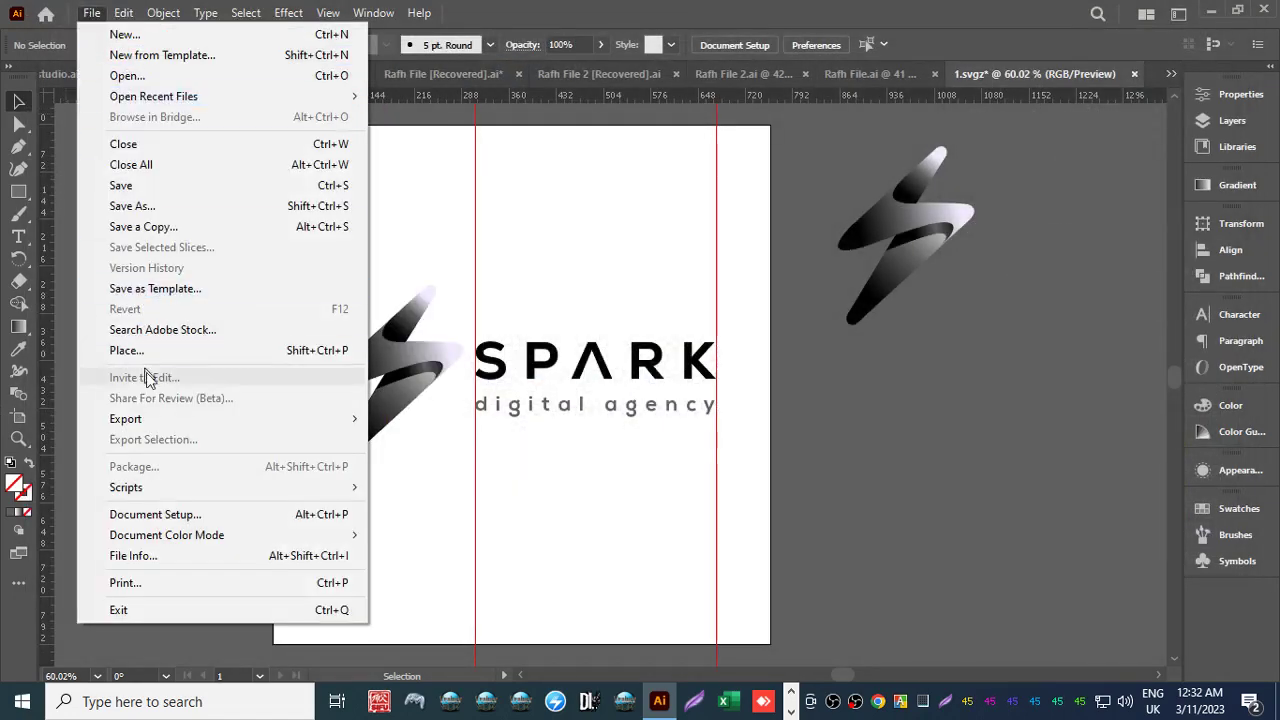
{"action": "mouse_move", "coordinate": [297, 421]}
{"action": "left_click", "coordinate": [403, 465]}
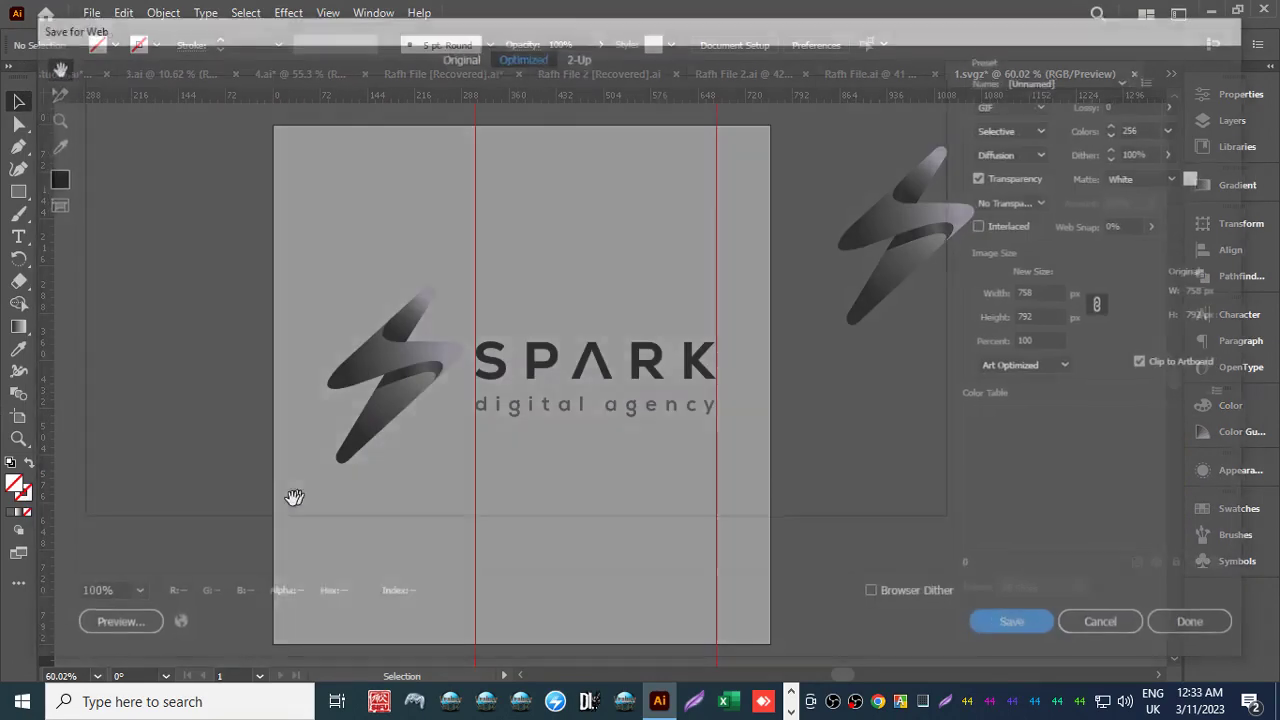
{"action": "left_click", "coordinate": [130, 595]}
{"action": "left_click", "coordinate": [189, 570]}
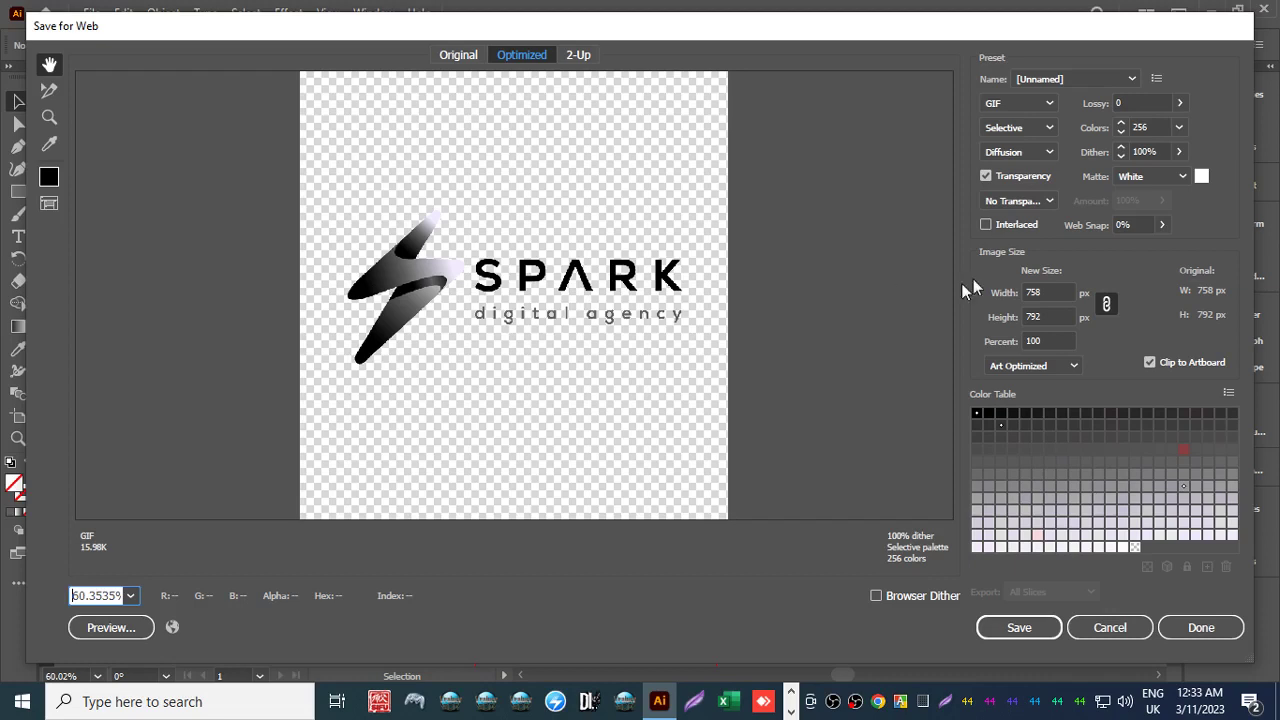
{"action": "left_click", "coordinate": [986, 224]}
Save the interlaced transparent GIF as '3'.
{"action": "left_click", "coordinate": [1016, 624]}
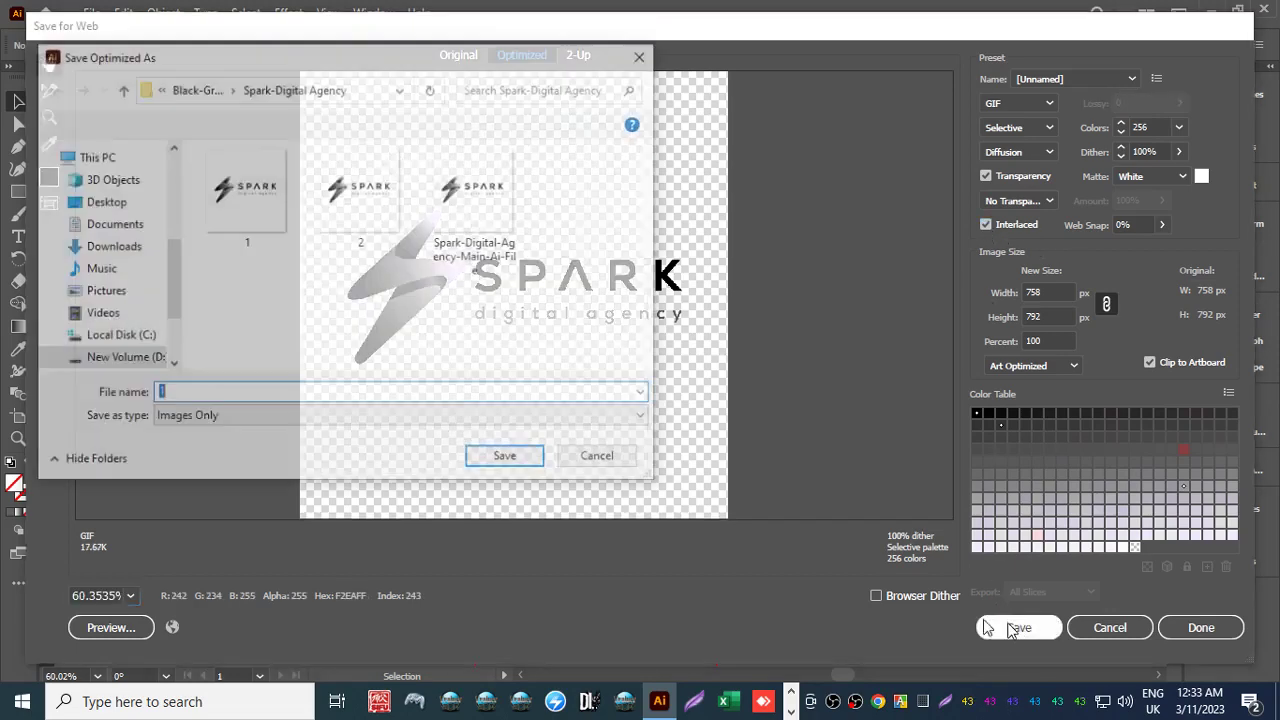
{"action": "type", "text": "2"}
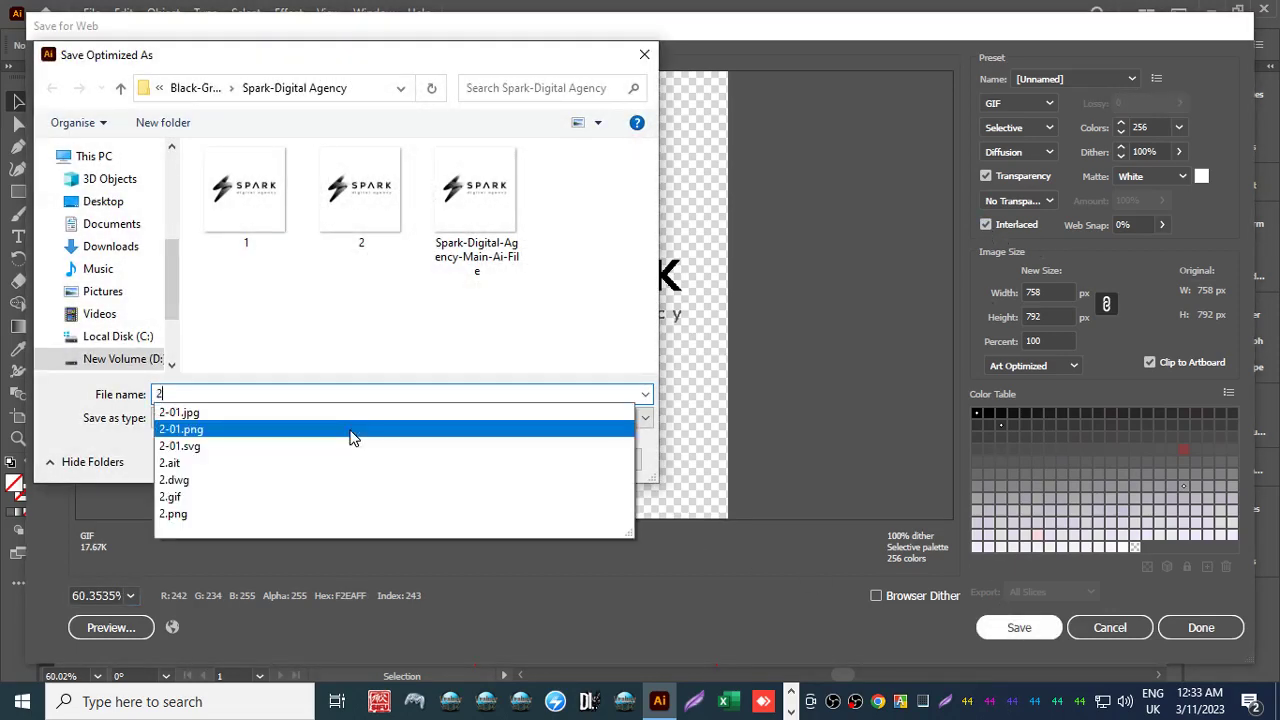
{"action": "key", "text": "BackSpace"}
{"action": "type", "text": "3"}
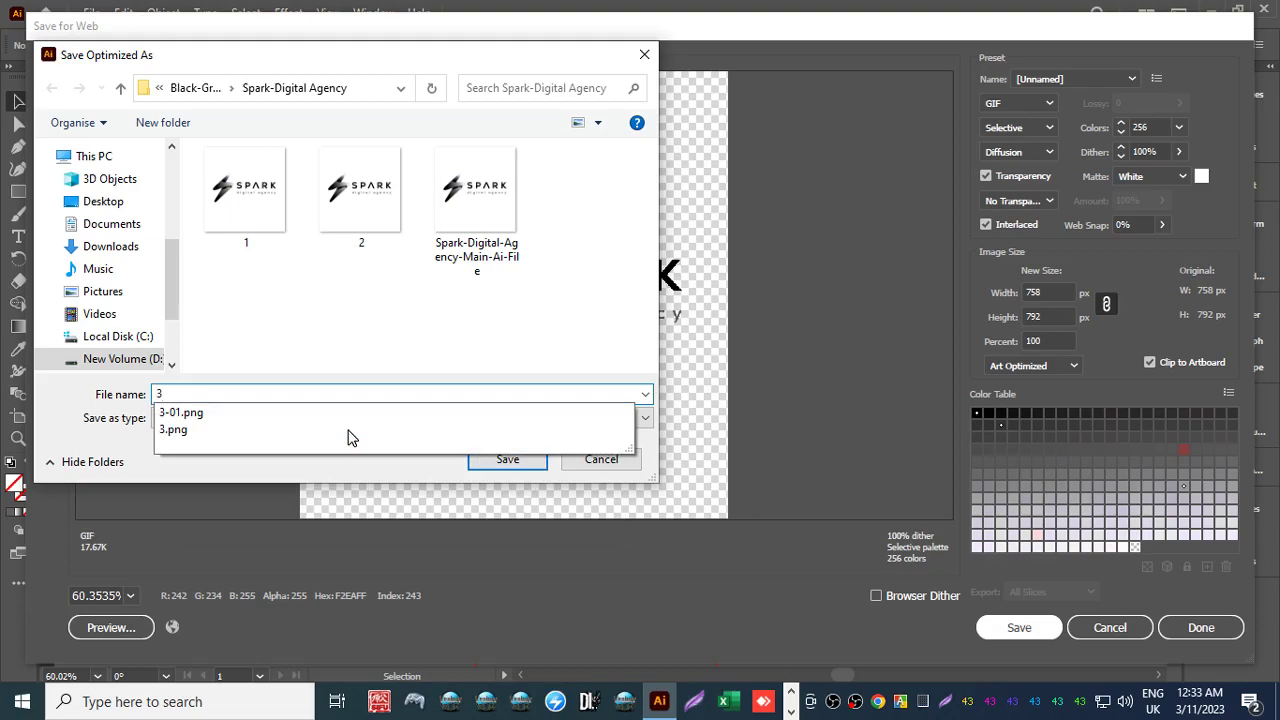
{"action": "left_click", "coordinate": [347, 431]}
{"action": "key", "text": "Return"}
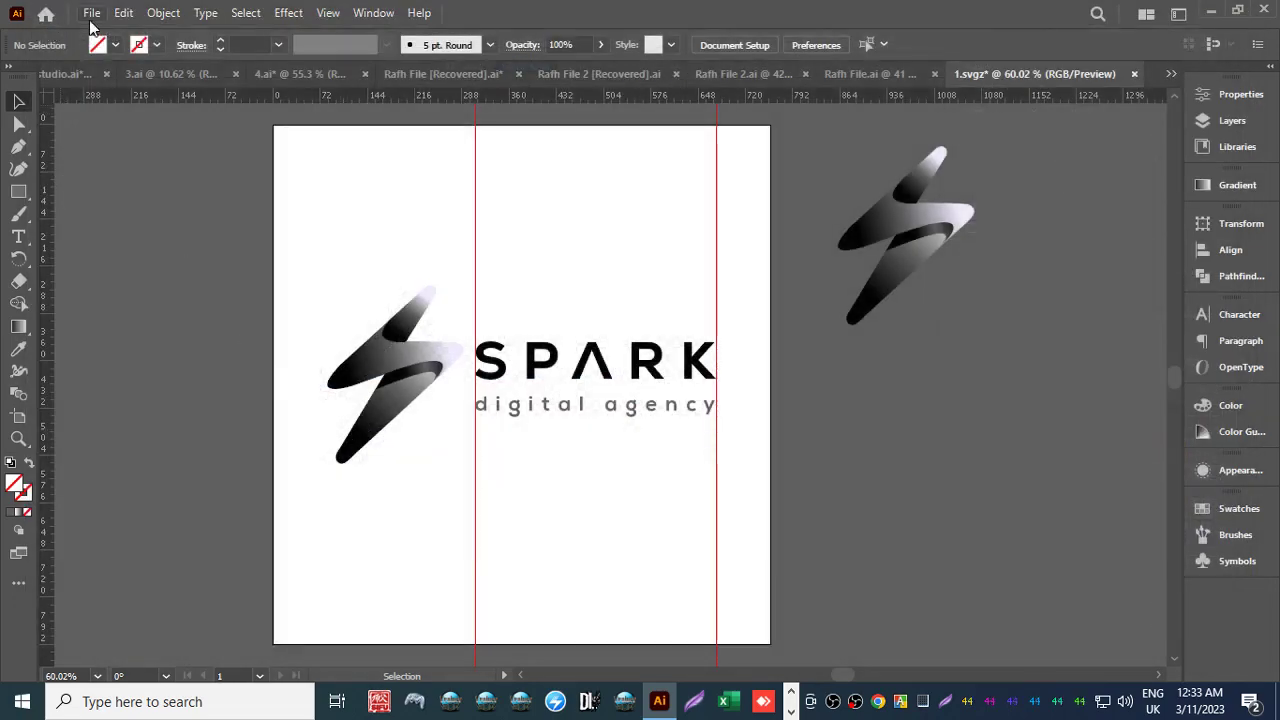
In Save for Web (Legacy), untick Transparency so the GIF gets a white background.
{"action": "left_click", "coordinate": [91, 13]}
{"action": "mouse_move", "coordinate": [249, 420]}
{"action": "left_click", "coordinate": [396, 454]}
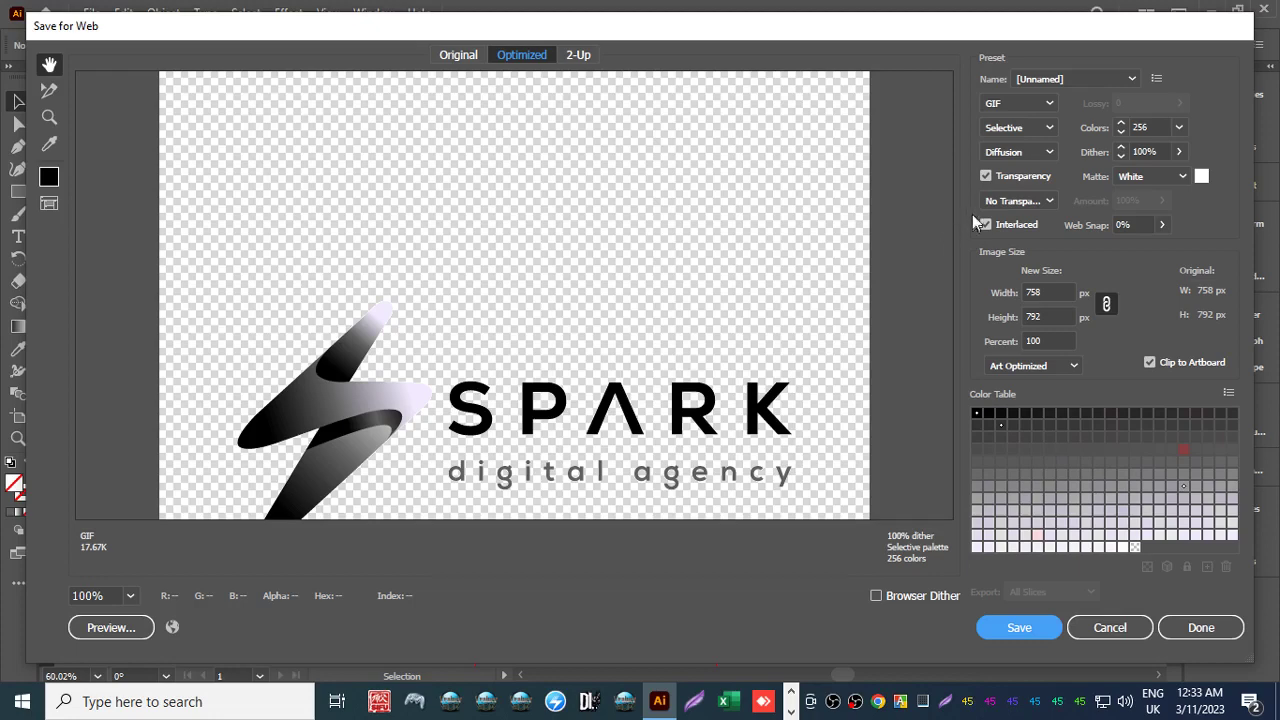
{"action": "left_click", "coordinate": [985, 175]}
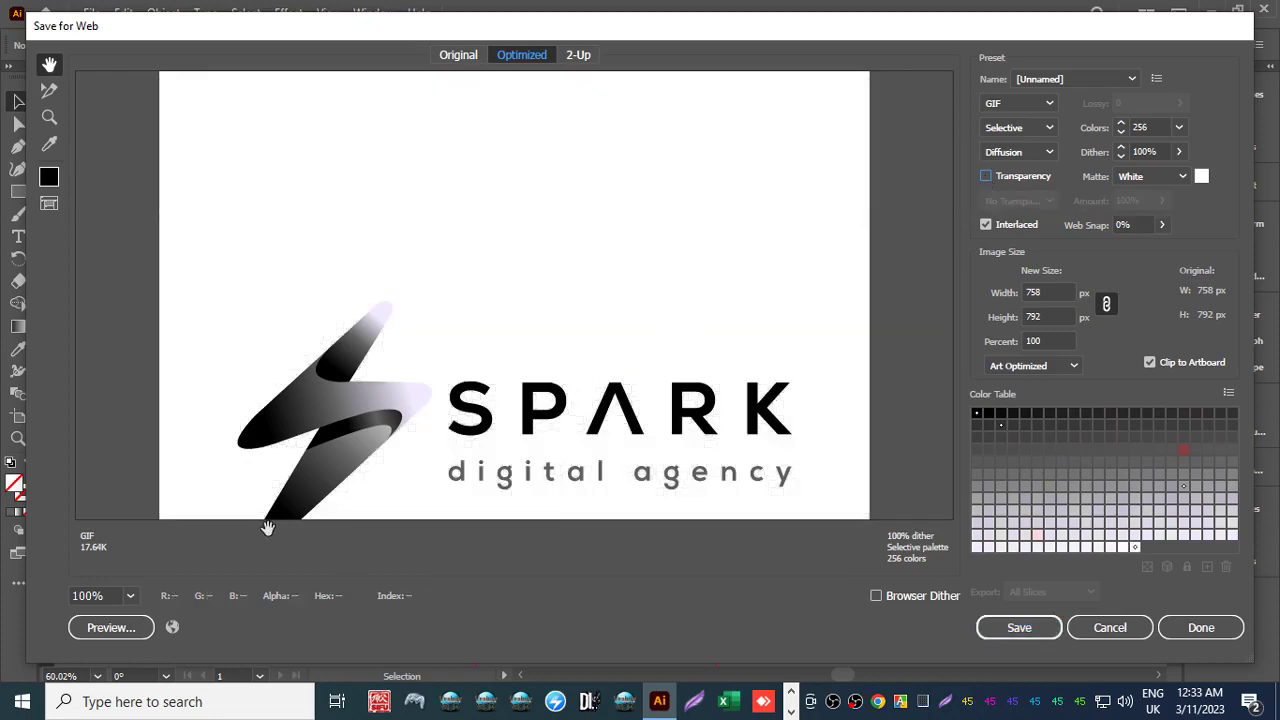
{"action": "left_click", "coordinate": [130, 595]}
{"action": "left_click", "coordinate": [165, 576]}
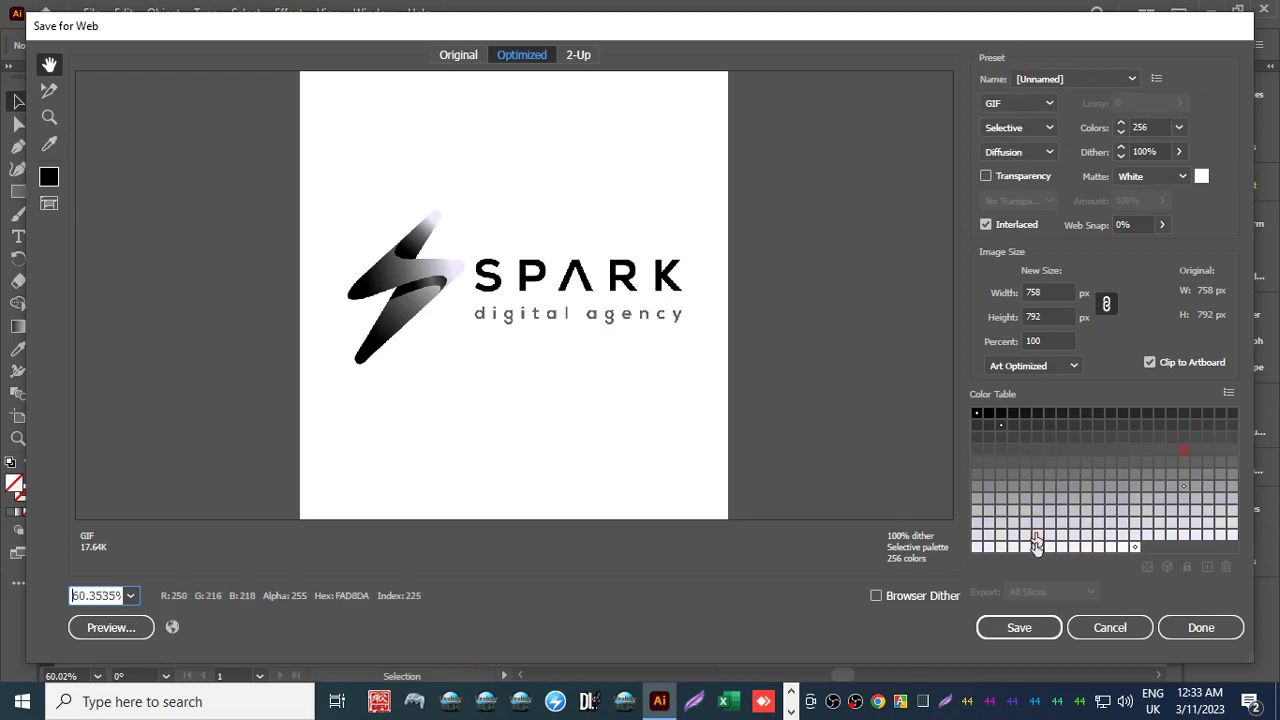
Save the white-background interlaced GIF as '4'.
{"action": "left_click", "coordinate": [1011, 627]}
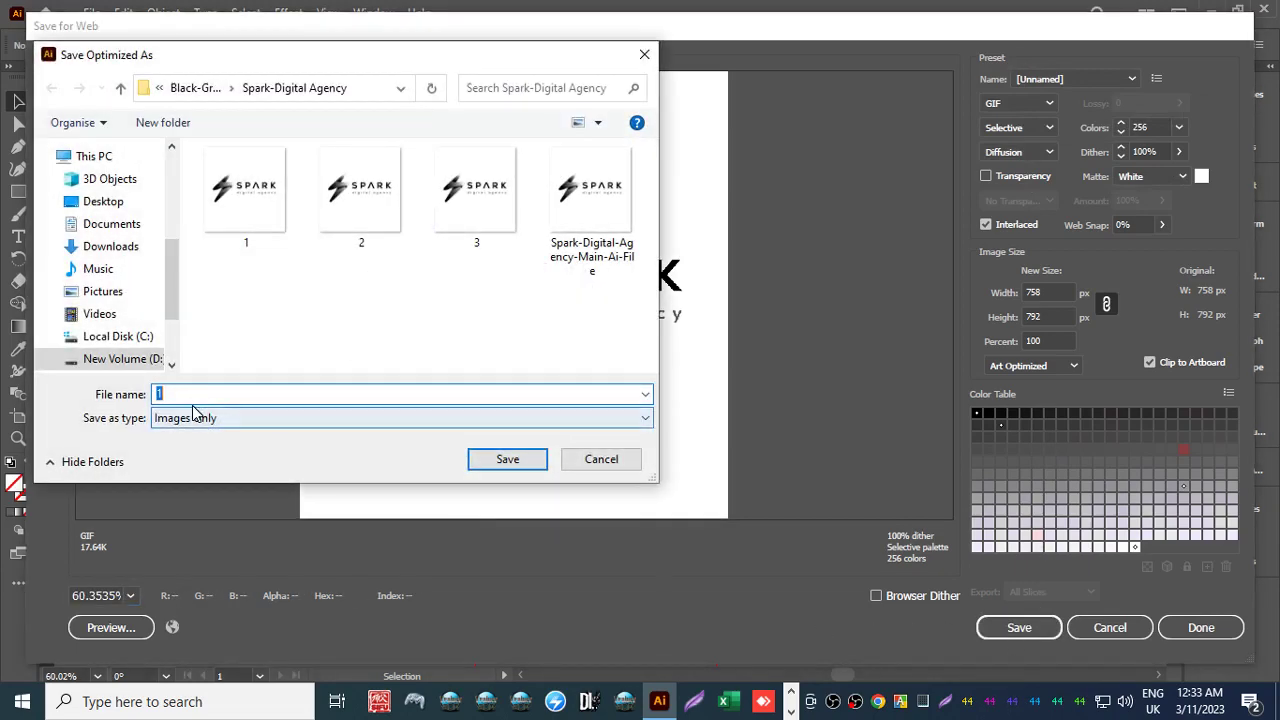
{"action": "double_click", "coordinate": [185, 394]}
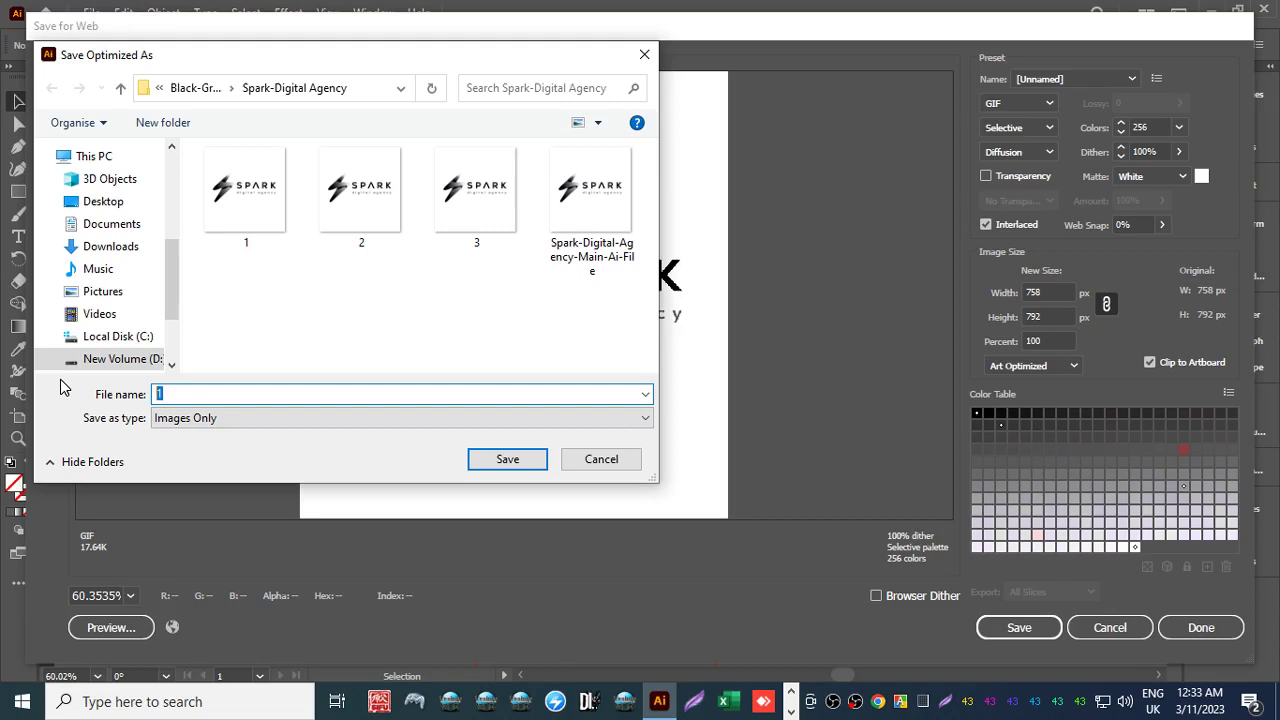
{"action": "type", "text": "2"}
{"action": "key", "text": "BackSpace"}
{"action": "type", "text": "3"}
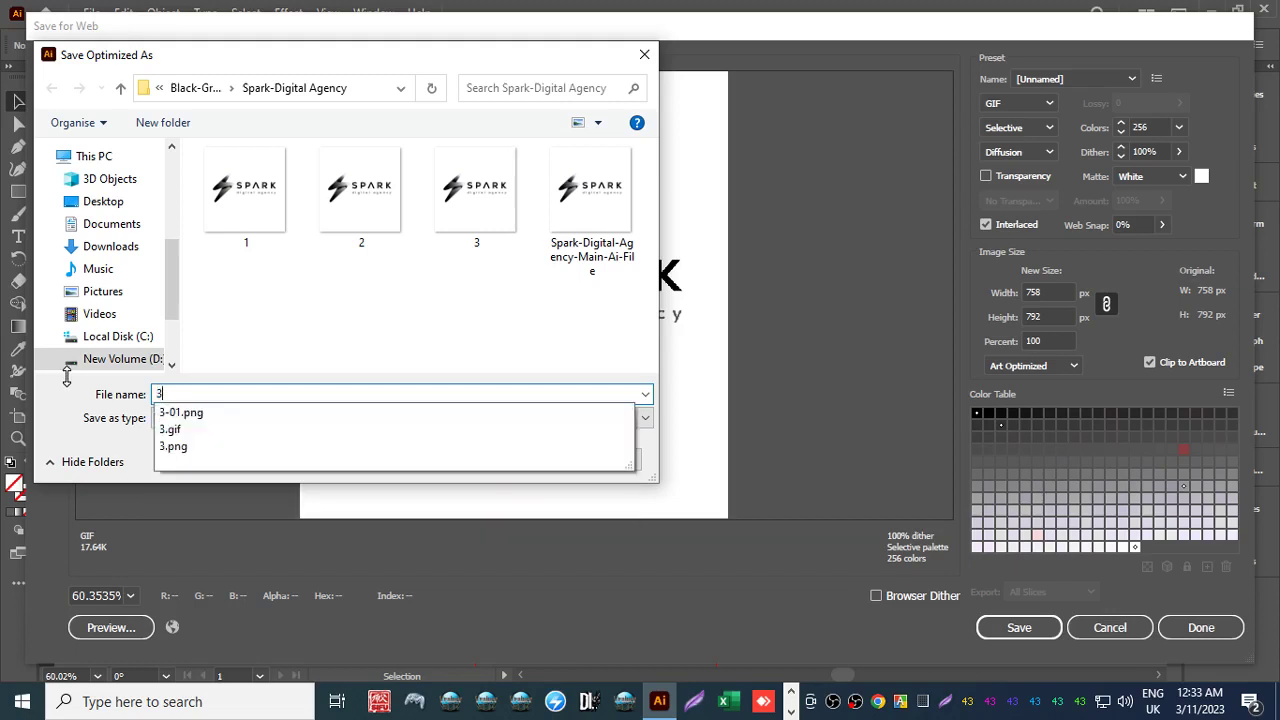
{"action": "key", "text": "BackSpace"}
{"action": "type", "text": "4"}
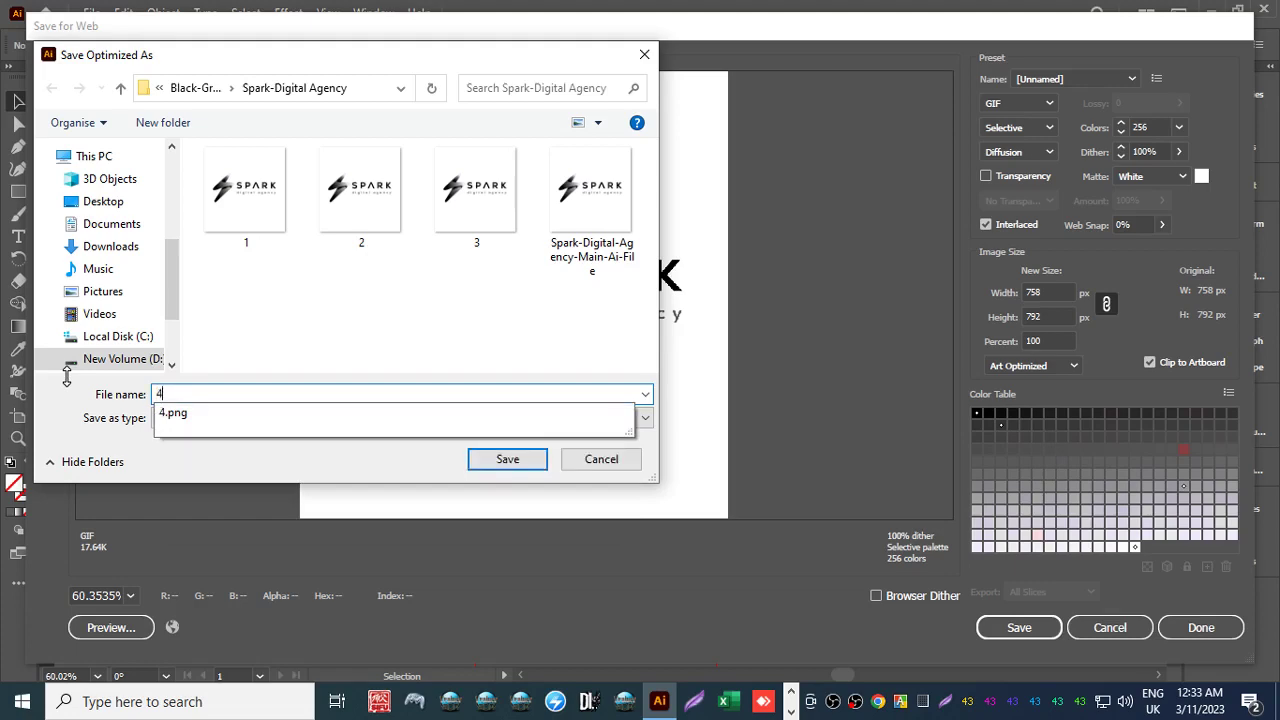
{"action": "key", "text": "Return"}
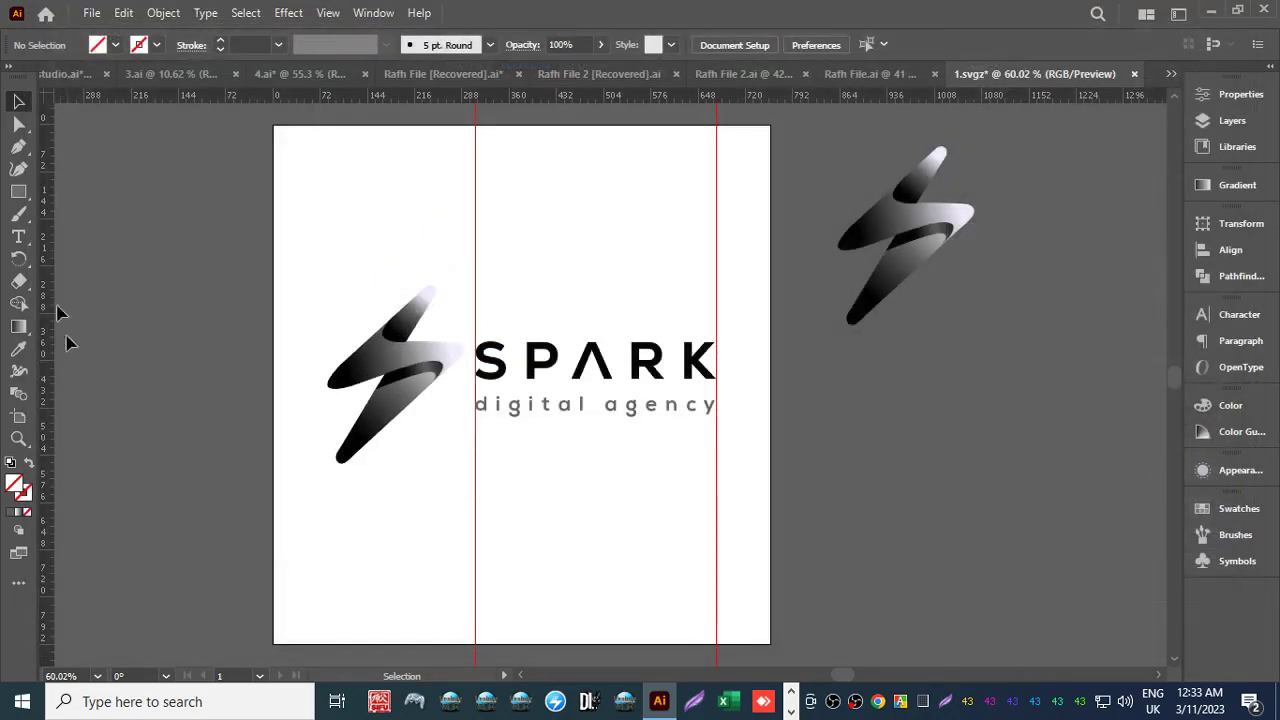
Switch the Save for Web (Legacy) output format to JPEG.
{"action": "left_click", "coordinate": [92, 12]}
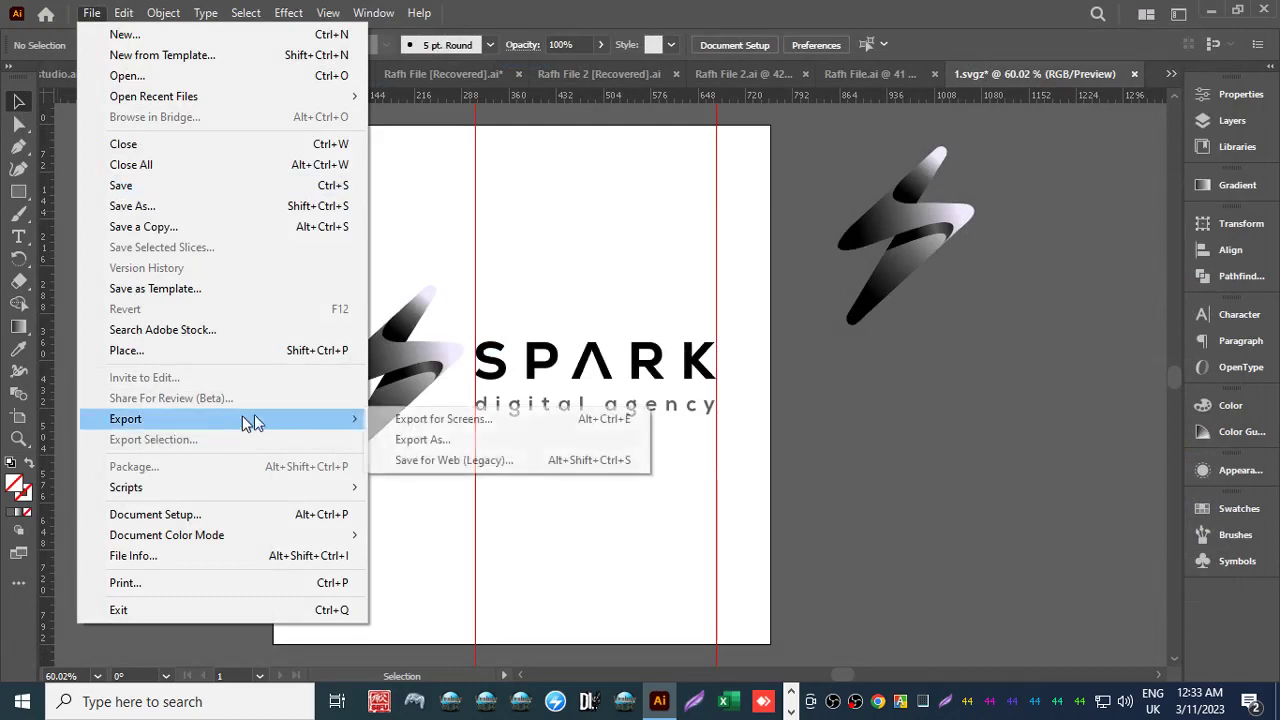
{"action": "mouse_move", "coordinate": [355, 419]}
{"action": "left_click", "coordinate": [423, 460]}
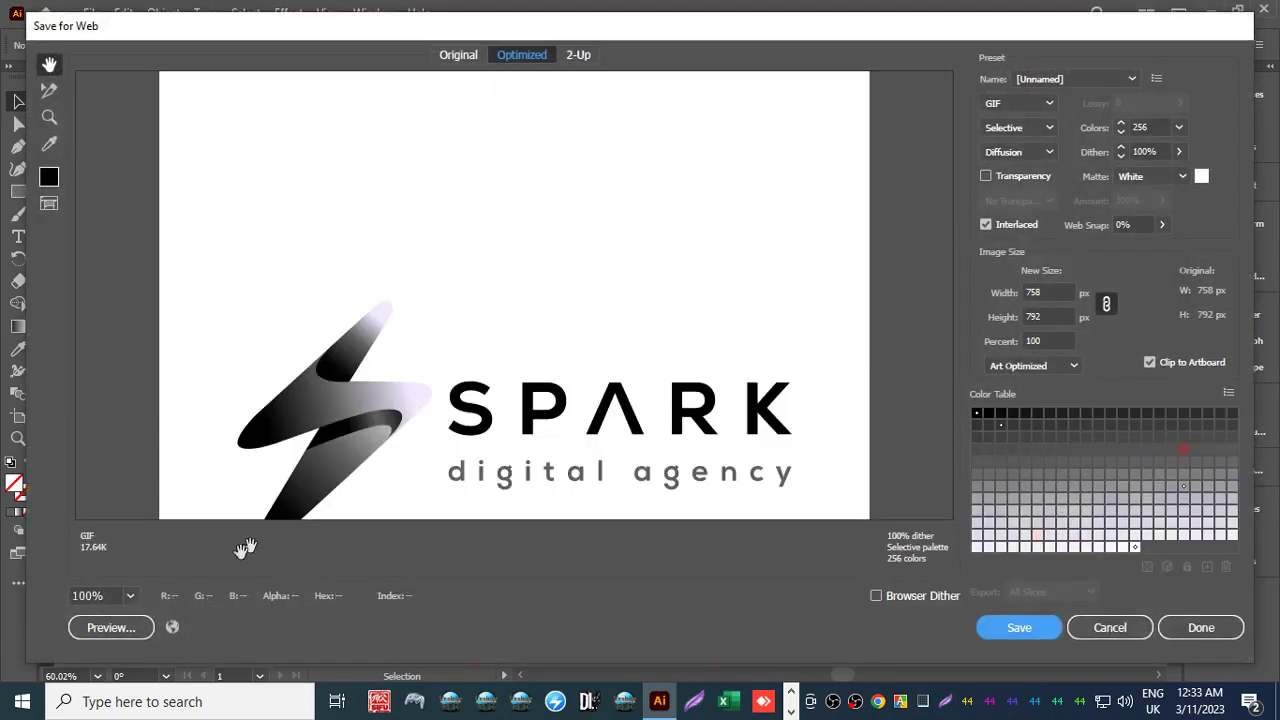
{"action": "left_click", "coordinate": [131, 595]}
{"action": "left_click", "coordinate": [140, 568]}
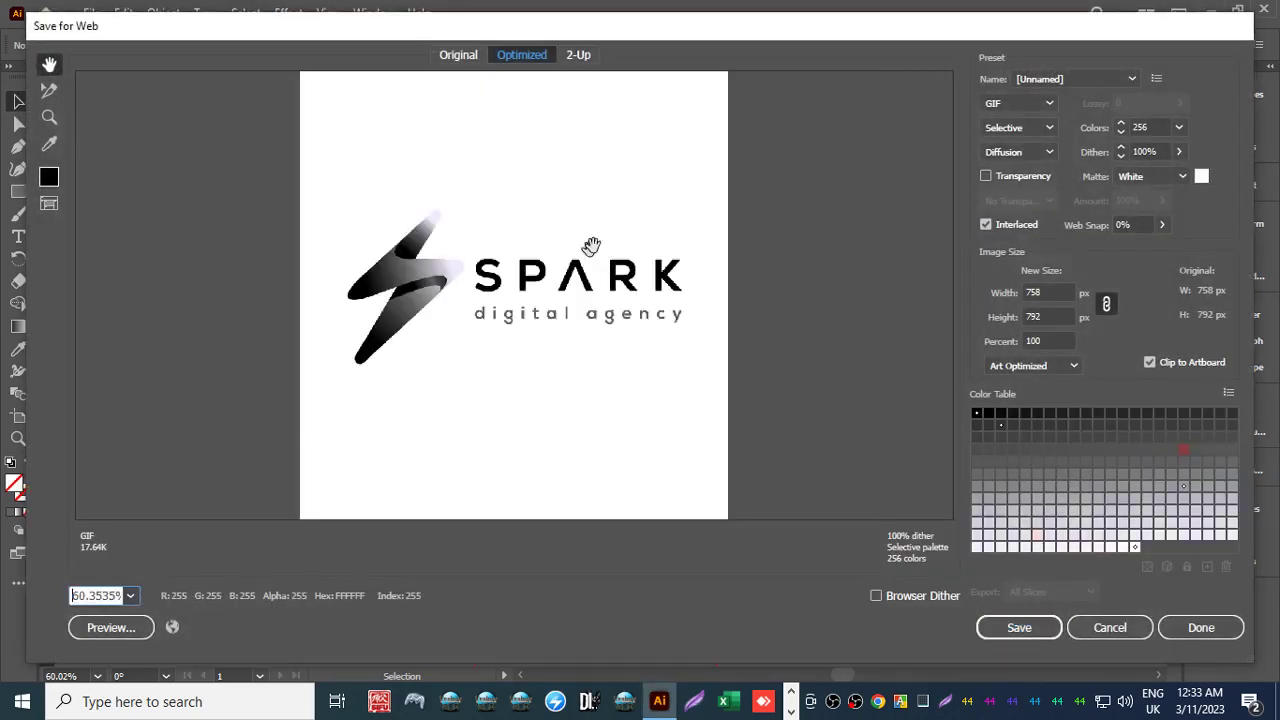
{"action": "left_click", "coordinate": [1020, 103]}
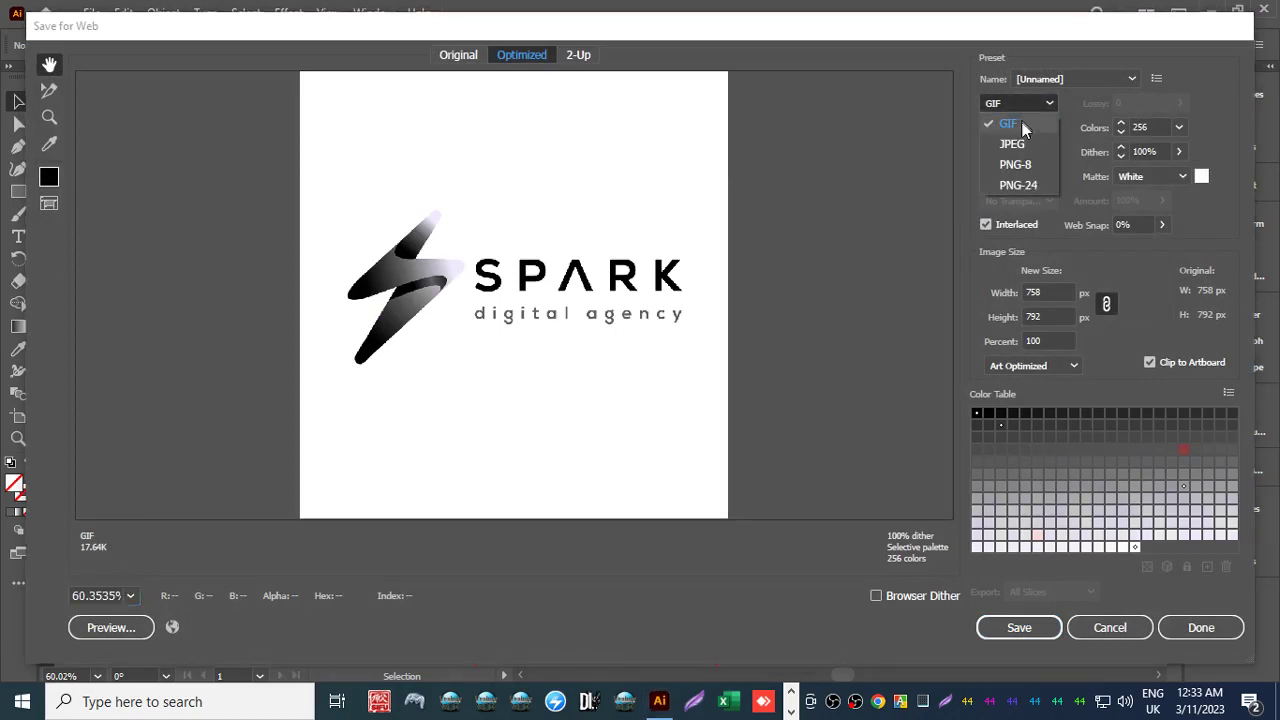
{"action": "left_click", "coordinate": [1021, 142]}
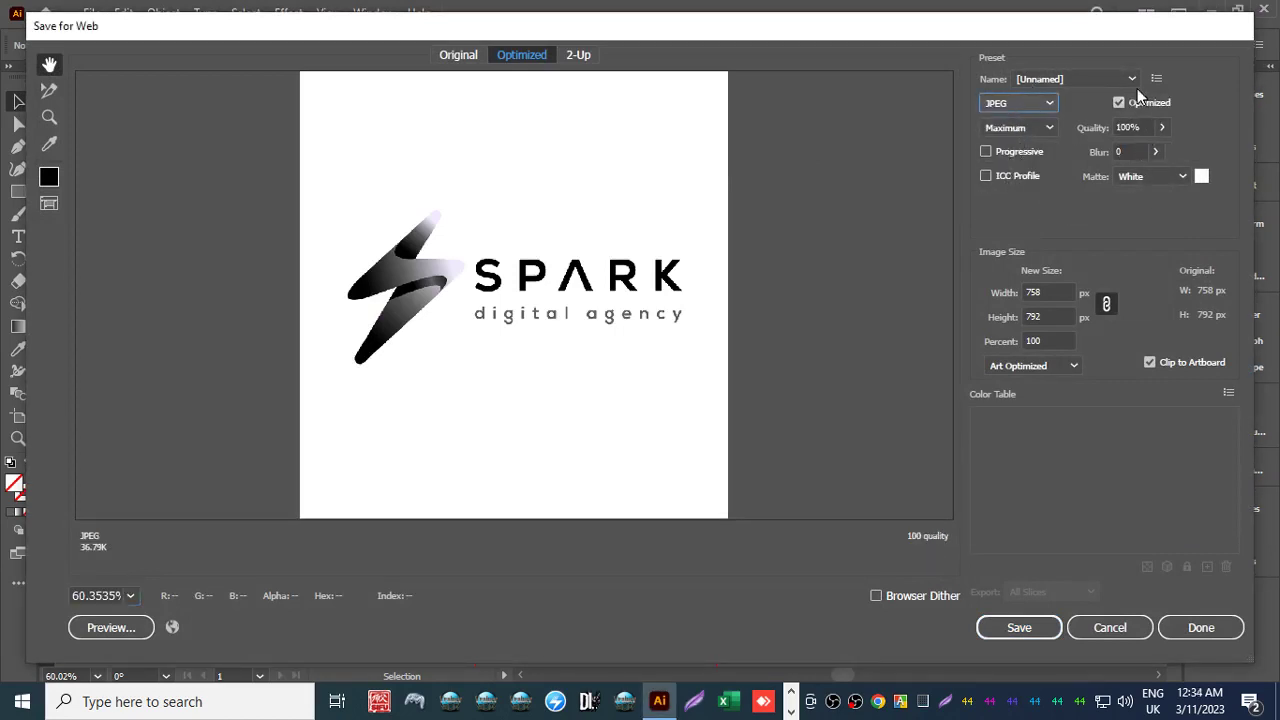
Save the JPEG as '2', declining to replace 1.jpg.
{"action": "left_click", "coordinate": [1019, 630]}
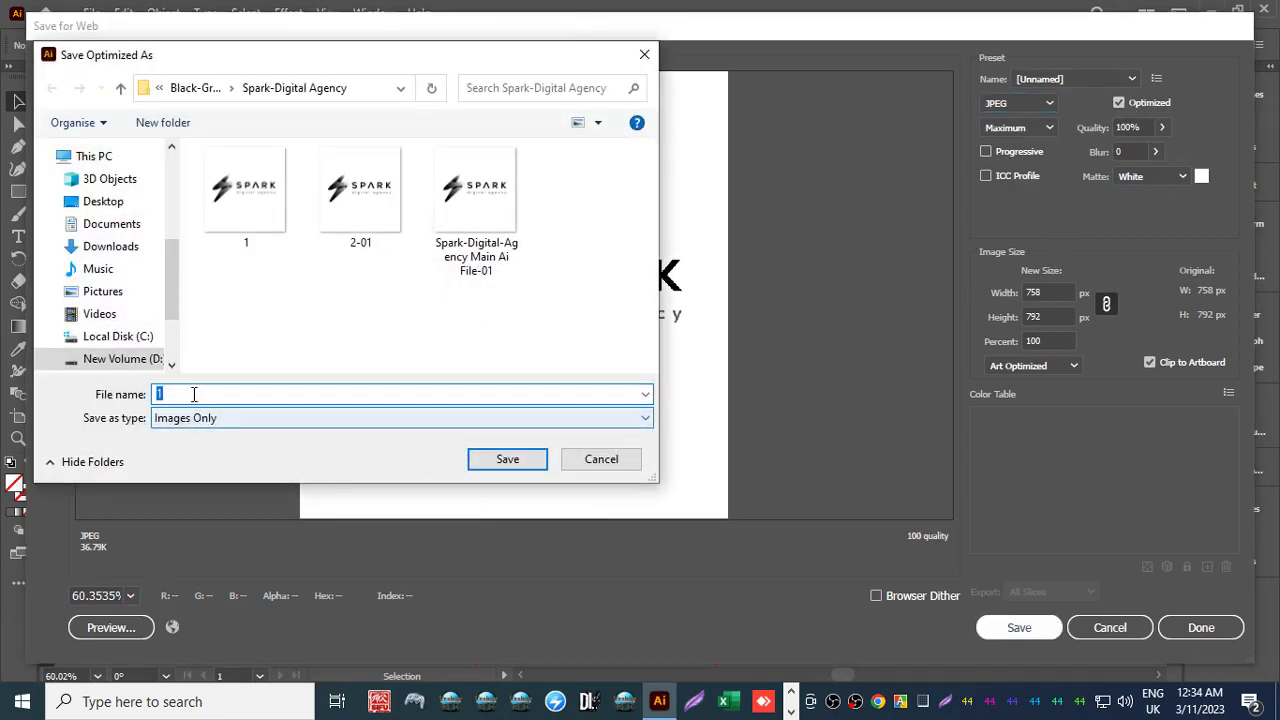
{"action": "left_click", "coordinate": [508, 459]}
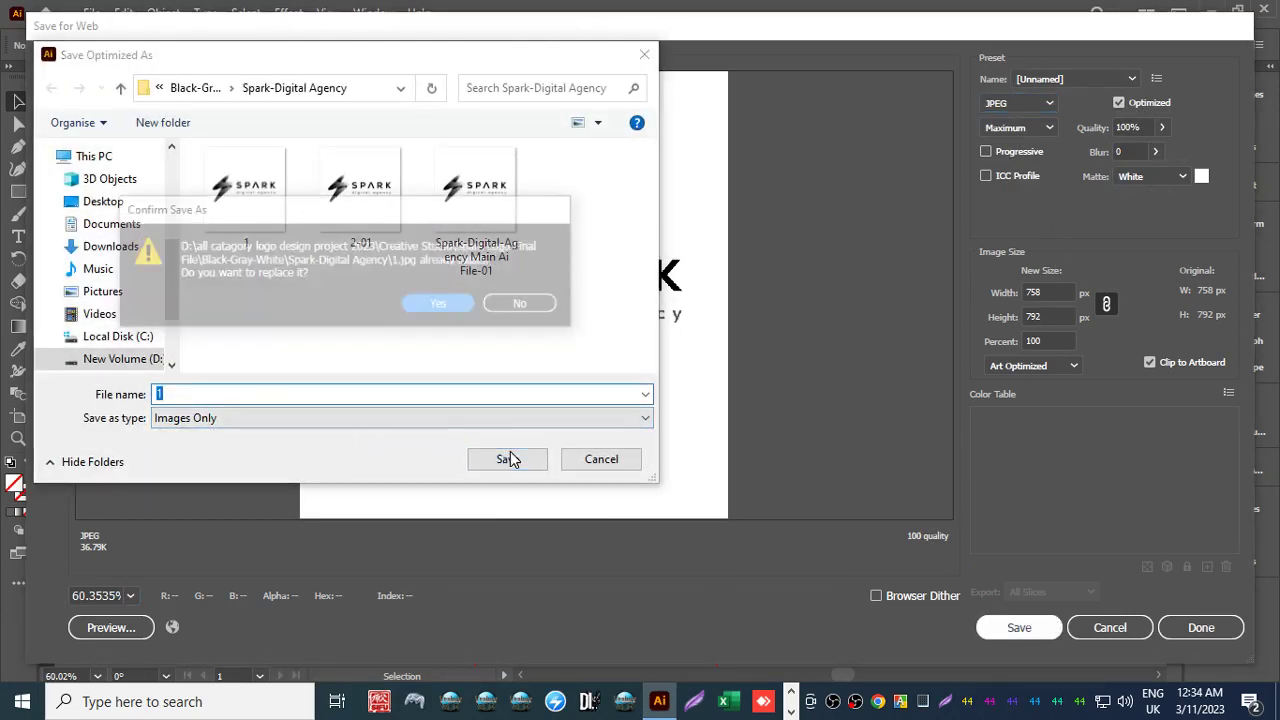
{"action": "left_click", "coordinate": [522, 304]}
{"action": "type", "text": "2"}
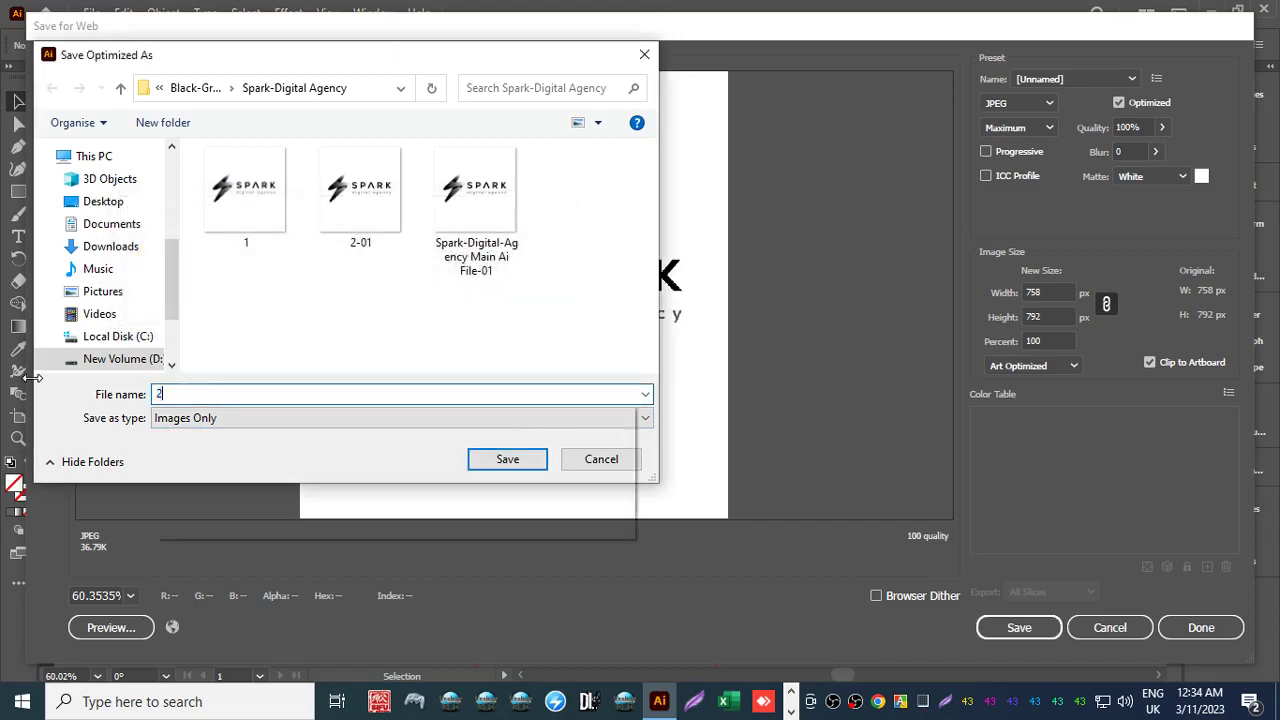
{"action": "key", "text": "Return"}
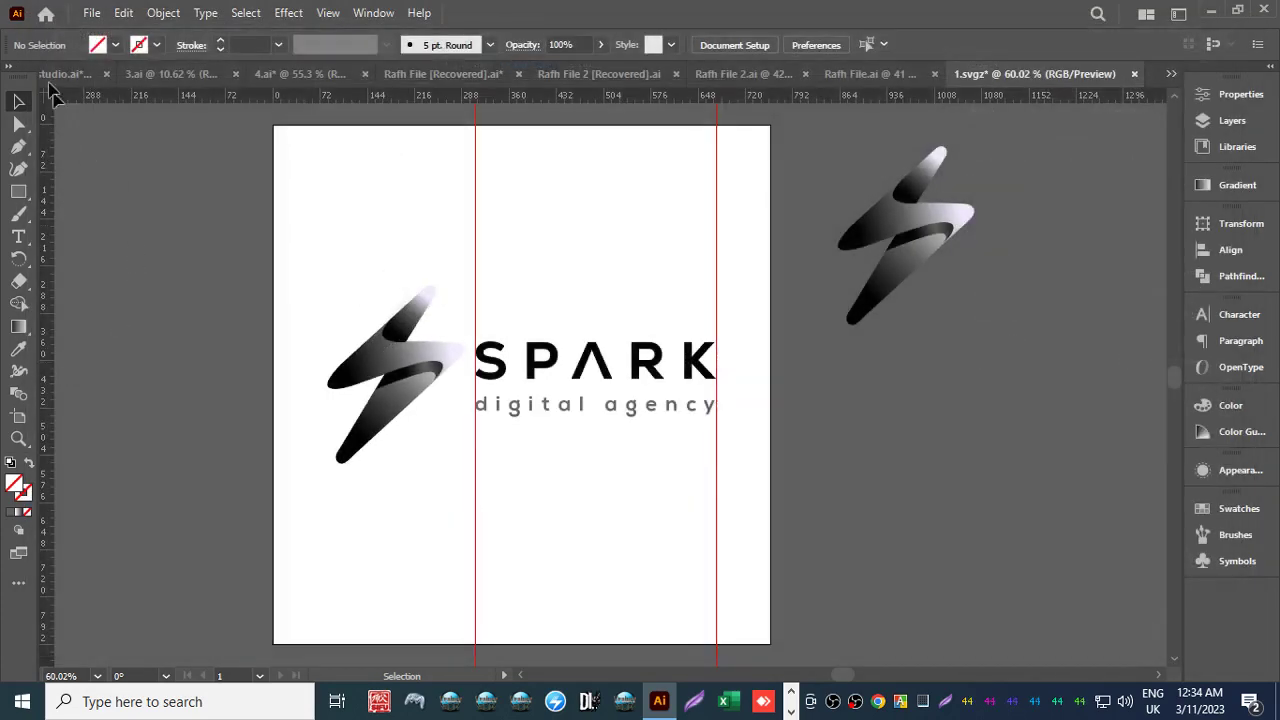
Switch the Save for Web (Legacy) output format from JPEG to PNG-8.
{"action": "left_click", "coordinate": [91, 13]}
{"action": "mouse_move", "coordinate": [193, 427]}
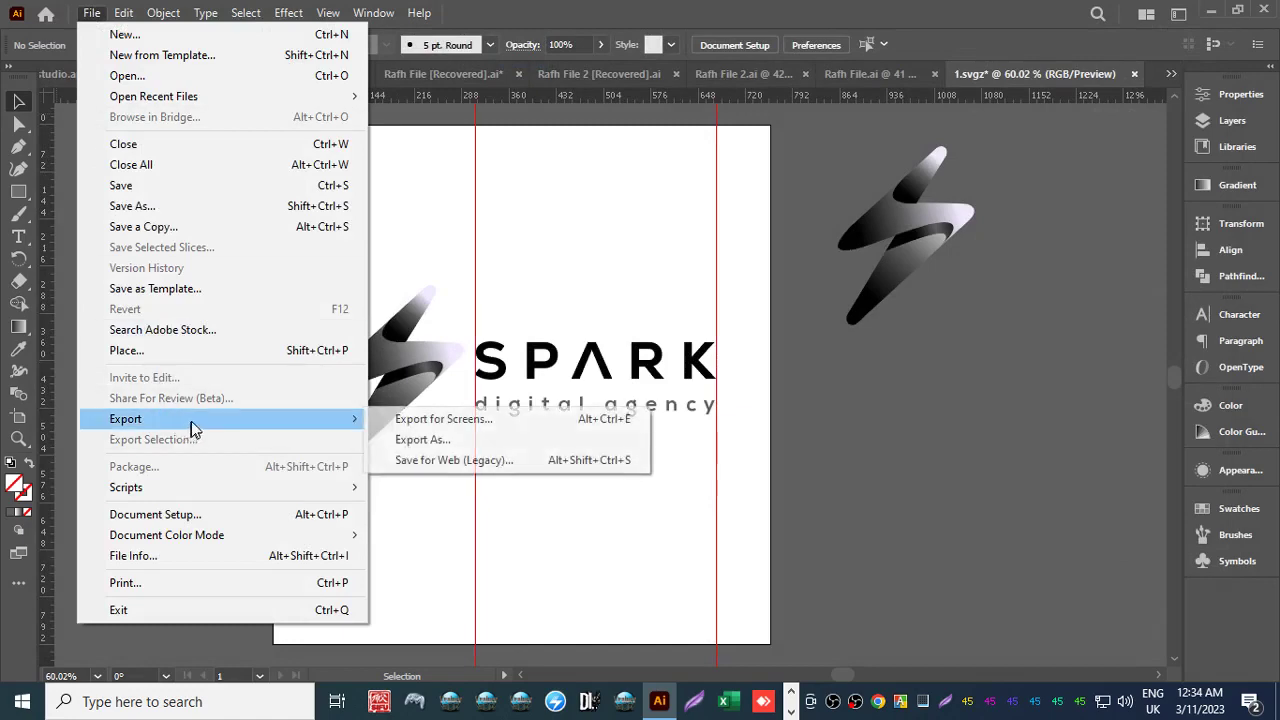
{"action": "left_click", "coordinate": [414, 460]}
{"action": "left_click", "coordinate": [134, 596]}
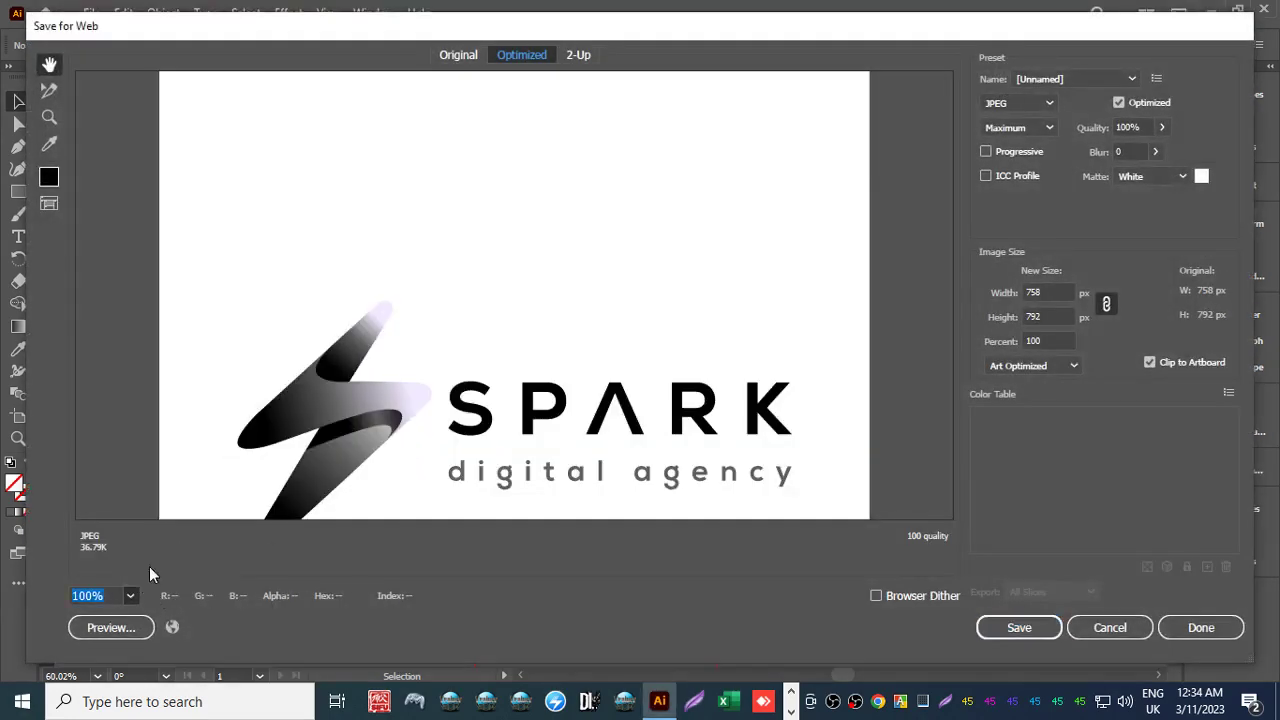
{"action": "left_click", "coordinate": [160, 578]}
{"action": "left_click", "coordinate": [1015, 104]}
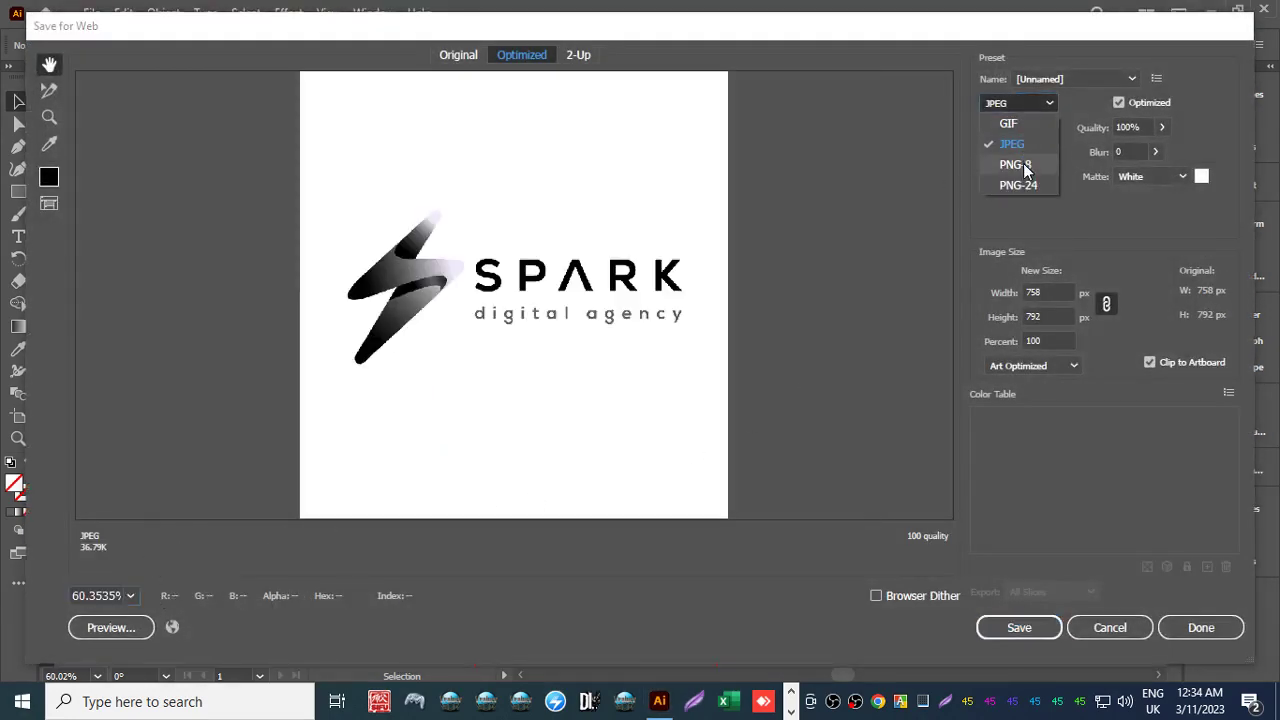
{"action": "left_click", "coordinate": [995, 106]}
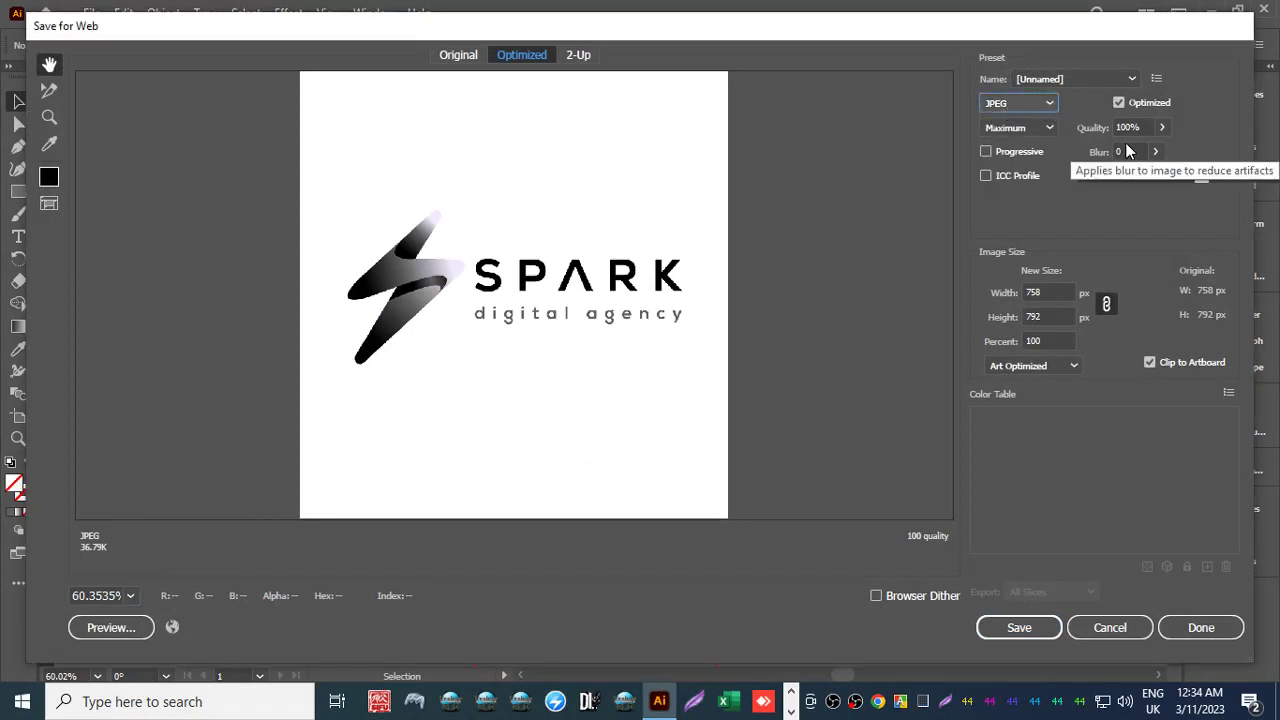
{"action": "left_click", "coordinate": [1028, 106]}
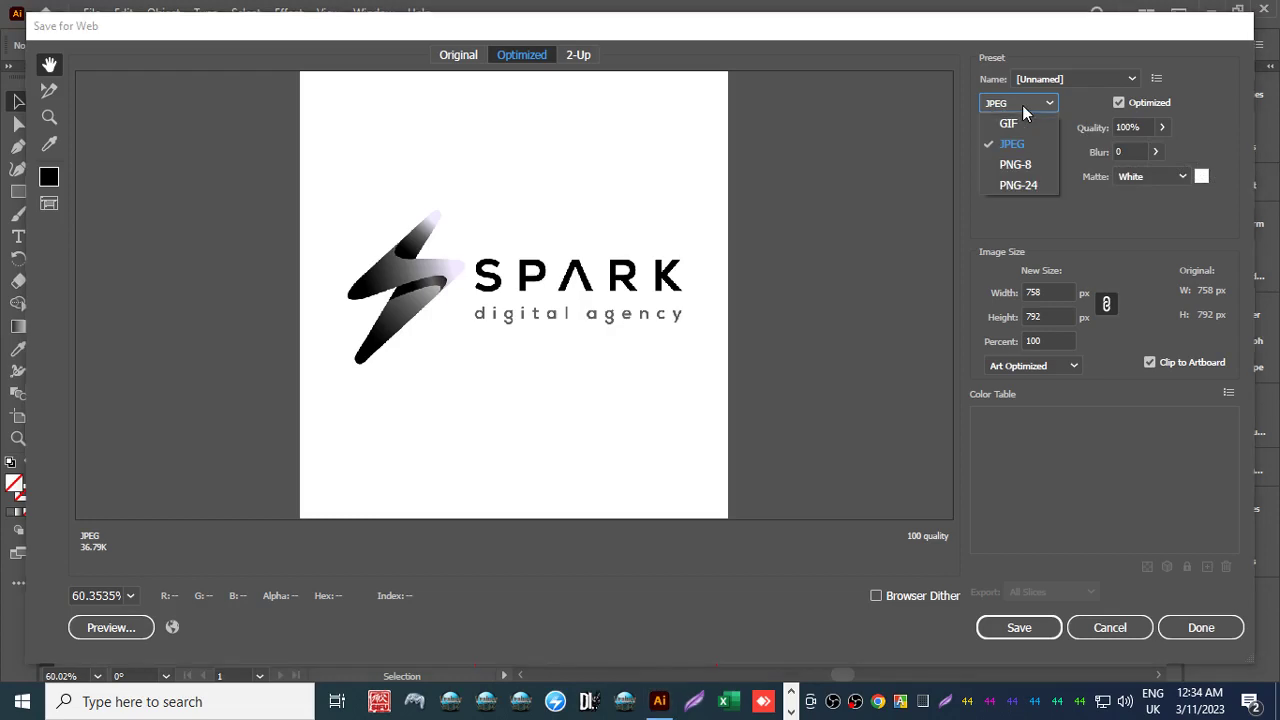
{"action": "left_click", "coordinate": [1028, 160]}
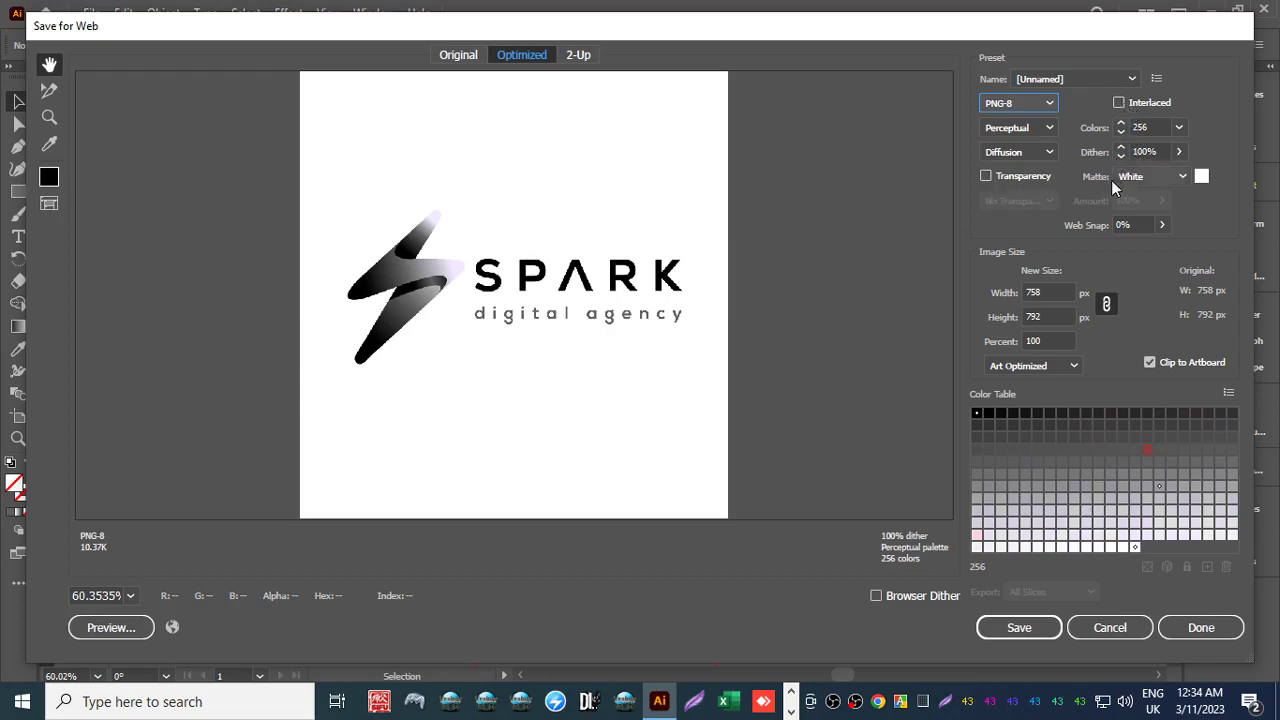
Save the PNG-8 as '3', declining to replace 1.png and 2.png.
{"action": "left_click", "coordinate": [1017, 625]}
{"action": "left_click", "coordinate": [488, 464]}
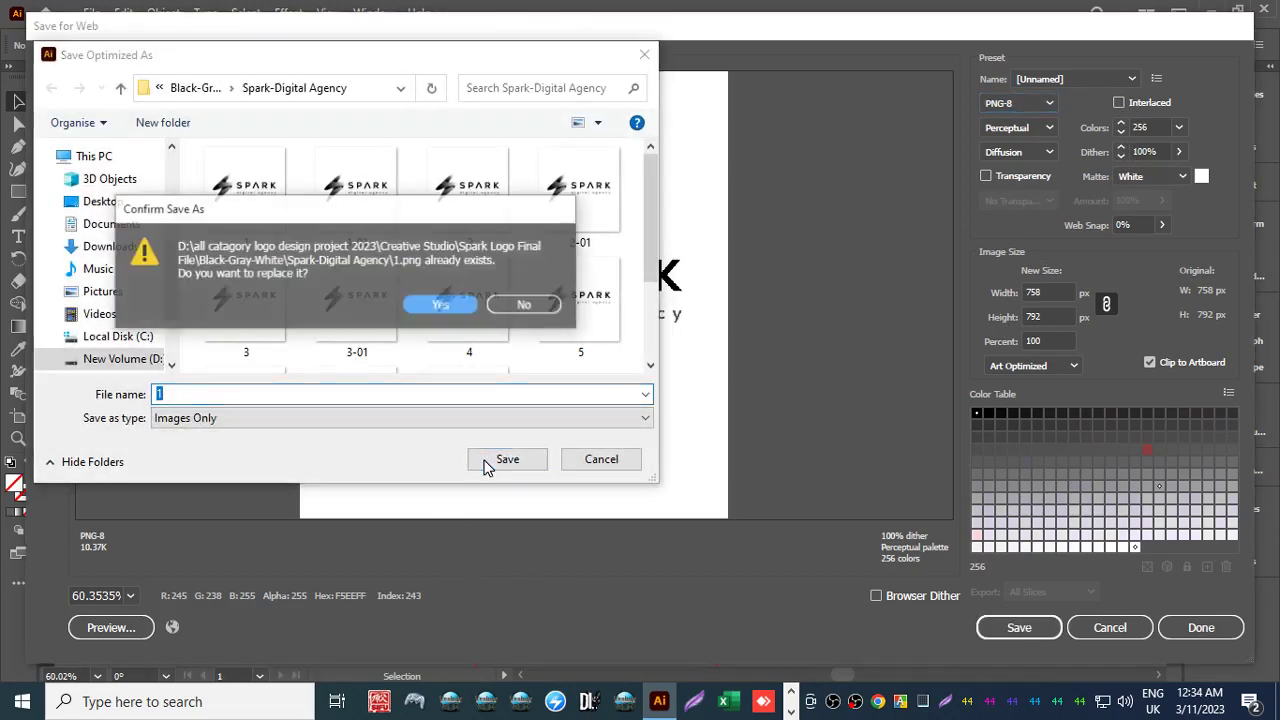
{"action": "left_click", "coordinate": [522, 310]}
{"action": "type", "text": "2"}
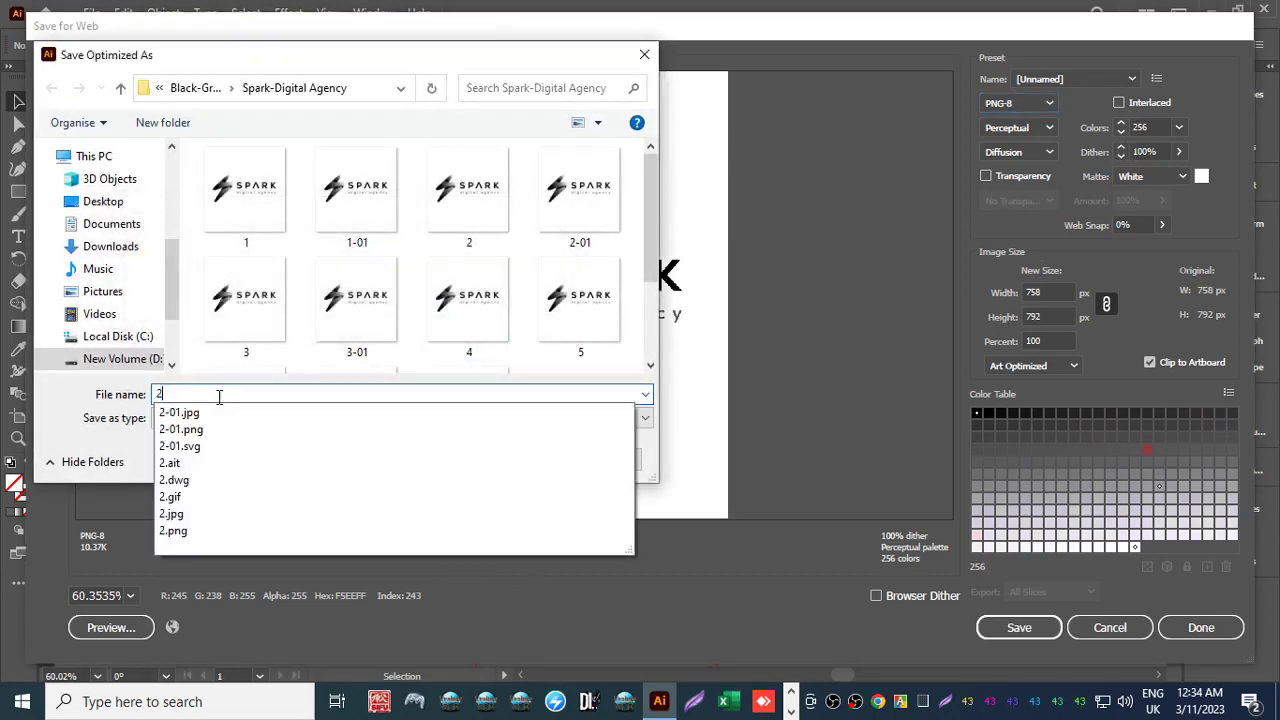
{"action": "key", "text": "Return"}
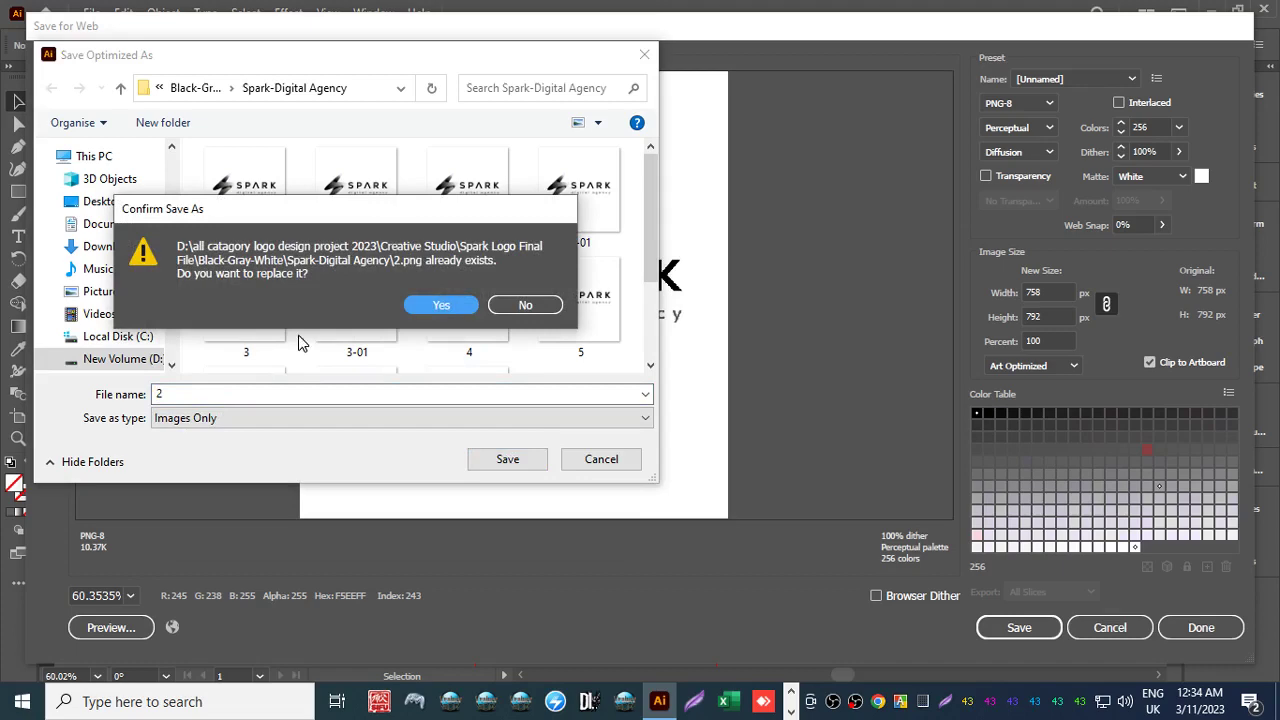
{"action": "left_click", "coordinate": [505, 304]}
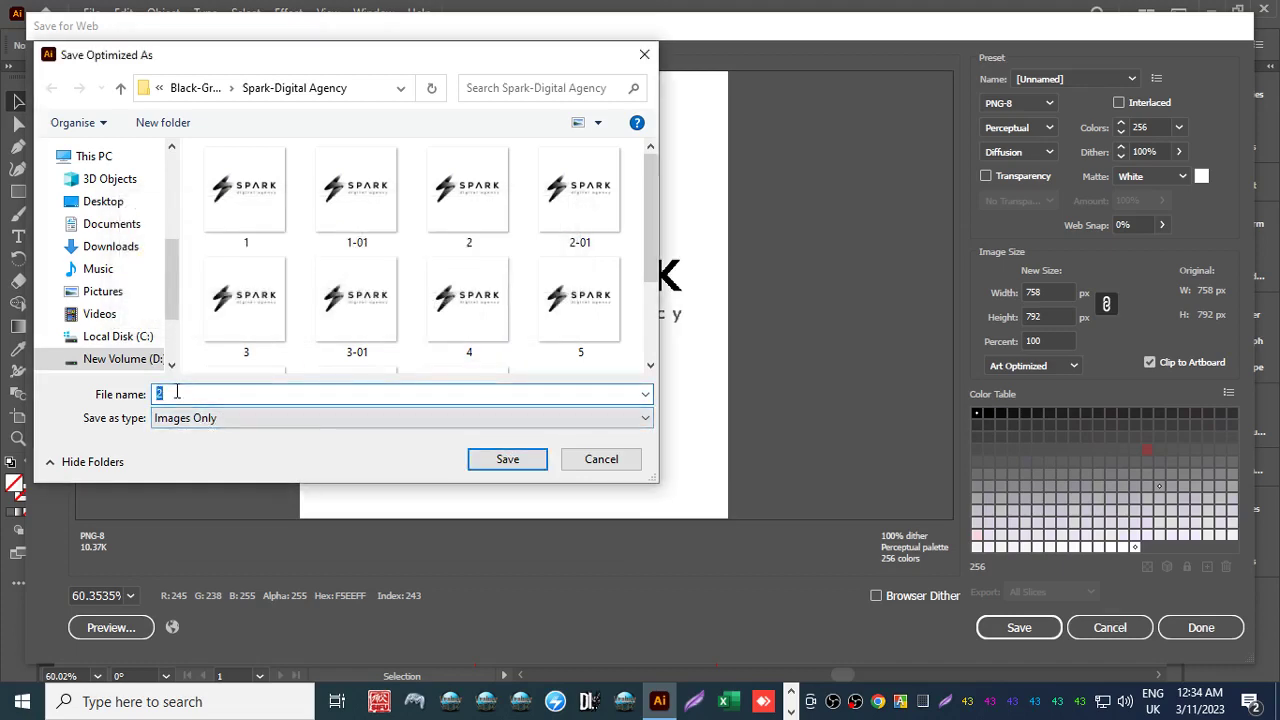
{"action": "type", "text": "3"}
{"action": "key", "text": "Return"}
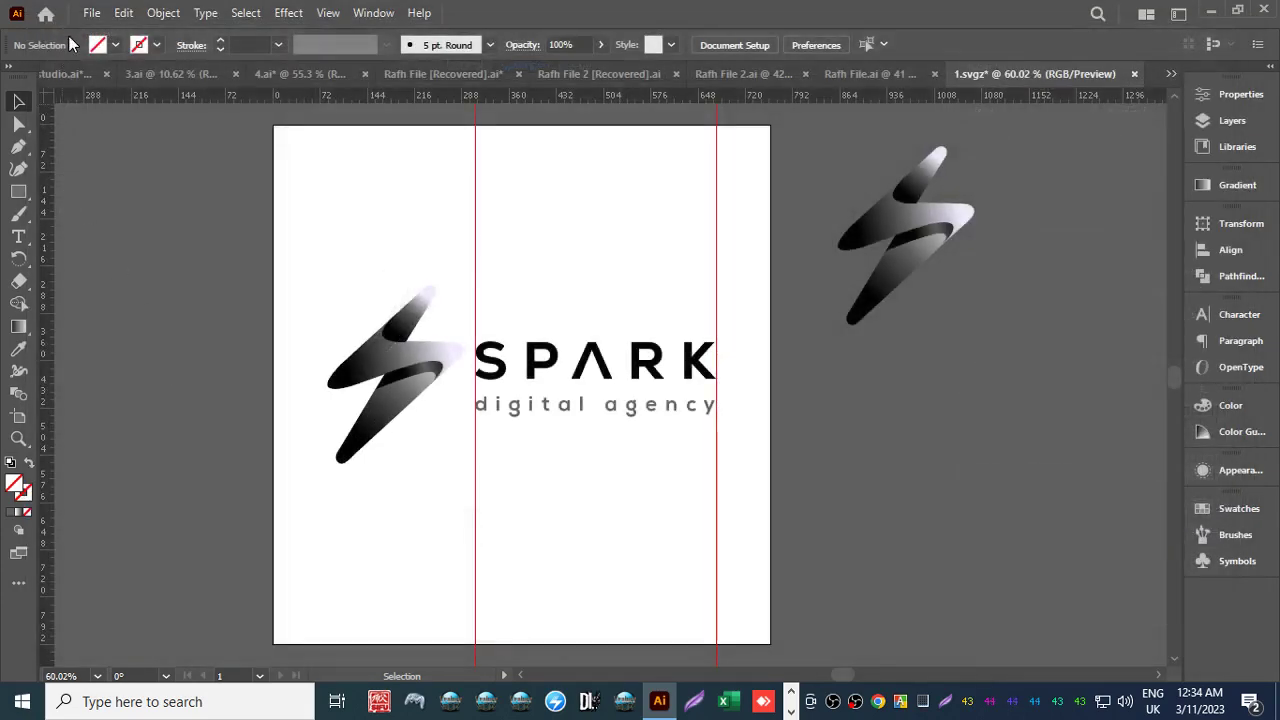
Turn on Interlaced for the PNG-8 in Save for Web (Legacy).
{"action": "left_click", "coordinate": [91, 12]}
{"action": "mouse_move", "coordinate": [157, 422]}
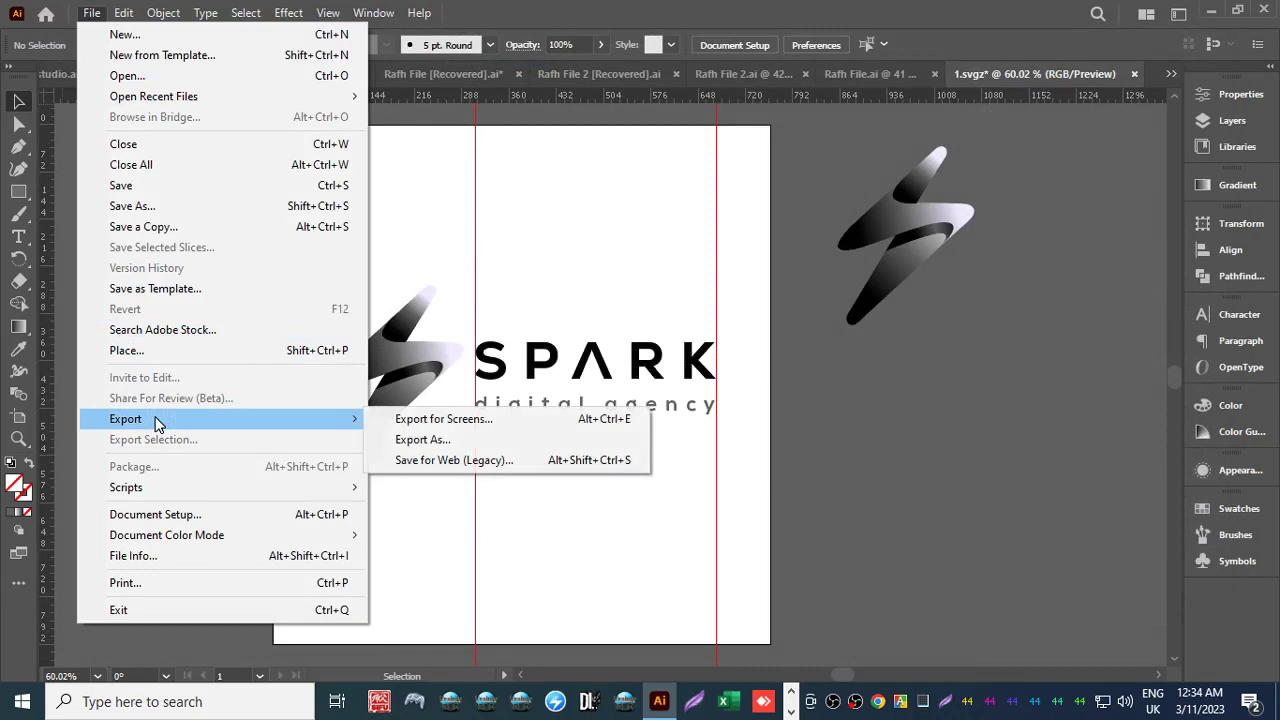
{"action": "left_click", "coordinate": [411, 462]}
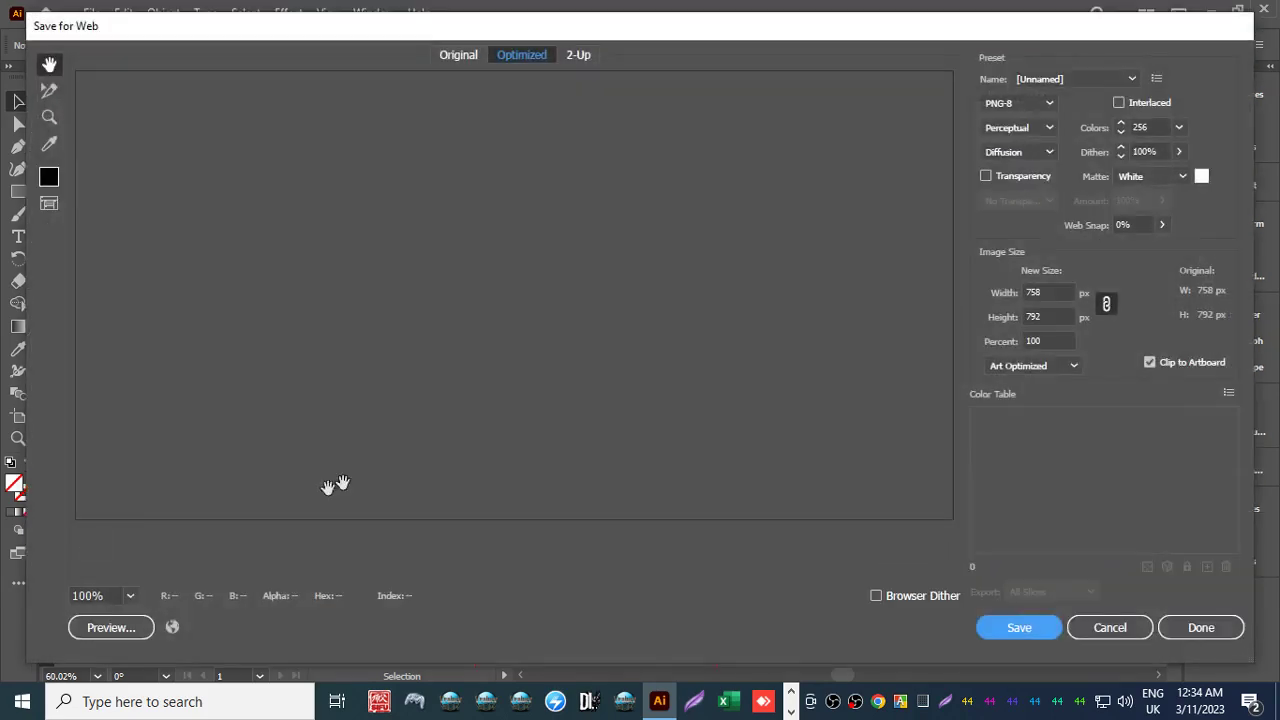
{"action": "left_click", "coordinate": [133, 597]}
{"action": "left_click", "coordinate": [175, 537]}
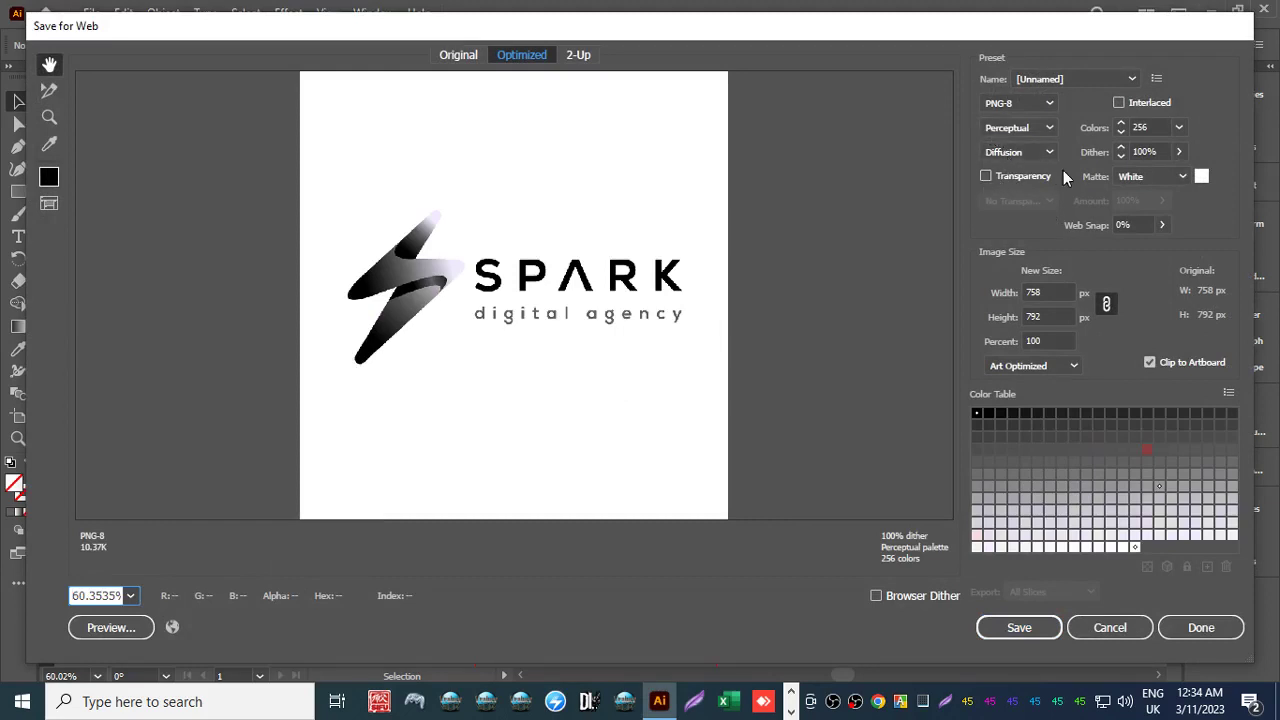
{"action": "left_click", "coordinate": [1118, 102]}
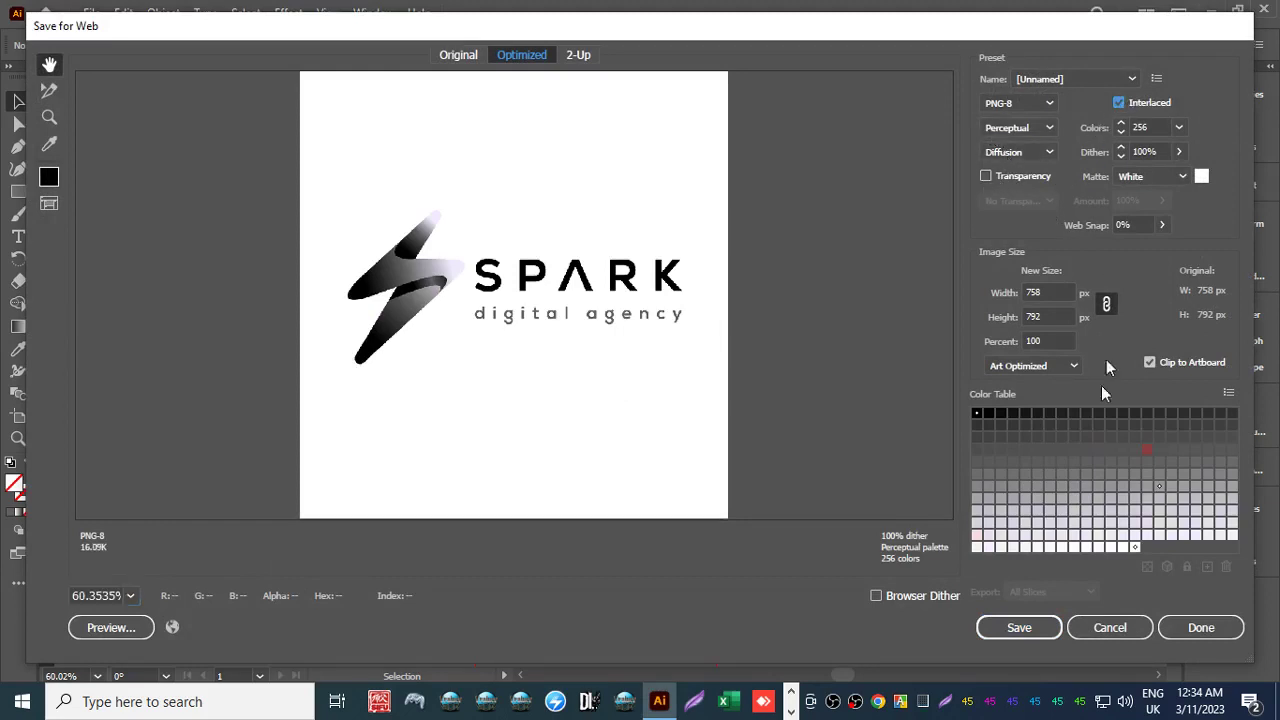
Try saving the interlaced PNG-8 as 4, 5 and 6, declining each replacement.
{"action": "left_click", "coordinate": [1030, 625]}
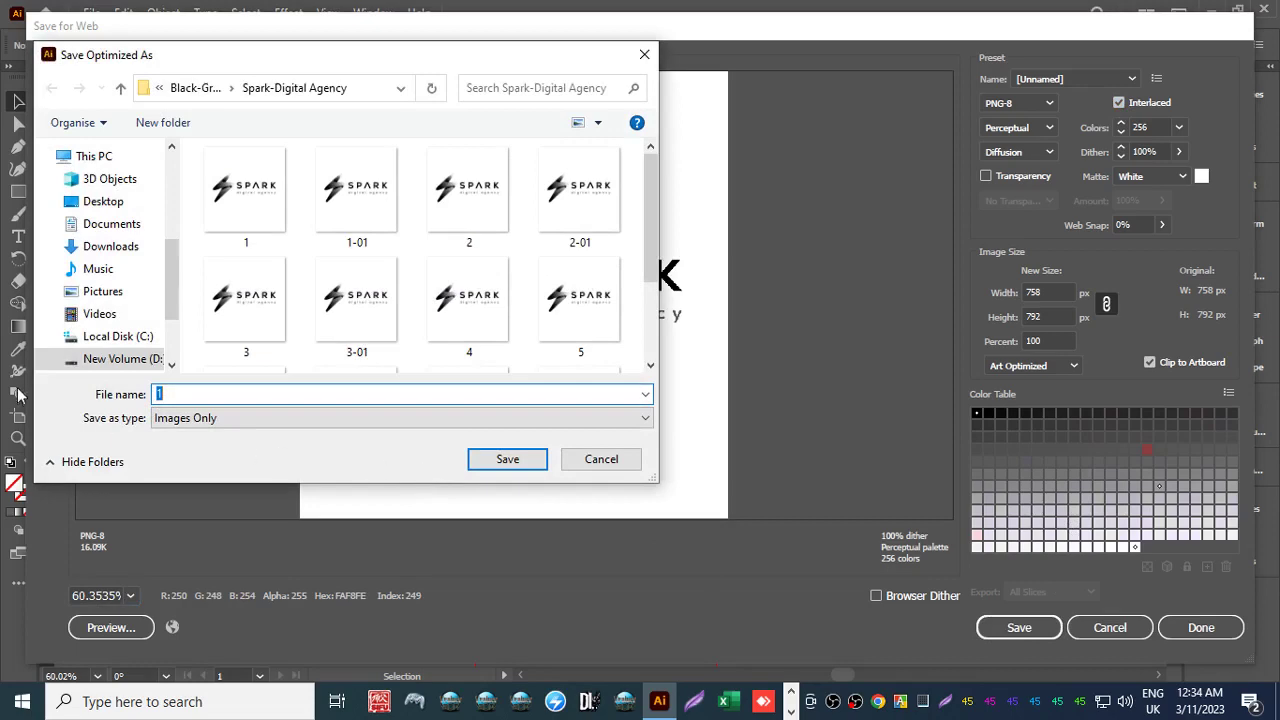
{"action": "type", "text": "4"}
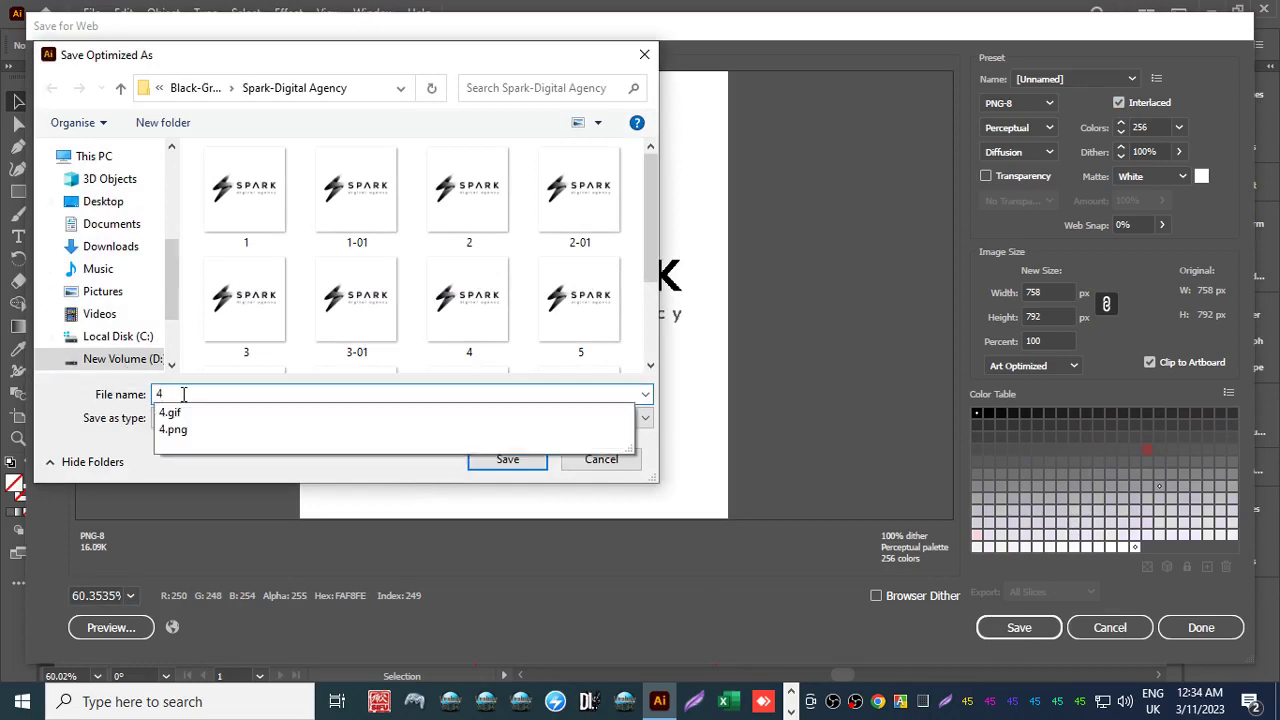
{"action": "key", "text": "Return"}
{"action": "left_click", "coordinate": [523, 307]}
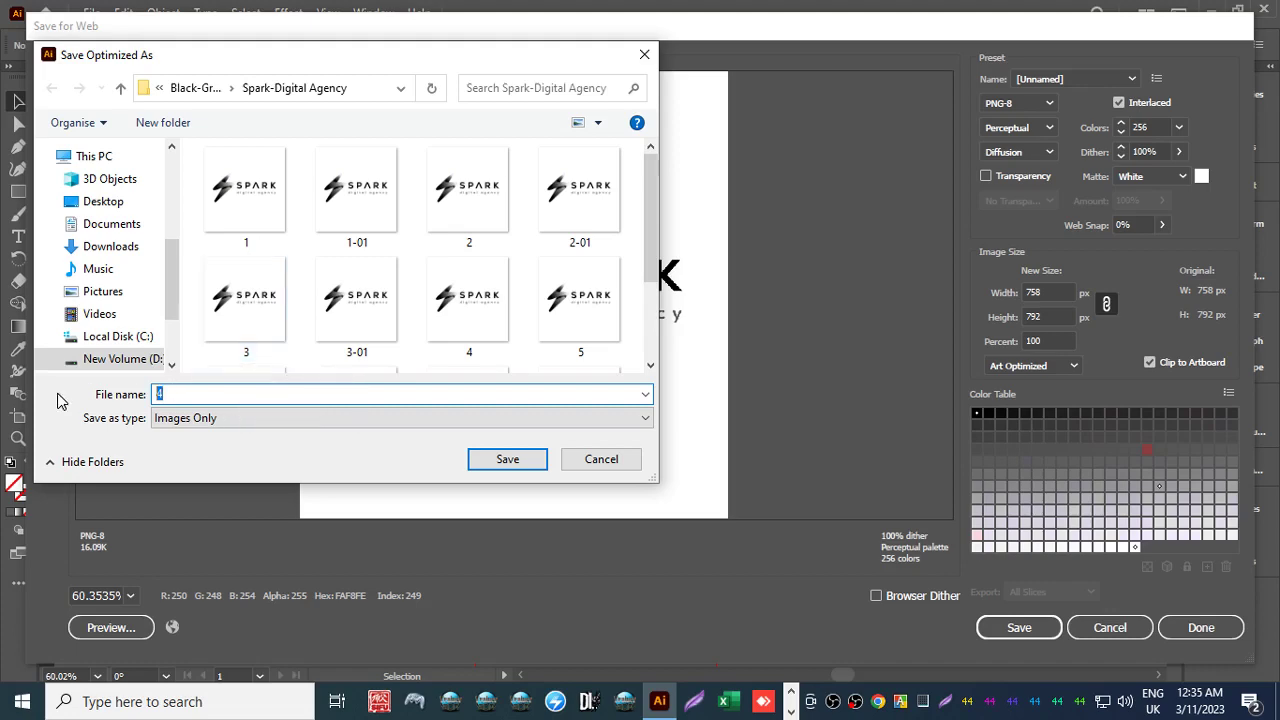
{"action": "type", "text": "5"}
{"action": "key", "text": "Return"}
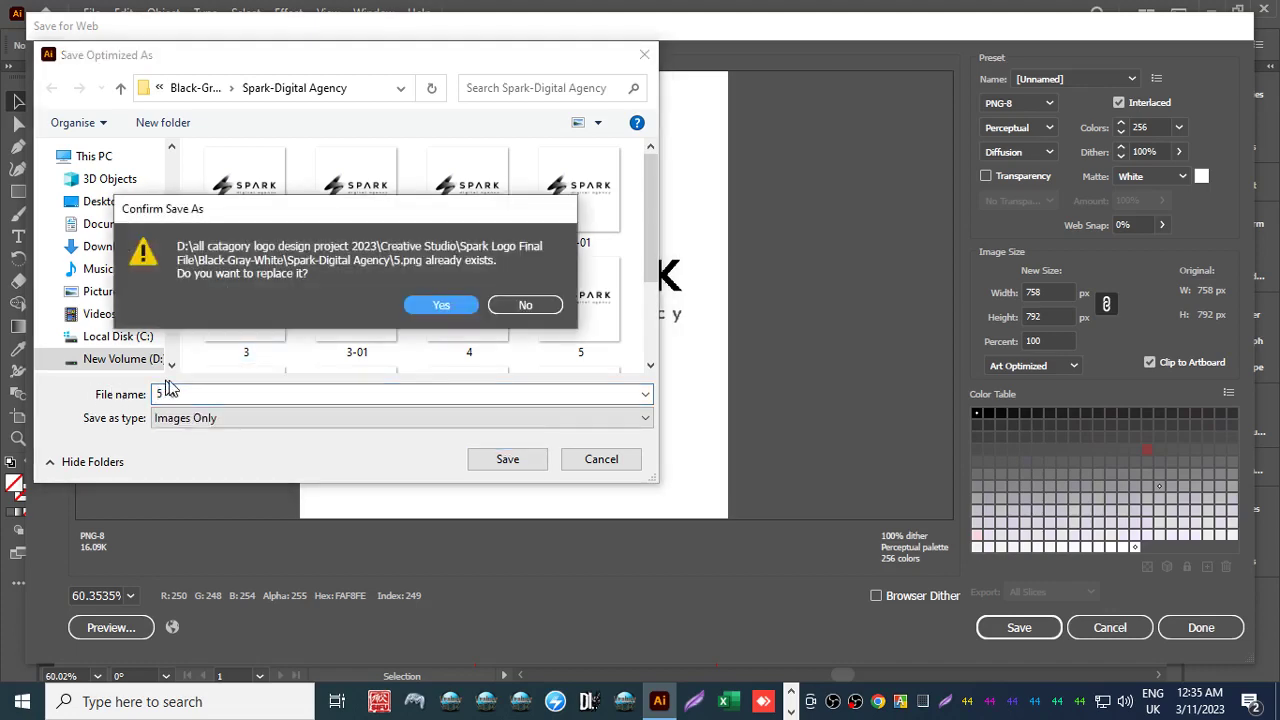
{"action": "left_click", "coordinate": [557, 311]}
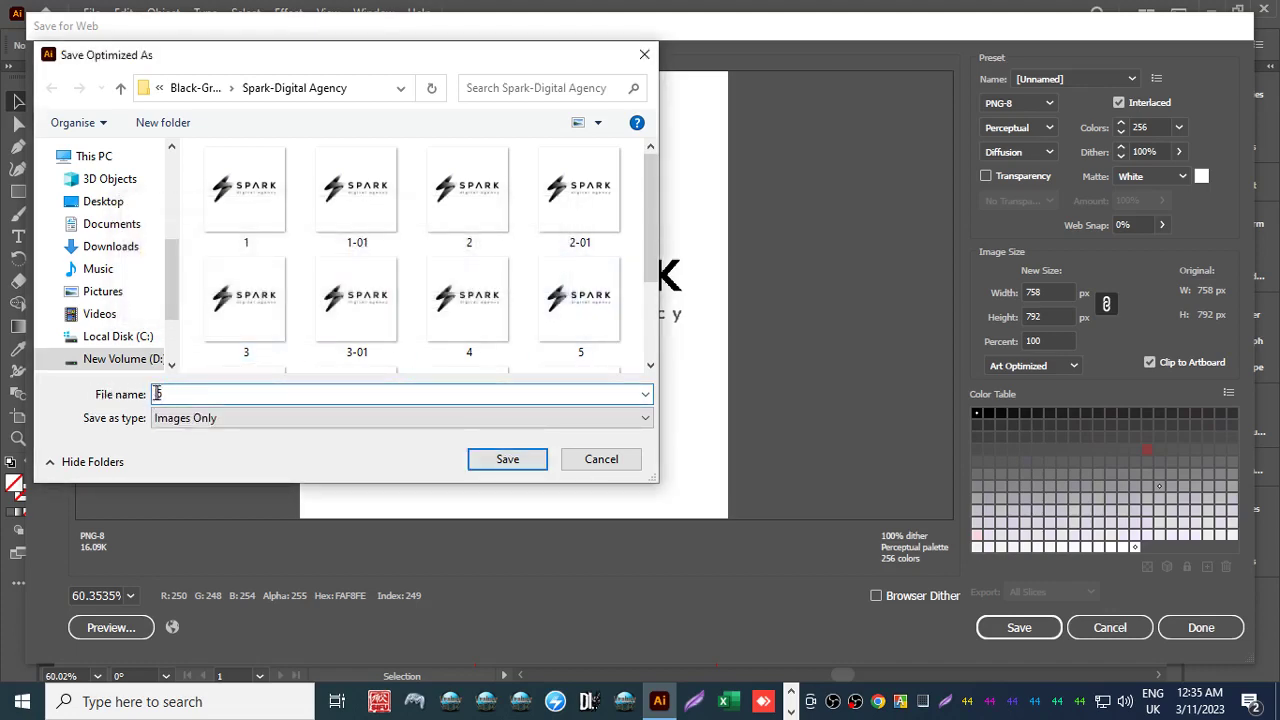
{"action": "type", "text": "6"}
{"action": "key", "text": "Return"}
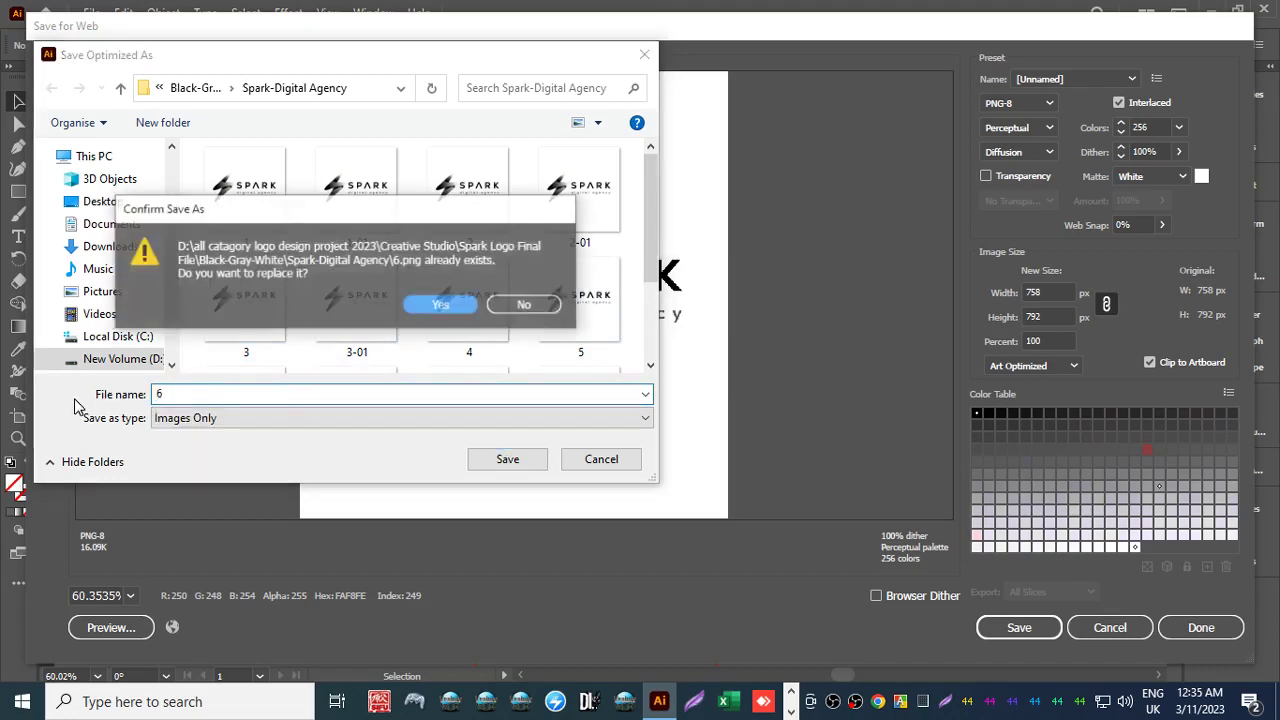
{"action": "left_click", "coordinate": [528, 306]}
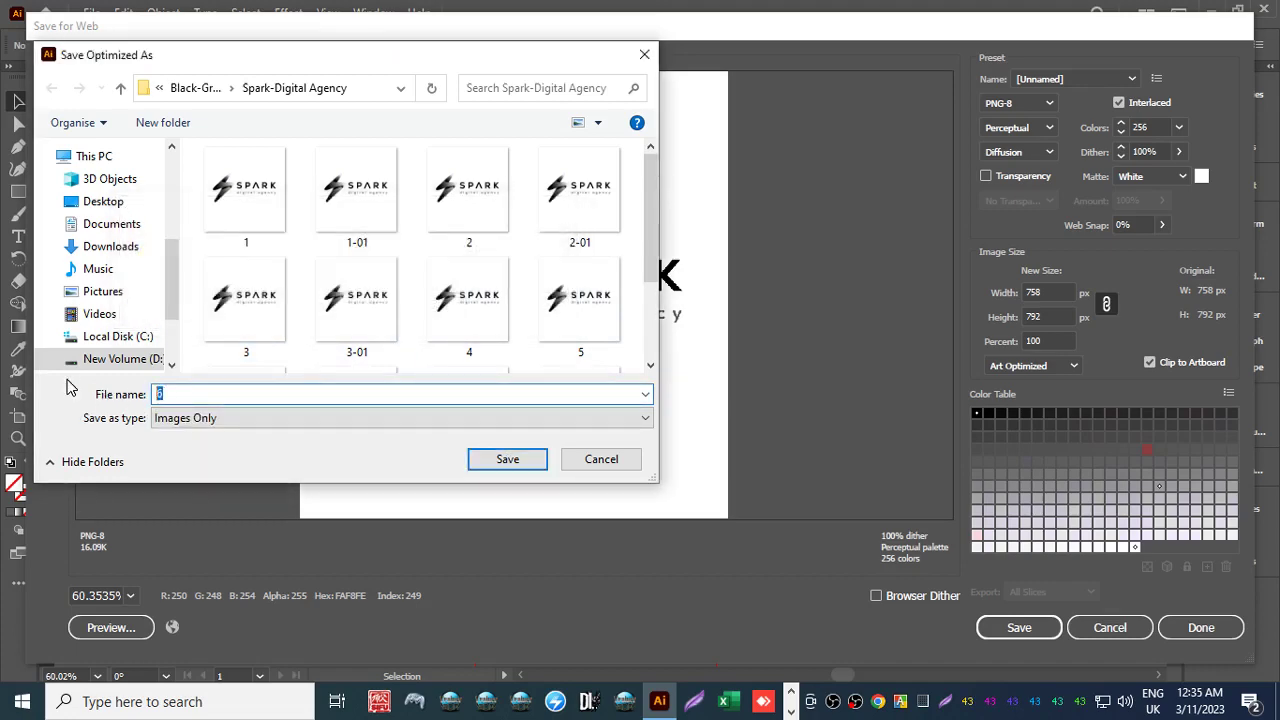
Turn on Transparency for the PNG-8 and save it as '8'.
{"action": "key", "text": "Escape"}
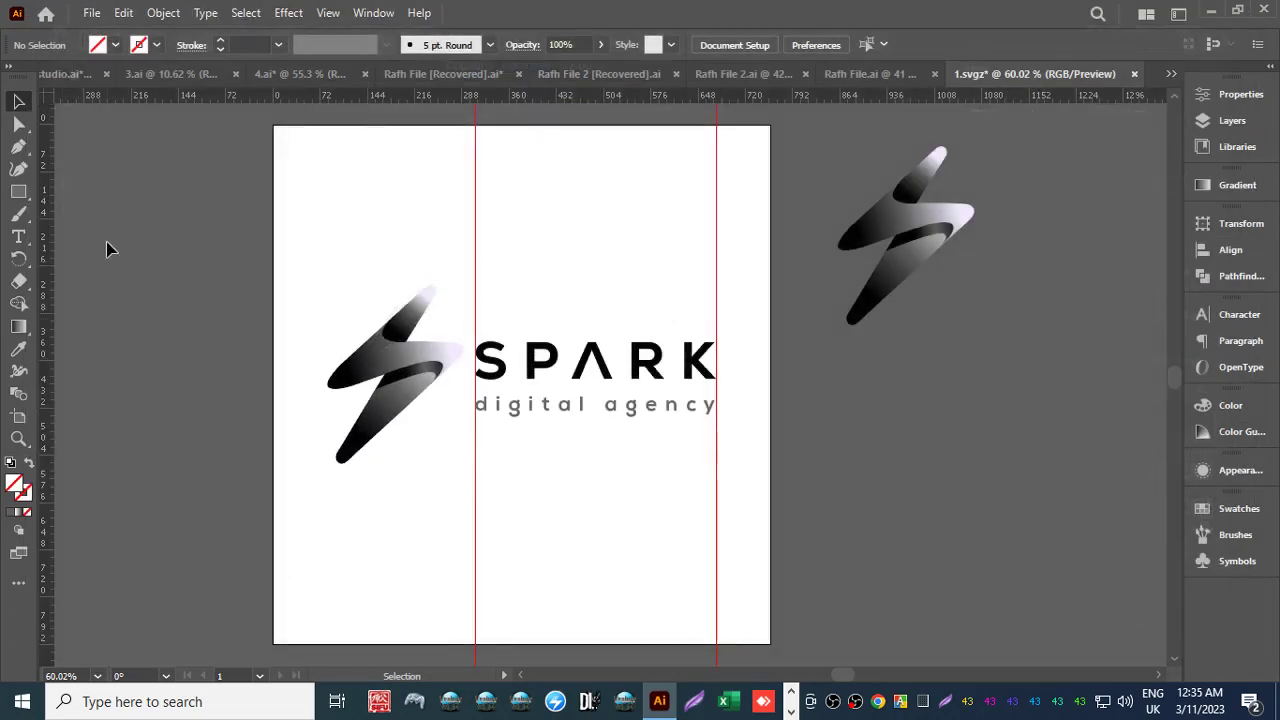
{"action": "left_click", "coordinate": [91, 13]}
{"action": "mouse_move", "coordinate": [203, 424]}
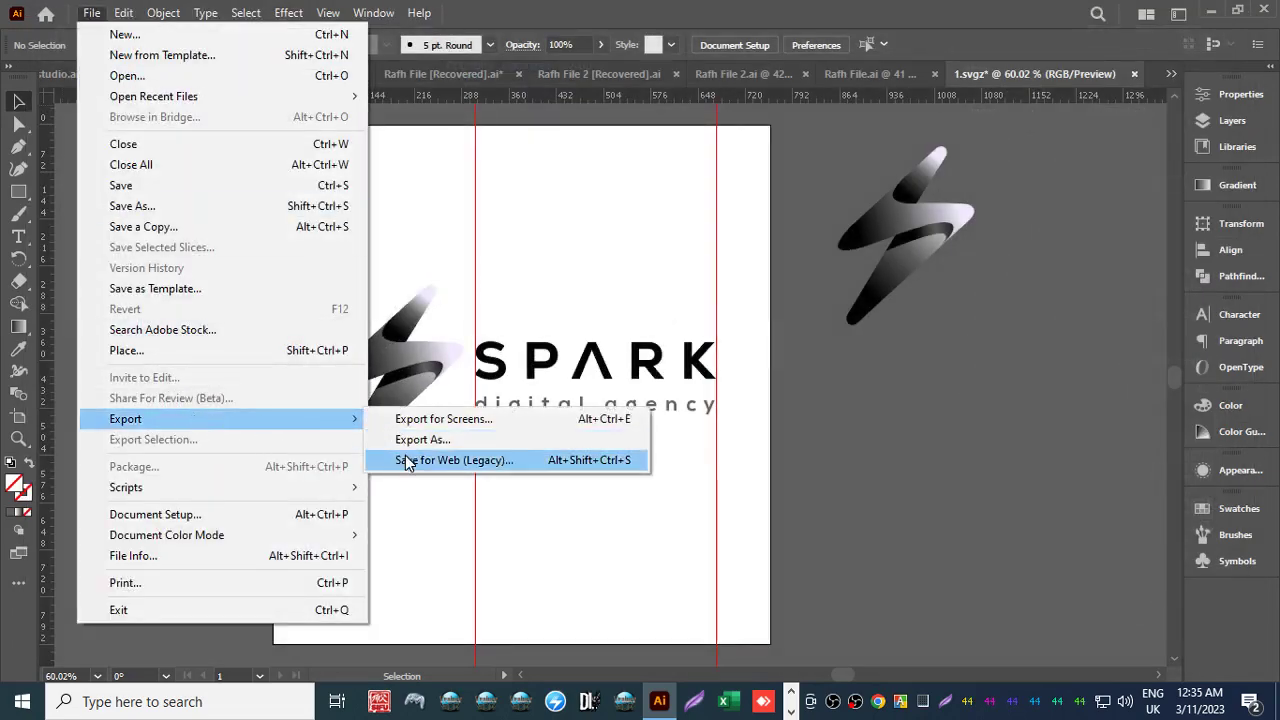
{"action": "left_click", "coordinate": [455, 461]}
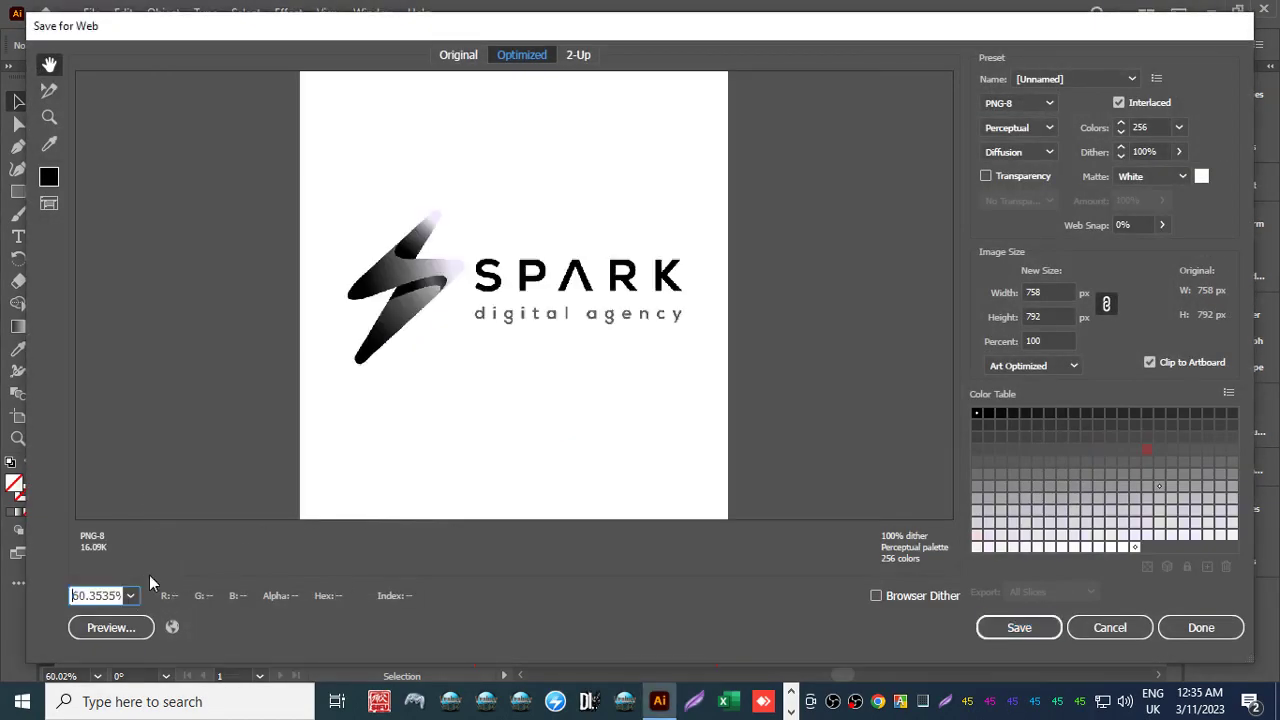
{"action": "left_click", "coordinate": [999, 184]}
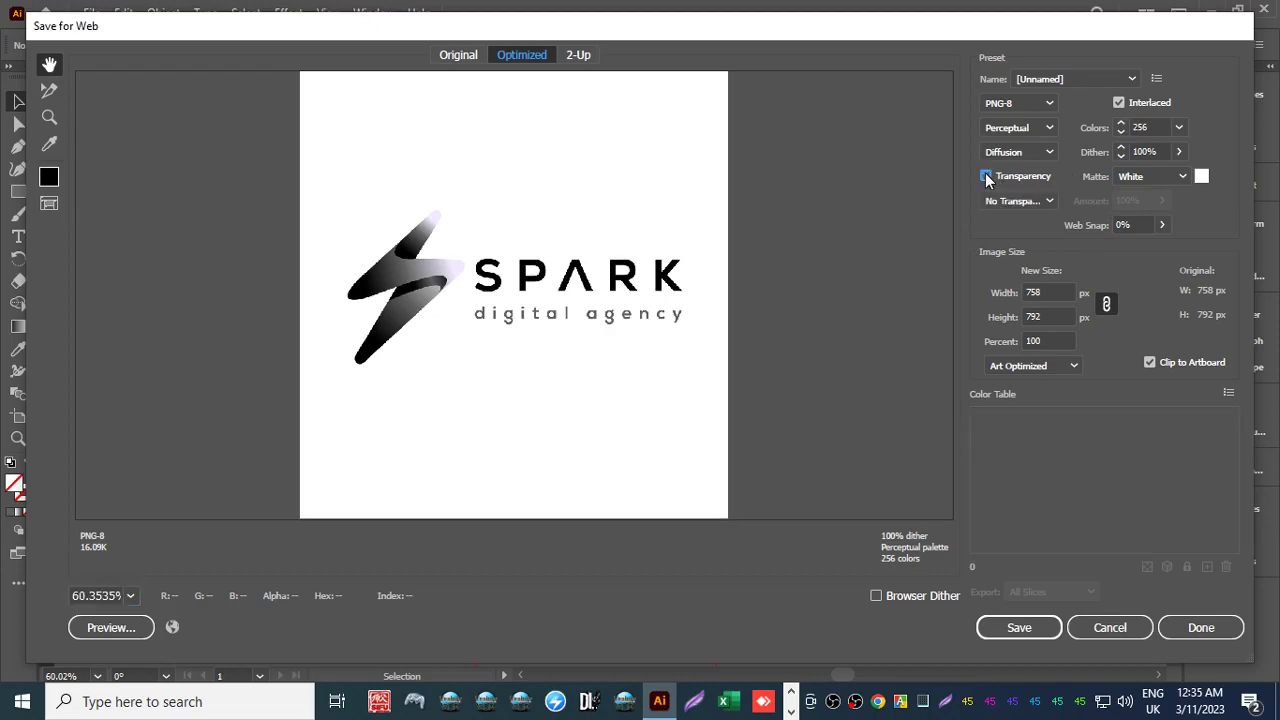
{"action": "left_click", "coordinate": [1020, 628]}
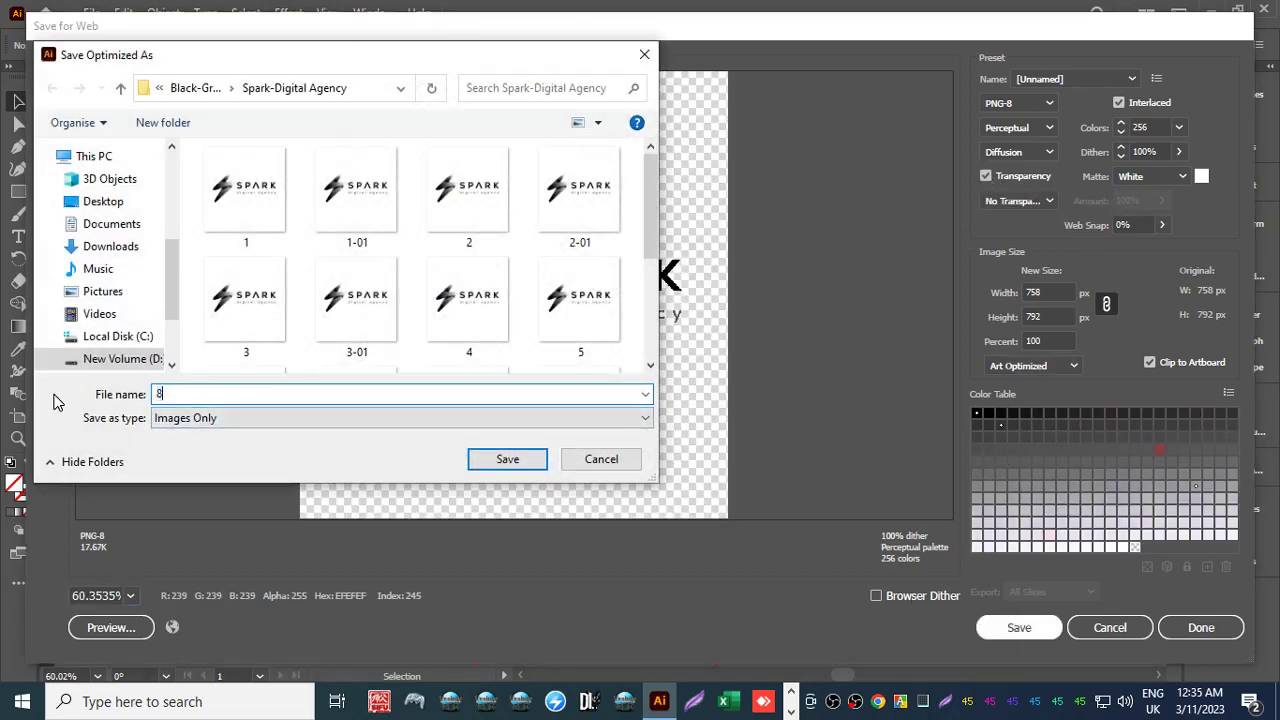
{"action": "type", "text": "8"}
{"action": "key", "text": "Return"}
Turn off Interlaced for the transparent PNG-8 and save it as '9'.
{"action": "left_click", "coordinate": [91, 13]}
{"action": "mouse_move", "coordinate": [254, 496]}
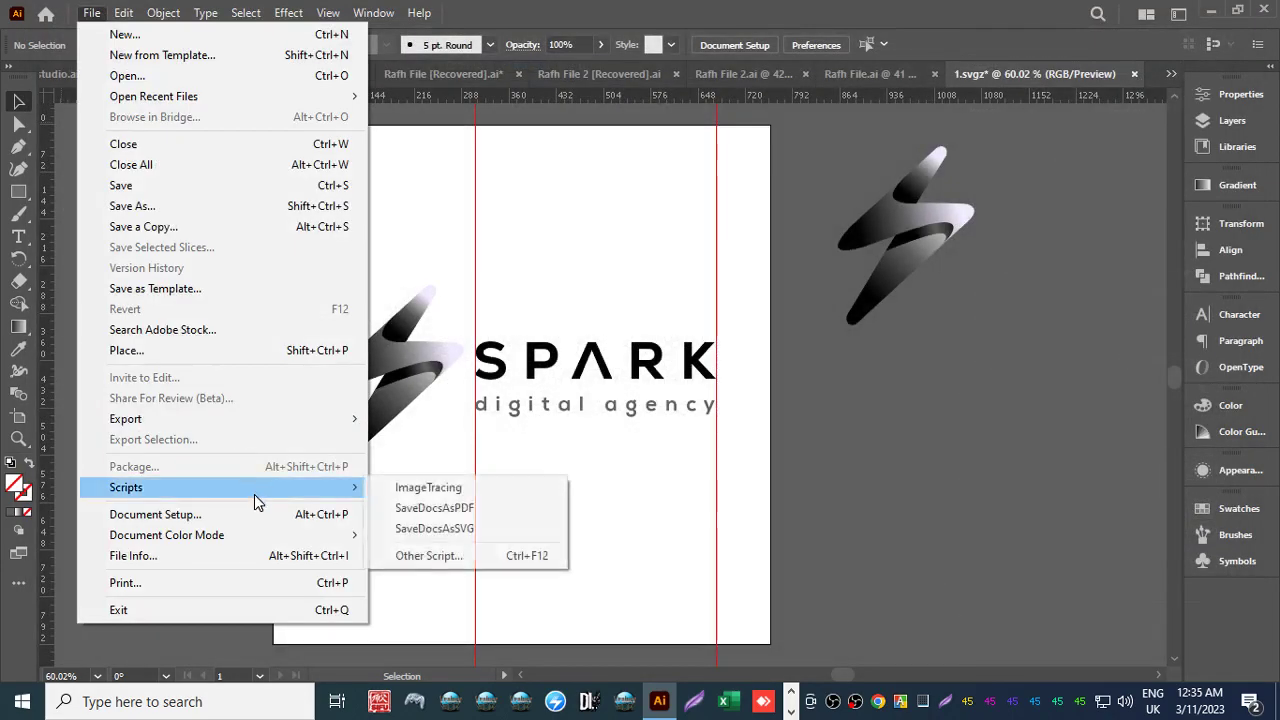
{"action": "mouse_move", "coordinate": [300, 424]}
{"action": "left_click", "coordinate": [430, 460]}
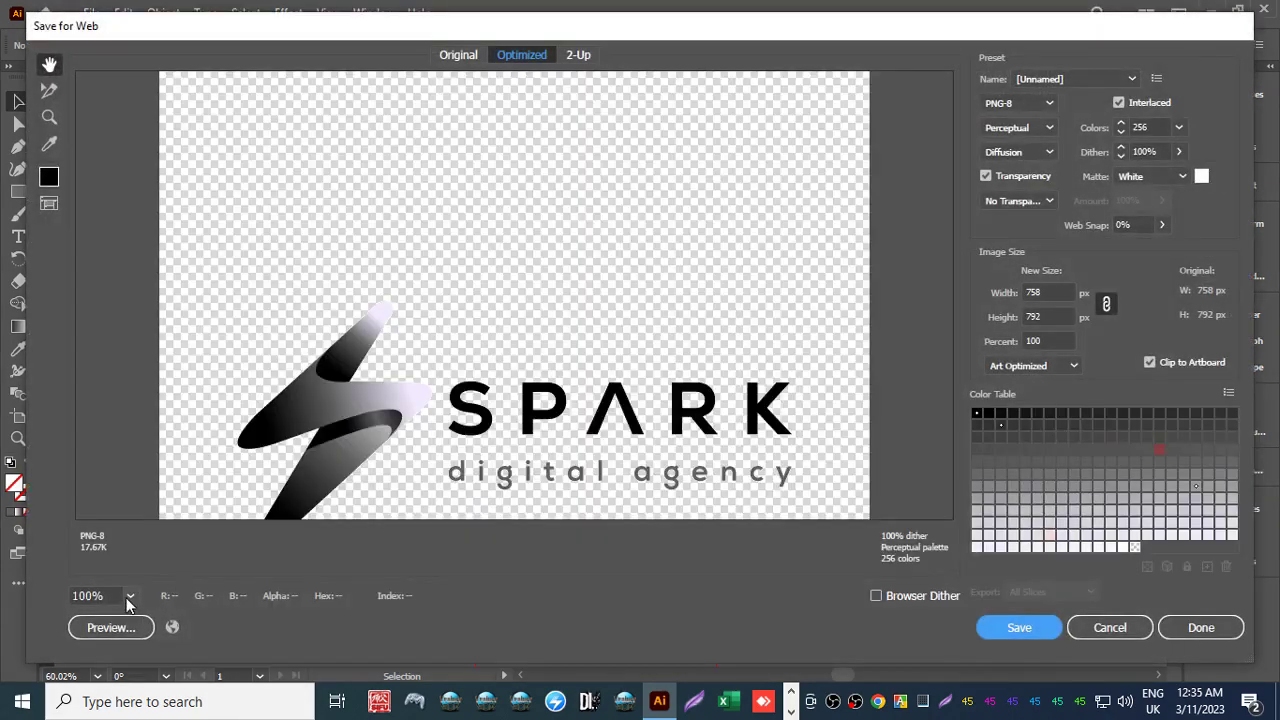
{"action": "left_click", "coordinate": [130, 596]}
{"action": "left_click", "coordinate": [150, 573]}
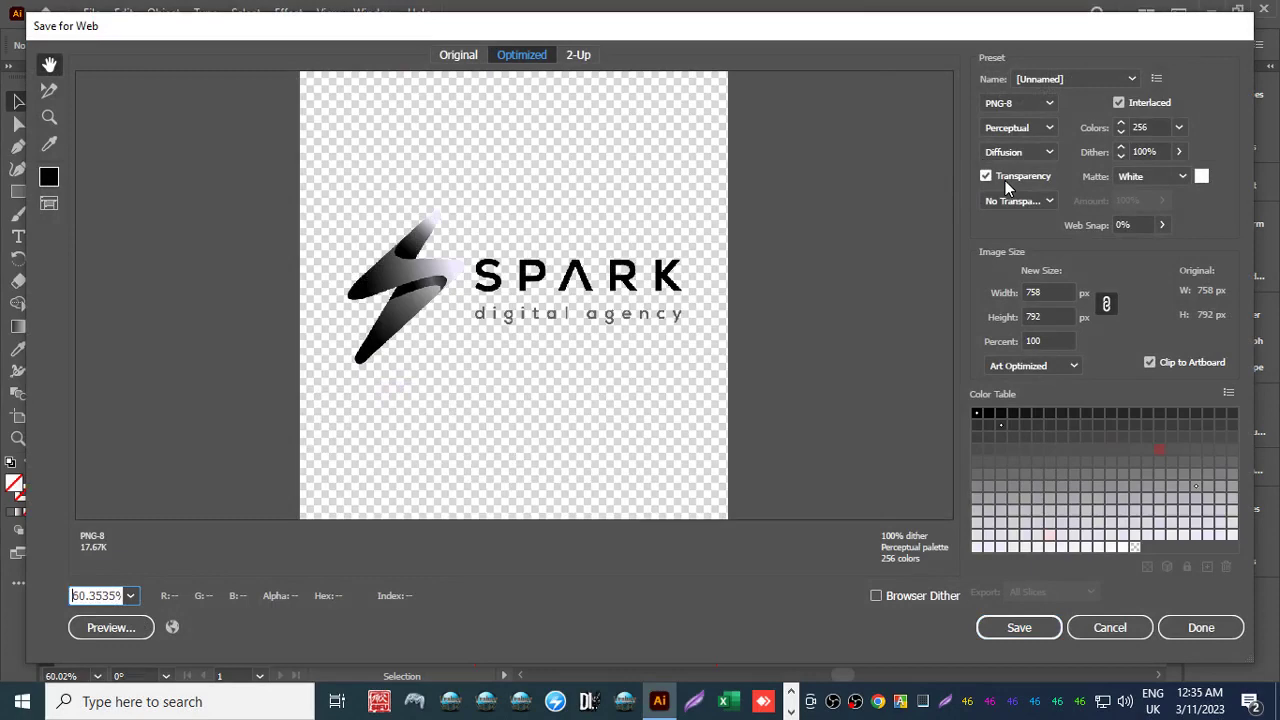
{"action": "left_click", "coordinate": [1118, 103]}
{"action": "left_click", "coordinate": [1013, 625]}
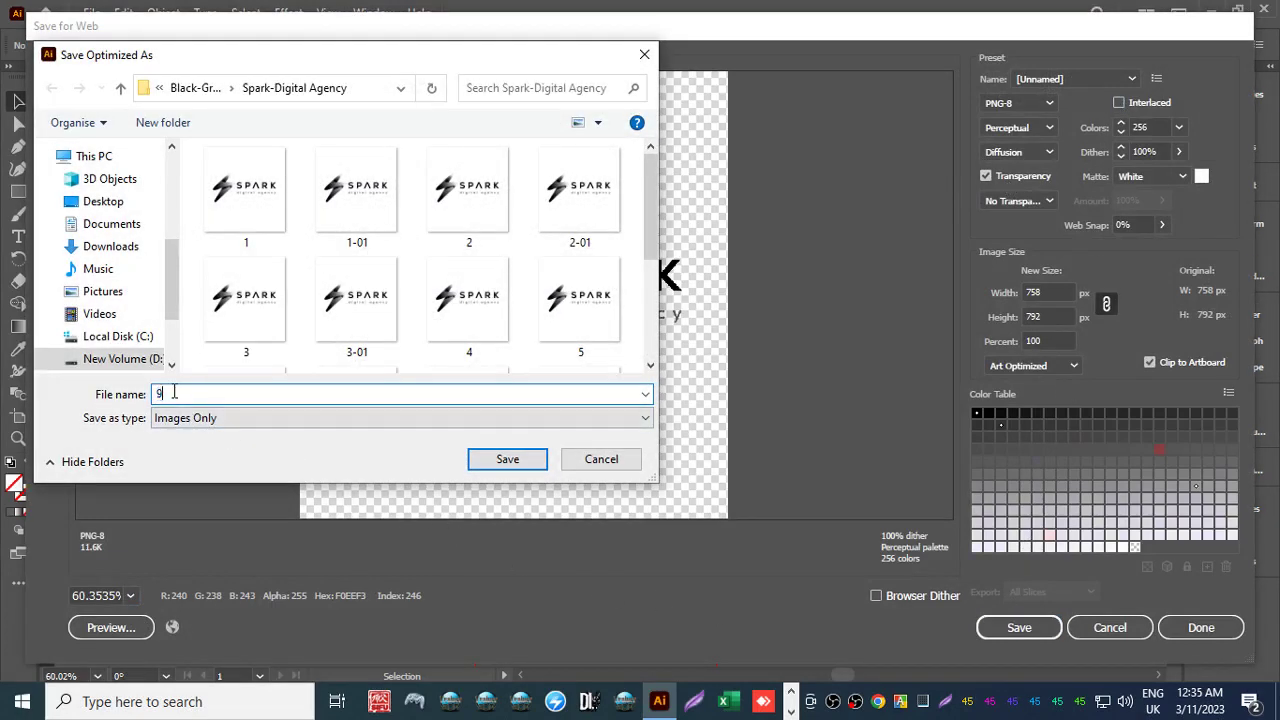
{"action": "type", "text": "9"}
{"action": "key", "text": "Return"}
Set the format to PNG-24 with Interlaced on and save it as '10'.
{"action": "left_click", "coordinate": [91, 13]}
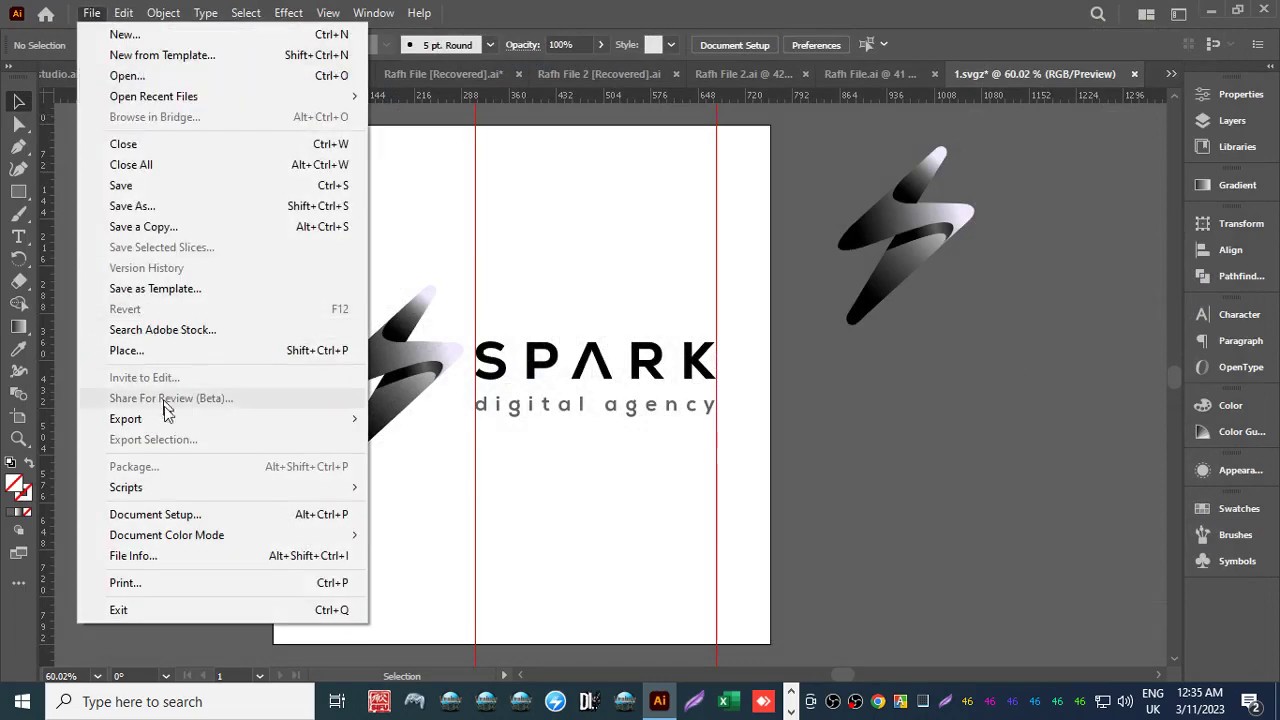
{"action": "mouse_move", "coordinate": [349, 420]}
{"action": "left_click", "coordinate": [423, 461]}
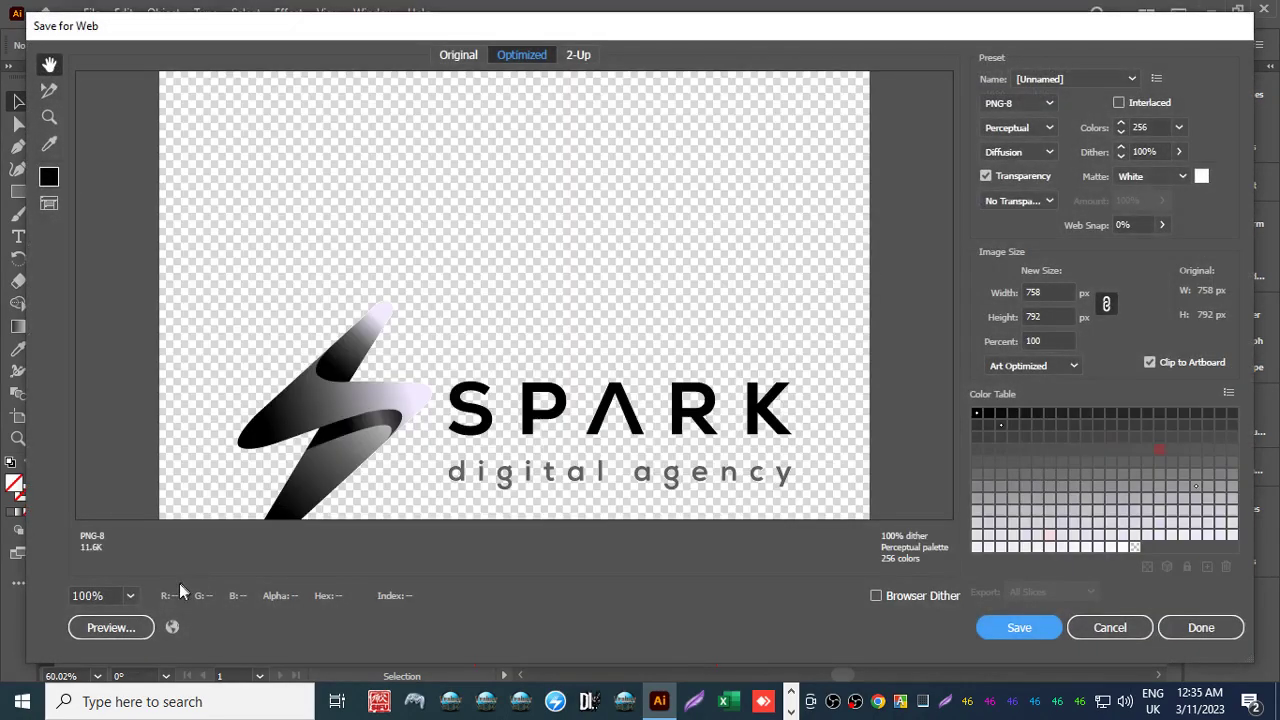
{"action": "left_click", "coordinate": [130, 595]}
{"action": "left_click", "coordinate": [170, 572]}
{"action": "left_click", "coordinate": [1034, 102]}
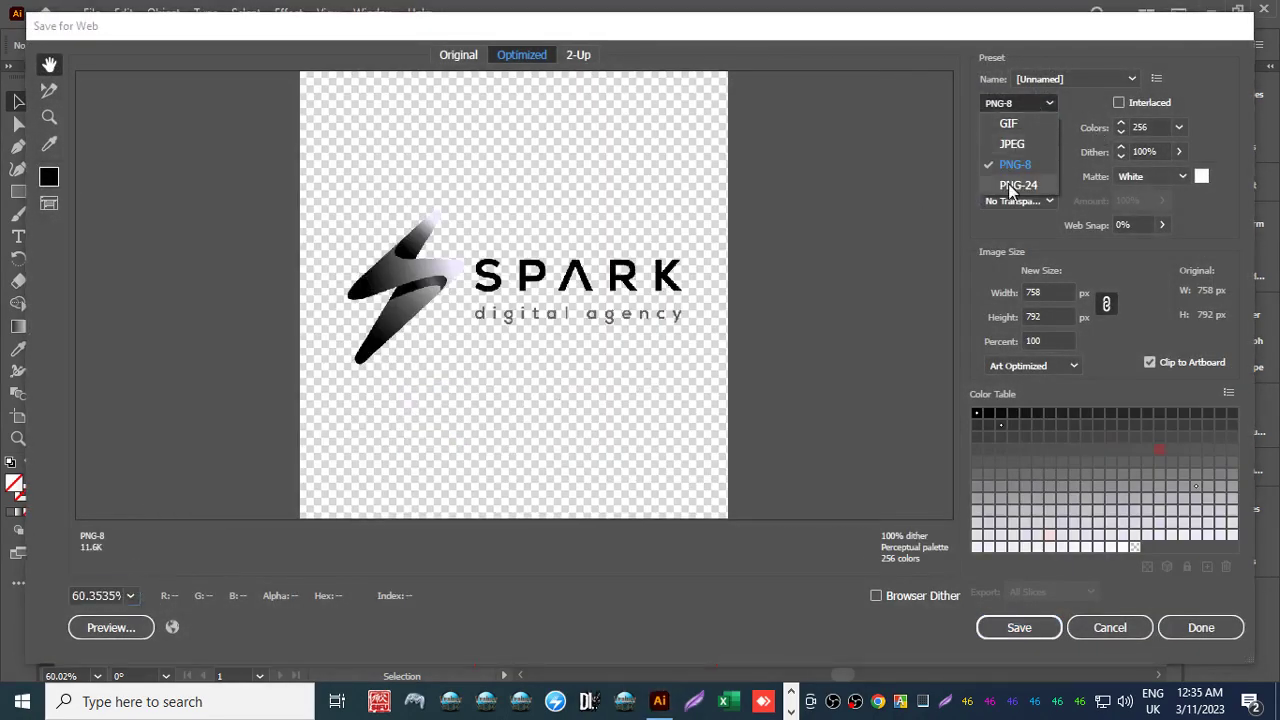
{"action": "left_click", "coordinate": [1016, 185]}
{"action": "left_click", "coordinate": [1162, 106]}
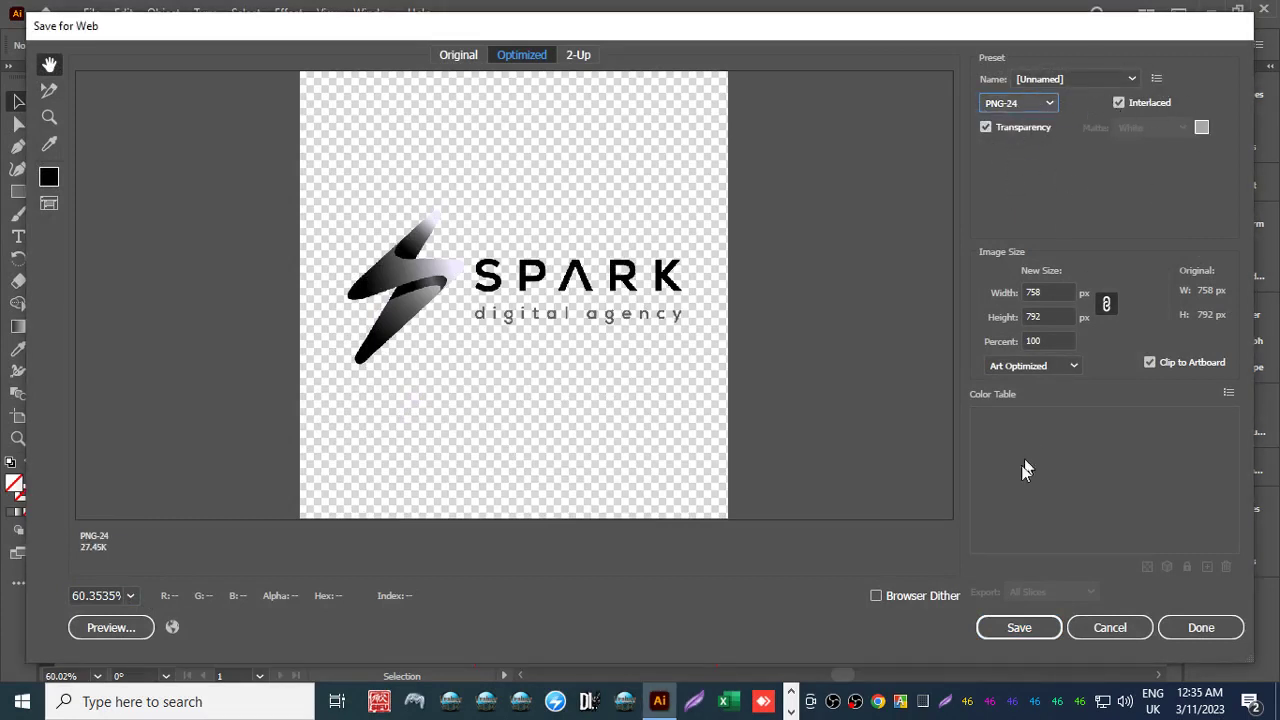
{"action": "left_click", "coordinate": [1020, 627]}
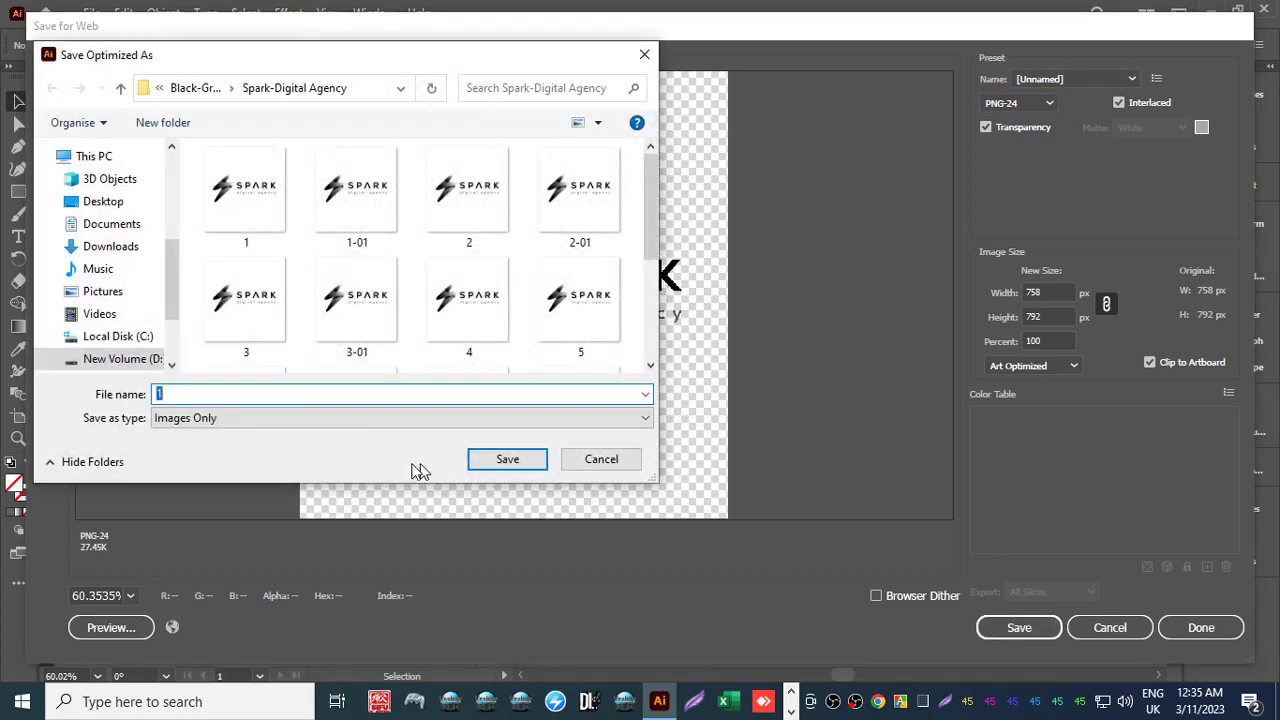
{"action": "type", "text": "9"}
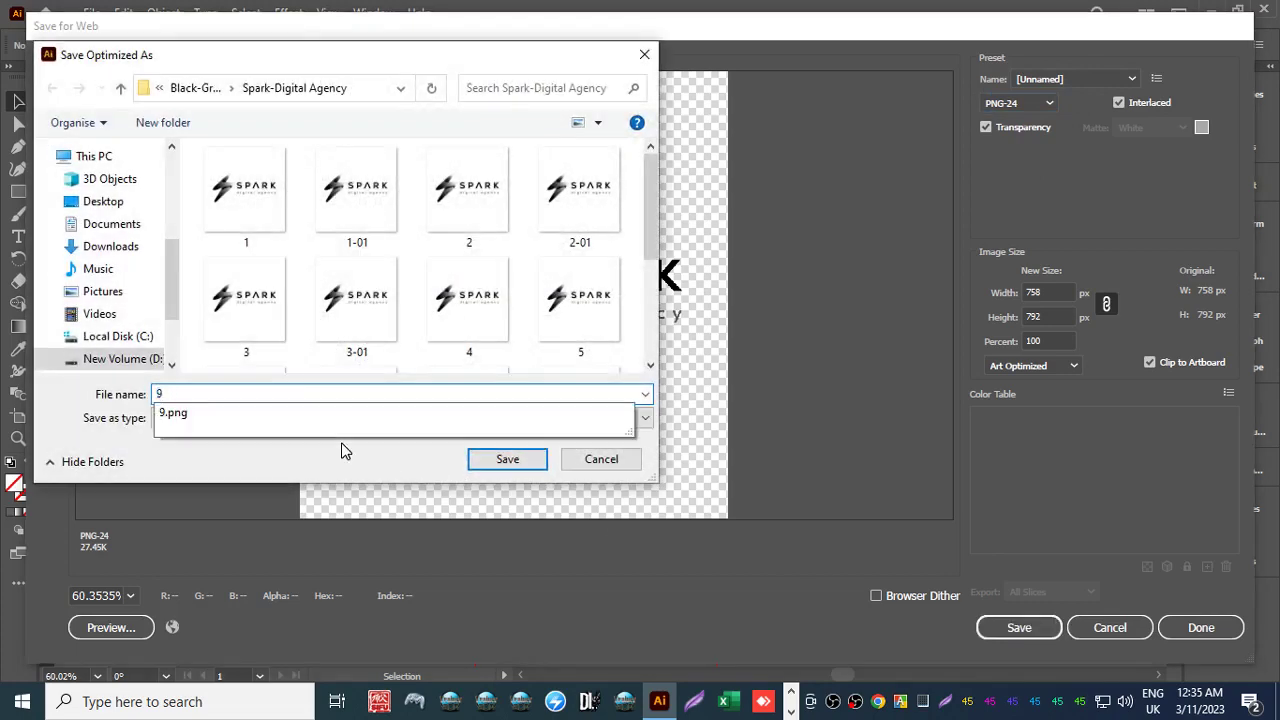
{"action": "key", "text": "BackSpace"}
{"action": "type", "text": "10"}
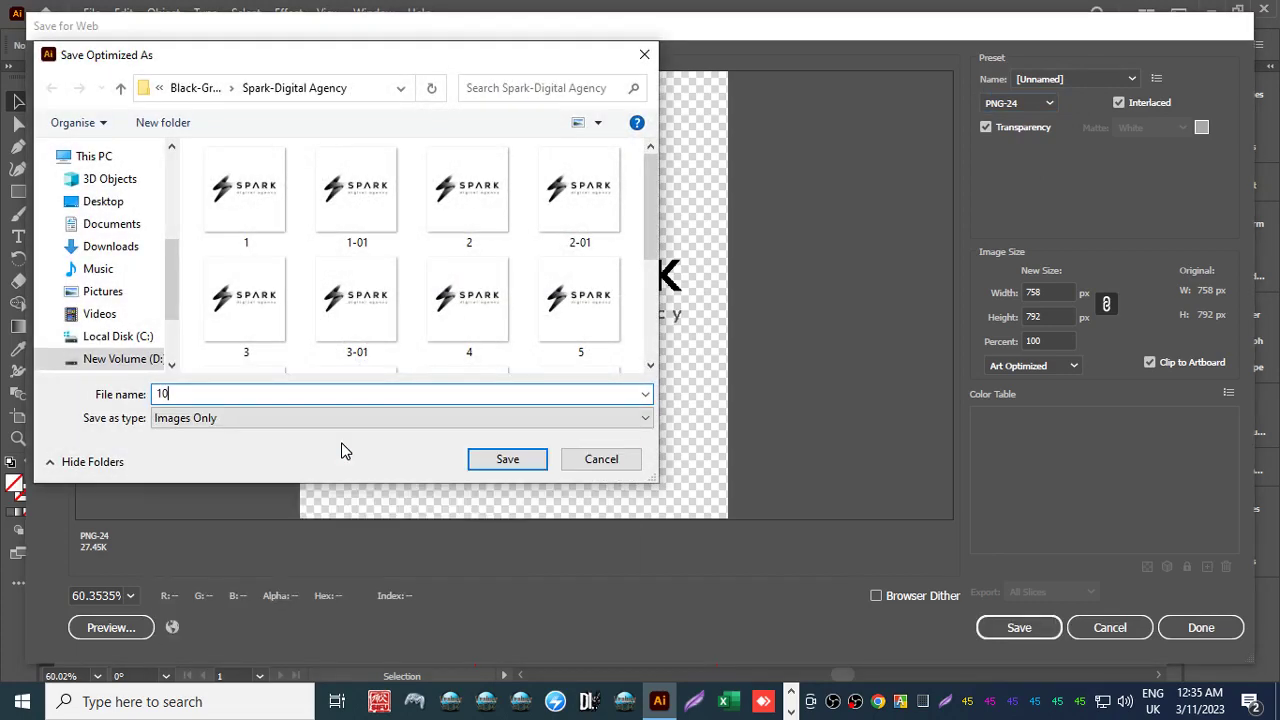
{"action": "key", "text": "Return"}
Turn off Interlaced for the transparent PNG-24 and save it again as '10'.
{"action": "left_click", "coordinate": [91, 12]}
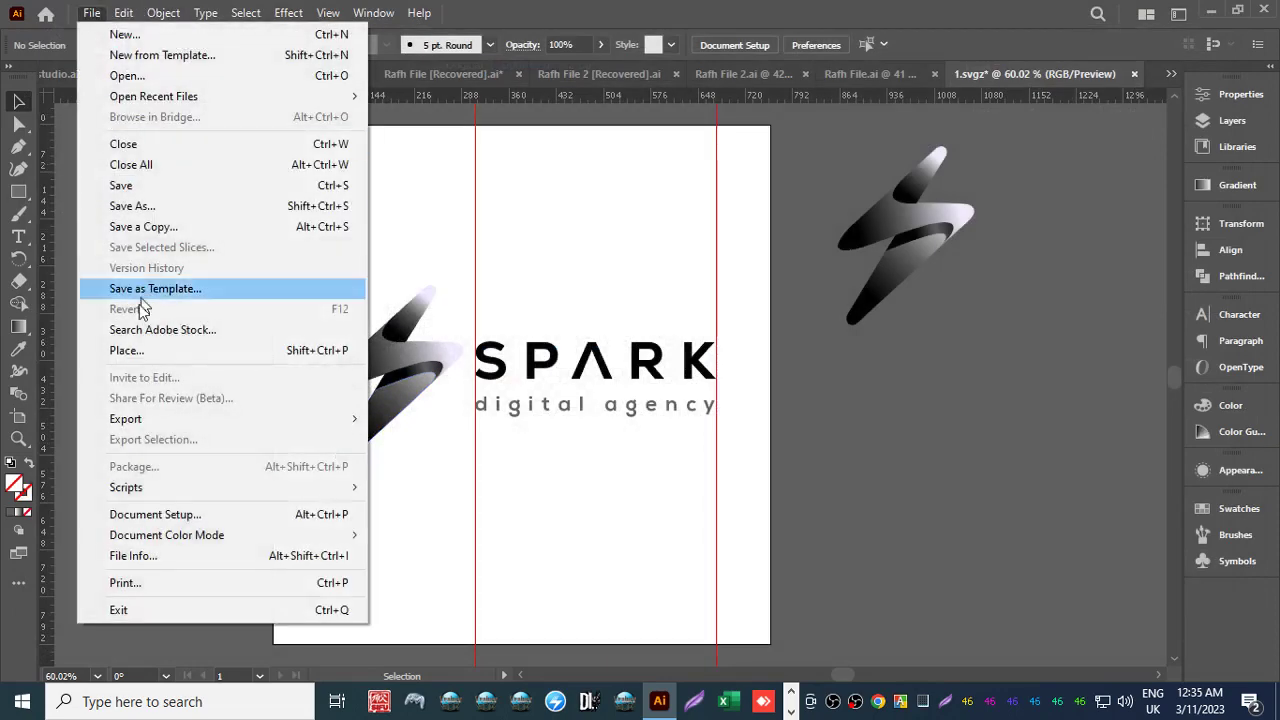
{"action": "mouse_move", "coordinate": [345, 418]}
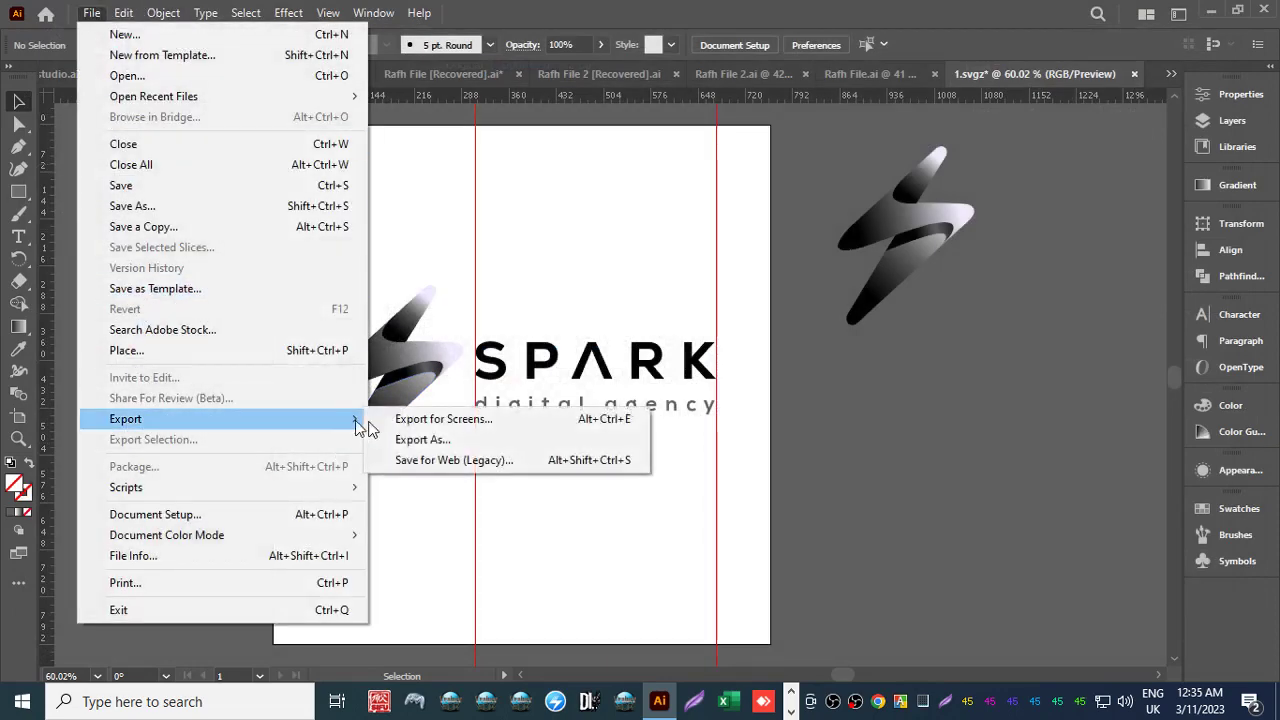
{"action": "left_click", "coordinate": [415, 457]}
{"action": "left_click", "coordinate": [131, 598]}
{"action": "left_click", "coordinate": [158, 575]}
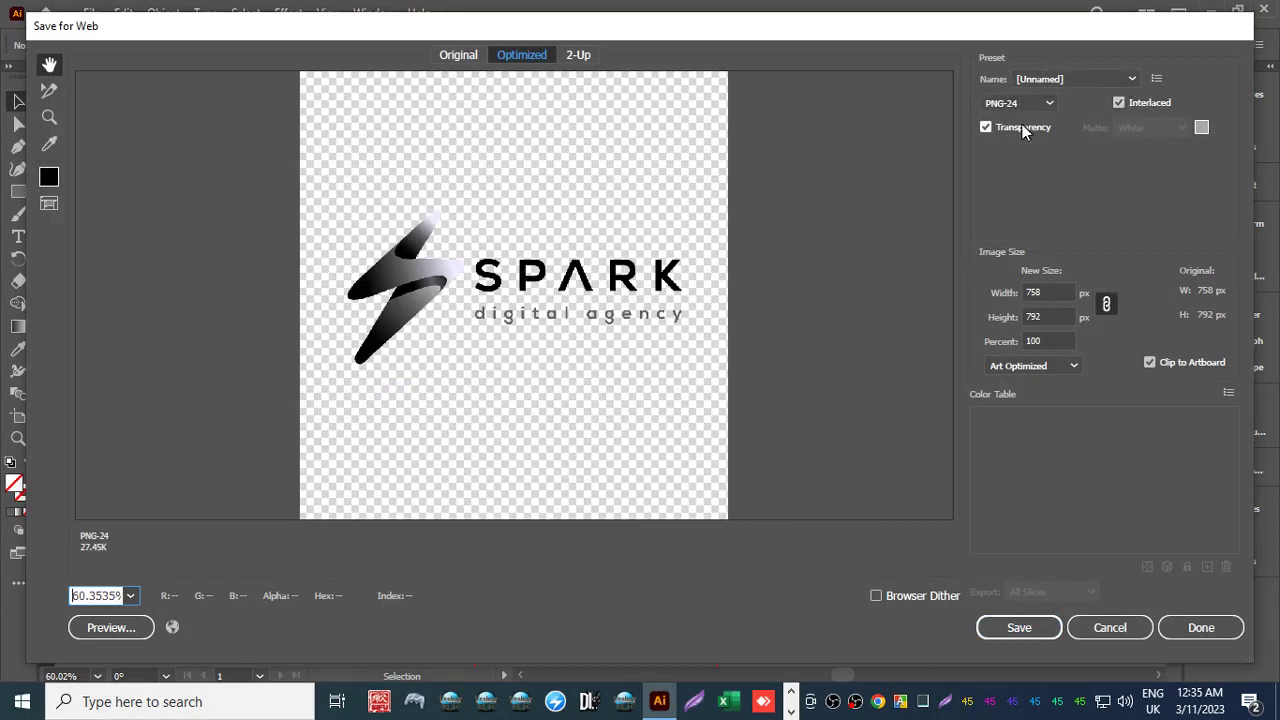
{"action": "left_click", "coordinate": [1119, 103]}
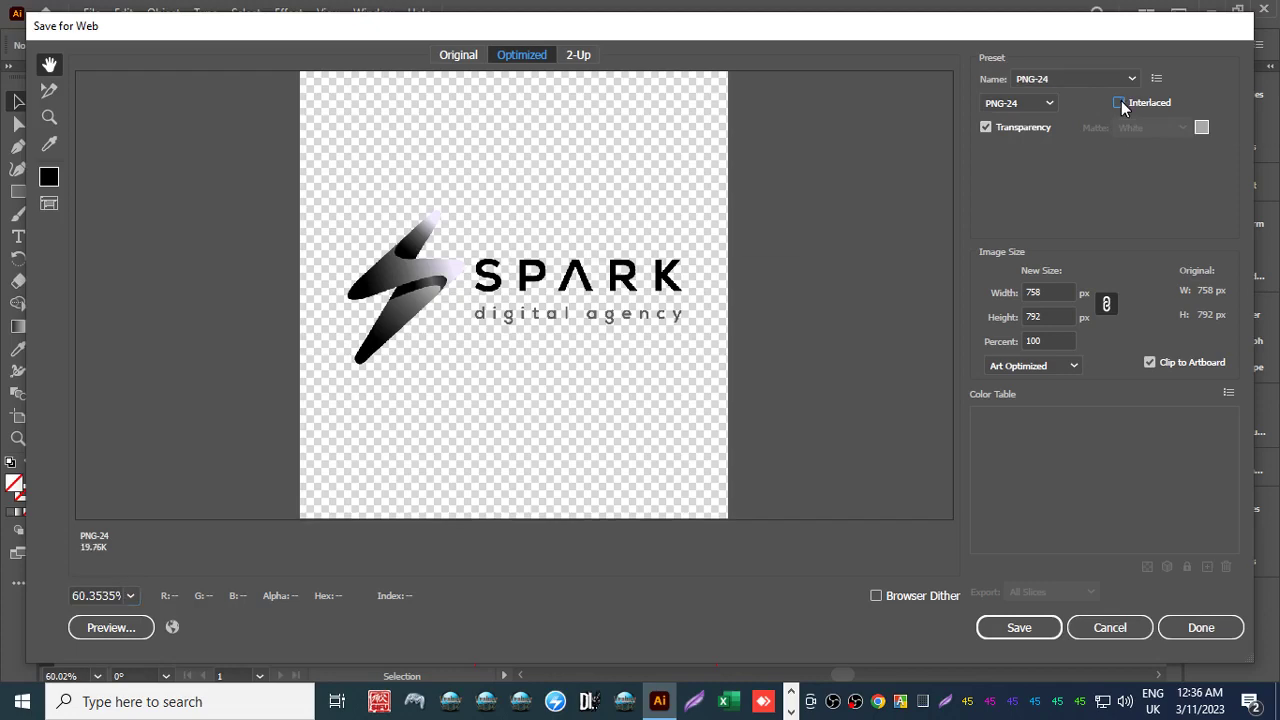
{"action": "left_click", "coordinate": [1020, 630]}
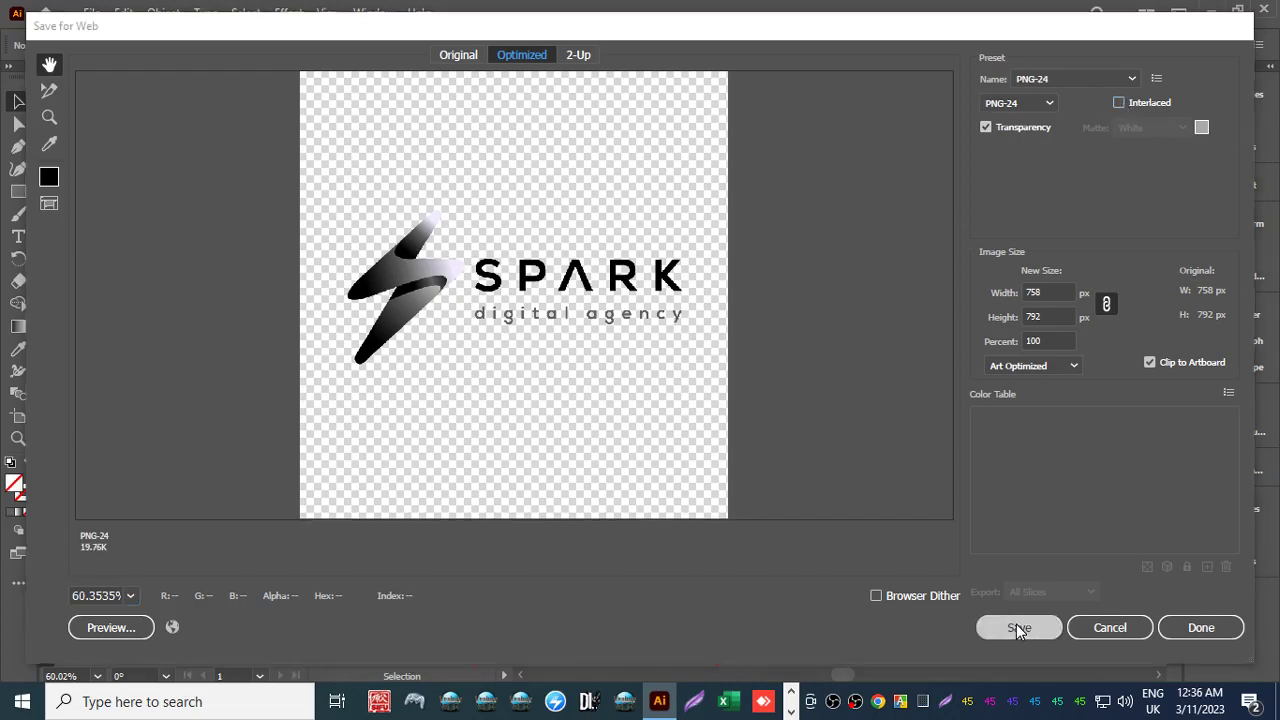
{"action": "type", "text": "10"}
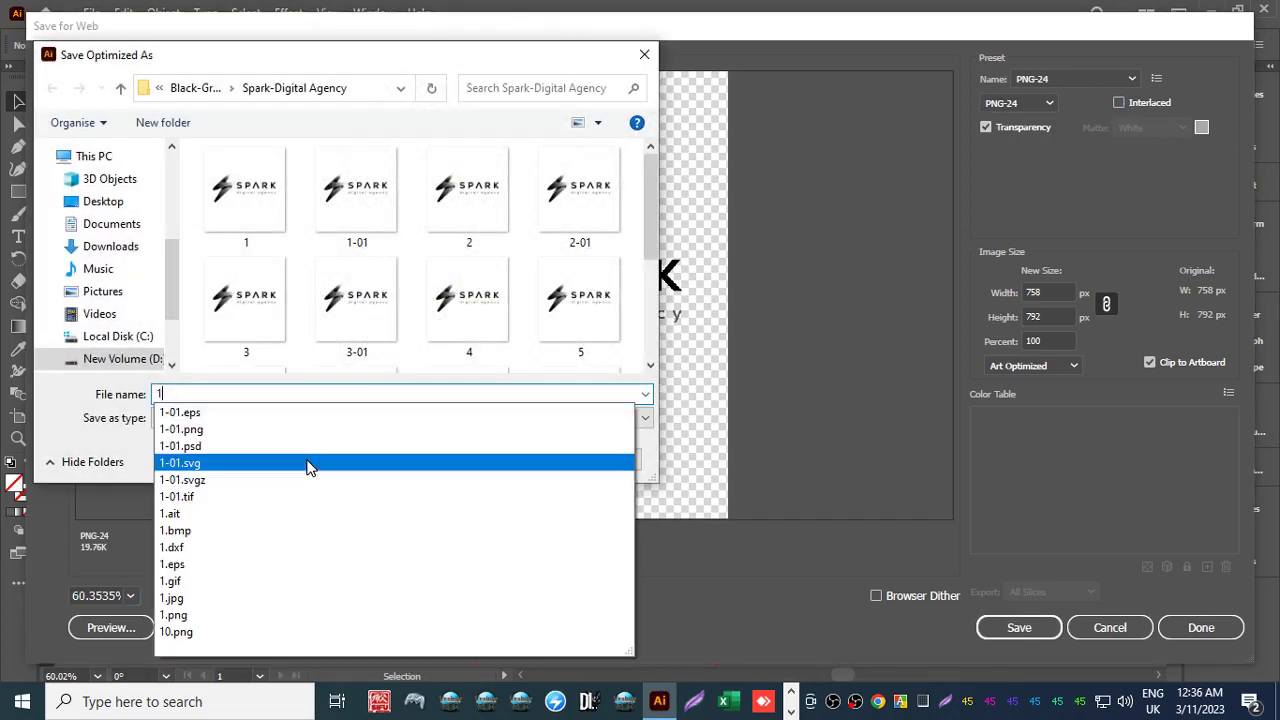
{"action": "key", "text": "Return"}
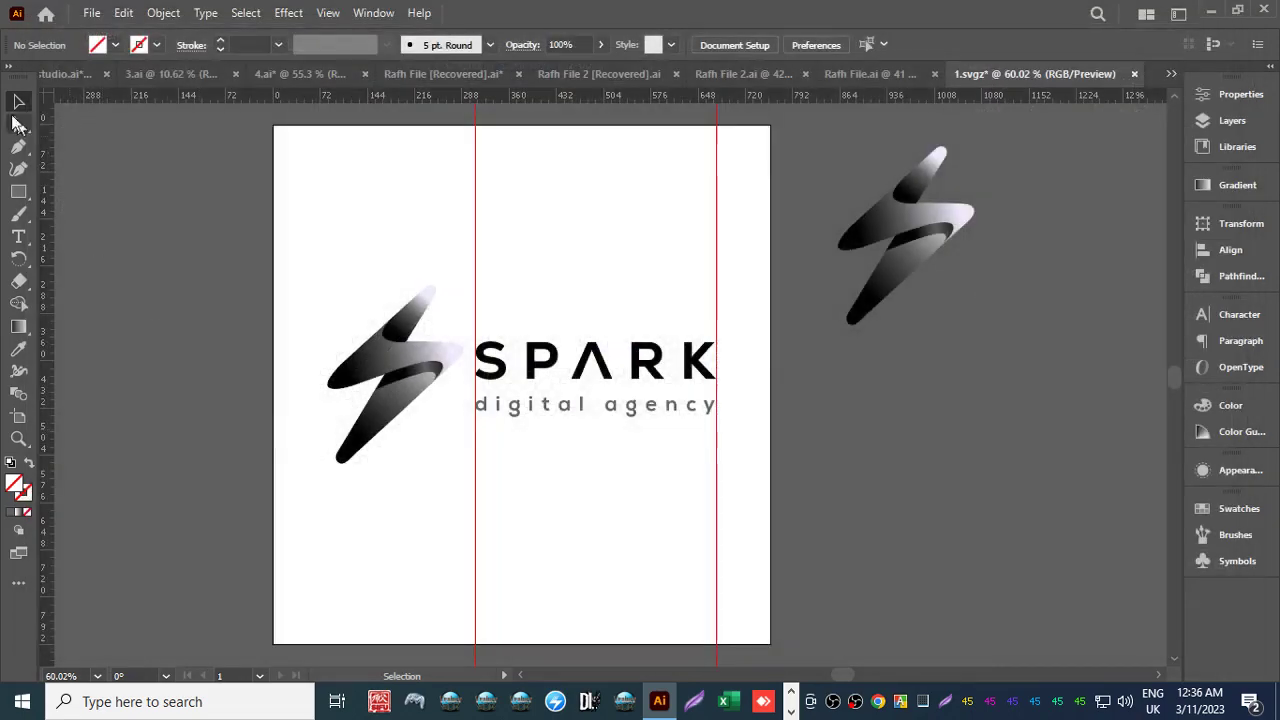
Untick Transparency for the PNG-24 and save the white-background copy as '12'.
{"action": "left_click", "coordinate": [91, 12]}
{"action": "mouse_move", "coordinate": [190, 421]}
{"action": "left_click", "coordinate": [403, 464]}
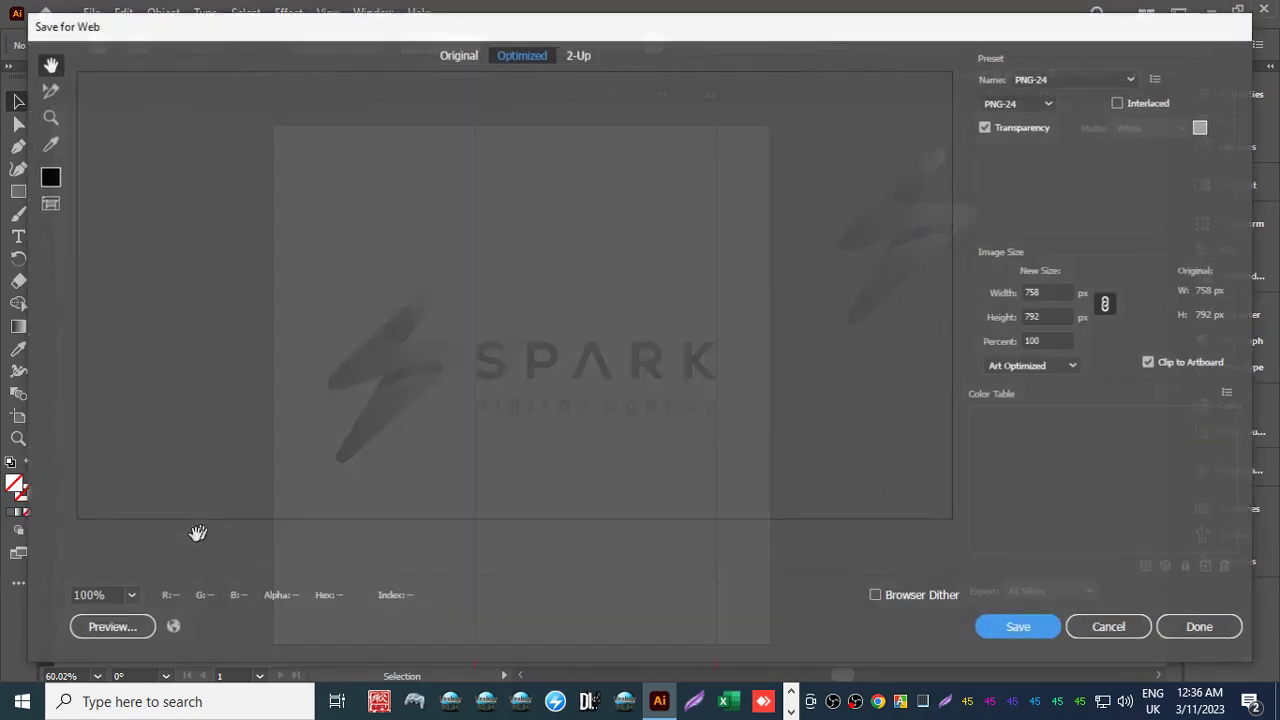
{"action": "left_click", "coordinate": [130, 595]}
{"action": "left_click", "coordinate": [200, 576]}
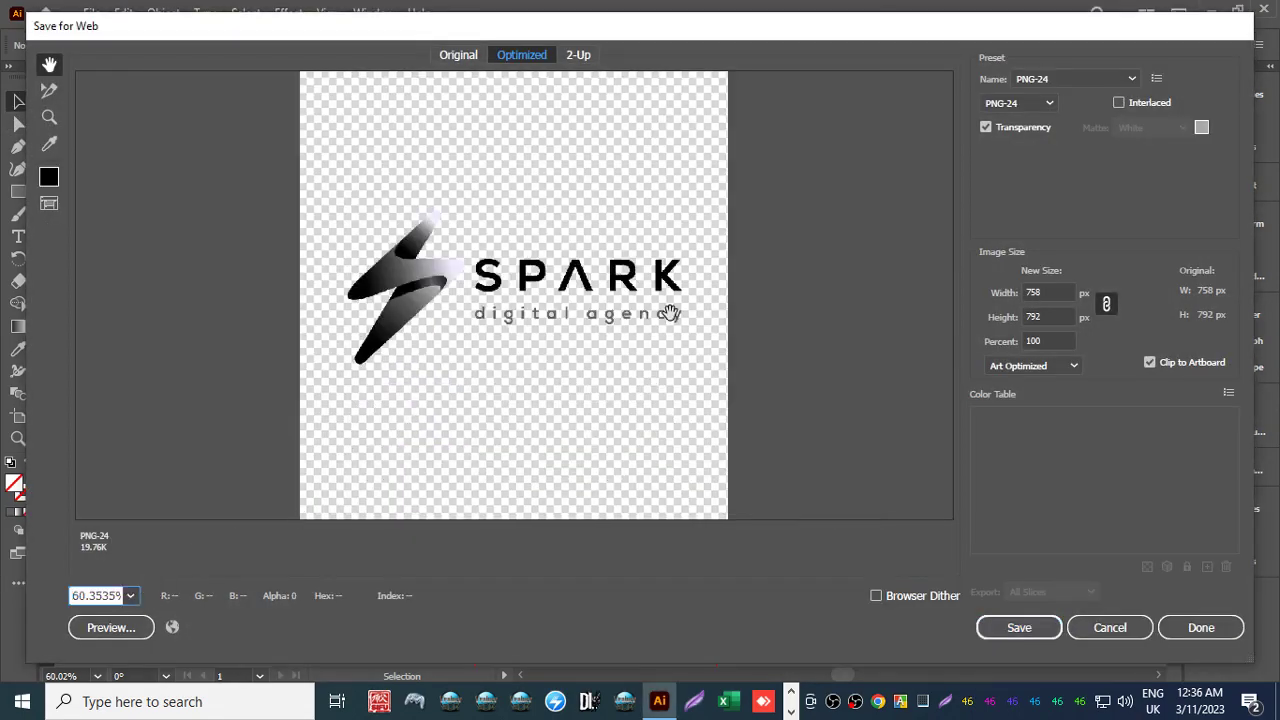
{"action": "left_click", "coordinate": [986, 128]}
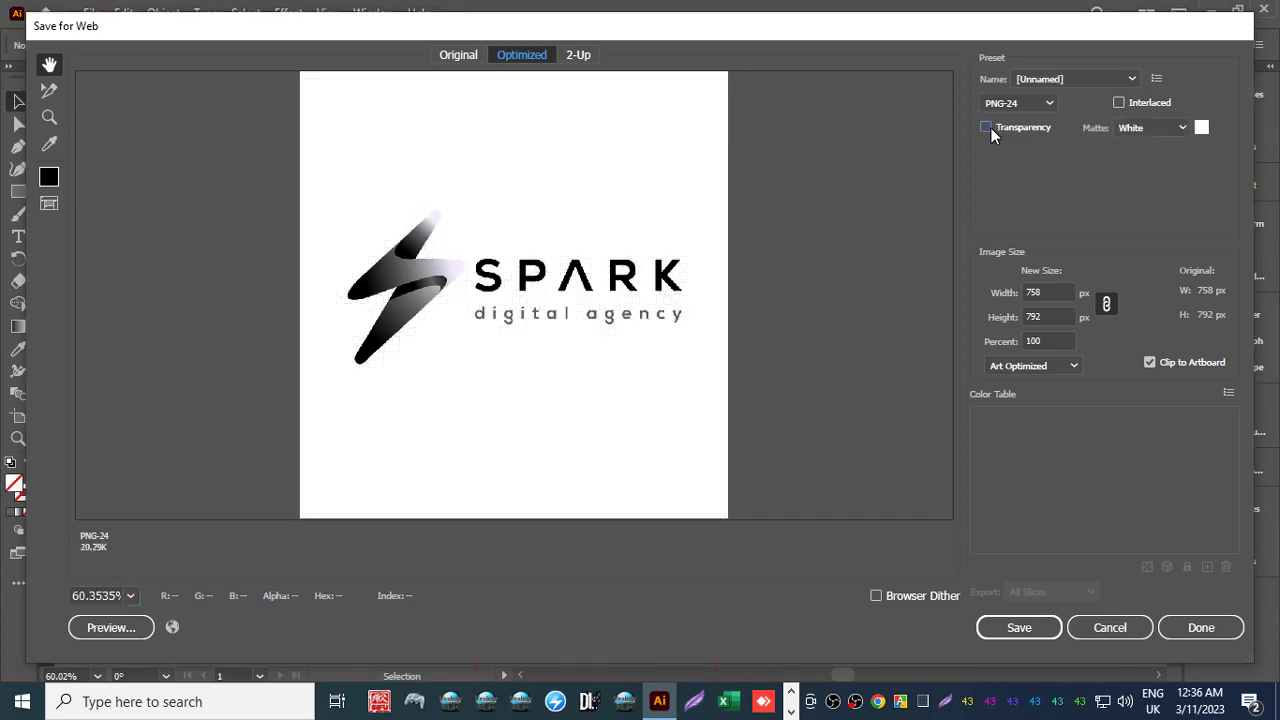
{"action": "left_click", "coordinate": [1024, 627]}
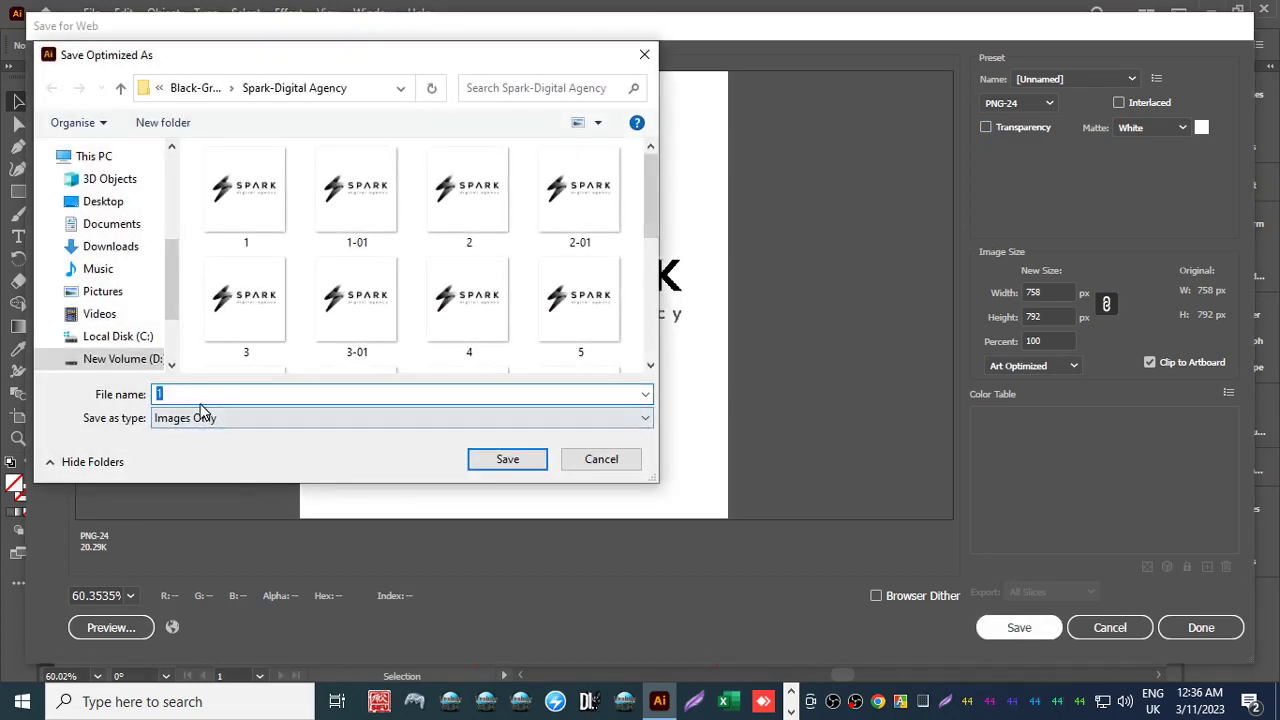
{"action": "type", "text": "12"}
{"action": "key", "text": "Return"}
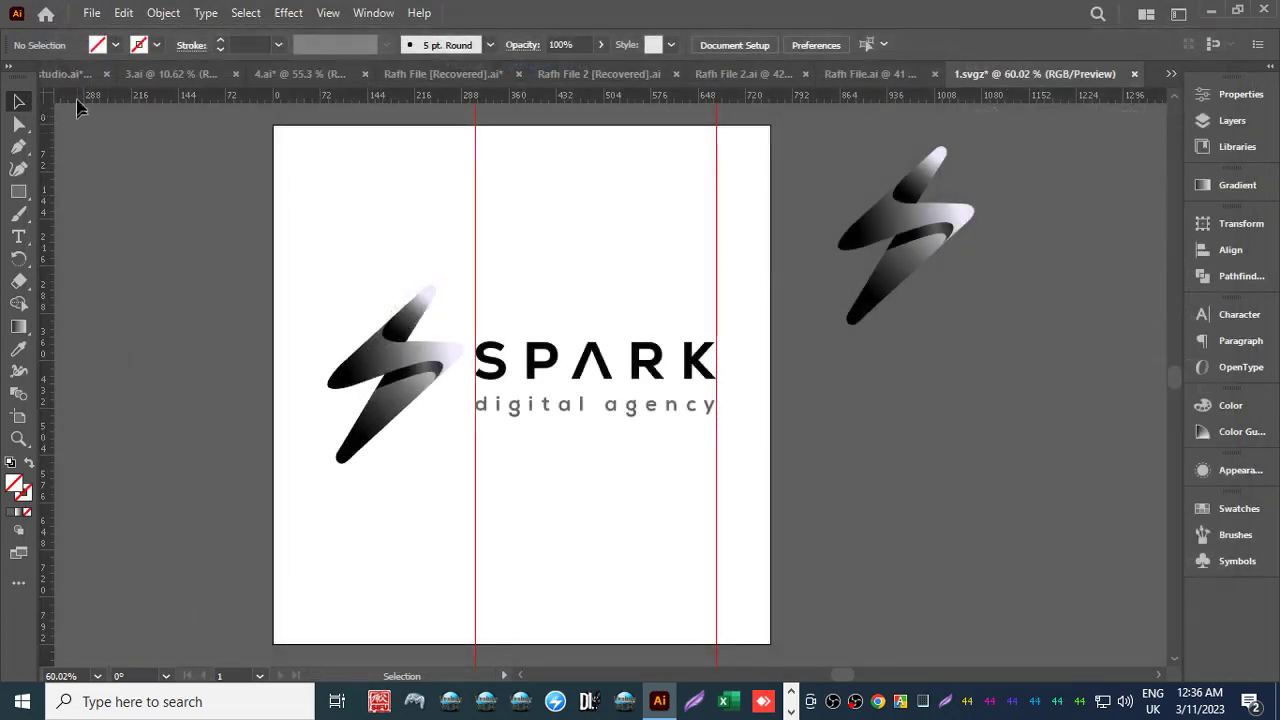
Turn Interlaced back on and save the white-background PNG-24 as '13'.
{"action": "left_click", "coordinate": [91, 13]}
{"action": "mouse_move", "coordinate": [192, 418]}
{"action": "left_click", "coordinate": [450, 460]}
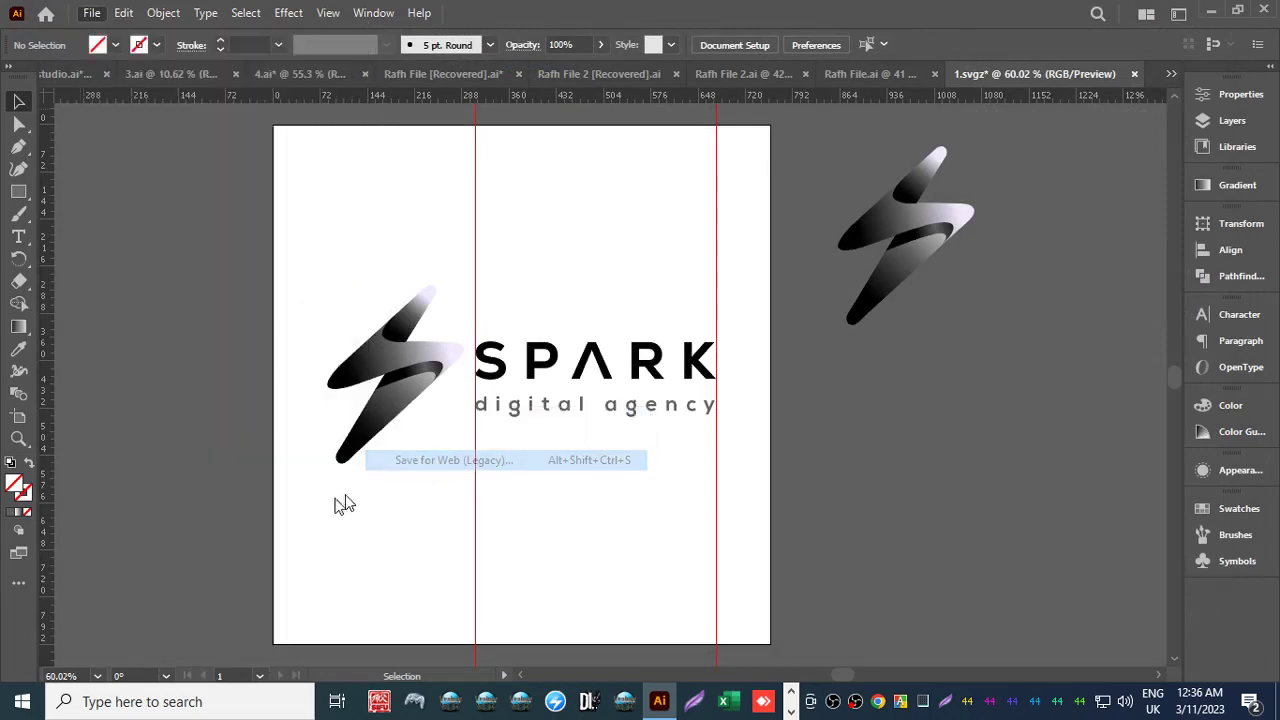
{"action": "left_click", "coordinate": [131, 596]}
{"action": "left_click", "coordinate": [147, 576]}
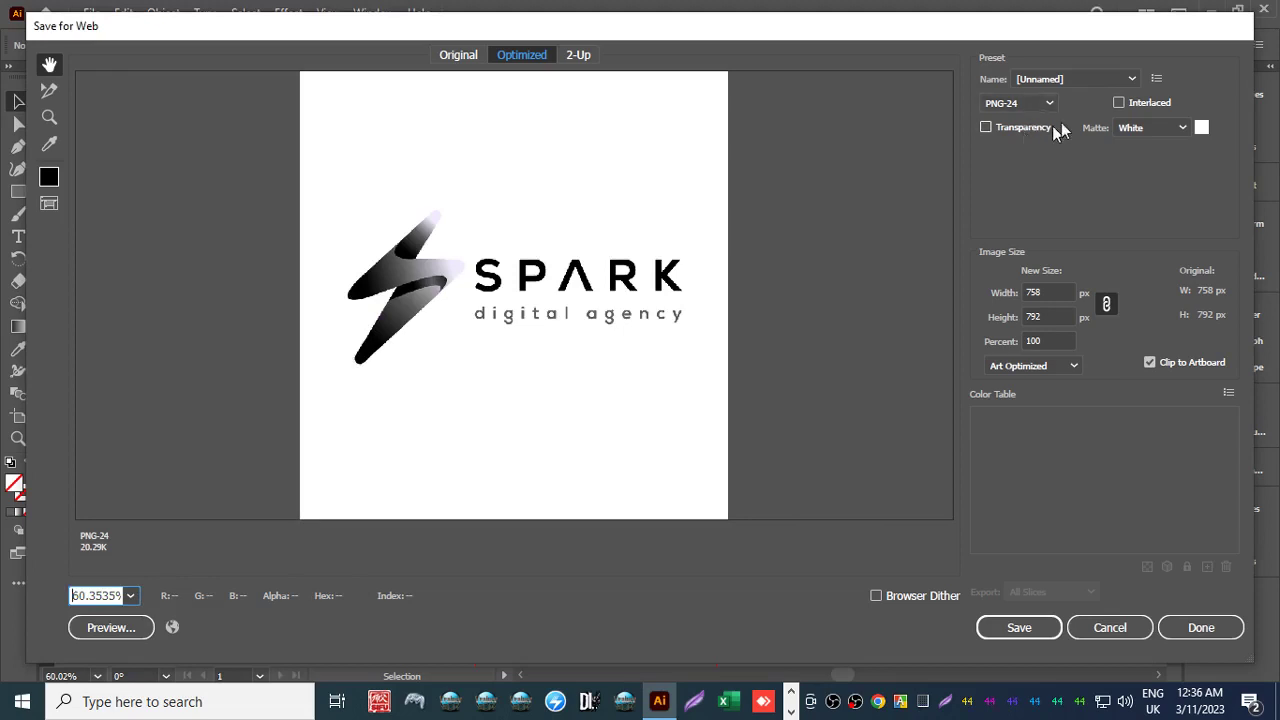
{"action": "left_click", "coordinate": [1118, 102]}
{"action": "left_click", "coordinate": [1019, 627]}
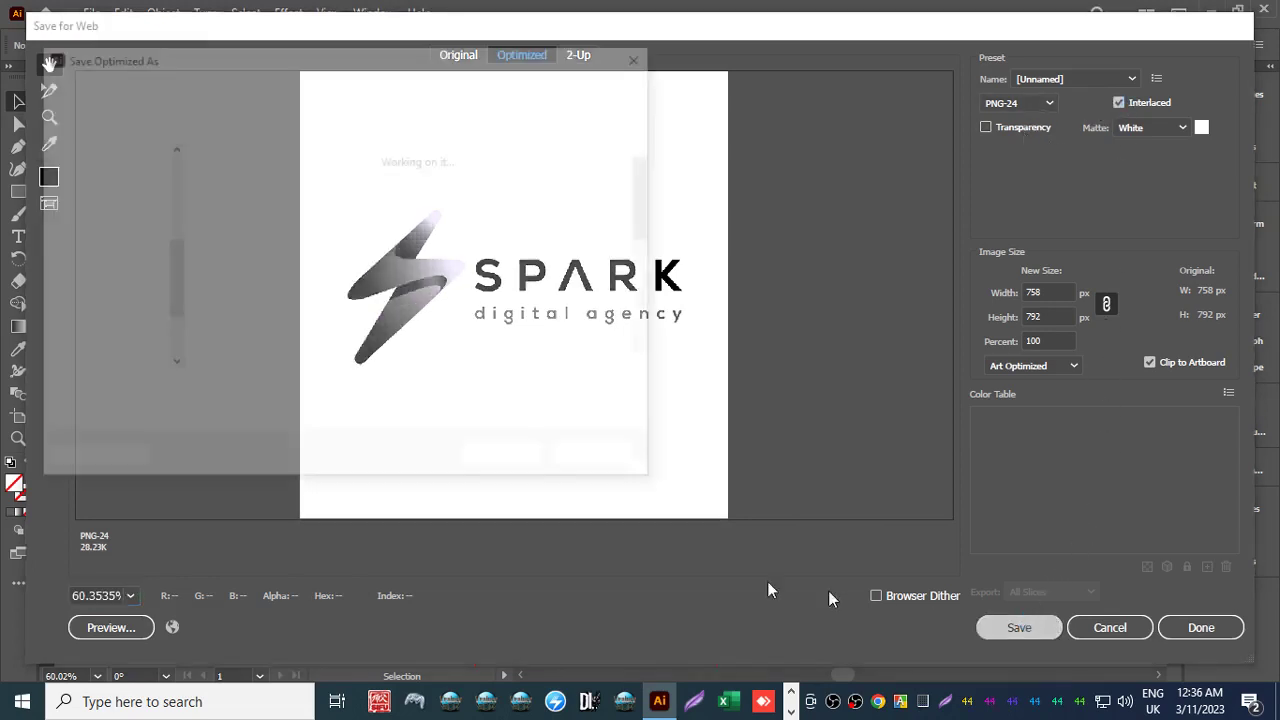
{"action": "type", "text": "1"}
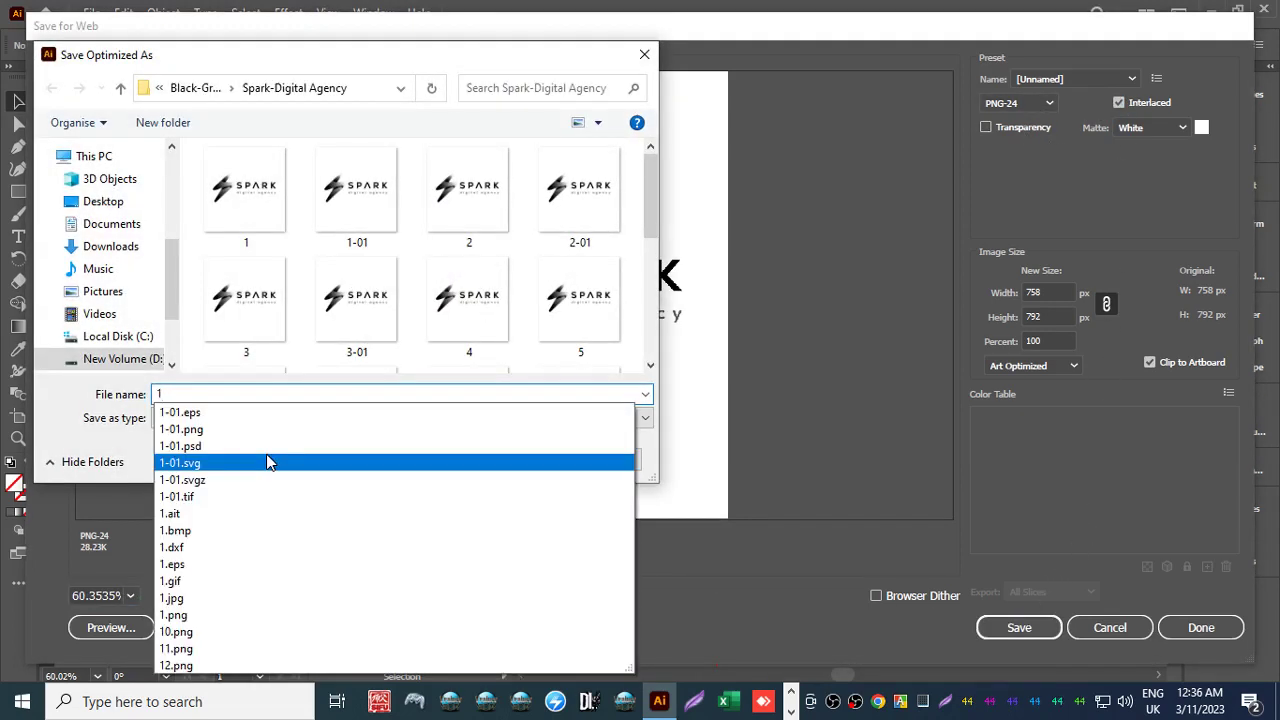
{"action": "type", "text": "3"}
{"action": "key", "text": "Return"}
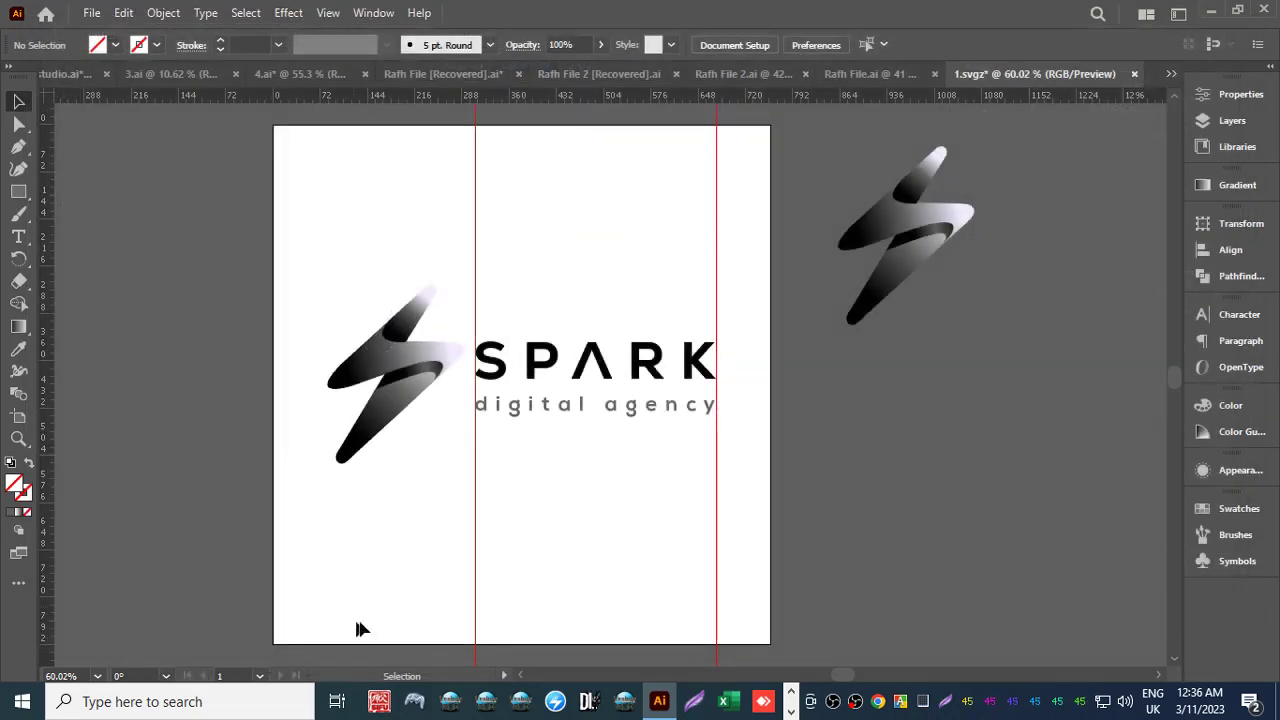
{"action": "left_click", "coordinate": [791, 694]}
{"action": "left_click", "coordinate": [791, 695]}
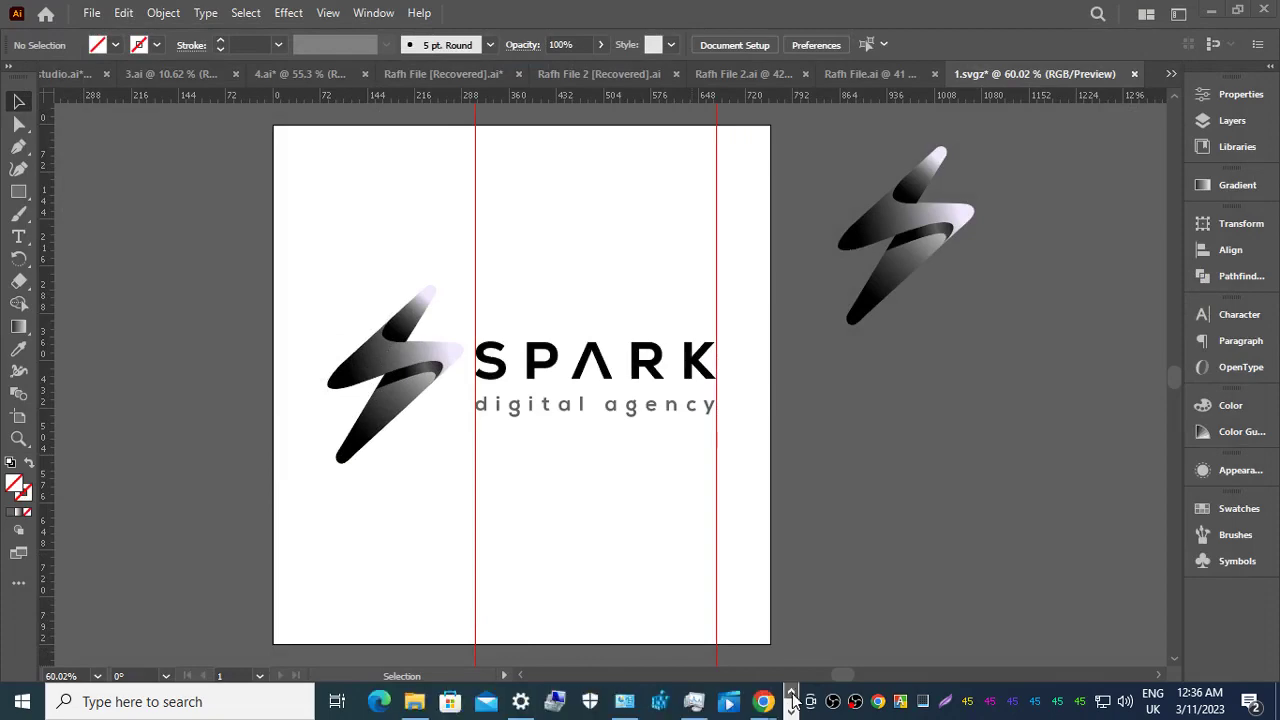
Open the exported 1.bmp from the Spark-Digital Agency folder in File Explorer.
{"action": "left_click", "coordinate": [414, 608]}
{"action": "double_click", "coordinate": [289, 123]}
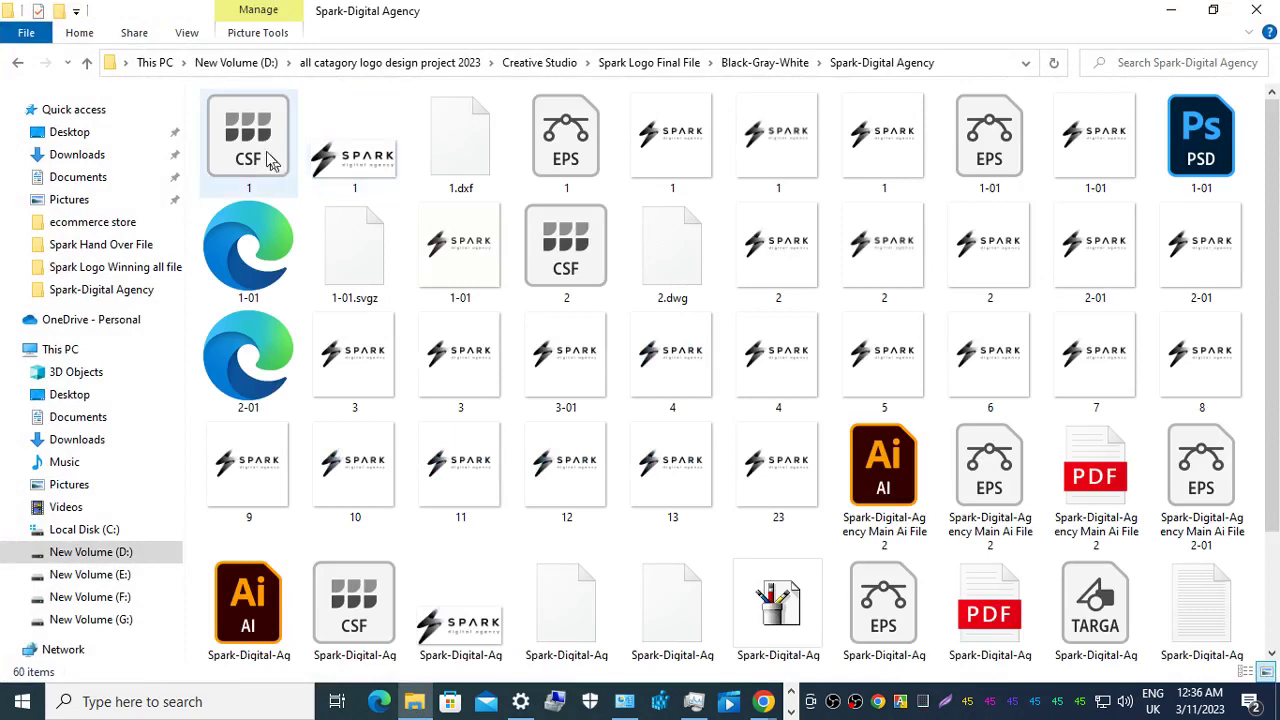
{"action": "double_click", "coordinate": [355, 162]}
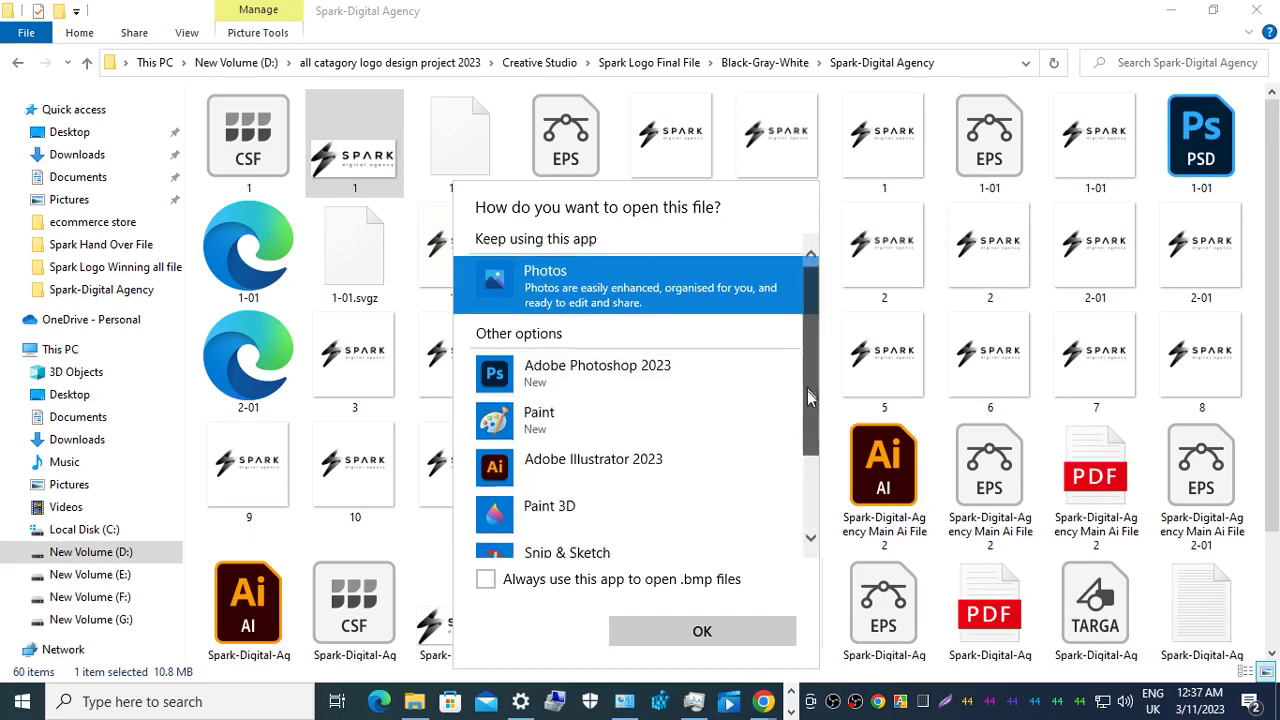
{"action": "scroll", "coordinate": [790, 543], "scroll_direction": "down", "scroll_amount": 3}
Page through the exported logo images in Photos, from 1.gif and 1.png through 8.png to the main export.
{"action": "left_click", "coordinate": [702, 632]}
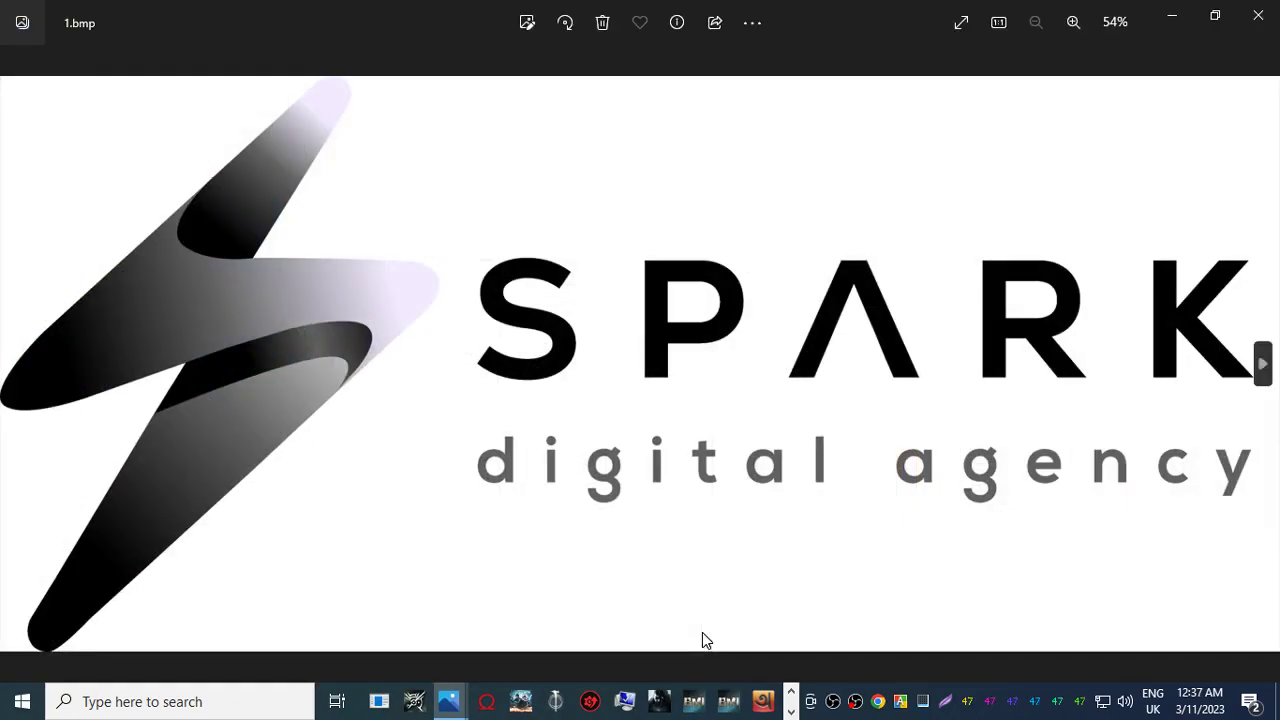
{"action": "key", "text": "Right"}
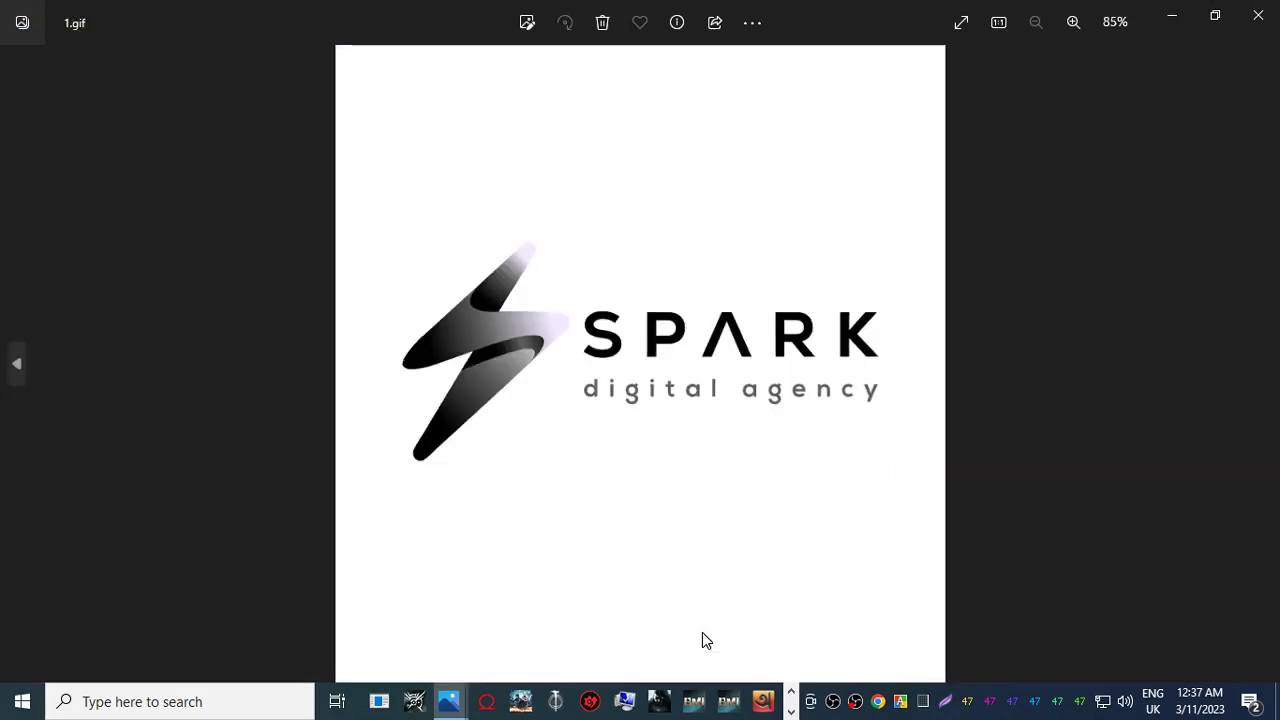
{"action": "key", "text": "Right"}
{"action": "key", "text": "Right"}
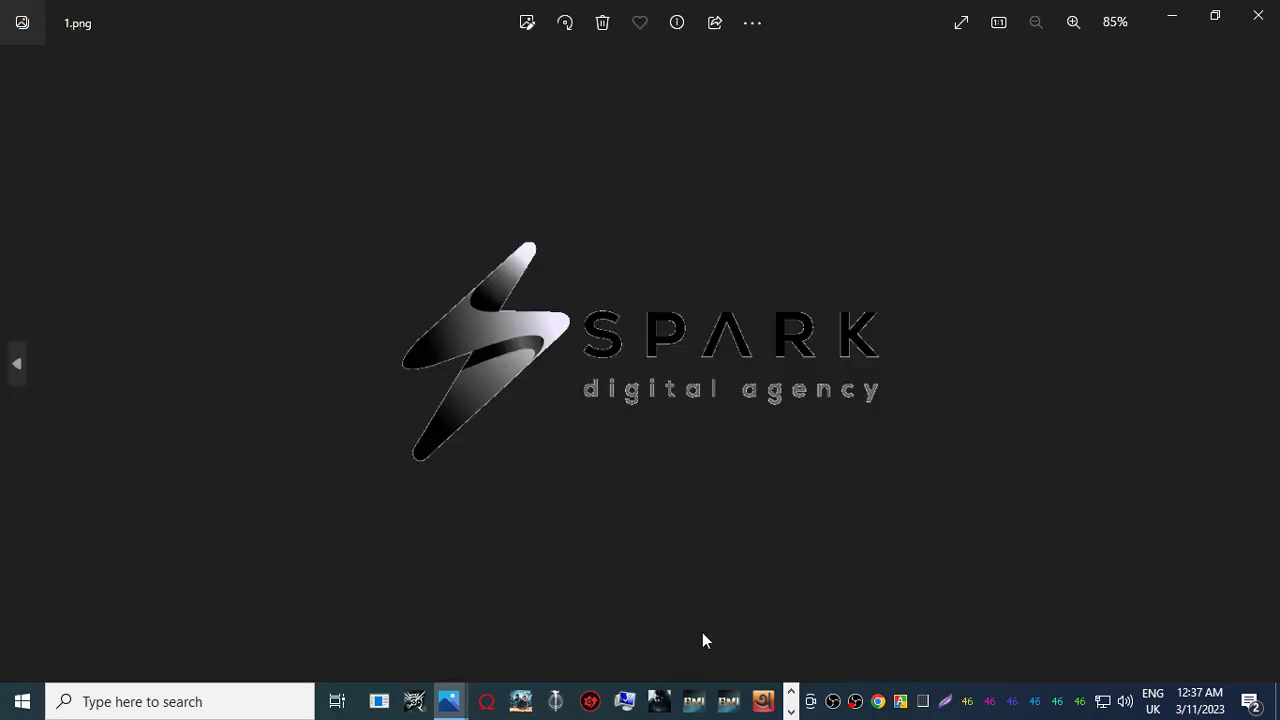
{"action": "key", "text": "Right"}
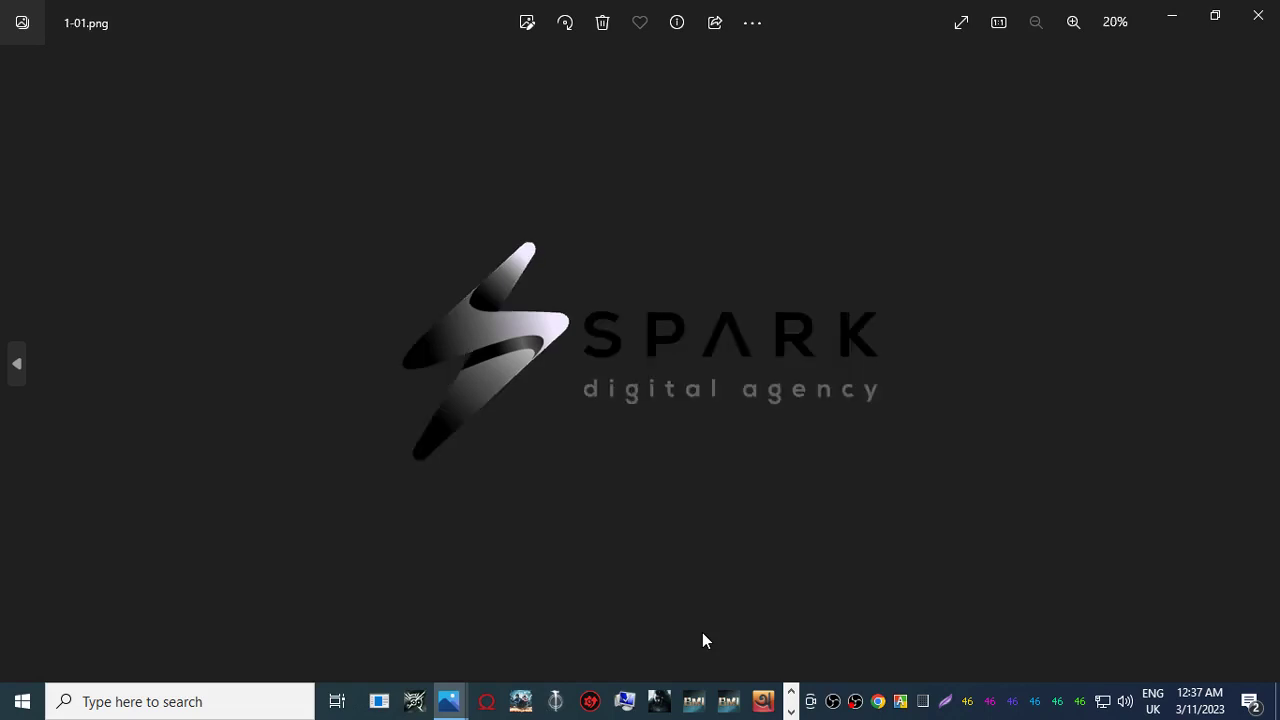
{"action": "key", "text": "Right"}
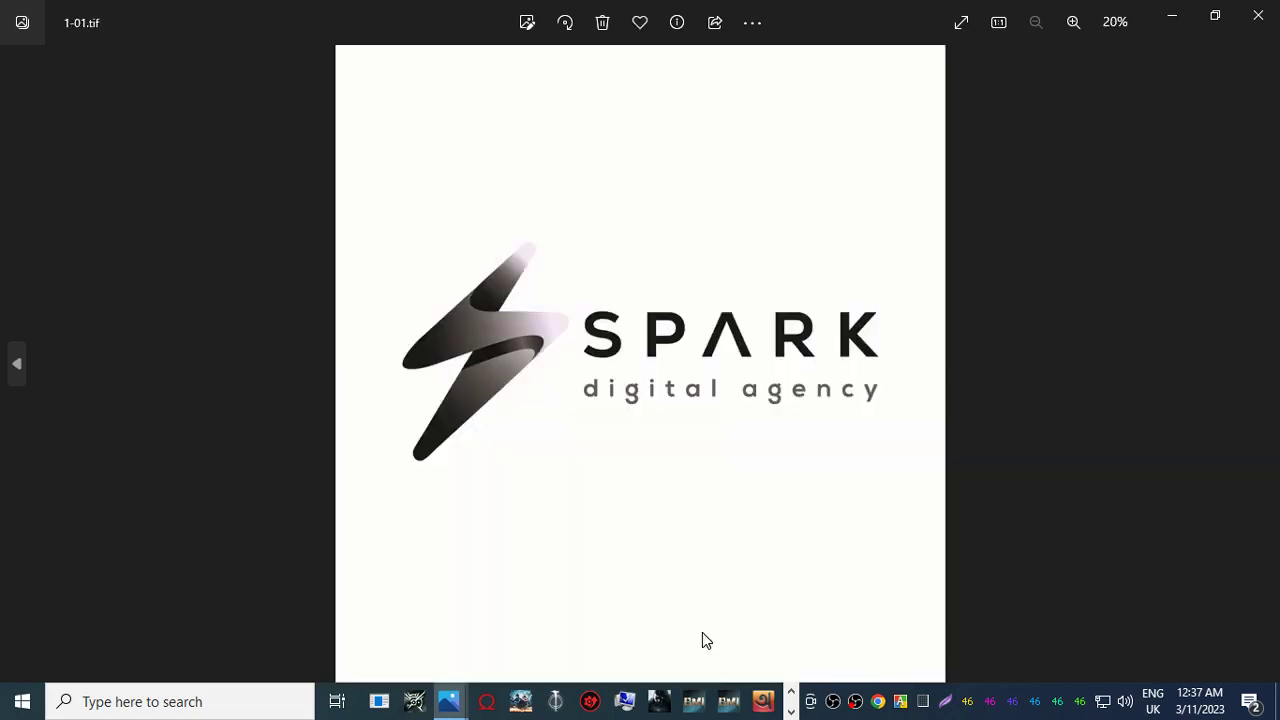
{"action": "key", "text": "Right"}
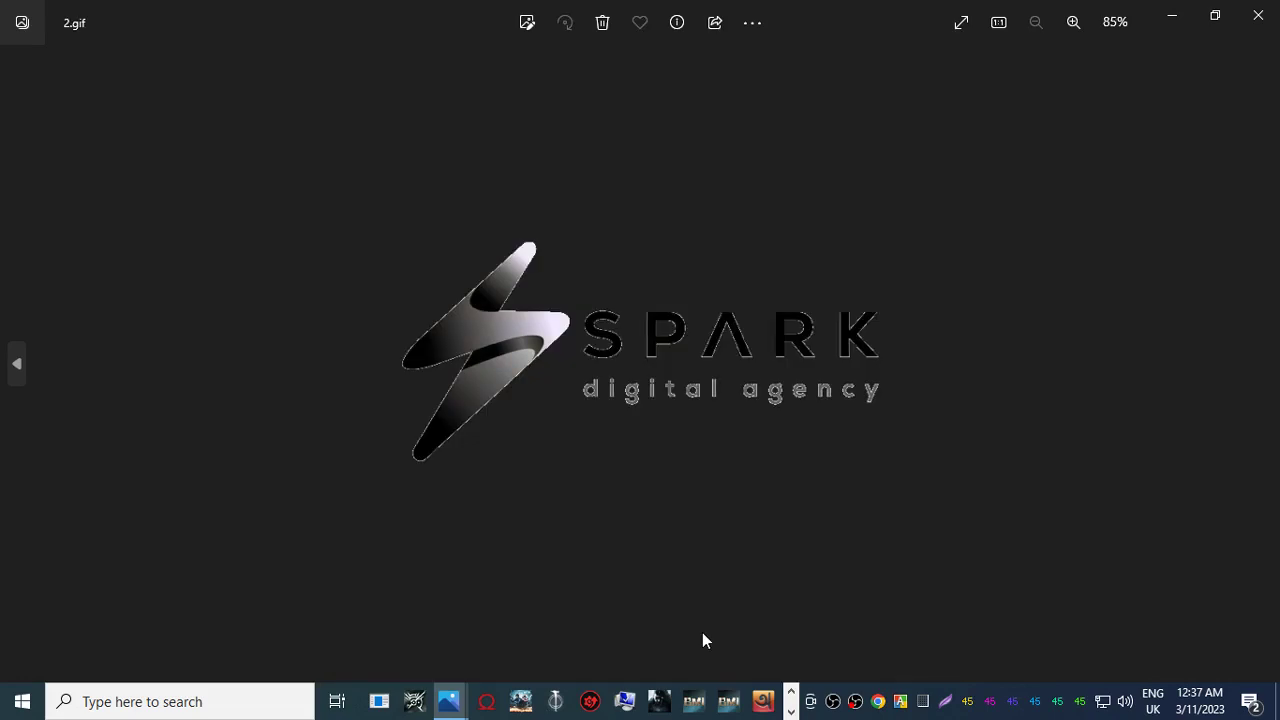
{"action": "key", "text": "Left"}
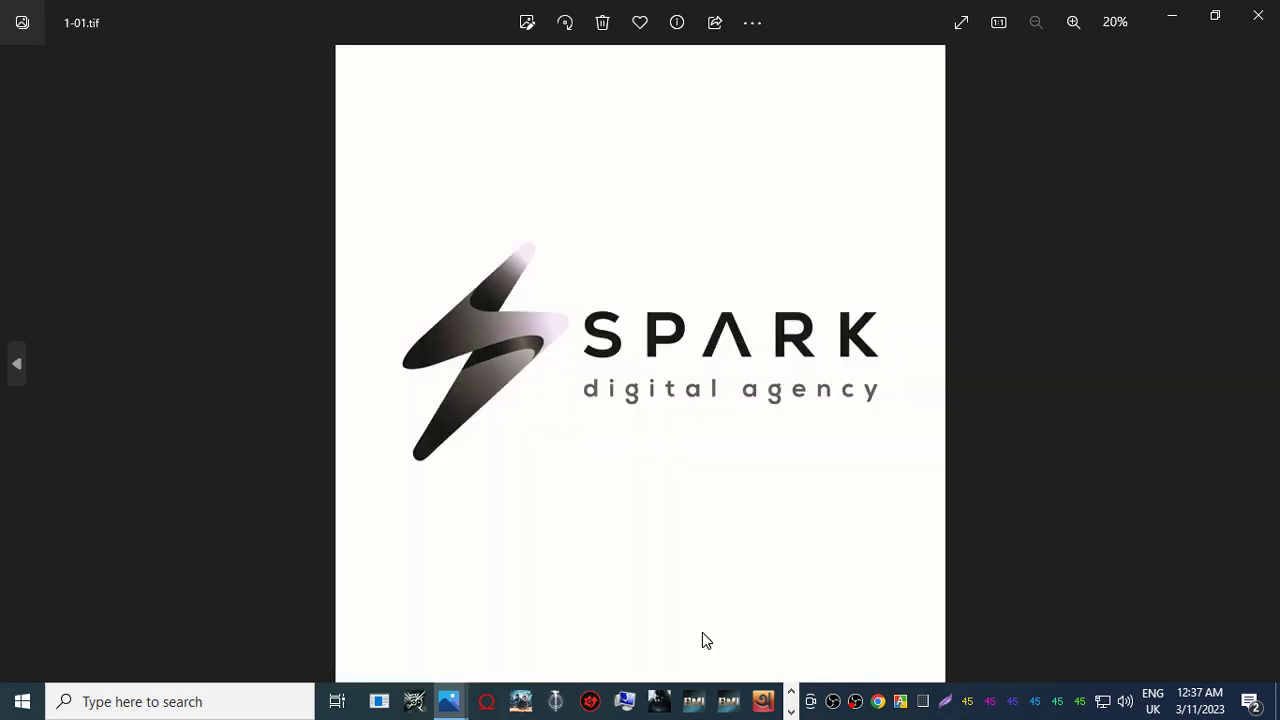
{"action": "key", "text": "Right"}
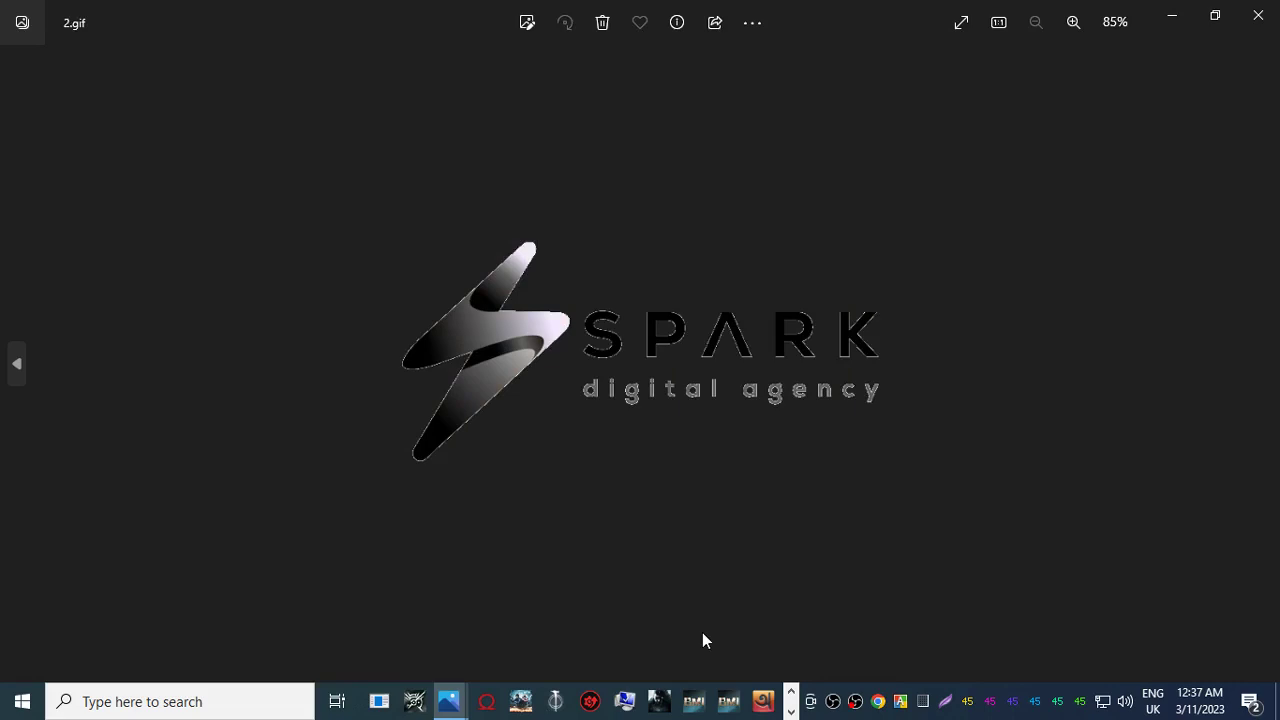
{"action": "key", "text": "Right"}
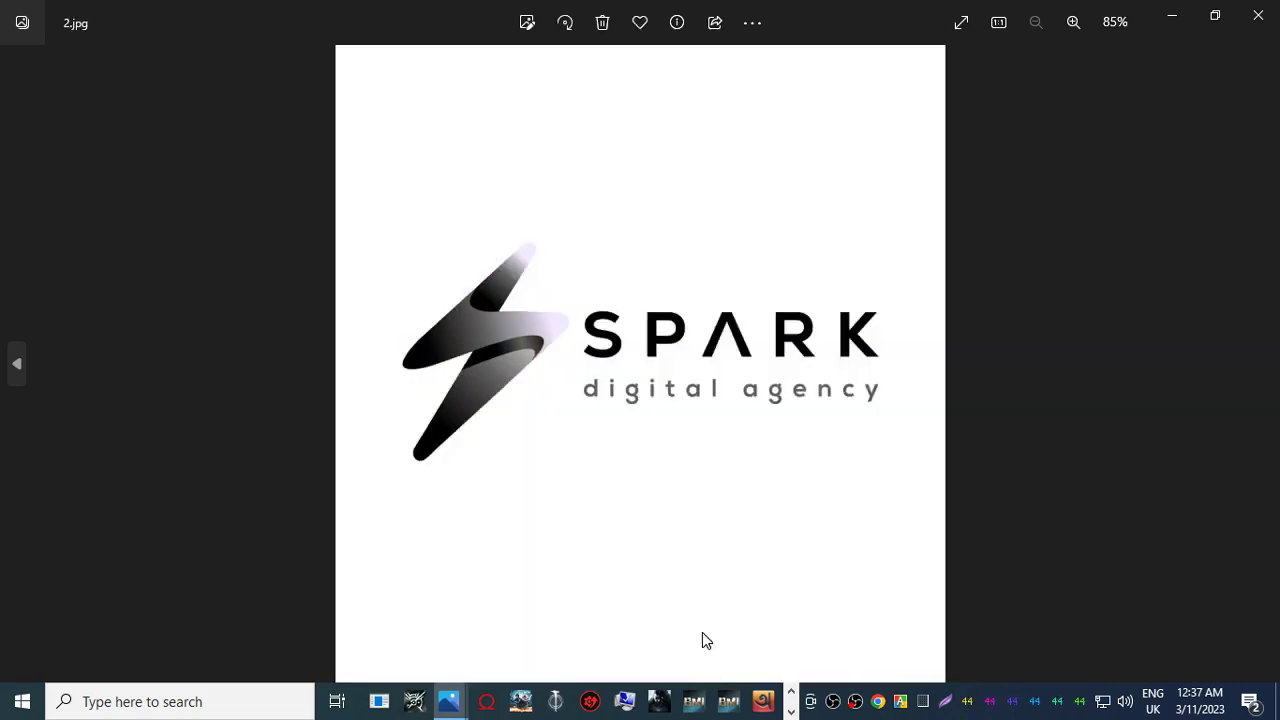
{"action": "key", "text": "Right"}
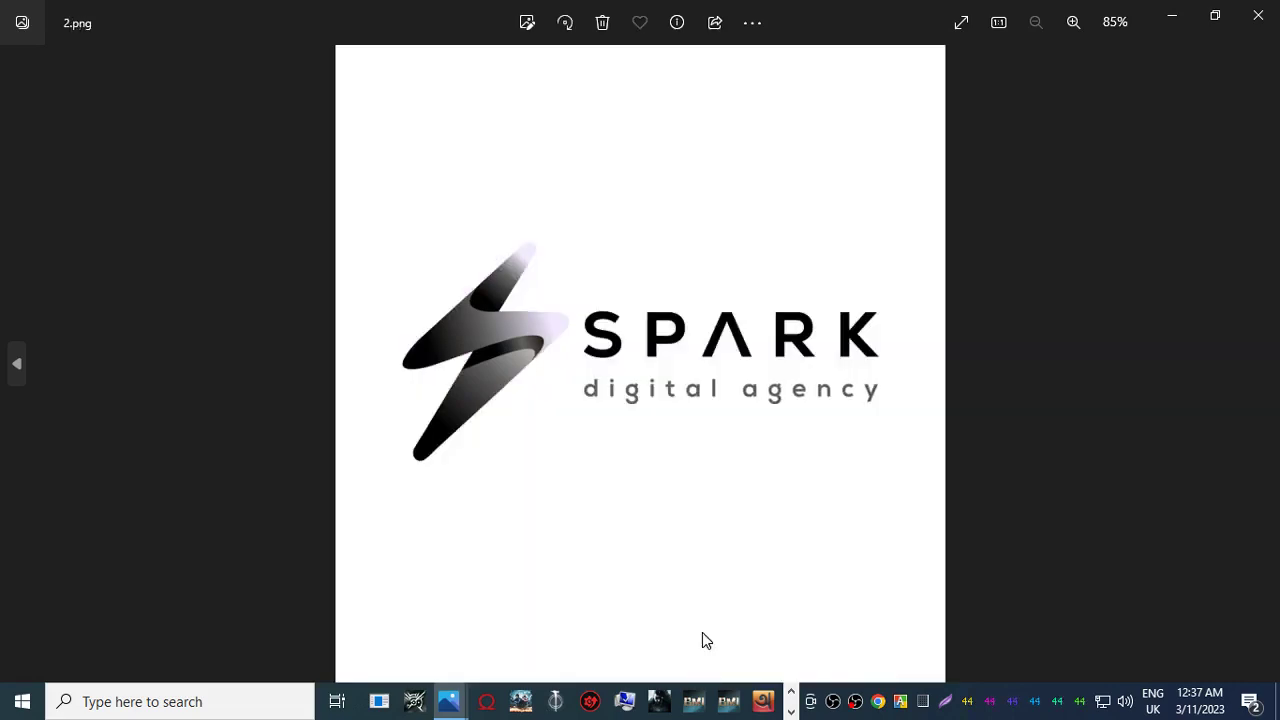
{"action": "key", "text": "Right"}
{"action": "key", "text": "Right"}
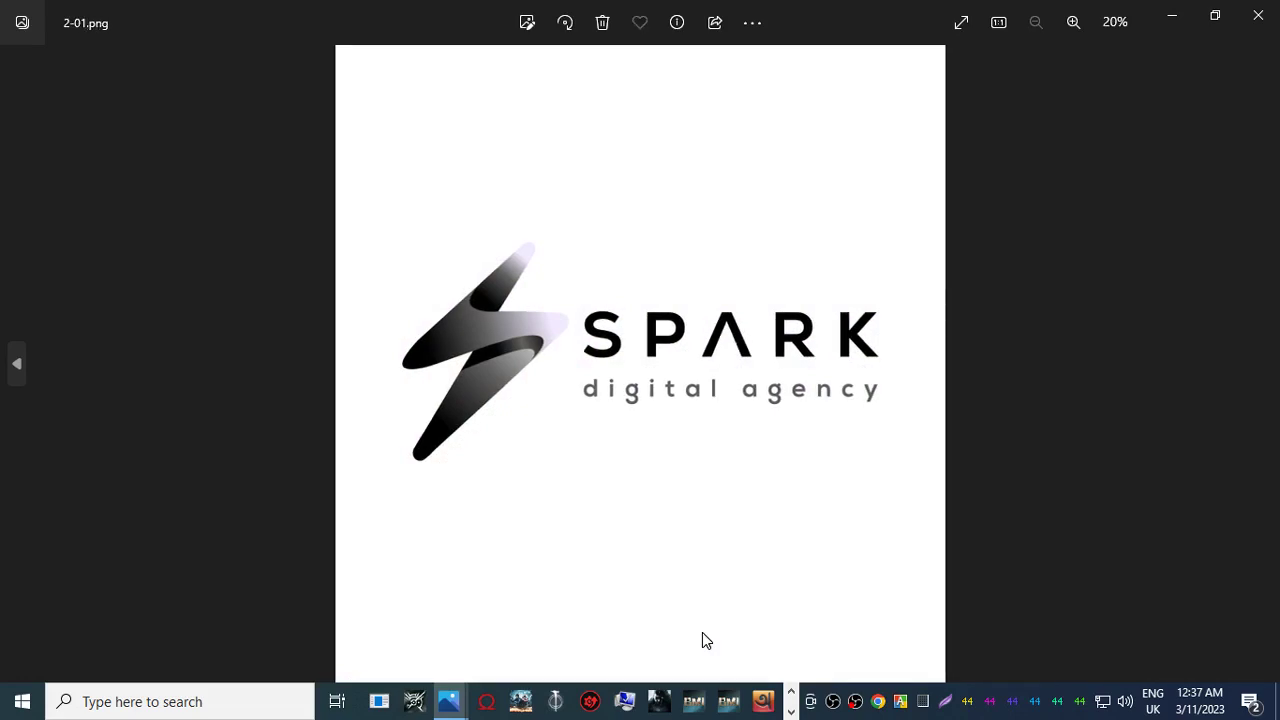
{"action": "key", "text": "Right"}
{"action": "key", "text": "Right"}
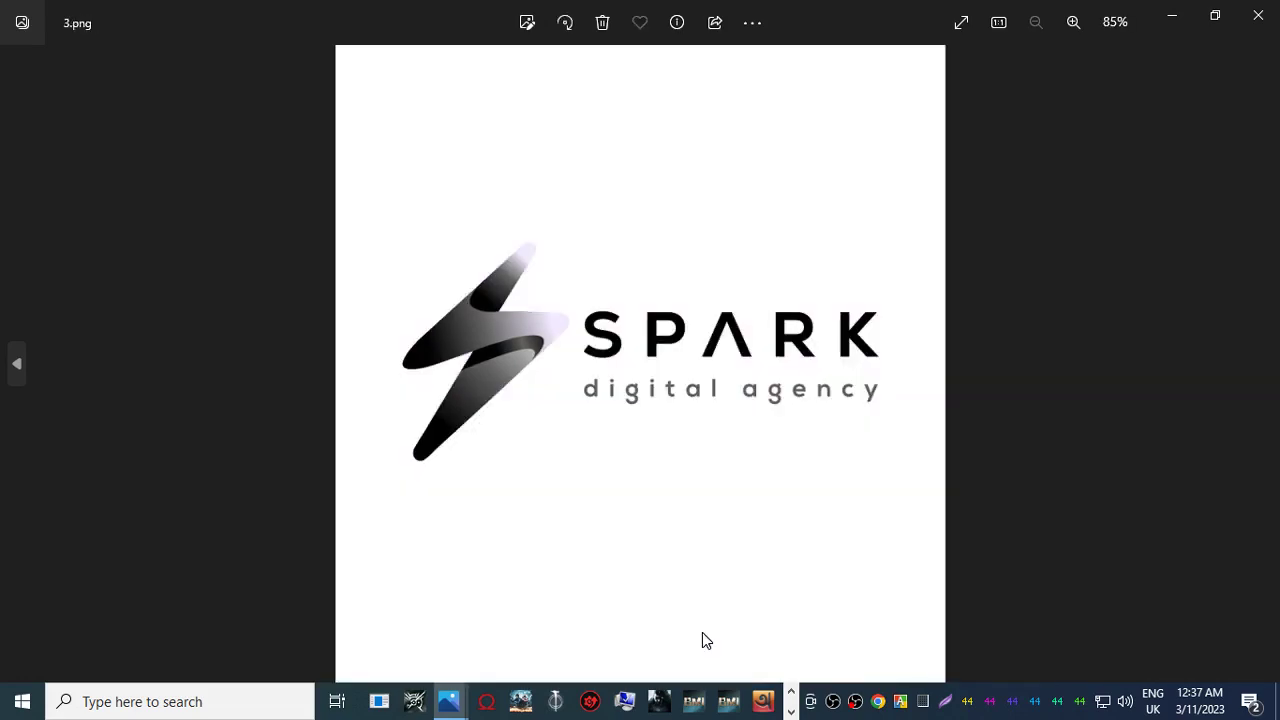
{"action": "key", "text": "Right"}
{"action": "key", "text": "Right"}
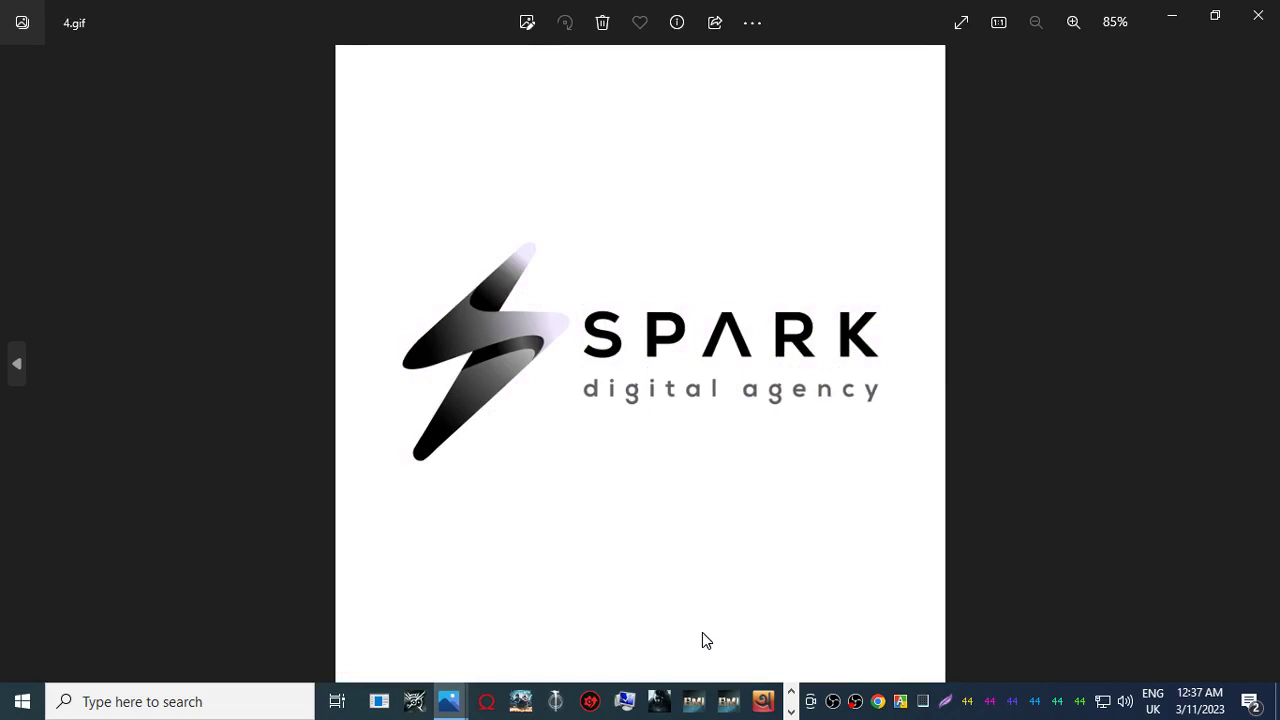
{"action": "key", "text": "Right"}
{"action": "key", "text": "Right"}
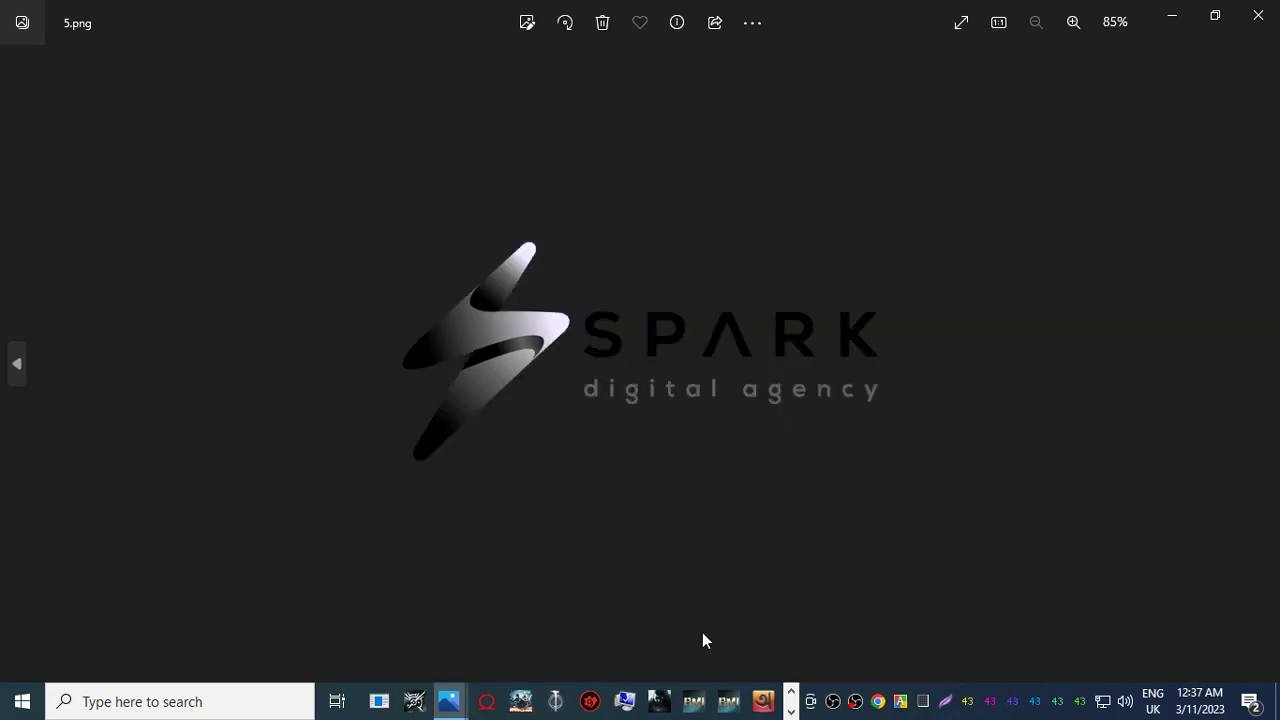
{"action": "key", "text": "Right"}
{"action": "key", "text": "Right"}
{"action": "key", "text": "Right"}
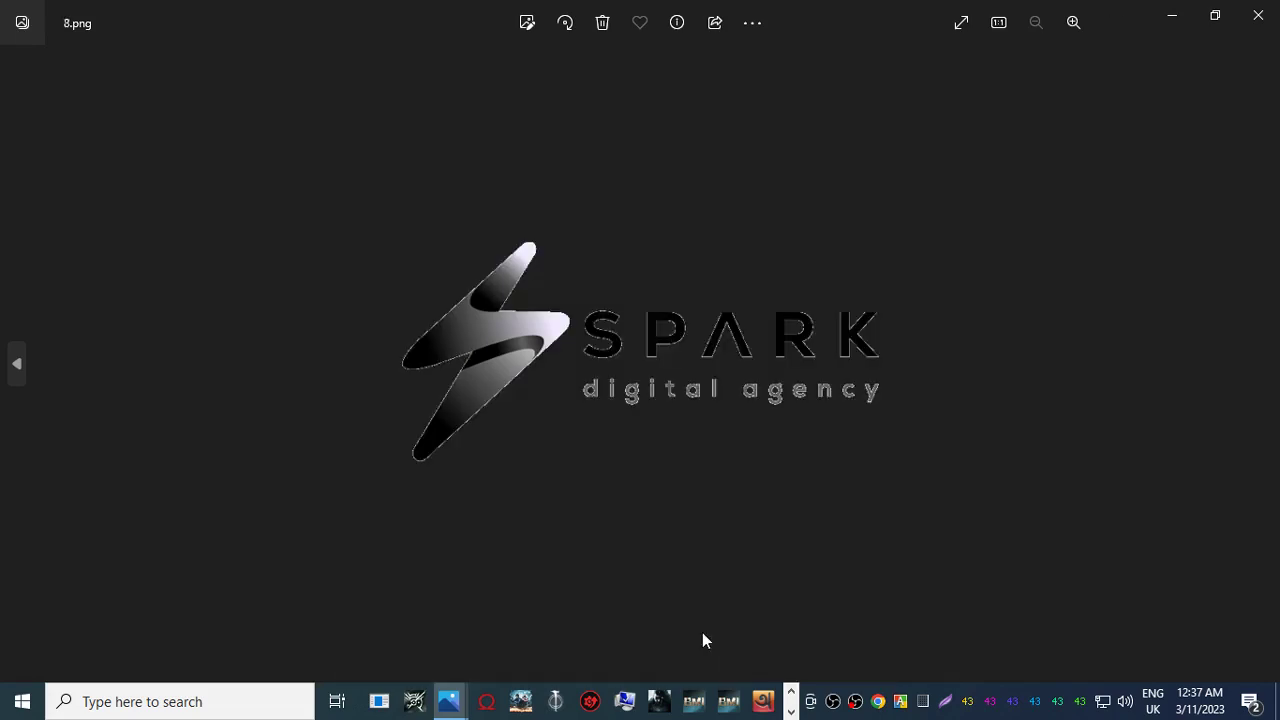
{"action": "key", "text": "Right"}
{"action": "key", "text": "Right"}
{"action": "key", "text": "Right"}
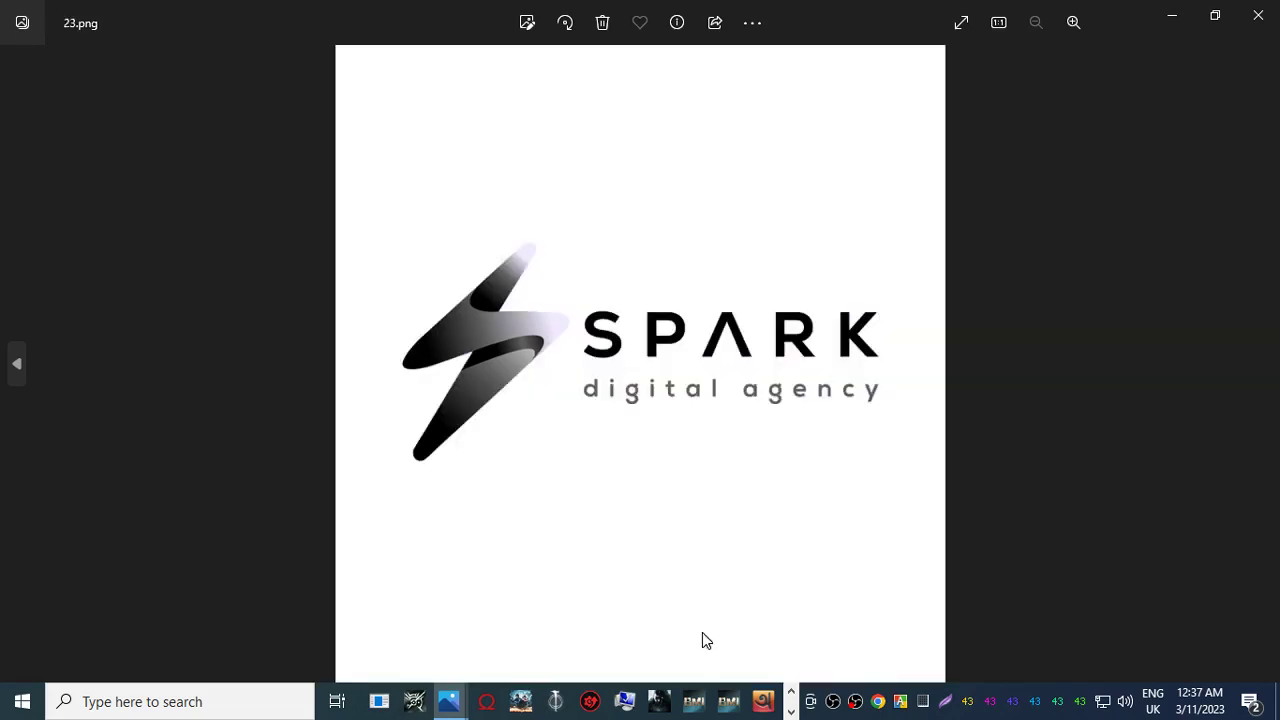
{"action": "key", "text": "Right"}
{"action": "key", "text": "Right"}
{"action": "key", "text": "Right"}
{"action": "key", "text": "Right"}
{"action": "key", "text": "Right"}
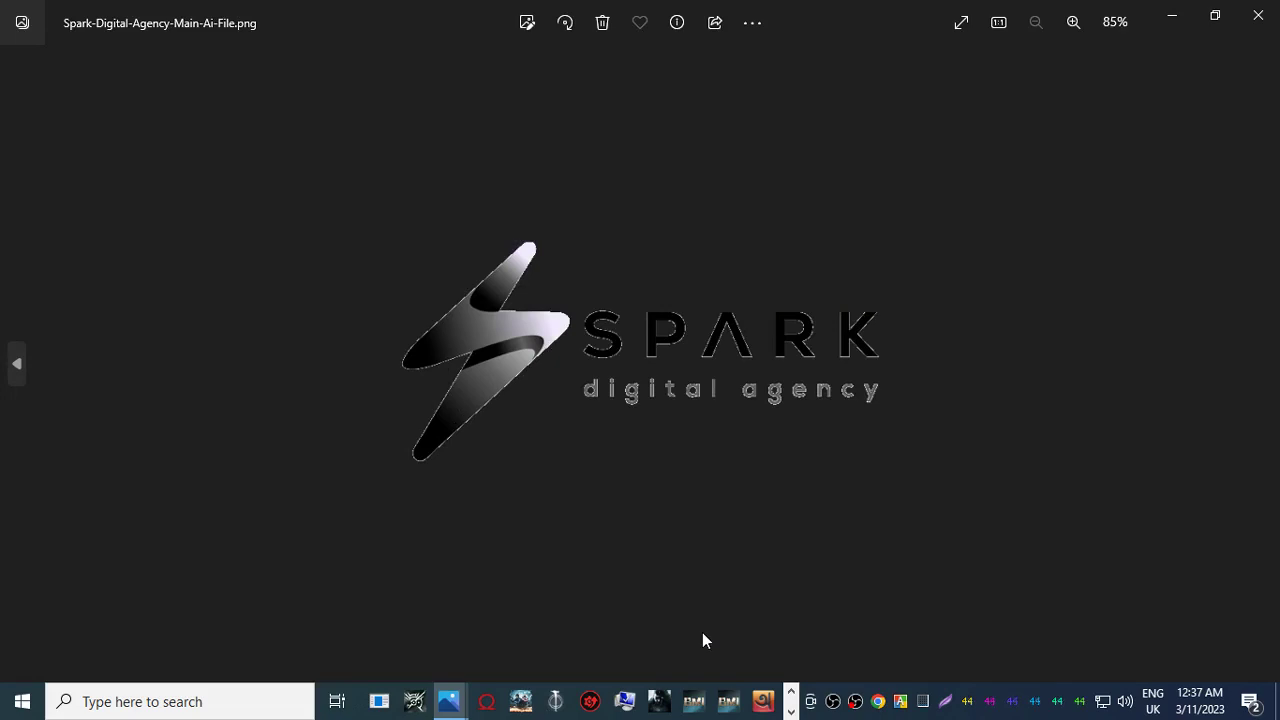
Close Photos, return to the Black-Gray-White folder, select Spark-Digital Studio, and switch back to Illustrator.
{"action": "left_click", "coordinate": [1252, 18]}
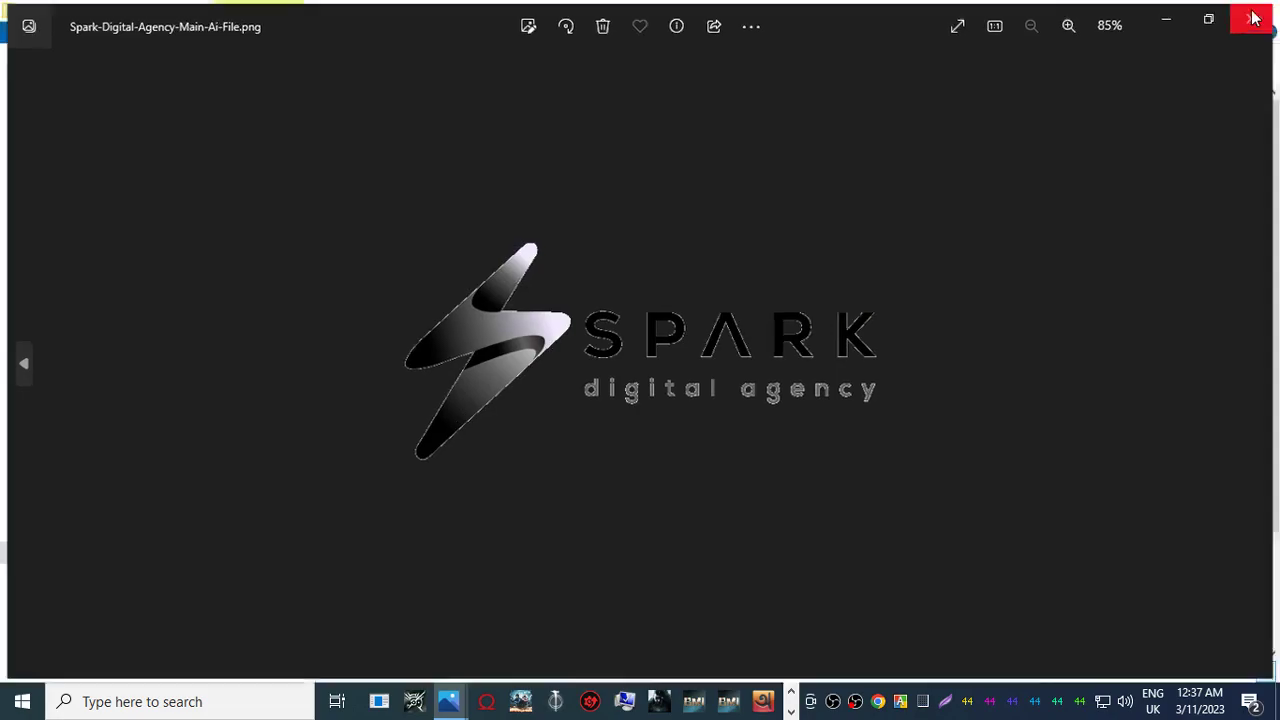
{"action": "left_click", "coordinate": [17, 62]}
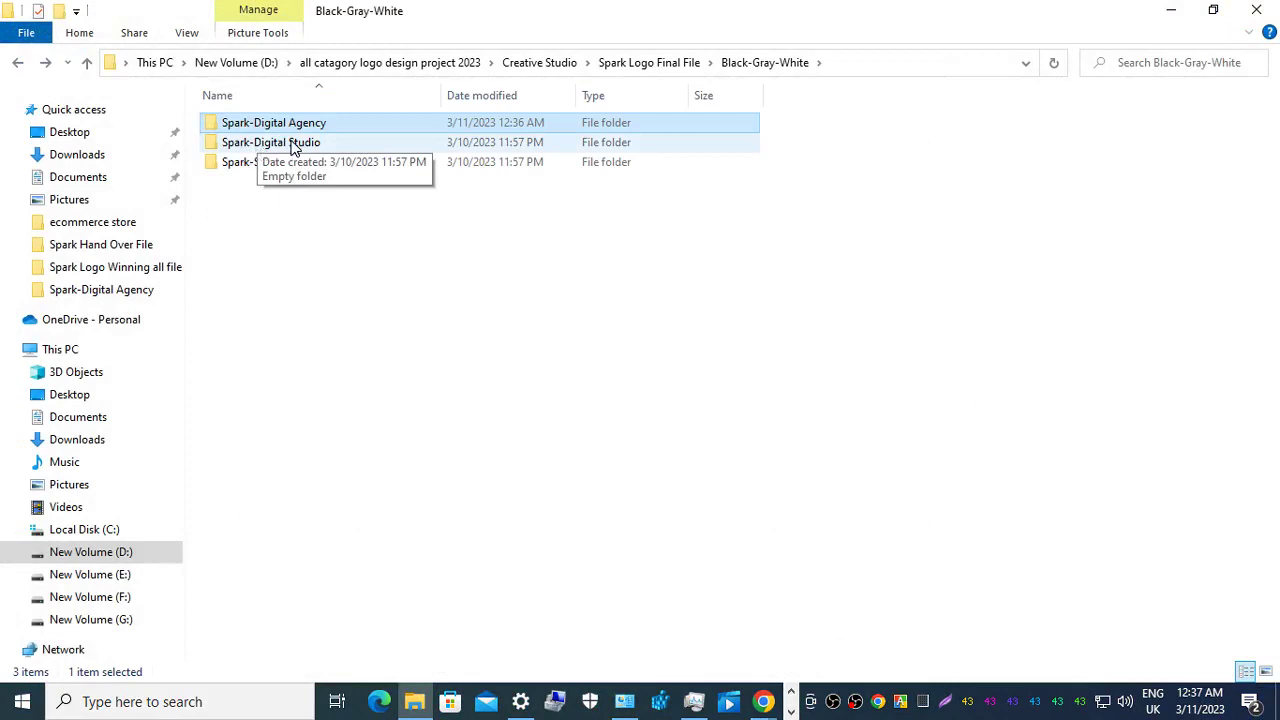
{"action": "left_click", "coordinate": [290, 142]}
{"action": "left_click", "coordinate": [286, 161]}
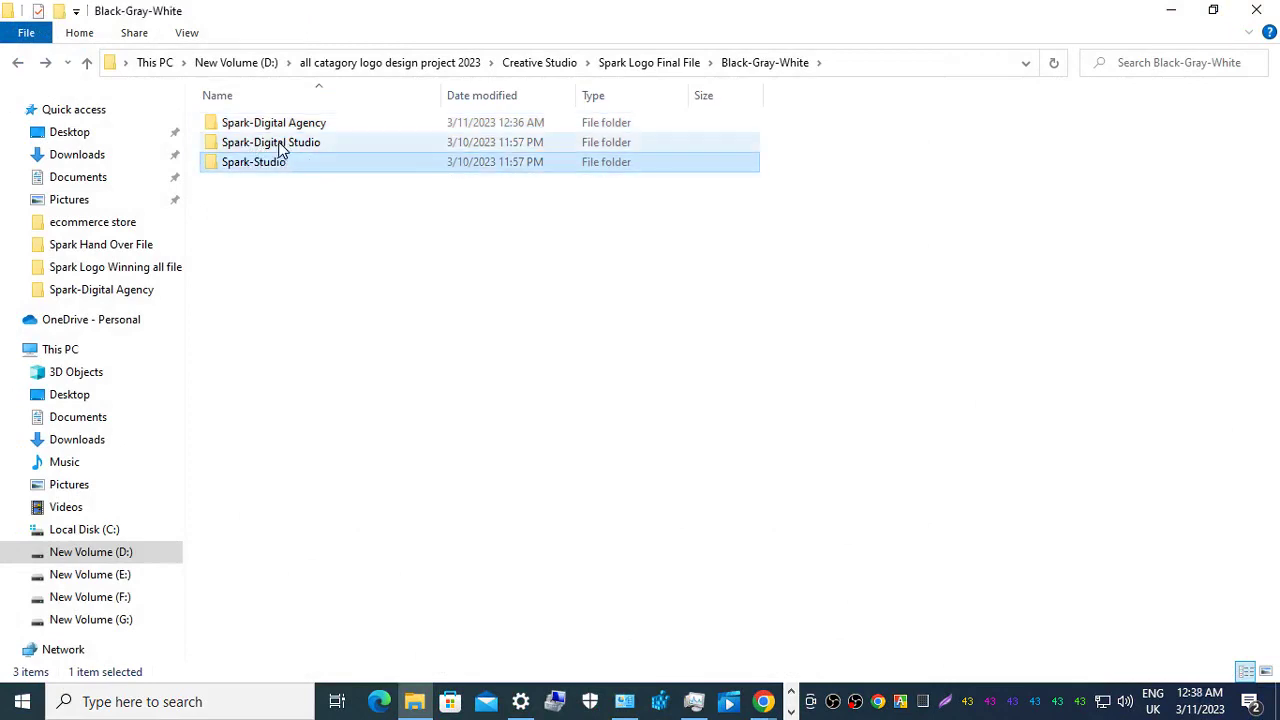
{"action": "left_click", "coordinate": [284, 148]}
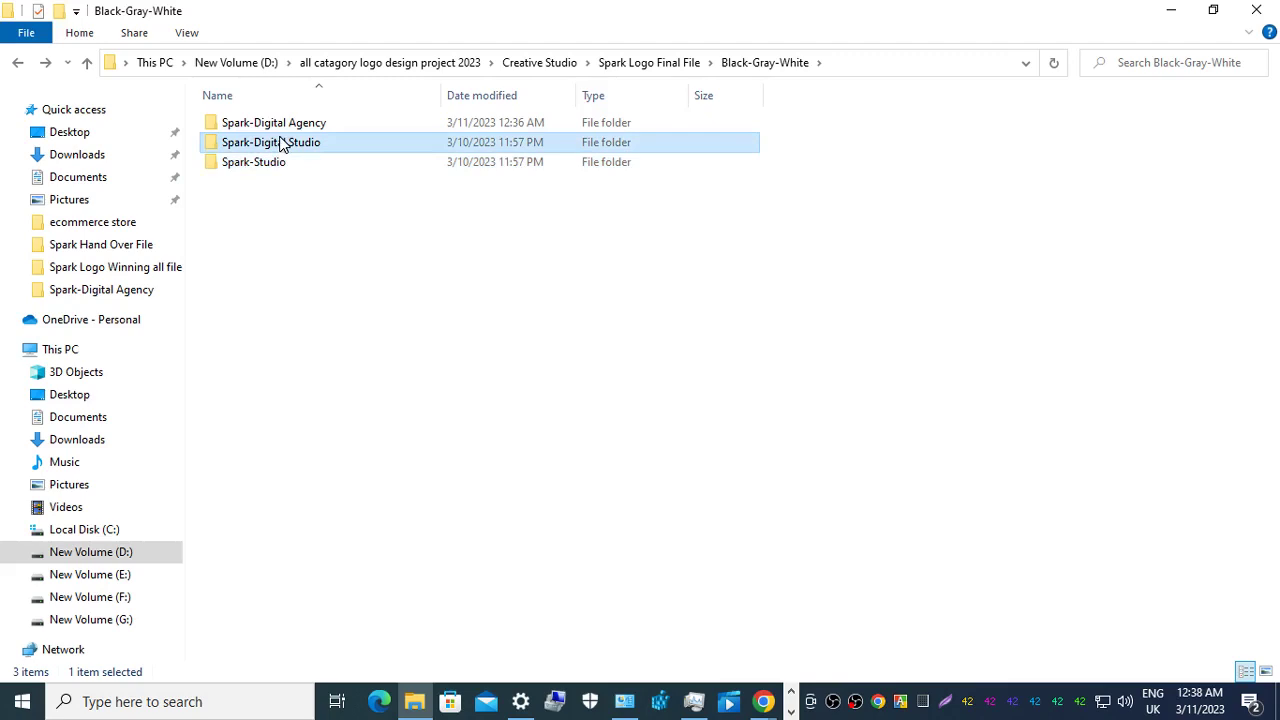
{"action": "key", "text": "alt+Tab"}
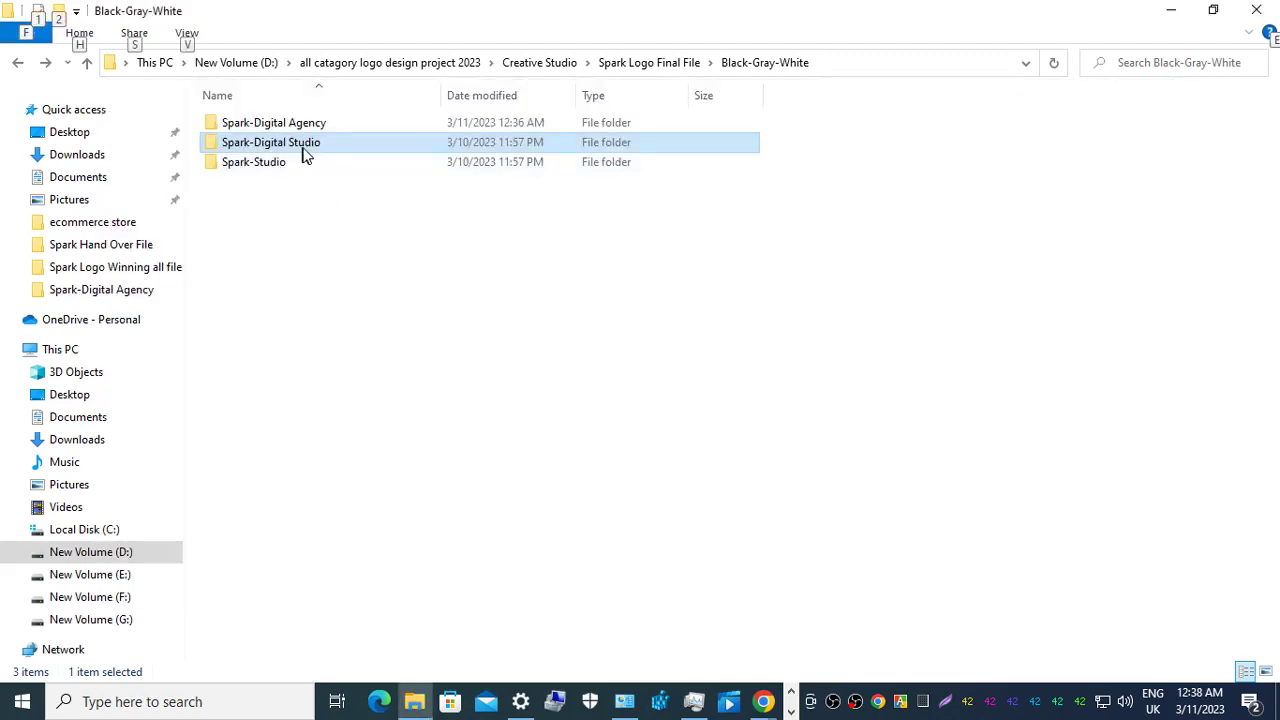
{"action": "key", "text": "alt+Tab"}
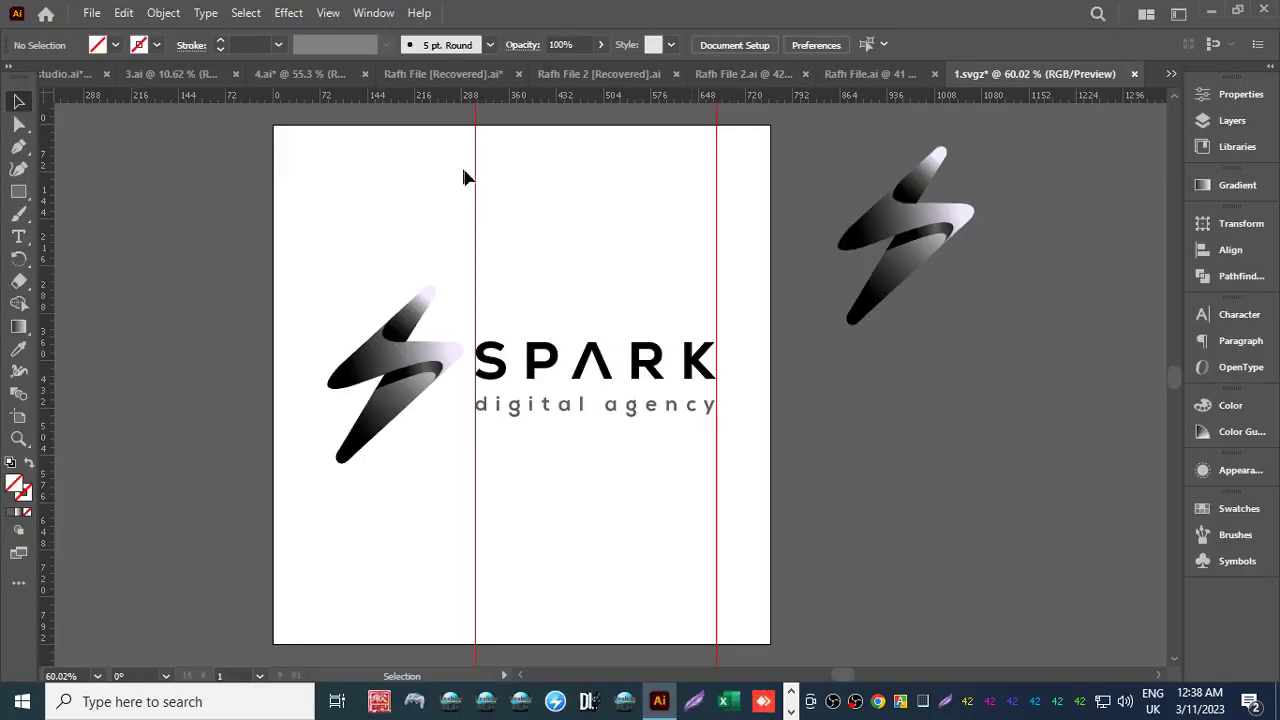
Zoom into the tagline and replace 'agency' with 'studio' so it reads 'digital studio'.
{"action": "key", "text": "z"}
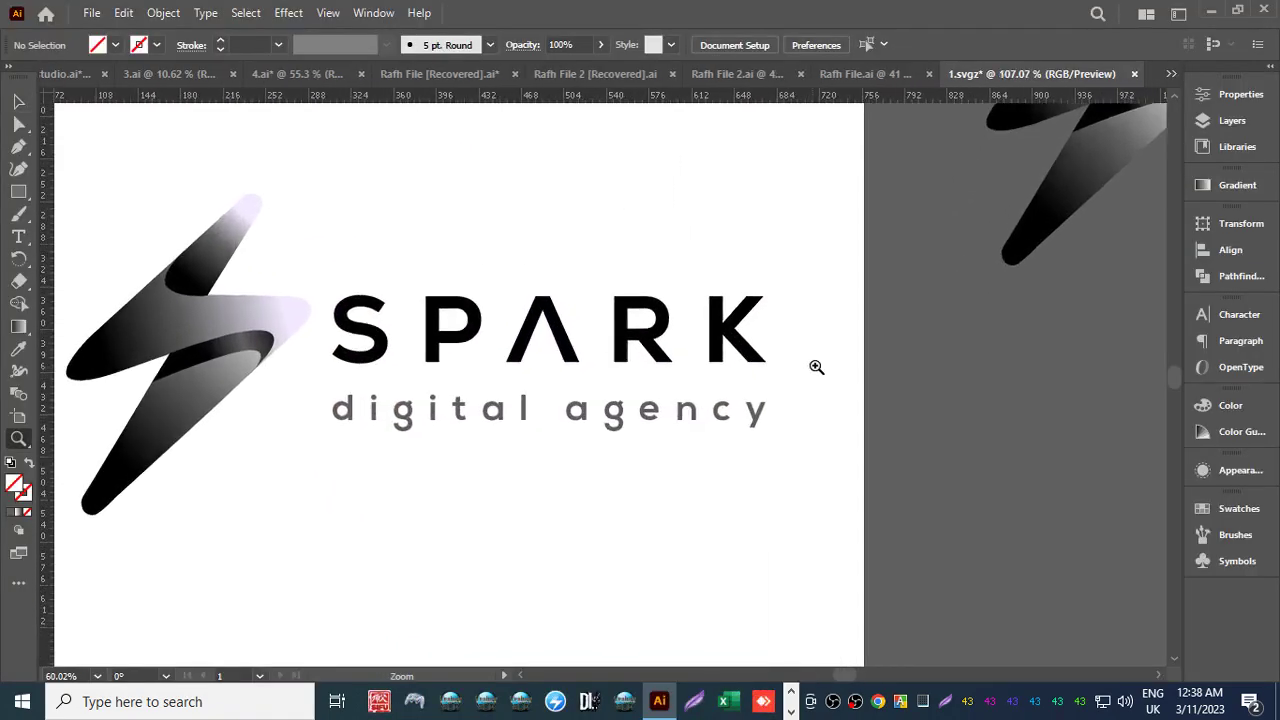
{"action": "left_click_drag", "start_coordinate": [712, 390], "coordinate": [860, 366]}
{"action": "left_click", "coordinate": [18, 101]}
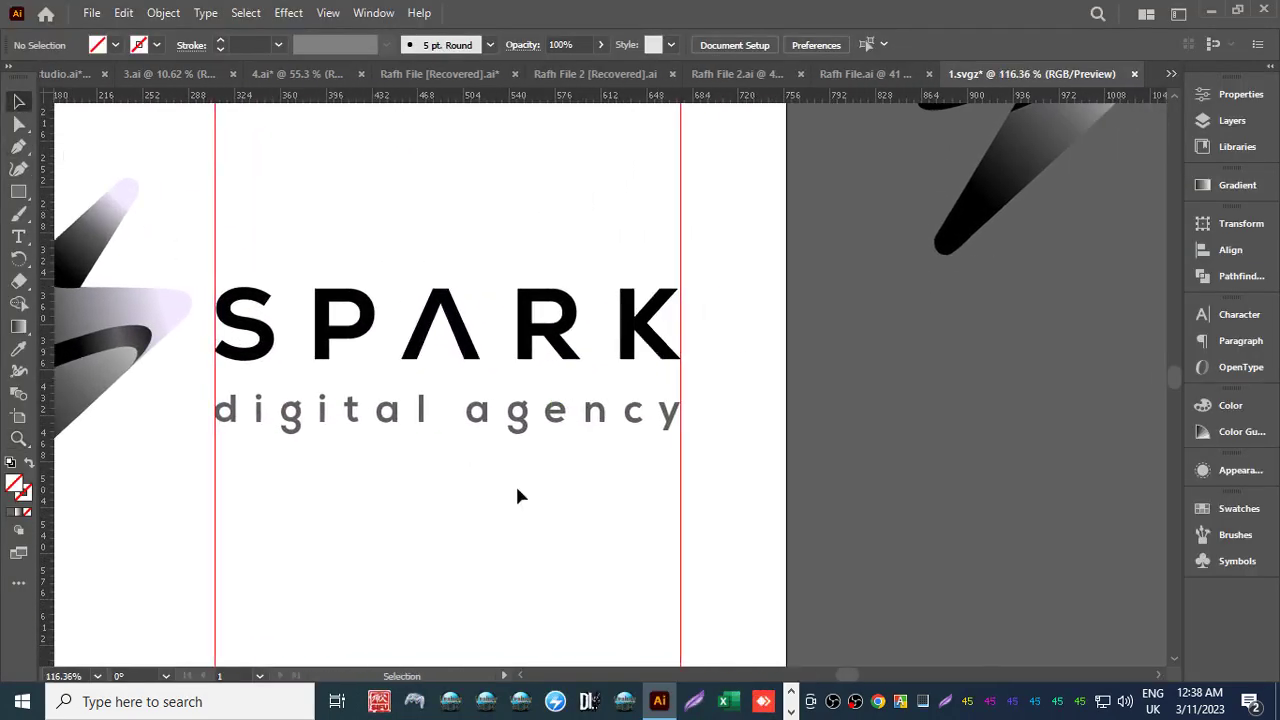
{"action": "left_click", "coordinate": [560, 423]}
{"action": "key", "text": "t"}
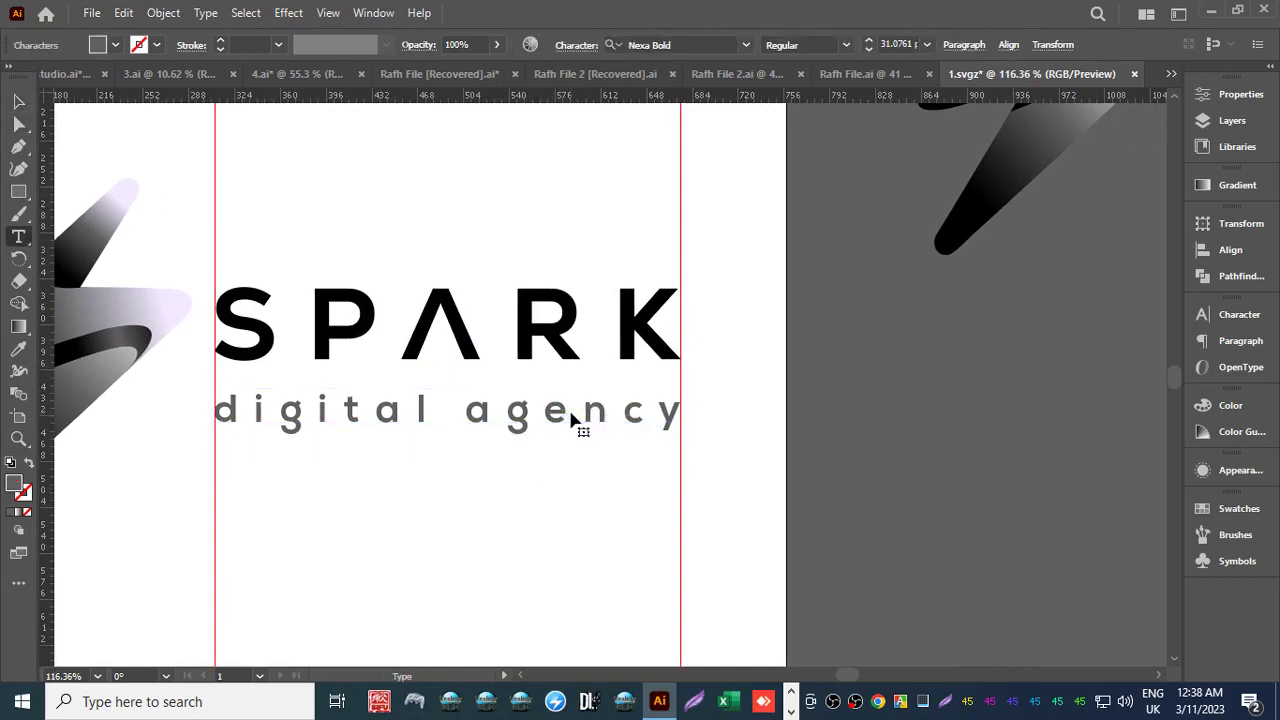
{"action": "key", "text": "Right"}
{"action": "key", "text": "Right"}
{"action": "key", "text": "Right"}
{"action": "key", "text": "Left"}
{"action": "key", "text": "Right"}
{"action": "key", "text": "BackSpace"}
{"action": "key", "text": "BackSpace"}
{"action": "key", "text": "BackSpace"}
{"action": "key", "text": "BackSpace"}
{"action": "key", "text": "BackSpace"}
{"action": "key", "text": "BackSpace"}
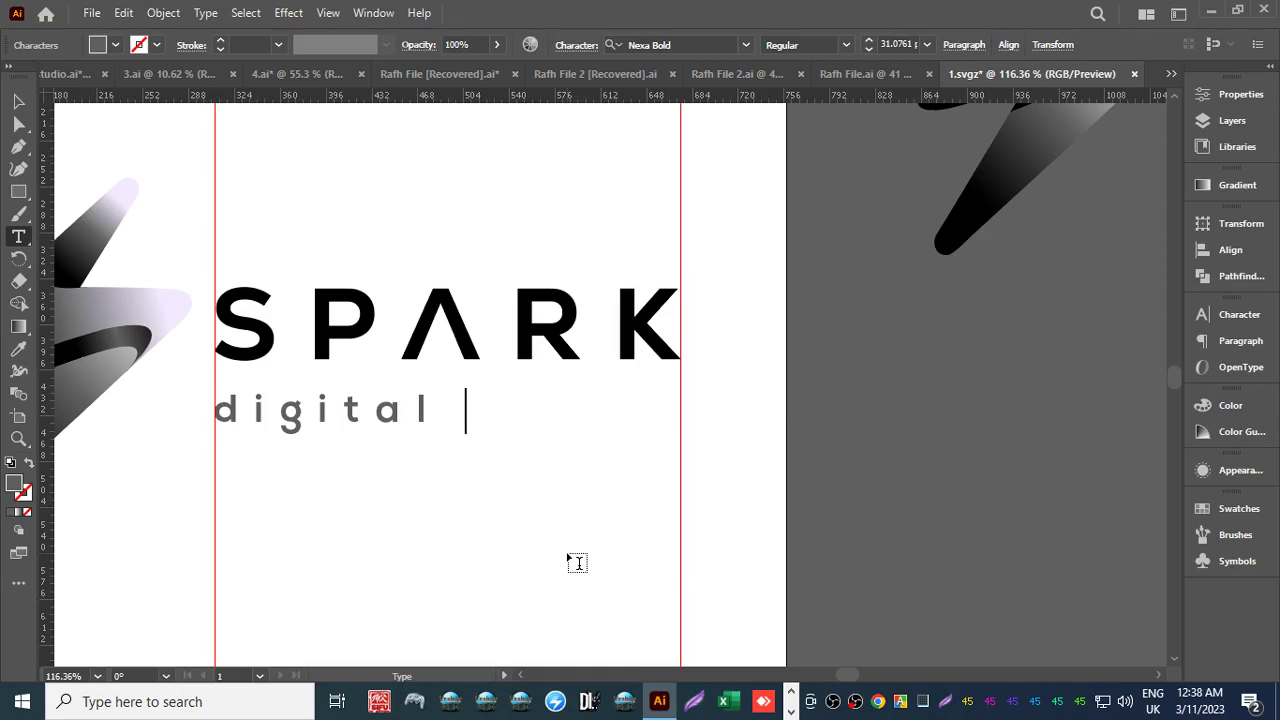
{"action": "type", "text": "stu"}
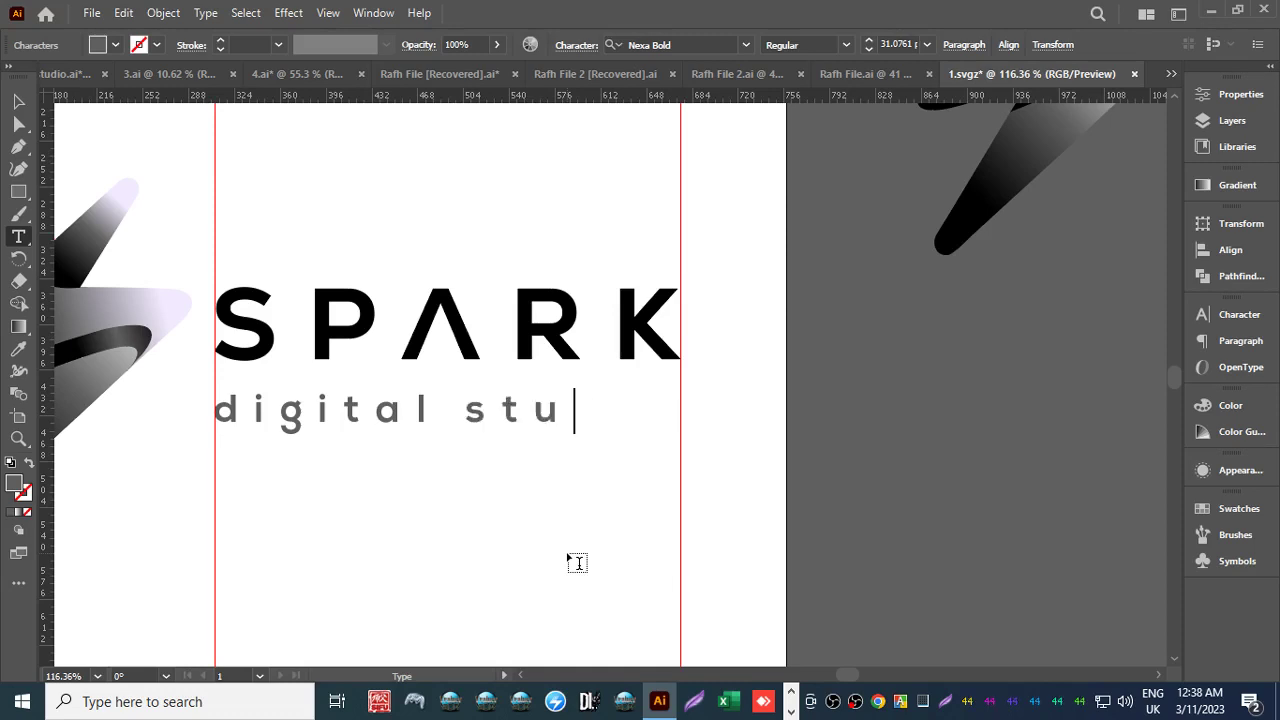
{"action": "type", "text": "dio"}
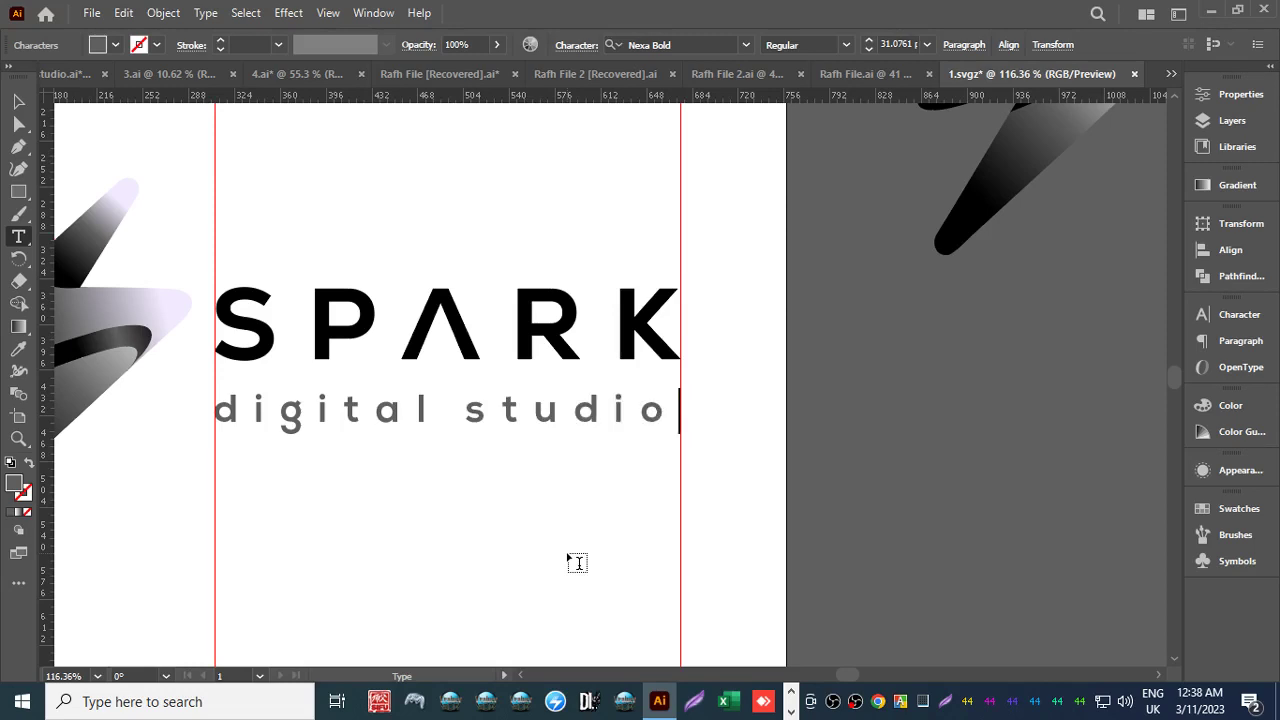
{"action": "left_click", "coordinate": [17, 103]}
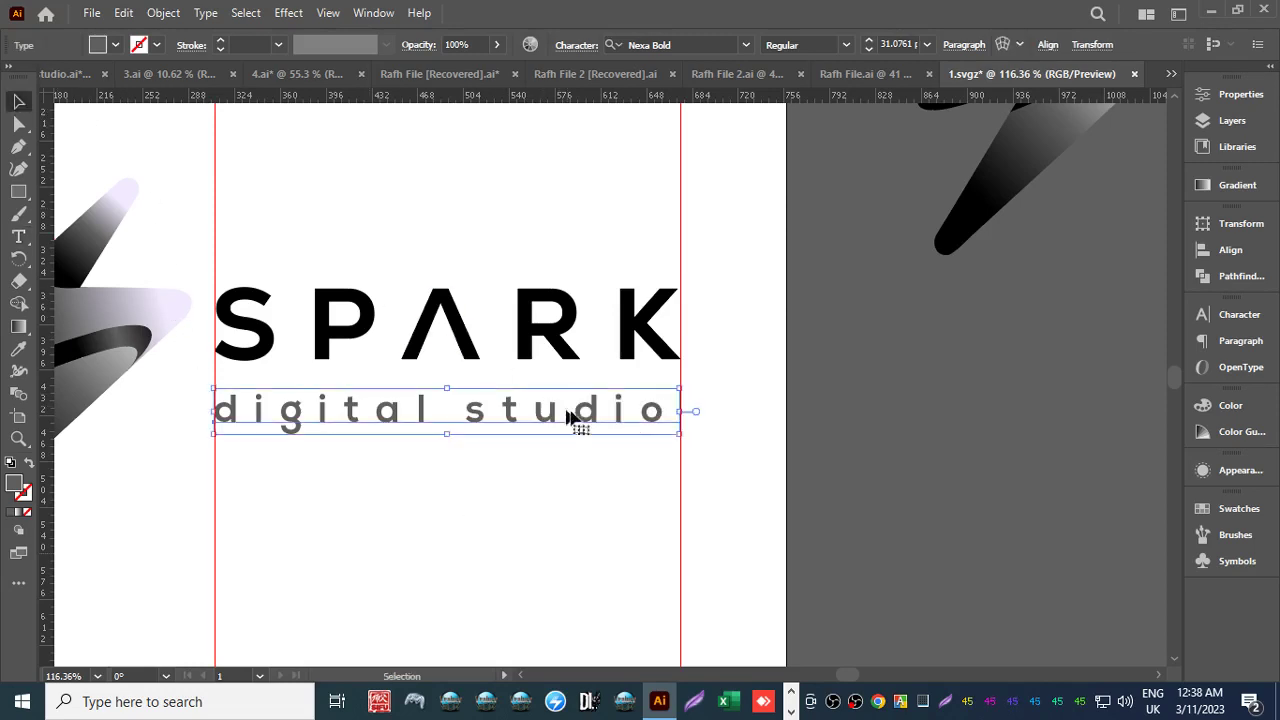
Drag the tagline box's right edge to the guide, then zoom out to the full artboard.
{"action": "key", "text": "z"}
{"action": "left_click_drag", "start_coordinate": [645, 420], "coordinate": [661, 466]}
{"action": "key", "text": "v"}
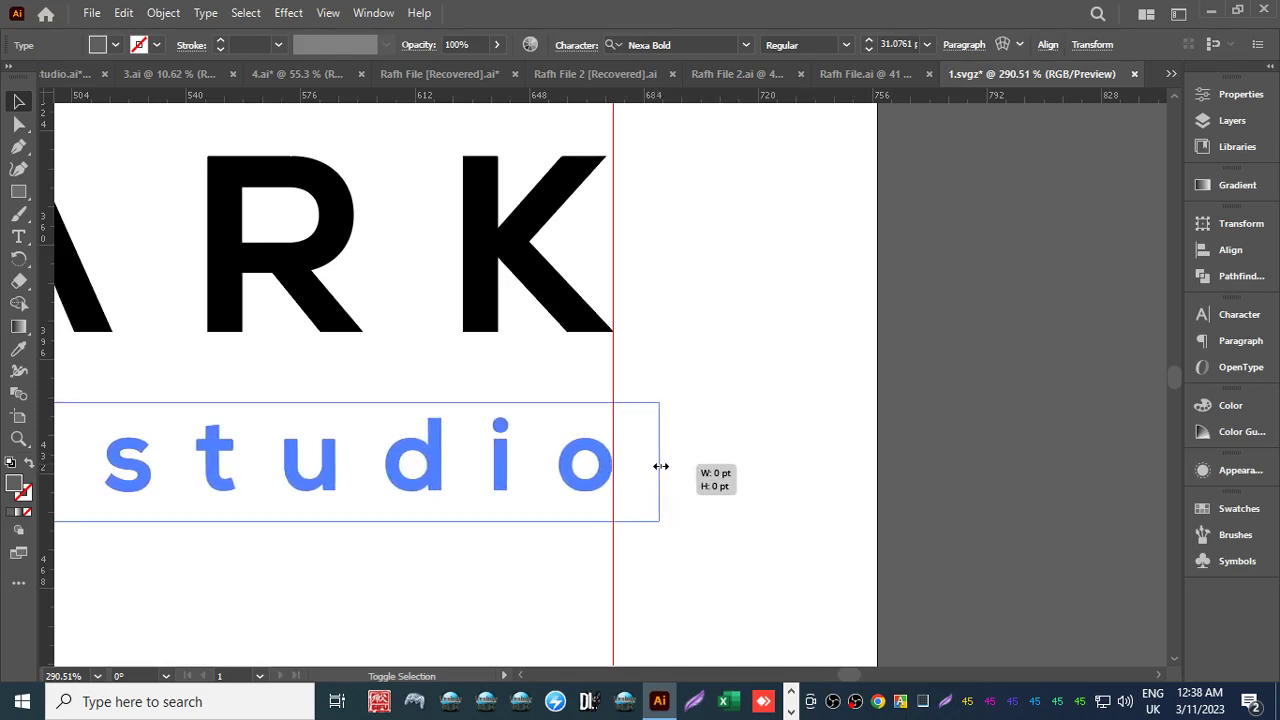
{"action": "left_click_drag", "start_coordinate": [661, 466], "coordinate": [417, 397]}
{"action": "left_click", "coordinate": [702, 552]}
{"action": "key", "text": "z"}
{"action": "key", "text": "ctrl+minus"}
{"action": "key", "text": "ctrl+semicolon"}
{"action": "left_click", "coordinate": [18, 101]}
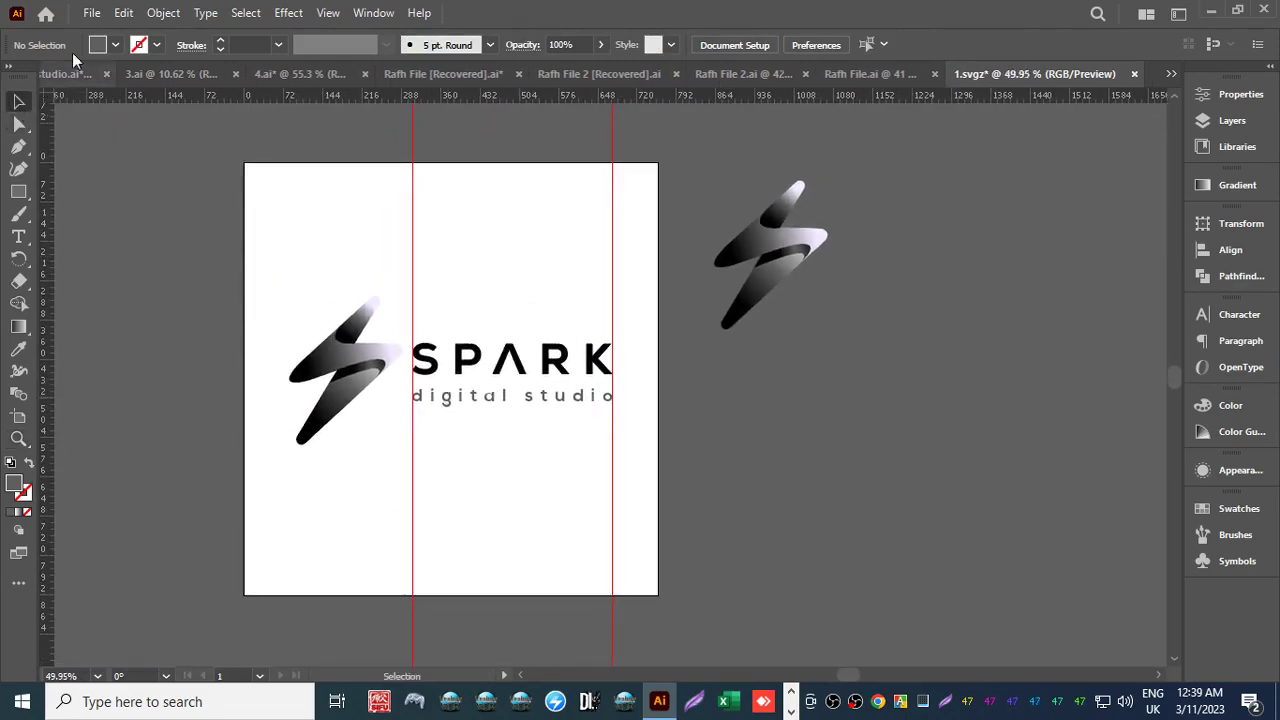
{"action": "left_click", "coordinate": [91, 13]}
{"action": "left_click", "coordinate": [151, 228]}
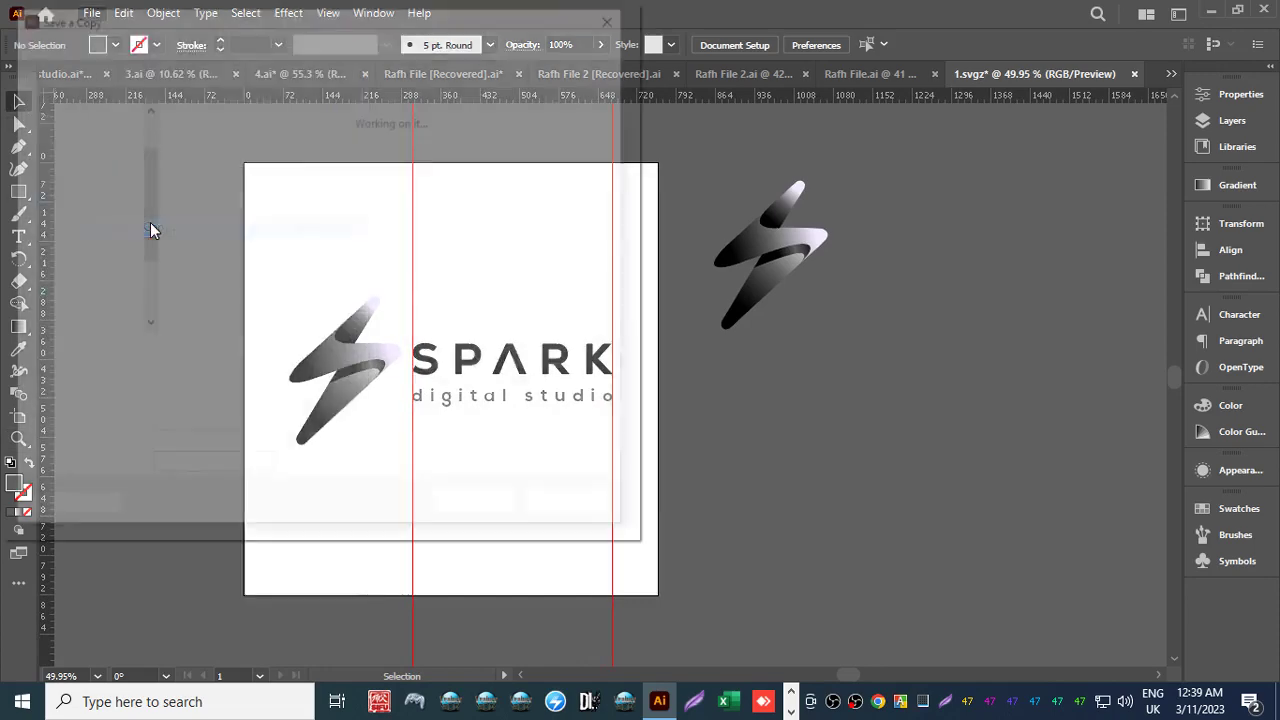
{"action": "left_click", "coordinate": [571, 509]}
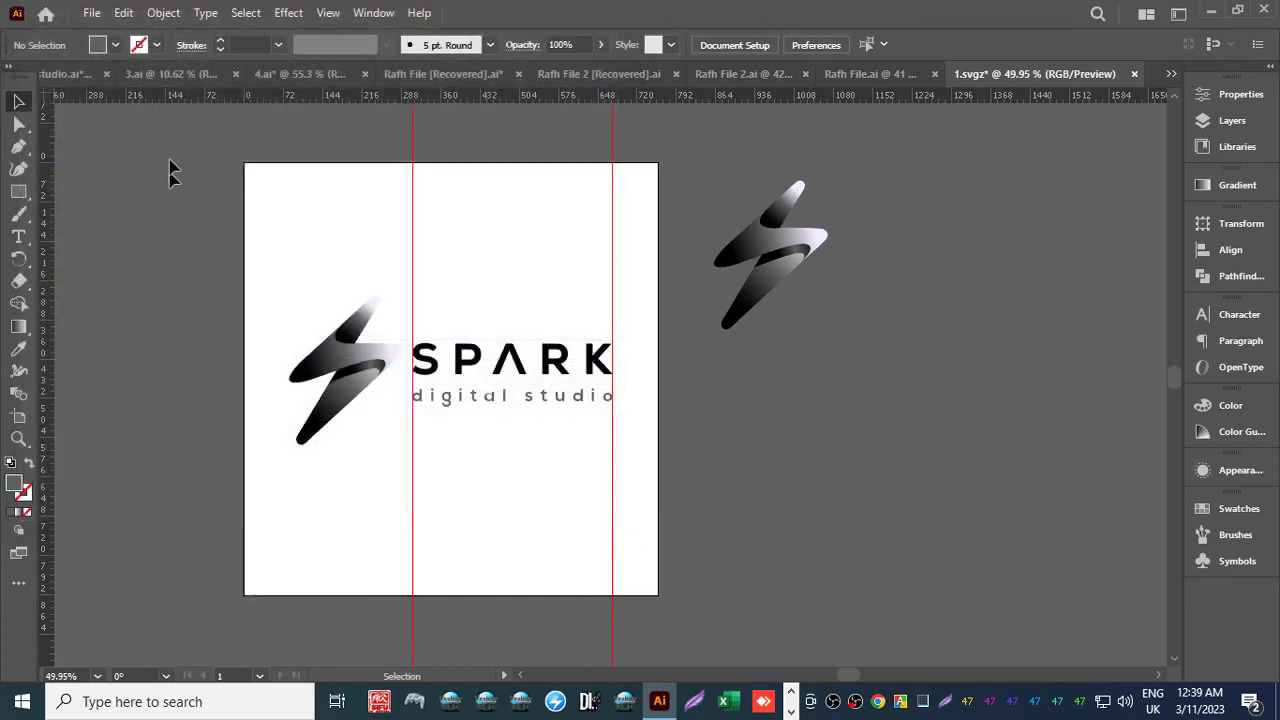
{"action": "left_click", "coordinate": [90, 13]}
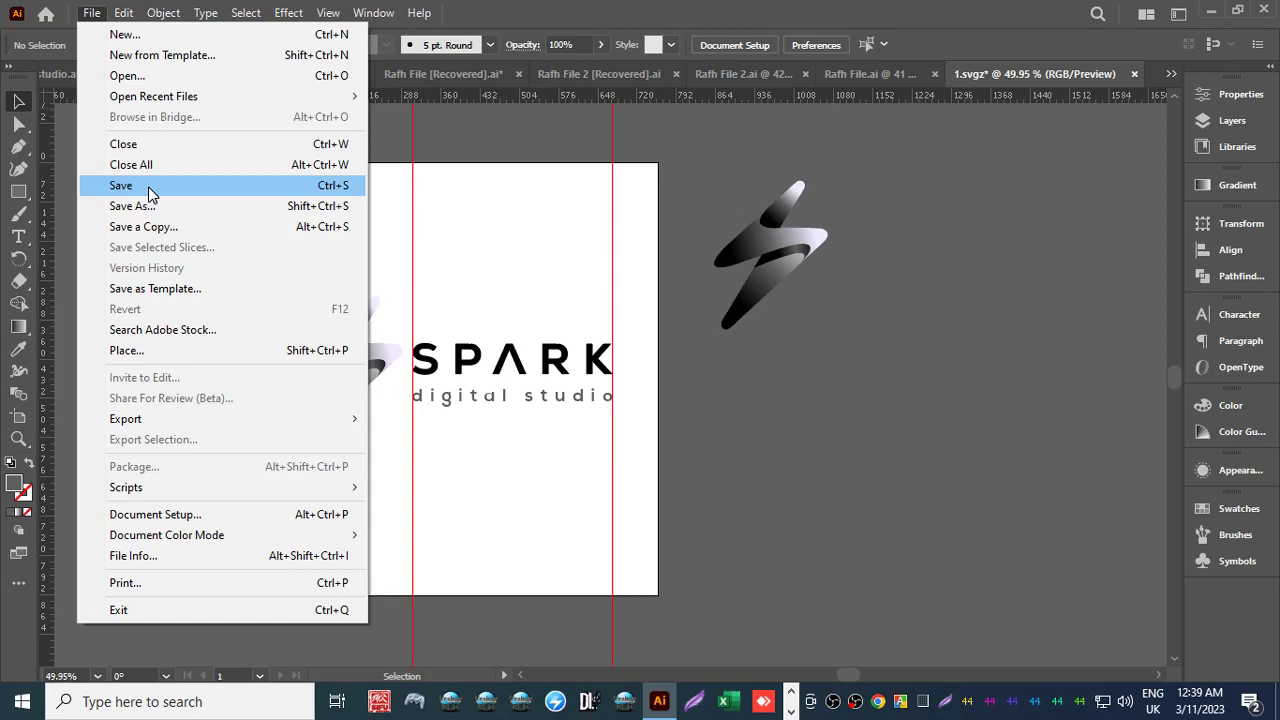
{"action": "left_click", "coordinate": [518, 218]}
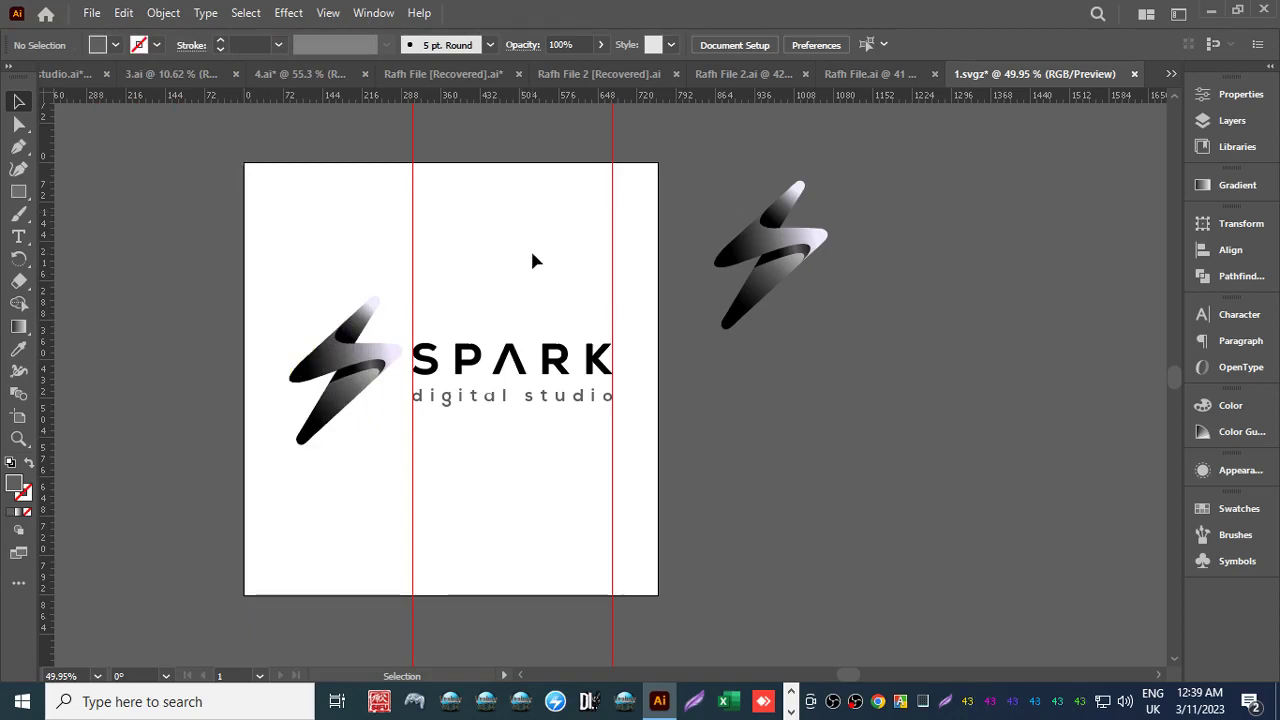
Place a copy of the tagline on the pasteboard and revert the tagline to 'digital agency'.
{"action": "left_click", "coordinate": [521, 400]}
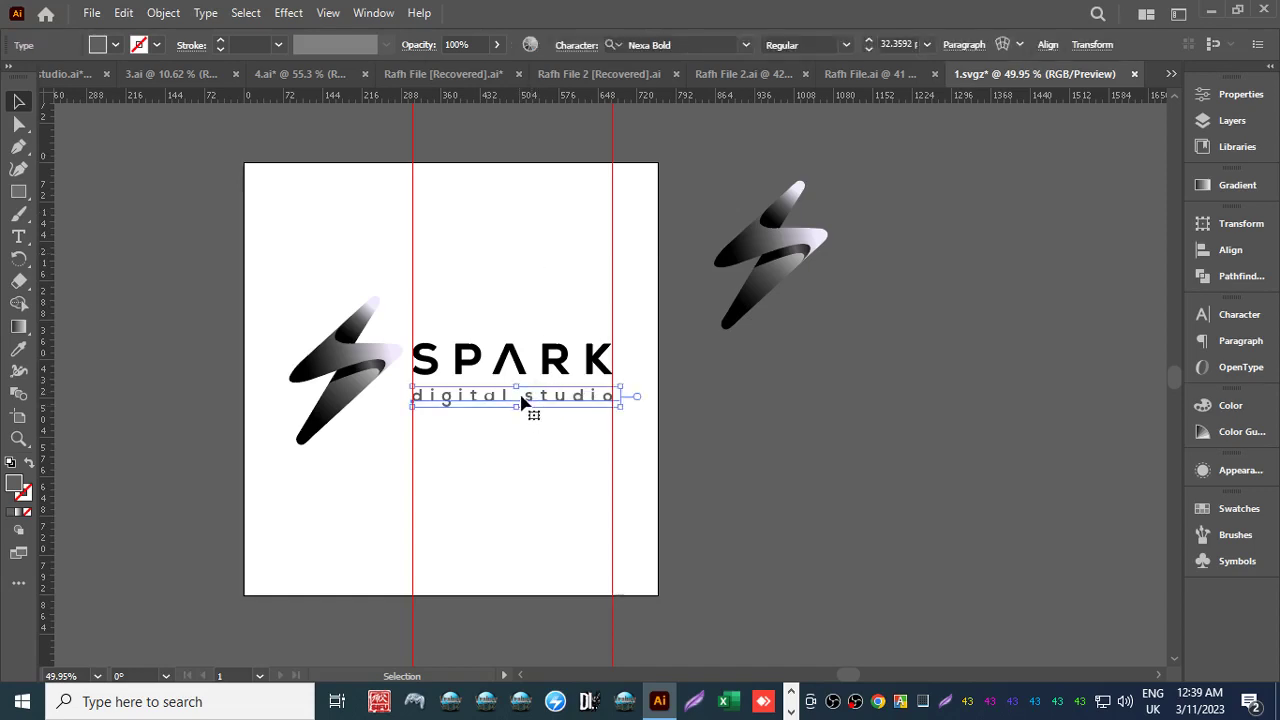
{"action": "left_click_drag", "start_coordinate": [521, 400], "coordinate": [791, 400]}
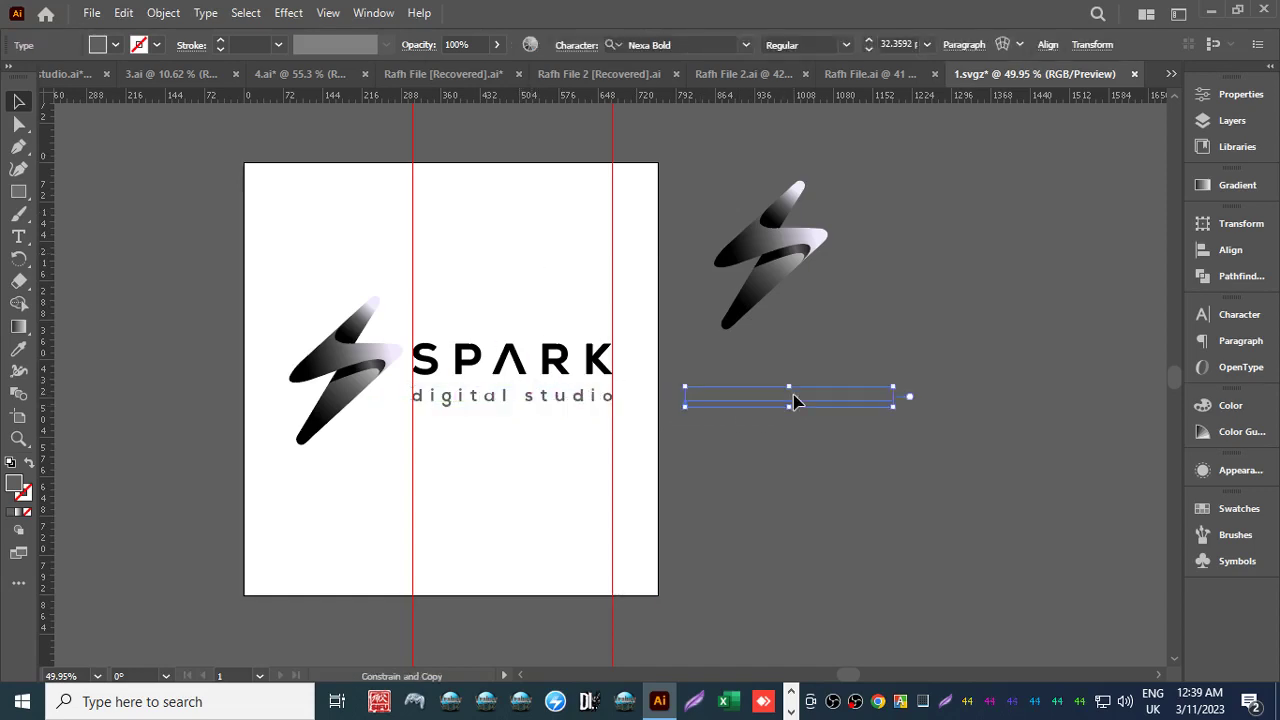
{"action": "left_click", "coordinate": [740, 505]}
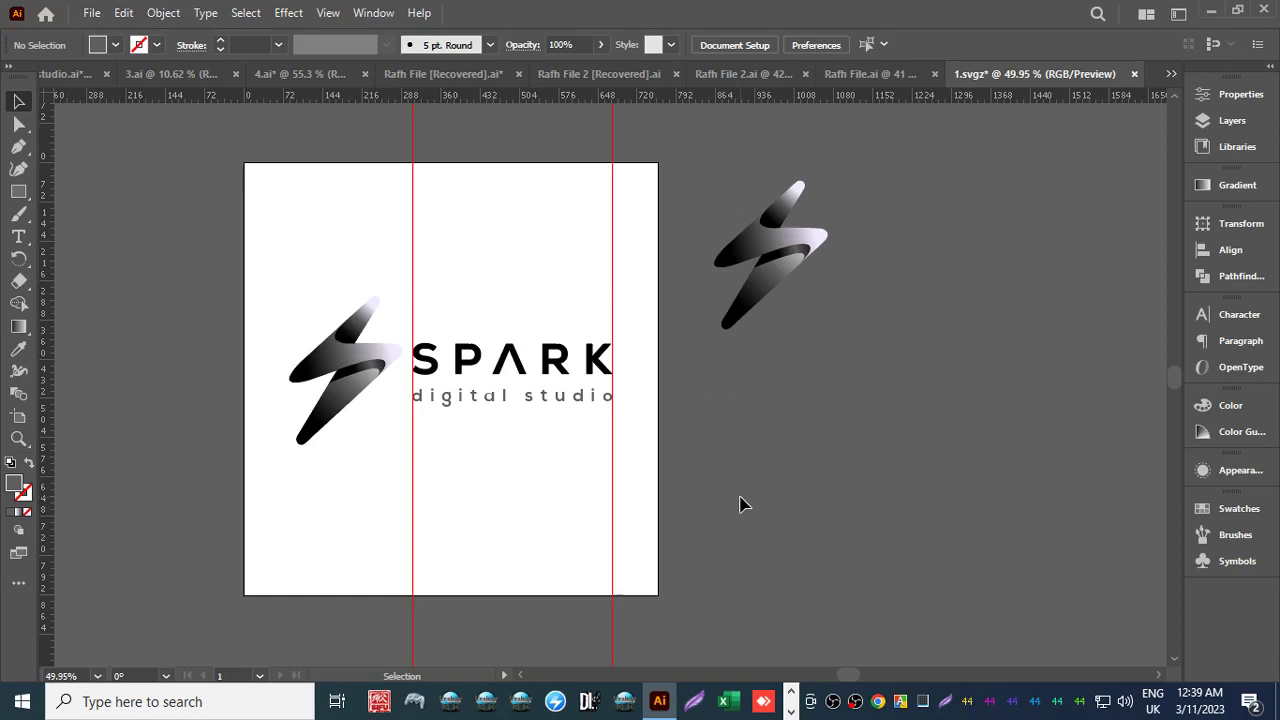
{"action": "key", "text": "ctrl+z"}
{"action": "key", "text": "ctrl+z"}
{"action": "key", "text": "ctrl+z"}
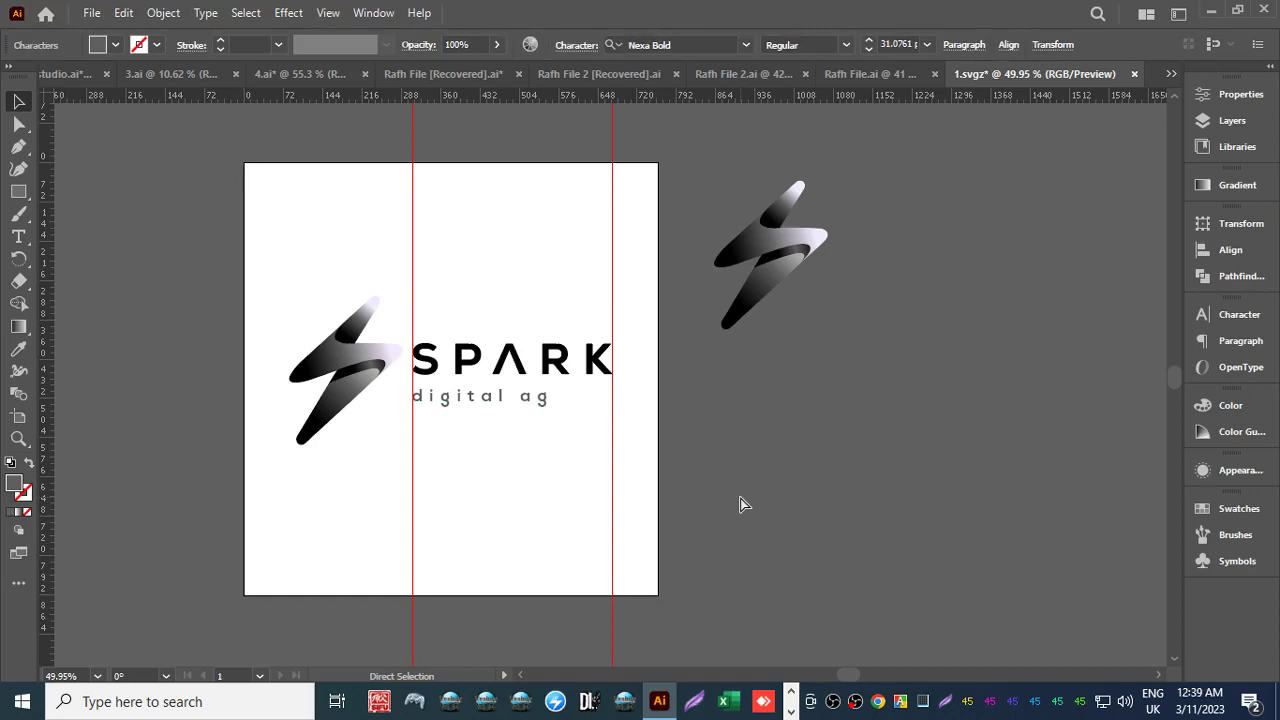
{"action": "left_click", "coordinate": [740, 505]}
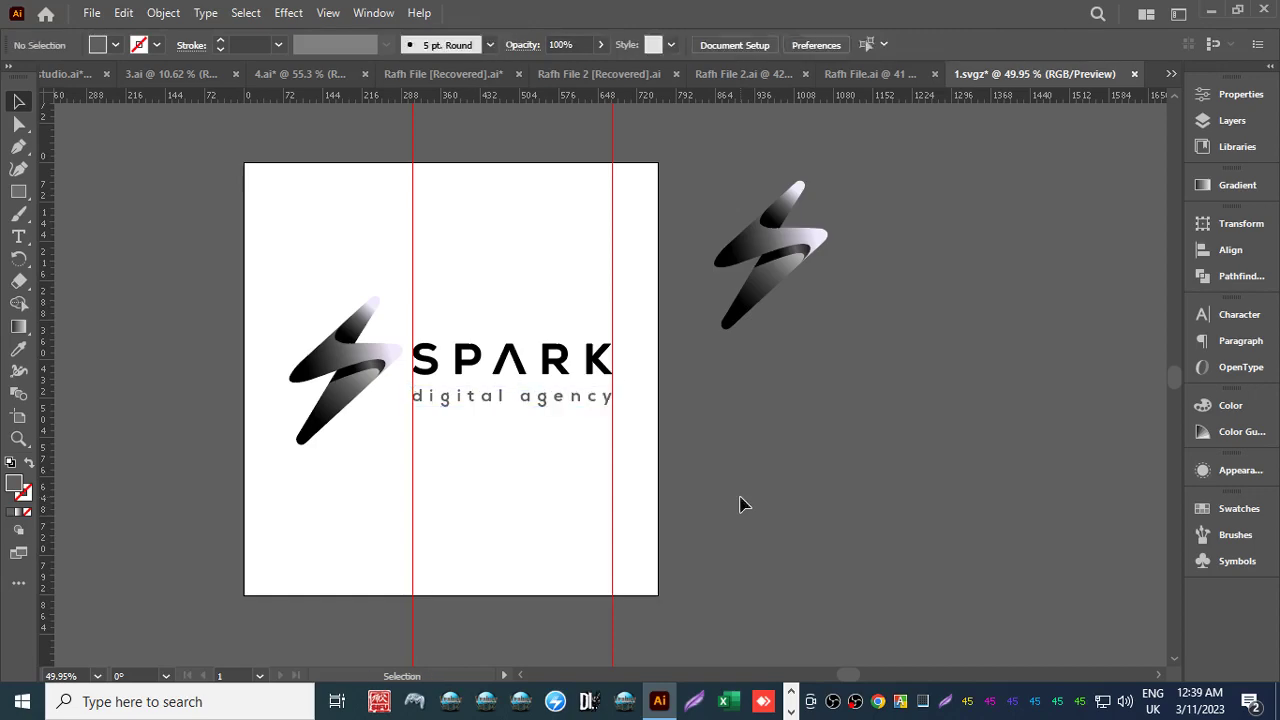
{"action": "key", "text": "z"}
{"action": "left_click_drag", "start_coordinate": [663, 486], "coordinate": [574, 364]}
Export the logo as Autodesk RealDWG DXF file 2 with default DXF options.
{"action": "key", "text": "v"}
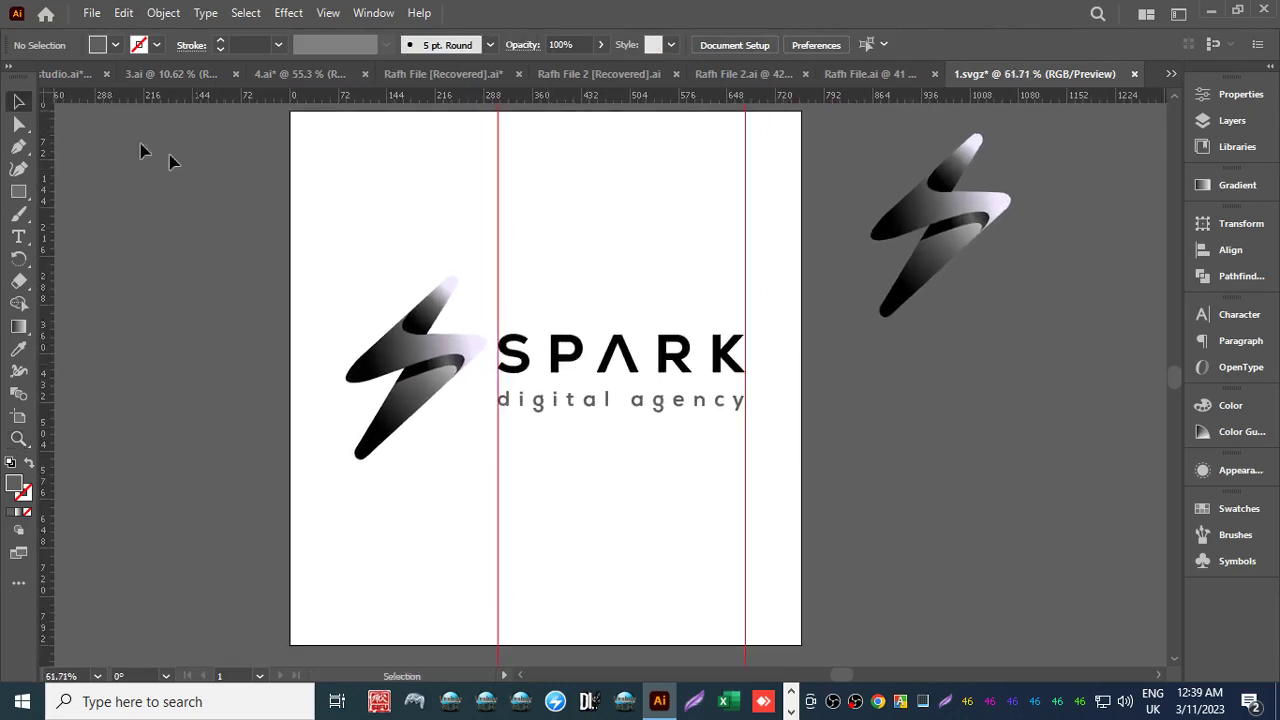
{"action": "left_click", "coordinate": [91, 13]}
{"action": "mouse_move", "coordinate": [277, 427]}
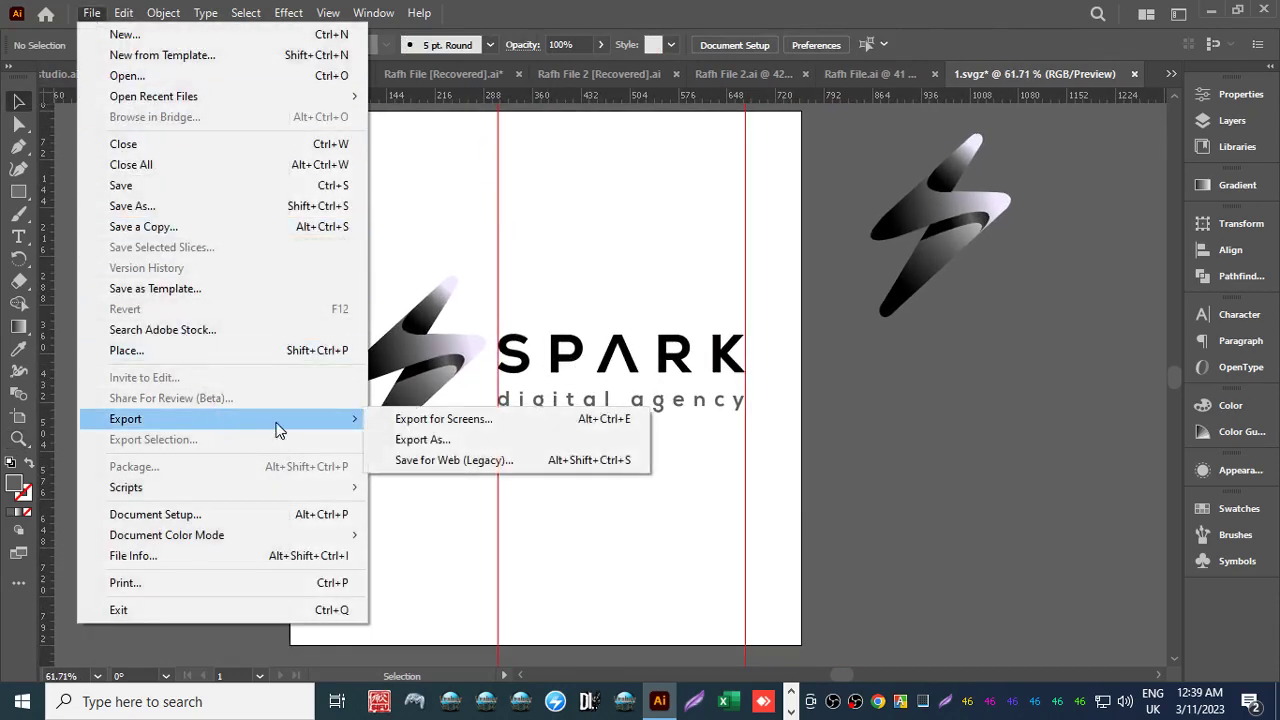
{"action": "left_click", "coordinate": [433, 442]}
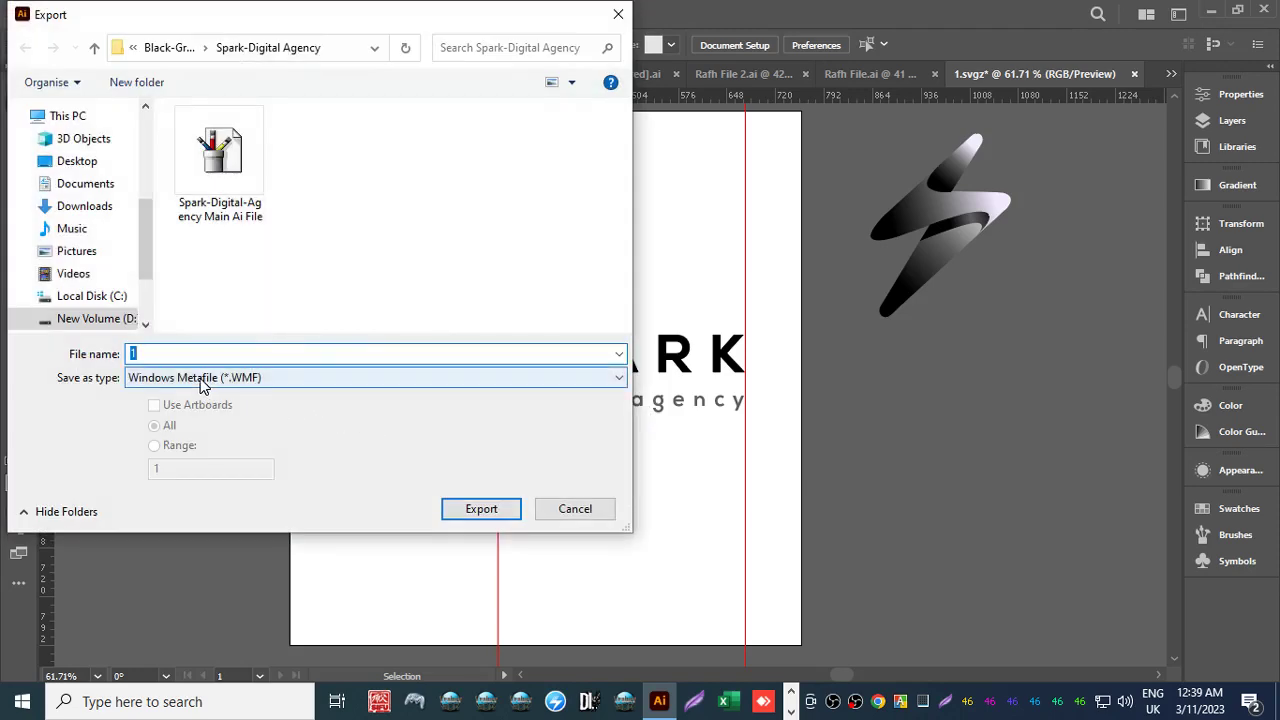
{"action": "left_click", "coordinate": [203, 378]}
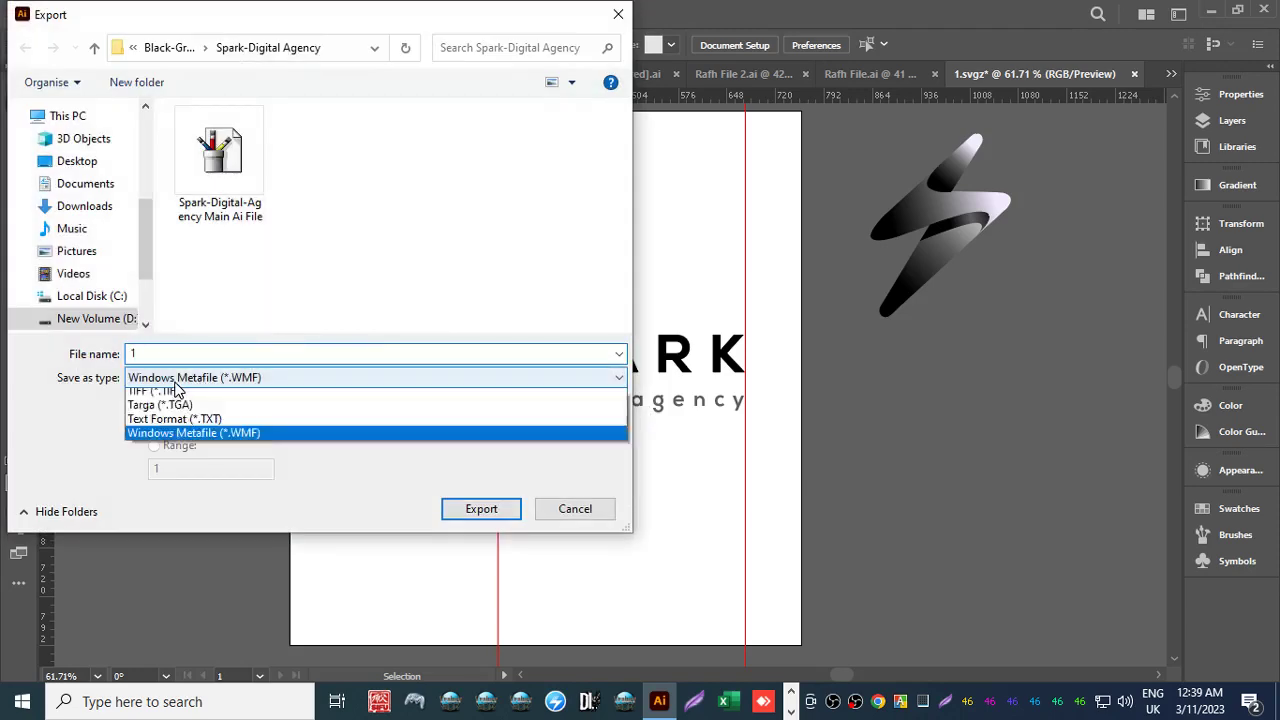
{"action": "left_click", "coordinate": [170, 406]}
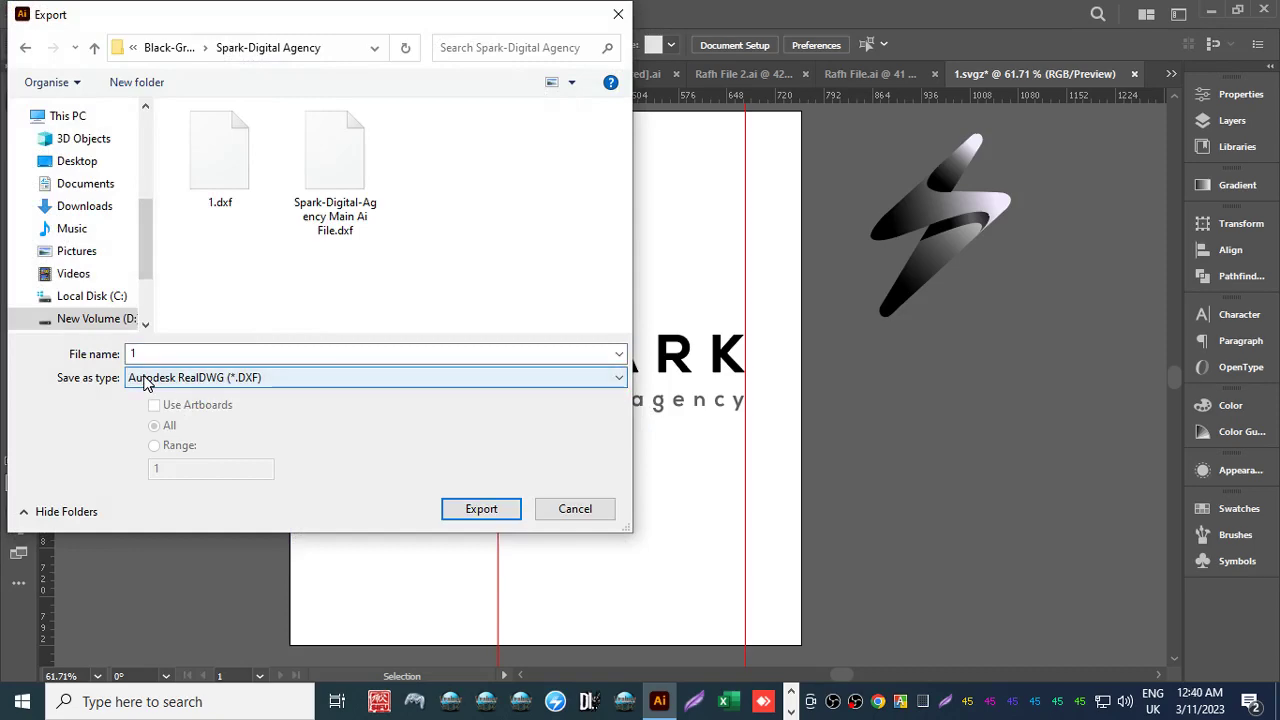
{"action": "double_click", "coordinate": [149, 354]}
{"action": "type", "text": "2"}
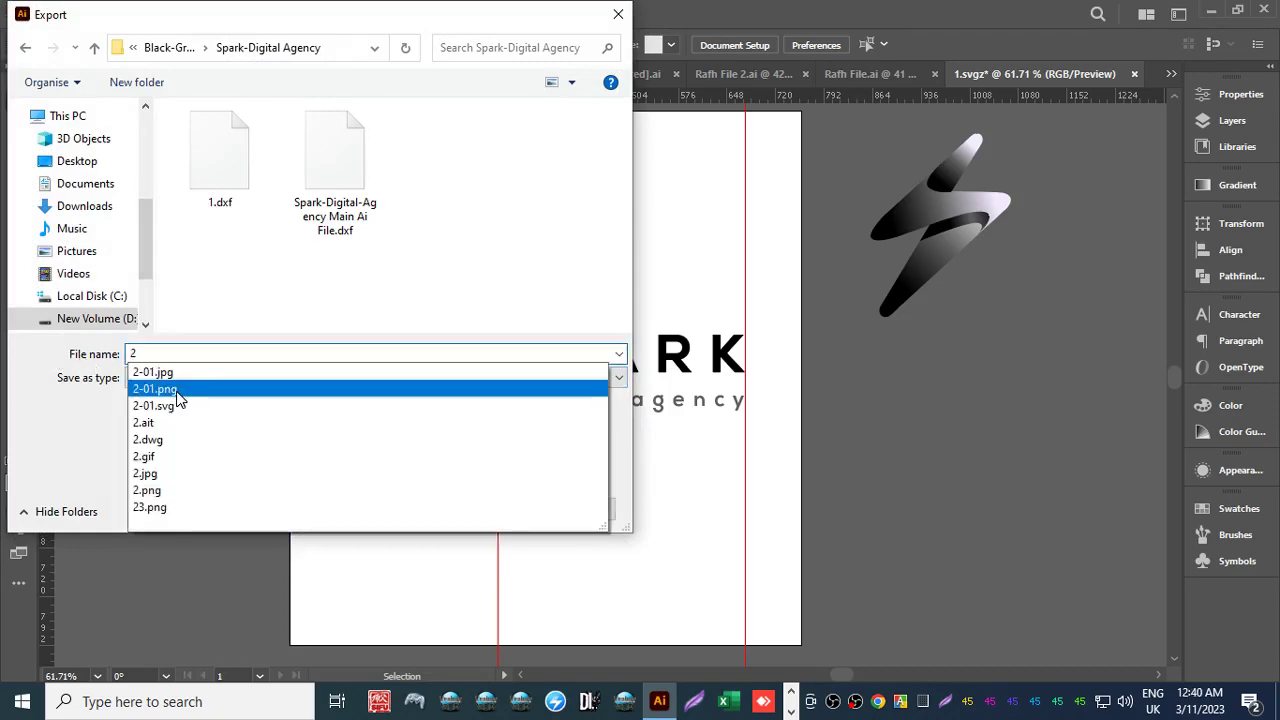
{"action": "key", "text": "Return"}
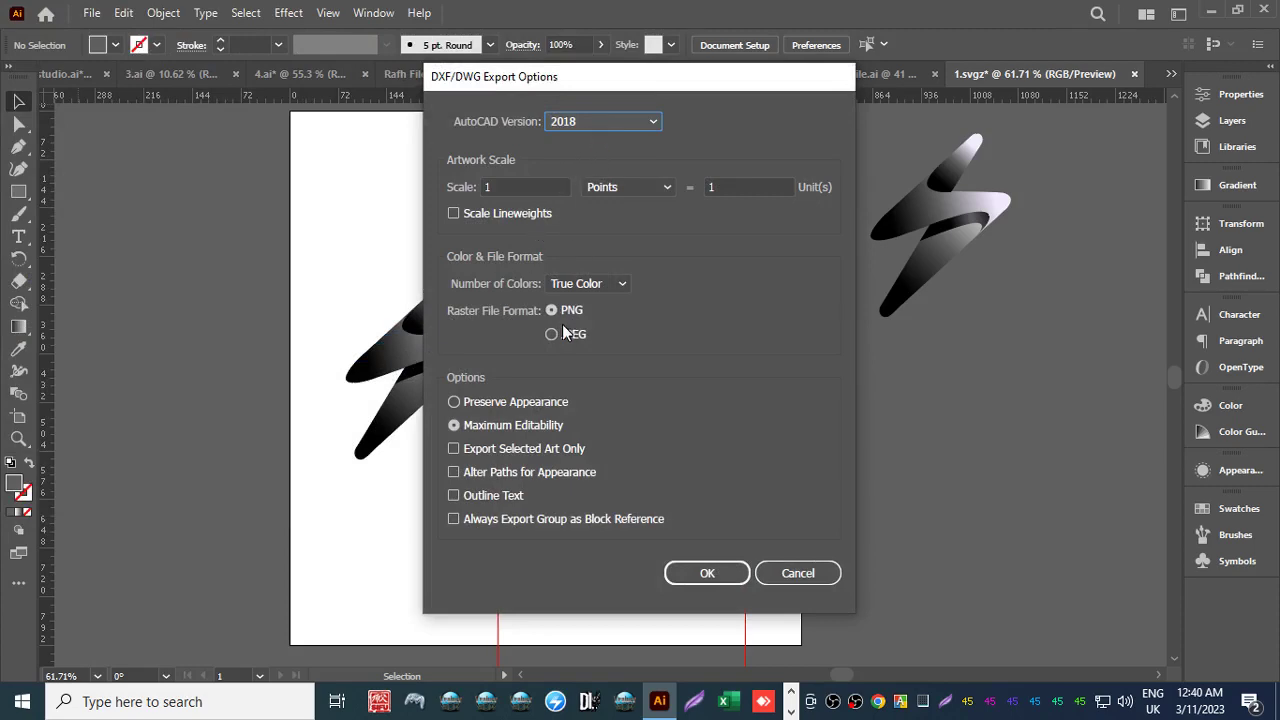
{"action": "left_click", "coordinate": [705, 573]}
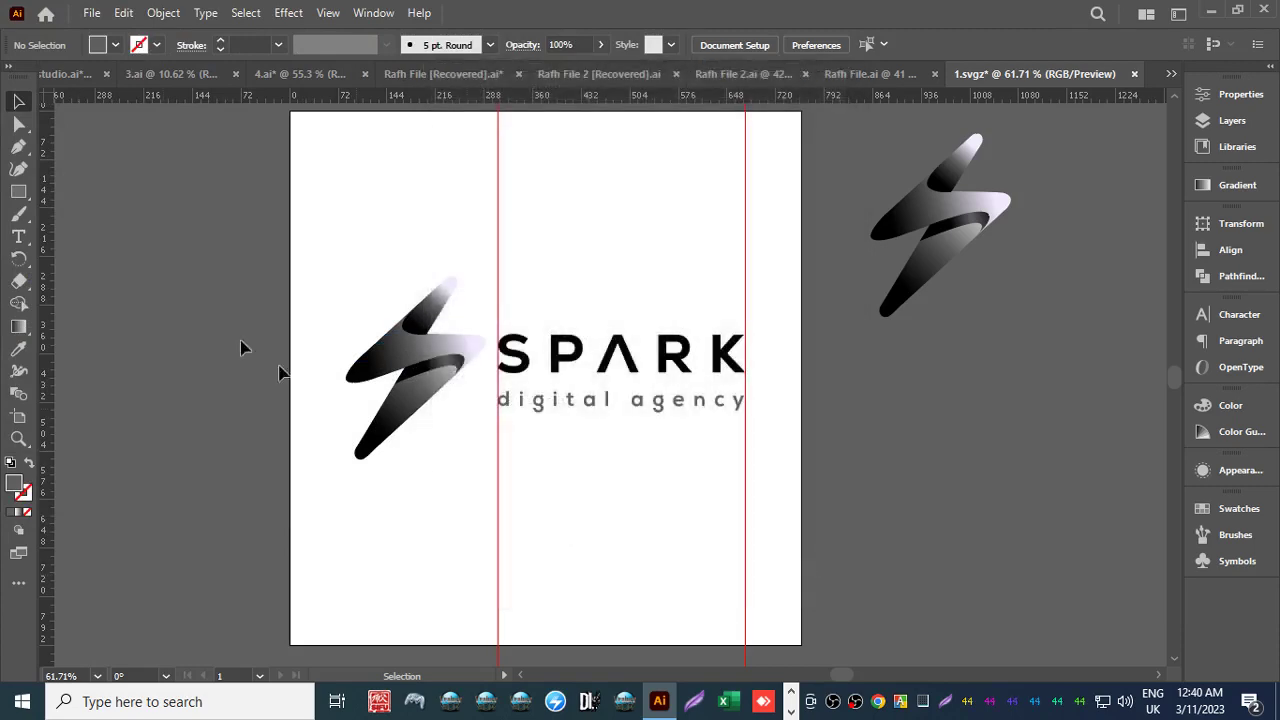
Export another DXF copy, setting the raster format to JPEG in the DXF options.
{"action": "left_click", "coordinate": [88, 14]}
{"action": "mouse_move", "coordinate": [200, 425]}
{"action": "left_click", "coordinate": [450, 438]}
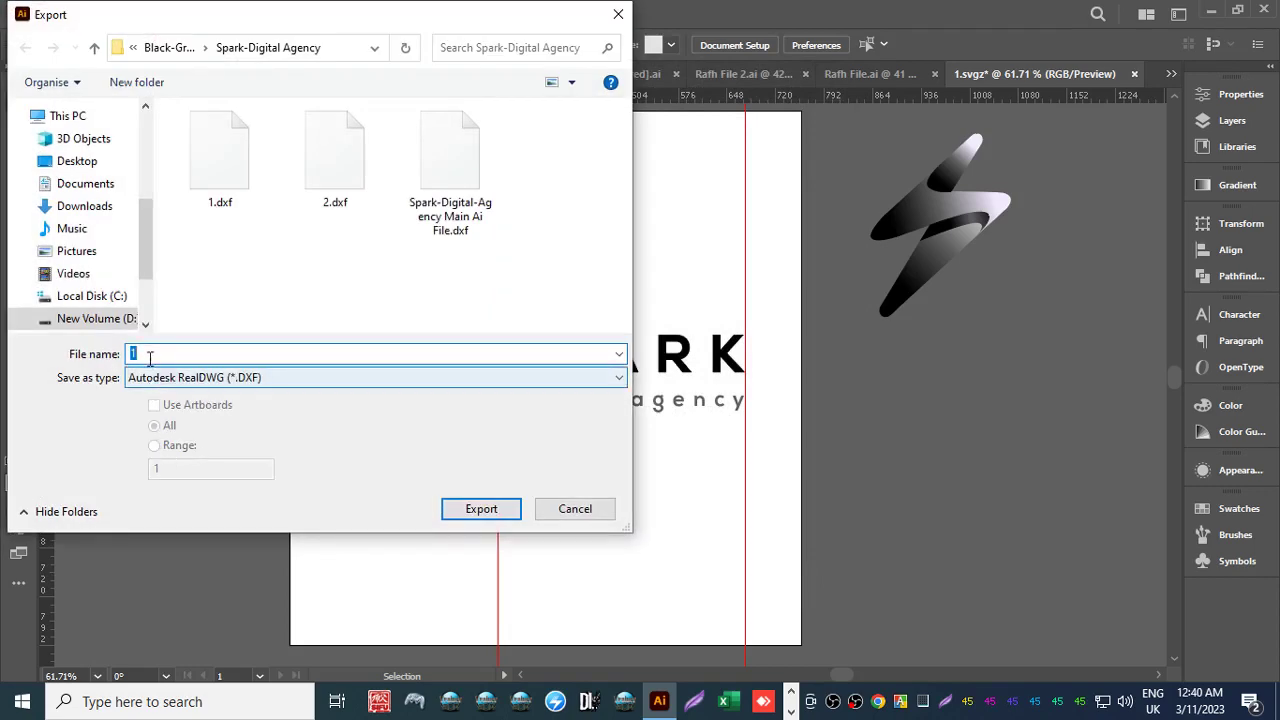
{"action": "type", "text": "1"}
{"action": "key", "text": "Return"}
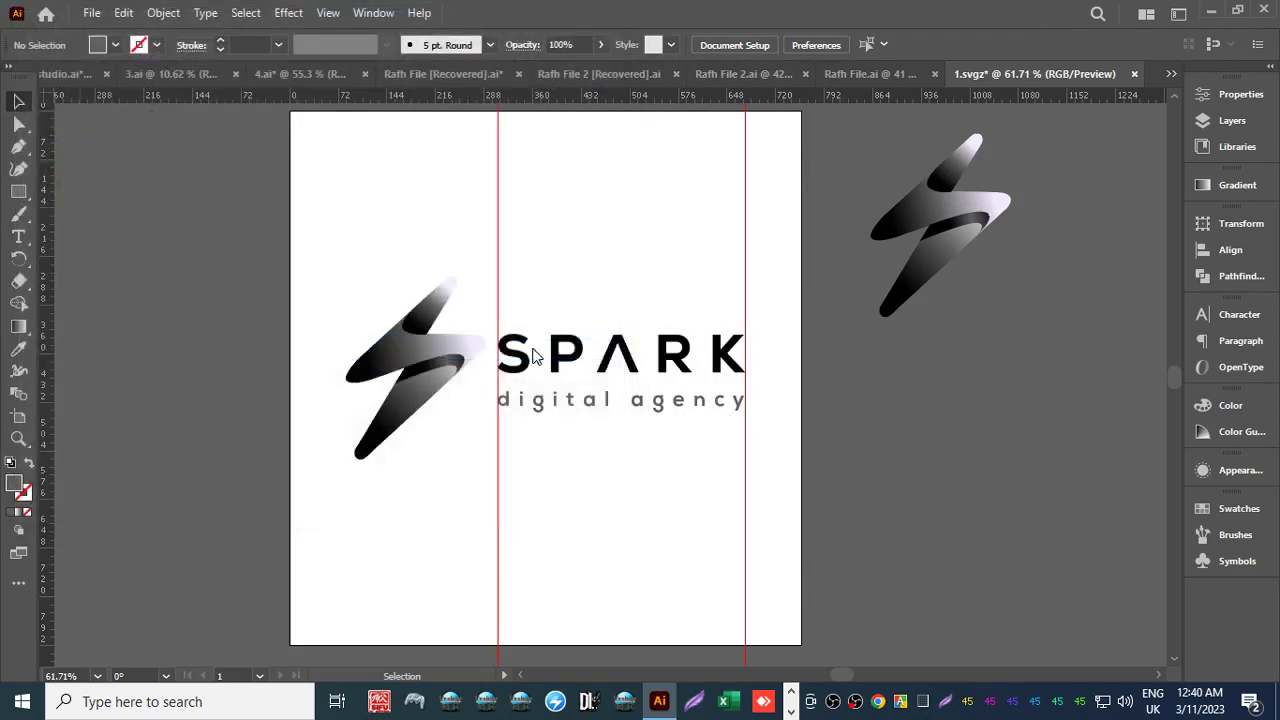
{"action": "left_click", "coordinate": [551, 335]}
{"action": "left_click", "coordinate": [707, 573]}
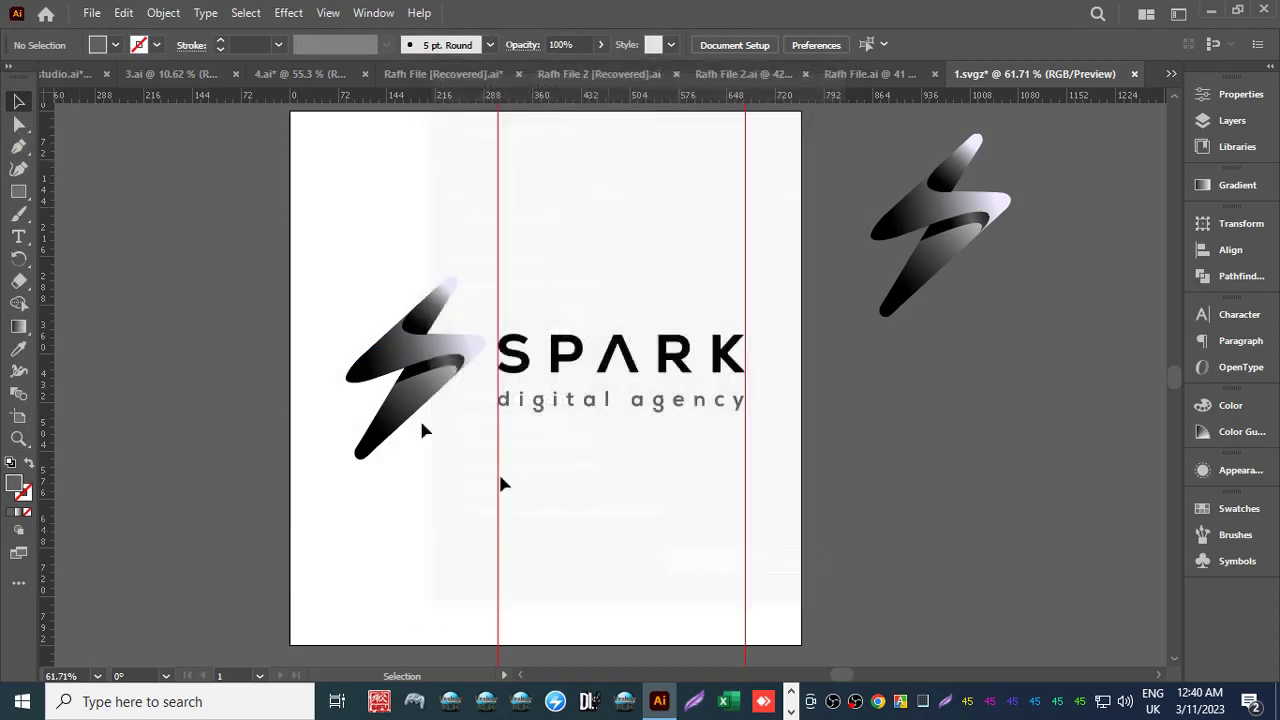
Begin a further Export As and open the list of export file types.
{"action": "left_click", "coordinate": [91, 13]}
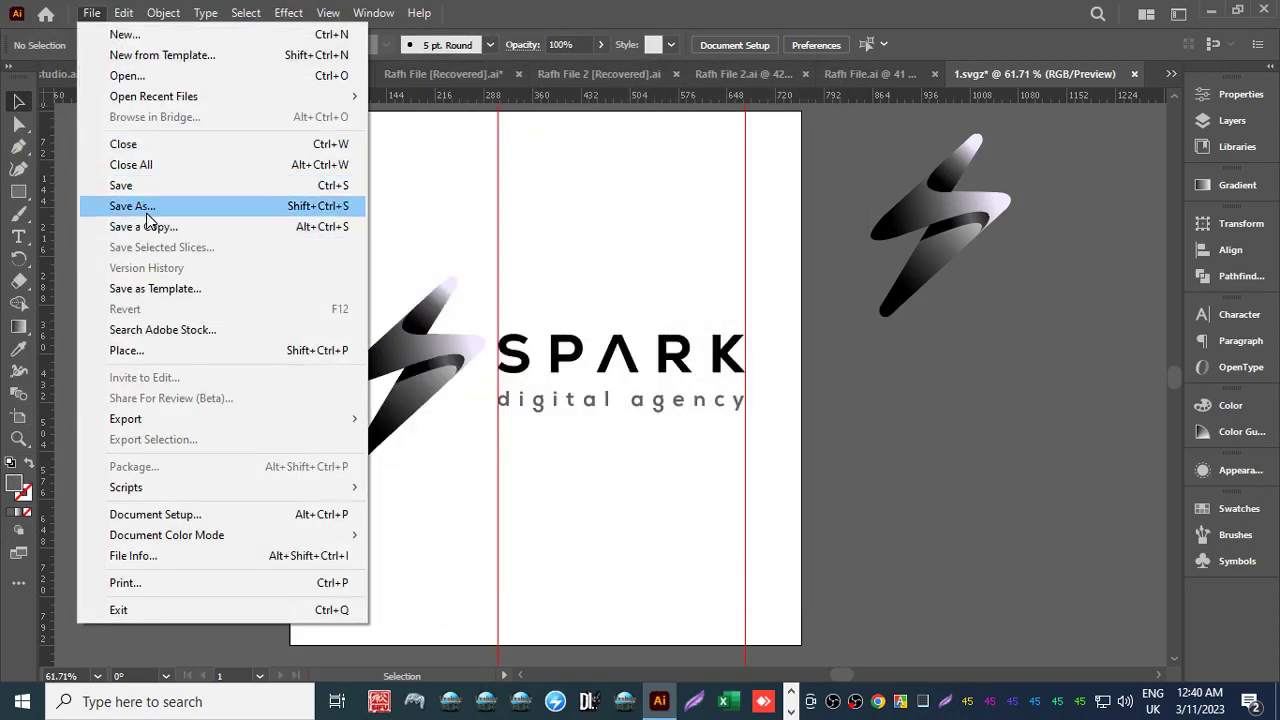
{"action": "mouse_move", "coordinate": [247, 418]}
{"action": "left_click", "coordinate": [422, 439]}
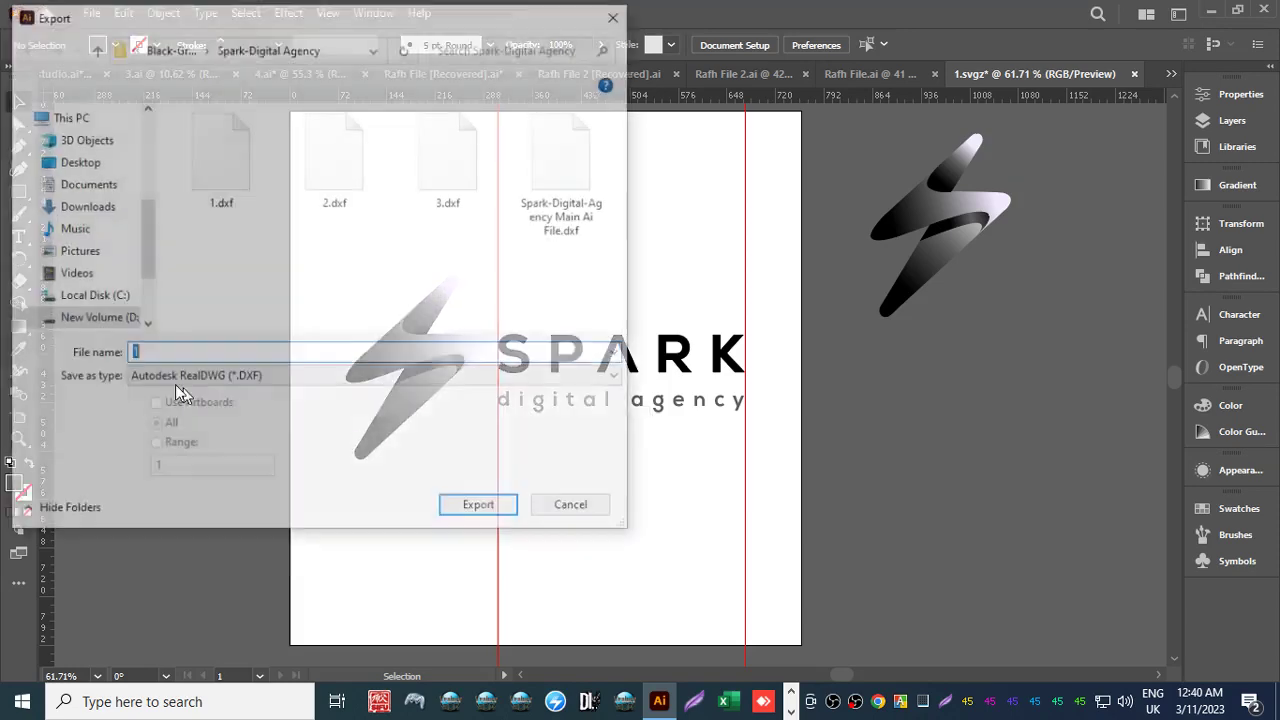
{"action": "left_click", "coordinate": [160, 378]}
Export the logo as Autodesk RealDWG file 1.dwg, accepting the DWG options.
{"action": "left_click", "coordinate": [163, 410]}
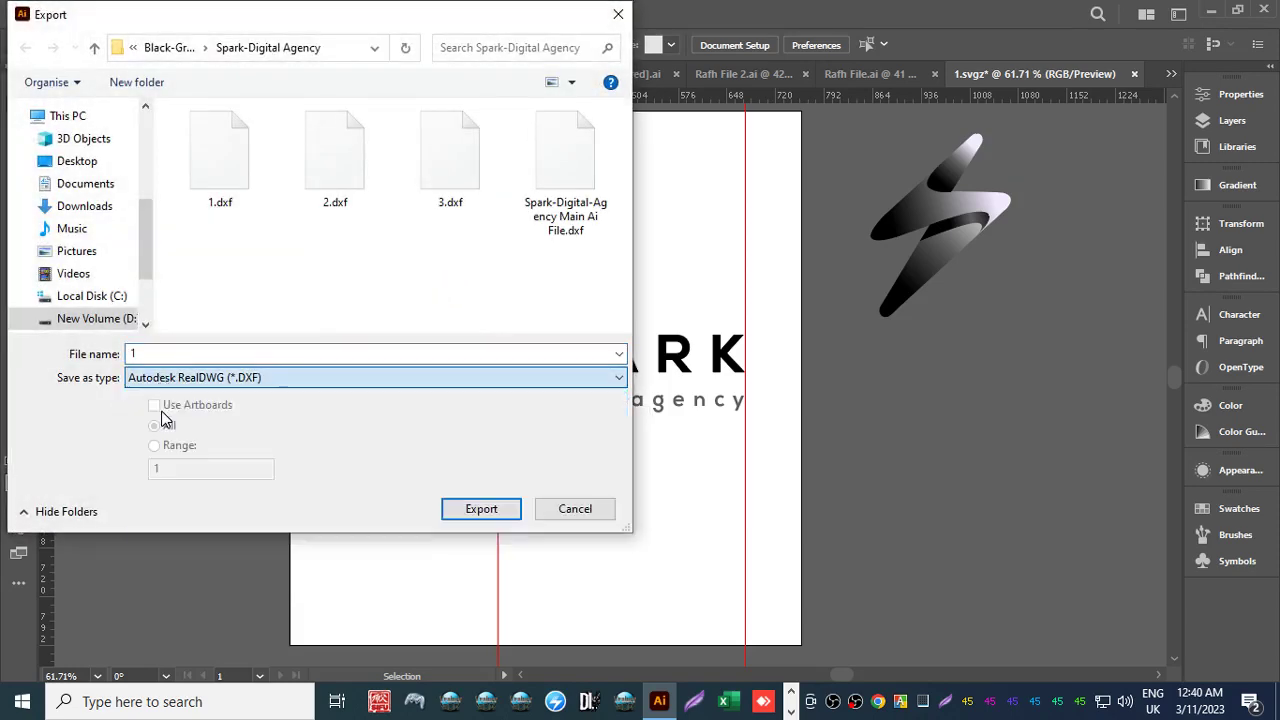
{"action": "left_click", "coordinate": [460, 507]}
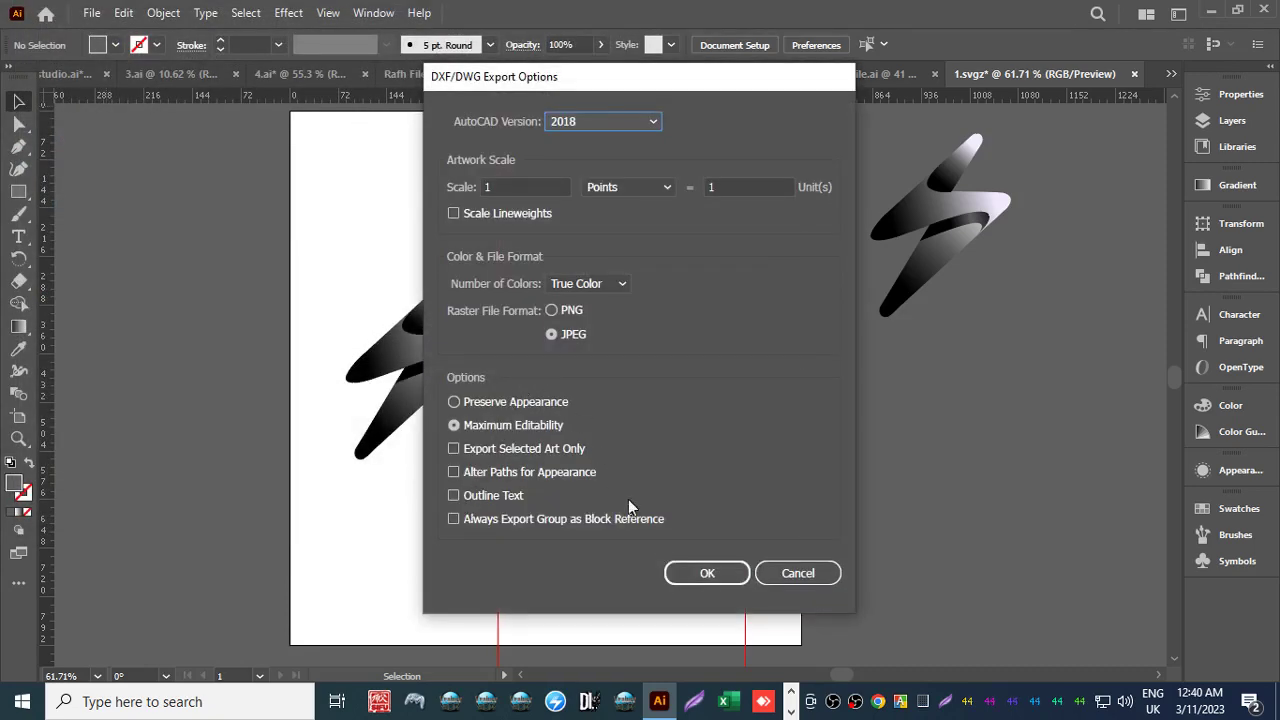
{"action": "left_click", "coordinate": [670, 565]}
Export another DWG named 3, declining to overwrite the existing file 2.
{"action": "left_click", "coordinate": [90, 12]}
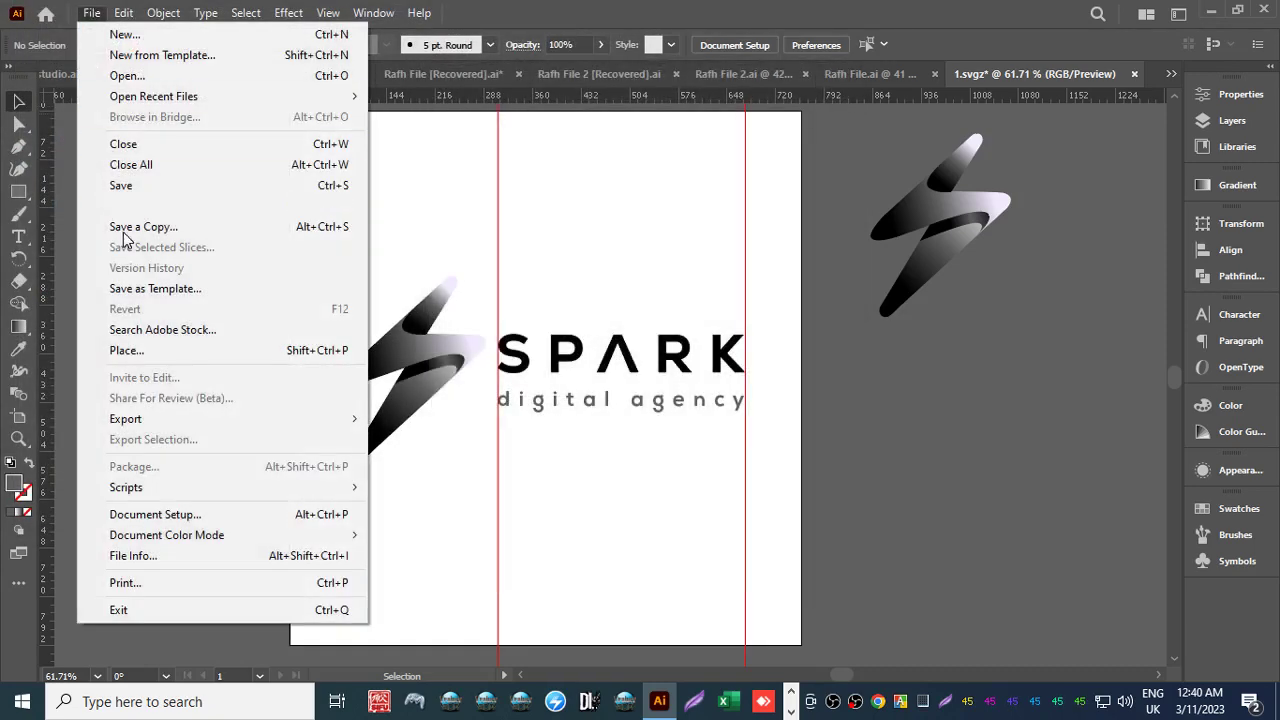
{"action": "mouse_move", "coordinate": [157, 420]}
{"action": "left_click", "coordinate": [420, 440]}
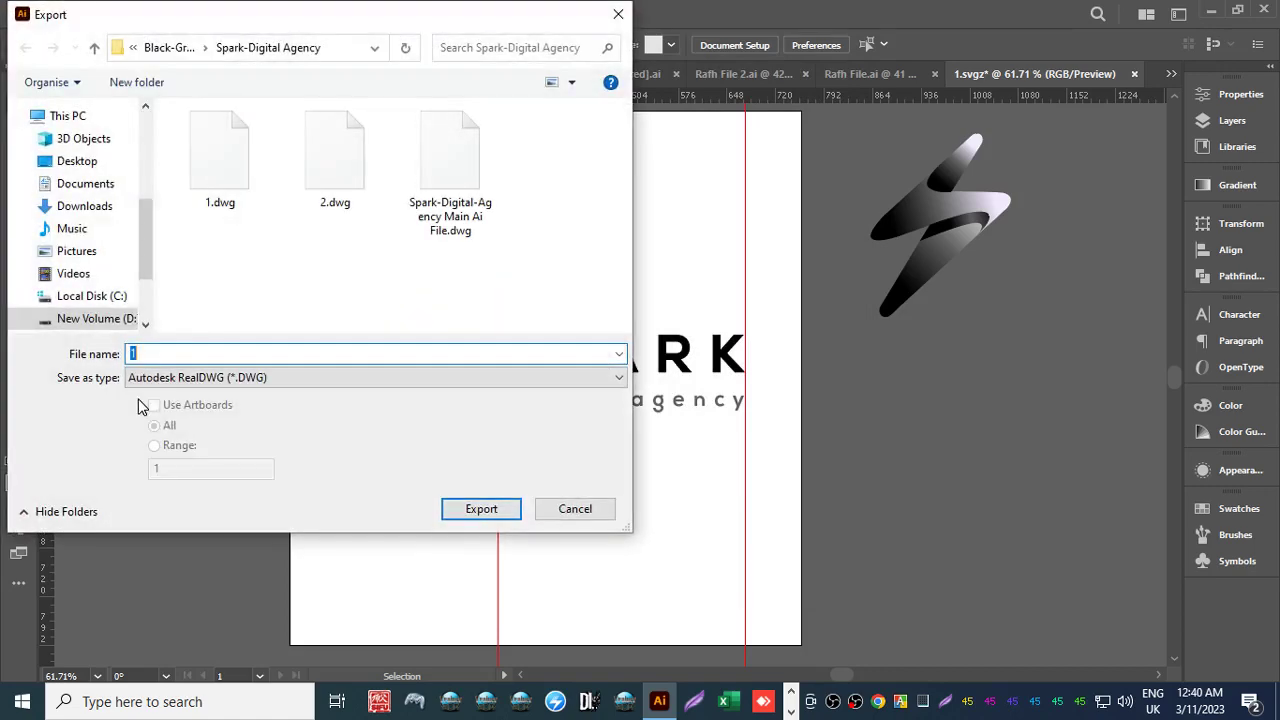
{"action": "type", "text": "2"}
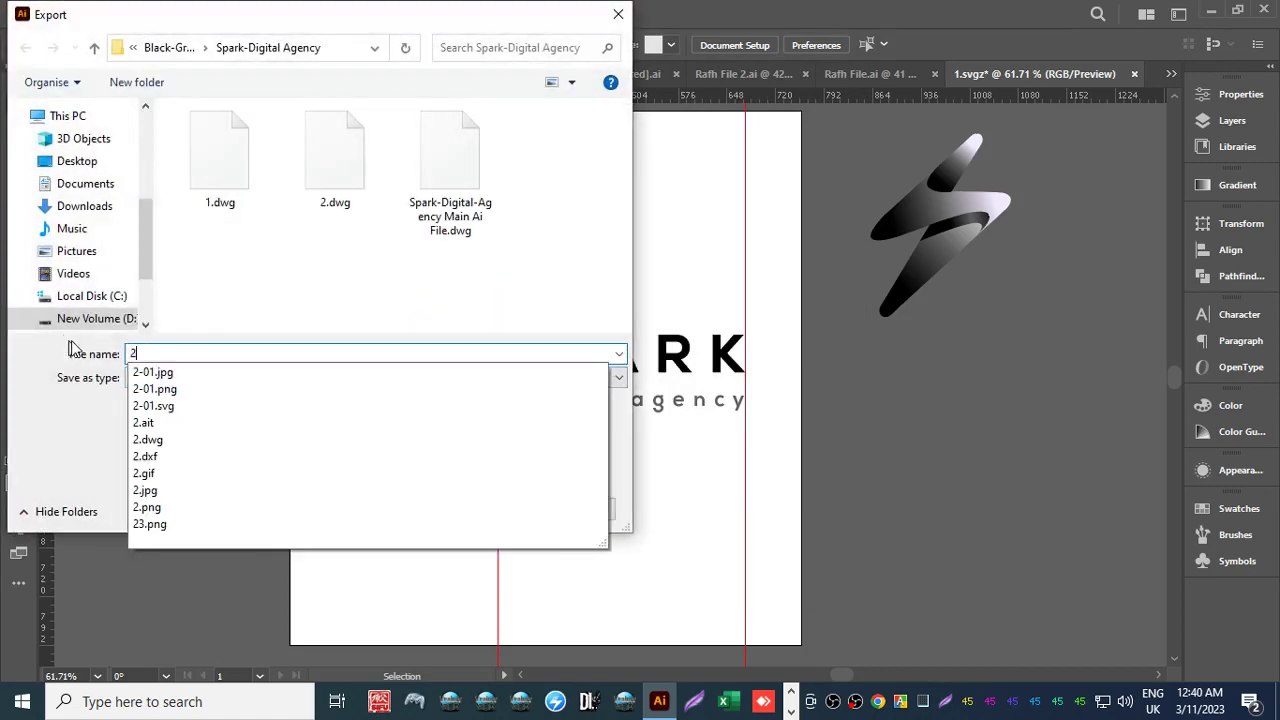
{"action": "key", "text": "Return"}
{"action": "left_click", "coordinate": [755, 434]}
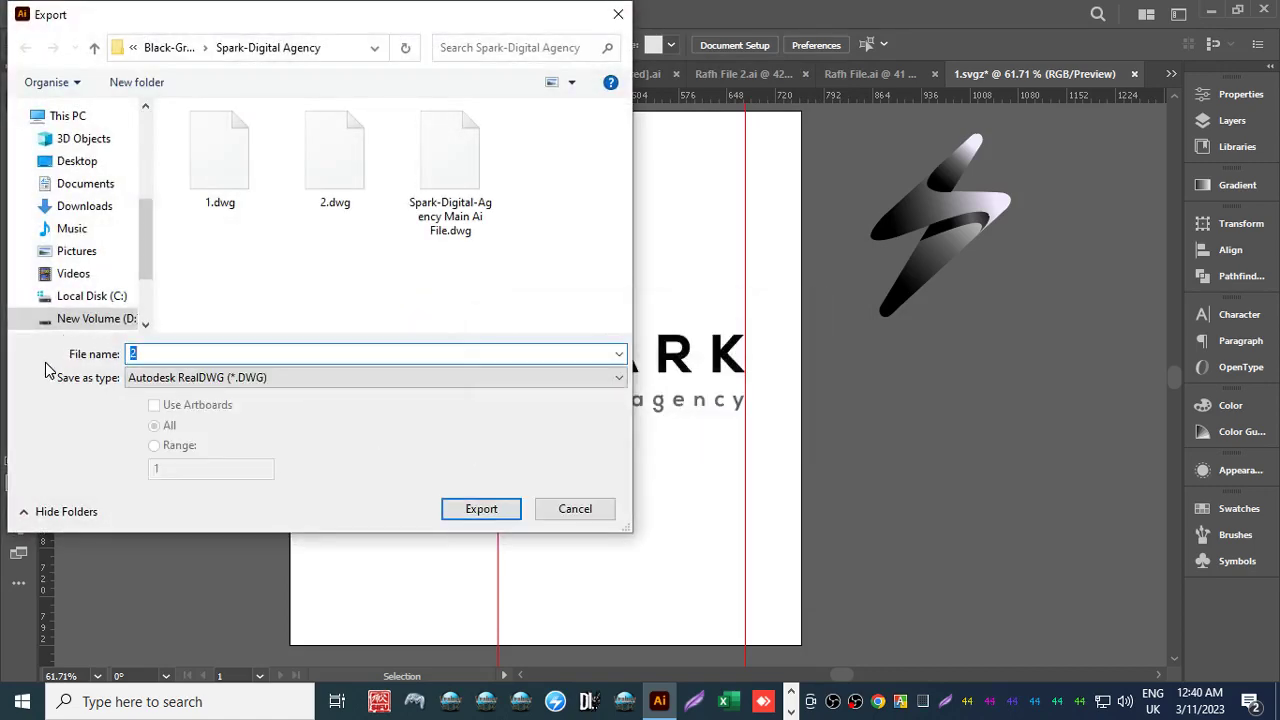
{"action": "type", "text": "3"}
{"action": "key", "text": "Return"}
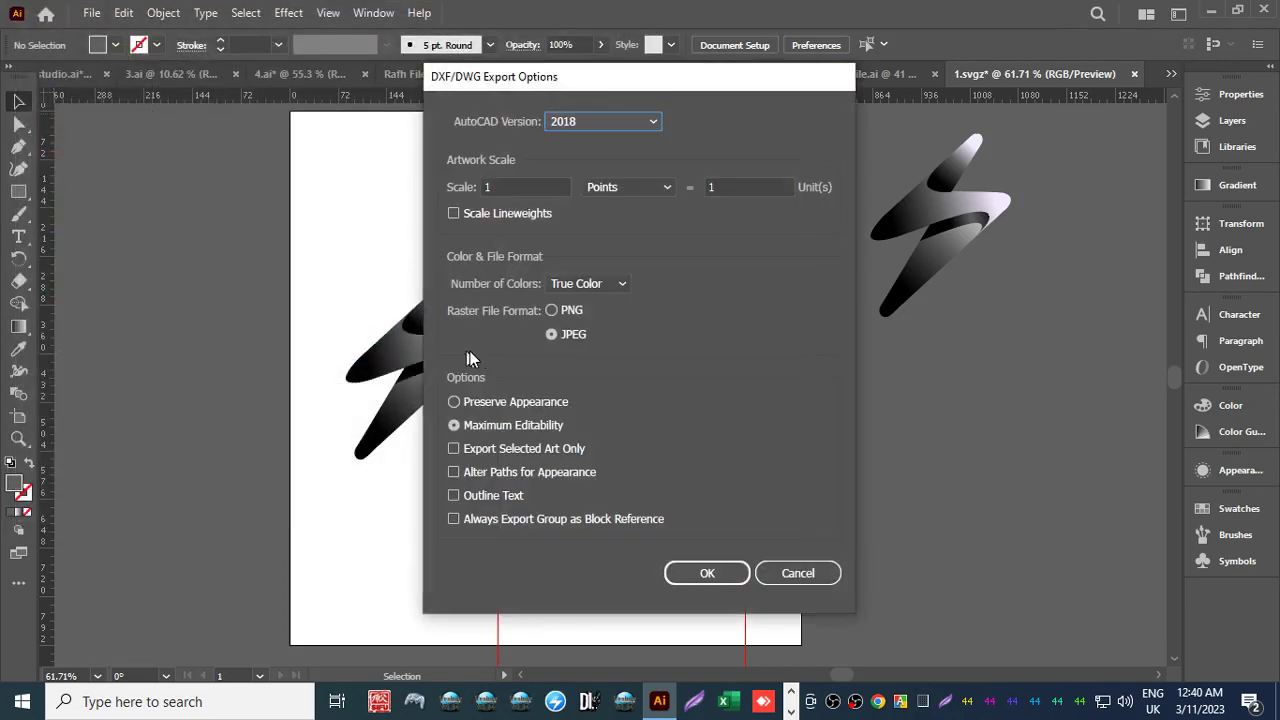
{"action": "left_click", "coordinate": [731, 574]}
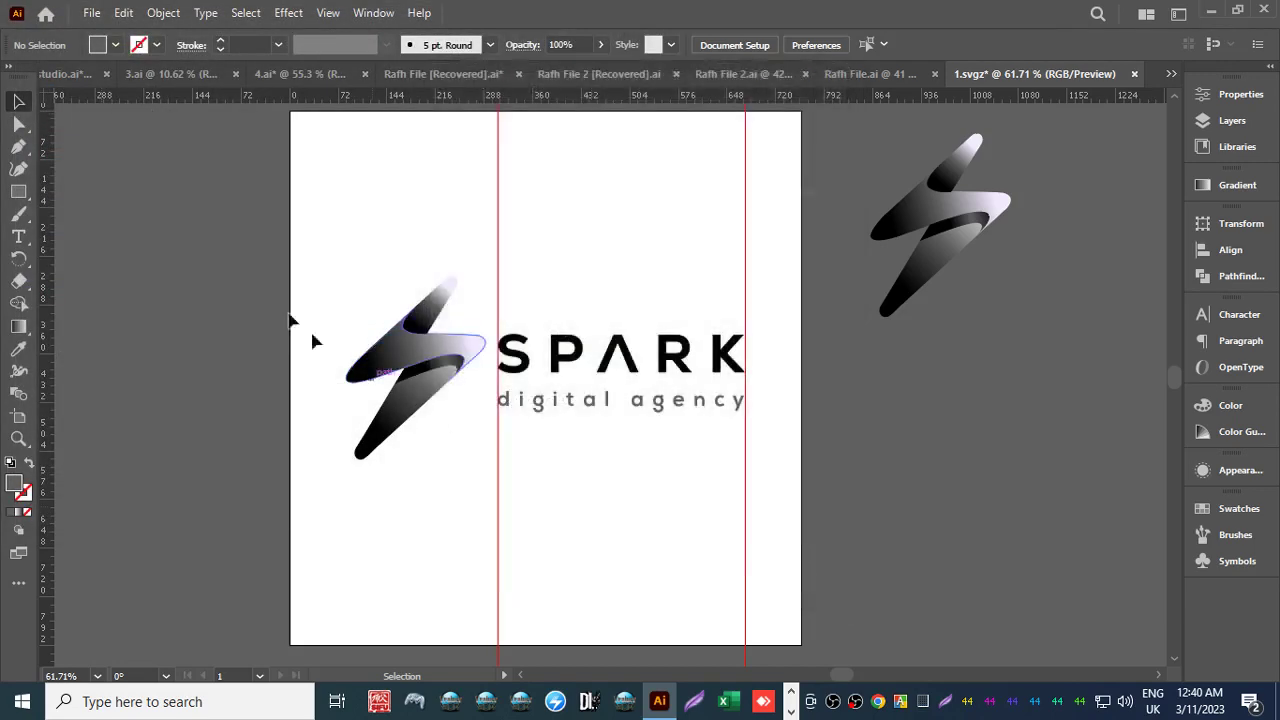
{"action": "left_click", "coordinate": [91, 12]}
Export the logo as BMP file 2, keeping the RGB colour model in Rasterize Options.
{"action": "mouse_move", "coordinate": [143, 422]}
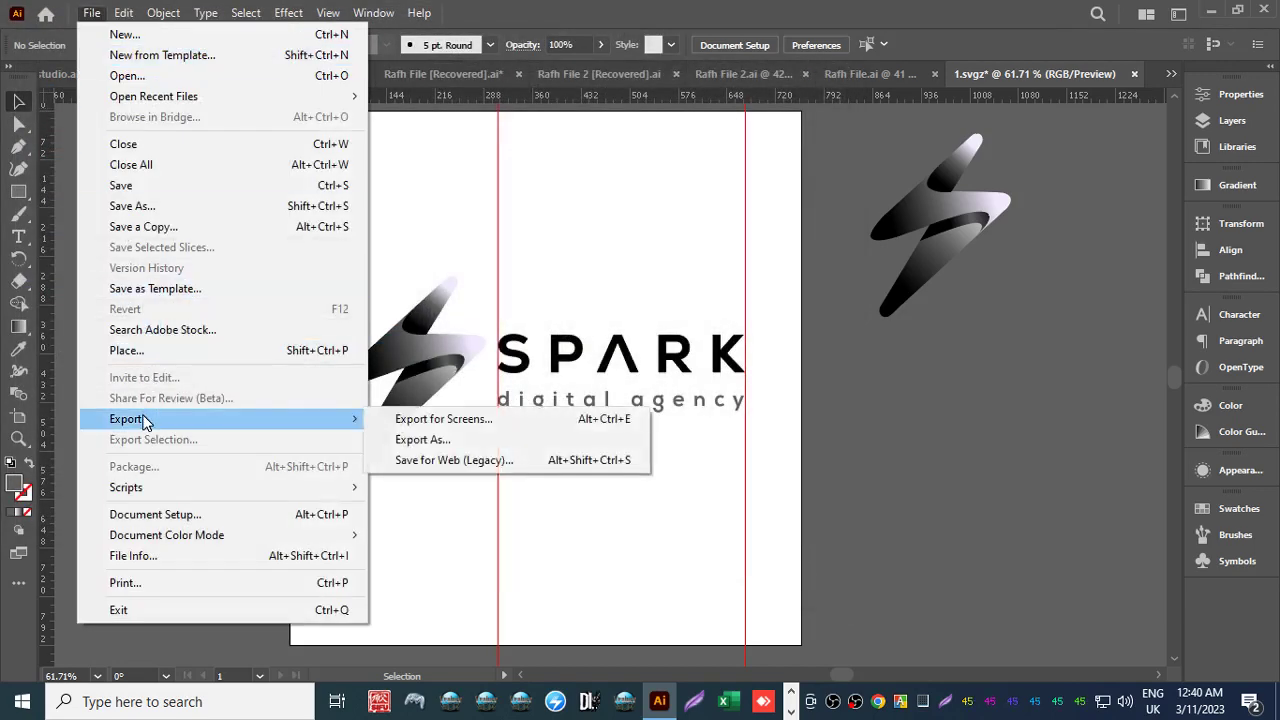
{"action": "left_click", "coordinate": [425, 441]}
{"action": "left_click", "coordinate": [180, 378]}
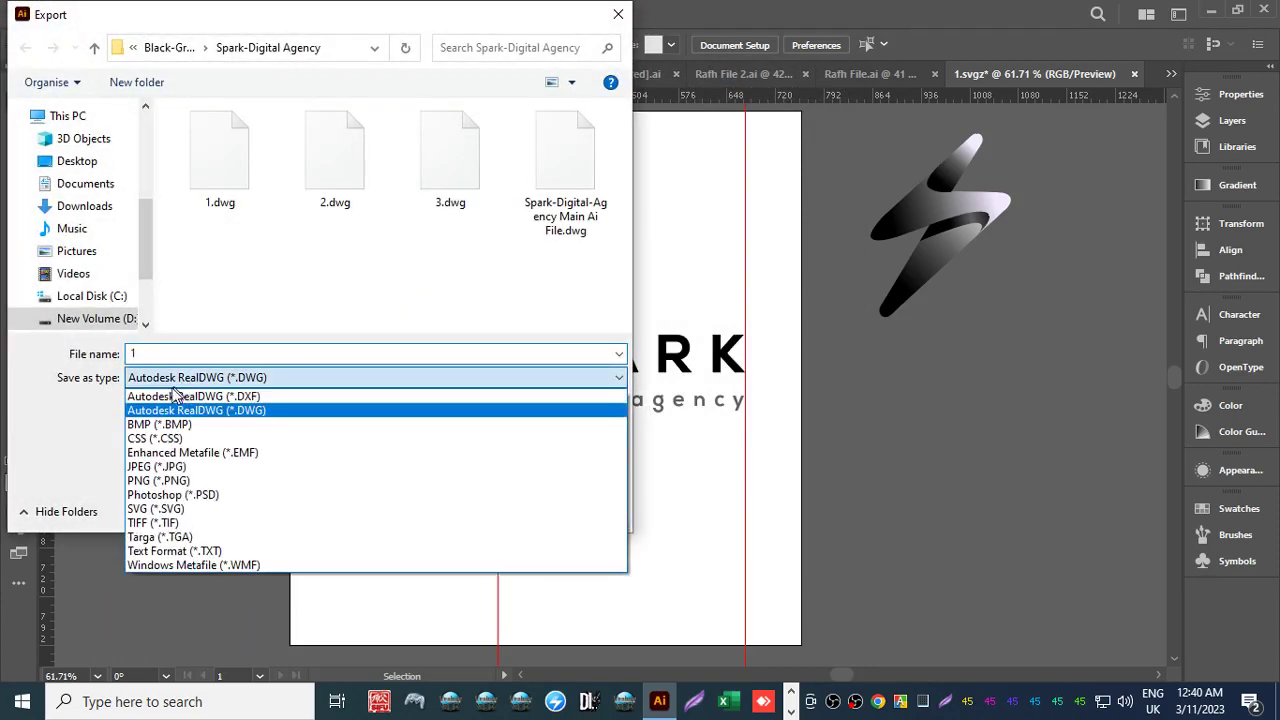
{"action": "left_click", "coordinate": [200, 420]}
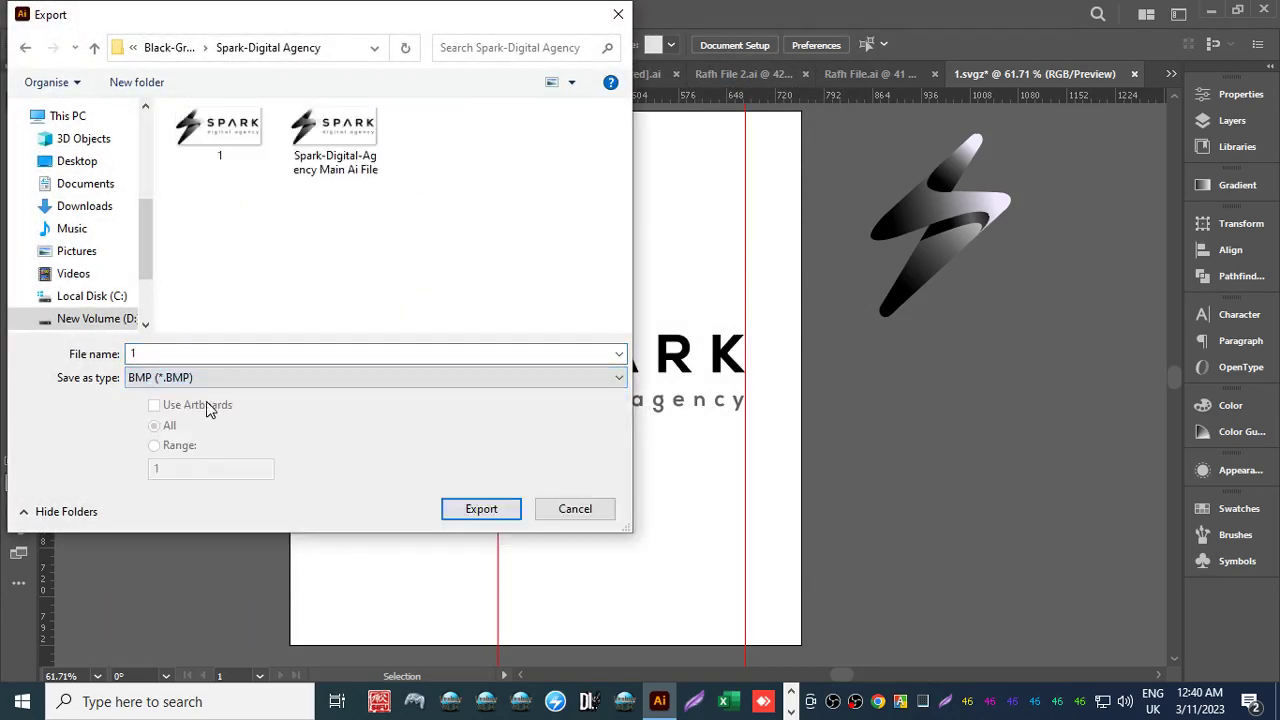
{"action": "double_click", "coordinate": [180, 354]}
{"action": "type", "text": "2"}
{"action": "key", "text": "Return"}
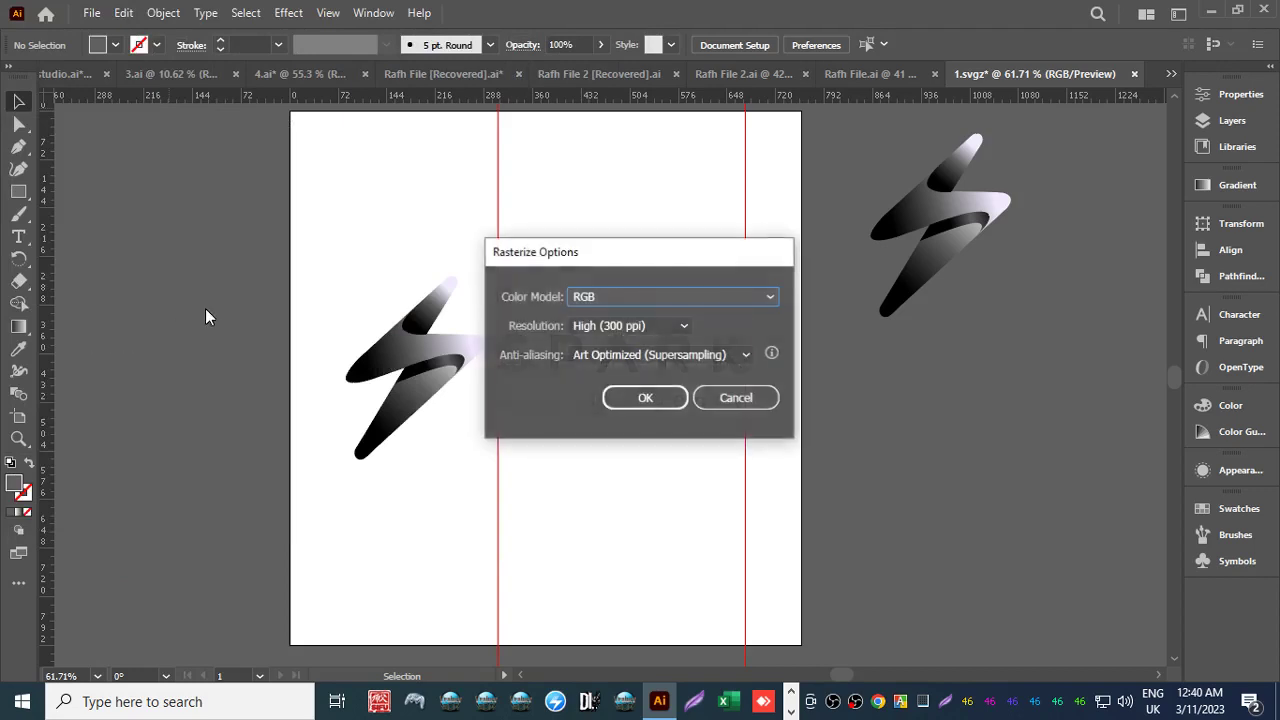
{"action": "left_click", "coordinate": [617, 296]}
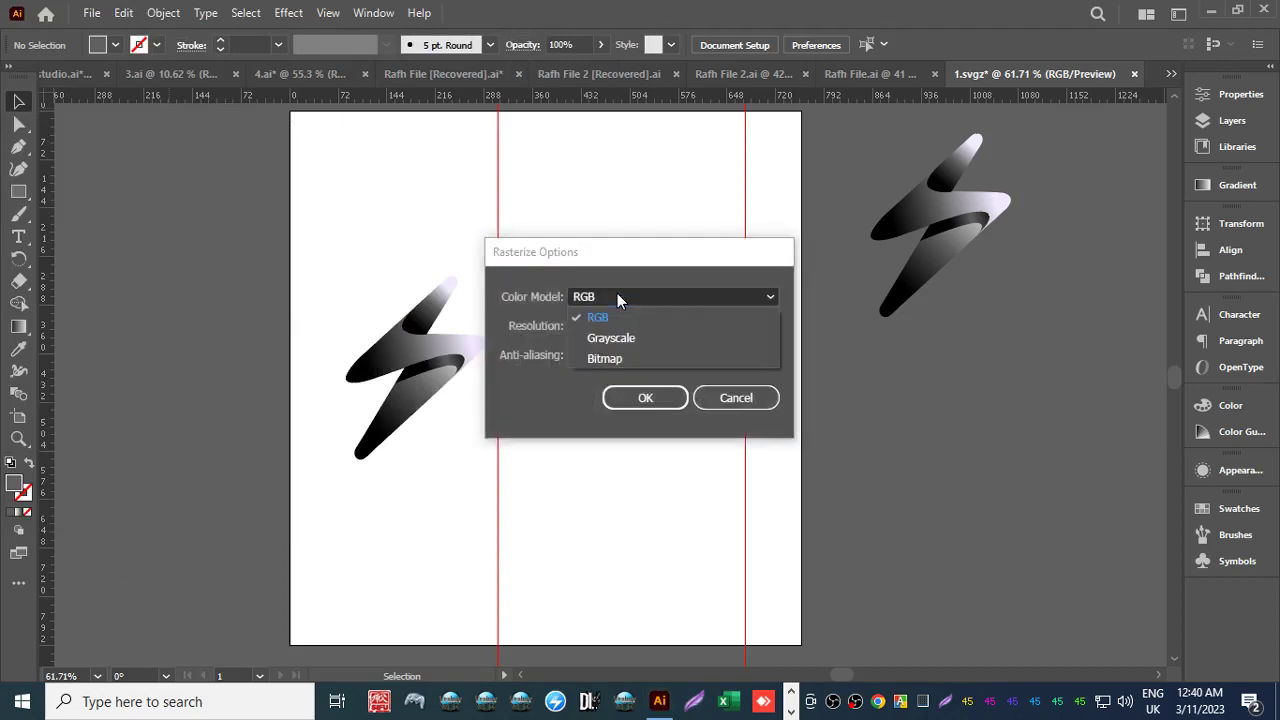
{"action": "left_click", "coordinate": [617, 294]}
{"action": "left_click", "coordinate": [641, 397]}
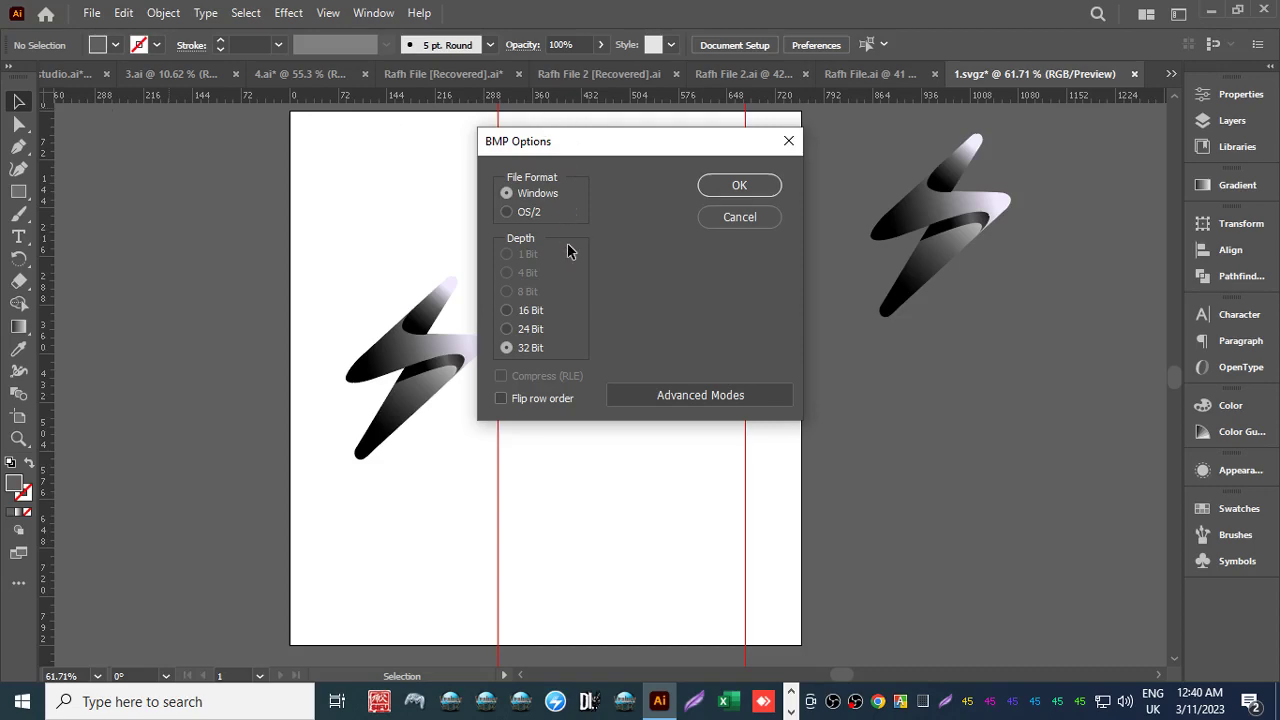
{"action": "left_click", "coordinate": [737, 184]}
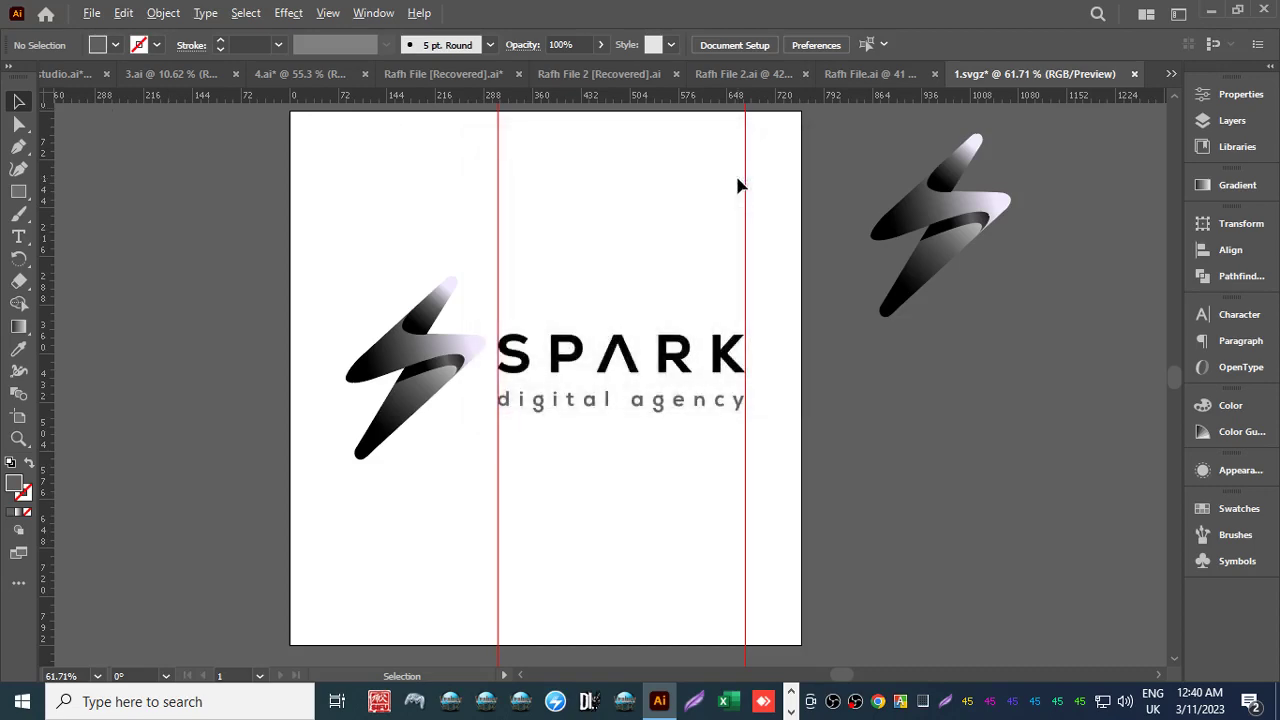
{"action": "key", "text": "alt+Tab"}
Return to Meet's home screen, start an instant meeting, and copy its invitation link.
{"action": "left_click", "coordinate": [662, 172]}
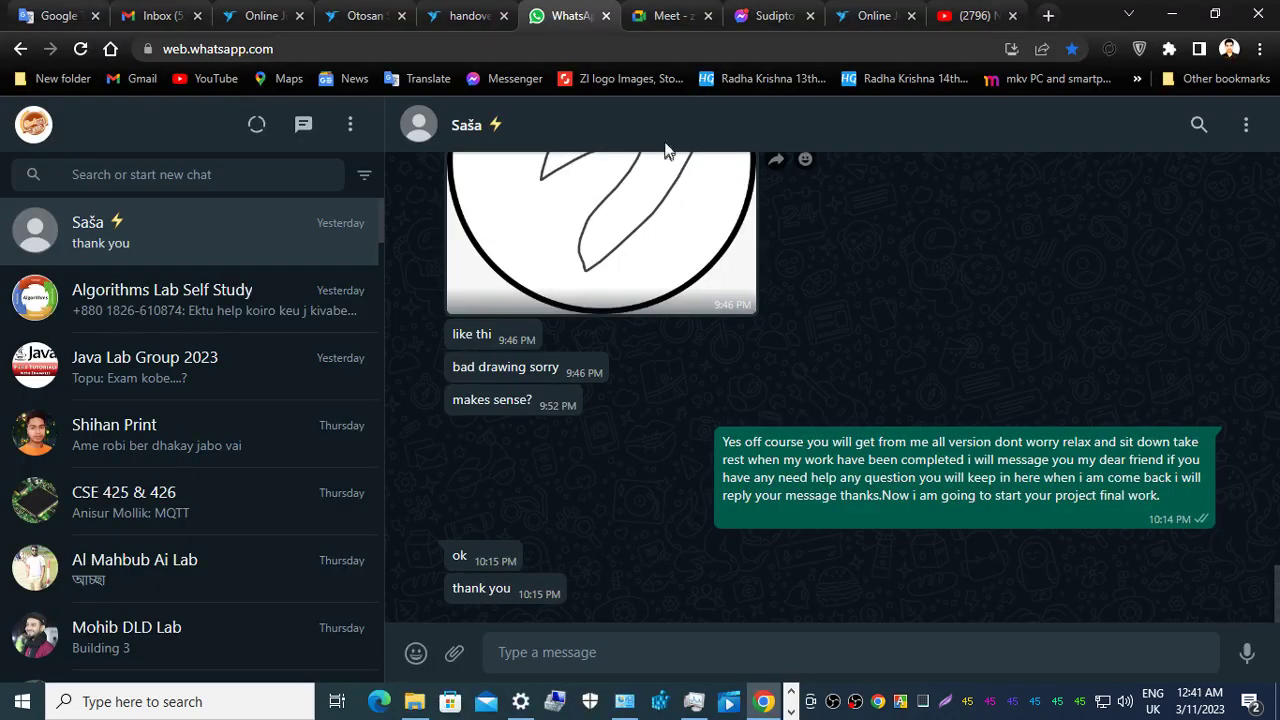
{"action": "left_click", "coordinate": [648, 18]}
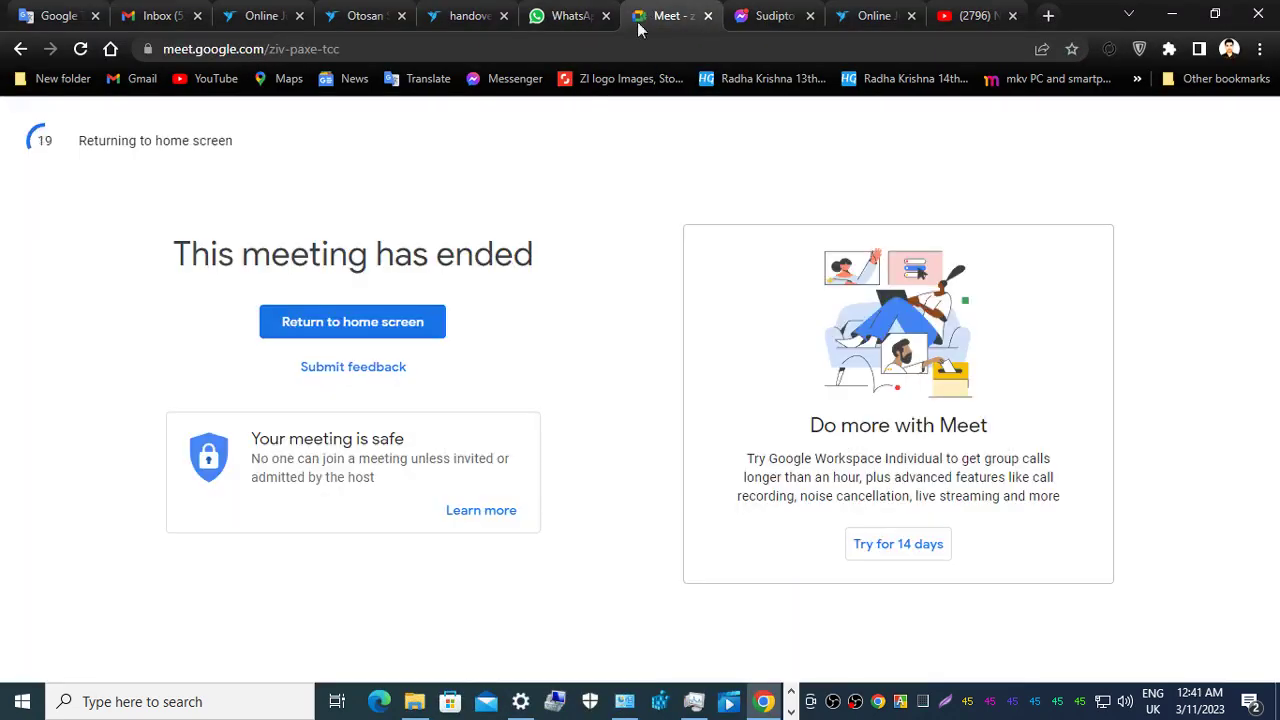
{"action": "left_click", "coordinate": [319, 320]}
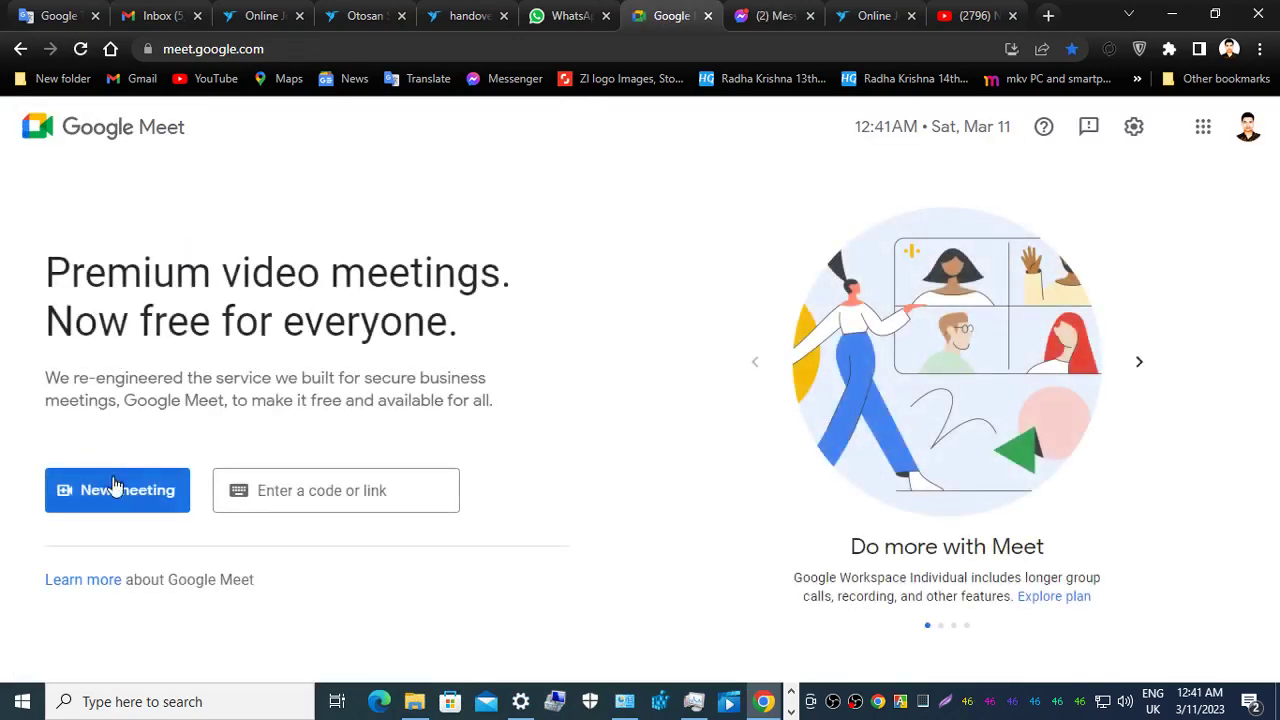
{"action": "left_click", "coordinate": [114, 489]}
{"action": "left_click", "coordinate": [118, 531]}
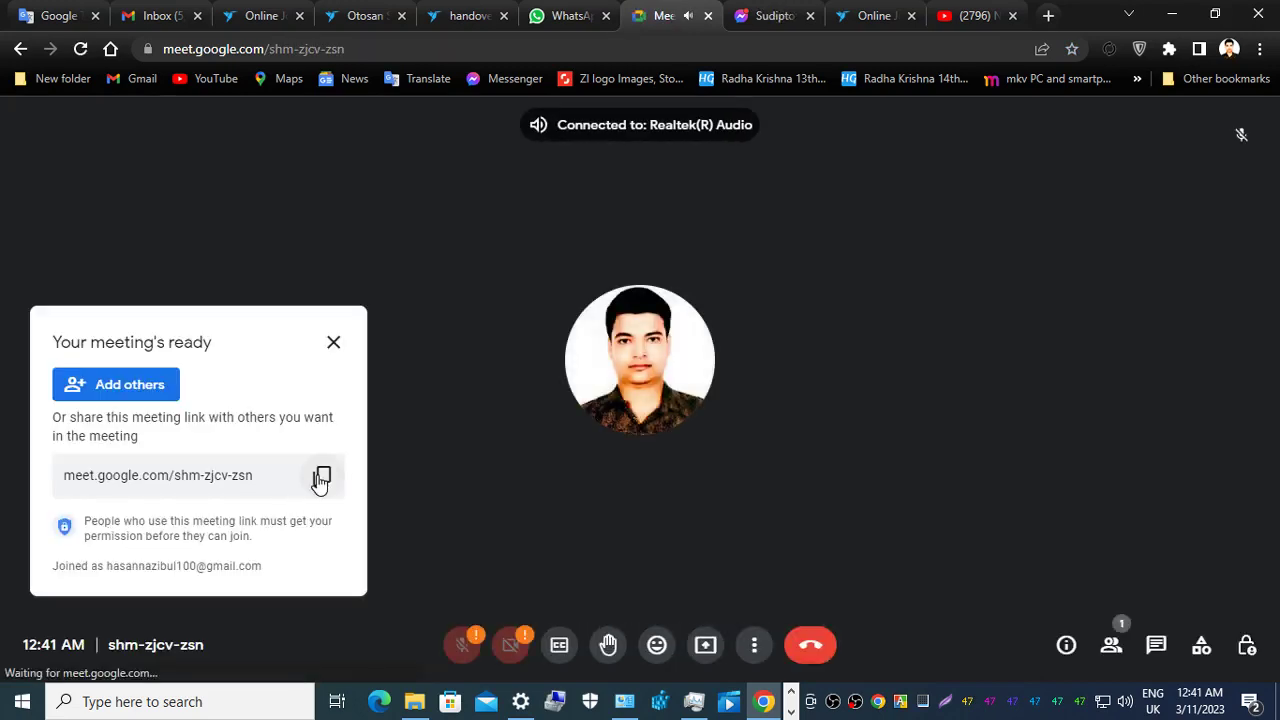
{"action": "left_click", "coordinate": [323, 476]}
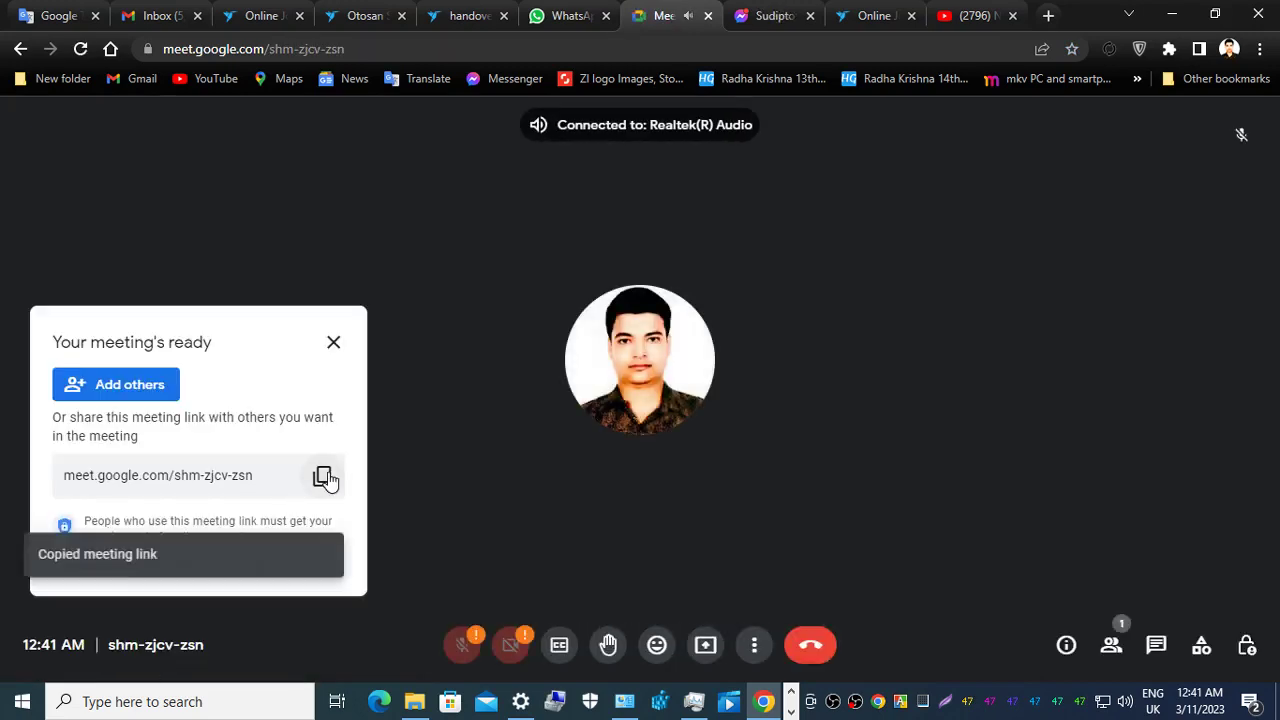
Paste and send the Meet link in the All in One Company and Academy group chat.
{"action": "left_click", "coordinate": [772, 15]}
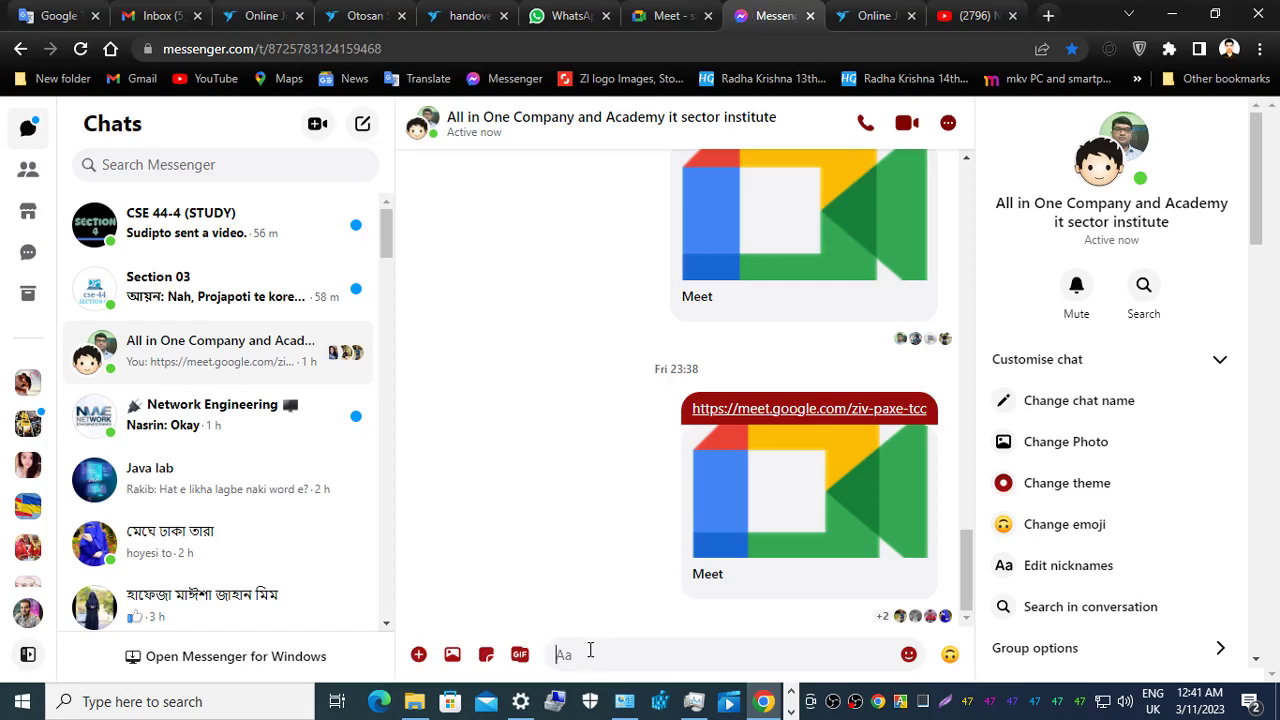
{"action": "key", "text": "ctrl+v"}
{"action": "key", "text": "Return"}
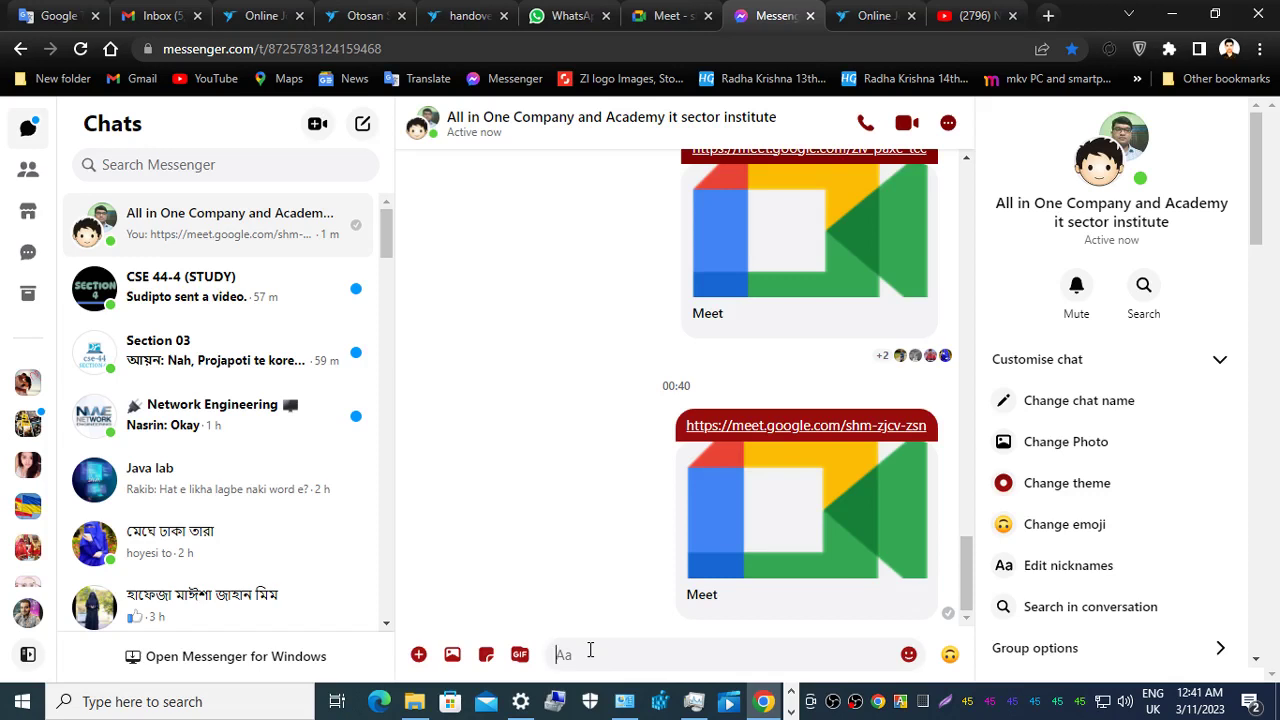
Send the same Meet link in another contact's conversation.
{"action": "left_click", "coordinate": [133, 550]}
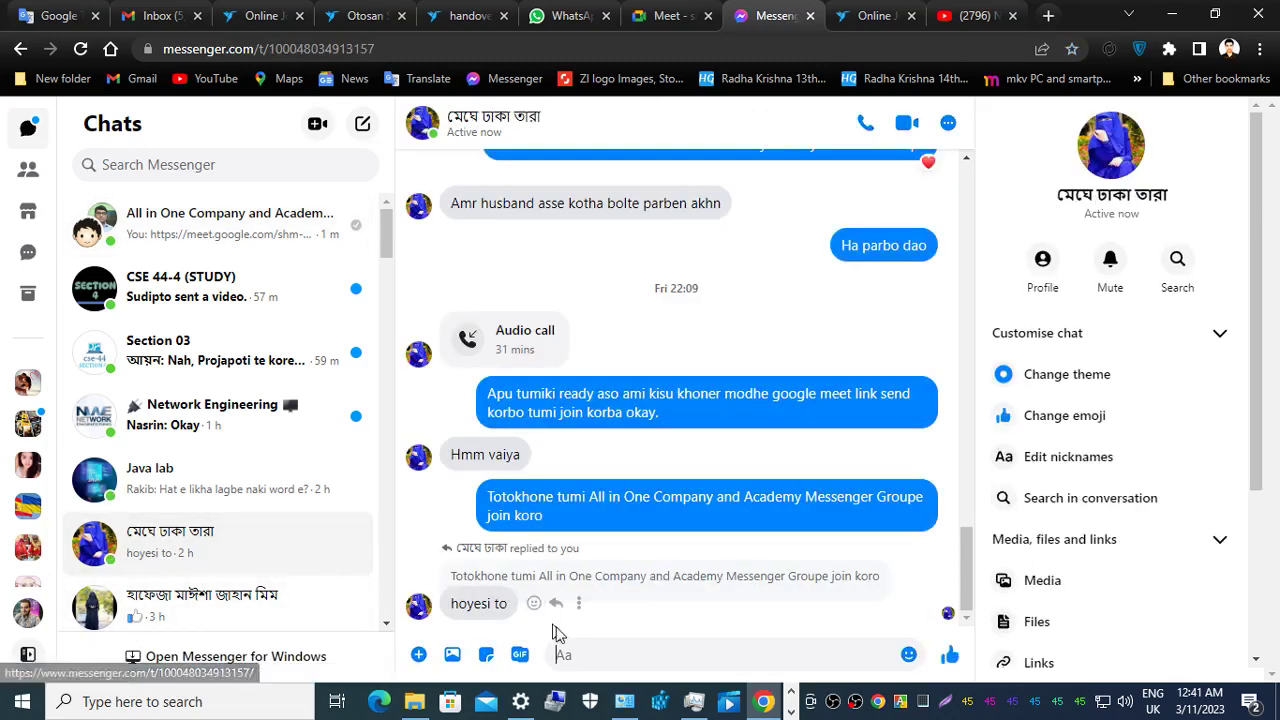
{"action": "key", "text": "ctrl+v"}
{"action": "key", "text": "Return"}
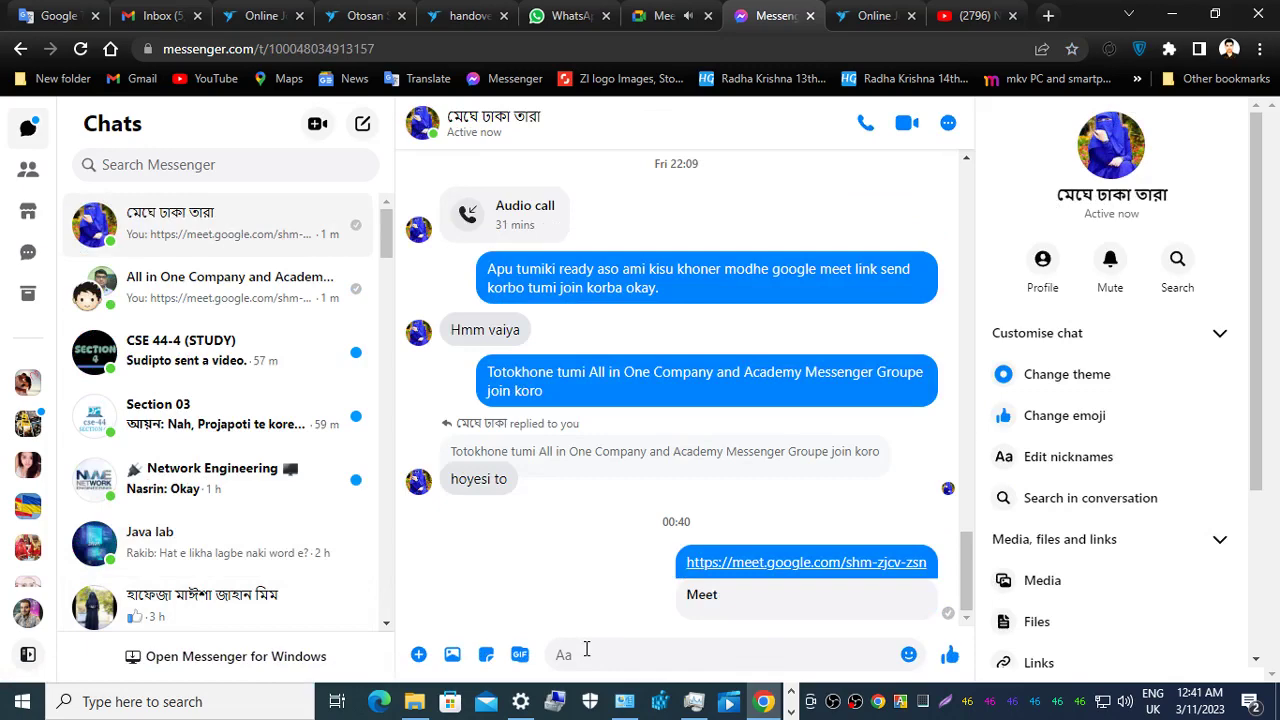
Admit the waiting participant to the Meet call and share your entire screen.
{"action": "left_click", "coordinate": [662, 15]}
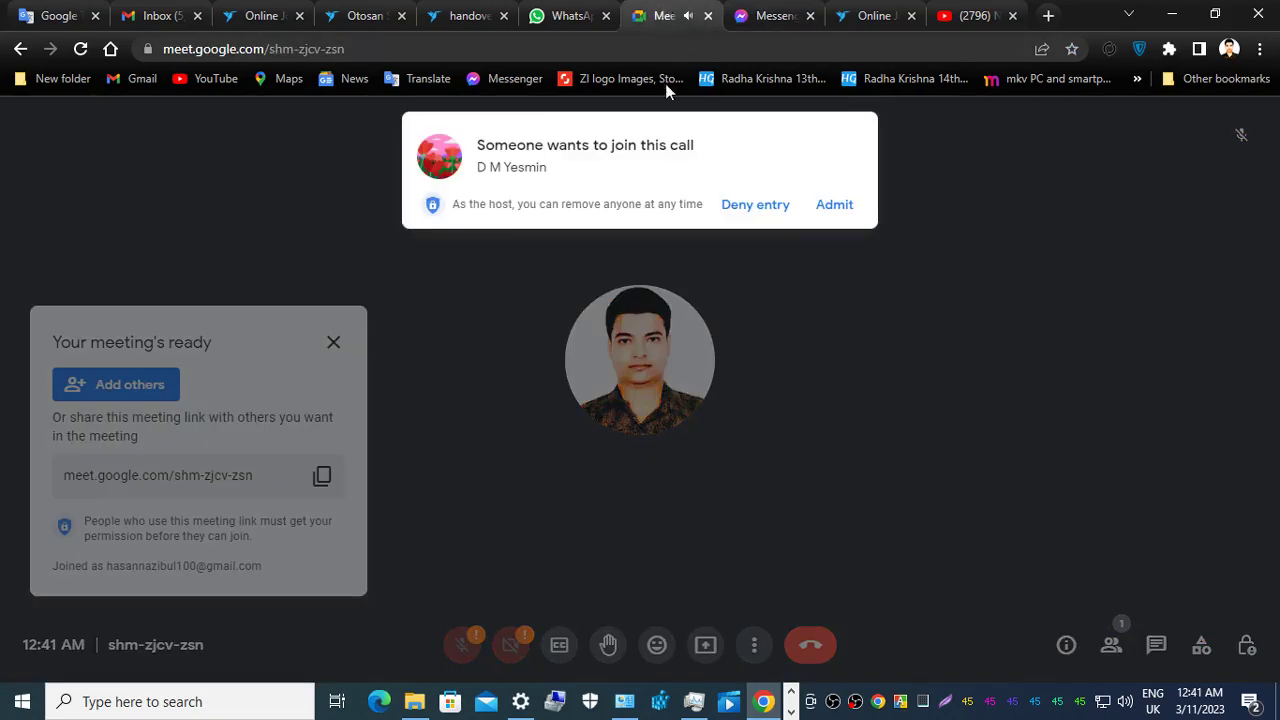
{"action": "left_click", "coordinate": [831, 205]}
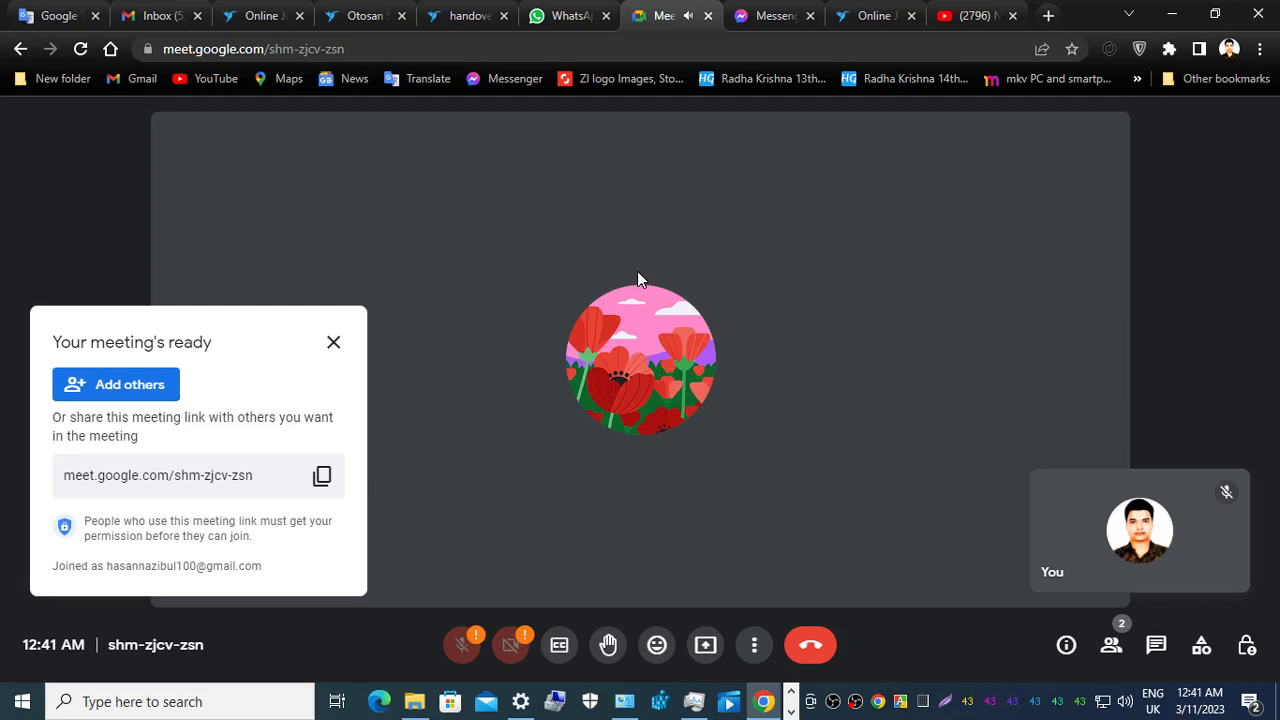
{"action": "left_click", "coordinate": [705, 645]}
{"action": "left_click", "coordinate": [745, 517]}
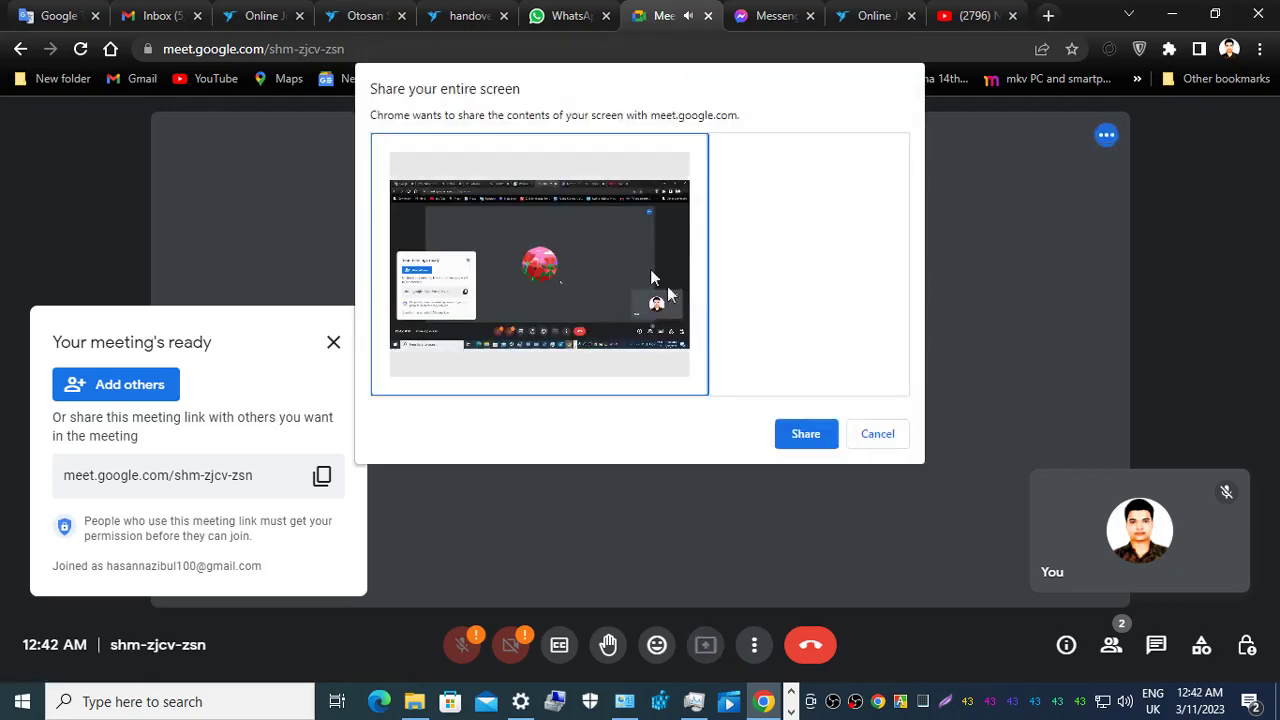
{"action": "left_click", "coordinate": [810, 436]}
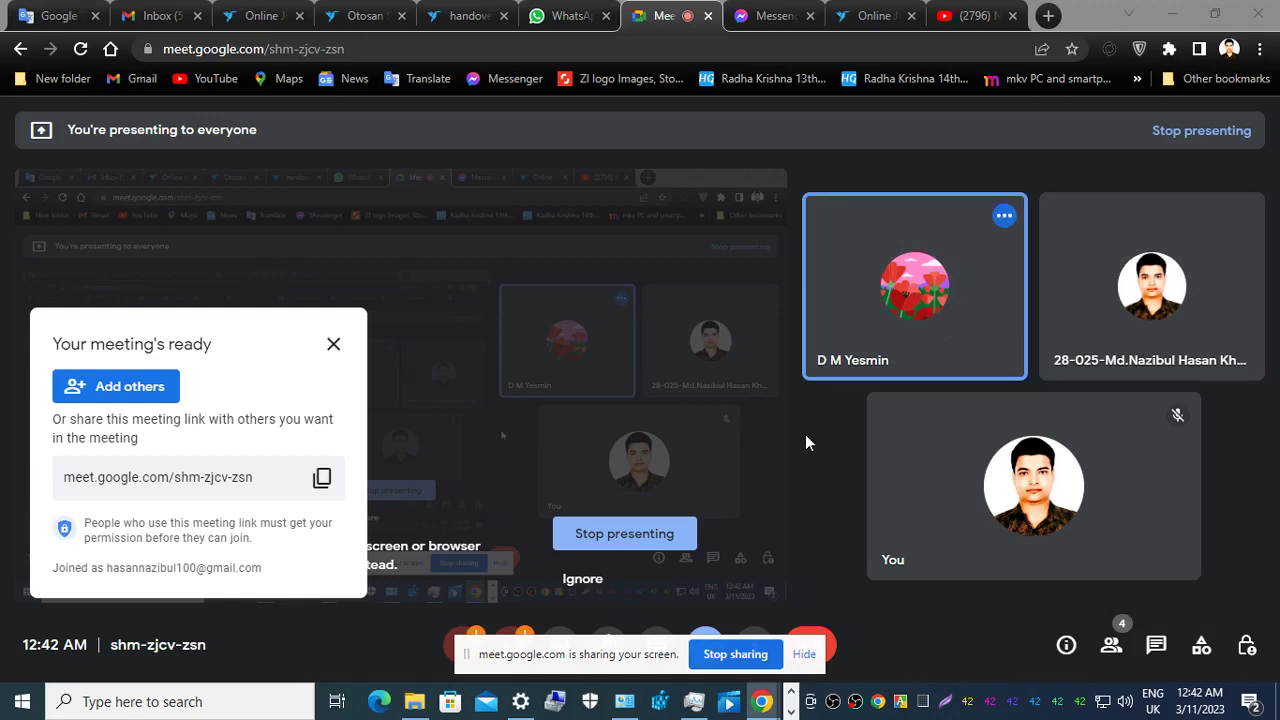
Hide the sharing notice, close the meeting-ready panel and ignore the infinity mirror warning.
{"action": "left_click", "coordinate": [804, 654]}
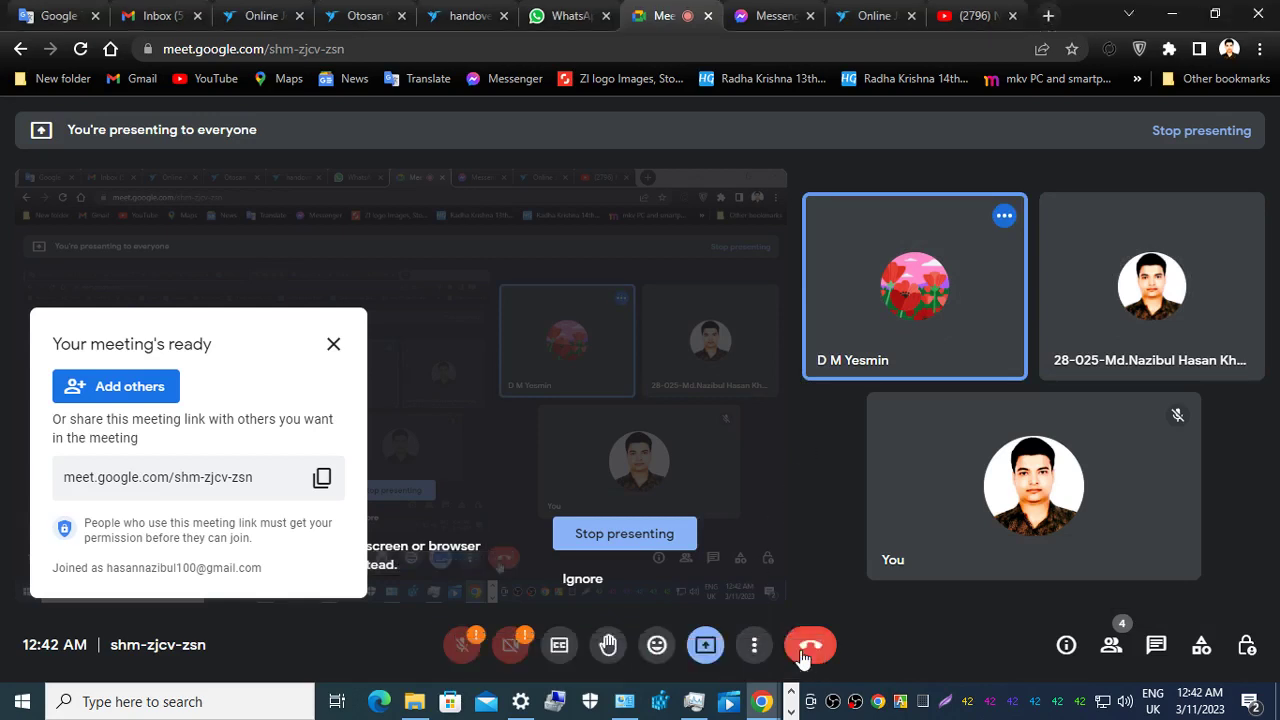
{"action": "left_click", "coordinate": [333, 344]}
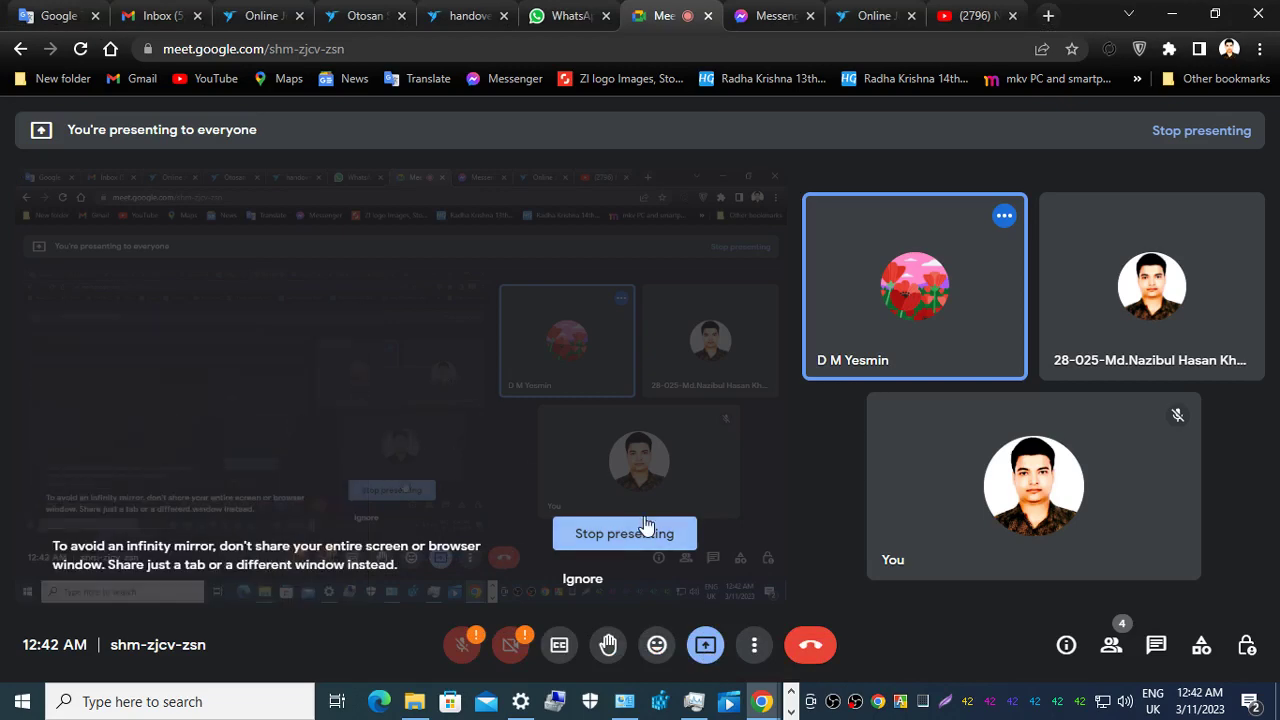
{"action": "left_click", "coordinate": [582, 576]}
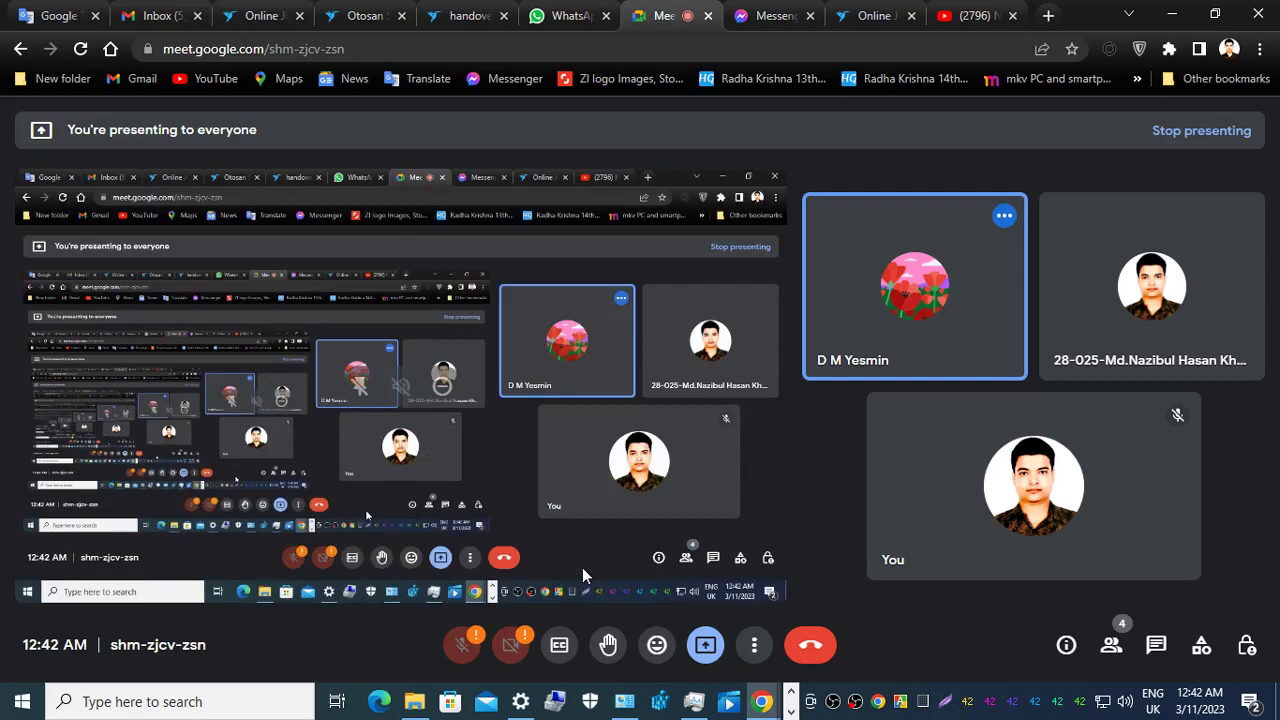
{"action": "key", "text": "alt+Tab"}
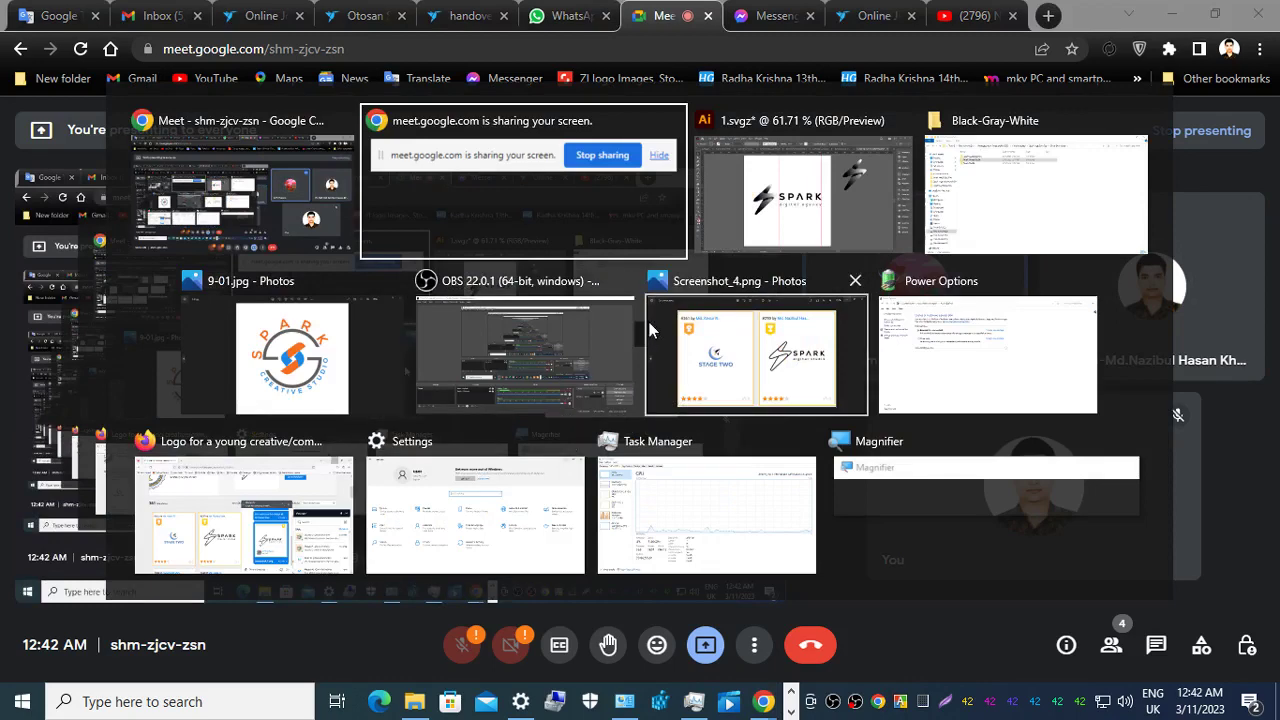
Export the SPARK logo as a BMP named 3, accepting the Rasterize and BMP options.
{"action": "left_click", "coordinate": [740, 212]}
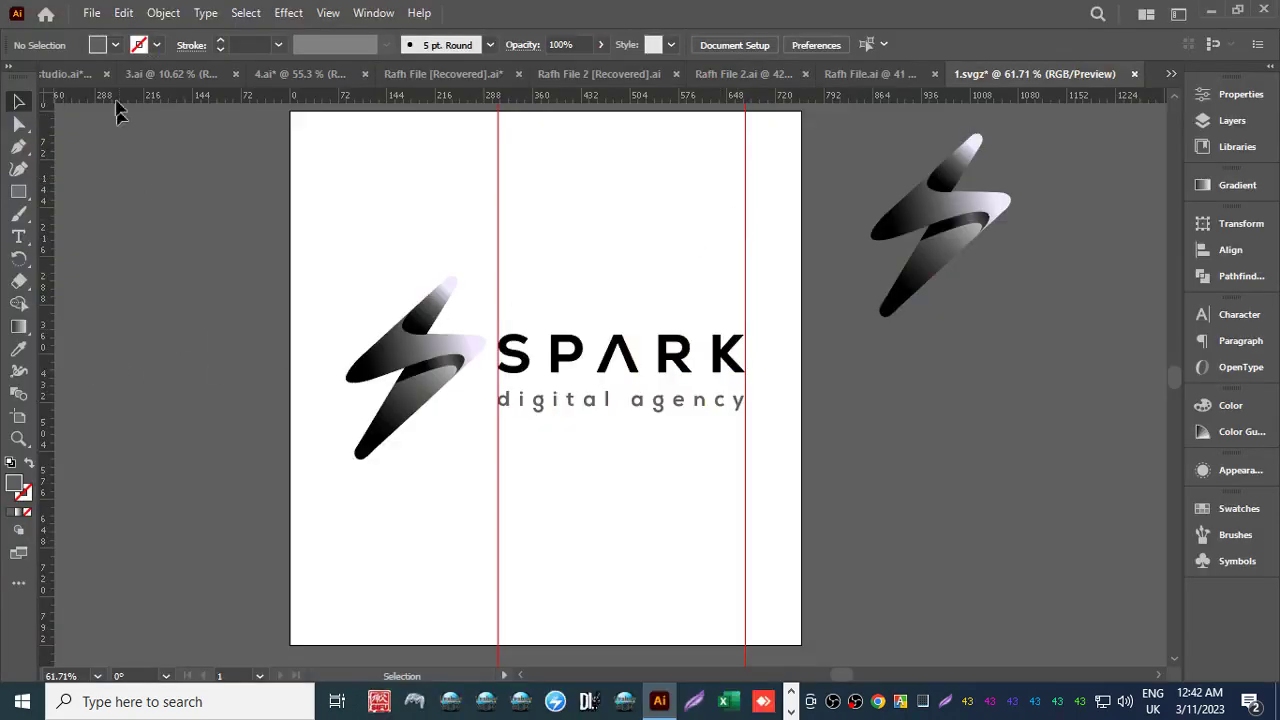
{"action": "left_click", "coordinate": [91, 13]}
{"action": "mouse_move", "coordinate": [323, 424]}
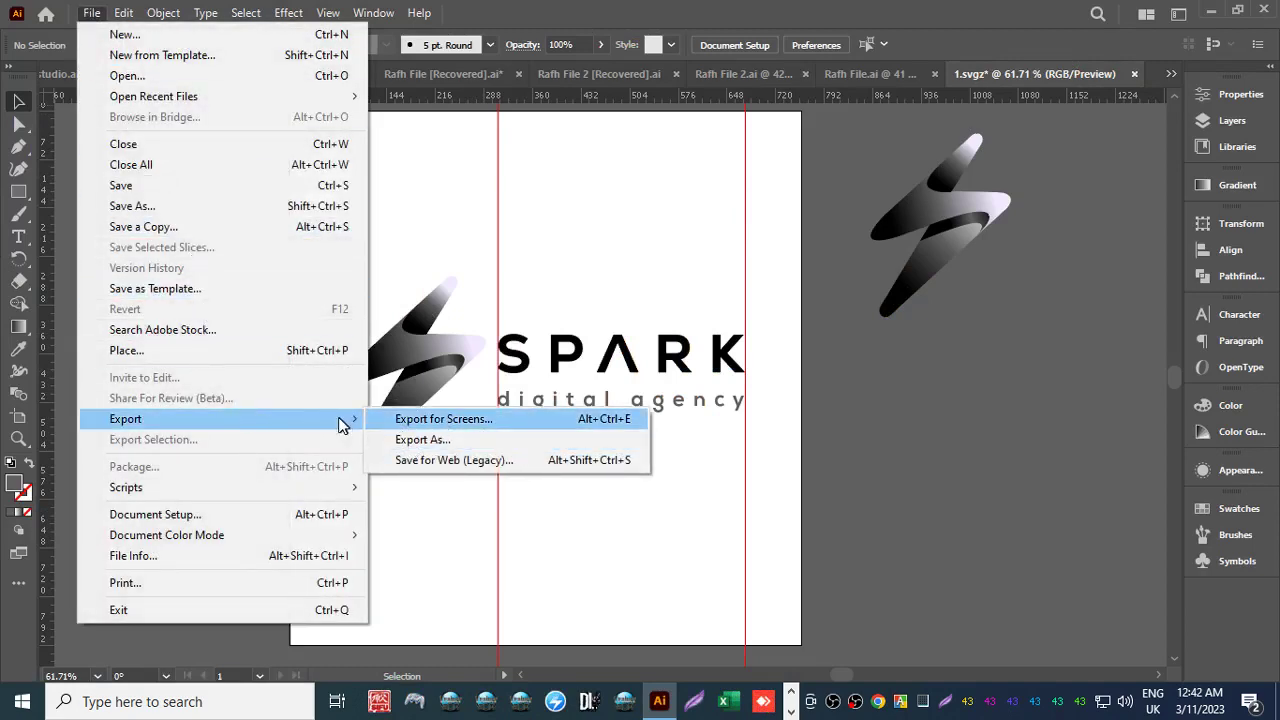
{"action": "left_click", "coordinate": [446, 442]}
{"action": "left_click", "coordinate": [177, 383]}
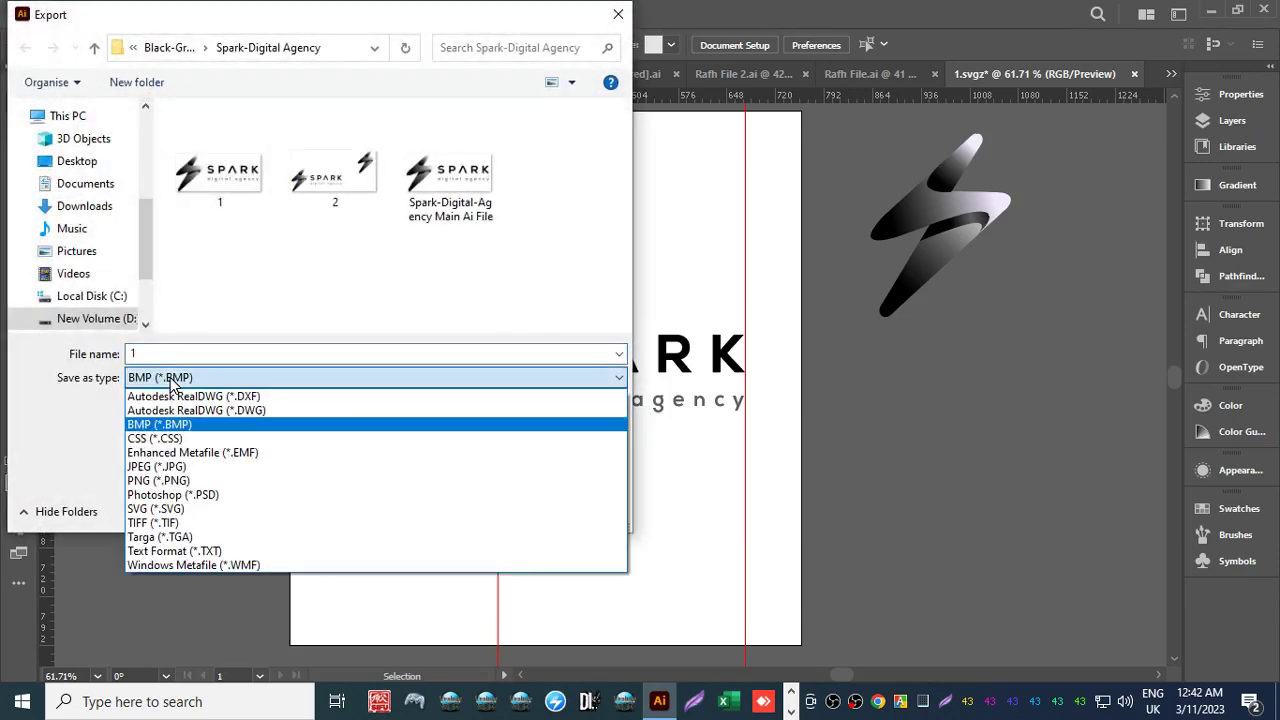
{"action": "left_click", "coordinate": [172, 384]}
{"action": "double_click", "coordinate": [131, 353]}
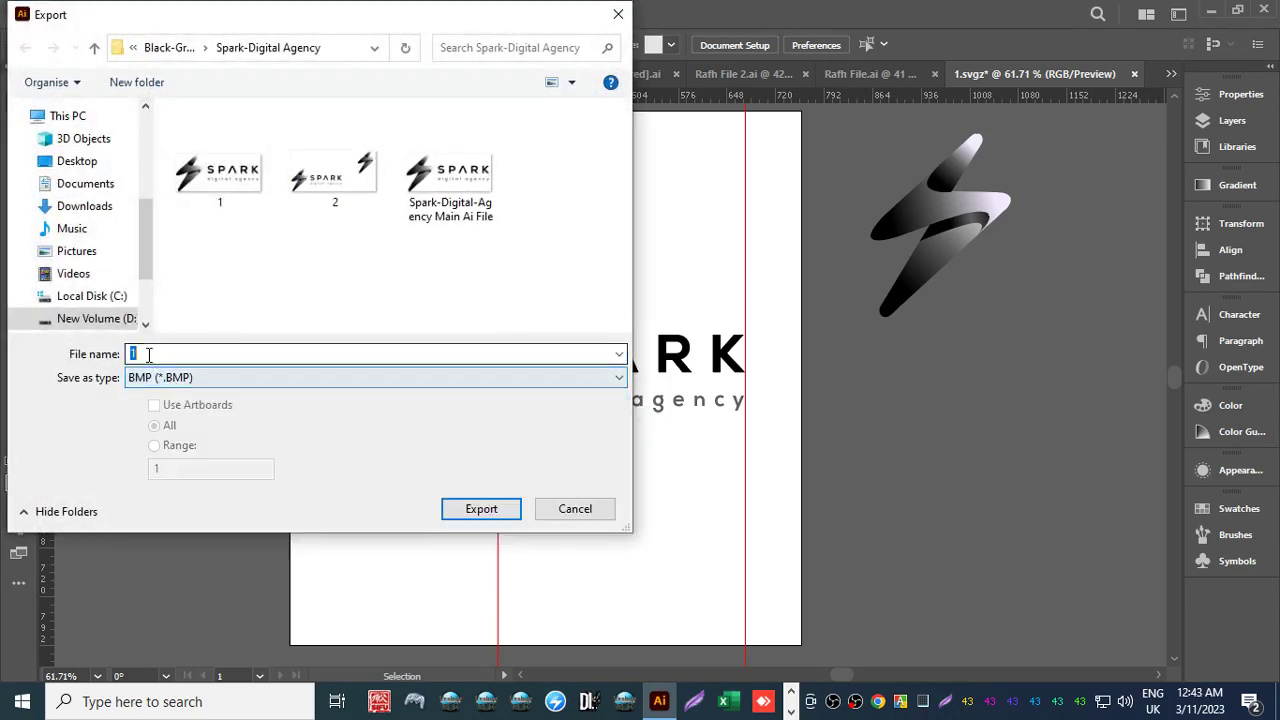
{"action": "type", "text": "3"}
{"action": "key", "text": "Return"}
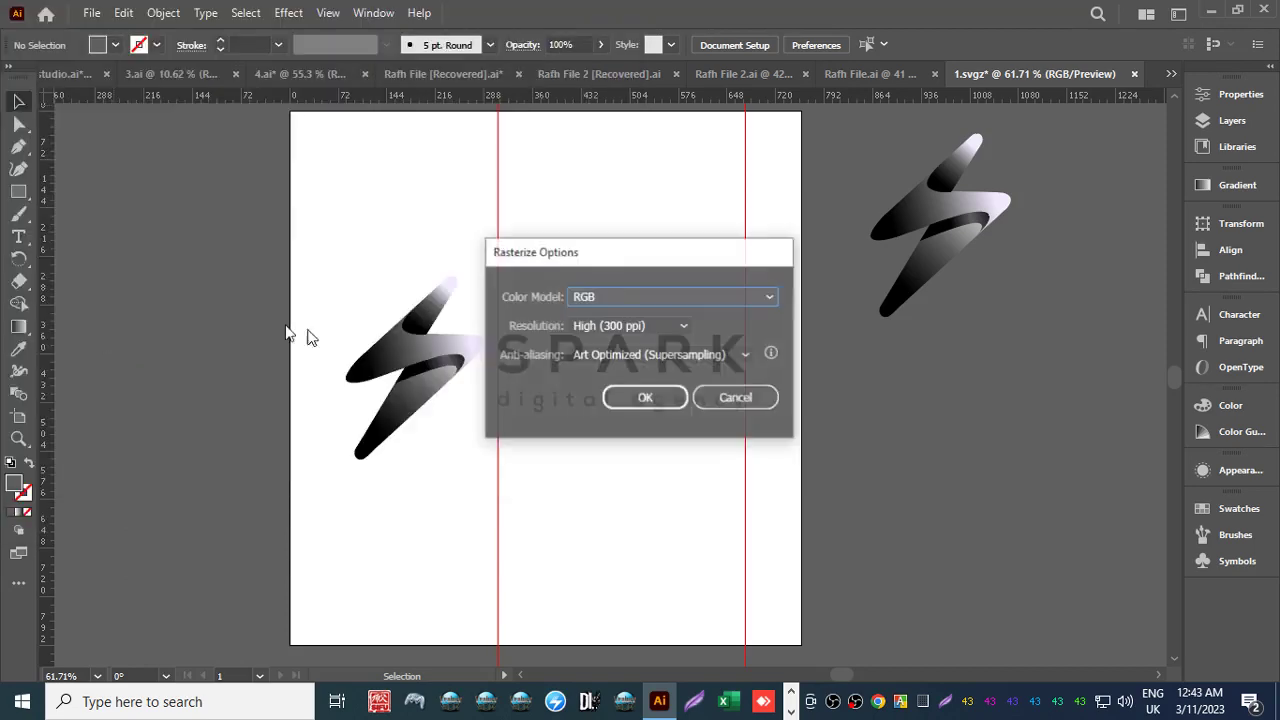
{"action": "left_click", "coordinate": [645, 398]}
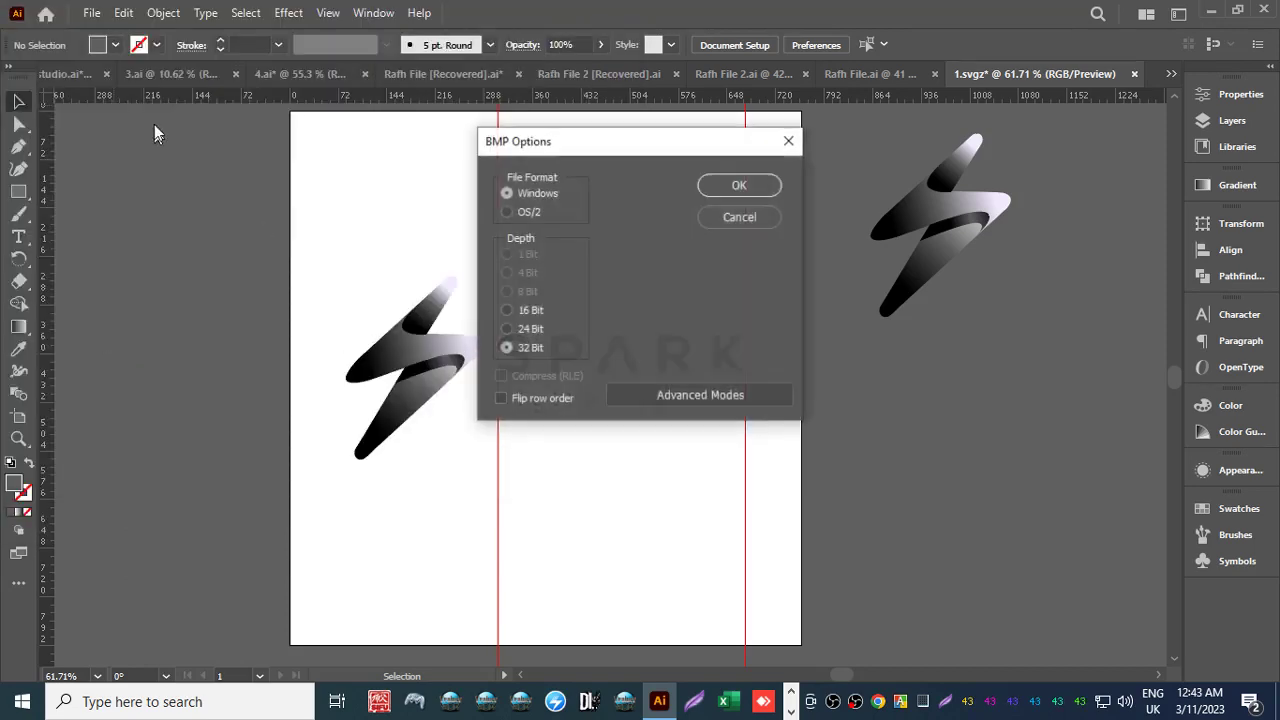
{"action": "left_click", "coordinate": [737, 183]}
Export the logo as a CSS file, accepting the CSS export options.
{"action": "left_click", "coordinate": [91, 12]}
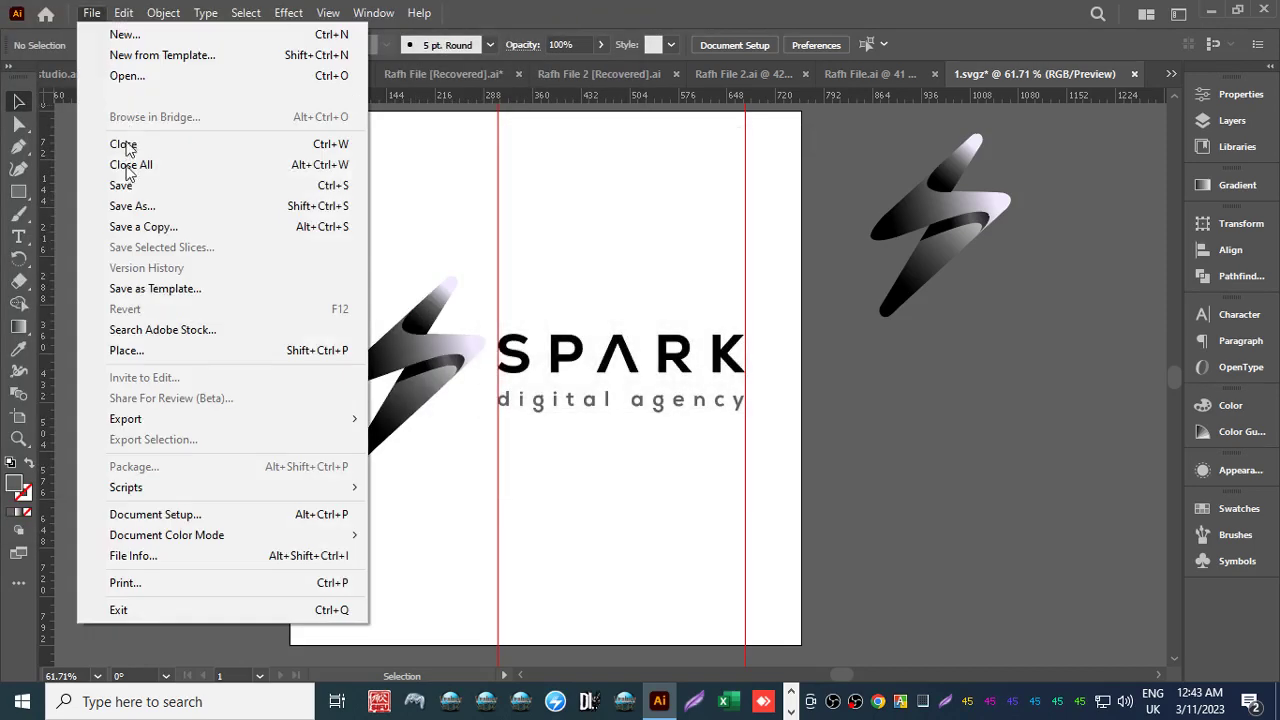
{"action": "left_click", "coordinate": [420, 440]}
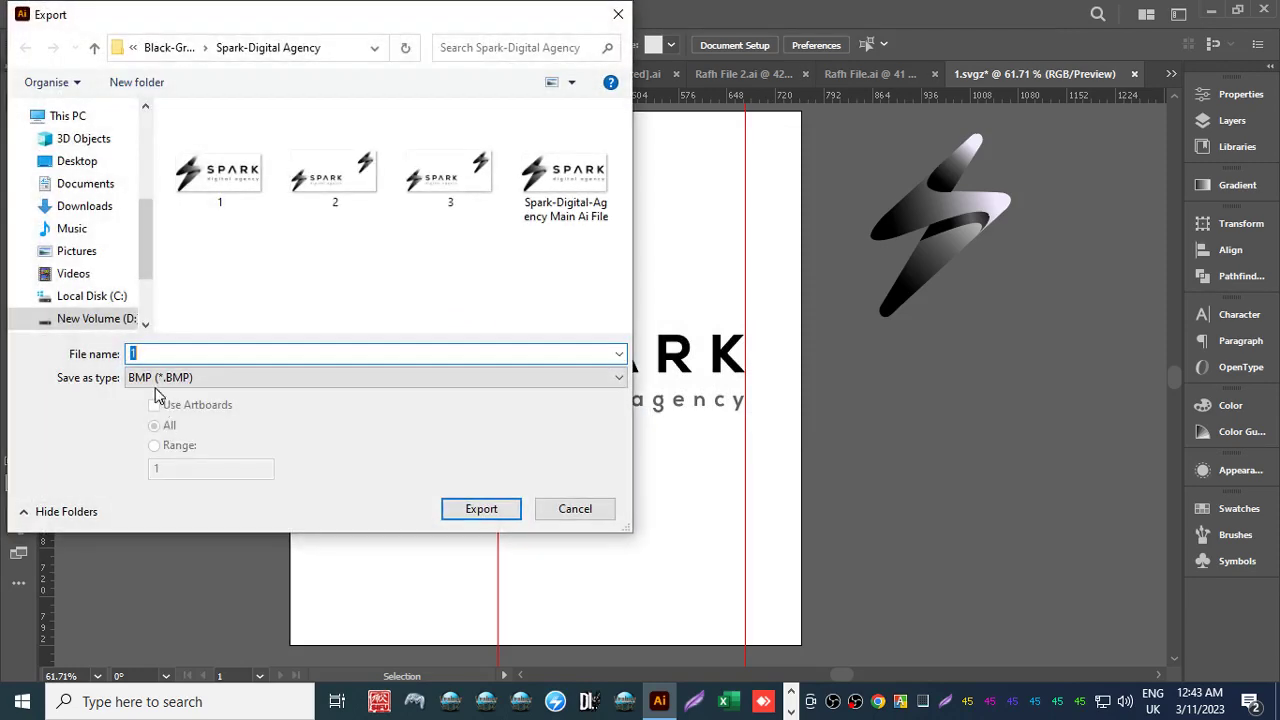
{"action": "left_click", "coordinate": [190, 377]}
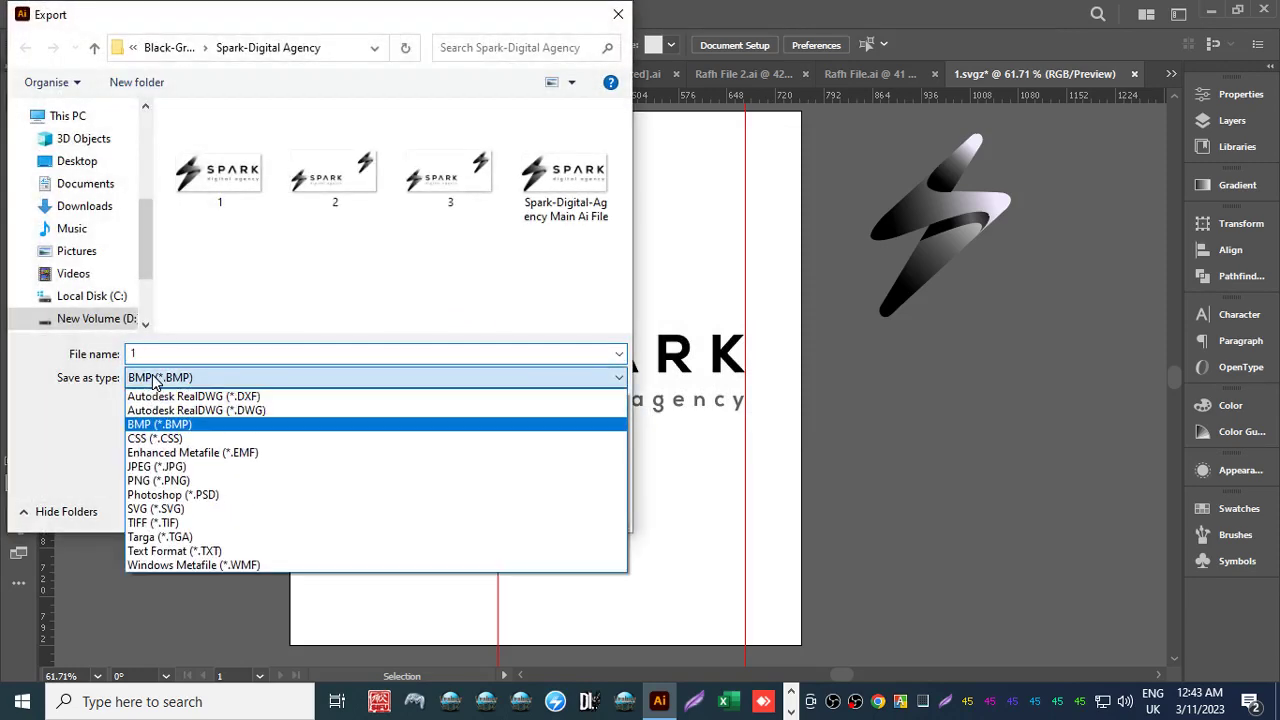
{"action": "left_click", "coordinate": [160, 438]}
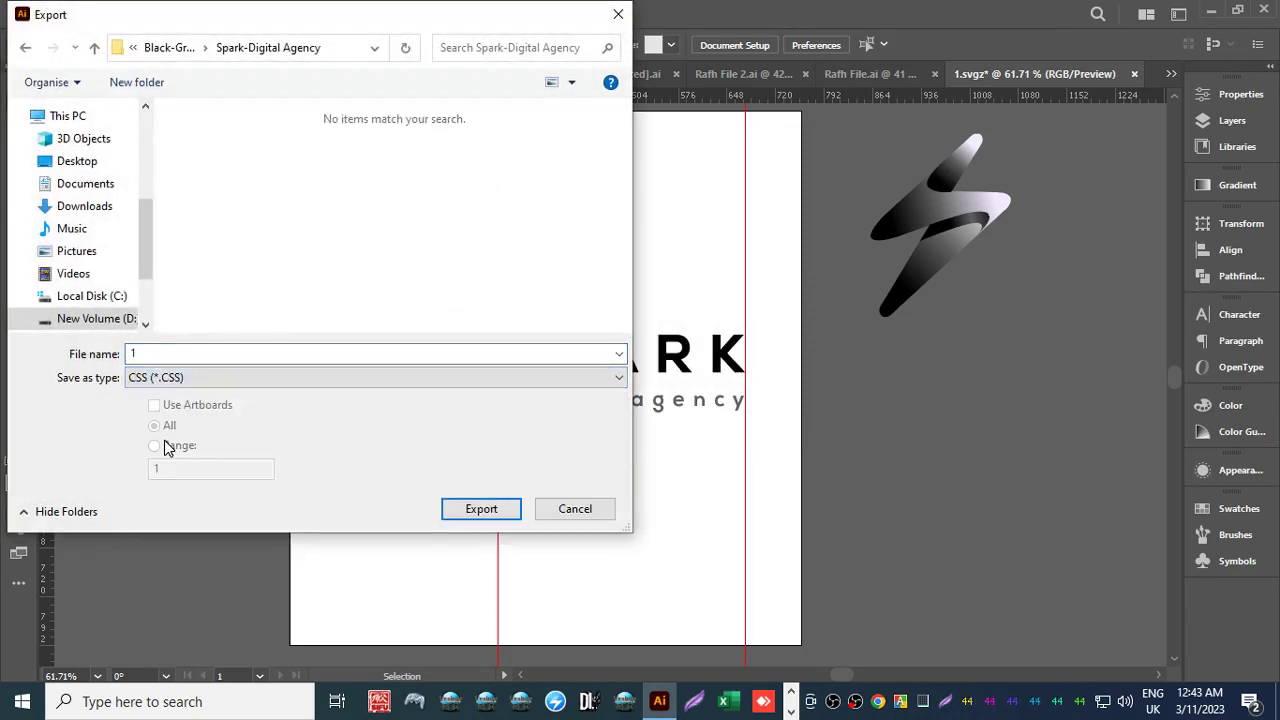
{"action": "left_click", "coordinate": [478, 508]}
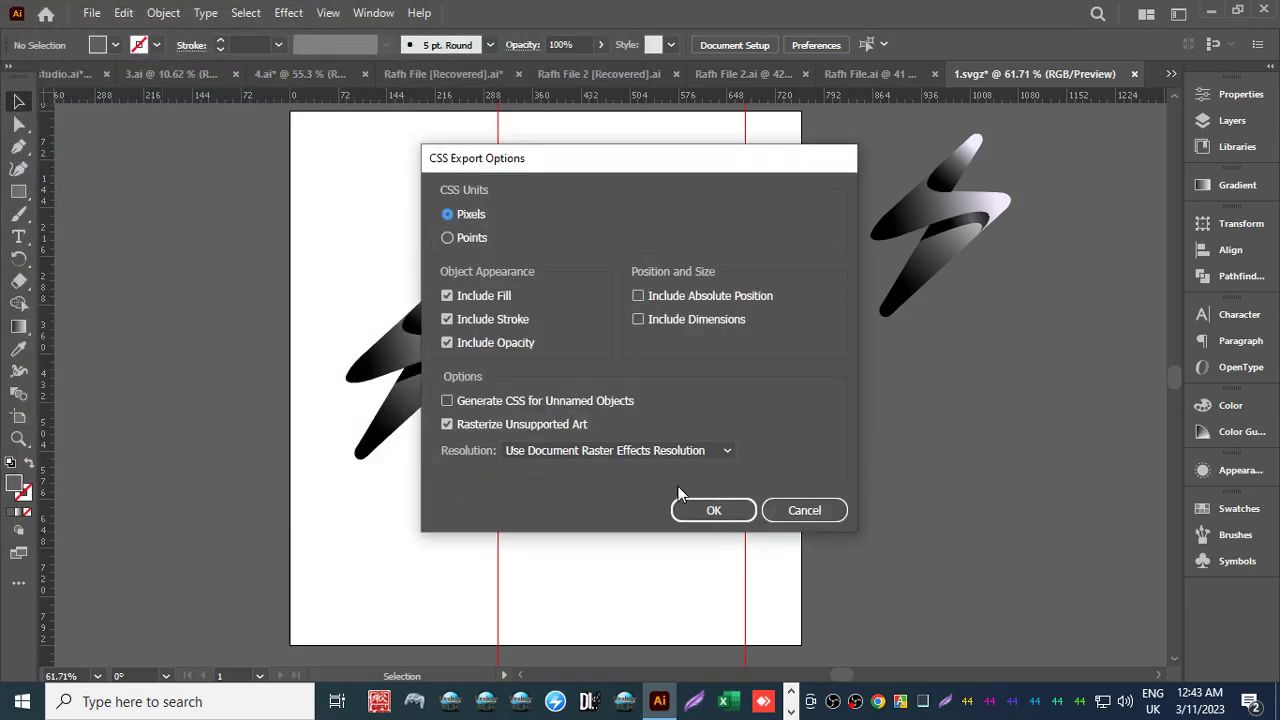
{"action": "left_click", "coordinate": [706, 511]}
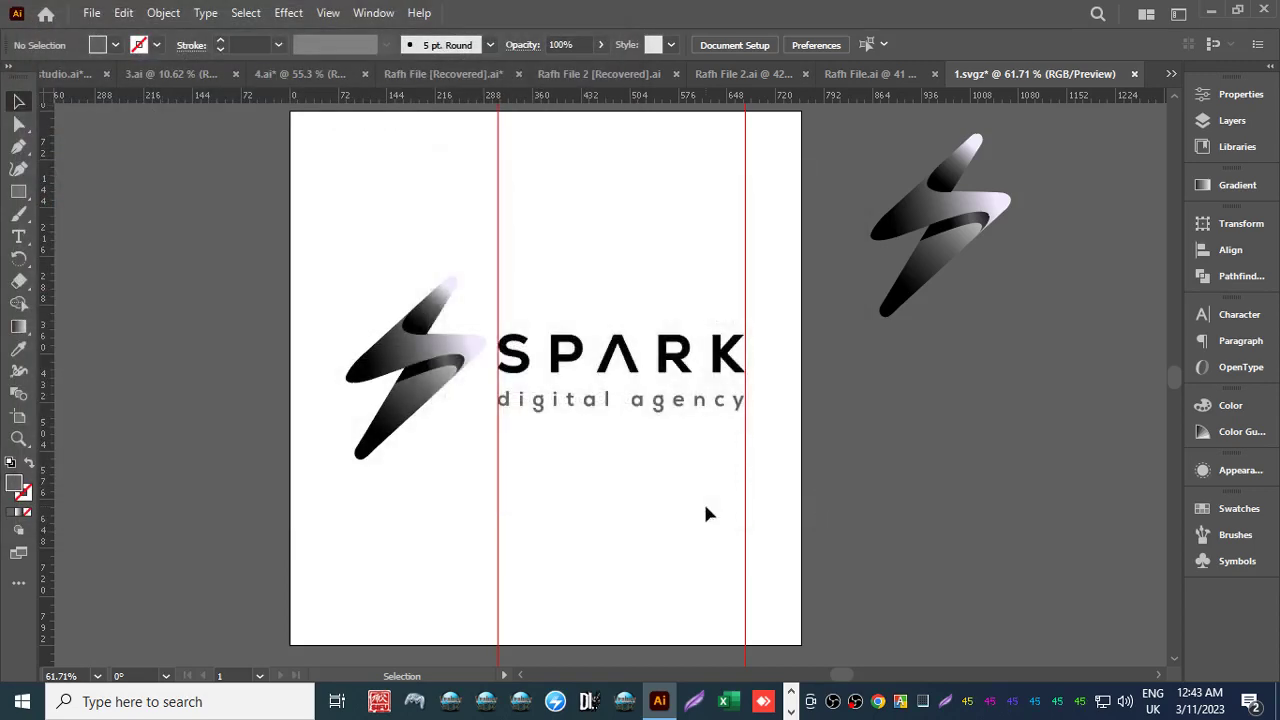
Export the logo as CSS a second time, accepting the CSS options again.
{"action": "left_click", "coordinate": [91, 13]}
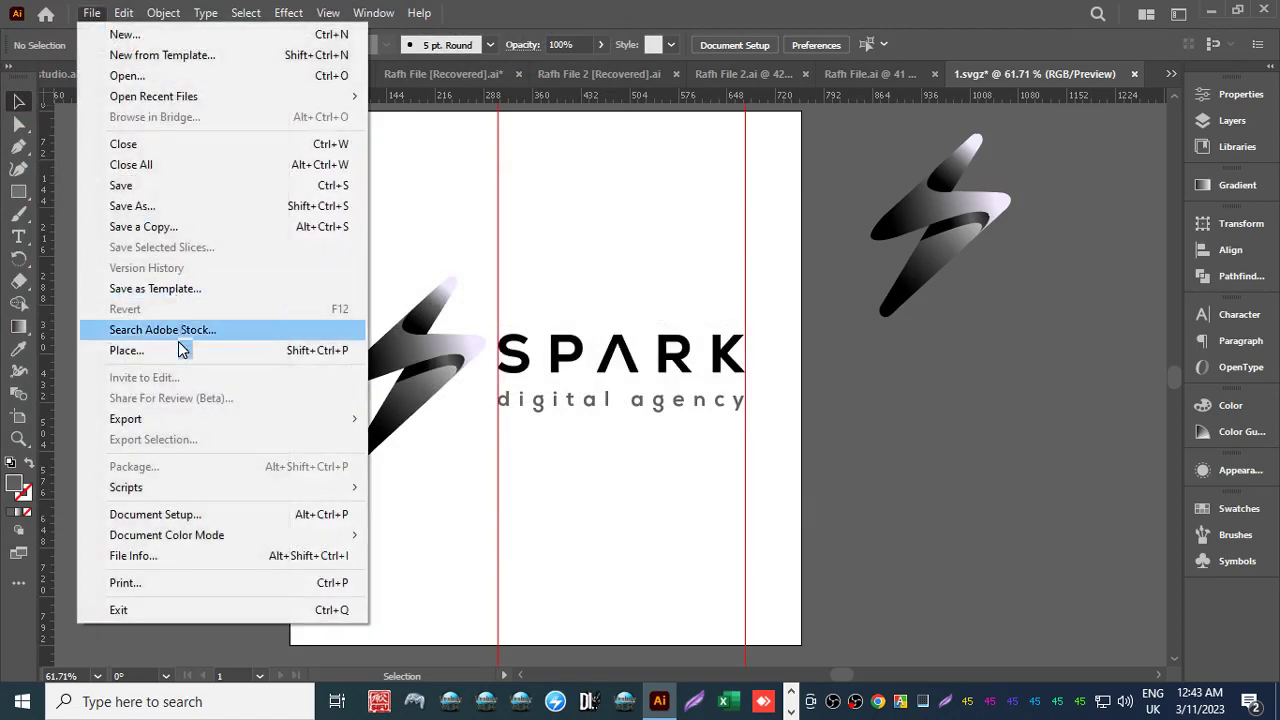
{"action": "mouse_move", "coordinate": [331, 422]}
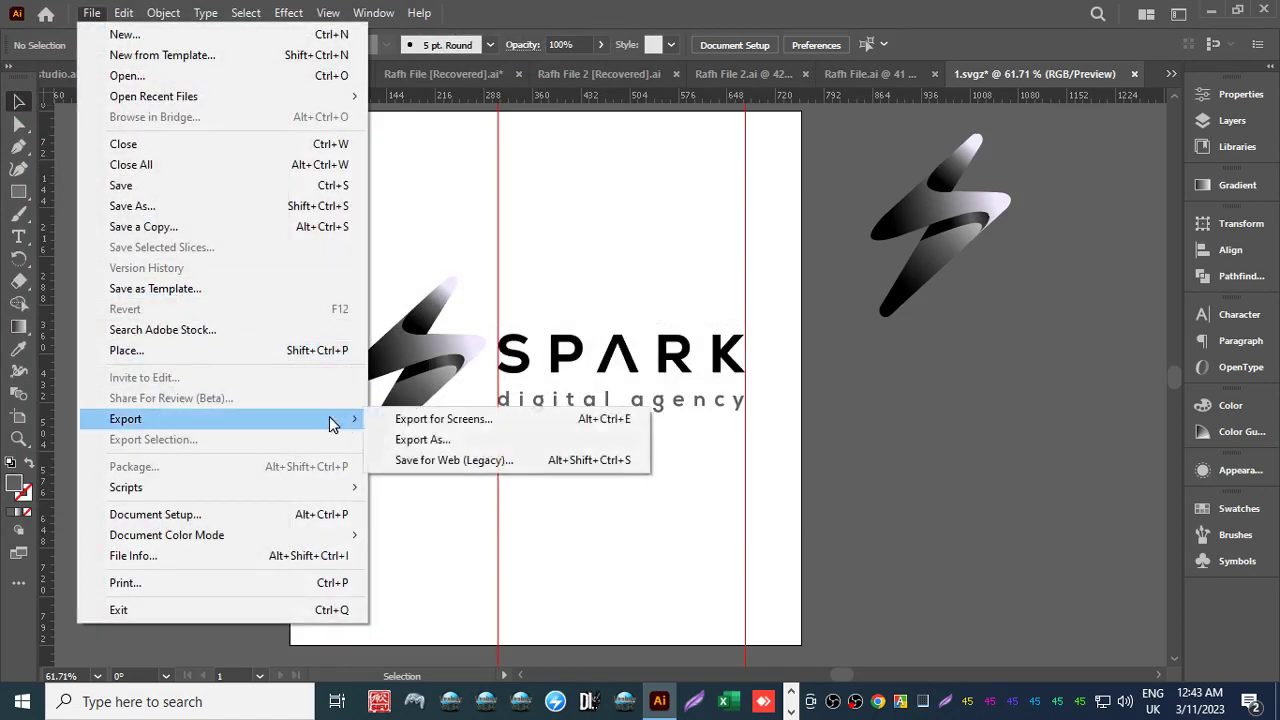
{"action": "left_click", "coordinate": [424, 440]}
{"action": "left_click", "coordinate": [147, 352]}
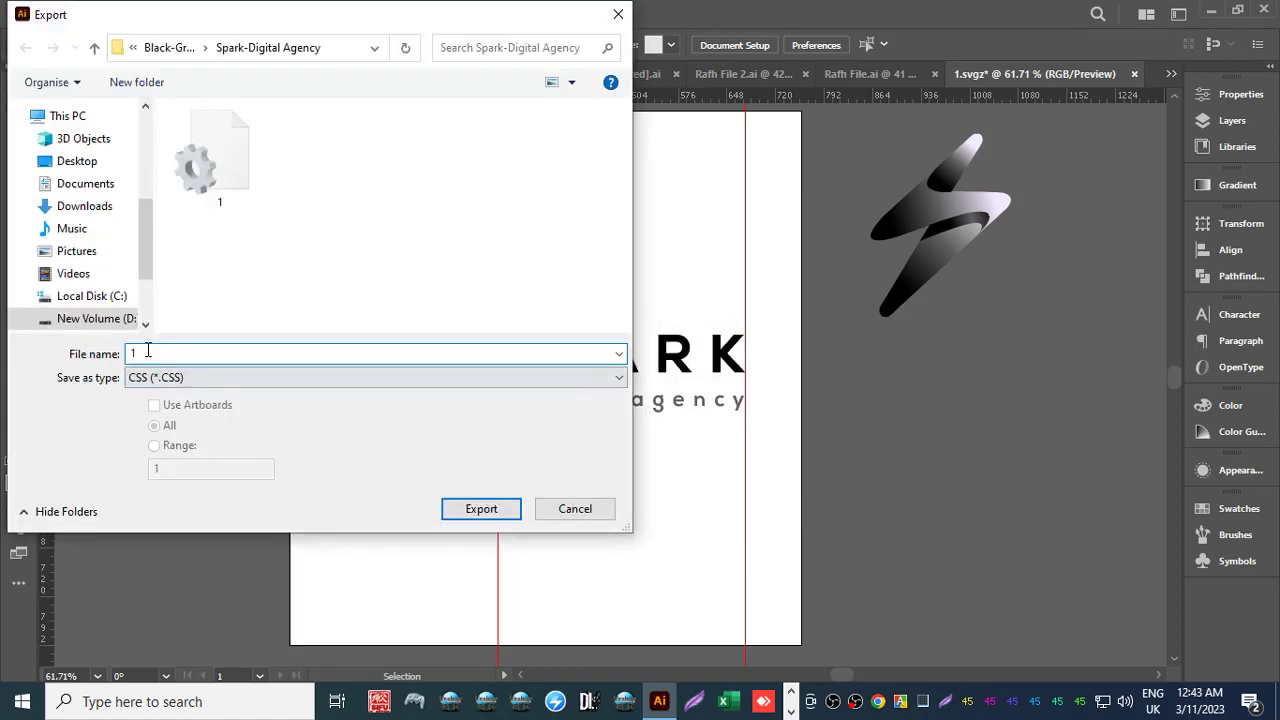
{"action": "double_click", "coordinate": [147, 352]}
{"action": "key", "text": "Return"}
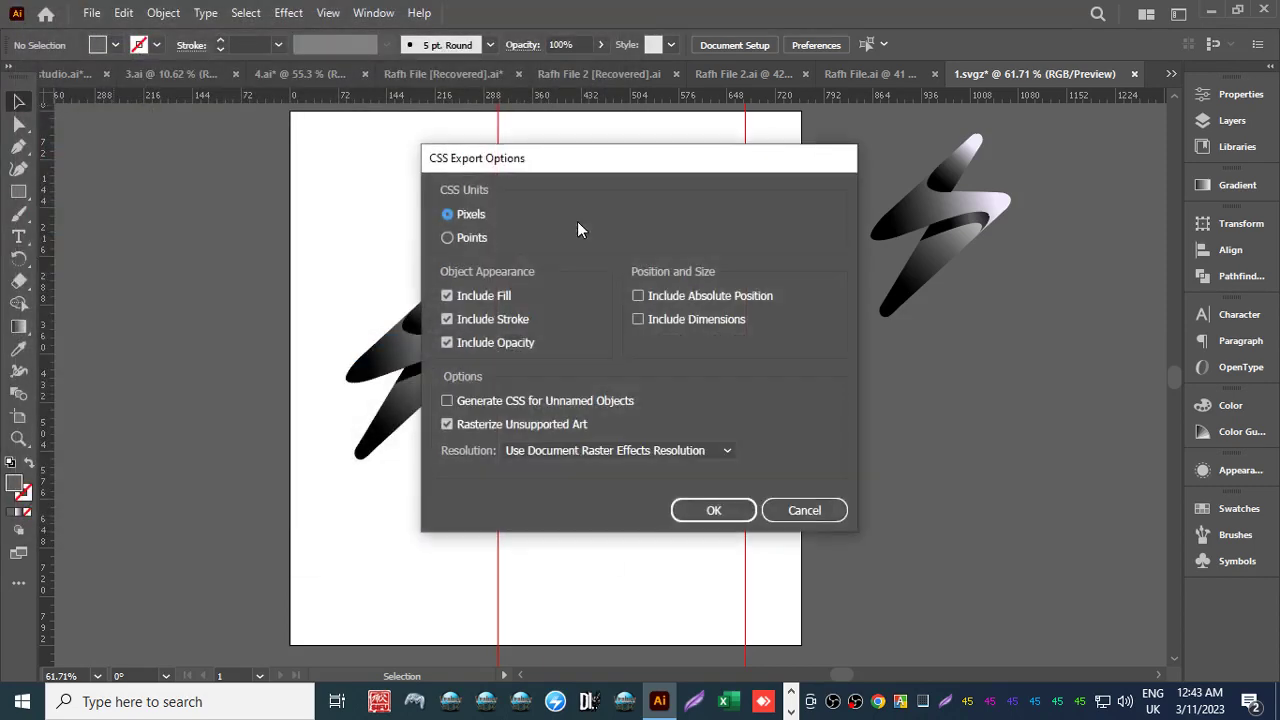
{"action": "left_click", "coordinate": [706, 508]}
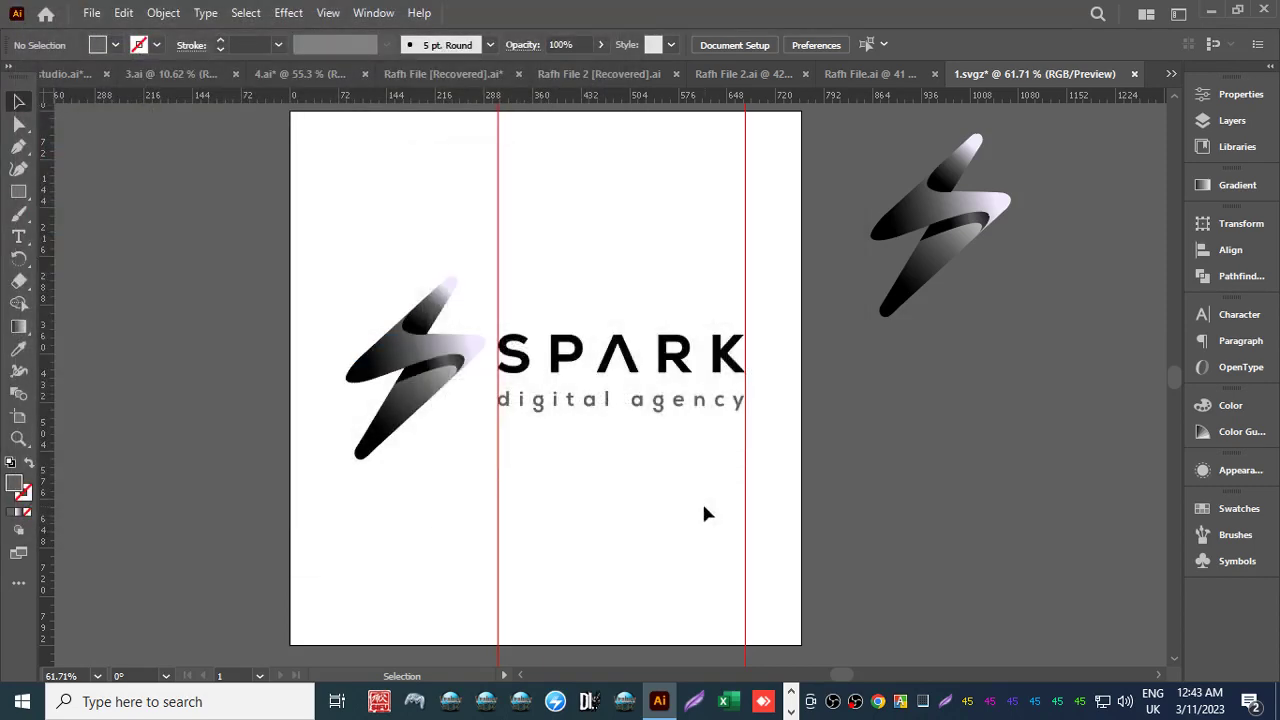
Export the logo as an Enhanced Metafile (*.EMF).
{"action": "left_click", "coordinate": [89, 13]}
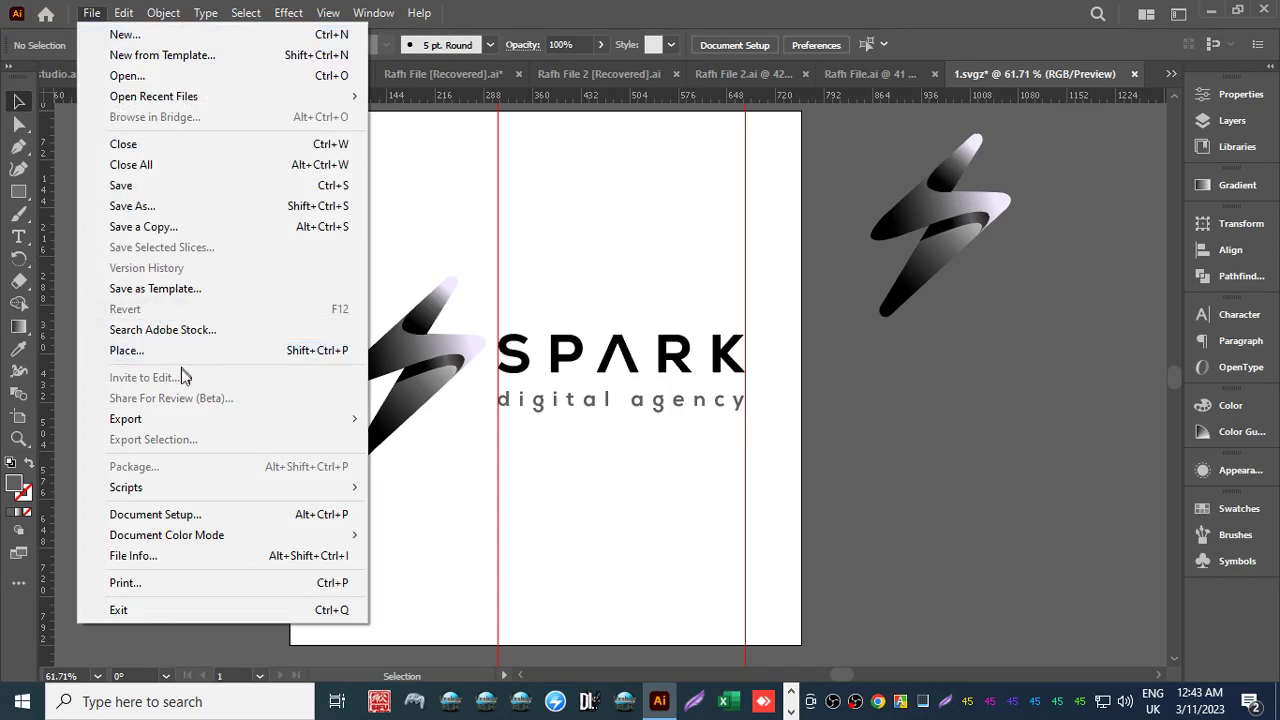
{"action": "mouse_move", "coordinate": [294, 423]}
{"action": "left_click", "coordinate": [398, 442]}
{"action": "left_click", "coordinate": [200, 377]}
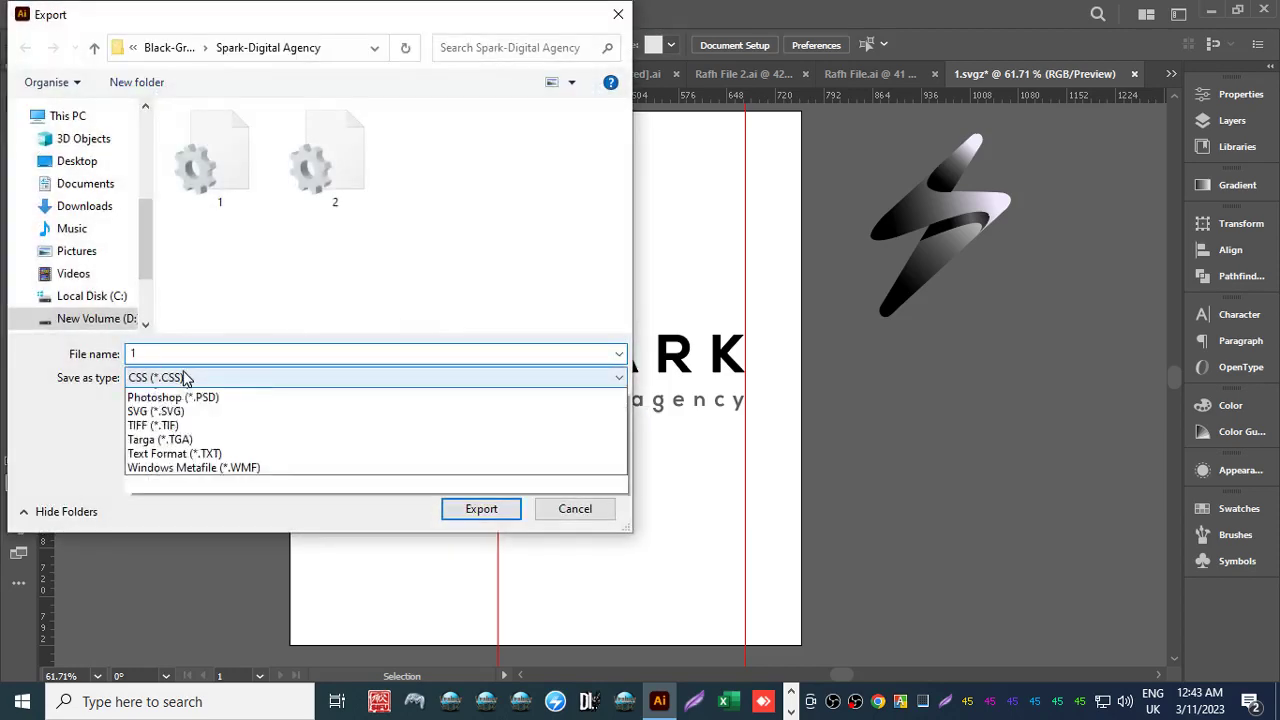
{"action": "left_click", "coordinate": [182, 453]}
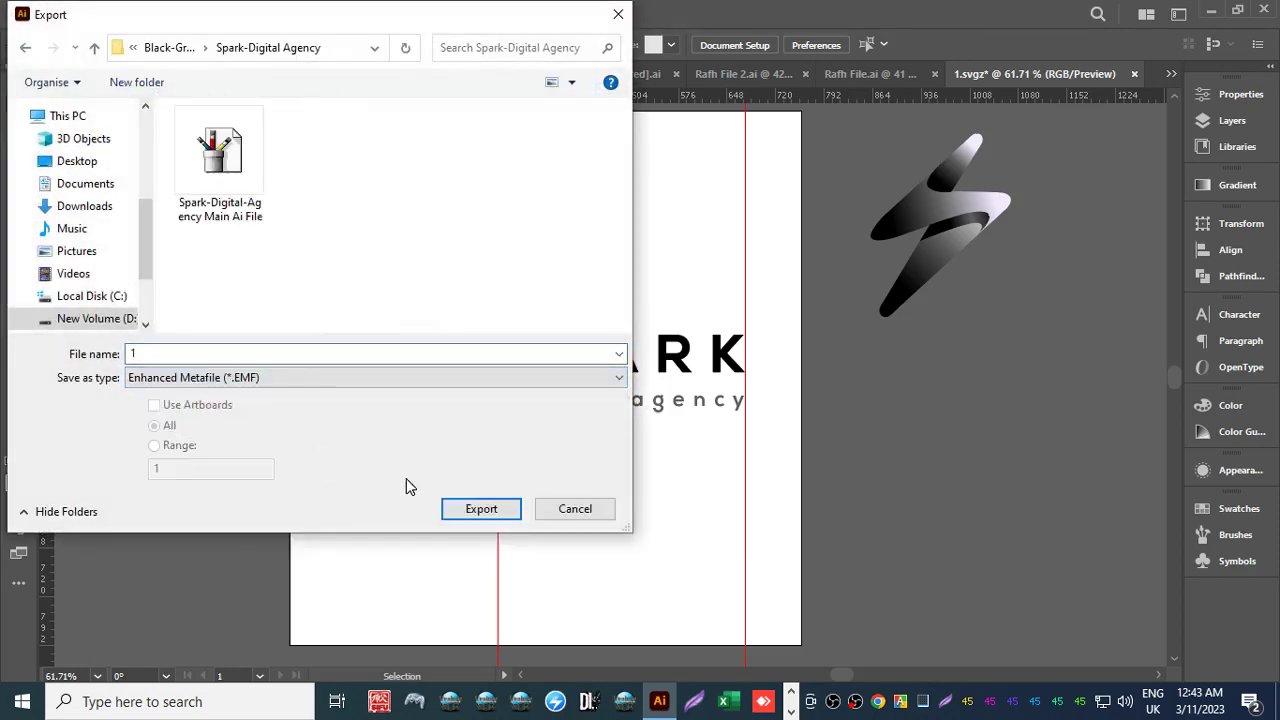
{"action": "left_click", "coordinate": [470, 510]}
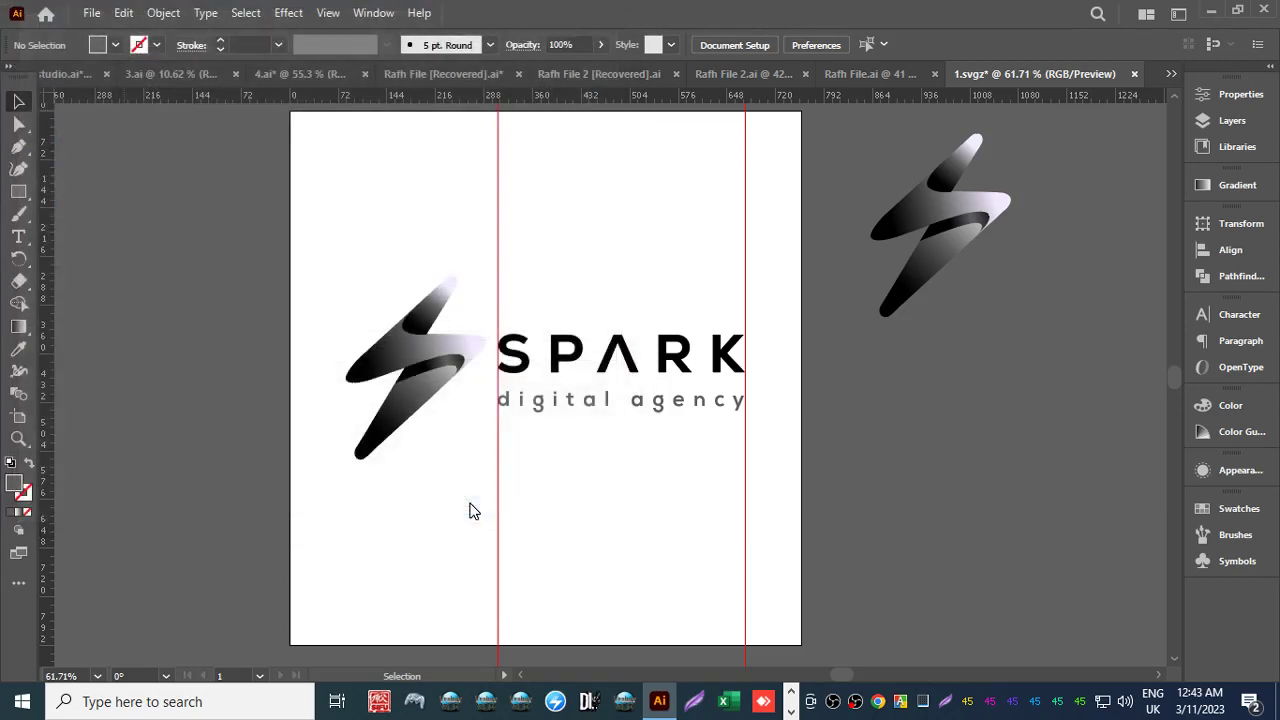
{"action": "left_click", "coordinate": [91, 13]}
Export the artboards as a JPEG using Use Artboards, keeping the RGB colour model.
{"action": "mouse_move", "coordinate": [187, 423]}
{"action": "left_click", "coordinate": [395, 439]}
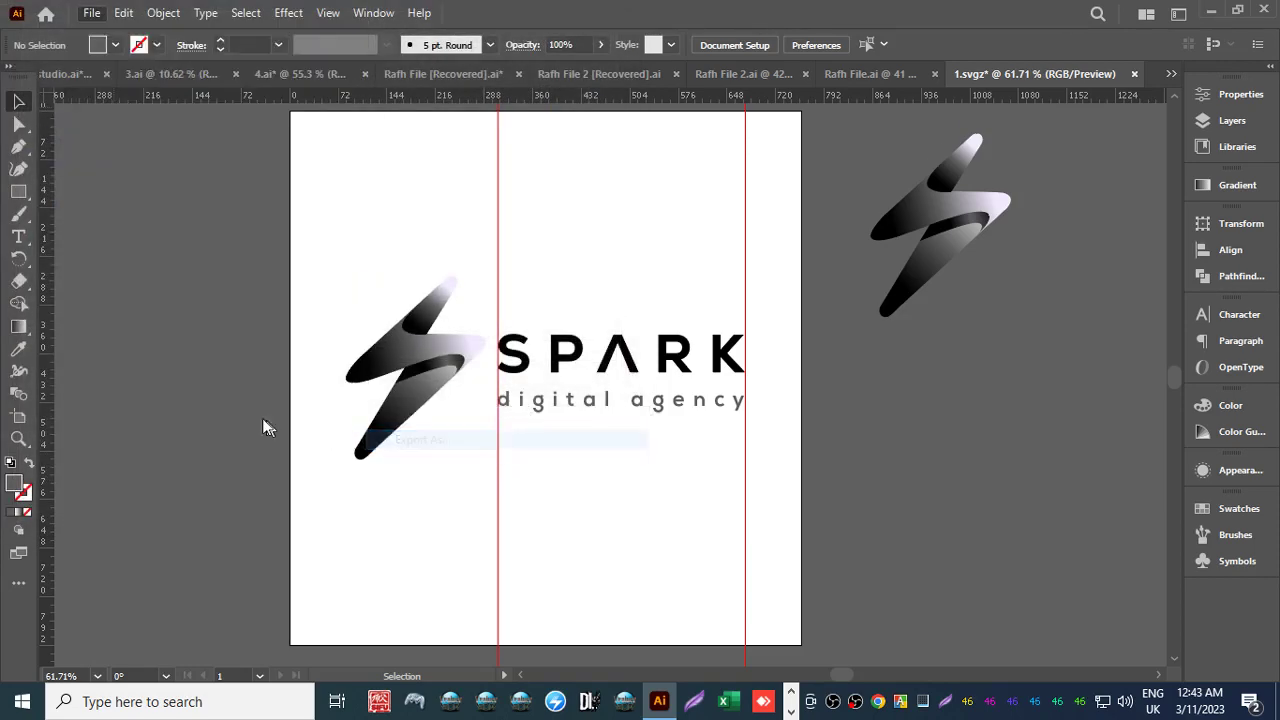
{"action": "left_click", "coordinate": [240, 378]}
{"action": "left_click", "coordinate": [170, 467]}
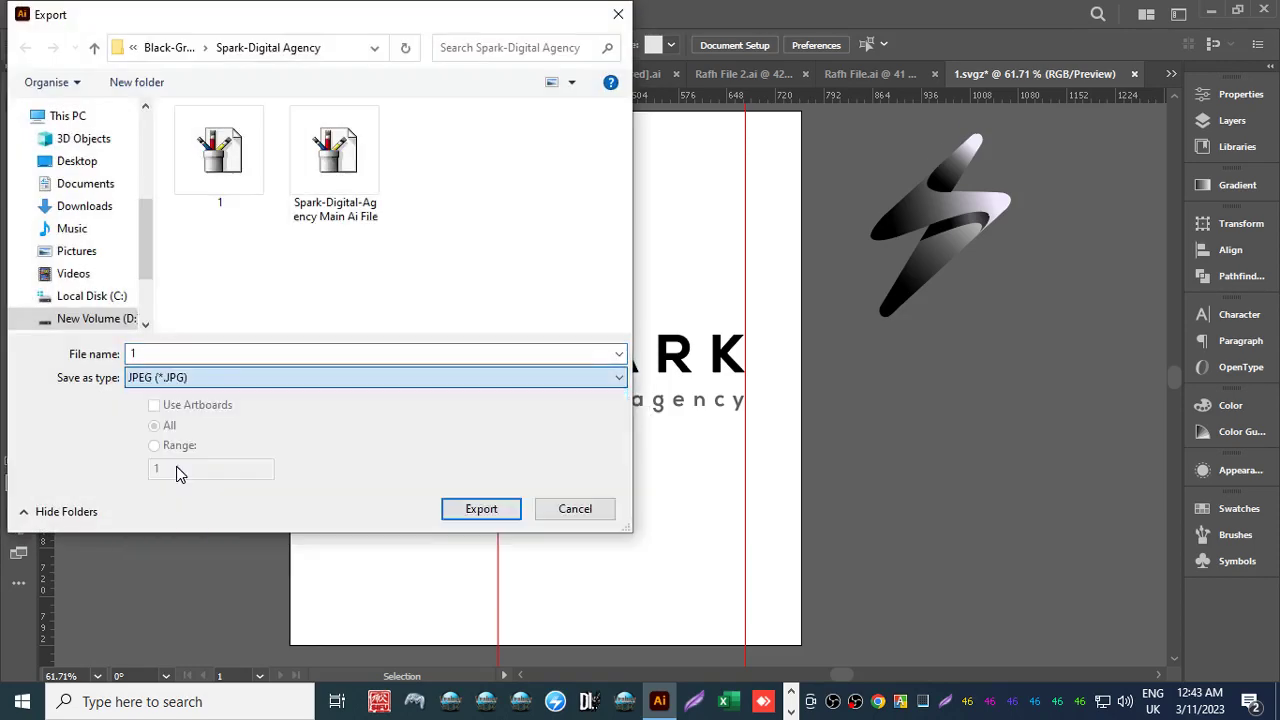
{"action": "left_click", "coordinate": [154, 405]}
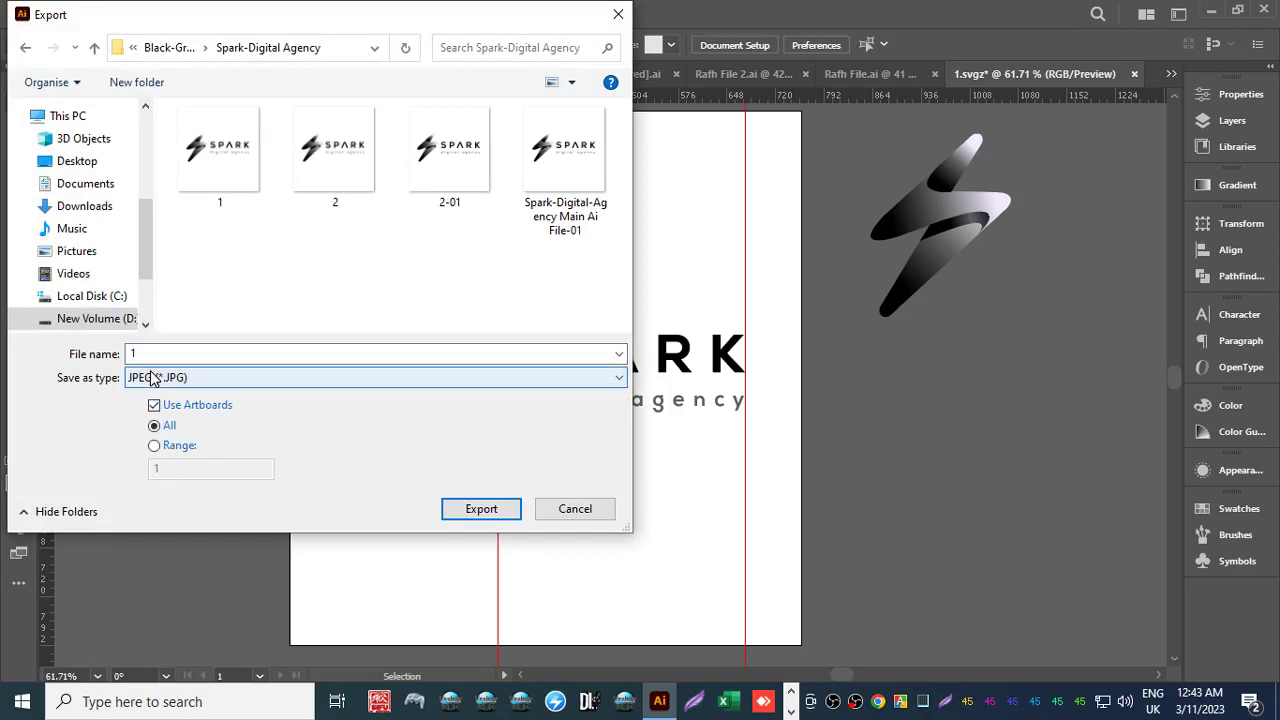
{"action": "double_click", "coordinate": [151, 352]}
{"action": "key", "text": "Return"}
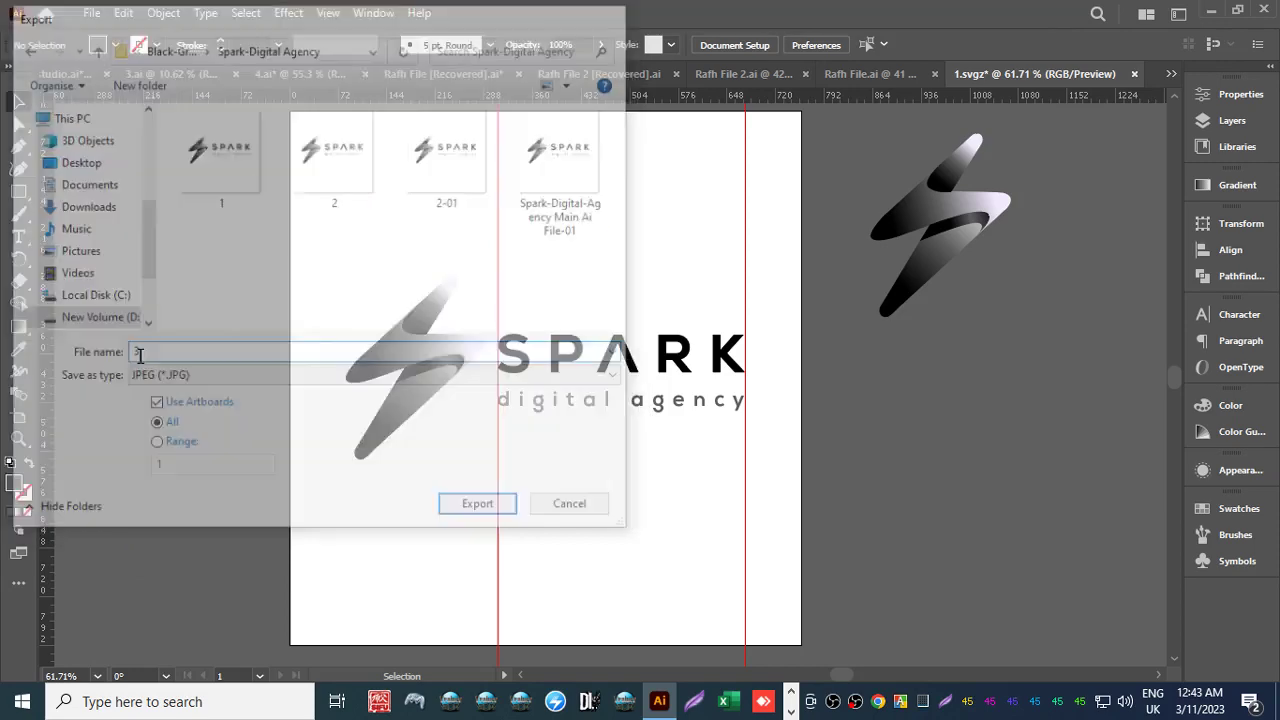
{"action": "left_click", "coordinate": [569, 328]}
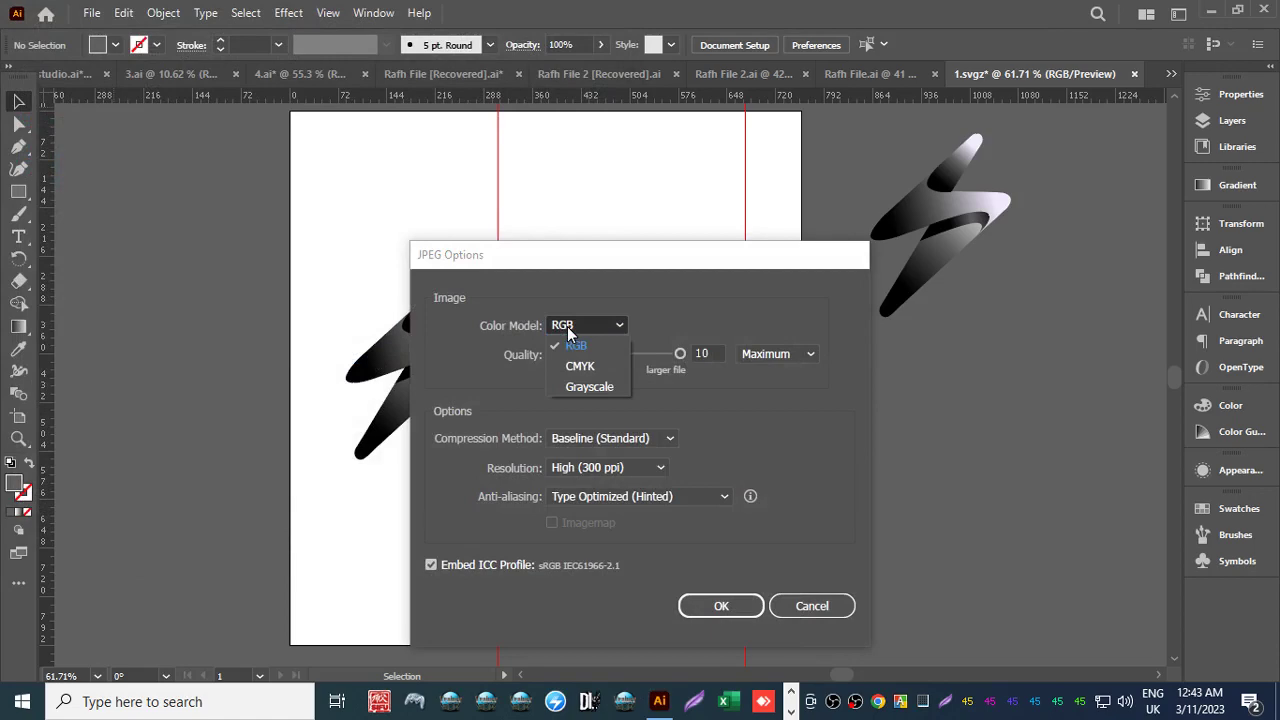
{"action": "left_click", "coordinate": [578, 344]}
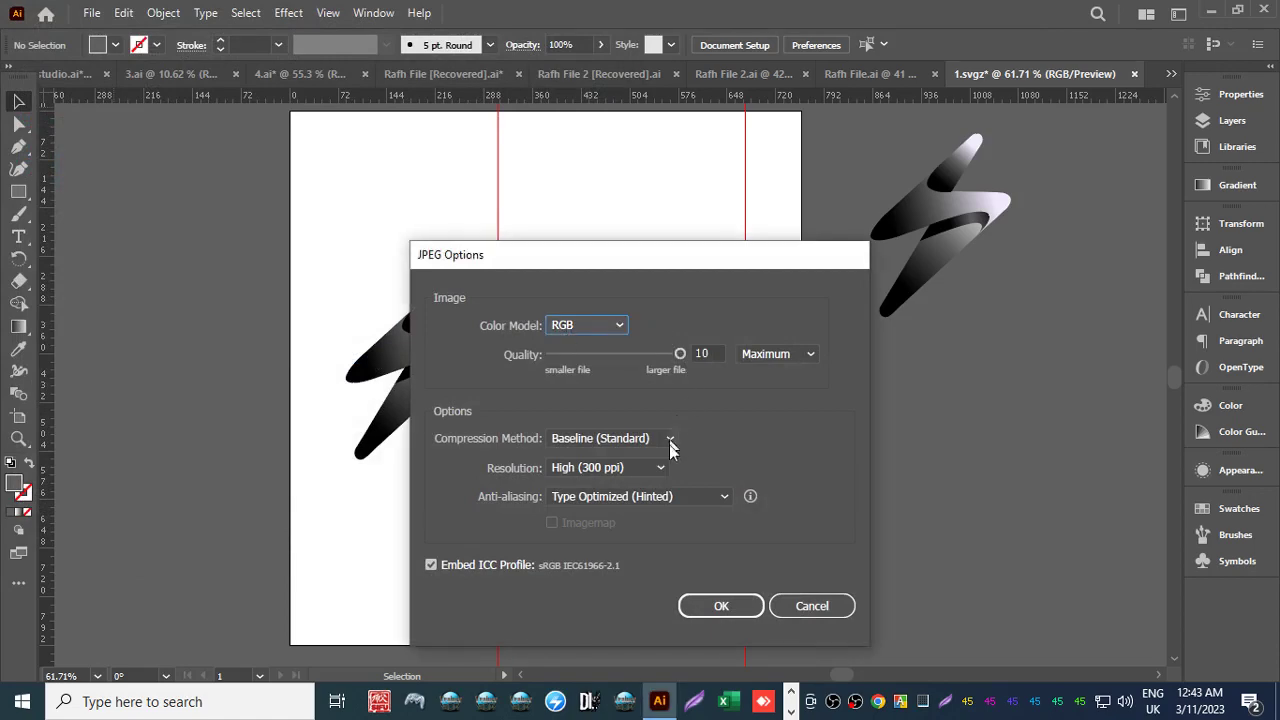
{"action": "left_click", "coordinate": [721, 606]}
Export a CMYK JPEG of the artboards named 3, replacing the existing 3-01.jpg.
{"action": "left_click", "coordinate": [91, 13]}
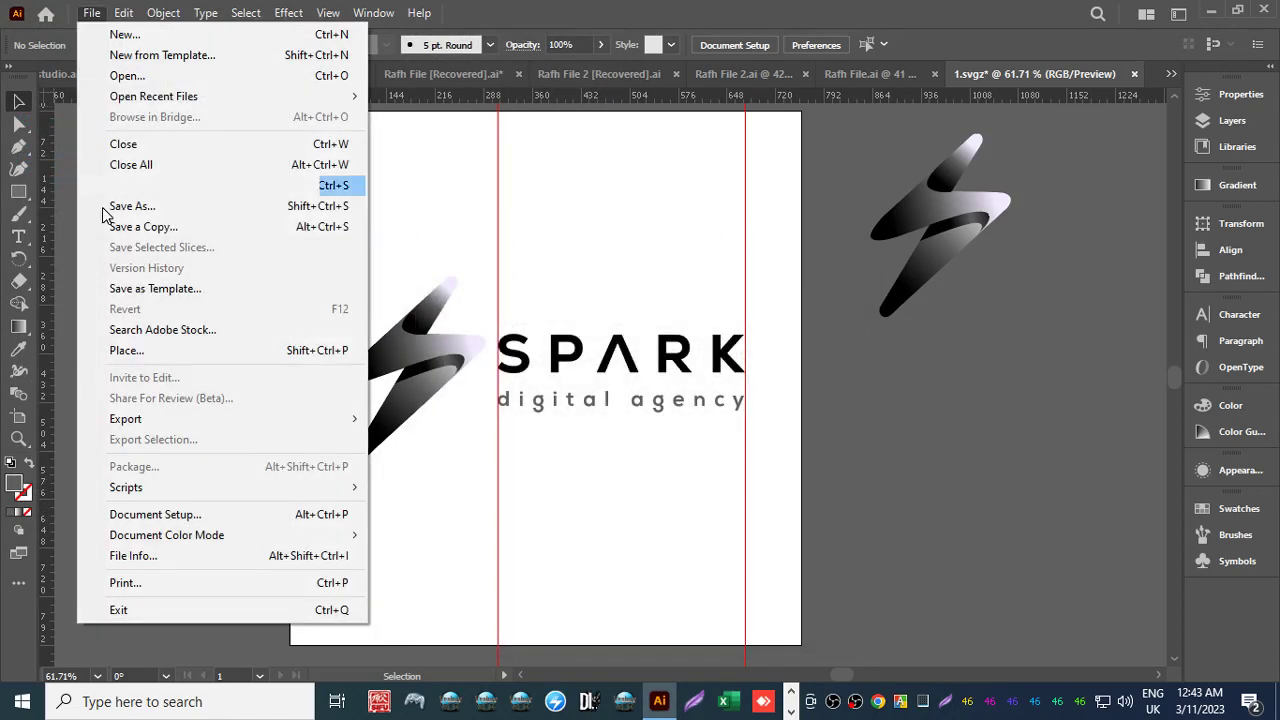
{"action": "mouse_move", "coordinate": [155, 420]}
{"action": "left_click", "coordinate": [406, 438]}
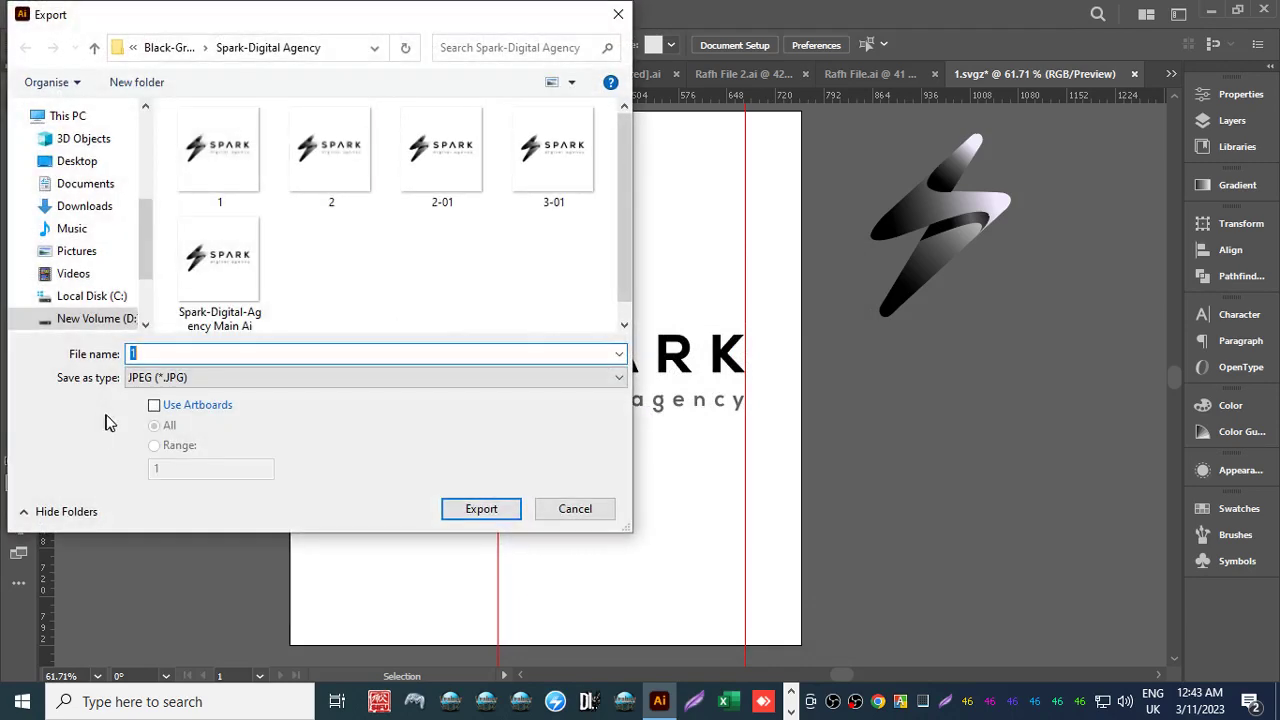
{"action": "left_click", "coordinate": [154, 406]}
{"action": "type", "text": "3"}
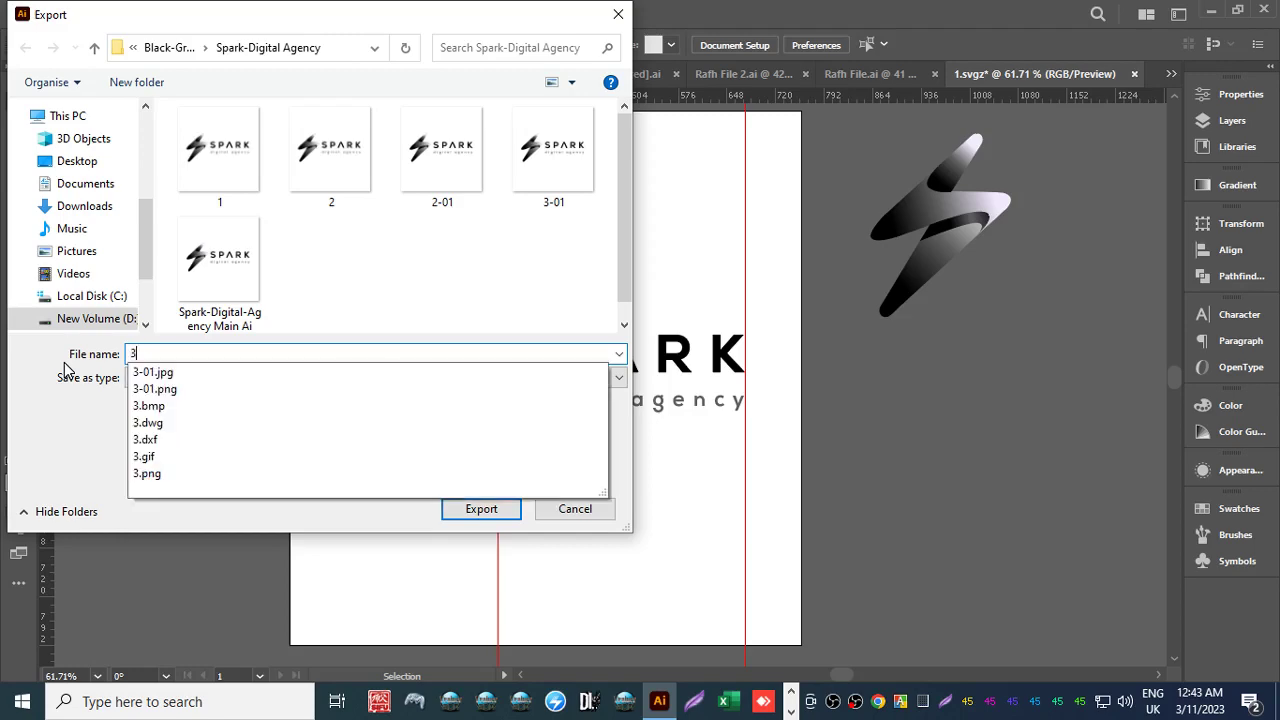
{"action": "key", "text": "Return"}
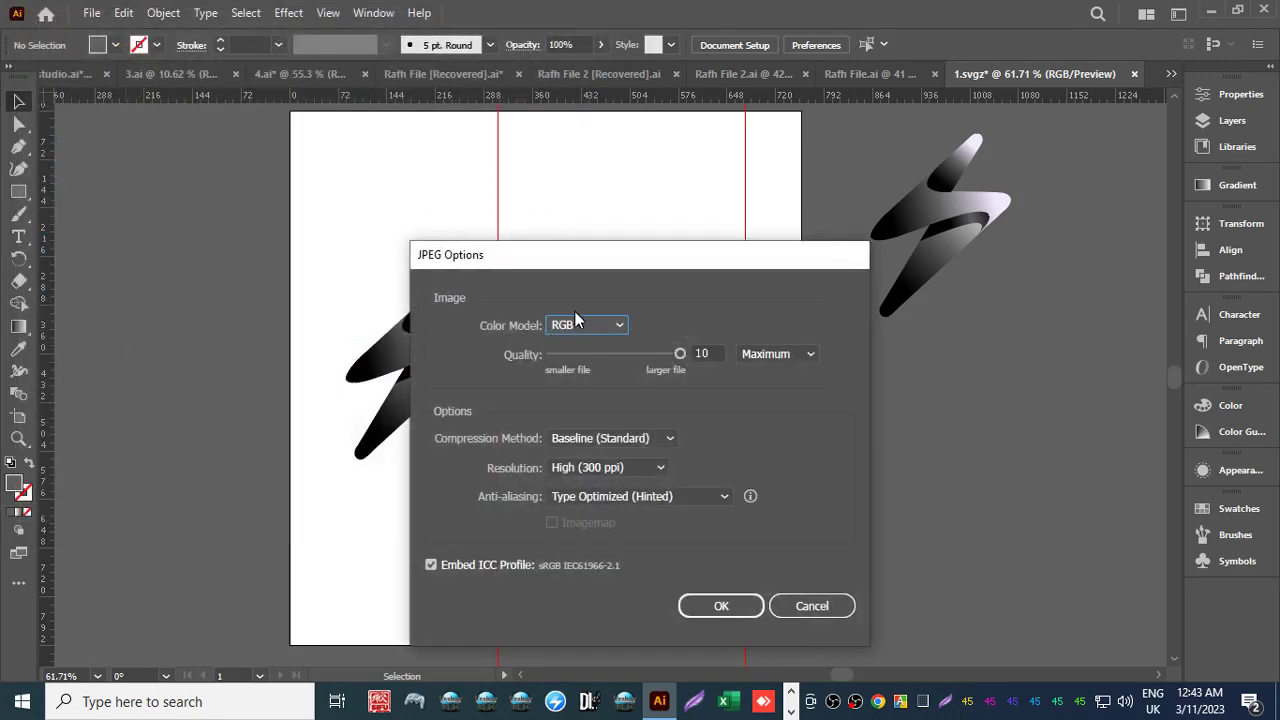
{"action": "left_click", "coordinate": [580, 327]}
{"action": "left_click", "coordinate": [580, 366]}
{"action": "left_click", "coordinate": [720, 606]}
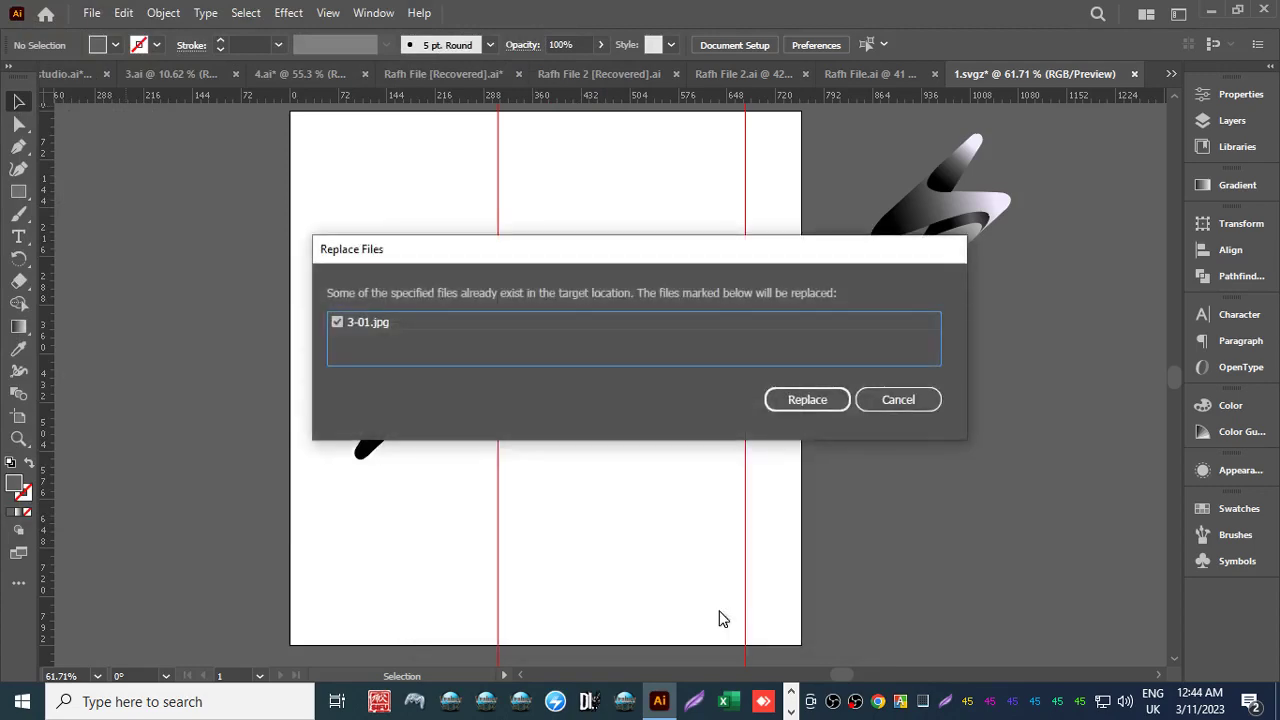
{"action": "left_click", "coordinate": [897, 400]}
Export another CMYK JPEG of the artboards named 4.
{"action": "left_click", "coordinate": [91, 12]}
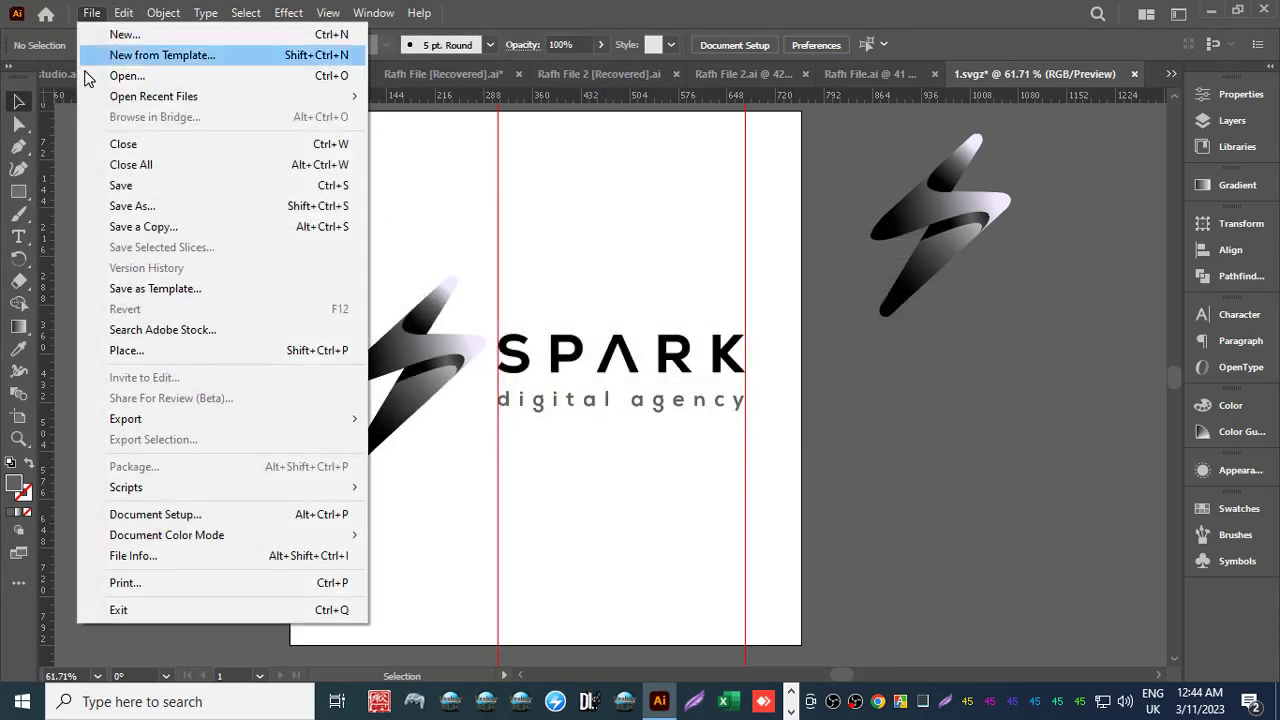
{"action": "mouse_move", "coordinate": [178, 421]}
{"action": "left_click", "coordinate": [405, 437]}
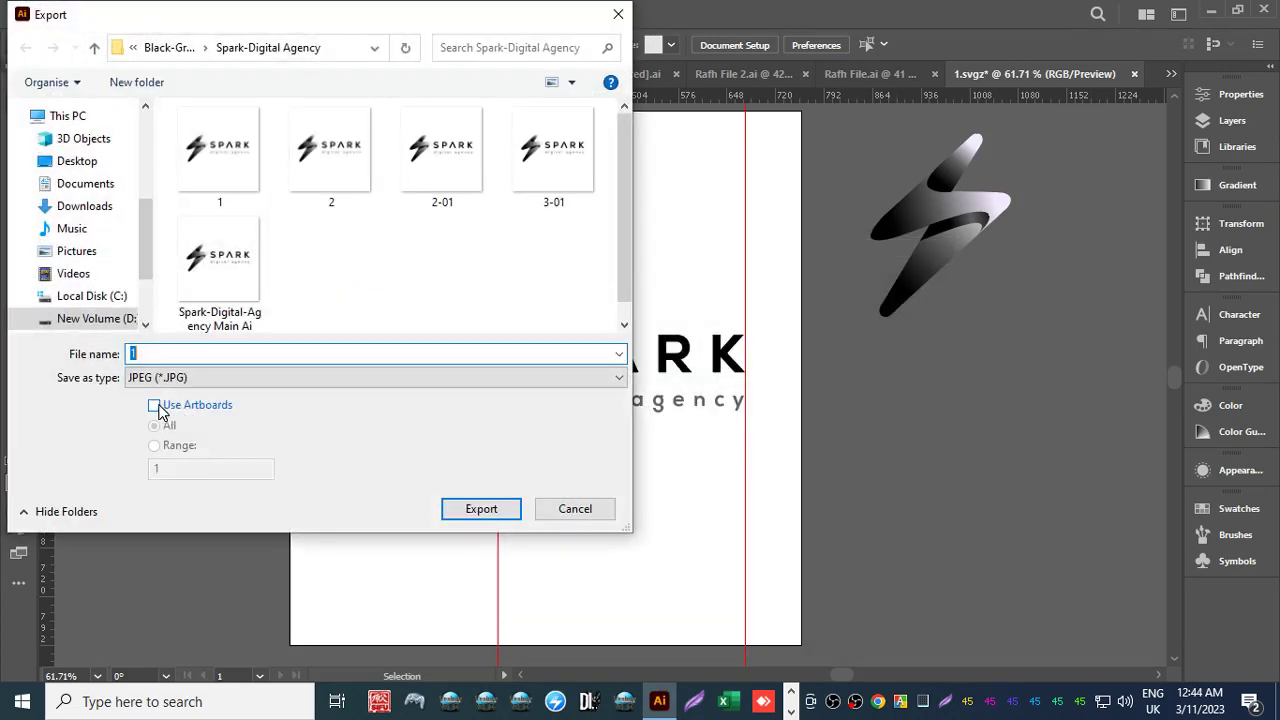
{"action": "key", "text": "Return"}
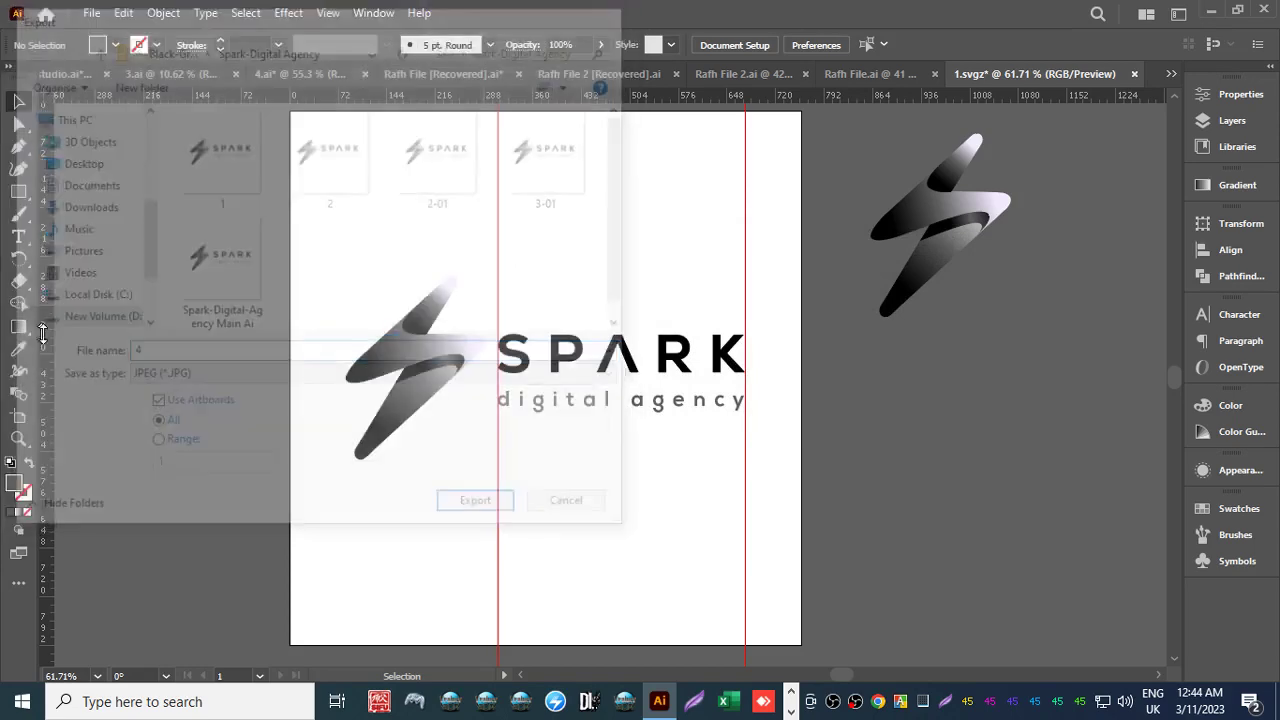
{"action": "left_click", "coordinate": [566, 326]}
{"action": "left_click", "coordinate": [583, 366]}
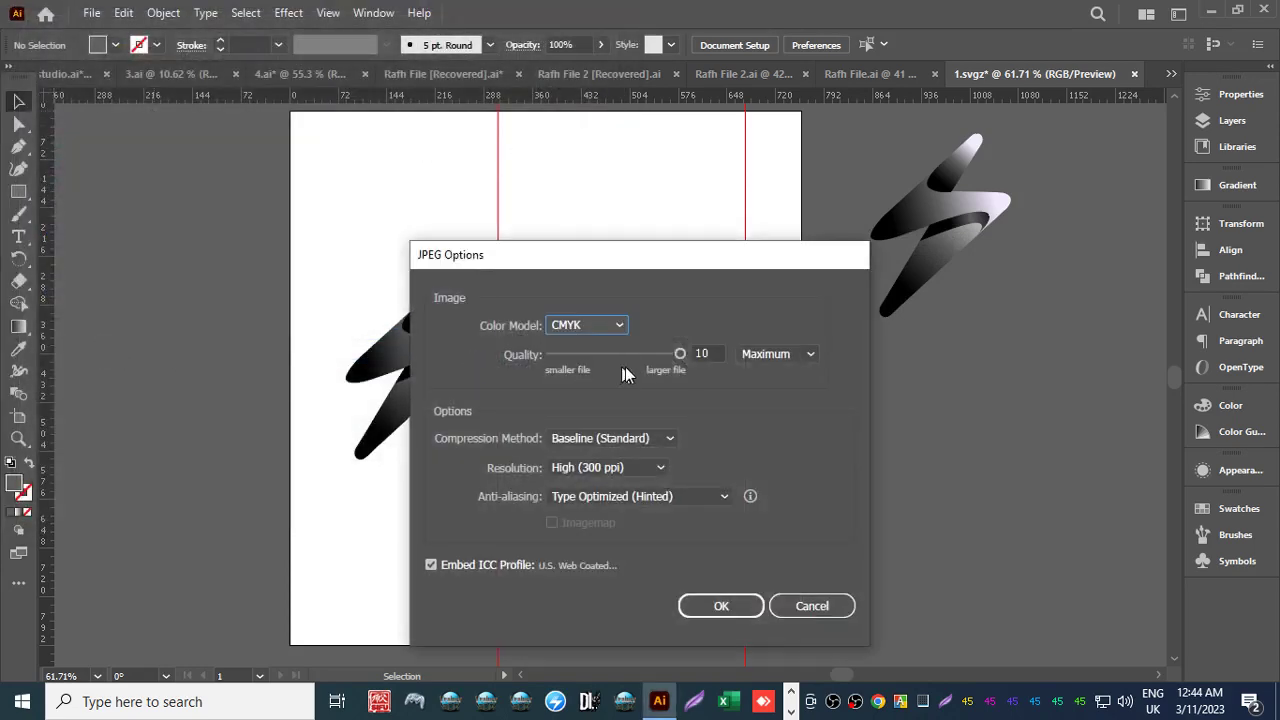
{"action": "left_click", "coordinate": [712, 608]}
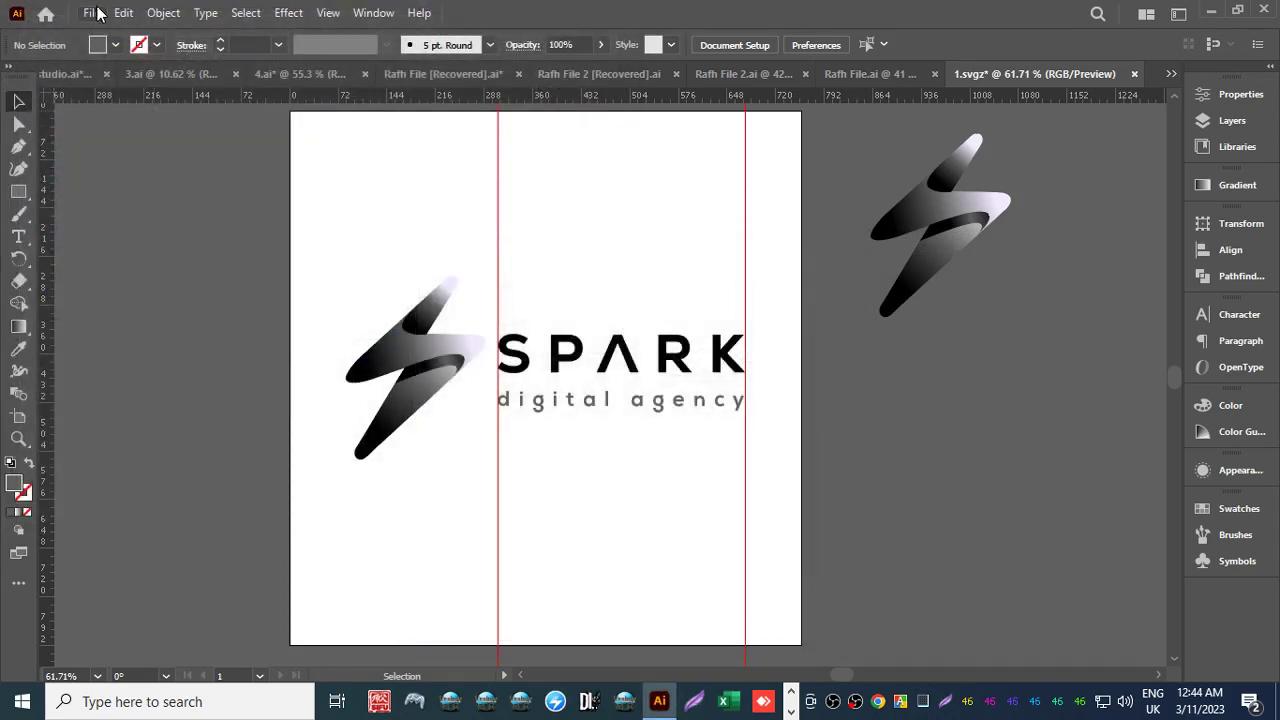
{"action": "left_click", "coordinate": [91, 13]}
Export the artboard as a PNG named 14 with Use Artboards ticked.
{"action": "mouse_move", "coordinate": [300, 419]}
{"action": "left_click", "coordinate": [420, 438]}
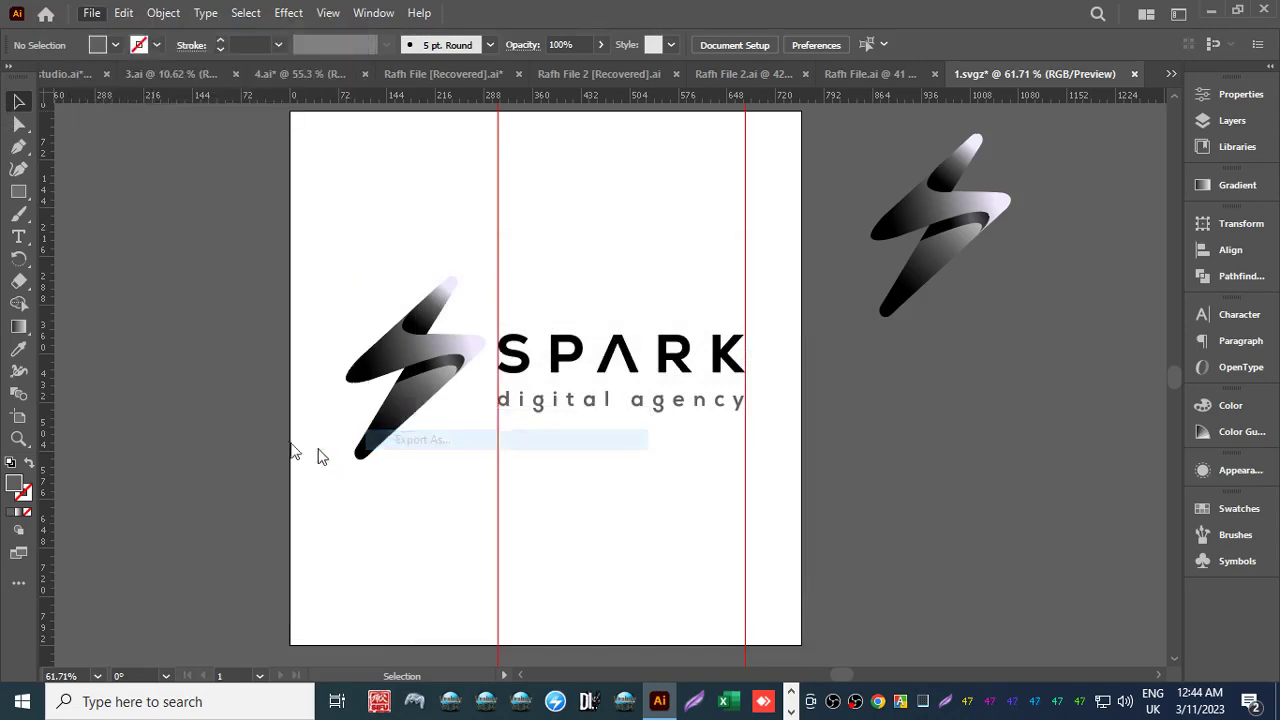
{"action": "left_click", "coordinate": [193, 377]}
{"action": "left_click", "coordinate": [160, 437]}
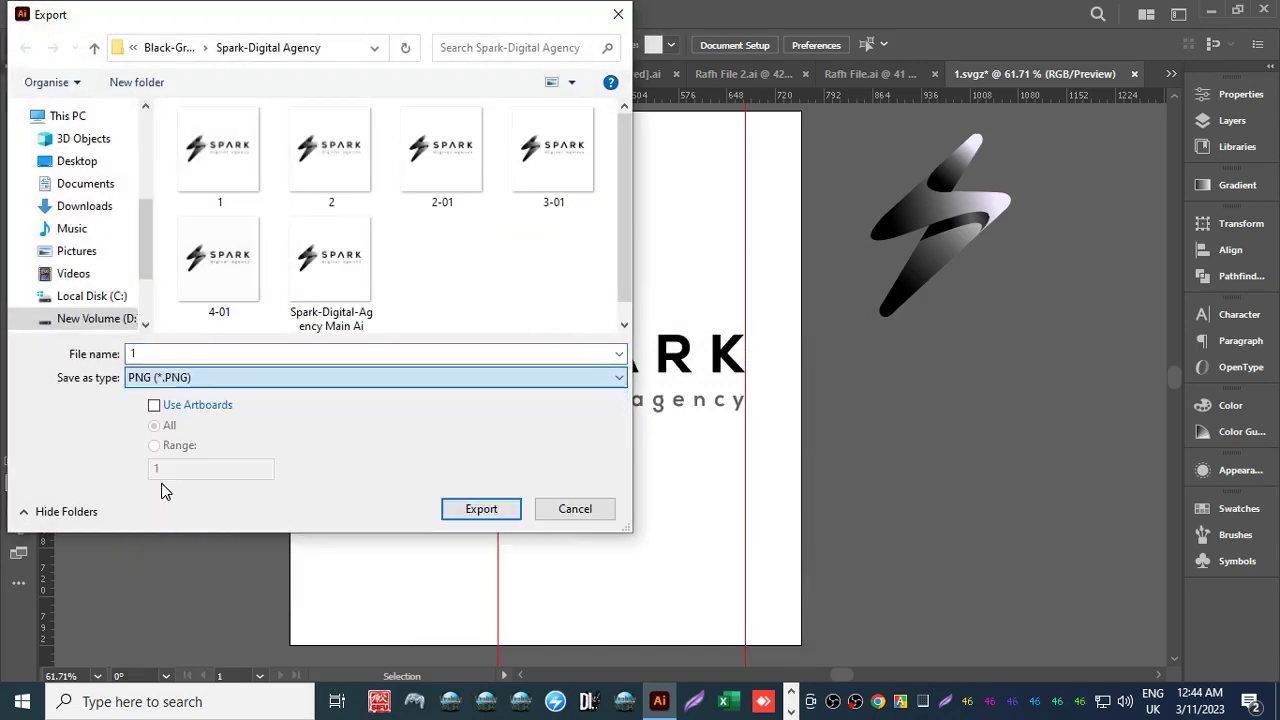
{"action": "left_click", "coordinate": [154, 406]}
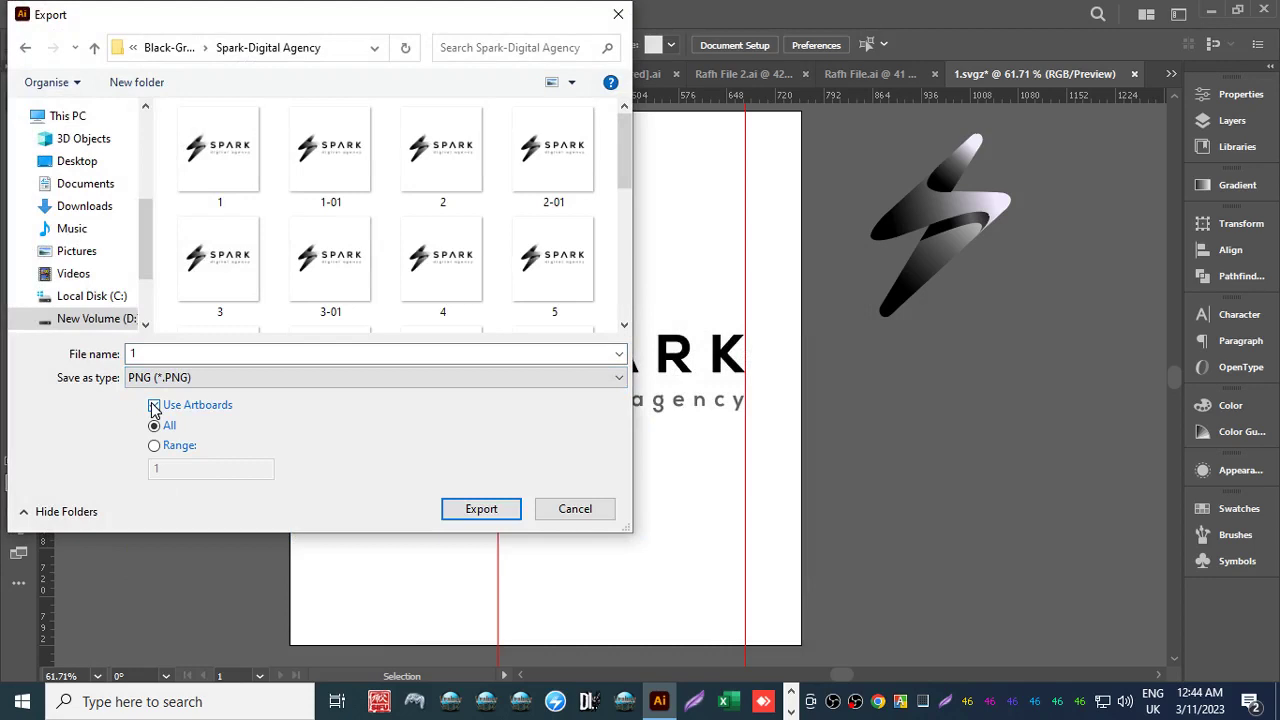
{"action": "double_click", "coordinate": [160, 353]}
{"action": "type", "text": "11"}
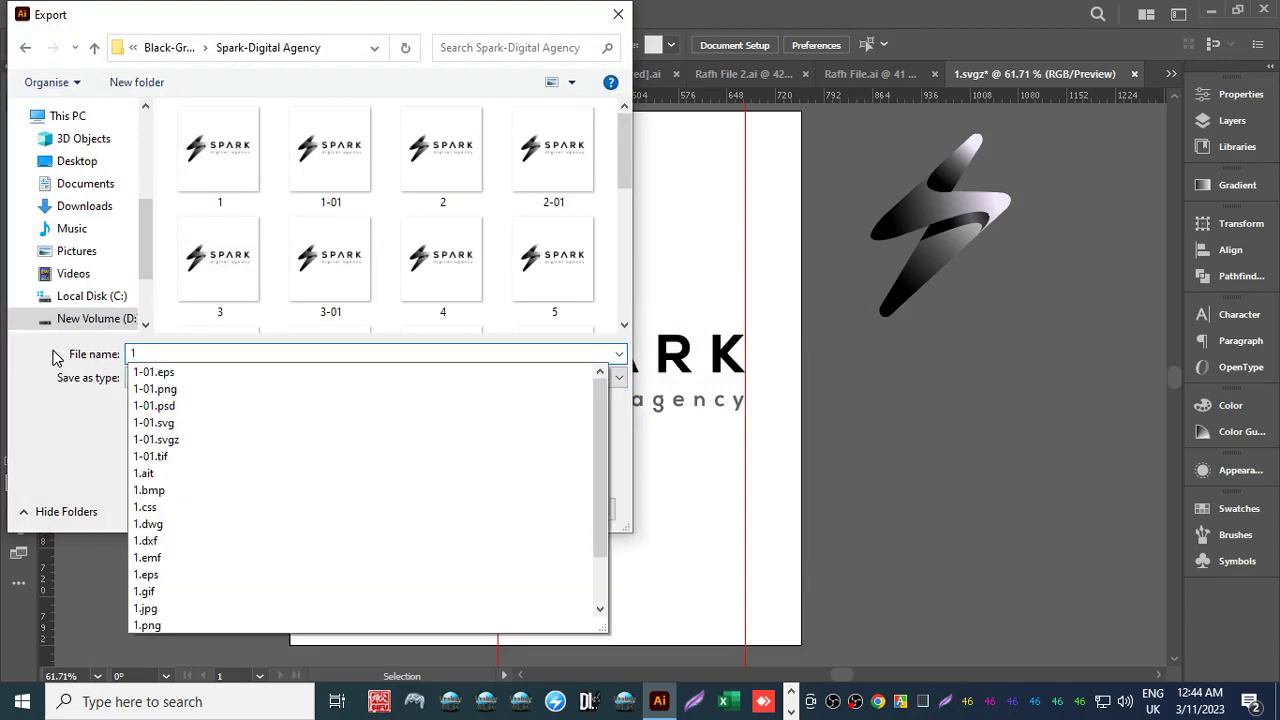
{"action": "key", "text": "BackSpace"}
{"action": "type", "text": "2"}
{"action": "key", "text": "BackSpace"}
{"action": "type", "text": "3"}
{"action": "key", "text": "BackSpace"}
{"action": "type", "text": "4"}
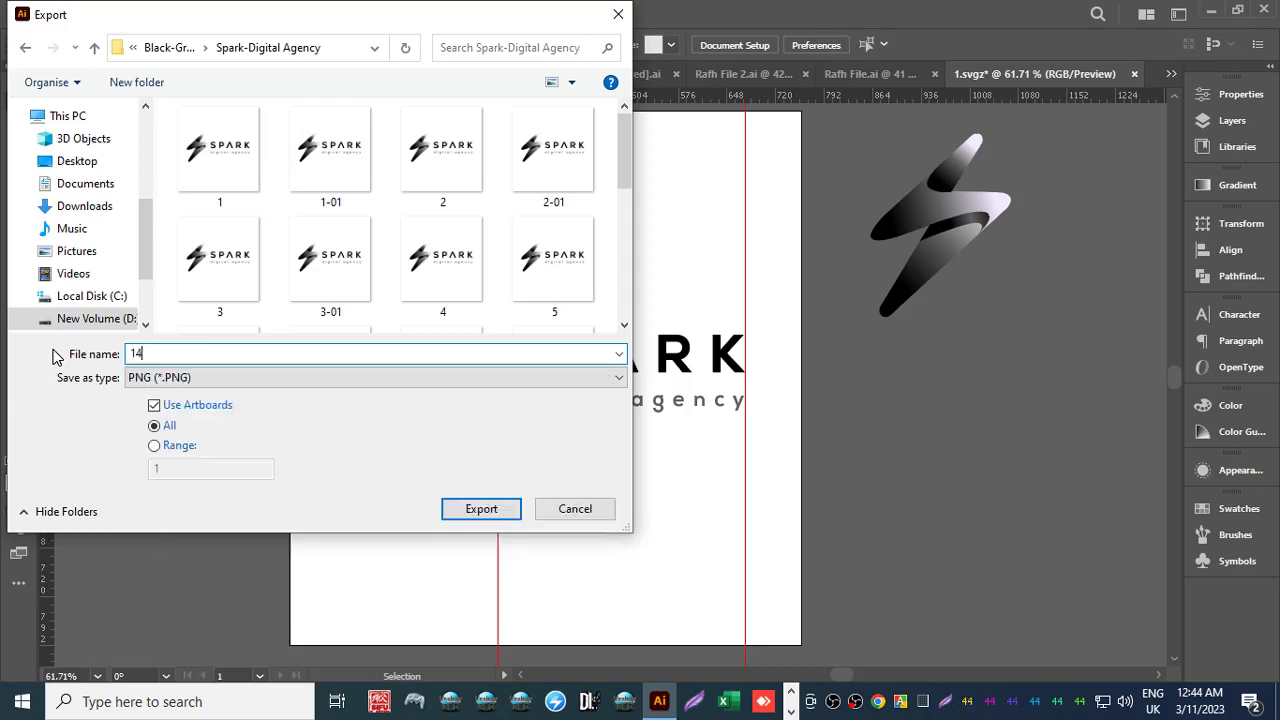
{"action": "key", "text": "Return"}
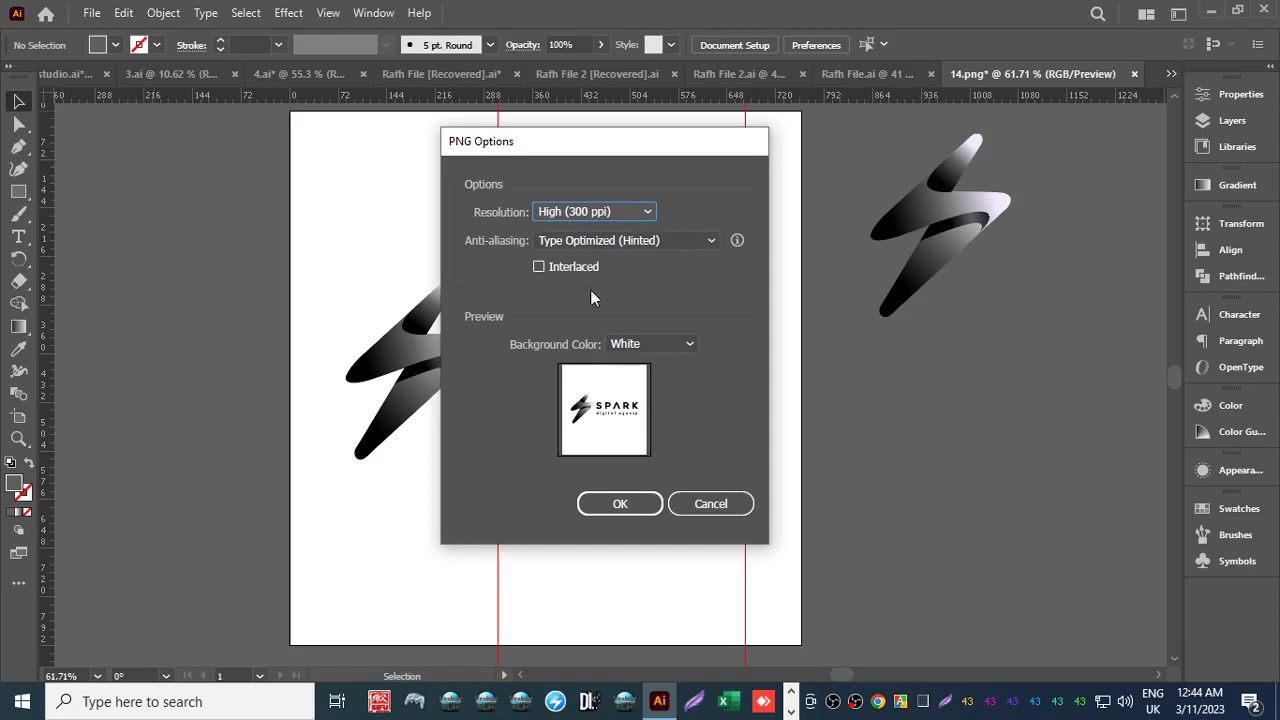
{"action": "left_click", "coordinate": [635, 504]}
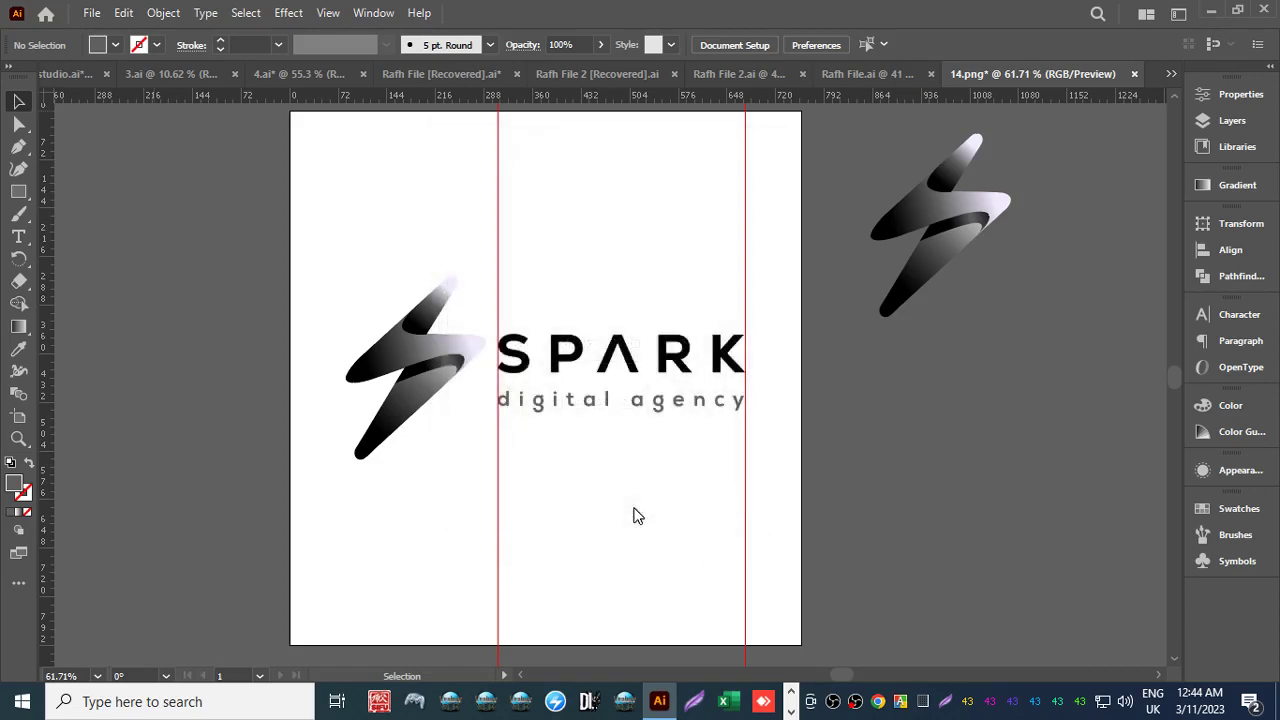
Export the artboard as a PNG named 15.
{"action": "left_click", "coordinate": [91, 13]}
{"action": "mouse_move", "coordinate": [203, 422]}
{"action": "left_click", "coordinate": [403, 439]}
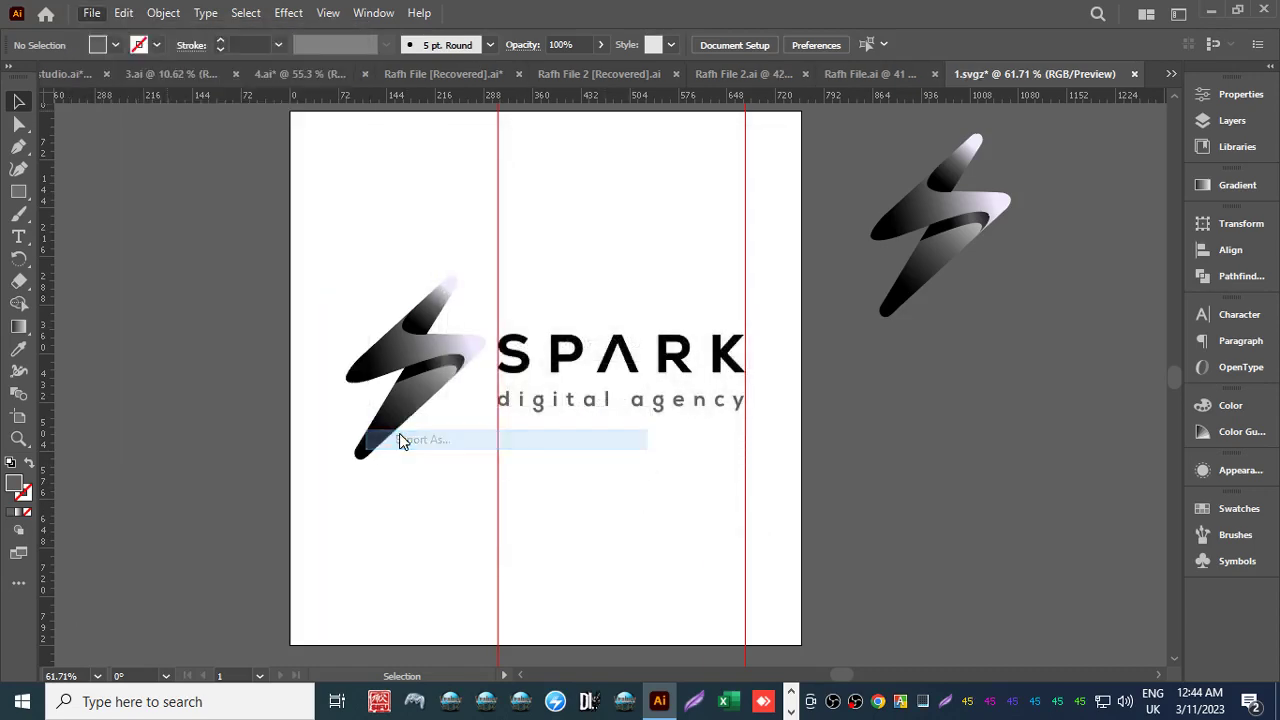
{"action": "left_click", "coordinate": [155, 406]}
{"action": "left_click", "coordinate": [135, 354]}
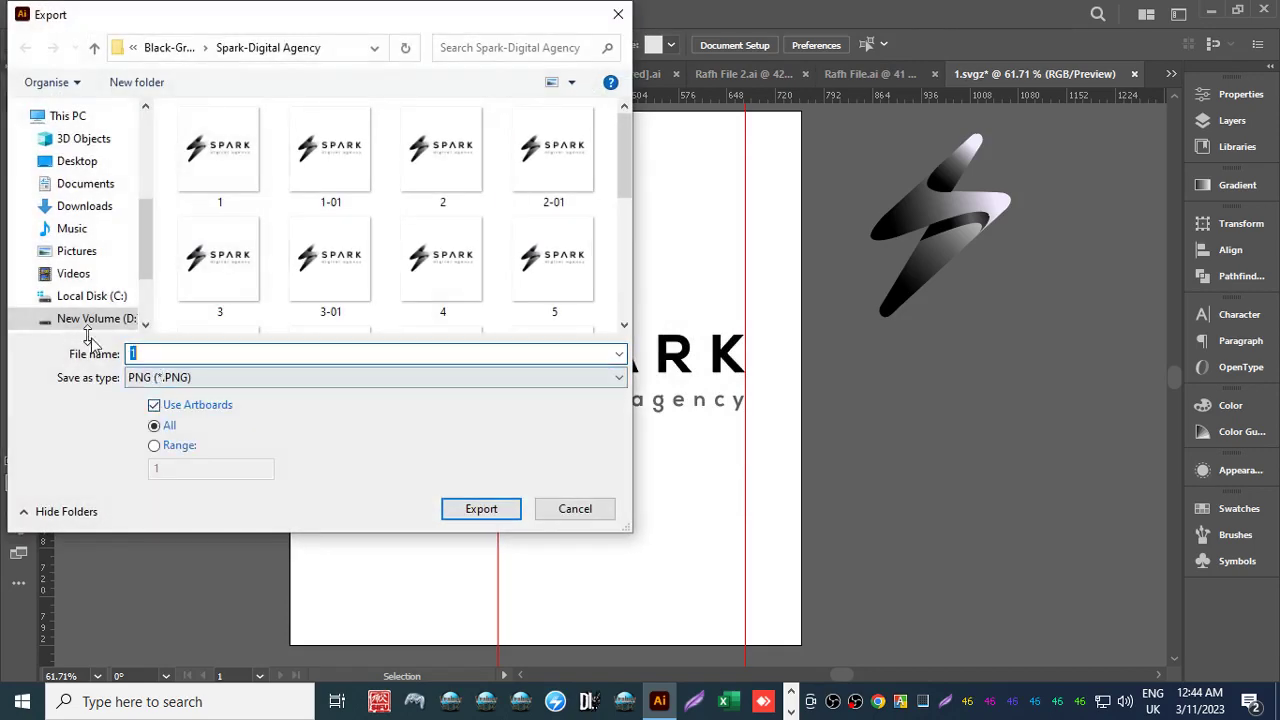
{"action": "type", "text": "15"}
{"action": "key", "text": "Return"}
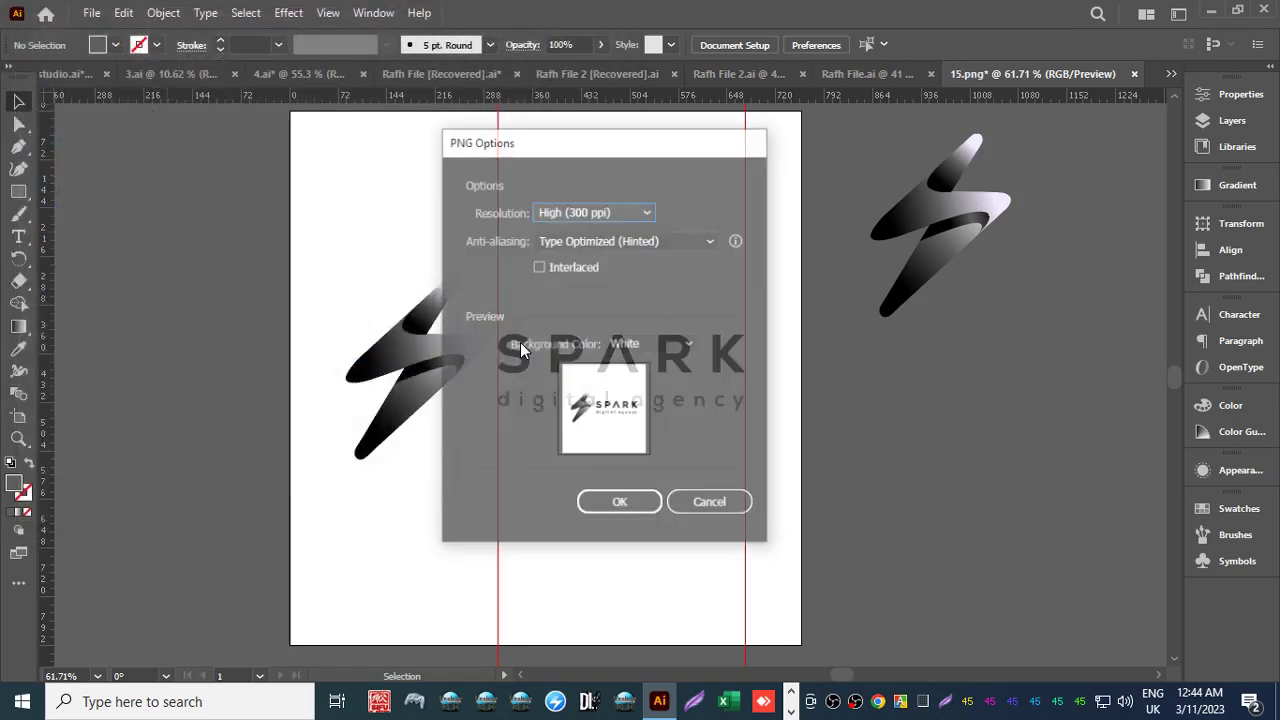
{"action": "left_click", "coordinate": [619, 504]}
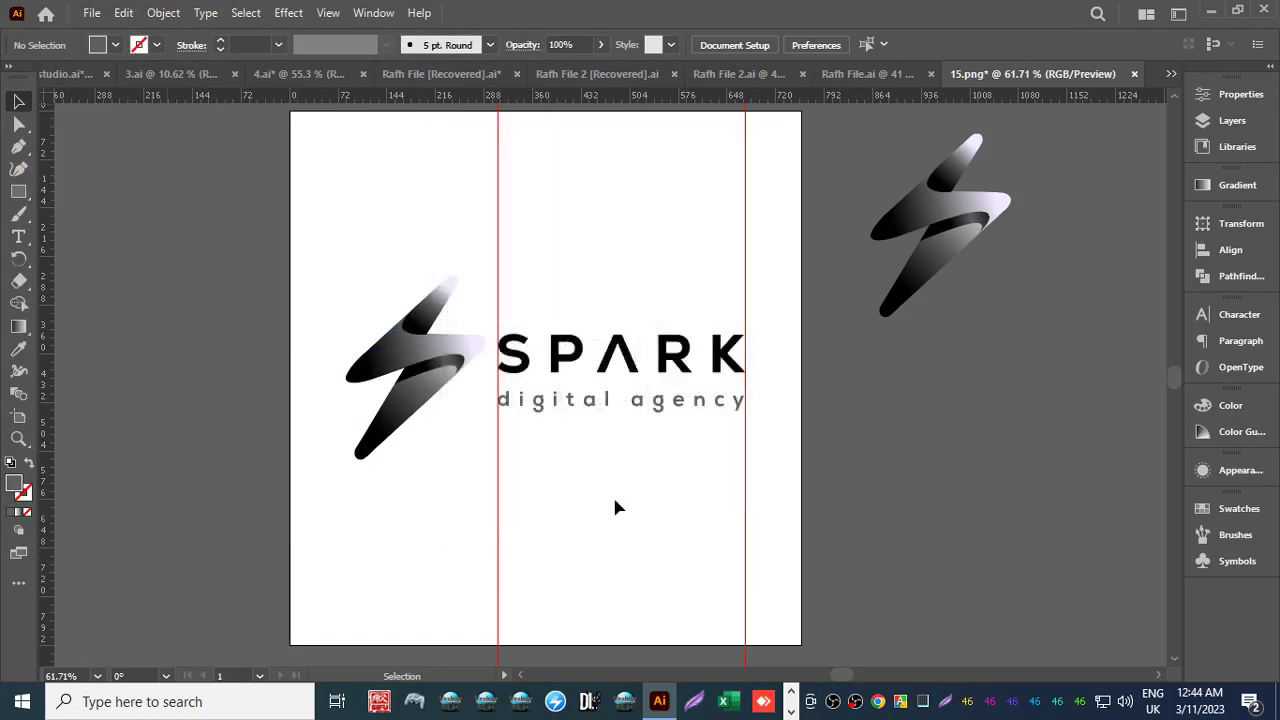
Export the artboard as PNG 16 with a transparent background colour.
{"action": "left_click", "coordinate": [91, 13]}
{"action": "mouse_move", "coordinate": [225, 420]}
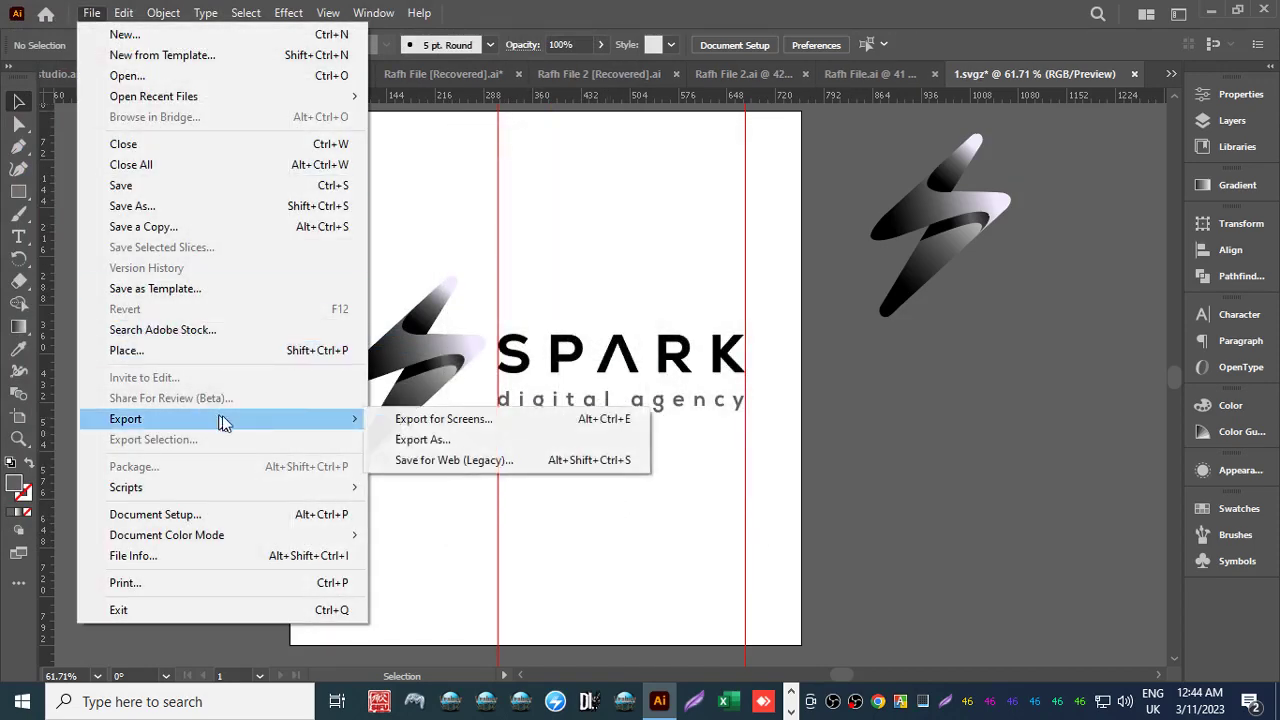
{"action": "left_click", "coordinate": [420, 437]}
{"action": "left_click", "coordinate": [155, 406]}
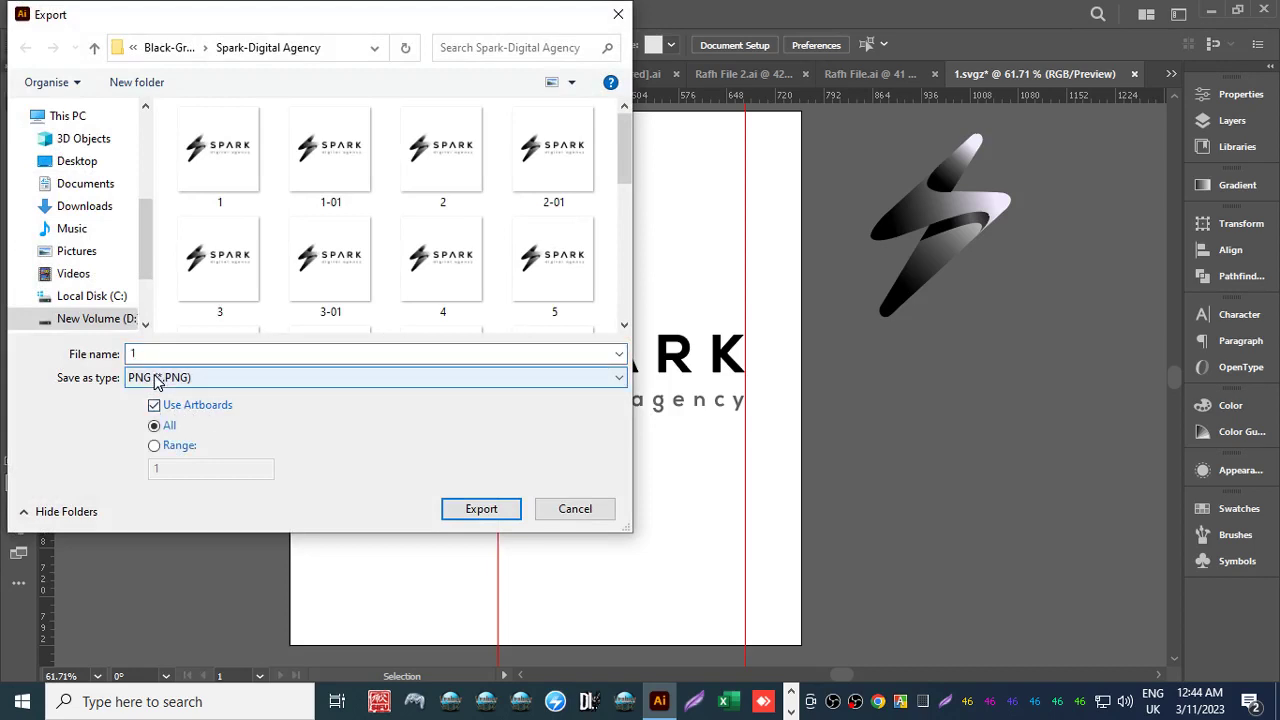
{"action": "double_click", "coordinate": [150, 355]}
{"action": "type", "text": "1"}
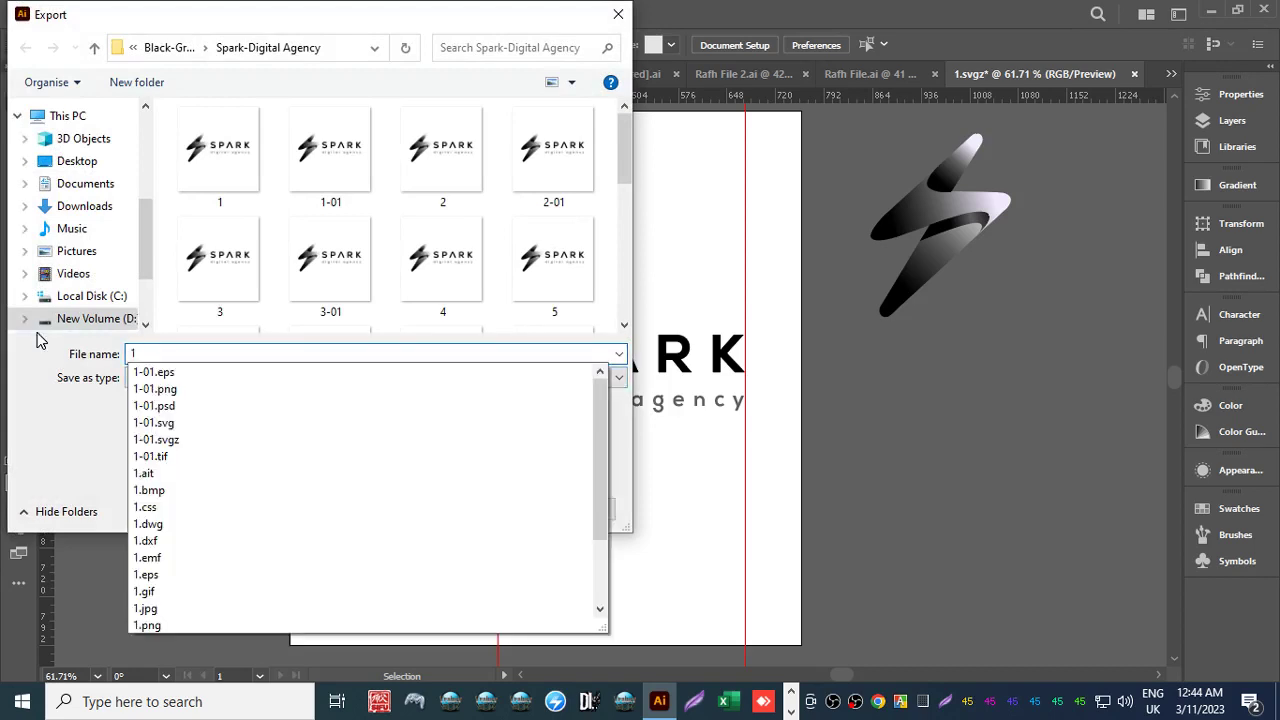
{"action": "type", "text": "5"}
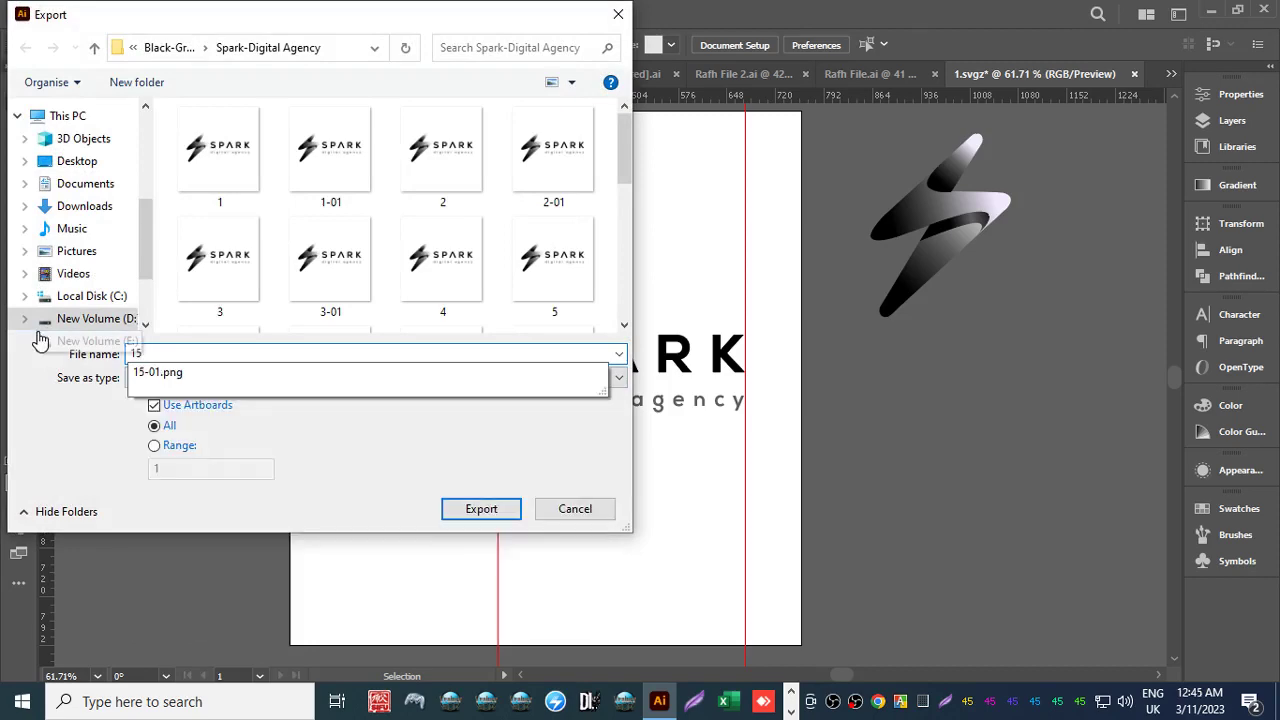
{"action": "key", "text": "BackSpace"}
{"action": "type", "text": "q"}
{"action": "key", "text": "Return"}
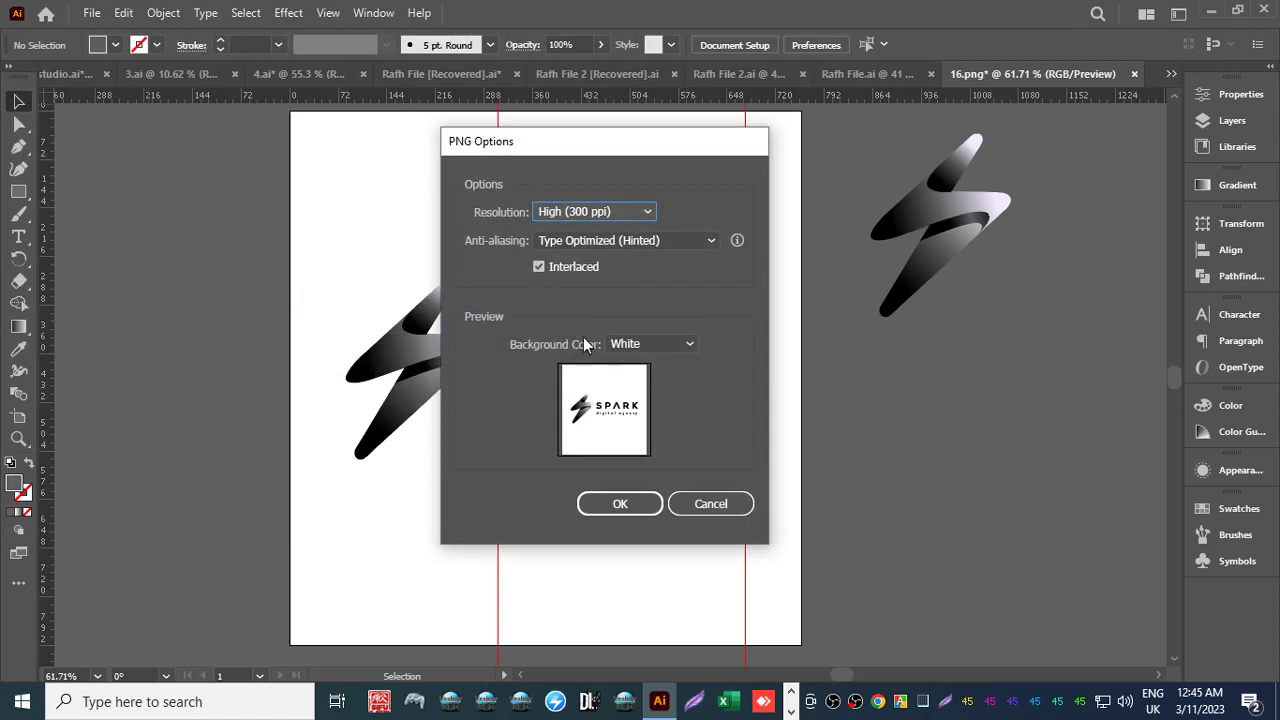
{"action": "left_click", "coordinate": [635, 341]}
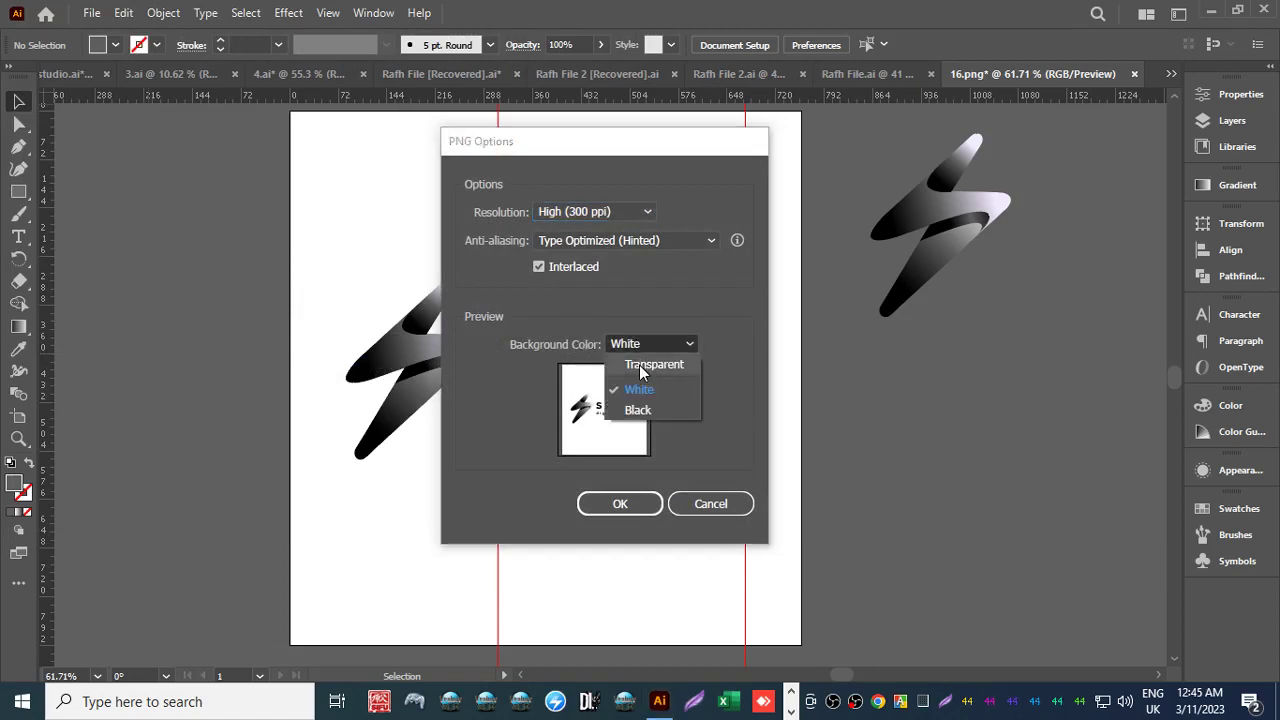
{"action": "left_click", "coordinate": [641, 368]}
{"action": "left_click", "coordinate": [619, 503]}
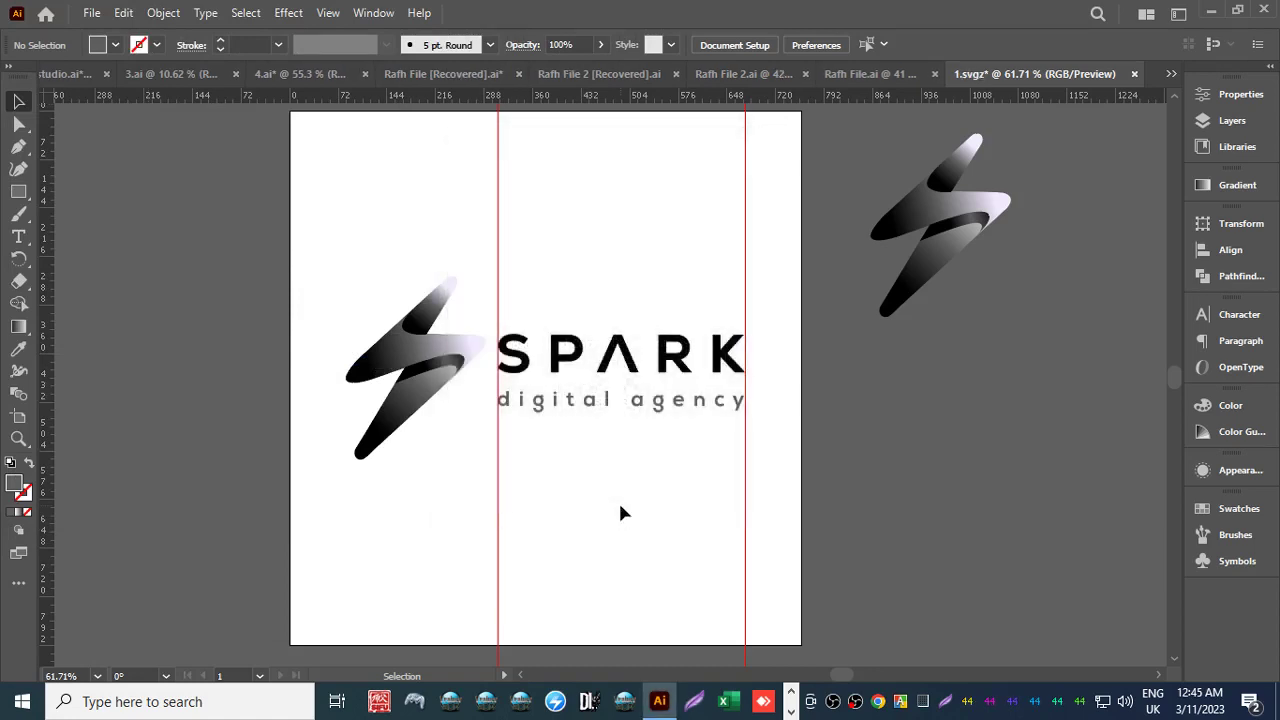
Export the artboard as PNG 17, changing the interlace option in PNG Options.
{"action": "left_click", "coordinate": [91, 13]}
{"action": "mouse_move", "coordinate": [349, 418]}
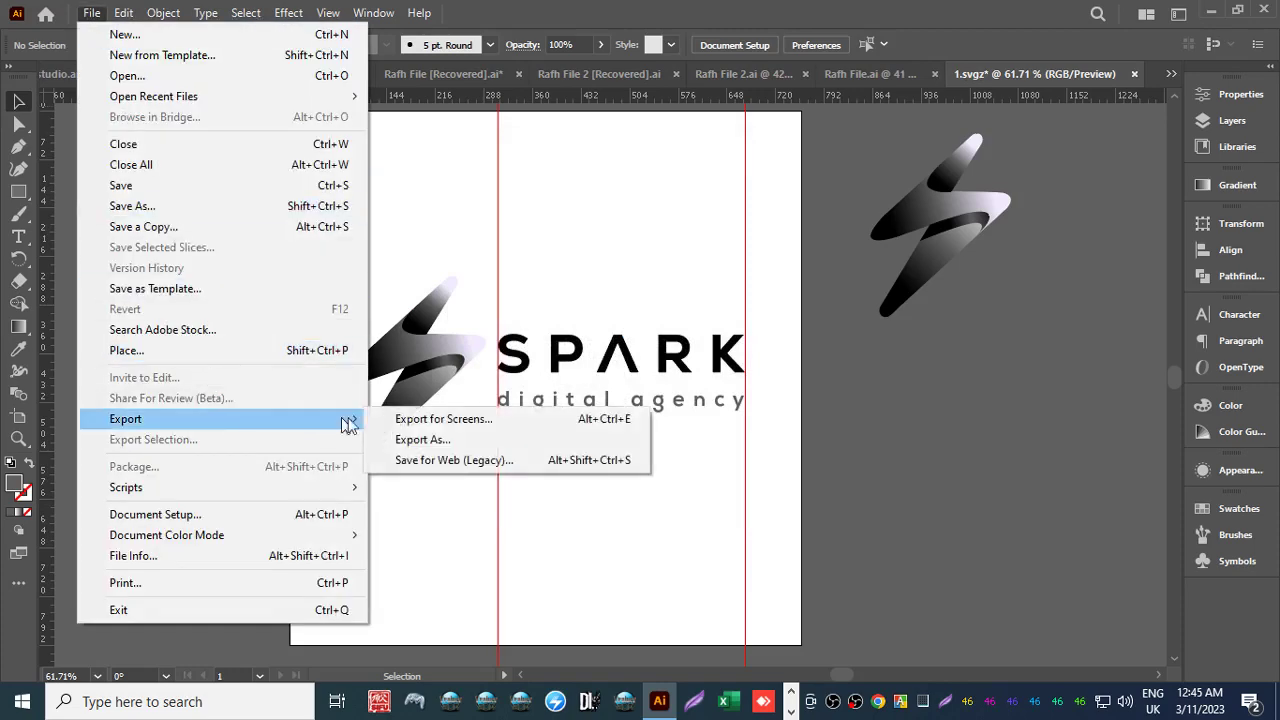
{"action": "left_click", "coordinate": [425, 440]}
{"action": "left_click", "coordinate": [165, 378]}
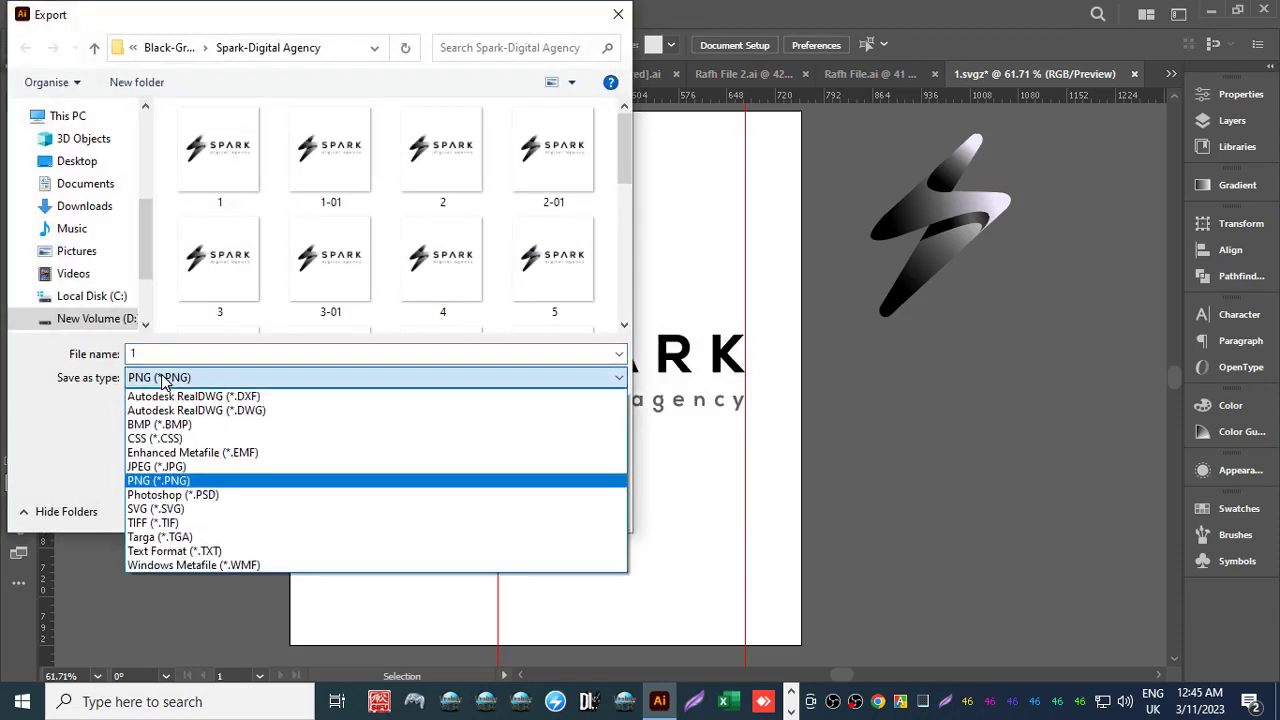
{"action": "left_click", "coordinate": [163, 381]}
{"action": "left_click", "coordinate": [154, 405]}
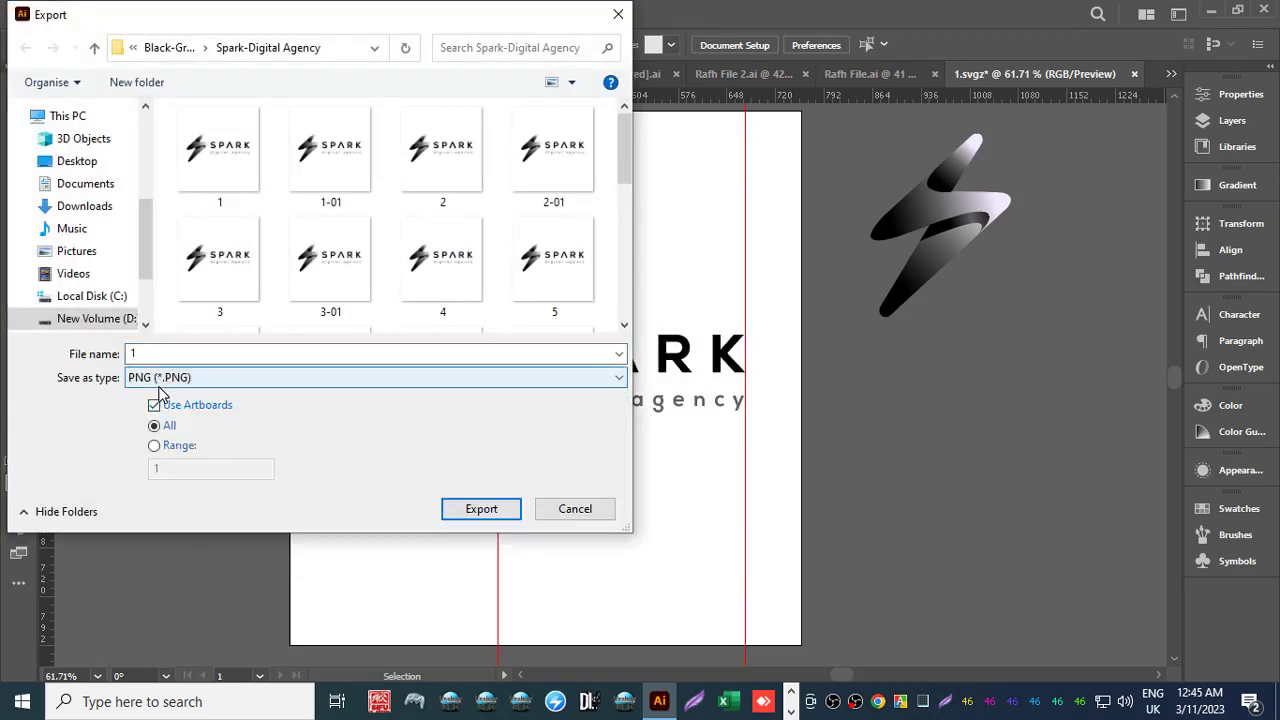
{"action": "type", "text": "17"}
{"action": "key", "text": "Return"}
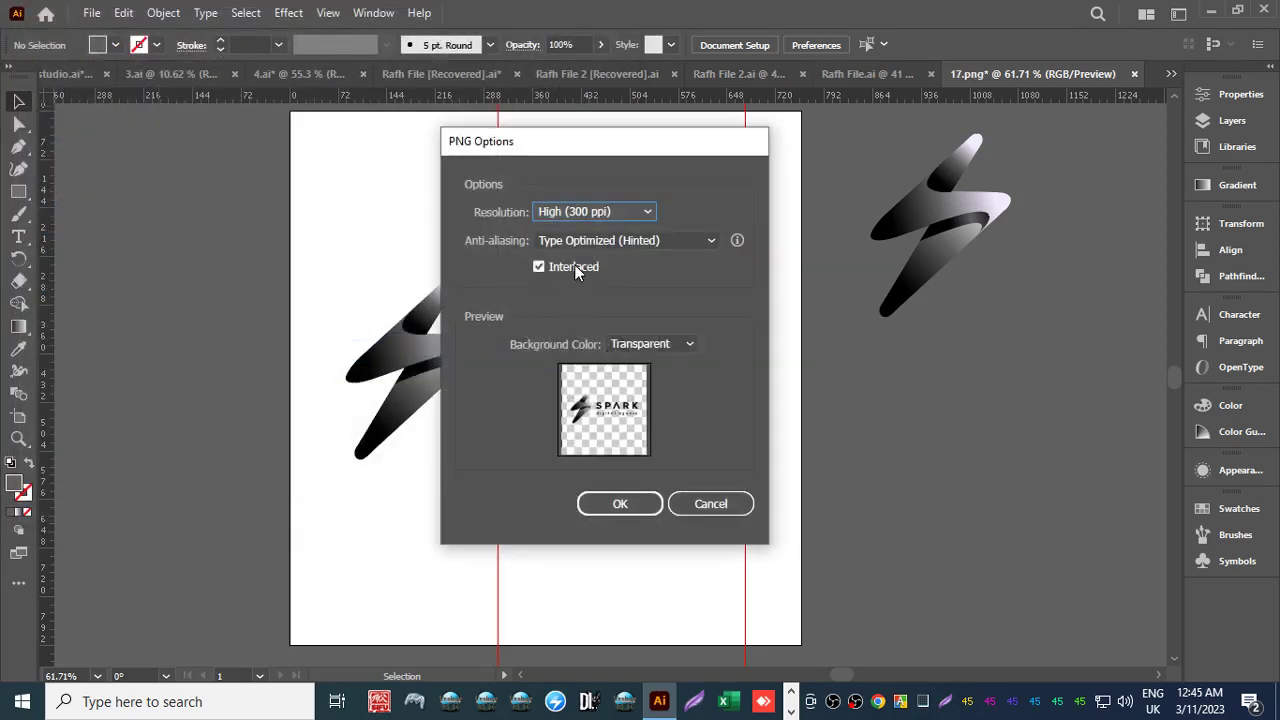
{"action": "left_click", "coordinate": [574, 264]}
{"action": "left_click", "coordinate": [620, 504]}
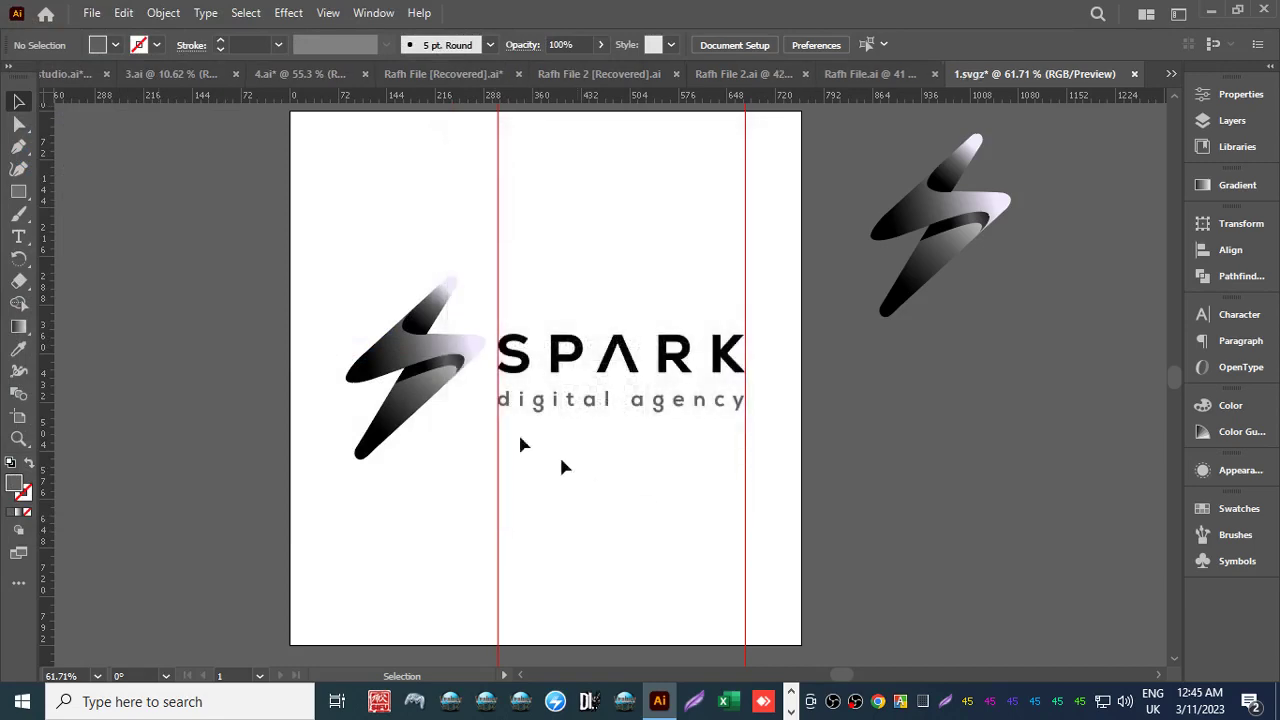
{"action": "left_click", "coordinate": [91, 12]}
Export the artboard as Photoshop (*.PSD) file 2 with Use Artboards and RGB colour model.
{"action": "mouse_move", "coordinate": [221, 427]}
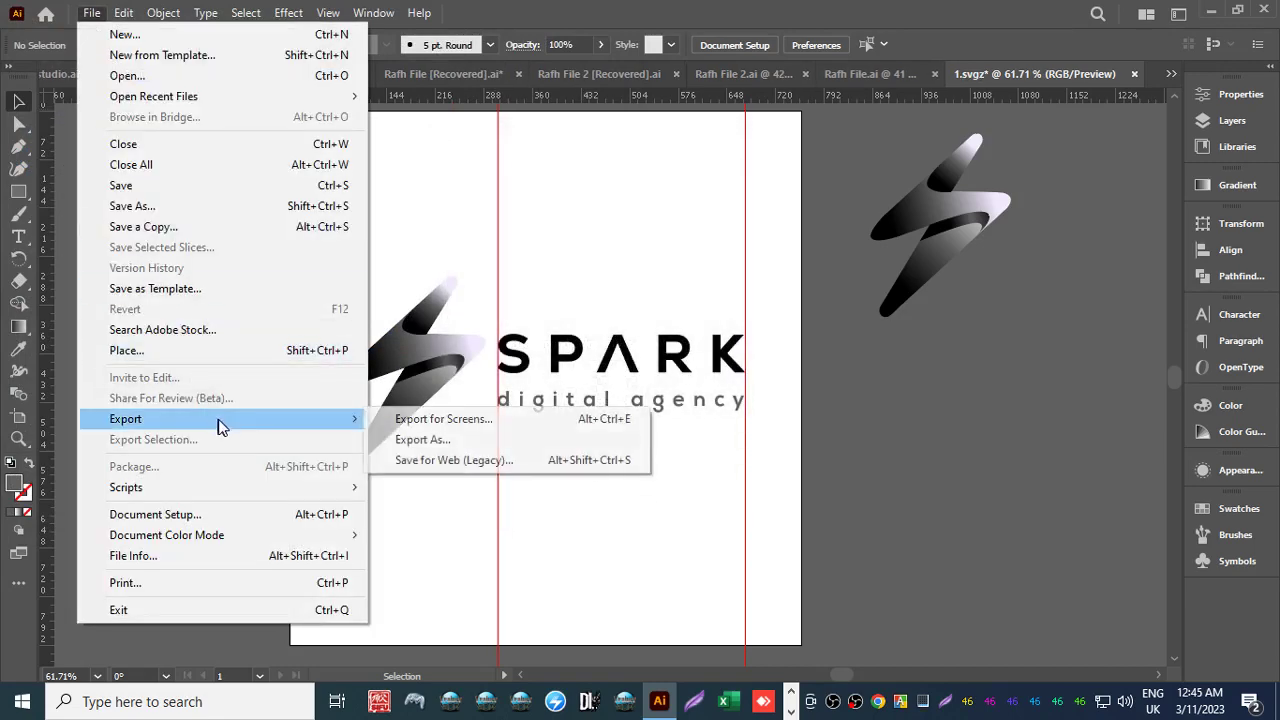
{"action": "left_click", "coordinate": [422, 439]}
{"action": "left_click", "coordinate": [177, 377]}
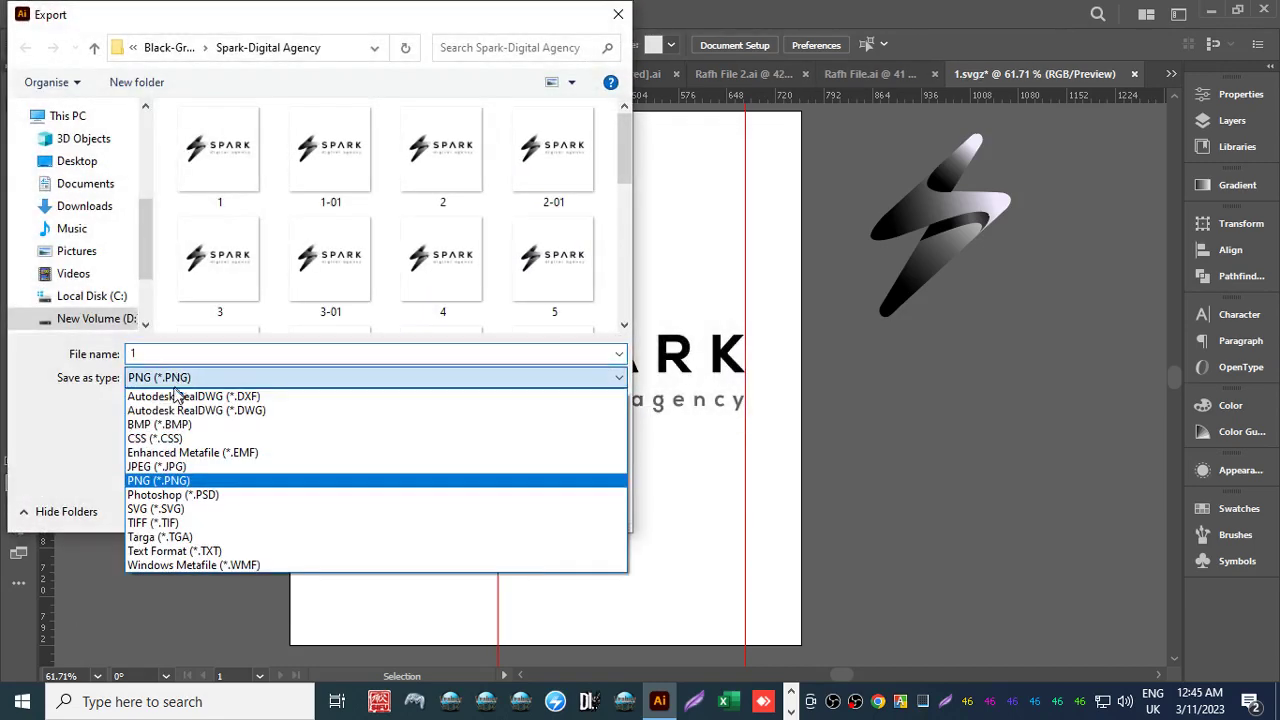
{"action": "left_click", "coordinate": [170, 494]}
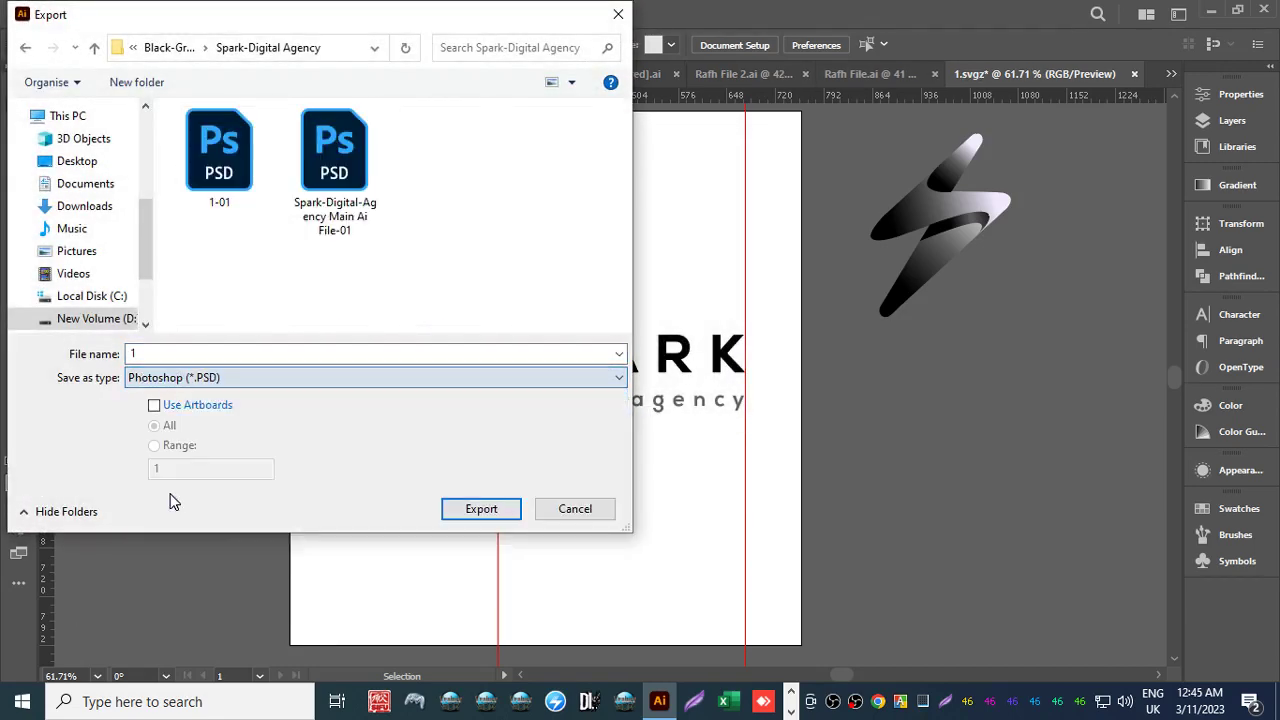
{"action": "left_click", "coordinate": [155, 407]}
{"action": "double_click", "coordinate": [157, 358]}
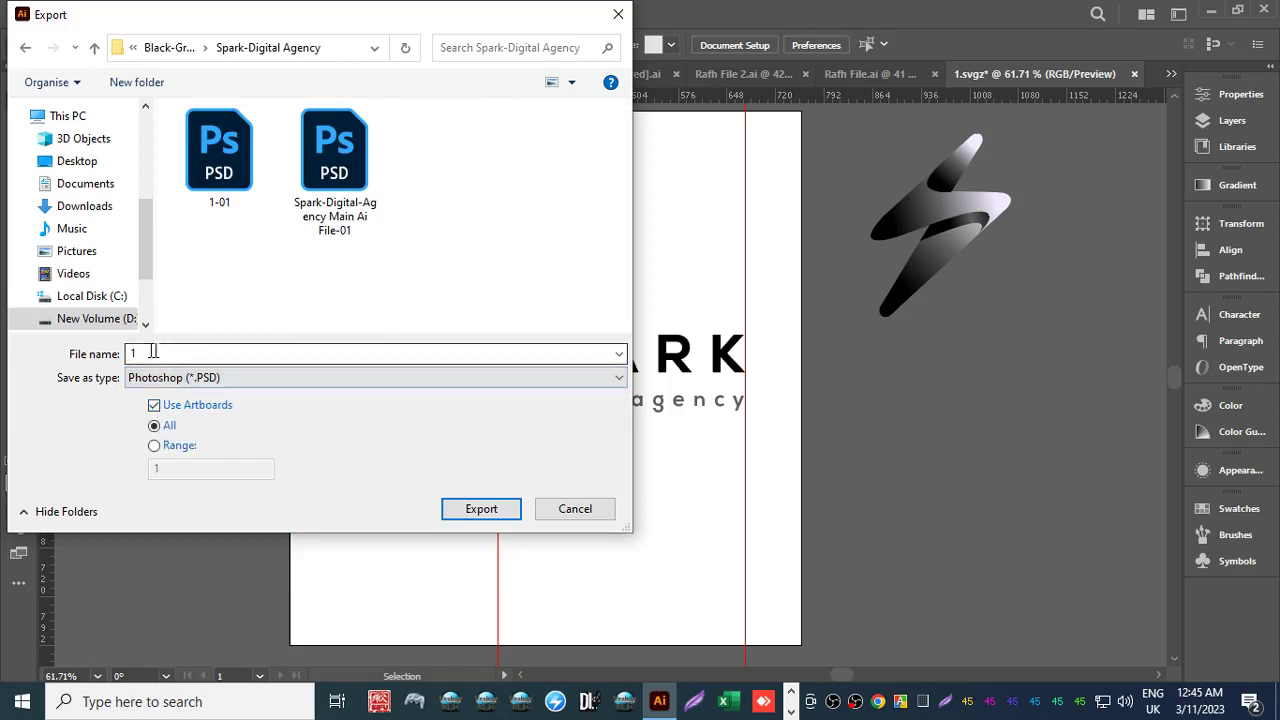
{"action": "type", "text": "2"}
{"action": "key", "text": "Return"}
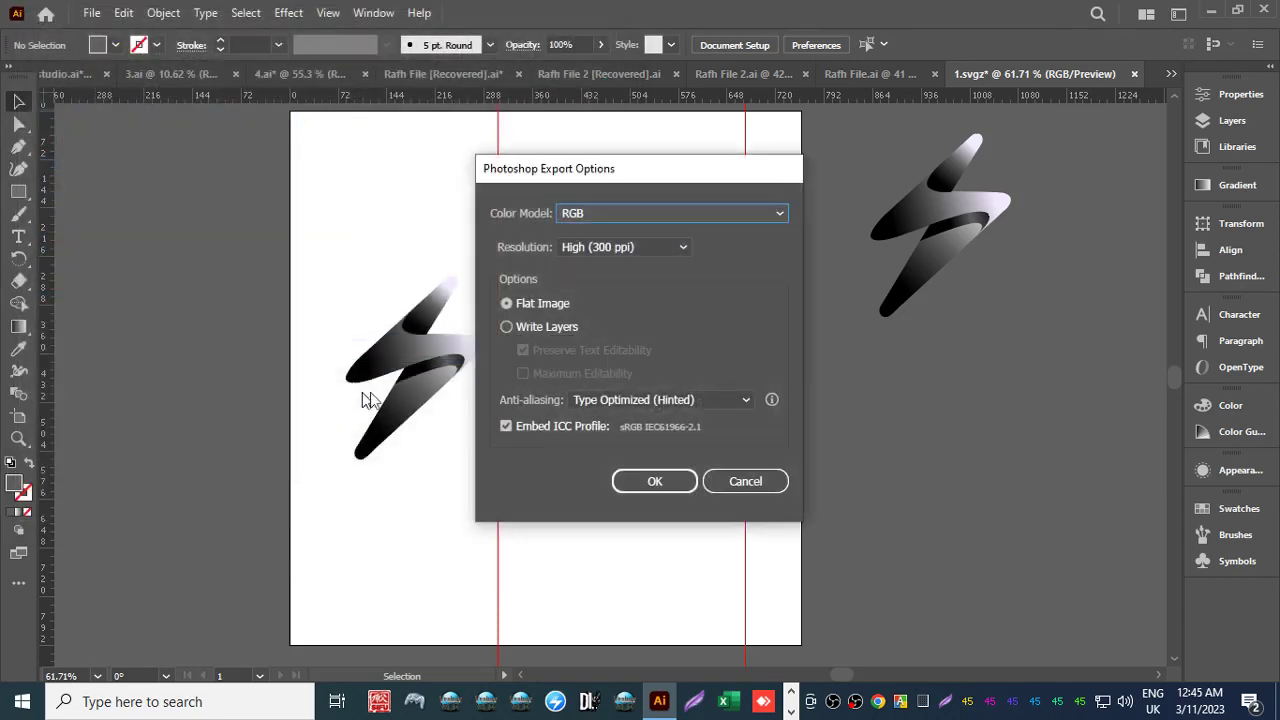
{"action": "left_click", "coordinate": [609, 213]}
{"action": "left_click", "coordinate": [609, 213]}
{"action": "left_click", "coordinate": [650, 482]}
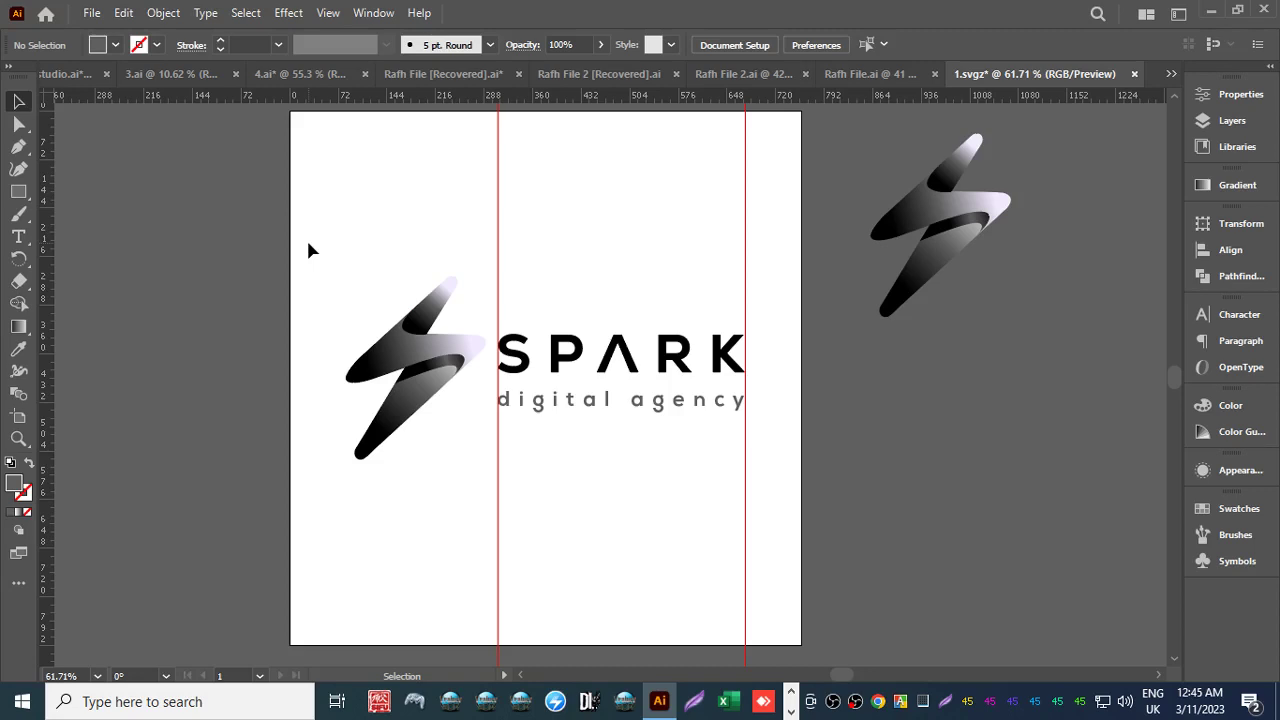
Switch to the Meet call, then open Spark-Digital Agency from the Black-Gray-White Explorer window.
{"action": "key", "text": "alt+Tab"}
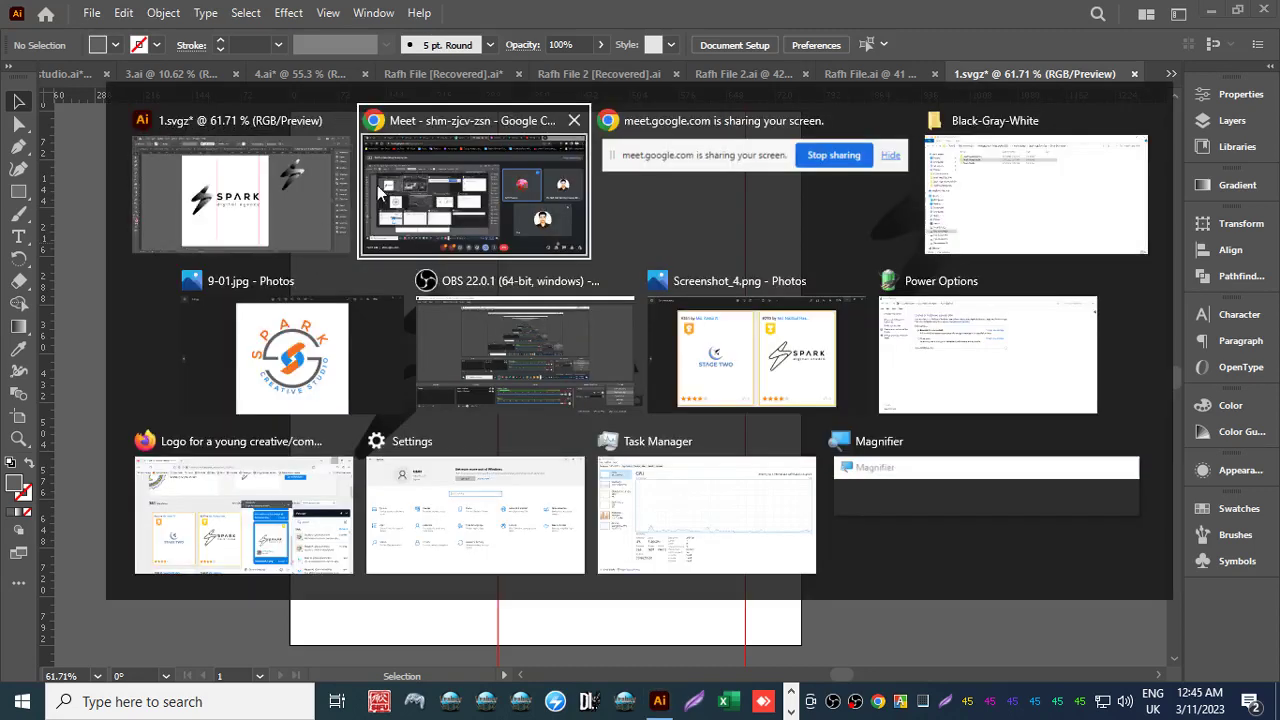
{"action": "left_click", "coordinate": [437, 192]}
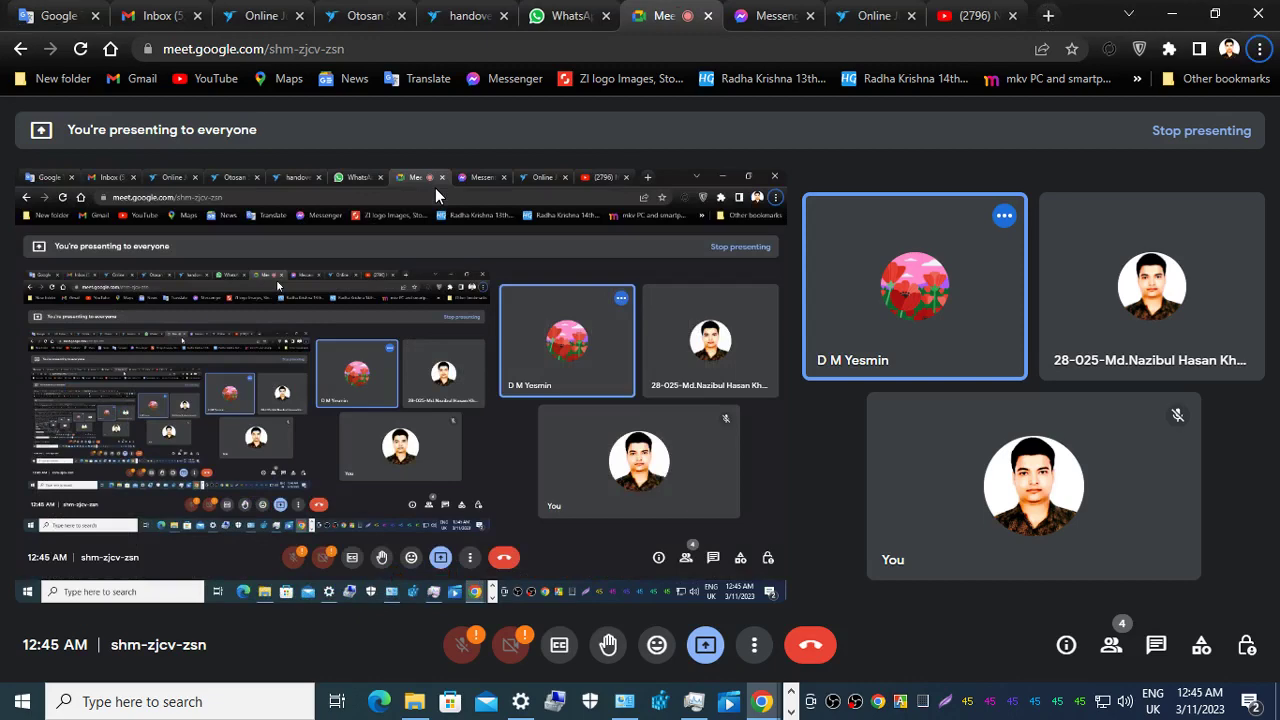
{"action": "mouse_move", "coordinate": [414, 701]}
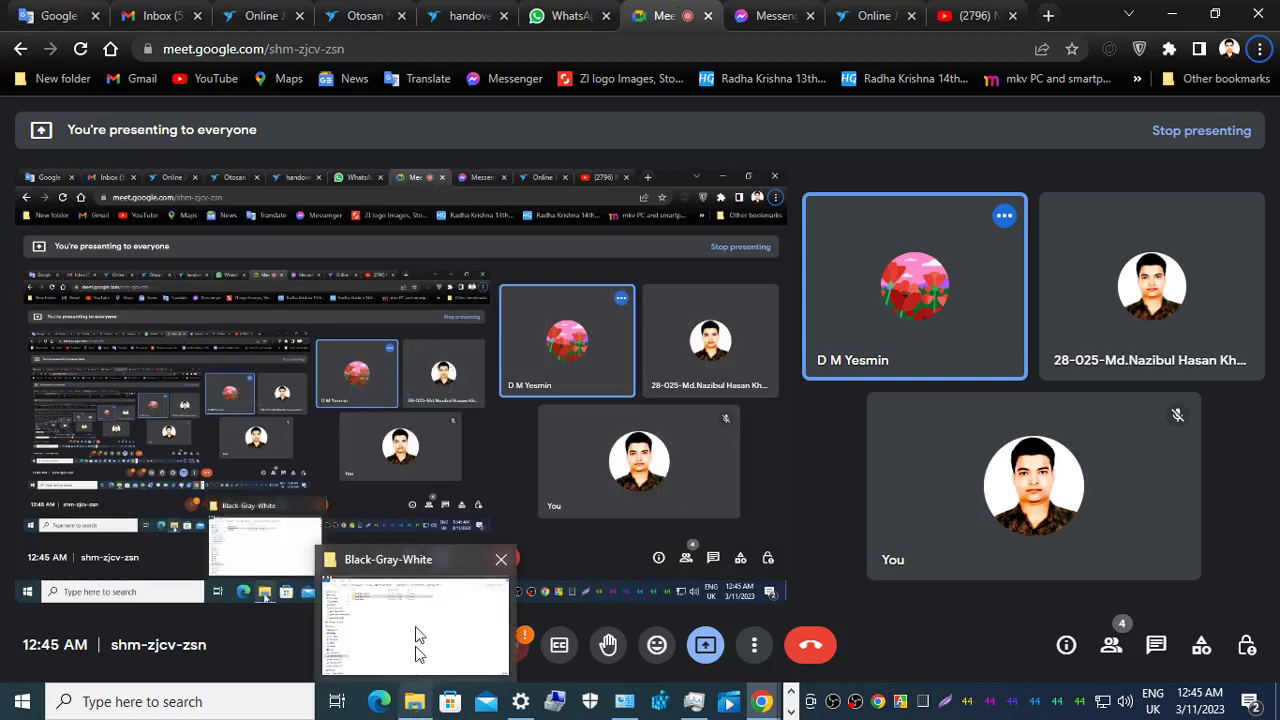
{"action": "left_click", "coordinate": [418, 636]}
{"action": "double_click", "coordinate": [268, 121]}
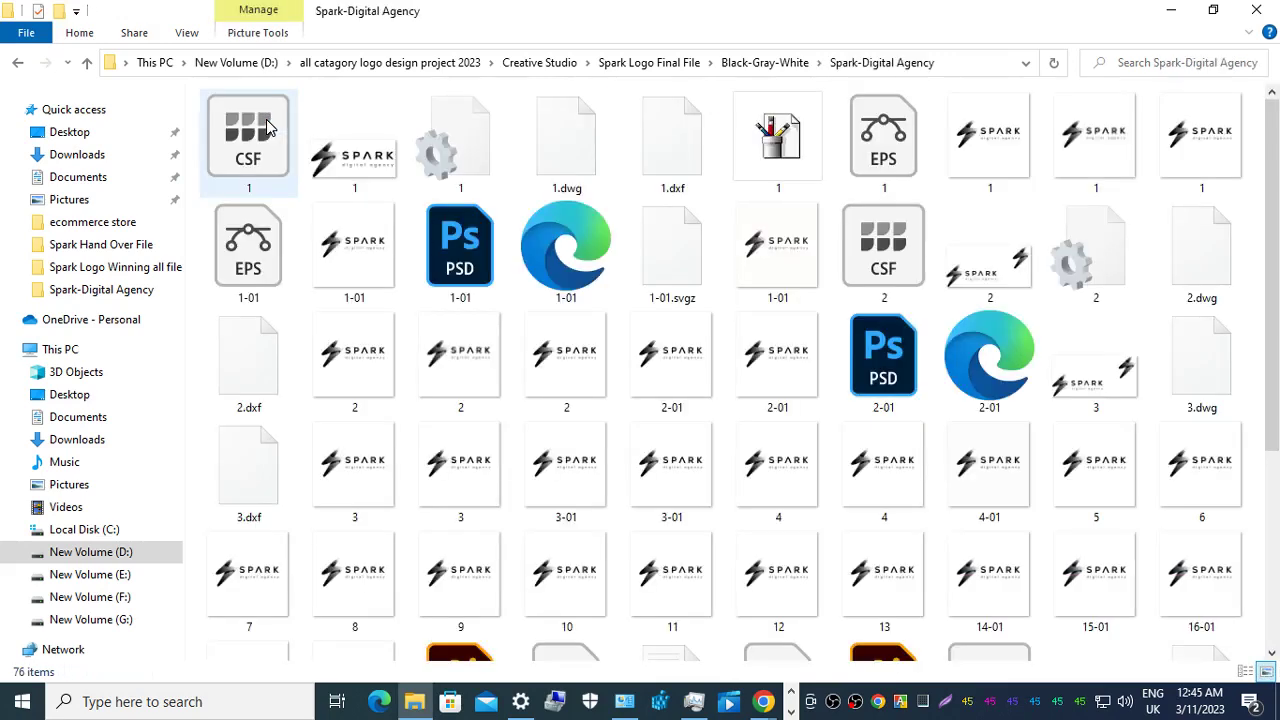
Reopen Spark-Digital Agency and scroll through the exported logo files.
{"action": "left_click", "coordinate": [17, 66]}
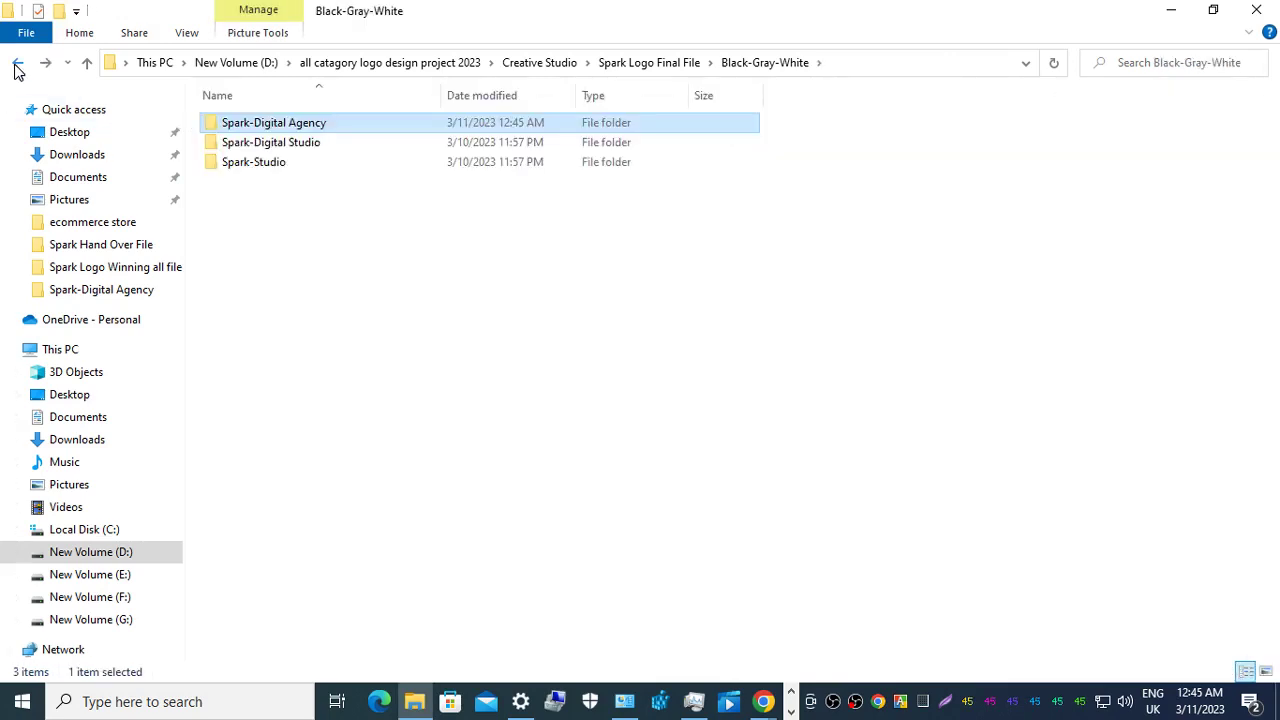
{"action": "double_click", "coordinate": [238, 128]}
{"action": "left_click_drag", "start_coordinate": [1273, 210], "coordinate": [1276, 456]}
{"action": "scroll", "coordinate": [800, 300], "scroll_direction": "up", "scroll_amount": 4}
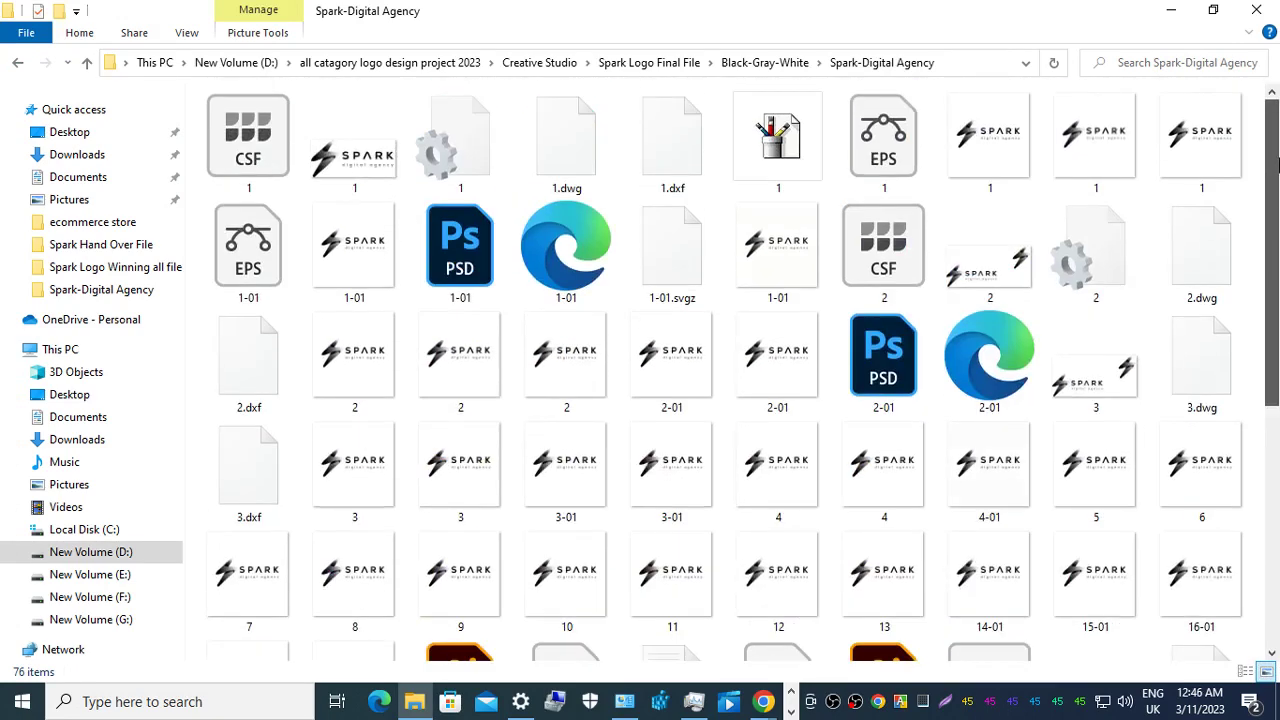
Check the empty Spark-Digital Studio folder, return to Agency, minimise Explorer and switch to Illustrator.
{"action": "left_click", "coordinate": [16, 62]}
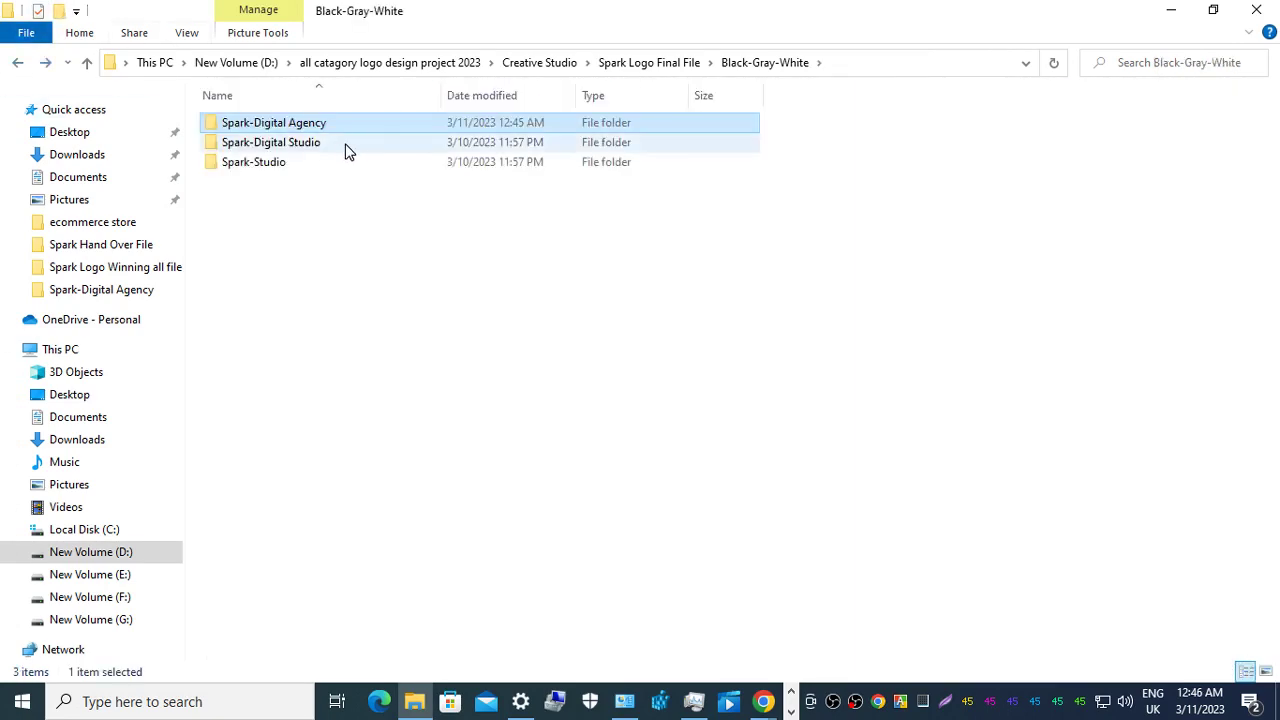
{"action": "double_click", "coordinate": [346, 143]}
{"action": "left_click", "coordinate": [16, 62]}
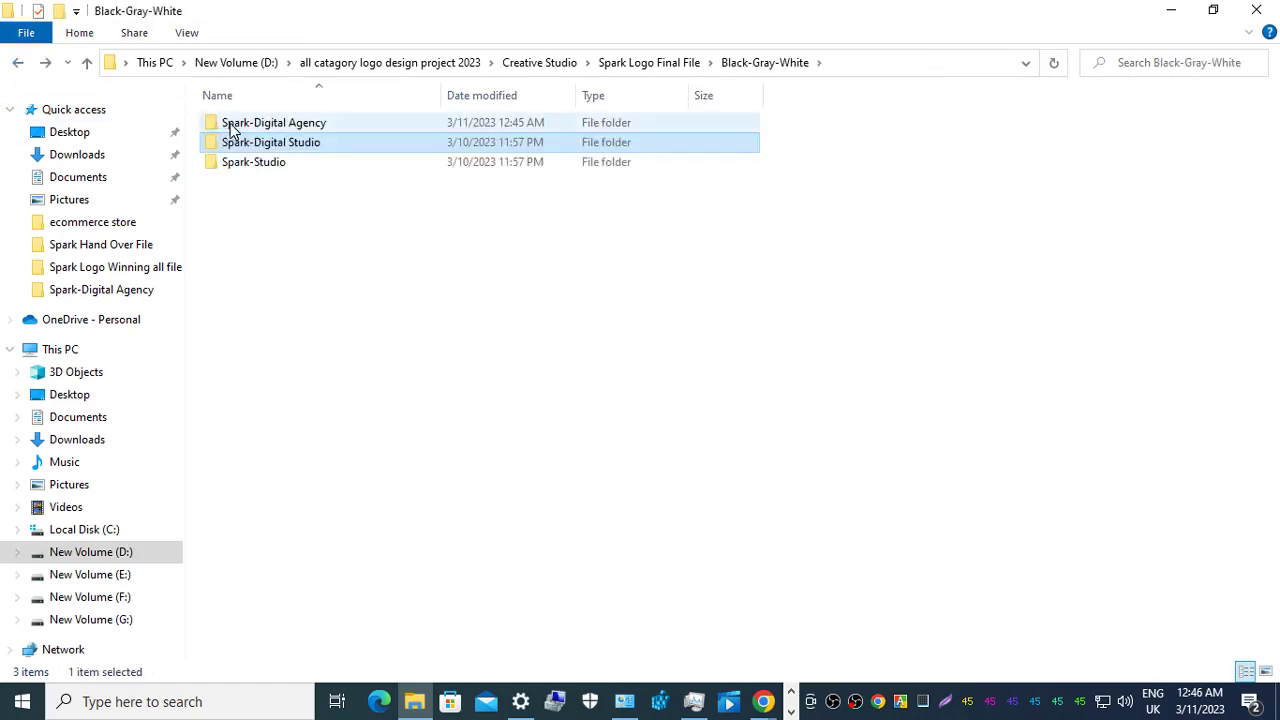
{"action": "double_click", "coordinate": [232, 126]}
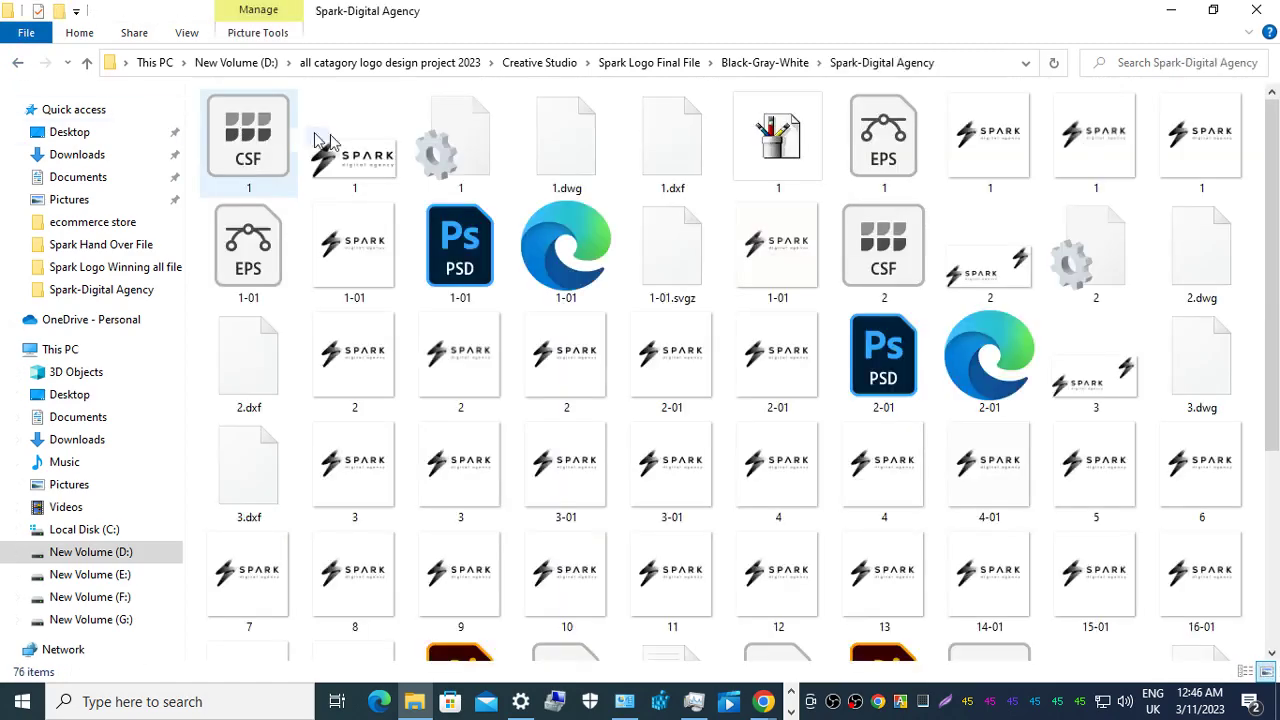
{"action": "left_click", "coordinate": [1172, 11]}
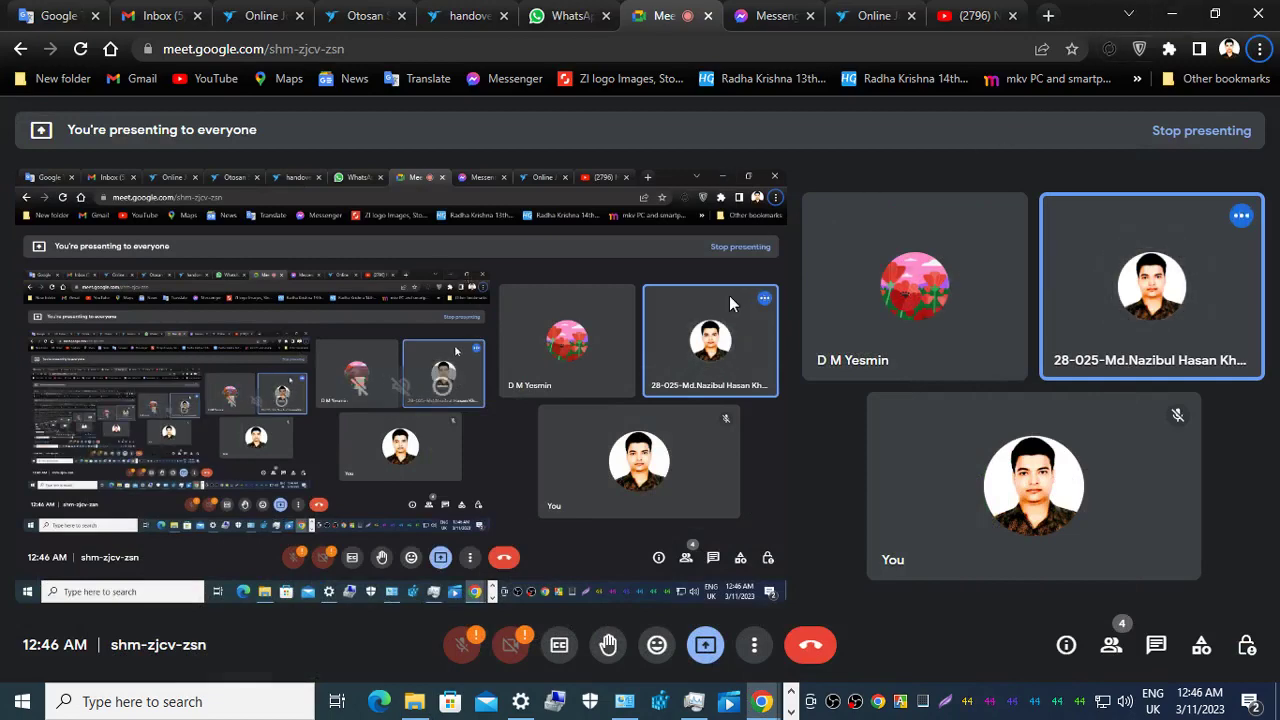
{"action": "key", "text": "alt+Tab"}
{"action": "key", "text": "alt+Tab"}
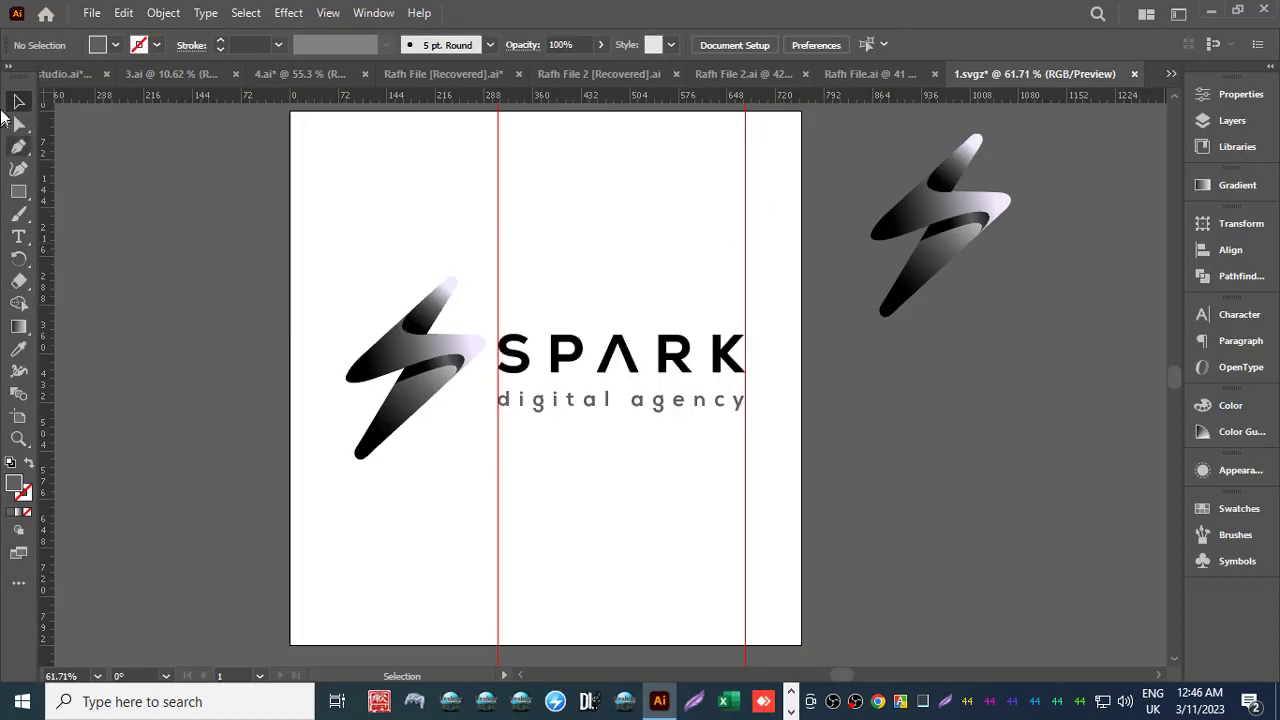
Export the logo artboards as an RGB Photoshop PSD named 3.
{"action": "left_click", "coordinate": [89, 13]}
{"action": "mouse_move", "coordinate": [300, 419]}
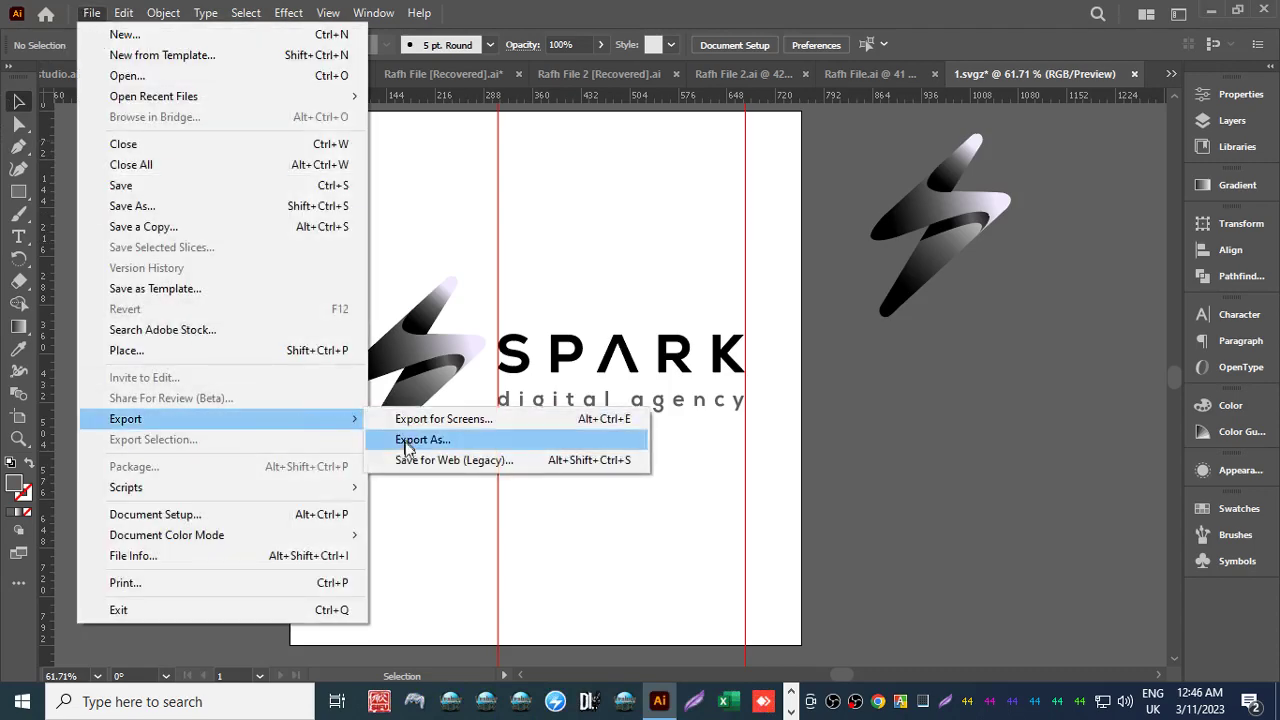
{"action": "left_click", "coordinate": [407, 442]}
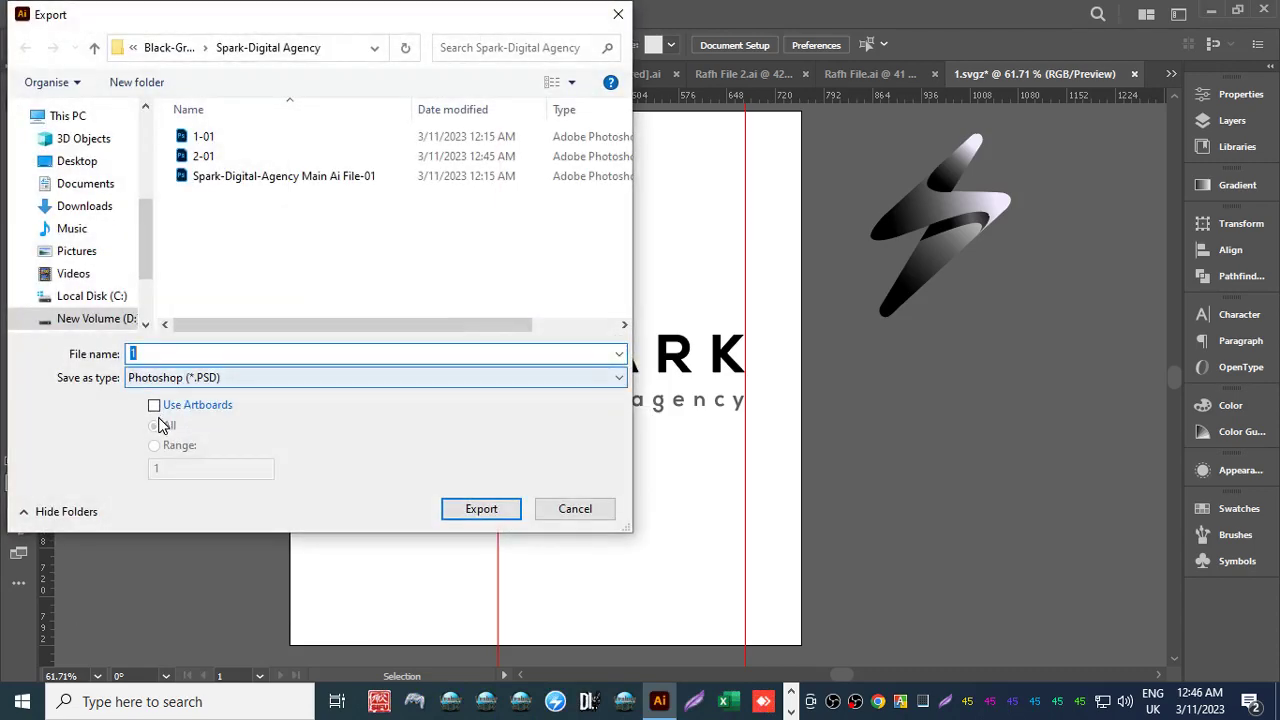
{"action": "left_click", "coordinate": [154, 405]}
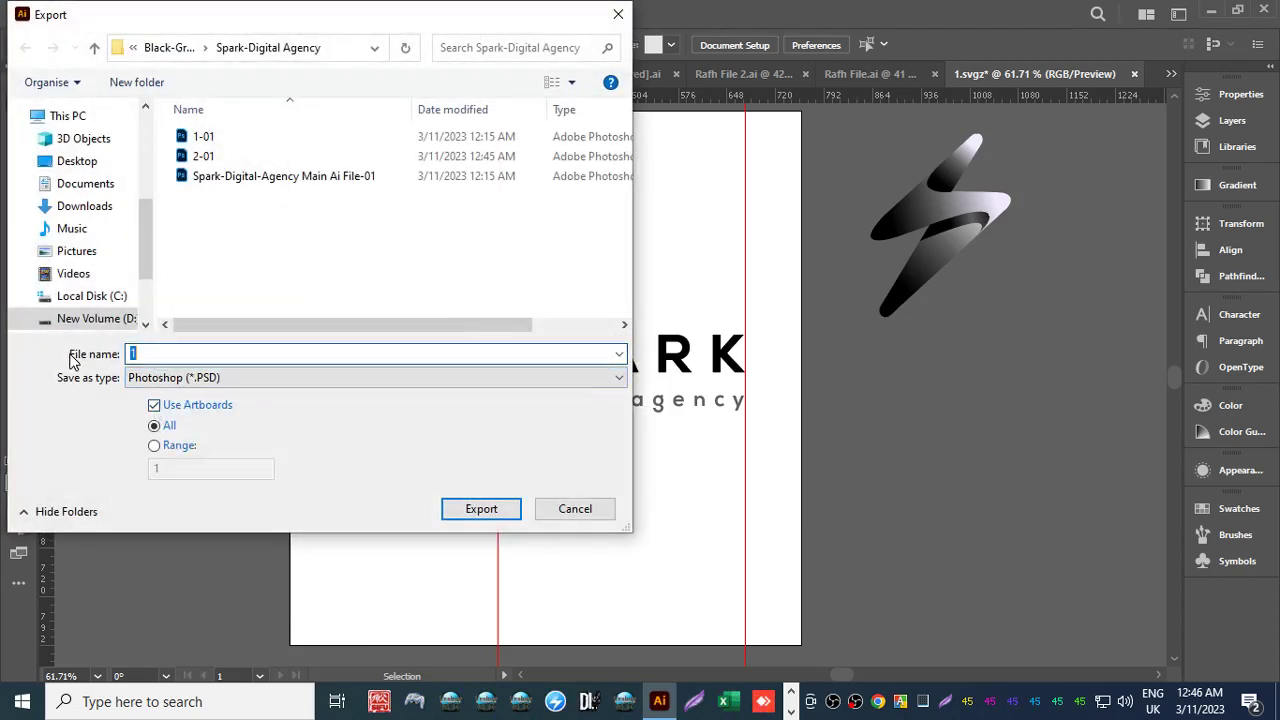
{"action": "type", "text": "3"}
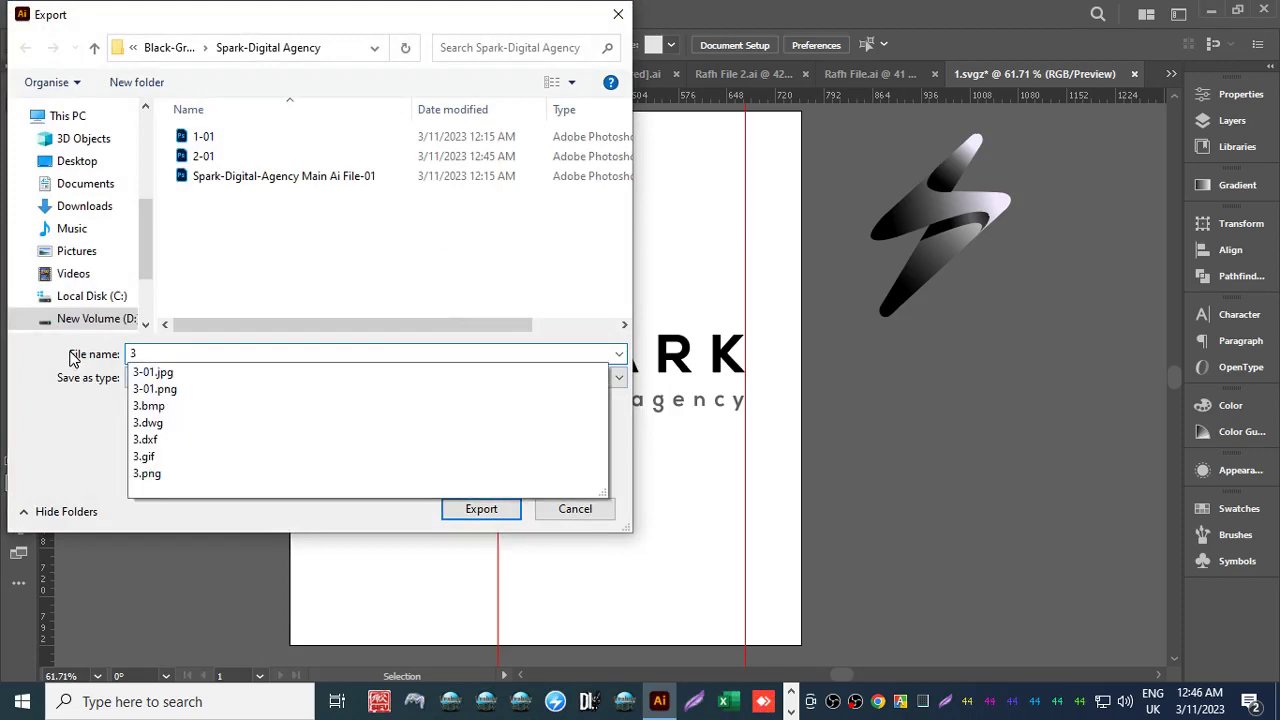
{"action": "key", "text": "Return"}
{"action": "left_click", "coordinate": [649, 218]}
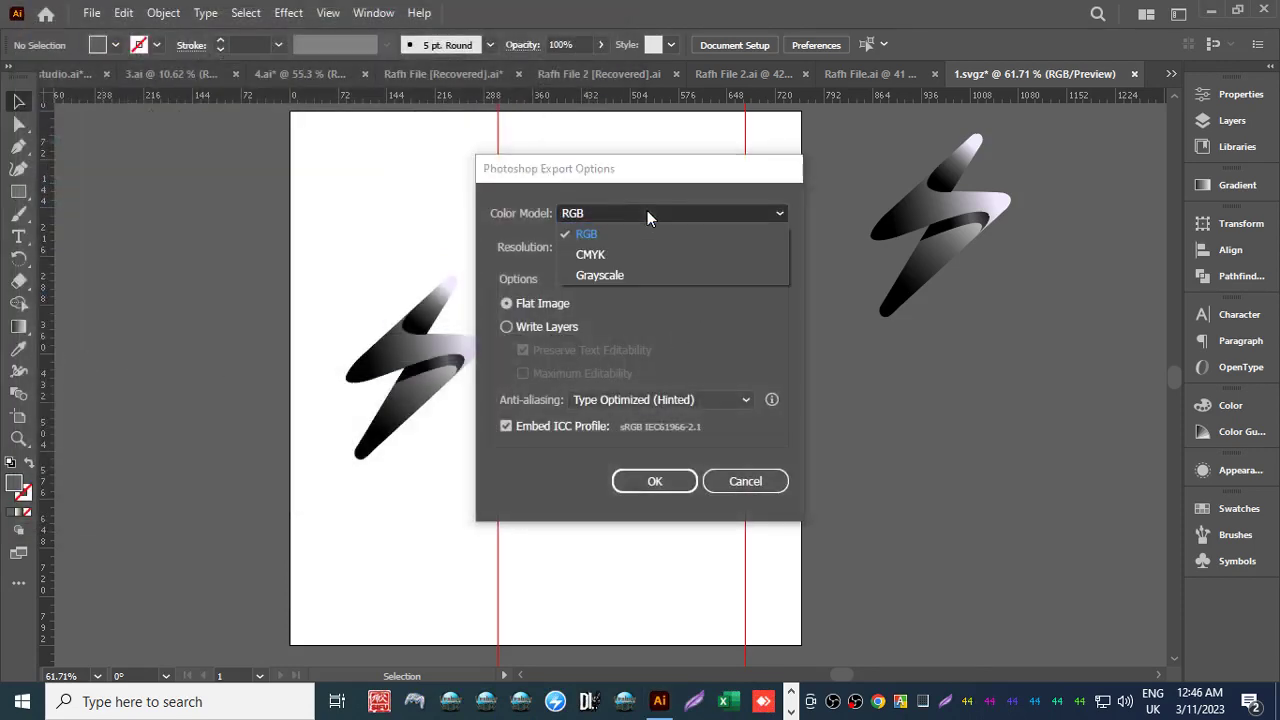
{"action": "left_click", "coordinate": [598, 212]}
{"action": "left_click", "coordinate": [650, 482]}
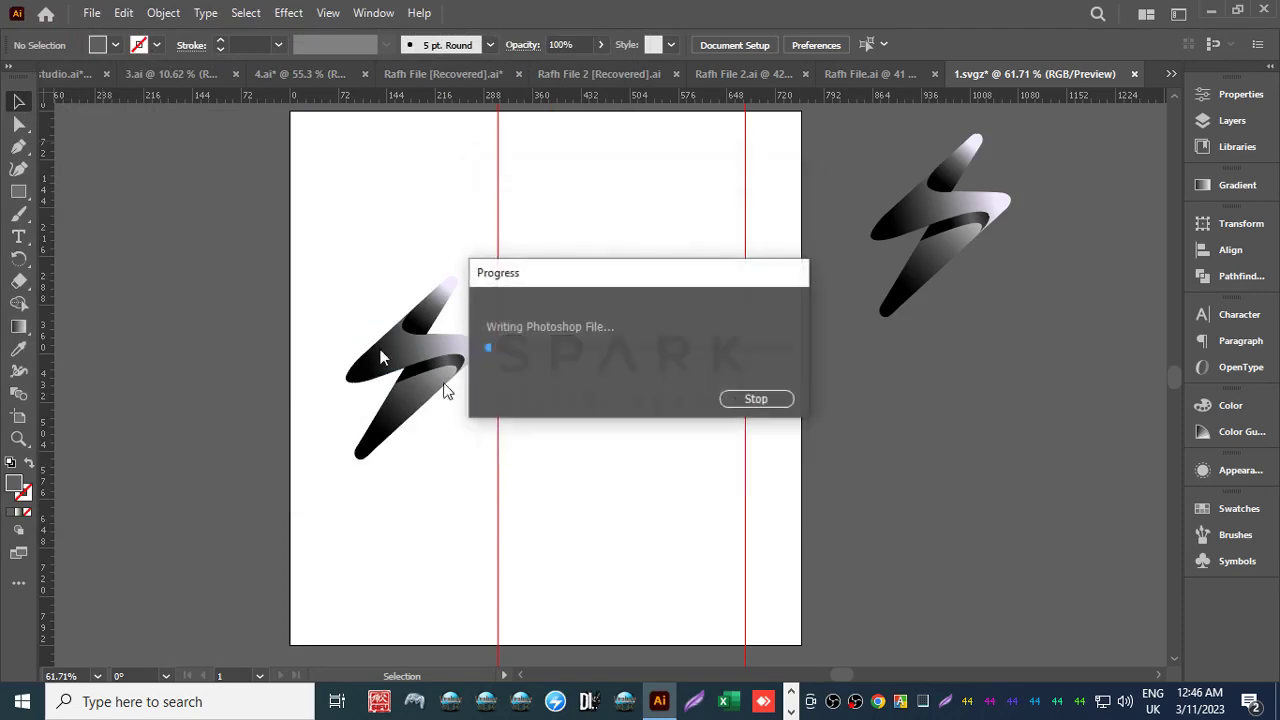
Export the logo artboards again as a Photoshop PSD named 4, choosing CMYK colour.
{"action": "left_click", "coordinate": [94, 11]}
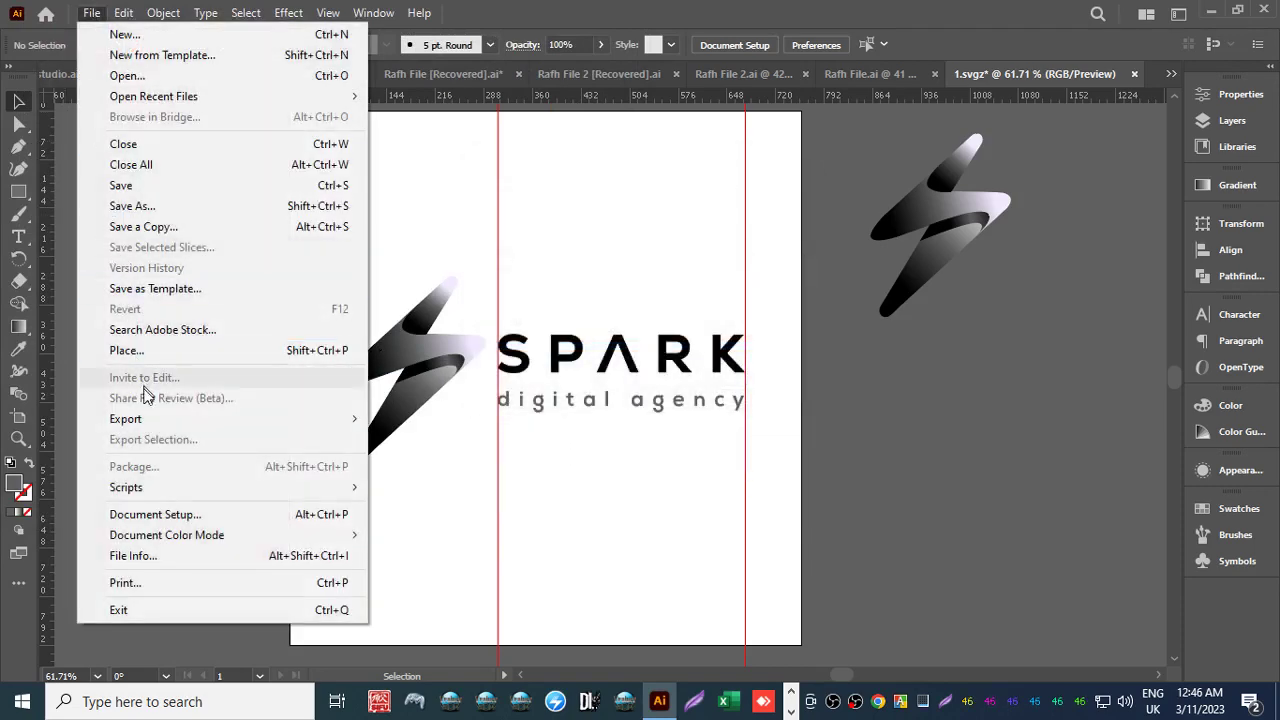
{"action": "mouse_move", "coordinate": [155, 427]}
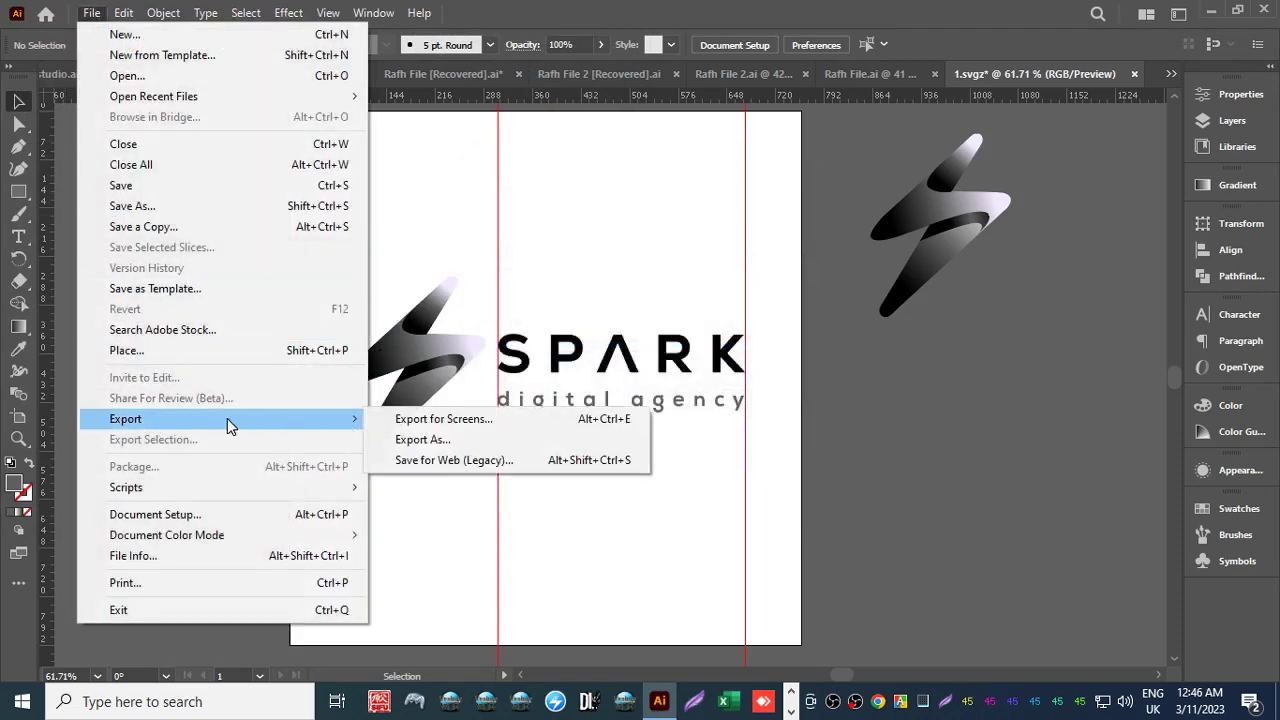
{"action": "left_click", "coordinate": [380, 441]}
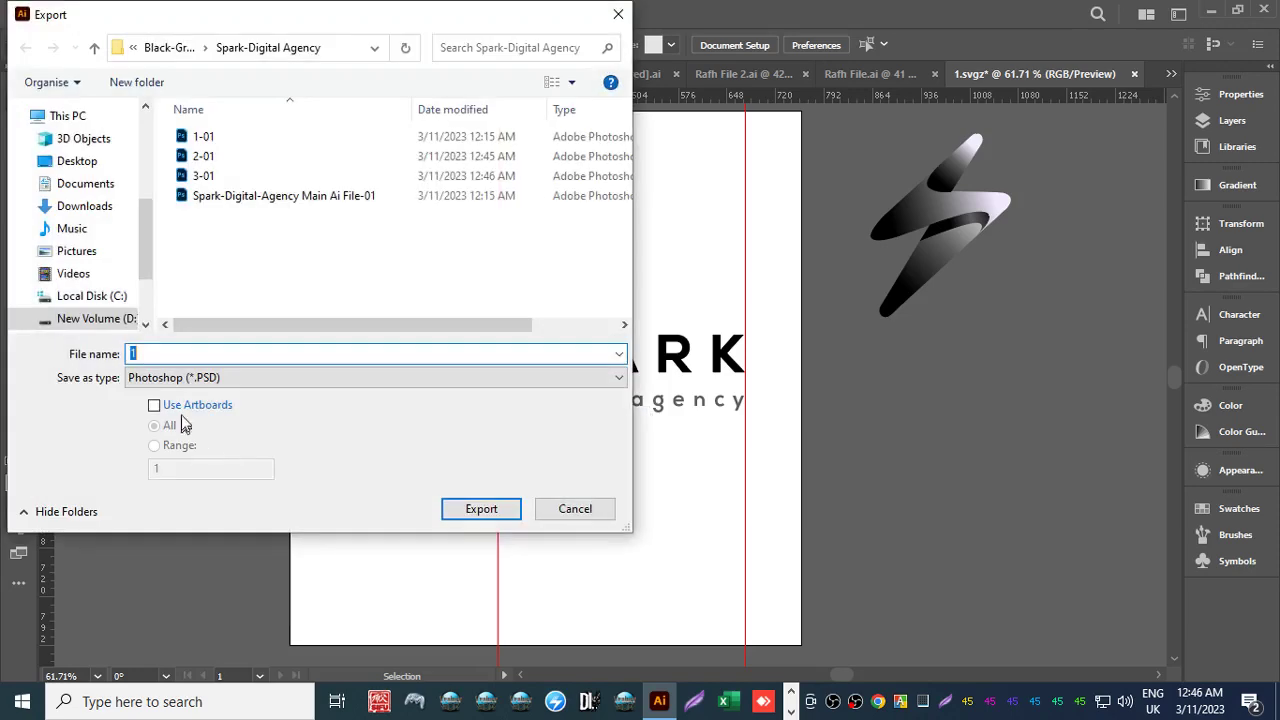
{"action": "left_click", "coordinate": [154, 405]}
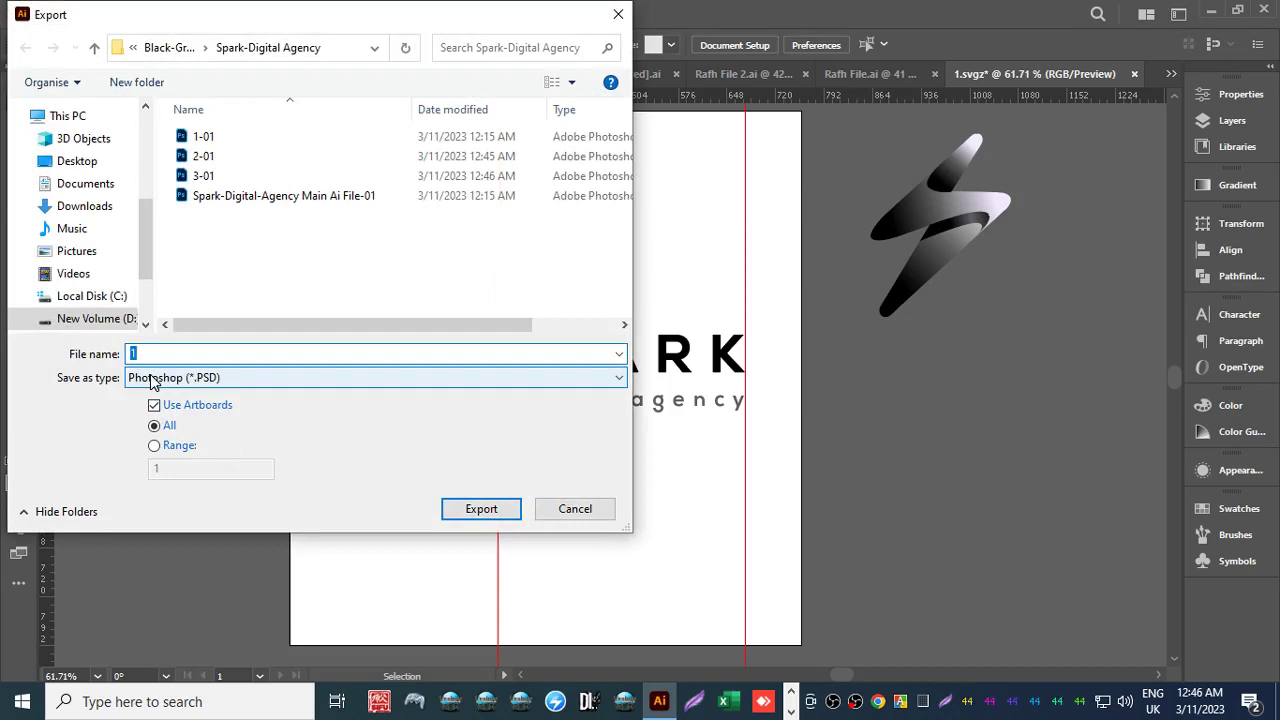
{"action": "type", "text": "4"}
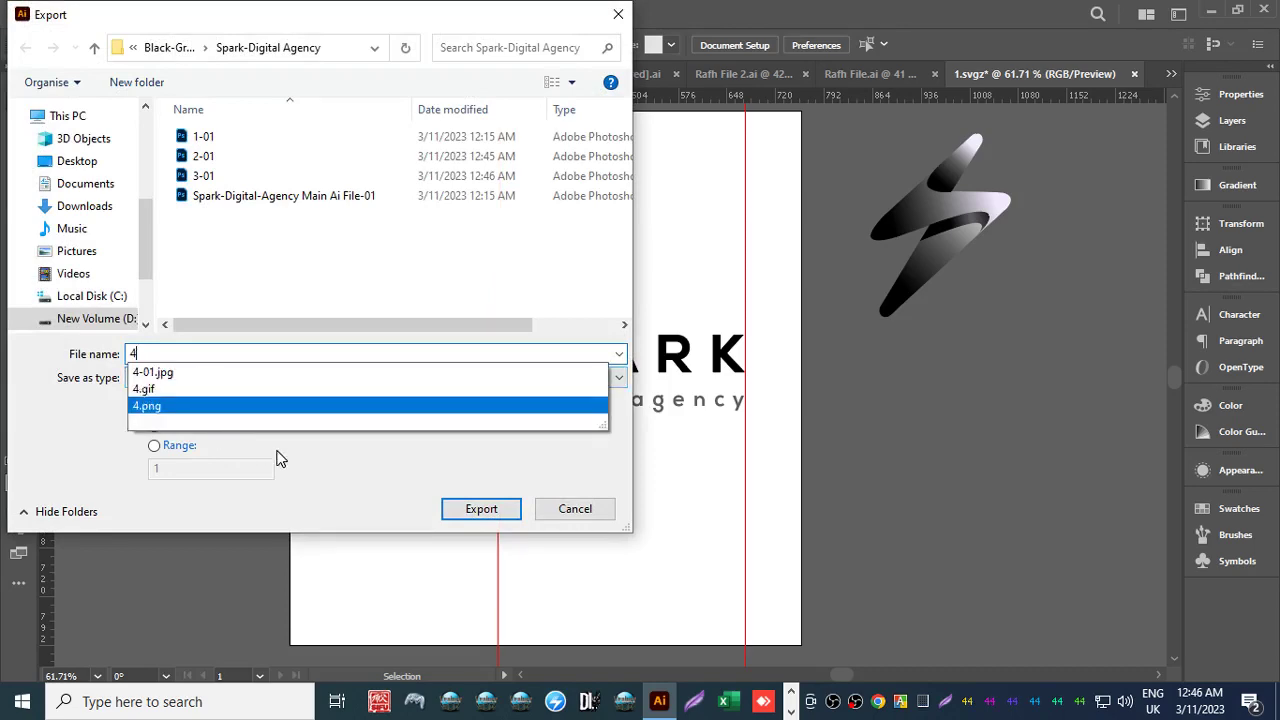
{"action": "key", "text": "Return"}
{"action": "left_click", "coordinate": [602, 213]}
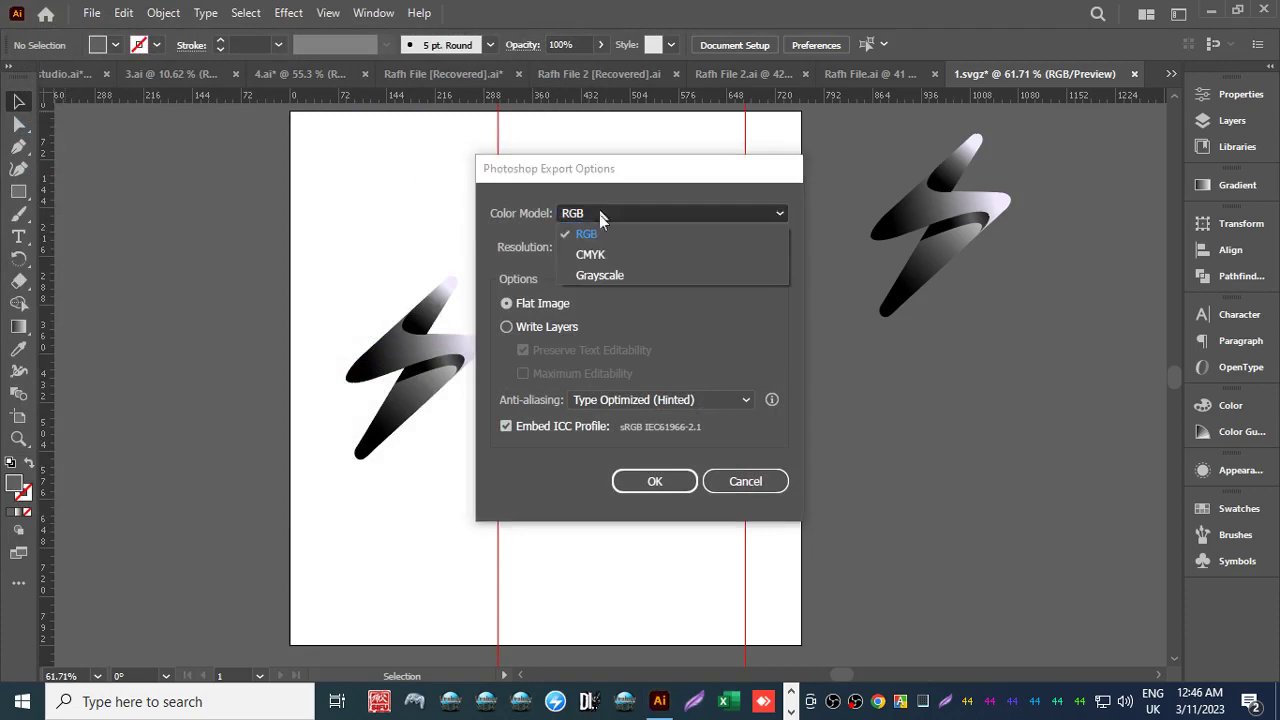
{"action": "left_click", "coordinate": [606, 254]}
{"action": "left_click", "coordinate": [657, 481]}
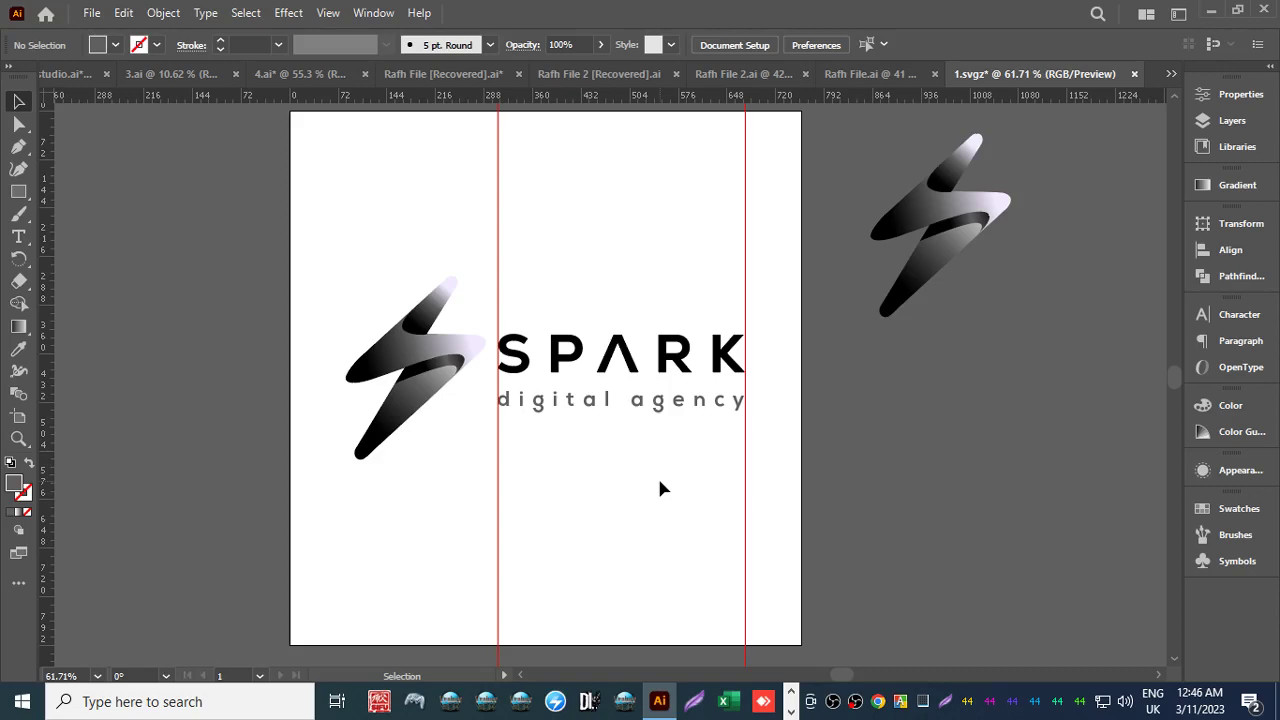
Export the logo artboards as SVG files named '3'.
{"action": "left_click", "coordinate": [91, 13]}
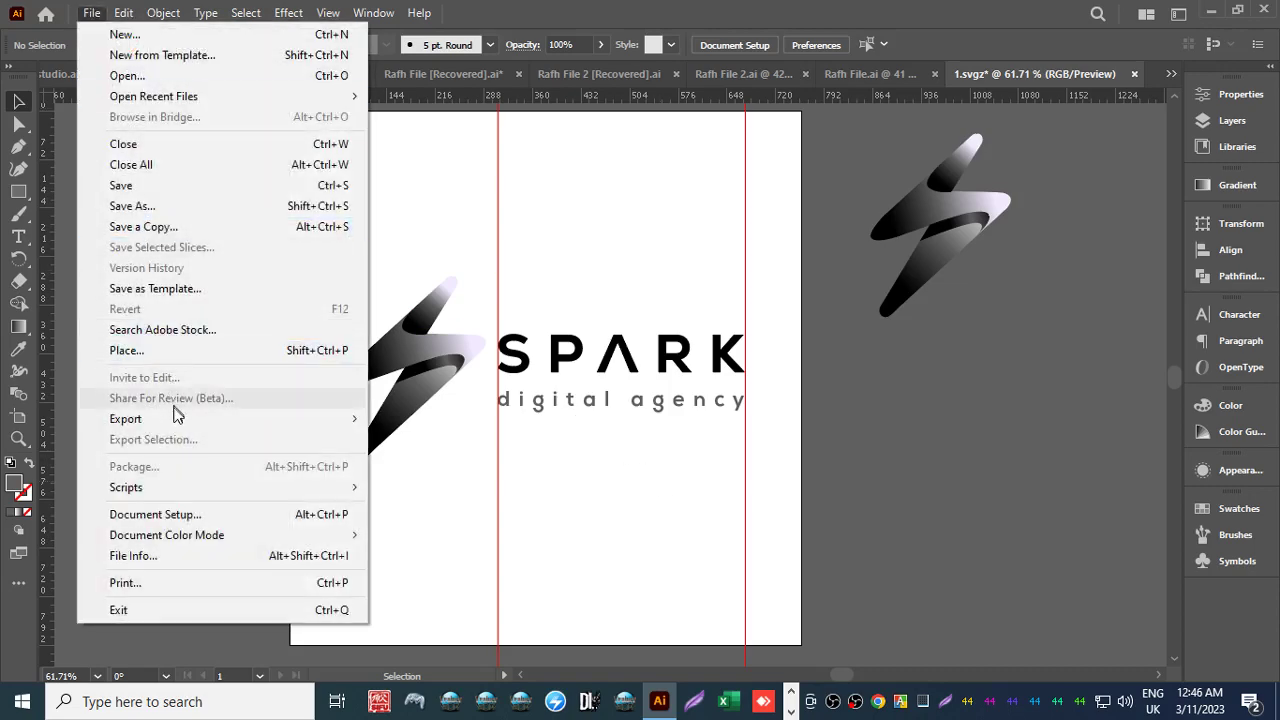
{"action": "mouse_move", "coordinate": [340, 419]}
{"action": "left_click", "coordinate": [405, 440]}
{"action": "left_click", "coordinate": [172, 377]}
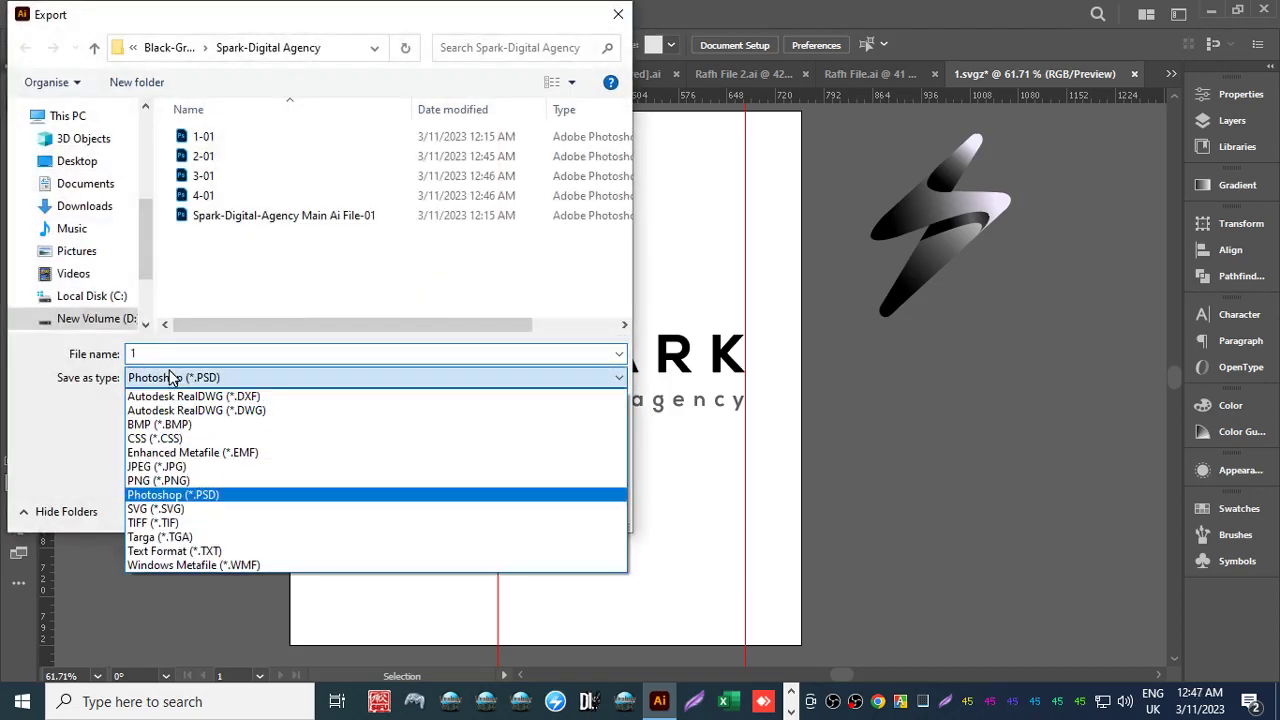
{"action": "left_click", "coordinate": [165, 508]}
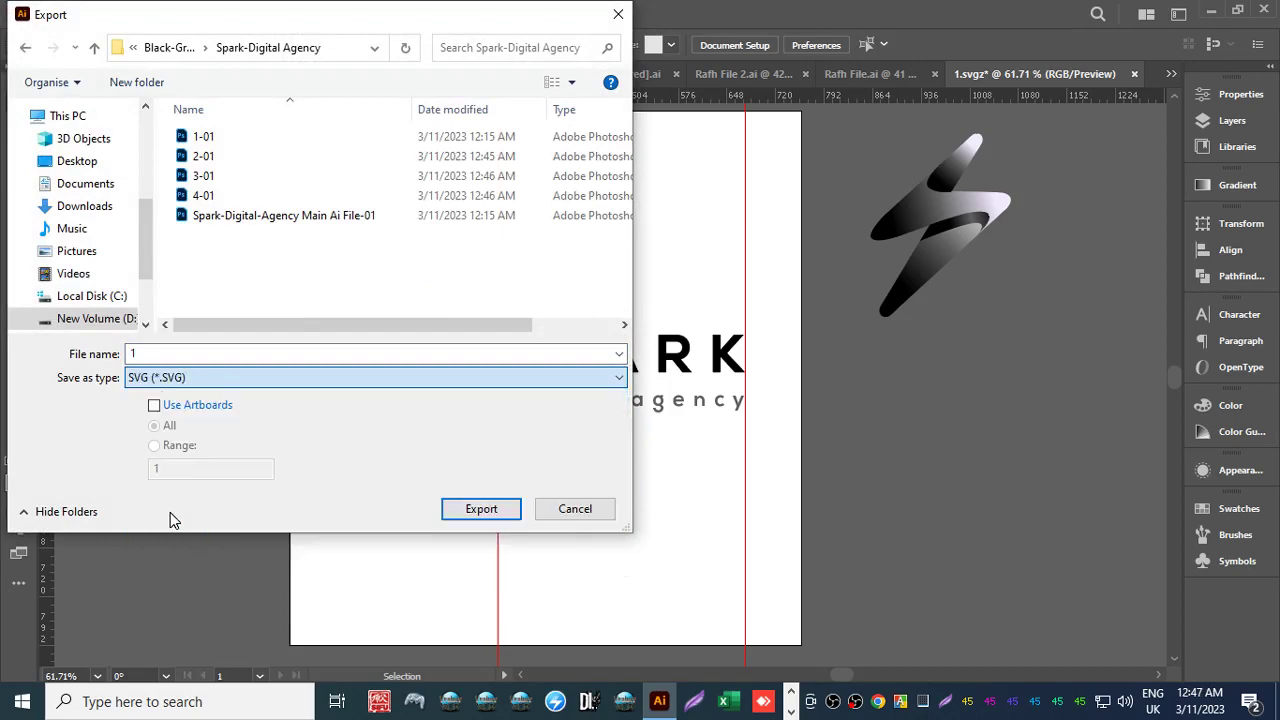
{"action": "left_click", "coordinate": [155, 406]}
{"action": "double_click", "coordinate": [135, 354]}
{"action": "type", "text": "3"}
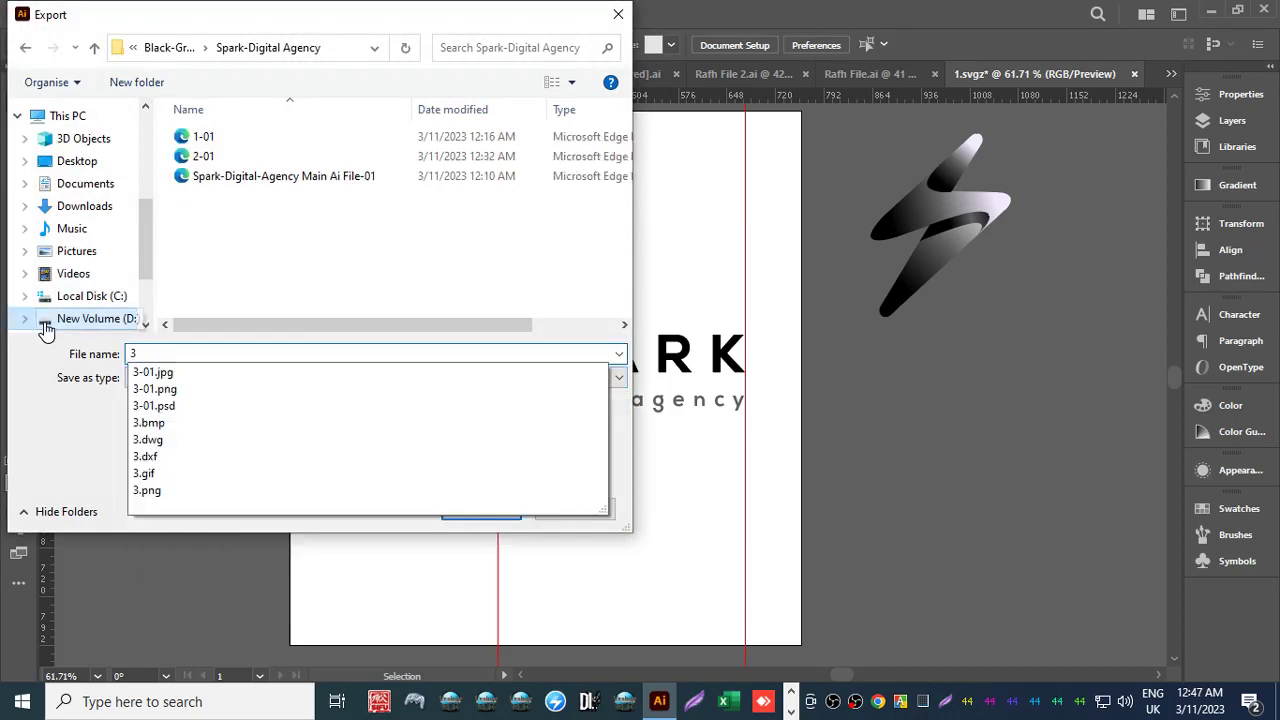
{"action": "key", "text": "Return"}
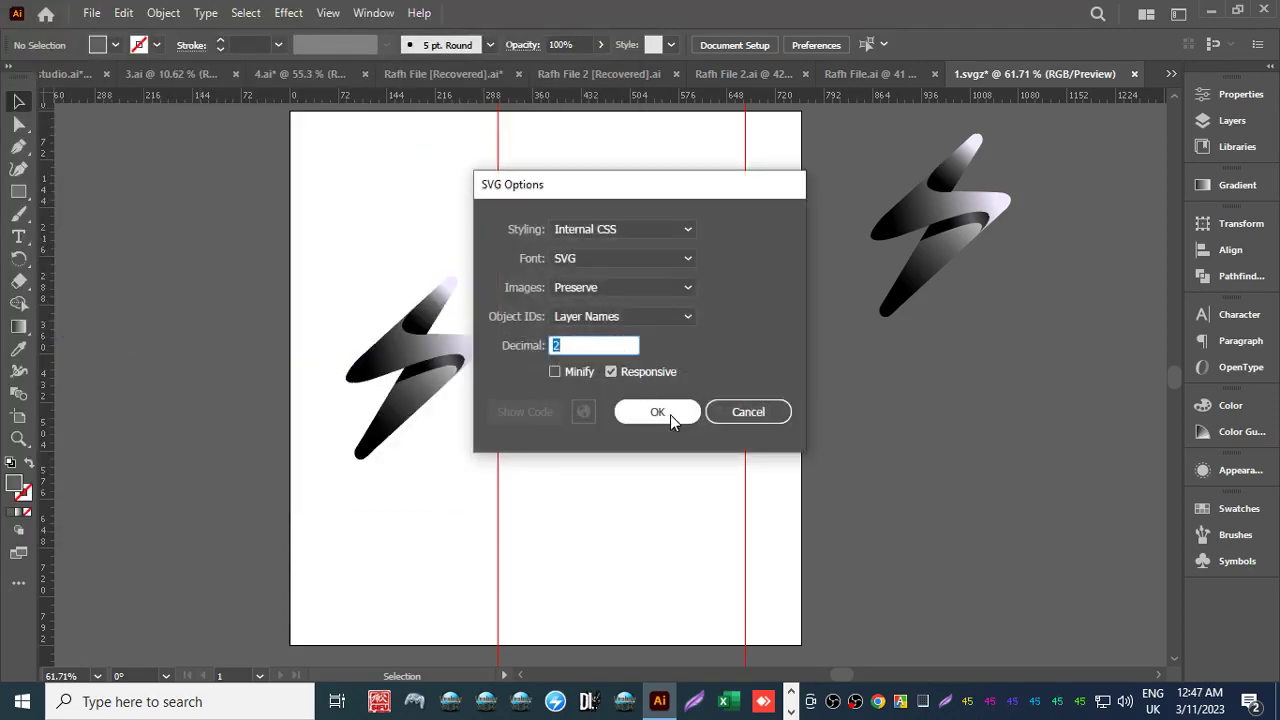
{"action": "left_click", "coordinate": [670, 414]}
Export the artboards as TIFF files named '2' in the RGB colour model.
{"action": "left_click", "coordinate": [90, 13]}
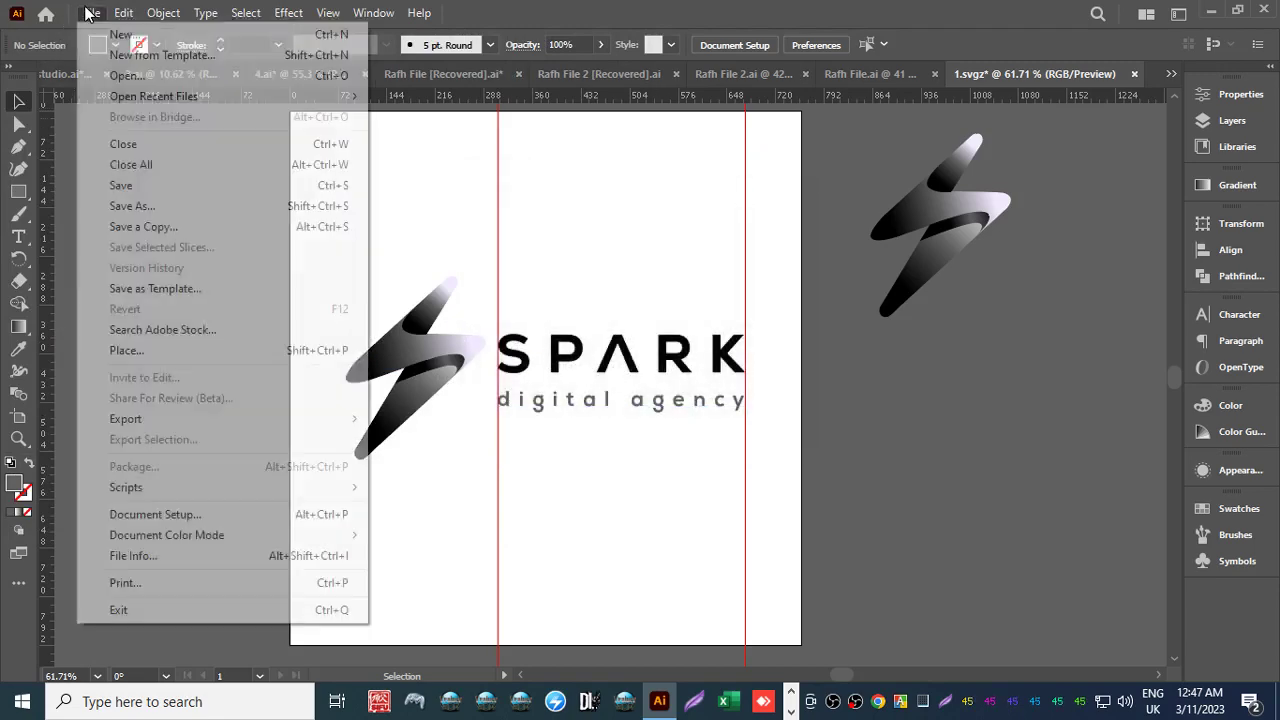
{"action": "mouse_move", "coordinate": [150, 419]}
{"action": "left_click", "coordinate": [380, 436]}
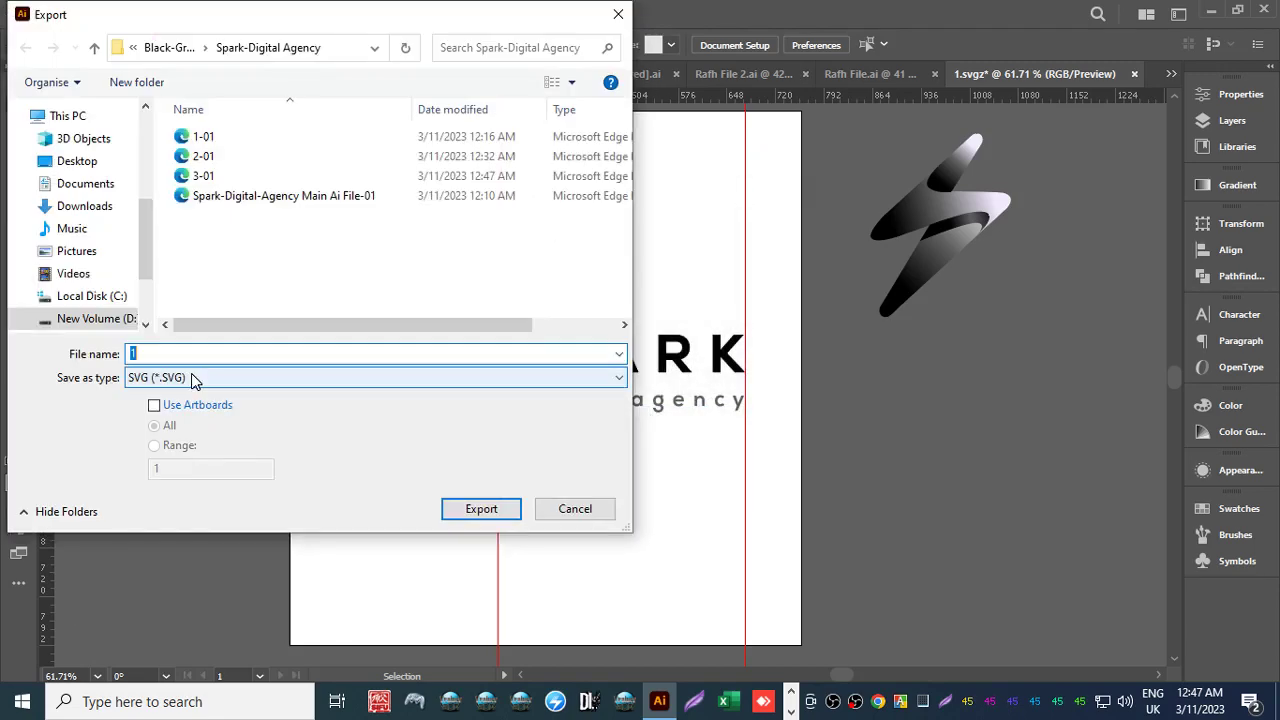
{"action": "left_click", "coordinate": [194, 377]}
{"action": "left_click", "coordinate": [160, 522]}
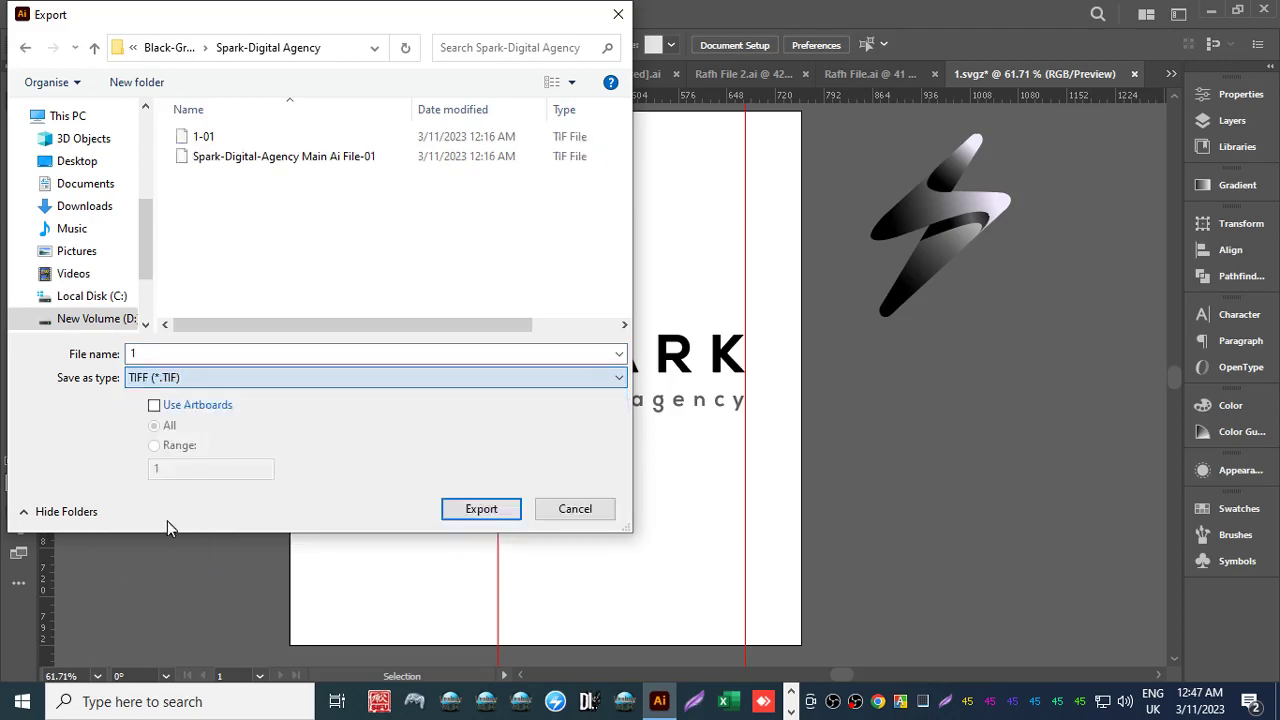
{"action": "left_click", "coordinate": [154, 405]}
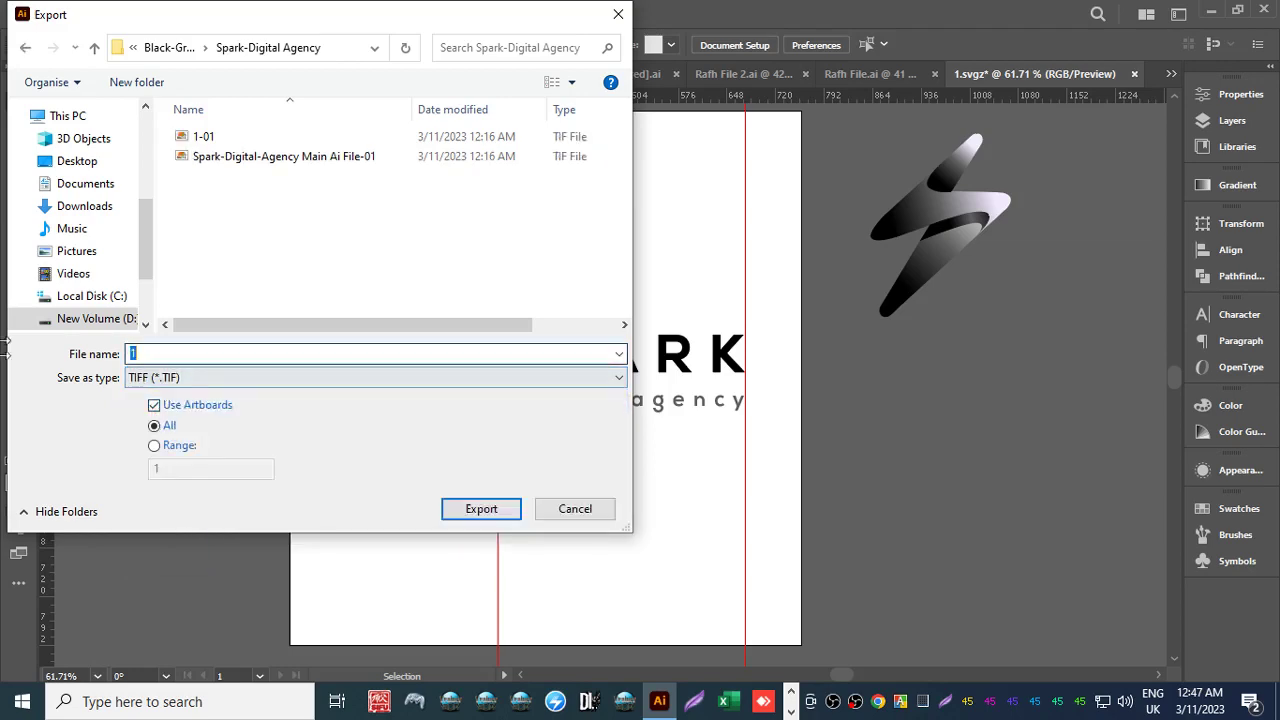
{"action": "type", "text": "2"}
{"action": "key", "text": "Return"}
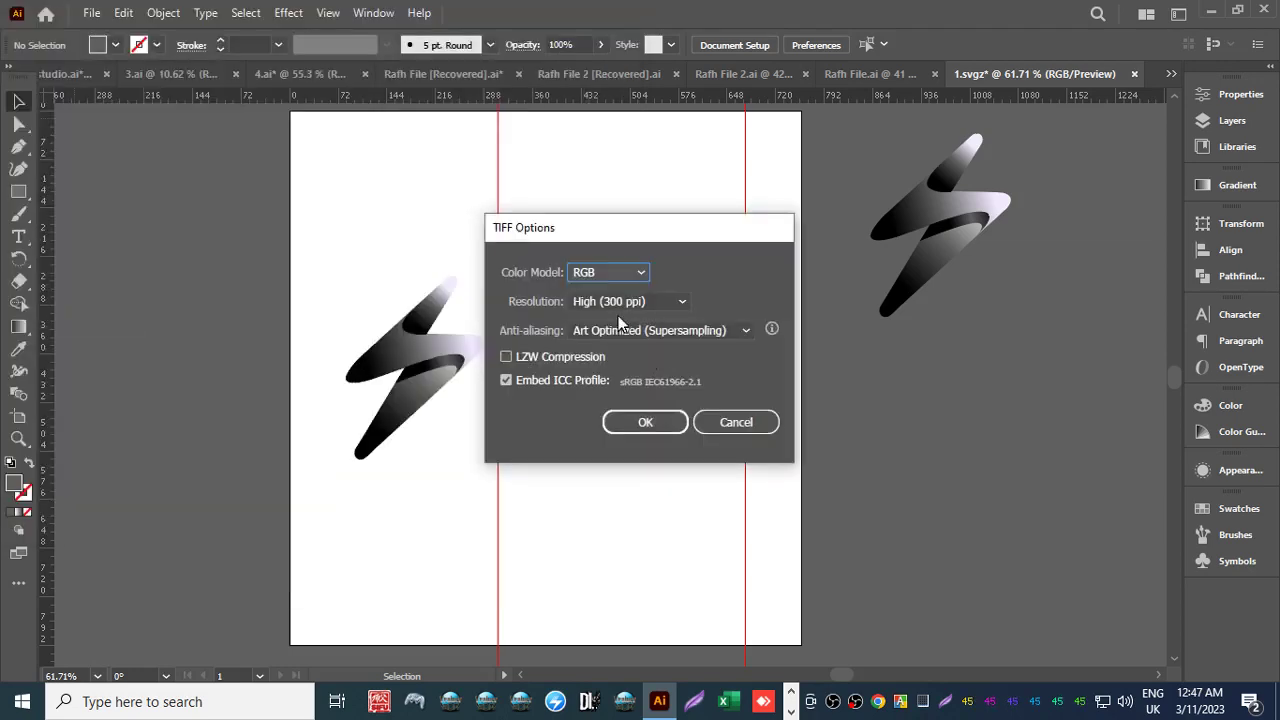
{"action": "left_click", "coordinate": [609, 274]}
{"action": "left_click", "coordinate": [608, 274]}
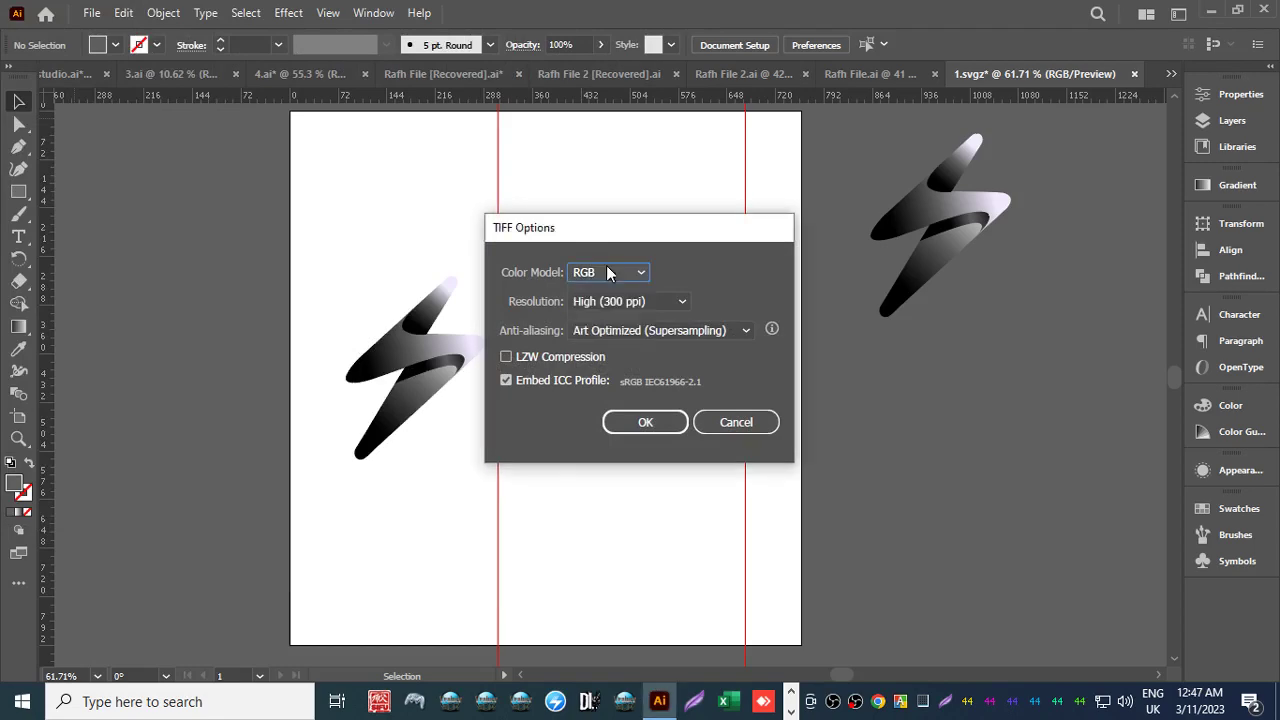
{"action": "left_click", "coordinate": [629, 421]}
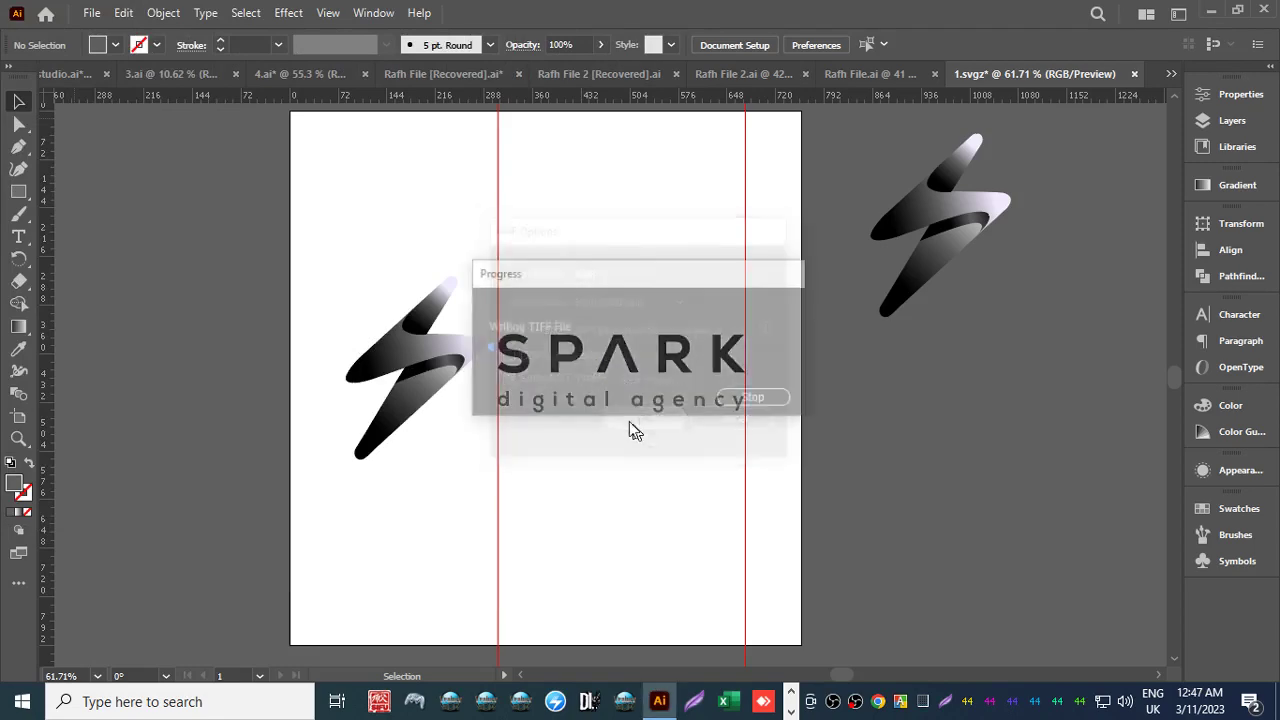
Export the artboards again as TIFF files named '1', this time in CMYK.
{"action": "left_click", "coordinate": [91, 12]}
{"action": "mouse_move", "coordinate": [300, 421]}
{"action": "left_click", "coordinate": [414, 441]}
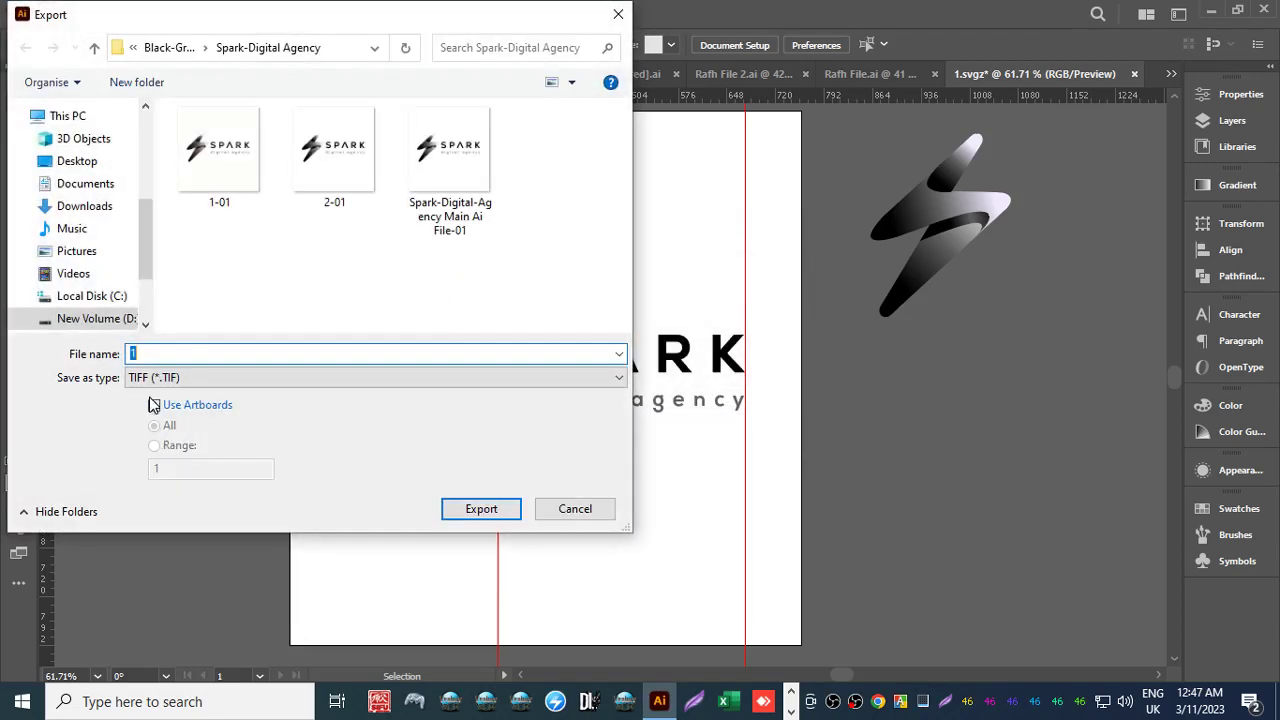
{"action": "left_click", "coordinate": [155, 405]}
{"action": "double_click", "coordinate": [132, 356]}
{"action": "type", "text": "1"}
{"action": "key", "text": "Return"}
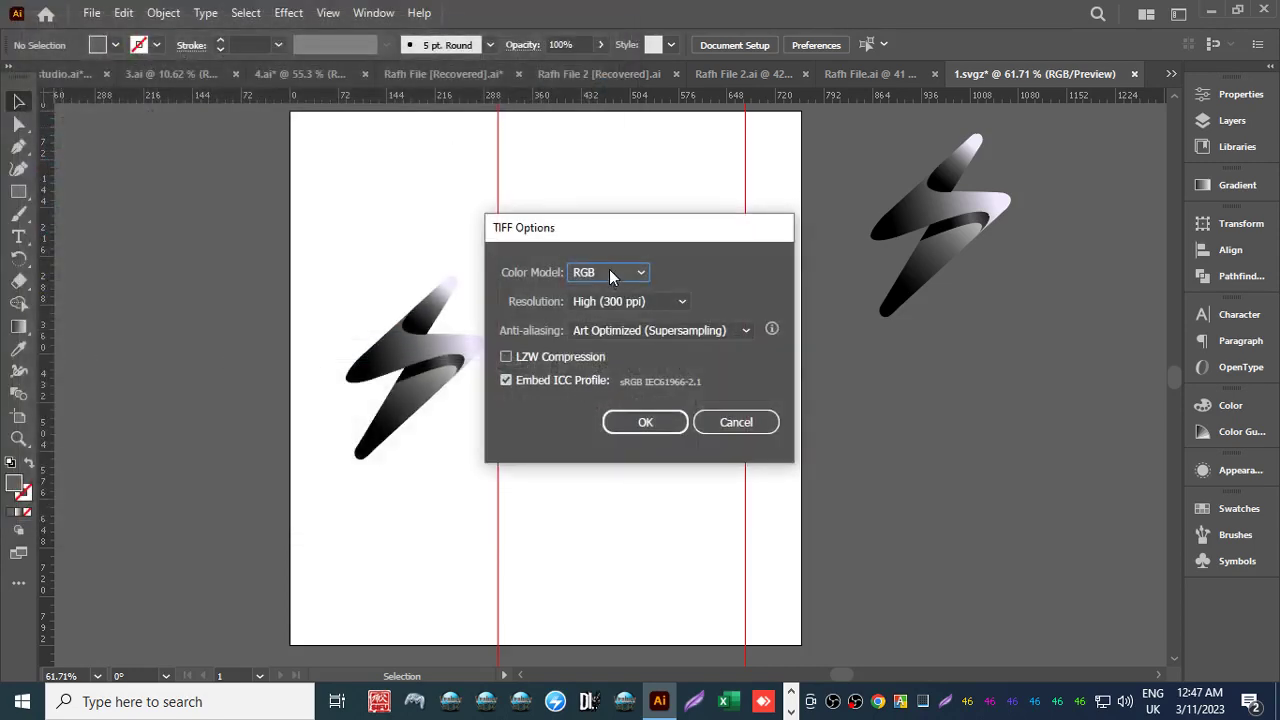
{"action": "left_click", "coordinate": [609, 272]}
{"action": "left_click", "coordinate": [610, 313]}
{"action": "left_click", "coordinate": [634, 422]}
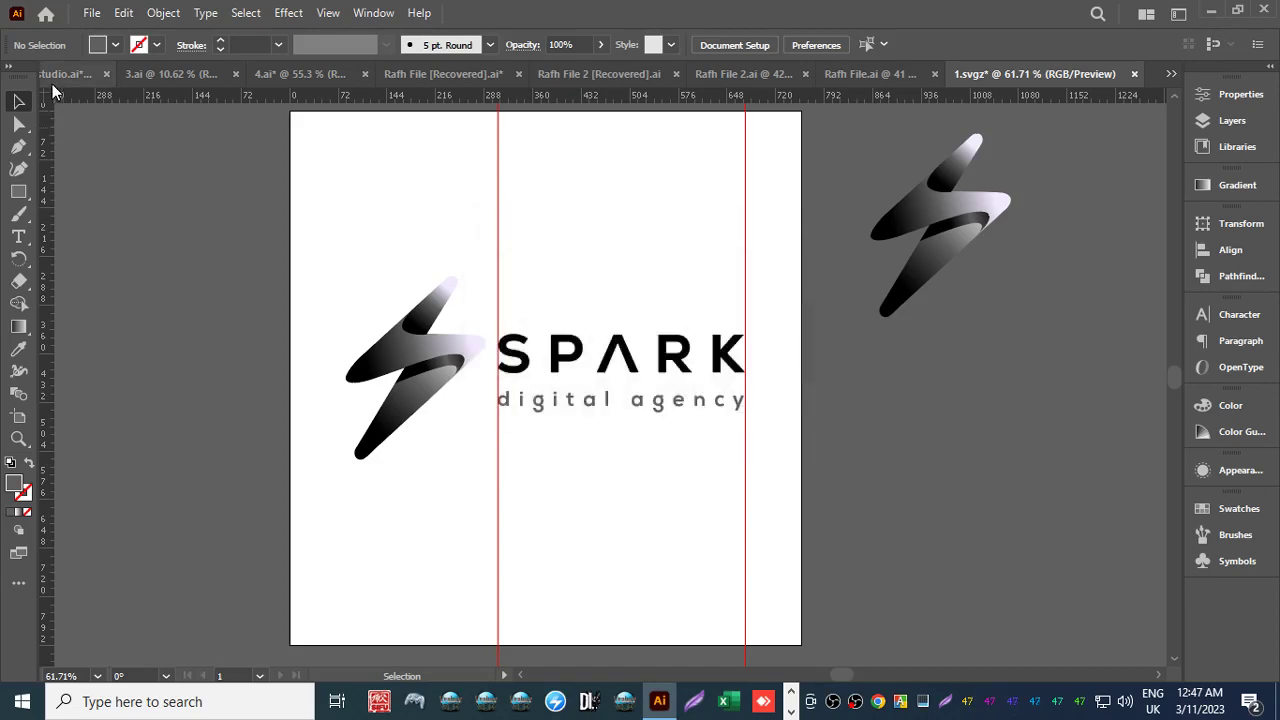
{"action": "left_click", "coordinate": [91, 18]}
Export the artboards as a CMYK TIFF named '4'.
{"action": "left_click", "coordinate": [607, 12]}
{"action": "left_click", "coordinate": [91, 13]}
{"action": "mouse_move", "coordinate": [246, 420]}
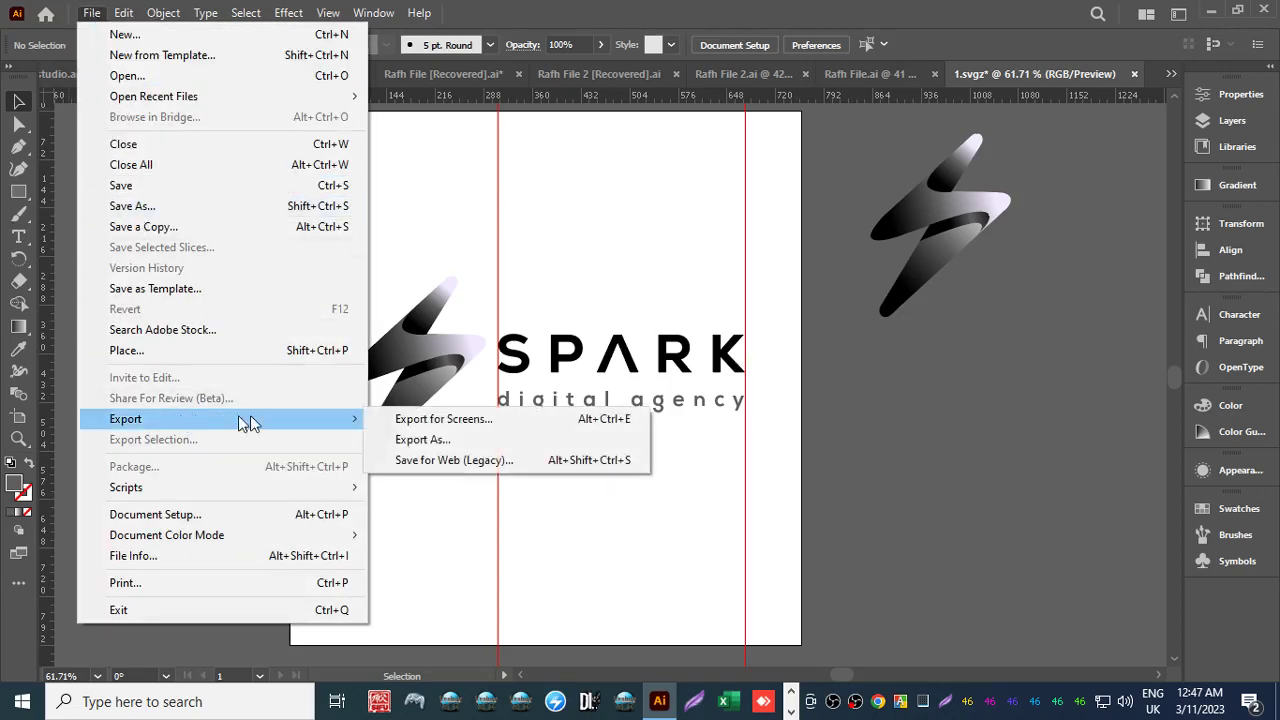
{"action": "left_click", "coordinate": [418, 440]}
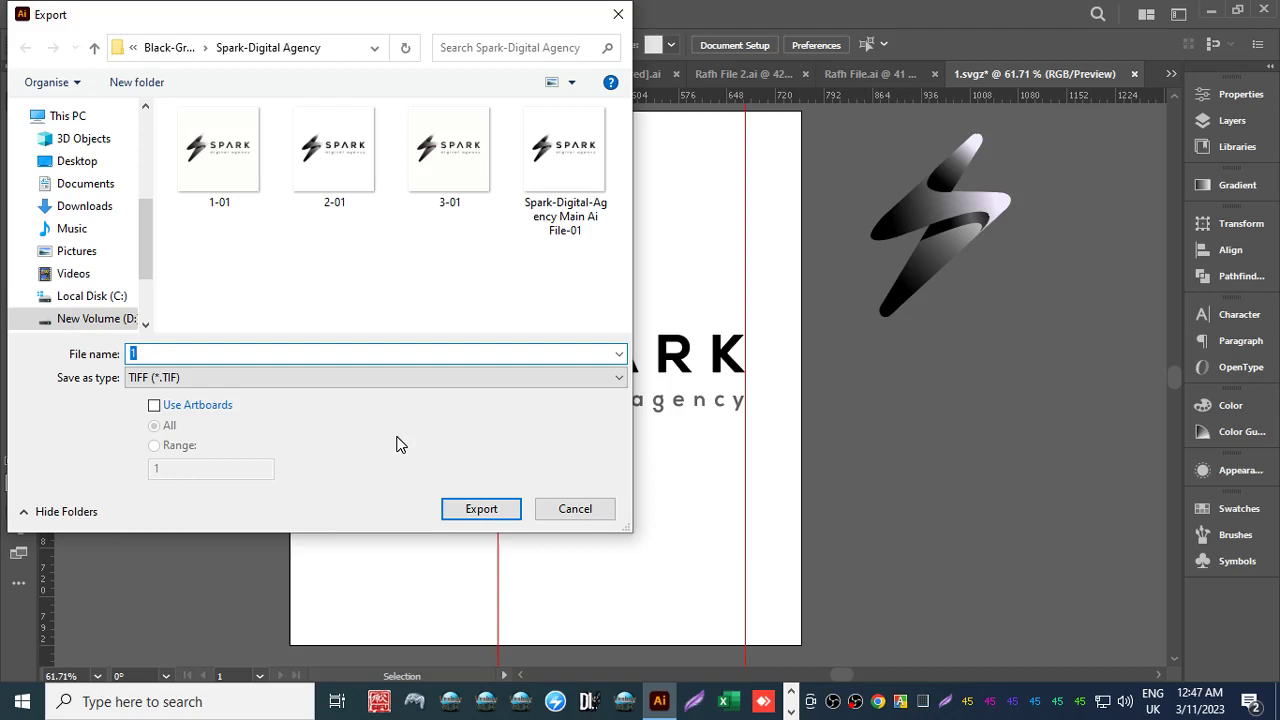
{"action": "left_click", "coordinate": [154, 406]}
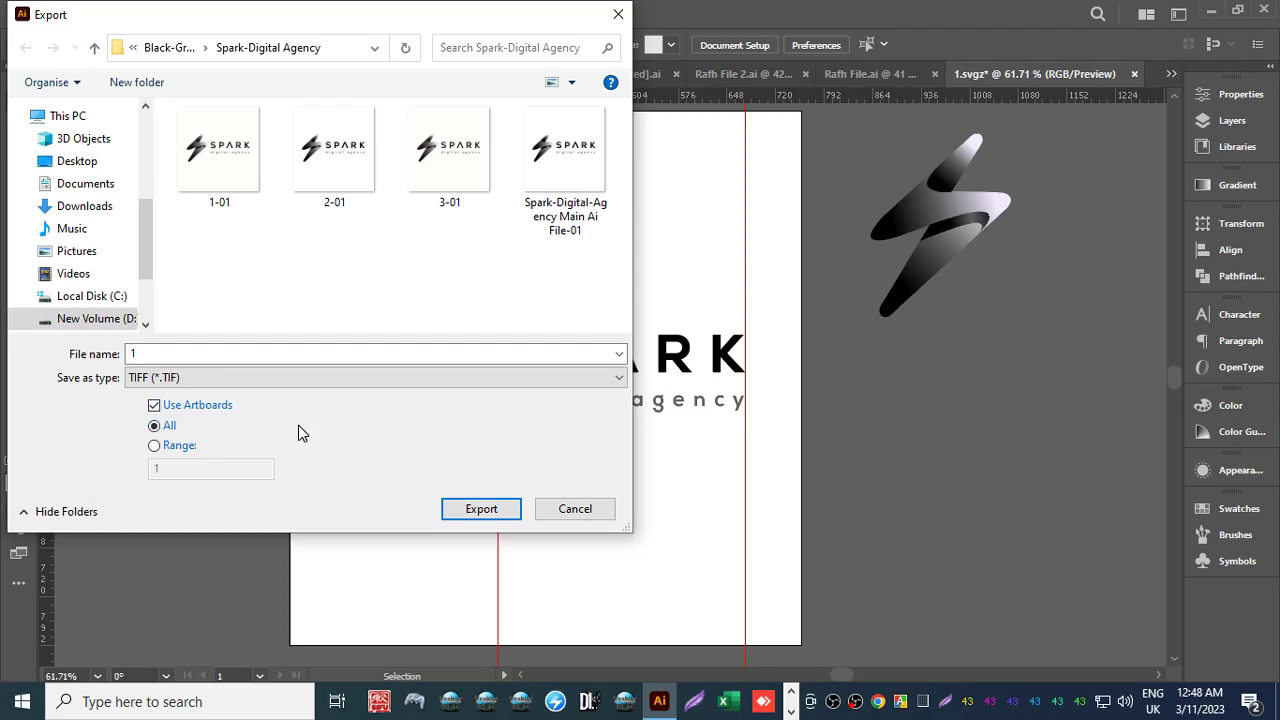
{"action": "left_click_drag", "start_coordinate": [163, 356], "coordinate": [10, 365]}
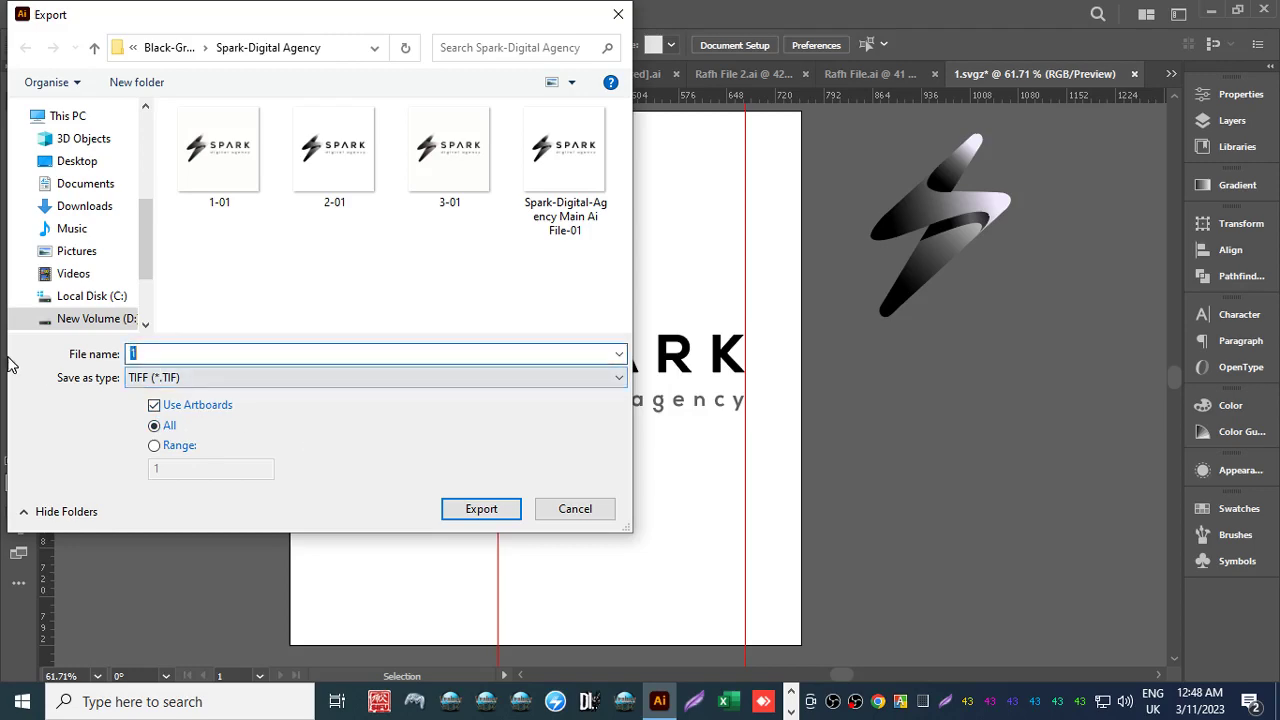
{"action": "type", "text": "4"}
{"action": "key", "text": "Return"}
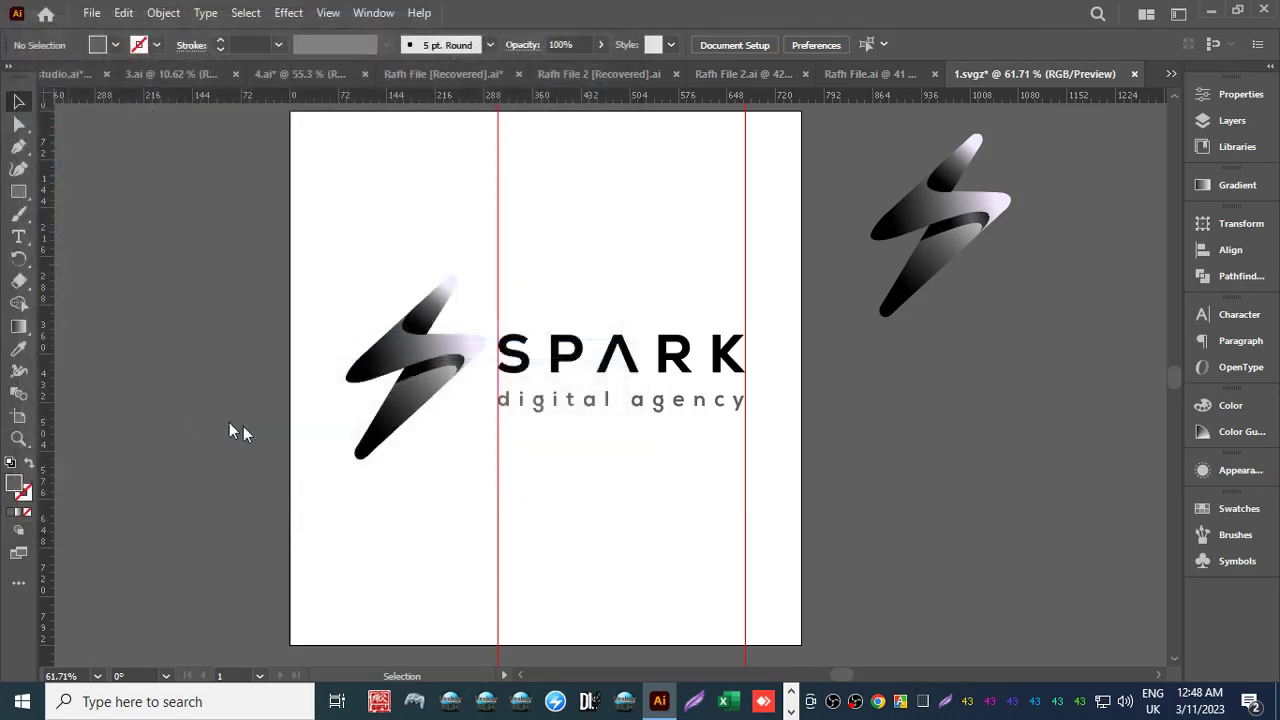
{"action": "left_click", "coordinate": [593, 272]}
{"action": "left_click", "coordinate": [601, 313]}
{"action": "left_click", "coordinate": [645, 422]}
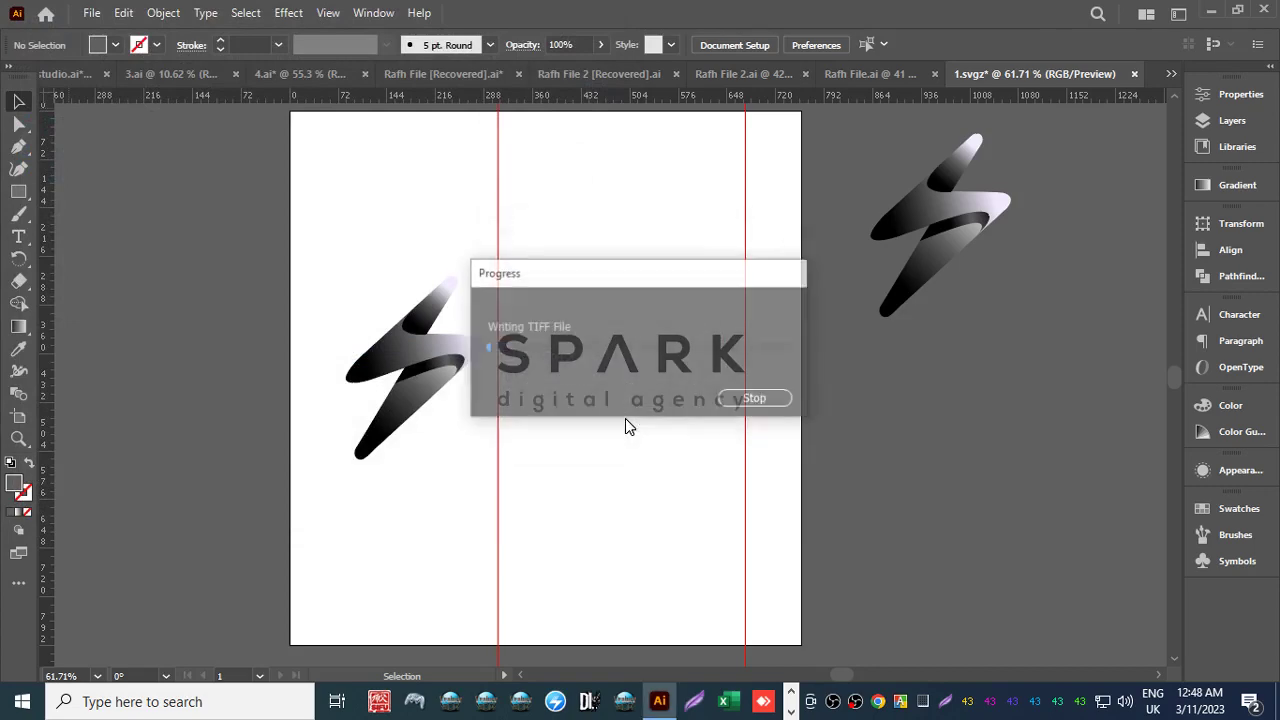
Export the logo as a Targa (*.TGA) file in RGB with the default settings.
{"action": "left_click", "coordinate": [91, 13]}
{"action": "mouse_move", "coordinate": [340, 419]}
{"action": "left_click", "coordinate": [400, 437]}
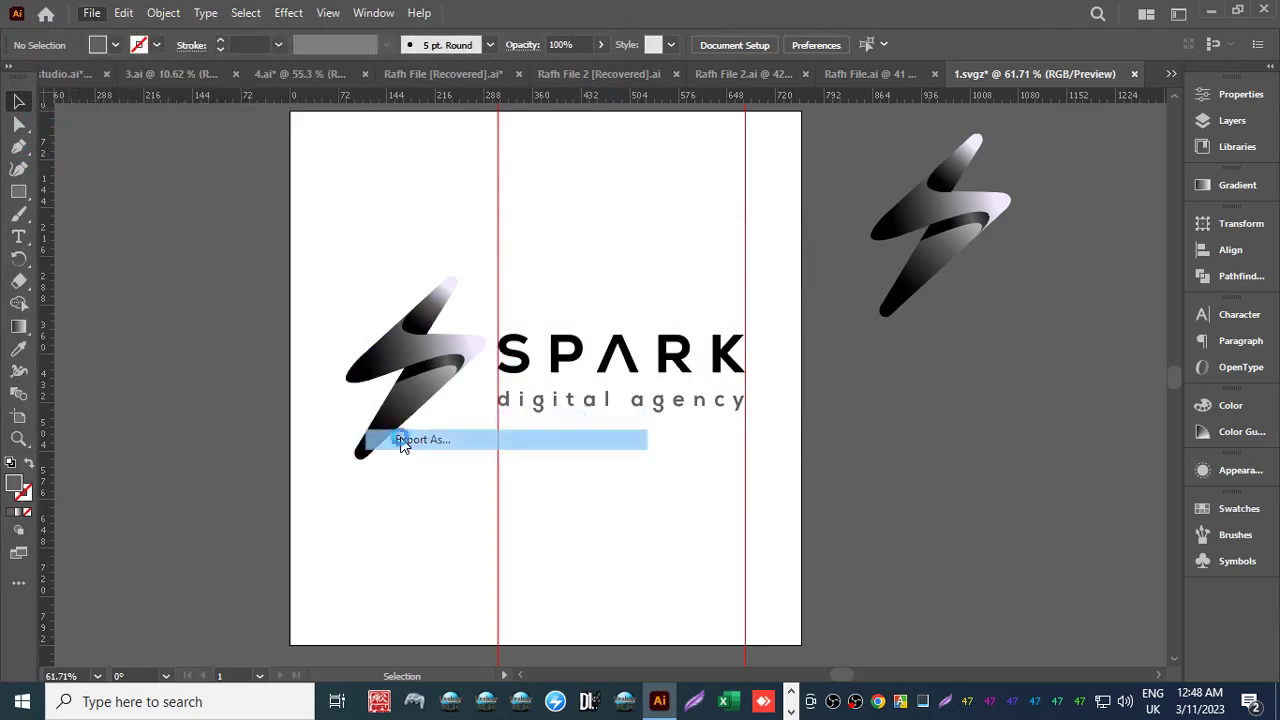
{"action": "left_click", "coordinate": [207, 377]}
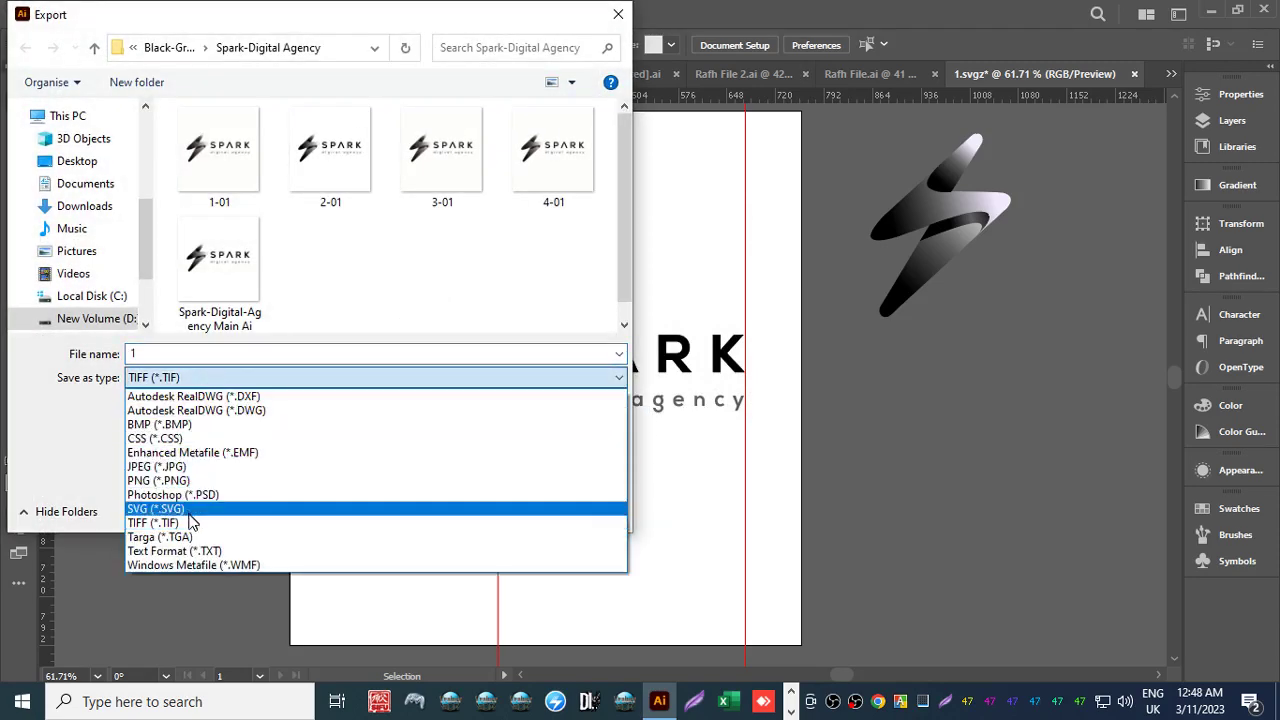
{"action": "left_click", "coordinate": [170, 540]}
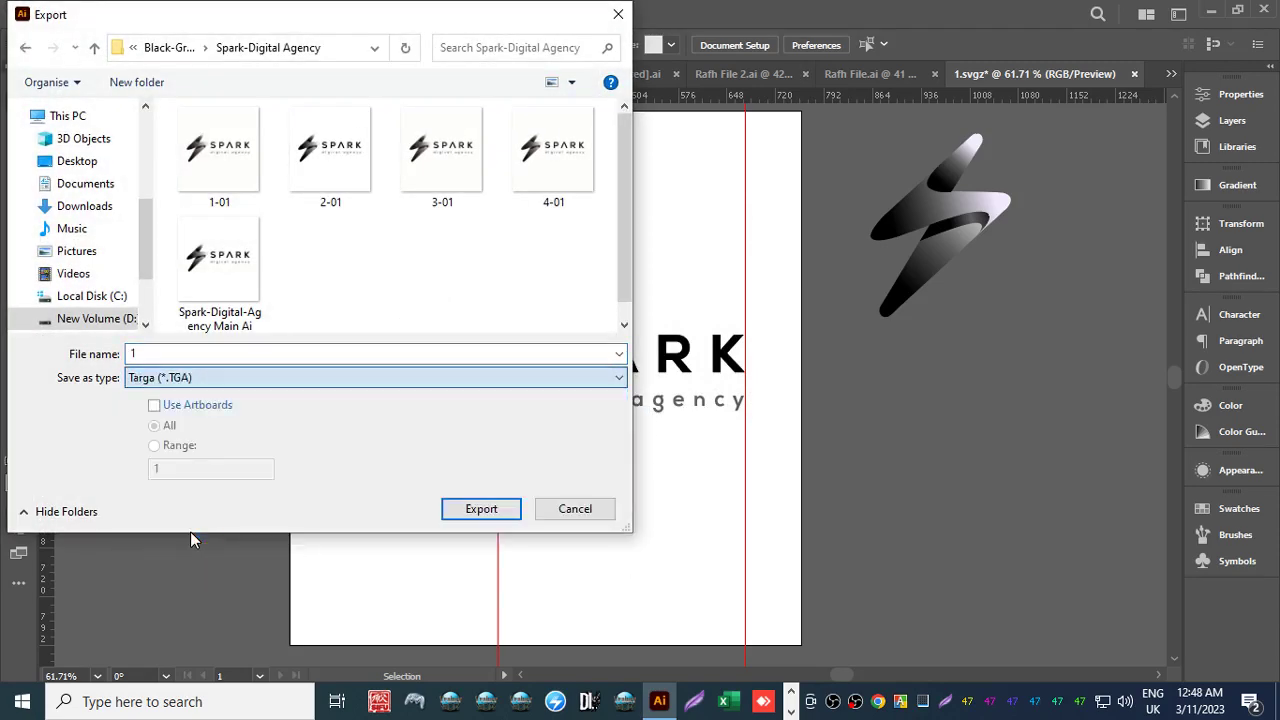
{"action": "left_click", "coordinate": [493, 510]}
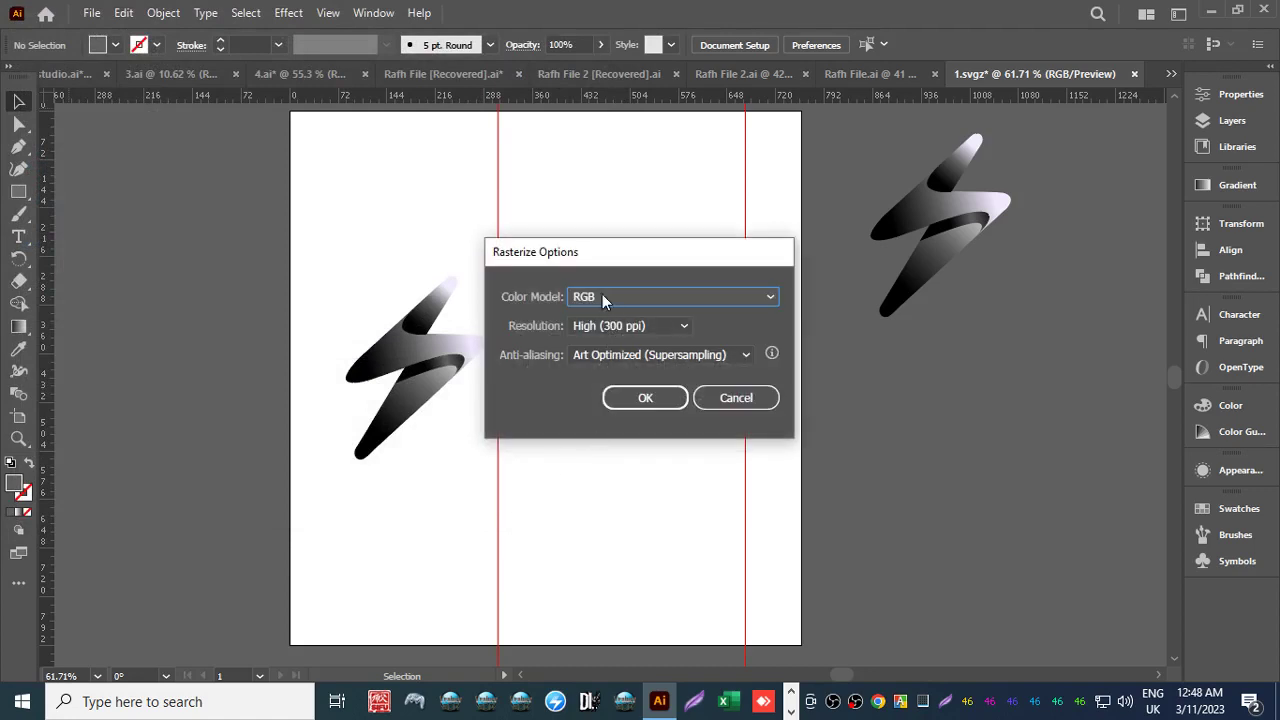
{"action": "left_click", "coordinate": [602, 294]}
{"action": "left_click", "coordinate": [602, 294]}
{"action": "left_click", "coordinate": [640, 400]}
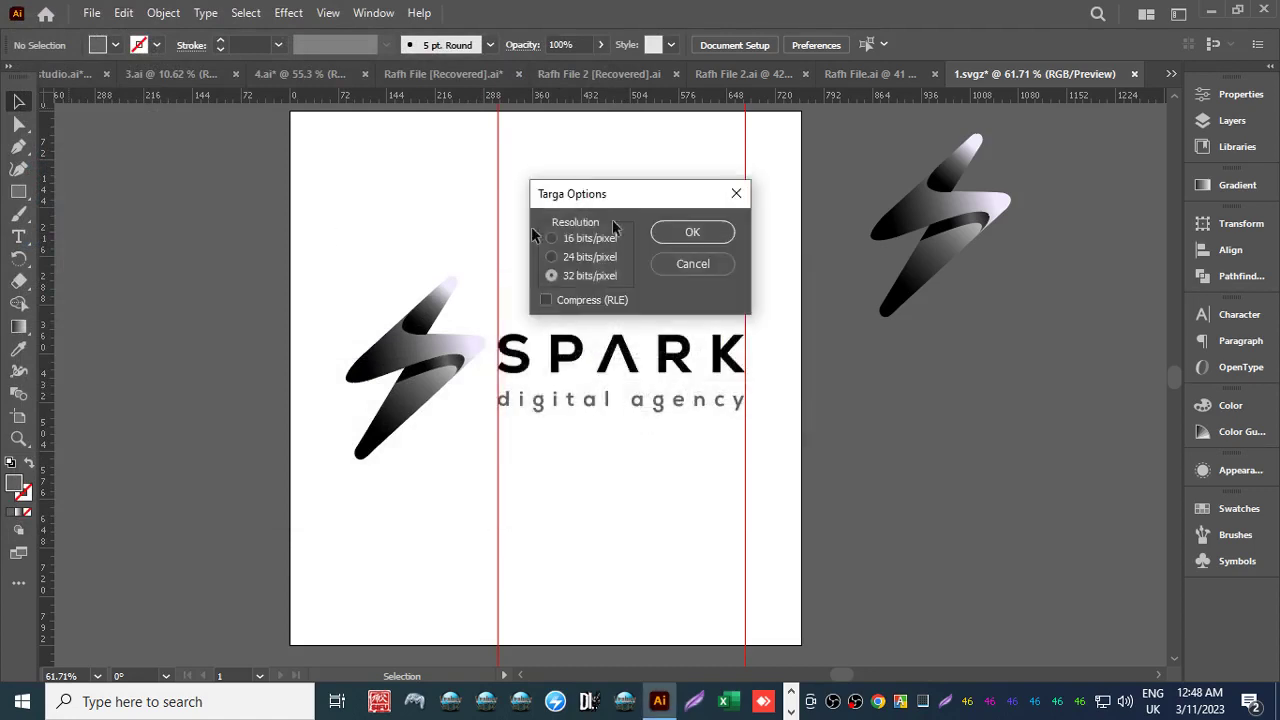
{"action": "left_click", "coordinate": [708, 240]}
Export the logo in Text Format (*.TXT) with the default options.
{"action": "left_click", "coordinate": [91, 13]}
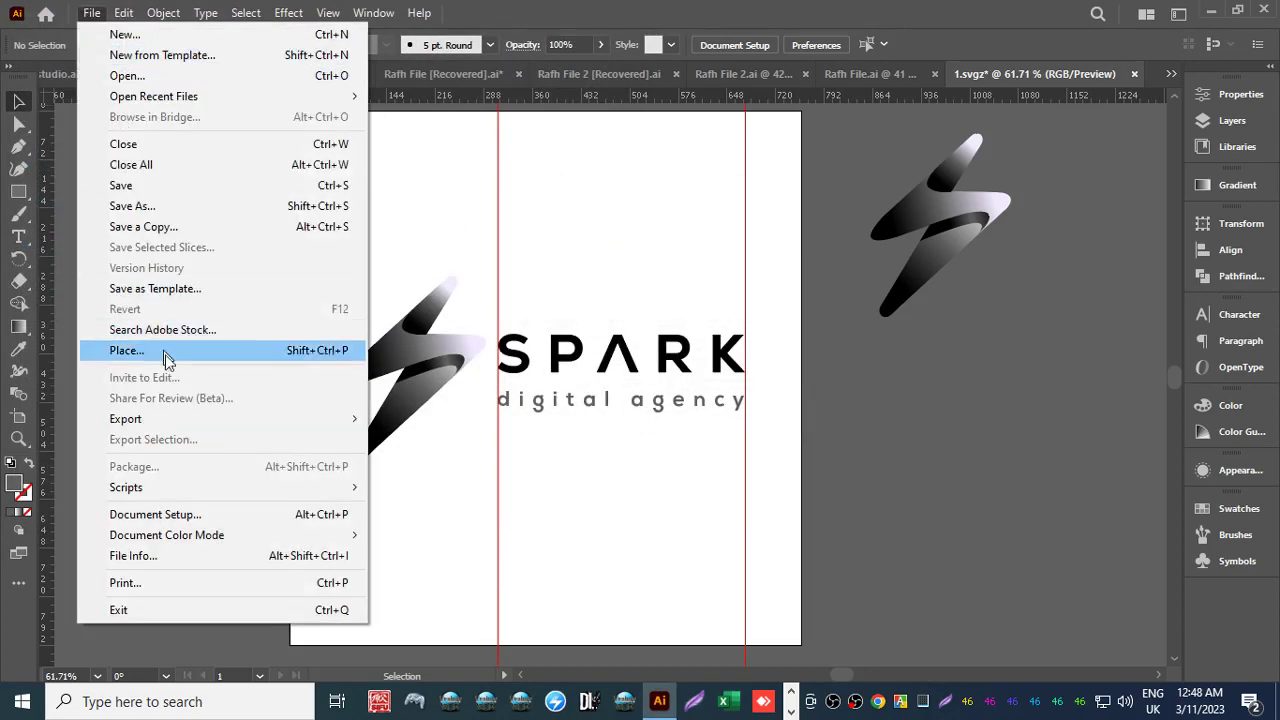
{"action": "mouse_move", "coordinate": [250, 425]}
{"action": "left_click", "coordinate": [387, 441]}
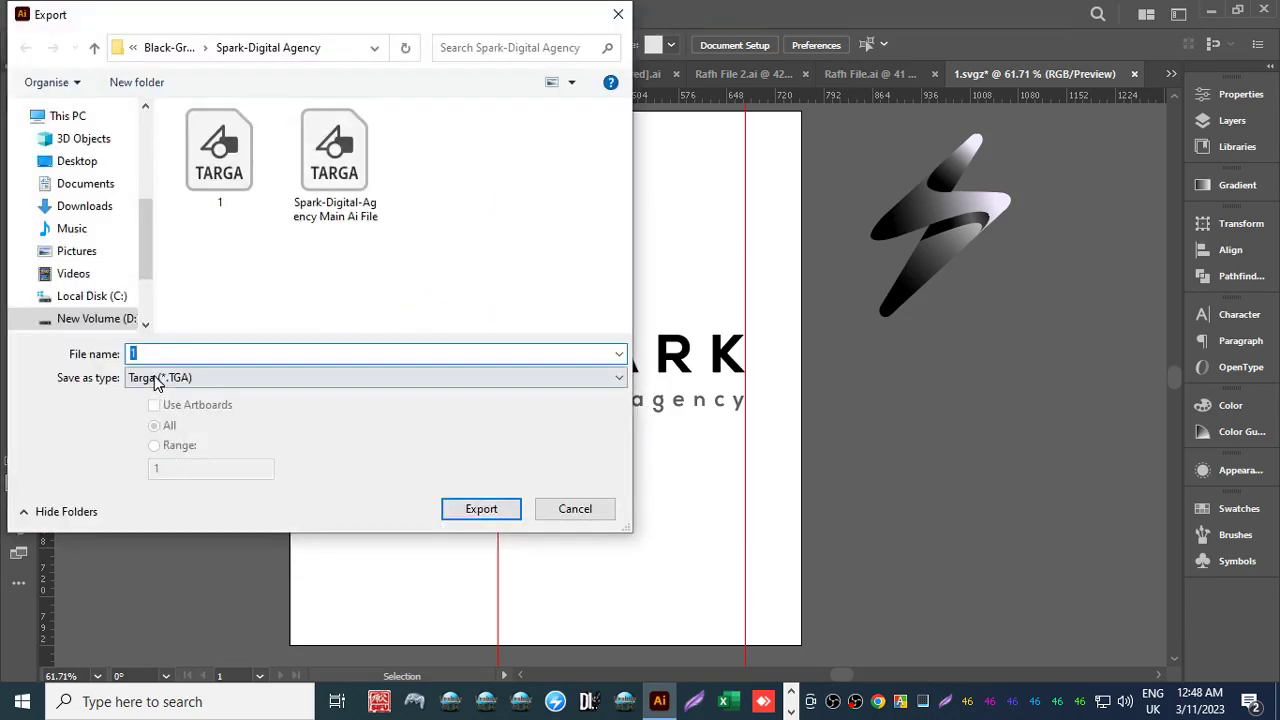
{"action": "left_click", "coordinate": [171, 377]}
{"action": "left_click", "coordinate": [175, 551]}
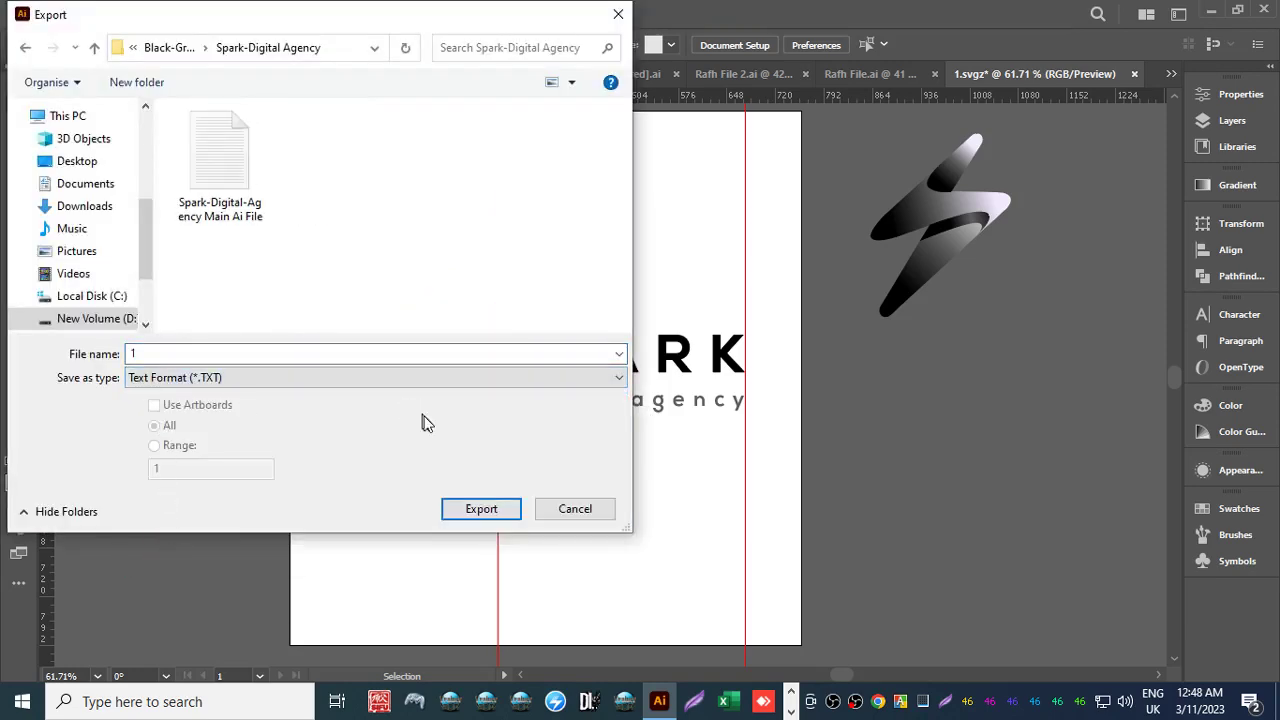
{"action": "left_click", "coordinate": [487, 511]}
{"action": "left_click", "coordinate": [609, 380]}
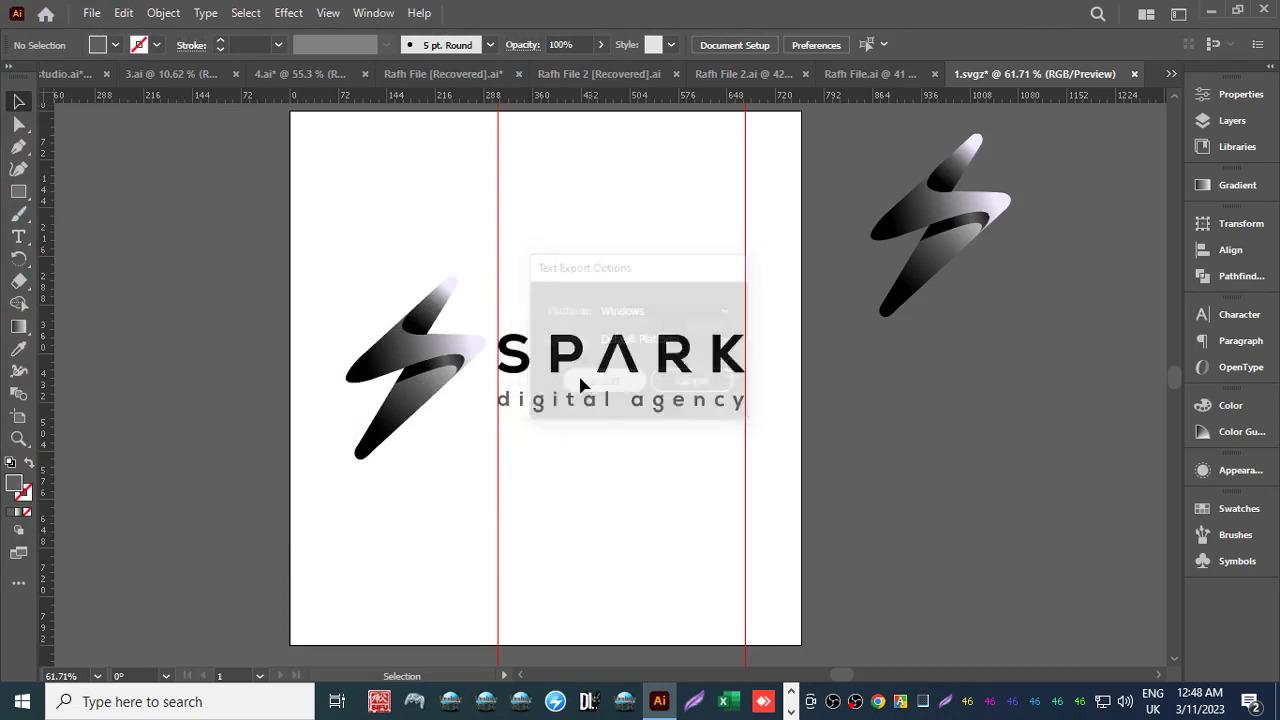
Begin a Windows Metafile (*.WMF) export of the logo.
{"action": "left_click", "coordinate": [91, 13]}
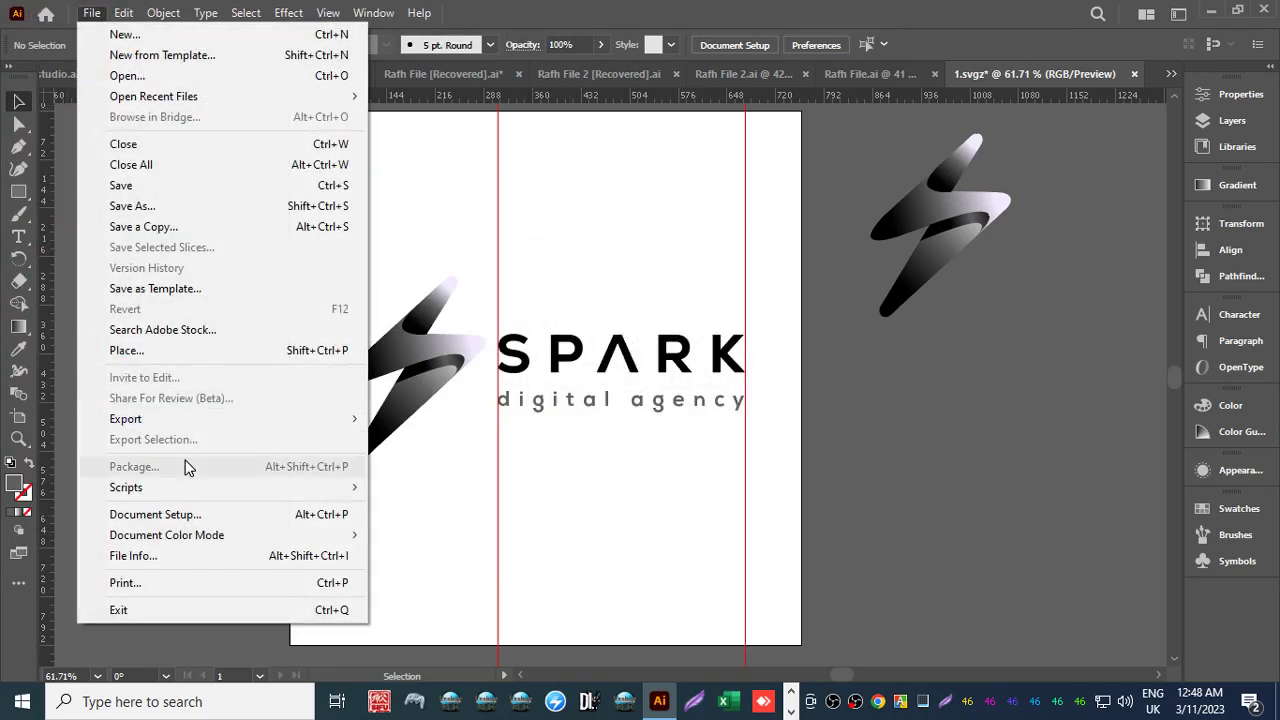
{"action": "mouse_move", "coordinate": [340, 423]}
{"action": "left_click", "coordinate": [434, 443]}
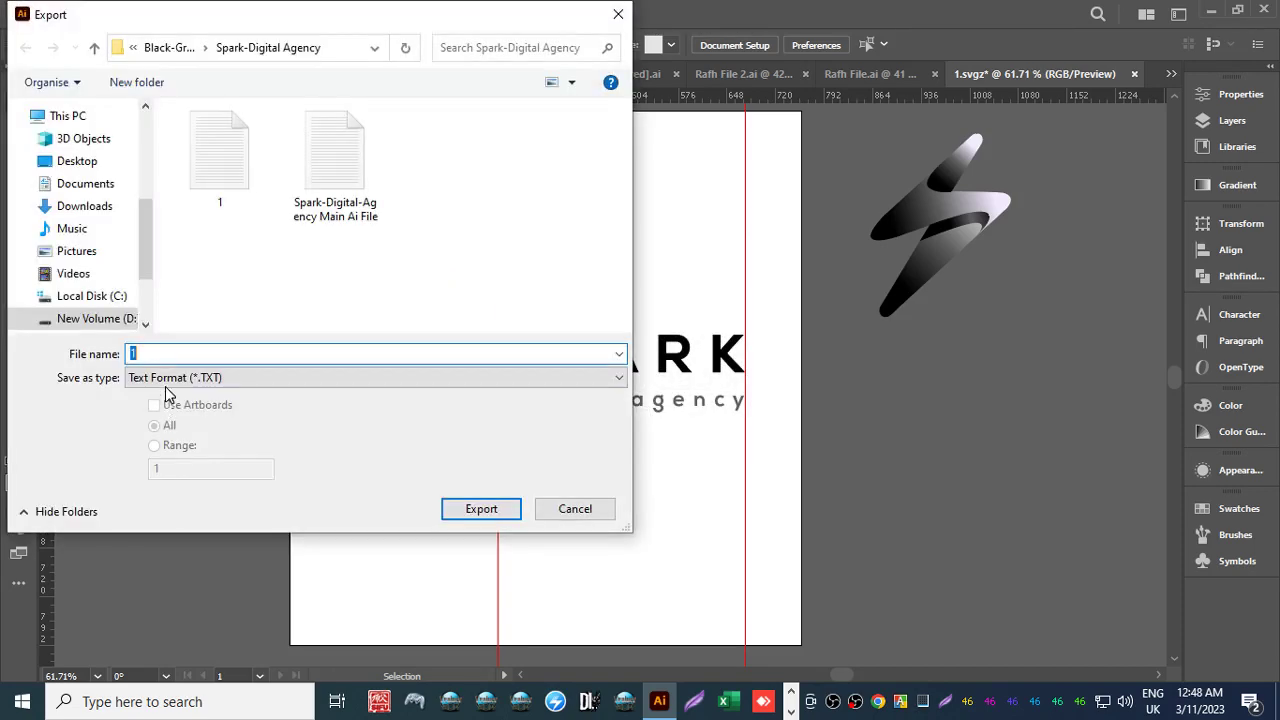
{"action": "left_click", "coordinate": [166, 378]}
{"action": "left_click", "coordinate": [170, 558]}
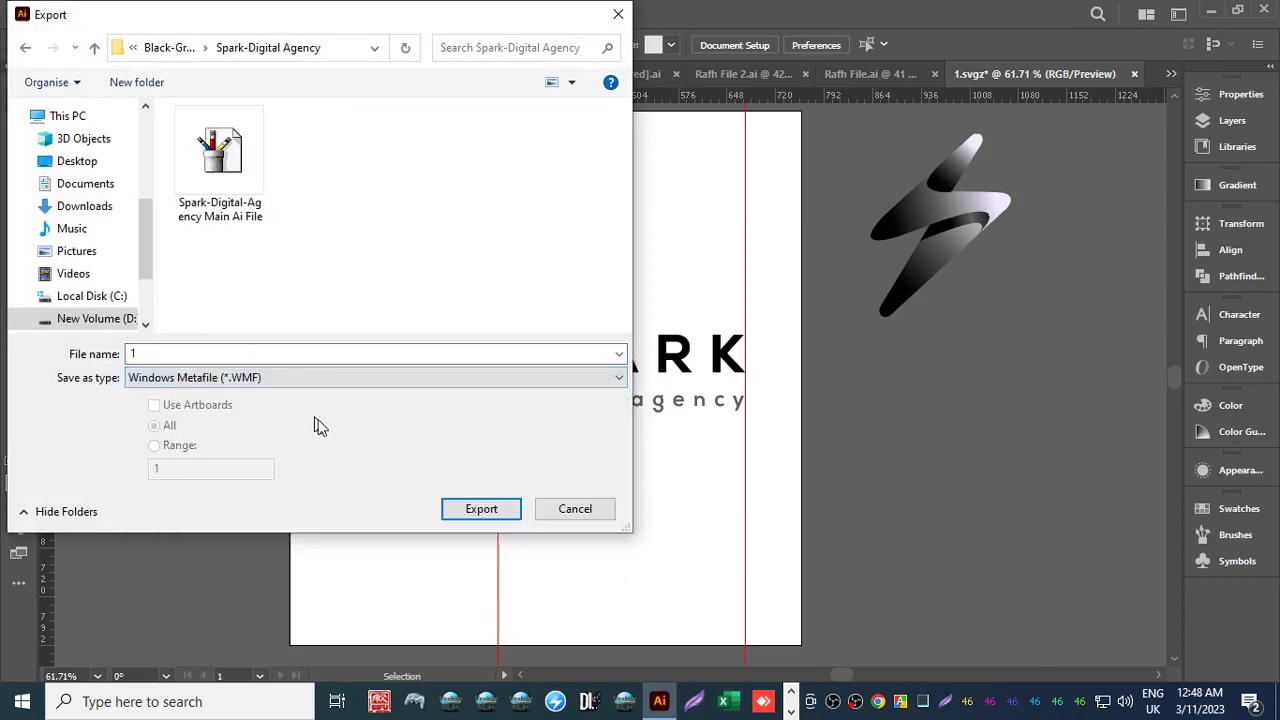
{"action": "left_click", "coordinate": [481, 510]}
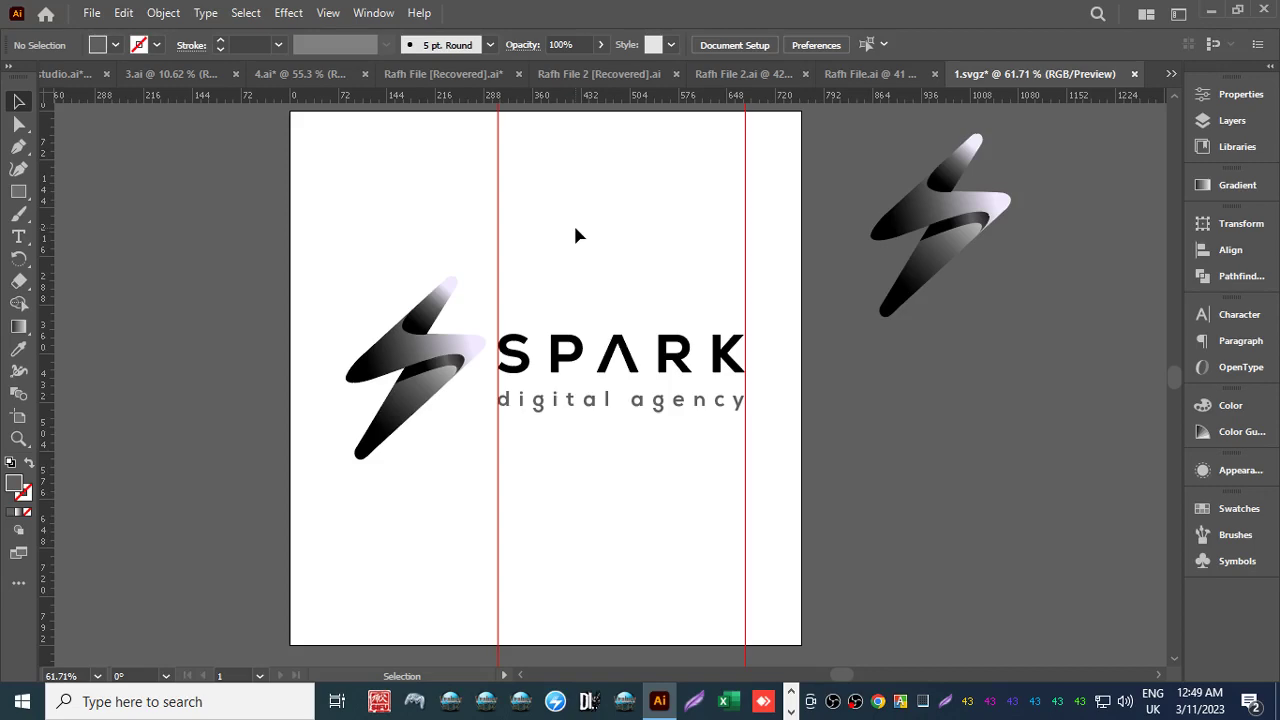
Show the other group of open taskbar programs to reach the Spark-Digital Agency folder window.
{"action": "left_click", "coordinate": [792, 697]}
{"action": "mouse_move", "coordinate": [427, 705]}
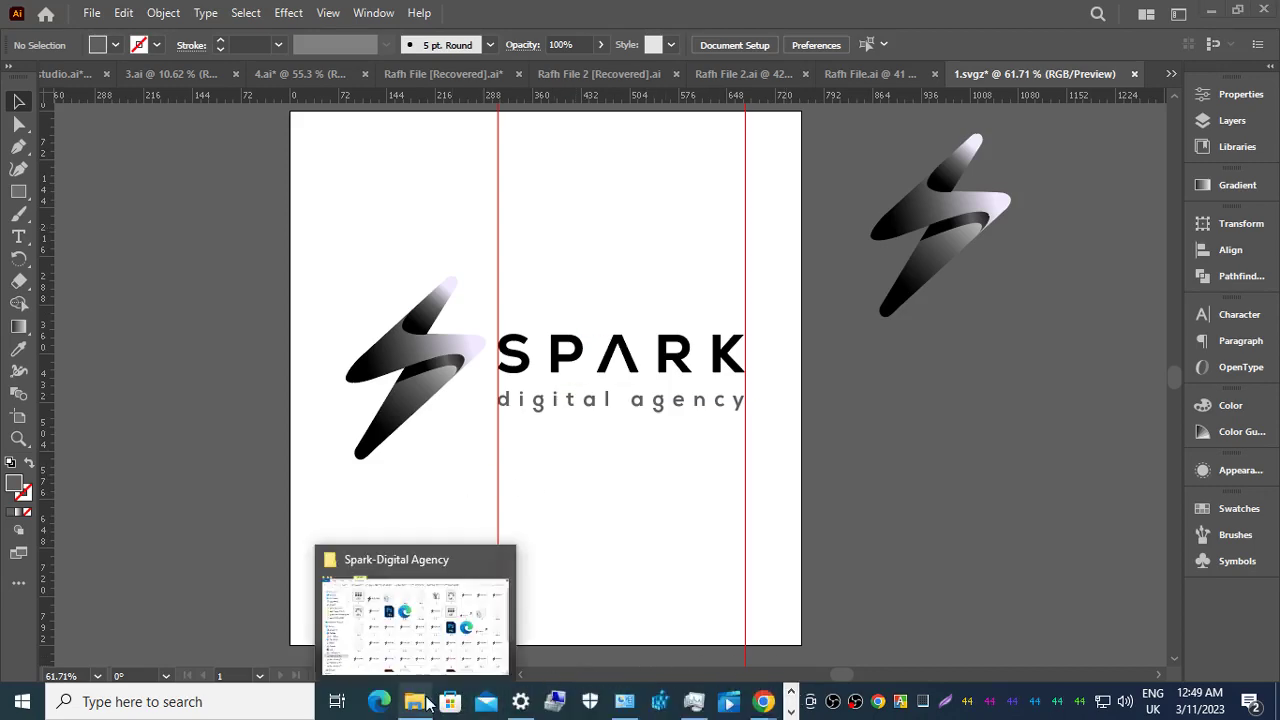
{"action": "left_click", "coordinate": [423, 647]}
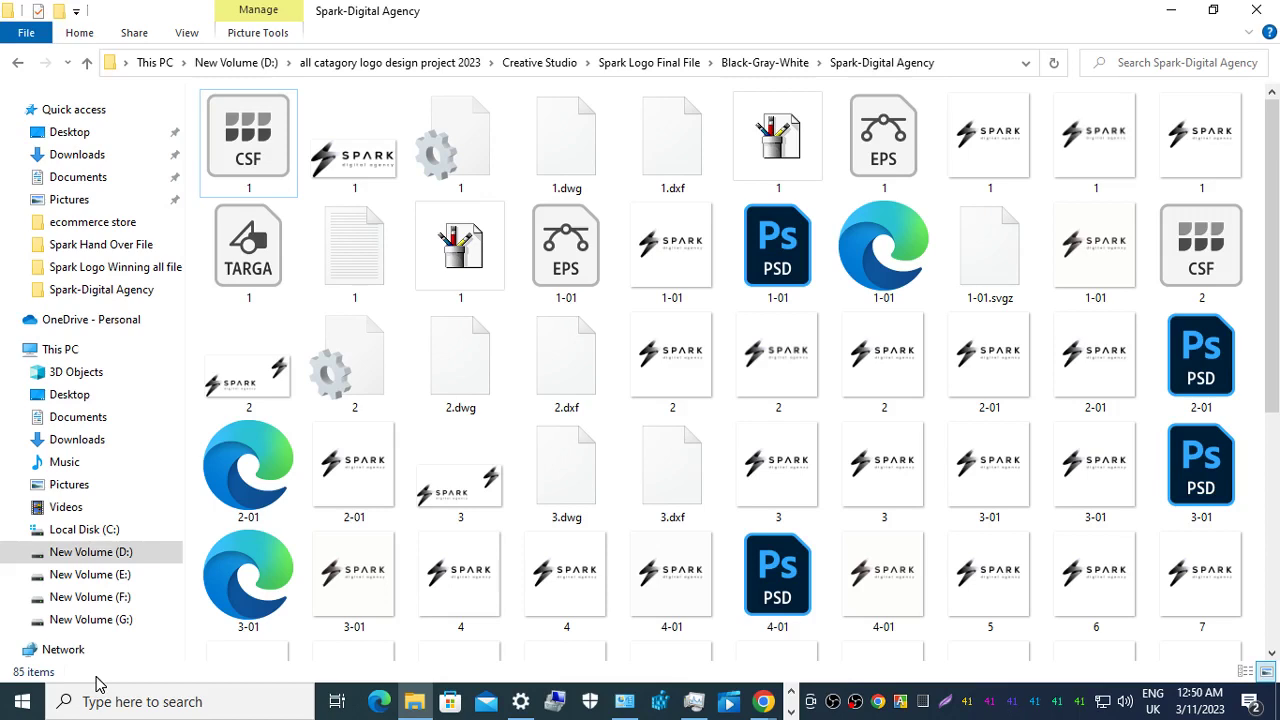
{"action": "left_click", "coordinate": [1171, 11]}
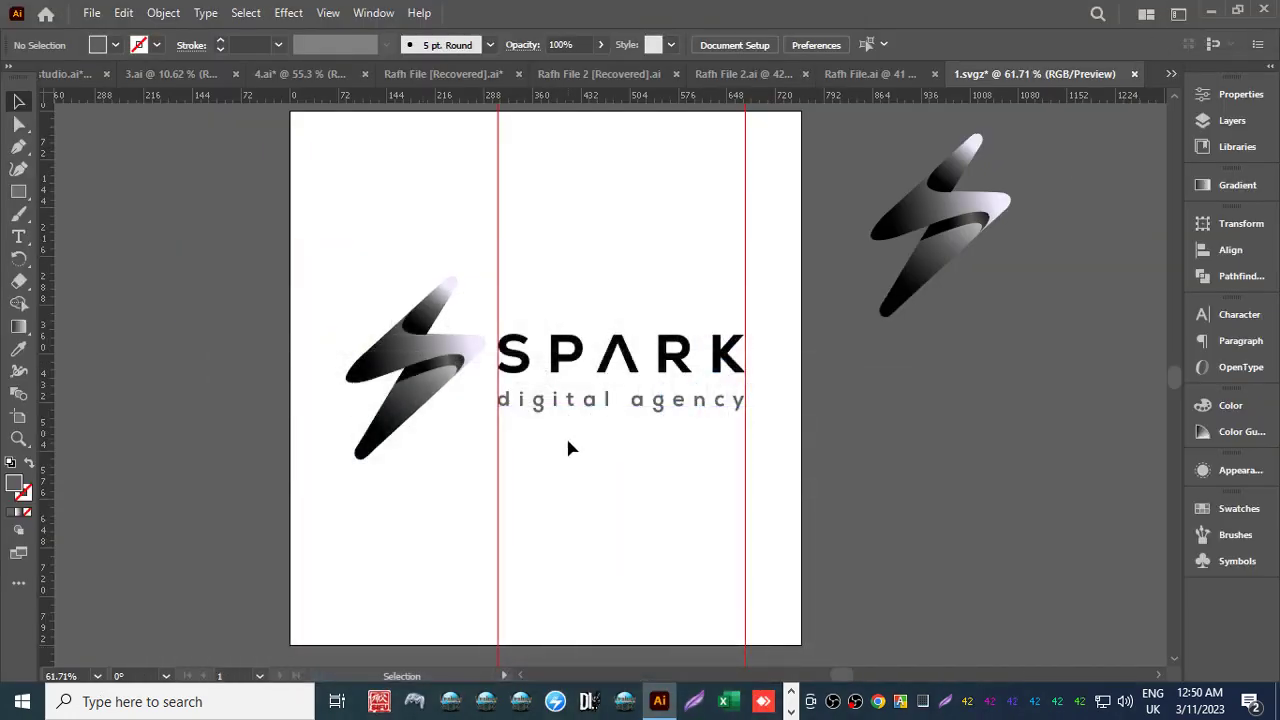
Zoom in on the tagline and replace the word 'agency' with 'studio'.
{"action": "key", "text": "z"}
{"action": "mouse_move", "coordinate": [614, 400]}
{"action": "left_mouse_down"}
{"action": "mouse_move", "coordinate": [809, 386]}
{"action": "mouse_move", "coordinate": [909, 363]}
{"action": "mouse_move", "coordinate": [640, 386]}
{"action": "mouse_move", "coordinate": [606, 403]}
{"action": "left_mouse_up"}
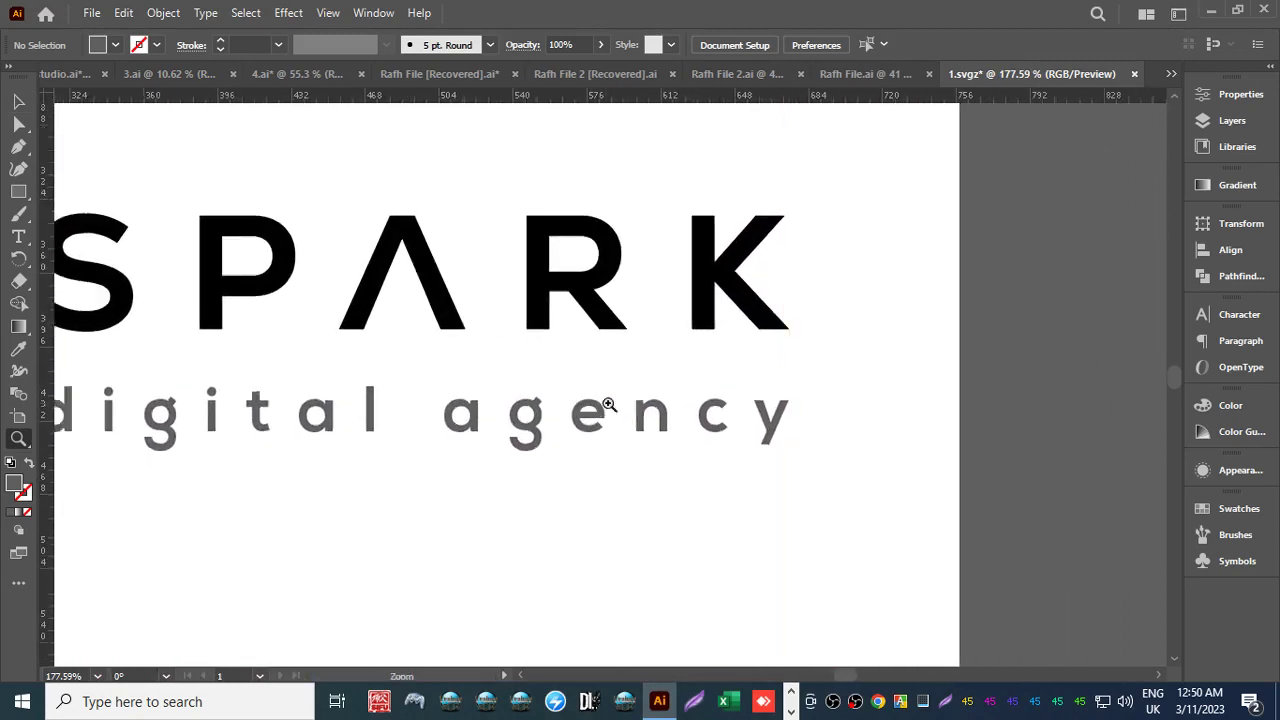
{"action": "key", "text": "t"}
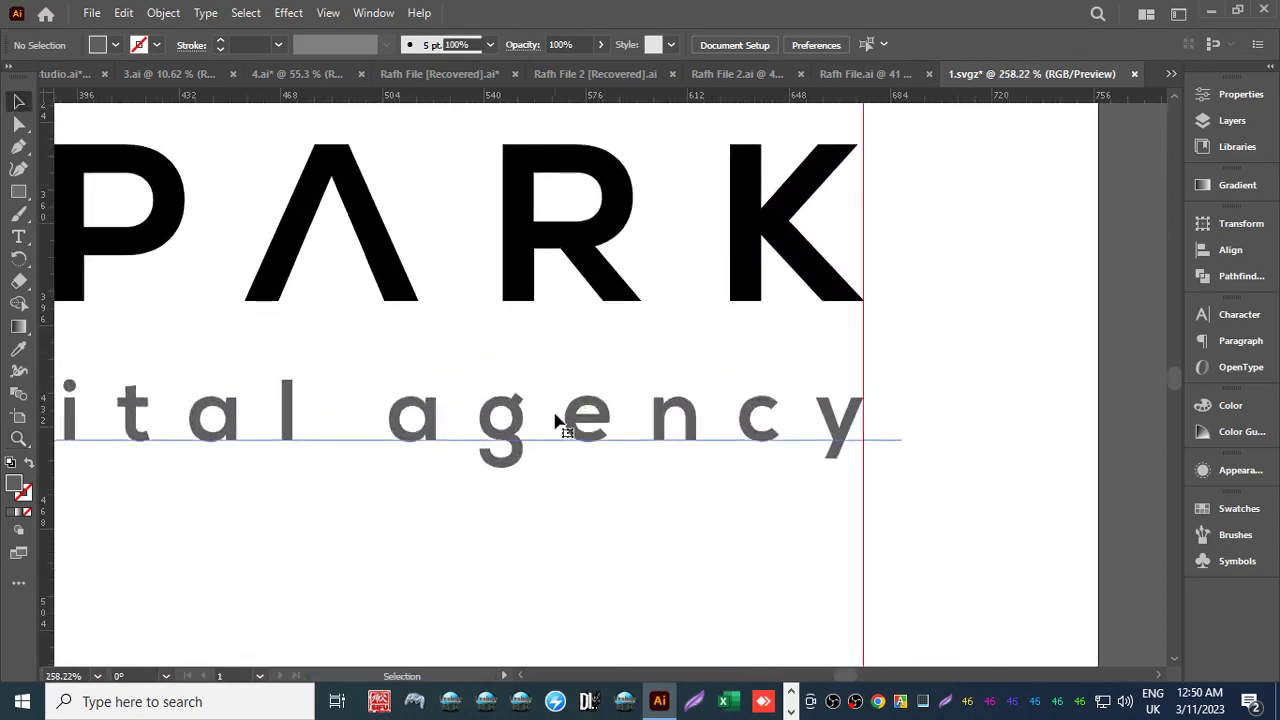
{"action": "left_click", "coordinate": [562, 420]}
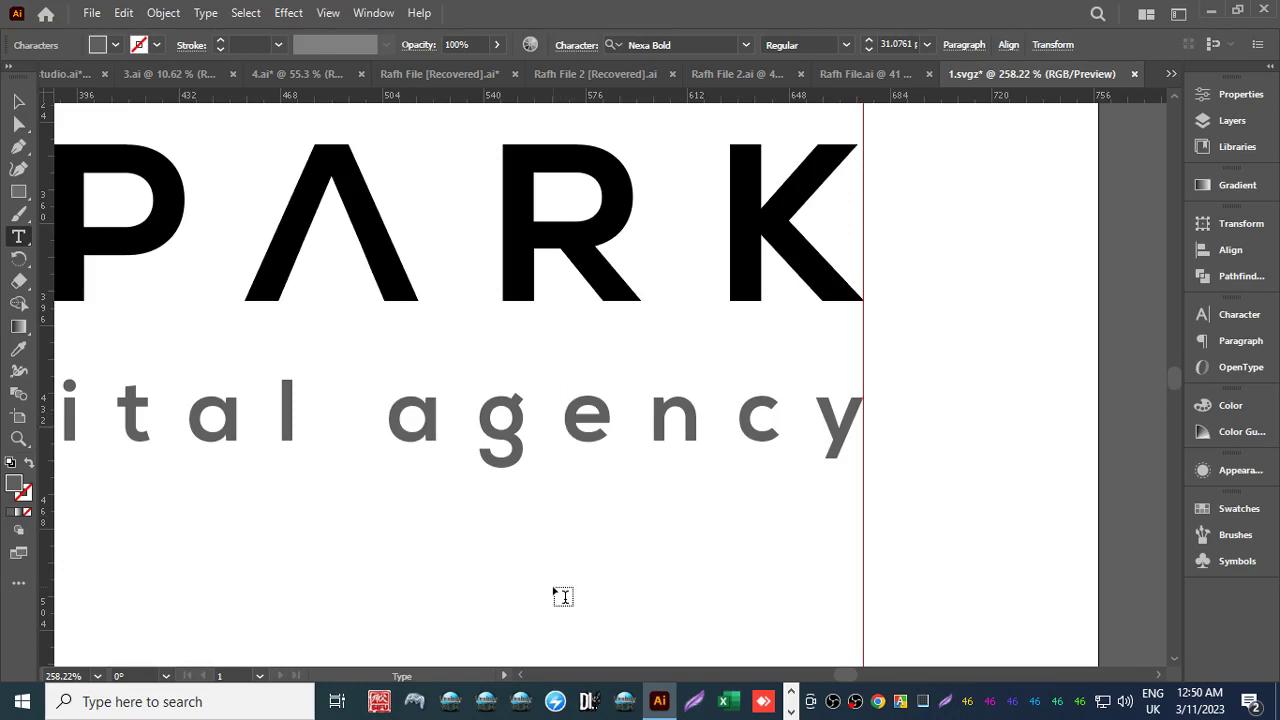
{"action": "key", "text": "Right"}
{"action": "key", "text": "Right"}
{"action": "key", "text": "Right"}
{"action": "key", "text": "Right"}
{"action": "key", "text": "BackSpace"}
{"action": "key", "text": "BackSpace"}
{"action": "key", "text": "BackSpace"}
{"action": "key", "text": "BackSpace"}
{"action": "key", "text": "BackSpace"}
{"action": "key", "text": "BackSpace"}
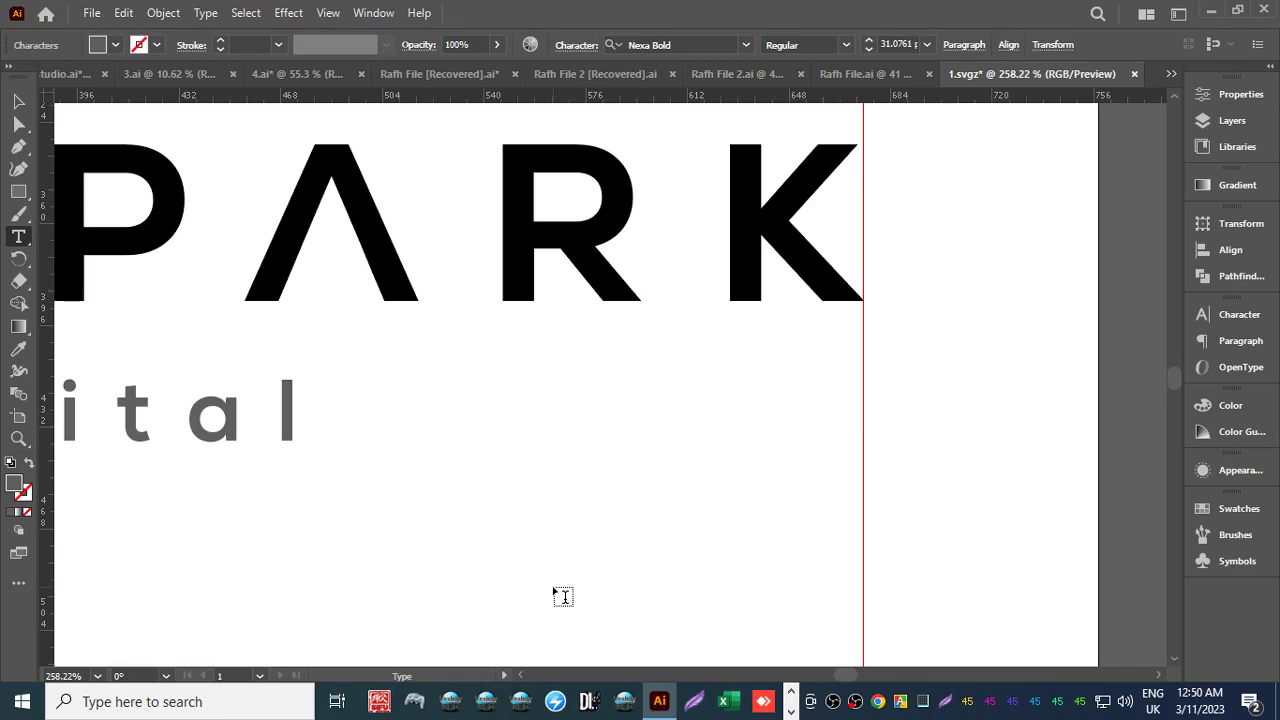
{"action": "type", "text": "s"}
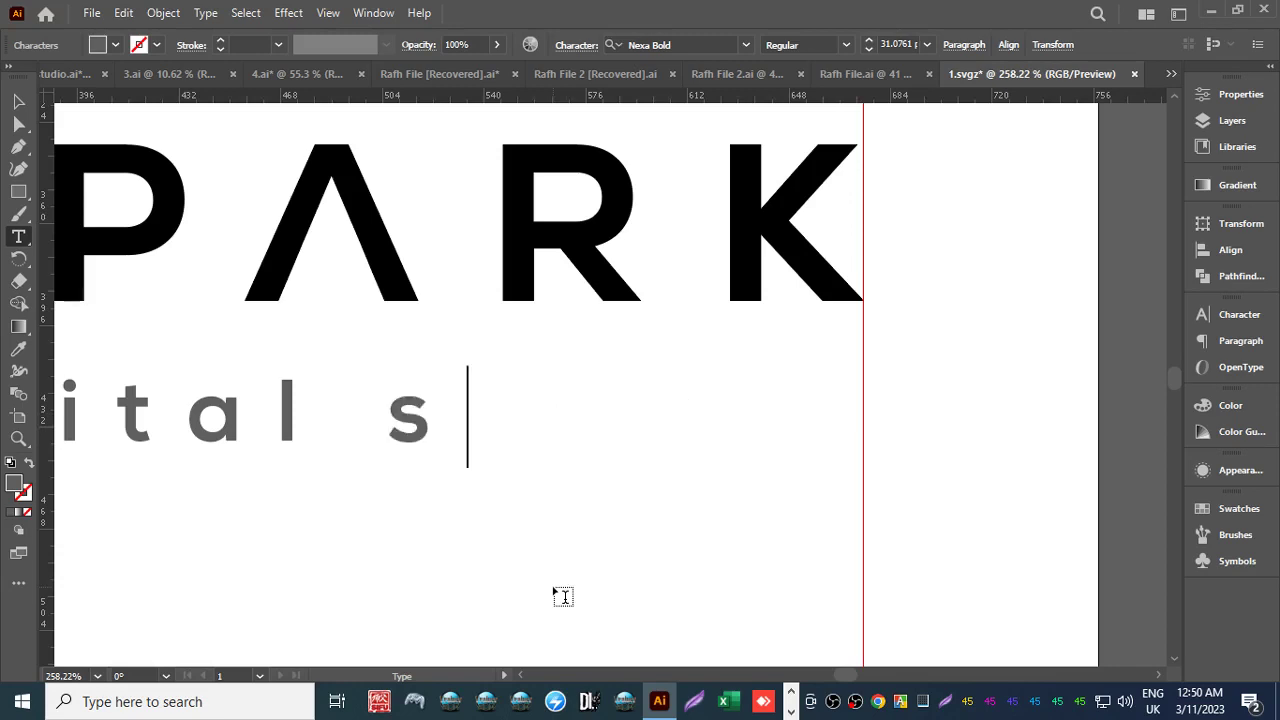
{"action": "type", "text": "tudio"}
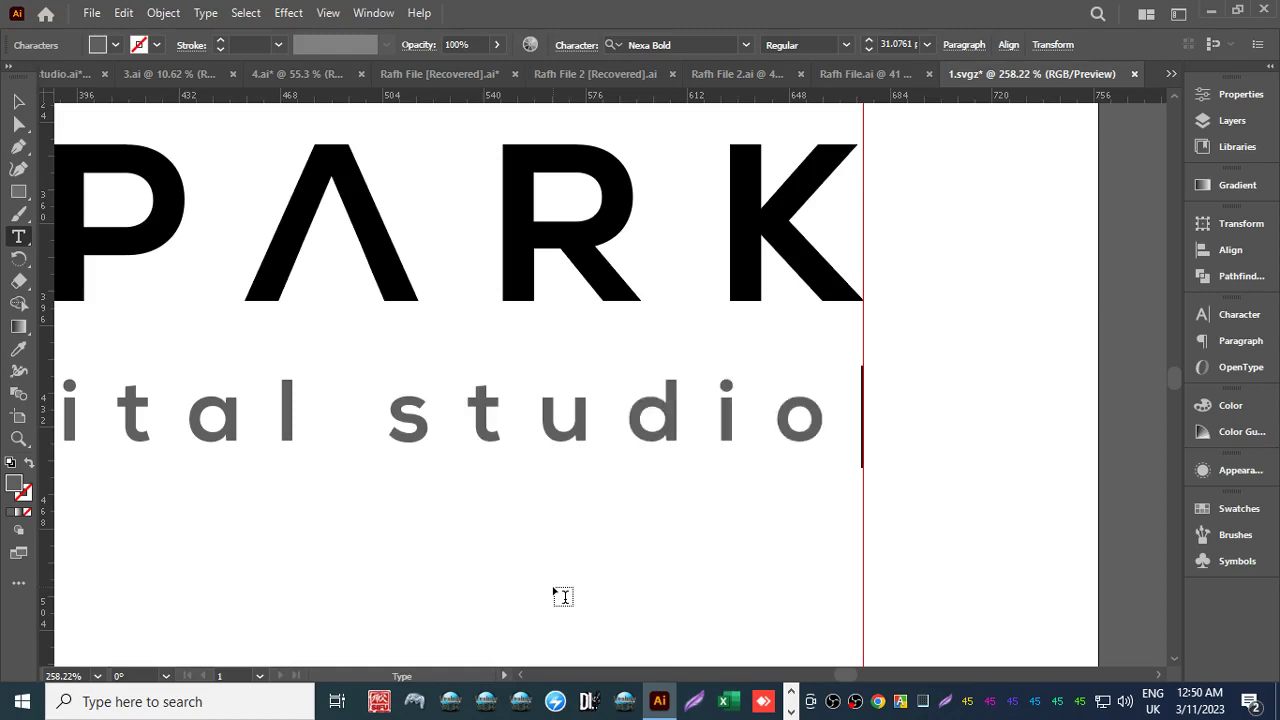
{"action": "left_click", "coordinate": [20, 100]}
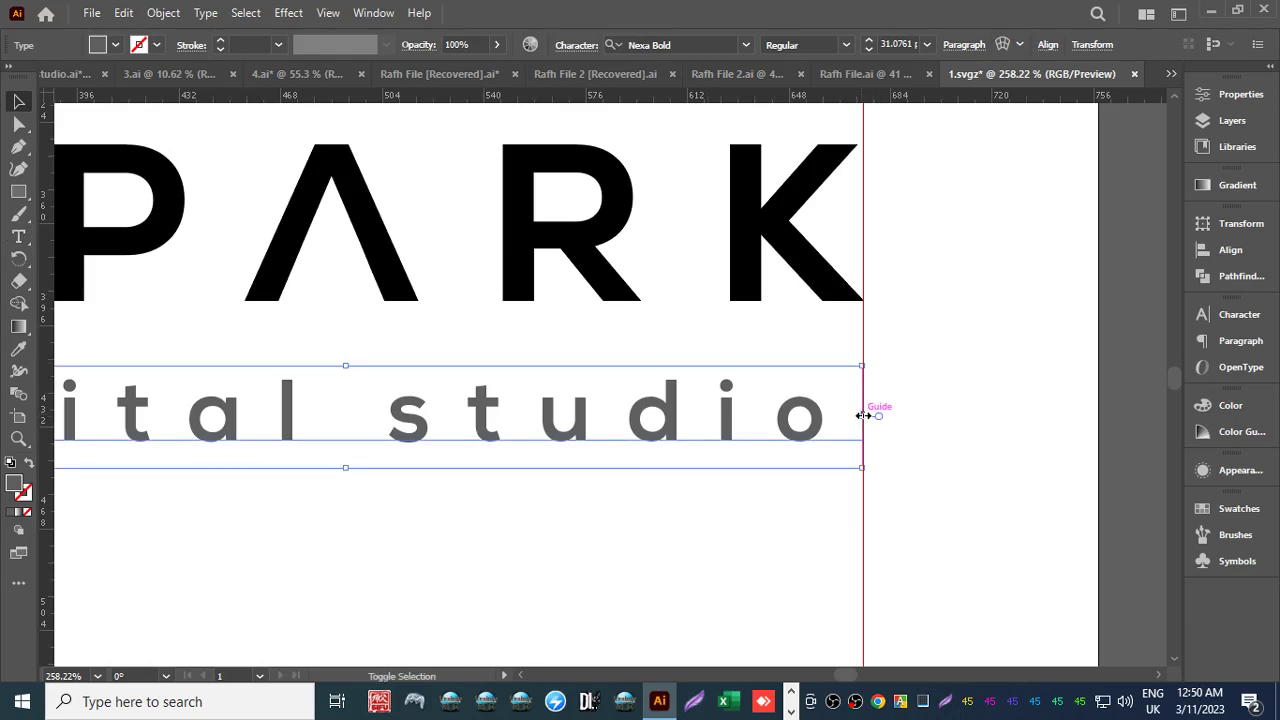
Widen the tagline text box so its right edge meets the red guide.
{"action": "left_click_drag", "start_coordinate": [862, 415], "coordinate": [624, 420]}
{"action": "left_click", "coordinate": [937, 424]}
{"action": "key", "text": "z"}
{"action": "key", "text": "v"}
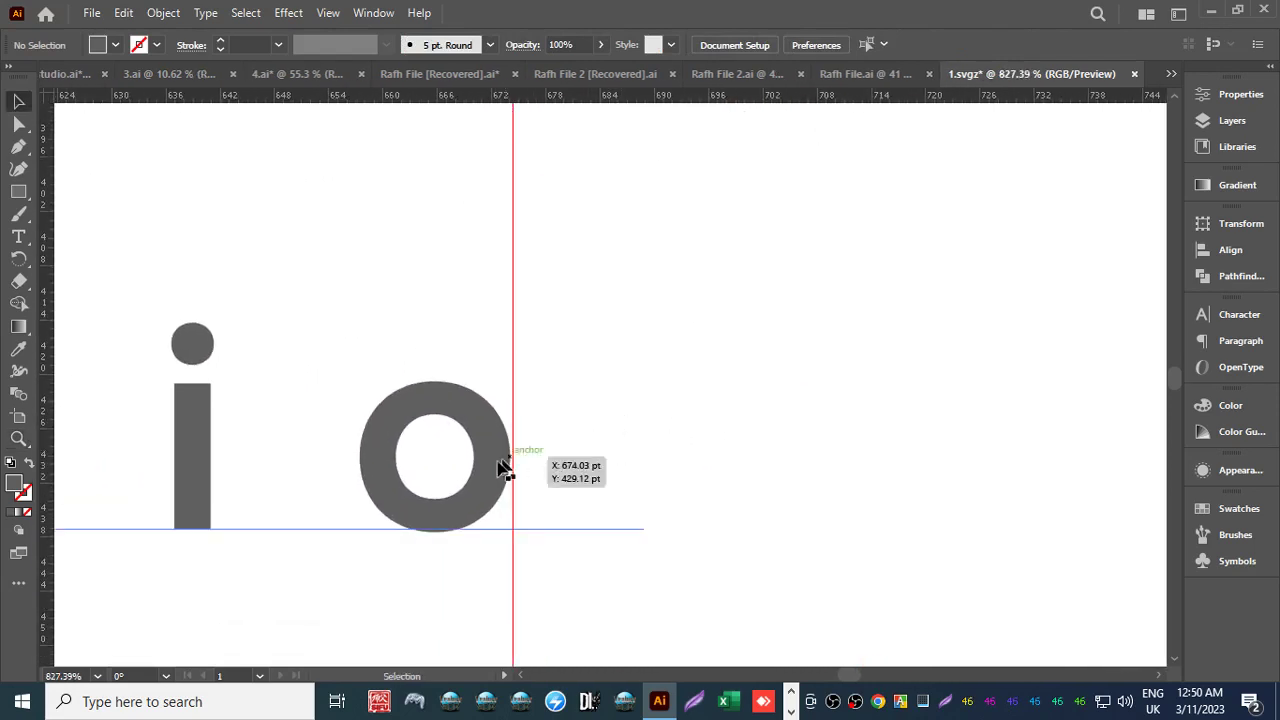
{"action": "left_click", "coordinate": [505, 474]}
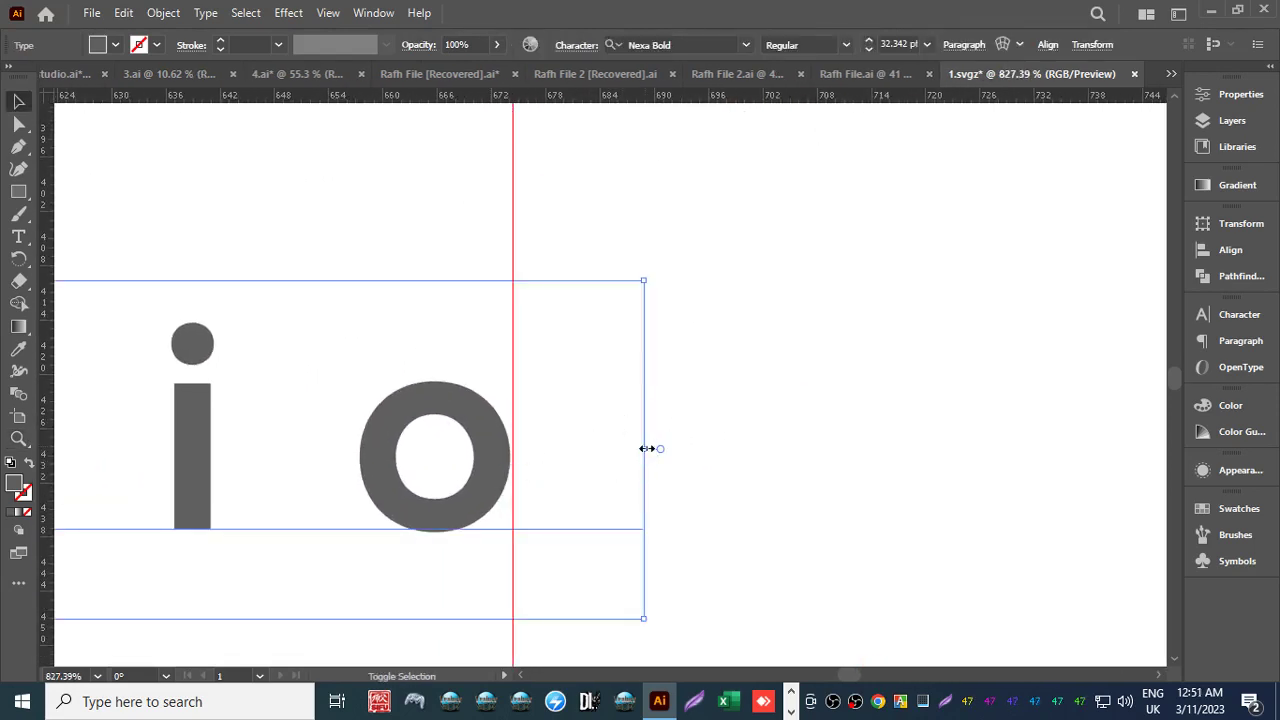
{"action": "left_click_drag", "start_coordinate": [647, 448], "coordinate": [649, 455]}
{"action": "left_click", "coordinate": [740, 477]}
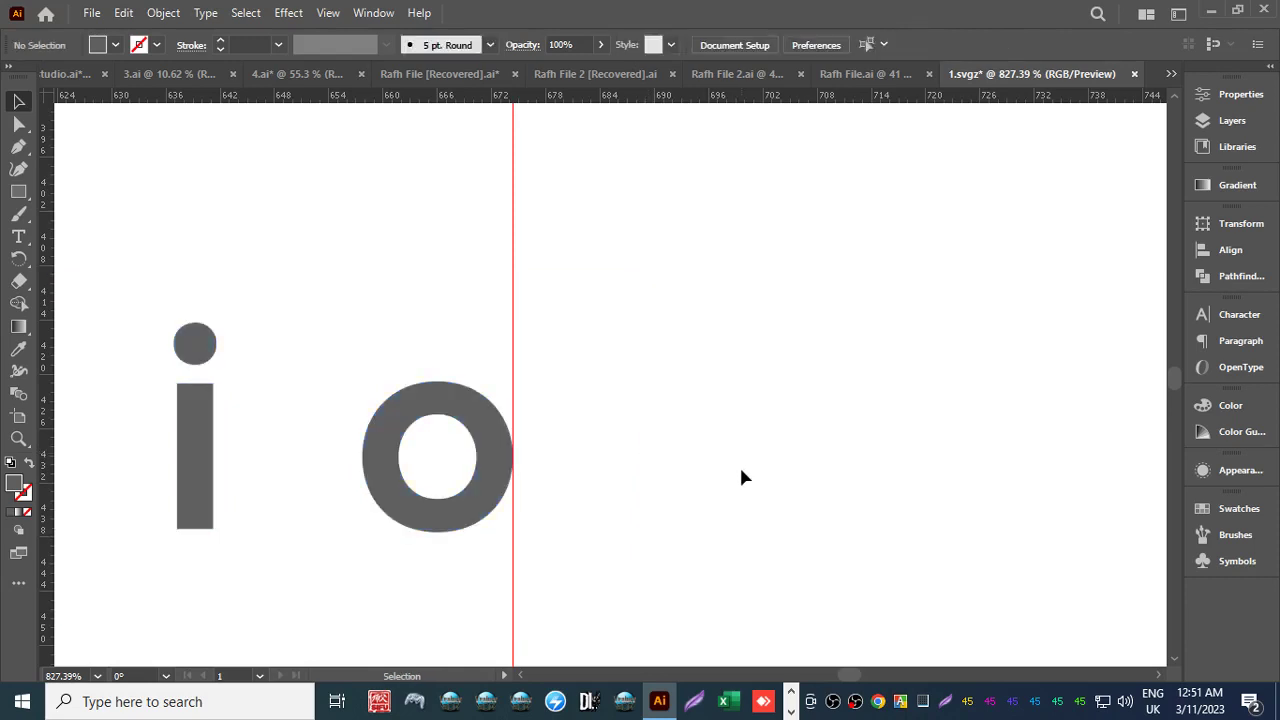
{"action": "key", "text": "z"}
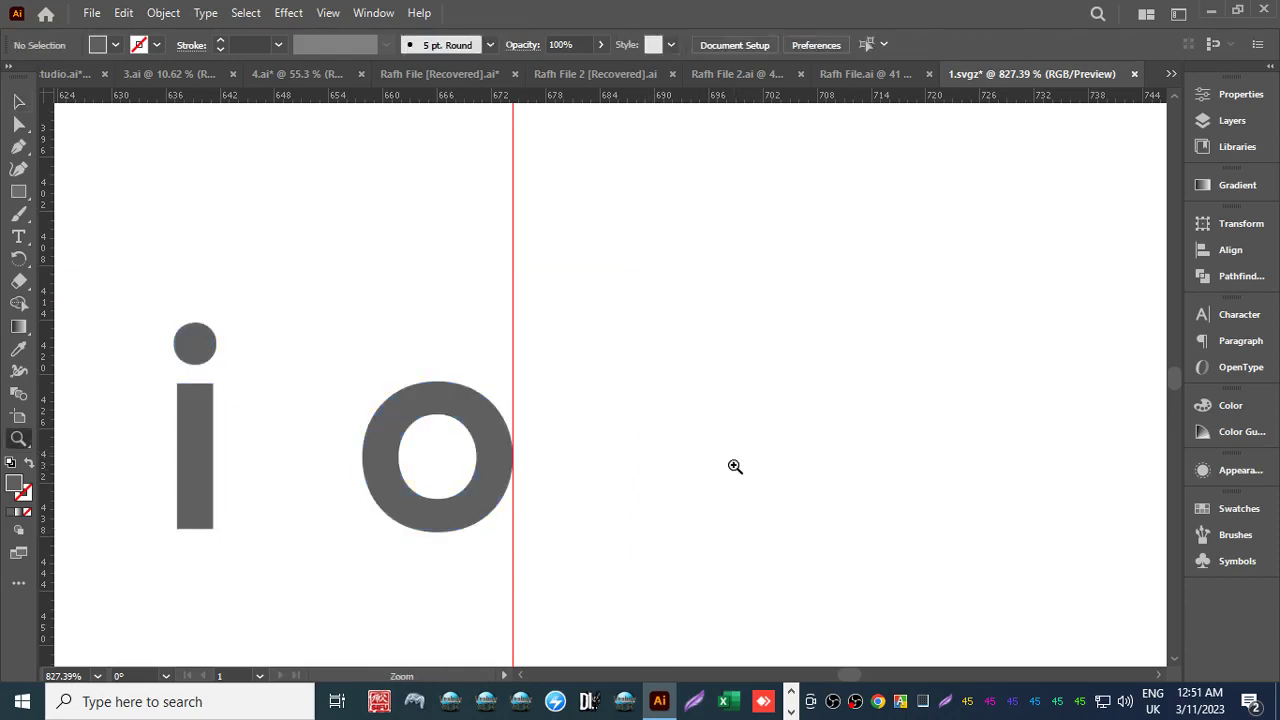
{"action": "left_click_drag", "start_coordinate": [734, 463], "coordinate": [856, 428]}
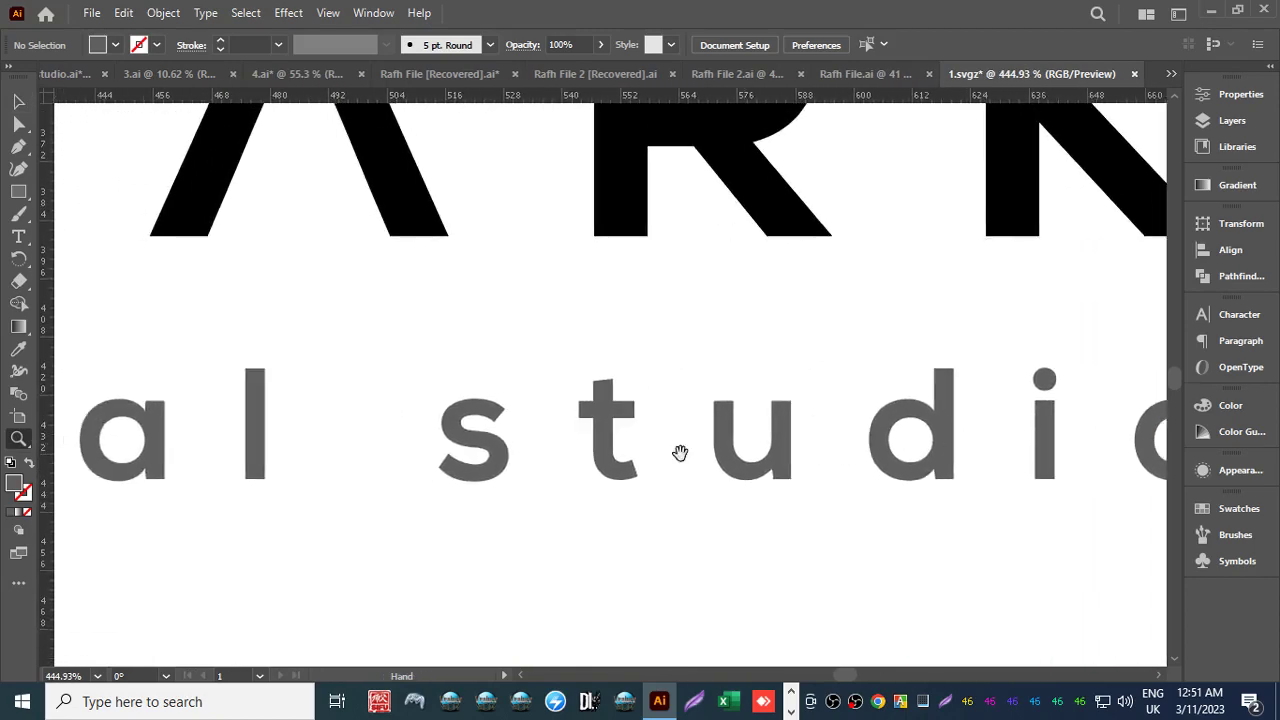
{"action": "left_click_drag", "start_coordinate": [677, 451], "coordinate": [697, 469]}
{"action": "left_click_drag", "start_coordinate": [457, 451], "coordinate": [585, 462]}
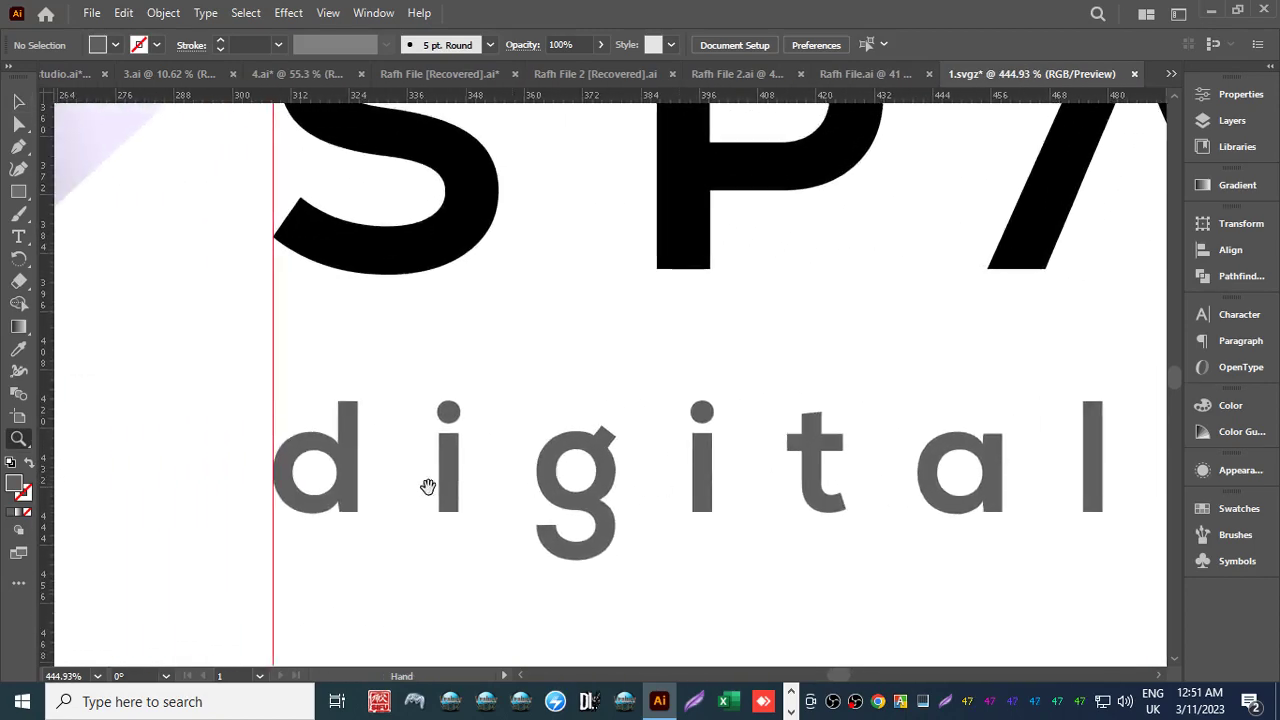
{"action": "left_click_drag", "start_coordinate": [206, 500], "coordinate": [714, 443]}
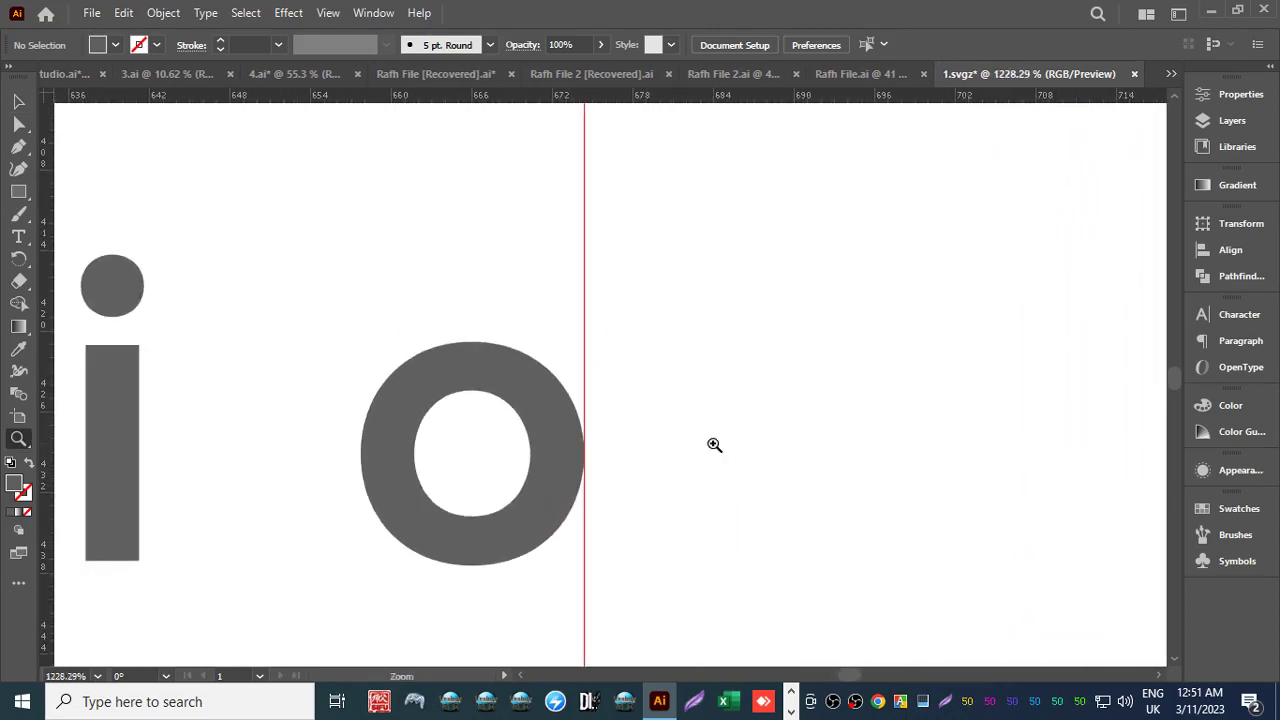
{"action": "left_click_drag", "start_coordinate": [529, 443], "coordinate": [757, 419]}
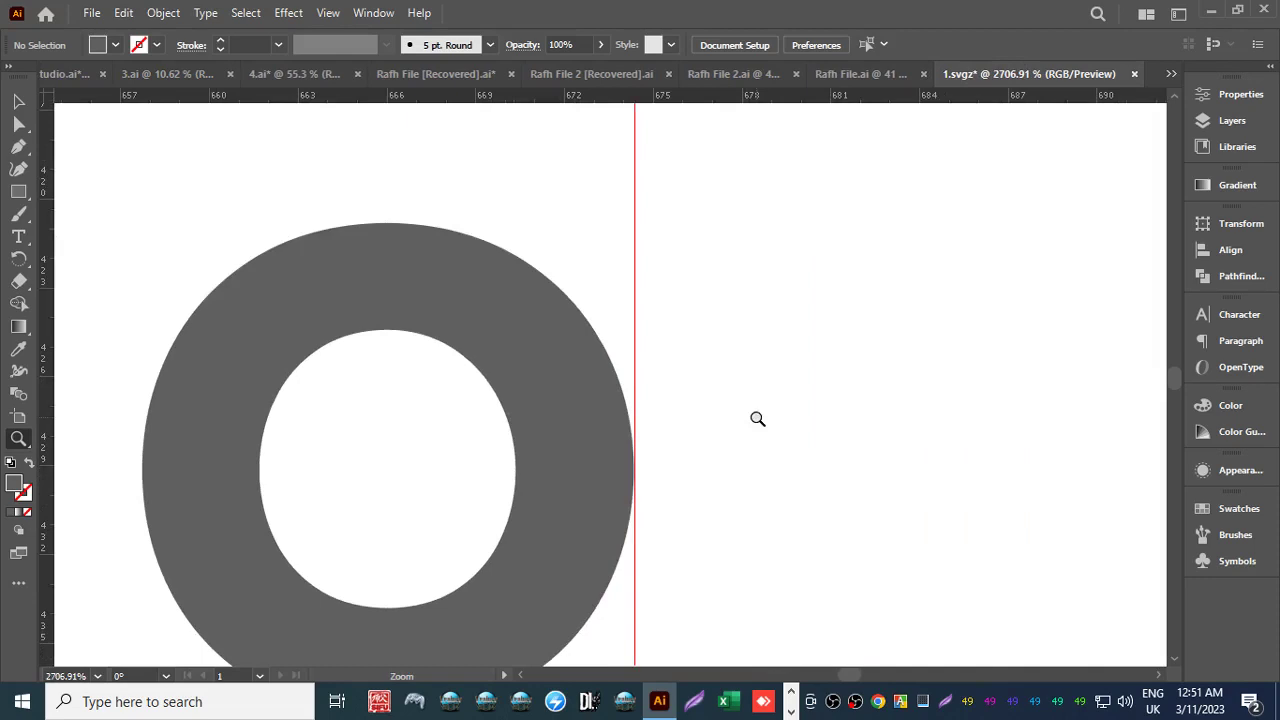
{"action": "left_click_drag", "start_coordinate": [648, 429], "coordinate": [831, 407]}
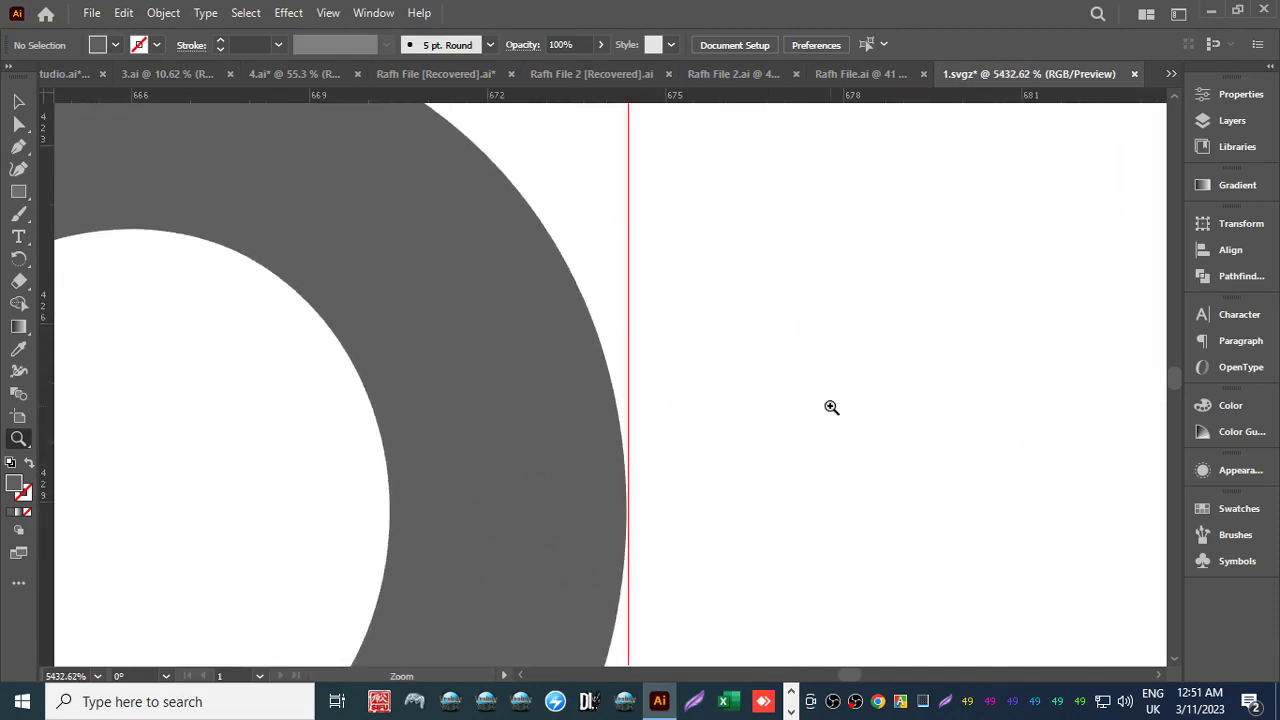
{"action": "left_click_drag", "start_coordinate": [655, 419], "coordinate": [745, 429]}
{"action": "key", "text": "space"}
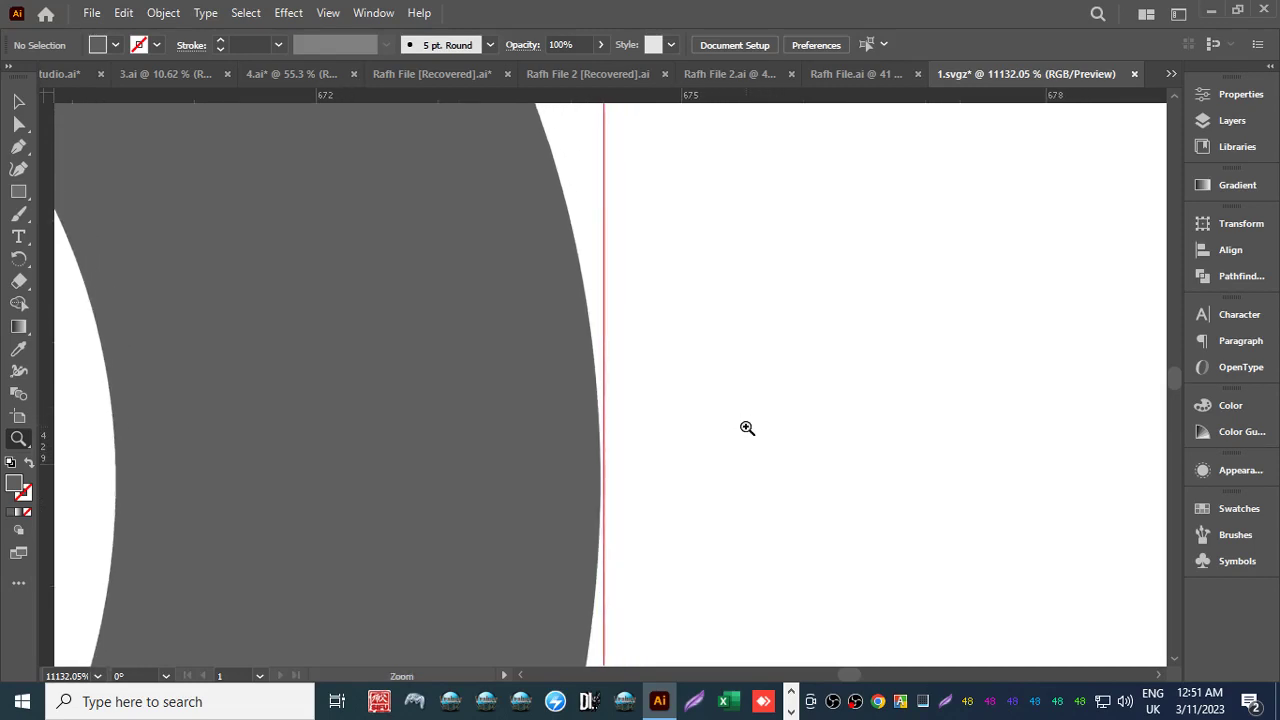
{"action": "left_click", "coordinate": [18, 101]}
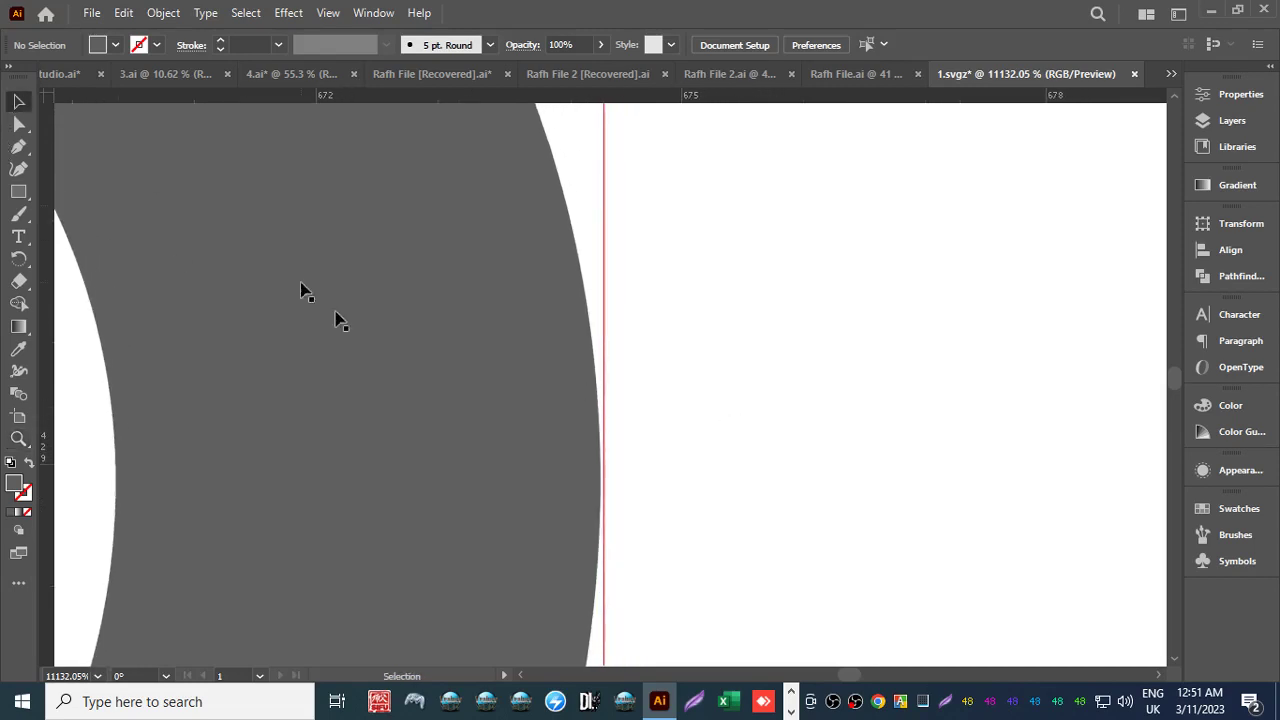
{"action": "left_click", "coordinate": [536, 421]}
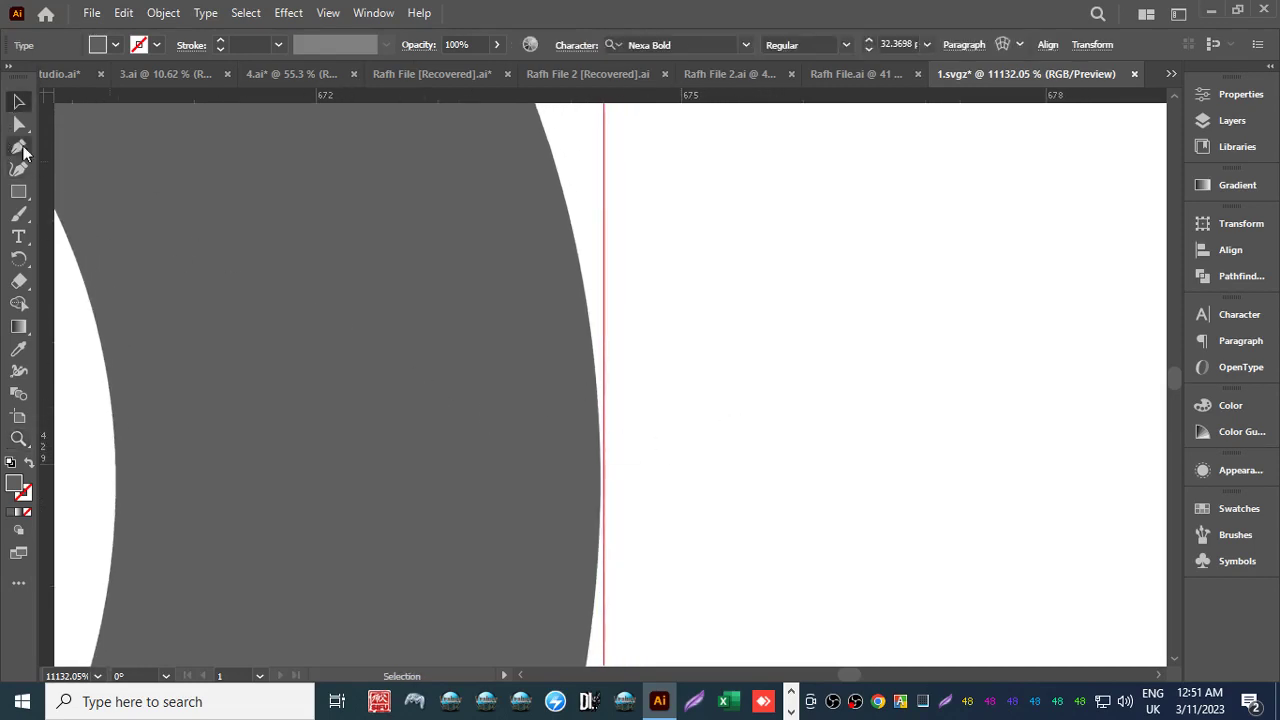
{"action": "key", "text": "z"}
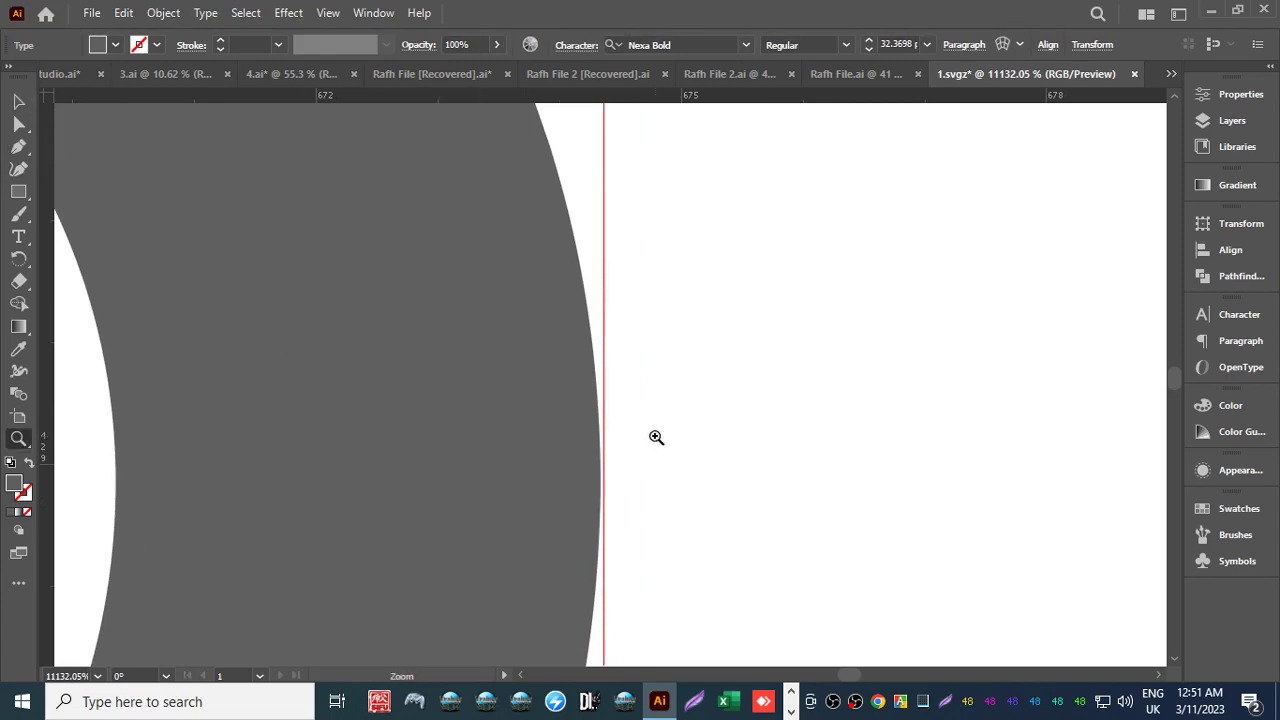
{"action": "left_click", "coordinate": [654, 437], "text": "alt"}
{"action": "key", "text": "v"}
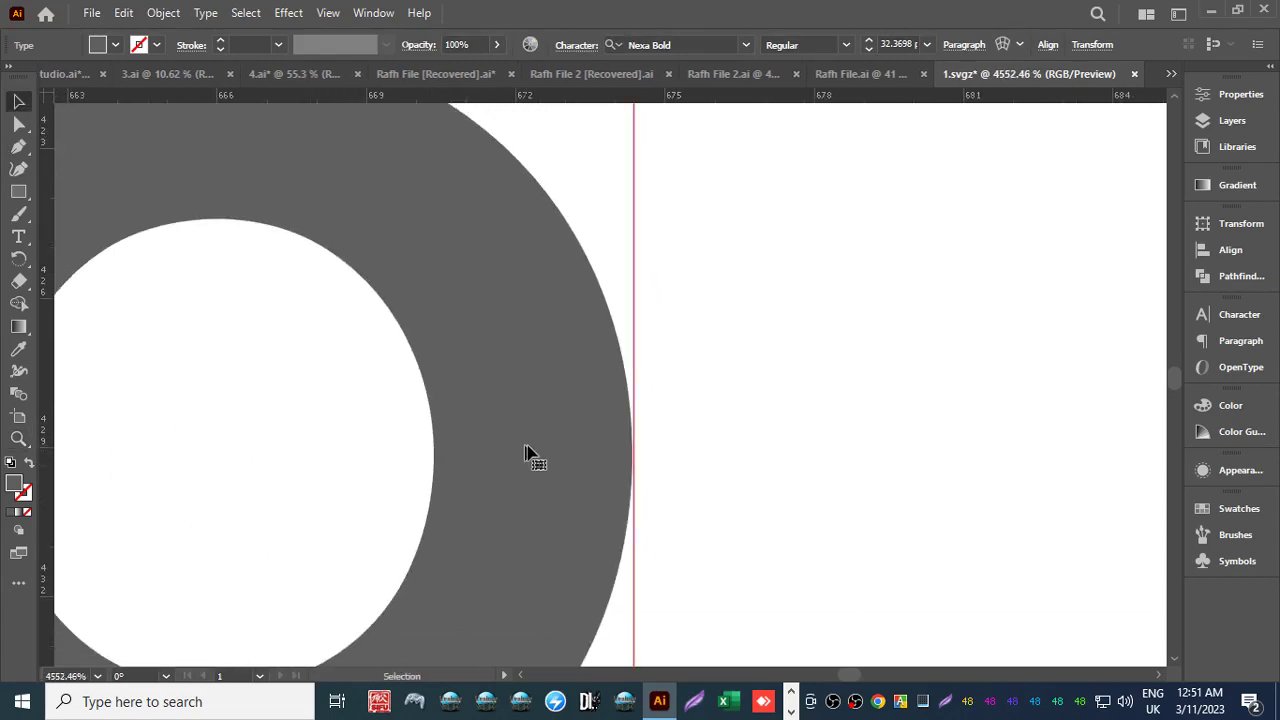
{"action": "key", "text": "z"}
{"action": "left_click", "coordinate": [637, 437], "text": "alt"}
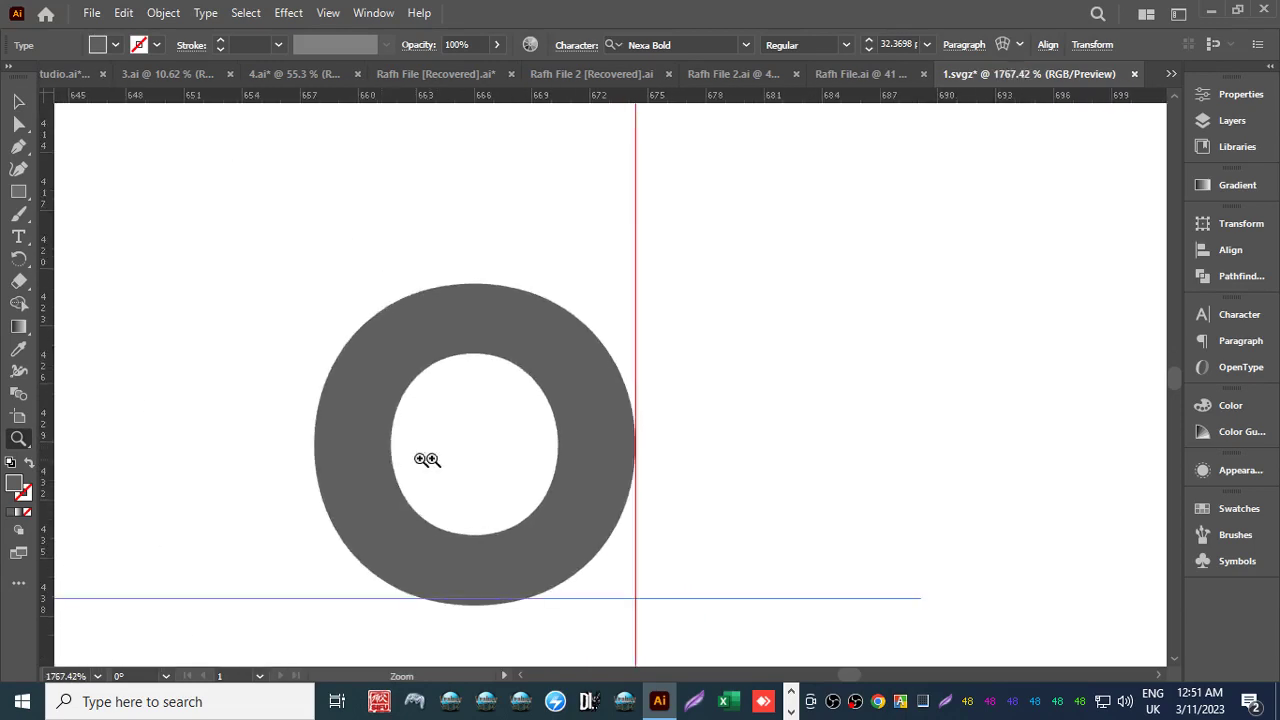
{"action": "left_click", "coordinate": [18, 101]}
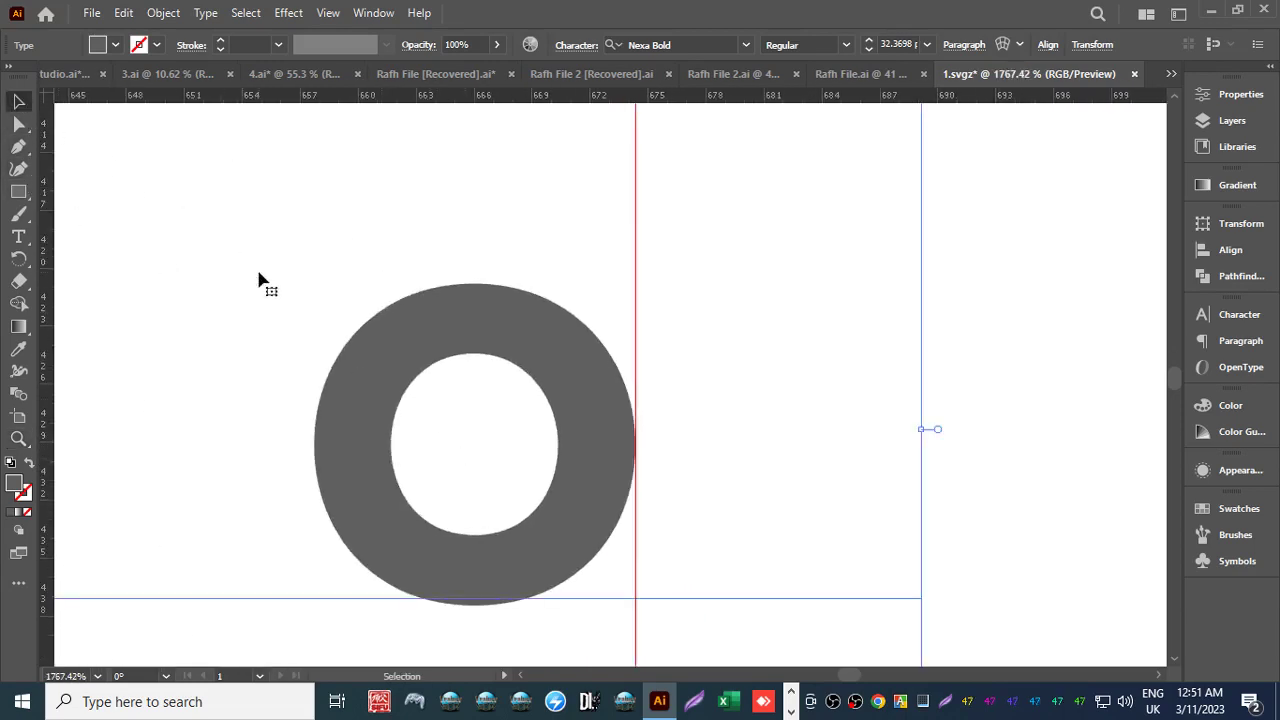
{"action": "left_click", "coordinate": [1019, 392]}
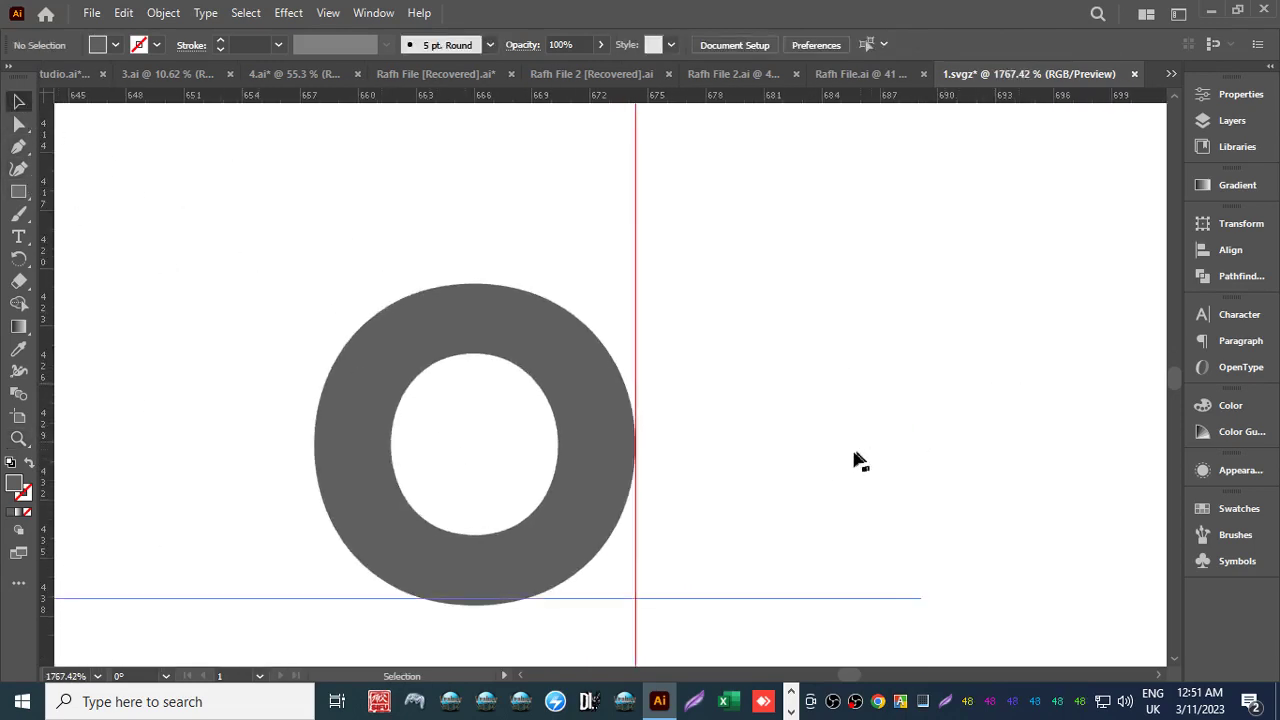
{"action": "key", "text": "z"}
{"action": "left_click_drag", "start_coordinate": [620, 477], "coordinate": [894, 434]}
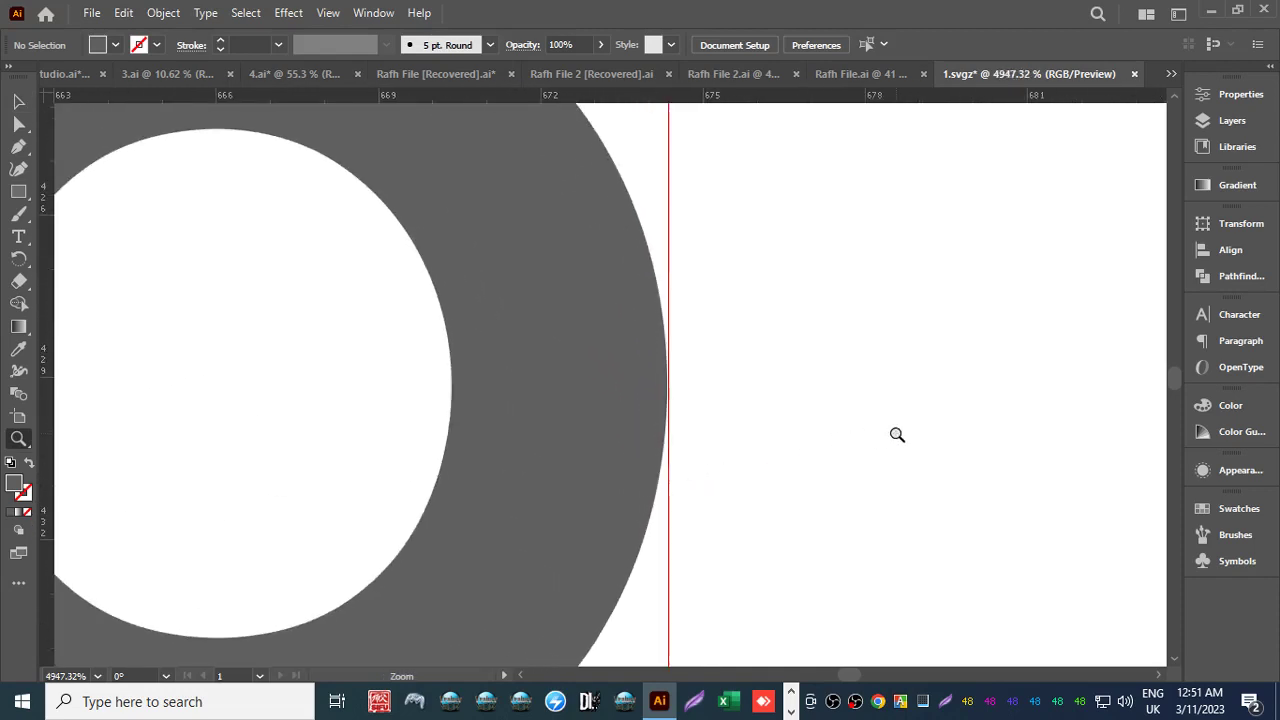
{"action": "left_click_drag", "start_coordinate": [765, 425], "coordinate": [470, 396]}
{"action": "left_click", "coordinate": [18, 101]}
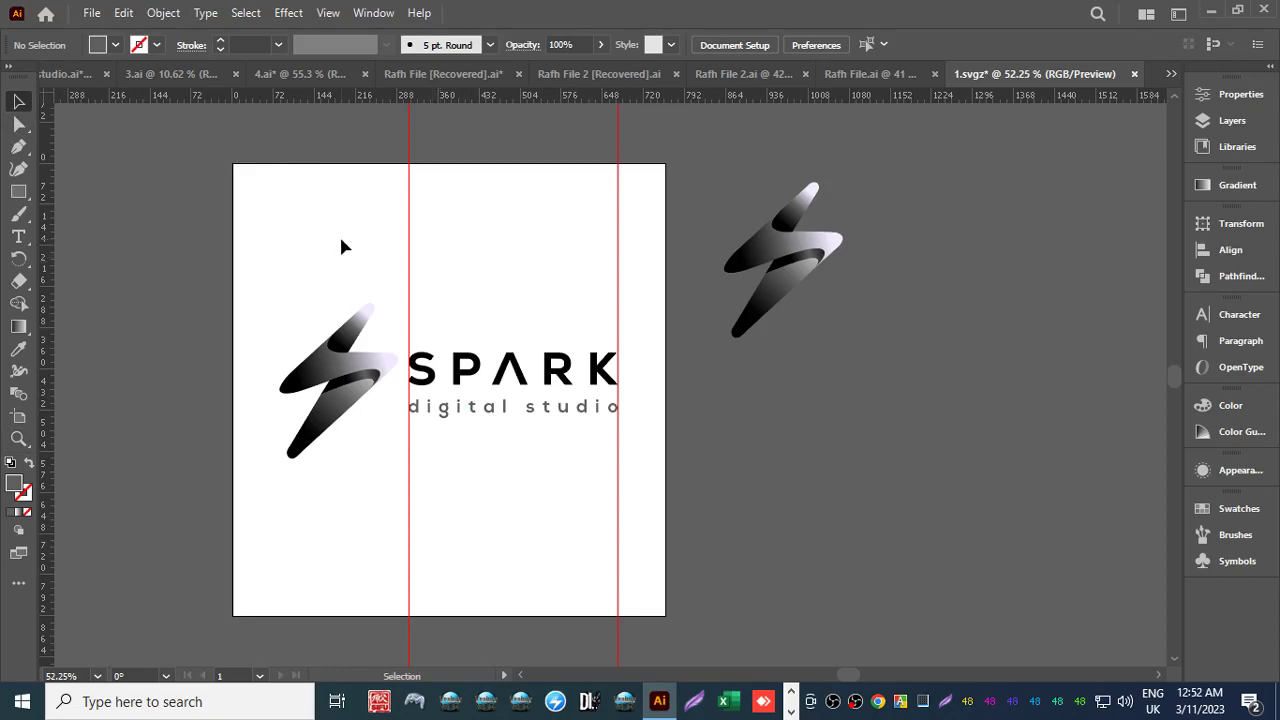
Preview image 23 from the Spark-Digital Agency folder, close it, and return to 1.svgz.
{"action": "key", "text": "alt+Tab"}
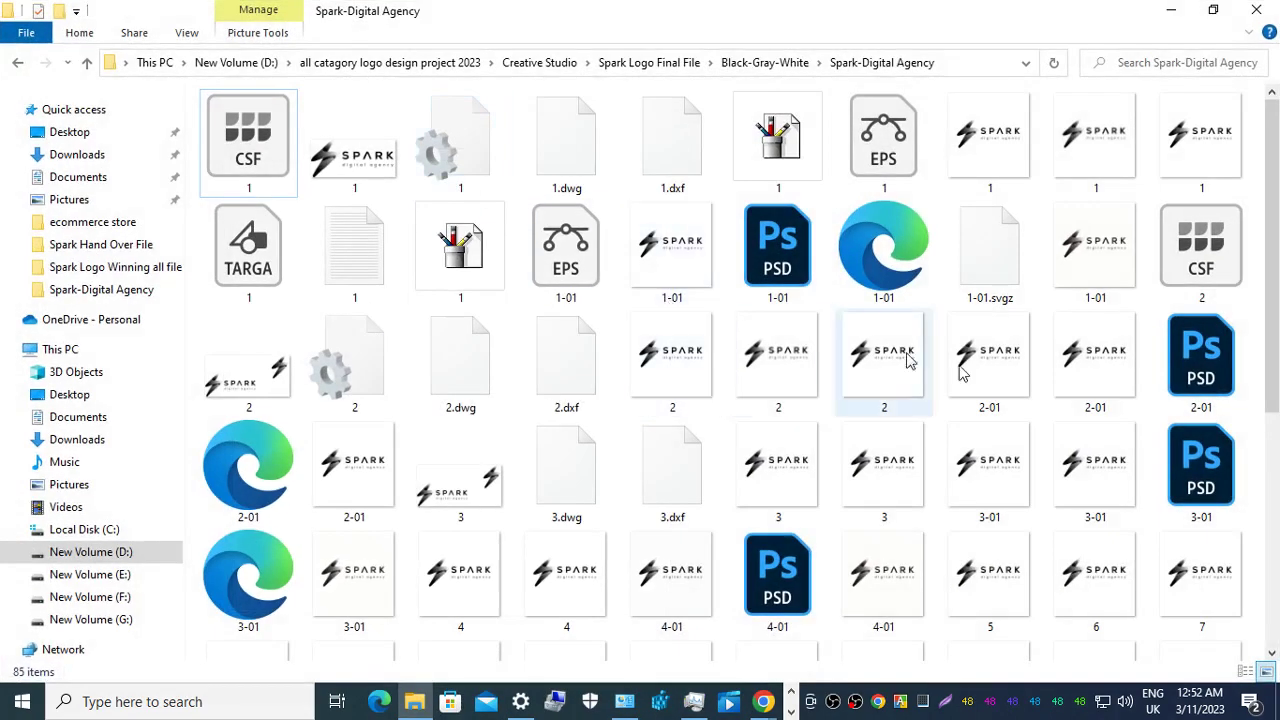
{"action": "left_click_drag", "start_coordinate": [1277, 230], "coordinate": [1270, 458]}
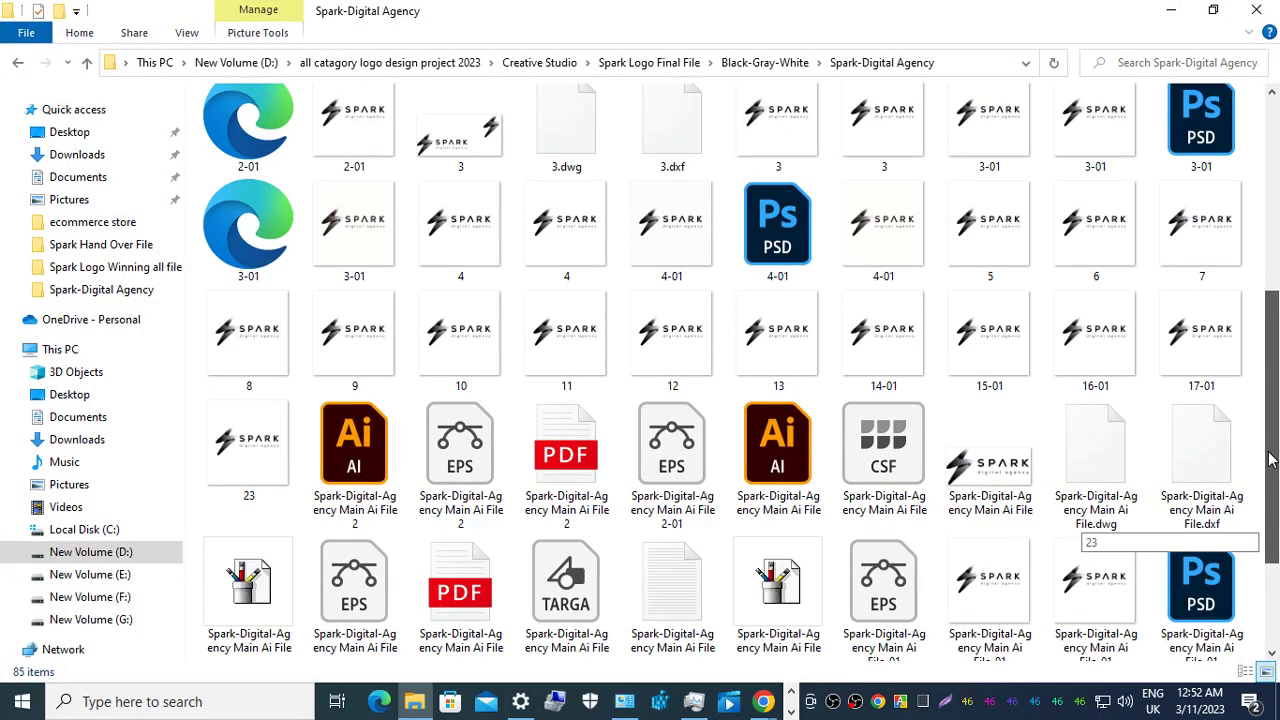
{"action": "left_click_drag", "start_coordinate": [1270, 458], "coordinate": [1270, 458]}
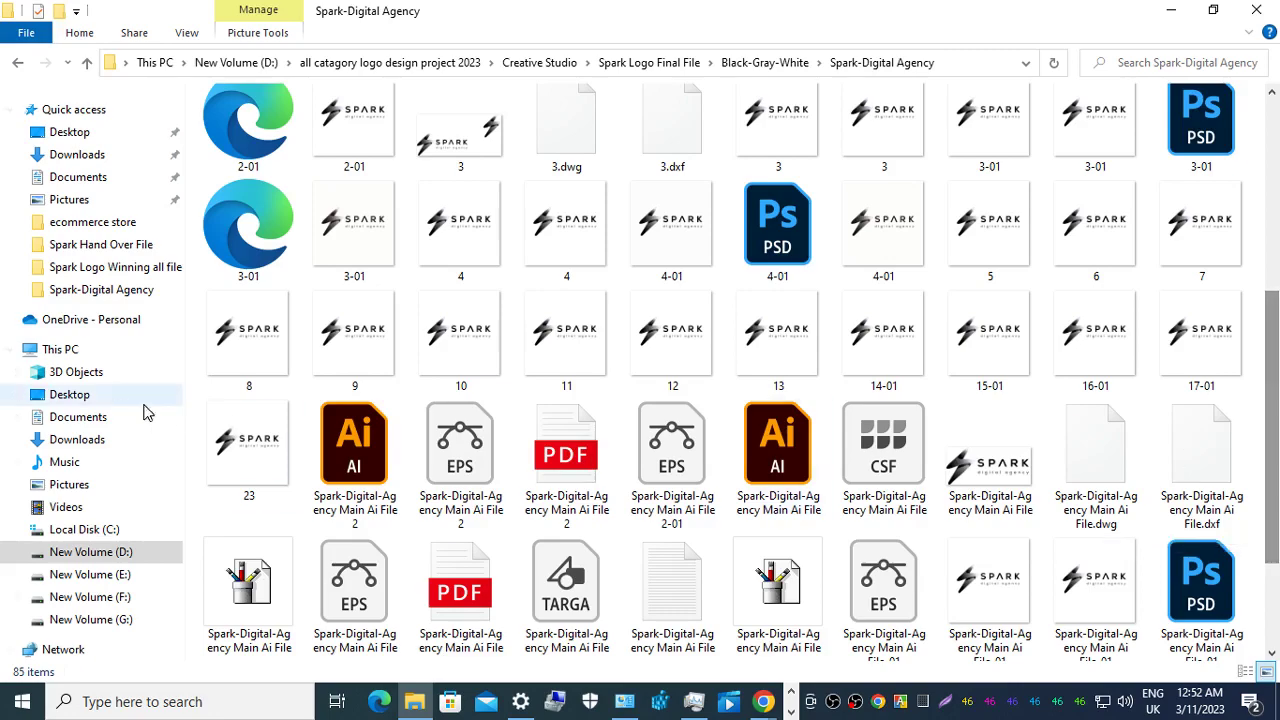
{"action": "double_click", "coordinate": [265, 444]}
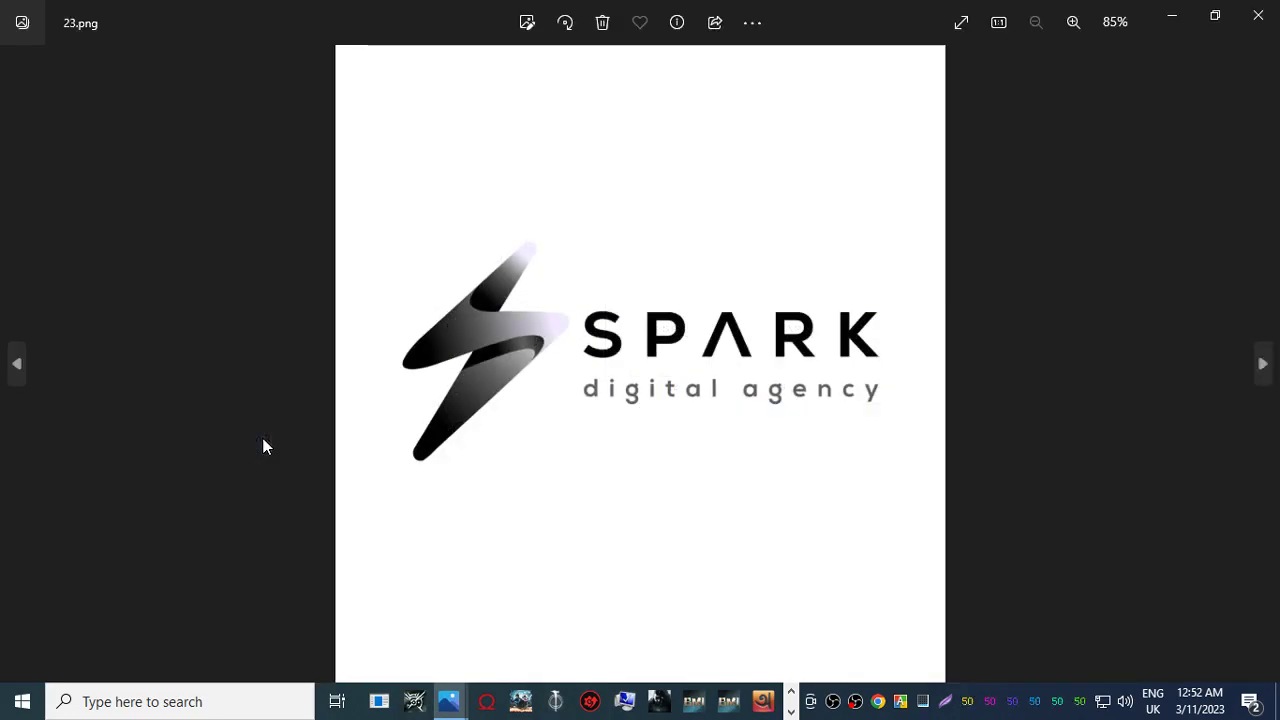
{"action": "left_click", "coordinate": [1257, 22]}
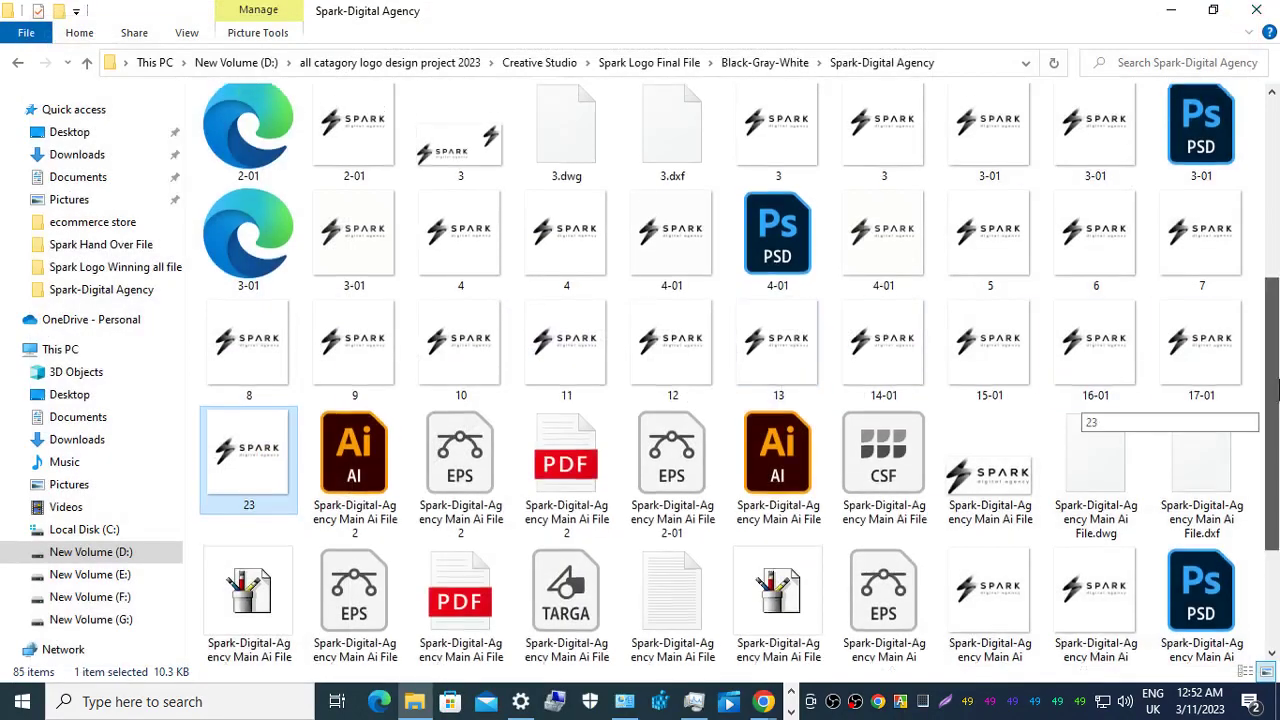
{"action": "scroll", "coordinate": [1057, 300], "scroll_direction": "up", "scroll_amount": 3}
{"action": "key", "text": "alt+Tab"}
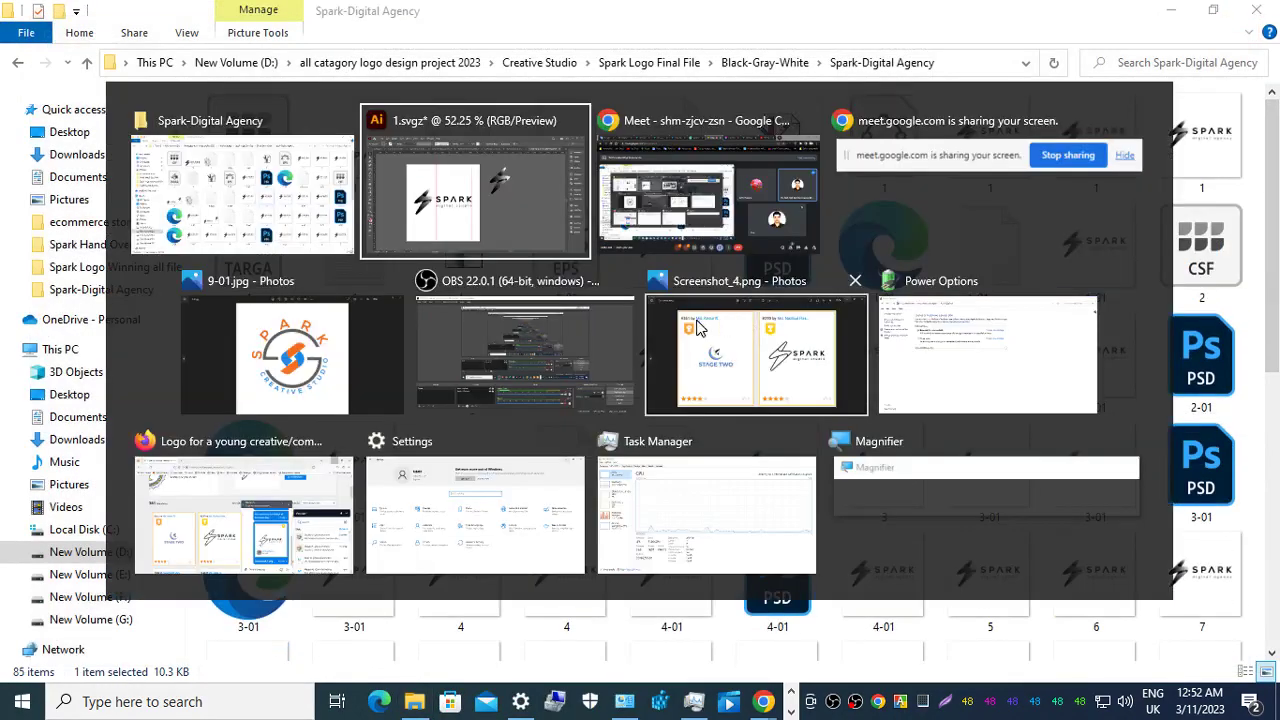
{"action": "left_click", "coordinate": [479, 203]}
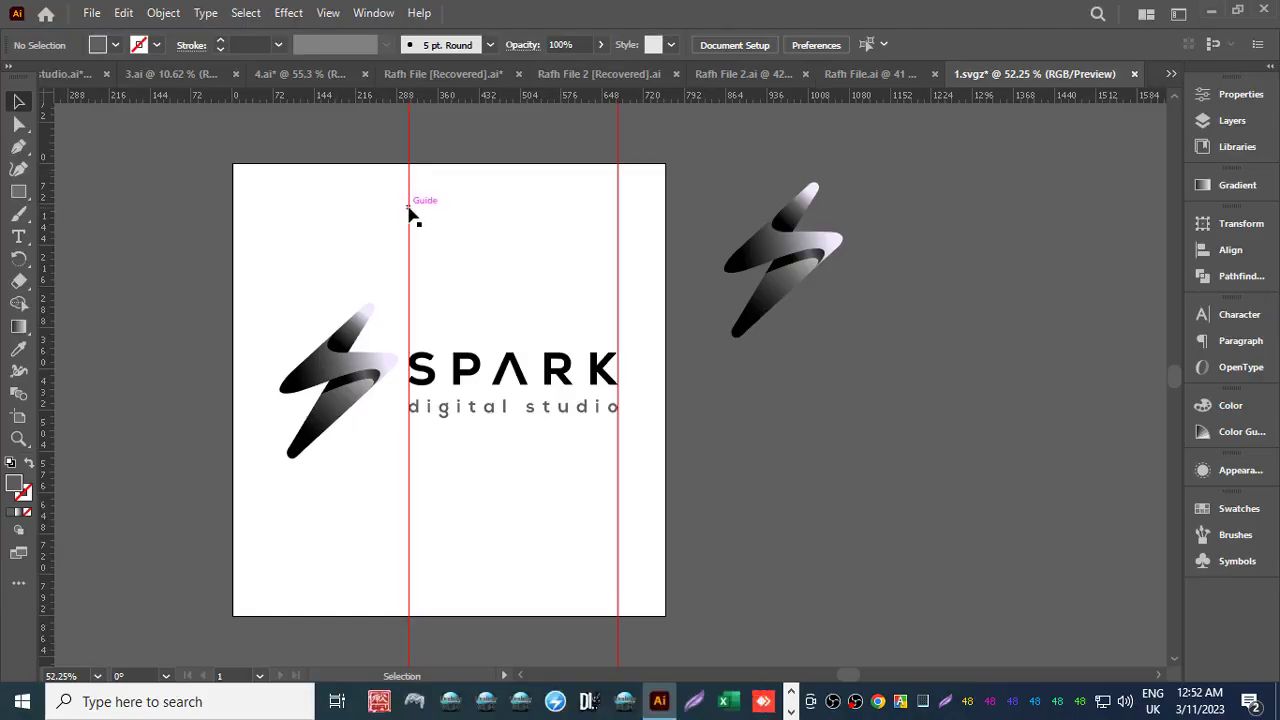
Move the left guide further left and the right guide past the artboard's right edge.
{"action": "left_click_drag", "start_coordinate": [409, 211], "coordinate": [211, 203]}
{"action": "left_click_drag", "start_coordinate": [619, 197], "coordinate": [689, 217]}
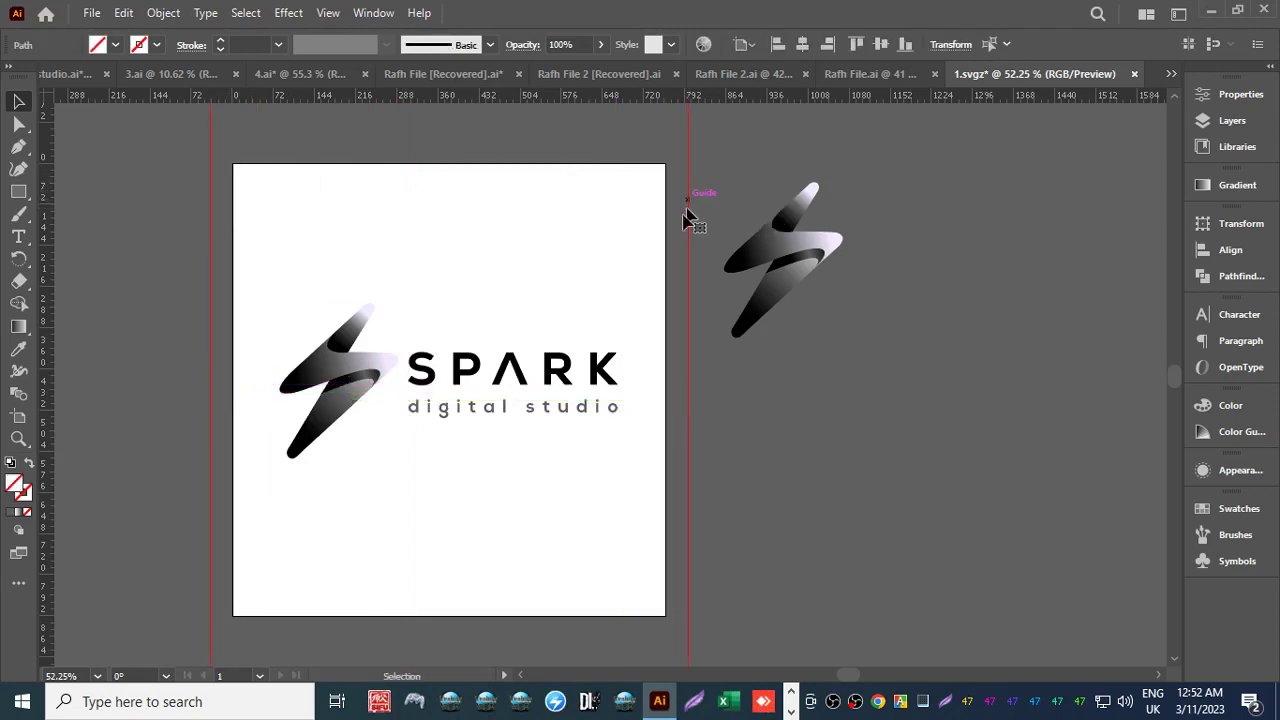
{"action": "left_click", "coordinate": [804, 467]}
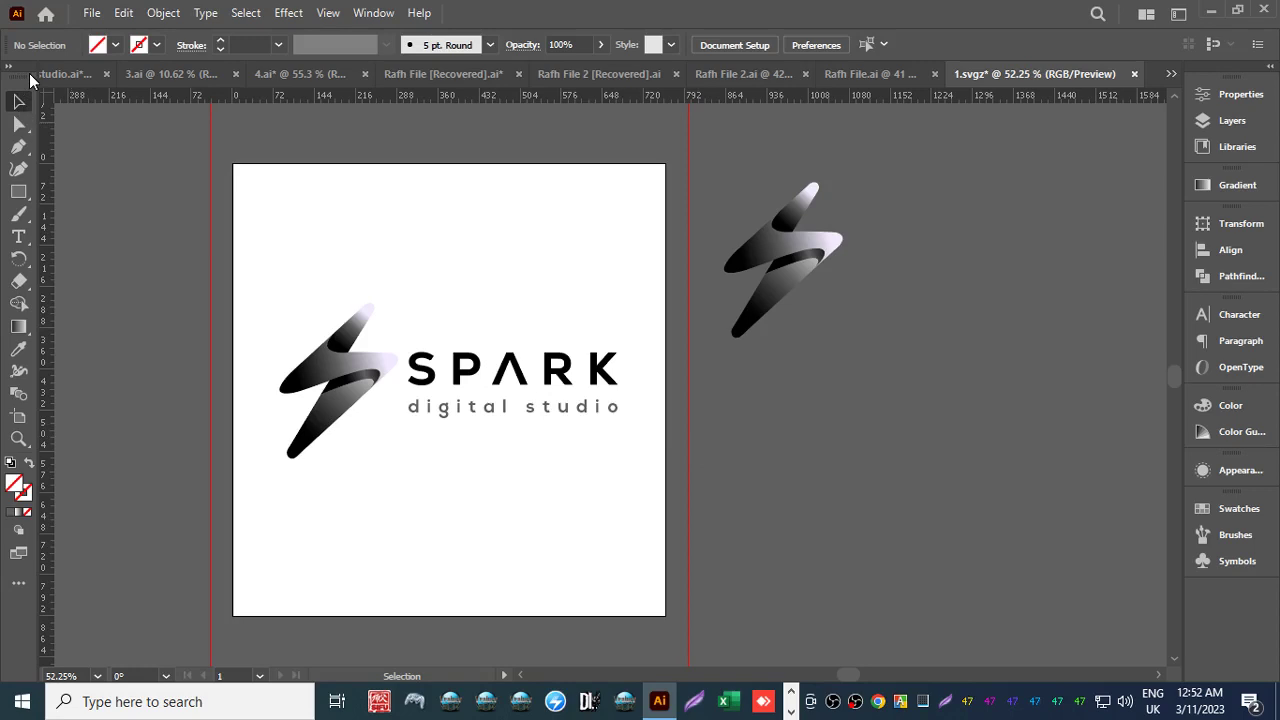
Save the logo as 'Spark-Digital Studio' in Adobe Illustrator (*.AI) format in the Spark-Digital Studio folder.
{"action": "left_click", "coordinate": [92, 14]}
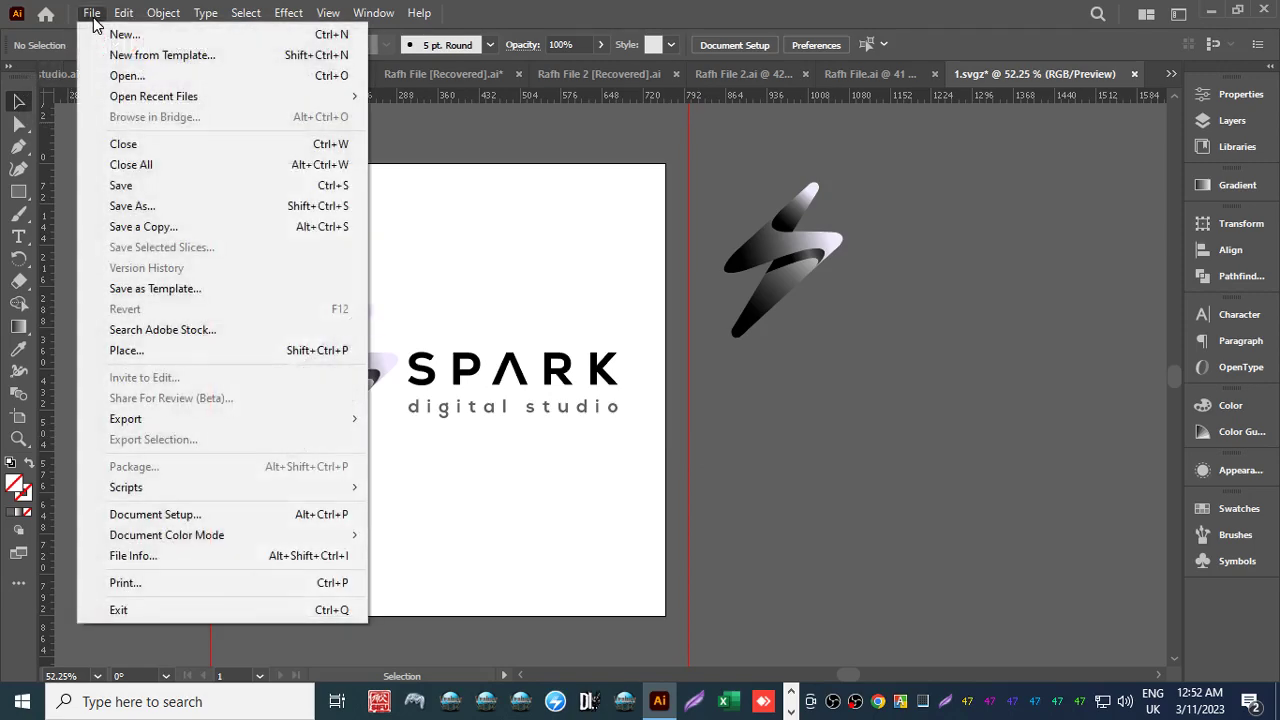
{"action": "left_click", "coordinate": [132, 205]}
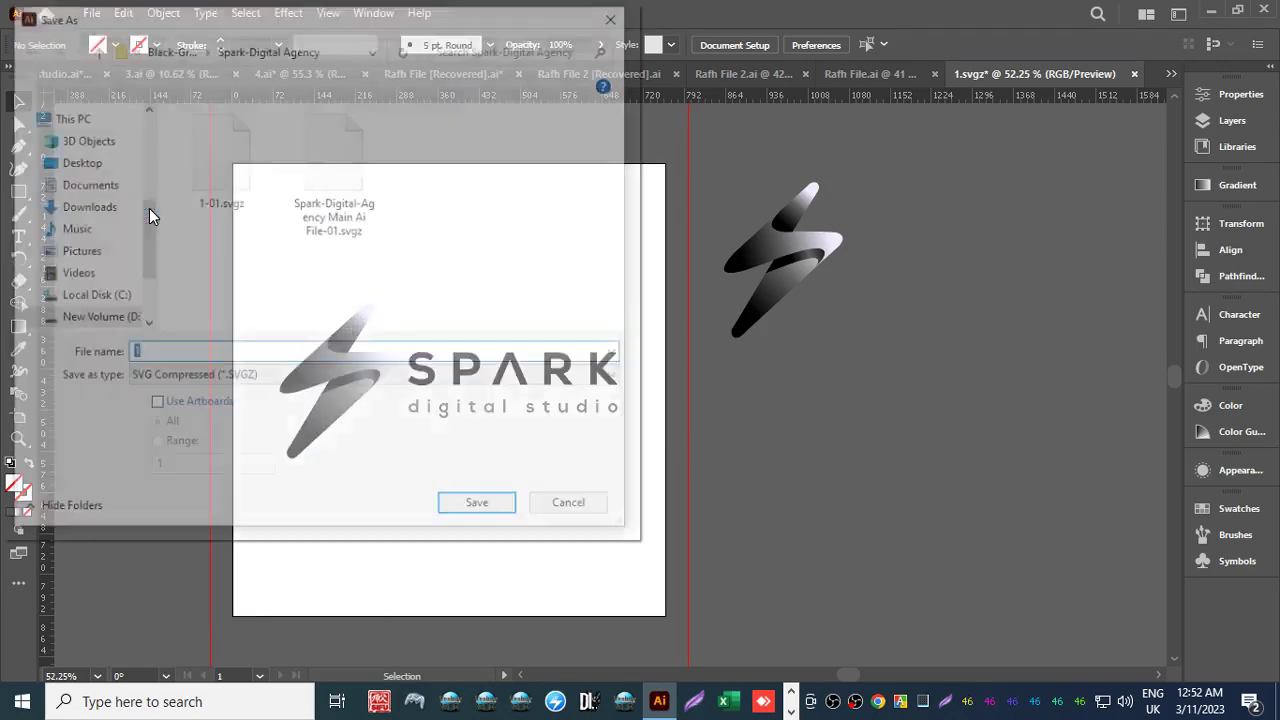
{"action": "left_click", "coordinate": [94, 47]}
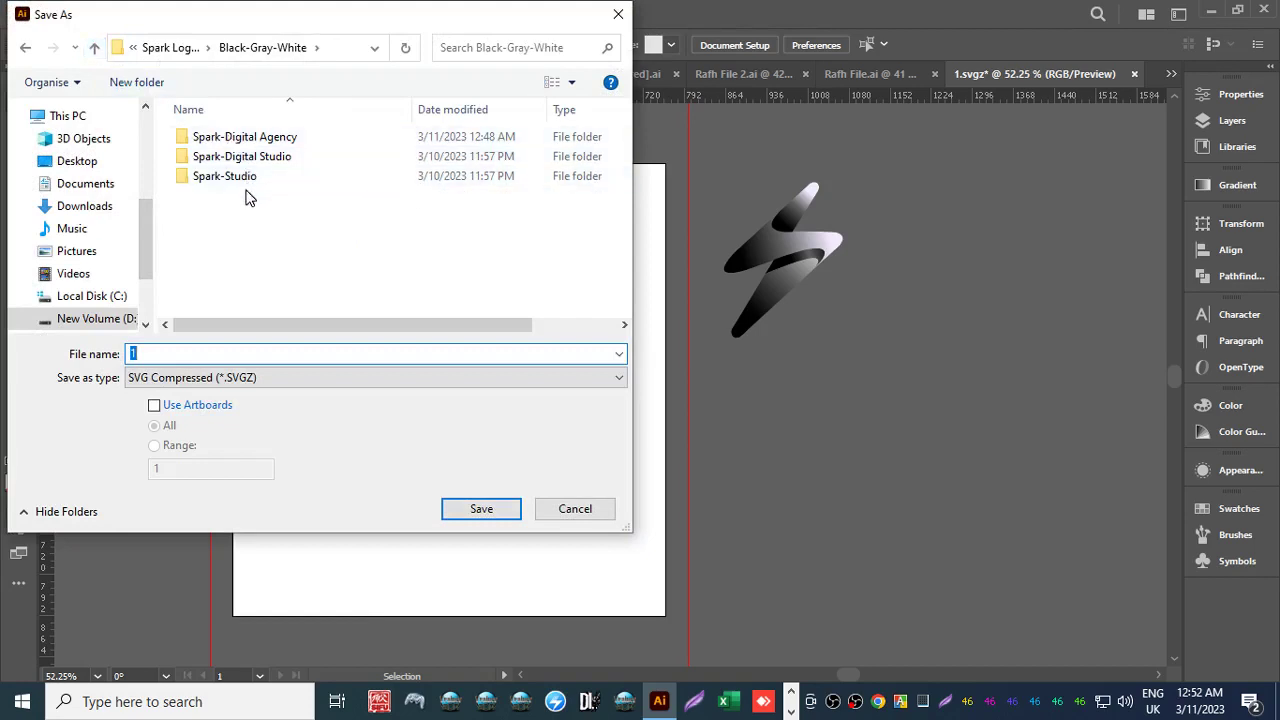
{"action": "double_click", "coordinate": [236, 160]}
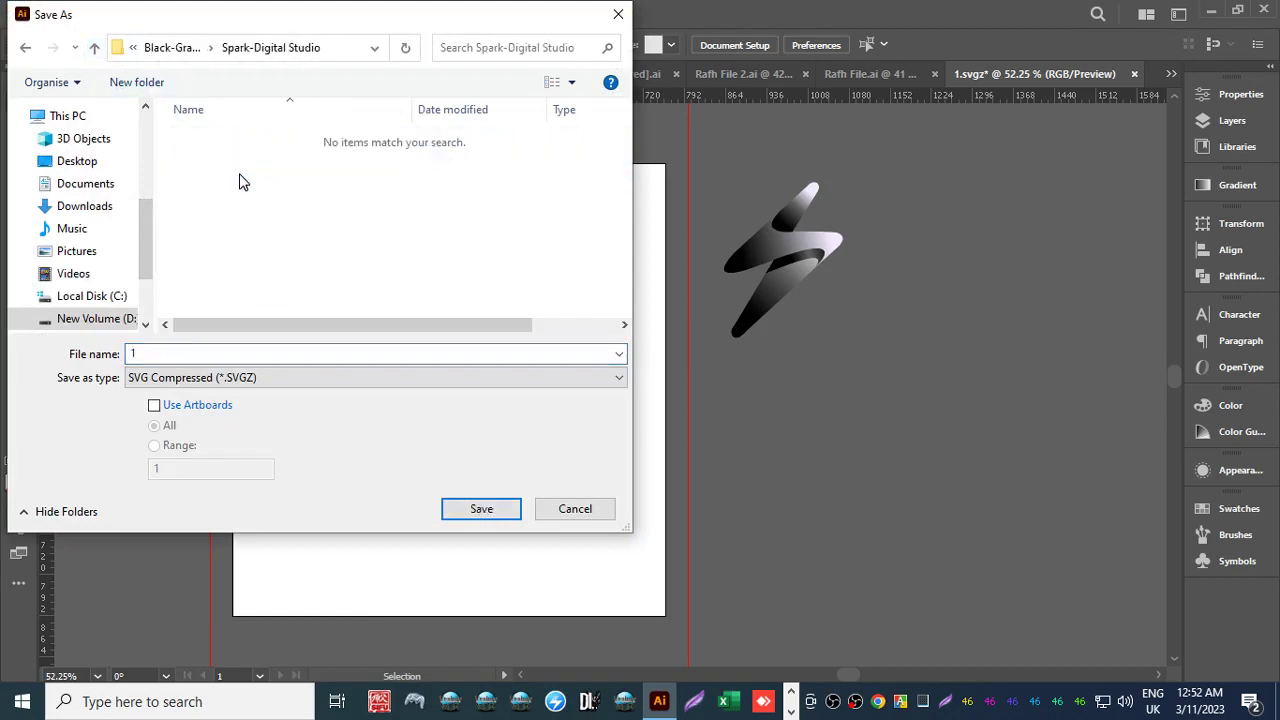
{"action": "left_click", "coordinate": [160, 352]}
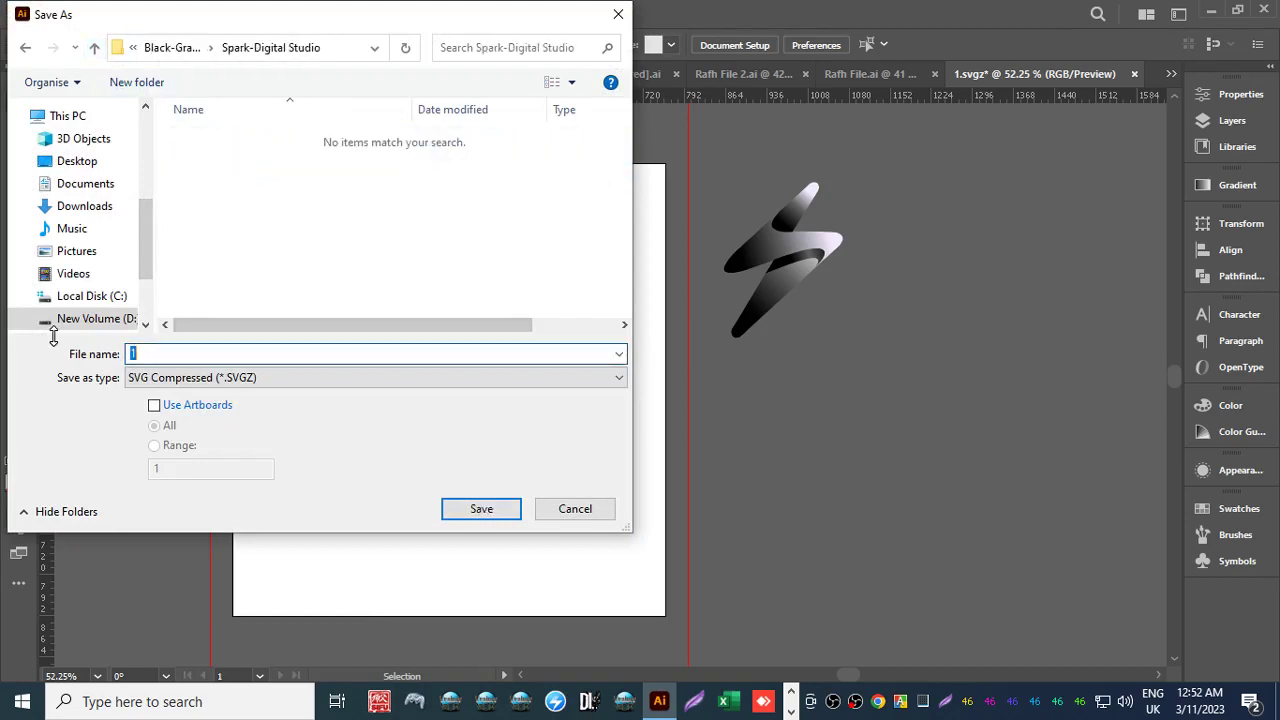
{"action": "type", "text": "Spark_"}
{"action": "key", "text": "BackSpace"}
{"action": "type", "text": "-Digital St"}
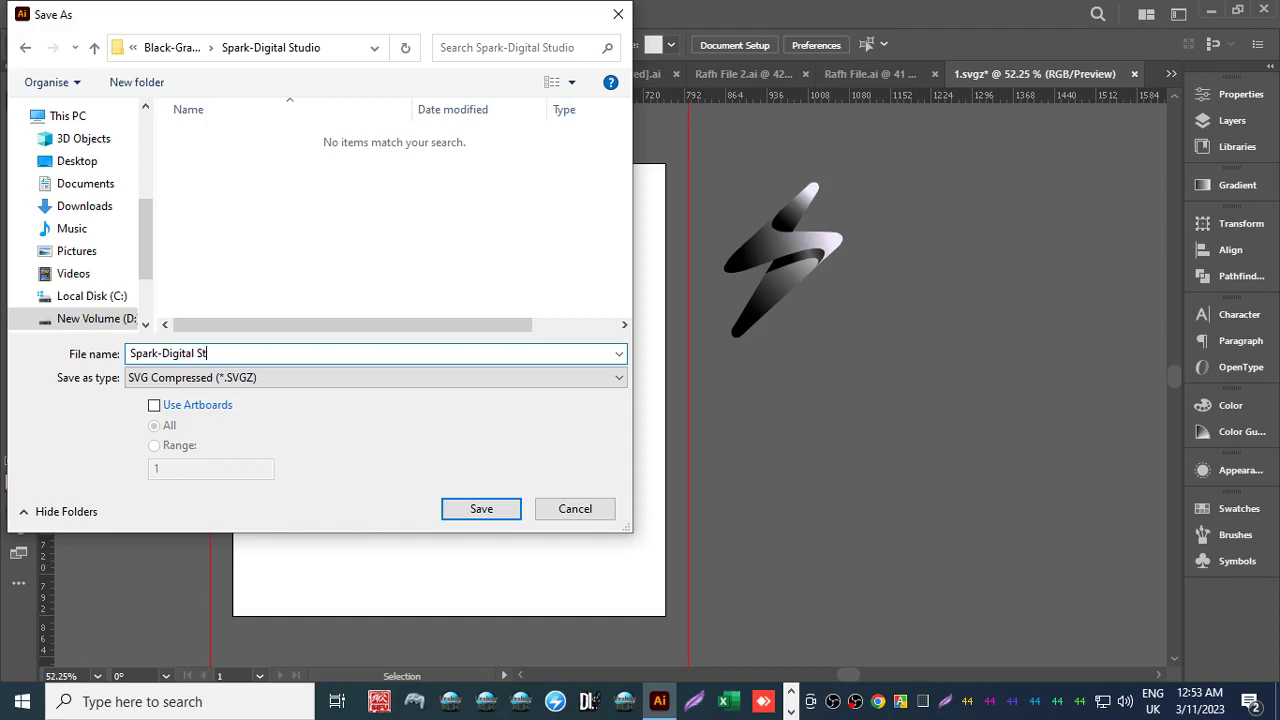
{"action": "type", "text": "udio"}
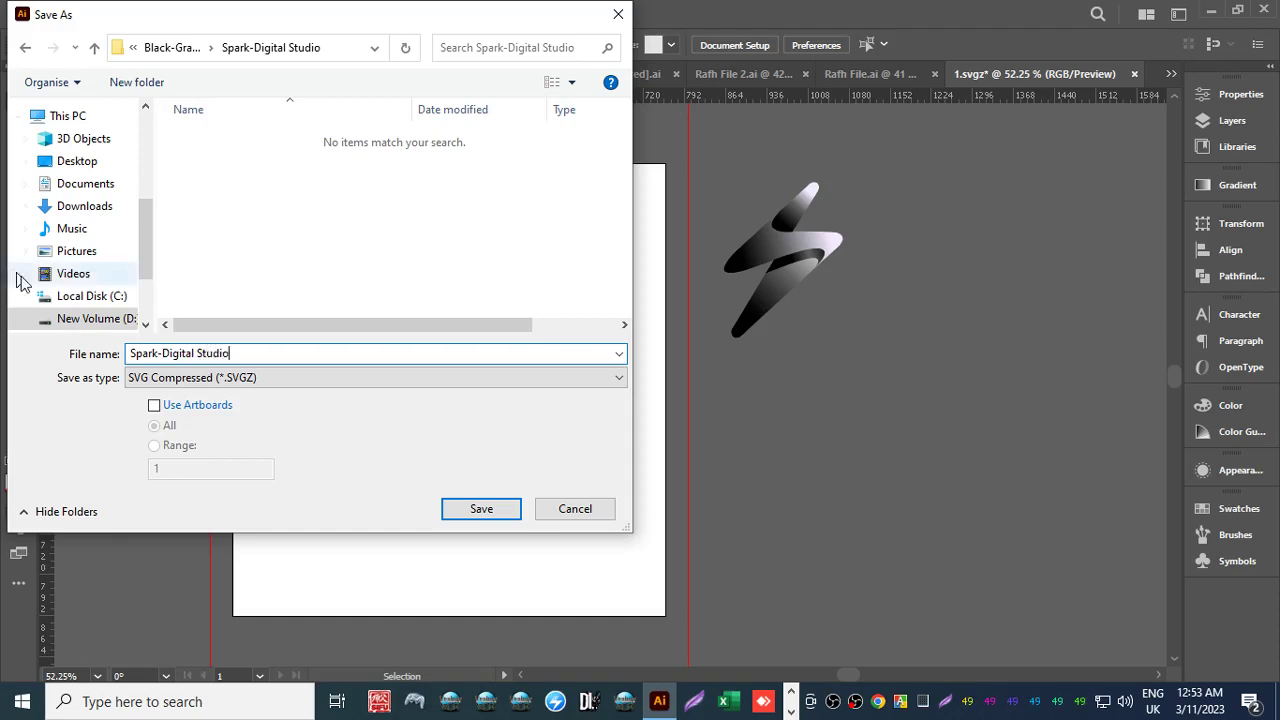
{"action": "left_click", "coordinate": [182, 382]}
{"action": "left_click", "coordinate": [181, 391]}
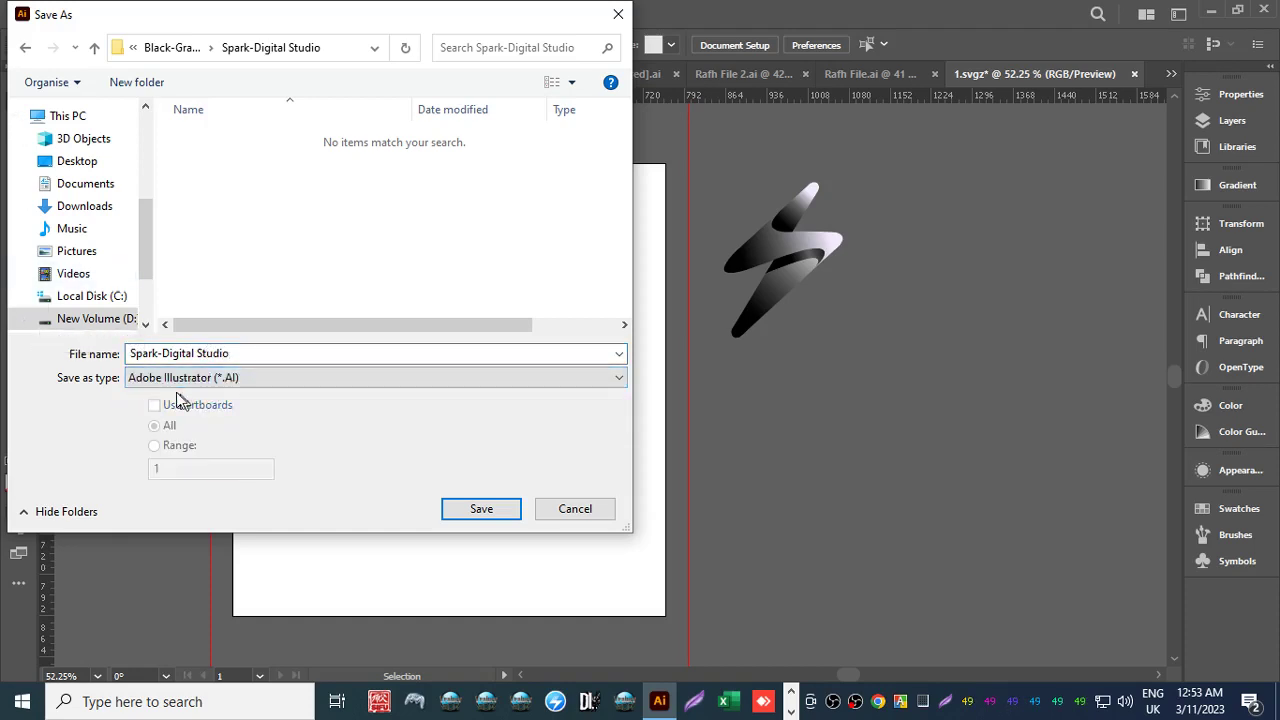
{"action": "left_click", "coordinate": [461, 514]}
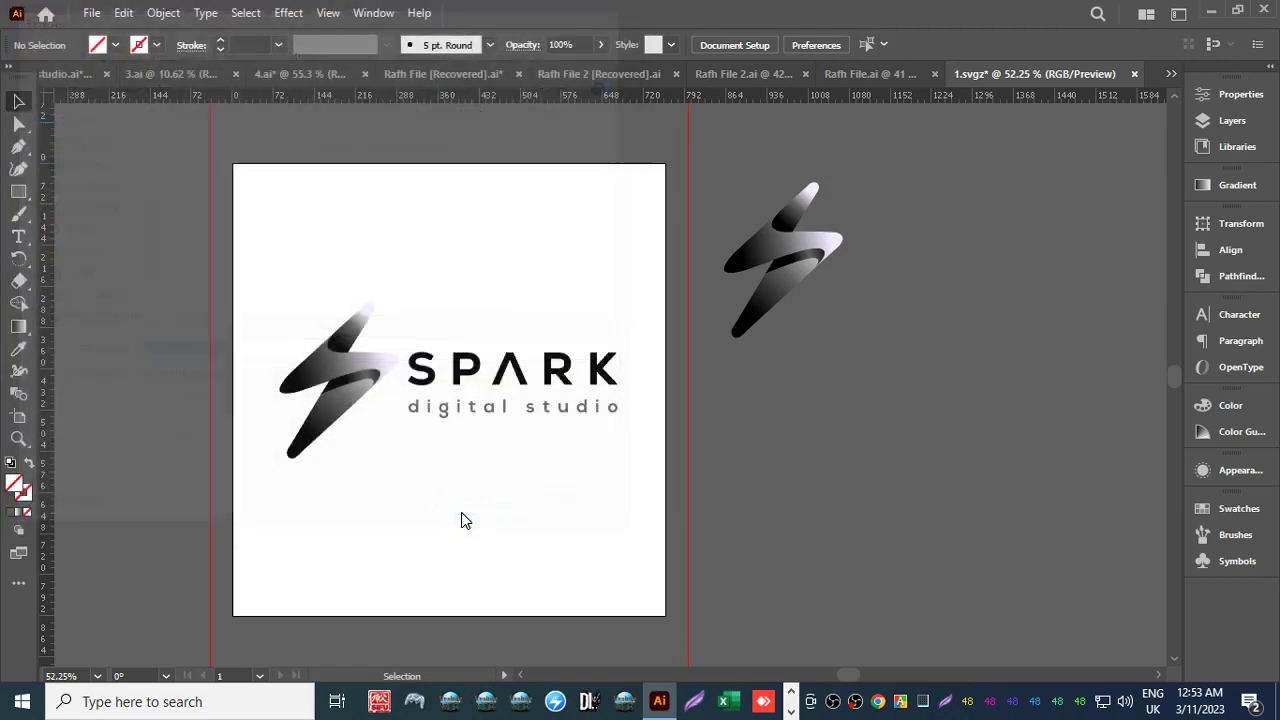
Accept the Illustrator options, then save the logo as Adobe PDF with the Illustrator Default preset.
{"action": "left_click", "coordinate": [728, 608]}
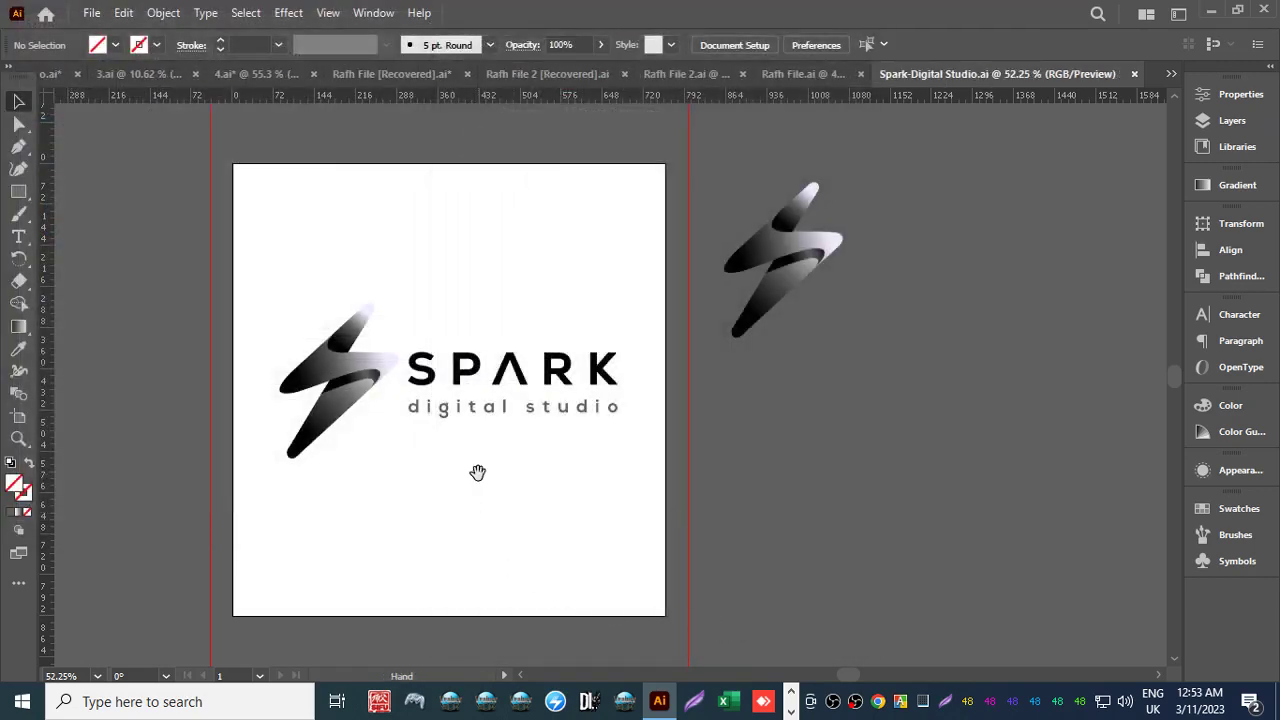
{"action": "left_click_drag", "start_coordinate": [477, 474], "coordinate": [494, 451]}
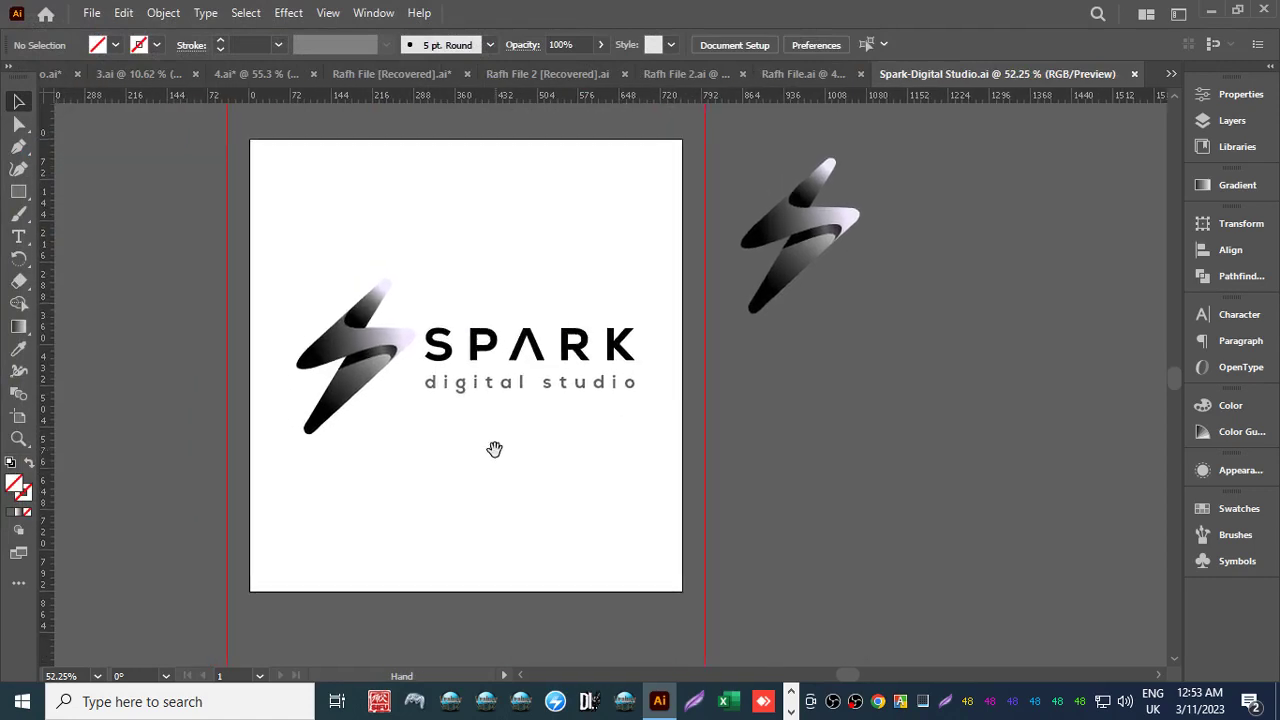
{"action": "left_click", "coordinate": [91, 12]}
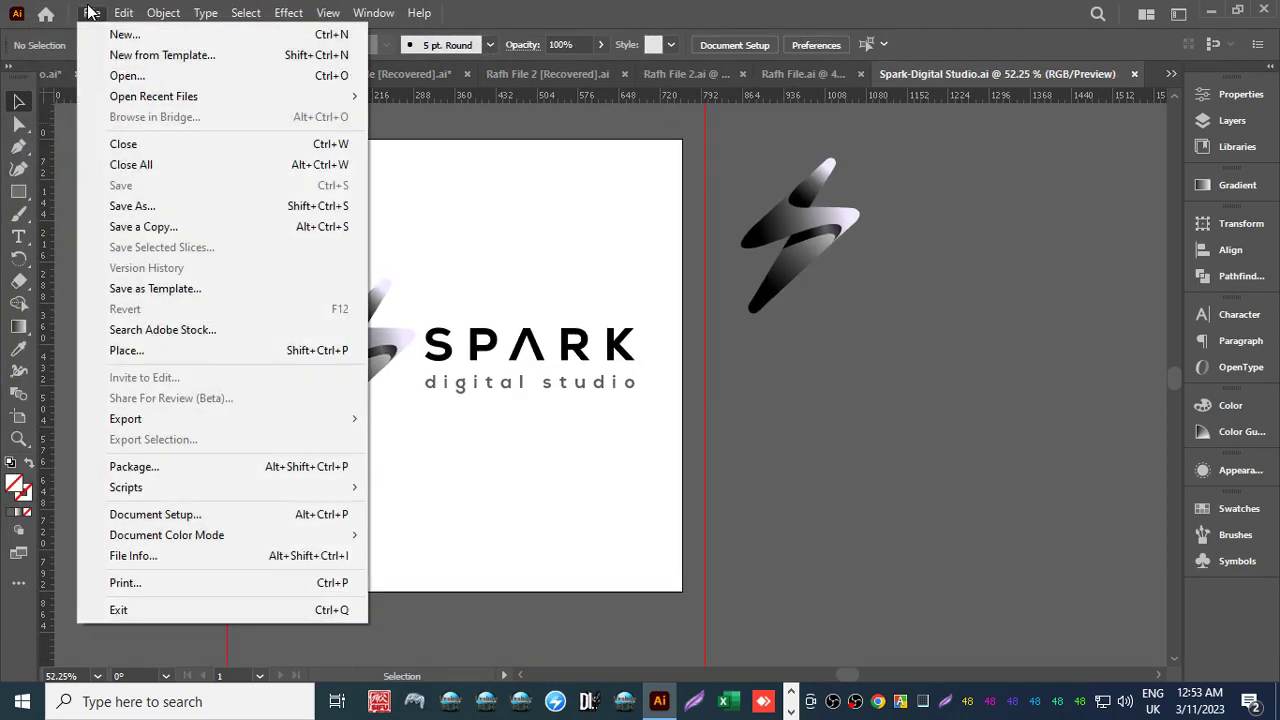
{"action": "left_click", "coordinate": [138, 205]}
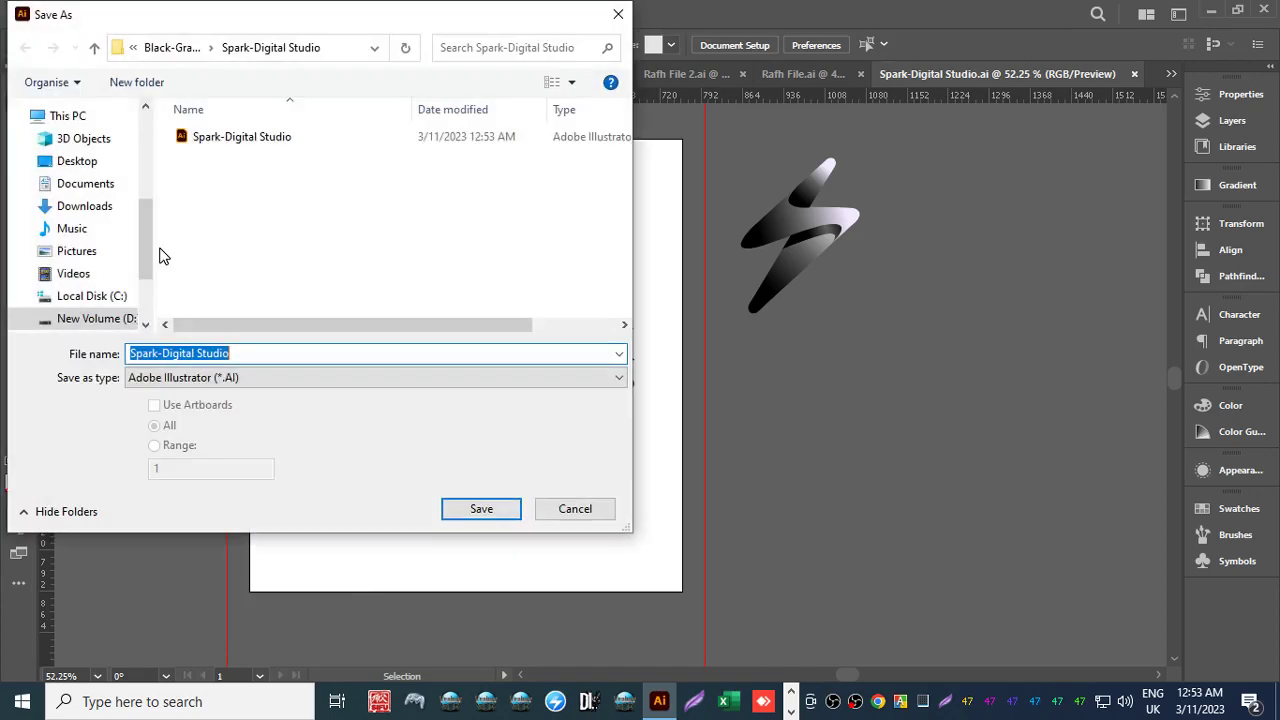
{"action": "left_click", "coordinate": [265, 379]}
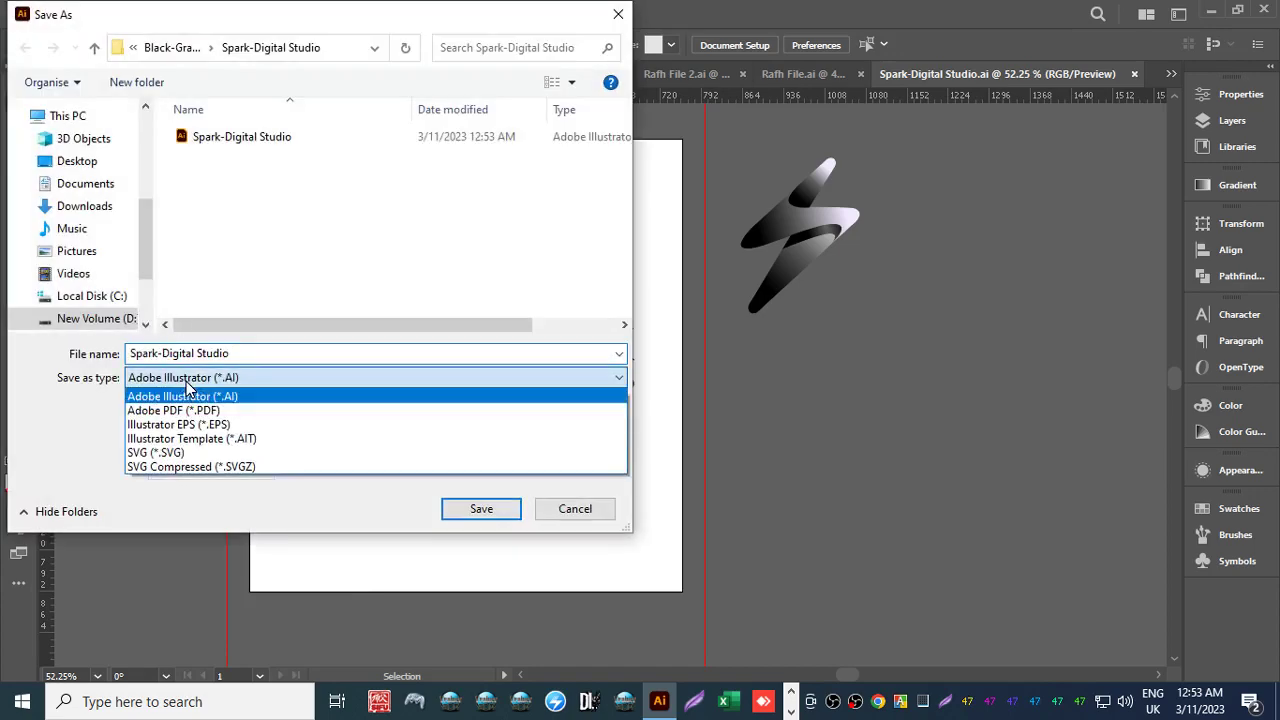
{"action": "left_click", "coordinate": [171, 423]}
{"action": "left_click", "coordinate": [173, 386]}
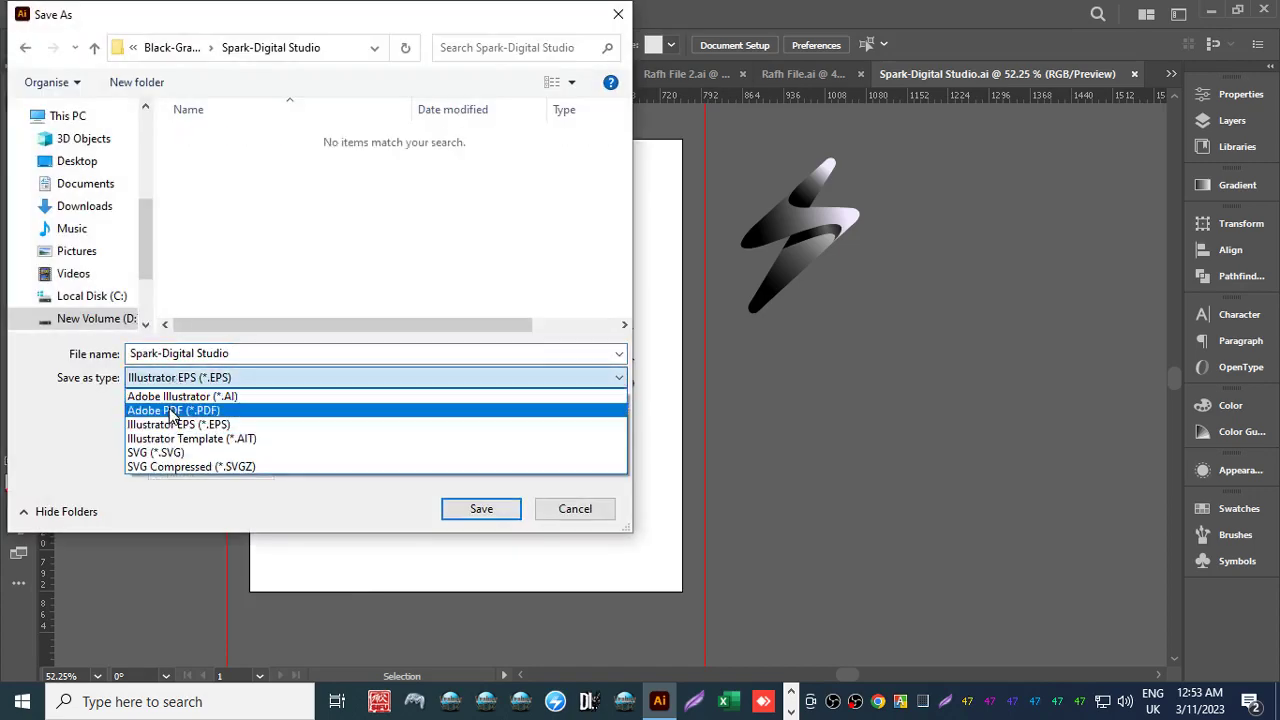
{"action": "left_click", "coordinate": [180, 409]}
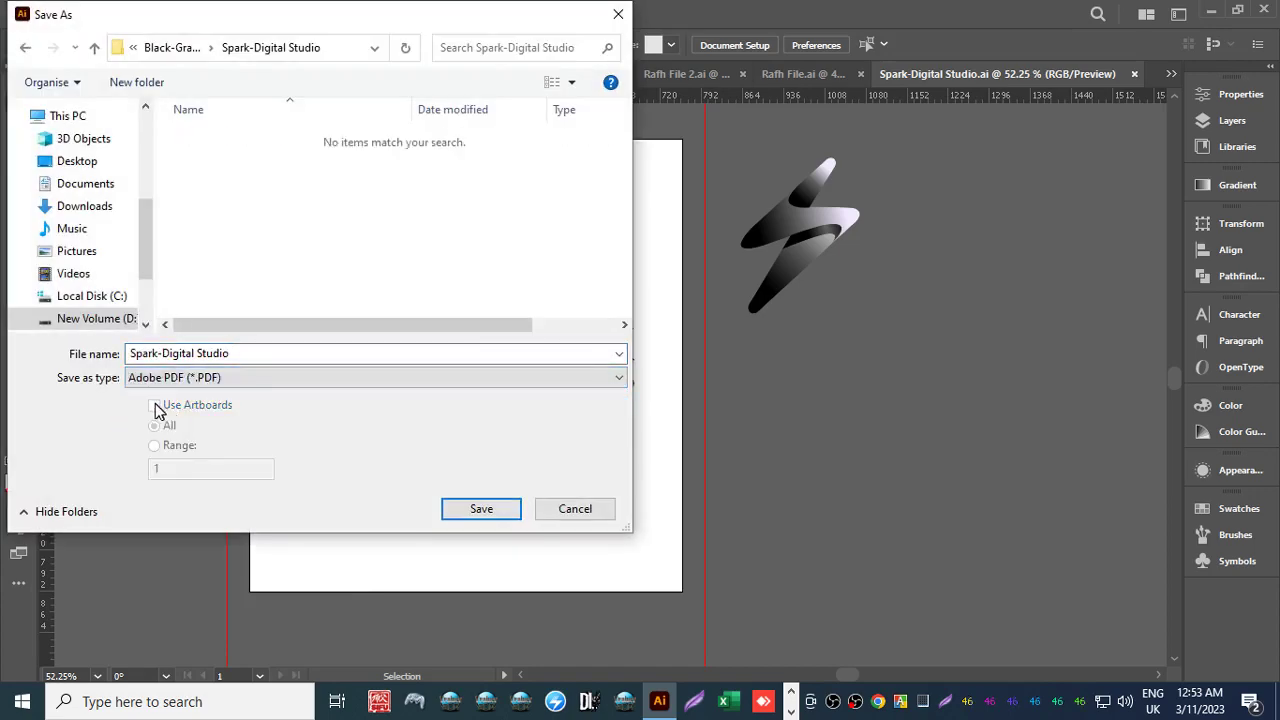
{"action": "left_click", "coordinate": [474, 511]}
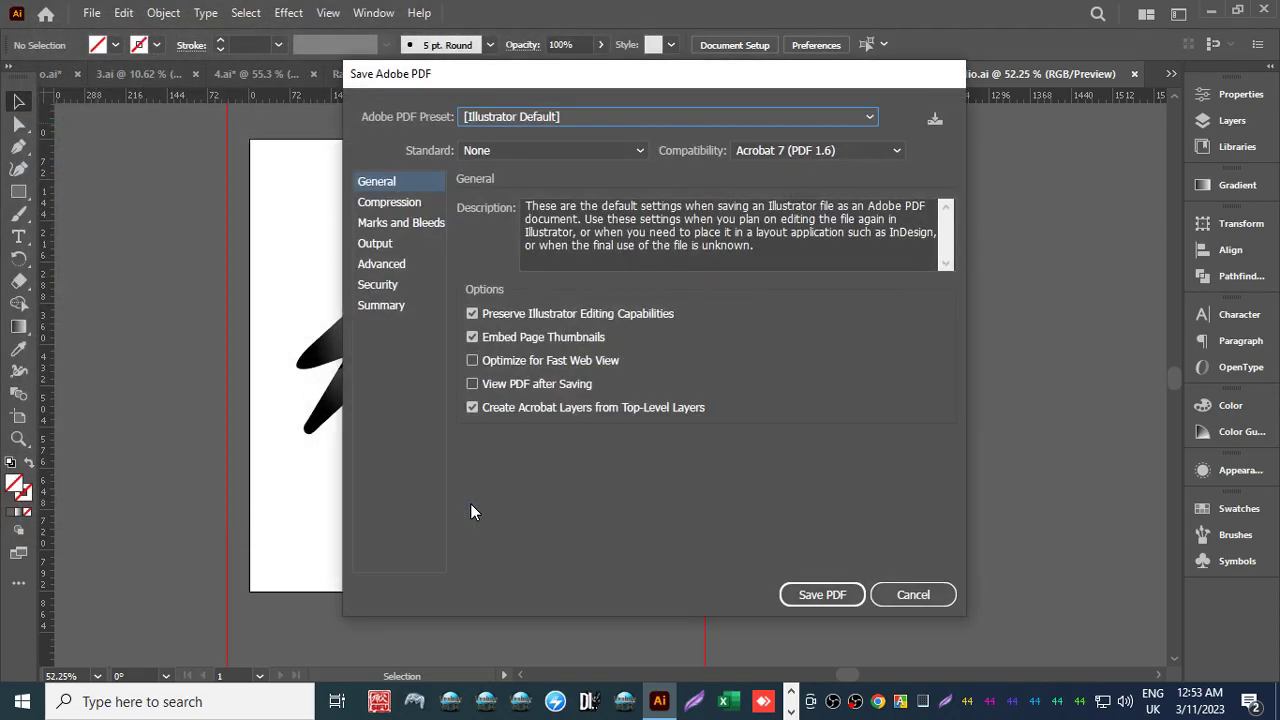
{"action": "left_click", "coordinate": [816, 594]}
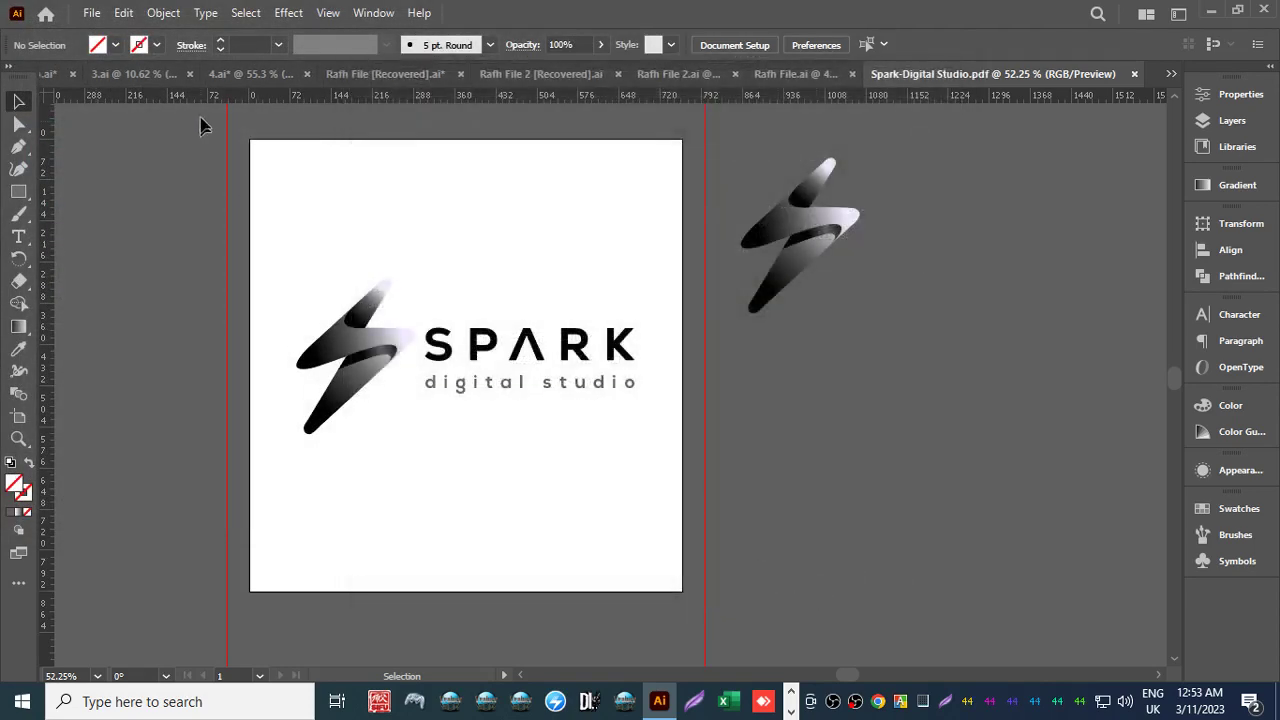
Save the logo as an Illustrator EPS file, saving each artboard separately.
{"action": "left_click", "coordinate": [91, 13]}
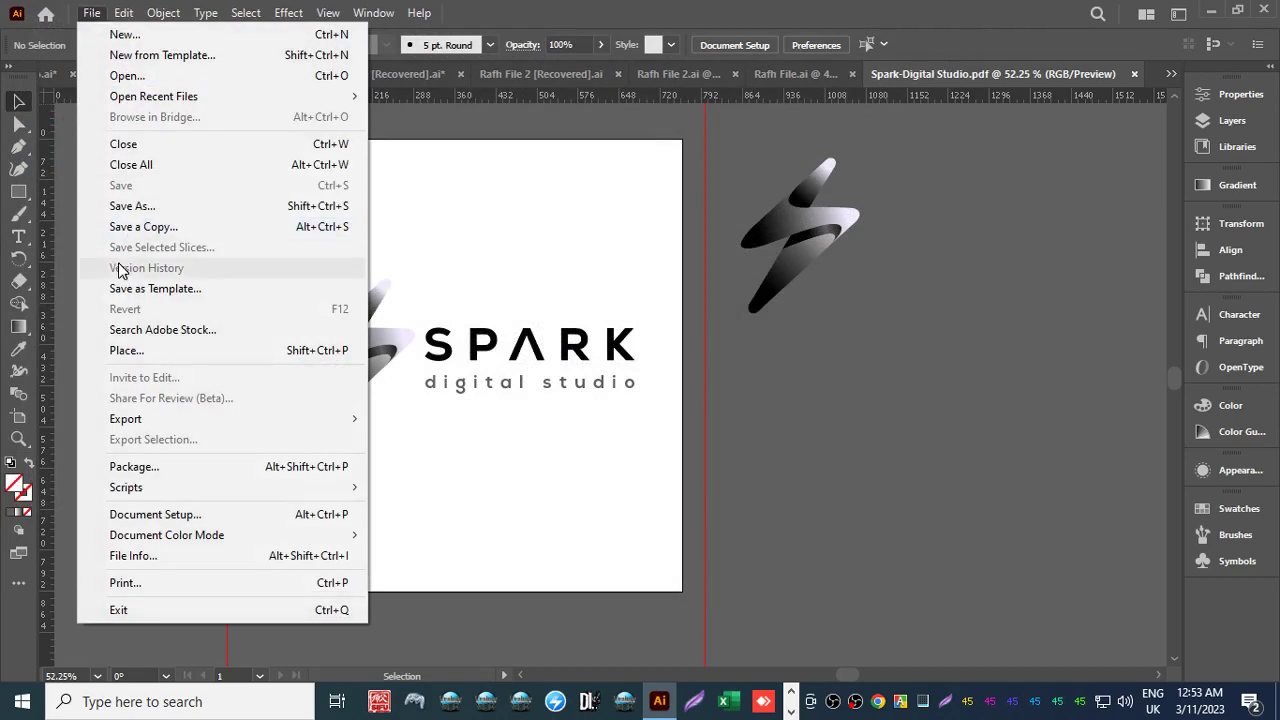
{"action": "mouse_move", "coordinate": [208, 419]}
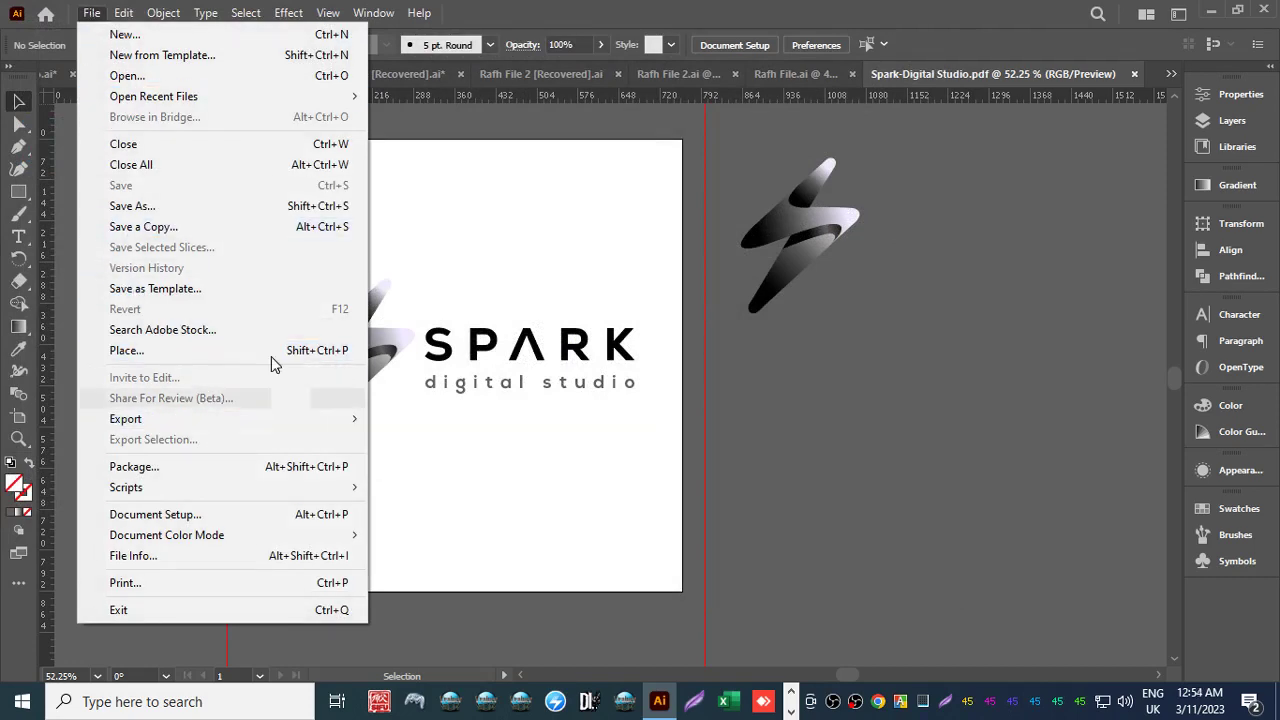
{"action": "left_click", "coordinate": [150, 208]}
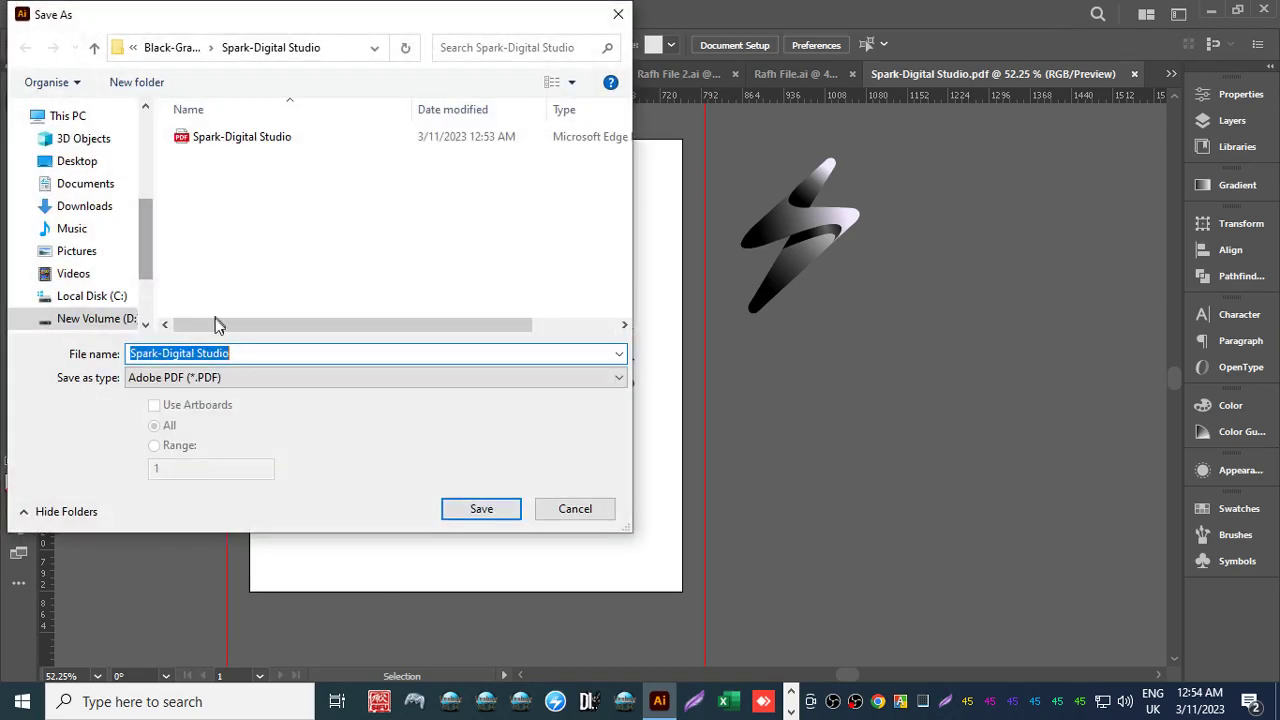
{"action": "left_click", "coordinate": [186, 380]}
{"action": "left_click", "coordinate": [177, 421]}
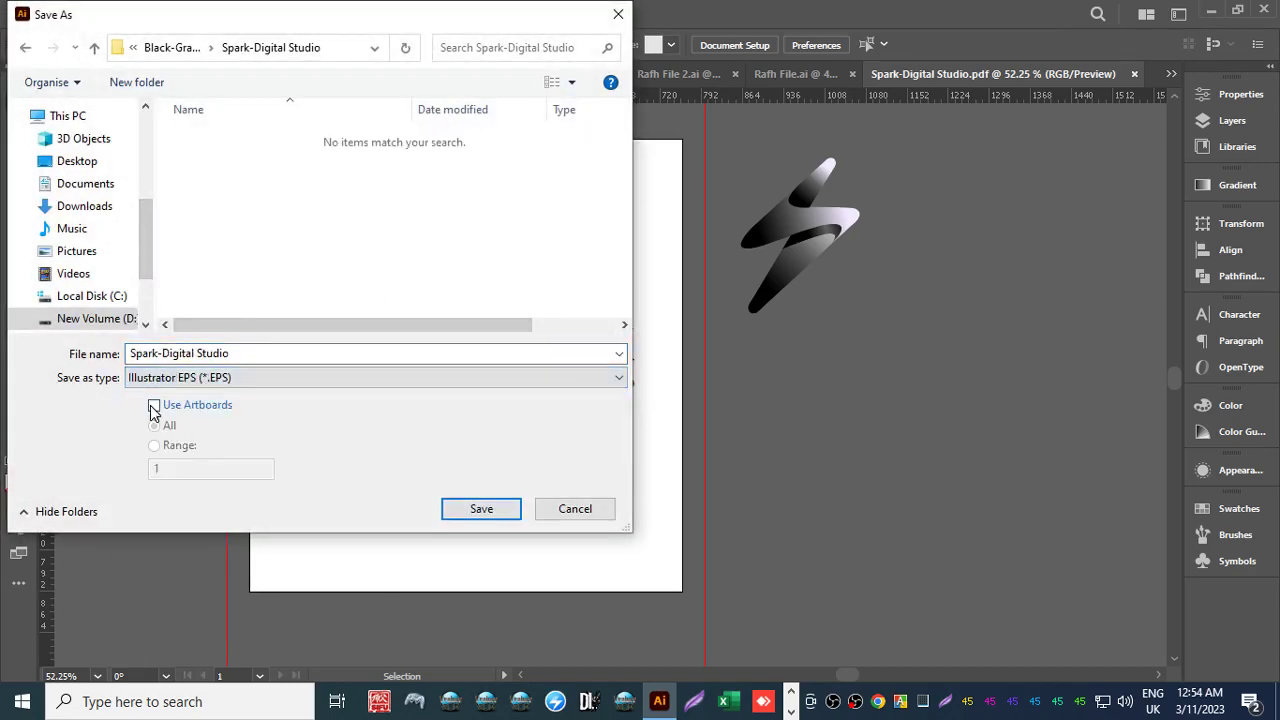
{"action": "left_click", "coordinate": [154, 409]}
{"action": "left_click", "coordinate": [496, 512]}
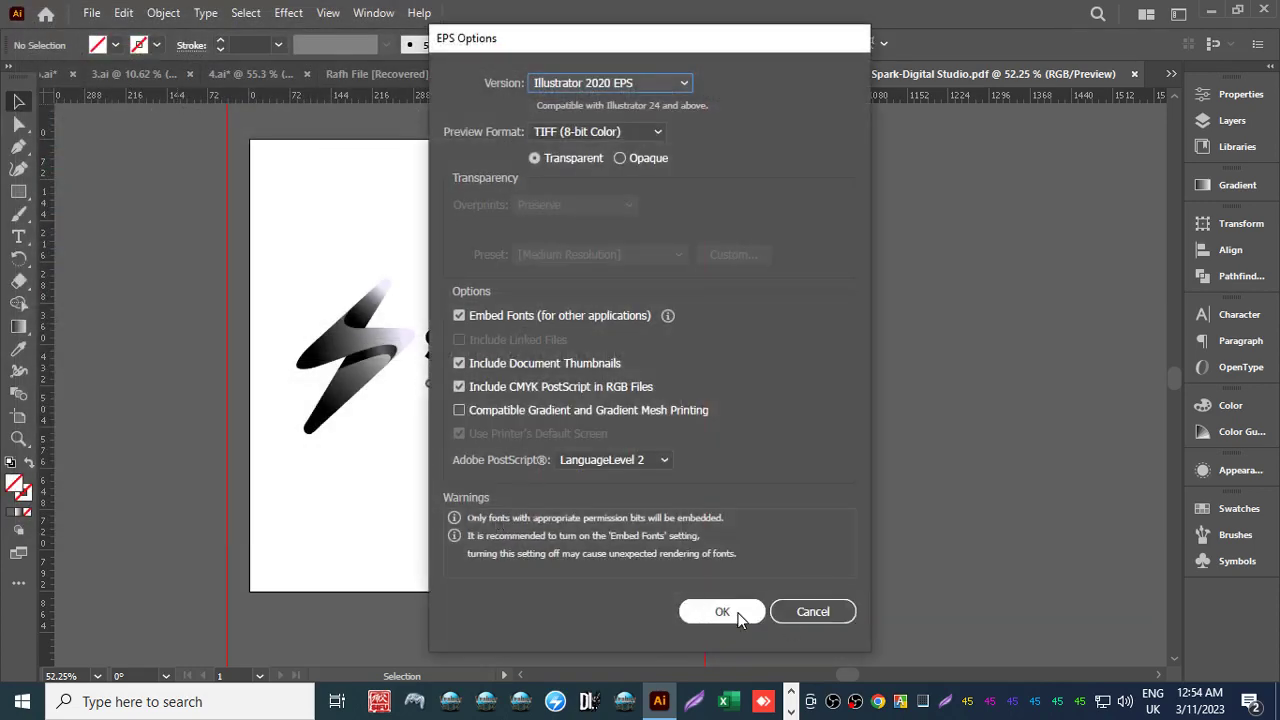
{"action": "left_click", "coordinate": [725, 614]}
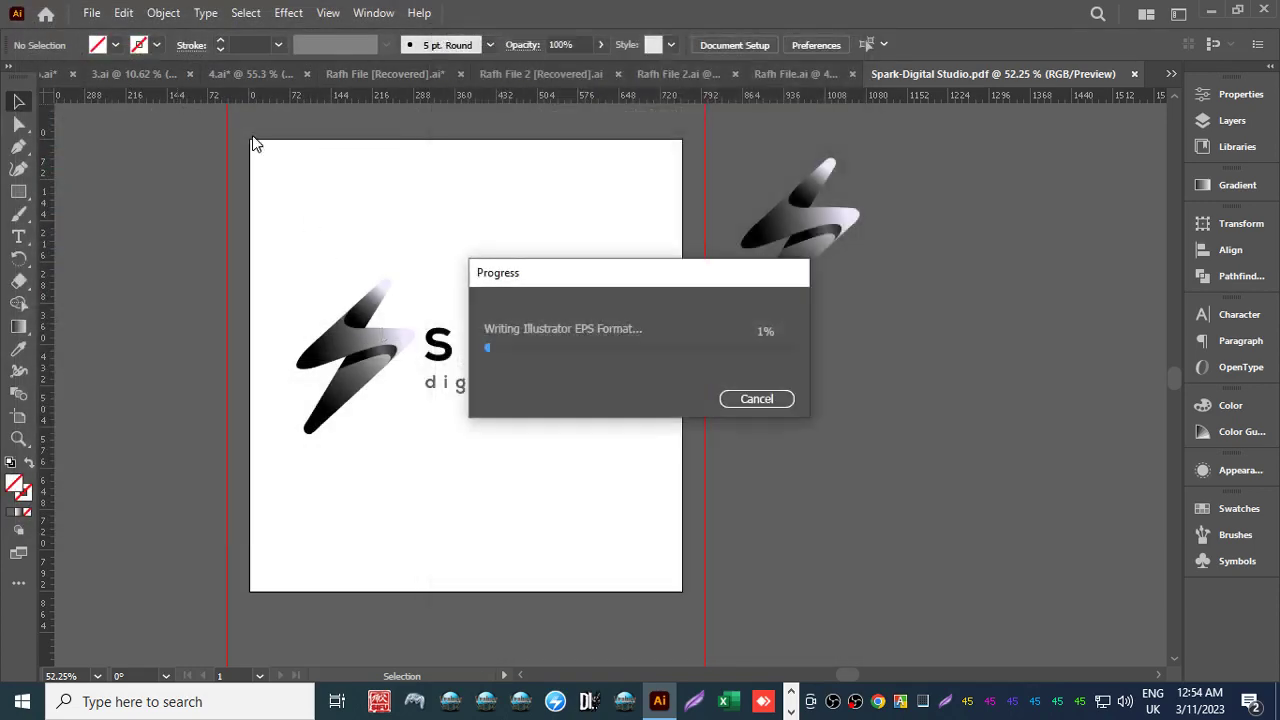
Save a copy of the logo as an Illustrator Template (*.AIT).
{"action": "left_click", "coordinate": [91, 13]}
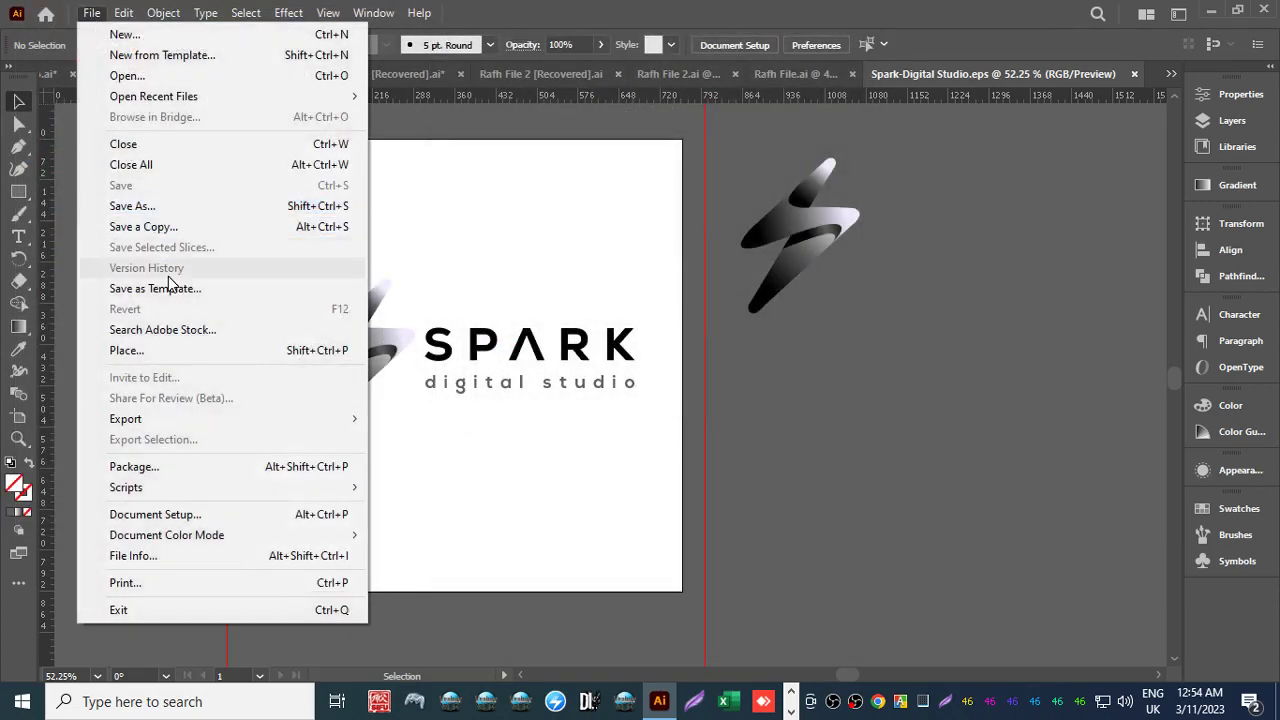
{"action": "left_click", "coordinate": [150, 226]}
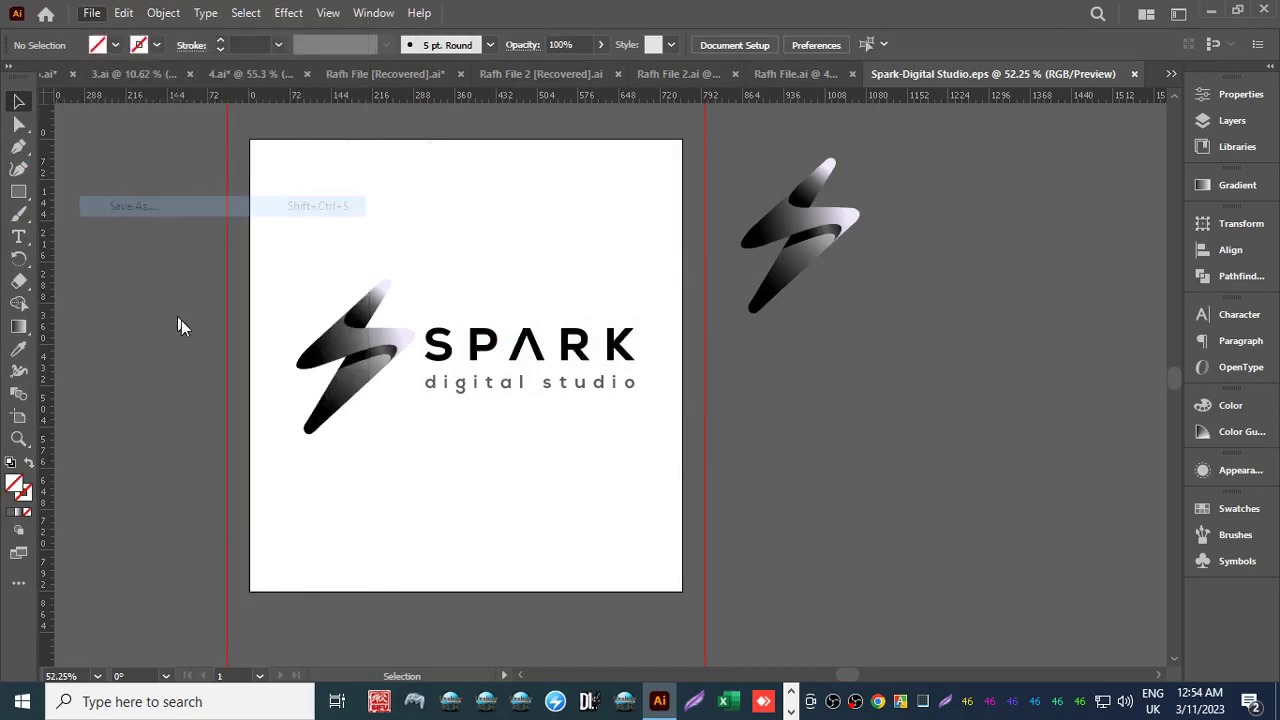
{"action": "left_click", "coordinate": [188, 378]}
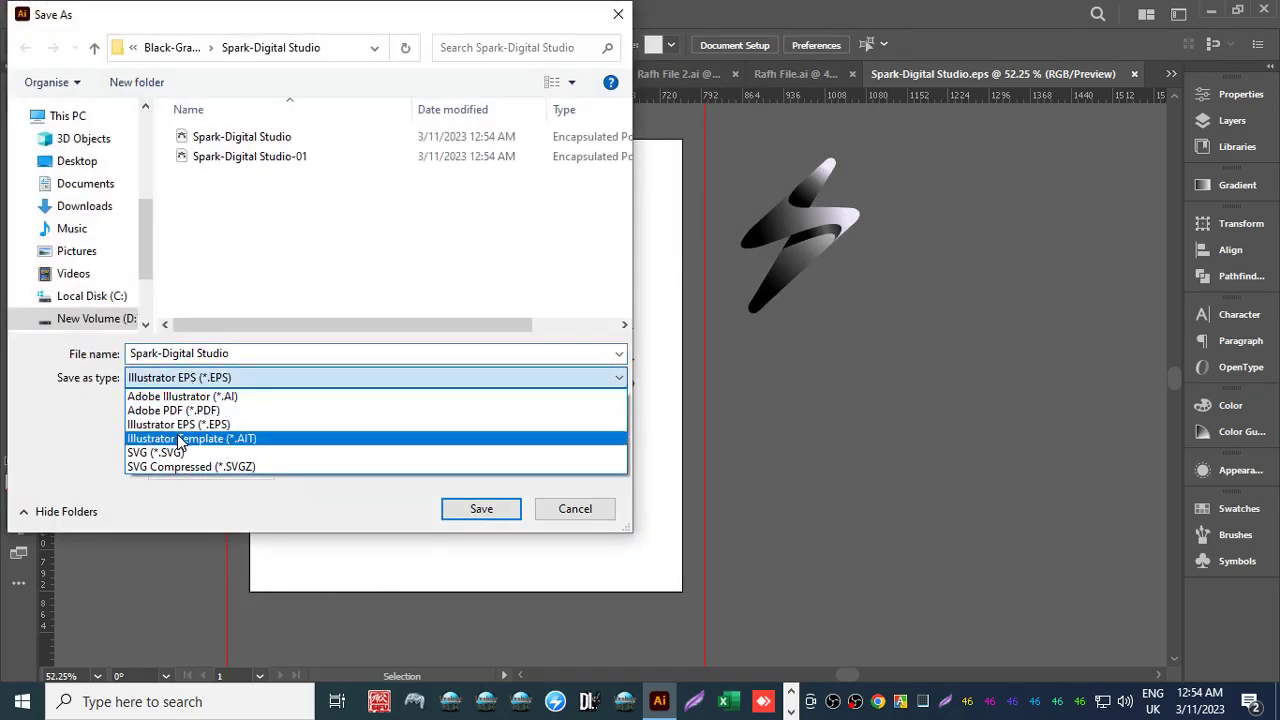
{"action": "left_click", "coordinate": [180, 447]}
{"action": "left_click", "coordinate": [476, 511]}
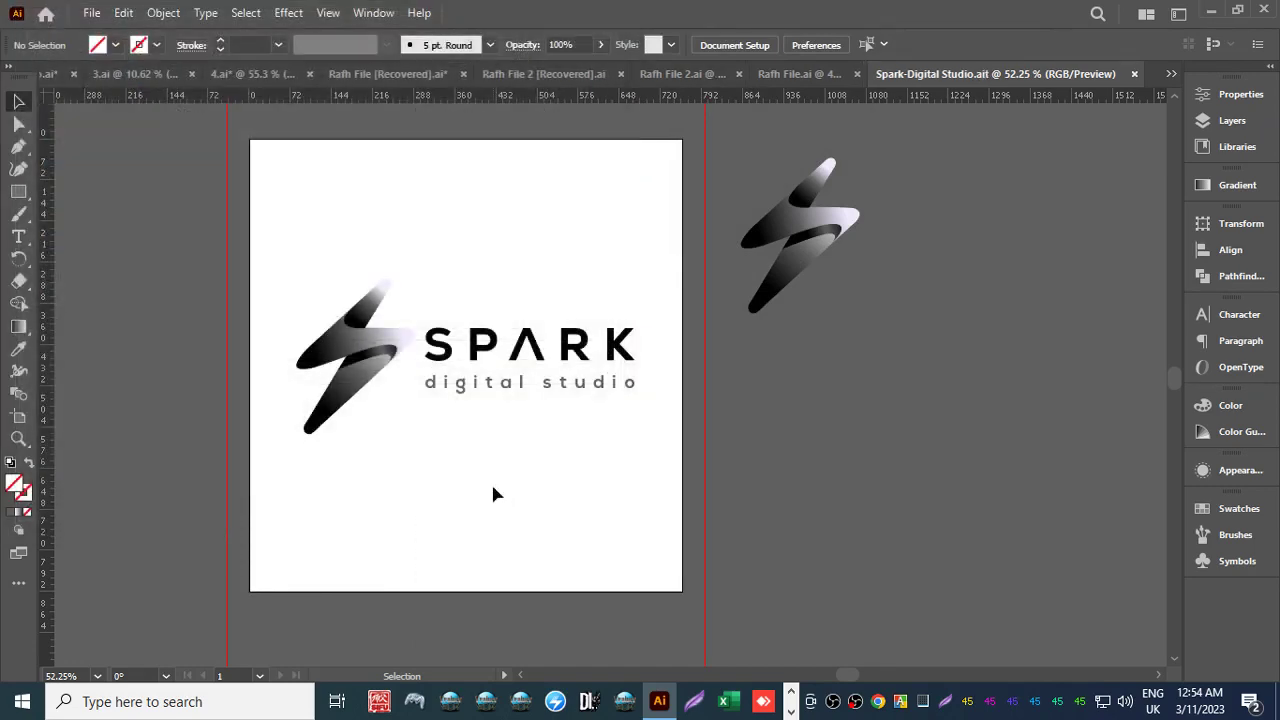
Save the logo as an SVG file with Use Artboards enabled.
{"action": "left_click", "coordinate": [92, 13]}
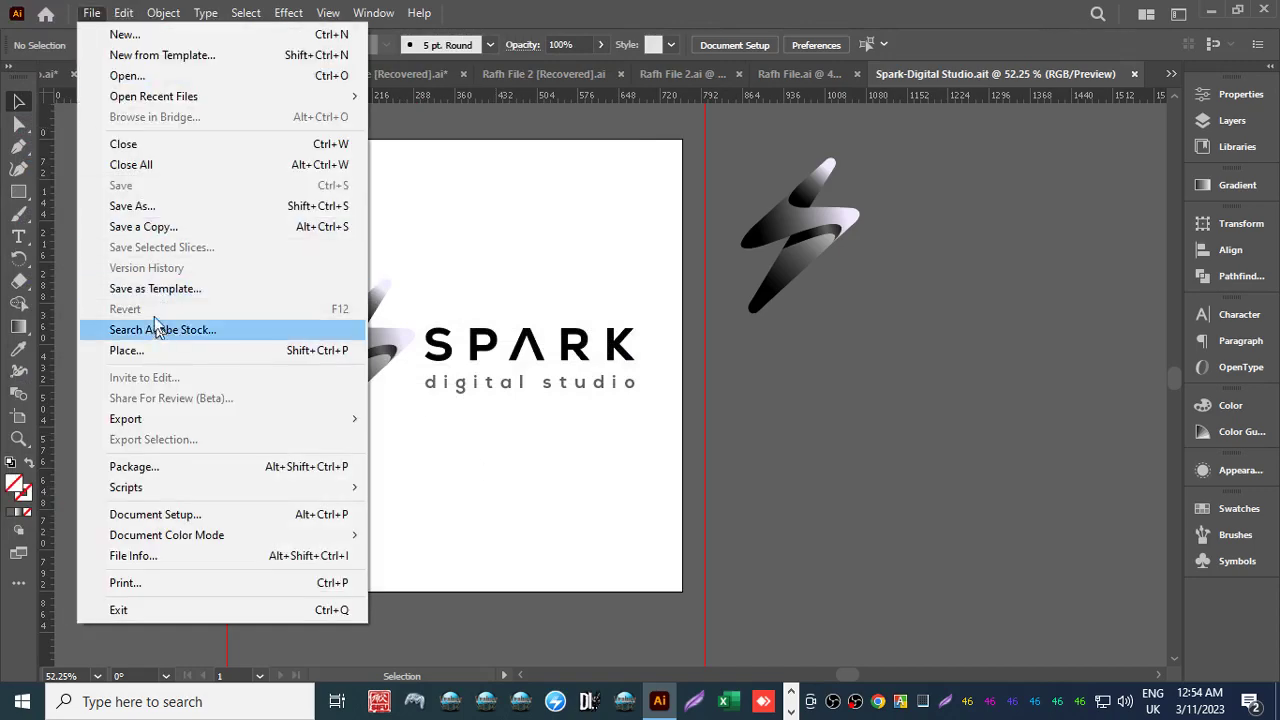
{"action": "left_click", "coordinate": [141, 206]}
{"action": "left_click", "coordinate": [157, 378]}
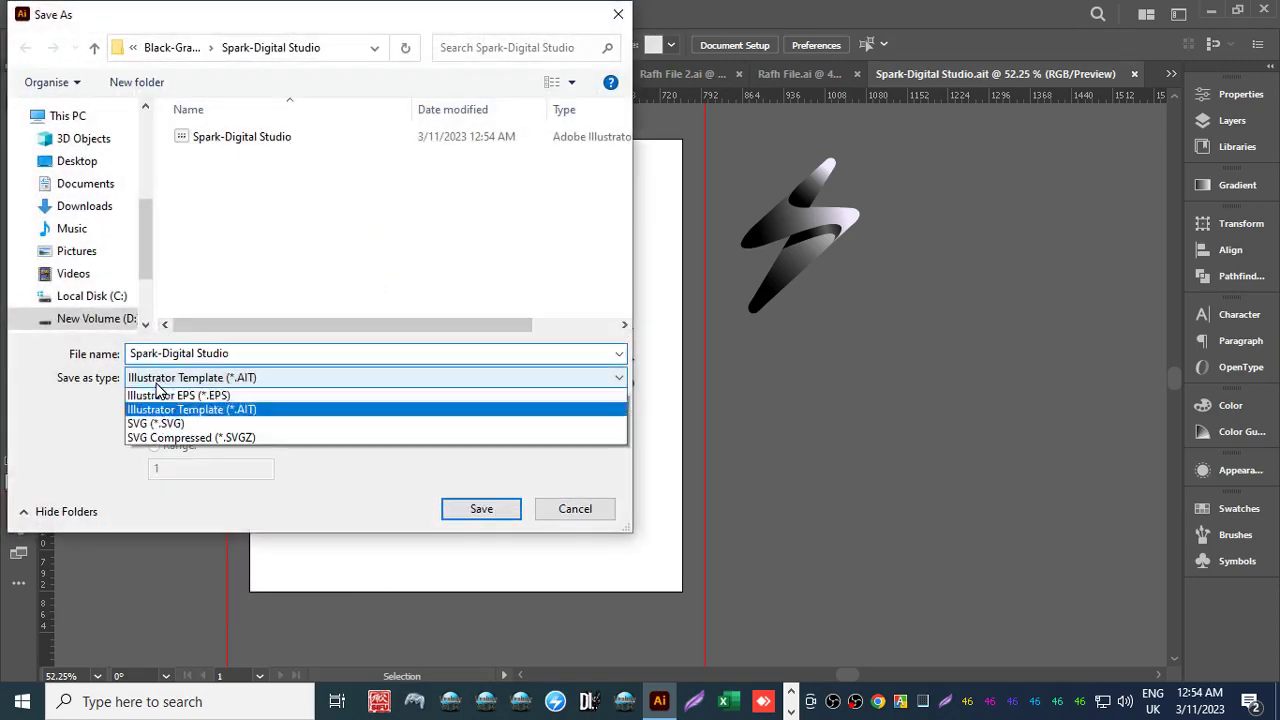
{"action": "left_click", "coordinate": [157, 453]}
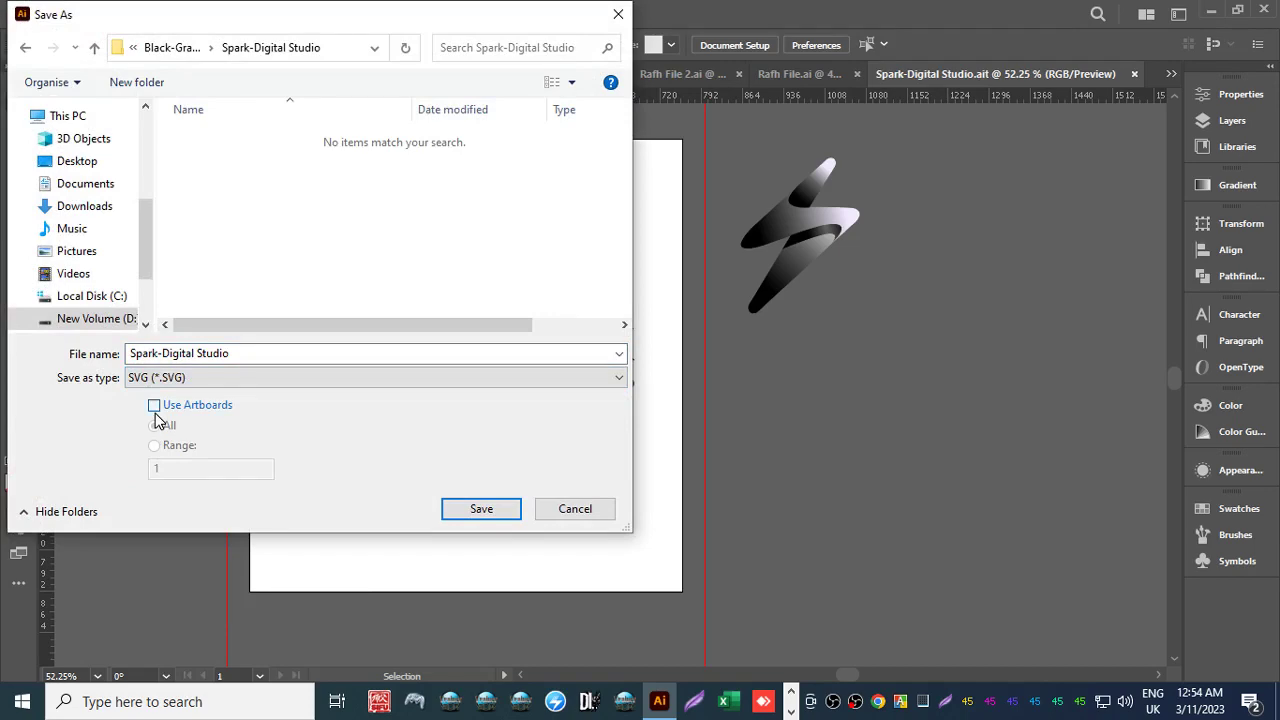
{"action": "left_click", "coordinate": [154, 405]}
{"action": "left_click", "coordinate": [470, 508]}
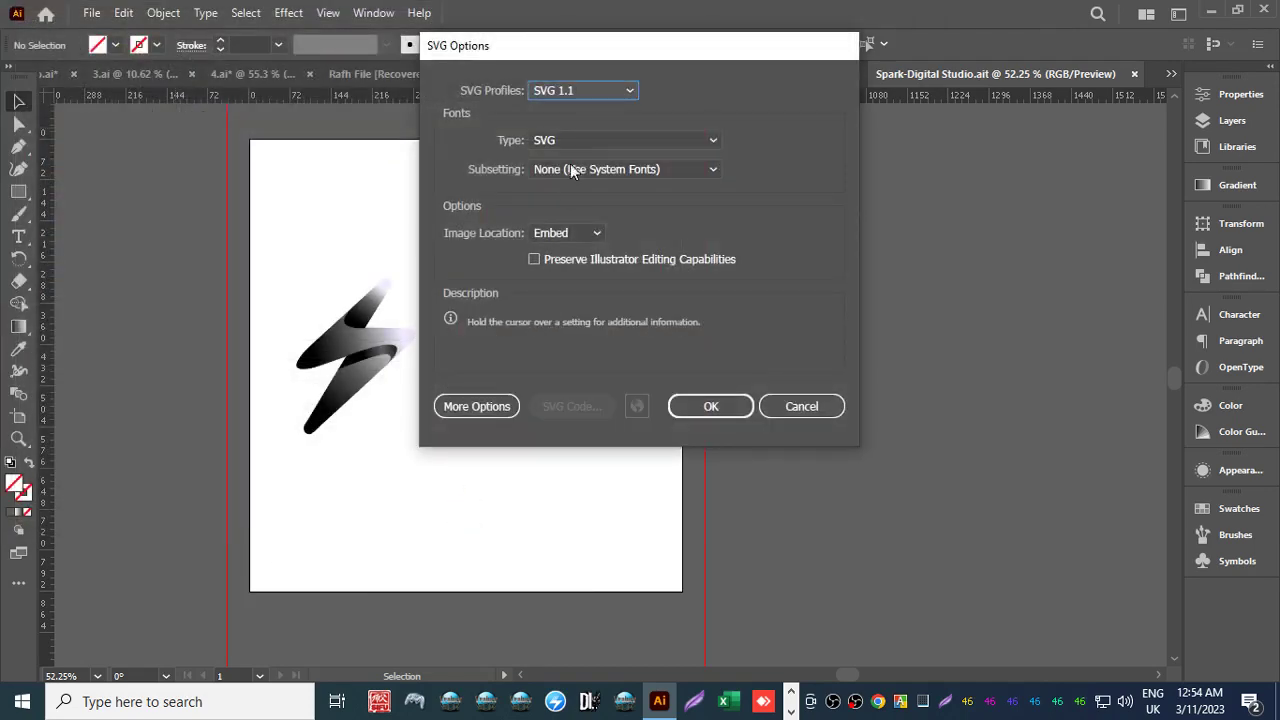
{"action": "left_click", "coordinate": [692, 406]}
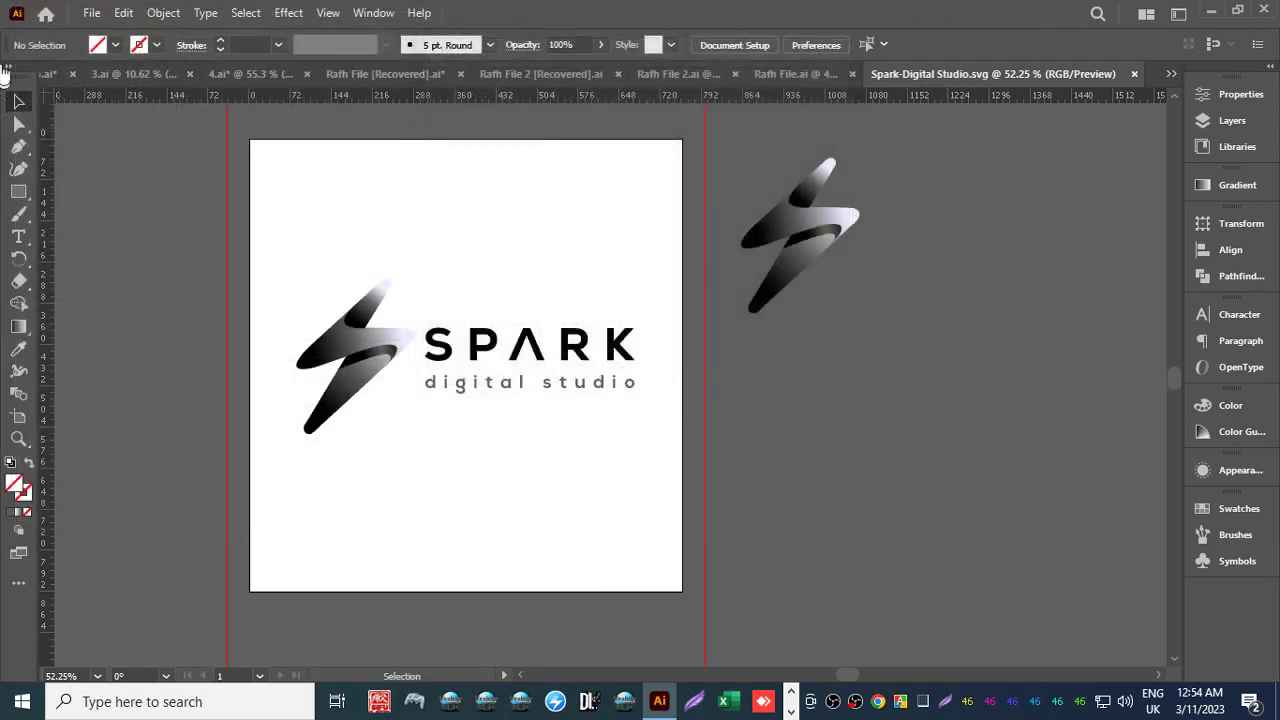
Save another copy as a compressed SVGZ file with Use Artboards enabled.
{"action": "left_click", "coordinate": [90, 12]}
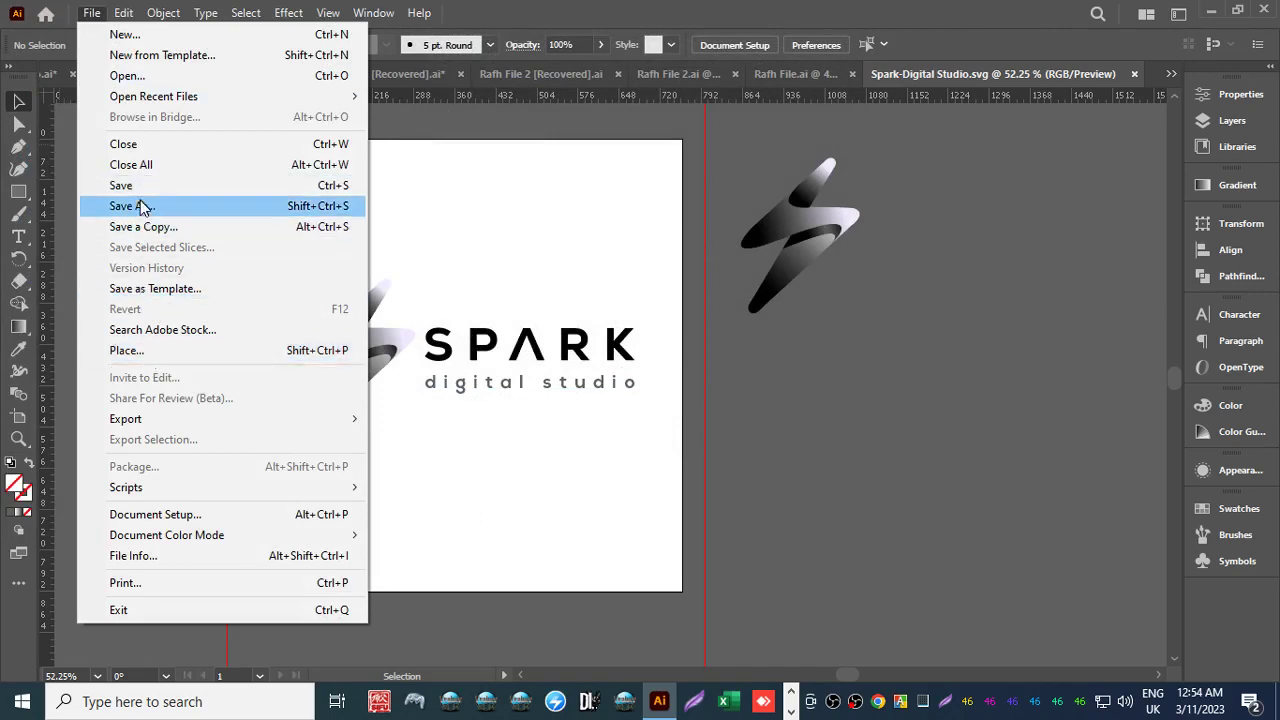
{"action": "left_click", "coordinate": [140, 206]}
{"action": "left_click", "coordinate": [171, 378]}
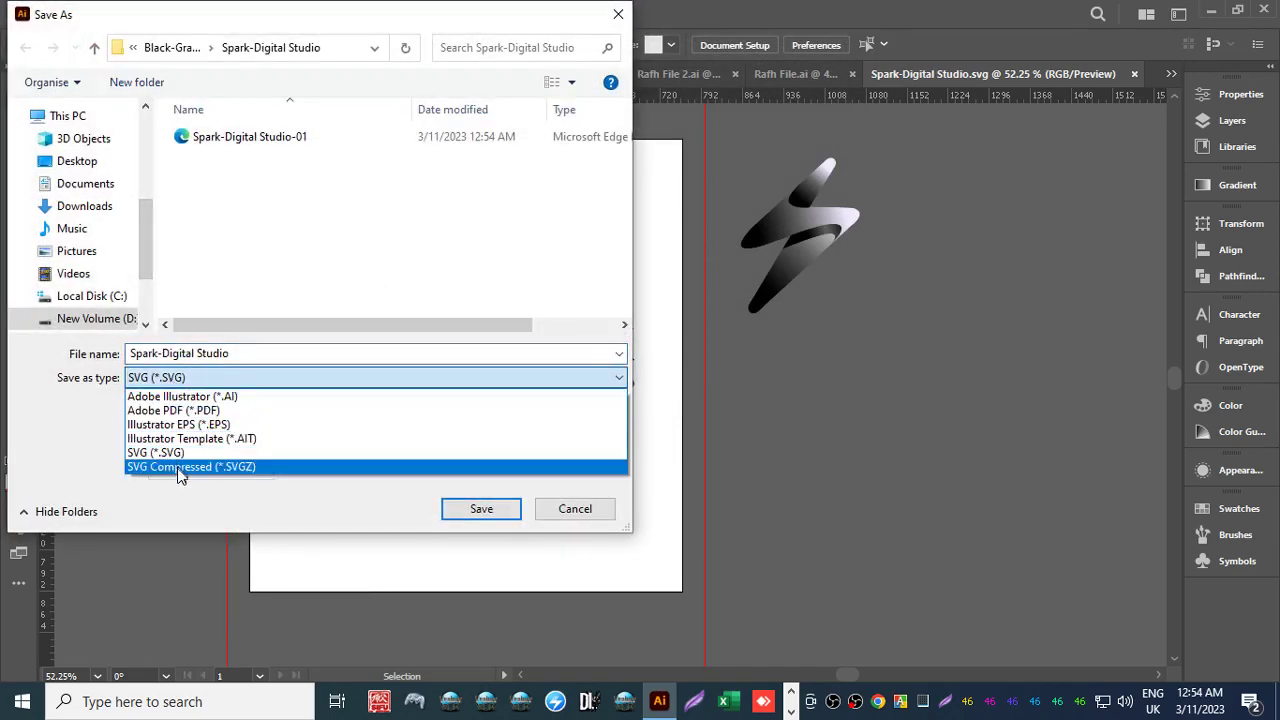
{"action": "left_click", "coordinate": [177, 466]}
{"action": "left_click", "coordinate": [155, 405]}
{"action": "left_click", "coordinate": [475, 508]}
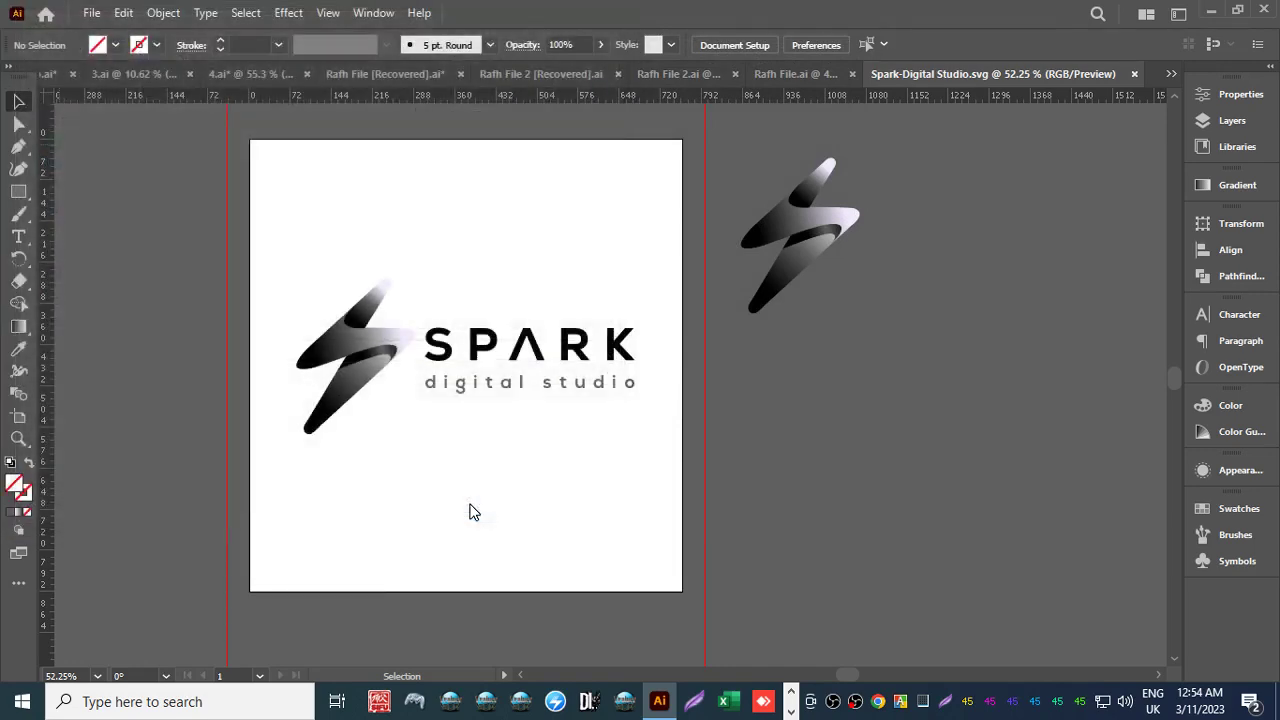
{"action": "left_click", "coordinate": [738, 406]}
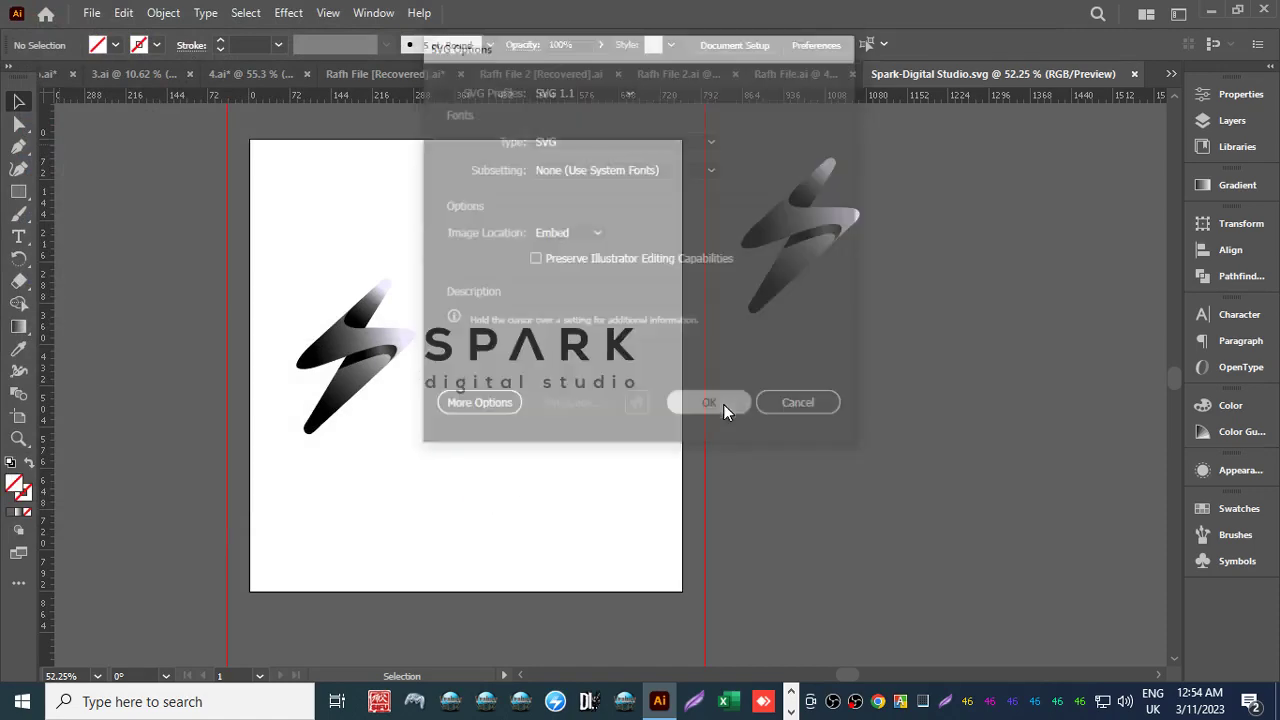
{"action": "left_click", "coordinate": [91, 13]}
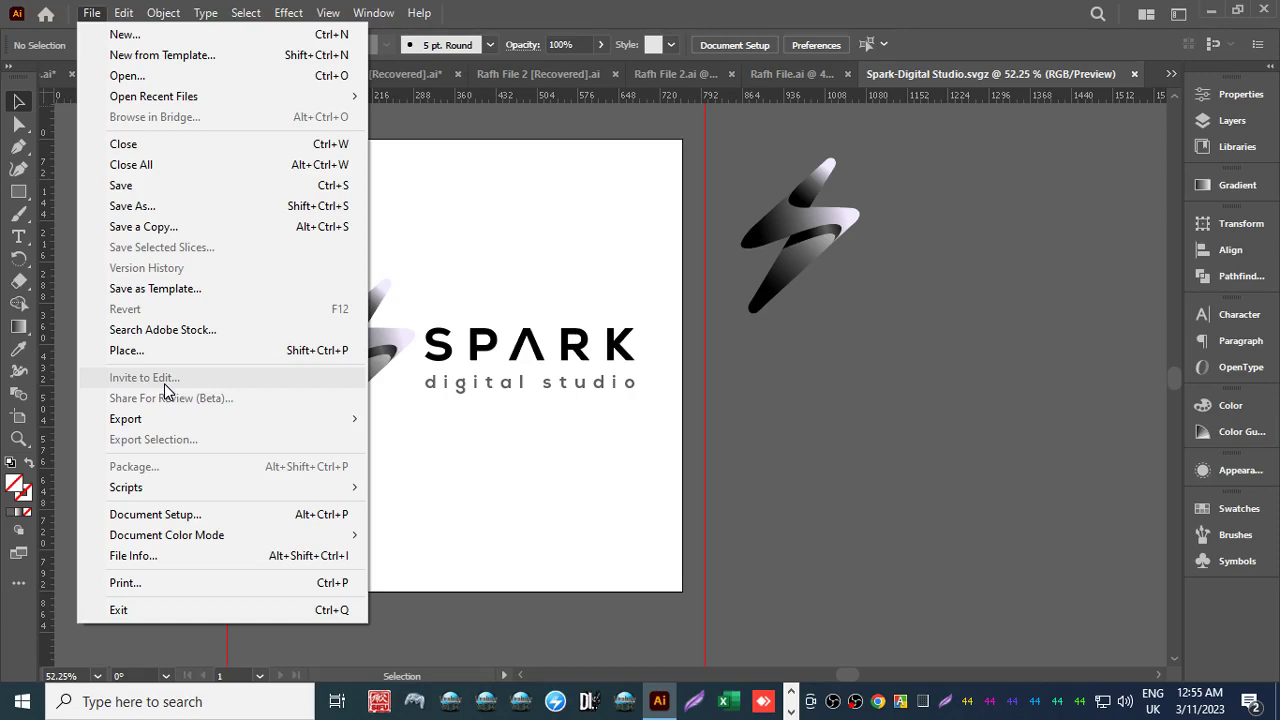
Export the logo through Save for Web (Legacy) as a 256-colour GIF named Spark-Digital-Studio.
{"action": "mouse_move", "coordinate": [208, 421]}
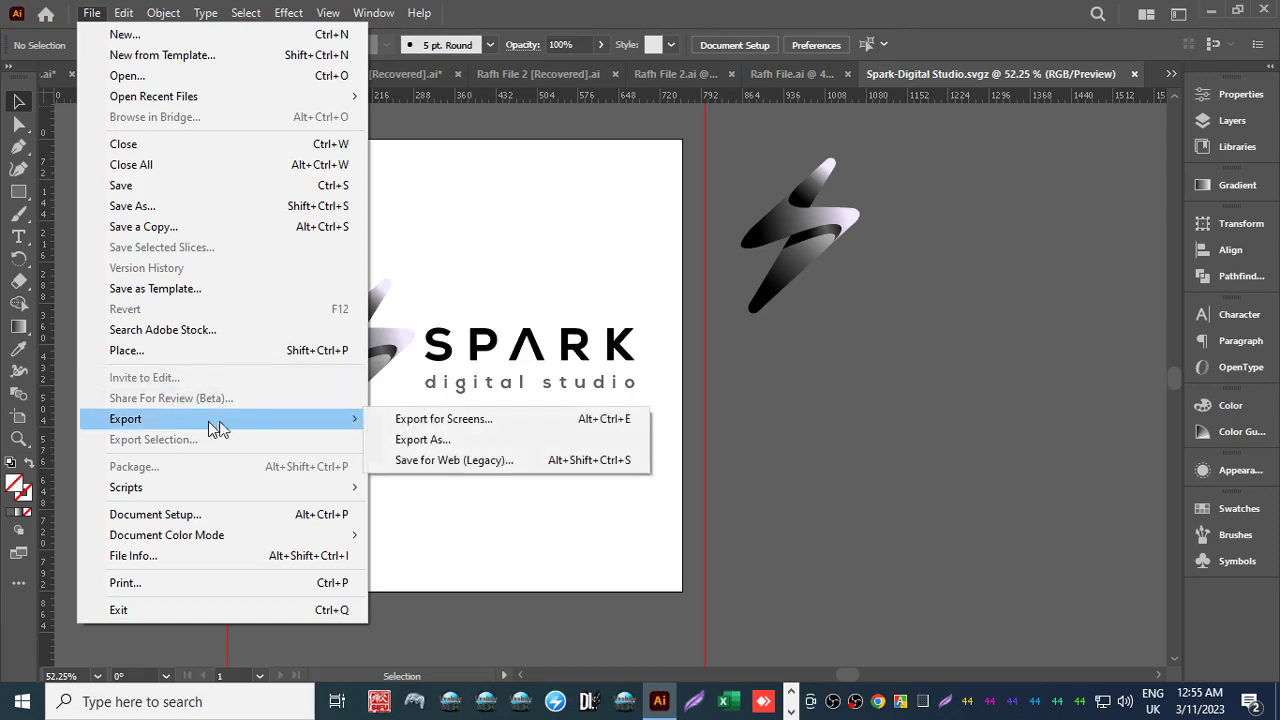
{"action": "left_click", "coordinate": [427, 460]}
{"action": "left_click", "coordinate": [130, 595]}
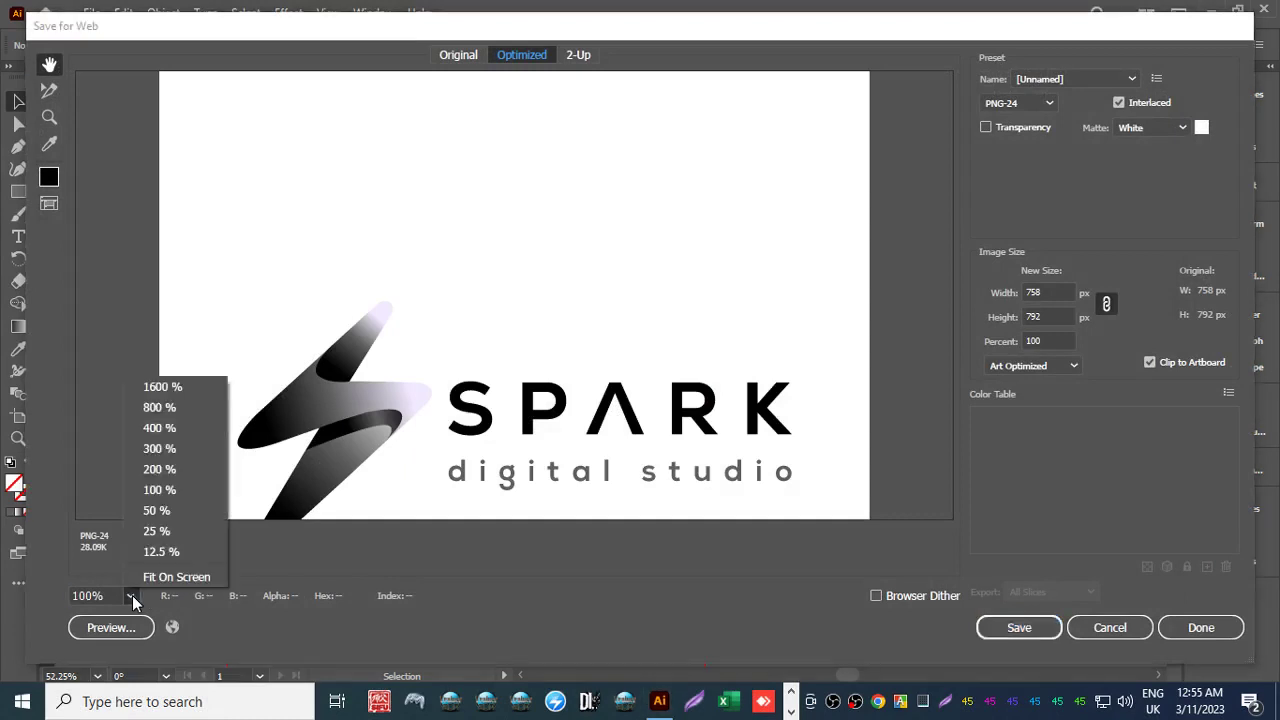
{"action": "left_click", "coordinate": [150, 576]}
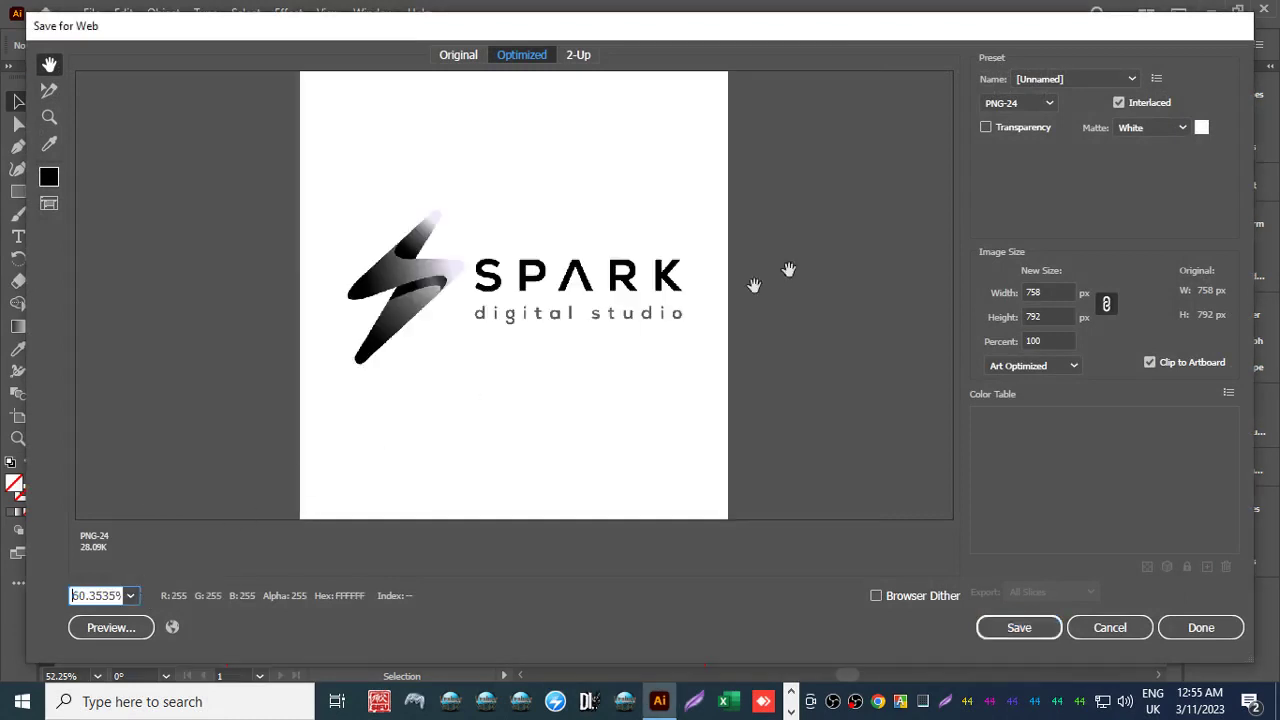
{"action": "left_click", "coordinate": [1012, 103]}
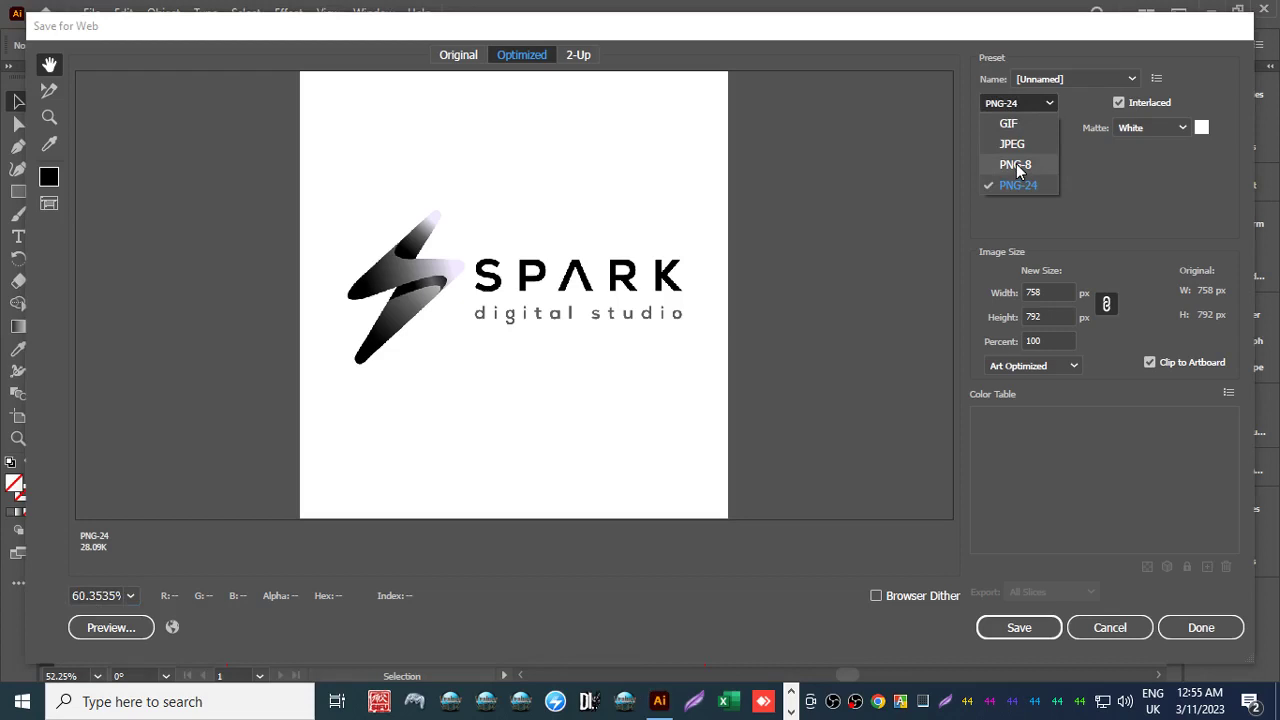
{"action": "left_click", "coordinate": [1012, 123]}
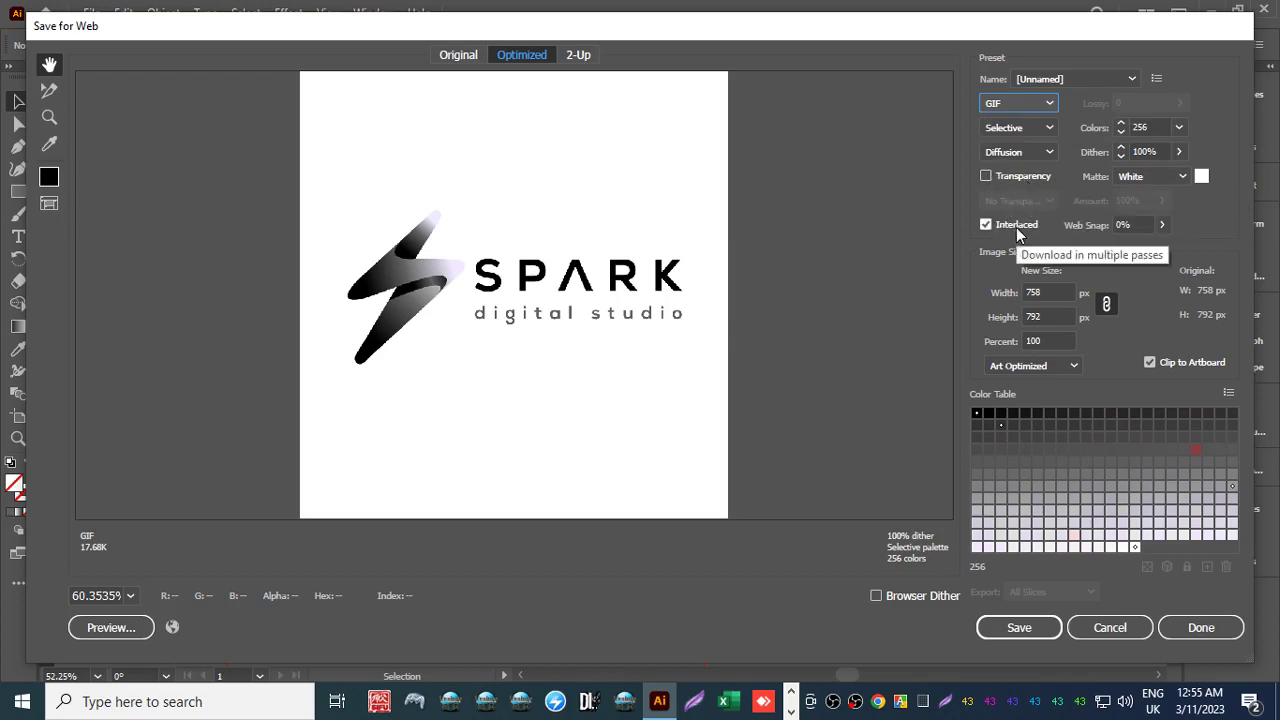
{"action": "left_click", "coordinate": [1019, 627]}
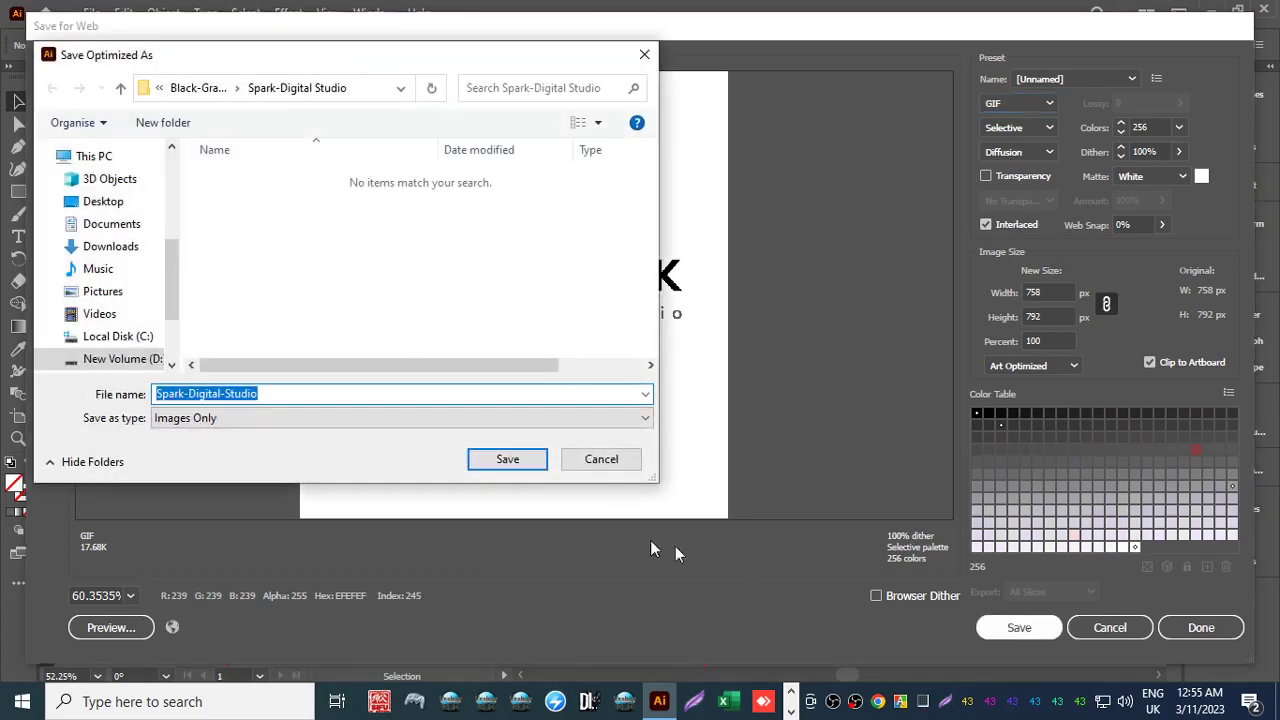
{"action": "left_click", "coordinate": [505, 460]}
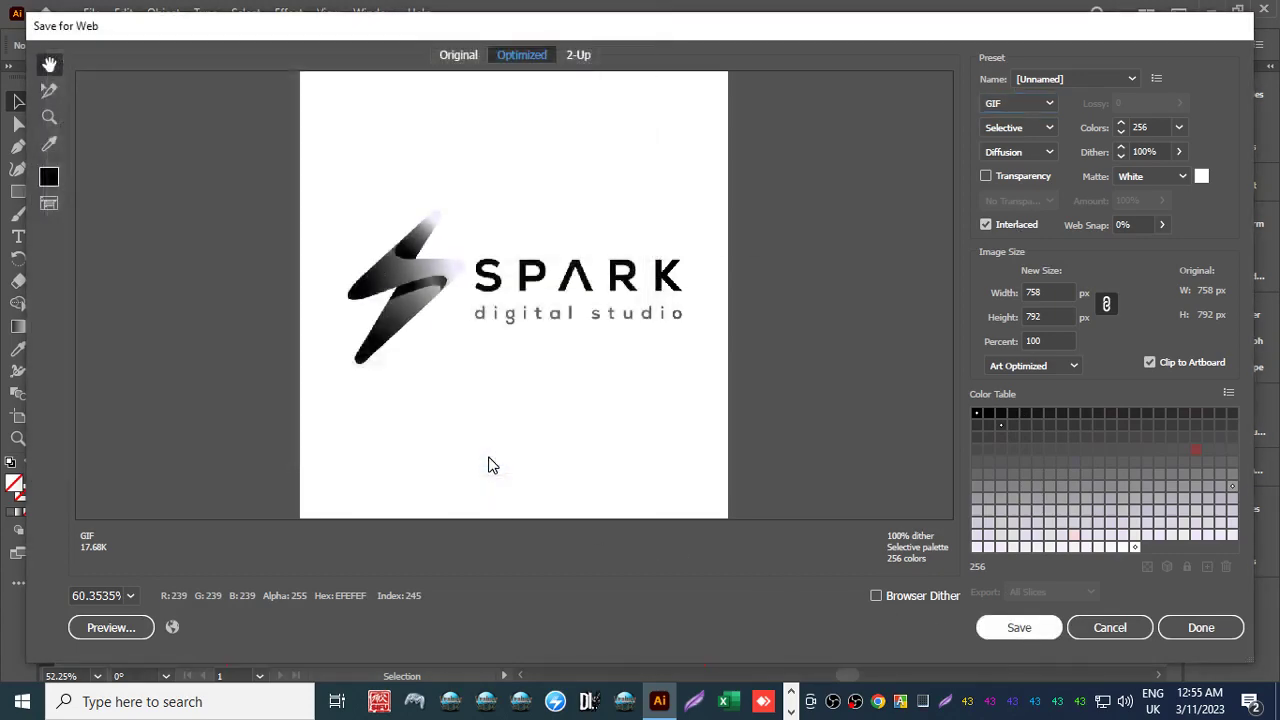
{"action": "left_click", "coordinate": [91, 12]}
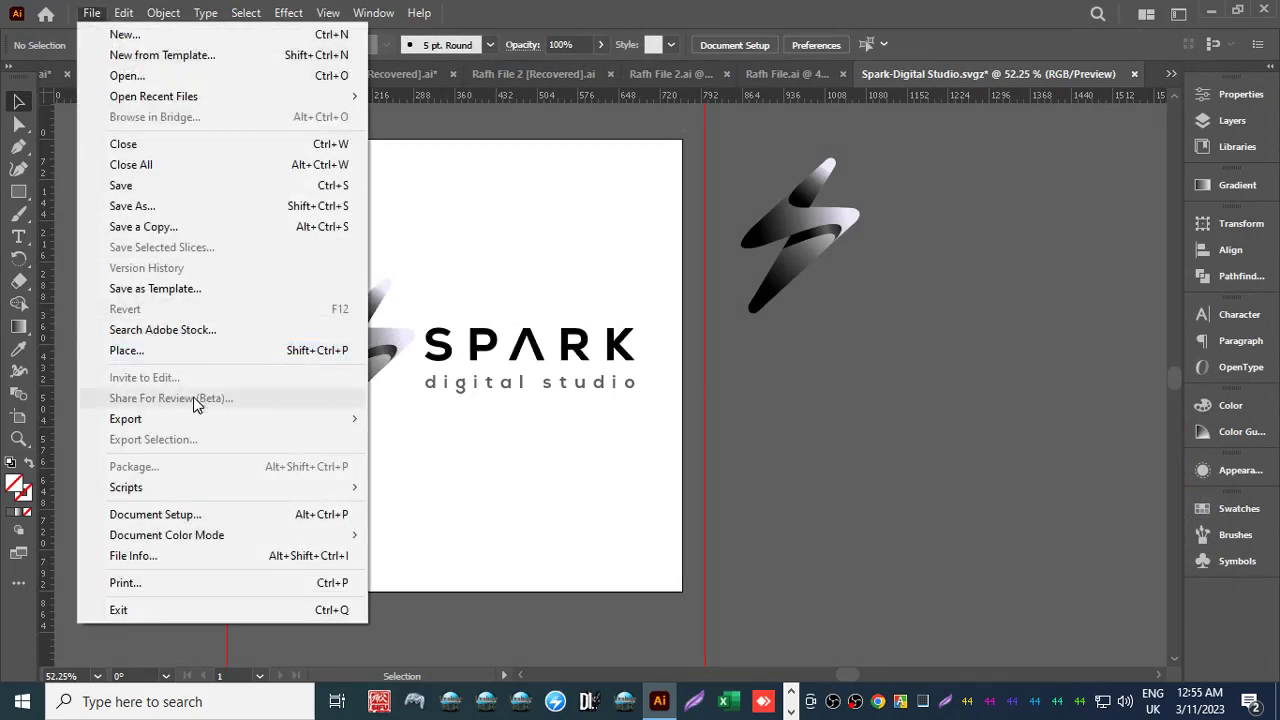
Save a non-interlaced GIF named 1 through Save for Web.
{"action": "mouse_move", "coordinate": [410, 424]}
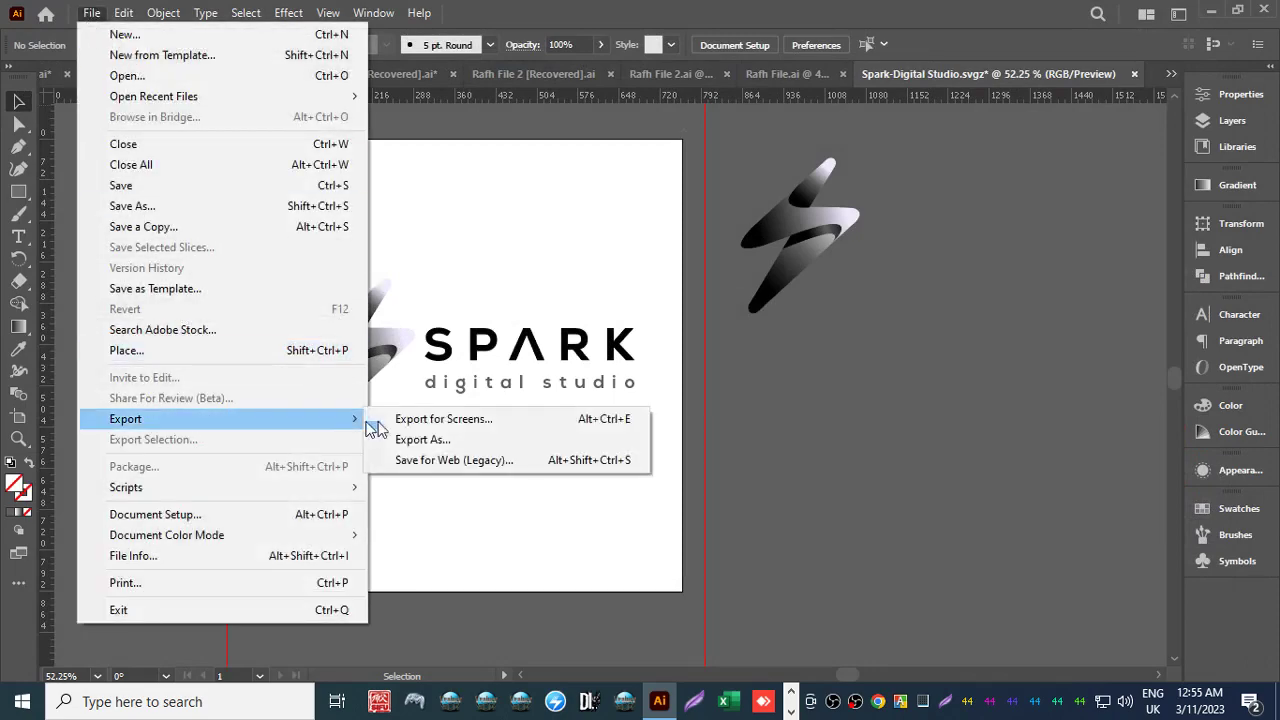
{"action": "left_click", "coordinate": [436, 464]}
{"action": "left_click", "coordinate": [130, 596]}
{"action": "left_click", "coordinate": [176, 567]}
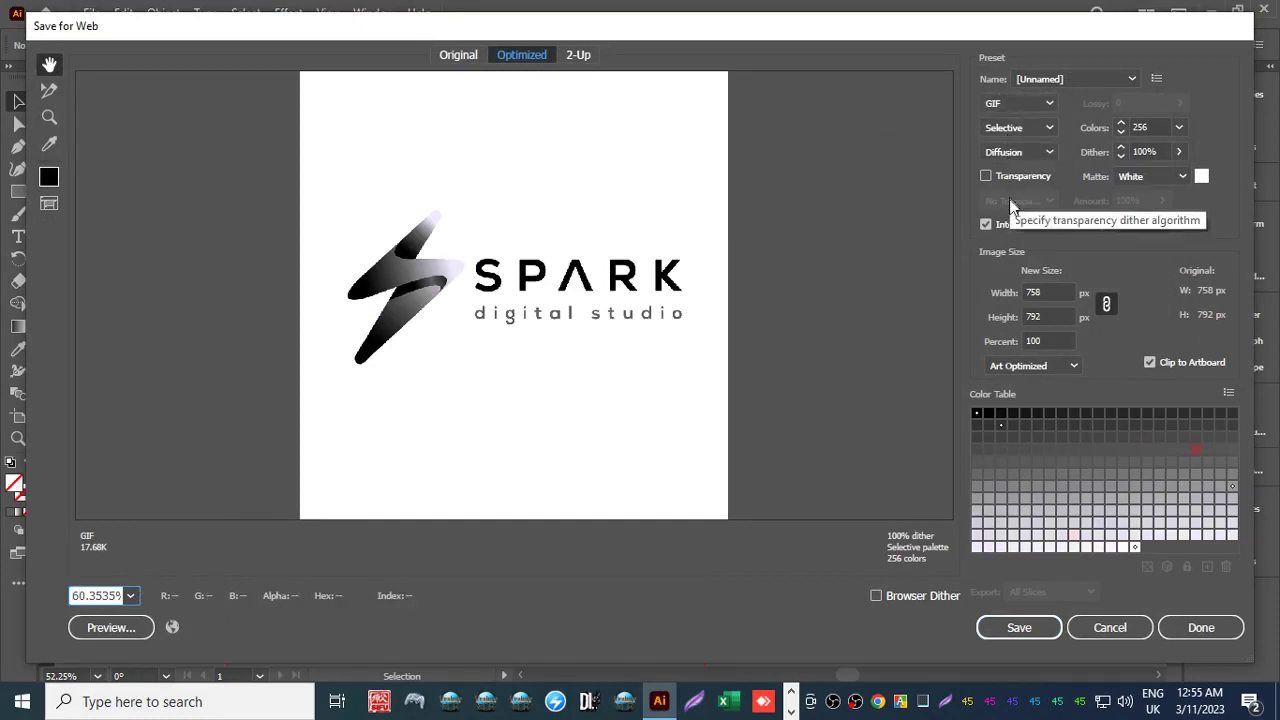
{"action": "left_click", "coordinate": [986, 225]}
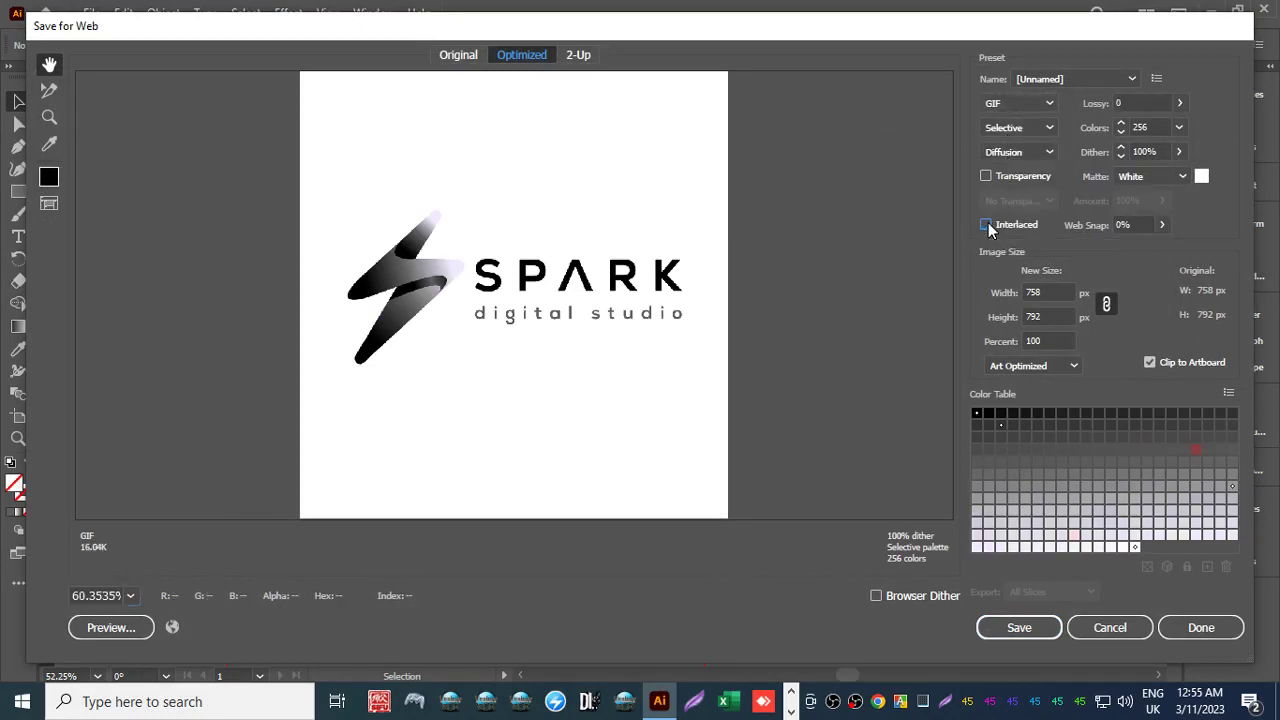
{"action": "left_click", "coordinate": [1016, 627]}
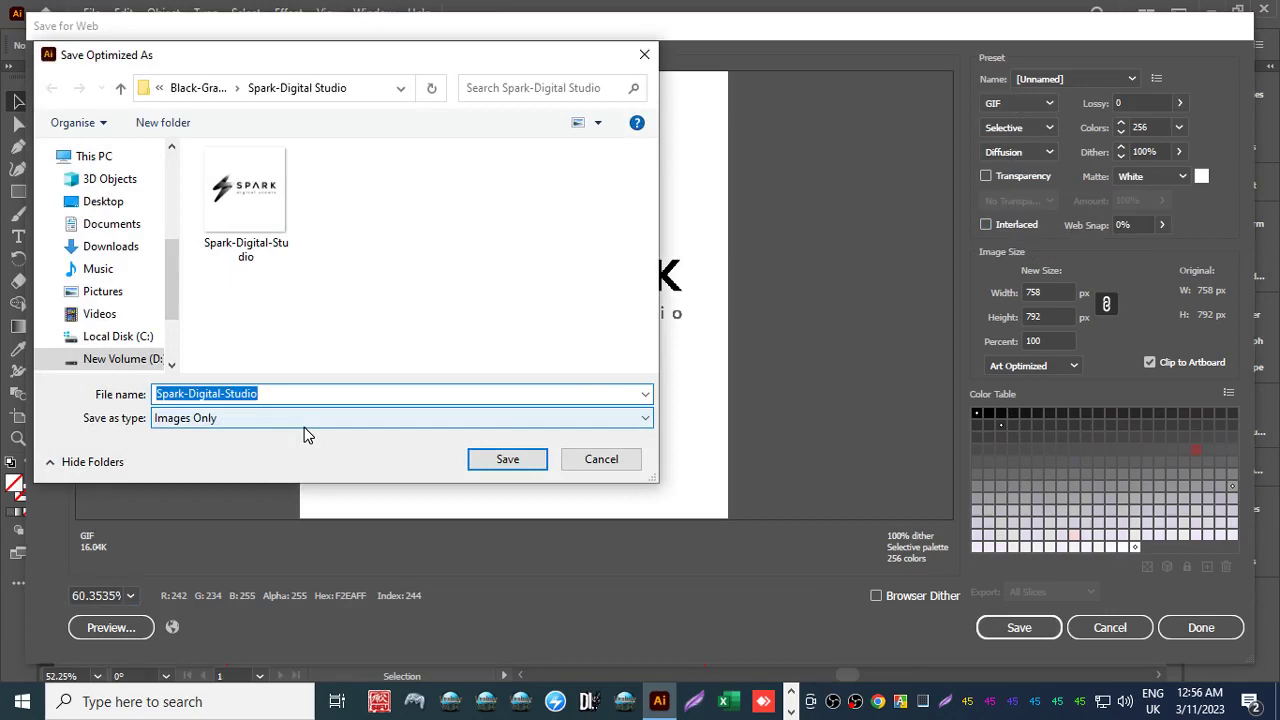
{"action": "type", "text": "1"}
{"action": "key", "text": "Return"}
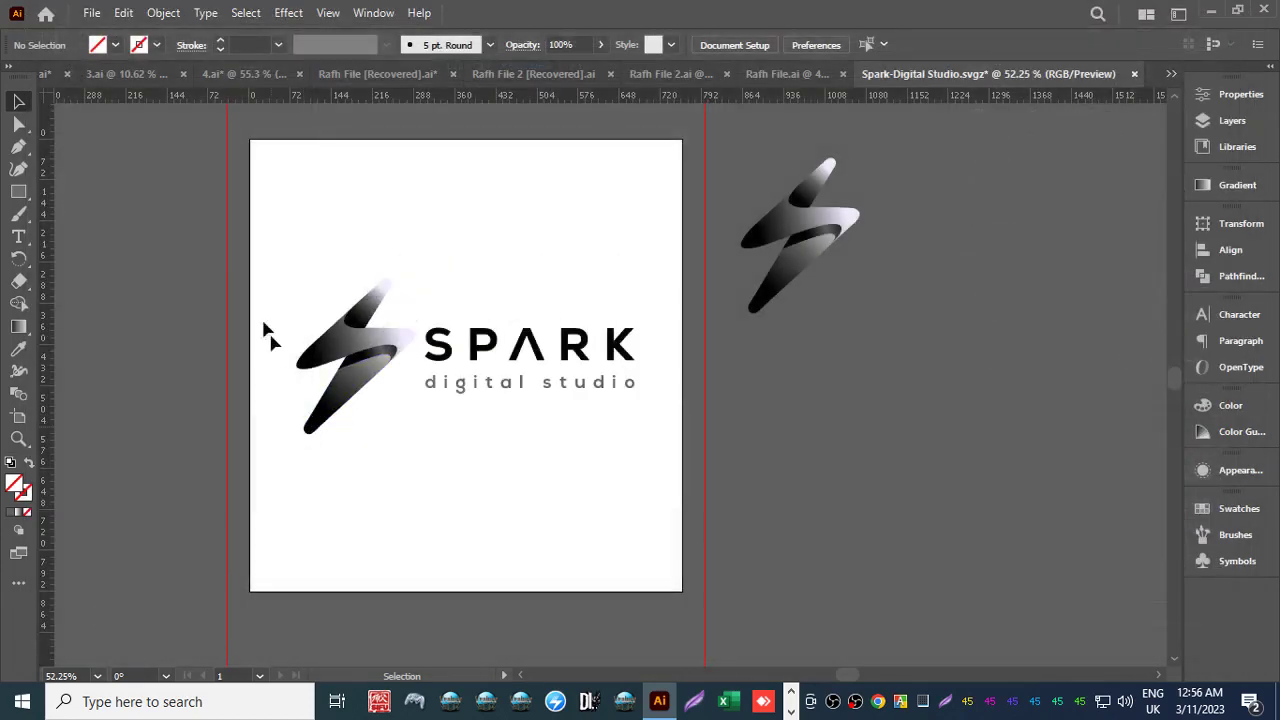
Save a GIF with a transparent background named 2 through Save for Web.
{"action": "left_click", "coordinate": [91, 13]}
{"action": "mouse_move", "coordinate": [306, 422]}
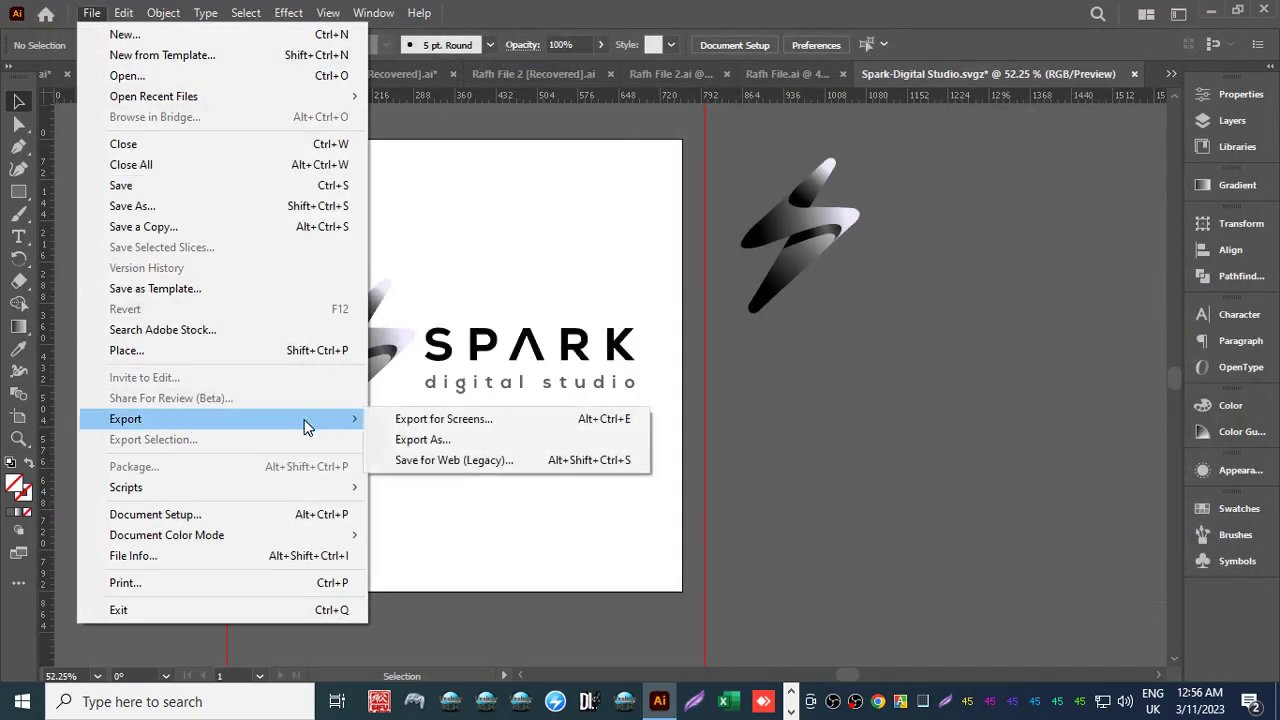
{"action": "left_click", "coordinate": [411, 460]}
{"action": "left_click", "coordinate": [130, 596]}
{"action": "left_click", "coordinate": [165, 576]}
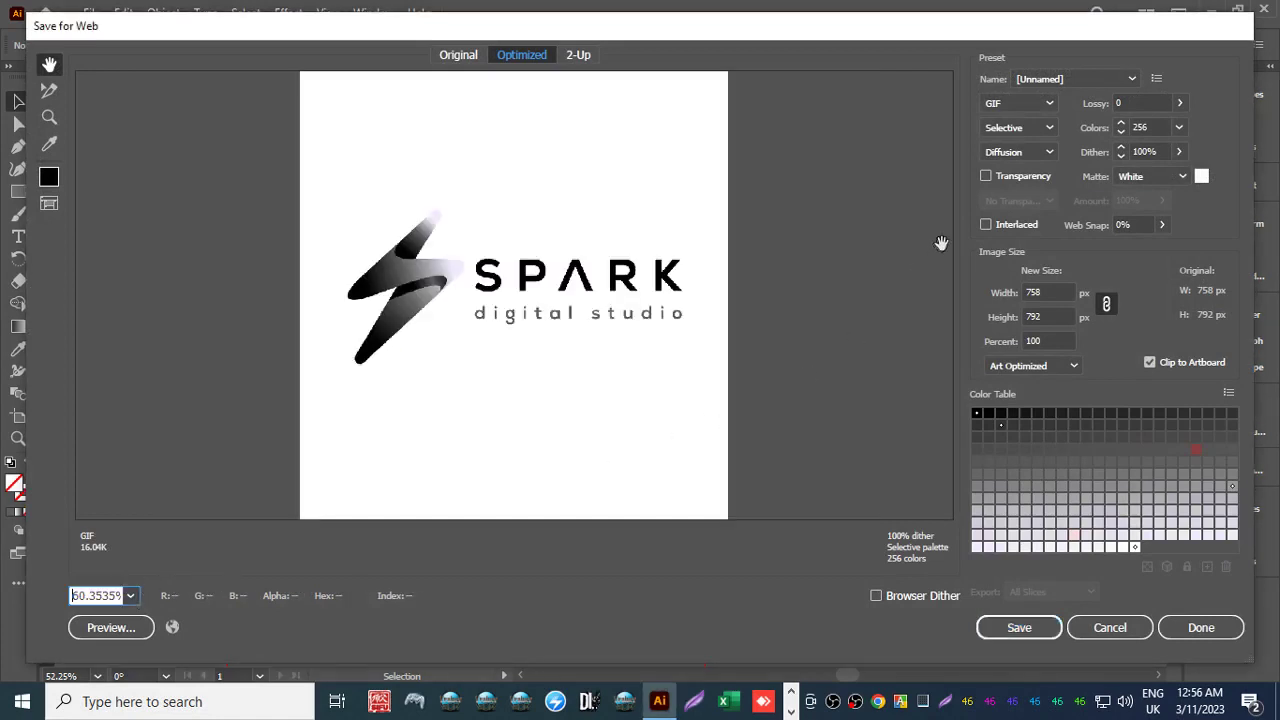
{"action": "left_click", "coordinate": [1012, 100]}
{"action": "left_click", "coordinate": [1012, 99]}
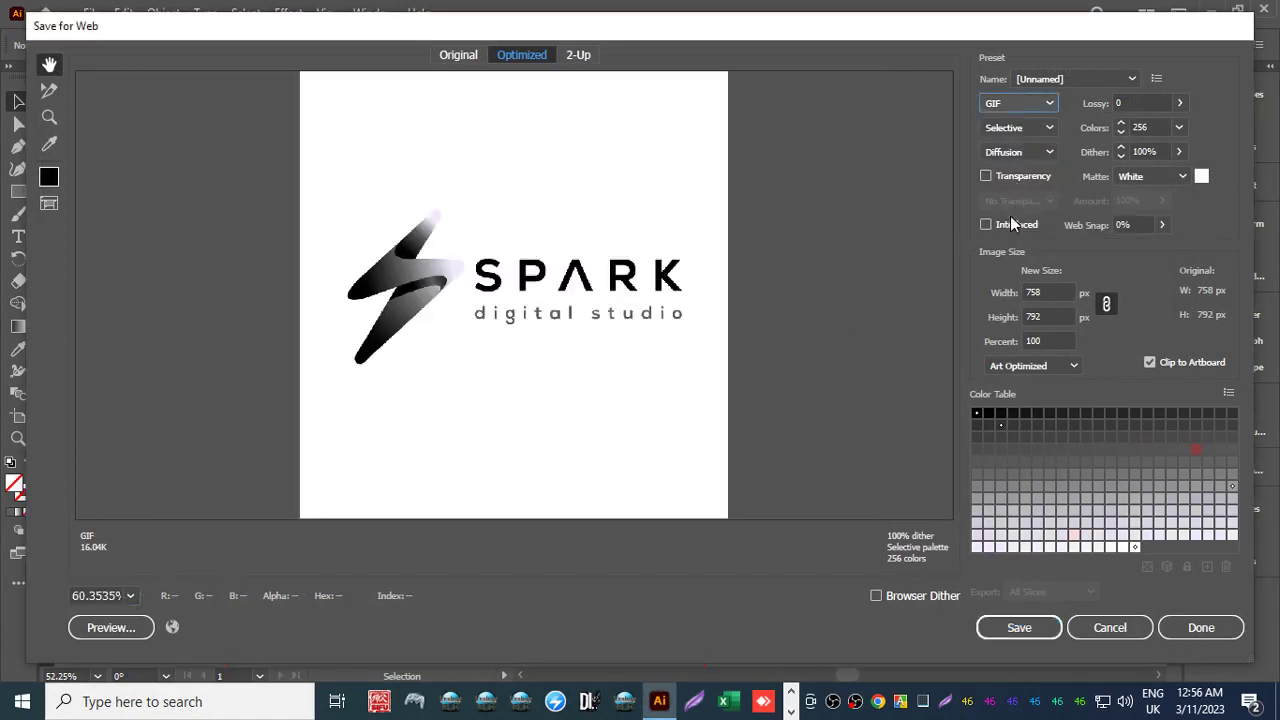
{"action": "left_click", "coordinate": [986, 177]}
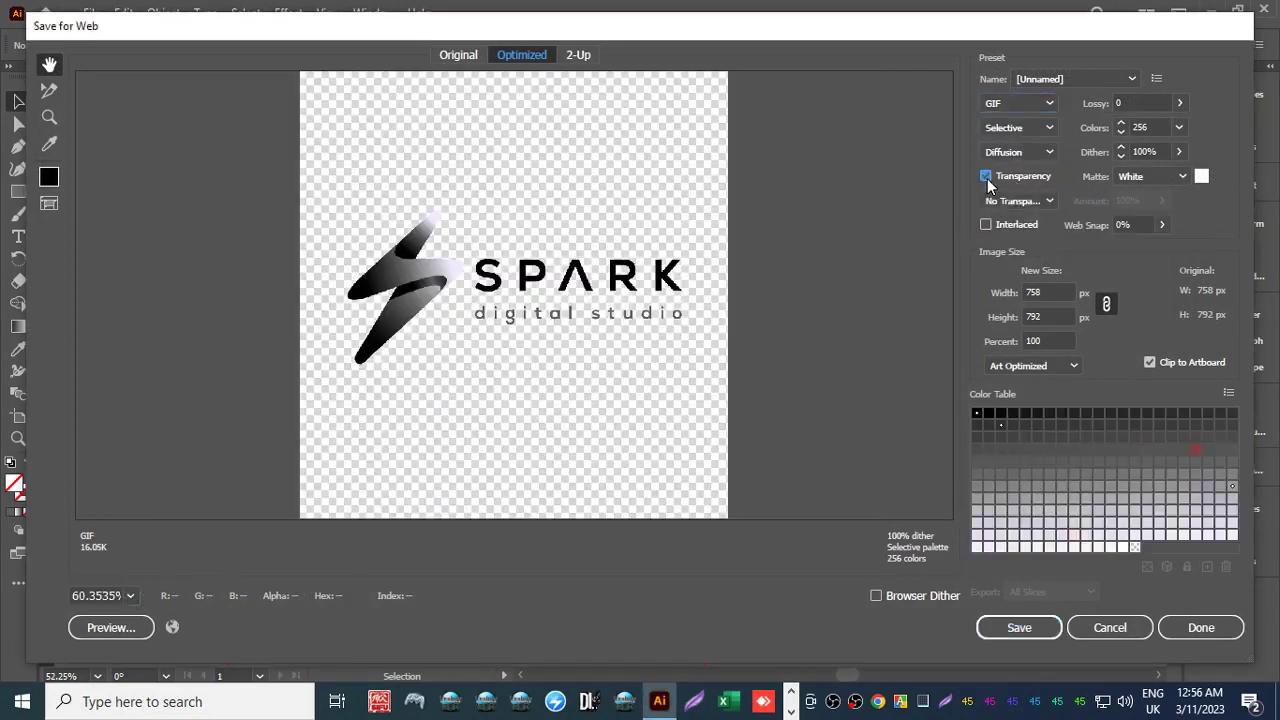
{"action": "left_click", "coordinate": [1019, 627]}
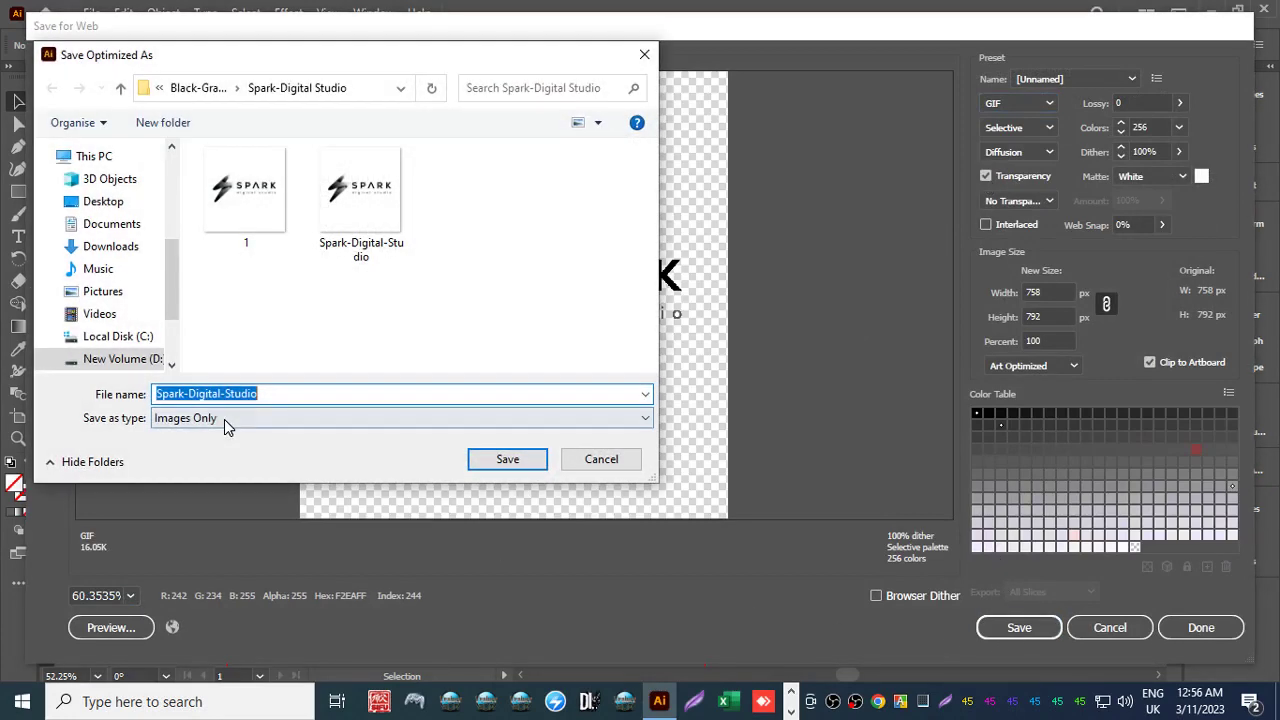
{"action": "type", "text": "2"}
{"action": "key", "text": "Return"}
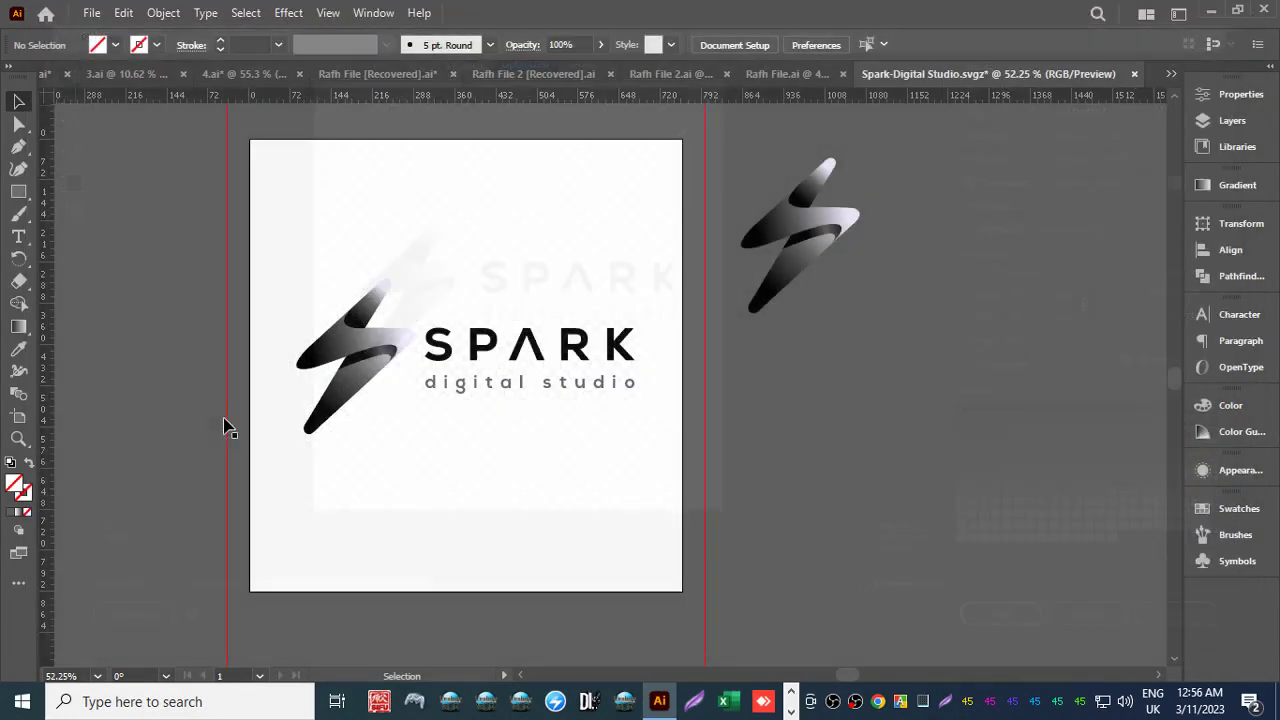
Reopen the Save for Web (Legacy) preview of the SPARK logo.
{"action": "left_click", "coordinate": [93, 12]}
{"action": "mouse_move", "coordinate": [211, 418]}
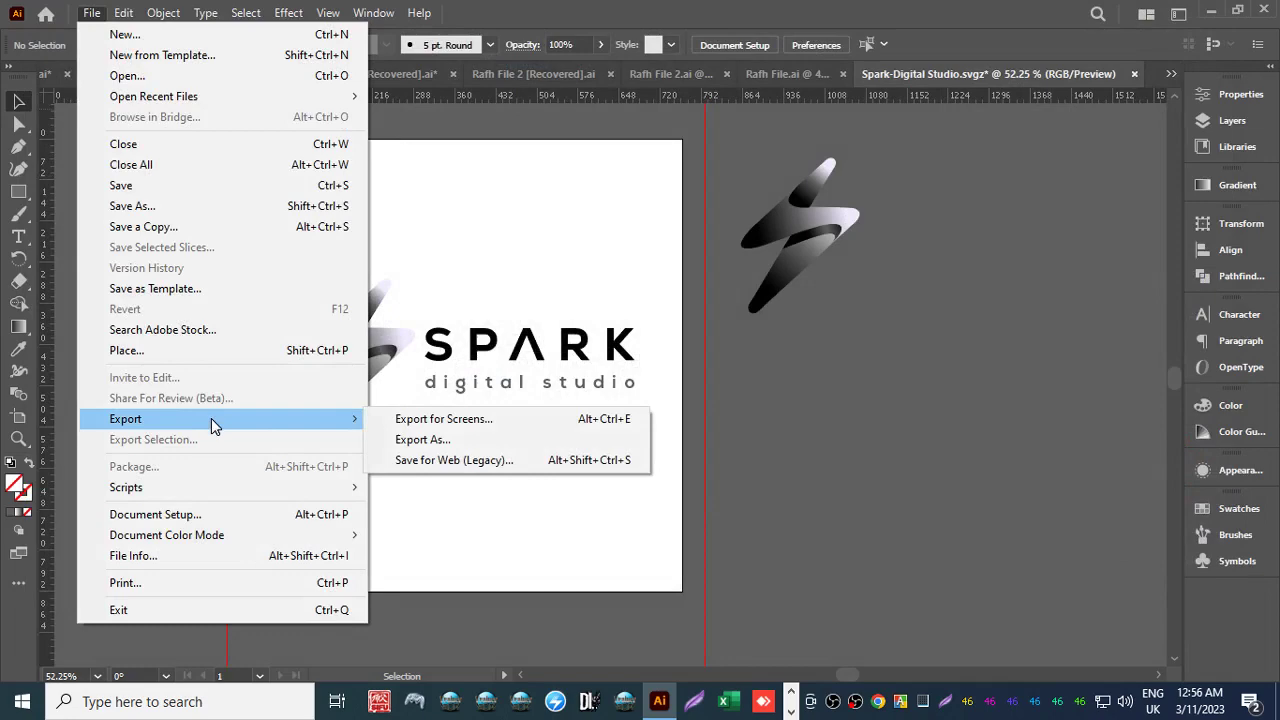
{"action": "left_click", "coordinate": [395, 460]}
Save an interlaced GIF named 3, with the preview fitted to the window.
{"action": "left_click", "coordinate": [132, 596]}
{"action": "left_click", "coordinate": [175, 578]}
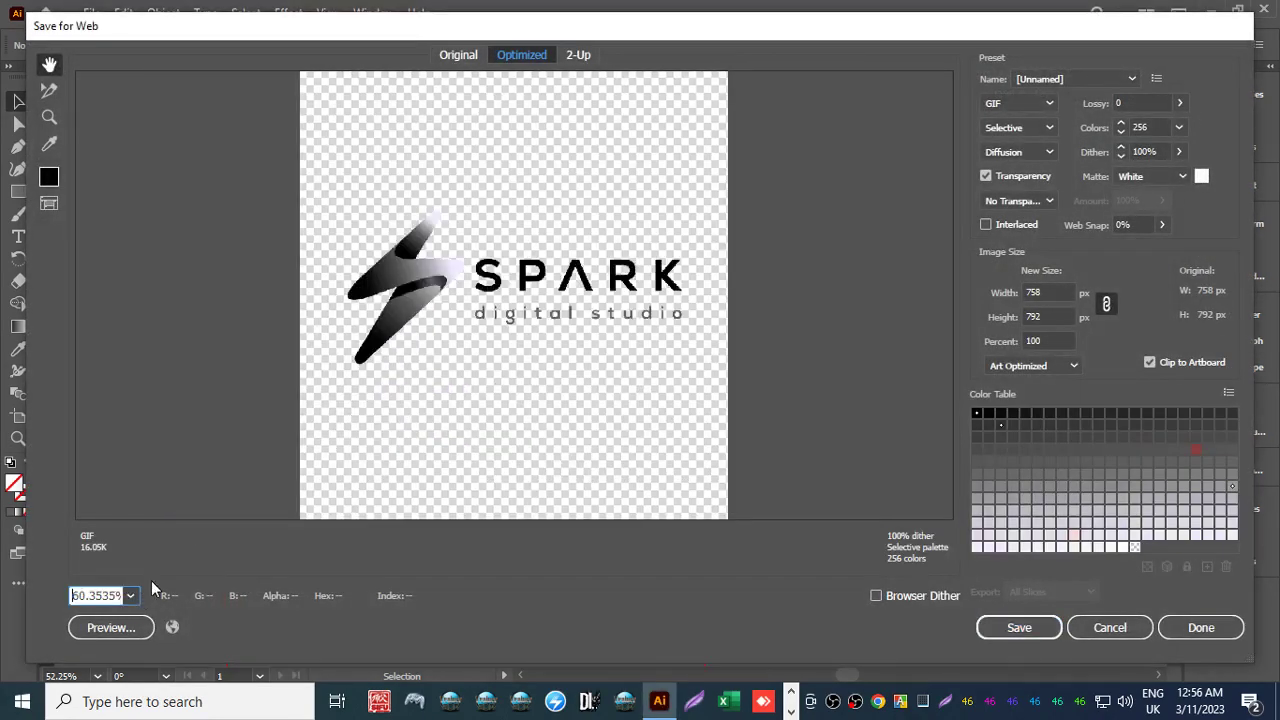
{"action": "left_click", "coordinate": [1019, 104]}
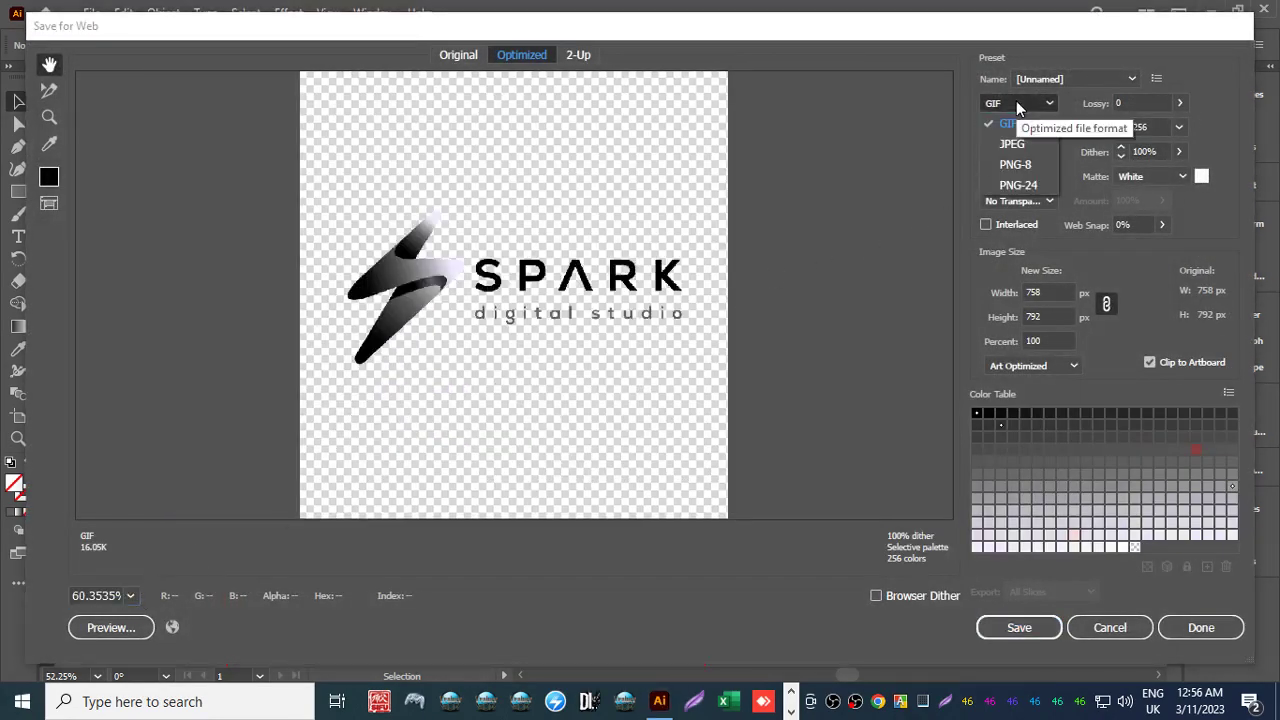
{"action": "left_click", "coordinate": [1008, 123]}
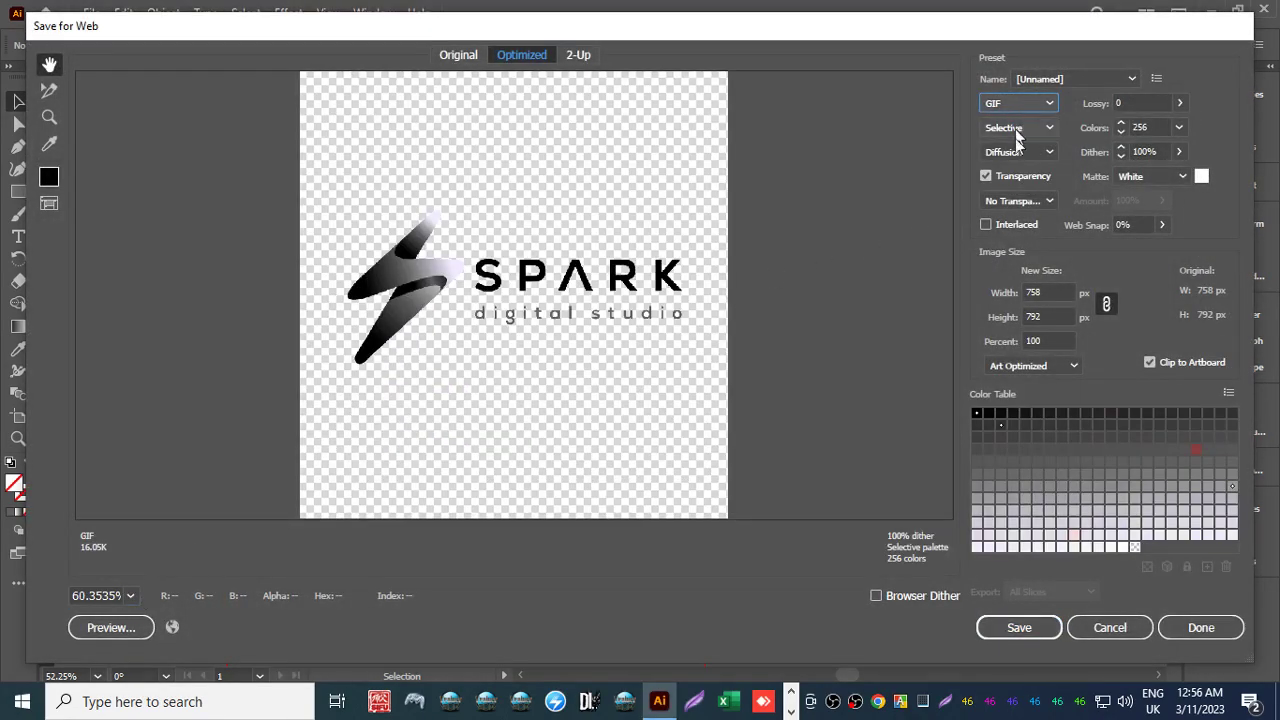
{"action": "left_click", "coordinate": [986, 225]}
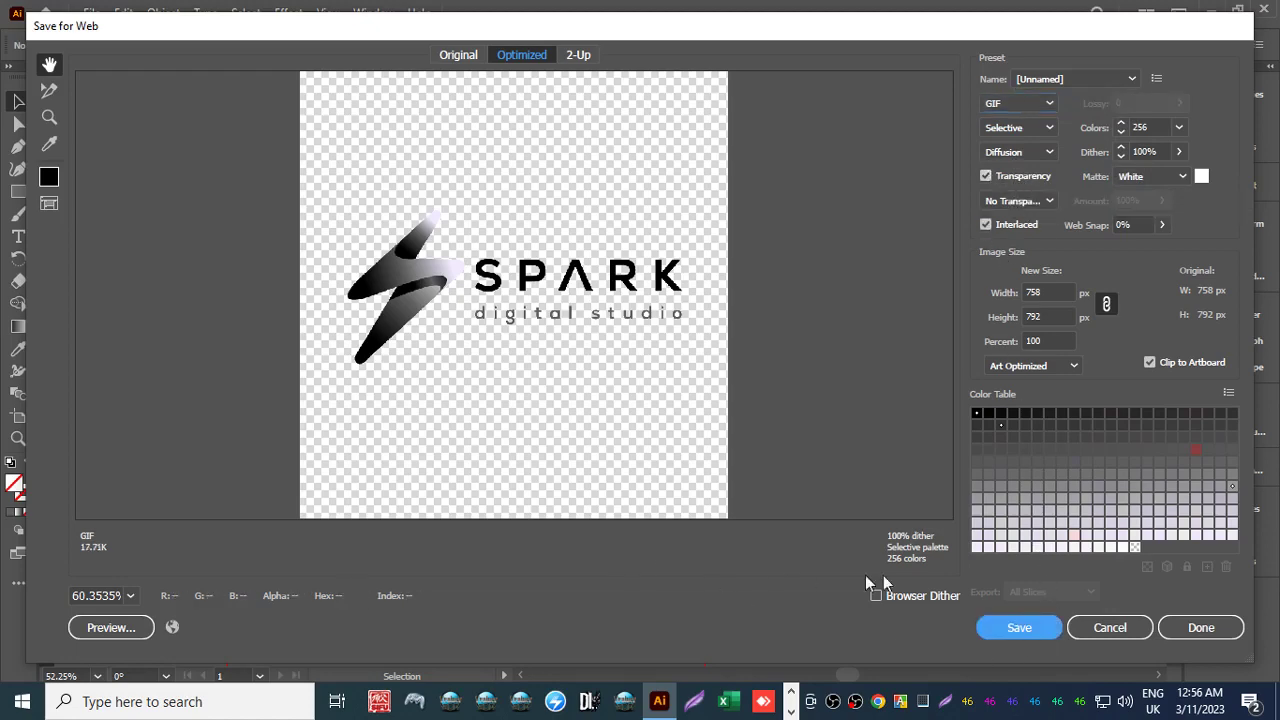
{"action": "left_click", "coordinate": [1005, 632]}
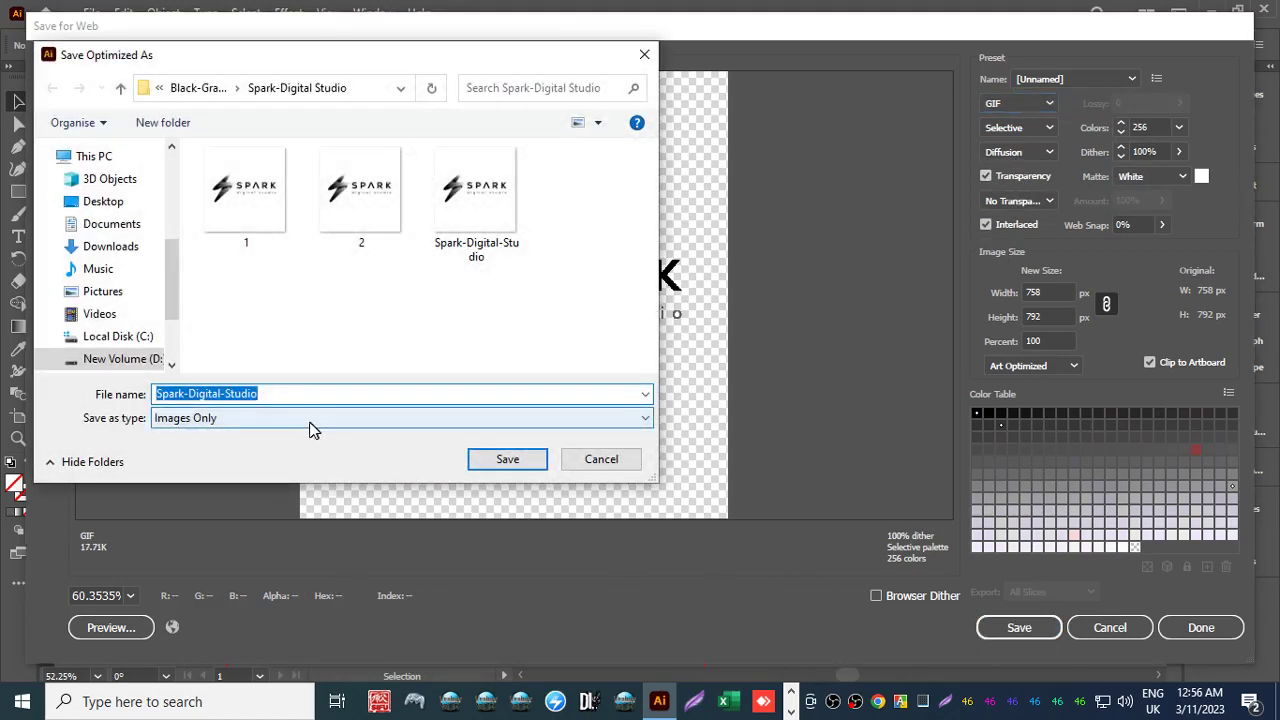
{"action": "type", "text": "3"}
{"action": "key", "text": "Return"}
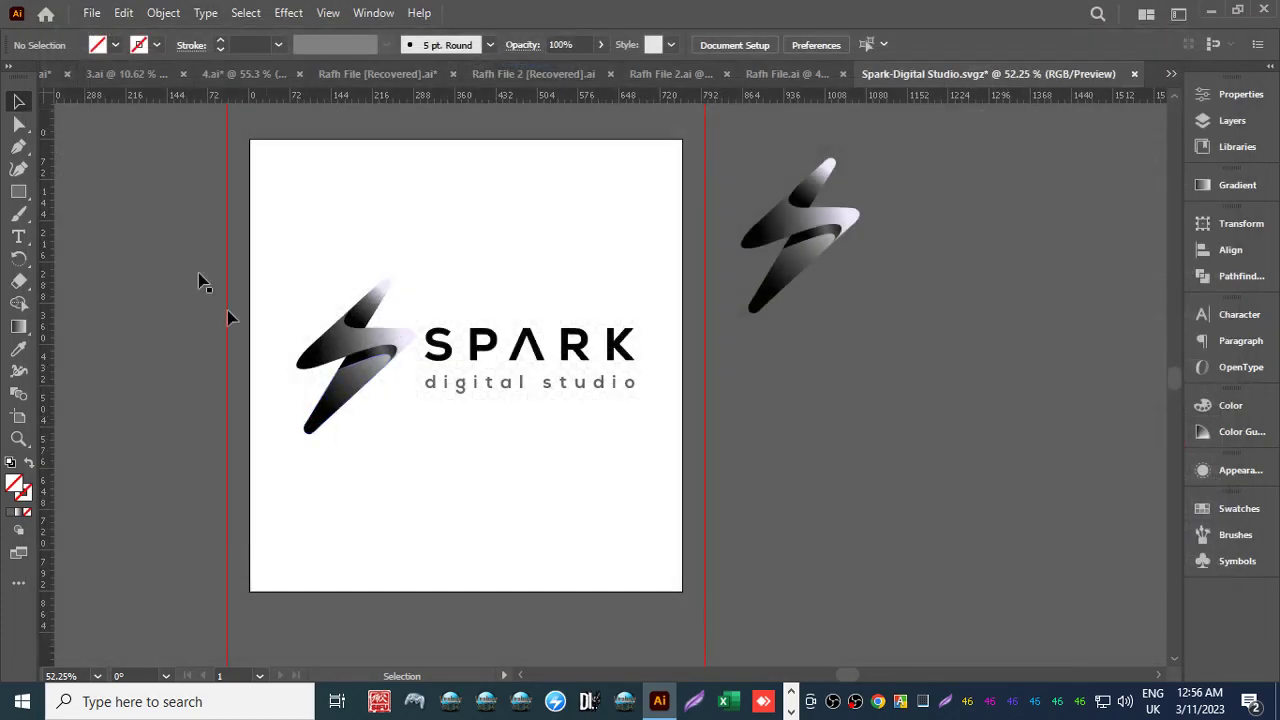
Export the logo as an AutoCAD DXF file with default options.
{"action": "left_click", "coordinate": [91, 14]}
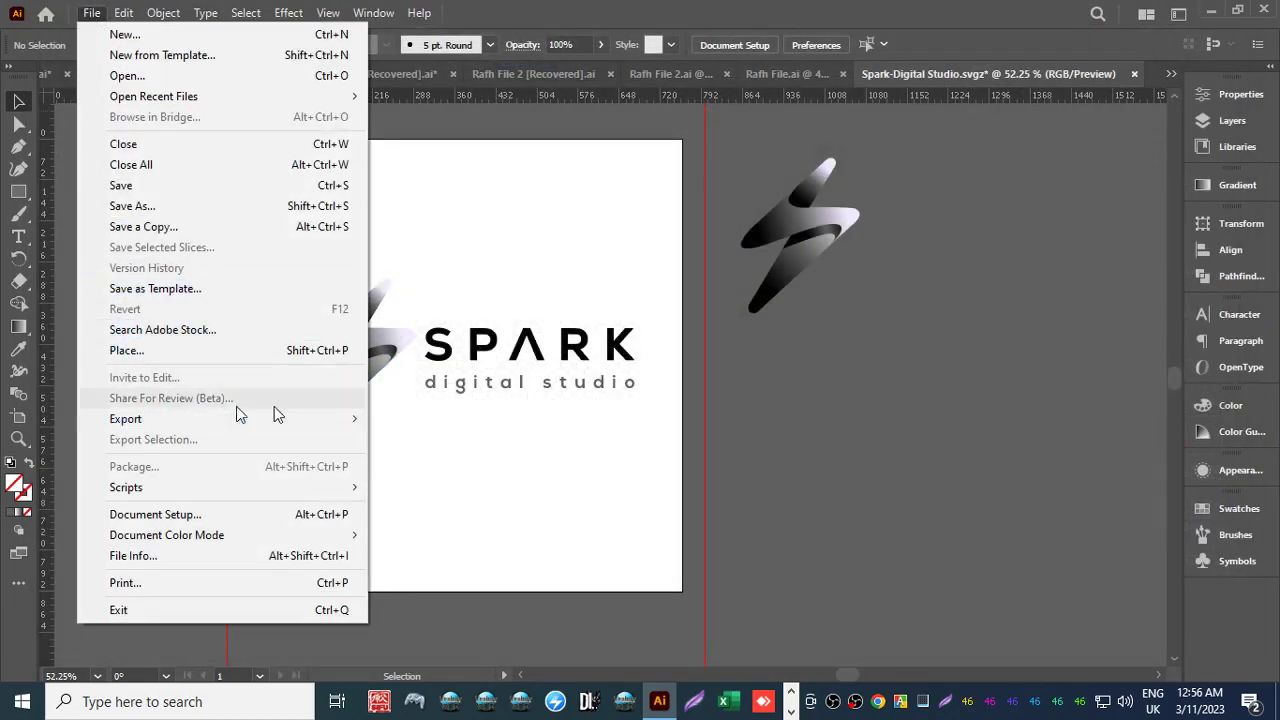
{"action": "mouse_move", "coordinate": [295, 427]}
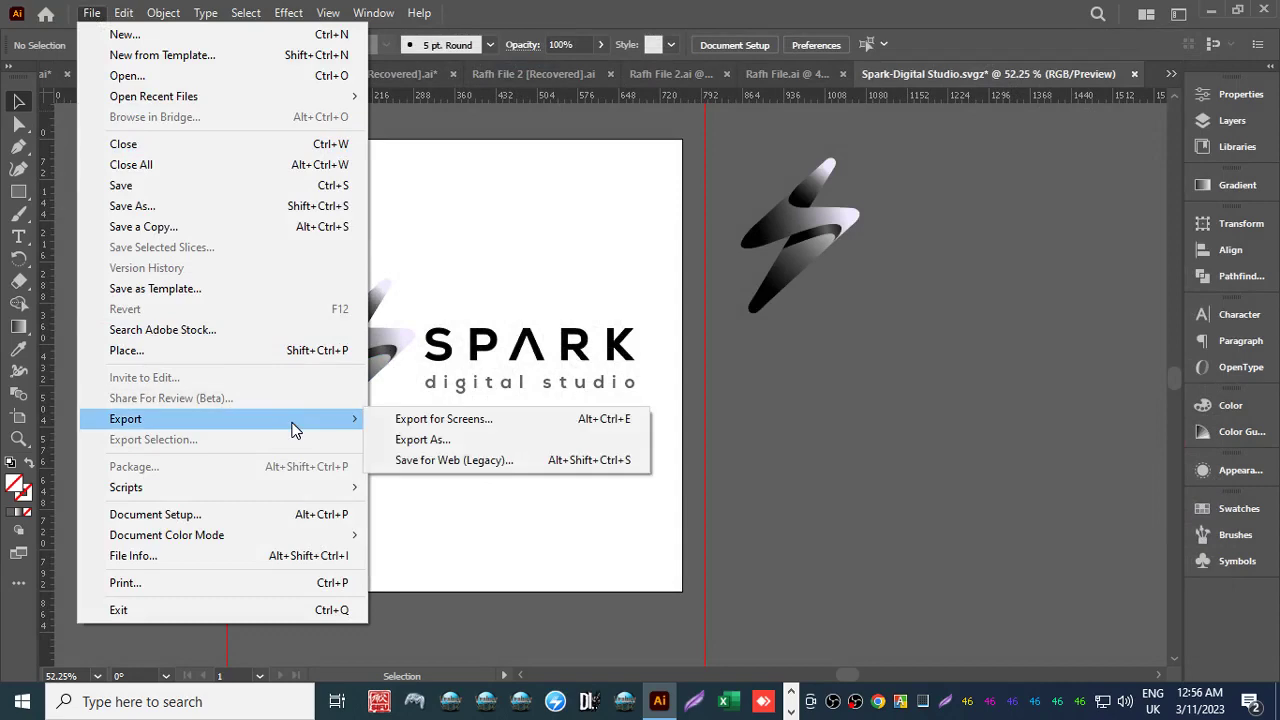
{"action": "left_click", "coordinate": [422, 440]}
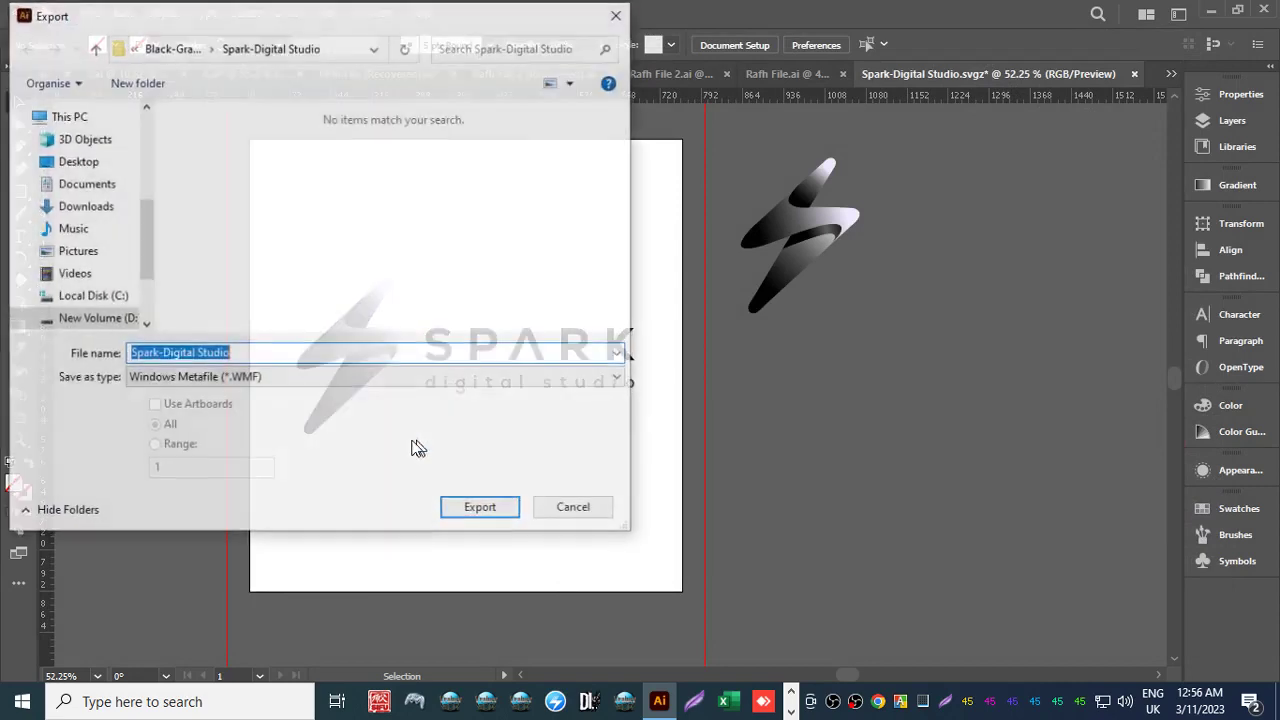
{"action": "left_click", "coordinate": [185, 381]}
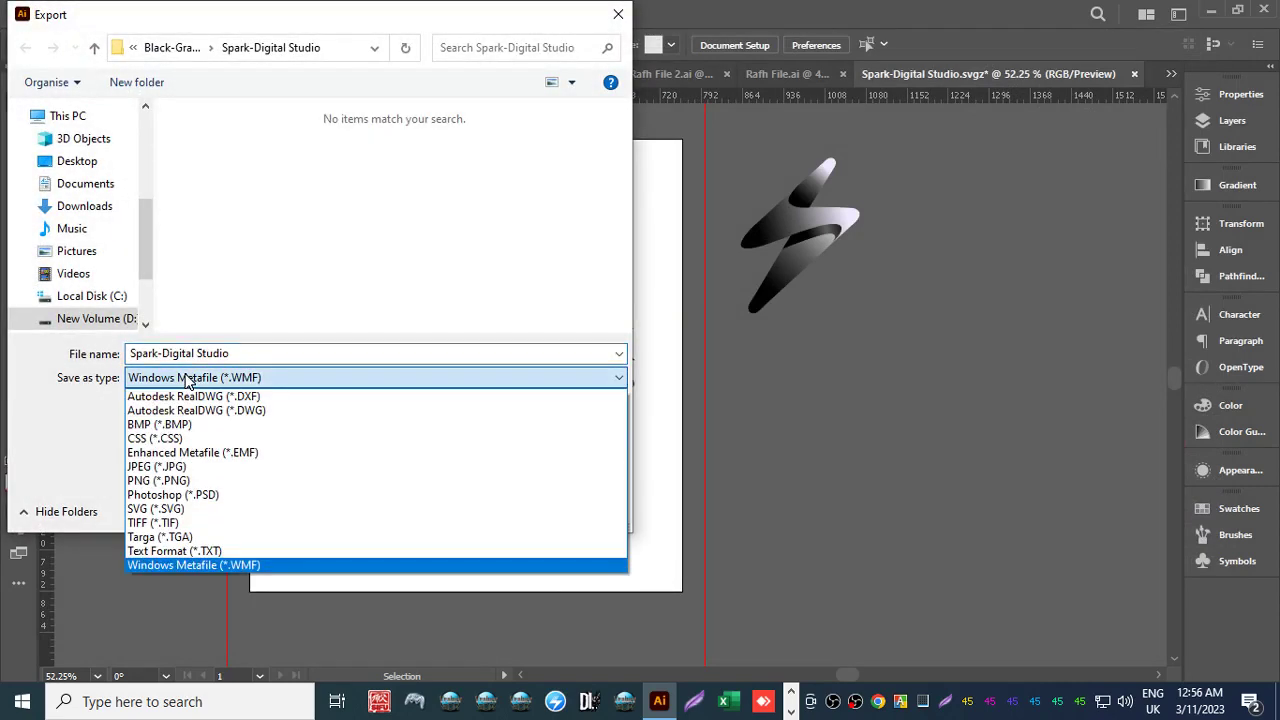
{"action": "left_click", "coordinate": [182, 398]}
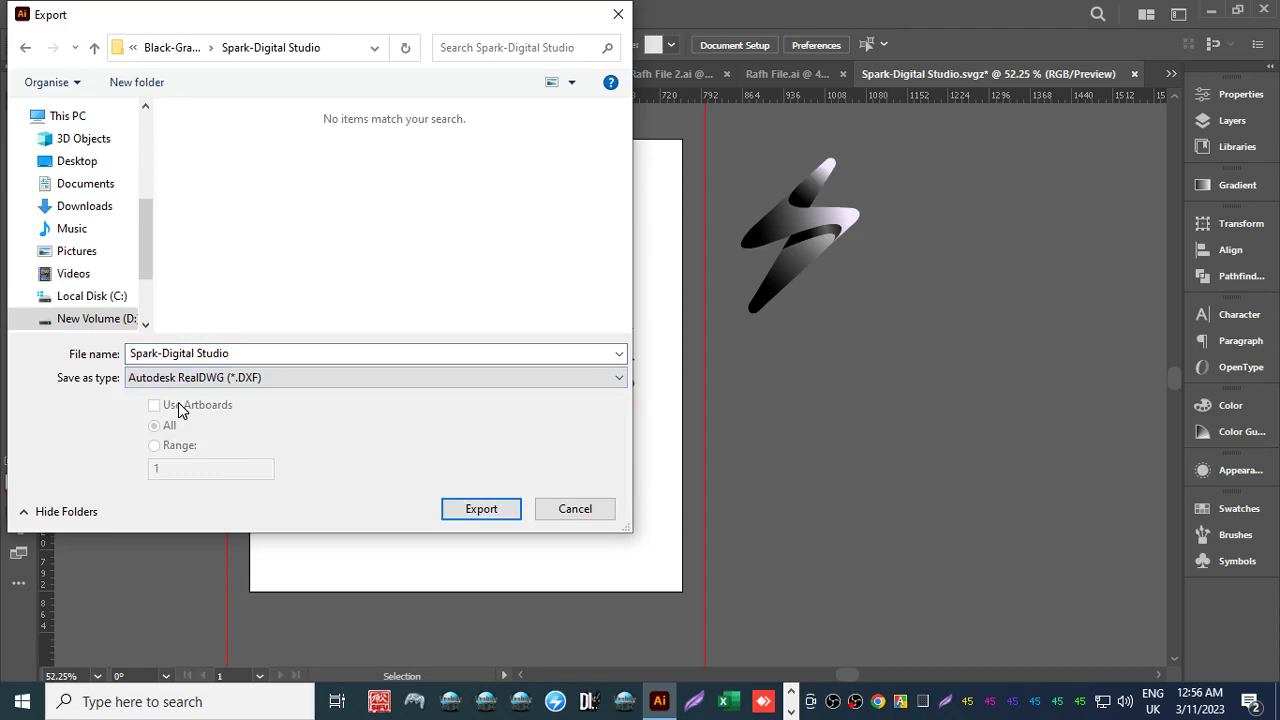
{"action": "left_click", "coordinate": [480, 508]}
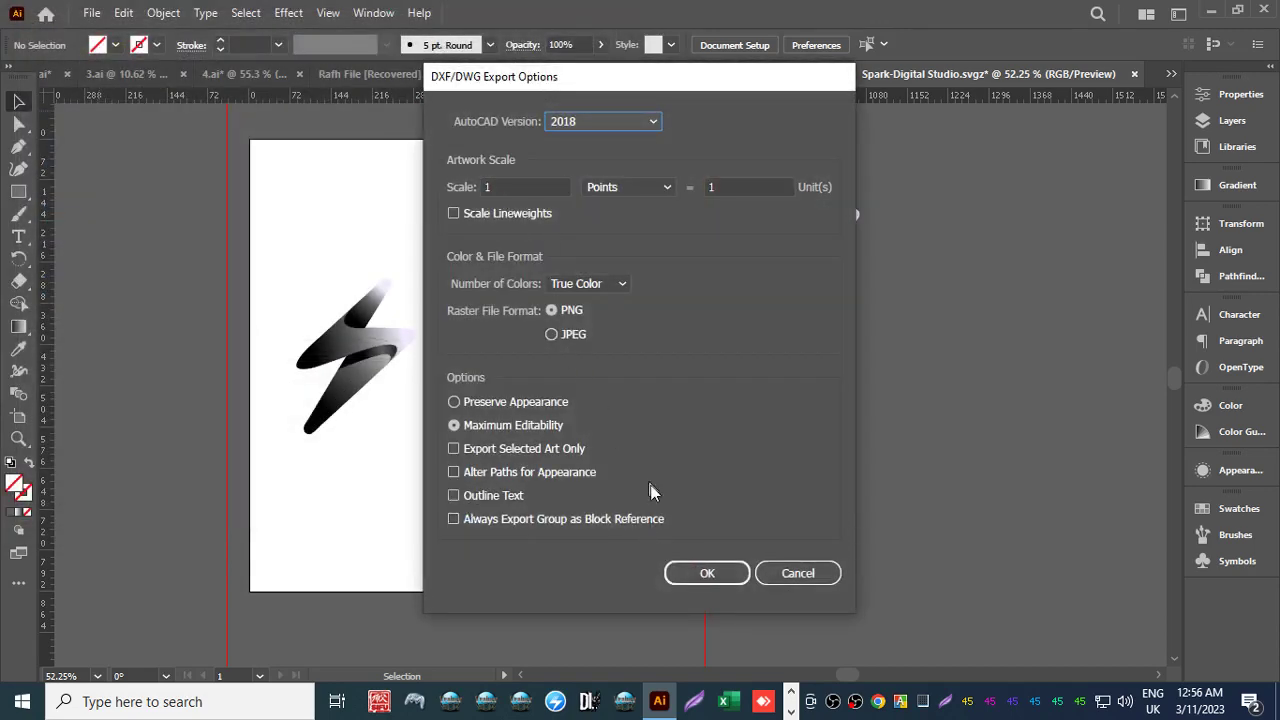
{"action": "left_click", "coordinate": [704, 572]}
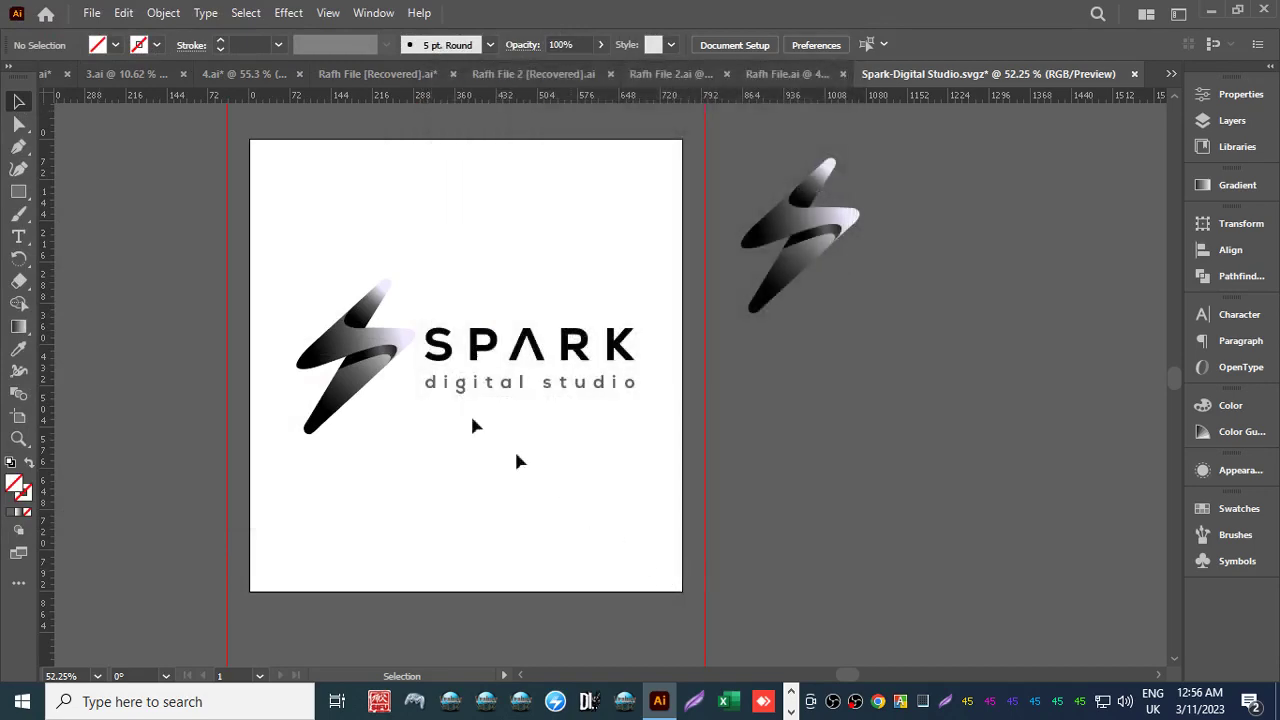
Export a second DXF using JPEG for its raster images.
{"action": "left_click", "coordinate": [92, 14]}
{"action": "mouse_move", "coordinate": [314, 422]}
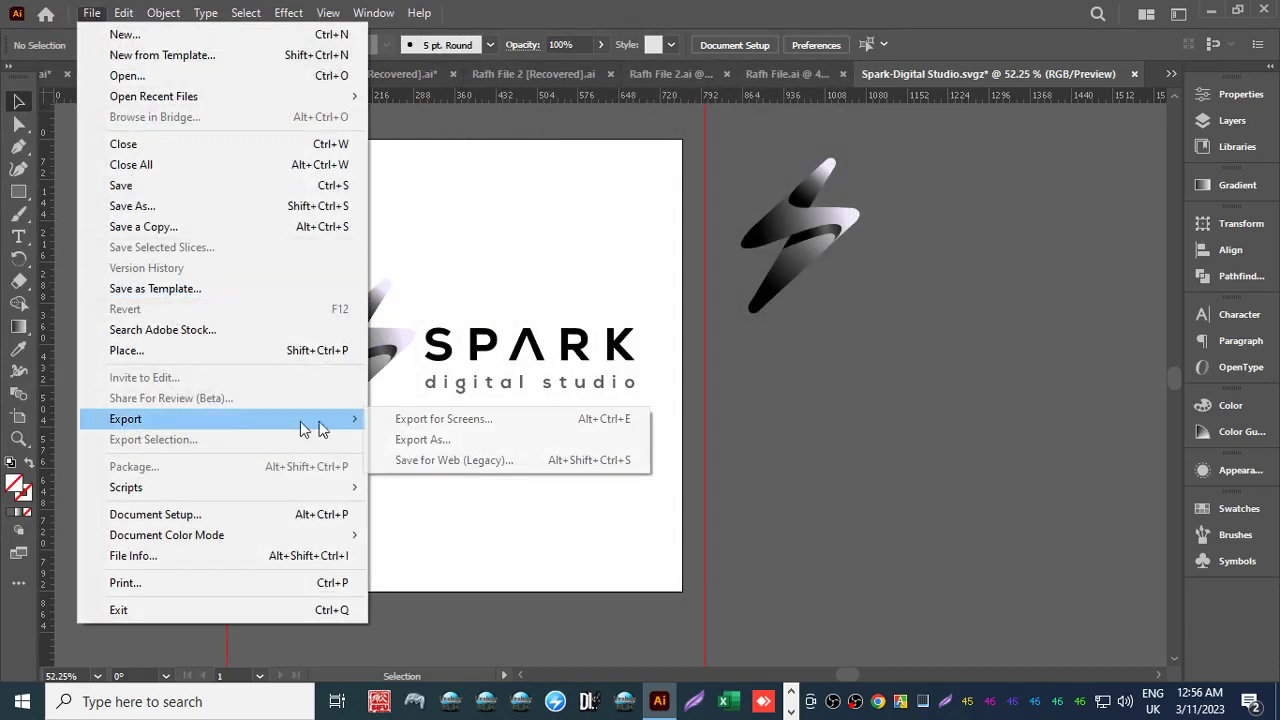
{"action": "left_click", "coordinate": [420, 440]}
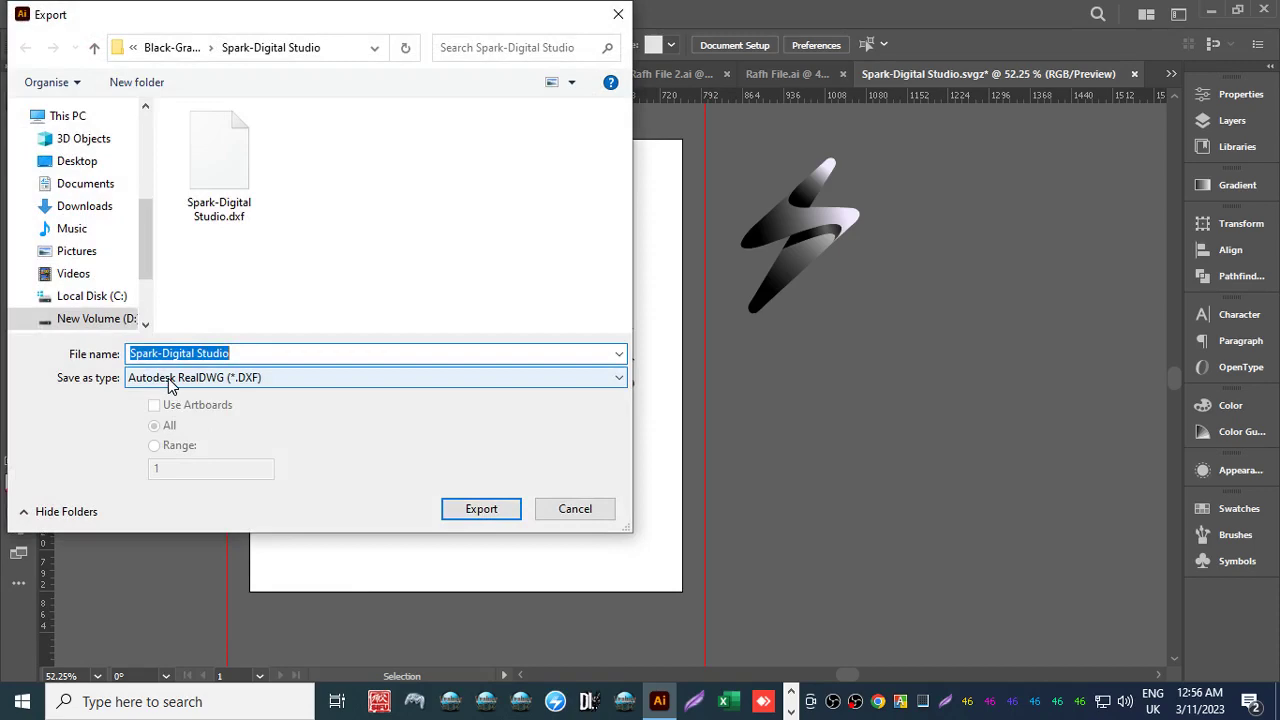
{"action": "key", "text": "Return"}
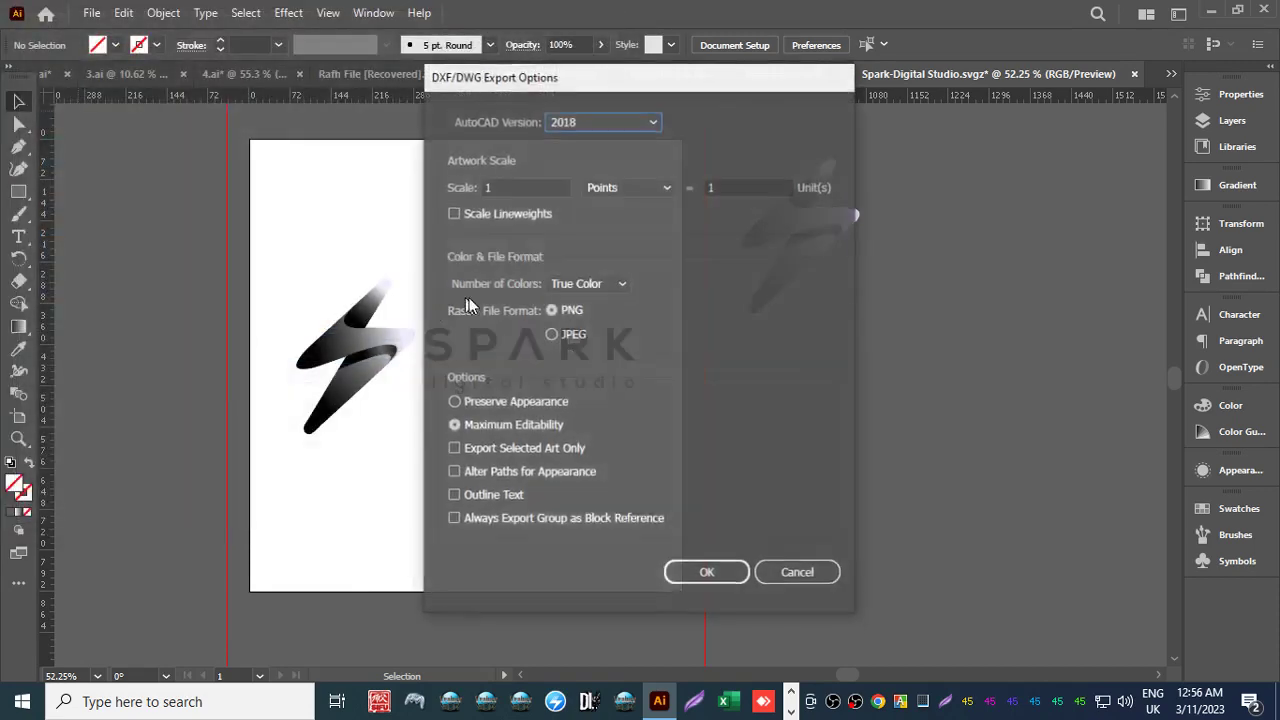
{"action": "left_click", "coordinate": [553, 336]}
{"action": "left_click", "coordinate": [668, 577]}
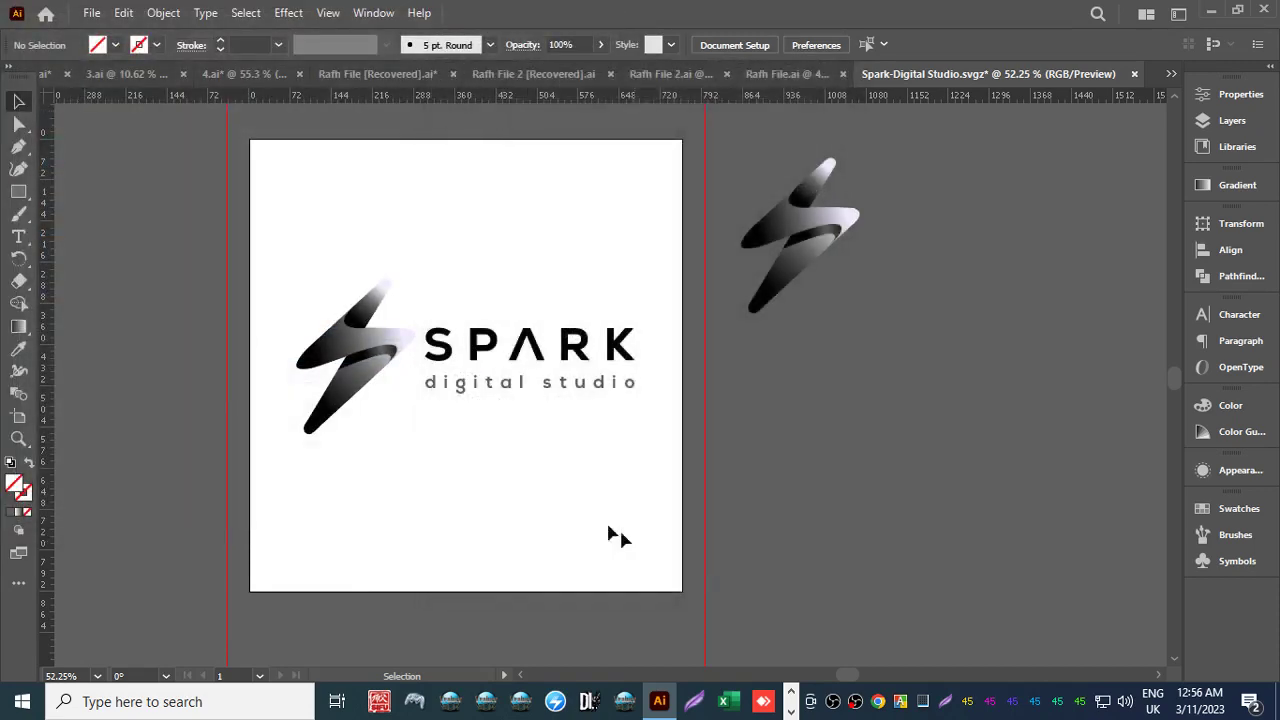
{"action": "left_click", "coordinate": [91, 12]}
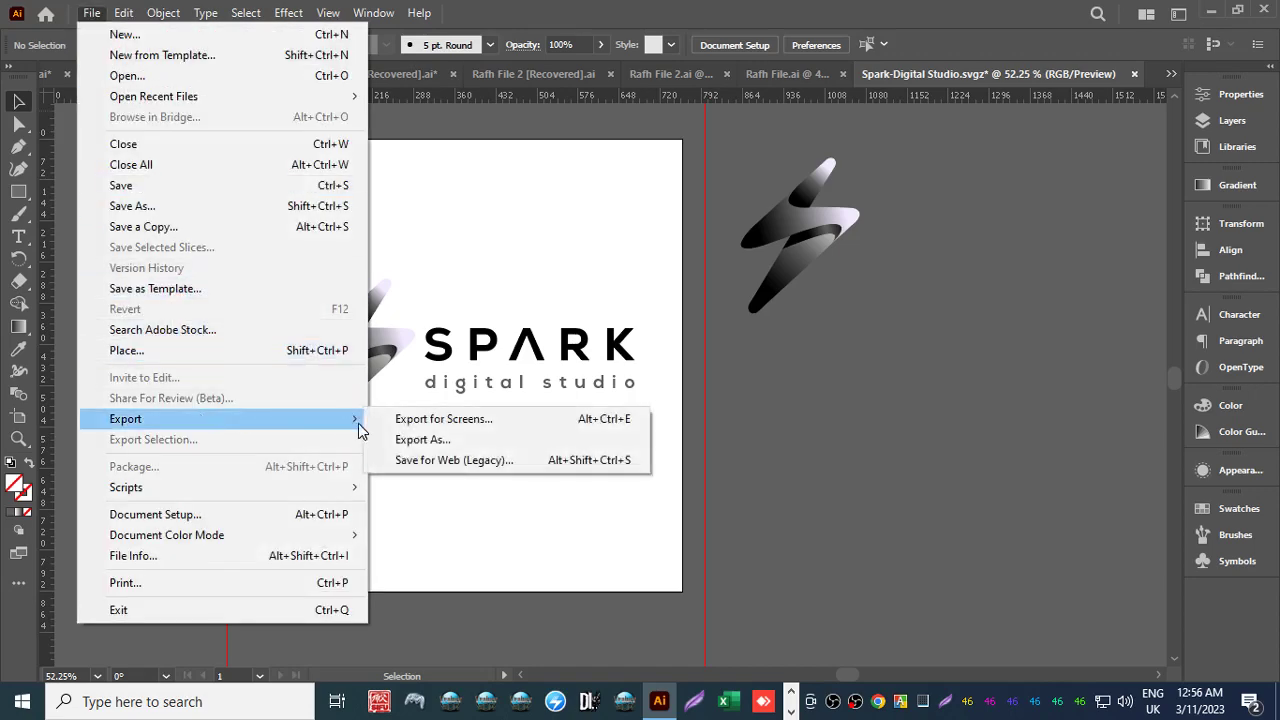
Export the logo as Spark-Digital Studio.dwg with default options.
{"action": "left_click", "coordinate": [383, 438]}
{"action": "left_click", "coordinate": [140, 378]}
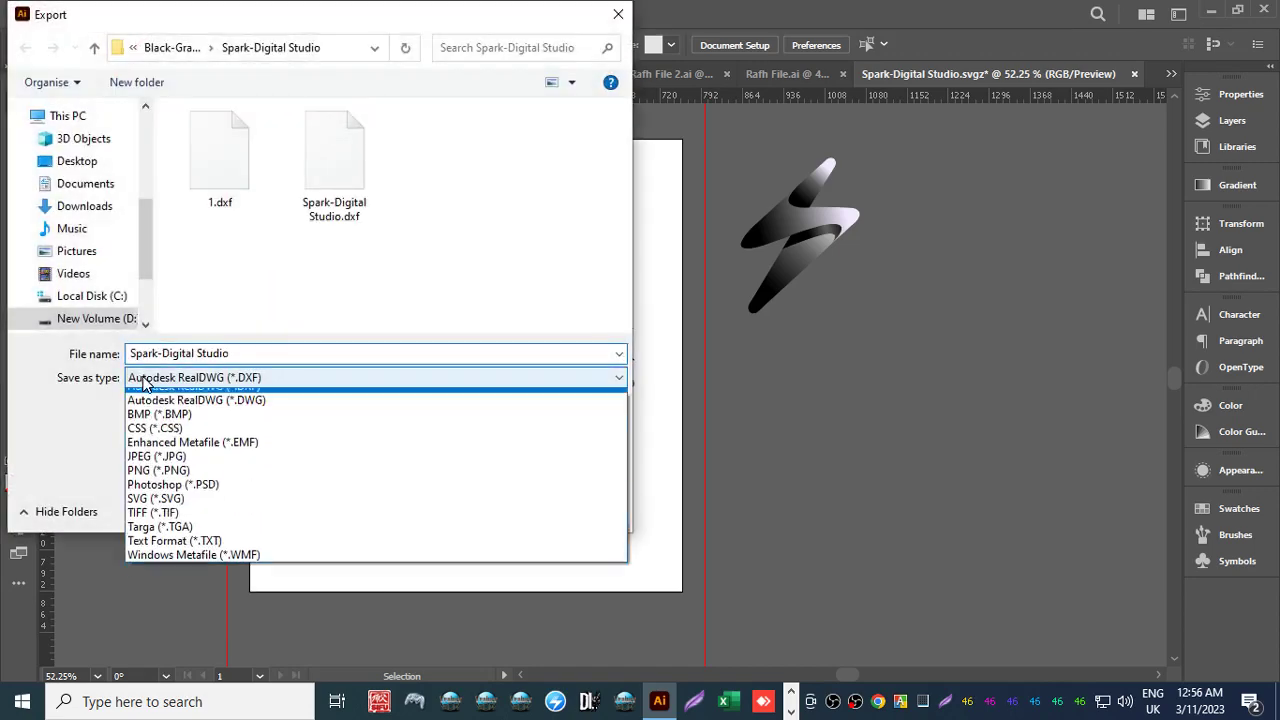
{"action": "left_click", "coordinate": [155, 410]}
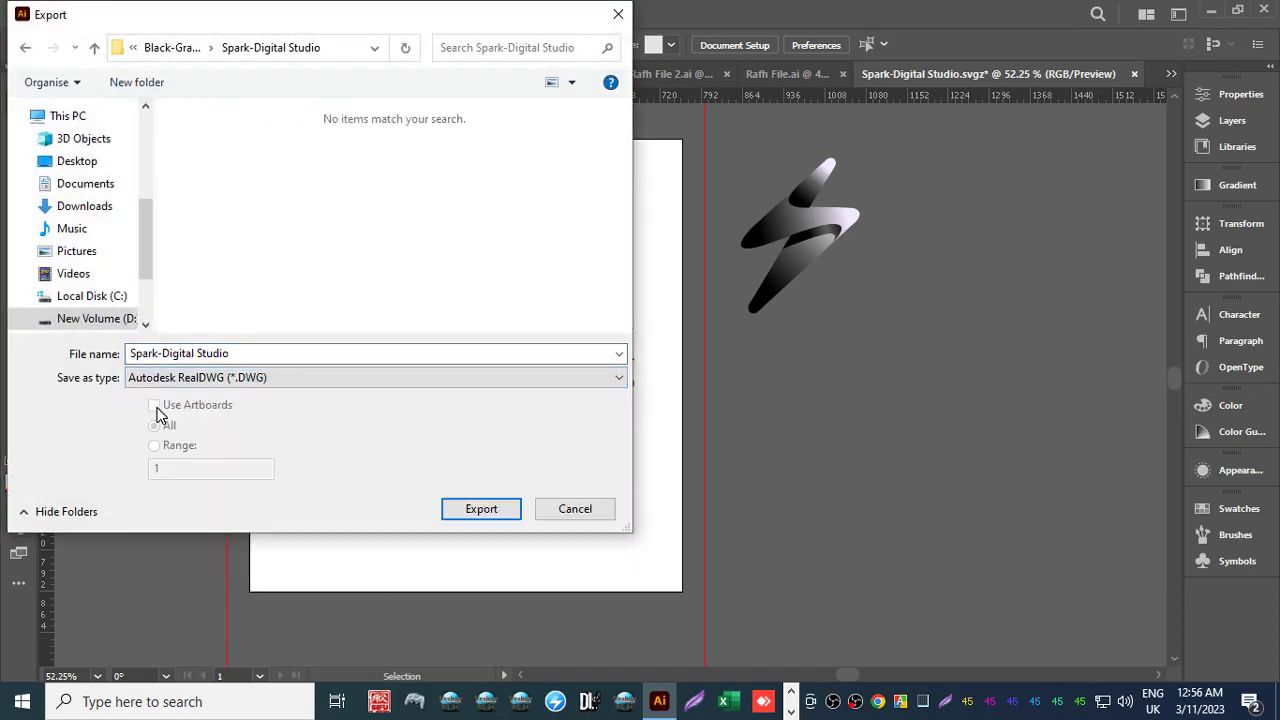
{"action": "left_click", "coordinate": [481, 510]}
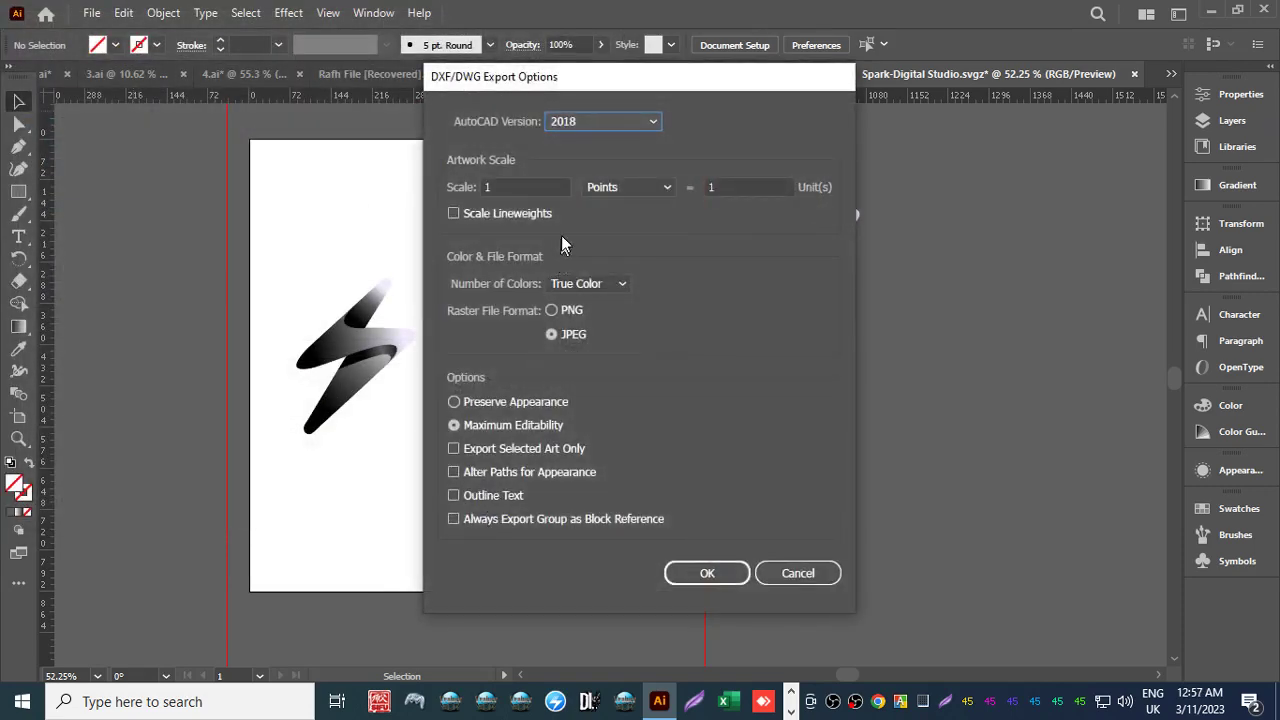
{"action": "left_click", "coordinate": [682, 569]}
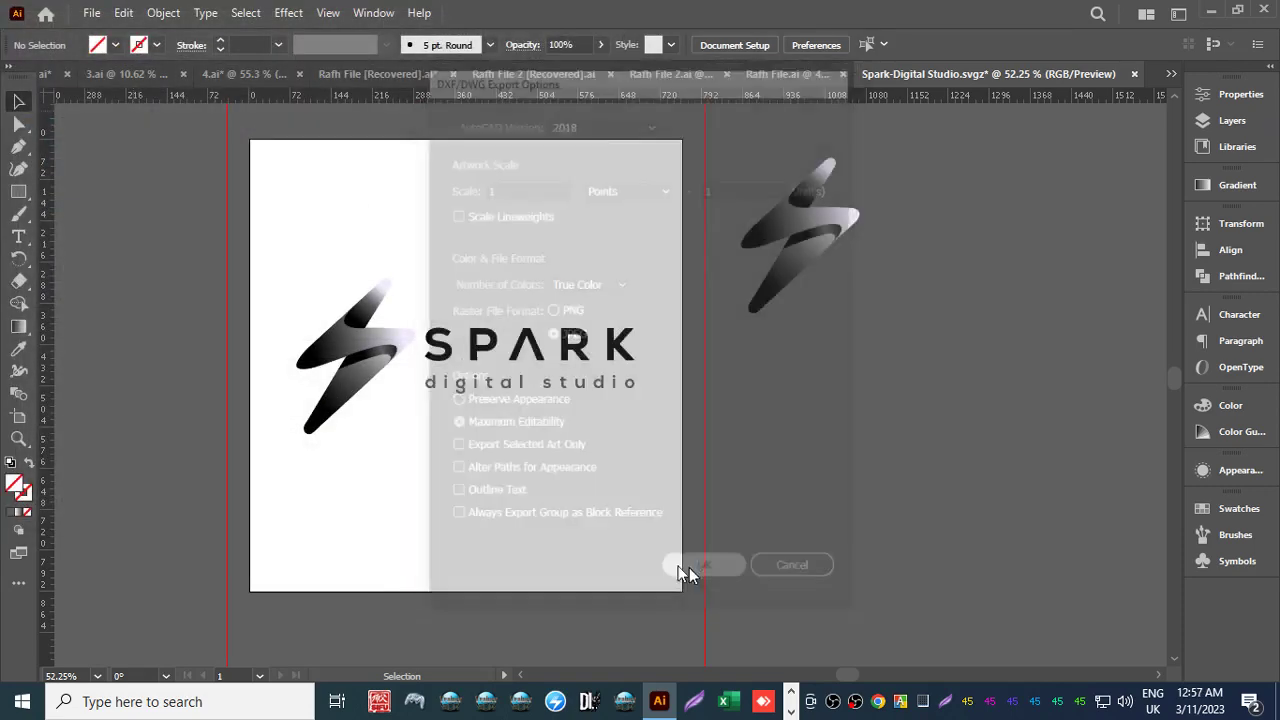
Export a second DWG named 1 using PNG for its raster images.
{"action": "left_click", "coordinate": [91, 13]}
{"action": "mouse_move", "coordinate": [194, 421]}
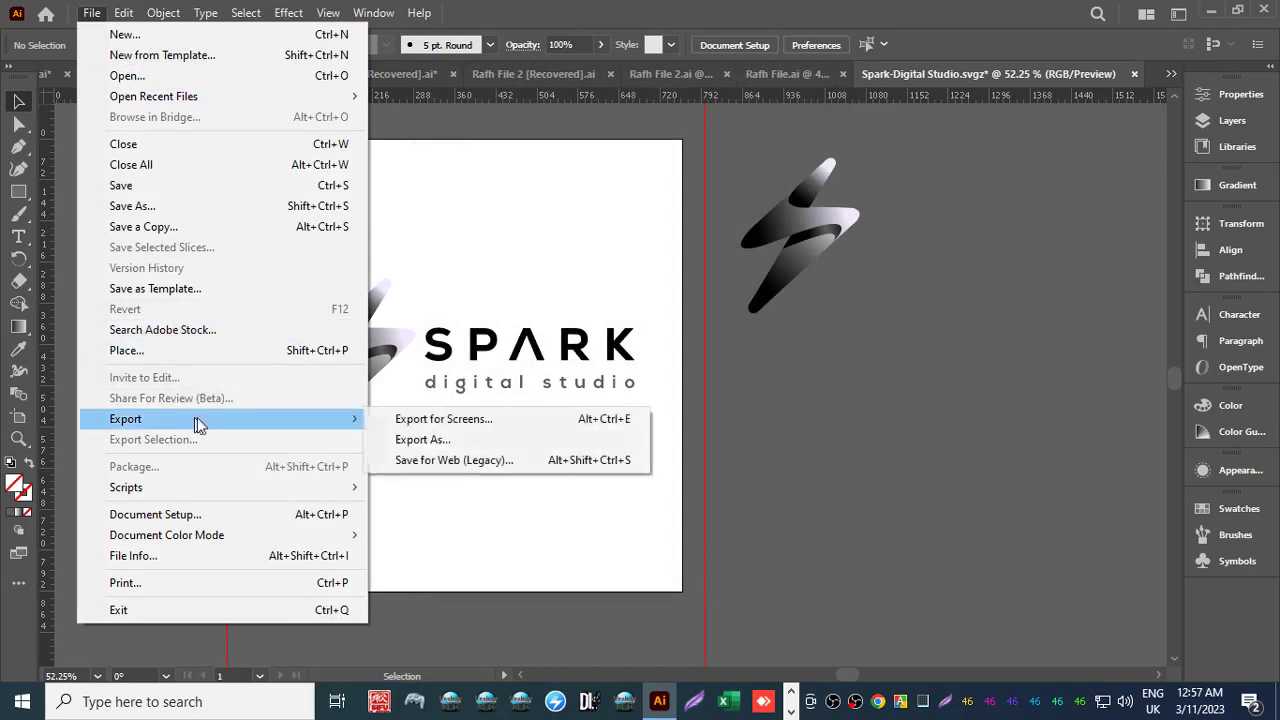
{"action": "left_click", "coordinate": [395, 440]}
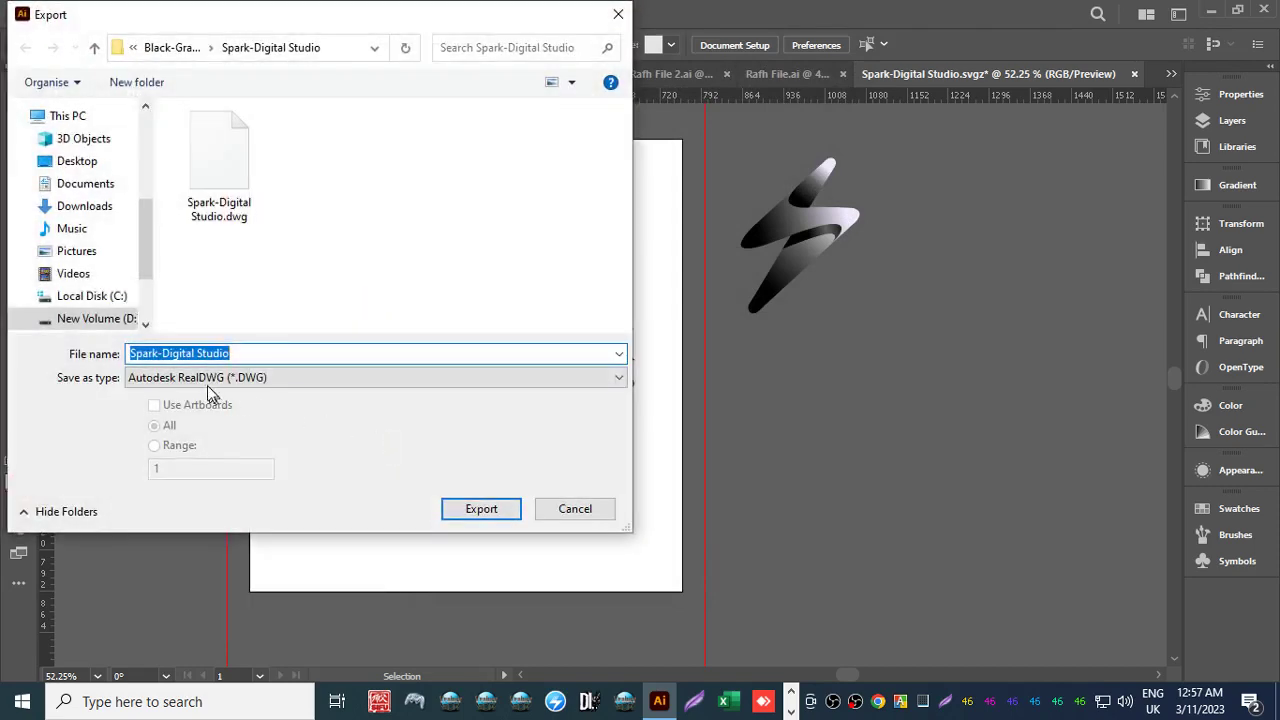
{"action": "left_click", "coordinate": [197, 374]}
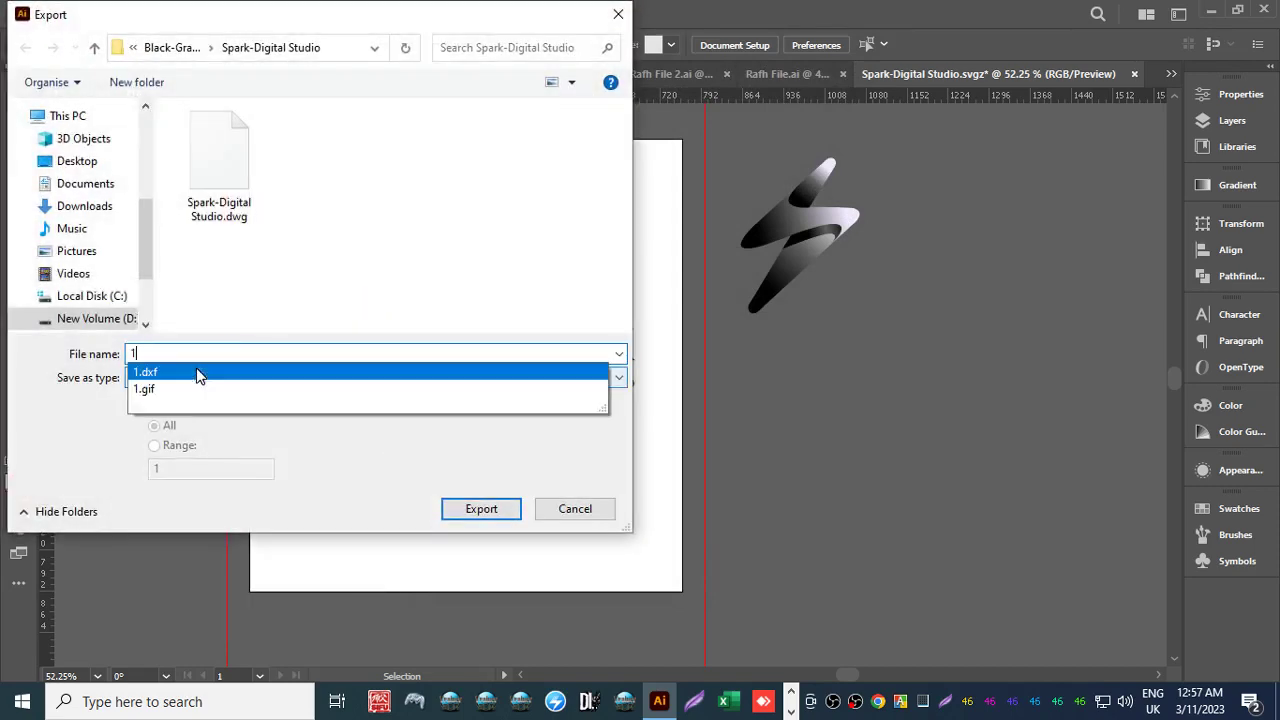
{"action": "left_click", "coordinate": [196, 368]}
{"action": "key", "text": "Return"}
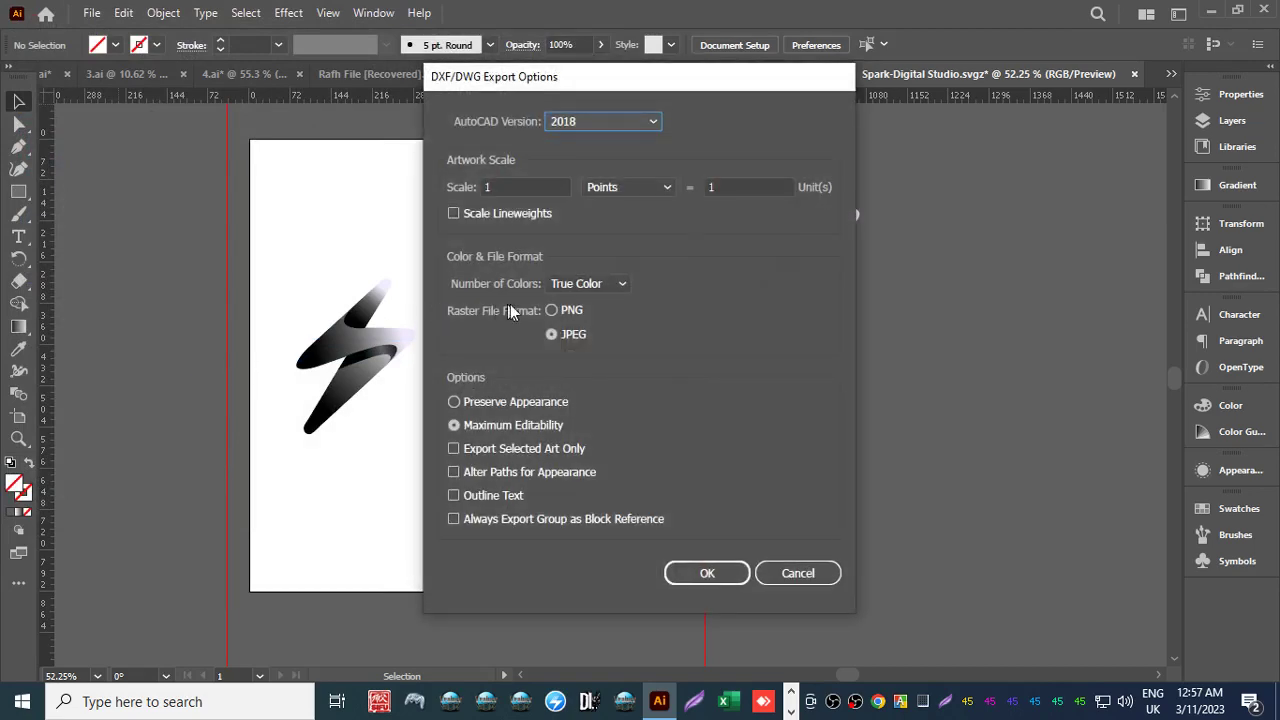
{"action": "left_click", "coordinate": [551, 310]}
{"action": "key", "text": "Return"}
{"action": "left_click", "coordinate": [91, 12]}
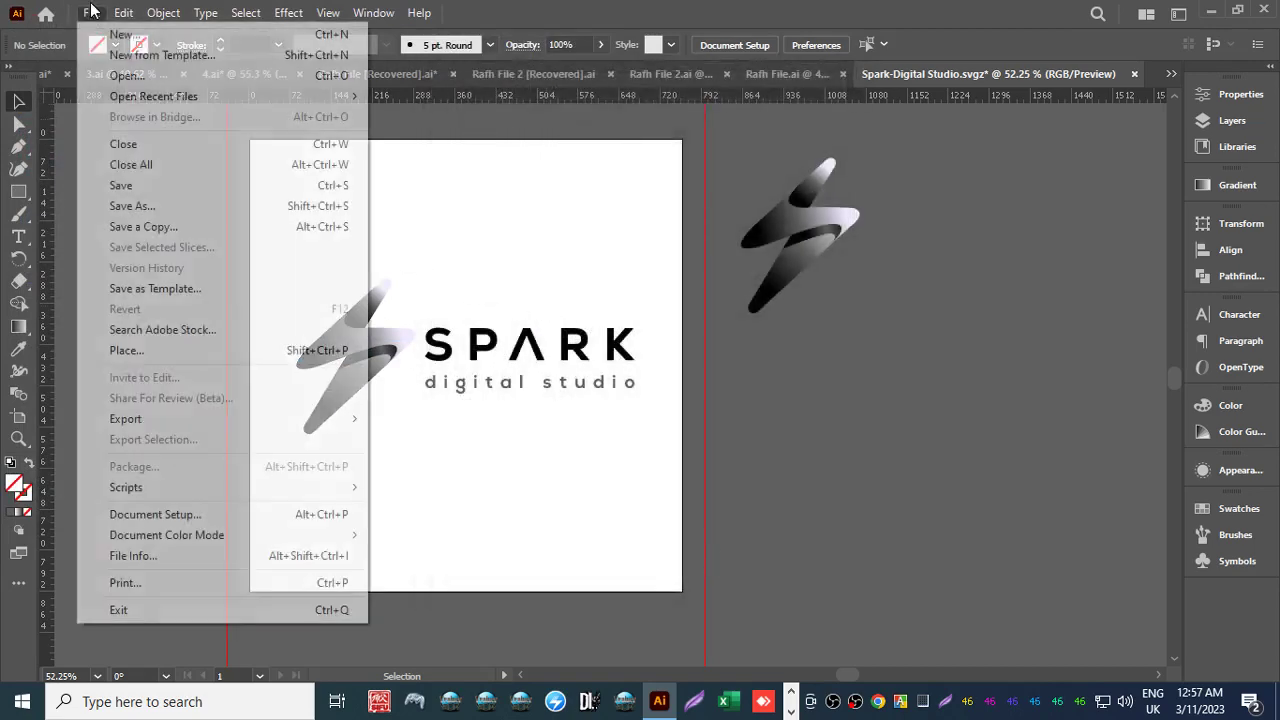
Export the logo as a 32-bit Windows BMP in RGB at 300 ppi.
{"action": "mouse_move", "coordinate": [171, 420]}
{"action": "left_click", "coordinate": [385, 447]}
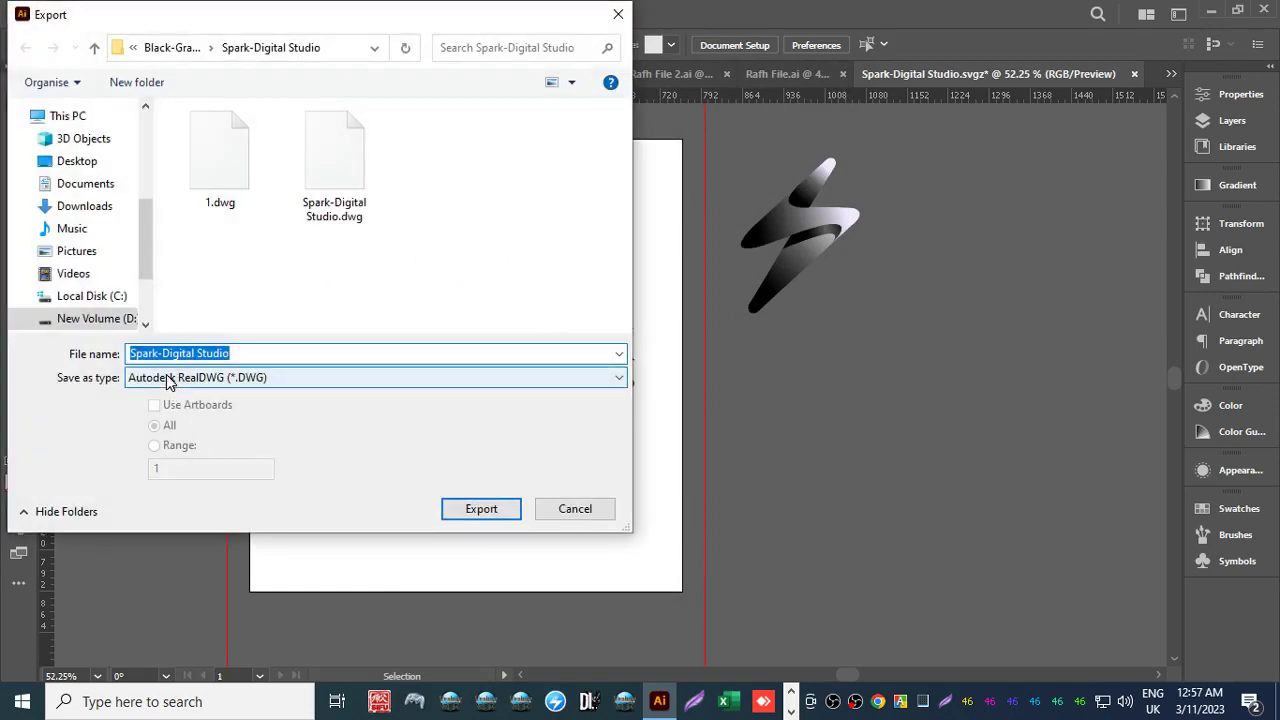
{"action": "left_click", "coordinate": [170, 381]}
{"action": "left_click", "coordinate": [170, 424]}
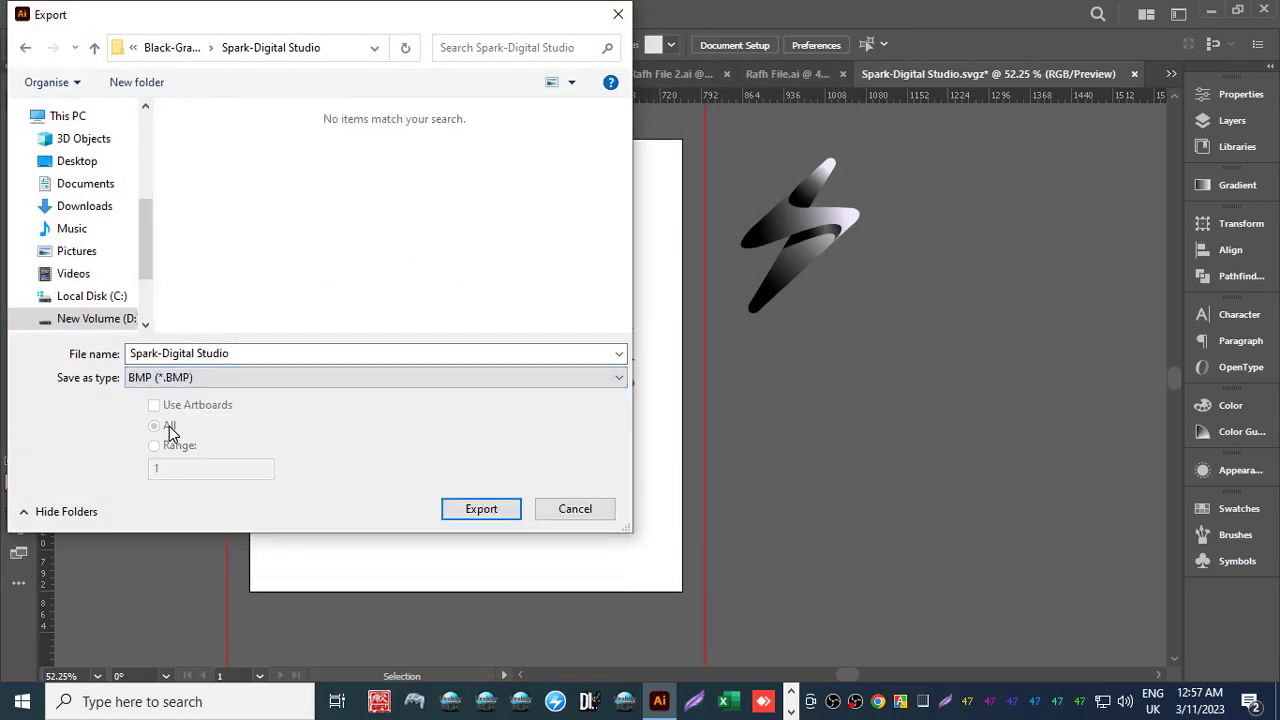
{"action": "left_click", "coordinate": [480, 508]}
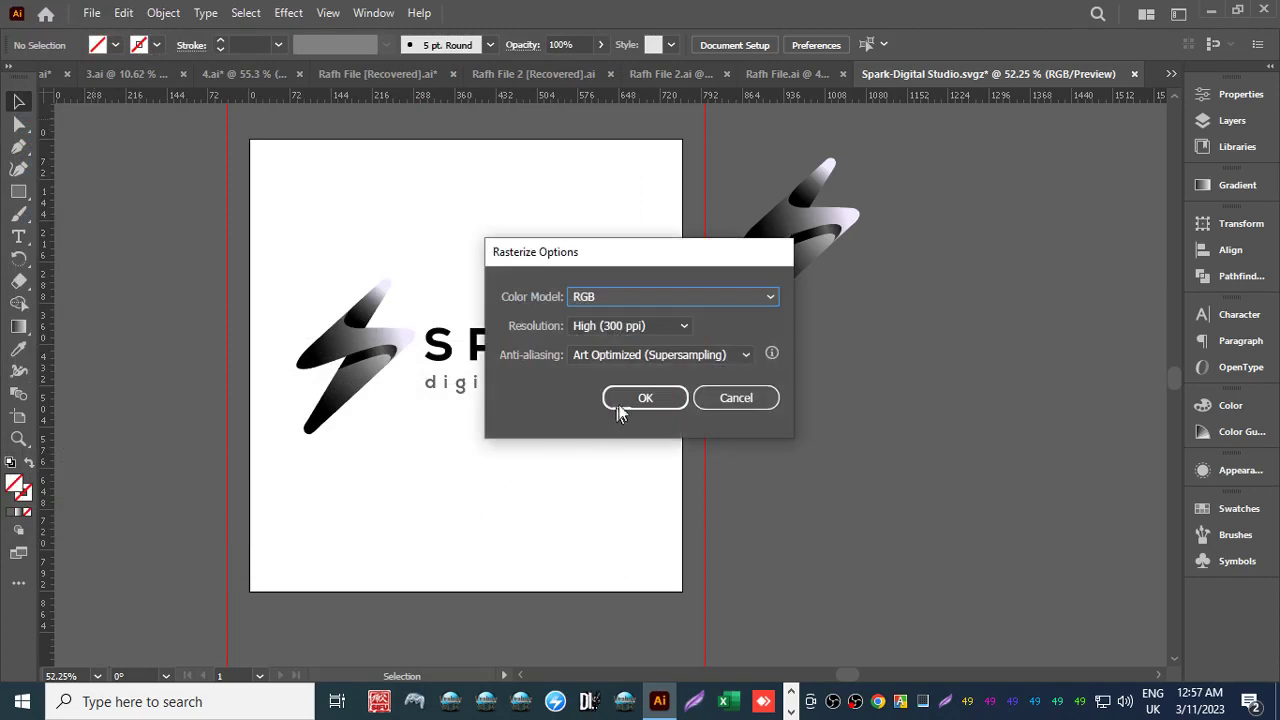
{"action": "left_click", "coordinate": [619, 297]}
{"action": "left_click", "coordinate": [619, 297]}
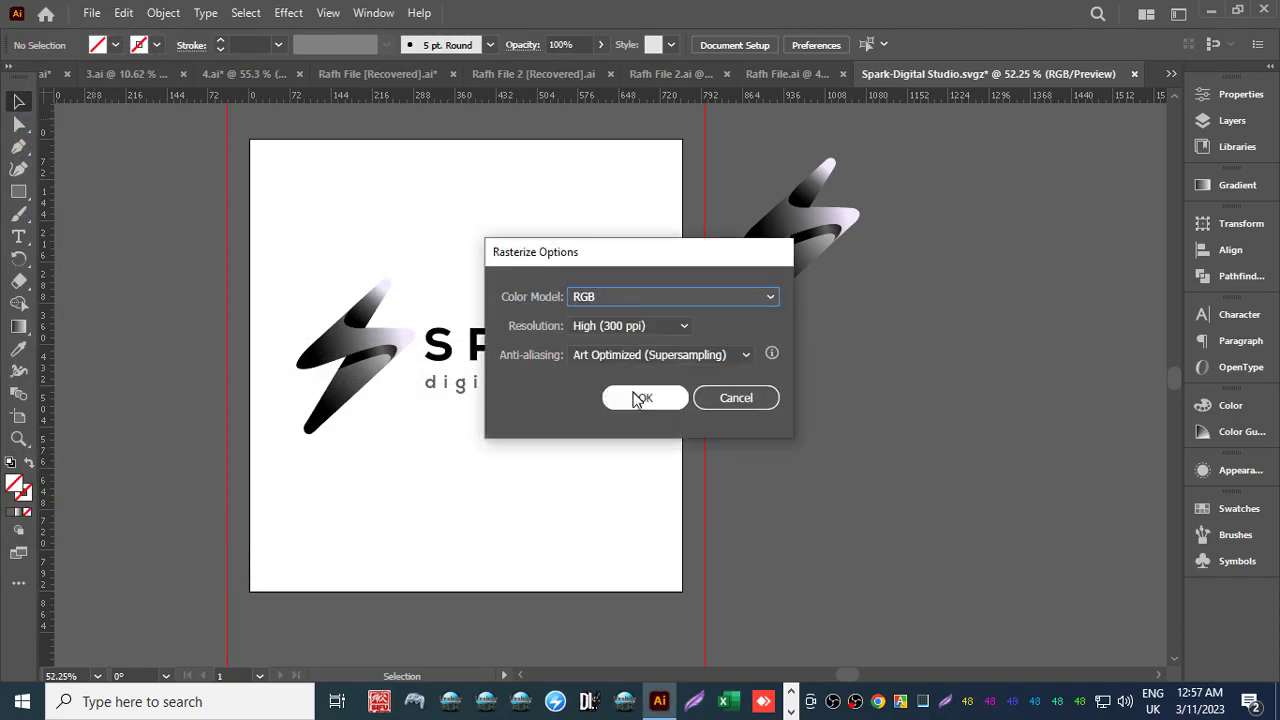
{"action": "left_click", "coordinate": [640, 397]}
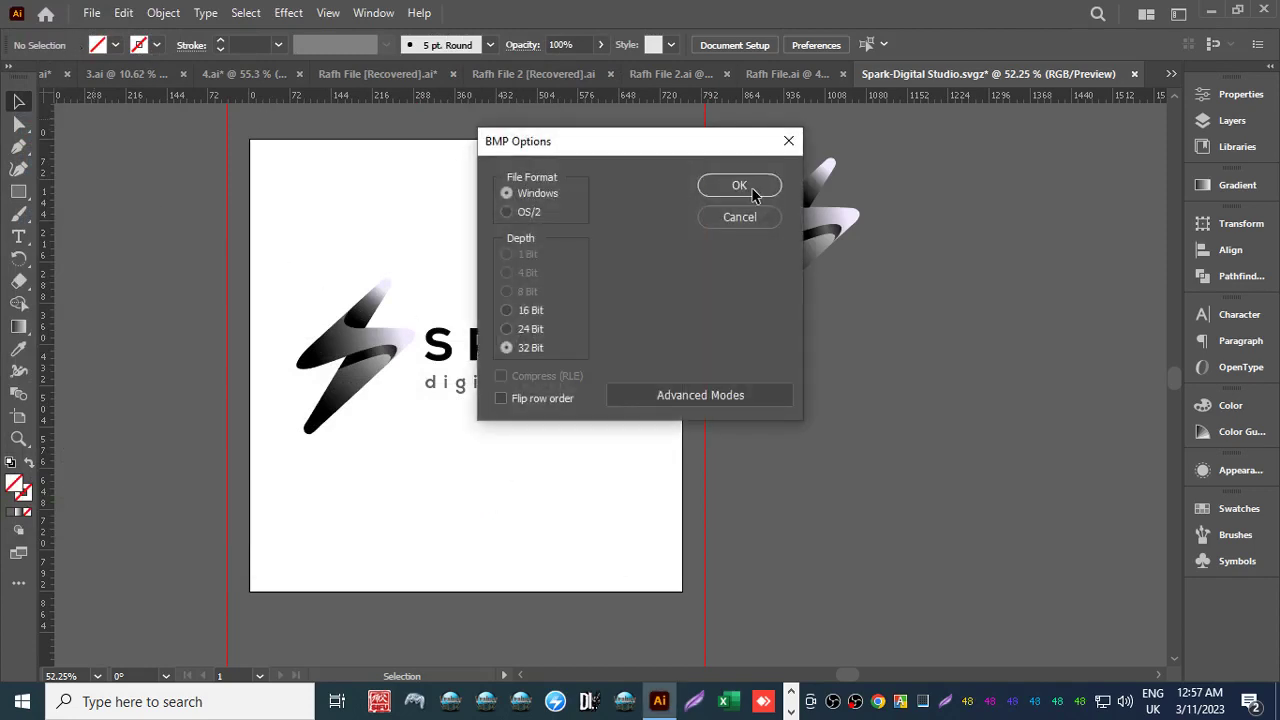
{"action": "left_click", "coordinate": [740, 187]}
{"action": "left_click", "coordinate": [88, 12]}
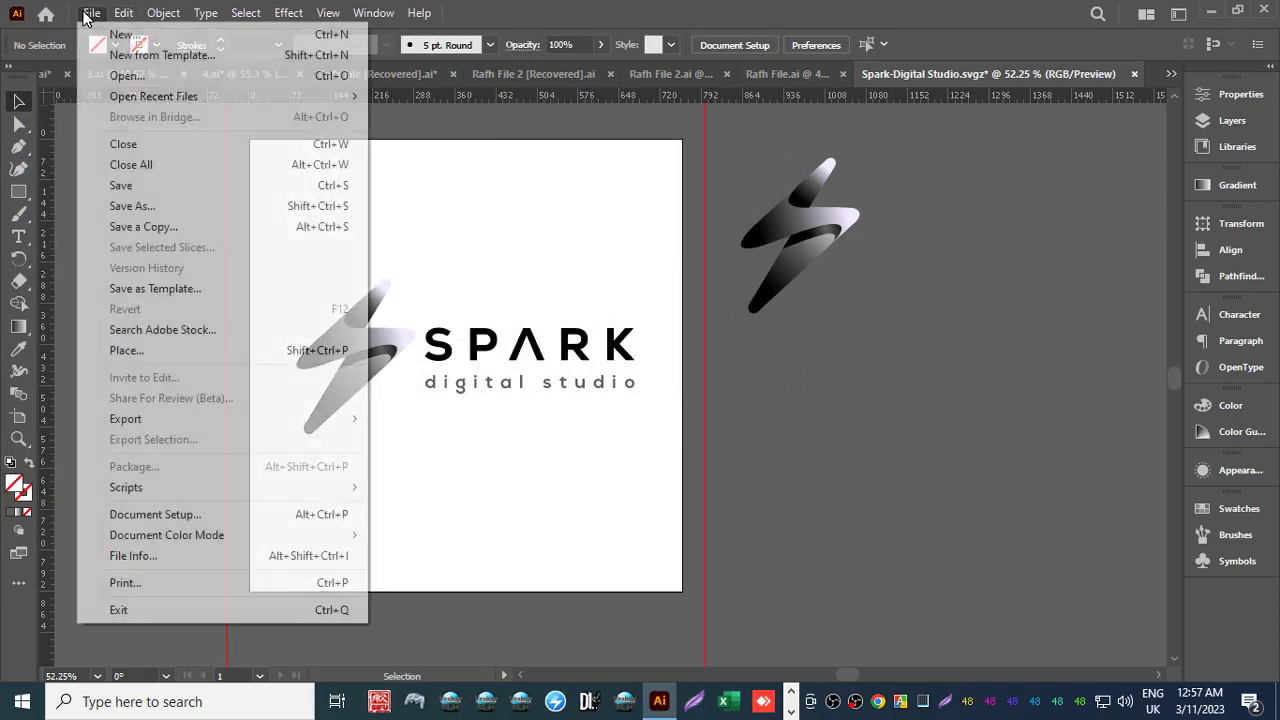
Preview the logo as GIF in Save for Web, fitted on screen, then close without saving.
{"action": "mouse_move", "coordinate": [323, 420]}
{"action": "left_click", "coordinate": [428, 459]}
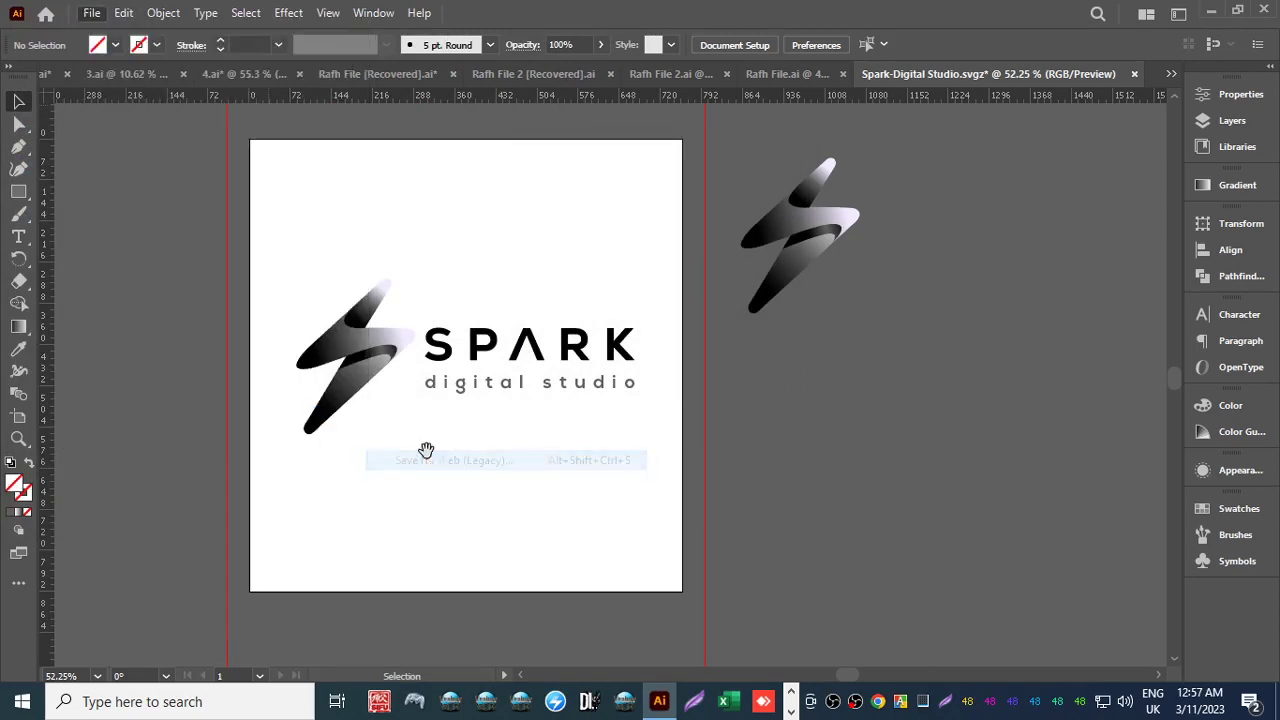
{"action": "left_click", "coordinate": [130, 596]}
{"action": "left_click", "coordinate": [150, 576]}
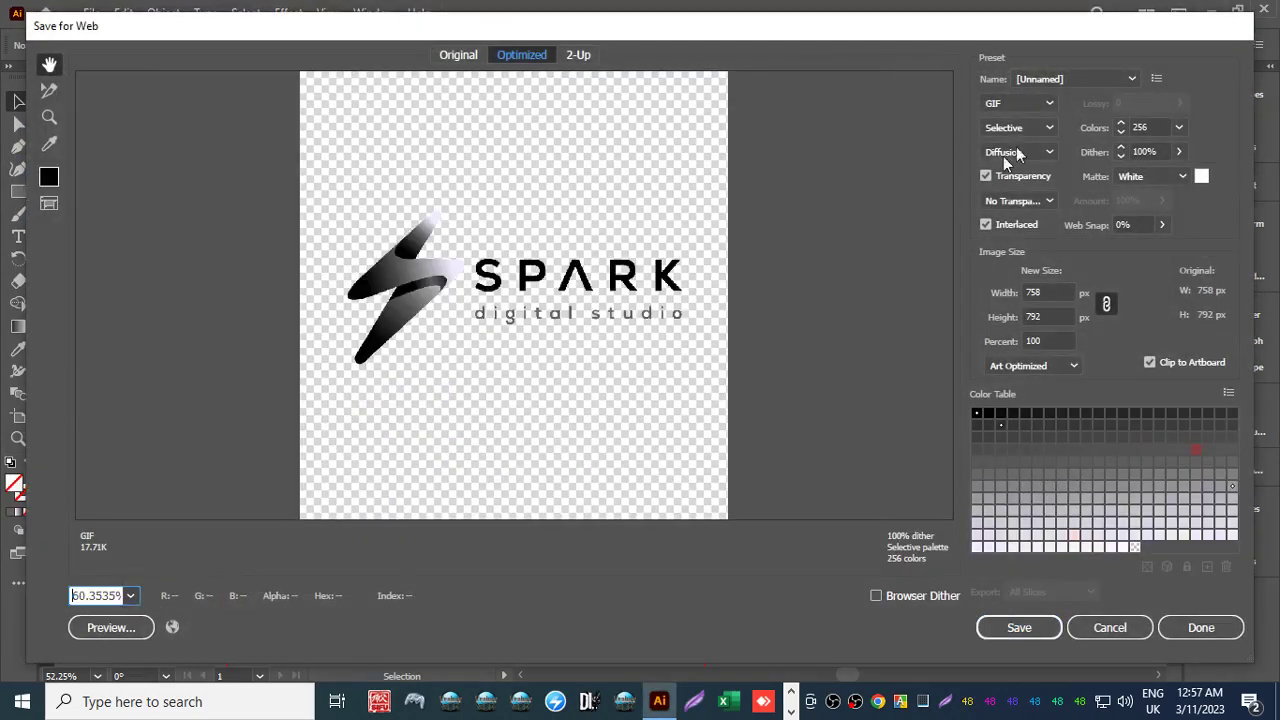
{"action": "left_click", "coordinate": [1025, 102]}
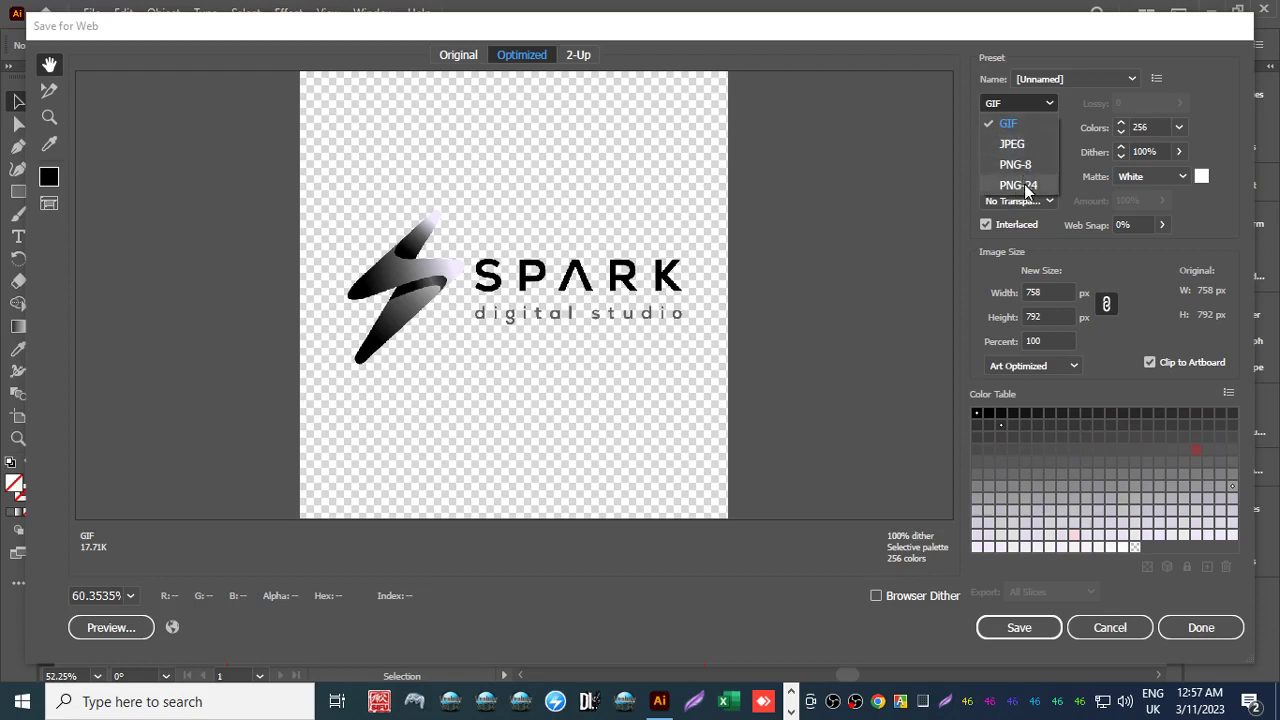
{"action": "left_click", "coordinate": [982, 128]}
{"action": "left_click", "coordinate": [1140, 627]}
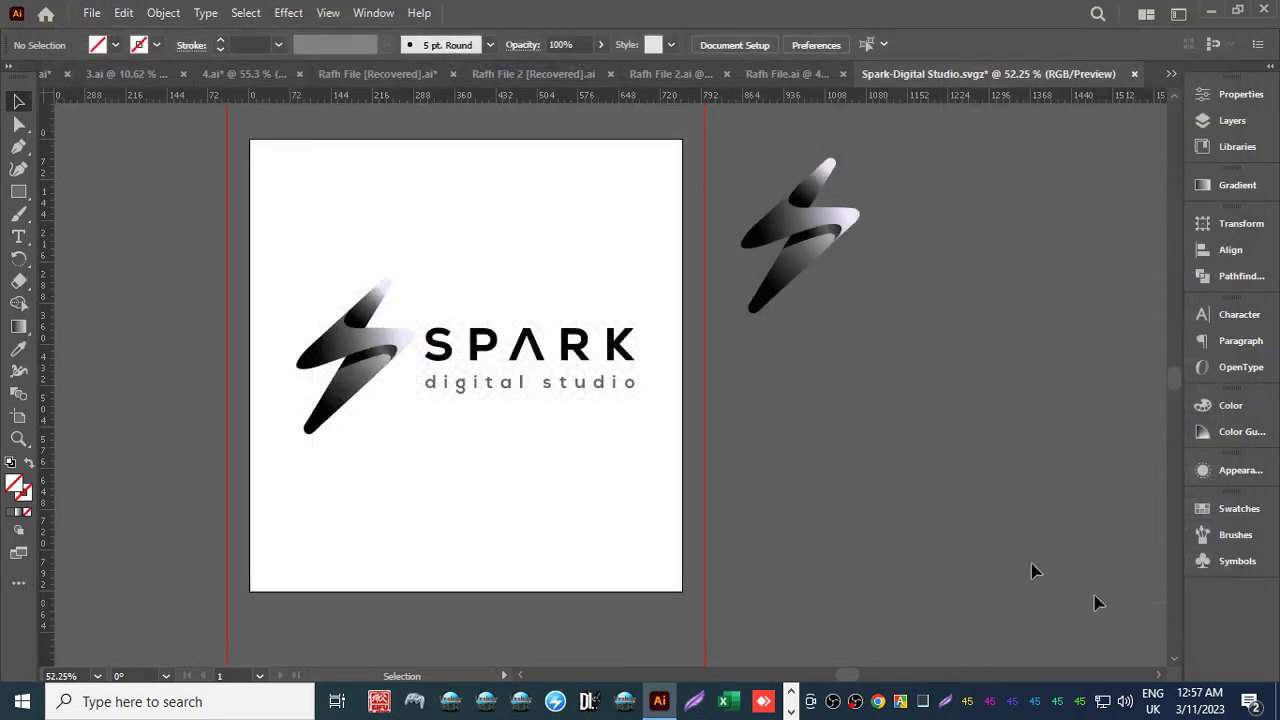
Export the logo as a CSS file using points.
{"action": "left_click", "coordinate": [91, 13]}
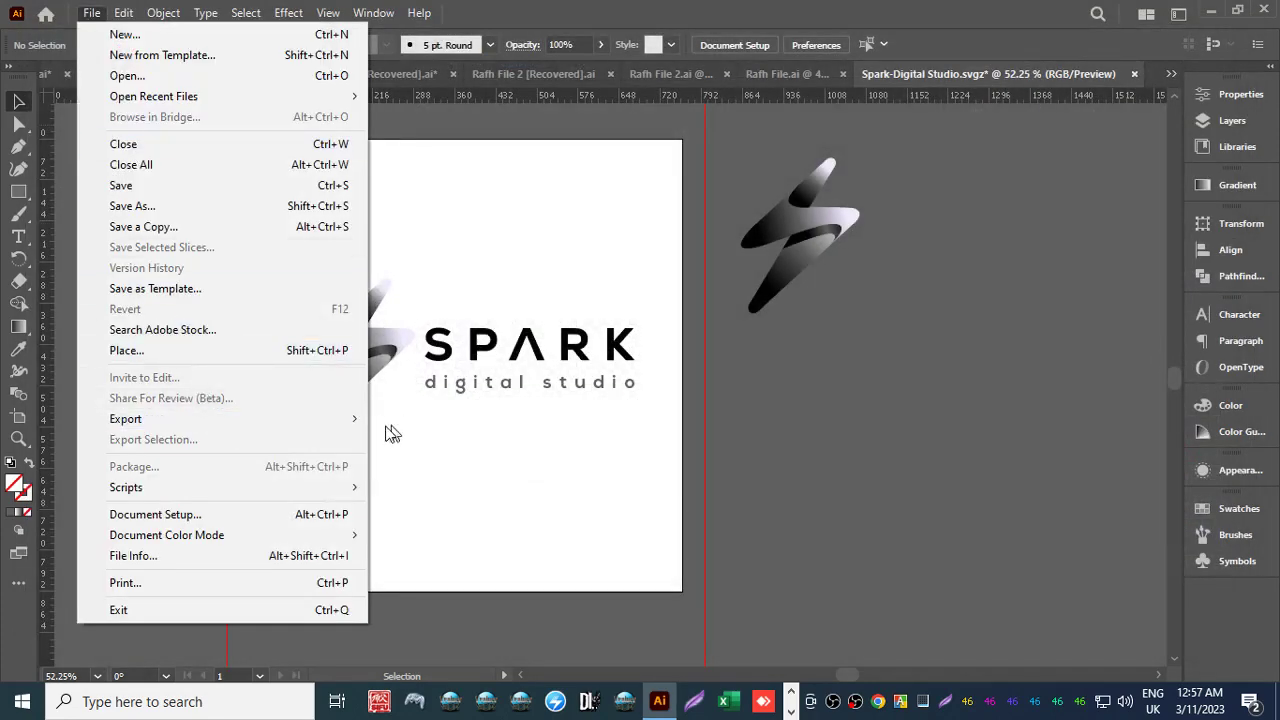
{"action": "mouse_move", "coordinate": [306, 420]}
{"action": "left_click", "coordinate": [414, 437]}
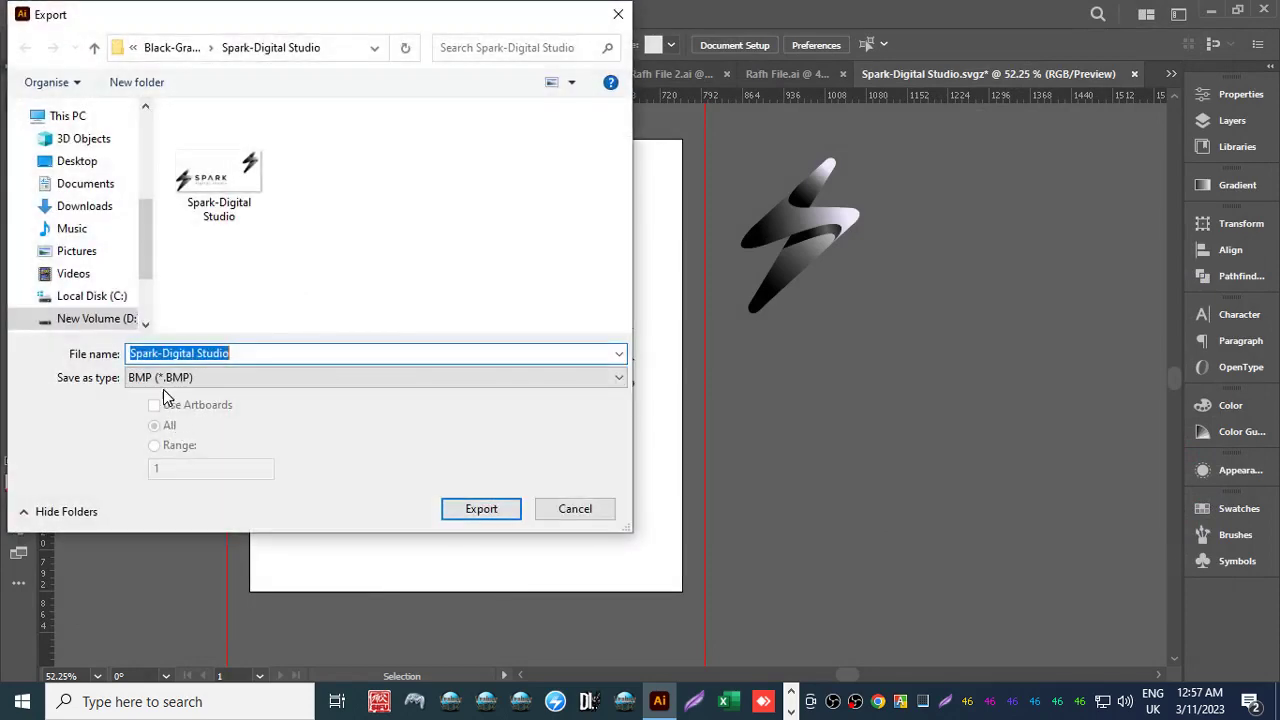
{"action": "left_click", "coordinate": [165, 380]}
{"action": "left_click", "coordinate": [166, 441]}
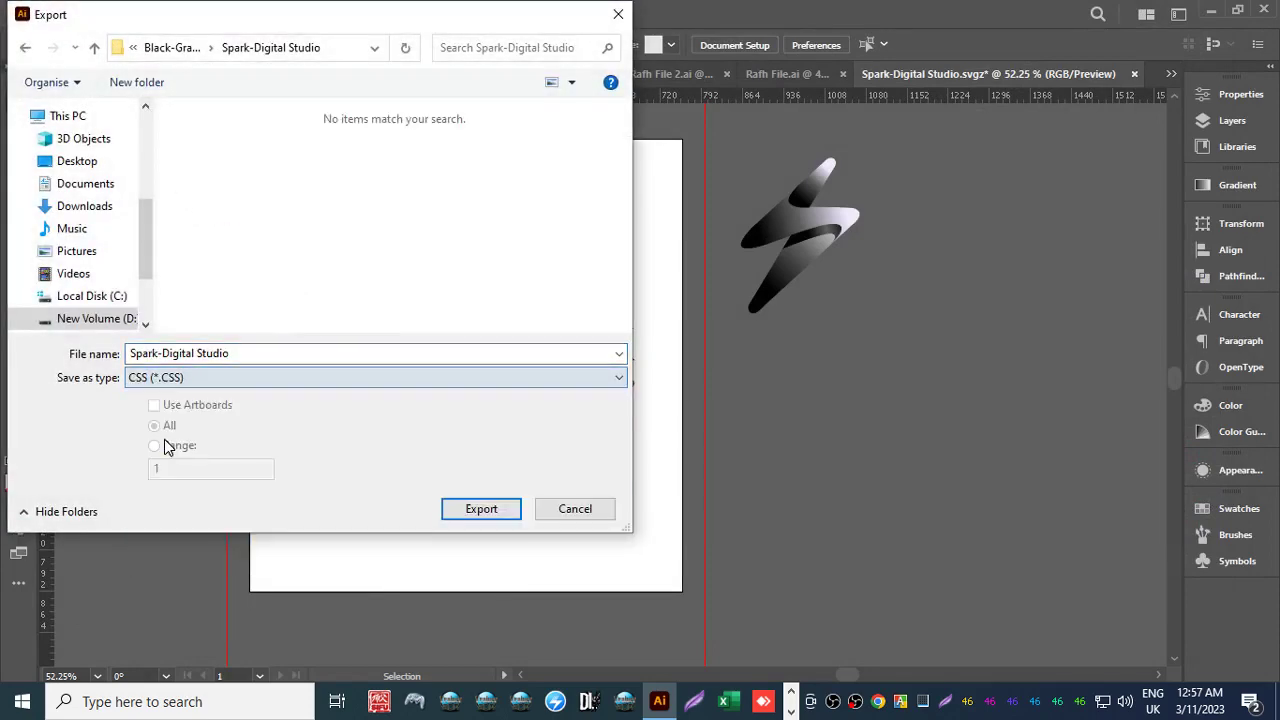
{"action": "left_click", "coordinate": [463, 506]}
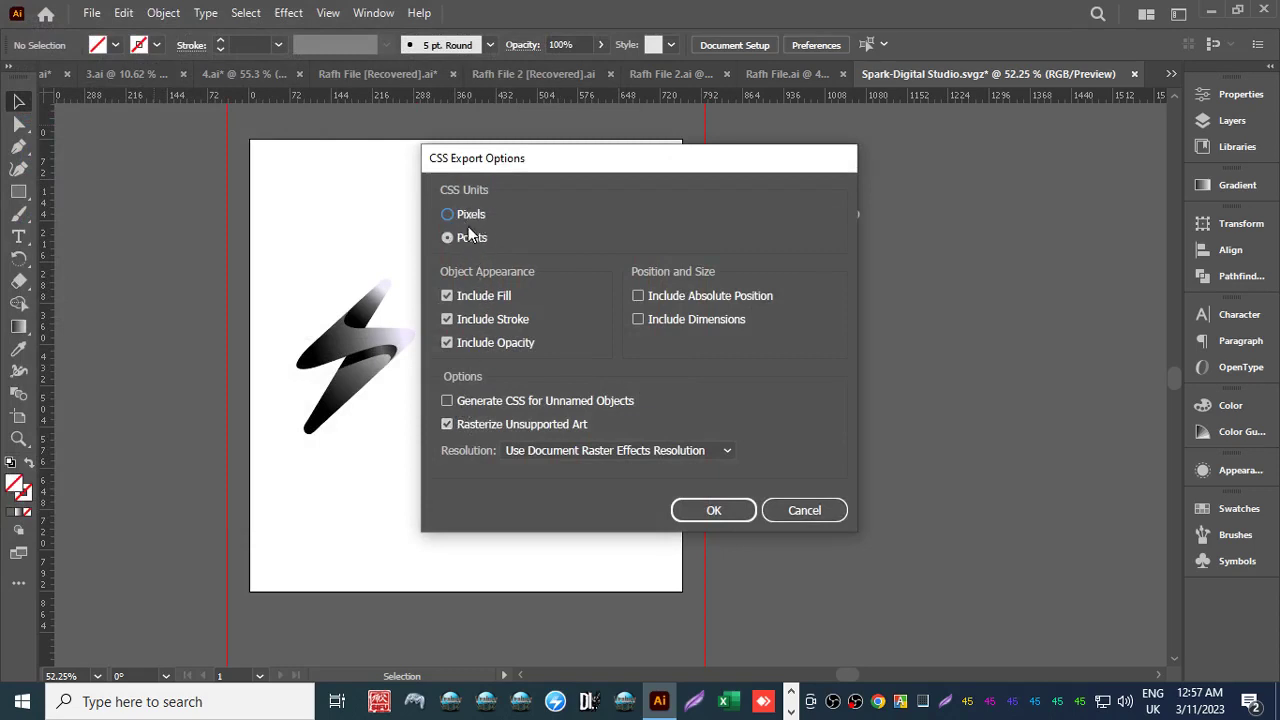
{"action": "left_click", "coordinate": [712, 509]}
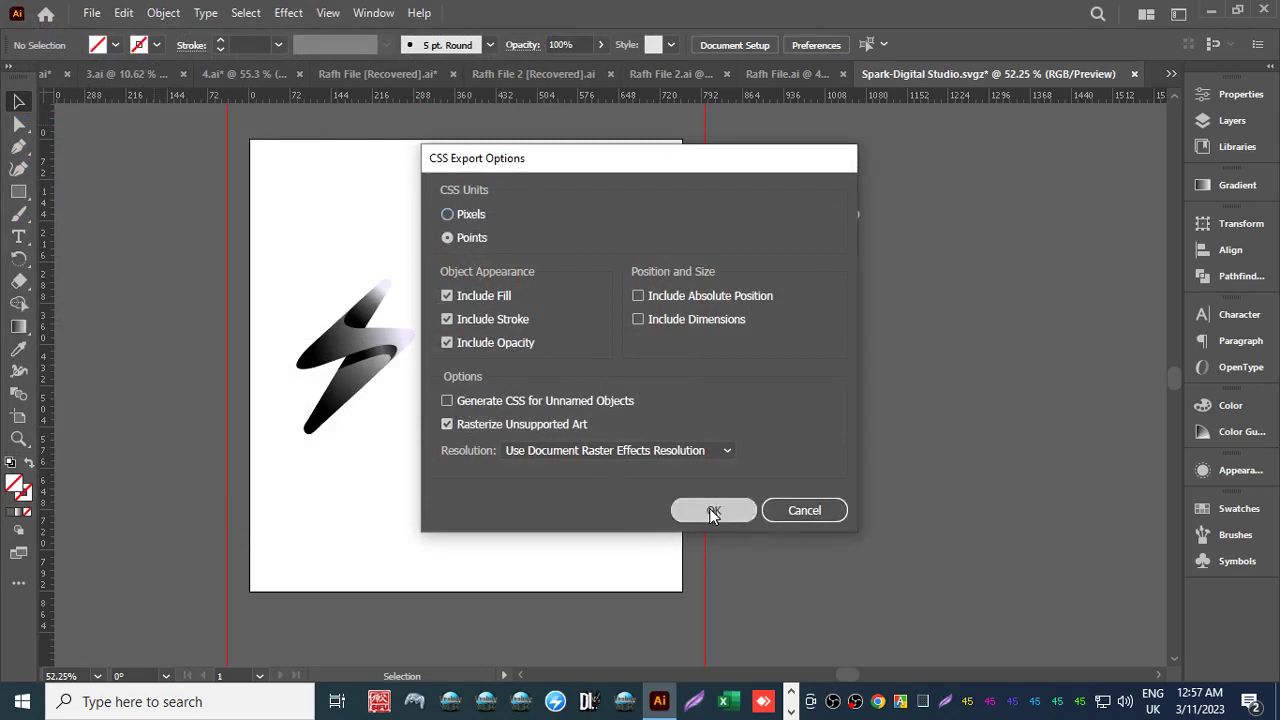
Export a second pixel-based CSS file named 1.
{"action": "left_click", "coordinate": [91, 12]}
{"action": "mouse_move", "coordinate": [357, 420]}
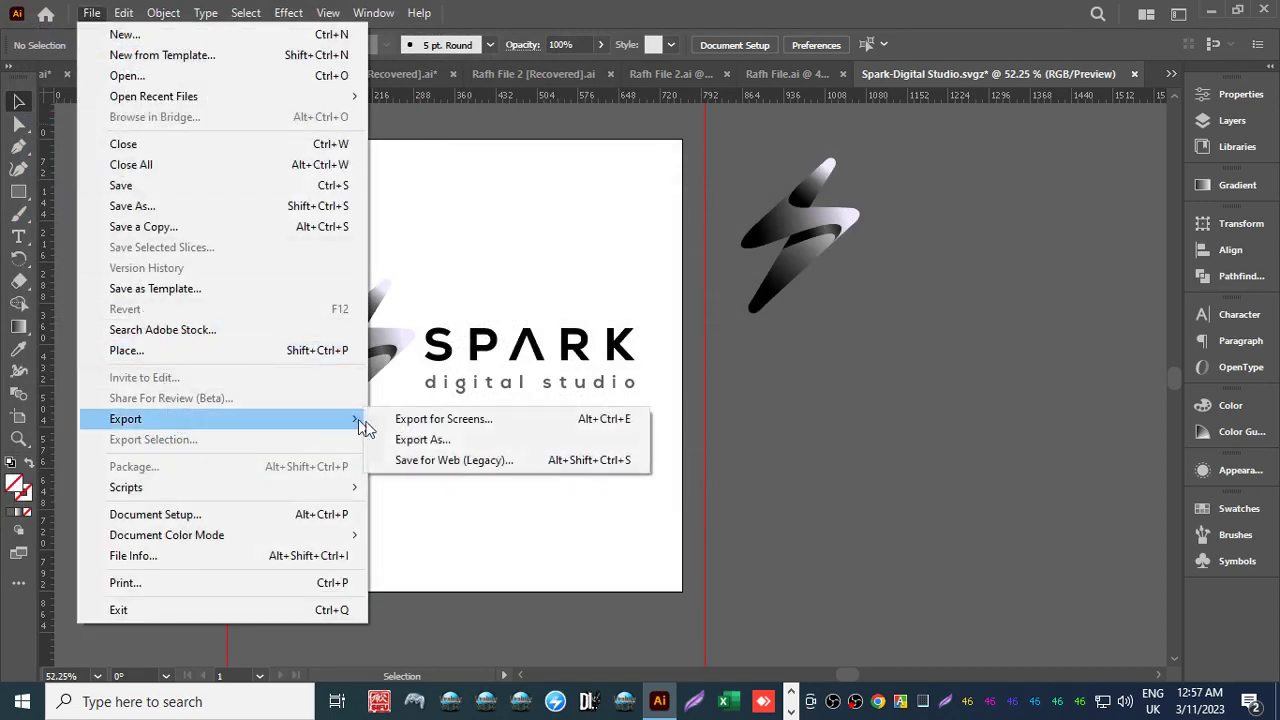
{"action": "left_click", "coordinate": [380, 446]}
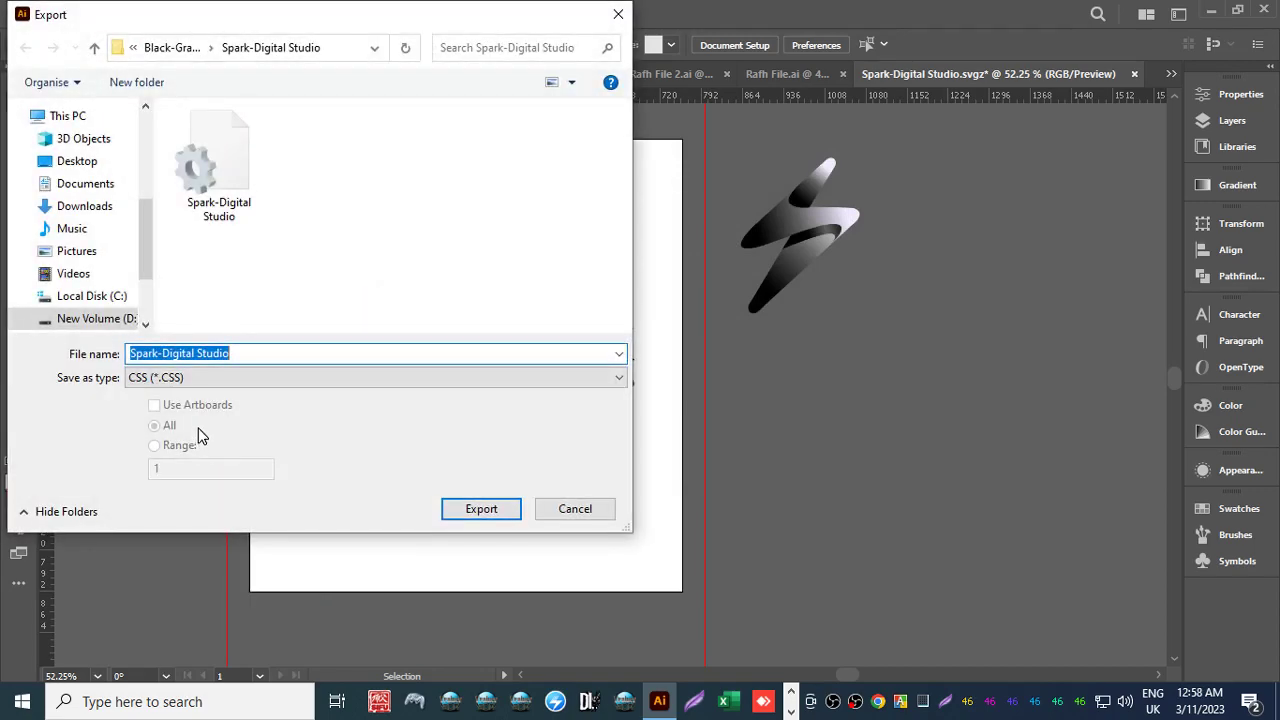
{"action": "type", "text": "1"}
{"action": "key", "text": "Return"}
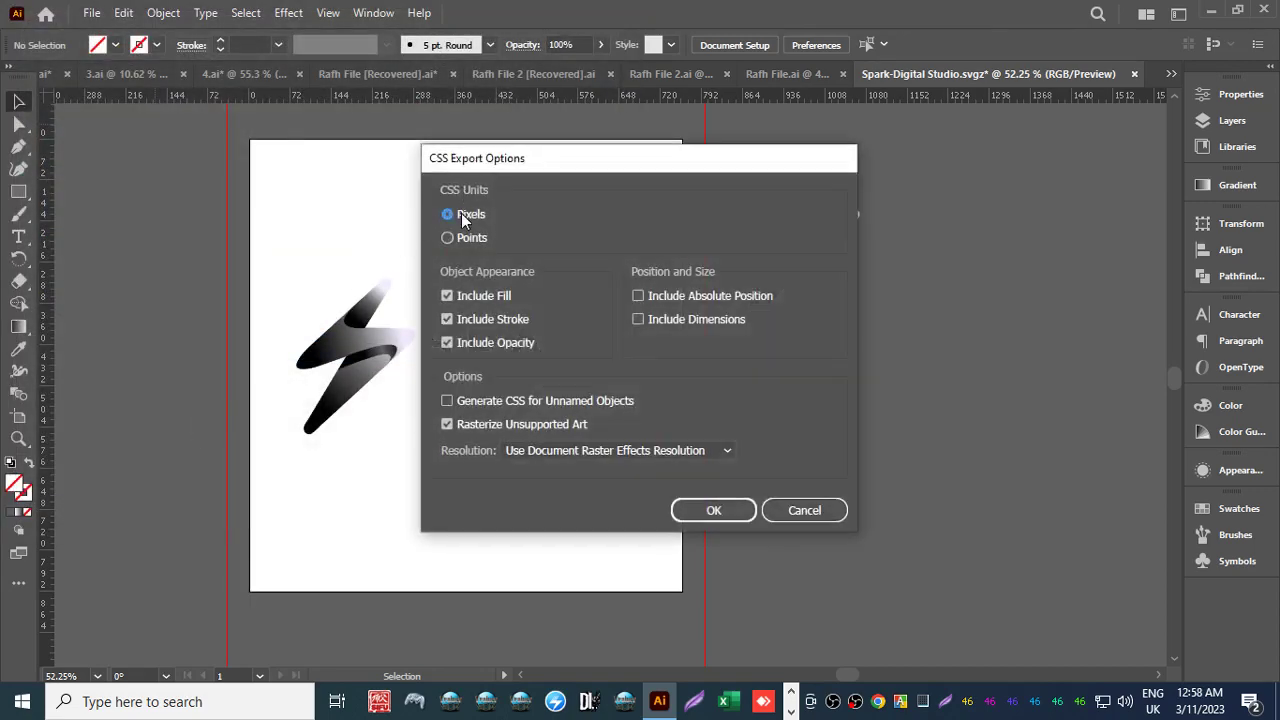
{"action": "left_click", "coordinate": [714, 510]}
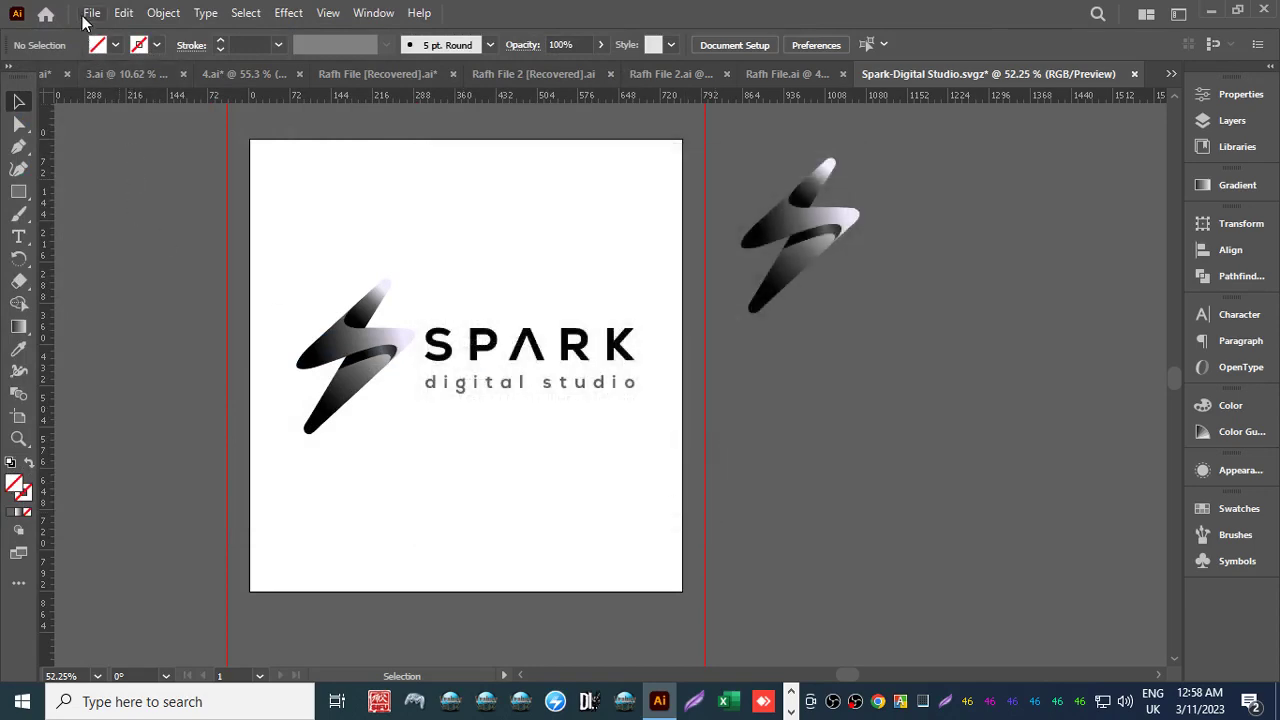
Export the logo as an Enhanced Metafile (EMF).
{"action": "left_click", "coordinate": [91, 12]}
{"action": "mouse_move", "coordinate": [200, 420]}
{"action": "left_click", "coordinate": [400, 438]}
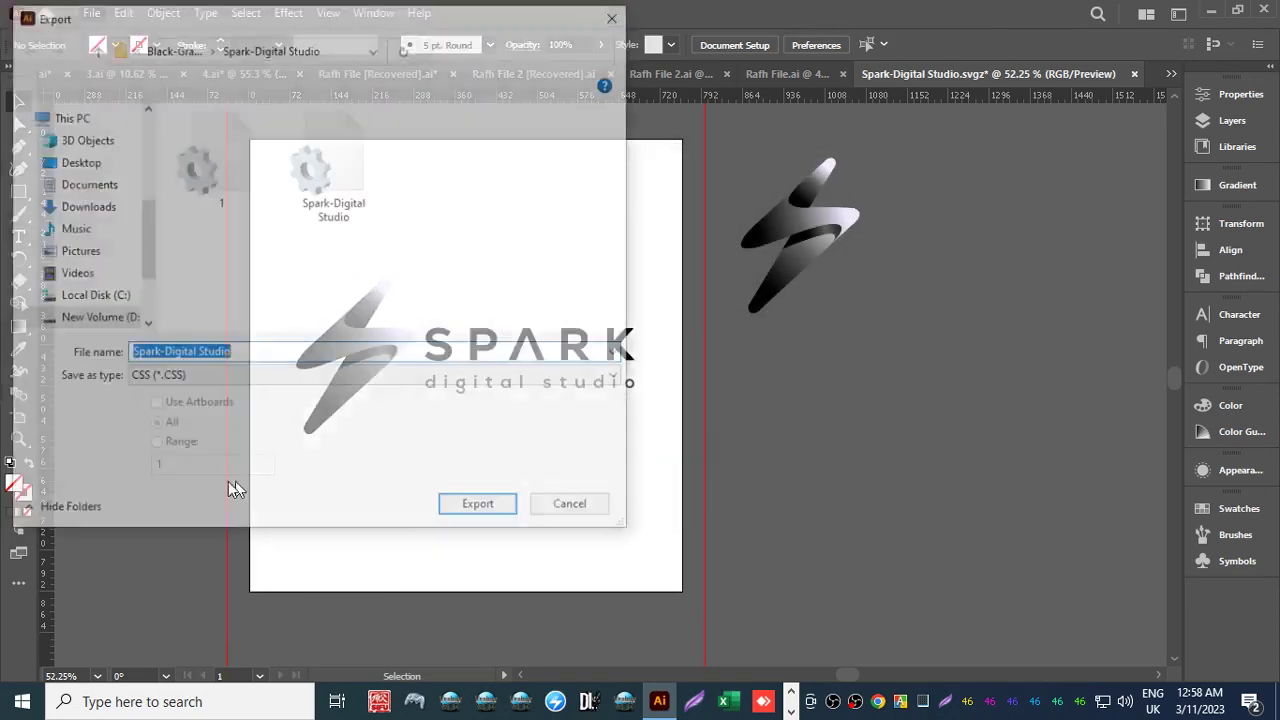
{"action": "left_click", "coordinate": [155, 380]}
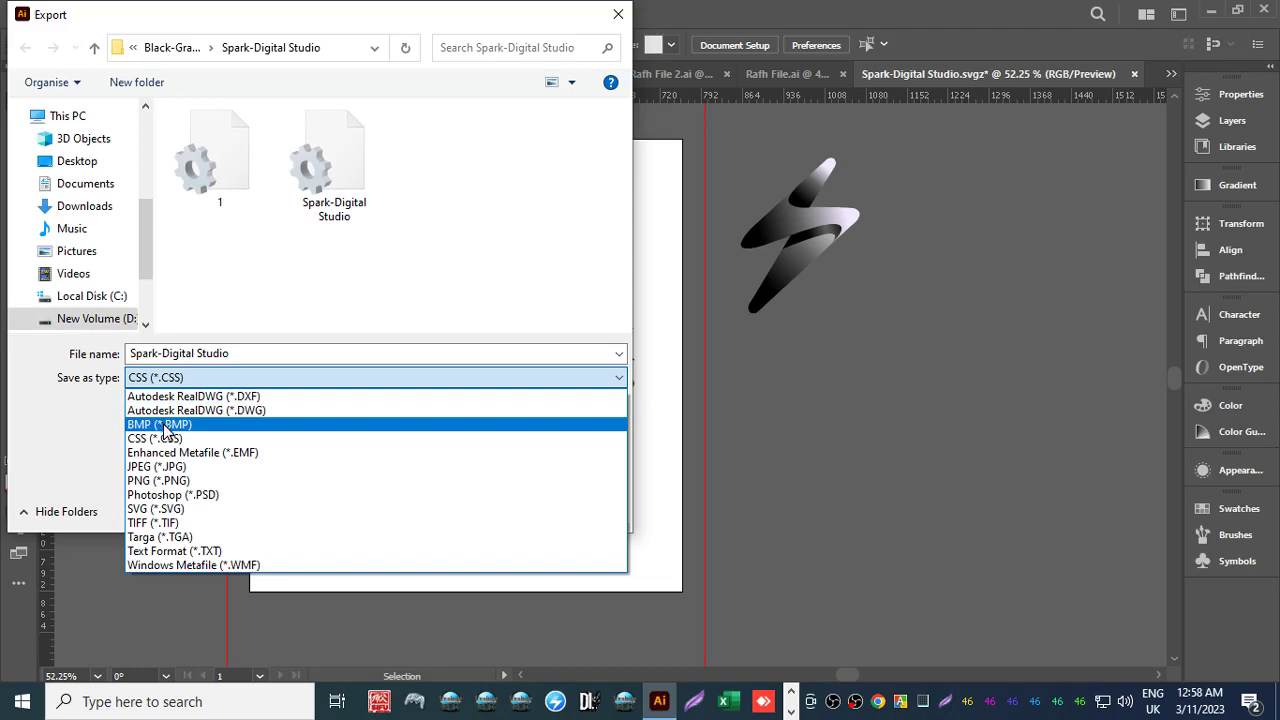
{"action": "left_click", "coordinate": [167, 451]}
{"action": "left_click", "coordinate": [490, 505]}
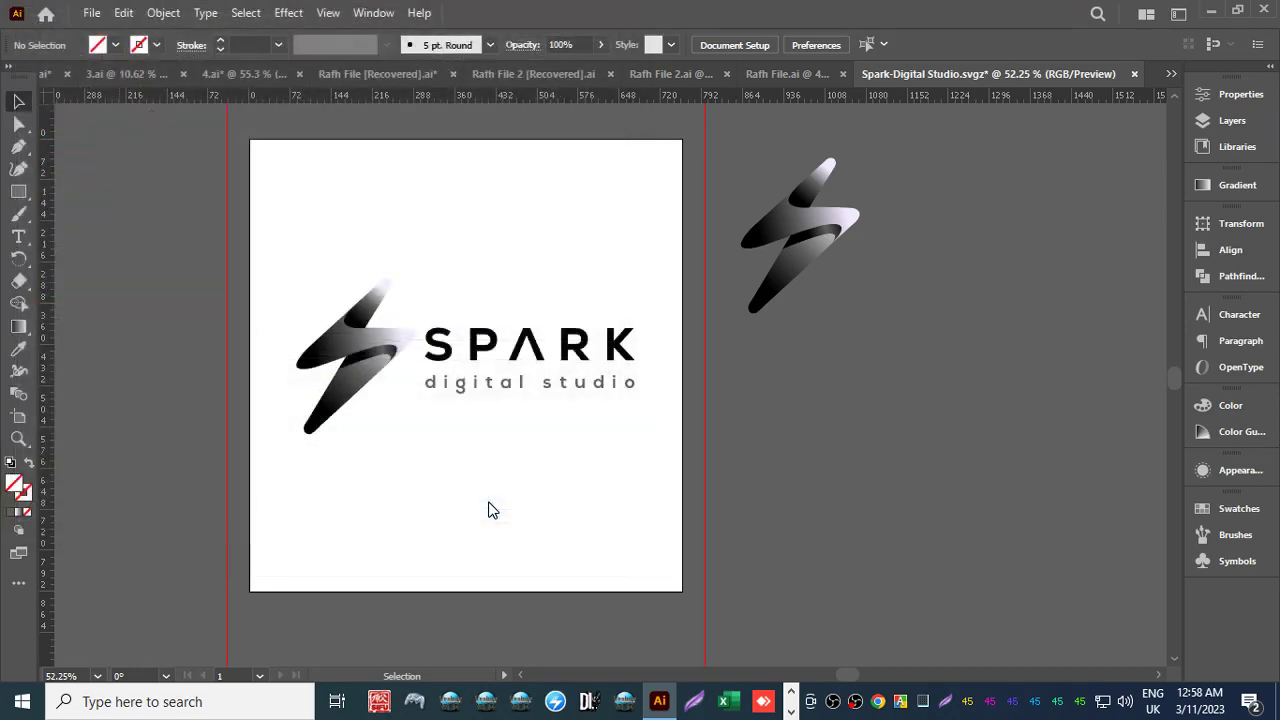
Export the artboard as a maximum-quality RGB JPEG.
{"action": "left_click", "coordinate": [91, 13]}
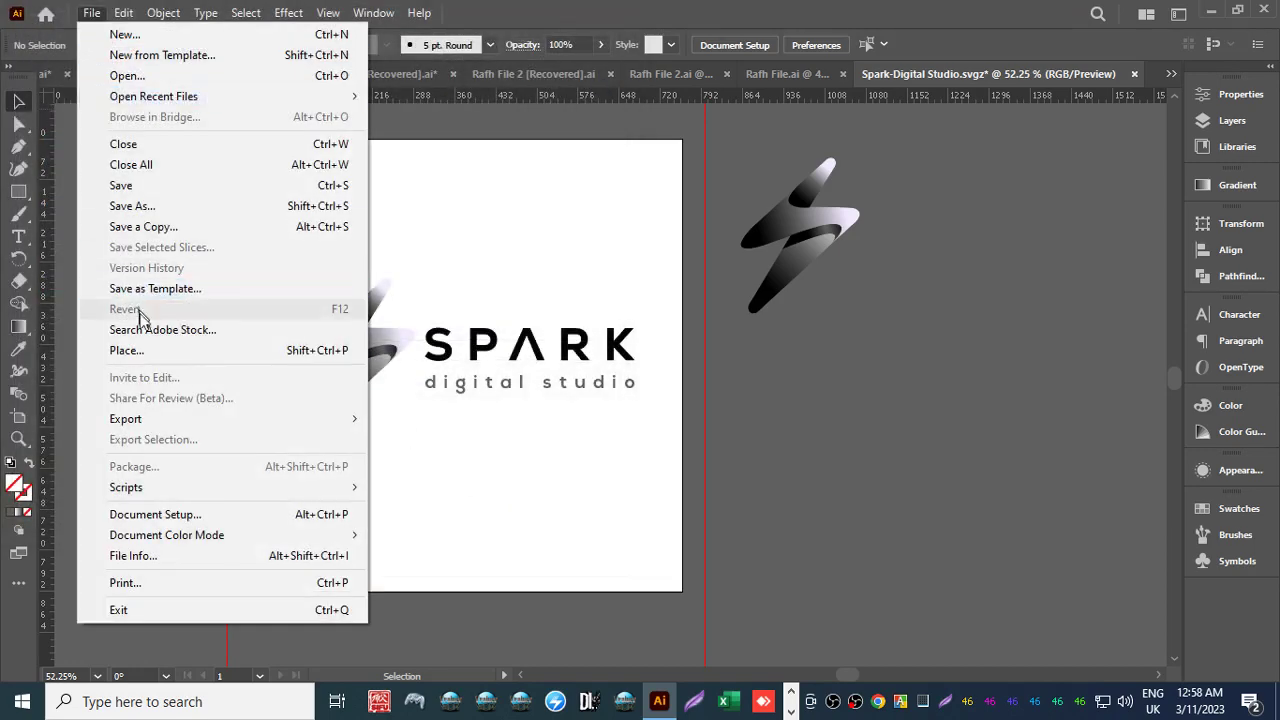
{"action": "mouse_move", "coordinate": [248, 419]}
{"action": "left_click", "coordinate": [413, 437]}
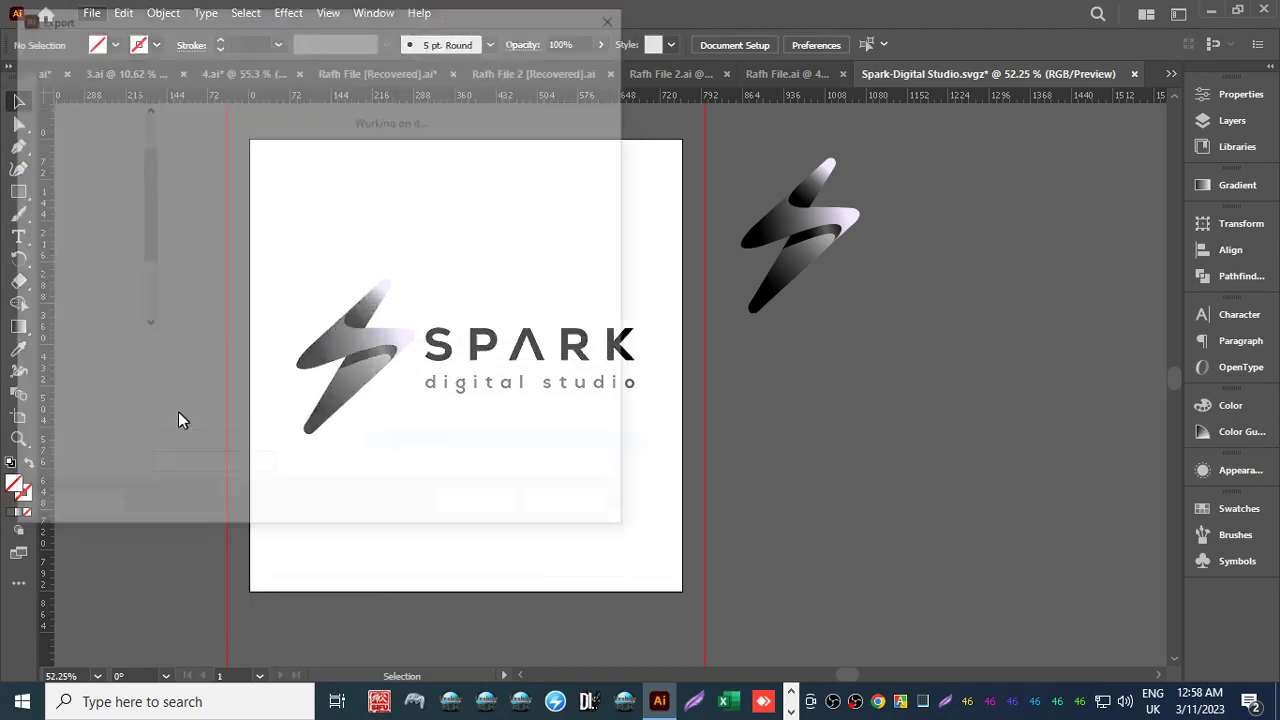
{"action": "left_click", "coordinate": [170, 377]}
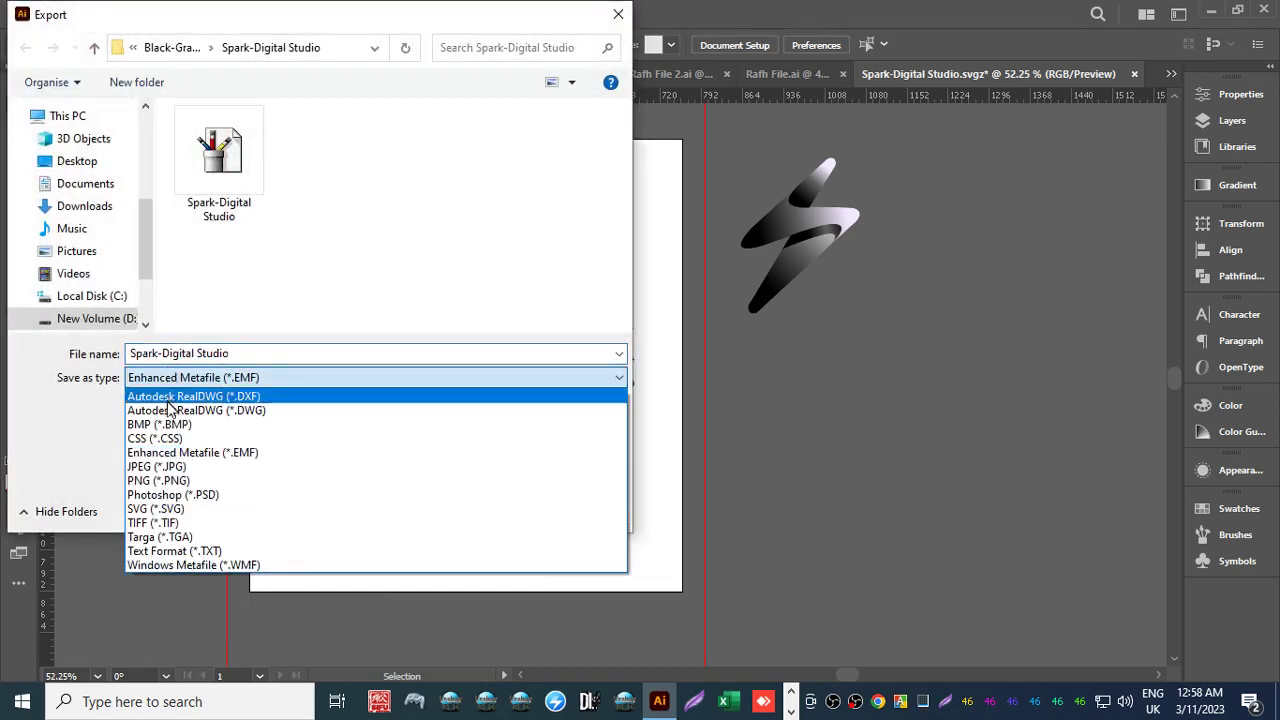
{"action": "left_click", "coordinate": [165, 465]}
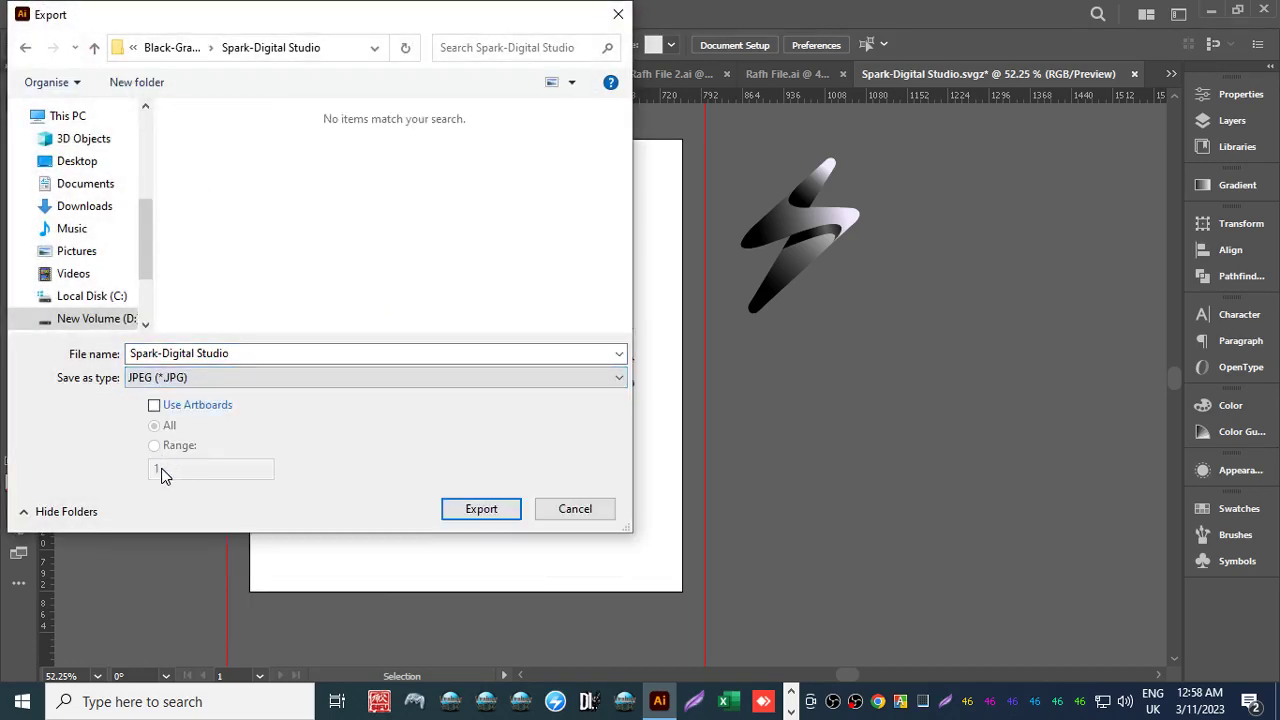
{"action": "left_click", "coordinate": [154, 405]}
{"action": "left_click", "coordinate": [487, 512]}
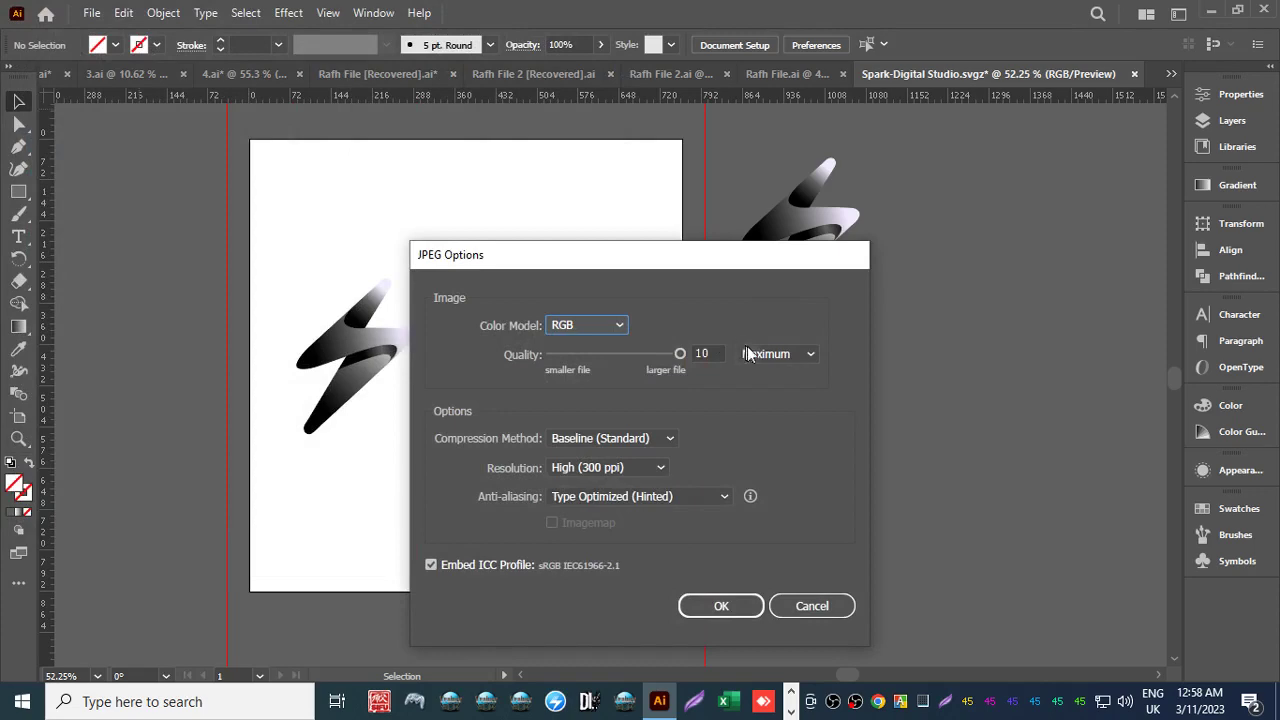
{"action": "left_click", "coordinate": [716, 605]}
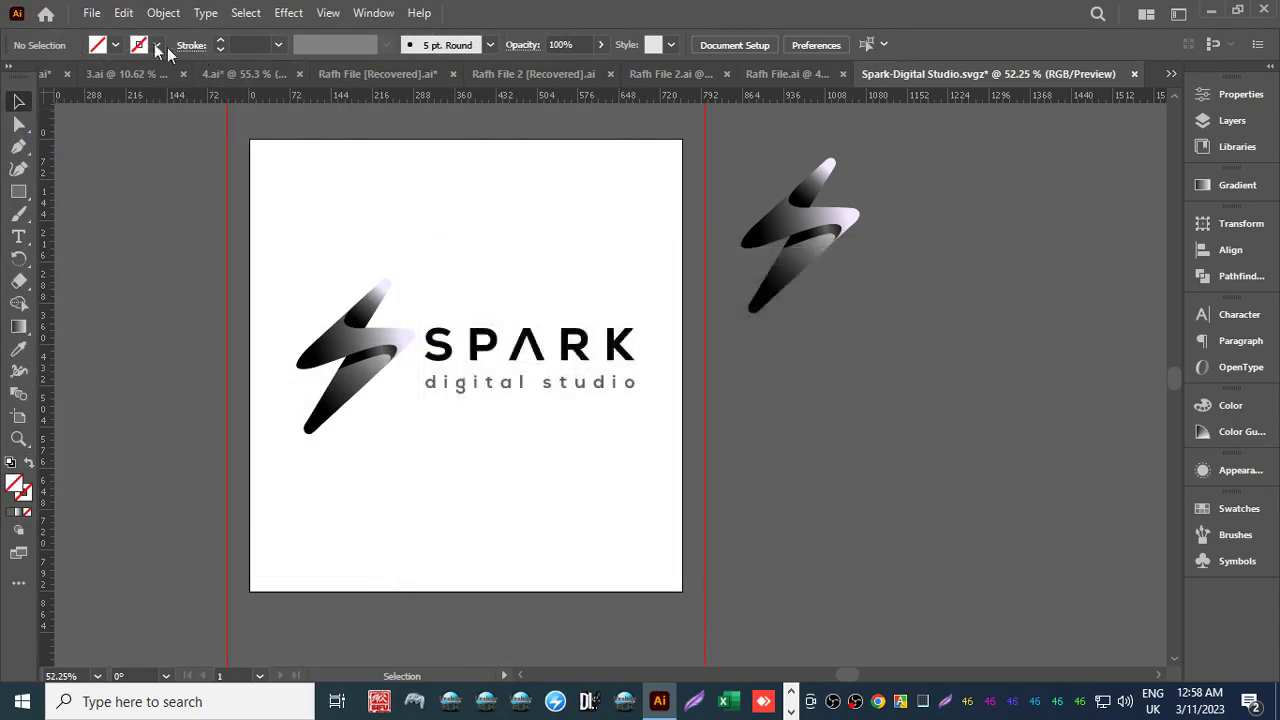
Export a second artboard JPEG named 1 in the CMYK colour model.
{"action": "left_click", "coordinate": [91, 13]}
{"action": "mouse_move", "coordinate": [143, 419]}
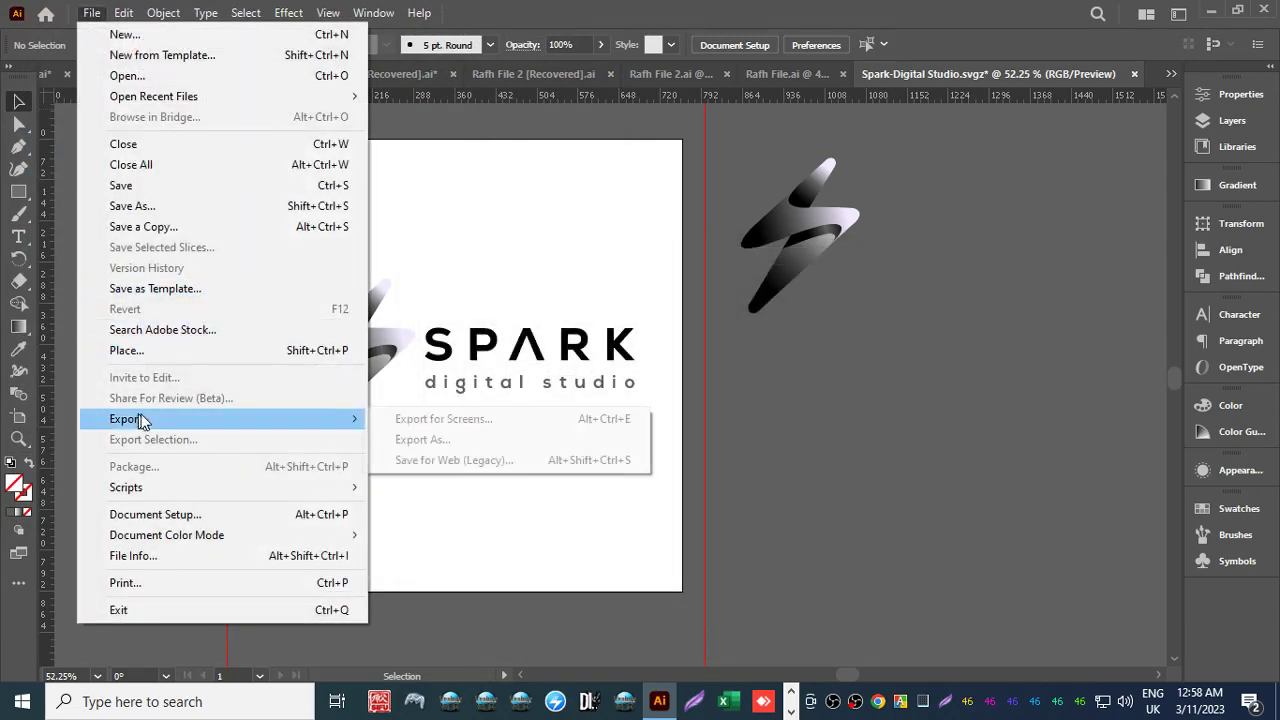
{"action": "left_click", "coordinate": [400, 439]}
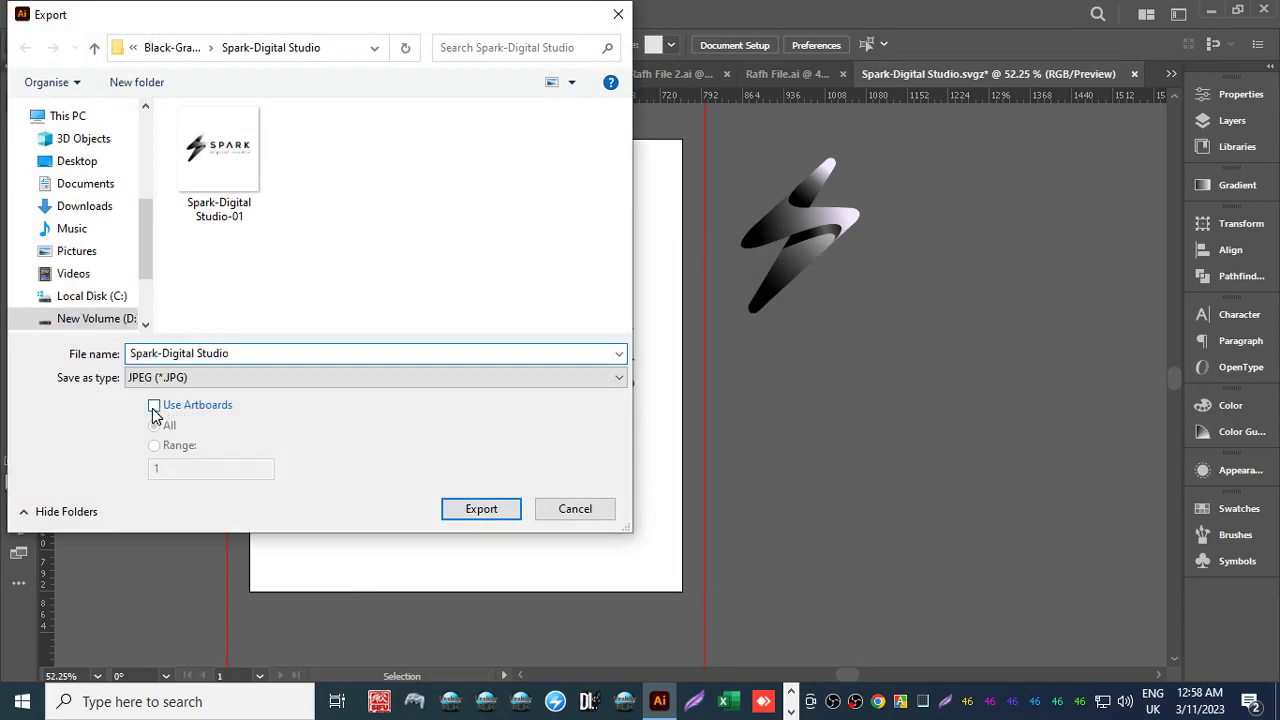
{"action": "left_click", "coordinate": [176, 408]}
{"action": "type", "text": "1"}
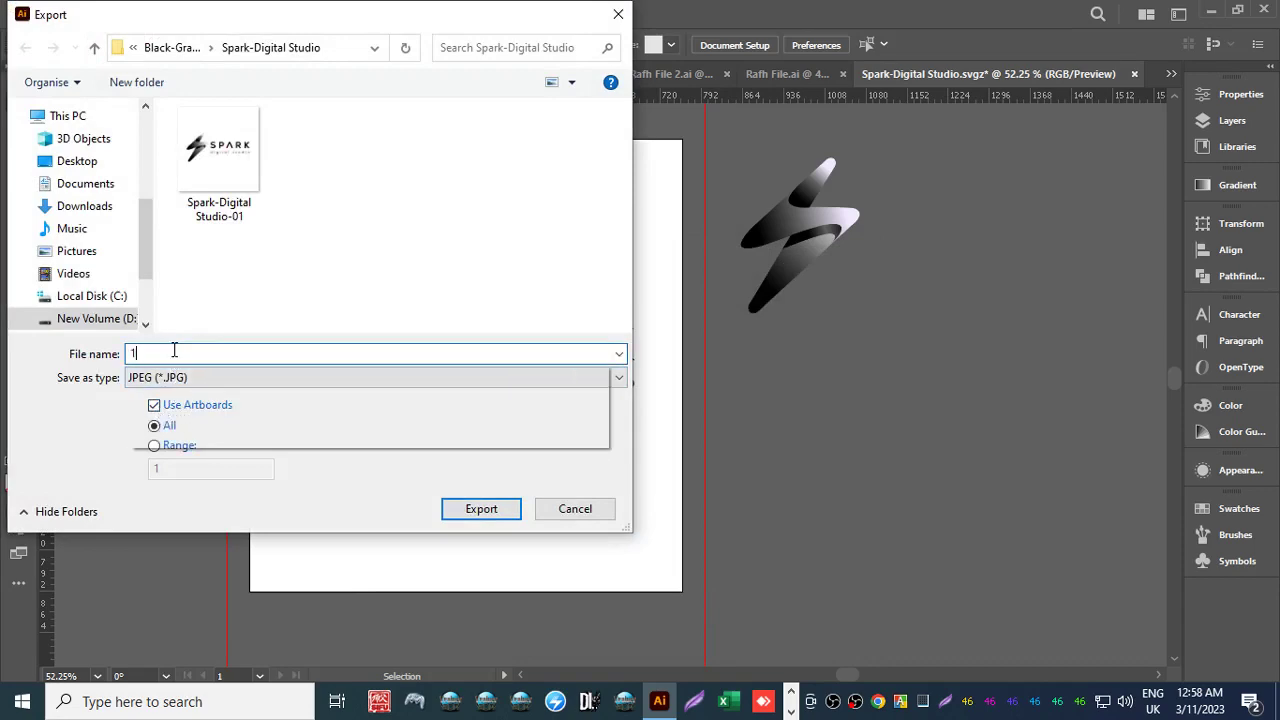
{"action": "key", "text": "Return"}
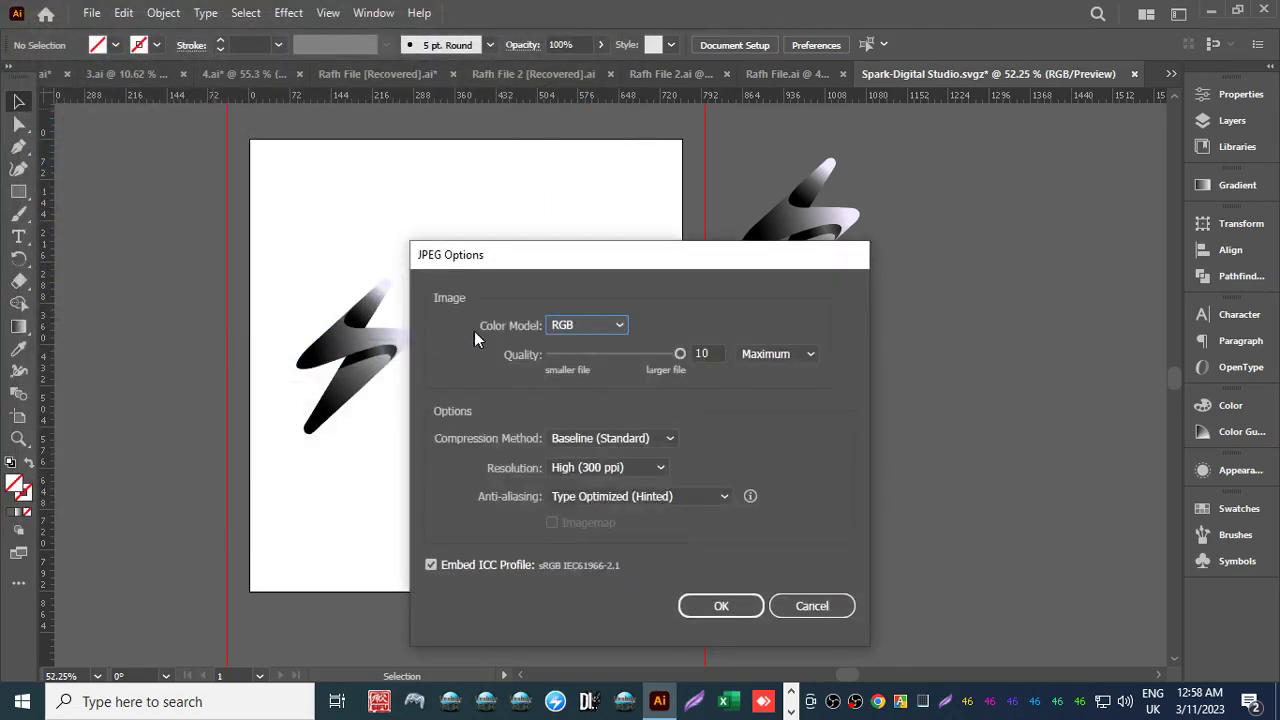
{"action": "left_click", "coordinate": [602, 326]}
{"action": "left_click", "coordinate": [575, 366]}
{"action": "left_click", "coordinate": [717, 606]}
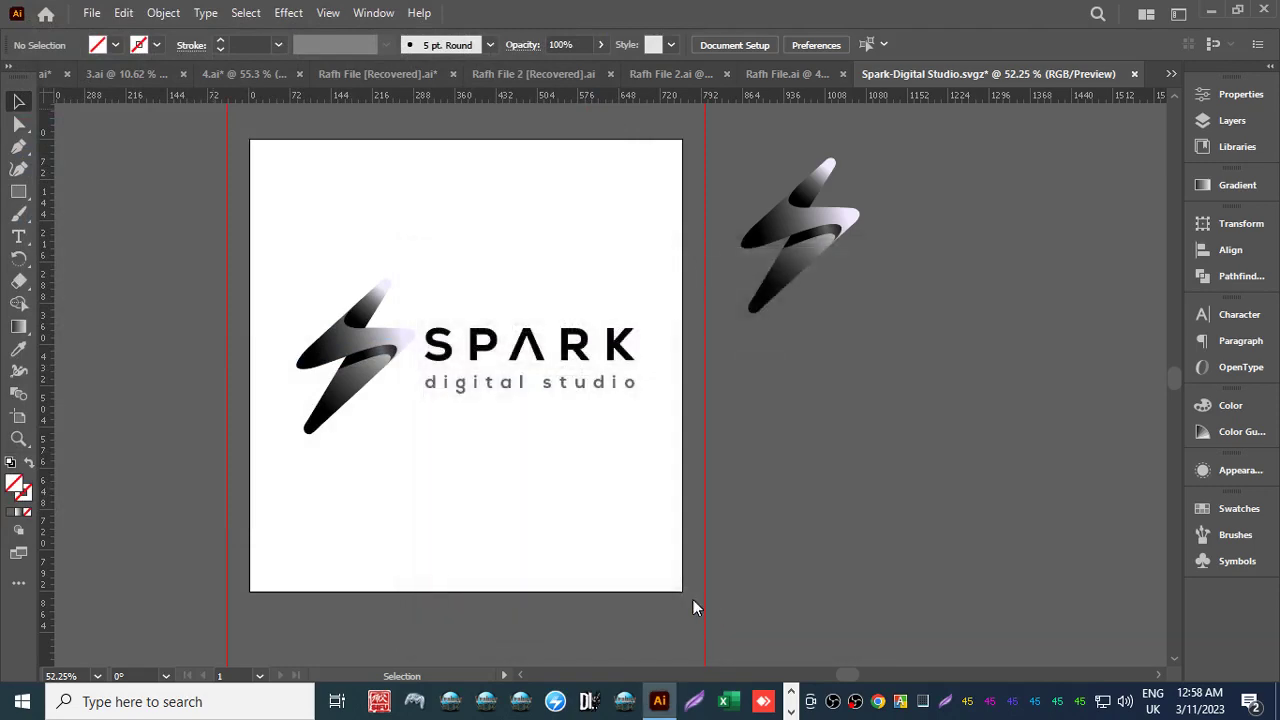
{"action": "left_click", "coordinate": [88, 14]}
Export the logo as PNG with the 300 ppi transparent settings.
{"action": "mouse_move", "coordinate": [160, 423]}
{"action": "left_click", "coordinate": [402, 446]}
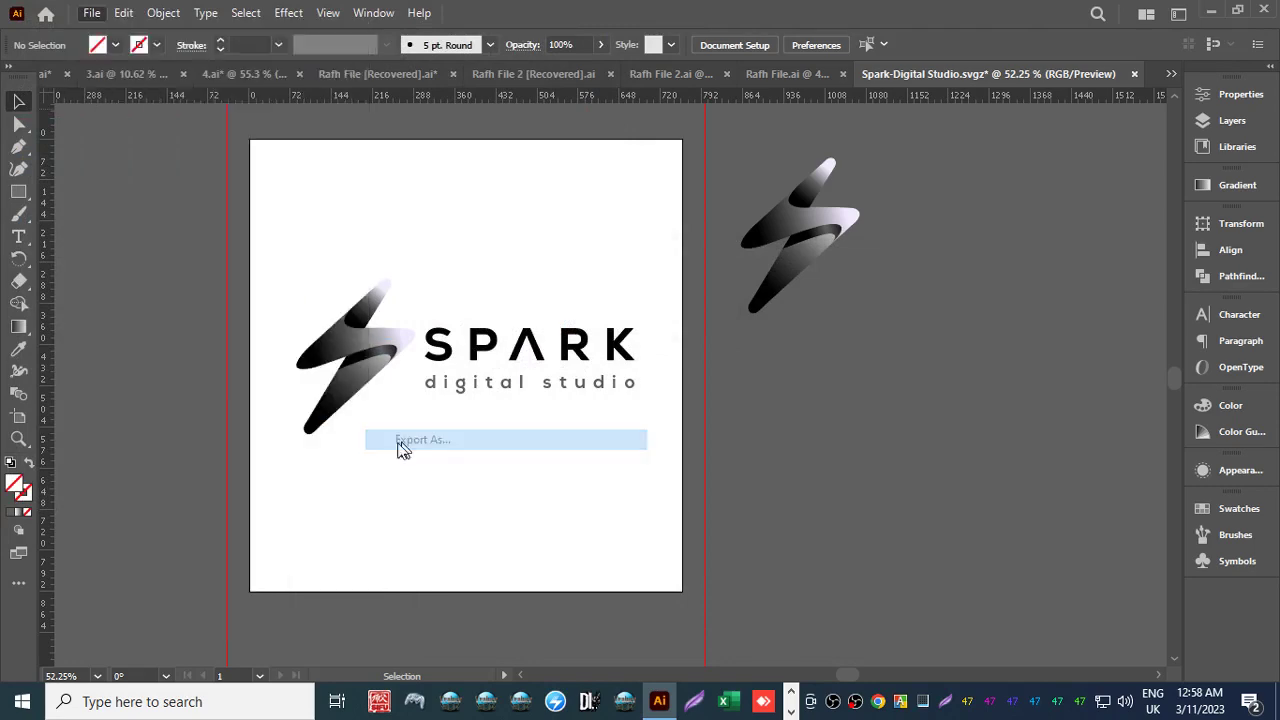
{"action": "left_click", "coordinate": [140, 377]}
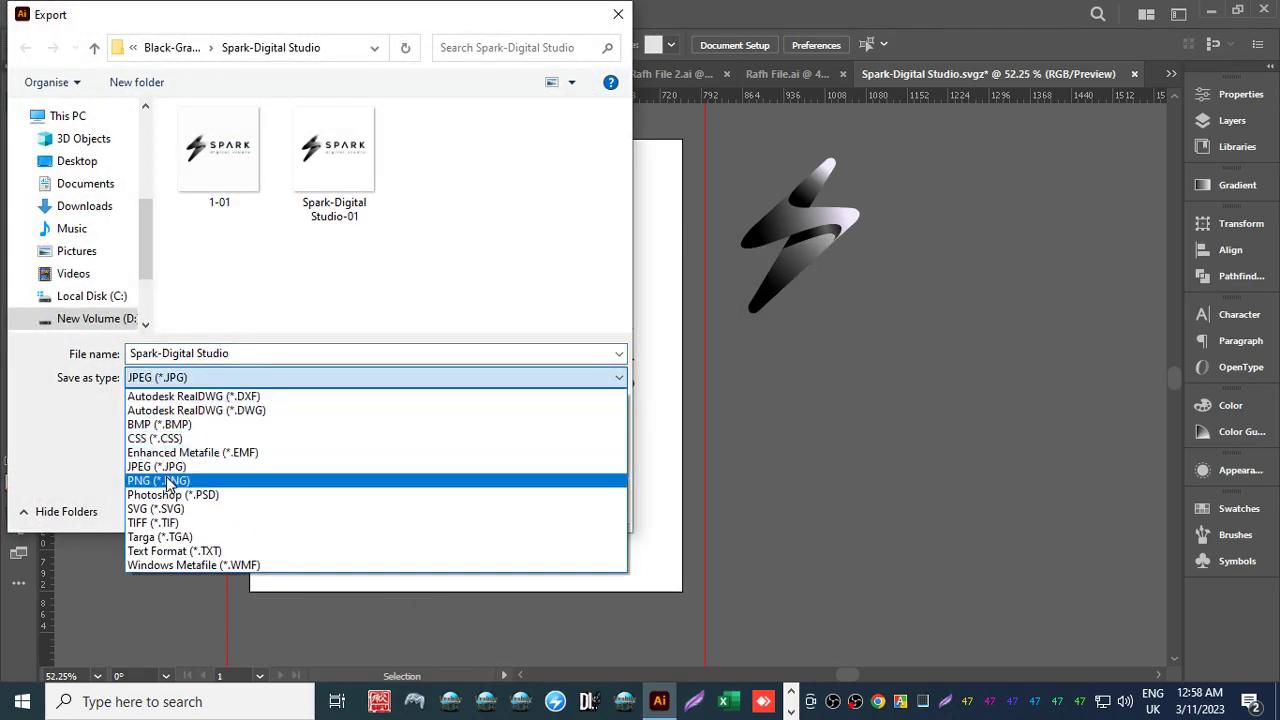
{"action": "left_click", "coordinate": [170, 482]}
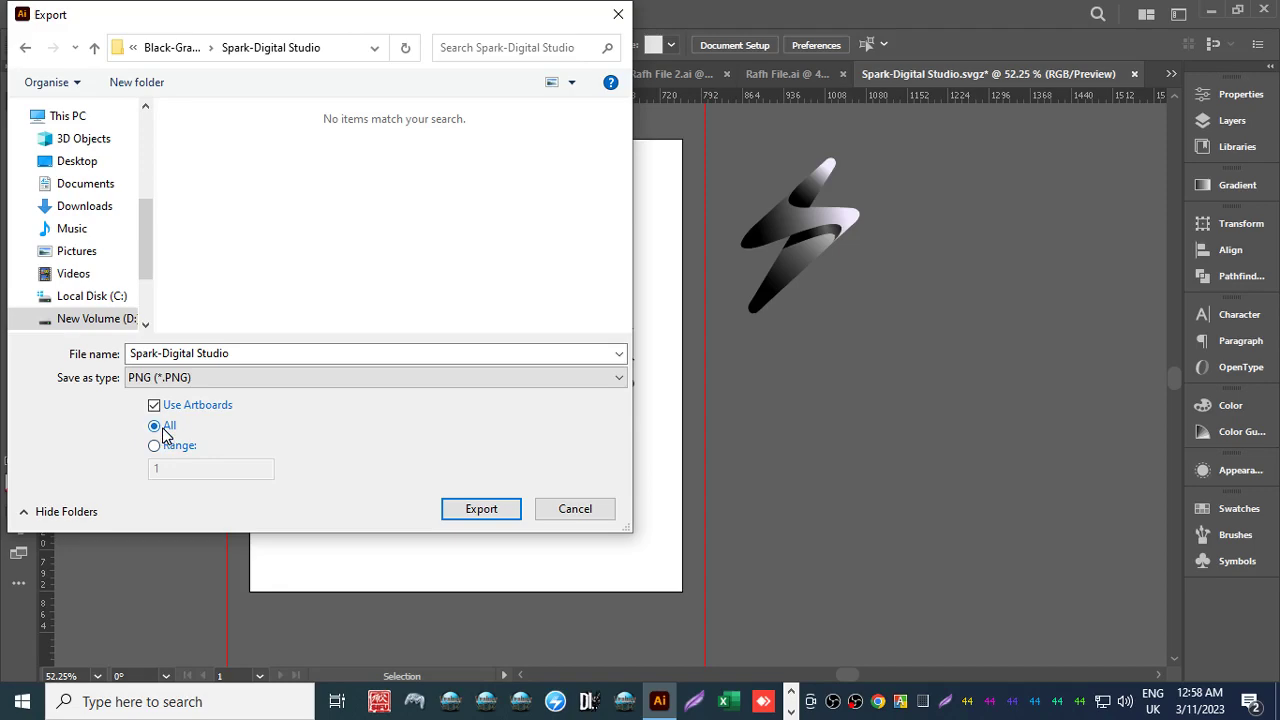
{"action": "left_click", "coordinate": [478, 510]}
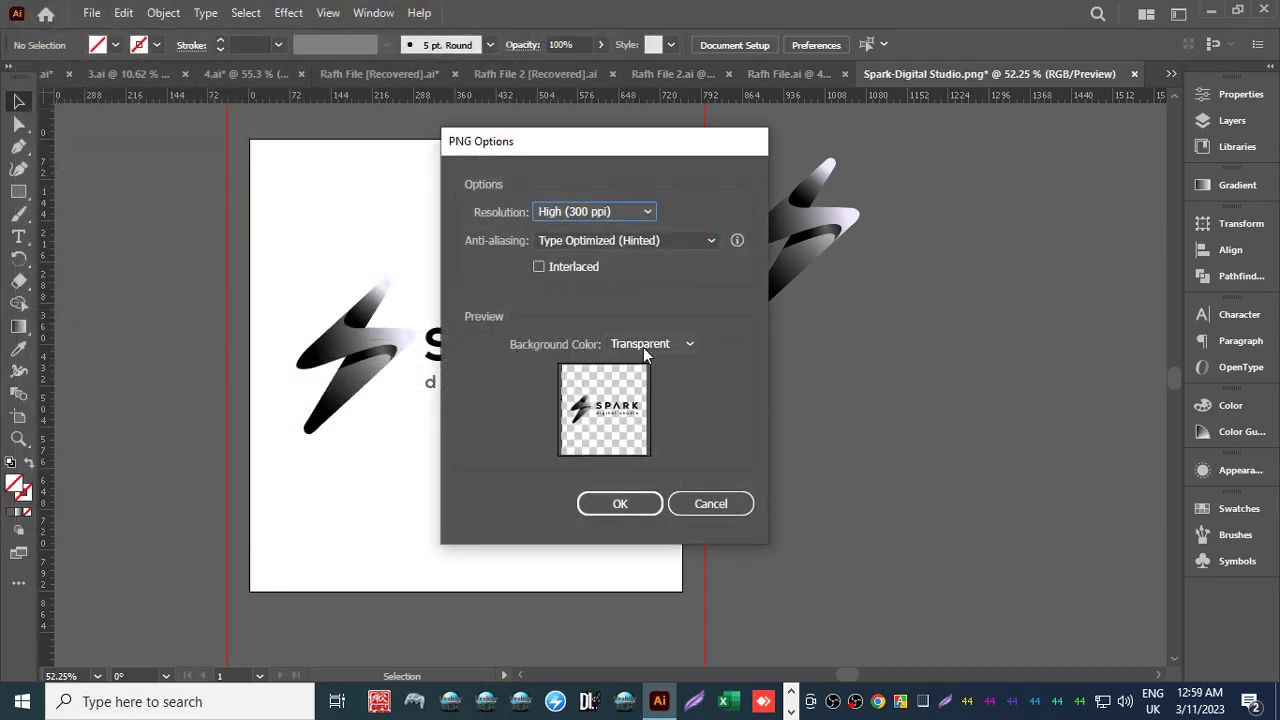
{"action": "left_click", "coordinate": [622, 506]}
Export an interlaced PNG copy of the artboard named 1.
{"action": "left_click", "coordinate": [91, 13]}
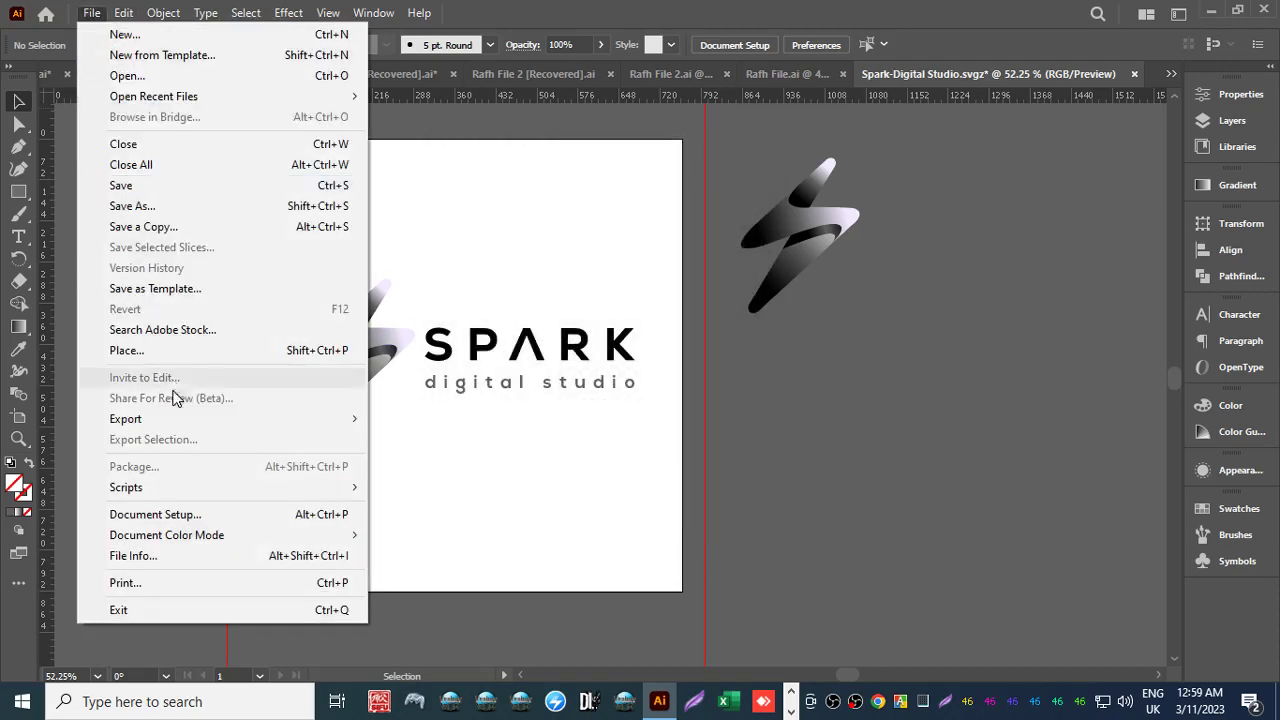
{"action": "mouse_move", "coordinate": [200, 419]}
{"action": "left_click", "coordinate": [420, 439]}
{"action": "left_click", "coordinate": [154, 405]}
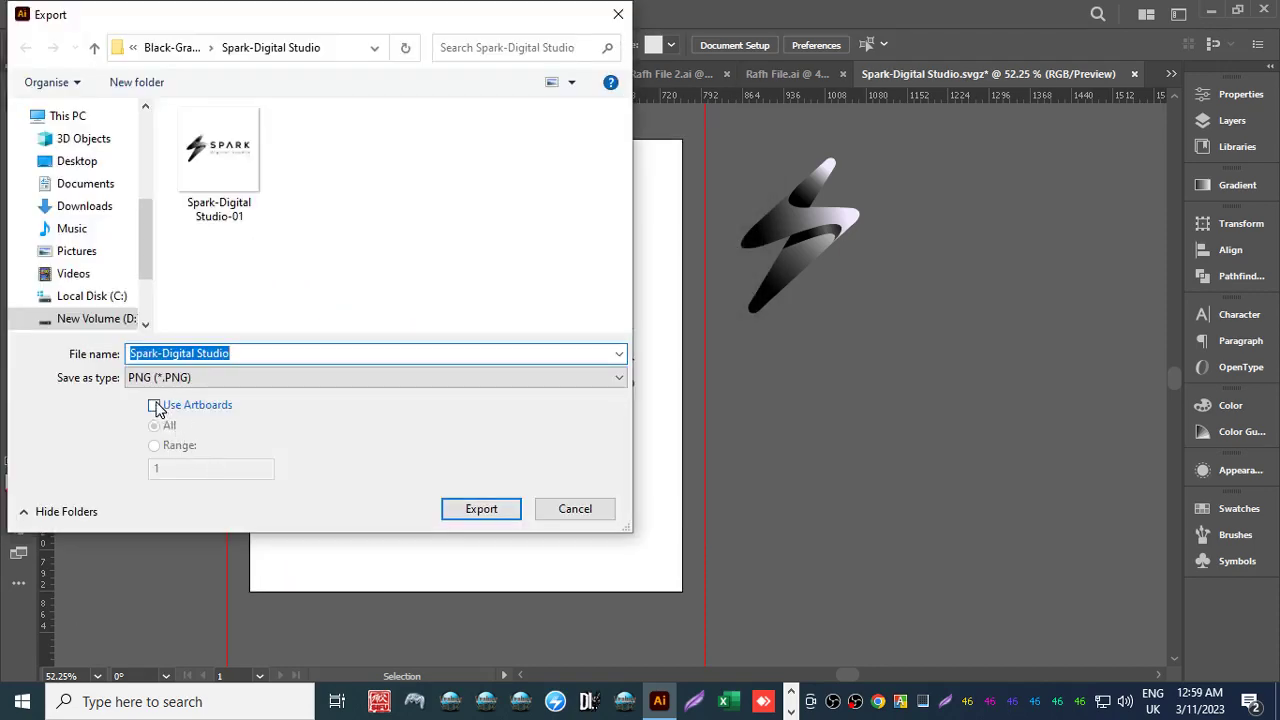
{"action": "triple_click", "coordinate": [169, 353]}
{"action": "type", "text": "1"}
{"action": "key", "text": "Return"}
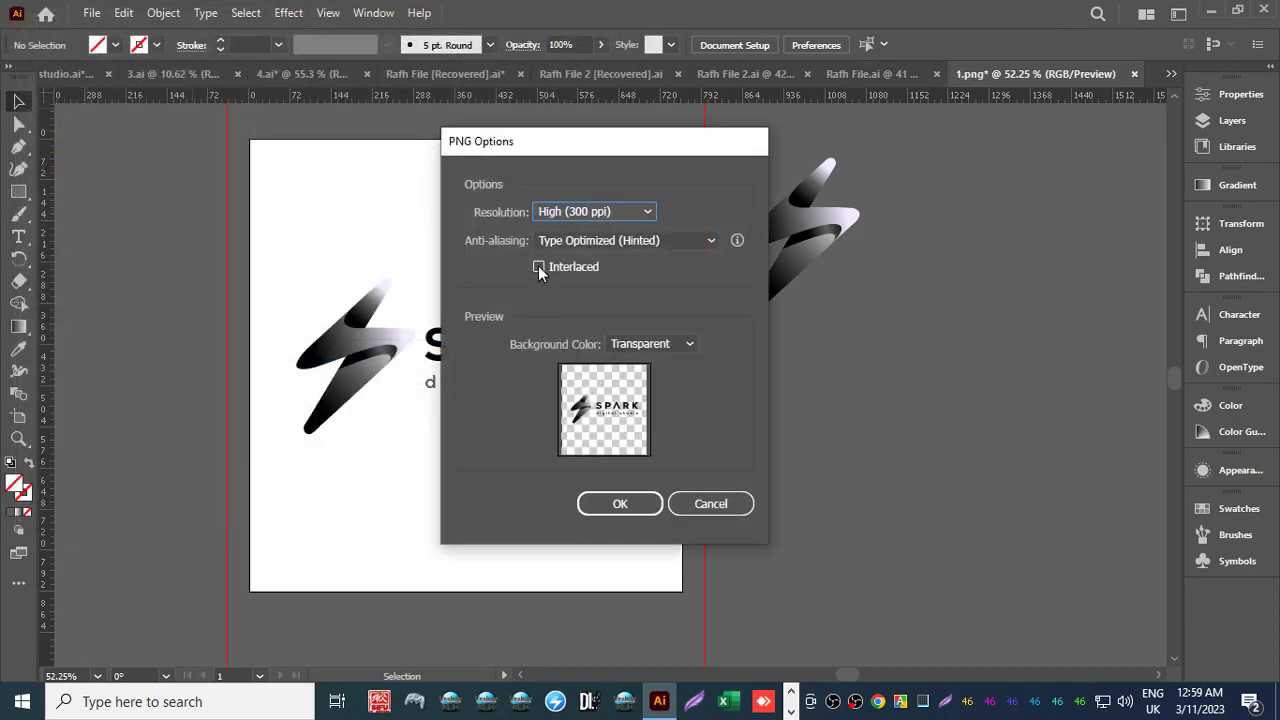
{"action": "left_click", "coordinate": [539, 268]}
{"action": "left_click", "coordinate": [620, 504]}
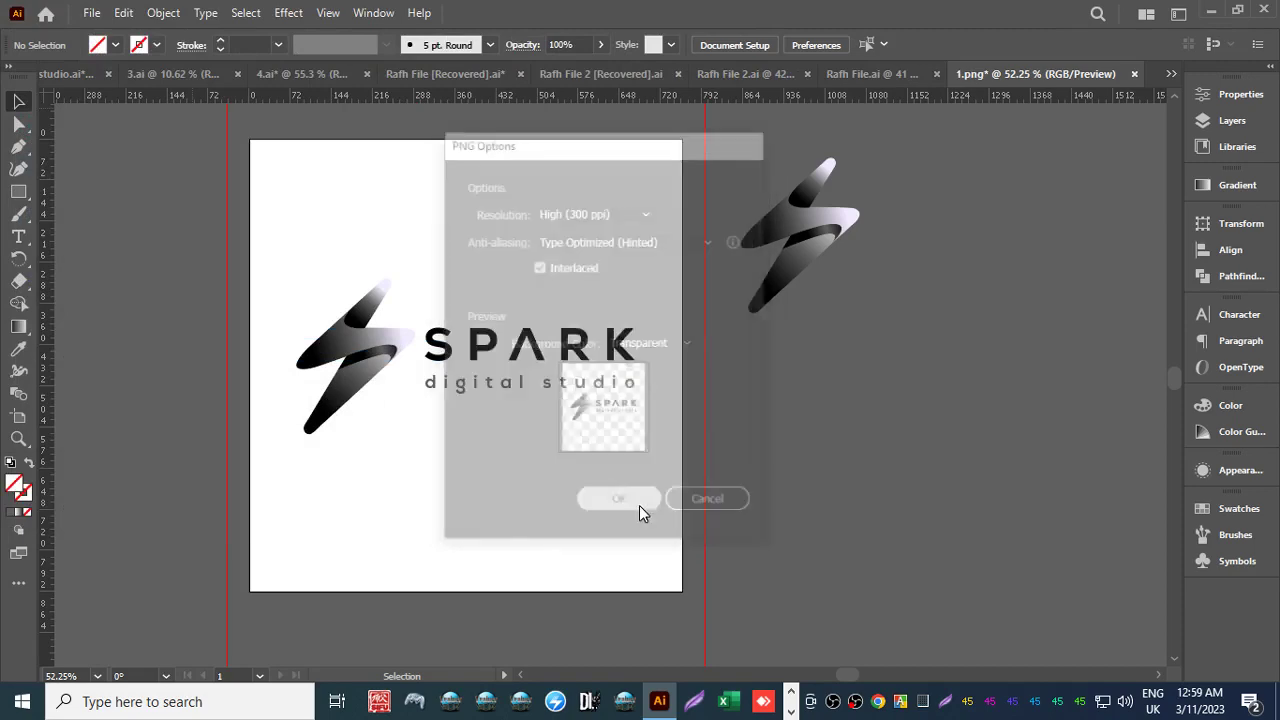
{"action": "left_click", "coordinate": [91, 14]}
Export an artboard PNG named 2 with a white background.
{"action": "mouse_move", "coordinate": [198, 425]}
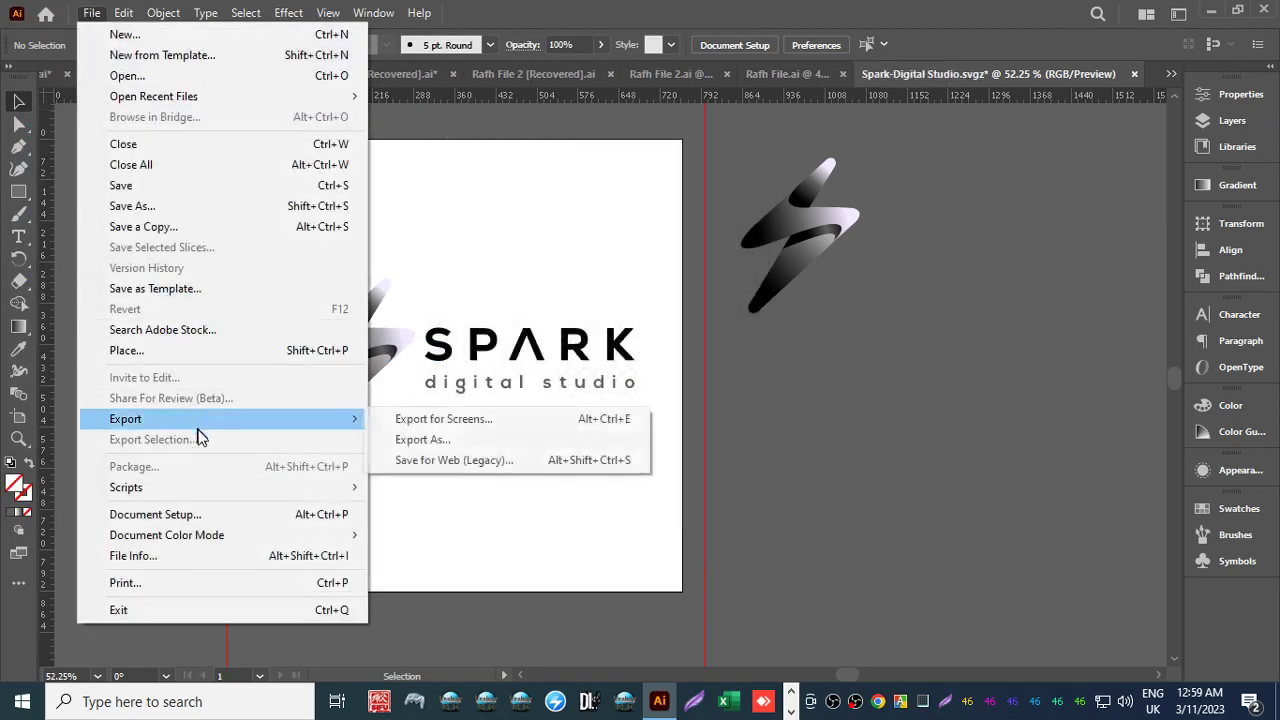
{"action": "left_click", "coordinate": [420, 440]}
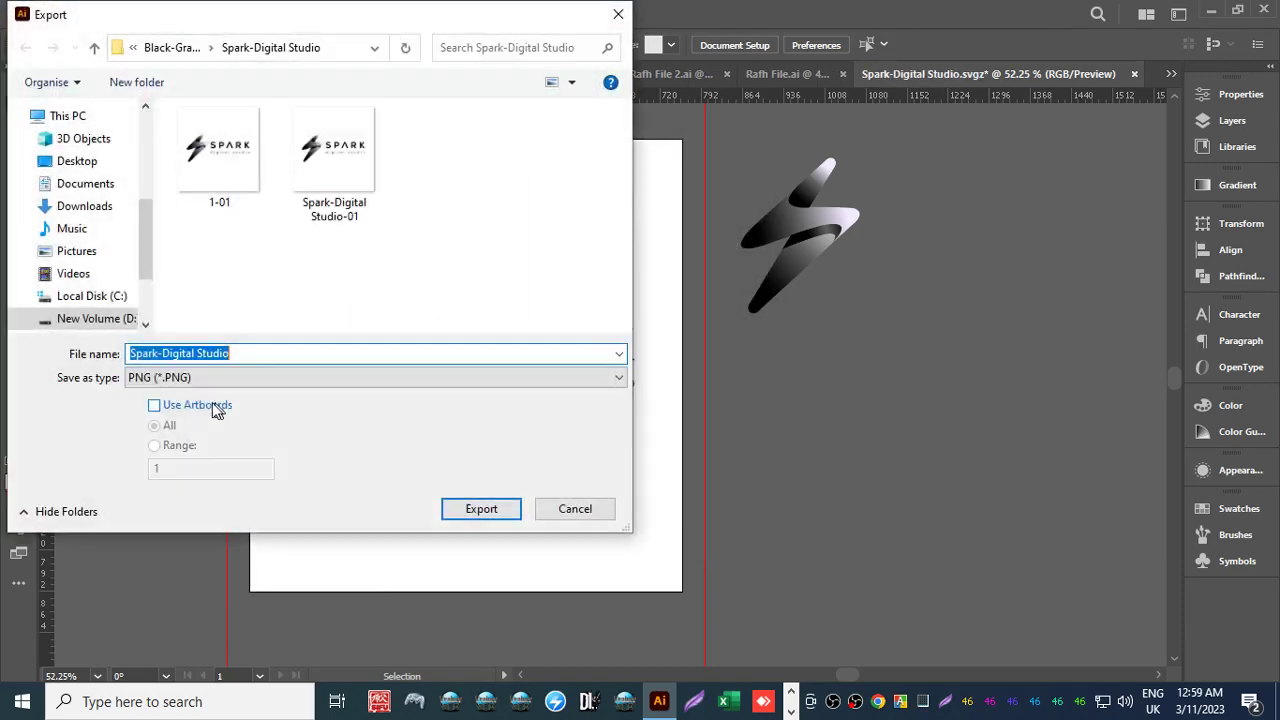
{"action": "left_click", "coordinate": [154, 405]}
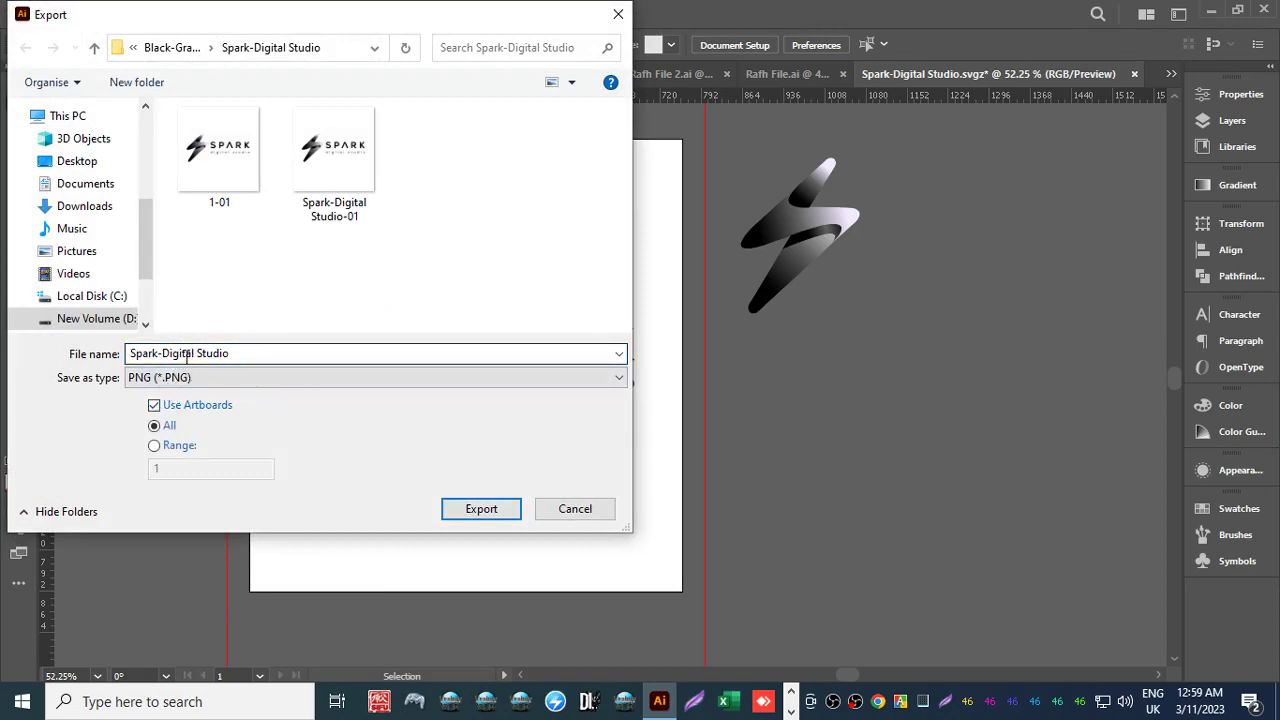
{"action": "triple_click", "coordinate": [186, 353]}
{"action": "type", "text": "2"}
{"action": "key", "text": "Return"}
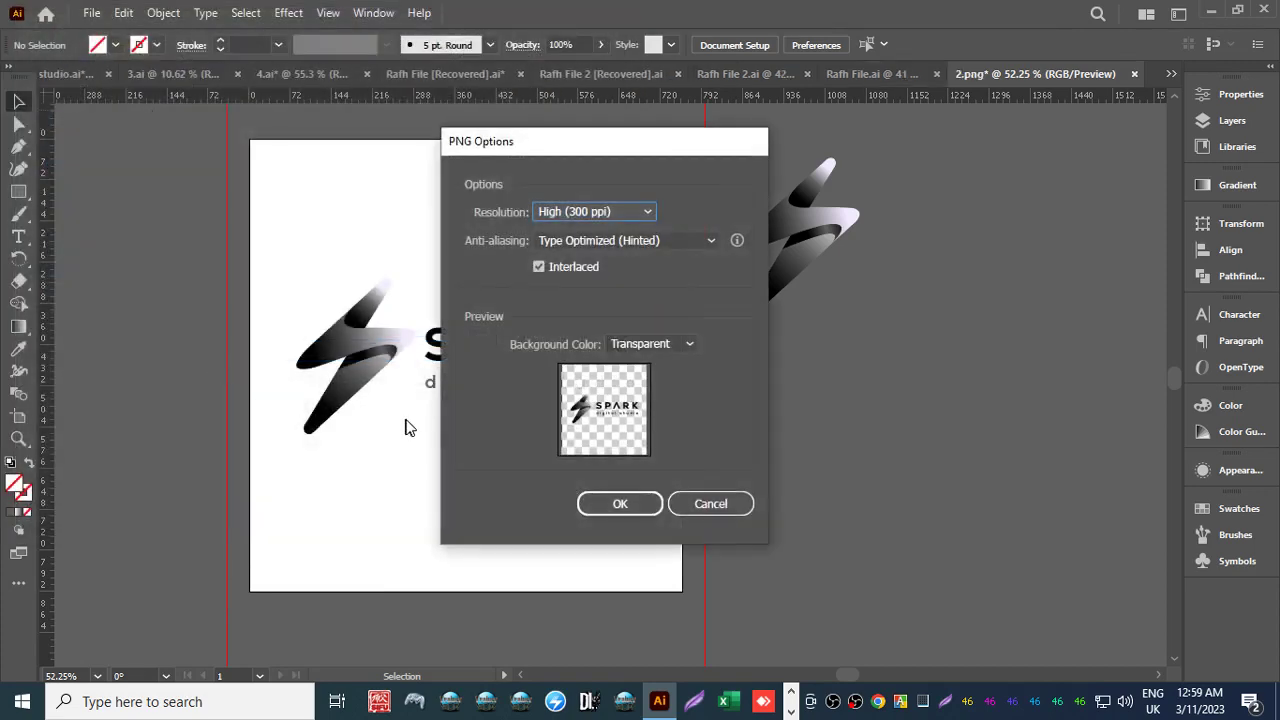
{"action": "left_click", "coordinate": [629, 344]}
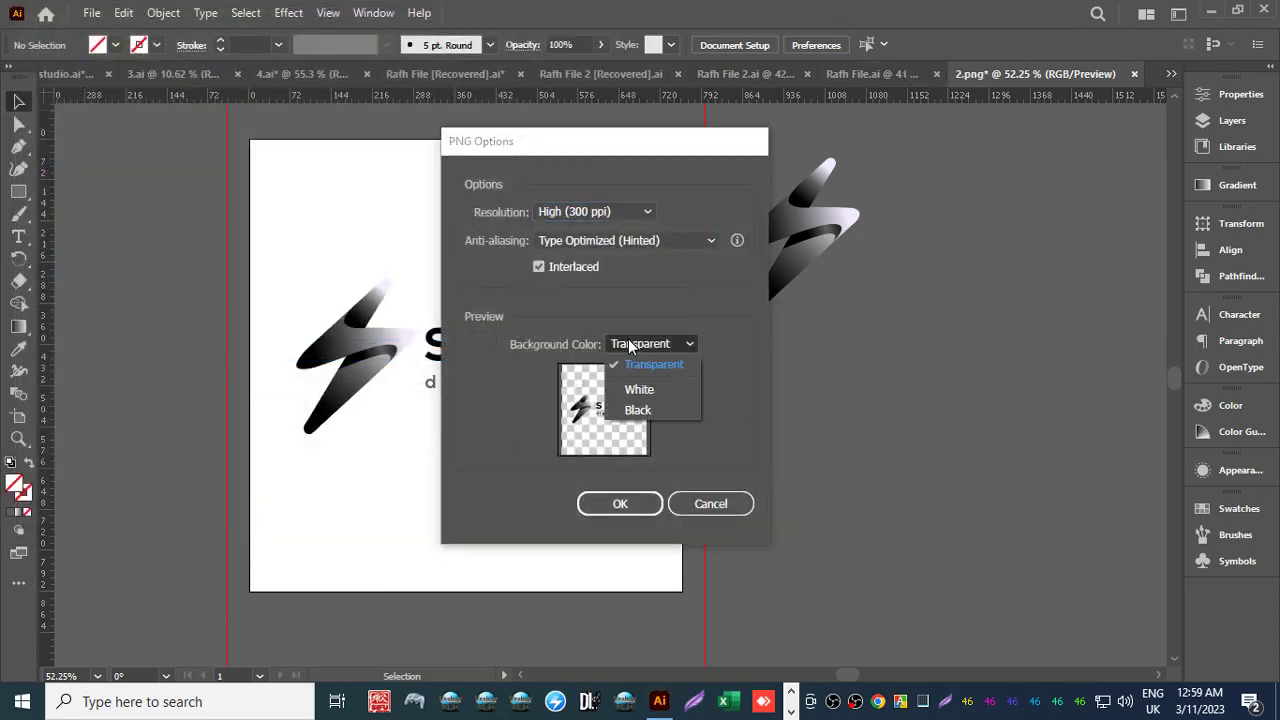
{"action": "left_click", "coordinate": [640, 389]}
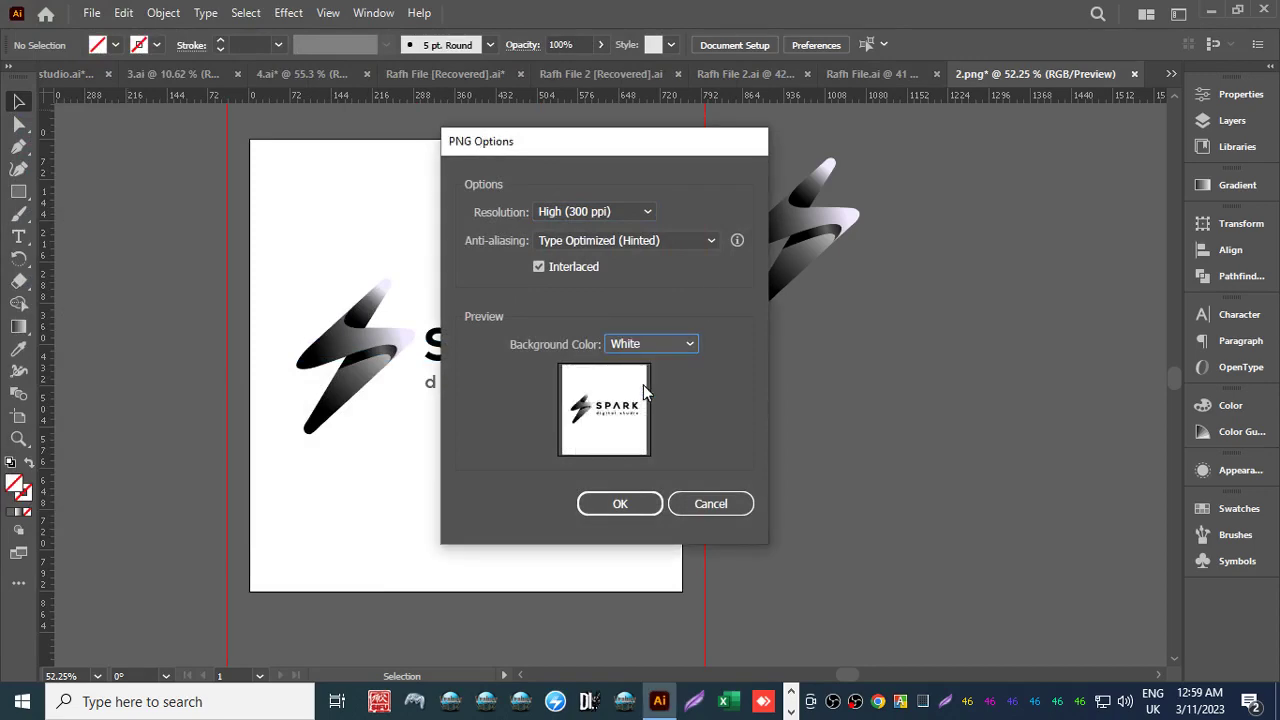
{"action": "left_click", "coordinate": [630, 505]}
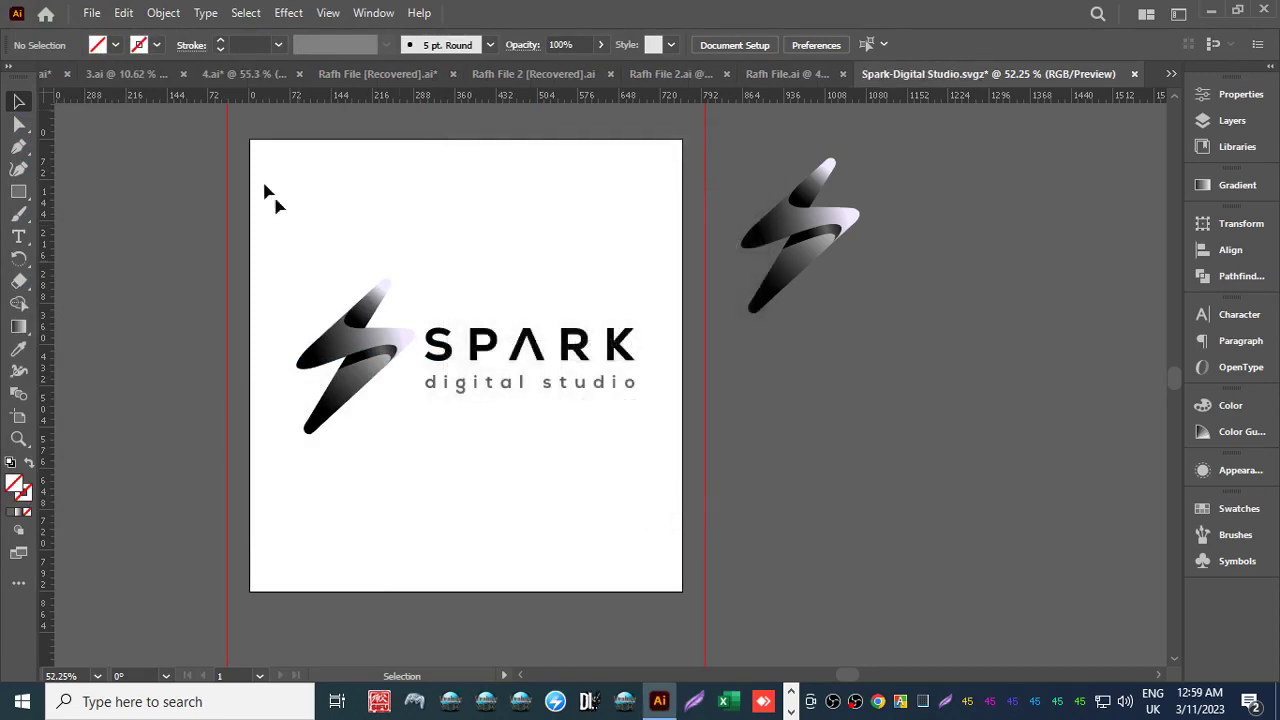
Export another artboard PNG named 3, keeping the white background.
{"action": "left_click", "coordinate": [89, 14]}
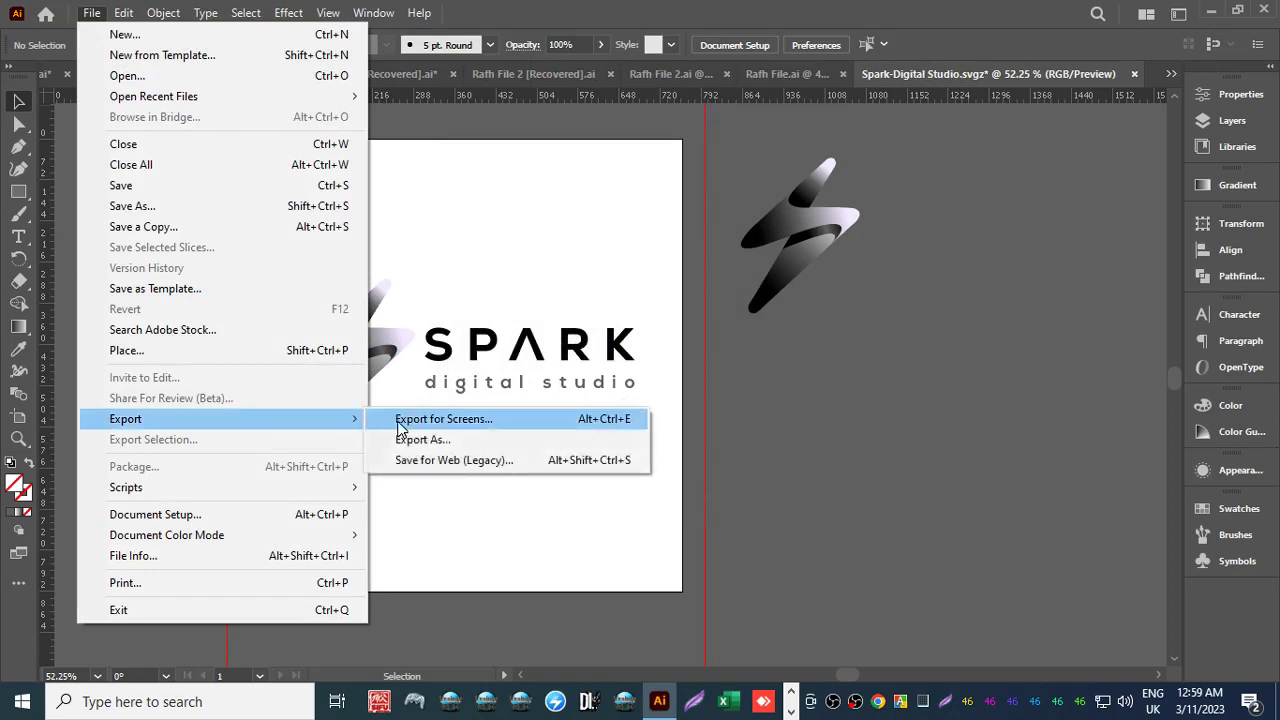
{"action": "left_click", "coordinate": [432, 439]}
{"action": "left_click", "coordinate": [154, 404]}
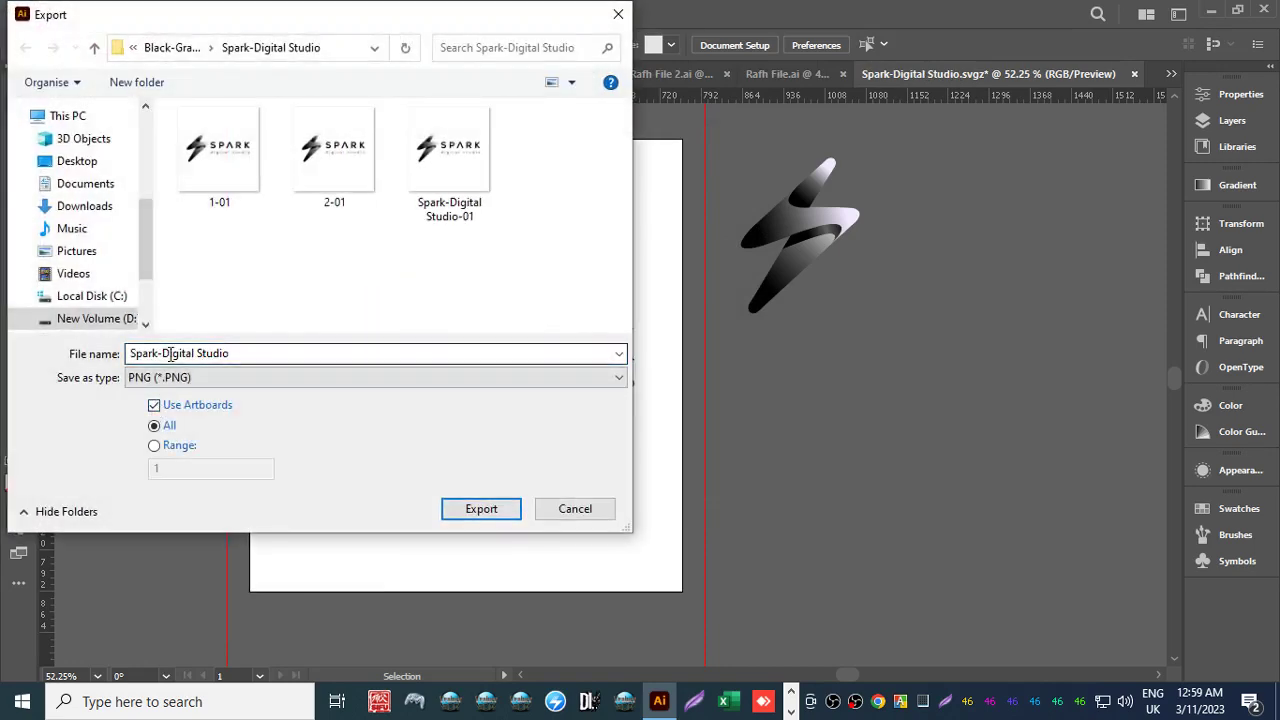
{"action": "left_click", "coordinate": [172, 355]}
{"action": "type", "text": "3"}
{"action": "key", "text": "Return"}
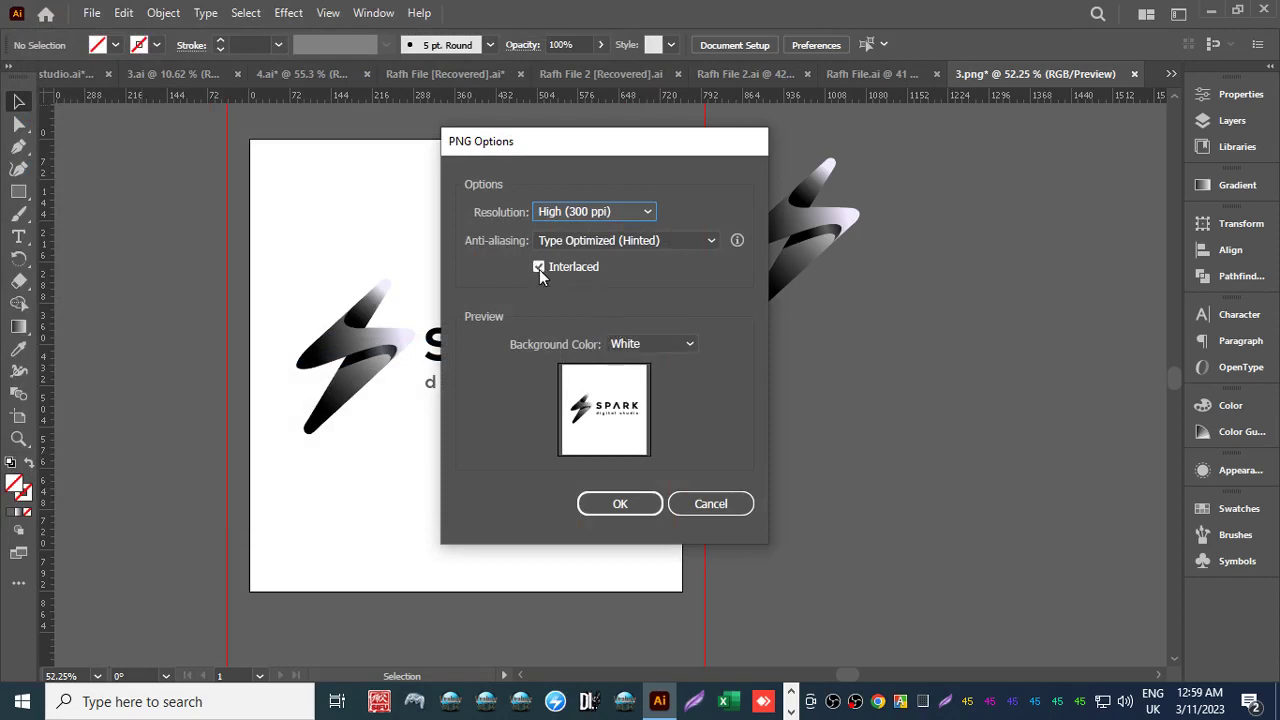
{"action": "left_click", "coordinate": [641, 507]}
Export the logo as an RGB Photoshop PSD file.
{"action": "left_click", "coordinate": [91, 12]}
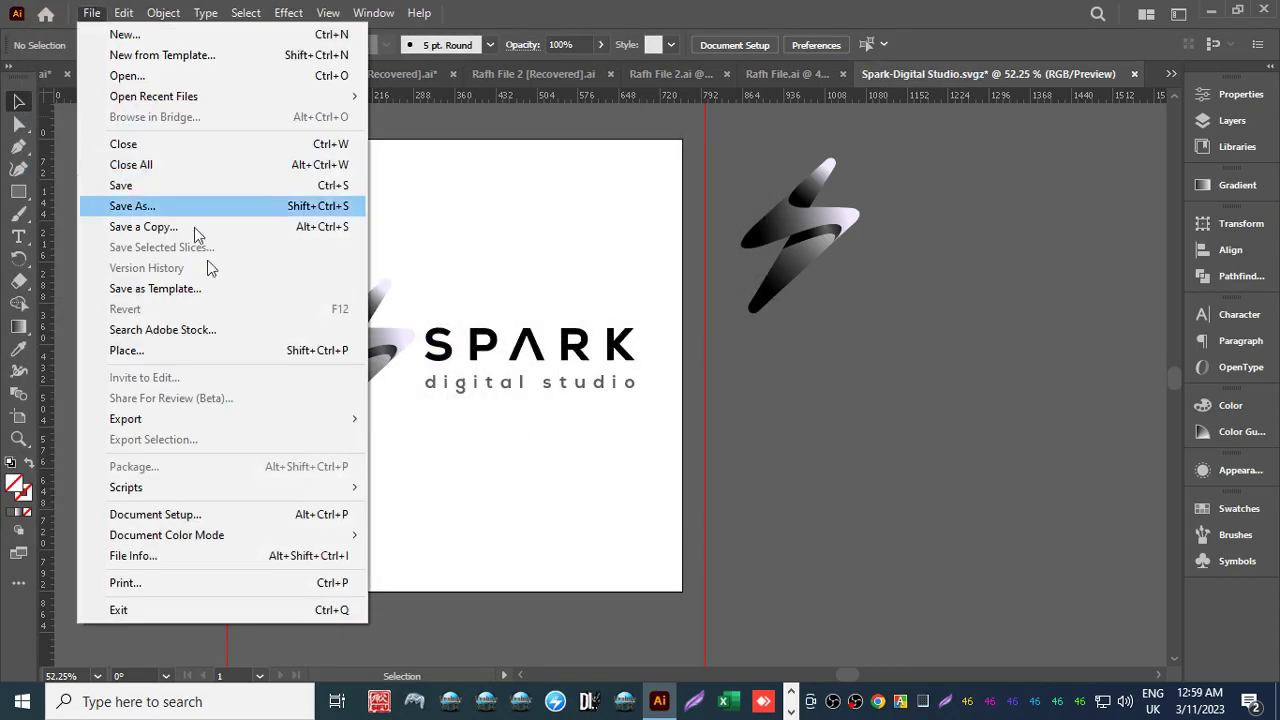
{"action": "mouse_move", "coordinate": [280, 434]}
{"action": "left_click", "coordinate": [400, 440]}
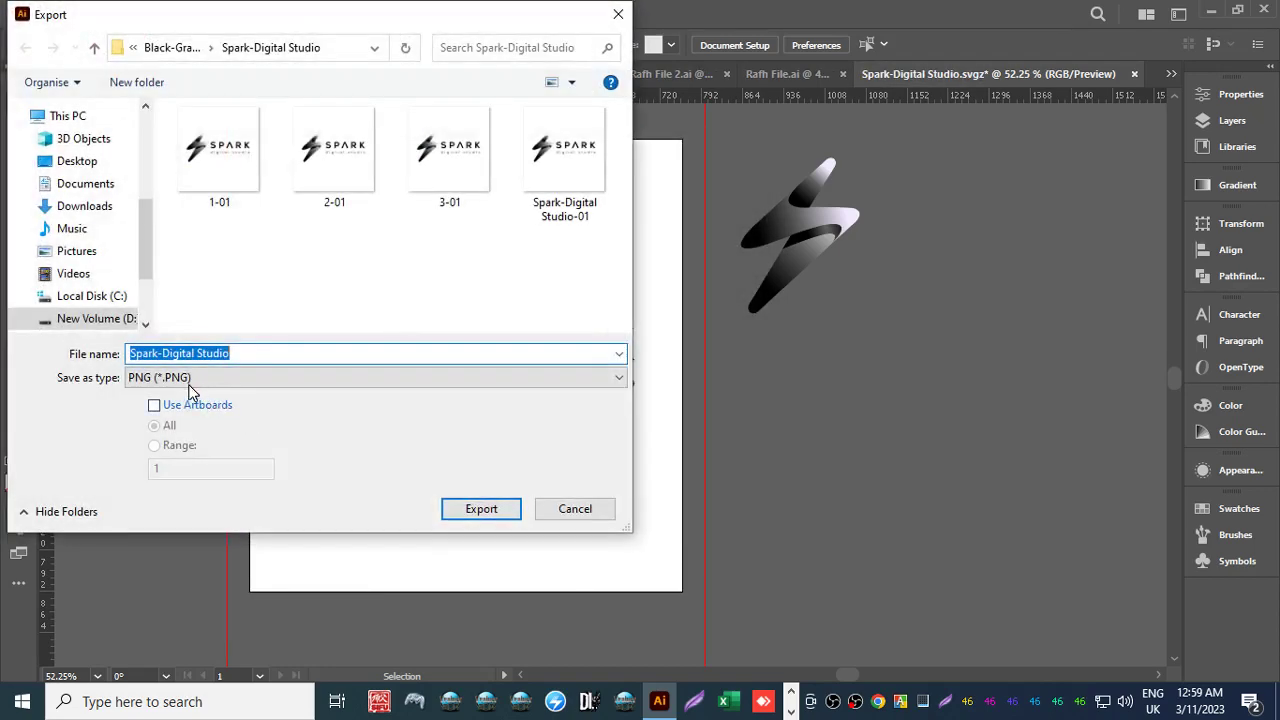
{"action": "left_click", "coordinate": [188, 377]}
{"action": "left_click", "coordinate": [180, 495]}
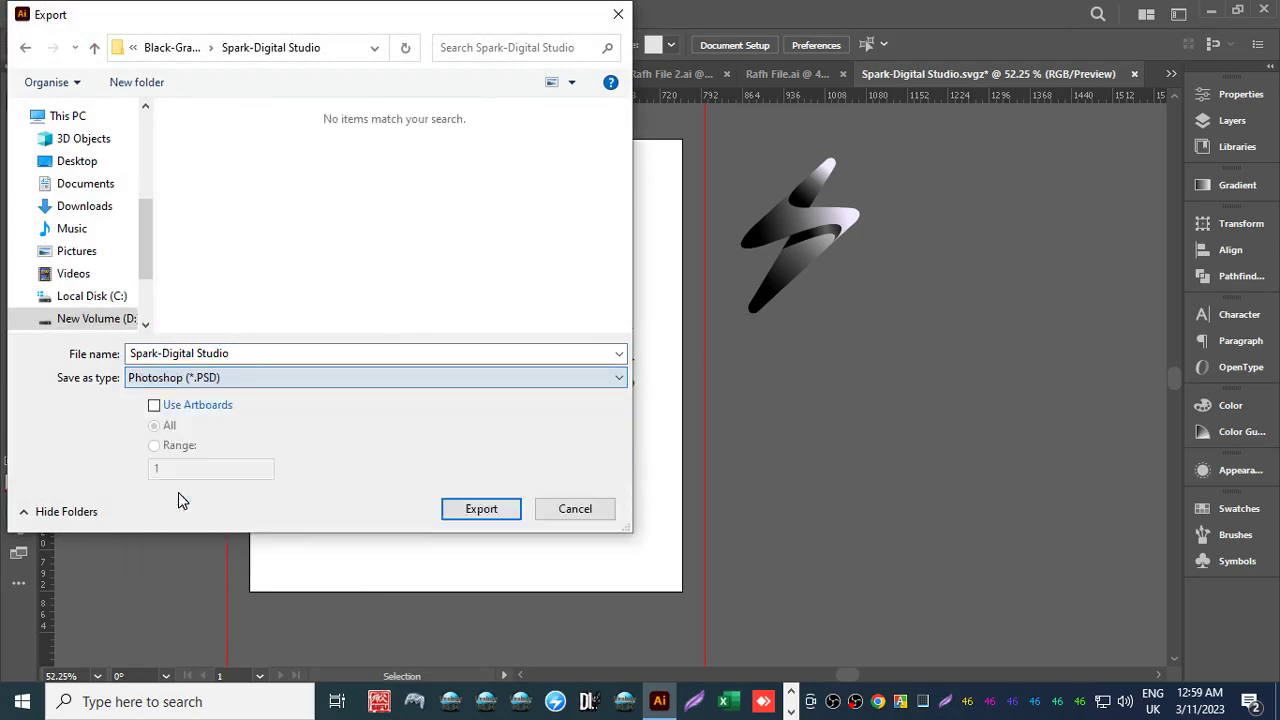
{"action": "left_click", "coordinate": [489, 510]}
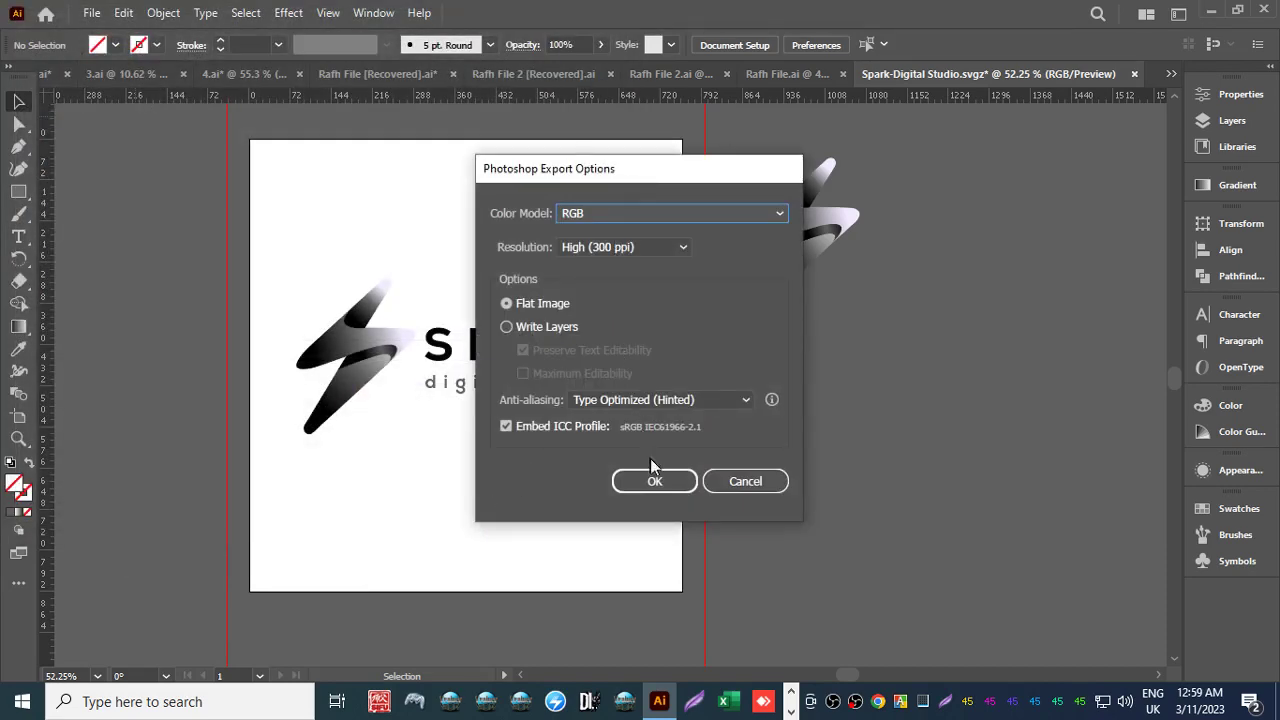
{"action": "left_click", "coordinate": [655, 479]}
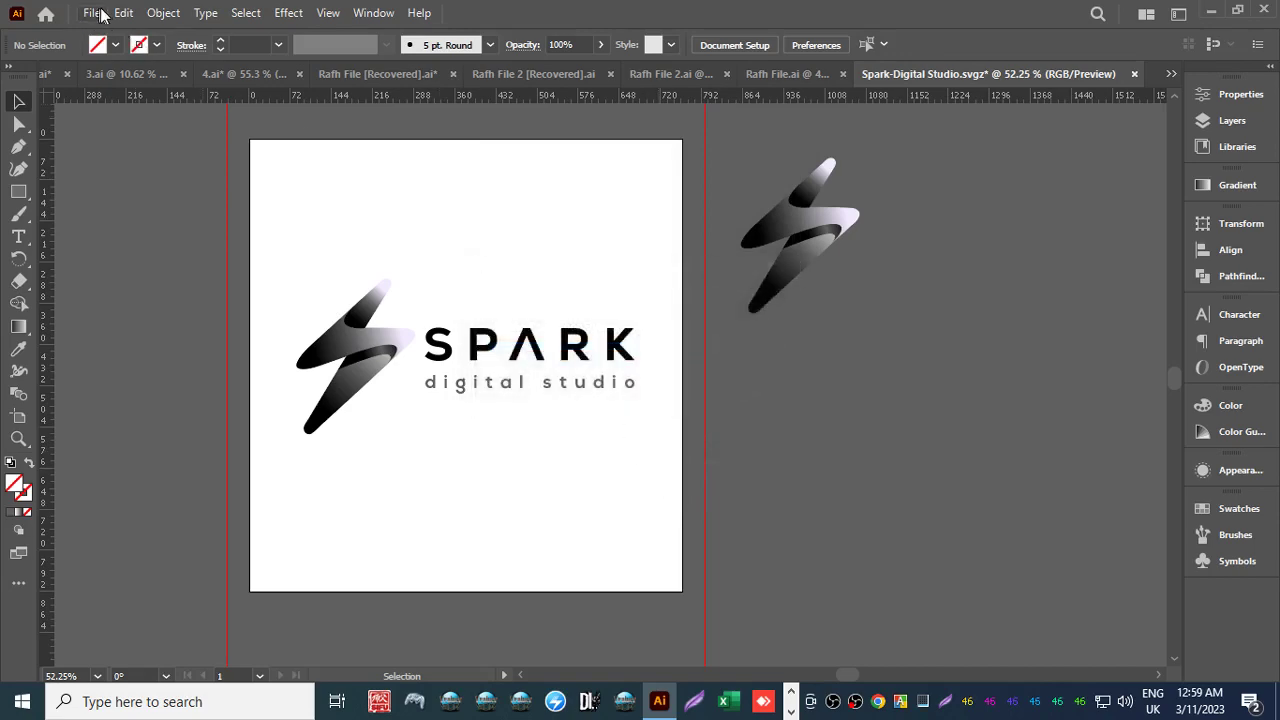
Export a second artboard PSD named 1 using the CMYK colour model.
{"action": "left_click", "coordinate": [101, 14]}
{"action": "mouse_move", "coordinate": [352, 421]}
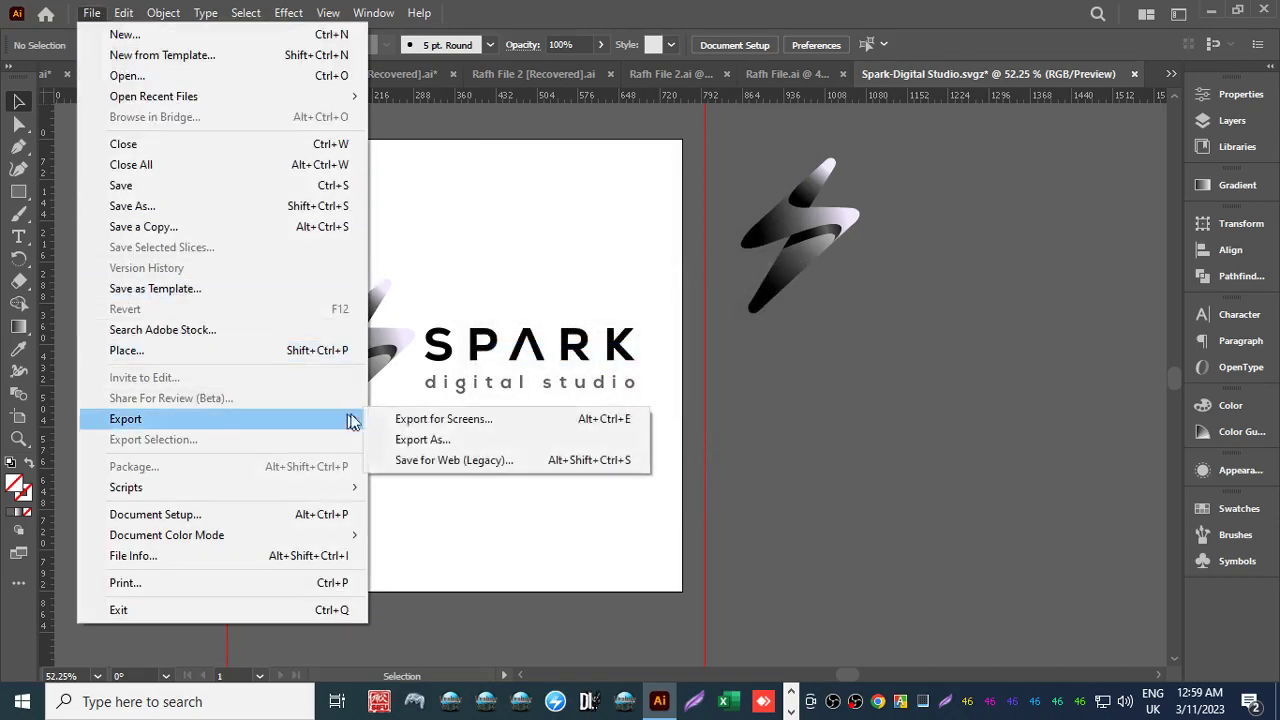
{"action": "left_click", "coordinate": [375, 441]}
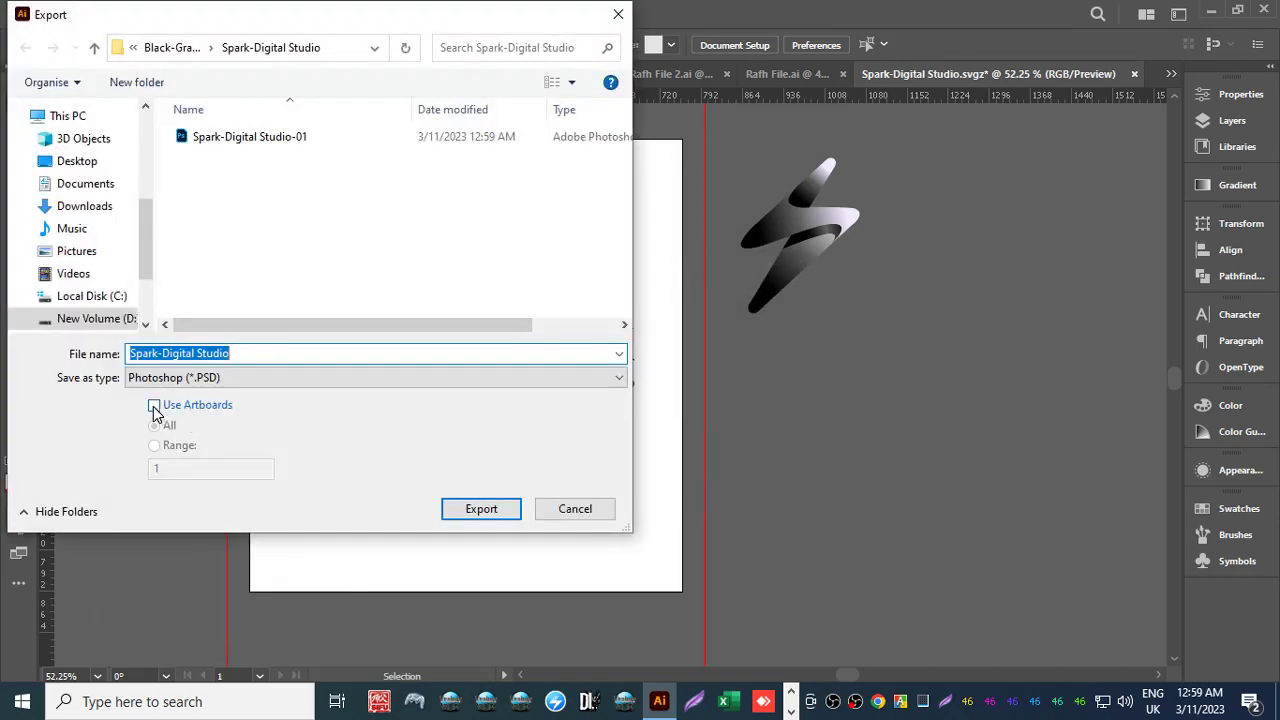
{"action": "left_click", "coordinate": [155, 407]}
{"action": "left_click", "coordinate": [166, 355]}
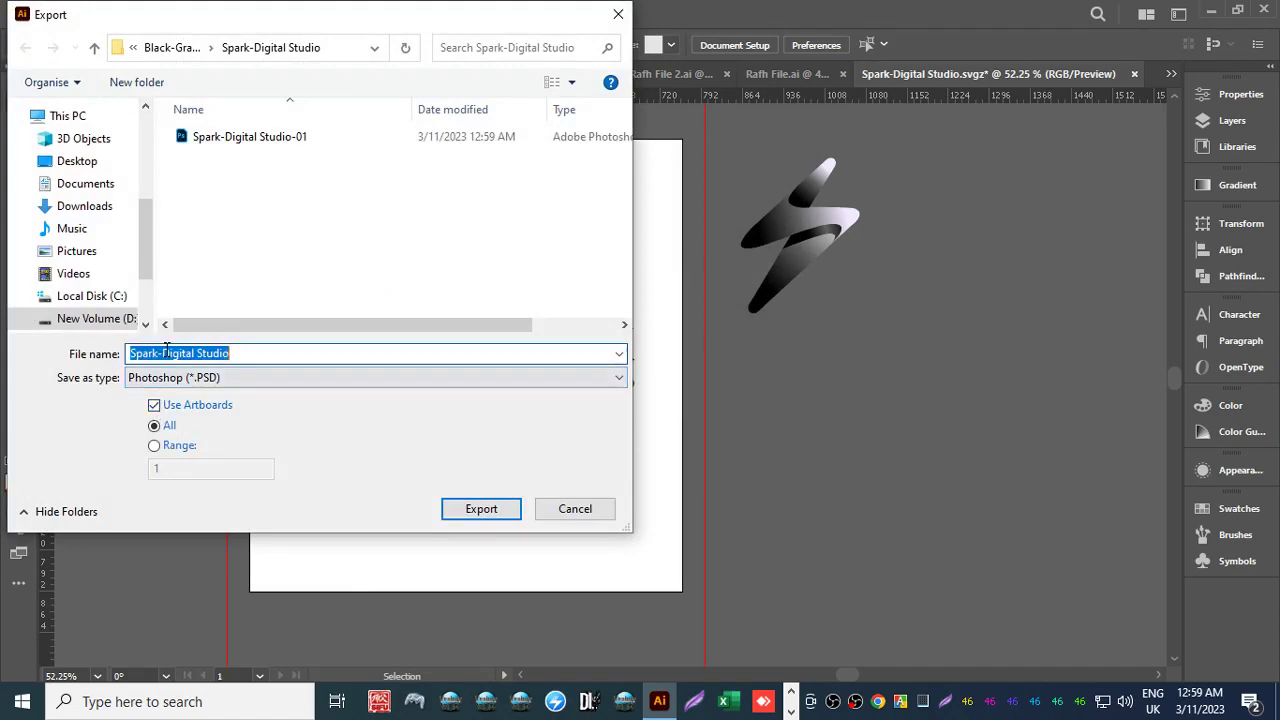
{"action": "type", "text": "1"}
{"action": "key", "text": "Return"}
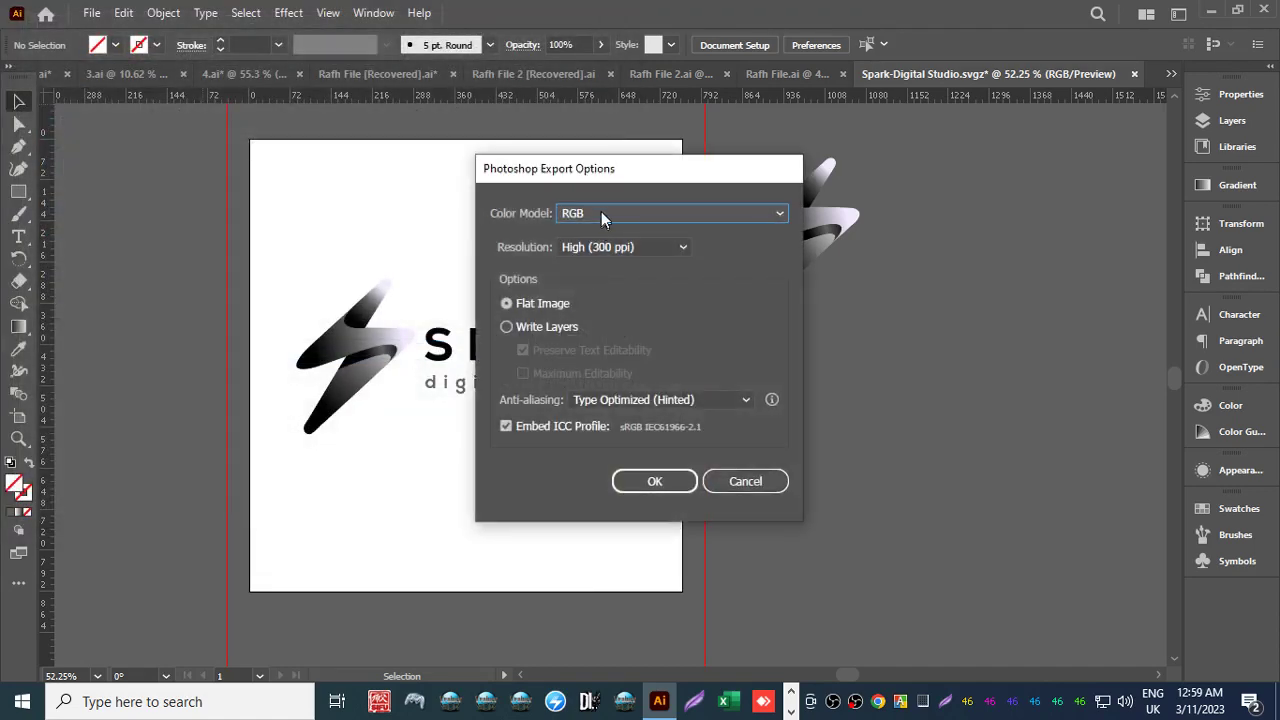
{"action": "left_click", "coordinate": [601, 213]}
{"action": "left_click", "coordinate": [590, 252]}
{"action": "left_click", "coordinate": [644, 481]}
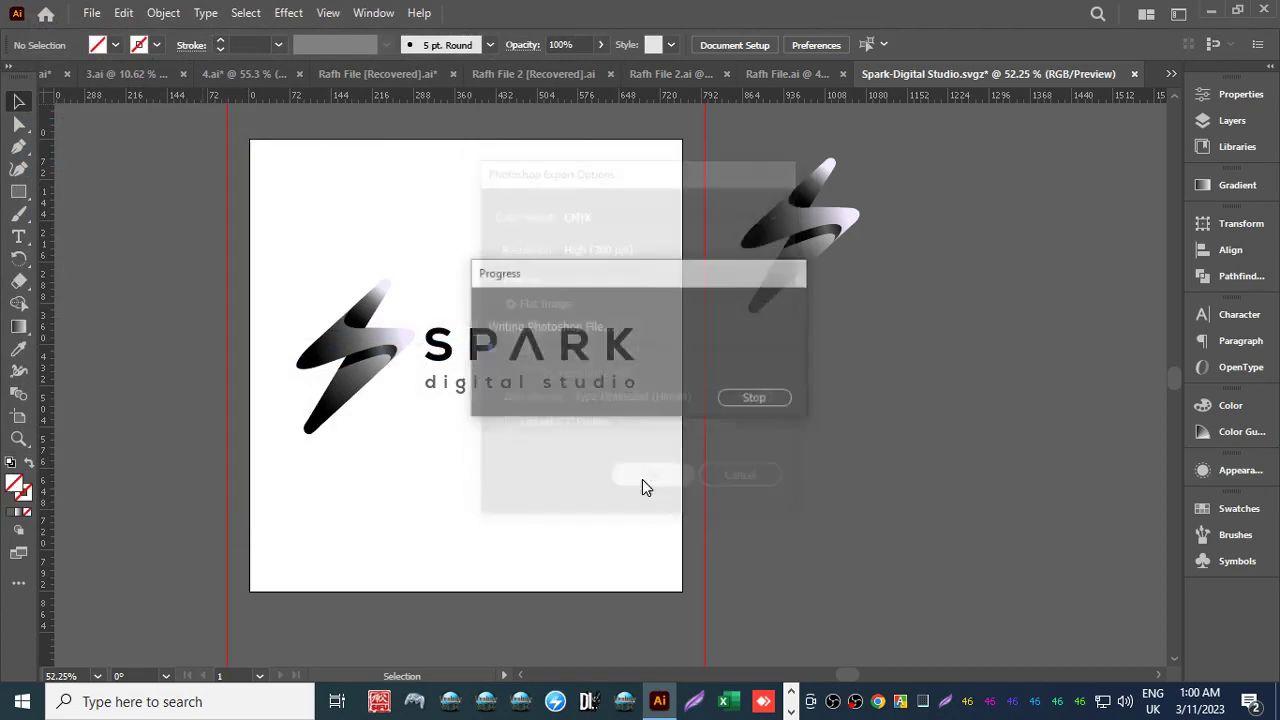
Export the artboard as SVG with default options, overwriting the existing SVG file.
{"action": "left_click", "coordinate": [88, 12]}
{"action": "mouse_move", "coordinate": [265, 425]}
{"action": "left_click", "coordinate": [372, 440]}
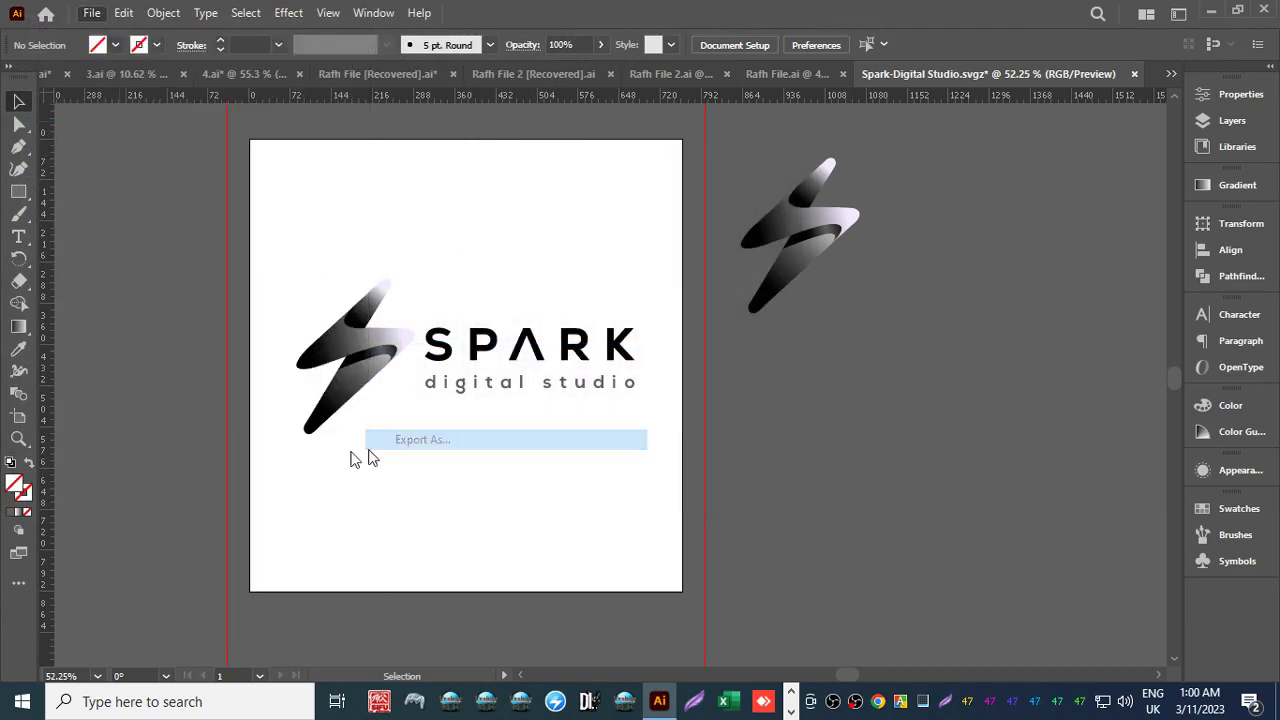
{"action": "left_click", "coordinate": [175, 377]}
{"action": "left_click", "coordinate": [177, 514]}
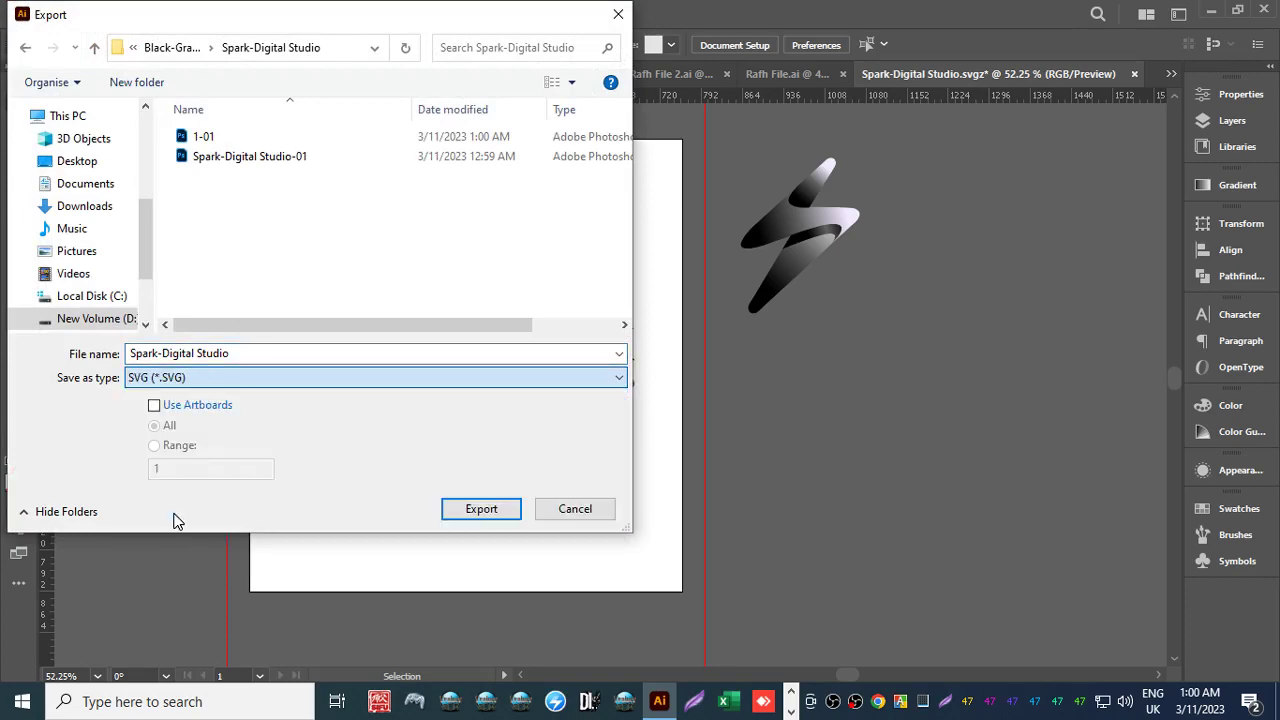
{"action": "left_click", "coordinate": [154, 405]}
{"action": "key", "text": "Return"}
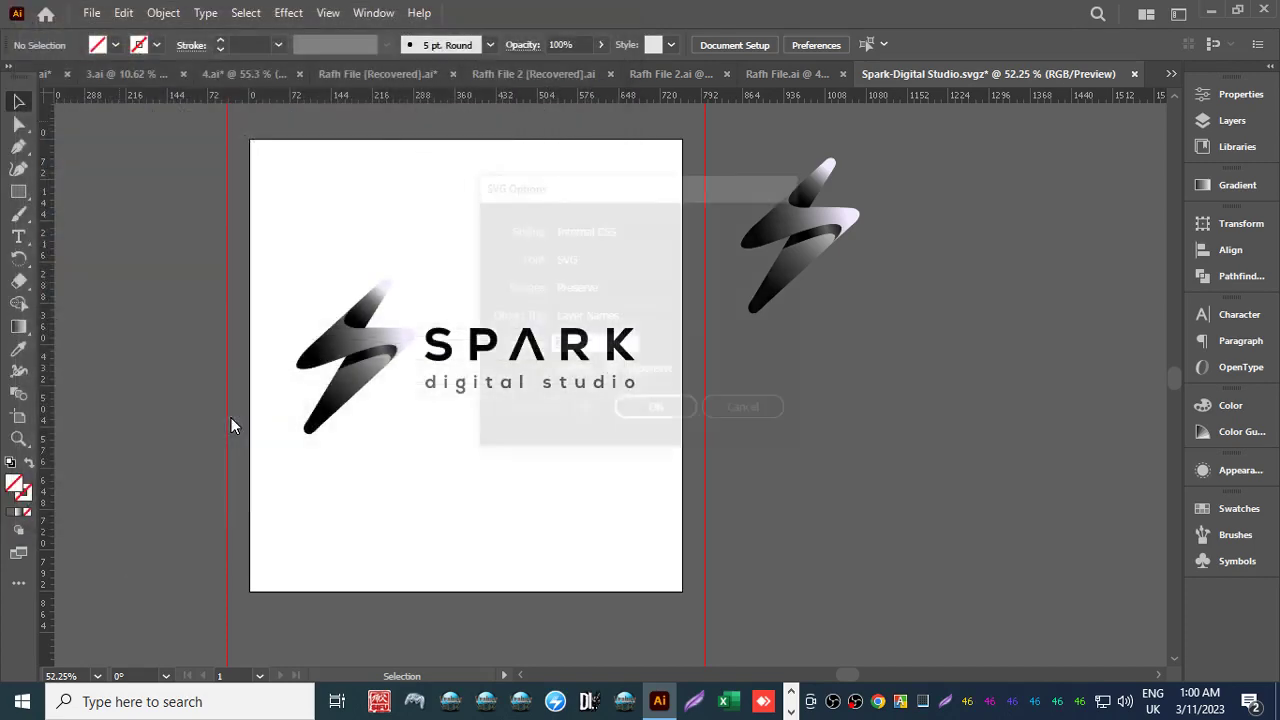
{"action": "left_click", "coordinate": [648, 413]}
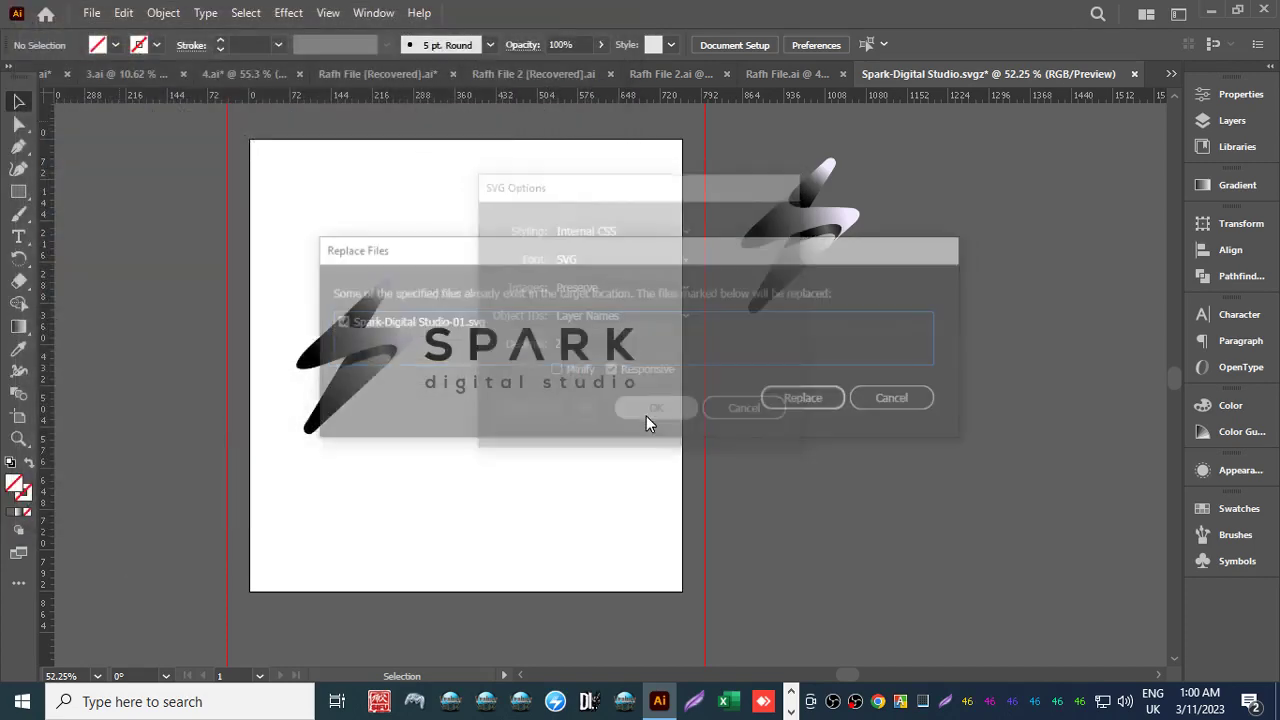
{"action": "left_click", "coordinate": [829, 400]}
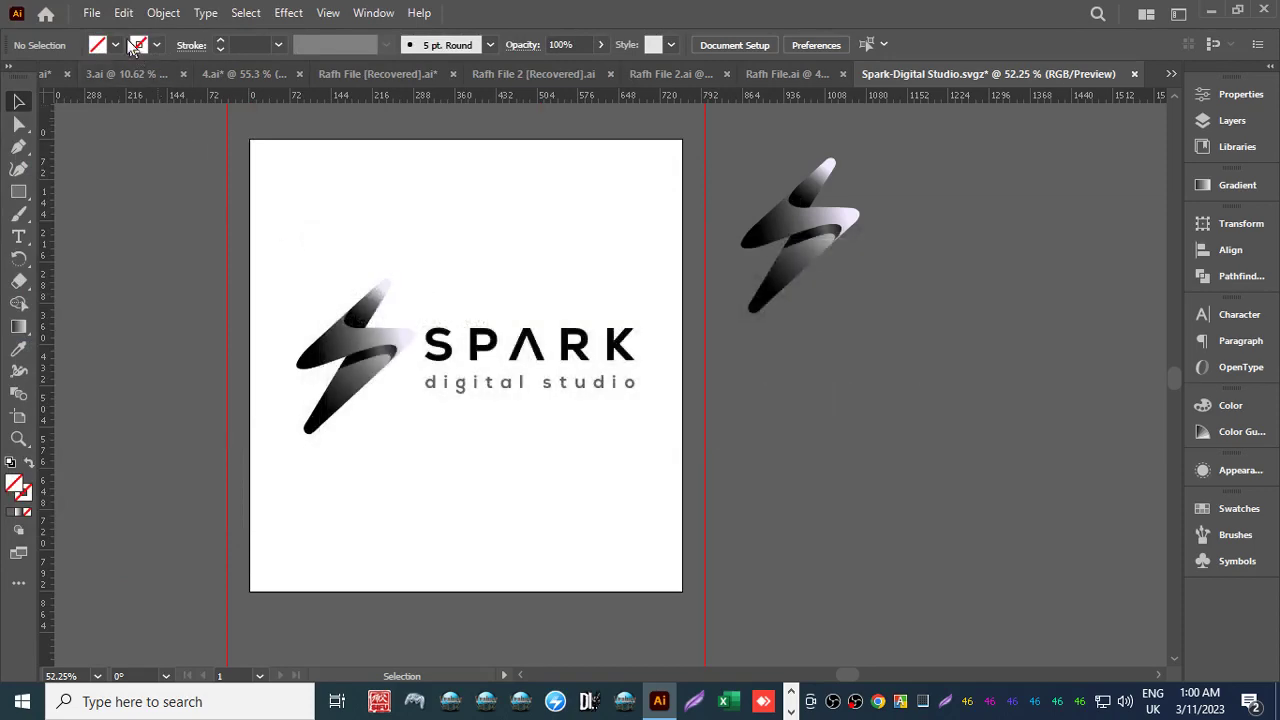
Start another artboard SVG export named 1.
{"action": "left_click", "coordinate": [91, 13]}
{"action": "mouse_move", "coordinate": [312, 421]}
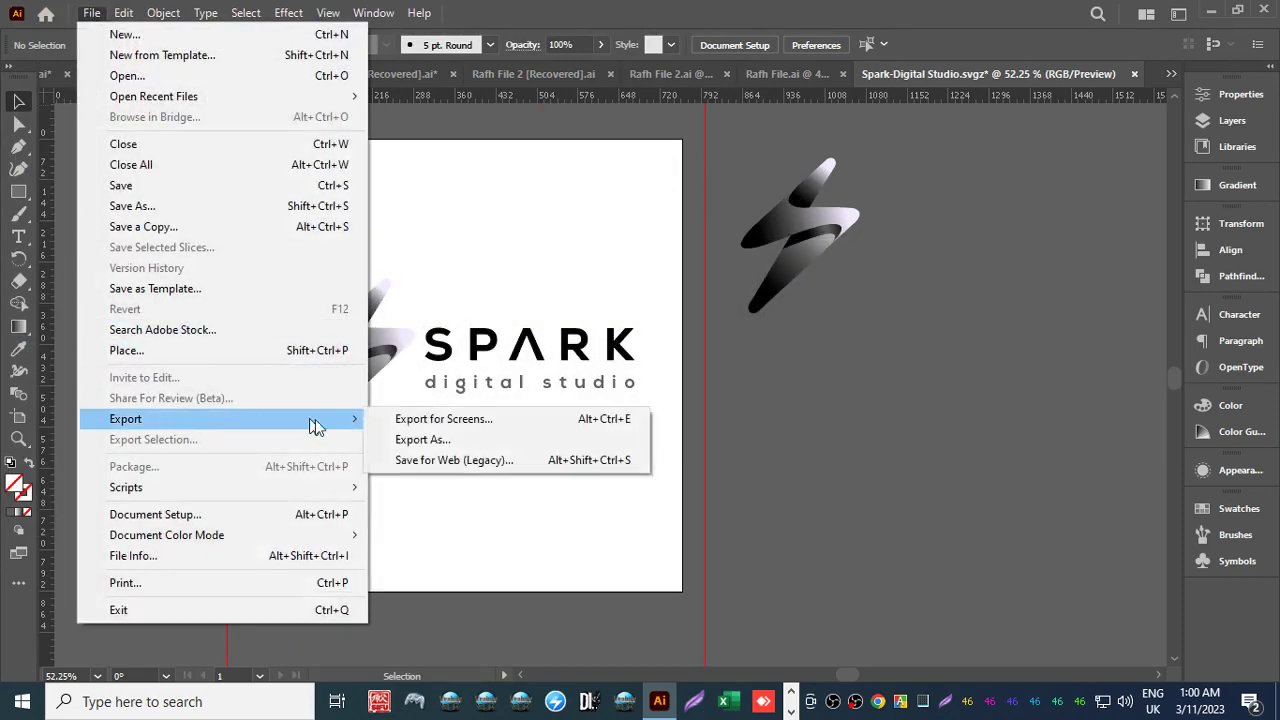
{"action": "left_click", "coordinate": [392, 441]}
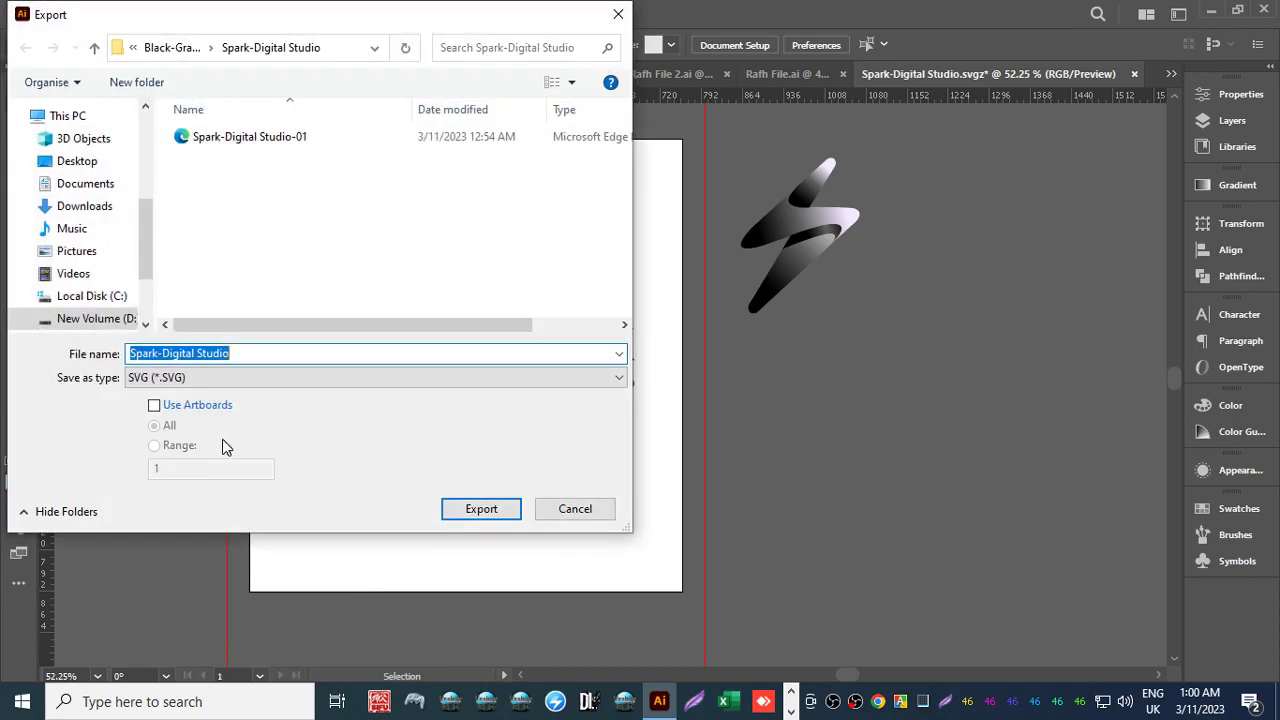
{"action": "left_click", "coordinate": [154, 405]}
{"action": "type", "text": "1"}
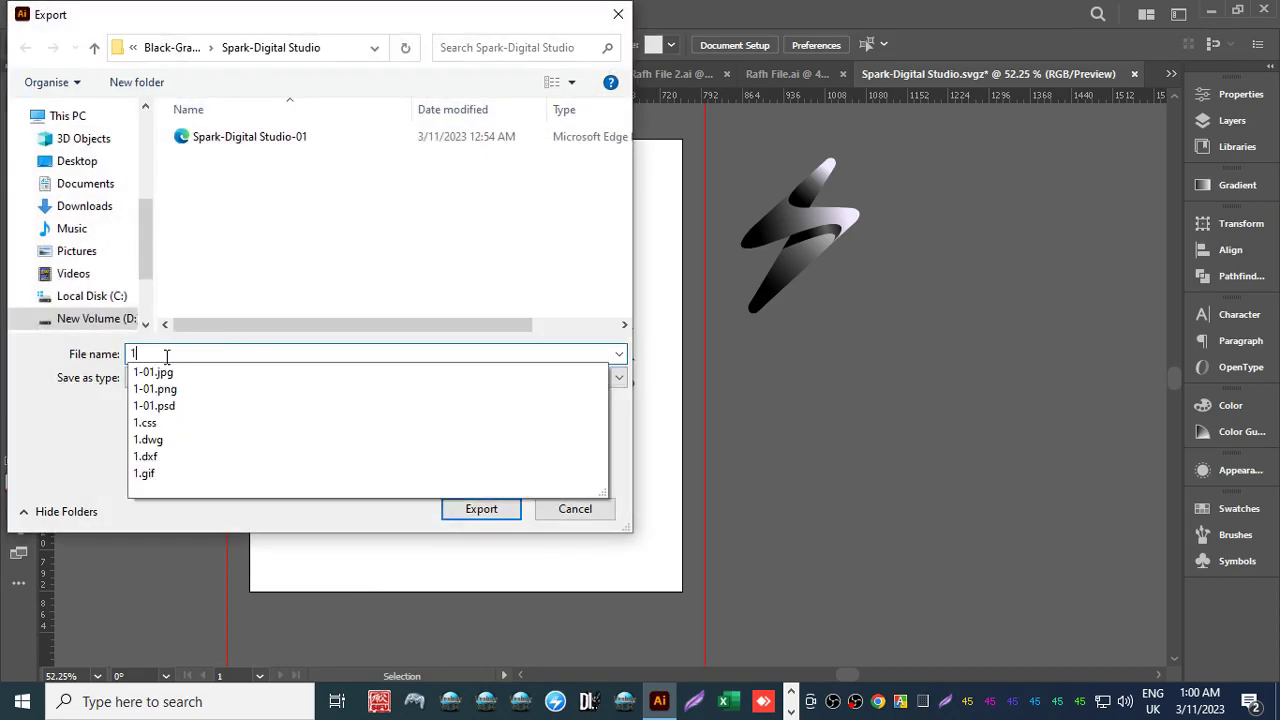
{"action": "key", "text": "Return"}
{"action": "key", "text": "Return"}
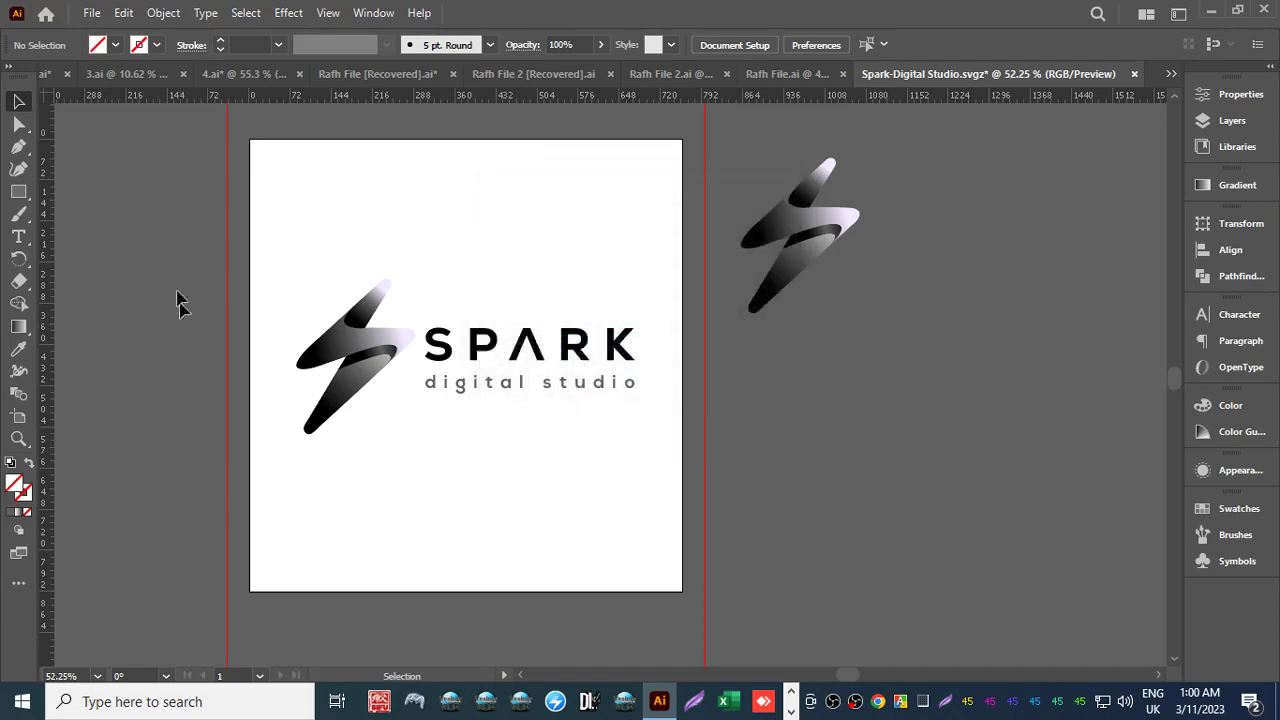
Export the logo as an RGB TIFF named Spark-Digital Studio.
{"action": "left_click", "coordinate": [91, 13]}
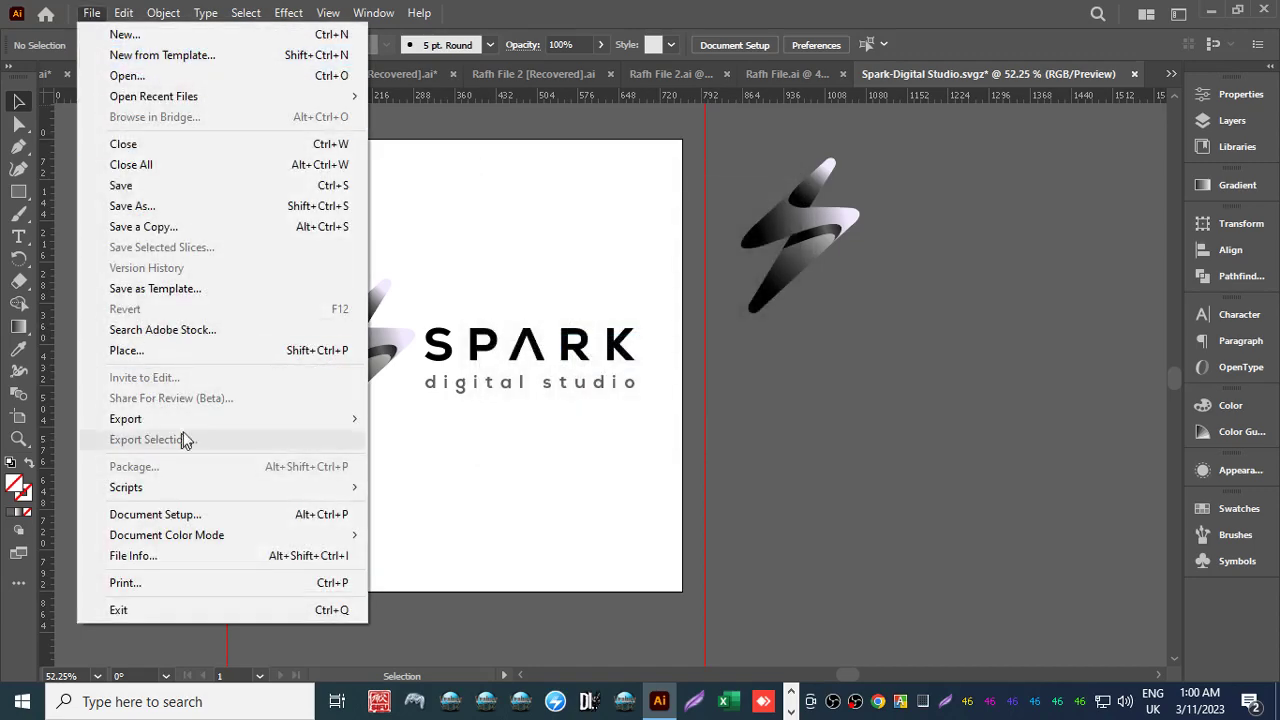
{"action": "mouse_move", "coordinate": [340, 419]}
{"action": "left_click", "coordinate": [400, 436]}
{"action": "left_click", "coordinate": [187, 378]}
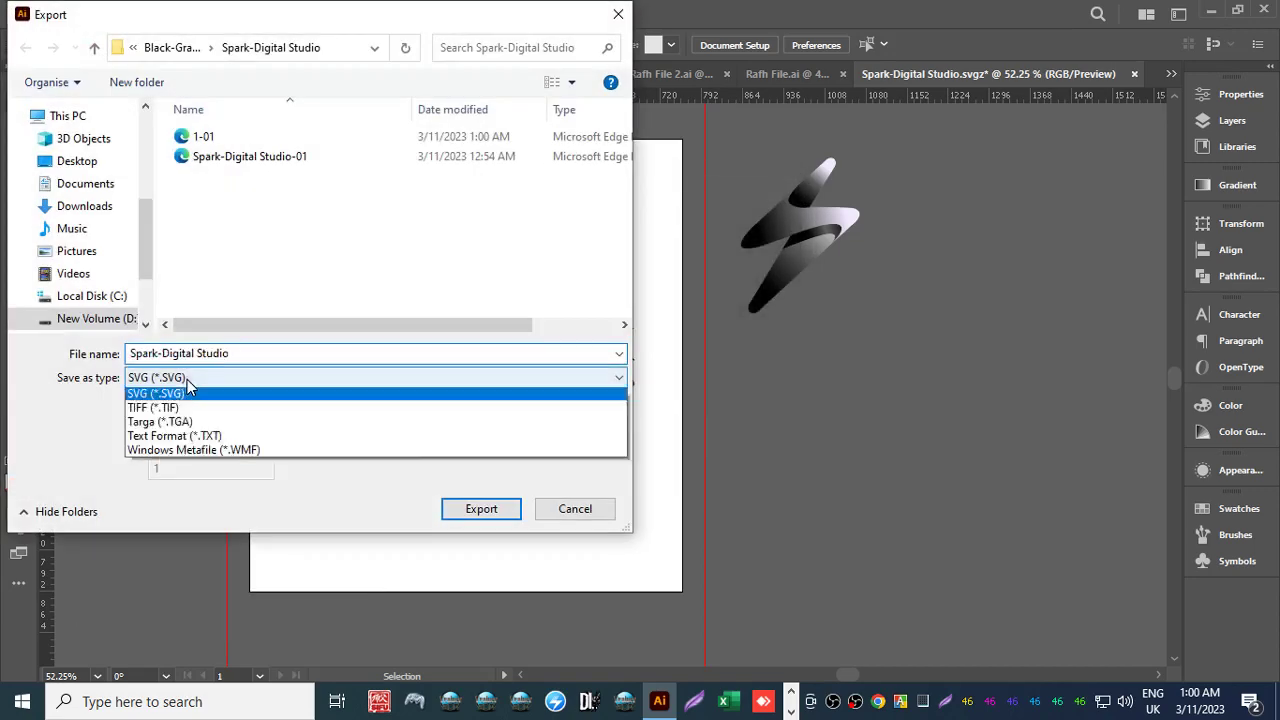
{"action": "left_click", "coordinate": [167, 528]}
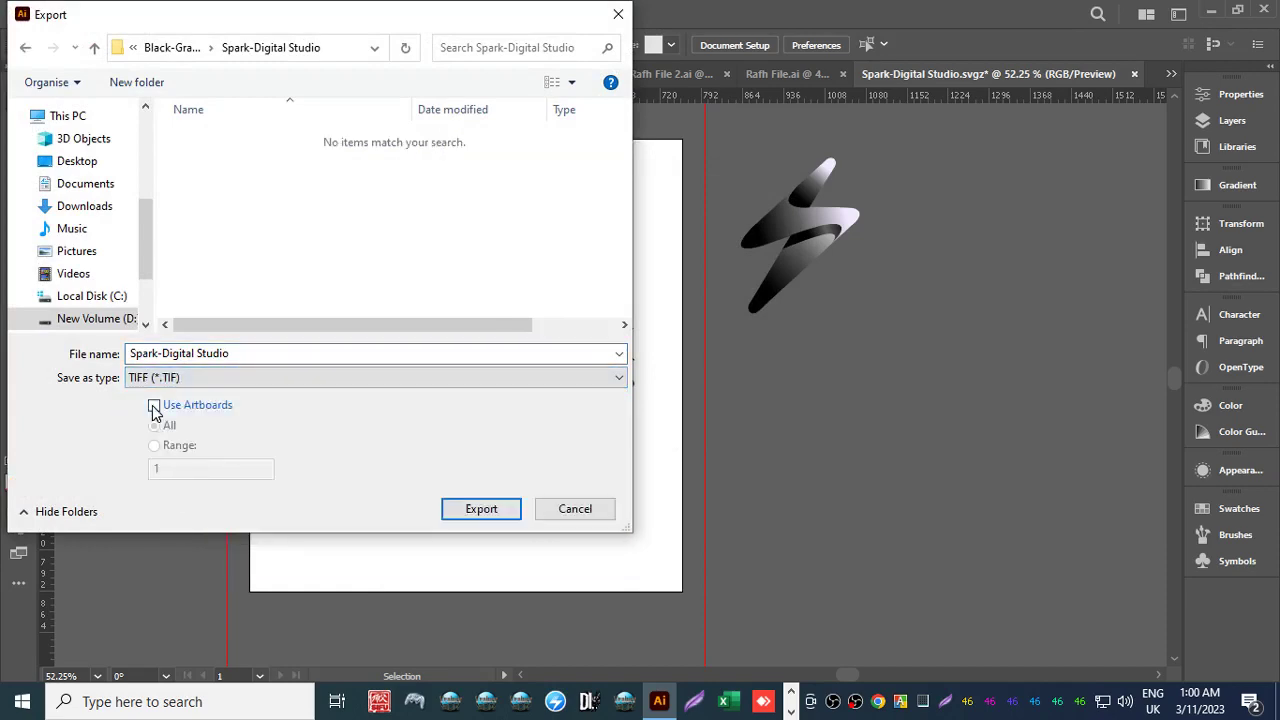
{"action": "key", "text": "Return"}
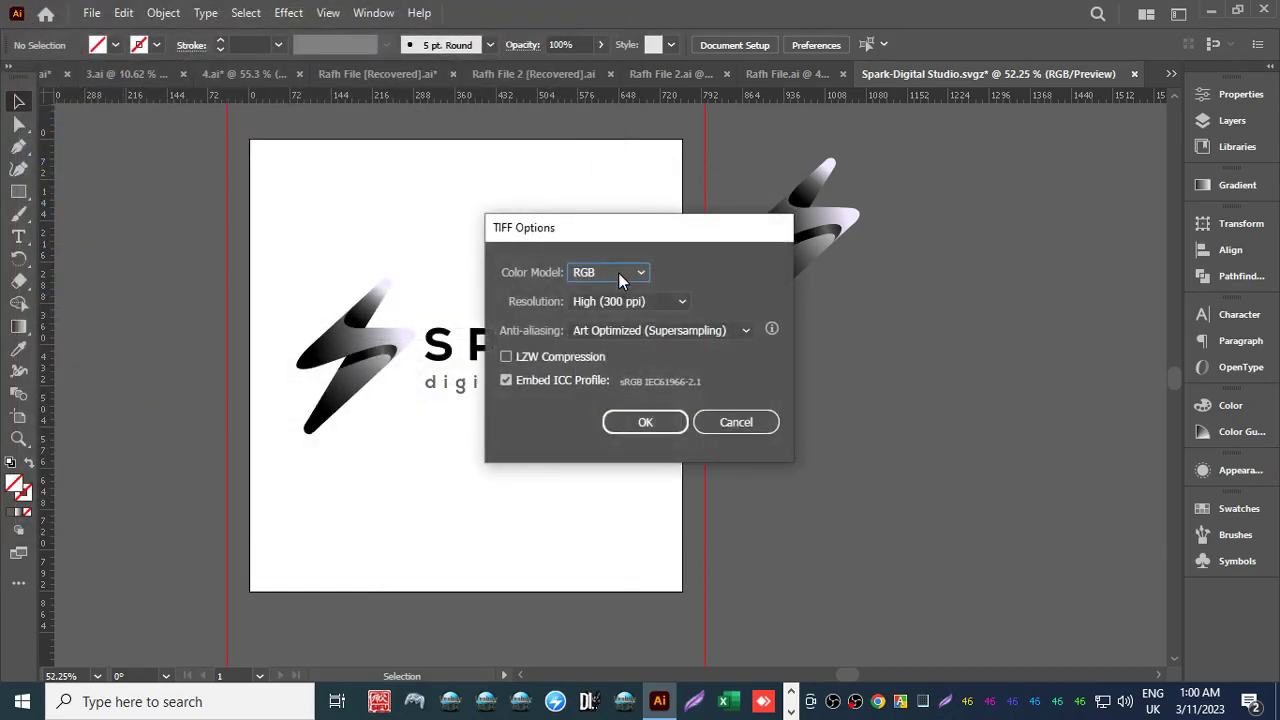
{"action": "left_click", "coordinate": [619, 272]}
{"action": "left_click", "coordinate": [619, 272]}
{"action": "left_click", "coordinate": [617, 421]}
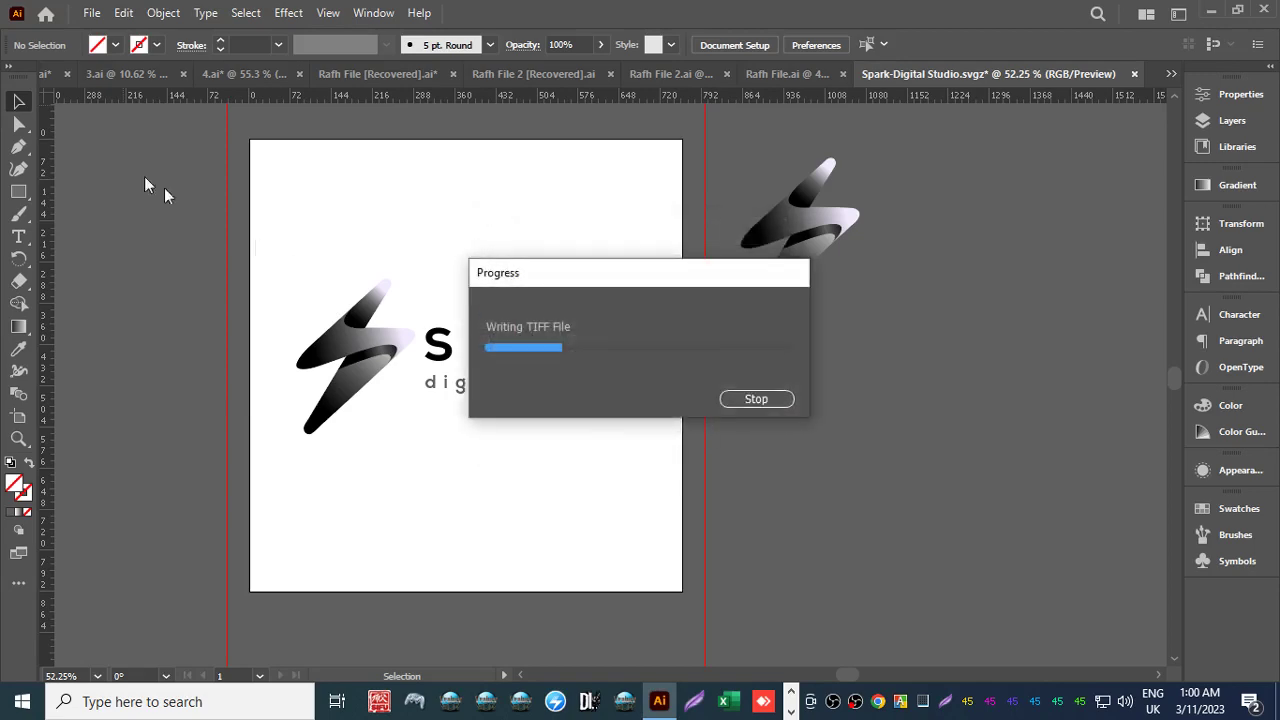
Export an artboard TIFF named 1 in the CMYK colour model.
{"action": "left_click", "coordinate": [91, 13]}
{"action": "mouse_move", "coordinate": [177, 420]}
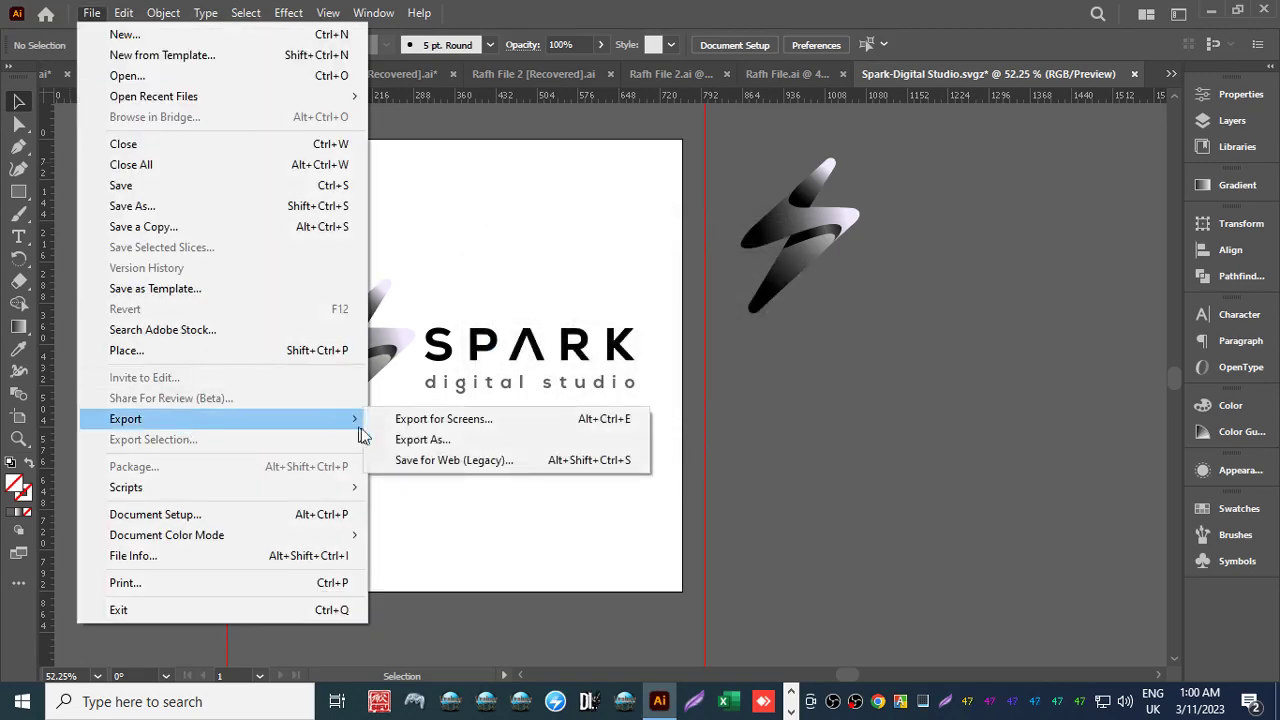
{"action": "left_click", "coordinate": [486, 439]}
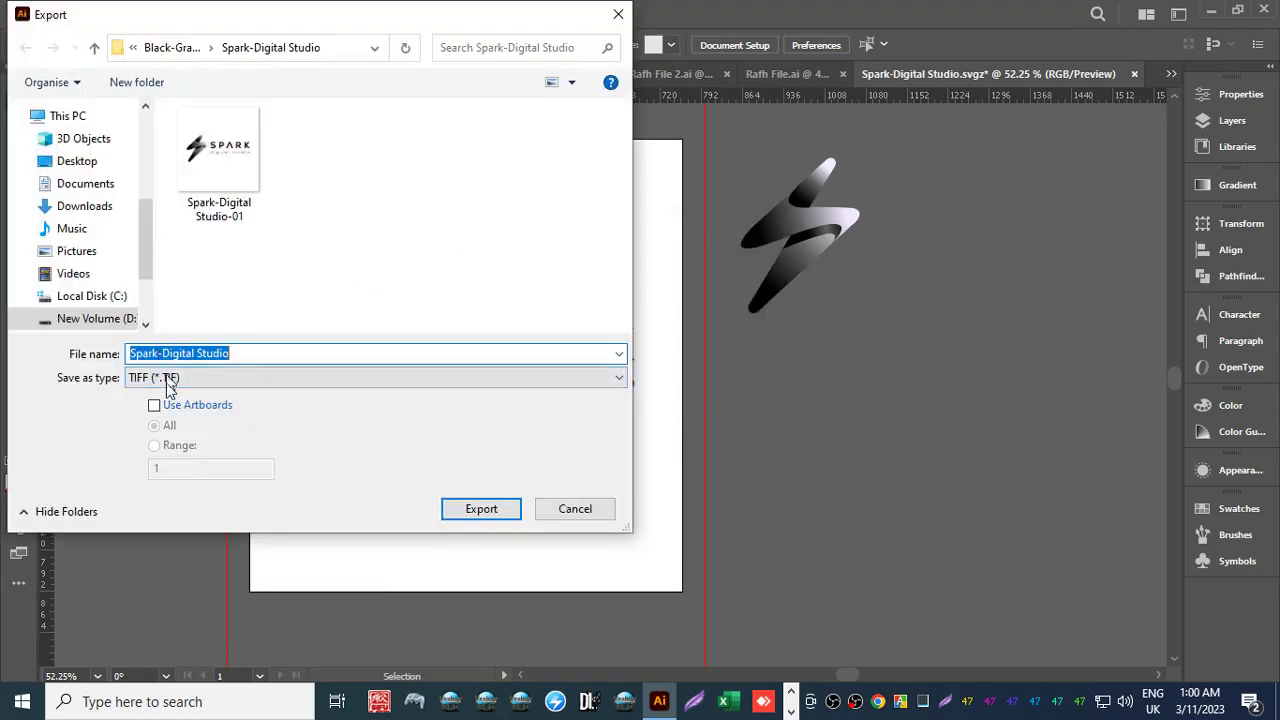
{"action": "left_click", "coordinate": [154, 408]}
{"action": "triple_click", "coordinate": [171, 351]}
{"action": "type", "text": "1"}
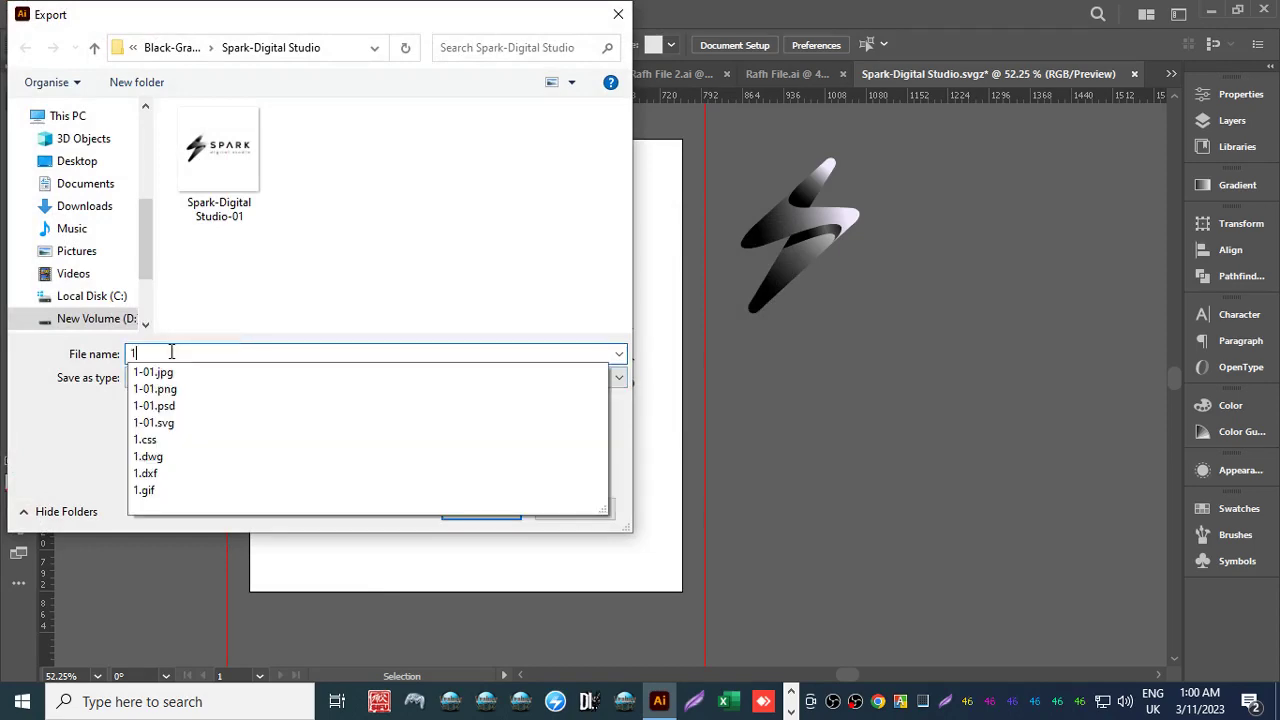
{"action": "key", "text": "Return"}
{"action": "left_click", "coordinate": [608, 272]}
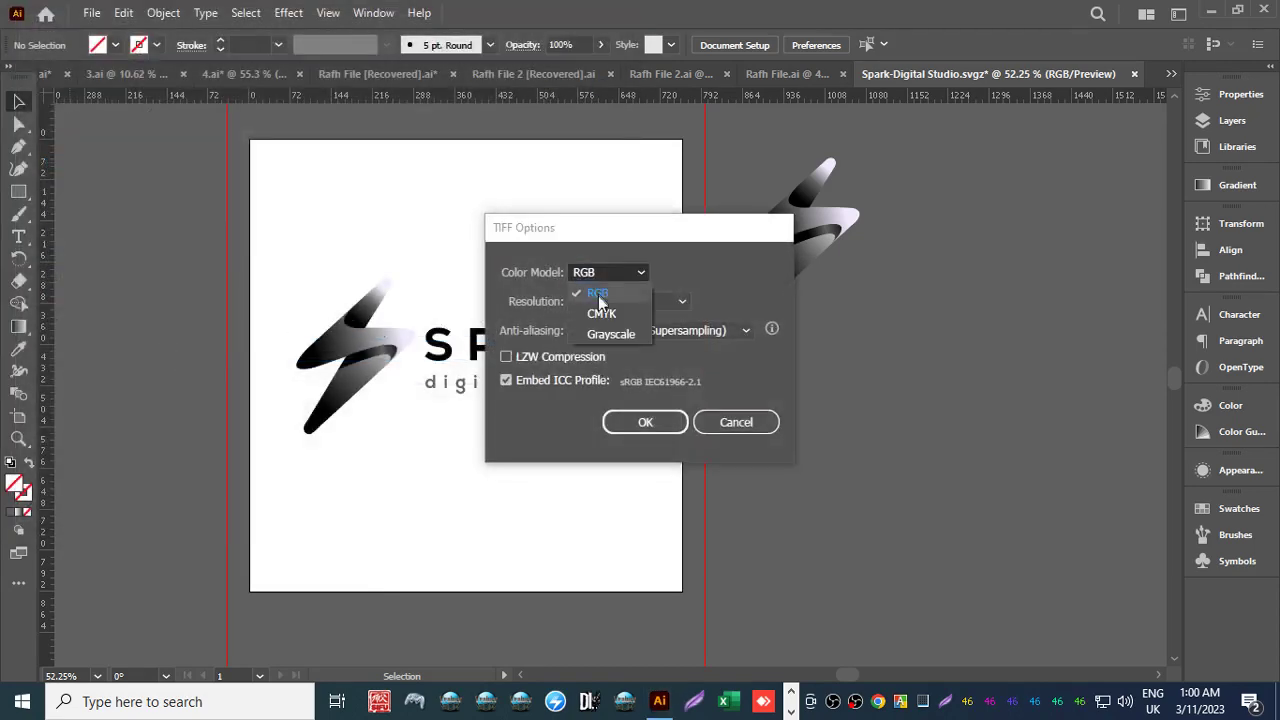
{"action": "left_click", "coordinate": [600, 313]}
{"action": "left_click", "coordinate": [653, 428]}
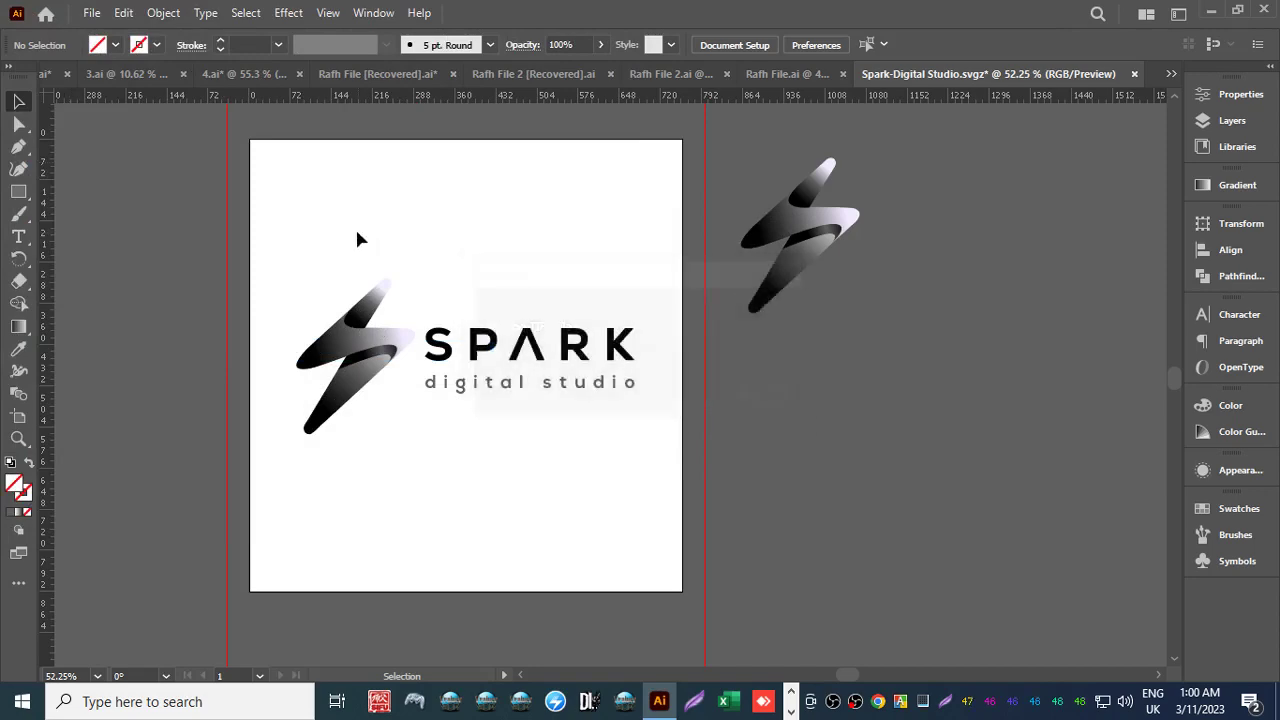
Export the logo as an RGB Targa (TGA) file with default bit depth.
{"action": "left_click", "coordinate": [91, 12]}
{"action": "mouse_move", "coordinate": [274, 418]}
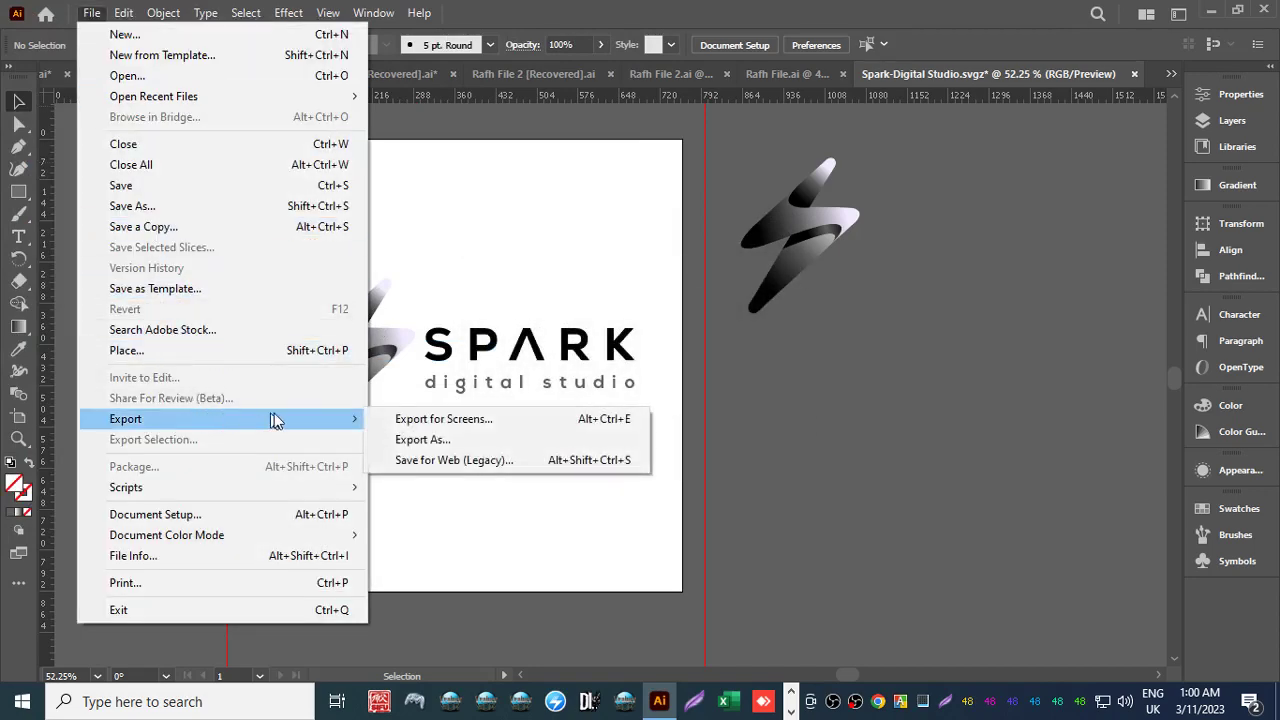
{"action": "left_click", "coordinate": [416, 442]}
{"action": "left_click", "coordinate": [190, 377]}
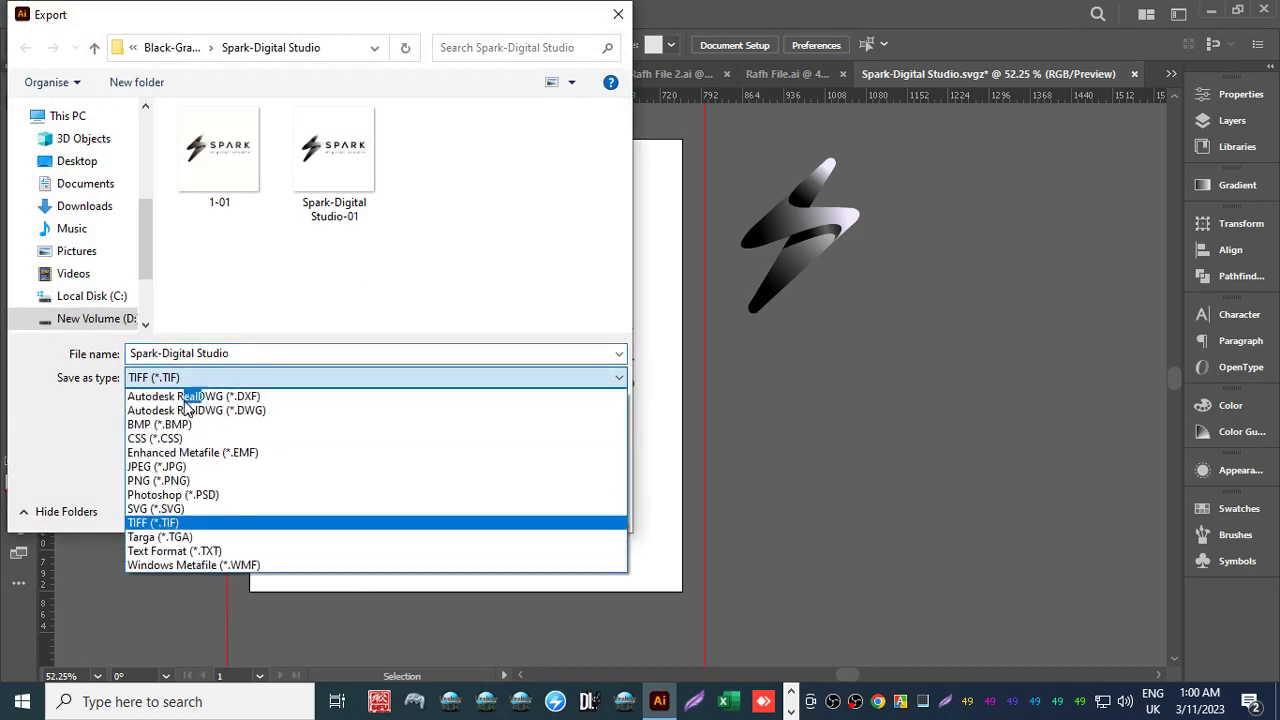
{"action": "left_click", "coordinate": [175, 537]}
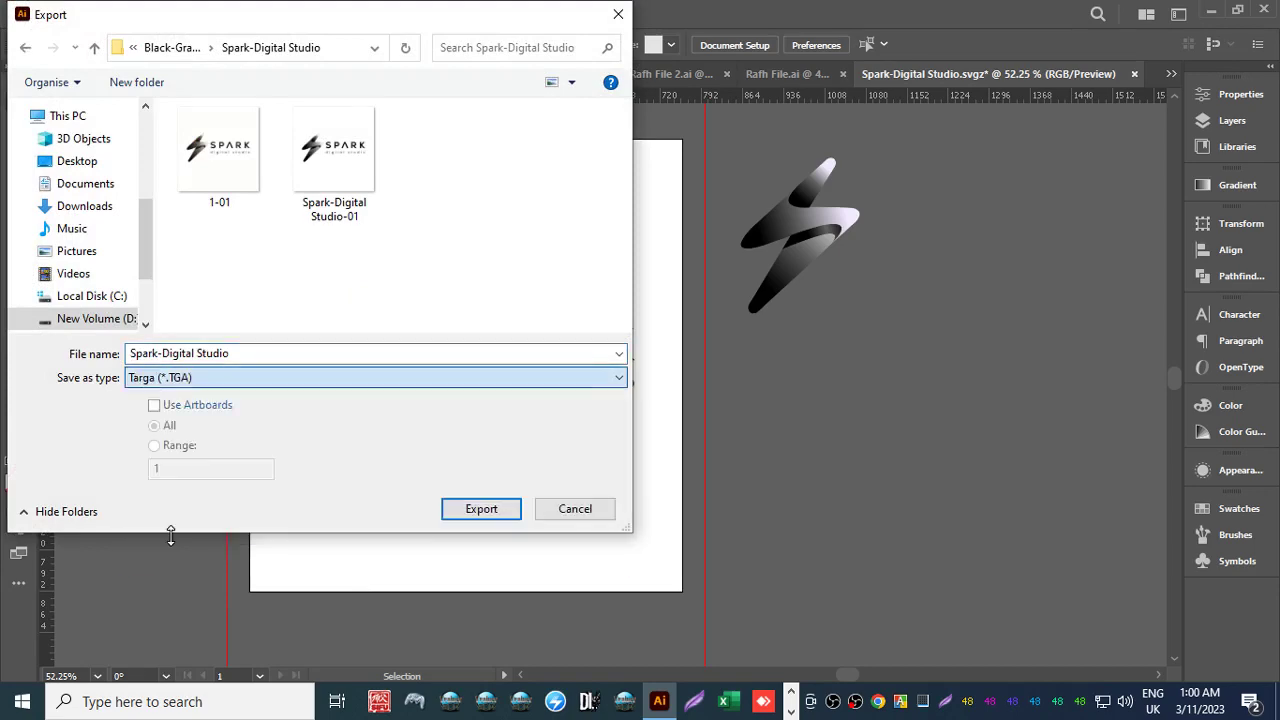
{"action": "left_click", "coordinate": [476, 509]}
{"action": "left_click", "coordinate": [600, 296]}
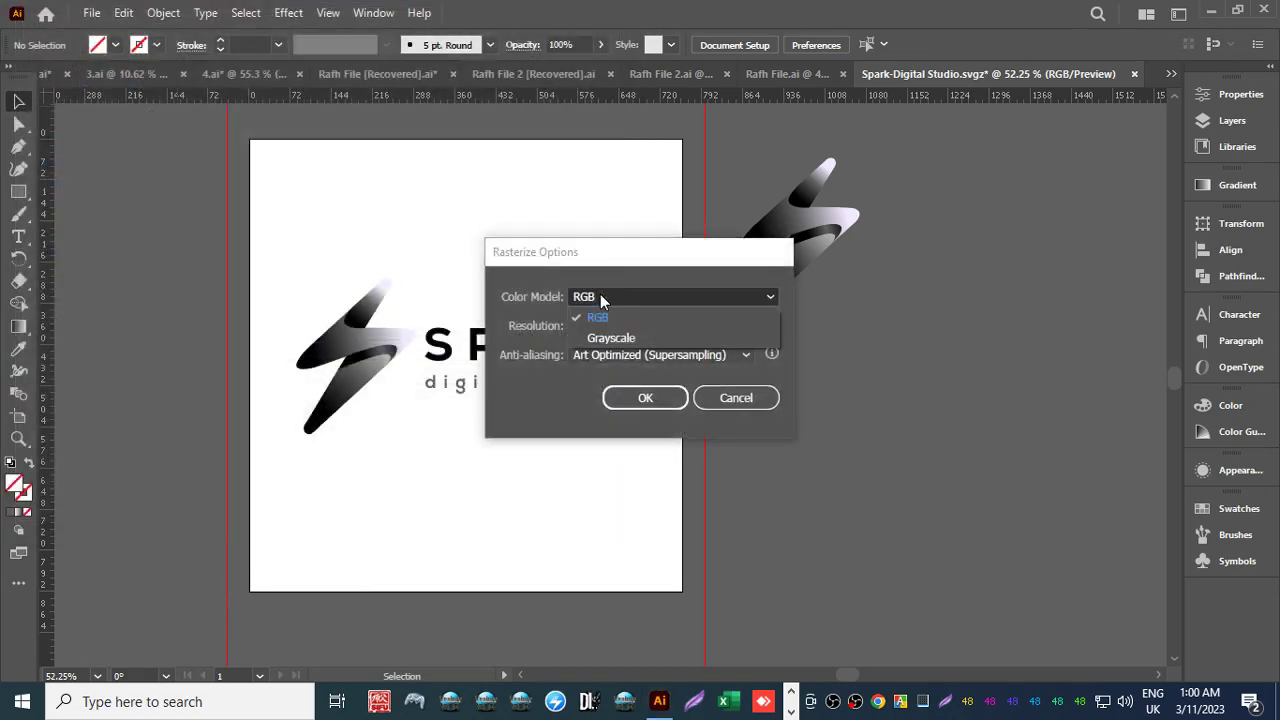
{"action": "left_click", "coordinate": [600, 295]}
{"action": "key", "text": "Return"}
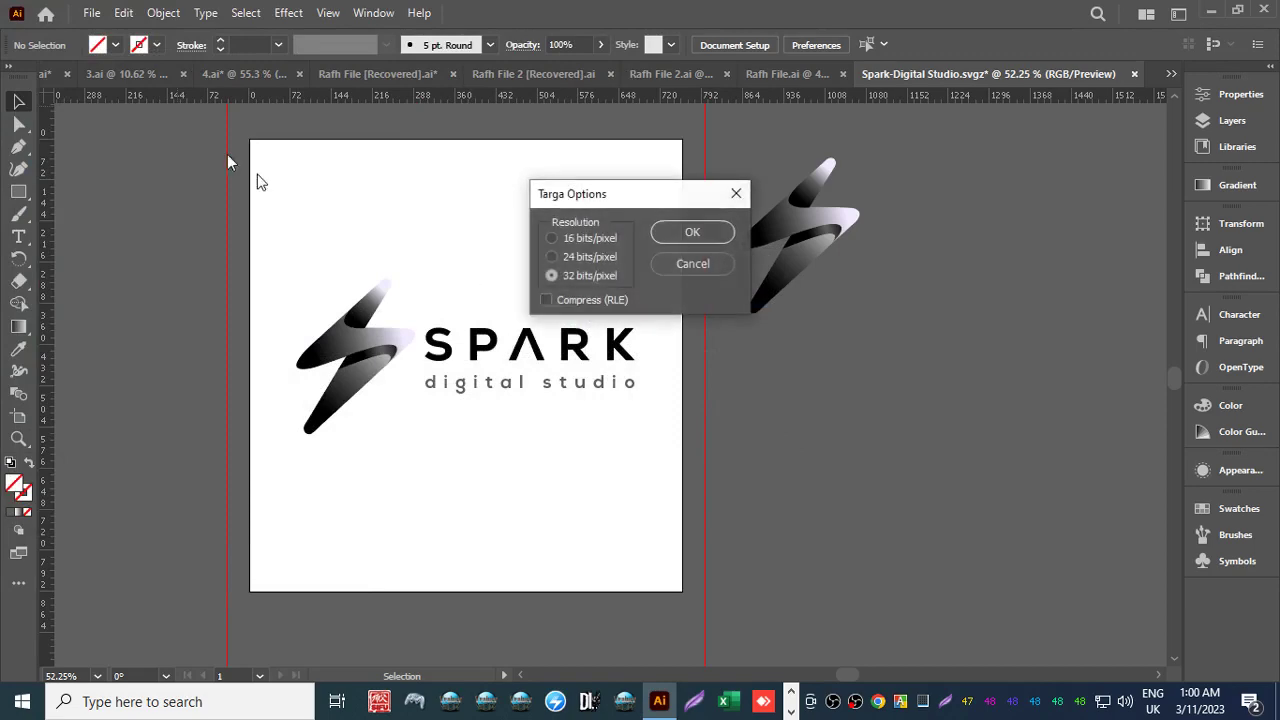
{"action": "left_click", "coordinate": [693, 231]}
Export the logo in plain Text Format (TXT).
{"action": "left_click", "coordinate": [91, 12]}
{"action": "mouse_move", "coordinate": [300, 419]}
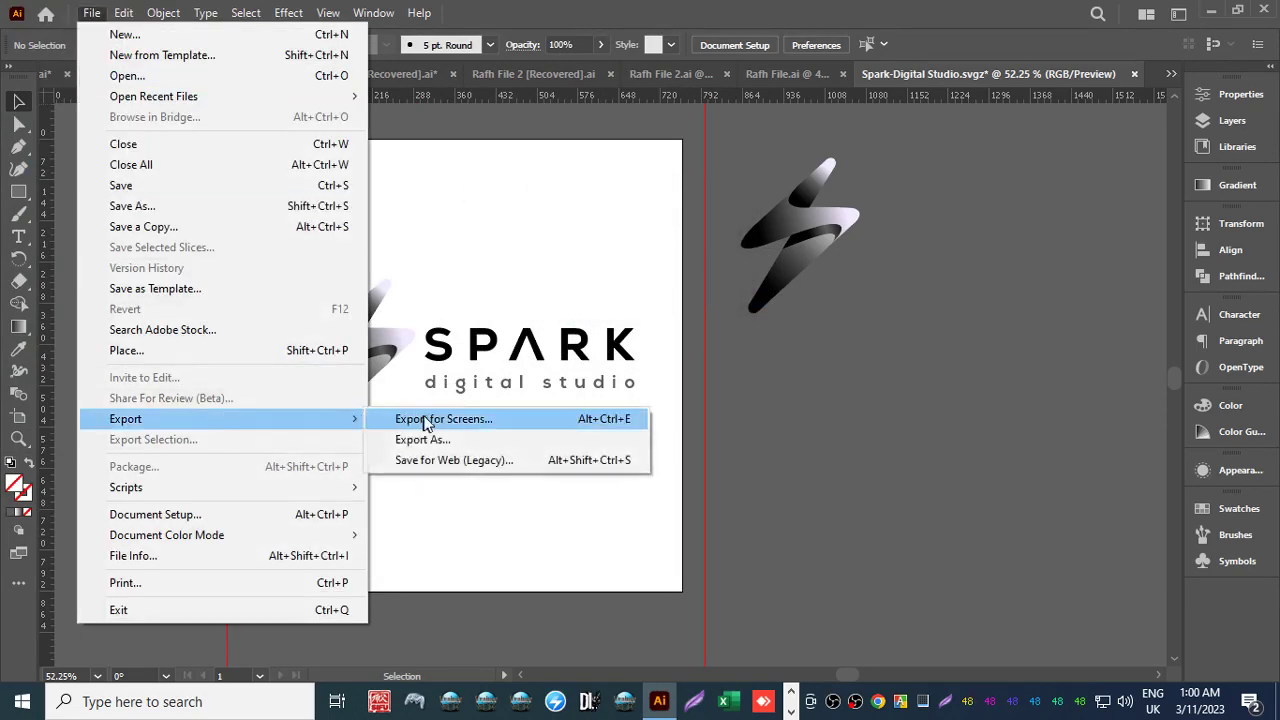
{"action": "left_click", "coordinate": [425, 440]}
{"action": "left_click", "coordinate": [147, 380]}
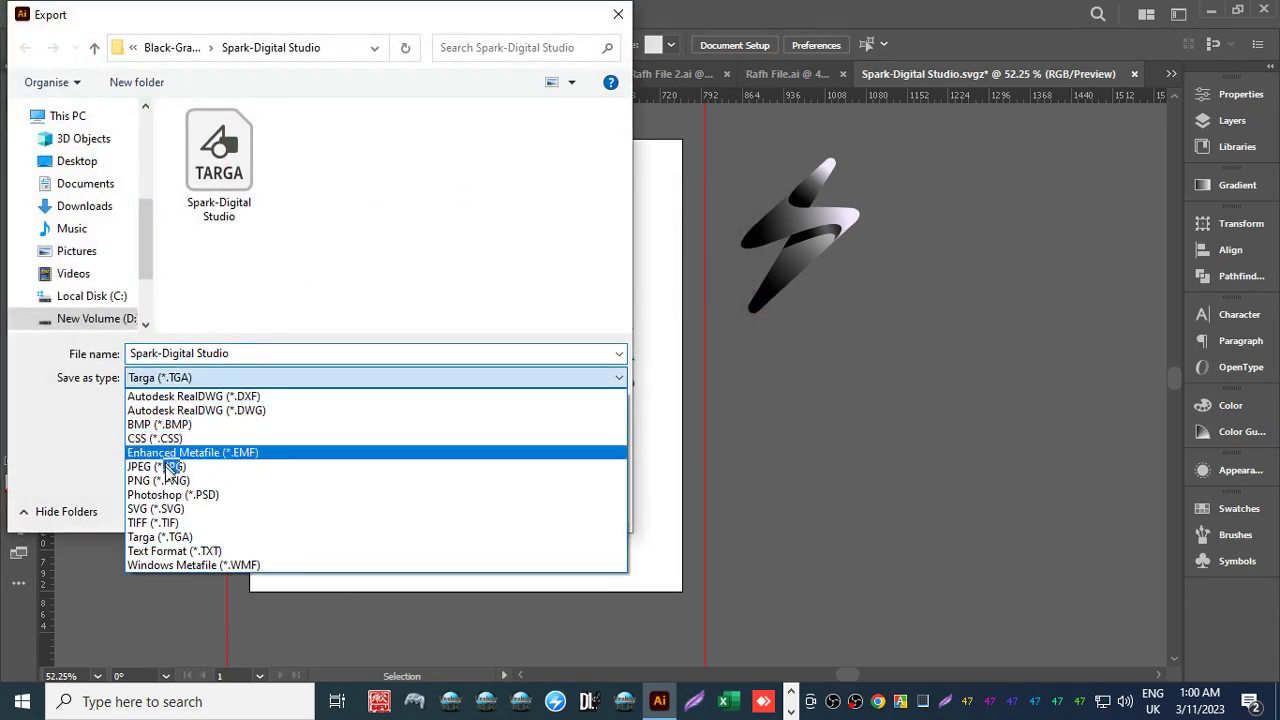
{"action": "left_click", "coordinate": [176, 550]}
{"action": "left_click", "coordinate": [474, 510]}
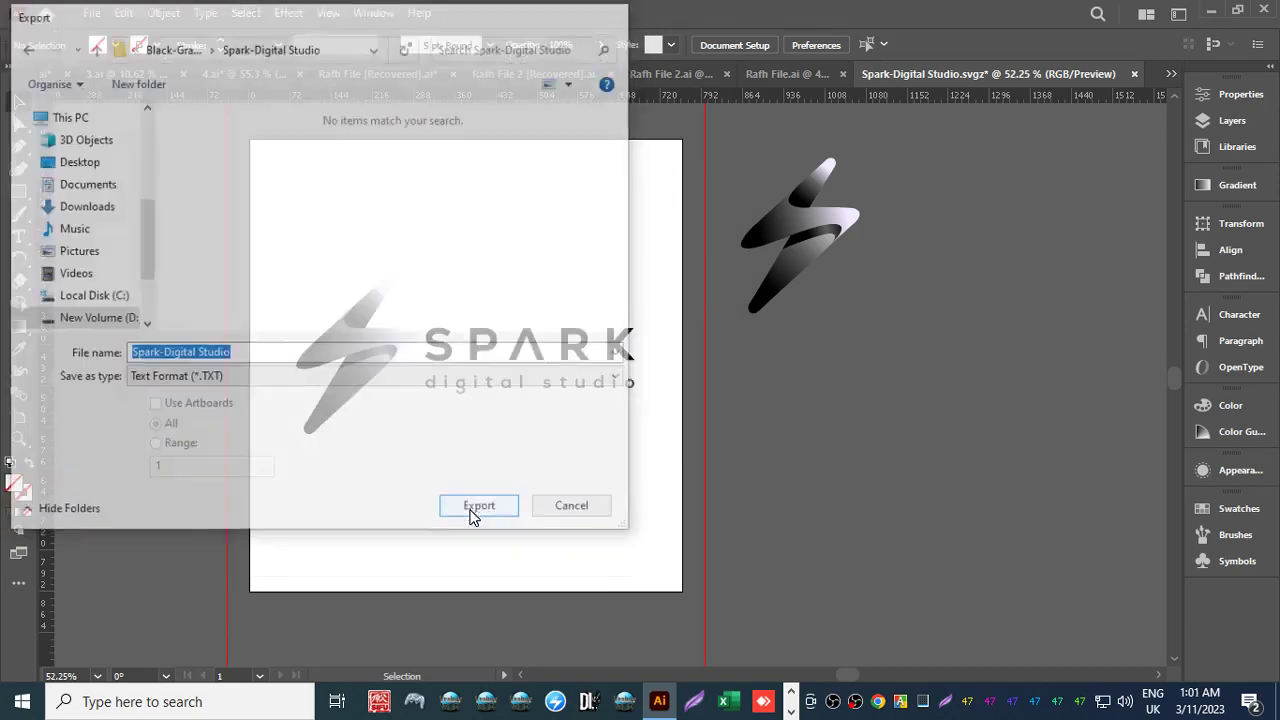
{"action": "key", "text": "Return"}
Export the logo as a Windows Metafile (WMF).
{"action": "left_click", "coordinate": [88, 12]}
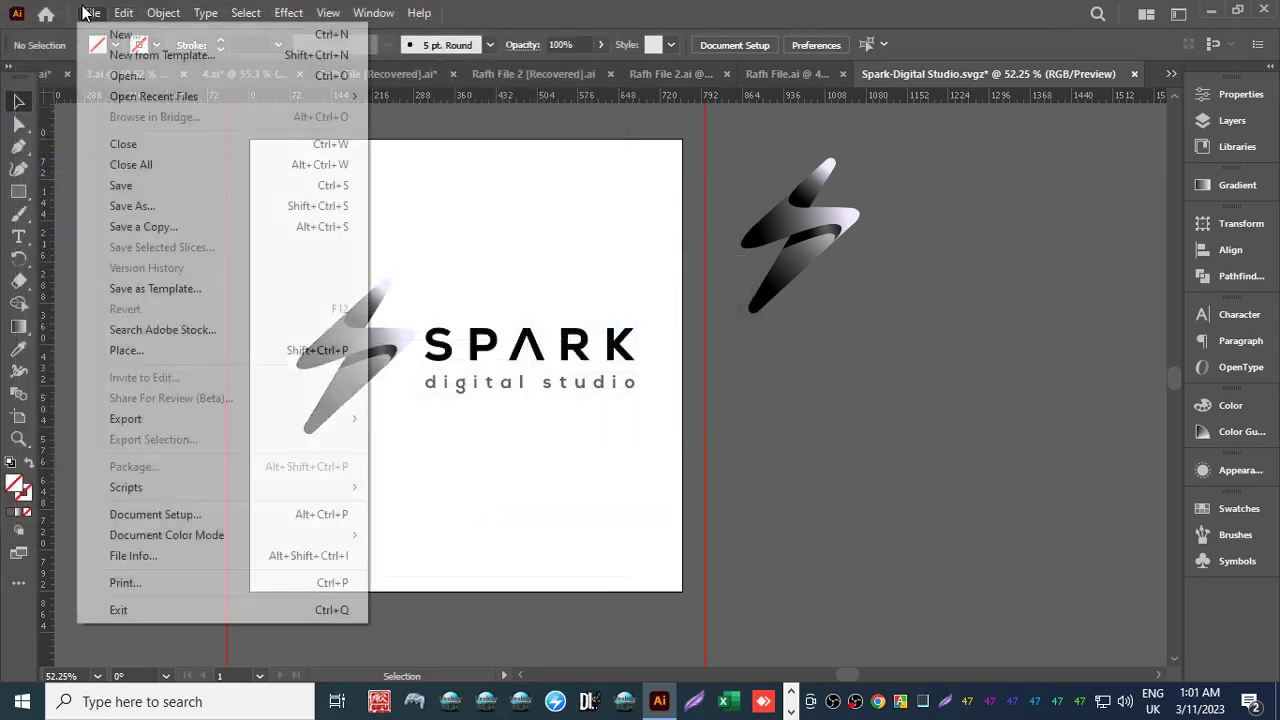
{"action": "mouse_move", "coordinate": [200, 419]}
{"action": "left_click", "coordinate": [403, 446]}
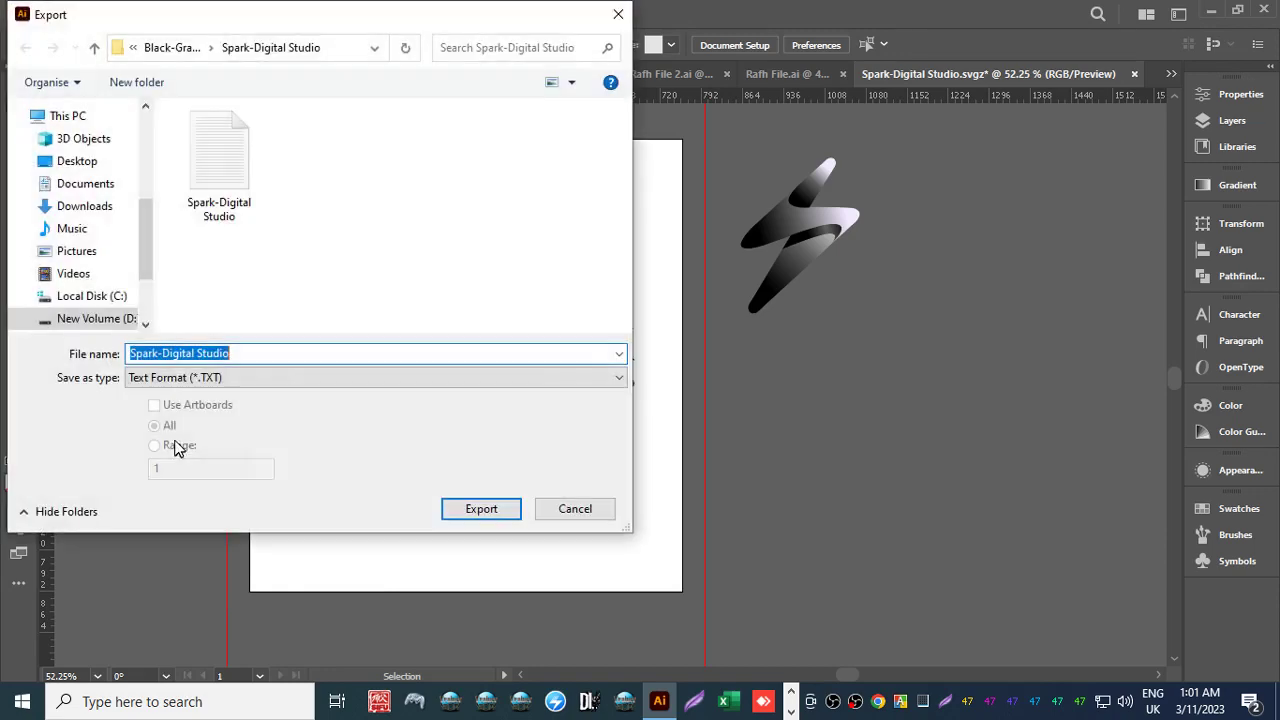
{"action": "left_click", "coordinate": [172, 381]}
{"action": "left_click", "coordinate": [179, 566]}
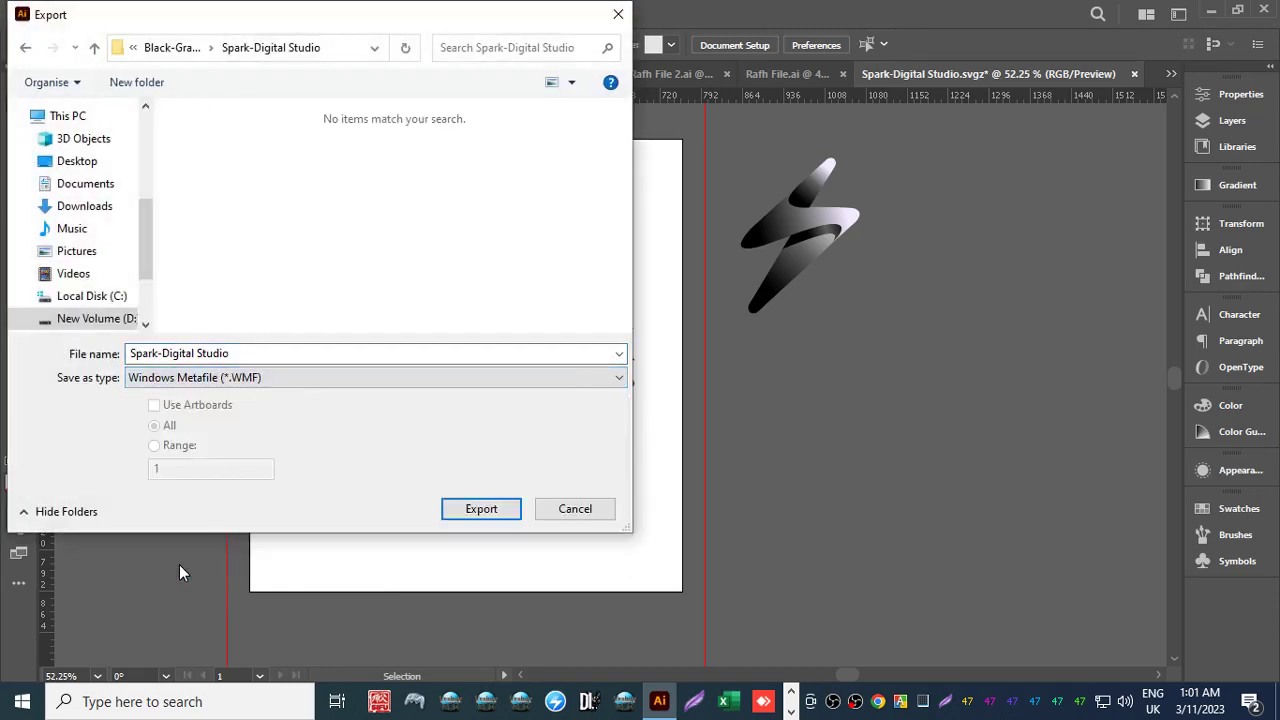
{"action": "key", "text": "Return"}
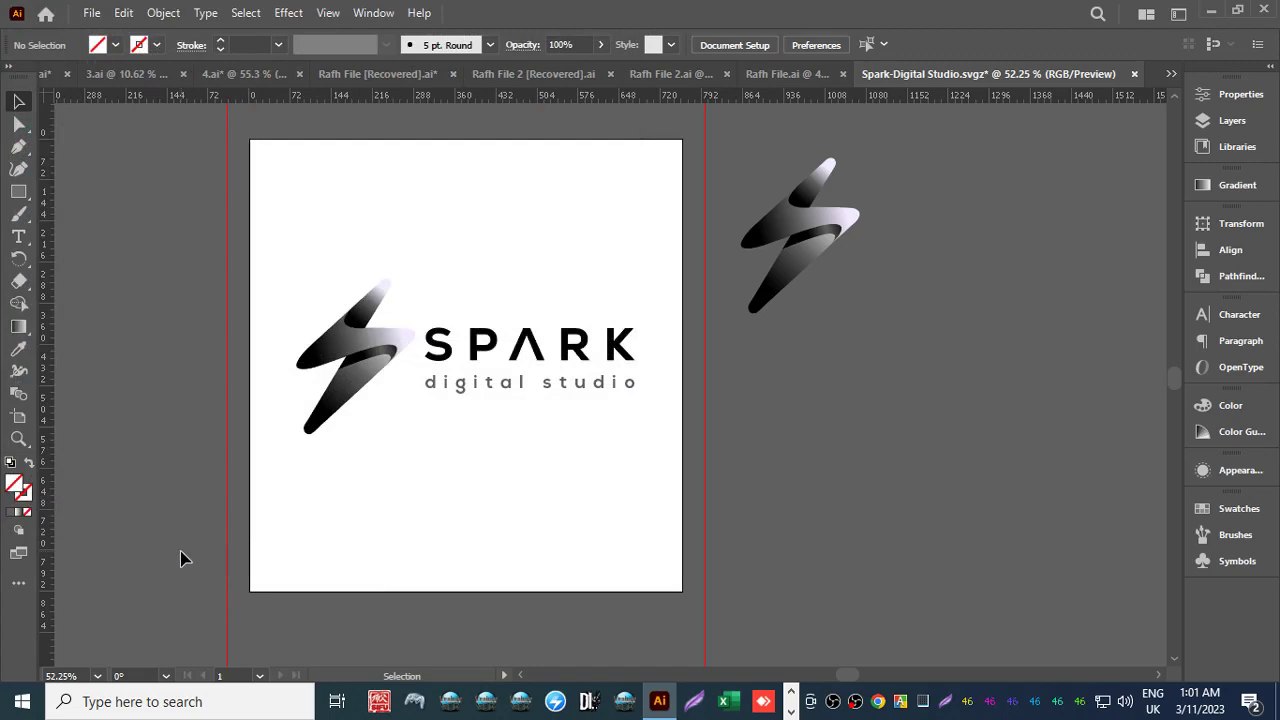
In File Explorer, review the 33 files in Spark-Digital Studio, then open Spark-Studio.
{"action": "key", "text": "alt+Tab"}
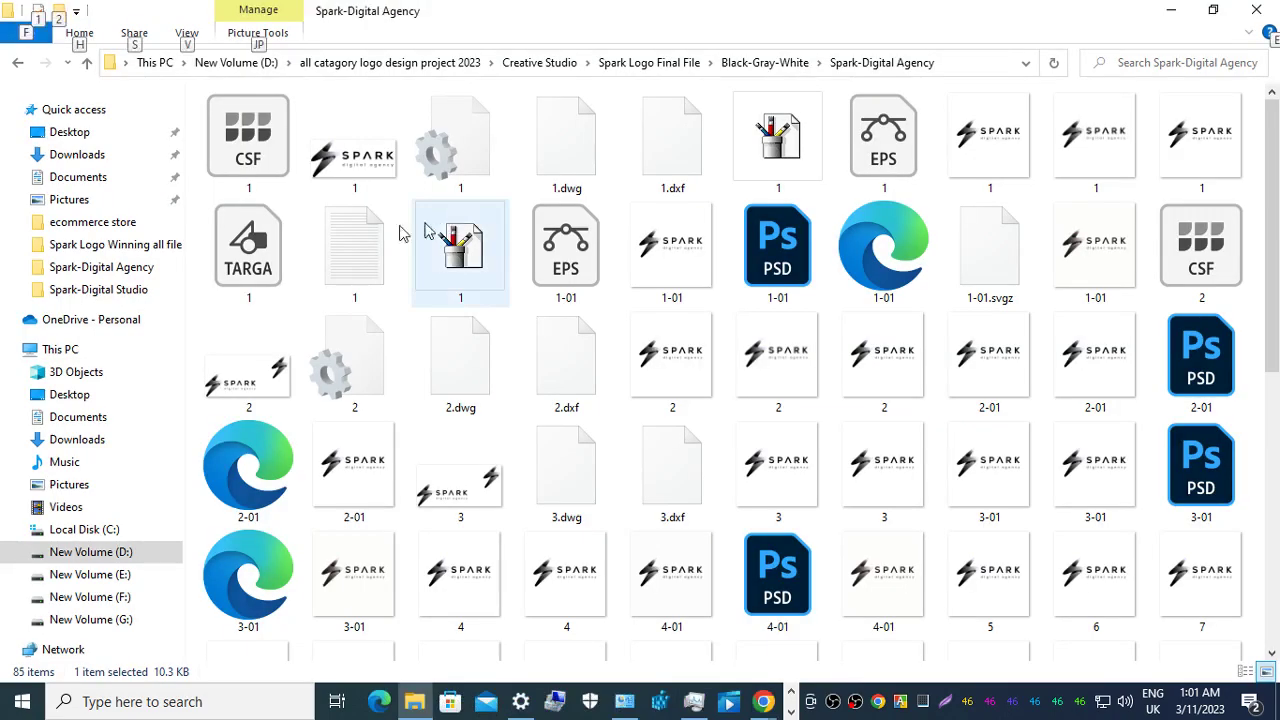
{"action": "left_click", "coordinate": [20, 63]}
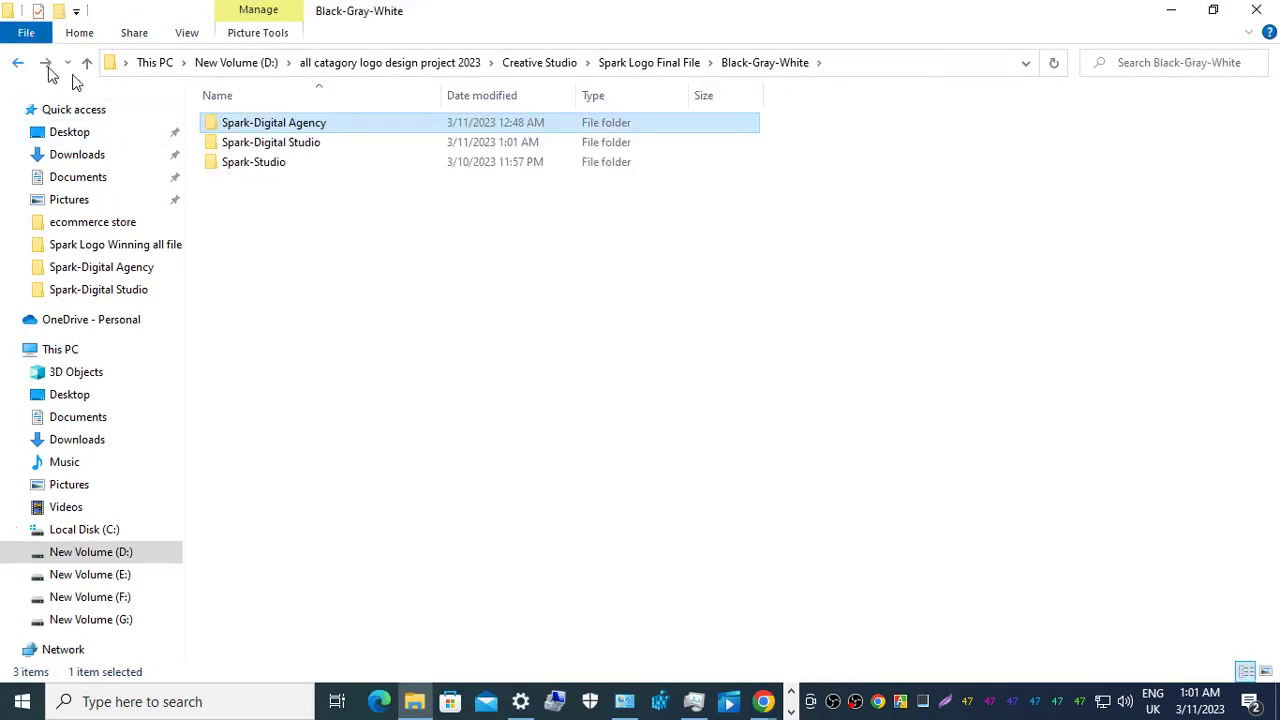
{"action": "double_click", "coordinate": [275, 148]}
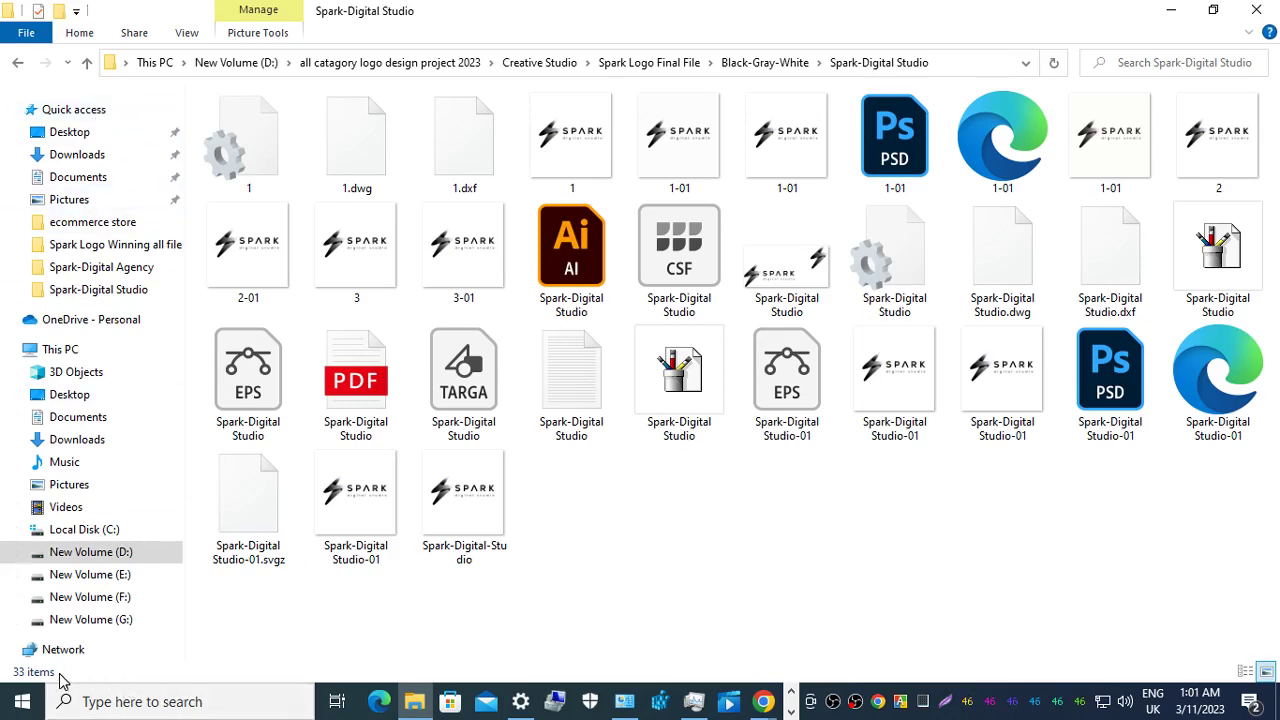
{"action": "left_click", "coordinate": [17, 63]}
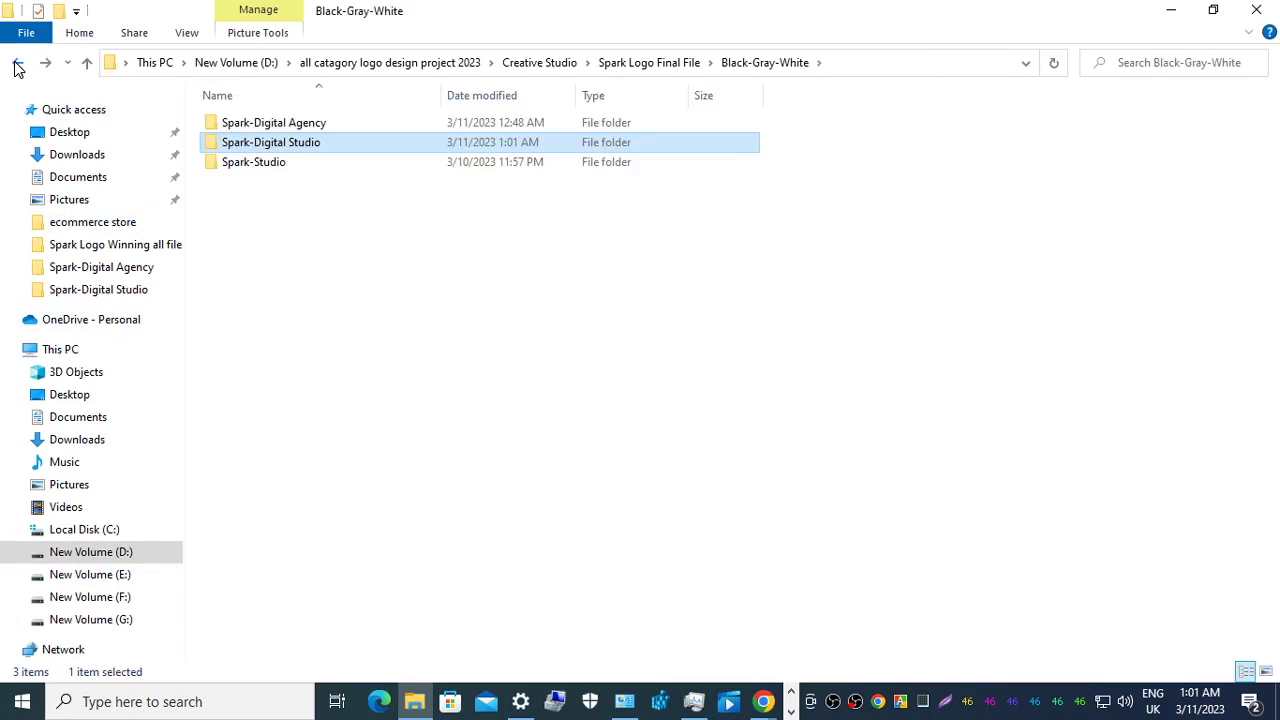
{"action": "double_click", "coordinate": [252, 163]}
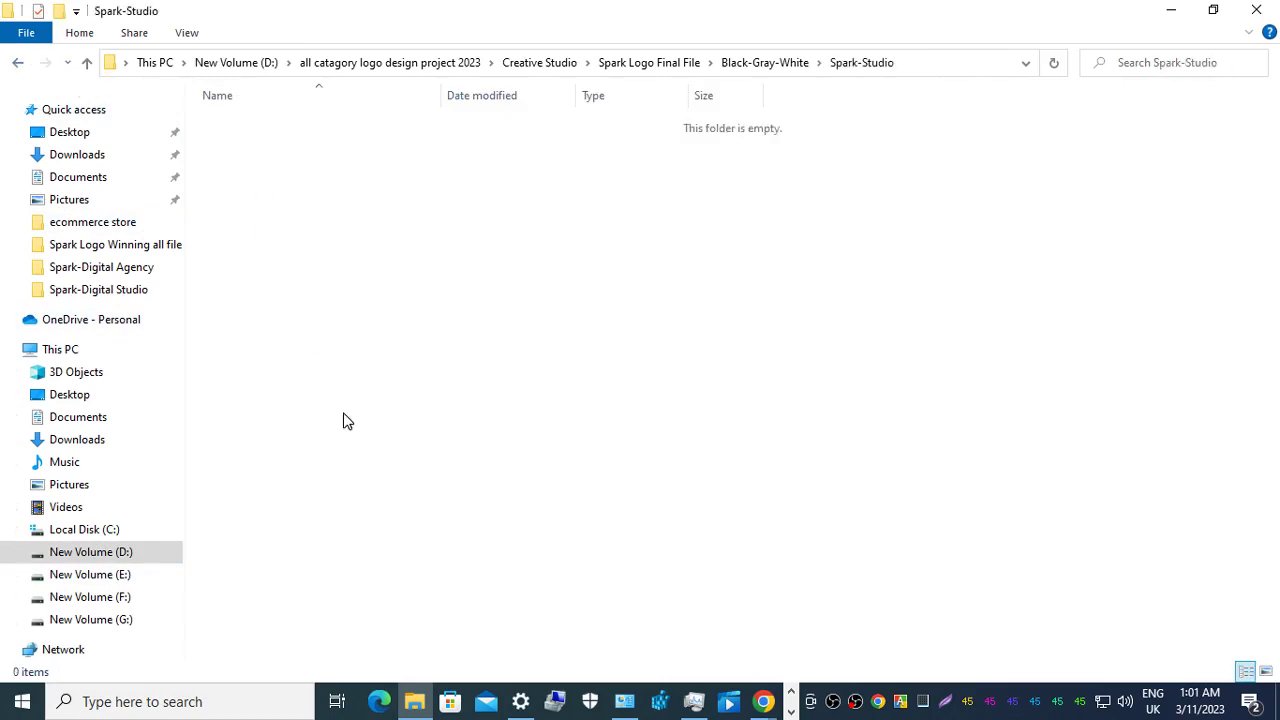
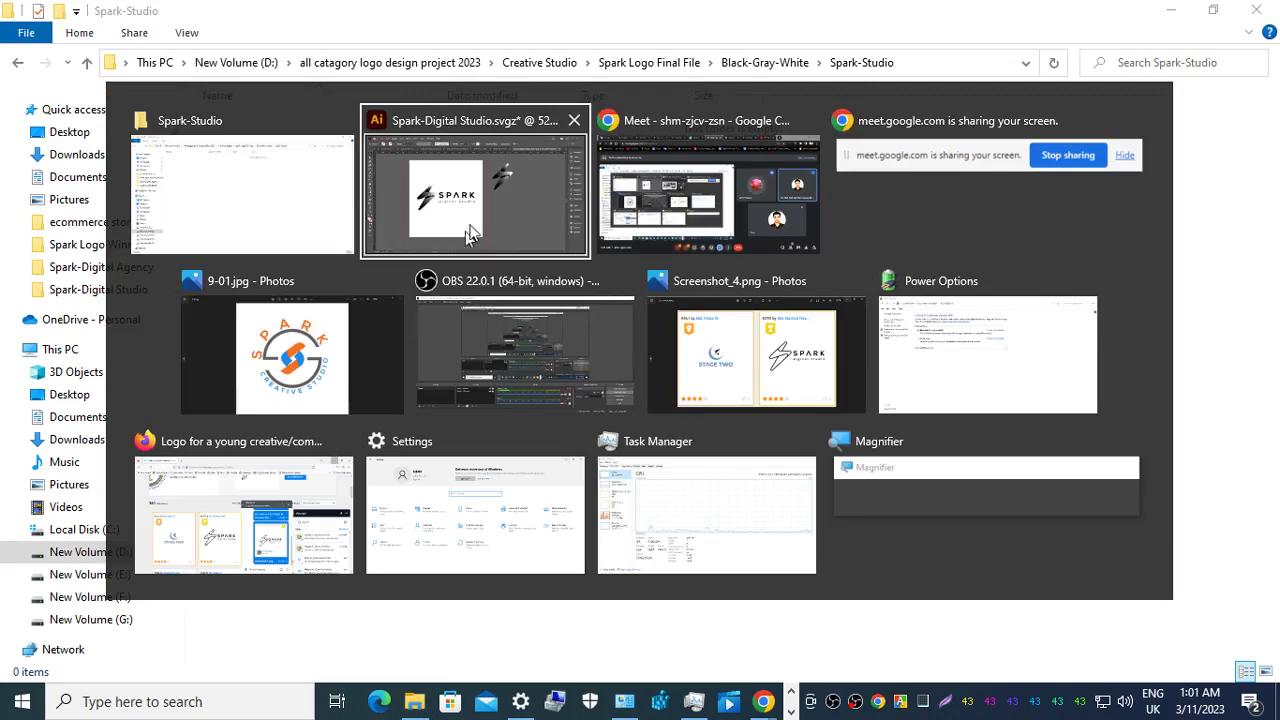
Return to the logo document, zoom in, and delete 'digital' from the 'digital studio' tagline.
{"action": "left_click", "coordinate": [494, 196]}
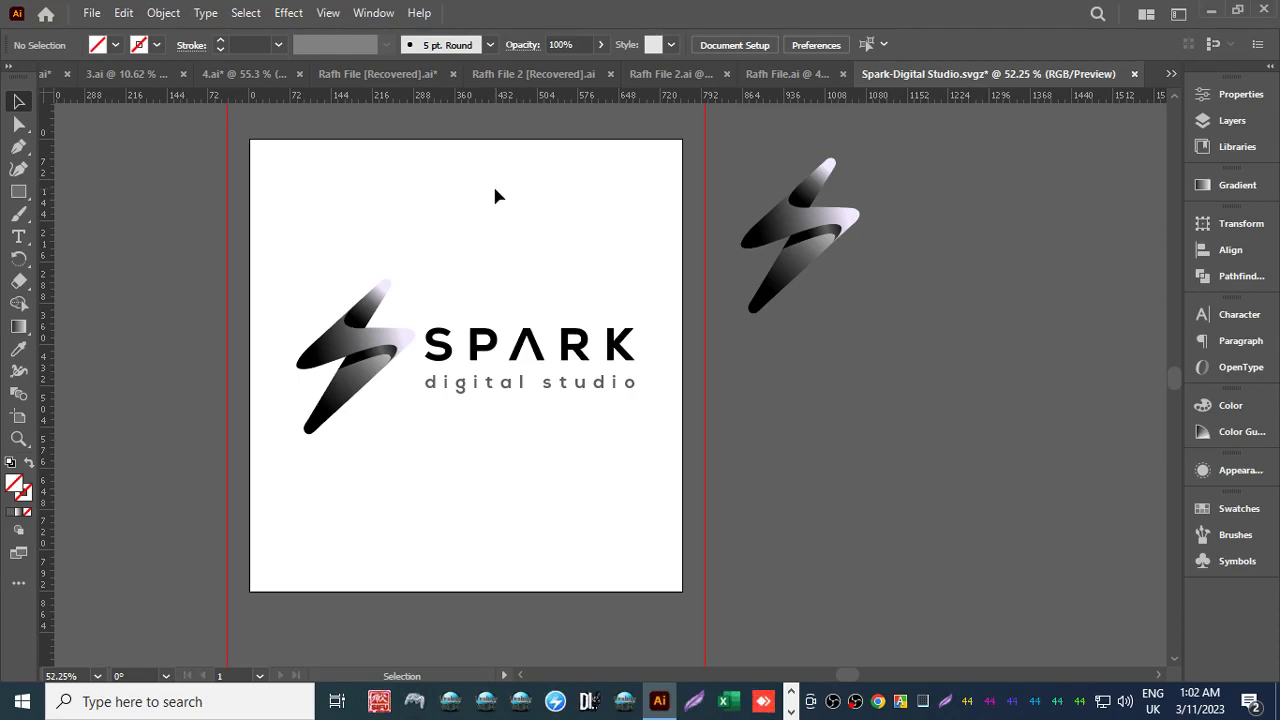
{"action": "key", "text": "alt+Tab"}
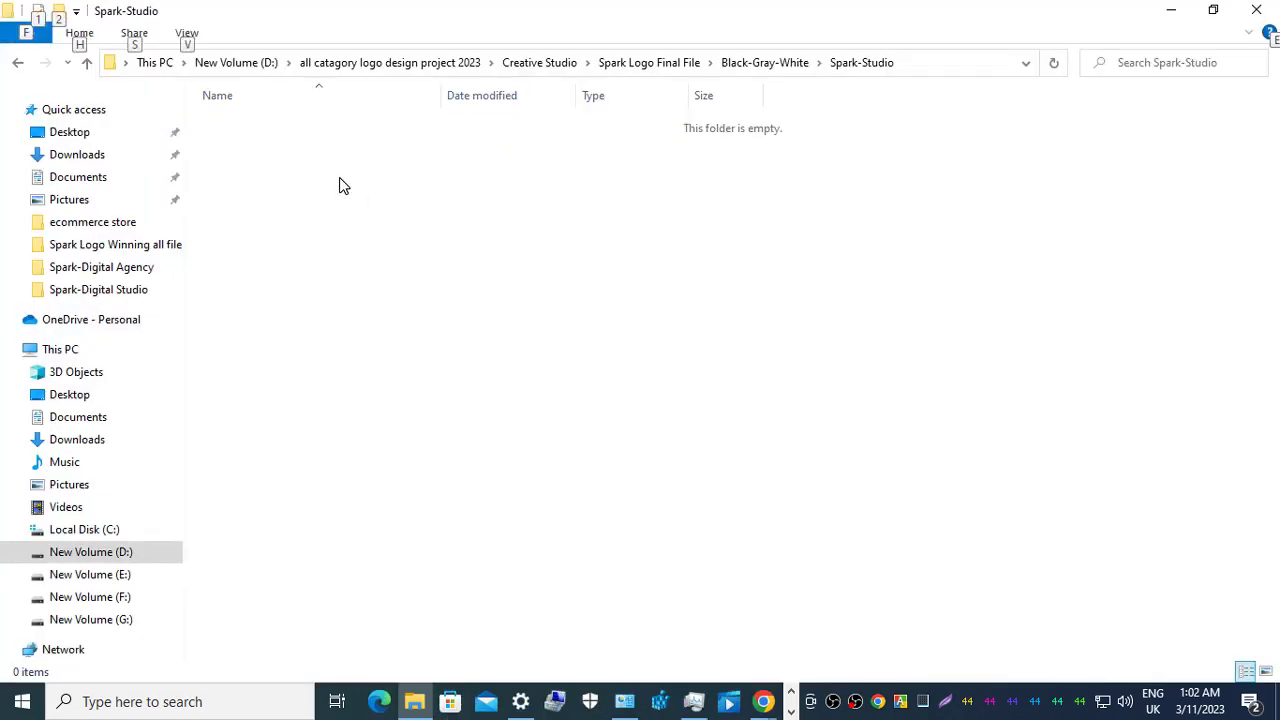
{"action": "left_click", "coordinate": [1167, 12]}
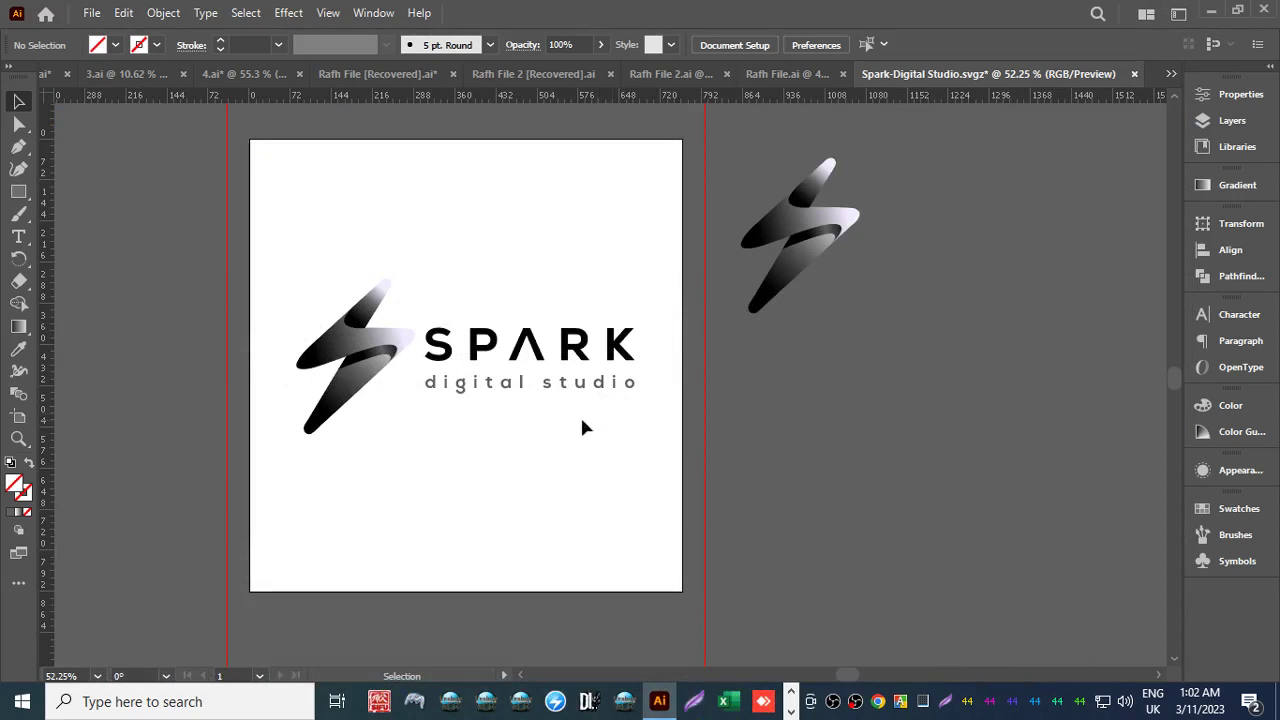
{"action": "key", "text": "z"}
{"action": "left_click_drag", "start_coordinate": [528, 398], "coordinate": [737, 443]}
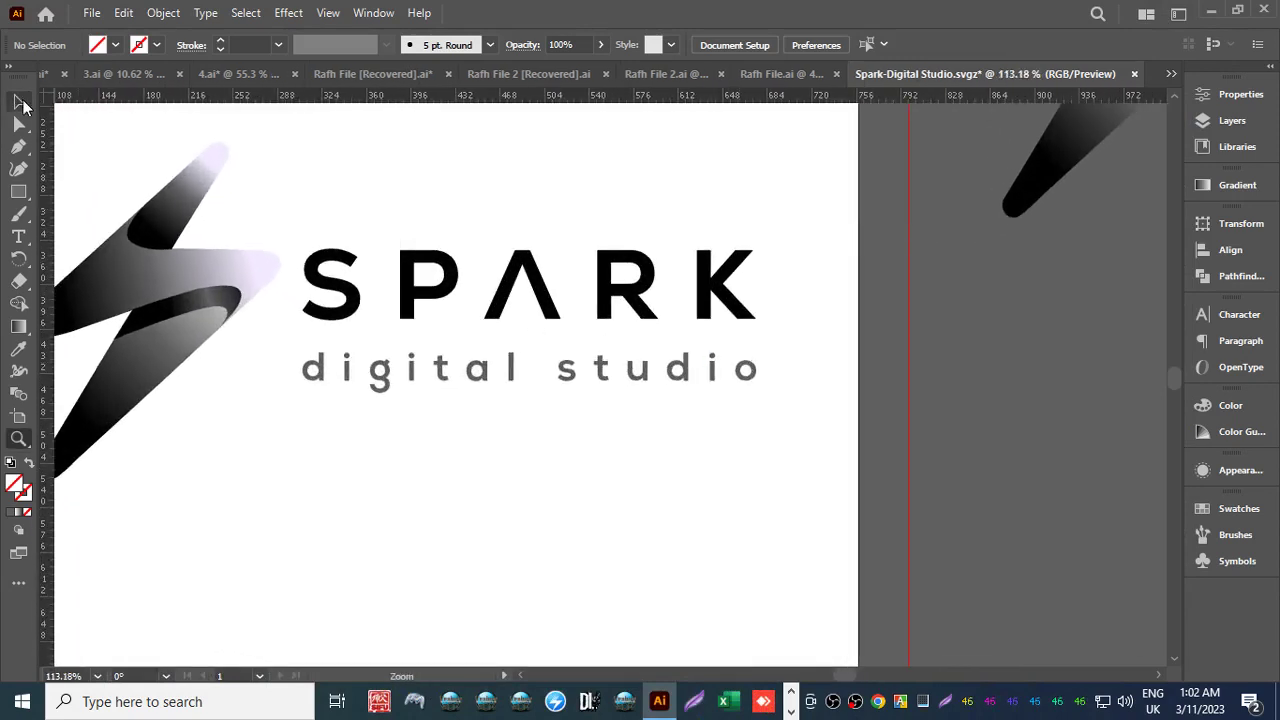
{"action": "left_click", "coordinate": [19, 101]}
{"action": "left_click", "coordinate": [520, 375]}
{"action": "double_click", "coordinate": [520, 372]}
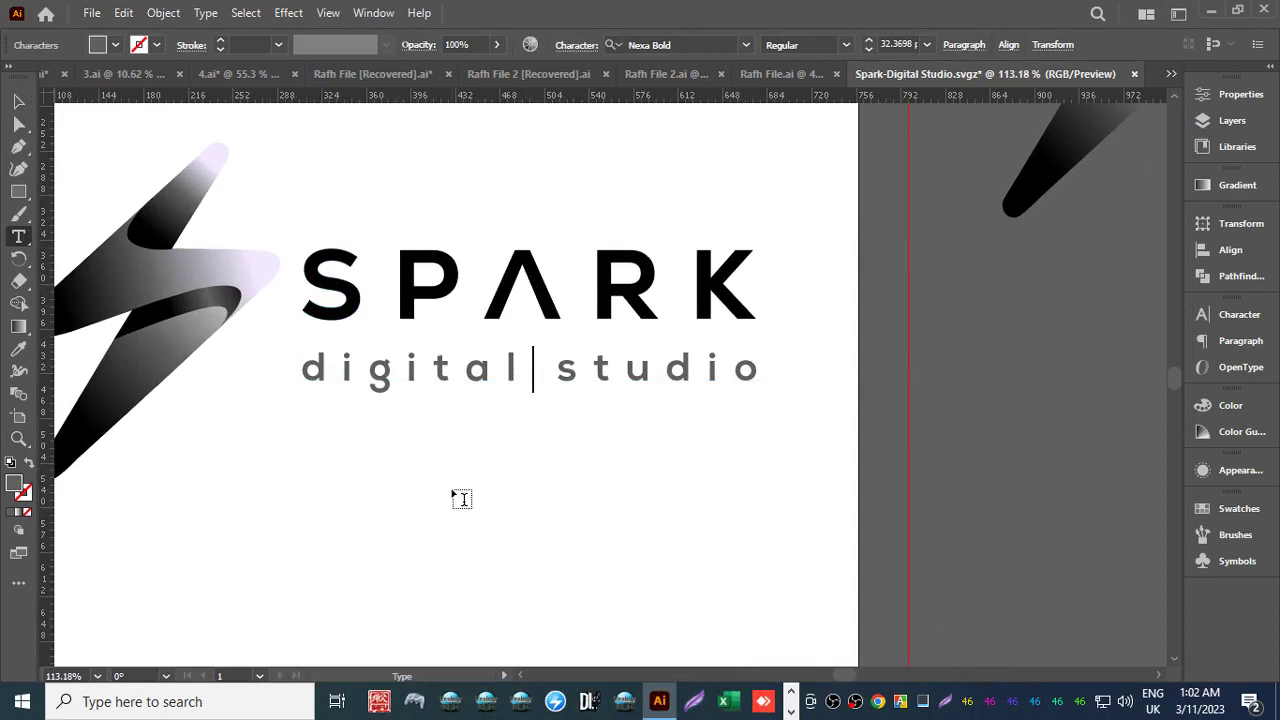
{"action": "key", "text": "BackSpace"}
{"action": "key", "text": "BackSpace"}
{"action": "key", "text": "BackSpace"}
{"action": "key", "text": "BackSpace"}
{"action": "key", "text": "BackSpace"}
{"action": "key", "text": "BackSpace"}
{"action": "key", "text": "BackSpace"}
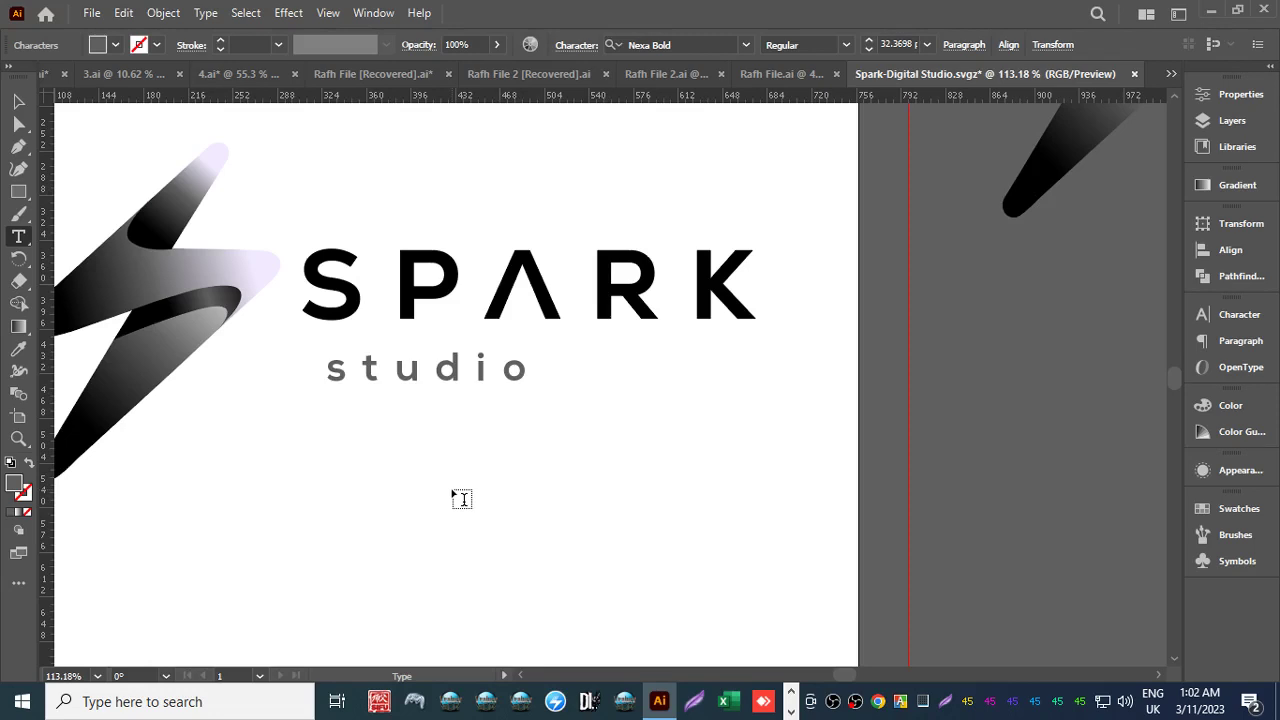
{"action": "left_click", "coordinate": [18, 101]}
{"action": "key", "text": "alt+Tab"}
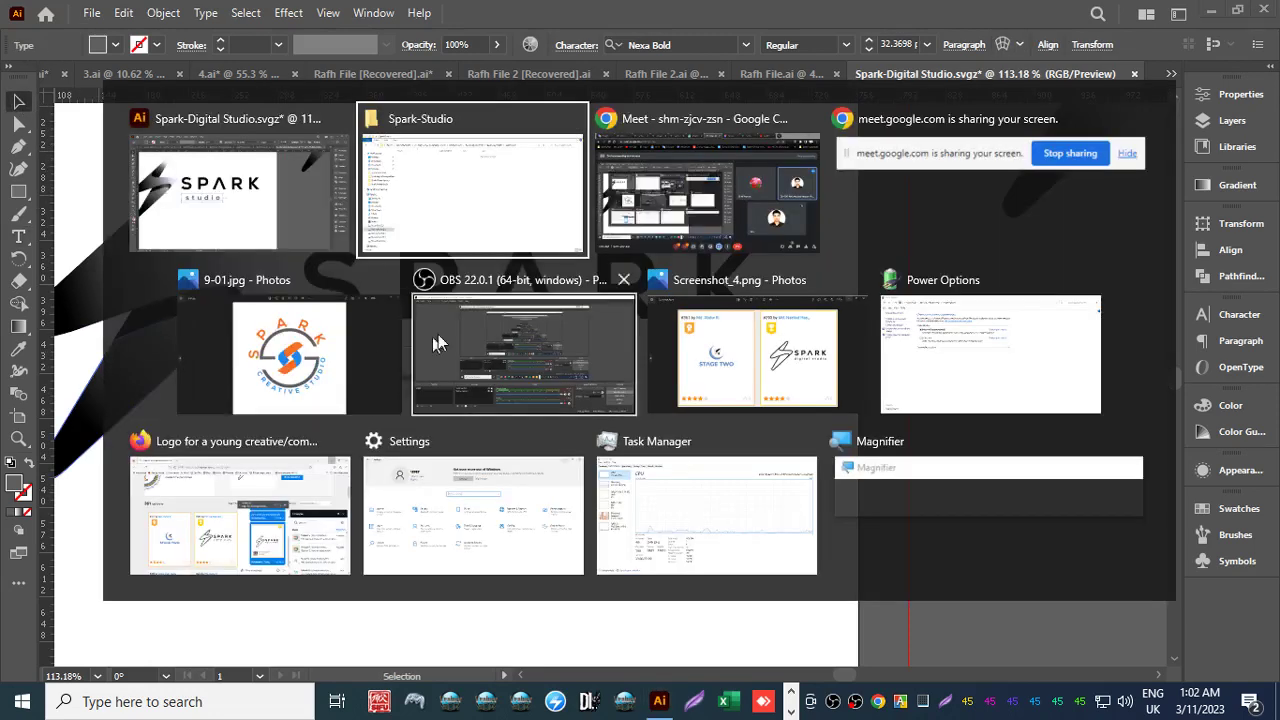
{"action": "left_click", "coordinate": [679, 225]}
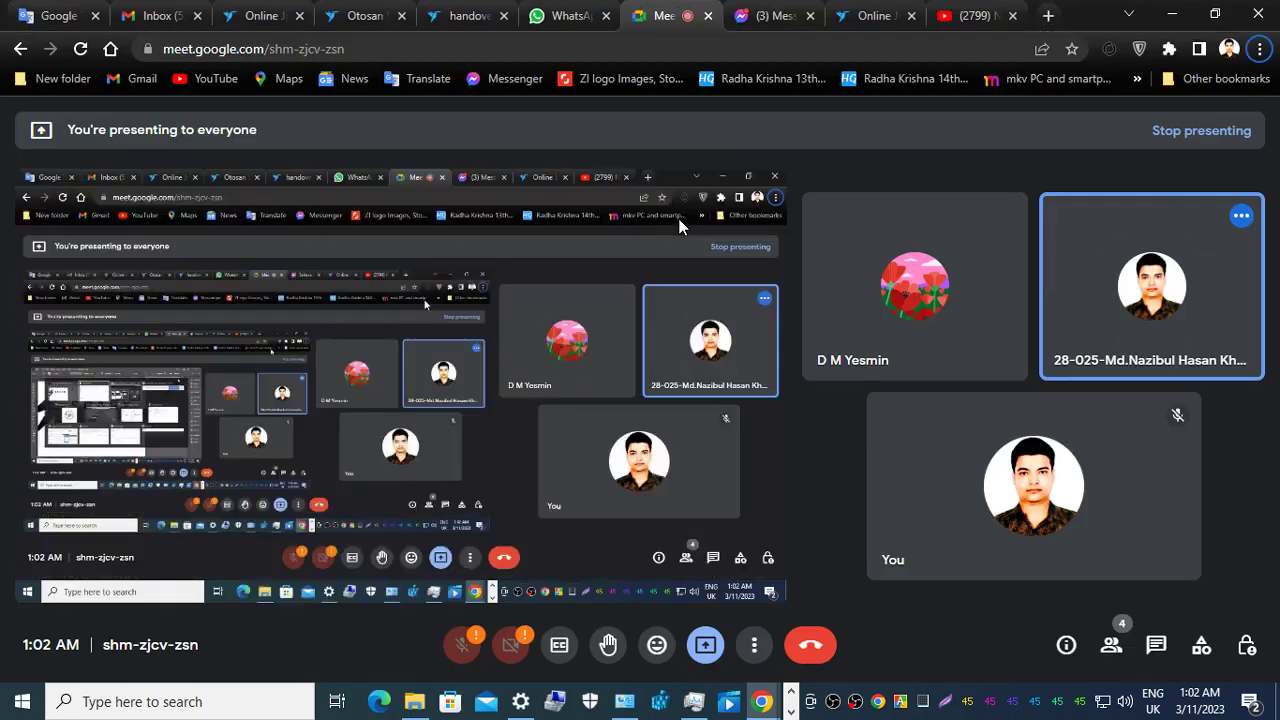
{"action": "left_click", "coordinate": [565, 15]}
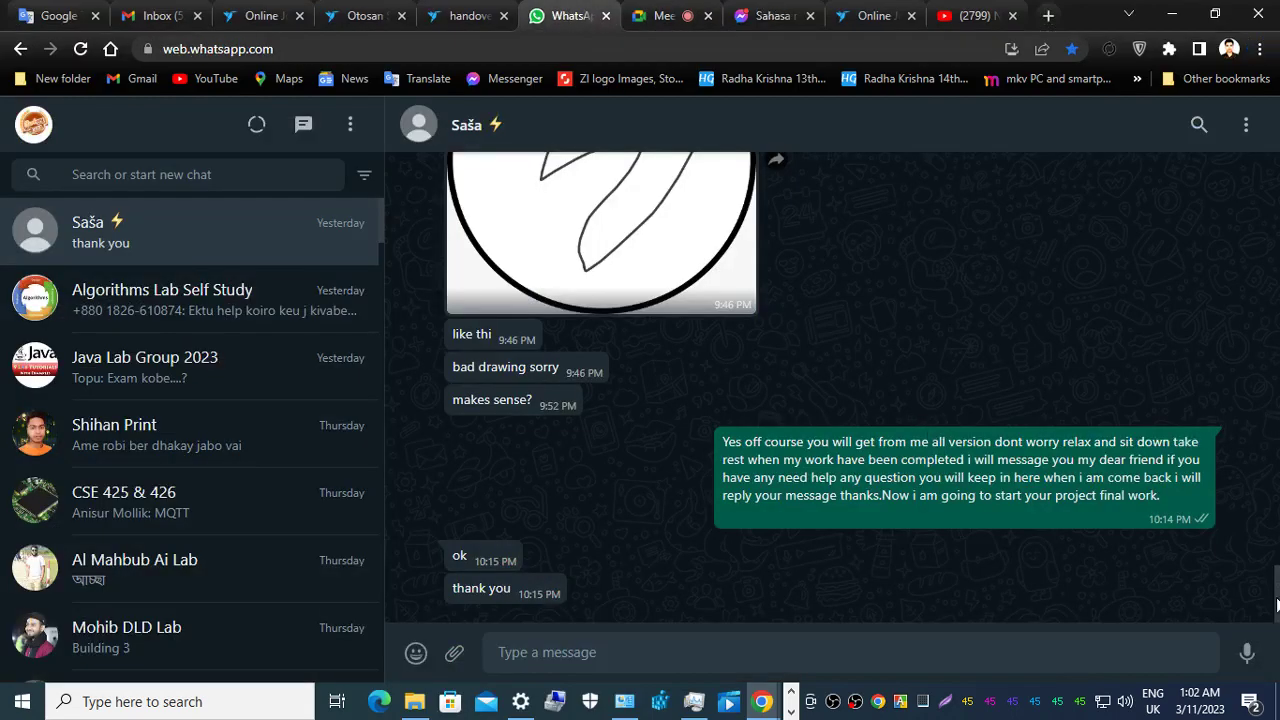
{"action": "left_click_drag", "start_coordinate": [1276, 603], "coordinate": [1273, 498]}
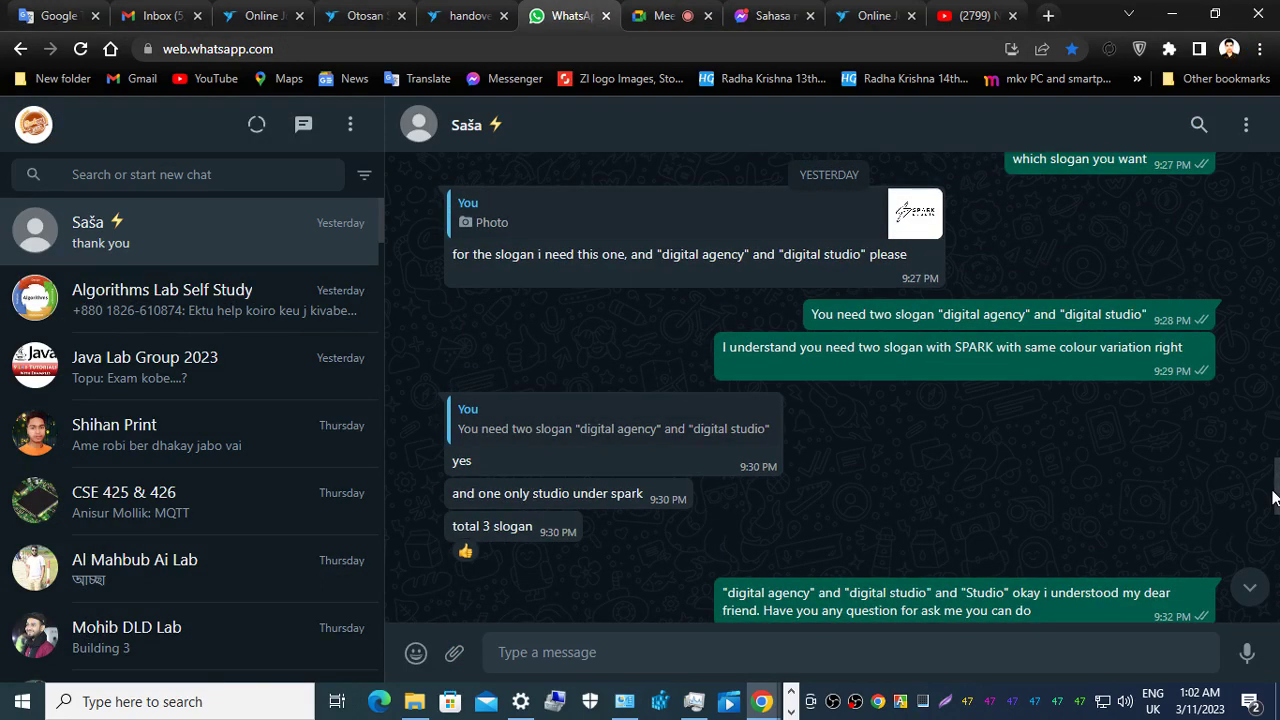
{"action": "left_click_drag", "start_coordinate": [1273, 498], "coordinate": [1257, 471]}
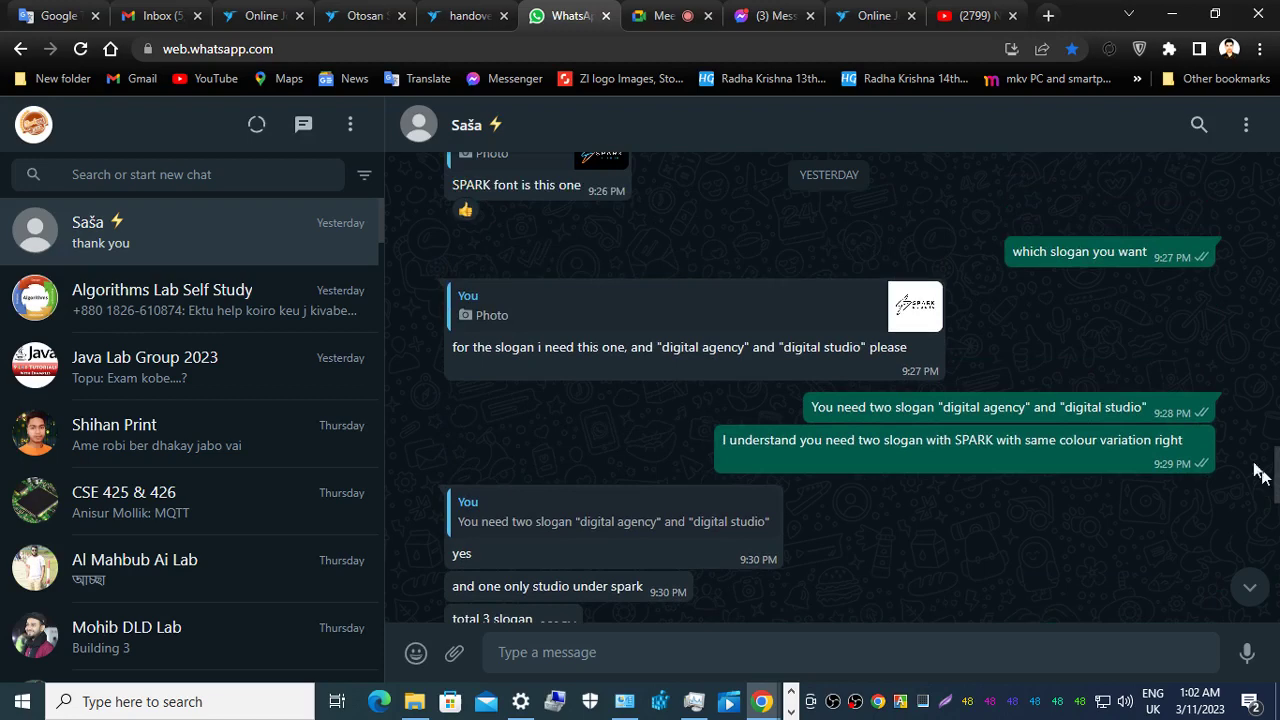
{"action": "scroll", "coordinate": [903, 312], "scroll_direction": "up", "scroll_amount": 10}
{"action": "left_click", "coordinate": [903, 310]}
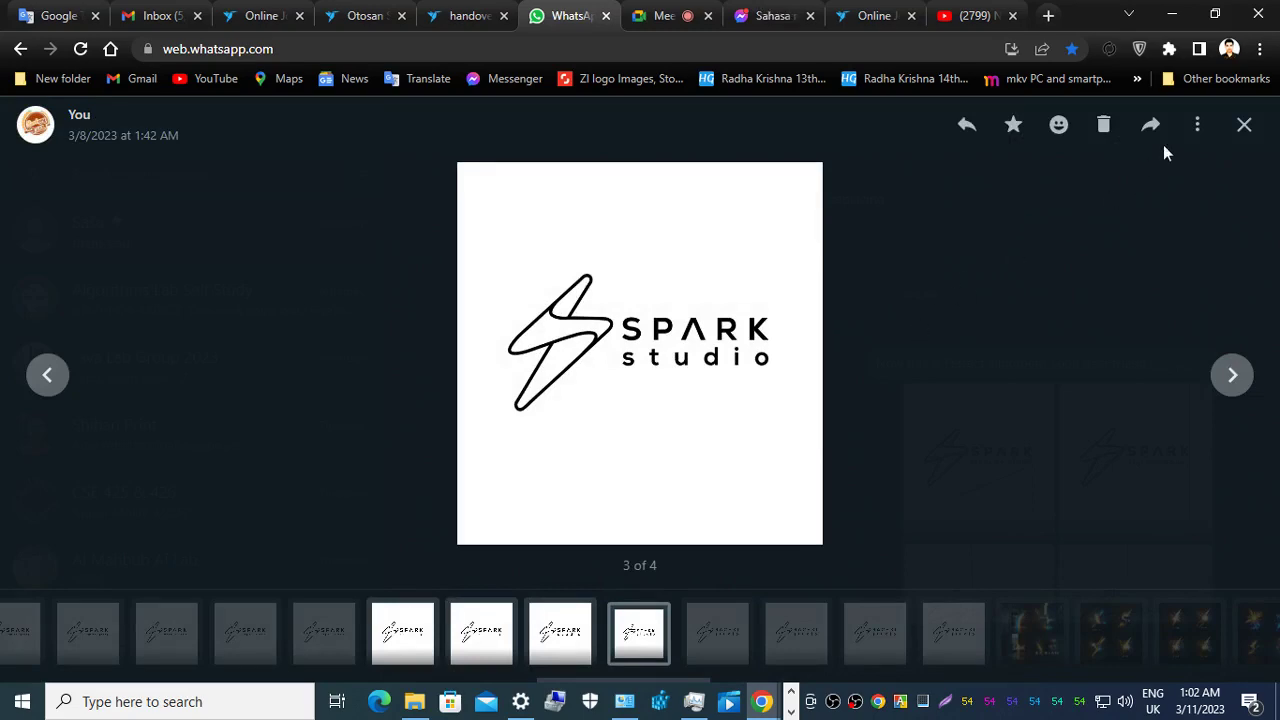
{"action": "left_click", "coordinate": [1244, 124]}
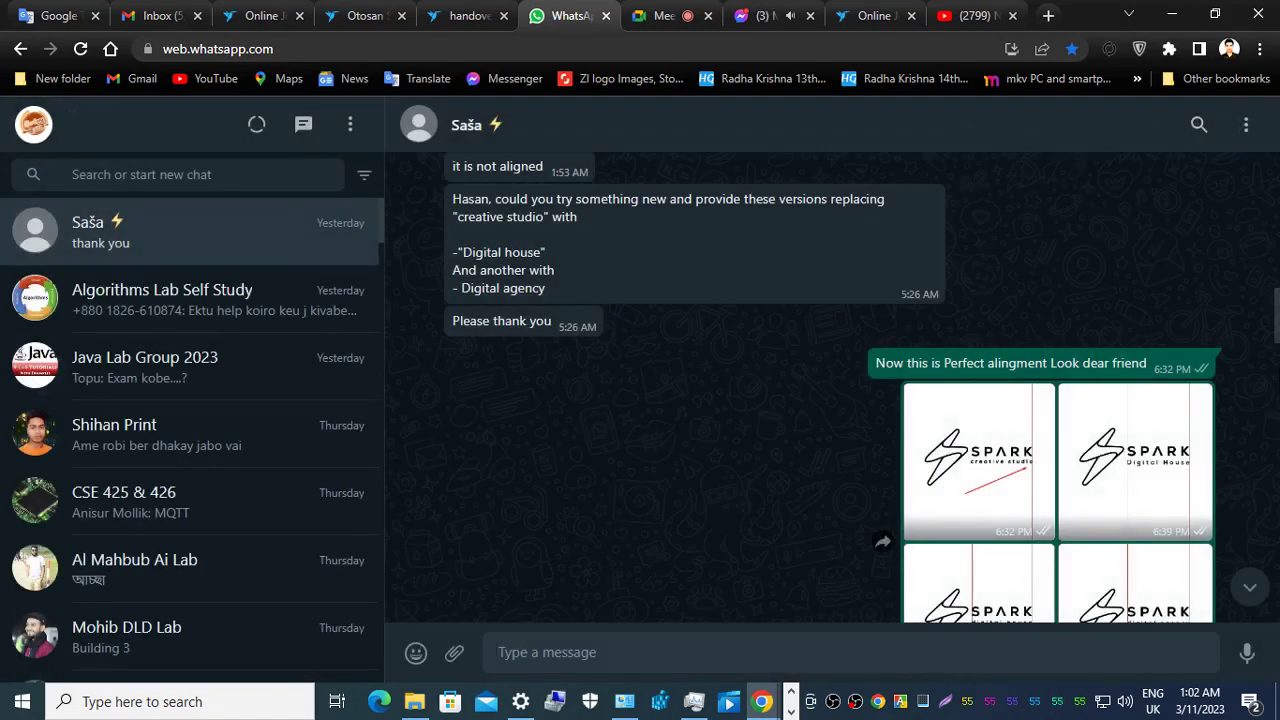
{"action": "left_click_drag", "start_coordinate": [1277, 297], "coordinate": [1277, 505]}
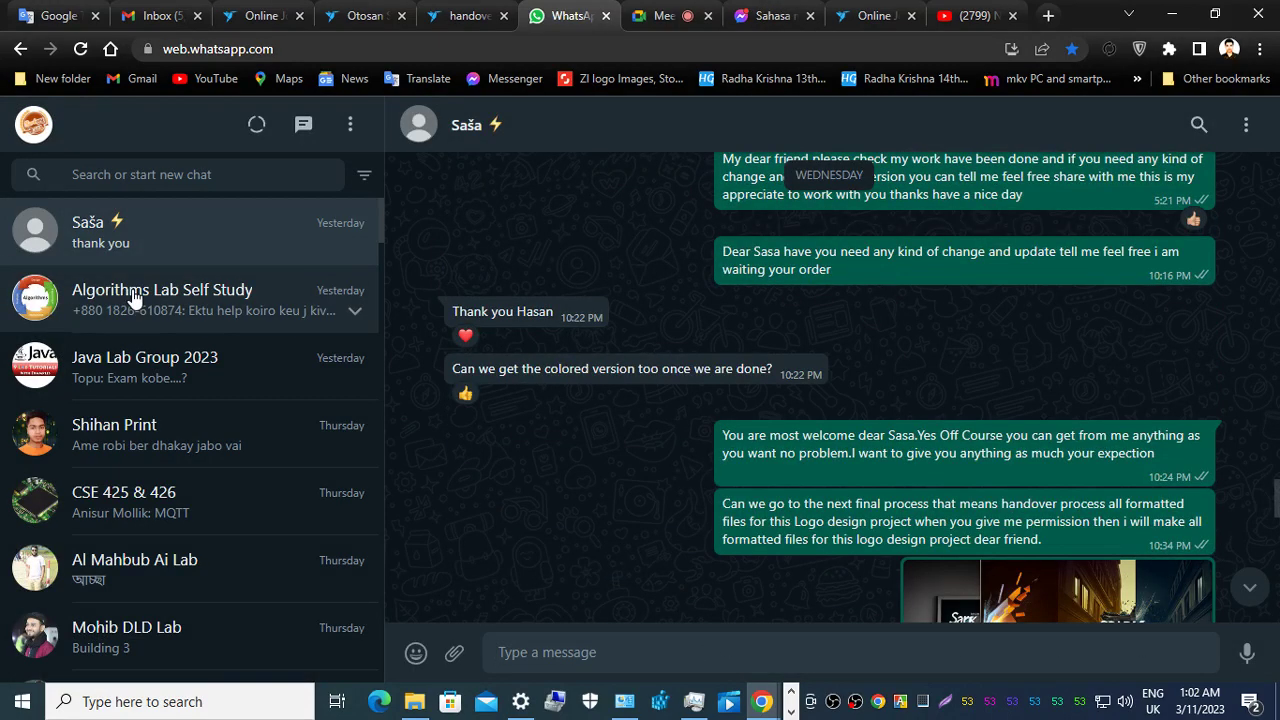
{"action": "left_click", "coordinate": [160, 220]}
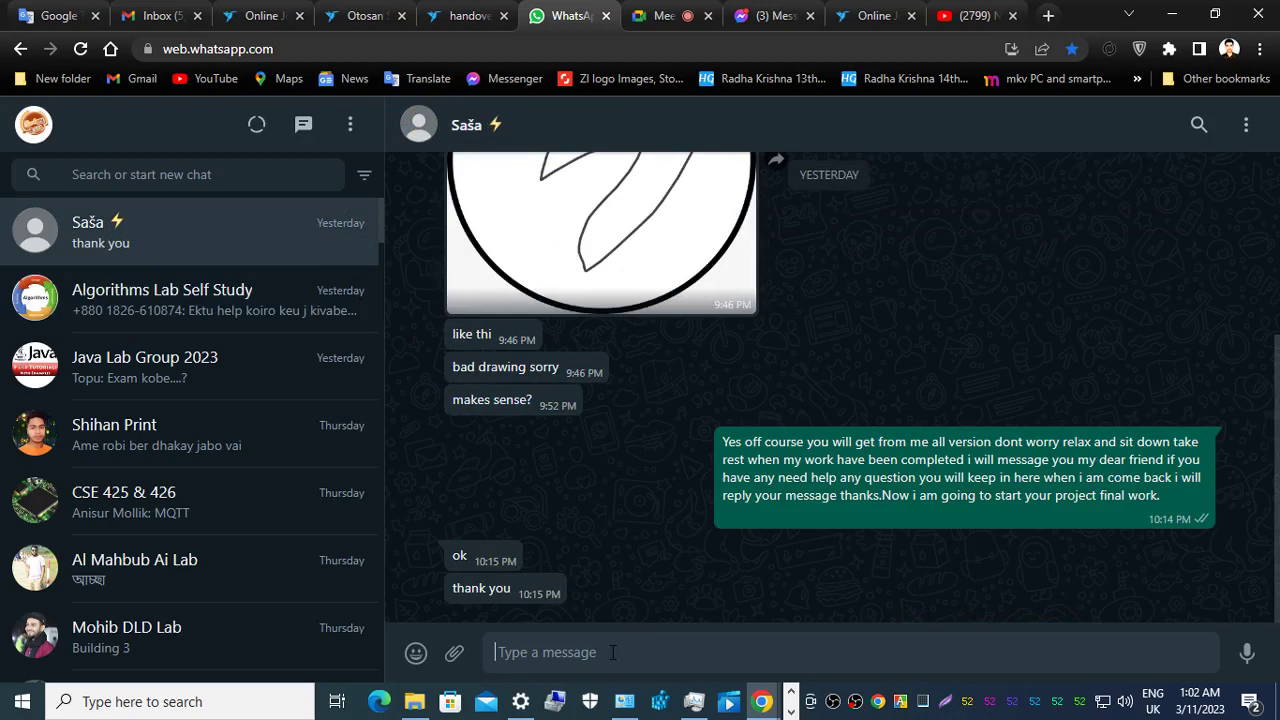
{"action": "key", "text": "alt+Tab"}
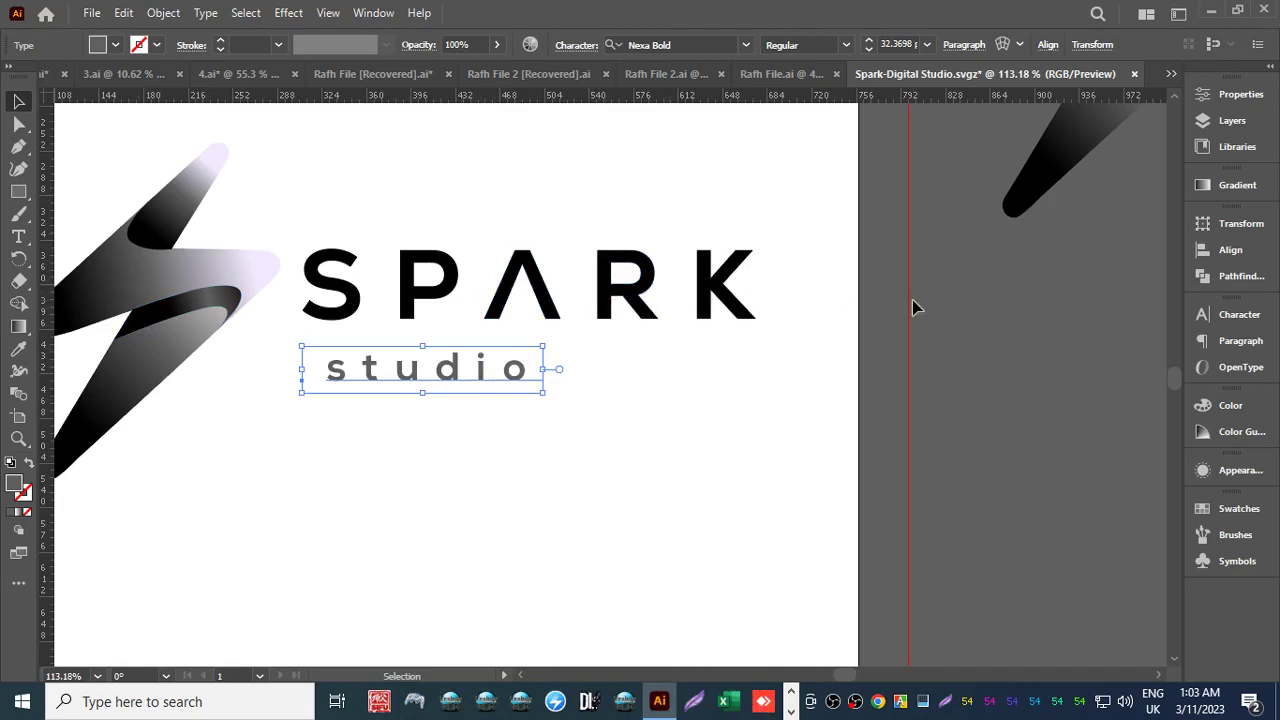
Move the right-hand guide onto the right edge of the K.
{"action": "left_click_drag", "start_coordinate": [911, 305], "coordinate": [766, 310]}
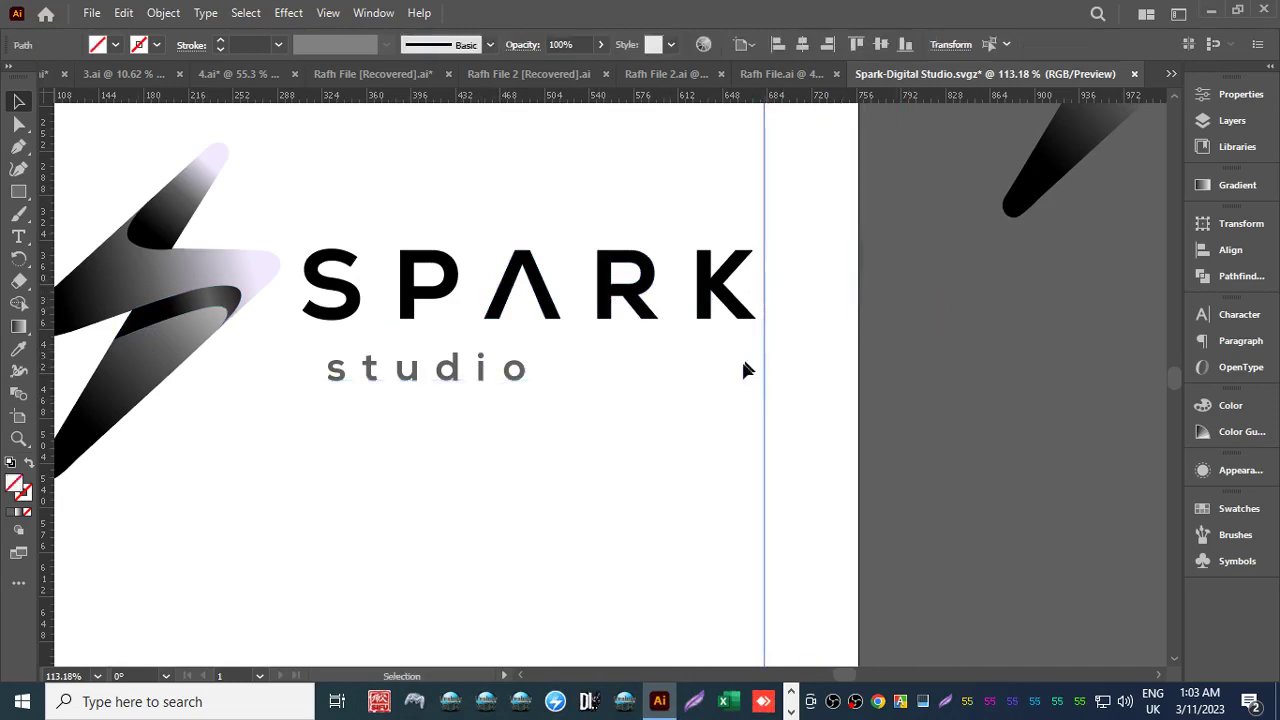
{"action": "key", "text": "z"}
{"action": "left_click_drag", "start_coordinate": [700, 374], "coordinate": [907, 313]}
{"action": "left_click", "coordinate": [907, 313]}
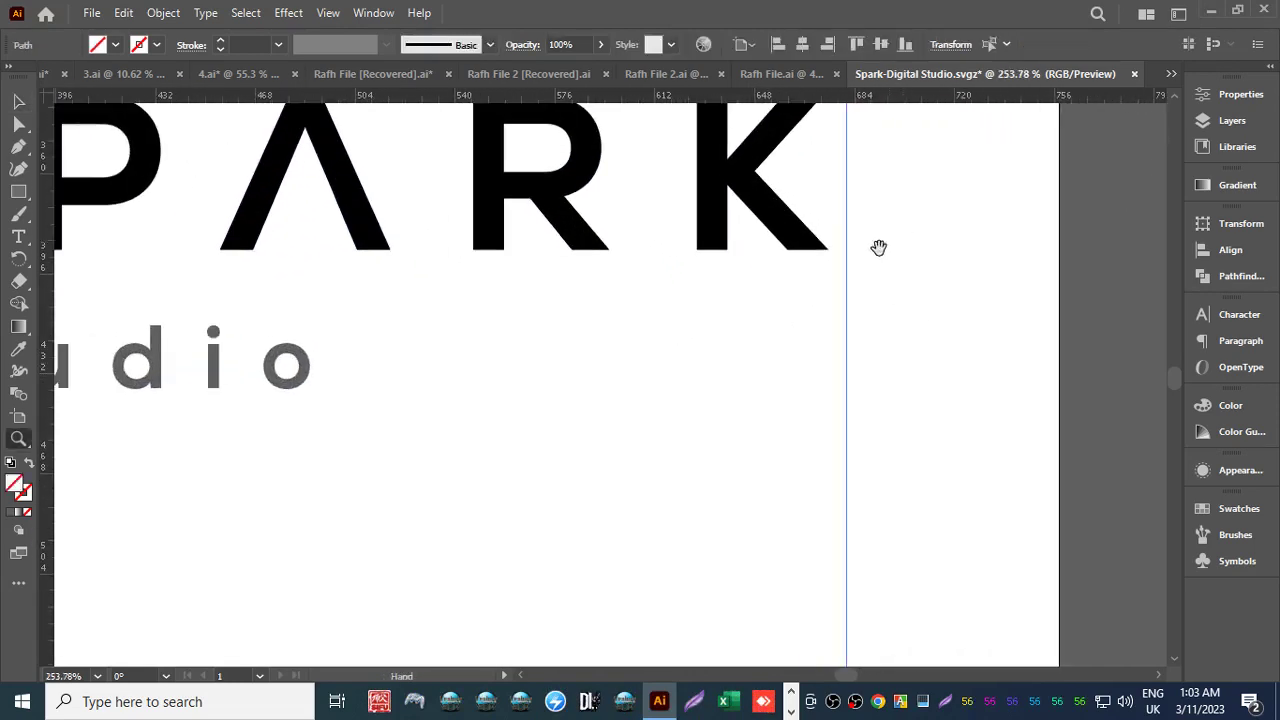
{"action": "left_click_drag", "start_coordinate": [880, 249], "coordinate": [800, 250]}
{"action": "left_click", "coordinate": [18, 101]}
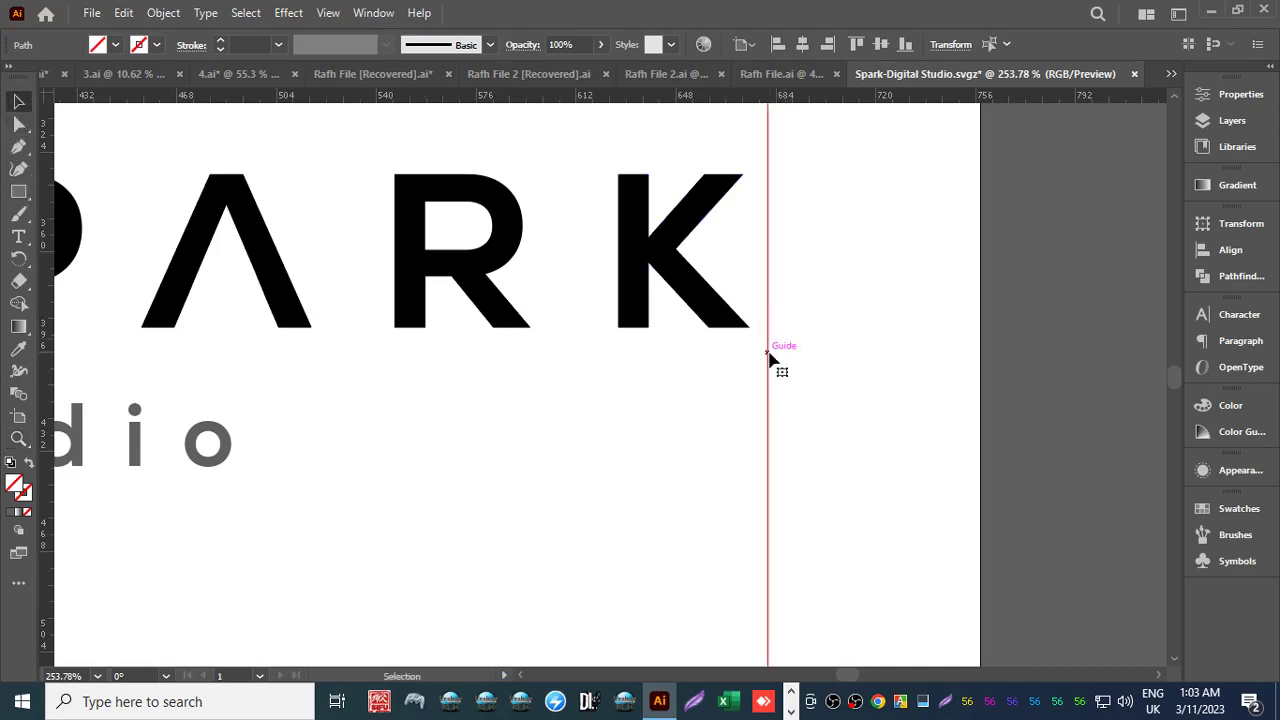
{"action": "left_click_drag", "start_coordinate": [770, 363], "coordinate": [753, 367]}
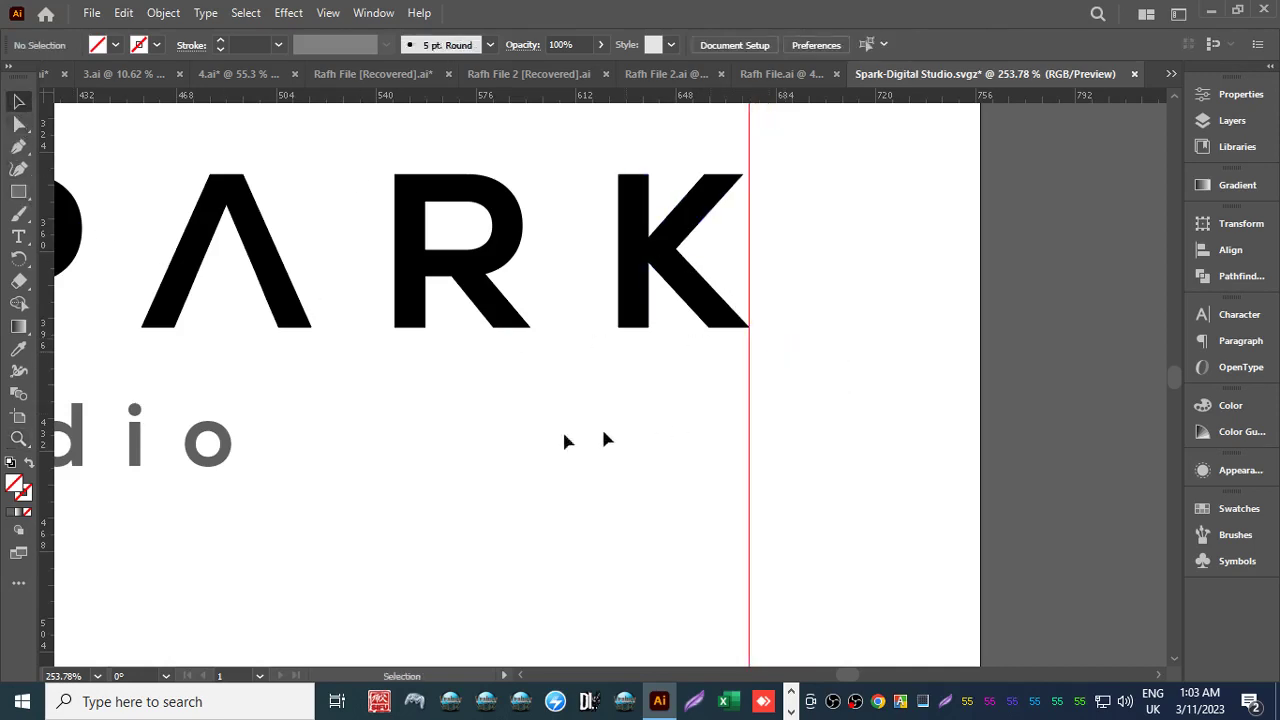
Move the left guide onto the left edge of the S in SPARK.
{"action": "scroll", "coordinate": [601, 426], "scroll_direction": "left", "scroll_amount": 10}
{"action": "scroll", "coordinate": [700, 405], "scroll_direction": "down", "scroll_amount": 1}
{"action": "scroll", "coordinate": [785, 378], "scroll_direction": "down", "scroll_amount": 5}
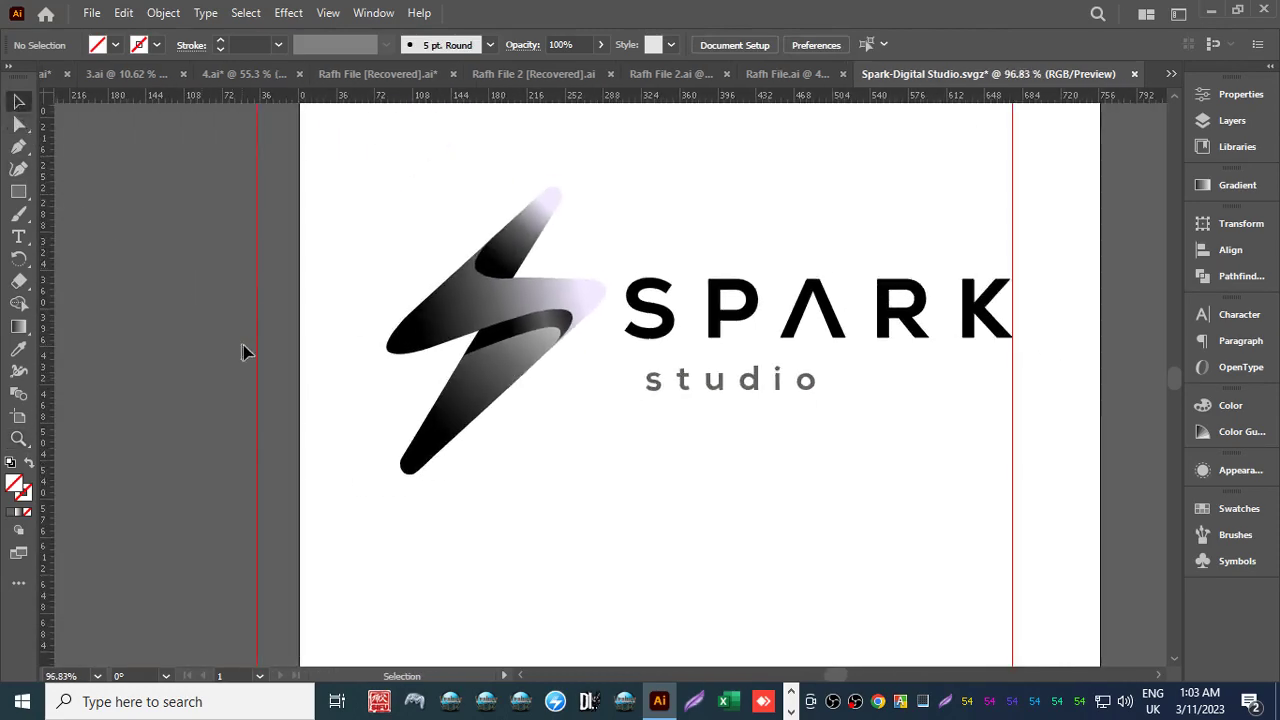
{"action": "left_click_drag", "start_coordinate": [259, 357], "coordinate": [617, 360]}
{"action": "scroll", "coordinate": [600, 368], "scroll_direction": "right", "scroll_amount": 5}
{"action": "key", "text": "z"}
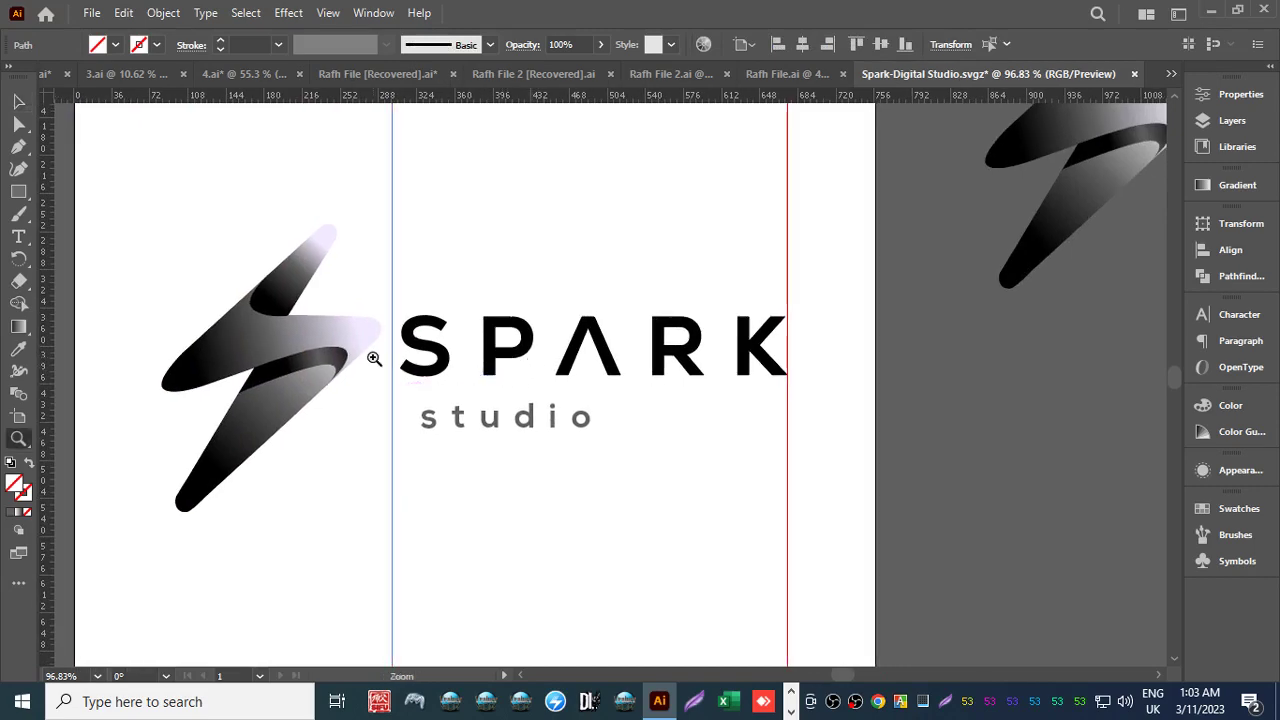
{"action": "left_click", "coordinate": [371, 357]}
{"action": "left_click", "coordinate": [660, 291]}
{"action": "key", "text": "v"}
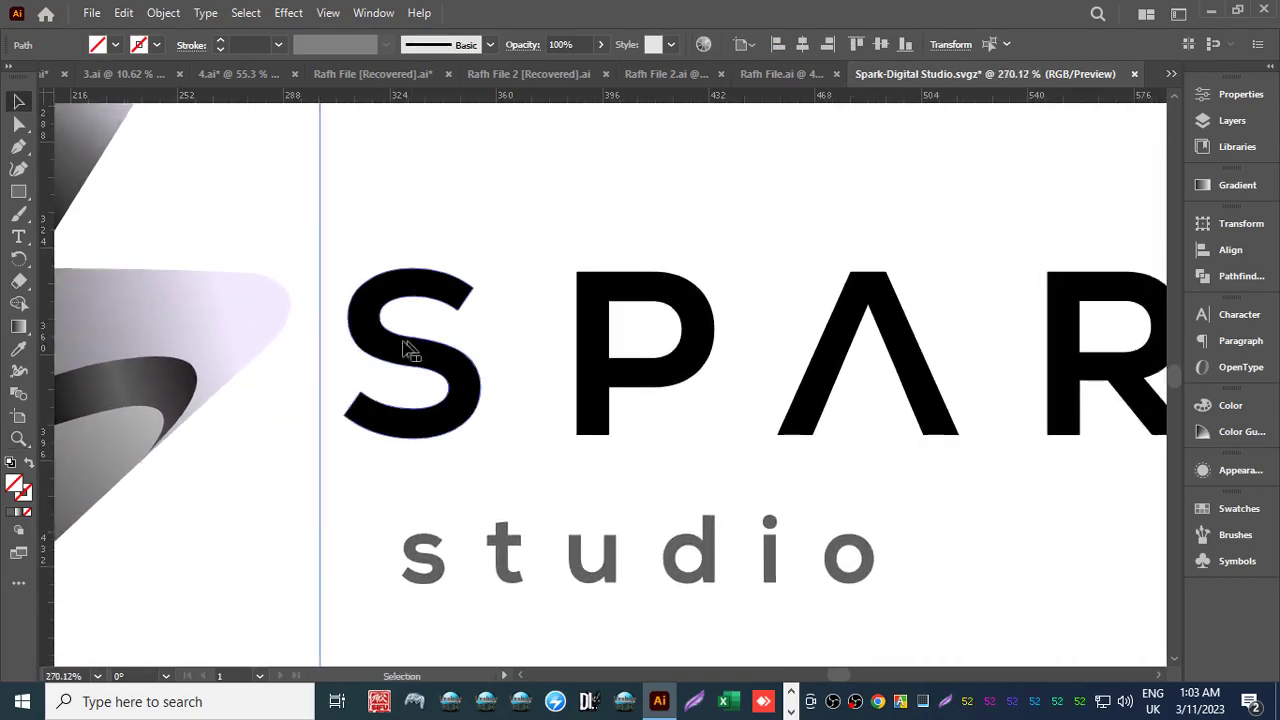
{"action": "left_click_drag", "start_coordinate": [323, 251], "coordinate": [343, 258]}
{"action": "left_click", "coordinate": [277, 429]}
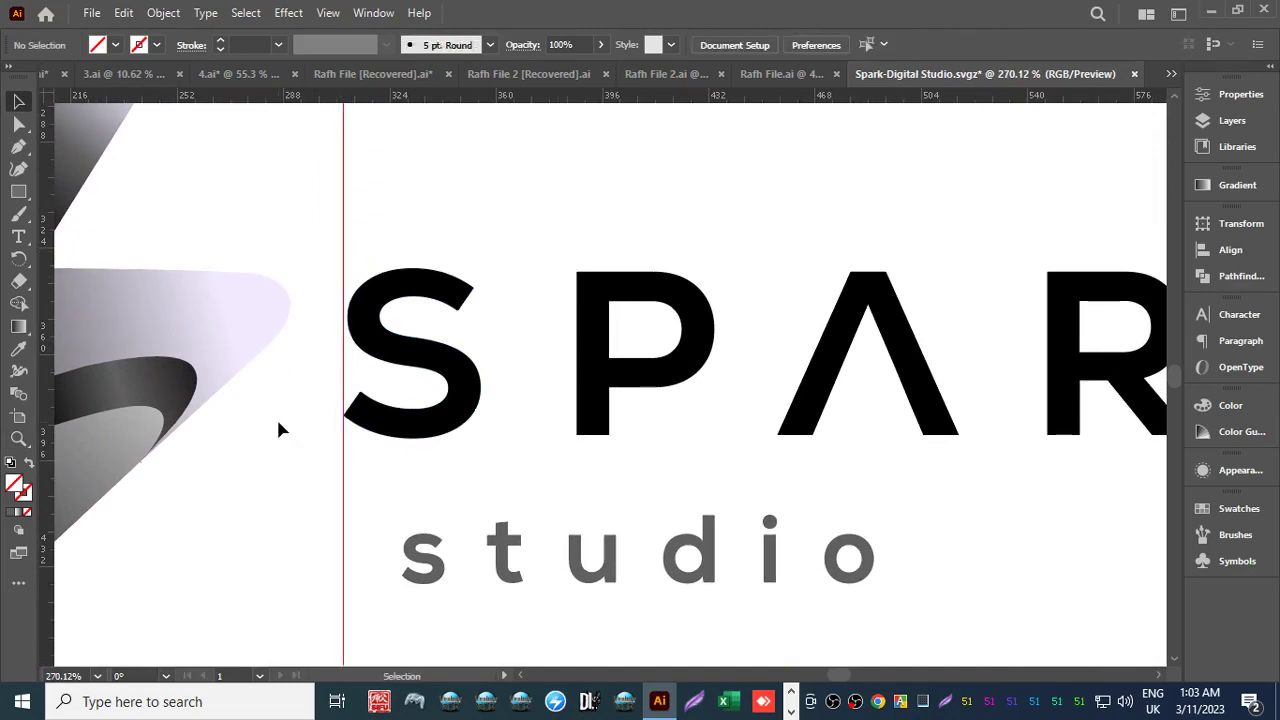
Select SPARK and studio together and apply Horizontal Align Left.
{"action": "left_click_drag", "start_coordinate": [371, 443], "coordinate": [357, 337]}
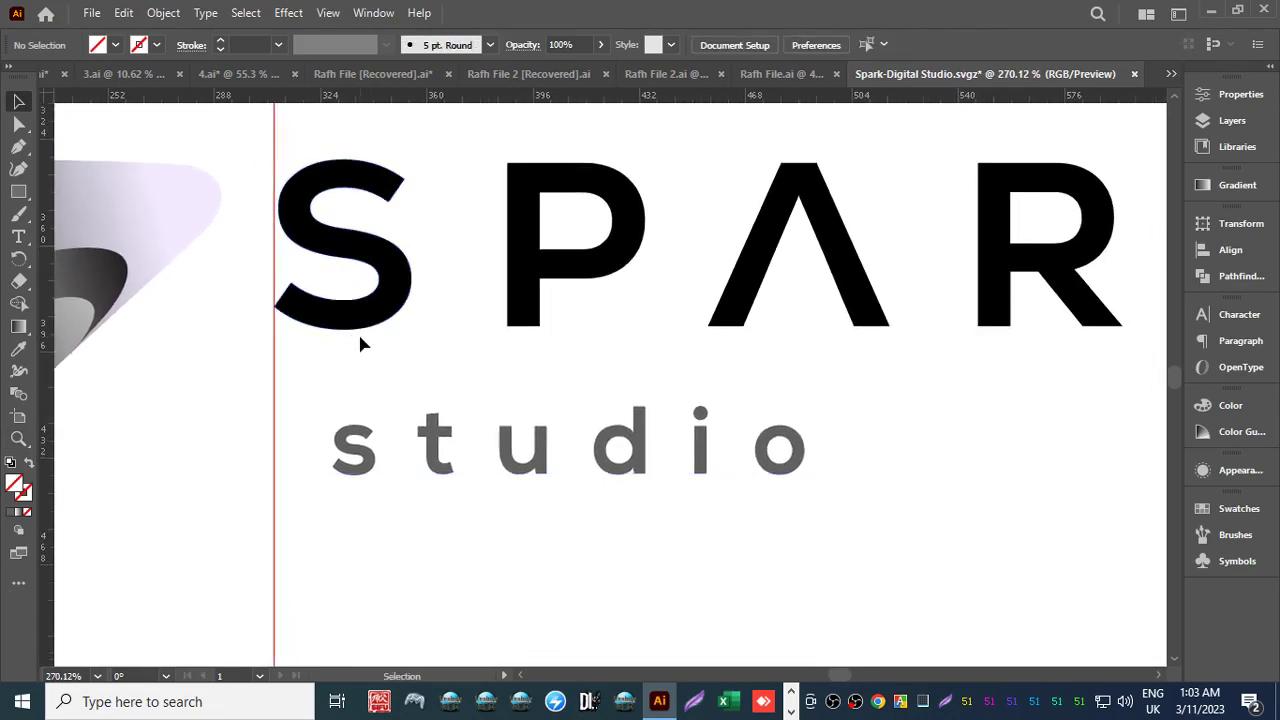
{"action": "key", "text": "z"}
{"action": "left_click_drag", "start_coordinate": [571, 366], "coordinate": [423, 417]}
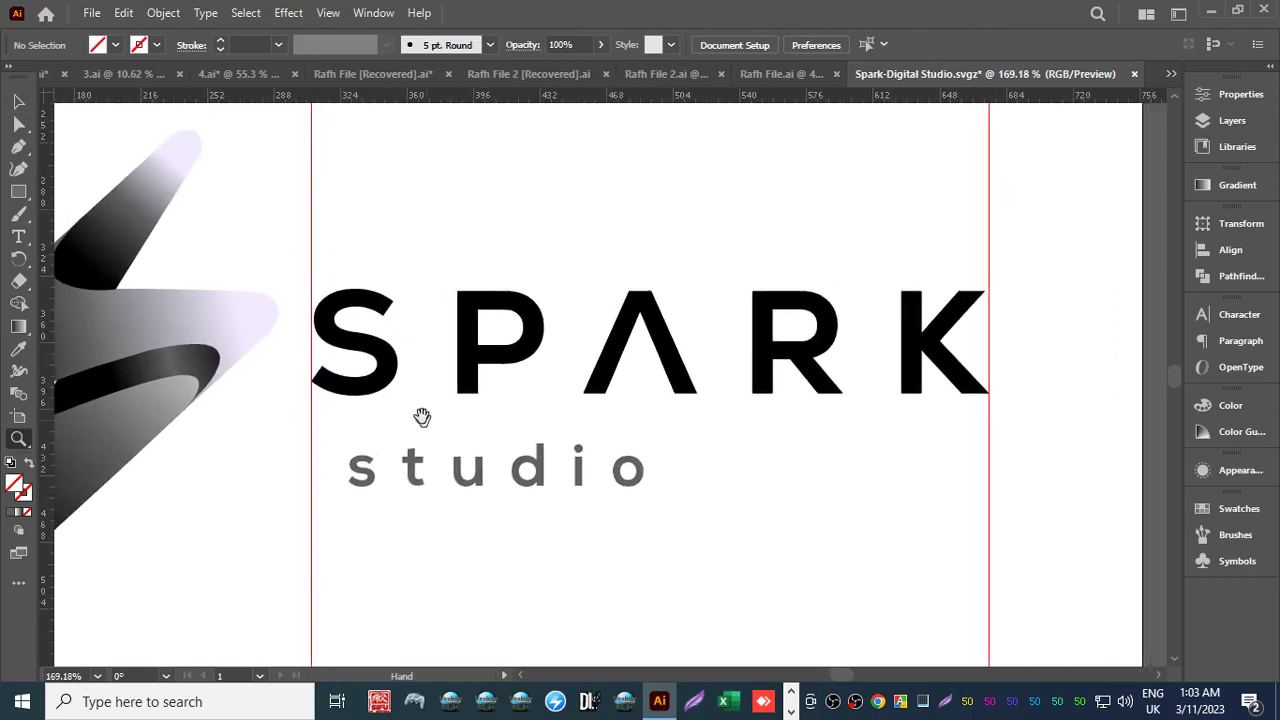
{"action": "left_click", "coordinate": [20, 104]}
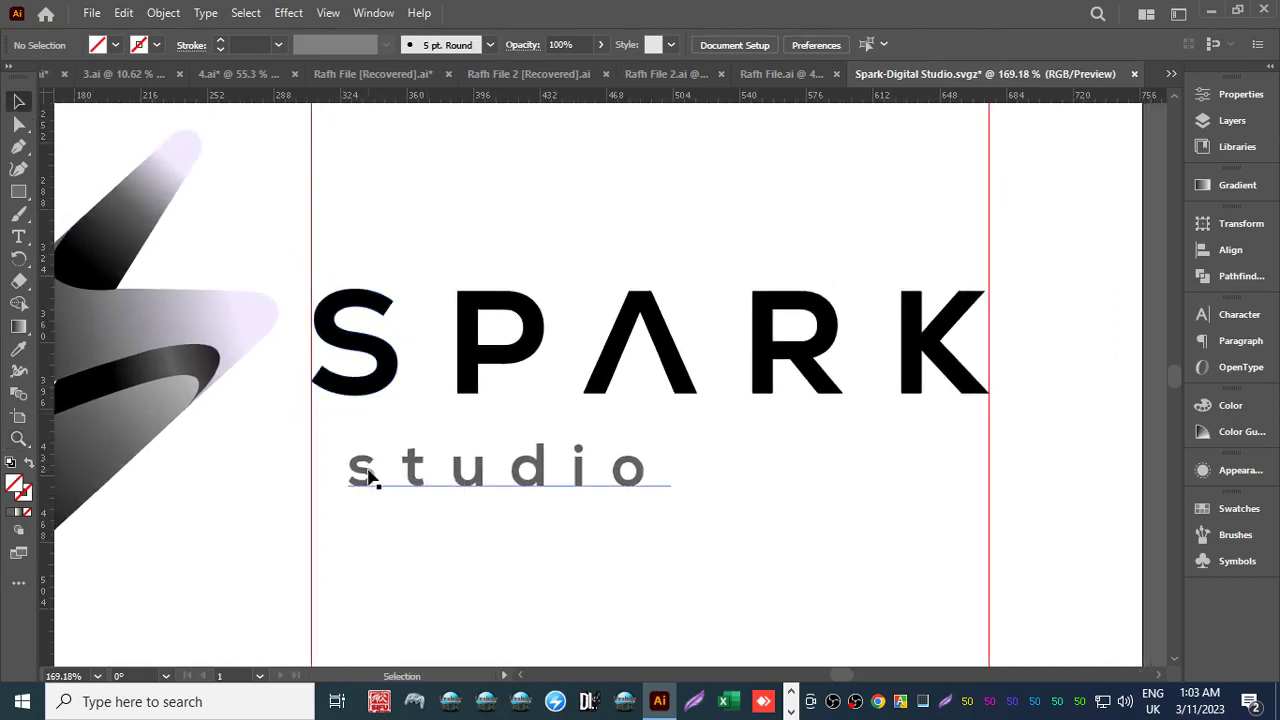
{"action": "left_click", "coordinate": [341, 396]}
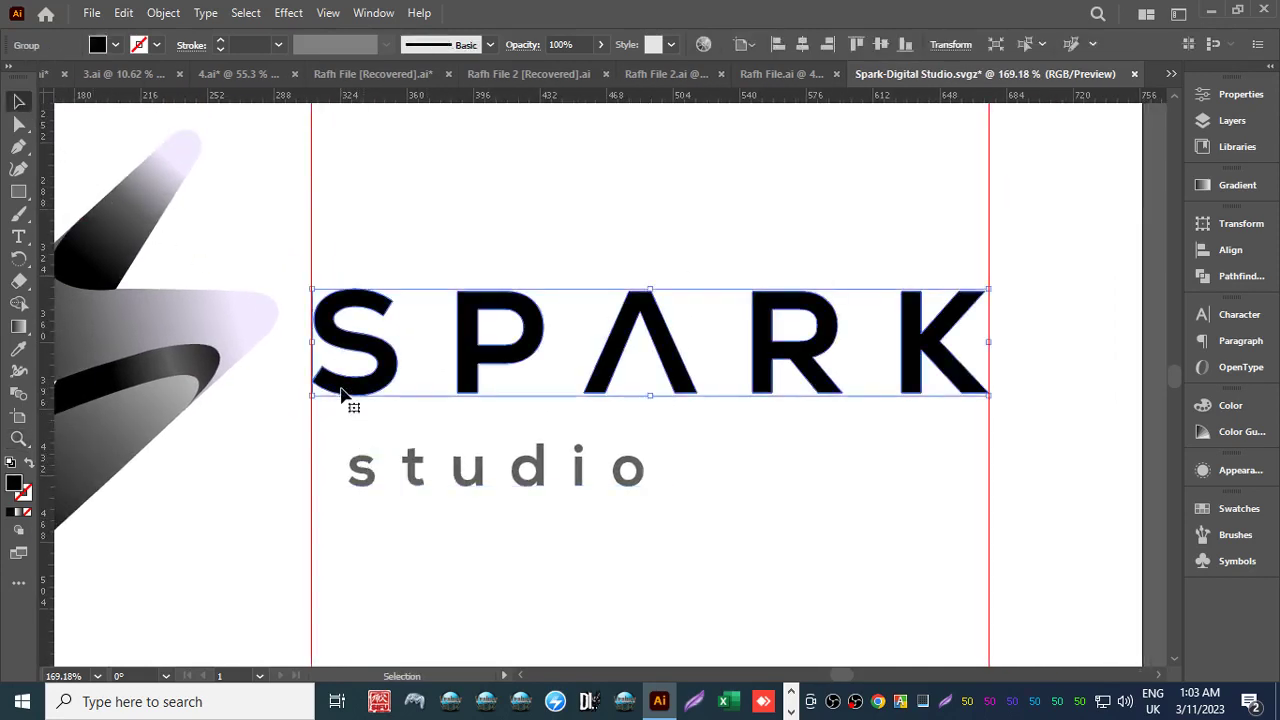
{"action": "left_click", "coordinate": [364, 472], "text": "shift"}
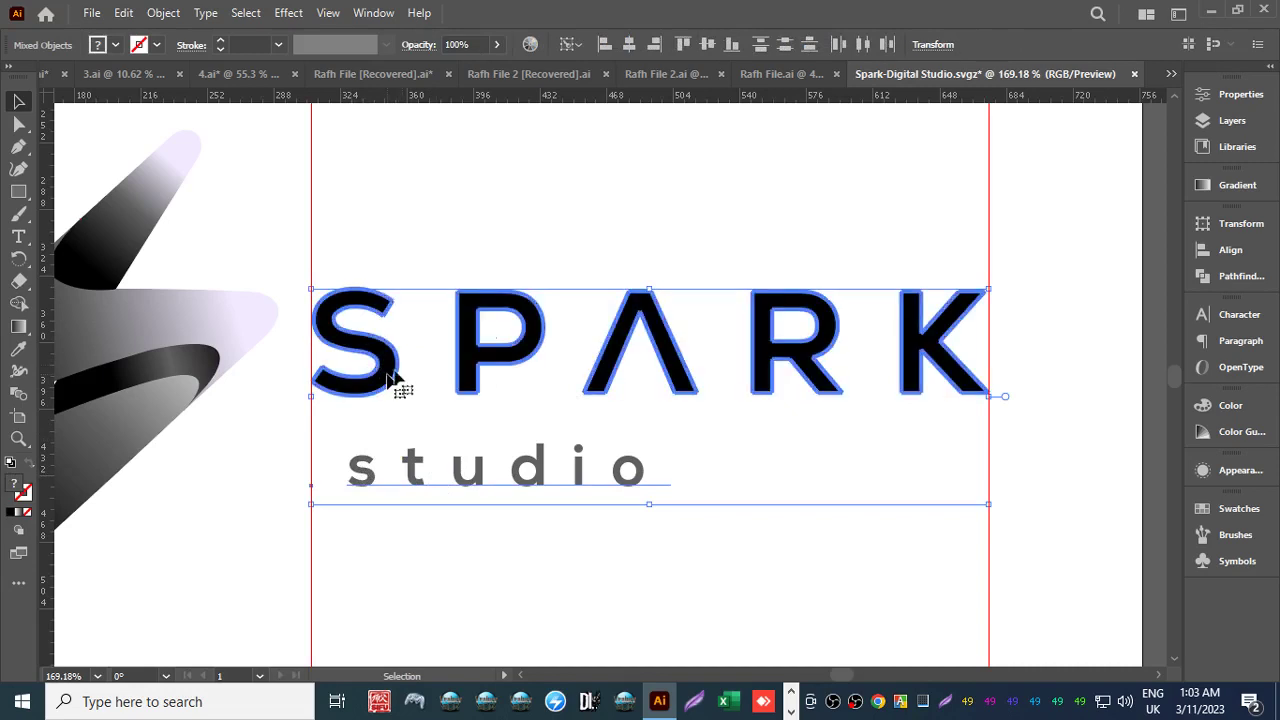
{"action": "left_click", "coordinate": [1220, 96]}
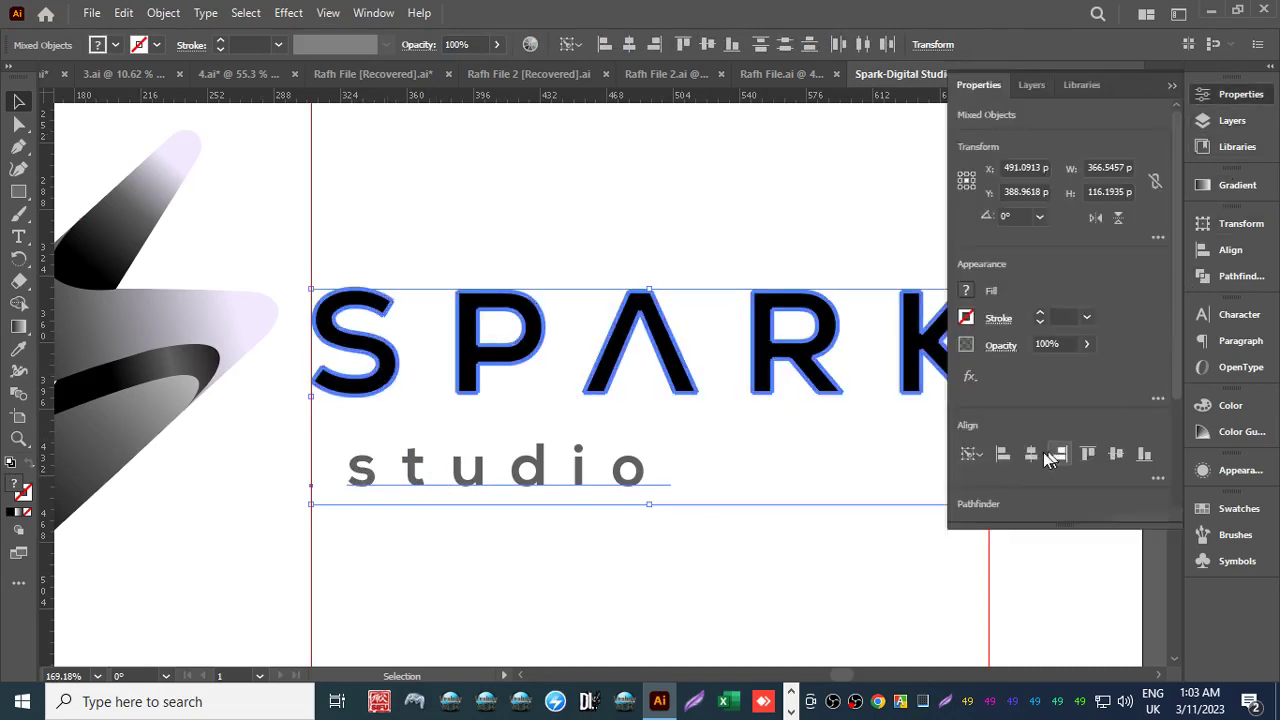
{"action": "left_click", "coordinate": [1003, 458]}
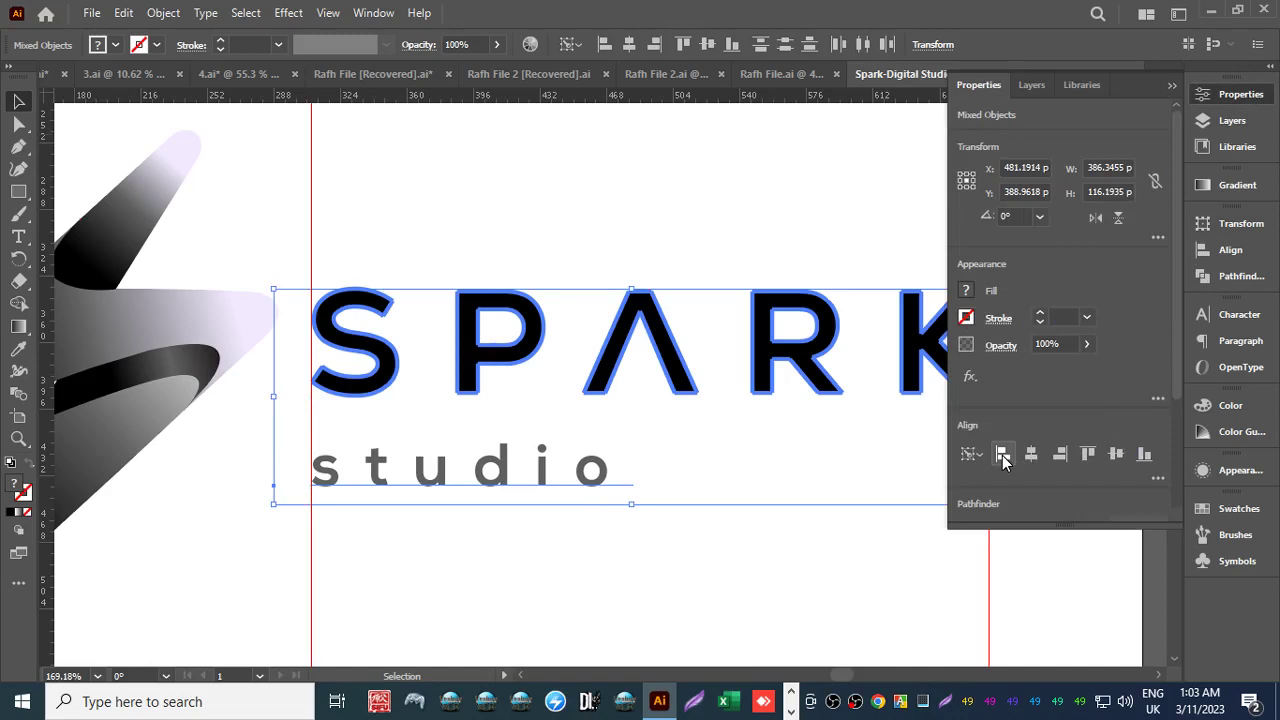
{"action": "left_click", "coordinate": [596, 614]}
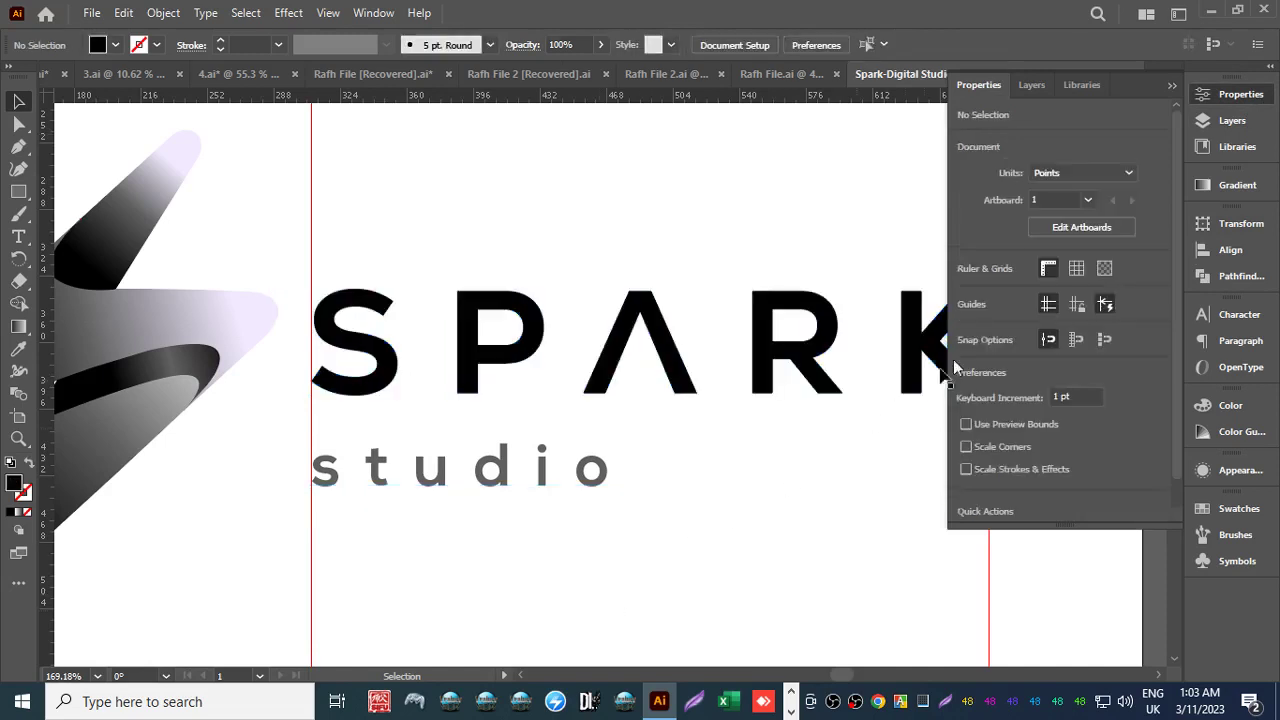
{"action": "left_click", "coordinate": [1173, 87]}
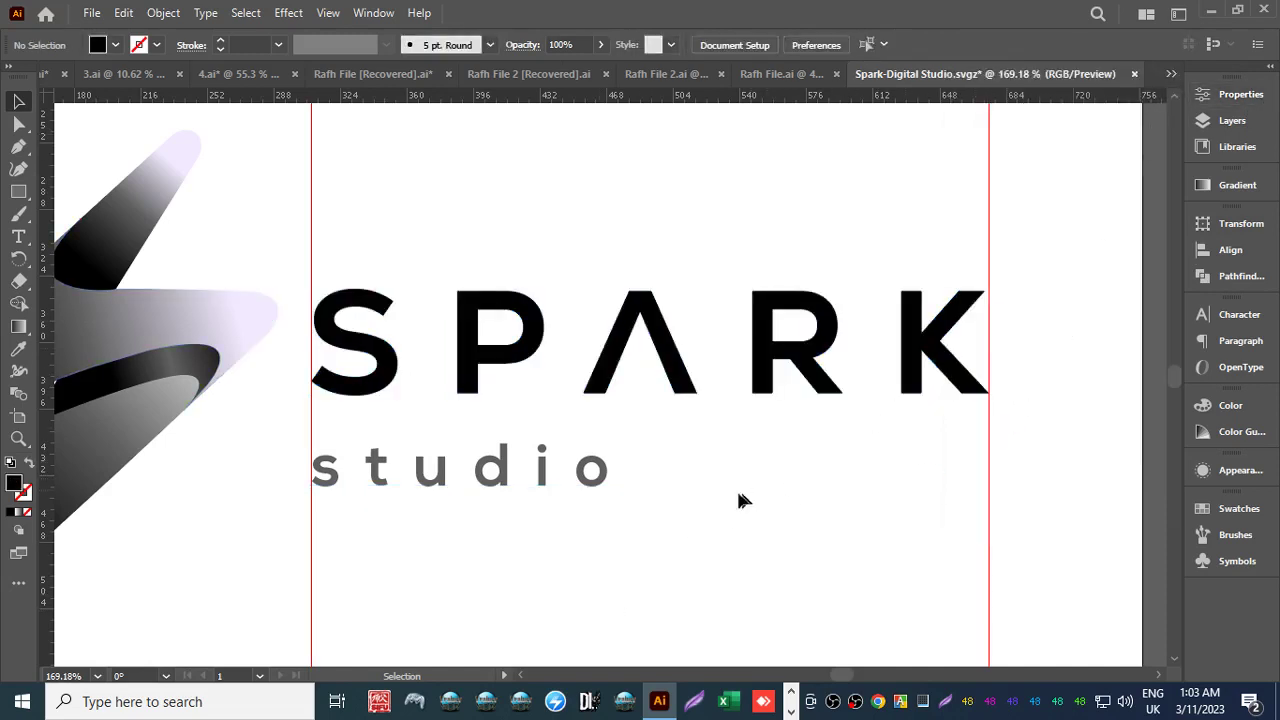
Stretch the studio text rightward toward the end of SPARK and inspect its right end.
{"action": "left_click", "coordinate": [627, 480]}
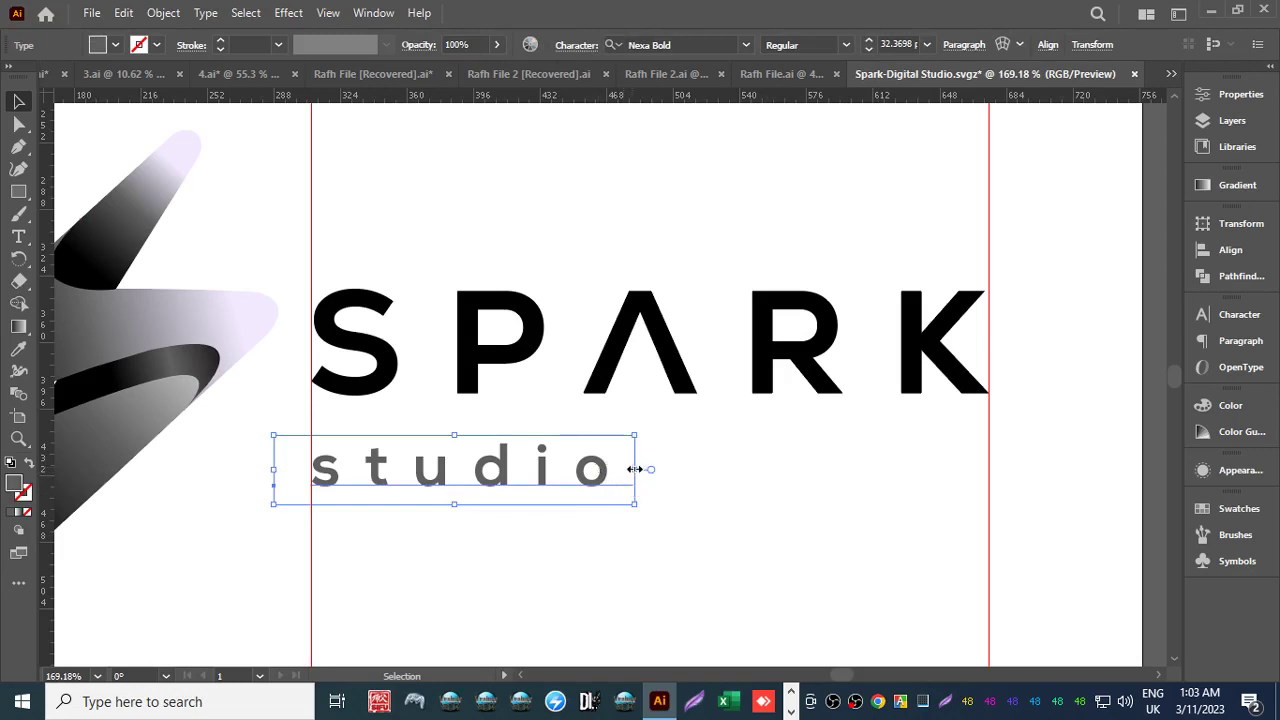
{"action": "left_click_drag", "start_coordinate": [634, 469], "coordinate": [1050, 466]}
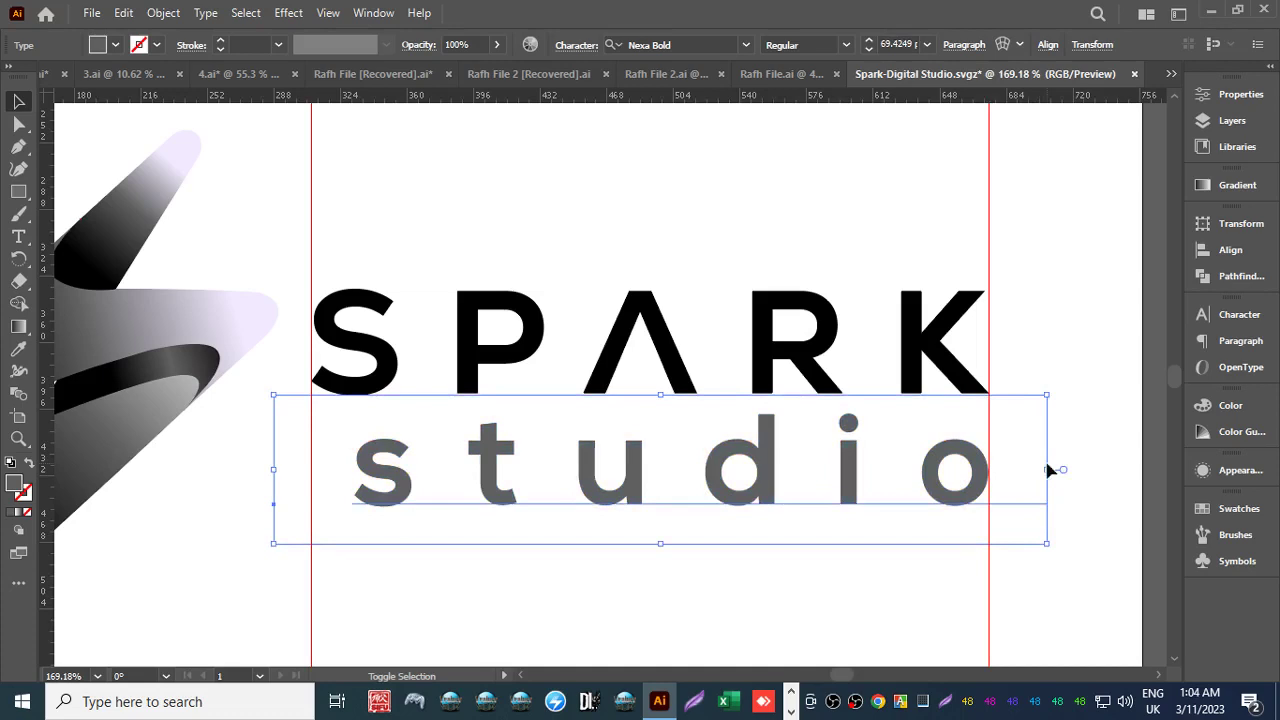
{"action": "left_click", "coordinate": [1084, 500]}
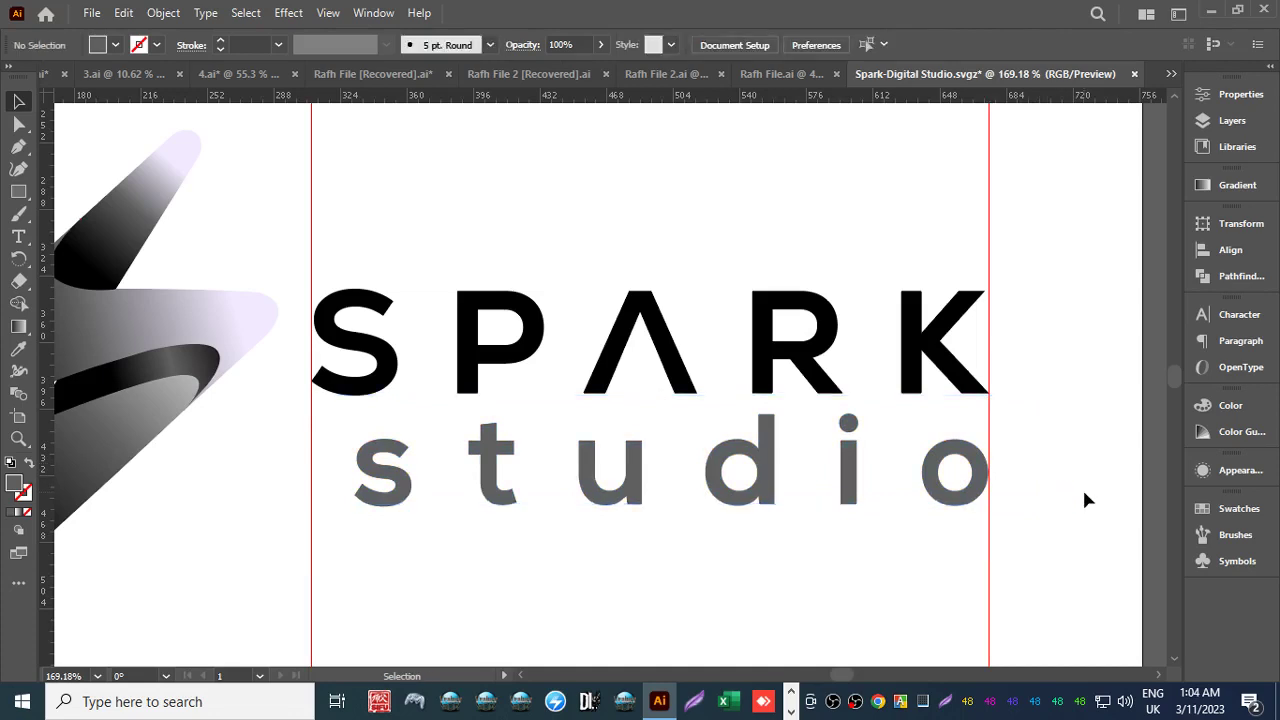
{"action": "key", "text": "z"}
{"action": "scroll", "coordinate": [733, 500], "scroll_direction": "down", "scroll_amount": 3}
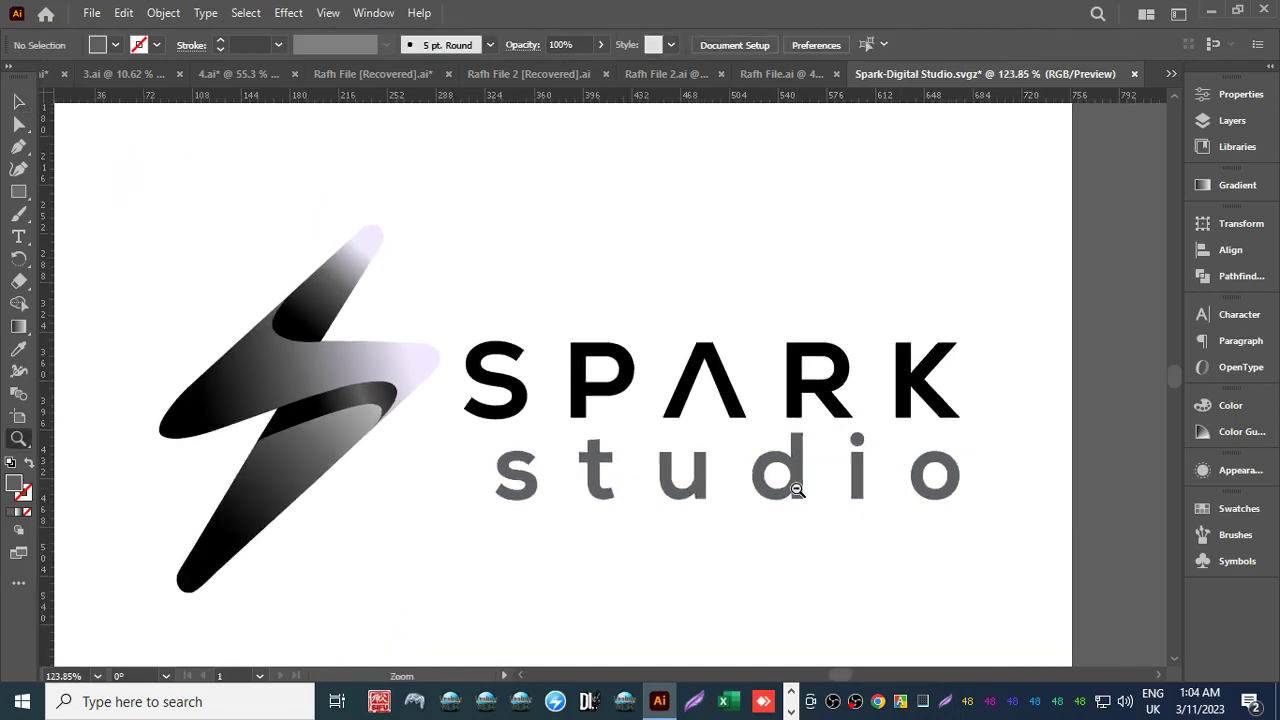
{"action": "left_click_drag", "start_coordinate": [730, 463], "coordinate": [603, 460]}
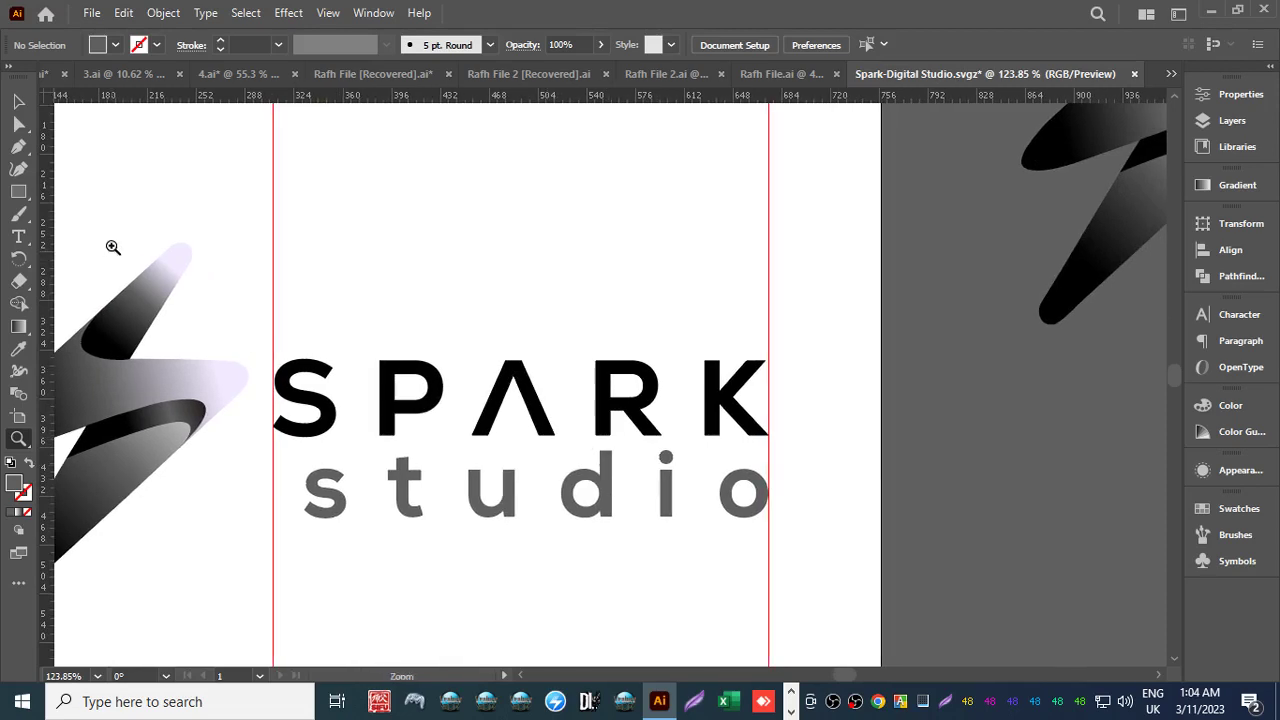
{"action": "left_click", "coordinate": [18, 102]}
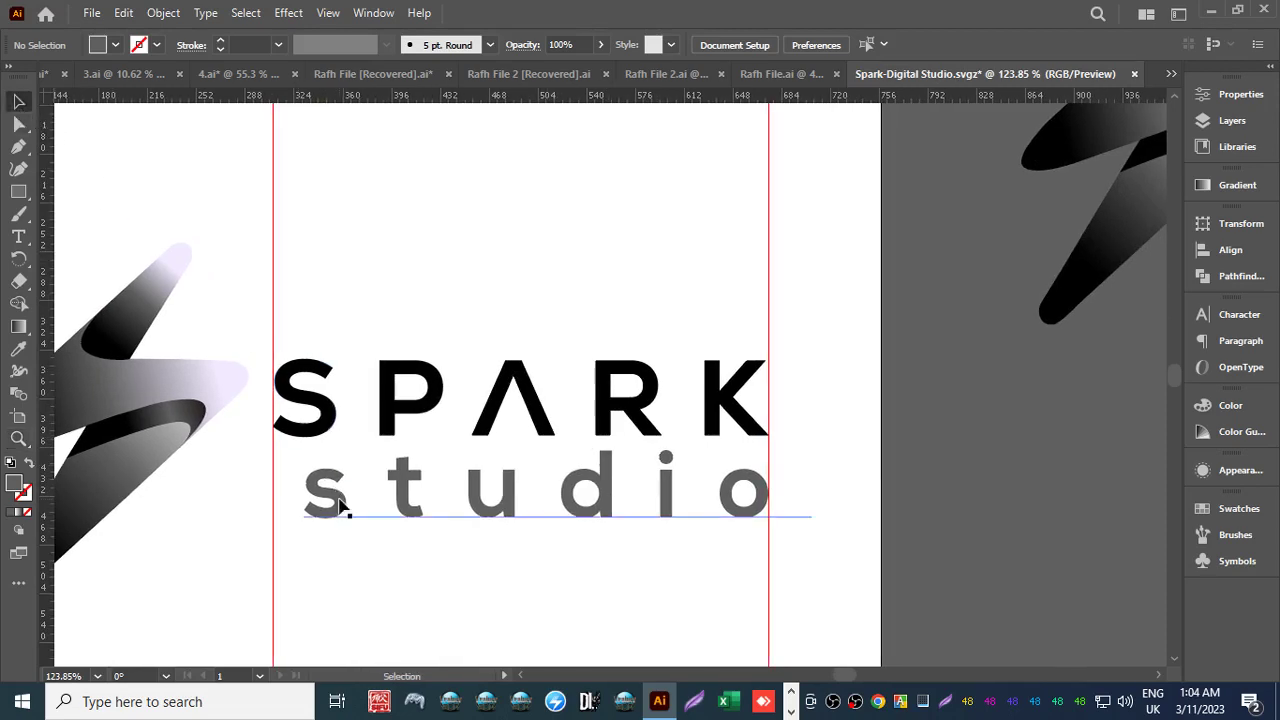
{"action": "key", "text": "z"}
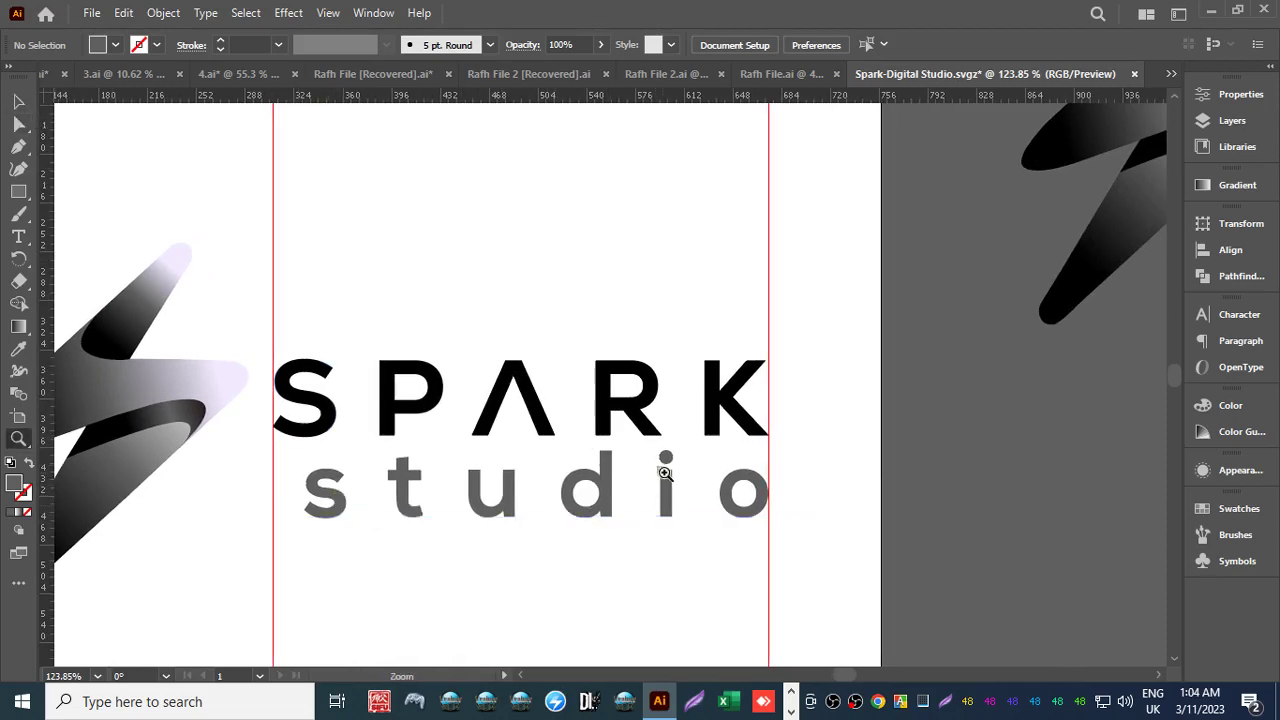
{"action": "left_click_drag", "start_coordinate": [669, 474], "coordinate": [586, 363]}
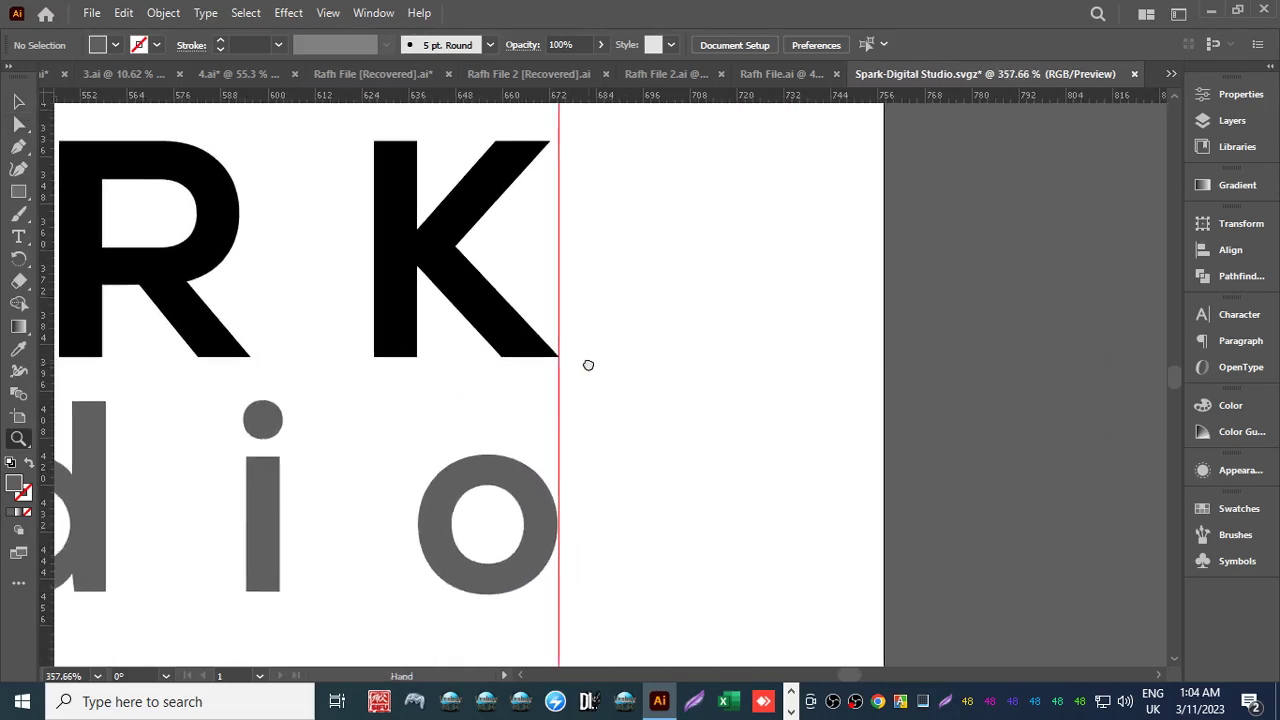
{"action": "left_click", "coordinate": [502, 466]}
{"action": "left_click_drag", "start_coordinate": [681, 441], "coordinate": [486, 403]}
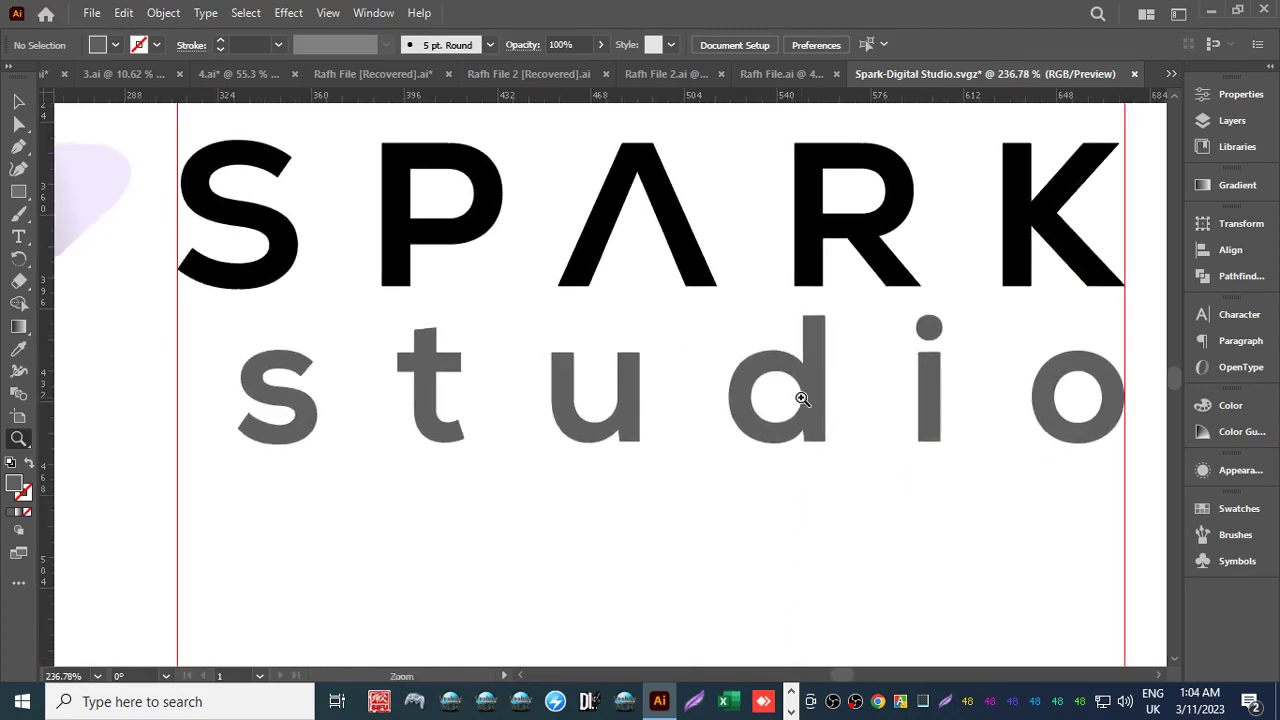
Select SPARK and studio together and check their properties.
{"action": "left_click", "coordinate": [18, 101]}
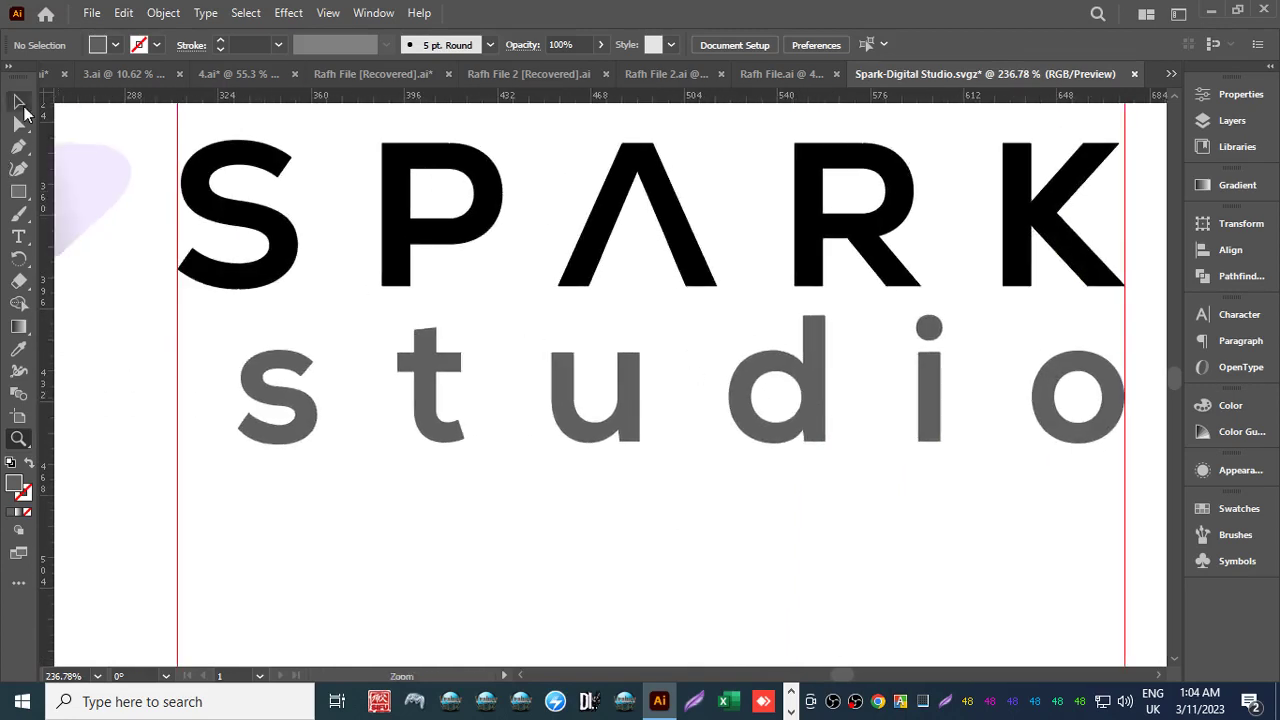
{"action": "left_click", "coordinate": [250, 288]}
{"action": "left_click", "coordinate": [277, 371], "text": "shift"}
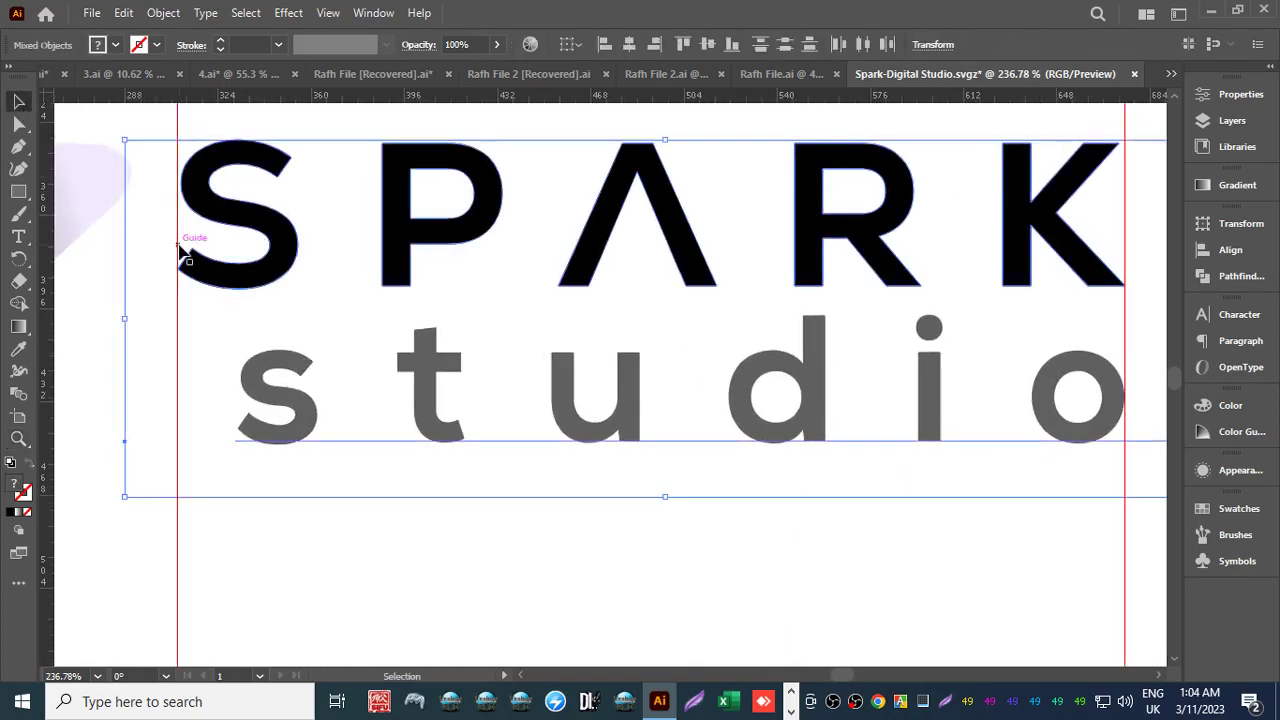
{"action": "left_click", "coordinate": [1240, 96]}
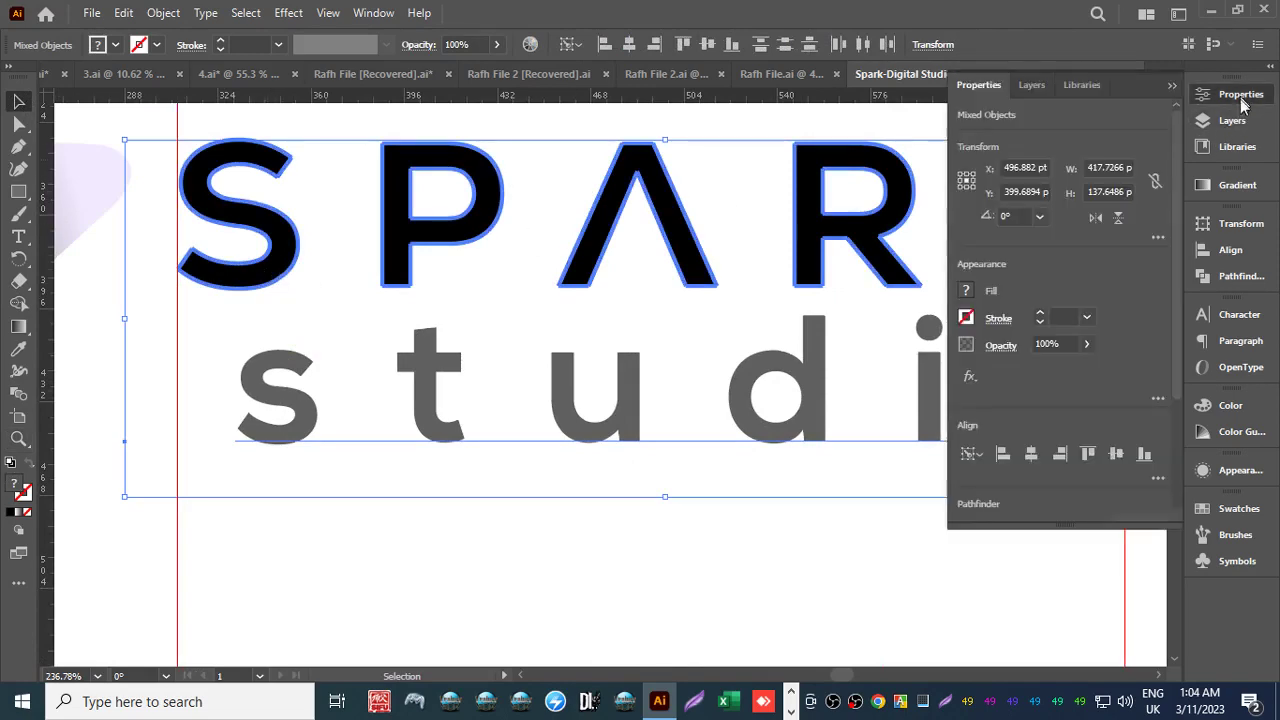
{"action": "left_click", "coordinate": [697, 605]}
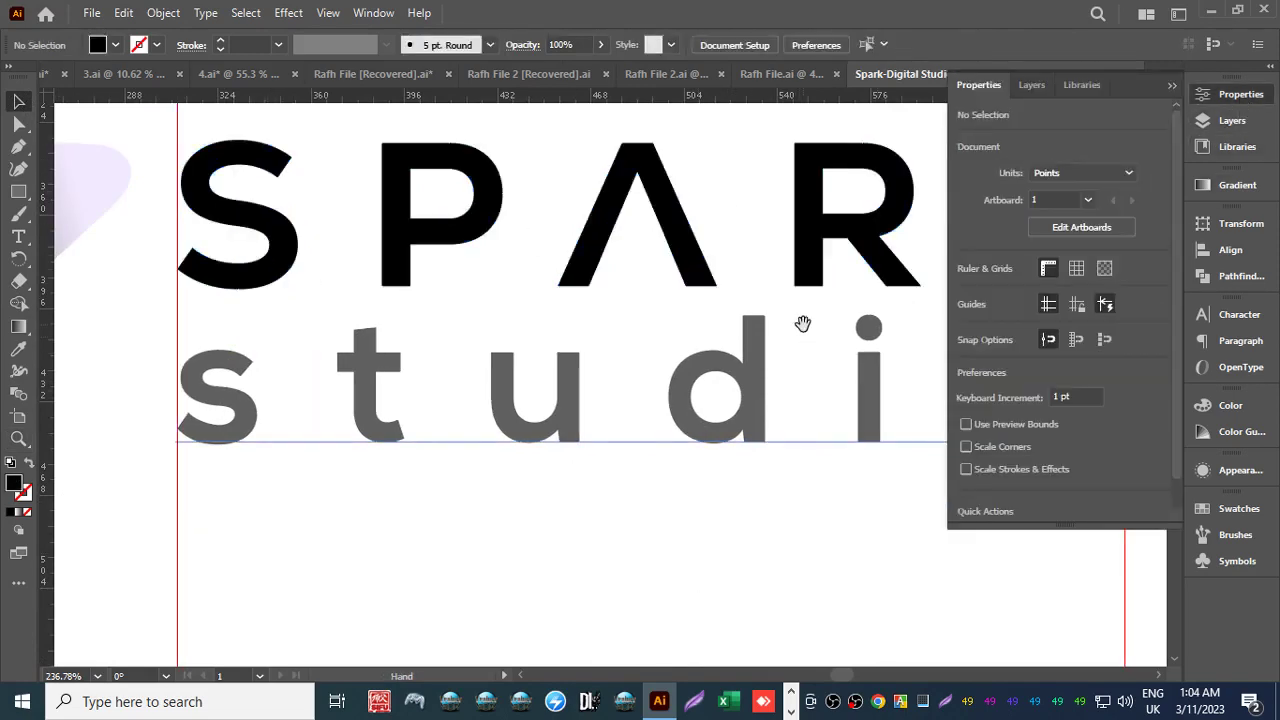
Stretch studio further so its final o ends flush with the K's right edge.
{"action": "left_click_drag", "start_coordinate": [806, 323], "coordinate": [193, 353]}
{"action": "key", "text": "z"}
{"action": "left_click", "coordinate": [483, 449]}
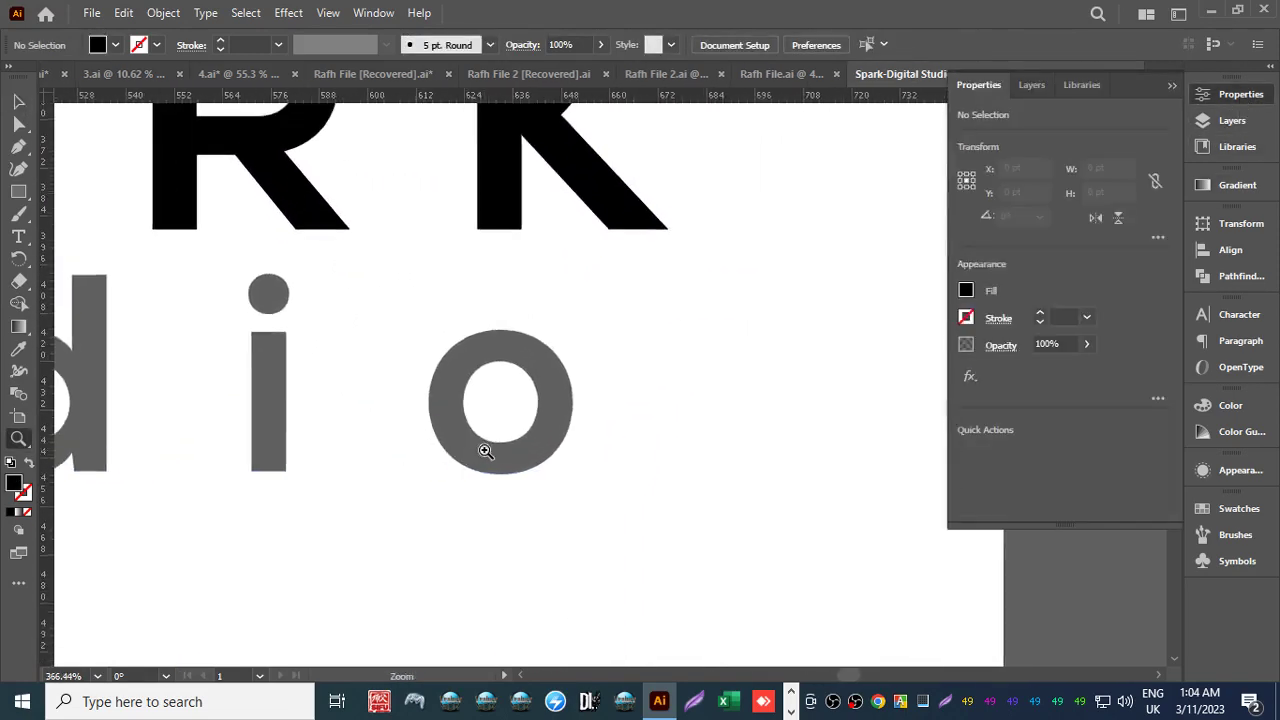
{"action": "key", "text": "v"}
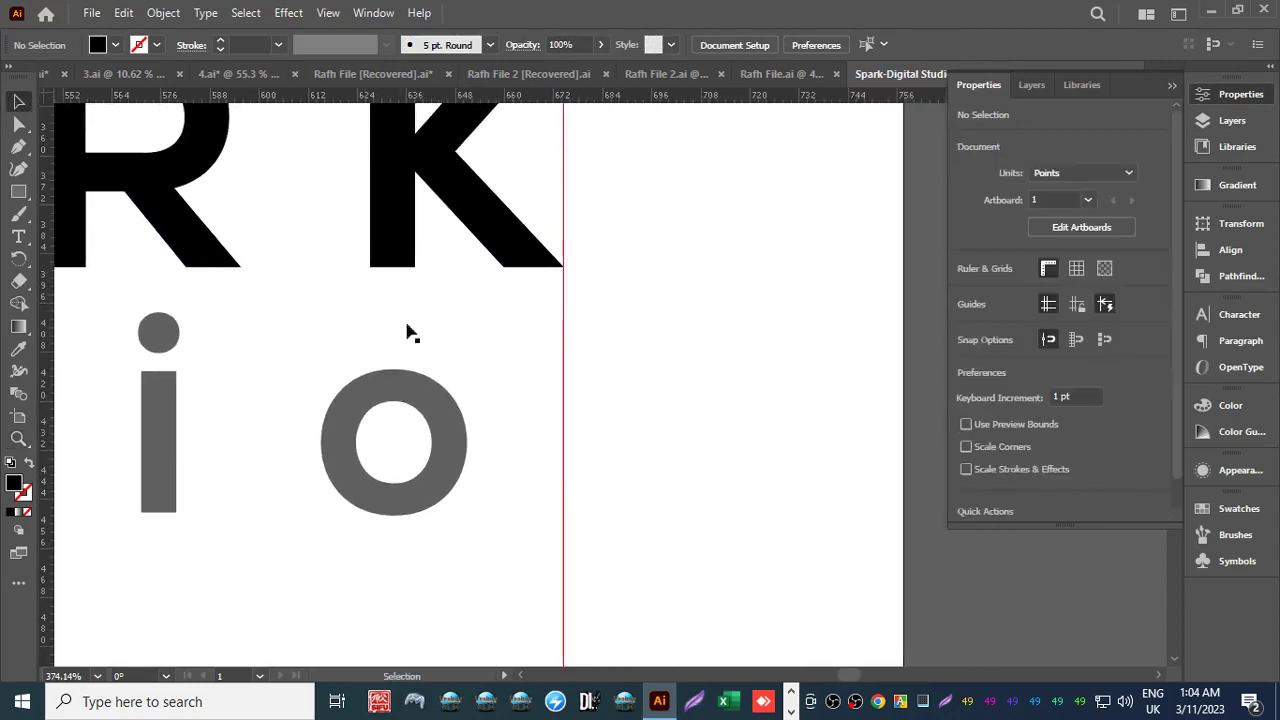
{"action": "left_click", "coordinate": [452, 408]}
{"action": "left_click_drag", "start_coordinate": [603, 437], "coordinate": [703, 438]}
{"action": "left_click", "coordinate": [760, 480]}
{"action": "key", "text": "z"}
{"action": "left_click_drag", "start_coordinate": [620, 430], "coordinate": [459, 385]}
Extend studio's left end slightly so the s lines up with the S.
{"action": "key", "text": "v"}
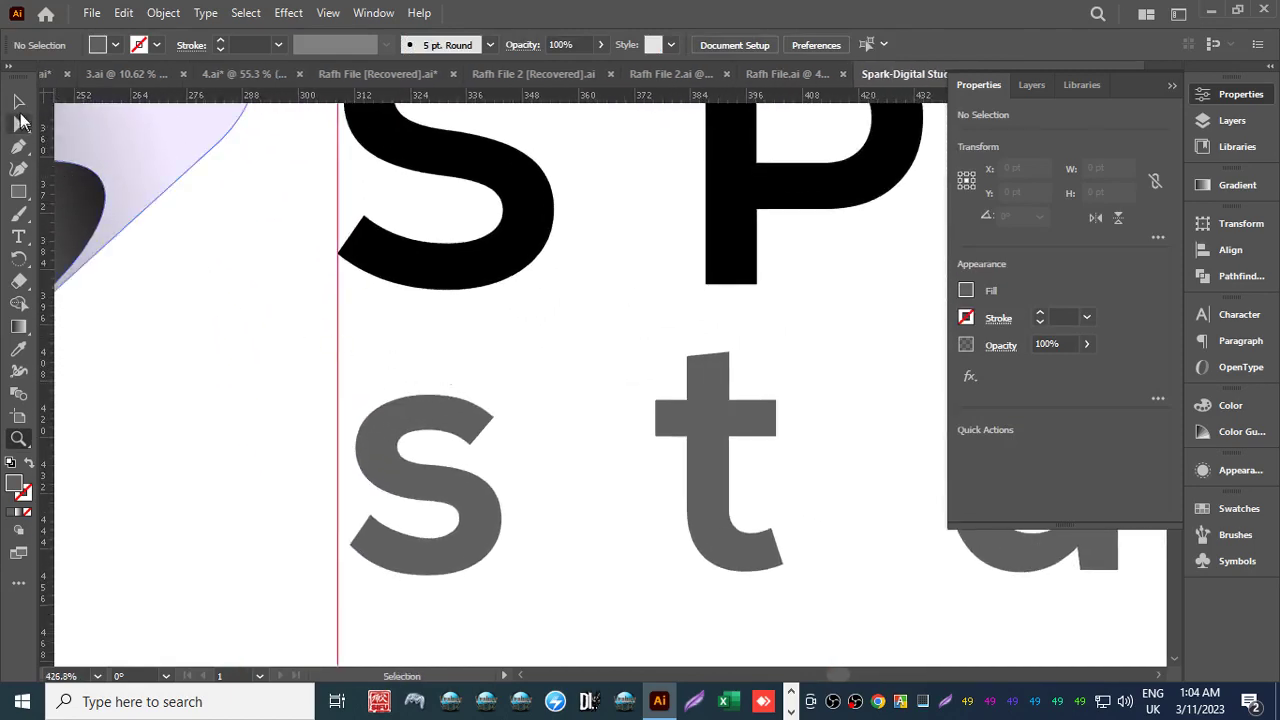
{"action": "left_click", "coordinate": [397, 474]}
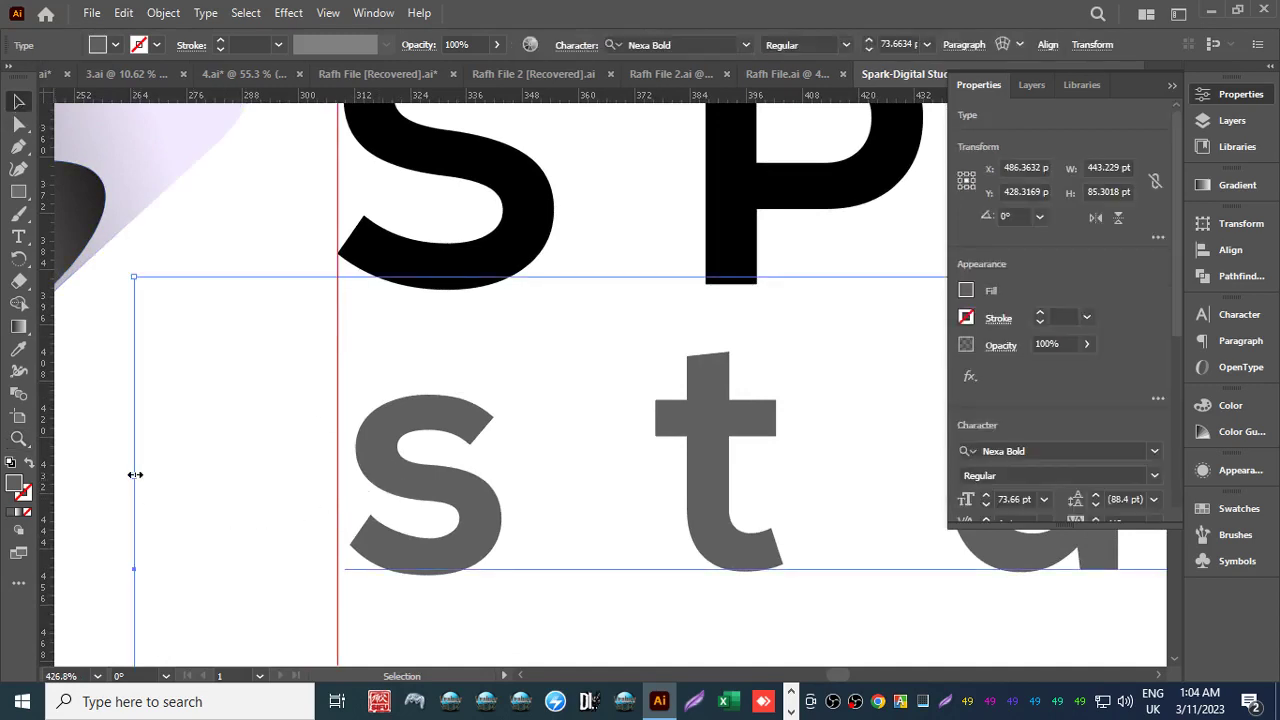
{"action": "left_click_drag", "start_coordinate": [135, 474], "coordinate": [121, 475]}
{"action": "left_click", "coordinate": [95, 488]}
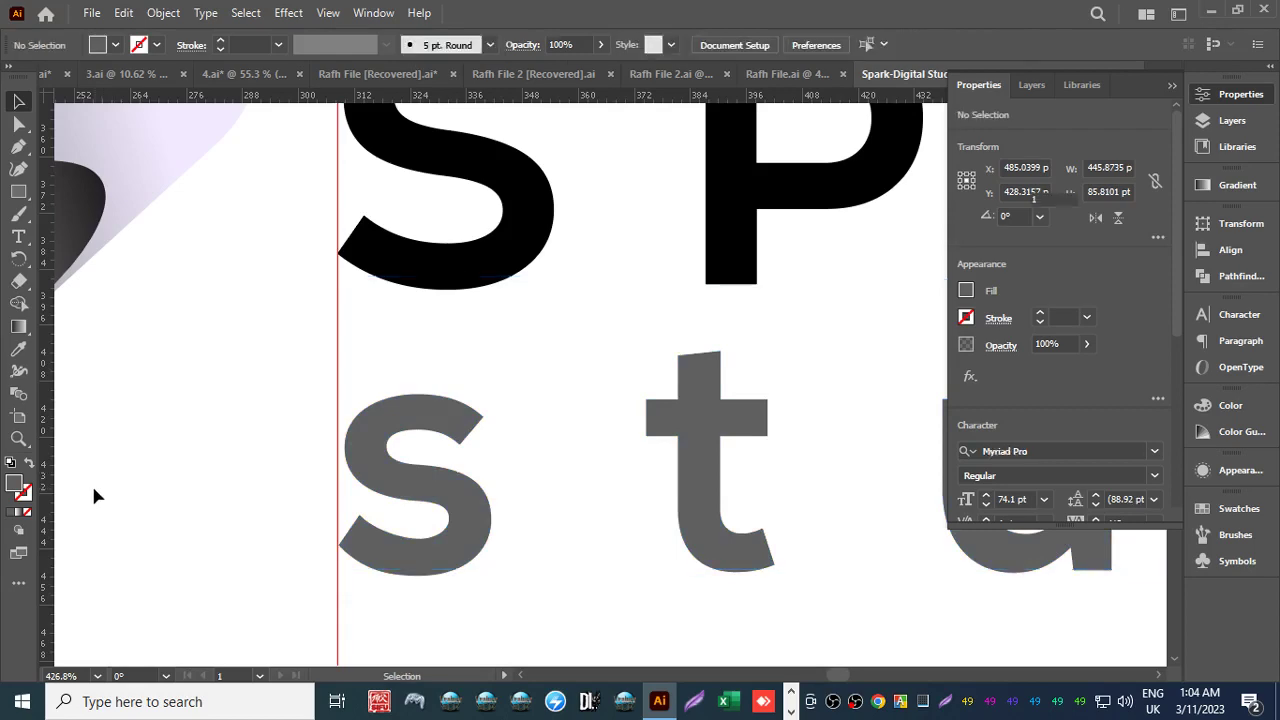
Fine-tune studio's right end so the o sits against the K guide.
{"action": "key", "text": "z"}
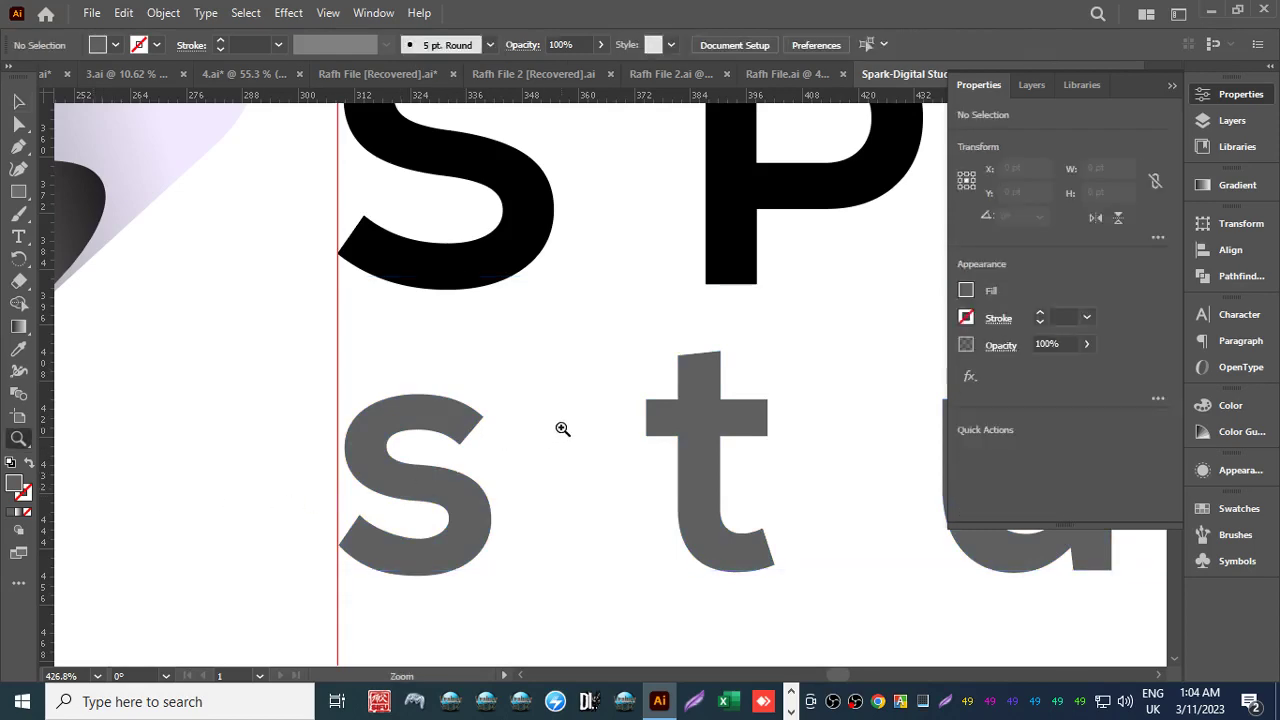
{"action": "scroll", "coordinate": [562, 428], "scroll_direction": "down", "scroll_amount": 3}
{"action": "scroll", "coordinate": [257, 434], "scroll_direction": "right", "scroll_amount": 8}
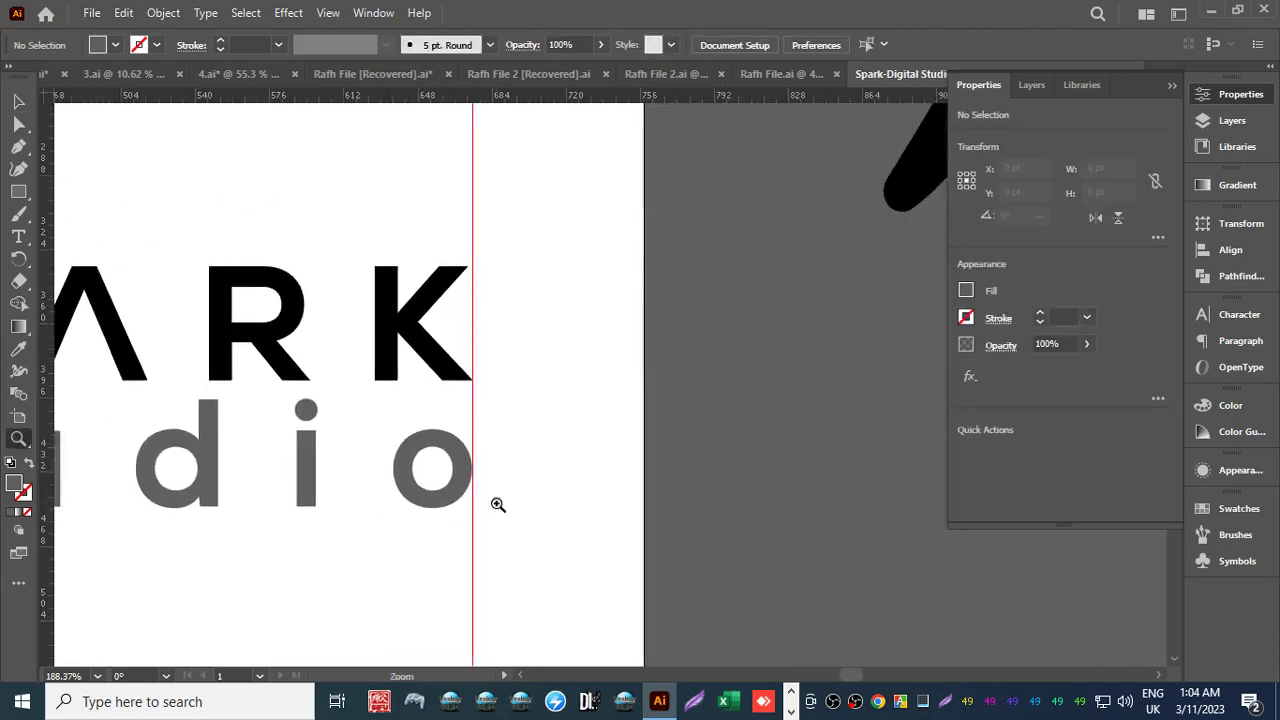
{"action": "left_click_drag", "start_coordinate": [498, 505], "coordinate": [816, 409]}
{"action": "left_click_drag", "start_coordinate": [666, 414], "coordinate": [723, 411]}
{"action": "left_click_drag", "start_coordinate": [643, 417], "coordinate": [697, 414]}
{"action": "left_click", "coordinate": [18, 101]}
{"action": "left_click", "coordinate": [497, 331]}
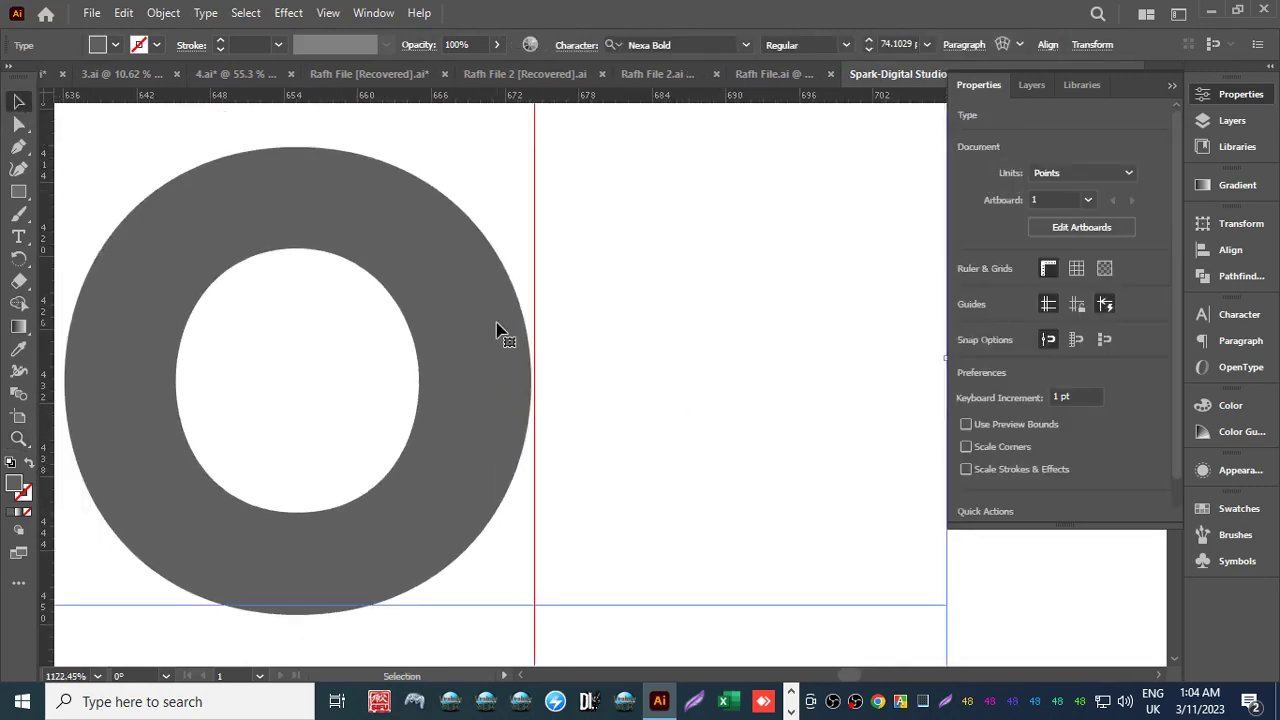
{"action": "left_click", "coordinate": [1172, 84]}
{"action": "left_click_drag", "start_coordinate": [950, 358], "coordinate": [950, 360]}
{"action": "left_click", "coordinate": [1020, 435]}
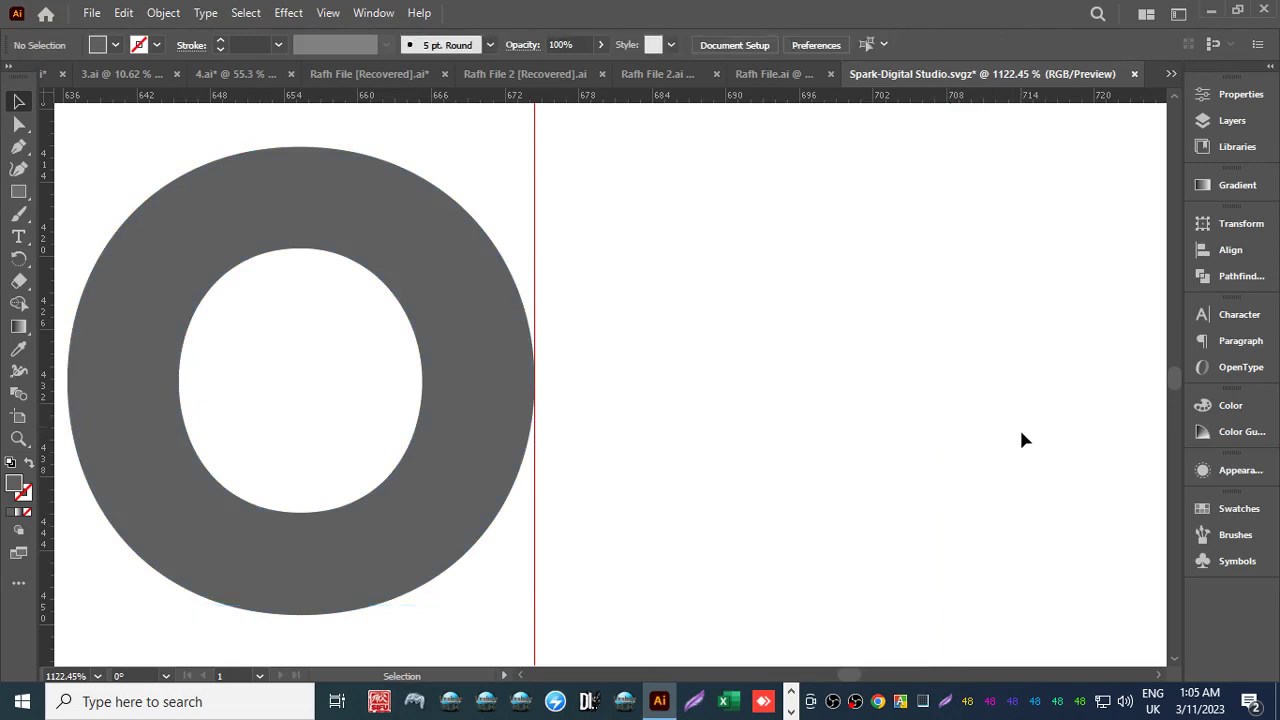
{"action": "key", "text": "z"}
{"action": "left_click_drag", "start_coordinate": [691, 389], "coordinate": [389, 443]}
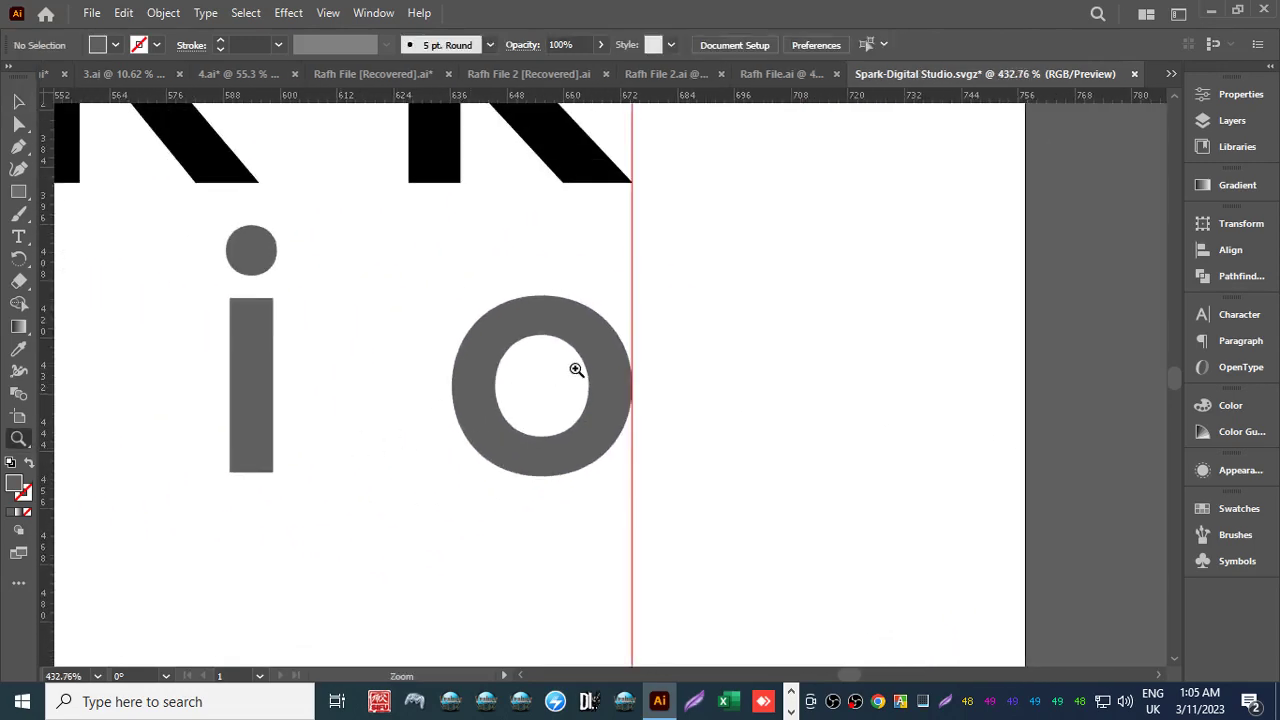
{"action": "left_click_drag", "start_coordinate": [574, 369], "coordinate": [277, 463]}
{"action": "left_click_drag", "start_coordinate": [389, 463], "coordinate": [555, 420]}
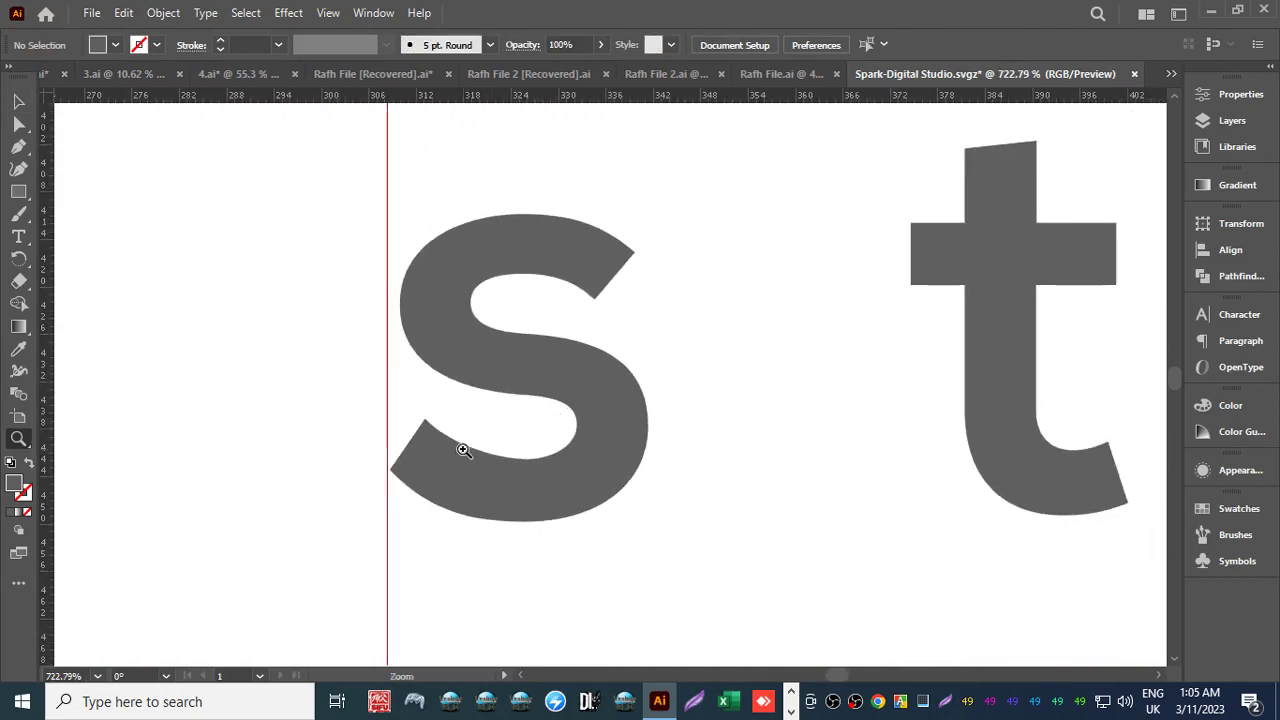
{"action": "left_click_drag", "start_coordinate": [463, 449], "coordinate": [609, 431]}
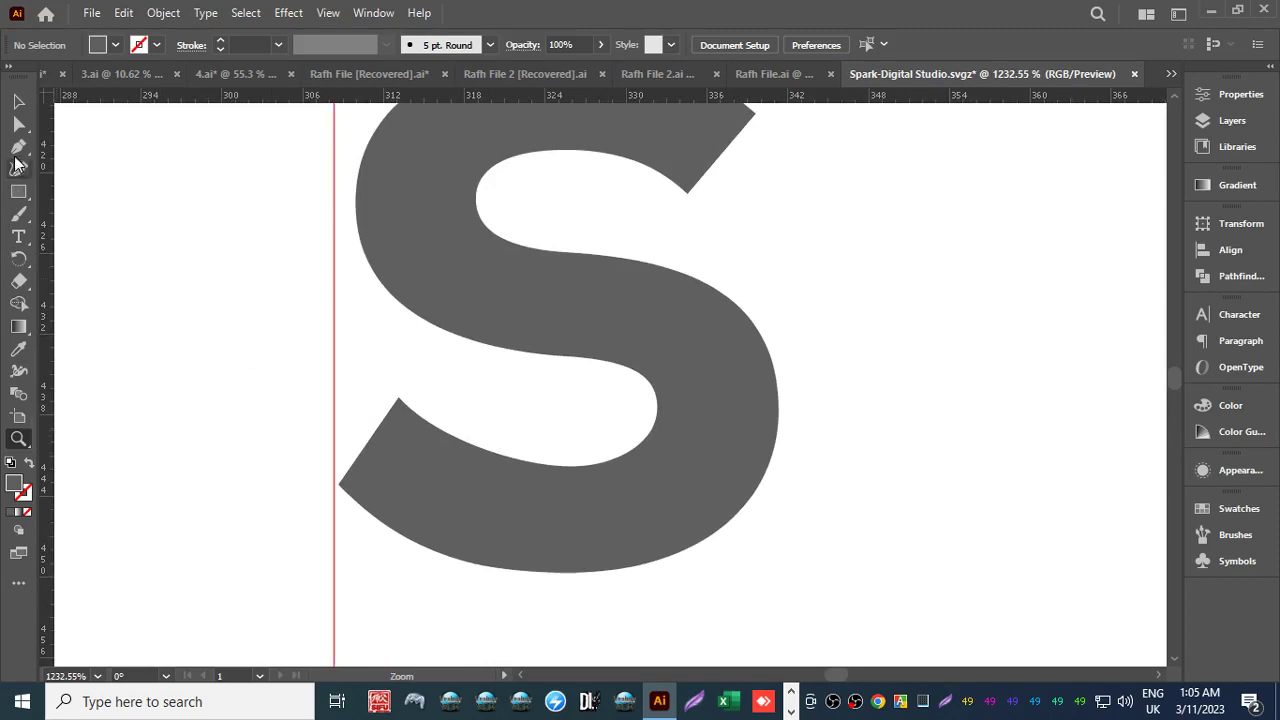
{"action": "left_click", "coordinate": [18, 101]}
{"action": "left_click", "coordinate": [400, 457]}
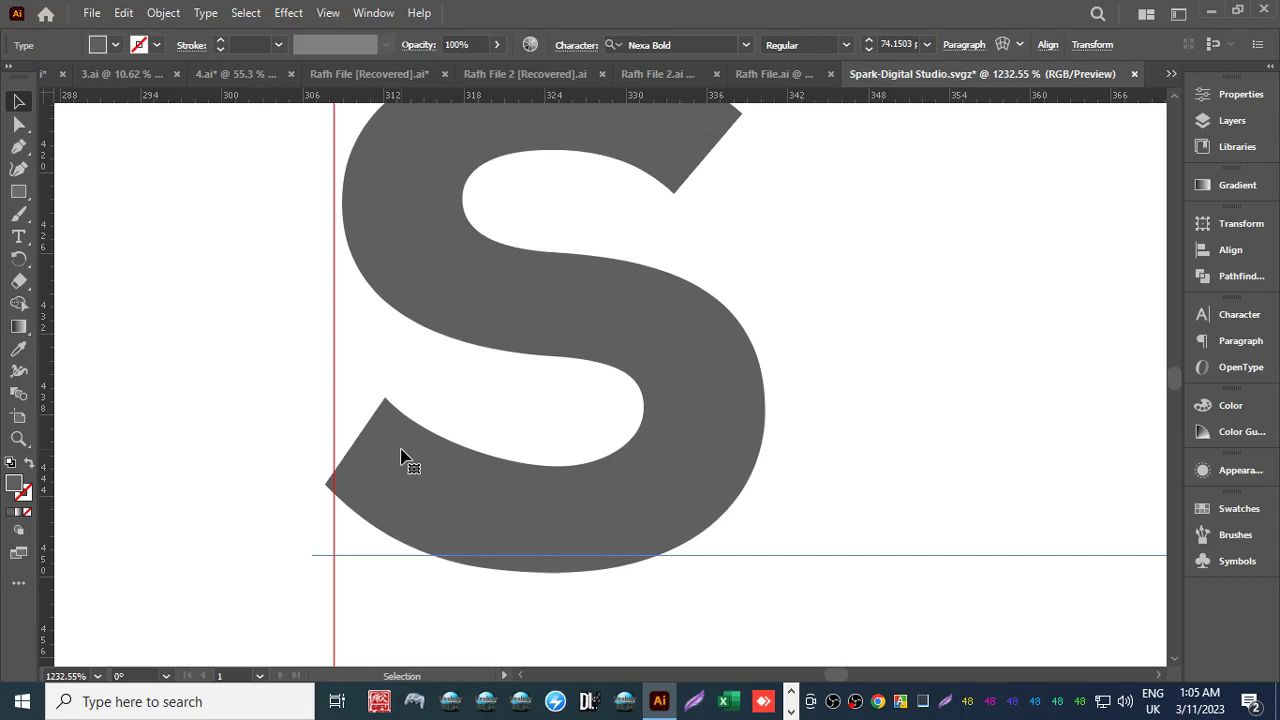
{"action": "key", "text": "z"}
{"action": "left_click_drag", "start_coordinate": [400, 457], "coordinate": [266, 491]}
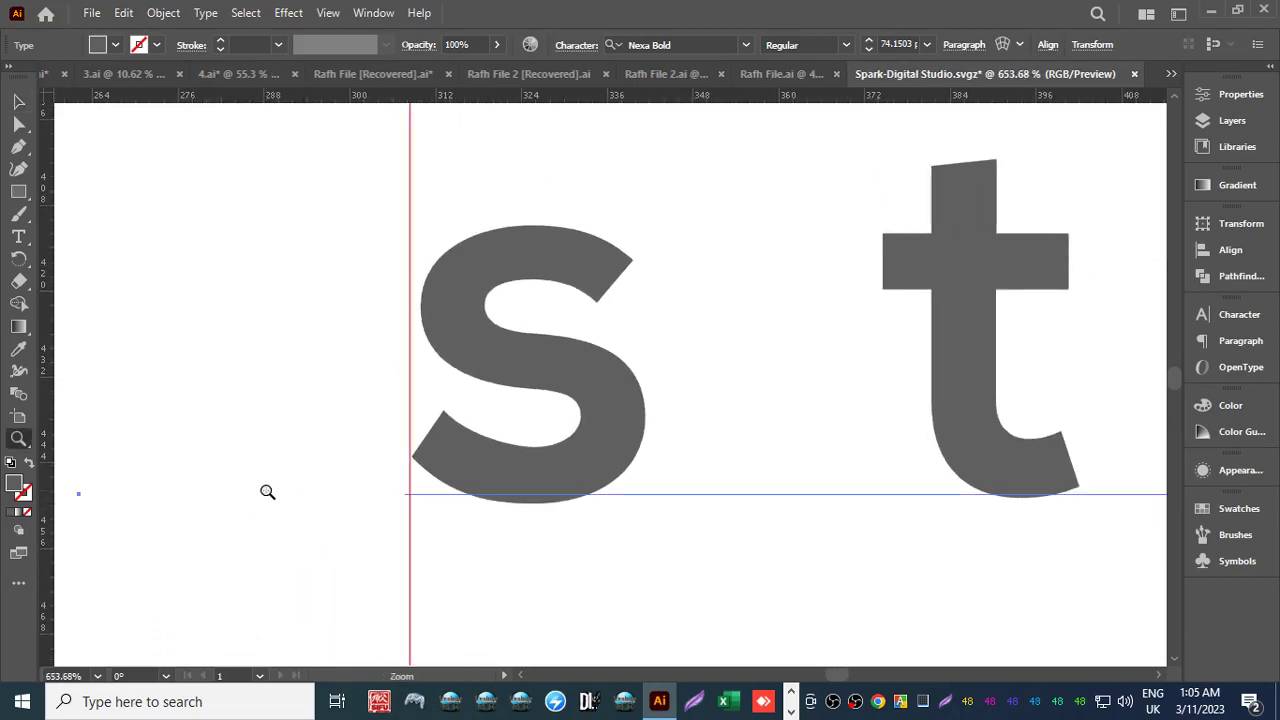
{"action": "left_click", "coordinate": [337, 337]}
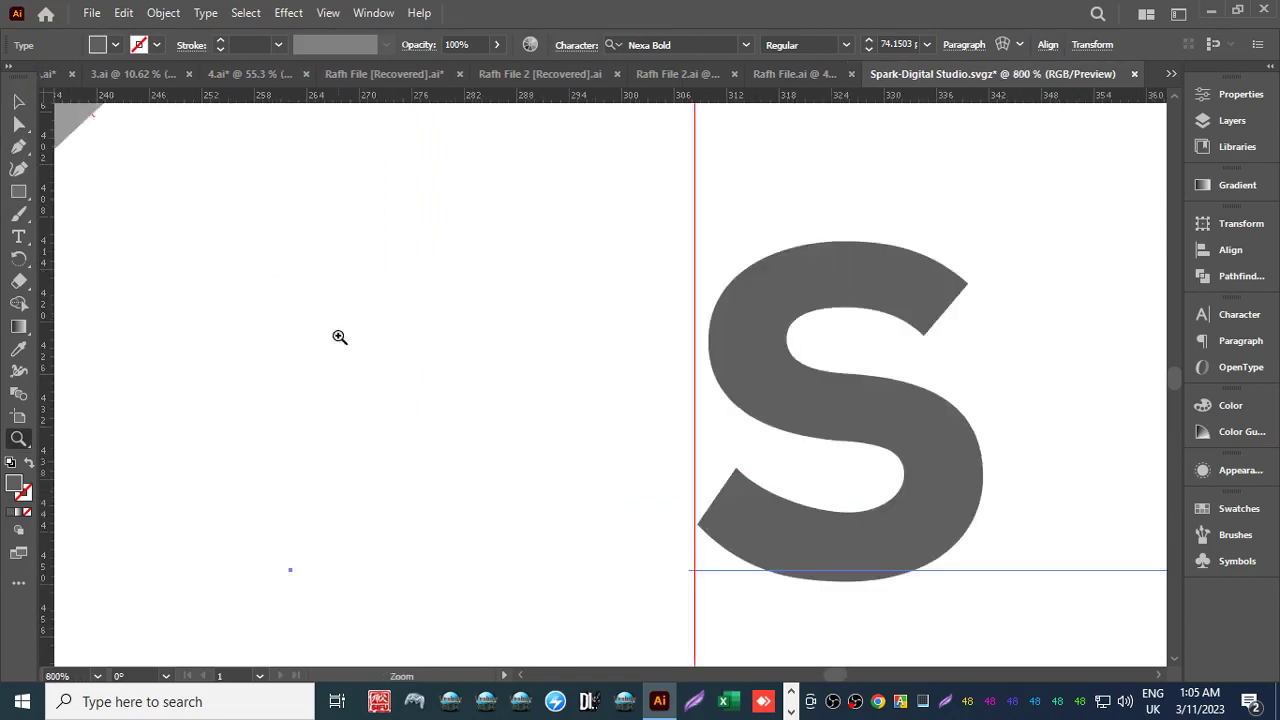
{"action": "left_click_drag", "start_coordinate": [577, 363], "coordinate": [466, 380]}
{"action": "key", "text": "v"}
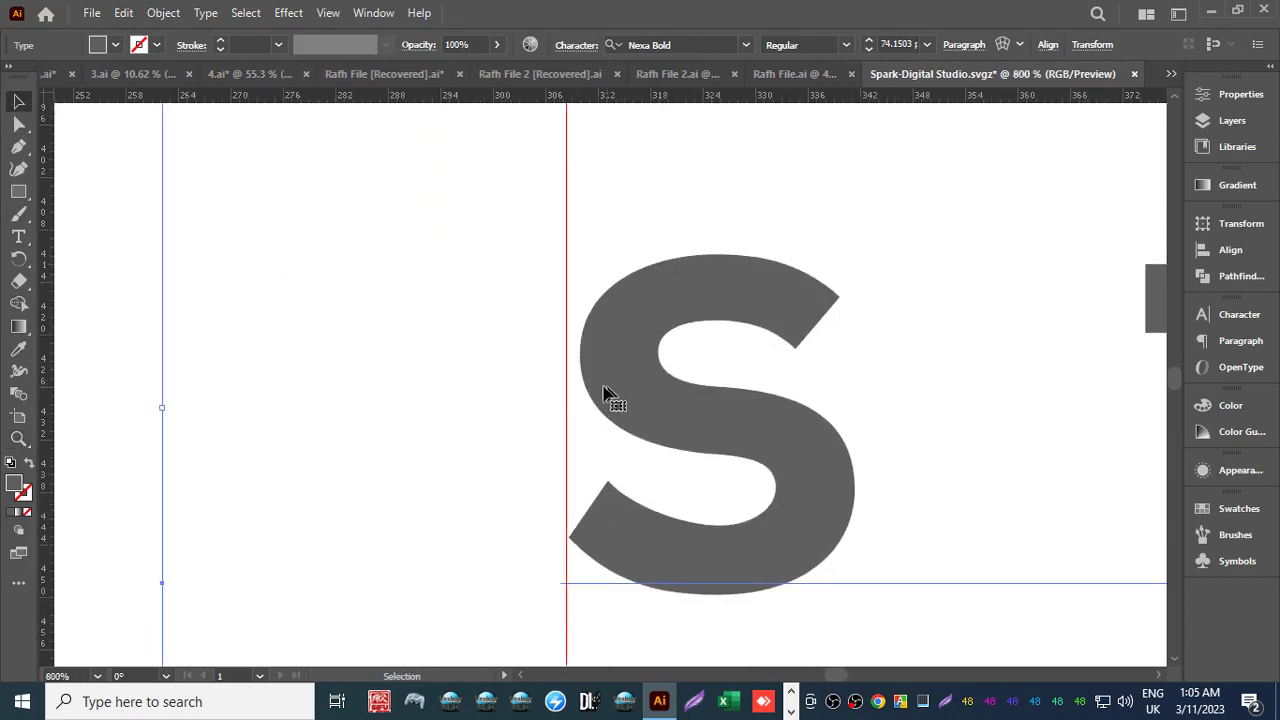
{"action": "left_click_drag", "start_coordinate": [162, 408], "coordinate": [156, 416]}
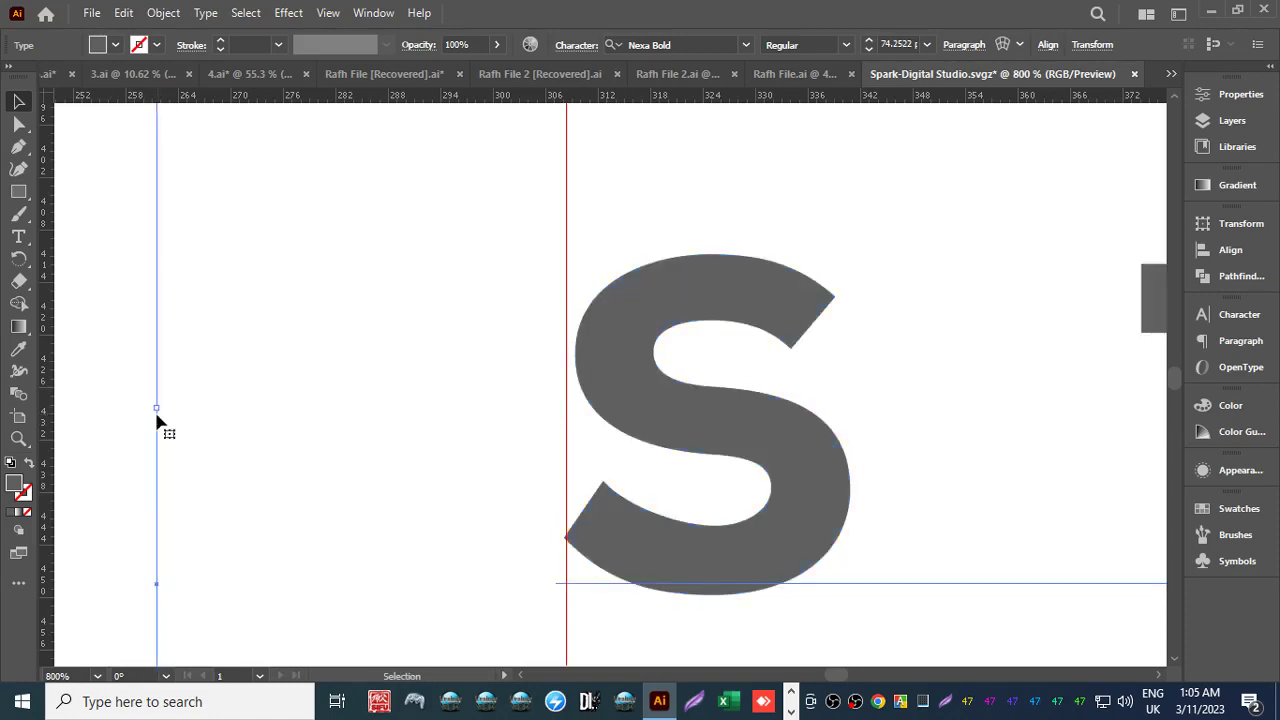
{"action": "key", "text": "ctrl+z"}
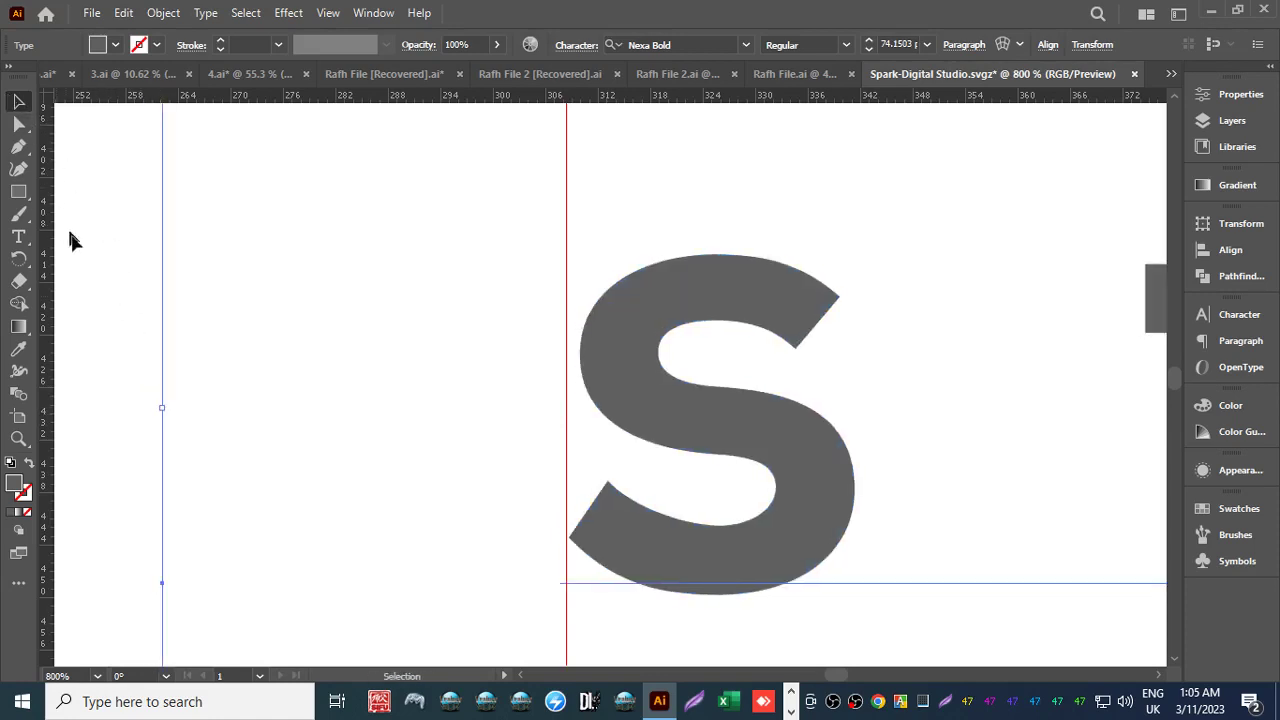
{"action": "left_click", "coordinate": [274, 309]}
{"action": "scroll", "coordinate": [586, 360], "scroll_direction": "down", "scroll_amount": 5}
Select the SPAR group and studio text and apply Horizontal Align Left.
{"action": "scroll", "coordinate": [243, 405], "scroll_direction": "up", "scroll_amount": 1}
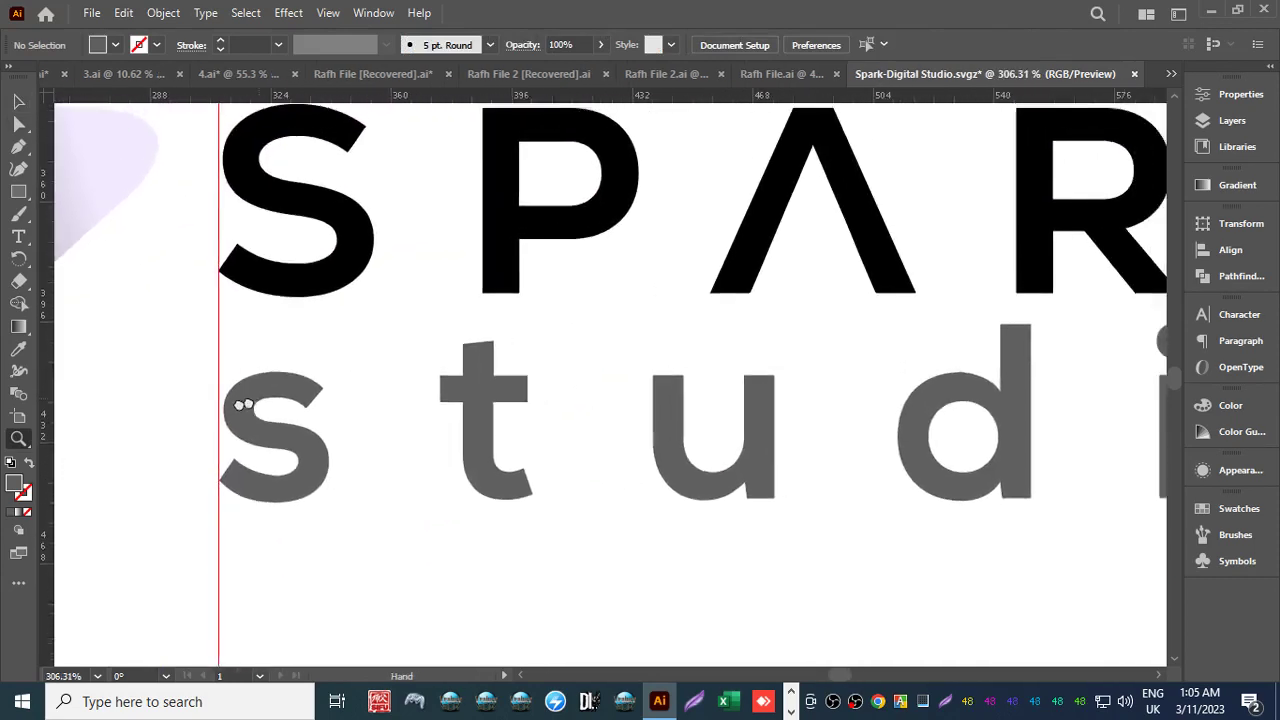
{"action": "left_click_drag", "start_coordinate": [243, 405], "coordinate": [220, 409]}
{"action": "left_click", "coordinate": [18, 101]}
{"action": "left_click", "coordinate": [150, 338]}
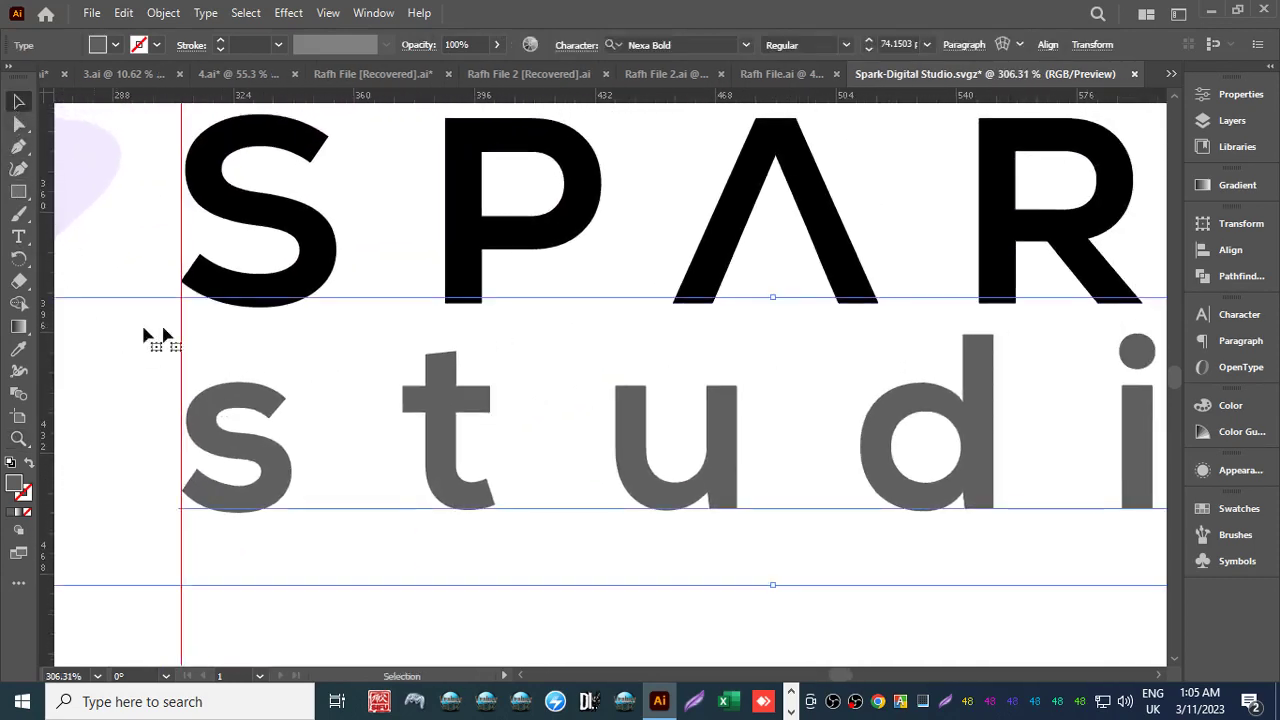
{"action": "left_click", "coordinate": [161, 252]}
{"action": "left_click", "coordinate": [226, 290]}
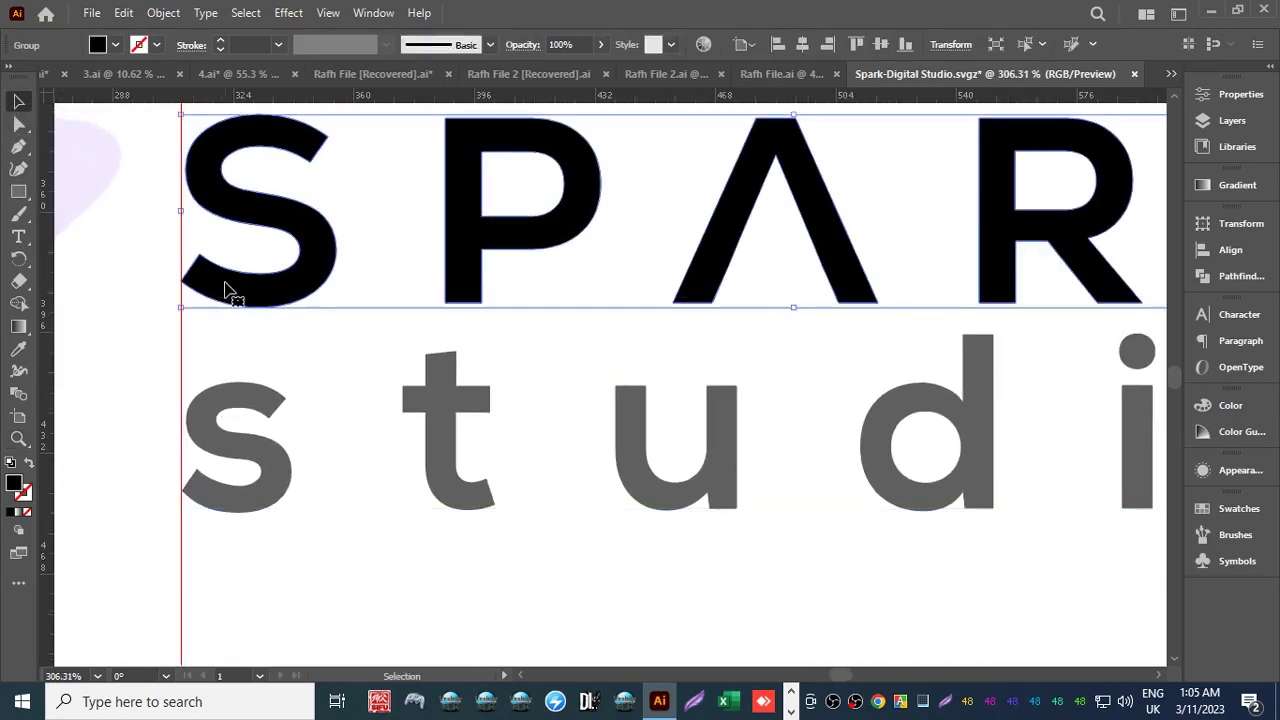
{"action": "left_click", "coordinate": [236, 412], "text": "shift"}
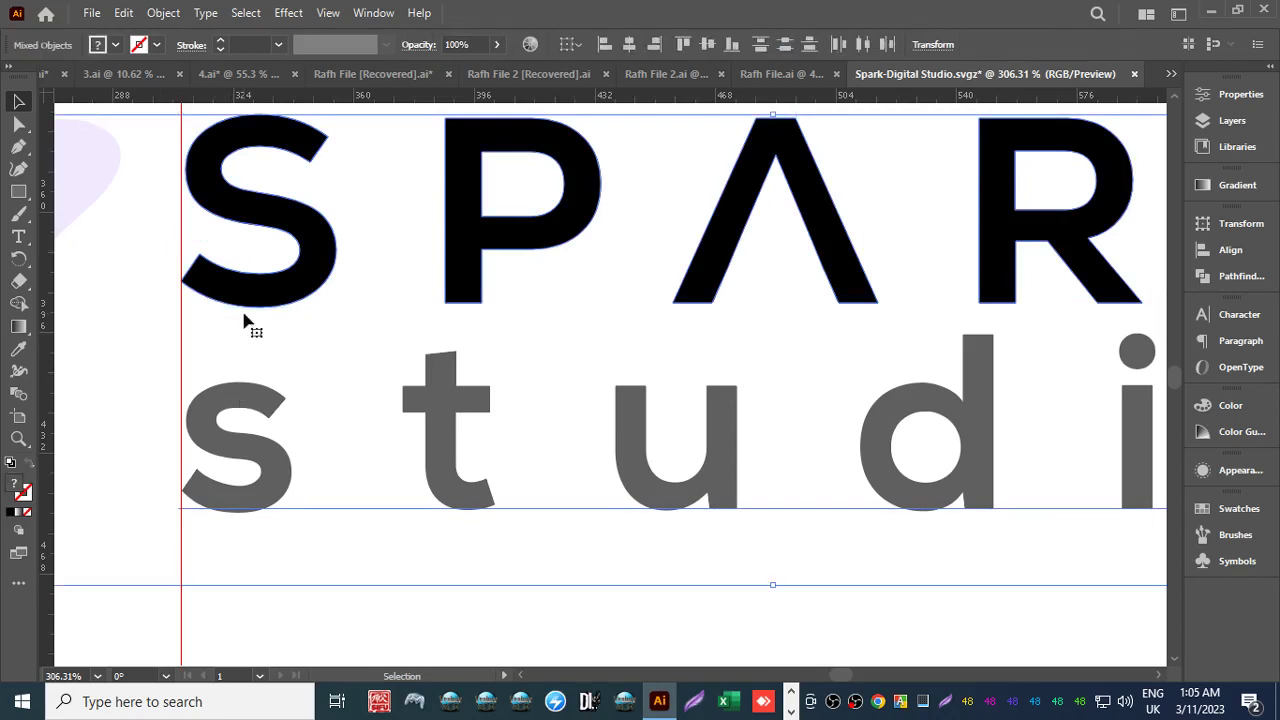
{"action": "left_click", "coordinate": [1240, 94]}
{"action": "left_click", "coordinate": [1006, 459]}
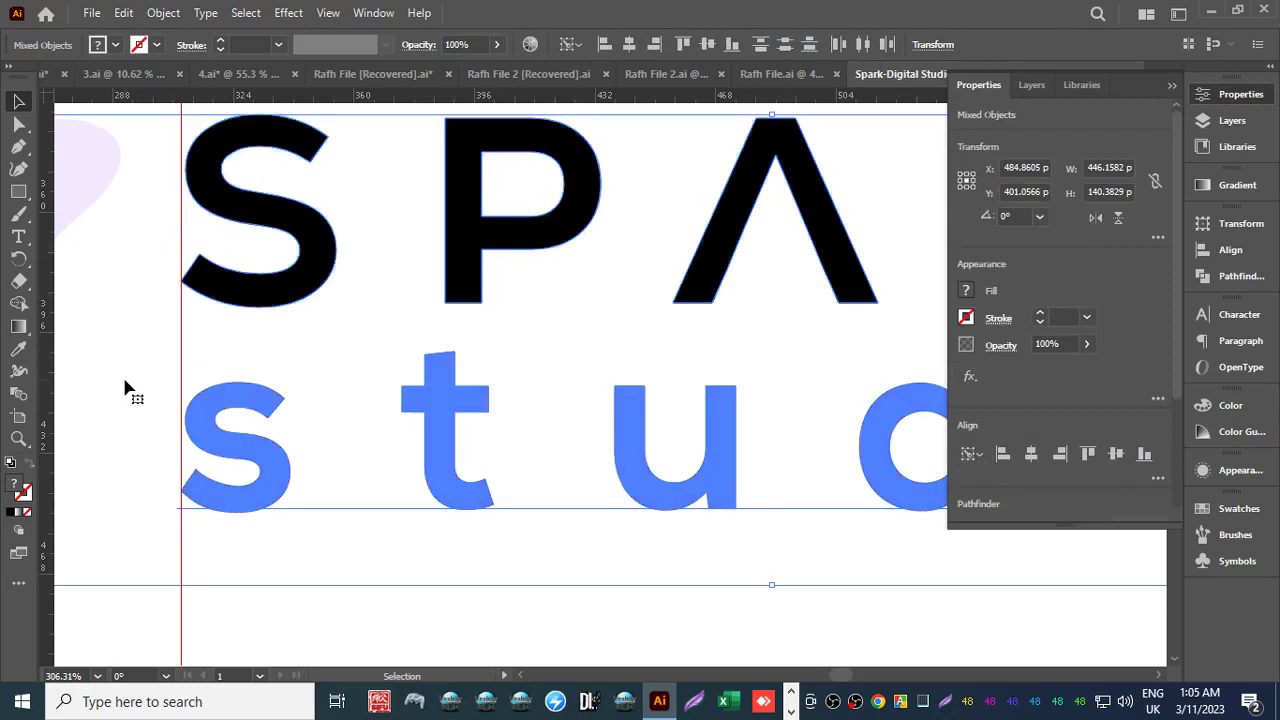
{"action": "left_click", "coordinate": [127, 617]}
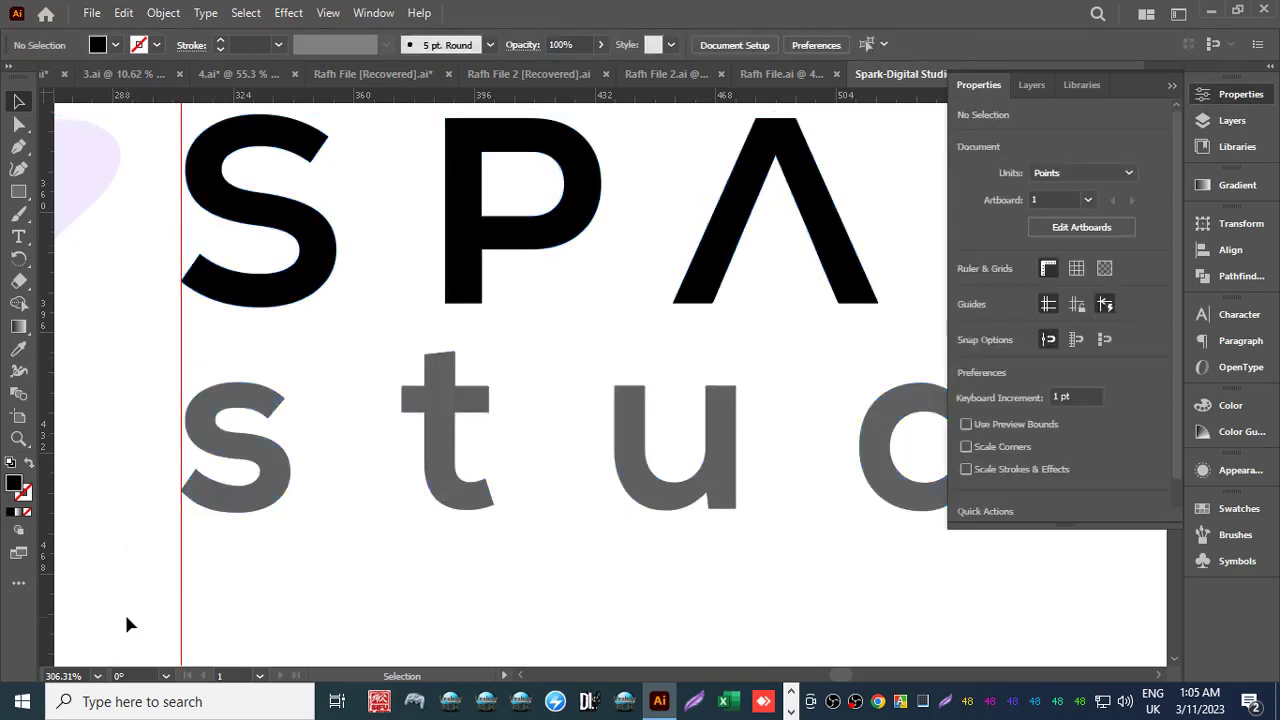
{"action": "left_click", "coordinate": [1171, 87]}
Stretch the studio text's right edge out to the right-hand guide.
{"action": "key", "text": "z"}
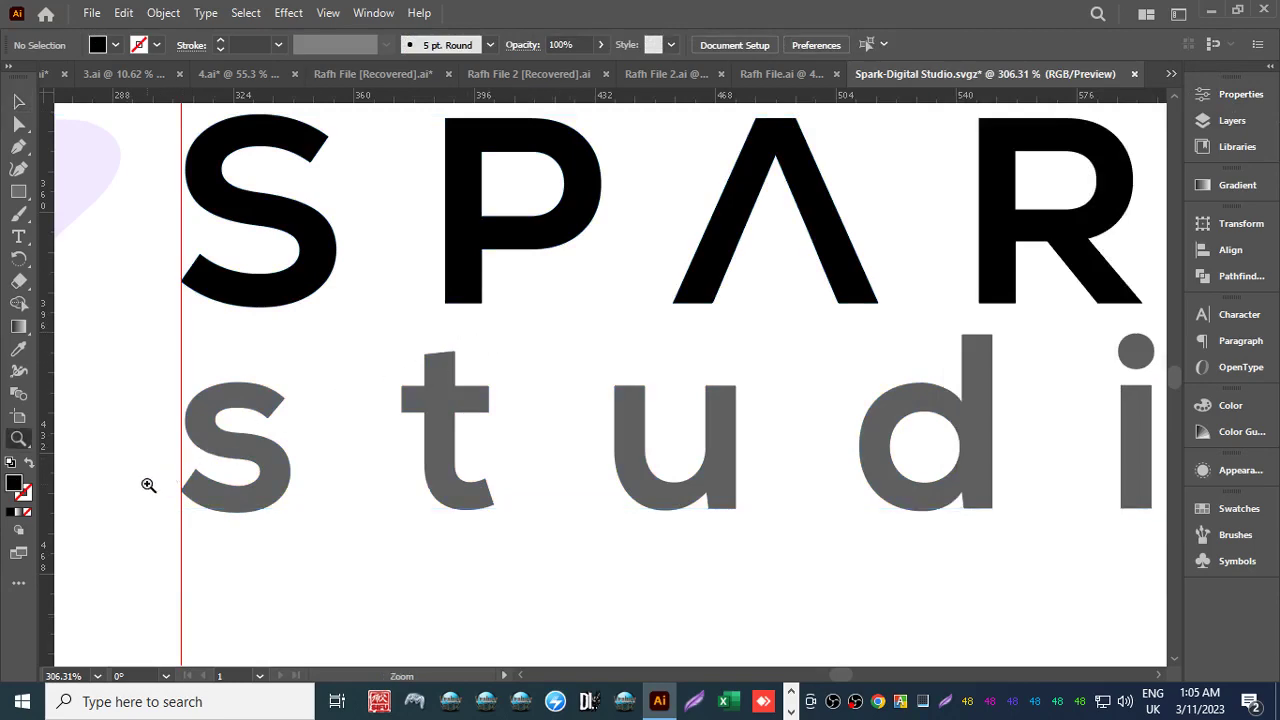
{"action": "left_click_drag", "start_coordinate": [148, 485], "coordinate": [552, 424]}
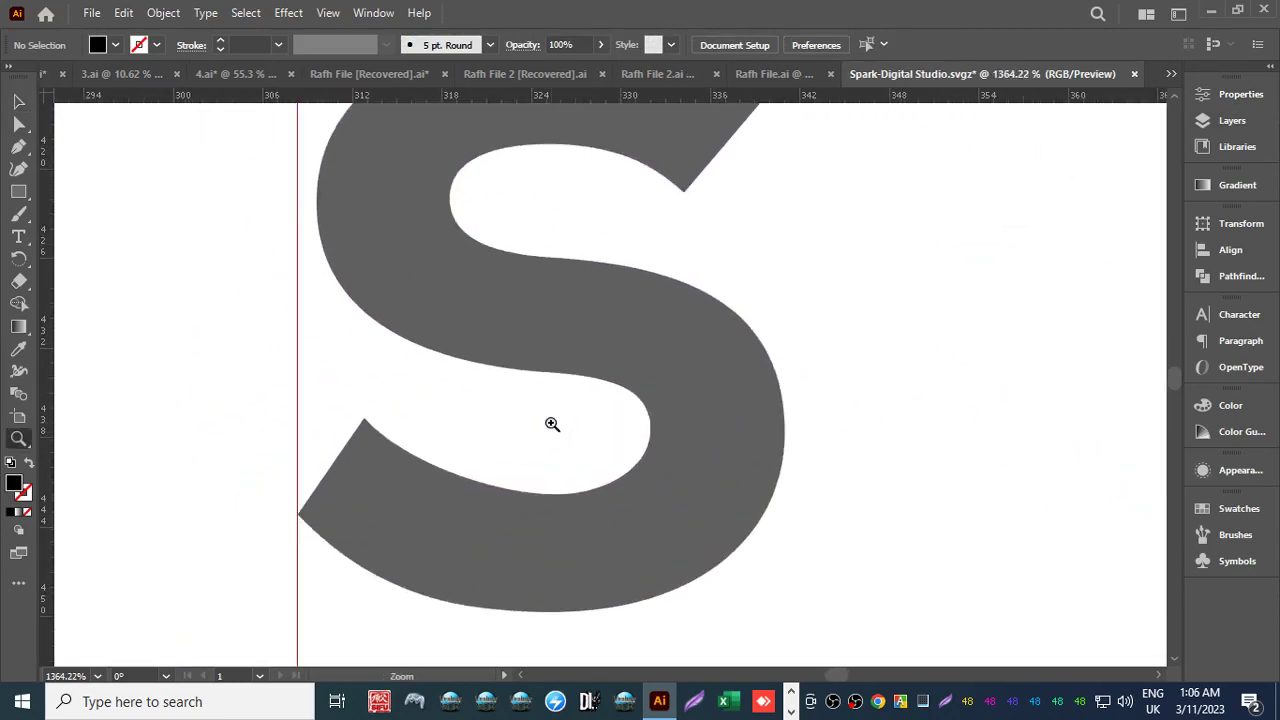
{"action": "left_click_drag", "start_coordinate": [668, 398], "coordinate": [470, 400]}
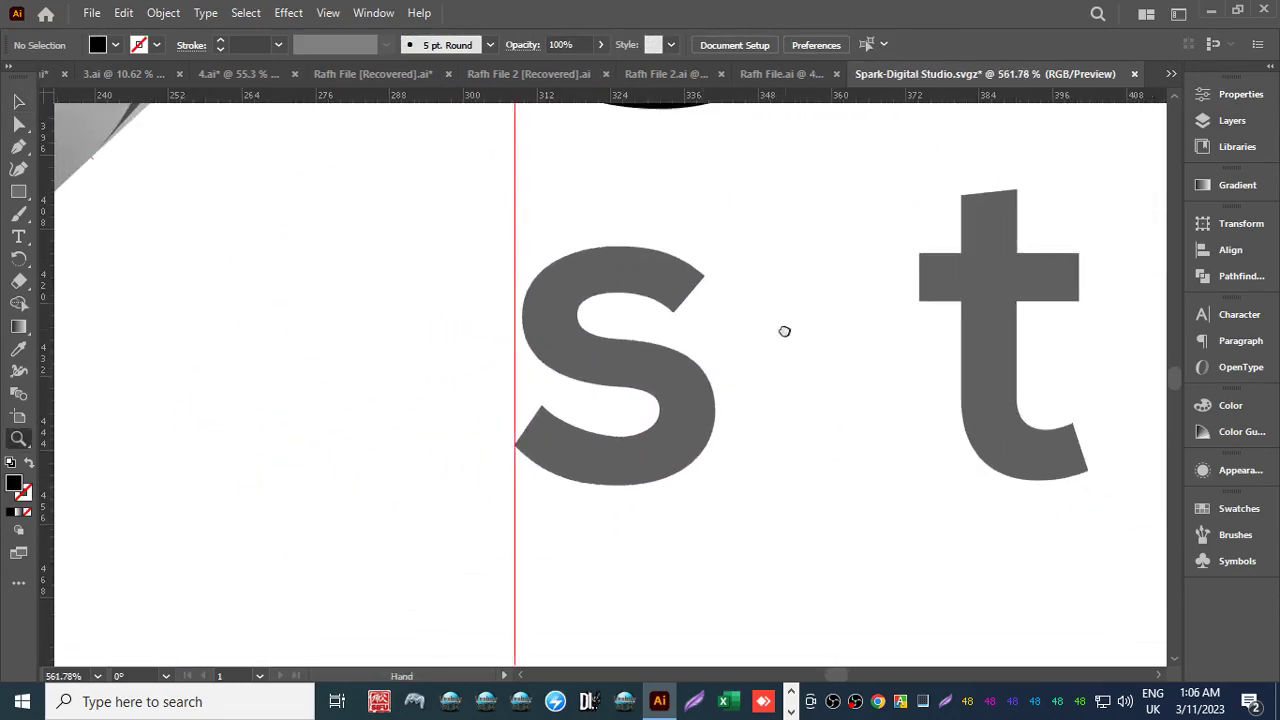
{"action": "scroll", "coordinate": [700, 380], "scroll_direction": "right", "scroll_amount": 10}
{"action": "scroll", "coordinate": [483, 392], "scroll_direction": "right", "scroll_amount": 15}
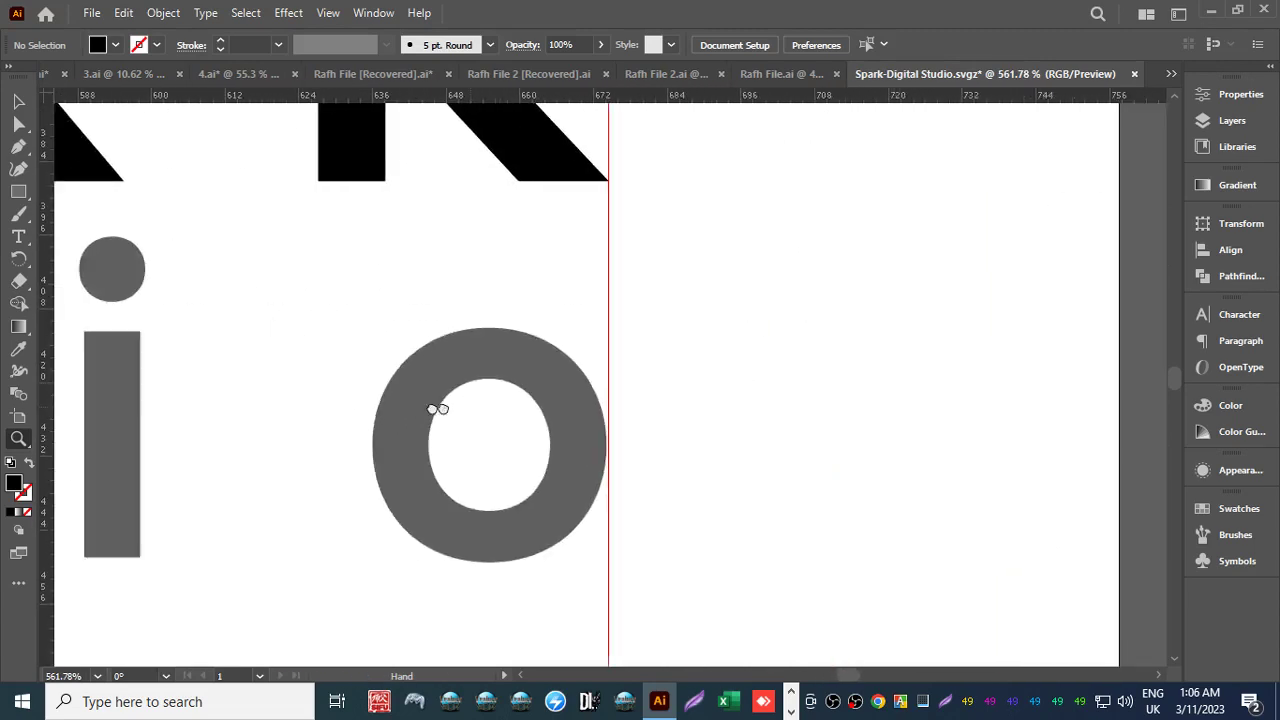
{"action": "left_click_drag", "start_coordinate": [485, 450], "coordinate": [662, 421]}
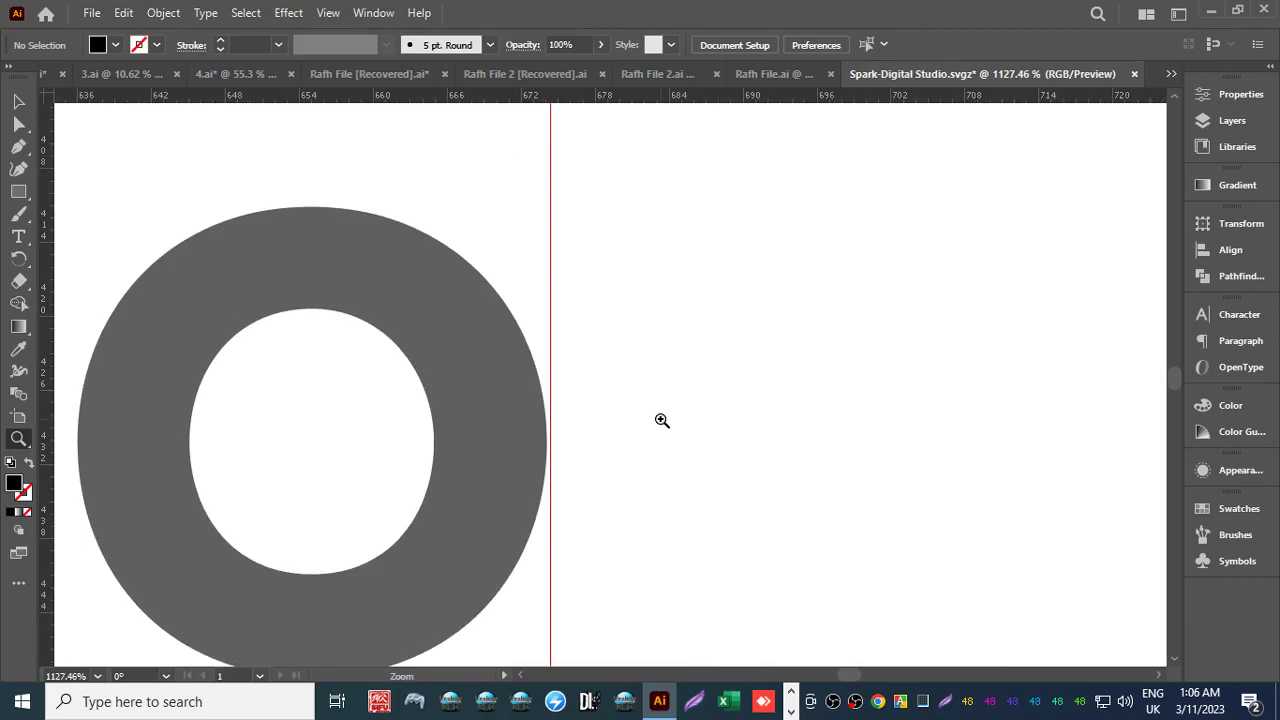
{"action": "left_click_drag", "start_coordinate": [564, 427], "coordinate": [667, 424]}
{"action": "key", "text": "v"}
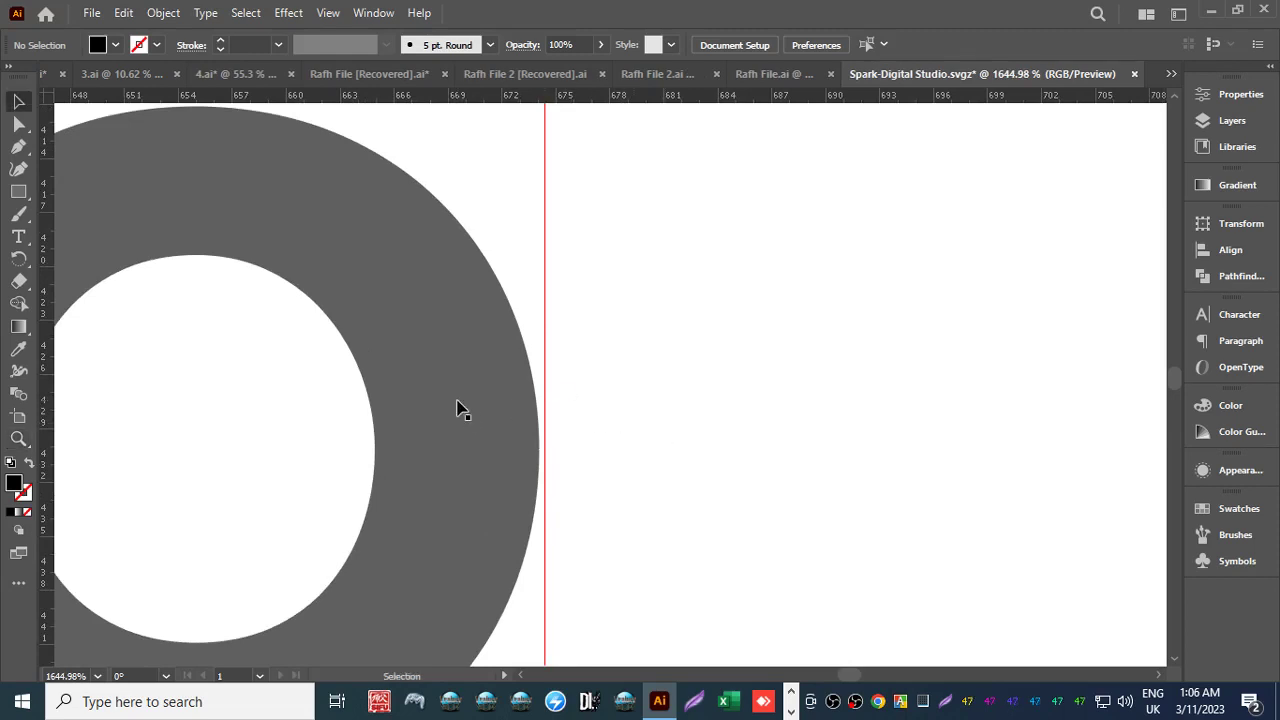
{"action": "left_click", "coordinate": [457, 408]}
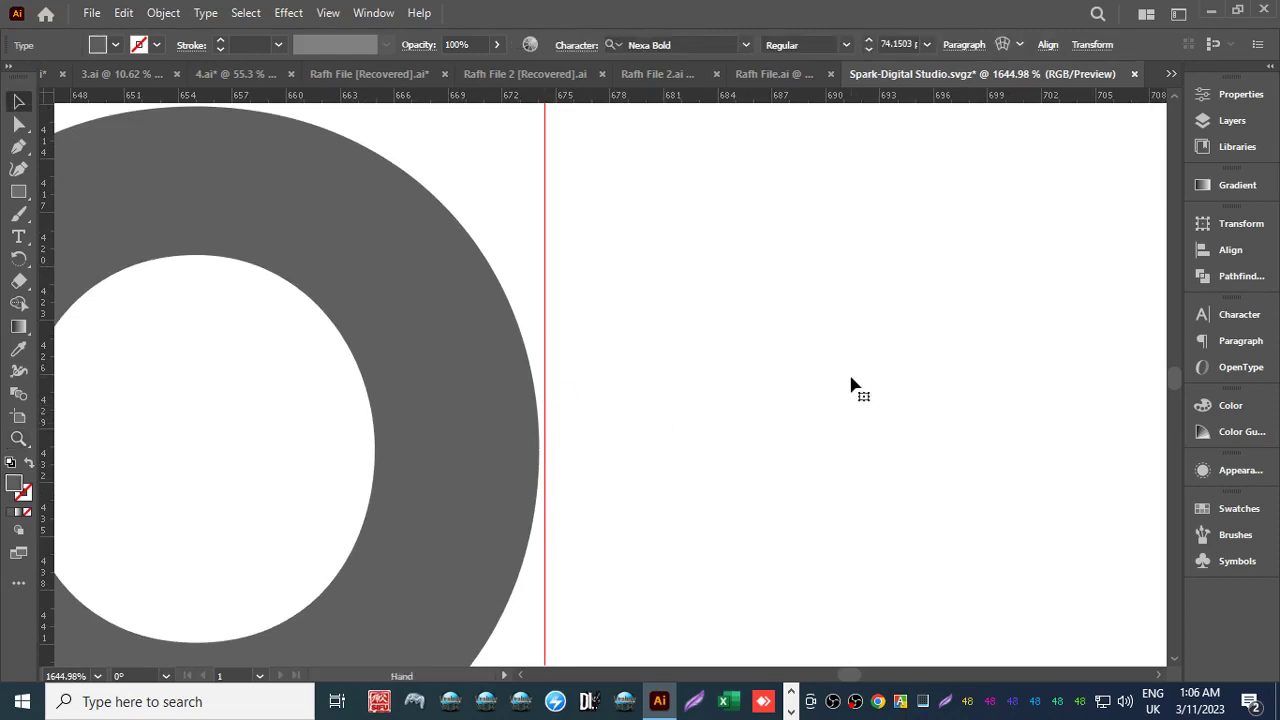
{"action": "key", "text": "space"}
{"action": "left_click_drag", "start_coordinate": [851, 374], "coordinate": [640, 347]}
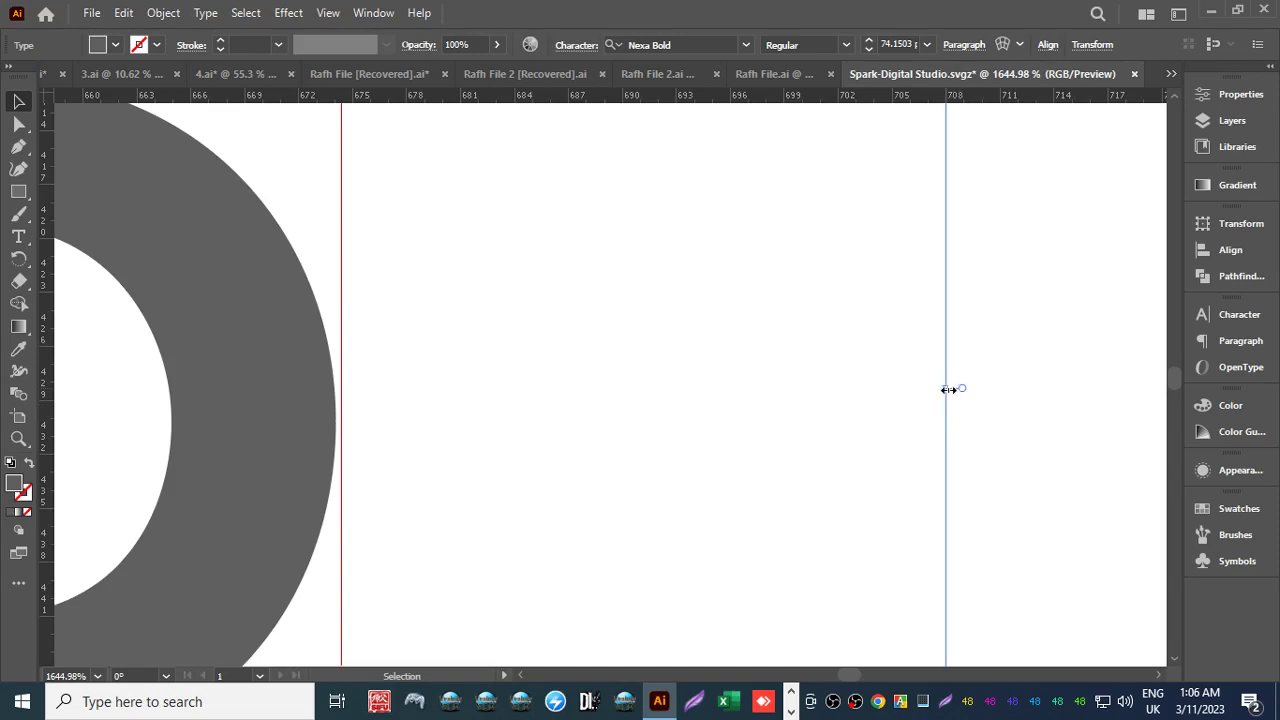
{"action": "left_click_drag", "start_coordinate": [946, 387], "coordinate": [953, 390]}
{"action": "left_click", "coordinate": [1030, 393]}
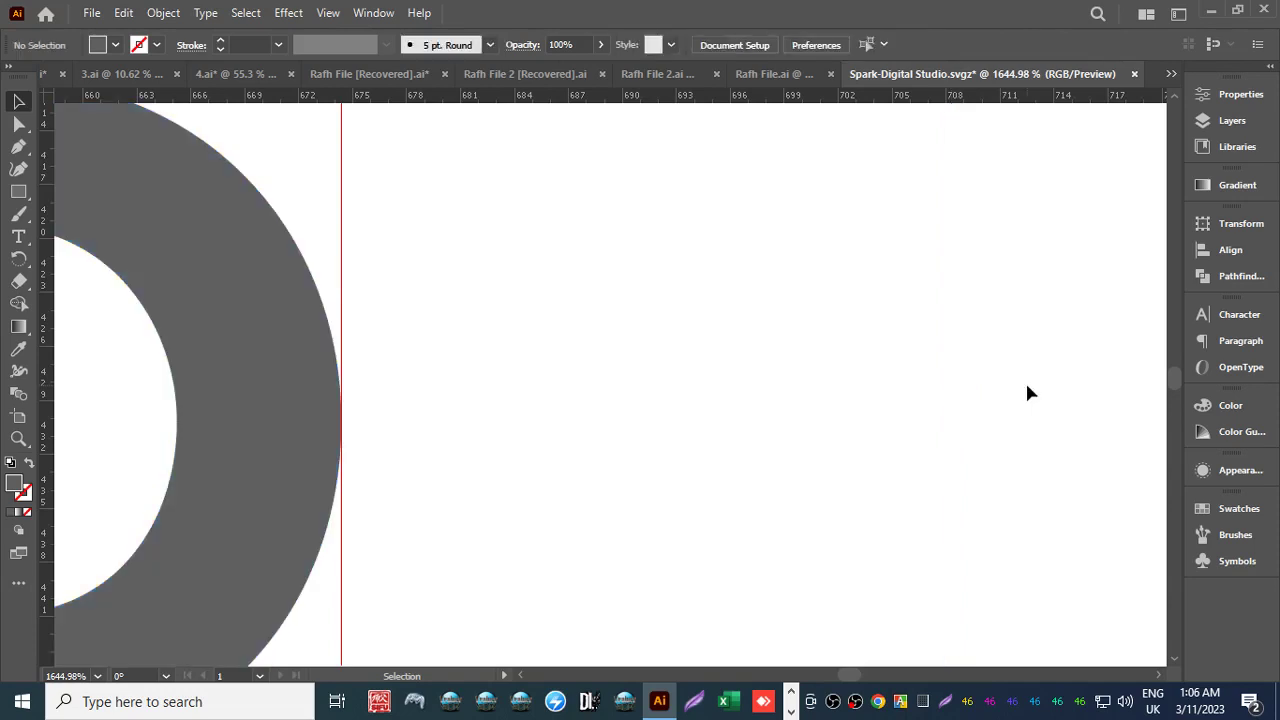
Check that the s and o meet the two guides, then view the full logo.
{"action": "key", "text": "z"}
{"action": "left_click_drag", "start_coordinate": [603, 340], "coordinate": [766, 304]}
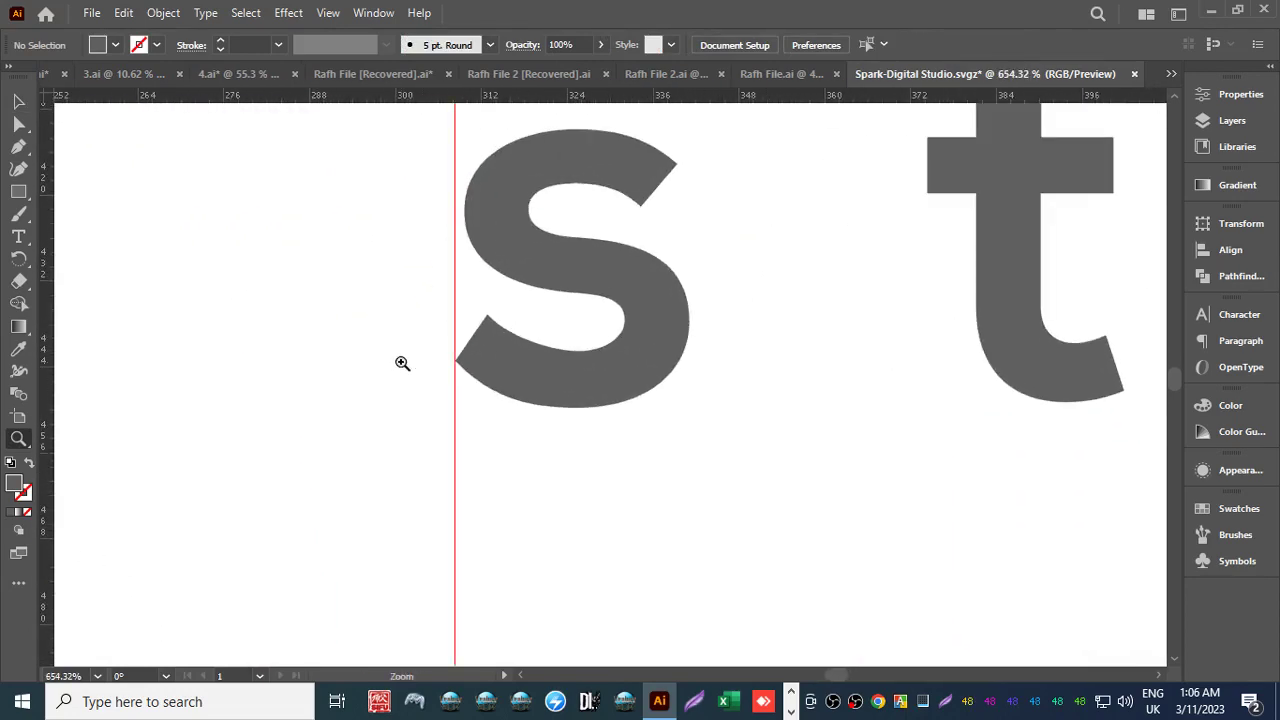
{"action": "left_click_drag", "start_coordinate": [410, 408], "coordinate": [569, 426]}
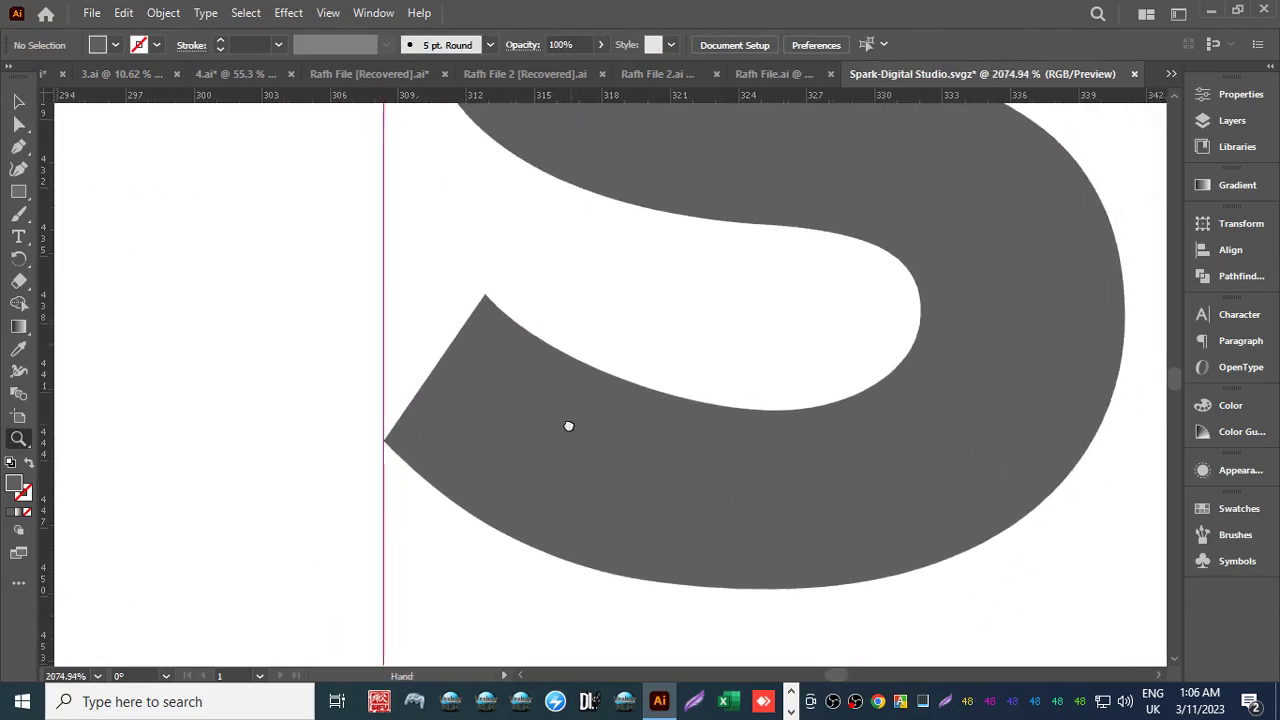
{"action": "left_click_drag", "start_coordinate": [771, 343], "coordinate": [365, 413]}
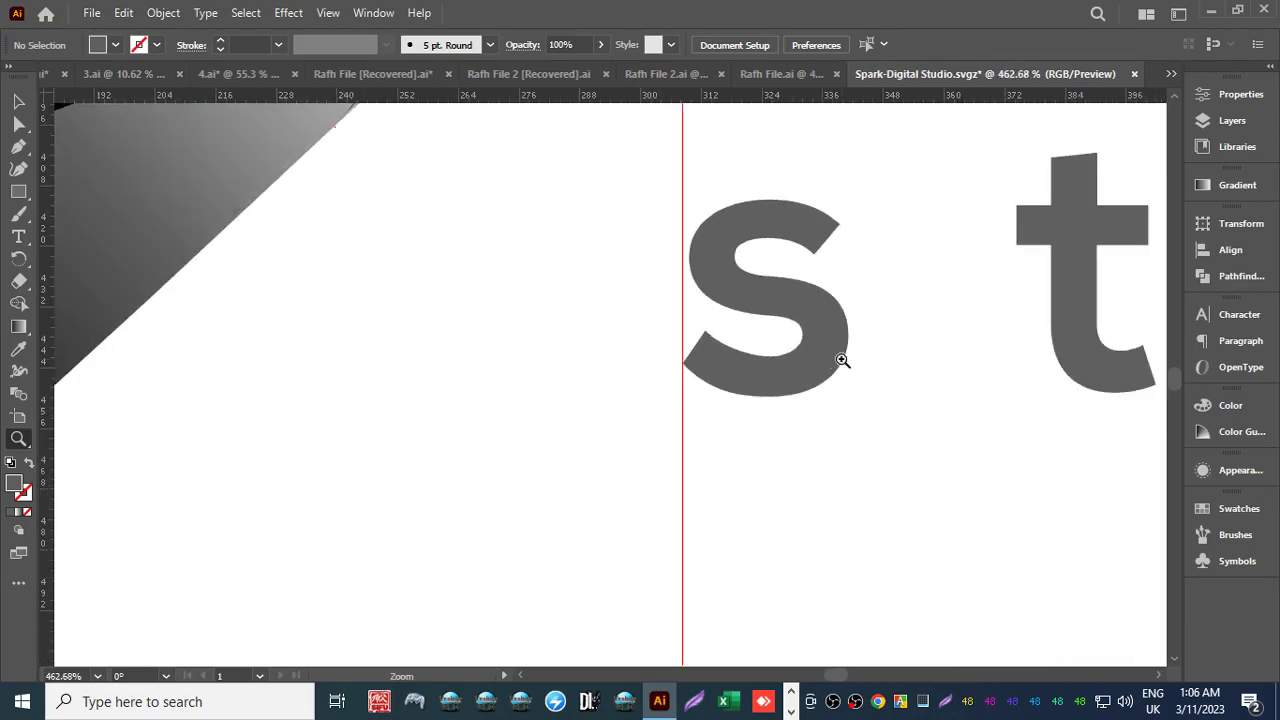
{"action": "left_click_drag", "start_coordinate": [843, 361], "coordinate": [649, 371]}
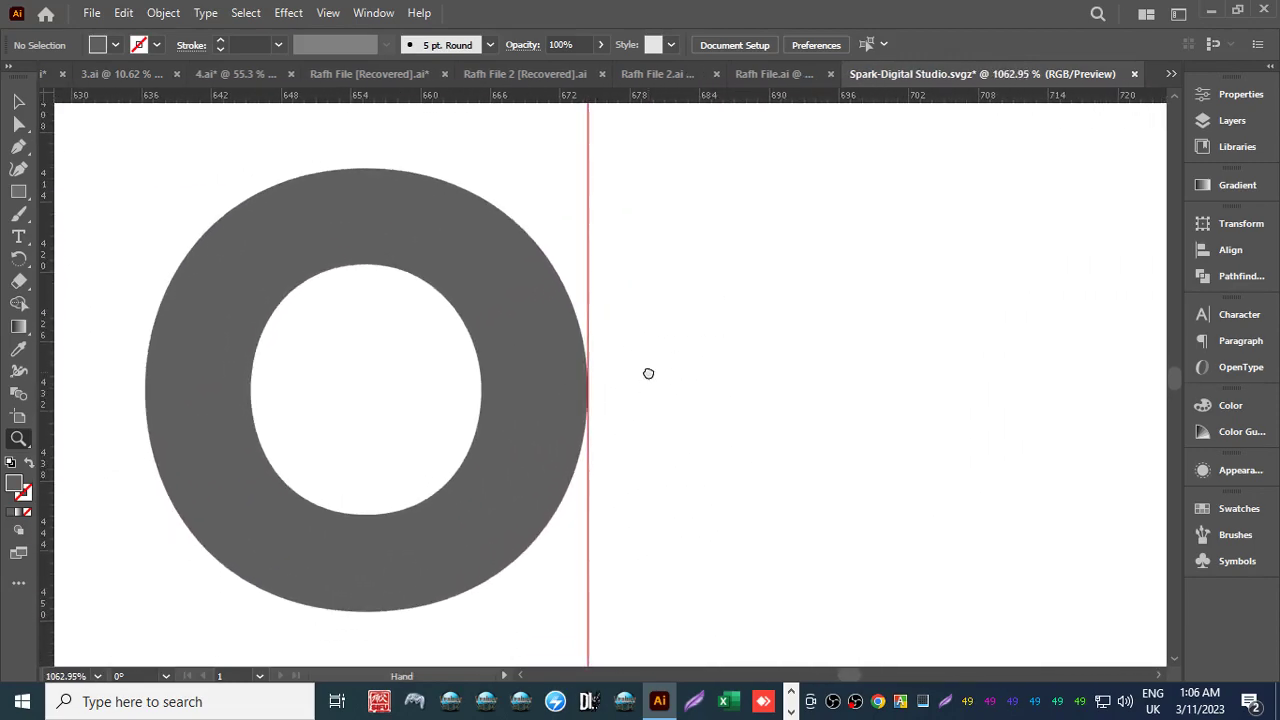
{"action": "left_click_drag", "start_coordinate": [585, 396], "coordinate": [642, 384]}
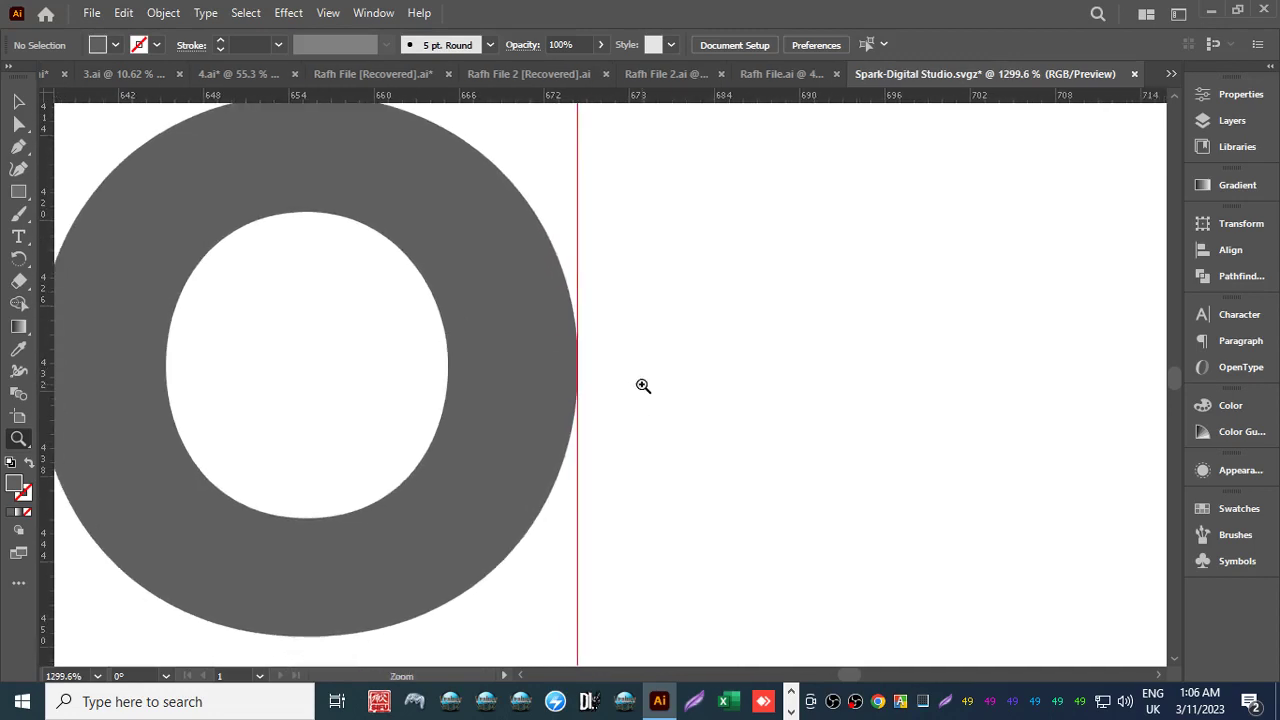
{"action": "left_click_drag", "start_coordinate": [643, 386], "coordinate": [462, 292]}
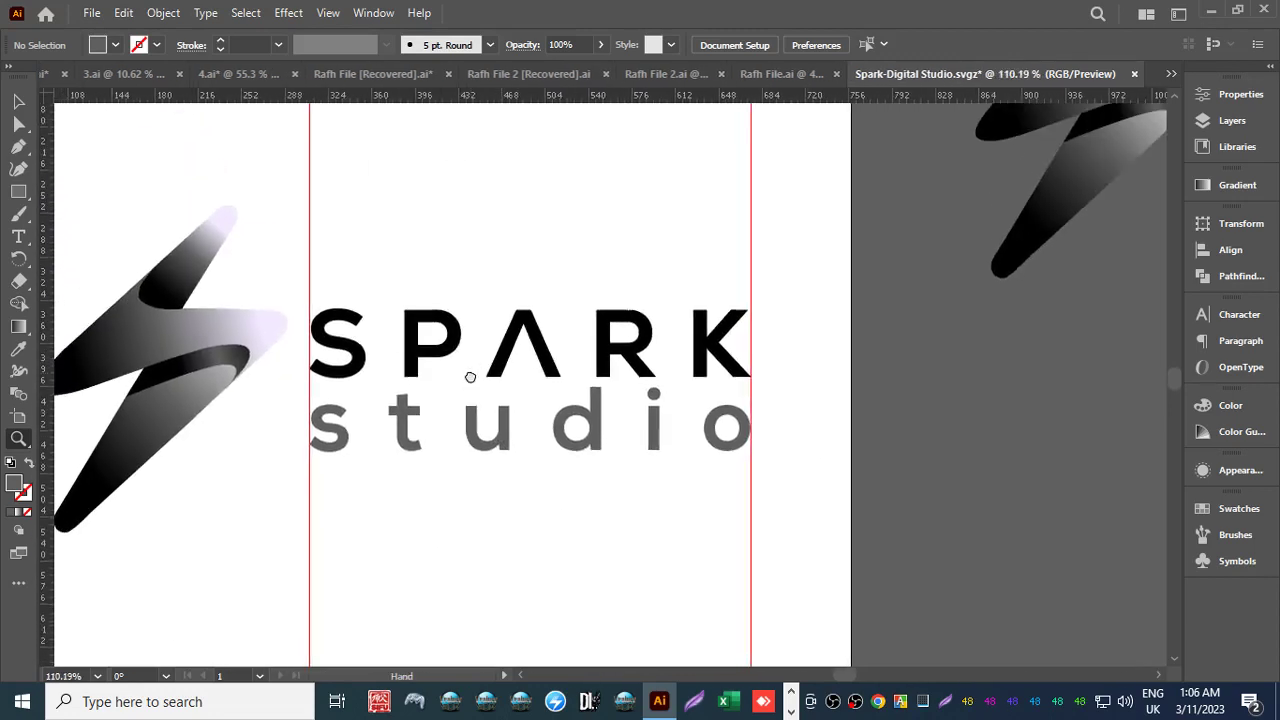
Drag the left guide off SPARK to just outside the artboard's left edge.
{"action": "left_click_drag", "start_coordinate": [577, 375], "coordinate": [528, 375]}
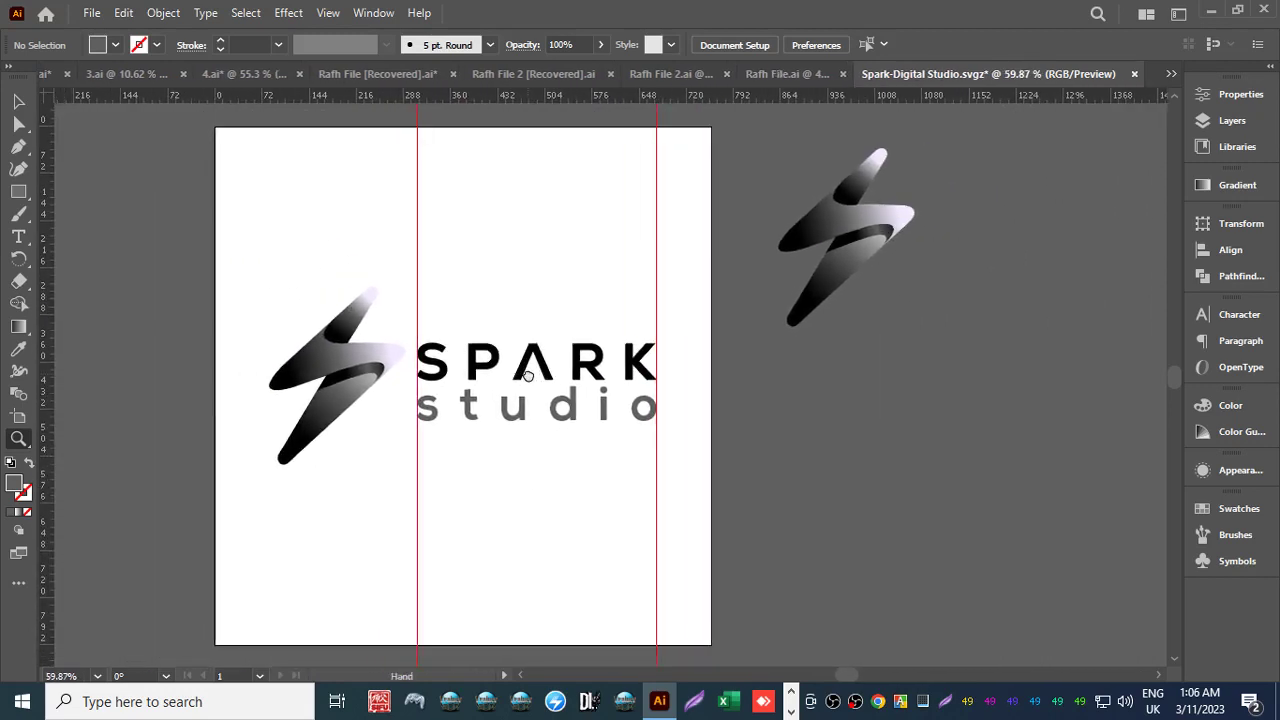
{"action": "key", "text": "v"}
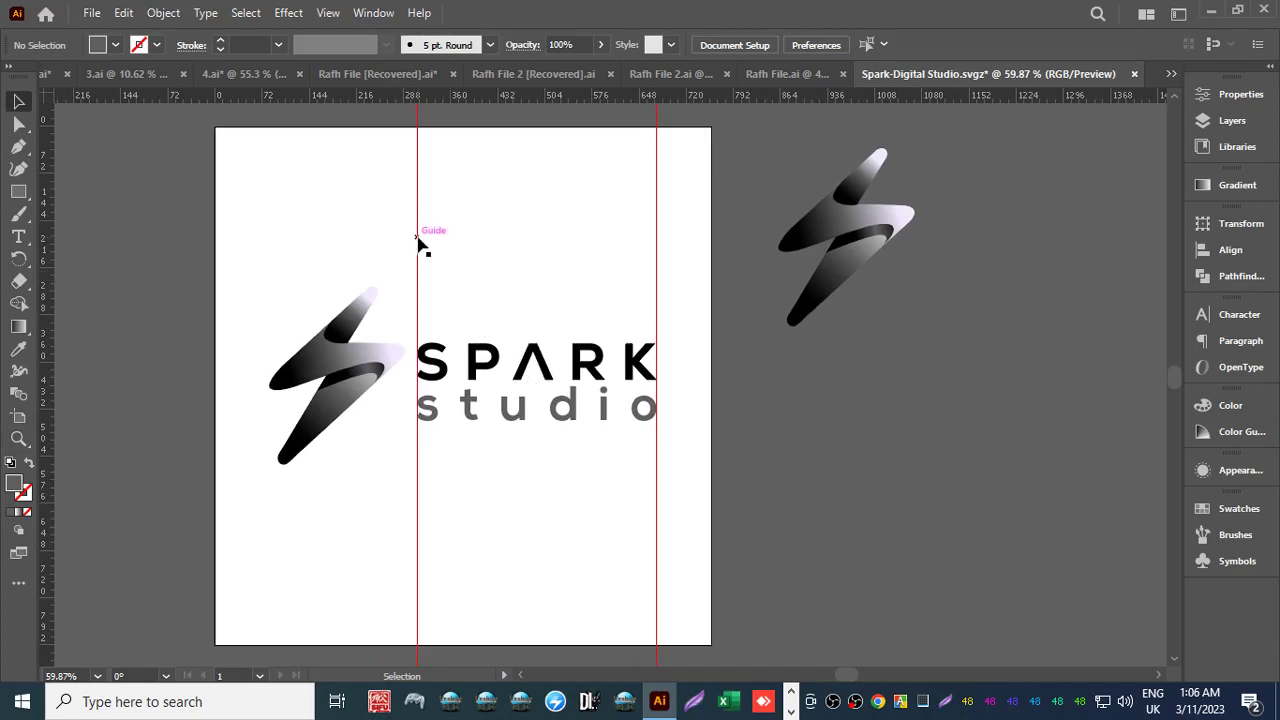
{"action": "left_click_drag", "start_coordinate": [417, 243], "coordinate": [173, 277]}
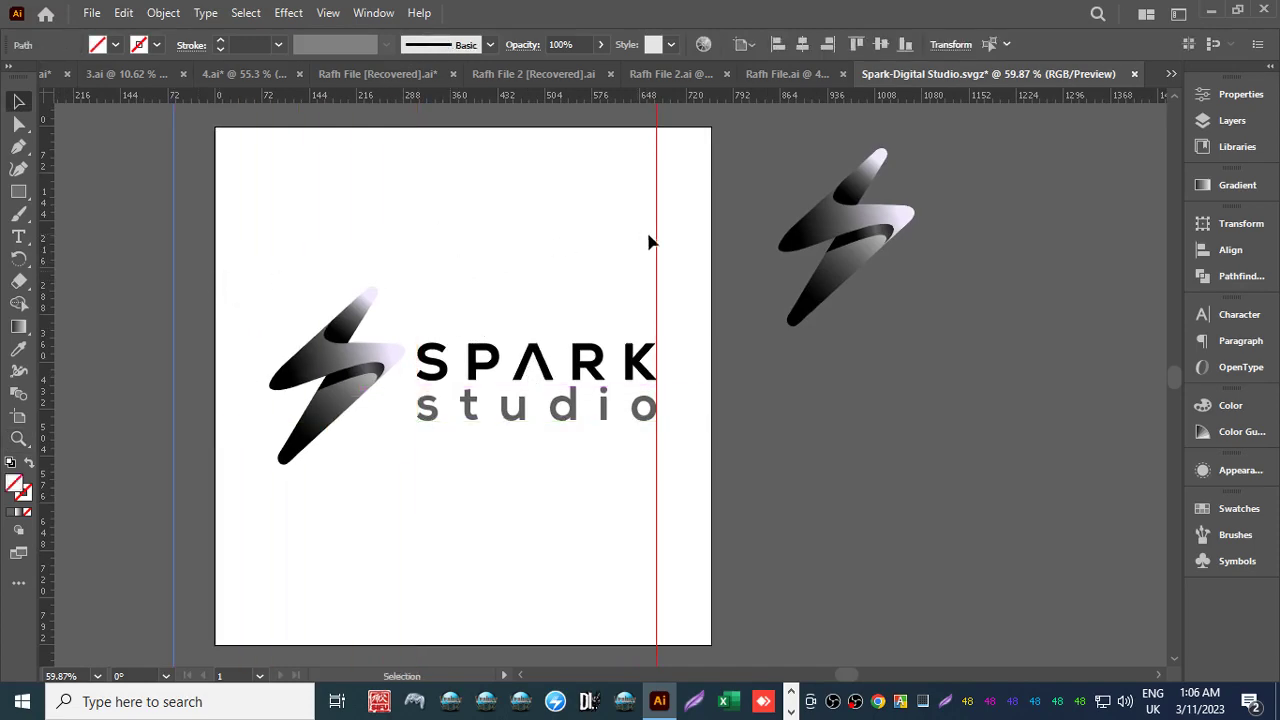
Move the right guide clear of the lettering, declining to overwrite the existing svgz file.
{"action": "left_click_drag", "start_coordinate": [658, 243], "coordinate": [746, 240]}
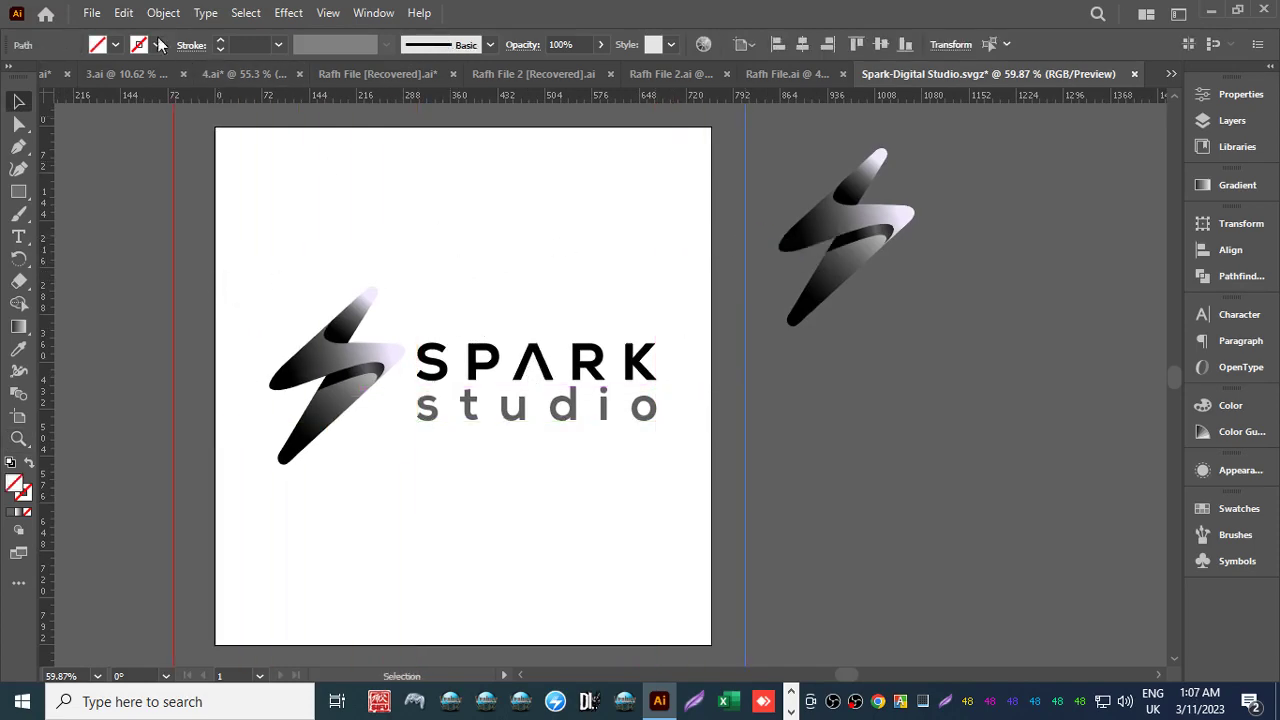
{"action": "left_click", "coordinate": [89, 13]}
{"action": "left_click", "coordinate": [153, 187]}
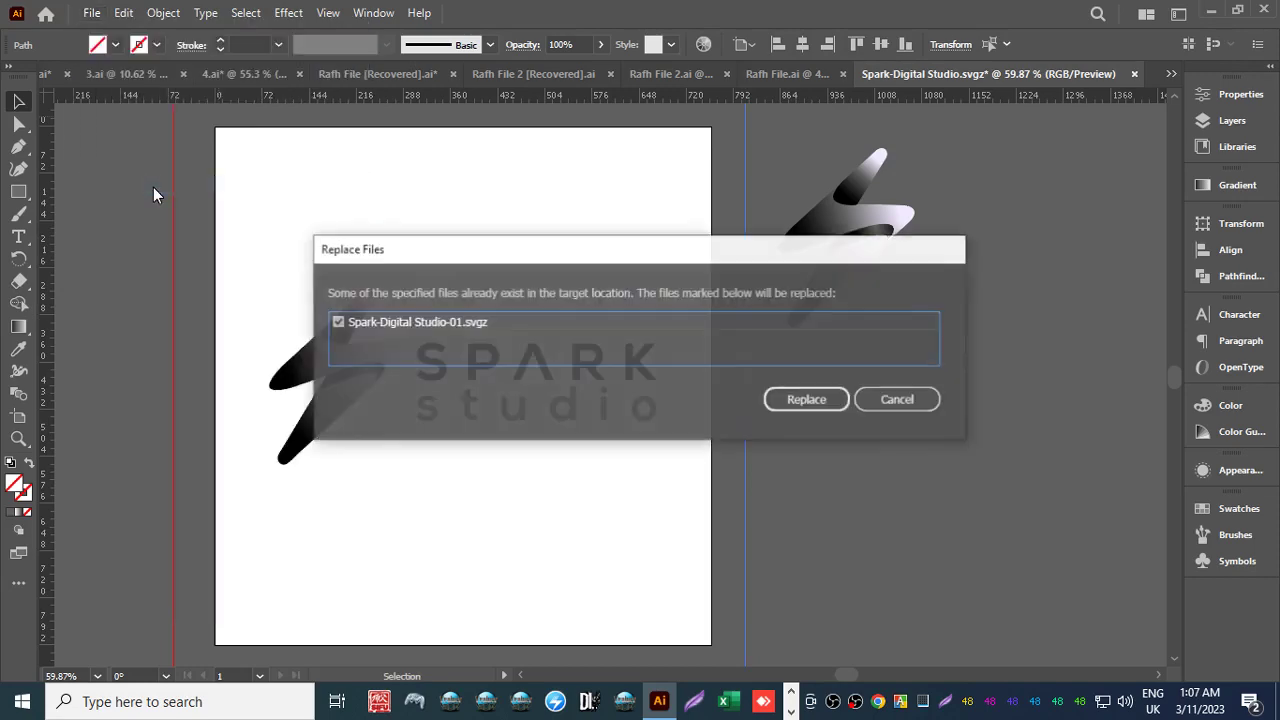
{"action": "left_click", "coordinate": [891, 399]}
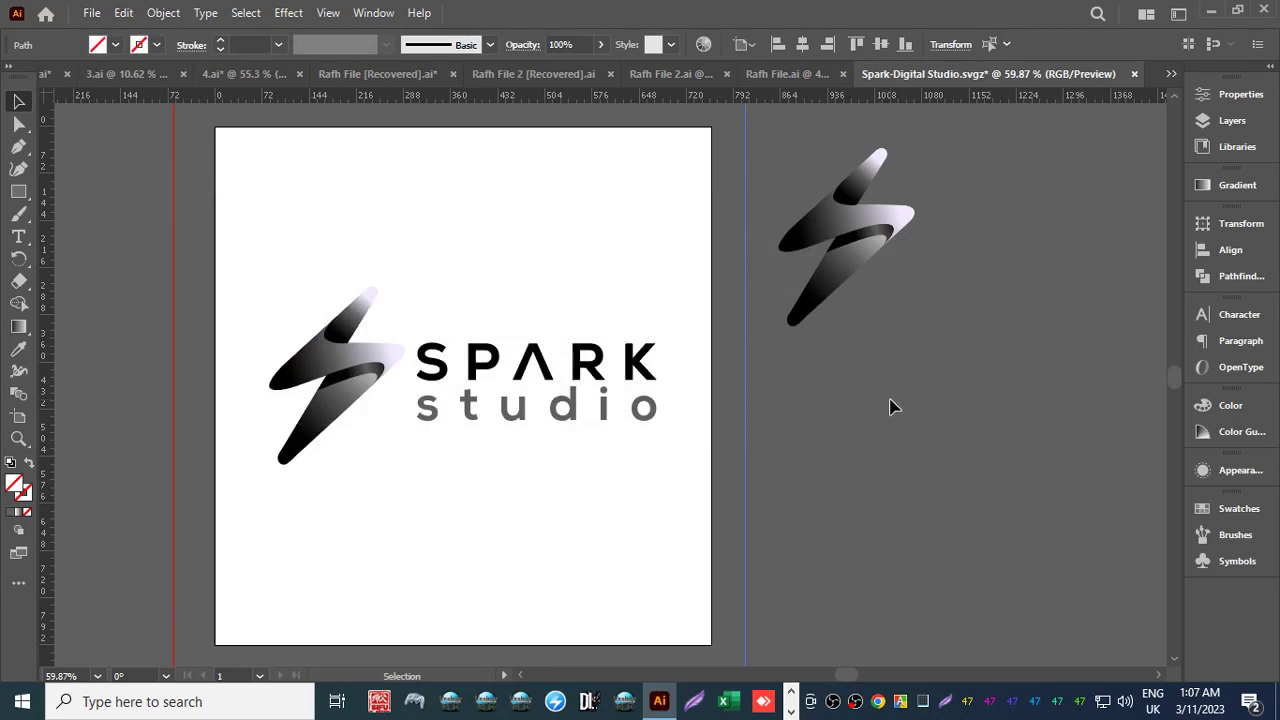
Save the logo as Spark-Studio.ai in Adobe Illustrator format in the Spark-Studio folder.
{"action": "left_click", "coordinate": [91, 13]}
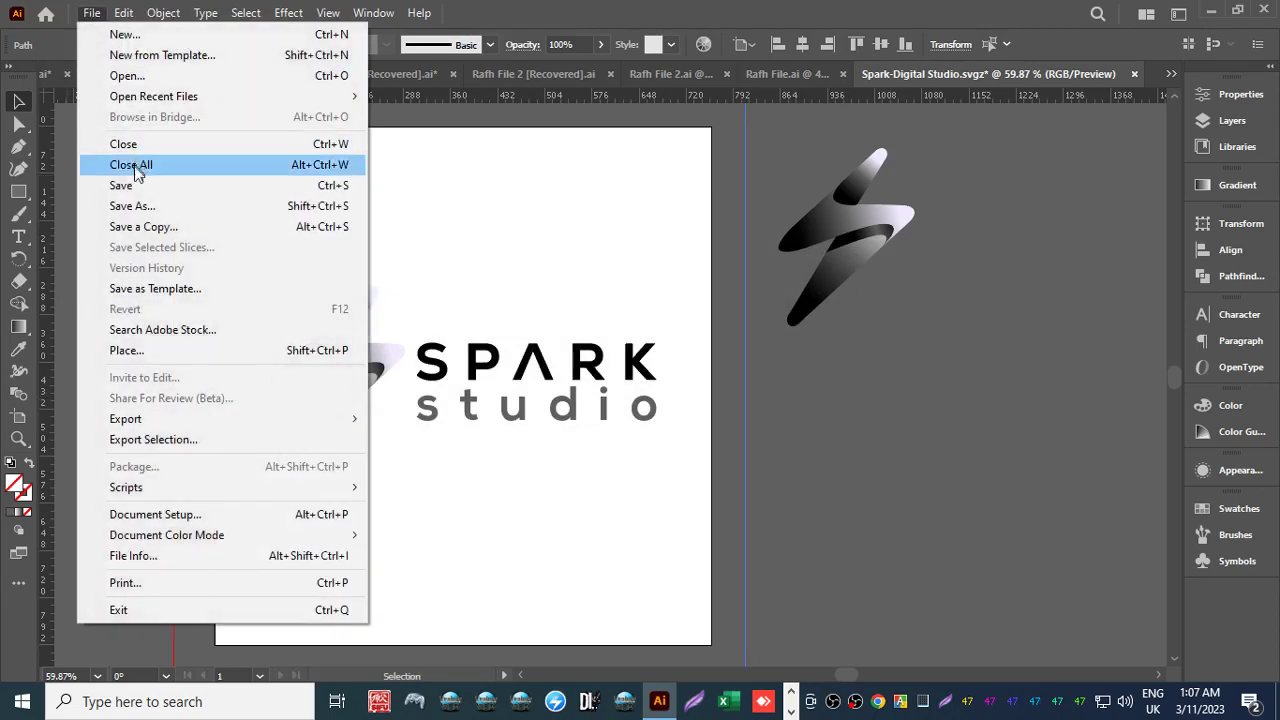
{"action": "left_click", "coordinate": [139, 205]}
{"action": "left_click", "coordinate": [178, 385]}
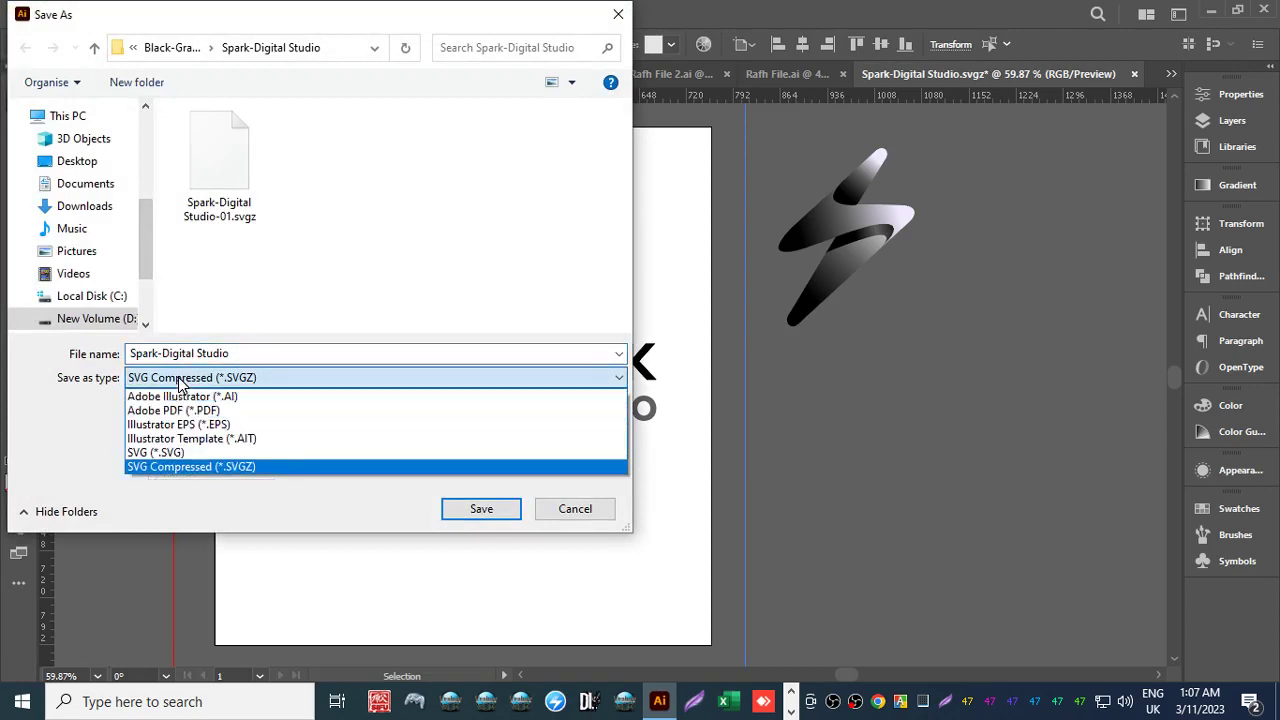
{"action": "left_click", "coordinate": [176, 397]}
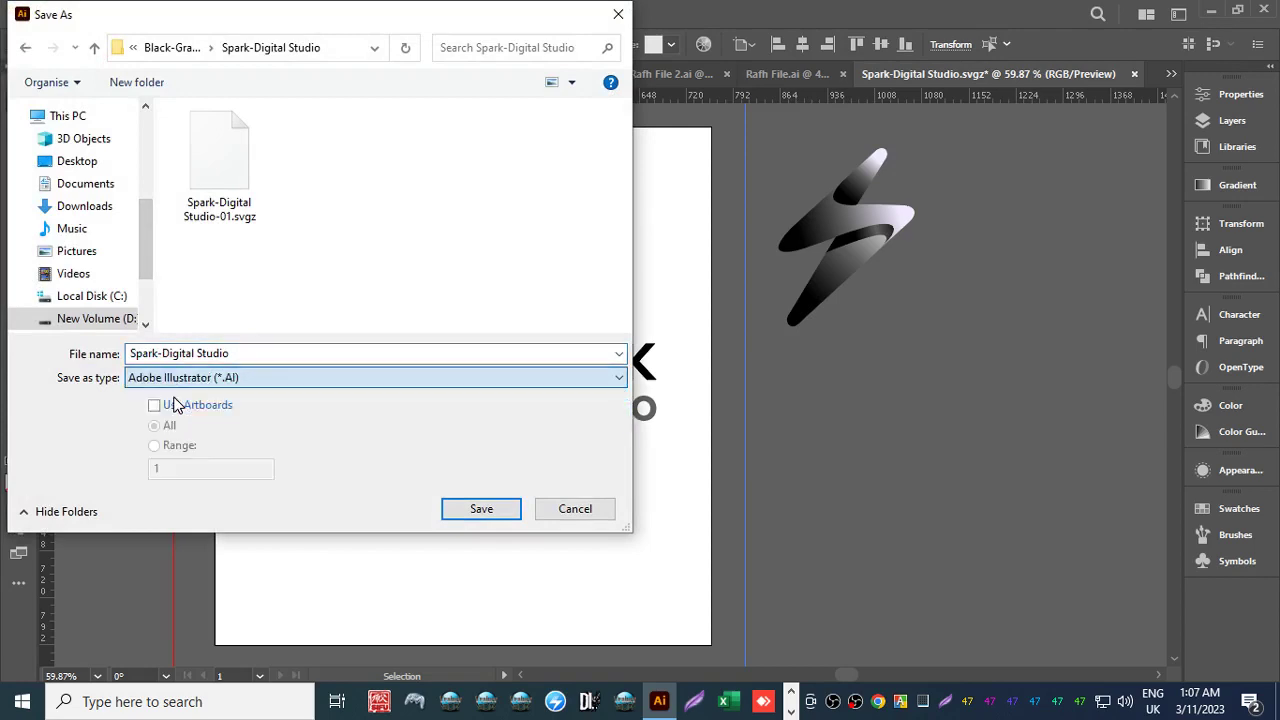
{"action": "left_click", "coordinate": [94, 49]}
{"action": "double_click", "coordinate": [220, 176]}
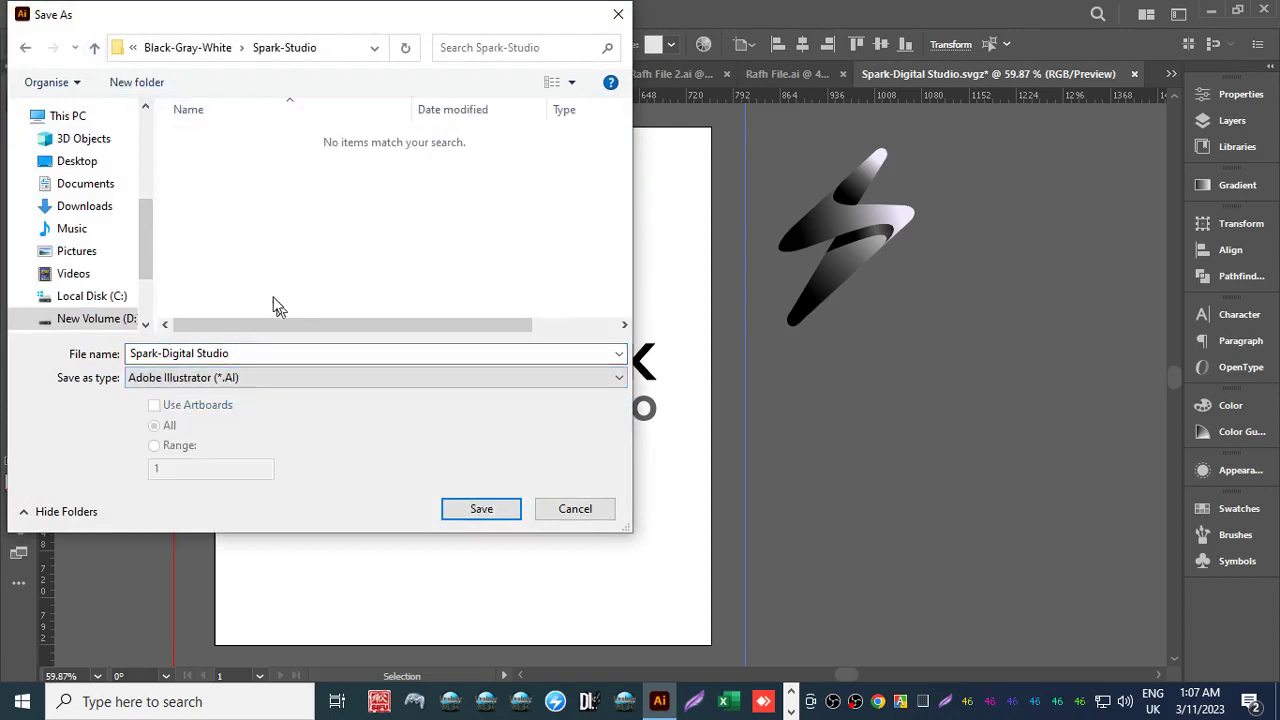
{"action": "key", "text": "alt+n"}
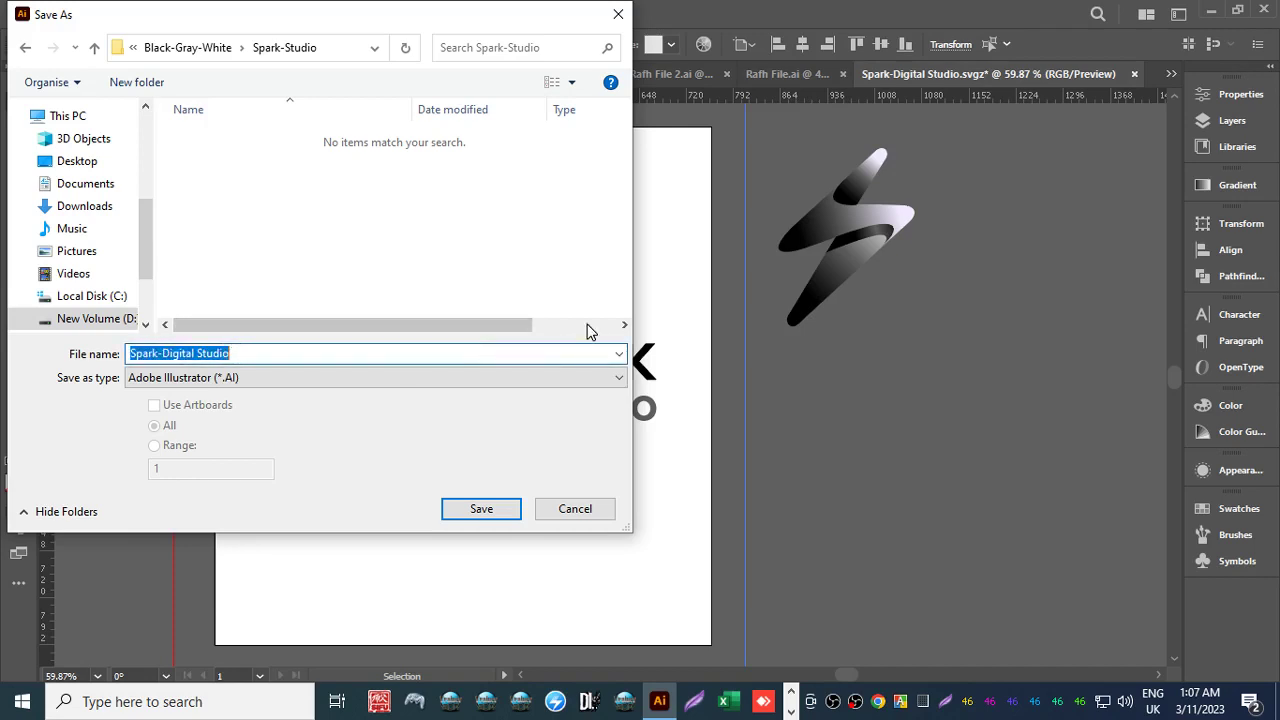
{"action": "key", "text": "End"}
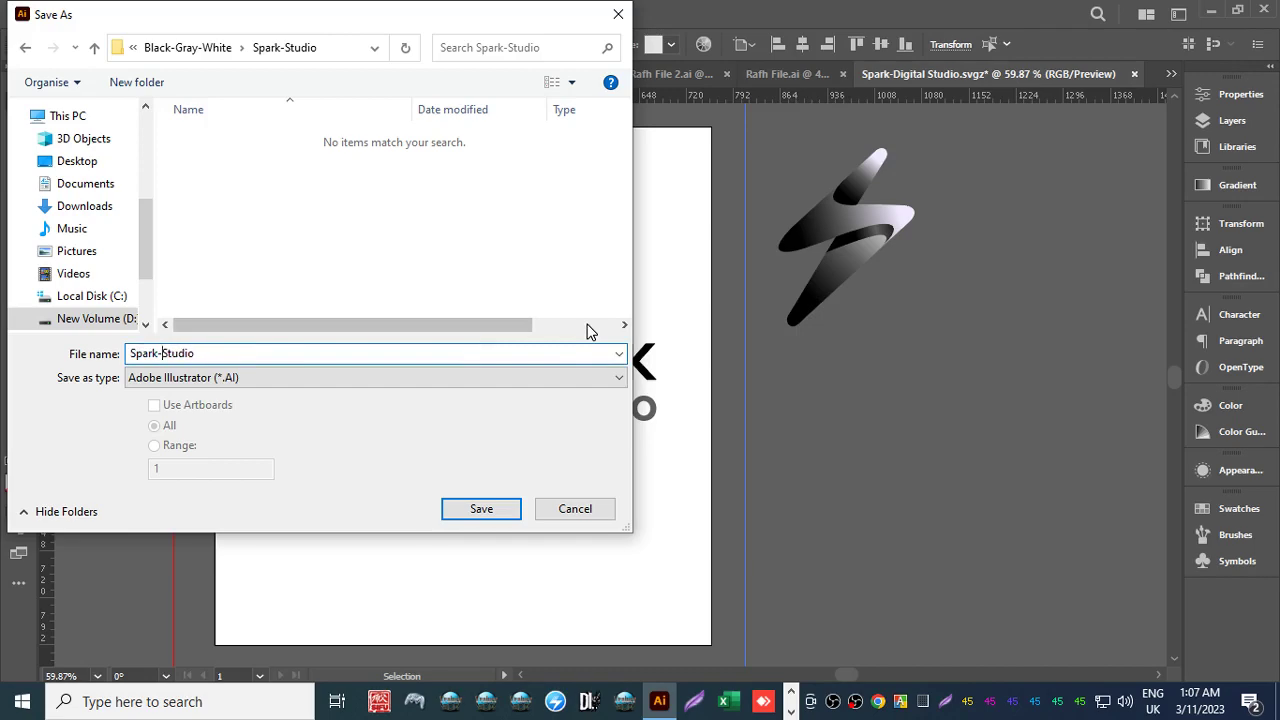
{"action": "left_click", "coordinate": [451, 508]}
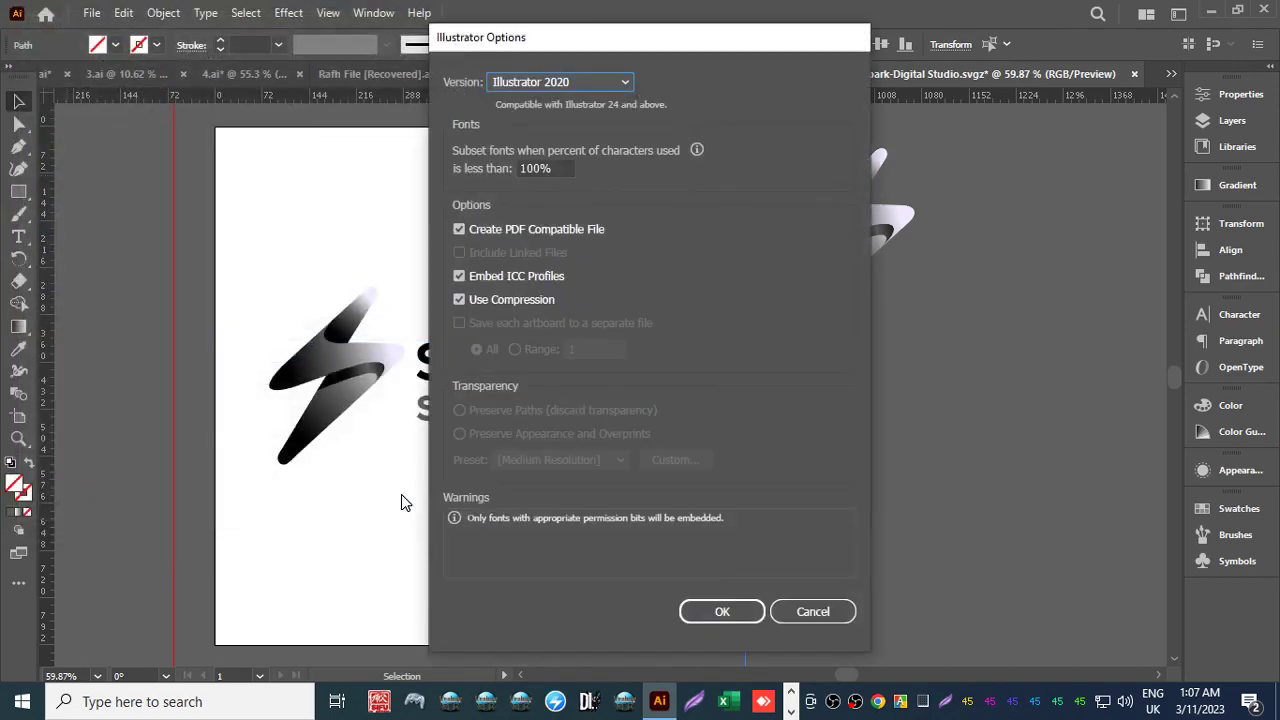
{"action": "left_click", "coordinate": [726, 612]}
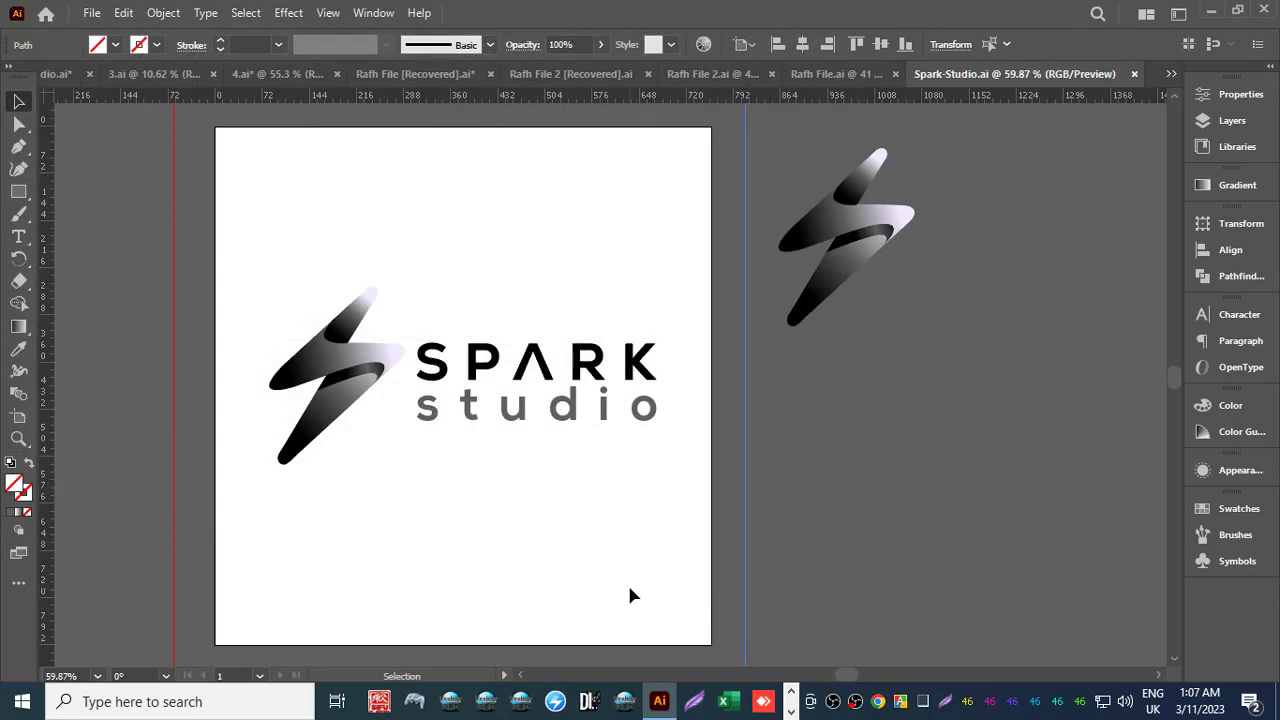
Save a copy named 1.ai in Spark-Studio, accepting the default Illustrator options.
{"action": "left_click", "coordinate": [92, 13]}
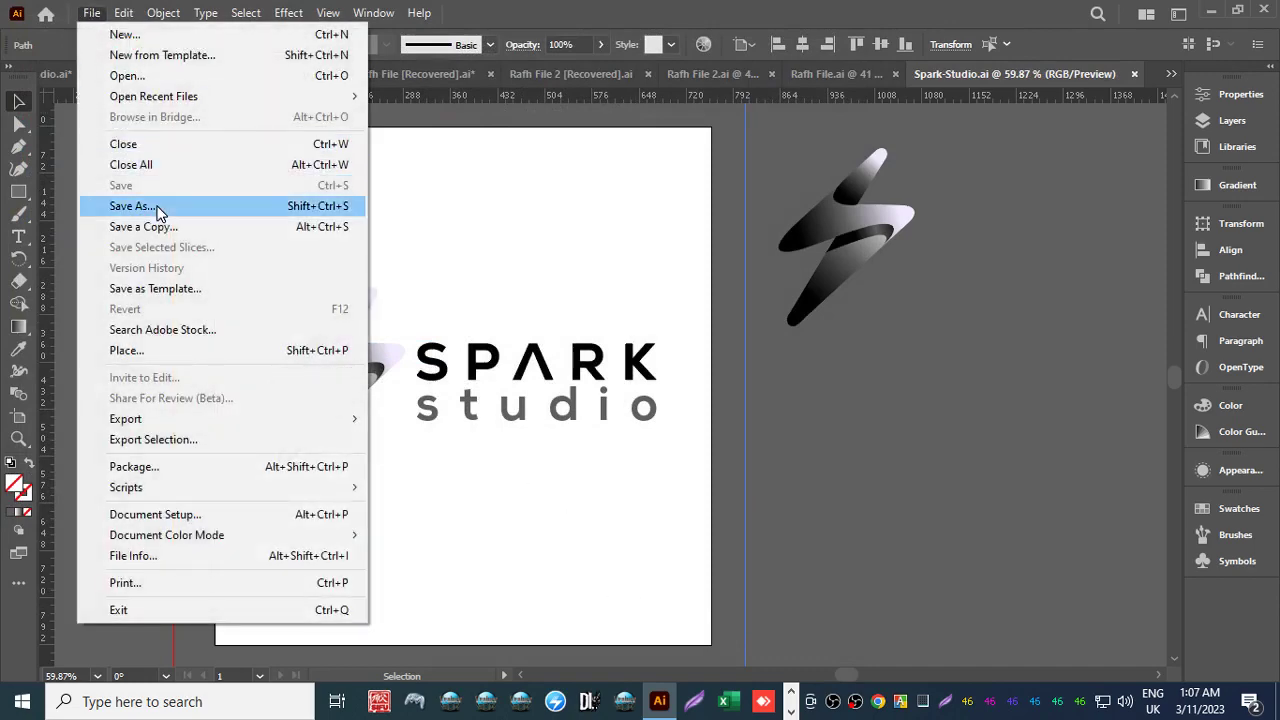
{"action": "left_click", "coordinate": [157, 208]}
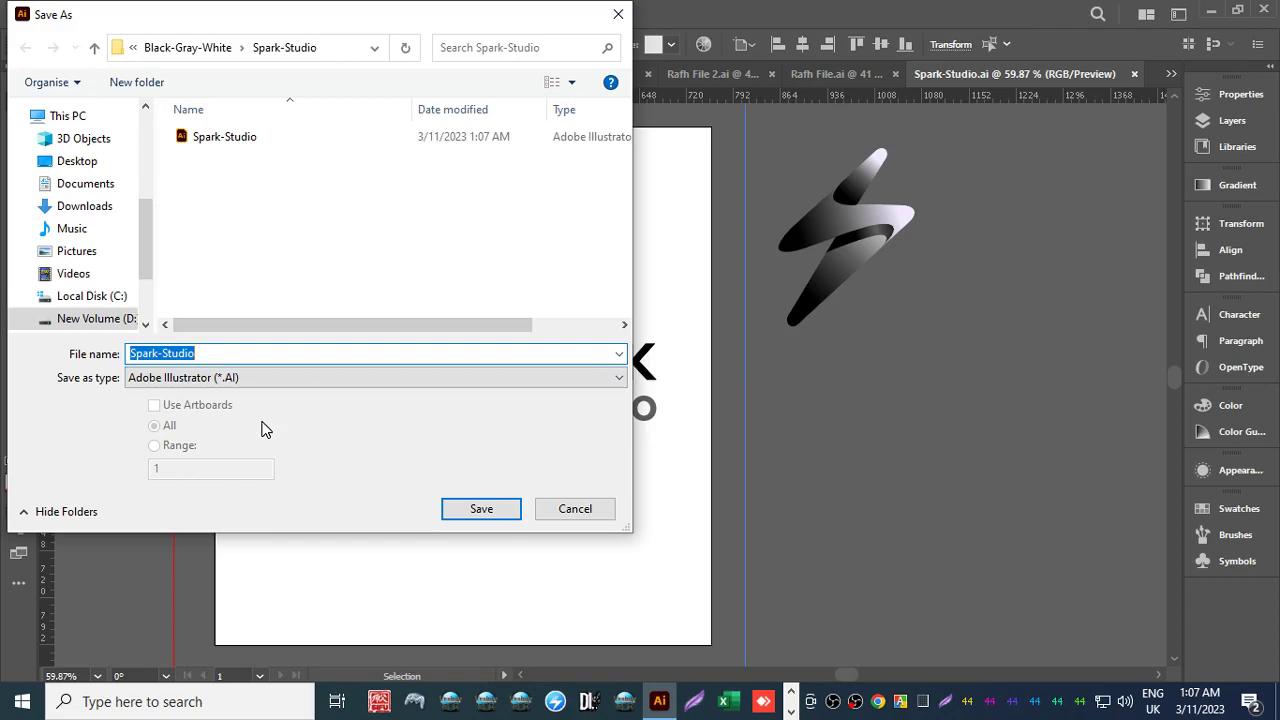
{"action": "left_click", "coordinate": [1103, 697]}
{"action": "left_click", "coordinate": [1101, 700]}
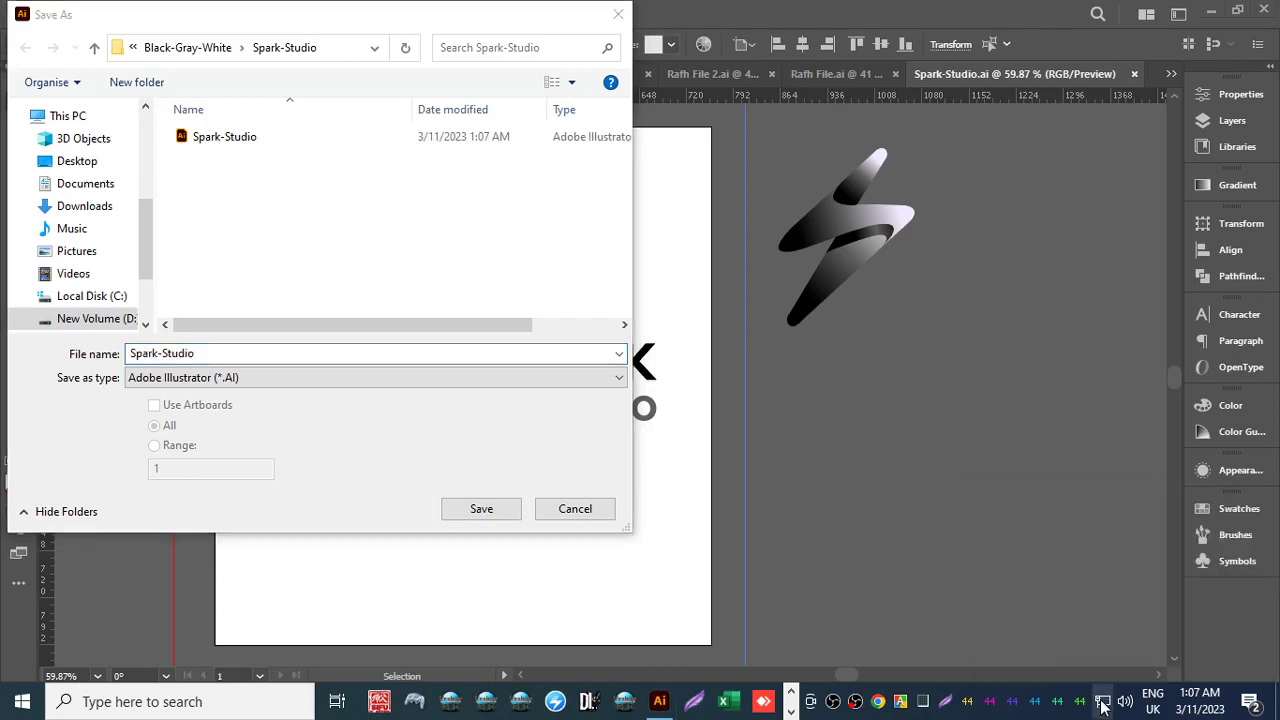
{"action": "left_click", "coordinate": [176, 350]}
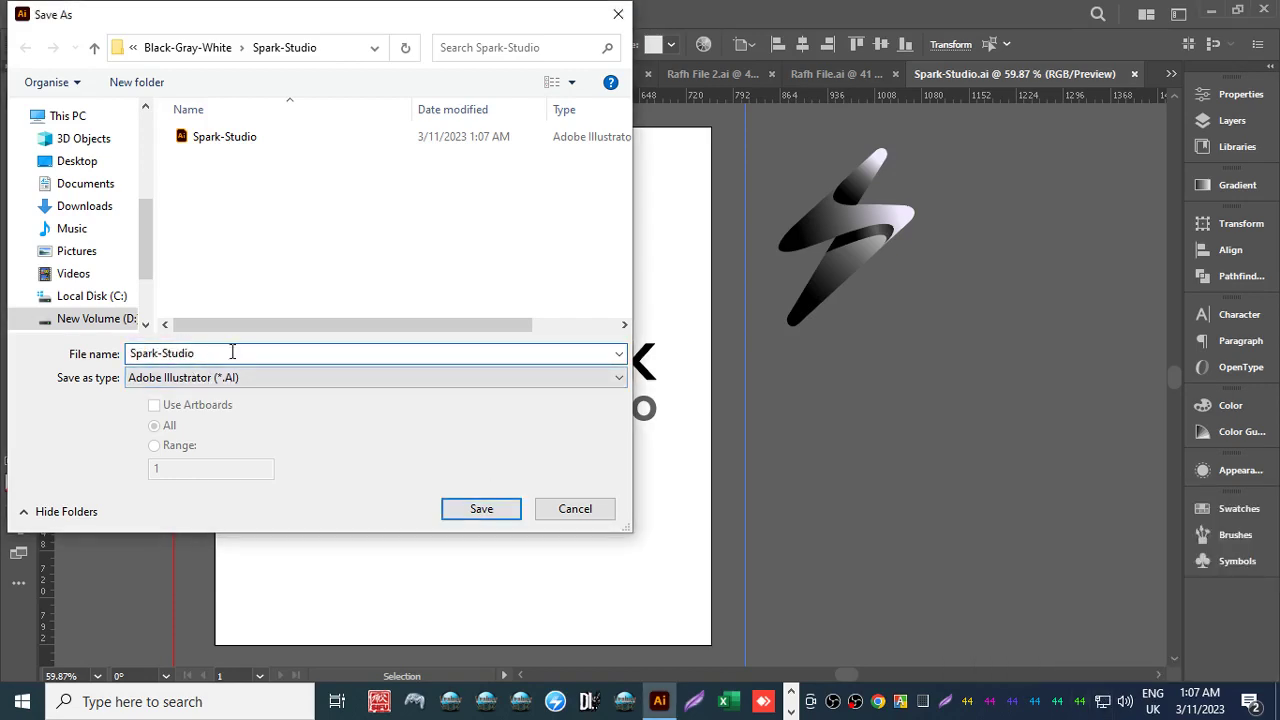
{"action": "left_click_drag", "start_coordinate": [208, 353], "coordinate": [27, 358]}
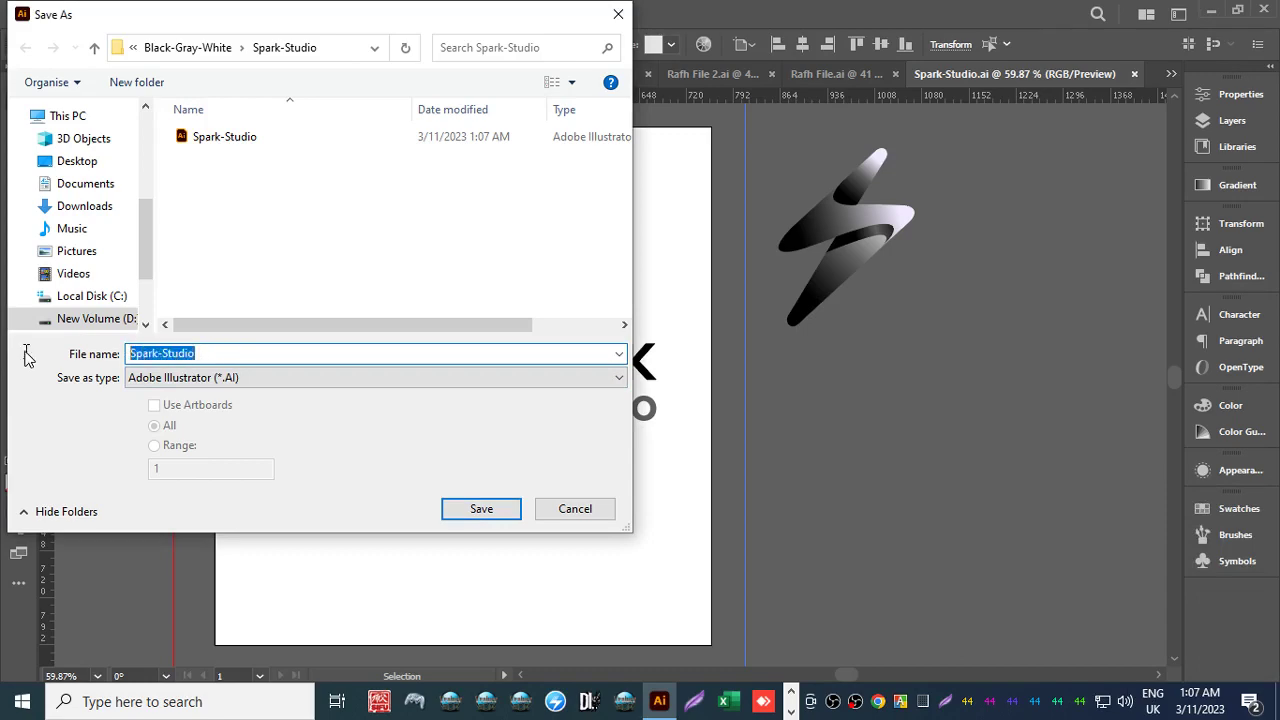
{"action": "type", "text": "1"}
{"action": "left_click", "coordinate": [472, 508]}
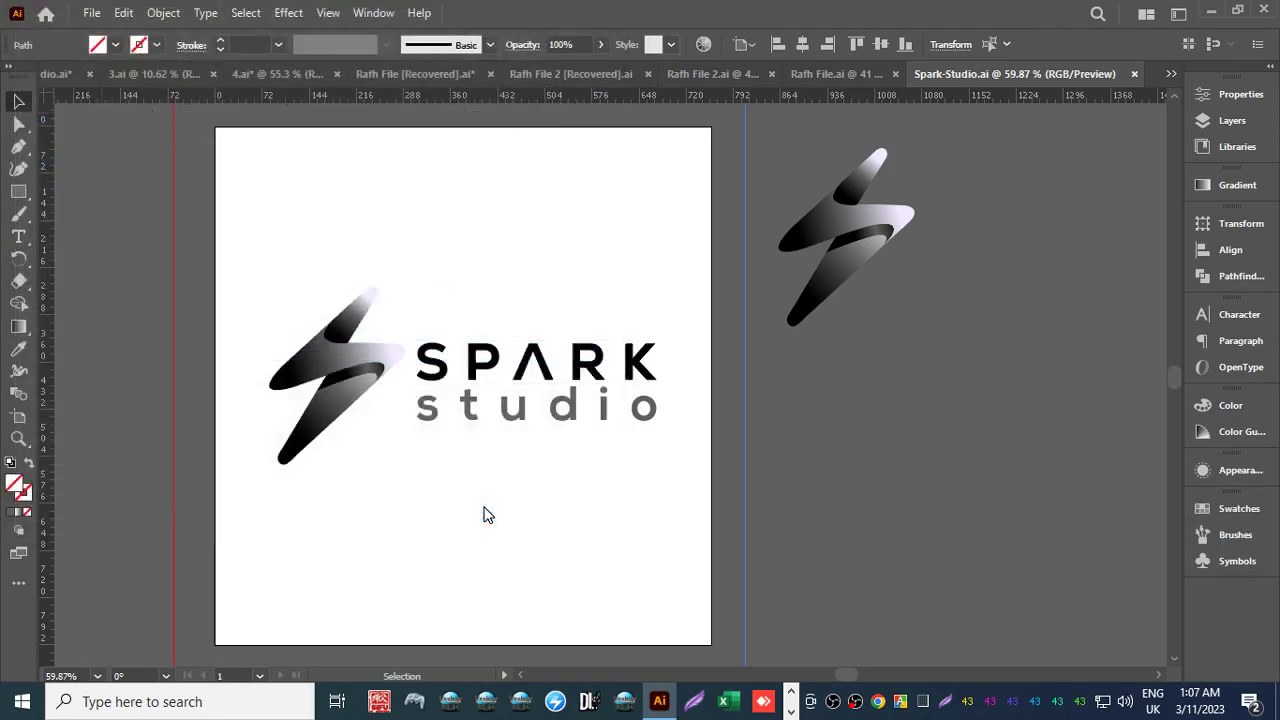
{"action": "left_click", "coordinate": [714, 606]}
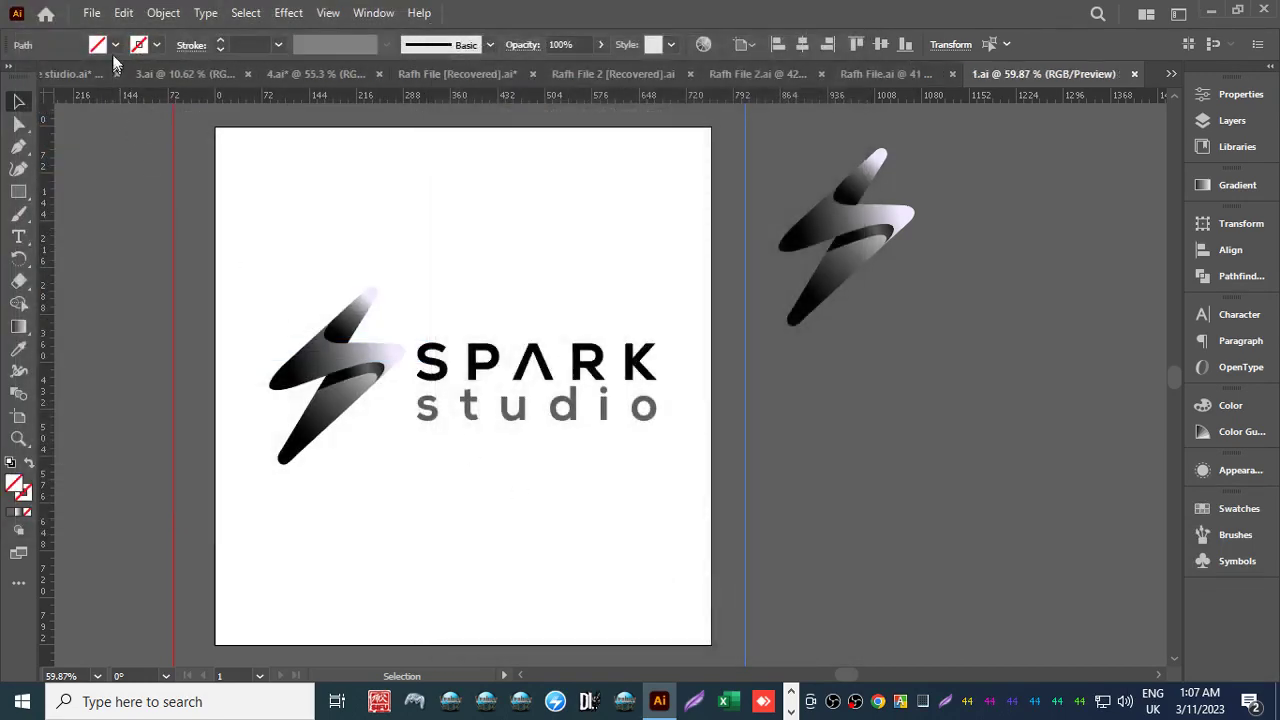
Save the logo as an Adobe PDF (*.PDF) file with the default PDF settings.
{"action": "left_click", "coordinate": [95, 12]}
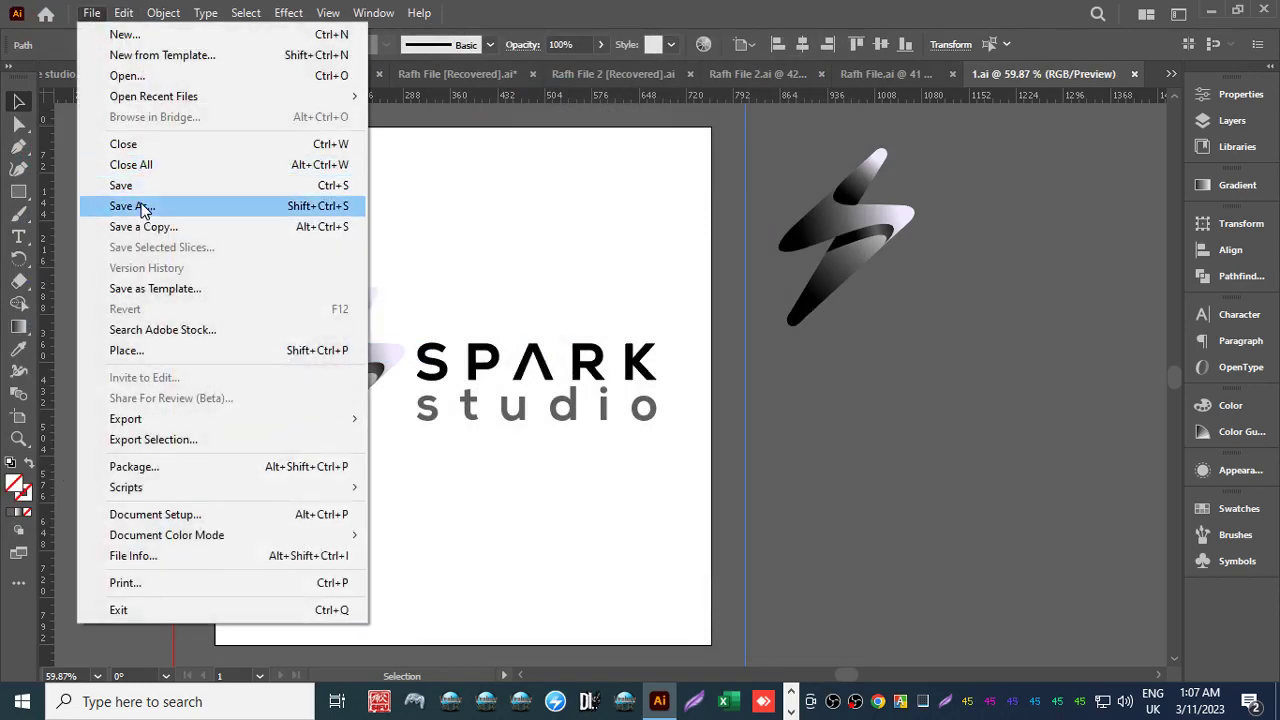
{"action": "left_click", "coordinate": [150, 206]}
{"action": "left_click", "coordinate": [165, 377]}
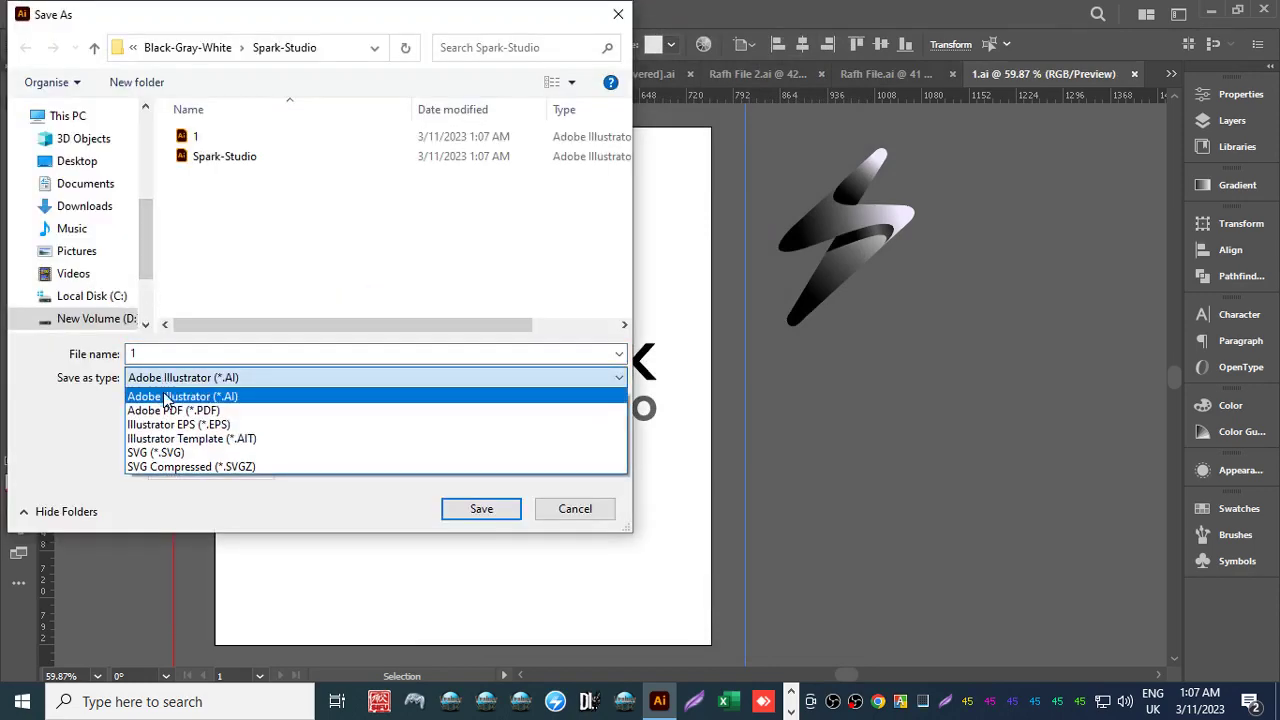
{"action": "left_click", "coordinate": [168, 405]}
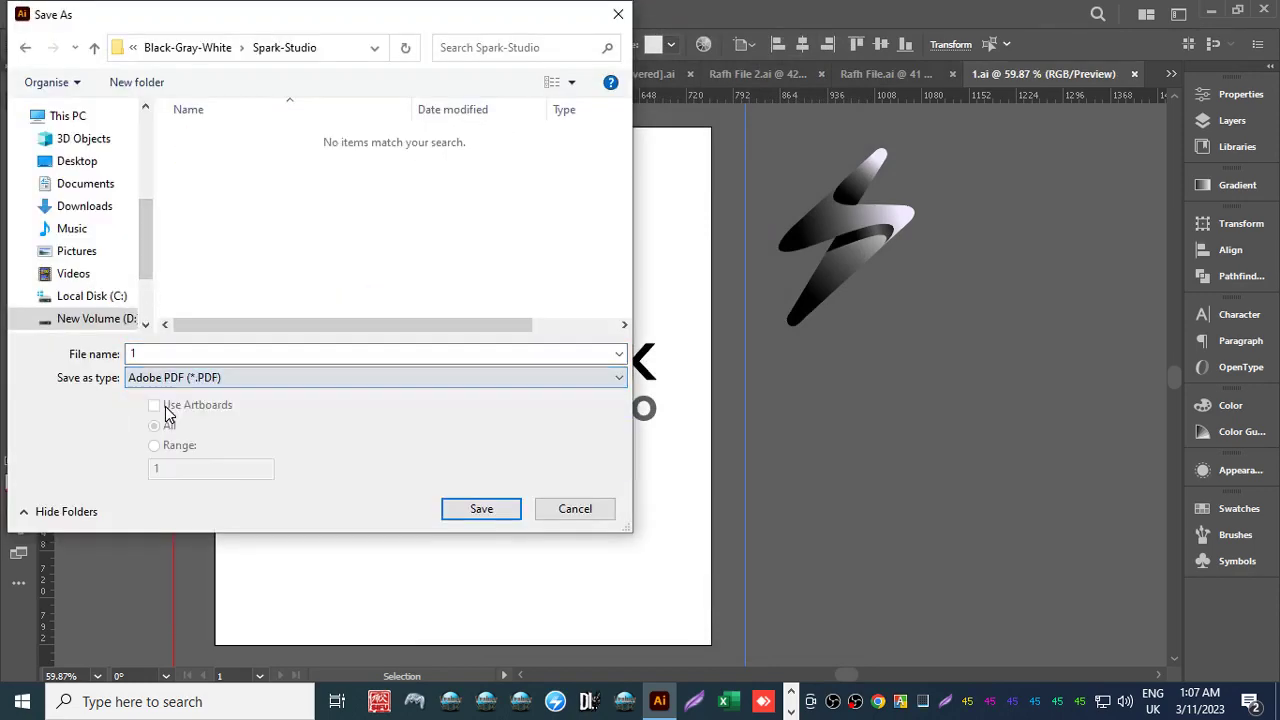
{"action": "left_click", "coordinate": [494, 509]}
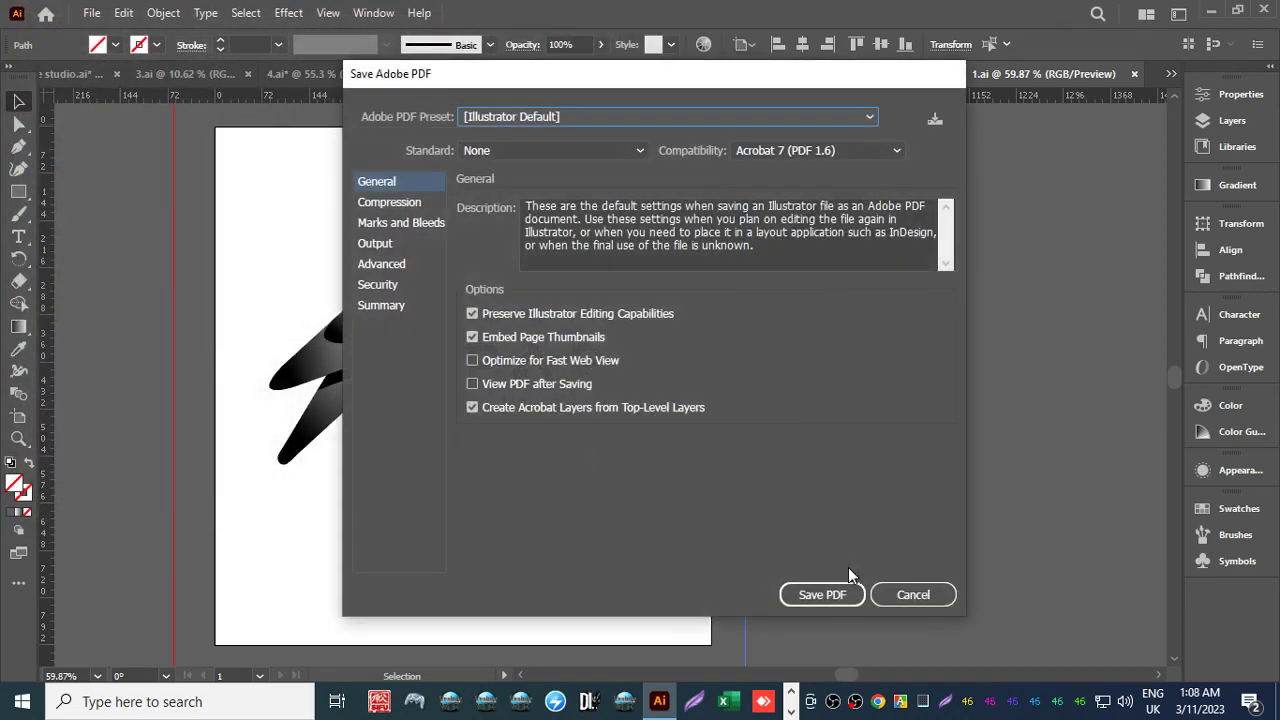
{"action": "left_click", "coordinate": [839, 588]}
Save the logo as an Illustrator EPS (*.EPS) file with Use Artboards turned on.
{"action": "left_click", "coordinate": [91, 12]}
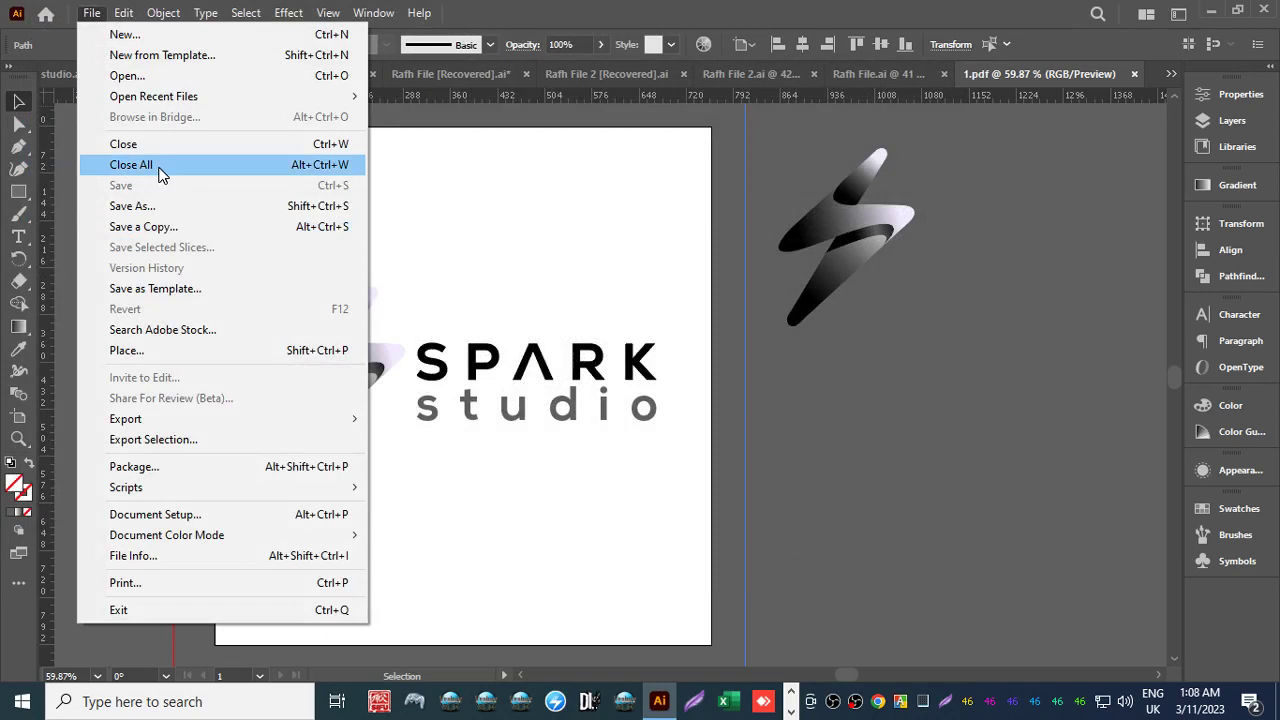
{"action": "left_click", "coordinate": [160, 206]}
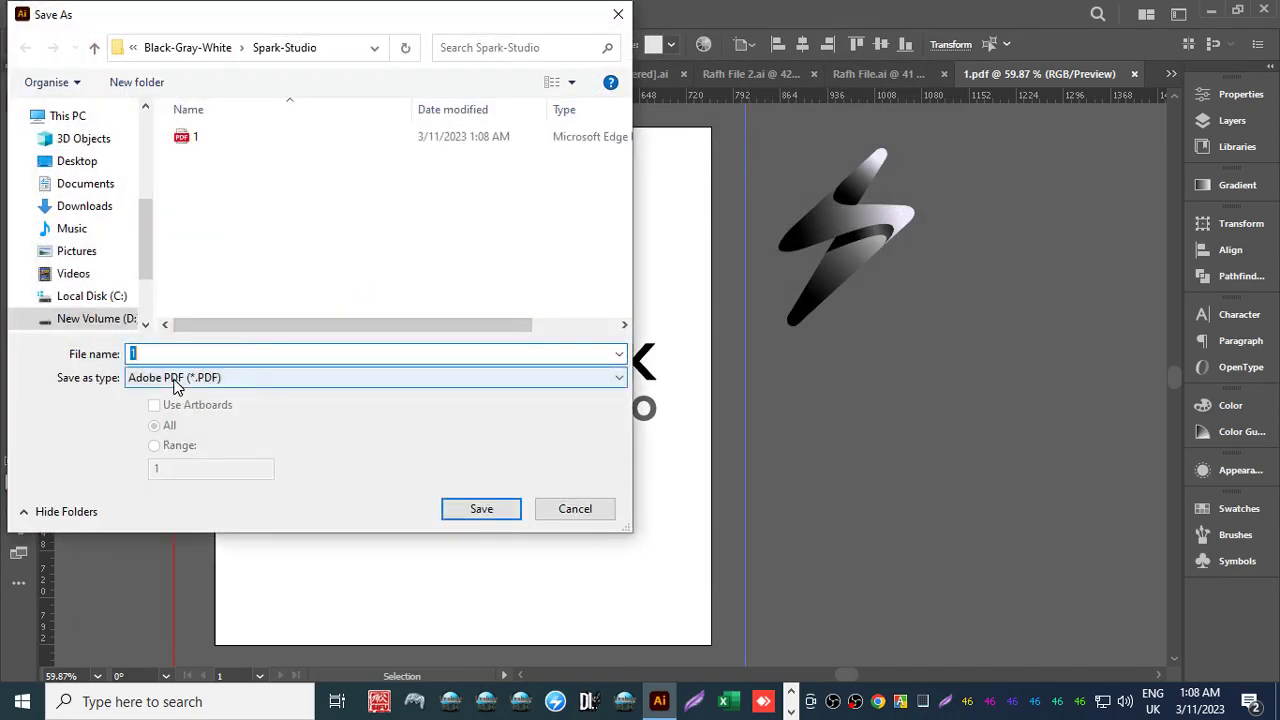
{"action": "left_click", "coordinate": [175, 387]}
{"action": "left_click", "coordinate": [157, 421]}
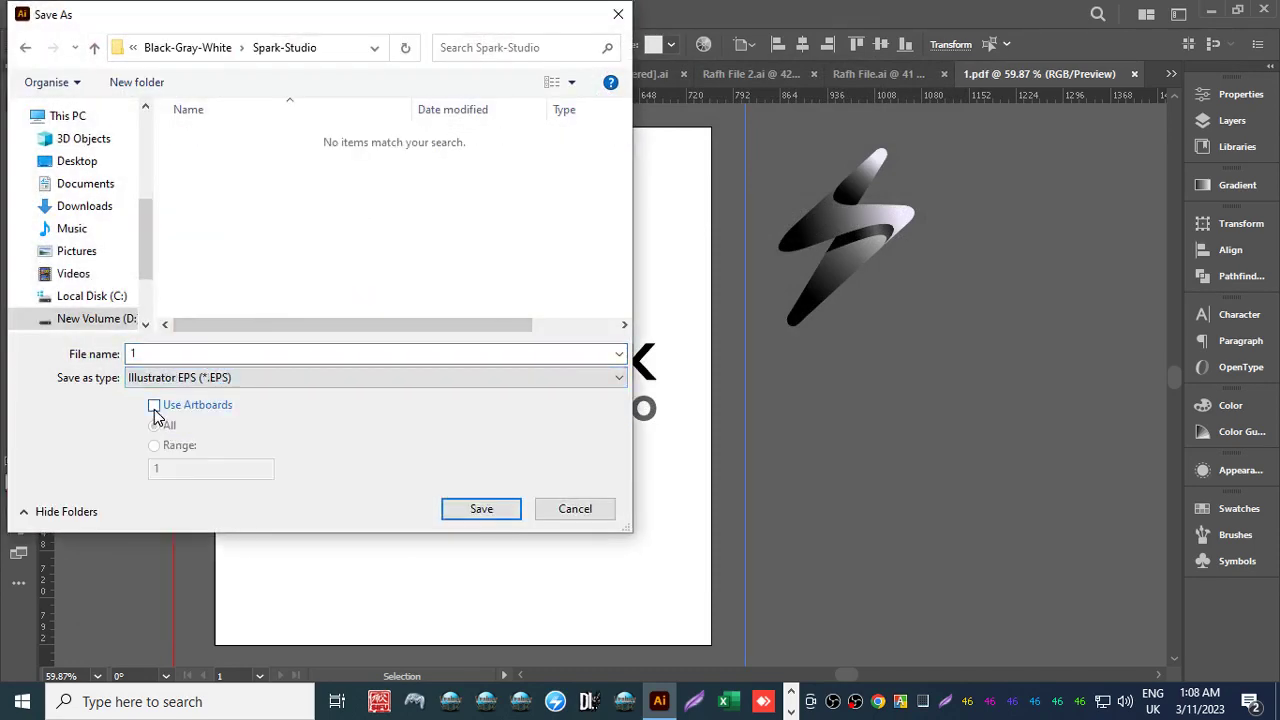
{"action": "left_click", "coordinate": [155, 406]}
{"action": "left_click", "coordinate": [481, 509]}
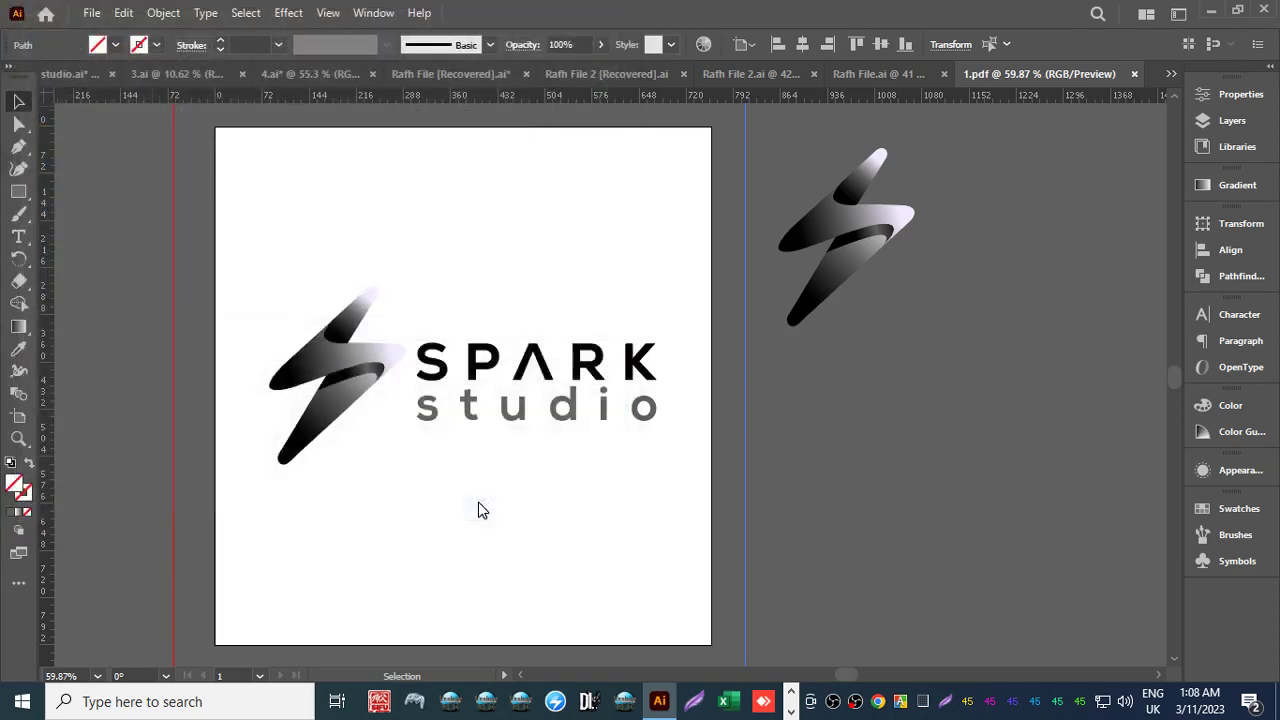
{"action": "left_click", "coordinate": [720, 610]}
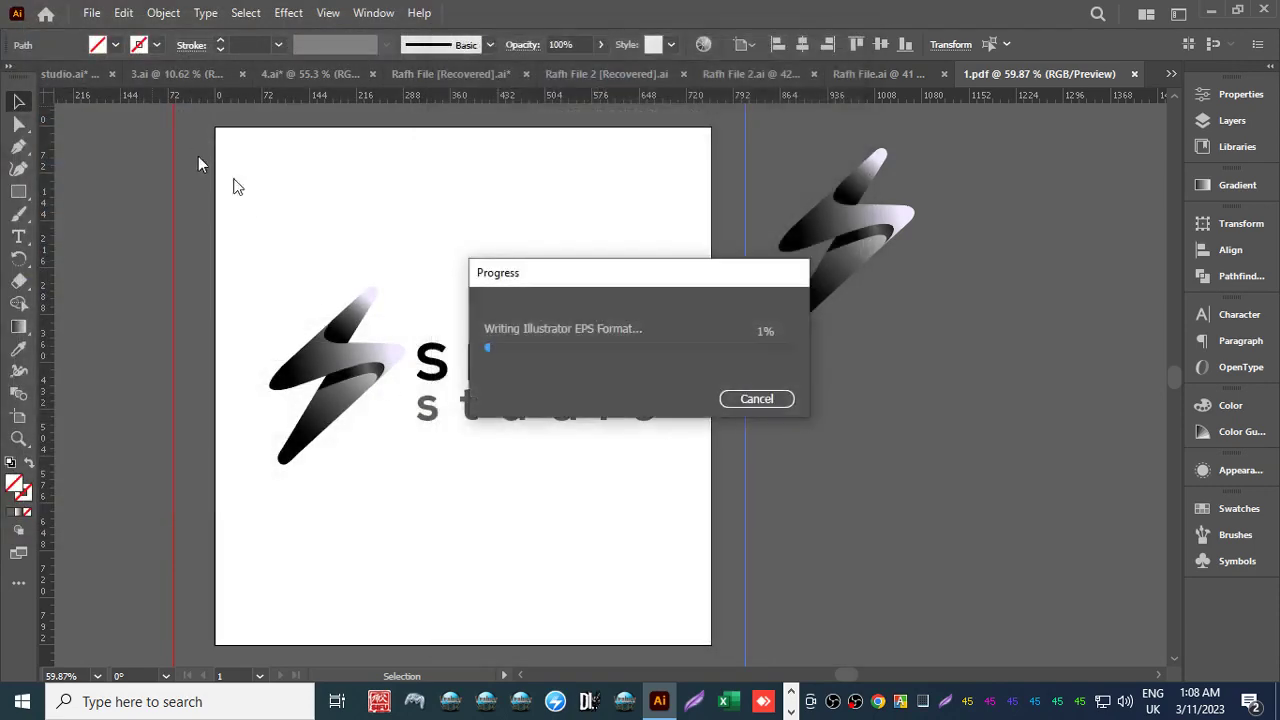
Save the logo as an Illustrator Template (*.AIT) file.
{"action": "left_click", "coordinate": [91, 12]}
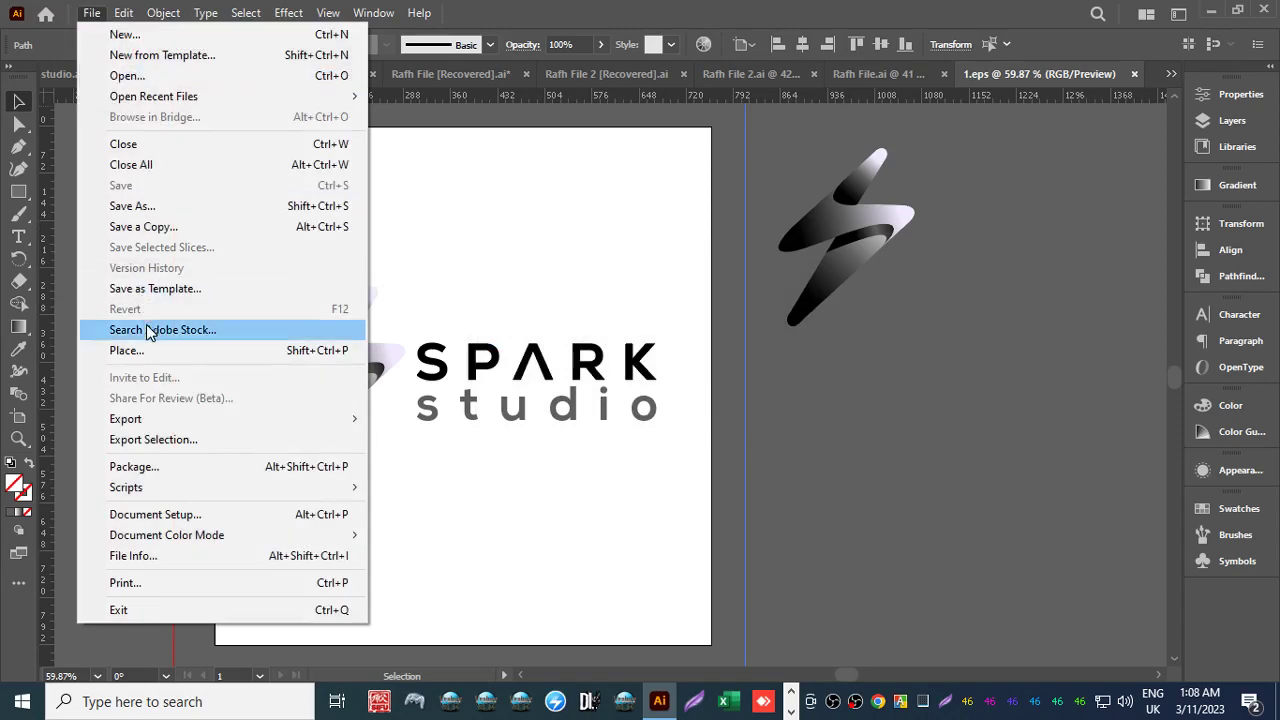
{"action": "left_click", "coordinate": [155, 222]}
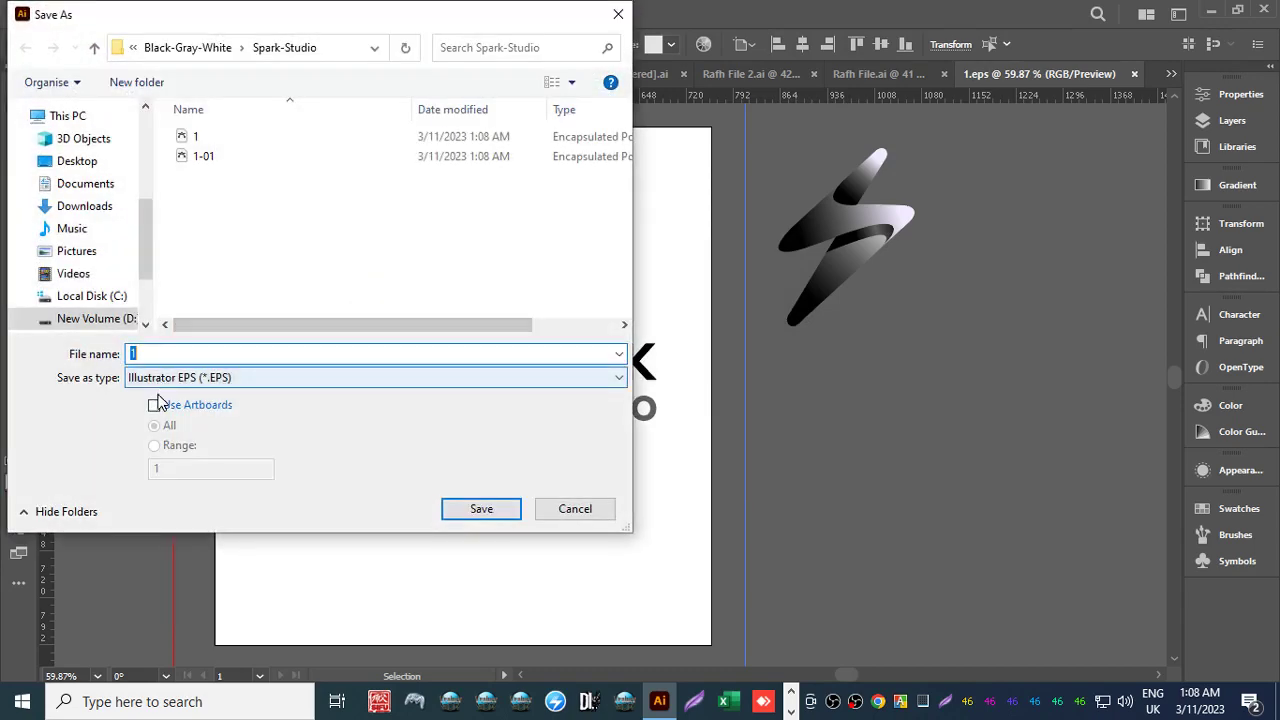
{"action": "left_click", "coordinate": [160, 378]}
{"action": "left_click", "coordinate": [160, 438]}
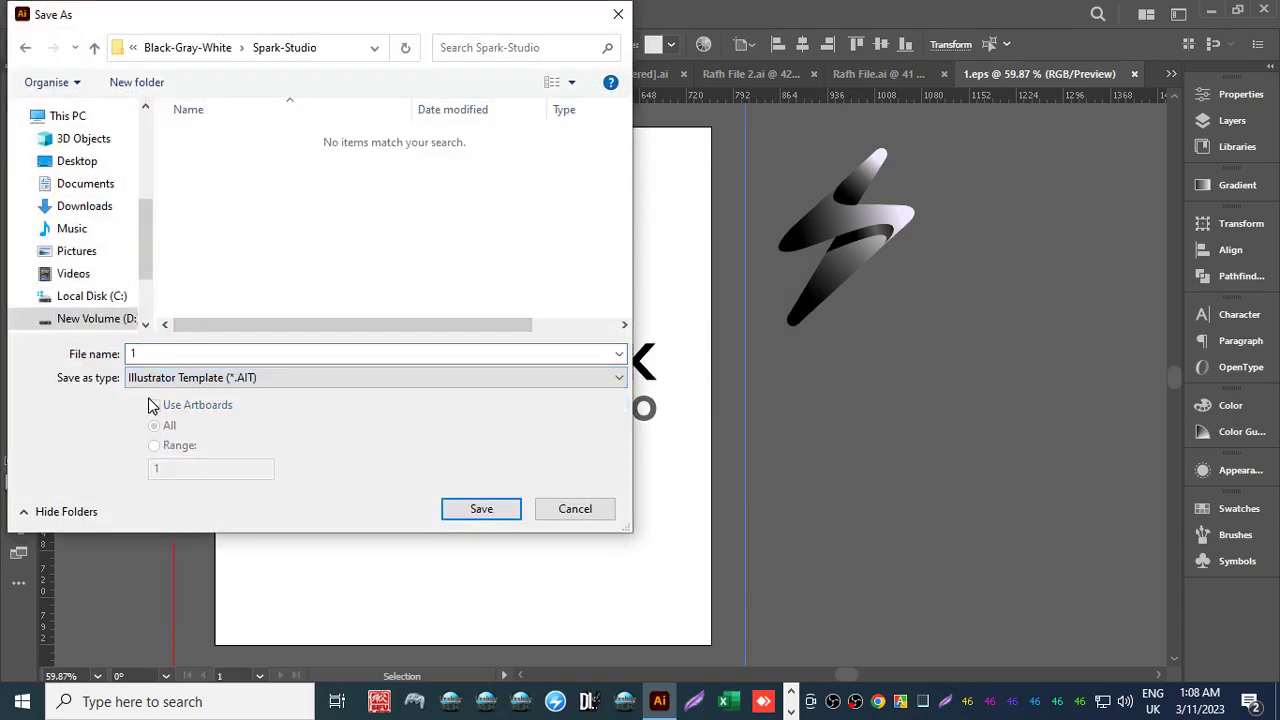
{"action": "left_click", "coordinate": [481, 509]}
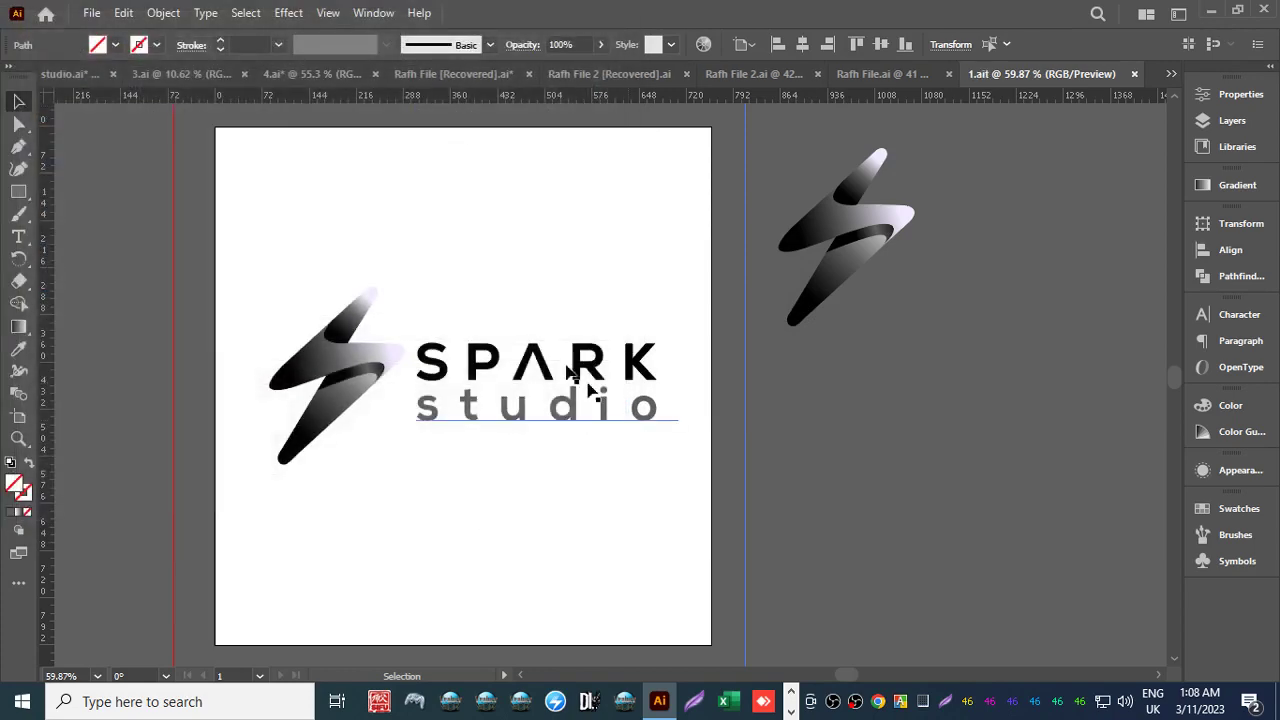
Save the logo as 1.svg, toggling the artboards option and accepting the SVG Options.
{"action": "left_click", "coordinate": [91, 12]}
{"action": "left_click", "coordinate": [148, 205]}
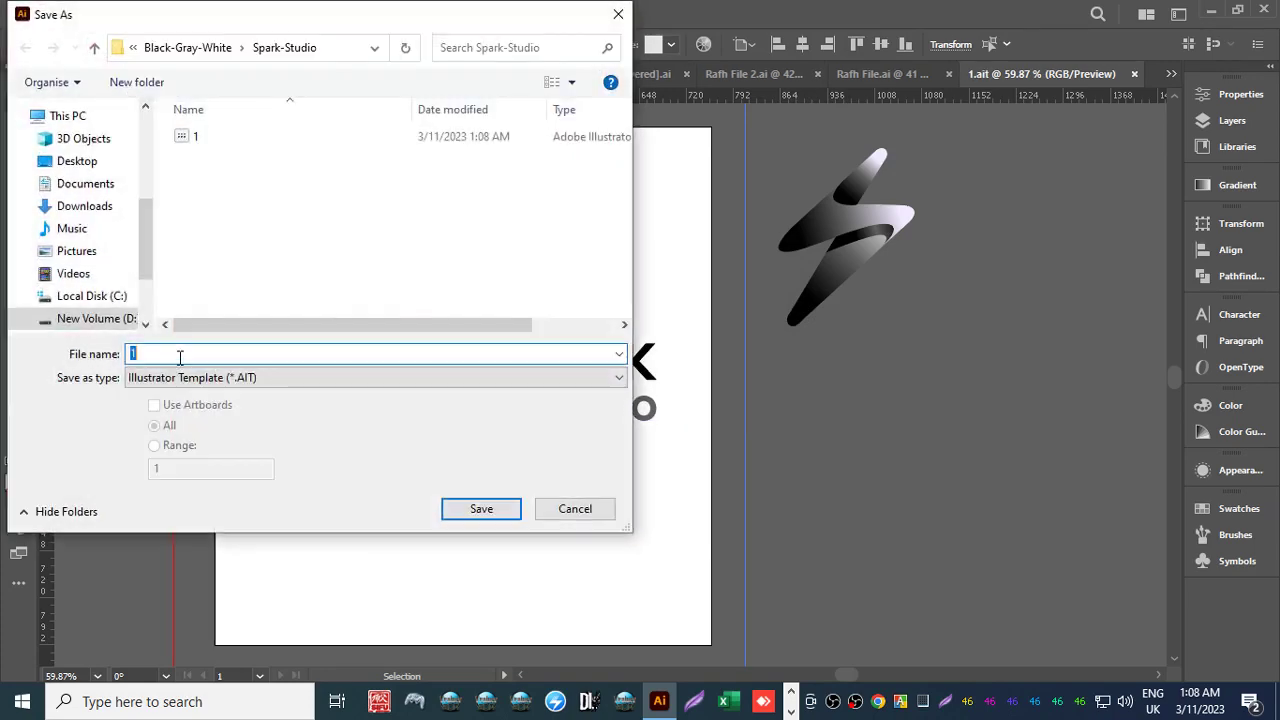
{"action": "left_click", "coordinate": [180, 378]}
{"action": "left_click", "coordinate": [158, 452]}
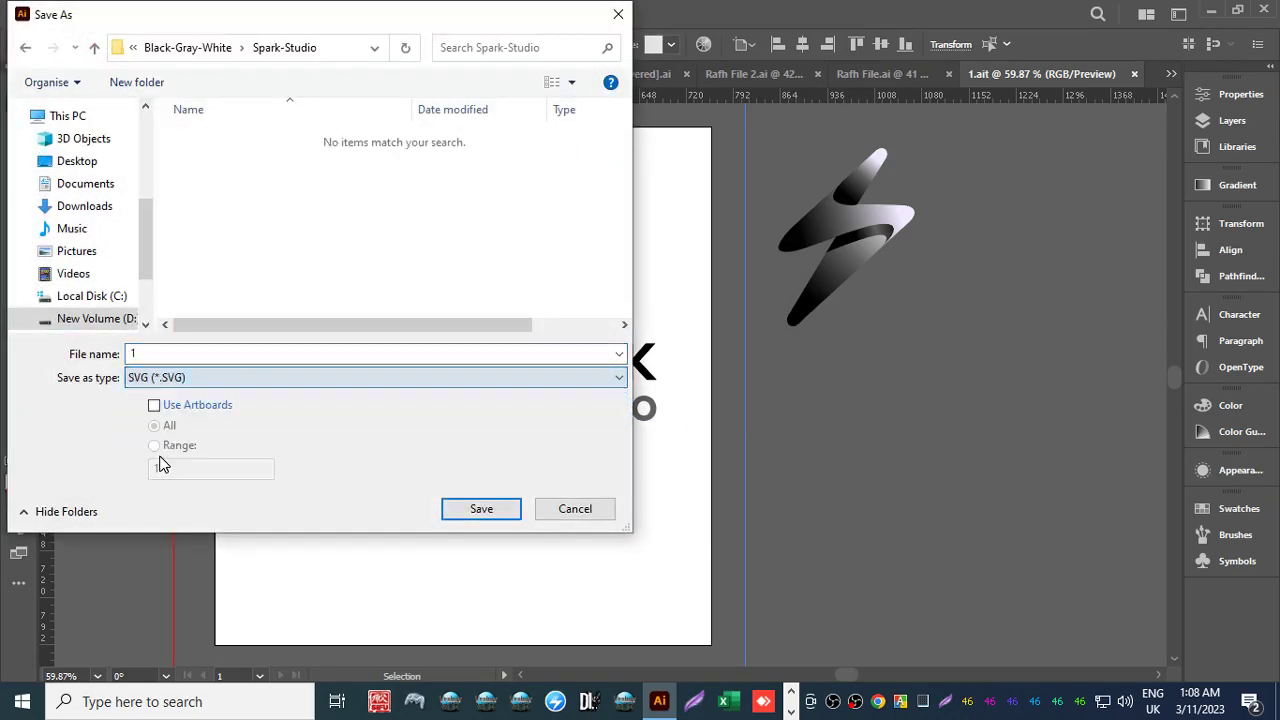
{"action": "left_click", "coordinate": [154, 405]}
{"action": "left_click", "coordinate": [482, 509]}
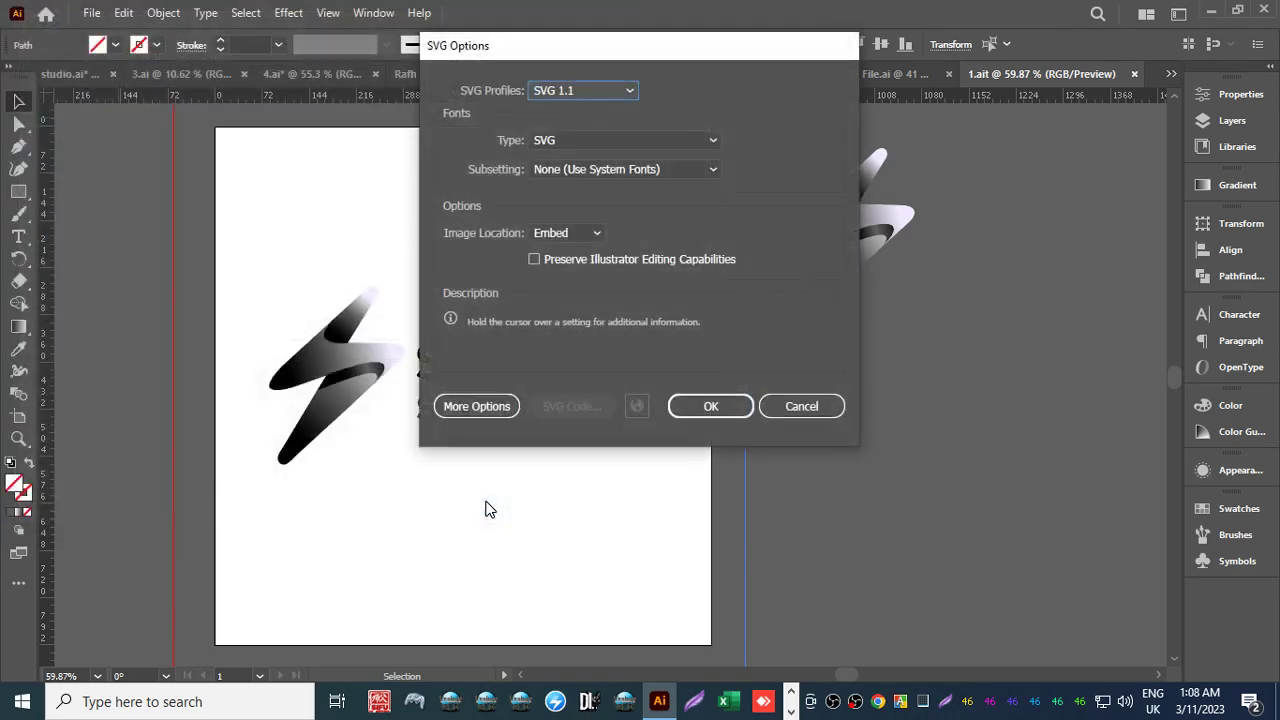
{"action": "left_click", "coordinate": [711, 402]}
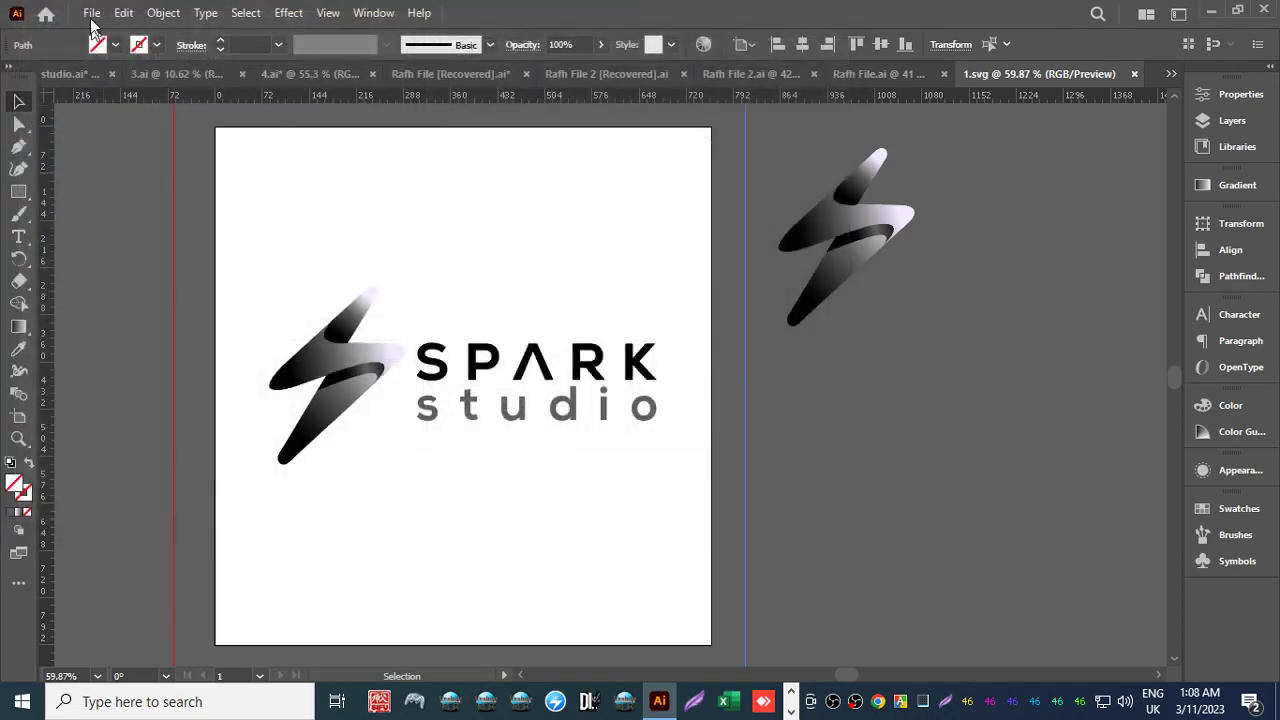
Save the logo as compressed SVG 1.svgz, accepting the SVG Options.
{"action": "left_click", "coordinate": [91, 14]}
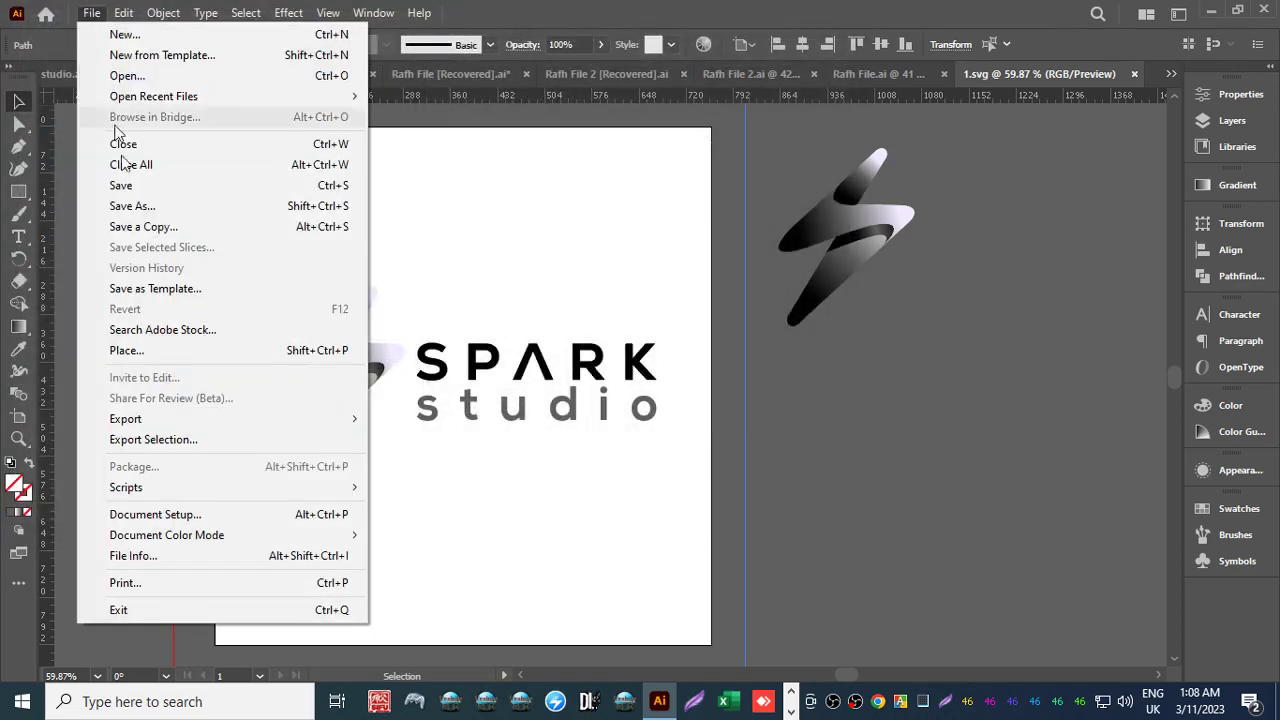
{"action": "left_click", "coordinate": [146, 206]}
{"action": "left_click", "coordinate": [200, 377]}
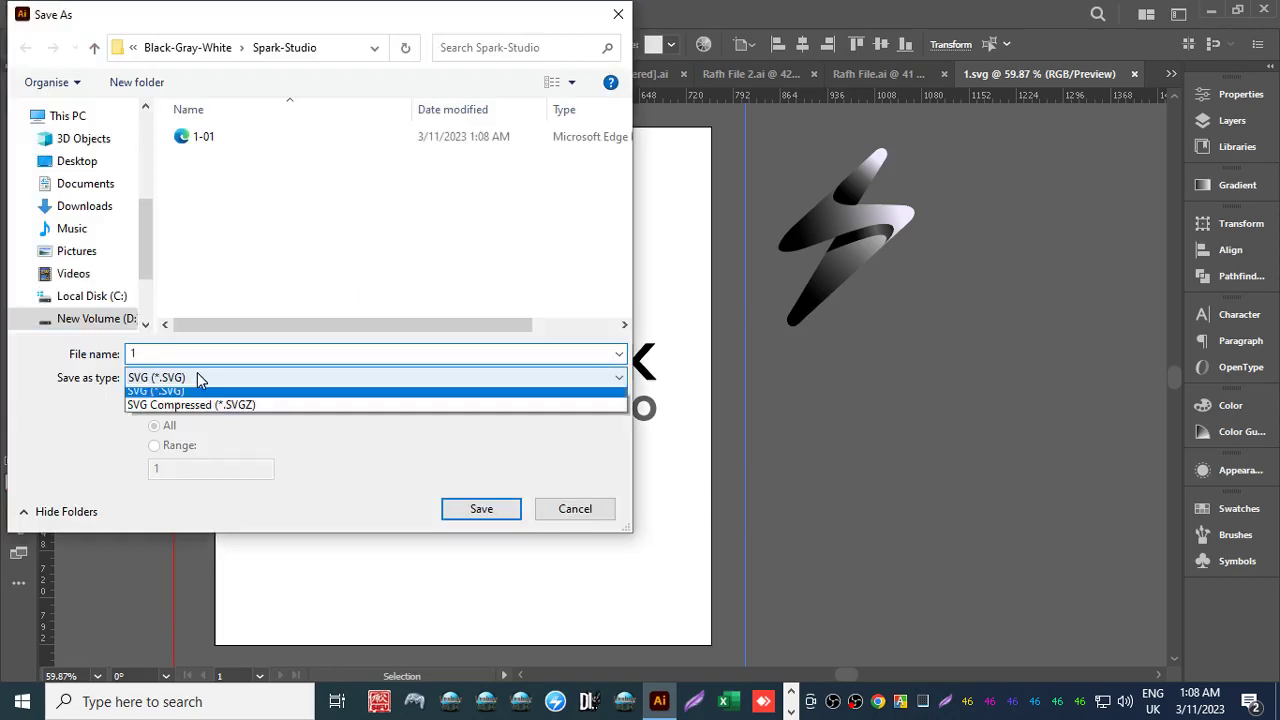
{"action": "left_click", "coordinate": [164, 466]}
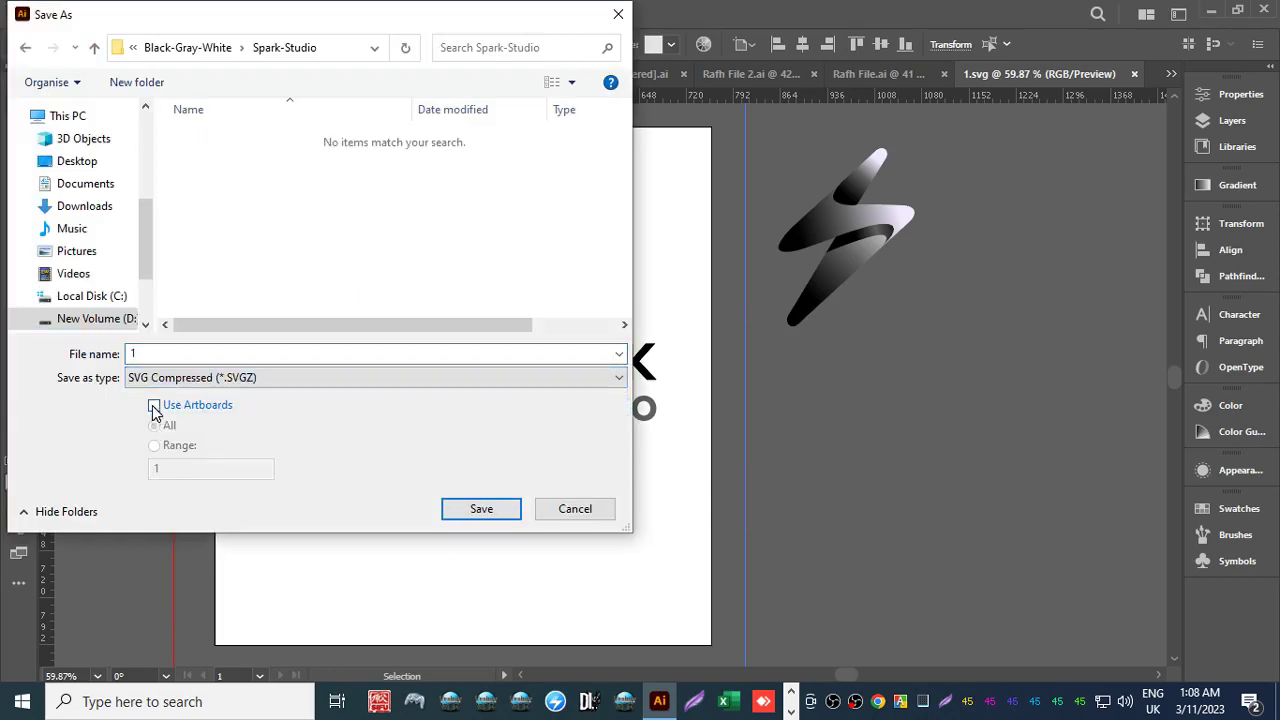
{"action": "left_click", "coordinate": [465, 510]}
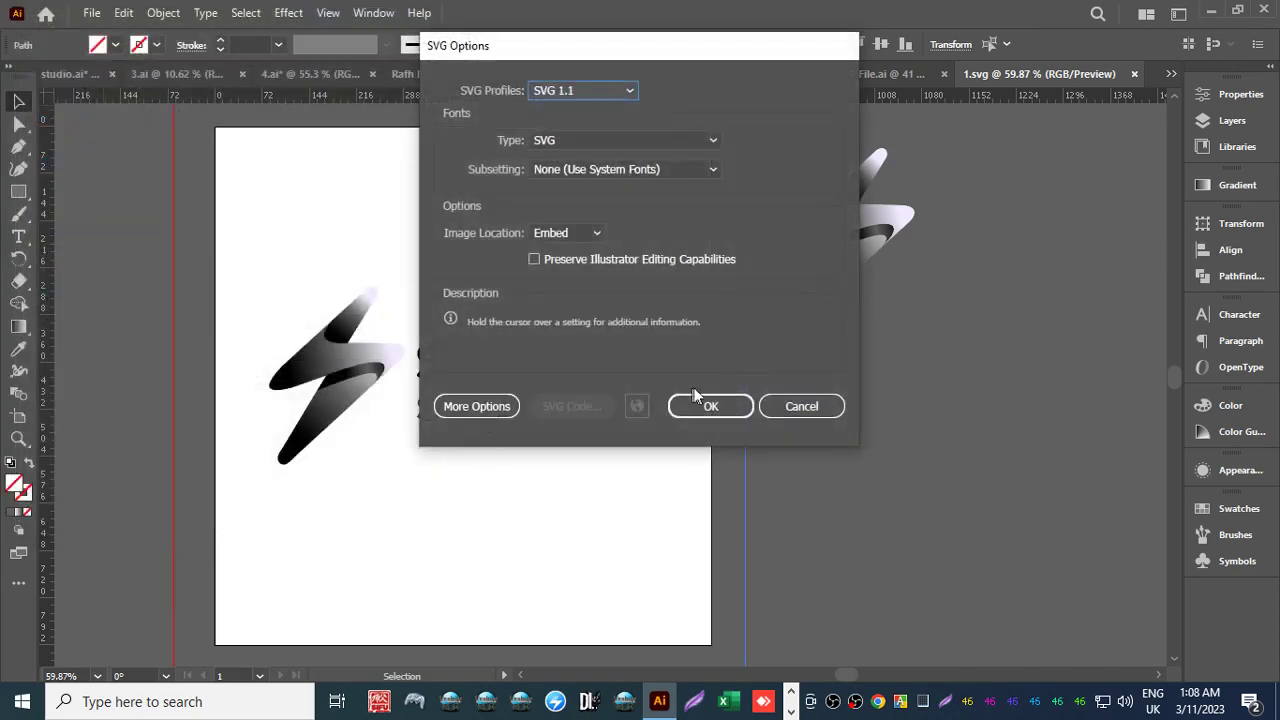
{"action": "left_click", "coordinate": [710, 401]}
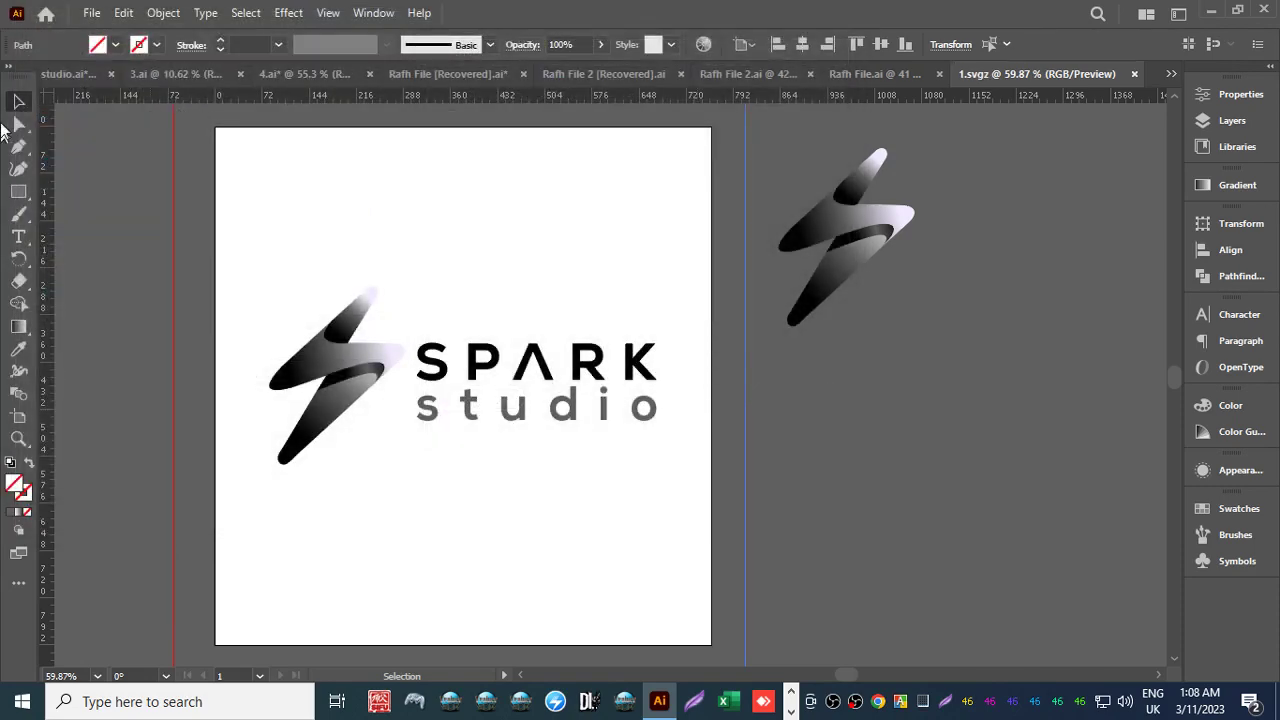
{"action": "left_click", "coordinate": [108, 12]}
Export the logo via Save for Web (Legacy) at Fit zoom as GIF 1 in Spark-Studio.
{"action": "mouse_move", "coordinate": [206, 417]}
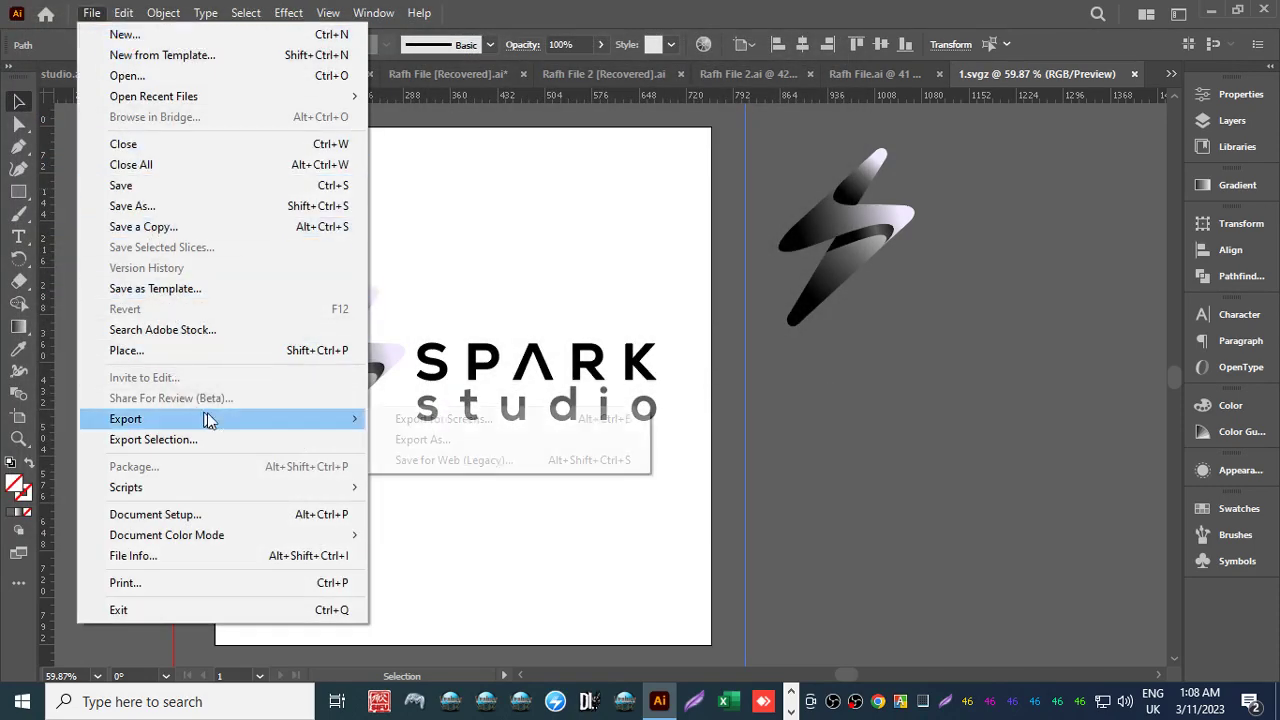
{"action": "left_click", "coordinate": [432, 439]}
{"action": "left_click", "coordinate": [569, 508]}
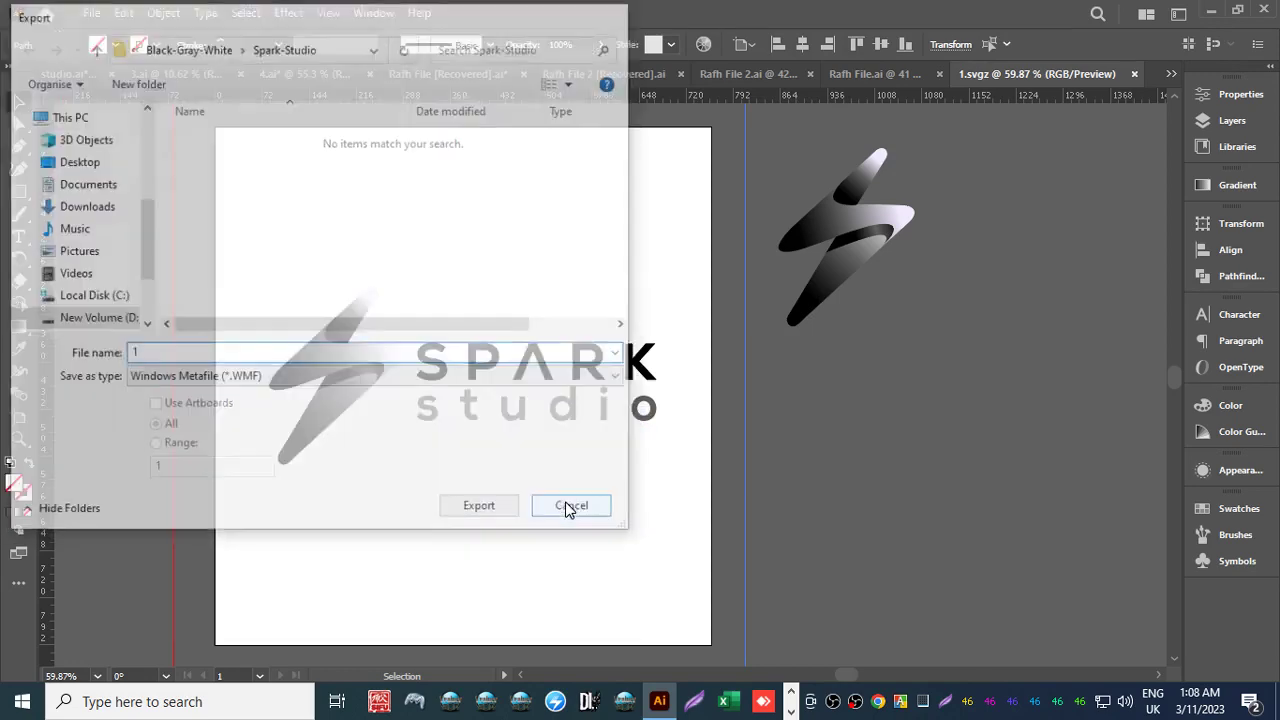
{"action": "left_click", "coordinate": [91, 12]}
{"action": "mouse_move", "coordinate": [217, 421]}
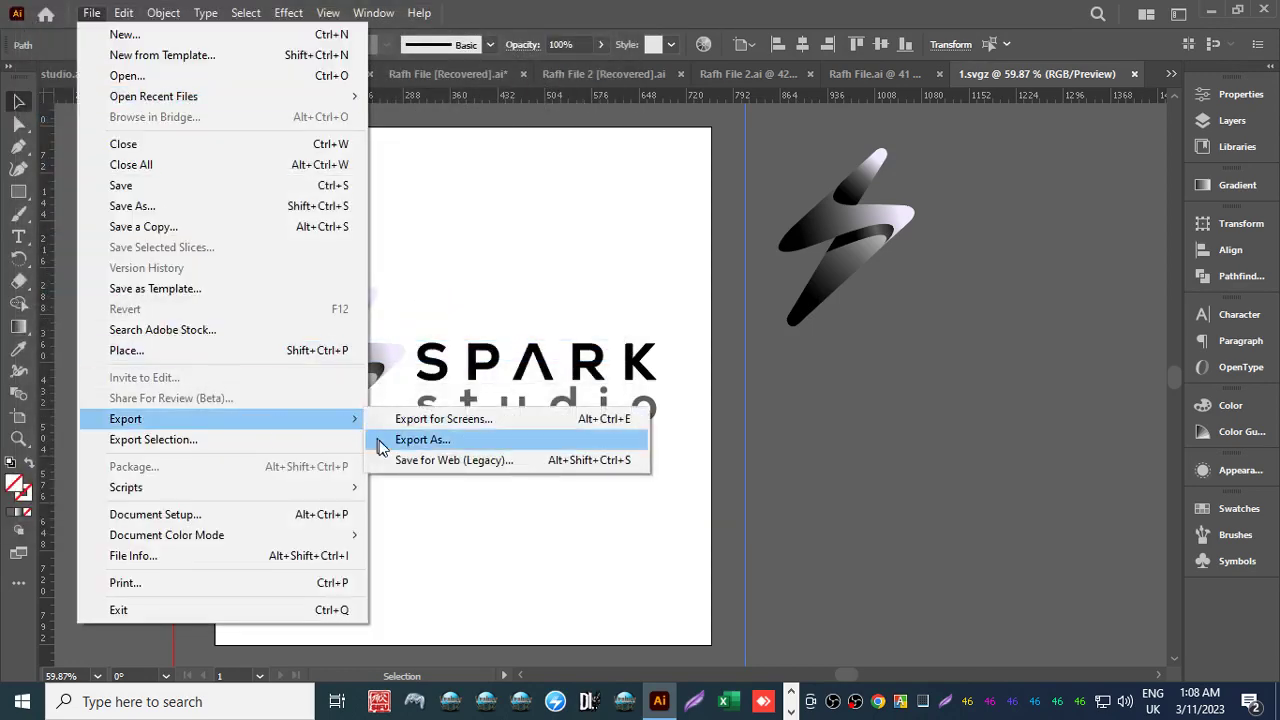
{"action": "left_click", "coordinate": [407, 461]}
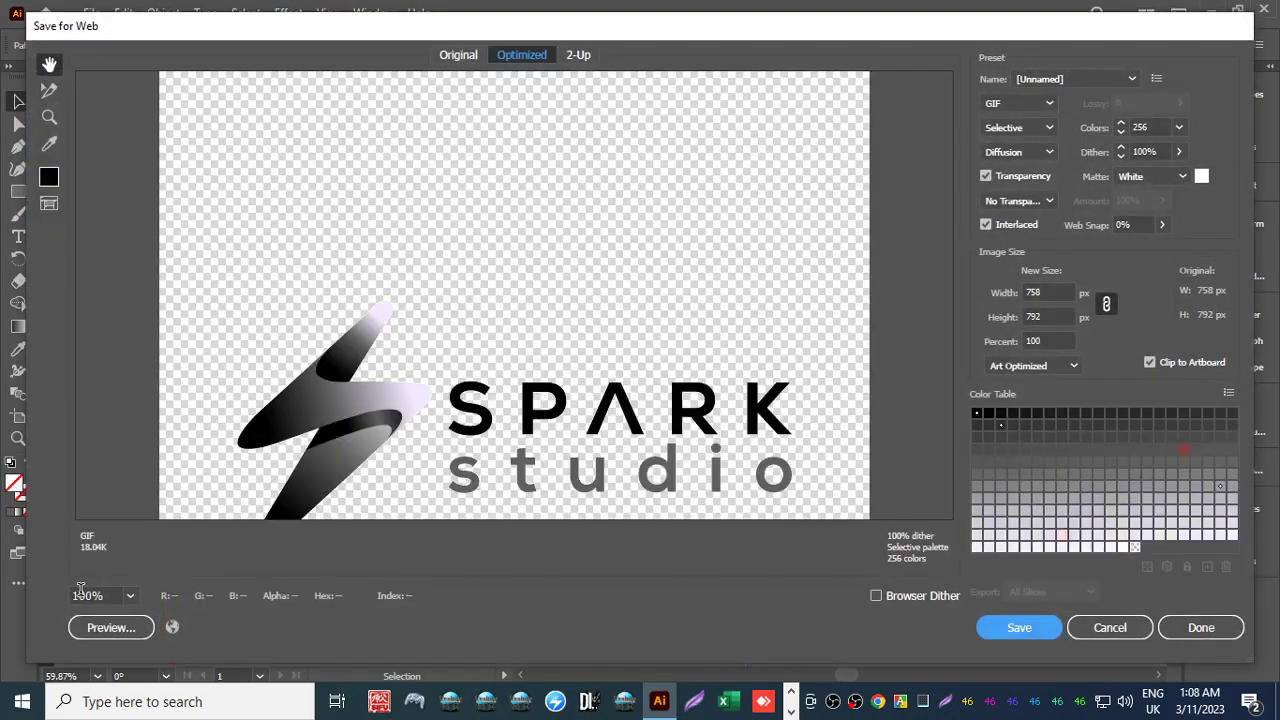
{"action": "left_click", "coordinate": [130, 596]}
{"action": "left_click", "coordinate": [152, 578]}
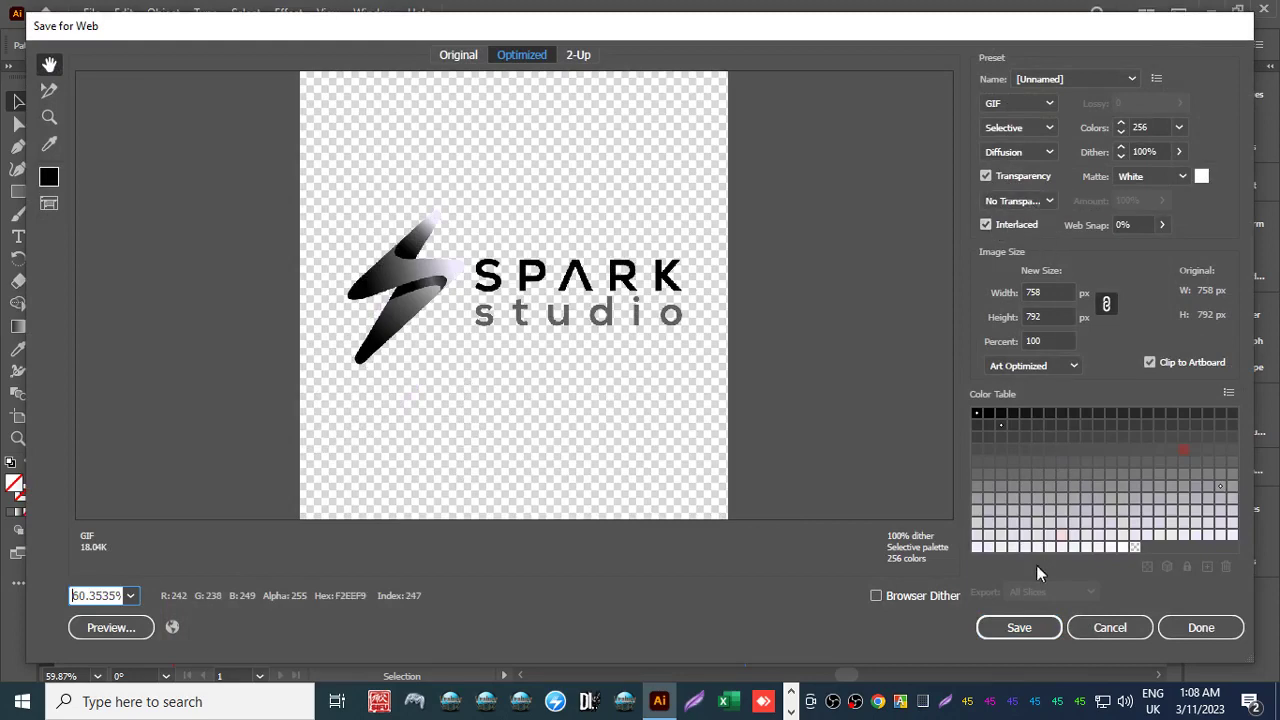
{"action": "left_click", "coordinate": [1026, 625]}
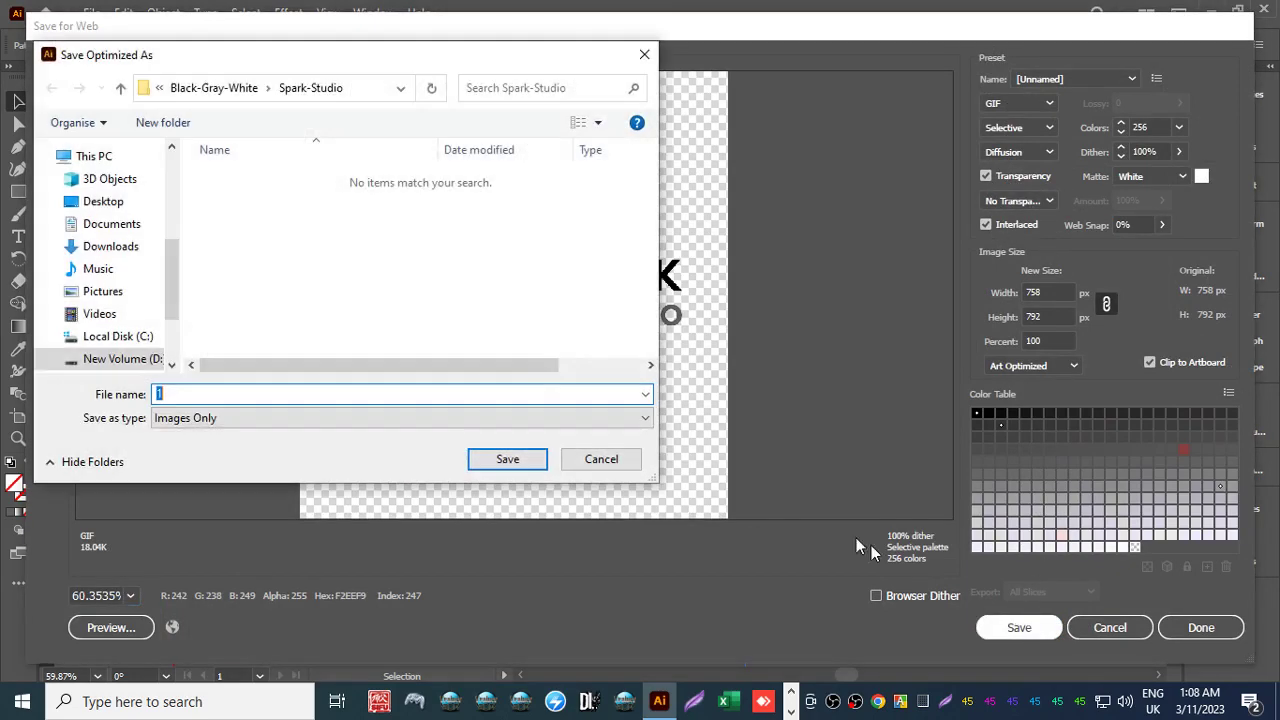
{"action": "left_click", "coordinate": [480, 466]}
Export a Save for Web GIF at Fit zoom with interlacing off, named 2.
{"action": "left_click", "coordinate": [92, 13]}
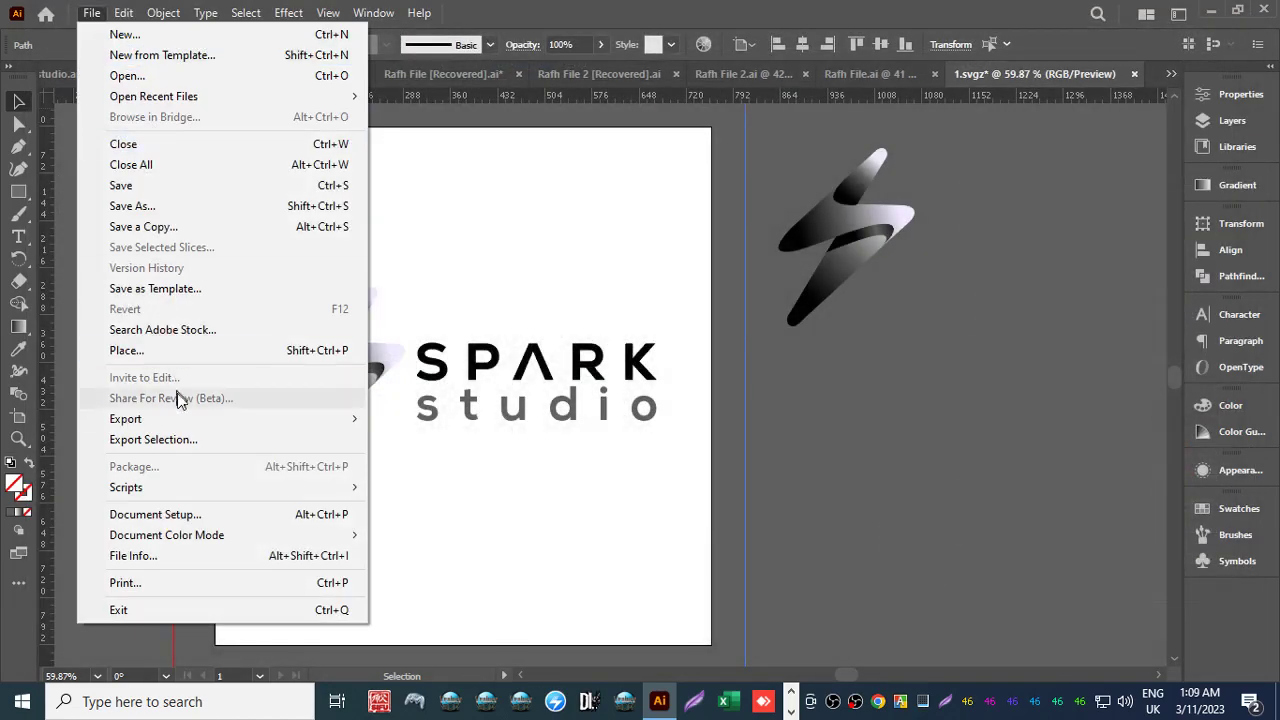
{"action": "mouse_move", "coordinate": [200, 422]}
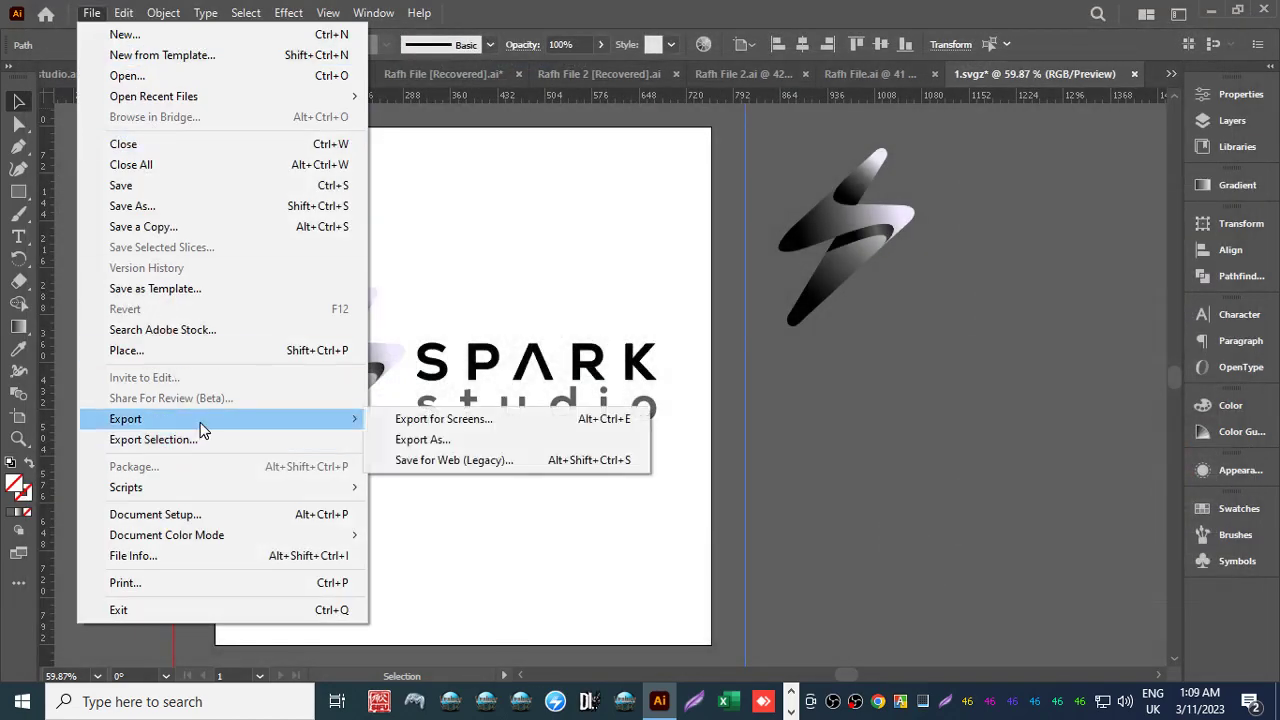
{"action": "left_click", "coordinate": [420, 460]}
{"action": "left_click", "coordinate": [130, 596]}
{"action": "left_click", "coordinate": [176, 577]}
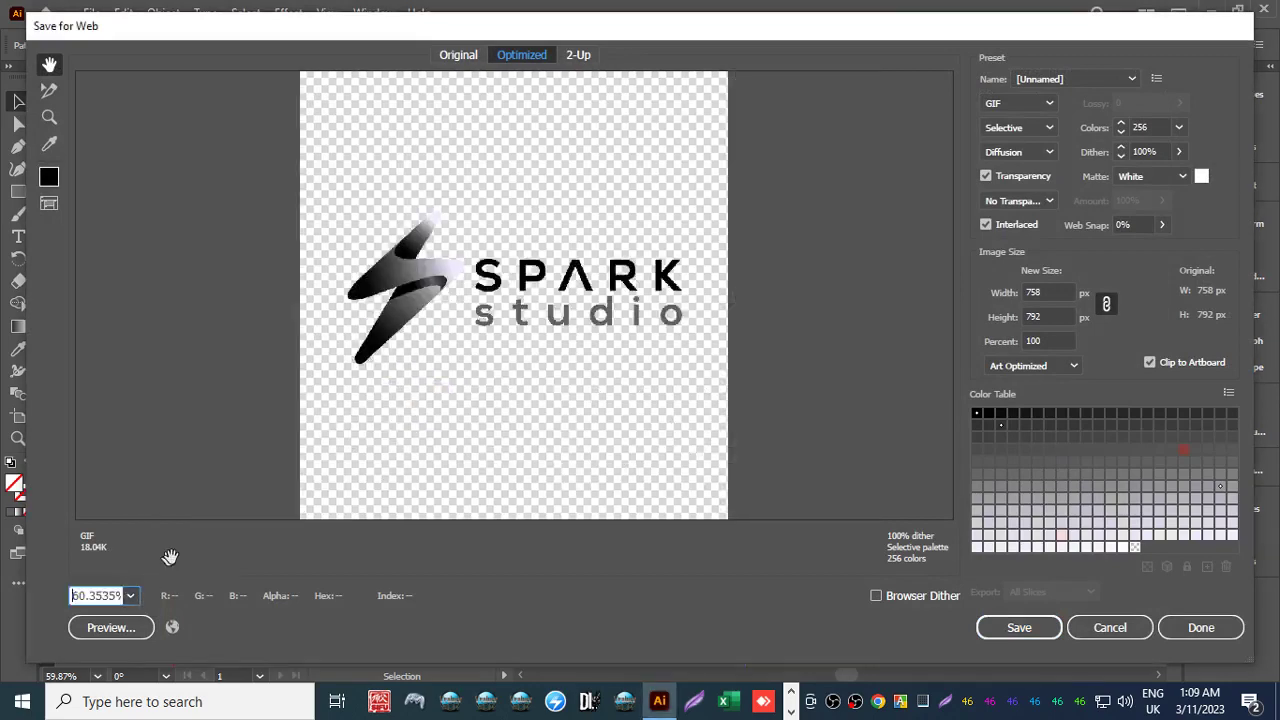
{"action": "left_click", "coordinate": [986, 226]}
{"action": "left_click", "coordinate": [1031, 636]}
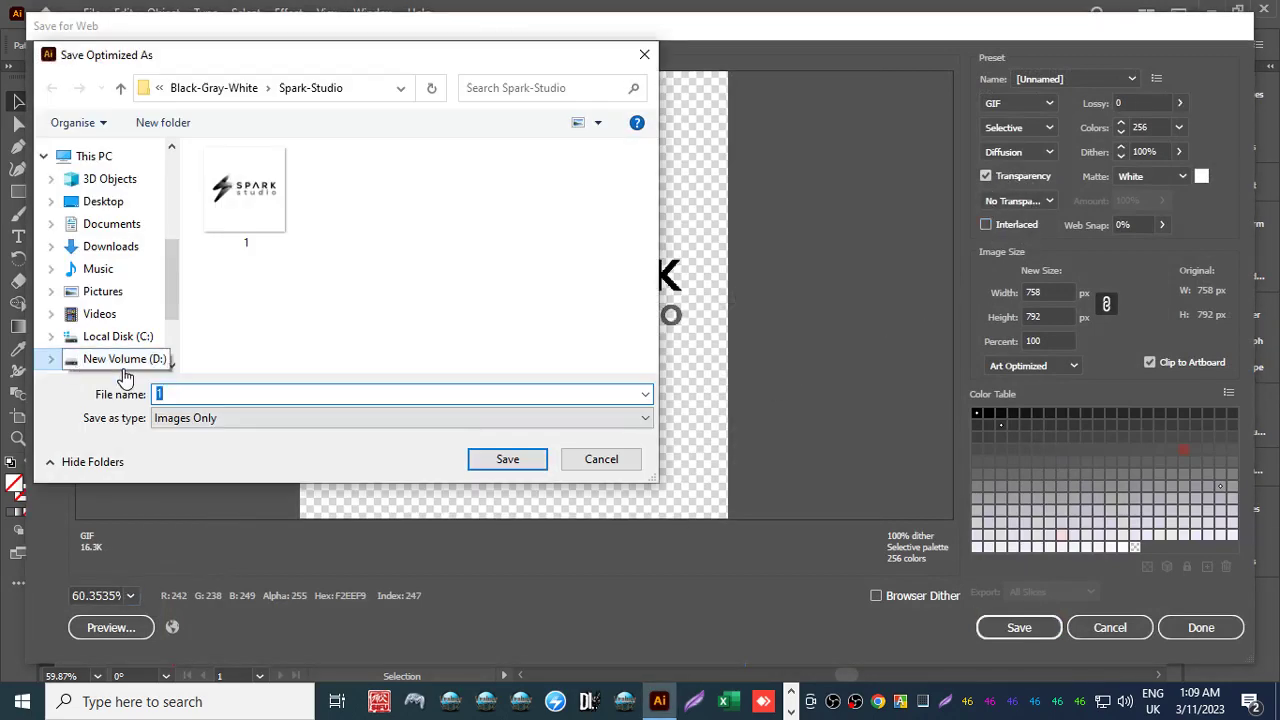
{"action": "type", "text": "2"}
{"action": "key", "text": "Return"}
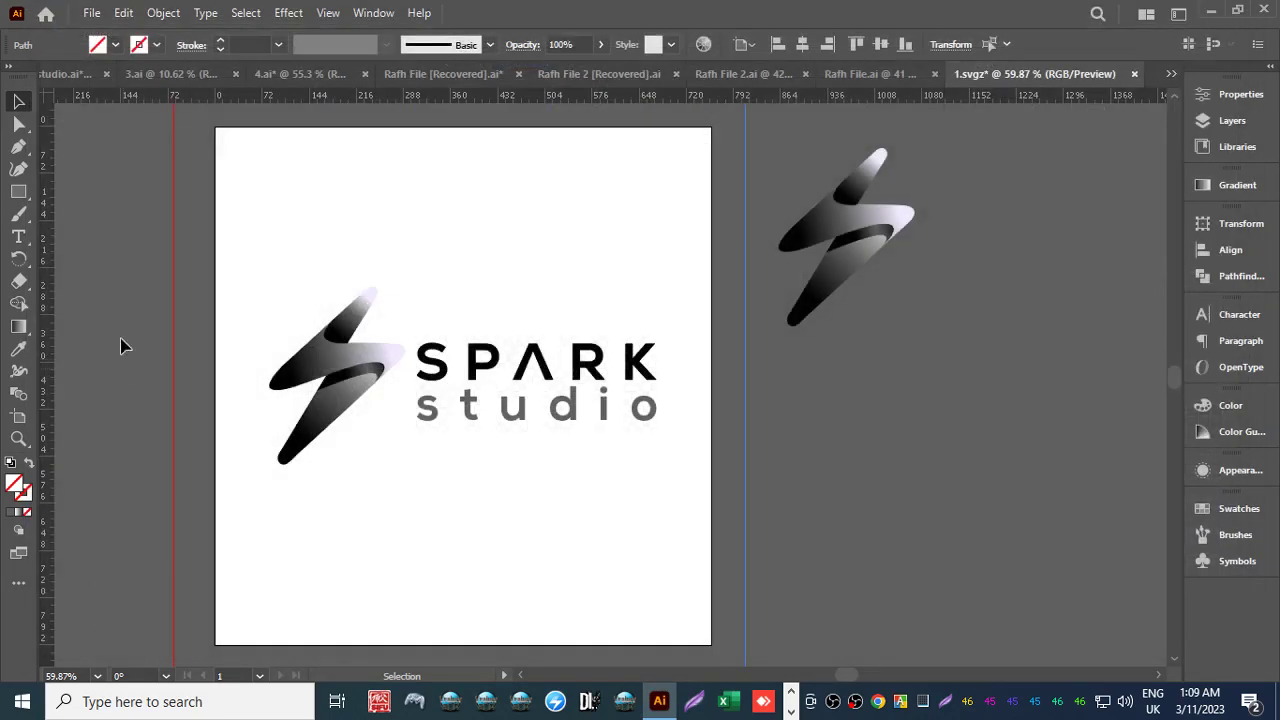
Export a Save for Web GIF at Fit zoom with transparency off, named 3.
{"action": "left_click", "coordinate": [91, 13]}
{"action": "mouse_move", "coordinate": [273, 420]}
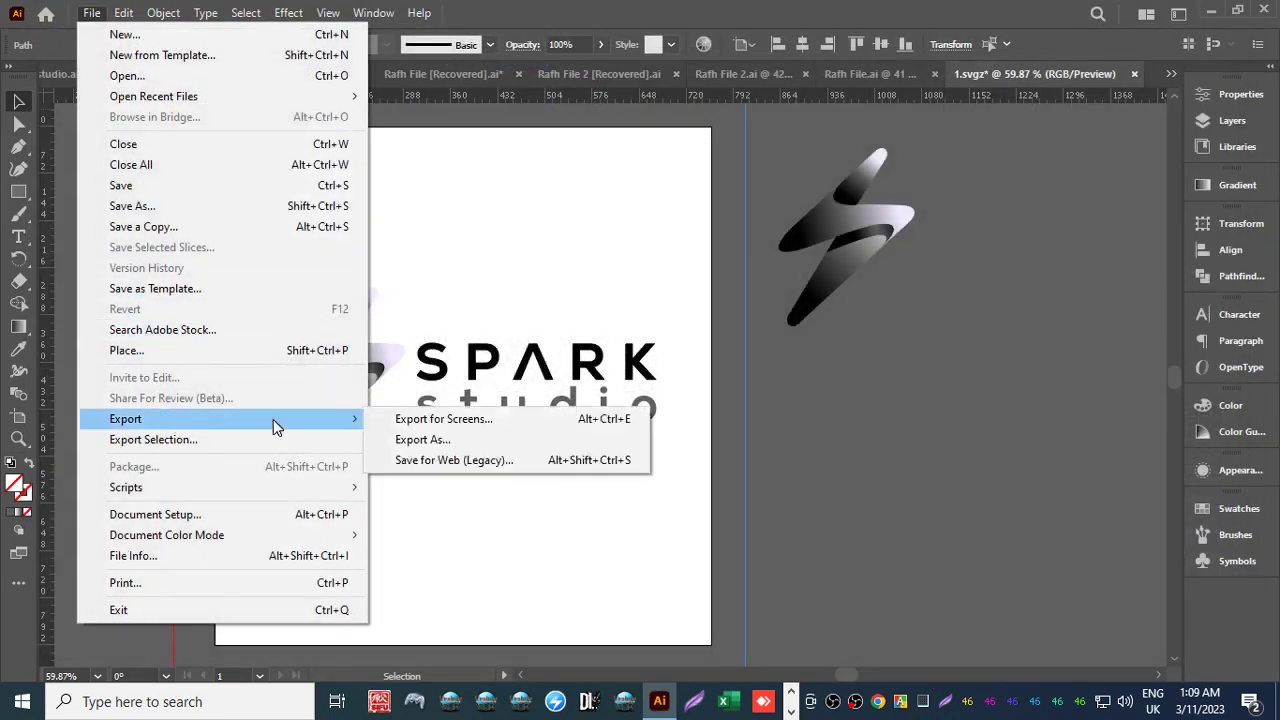
{"action": "left_click", "coordinate": [430, 459]}
{"action": "left_click", "coordinate": [130, 595]}
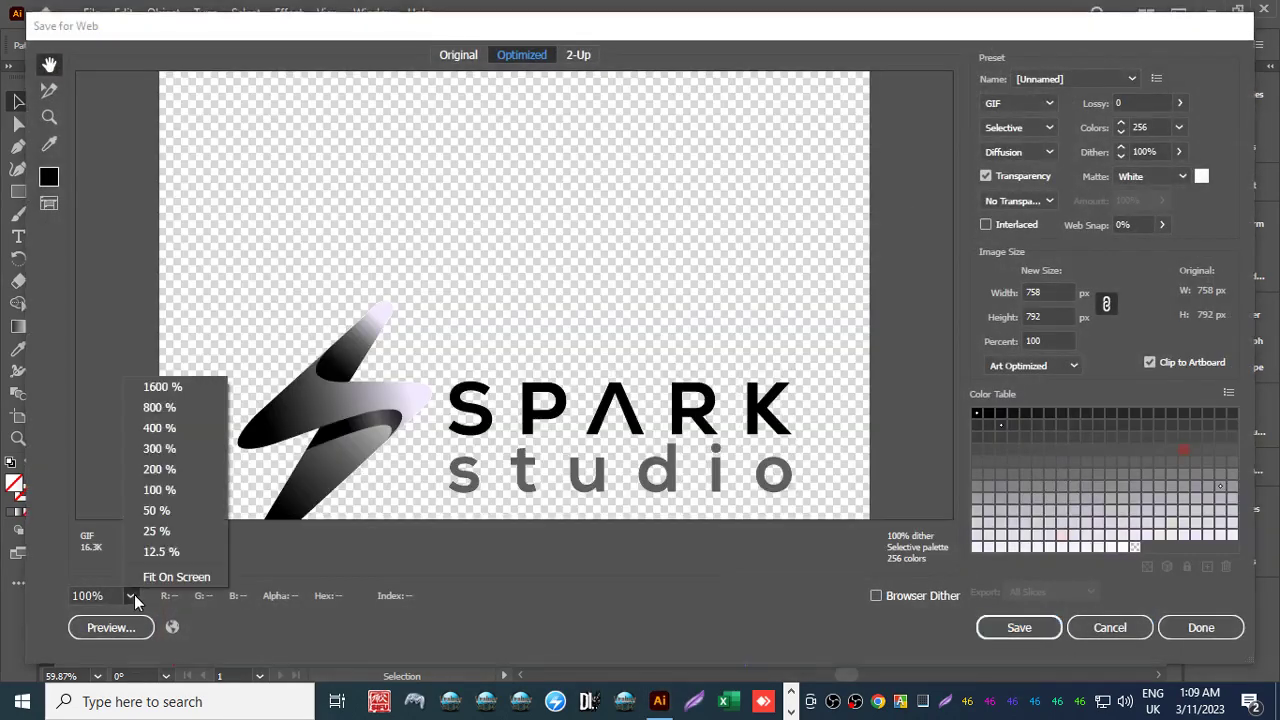
{"action": "left_click", "coordinate": [160, 623]}
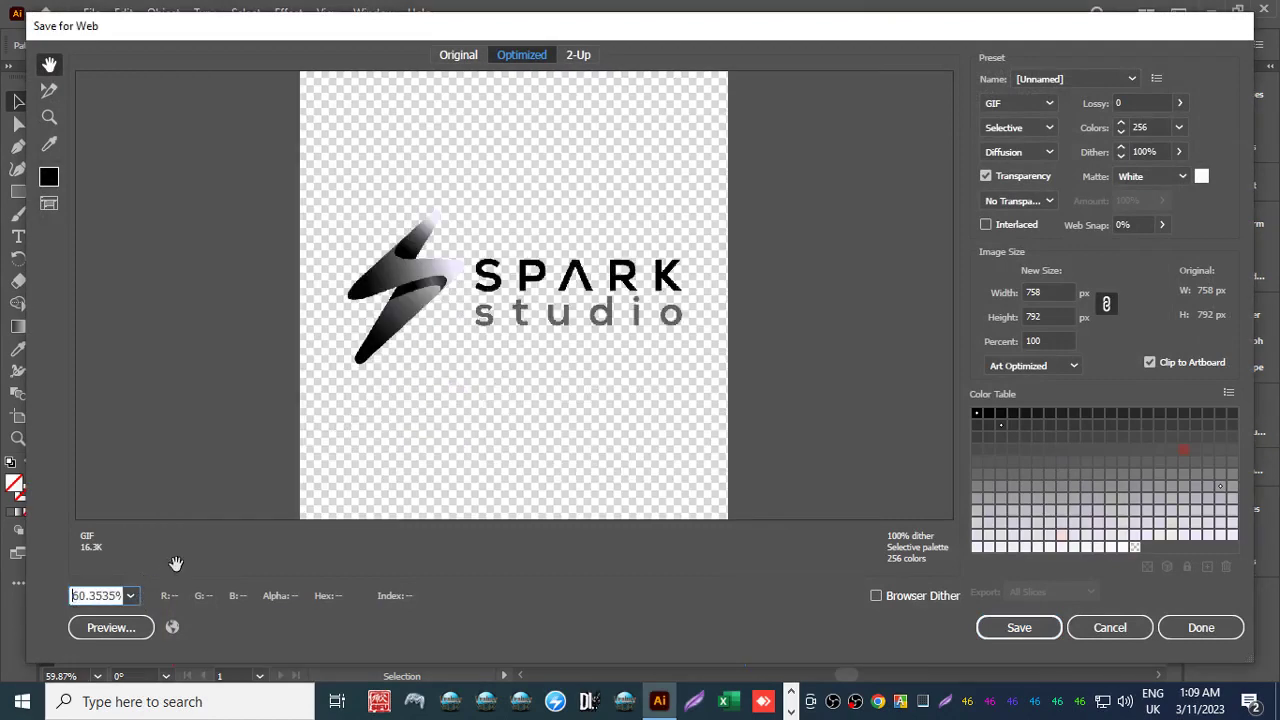
{"action": "left_click", "coordinate": [986, 176]}
{"action": "left_click", "coordinate": [1019, 627]}
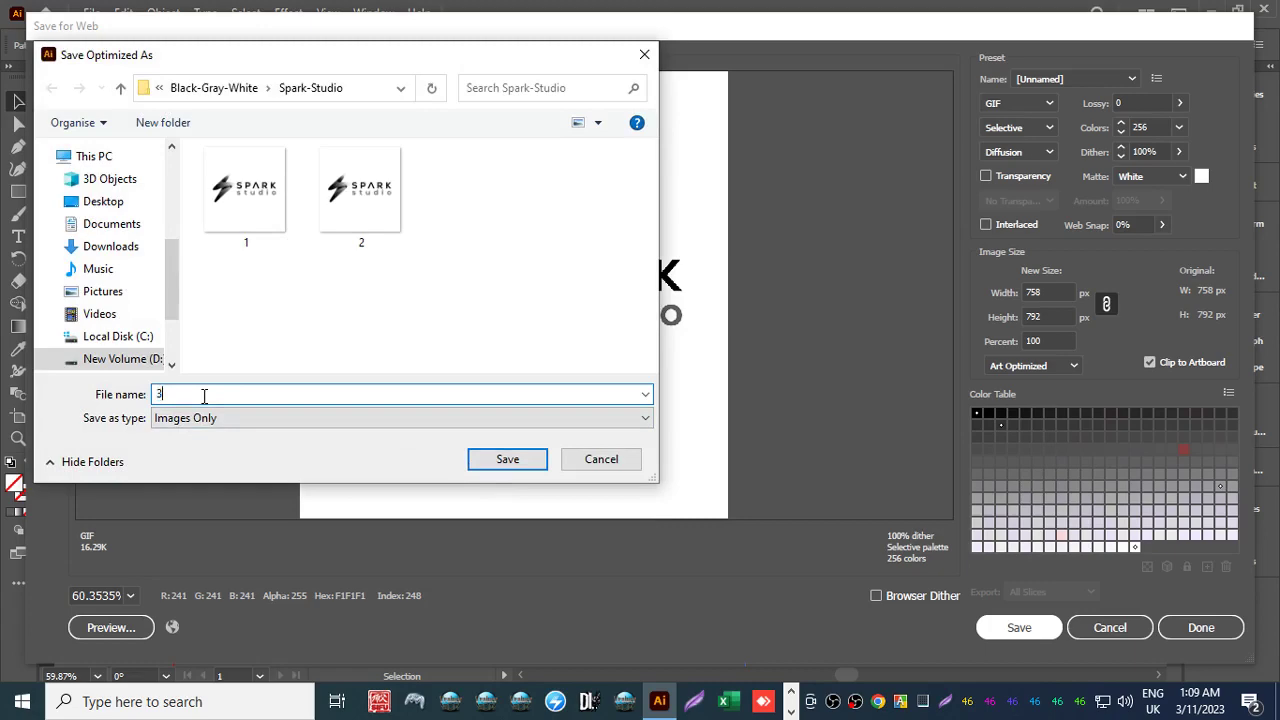
{"action": "type", "text": "3"}
{"action": "key", "text": "Return"}
Export an interlaced Save for Web GIF at Fit zoom, named 4.
{"action": "left_click", "coordinate": [91, 12]}
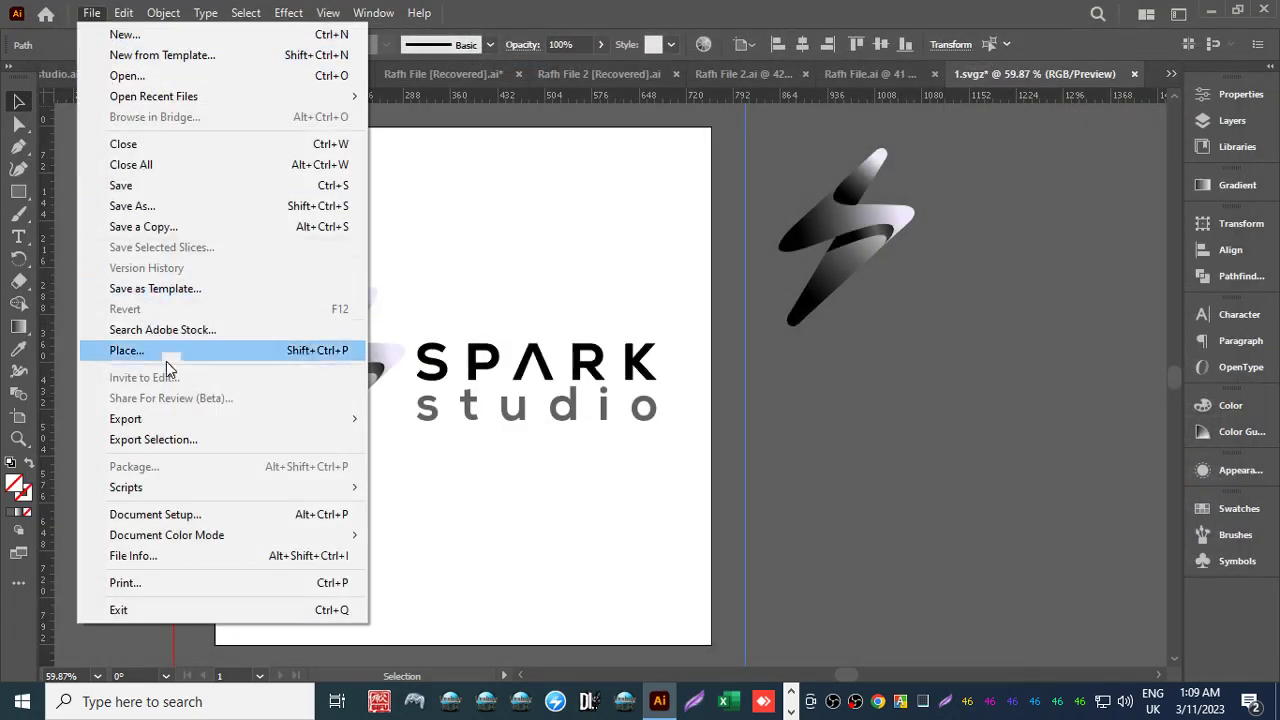
{"action": "mouse_move", "coordinate": [246, 426]}
{"action": "left_click", "coordinate": [409, 463]}
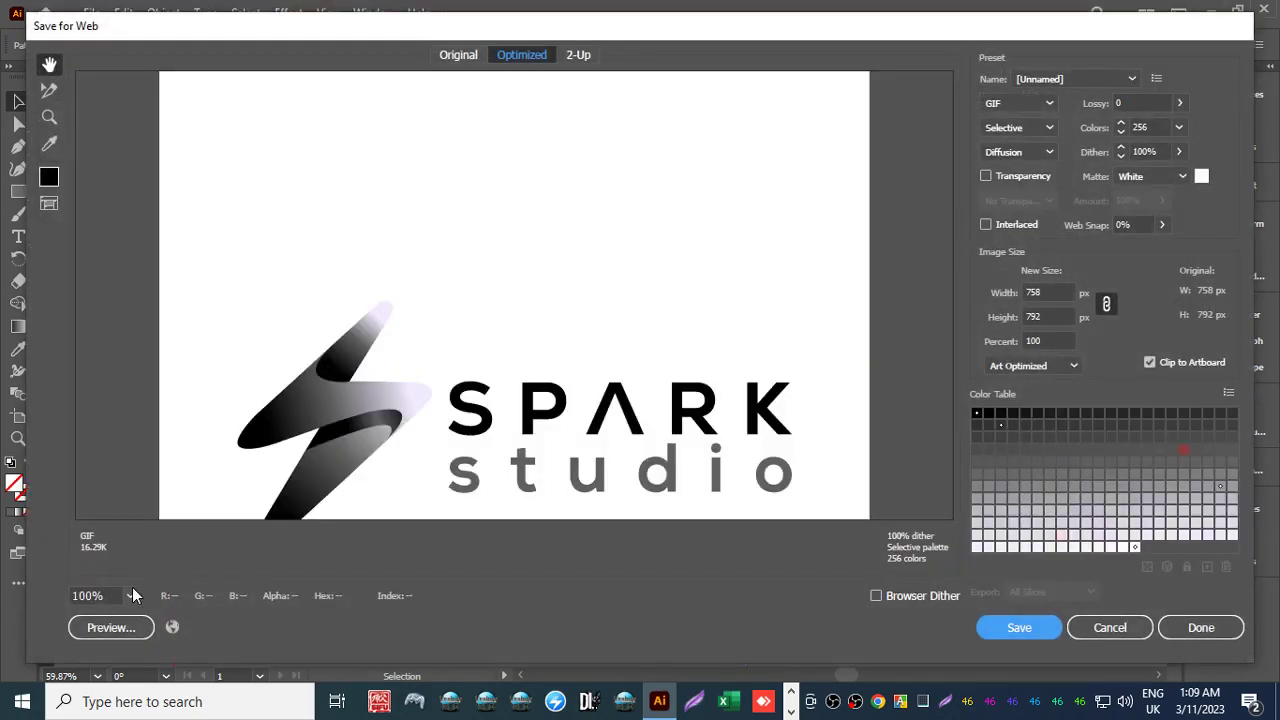
{"action": "left_click", "coordinate": [134, 592]}
{"action": "left_click", "coordinate": [165, 625]}
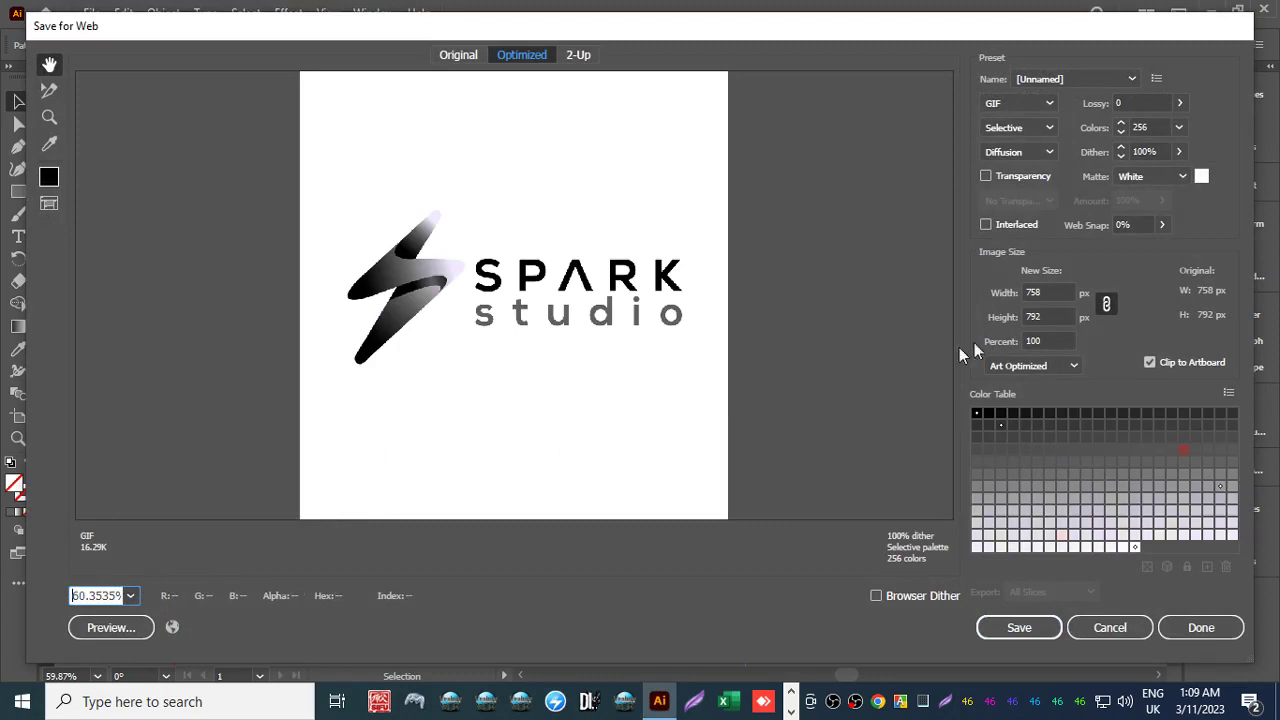
{"action": "left_click", "coordinate": [986, 224]}
{"action": "left_click", "coordinate": [1016, 627]}
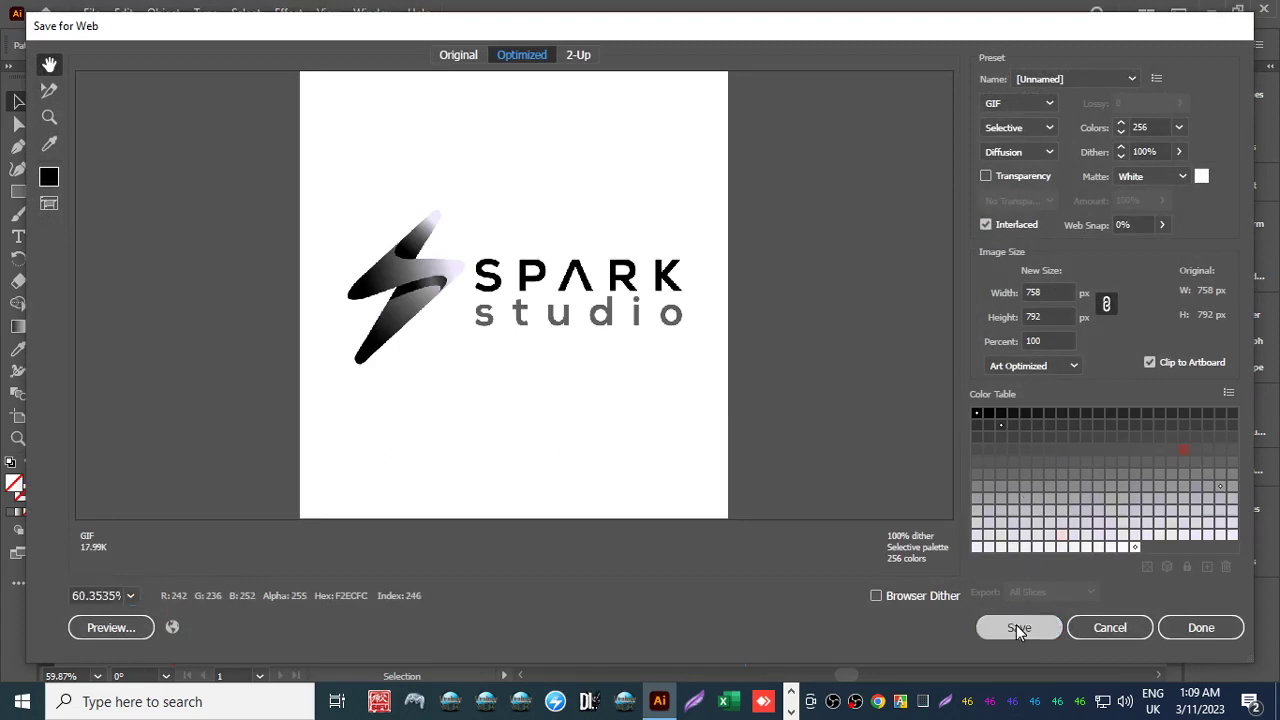
{"action": "type", "text": "4"}
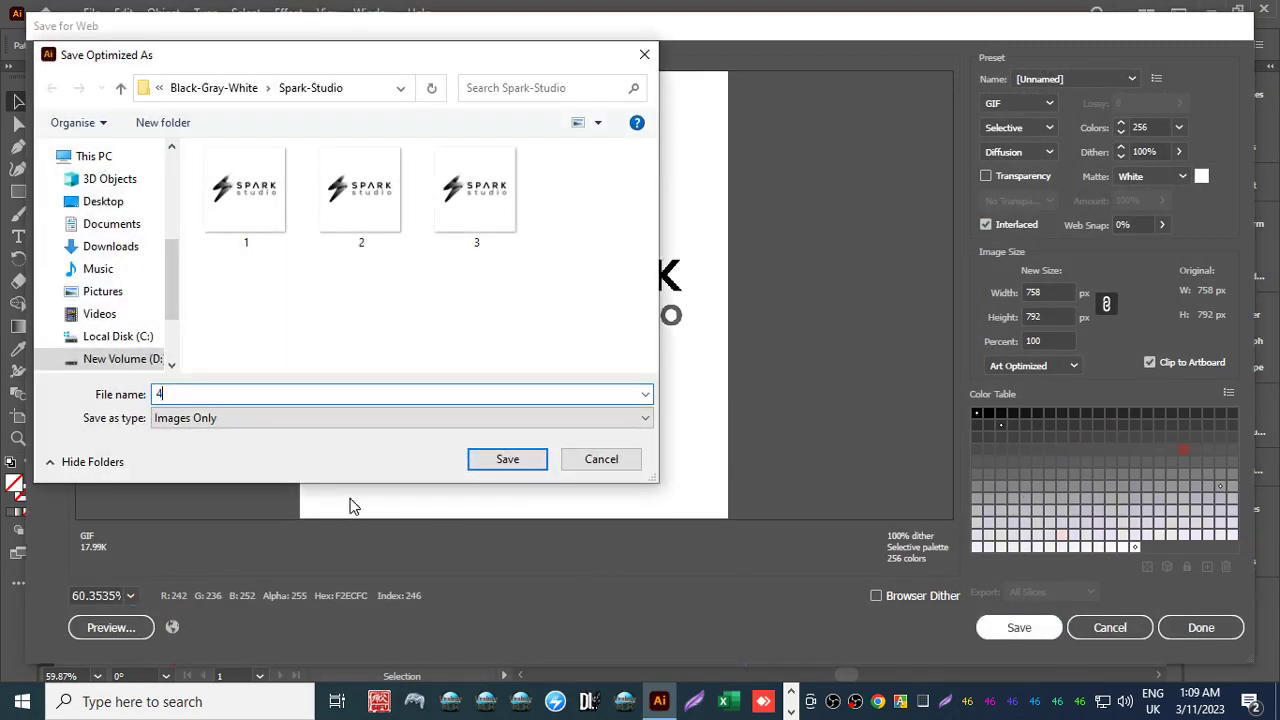
{"action": "left_click", "coordinate": [503, 459]}
Export the logo as a Windows Metafile (*.WMF) named 1.
{"action": "left_click", "coordinate": [92, 14]}
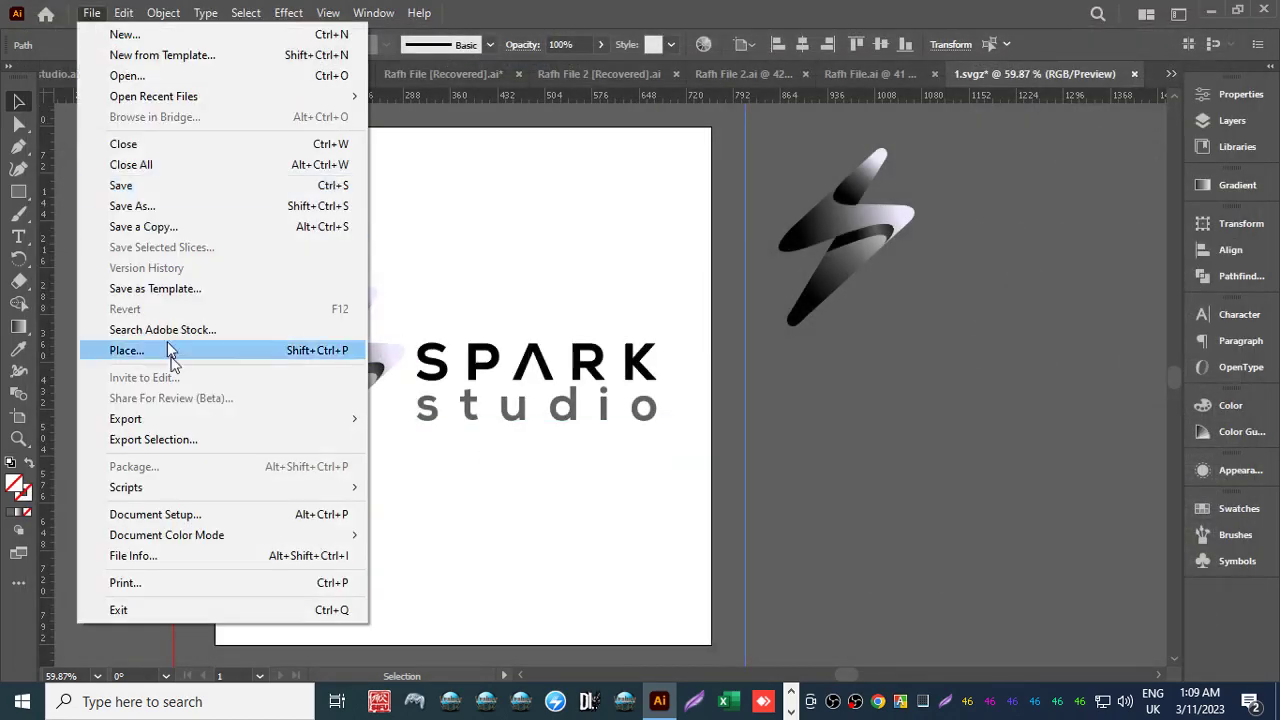
{"action": "mouse_move", "coordinate": [206, 423]}
{"action": "left_click", "coordinate": [418, 441]}
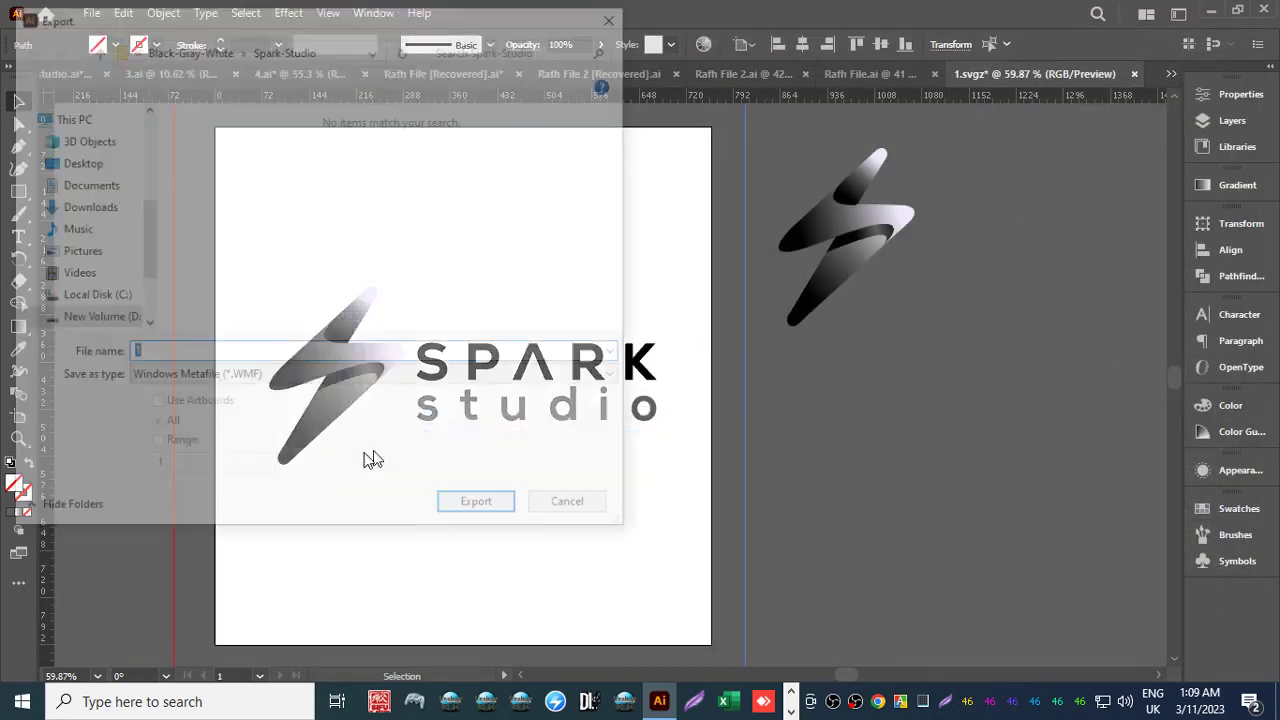
{"action": "left_click", "coordinate": [180, 378]}
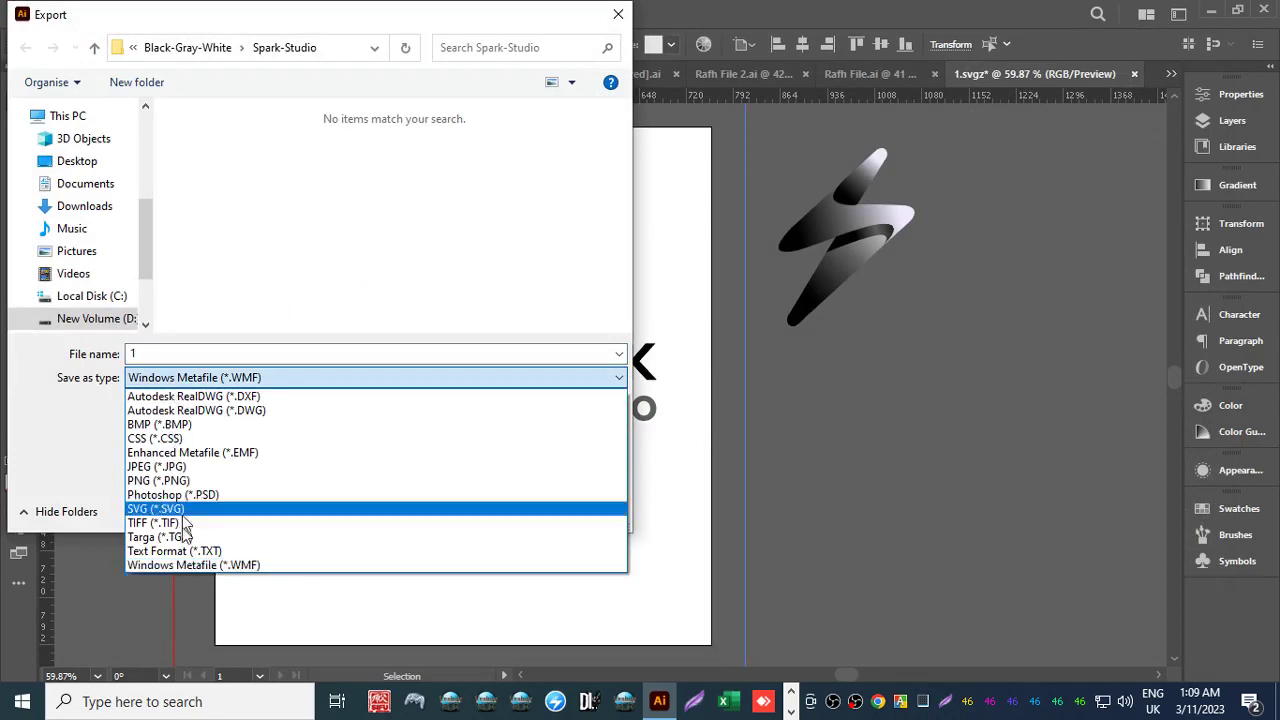
{"action": "left_click", "coordinate": [181, 567]}
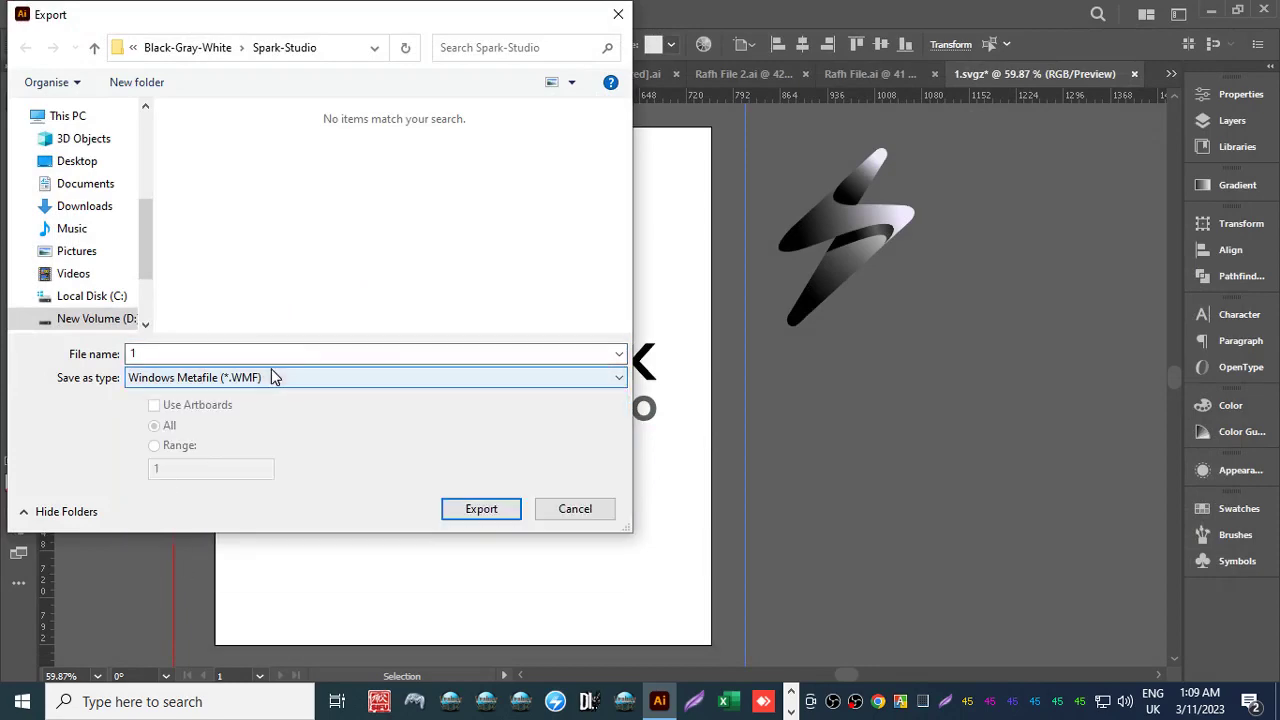
{"action": "key", "text": "Return"}
Export the logo as Text Format (*.TXT) file 1.txt with default options.
{"action": "left_click", "coordinate": [92, 14]}
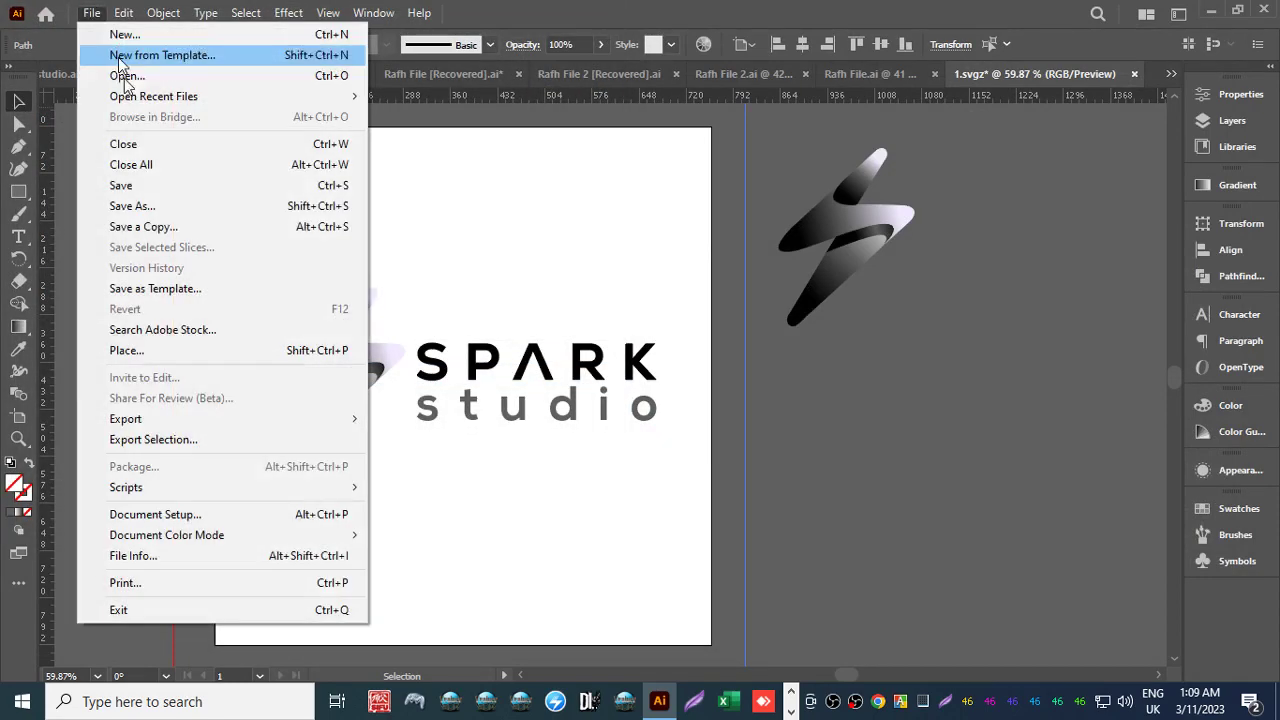
{"action": "mouse_move", "coordinate": [351, 423]}
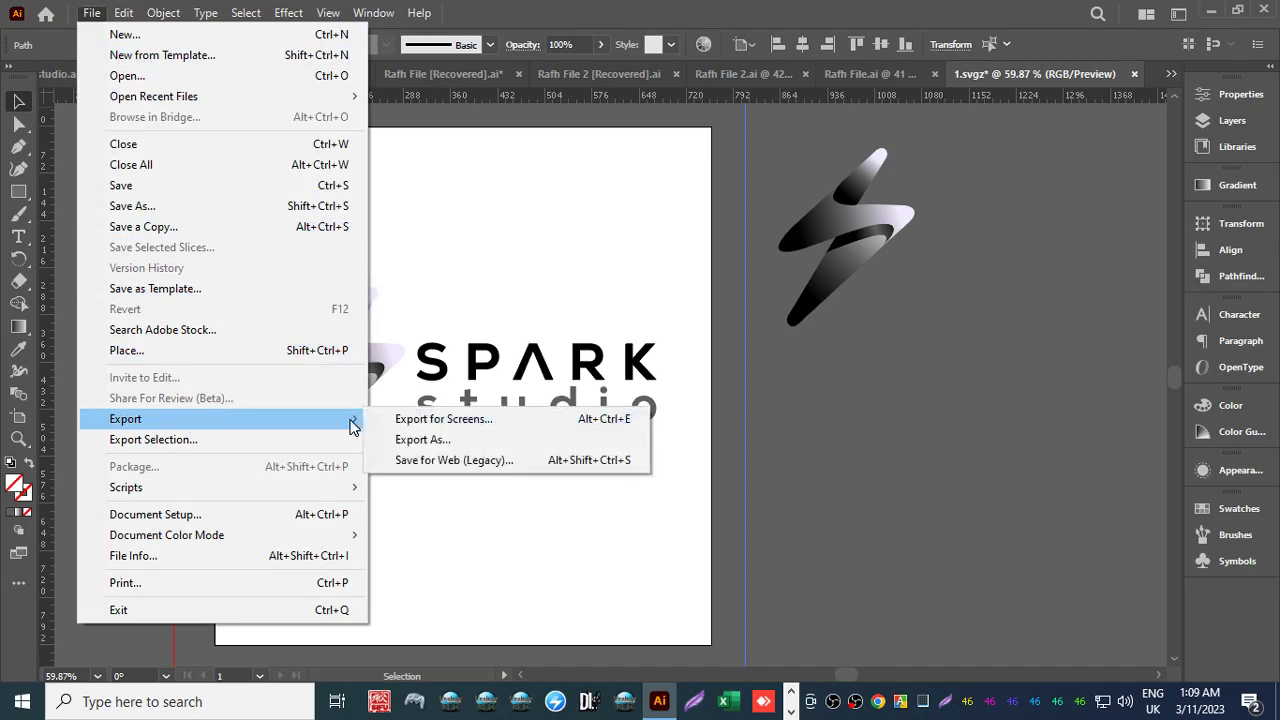
{"action": "left_click", "coordinate": [401, 442]}
{"action": "left_click", "coordinate": [160, 378]}
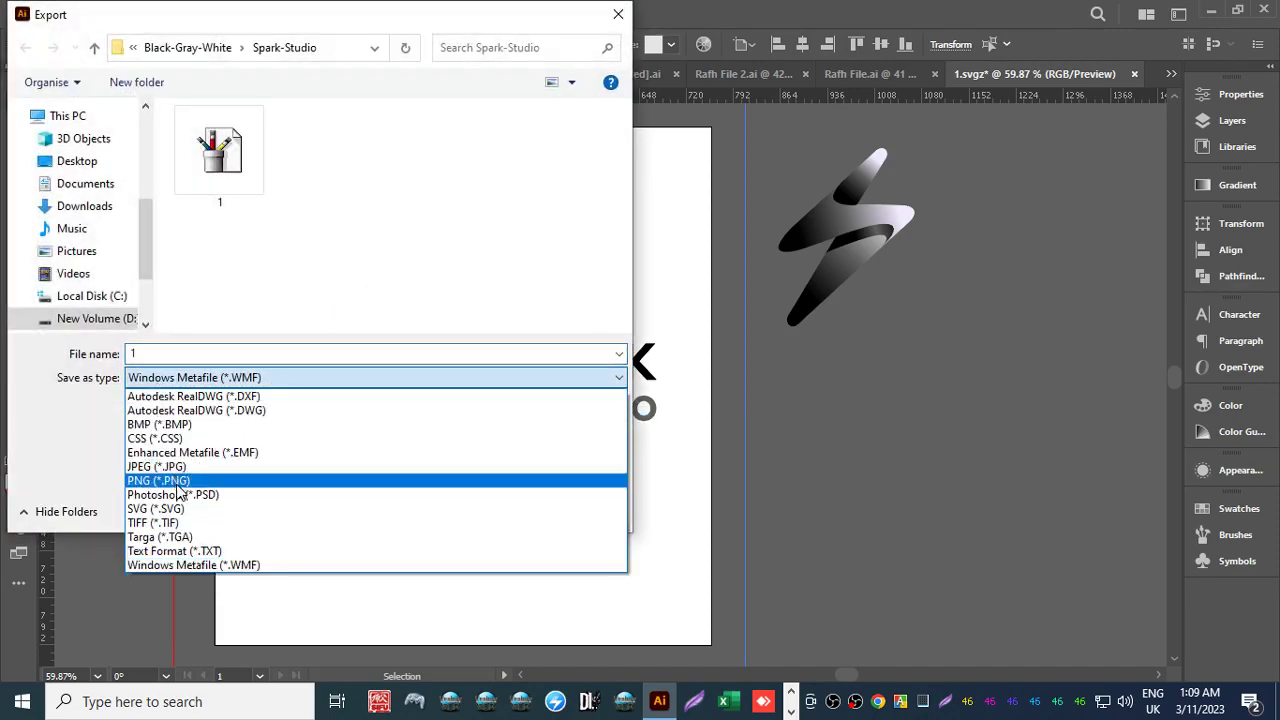
{"action": "left_click", "coordinate": [174, 548]}
{"action": "key", "text": "Return"}
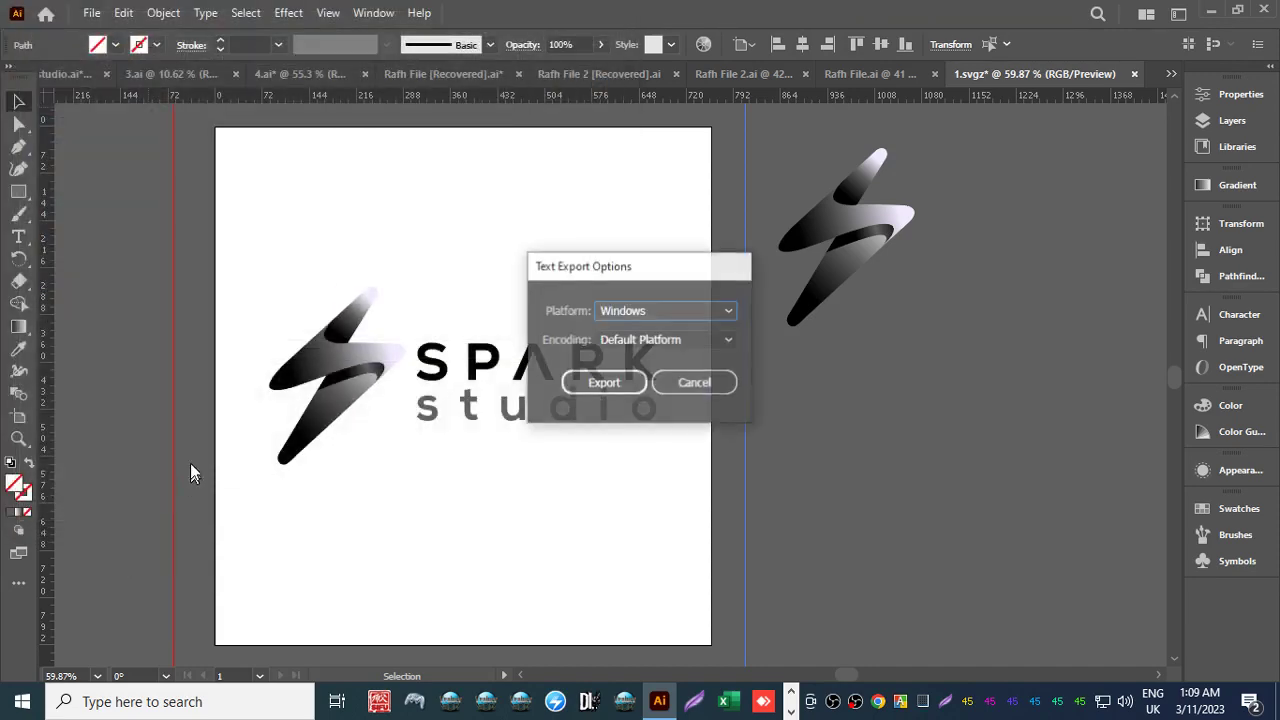
{"action": "key", "text": "Return"}
Export the logo as Targa 1.tga with RGB rasterizing and 32 bits/pixel.
{"action": "left_click", "coordinate": [91, 13]}
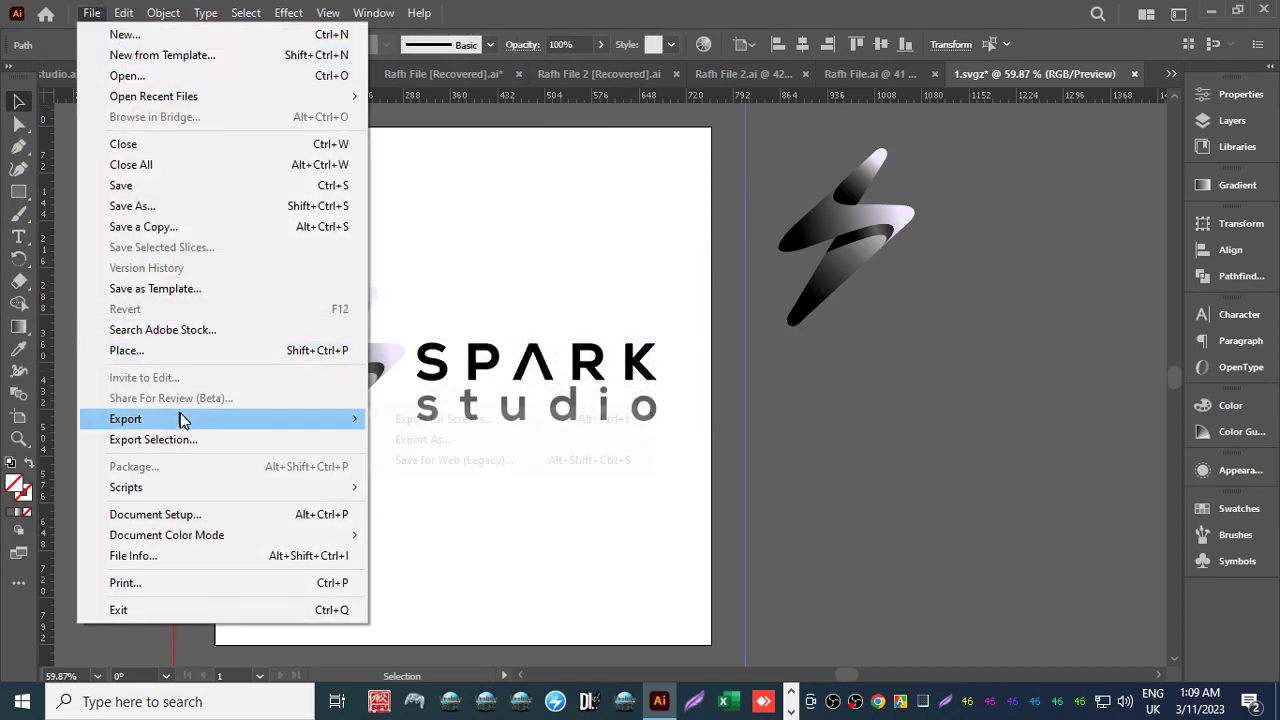
{"action": "mouse_move", "coordinate": [274, 426]}
{"action": "left_click", "coordinate": [403, 440]}
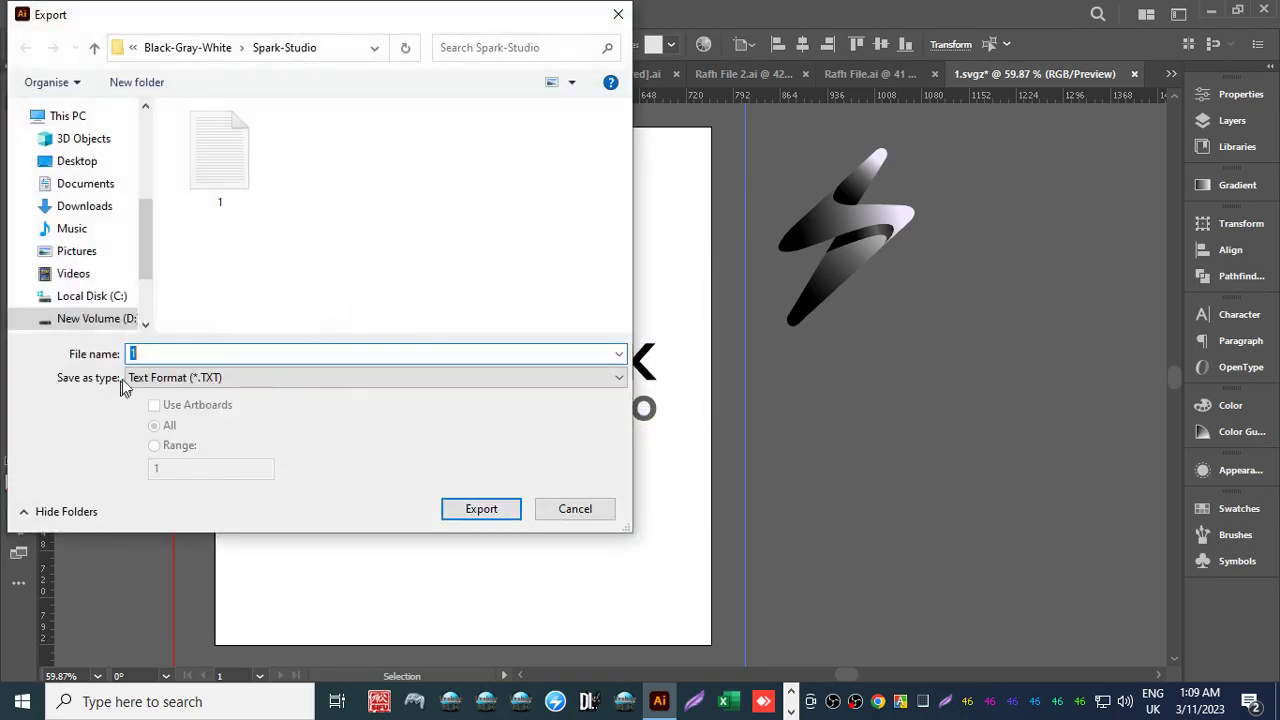
{"action": "left_click", "coordinate": [135, 378]}
{"action": "left_click", "coordinate": [174, 540]}
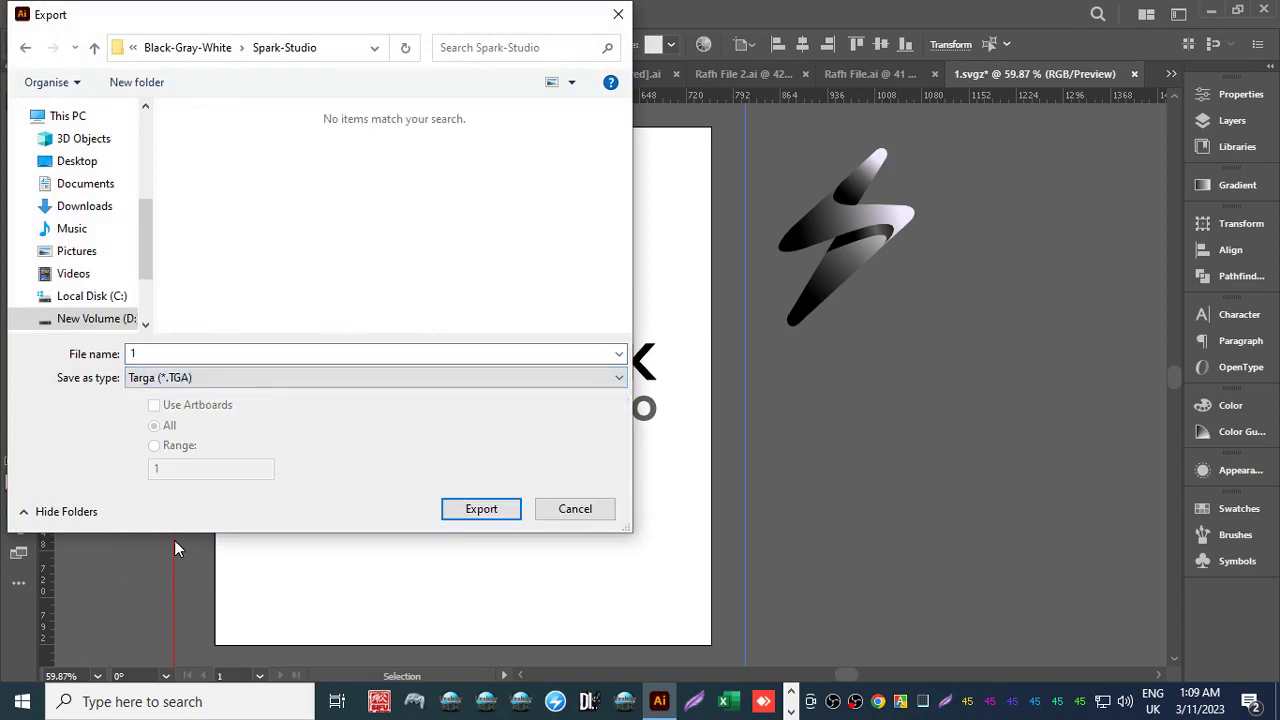
{"action": "key", "text": "Return"}
{"action": "left_click", "coordinate": [595, 293]}
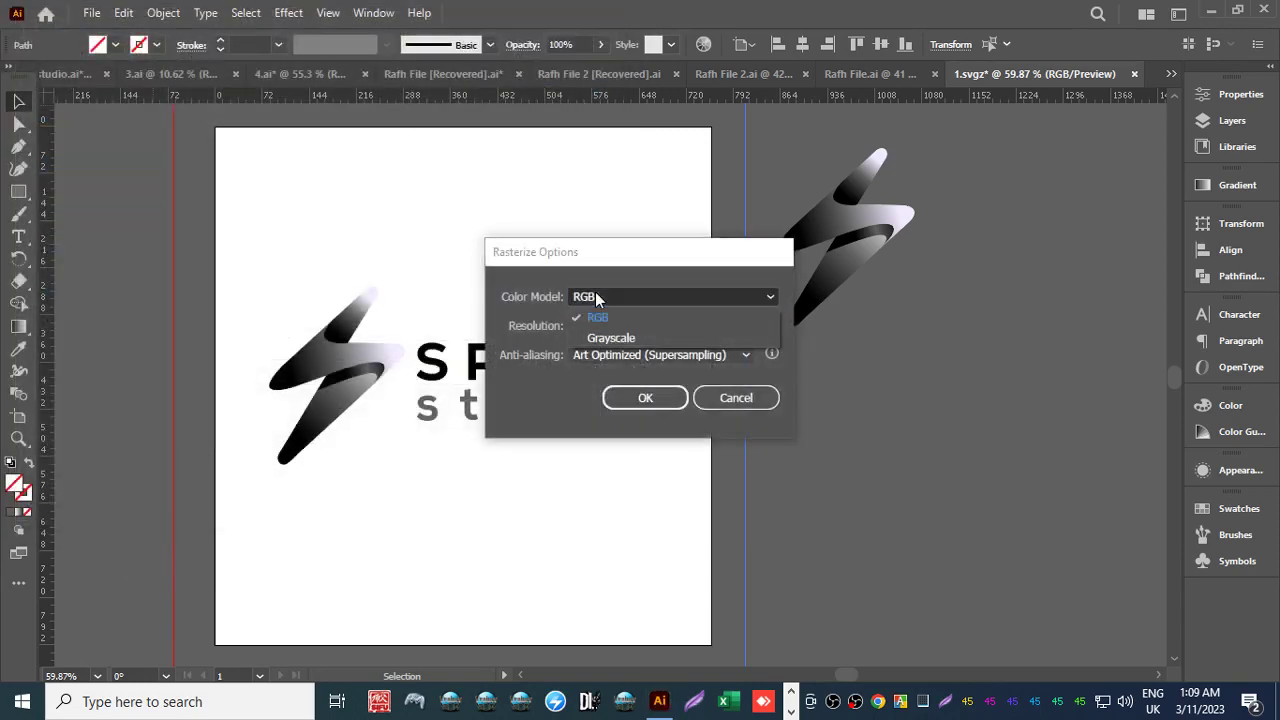
{"action": "left_click", "coordinate": [595, 291]}
{"action": "key", "text": "Return"}
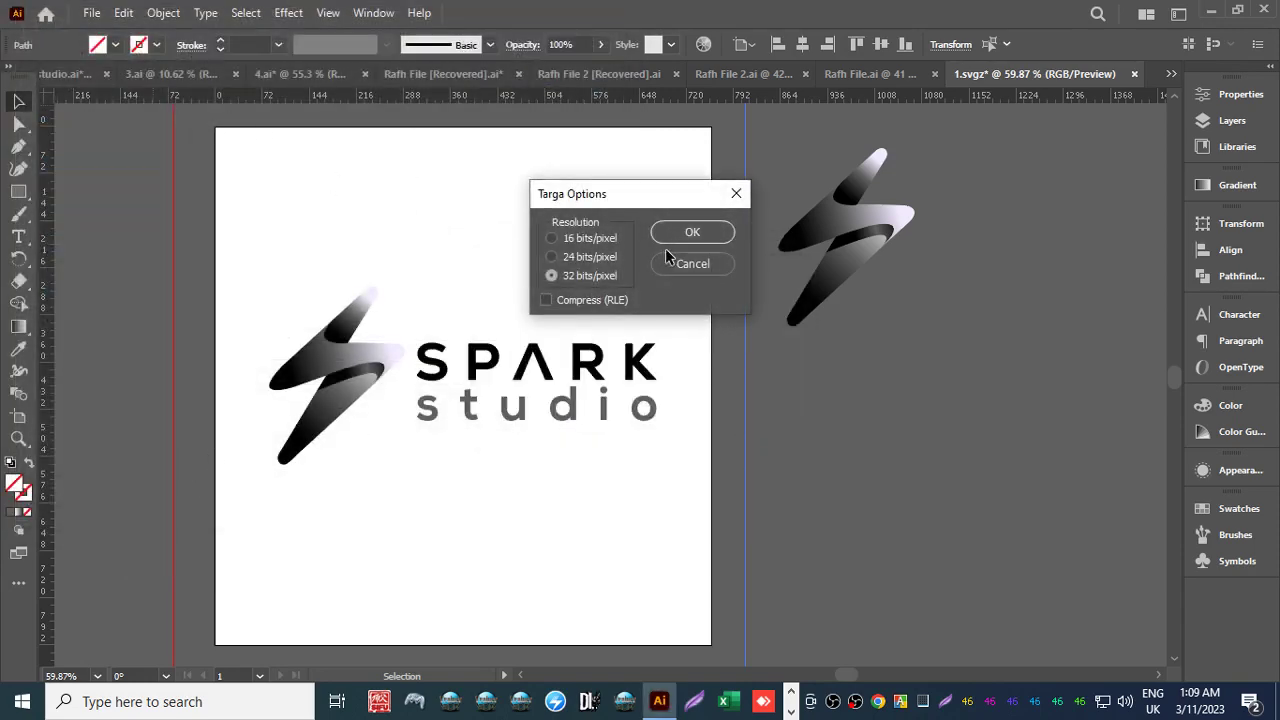
{"action": "left_click", "coordinate": [682, 234]}
{"action": "left_click", "coordinate": [91, 13]}
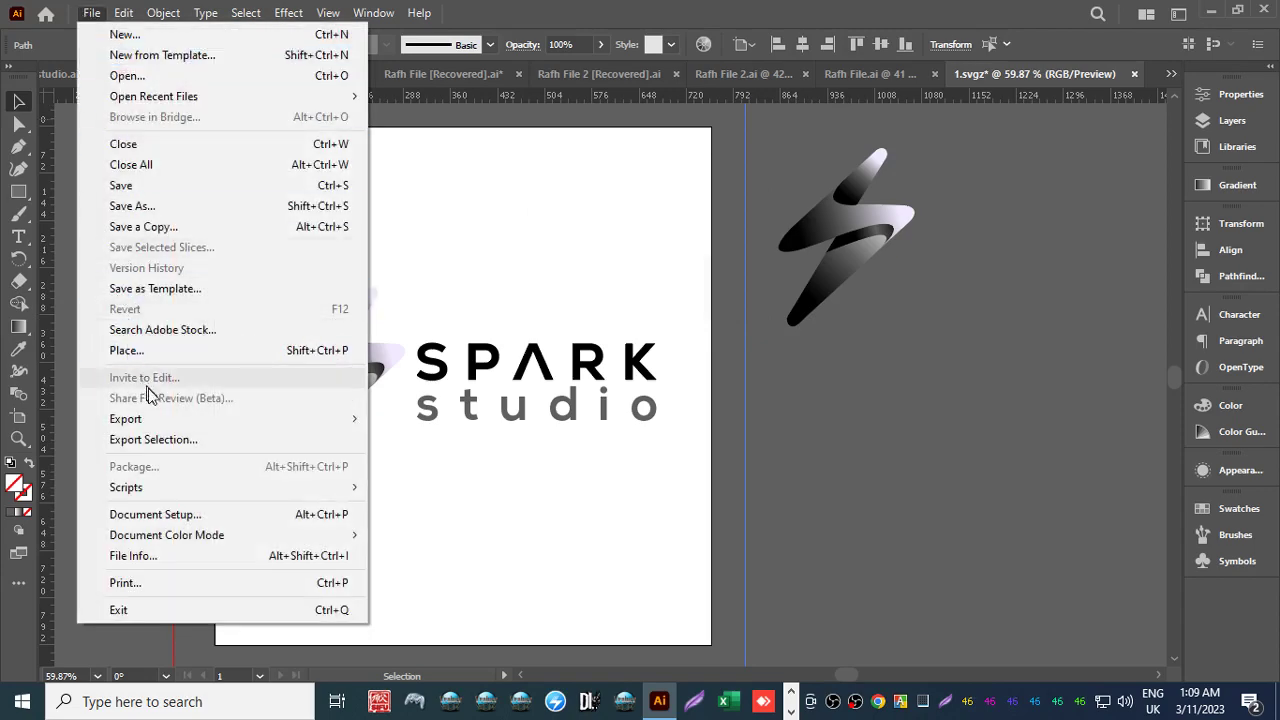
Export the logo as a TIFF file with the RGB colour model.
{"action": "mouse_move", "coordinate": [255, 420]}
{"action": "left_click", "coordinate": [380, 437]}
{"action": "left_click", "coordinate": [180, 378]}
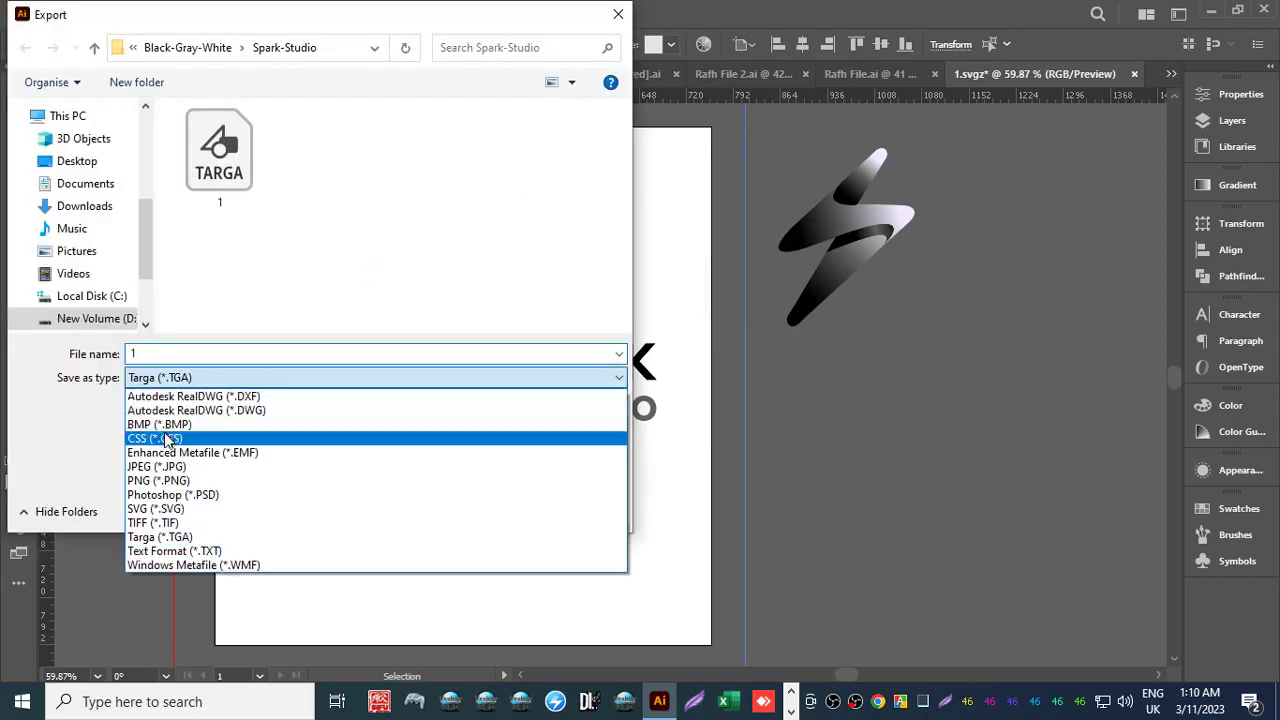
{"action": "left_click", "coordinate": [168, 523]}
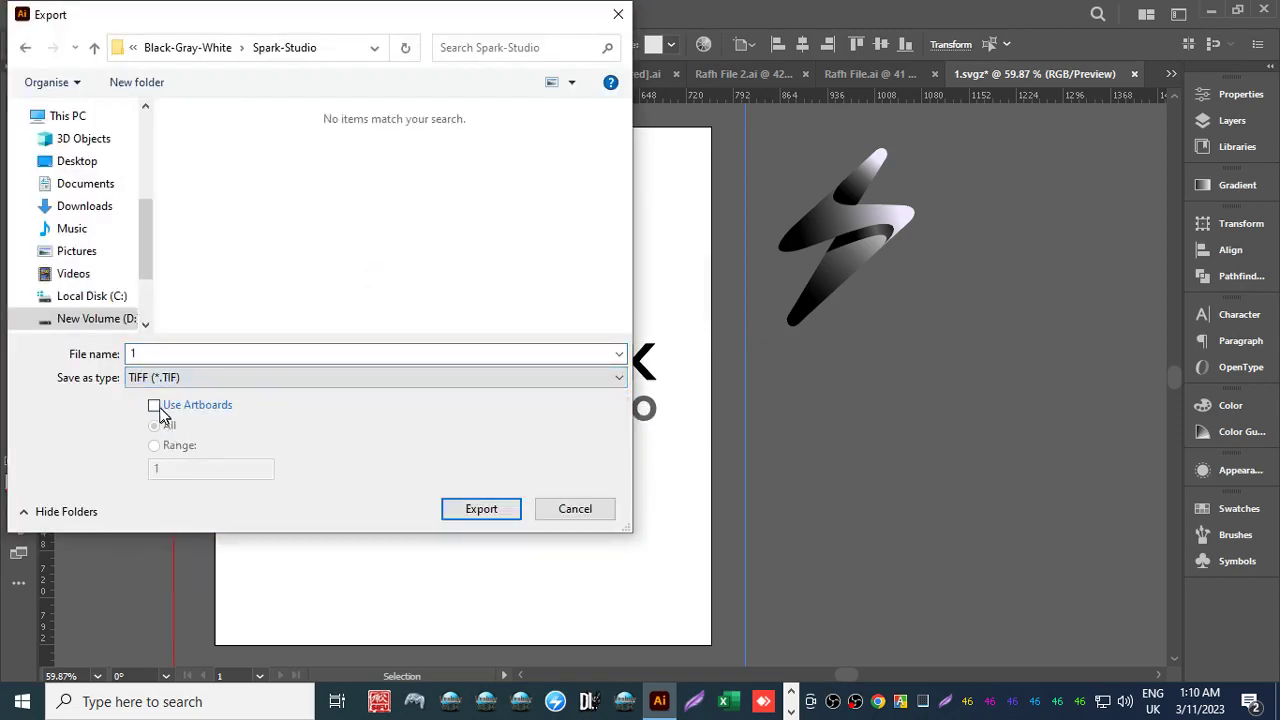
{"action": "key", "text": "Return"}
{"action": "left_click", "coordinate": [608, 272]}
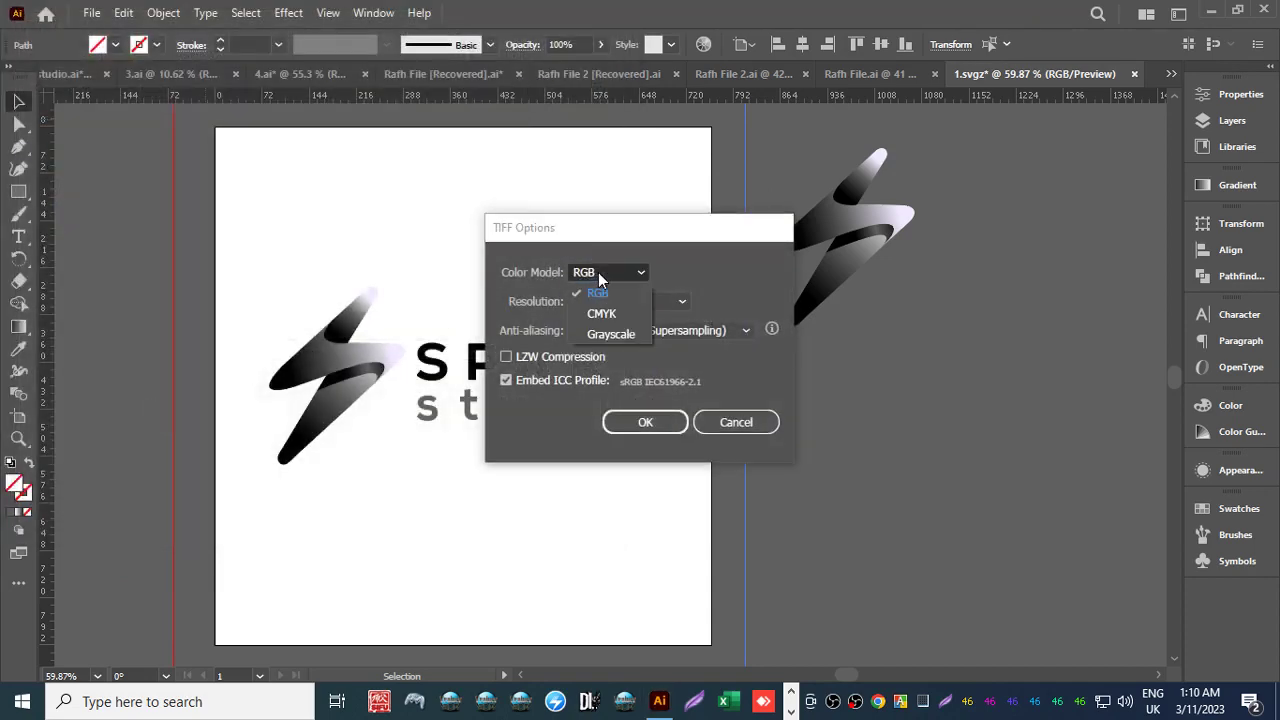
{"action": "left_click", "coordinate": [592, 287]}
{"action": "left_click", "coordinate": [628, 418]}
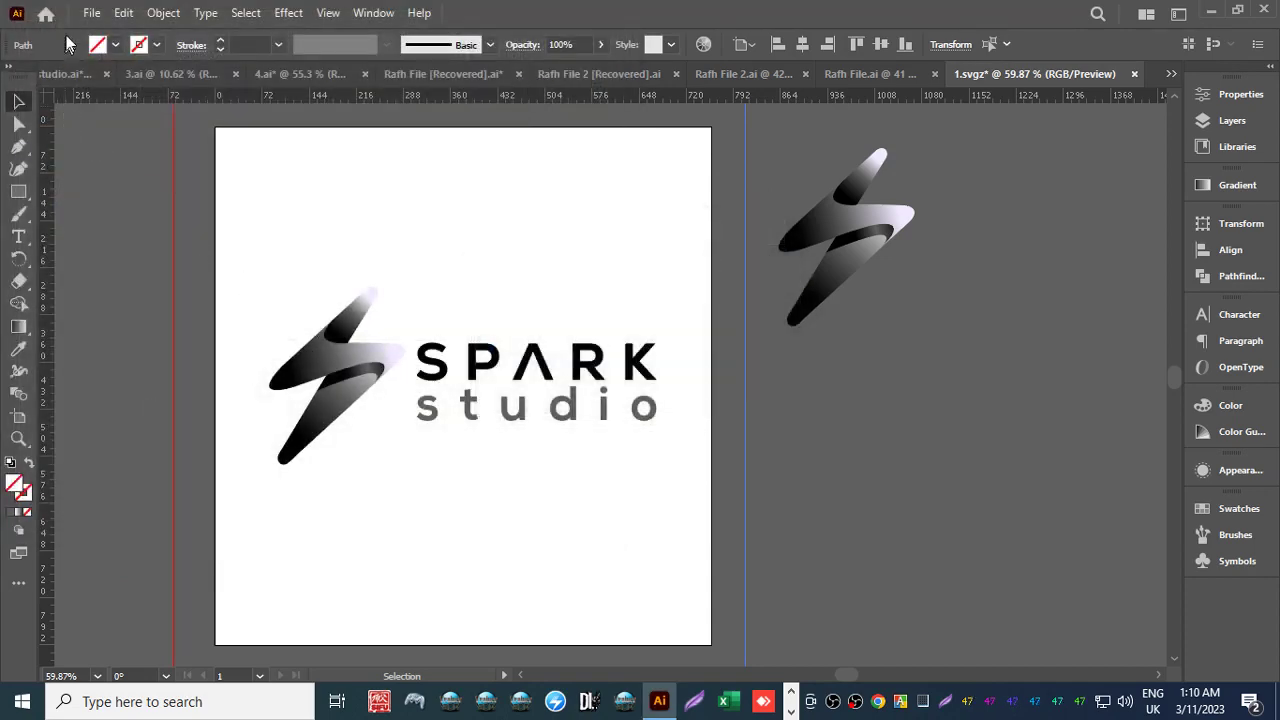
Export a second TIFF named 2 using artboards, with the CMYK colour model.
{"action": "left_click", "coordinate": [85, 10]}
{"action": "mouse_move", "coordinate": [186, 422]}
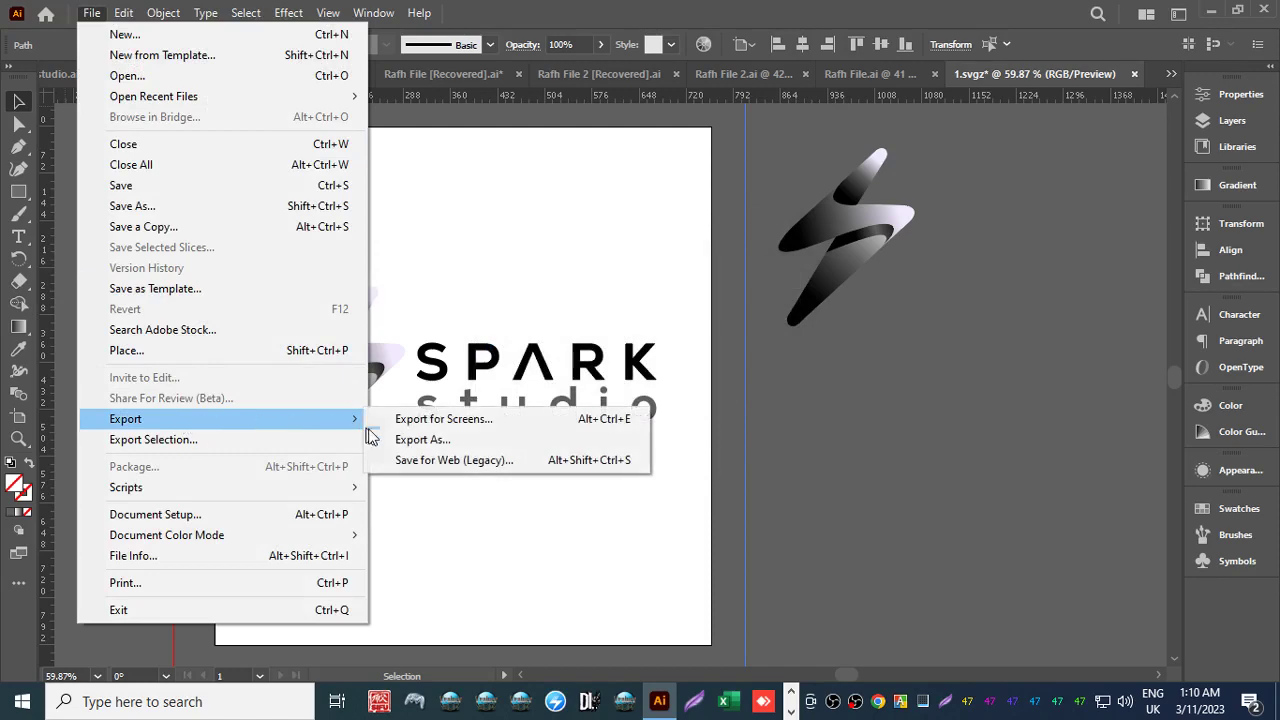
{"action": "left_click", "coordinate": [393, 443]}
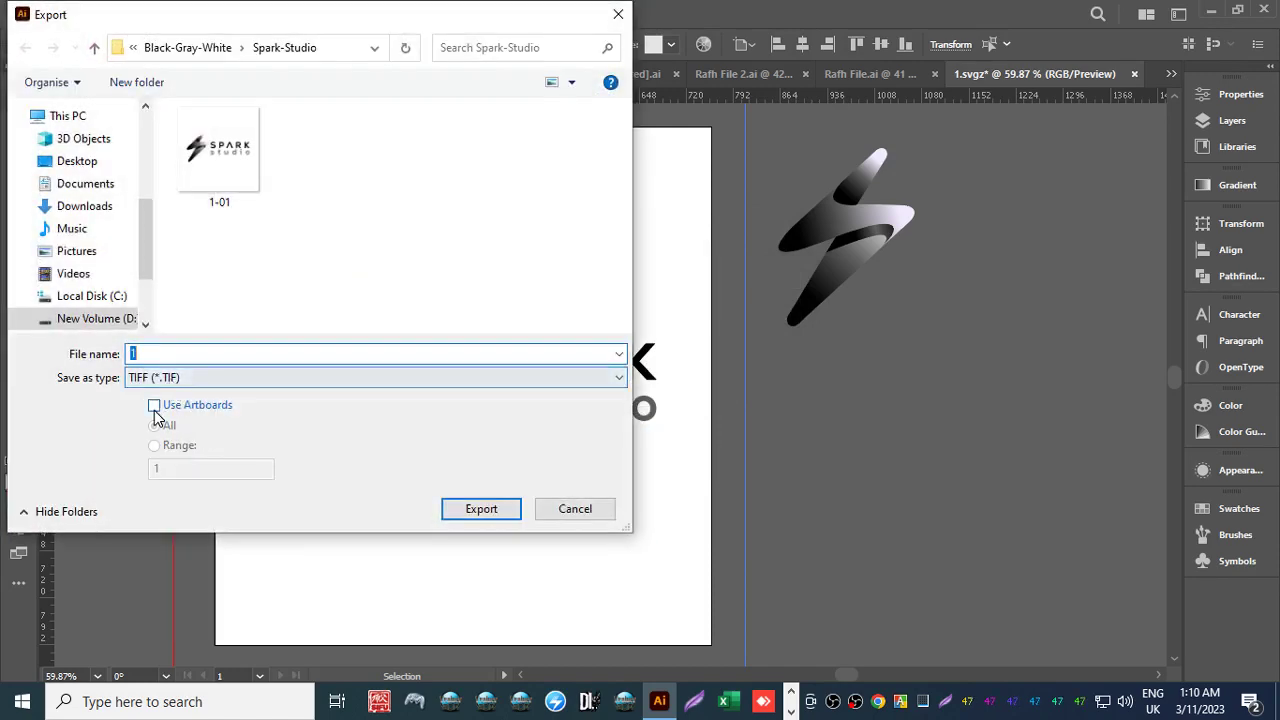
{"action": "left_click", "coordinate": [154, 405]}
{"action": "type", "text": "2"}
{"action": "key", "text": "Return"}
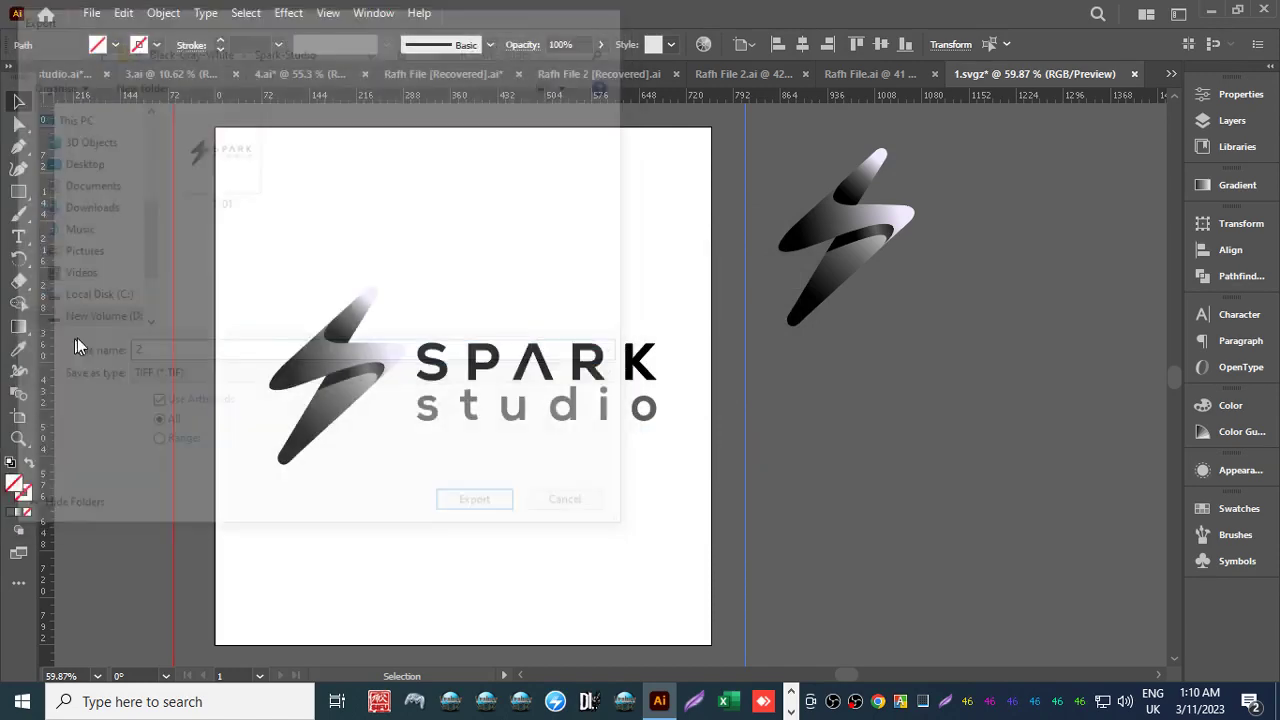
{"action": "left_click", "coordinate": [610, 272]}
{"action": "left_click", "coordinate": [602, 314]}
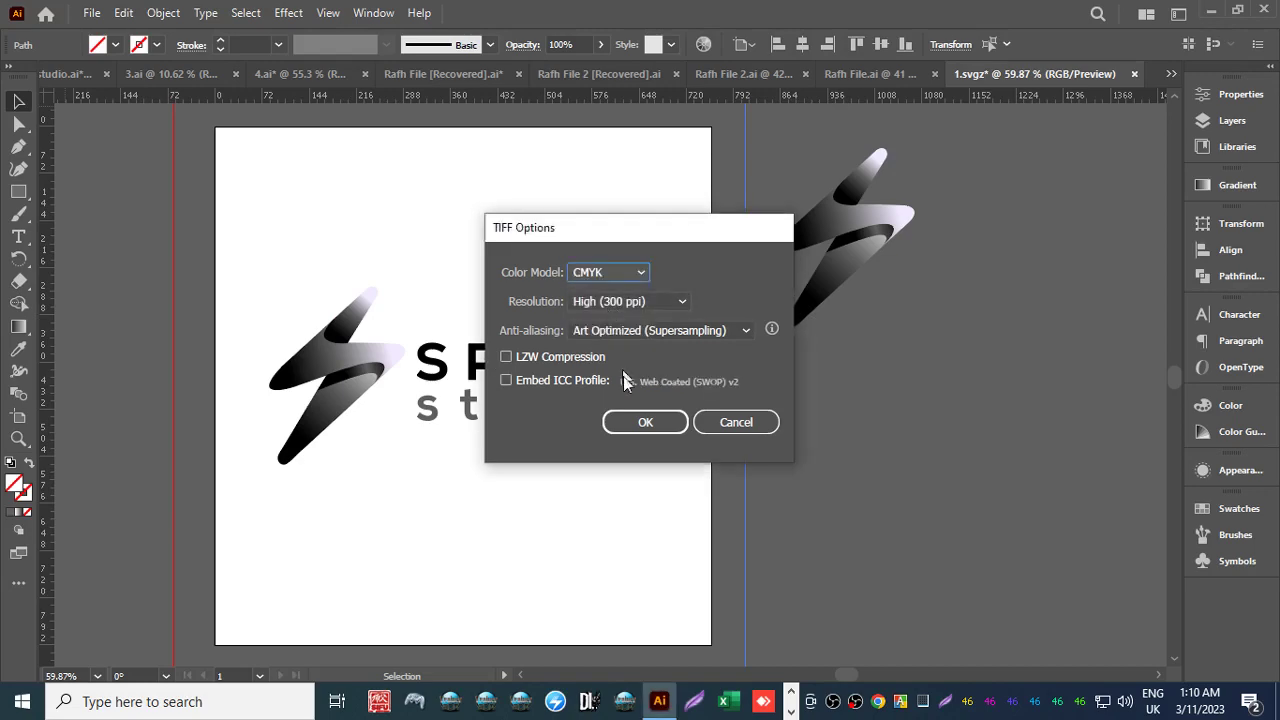
{"action": "left_click", "coordinate": [645, 422]}
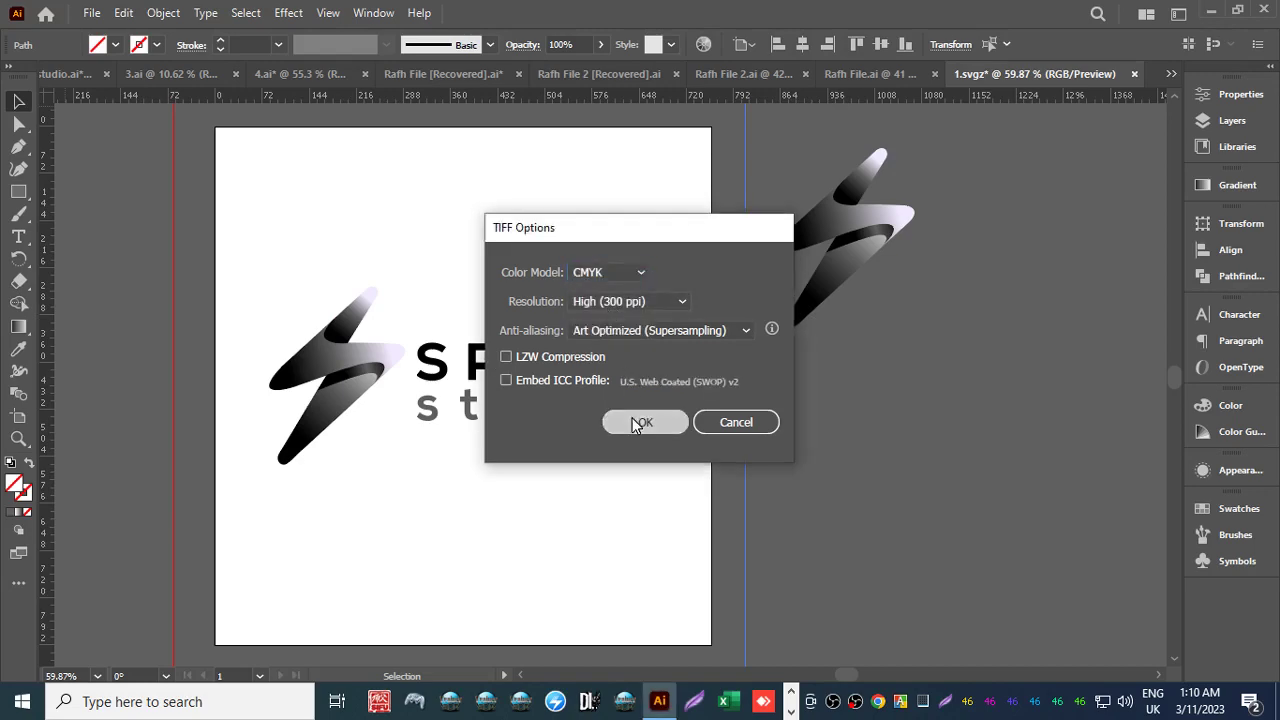
Export the logo as SVG 1 with default settings, answering the 1-01.svg overwrite prompt.
{"action": "left_click", "coordinate": [92, 13]}
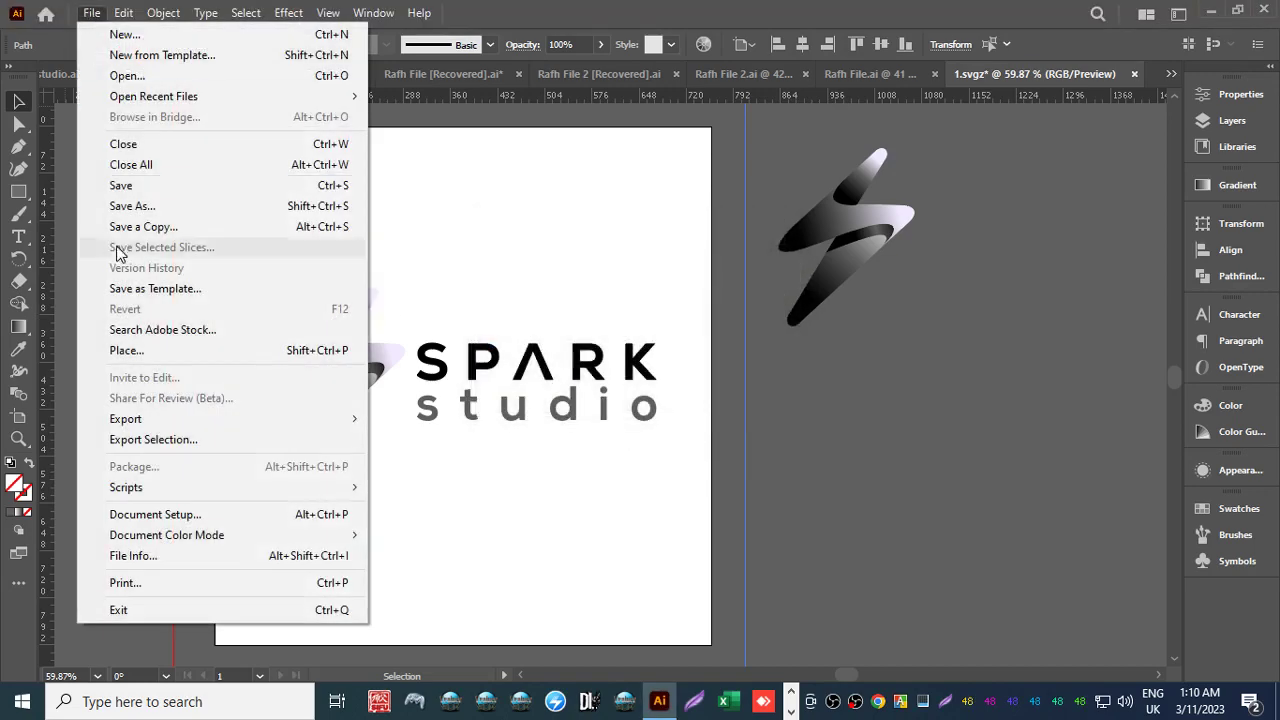
{"action": "left_click", "coordinate": [418, 440]}
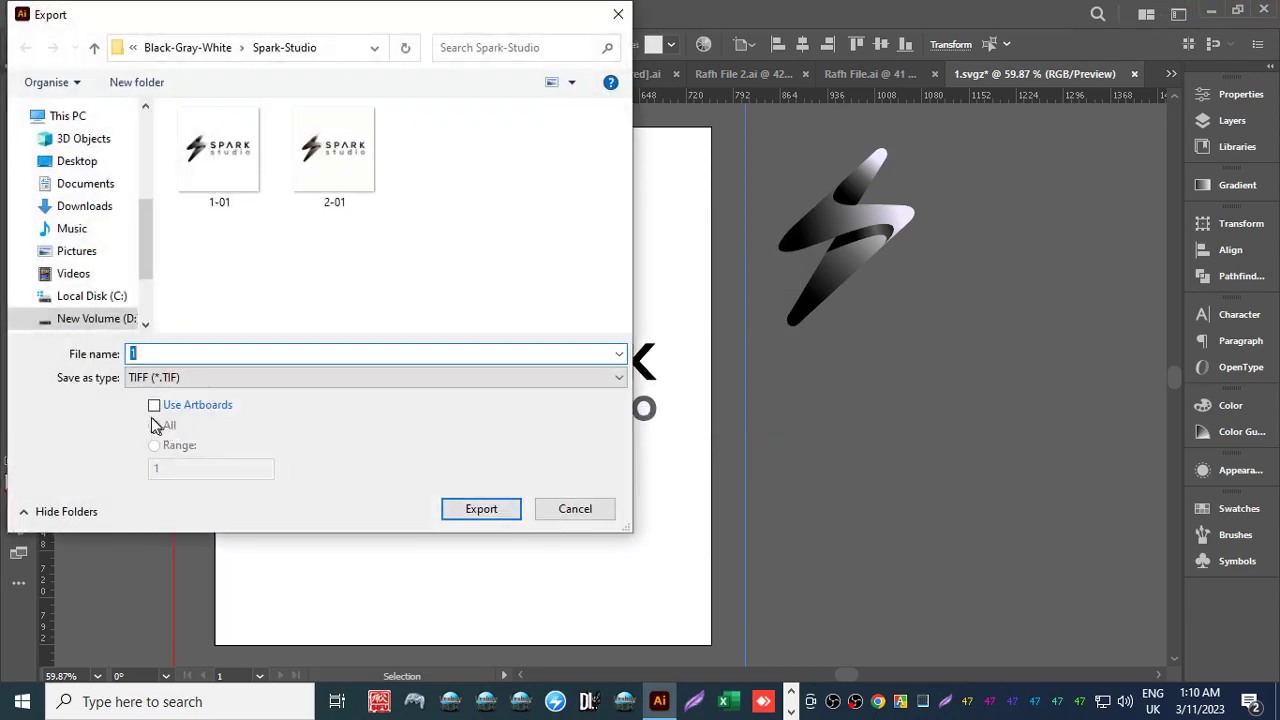
{"action": "left_click", "coordinate": [165, 378]}
{"action": "left_click", "coordinate": [168, 492]}
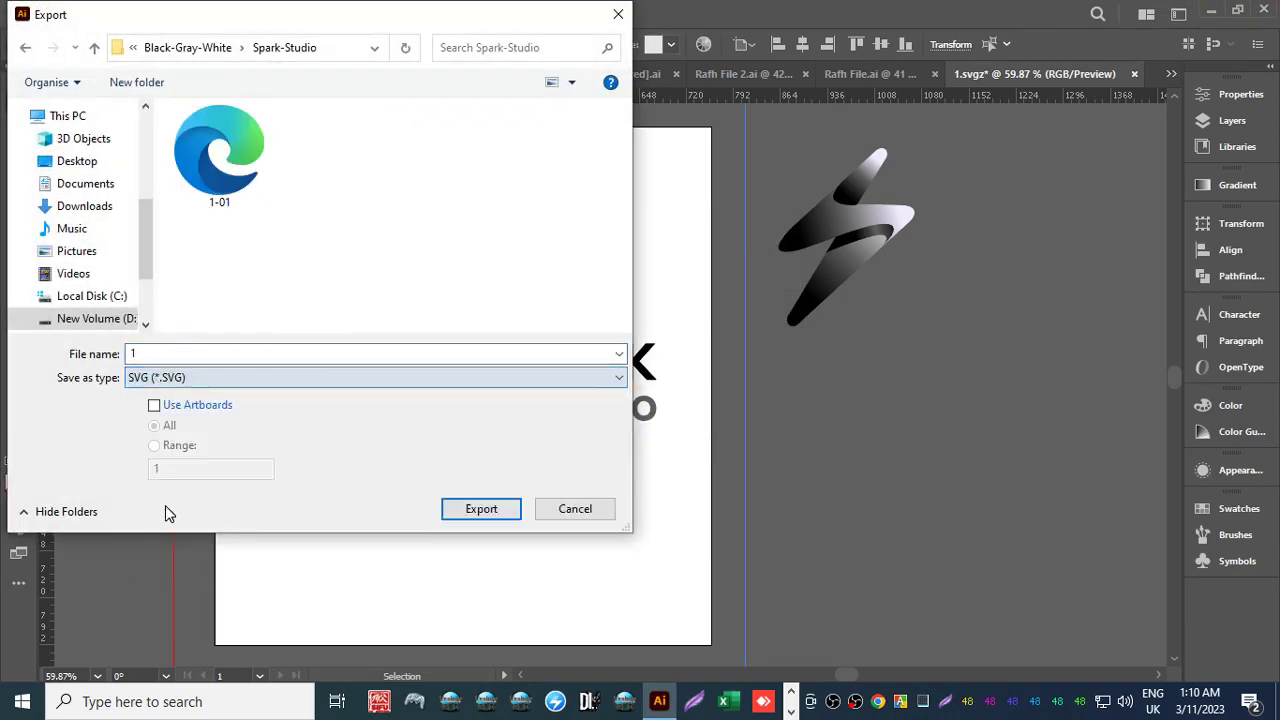
{"action": "key", "text": "Return"}
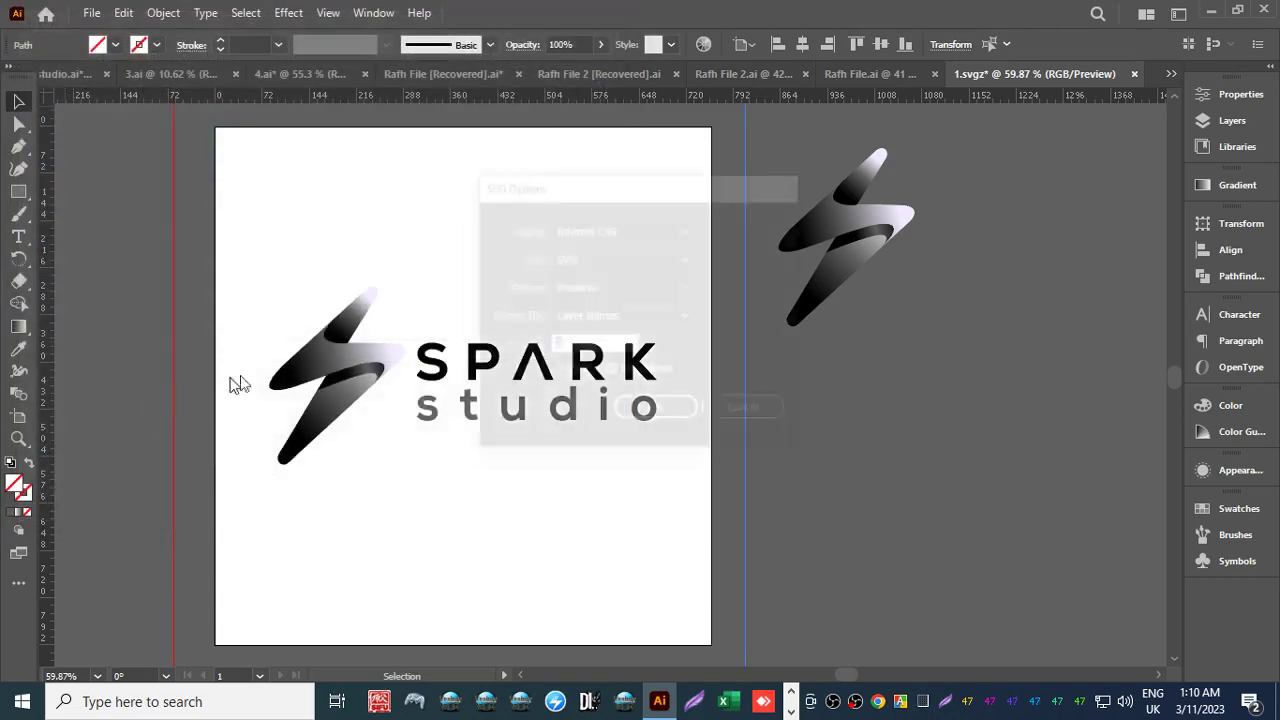
{"action": "left_click", "coordinate": [652, 412]}
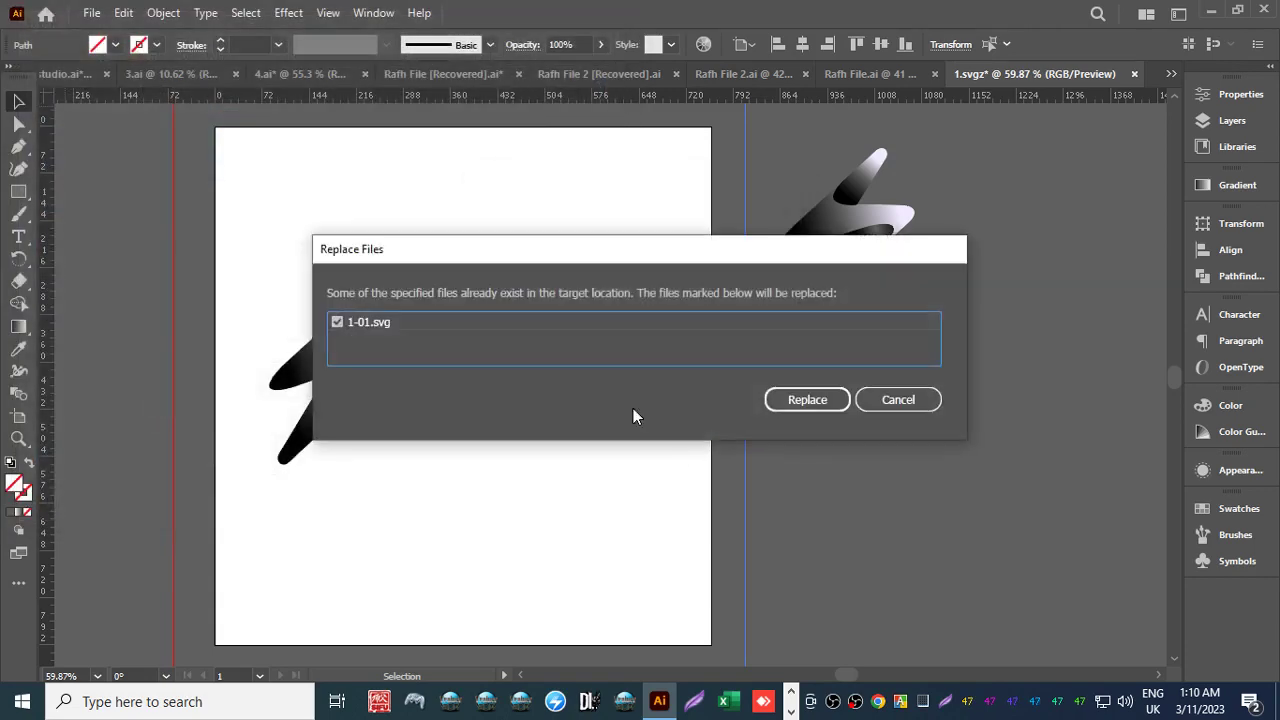
{"action": "left_click", "coordinate": [891, 404]}
Export the logo as SVG named 2 with Use Artboards checked.
{"action": "left_click", "coordinate": [91, 12]}
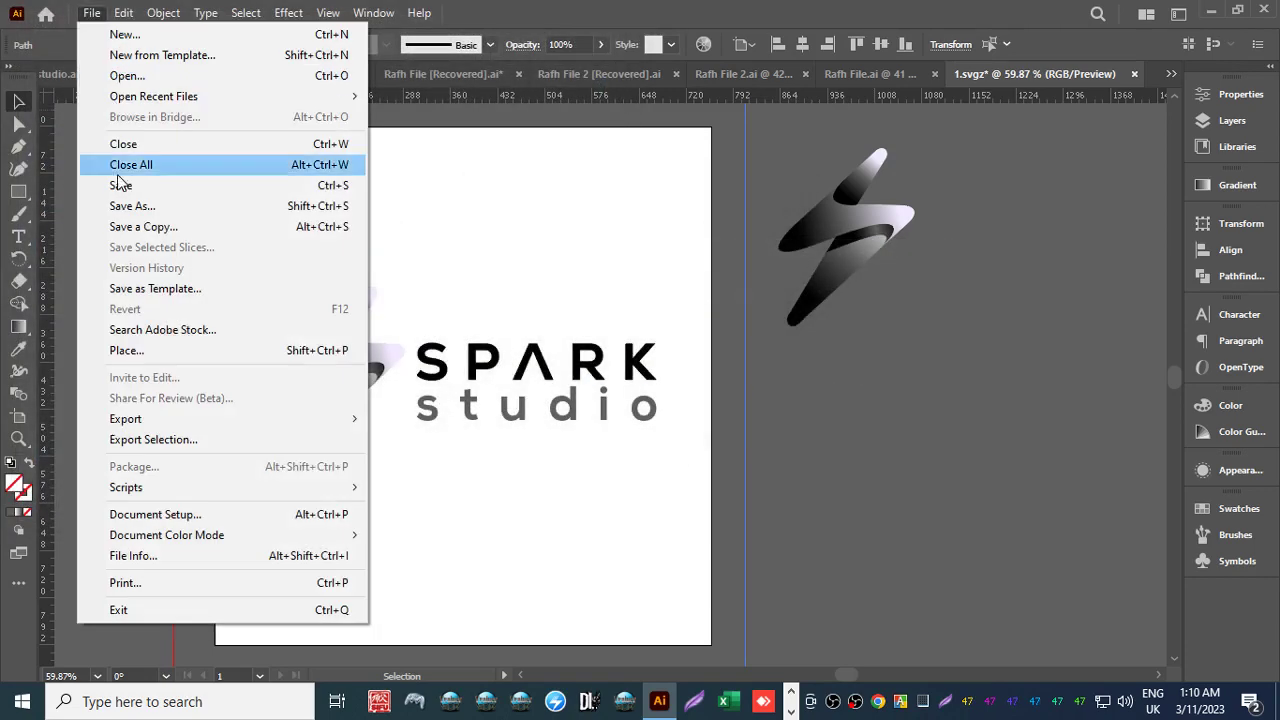
{"action": "mouse_move", "coordinate": [174, 428]}
{"action": "left_click", "coordinate": [490, 443]}
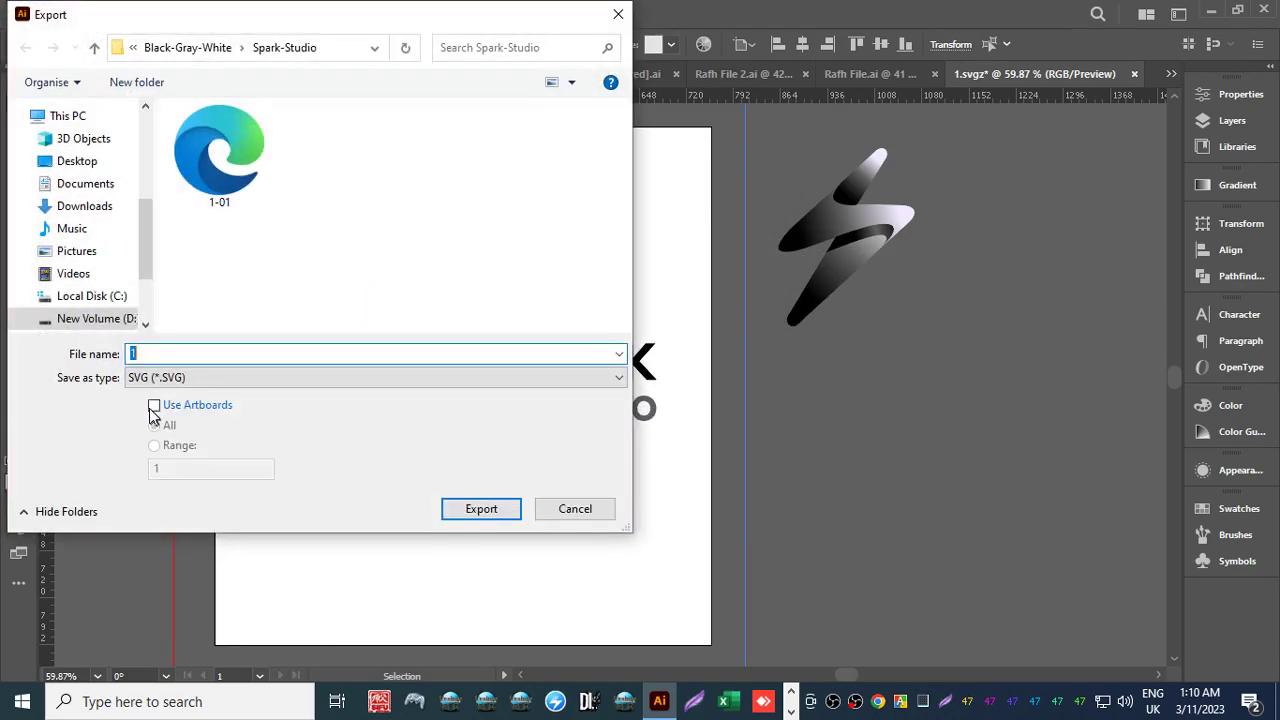
{"action": "left_click", "coordinate": [155, 407]}
{"action": "double_click", "coordinate": [150, 354]}
{"action": "type", "text": "2"}
{"action": "key", "text": "Return"}
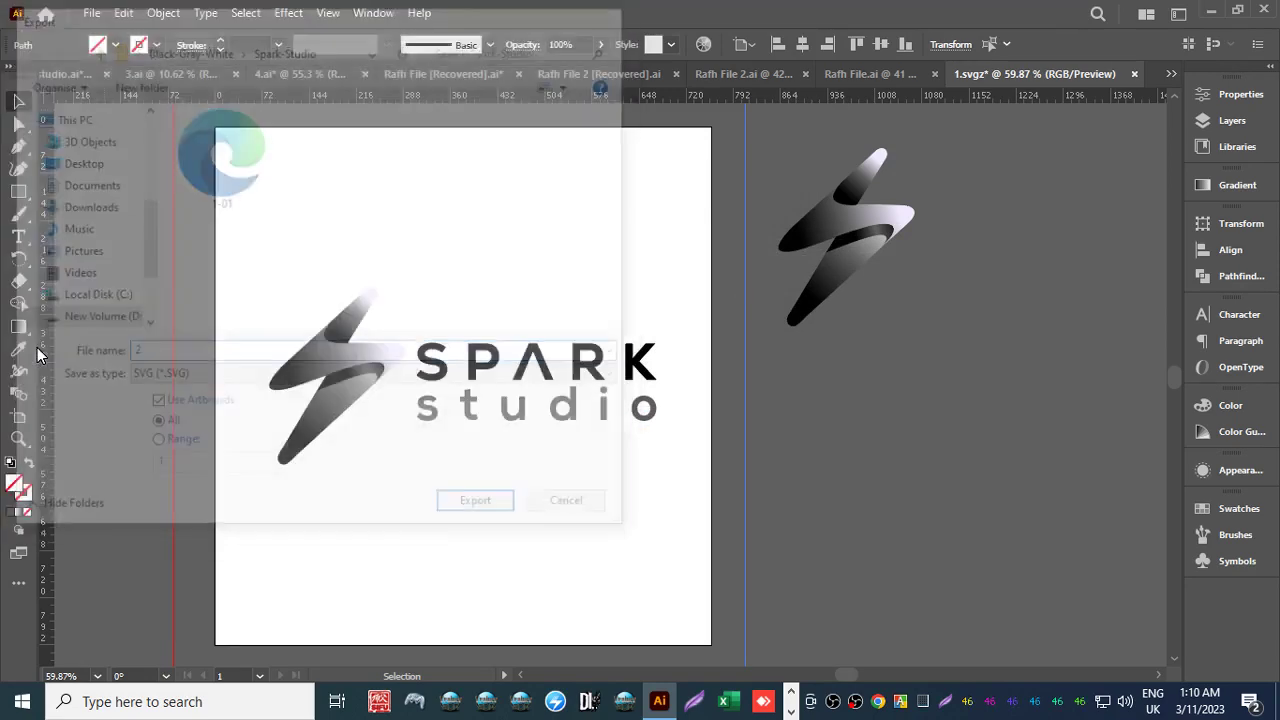
{"action": "left_click", "coordinate": [631, 406]}
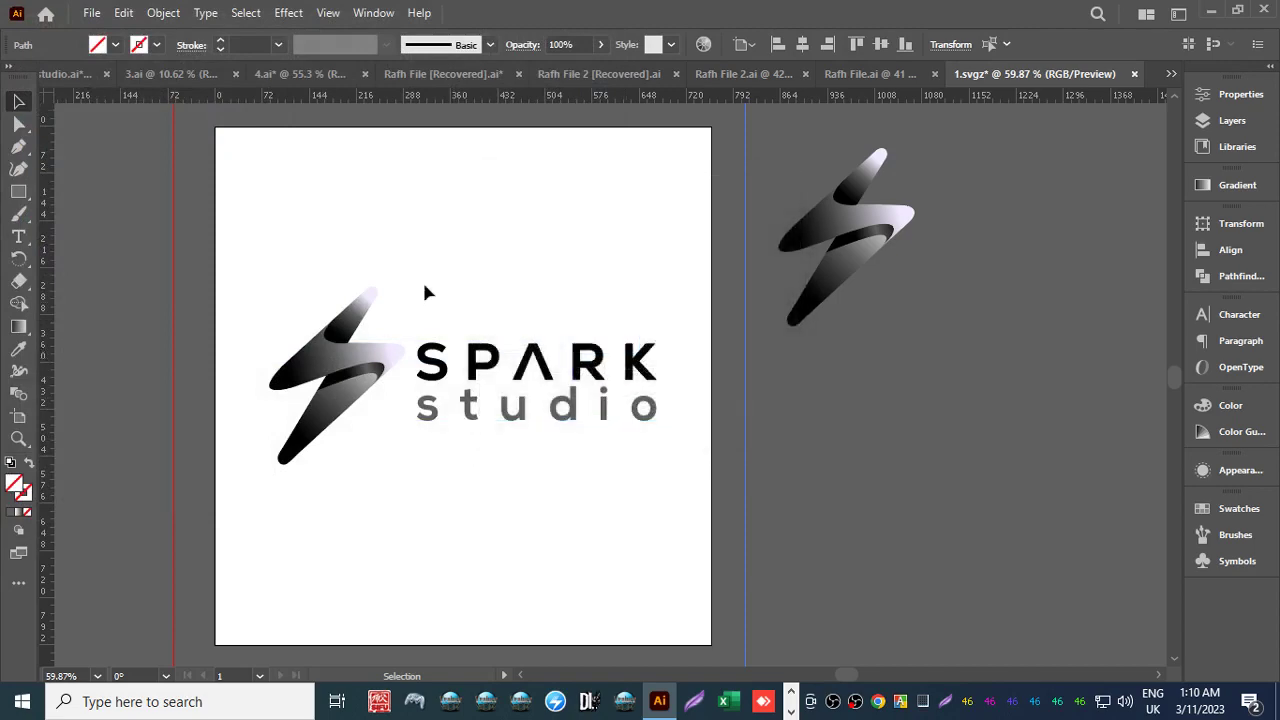
{"action": "left_click", "coordinate": [88, 13]}
Export the logo by artboard as Photoshop PSD file 1 in RGB.
{"action": "mouse_move", "coordinate": [229, 420]}
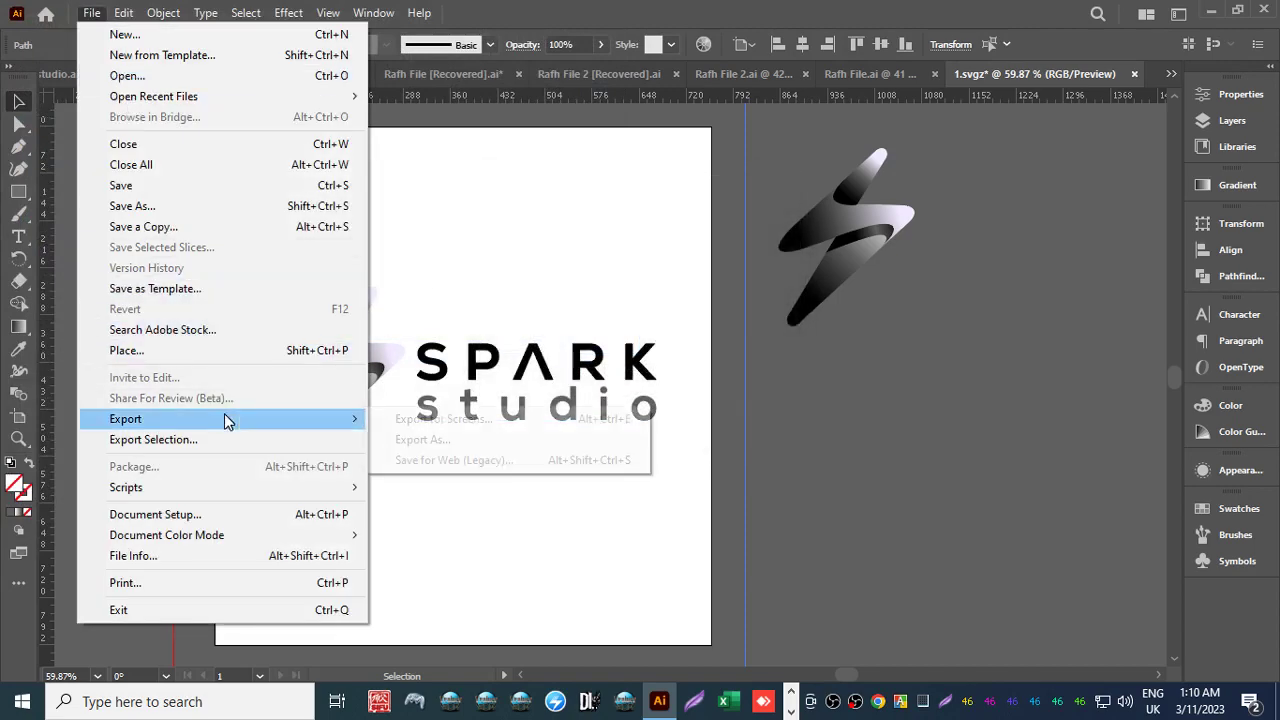
{"action": "left_click", "coordinate": [412, 440]}
{"action": "left_click", "coordinate": [165, 377]}
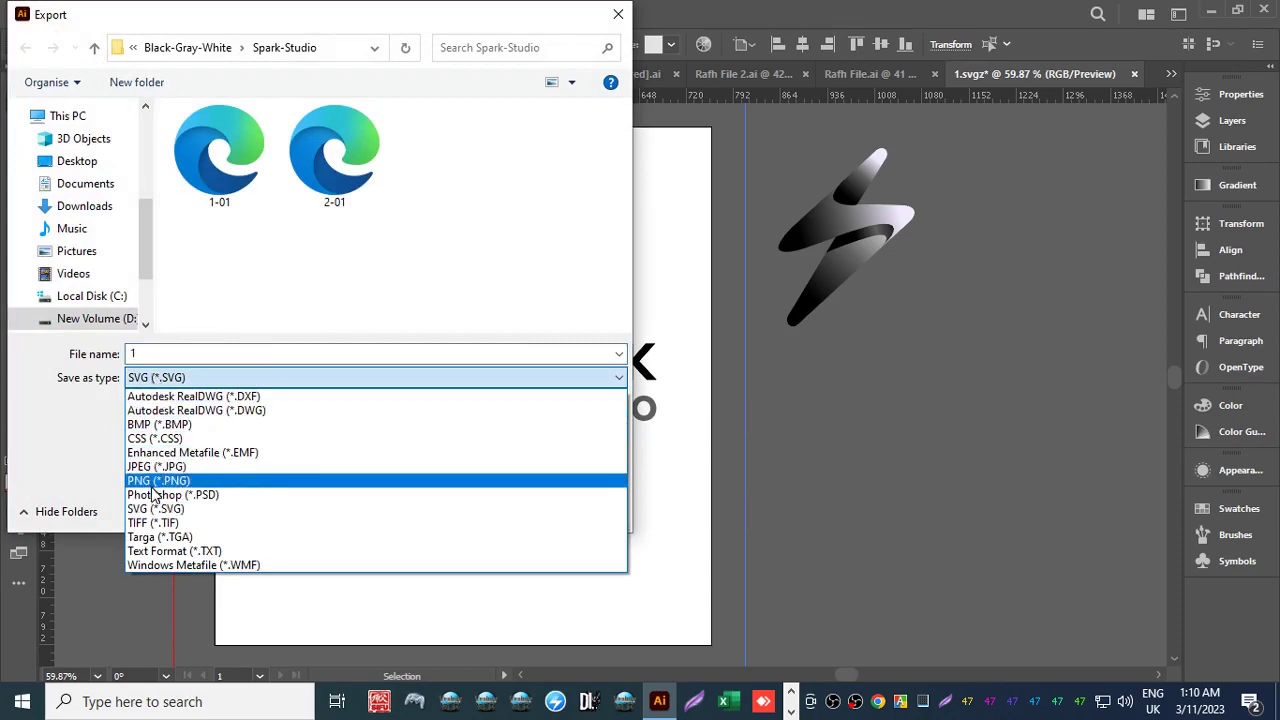
{"action": "left_click", "coordinate": [160, 478]}
{"action": "left_click", "coordinate": [156, 406]}
{"action": "key", "text": "Return"}
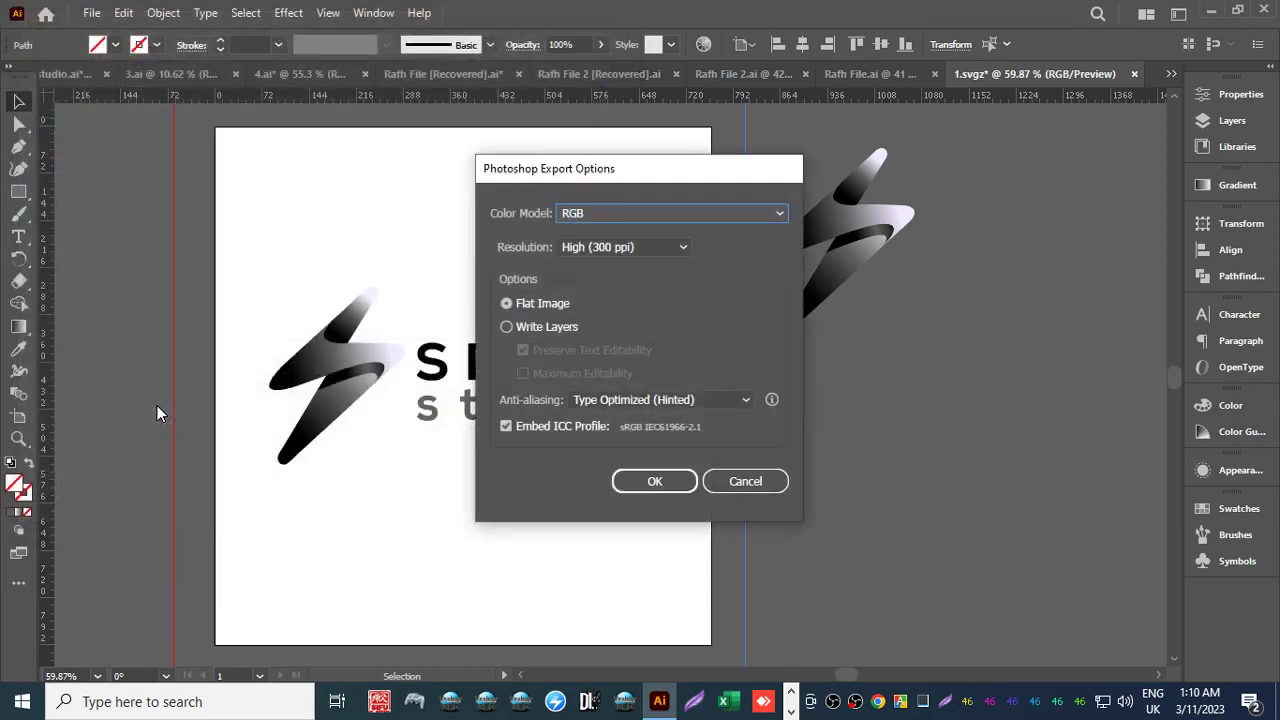
{"action": "key", "text": "Return"}
Export a second PSD named 2 with the CMYK colour model.
{"action": "left_click", "coordinate": [91, 13]}
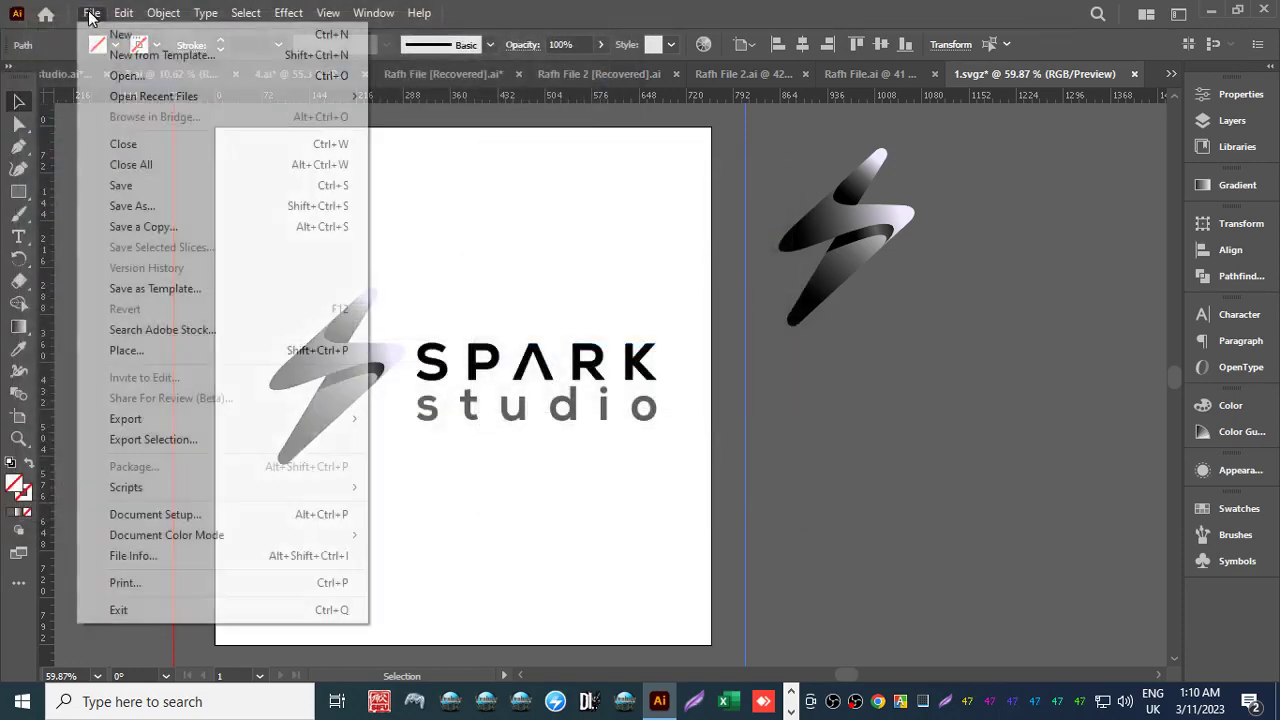
{"action": "mouse_move", "coordinate": [337, 421]}
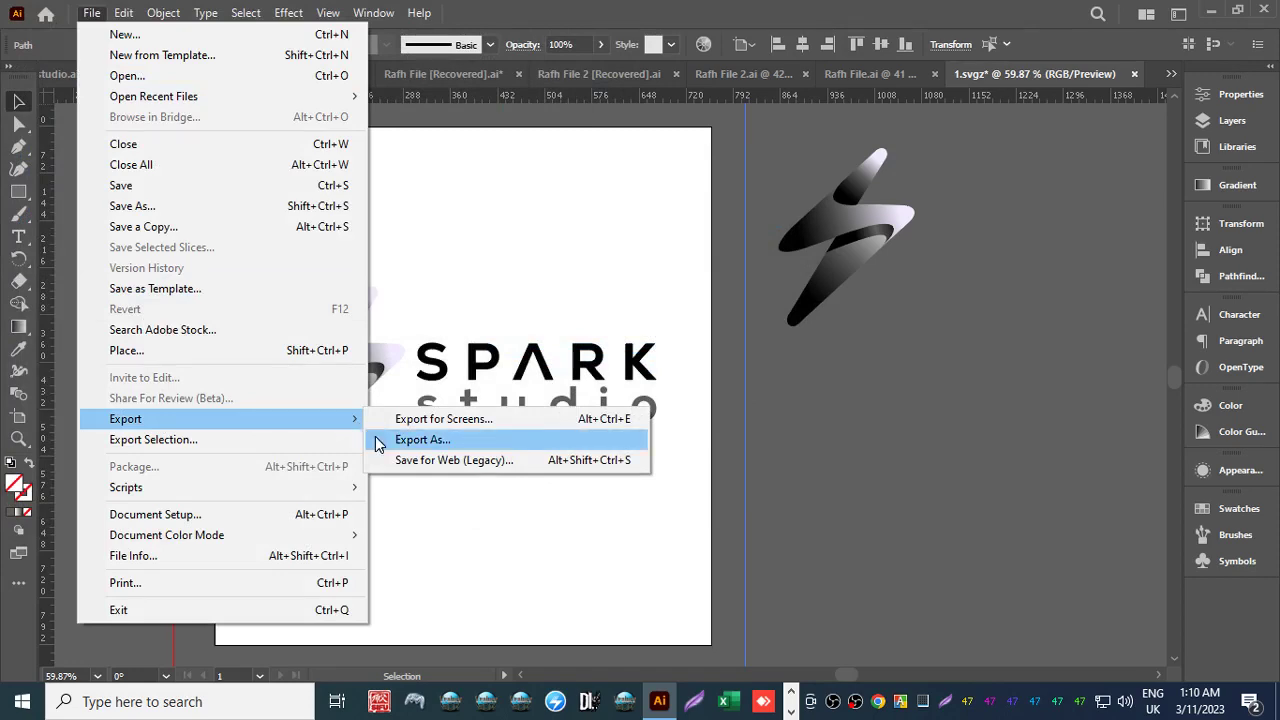
{"action": "left_click", "coordinate": [379, 441]}
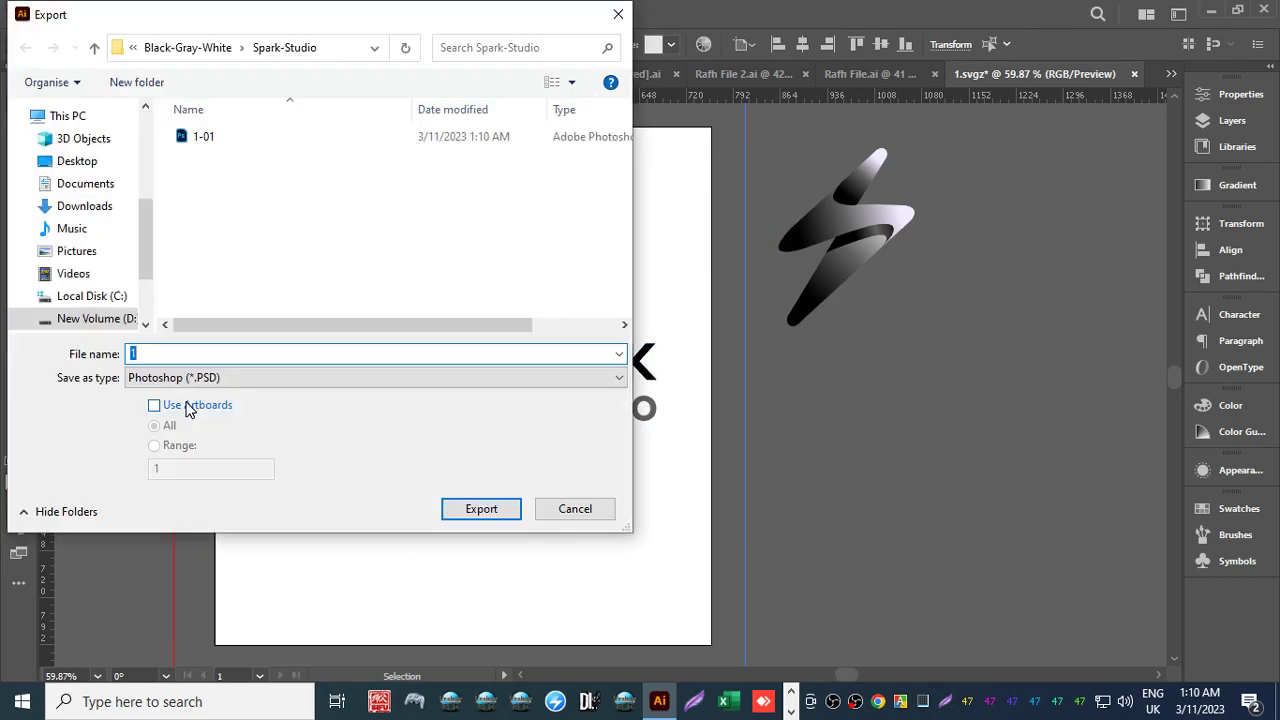
{"action": "type", "text": "2"}
{"action": "left_click", "coordinate": [42, 427]}
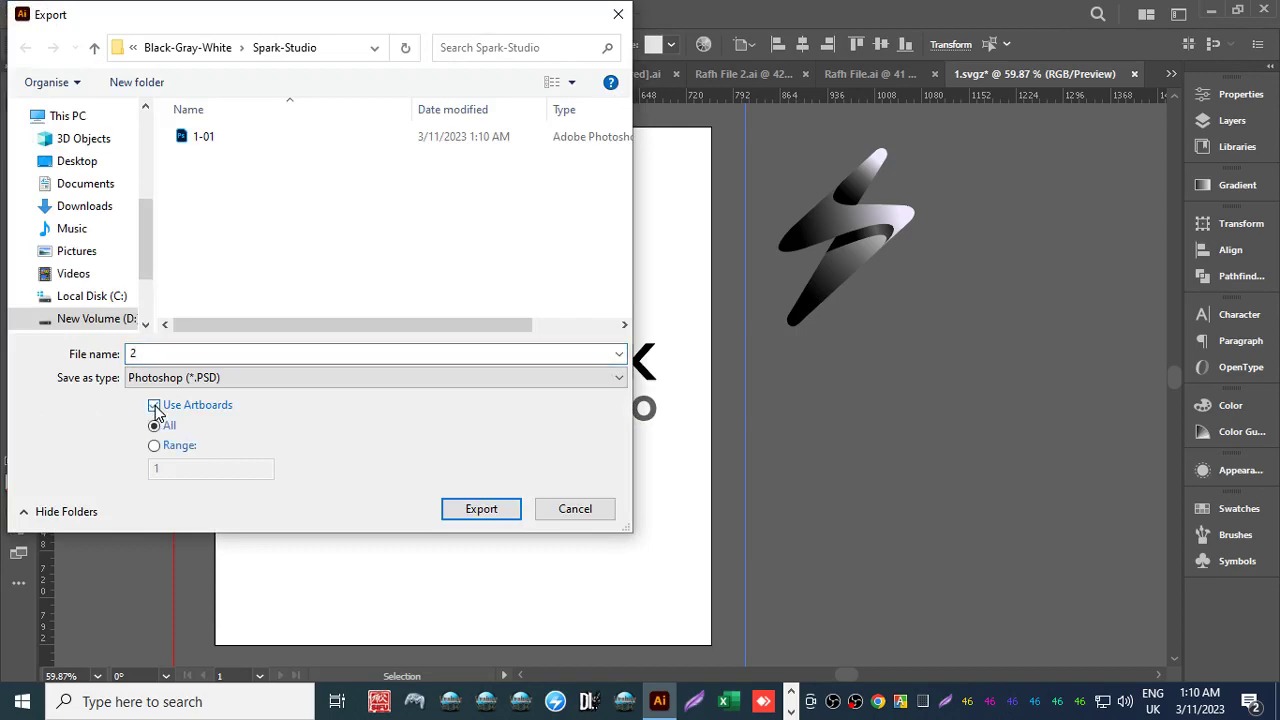
{"action": "left_click", "coordinate": [463, 512]}
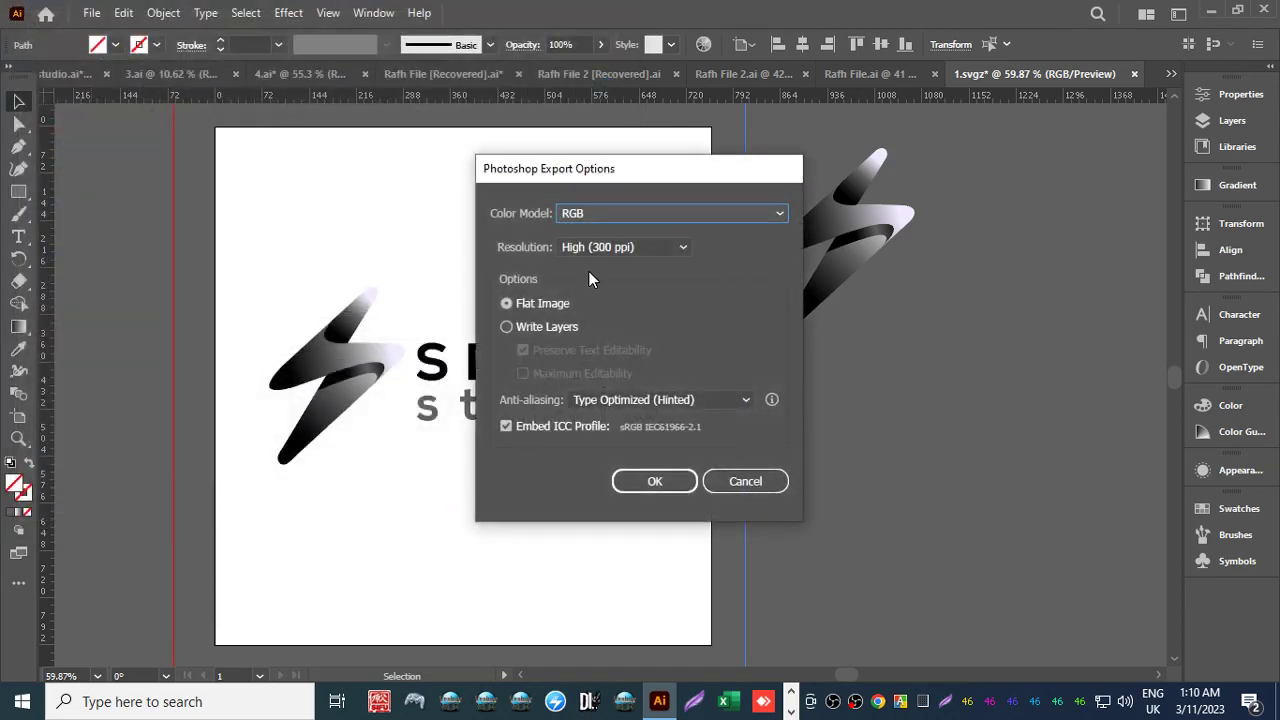
{"action": "left_click", "coordinate": [589, 215]}
{"action": "left_click", "coordinate": [589, 248]}
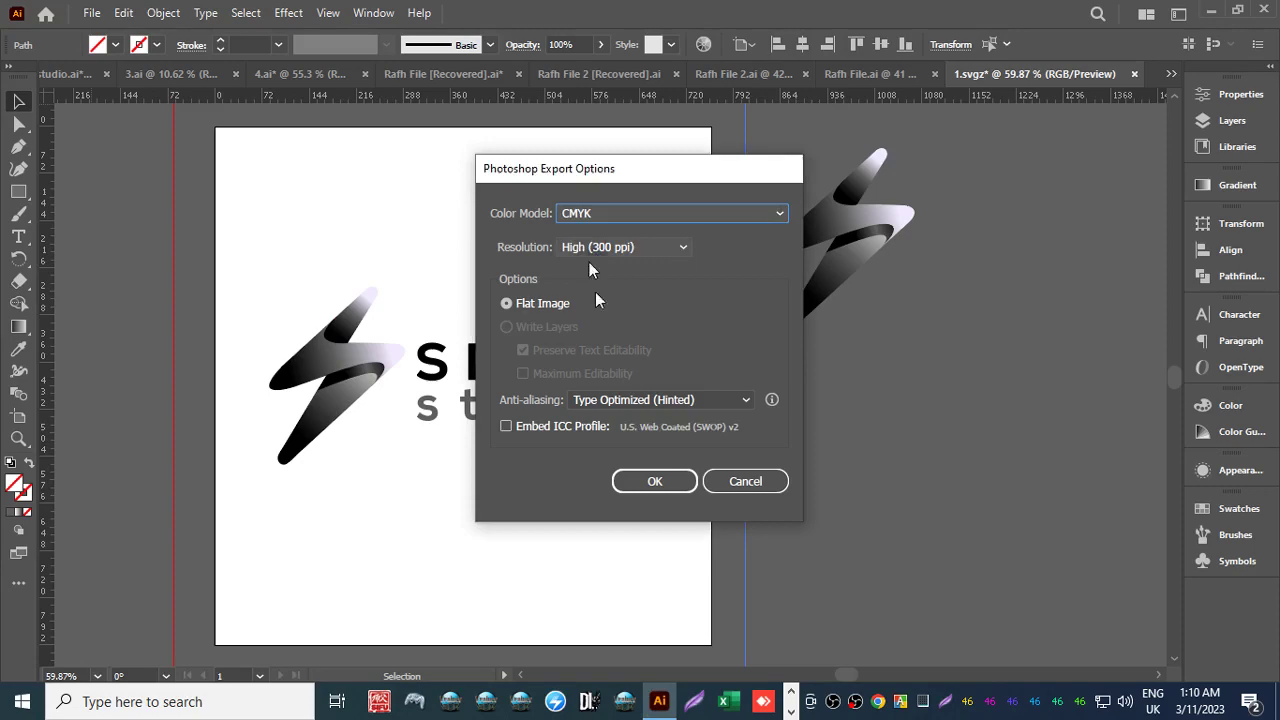
{"action": "left_click", "coordinate": [652, 483]}
Set up the next Export As with PNG as the file format.
{"action": "left_click", "coordinate": [89, 14]}
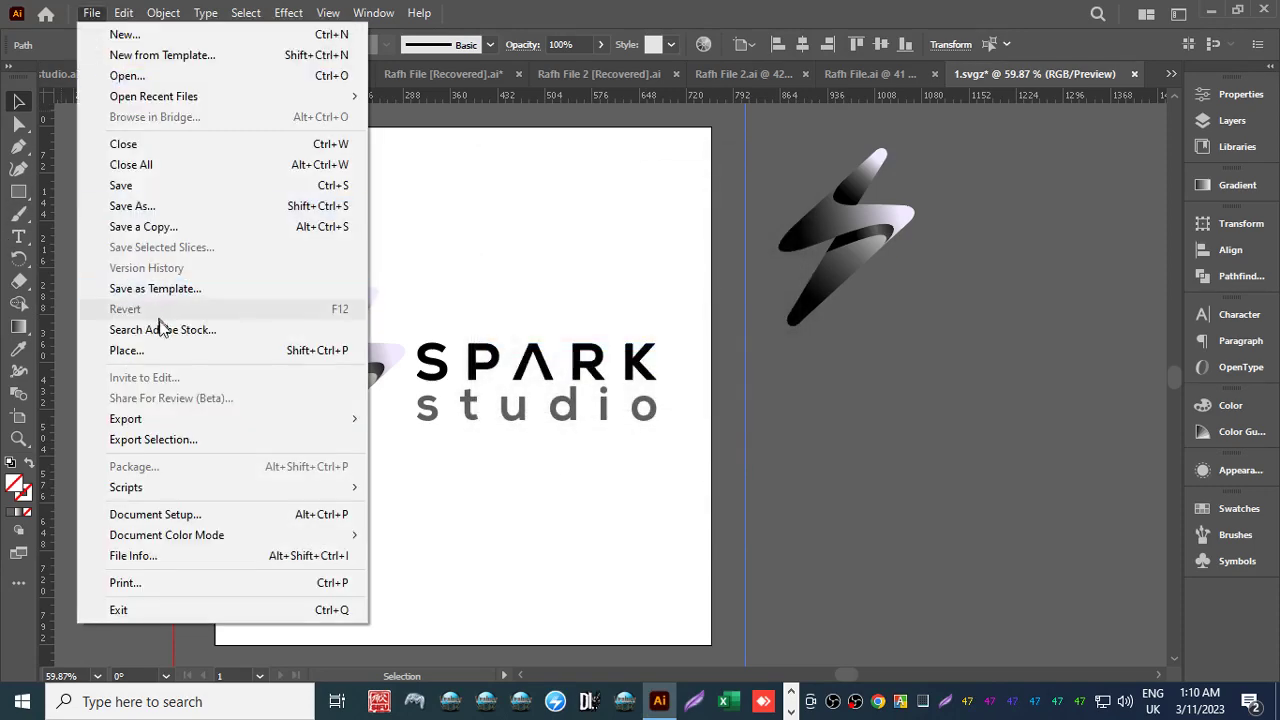
{"action": "mouse_move", "coordinate": [206, 429]}
{"action": "left_click", "coordinate": [400, 440]}
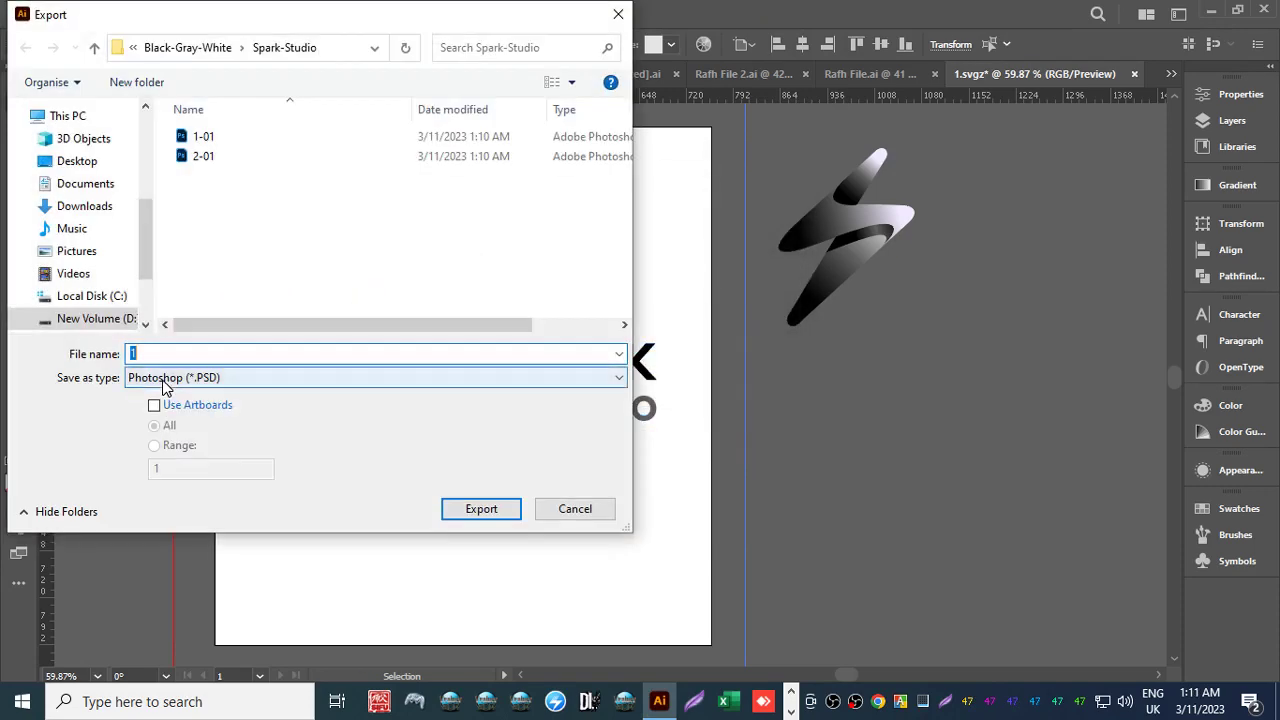
{"action": "left_click", "coordinate": [163, 378]}
{"action": "left_click", "coordinate": [163, 484]}
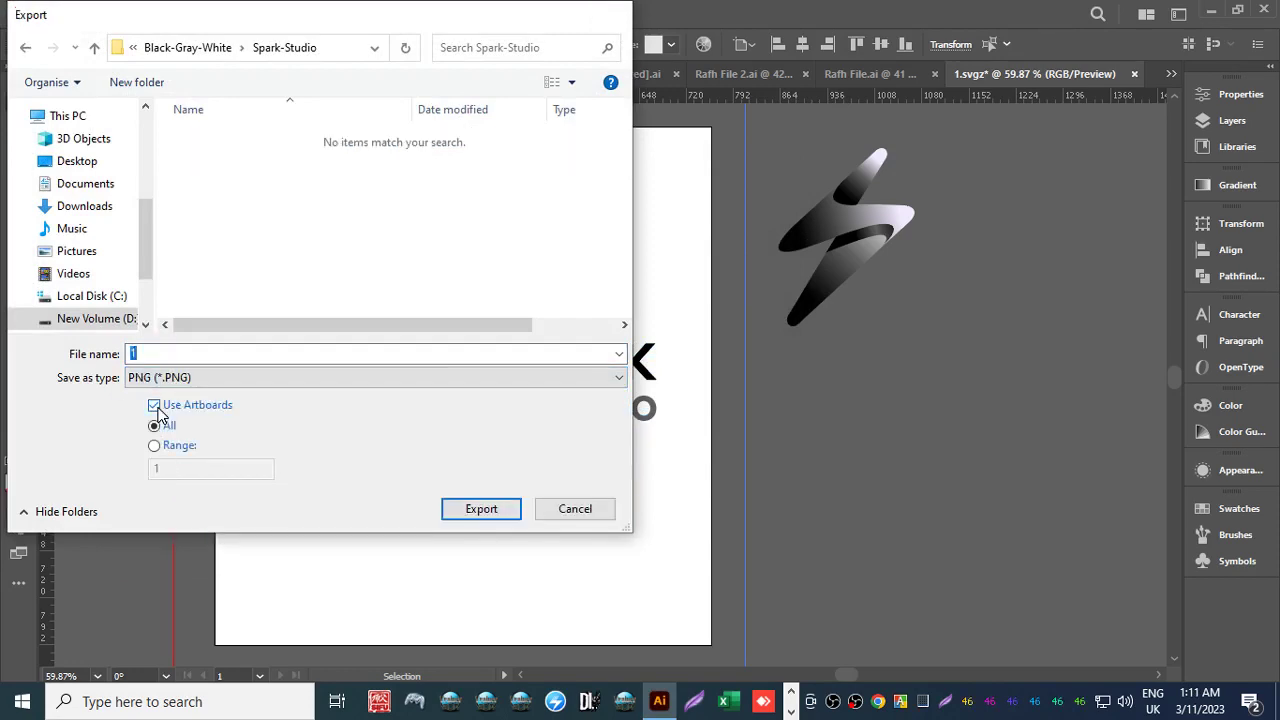
Export PNG files 1 and 2 with the default PNG settings.
{"action": "key", "text": "Return"}
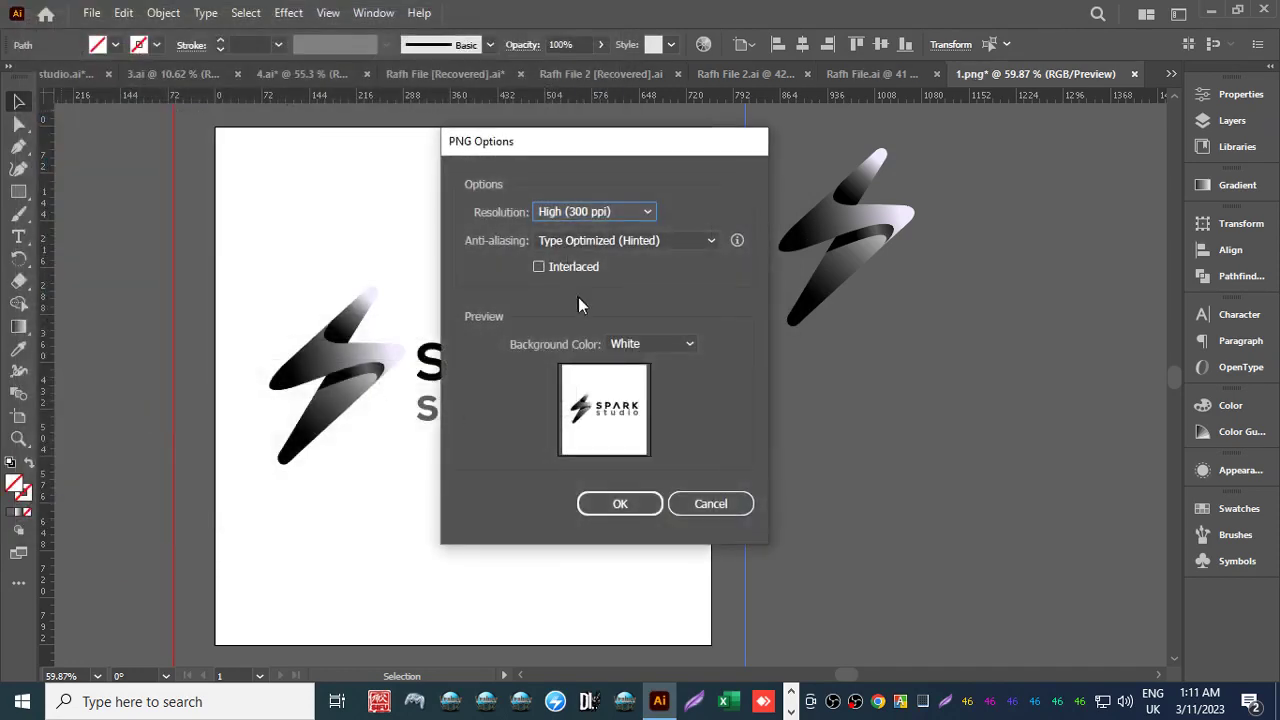
{"action": "left_click", "coordinate": [620, 503]}
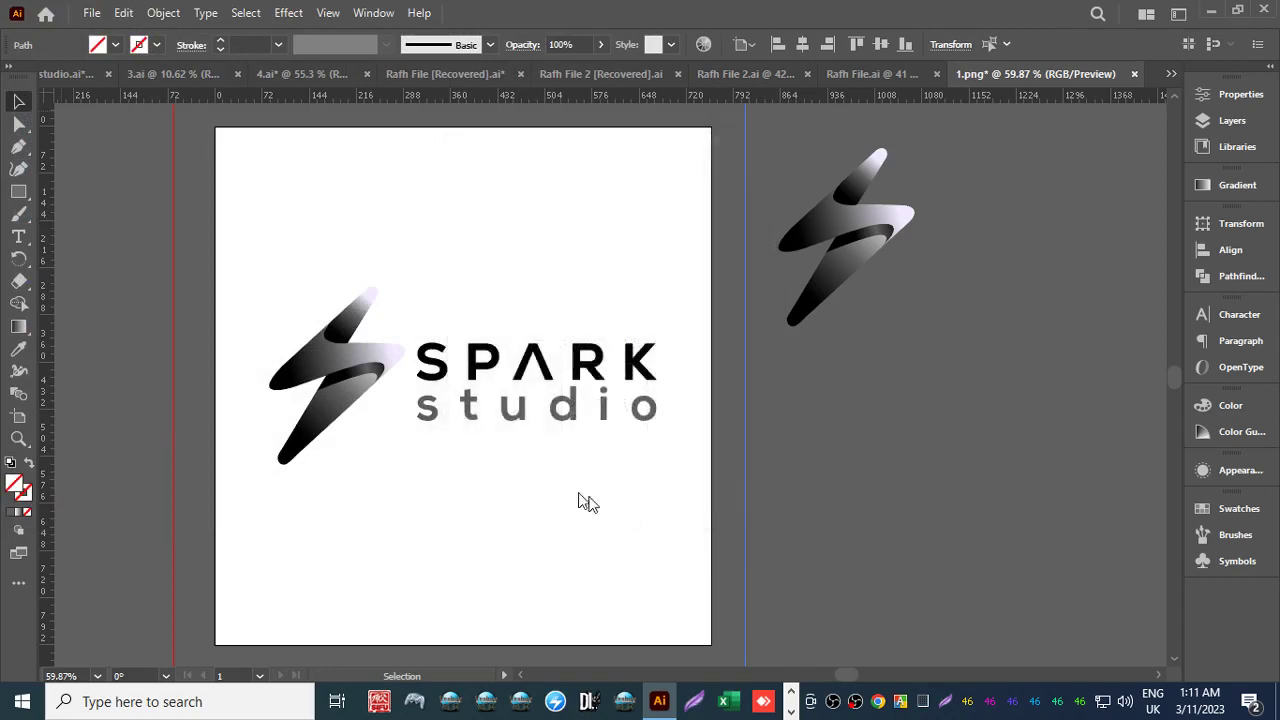
{"action": "left_click", "coordinate": [91, 13]}
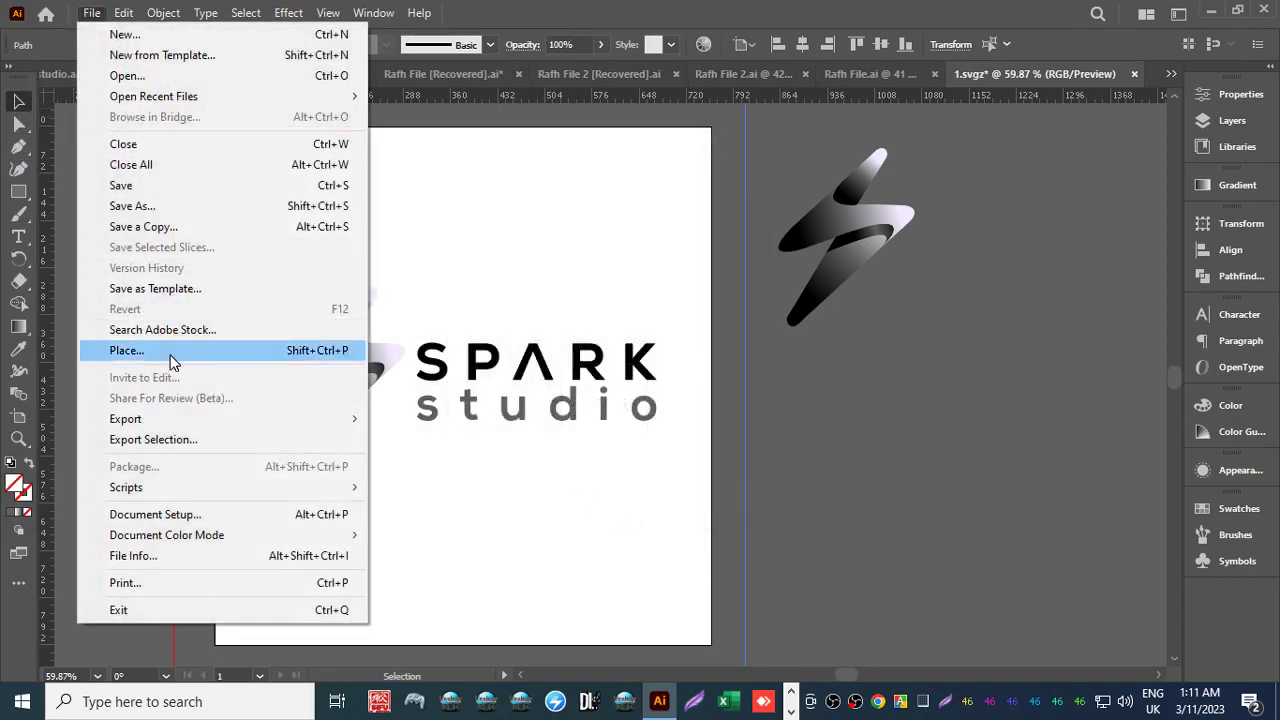
{"action": "mouse_move", "coordinate": [183, 418]}
{"action": "left_click", "coordinate": [370, 440]}
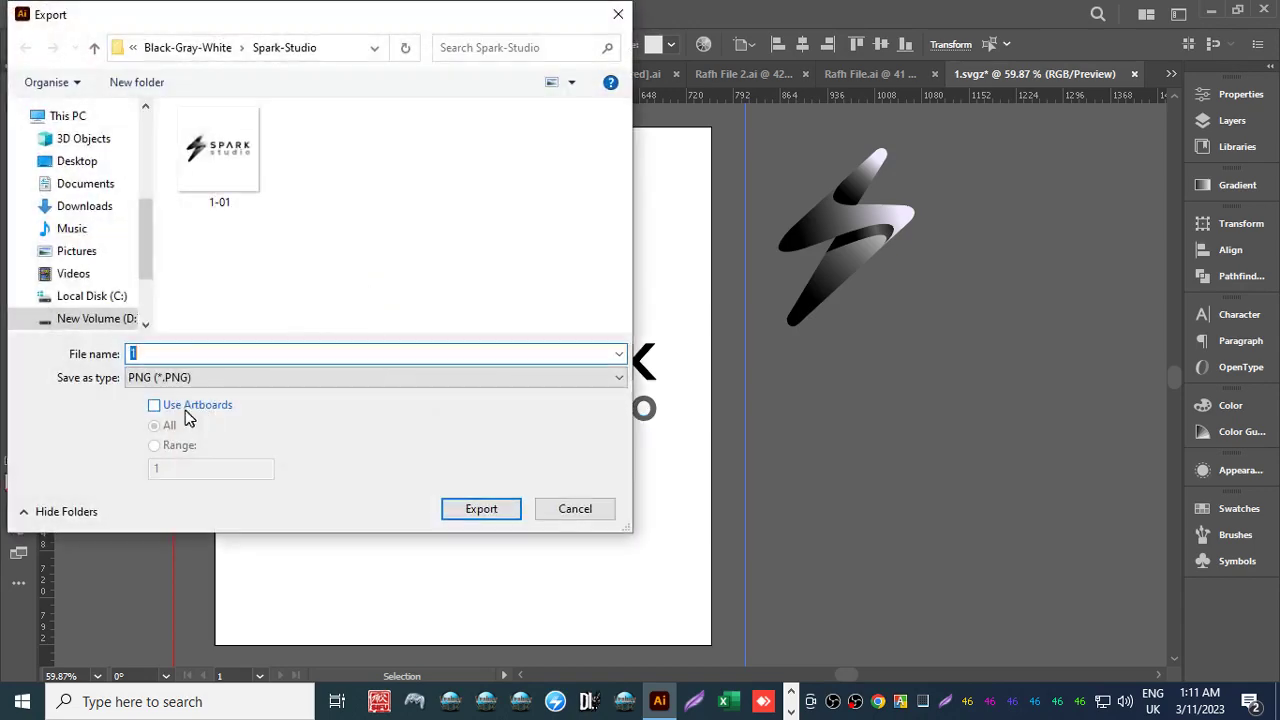
{"action": "key", "text": "BackSpace"}
{"action": "type", "text": "2"}
{"action": "key", "text": "Return"}
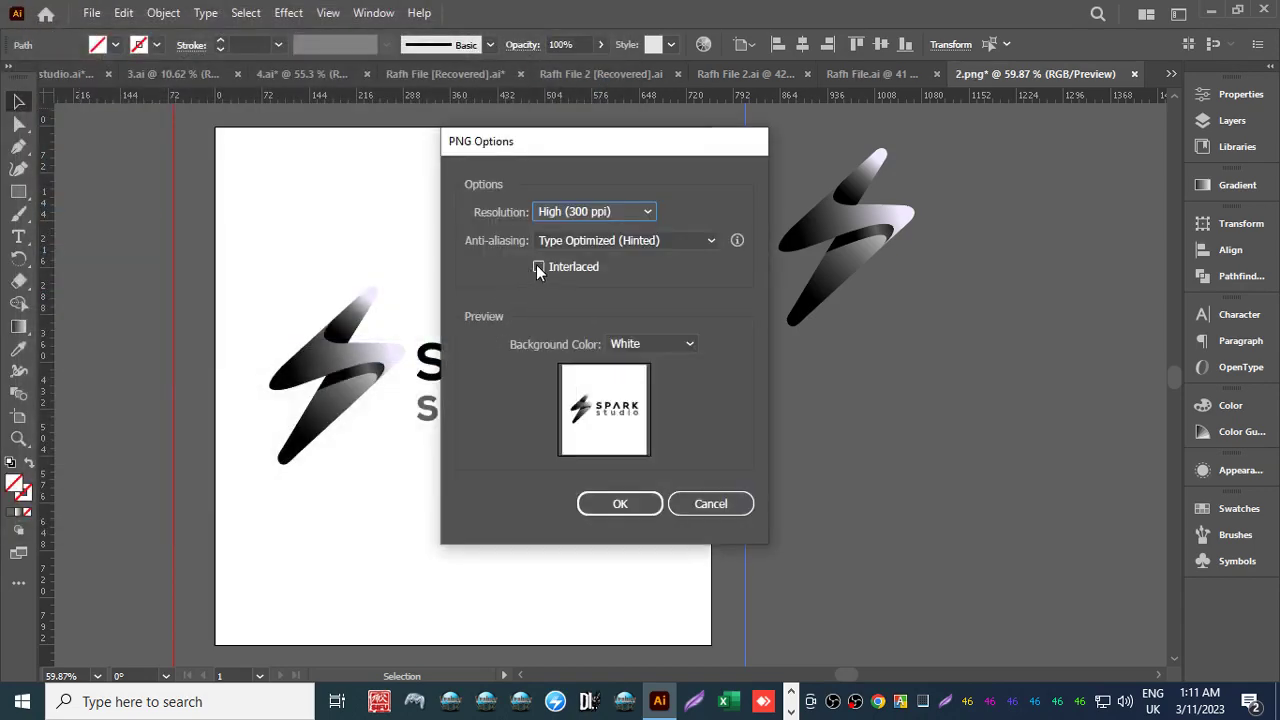
{"action": "left_click", "coordinate": [617, 500]}
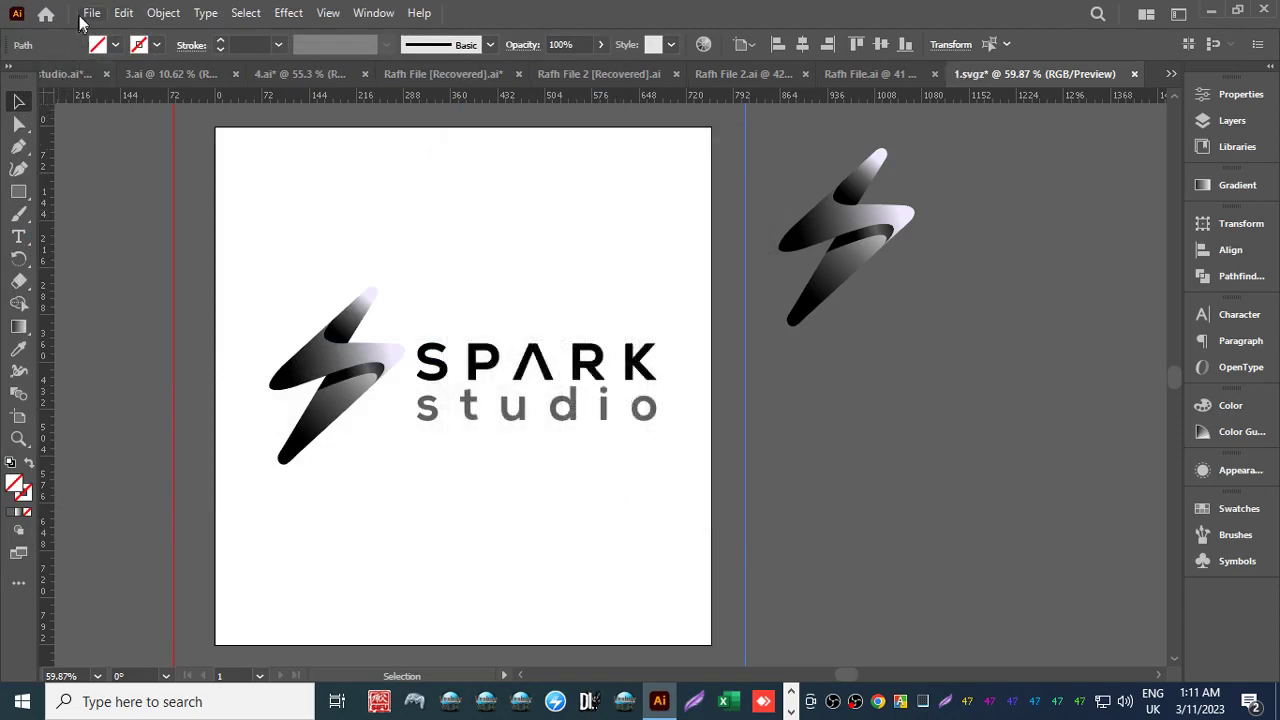
Export PNG file 3 per artboard with a transparent background.
{"action": "left_click", "coordinate": [80, 18]}
{"action": "mouse_move", "coordinate": [200, 420]}
{"action": "left_click", "coordinate": [405, 440]}
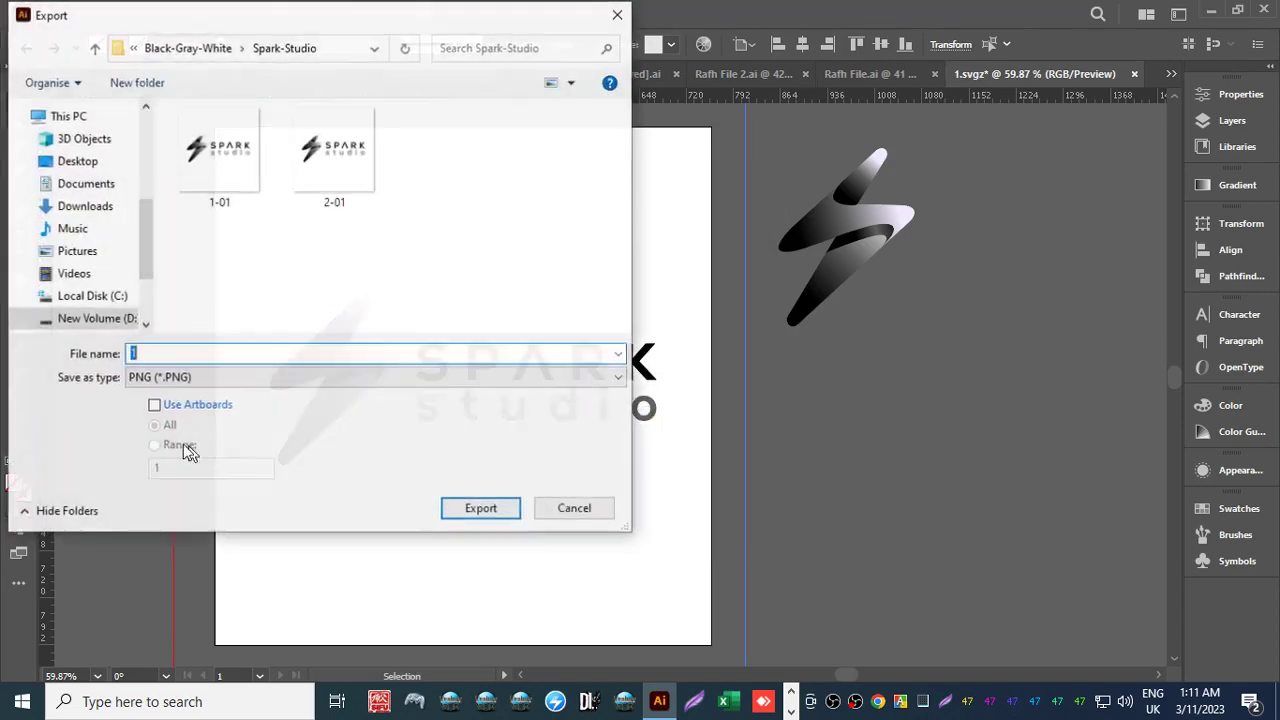
{"action": "left_click", "coordinate": [154, 406]}
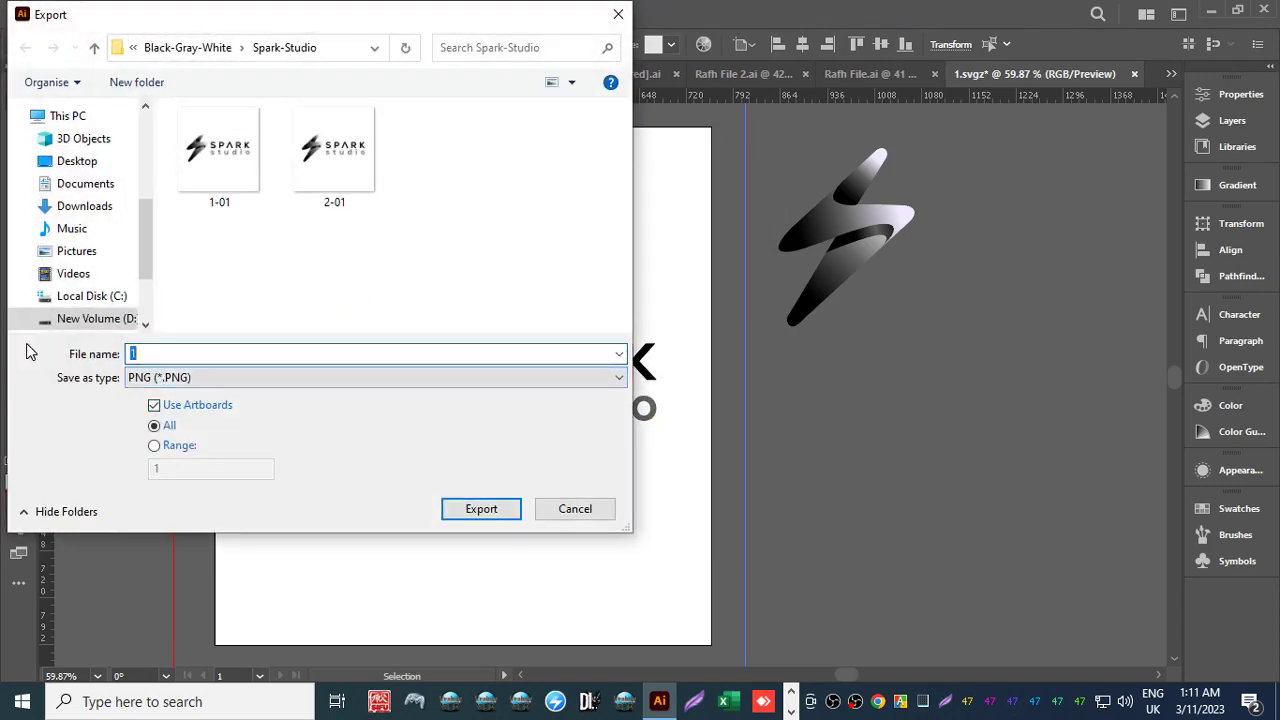
{"action": "type", "text": "3"}
{"action": "key", "text": "Return"}
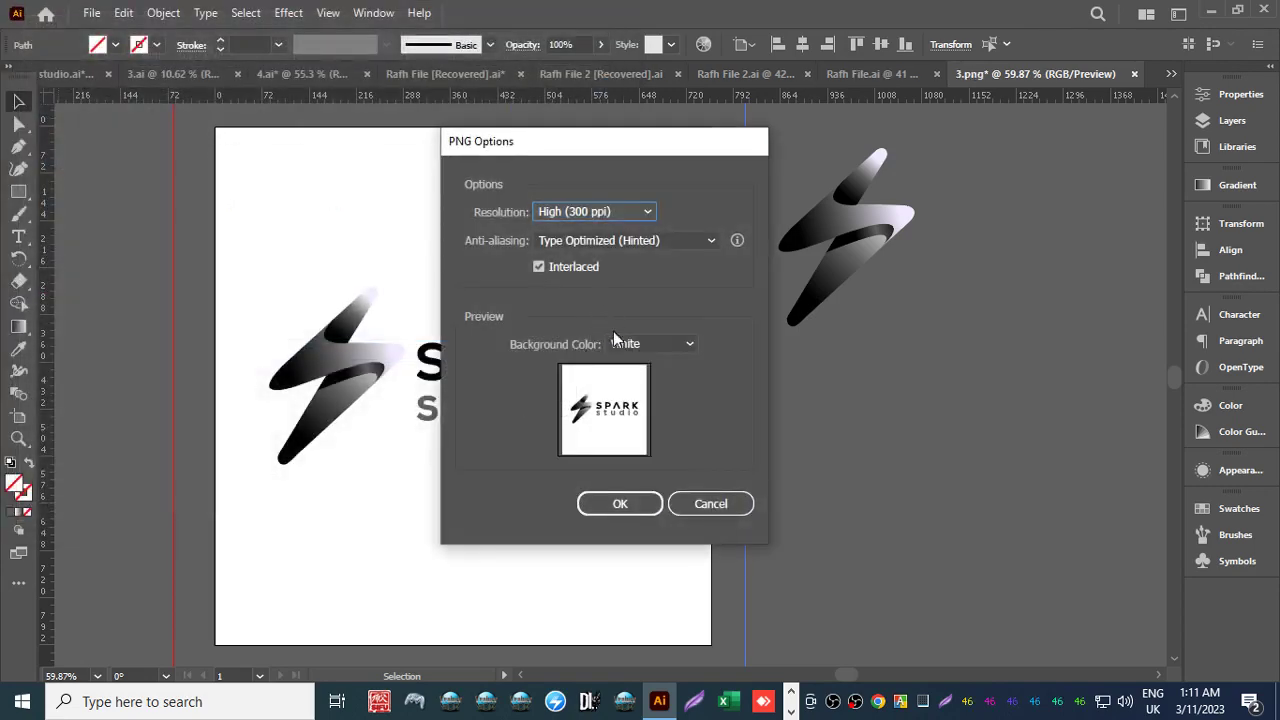
{"action": "left_click", "coordinate": [616, 343]}
{"action": "left_click", "coordinate": [638, 363]}
{"action": "left_click", "coordinate": [620, 503]}
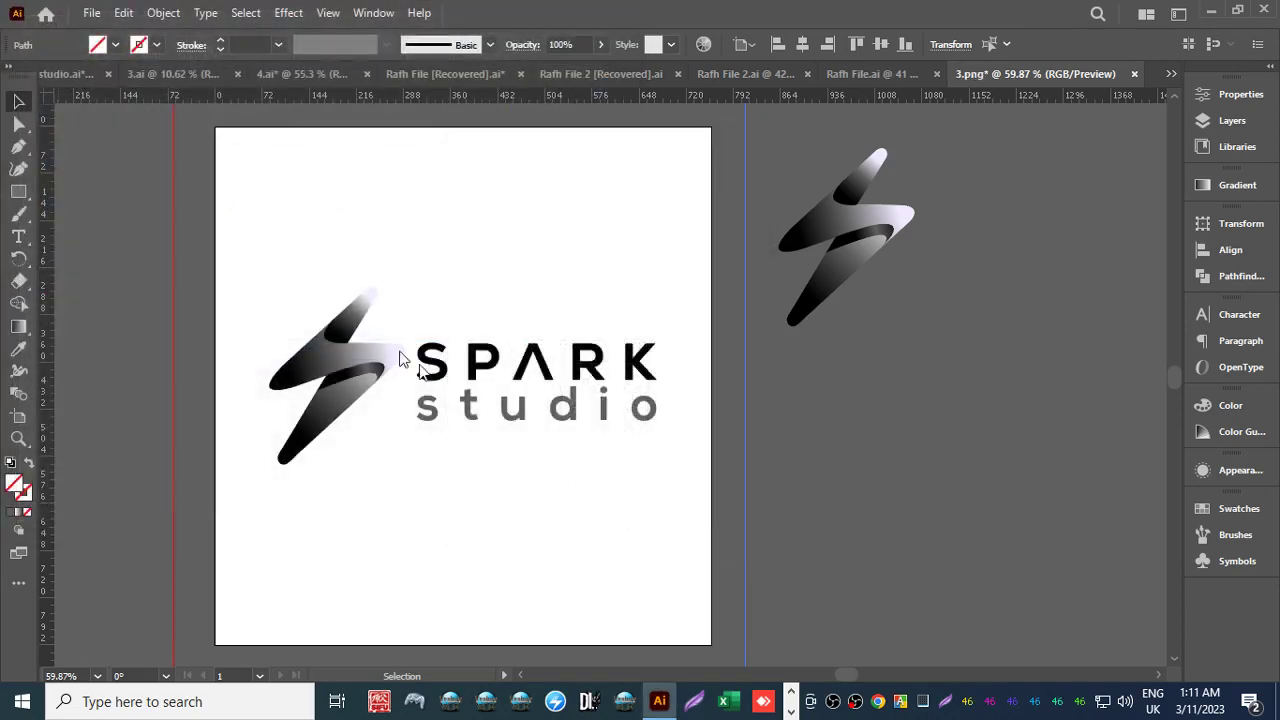
Export PNG file 4 by artboard with interlacing turned off.
{"action": "left_click", "coordinate": [91, 13]}
{"action": "mouse_move", "coordinate": [282, 424]}
{"action": "left_click", "coordinate": [400, 439]}
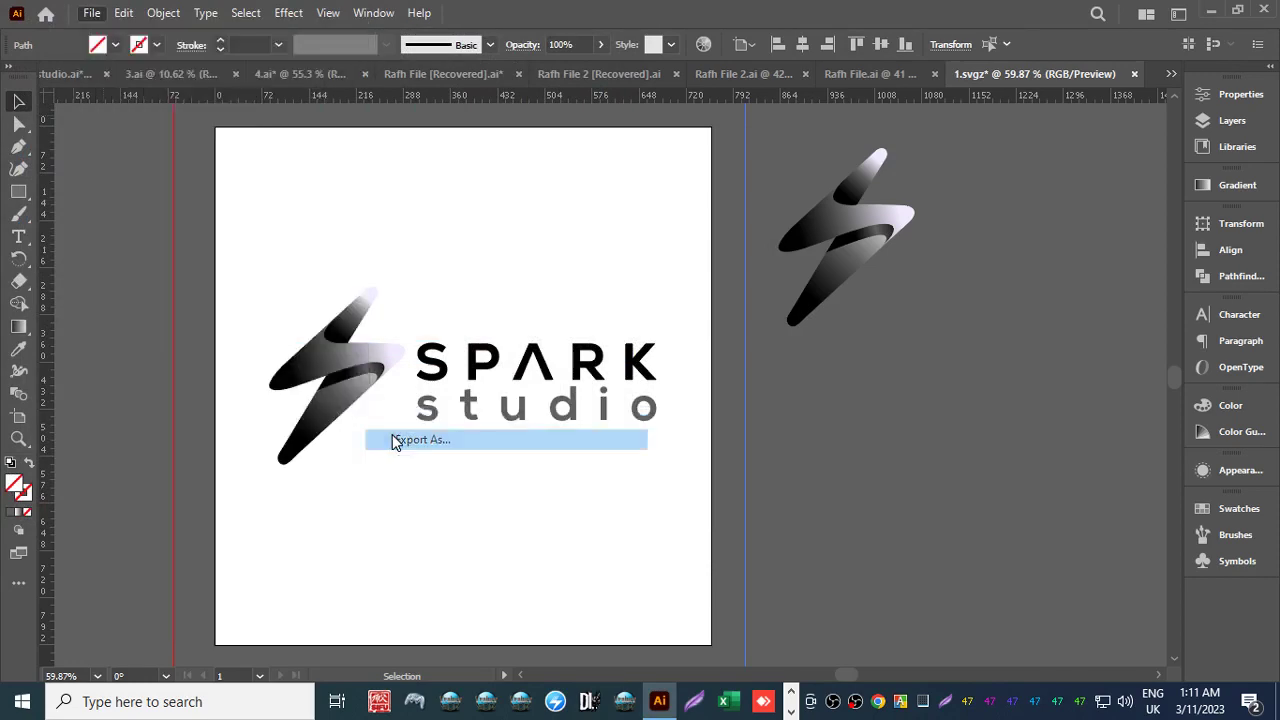
{"action": "left_click", "coordinate": [155, 406]}
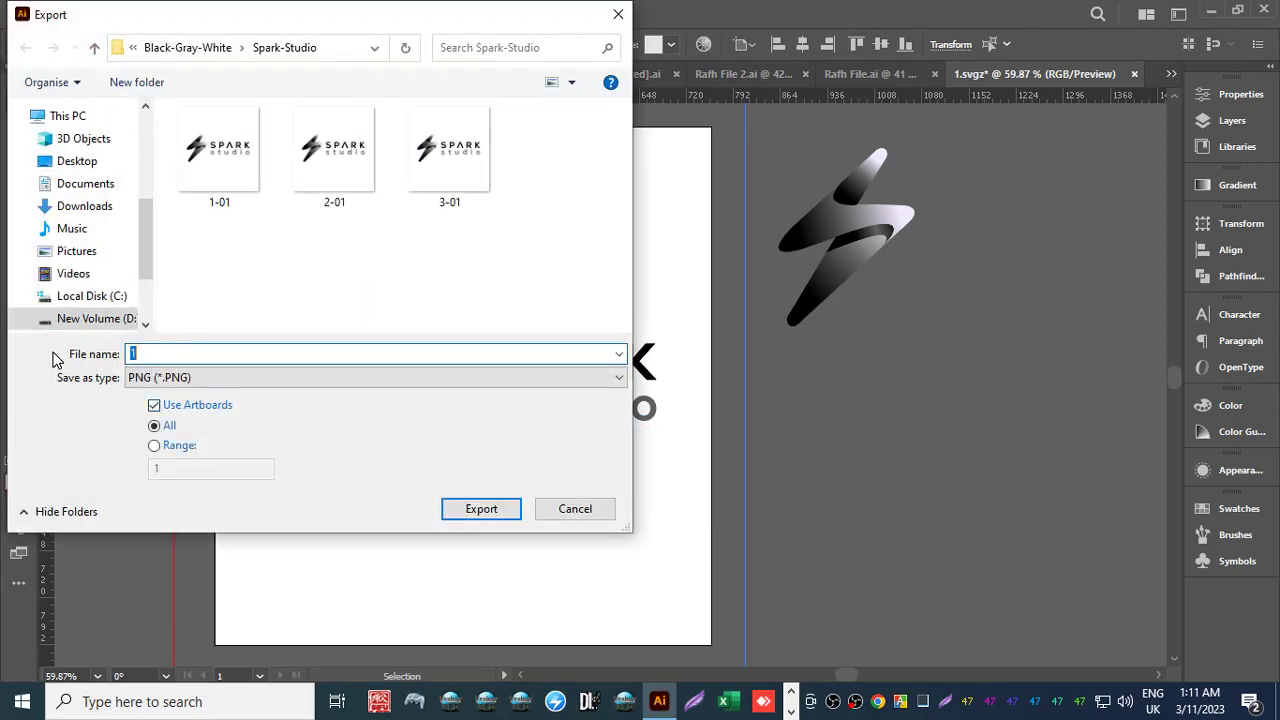
{"action": "double_click", "coordinate": [286, 353]}
{"action": "type", "text": "4"}
{"action": "key", "text": "Return"}
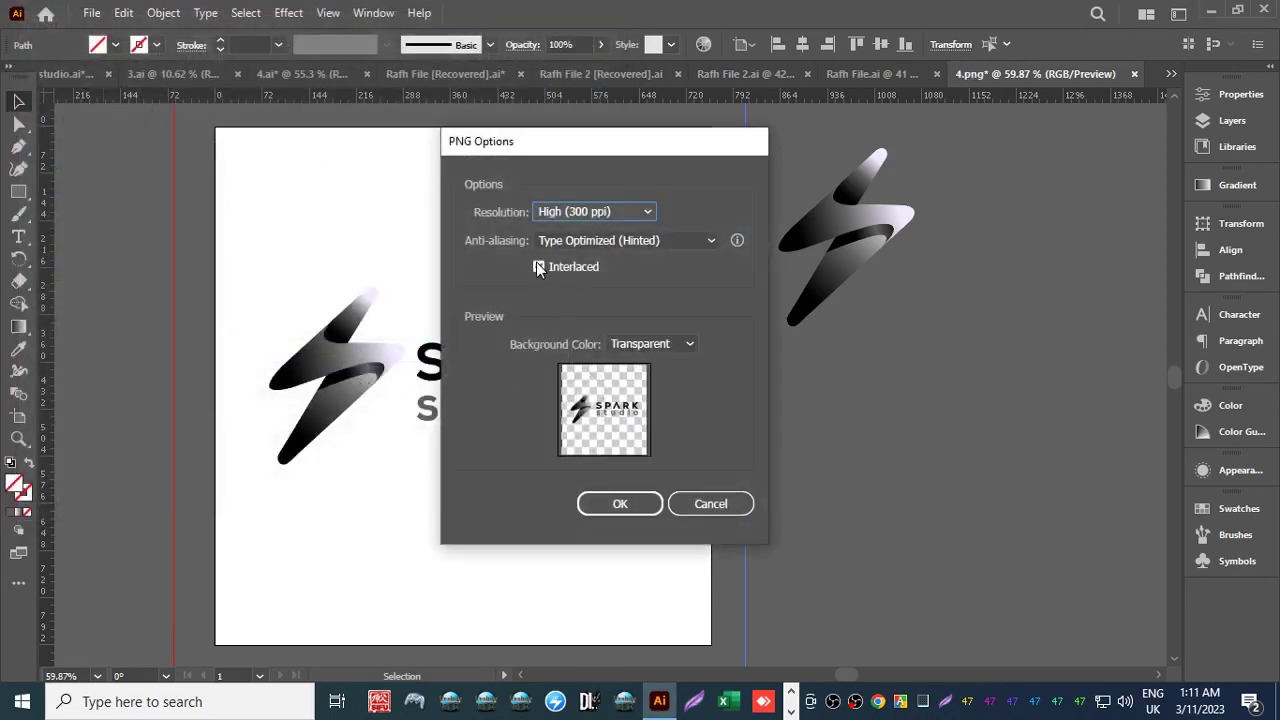
{"action": "left_click", "coordinate": [539, 267]}
{"action": "left_click", "coordinate": [614, 504]}
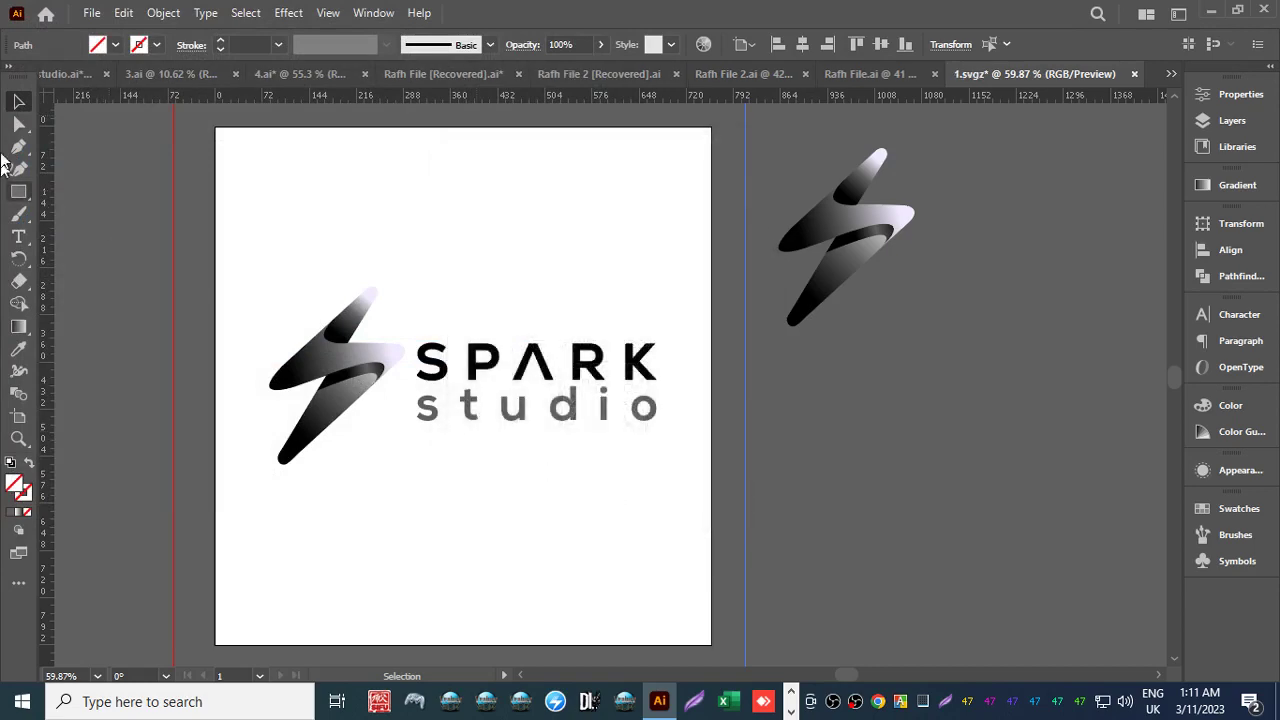
{"action": "left_click", "coordinate": [91, 13]}
{"action": "mouse_move", "coordinate": [209, 420]}
{"action": "left_click", "coordinate": [391, 440]}
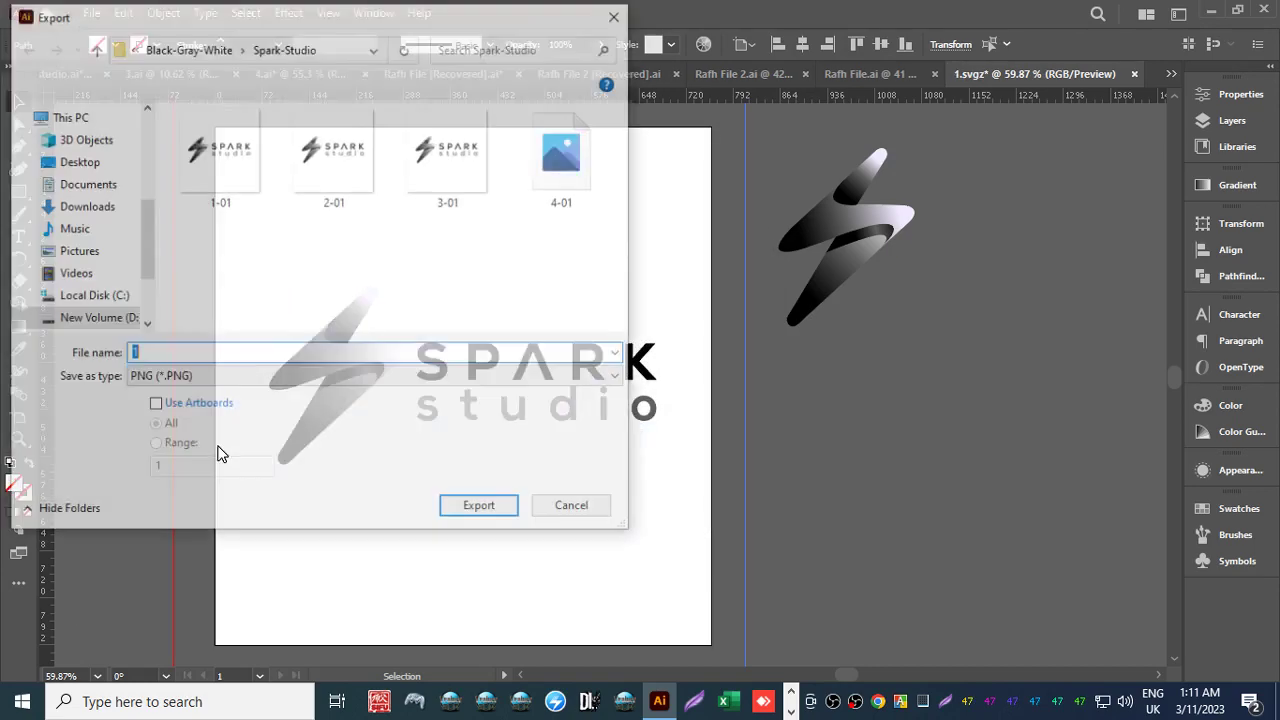
Export the logo as RGB JPEG file 1.
{"action": "left_click", "coordinate": [194, 380]}
{"action": "left_click", "coordinate": [160, 457]}
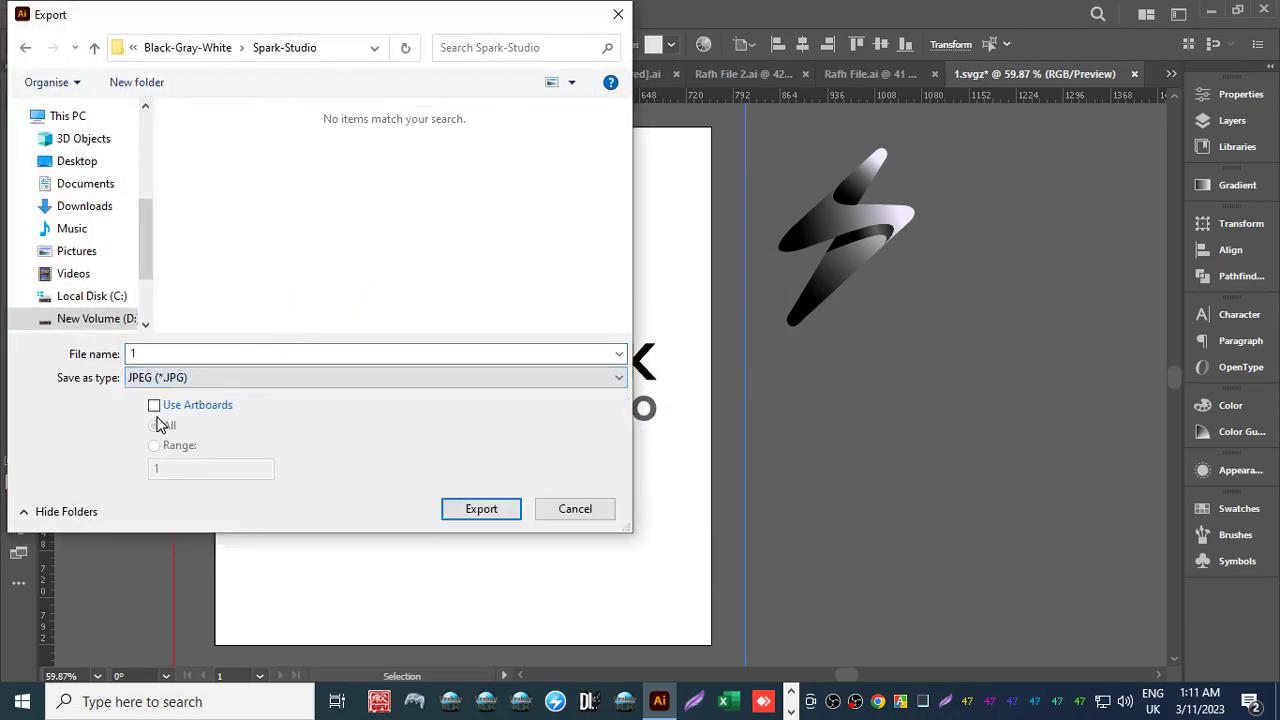
{"action": "key", "text": "Return"}
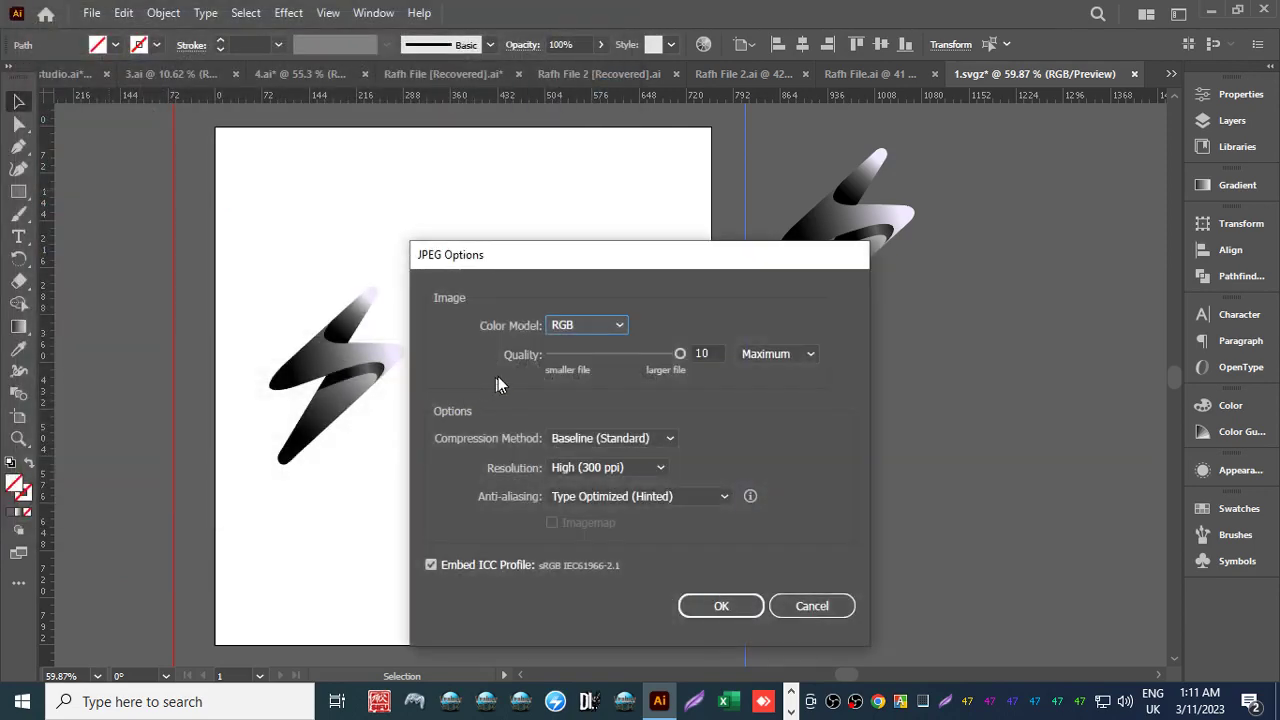
{"action": "left_click", "coordinate": [705, 607]}
Export JPEG file 2 per artboard with the CMYK colour model.
{"action": "left_click", "coordinate": [92, 13]}
{"action": "mouse_move", "coordinate": [189, 417]}
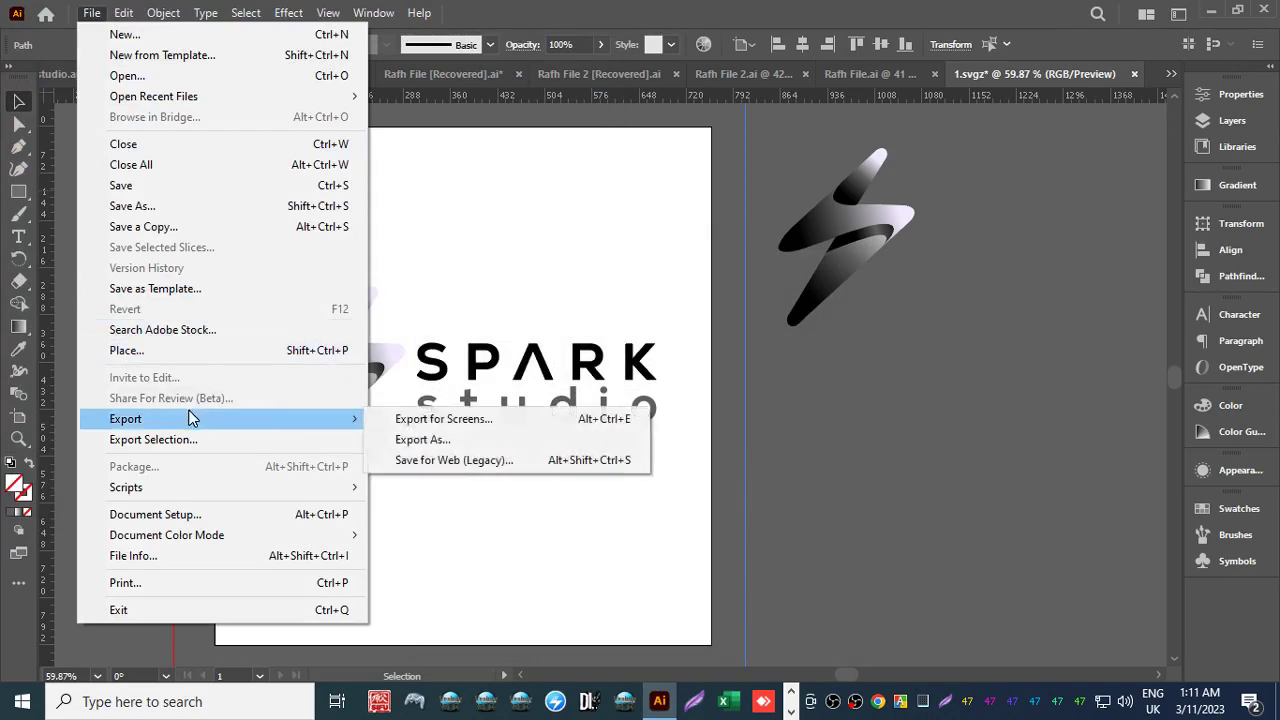
{"action": "left_click", "coordinate": [383, 440]}
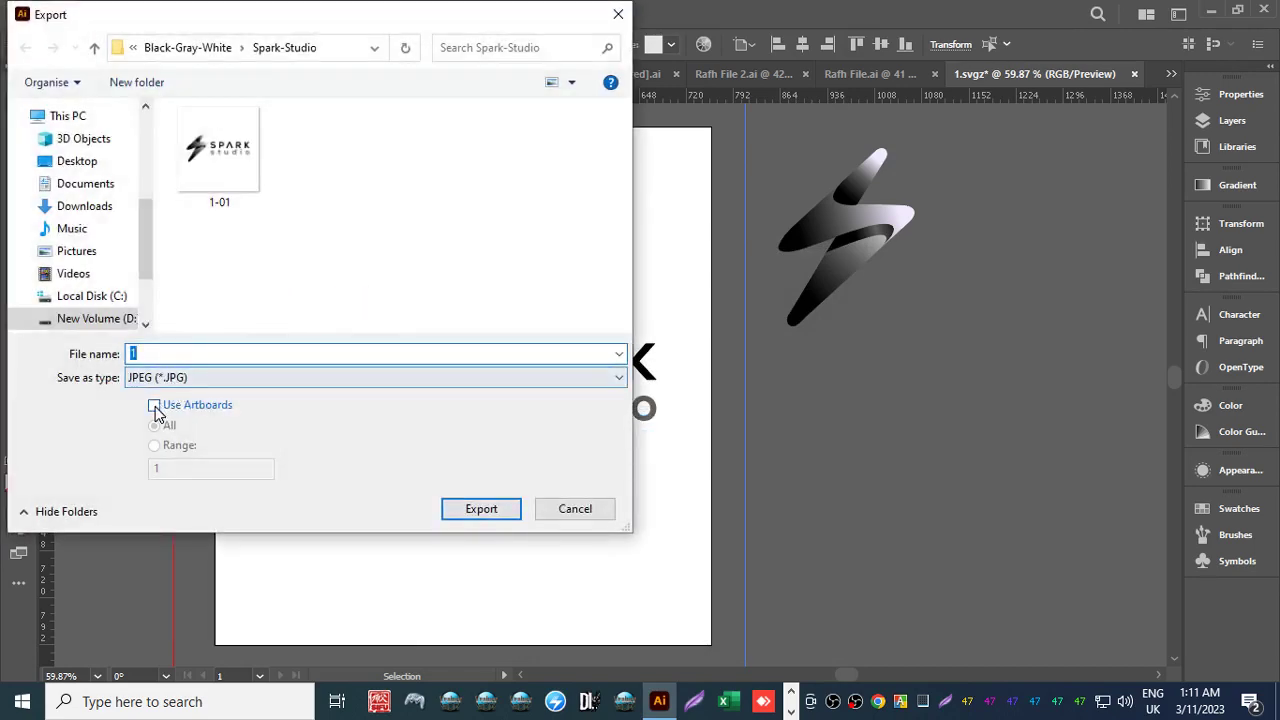
{"action": "left_click", "coordinate": [156, 403]}
{"action": "type", "text": "2"}
{"action": "key", "text": "Return"}
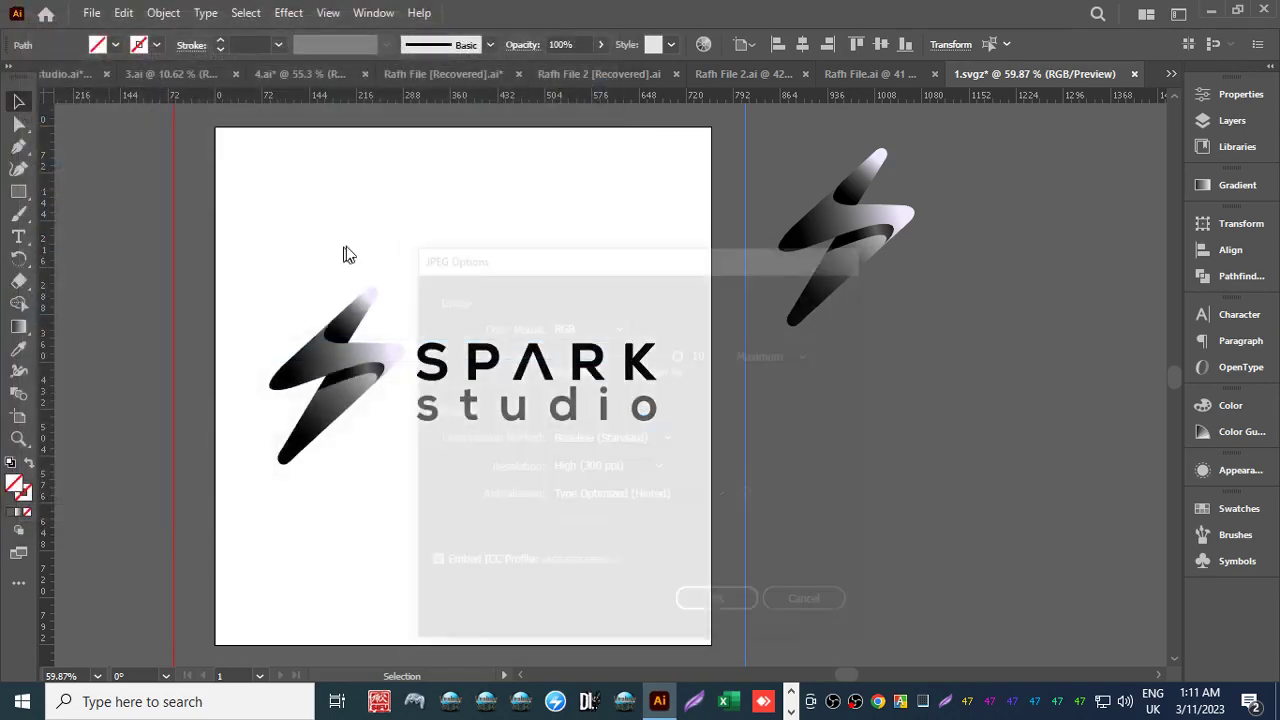
{"action": "left_click", "coordinate": [586, 325]}
{"action": "left_click", "coordinate": [580, 366]}
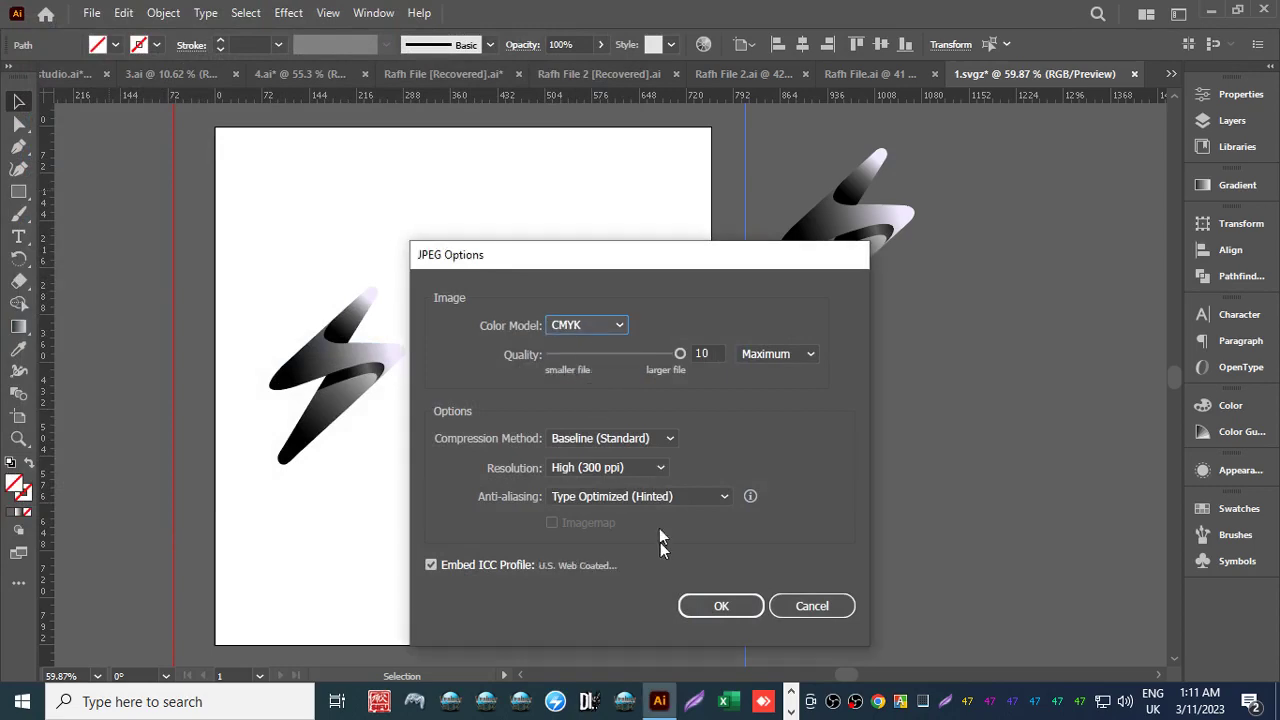
{"action": "left_click", "coordinate": [690, 607]}
Choose Enhanced Metafile format, deselect the artwork, then set up a CSS export.
{"action": "left_click", "coordinate": [88, 14]}
{"action": "mouse_move", "coordinate": [231, 434]}
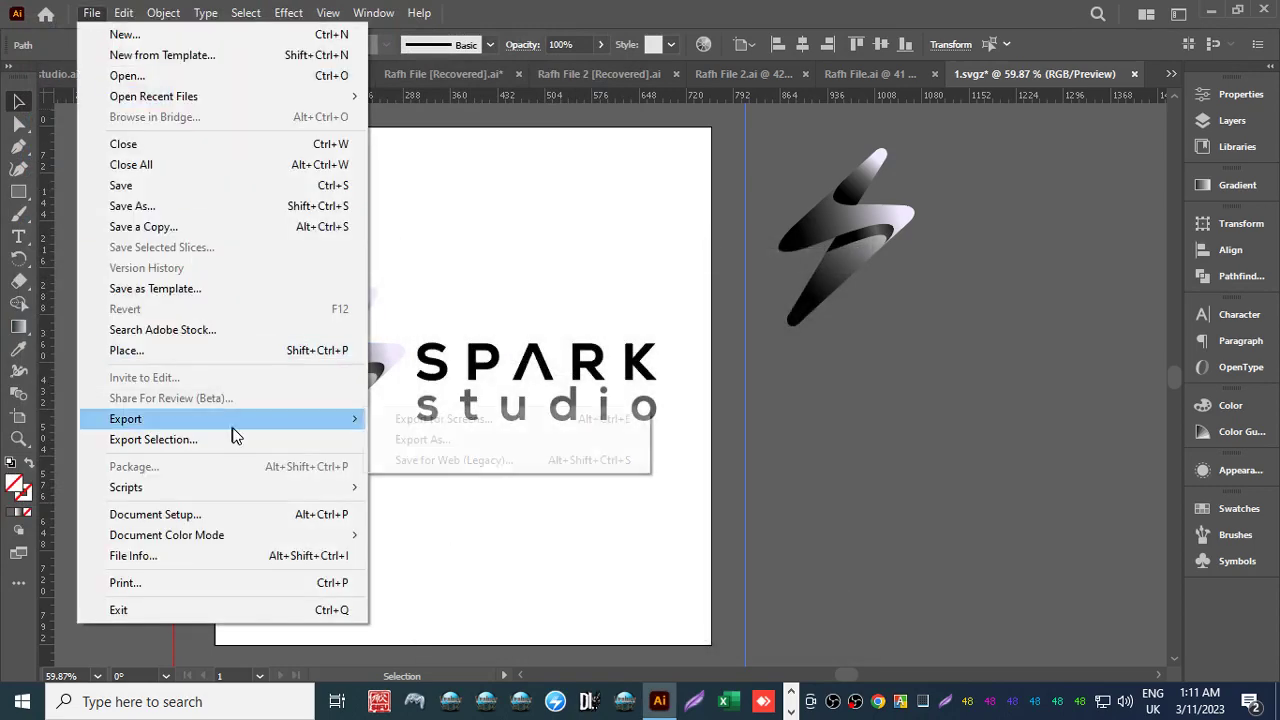
{"action": "left_click", "coordinate": [437, 437]}
{"action": "left_click", "coordinate": [170, 385]}
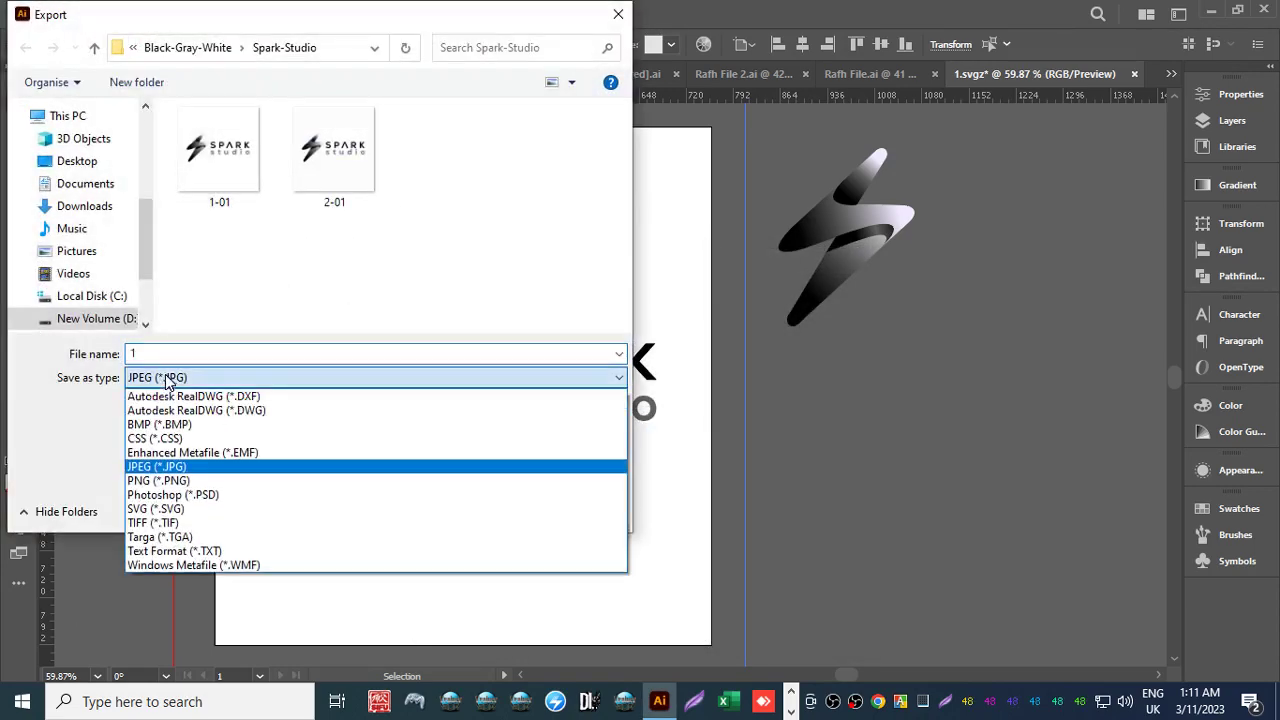
{"action": "left_click", "coordinate": [166, 450]}
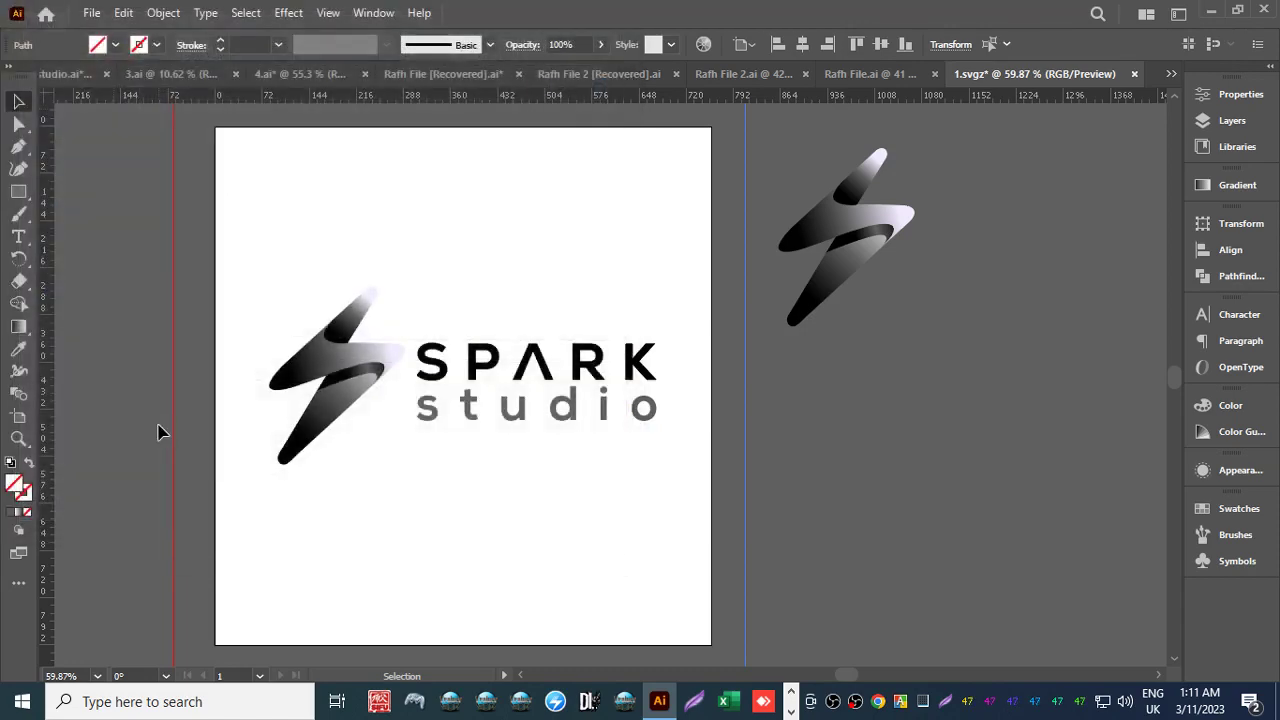
{"action": "left_click", "coordinate": [91, 13]}
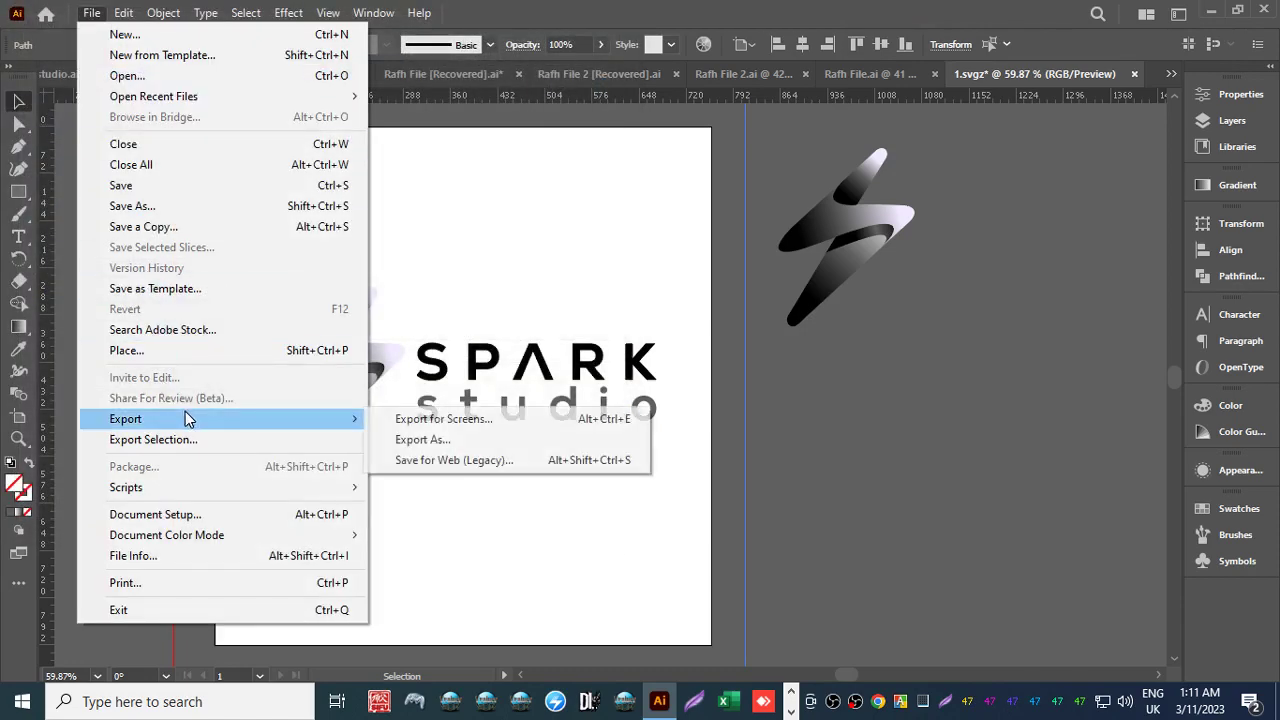
{"action": "left_click", "coordinate": [377, 432]}
{"action": "left_click", "coordinate": [377, 432]}
{"action": "left_click", "coordinate": [91, 13]}
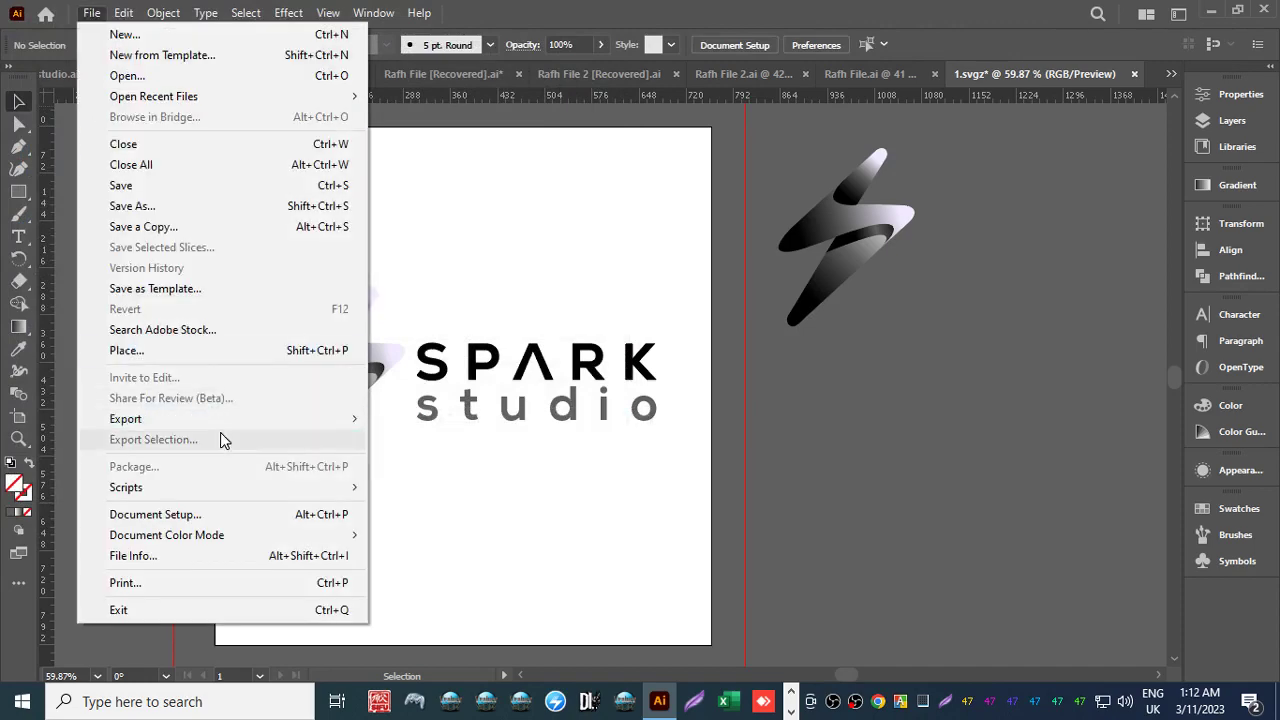
{"action": "left_click", "coordinate": [400, 437]}
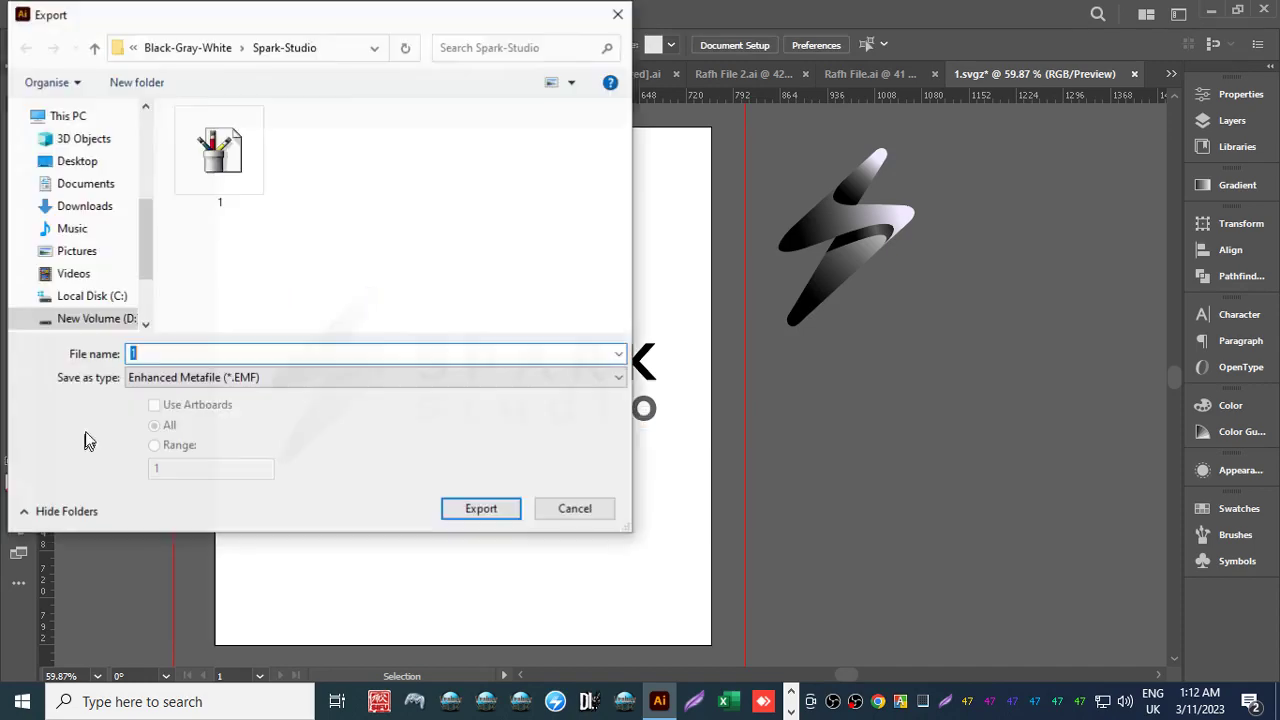
{"action": "left_click", "coordinate": [189, 384]}
{"action": "left_click", "coordinate": [168, 438]}
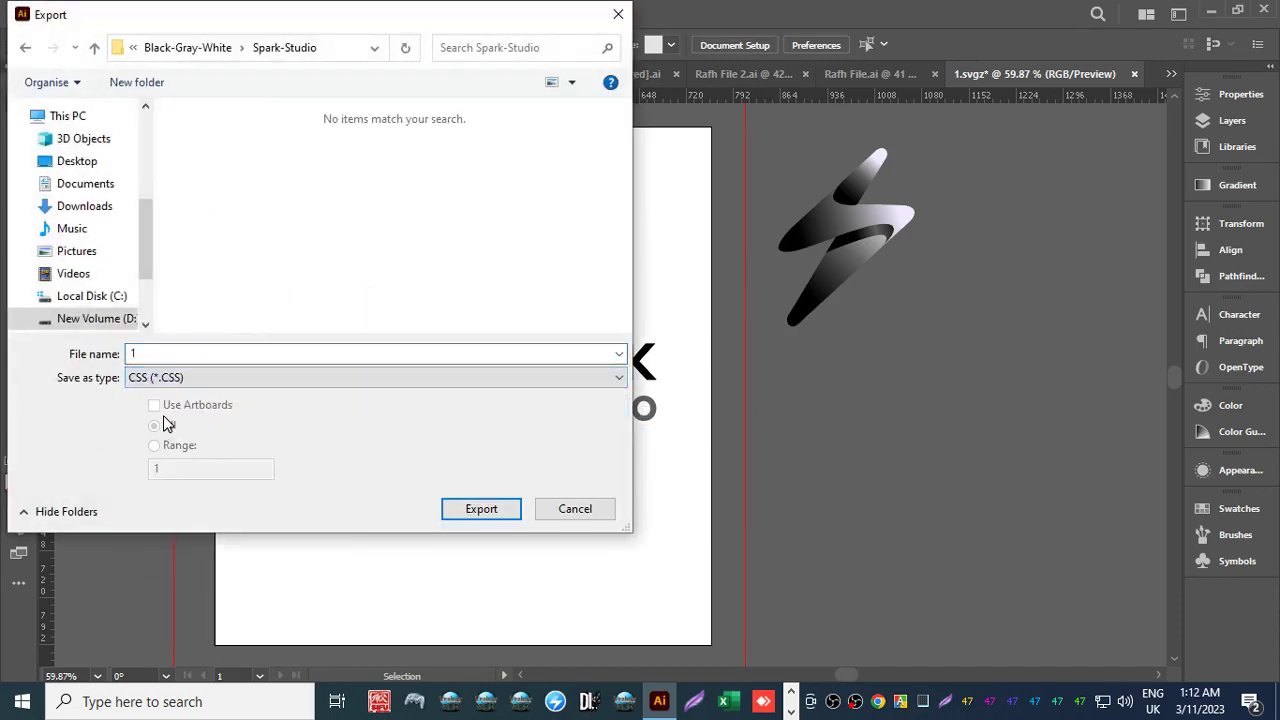
Export CSS file 1 in pixels and CSS file 2 in points.
{"action": "key", "text": "Return"}
{"action": "key", "text": "Return"}
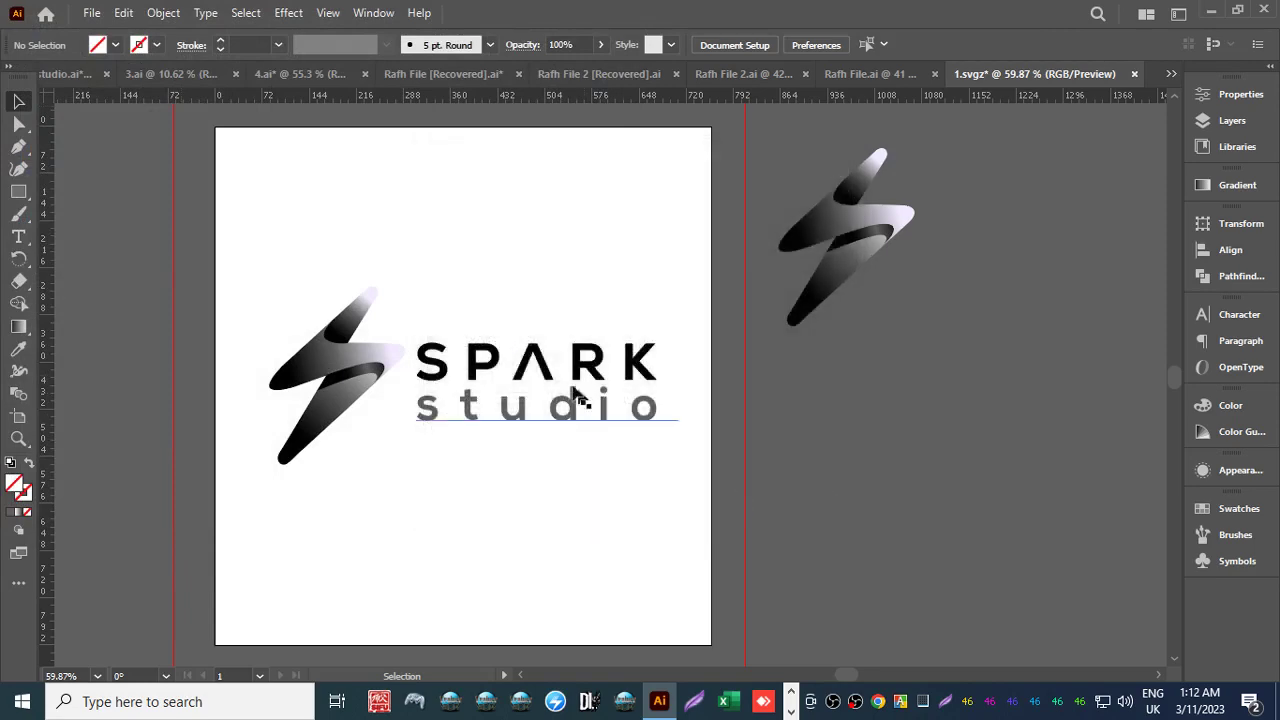
{"action": "left_click", "coordinate": [91, 13]}
{"action": "mouse_move", "coordinate": [180, 420]}
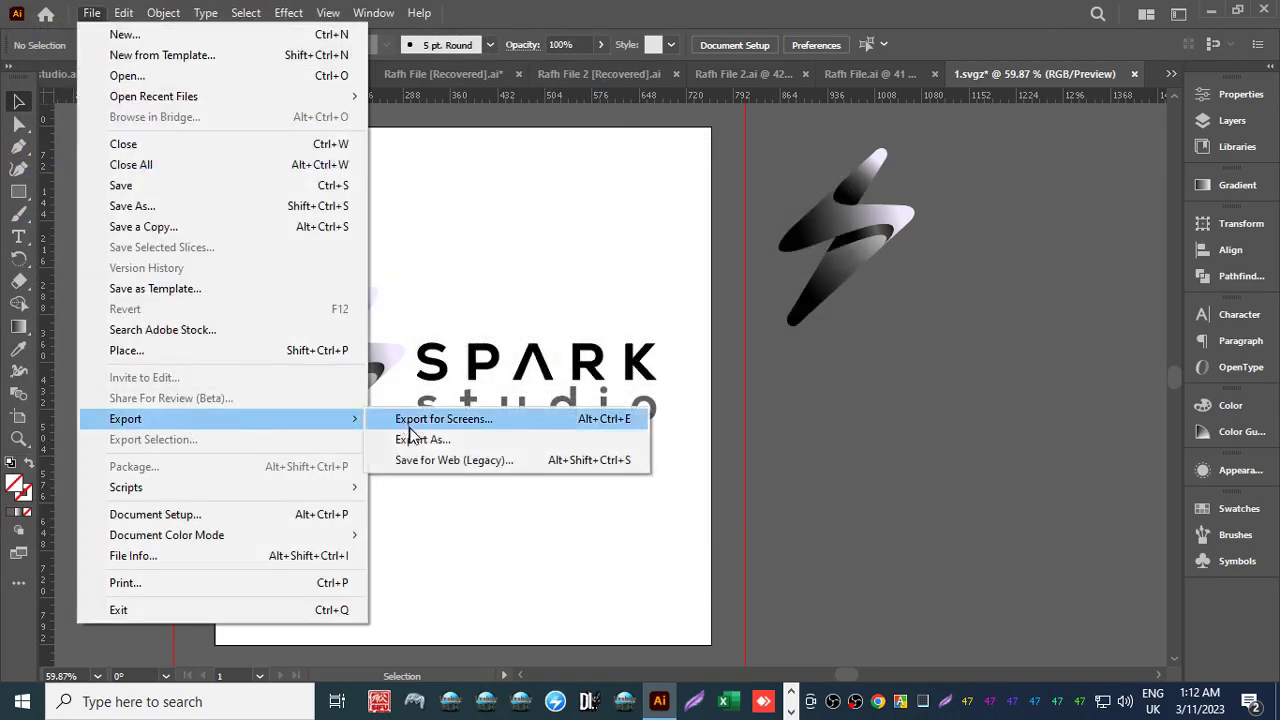
{"action": "left_click", "coordinate": [409, 434]}
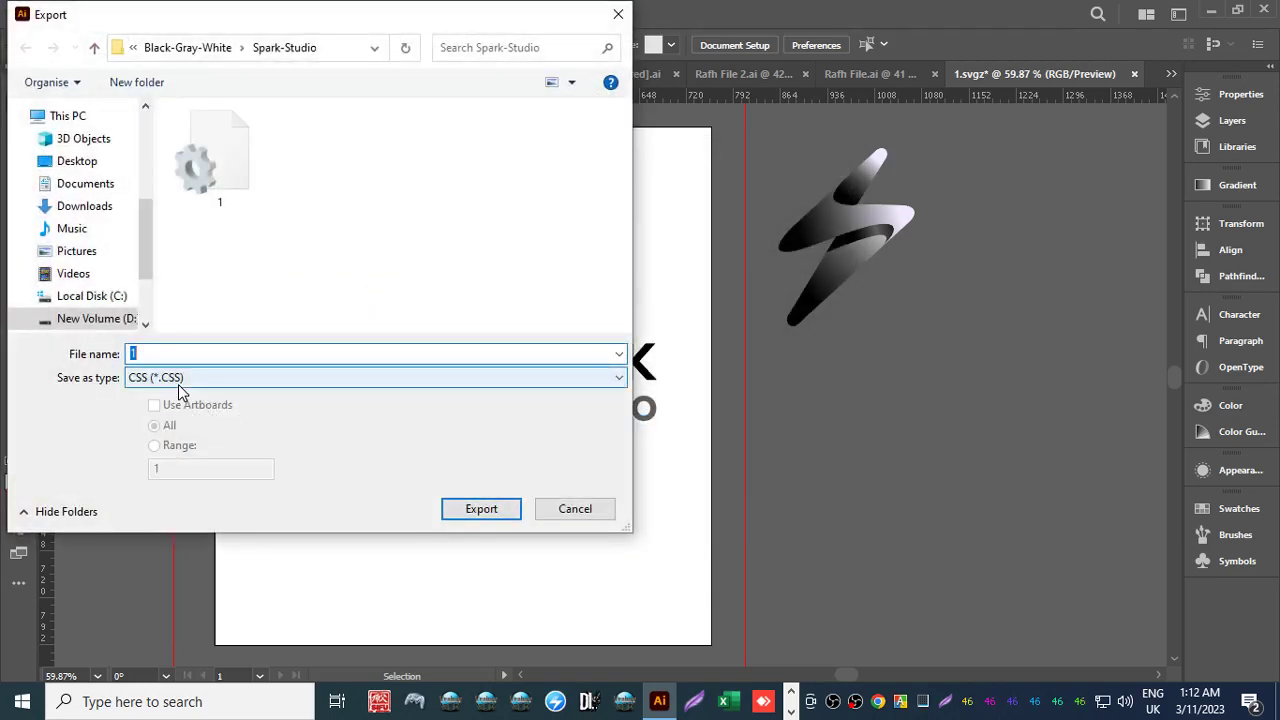
{"action": "type", "text": "2"}
{"action": "key", "text": "Return"}
{"action": "left_click", "coordinate": [448, 237]}
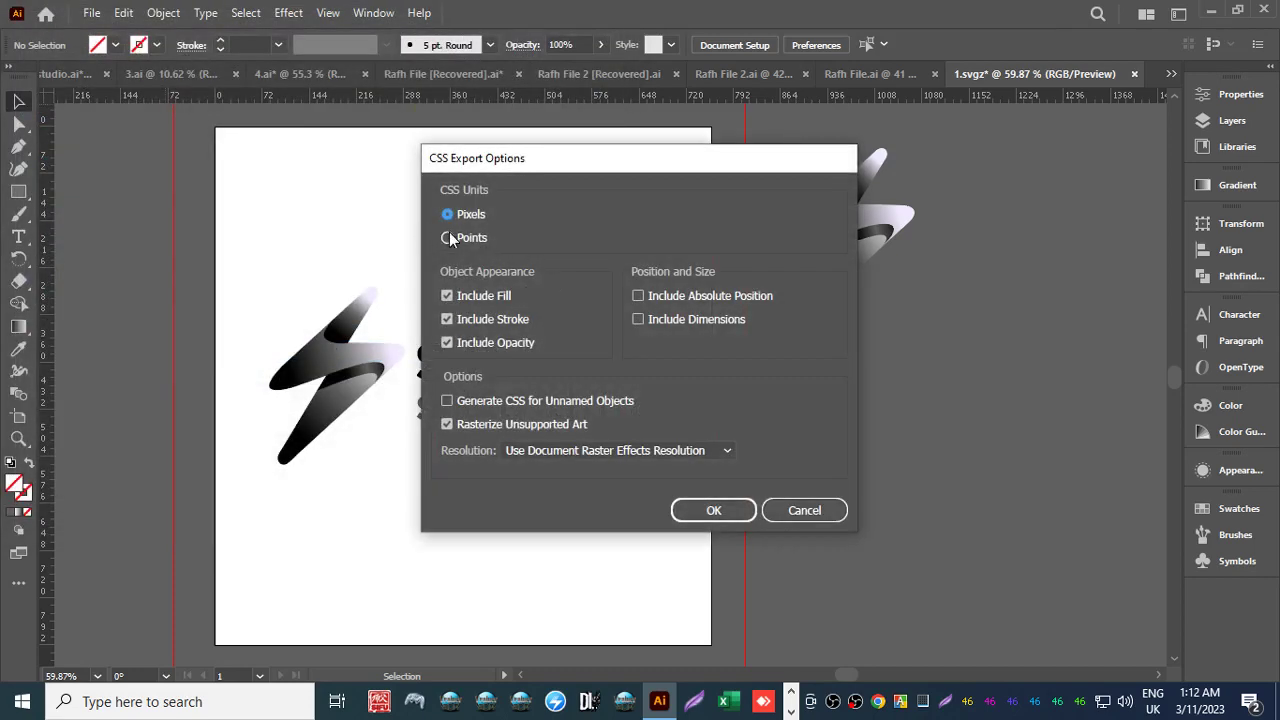
{"action": "key", "text": "Return"}
Export the logo as a BMP rasterized in RGB at 300 ppi.
{"action": "left_click", "coordinate": [90, 12]}
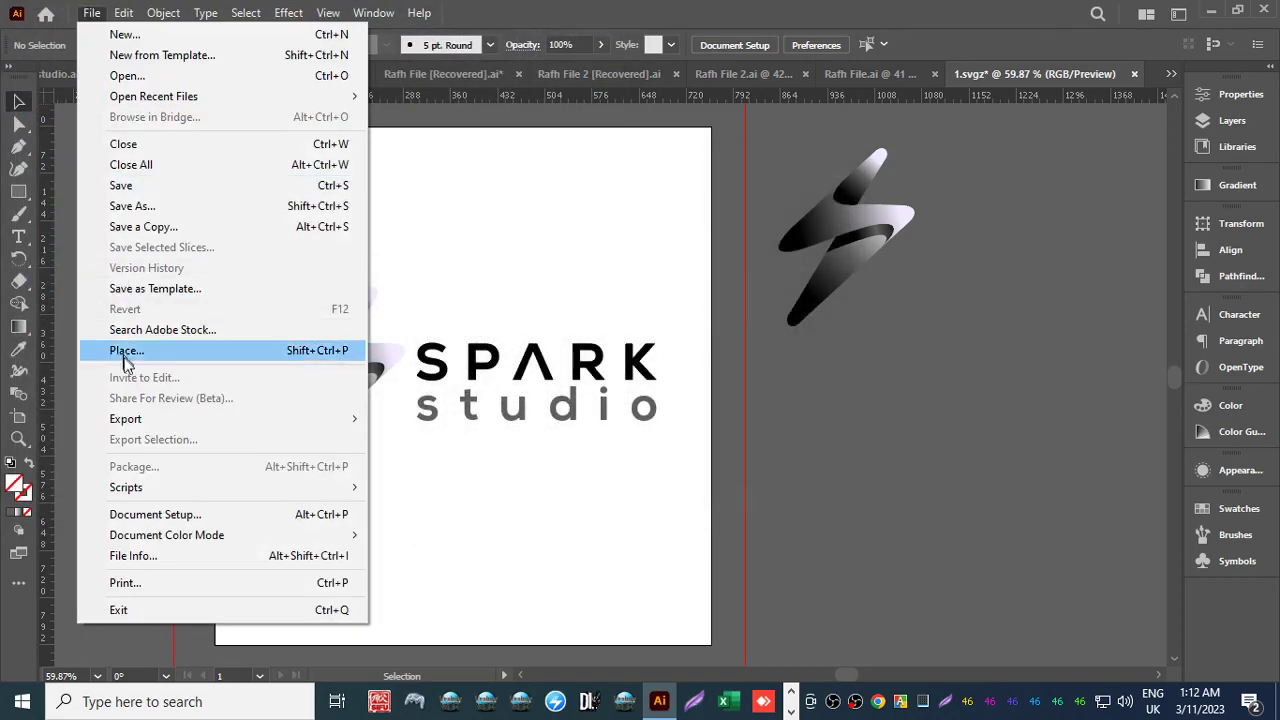
{"action": "mouse_move", "coordinate": [330, 418]}
{"action": "left_click", "coordinate": [420, 437]}
{"action": "left_click", "coordinate": [167, 380]}
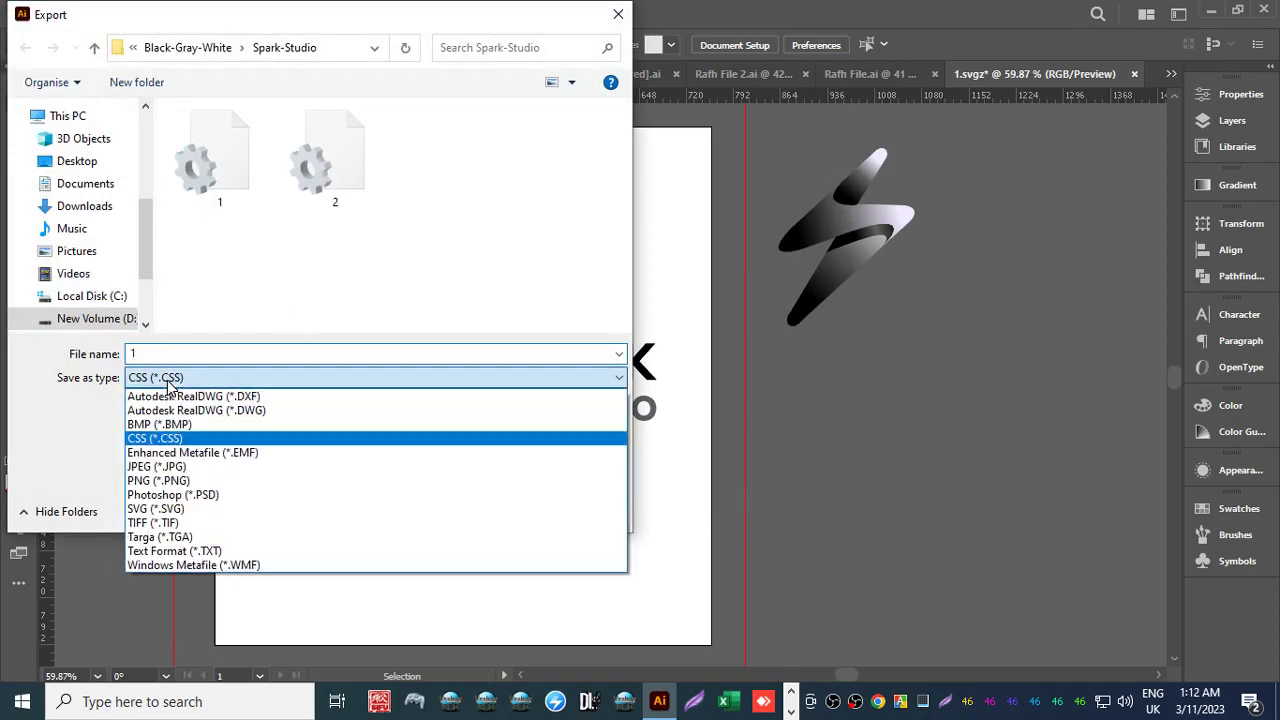
{"action": "left_click", "coordinate": [160, 423]}
{"action": "key", "text": "Return"}
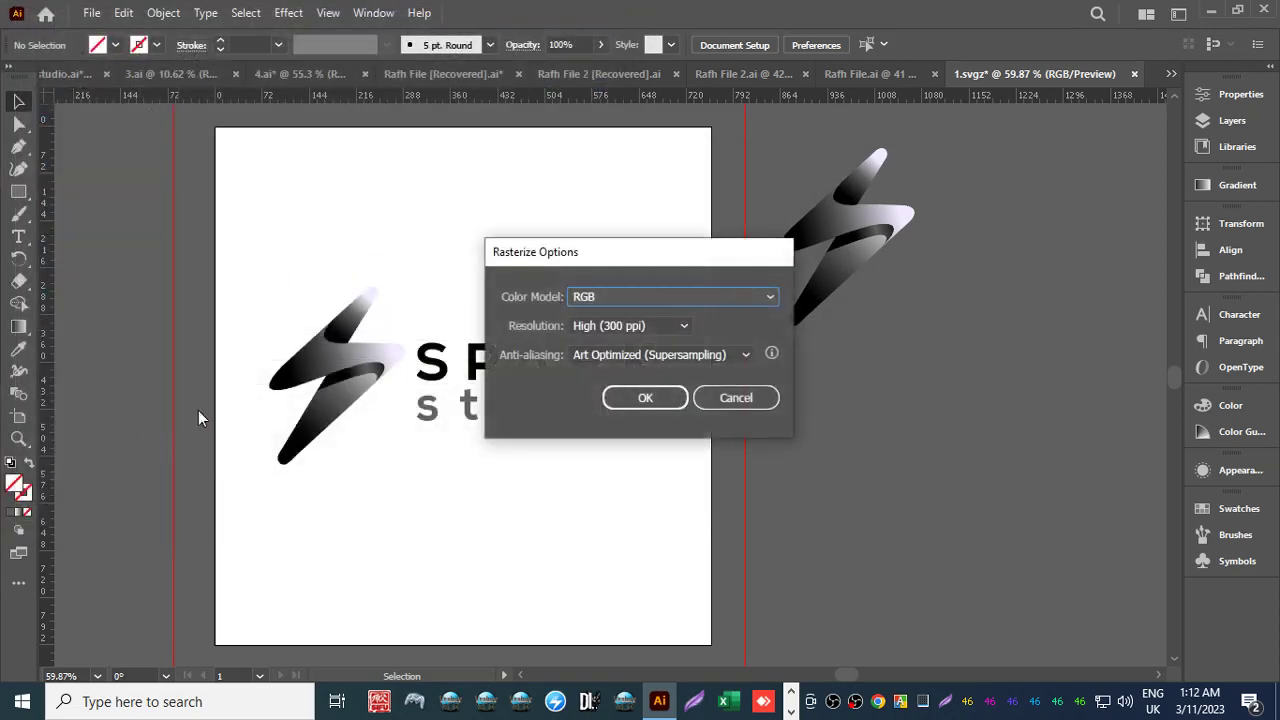
{"action": "left_click", "coordinate": [620, 294]}
{"action": "left_click", "coordinate": [620, 294]}
{"action": "key", "text": "Return"}
{"action": "key", "text": "Return"}
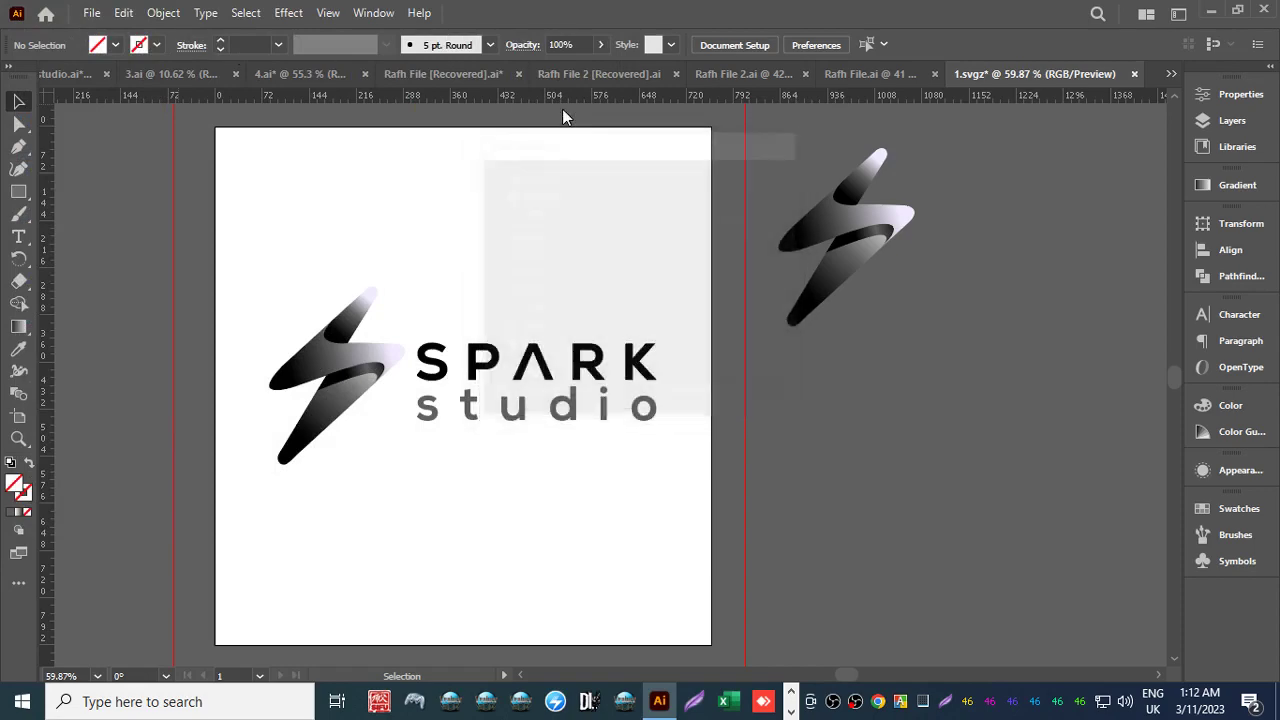
{"action": "left_click", "coordinate": [91, 13]}
Export the logo as an AutoCAD DWG drawing.
{"action": "mouse_move", "coordinate": [140, 418]}
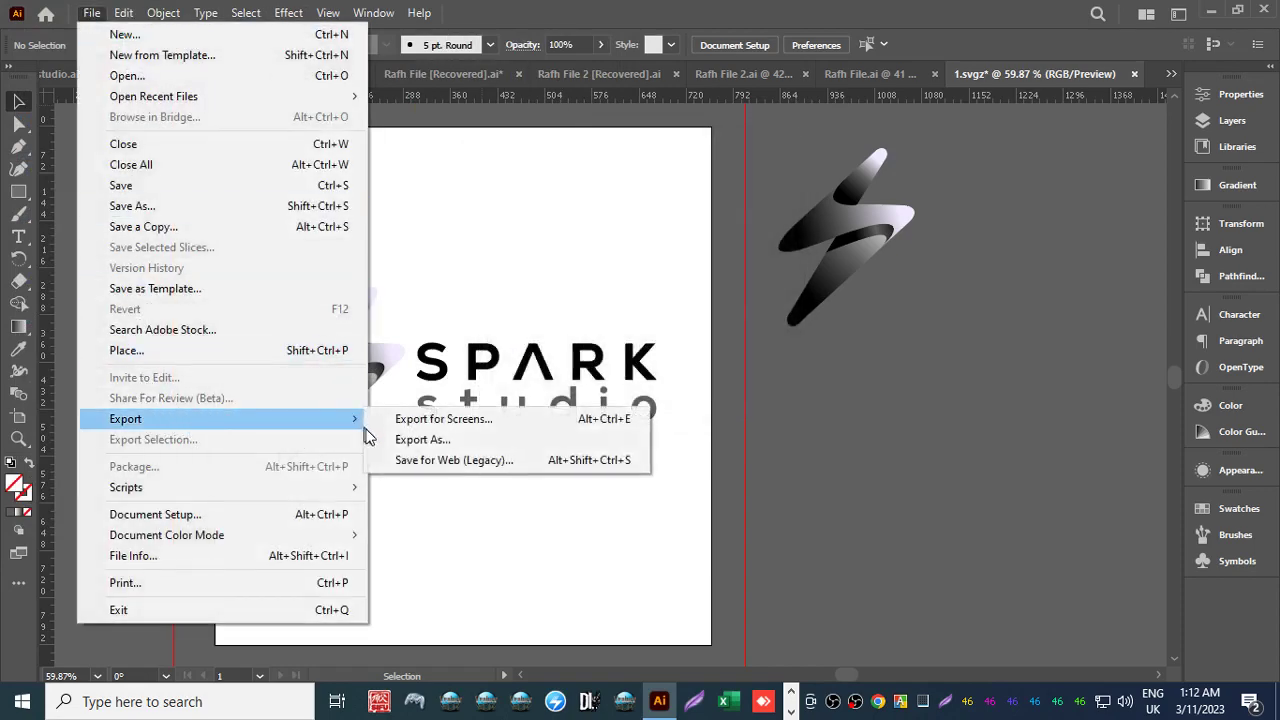
{"action": "left_click", "coordinate": [408, 437]}
{"action": "left_click", "coordinate": [157, 379]}
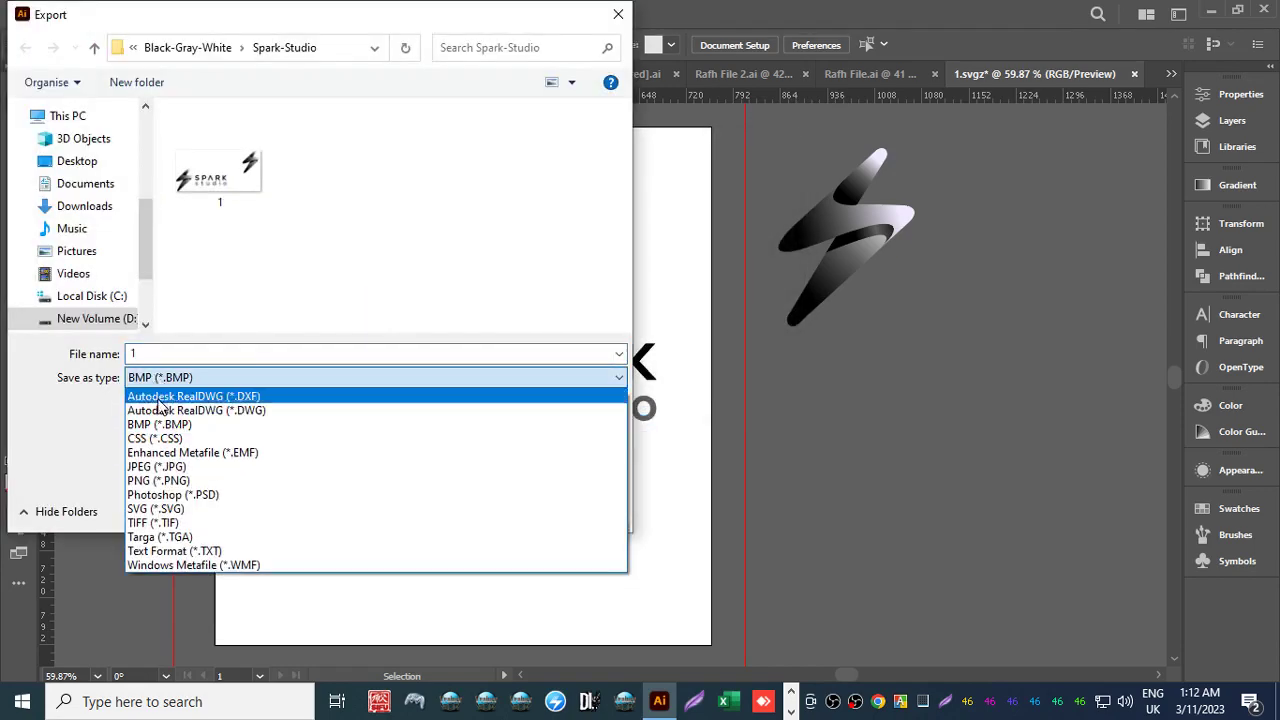
{"action": "left_click", "coordinate": [157, 410]}
{"action": "key", "text": "Return"}
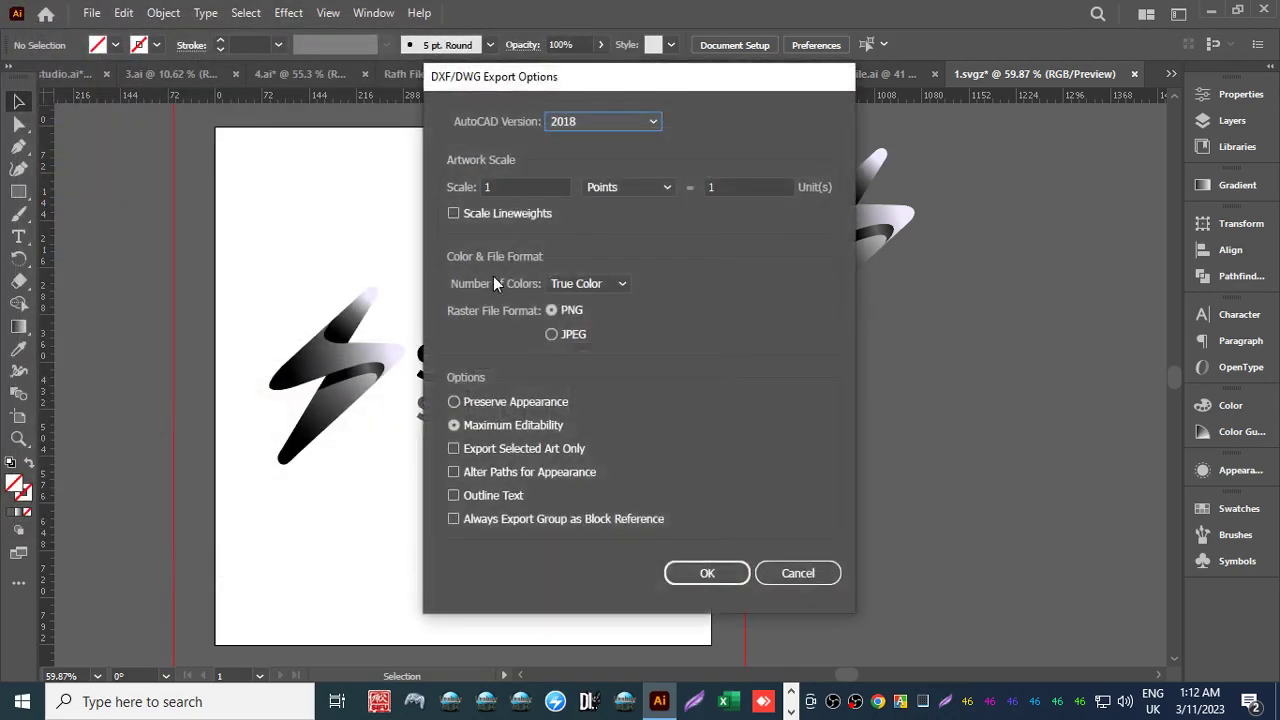
{"action": "key", "text": "Return"}
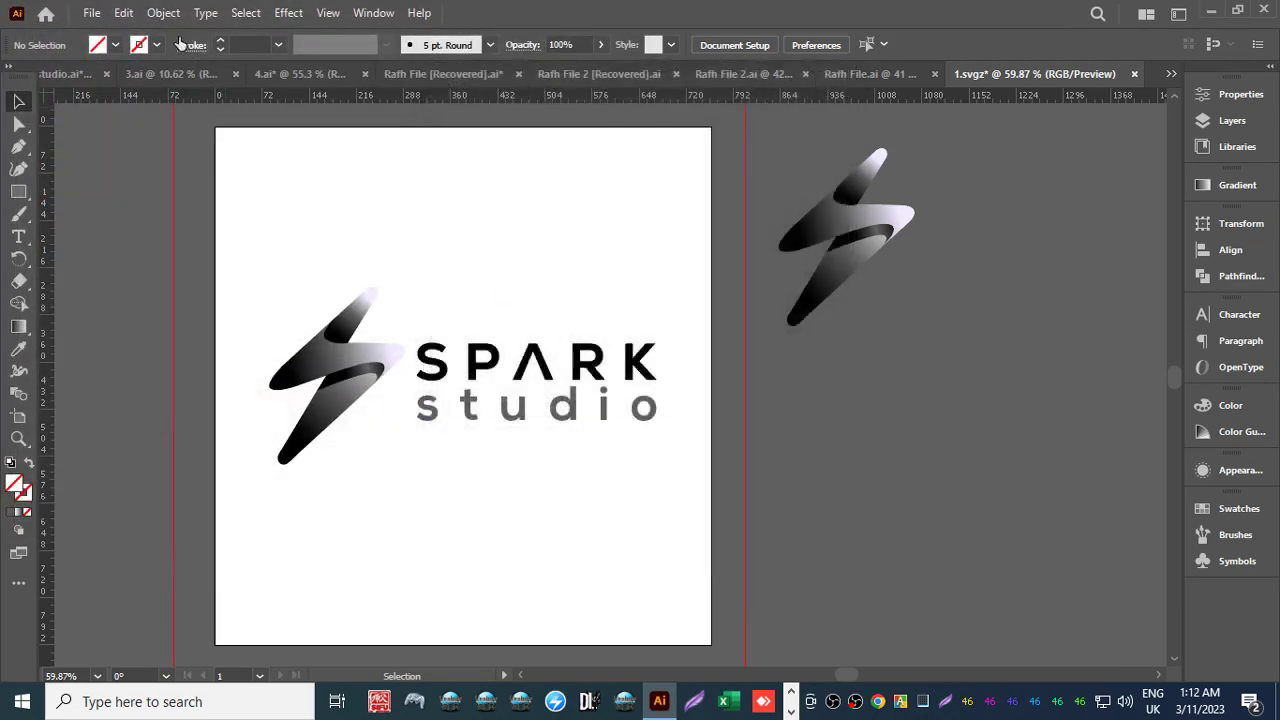
Export DWG file 1 with JPEG as the raster file format.
{"action": "left_click", "coordinate": [92, 13]}
{"action": "mouse_move", "coordinate": [309, 418]}
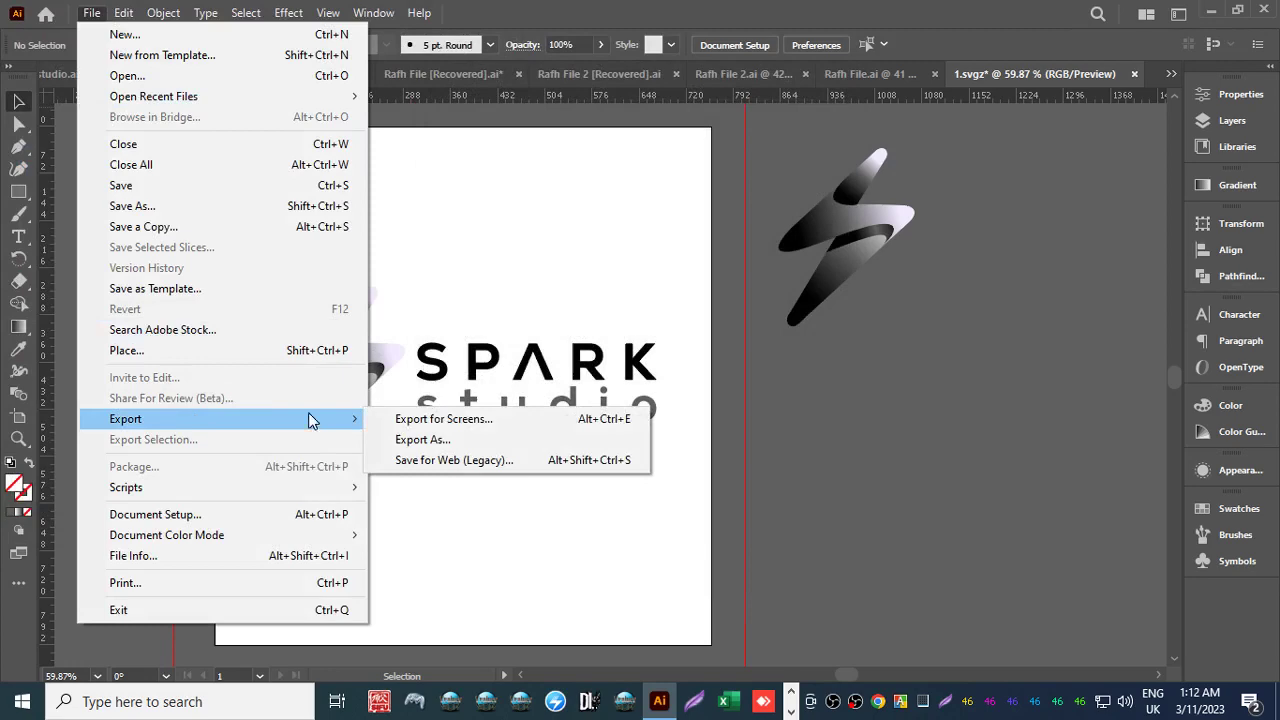
{"action": "left_click", "coordinate": [425, 437]}
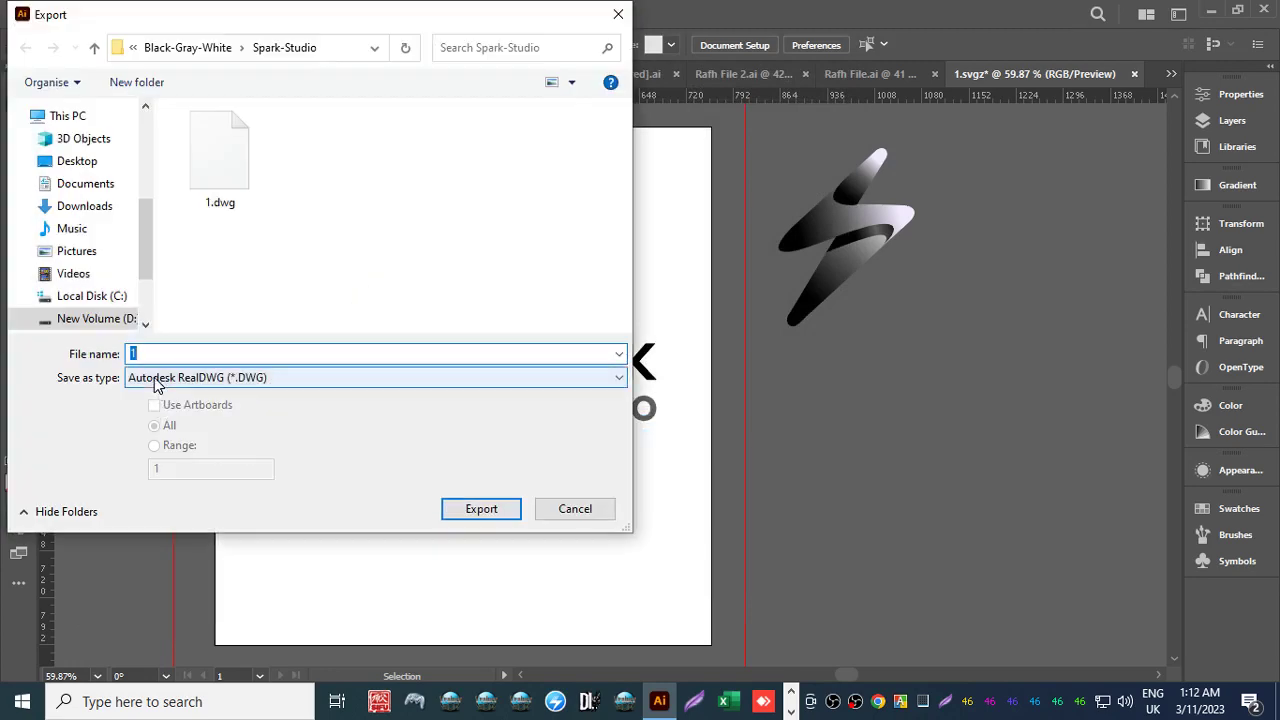
{"action": "type", "text": "1"}
{"action": "key", "text": "Return"}
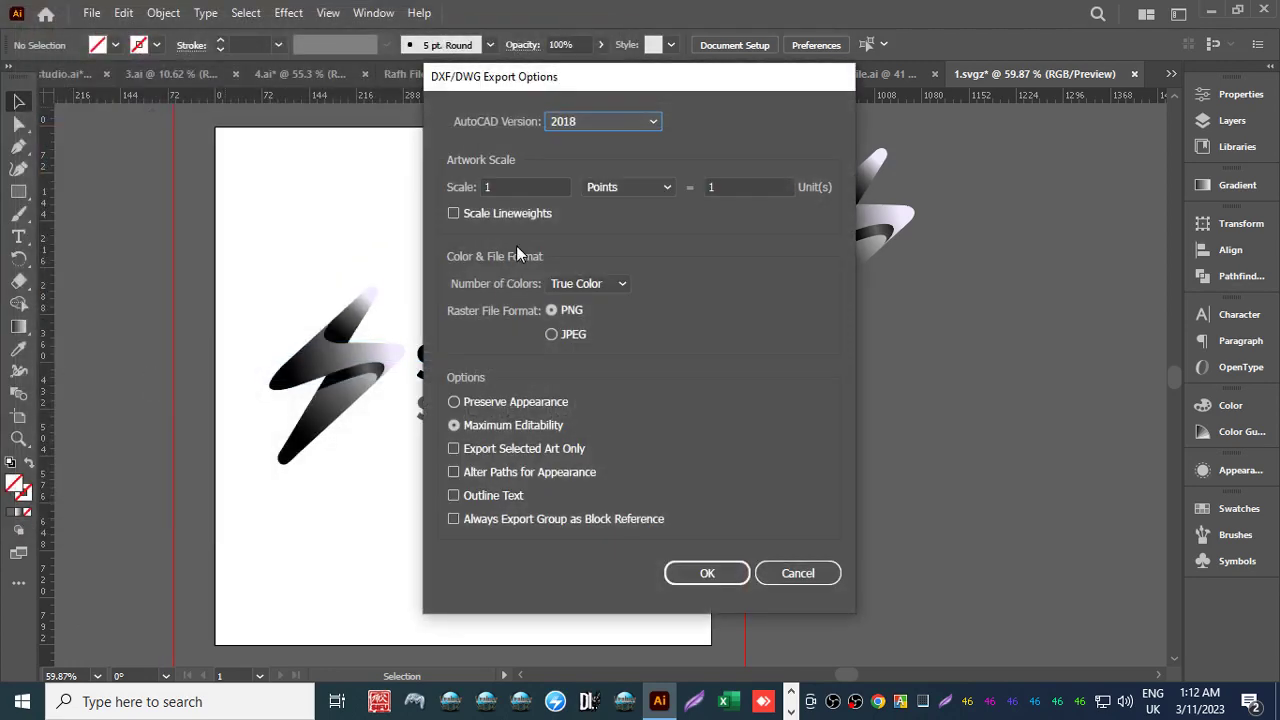
{"action": "left_click", "coordinate": [551, 334]}
{"action": "key", "text": "Return"}
Export the logo as an AutoCAD DXF file.
{"action": "left_click", "coordinate": [91, 13]}
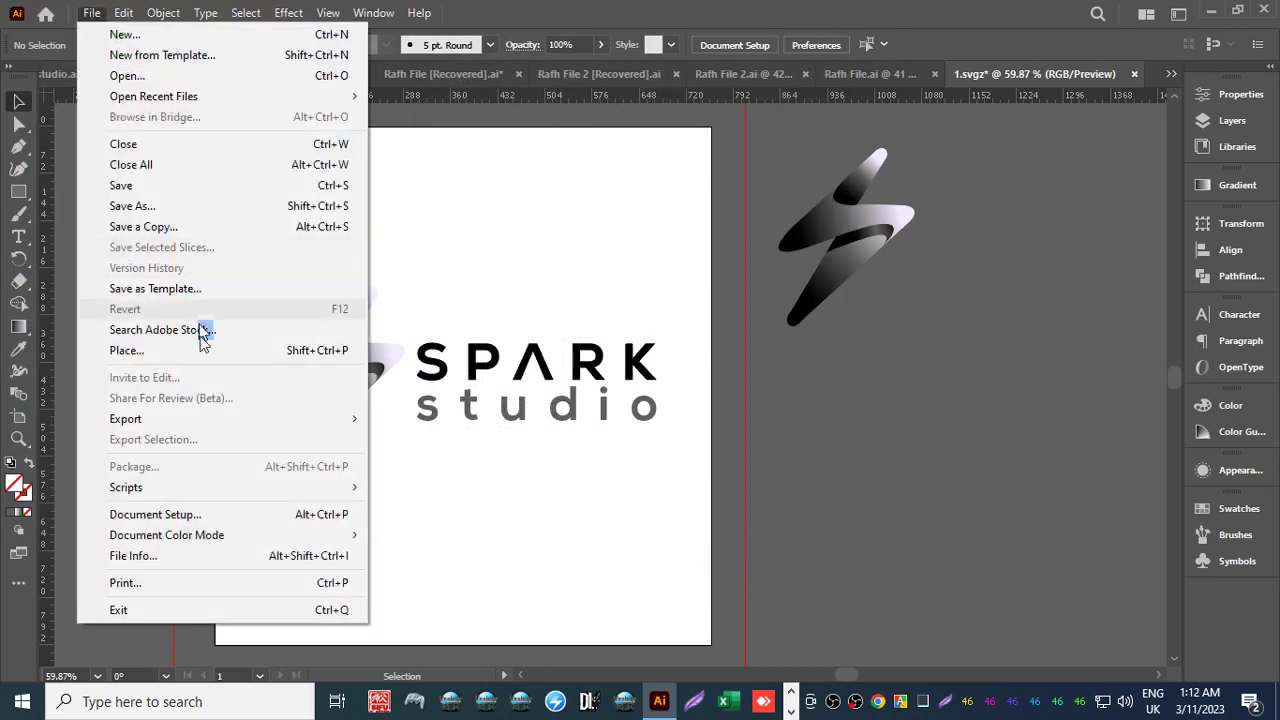
{"action": "mouse_move", "coordinate": [334, 417]}
{"action": "left_click", "coordinate": [409, 439]}
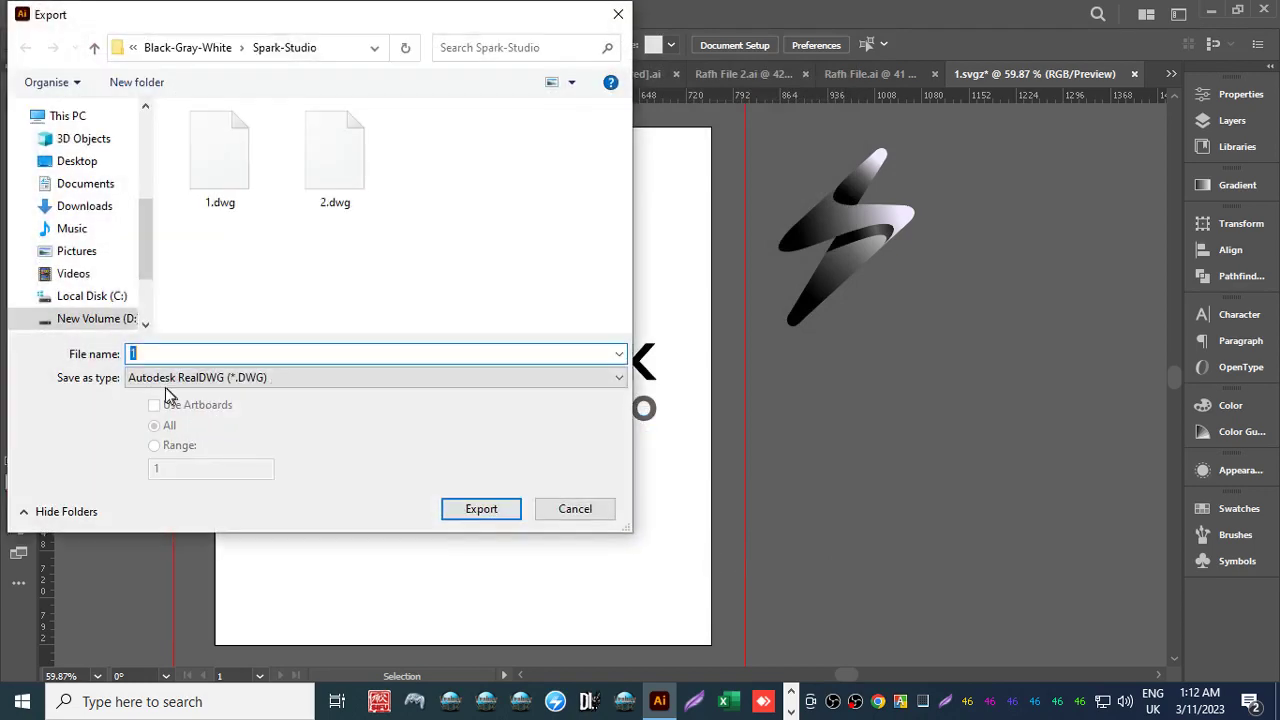
{"action": "left_click", "coordinate": [170, 378]}
{"action": "left_click", "coordinate": [162, 392]}
{"action": "key", "text": "Return"}
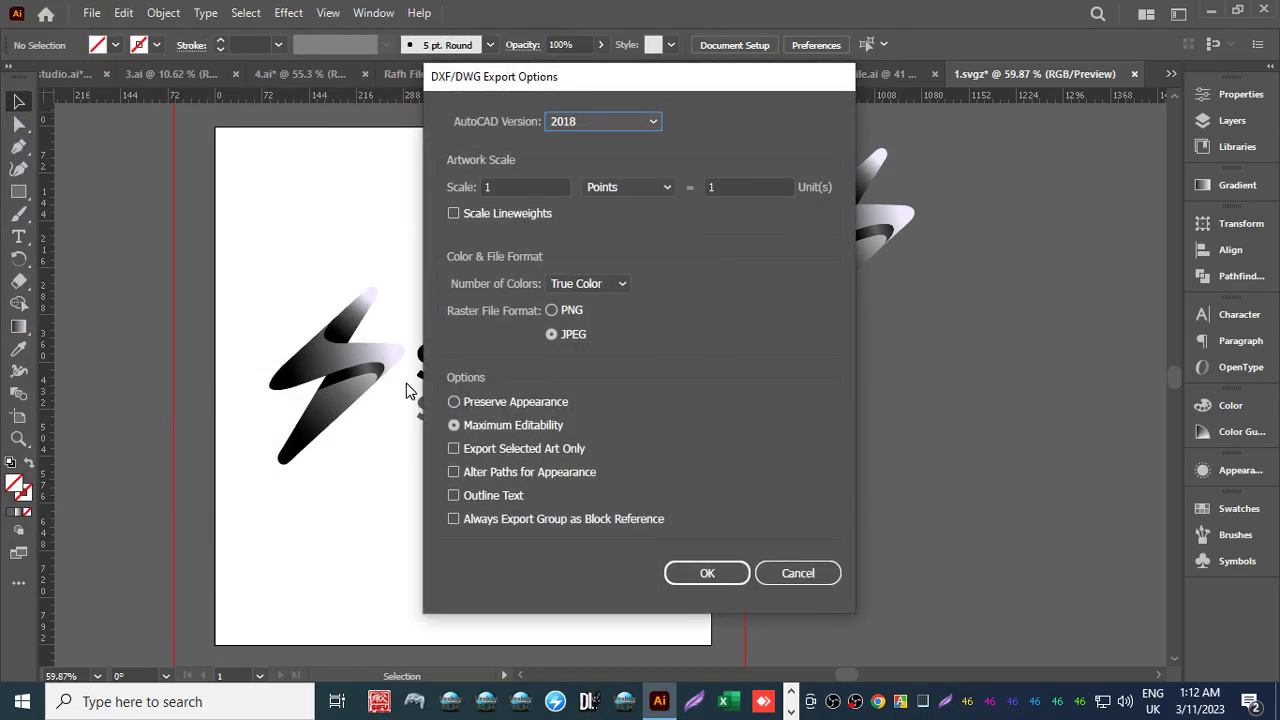
{"action": "key", "text": "Return"}
Export a second DXF named 2 with the default options.
{"action": "left_click", "coordinate": [91, 13]}
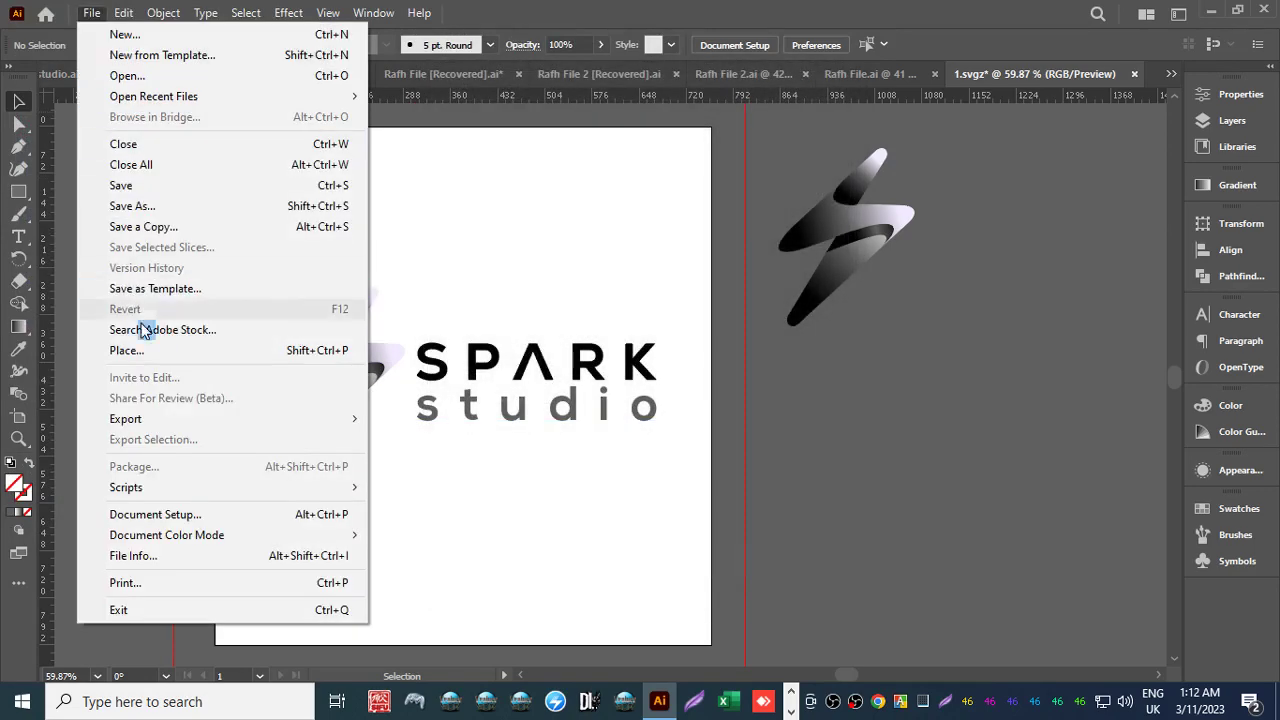
{"action": "mouse_move", "coordinate": [263, 418]}
{"action": "left_click", "coordinate": [430, 437]}
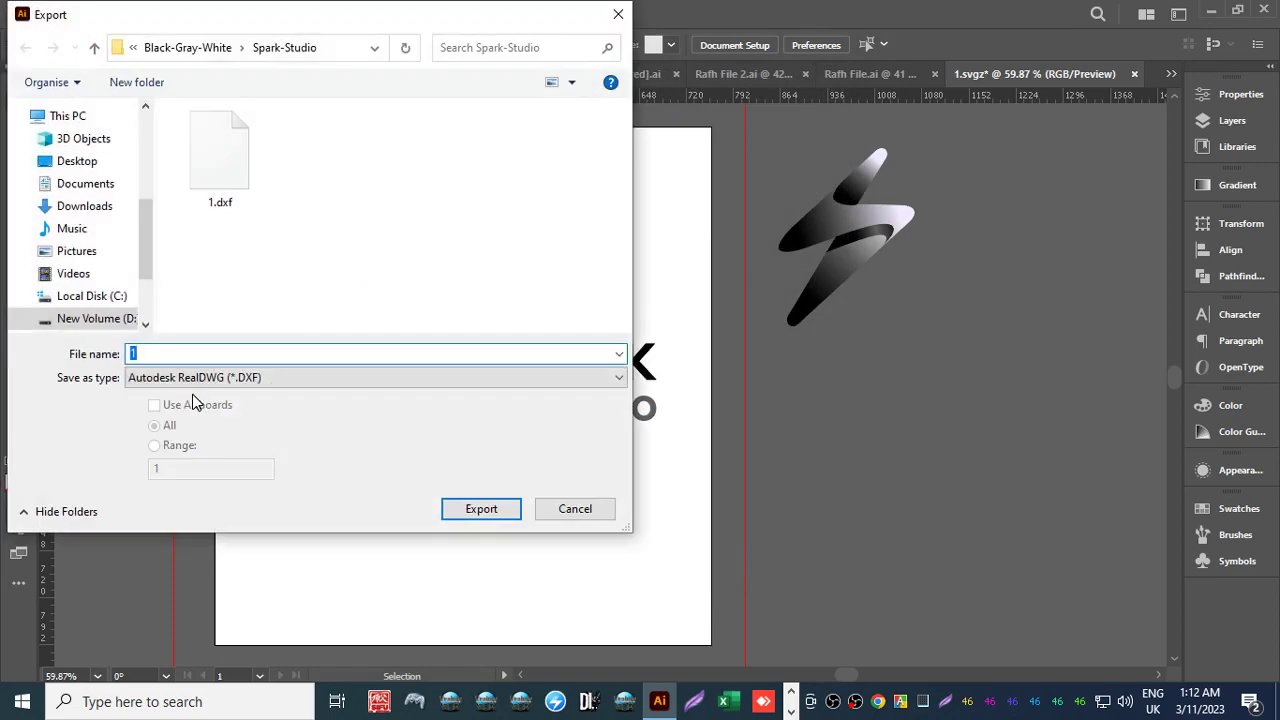
{"action": "type", "text": "2"}
{"action": "key", "text": "Return"}
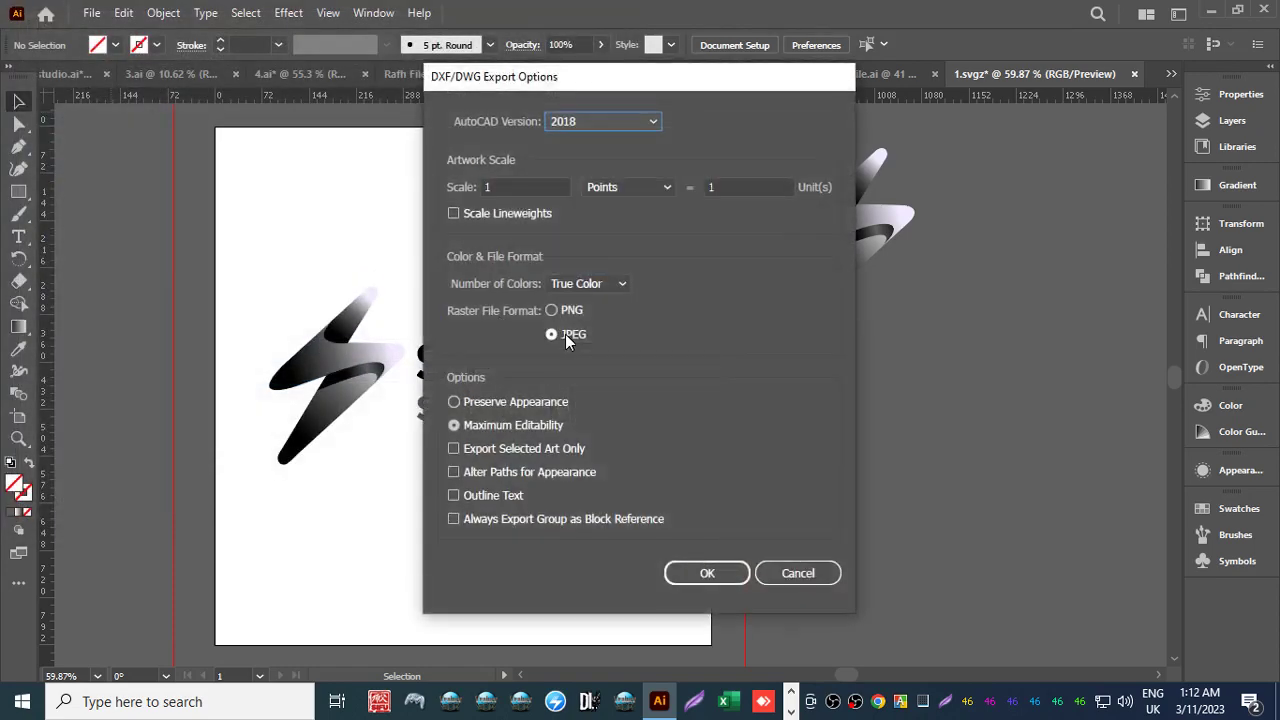
{"action": "key", "text": "Return"}
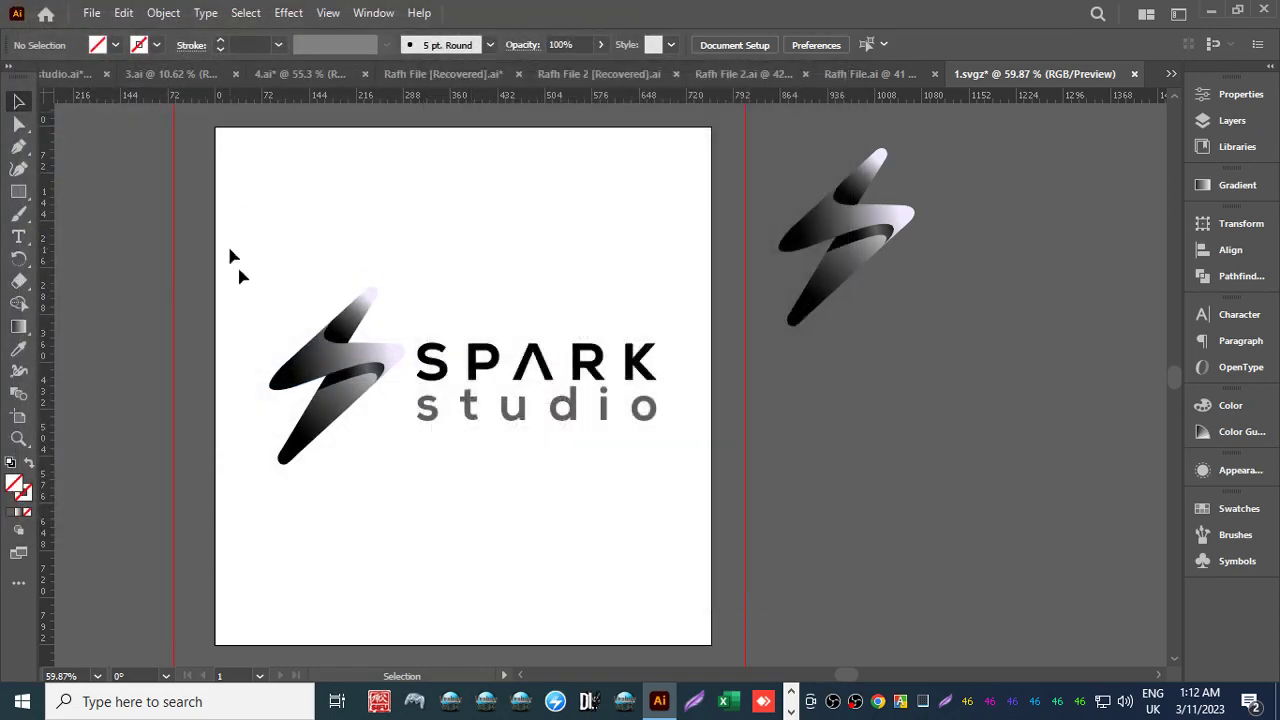
{"action": "key", "text": "alt+Tab"}
Open the Spark-Studio folder in File Explorer to review the exported files.
{"action": "left_click", "coordinate": [731, 211]}
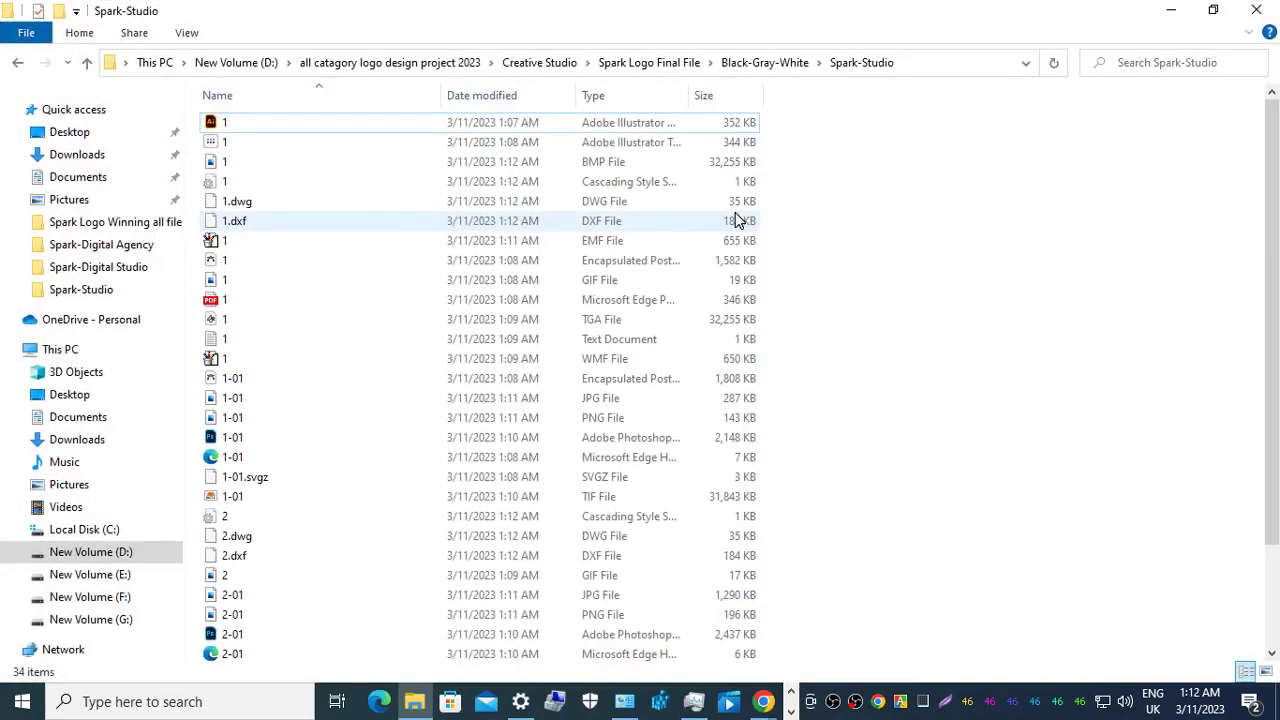
{"action": "left_click", "coordinate": [18, 64]}
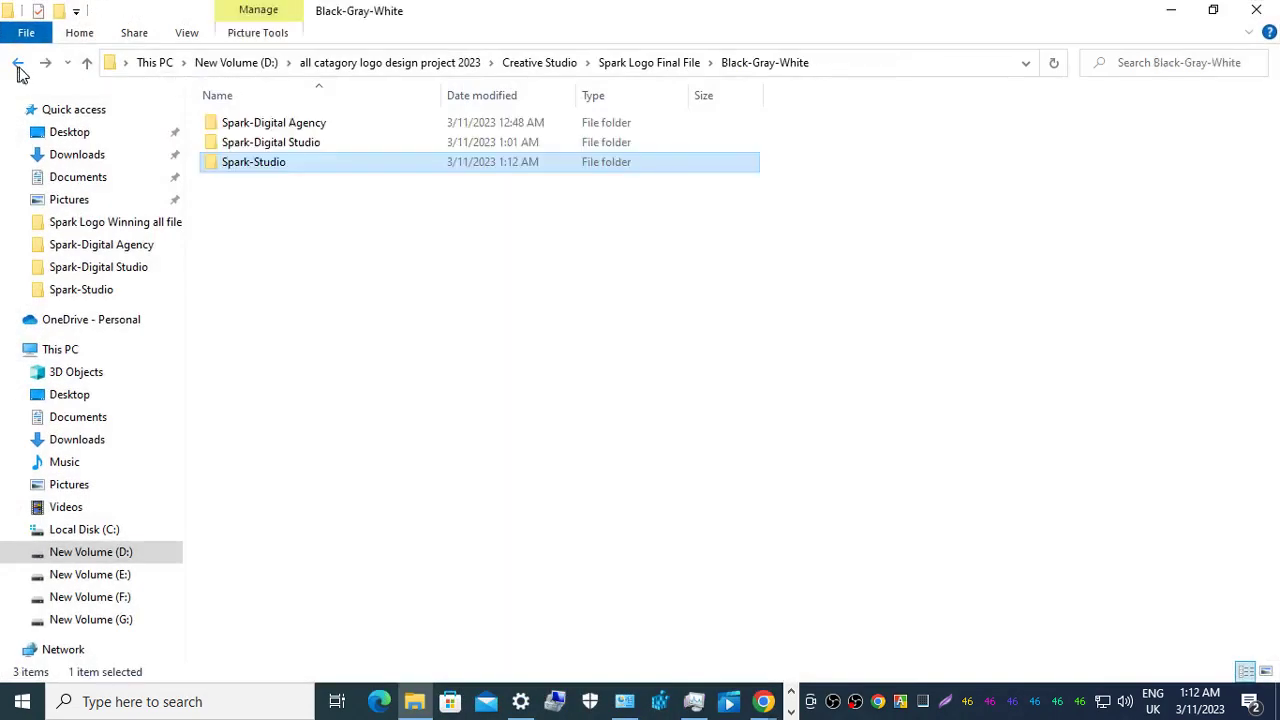
{"action": "double_click", "coordinate": [343, 163]}
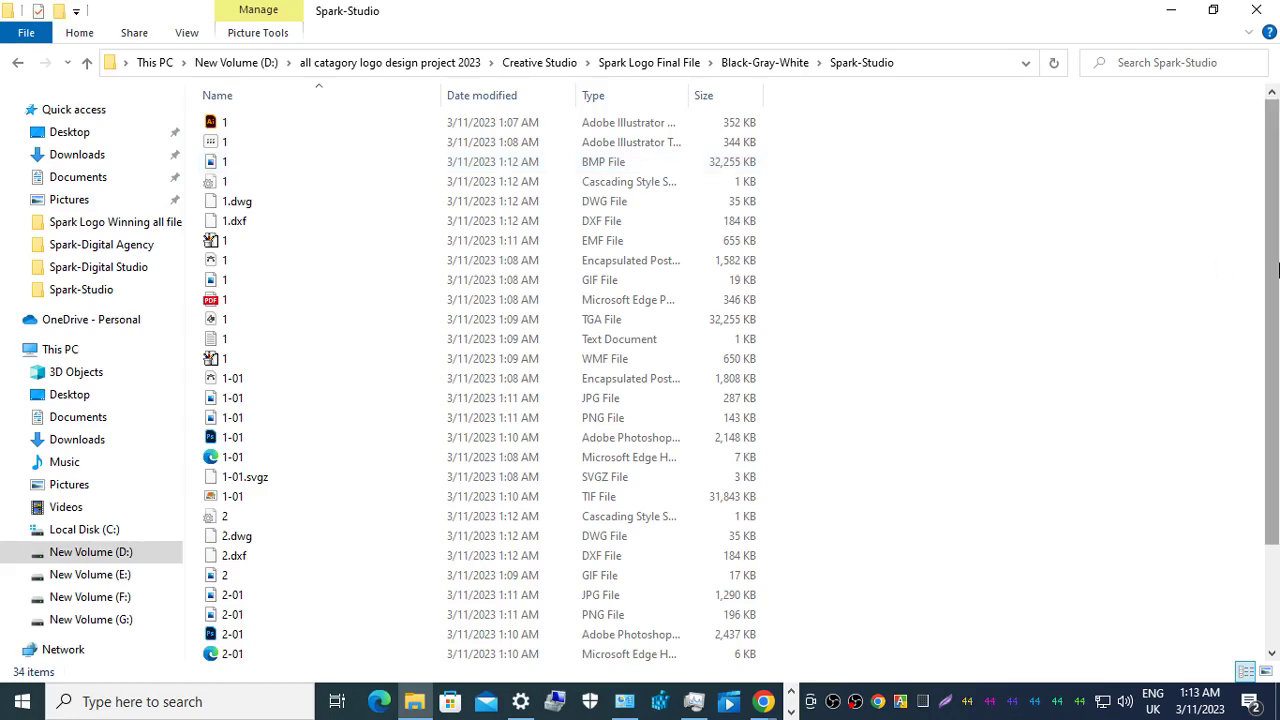
{"action": "mouse_move", "coordinate": [1268, 262]}
{"action": "left_mouse_down"}
{"action": "mouse_move", "coordinate": [1272, 360]}
{"action": "mouse_move", "coordinate": [1265, 243]}
{"action": "left_mouse_up"}
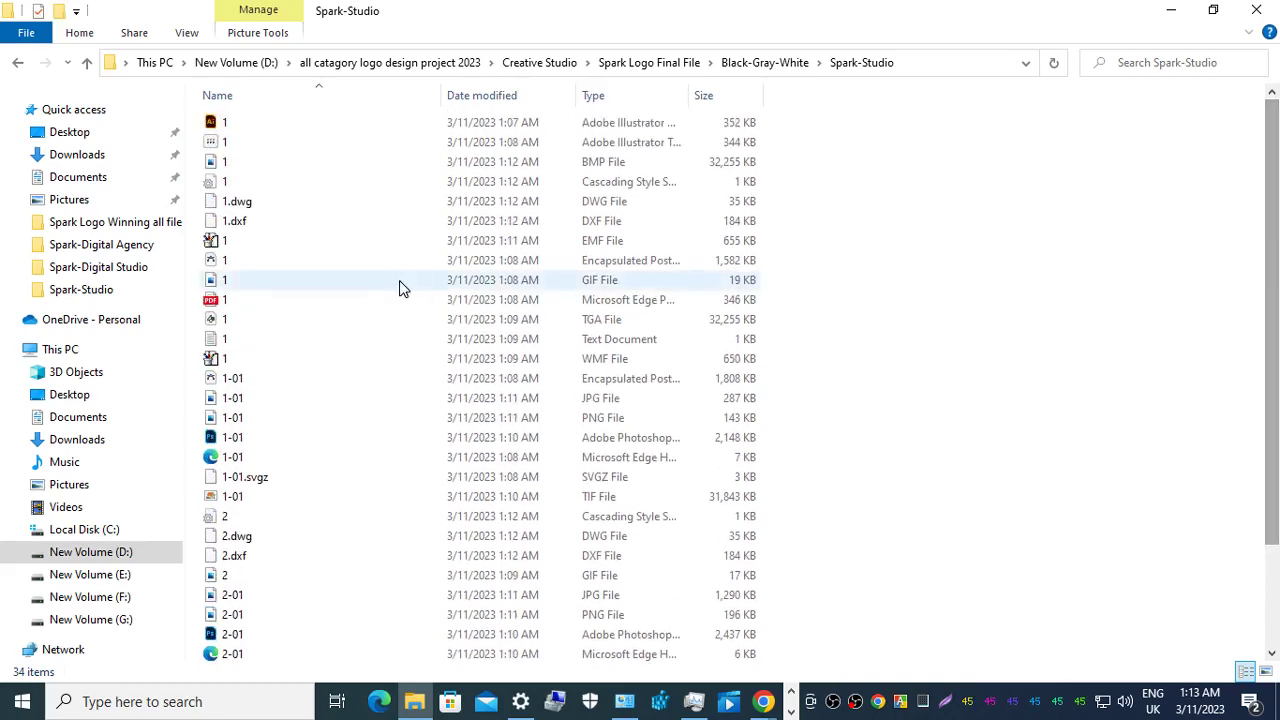
Browse the Spark-Digital Studio and Black-Gray-White folders.
{"action": "left_click", "coordinate": [17, 62]}
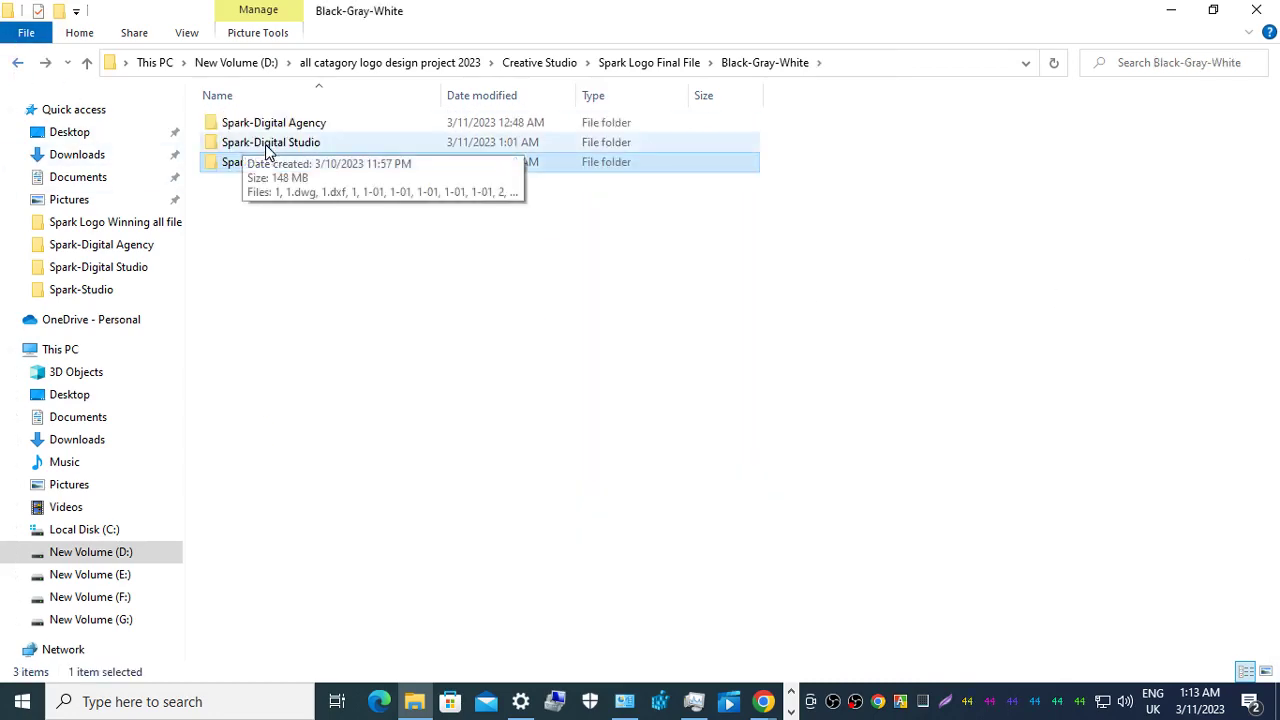
{"action": "double_click", "coordinate": [265, 144]}
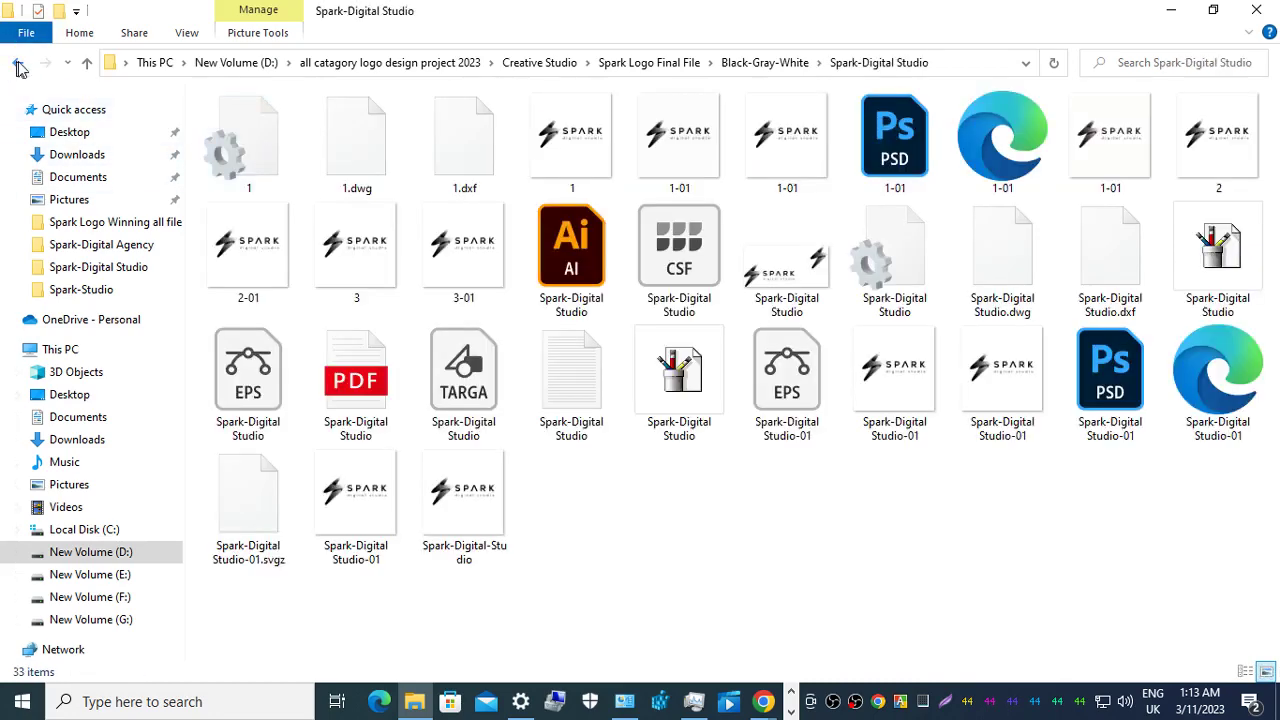
{"action": "left_click", "coordinate": [19, 64]}
{"action": "left_click", "coordinate": [19, 64]}
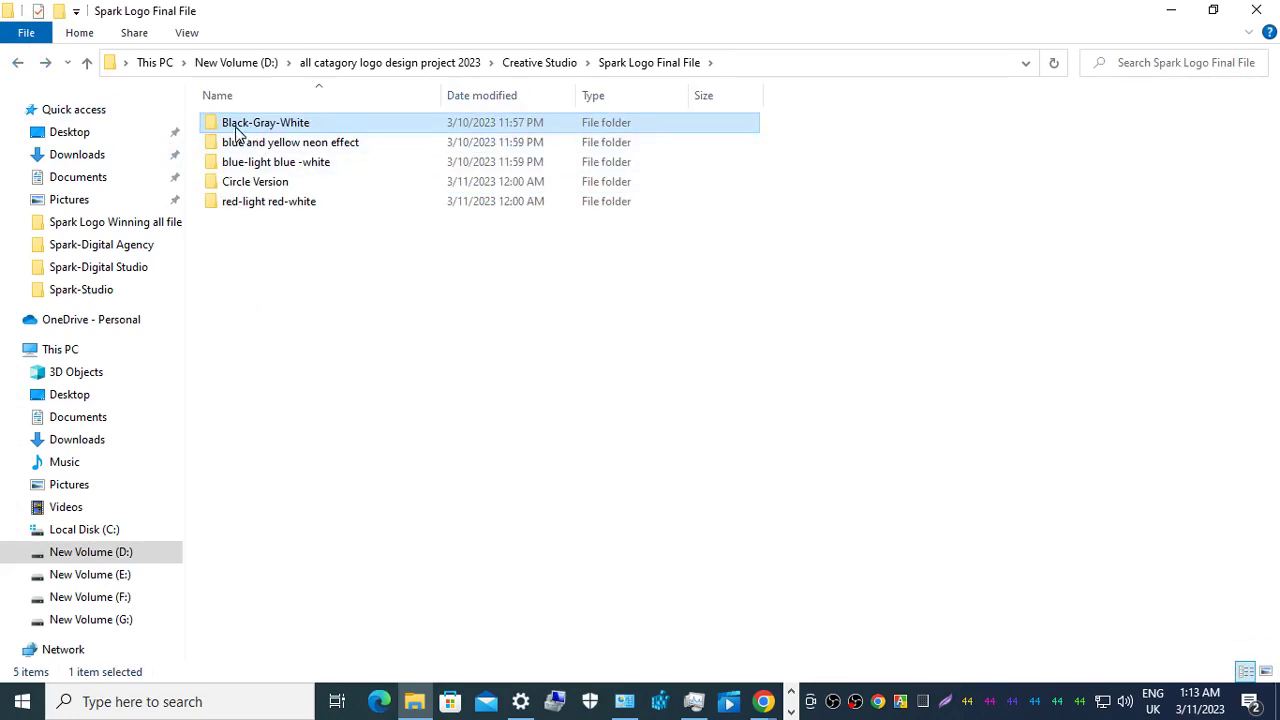
{"action": "double_click", "coordinate": [287, 126]}
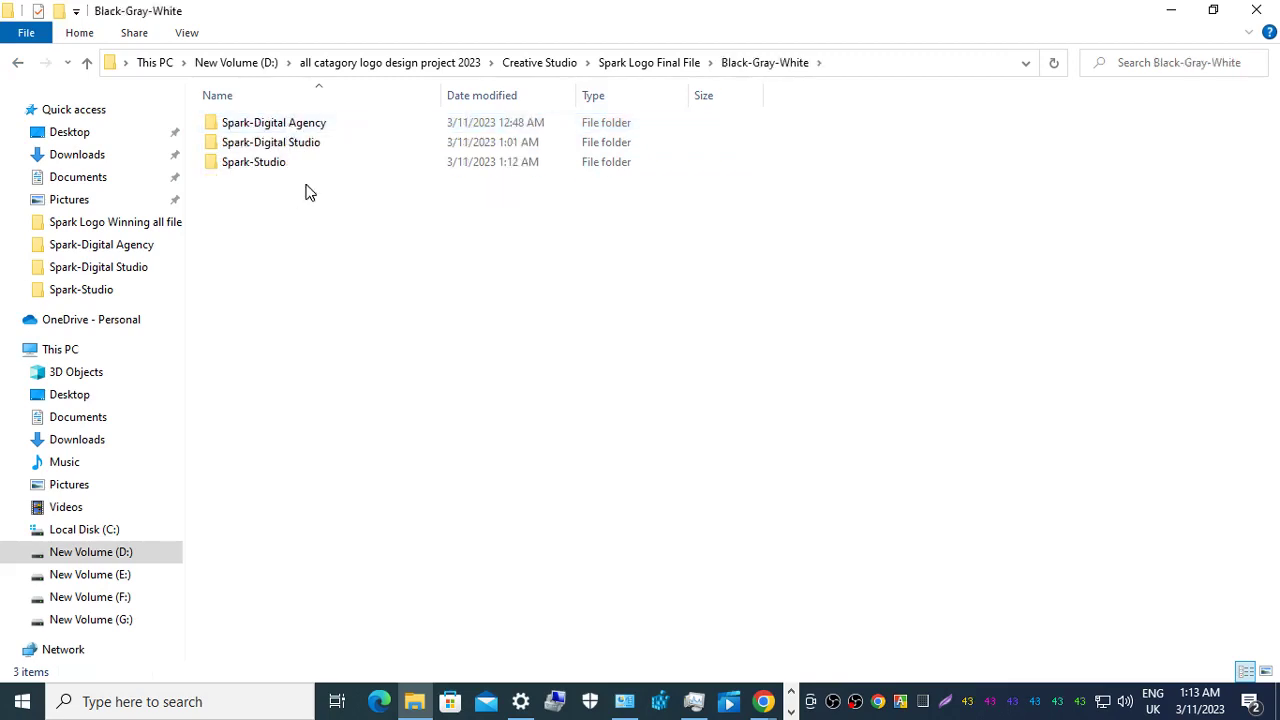
{"action": "left_click", "coordinate": [17, 62]}
Look inside the blue and yellow neon effect, blue-light blue-white and Black-Gray-White folders.
{"action": "double_click", "coordinate": [272, 142]}
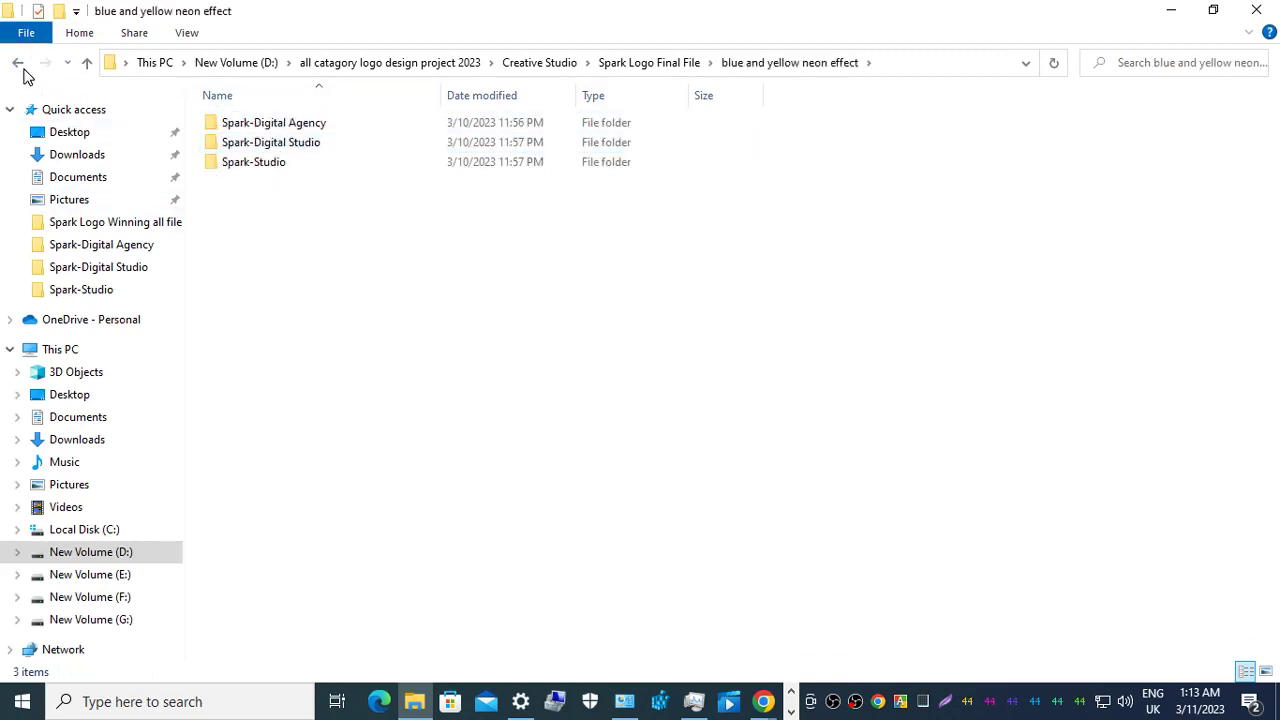
{"action": "left_click", "coordinate": [17, 63]}
{"action": "left_click", "coordinate": [293, 168]}
{"action": "double_click", "coordinate": [293, 168]}
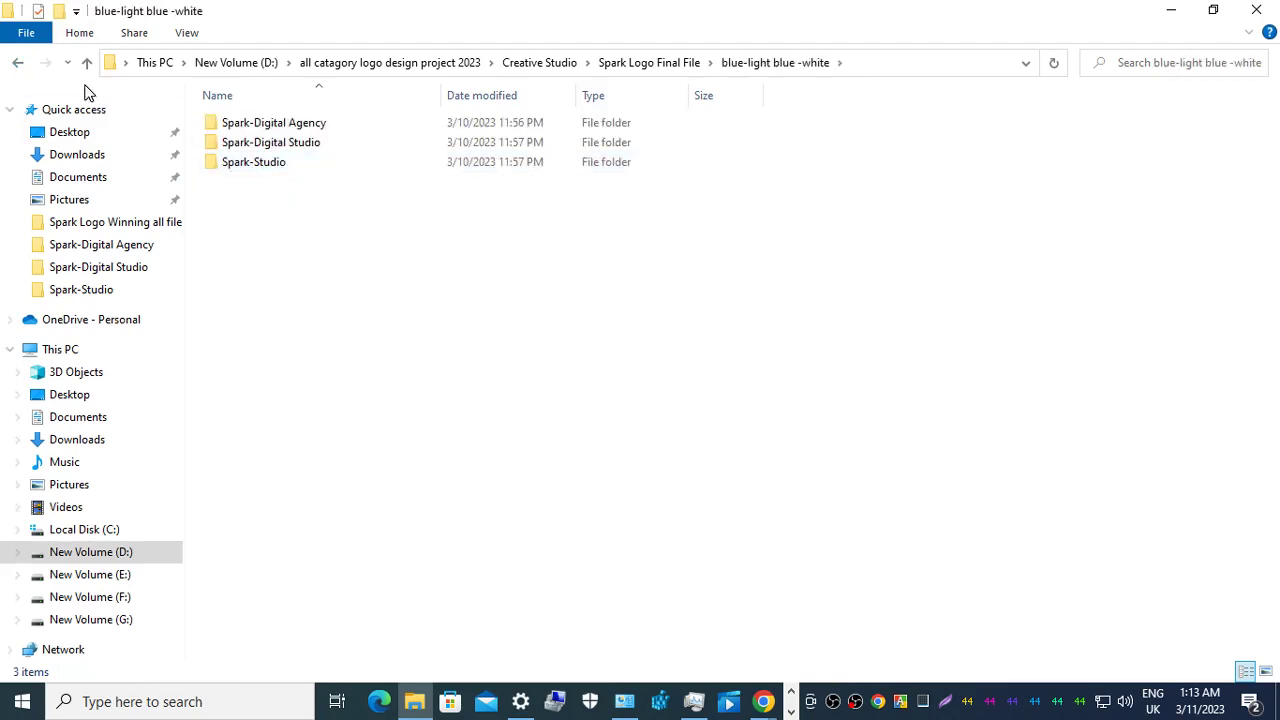
{"action": "left_click", "coordinate": [17, 62]}
{"action": "double_click", "coordinate": [240, 128]}
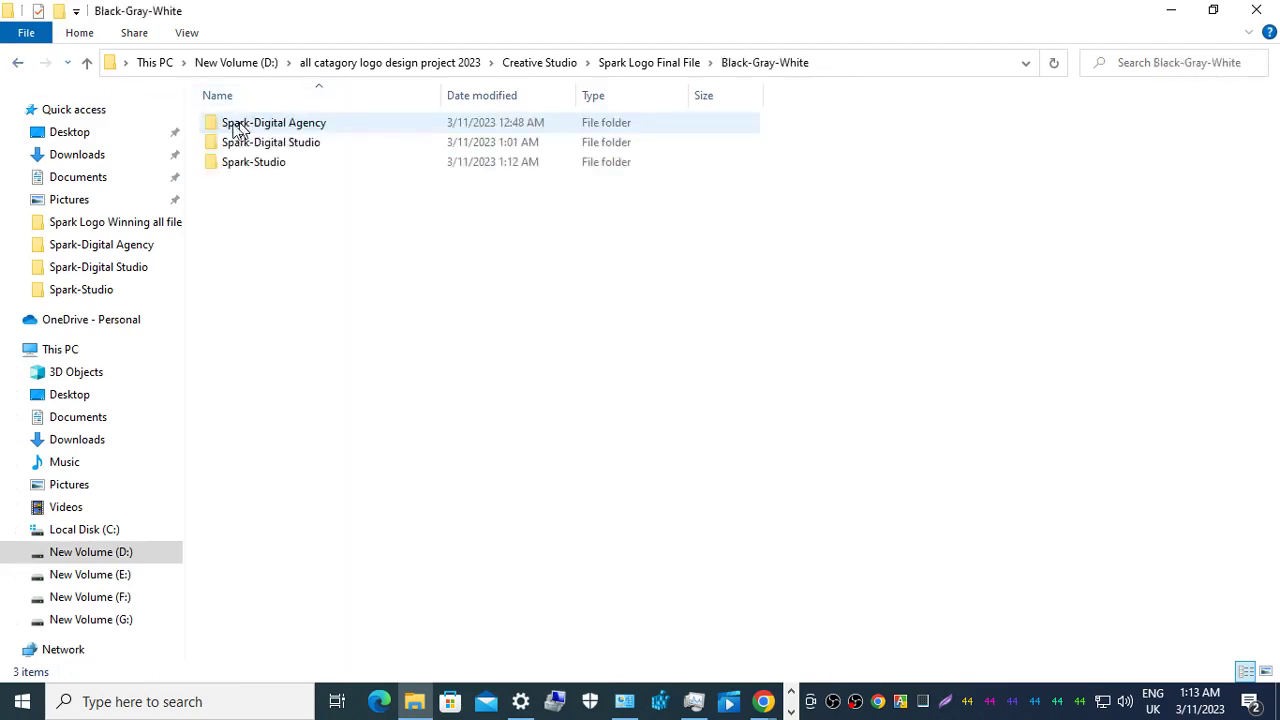
{"action": "left_click", "coordinate": [17, 66]}
Clear the folder selection and minimize File Explorer.
{"action": "left_click", "coordinate": [337, 265]}
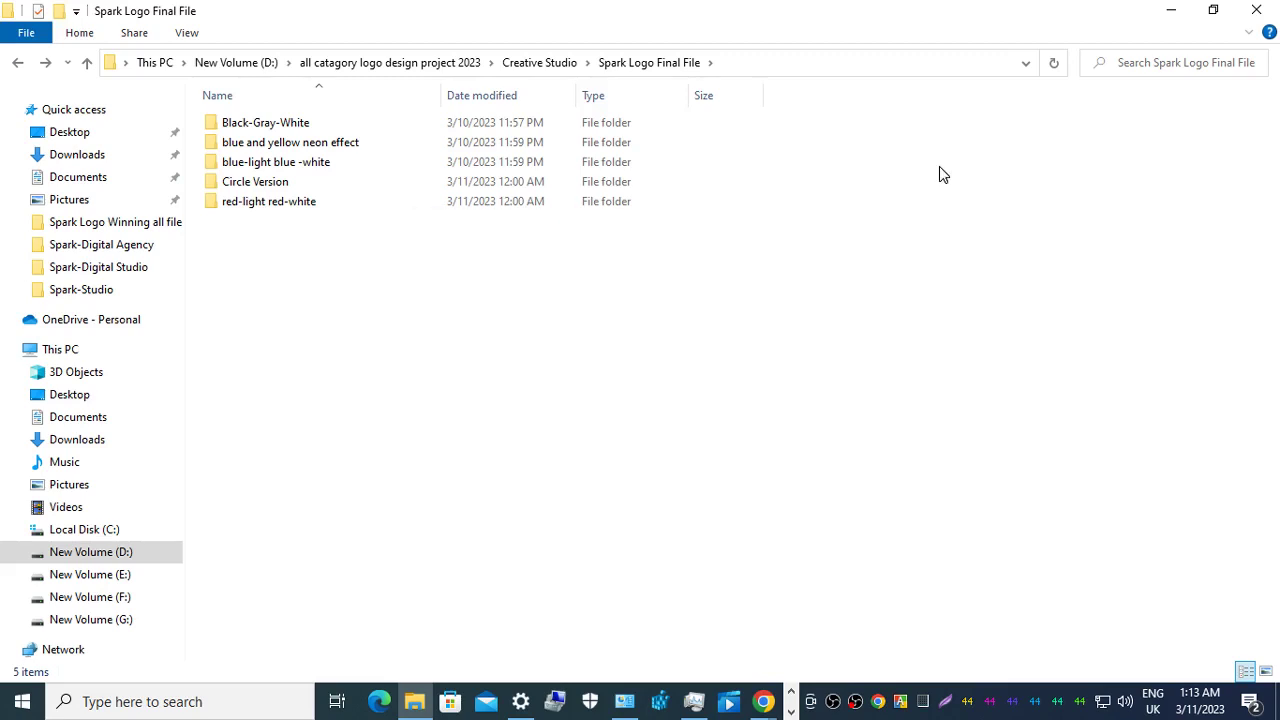
{"action": "left_click", "coordinate": [1171, 12]}
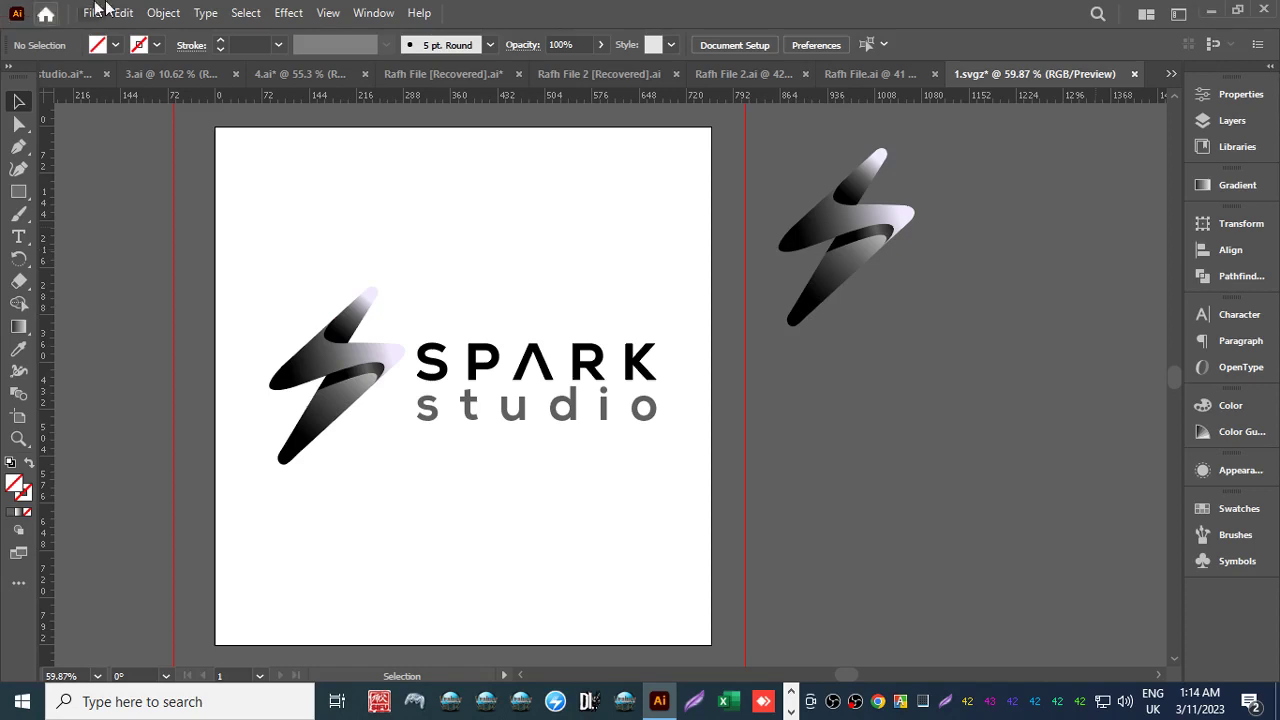
Go from Illustrator to the Google Meet tab in Chrome and end the call.
{"action": "left_click", "coordinate": [1211, 10]}
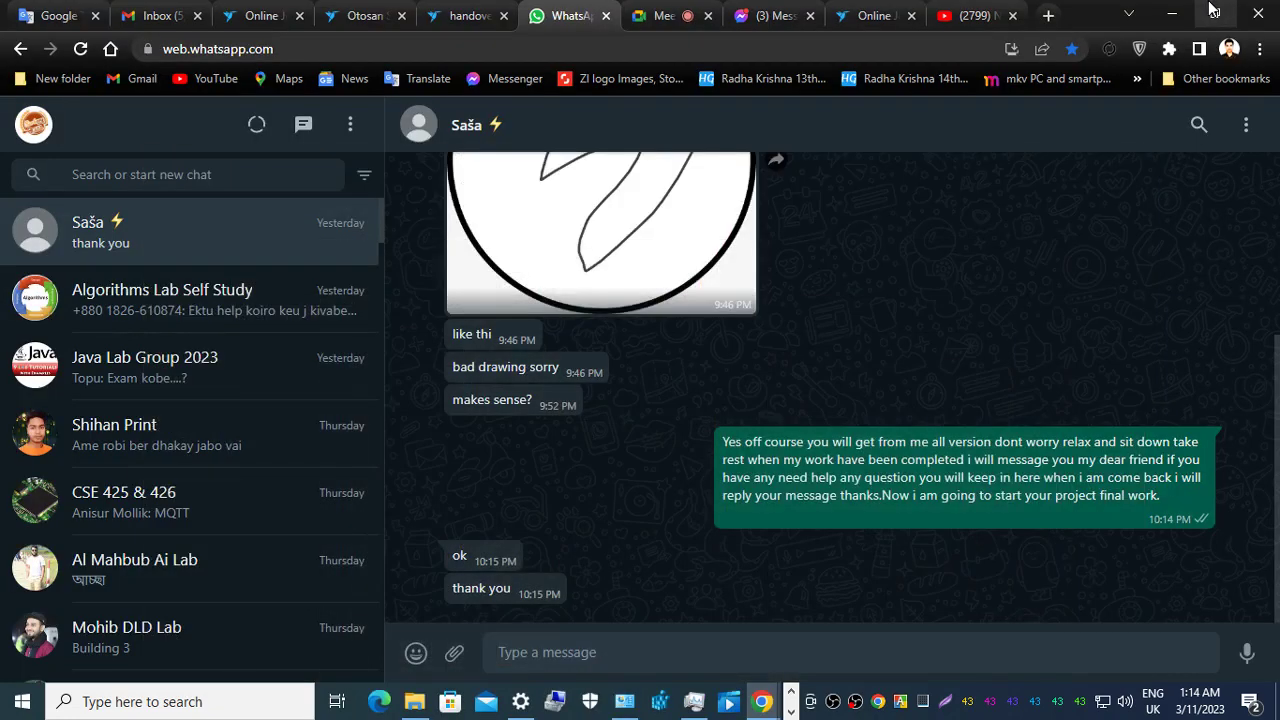
{"action": "left_click", "coordinate": [695, 16]}
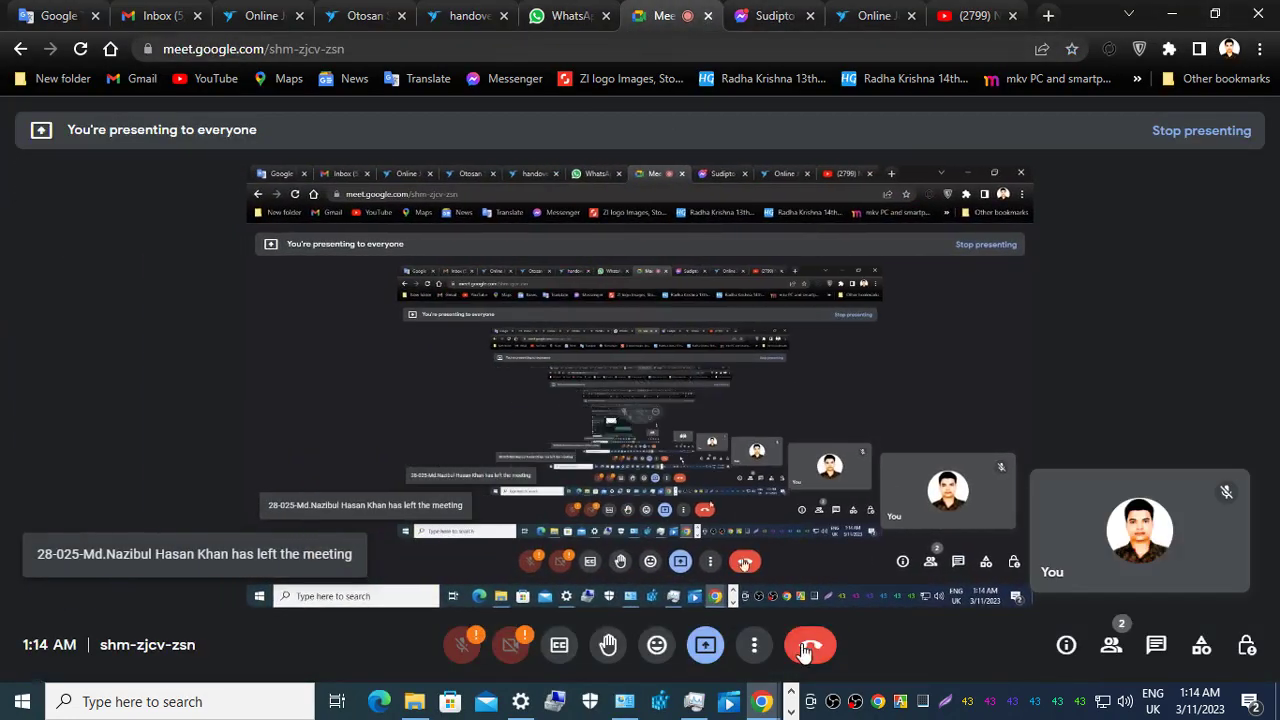
{"action": "left_click", "coordinate": [806, 647]}
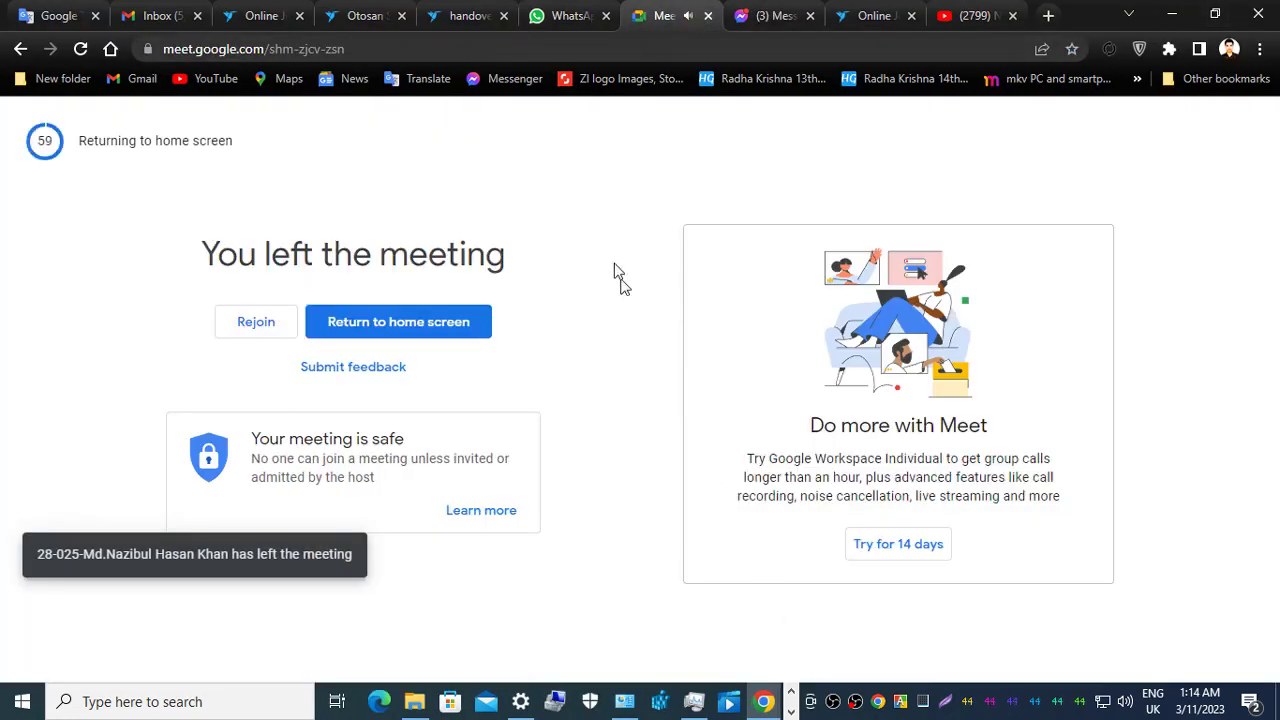
{"action": "left_click", "coordinate": [791, 711]}
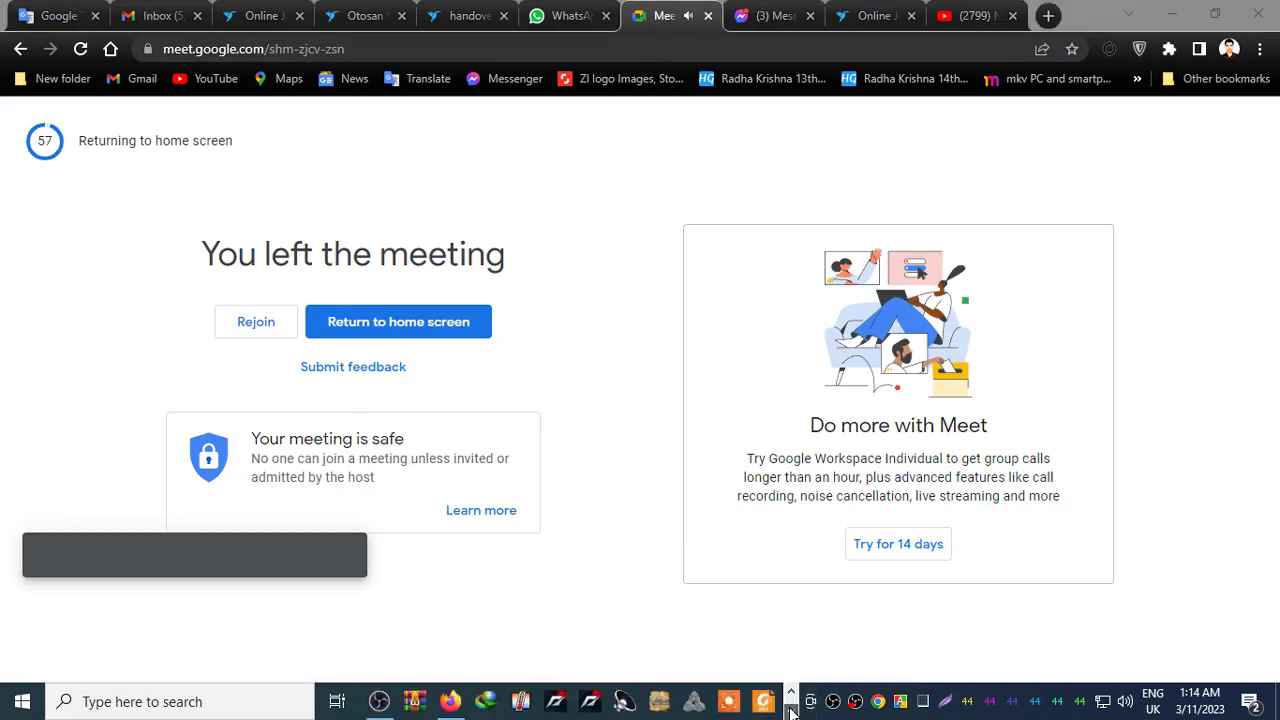